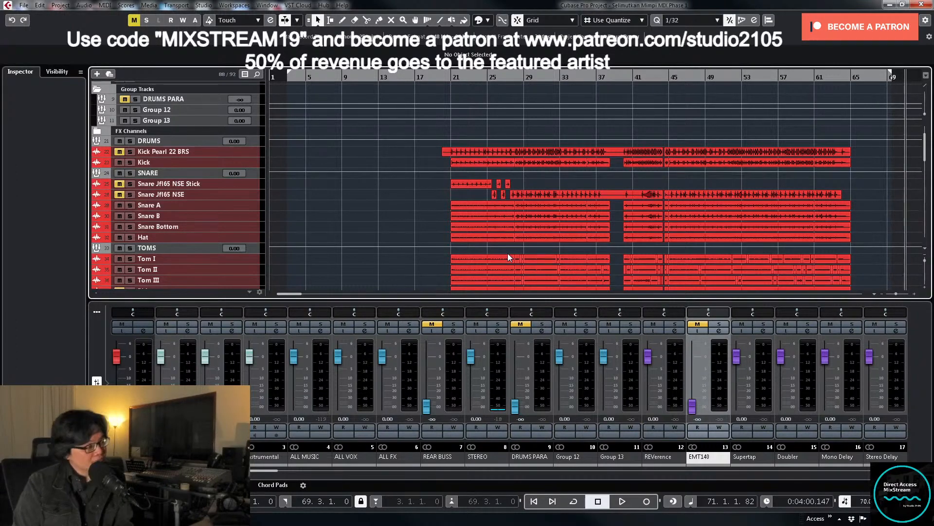
Step: Return to the song start, hide the mixer and collapse the Group Tracks folder while reviewing the arrangement
{"action": "key", "text": "Home"}
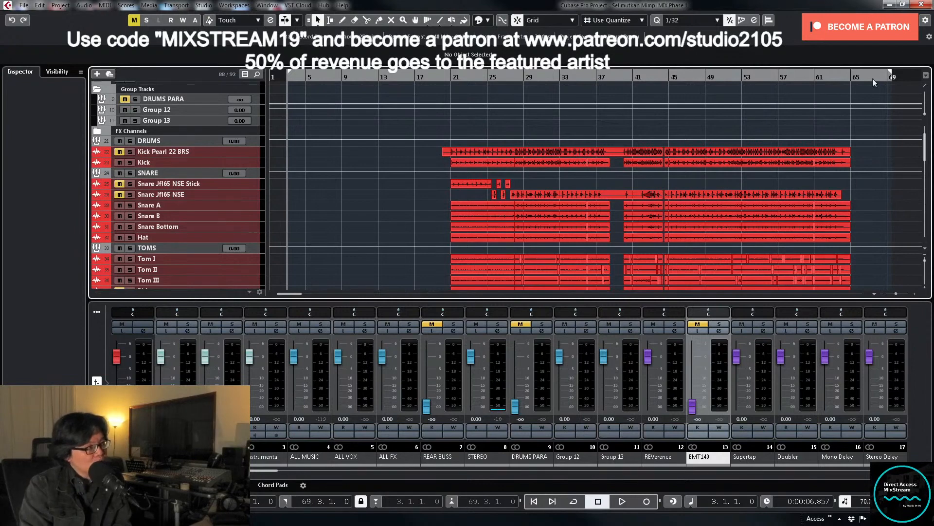
{"action": "left_click", "coordinate": [901, 20]}
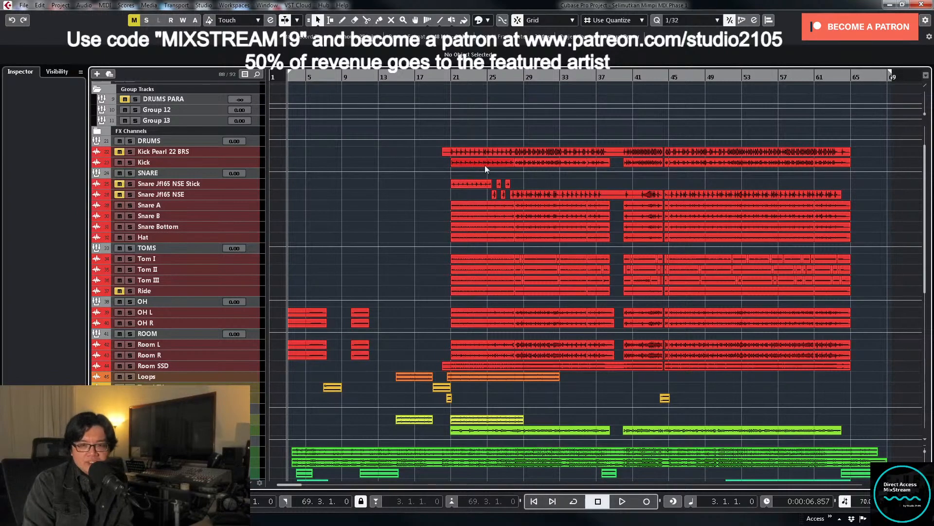
{"action": "scroll", "coordinate": [537, 295], "scroll_direction": "down", "scroll_amount": 10}
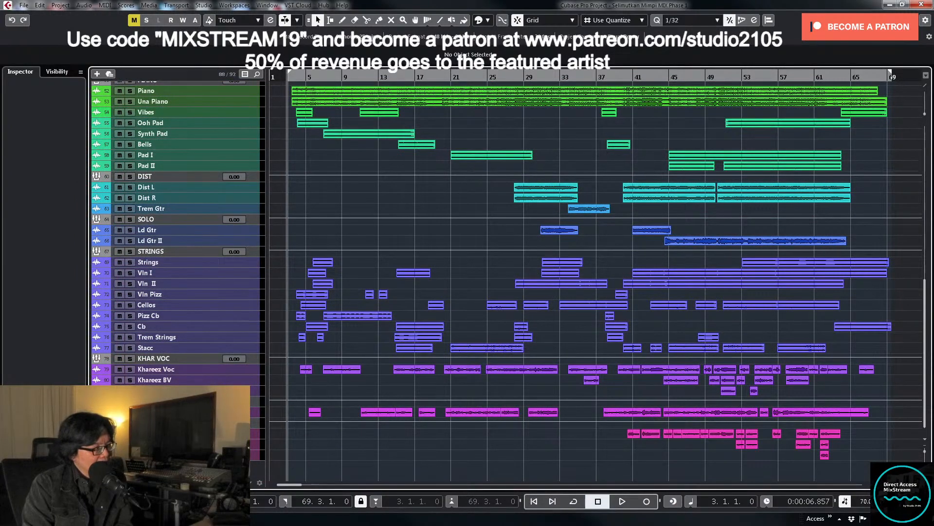
{"action": "scroll", "coordinate": [440, 381], "scroll_direction": "up", "scroll_amount": 2}
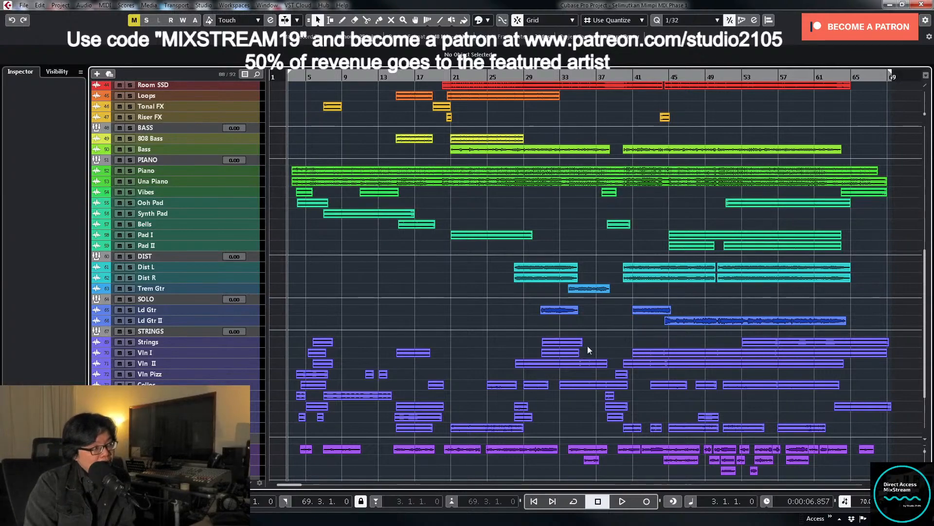
{"action": "scroll", "coordinate": [588, 347], "scroll_direction": "up", "scroll_amount": 10}
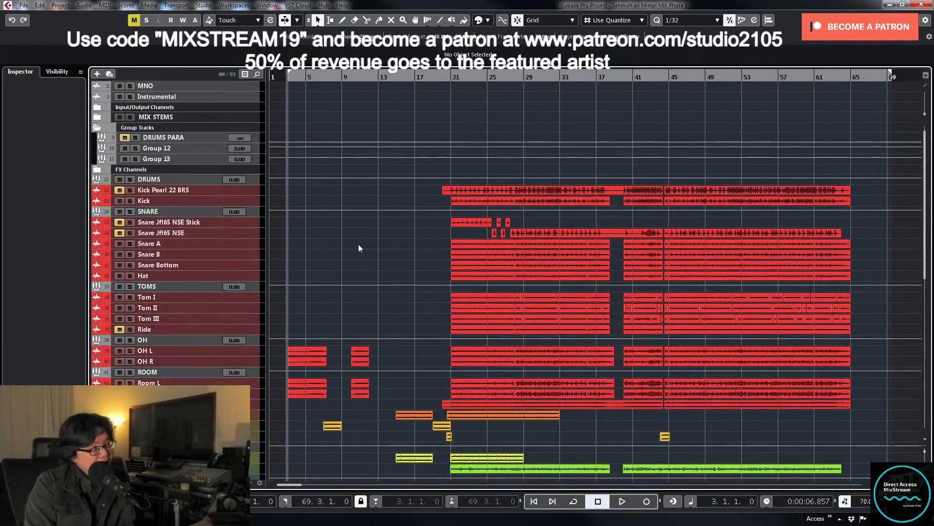
{"action": "left_click", "coordinate": [97, 129]}
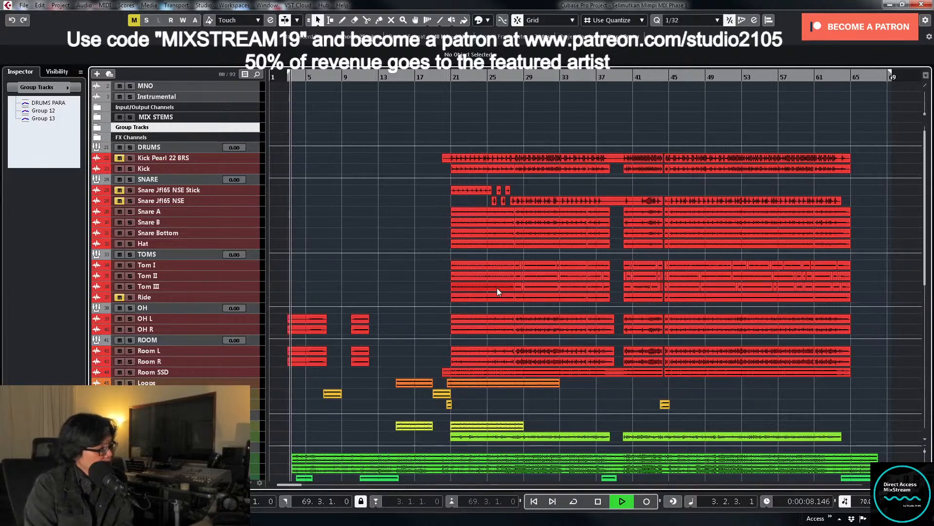
Step: Play the song through to its end, stop playback and fit the full arrangement in the project view
{"action": "scroll", "coordinate": [497, 288], "scroll_direction": "down", "scroll_amount": 5}
{"action": "scroll", "coordinate": [497, 288], "scroll_direction": "down", "scroll_amount": 7}
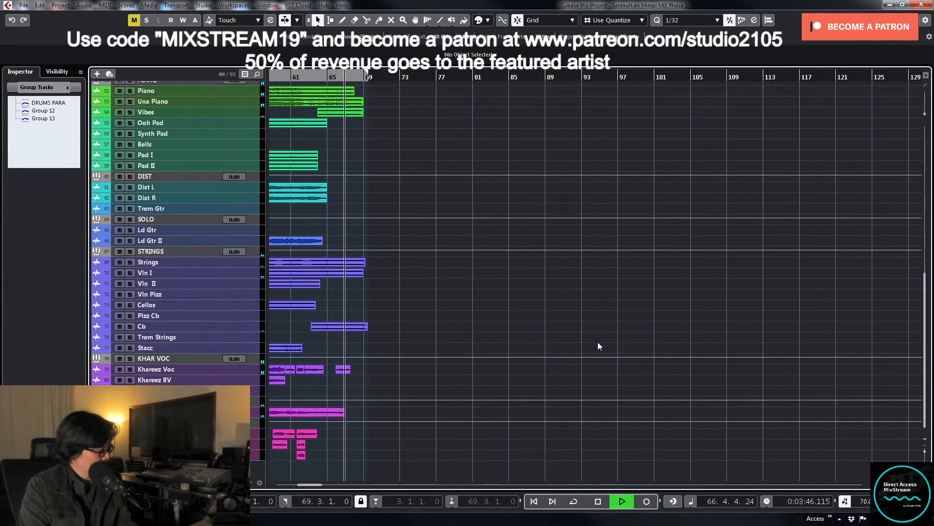
{"action": "key", "text": "g"}
{"action": "key", "text": "g"}
{"action": "key", "text": "g"}
{"action": "key", "text": "g"}
{"action": "key", "text": "g"}
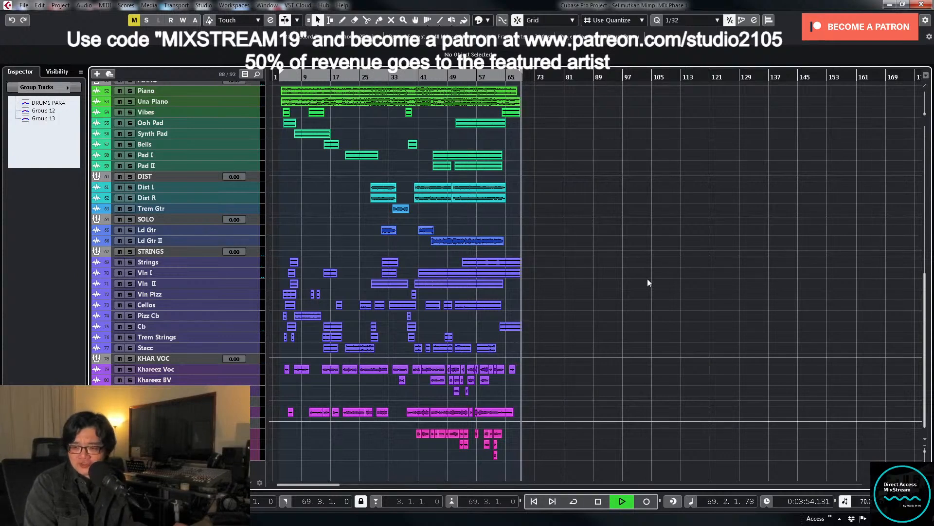
{"action": "key", "text": "space"}
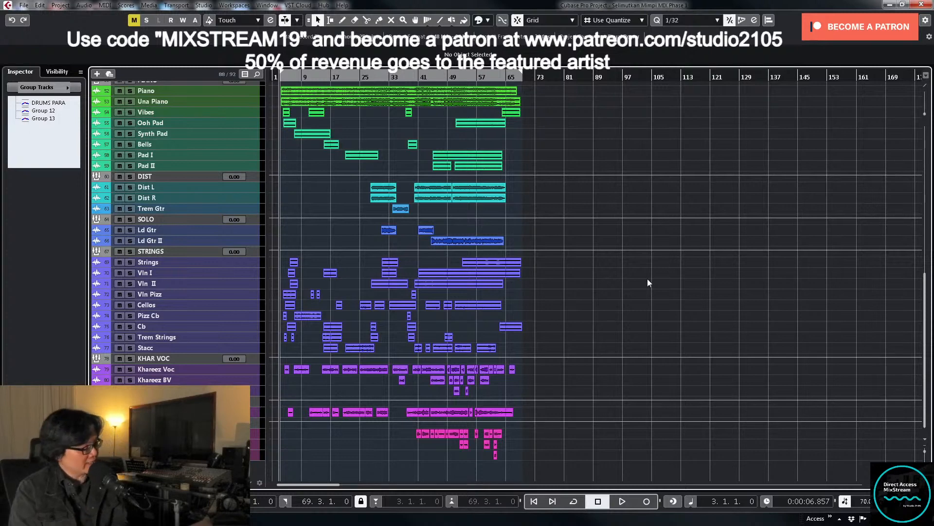
{"action": "key", "text": "shift+f"}
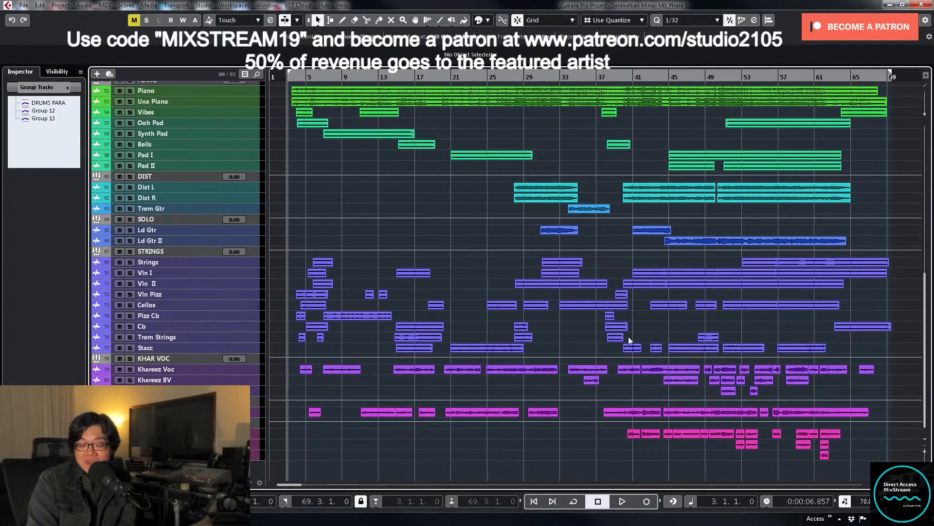
Step: Select all tracks from BV III up to Loops and mute them together
{"action": "left_click", "coordinate": [255, 456]}
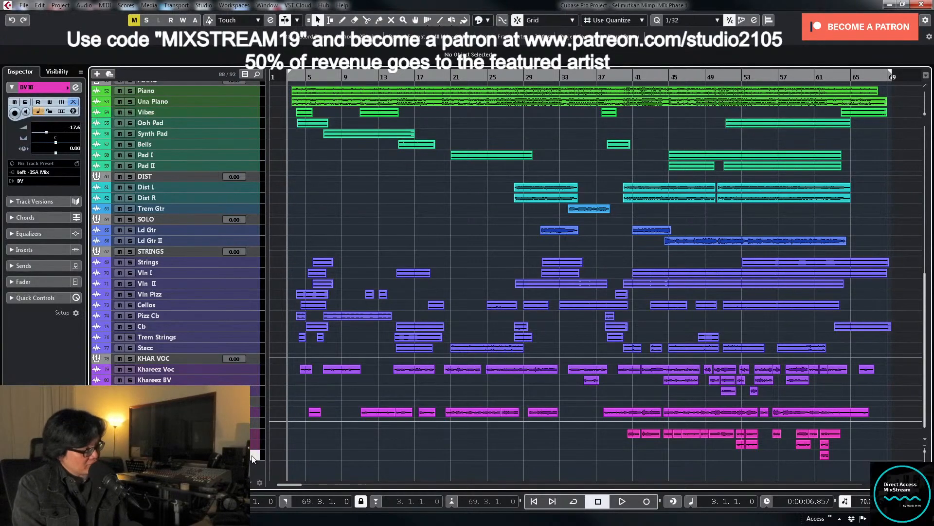
{"action": "scroll", "coordinate": [252, 454], "scroll_direction": "up", "scroll_amount": 15}
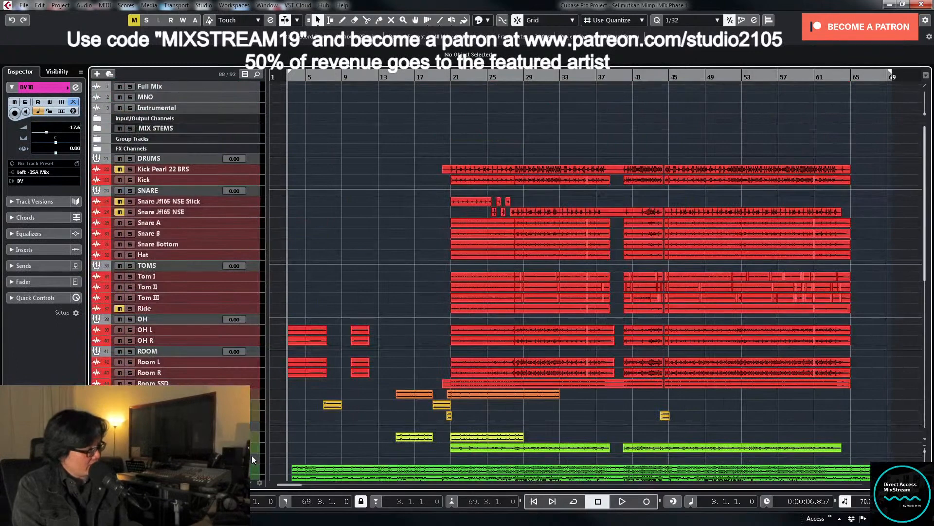
{"action": "left_click", "coordinate": [250, 394]}
{"action": "scroll", "coordinate": [265, 364], "scroll_direction": "down", "scroll_amount": 12}
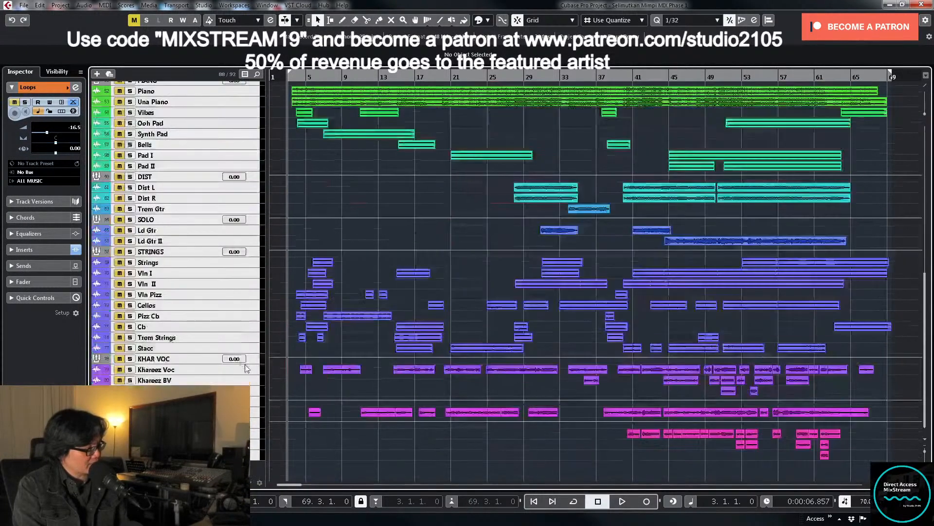
Step: Select the Kick track alone and increase its height so its waveform is easier to read
{"action": "scroll", "coordinate": [404, 329], "scroll_direction": "up", "scroll_amount": 10}
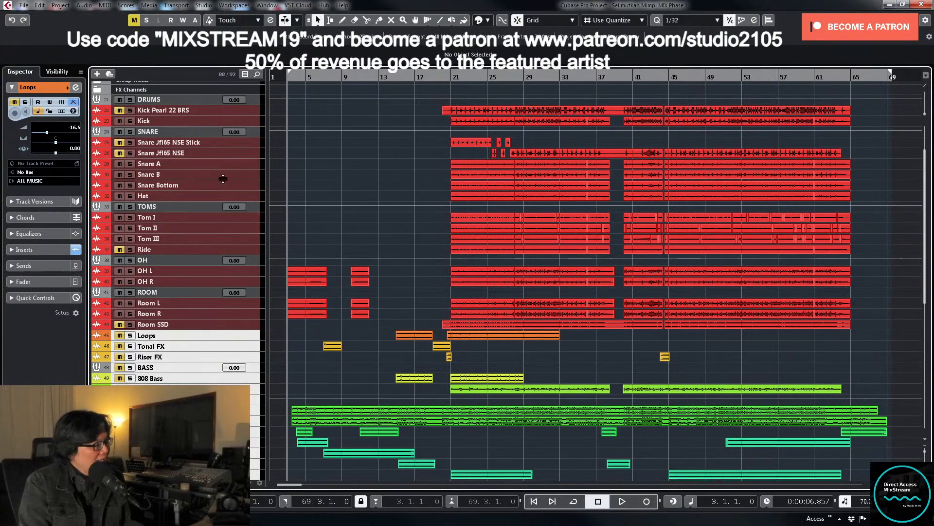
{"action": "left_click", "coordinate": [261, 123]}
{"action": "mouse_move", "coordinate": [259, 126]}
{"action": "left_mouse_down"}
{"action": "mouse_move", "coordinate": [256, 199]}
{"action": "mouse_move", "coordinate": [246, 131]}
{"action": "left_mouse_up"}
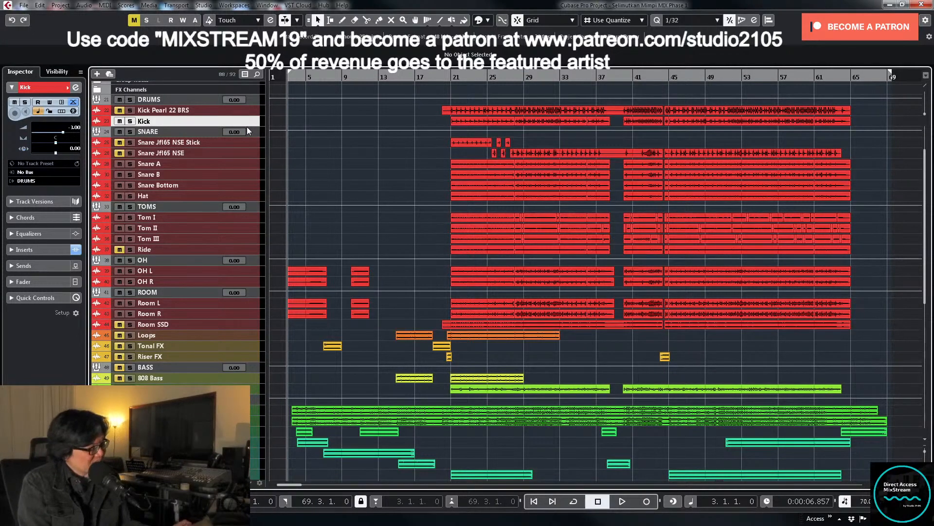
{"action": "left_click_drag", "start_coordinate": [248, 126], "coordinate": [248, 184]}
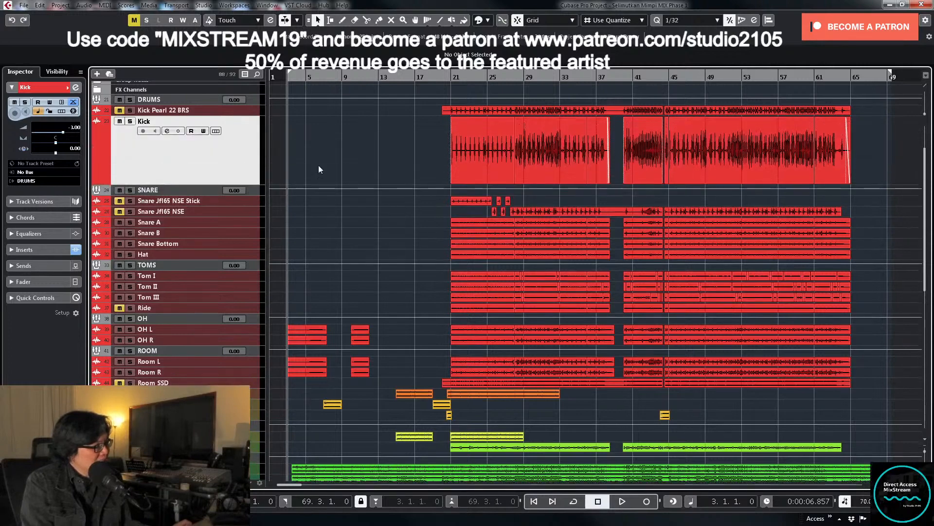
Step: Mute the OH, ROOM, TOMS and SNARE groups along with their individual tracks, including Hat, to isolate the Kick
{"action": "left_click", "coordinate": [252, 370]}
{"action": "left_click", "coordinate": [252, 319], "text": "shift"}
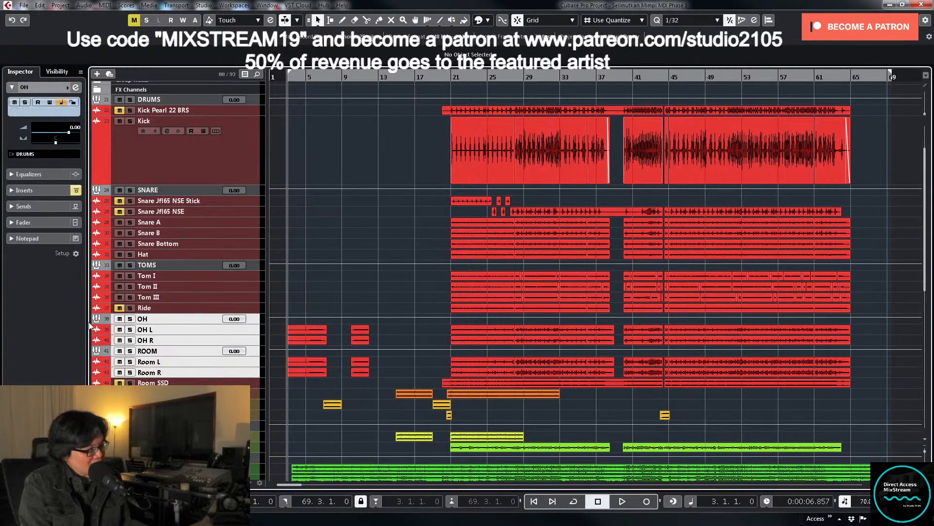
{"action": "left_click", "coordinate": [119, 318]}
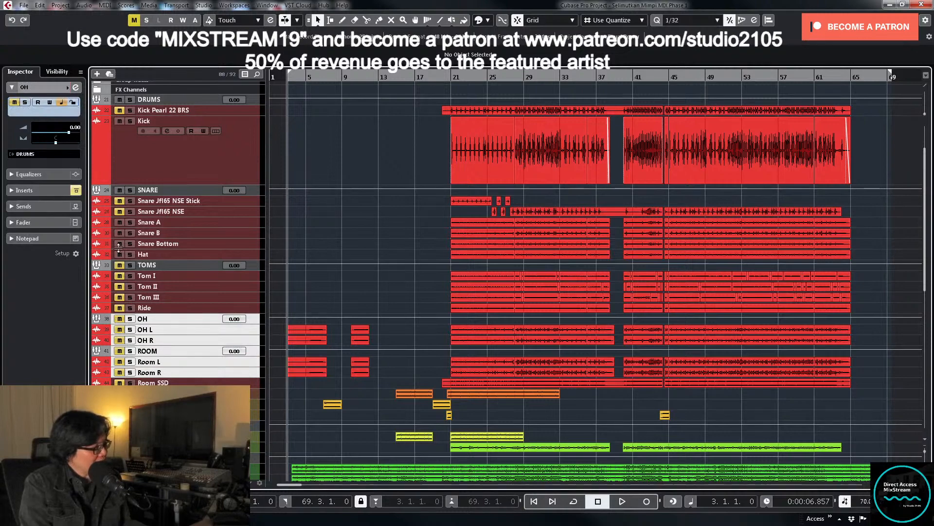
{"action": "left_click", "coordinate": [119, 222]}
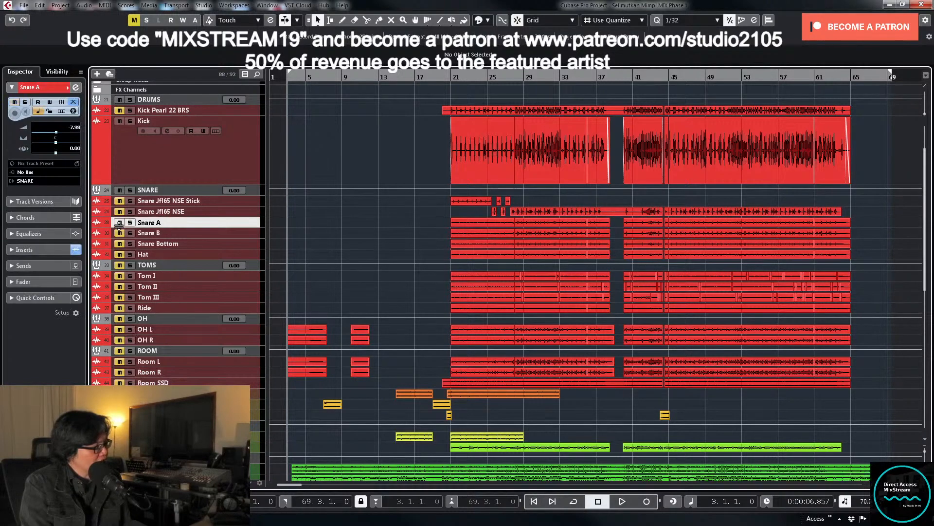
{"action": "left_click", "coordinate": [119, 190]}
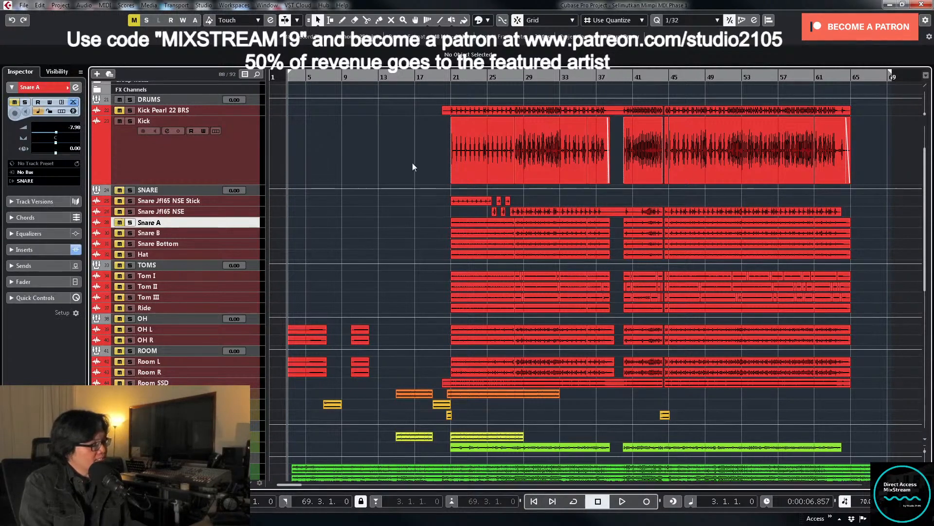
Step: Place the playhead at bar 21 and show the drum channels in the mixer
{"action": "left_click", "coordinate": [453, 78]}
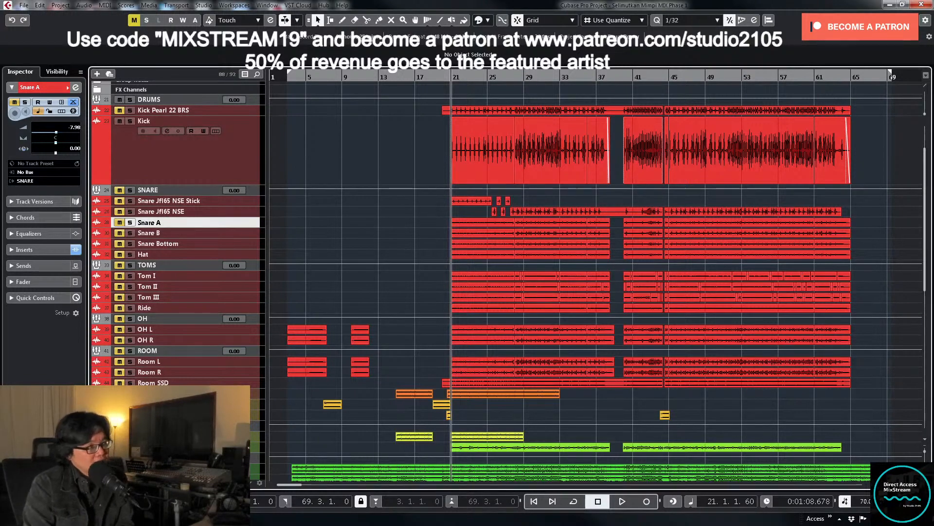
{"action": "left_click", "coordinate": [900, 20]}
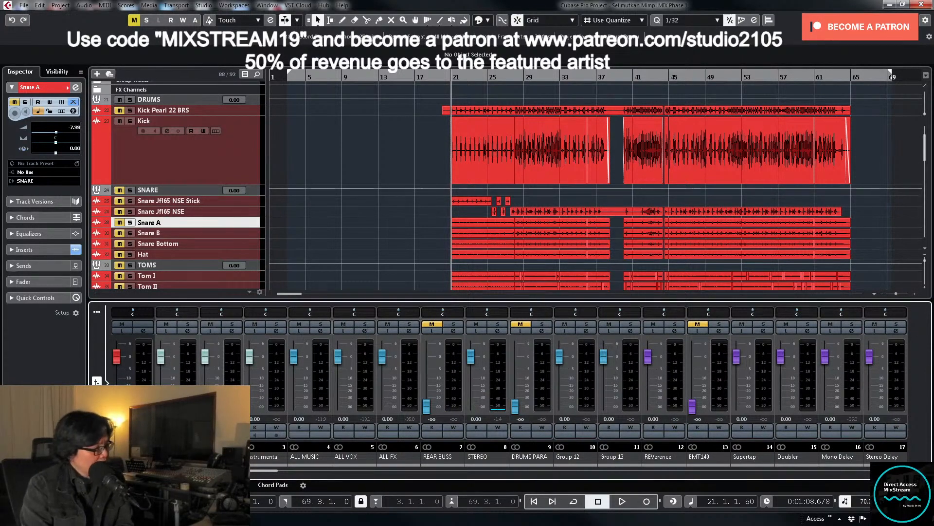
{"action": "left_click_drag", "start_coordinate": [237, 471], "coordinate": [391, 473]}
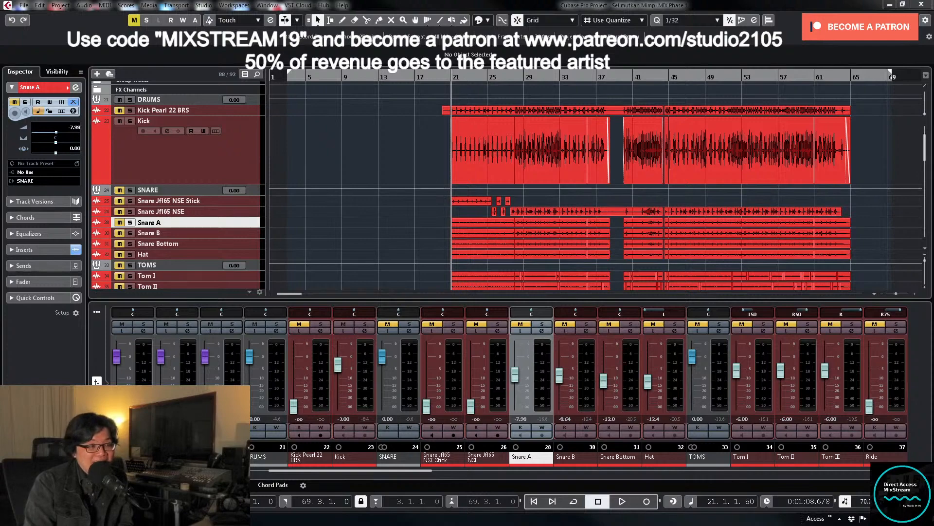
Step: Inspect the Master output's channel settings, including its inserts and equalizer, and close them
{"action": "key", "text": "End"}
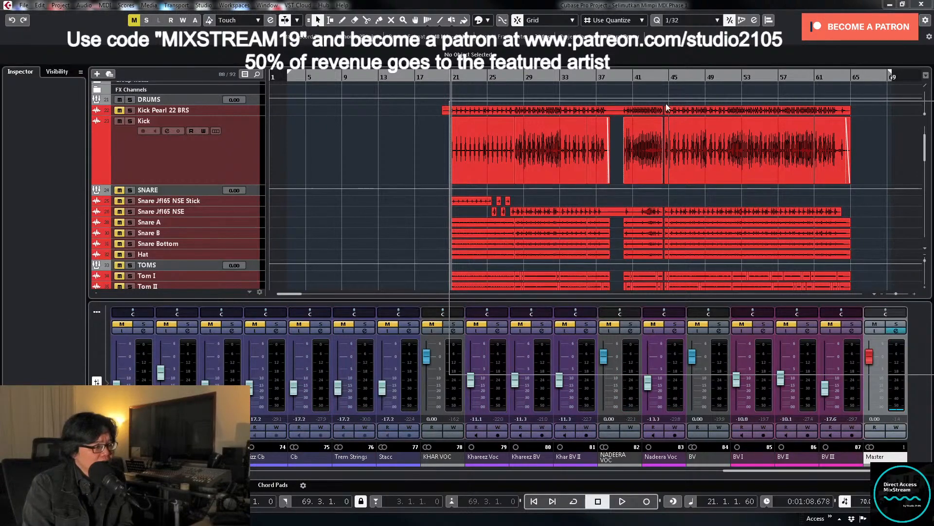
{"action": "key", "text": "e"}
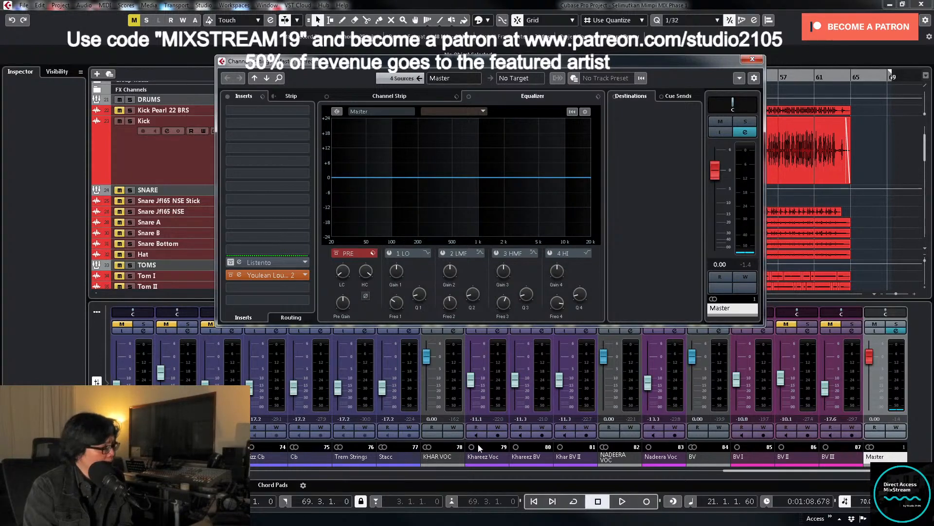
{"action": "key", "text": "KP_Add"}
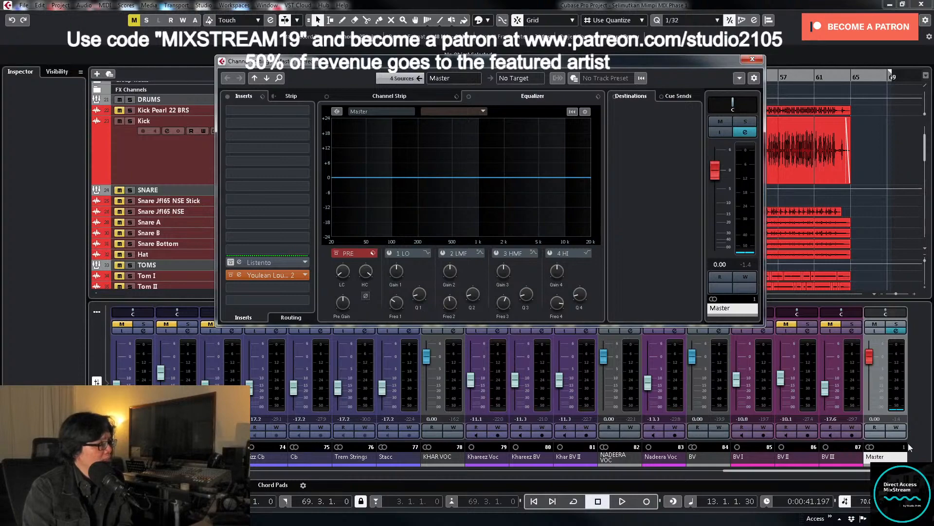
{"action": "left_click_drag", "start_coordinate": [585, 67], "coordinate": [602, 106]}
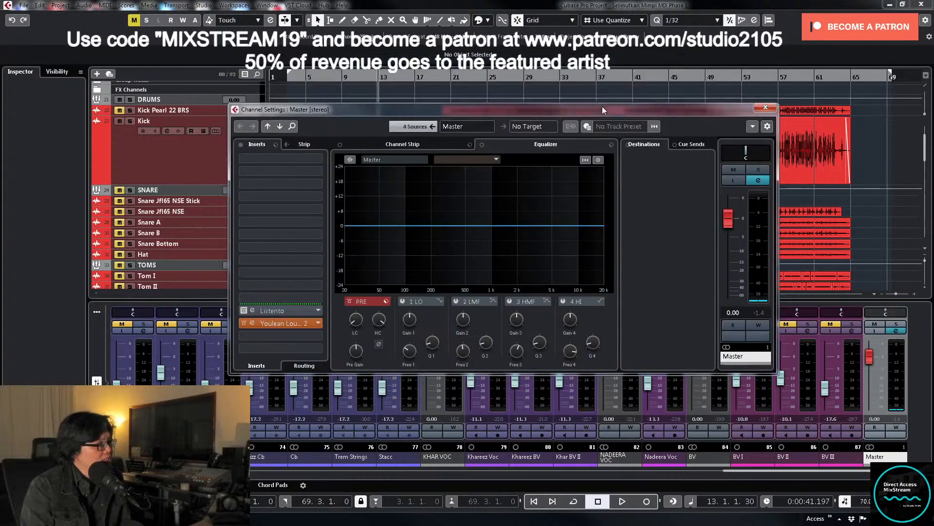
{"action": "left_click", "coordinate": [766, 107]}
Step: Set the locators around the Kick clips up to bar 61 and play from their start with the Kick channel in view
{"action": "left_click_drag", "start_coordinate": [430, 142], "coordinate": [704, 146]}
{"action": "key", "text": "p"}
{"action": "key", "text": "l"}
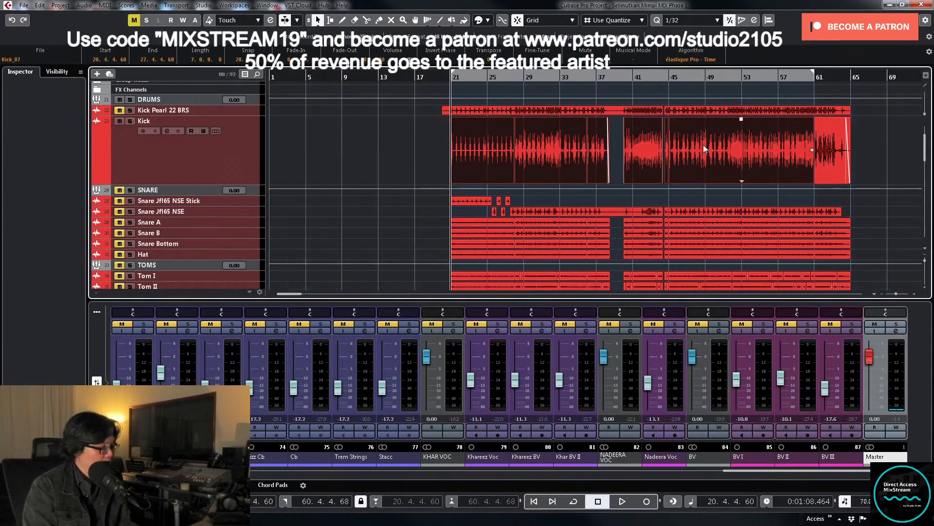
{"action": "key", "text": "space"}
{"action": "left_click_drag", "start_coordinate": [756, 471], "coordinate": [258, 480]}
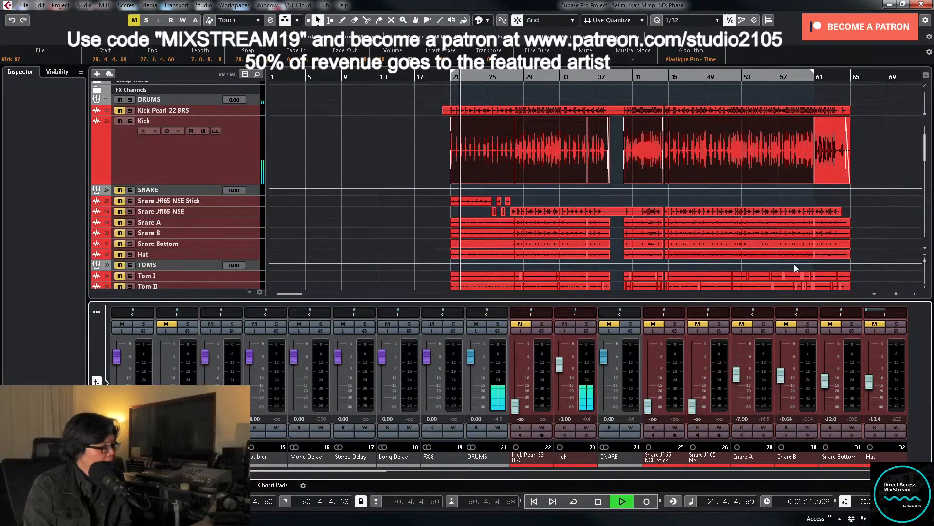
Step: Open the Master channel settings beside the kick waveform and reset the peak level meter while the Kick plays
{"action": "key", "text": "e"}
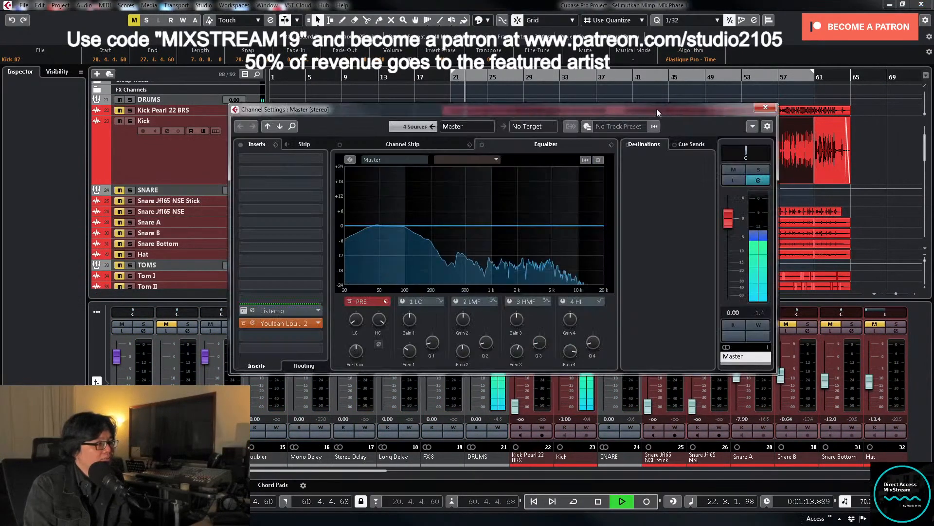
{"action": "left_click_drag", "start_coordinate": [624, 106], "coordinate": [466, 66]}
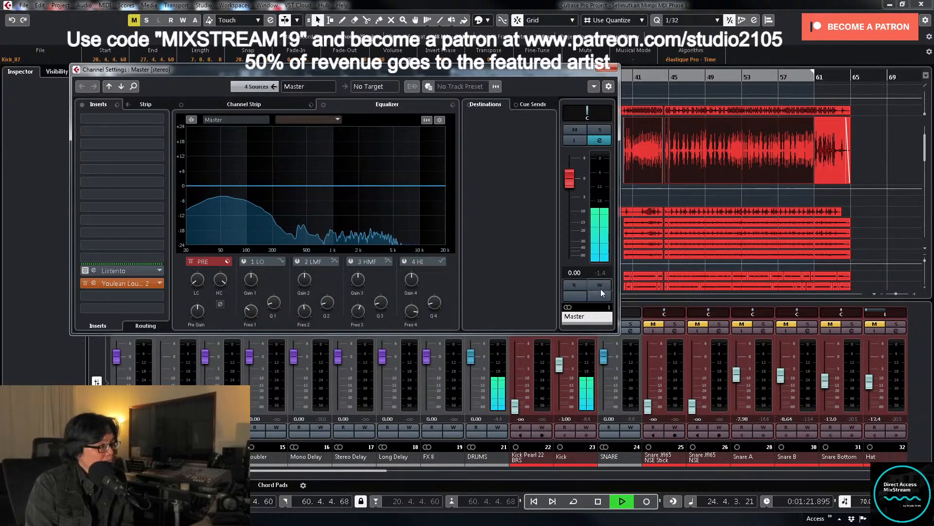
{"action": "left_click", "coordinate": [606, 273]}
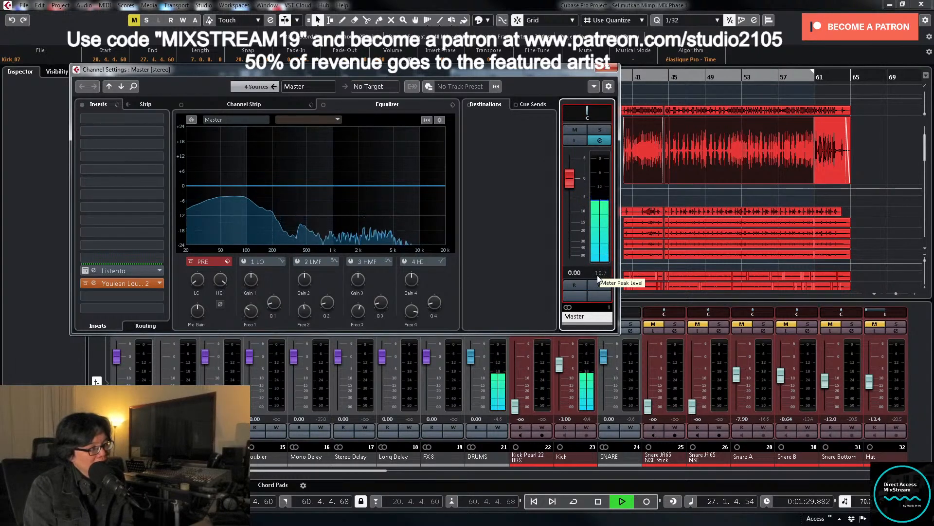
Step: Set the Kick channel's fader level to -5 dB and stop playback
{"action": "left_click", "coordinate": [566, 408]}
{"action": "left_click", "coordinate": [574, 409]}
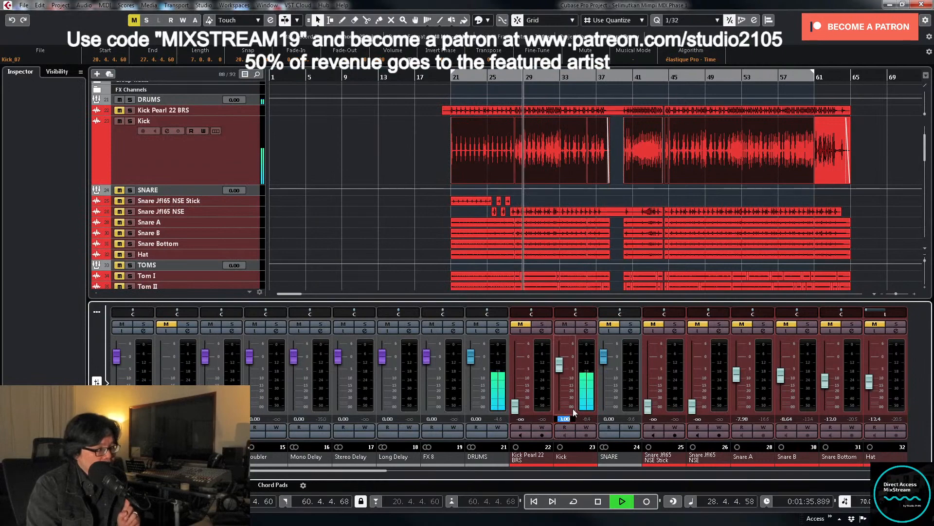
{"action": "type", "text": "-5"}
{"action": "key", "text": "Return"}
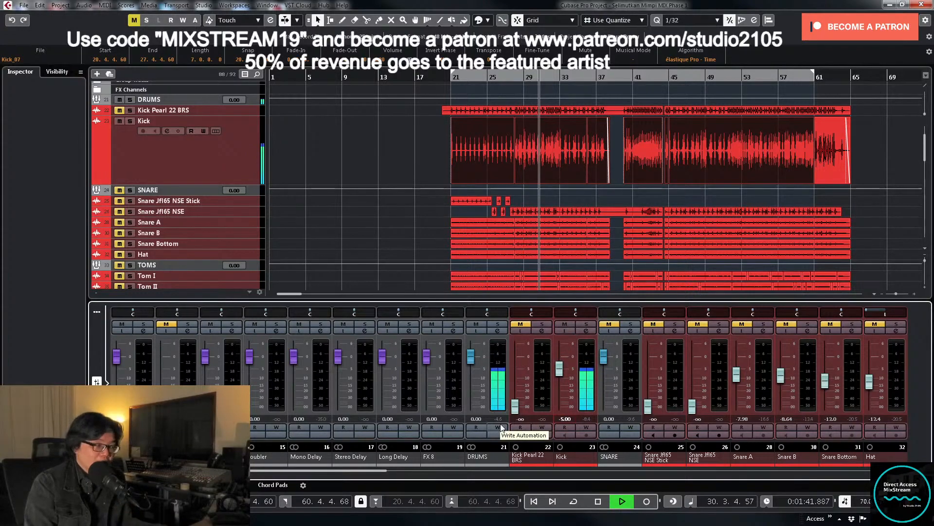
{"action": "key", "text": "space"}
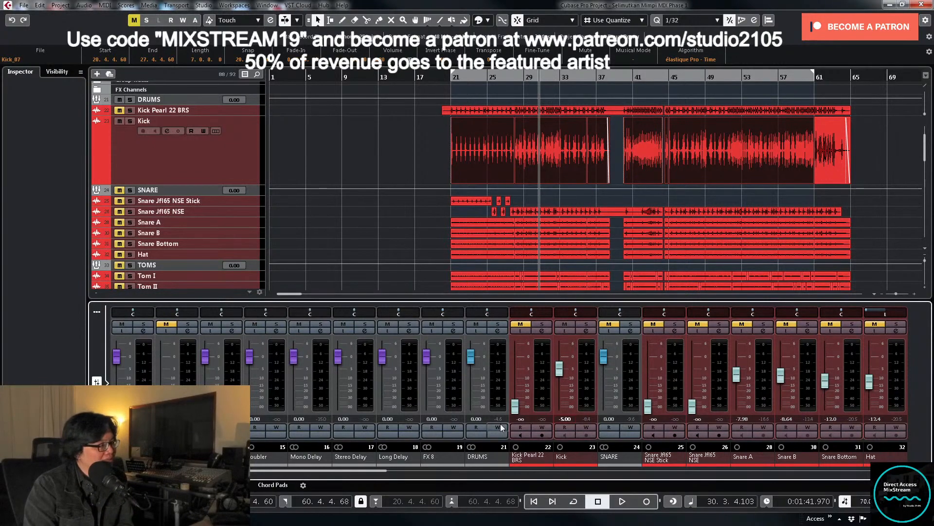
Step: Return the cursor to the Kick's start and inspect the Kick channel's Virtual Tape Machines and Virtual Mix Rack inserts, closing the channel settings when done
{"action": "key", "text": "KP_1"}
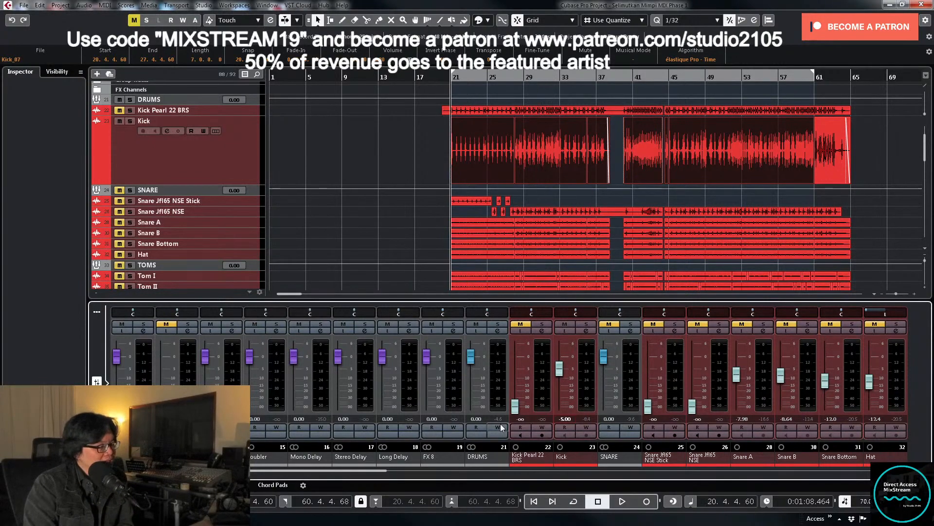
{"action": "left_click", "coordinate": [587, 331]}
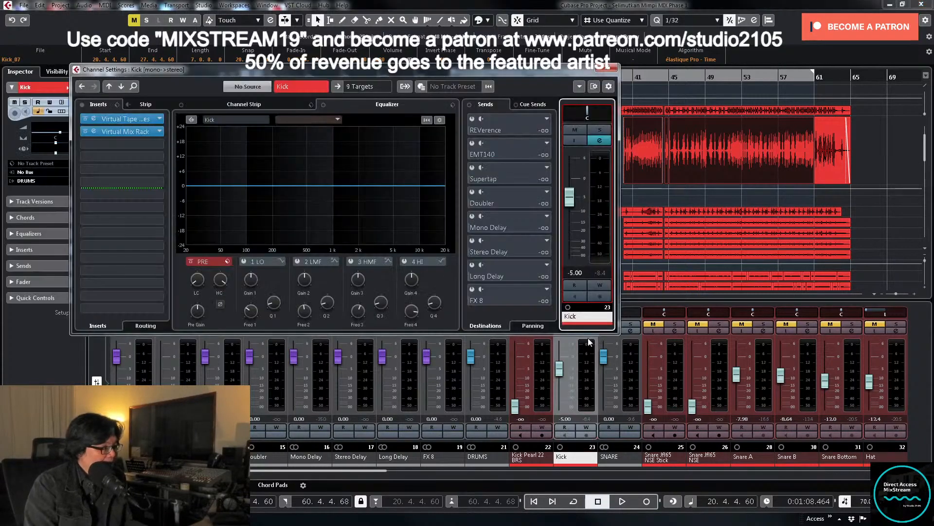
{"action": "left_click_drag", "start_coordinate": [336, 76], "coordinate": [432, 88]}
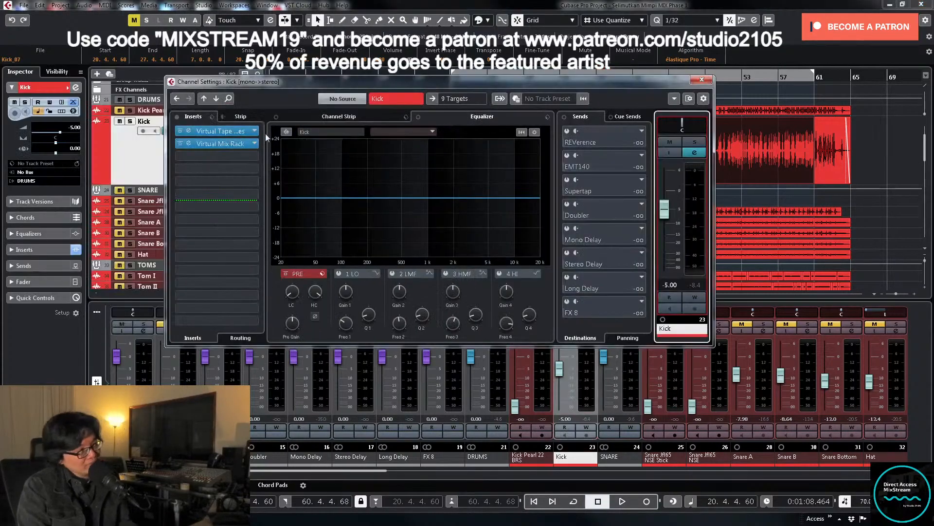
{"action": "left_click", "coordinate": [225, 130]}
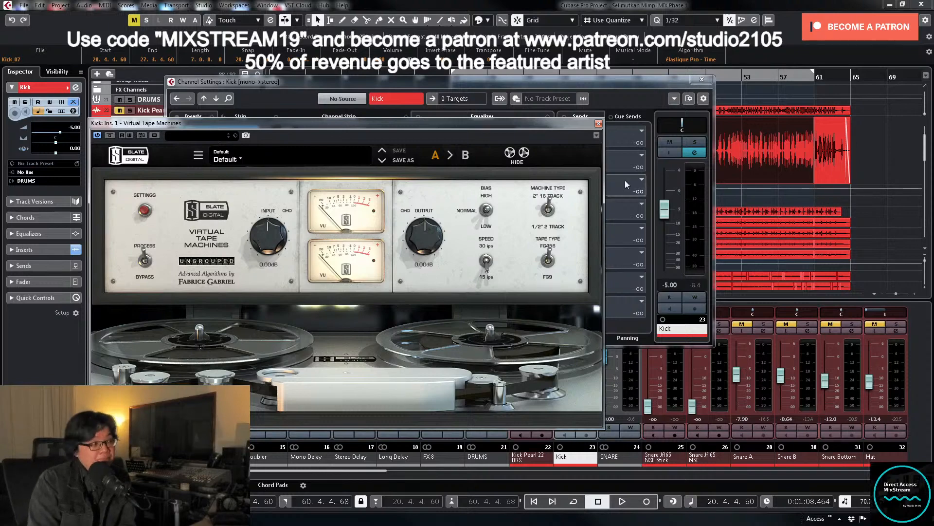
{"action": "left_click", "coordinate": [598, 123]}
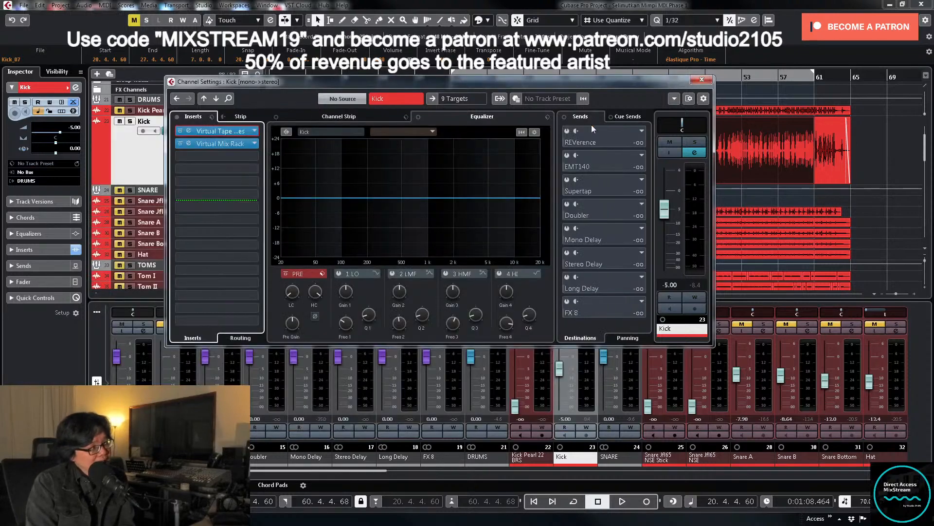
{"action": "left_click", "coordinate": [214, 144]}
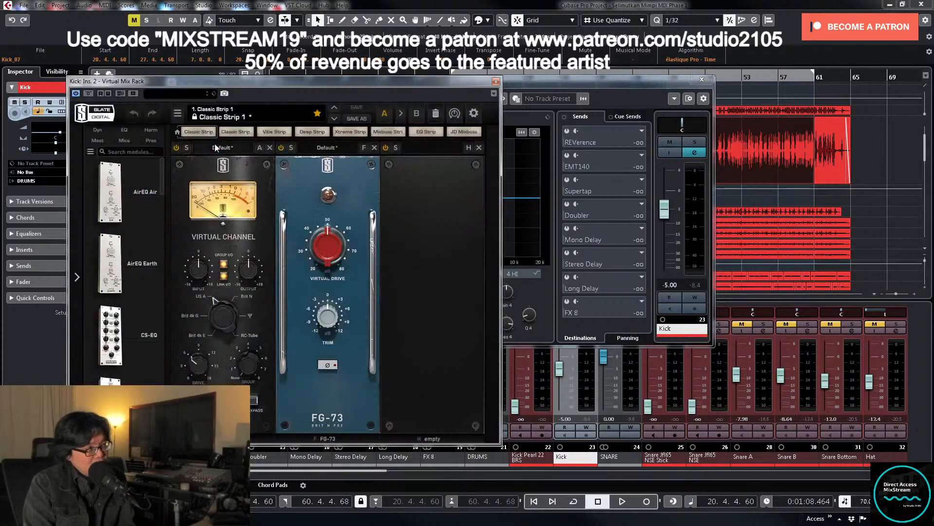
{"action": "left_click_drag", "start_coordinate": [338, 84], "coordinate": [719, 76]}
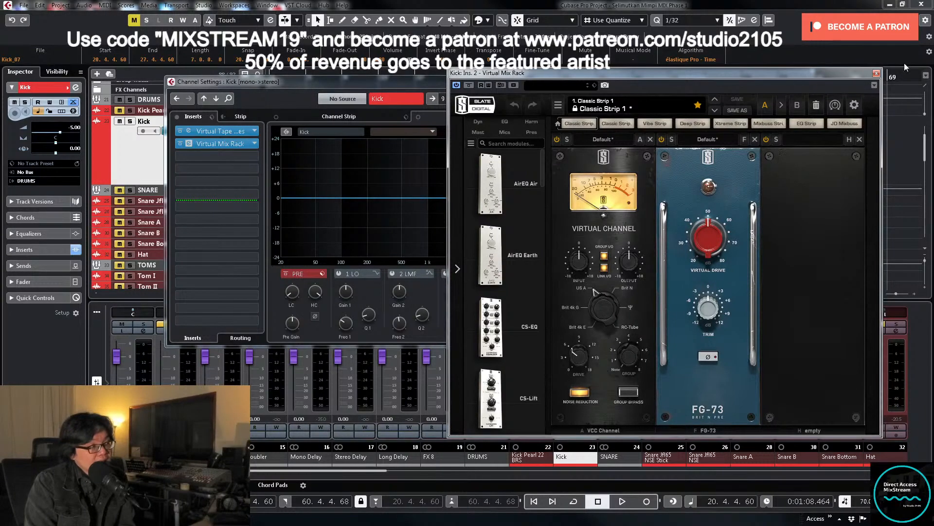
{"action": "left_click", "coordinate": [877, 73]}
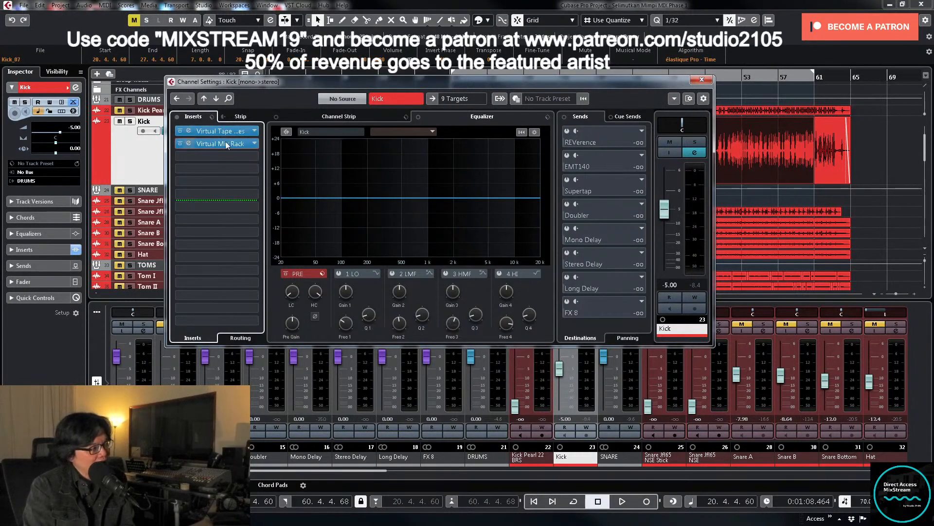
{"action": "left_click", "coordinate": [703, 81]}
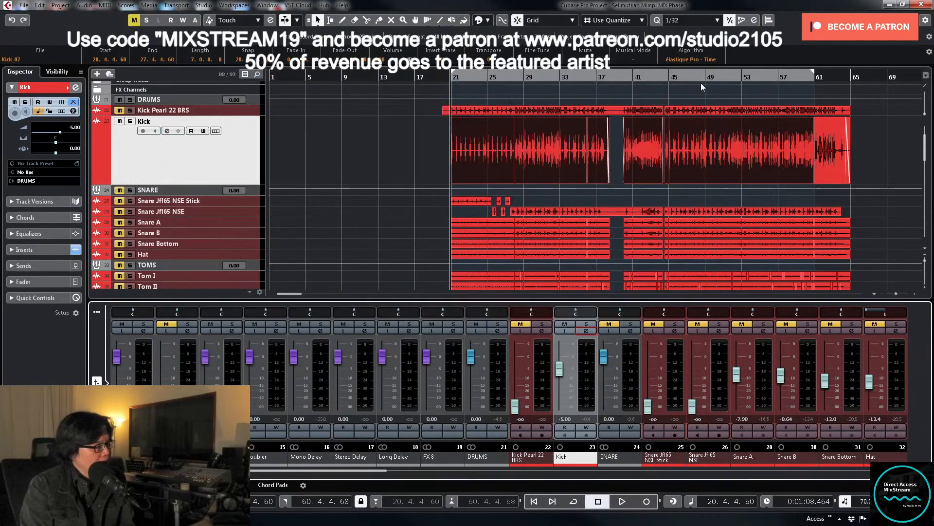
Step: Play the Kick, open its channel settings and enable the equalizer's low cut at 20 Hz
{"action": "key", "text": "space"}
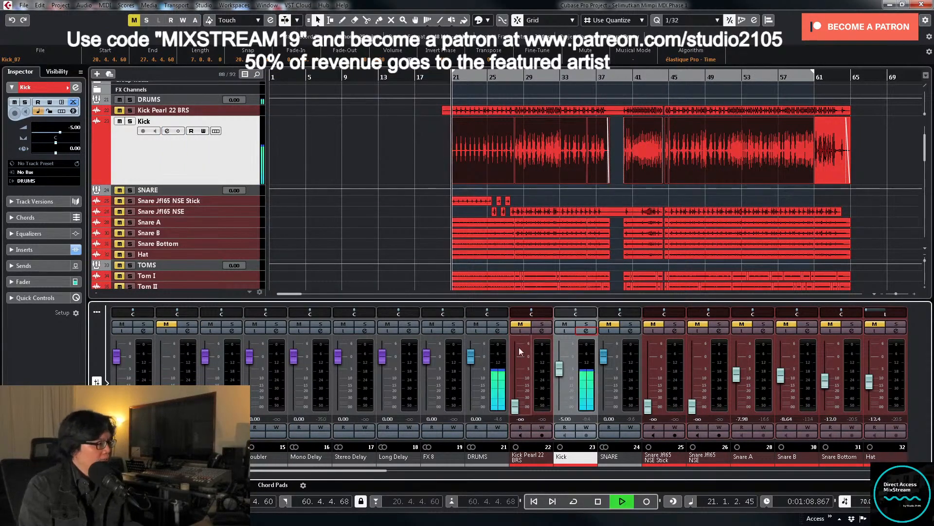
{"action": "left_click", "coordinate": [587, 330]}
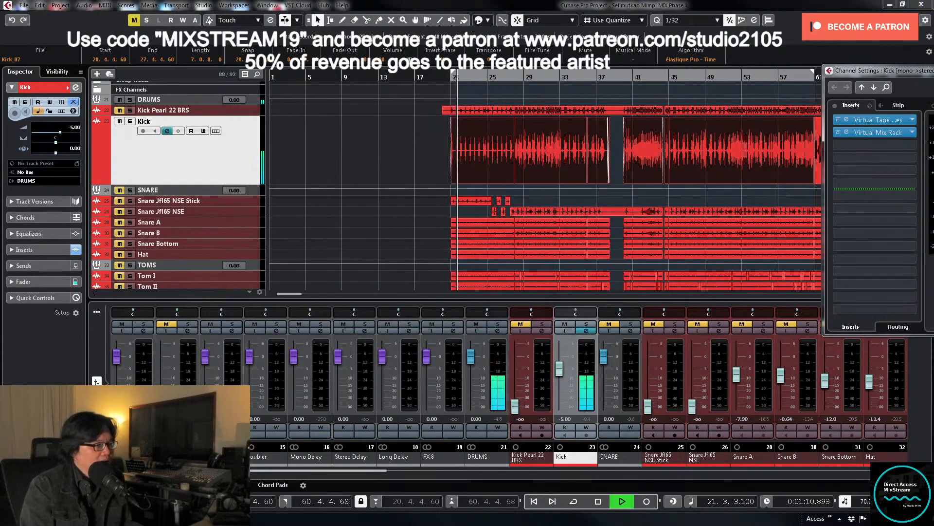
{"action": "left_click_drag", "start_coordinate": [933, 71], "coordinate": [658, 113]}
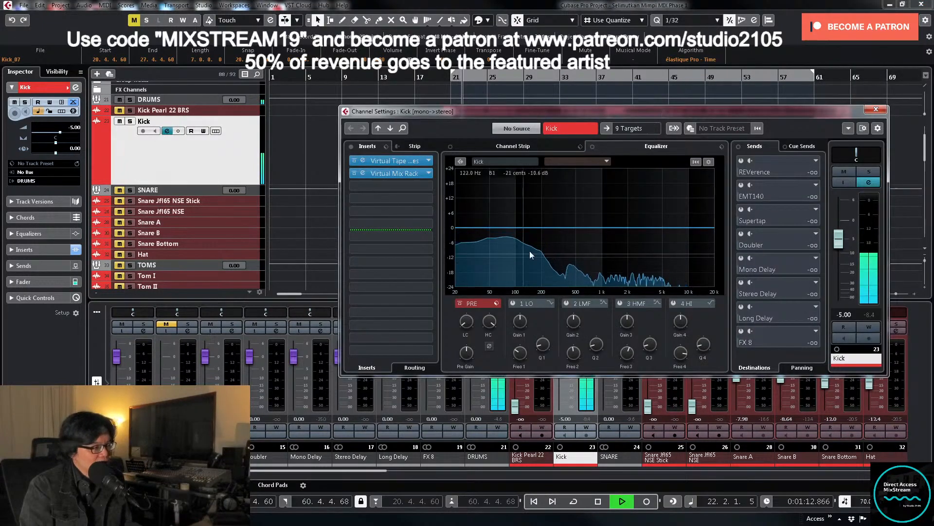
{"action": "left_click", "coordinate": [465, 322]}
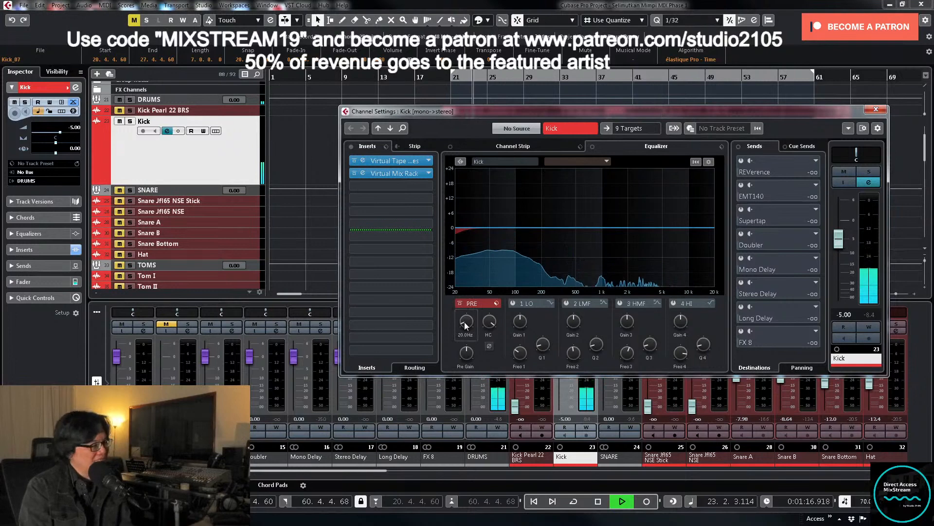
Step: Enable the 2 LMF band of the Kick's equalizer, sweep it to 132.7 Hz with a strong narrow boost and stop playback
{"action": "left_click", "coordinate": [566, 304]}
{"action": "left_click", "coordinate": [566, 305]}
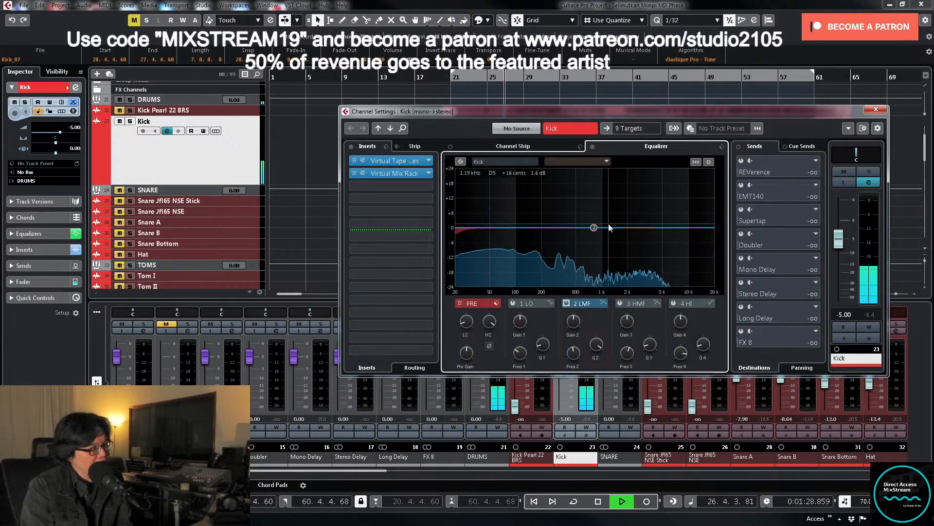
{"action": "left_click_drag", "start_coordinate": [594, 227], "coordinate": [527, 193]}
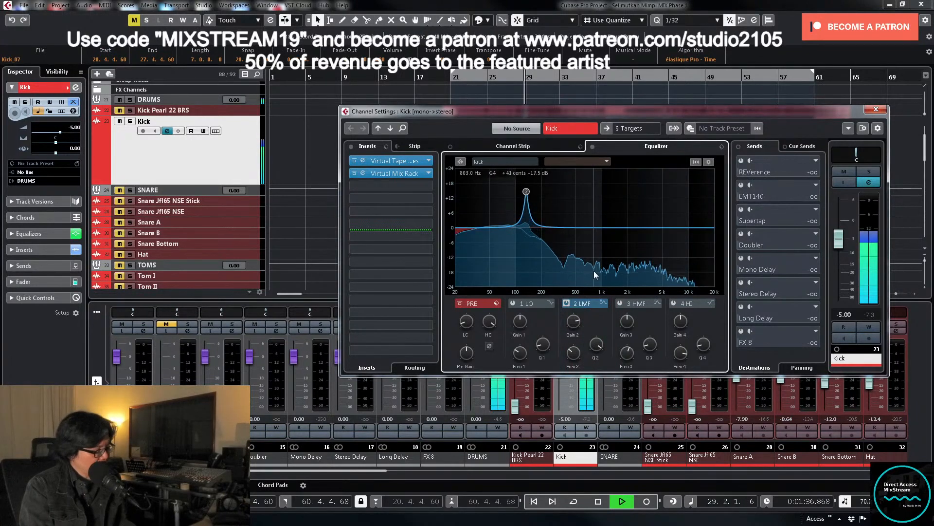
{"action": "key", "text": "space"}
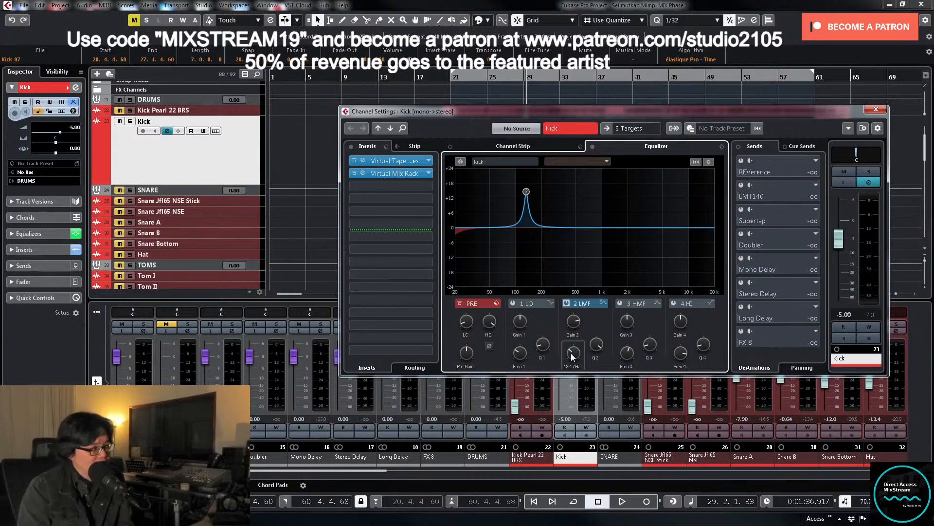
Step: Set the 2 LMF band's gain to -4.4 dB with a Q of 8.8 and resume playback
{"action": "left_click_drag", "start_coordinate": [563, 323], "coordinate": [565, 359]}
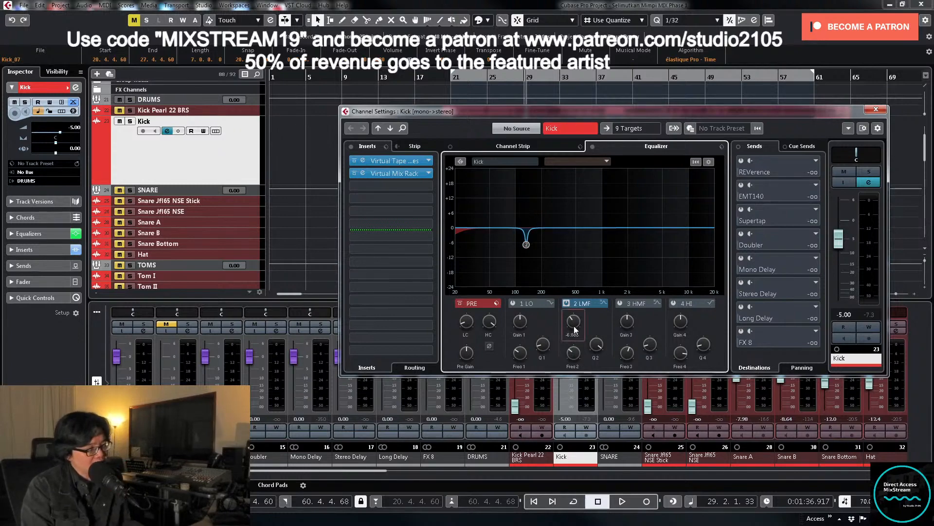
{"action": "left_click_drag", "start_coordinate": [573, 326], "coordinate": [573, 319]}
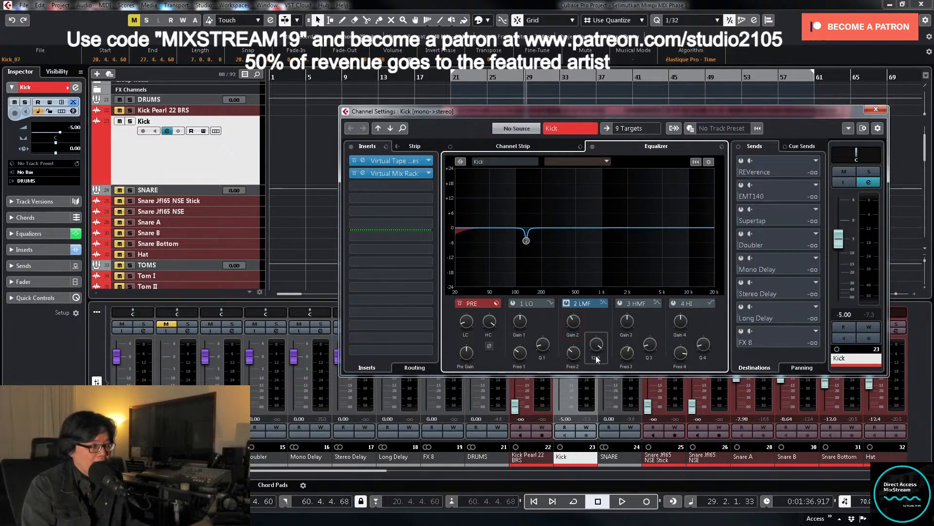
{"action": "left_click_drag", "start_coordinate": [572, 326], "coordinate": [572, 323]}
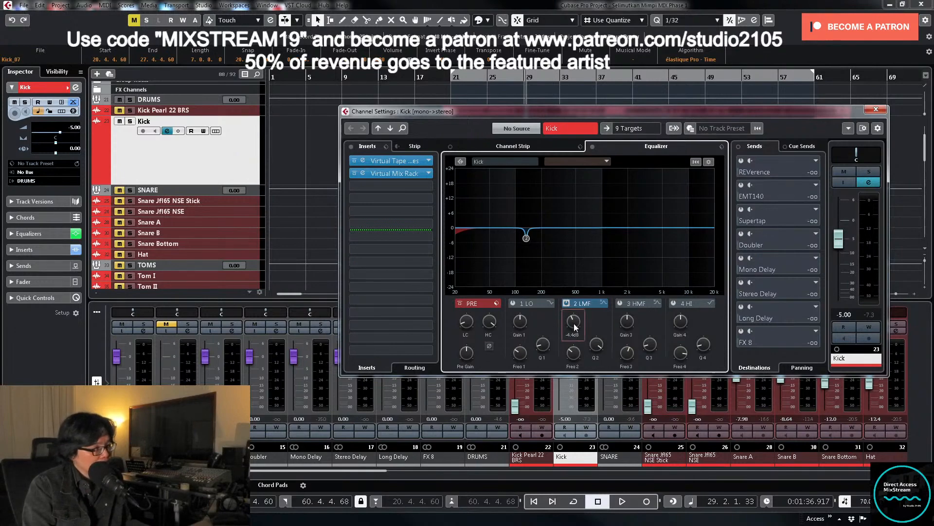
{"action": "key", "text": "space"}
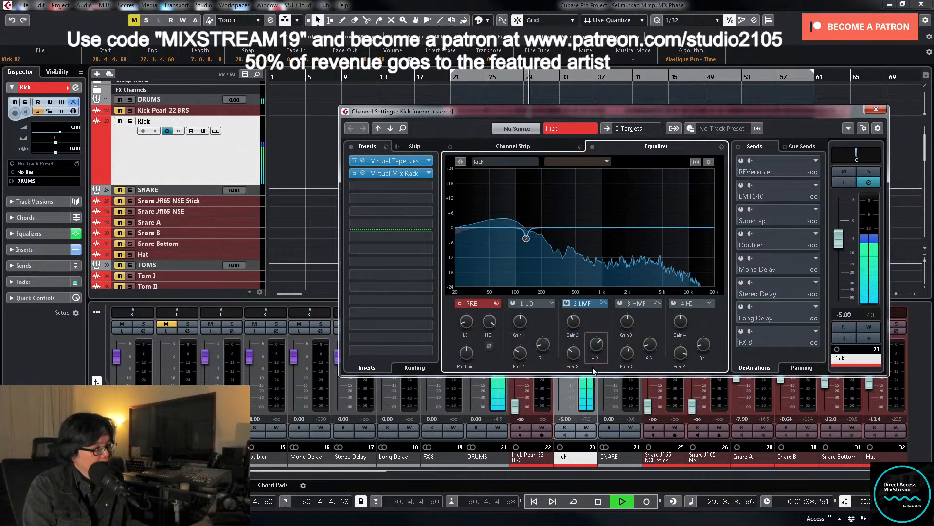
Step: Enable the 3 HMF band, find the resonance with a boost at about 460 Hz, and turn it into a narrow cut there before stopping playback
{"action": "left_click", "coordinate": [620, 304]}
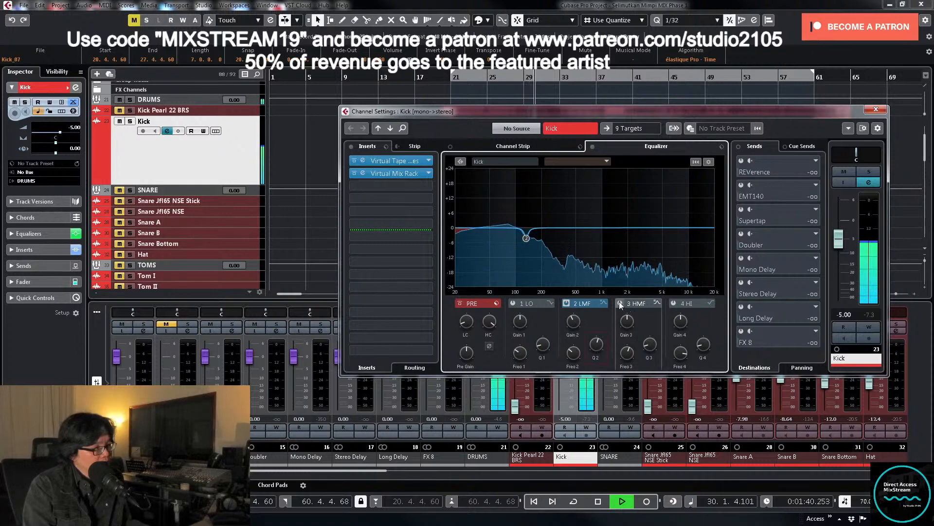
{"action": "key", "text": "space"}
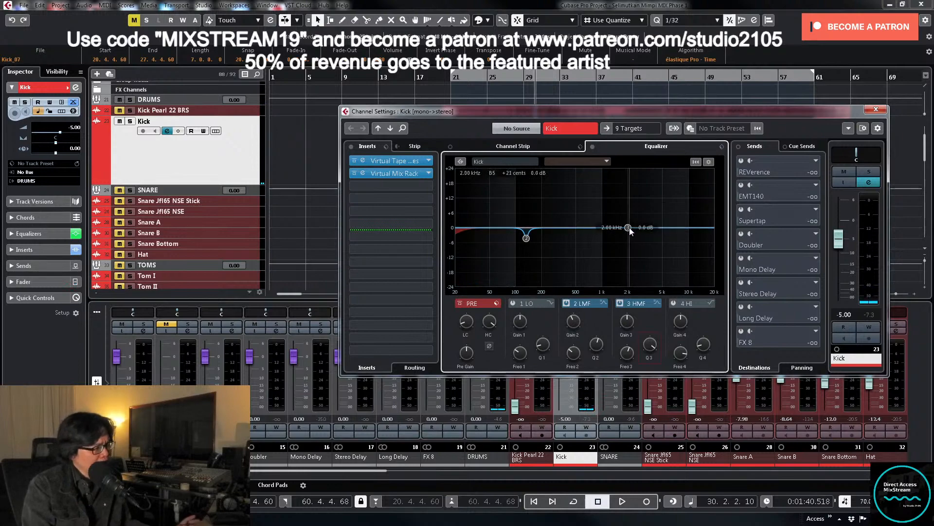
{"action": "key", "text": "space"}
{"action": "left_click_drag", "start_coordinate": [628, 227], "coordinate": [574, 199]}
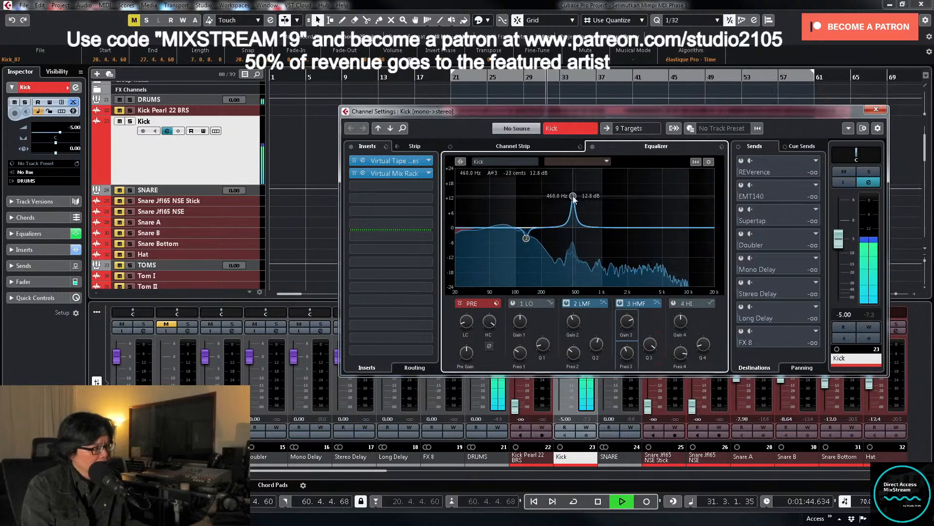
{"action": "left_click_drag", "start_coordinate": [618, 331], "coordinate": [622, 348]}
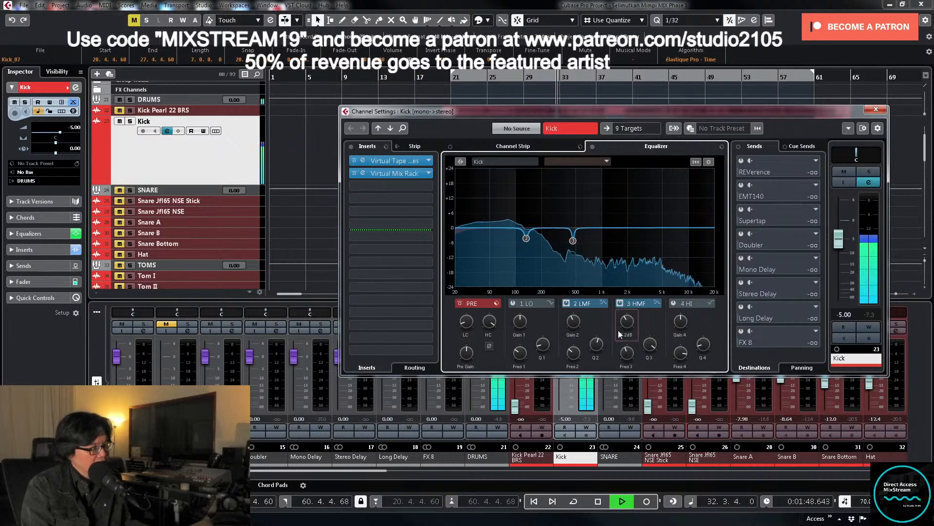
{"action": "key", "text": "space"}
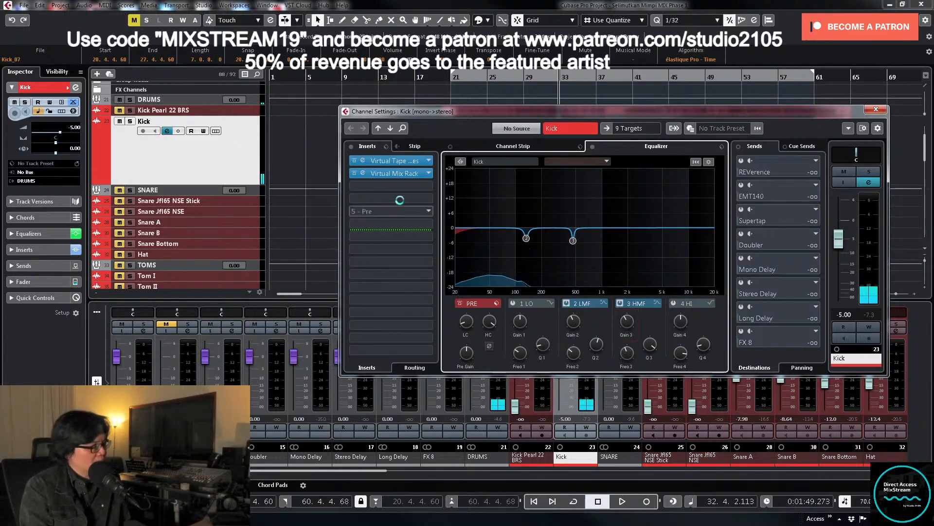
Step: Add the Boz Digital Labs Little Clipper to the Kick's third insert slot and close the channel settings
{"action": "left_click", "coordinate": [429, 186]}
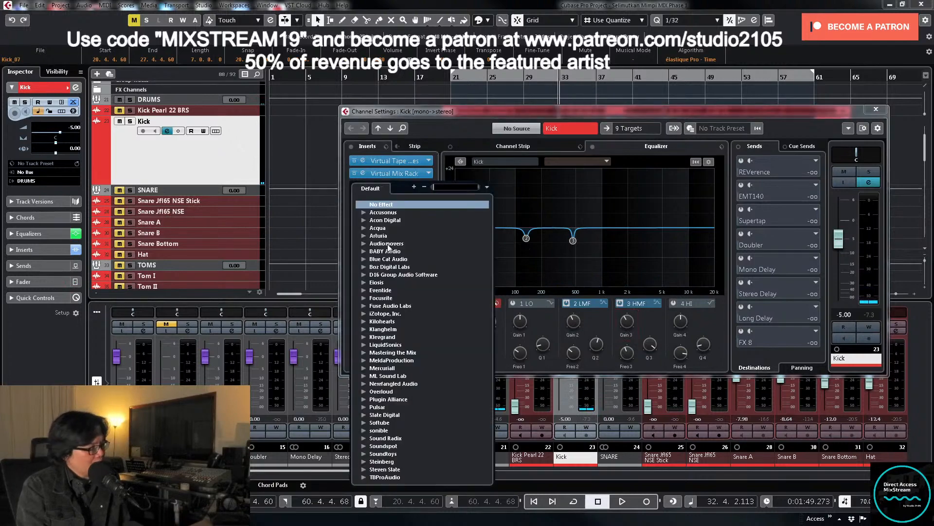
{"action": "left_click", "coordinate": [363, 267]}
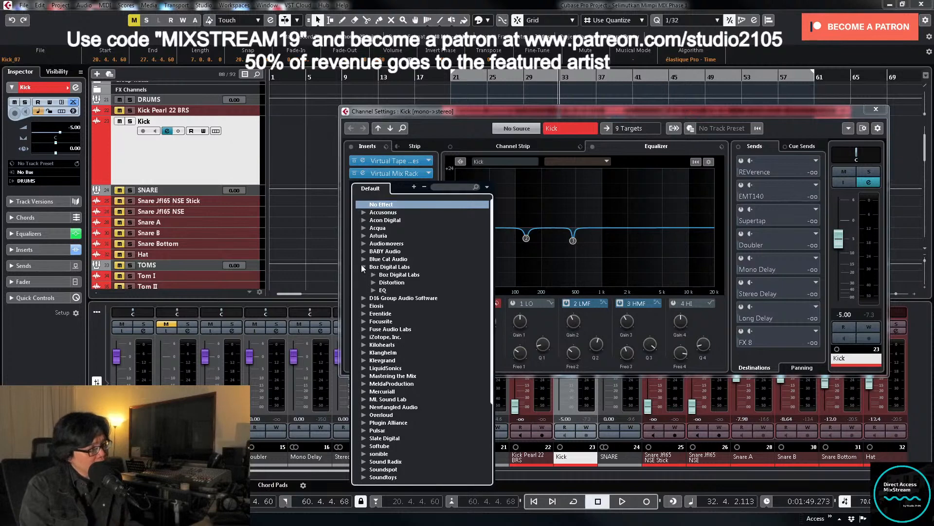
{"action": "left_click", "coordinate": [373, 283]}
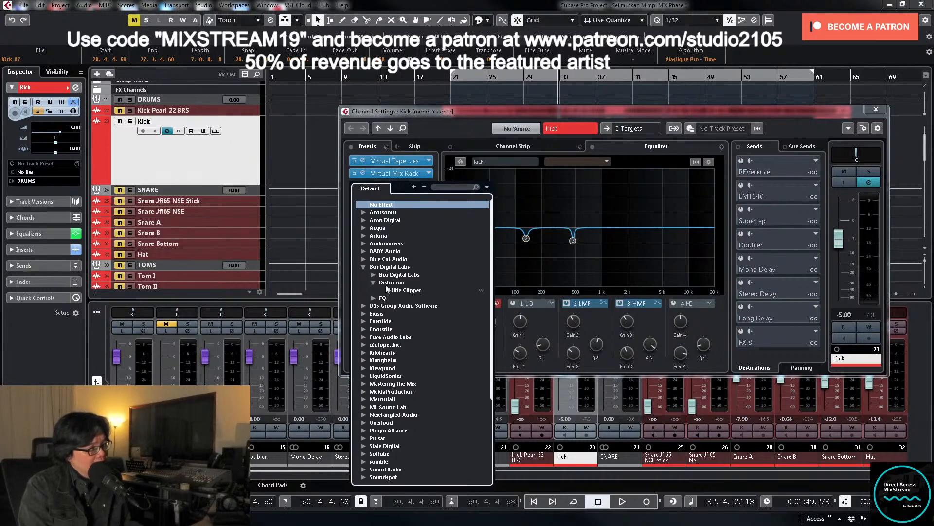
{"action": "left_click", "coordinate": [405, 291]}
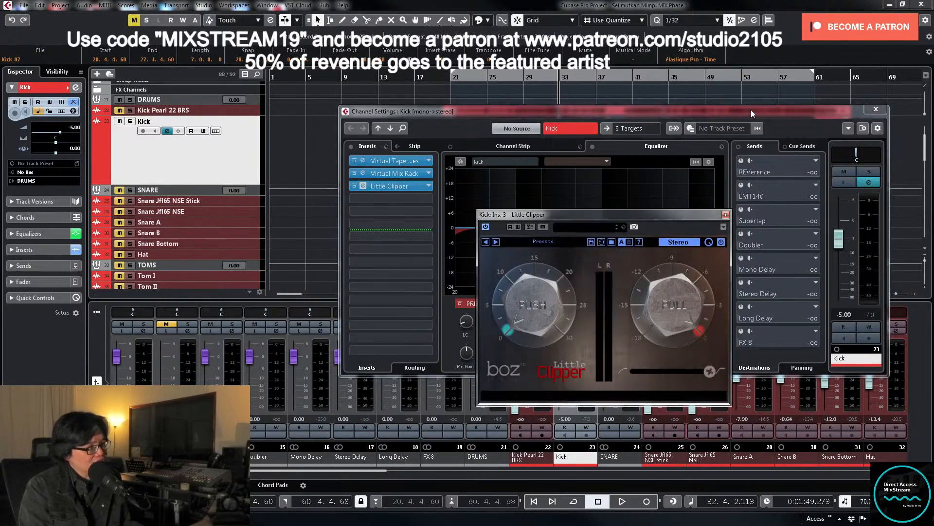
{"action": "left_click", "coordinate": [876, 109]}
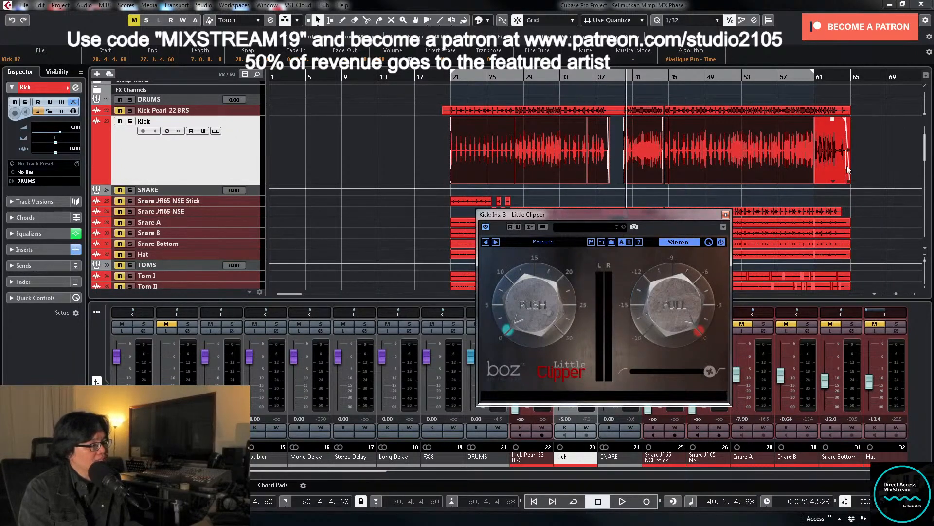
Step: Play the Kick from about bar 40 and lower Little Clipper's ceiling to -6.14 dB, checking it further along the song
{"action": "key", "text": "KP_Subtract"}
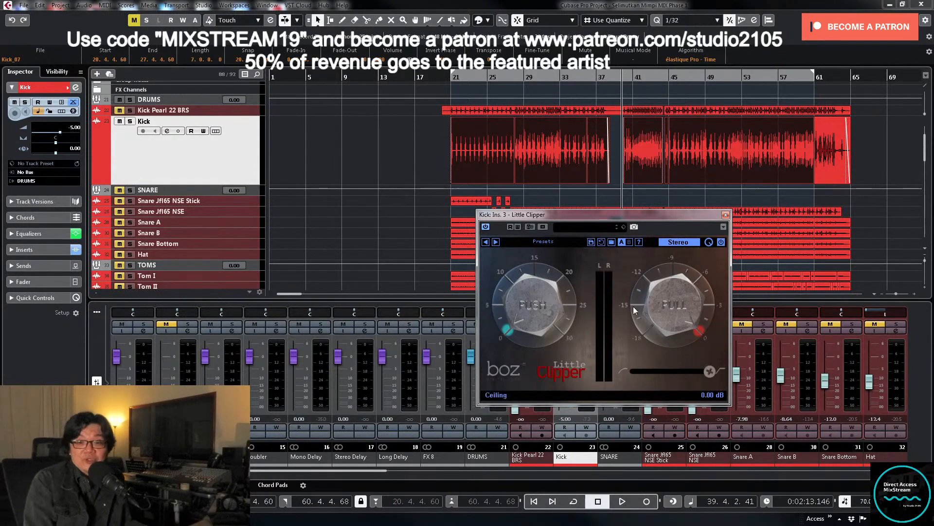
{"action": "key", "text": "space"}
{"action": "mouse_move", "coordinate": [652, 302]}
{"action": "left_mouse_down"}
{"action": "mouse_move", "coordinate": [647, 325]}
{"action": "mouse_move", "coordinate": [662, 299]}
{"action": "mouse_move", "coordinate": [648, 353]}
{"action": "mouse_move", "coordinate": [667, 305]}
{"action": "left_mouse_up"}
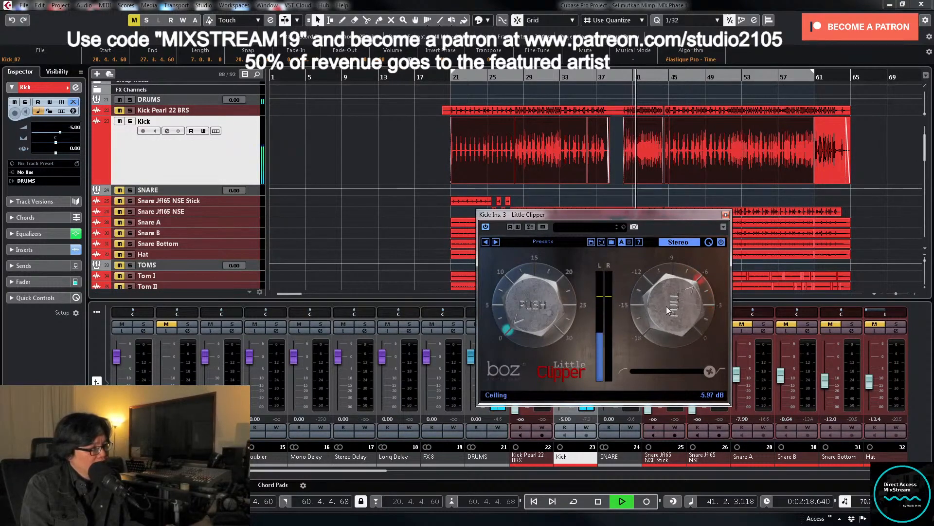
{"action": "key", "text": "b"}
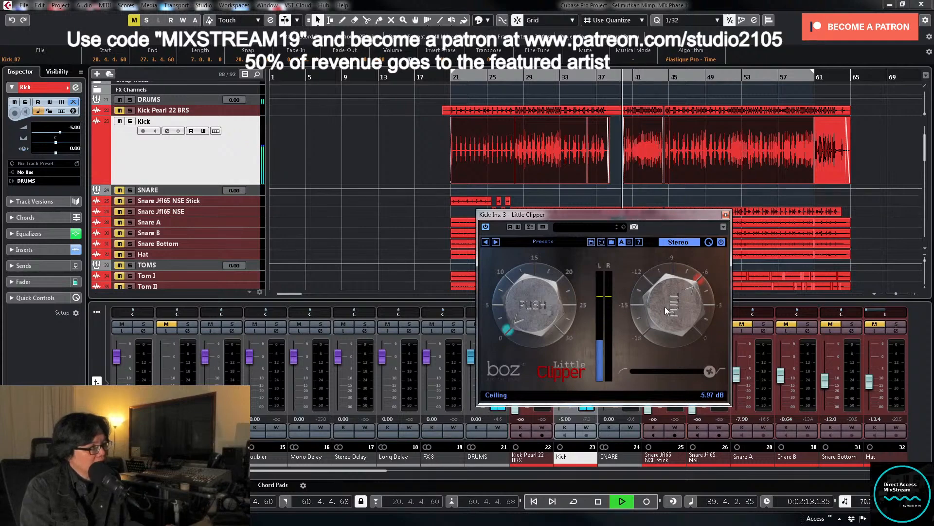
{"action": "left_click_drag", "start_coordinate": [665, 307], "coordinate": [658, 309]}
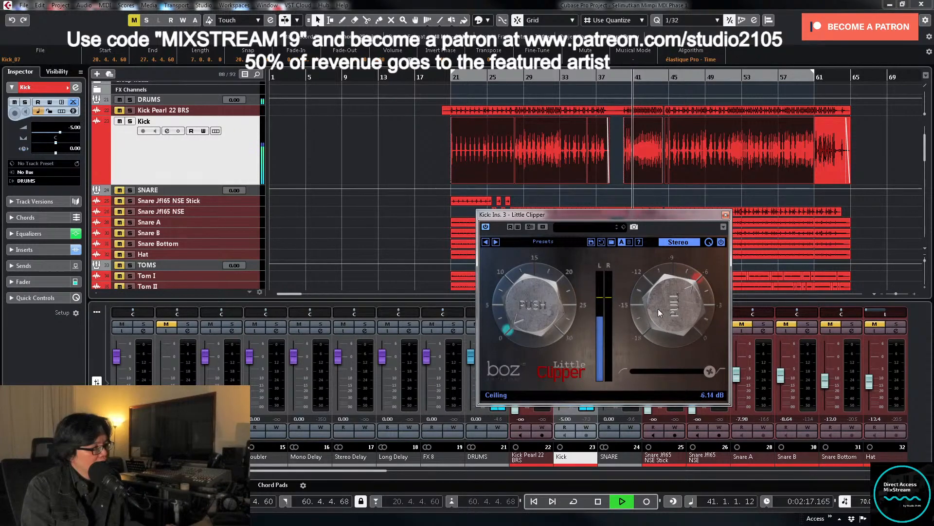
{"action": "key", "text": "KP_Add"}
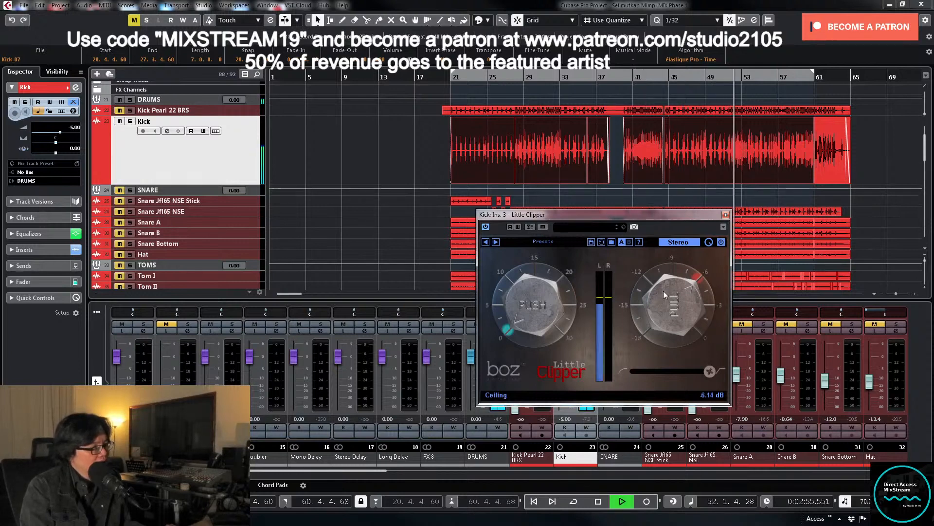
Step: Raise Little Clipper's ceiling slightly, set its hardness to 50 %, recheck the Kick from about bar 40, then close the plug-in and stop playback
{"action": "mouse_move", "coordinate": [670, 297]}
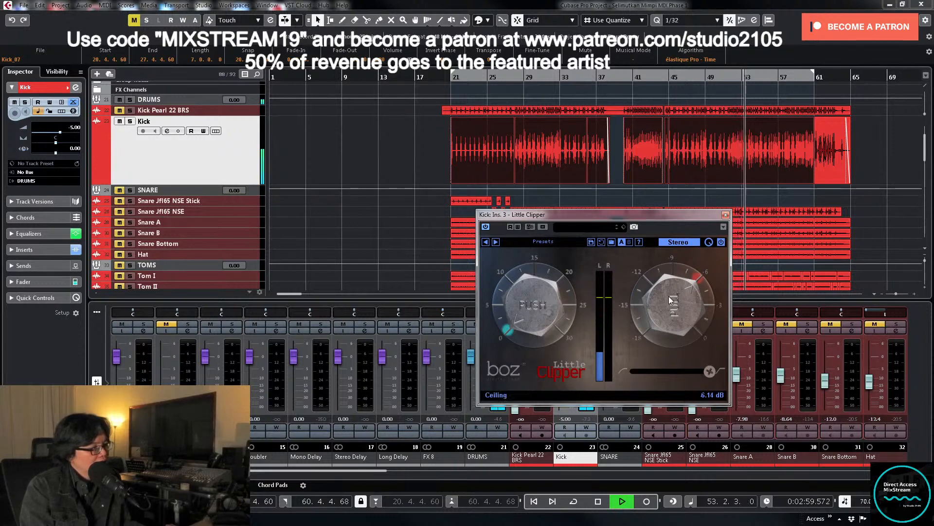
{"action": "left_click_drag", "start_coordinate": [667, 306], "coordinate": [667, 299]}
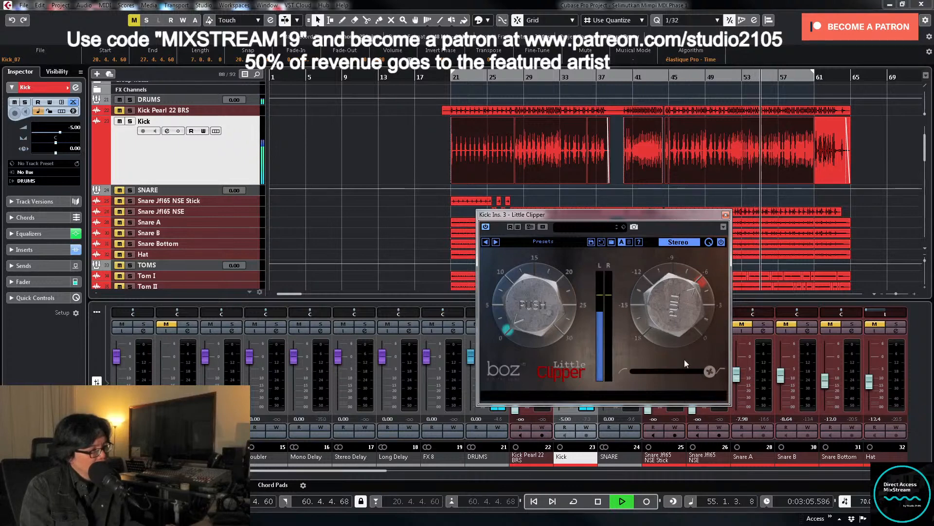
{"action": "left_click_drag", "start_coordinate": [705, 369], "coordinate": [666, 363]}
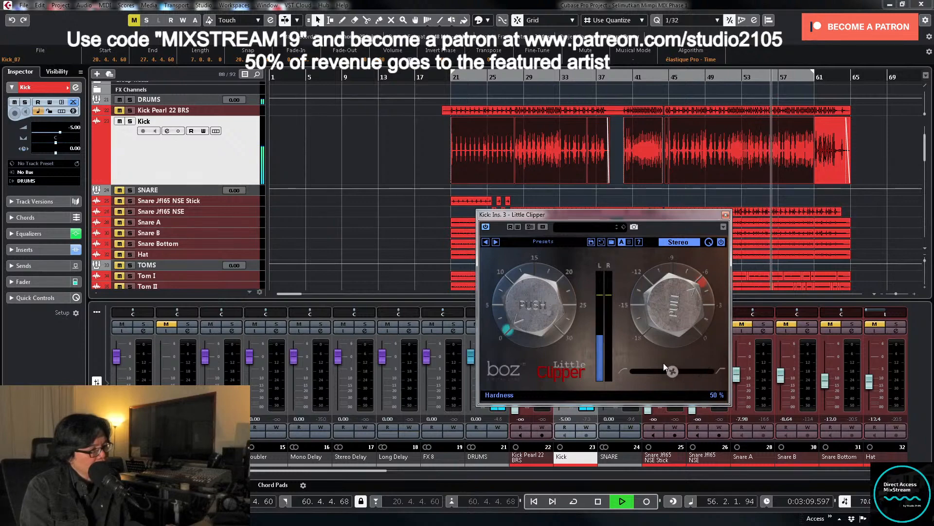
{"action": "left_click", "coordinate": [621, 76]}
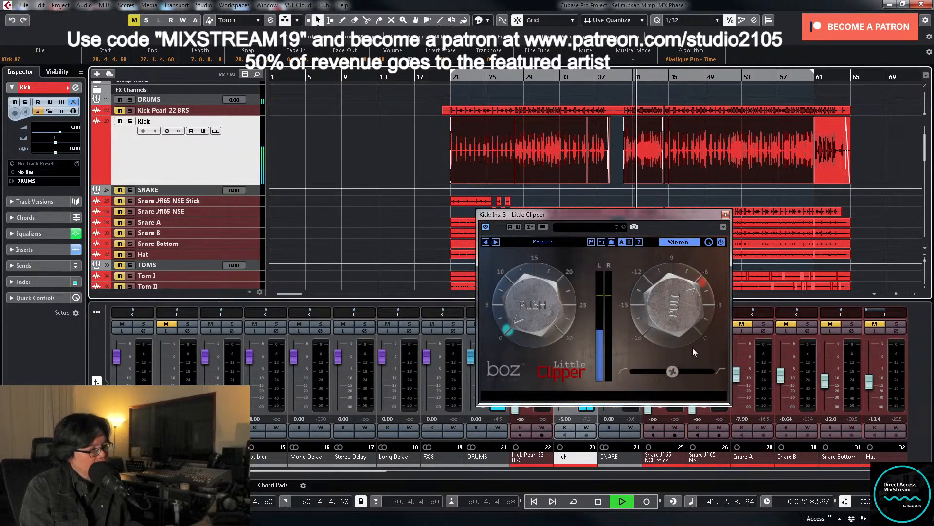
{"action": "left_click", "coordinate": [726, 214]}
{"action": "key", "text": "space"}
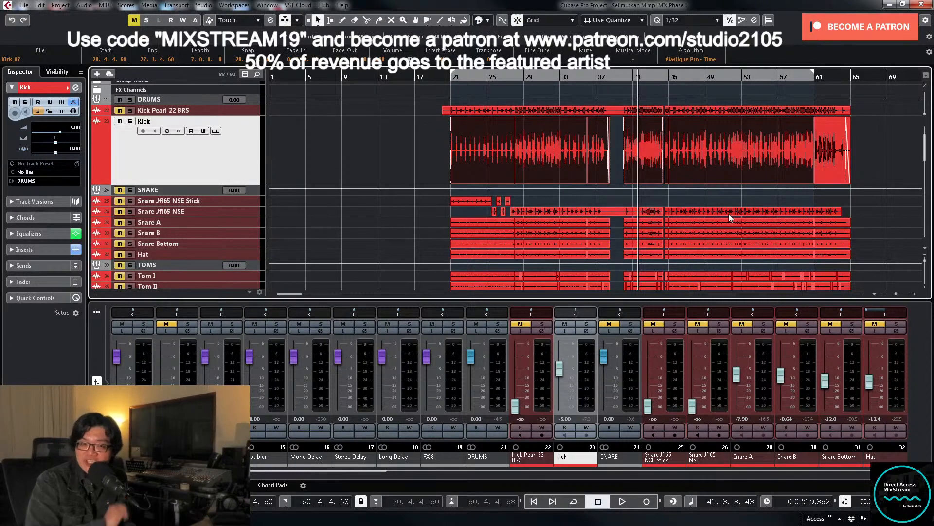
Step: Unmute the Kick Pearl 22 BRS channel and route its output to the DRUMS group
{"action": "key", "text": "alt+Down"}
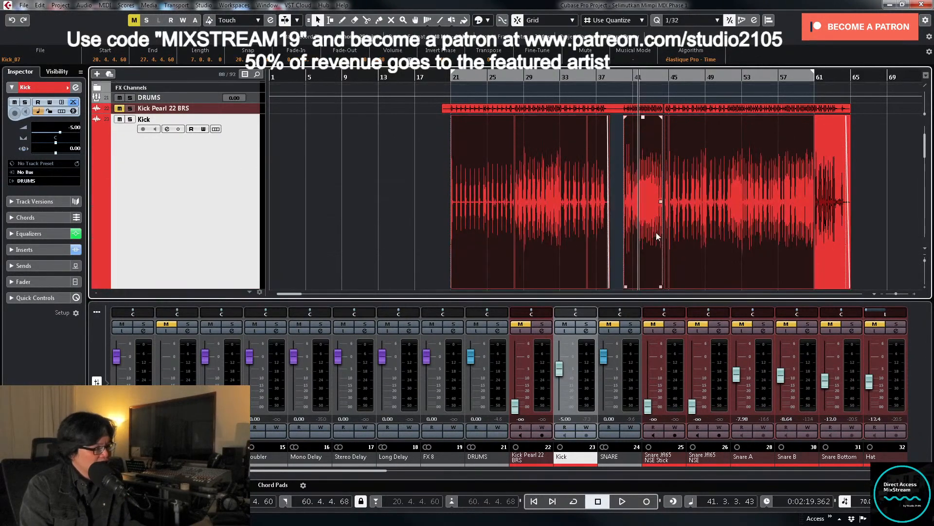
{"action": "key", "text": "alt+Up"}
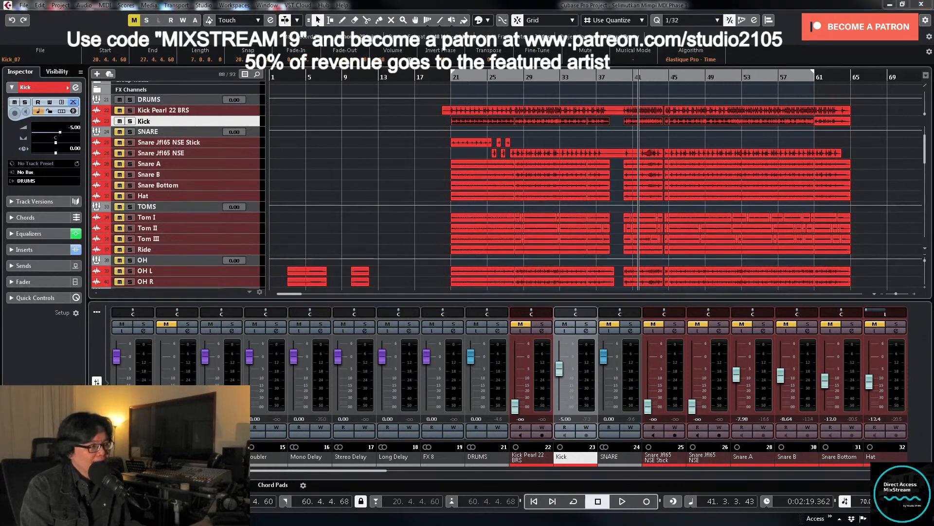
{"action": "left_click", "coordinate": [519, 325]}
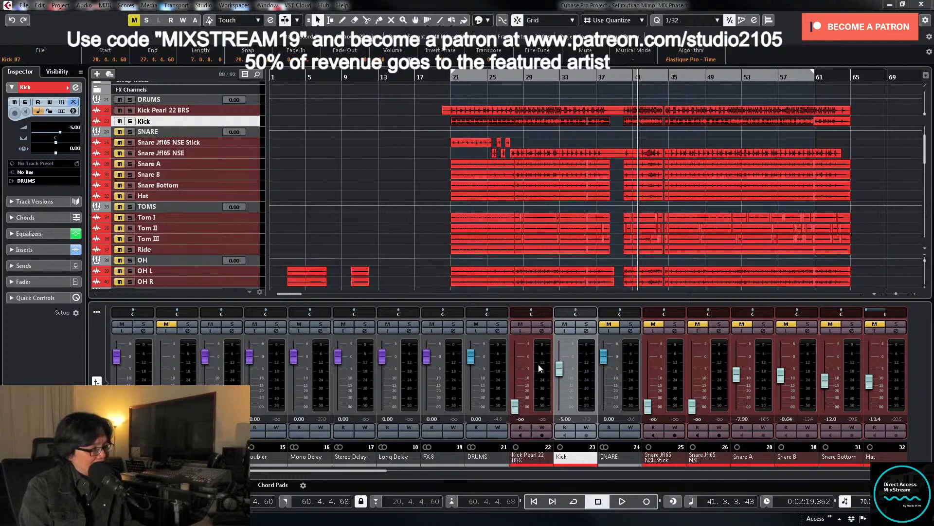
{"action": "left_click", "coordinate": [543, 330]}
{"action": "left_click", "coordinate": [637, 128]}
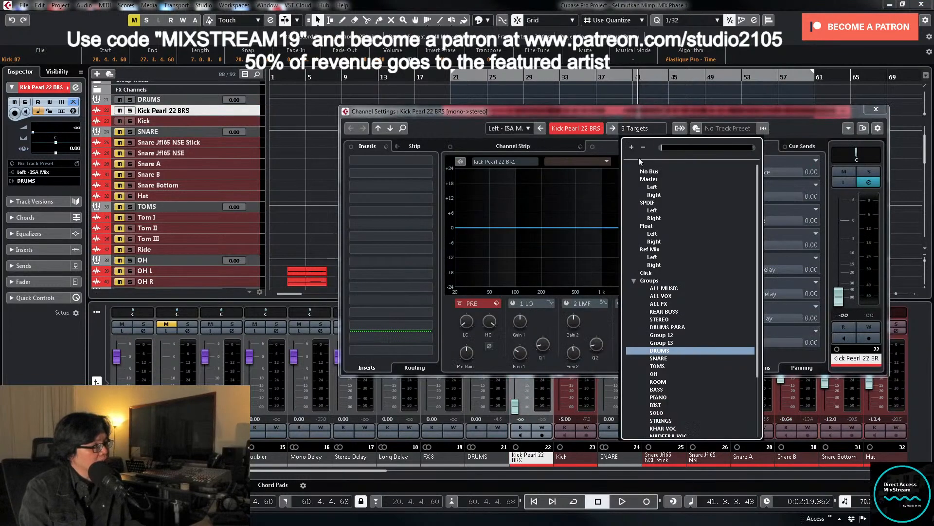
{"action": "left_click", "coordinate": [664, 351]}
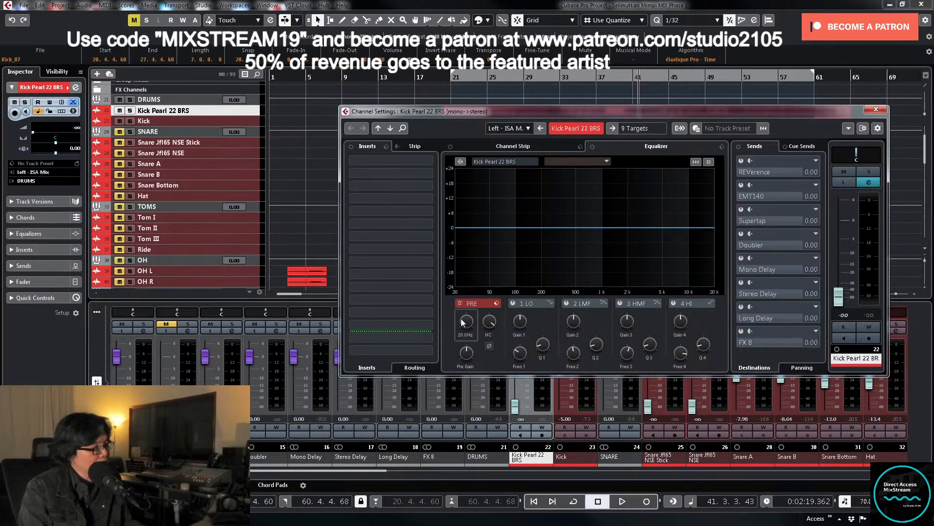
{"action": "left_click", "coordinate": [876, 110]}
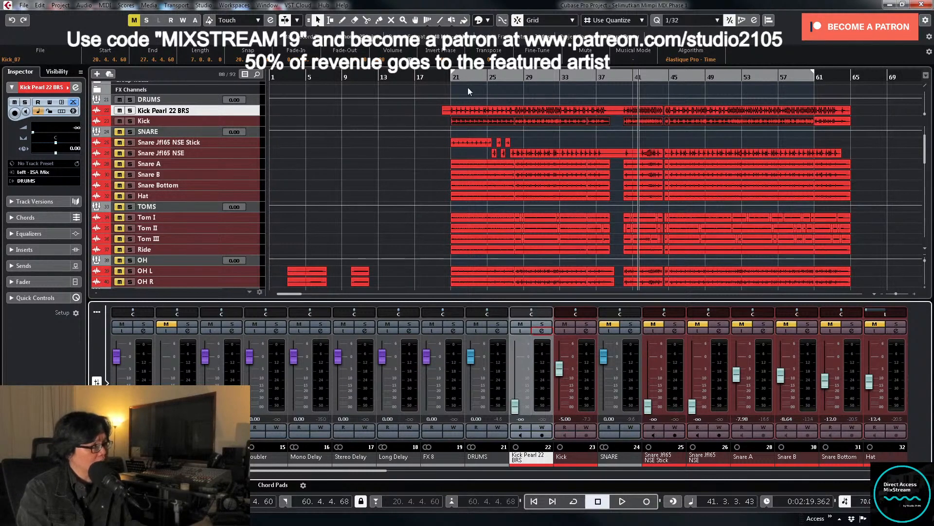
Step: Play from the left locator and raise Kick Pearl 22 BRS under the Kick, setting its fader to -18 dB
{"action": "key", "text": "KP_1"}
{"action": "key", "text": "space"}
{"action": "left_click_drag", "start_coordinate": [515, 405], "coordinate": [521, 384]}
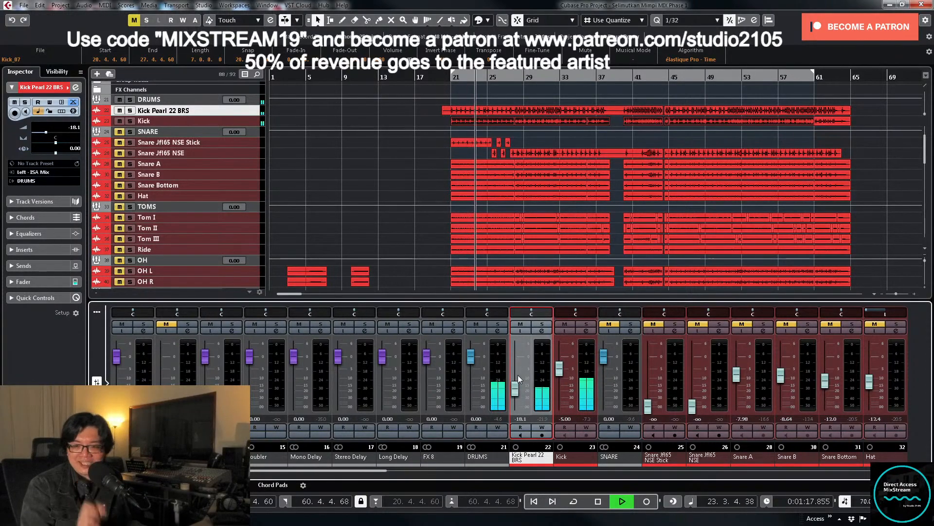
{"action": "key", "text": "space"}
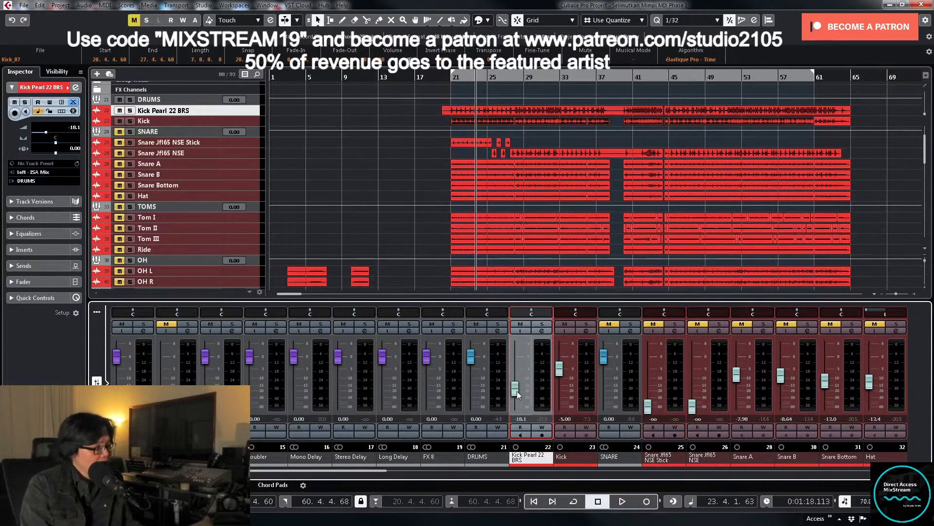
{"action": "type", "text": "-"}
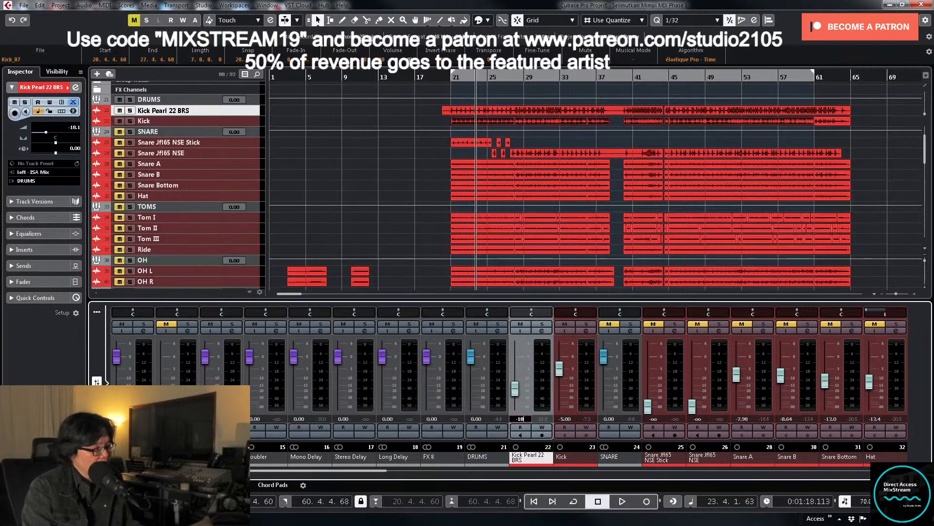
{"action": "type", "text": "18"}
{"action": "key", "text": "Return"}
Step: Invert the phase of Kick Pearl 22 BRS while playing from the left locator, then close its channel settings and stop playback
{"action": "left_click", "coordinate": [542, 331]}
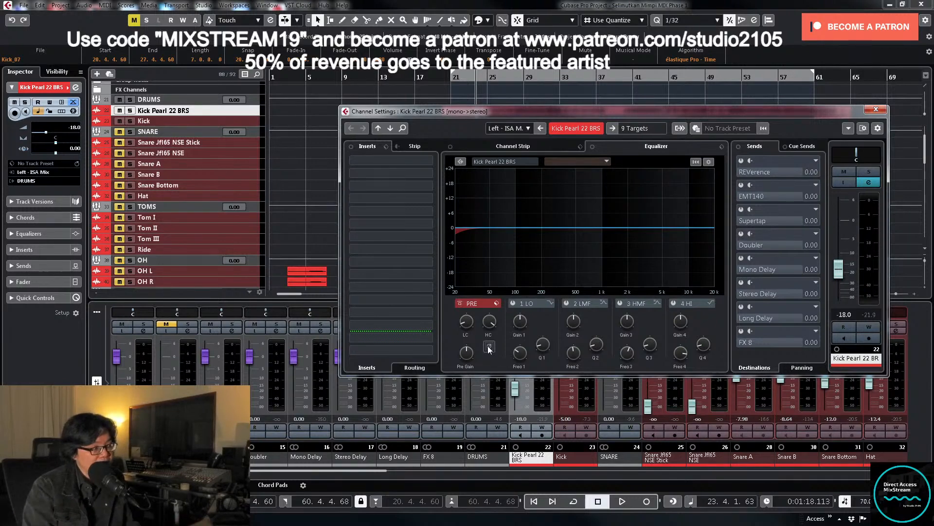
{"action": "key", "text": "KP_1"}
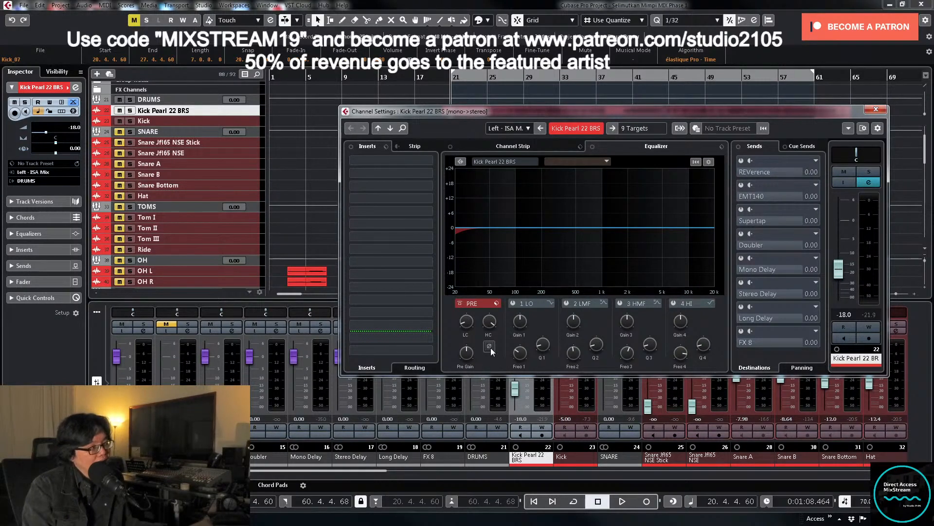
{"action": "key", "text": "space"}
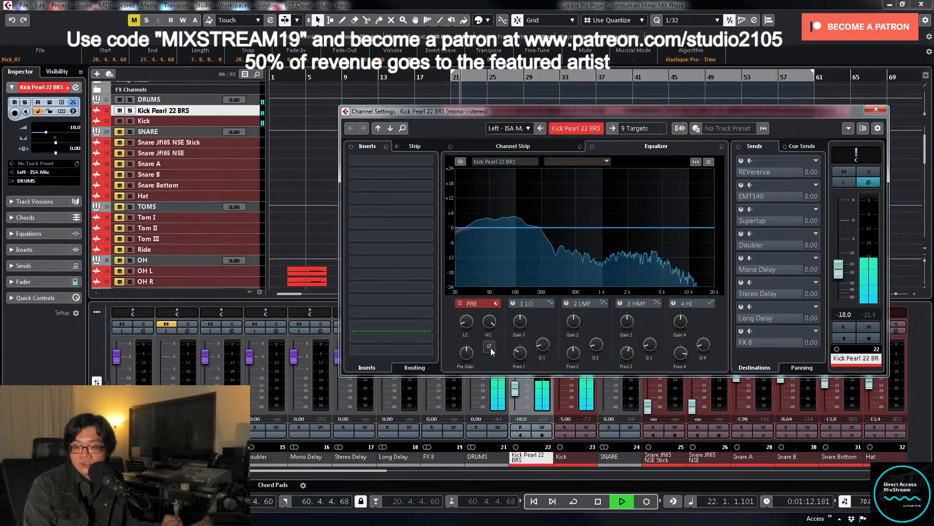
{"action": "left_click", "coordinate": [490, 346]}
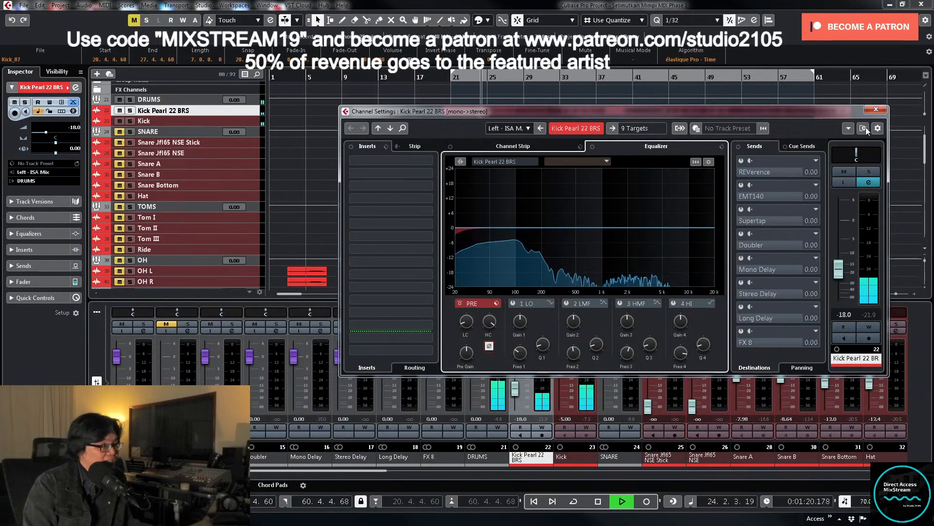
{"action": "left_click", "coordinate": [882, 109]}
{"action": "key", "text": "space"}
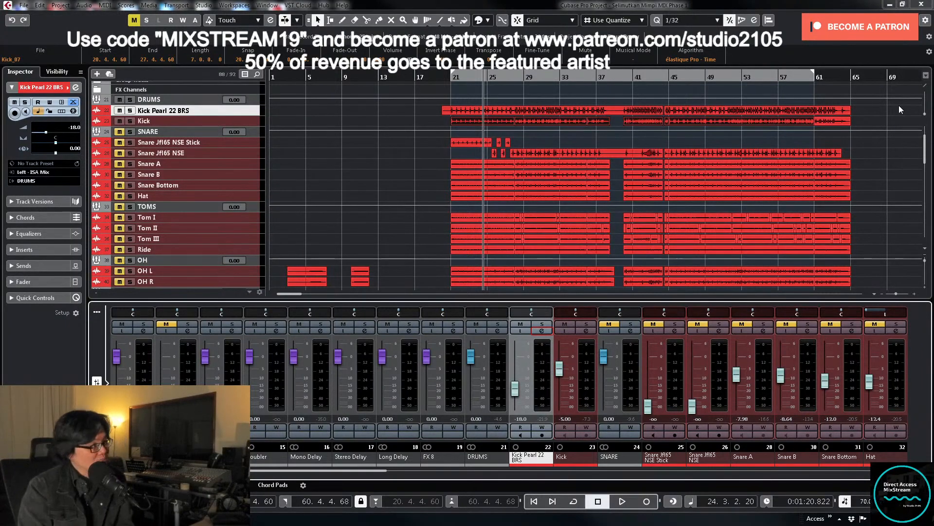
Step: Listen to both kicks together from the left locator and narrow the mixer channels until the overhead and room channels fit
{"action": "key", "text": "KP_1"}
{"action": "key", "text": "space"}
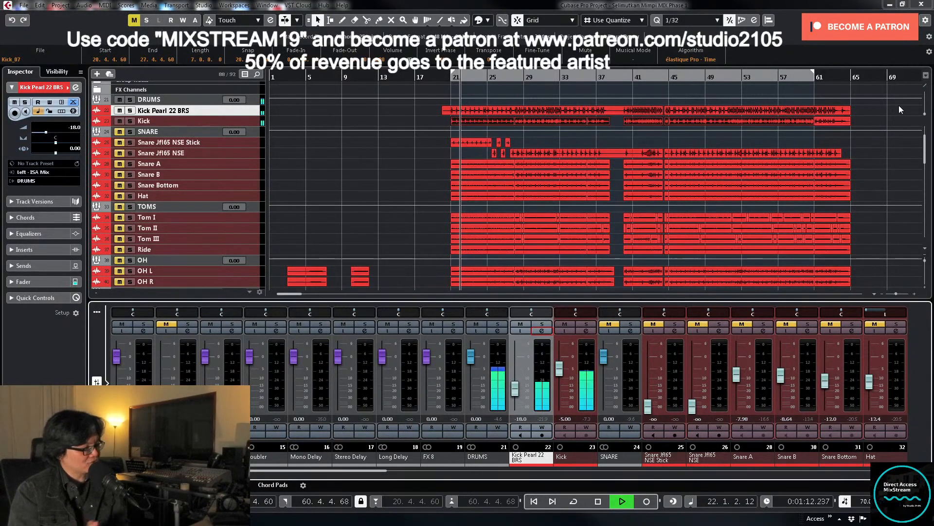
{"action": "key", "text": "g"}
{"action": "key", "text": "g"}
{"action": "key", "text": "g"}
{"action": "key", "text": "g"}
{"action": "key", "text": "g"}
{"action": "key", "text": "g"}
{"action": "key", "text": "g"}
{"action": "key", "text": "g"}
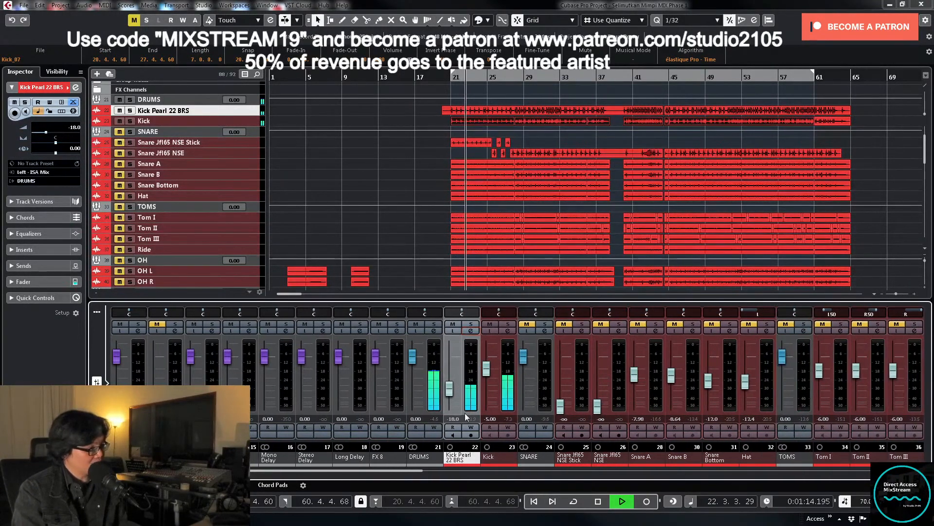
{"action": "key", "text": "g"}
{"action": "key", "text": "g"}
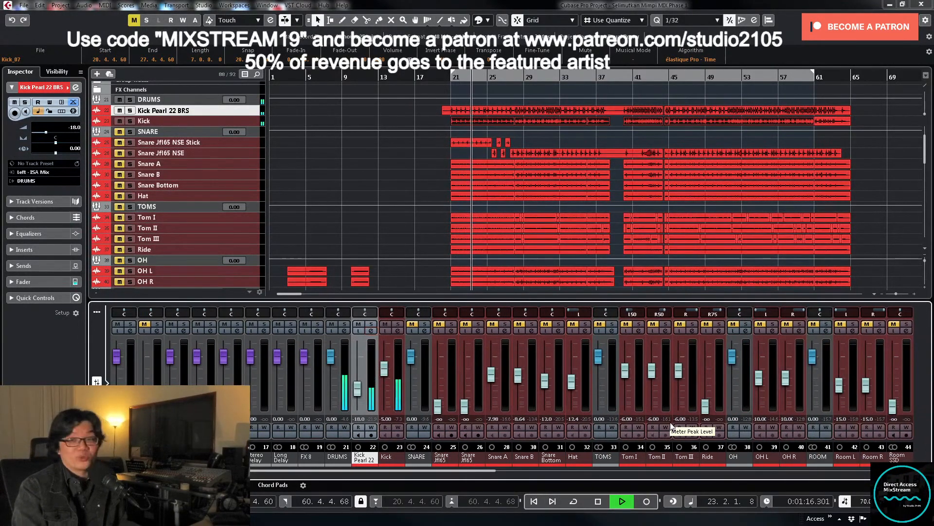
{"action": "key", "text": "space"}
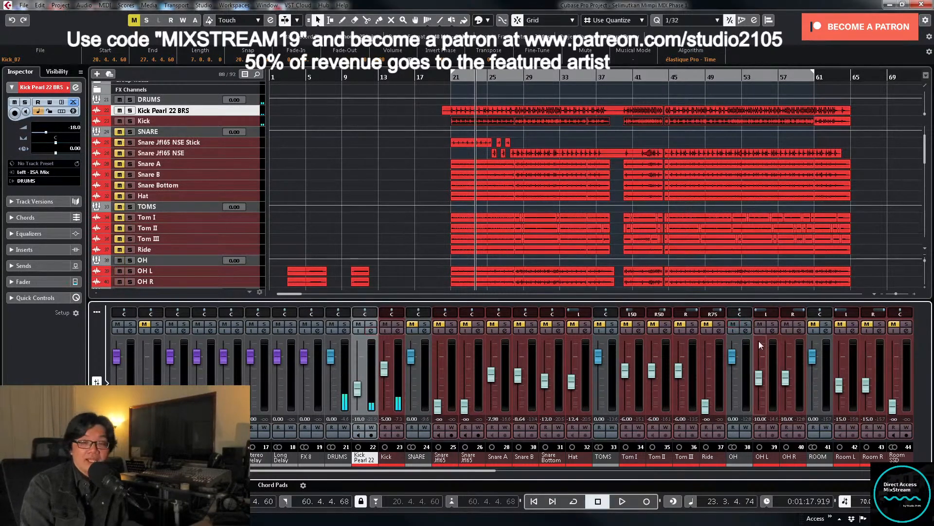
Step: Link the OH L and OH R channels in a link group named Link 1, keeping the default linked parameters
{"action": "left_click", "coordinate": [775, 397]}
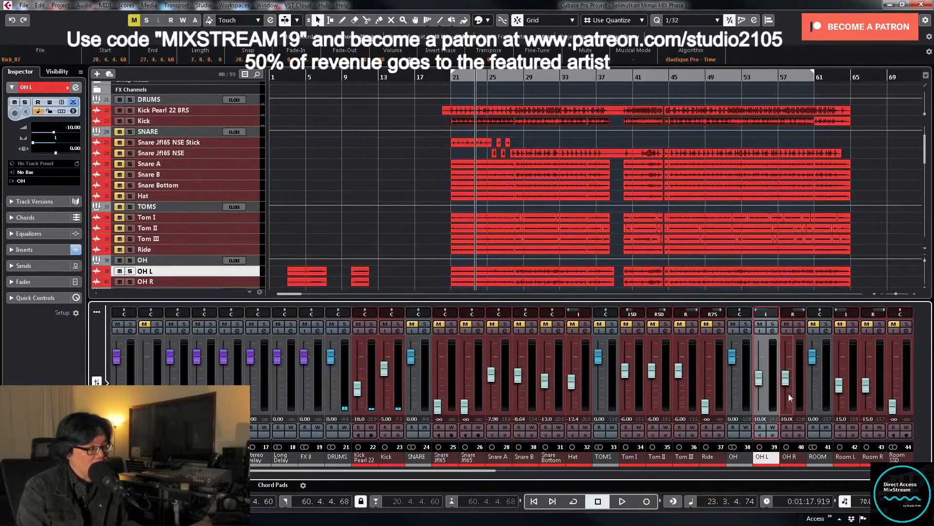
{"action": "left_click", "coordinate": [773, 331]}
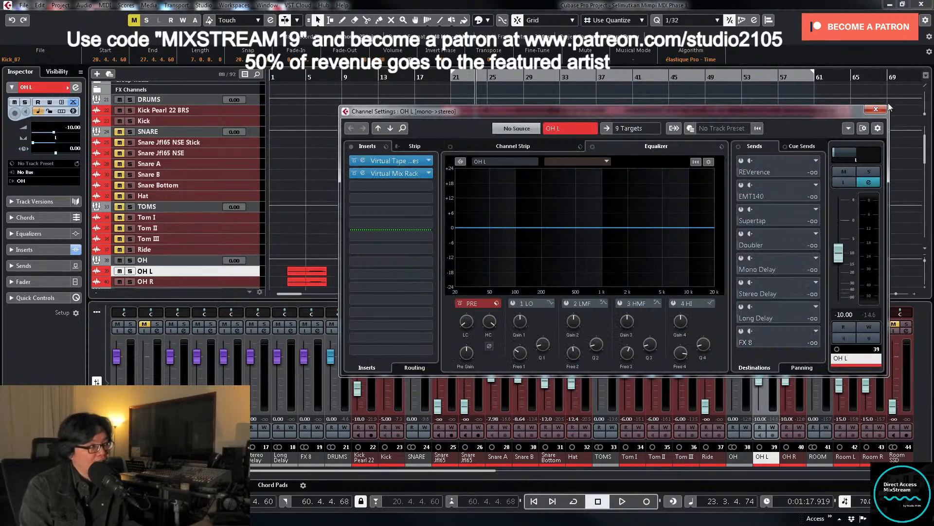
{"action": "left_click", "coordinate": [876, 108]}
{"action": "left_click", "coordinate": [801, 398], "text": "ctrl"}
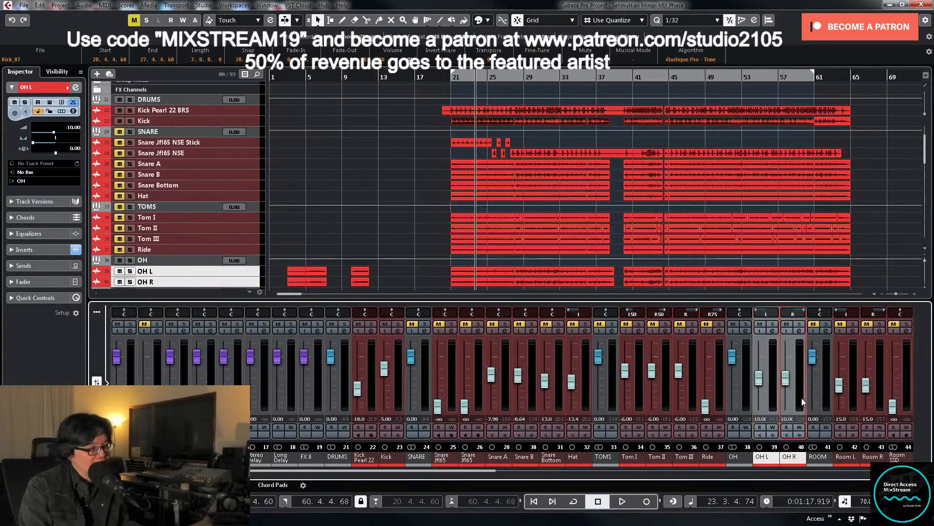
{"action": "right_click", "coordinate": [775, 399]}
{"action": "left_click", "coordinate": [770, 313]}
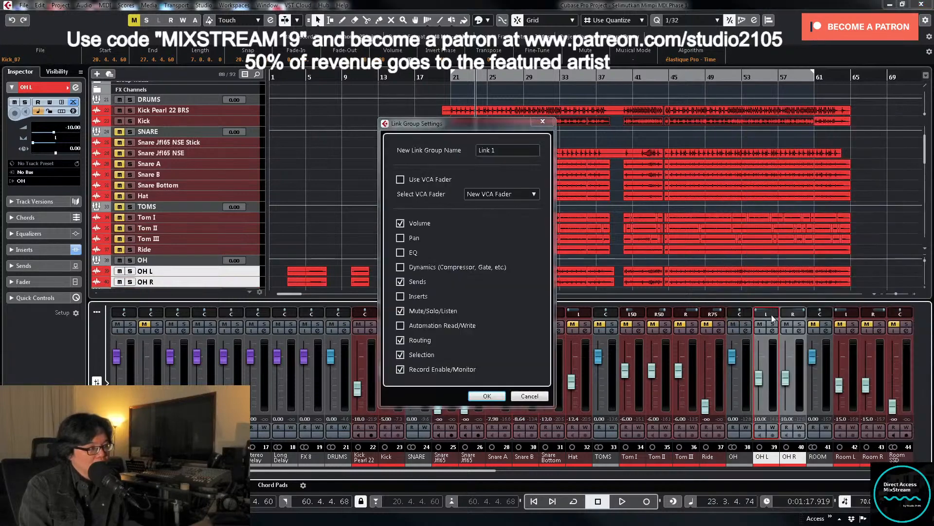
{"action": "left_click", "coordinate": [487, 396]}
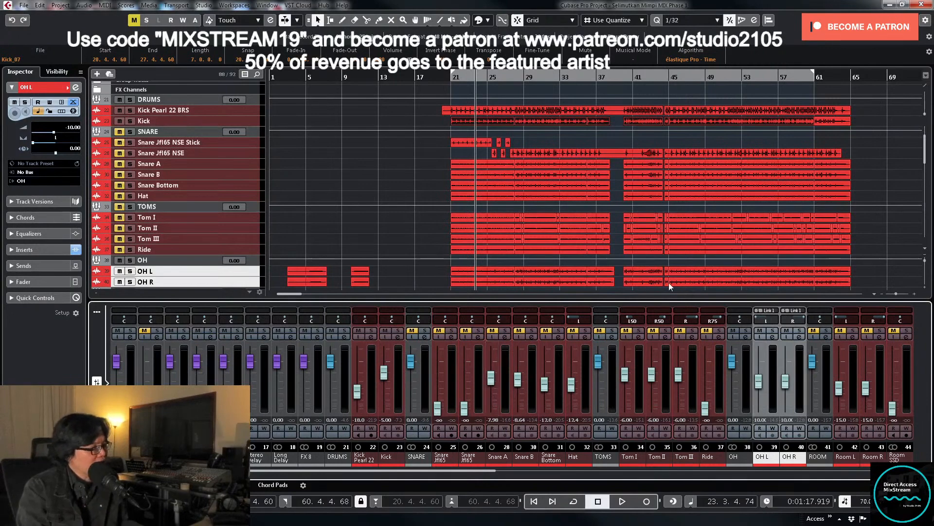
Step: Play from the left locator and set the linked overhead faders to -12 dB before stopping playback
{"action": "key", "text": "1"}
{"action": "key", "text": "space"}
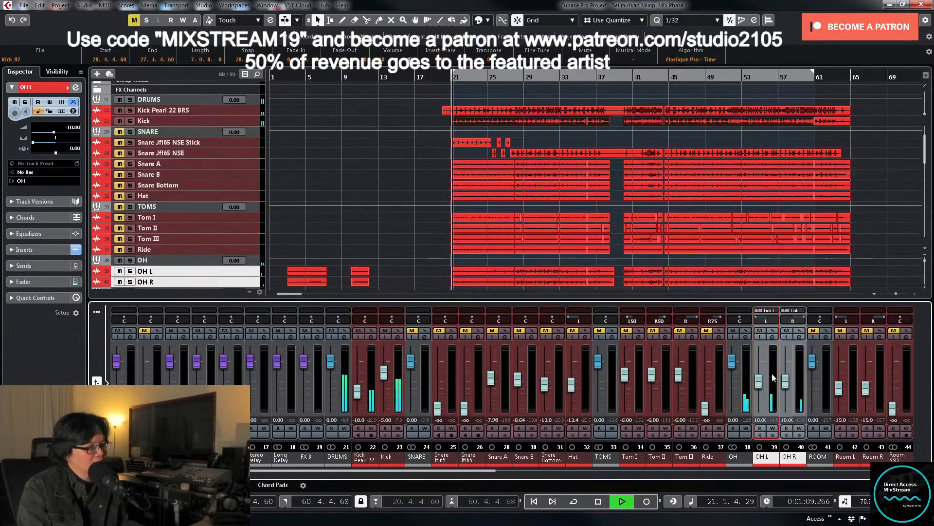
{"action": "left_click_drag", "start_coordinate": [761, 383], "coordinate": [762, 388]}
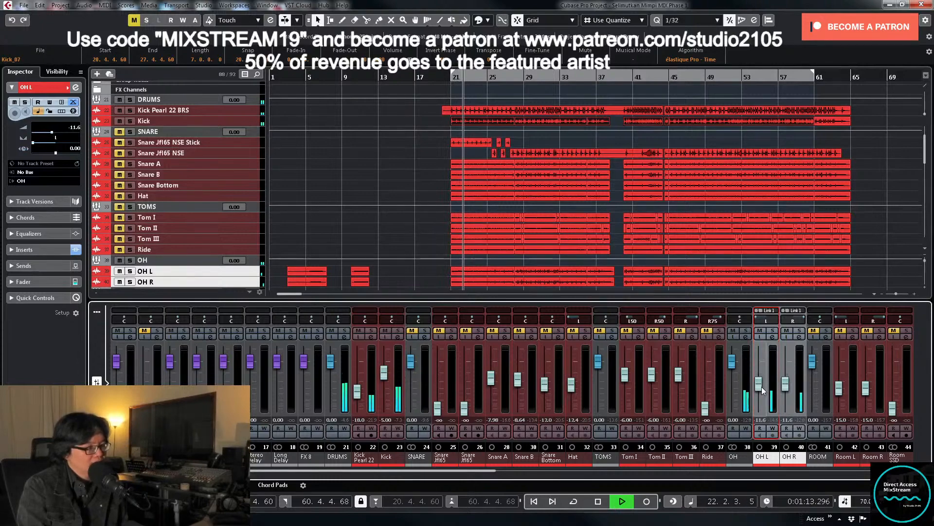
{"action": "left_click", "coordinate": [761, 419]}
{"action": "type", "text": "-1"}
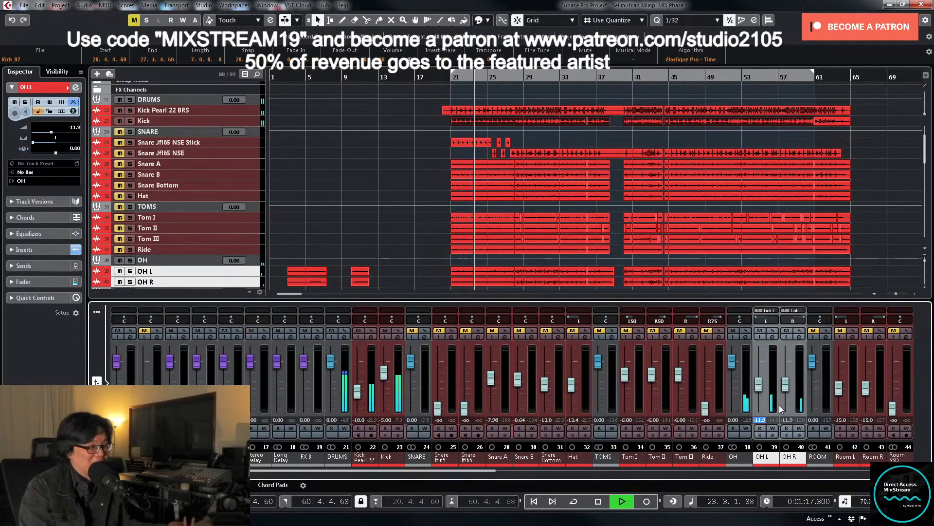
{"action": "type", "text": "2"}
{"action": "key", "text": "Return"}
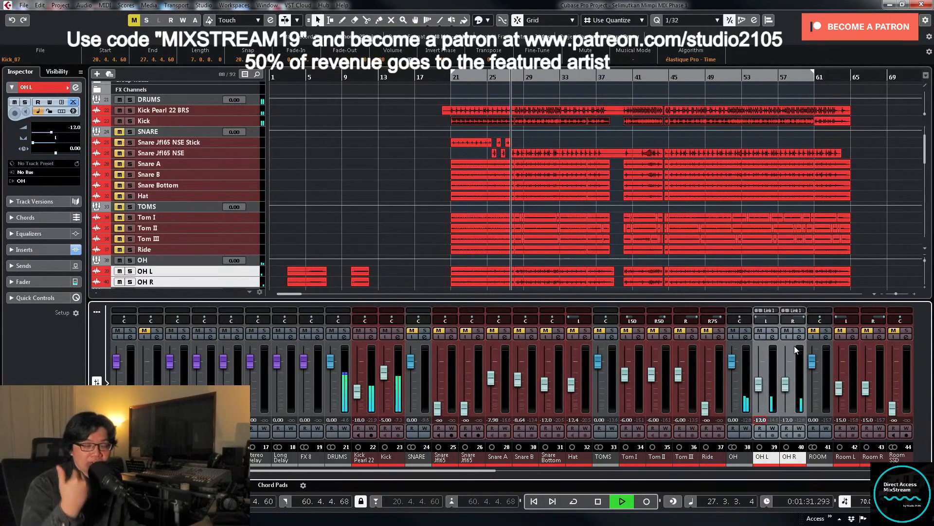
{"action": "key", "text": "space"}
Step: Lower the Snare A fader, solo the channel and add an EQ low cut at about 70 Hz, then stop playback and close its settings
{"action": "left_click_drag", "start_coordinate": [490, 377], "coordinate": [491, 410]}
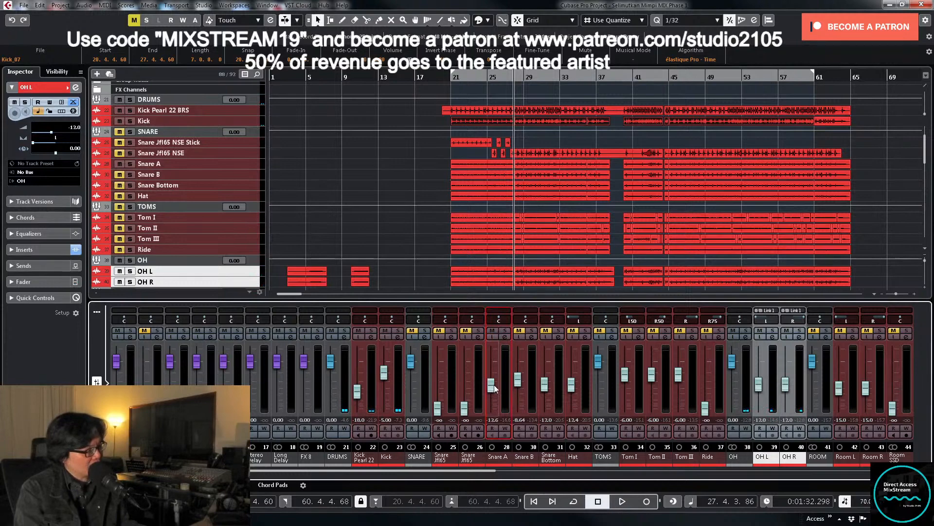
{"action": "left_click", "coordinate": [505, 330]}
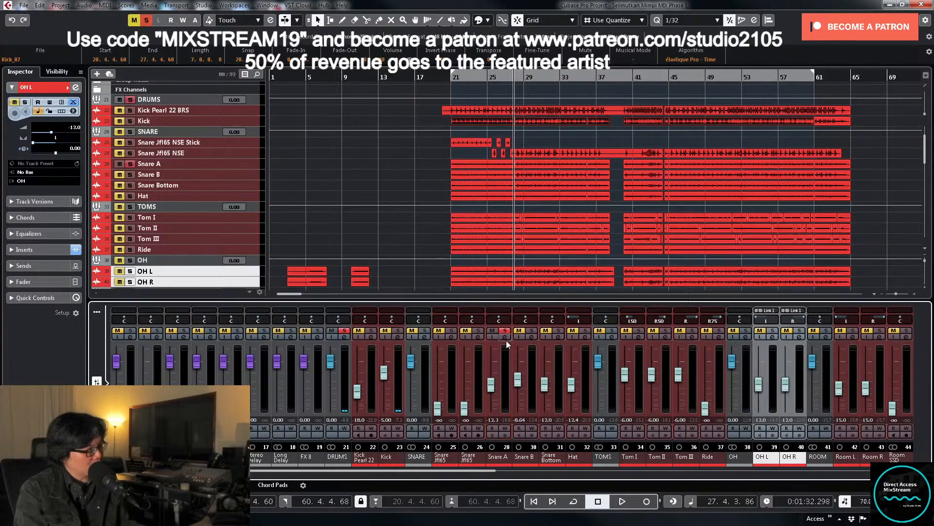
{"action": "left_click", "coordinate": [506, 338]}
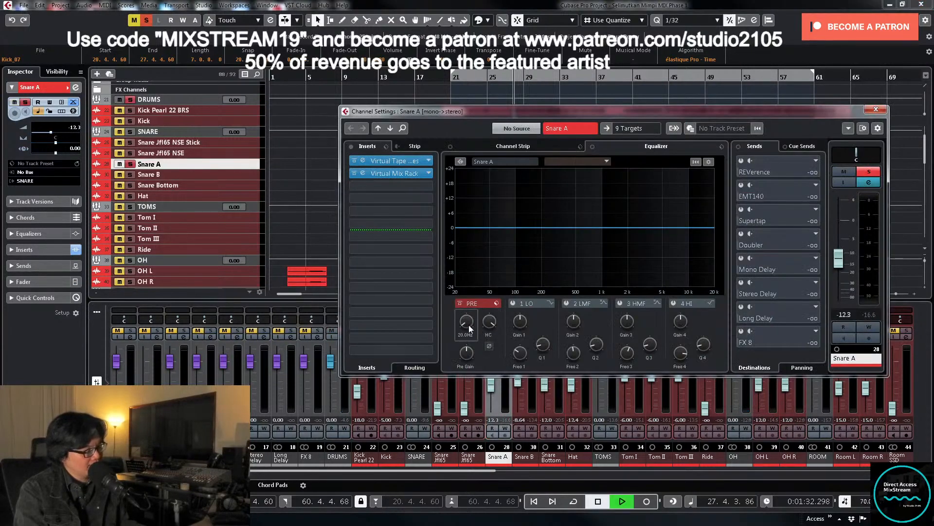
{"action": "left_click_drag", "start_coordinate": [469, 326], "coordinate": [471, 306]}
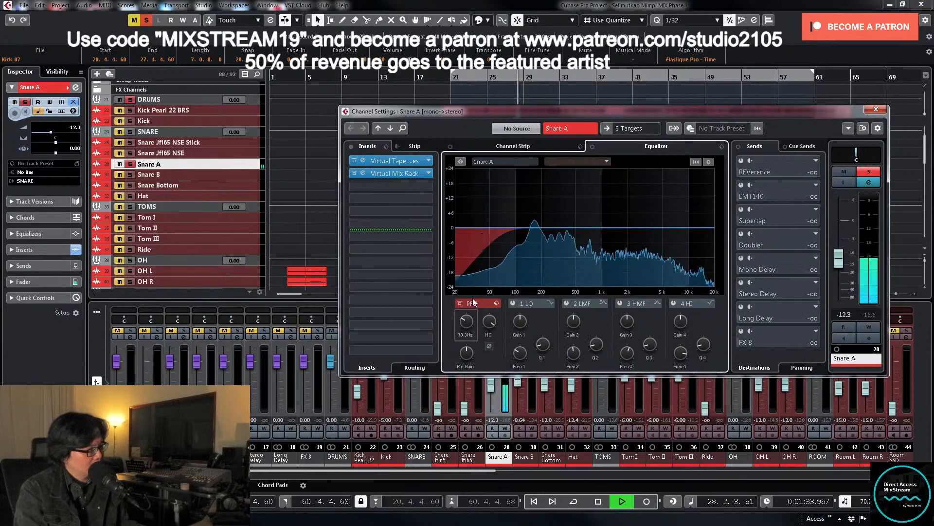
{"action": "key", "text": "space"}
{"action": "left_click", "coordinate": [876, 109]}
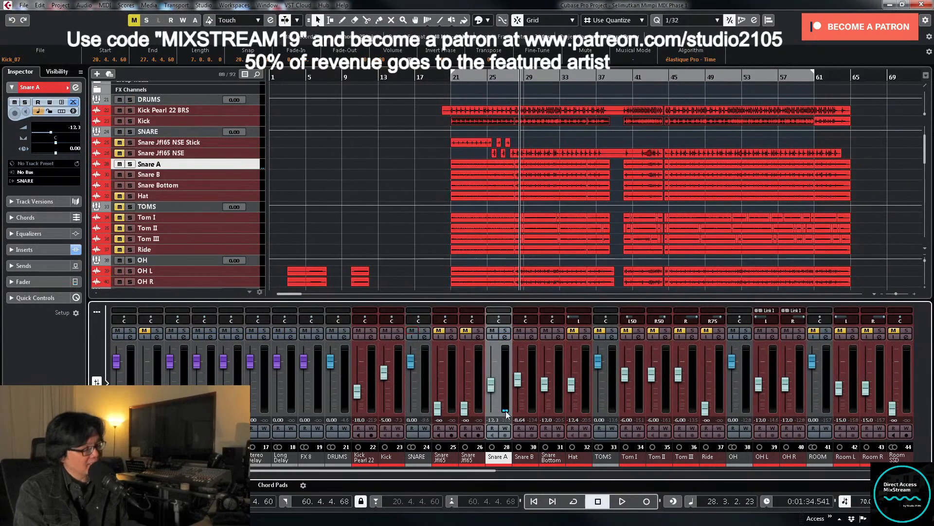
Step: Bring Snare A up against the kicks and overheads during playback and set its fader to -10 dB
{"action": "key", "text": "space"}
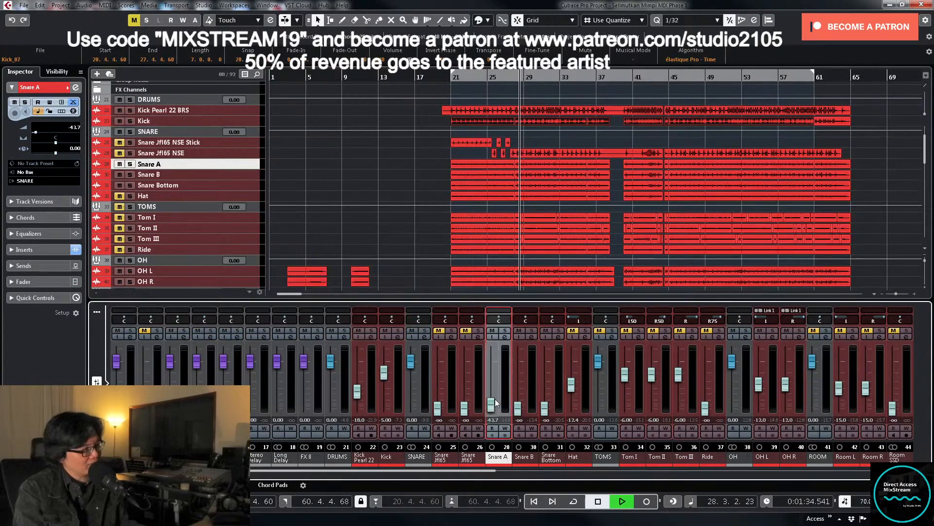
{"action": "scroll", "coordinate": [493, 385], "scroll_direction": "up", "scroll_amount": 2}
{"action": "left_click_drag", "start_coordinate": [495, 386], "coordinate": [496, 384]}
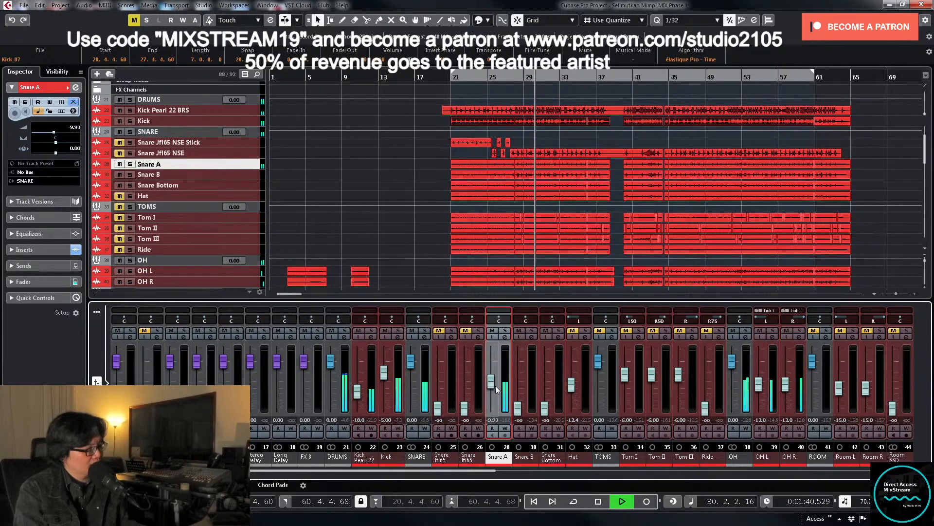
{"action": "double_click", "coordinate": [494, 420]}
{"action": "type", "text": "-10"}
{"action": "key", "text": "Return"}
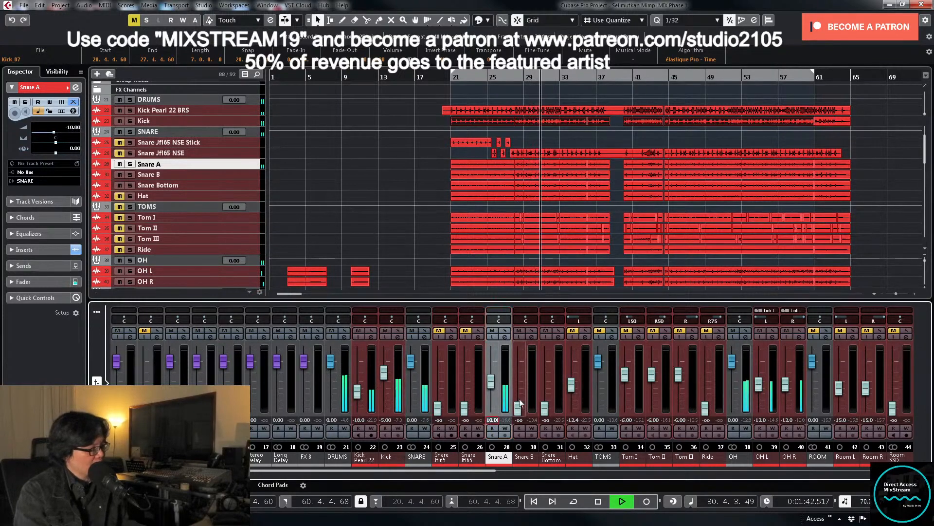
Step: Solo Snare A, sweep a narrow LMF boost for the ringing near 500 Hz and turn it into a cut of about 6.6 dB
{"action": "left_click", "coordinate": [505, 332]}
{"action": "left_click", "coordinate": [505, 337]}
{"action": "key", "text": "space"}
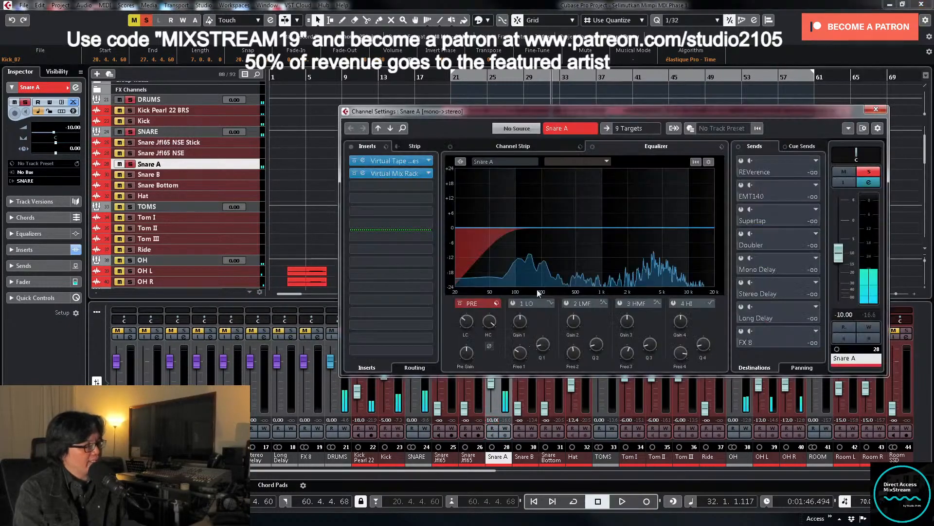
{"action": "left_click", "coordinate": [577, 308]}
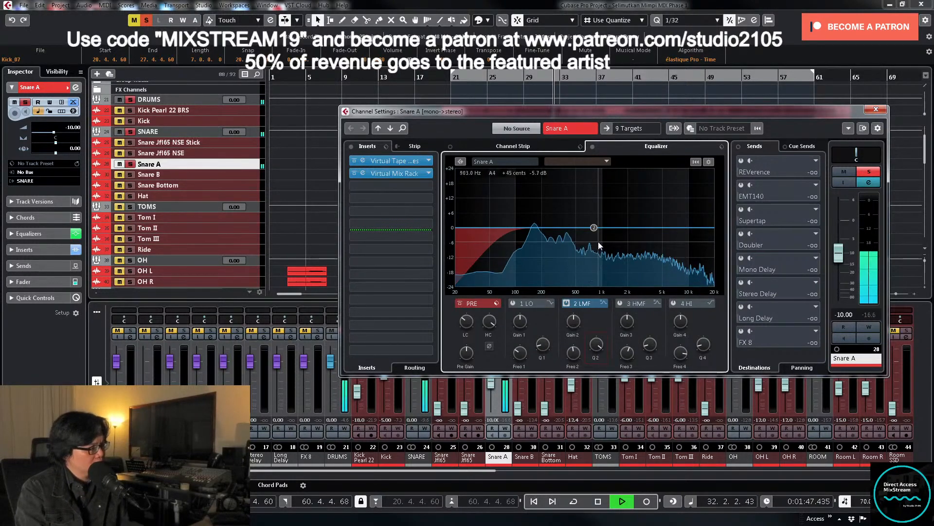
{"action": "left_click_drag", "start_coordinate": [594, 228], "coordinate": [575, 182]}
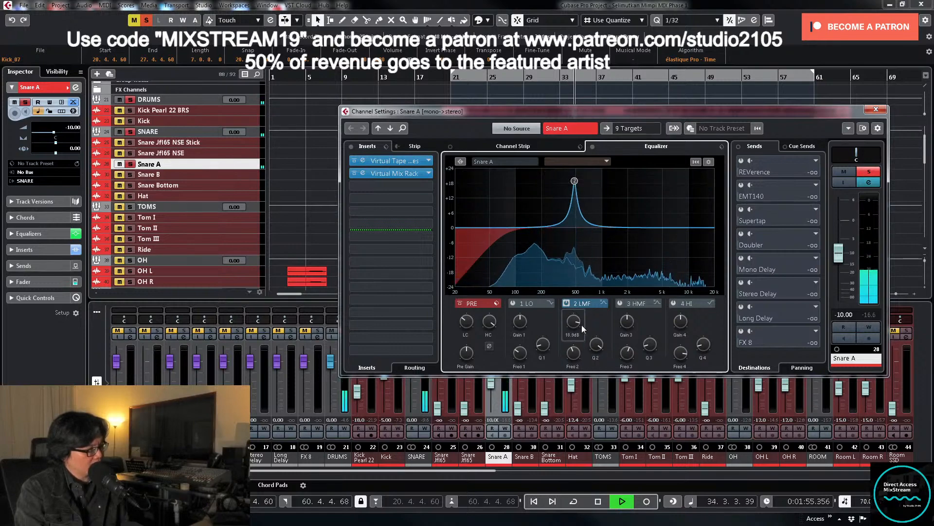
{"action": "left_click_drag", "start_coordinate": [582, 325], "coordinate": [564, 362]}
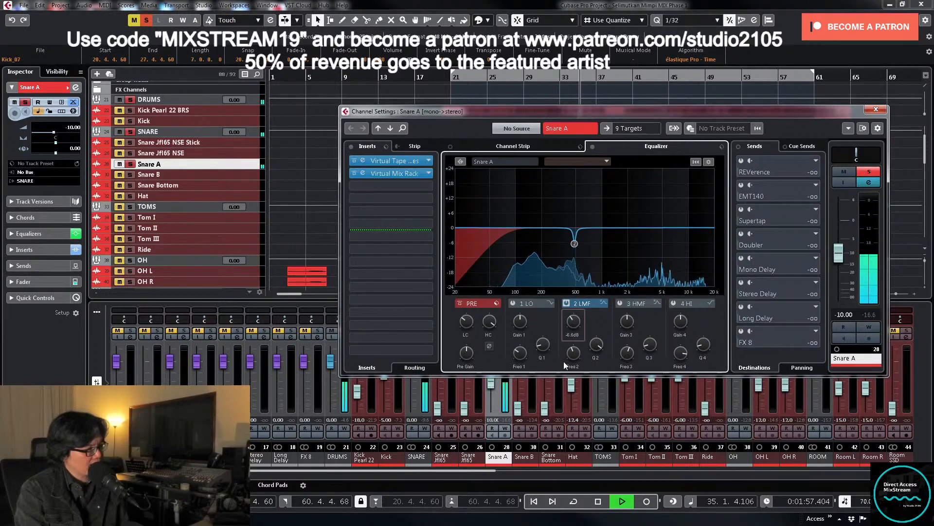
Step: Add a high cut and enable the HMF band in Snare A's EQ, then unsolo it, close its settings and stop playback
{"action": "left_click_drag", "start_coordinate": [487, 325], "coordinate": [482, 336]}
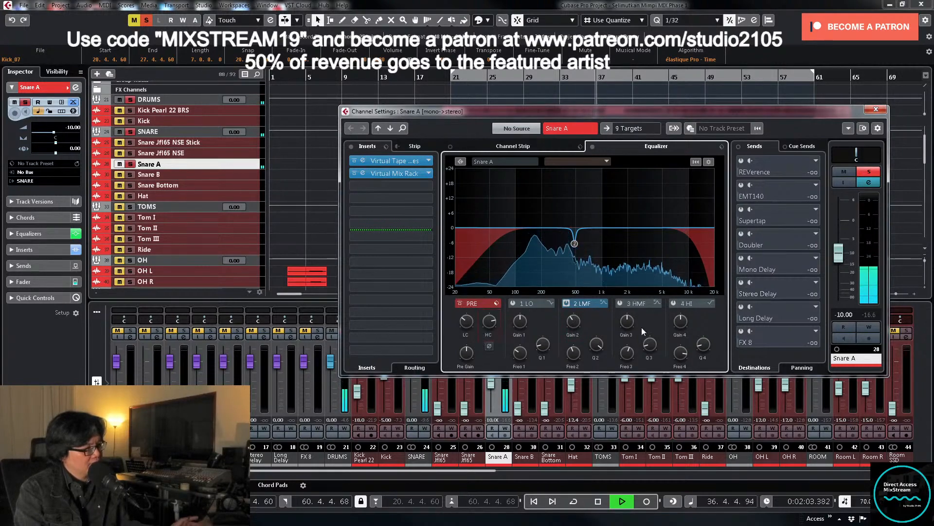
{"action": "left_click", "coordinate": [620, 303]}
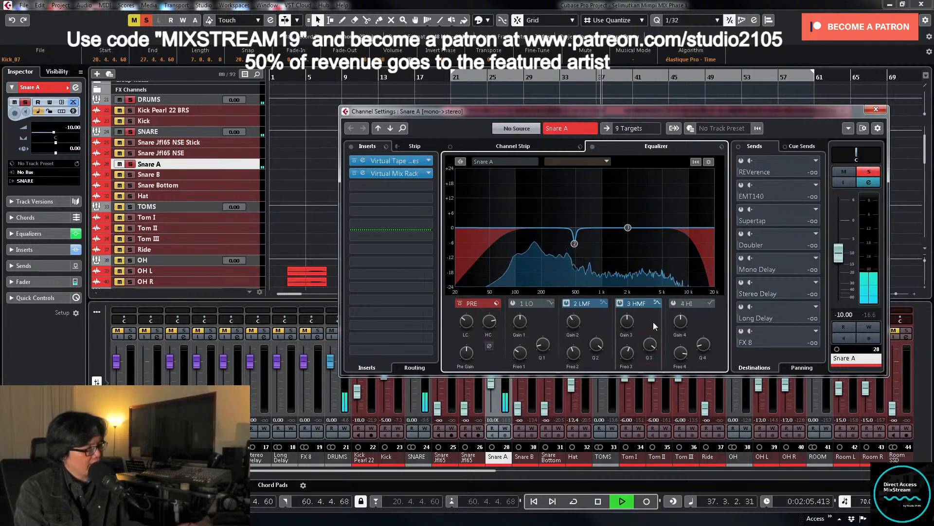
{"action": "left_click", "coordinate": [874, 172]}
{"action": "left_click", "coordinate": [876, 109]}
{"action": "key", "text": "space"}
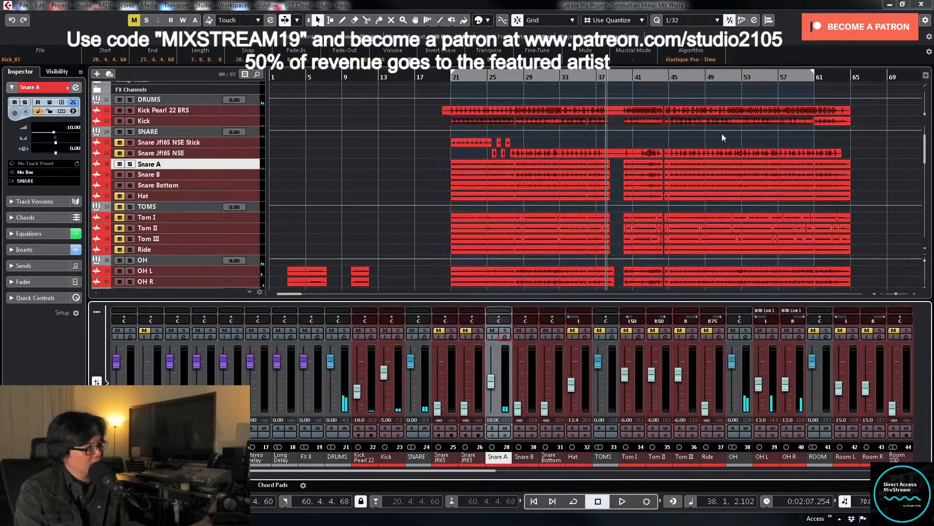
Step: Raise and solo Snare B, play from around bar 27 and set its fader to -10 dB
{"action": "left_click", "coordinate": [510, 77]}
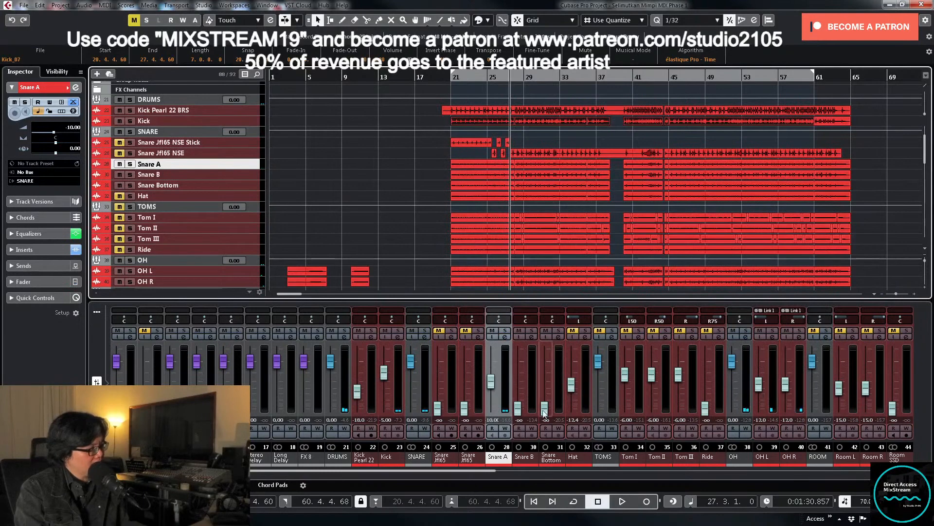
{"action": "left_click_drag", "start_coordinate": [518, 409], "coordinate": [519, 386]}
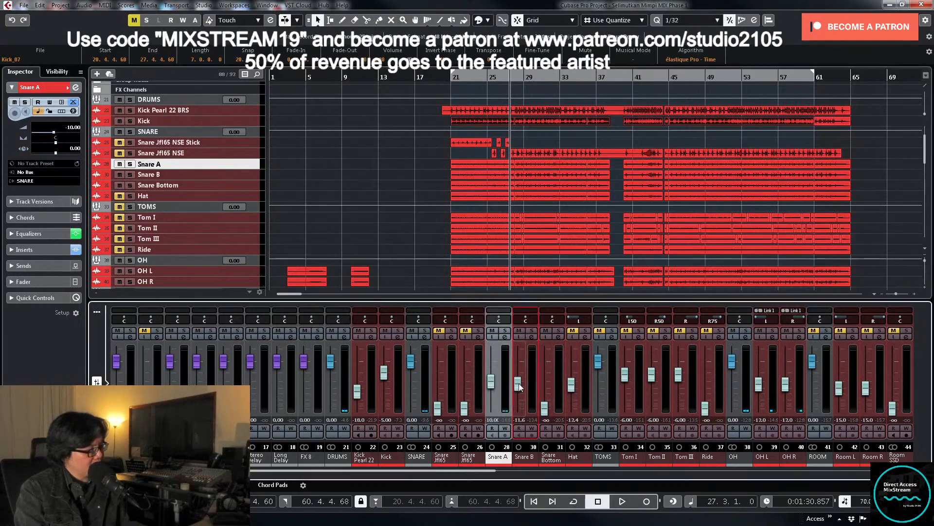
{"action": "left_click", "coordinate": [532, 330]}
{"action": "key", "text": "space"}
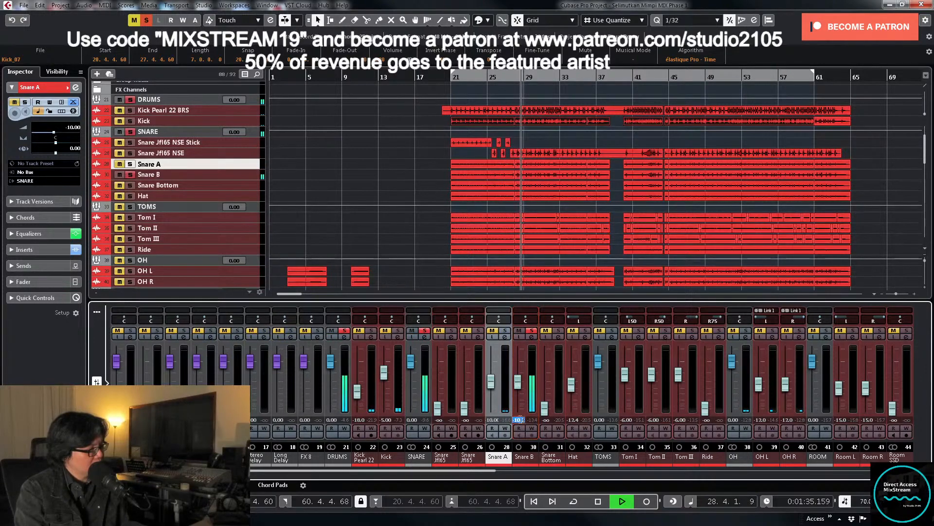
{"action": "type", "text": "-10"}
{"action": "key", "text": "Return"}
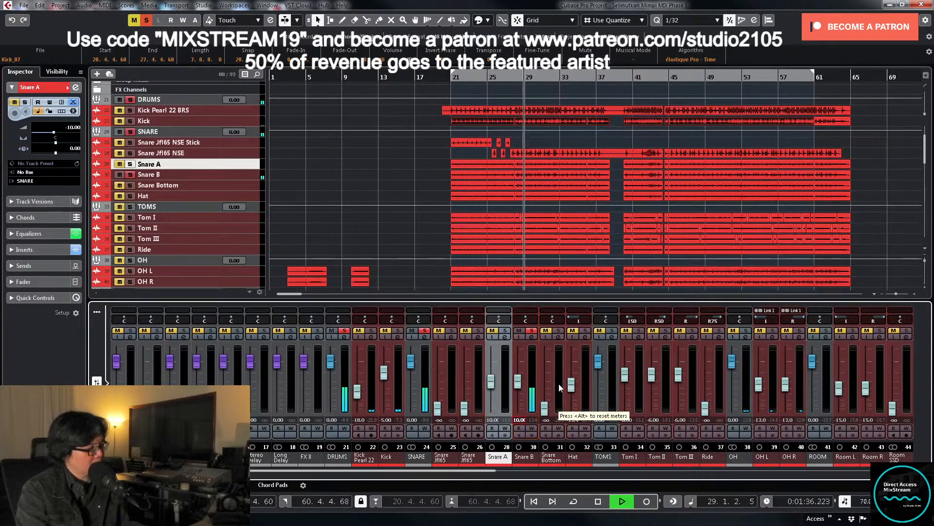
Step: Give Snare B a low cut and a narrow LMF cut at about 480 Hz, then unsolo it and listen in the drum mix
{"action": "left_click", "coordinate": [531, 336]}
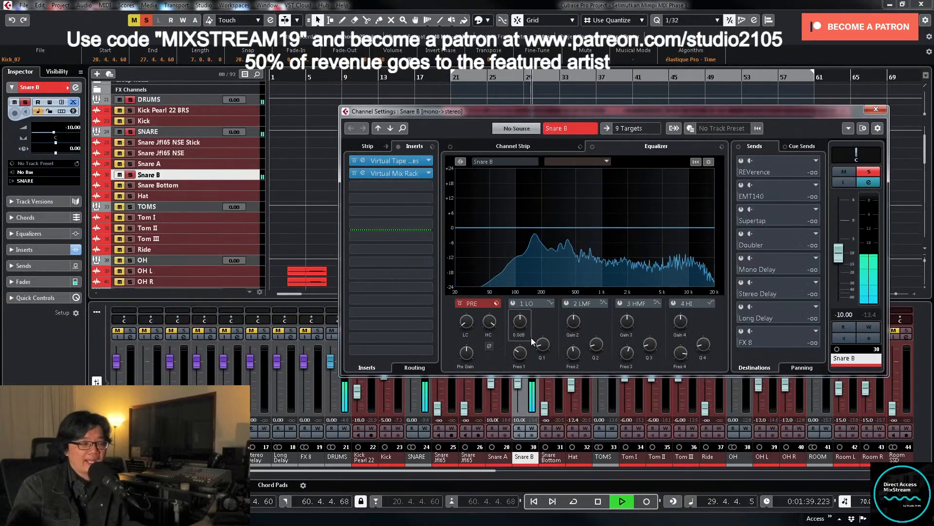
{"action": "left_click_drag", "start_coordinate": [466, 322], "coordinate": [478, 304]}
{"action": "left_click", "coordinate": [567, 303]}
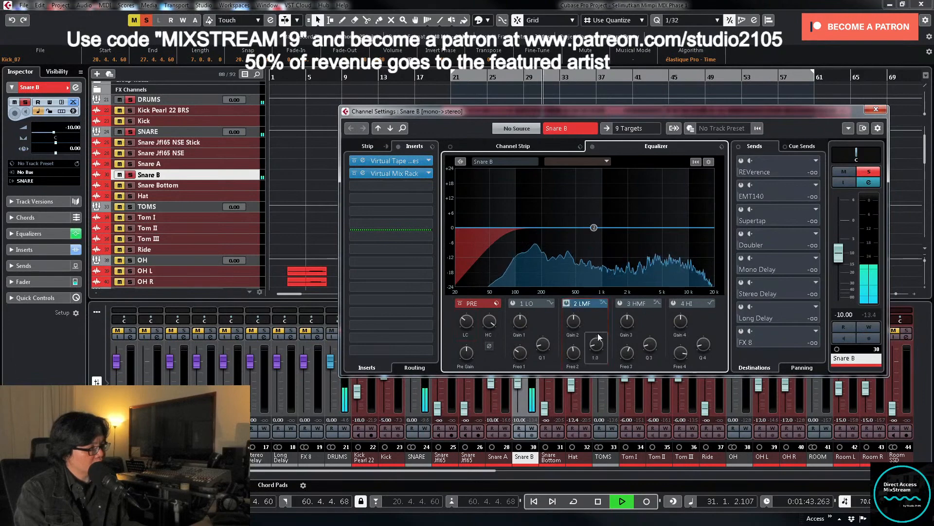
{"action": "left_click_drag", "start_coordinate": [594, 227], "coordinate": [575, 190]}
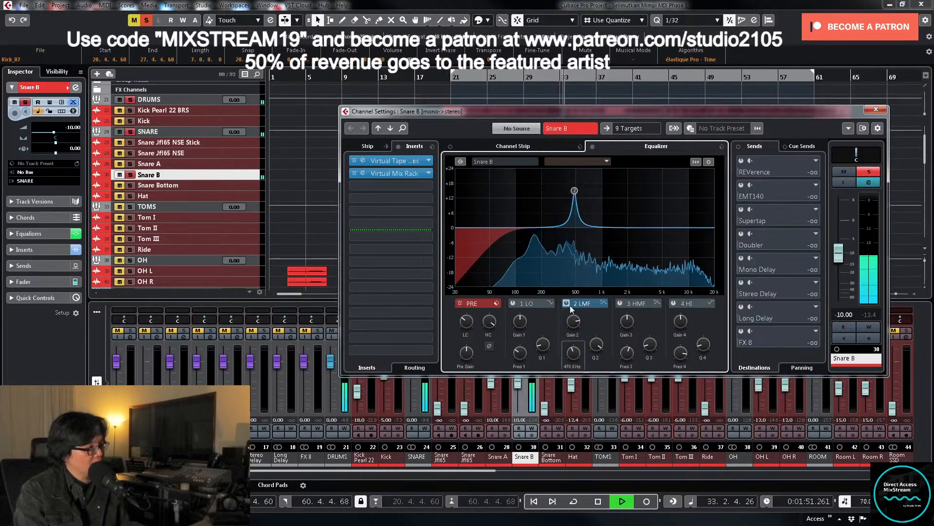
{"action": "left_click_drag", "start_coordinate": [573, 321], "coordinate": [568, 354]}
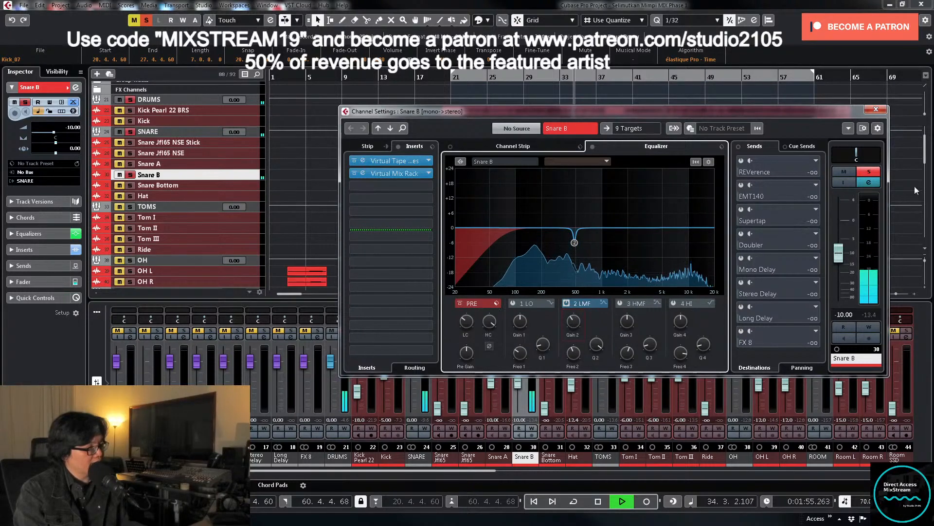
{"action": "left_click", "coordinate": [869, 171]}
{"action": "left_click", "coordinate": [875, 109]}
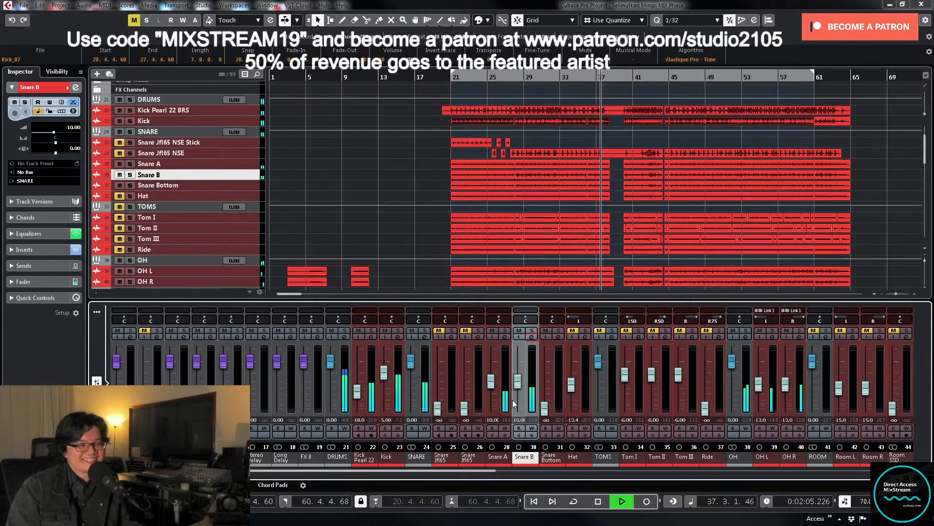
{"action": "key", "text": "space"}
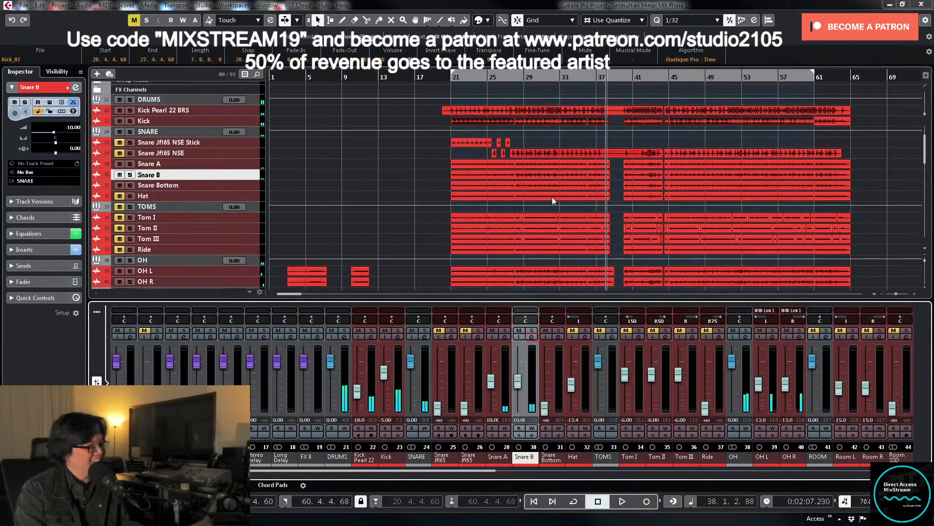
Step: Play from around bar 27 and raise the Snare Bottom fader to about -14.5 dB
{"action": "left_click", "coordinate": [512, 76]}
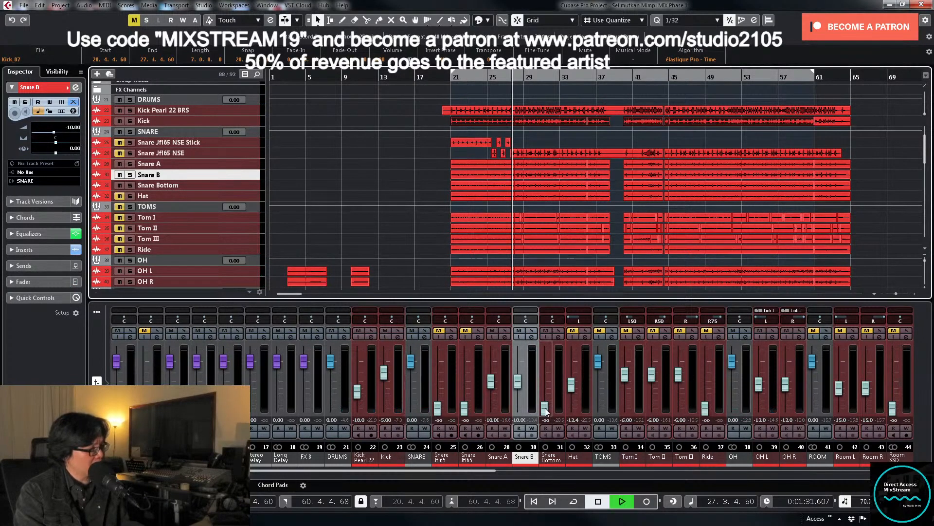
{"action": "key", "text": "space"}
{"action": "left_click_drag", "start_coordinate": [546, 411], "coordinate": [547, 403]}
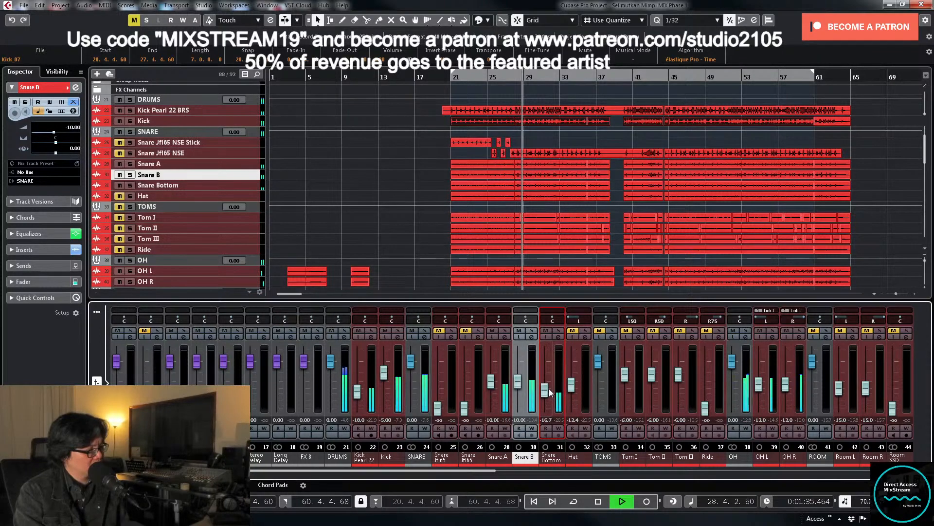
{"action": "key", "text": "space"}
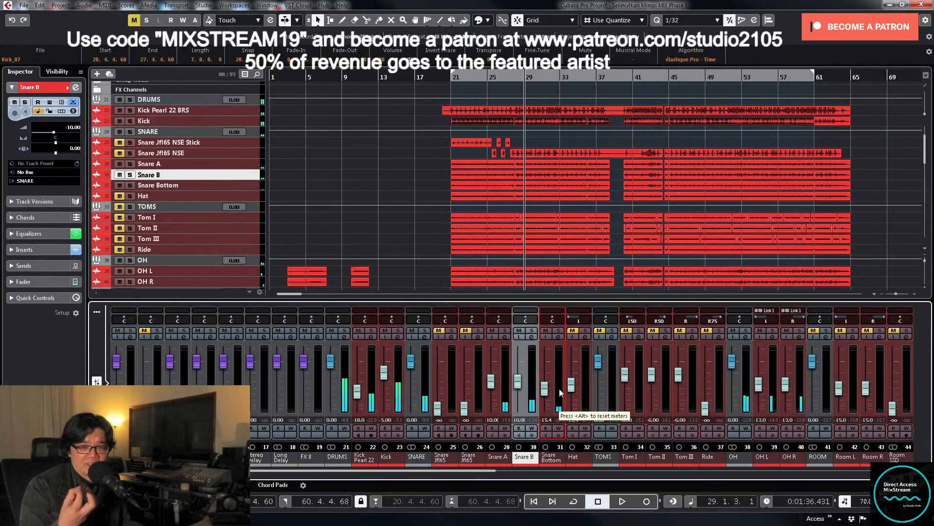
{"action": "key", "text": "space"}
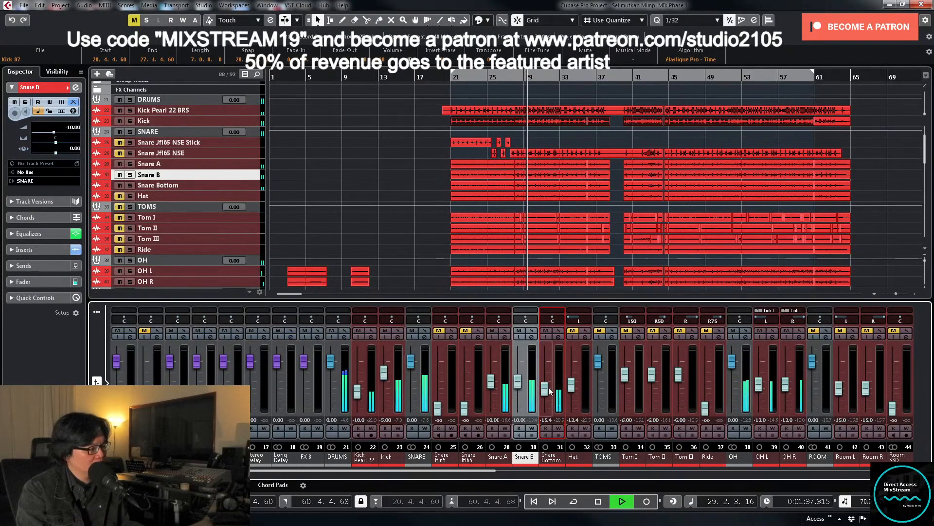
{"action": "left_click_drag", "start_coordinate": [549, 391], "coordinate": [549, 389]}
Step: Solo Snare Bottom and add a low cut at about 80 Hz and a narrow LMF cut of about 8 dB near 325 Hz
{"action": "left_click", "coordinate": [558, 332]}
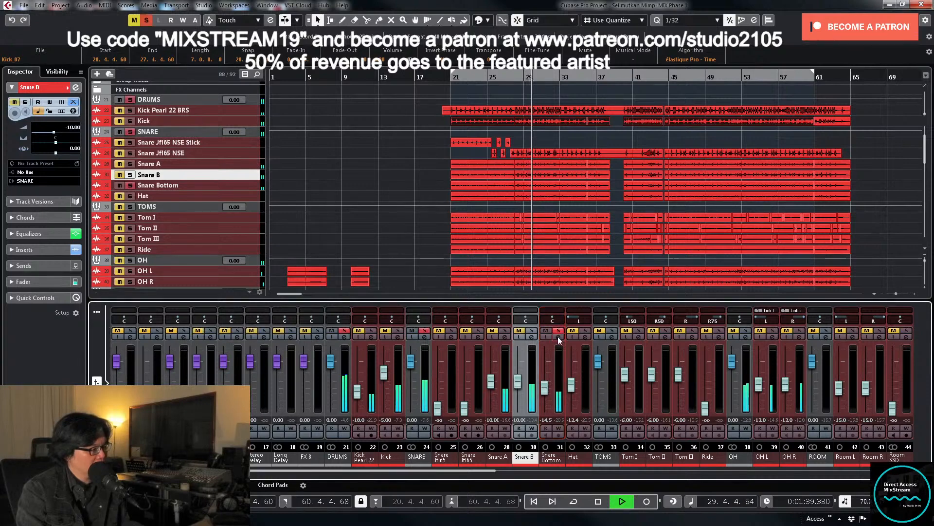
{"action": "left_click", "coordinate": [559, 336]}
{"action": "left_click_drag", "start_coordinate": [465, 322], "coordinate": [466, 312]}
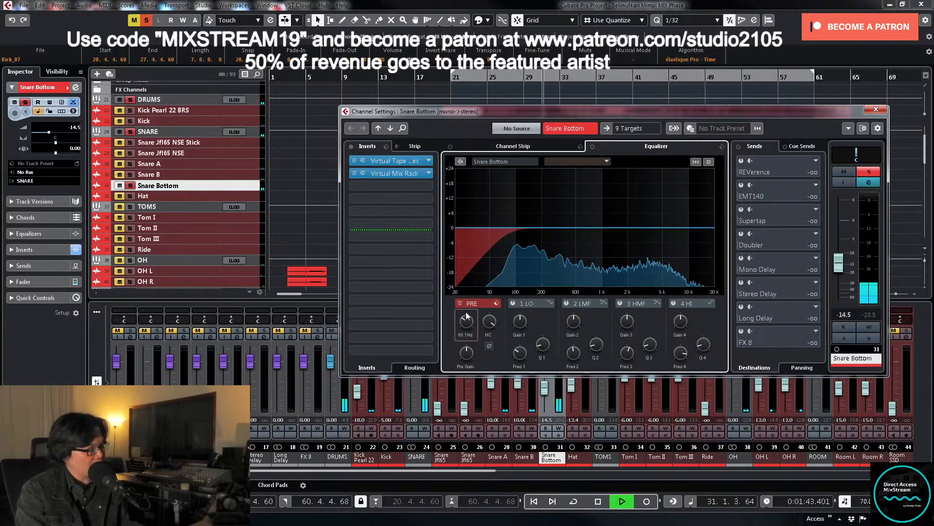
{"action": "left_click", "coordinate": [567, 303]}
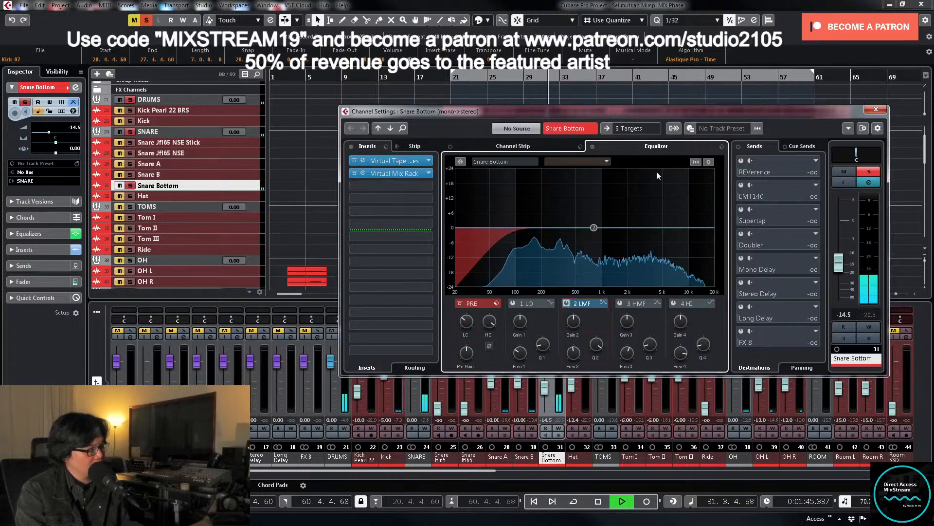
{"action": "left_click_drag", "start_coordinate": [595, 228], "coordinate": [561, 181]}
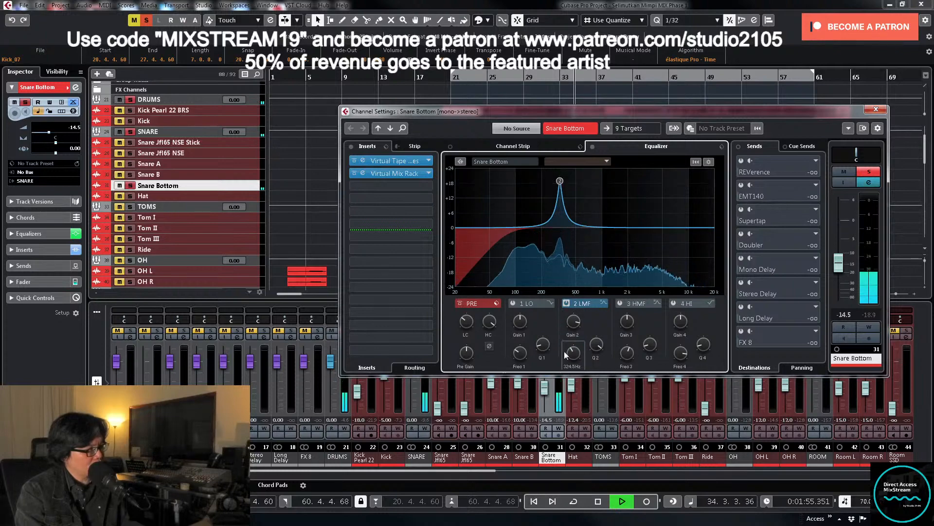
{"action": "left_click_drag", "start_coordinate": [571, 323], "coordinate": [567, 376]}
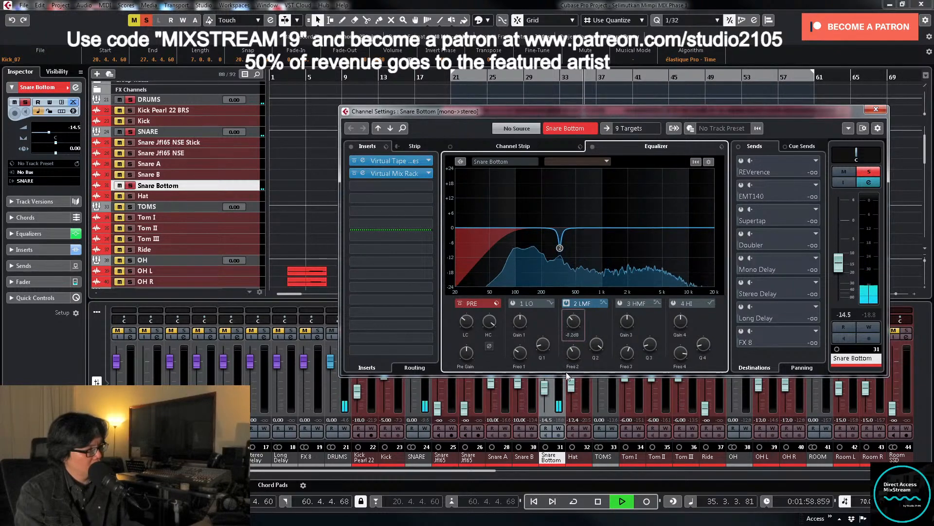
Step: Find the ringing on Snare Bottom with a narrow HMF boost, cut it by about 5 dB near 650 Hz, and unsolo the channel
{"action": "left_click", "coordinate": [621, 303]}
{"action": "left_click_drag", "start_coordinate": [628, 229], "coordinate": [588, 187]}
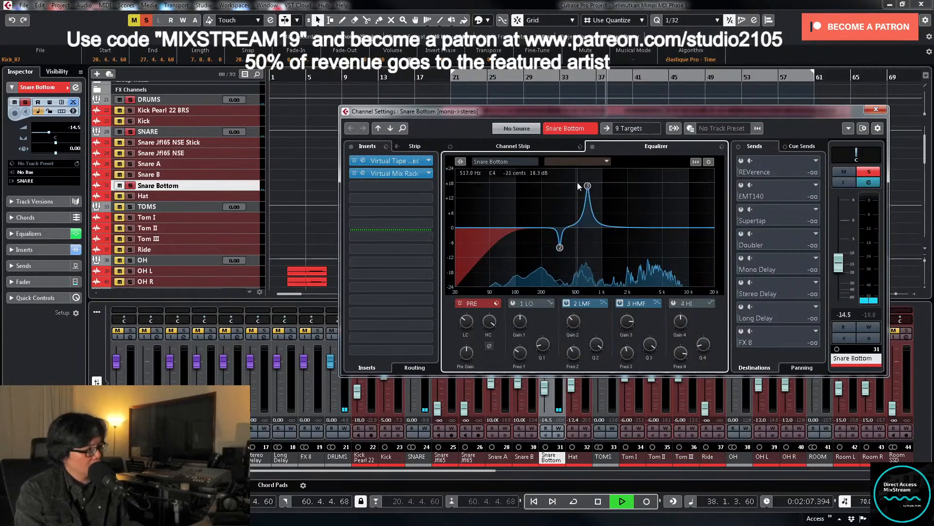
{"action": "key", "text": "space"}
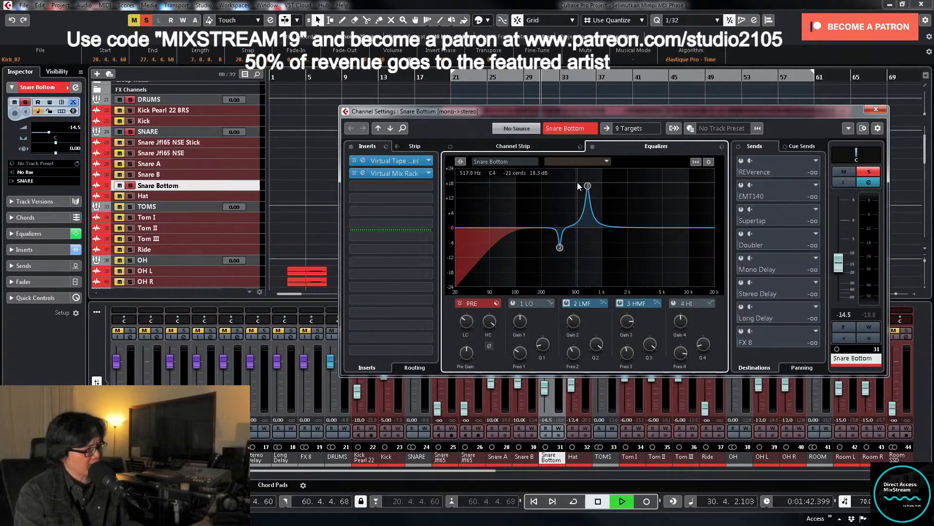
{"action": "key", "text": "space"}
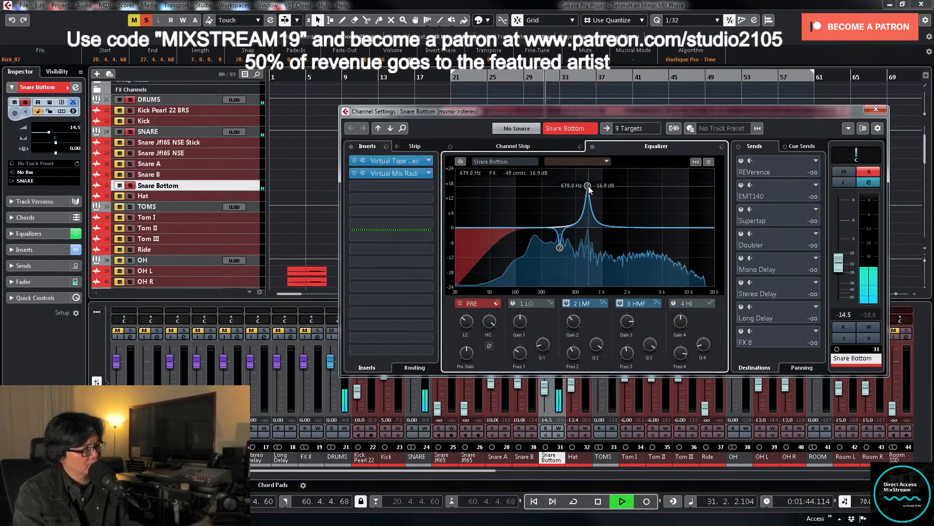
{"action": "left_click_drag", "start_coordinate": [588, 186], "coordinate": [586, 186]}
{"action": "key", "text": "space"}
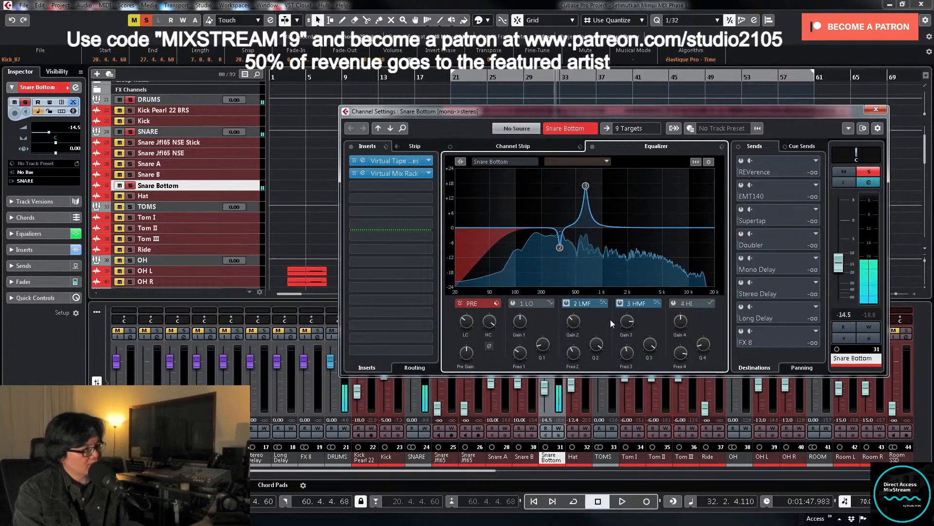
{"action": "left_click_drag", "start_coordinate": [625, 322], "coordinate": [624, 368]}
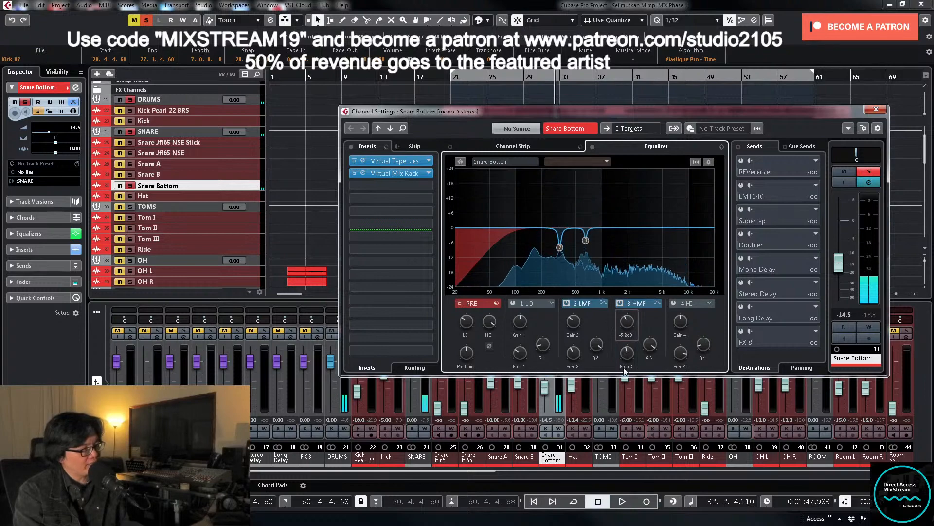
{"action": "left_click", "coordinate": [869, 171]}
{"action": "left_click", "coordinate": [876, 109]}
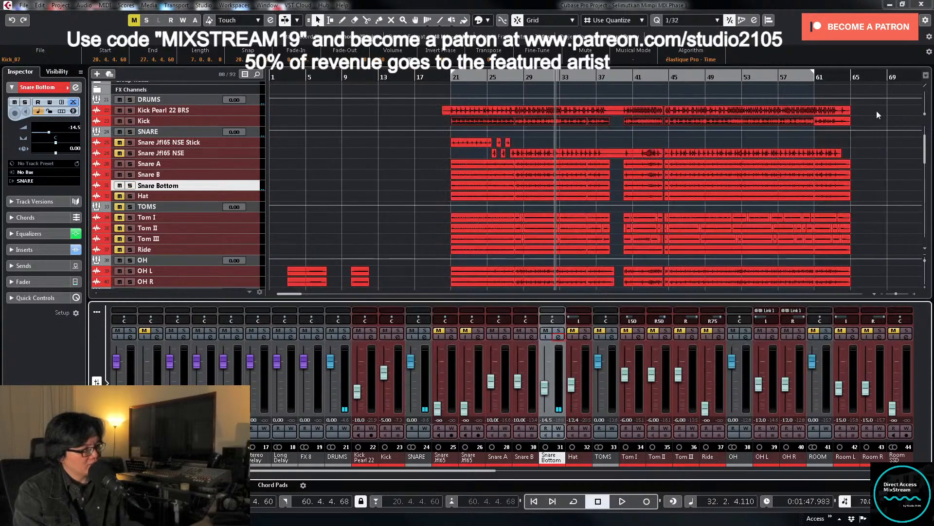
Step: Set the Snare Bottom fader to -15 dB and listen to it in the drum mix
{"action": "left_click", "coordinate": [544, 392]}
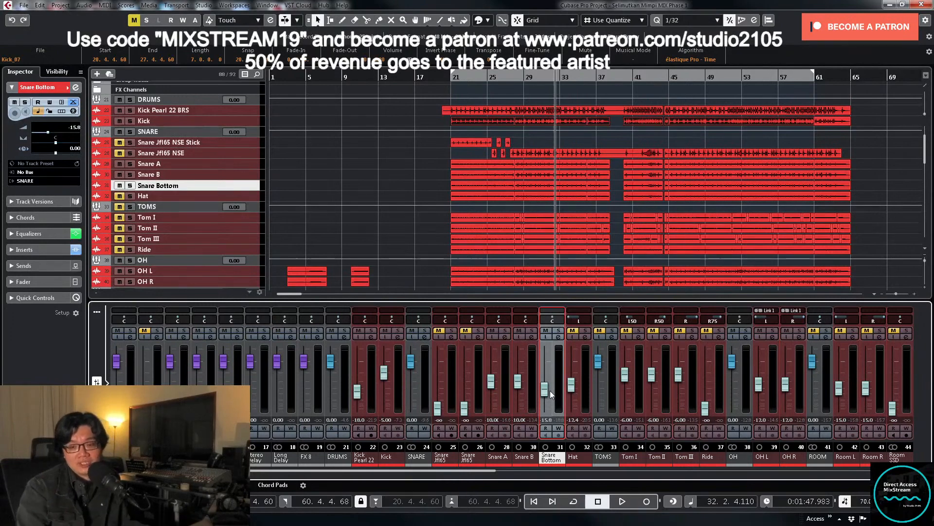
{"action": "key", "text": "space"}
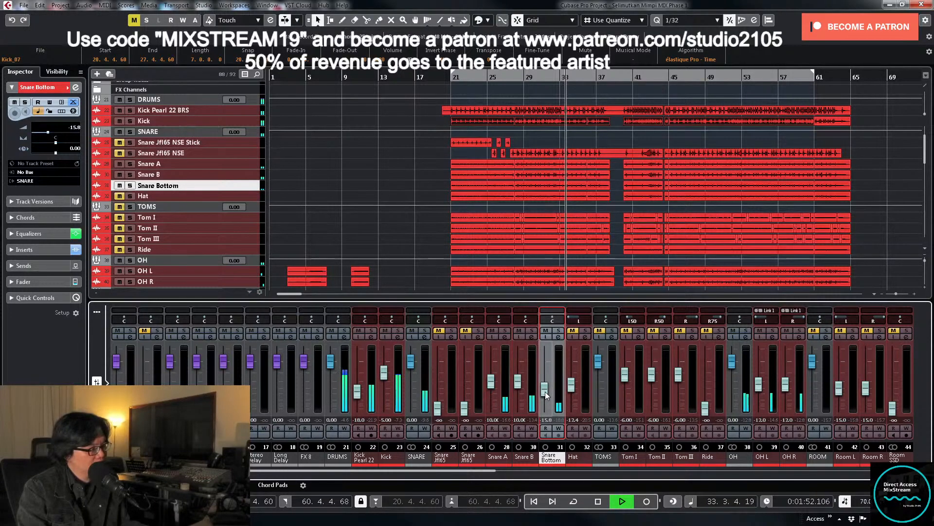
{"action": "key", "text": "space"}
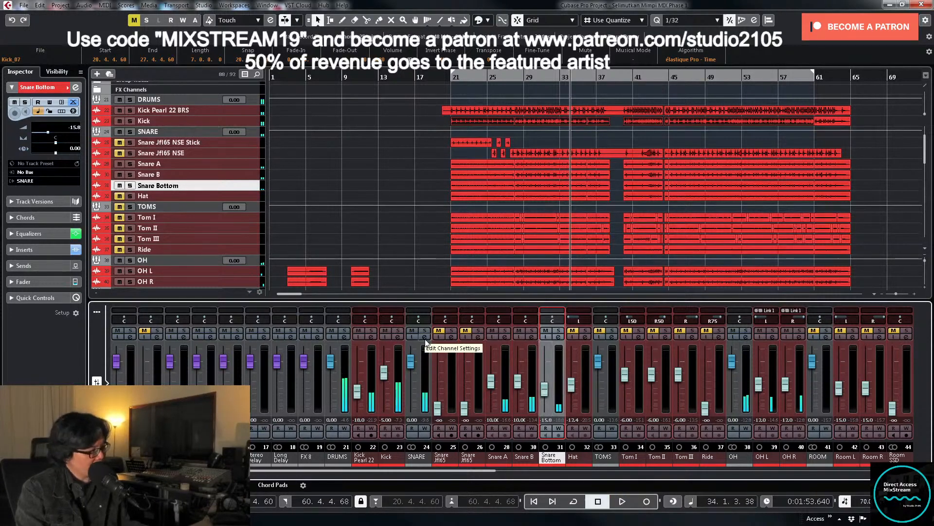
Step: Insert the UAD API 550A equalizer in the second insert slot of the SNARE group channel
{"action": "left_click", "coordinate": [425, 337]}
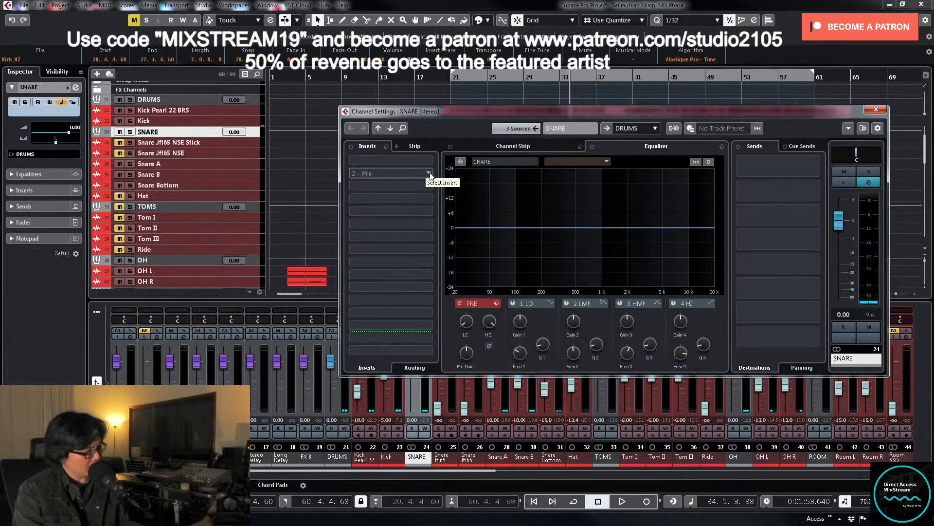
{"action": "left_click", "coordinate": [430, 173]}
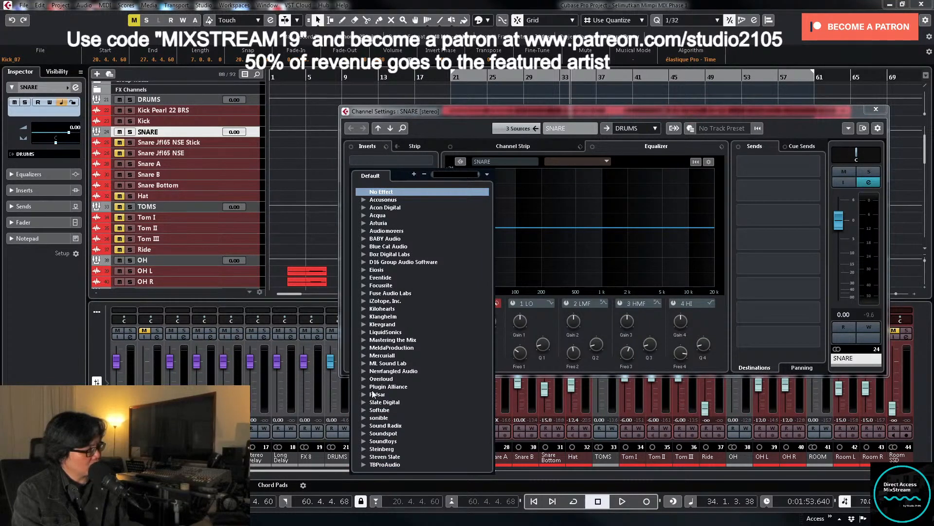
{"action": "scroll", "coordinate": [378, 392], "scroll_direction": "down", "scroll_amount": 3}
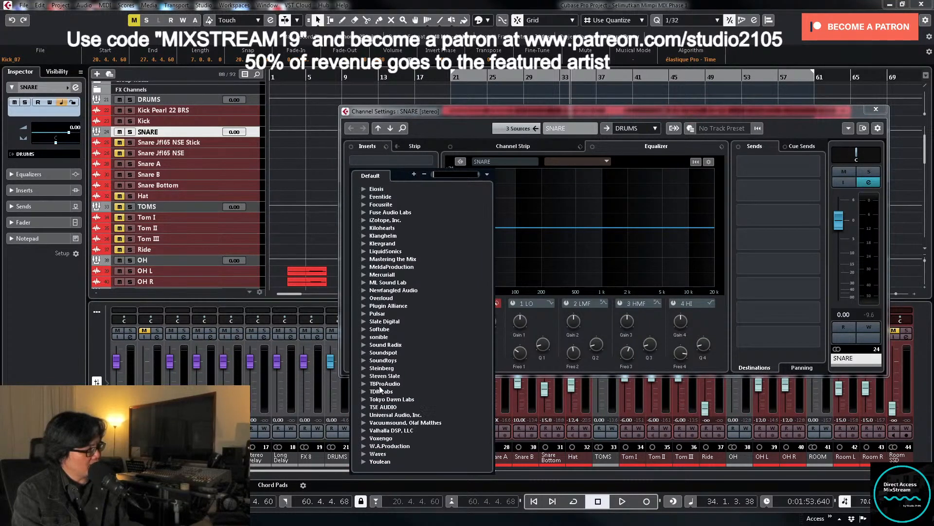
{"action": "left_click", "coordinate": [364, 415]}
{"action": "scroll", "coordinate": [385, 407], "scroll_direction": "down", "scroll_amount": 8}
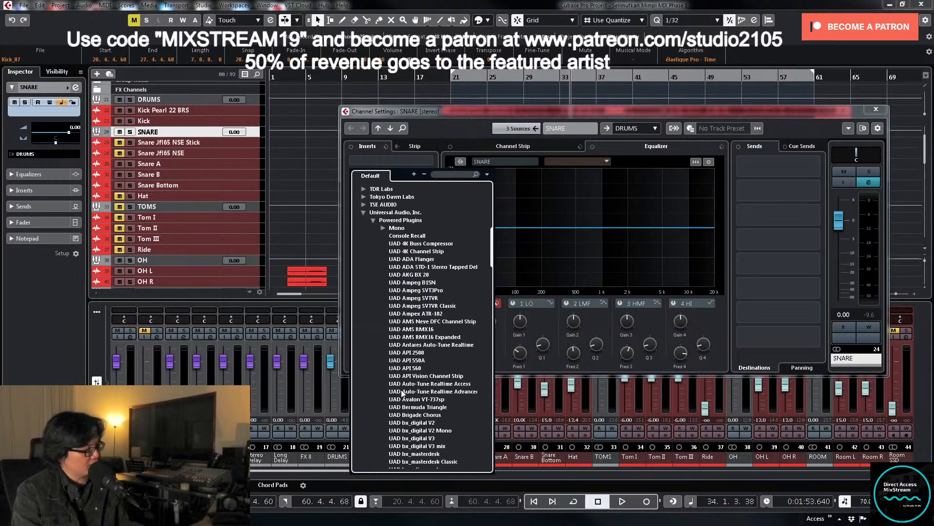
{"action": "left_click", "coordinate": [418, 361]}
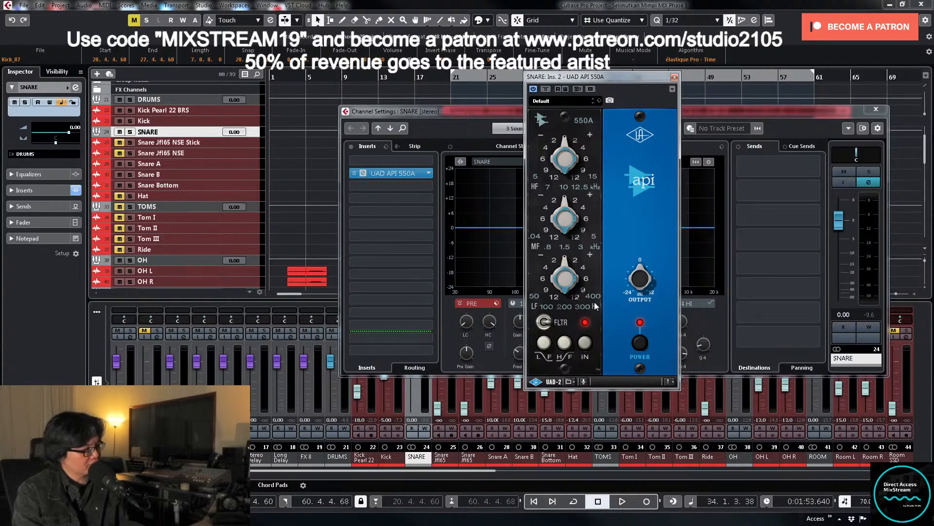
Step: Boost the API 550A's high-frequency band by about 4 dB during playback, then close the plug-in and the SNARE channel settings
{"action": "key", "text": "space"}
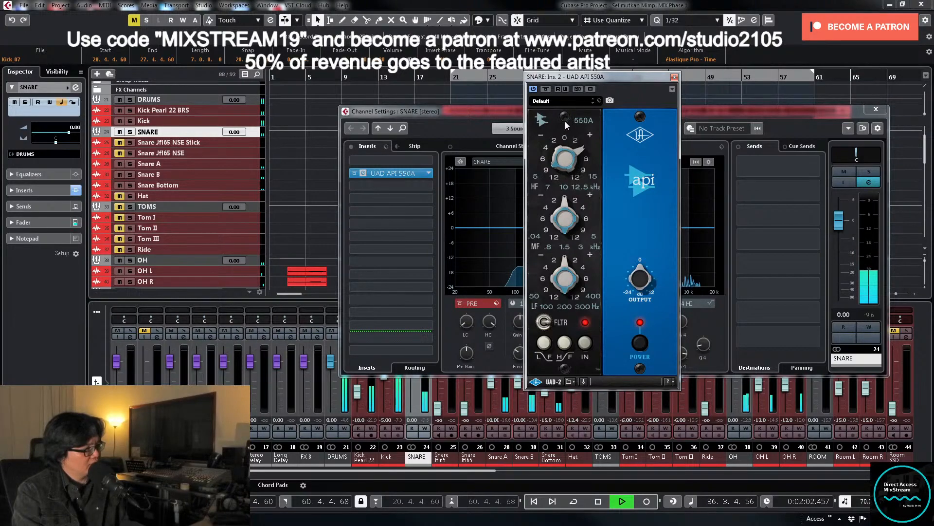
{"action": "left_click_drag", "start_coordinate": [565, 129], "coordinate": [565, 121]}
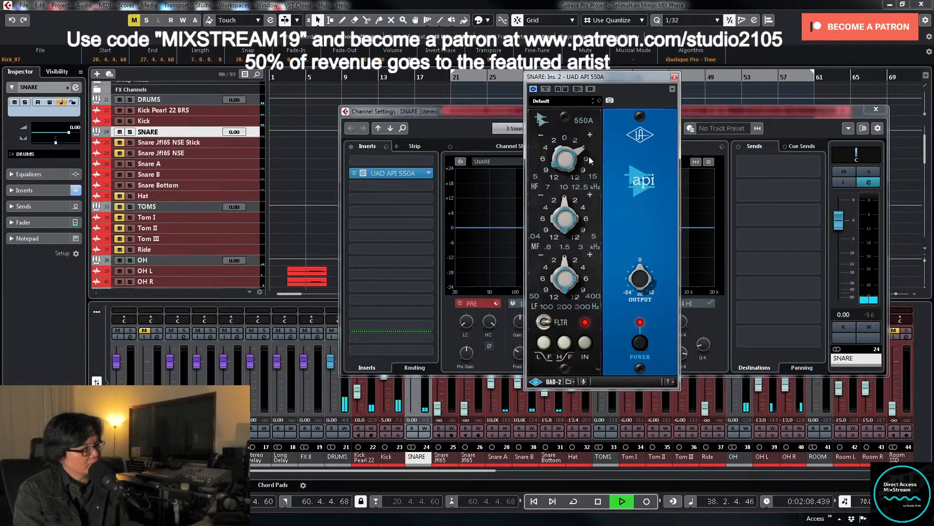
{"action": "left_click", "coordinate": [675, 77]}
{"action": "left_click", "coordinate": [876, 109]}
{"action": "key", "text": "space"}
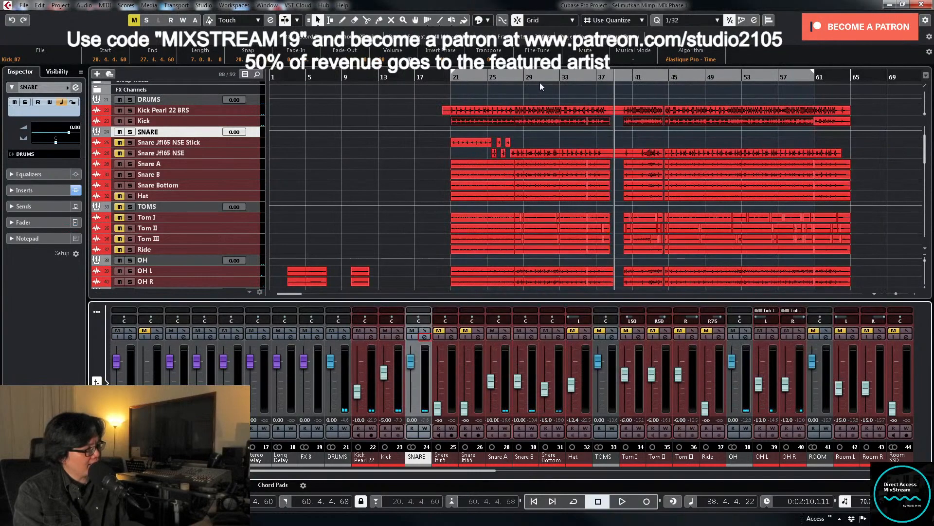
Step: Enlarge the Snare A and Snare B tracks and place the playhead at the loud passage around bar 42
{"action": "left_click", "coordinate": [447, 77]}
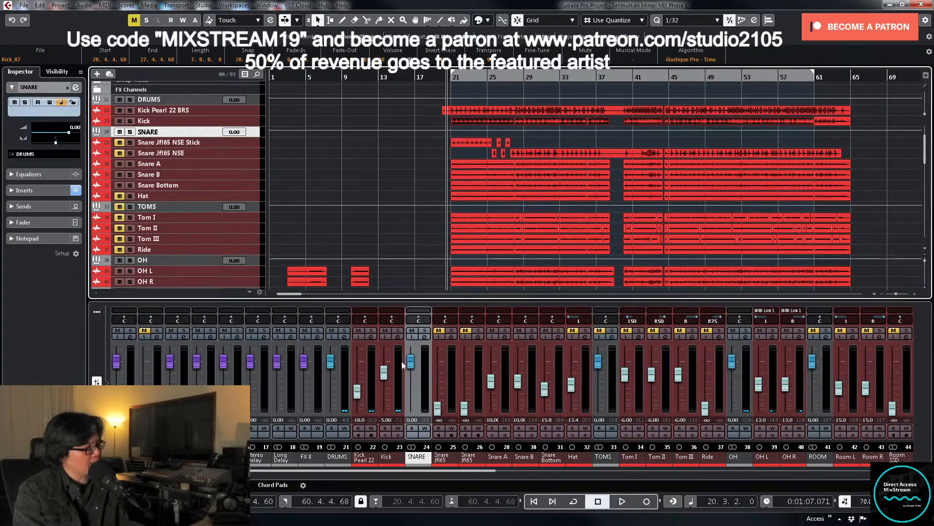
{"action": "left_click", "coordinate": [673, 77]}
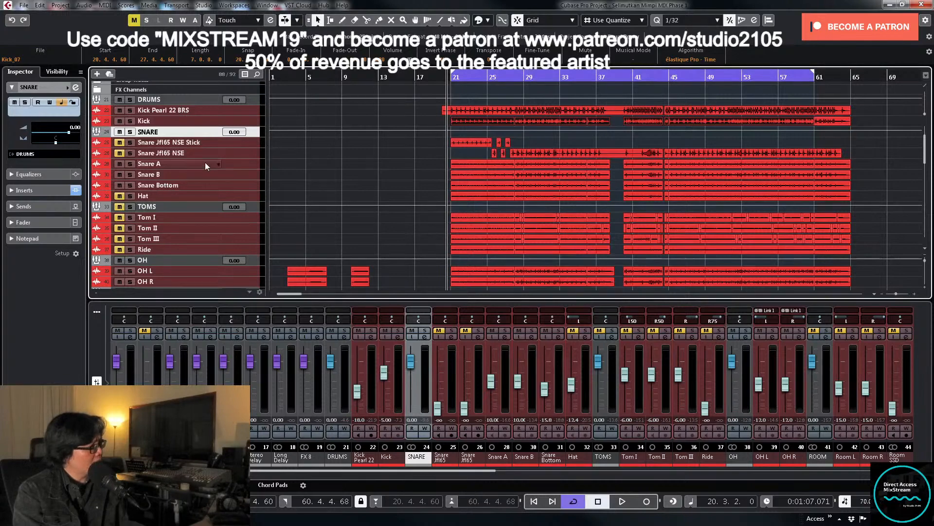
{"action": "left_click", "coordinate": [248, 154]}
{"action": "left_click", "coordinate": [249, 164]}
{"action": "left_click", "coordinate": [250, 172], "text": "shift"}
{"action": "left_click_drag", "start_coordinate": [249, 169], "coordinate": [239, 248]}
{"action": "scroll", "coordinate": [648, 126], "scroll_direction": "down", "scroll_amount": 3}
{"action": "left_click", "coordinate": [642, 78]}
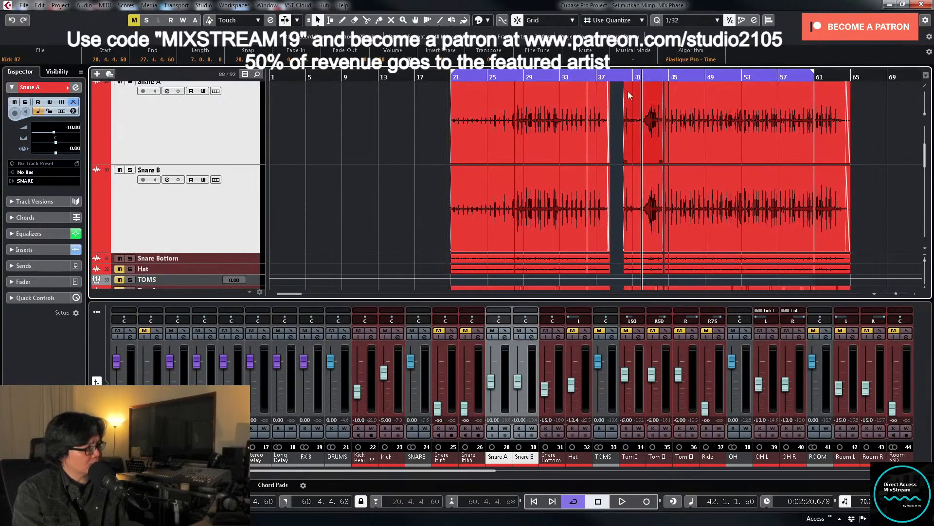
Step: Insert Boz Digital Labs Little Clipper after the API 550A on the SNARE group while the drums play
{"action": "left_click", "coordinate": [425, 337]}
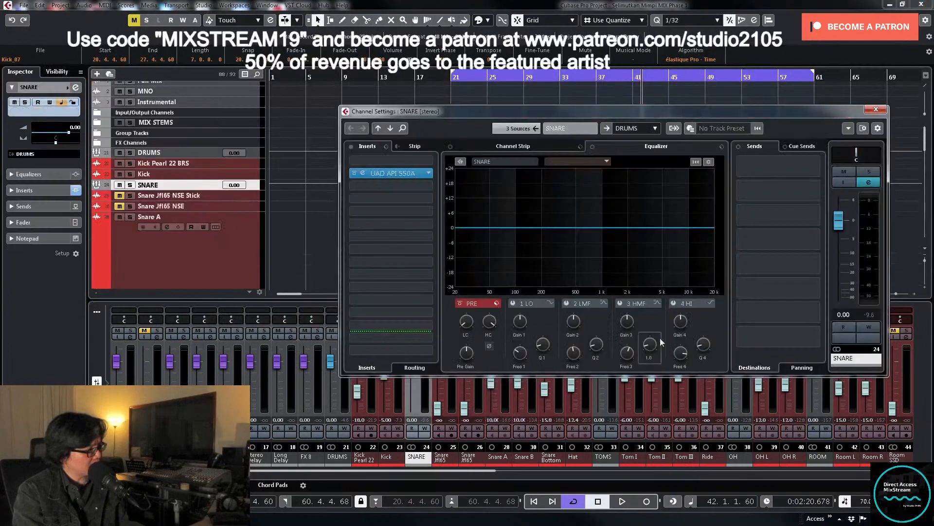
{"action": "key", "text": "space"}
{"action": "left_click", "coordinate": [430, 186]}
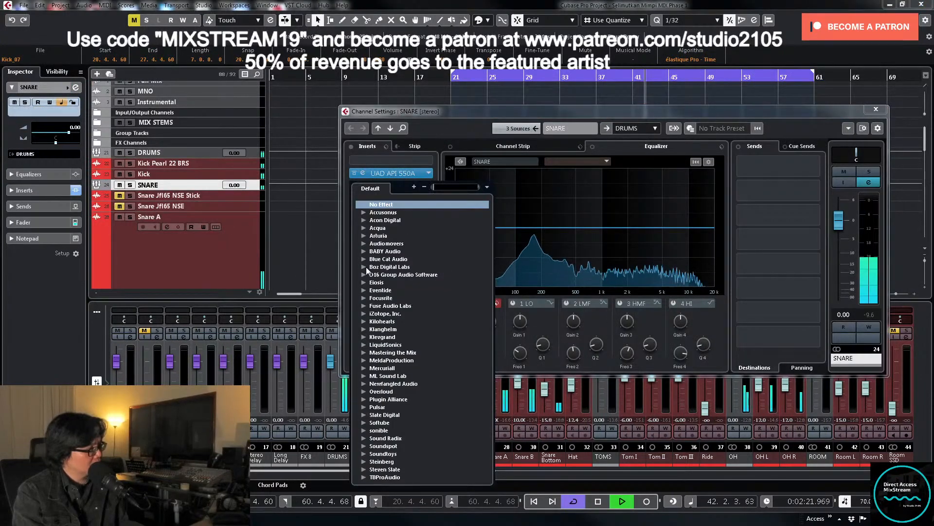
{"action": "left_click", "coordinate": [365, 267]}
{"action": "left_click", "coordinate": [410, 288]}
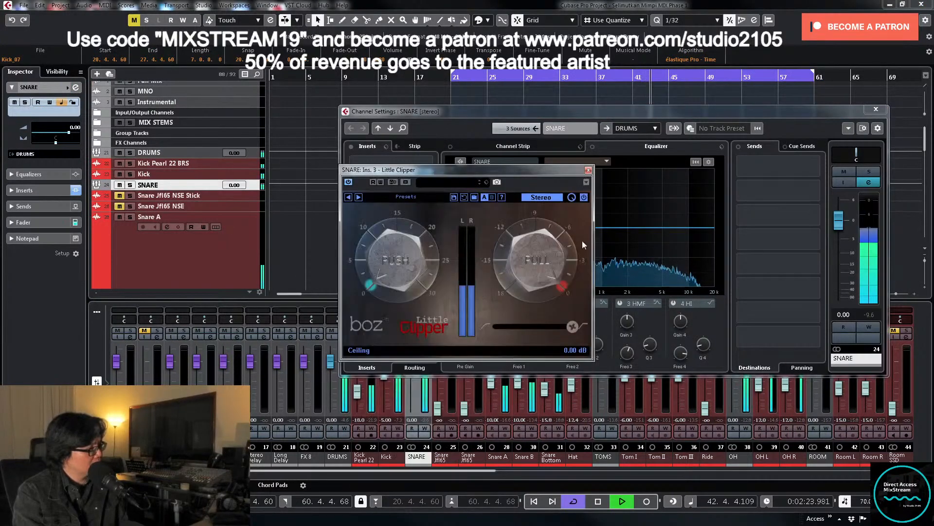
Step: Set Little Clipper's ceiling to about -13.5 dB while listening, then stop playback and close the SNARE channel and plug-in windows
{"action": "mouse_move", "coordinate": [522, 275]}
{"action": "left_mouse_down"}
{"action": "mouse_move", "coordinate": [515, 312]}
{"action": "mouse_move", "coordinate": [532, 253]}
{"action": "mouse_move", "coordinate": [527, 285]}
{"action": "mouse_move", "coordinate": [534, 265]}
{"action": "mouse_move", "coordinate": [531, 274]}
{"action": "left_mouse_up"}
{"action": "key", "text": "space"}
{"action": "key", "text": "space"}
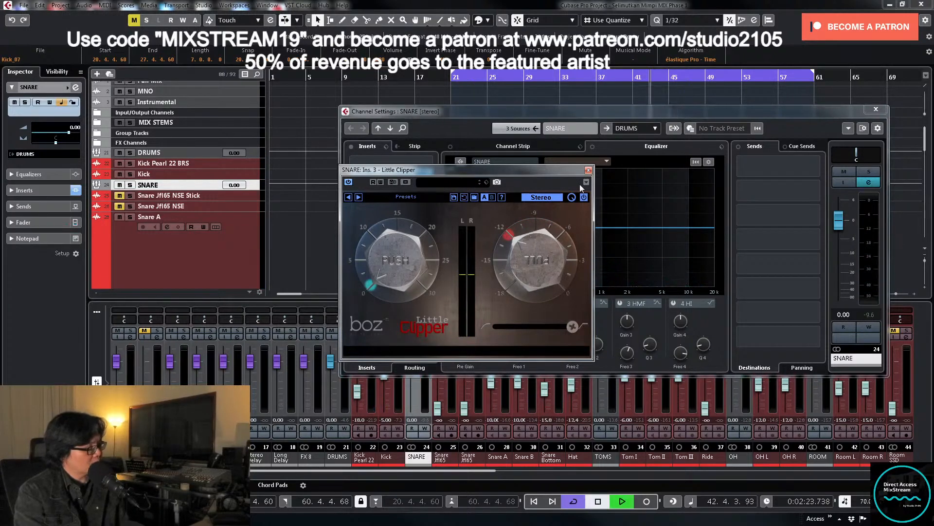
{"action": "left_click_drag", "start_coordinate": [536, 257], "coordinate": [536, 272]}
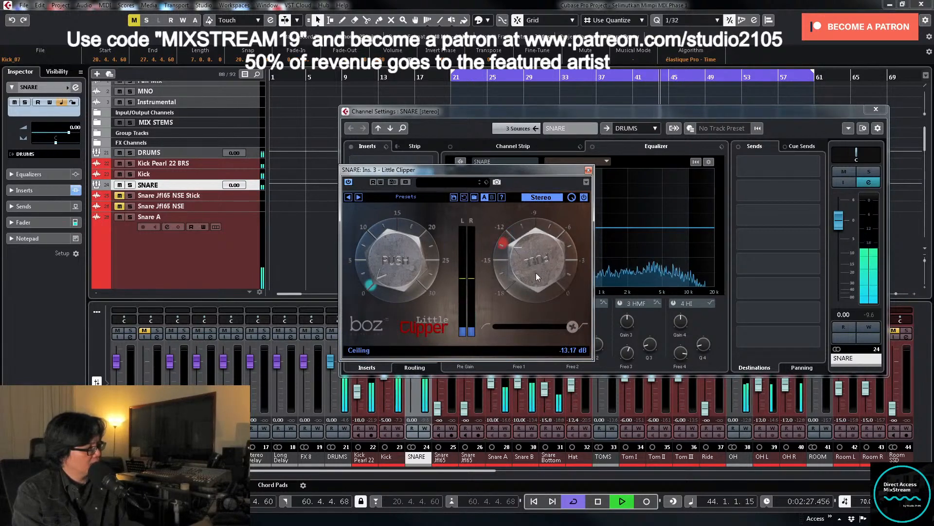
{"action": "left_click_drag", "start_coordinate": [541, 239], "coordinate": [541, 243]}
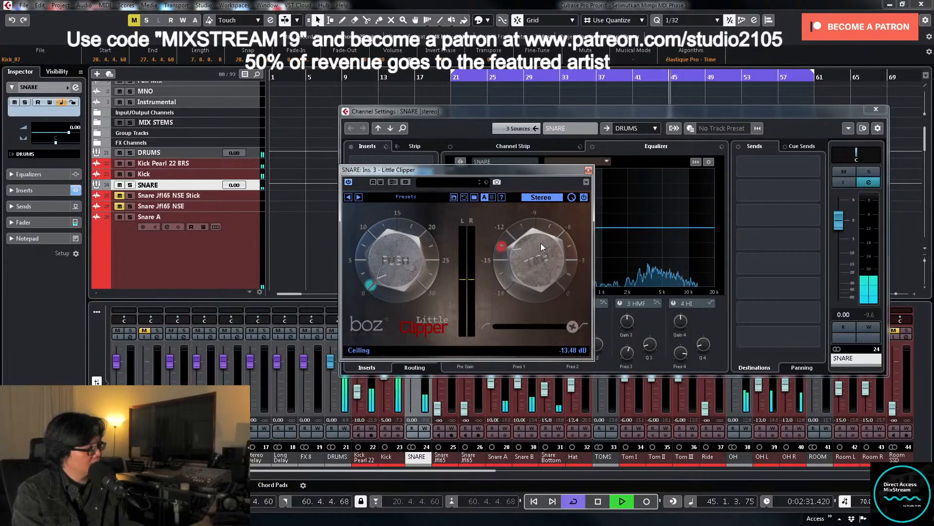
{"action": "left_click", "coordinate": [876, 109]}
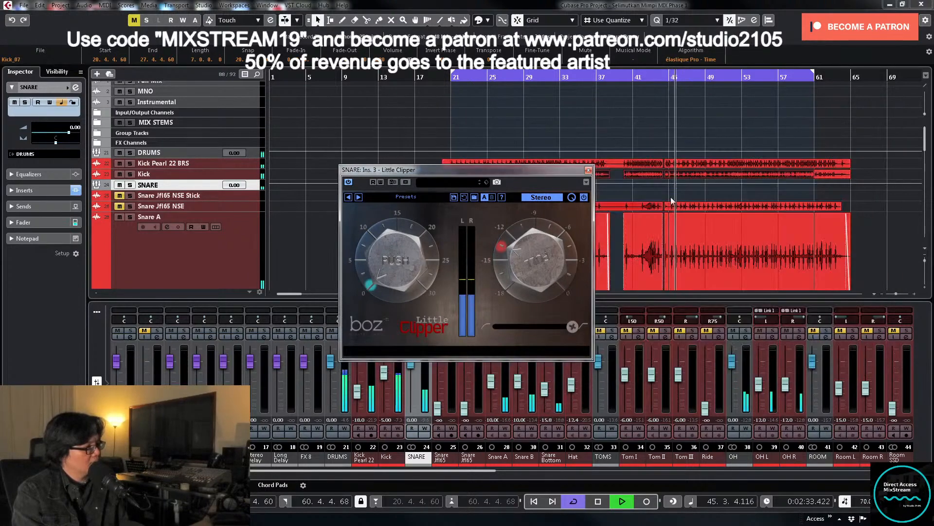
{"action": "key", "text": "space"}
{"action": "left_click", "coordinate": [589, 171]}
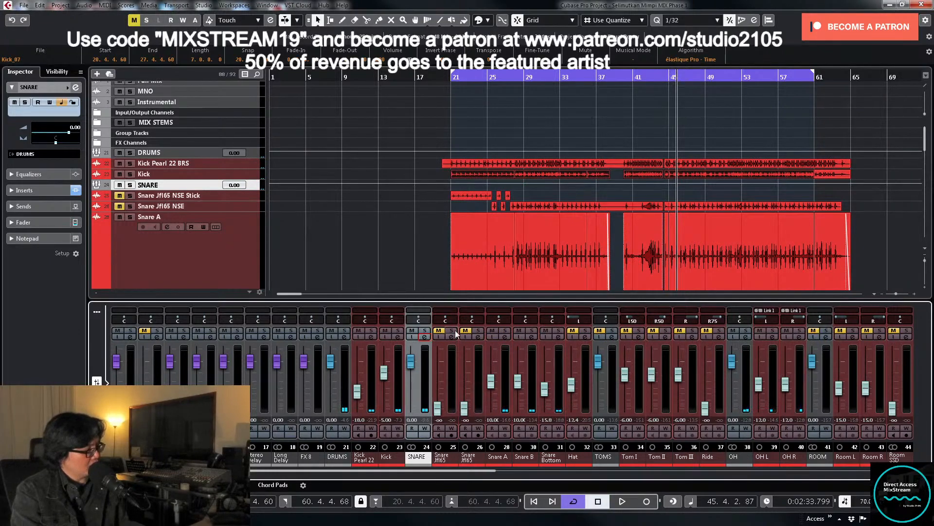
Step: Turn cycle off, place the playhead around bar 27, and enlarge the Snare Jf165 NSE Stick and Snare Jf165 NSE tracks
{"action": "left_click", "coordinate": [509, 78]}
{"action": "key", "text": "KP_Divide"}
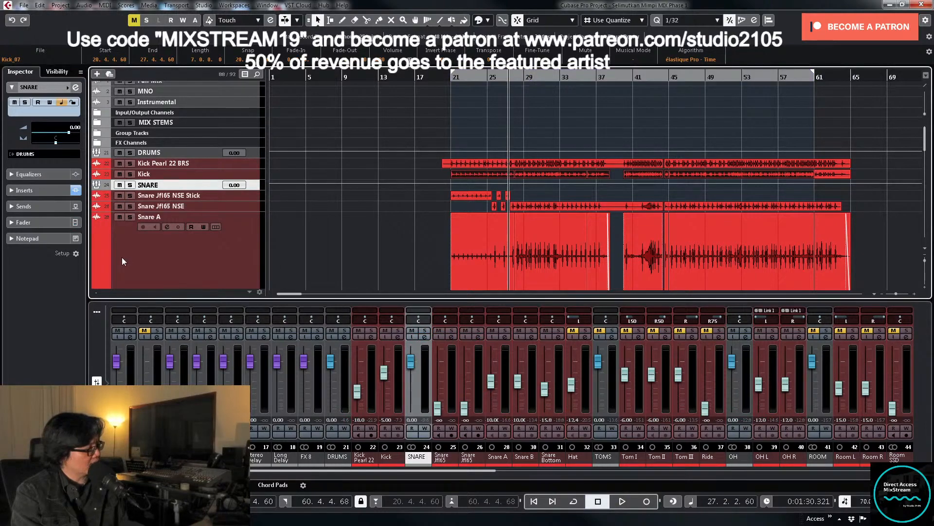
{"action": "left_click", "coordinate": [249, 206]}
{"action": "left_click", "coordinate": [249, 197], "text": "shift"}
{"action": "left_click_drag", "start_coordinate": [248, 200], "coordinate": [249, 231]}
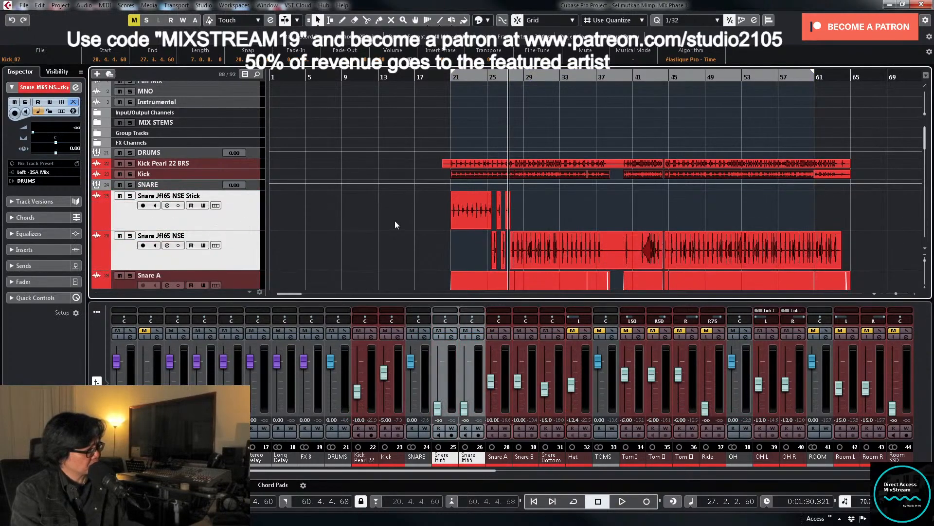
Step: Place the playhead around bar 20, just before the snare tracks begin
{"action": "scroll", "coordinate": [411, 214], "scroll_direction": "down", "scroll_amount": 5}
{"action": "scroll", "coordinate": [411, 212], "scroll_direction": "down", "scroll_amount": 4}
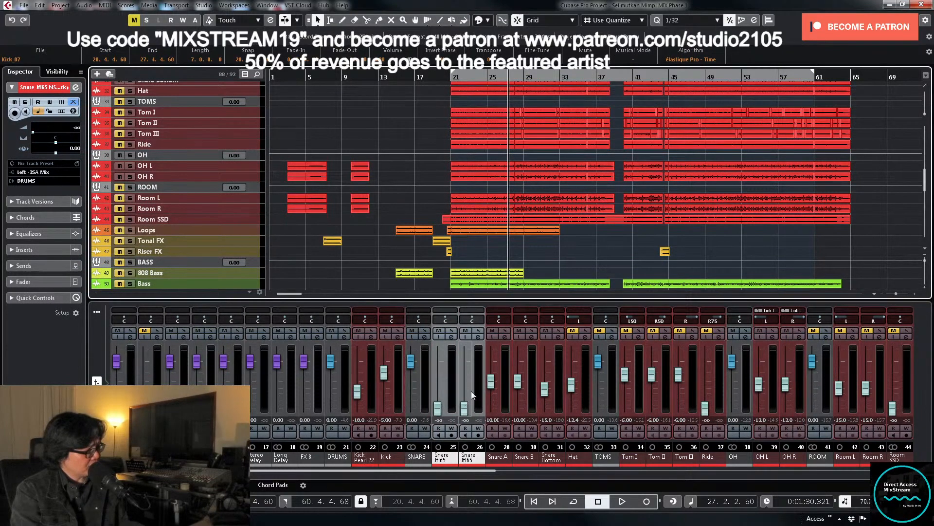
{"action": "left_click", "coordinate": [466, 412]}
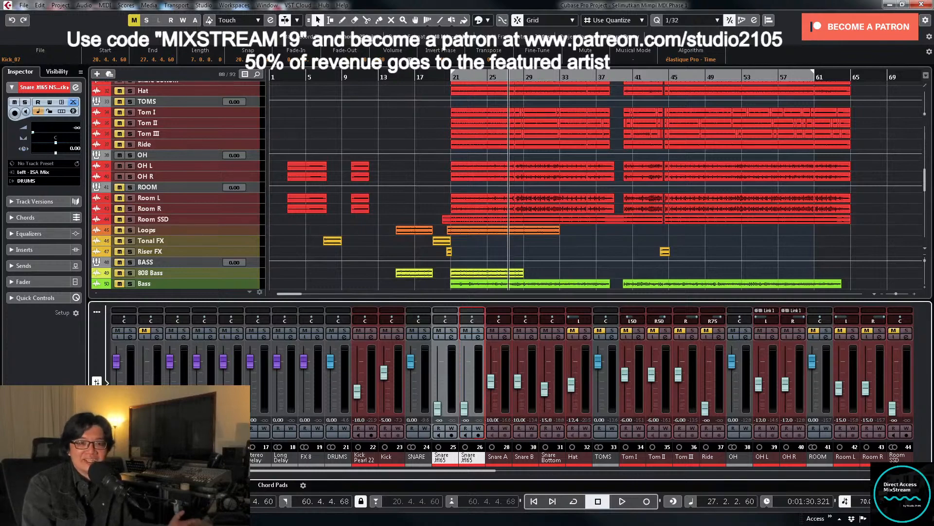
{"action": "scroll", "coordinate": [486, 104], "scroll_direction": "up", "scroll_amount": 3}
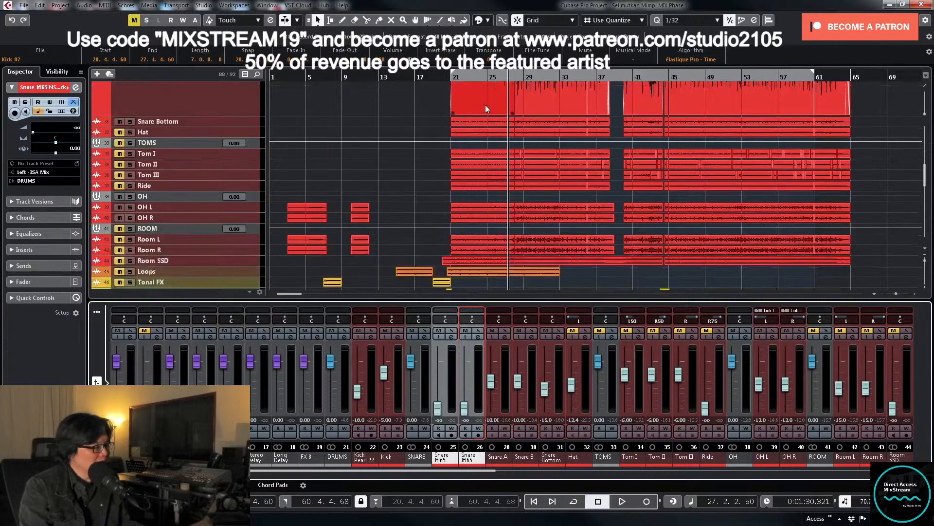
{"action": "left_click", "coordinate": [446, 77]}
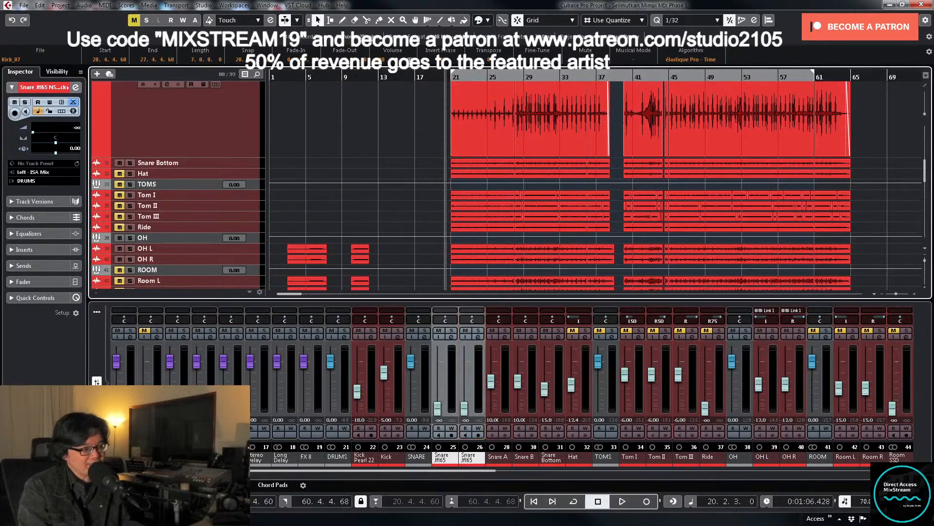
{"action": "left_click", "coordinate": [454, 337]}
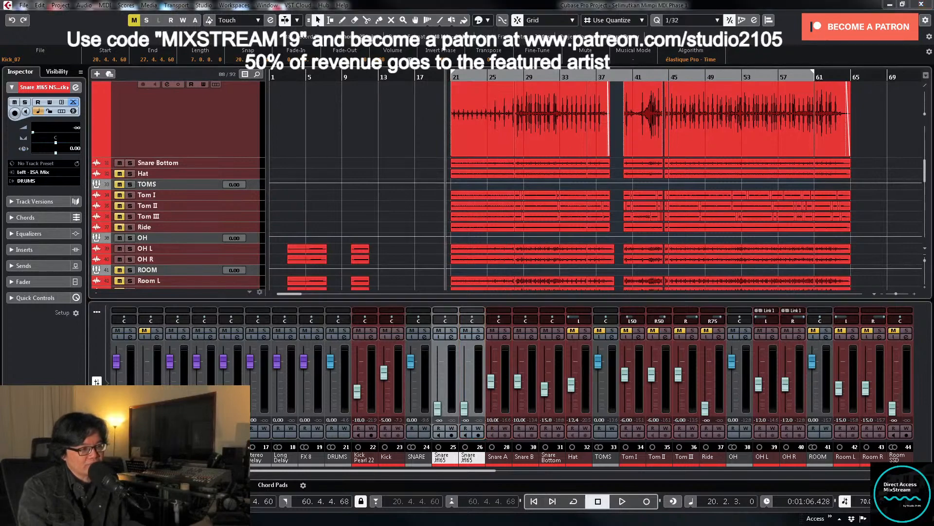
{"action": "left_click", "coordinate": [645, 129]}
{"action": "left_click", "coordinate": [818, 113]}
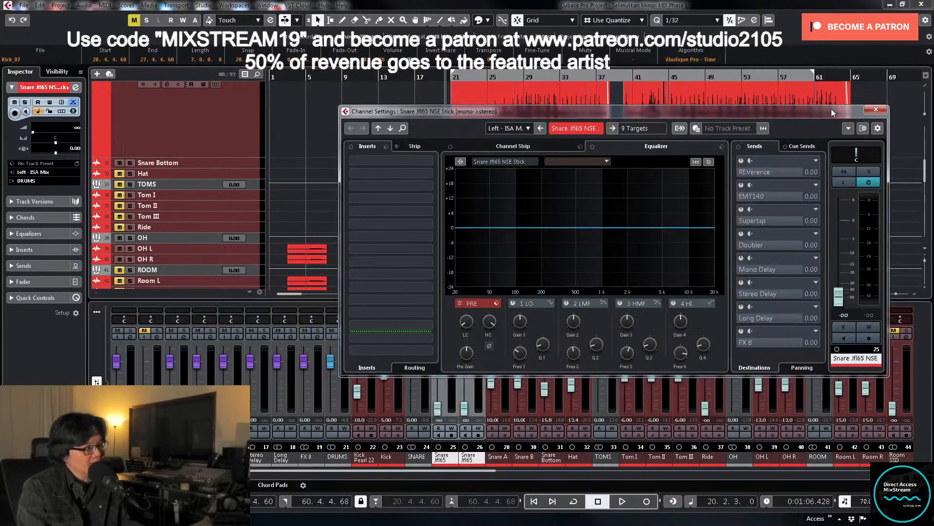
{"action": "left_click", "coordinate": [876, 109]}
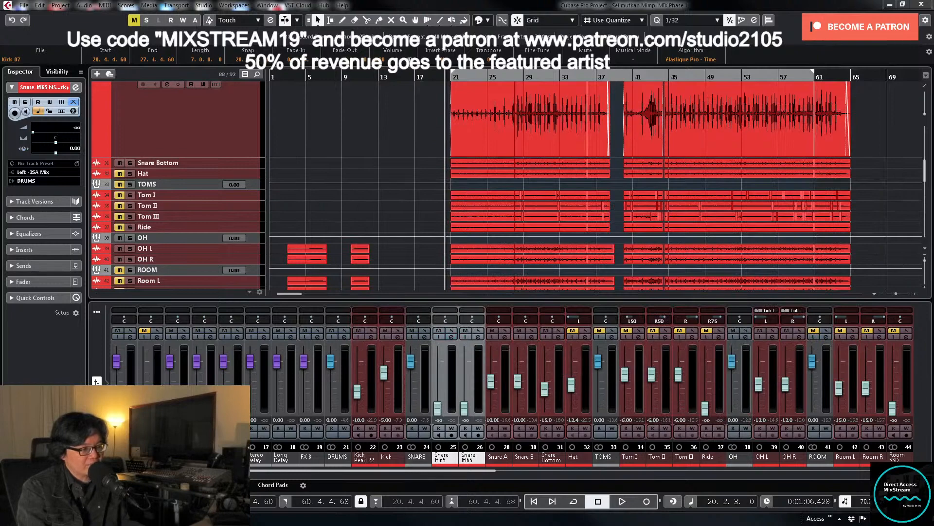
Step: While the drums play, raise the Snare Jf165 NSE Stick fader to -12.8 dB and add a low cut in its channel EQ
{"action": "key", "text": "space"}
{"action": "left_click_drag", "start_coordinate": [438, 409], "coordinate": [438, 385]}
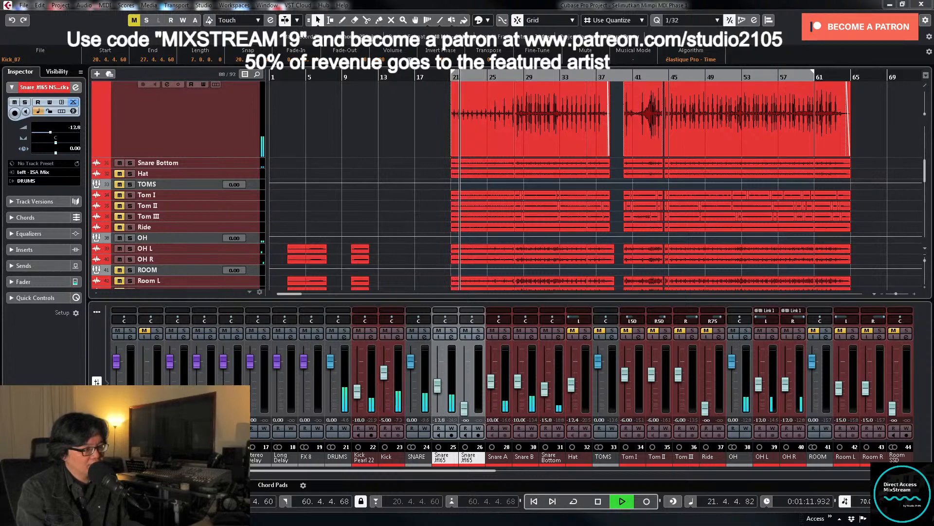
{"action": "left_click", "coordinate": [451, 336]}
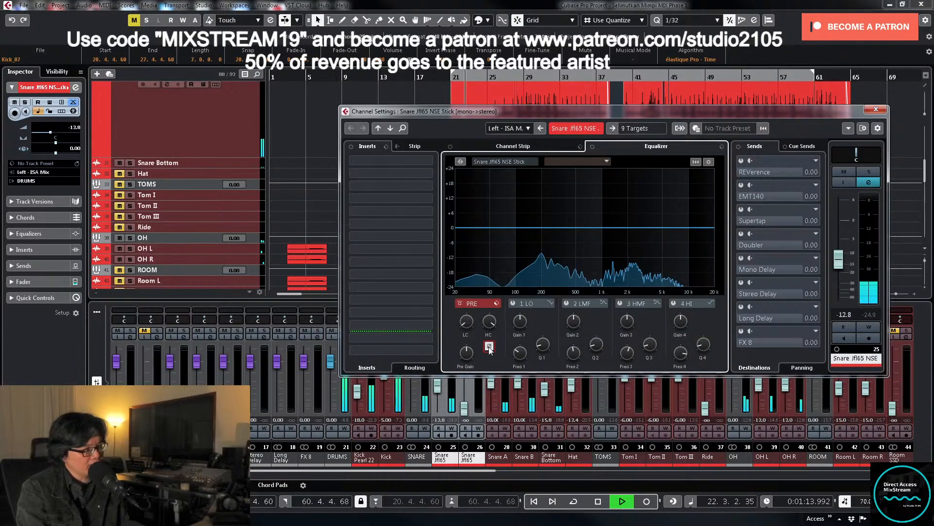
{"action": "mouse_move", "coordinate": [467, 322]}
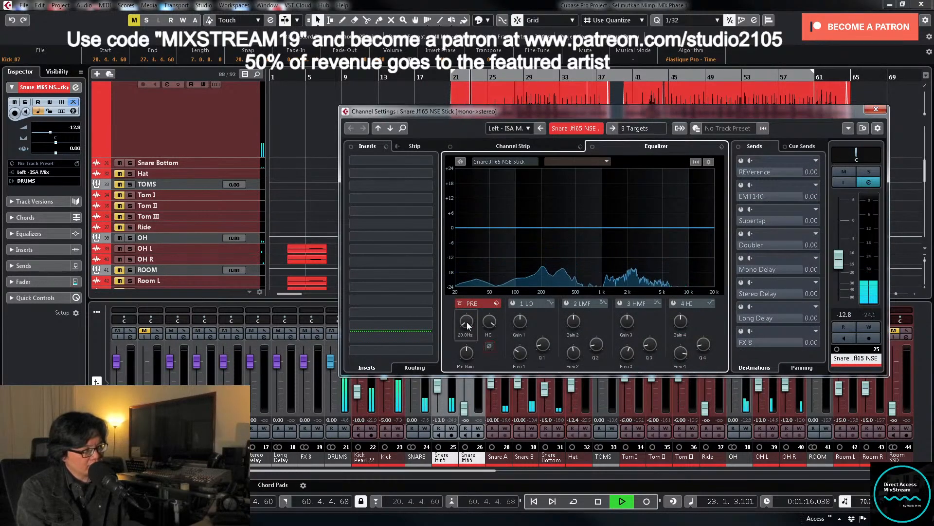
{"action": "left_click_drag", "start_coordinate": [467, 322], "coordinate": [466, 307]}
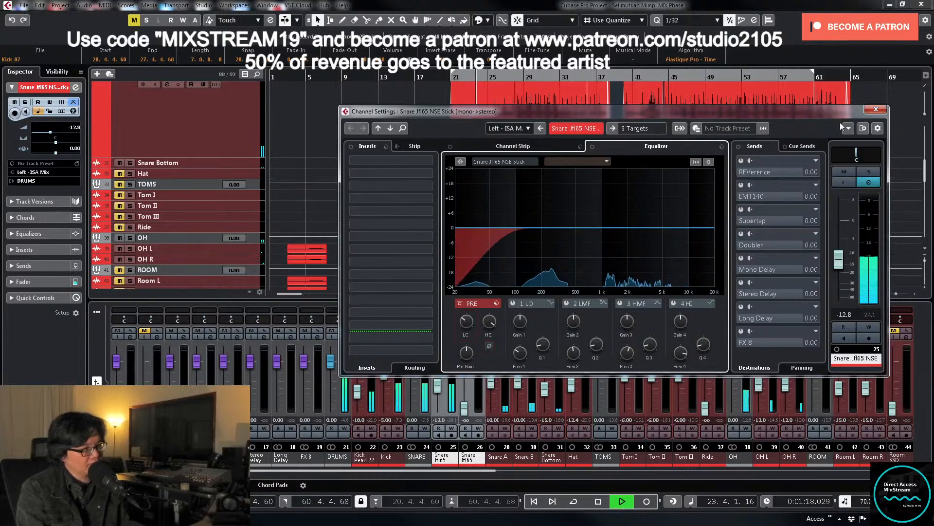
{"action": "left_click", "coordinate": [876, 109]}
Step: Bring the Snare Jf165 NSE fader up to -13.5 dB, open its channel settings, then stop playback and close them
{"action": "scroll", "coordinate": [635, 166], "scroll_direction": "up", "scroll_amount": 2}
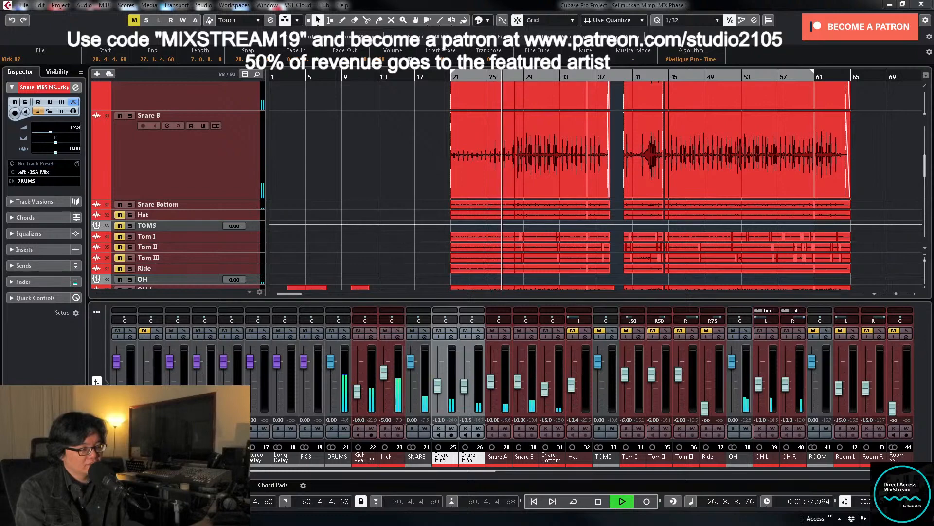
{"action": "key", "text": "e"}
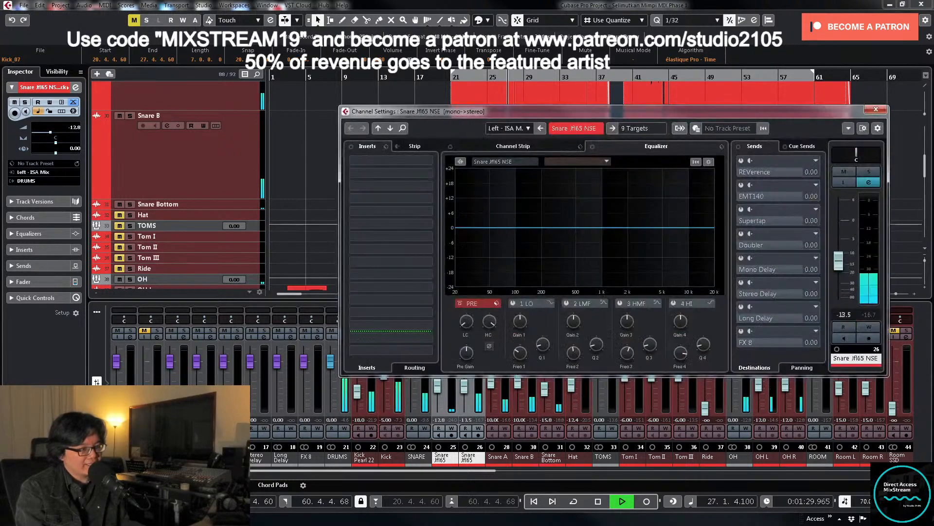
{"action": "key", "text": "space"}
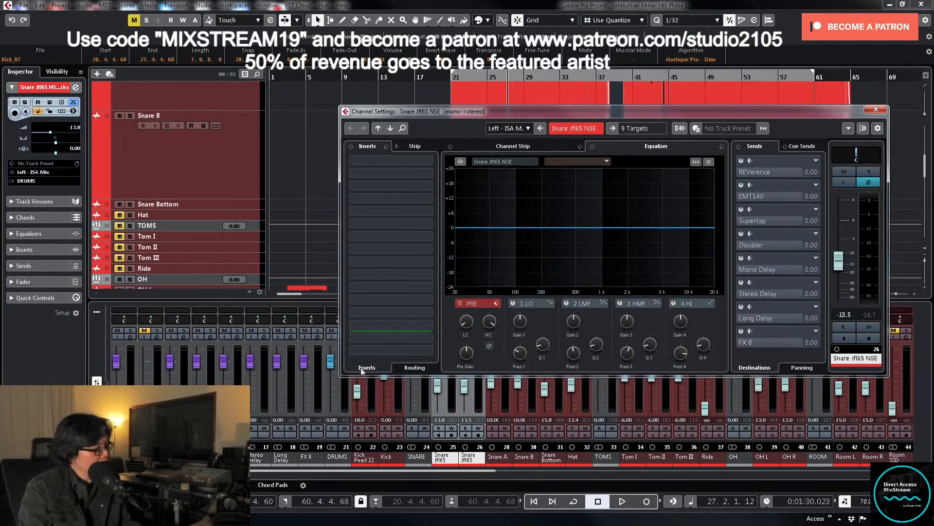
{"action": "left_click", "coordinate": [876, 109]}
Step: Solo both Snare Jf165 tracks together with Snare A, Snare B and Snare Bottom, and start playback
{"action": "key", "text": "s"}
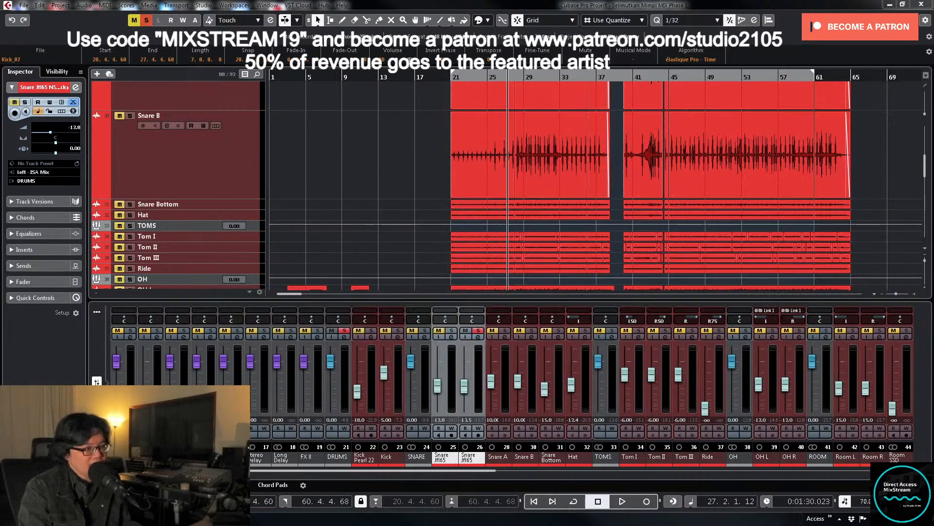
{"action": "left_click", "coordinate": [450, 331]}
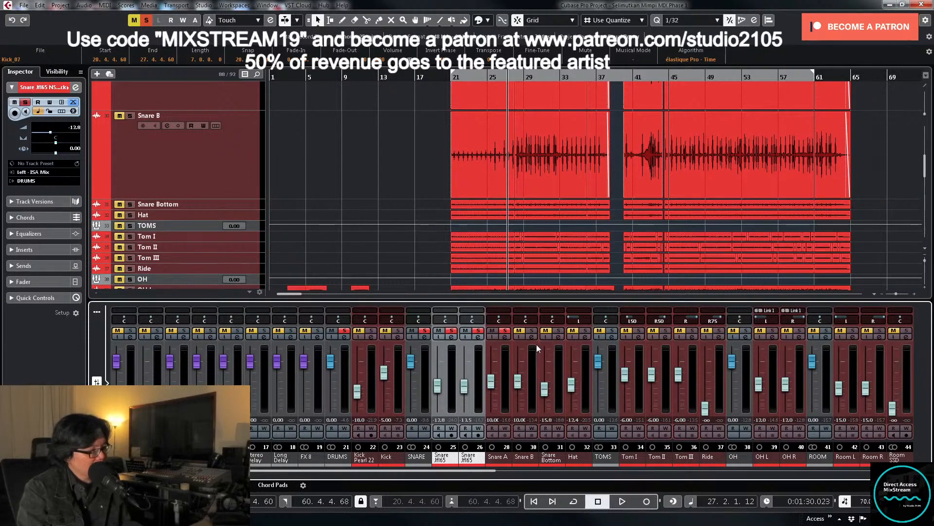
{"action": "key", "text": "space"}
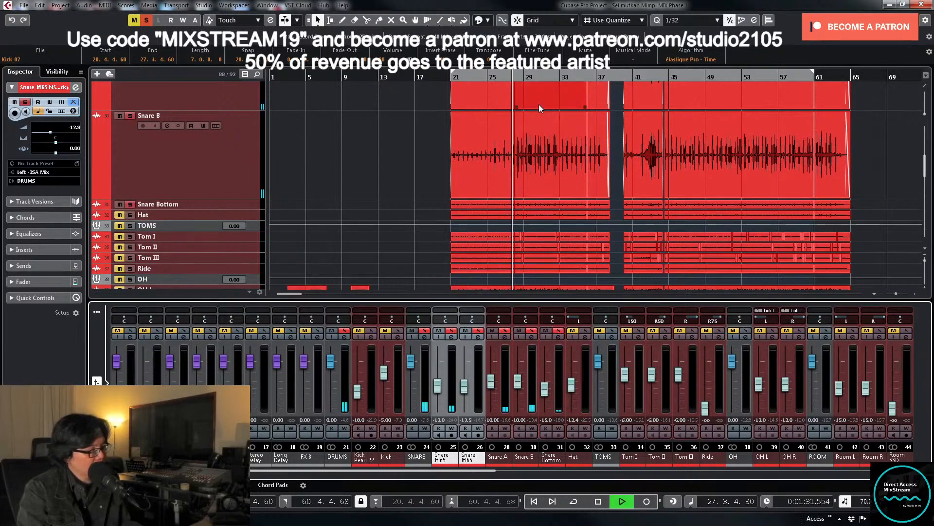
Step: Invert the phase of the Snare Jf165 NSE channel while the snares play, then stop playback and close its settings
{"action": "left_click", "coordinate": [478, 336]}
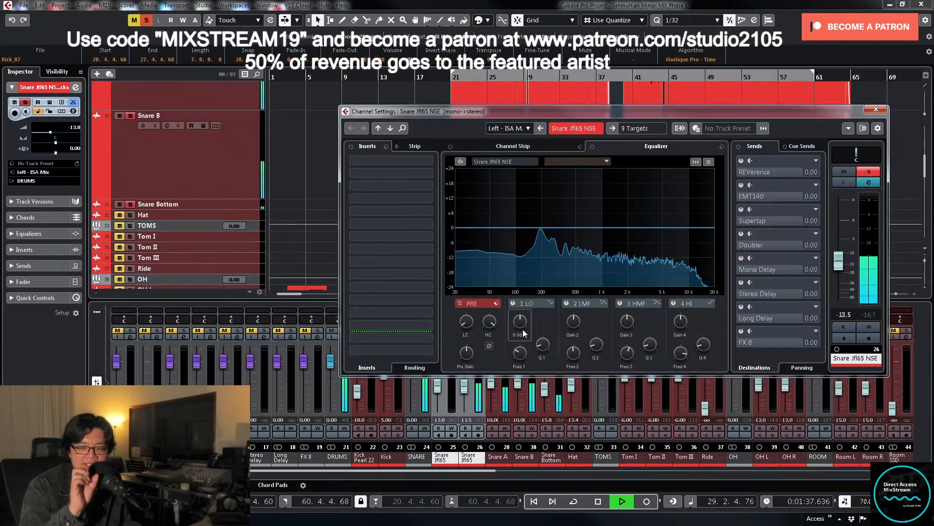
{"action": "left_click", "coordinate": [486, 348]}
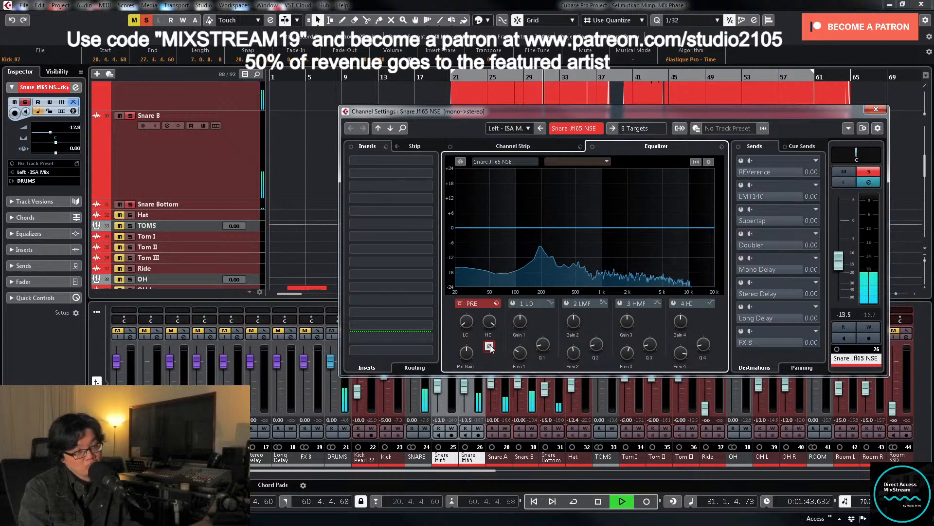
{"action": "key", "text": "space"}
{"action": "left_click", "coordinate": [876, 110]}
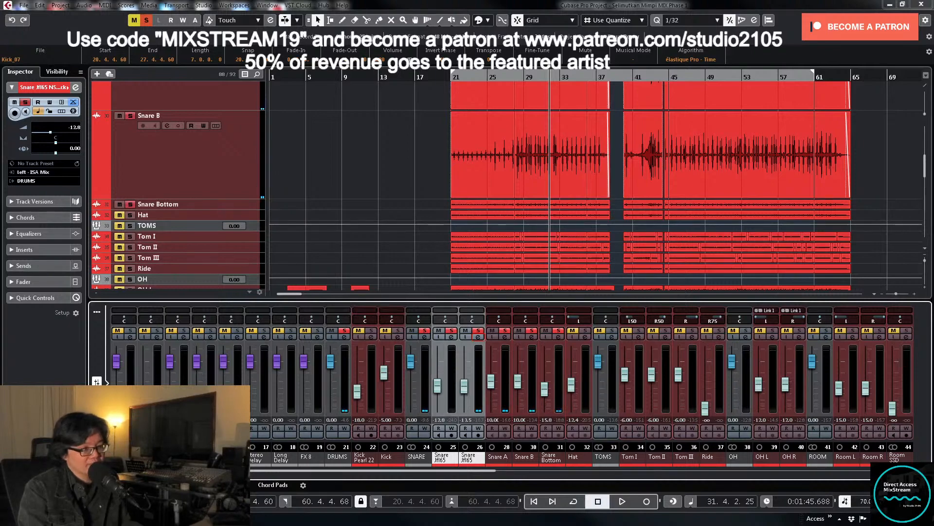
Step: Raise the Snare Jf165 NSE fader to -9.48 dB, compare normal and inverted phase during playback, leave it inverted and stop
{"action": "key", "text": "space"}
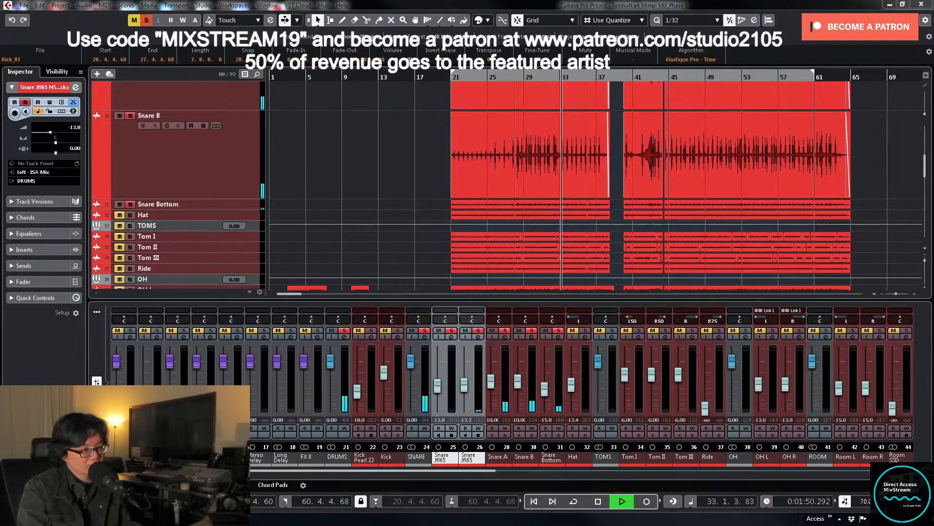
{"action": "left_click", "coordinate": [478, 337]}
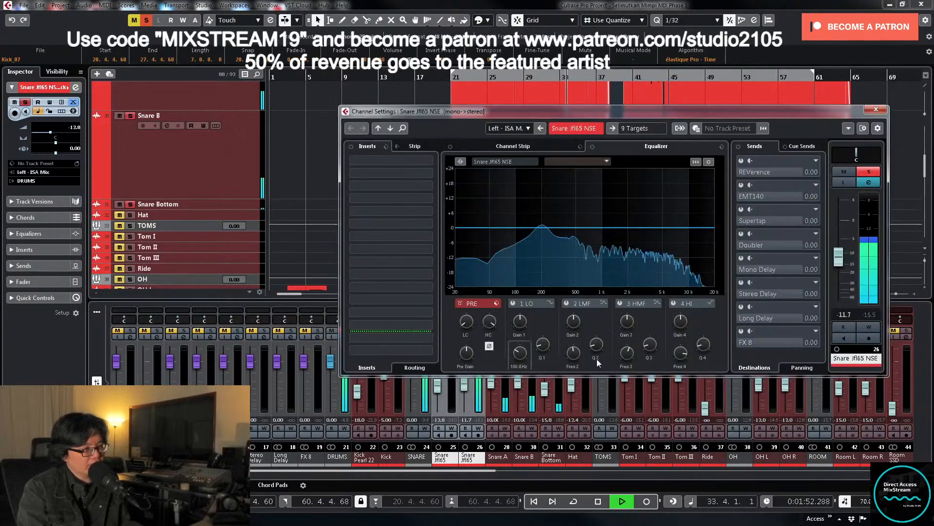
{"action": "left_click", "coordinate": [491, 346]}
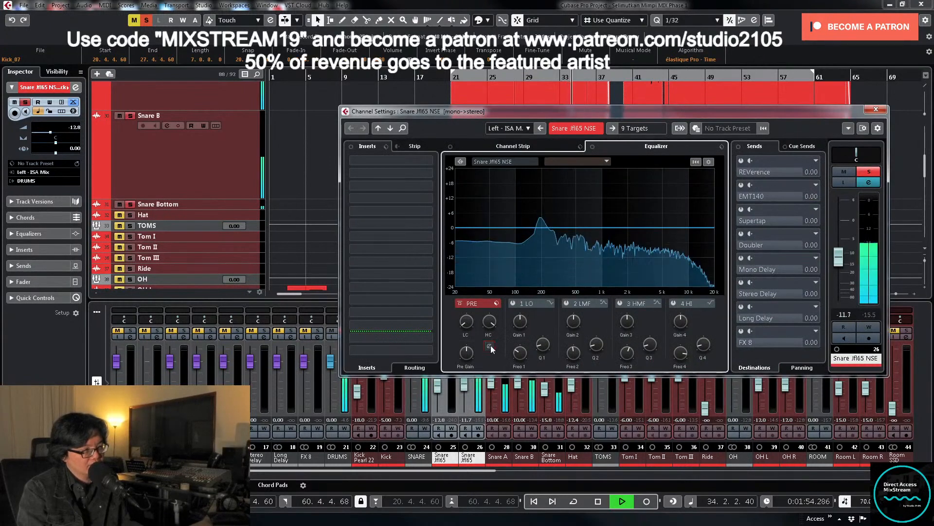
{"action": "left_click_drag", "start_coordinate": [837, 260], "coordinate": [837, 257]}
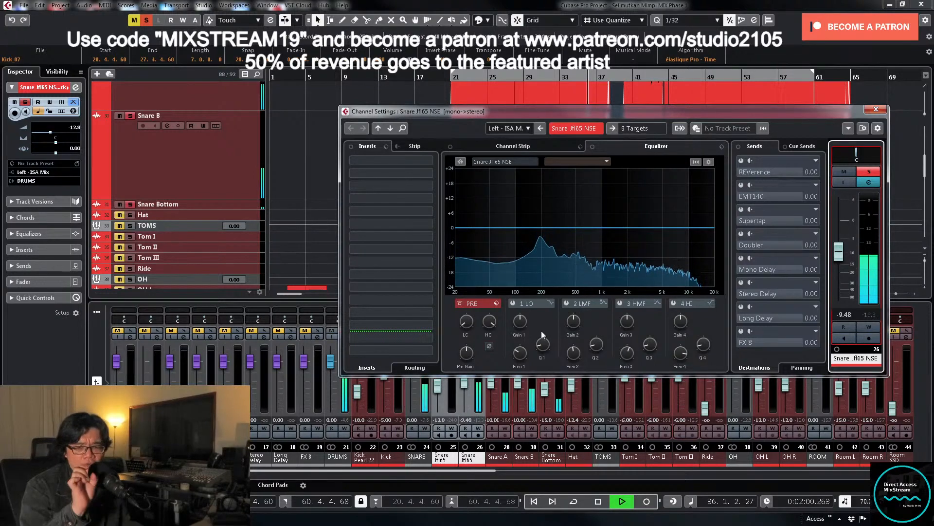
{"action": "mouse_move", "coordinate": [532, 334]}
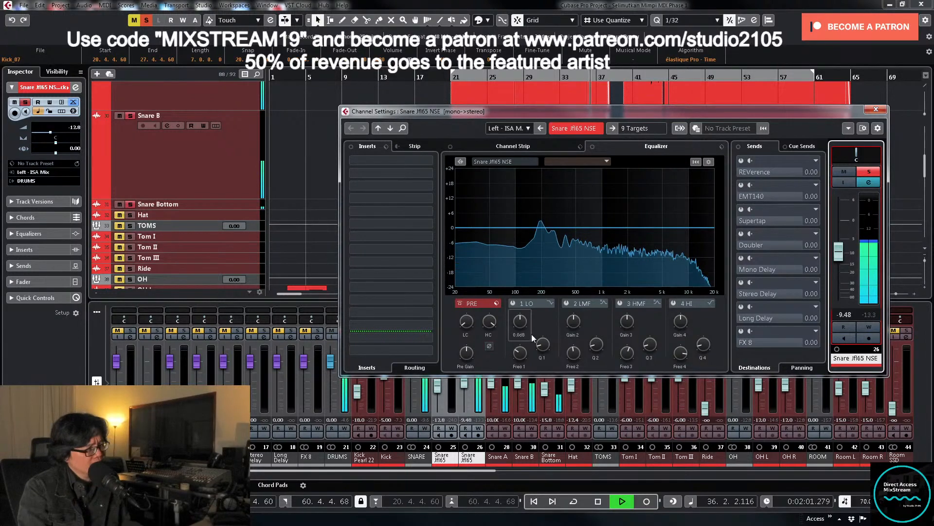
{"action": "left_click", "coordinate": [490, 345]}
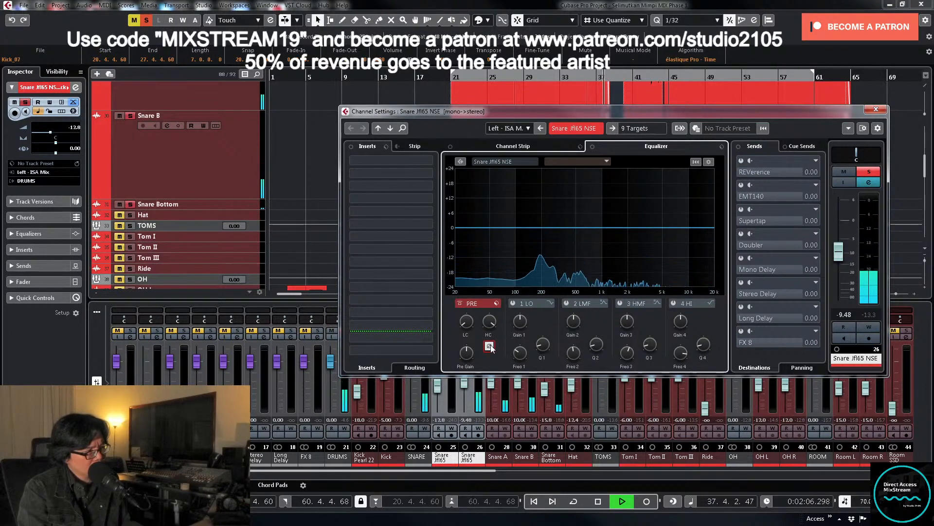
{"action": "key", "text": "space"}
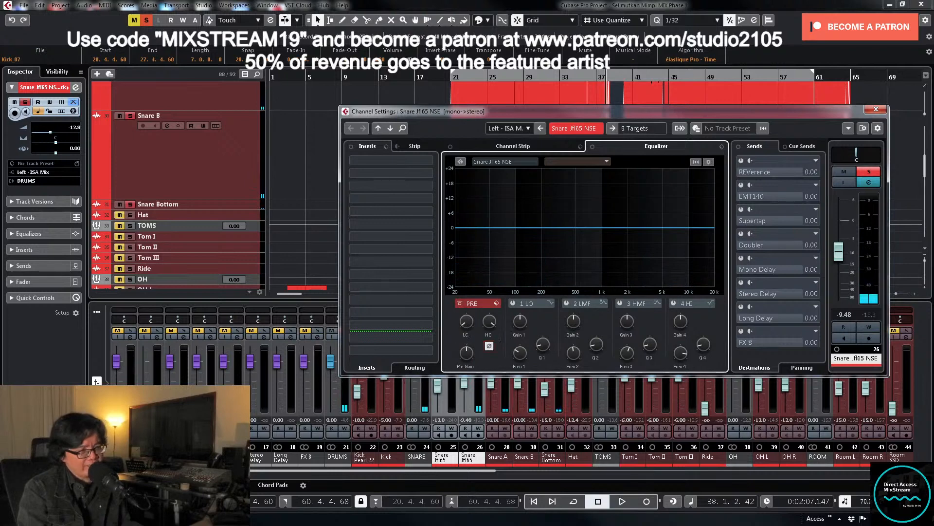
Step: Pull the Snare Jf165 NSE fader all the way down, close its channel settings and clear all solos
{"action": "left_click_drag", "start_coordinate": [464, 384], "coordinate": [464, 411]}
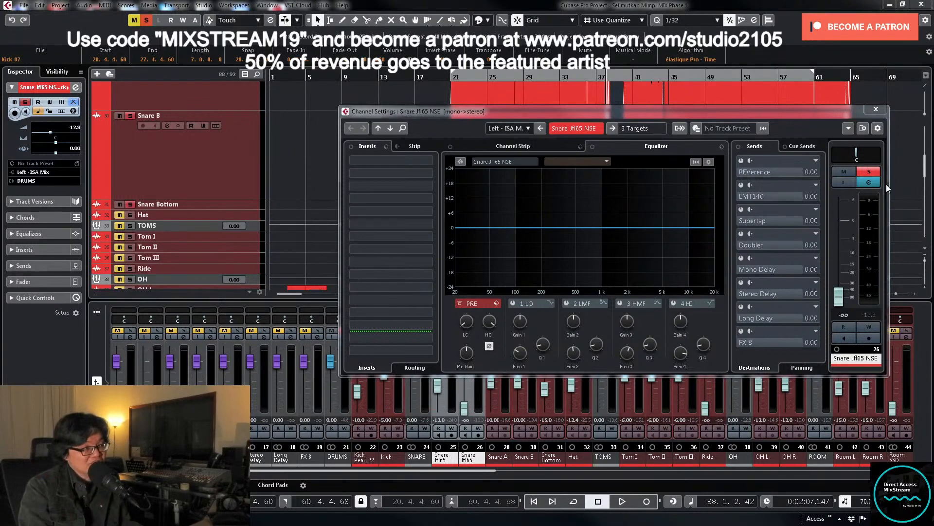
{"action": "left_click", "coordinate": [875, 109]}
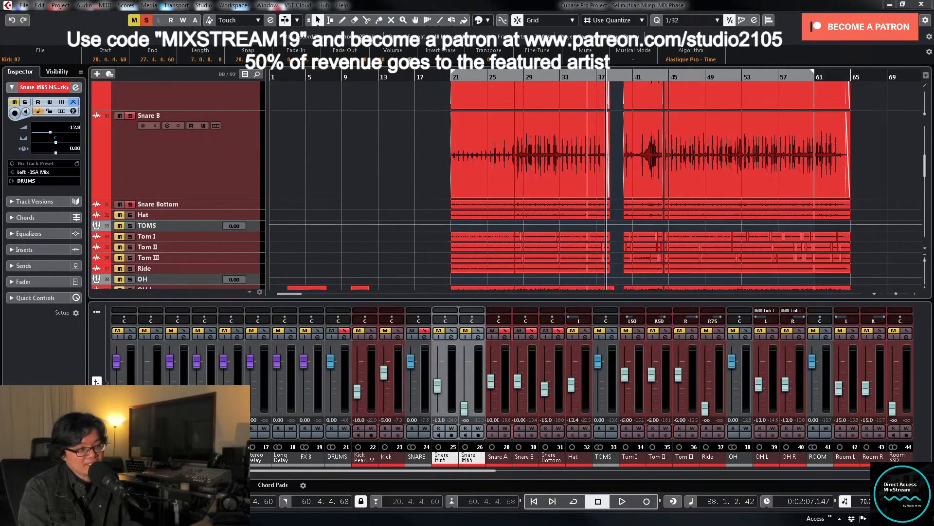
{"action": "left_click", "coordinate": [146, 20]}
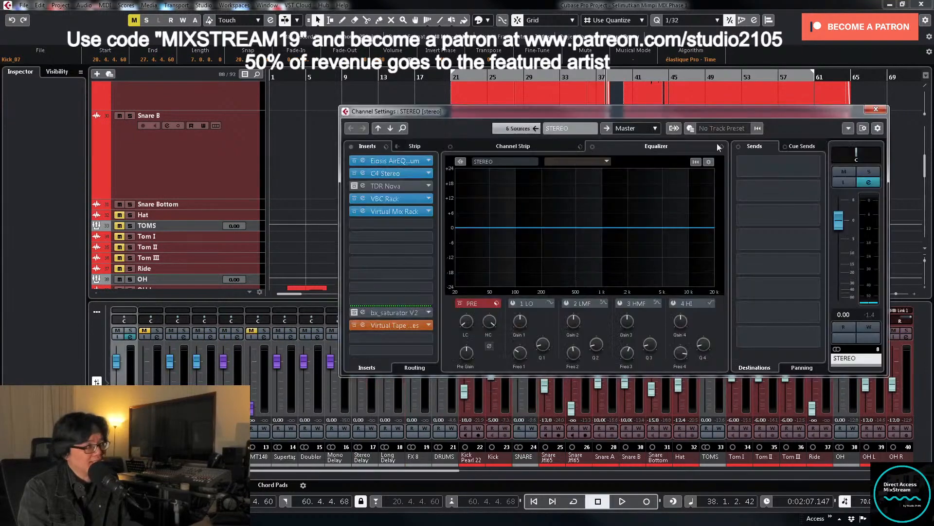
{"action": "left_click", "coordinate": [877, 110]}
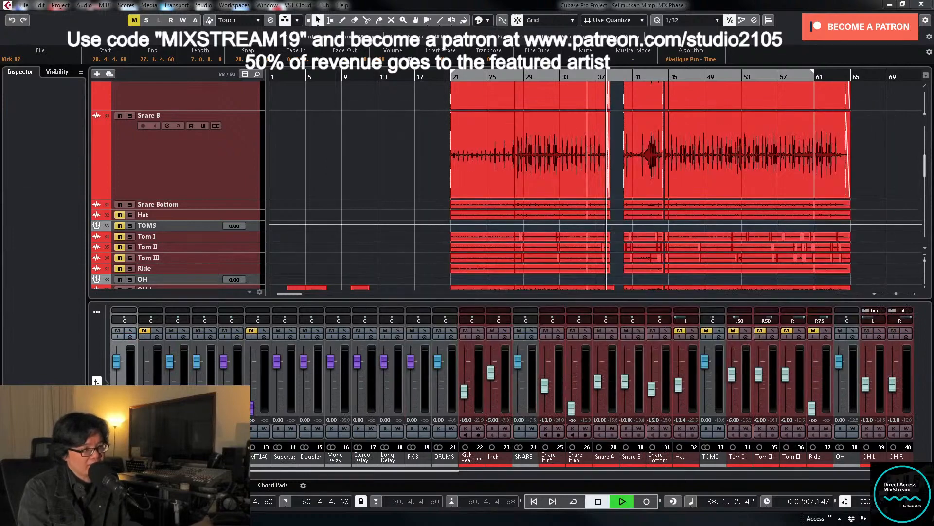
Step: Play the drums from around bar 27 while bringing the Snare Jf165 NSE fader back up, then stop
{"action": "key", "text": "space"}
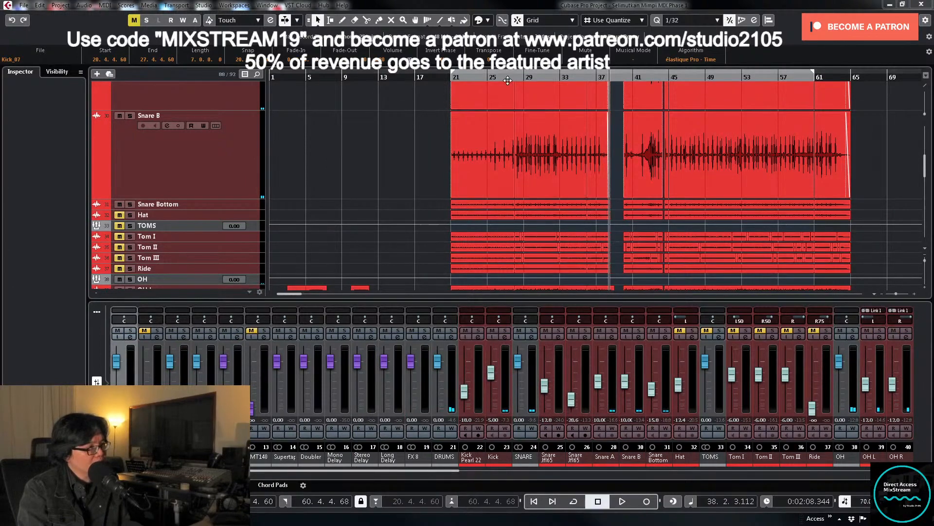
{"action": "left_click", "coordinate": [507, 81]}
{"action": "key", "text": "space"}
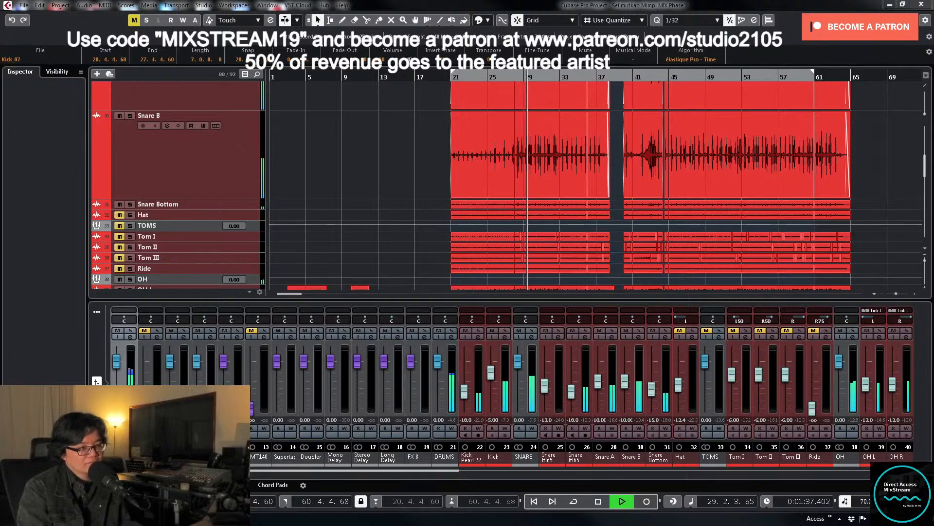
{"action": "key", "text": "space"}
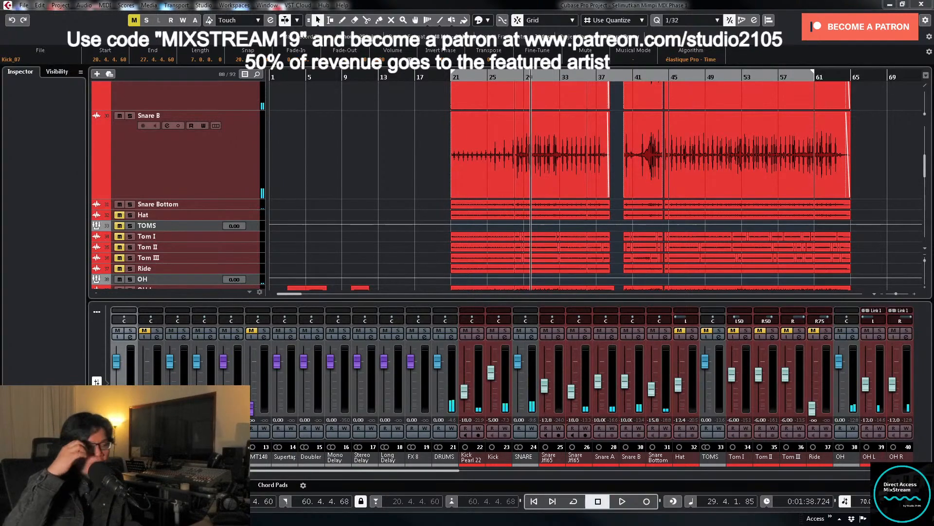
Step: Play the drums from bar 21 with the Hat soloed and set its low-cut filter to about 913 Hz
{"action": "left_click", "coordinate": [220, 160]}
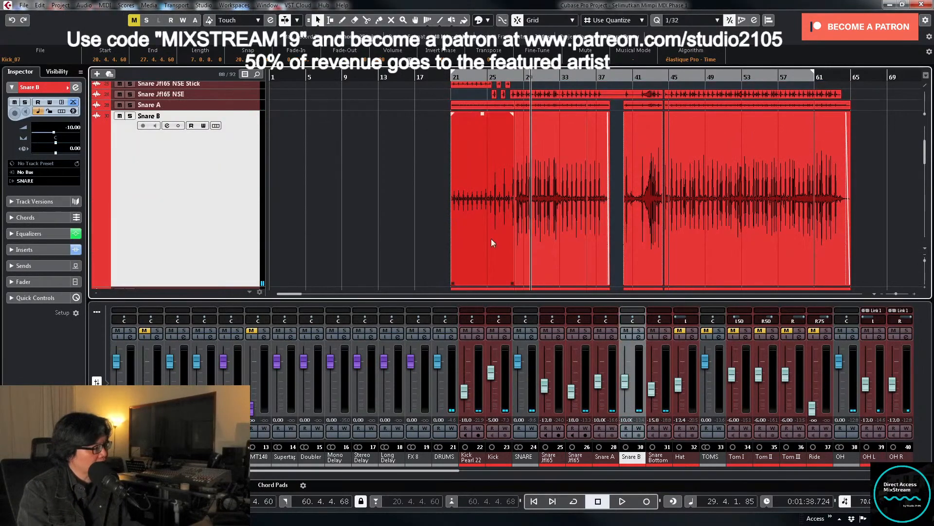
{"action": "key", "text": "ctrl+Down"}
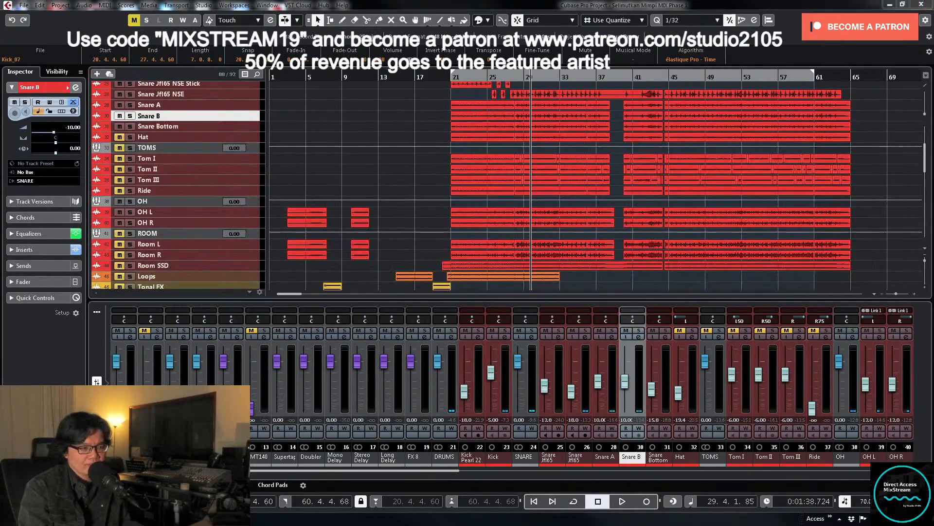
{"action": "left_click", "coordinate": [452, 77]}
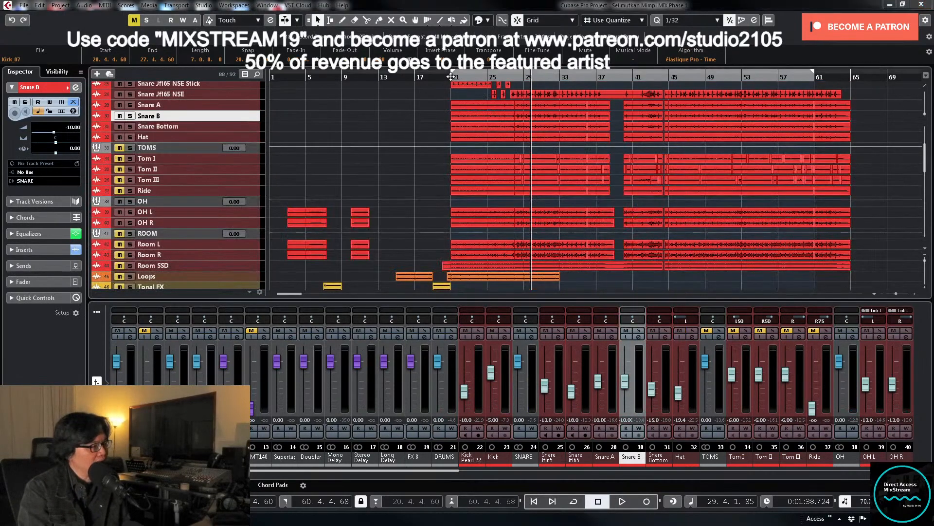
{"action": "key", "text": "space"}
{"action": "left_click", "coordinate": [692, 330]}
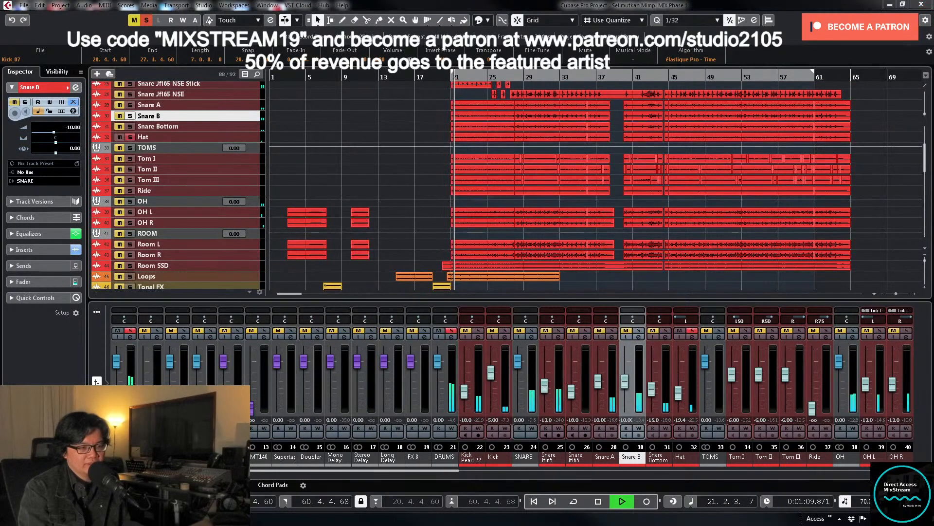
{"action": "left_click", "coordinate": [692, 337]}
{"action": "left_click_drag", "start_coordinate": [464, 322], "coordinate": [467, 280]}
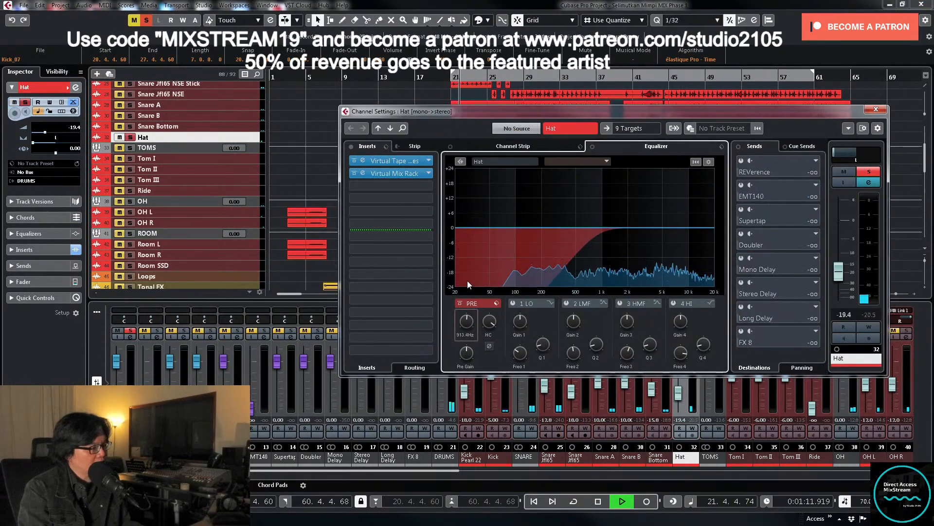
Step: Unsolo the Hat, set its fader to -18.5 dB against the drums and stop playback
{"action": "left_click_drag", "start_coordinate": [839, 272], "coordinate": [839, 271]}
{"action": "left_click", "coordinate": [869, 172]}
{"action": "left_click_drag", "start_coordinate": [679, 393], "coordinate": [679, 391]}
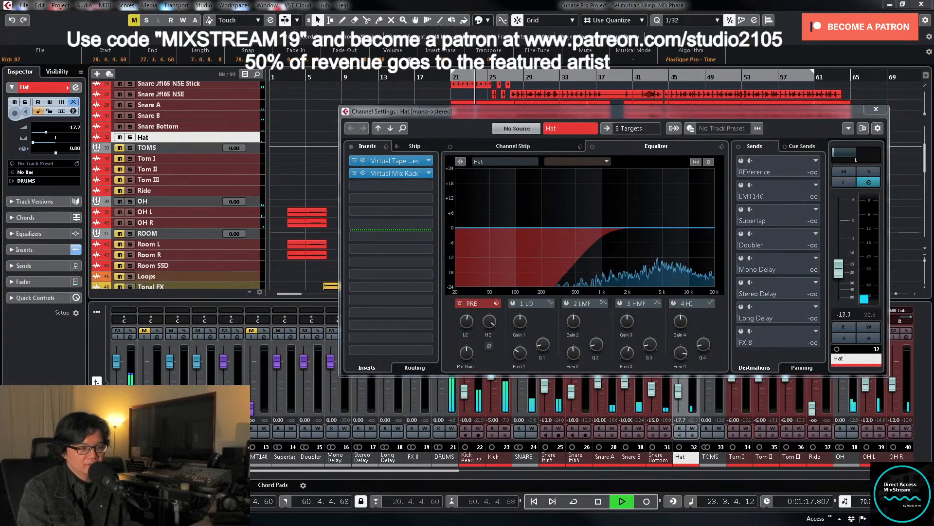
{"action": "left_click_drag", "start_coordinate": [678, 391], "coordinate": [679, 392]}
{"action": "key", "text": "space"}
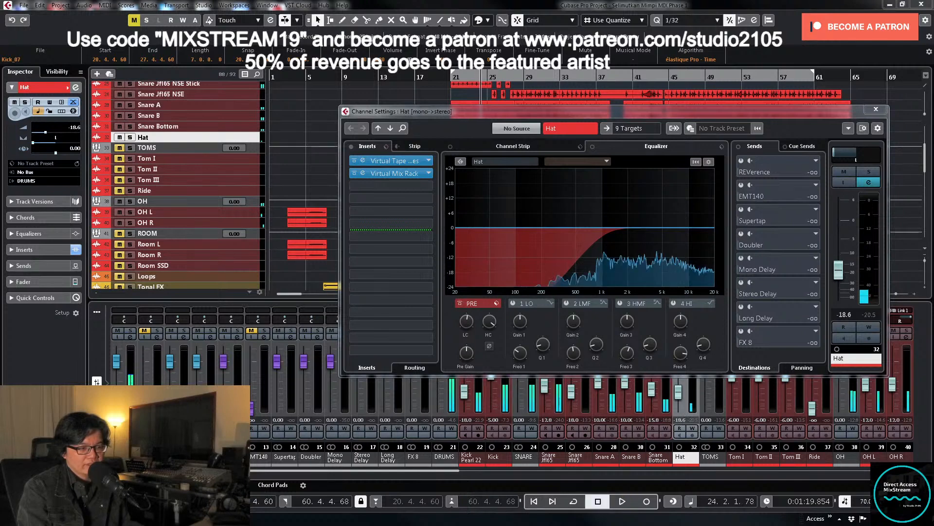
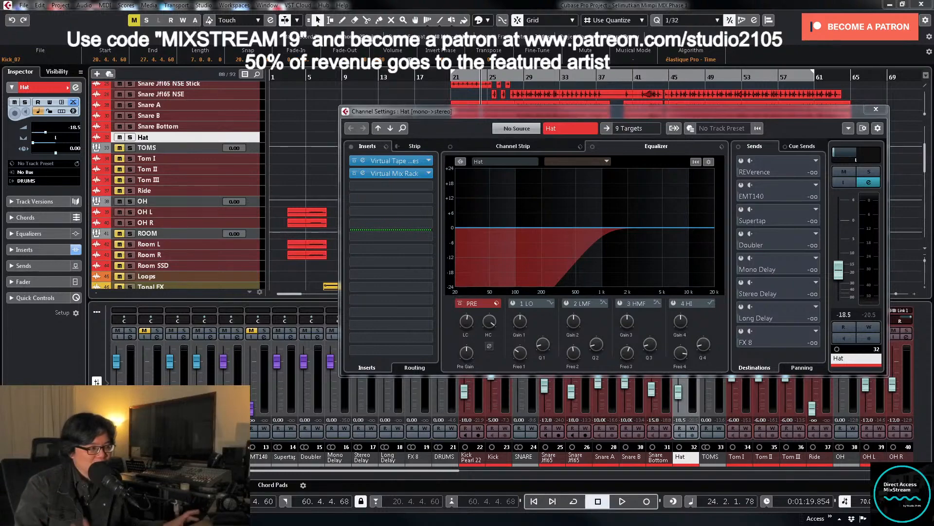
{"action": "left_click", "coordinate": [873, 110]}
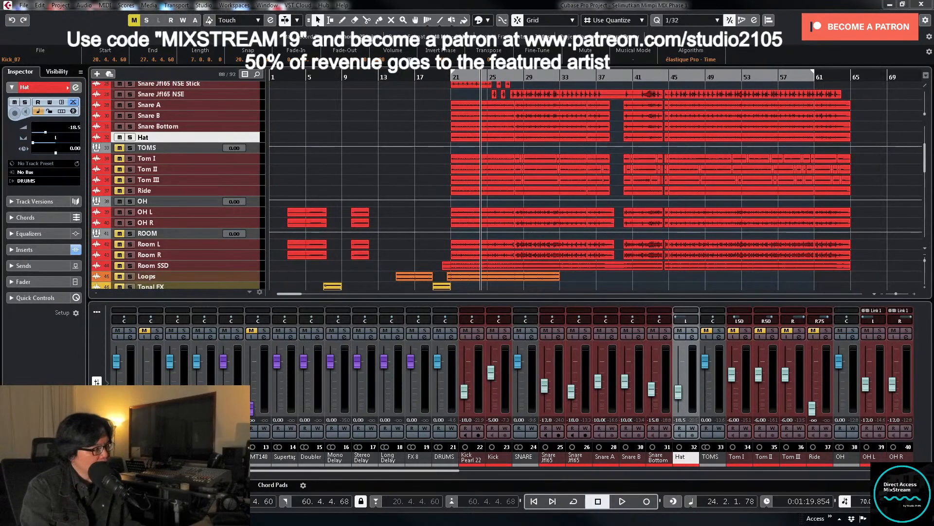
{"action": "key", "text": "space"}
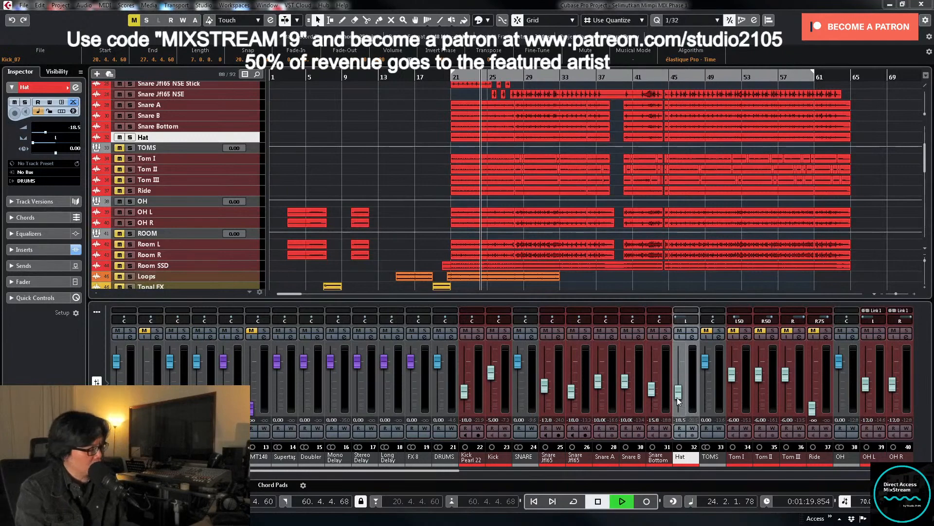
{"action": "left_click_drag", "start_coordinate": [678, 395], "coordinate": [678, 394]}
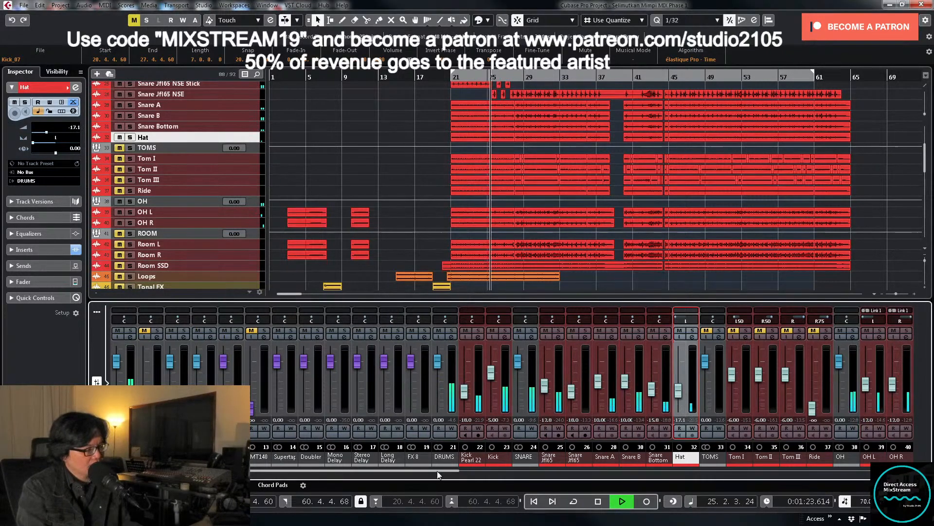
{"action": "left_click_drag", "start_coordinate": [438, 471], "coordinate": [554, 478]}
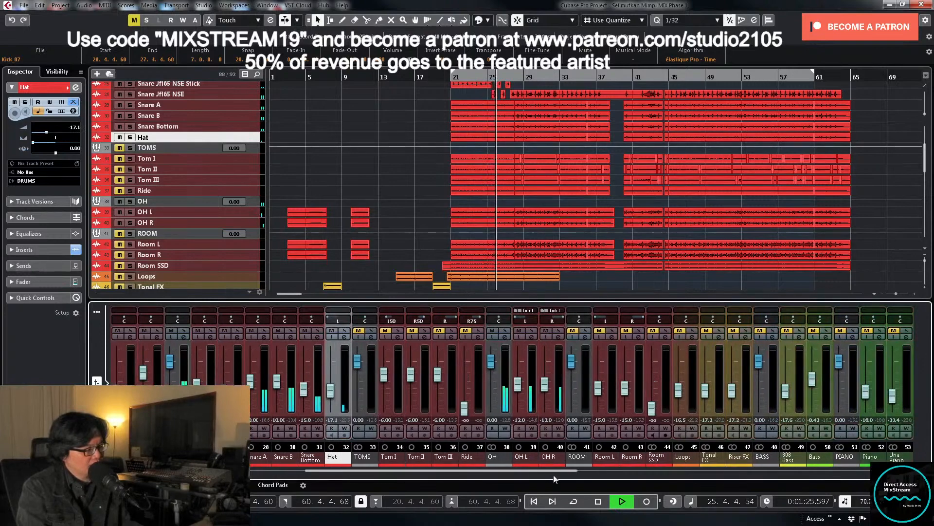
{"action": "key", "text": "space"}
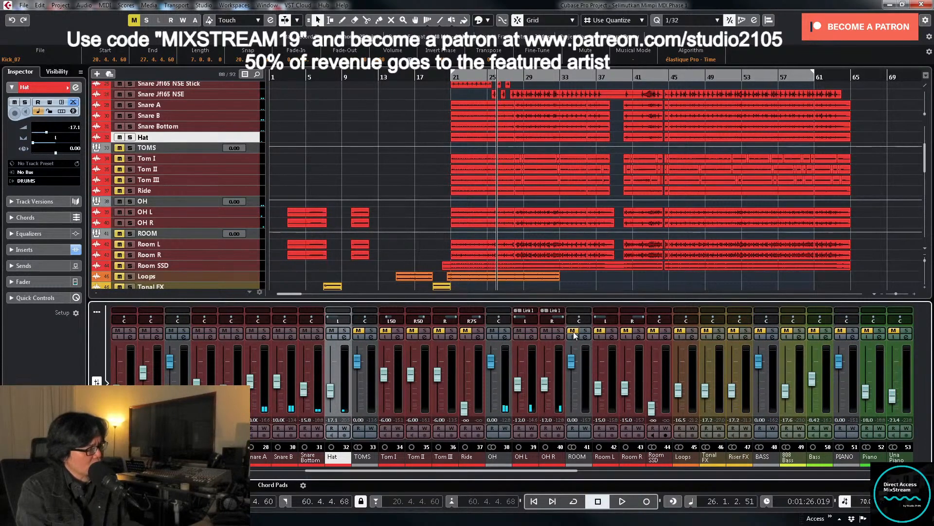
Step: Unmute the ROOM group, link the Room L and Room R channels, and pull their faders all the way down
{"action": "left_click", "coordinate": [614, 392]}
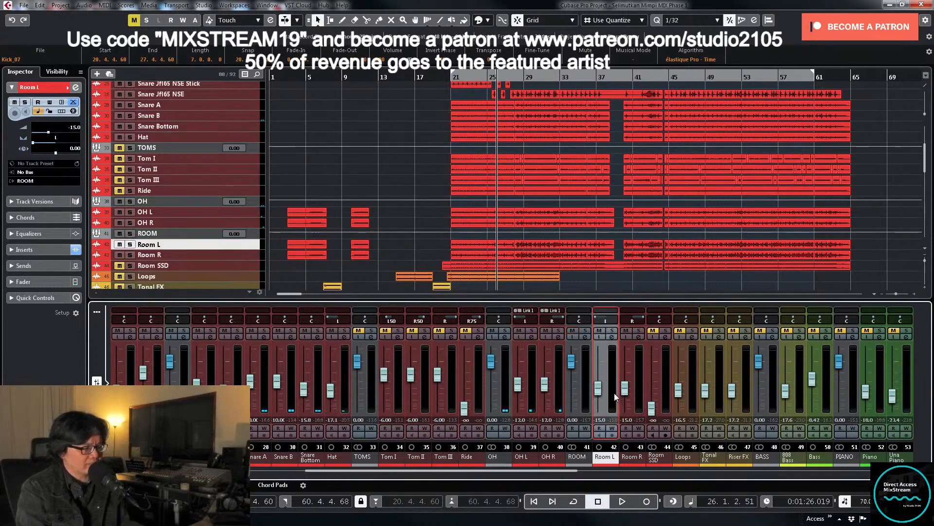
{"action": "left_click", "coordinate": [637, 399], "text": "ctrl"}
{"action": "right_click", "coordinate": [612, 397]}
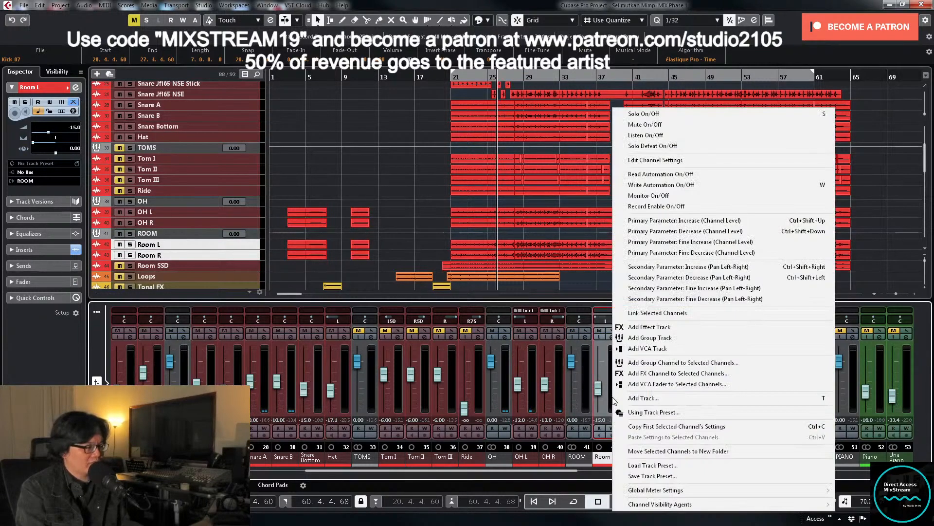
{"action": "left_click", "coordinate": [633, 314]}
{"action": "left_click", "coordinate": [487, 396]}
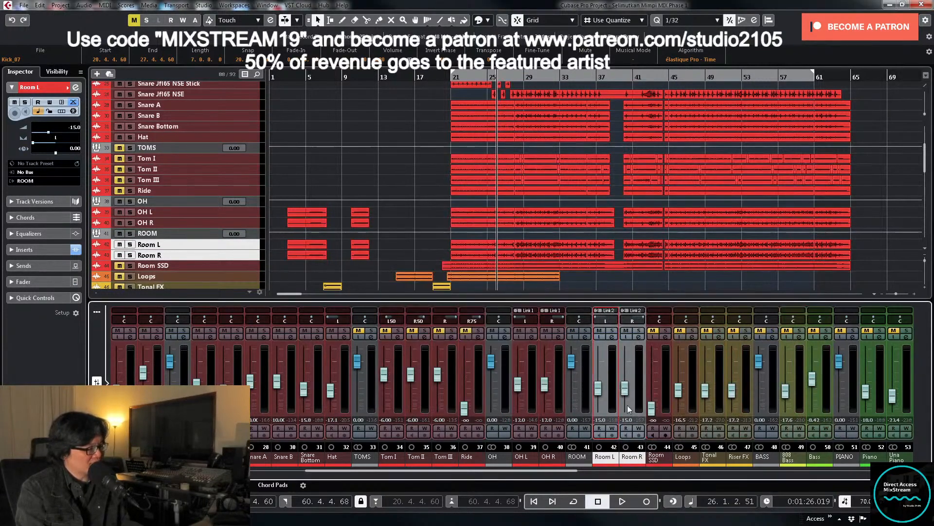
{"action": "left_click_drag", "start_coordinate": [600, 392], "coordinate": [600, 414]}
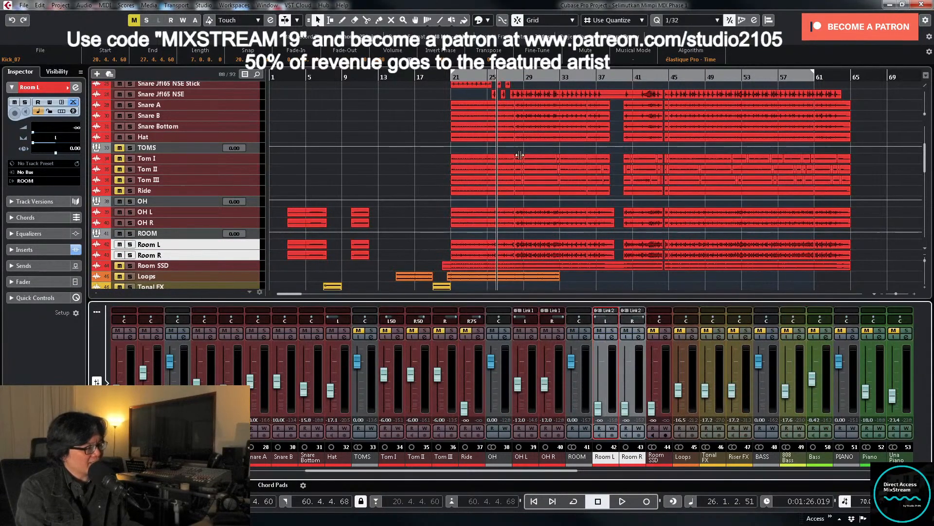
Step: Play from bar 21 and bring the linked Room L and Room R faders up to -17.1 dB
{"action": "left_click", "coordinate": [452, 79]}
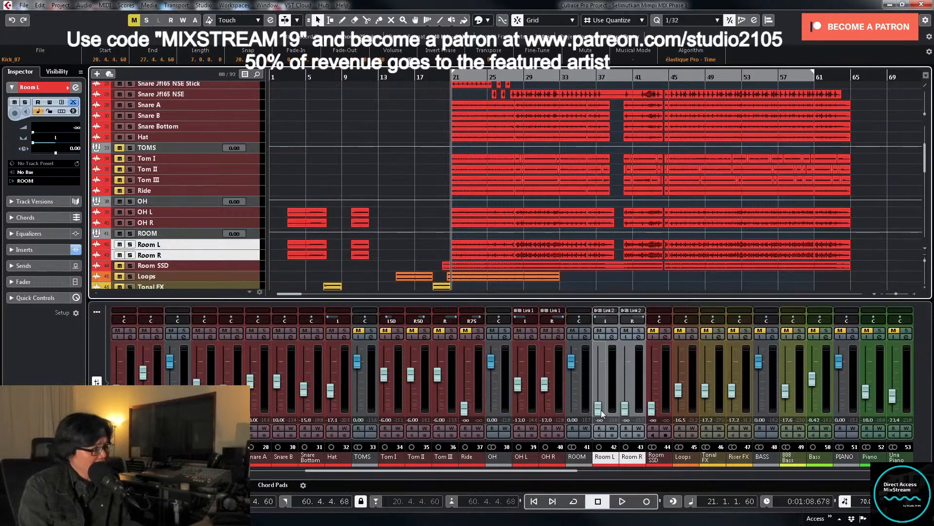
{"action": "key", "text": "space"}
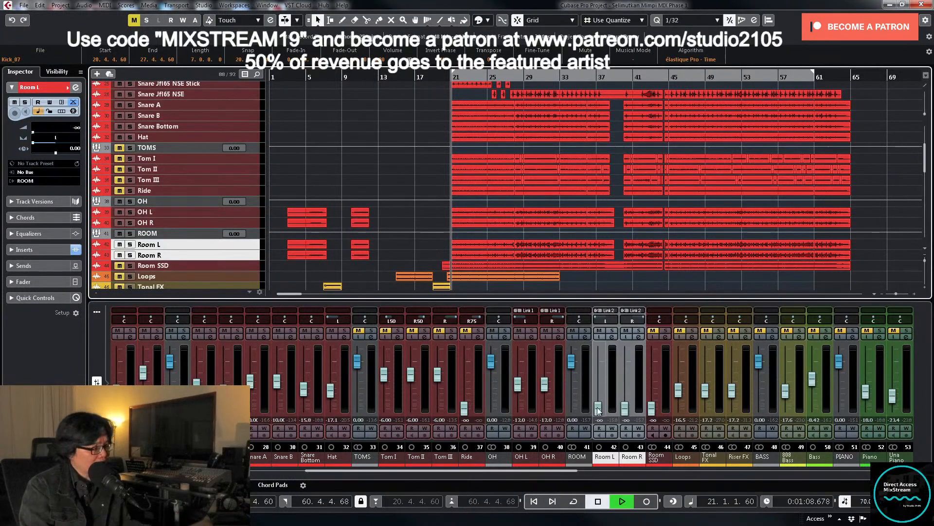
{"action": "left_click_drag", "start_coordinate": [600, 409], "coordinate": [604, 392]}
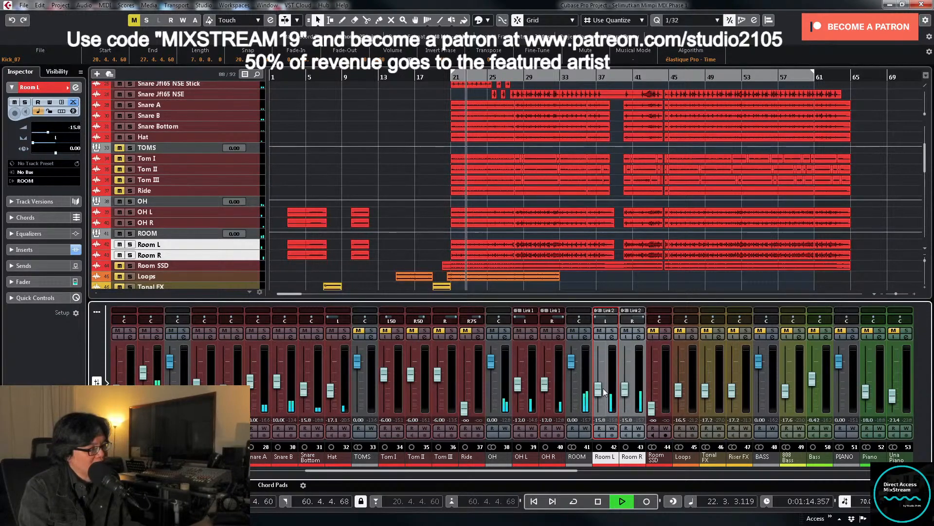
{"action": "left_click_drag", "start_coordinate": [604, 392], "coordinate": [604, 393]}
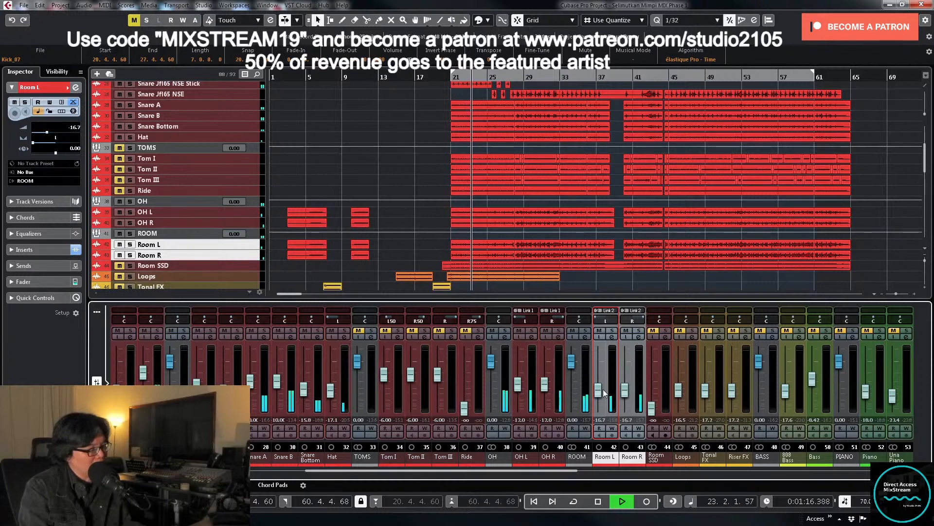
{"action": "left_click_drag", "start_coordinate": [603, 394], "coordinate": [604, 394]}
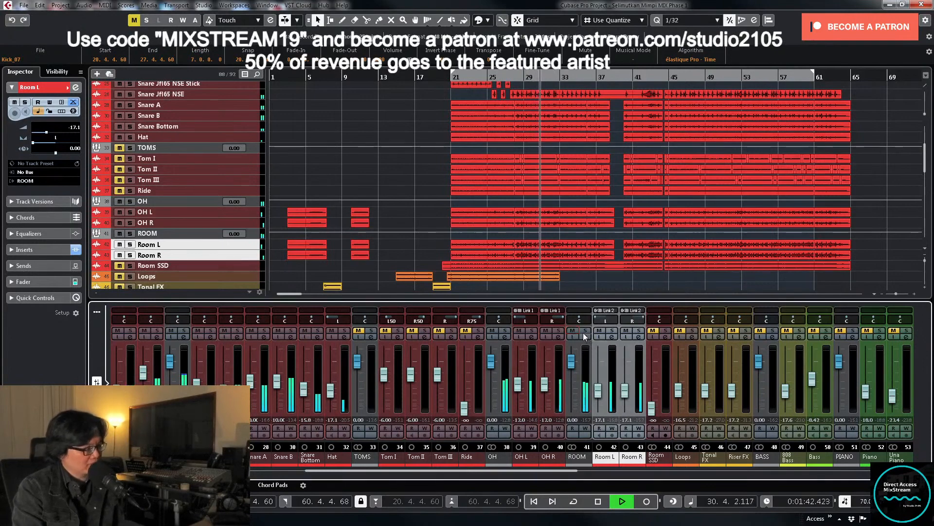
Step: Solo the ROOM group during playback and set its low-cut filter to about 97 Hz
{"action": "left_click", "coordinate": [585, 332]}
{"action": "left_click", "coordinate": [585, 336]}
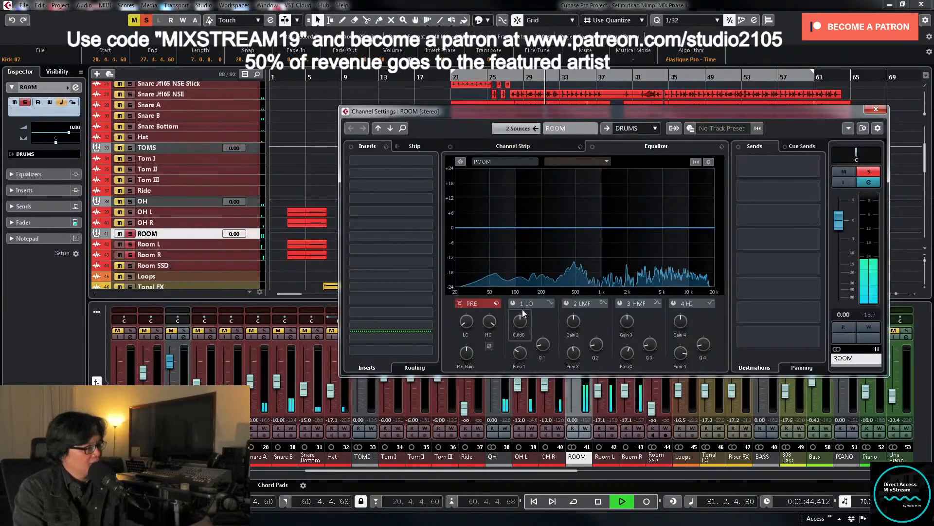
{"action": "left_click_drag", "start_coordinate": [466, 320], "coordinate": [469, 294]}
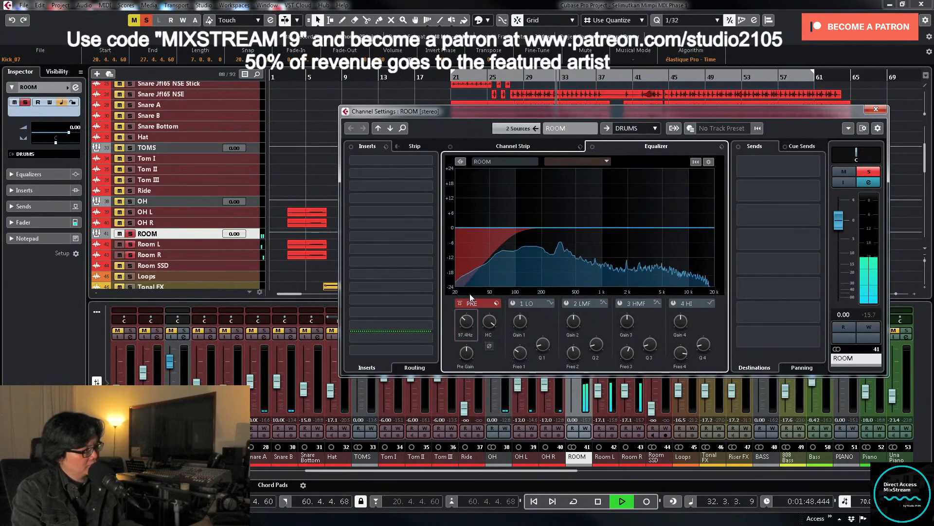
Step: Sweep a narrow, boosted low-mid EQ band on ROOM to about 454 Hz, stop playback and cut there by about 7 dB
{"action": "left_click", "coordinate": [567, 303]}
{"action": "left_click_drag", "start_coordinate": [595, 348], "coordinate": [594, 341]}
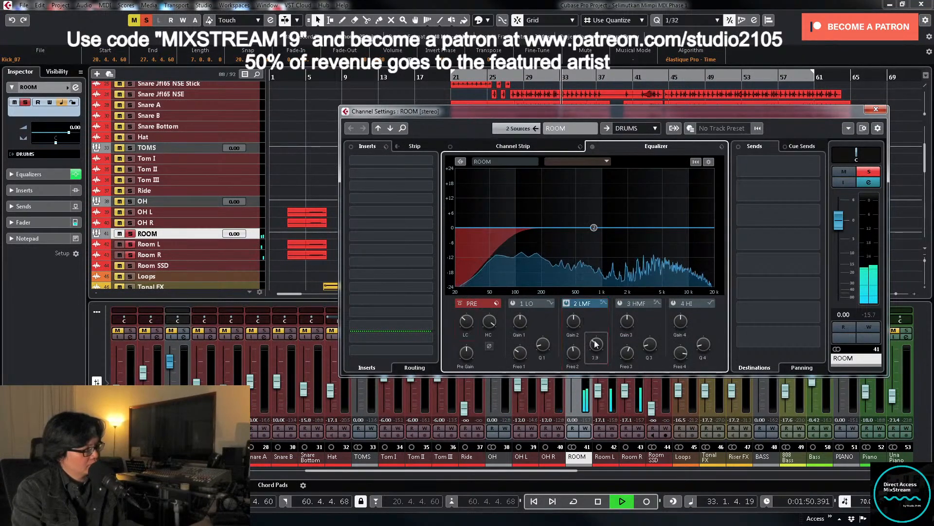
{"action": "left_click_drag", "start_coordinate": [594, 228], "coordinate": [556, 220]}
{"action": "left_click_drag", "start_coordinate": [550, 196], "coordinate": [573, 186]}
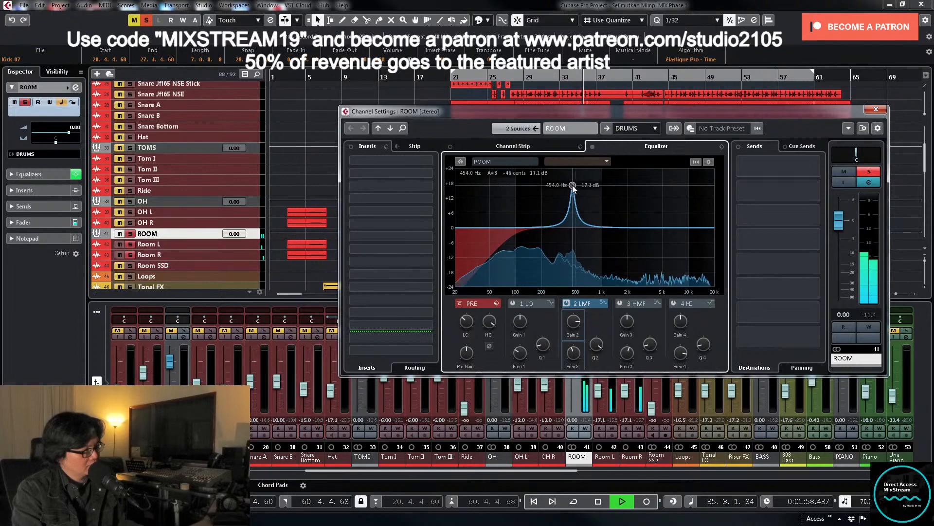
{"action": "key", "text": "space"}
{"action": "left_click_drag", "start_coordinate": [576, 321], "coordinate": [574, 365]}
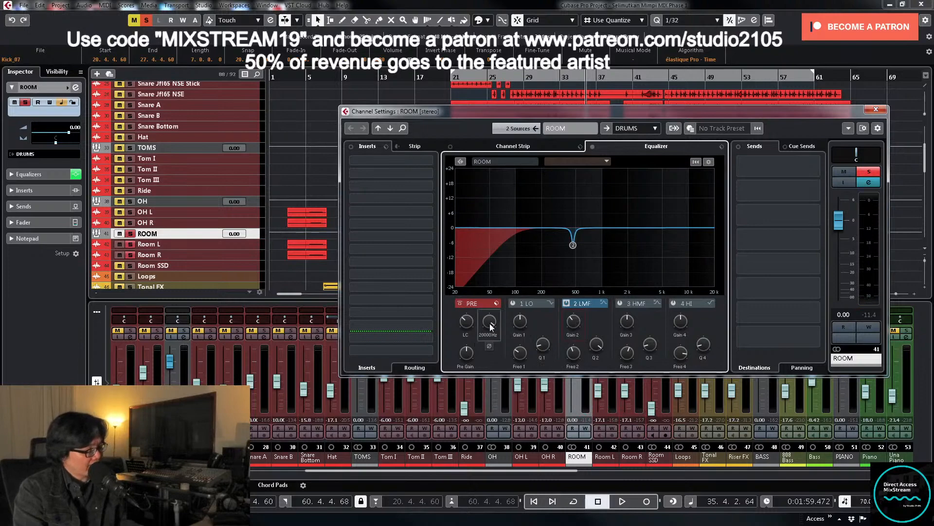
Step: Set ROOM's high-cut filter to about 11.4 kHz during playback, unsolo it, close its settings and stop
{"action": "key", "text": "space"}
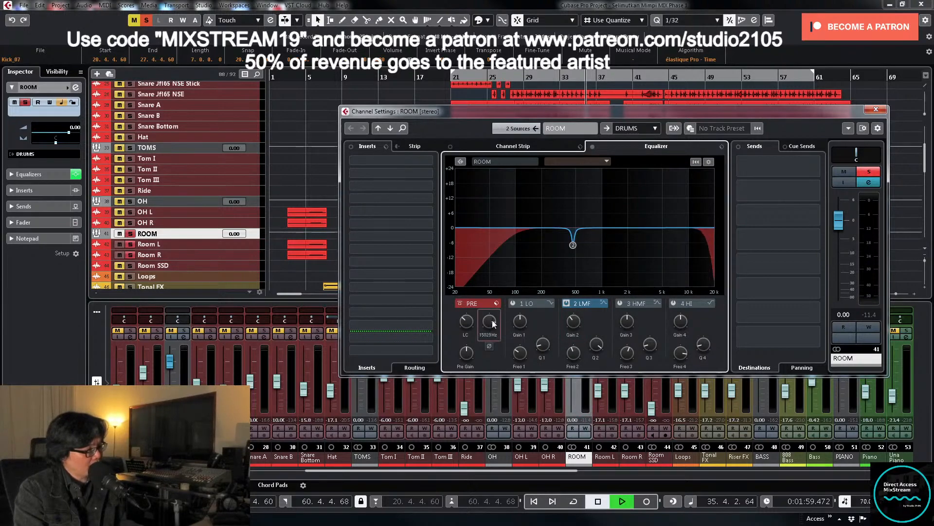
{"action": "left_click_drag", "start_coordinate": [492, 322], "coordinate": [493, 327]}
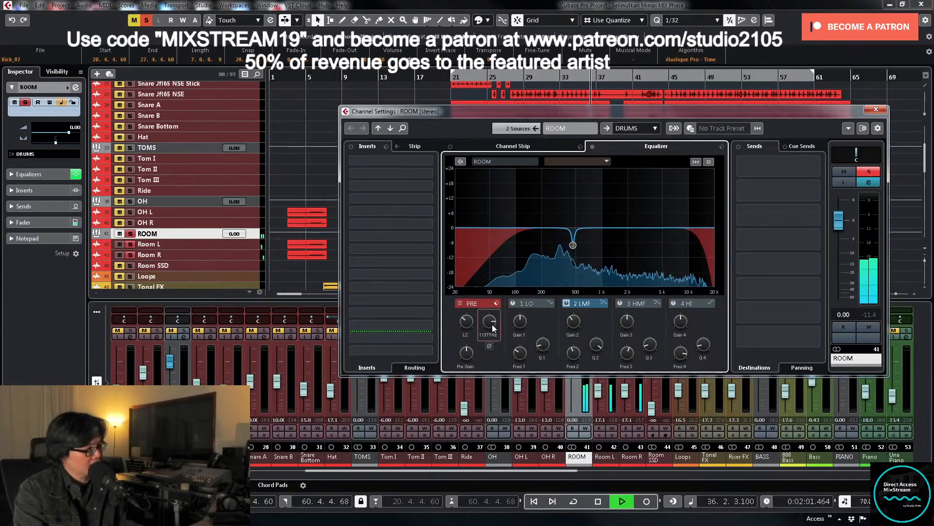
{"action": "left_click", "coordinate": [871, 172]}
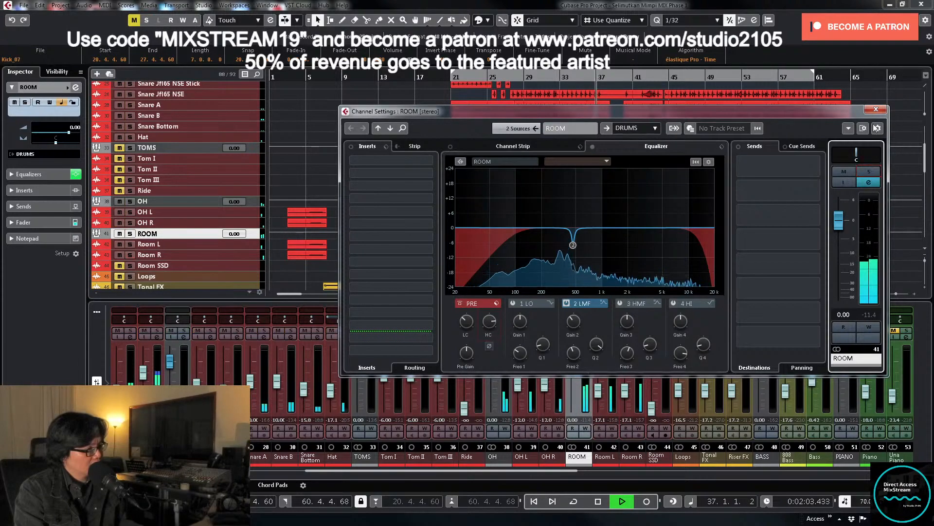
{"action": "left_click", "coordinate": [872, 111]}
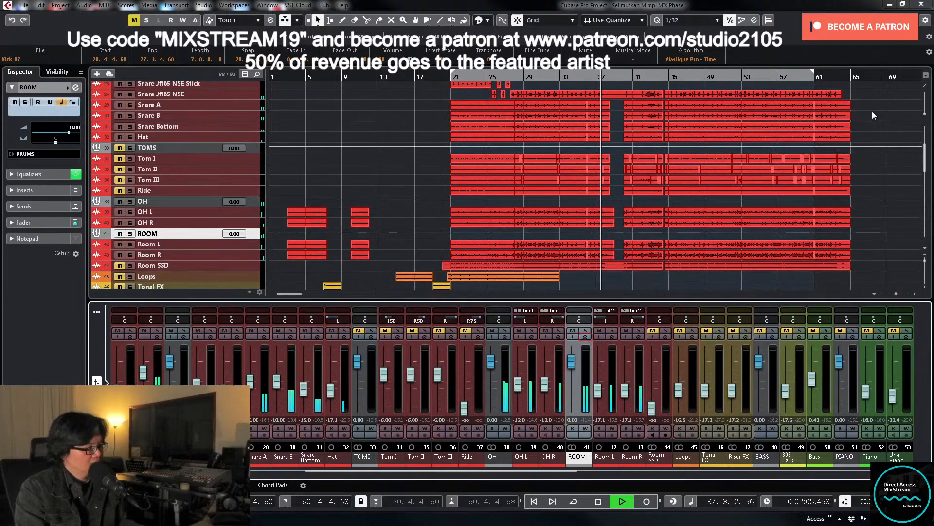
{"action": "key", "text": "space"}
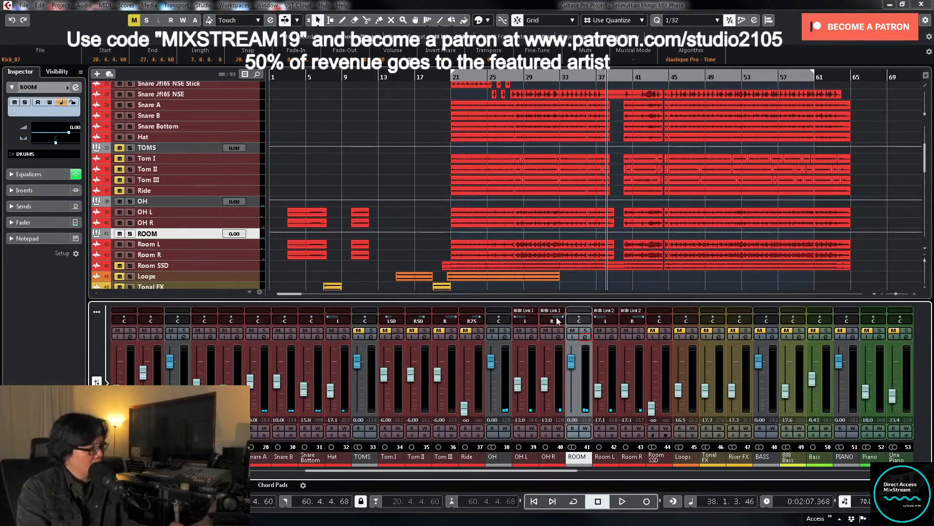
Step: Open the OH group's channel settings and activate its REVerence send
{"action": "left_click", "coordinate": [503, 337]}
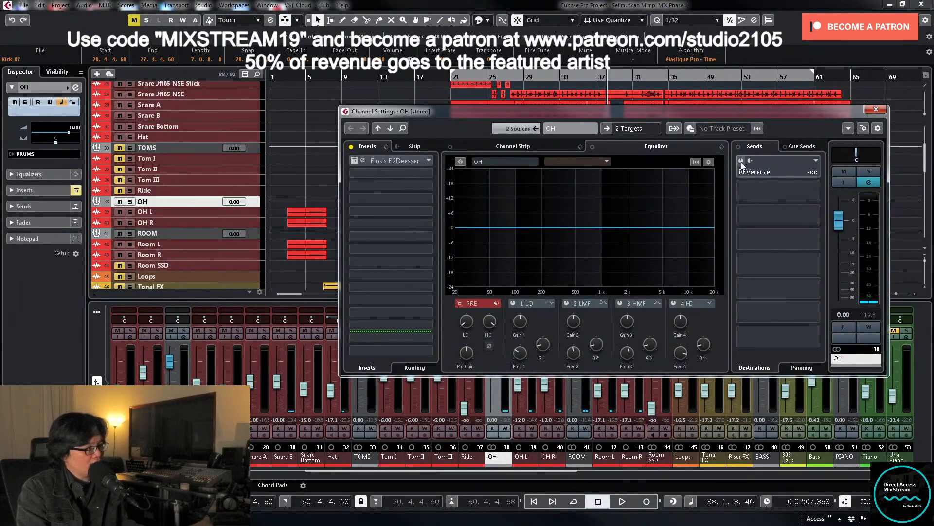
{"action": "left_click", "coordinate": [351, 147]}
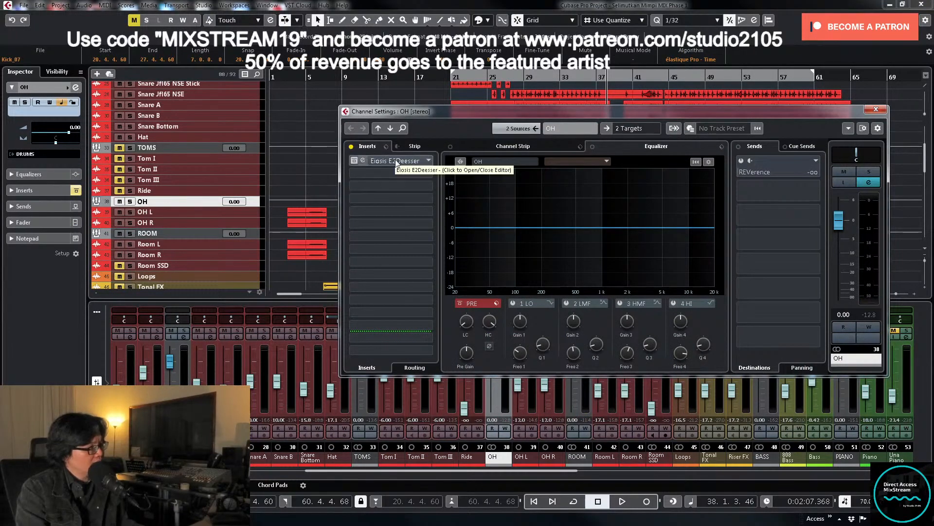
{"action": "left_click", "coordinate": [740, 160]}
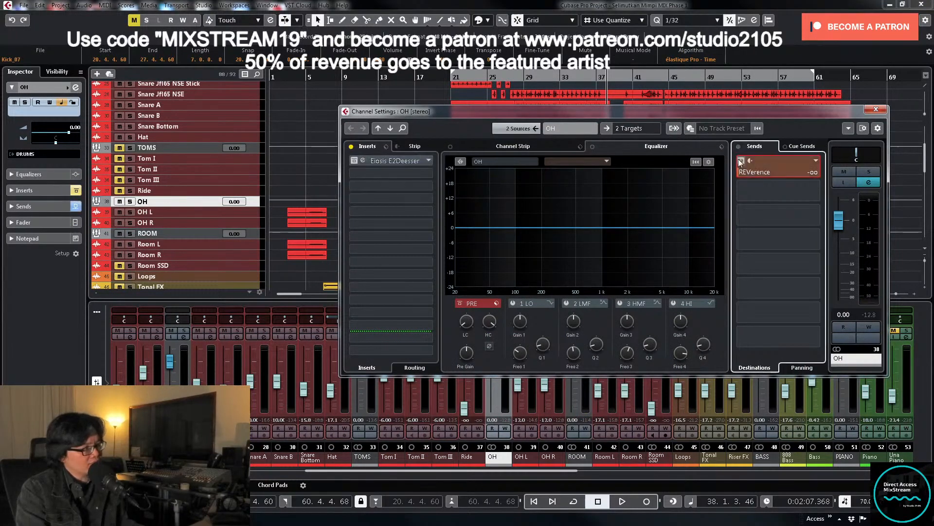
Step: Set OH's REVerence send level to 0.00 dB and close the OH channel settings
{"action": "double_click", "coordinate": [767, 173]}
{"action": "type", "text": "0"}
{"action": "key", "text": "Return"}
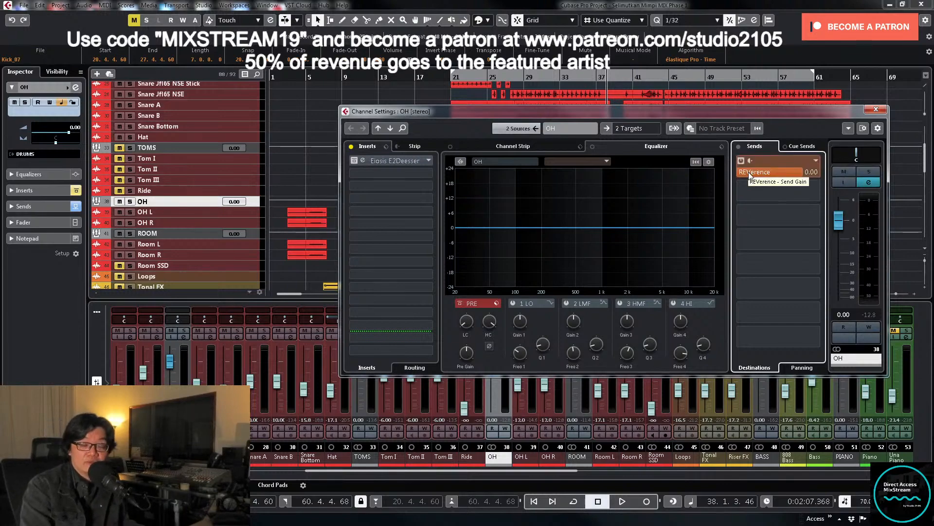
{"action": "left_click", "coordinate": [875, 110]}
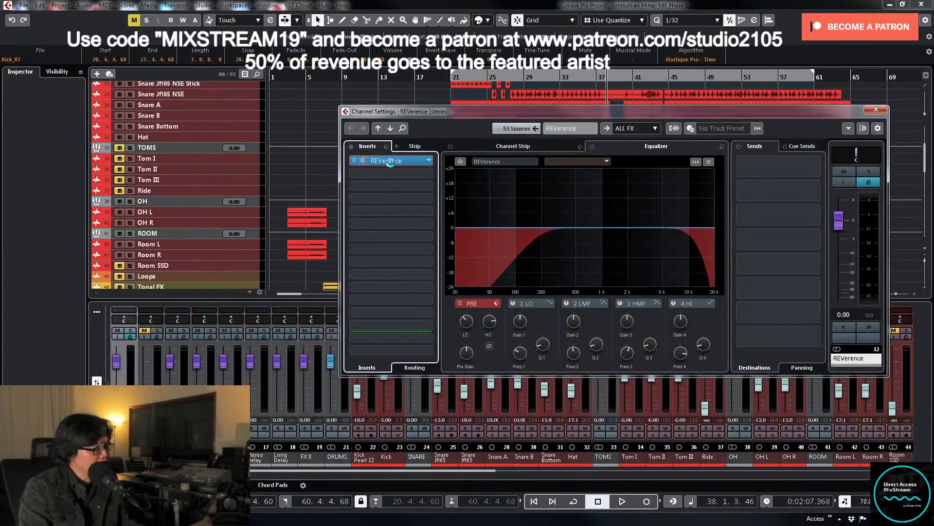
Step: Open the REVerence plug-in on its FX channel and browse for an impulse response to import in D:\Software\VST FX\SIR\Impulse Responses
{"action": "left_click", "coordinate": [406, 161]}
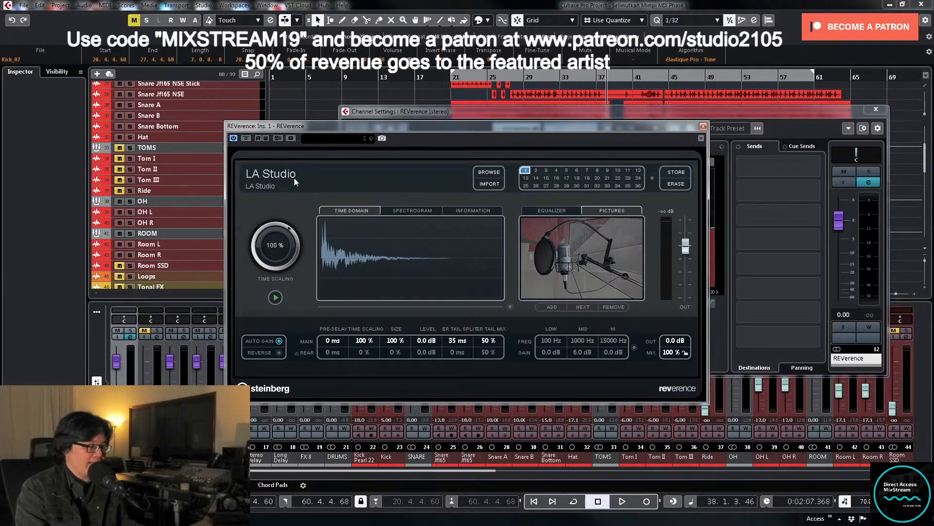
{"action": "left_click", "coordinate": [489, 184]}
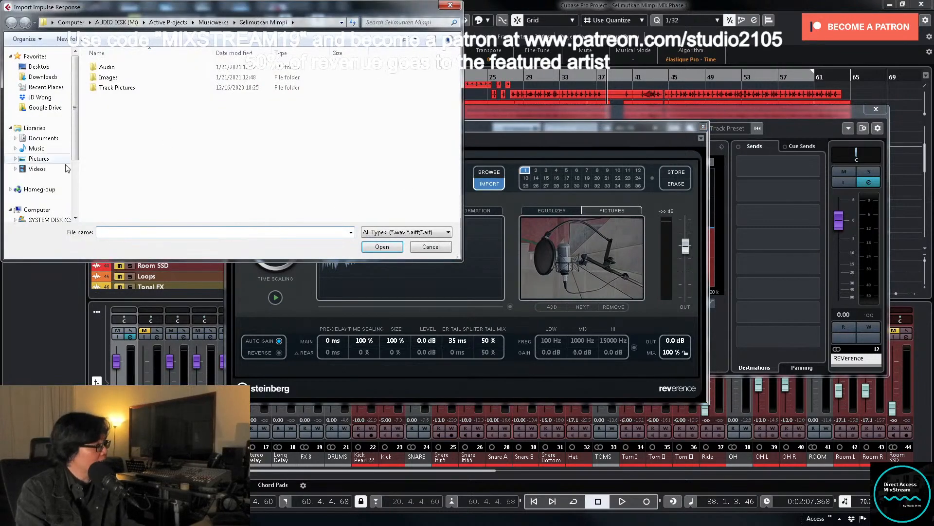
{"action": "left_click_drag", "start_coordinate": [75, 155], "coordinate": [75, 208]}
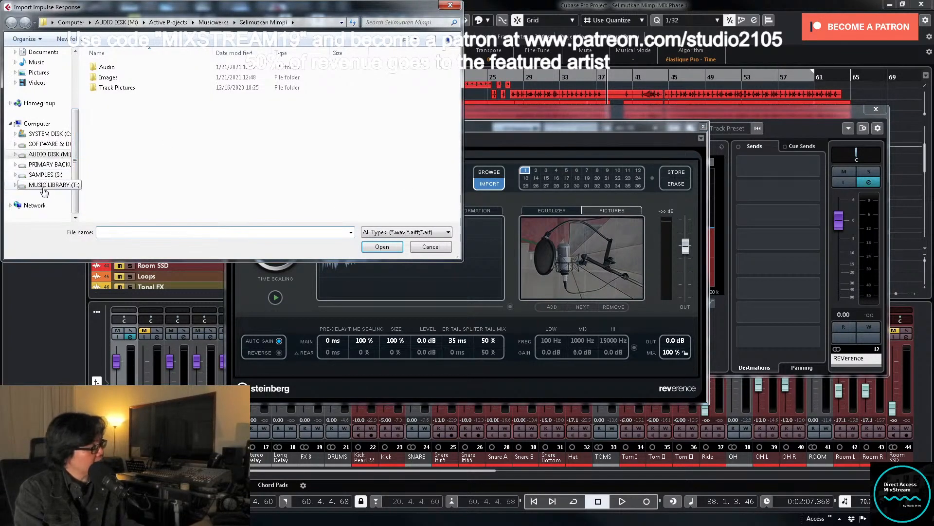
{"action": "left_click", "coordinate": [46, 143]}
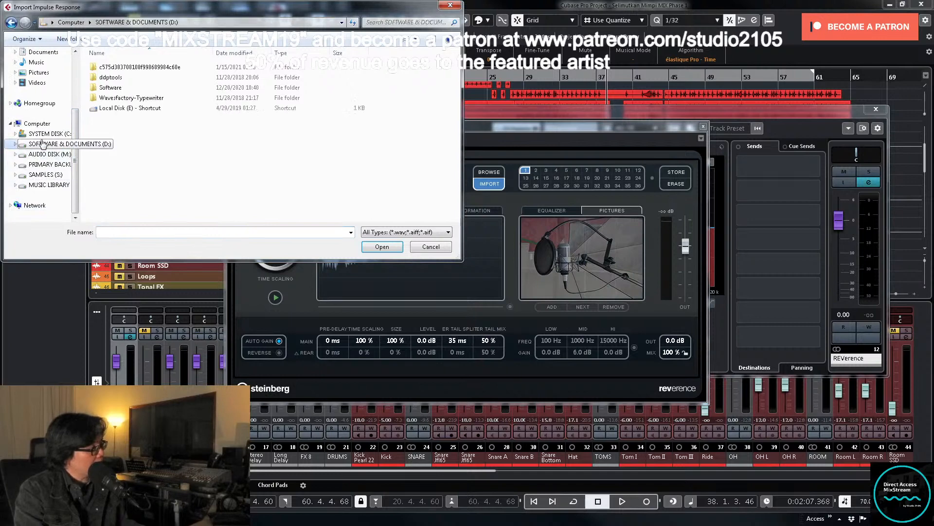
{"action": "double_click", "coordinate": [122, 91]}
{"action": "scroll", "coordinate": [123, 93], "scroll_direction": "down", "scroll_amount": 1}
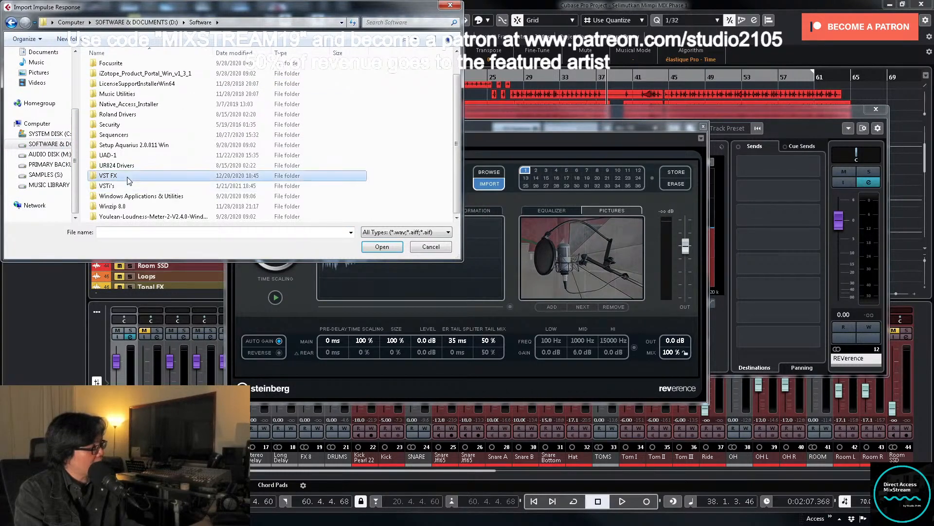
{"action": "double_click", "coordinate": [129, 180]}
{"action": "scroll", "coordinate": [131, 177], "scroll_direction": "down", "scroll_amount": 8}
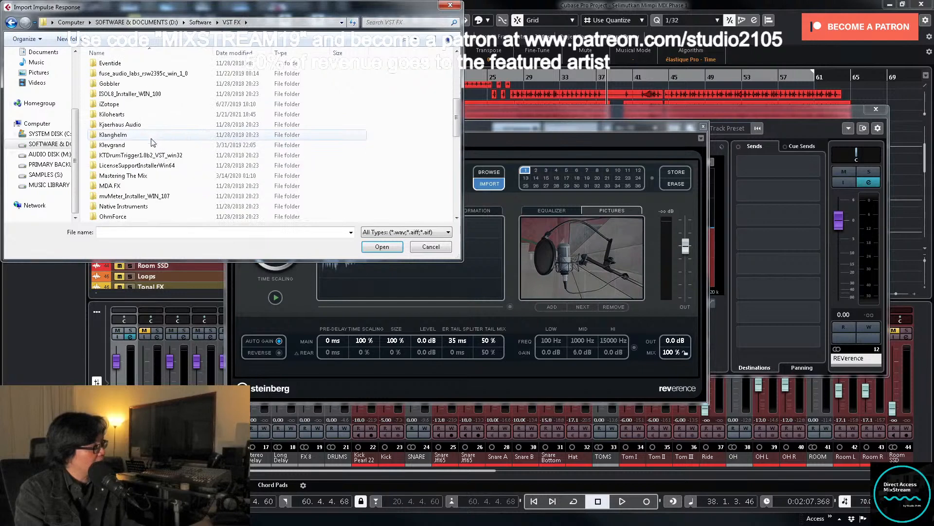
{"action": "double_click", "coordinate": [130, 195]}
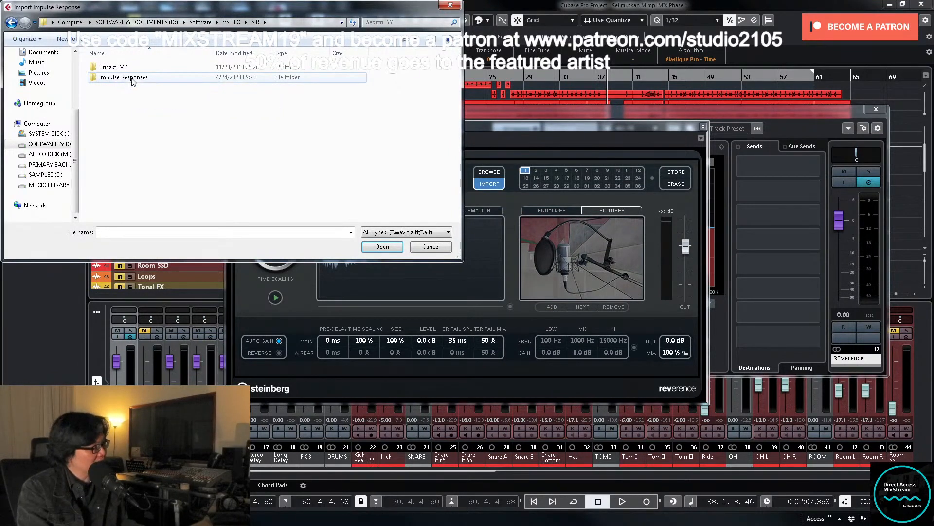
{"action": "double_click", "coordinate": [126, 78]}
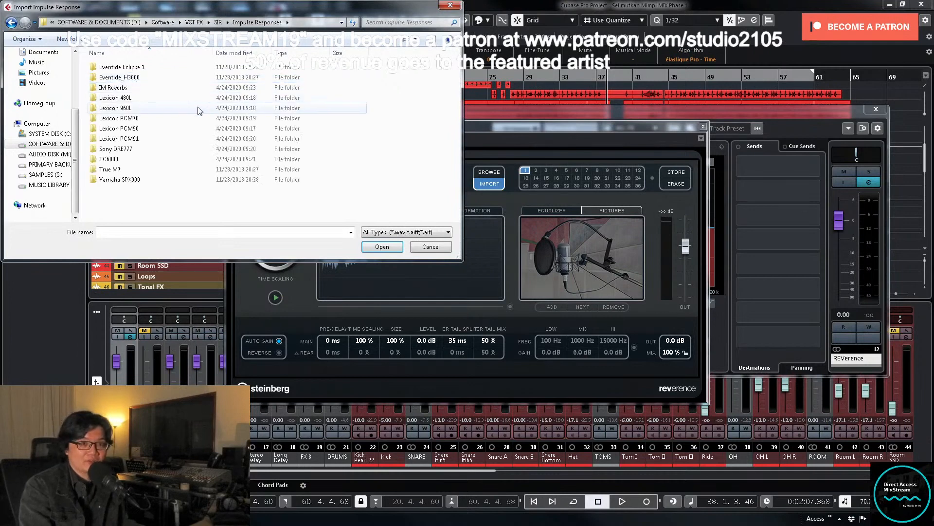
Step: Examine the impulse responses in the TC6000 and Eventide Eclipse 1 folders, returning to the Impulse Responses folder
{"action": "double_click", "coordinate": [137, 159]}
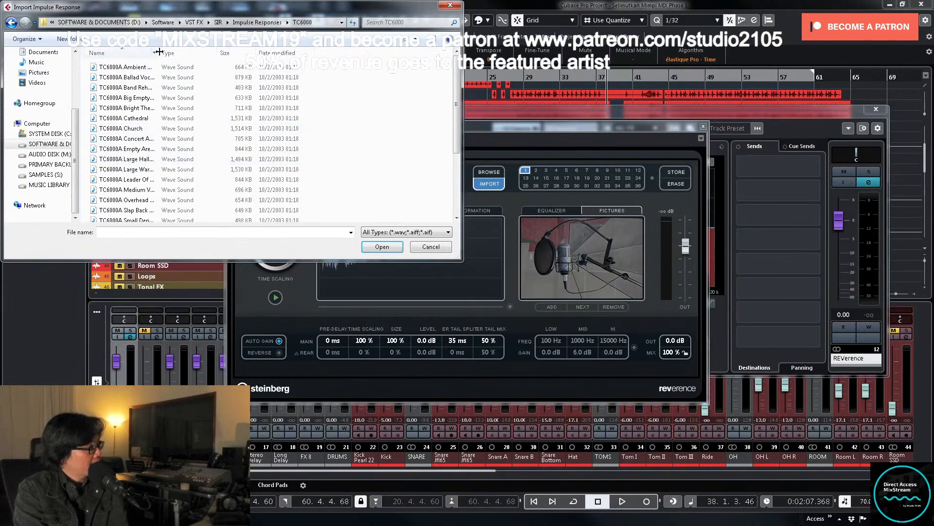
{"action": "left_click_drag", "start_coordinate": [159, 52], "coordinate": [215, 52]}
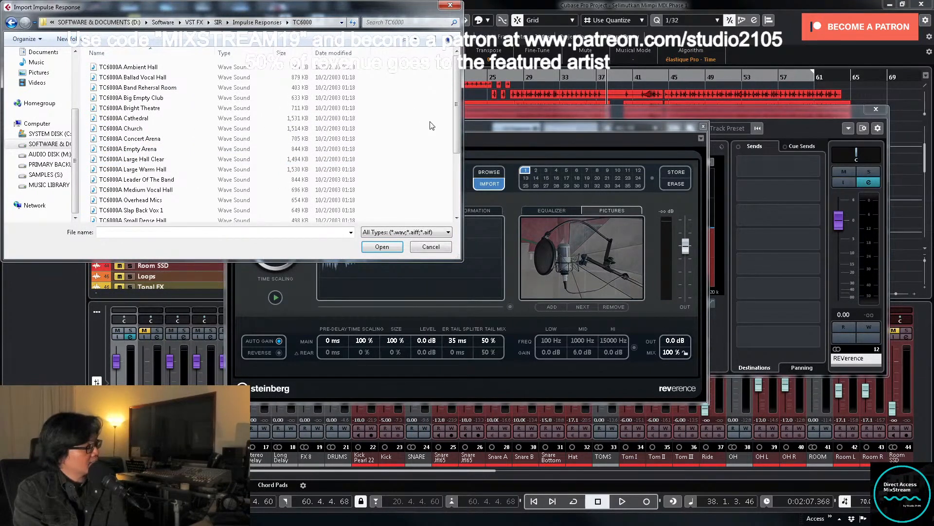
{"action": "left_click_drag", "start_coordinate": [458, 115], "coordinate": [450, 170]}
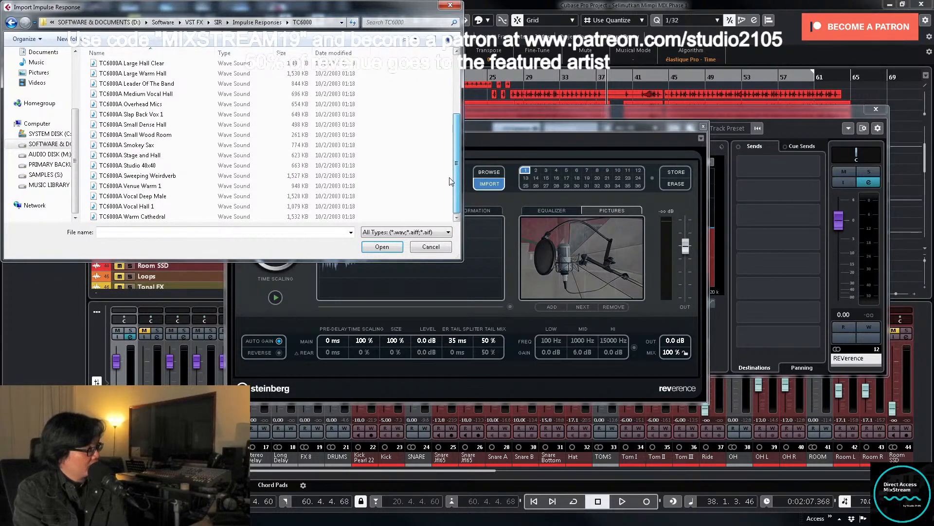
{"action": "mouse_move", "coordinate": [451, 174]}
{"action": "left_mouse_down"}
{"action": "mouse_move", "coordinate": [452, 110]}
{"action": "mouse_move", "coordinate": [457, 175]}
{"action": "left_mouse_up"}
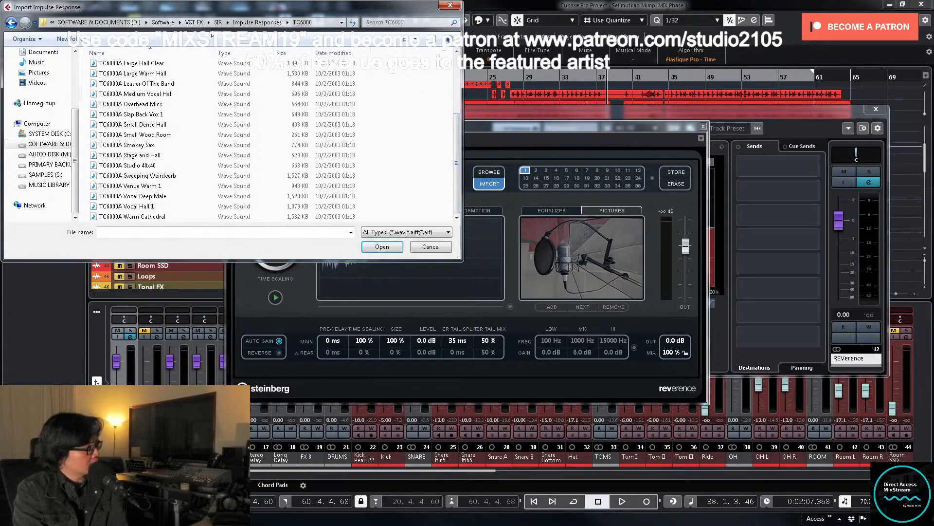
{"action": "left_click", "coordinate": [247, 26]}
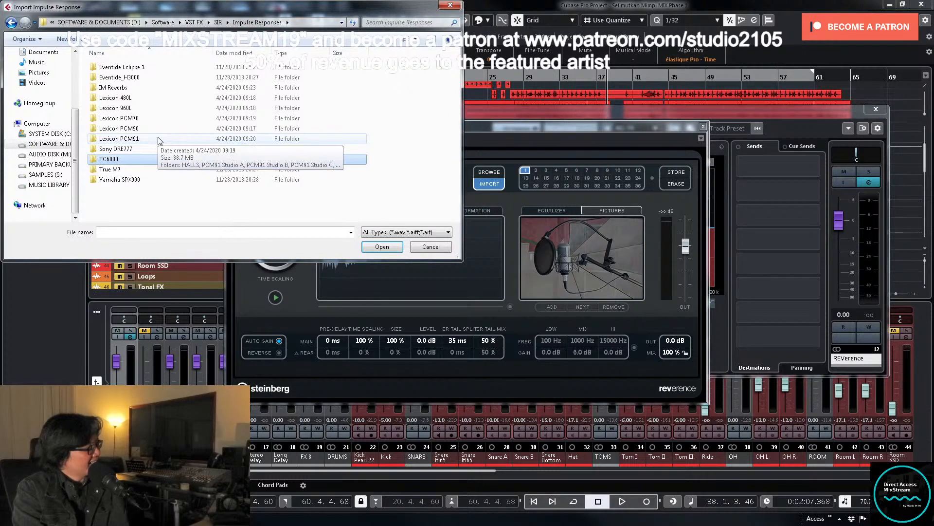
{"action": "double_click", "coordinate": [153, 68]}
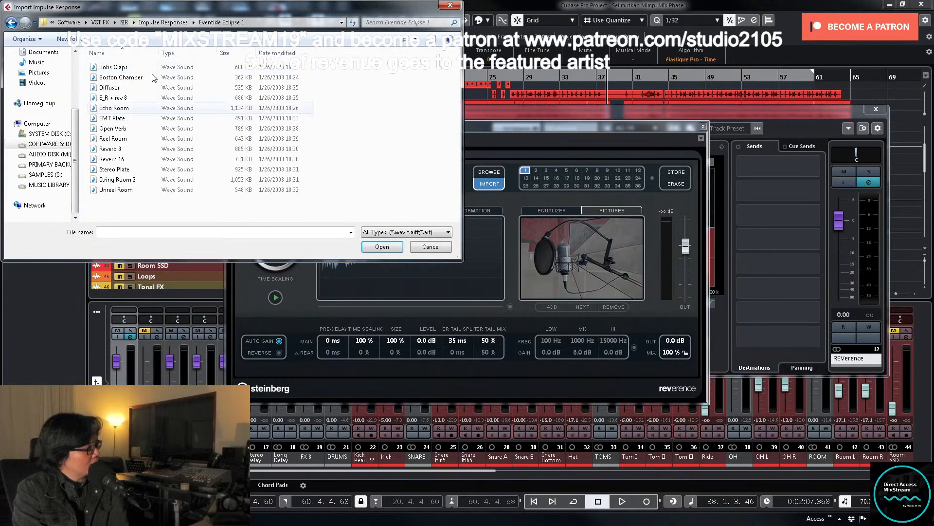
{"action": "left_click", "coordinate": [163, 23]}
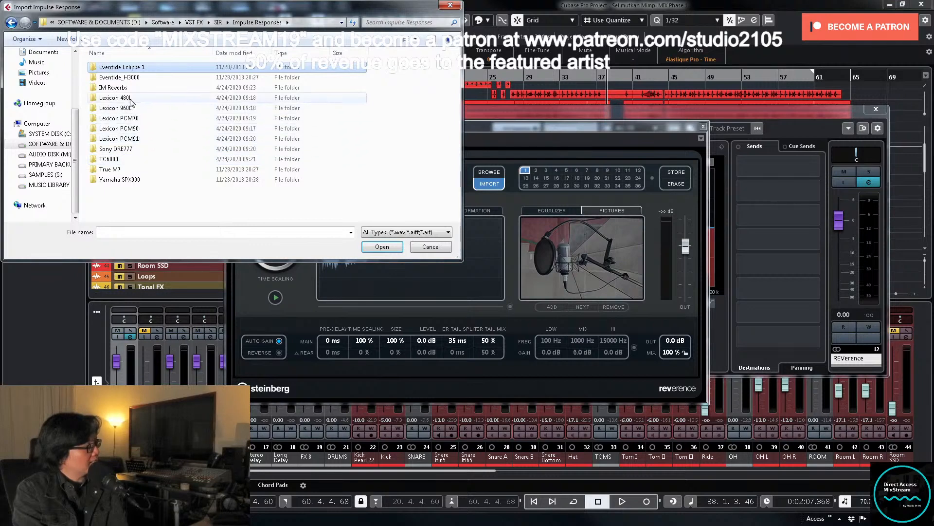
Step: Open the Lexicon 480L folder and import the Lex480L Large Plate impulse response into REVerence
{"action": "double_click", "coordinate": [150, 100]}
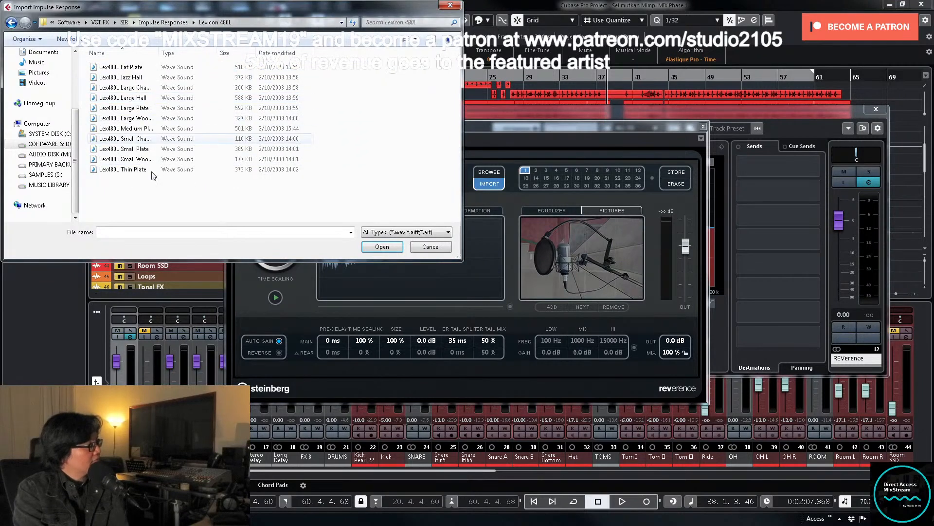
{"action": "left_click_drag", "start_coordinate": [162, 50], "coordinate": [215, 49]}
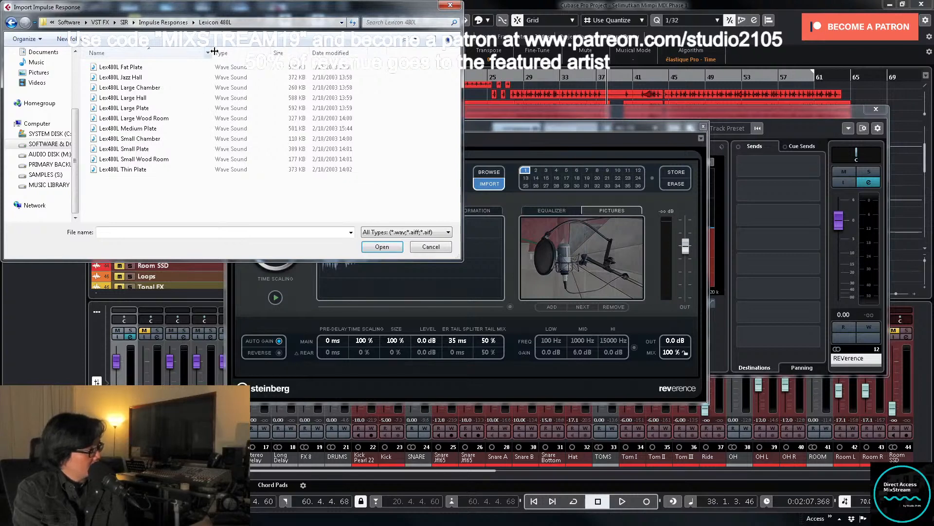
{"action": "double_click", "coordinate": [130, 109]}
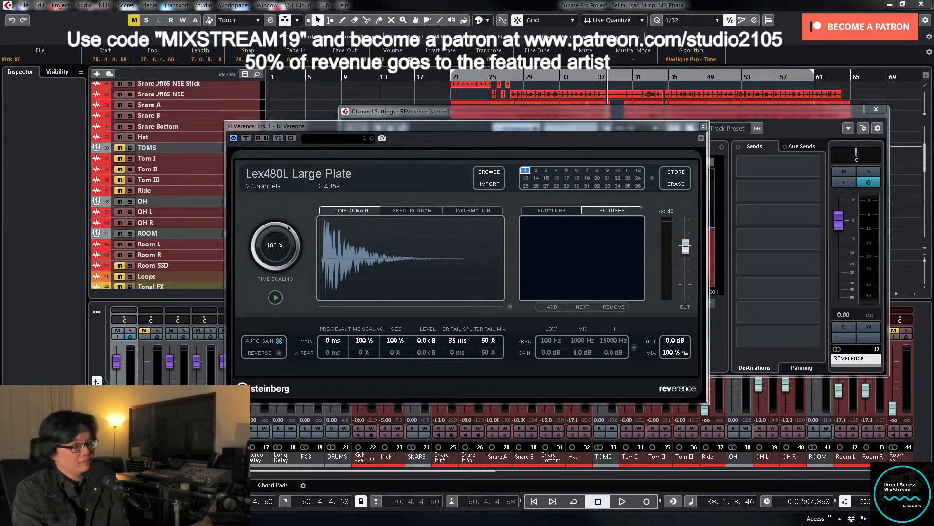
Step: Audition the drums with the large plate reverb from the left locator at bar 21, checking REVerence during playback, and stop
{"action": "key", "text": "space"}
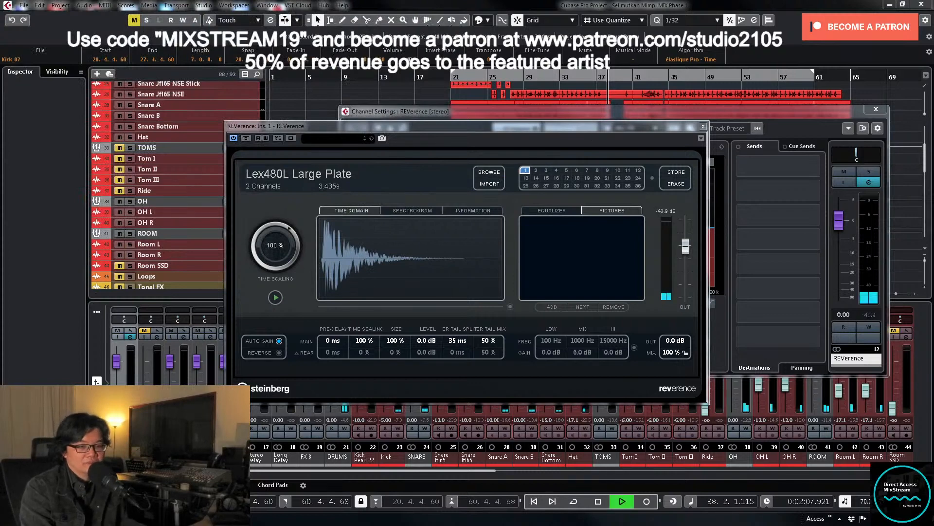
{"action": "left_click", "coordinate": [703, 126]}
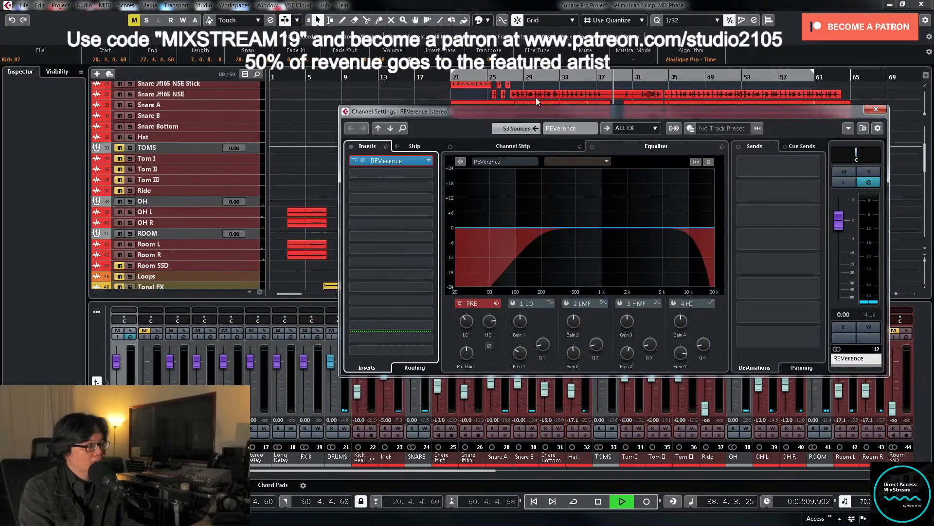
{"action": "key", "text": "space"}
{"action": "key", "text": "KP_1"}
{"action": "key", "text": "space"}
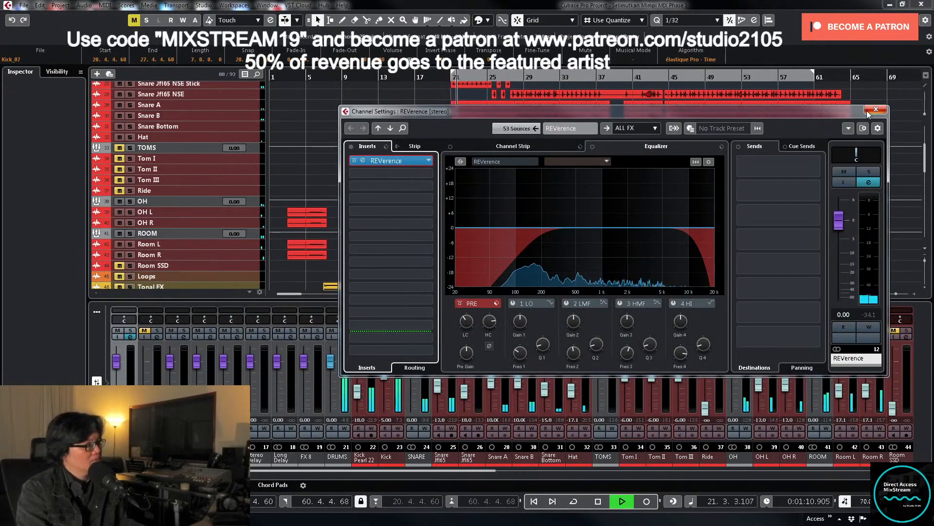
{"action": "left_click", "coordinate": [380, 162]}
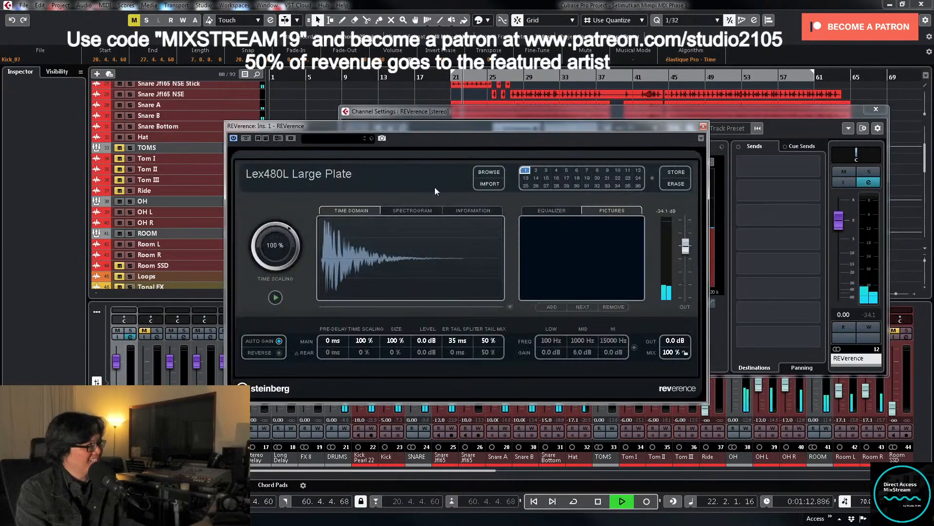
{"action": "left_click", "coordinate": [703, 127]}
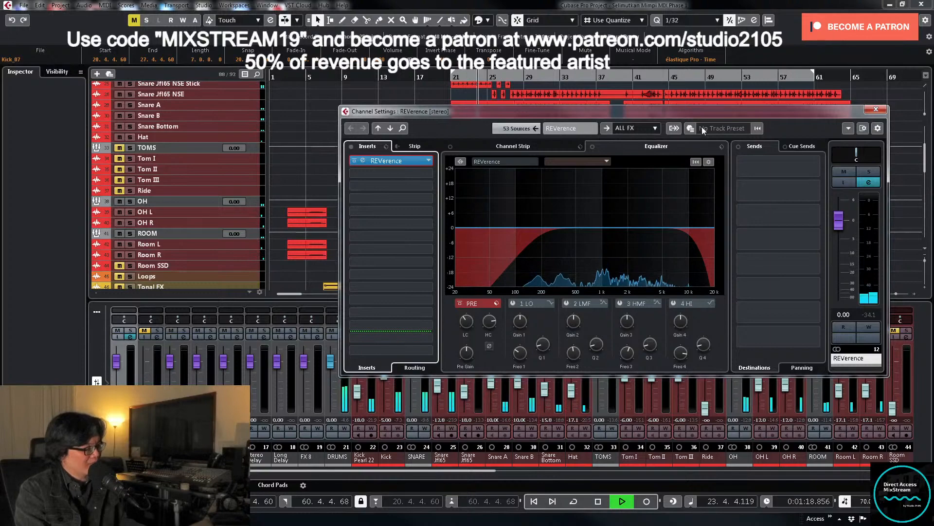
{"action": "key", "text": "space"}
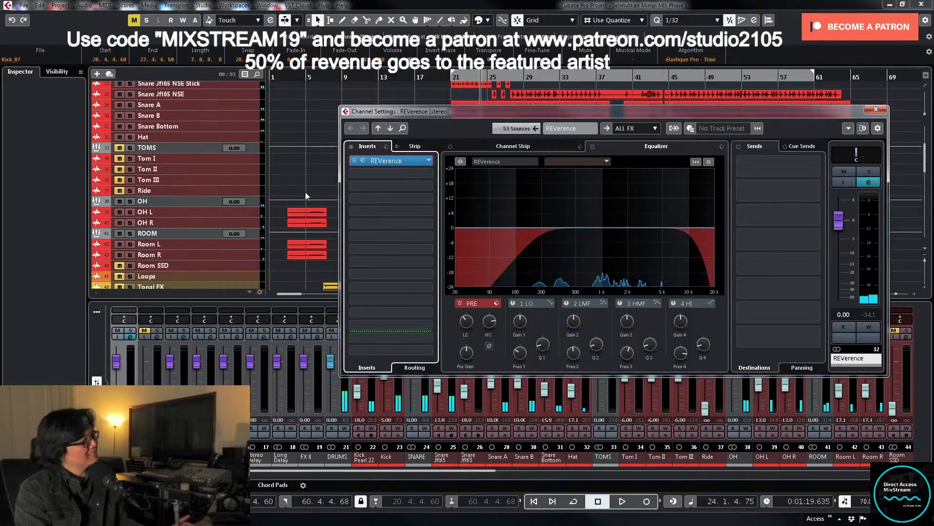
Step: Replace REVerence's impulse response with Lex480L Medium Plate and play the drums to hear it
{"action": "left_click", "coordinate": [381, 161]}
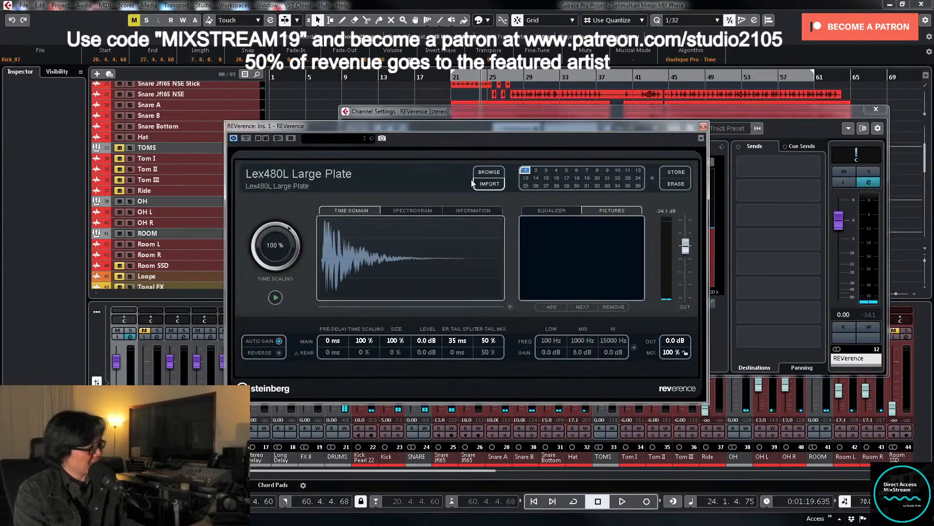
{"action": "left_click", "coordinate": [483, 184]}
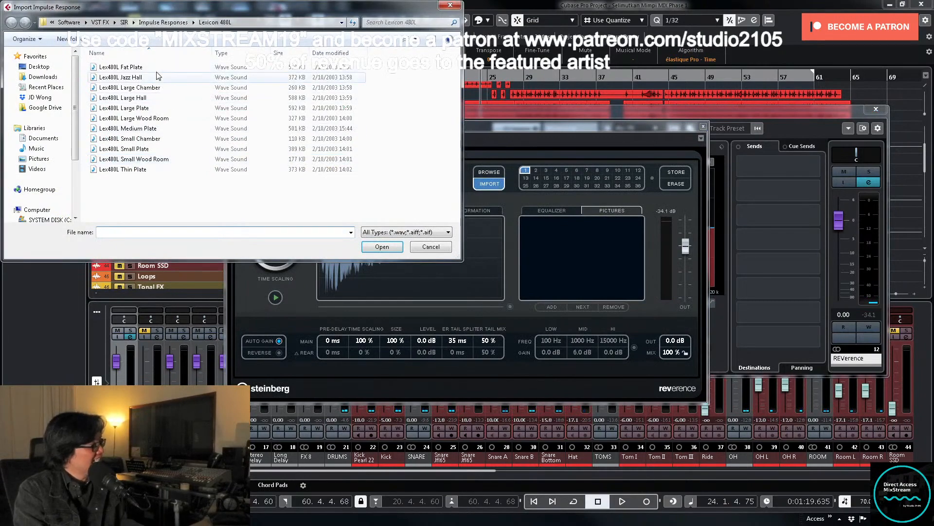
{"action": "double_click", "coordinate": [138, 129]}
{"action": "key", "text": "space"}
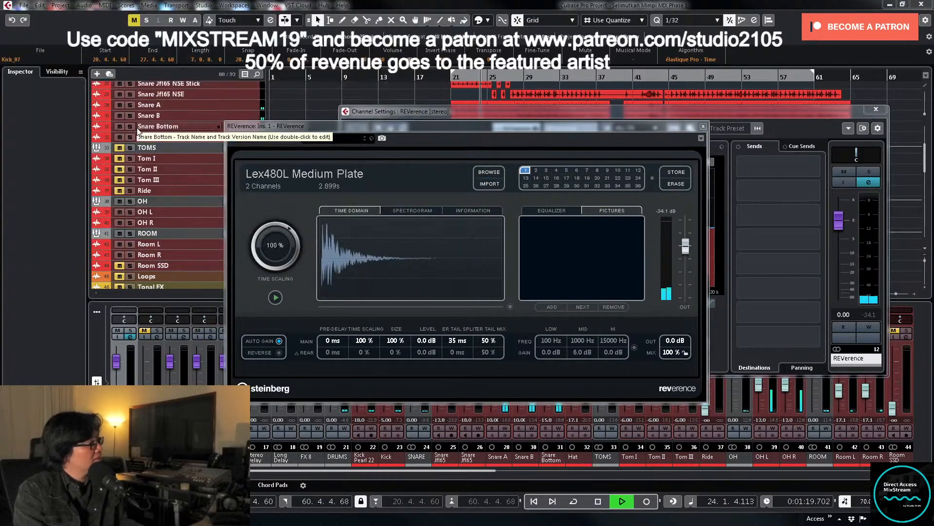
{"action": "right_click", "coordinate": [486, 112]}
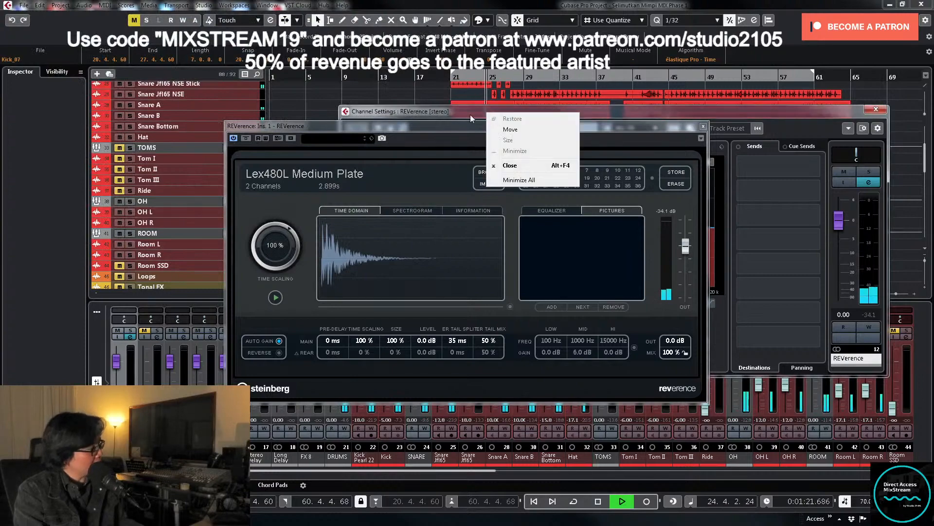
{"action": "left_click", "coordinate": [418, 118]}
Step: Import the Lex480L Small Plate impulse response into REVerence during playback, listen to it and stop
{"action": "left_click", "coordinate": [501, 185]}
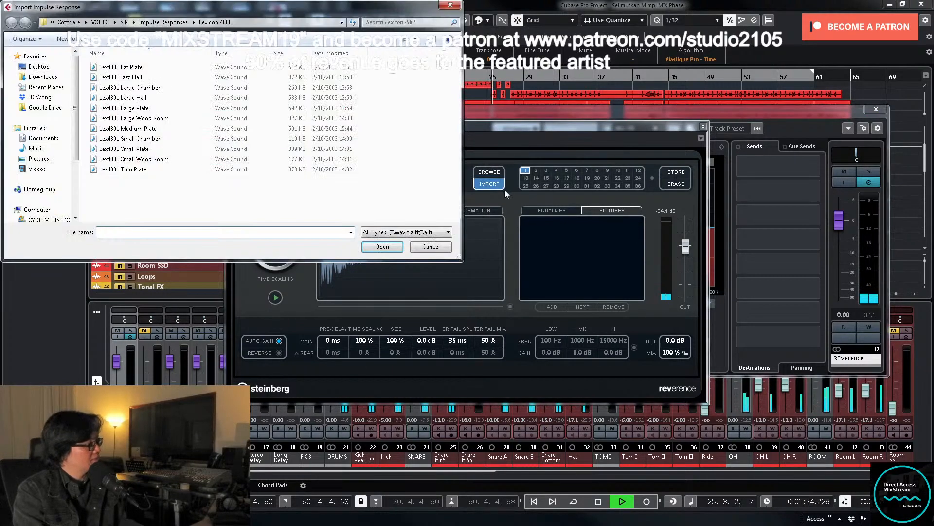
{"action": "double_click", "coordinate": [139, 149]}
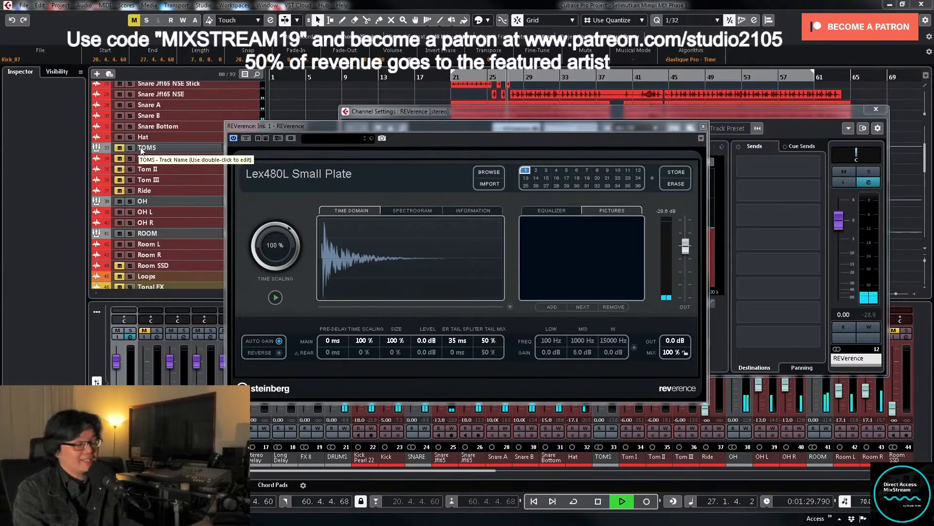
{"action": "key", "text": "space"}
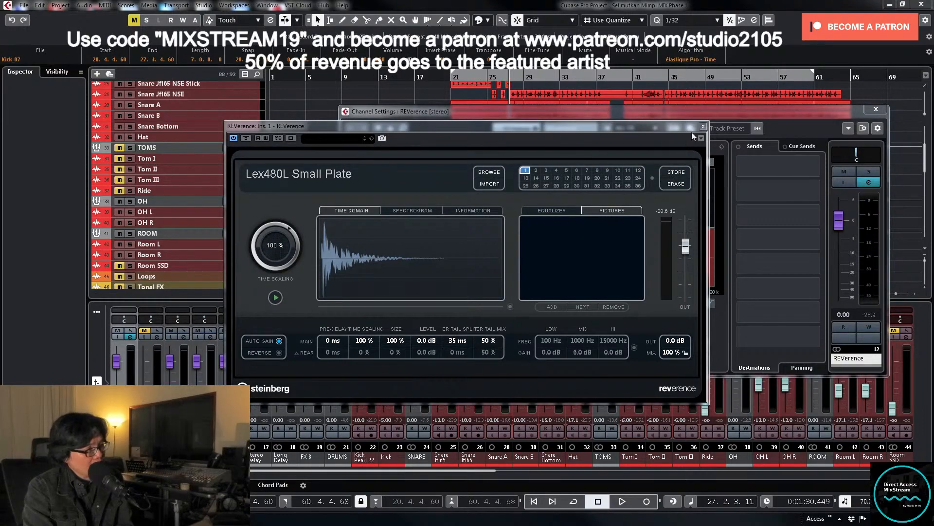
Step: Close the REVerence plug-in and its channel settings and resume playback of the drums
{"action": "left_click", "coordinate": [703, 126]}
{"action": "left_click", "coordinate": [876, 109]}
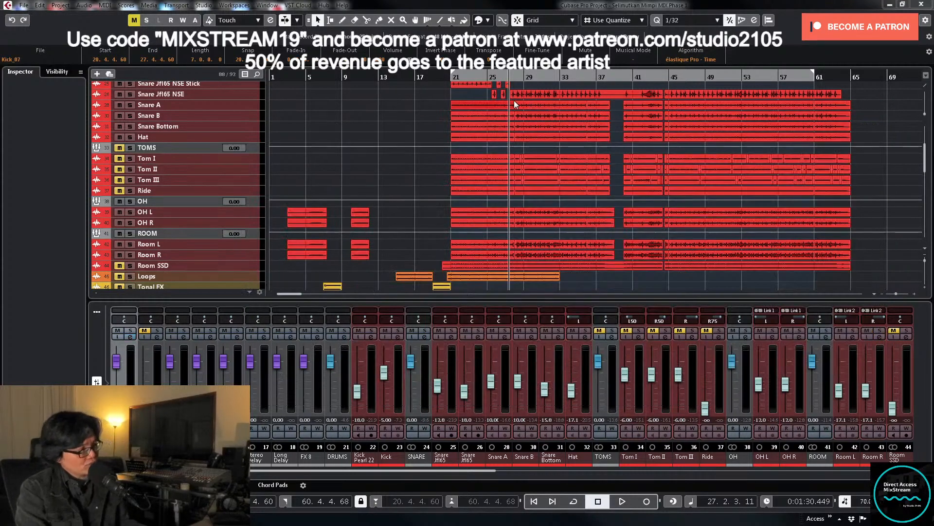
{"action": "key", "text": "space"}
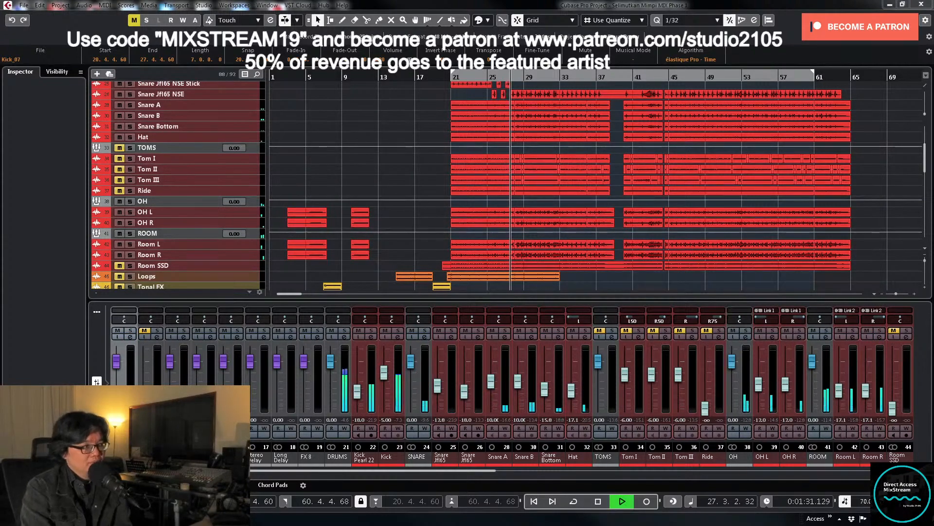
Step: Open the REVerence channel settings, stop playback and solo the channel
{"action": "left_click", "coordinate": [130, 337]}
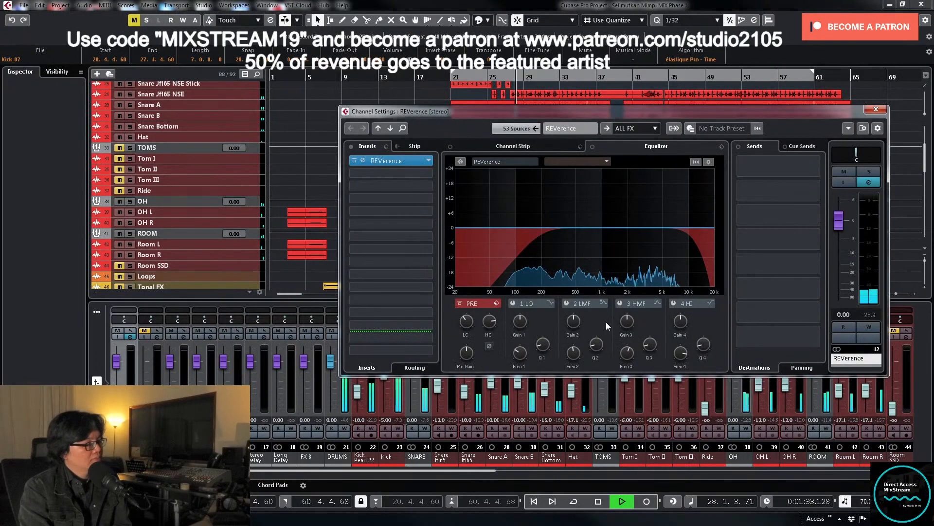
{"action": "key", "text": "space"}
{"action": "left_click", "coordinate": [863, 173]}
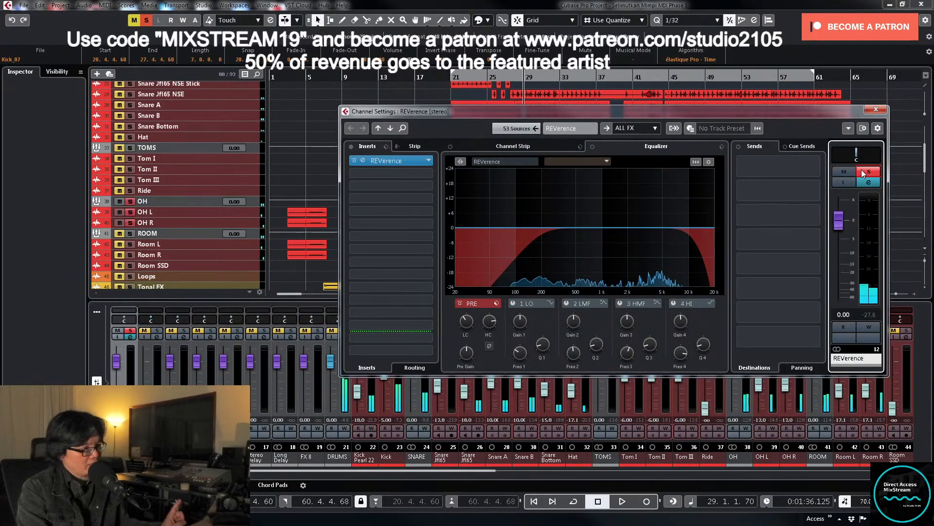
Step: Sweep REVerence's low-mid EQ band during playback and turn it into a narrow cut of about 4 dB near 1 kHz
{"action": "left_click", "coordinate": [568, 303]}
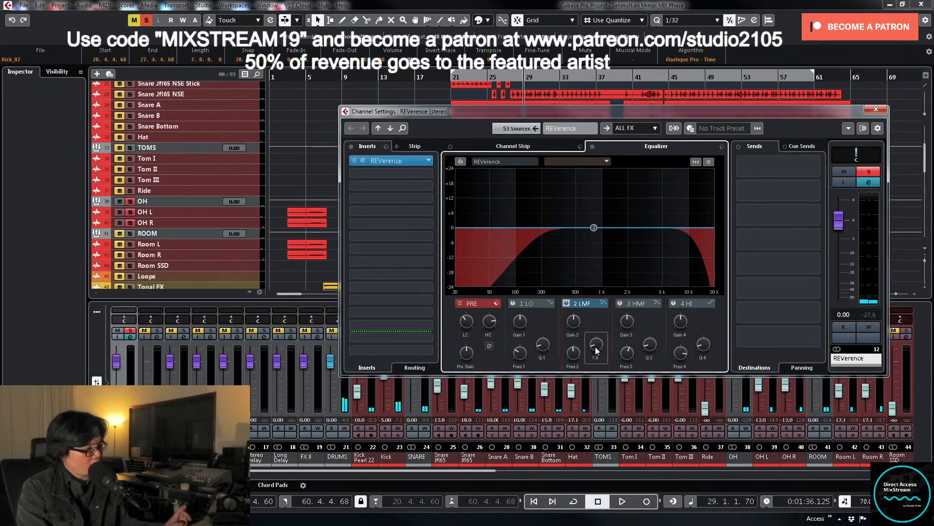
{"action": "key", "text": "space"}
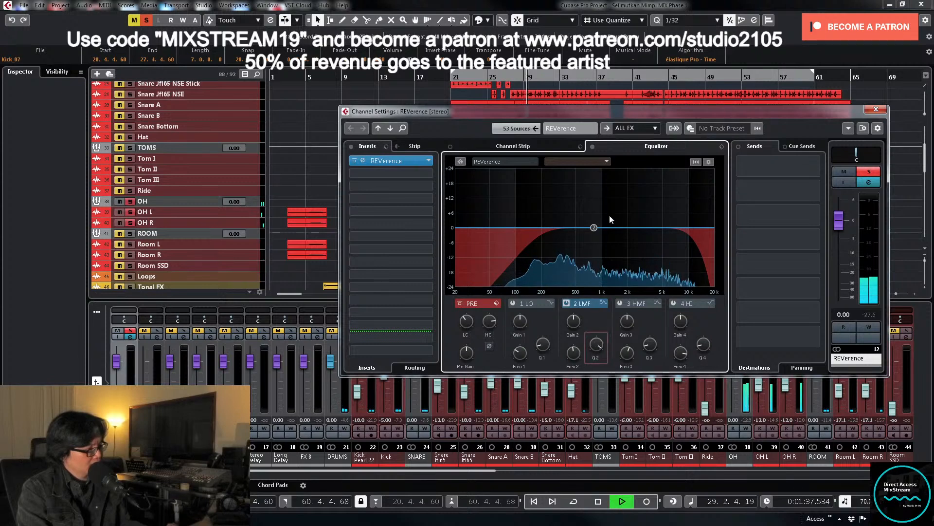
{"action": "left_click_drag", "start_coordinate": [594, 227], "coordinate": [575, 173]}
{"action": "left_click_drag", "start_coordinate": [590, 174], "coordinate": [603, 174]}
{"action": "key", "text": "space"}
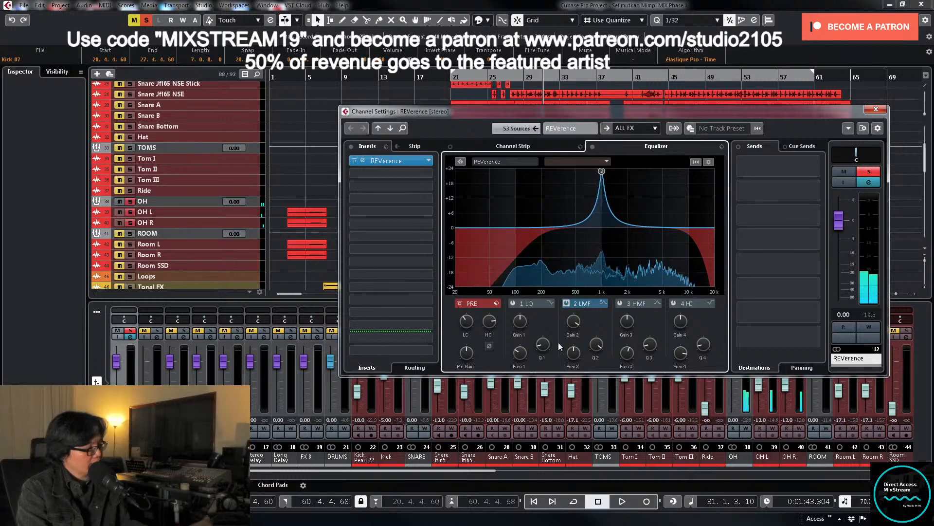
{"action": "left_click_drag", "start_coordinate": [575, 321], "coordinate": [594, 384]}
{"action": "key", "text": "space"}
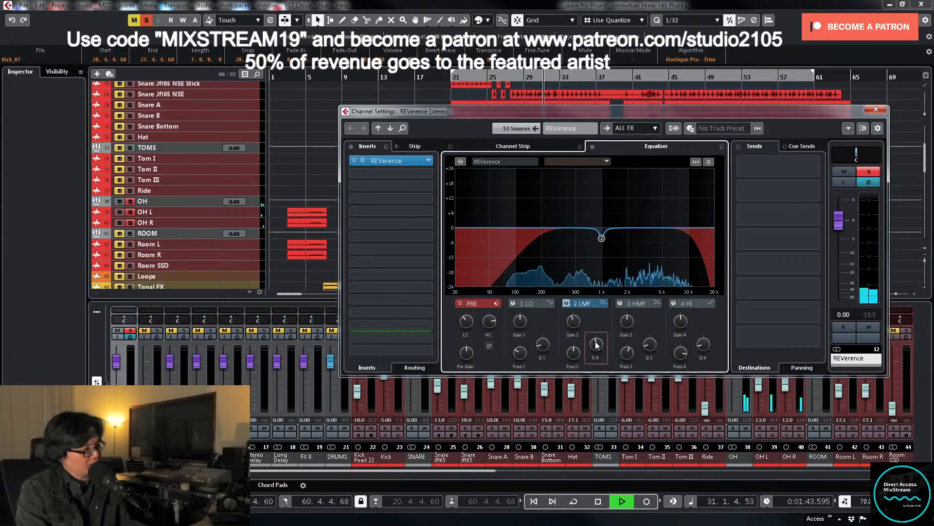
Step: Sweep REVerence's high-mid EQ band with a narrow boost and change it to a cut of about 4 dB just above 2 kHz
{"action": "left_click", "coordinate": [621, 303]}
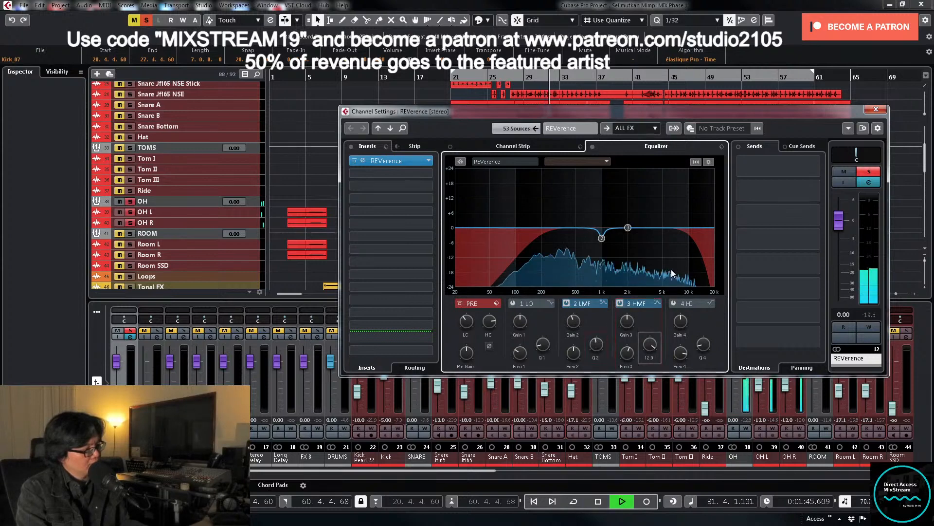
{"action": "left_click_drag", "start_coordinate": [628, 226], "coordinate": [632, 182]}
{"action": "key", "text": "space"}
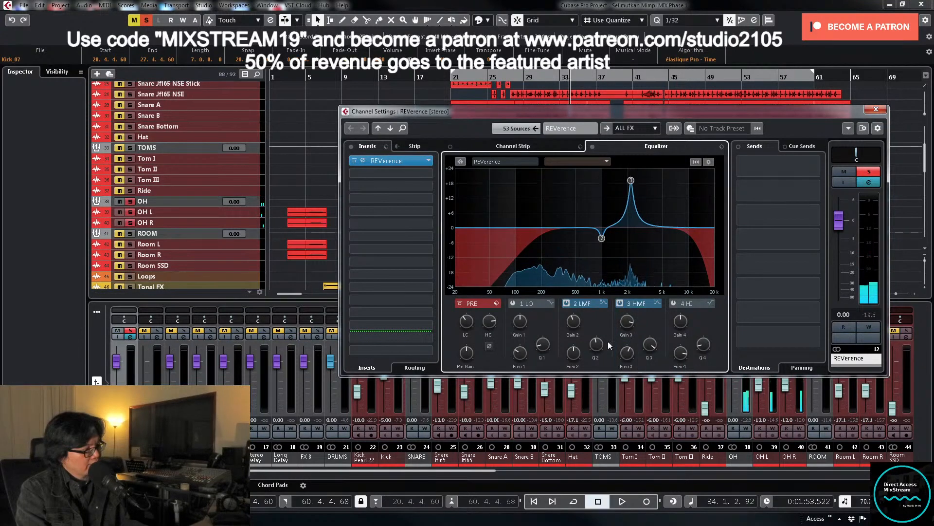
{"action": "left_click_drag", "start_coordinate": [627, 321], "coordinate": [623, 361]}
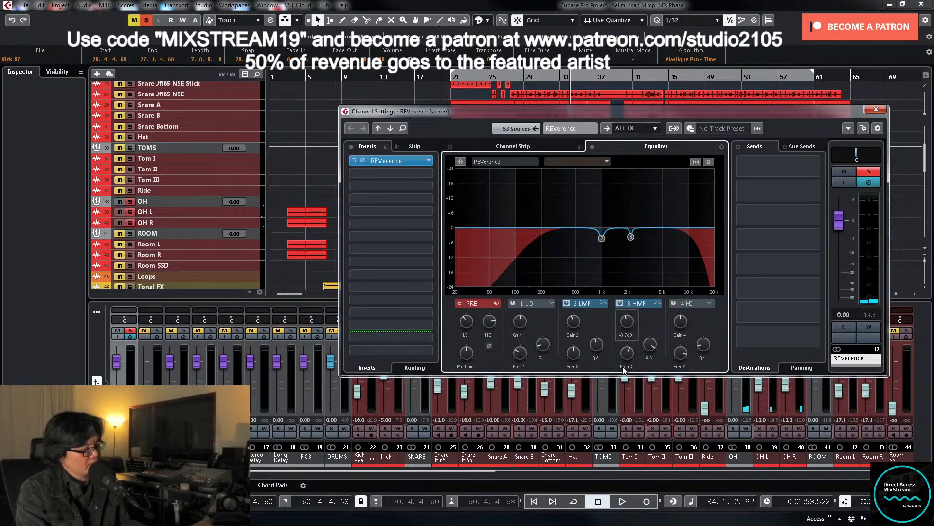
Step: Set the high-cut filter on the REVerence channel to 7000 Hz
{"action": "double_click", "coordinate": [497, 324]}
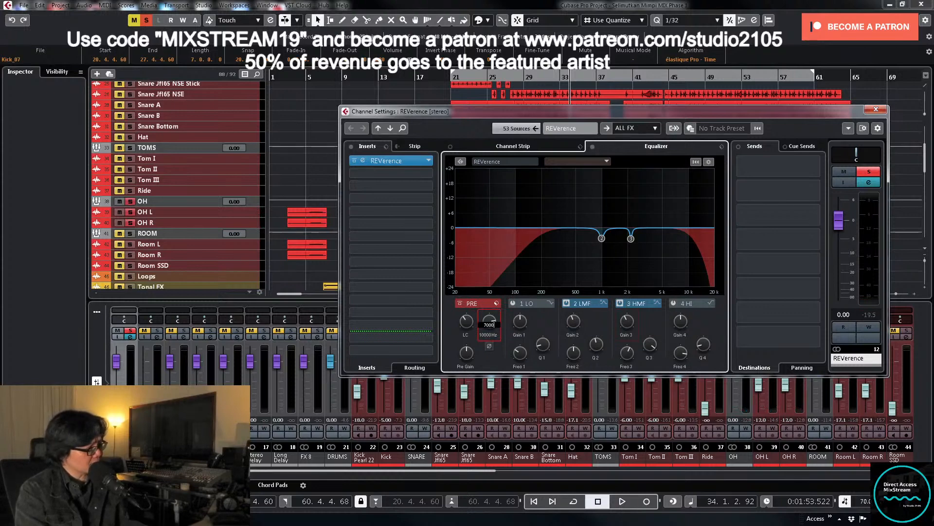
{"action": "type", "text": "7000"}
{"action": "key", "text": "Return"}
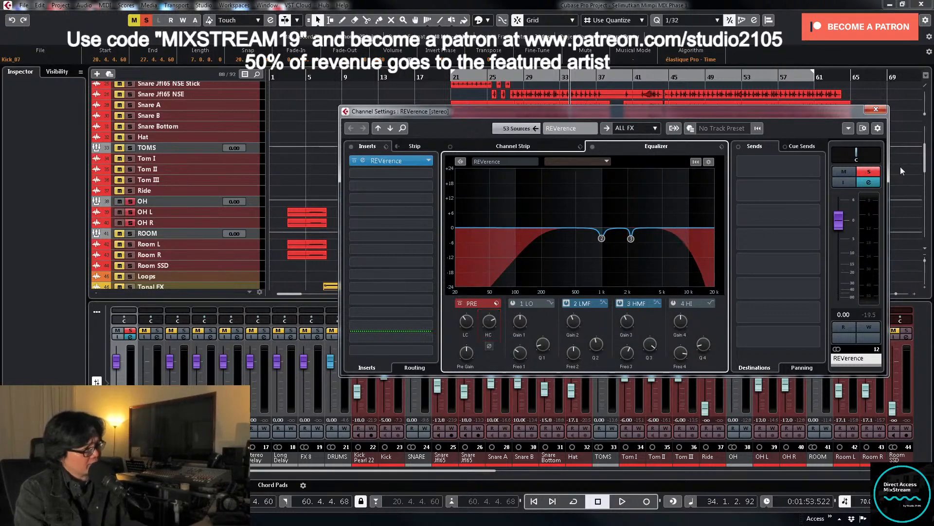
Step: Unsolo REVerence, close its channel settings, play the drums briefly and return to the left locator
{"action": "left_click", "coordinate": [868, 172]}
{"action": "key", "text": "space"}
{"action": "left_click", "coordinate": [874, 109]}
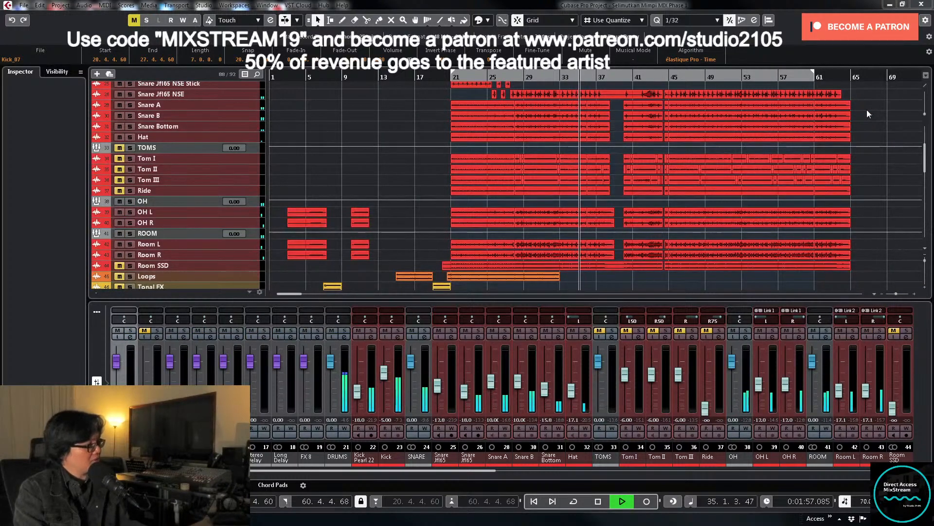
{"action": "key", "text": "space"}
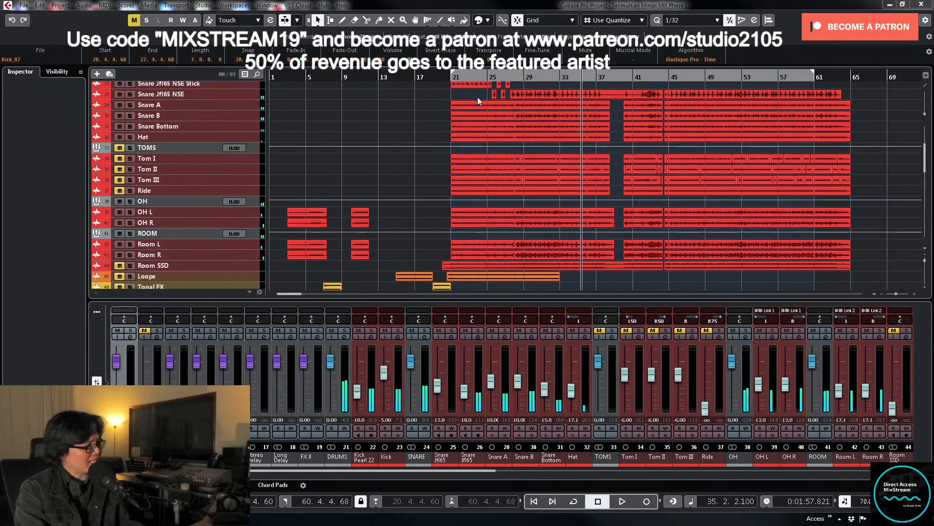
{"action": "key", "text": "KP_1"}
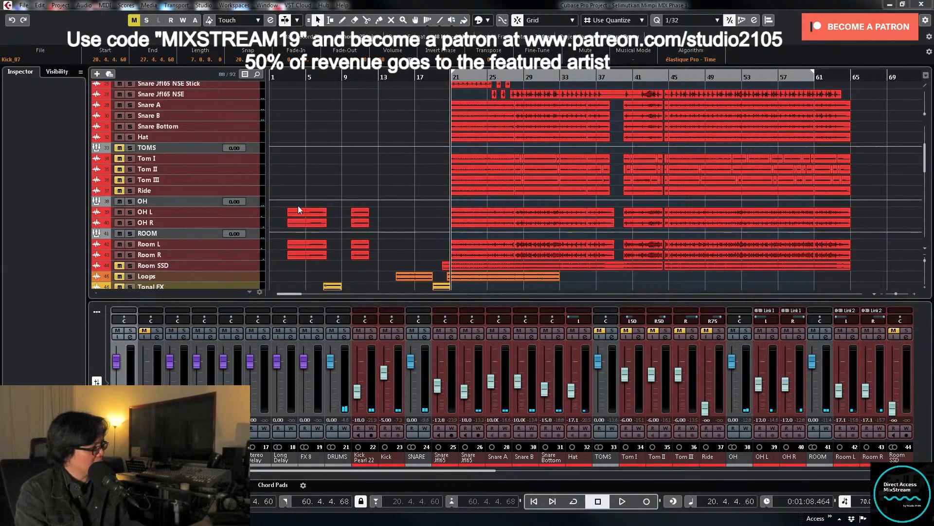
Step: Select the Tom I, Tom II and Tom III tracks and enlarge their height
{"action": "left_click", "coordinate": [249, 176]}
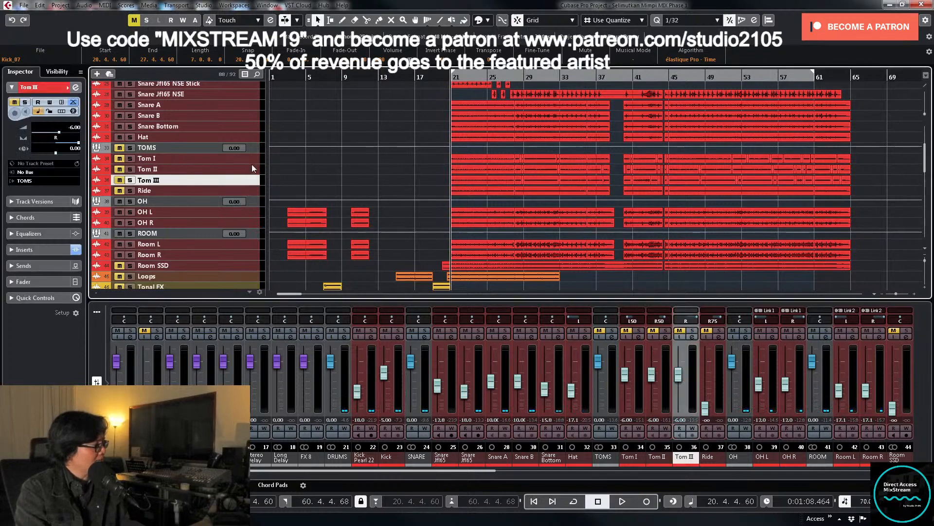
{"action": "left_click", "coordinate": [252, 164], "text": "shift"}
{"action": "key", "text": "ctrl+Down"}
{"action": "scroll", "coordinate": [380, 185], "scroll_direction": "down", "scroll_amount": 2}
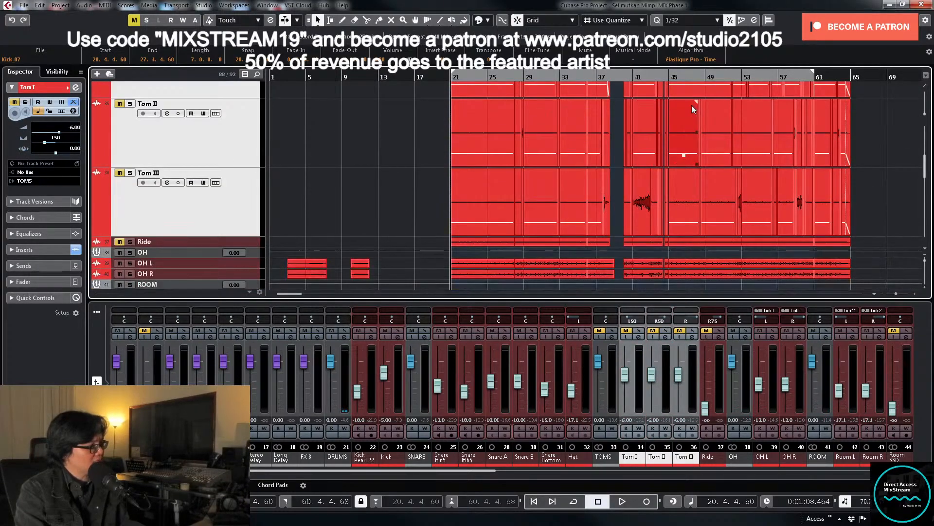
Step: Find the short Tom I hit in the second half of bar 43 and loop playback around that event
{"action": "left_click", "coordinate": [635, 78]}
{"action": "key", "text": "h"}
{"action": "key", "text": "h"}
{"action": "key", "text": "h"}
{"action": "key", "text": "h"}
{"action": "key", "text": "h"}
{"action": "key", "text": "h"}
{"action": "key", "text": "h"}
{"action": "key", "text": "h"}
{"action": "key", "text": "h"}
{"action": "key", "text": "h"}
{"action": "key", "text": "h"}
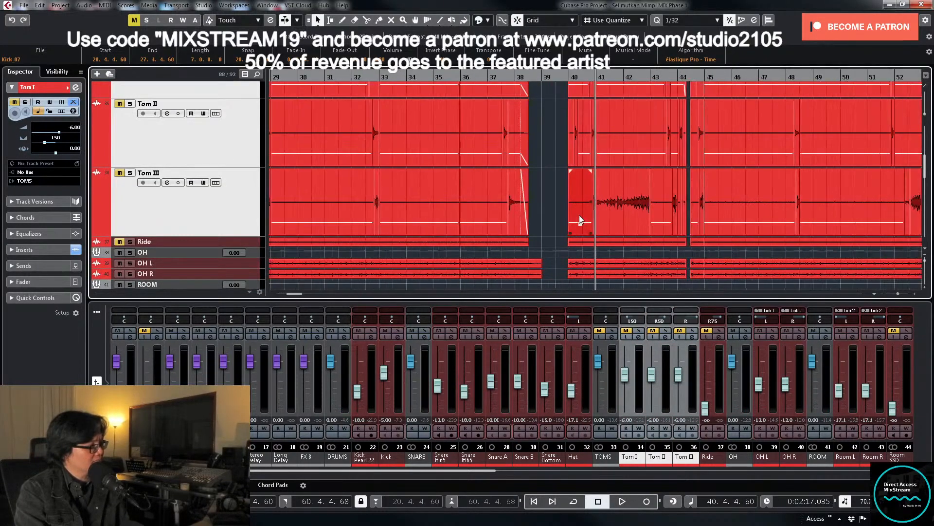
{"action": "scroll", "coordinate": [578, 214], "scroll_direction": "up", "scroll_amount": 1}
{"action": "scroll", "coordinate": [577, 212], "scroll_direction": "up", "scroll_amount": 1}
{"action": "key", "text": "h"}
{"action": "key", "text": "h"}
{"action": "left_click", "coordinate": [654, 173]}
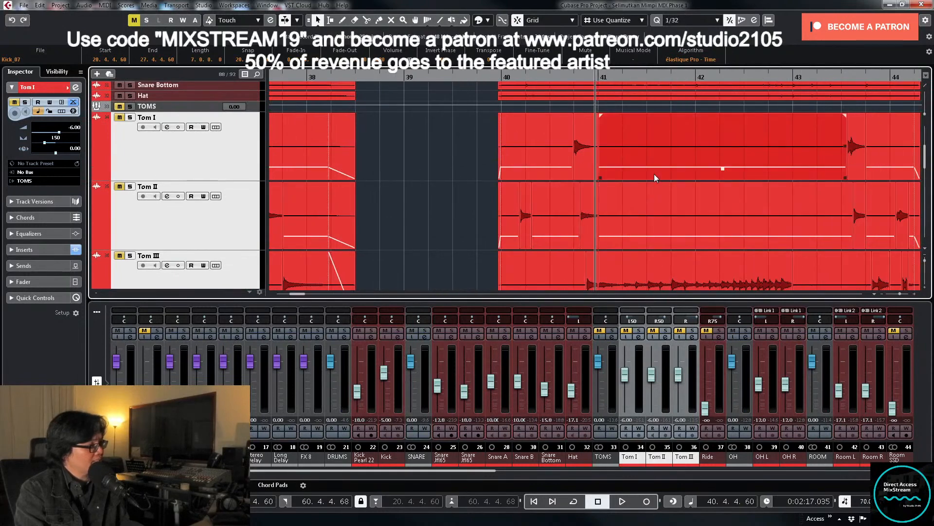
{"action": "scroll", "coordinate": [654, 177], "scroll_direction": "down", "scroll_amount": 1}
{"action": "left_click", "coordinate": [857, 105]}
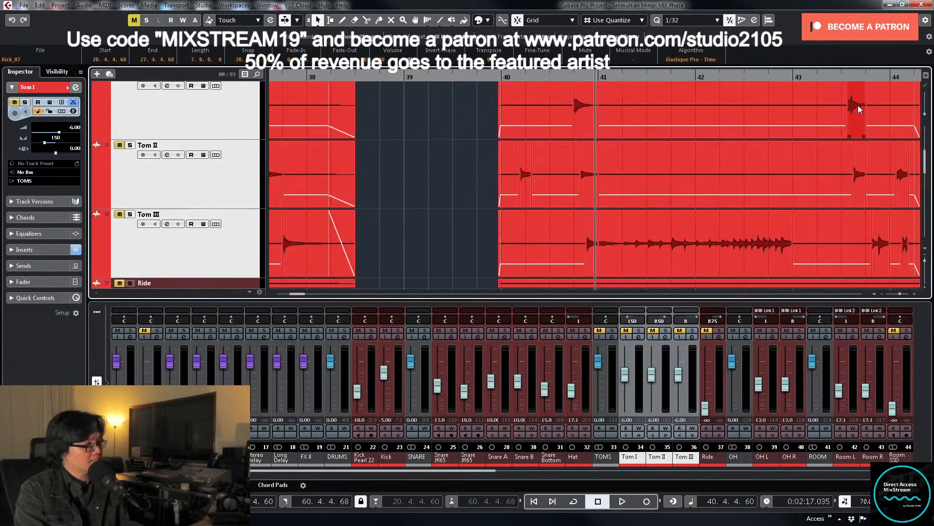
{"action": "left_click", "coordinate": [860, 111]}
{"action": "key", "text": "p"}
{"action": "key", "text": "KP_Divide"}
{"action": "key", "text": "KP_1"}
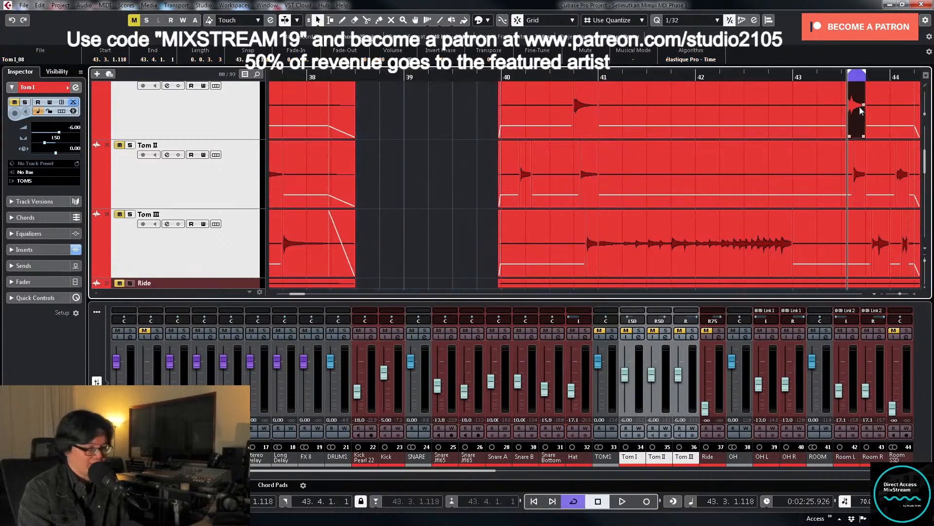
Step: Solo Tom I together with the overheads, compare its phase inversion in the channel settings while the hit loops, and stop
{"action": "key", "text": "s"}
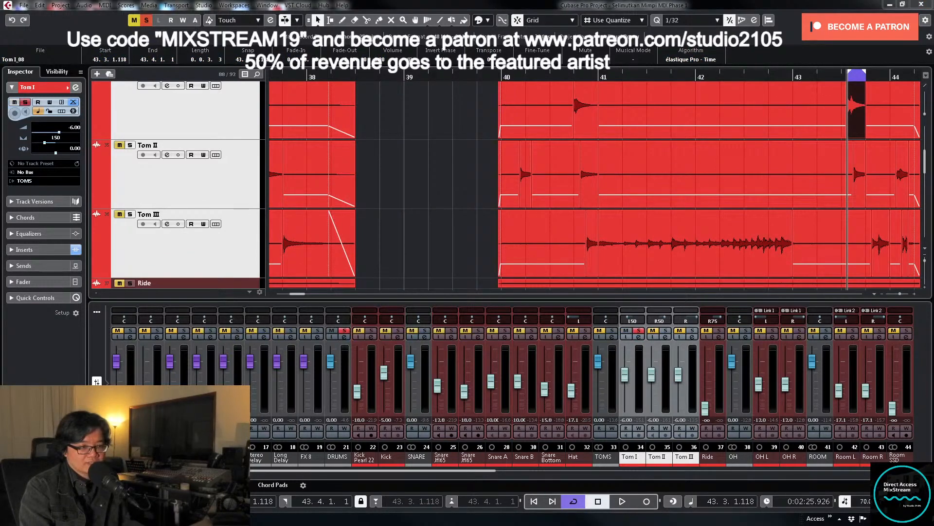
{"action": "key", "text": "e"}
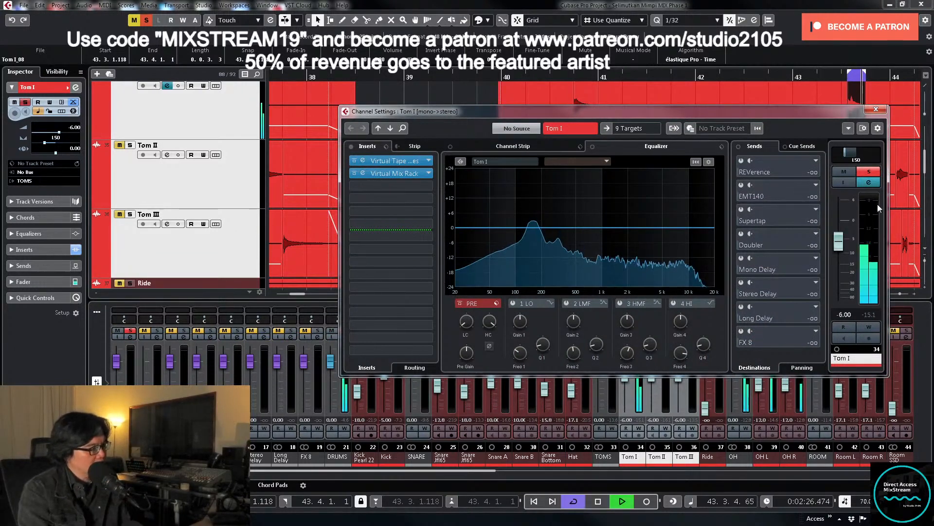
{"action": "left_click", "coordinate": [489, 346]}
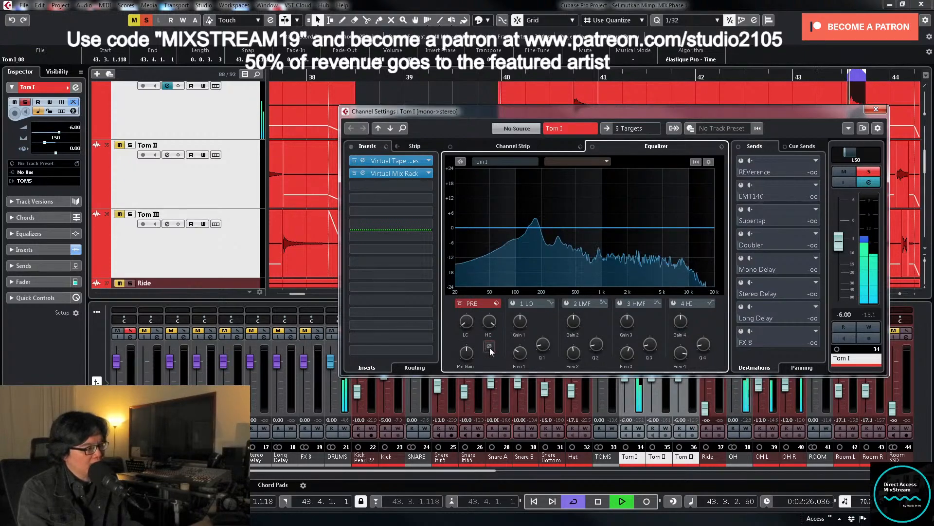
{"action": "key", "text": "space"}
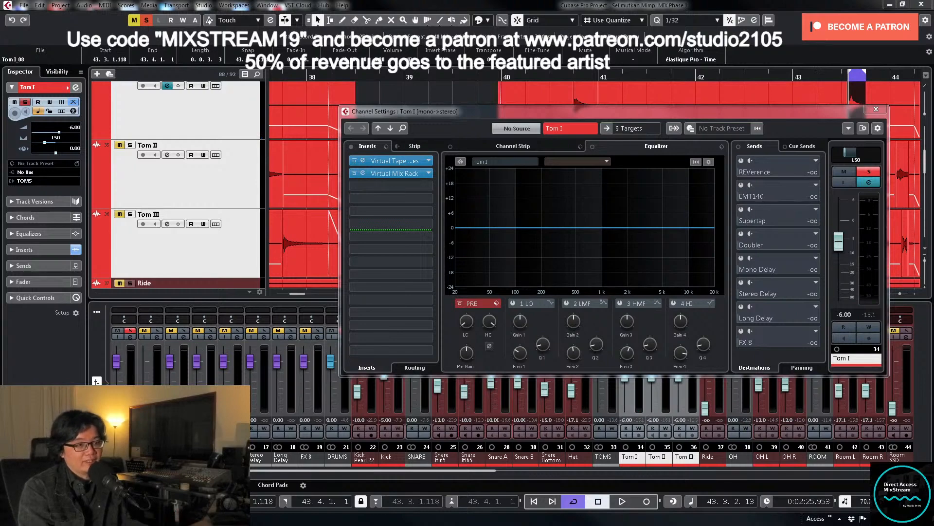
Step: Check Tom I's output routing, close its channel settings and replay the looped hit
{"action": "left_click", "coordinate": [641, 130]}
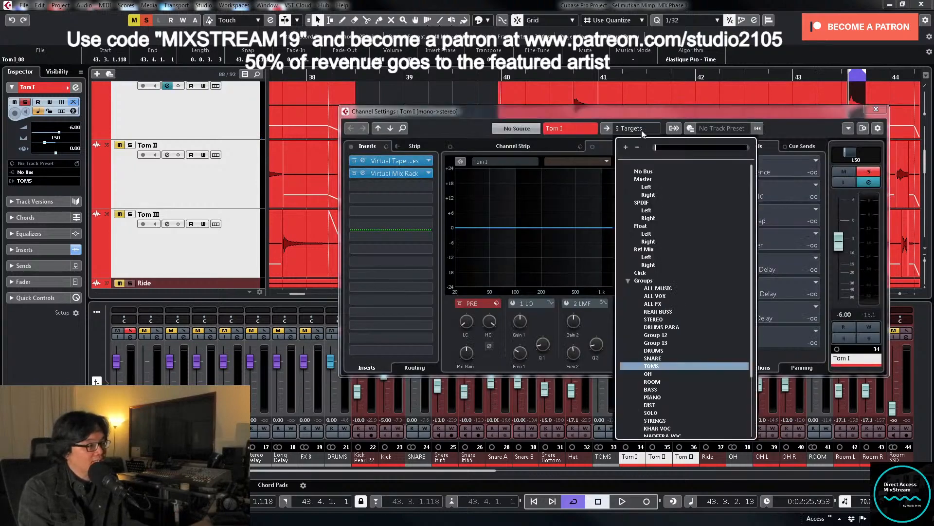
{"action": "left_click", "coordinate": [820, 115]}
{"action": "left_click", "coordinate": [876, 109]}
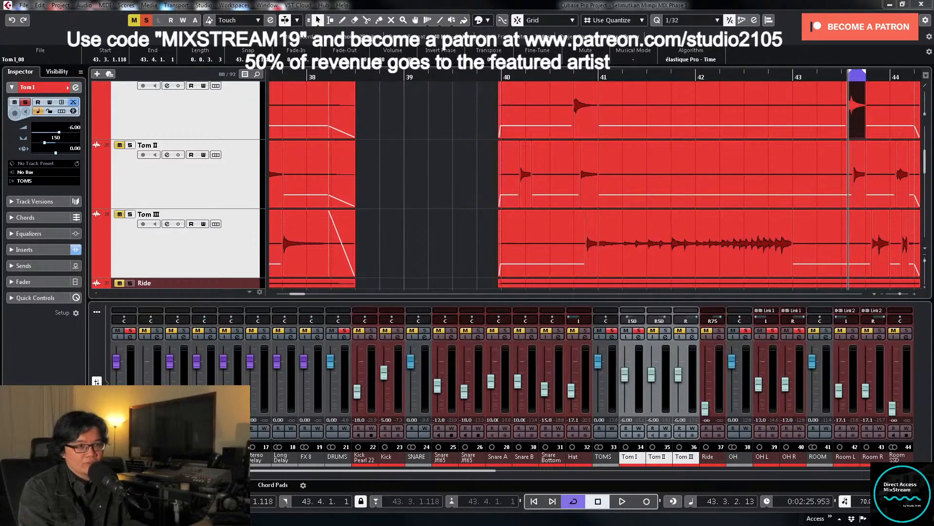
{"action": "key", "text": "KP_1"}
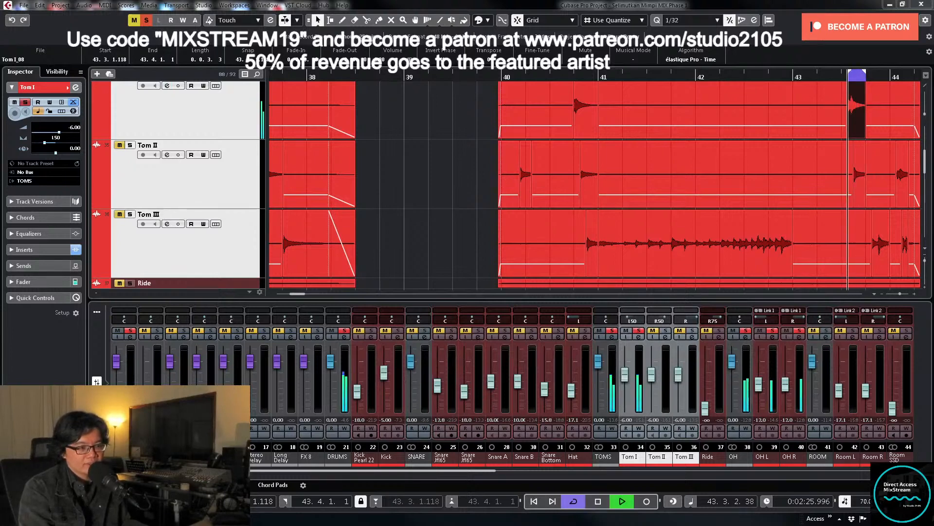
Step: Reopen Tom I's channel settings, toggle its phase inversion while the hit loops, leave it inverted and stop
{"action": "left_click", "coordinate": [639, 337]}
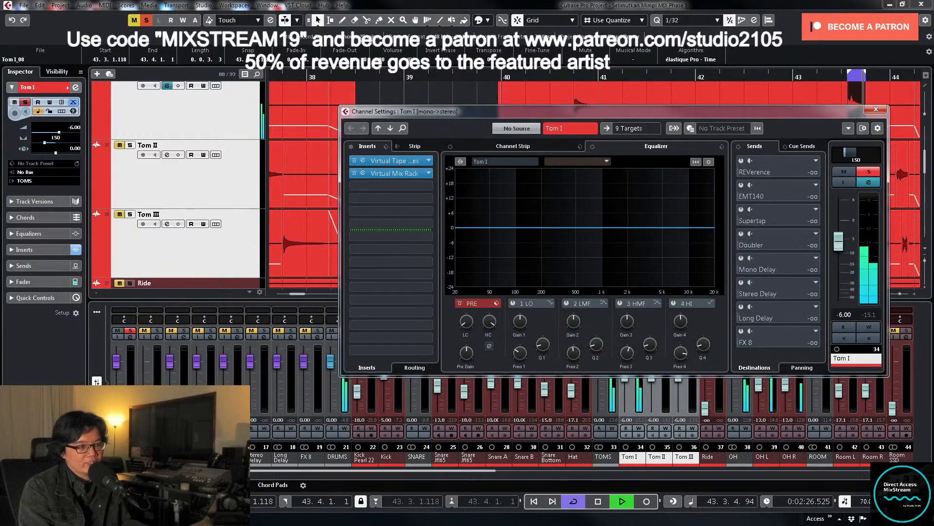
{"action": "left_click", "coordinate": [489, 345]}
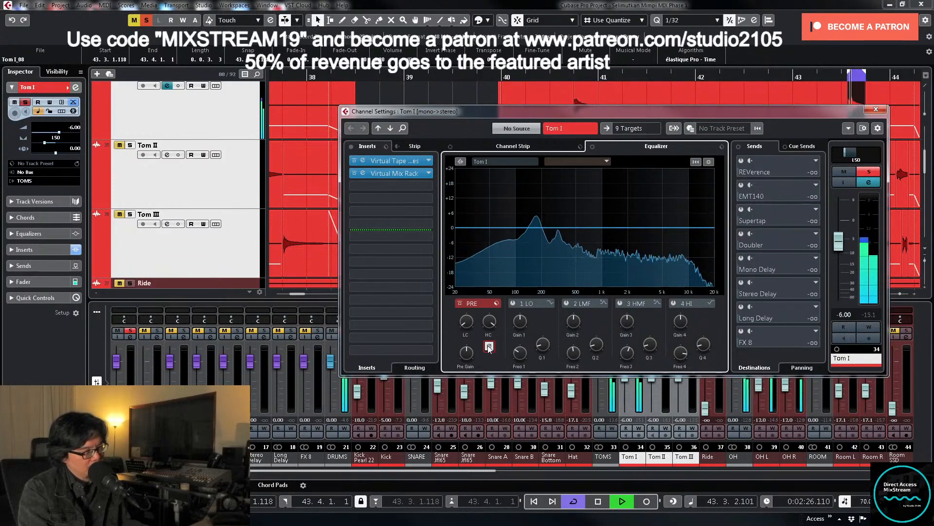
{"action": "left_click", "coordinate": [490, 346]}
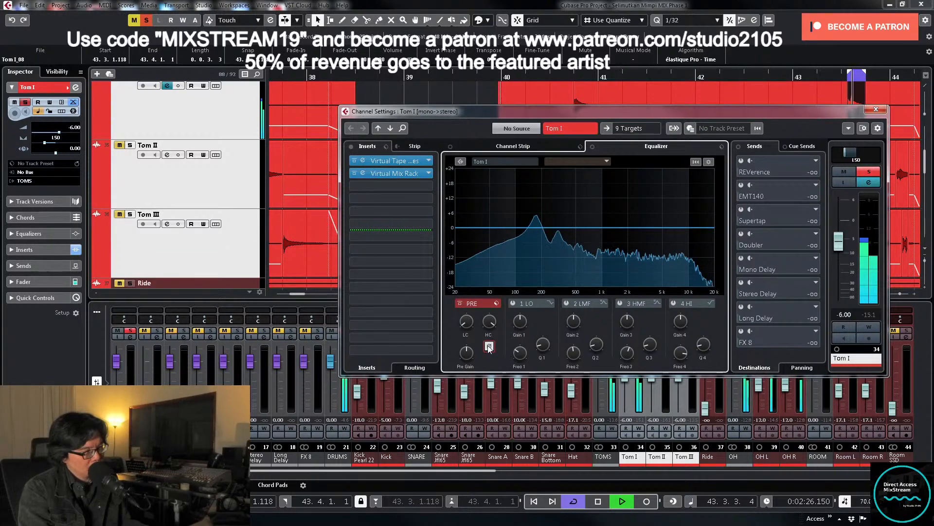
{"action": "key", "text": "space"}
Step: Deactivate the REVerence send on the OH group channel and close its channel settings
{"action": "left_click", "coordinate": [733, 457]}
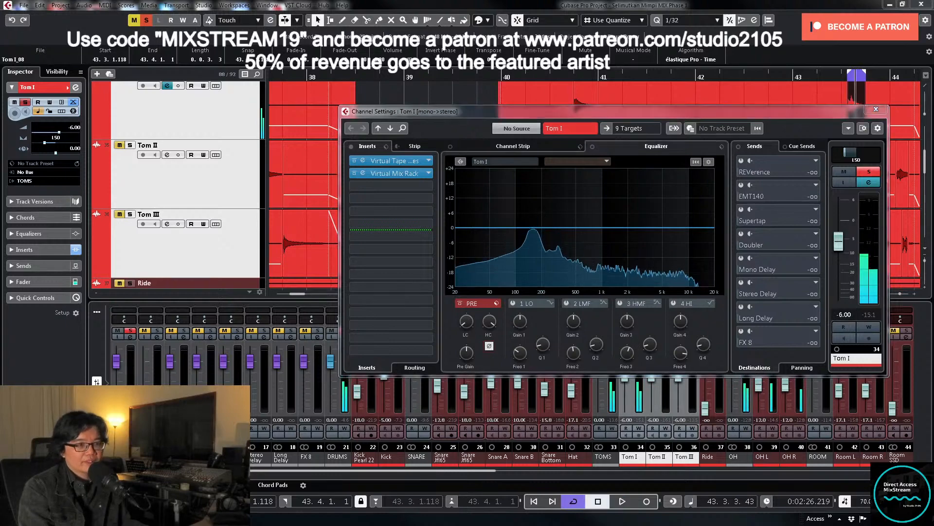
{"action": "left_click", "coordinate": [741, 161]}
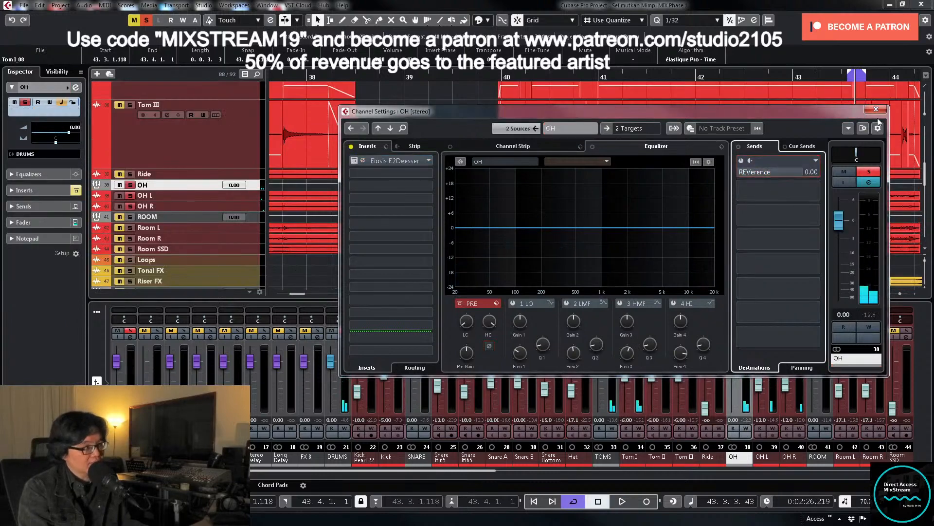
{"action": "left_click", "coordinate": [876, 109]}
Step: Reopen Tom I's channel settings and compare its phase inversion over repeated playback of the looped hit, leaving it inverted
{"action": "left_click", "coordinate": [639, 337]}
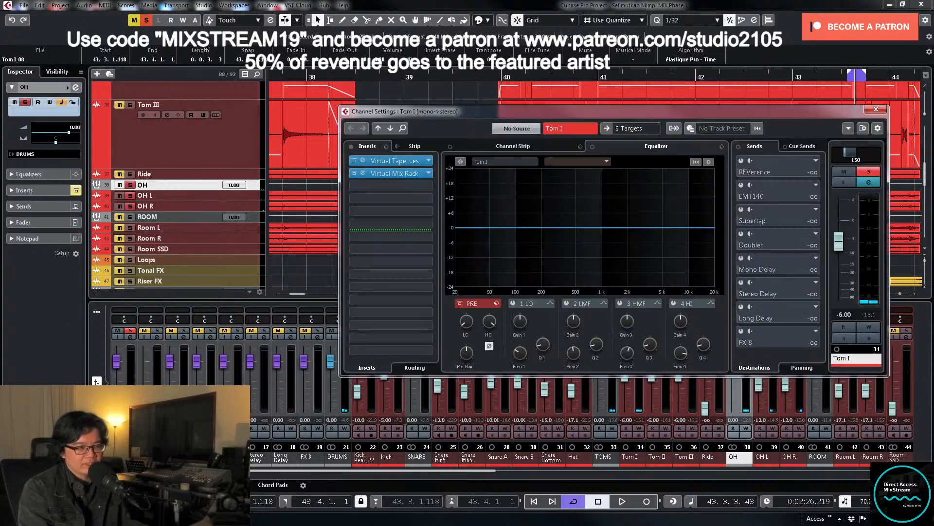
{"action": "key", "text": "space"}
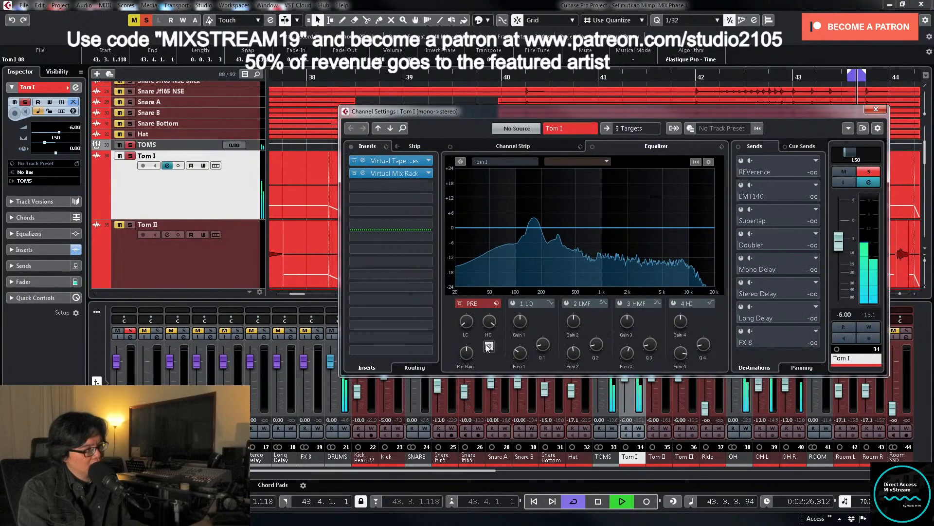
{"action": "left_click", "coordinate": [489, 346]}
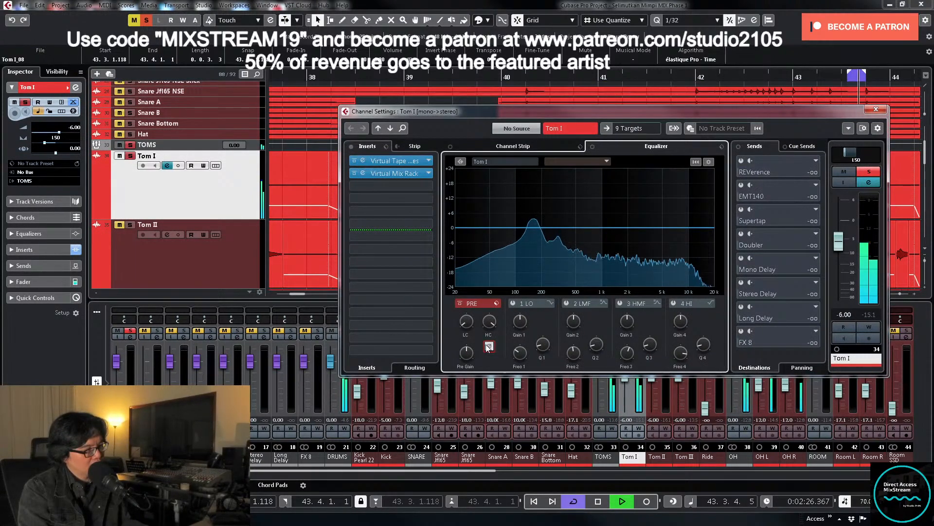
{"action": "key", "text": "space"}
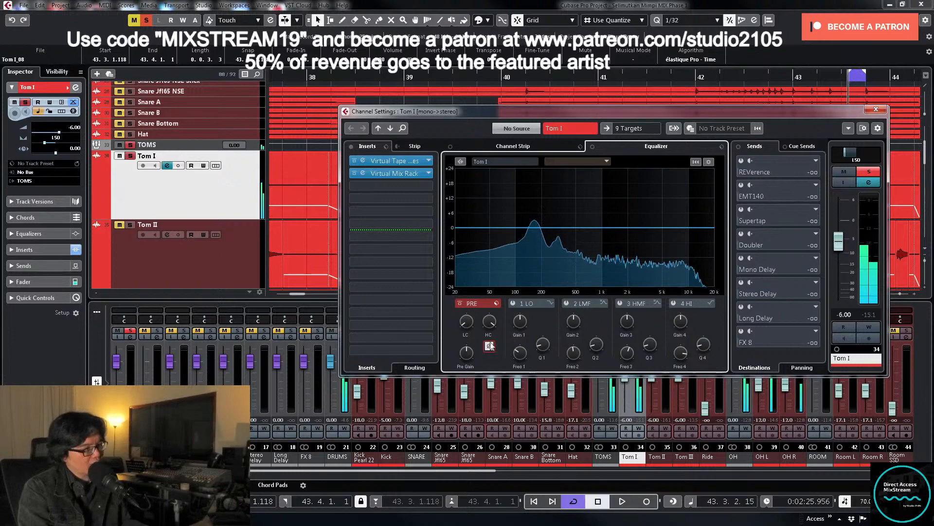
{"action": "left_click", "coordinate": [489, 347]}
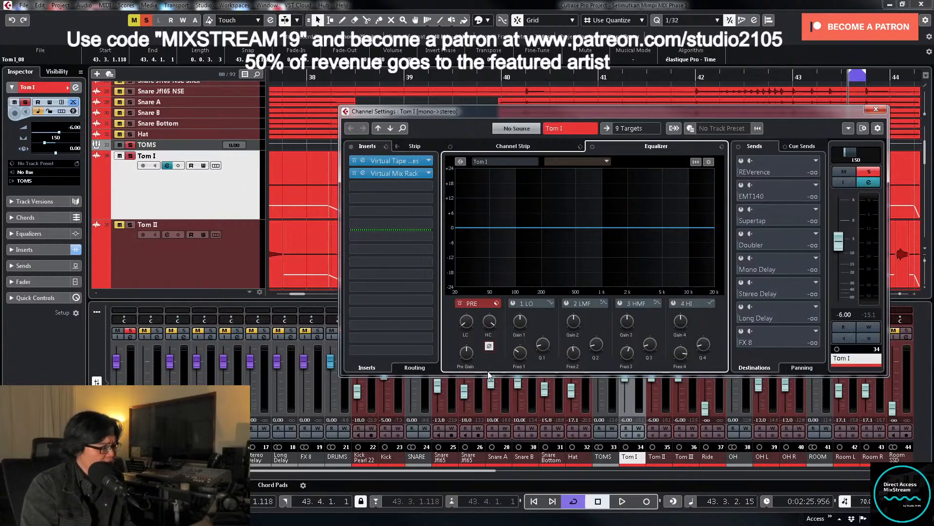
{"action": "key", "text": "space"}
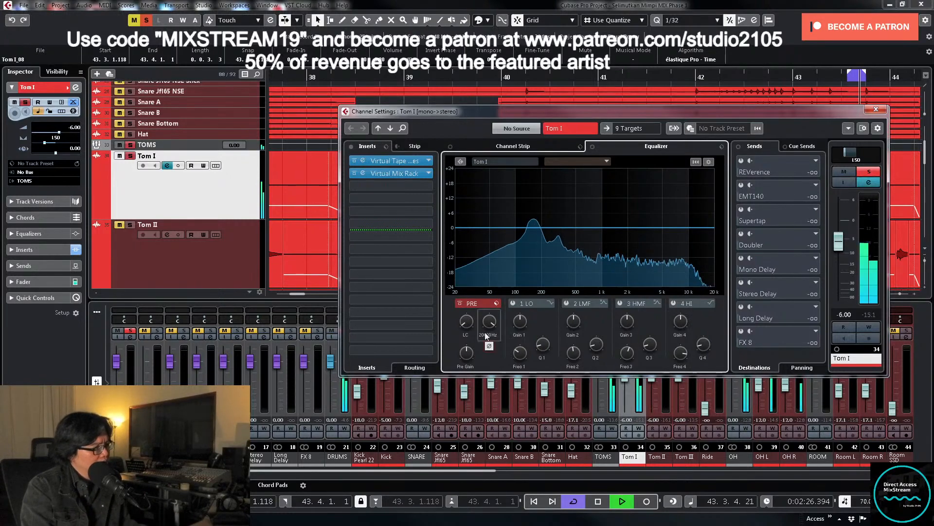
{"action": "left_click", "coordinate": [489, 346]}
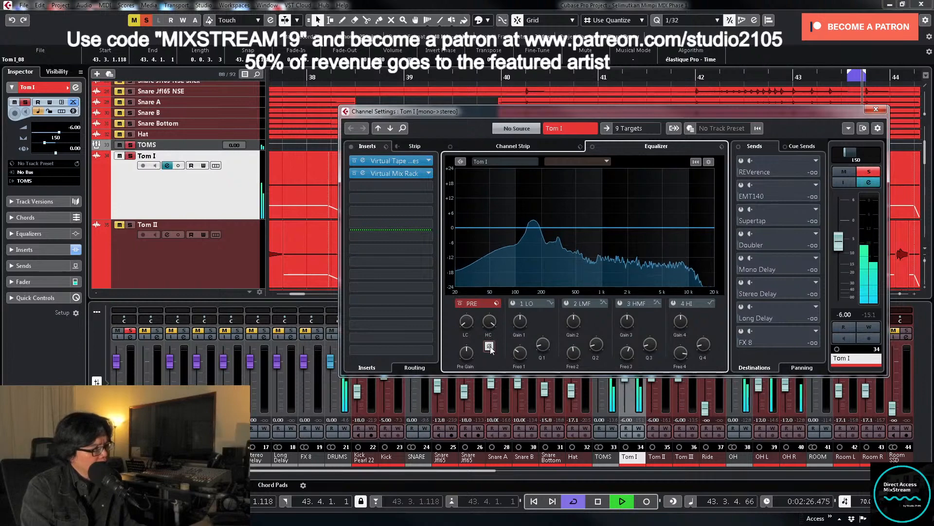
{"action": "key", "text": "space"}
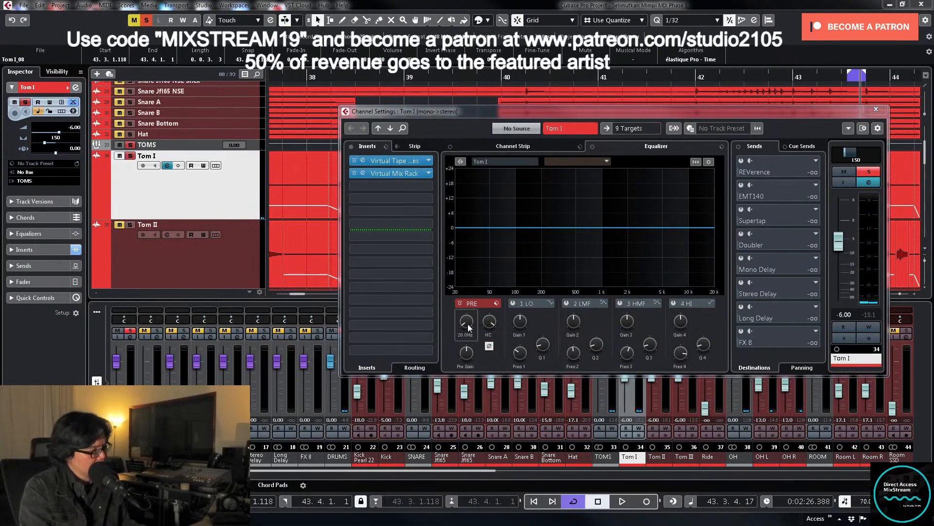
Step: With the hit looping, raise Tom I's low cut to about 70 Hz and cut its EQ band 2 at about 472 Hz
{"action": "key", "text": "space"}
{"action": "left_click_drag", "start_coordinate": [469, 327], "coordinate": [474, 302]}
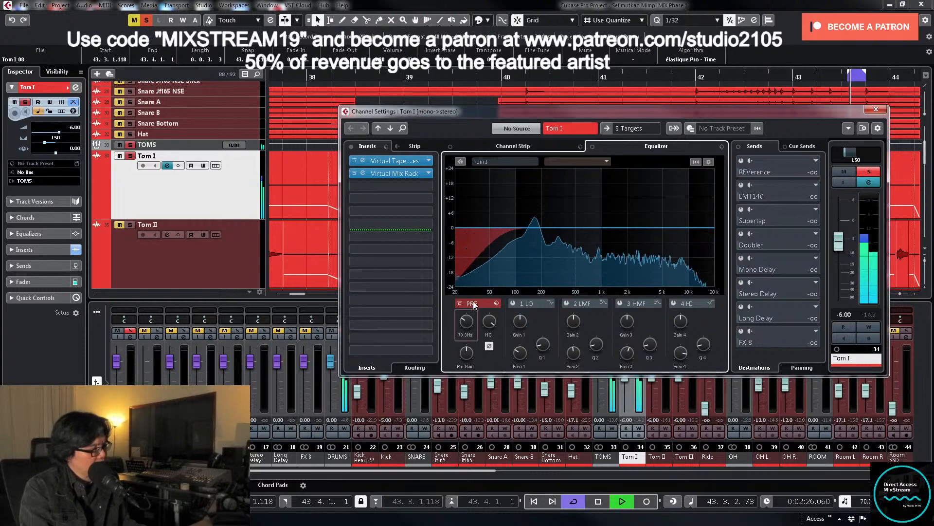
{"action": "left_click", "coordinate": [594, 228]}
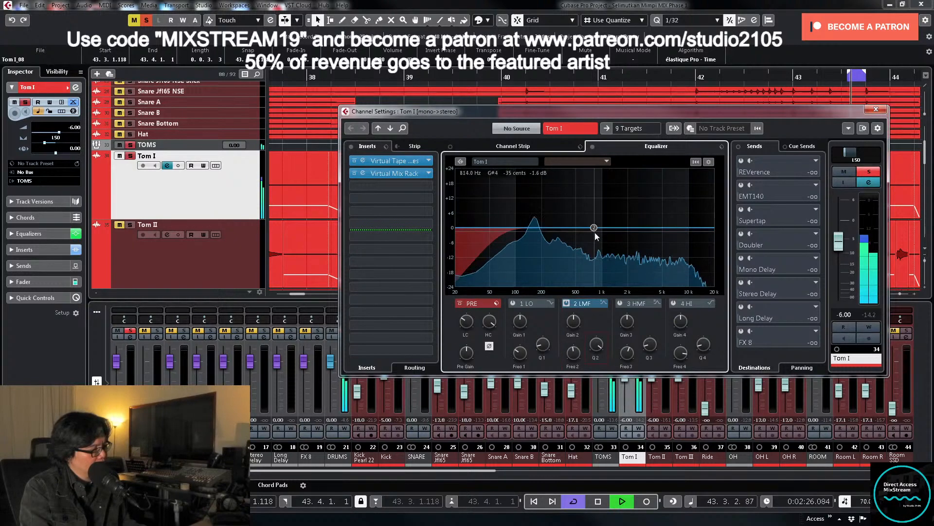
{"action": "left_click_drag", "start_coordinate": [594, 228], "coordinate": [575, 181]}
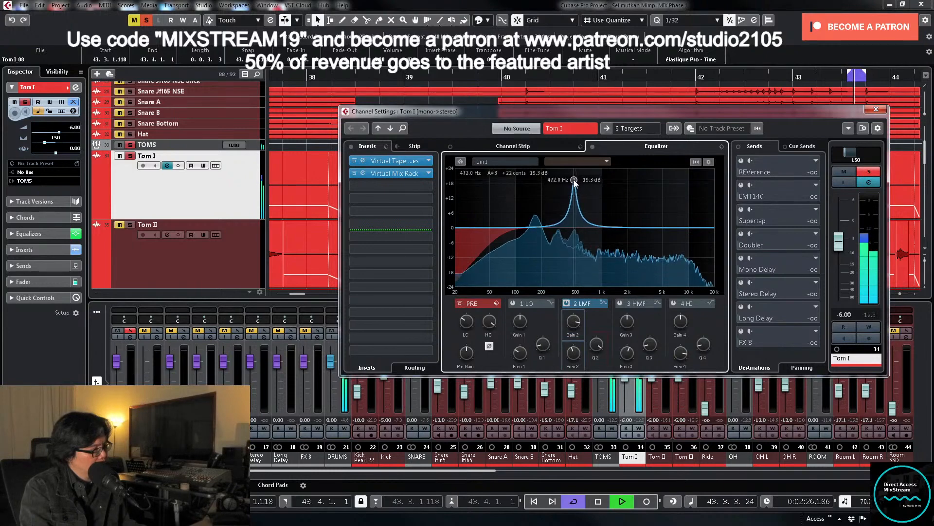
{"action": "left_click_drag", "start_coordinate": [581, 325], "coordinate": [582, 386]}
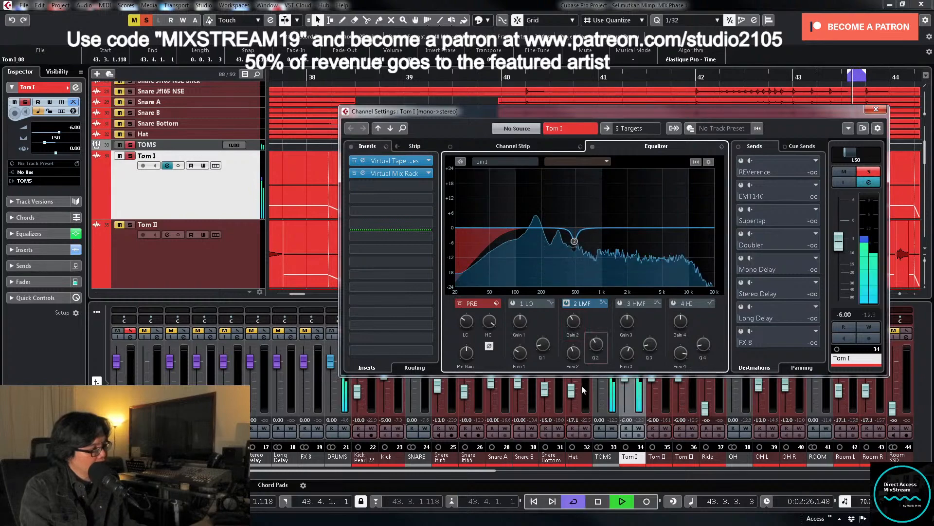
Step: Add a narrow cut at about 260 Hz with Tom I's EQ band 3, stop playback, unsolo Tom I and close its channel settings
{"action": "left_click", "coordinate": [620, 304]}
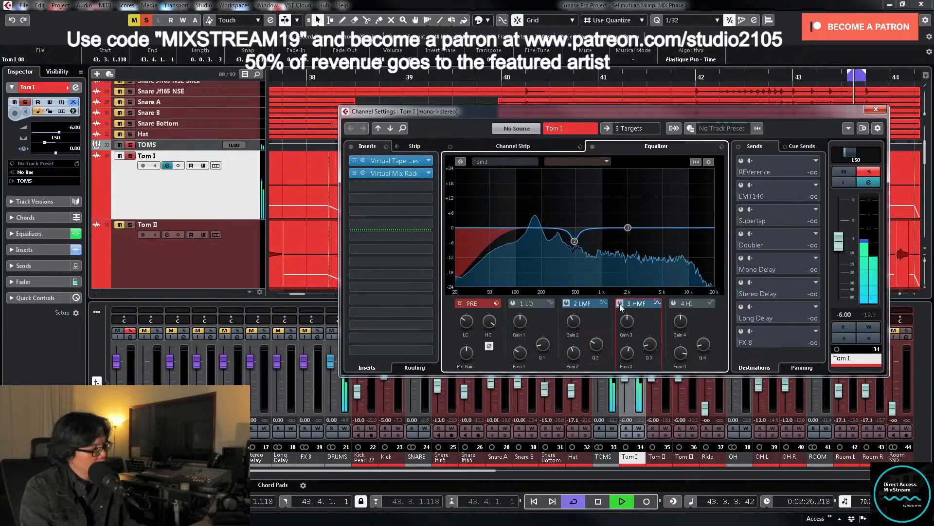
{"action": "left_click_drag", "start_coordinate": [650, 345], "coordinate": [552, 189]}
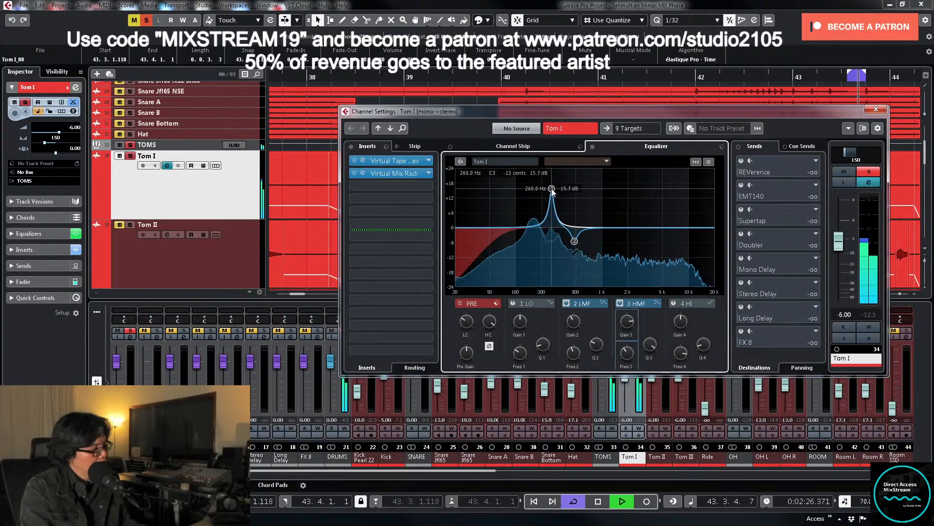
{"action": "left_click_drag", "start_coordinate": [624, 337], "coordinate": [619, 354]}
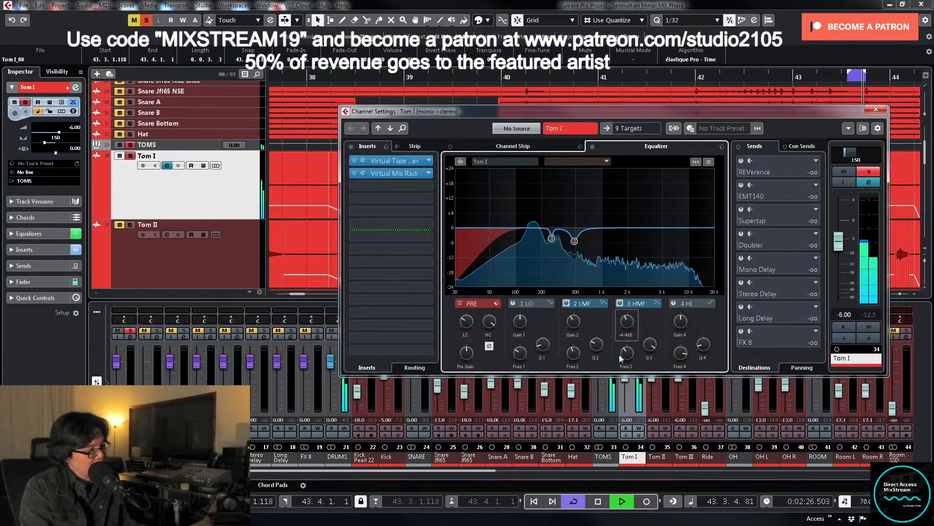
{"action": "key", "text": "space"}
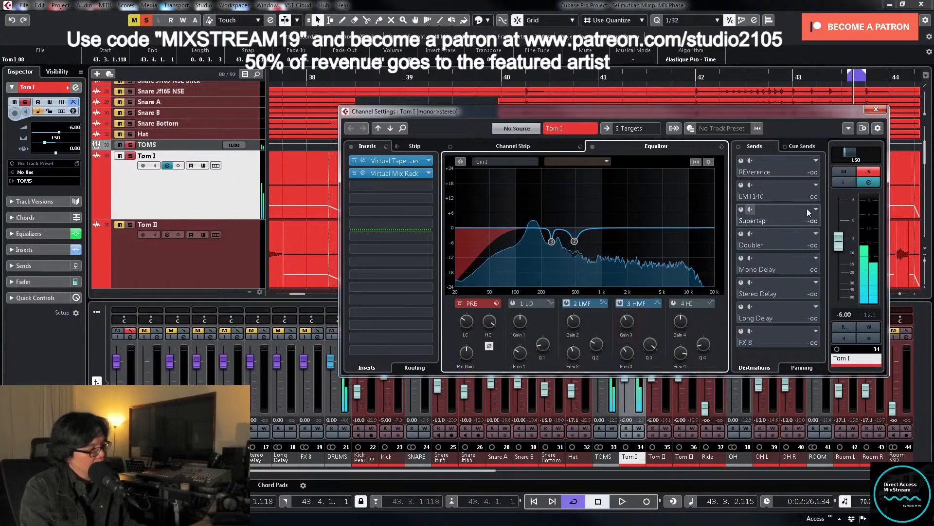
{"action": "left_click", "coordinate": [869, 171]}
{"action": "left_click", "coordinate": [876, 109]}
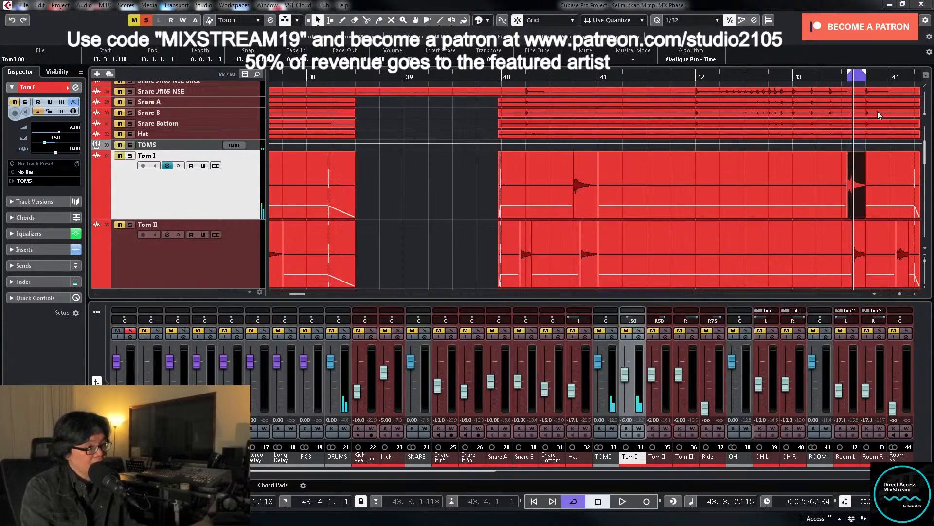
Step: Select Tom II's hit just before bar 44 as the loop range and solo the Tom II track
{"action": "scroll", "coordinate": [865, 259], "scroll_direction": "down", "scroll_amount": 3}
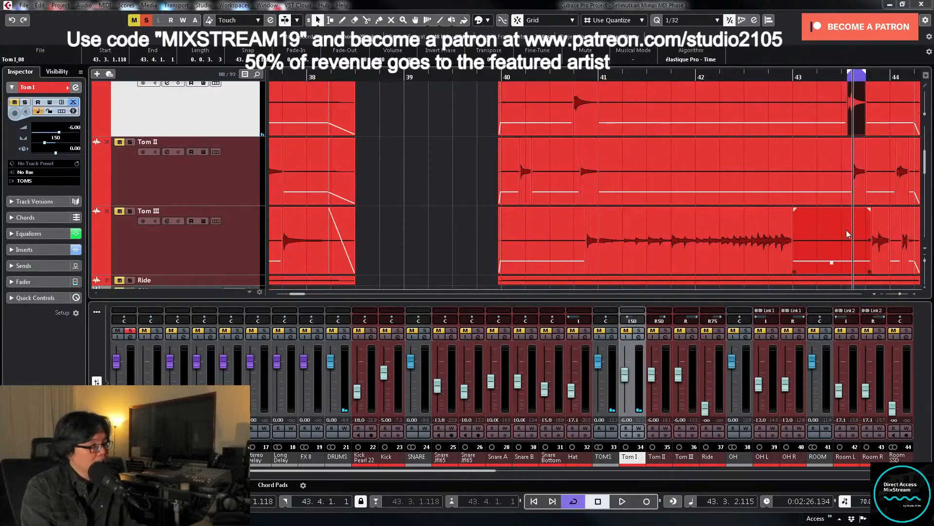
{"action": "left_click", "coordinate": [860, 171]}
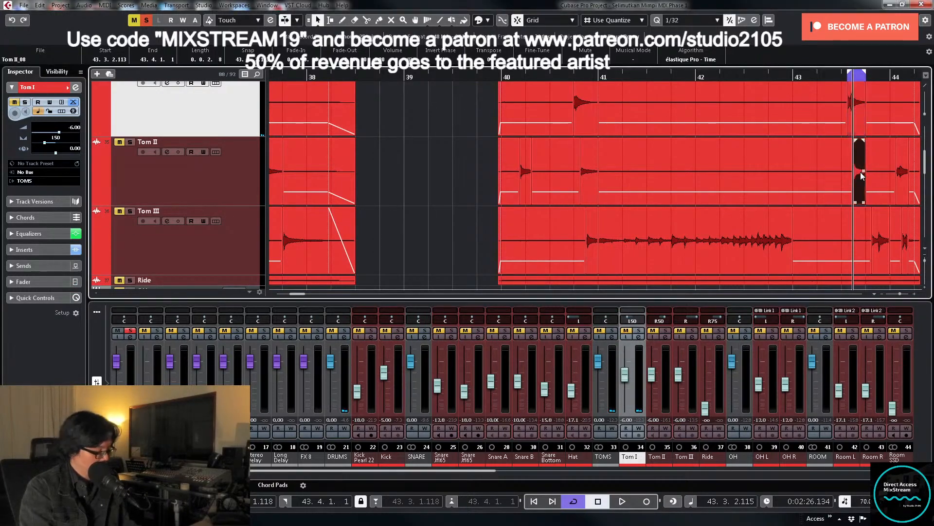
{"action": "left_click", "coordinate": [130, 142]}
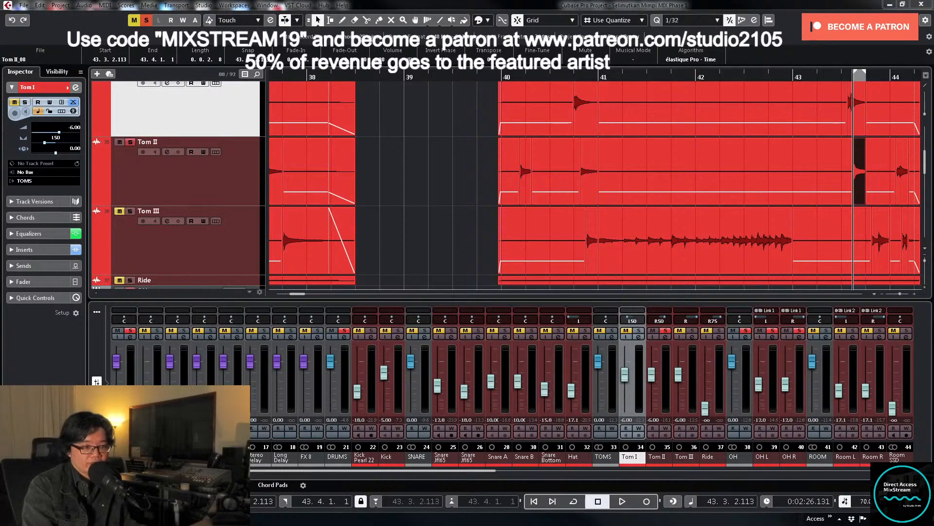
Step: Open Tom II's channel settings, loop its hit, check its phase inversion, leave it non-inverted and stop
{"action": "left_click", "coordinate": [167, 152]}
{"action": "key", "text": "space"}
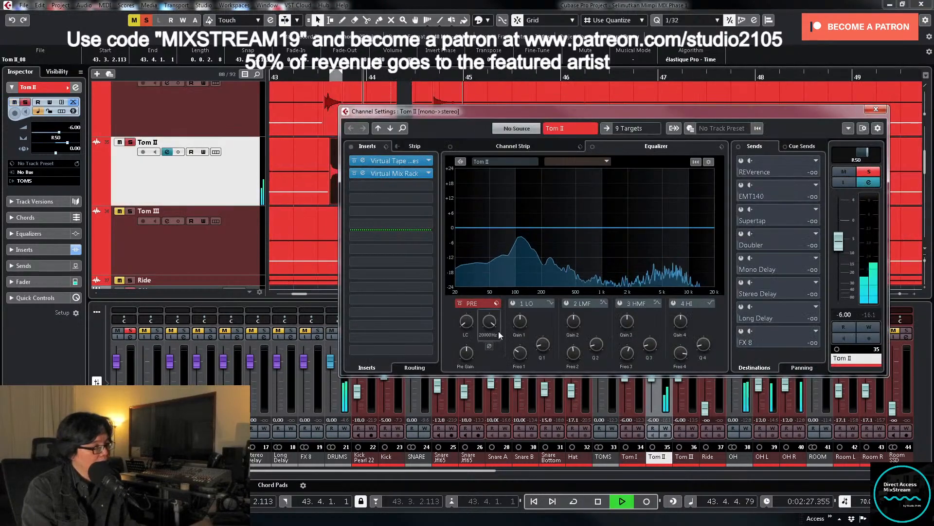
{"action": "key", "text": "KP_Divide"}
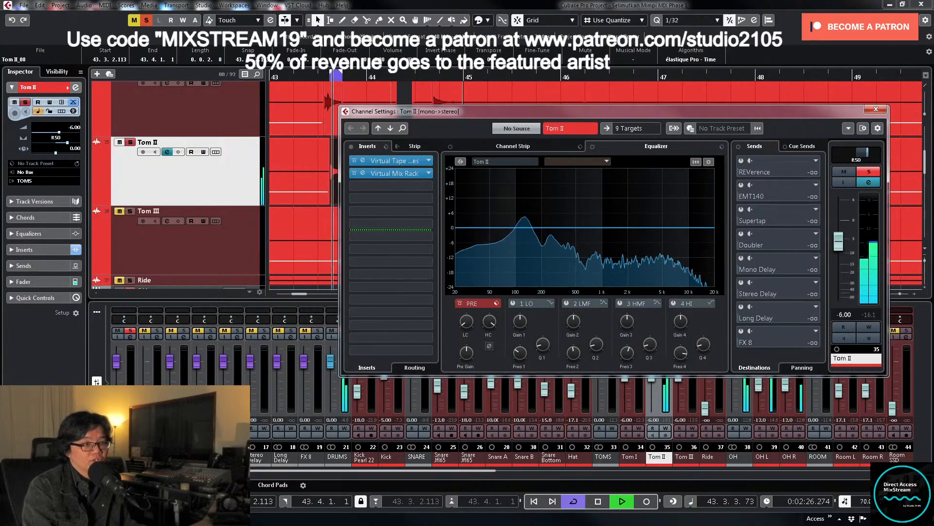
{"action": "left_click", "coordinate": [489, 347]}
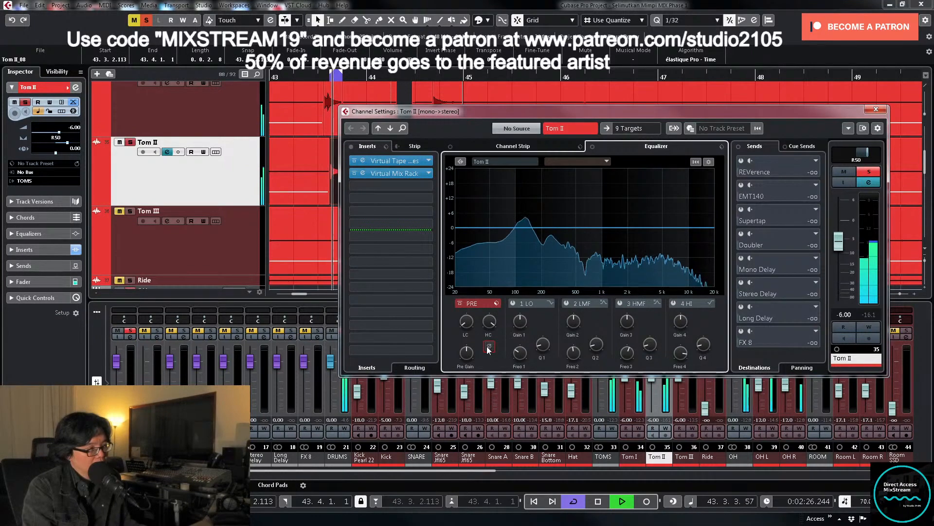
{"action": "key", "text": "space"}
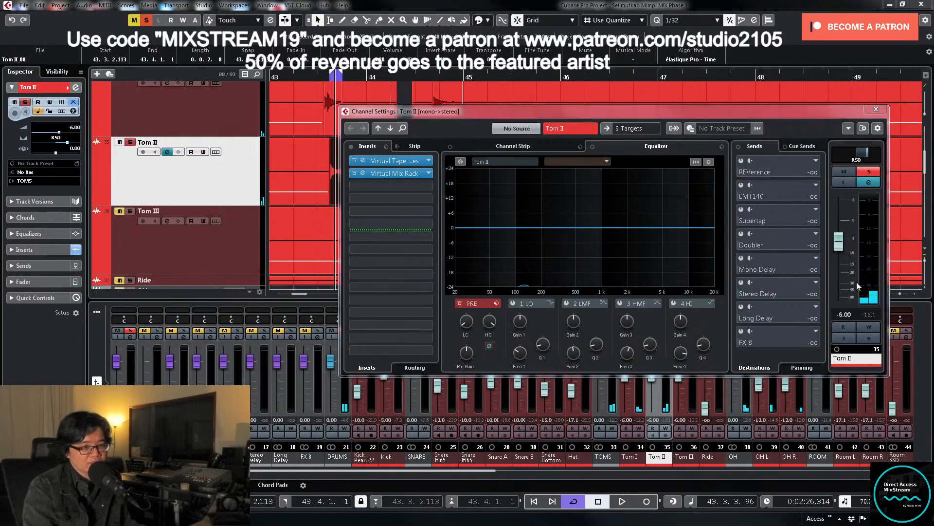
Step: Raise Tom II's low cut and make a narrow EQ band 2 cut between 100 and 200 Hz after sweeping a boost
{"action": "left_click_drag", "start_coordinate": [465, 322], "coordinate": [465, 309]}
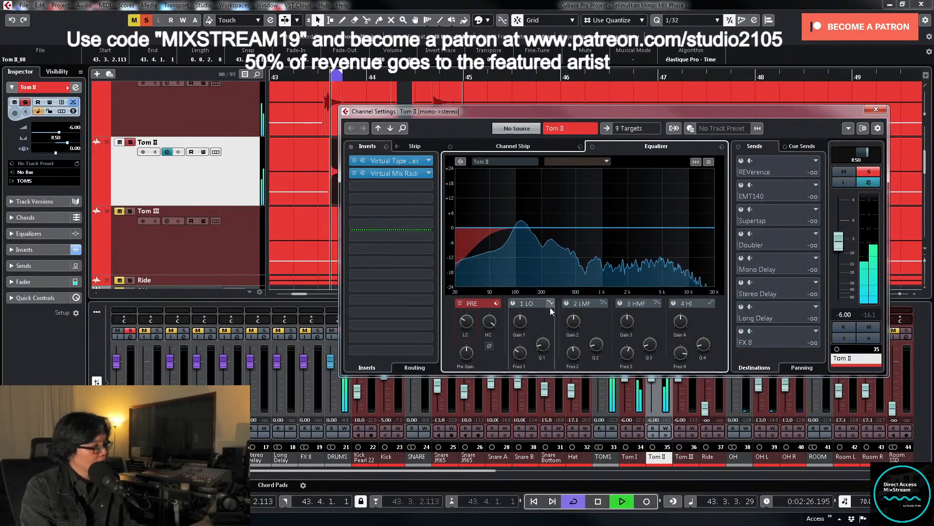
{"action": "left_click", "coordinate": [566, 304]}
{"action": "left_click_drag", "start_coordinate": [598, 346], "coordinate": [598, 344]}
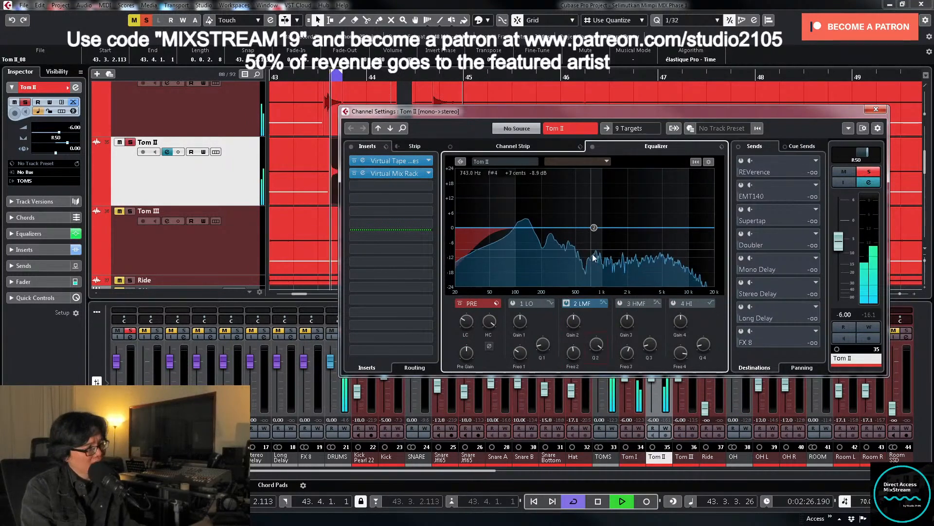
{"action": "left_click_drag", "start_coordinate": [594, 227], "coordinate": [533, 181]}
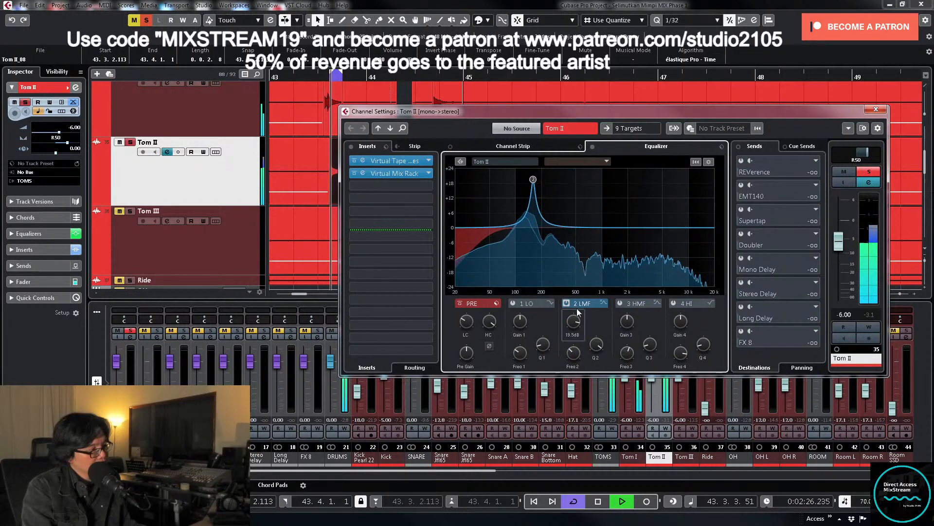
{"action": "left_click_drag", "start_coordinate": [574, 320], "coordinate": [569, 358]}
Step: Cut Tom II's EQ band 3 near 256 Hz with a wider Q, compare it bypassed, refine the cut and stop
{"action": "left_click", "coordinate": [620, 303]}
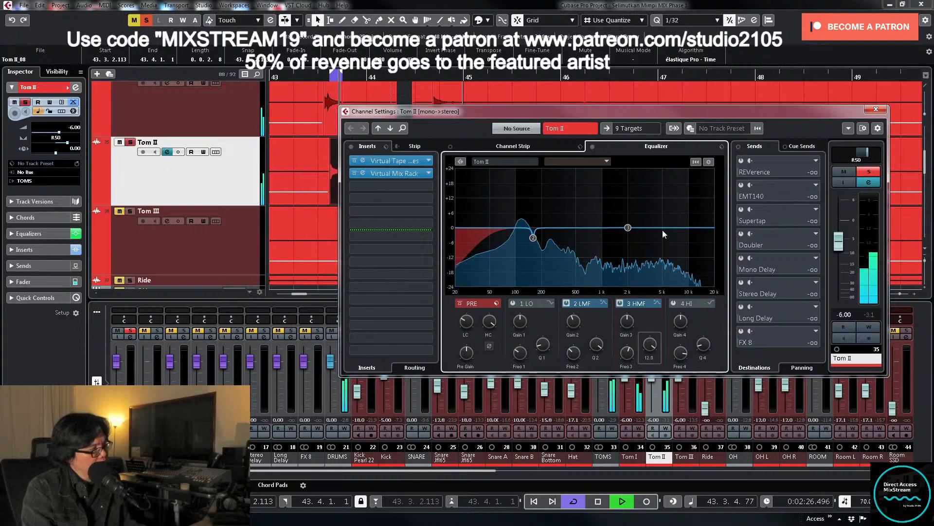
{"action": "left_click_drag", "start_coordinate": [628, 227], "coordinate": [552, 192]}
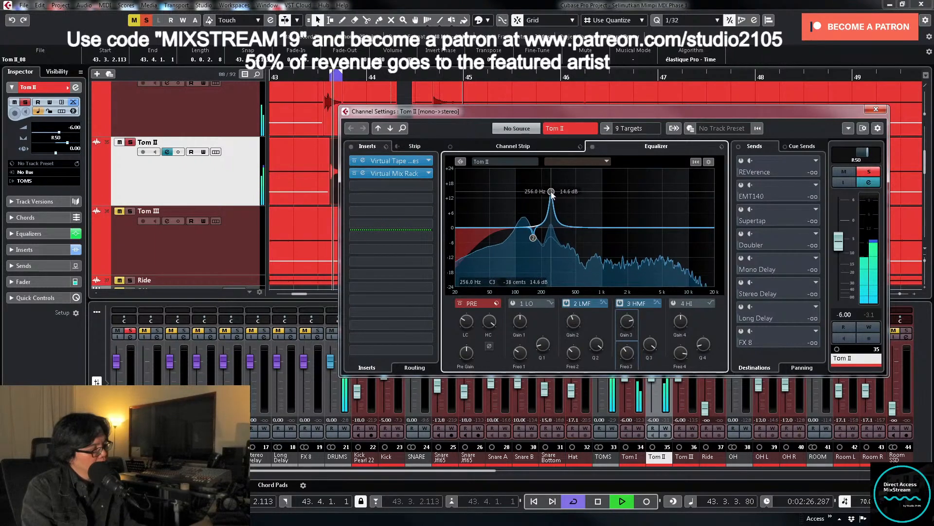
{"action": "left_click_drag", "start_coordinate": [626, 323], "coordinate": [644, 384]}
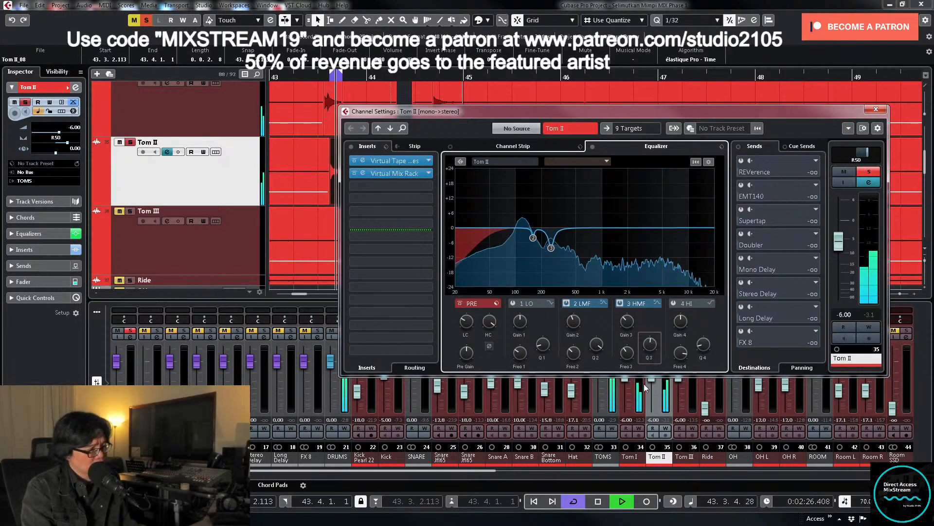
{"action": "left_click", "coordinate": [621, 304]}
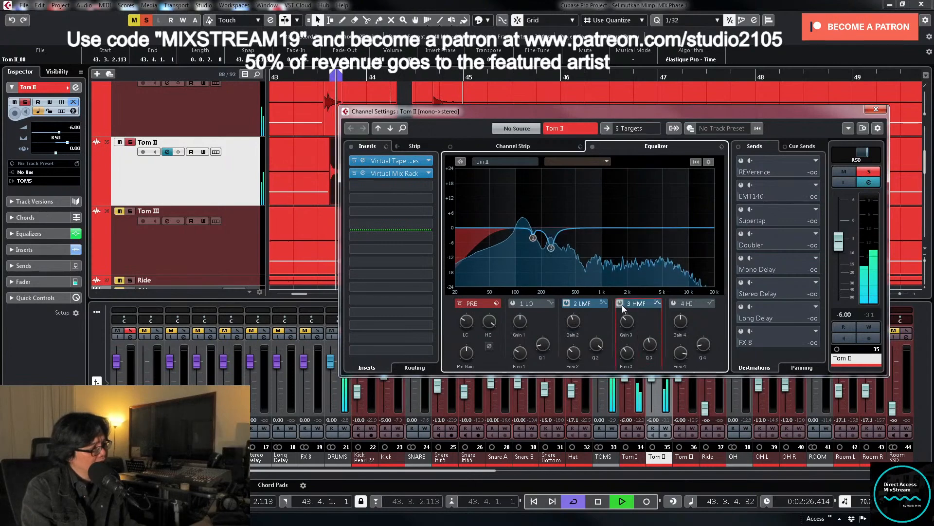
{"action": "left_click", "coordinate": [621, 304]}
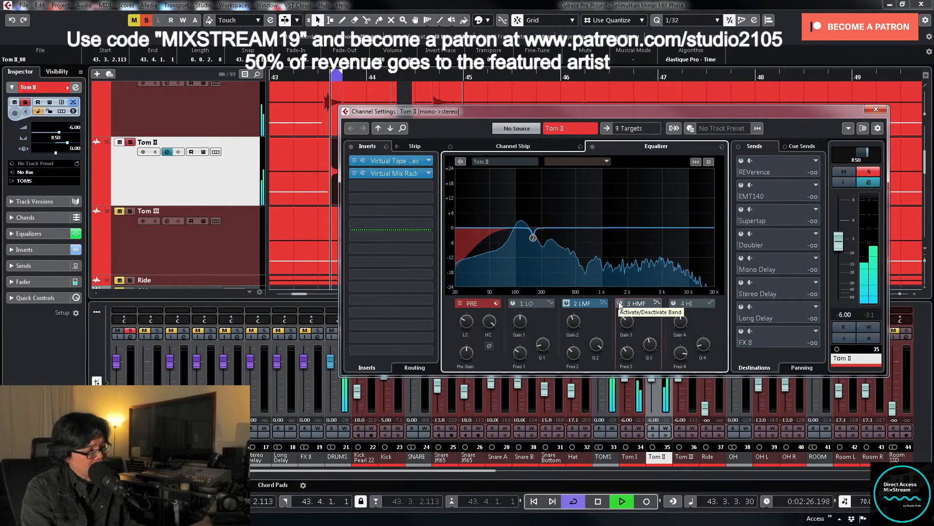
{"action": "left_click_drag", "start_coordinate": [552, 233], "coordinate": [551, 246]}
{"action": "key", "text": "space"}
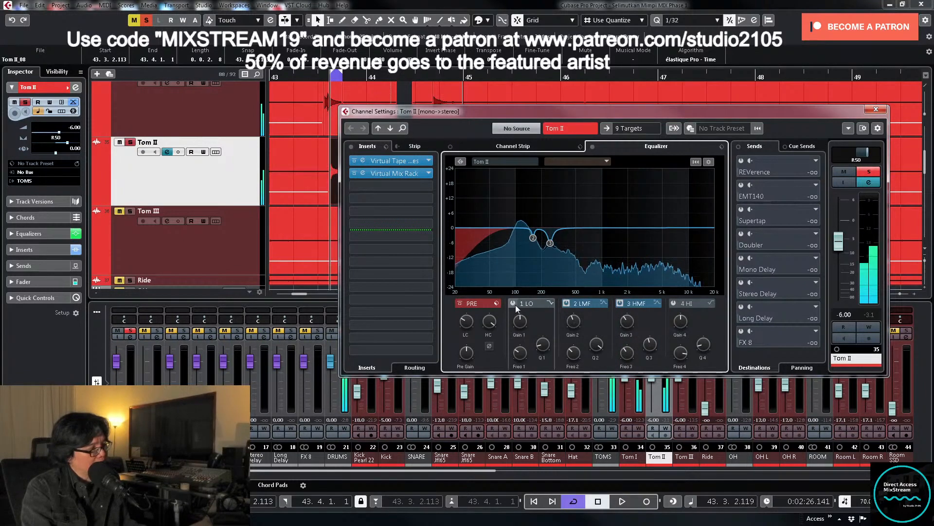
Step: Activate Tom II's EQ band 1 as a peak filter and boost it slightly at about 113 Hz during looped playback
{"action": "left_click", "coordinate": [513, 303]}
{"action": "left_click", "coordinate": [550, 303]}
{"action": "left_click", "coordinate": [582, 356]}
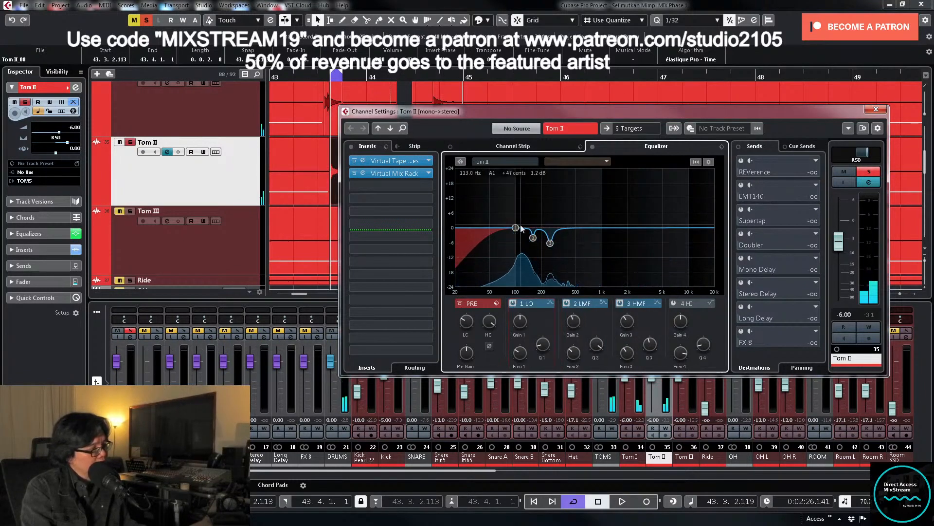
{"action": "key", "text": "space"}
{"action": "left_click_drag", "start_coordinate": [517, 229], "coordinate": [521, 217]}
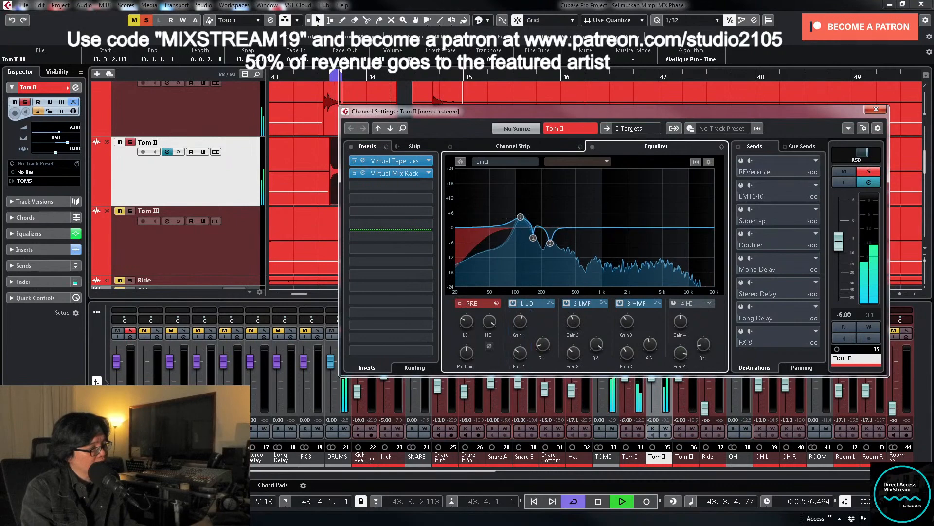
Step: Take Tom II out of solo, mute it, close its channel settings and stop the looped playback
{"action": "left_click", "coordinate": [869, 171]}
{"action": "left_click", "coordinate": [844, 172]}
{"action": "left_click", "coordinate": [875, 110]}
{"action": "key", "text": "space"}
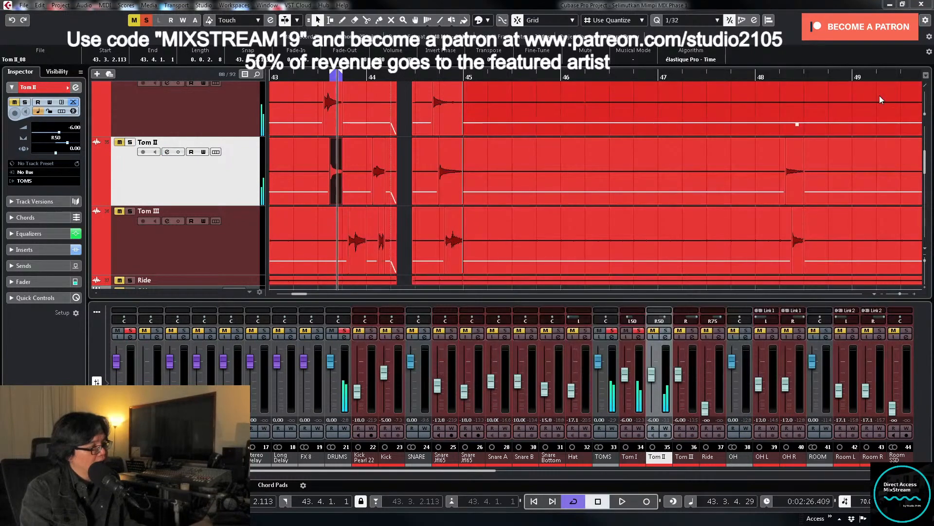
{"action": "key", "text": "space"}
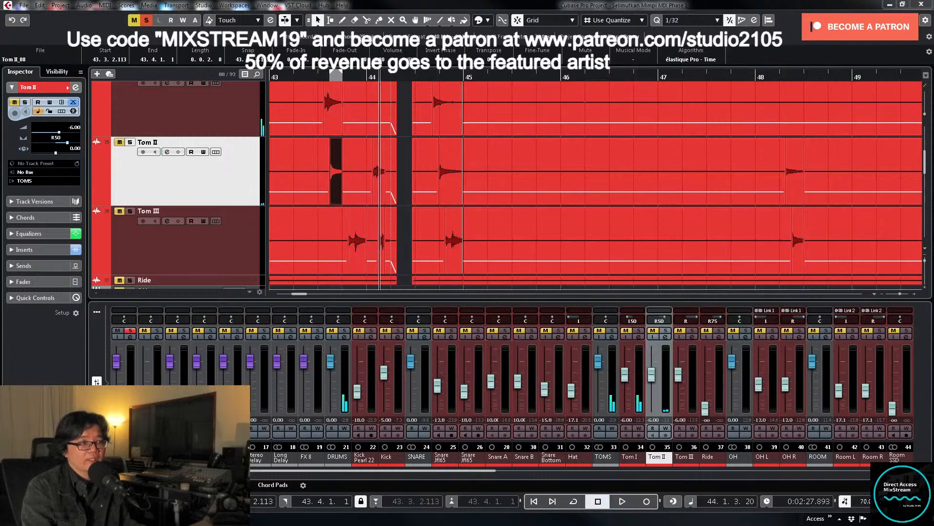
Step: Clear the solos, play the full drums from around bar 43 with TOMS, Tom II and Tom III unmuted, and stop
{"action": "key", "text": "s"}
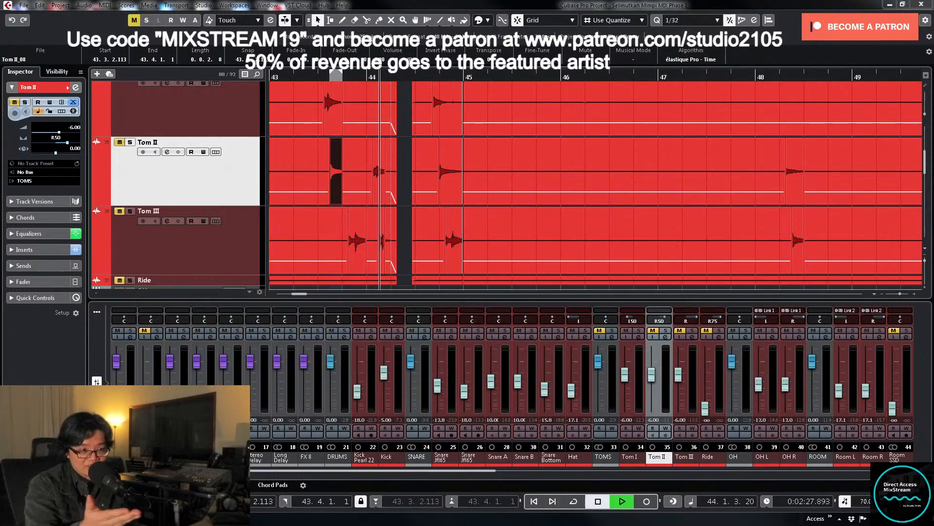
{"action": "key", "text": "space"}
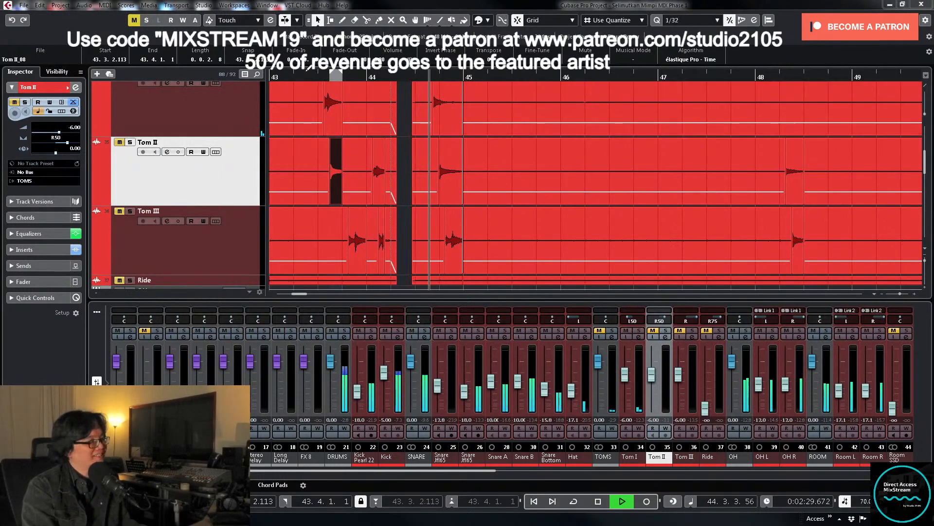
{"action": "left_click", "coordinate": [304, 77]}
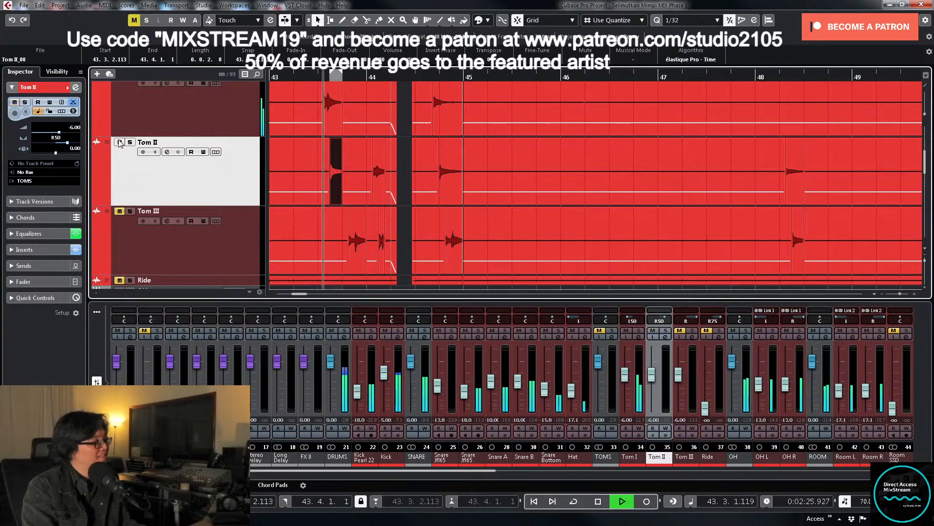
{"action": "scroll", "coordinate": [160, 161], "scroll_direction": "up", "scroll_amount": 2}
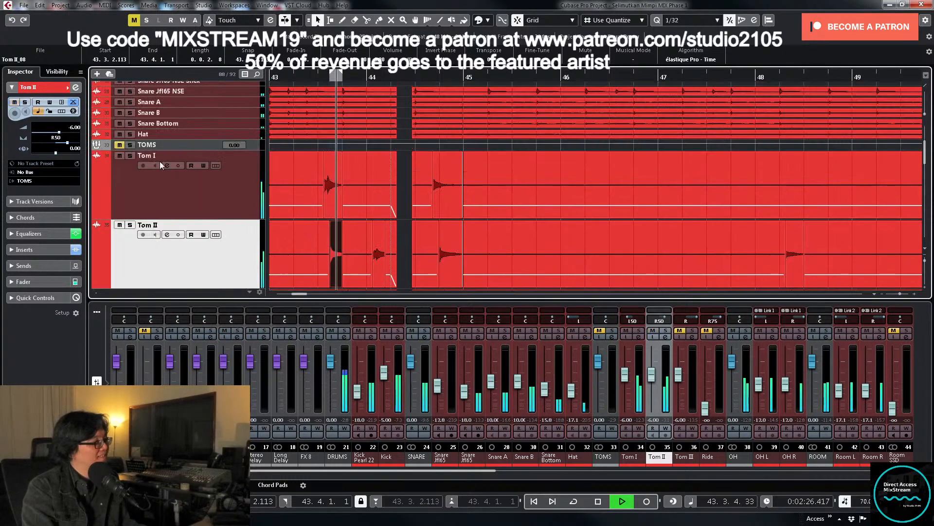
{"action": "left_click", "coordinate": [294, 77]}
{"action": "scroll", "coordinate": [204, 202], "scroll_direction": "down", "scroll_amount": 2}
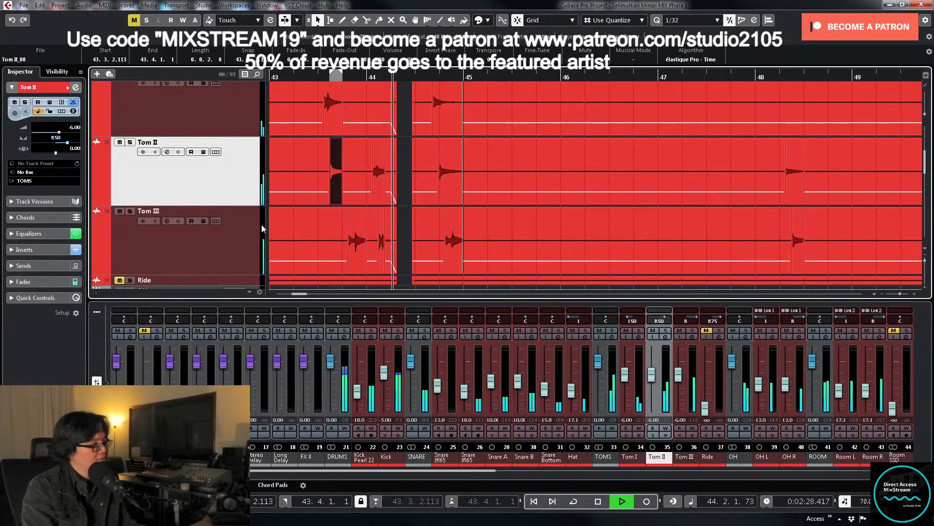
{"action": "key", "text": "space"}
Step: Show the whole arrangement, select the Tom I, Tom II and Tom III tracks together and enlarge them
{"action": "left_click", "coordinate": [379, 198]}
{"action": "key", "text": "shift+f"}
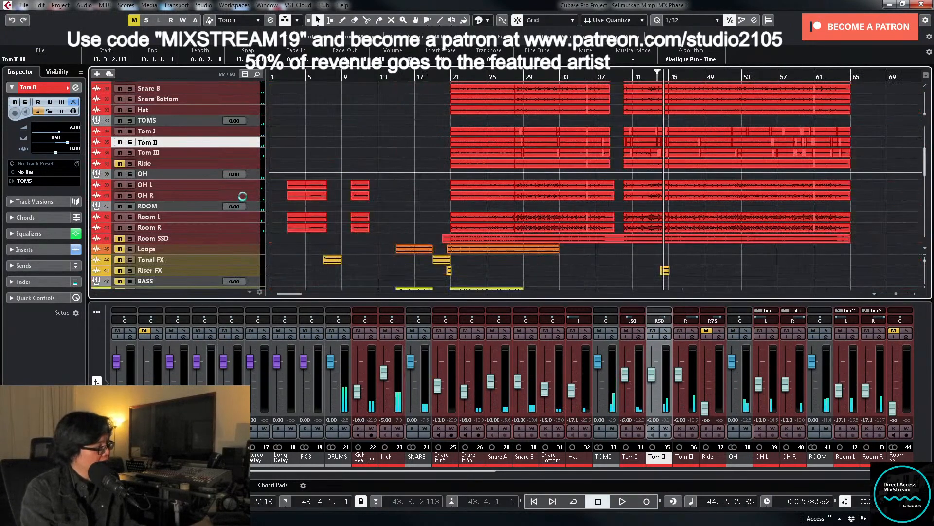
{"action": "left_click", "coordinate": [246, 153]}
{"action": "left_click", "coordinate": [244, 141], "text": "ctrl"}
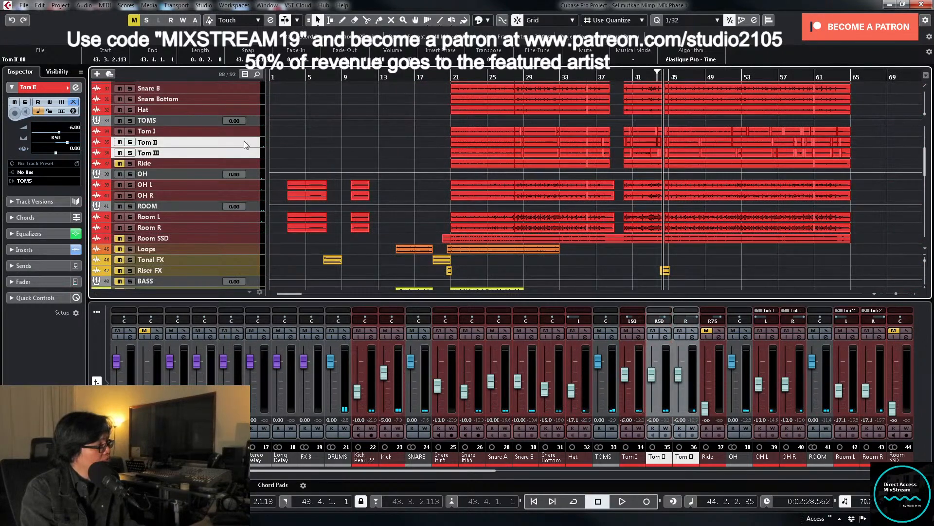
{"action": "left_click", "coordinate": [244, 132], "text": "ctrl"}
{"action": "key", "text": "z"}
{"action": "key", "text": "h"}
{"action": "key", "text": "h"}
{"action": "key", "text": "h"}
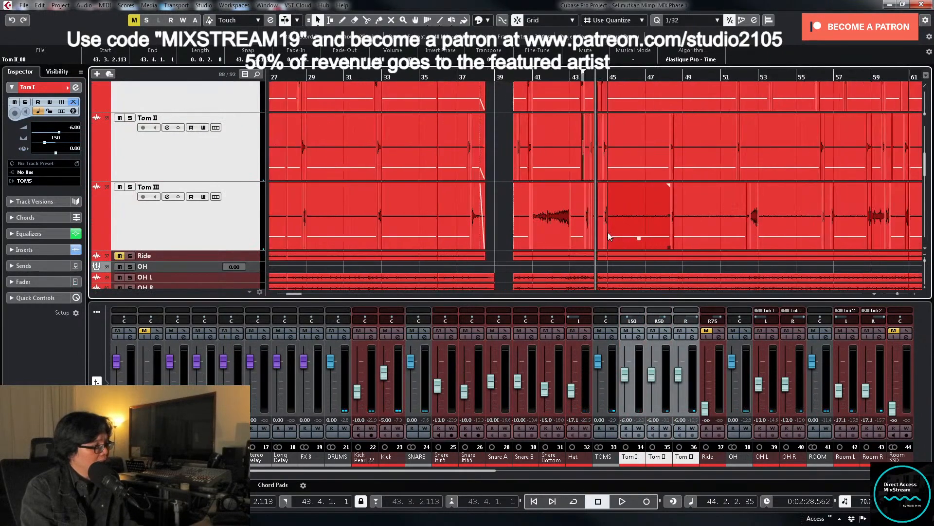
Step: Set the locators to the Tom III event around bars 41 to 42, solo Tom III with the overheads and play it
{"action": "left_click", "coordinate": [519, 219]}
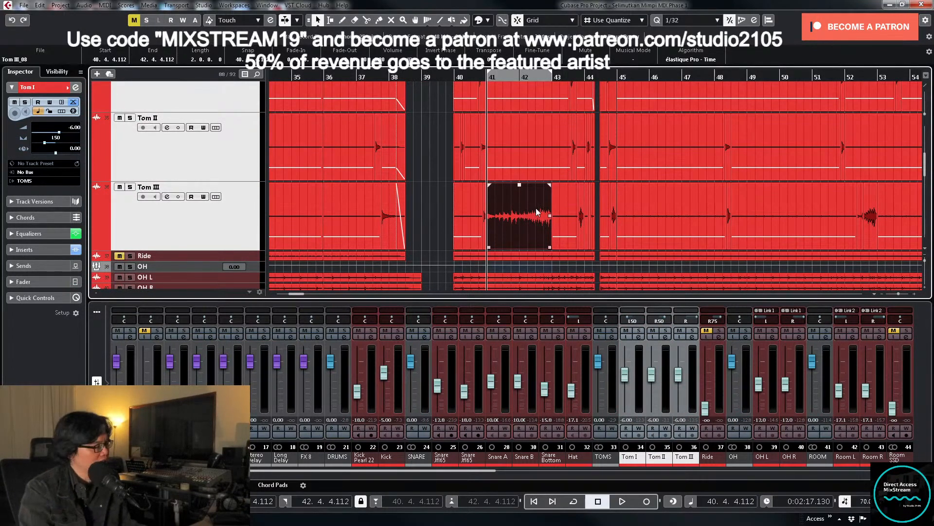
{"action": "key", "text": "m"}
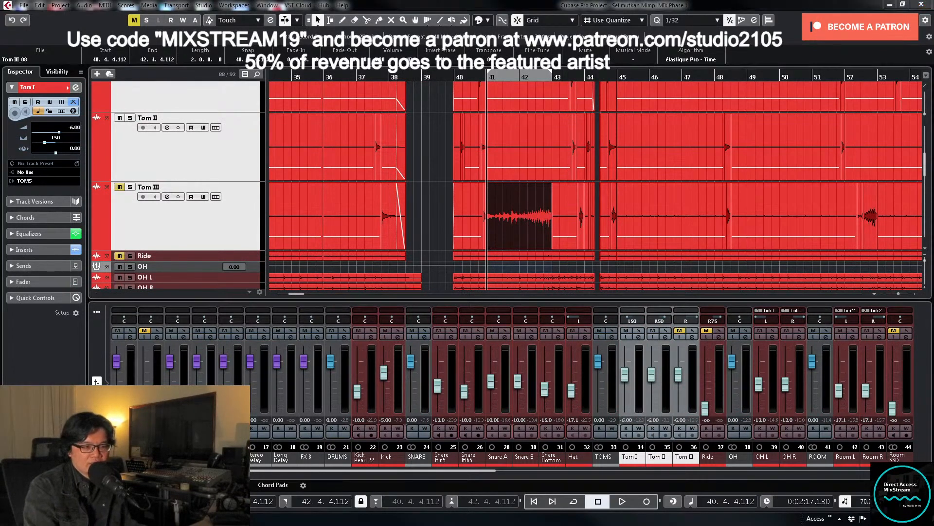
{"action": "key", "text": "s"}
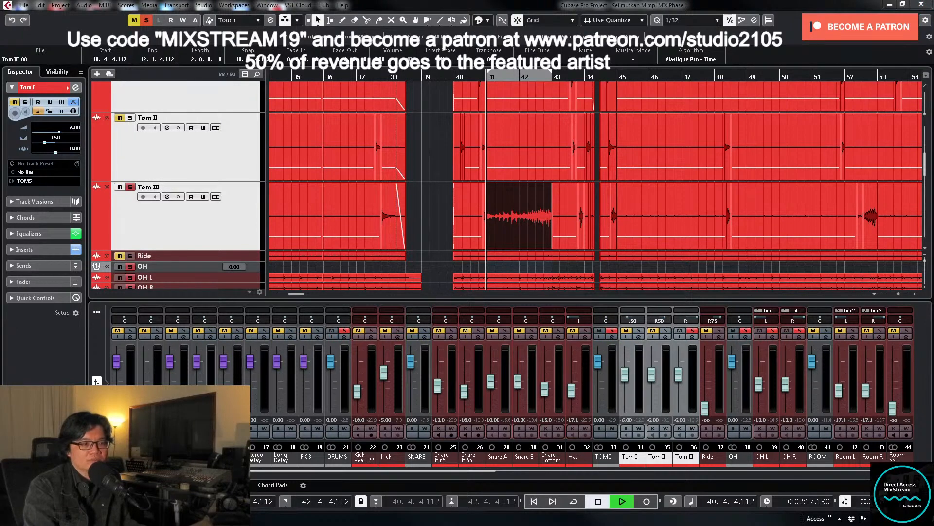
{"action": "key", "text": "space"}
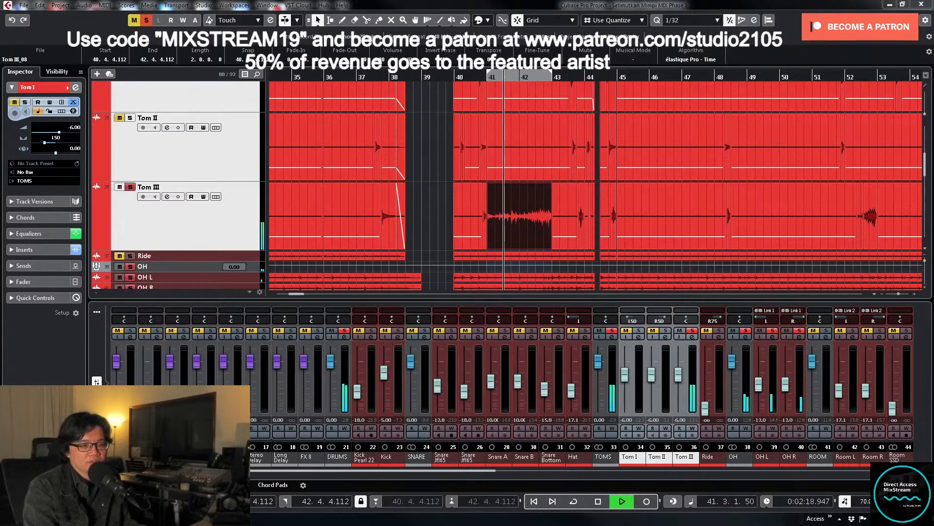
Step: Open Tom III's channel settings, try inverting its input phase, and turn on cycle playback for the selected bars from 41
{"action": "key", "text": "e"}
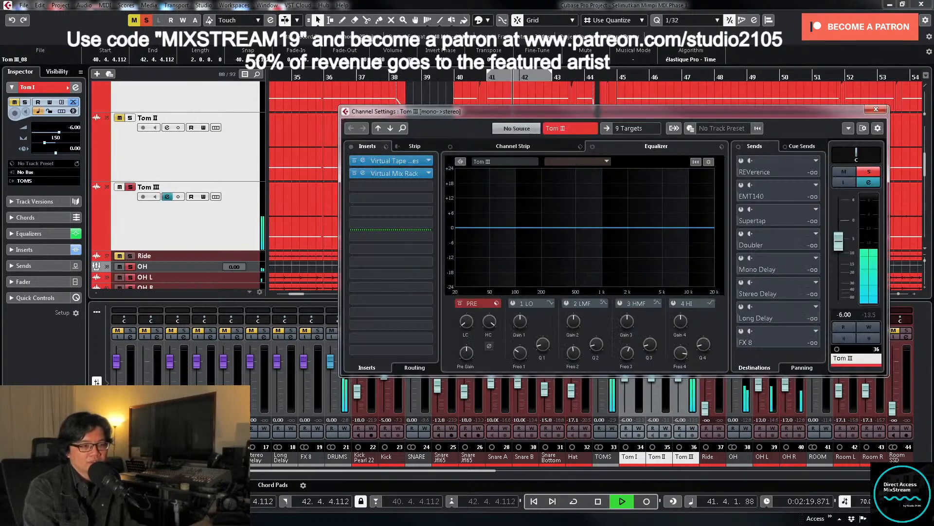
{"action": "left_click", "coordinate": [489, 346]}
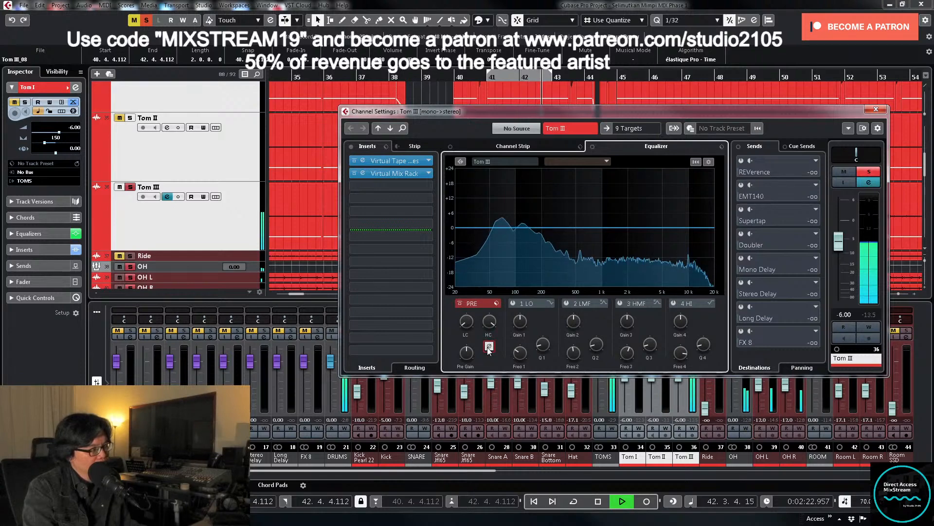
{"action": "key", "text": "space"}
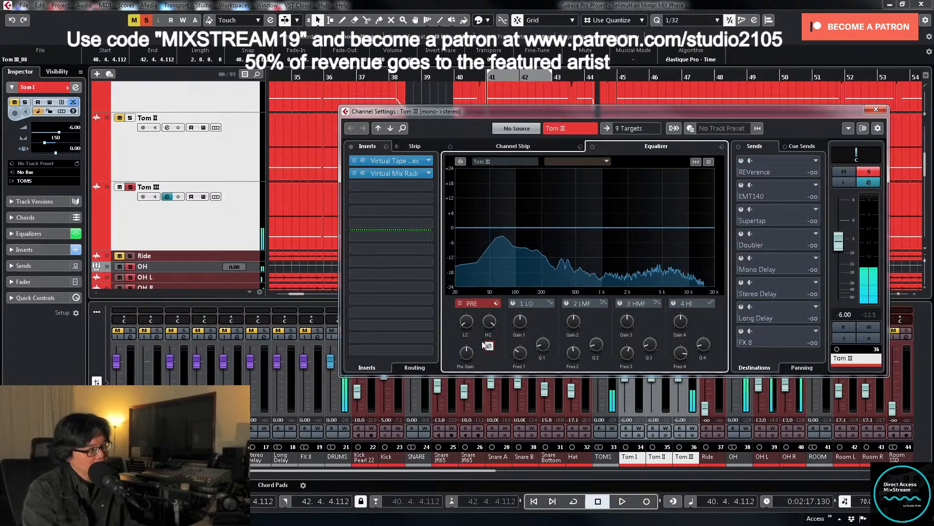
{"action": "key", "text": "KP_Divide"}
{"action": "key", "text": "space"}
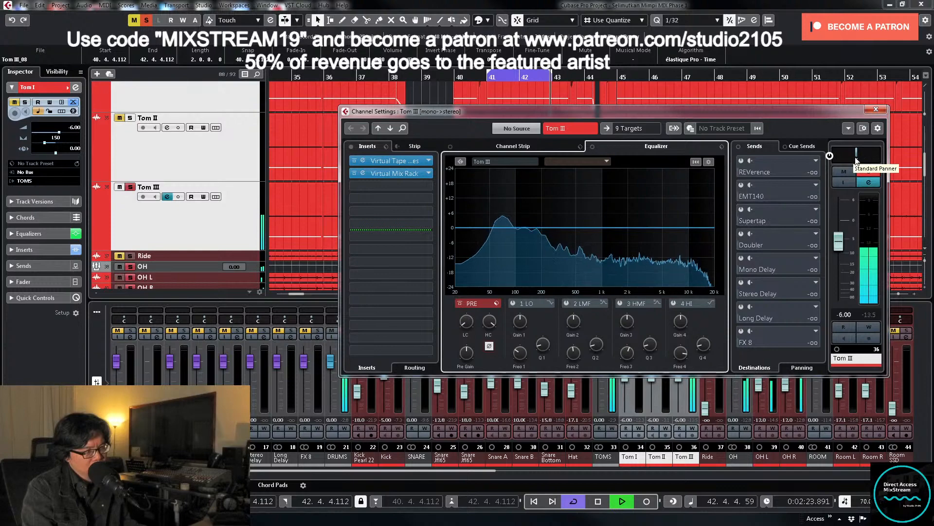
Step: Pan Tom III fully right and switch its input phase inversion back off, listening to the loop
{"action": "key", "text": "space"}
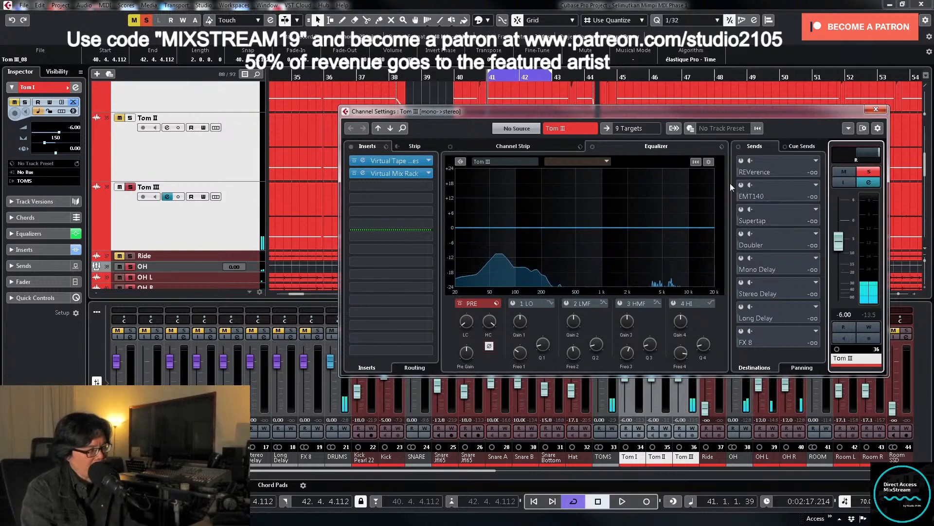
{"action": "key", "text": "space"}
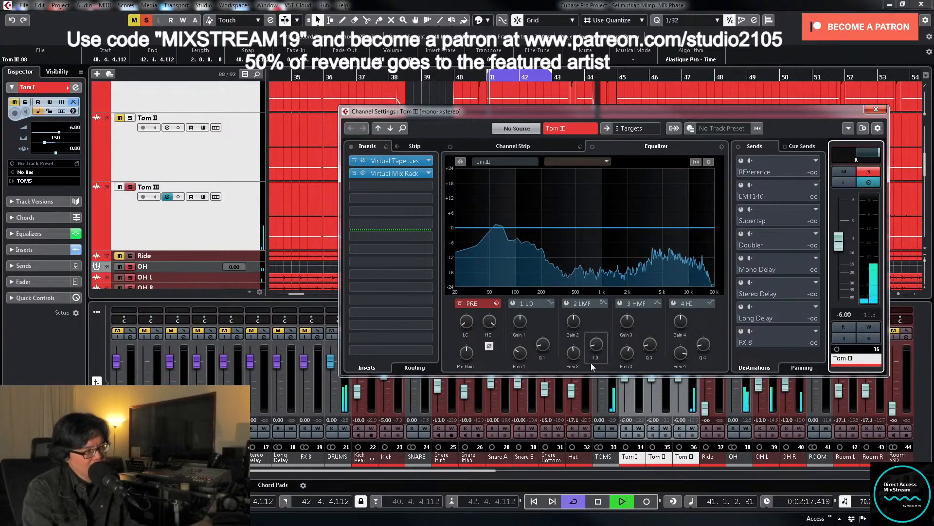
{"action": "left_click", "coordinate": [489, 347]}
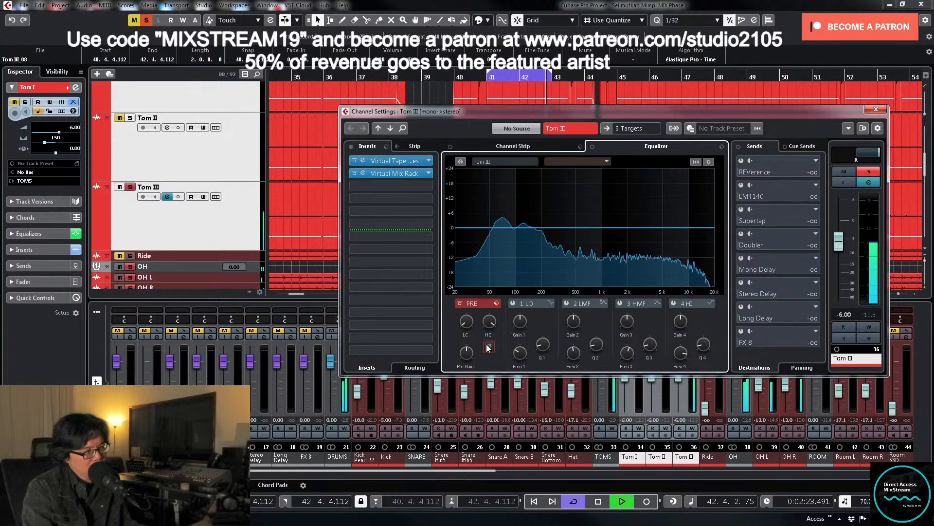
{"action": "key", "text": "space"}
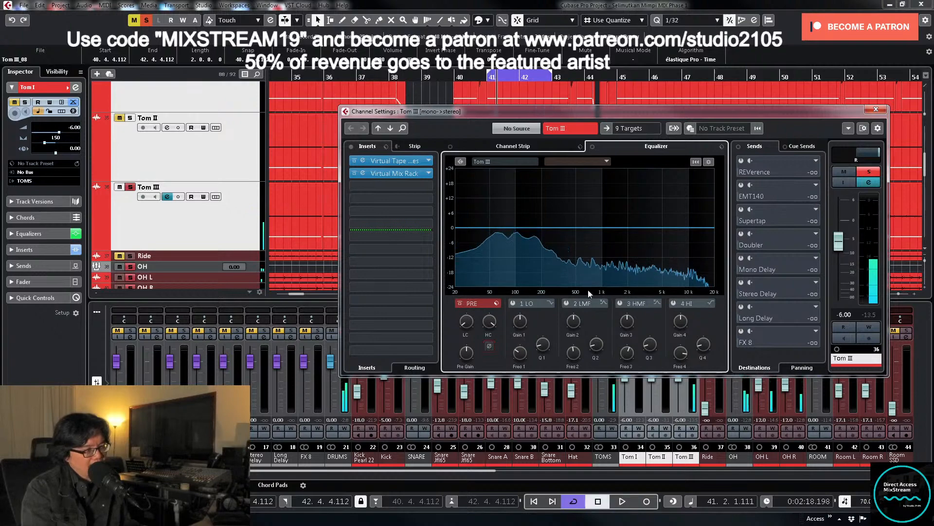
{"action": "left_click", "coordinate": [877, 109]}
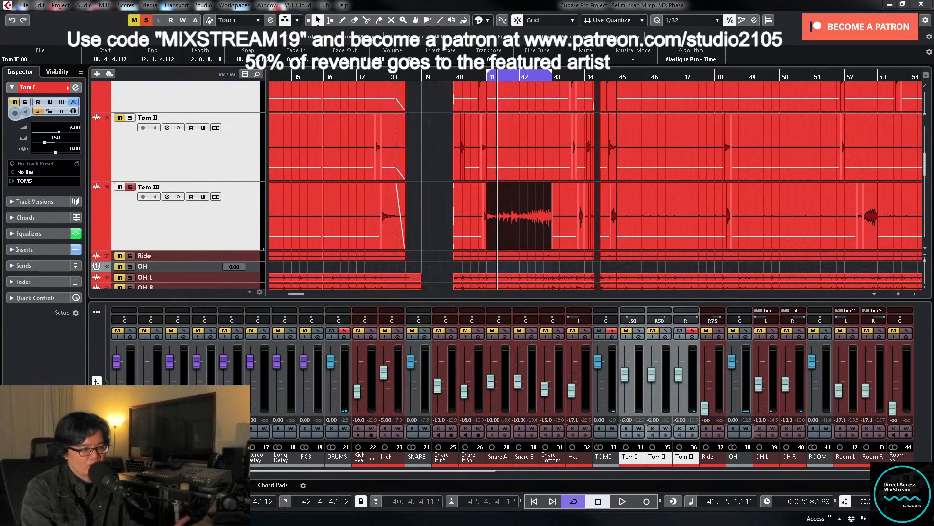
Step: Apply low-cut and high-cut filters to Tom III, and cut EQ band 2 by about 5 dB near 130 Hz
{"action": "key", "text": "e"}
{"action": "key", "text": "space"}
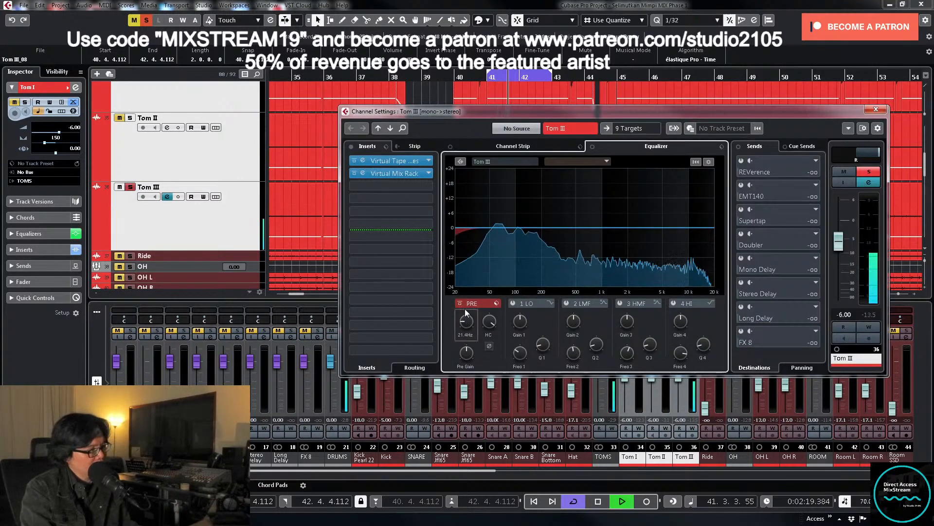
{"action": "left_click", "coordinate": [566, 303]}
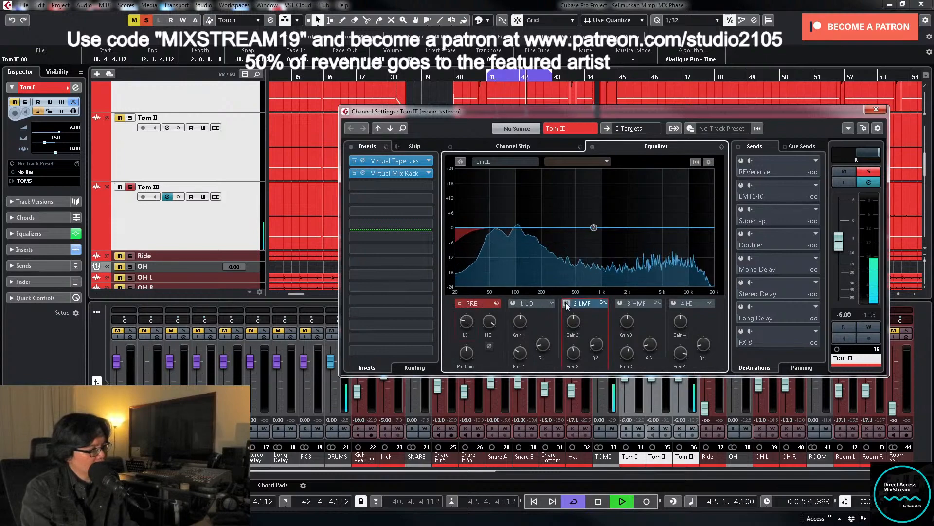
{"action": "left_click_drag", "start_coordinate": [485, 322], "coordinate": [484, 337]}
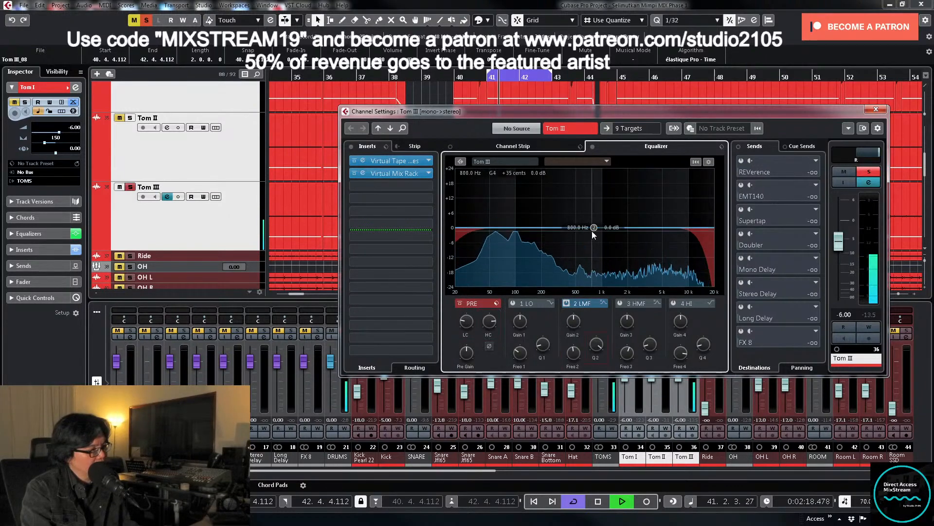
{"action": "left_click_drag", "start_coordinate": [593, 232], "coordinate": [527, 186]}
{"action": "left_click_drag", "start_coordinate": [574, 320], "coordinate": [571, 359]}
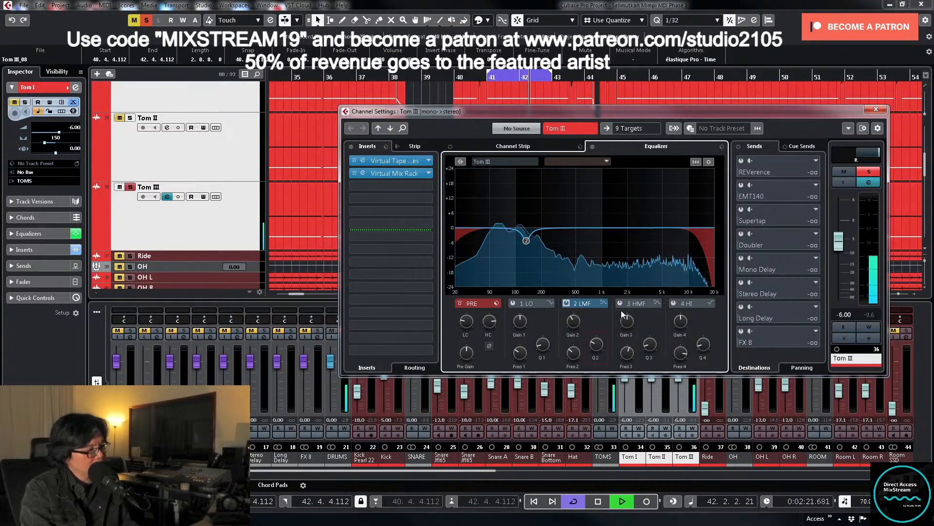
Step: Sweep Tom III's EQ band 3 with a boost to about 552 Hz, and cut about 6 dB there
{"action": "left_click", "coordinate": [654, 333]}
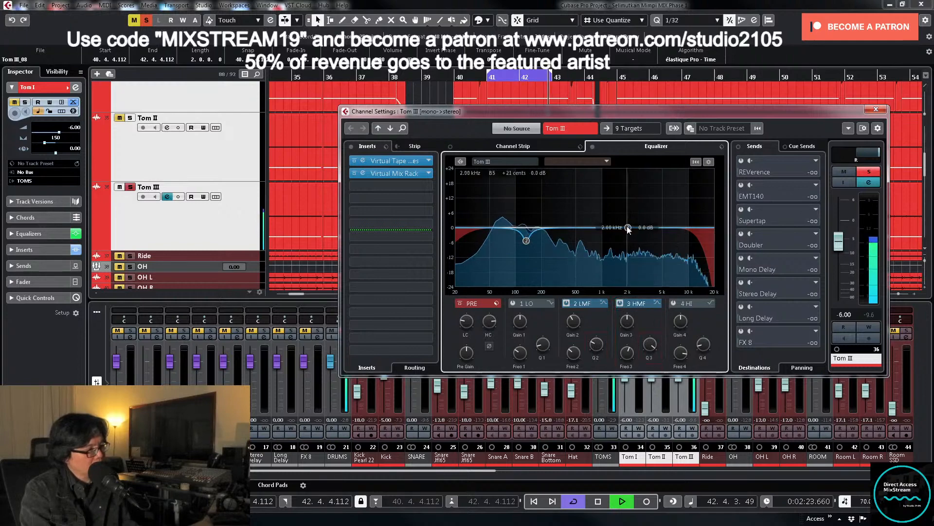
{"action": "left_click_drag", "start_coordinate": [628, 227], "coordinate": [581, 187]}
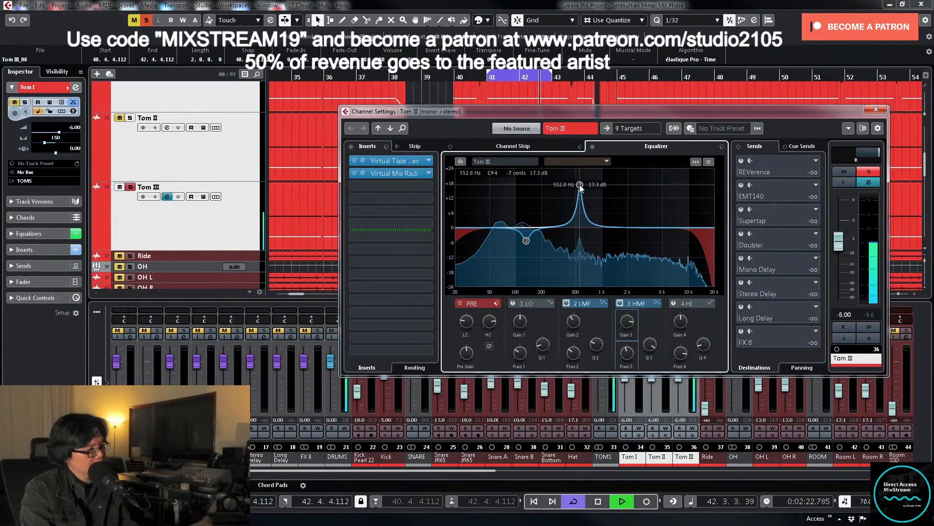
{"action": "key", "text": "space"}
{"action": "left_click_drag", "start_coordinate": [627, 322], "coordinate": [633, 379]}
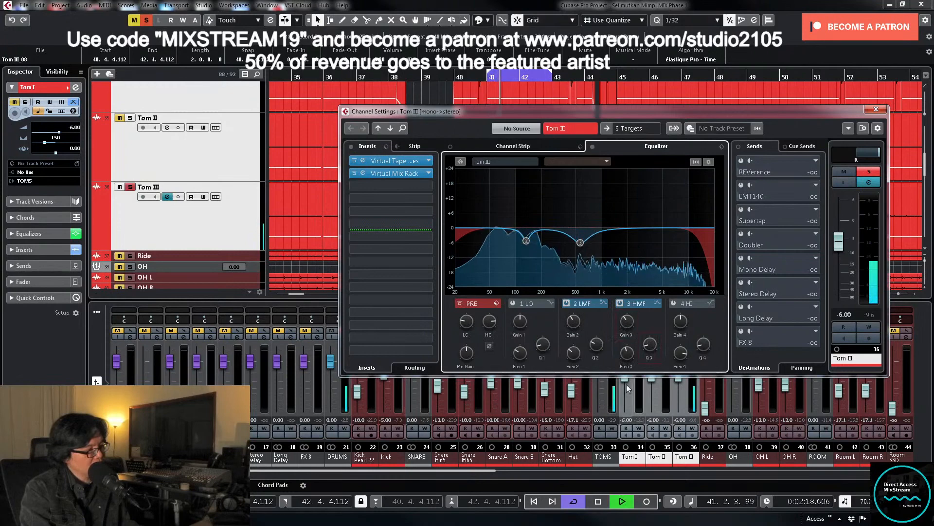
{"action": "mouse_move", "coordinate": [627, 323]}
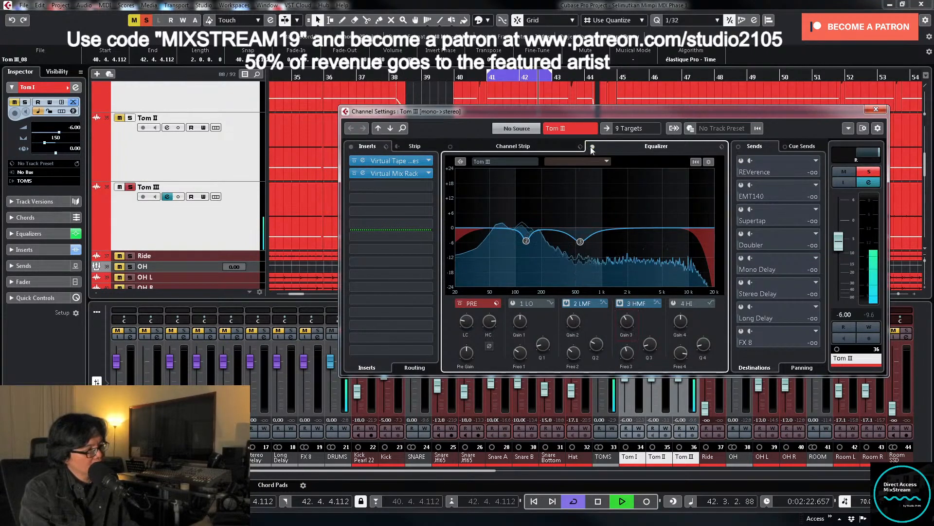
Step: Enable Tom III's EQ band 1 as a bell and boost it about 4.1 dB at 65 Hz
{"action": "key", "text": "space"}
{"action": "left_click", "coordinate": [513, 304]}
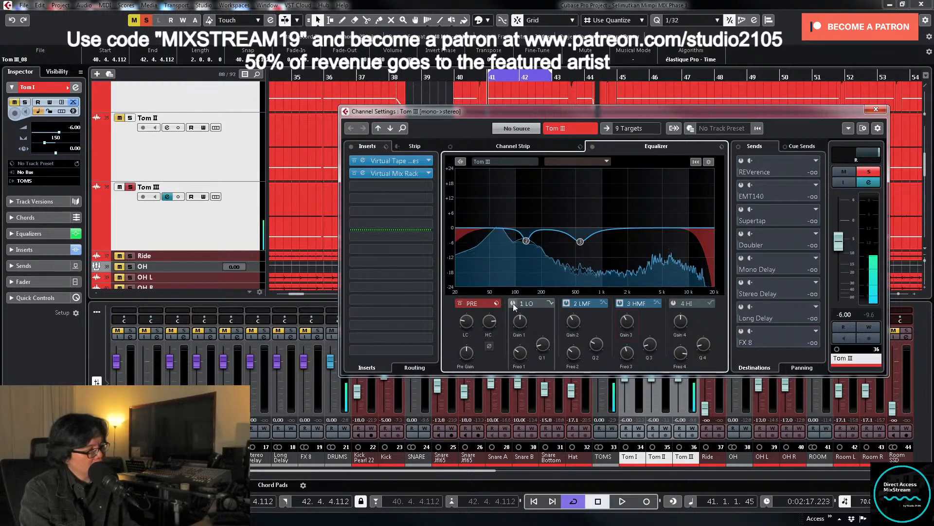
{"action": "left_click", "coordinate": [550, 303]}
{"action": "left_click", "coordinate": [581, 355]}
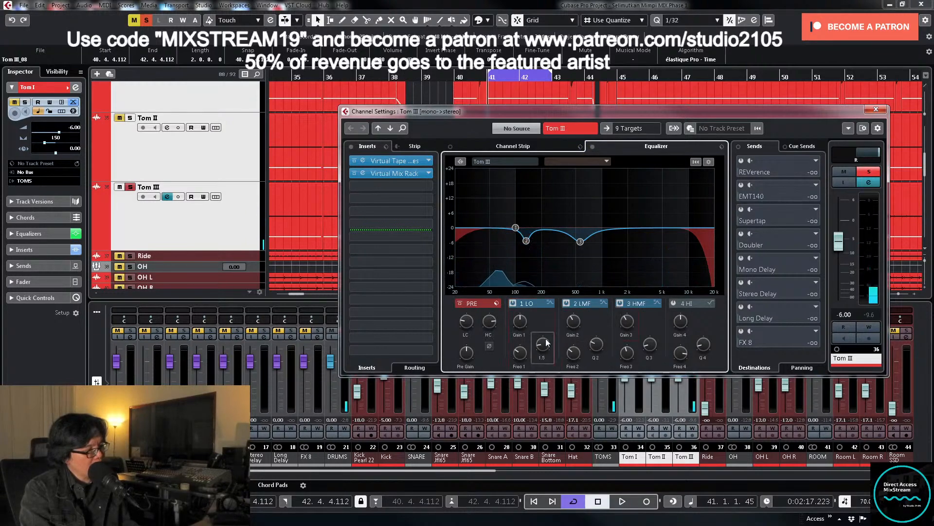
{"action": "key", "text": "space"}
{"action": "left_click_drag", "start_coordinate": [493, 225], "coordinate": [501, 220]}
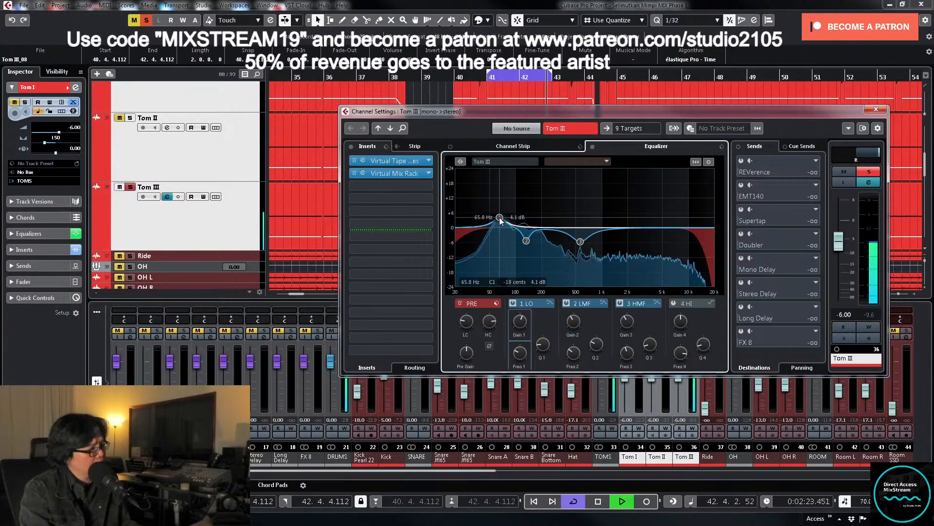
Step: Unsolo Tom III, close its channel settings and stop playback
{"action": "left_click", "coordinate": [868, 171]}
{"action": "left_click", "coordinate": [876, 109]}
{"action": "key", "text": "space"}
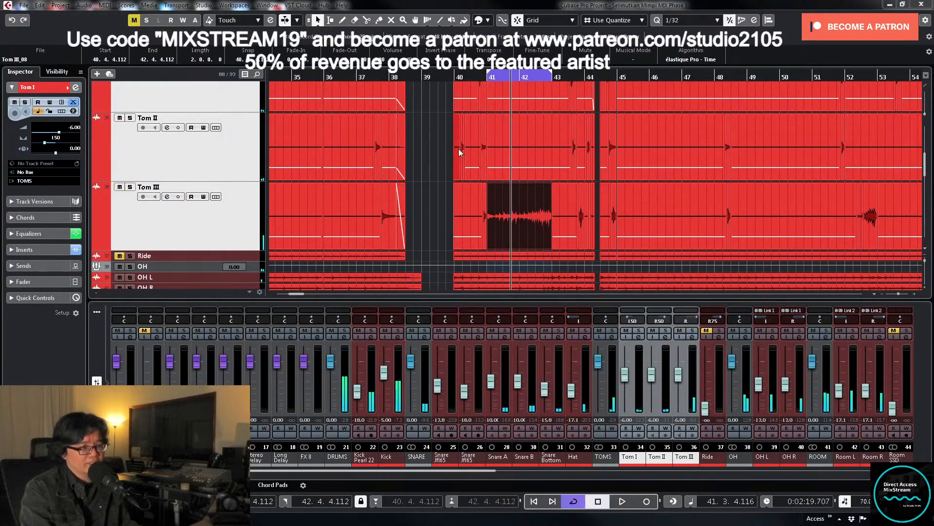
Step: Listen to the full drum mix from just before bar 40, and turn off cycle playback
{"action": "left_click", "coordinate": [449, 77]}
{"action": "key", "text": "space"}
{"action": "left_click", "coordinate": [238, 154]}
{"action": "key", "text": "z"}
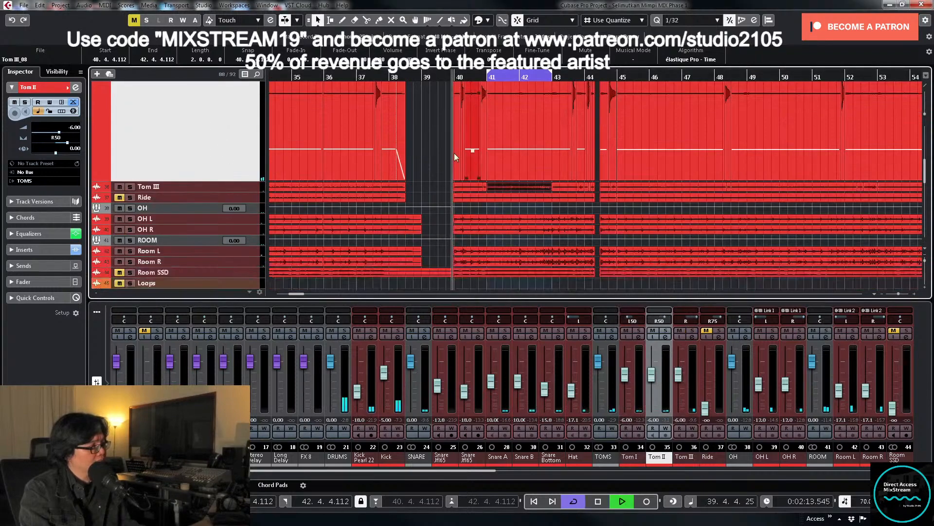
{"action": "key", "text": "z"}
{"action": "key", "text": "g"}
{"action": "key", "text": "g"}
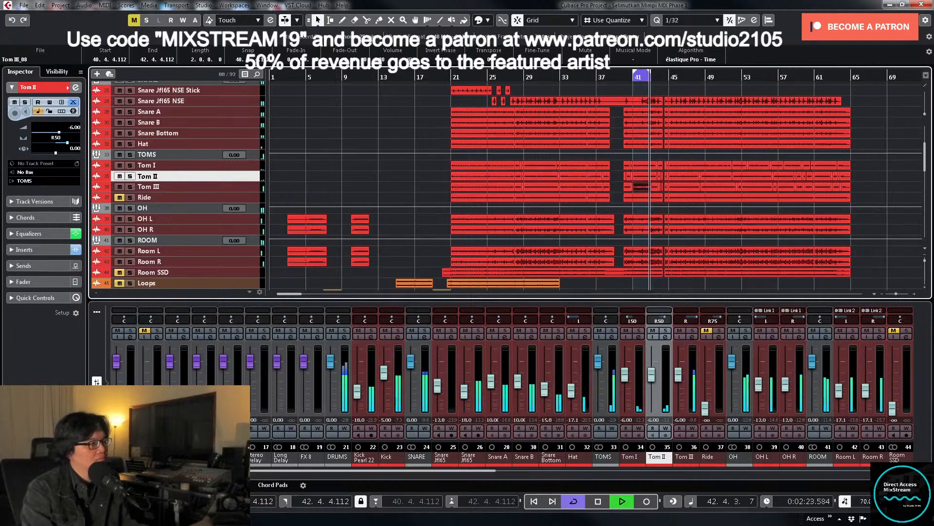
{"action": "key", "text": "slash"}
{"action": "key", "text": "space"}
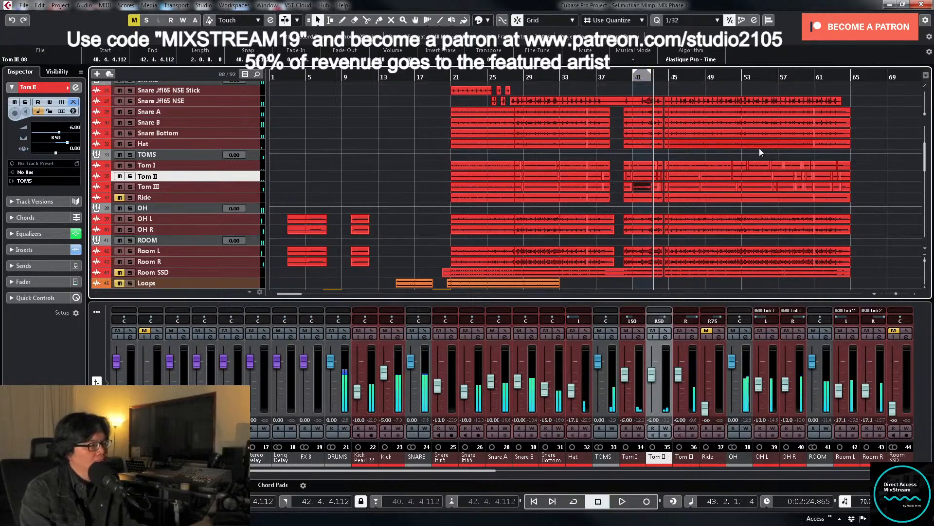
Step: Activate the REVerence send at 0.00 on the OH group channel and play the drums from just before bar 21
{"action": "left_click", "coordinate": [448, 77]}
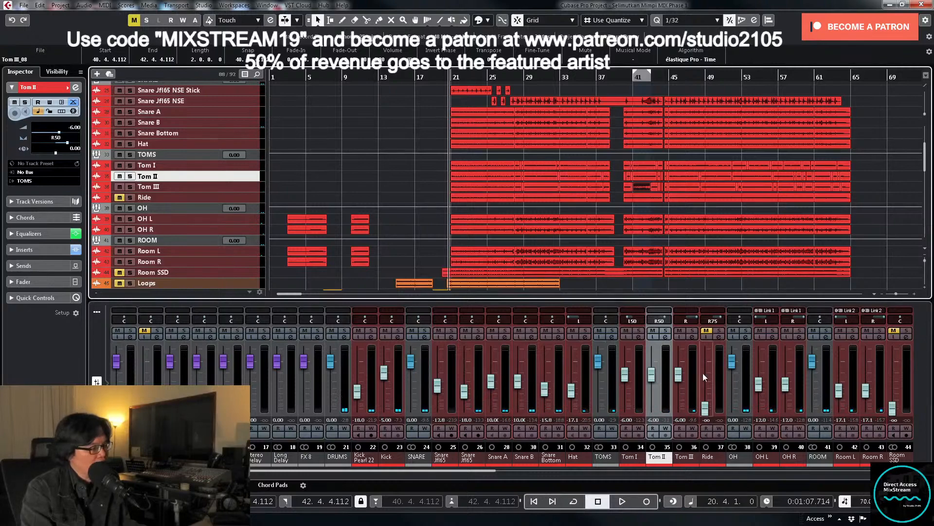
{"action": "left_click", "coordinate": [742, 336]}
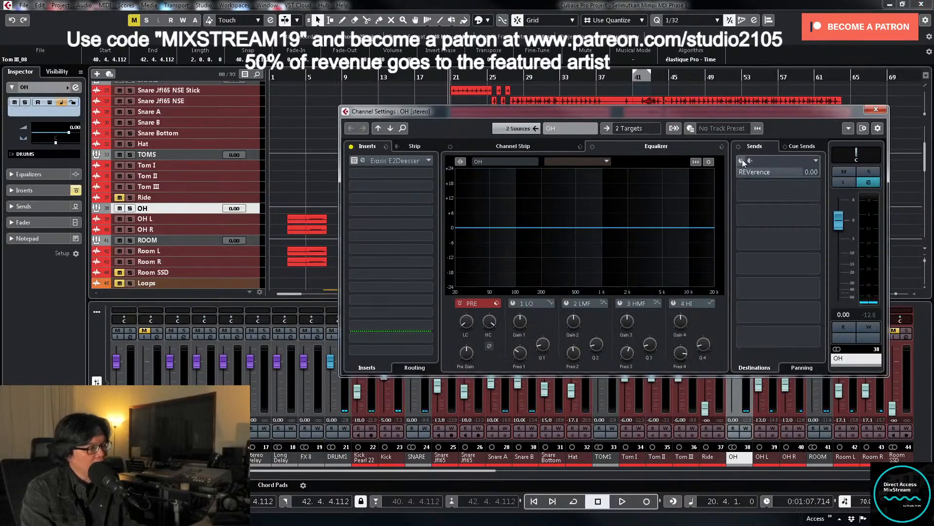
{"action": "left_click", "coordinate": [875, 110]}
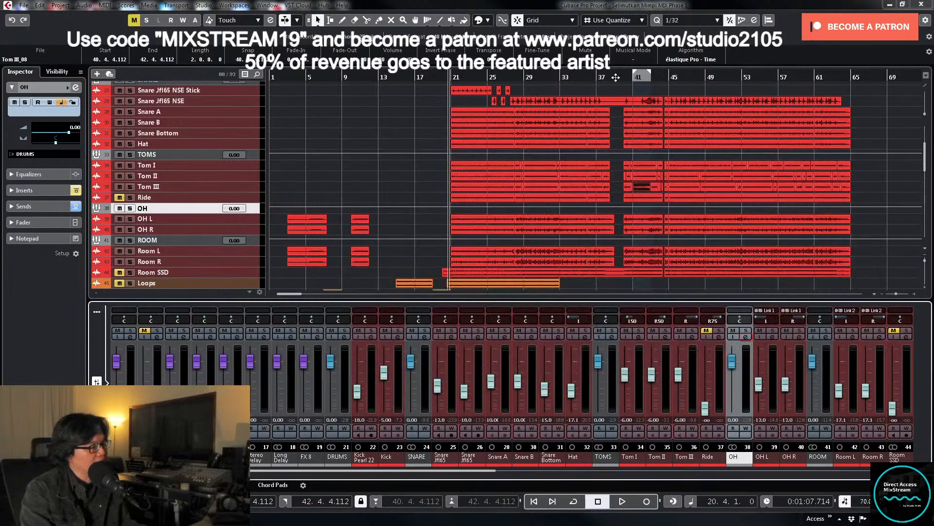
{"action": "key", "text": "space"}
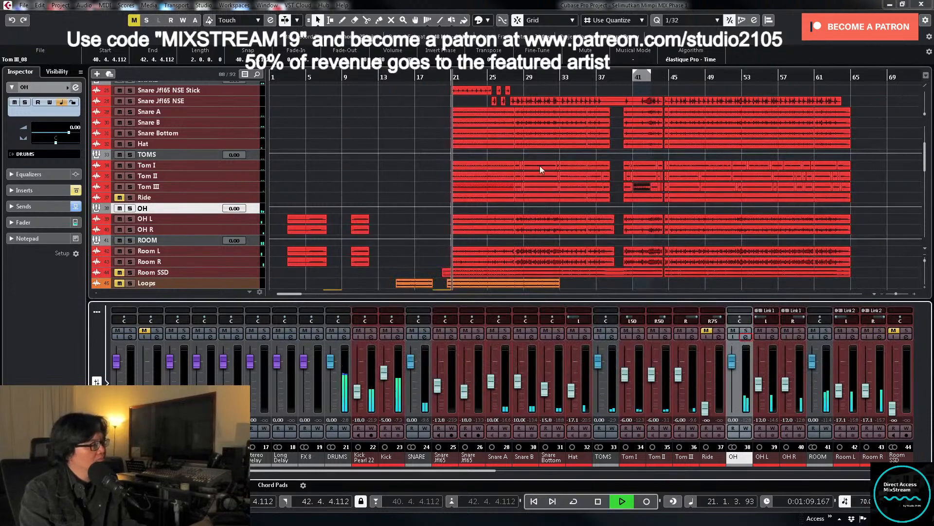
Step: Select the Ride track, and check the OH channel's REVerence send while listening to the drums
{"action": "left_click", "coordinate": [241, 195]}
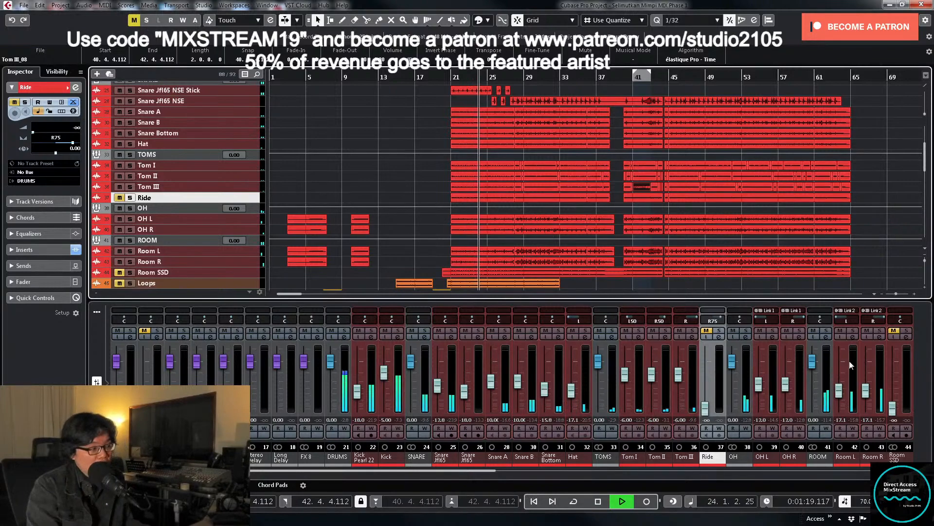
{"action": "left_click", "coordinate": [746, 337]}
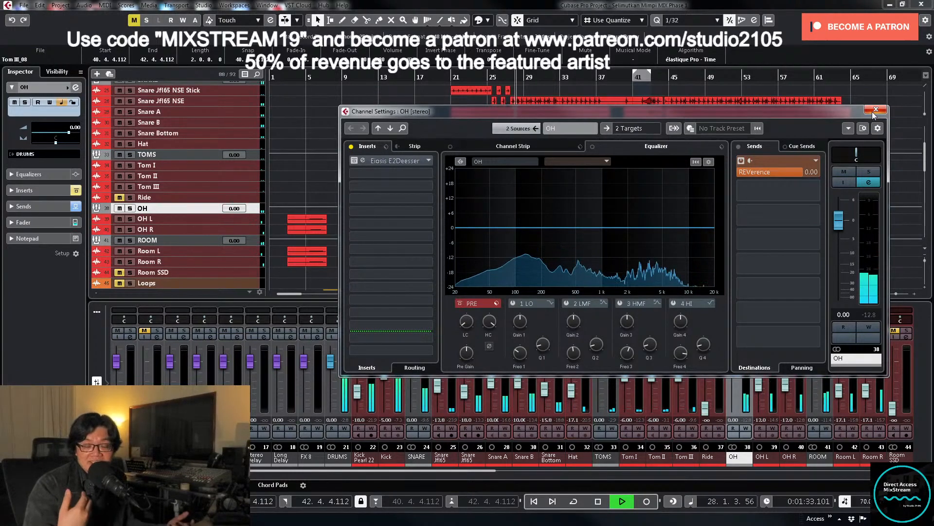
{"action": "key", "text": "space"}
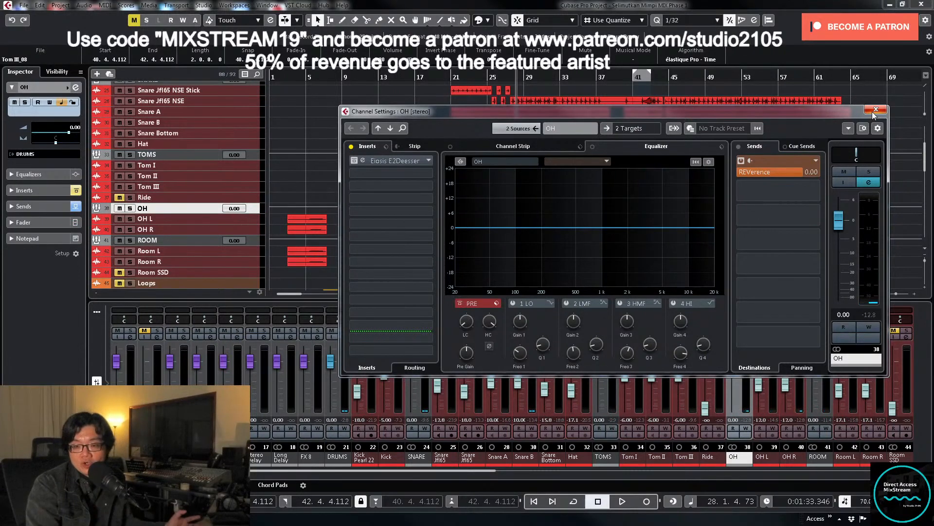
{"action": "key", "text": "space"}
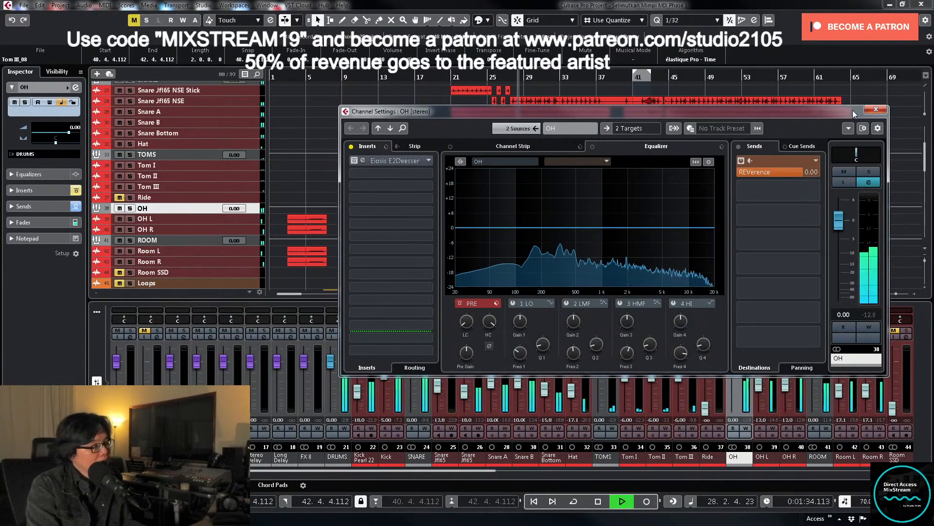
{"action": "left_click", "coordinate": [876, 109]}
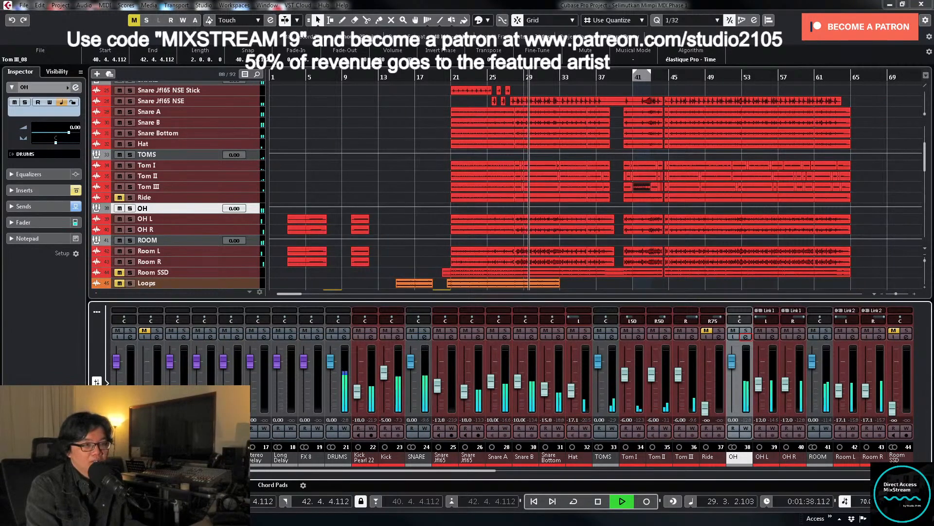
Step: Audition the SNARE group briefly in solo, return to the full drum mix and stop playback
{"action": "left_click", "coordinate": [424, 330]}
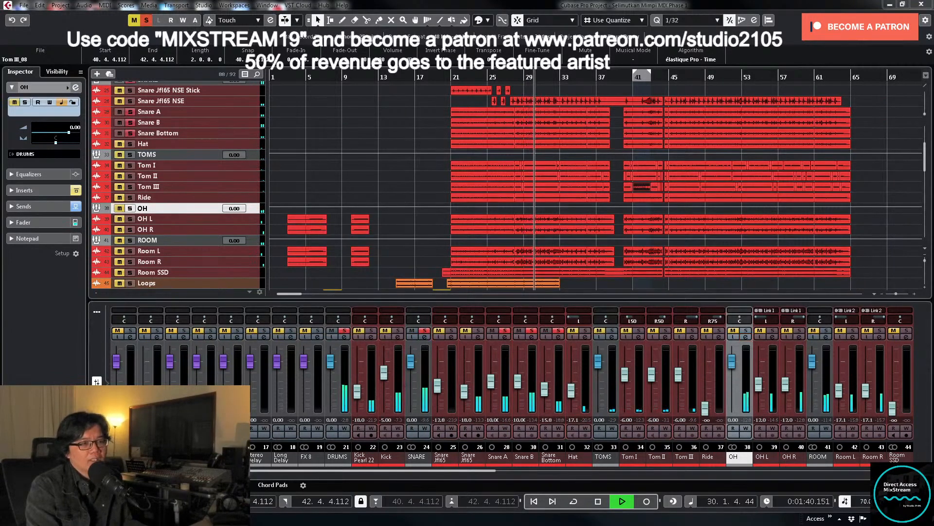
{"action": "left_click", "coordinate": [424, 330]}
{"action": "key", "text": "space"}
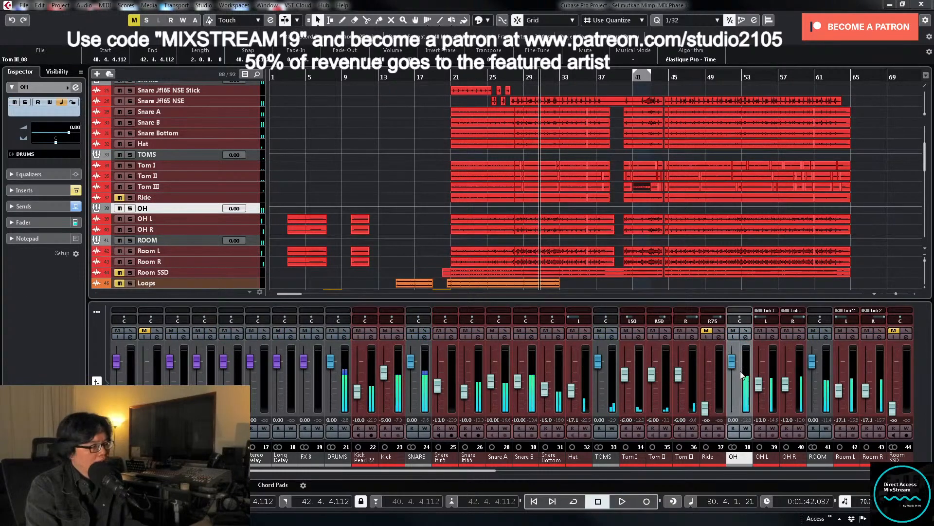
Step: Solo the OH group, open its channel settings, and enable the 2 LMF equalizer band with a Q of 12.0 while it plays
{"action": "left_click", "coordinate": [746, 330]}
{"action": "left_click", "coordinate": [746, 337]}
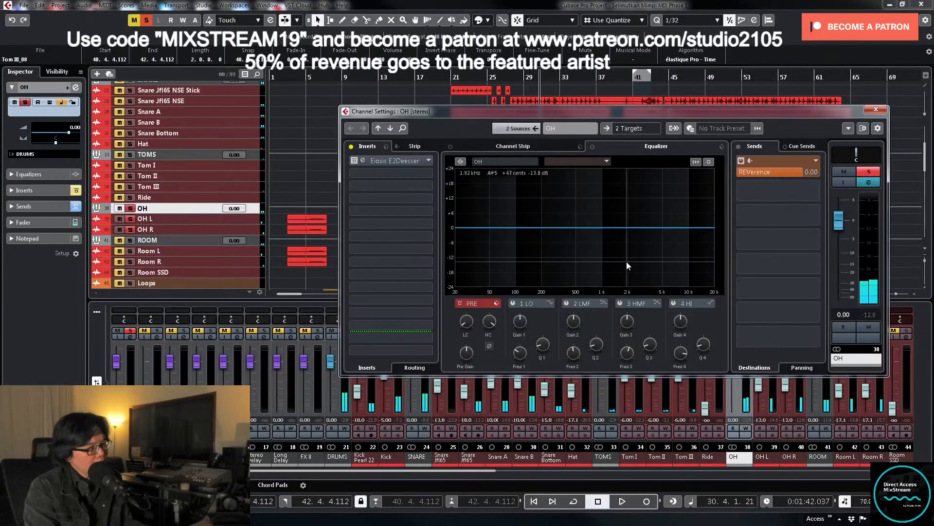
{"action": "left_click", "coordinate": [566, 303]}
{"action": "key", "text": "space"}
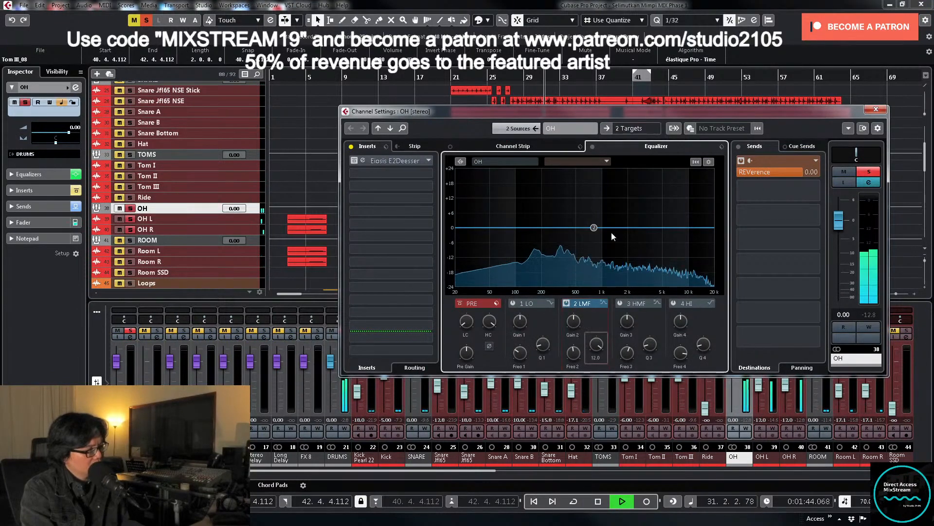
Step: Sweep the OH channel's boosted LMF band to find the resonance near 400 Hz and cut it by about 4.4 dB
{"action": "key", "text": "space"}
{"action": "left_click_drag", "start_coordinate": [594, 227], "coordinate": [568, 195]}
{"action": "key", "text": "space"}
{"action": "key", "text": "space"}
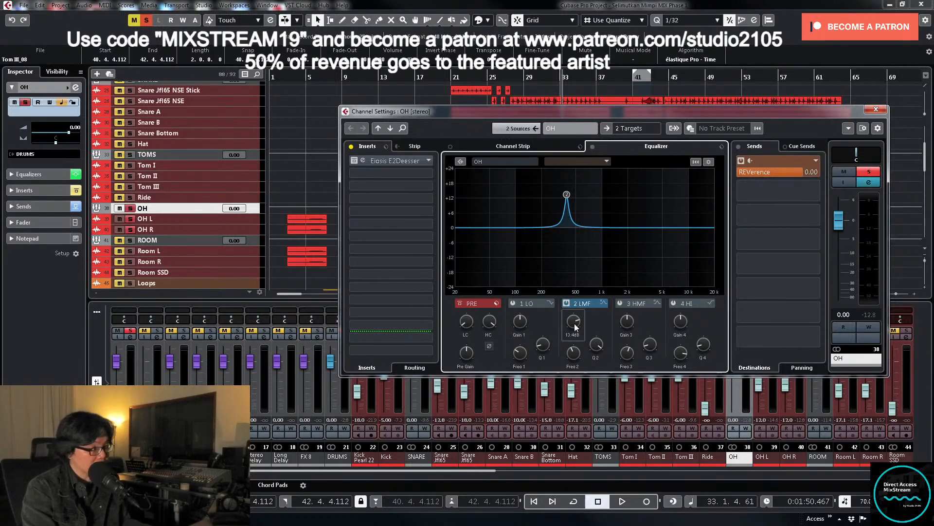
{"action": "mouse_move", "coordinate": [574, 321]}
{"action": "left_mouse_down"}
{"action": "mouse_move", "coordinate": [567, 351]}
{"action": "mouse_move", "coordinate": [574, 322]}
{"action": "left_mouse_up"}
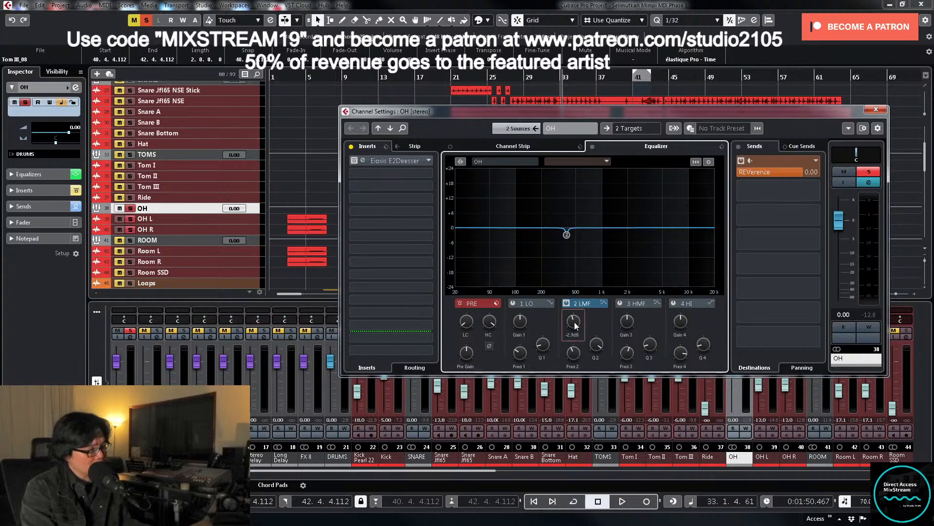
{"action": "key", "text": "space"}
{"action": "scroll", "coordinate": [574, 322], "scroll_direction": "down", "scroll_amount": 3}
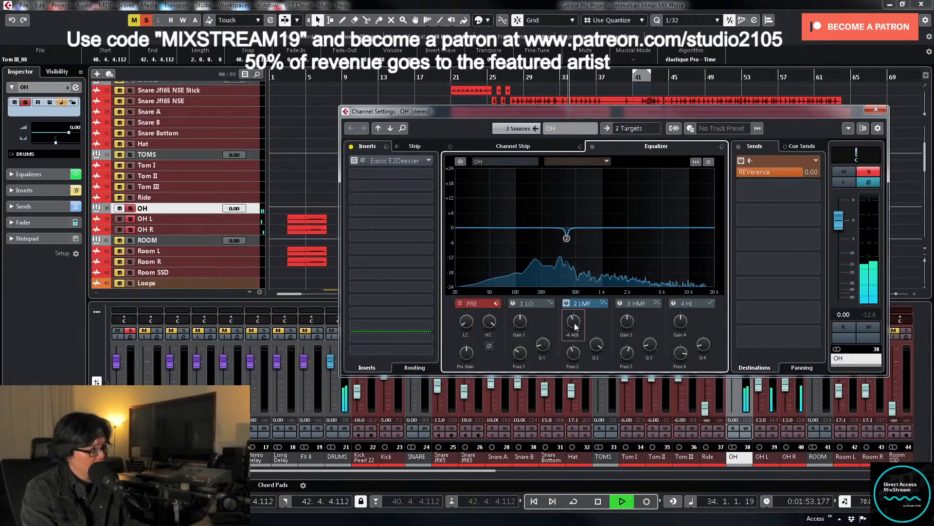
Step: Enable the OH channel's 3 HMF band, sweep it down to about 330 Hz, cut it by about 6 dB, and stop playback
{"action": "left_click", "coordinate": [619, 303]}
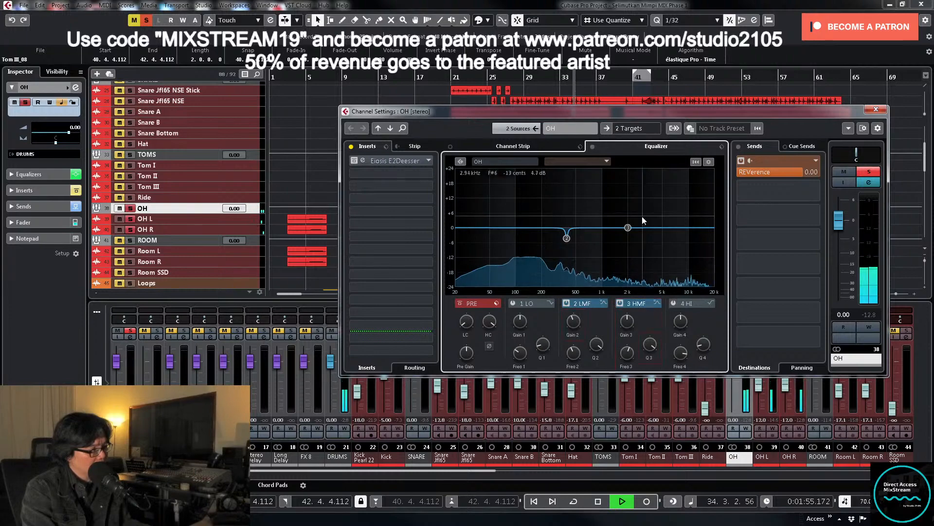
{"action": "left_click_drag", "start_coordinate": [627, 227], "coordinate": [561, 199]}
{"action": "left_click_drag", "start_coordinate": [627, 322], "coordinate": [626, 354]}
{"action": "key", "text": "space"}
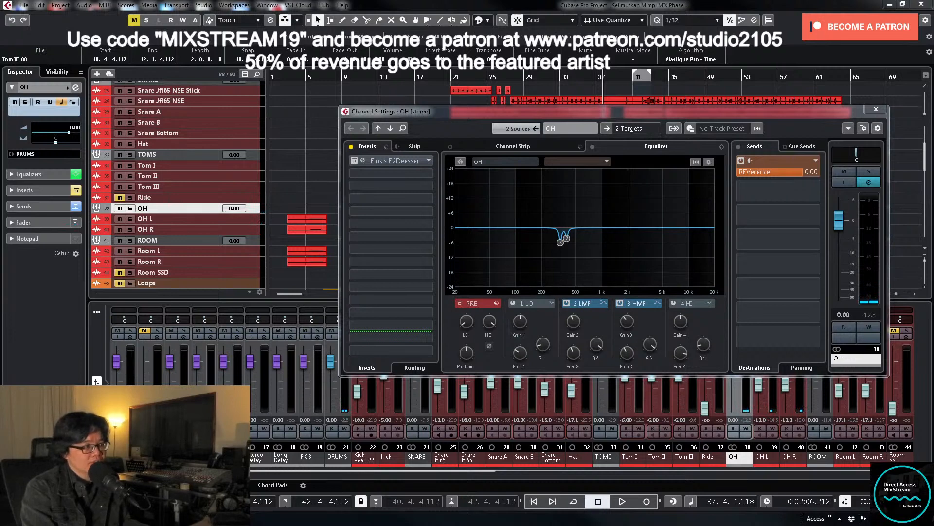
Step: Solo OH with the REVerence effect channel, and enable the REVerence equalizer's 1 LO band as Parametric II during playback
{"action": "key", "text": "s"}
{"action": "left_click", "coordinate": [130, 337]}
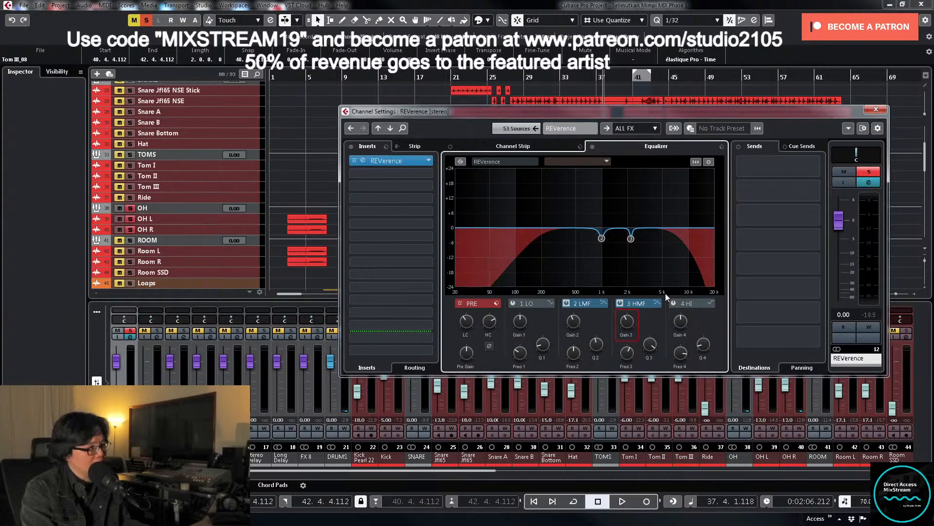
{"action": "left_click", "coordinate": [512, 303]}
{"action": "left_click", "coordinate": [550, 303]}
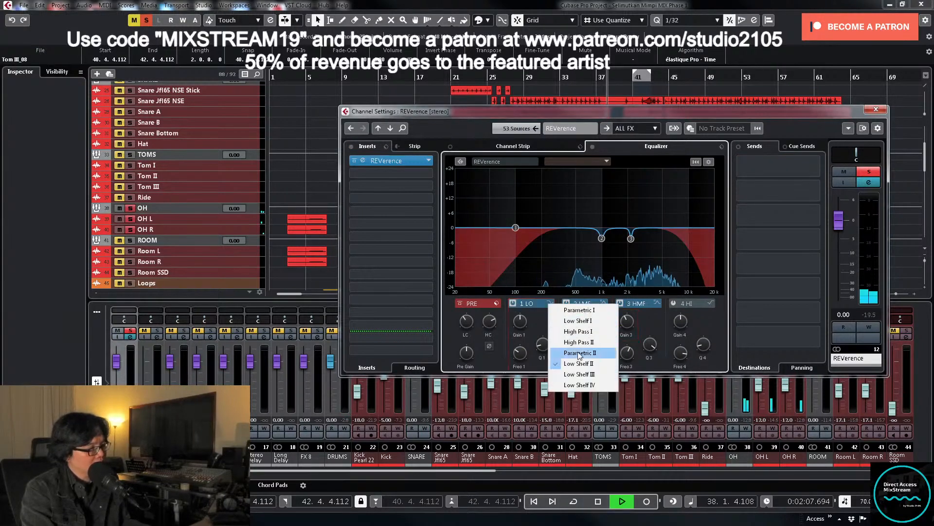
{"action": "left_click", "coordinate": [581, 354]}
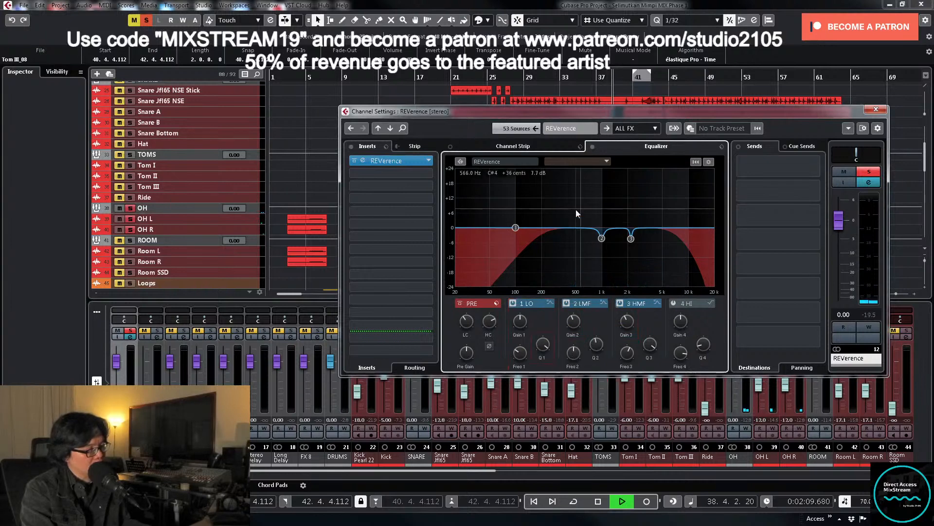
{"action": "key", "text": "KP_Subtract"}
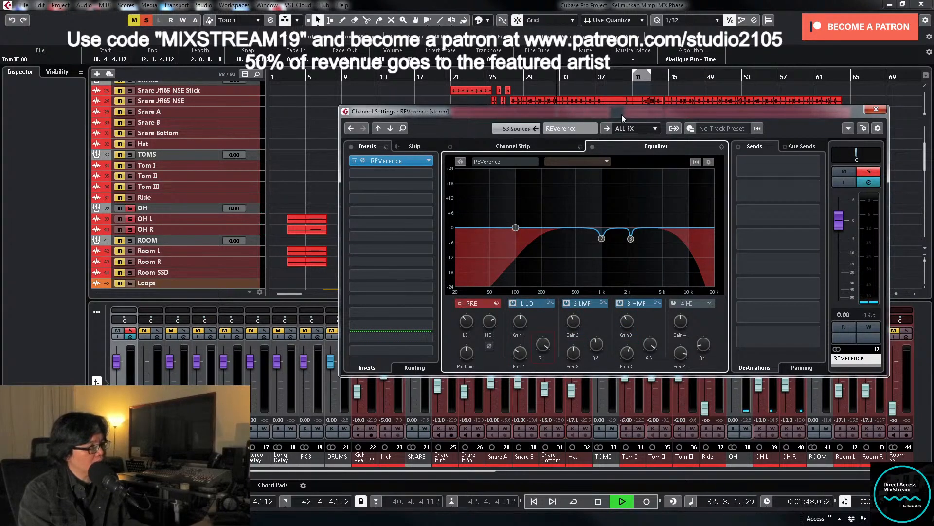
Step: Sweep the REVerence channel's boosted LO band to about 430 Hz and cut it there by about 3 dB
{"action": "mouse_move", "coordinate": [517, 228]}
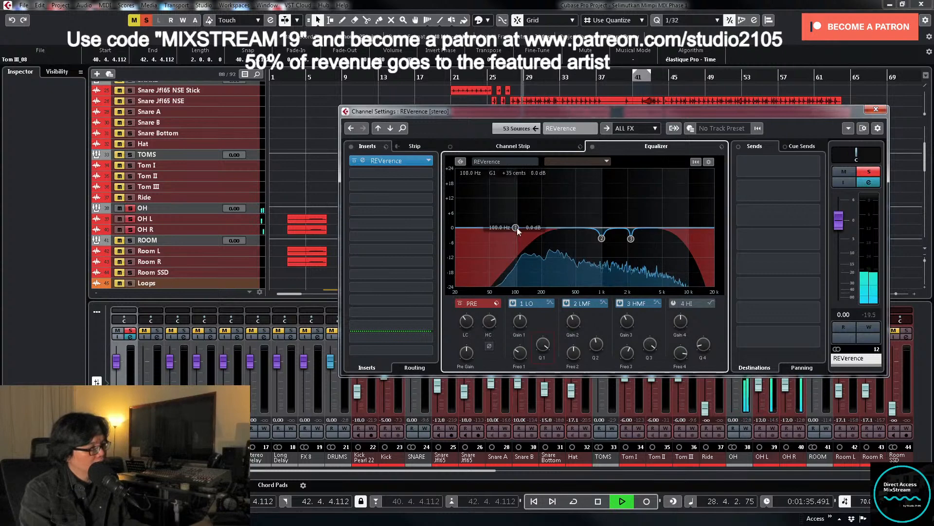
{"action": "left_click_drag", "start_coordinate": [517, 228], "coordinate": [571, 194]}
{"action": "key", "text": "space"}
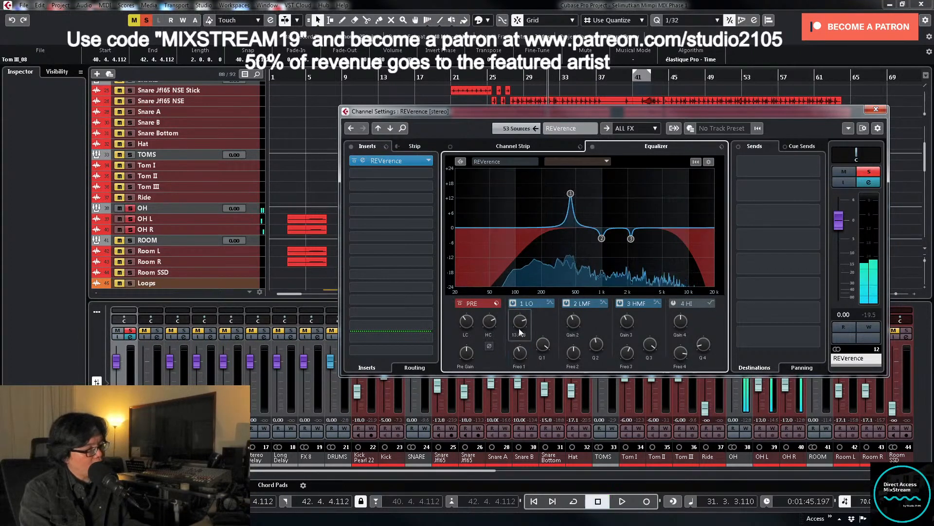
{"action": "left_click_drag", "start_coordinate": [519, 326], "coordinate": [542, 373]}
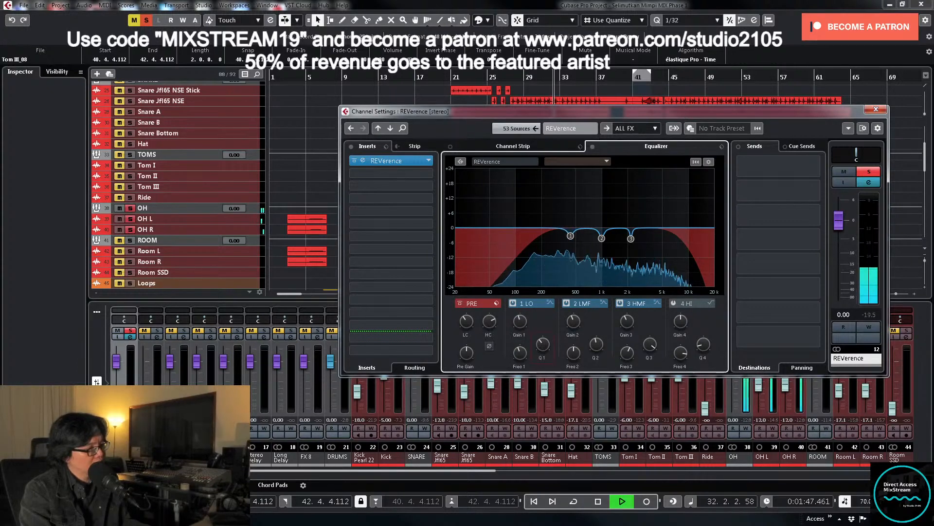
Step: Unsolo REVerence and close its settings, listen to the full drum mix, and return the stopped playhead to just before bar 21
{"action": "left_click", "coordinate": [878, 170]}
{"action": "left_click", "coordinate": [878, 109]}
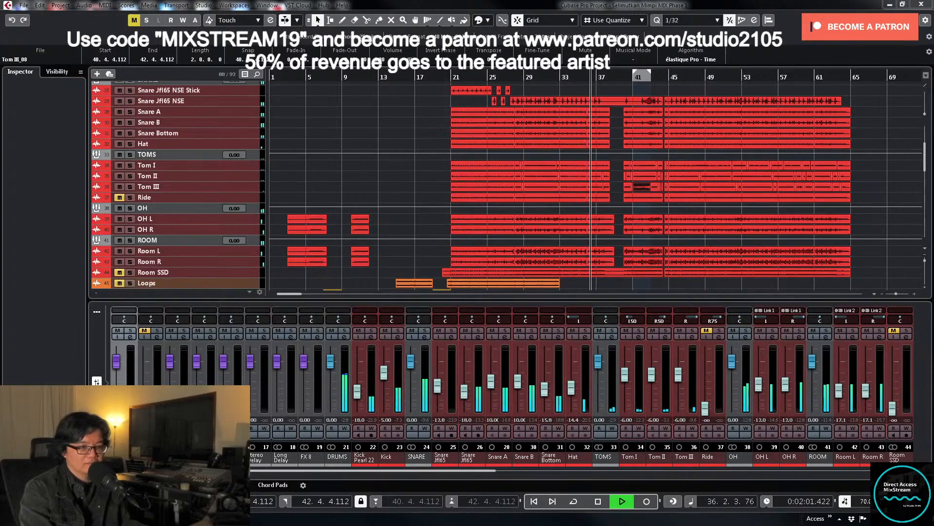
{"action": "key", "text": "space"}
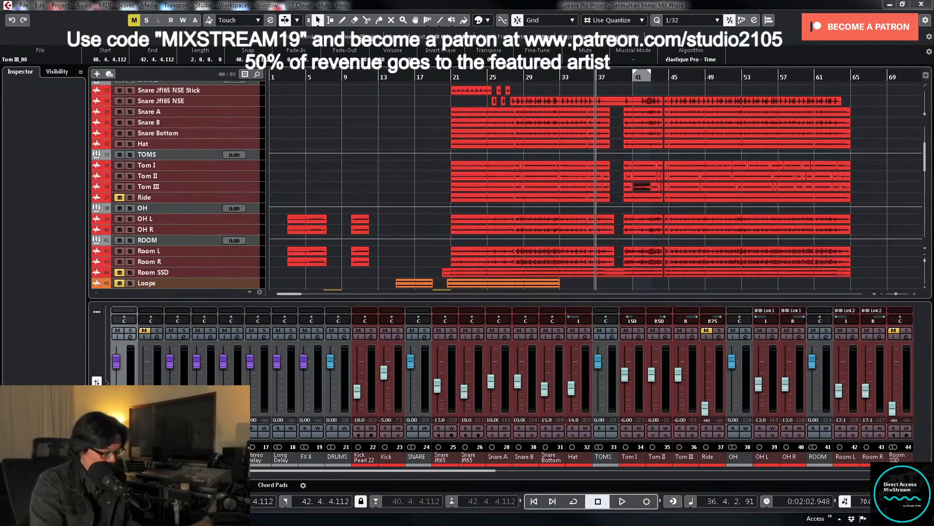
{"action": "left_click", "coordinate": [747, 337]}
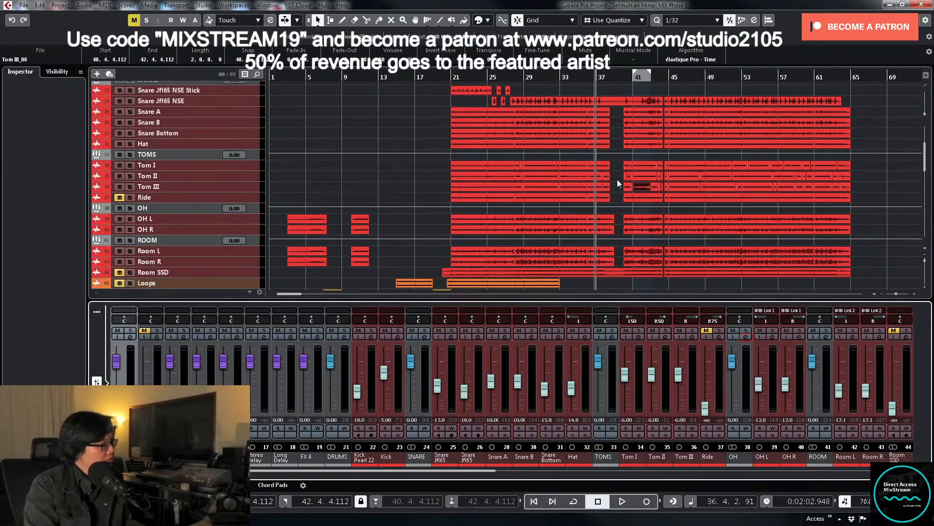
{"action": "left_click", "coordinate": [454, 79]}
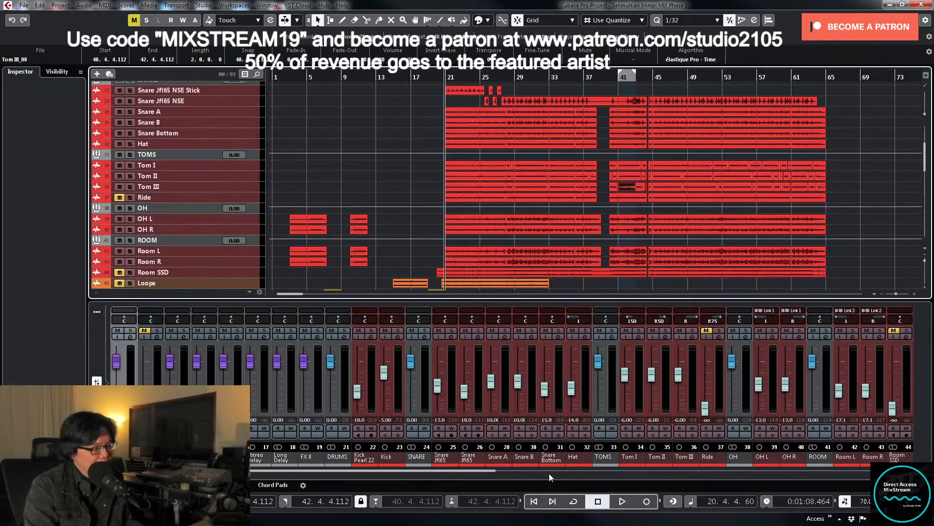
Step: Open the Room SSD channel settings and load the Pulsar Smasher compressor in its third insert slot
{"action": "left_click_drag", "start_coordinate": [472, 471], "coordinate": [564, 475]}
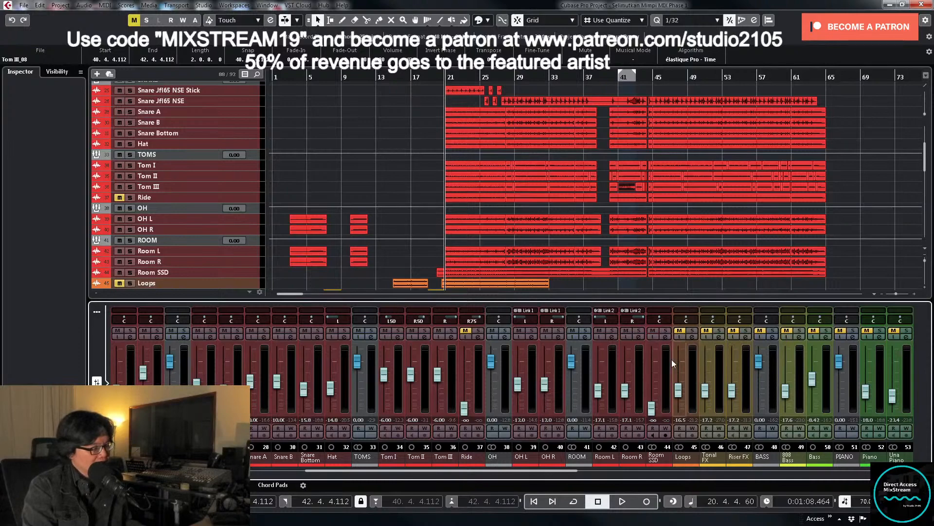
{"action": "left_click", "coordinate": [666, 336]}
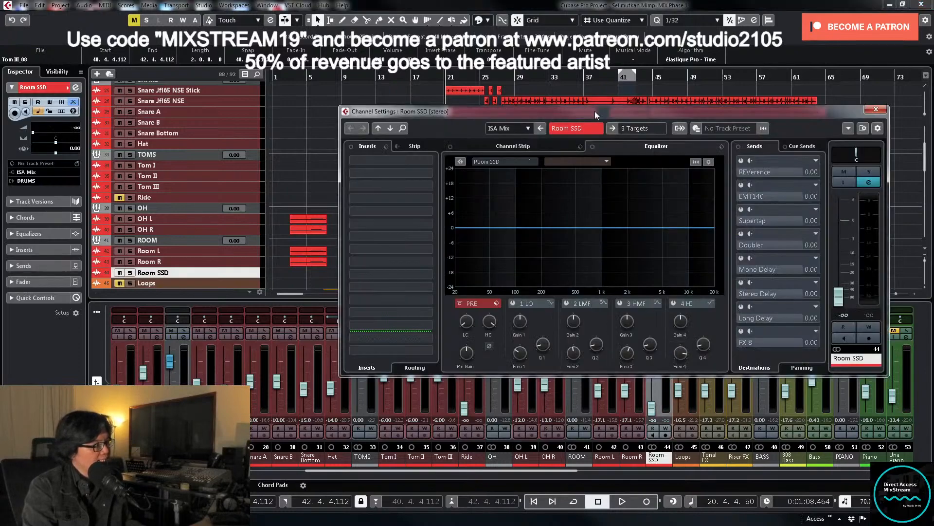
{"action": "left_click_drag", "start_coordinate": [595, 111], "coordinate": [548, 115]}
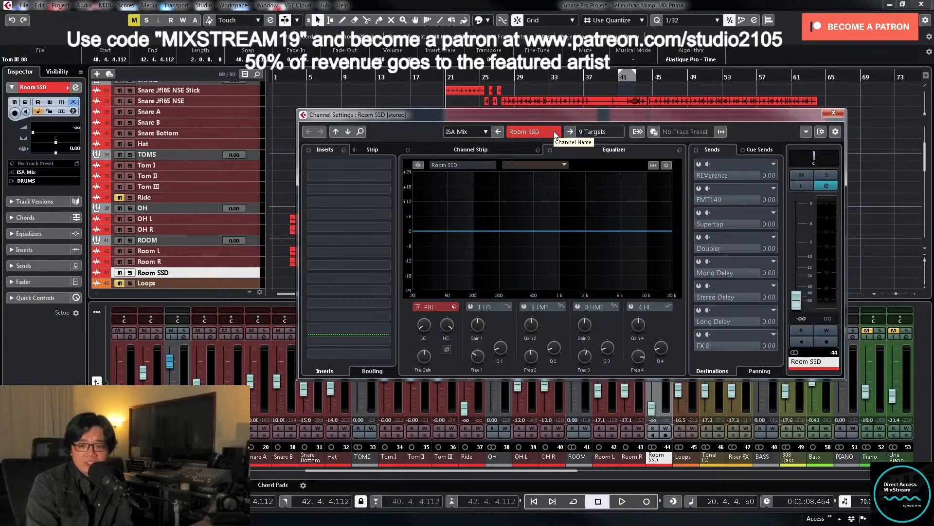
{"action": "left_click", "coordinate": [387, 189]}
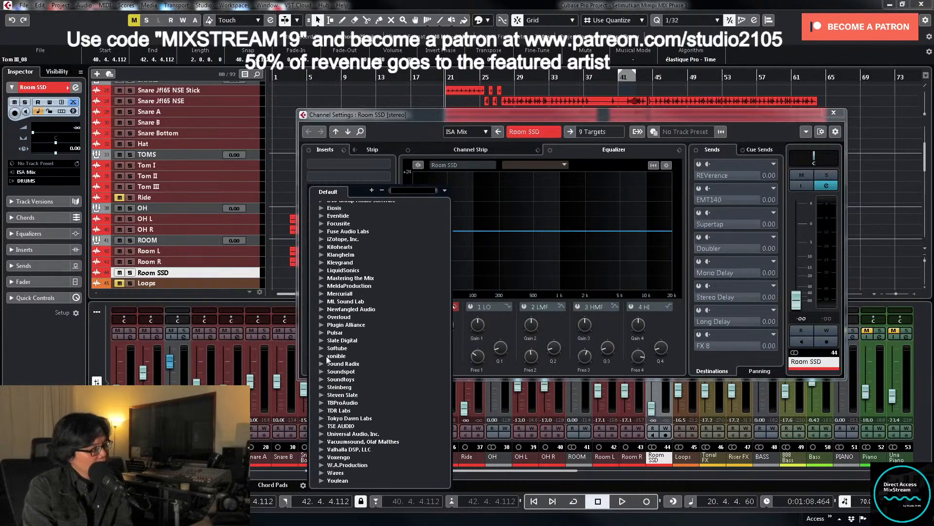
{"action": "left_click", "coordinate": [322, 332]}
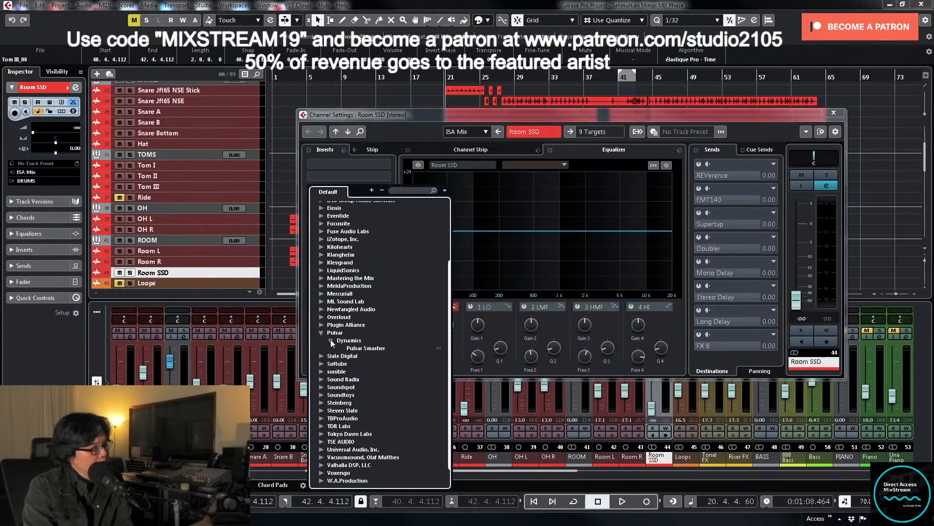
{"action": "left_click", "coordinate": [369, 348]}
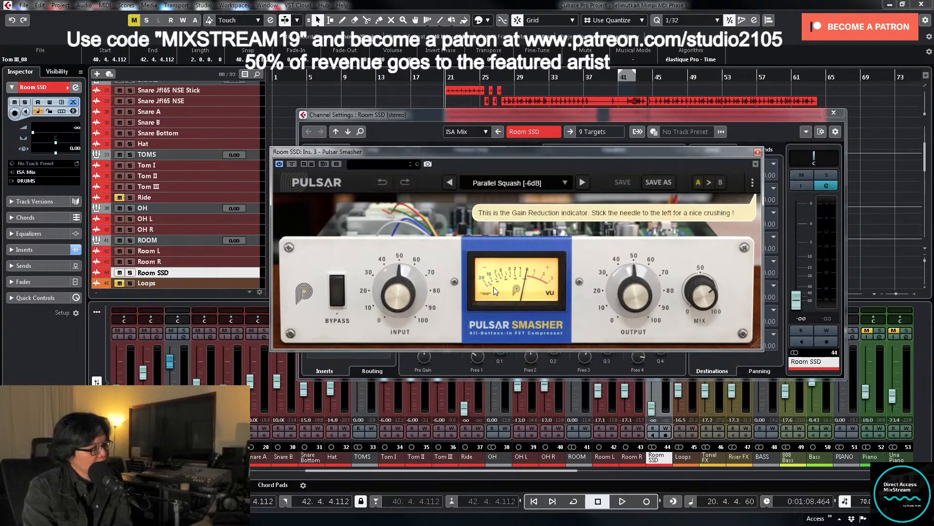
Step: Solo Room SSD, play it from about bar 45, and raise its fader to -4.05 dB
{"action": "left_click", "coordinate": [826, 175]}
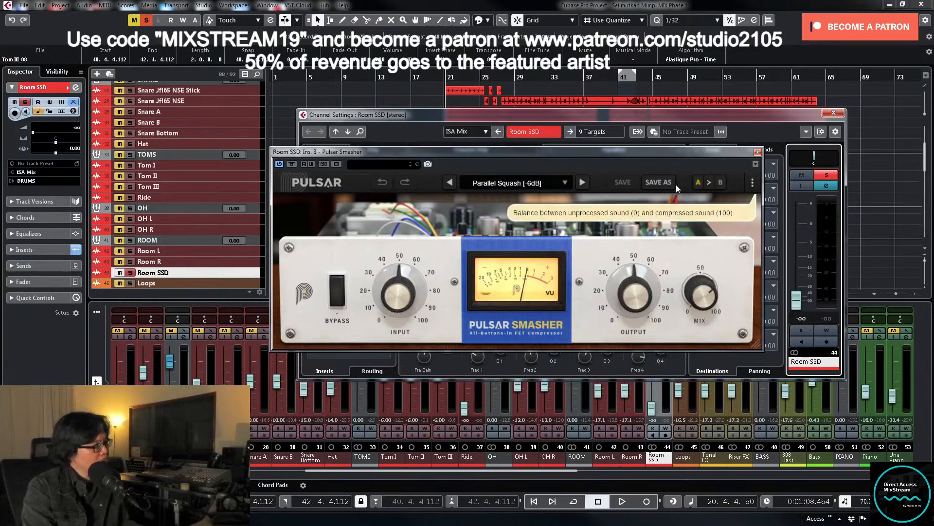
{"action": "left_click", "coordinate": [659, 77]}
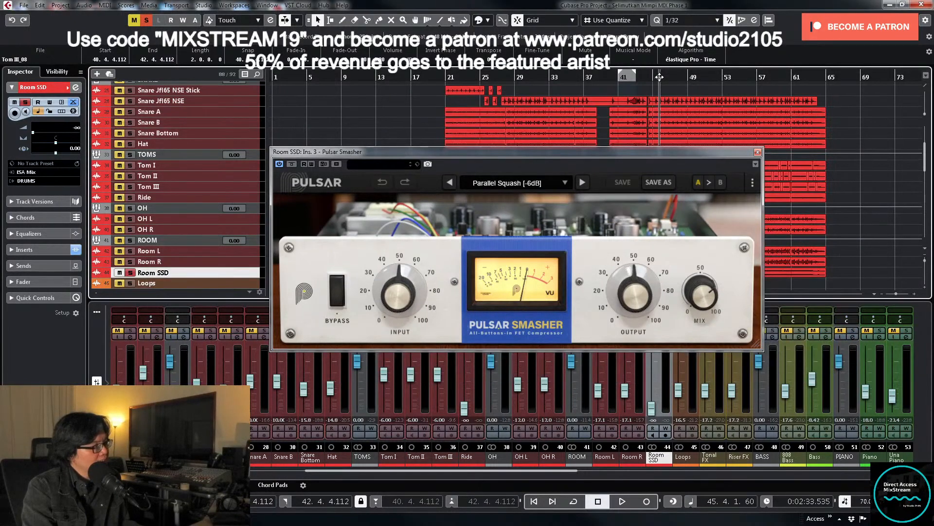
{"action": "left_click_drag", "start_coordinate": [660, 77], "coordinate": [649, 76]}
{"action": "key", "text": "space"}
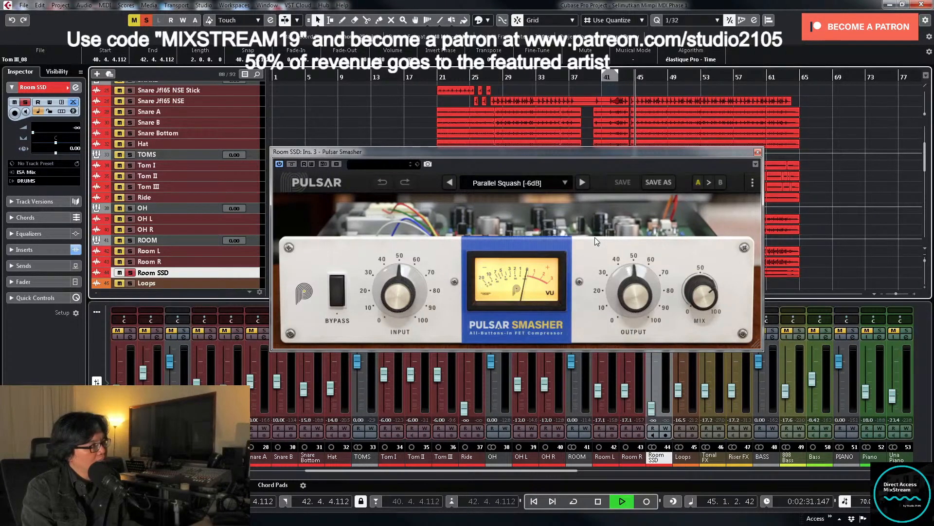
{"action": "left_click_drag", "start_coordinate": [637, 153], "coordinate": [453, 117]}
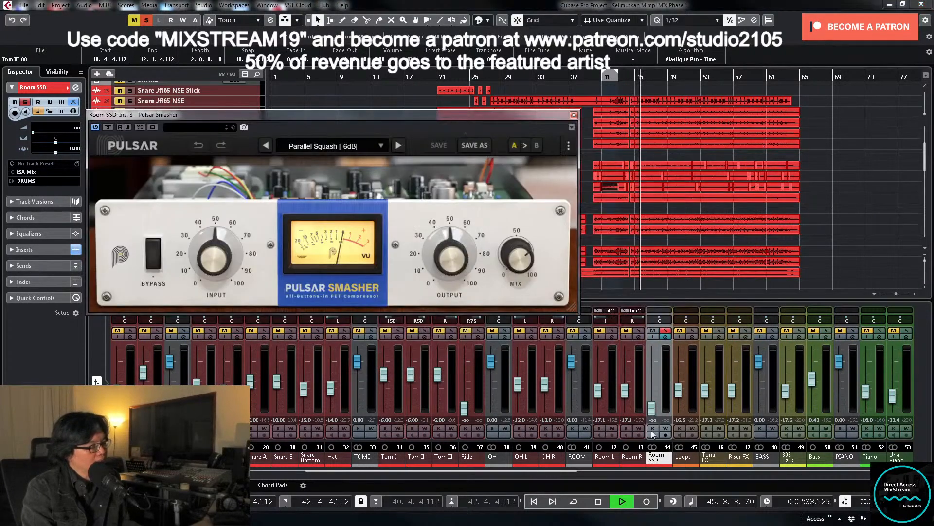
{"action": "left_click_drag", "start_coordinate": [651, 408], "coordinate": [653, 372]}
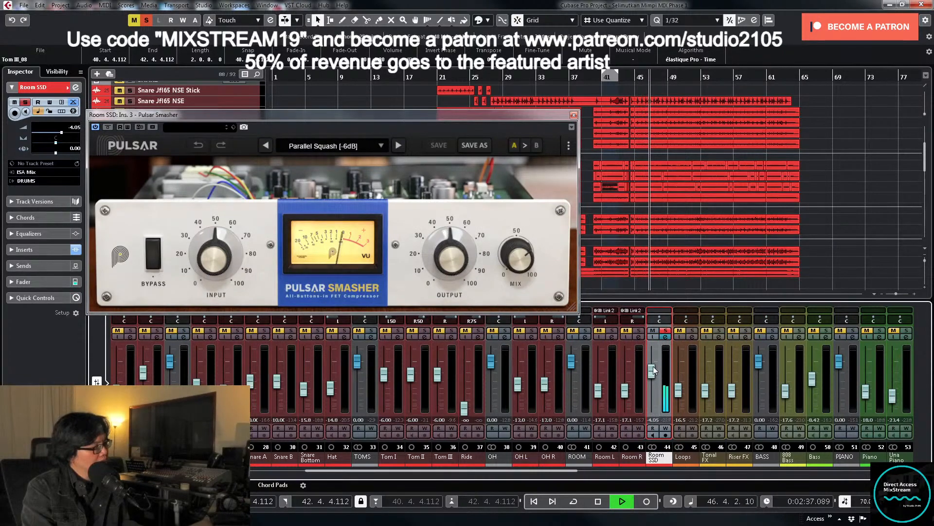
{"action": "key", "text": "space"}
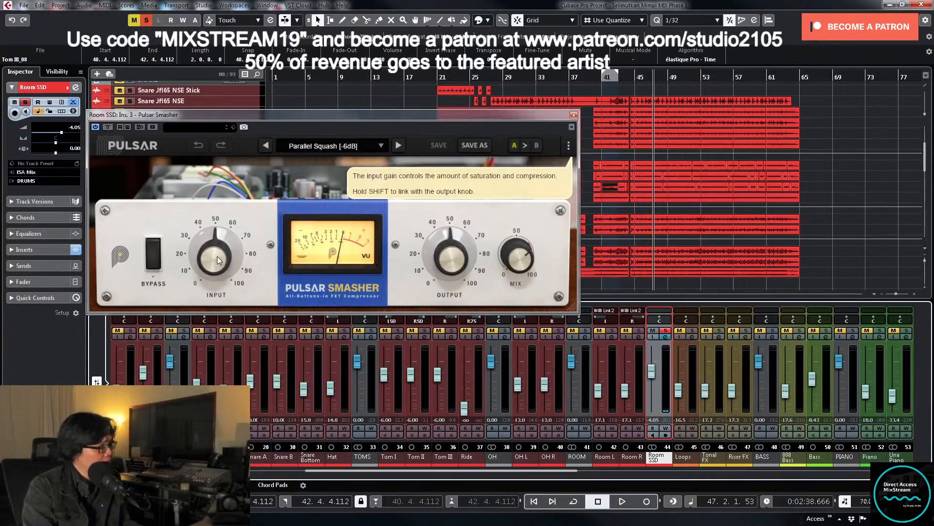
Step: Set Pulsar Smasher's input near maximum, mix to 100 and output to -8.16 dB during playback, and bypass it for comparison
{"action": "key", "text": "space"}
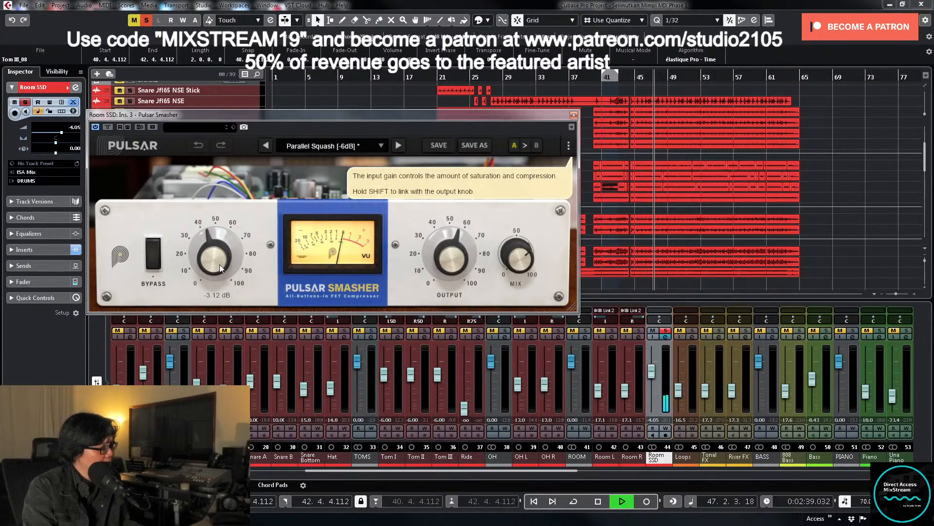
{"action": "left_click_drag", "start_coordinate": [220, 265], "coordinate": [213, 193]}
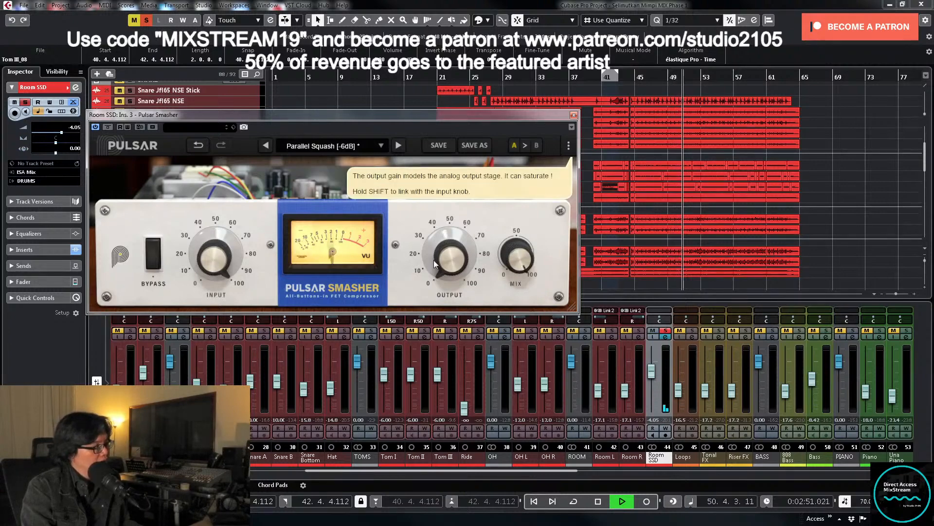
{"action": "left_click_drag", "start_coordinate": [437, 250], "coordinate": [440, 220]}
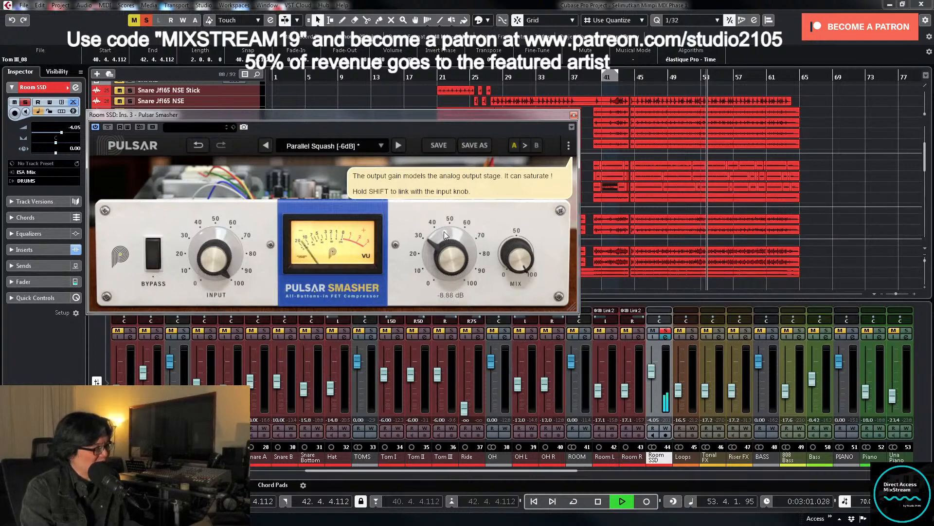
{"action": "left_click_drag", "start_coordinate": [444, 232], "coordinate": [444, 229]}
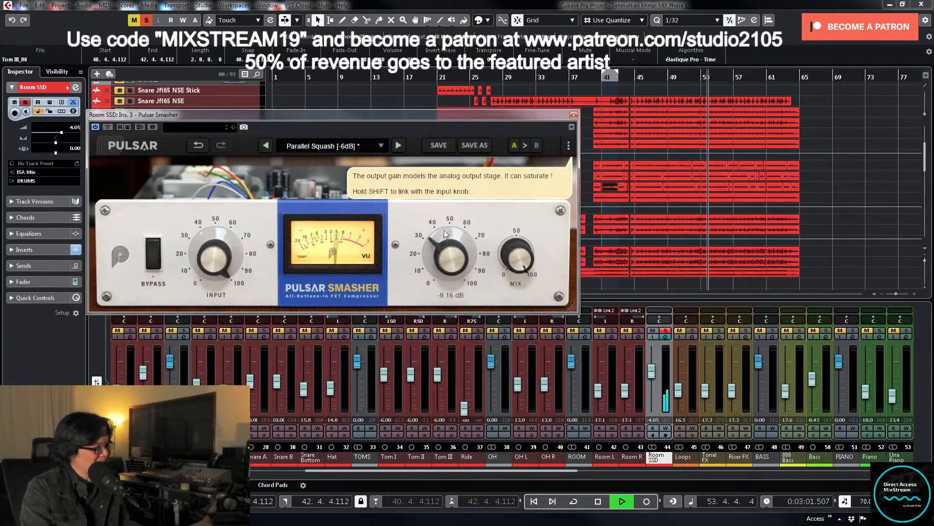
{"action": "left_click", "coordinate": [152, 259]}
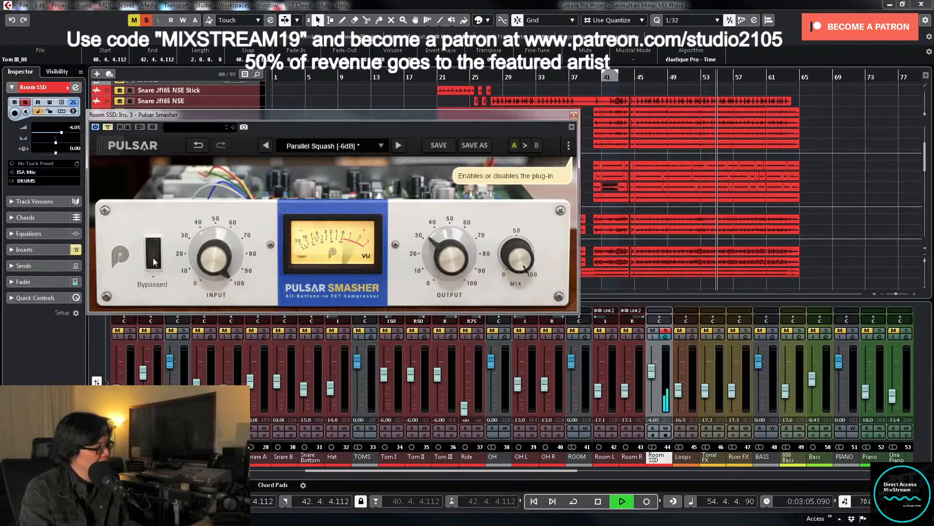
Step: Raise Pulsar Smasher's output to -5.04 dB, compare it with bypass, set the mix to 80%, and close the plug-in
{"action": "left_click", "coordinate": [153, 258]}
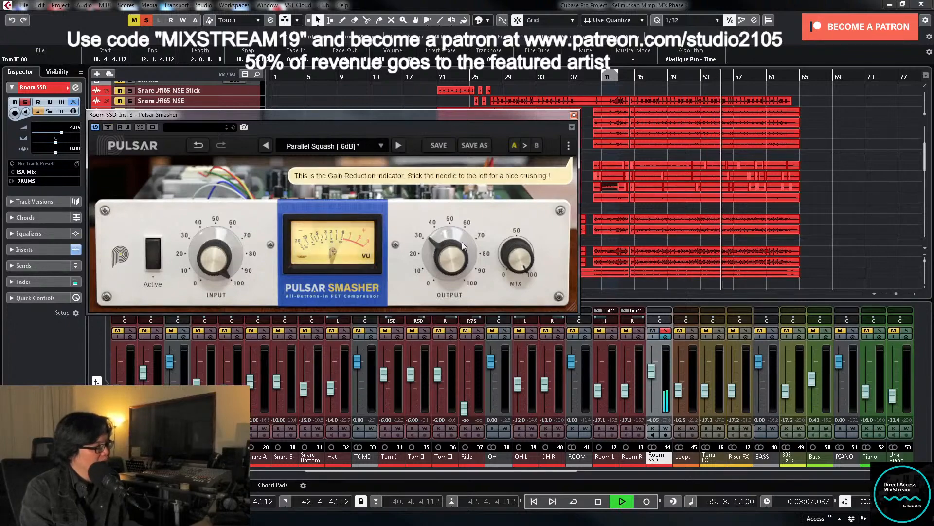
{"action": "left_click_drag", "start_coordinate": [447, 249], "coordinate": [443, 250]}
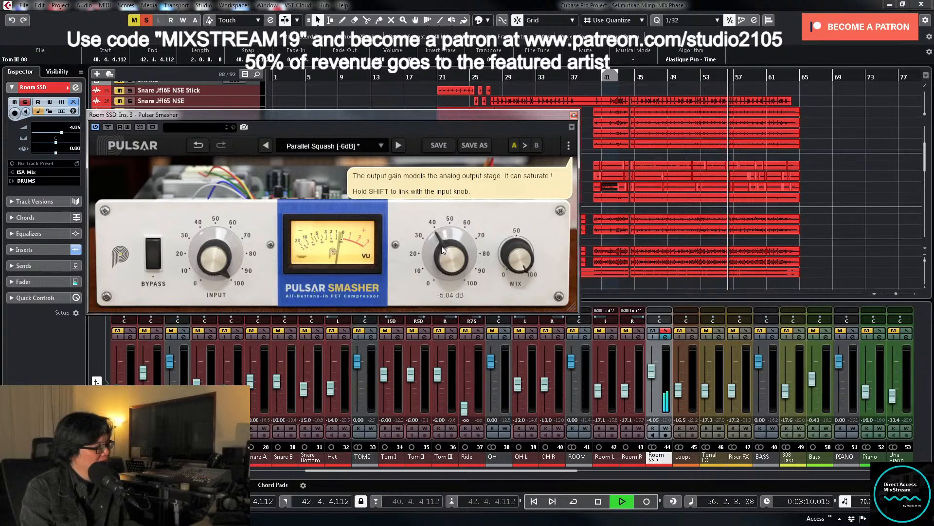
{"action": "left_click", "coordinate": [151, 257]}
{"action": "left_click", "coordinate": [151, 257]}
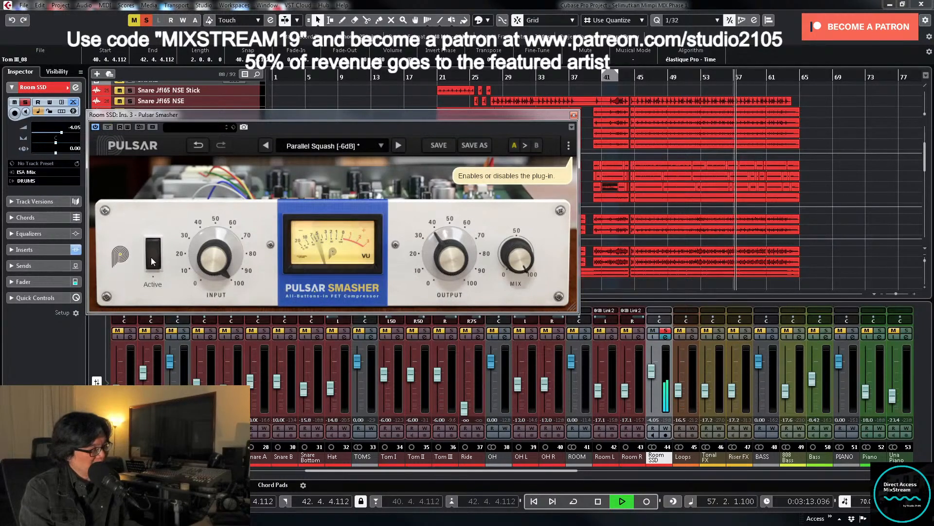
{"action": "left_click_drag", "start_coordinate": [515, 267], "coordinate": [509, 282]}
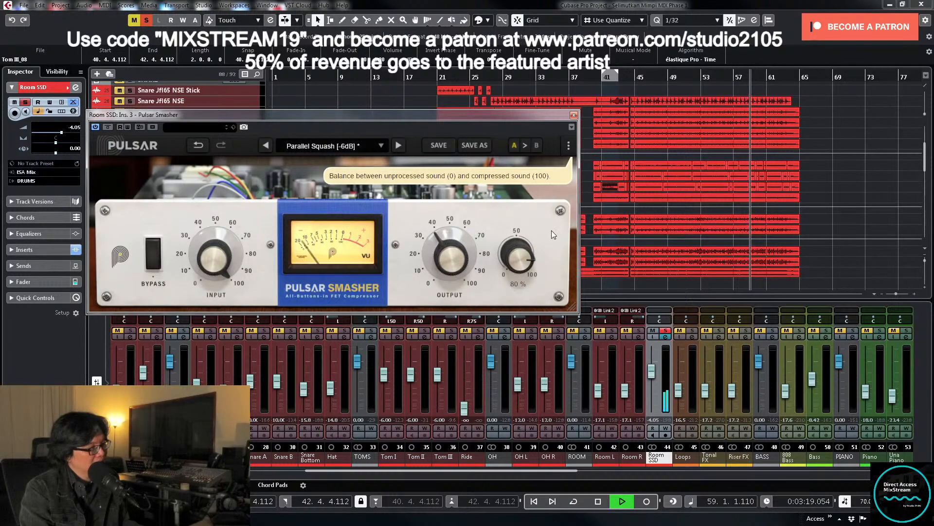
{"action": "key", "text": "space"}
{"action": "left_click", "coordinate": [574, 116]}
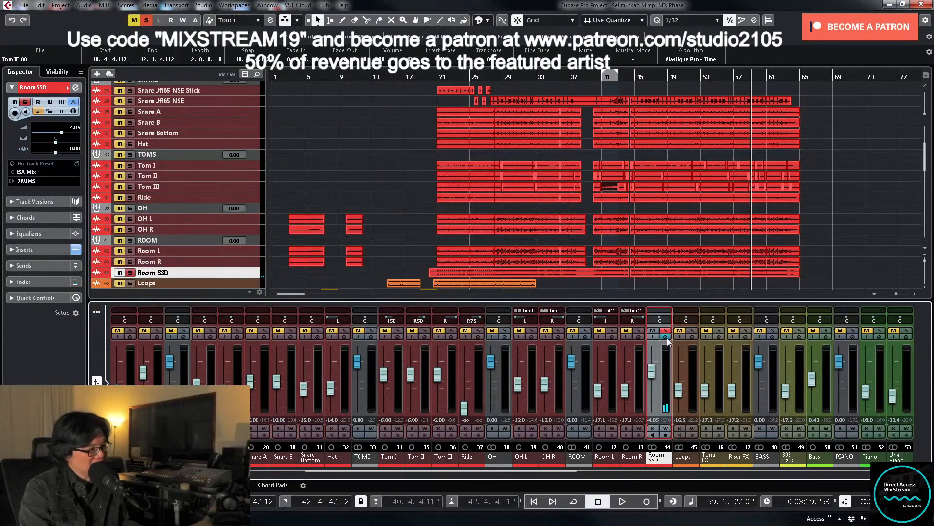
Step: In Room SSD's equalizer, set the low cut to 45.3 Hz, sweep band 3 with a narrow boost, and cut just below 1 kHz
{"action": "left_click", "coordinate": [666, 337]}
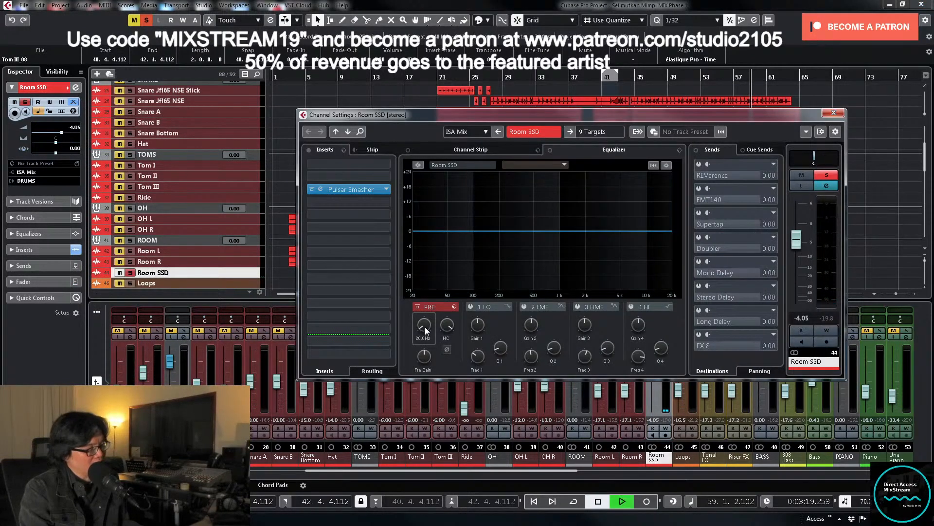
{"action": "left_click_drag", "start_coordinate": [425, 326], "coordinate": [425, 303]}
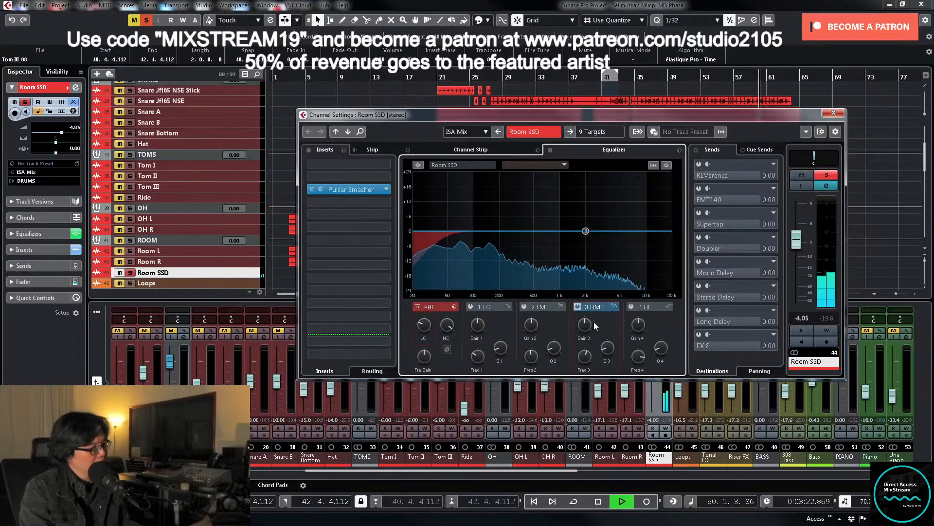
{"action": "left_click_drag", "start_coordinate": [586, 231], "coordinate": [559, 185]}
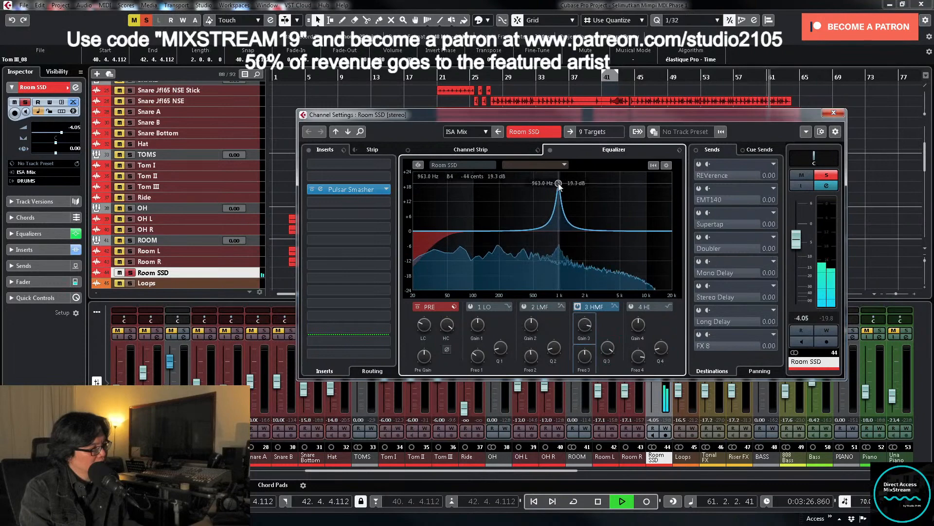
{"action": "key", "text": "space"}
{"action": "left_click_drag", "start_coordinate": [586, 325], "coordinate": [587, 361]}
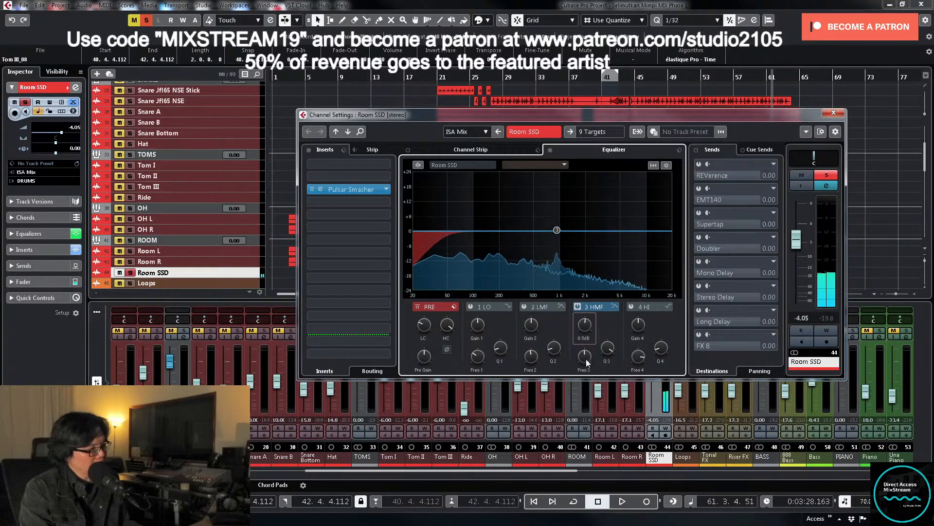
{"action": "key", "text": "space"}
{"action": "left_click_drag", "start_coordinate": [586, 325], "coordinate": [588, 338]}
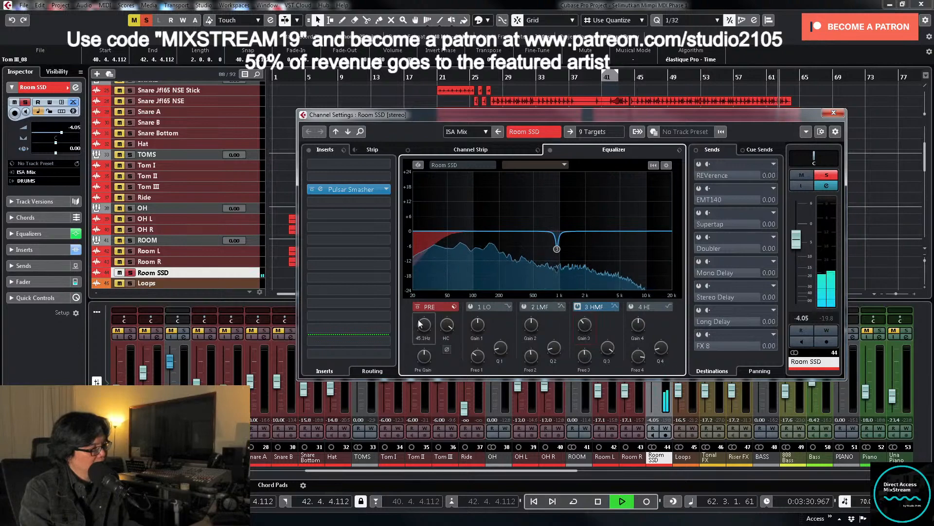
Step: Enable band 2 on Room SSD, sweep it to about 157 Hz, make a narrow cut there, and set the low cut to 70.3 Hz
{"action": "left_click", "coordinate": [524, 307]}
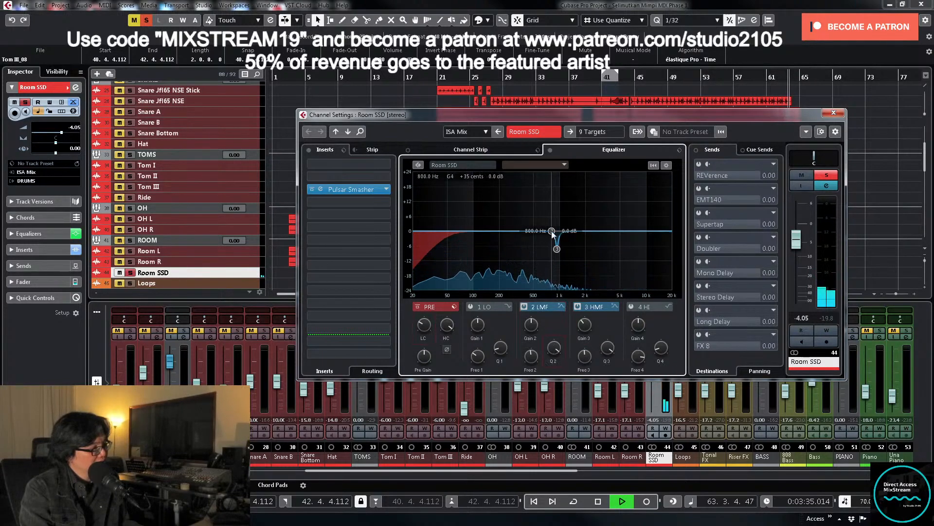
{"action": "key", "text": "space"}
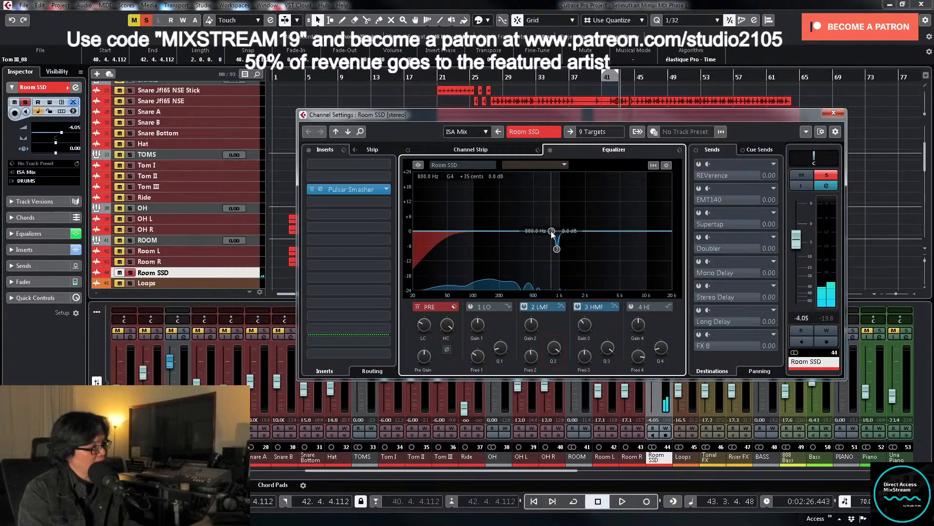
{"action": "key", "text": "space"}
{"action": "left_click_drag", "start_coordinate": [548, 234], "coordinate": [492, 193]}
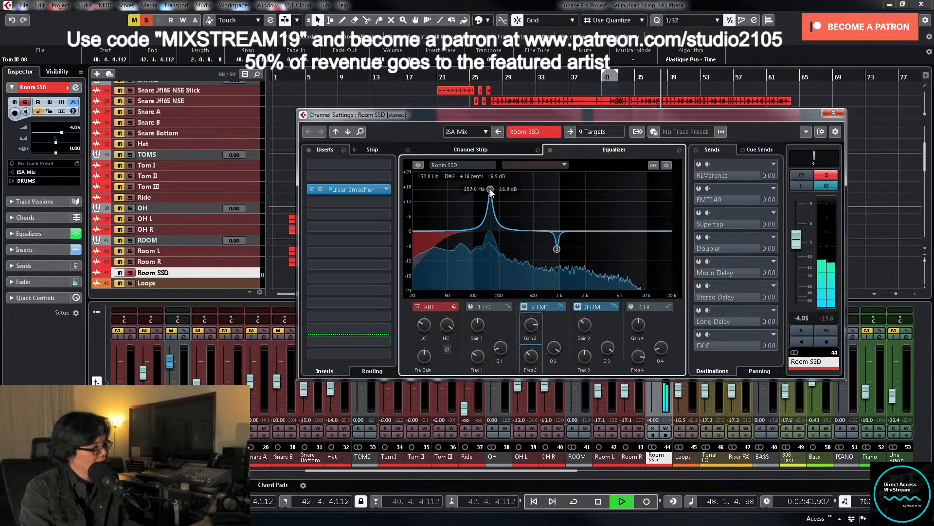
{"action": "key", "text": "space"}
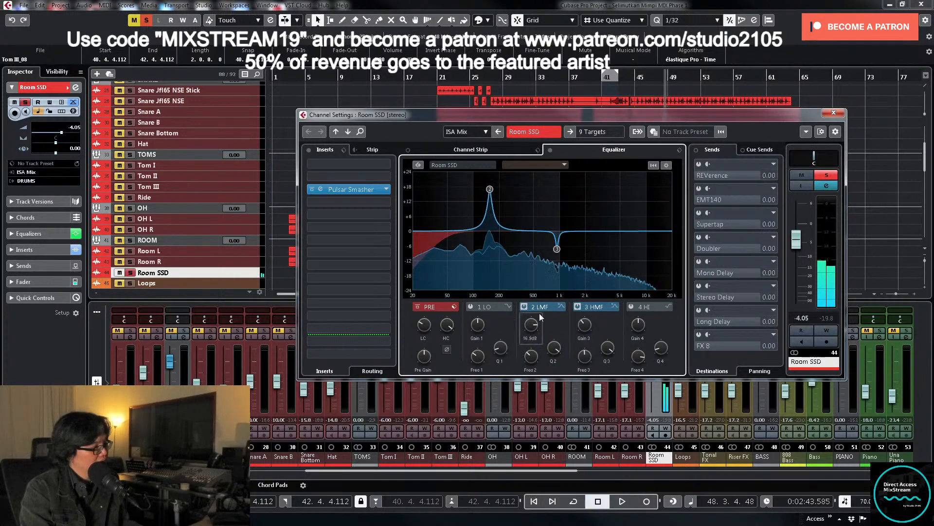
{"action": "mouse_move", "coordinate": [541, 317]}
{"action": "left_mouse_down"}
{"action": "mouse_move", "coordinate": [533, 358]}
{"action": "mouse_move", "coordinate": [530, 328]}
{"action": "left_mouse_up"}
{"action": "key", "text": "space"}
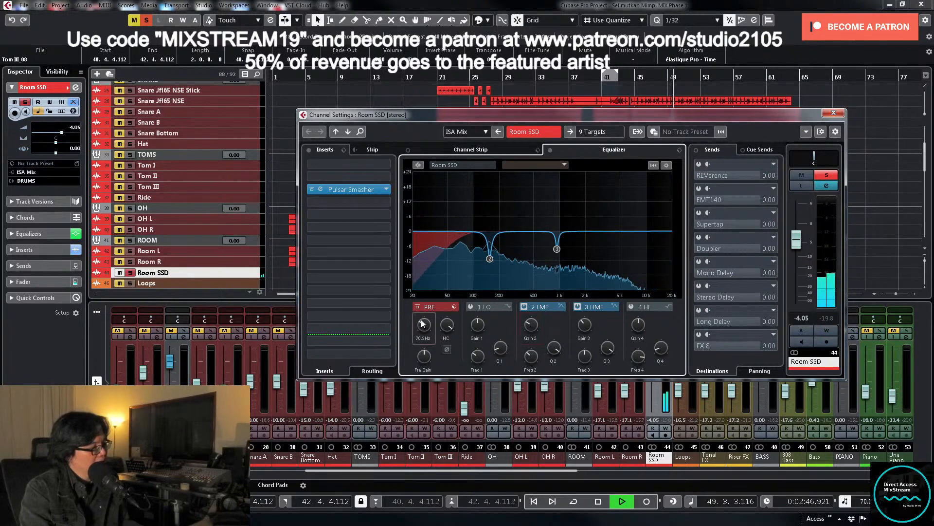
{"action": "left_click_drag", "start_coordinate": [422, 324], "coordinate": [425, 325]}
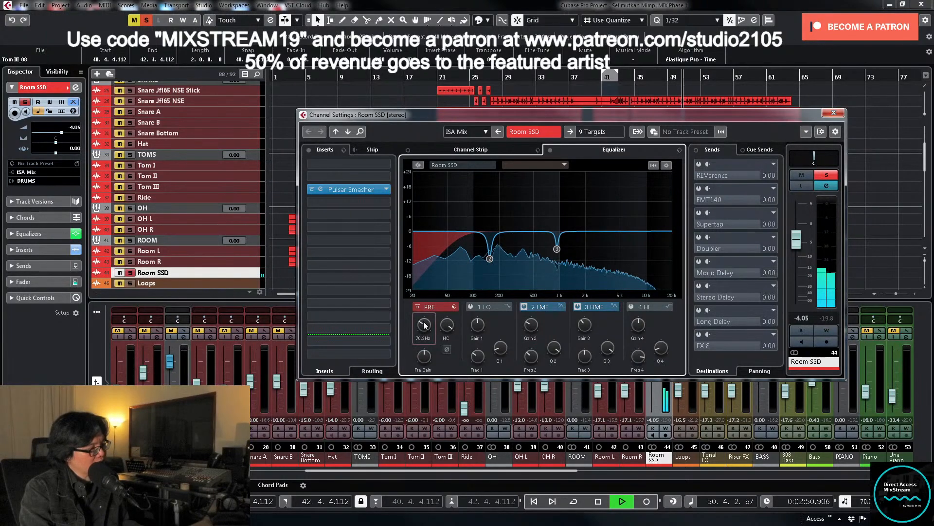
Step: Unsolo Room SSD, close its settings, pull its fader fully down, and blend it into the drums from about bar 44 at -18.1 dB
{"action": "left_click", "coordinate": [827, 175]}
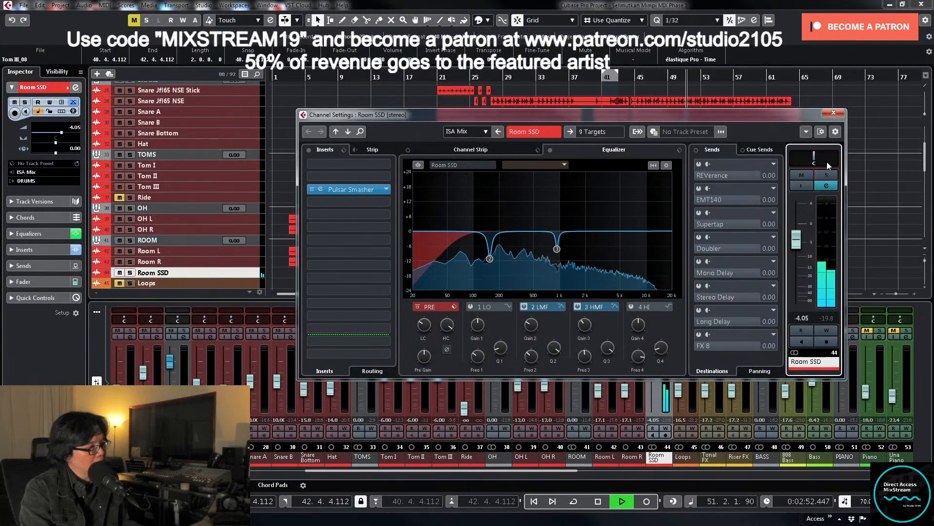
{"action": "left_click", "coordinate": [834, 113]}
{"action": "right_click", "coordinate": [651, 431]}
{"action": "left_click", "coordinate": [651, 409]}
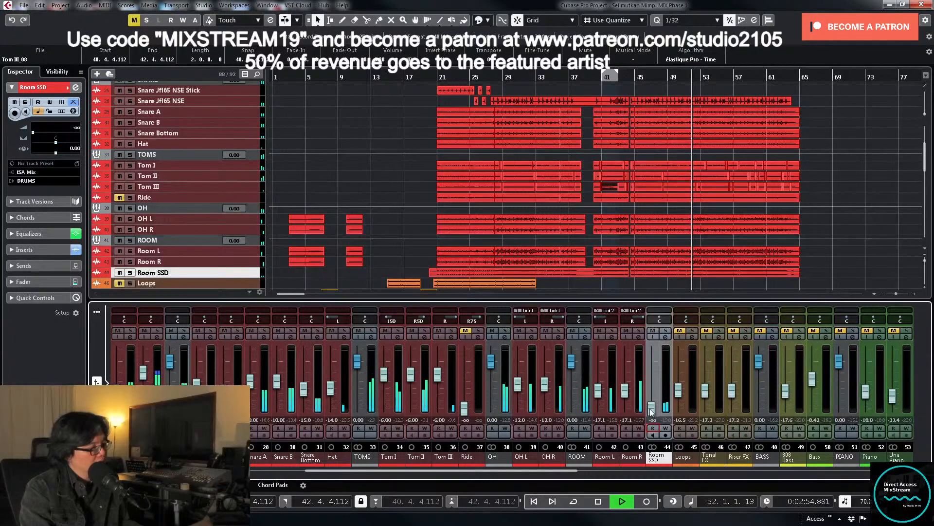
{"action": "key", "text": "space"}
{"action": "left_click", "coordinate": [631, 77]}
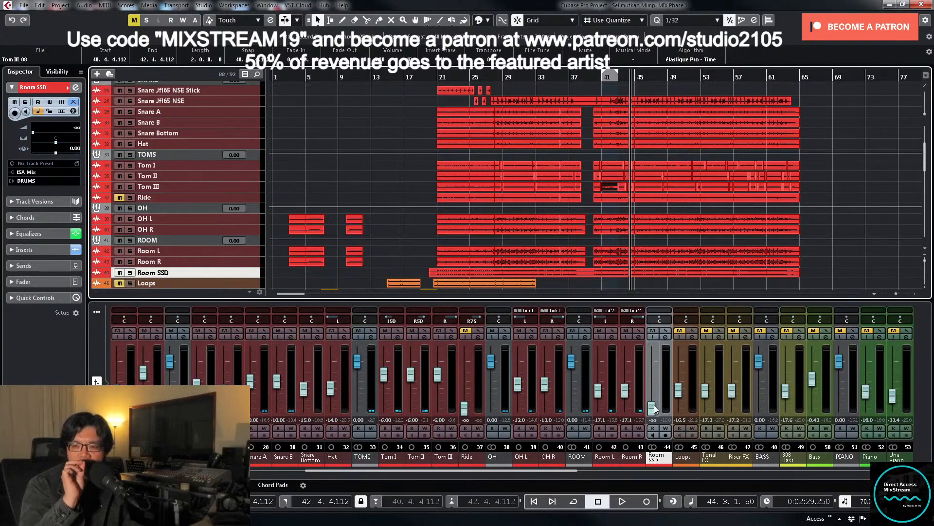
{"action": "key", "text": "space"}
{"action": "left_click_drag", "start_coordinate": [654, 405], "coordinate": [653, 398]}
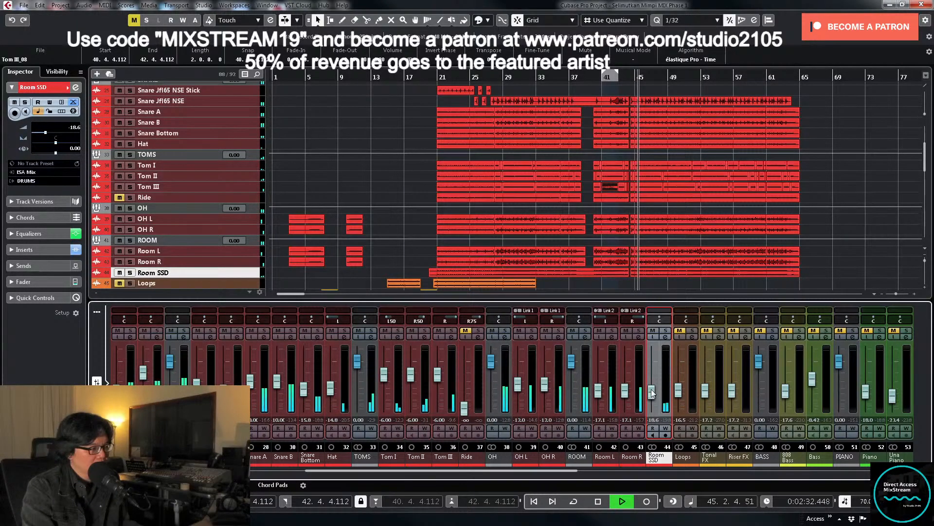
{"action": "left_click", "coordinate": [653, 331]}
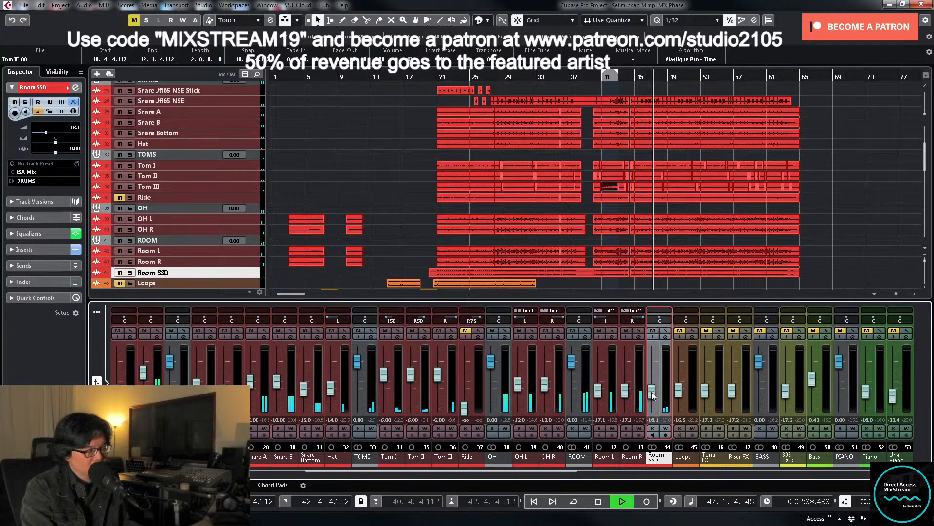
Step: Reopen Room SSD's Pulsar Smasher, set its mix to 100%, raise the channel fader to -17.1 dB, and compare the drums with Room SSD muted
{"action": "left_click", "coordinate": [666, 337]}
{"action": "key", "text": "space"}
{"action": "left_click", "coordinate": [359, 190]}
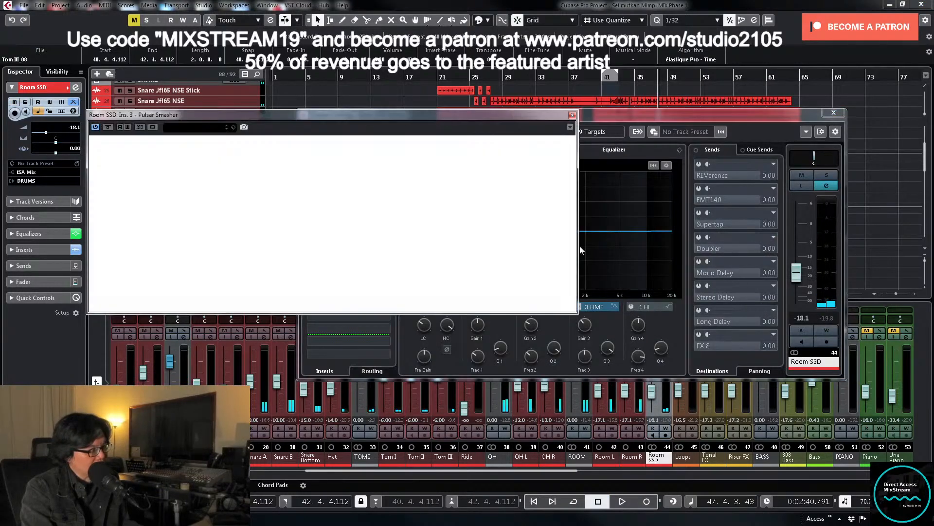
{"action": "key", "text": "space"}
{"action": "left_click_drag", "start_coordinate": [513, 264], "coordinate": [514, 234]}
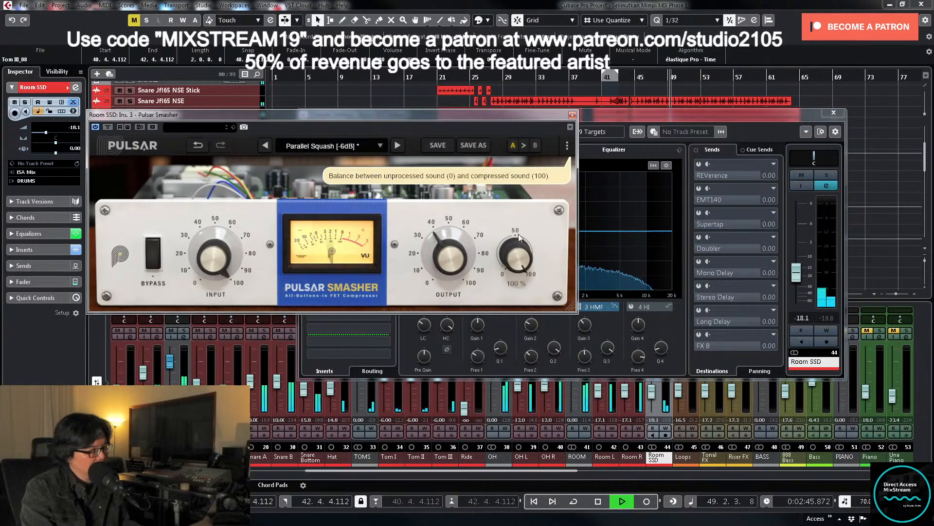
{"action": "left_click_drag", "start_coordinate": [798, 279], "coordinate": [799, 274]}
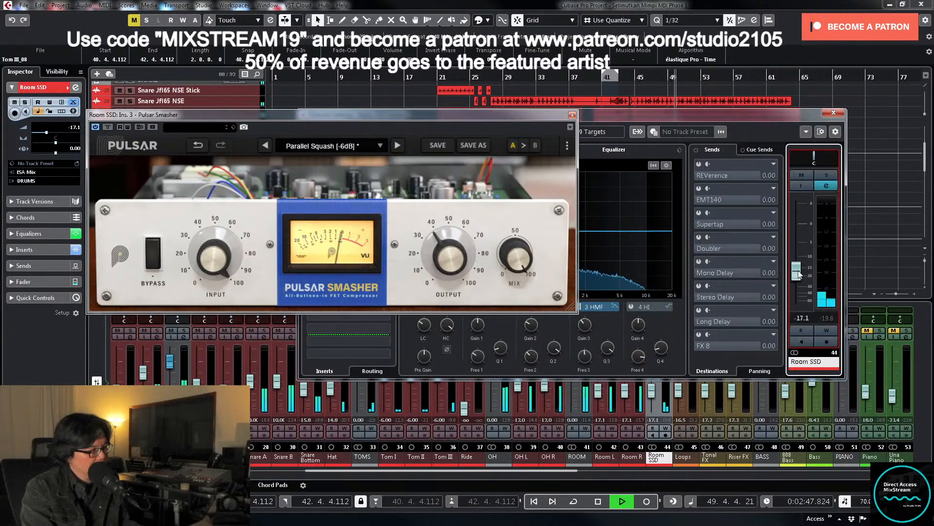
{"action": "left_click", "coordinate": [802, 177]}
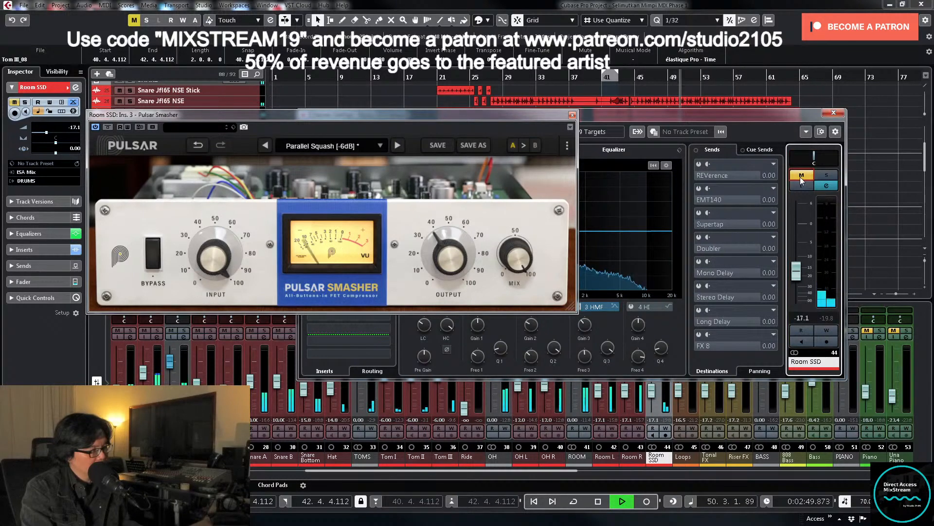
{"action": "left_click", "coordinate": [801, 177]}
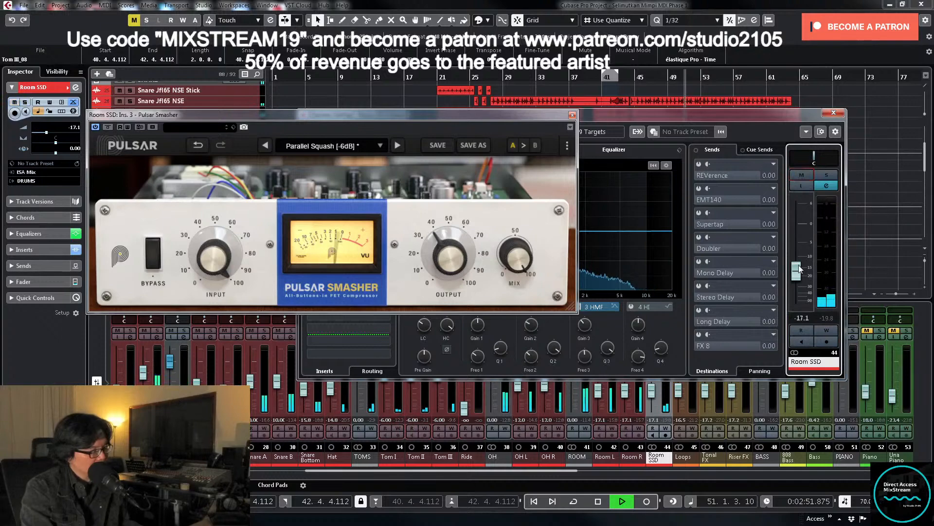
{"action": "key", "text": "space"}
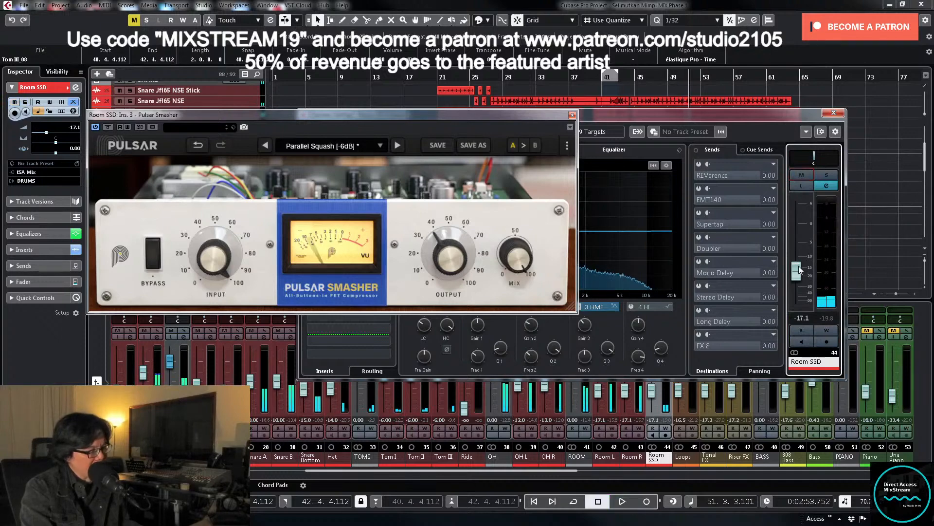
Step: Close Pulsar Smasher and the channel settings, and set Room SSD's fader to exactly -17 dB
{"action": "left_click", "coordinate": [572, 115]}
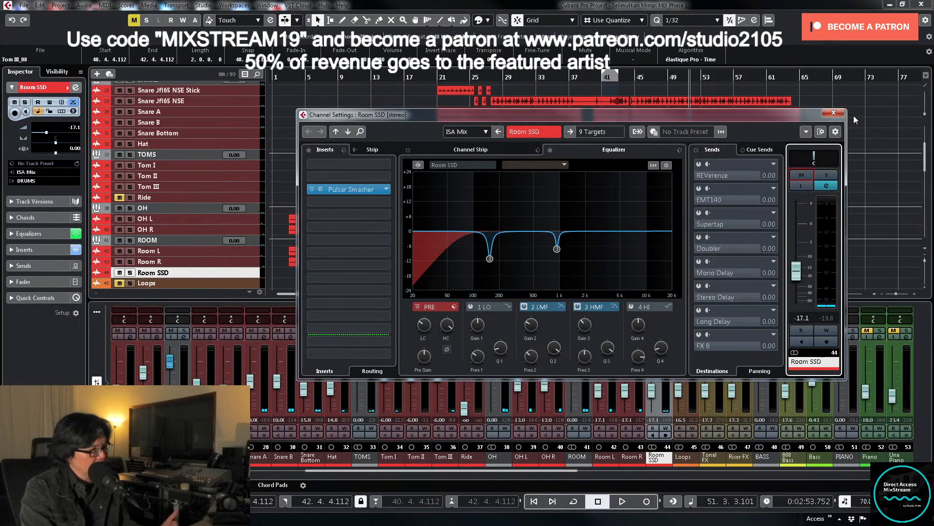
{"action": "left_click", "coordinate": [834, 113]}
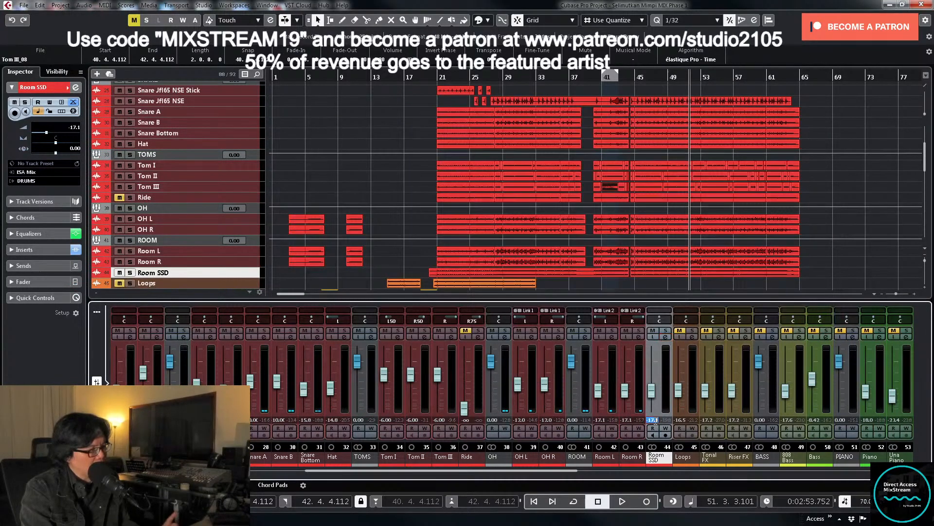
{"action": "type", "text": "-17"}
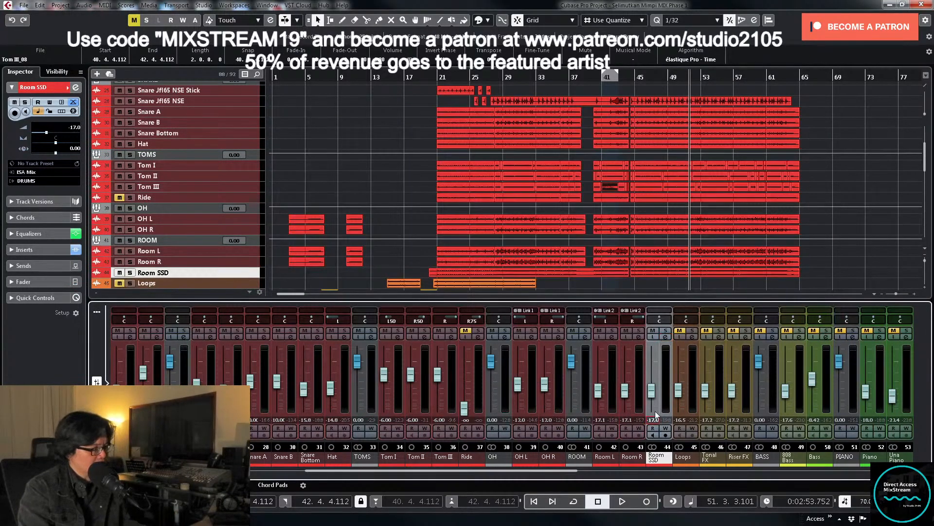
Step: Enlarge and unmute the Ride track, play the drums from bar 28, and raise the Ride fader to -17.6 dB
{"action": "left_click", "coordinate": [378, 264]}
{"action": "scroll", "coordinate": [378, 263], "scroll_direction": "down", "scroll_amount": 5}
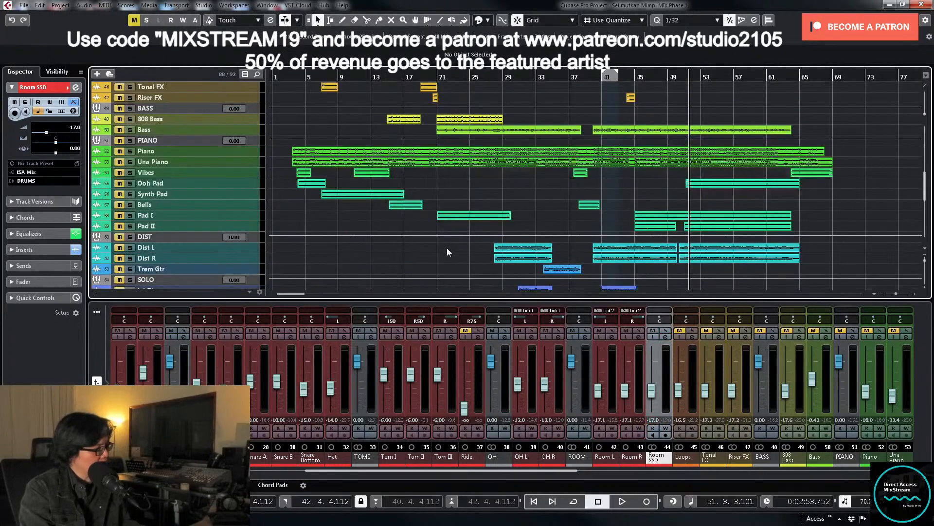
{"action": "scroll", "coordinate": [448, 250], "scroll_direction": "up", "scroll_amount": 3}
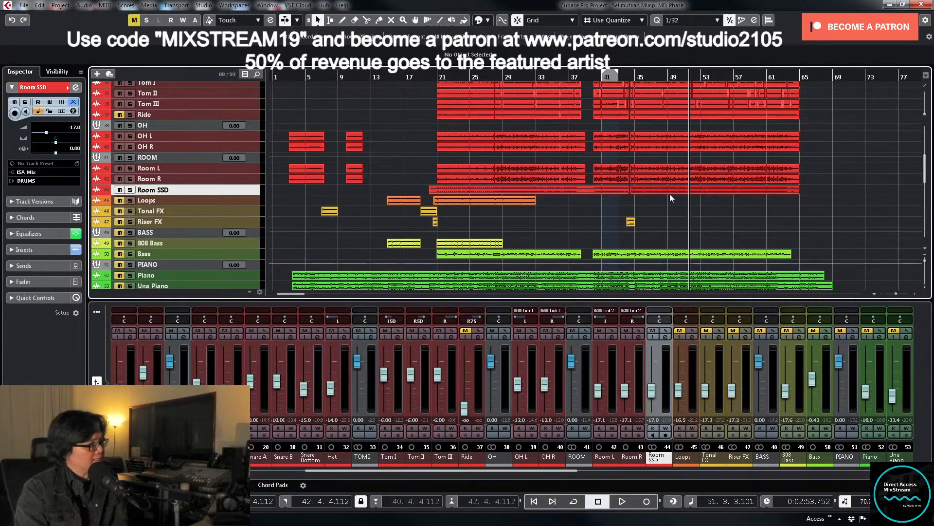
{"action": "left_click", "coordinate": [248, 118]}
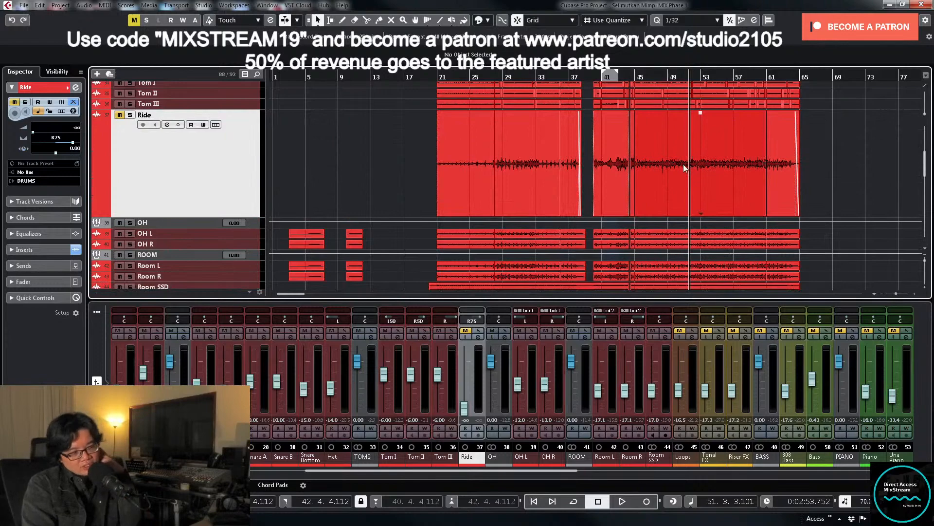
{"action": "left_click", "coordinate": [495, 77]}
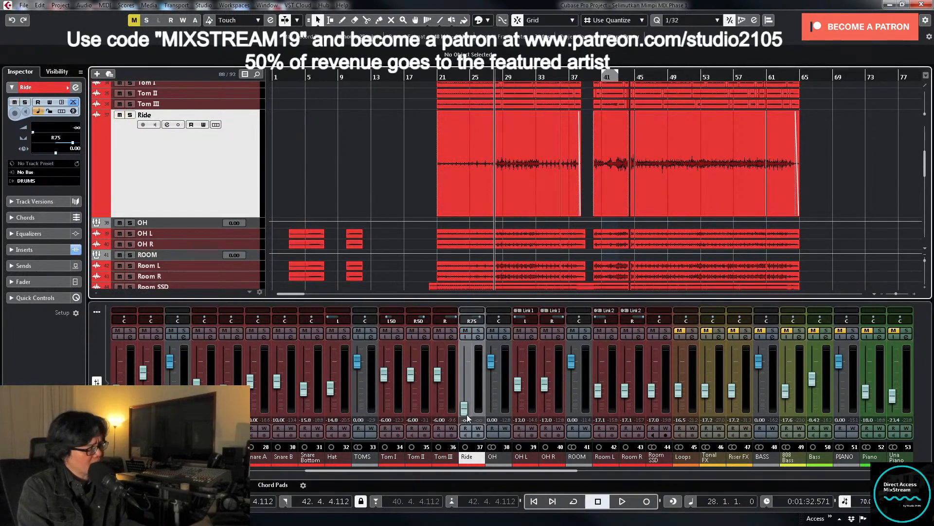
{"action": "key", "text": "space"}
{"action": "left_click_drag", "start_coordinate": [465, 409], "coordinate": [469, 396]}
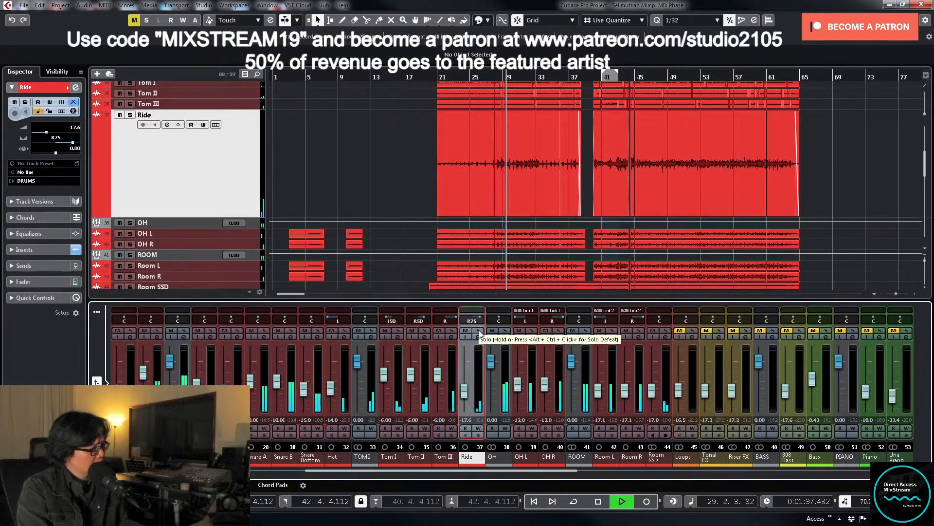
Step: Solo Ride while playing from about bar 45 and raise the low cut in its channel equalizer past 391 Hz
{"action": "key", "text": "space"}
{"action": "key", "text": "space"}
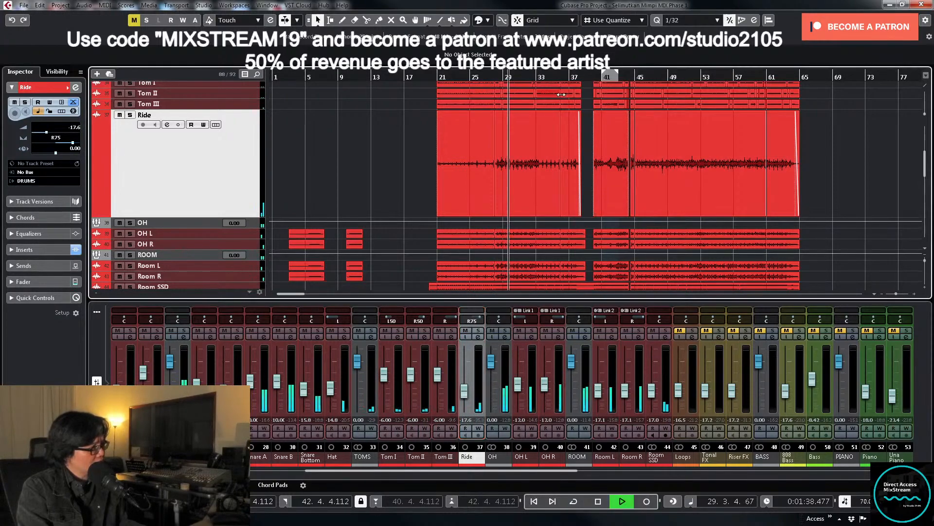
{"action": "left_click", "coordinate": [544, 79]}
{"action": "left_click", "coordinate": [634, 78]}
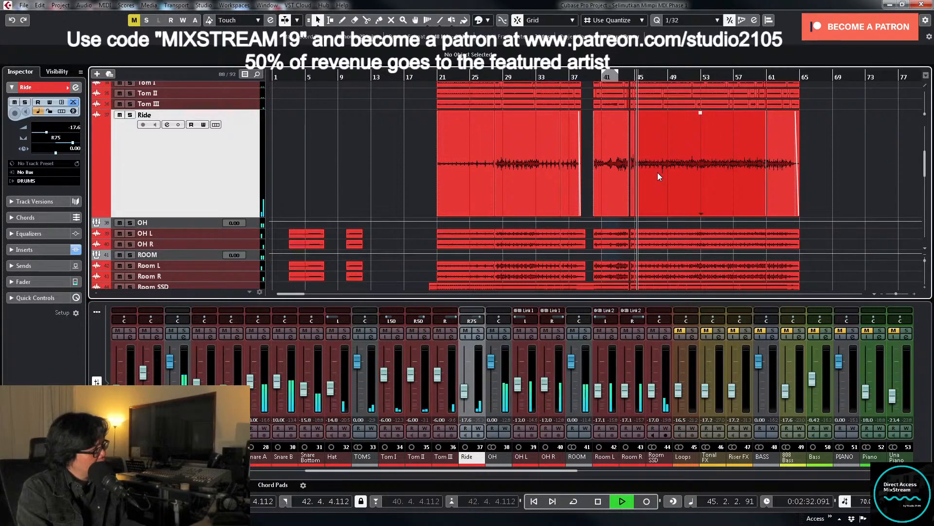
{"action": "left_click", "coordinate": [478, 331]}
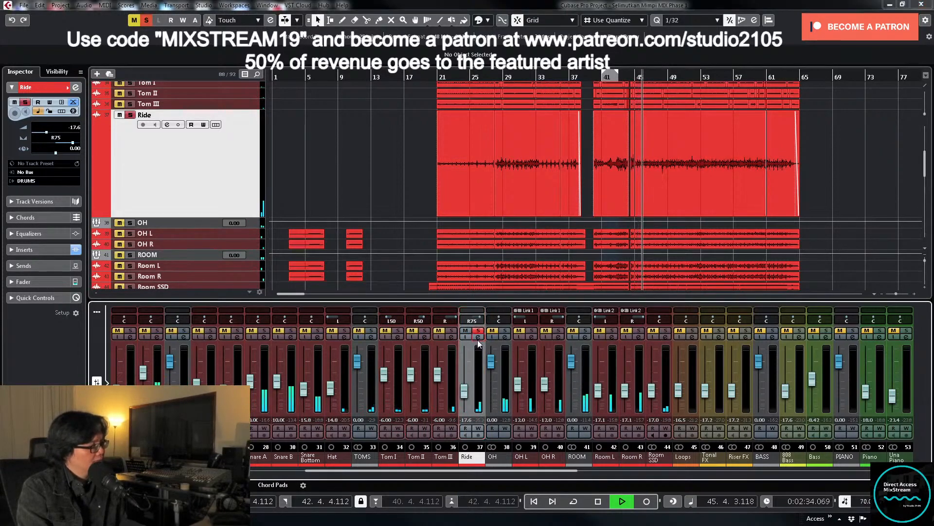
{"action": "left_click", "coordinate": [478, 337]}
{"action": "left_click_drag", "start_coordinate": [427, 333], "coordinate": [431, 297]}
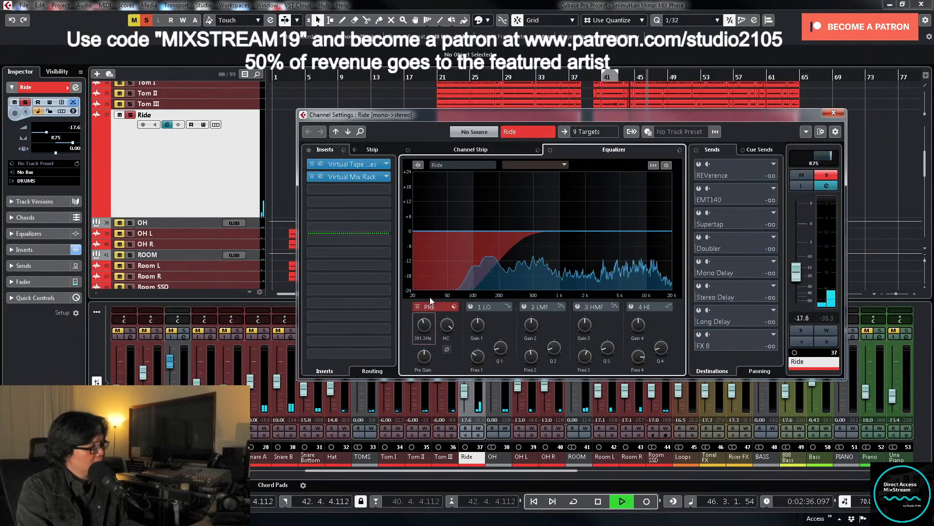
Step: Enable Ride's 2 LMF equalizer band, sweep it with a narrow boost, and make a narrow cut of about 9 dB near 400 Hz
{"action": "left_click", "coordinate": [525, 307]}
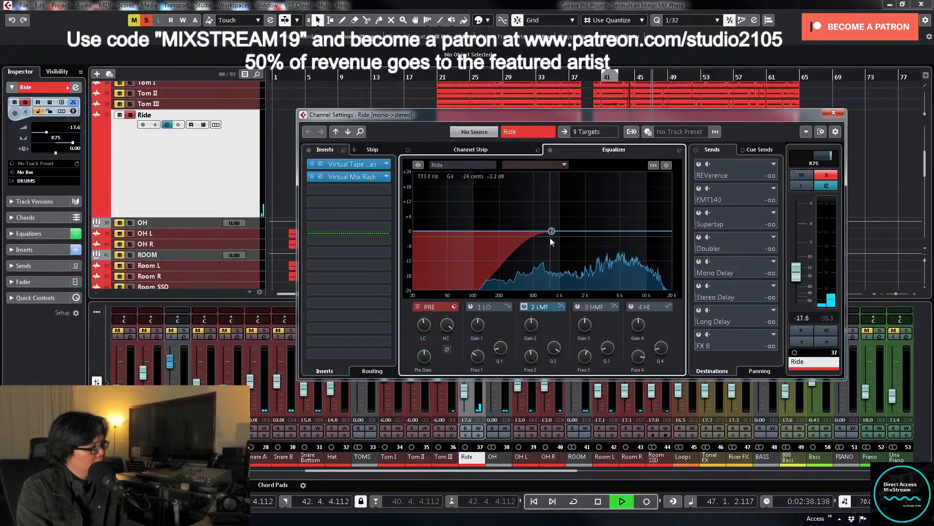
{"action": "left_click_drag", "start_coordinate": [551, 230], "coordinate": [514, 192]}
{"action": "left_click_drag", "start_coordinate": [522, 188], "coordinate": [527, 187]}
{"action": "left_click_drag", "start_coordinate": [532, 326], "coordinate": [524, 379]}
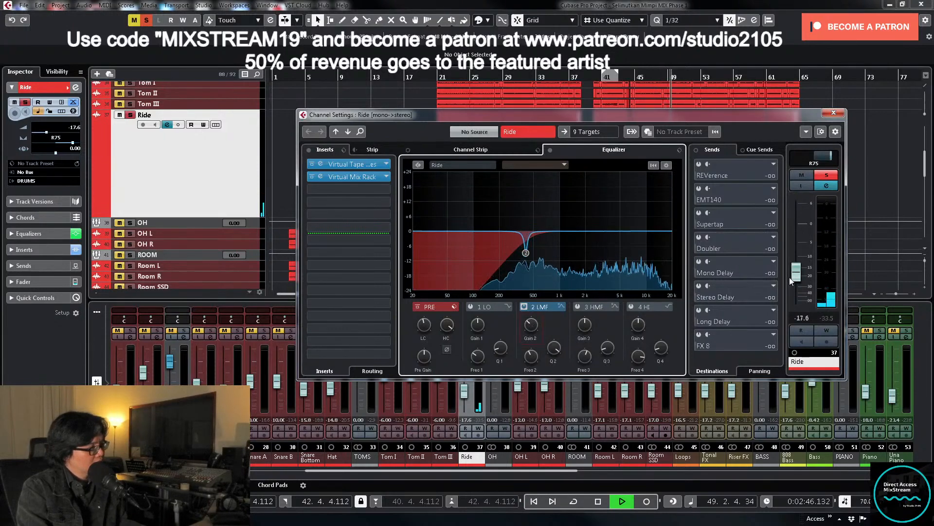
Step: Unsolo Ride, close its channel settings, and set its fader to -16.7 dB against the playing drums
{"action": "key", "text": "space"}
{"action": "left_click", "coordinate": [830, 179]}
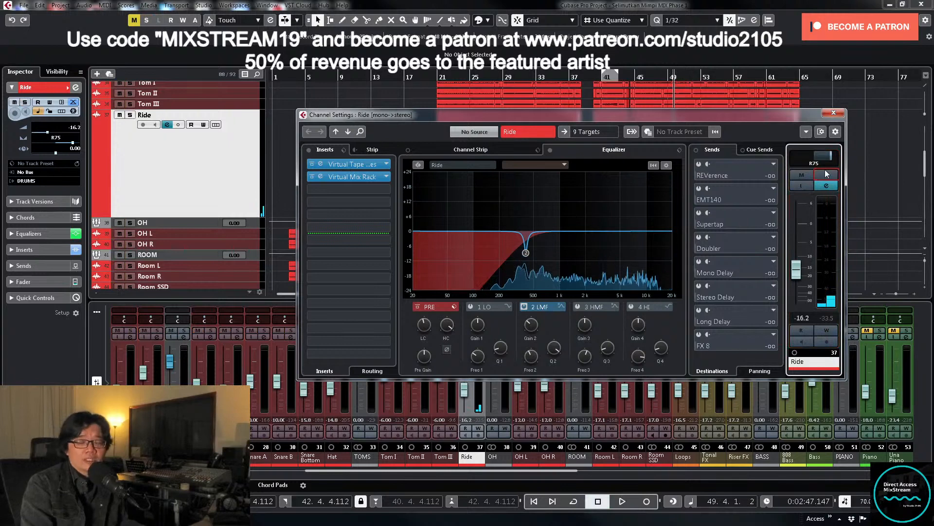
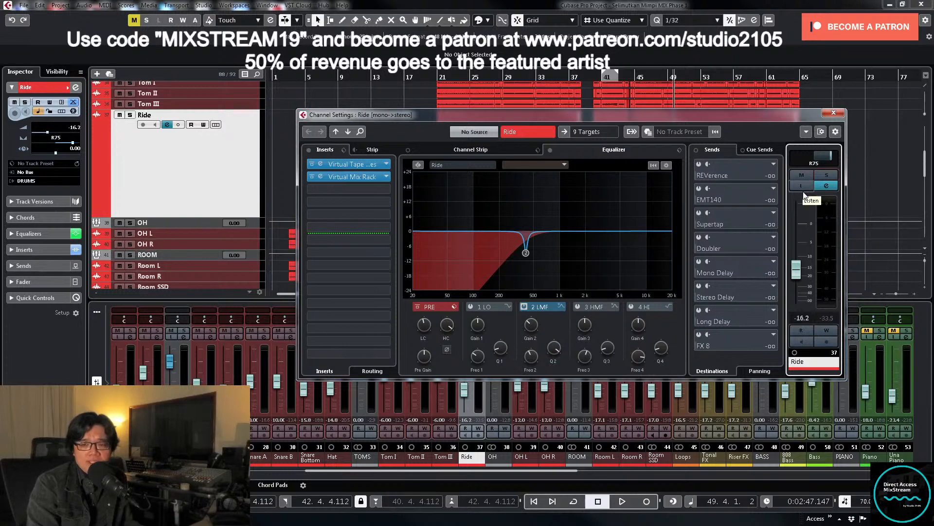
{"action": "left_click", "coordinate": [834, 112]}
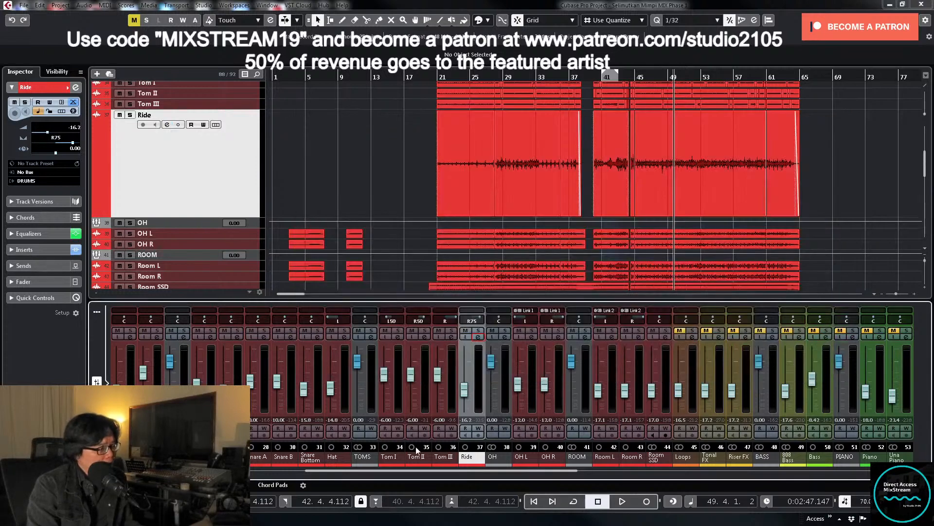
{"action": "key", "text": "space"}
{"action": "left_click_drag", "start_coordinate": [464, 400], "coordinate": [465, 401]}
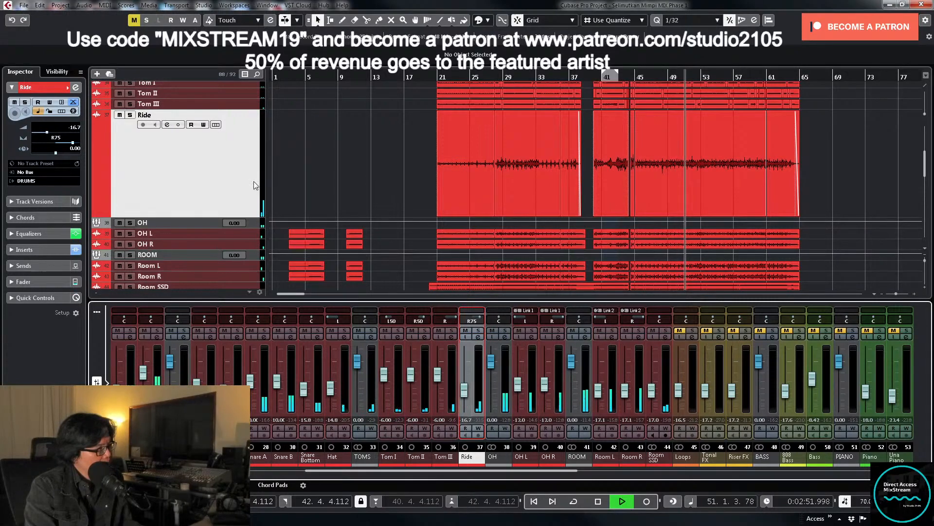
Step: Return the Ride track to its normal height, stop playback, and place the project cursor at about bar 20
{"action": "key", "text": "z"}
{"action": "key", "text": "z"}
{"action": "key", "text": "space"}
{"action": "key", "text": "h"}
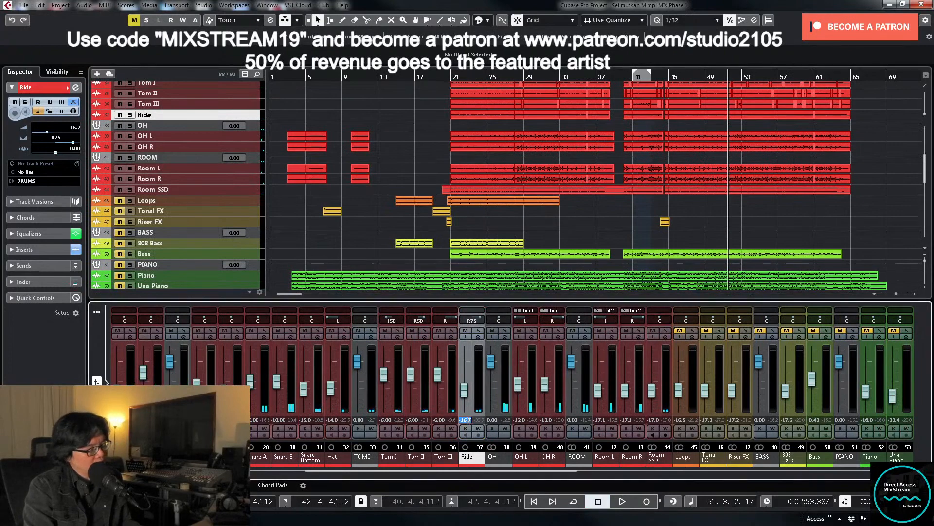
{"action": "type", "text": "F"}
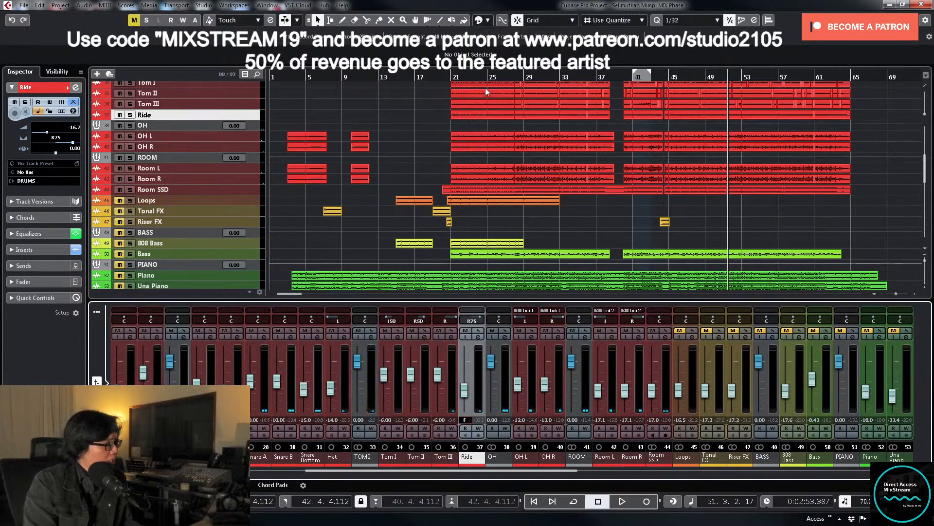
{"action": "left_click", "coordinate": [446, 78]}
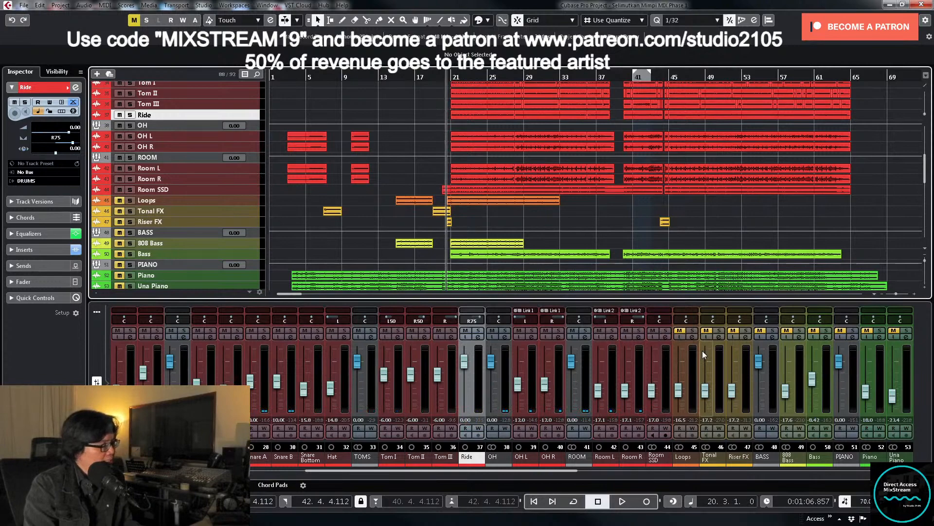
Step: Unmute the BASS group and check the Bass channel's inserts and equalizer in its channel settings
{"action": "left_click_drag", "start_coordinate": [573, 472], "coordinate": [621, 472]}
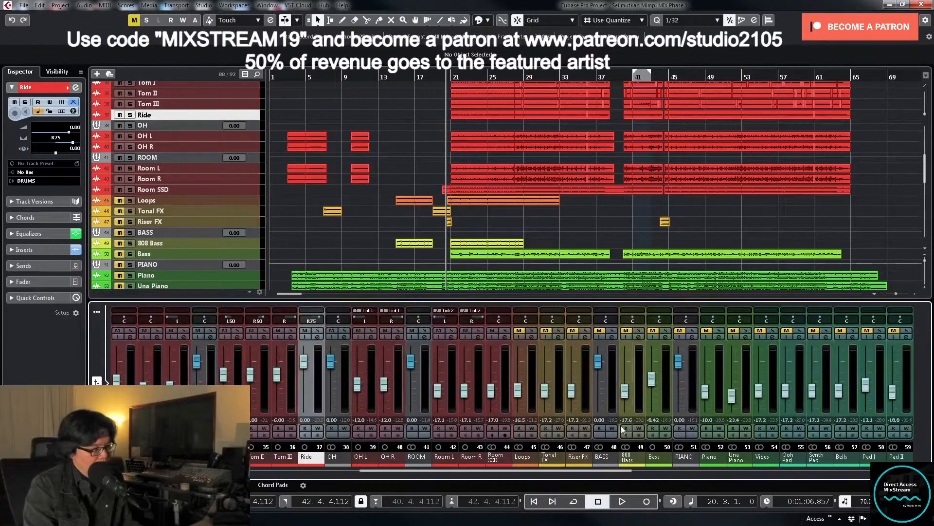
{"action": "left_click", "coordinate": [604, 333]}
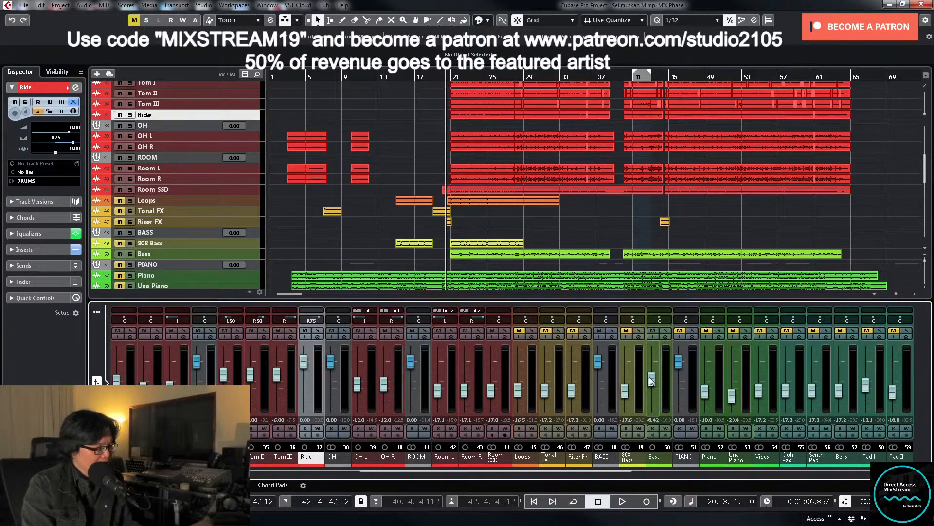
{"action": "left_click", "coordinate": [665, 336]}
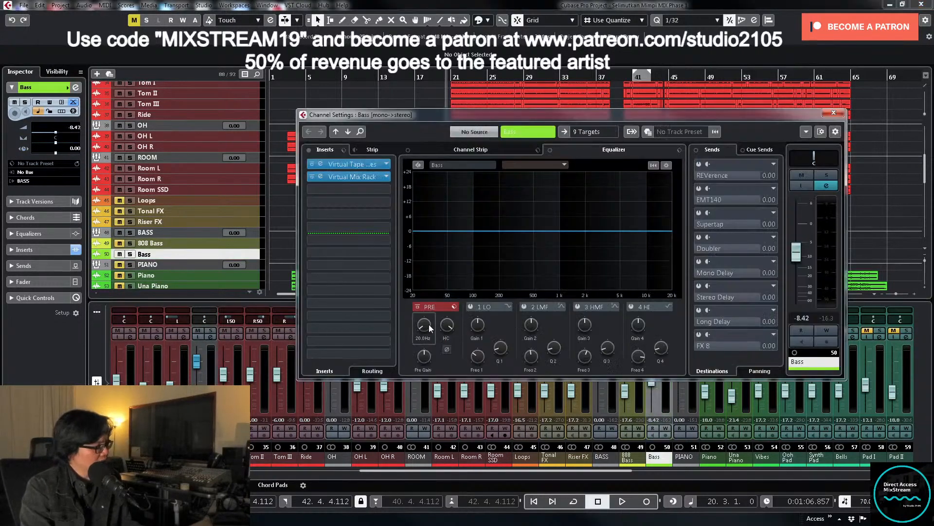
{"action": "left_click", "coordinate": [833, 113]}
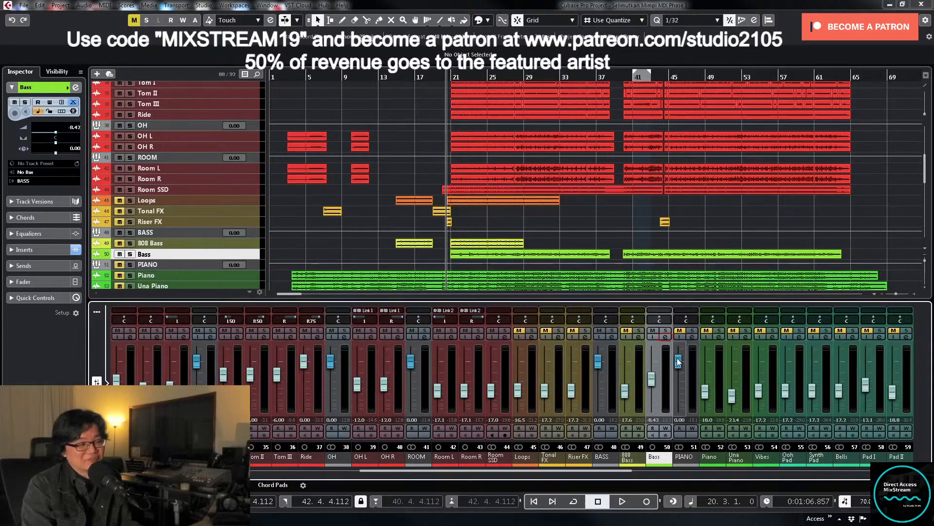
Step: Play the drums and bass from about bar 20 and set the Bass fader to -11 dB
{"action": "key", "text": "space"}
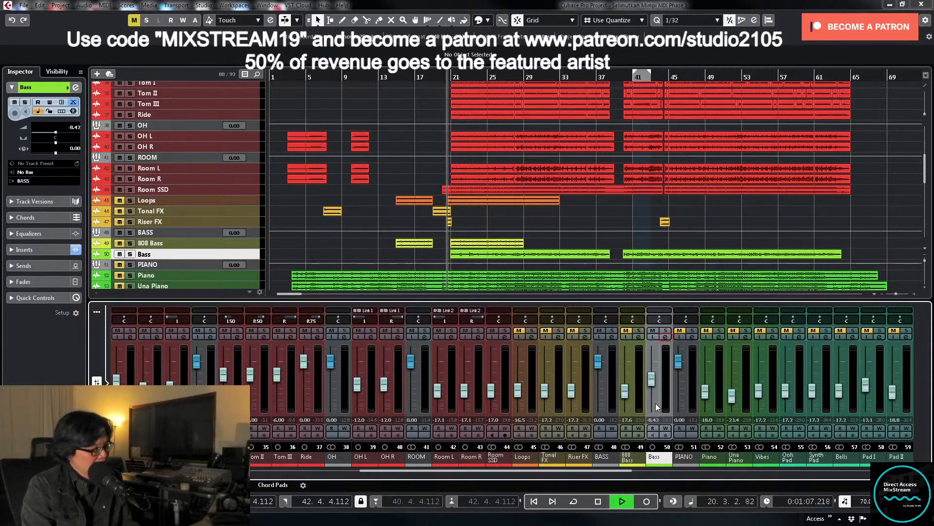
{"action": "left_click_drag", "start_coordinate": [652, 378], "coordinate": [655, 387]}
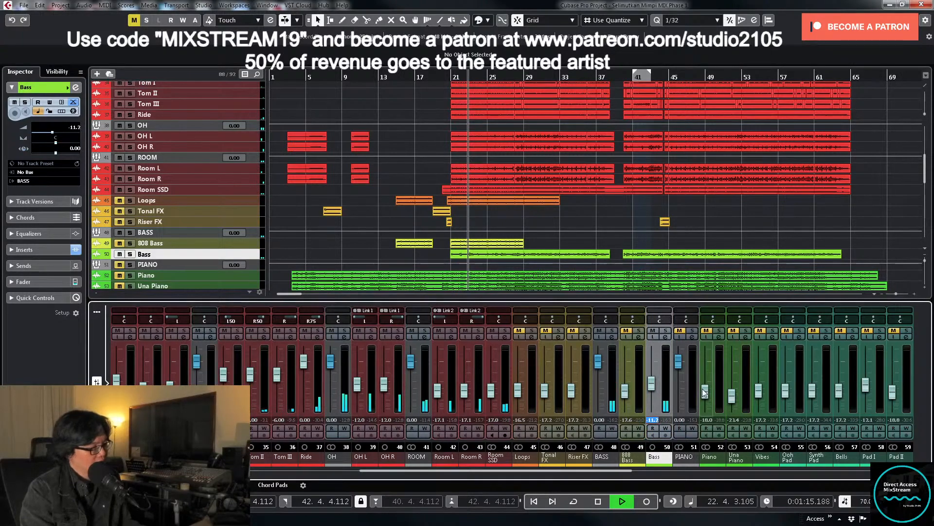
{"action": "key", "text": "Return"}
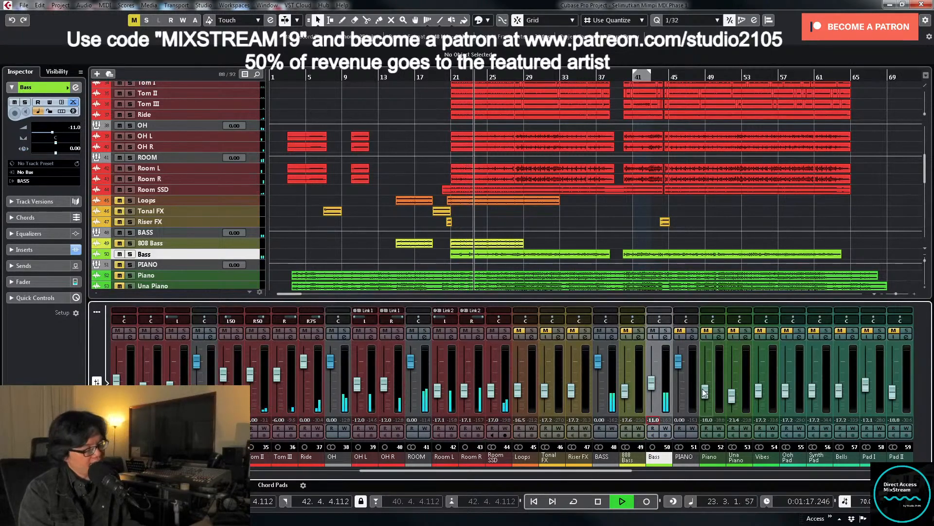
Step: Enlarge the Bass track, examine its waveform closely around bars 24 to 26, and restore the overview
{"action": "left_click", "coordinate": [240, 257]}
{"action": "key", "text": "z"}
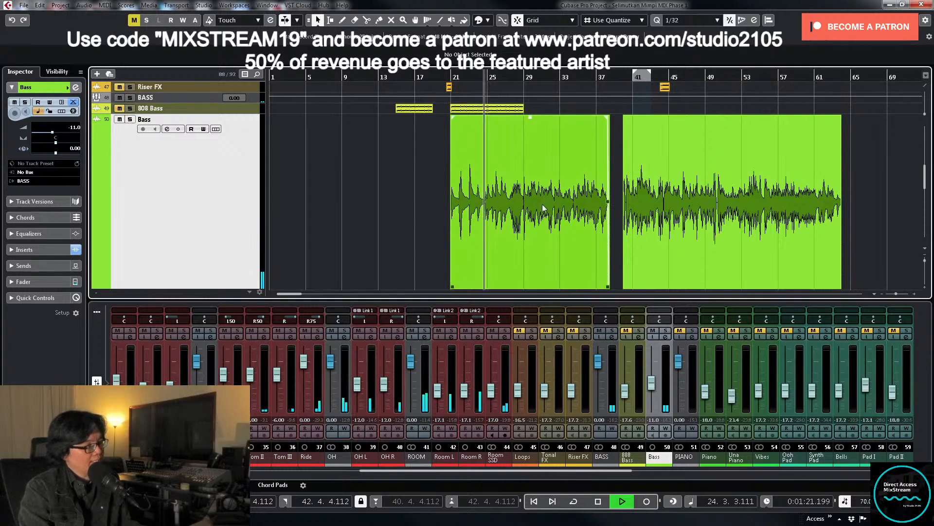
{"action": "left_click", "coordinate": [604, 223]}
{"action": "key", "text": "h"}
{"action": "key", "text": "h"}
{"action": "key", "text": "h"}
{"action": "key", "text": "h"}
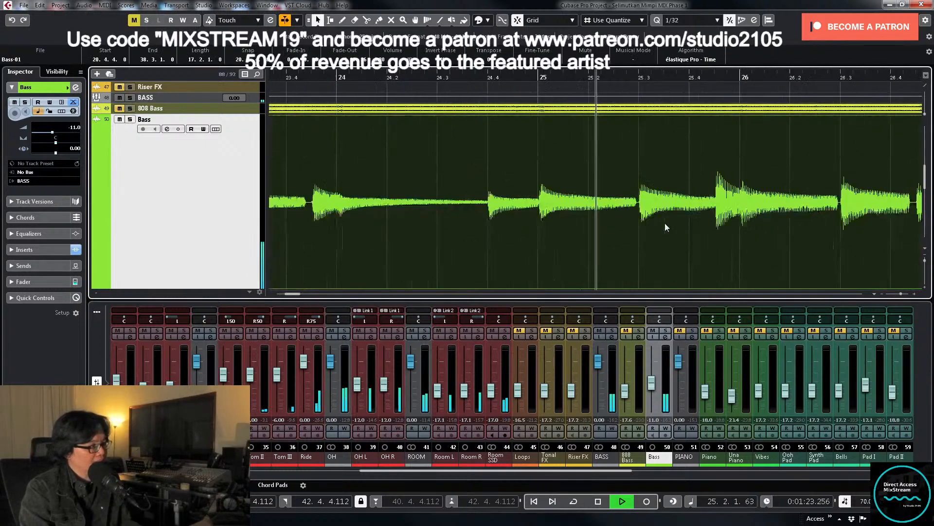
{"action": "key", "text": "g"}
{"action": "key", "text": "g"}
{"action": "key", "text": "g"}
{"action": "key", "text": "g"}
{"action": "key", "text": "g"}
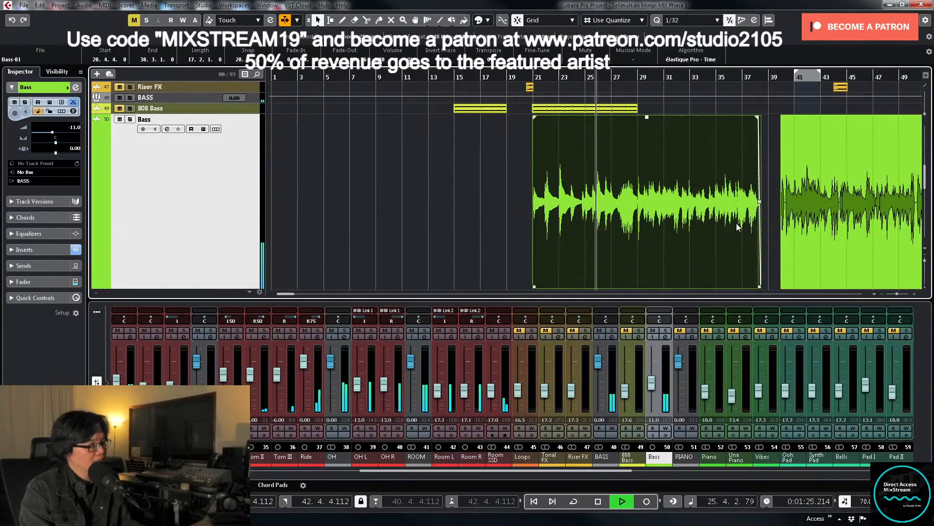
{"action": "key", "text": "z"}
Step: Set the Bass fader to -12 dB, listen with the drums, and lower it to -13 dB
{"action": "double_click", "coordinate": [654, 420]}
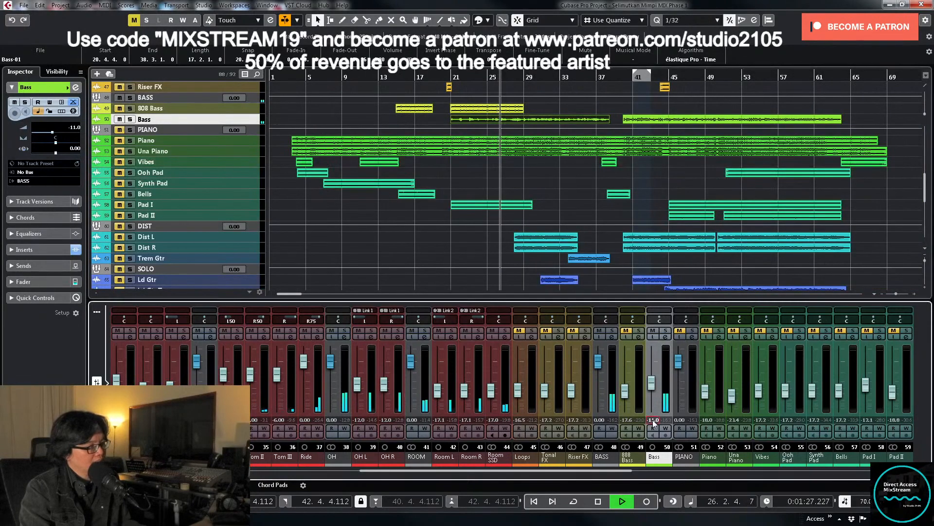
{"action": "type", "text": "-12"}
{"action": "key", "text": "Return"}
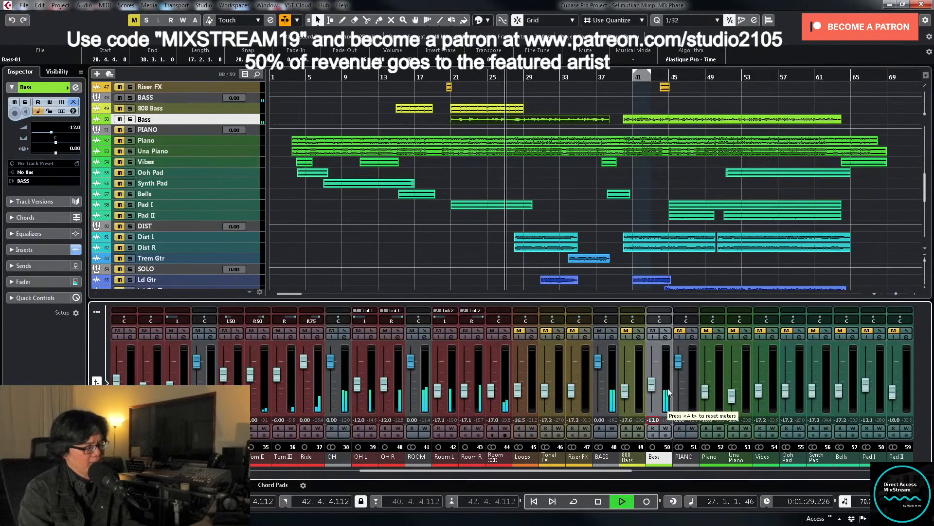
{"action": "key", "text": "z"}
{"action": "key", "text": "z"}
{"action": "key", "text": "z"}
{"action": "key", "text": "z"}
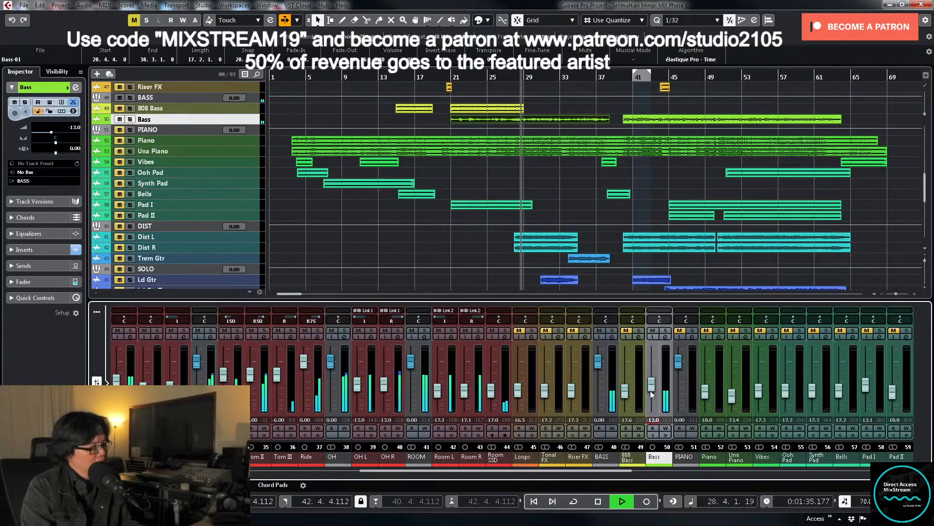
{"action": "left_click_drag", "start_coordinate": [652, 386], "coordinate": [653, 395]}
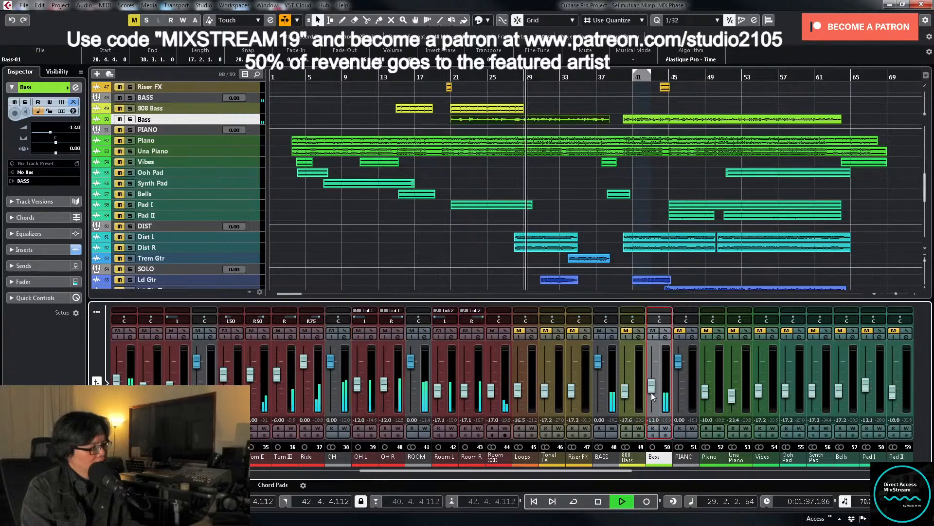
Step: Open the BASS group's channel settings, stop playback, and activate and open its C4 Stereo insert
{"action": "left_click", "coordinate": [611, 337]}
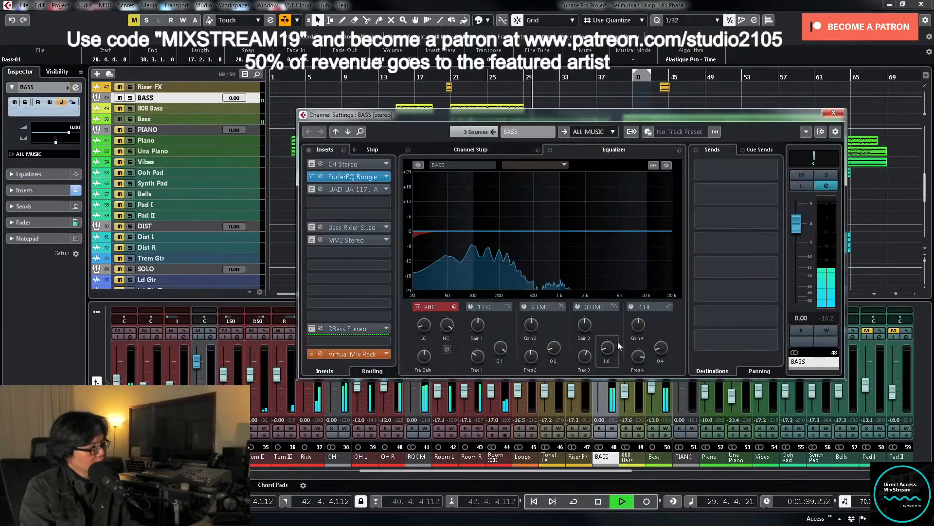
{"action": "key", "text": "space"}
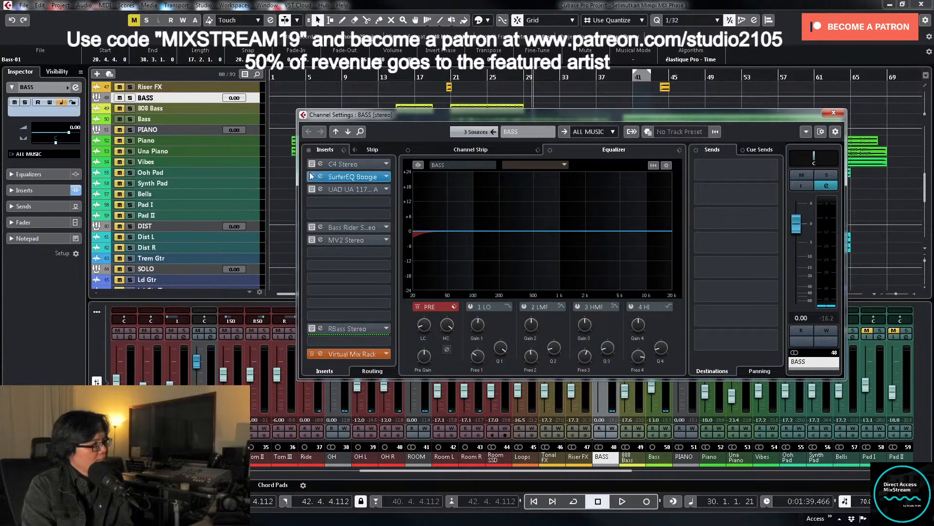
{"action": "left_click", "coordinate": [313, 164]}
{"action": "left_click", "coordinate": [364, 165]}
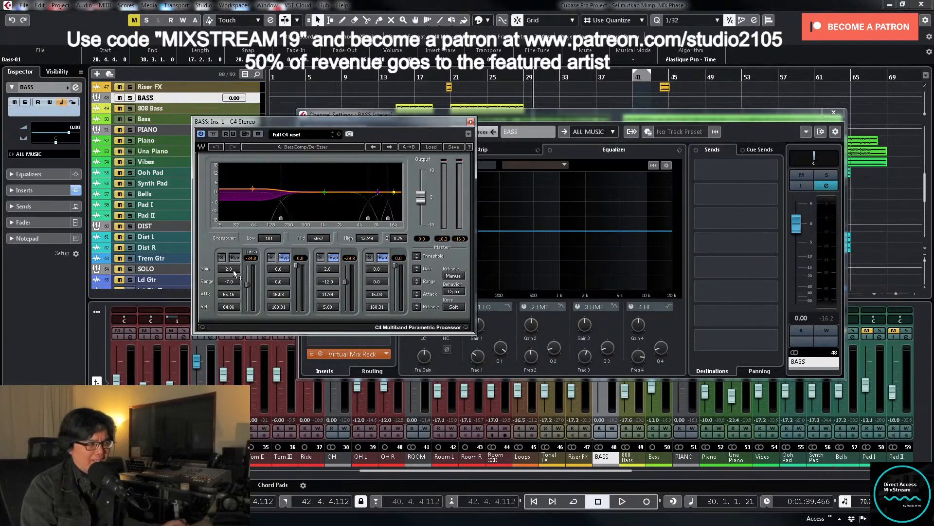
Step: Audition the bass with the drums through the C4 multiband compressor and close the plug-in
{"action": "key", "text": "space"}
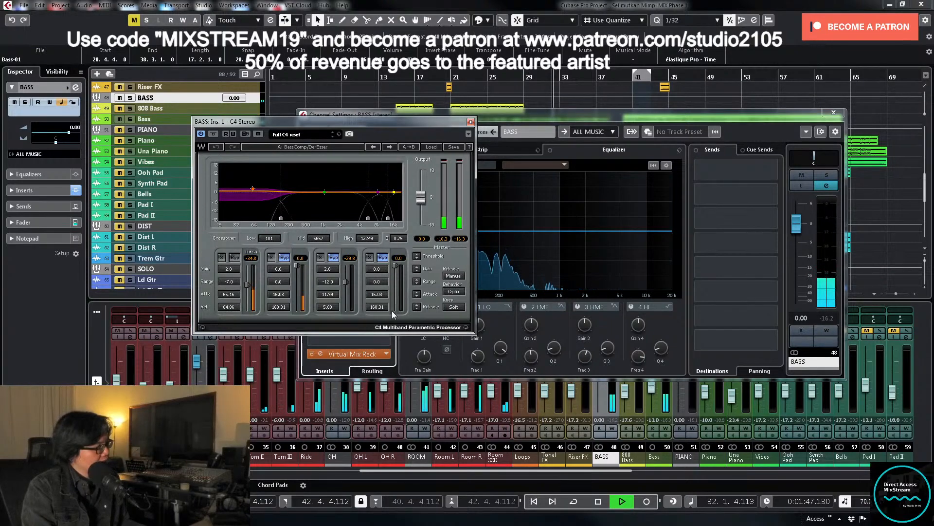
{"action": "key", "text": "space"}
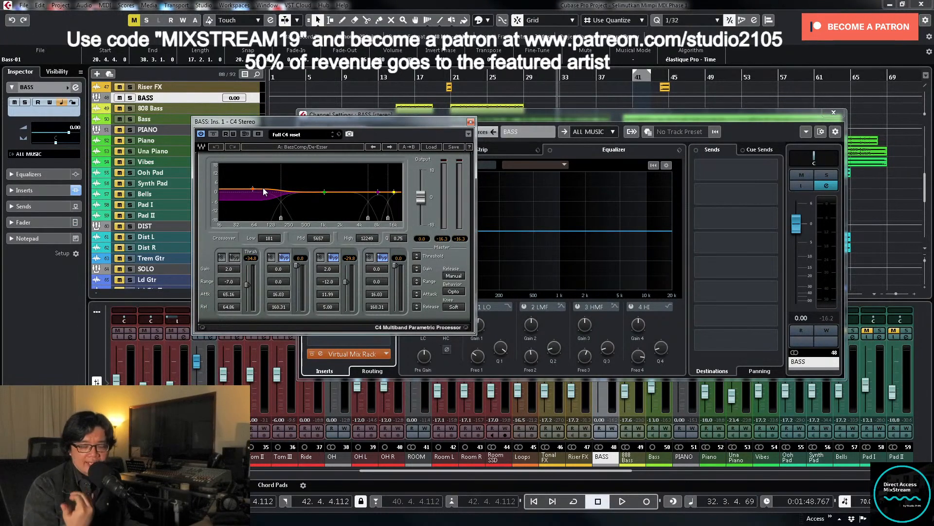
{"action": "key", "text": "space"}
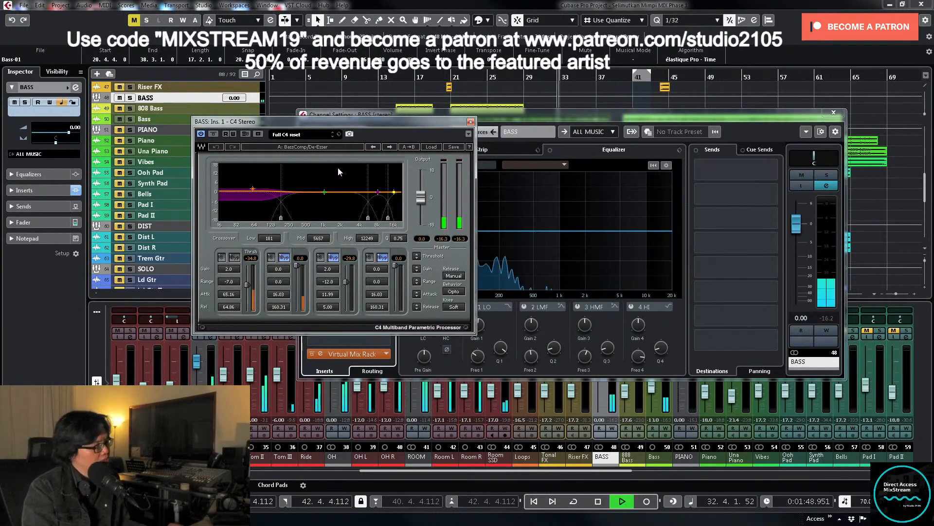
{"action": "left_click", "coordinate": [471, 122]}
Step: Solo the BASS group, stop playback, open its SurferEQ Boogie insert, and close the channel settings
{"action": "left_click", "coordinate": [826, 175]}
{"action": "key", "text": "space"}
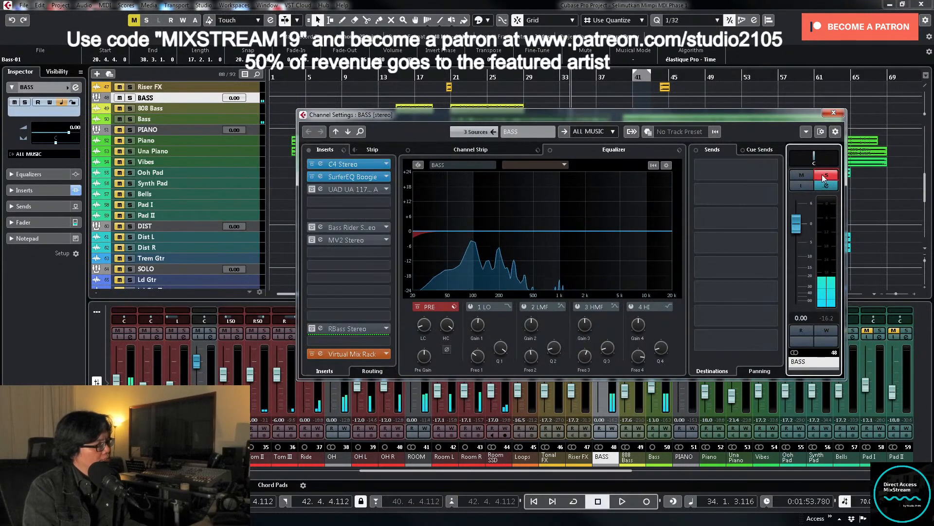
{"action": "left_click", "coordinate": [363, 176]}
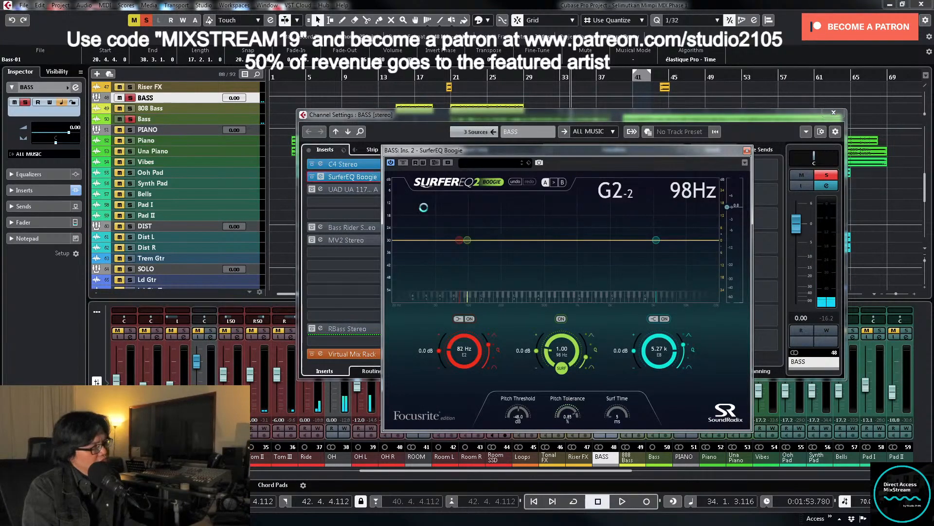
{"action": "key", "text": "KP_1"}
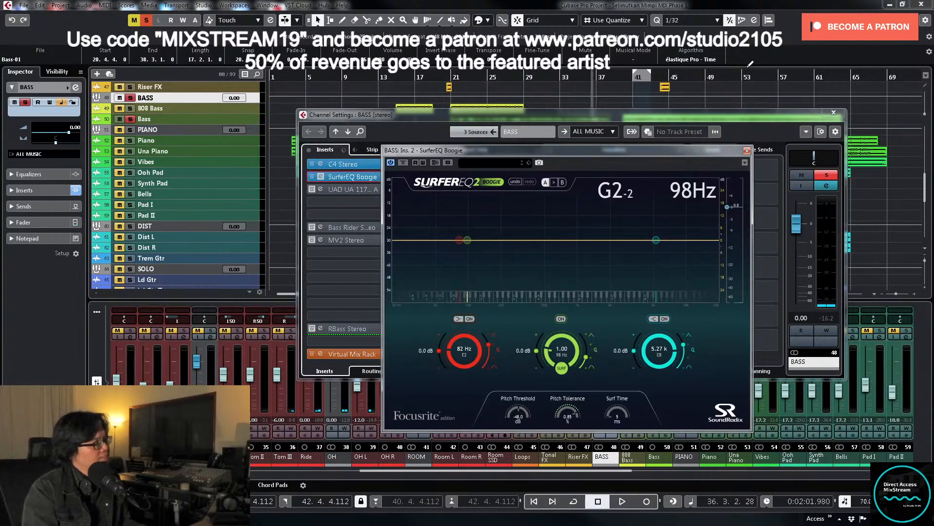
{"action": "left_click", "coordinate": [834, 114]}
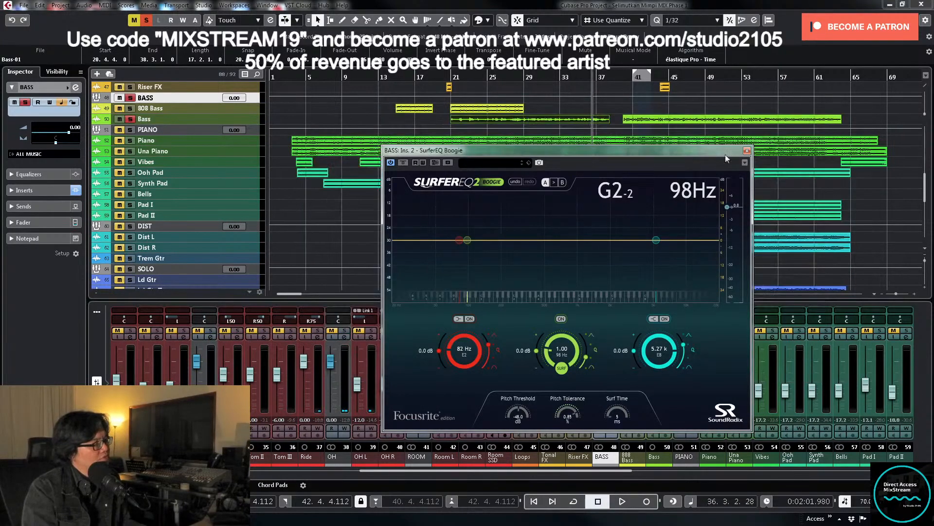
Step: Set the locators around the first Bass clip, return the playhead to its start, and move the SurferEQ window clear of the clips
{"action": "left_click_drag", "start_coordinate": [660, 153], "coordinate": [635, 260]}
{"action": "key", "text": "KP_1"}
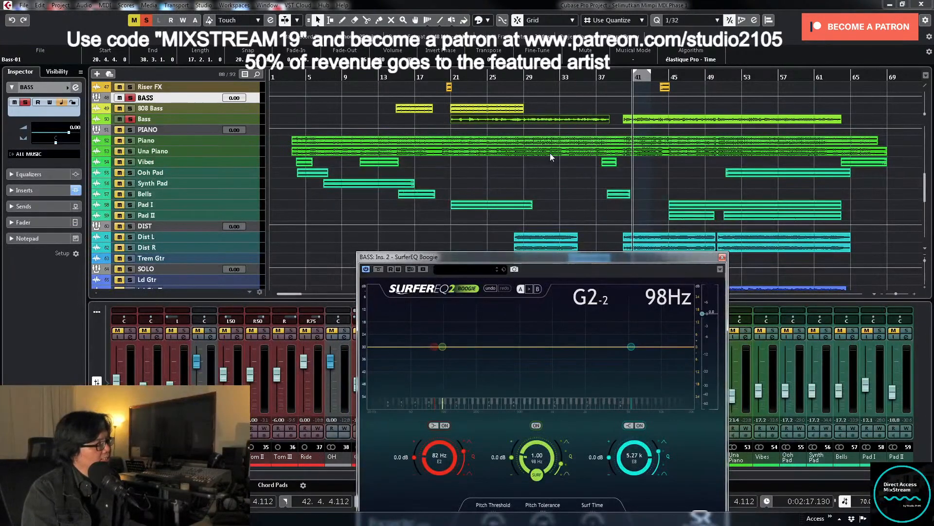
{"action": "key", "text": "p"}
{"action": "key", "text": "KP_1"}
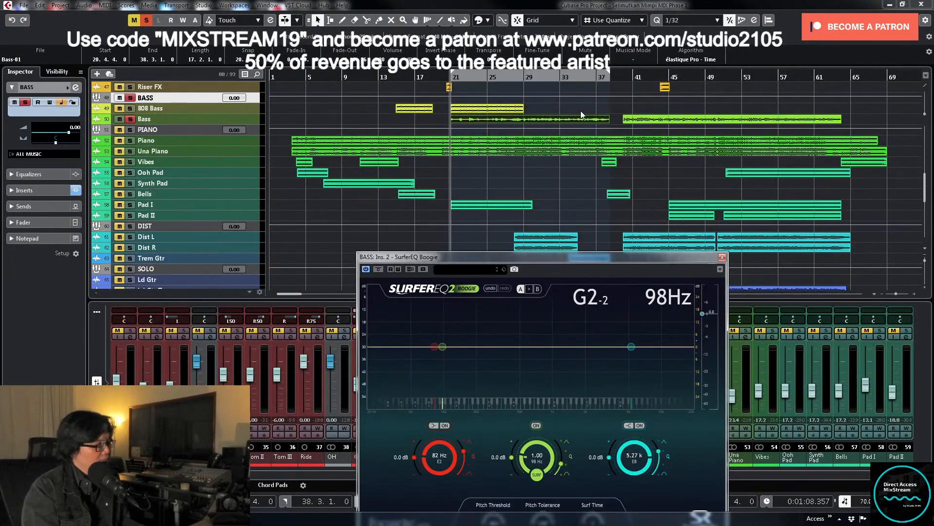
{"action": "left_click_drag", "start_coordinate": [572, 260], "coordinate": [544, 220]}
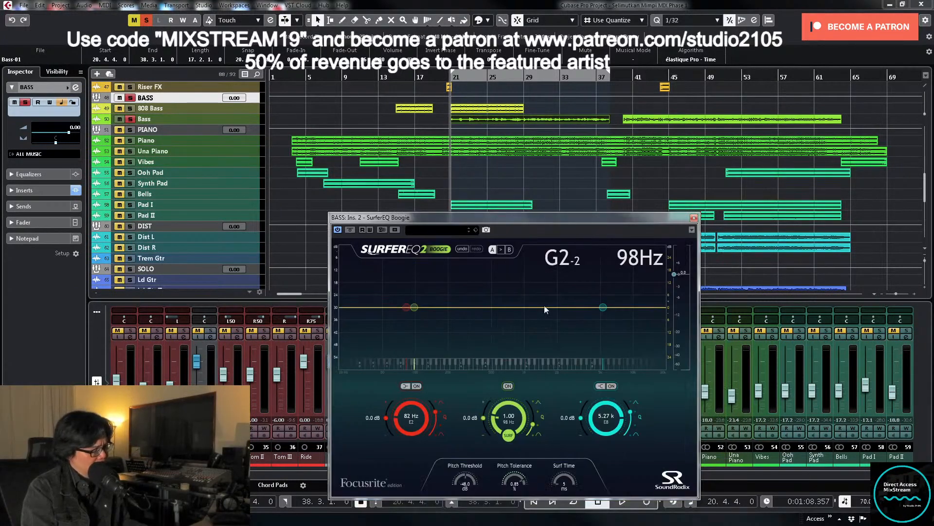
Step: Audition the soloed bass through SurferEQ from the first Bass clip and again from about bar 44
{"action": "key", "text": "space"}
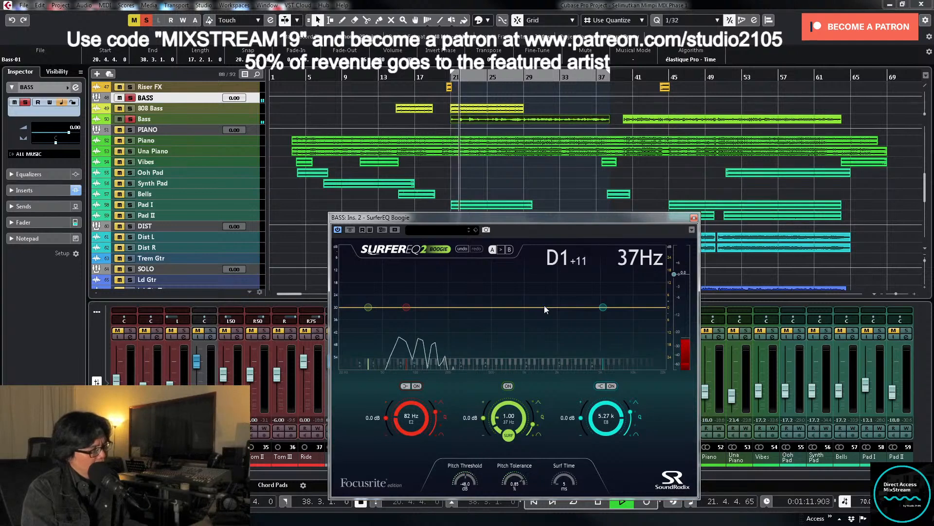
{"action": "left_click", "coordinate": [662, 76]}
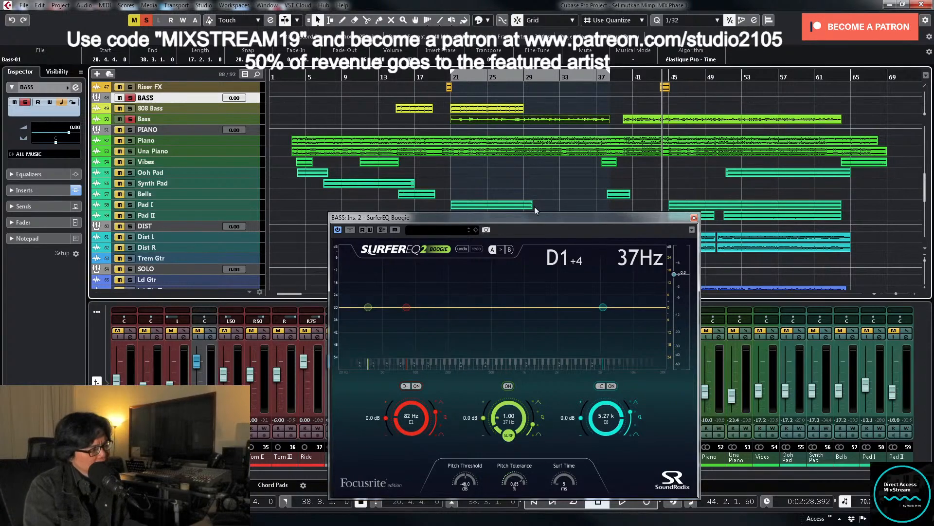
{"action": "key", "text": "space"}
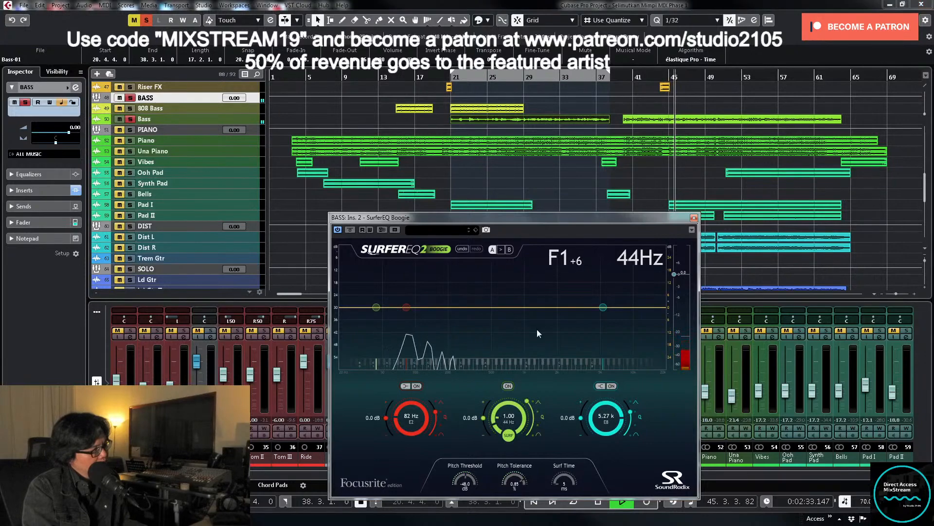
{"action": "key", "text": "space"}
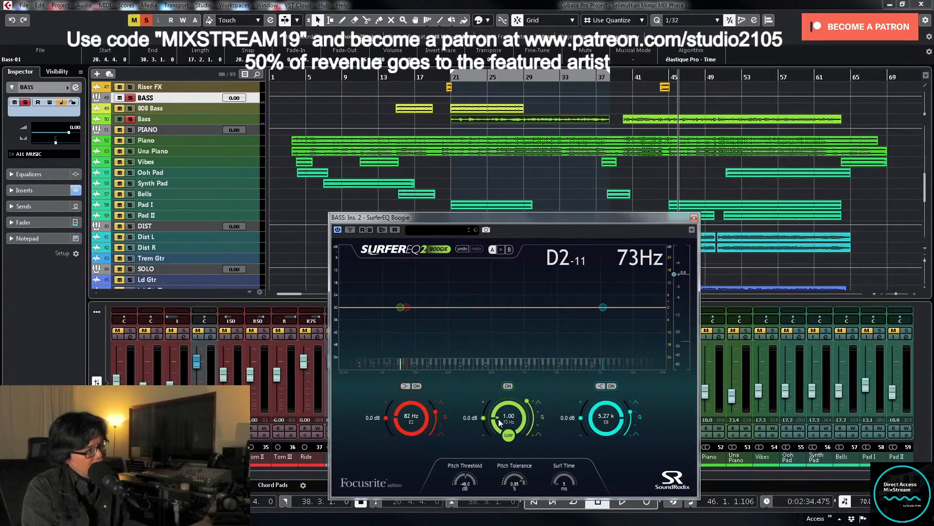
Step: Set SurferEQ's surfing band to harmonic 5.00, audition a 16.2 dB boost, and settle its gain at -2.2 dB
{"action": "key", "text": "space"}
{"action": "left_click_drag", "start_coordinate": [498, 417], "coordinate": [483, 400]}
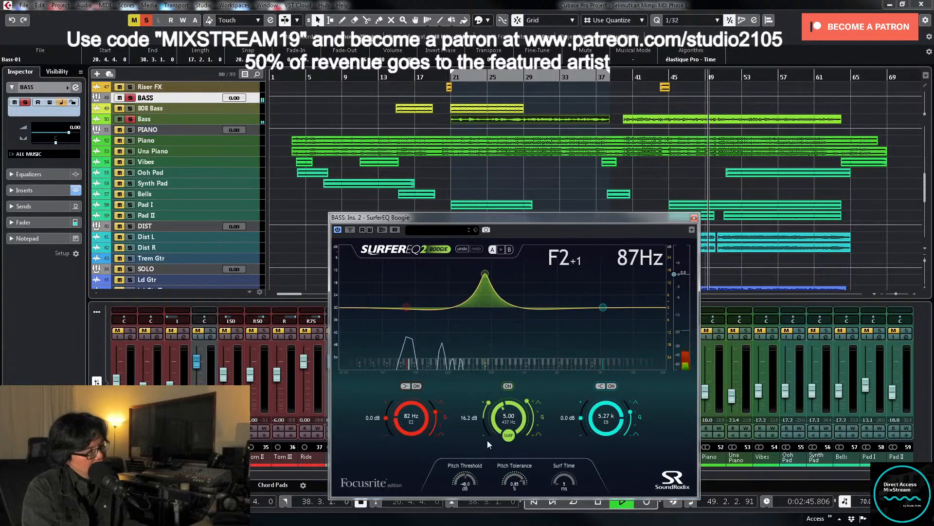
{"action": "key", "text": "space"}
{"action": "left_click_drag", "start_coordinate": [485, 408], "coordinate": [477, 431]}
{"action": "key", "text": "space"}
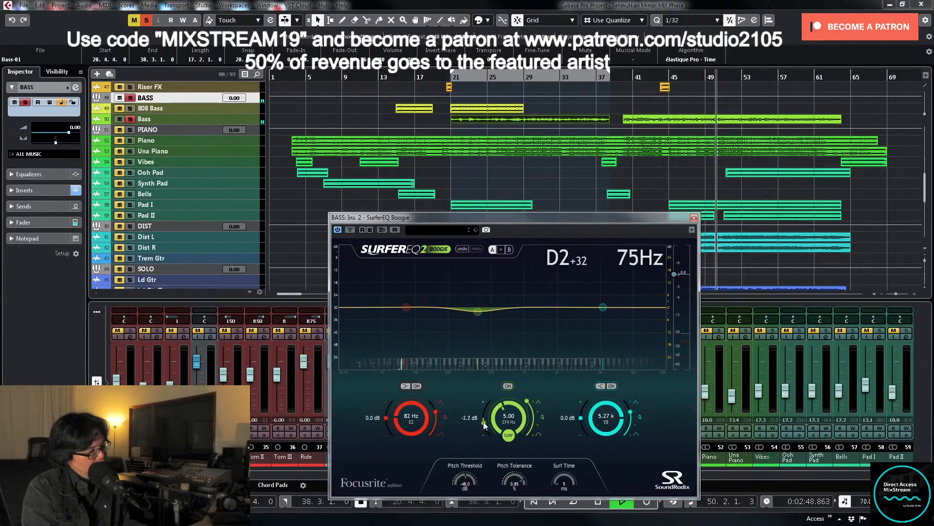
{"action": "left_click_drag", "start_coordinate": [484, 422], "coordinate": [484, 423]}
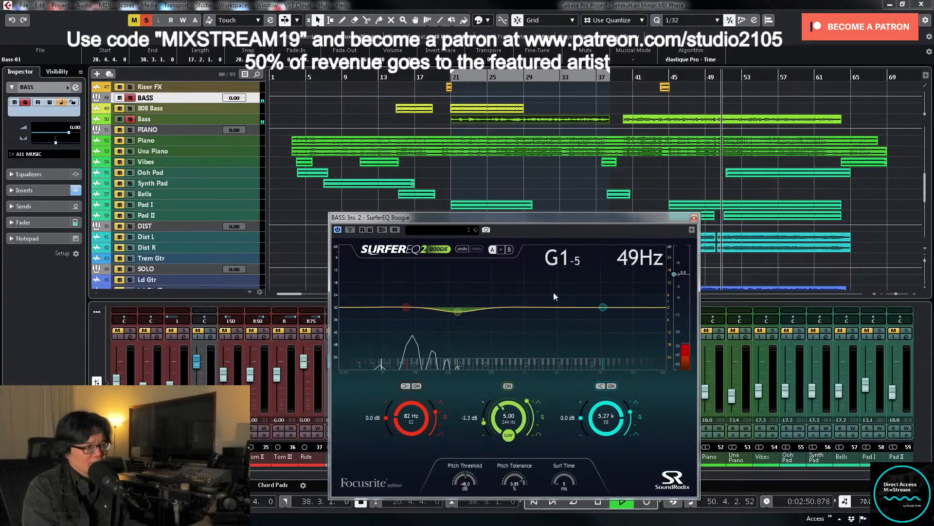
Step: Close SurferEQ, unsolo the BASS group, and listen to the bass with the drums from bar 21
{"action": "left_click", "coordinate": [694, 217]}
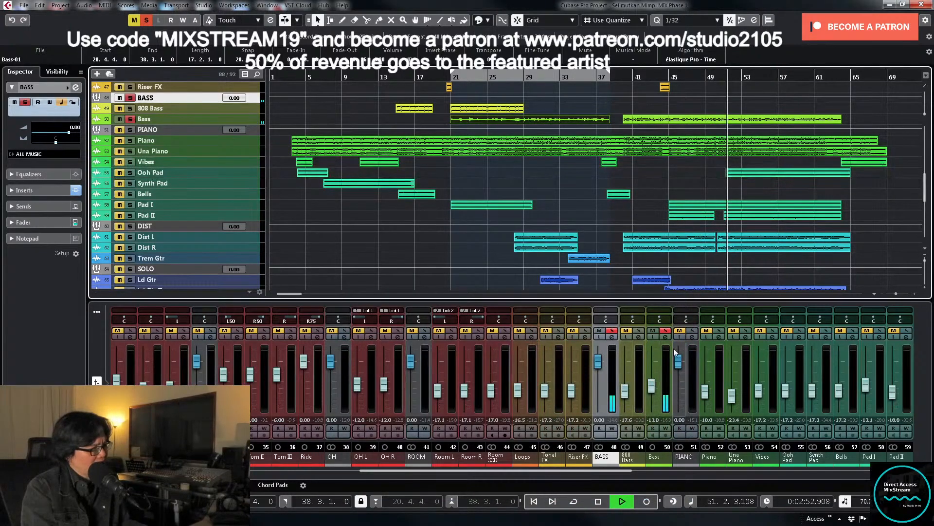
{"action": "left_click", "coordinate": [612, 331]}
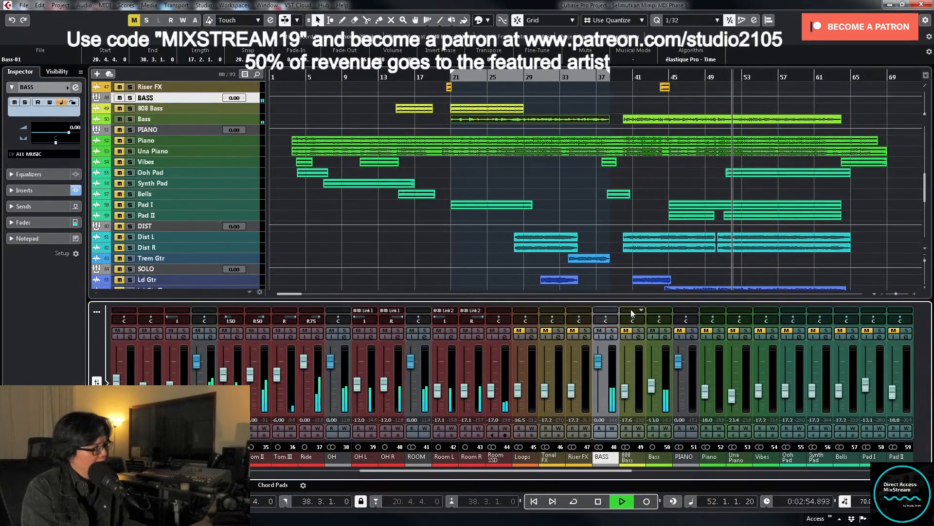
{"action": "left_click", "coordinate": [448, 88]}
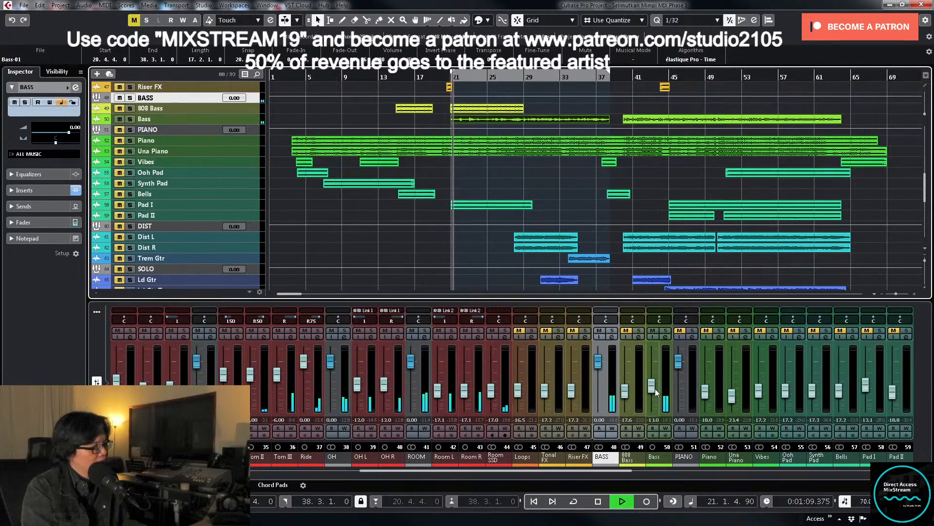
Step: Open the BASS group's channel settings, stop playback, and activate and open its UAD UA 1176 Rev A insert
{"action": "left_click", "coordinate": [612, 337]}
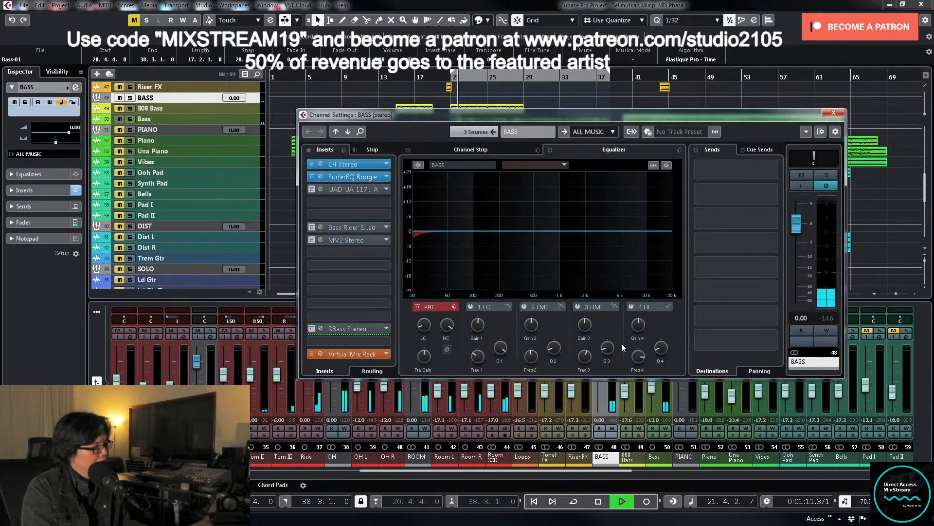
{"action": "key", "text": "space"}
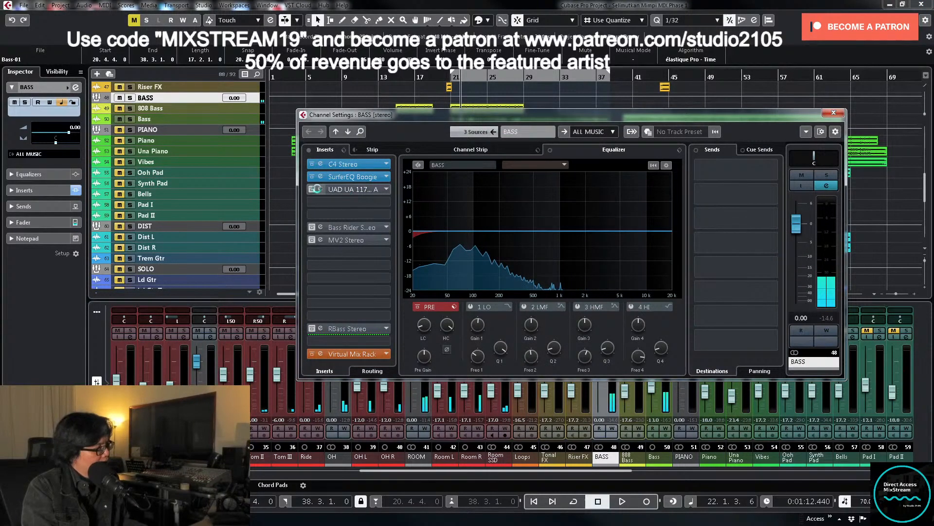
{"action": "left_click", "coordinate": [350, 190]}
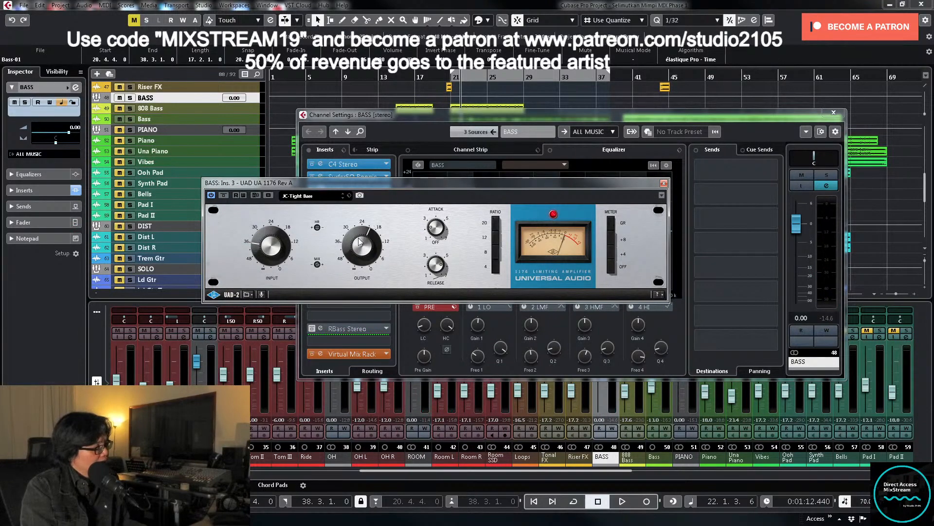
Step: Raise the 1176's input and lower its output while auditioning the bass with the drums, and close the compressor and channel settings
{"action": "key", "text": "space"}
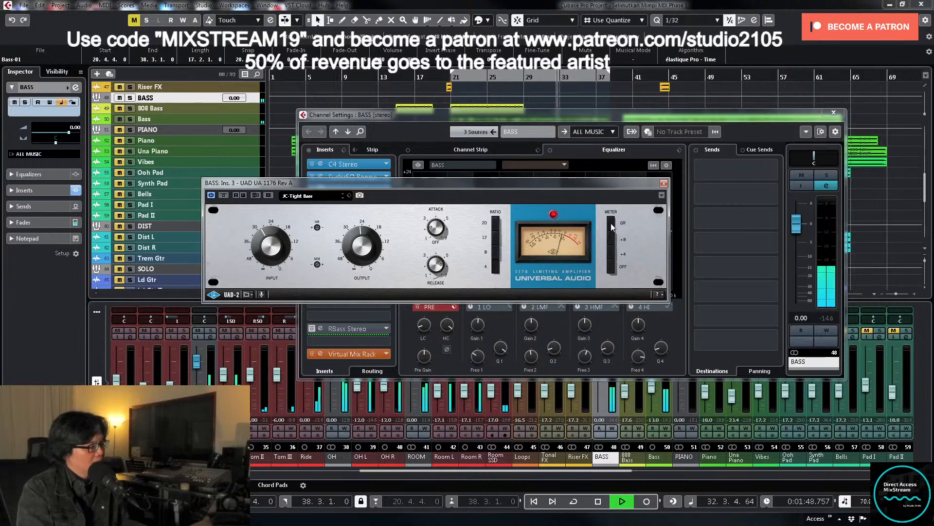
{"action": "key", "text": "space"}
{"action": "left_click", "coordinate": [834, 112]}
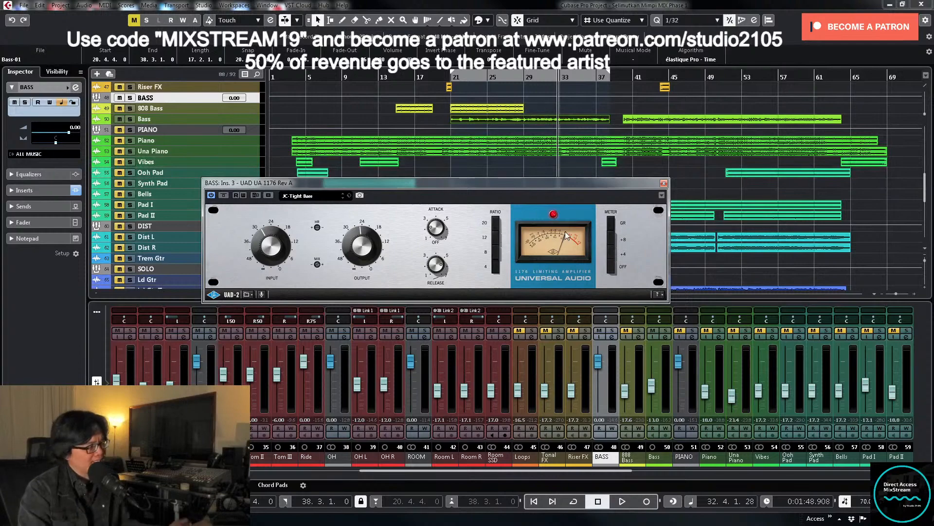
{"action": "left_click", "coordinate": [663, 183]}
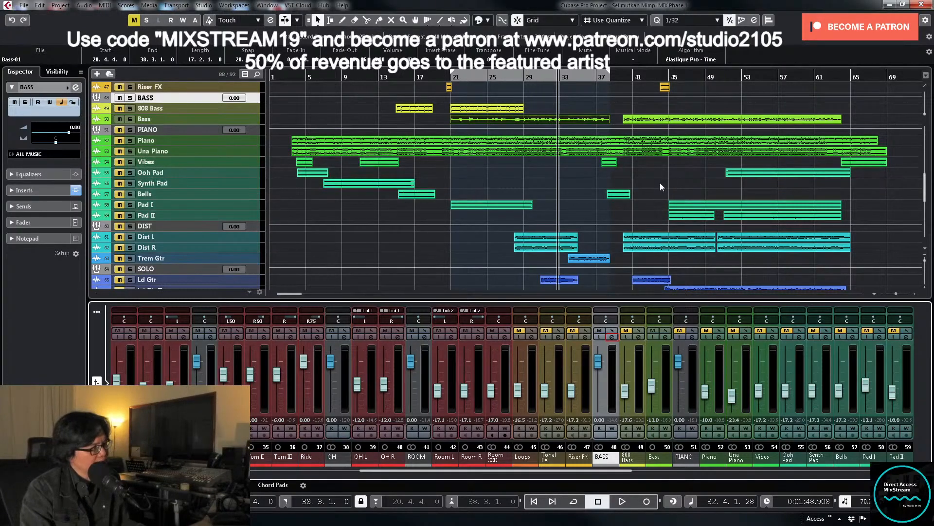
Step: Replay the bass briefly, reopen the BASS channel settings, and open and activate the Bass Rider Stereo insert
{"action": "key", "text": "space"}
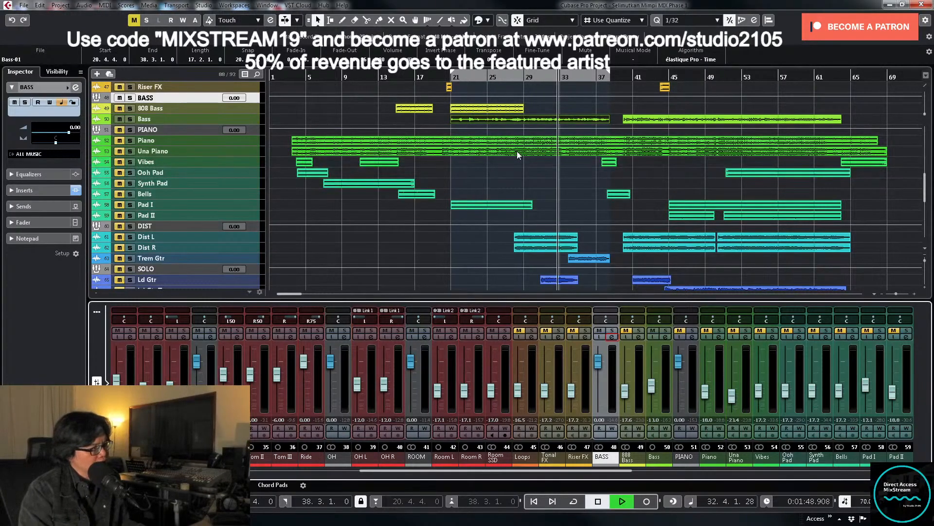
{"action": "left_click", "coordinate": [612, 337]}
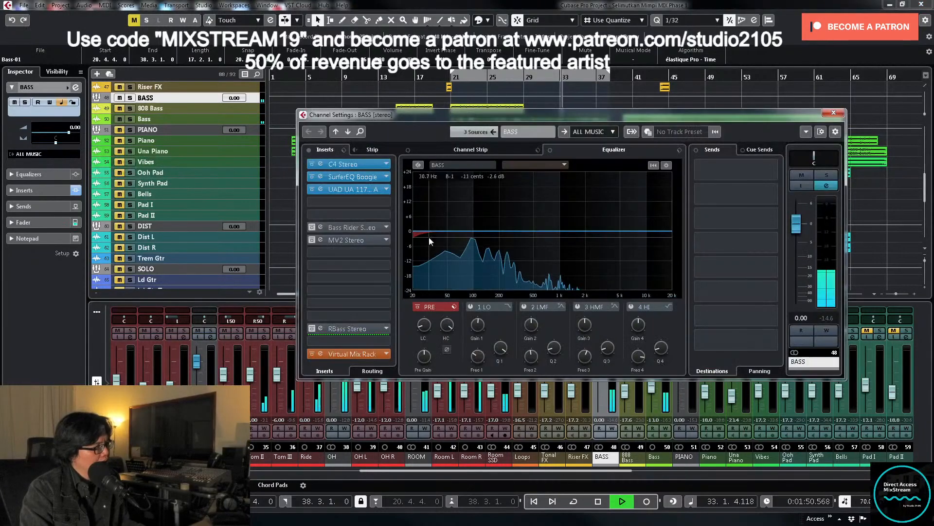
{"action": "key", "text": "space"}
{"action": "left_click", "coordinate": [351, 228]}
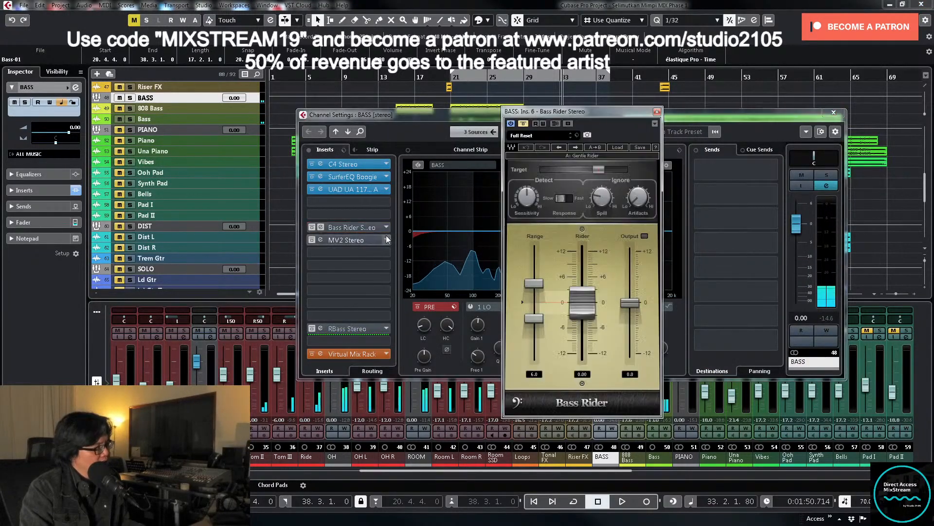
{"action": "left_click", "coordinate": [524, 124]}
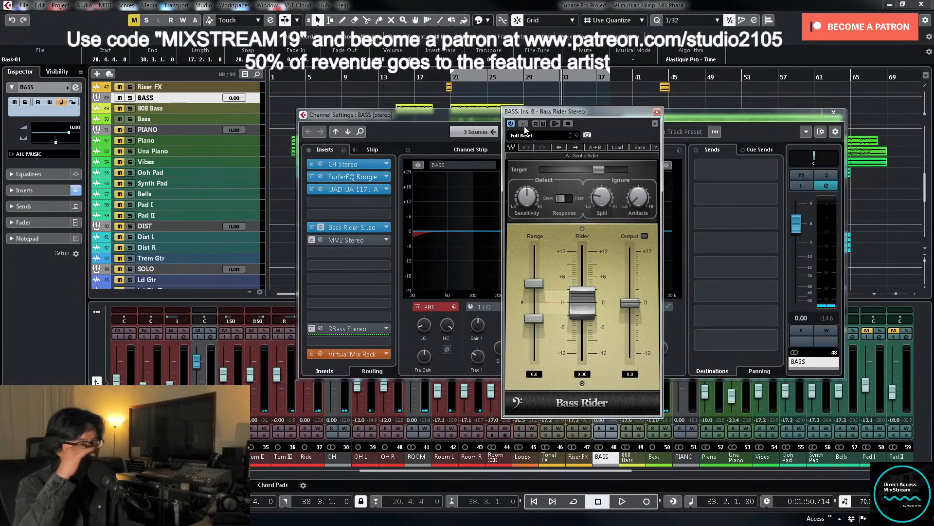
Step: Lower Bass Rider's Target to about -32 while auditioning from the first Bass clip's start, and close the channel settings
{"action": "left_click", "coordinate": [462, 75]}
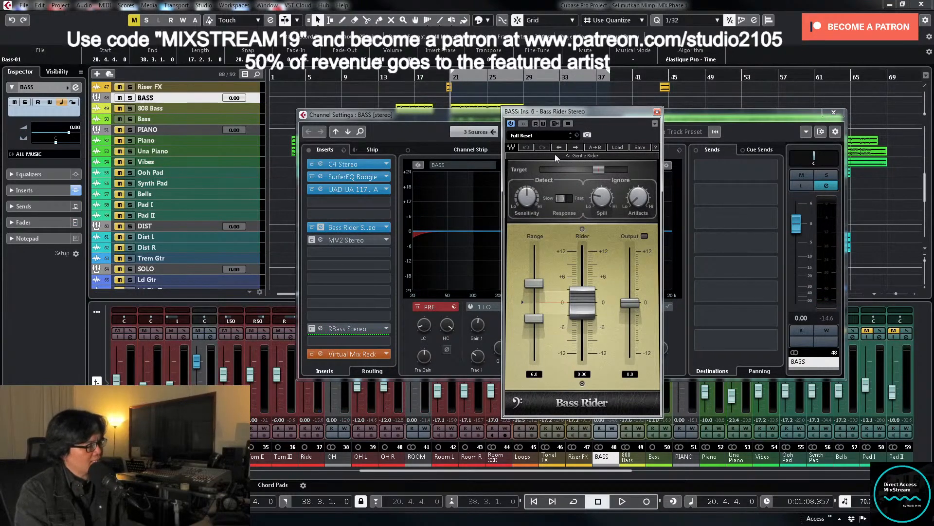
{"action": "left_click_drag", "start_coordinate": [599, 168], "coordinate": [556, 169]}
{"action": "key", "text": "space"}
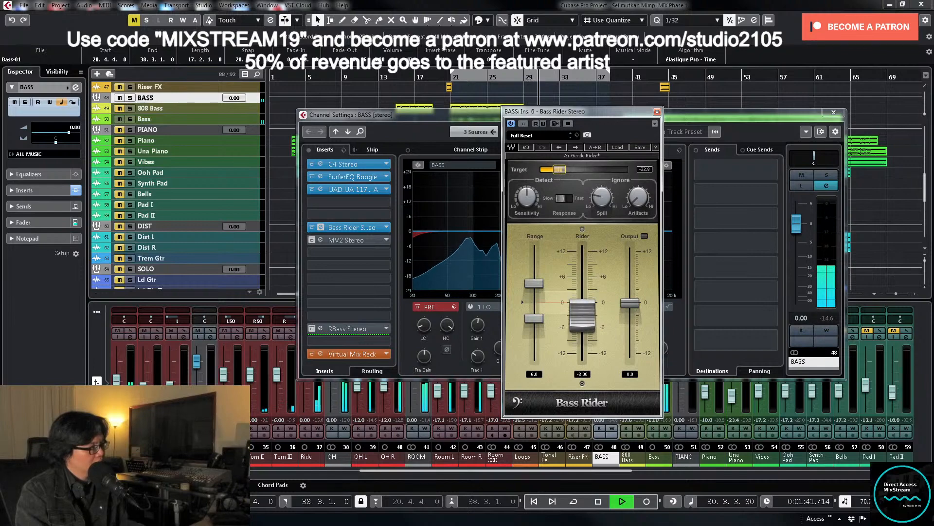
{"action": "left_click_drag", "start_coordinate": [559, 169], "coordinate": [560, 168]}
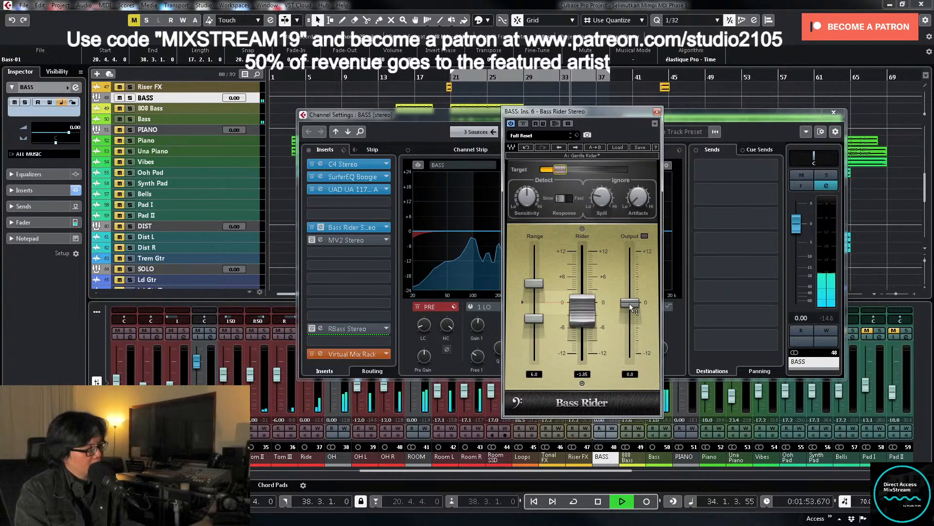
{"action": "key", "text": "space"}
{"action": "left_click", "coordinate": [833, 112]}
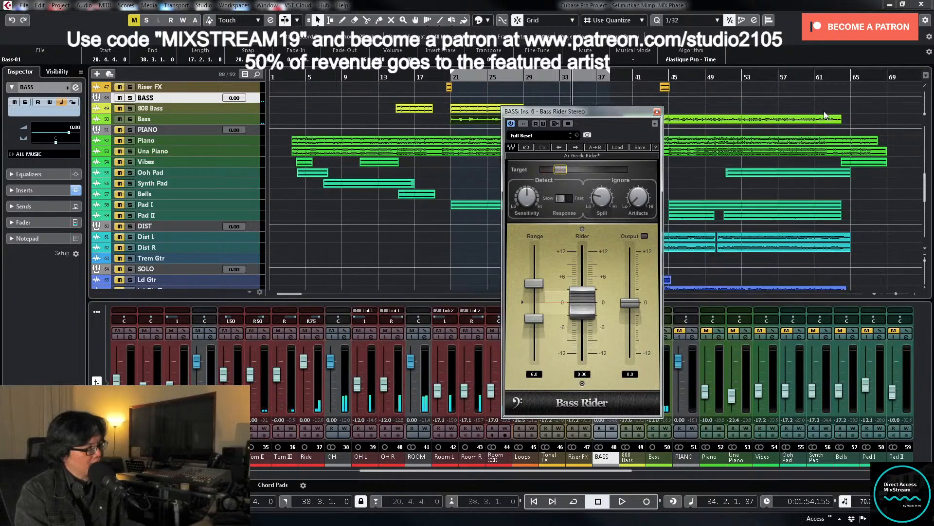
Step: Audition the bass from around bar 39, raise Bass Rider's Output to 1.0, and close the plug-in
{"action": "left_click_drag", "start_coordinate": [641, 118], "coordinate": [519, 128]}
{"action": "scroll", "coordinate": [622, 97], "scroll_direction": "up", "scroll_amount": 4}
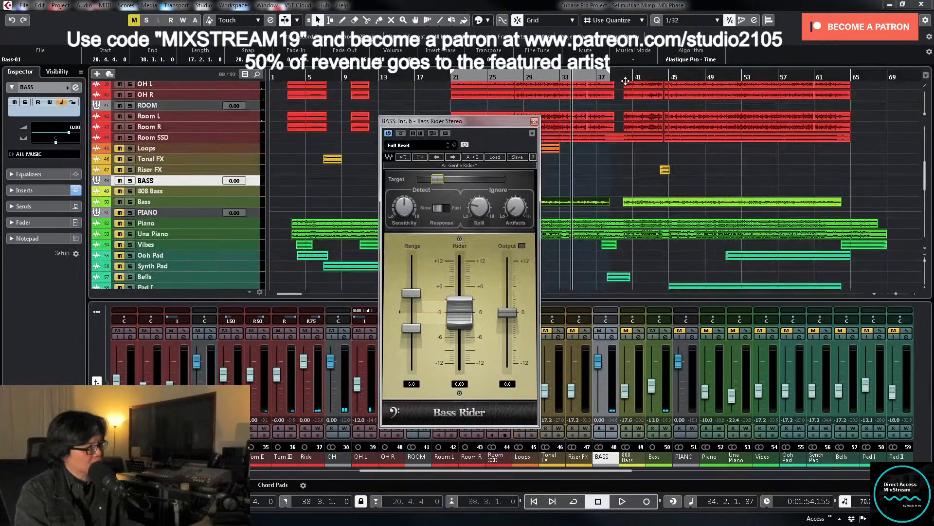
{"action": "double_click", "coordinate": [626, 80]}
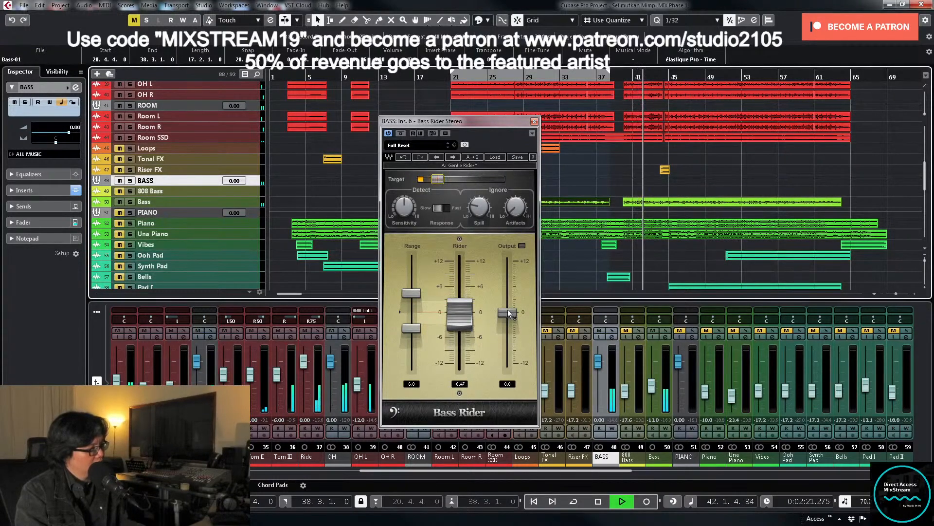
{"action": "key", "text": "space"}
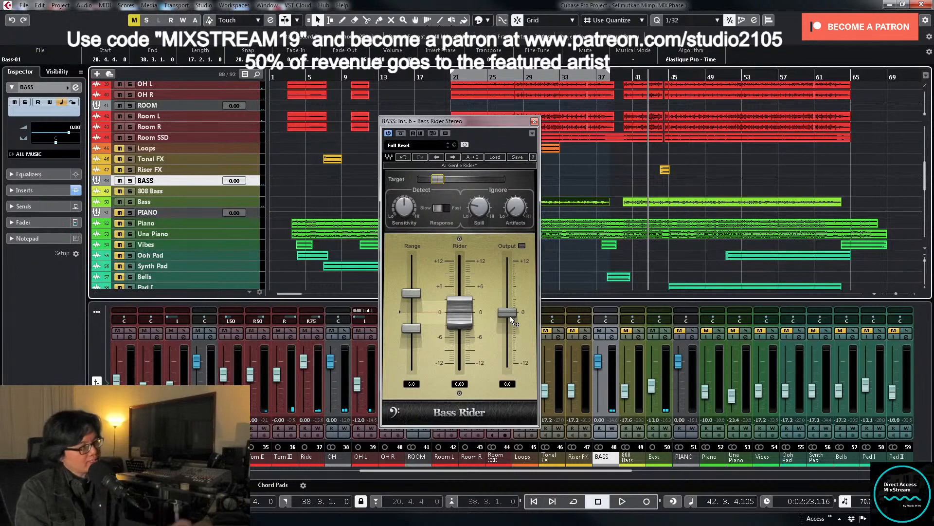
{"action": "key", "text": "space"}
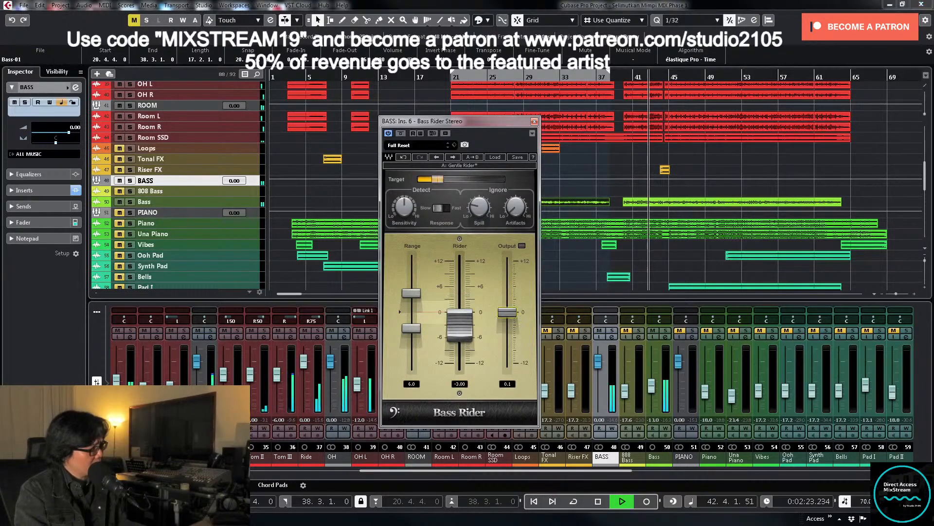
{"action": "left_click_drag", "start_coordinate": [507, 317], "coordinate": [506, 313]}
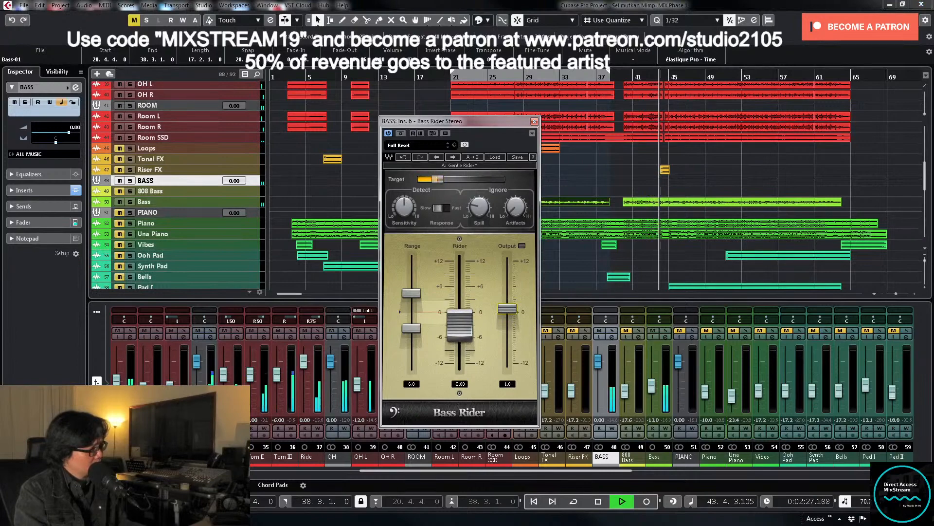
{"action": "key", "text": "space"}
{"action": "left_click", "coordinate": [535, 121]}
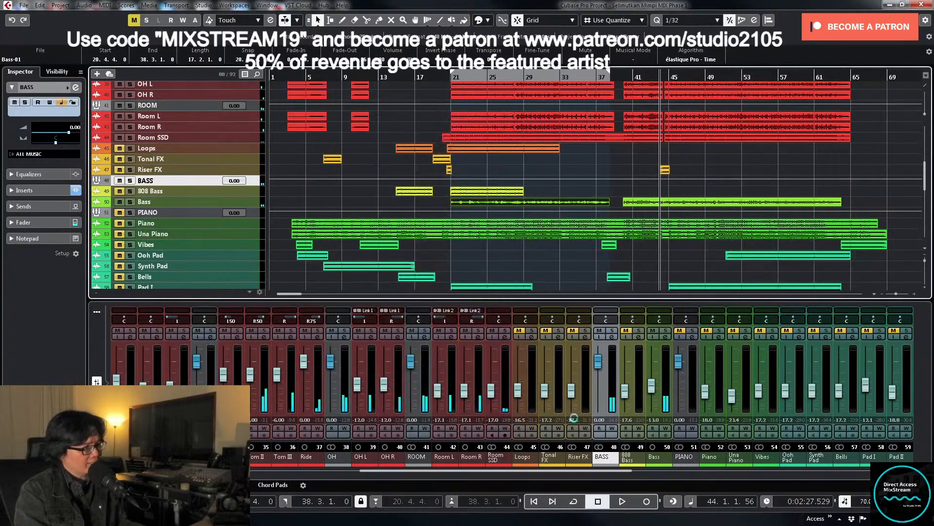
Step: Activate and open the BASS group's MV2 Stereo insert and raise its Low Level to about 5 while playing from the first Bass clip
{"action": "left_click", "coordinate": [612, 337]}
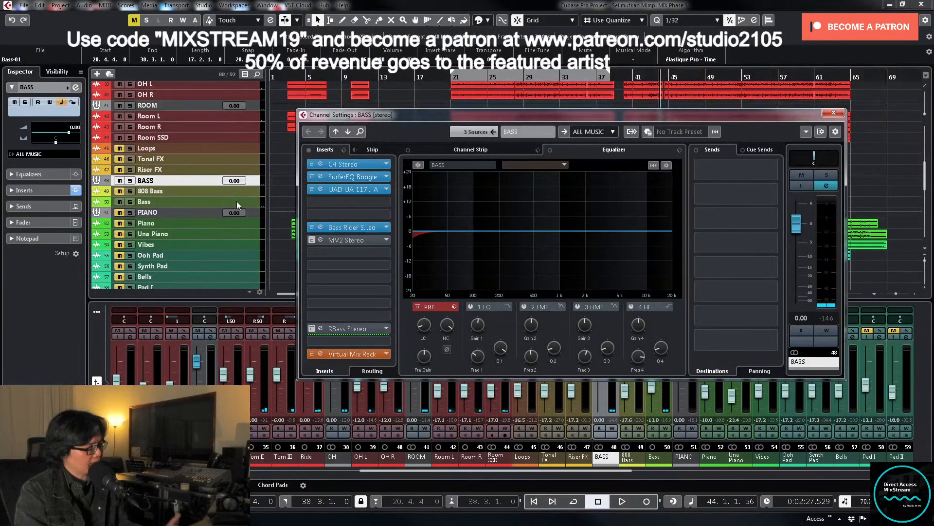
{"action": "left_click", "coordinate": [311, 239]}
{"action": "left_click", "coordinate": [352, 239]}
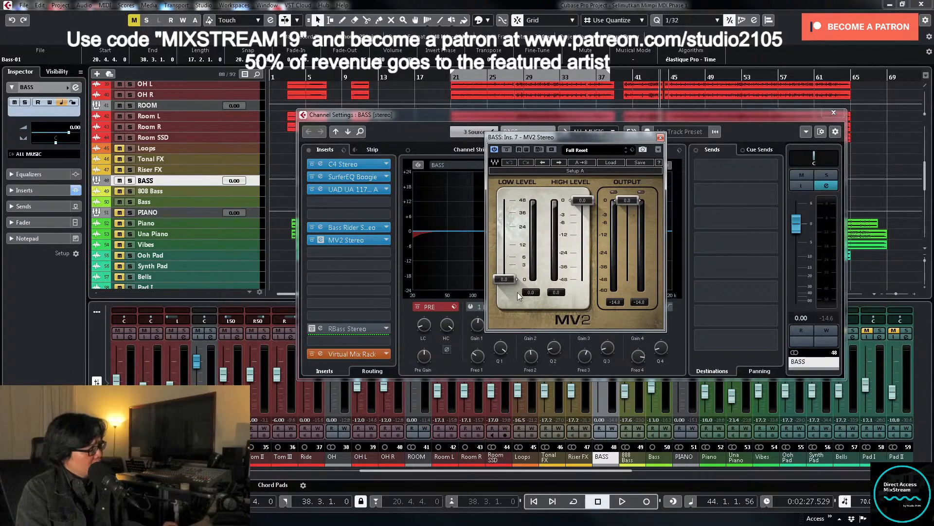
{"action": "key", "text": "KP_1"}
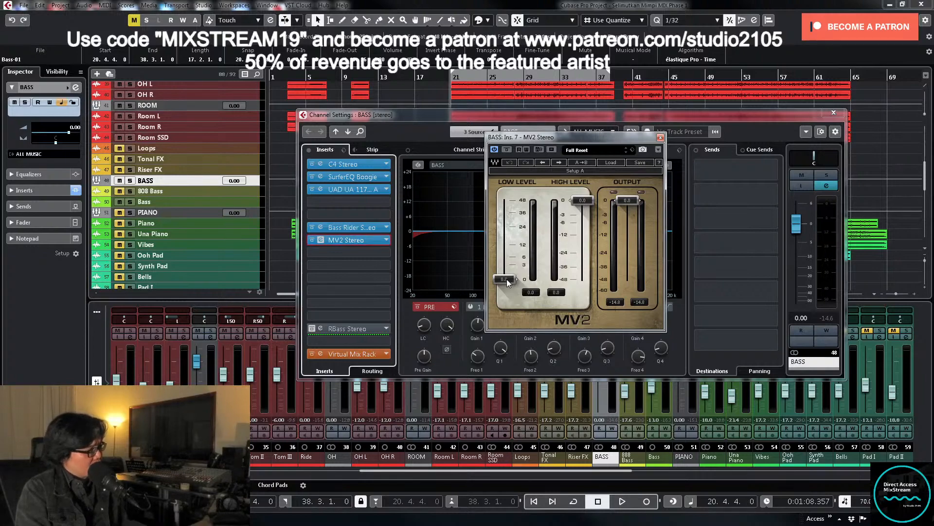
{"action": "key", "text": "space"}
{"action": "left_click_drag", "start_coordinate": [507, 279], "coordinate": [505, 256]}
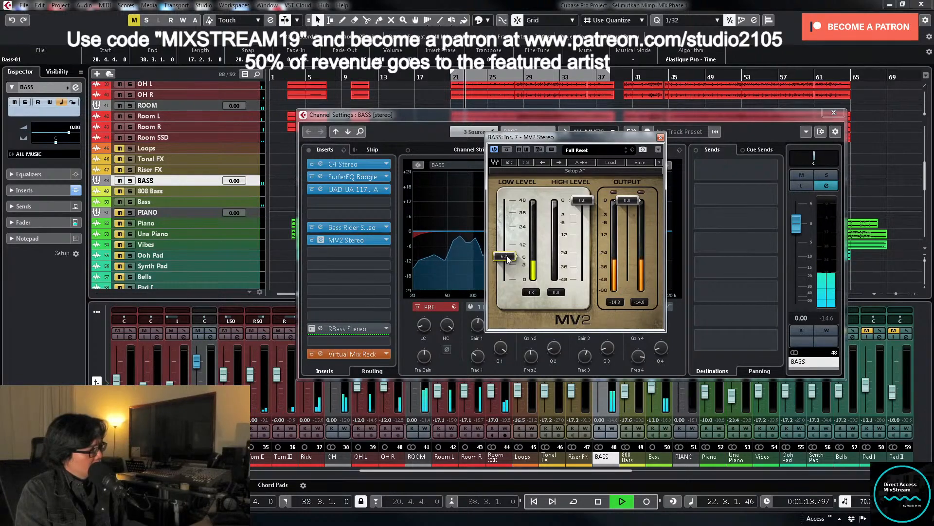
Step: Compare the bass with MV2 bypassed and active, lower its Output to about -2.0, and close the plug-in and channel settings
{"action": "left_click", "coordinate": [507, 152]}
{"action": "left_click", "coordinate": [506, 151]}
{"action": "left_click", "coordinate": [506, 152]}
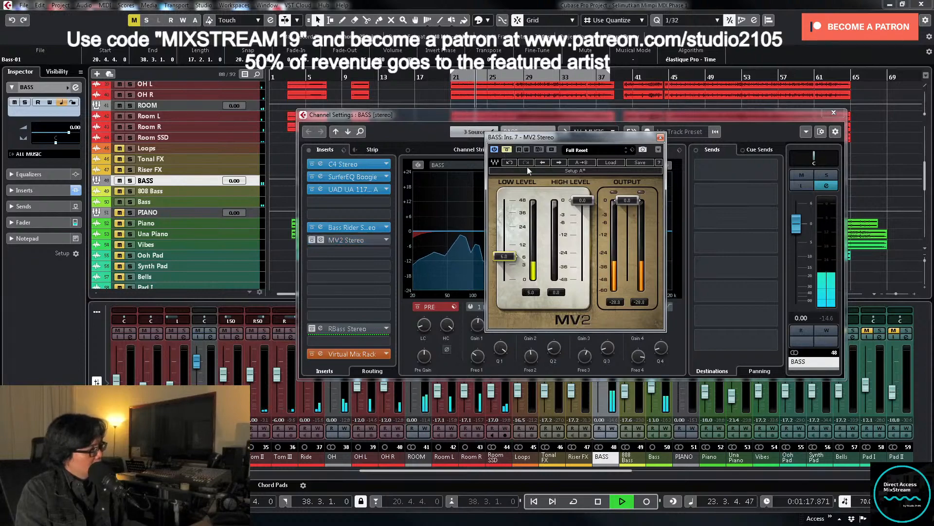
{"action": "left_click", "coordinate": [509, 151]}
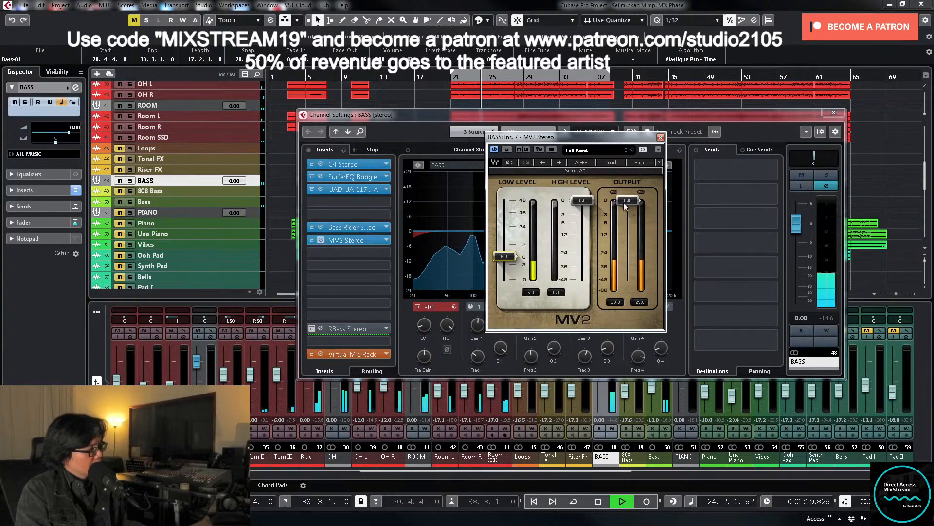
{"action": "left_click_drag", "start_coordinate": [625, 201], "coordinate": [624, 215]}
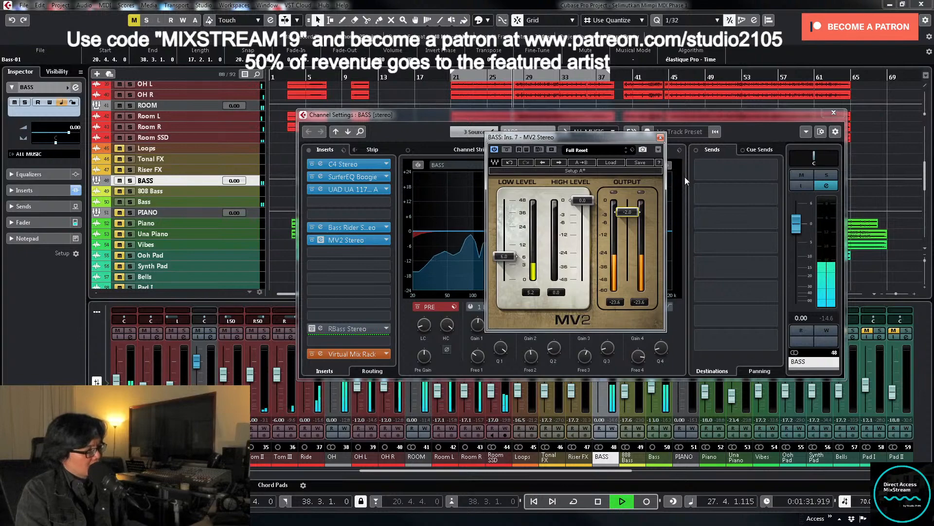
{"action": "left_click", "coordinate": [658, 149]}
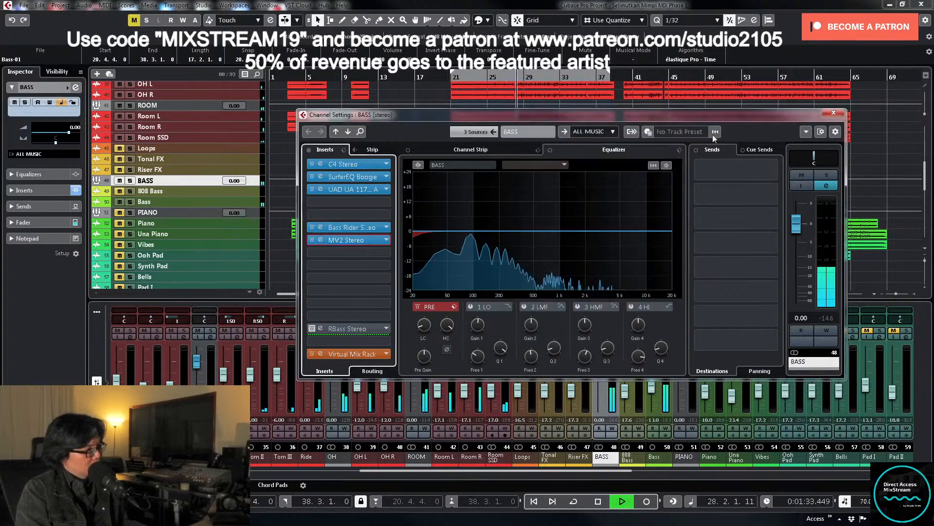
{"action": "key", "text": "space"}
{"action": "left_click", "coordinate": [833, 114]}
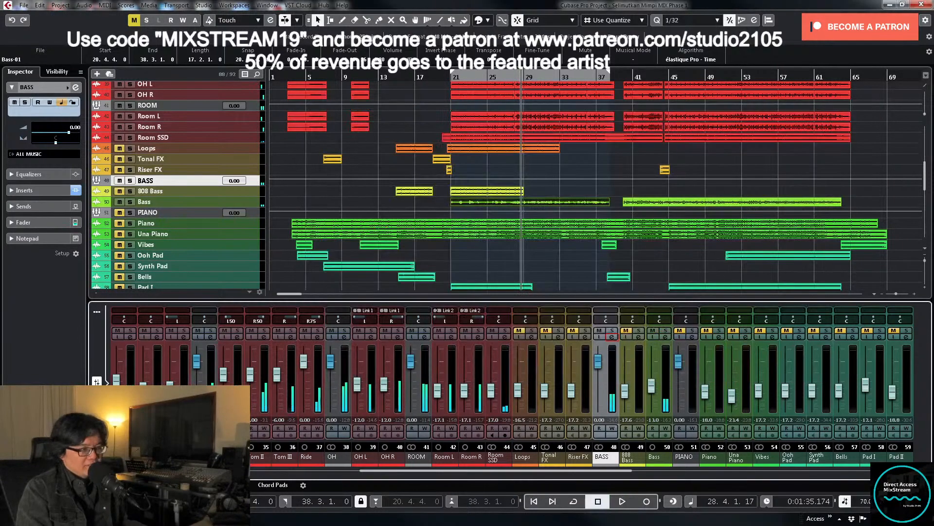
Step: Open the Bass track's Virtual Mix Rack insert and raise the FG-73's Virtual Drive to about 63.5 dB while auditioning
{"action": "left_click", "coordinate": [666, 336]}
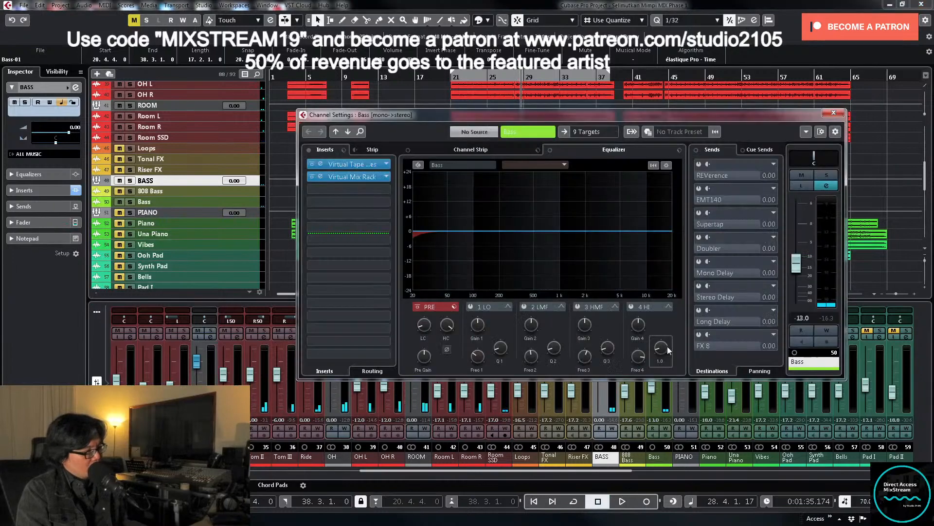
{"action": "left_click", "coordinate": [353, 177]}
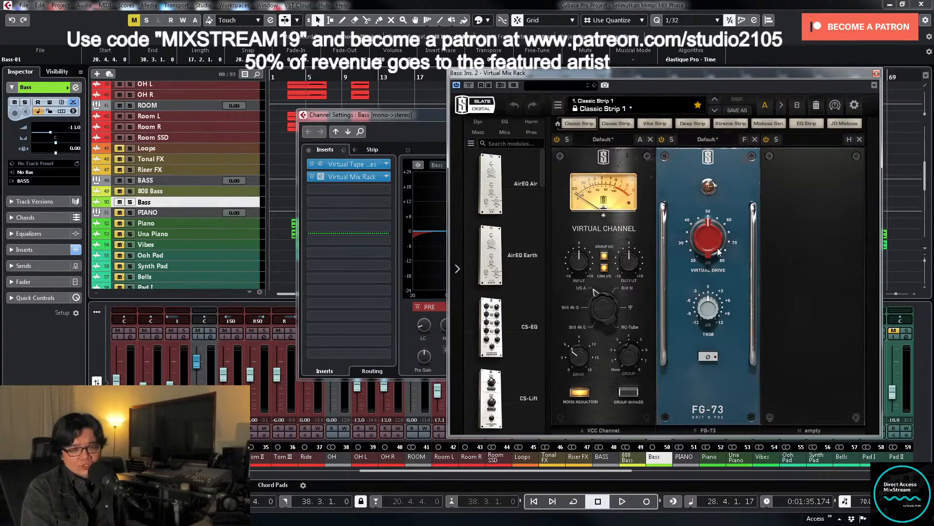
{"action": "mouse_move", "coordinate": [720, 244]}
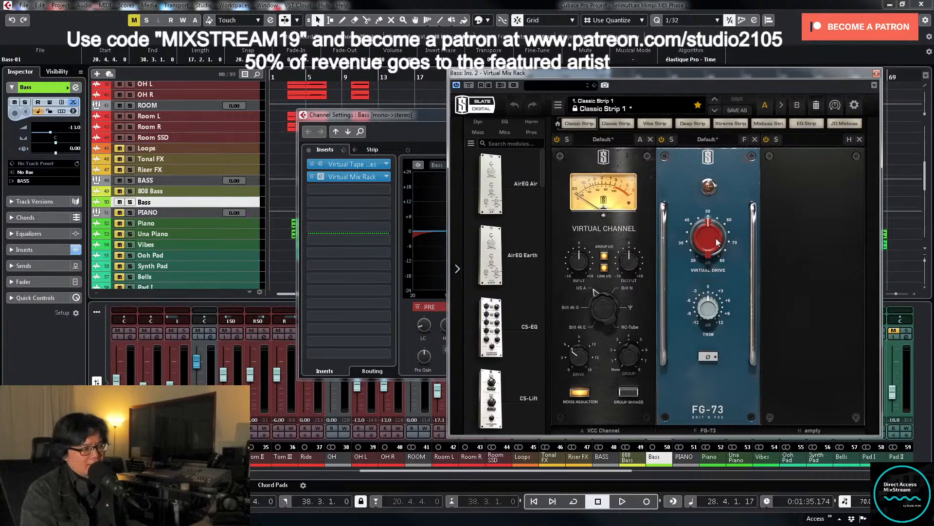
{"action": "key", "text": "space"}
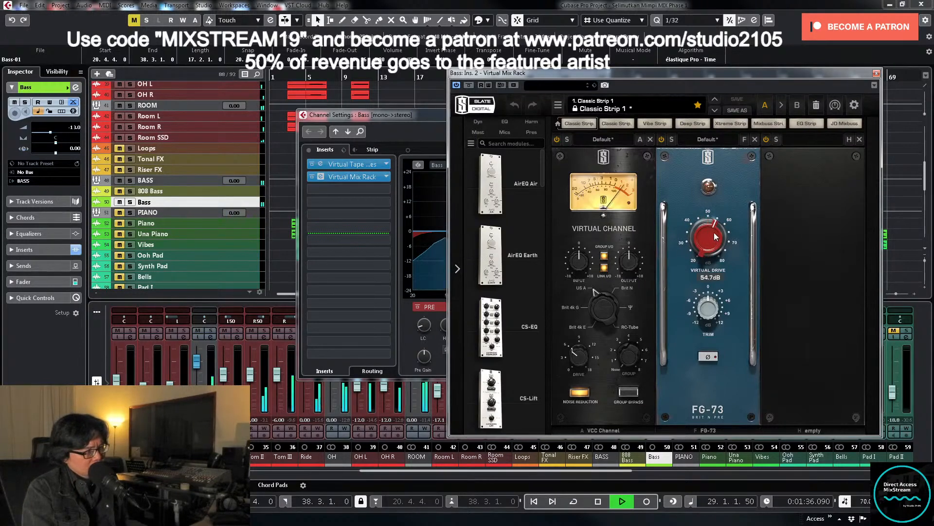
{"action": "left_click_drag", "start_coordinate": [722, 245], "coordinate": [716, 216]}
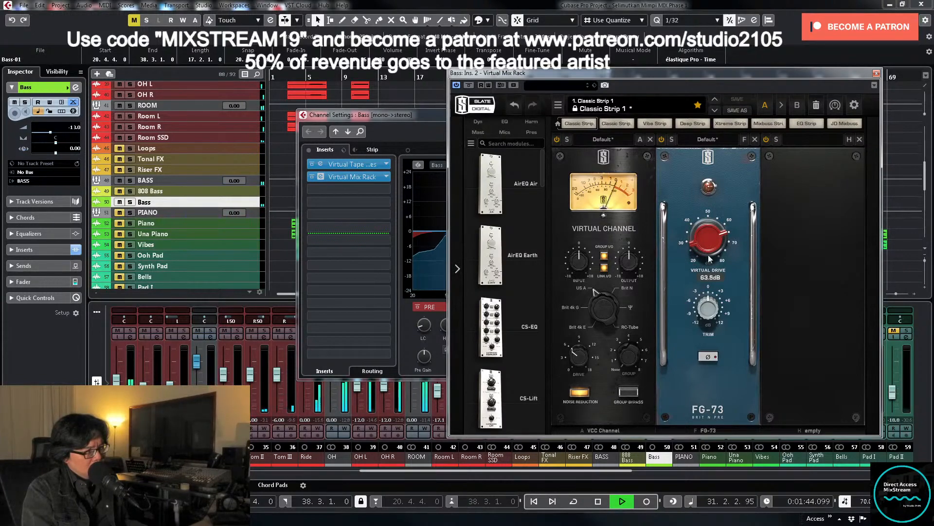
{"action": "left_click", "coordinate": [712, 278]}
{"action": "left_click", "coordinate": [730, 279]}
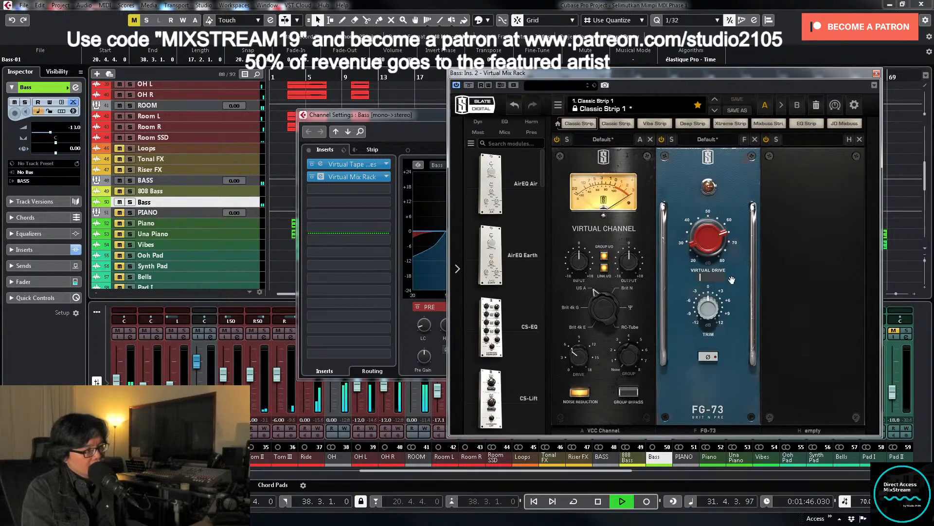
{"action": "key", "text": "space"}
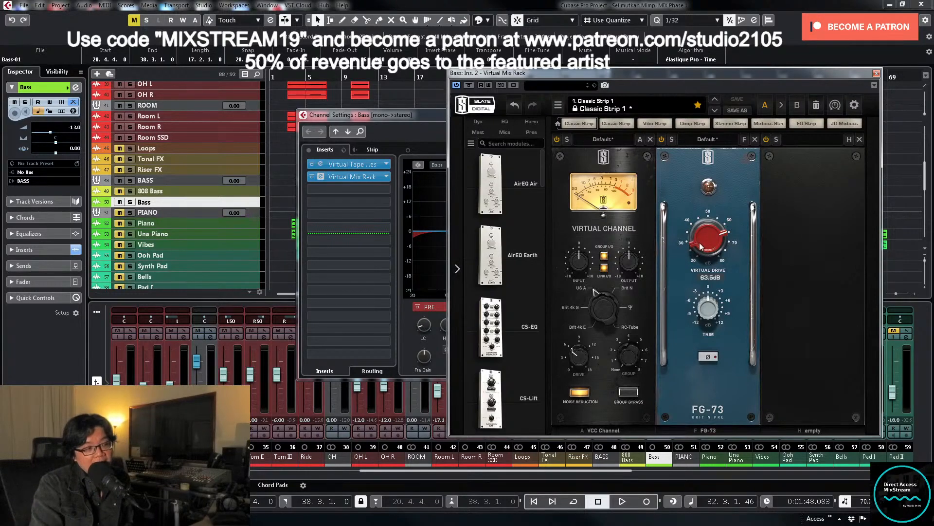
Step: Nudge the FG-73's Virtual Drive down and back up, replay the bass, and close Virtual Mix Rack and the channel settings
{"action": "scroll", "coordinate": [699, 247], "scroll_direction": "down", "scroll_amount": 2}
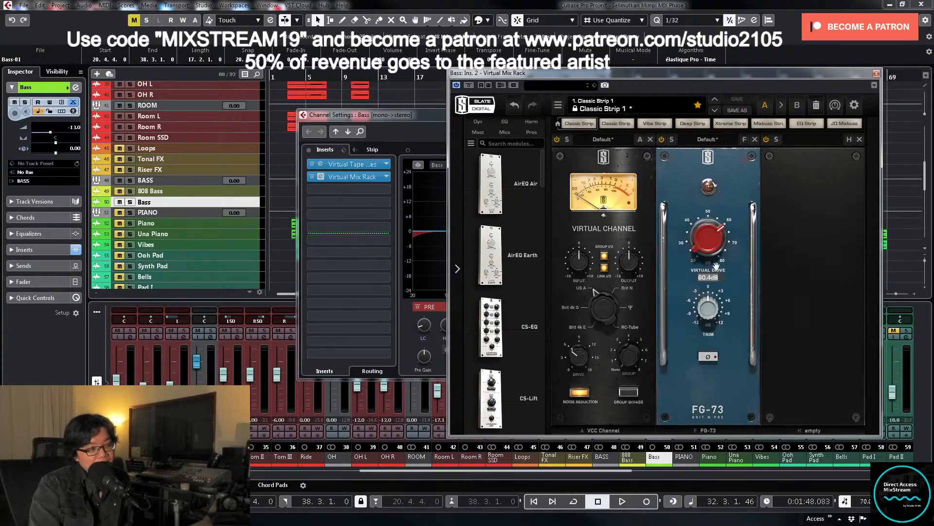
{"action": "scroll", "coordinate": [716, 266], "scroll_direction": "up", "scroll_amount": 4}
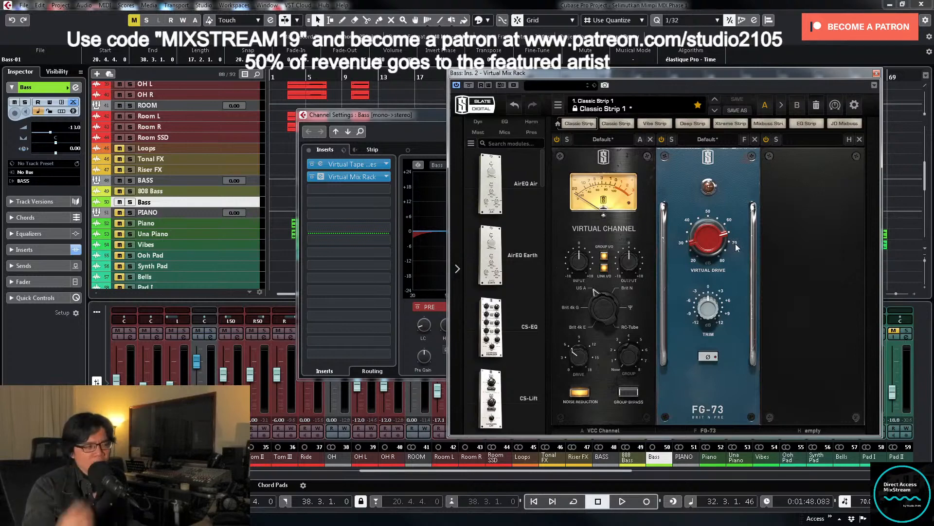
{"action": "key", "text": "space"}
{"action": "mouse_move", "coordinate": [708, 245]}
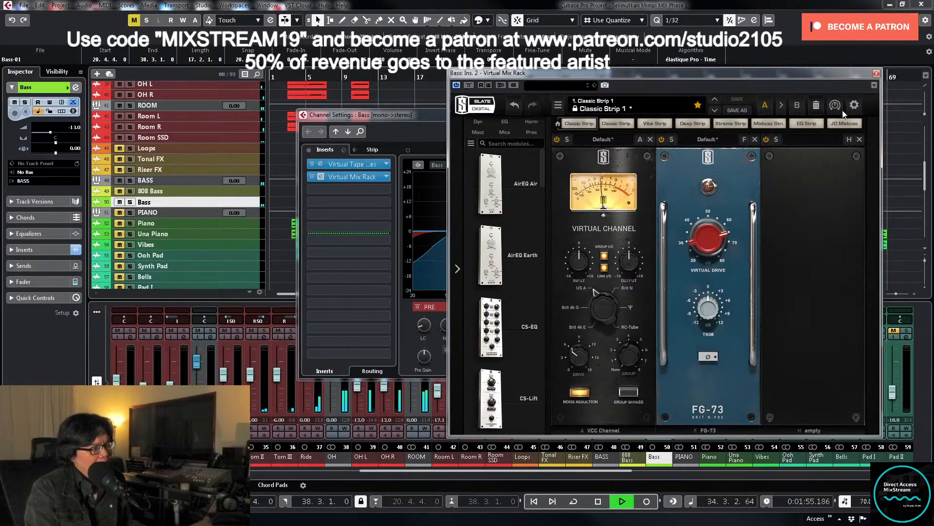
{"action": "left_click", "coordinate": [876, 74]}
{"action": "key", "text": "space"}
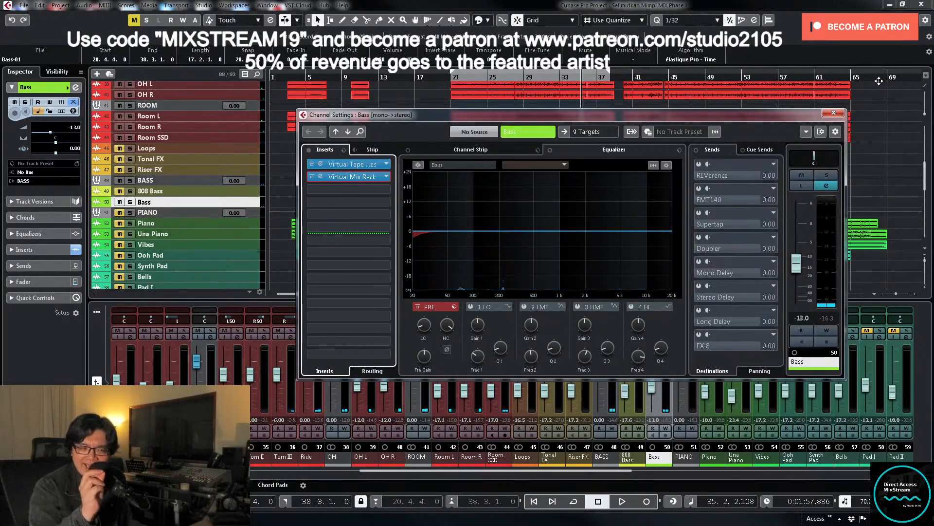
{"action": "left_click", "coordinate": [833, 114]}
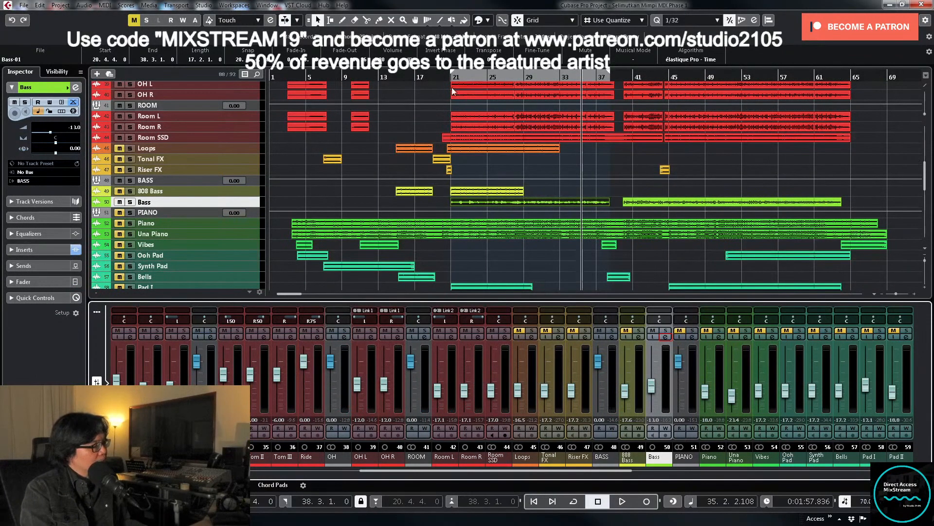
{"action": "left_click", "coordinate": [621, 74]}
{"action": "left_click", "coordinate": [666, 337]}
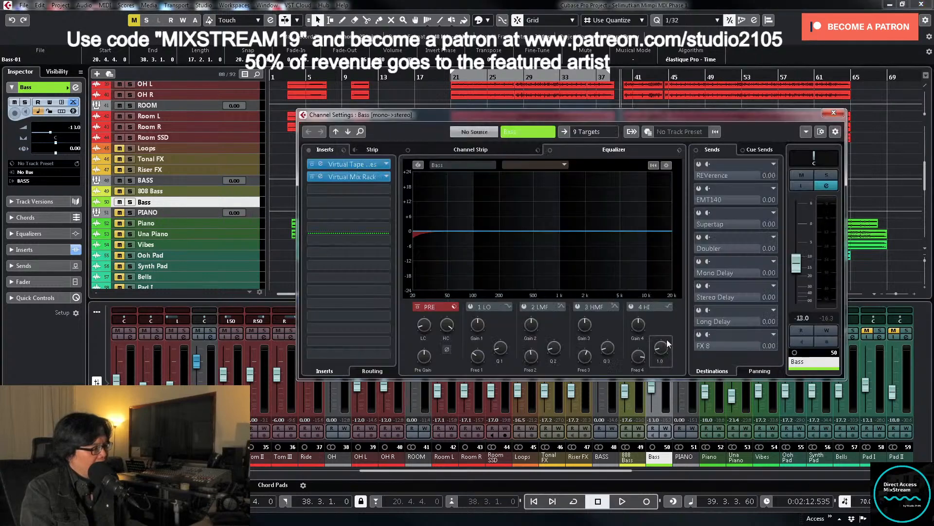
{"action": "left_click", "coordinate": [832, 113]}
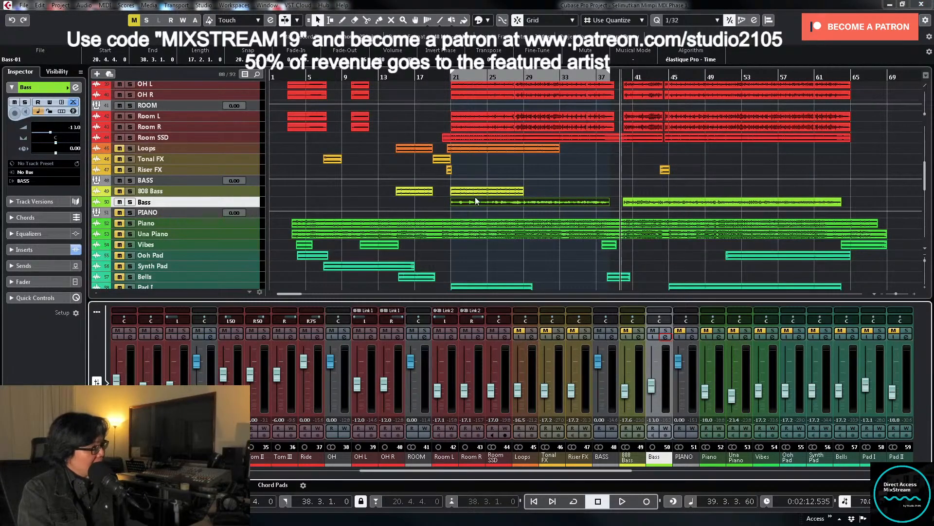
Step: Place the playhead just before bar 21, lower the Piano and Una Piano faders fully, and unmute both channels and the PIANO group
{"action": "left_click", "coordinate": [442, 74]}
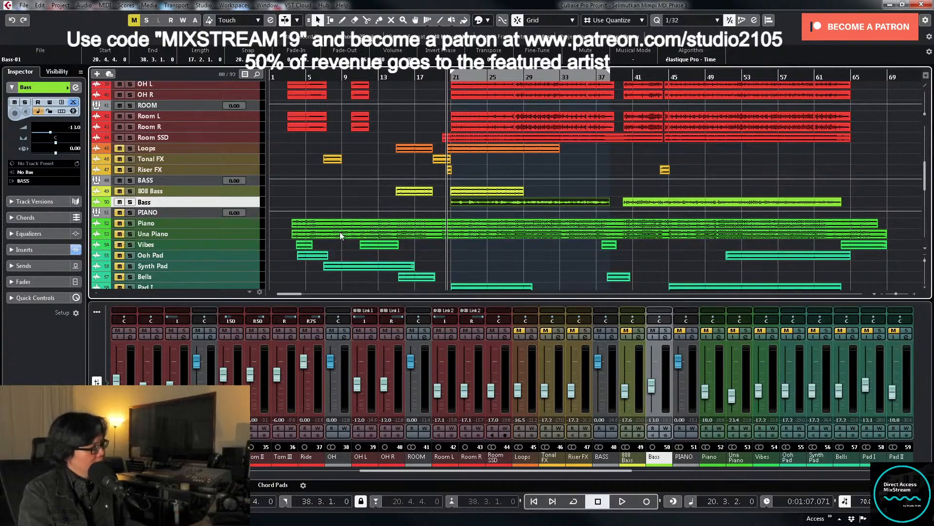
{"action": "left_click_drag", "start_coordinate": [705, 391], "coordinate": [732, 420]}
{"action": "left_click", "coordinate": [706, 331]}
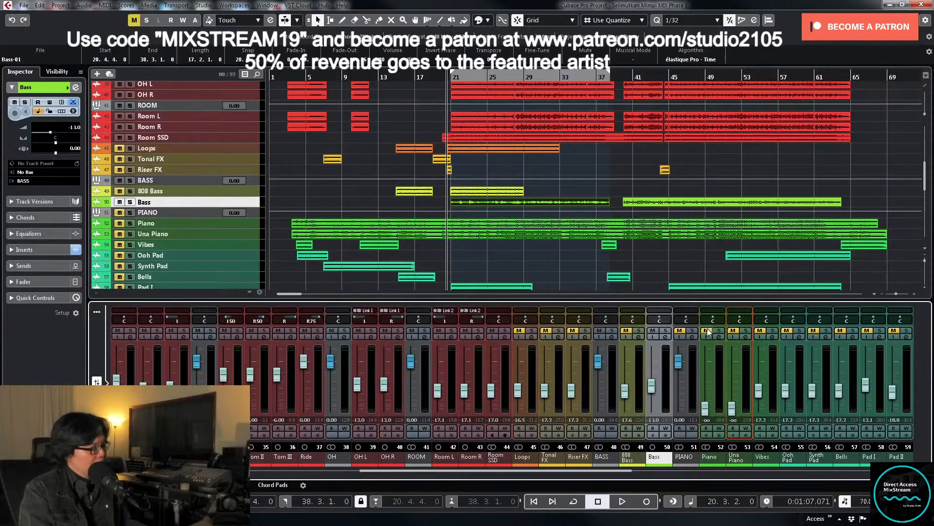
{"action": "left_click", "coordinate": [680, 331]}
{"action": "left_click", "coordinate": [733, 331]}
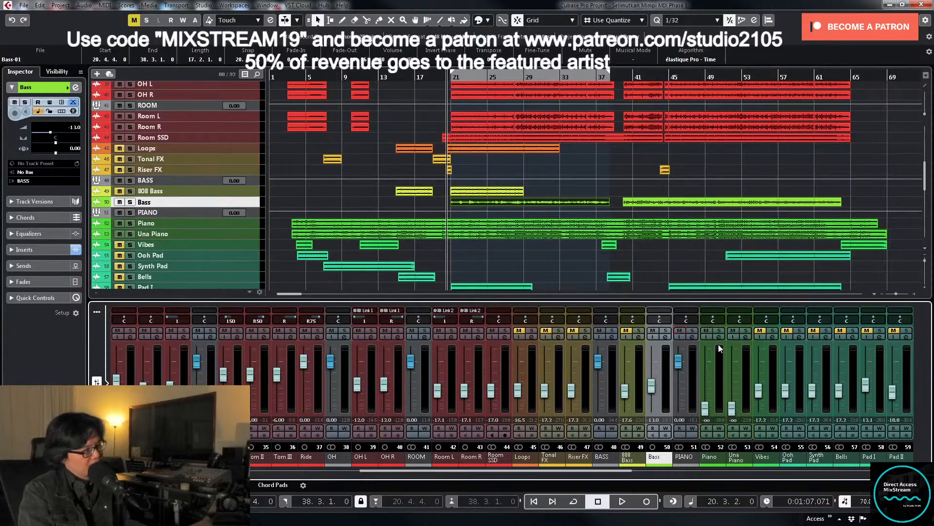
Step: Raise the Piano fader to about -18.6 dB, solo the track, open its channel settings, and start playback
{"action": "left_click_drag", "start_coordinate": [706, 408], "coordinate": [706, 395]}
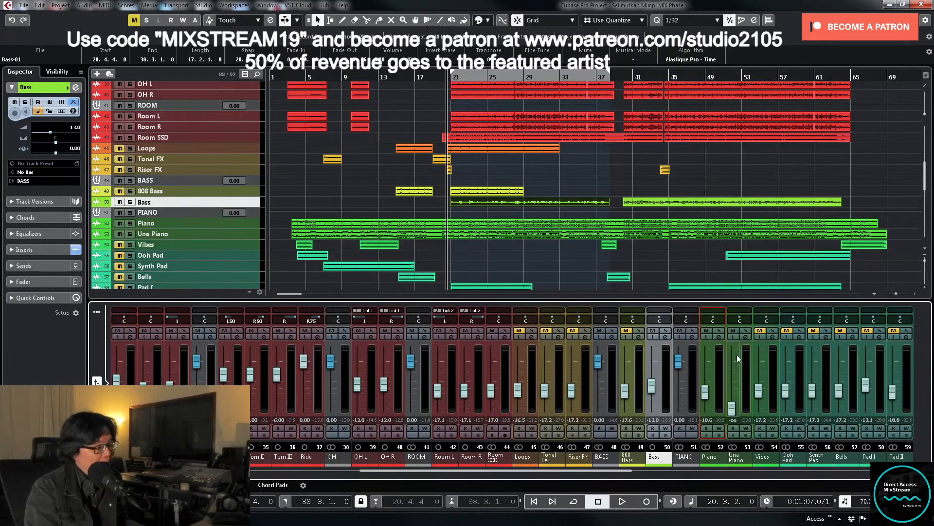
{"action": "left_click", "coordinate": [721, 332]}
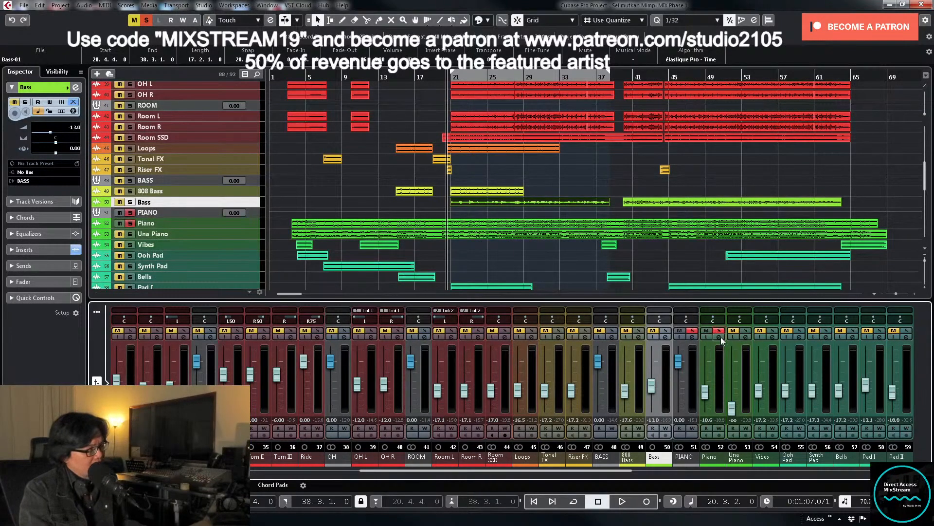
{"action": "left_click", "coordinate": [721, 336]}
{"action": "key", "text": "space"}
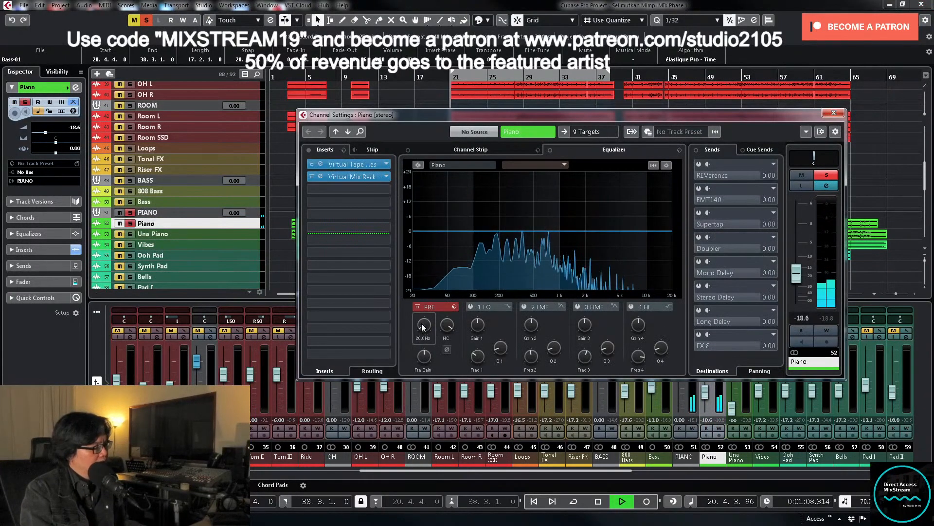
Step: Raise the Piano channel's low-cut filter during playback, stop playback, and switch its panner to Stereo Combined Panner
{"action": "left_click_drag", "start_coordinate": [423, 328], "coordinate": [429, 305]}
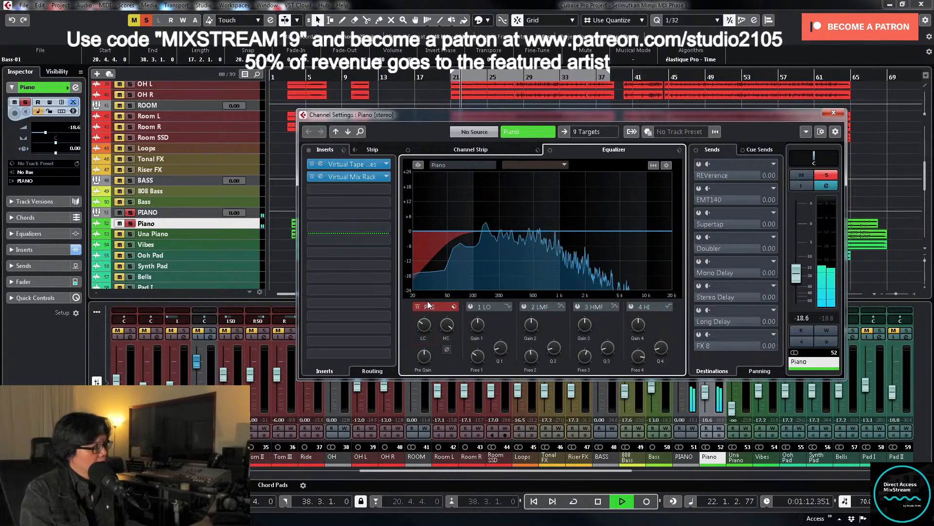
{"action": "key", "text": "space"}
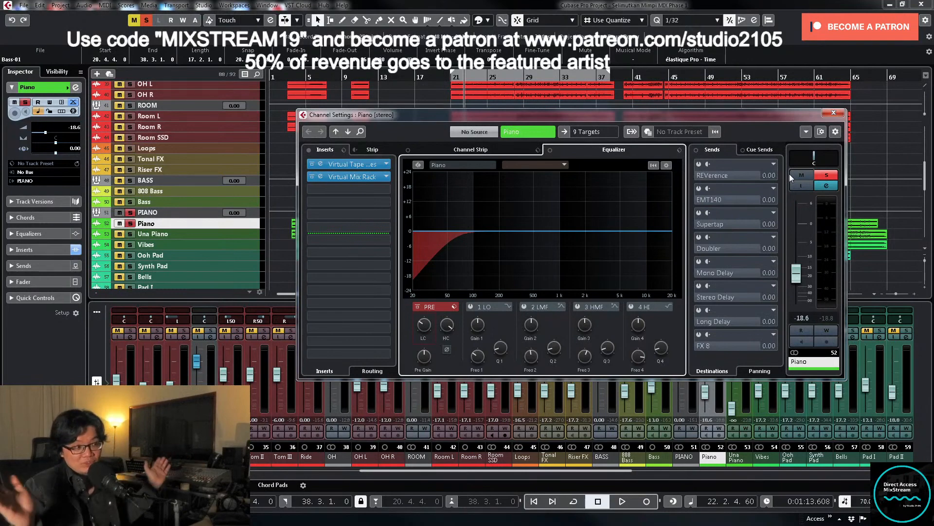
{"action": "right_click", "coordinate": [806, 160]}
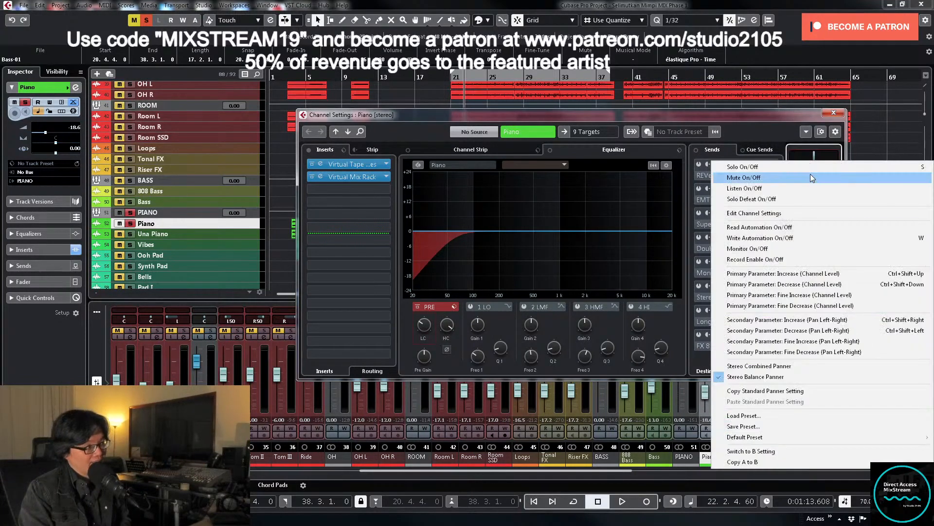
{"action": "left_click", "coordinate": [775, 367]}
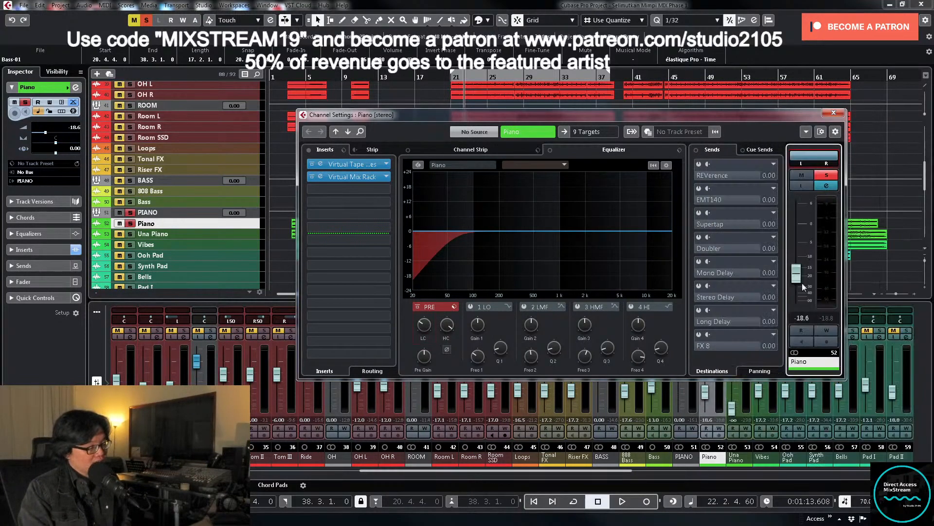
Step: Narrow the Piano channel's combined panner to L75 and R75
{"action": "left_click_drag", "start_coordinate": [793, 154], "coordinate": [798, 153]}
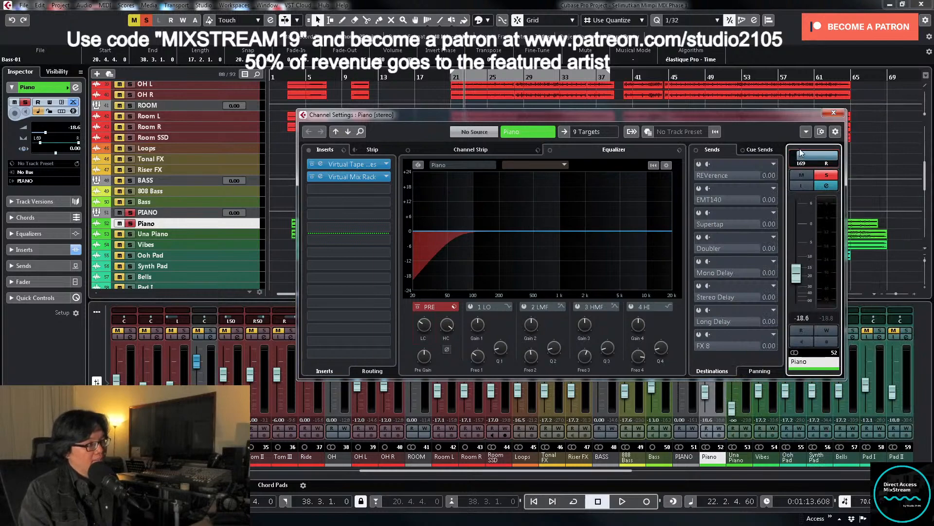
{"action": "right_click", "coordinate": [836, 152]}
{"action": "left_click", "coordinate": [838, 156]}
{"action": "left_click_drag", "start_coordinate": [833, 152], "coordinate": [836, 152]}
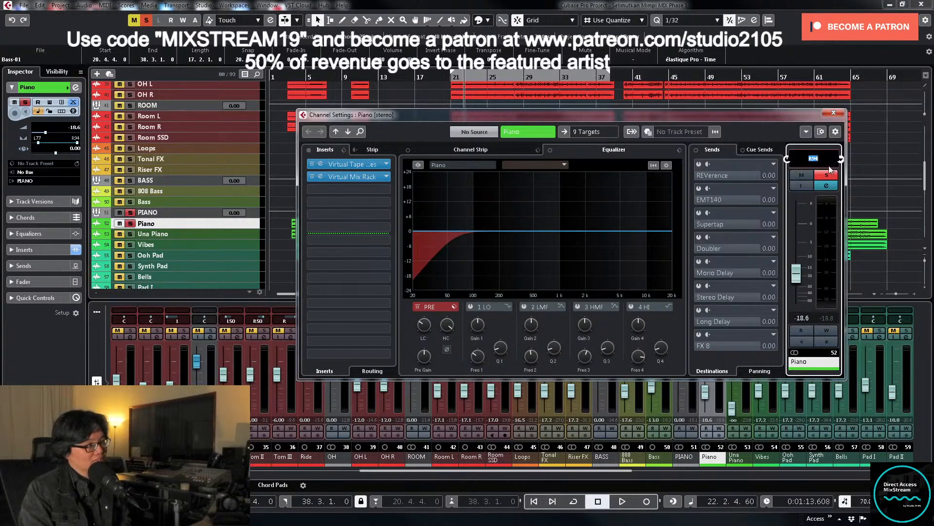
{"action": "type", "text": "75"}
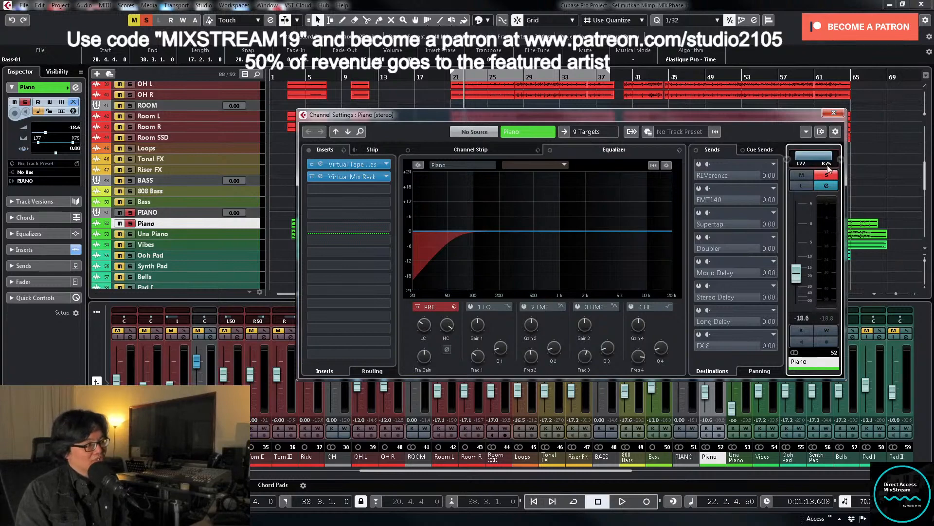
{"action": "double_click", "coordinate": [802, 164]}
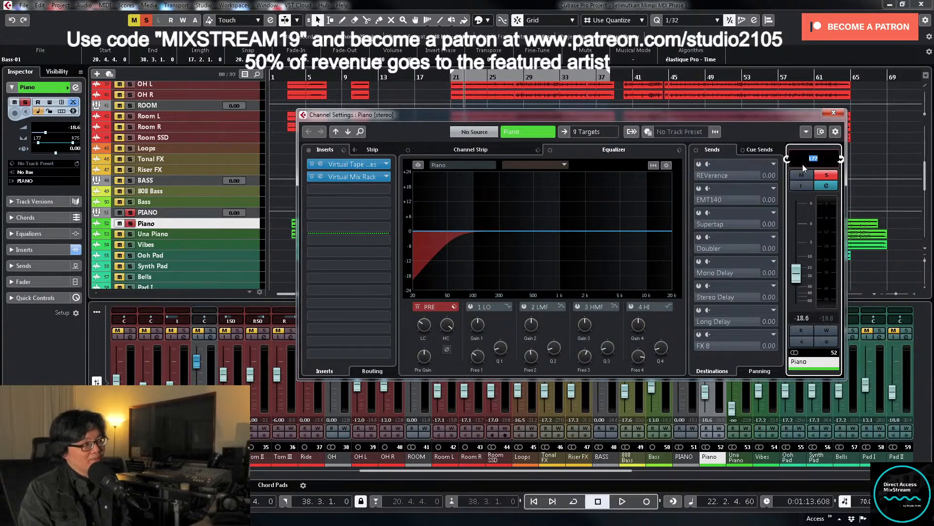
{"action": "type", "text": "75"}
{"action": "key", "text": "Return"}
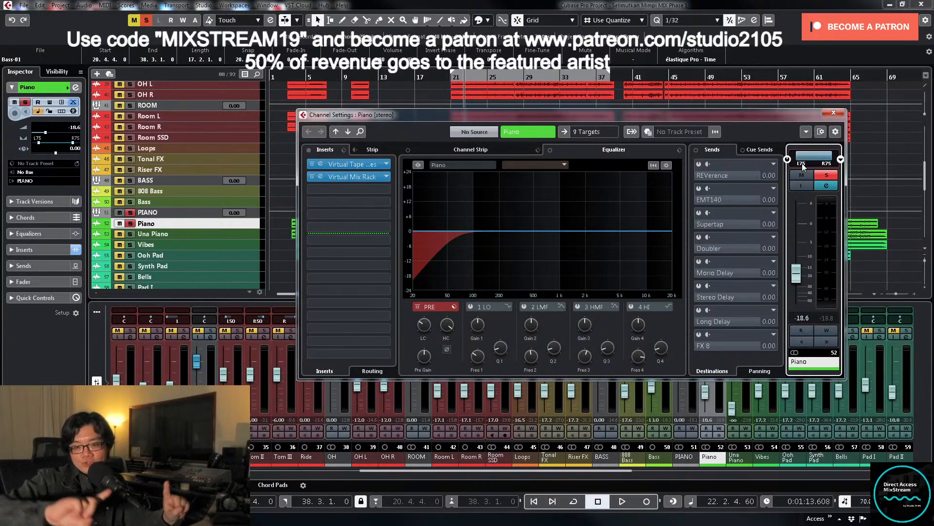
Step: Balance the Piano fader against the mix at about -14.4 dB, auditioning with solo off and on, and stop playback
{"action": "left_click", "coordinate": [826, 177]}
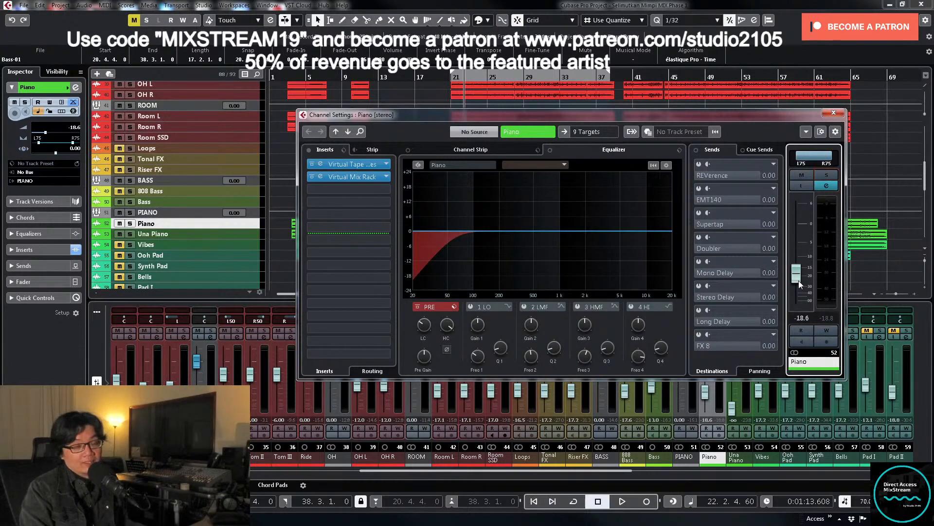
{"action": "key", "text": "space"}
{"action": "left_click_drag", "start_coordinate": [798, 280], "coordinate": [801, 271]}
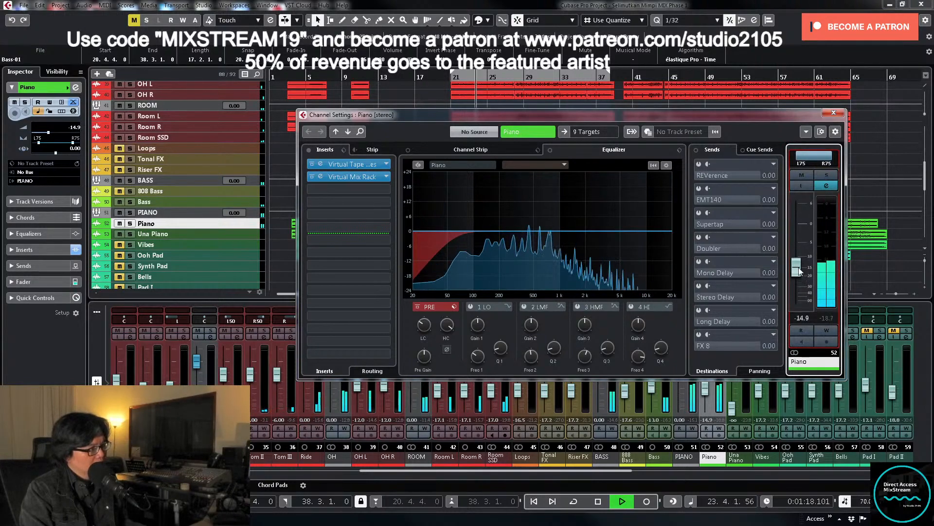
{"action": "left_click", "coordinate": [827, 174]}
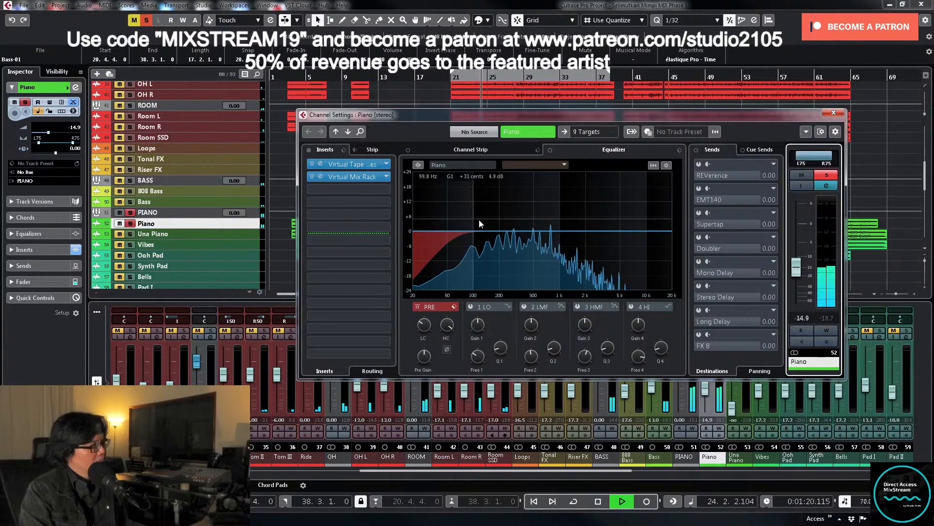
{"action": "left_click_drag", "start_coordinate": [796, 268], "coordinate": [795, 266]}
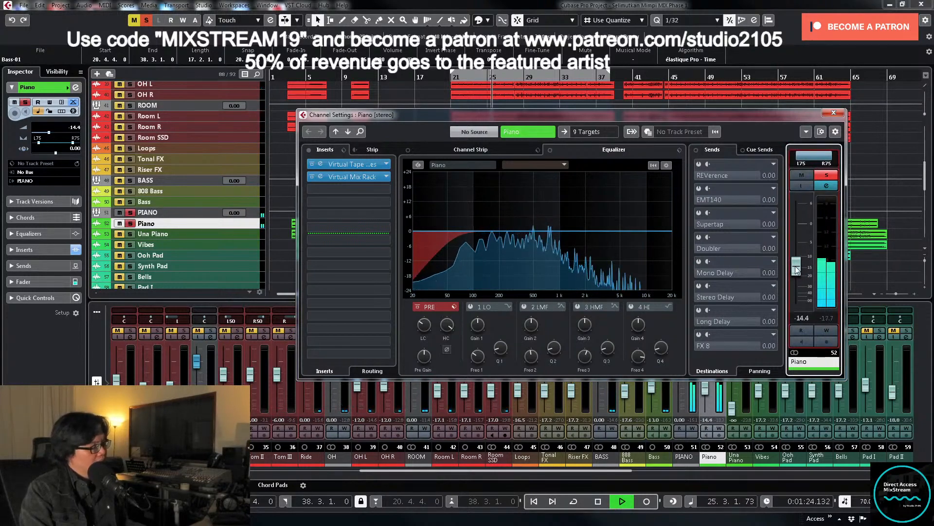
{"action": "key", "text": "space"}
Step: Look at the Piano's Virtual Mix Rack insert, close it, and load TDR Nova in the third insert slot
{"action": "left_click", "coordinate": [367, 177]}
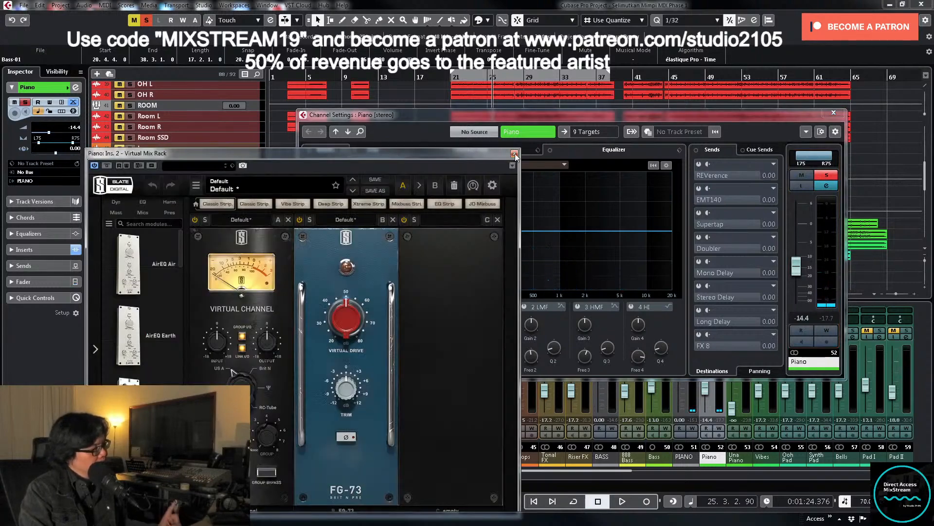
{"action": "left_click", "coordinate": [514, 153]}
{"action": "left_click", "coordinate": [387, 190]}
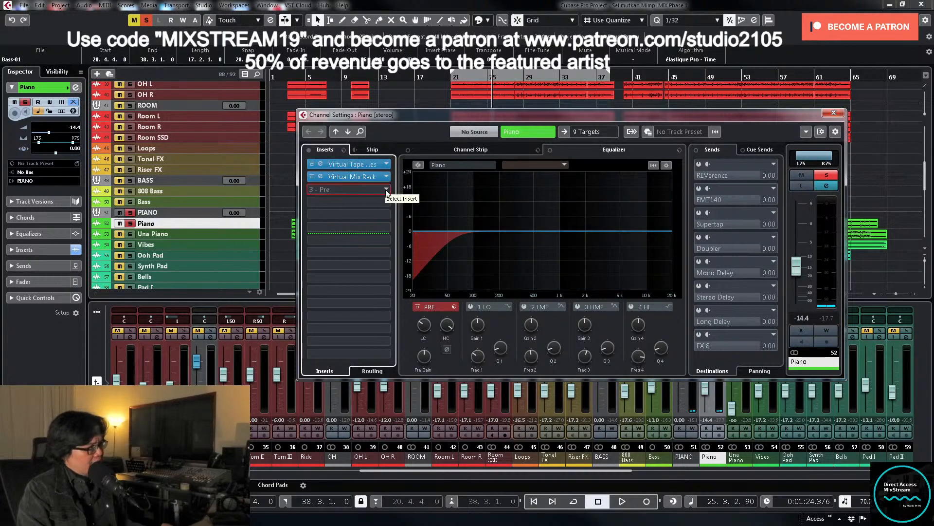
{"action": "scroll", "coordinate": [387, 290], "scroll_direction": "down", "scroll_amount": 4}
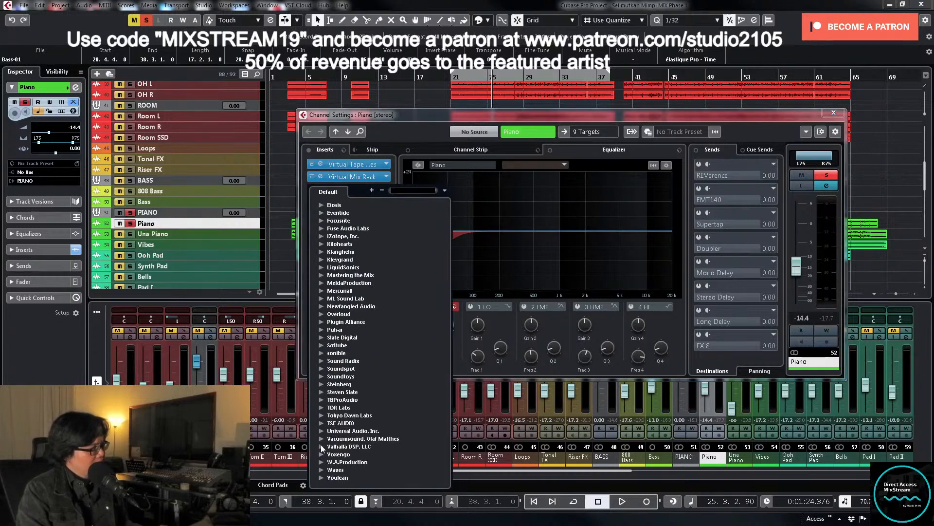
{"action": "left_click", "coordinate": [322, 415]}
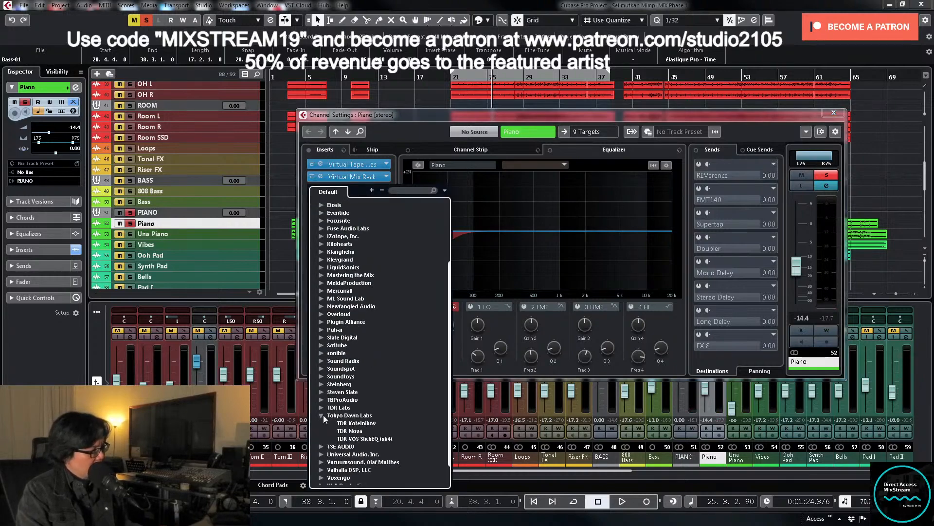
{"action": "left_click", "coordinate": [343, 431]}
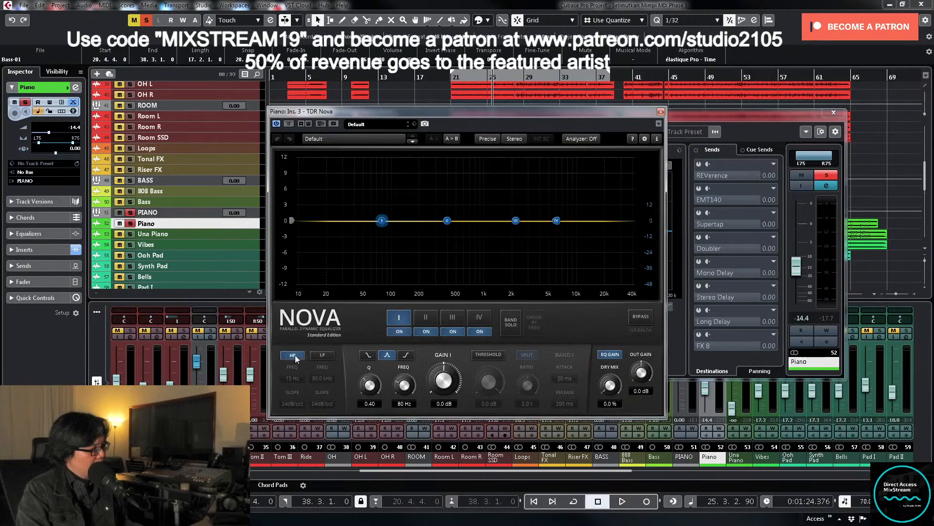
Step: Enable TDR Nova's high-pass filter with a 12 dB/oct slope and raise its frequency to 75 Hz while auditioning the piano
{"action": "left_click", "coordinate": [294, 355]}
{"action": "left_click", "coordinate": [296, 404]}
{"action": "left_click", "coordinate": [299, 431]}
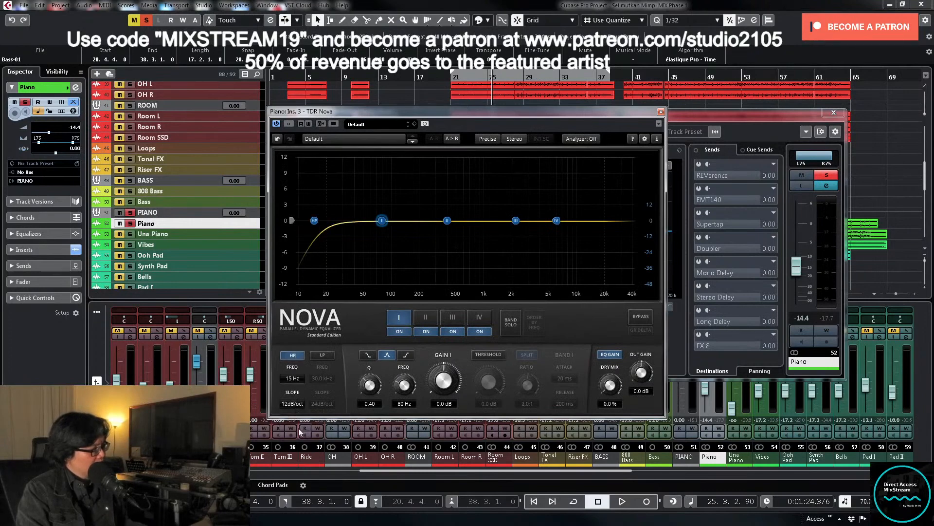
{"action": "key", "text": "space"}
{"action": "mouse_move", "coordinate": [292, 378]}
{"action": "left_mouse_down"}
{"action": "mouse_move", "coordinate": [292, 341]}
{"action": "mouse_move", "coordinate": [292, 375]}
{"action": "left_mouse_up"}
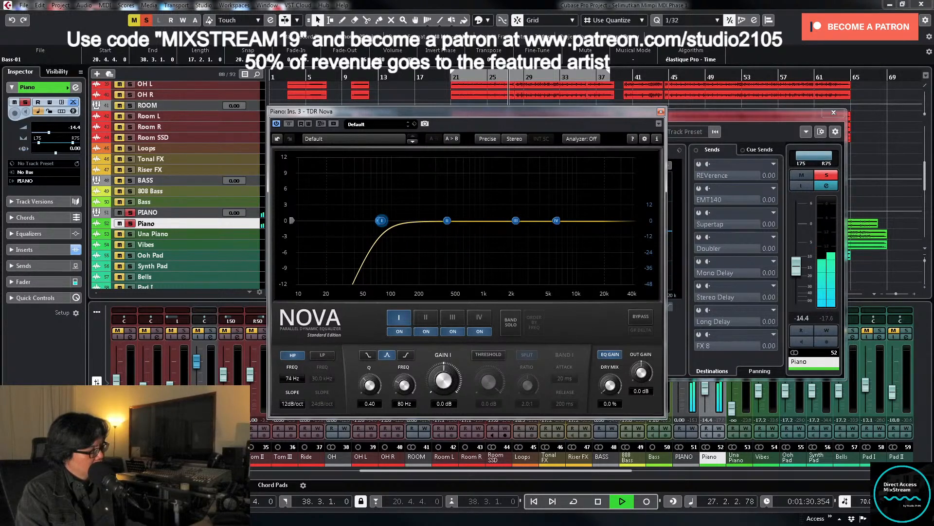
{"action": "key", "text": "space"}
Step: Set TDR Nova's band II to Q 6.00, sweep it soloed and boosted to 205 Hz, then reset its gain and unsolo it
{"action": "left_click", "coordinate": [426, 319]}
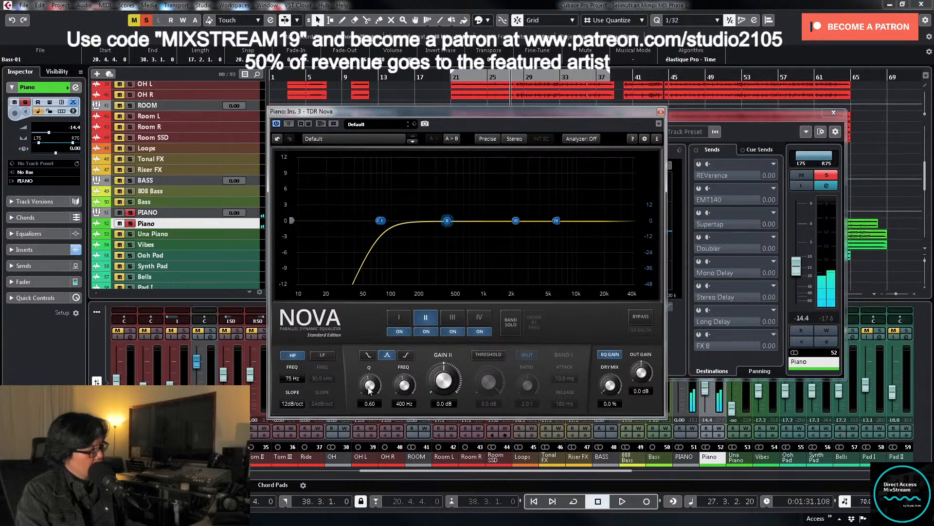
{"action": "left_click_drag", "start_coordinate": [370, 385], "coordinate": [370, 350]}
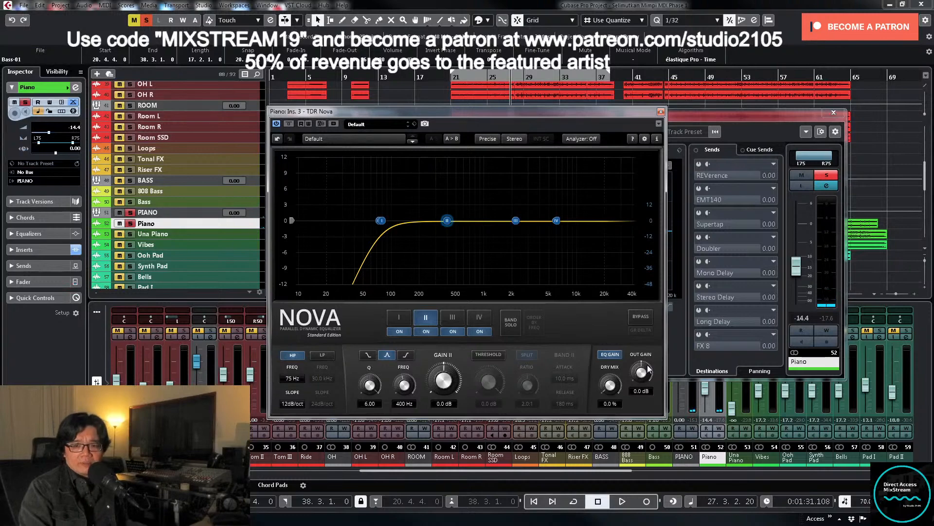
{"action": "key", "text": "space"}
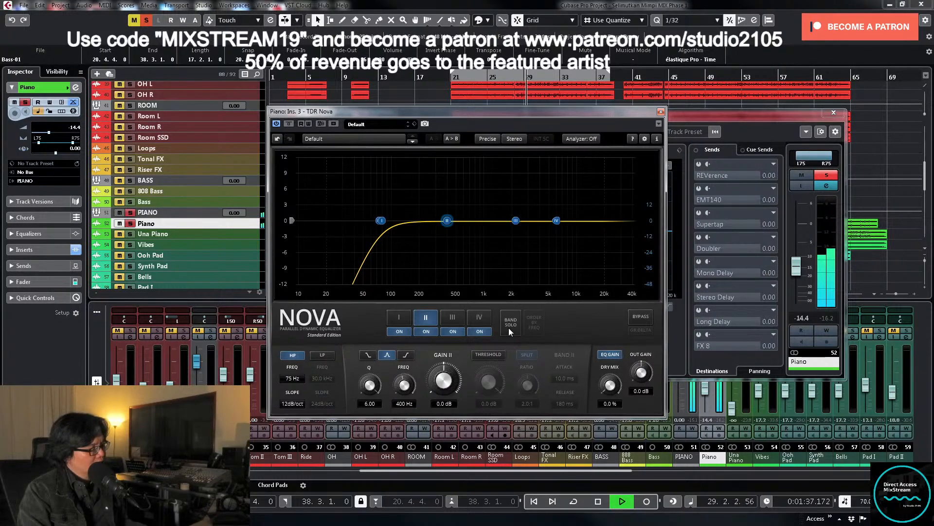
{"action": "left_click", "coordinate": [509, 328]}
{"action": "left_click_drag", "start_coordinate": [444, 227], "coordinate": [420, 174]}
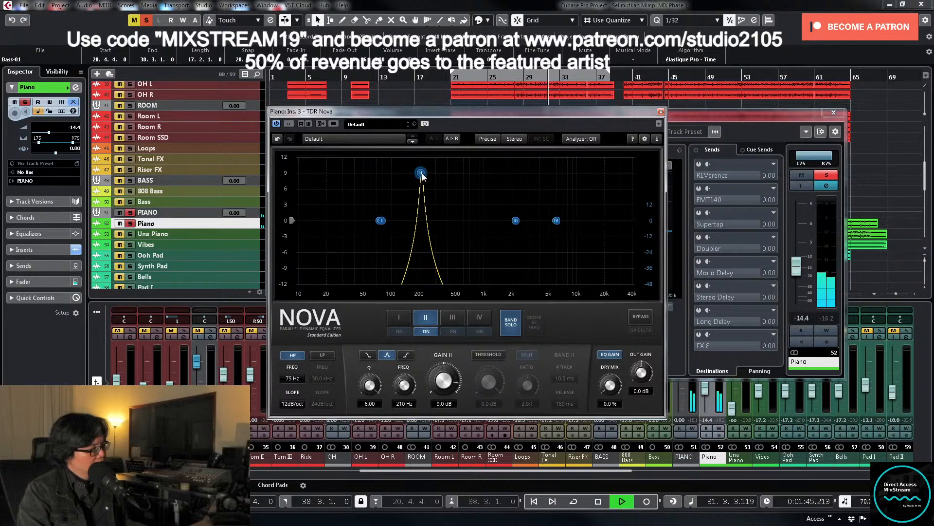
{"action": "key", "text": "space"}
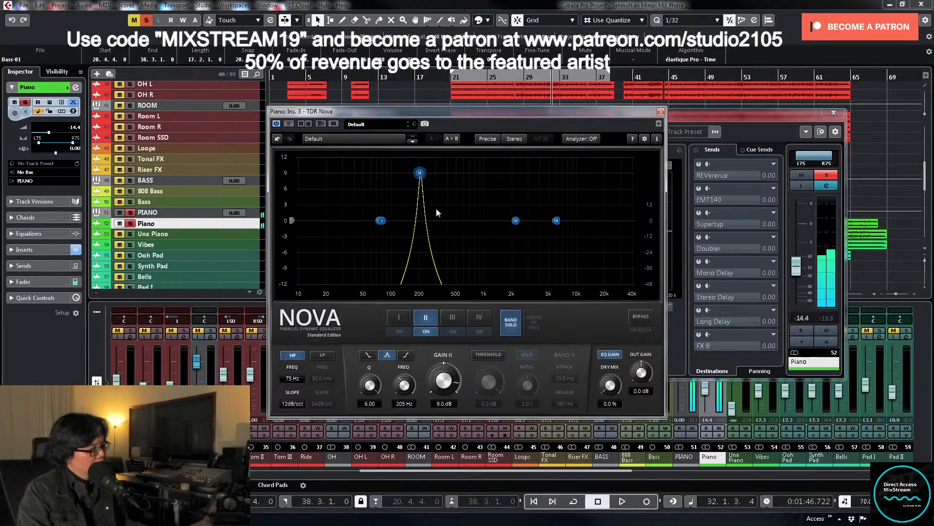
{"action": "double_click", "coordinate": [445, 404]}
{"action": "left_click", "coordinate": [515, 318]}
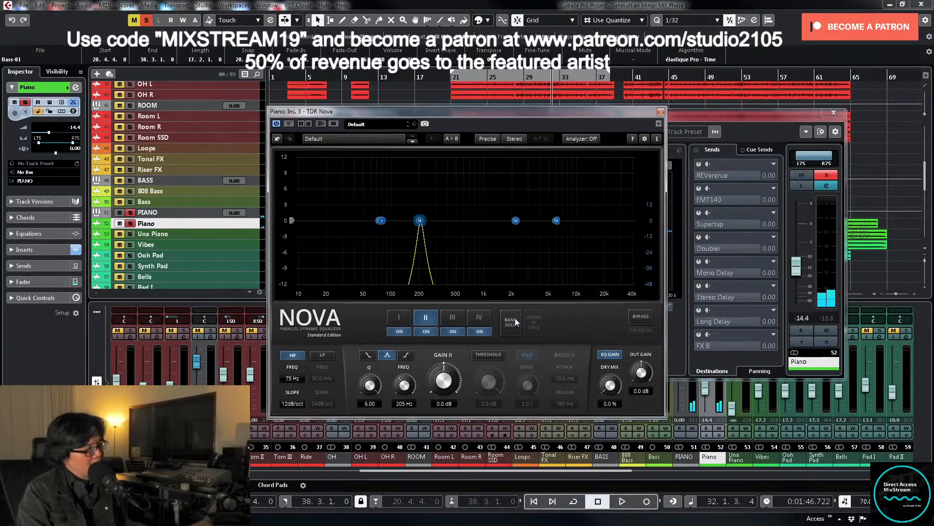
Step: Enable band II's dynamic threshold, lower it to about -10 dB, and widen the band to Q 1.86 during playback
{"action": "left_click", "coordinate": [487, 355]}
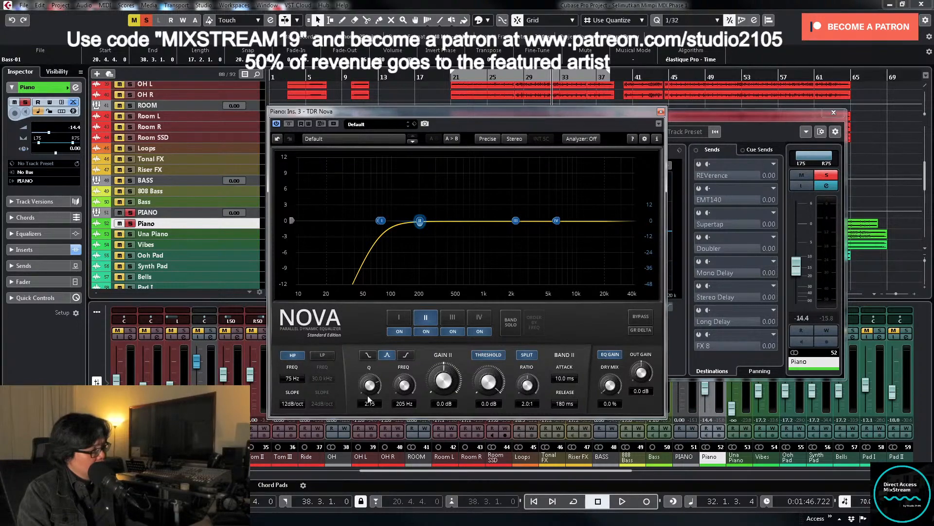
{"action": "key", "text": "space"}
{"action": "left_click_drag", "start_coordinate": [489, 382], "coordinate": [489, 399]}
{"action": "left_click_drag", "start_coordinate": [370, 385], "coordinate": [370, 390]}
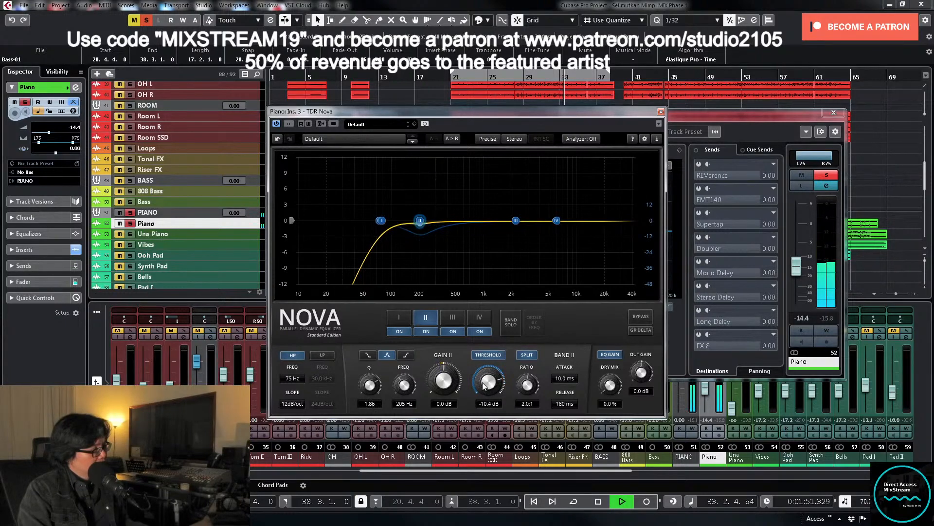
{"action": "left_click_drag", "start_coordinate": [489, 381], "coordinate": [488, 383]}
Step: Set band III to Q 6.00, sweep it soloed and boosted to 425 Hz, then reset its gain to 0 dB and unsolo it
{"action": "left_click", "coordinate": [452, 318]}
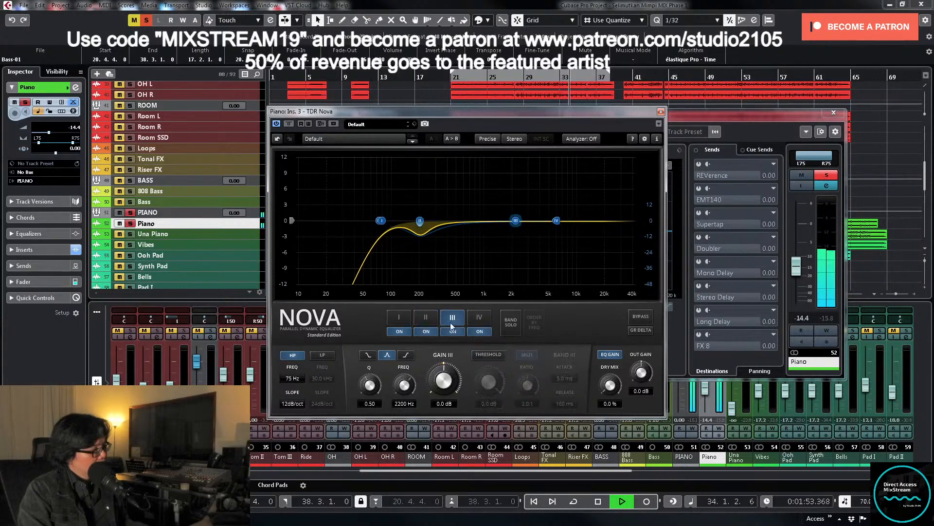
{"action": "left_click_drag", "start_coordinate": [370, 388], "coordinate": [381, 369]}
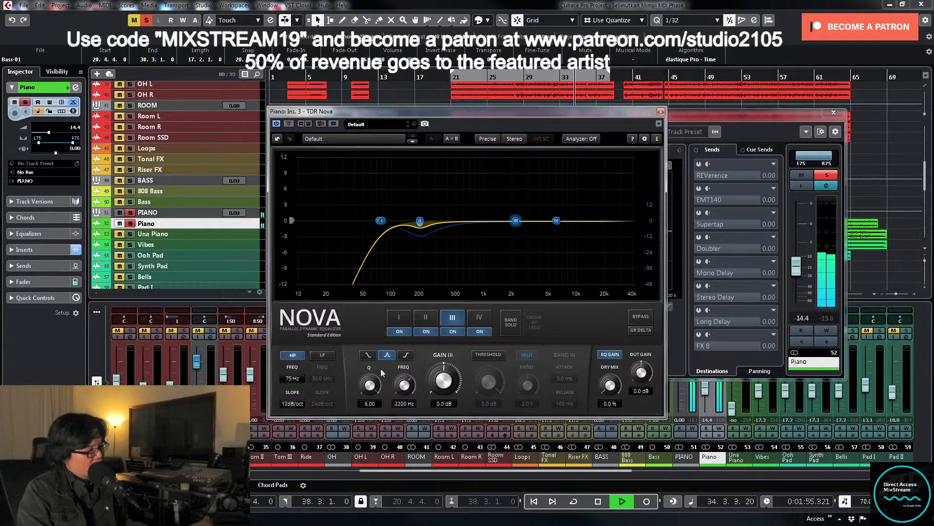
{"action": "left_click", "coordinate": [512, 326]}
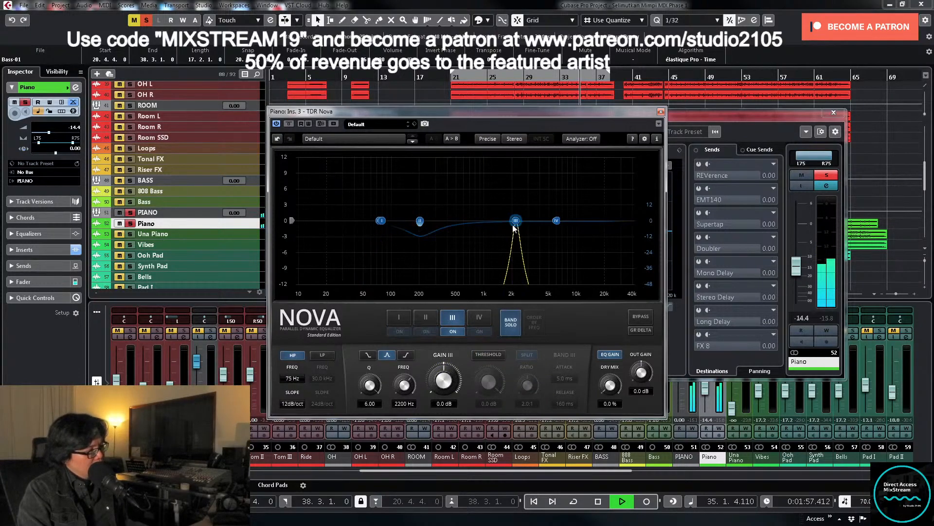
{"action": "left_click_drag", "start_coordinate": [515, 221], "coordinate": [449, 161]}
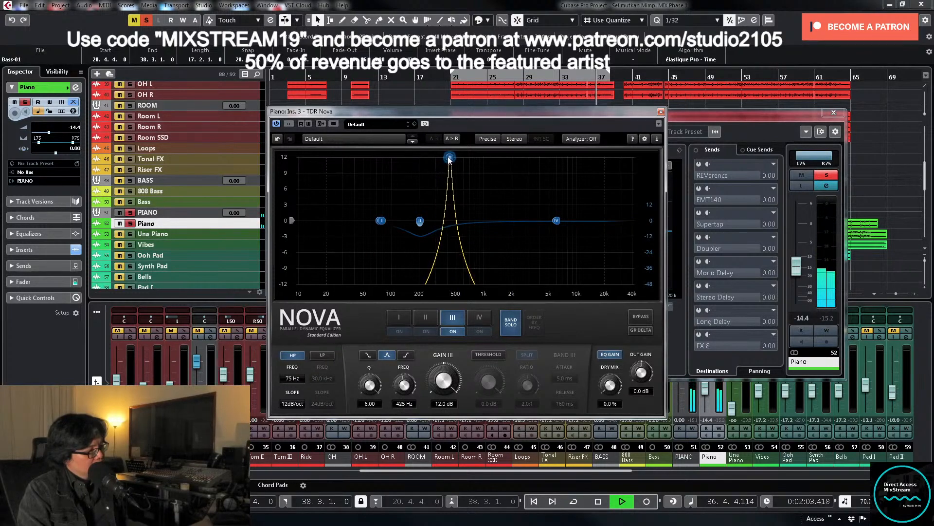
{"action": "key", "text": "space"}
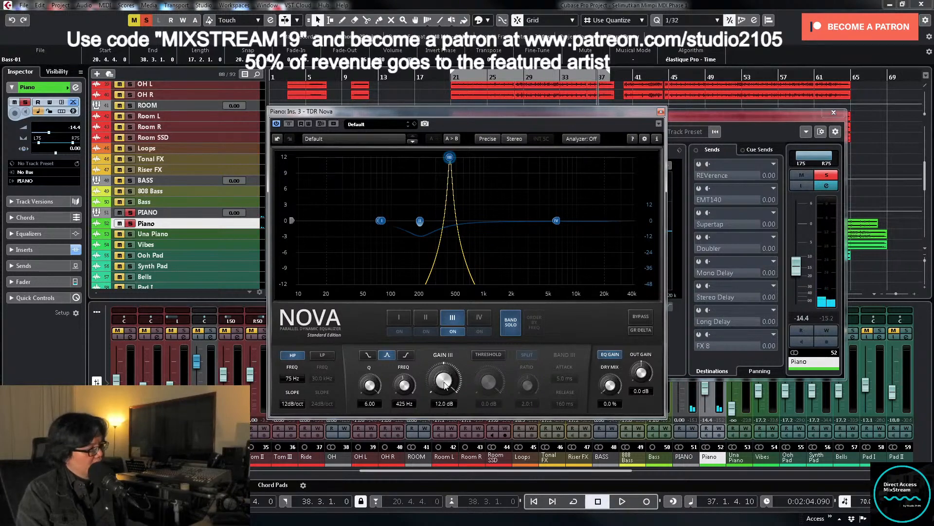
{"action": "double_click", "coordinate": [444, 404]}
{"action": "type", "text": "0"}
{"action": "key", "text": "Return"}
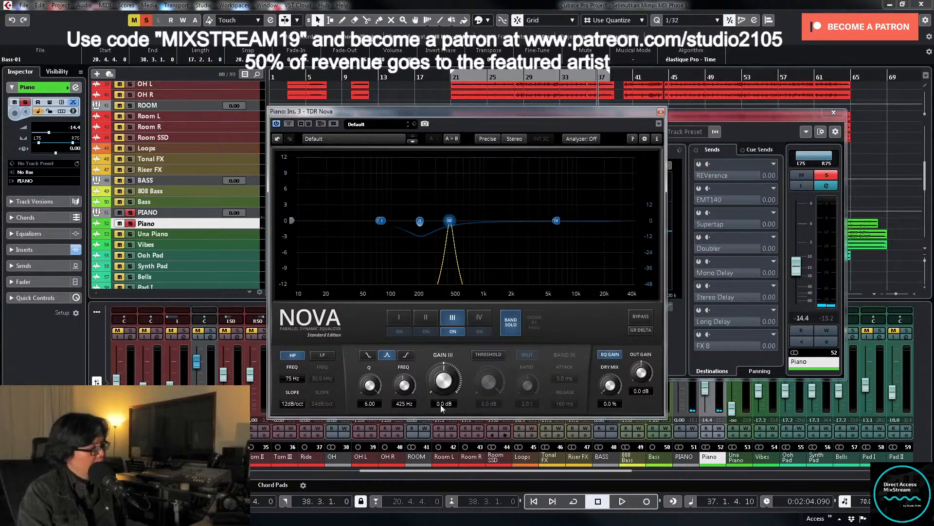
{"action": "left_click", "coordinate": [513, 325]}
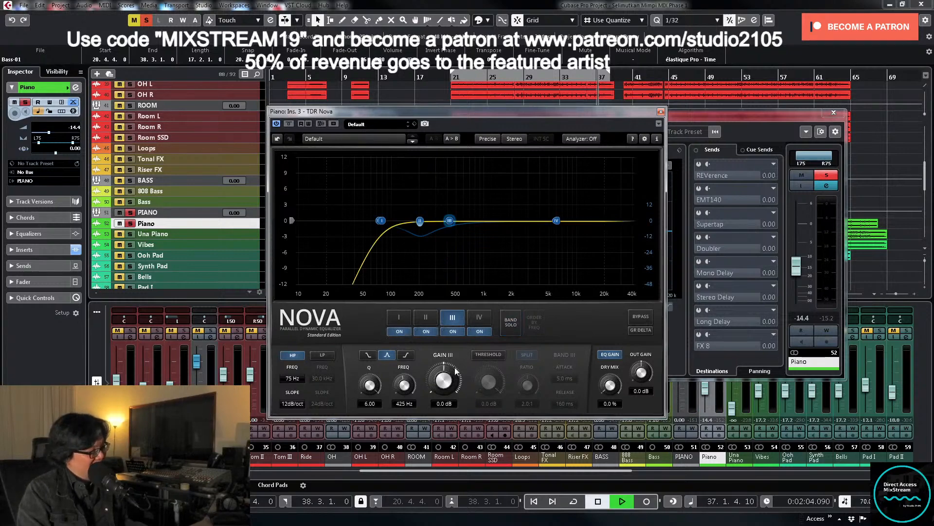
Step: Enable band III's dynamic threshold, lower it to -15.9 dB, widen the band to Q 0.85, and compare the piano with TDR Nova bypassed
{"action": "left_click", "coordinate": [493, 357]}
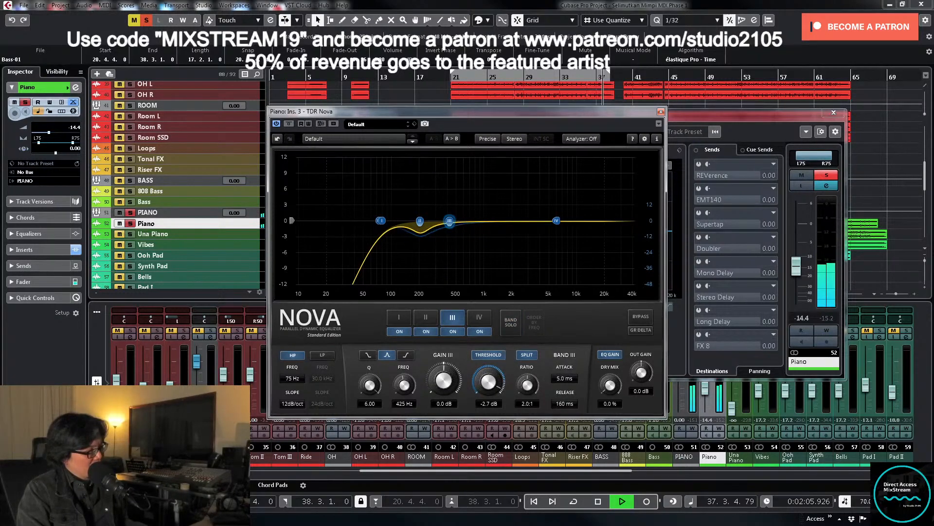
{"action": "left_click_drag", "start_coordinate": [488, 382], "coordinate": [489, 396]}
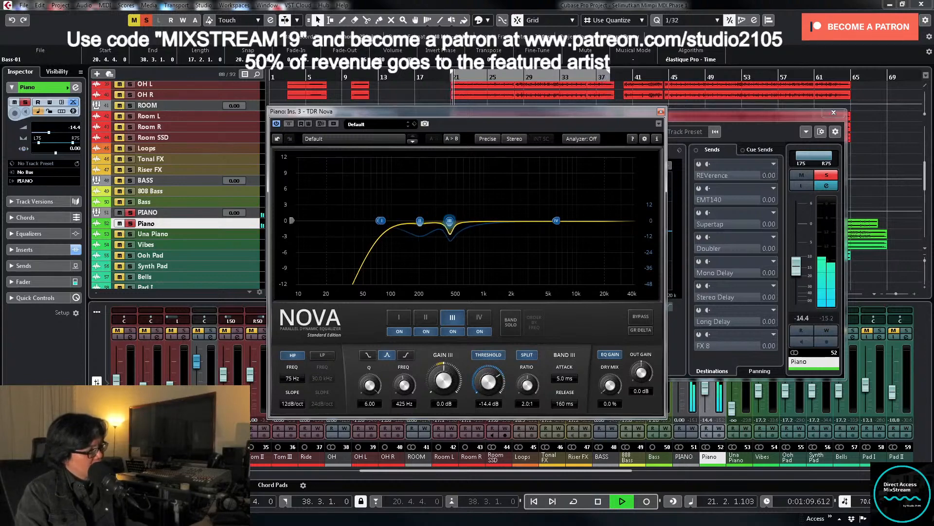
{"action": "left_click_drag", "start_coordinate": [370, 385], "coordinate": [370, 408]}
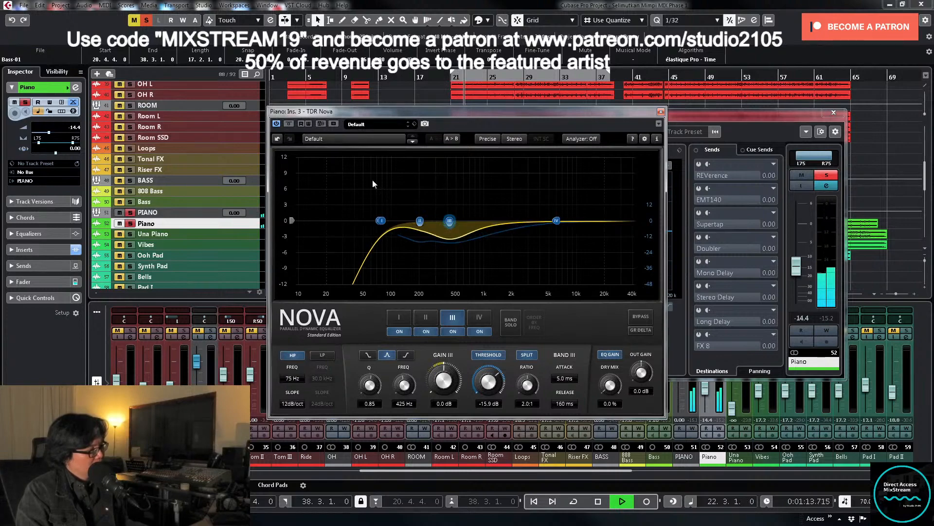
{"action": "left_click", "coordinate": [290, 123]}
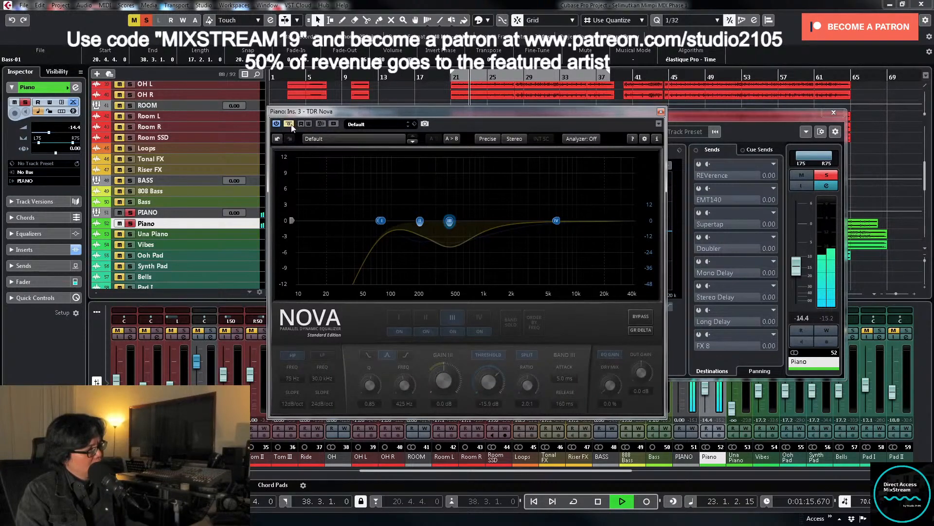
{"action": "left_click", "coordinate": [290, 123]}
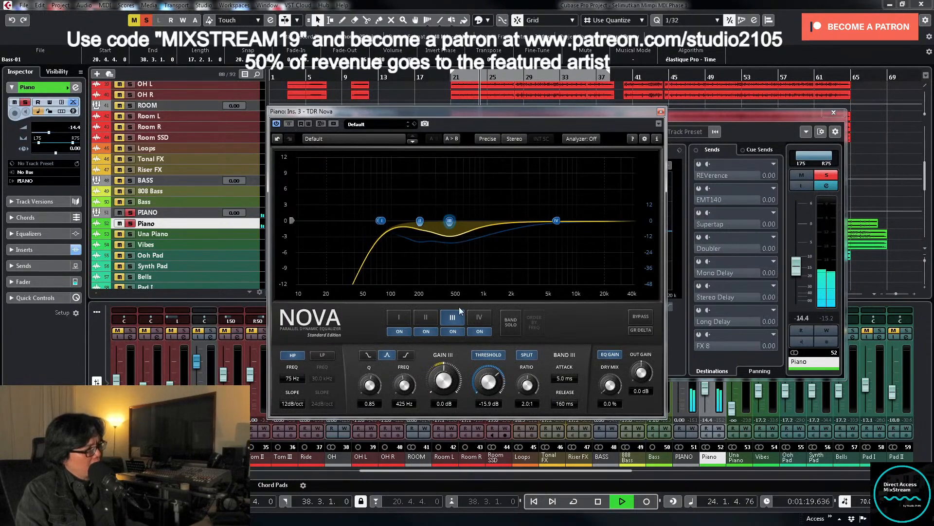
Step: Unsolo the Piano track, close its plug-in and channel windows, and raise its fader to -13.0 dB while playing the full mix
{"action": "left_click", "coordinate": [827, 174]}
{"action": "left_click", "coordinate": [661, 112]}
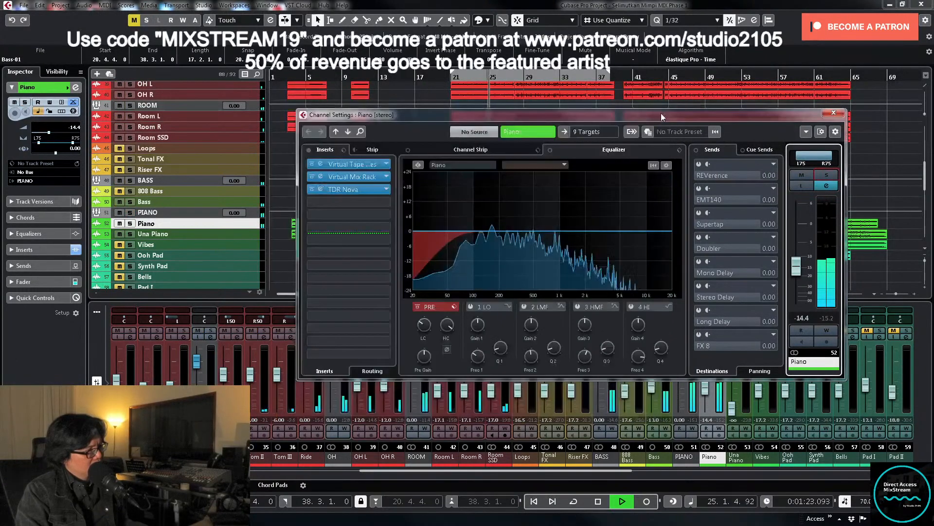
{"action": "left_click", "coordinate": [835, 112]}
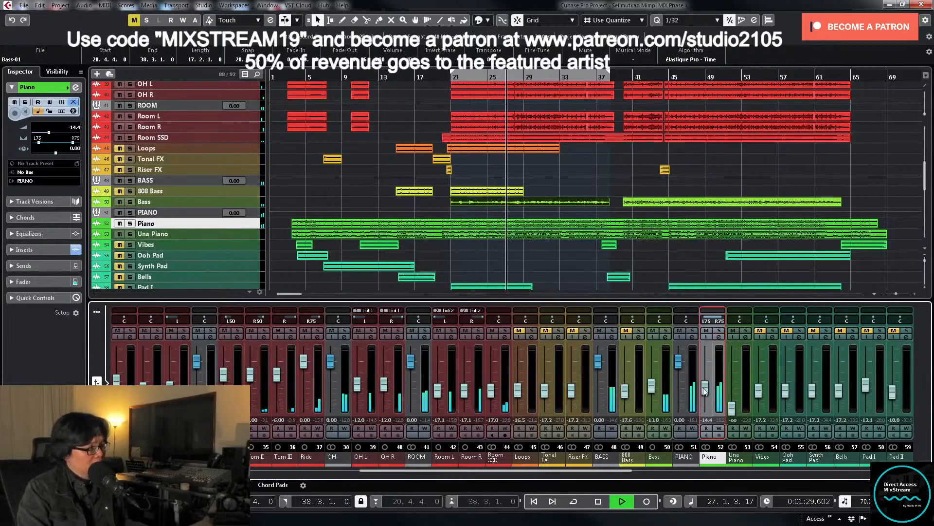
{"action": "left_click_drag", "start_coordinate": [705, 392], "coordinate": [705, 391]}
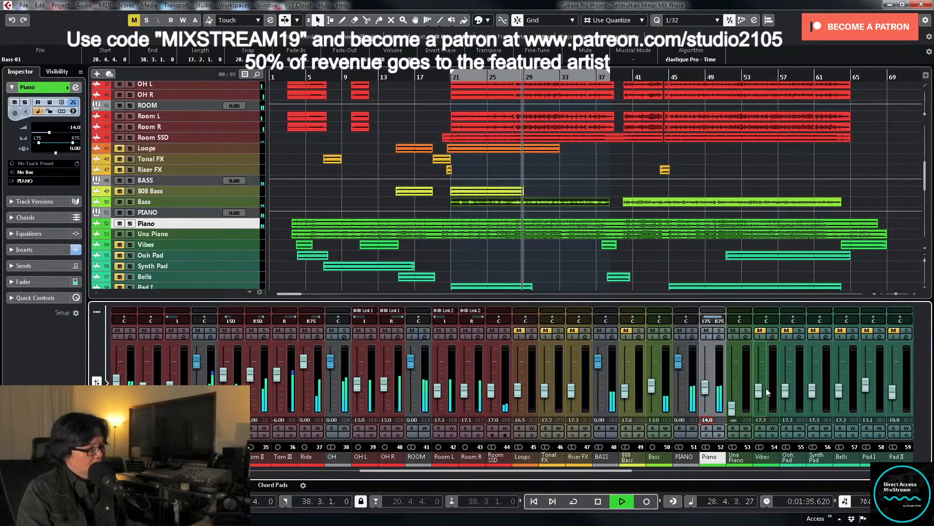
{"action": "left_click_drag", "start_coordinate": [705, 389], "coordinate": [706, 388]}
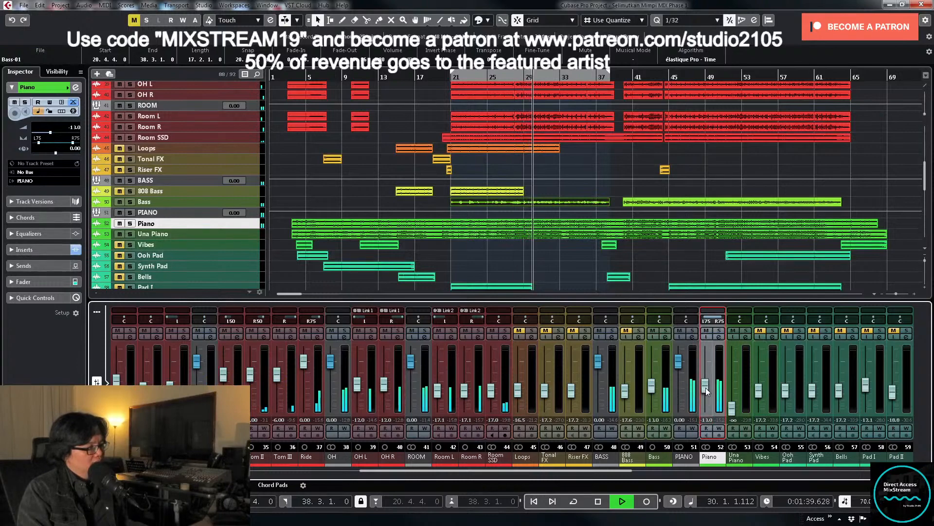
{"action": "key", "text": "space"}
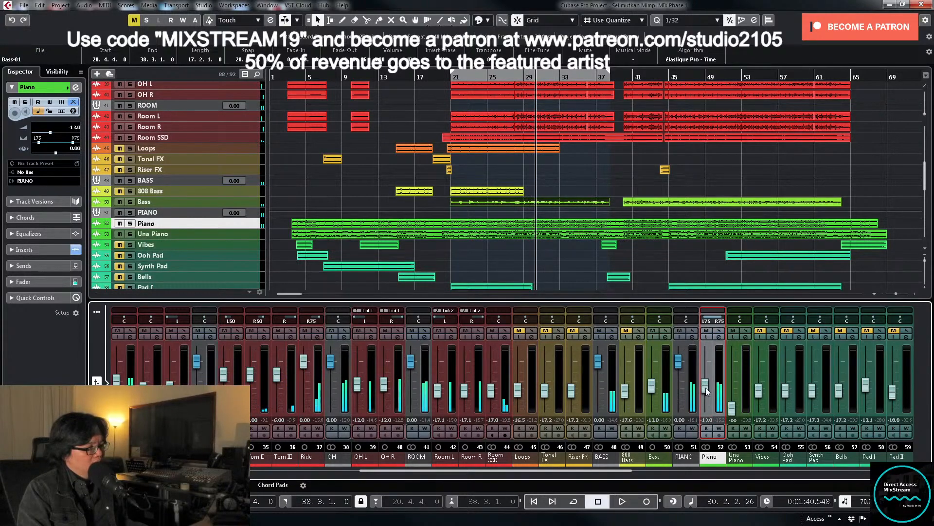
Step: Solo the Una Piano track, play from about bar 20, and raise its fader to -21.4 dB
{"action": "left_click", "coordinate": [445, 77]}
{"action": "left_click", "coordinate": [746, 332]}
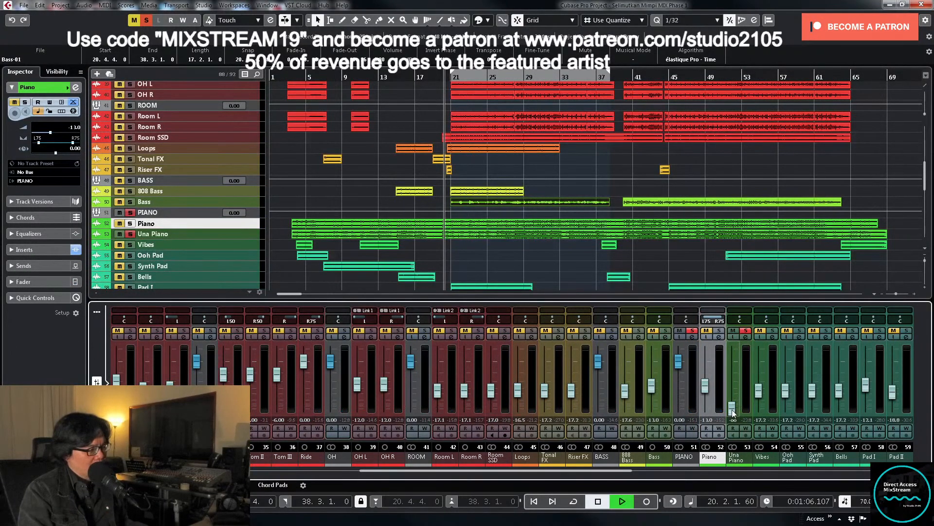
{"action": "left_click_drag", "start_coordinate": [735, 405], "coordinate": [736, 401]}
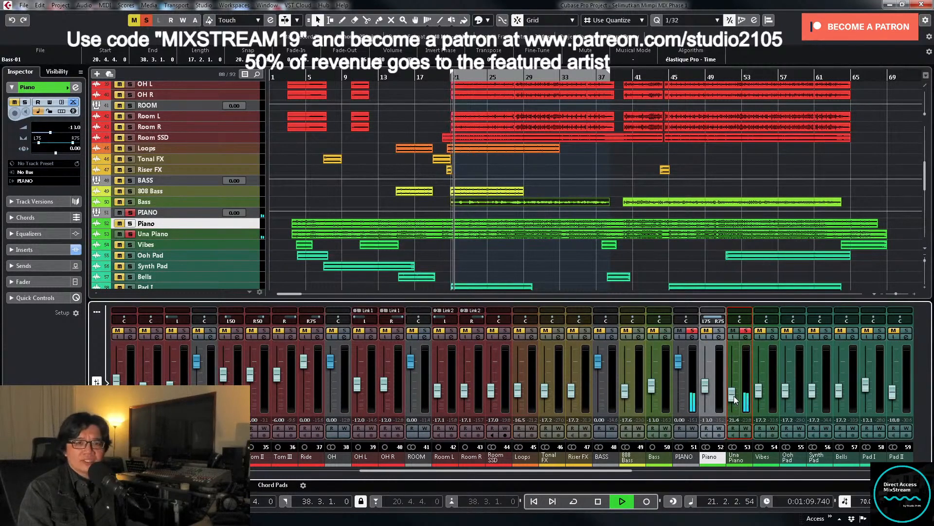
{"action": "left_click", "coordinate": [745, 338]}
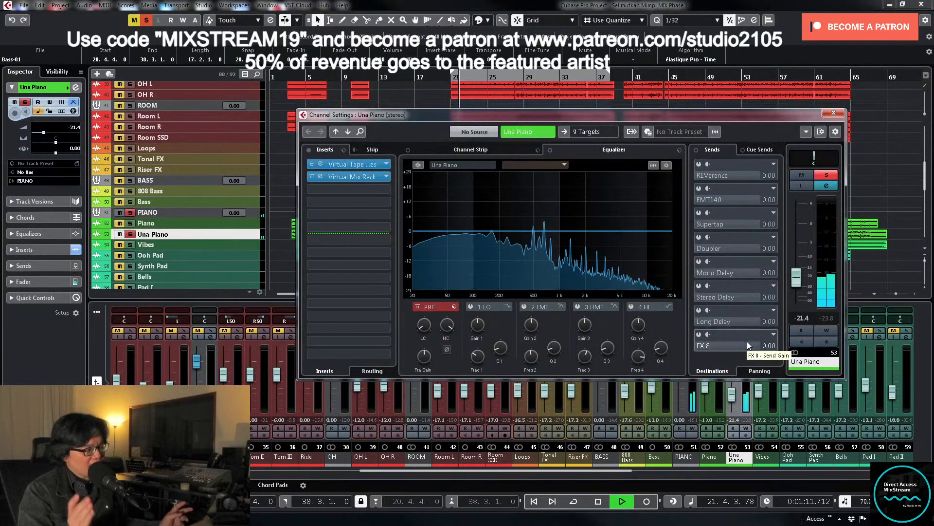
{"action": "left_click", "coordinate": [423, 326]}
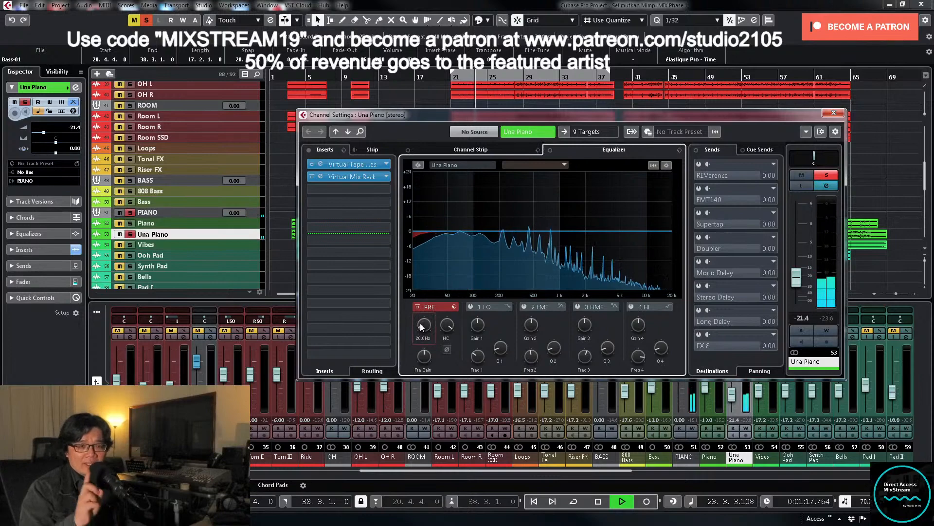
{"action": "key", "text": "space"}
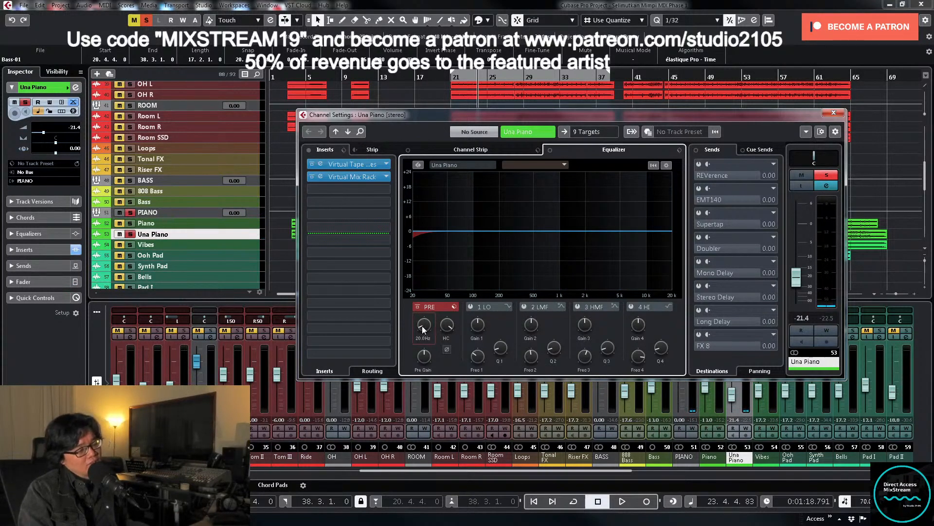
{"action": "key", "text": "space"}
{"action": "left_click_drag", "start_coordinate": [425, 324], "coordinate": [428, 311]}
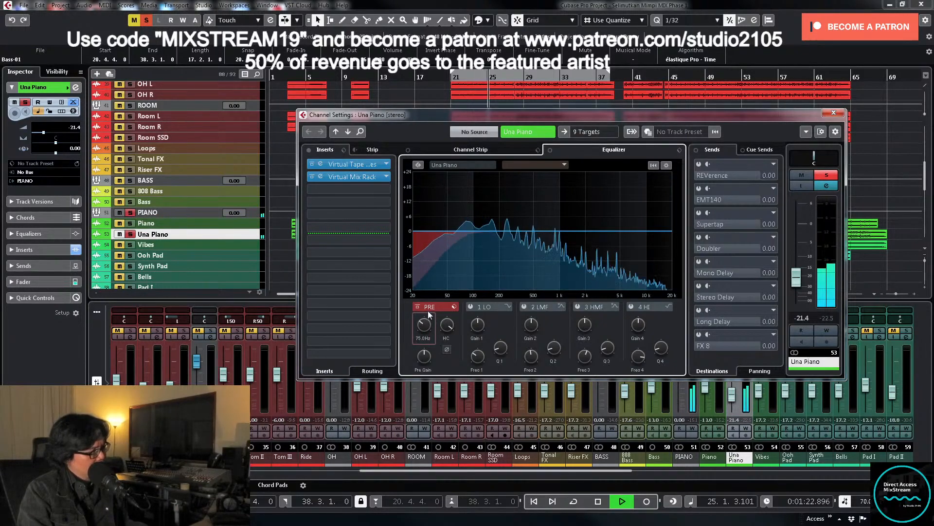
{"action": "scroll", "coordinate": [428, 310], "scroll_direction": "up", "scroll_amount": 6}
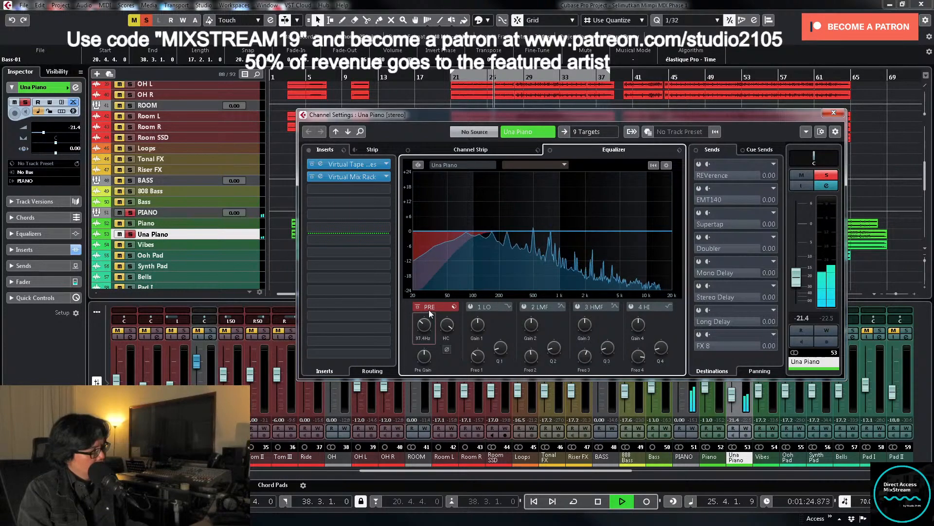
{"action": "scroll", "coordinate": [429, 309], "scroll_direction": "up", "scroll_amount": 2}
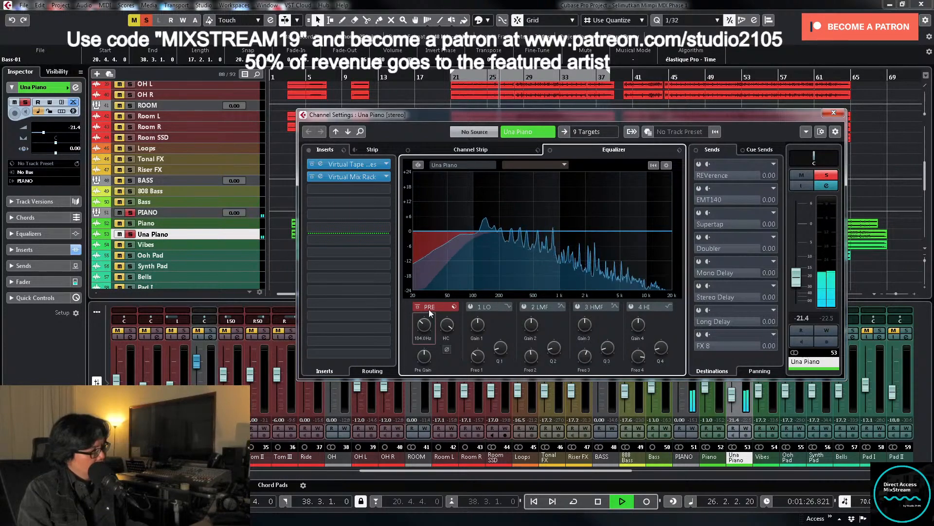
{"action": "left_click", "coordinate": [524, 306]}
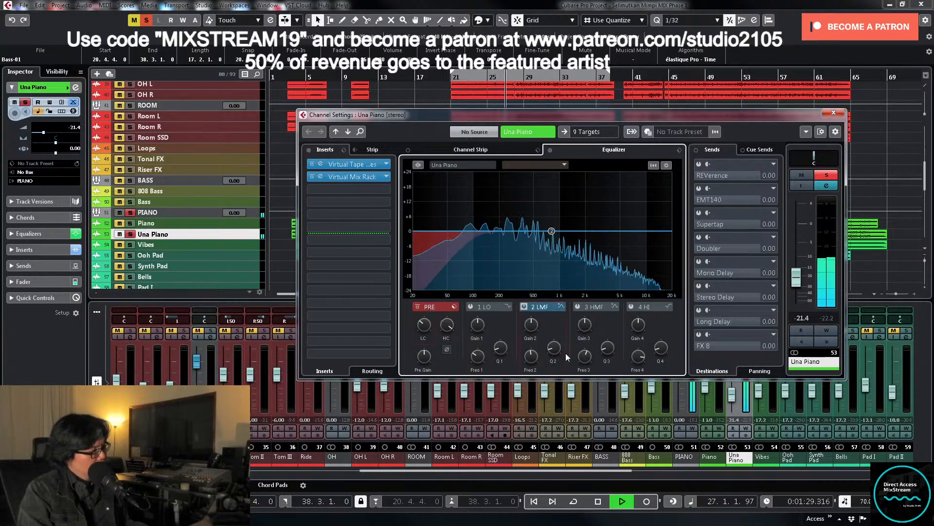
Step: Check Una Piano's Virtual Tape Machines insert and turn the FG-73 Virtual Drive in its Virtual Mix Rack down to the minimum
{"action": "left_click", "coordinate": [350, 177]}
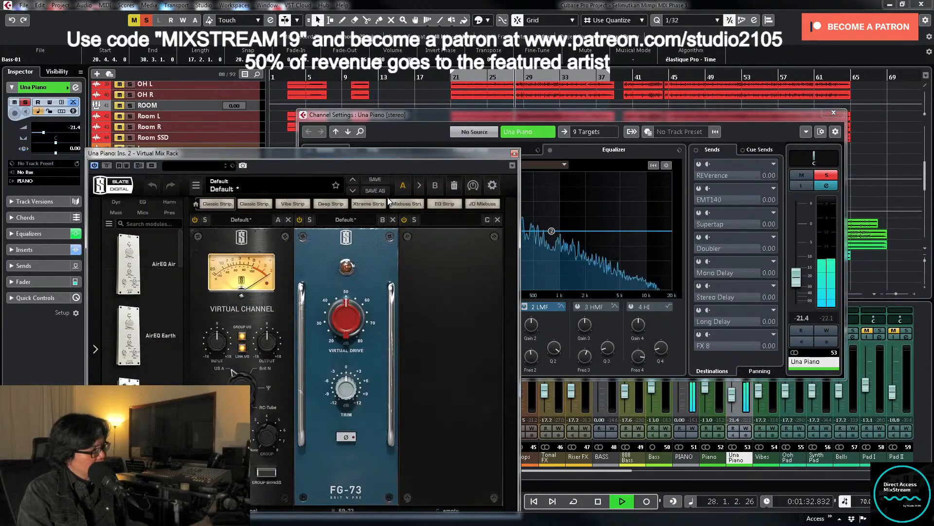
{"action": "left_click_drag", "start_coordinate": [394, 154], "coordinate": [933, 138]}
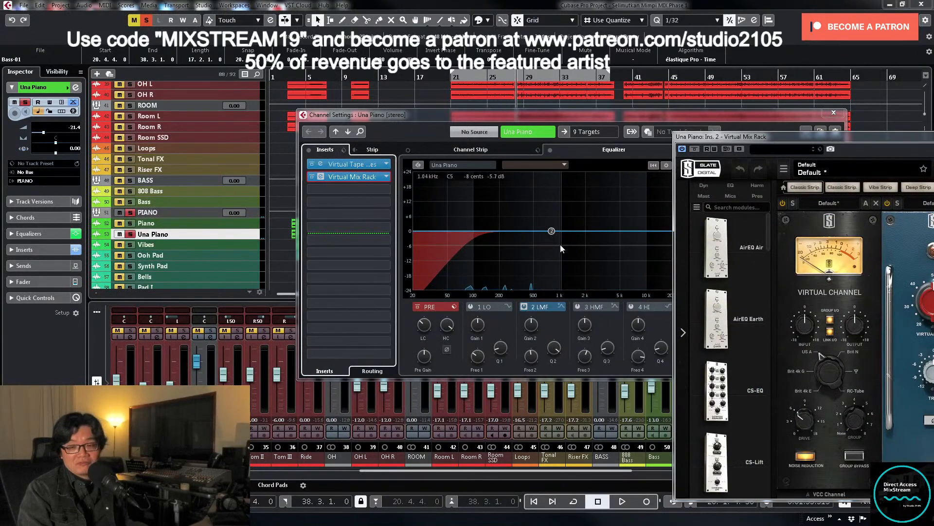
{"action": "left_click_drag", "start_coordinate": [808, 136], "coordinate": [684, 108]}
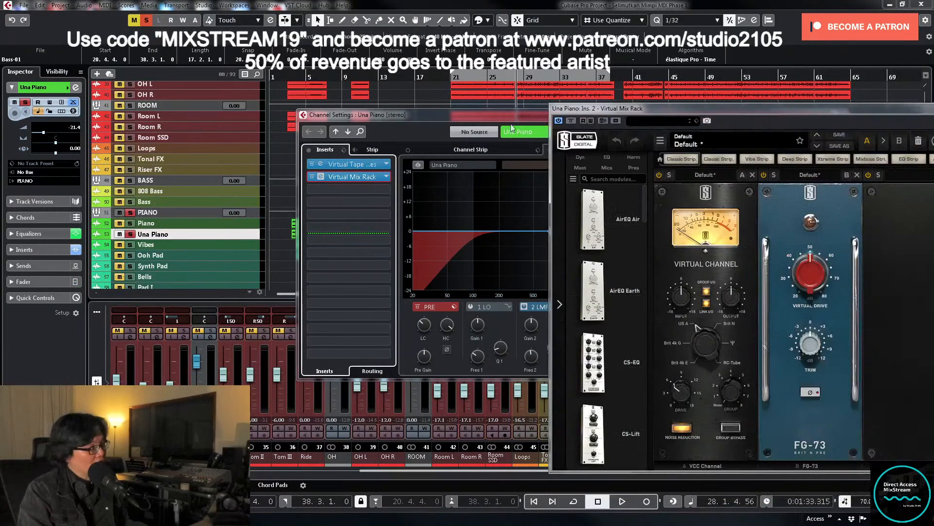
{"action": "left_click", "coordinate": [339, 164]}
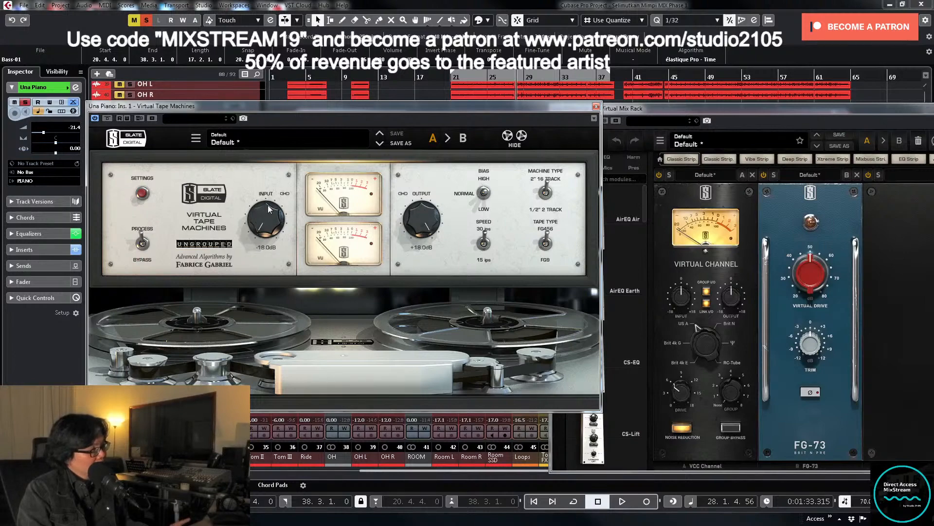
{"action": "left_click", "coordinate": [597, 106]}
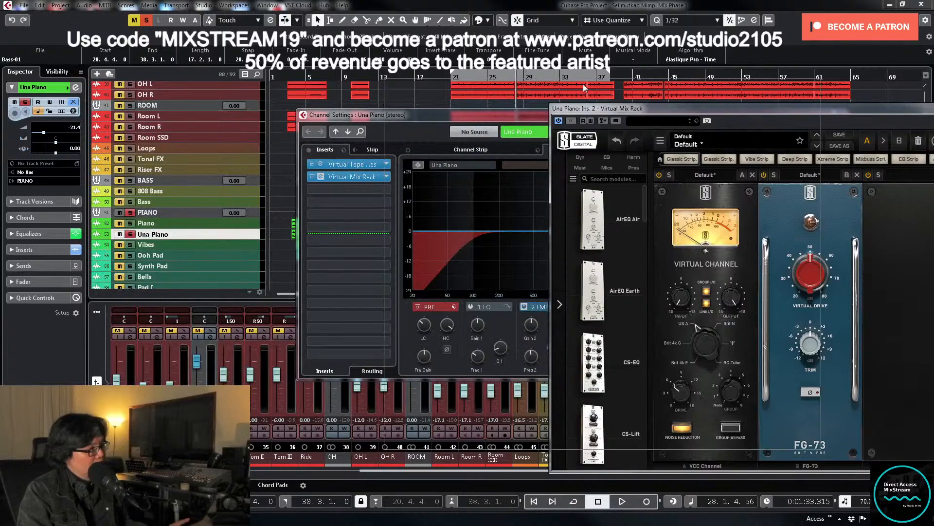
{"action": "left_click_drag", "start_coordinate": [779, 108], "coordinate": [584, 78]}
{"action": "mouse_move", "coordinate": [617, 237]}
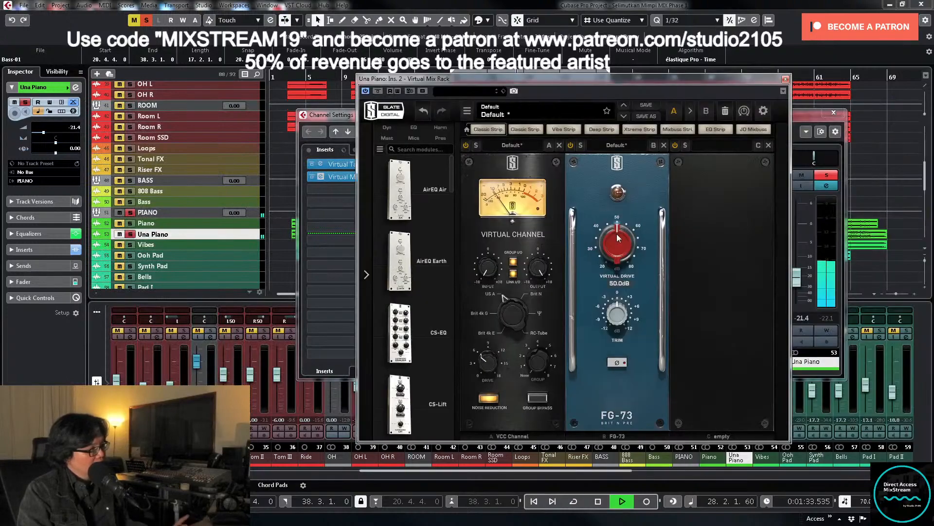
{"action": "left_click_drag", "start_coordinate": [617, 238], "coordinate": [626, 265]}
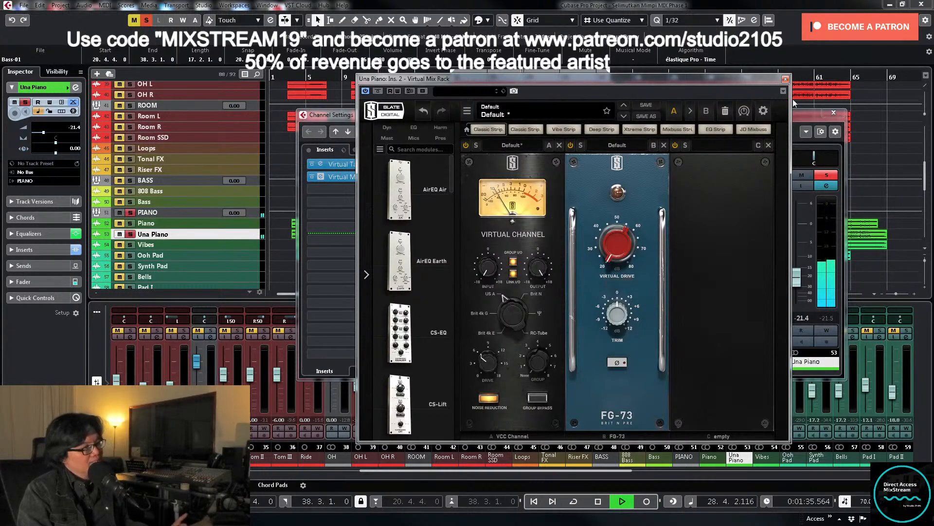
{"action": "left_click", "coordinate": [785, 79]}
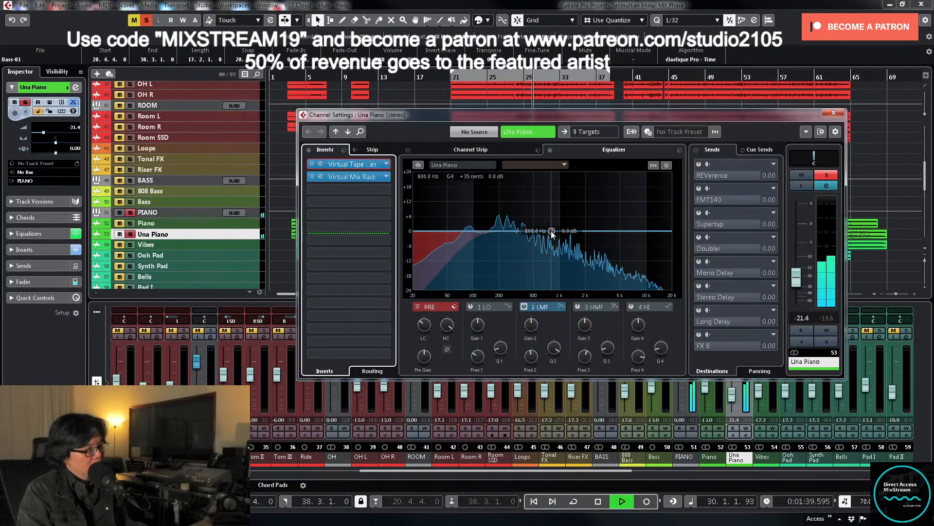
Step: Sweep Una Piano's boosted 2 LMF band to just above 1 kHz and turn it into a narrow cut of about 6 dB
{"action": "left_click_drag", "start_coordinate": [551, 230], "coordinate": [566, 188]}
{"action": "key", "text": "space"}
{"action": "left_click_drag", "start_coordinate": [530, 325], "coordinate": [524, 364]}
{"action": "key", "text": "space"}
{"action": "left_click_drag", "start_coordinate": [526, 326], "coordinate": [526, 332]}
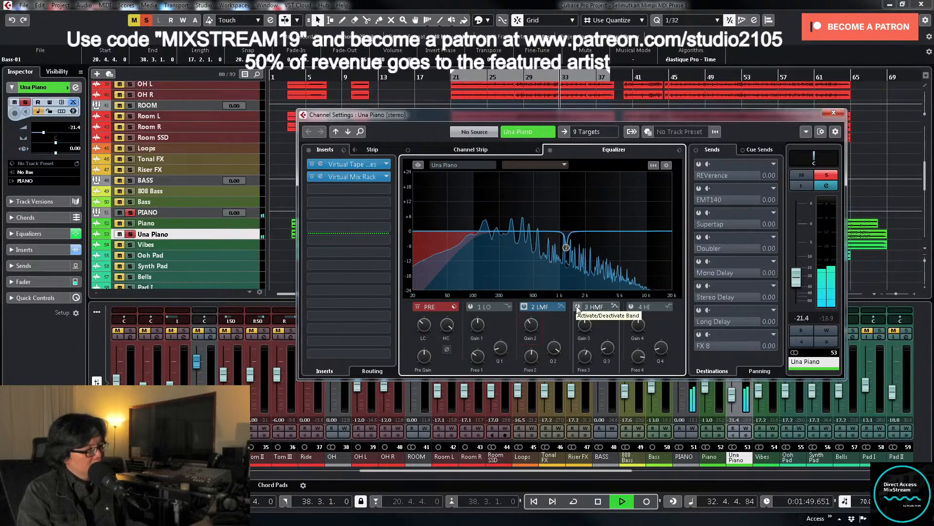
{"action": "key", "text": "space"}
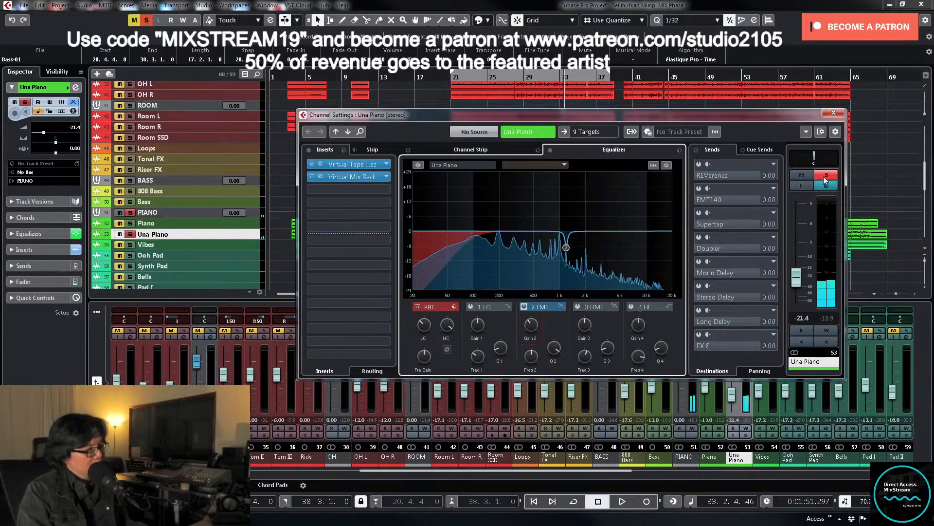
Step: Unsolo Una Piano, close its channel settings, play the mix from about bar 3, and raise its fader to -19.1 dB
{"action": "left_click", "coordinate": [826, 176]}
{"action": "left_click", "coordinate": [834, 113]}
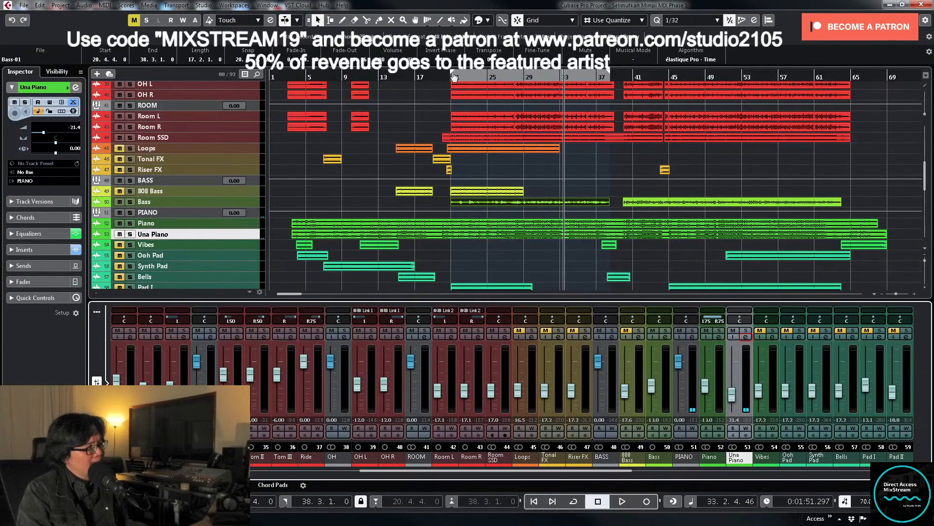
{"action": "left_click", "coordinate": [288, 76]}
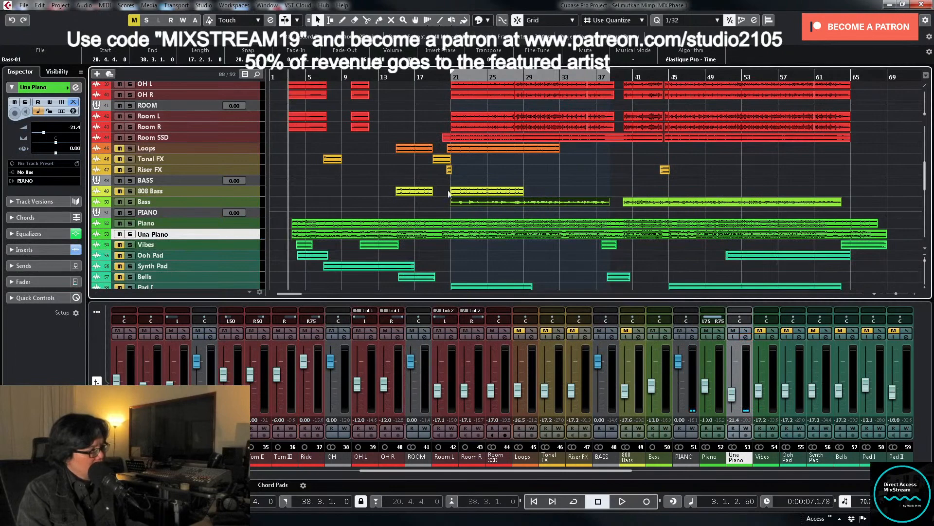
{"action": "mouse_move", "coordinate": [731, 392]}
{"action": "left_mouse_down"}
{"action": "mouse_move", "coordinate": [732, 405]}
{"action": "mouse_move", "coordinate": [734, 396]}
{"action": "left_mouse_up"}
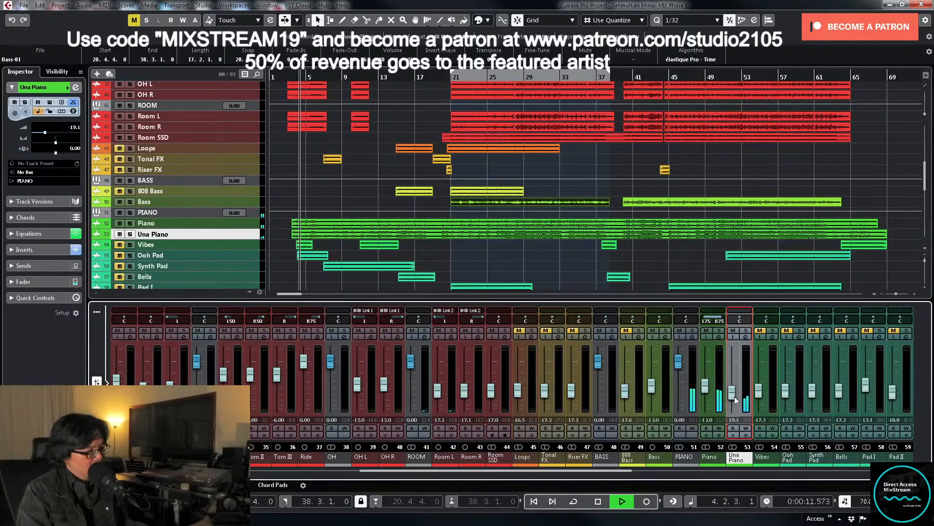
{"action": "left_click", "coordinate": [746, 337]}
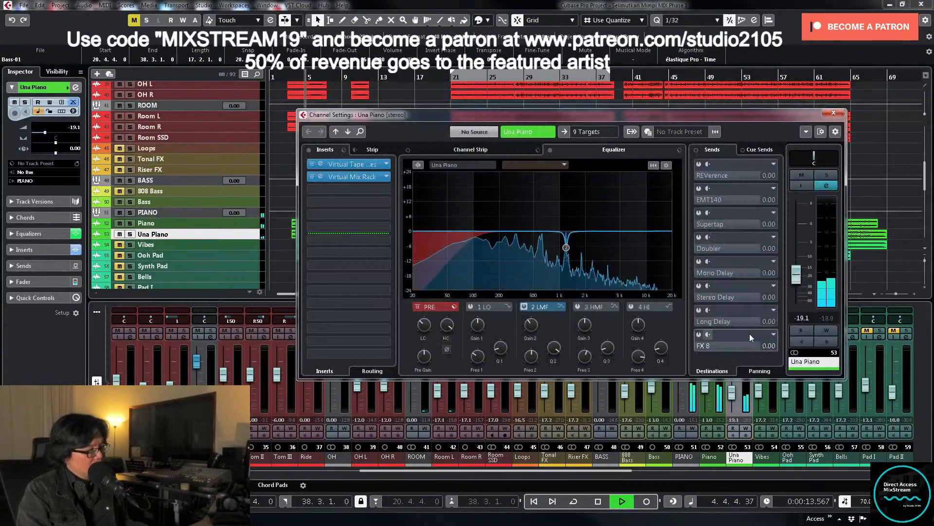
{"action": "left_click", "coordinate": [358, 177]}
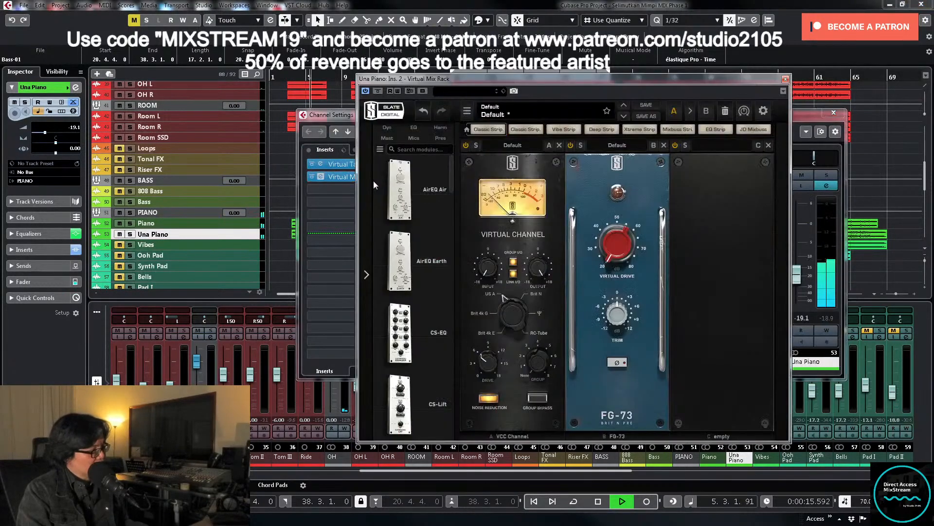
{"action": "left_click", "coordinate": [785, 79]}
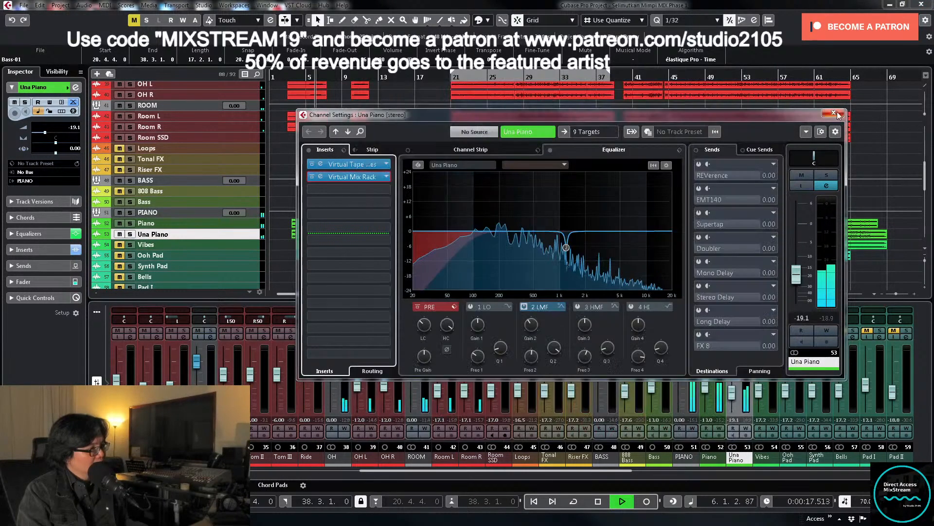
{"action": "left_click", "coordinate": [834, 113]}
{"action": "left_click", "coordinate": [720, 337]}
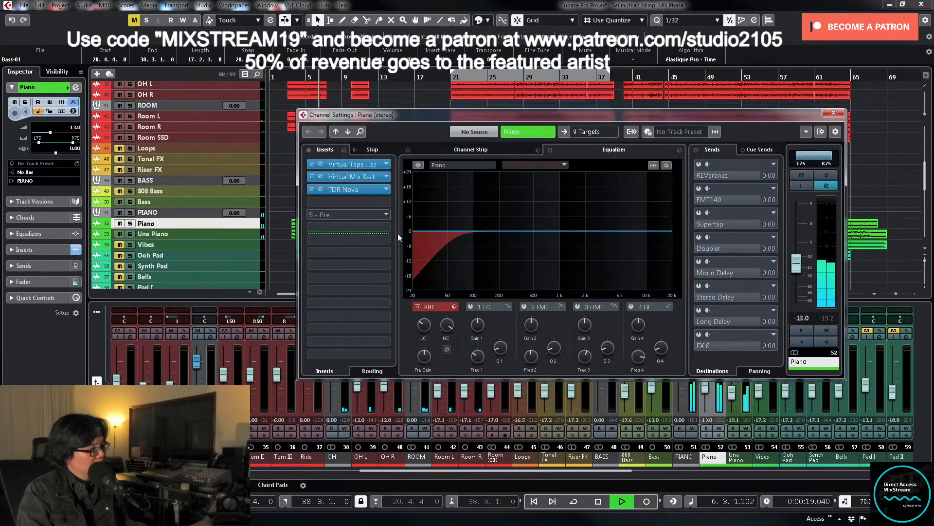
{"action": "left_click", "coordinate": [369, 177]}
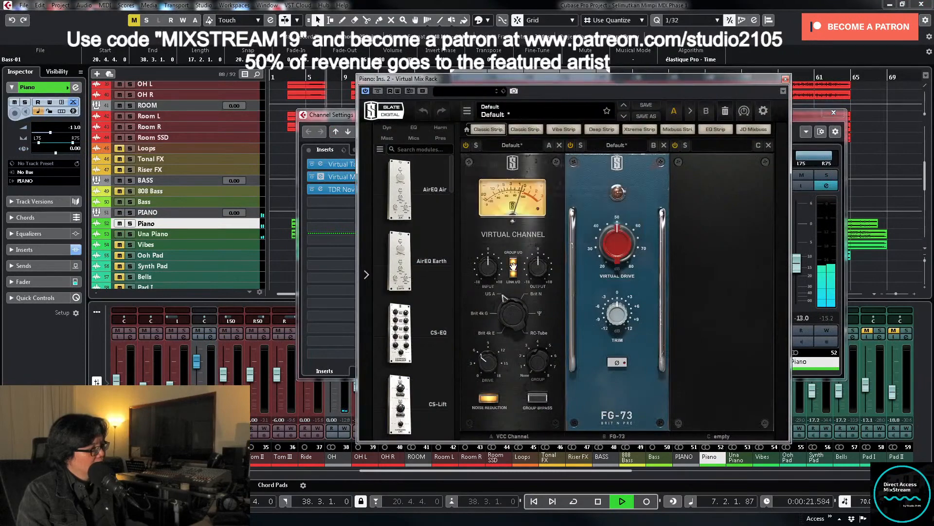
{"action": "left_click", "coordinate": [786, 79]}
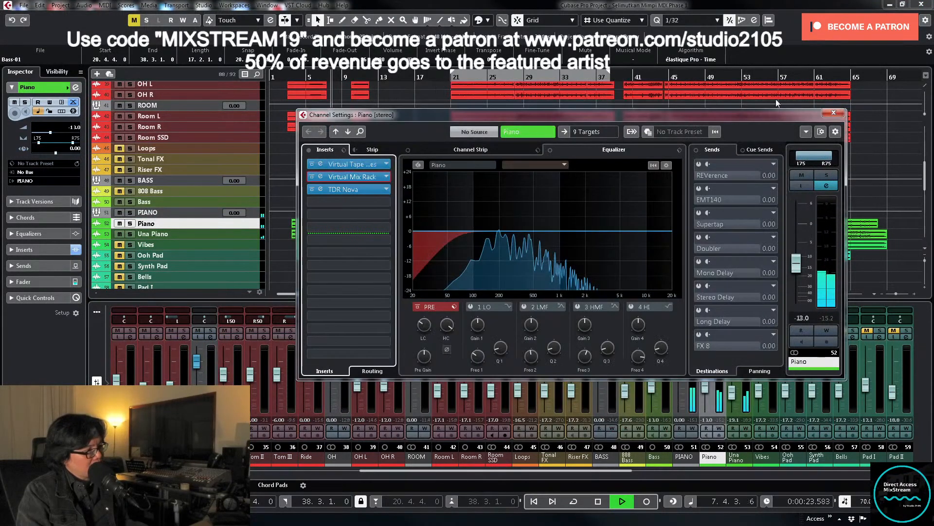
{"action": "left_click", "coordinate": [338, 164]}
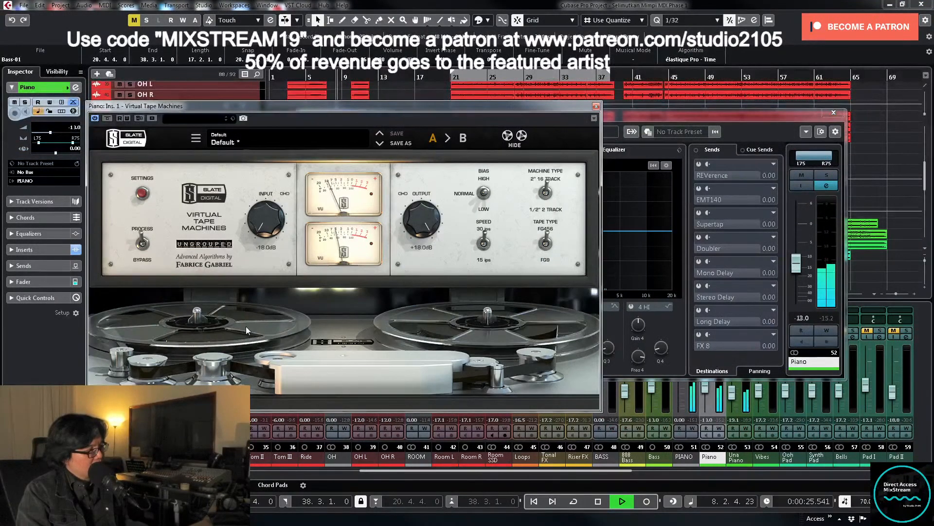
{"action": "left_click", "coordinate": [596, 106]}
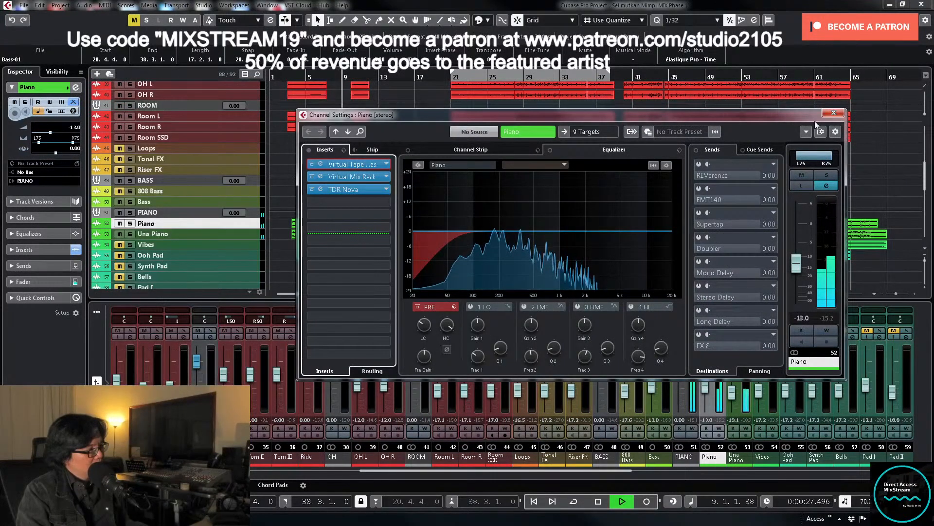
{"action": "left_click", "coordinate": [834, 113]}
{"action": "left_click", "coordinate": [745, 337]}
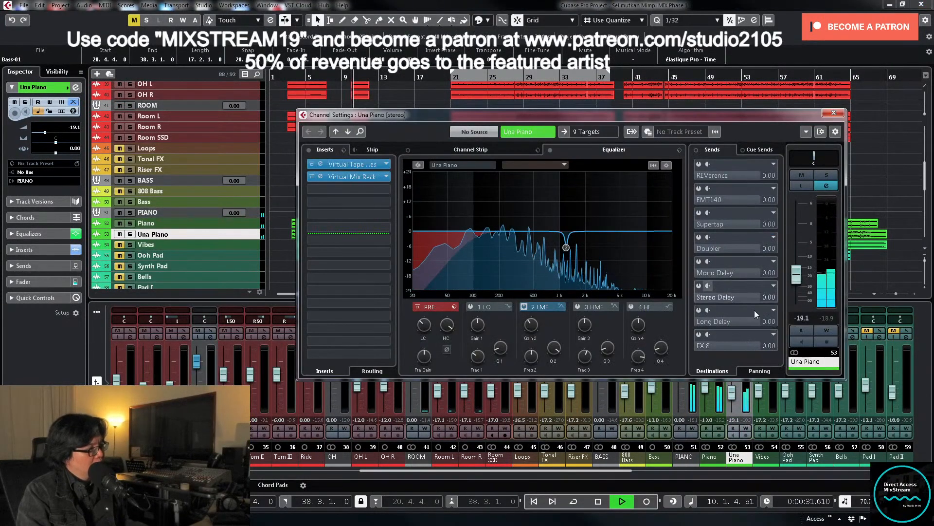
{"action": "left_click", "coordinate": [837, 112]}
{"action": "key", "text": "space"}
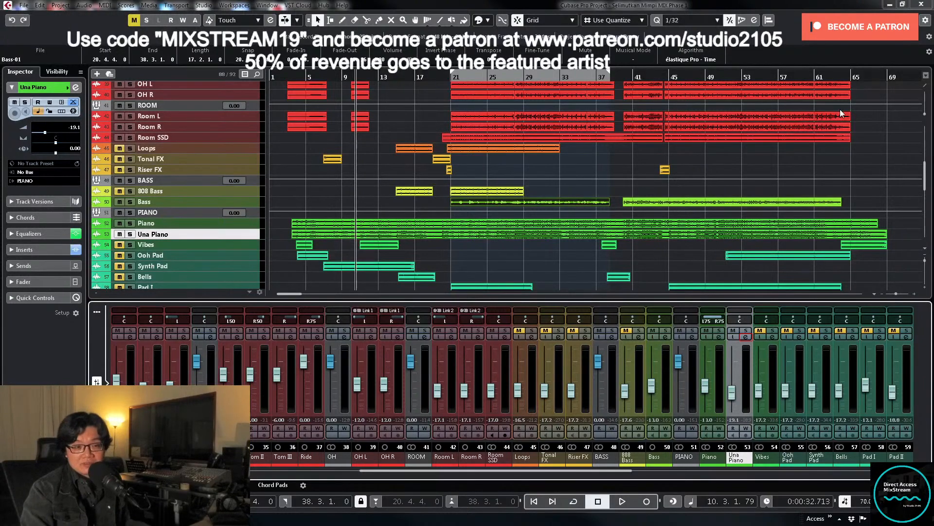
Step: Open the PIANO group's channel settings and load the GRP AC GTR preset into its insert rack
{"action": "key", "text": "space"}
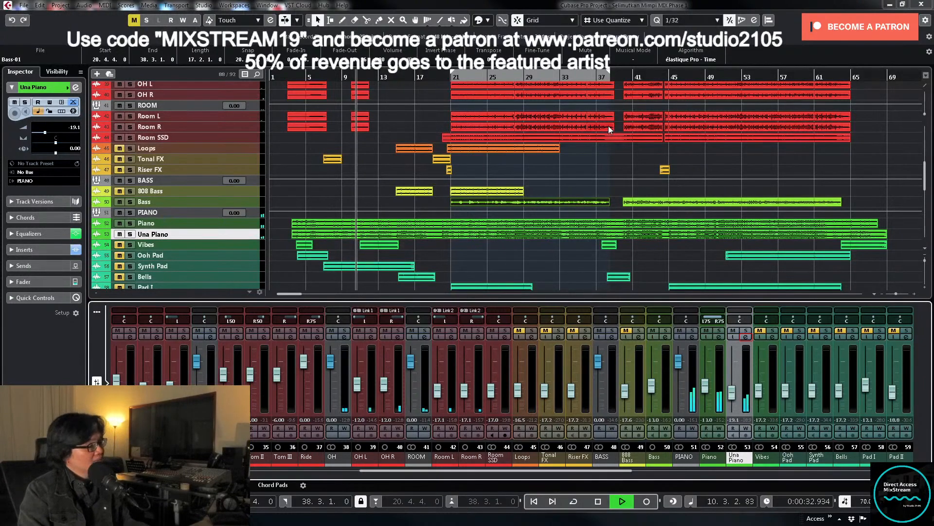
{"action": "left_click", "coordinate": [692, 336]}
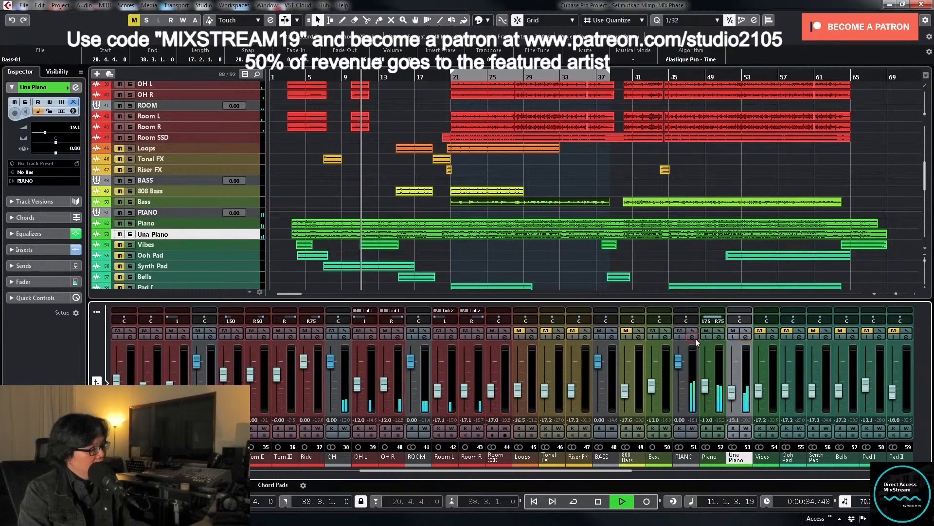
{"action": "key", "text": "space"}
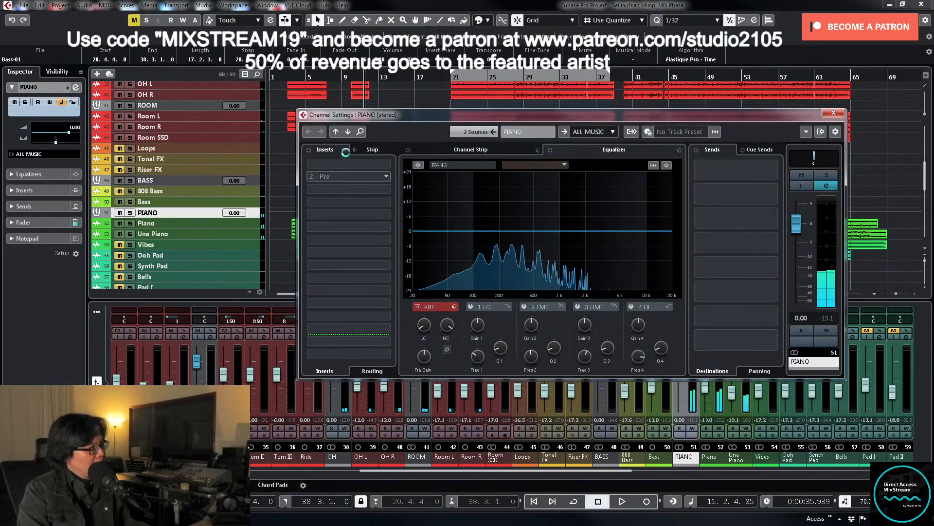
{"action": "left_click", "coordinate": [344, 150]}
{"action": "left_click", "coordinate": [384, 160]}
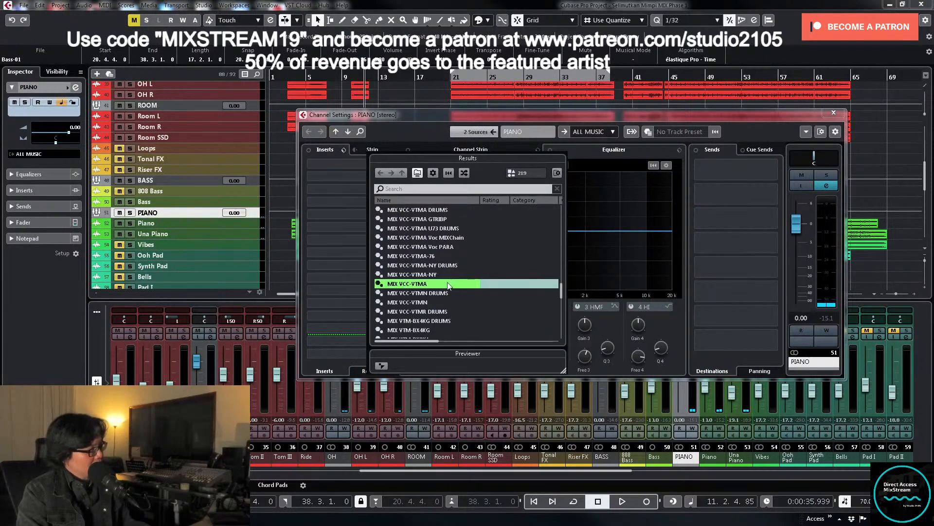
{"action": "scroll", "coordinate": [457, 290], "scroll_direction": "up", "scroll_amount": 10}
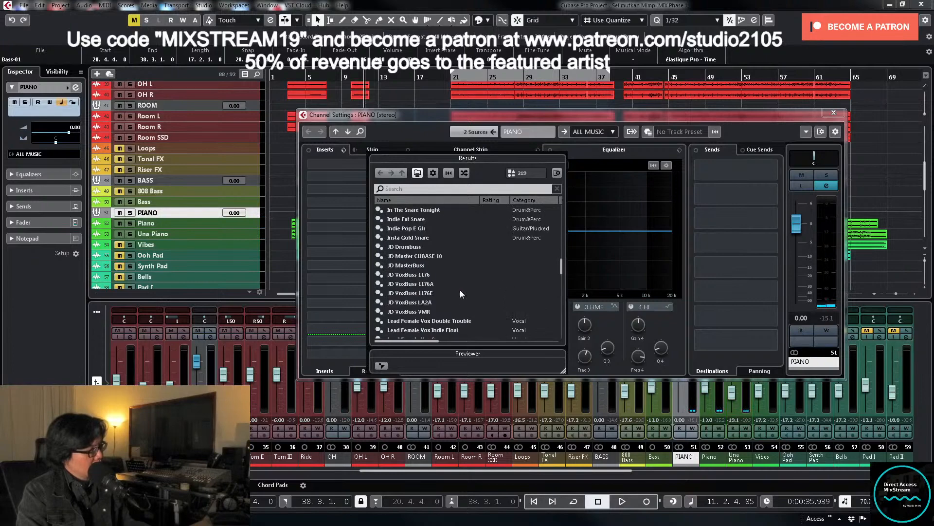
{"action": "scroll", "coordinate": [460, 290], "scroll_direction": "up", "scroll_amount": 4}
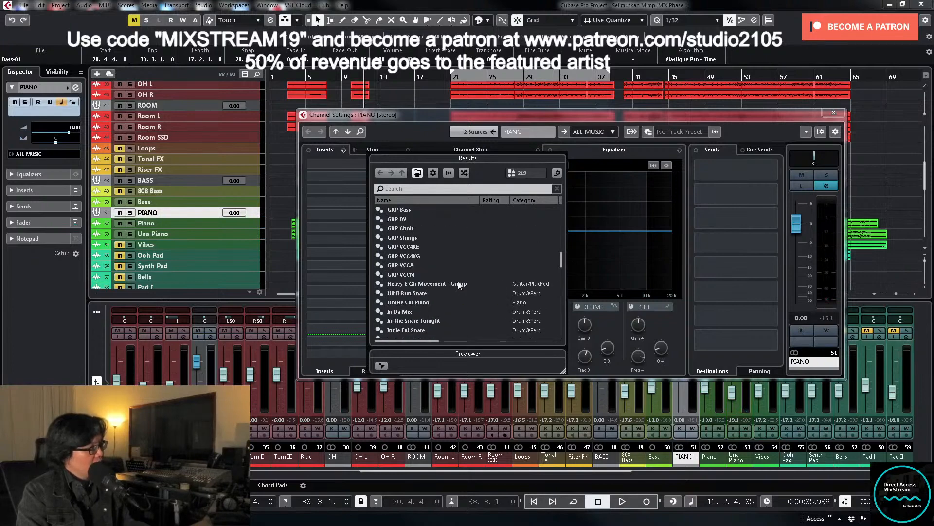
{"action": "scroll", "coordinate": [433, 265], "scroll_direction": "up", "scroll_amount": 1}
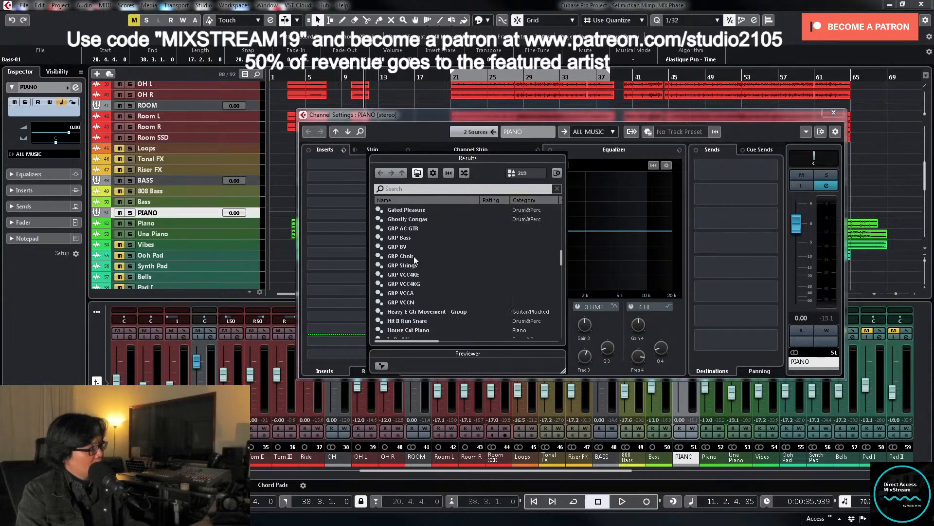
{"action": "double_click", "coordinate": [415, 228]}
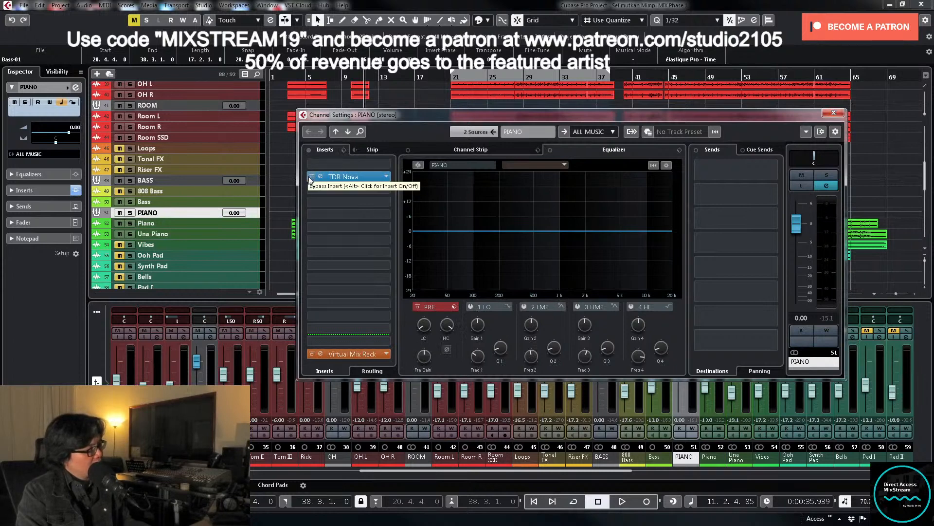
Step: Switch off the TDR Nova insert on the PIANO group and close its window
{"action": "left_click", "coordinate": [346, 178]}
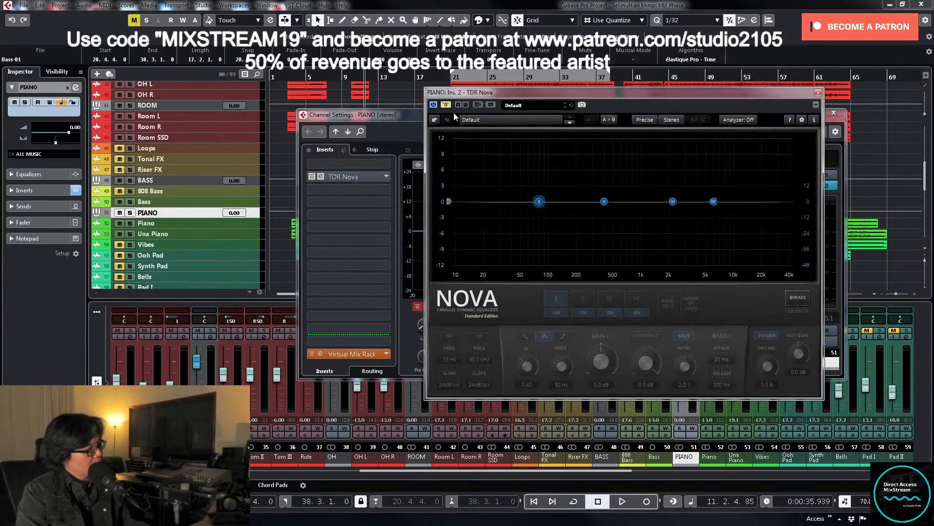
{"action": "left_click", "coordinate": [434, 105]}
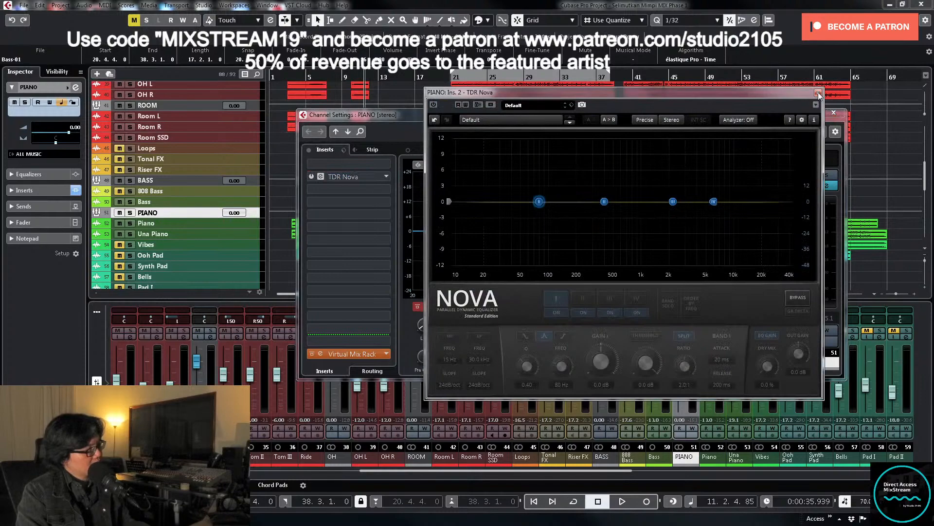
{"action": "left_click", "coordinate": [818, 93]}
Step: Set the FG-2A's Peak Reduction to about 28.4 in the PIANO group's Virtual Mix Rack, close the settings and stop playback
{"action": "left_click", "coordinate": [355, 354]}
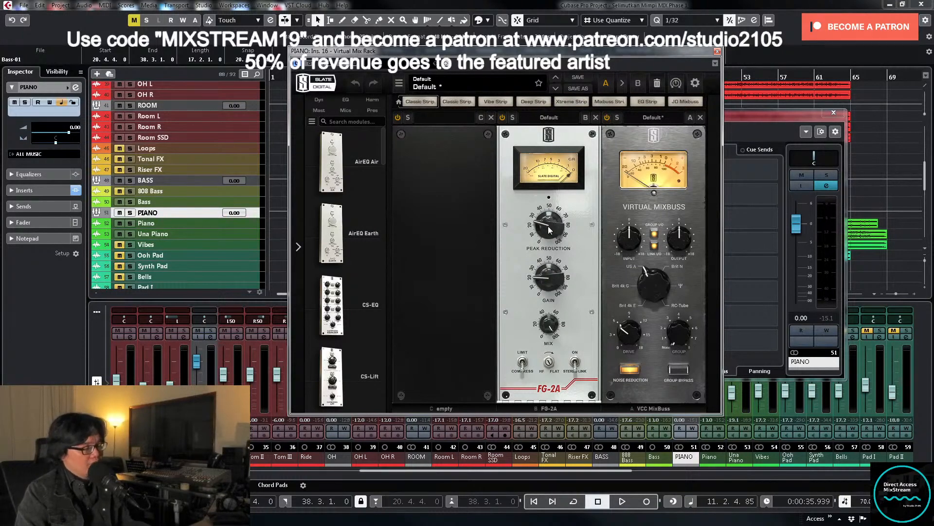
{"action": "left_click_drag", "start_coordinate": [550, 230], "coordinate": [551, 231]}
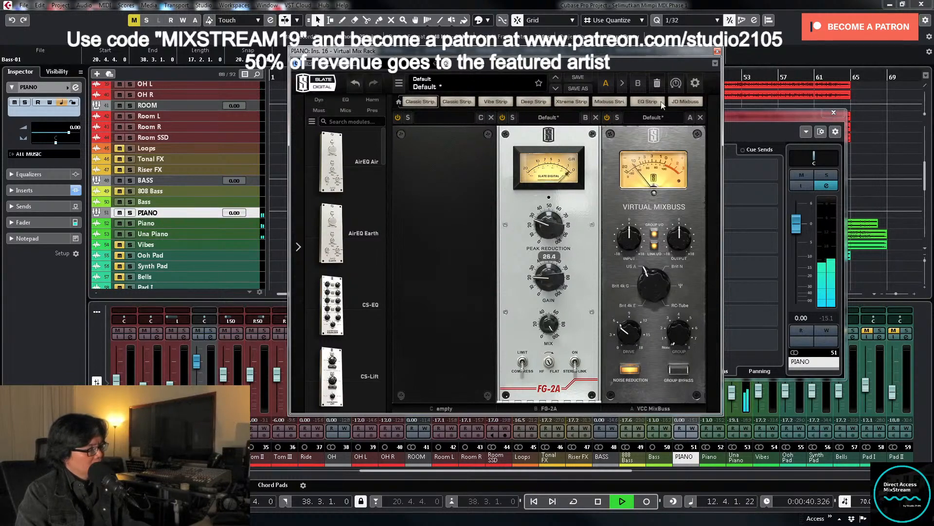
{"action": "left_click", "coordinate": [719, 53]}
{"action": "left_click", "coordinate": [511, 179]}
{"action": "key", "text": "space"}
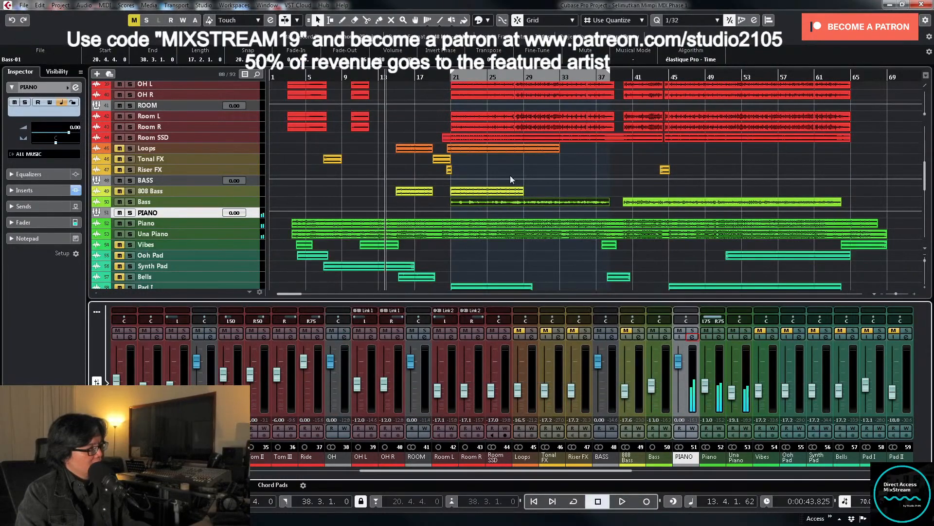
Step: Select and enlarge the Piano and Una Piano tracks, and play the mix from about bar 27
{"action": "left_click", "coordinate": [225, 234]}
{"action": "left_click", "coordinate": [251, 226], "text": "shift"}
{"action": "key", "text": "z"}
{"action": "scroll", "coordinate": [582, 230], "scroll_direction": "down", "scroll_amount": 3}
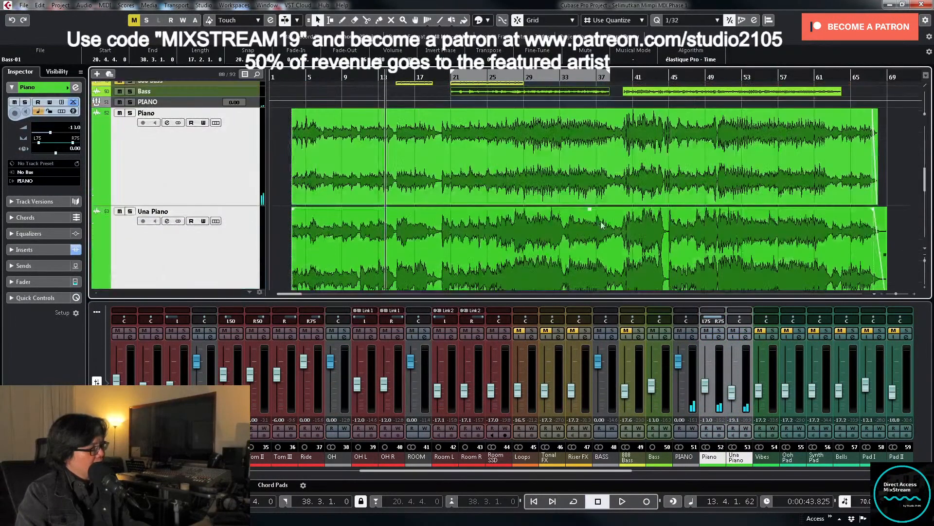
{"action": "scroll", "coordinate": [602, 225], "scroll_direction": "down", "scroll_amount": 2}
{"action": "left_click", "coordinate": [510, 77]}
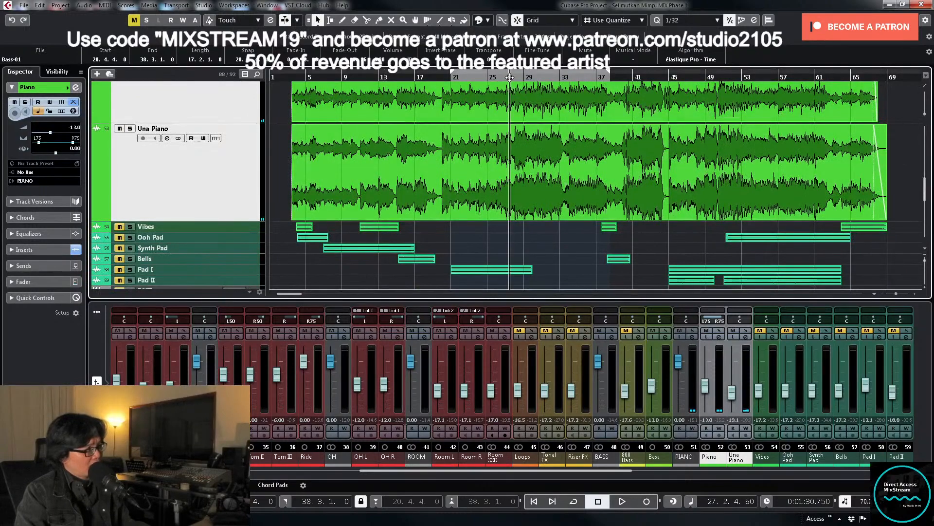
{"action": "key", "text": "space"}
Step: Set the FG-2A's Peak Reduction to about 28.1 in the PIANO group's Virtual Mix Rack during playback, and stop
{"action": "left_click", "coordinate": [692, 336]}
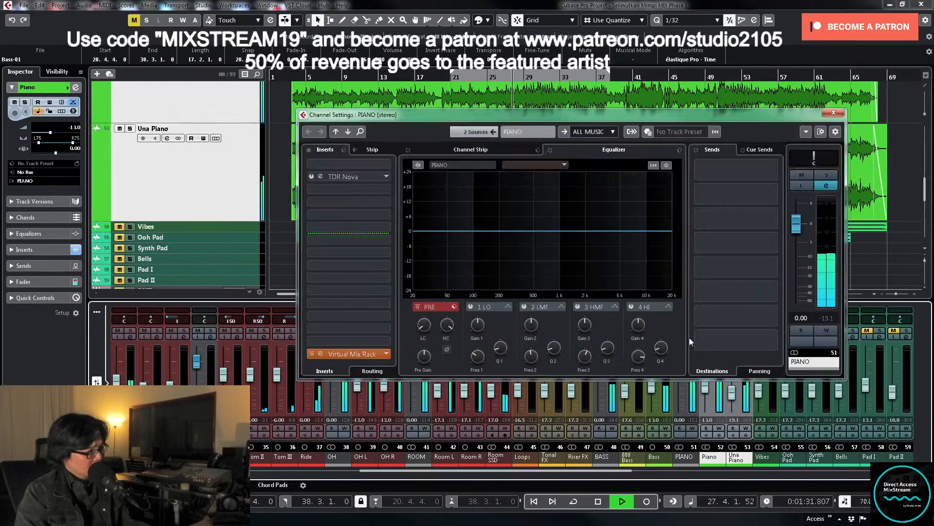
{"action": "left_click", "coordinate": [361, 352]}
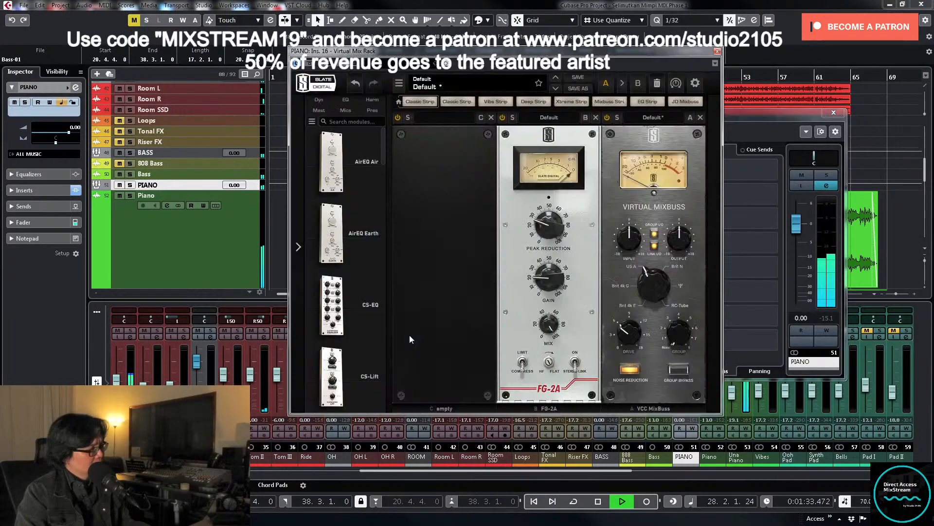
{"action": "left_click", "coordinate": [528, 253]}
{"action": "mouse_move", "coordinate": [548, 230]}
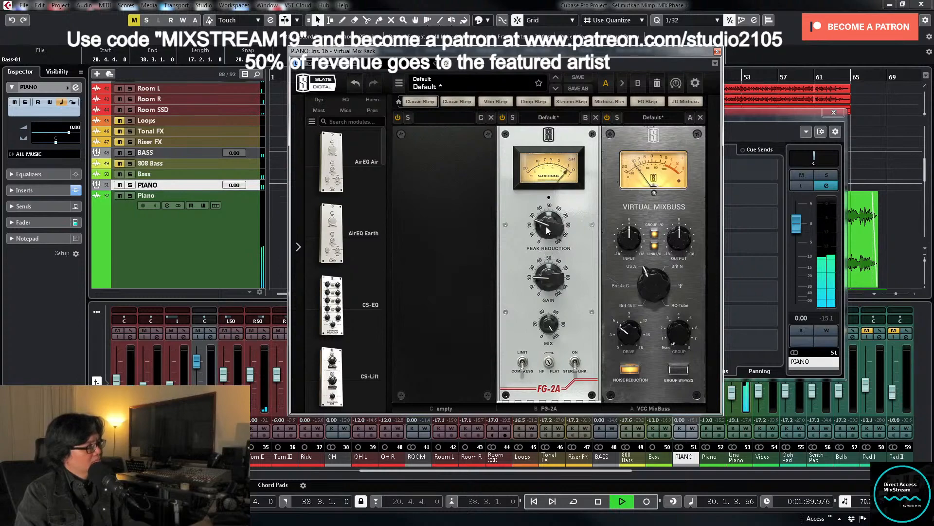
{"action": "left_click_drag", "start_coordinate": [546, 231], "coordinate": [547, 227]}
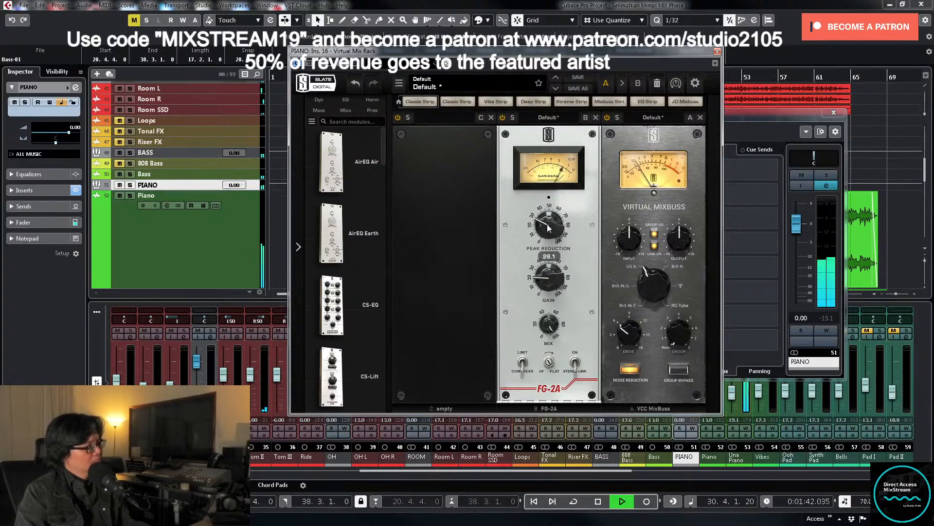
{"action": "key", "text": "space"}
Step: Add an FG-A equalizer module to the empty slot of the PIANO group's Virtual Mix Rack
{"action": "left_click_drag", "start_coordinate": [385, 162], "coordinate": [384, 209]}
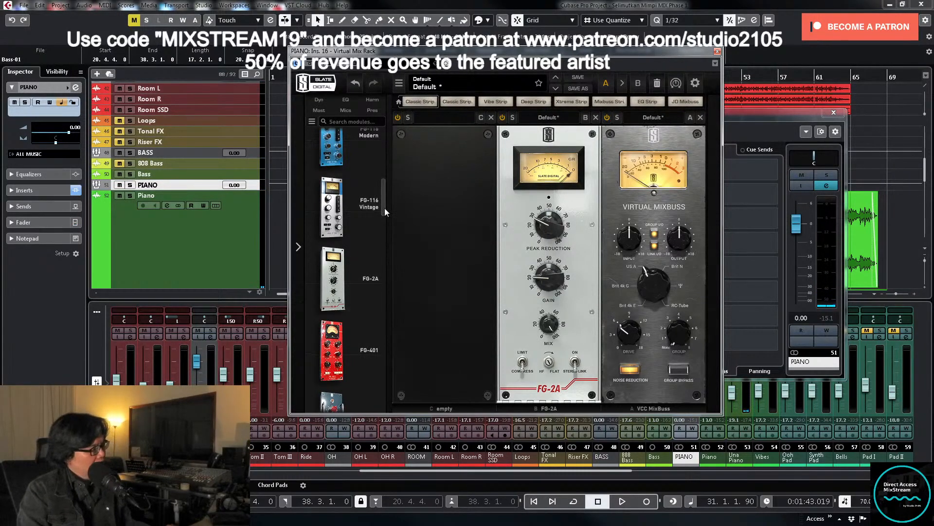
{"action": "left_click_drag", "start_coordinate": [385, 208], "coordinate": [382, 243]}
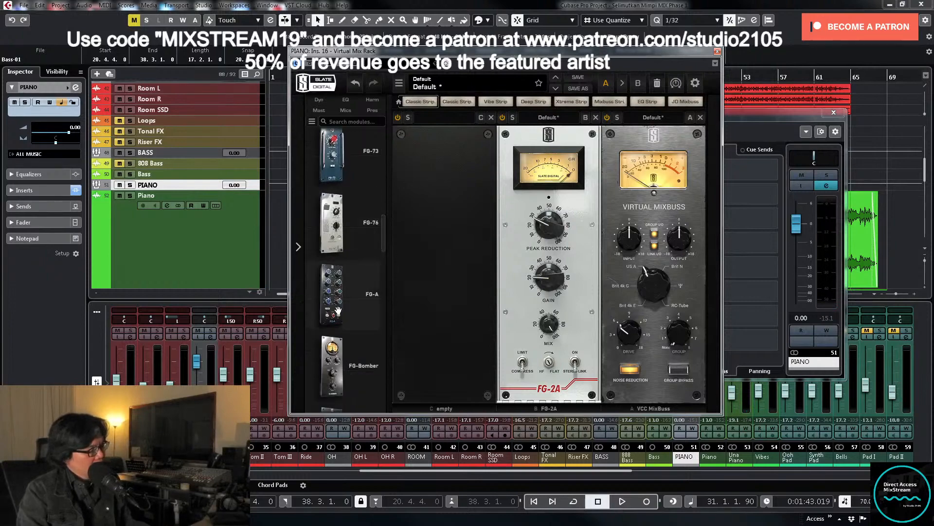
{"action": "left_click_drag", "start_coordinate": [332, 287], "coordinate": [434, 244]}
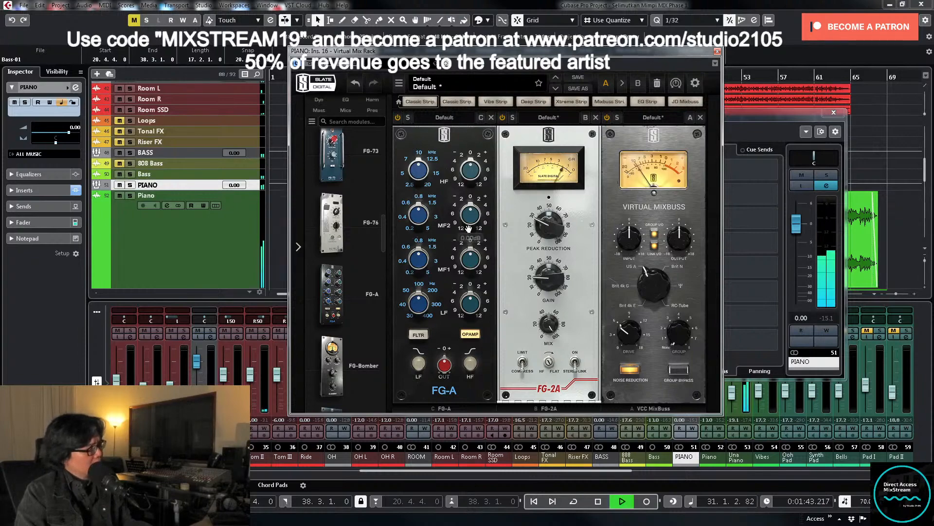
Step: Boost the FG-A's HF band while listening to the mix, and stop playback
{"action": "mouse_move", "coordinate": [470, 173]}
{"action": "left_mouse_down"}
{"action": "mouse_move", "coordinate": [467, 111]}
{"action": "mouse_move", "coordinate": [470, 170]}
{"action": "left_mouse_up"}
{"action": "key", "text": "space"}
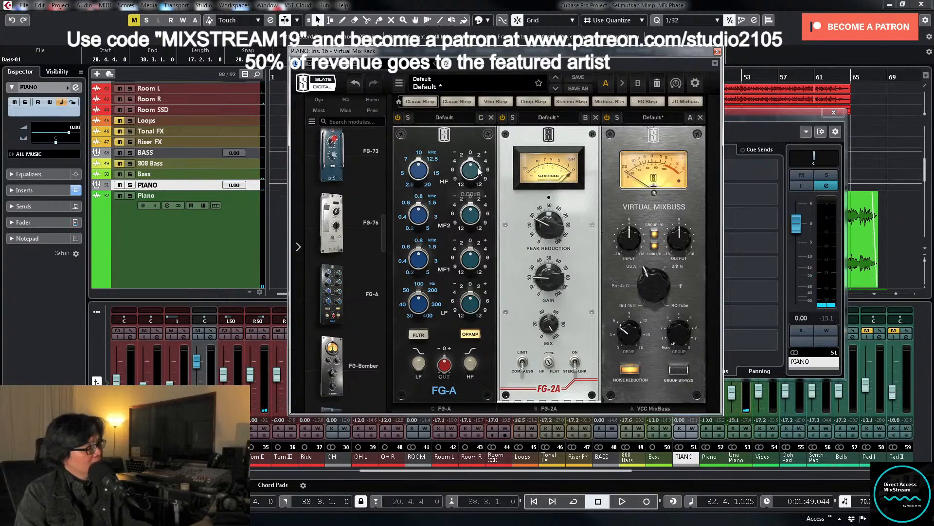
{"action": "key", "text": "space"}
{"action": "left_click_drag", "start_coordinate": [476, 169], "coordinate": [474, 123]}
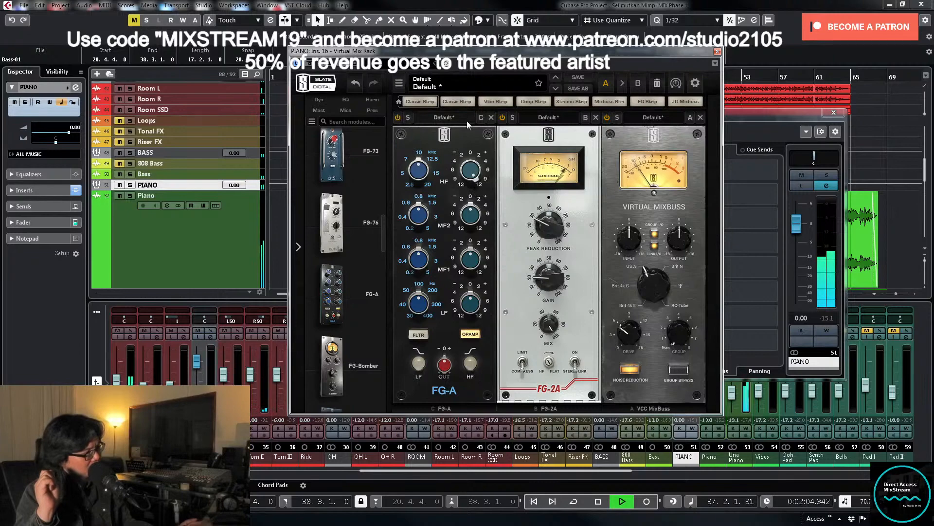
{"action": "key", "text": "space"}
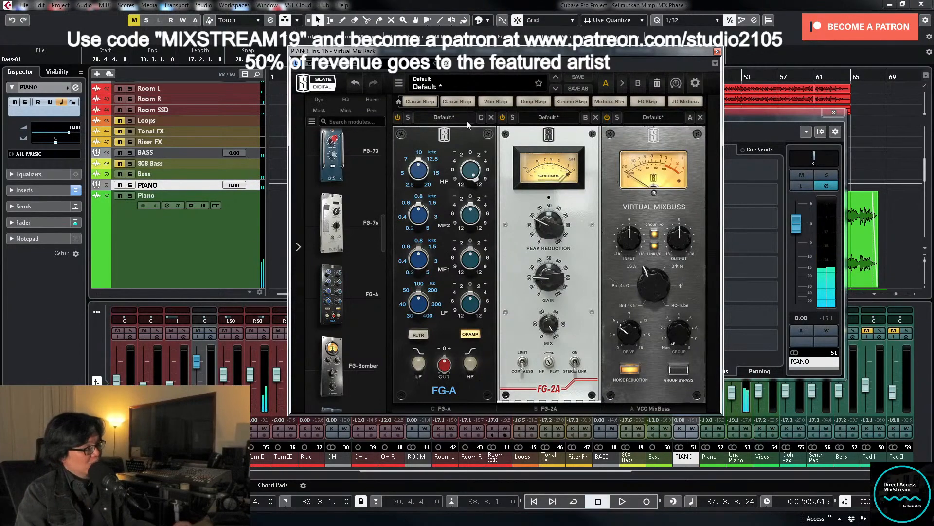
Step: Lower the FG-A's MF1 frequency and cut that band by 2 dB during playback, and stop
{"action": "key", "text": "space"}
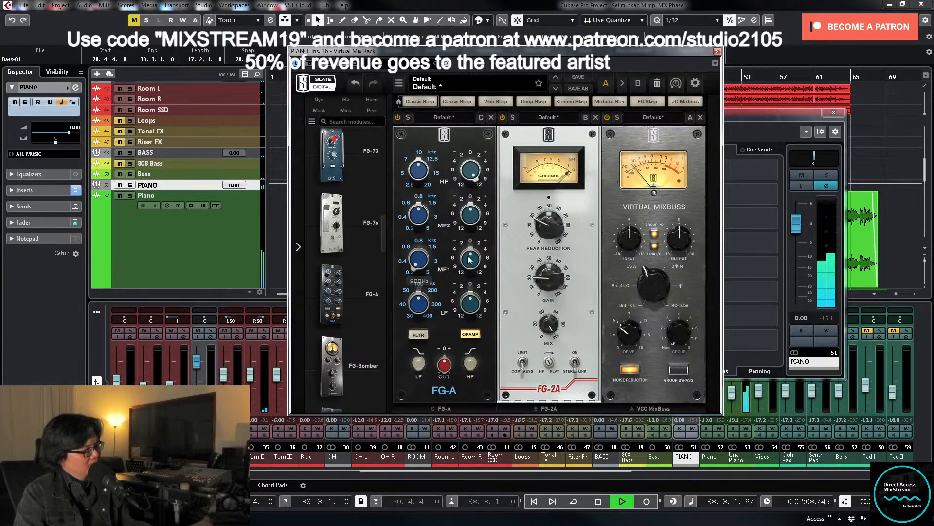
{"action": "mouse_move", "coordinate": [469, 260]}
{"action": "left_click_drag", "start_coordinate": [469, 264], "coordinate": [469, 269]}
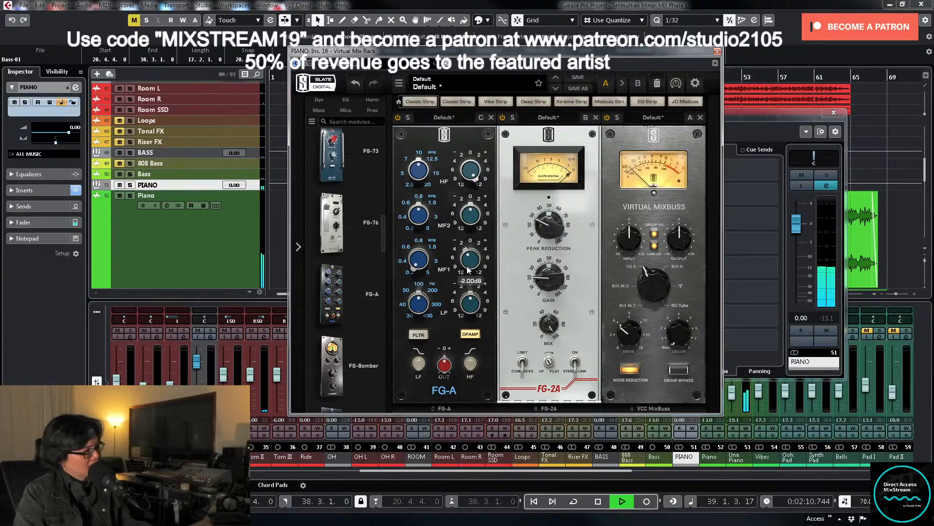
{"action": "key", "text": "space"}
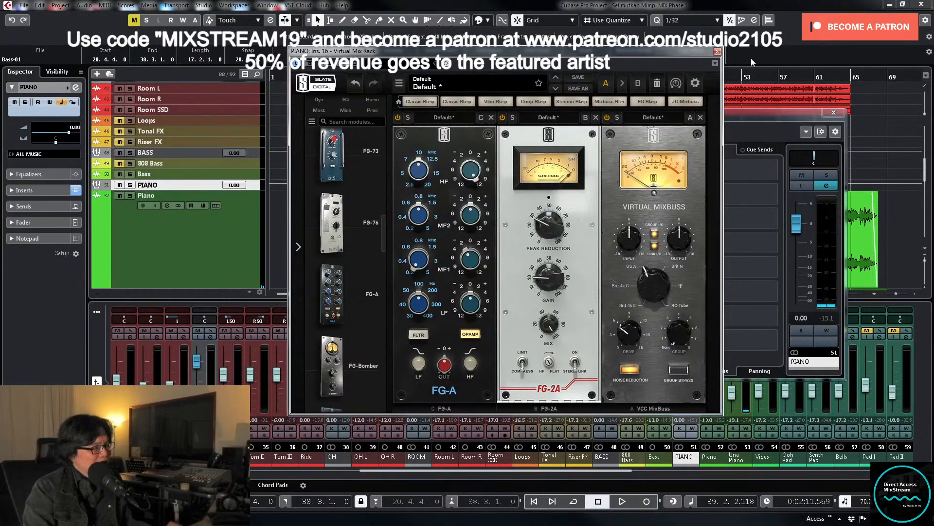
Step: Close the PIANO group's plug-in and channel windows, and enlarge the Piano and Una Piano tracks in the project
{"action": "left_click", "coordinate": [717, 52]}
{"action": "left_click", "coordinate": [834, 113]}
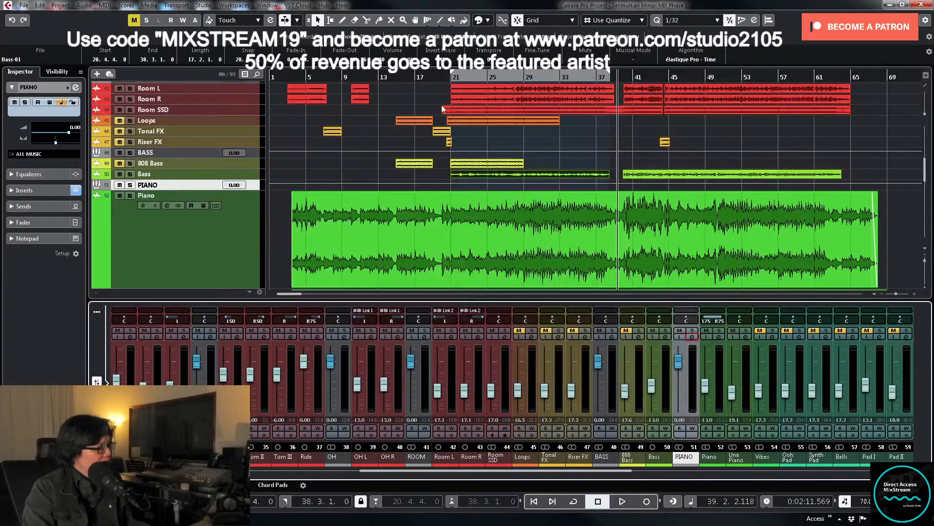
{"action": "left_click", "coordinate": [288, 77]}
{"action": "left_click", "coordinate": [223, 250]}
{"action": "key", "text": "alt+Down"}
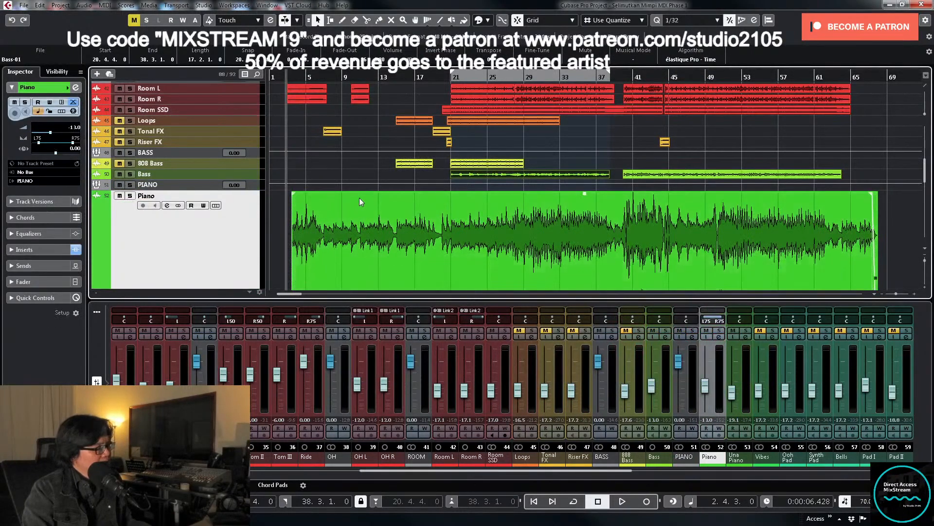
{"action": "key", "text": "alt+Up"}
{"action": "scroll", "coordinate": [362, 196], "scroll_direction": "down", "scroll_amount": 3}
{"action": "left_click", "coordinate": [243, 123], "text": "shift"}
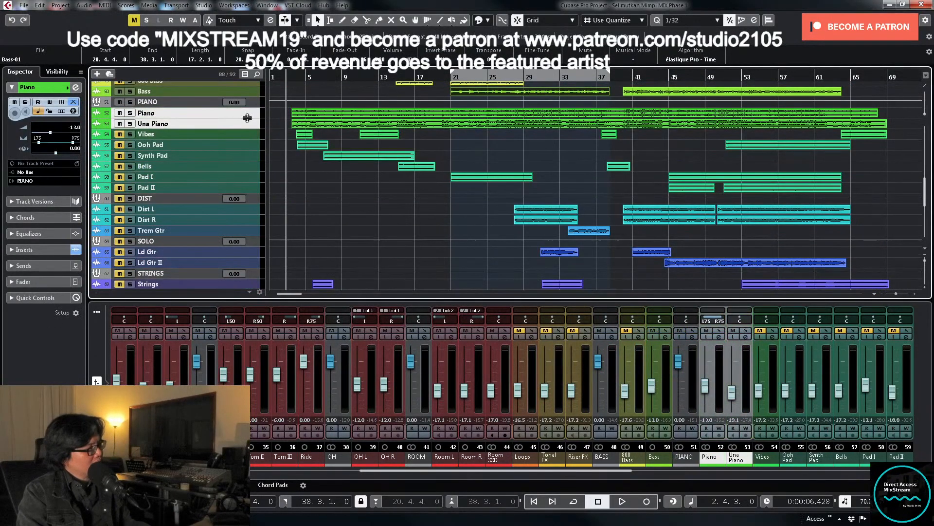
{"action": "key", "text": "alt+Down"}
{"action": "key", "text": "g"}
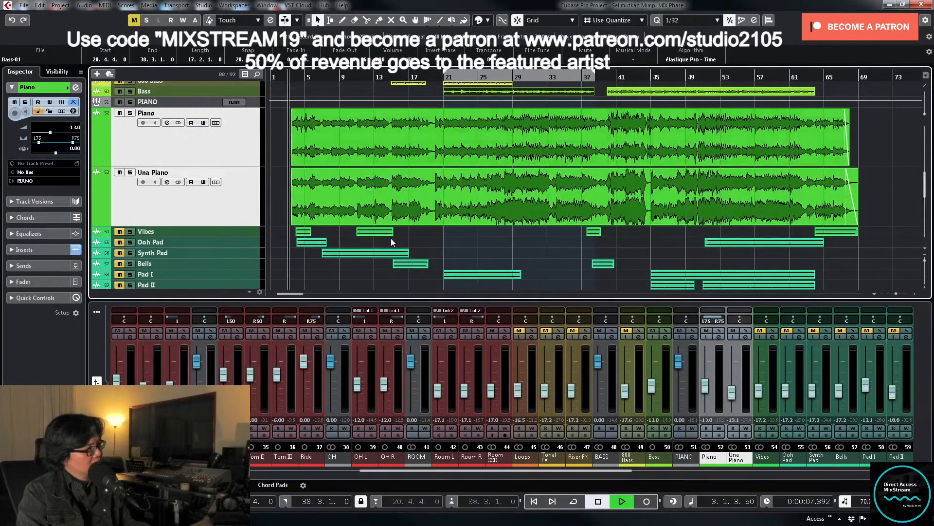
Step: Set the Una Piano fader to -19 dB while the song plays
{"action": "key", "text": "space"}
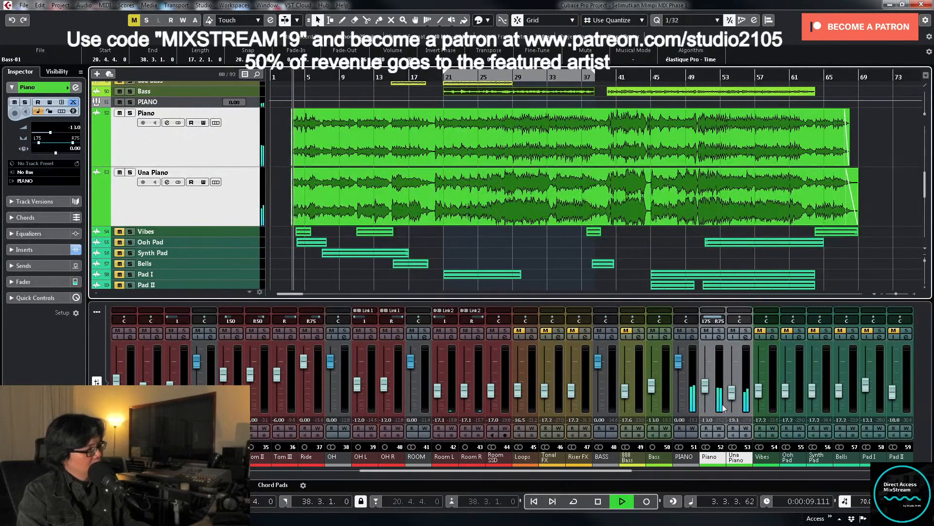
{"action": "left_click", "coordinate": [732, 420]}
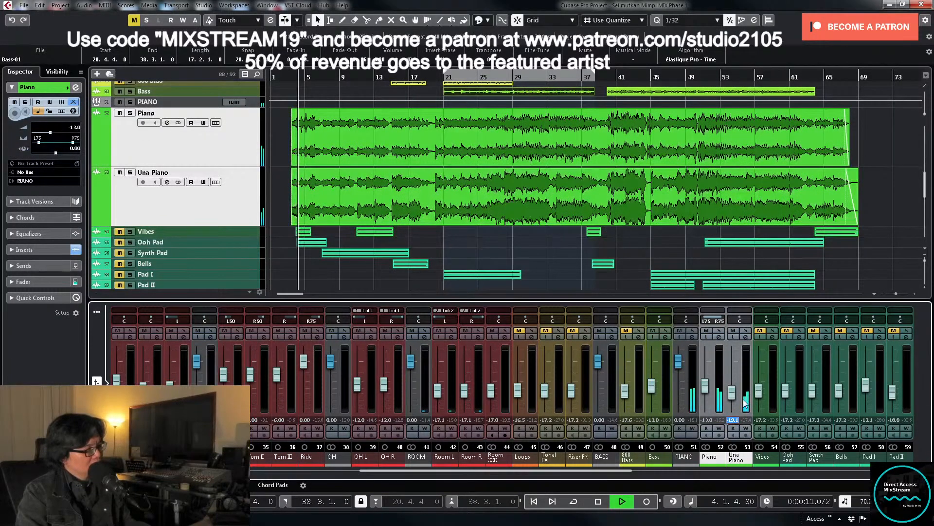
{"action": "type", "text": "-19"}
{"action": "key", "text": "Return"}
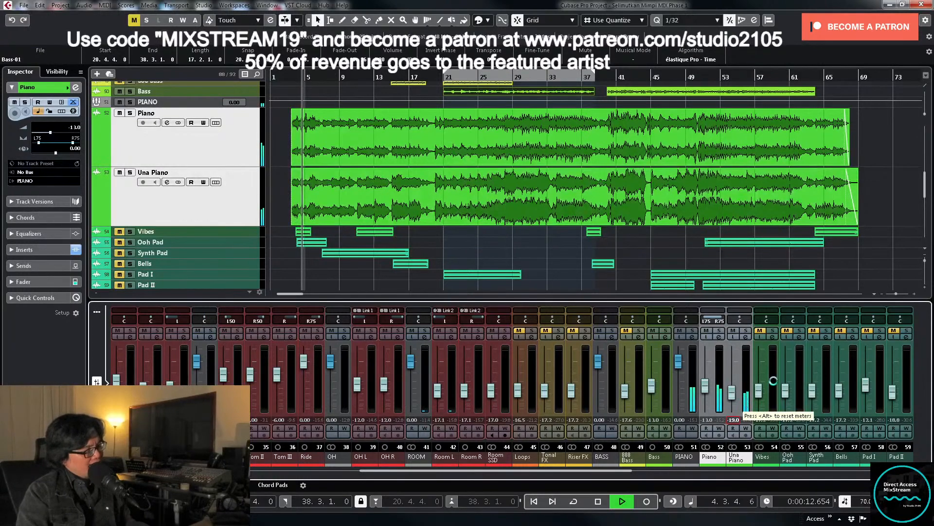
Step: Solo Una Piano, lower its channel EQ high-cut to about 10 kHz, and unsolo it
{"action": "left_click", "coordinate": [745, 331]}
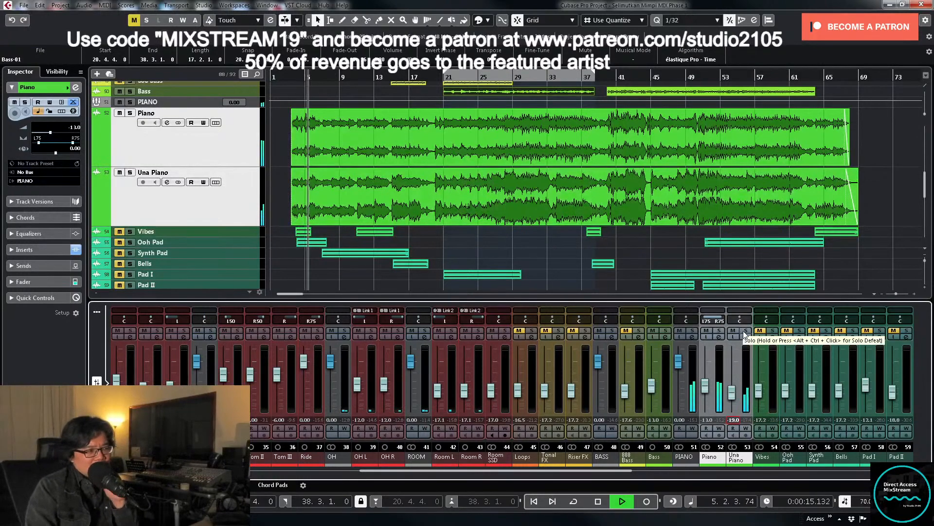
{"action": "left_click", "coordinate": [747, 337]}
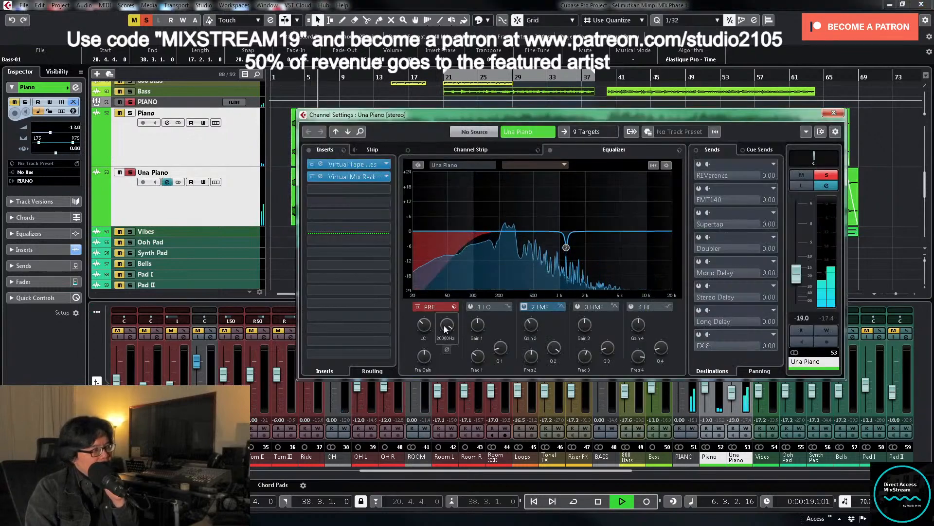
{"action": "left_click_drag", "start_coordinate": [445, 325], "coordinate": [445, 343]}
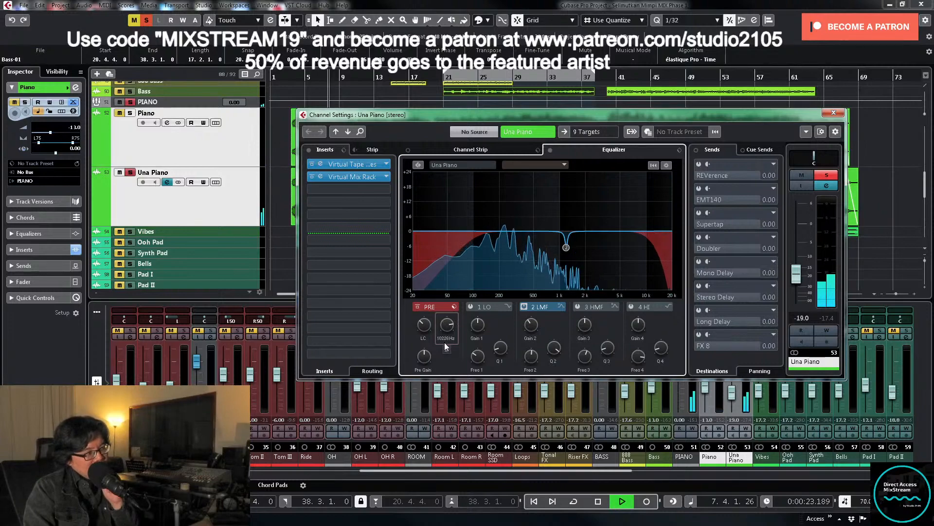
{"action": "left_click", "coordinate": [830, 176]}
{"action": "left_click", "coordinate": [834, 113]}
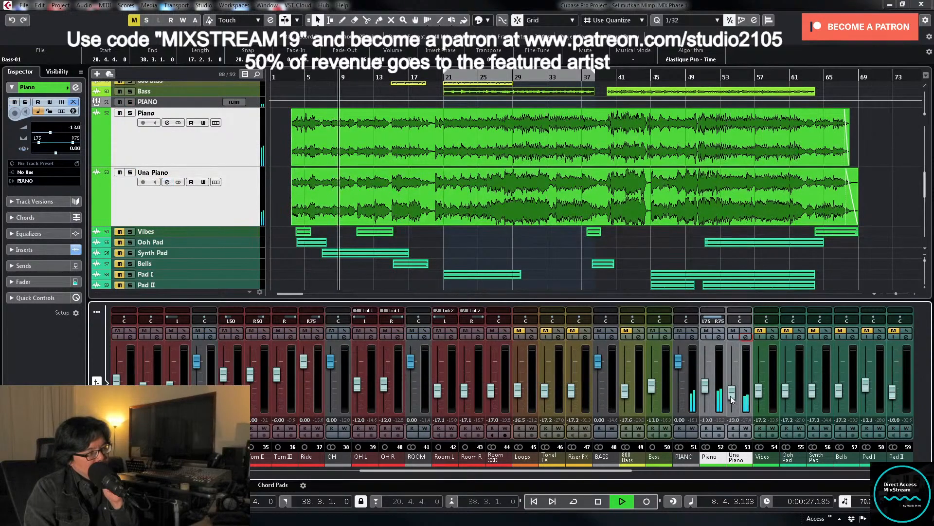
Step: Lower the Una Piano fader to -20 dB and look over the PIANO group's channel settings
{"action": "left_click", "coordinate": [743, 403]}
{"action": "scroll", "coordinate": [743, 403], "scroll_direction": "down", "scroll_amount": 1}
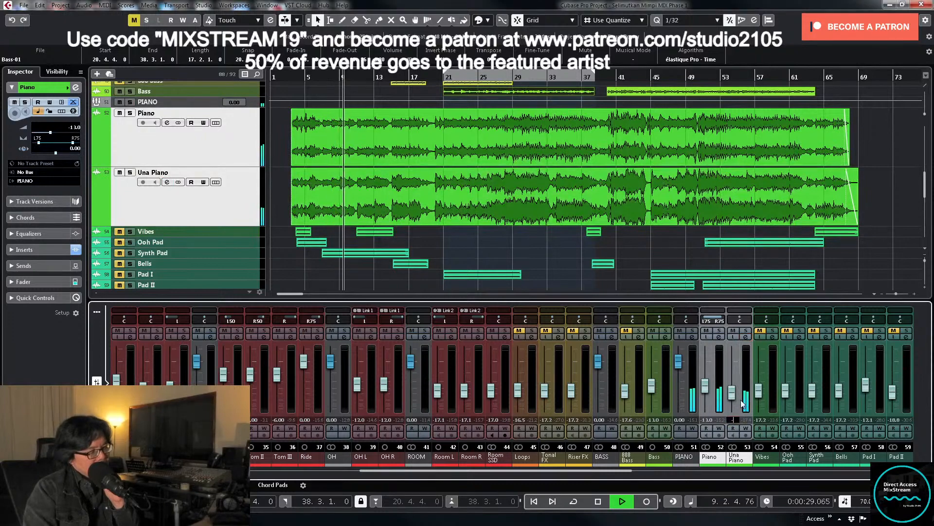
{"action": "left_click", "coordinate": [693, 337]}
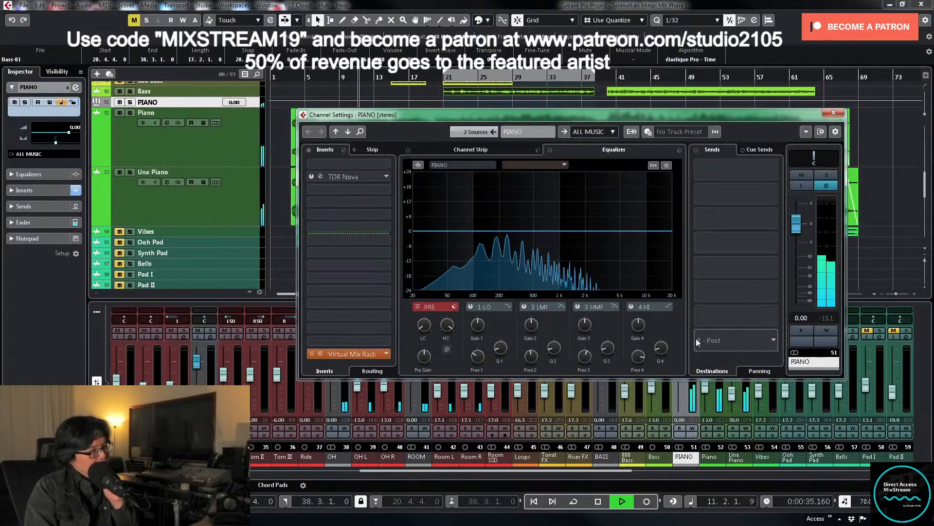
{"action": "left_click", "coordinate": [835, 113]}
{"action": "scroll", "coordinate": [786, 127], "scroll_direction": "up", "scroll_amount": 4}
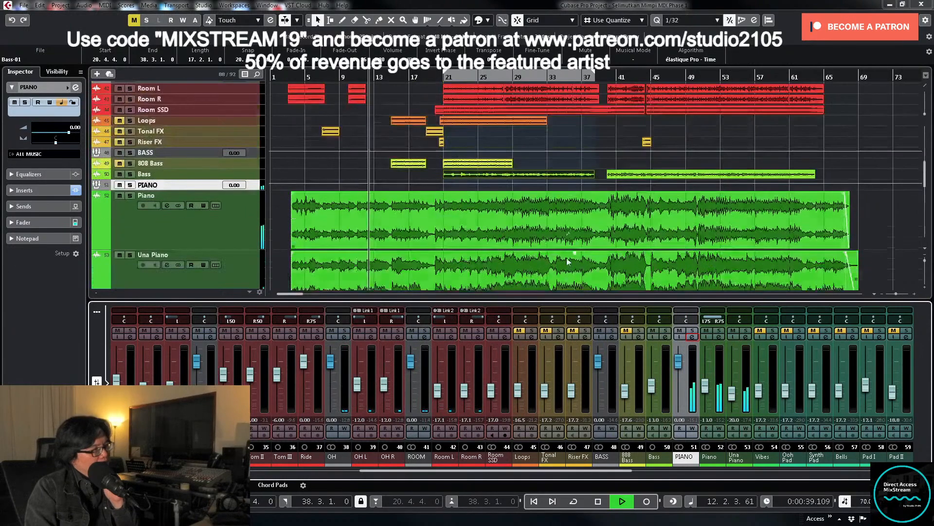
Step: Play the mix from about bar 20 and return the Piano and Una Piano tracks to compact height
{"action": "left_click", "coordinate": [434, 76]}
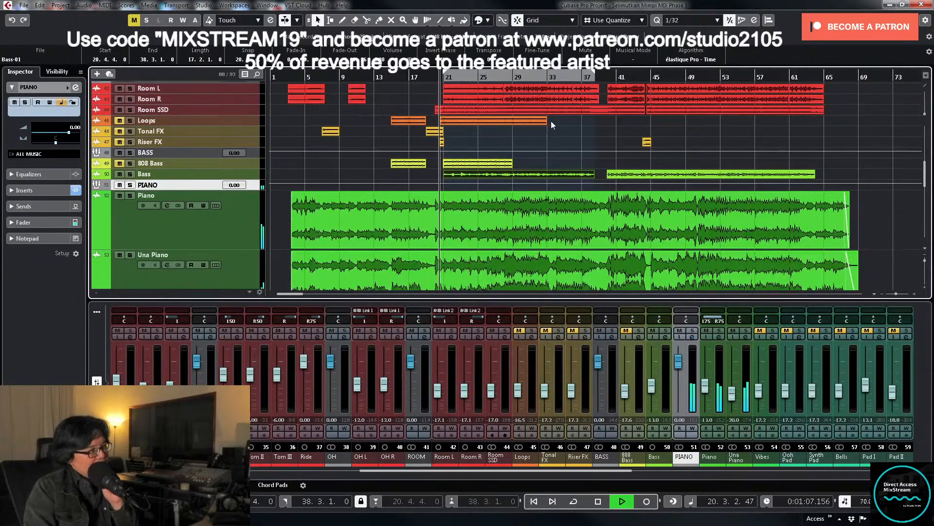
{"action": "scroll", "coordinate": [551, 120], "scroll_direction": "down", "scroll_amount": 6}
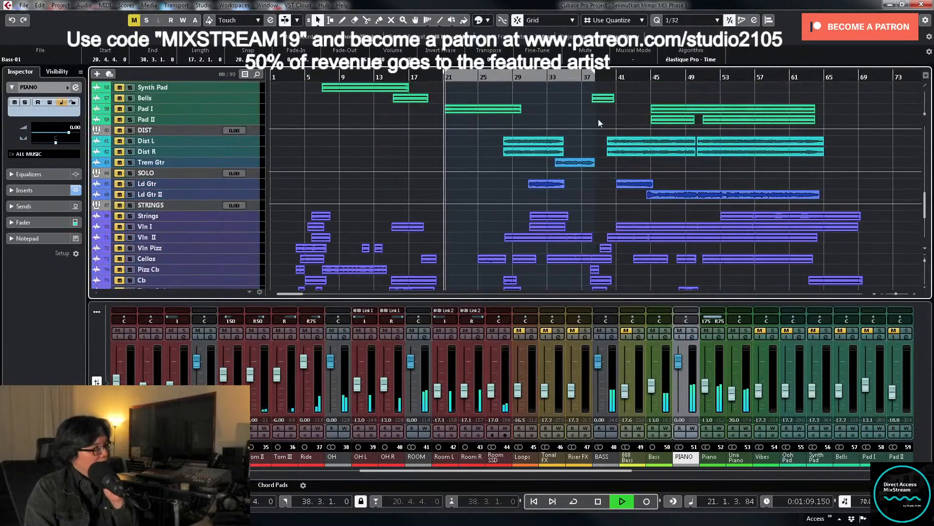
{"action": "scroll", "coordinate": [597, 119], "scroll_direction": "up", "scroll_amount": 2}
{"action": "scroll", "coordinate": [598, 119], "scroll_direction": "up", "scroll_amount": 8}
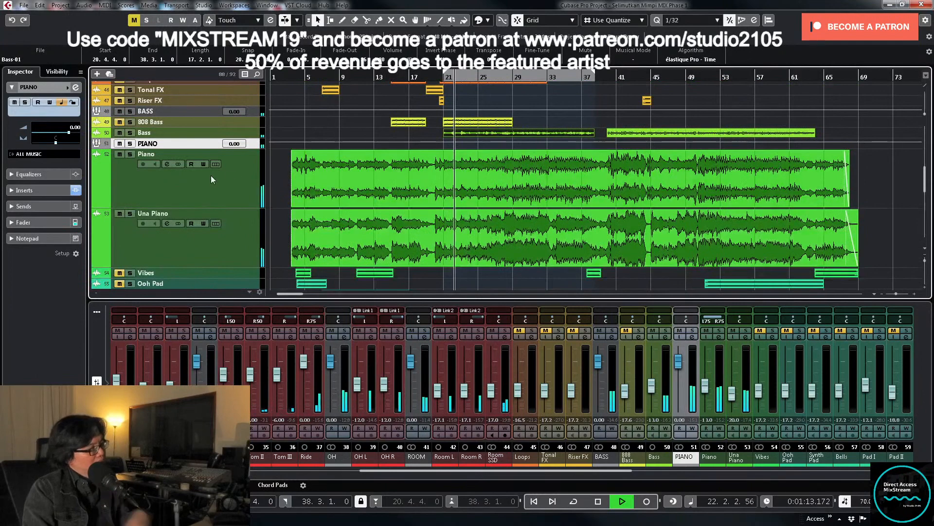
{"action": "left_click", "coordinate": [228, 187]}
{"action": "key", "text": "h"}
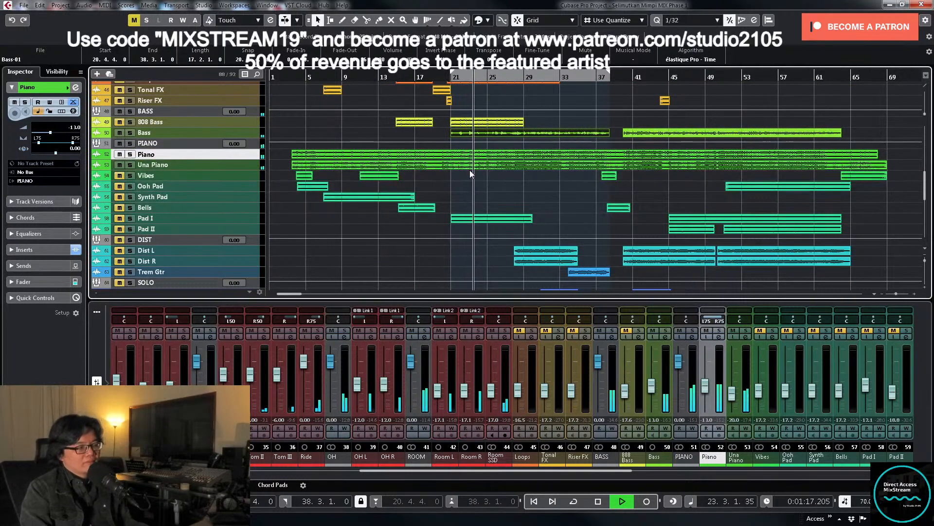
Step: Listen to Una Piano soloed, compare it with the unsoloed mix, and stop playback
{"action": "left_click", "coordinate": [747, 333]}
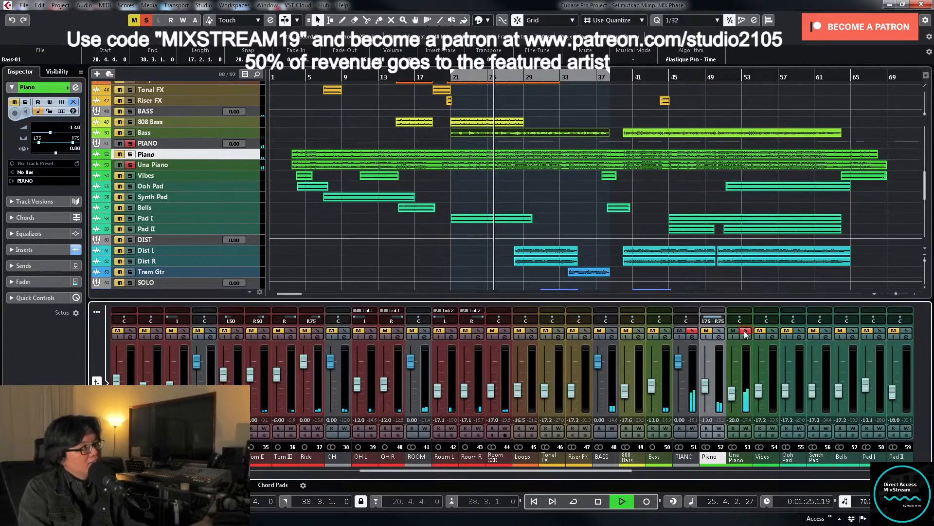
{"action": "key", "text": "space"}
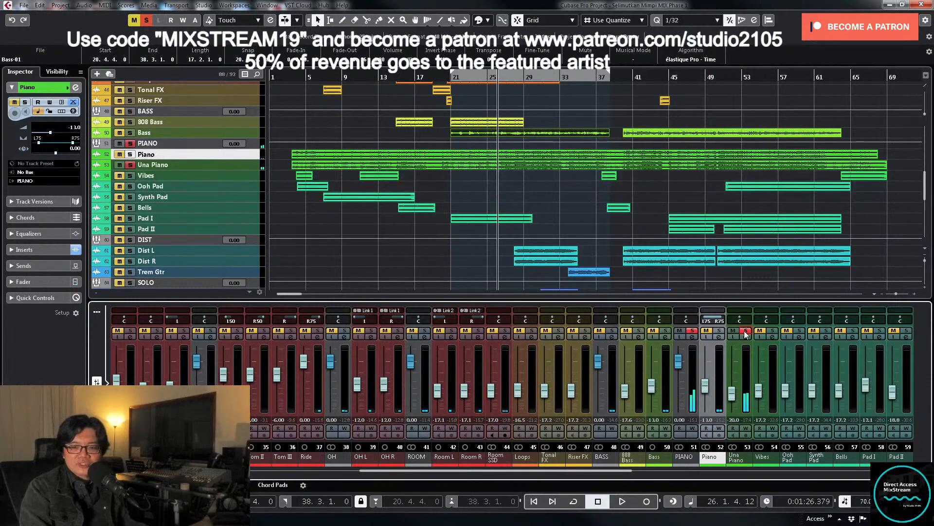
{"action": "left_click", "coordinate": [746, 333]}
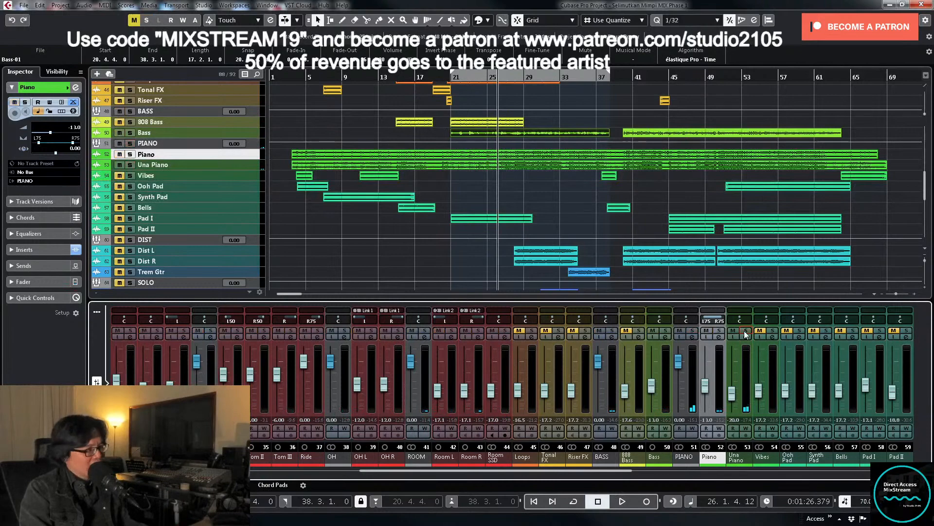
{"action": "key", "text": "space"}
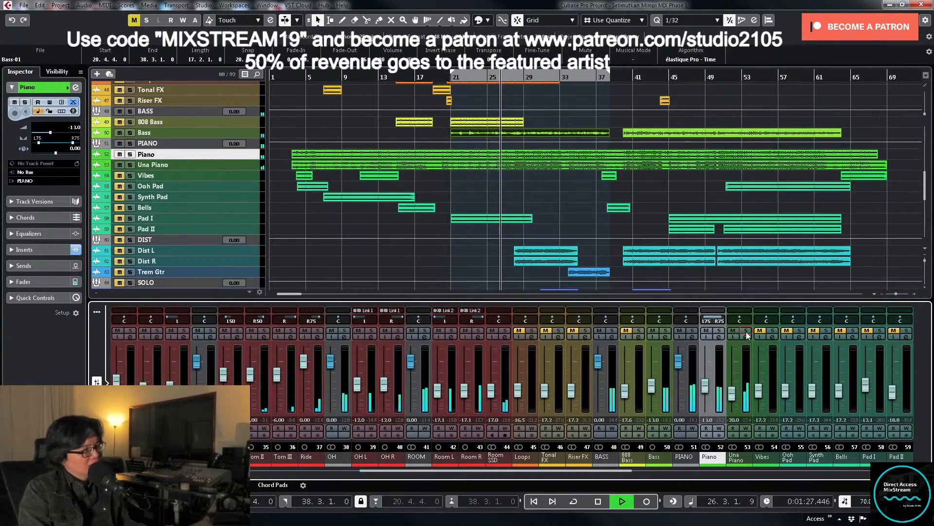
{"action": "scroll", "coordinate": [484, 205], "scroll_direction": "down", "scroll_amount": 6}
{"action": "scroll", "coordinate": [485, 205], "scroll_direction": "up", "scroll_amount": 3}
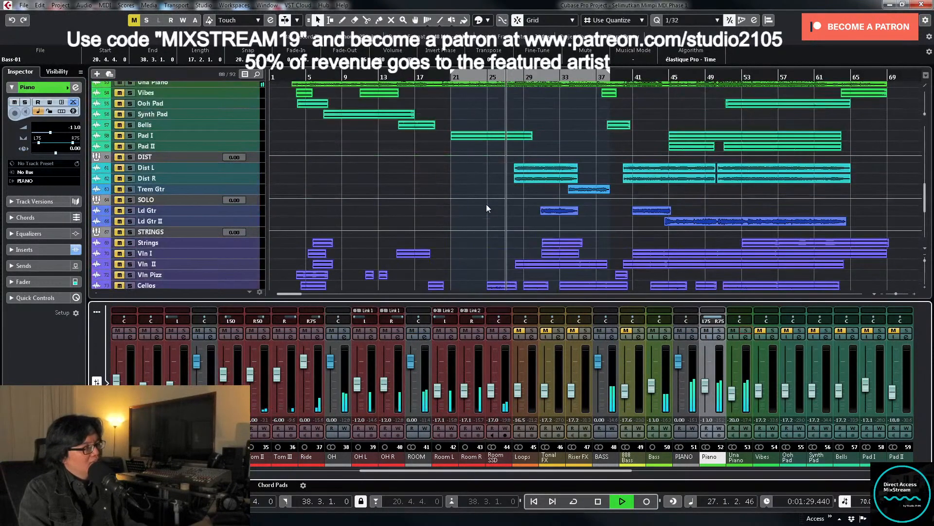
{"action": "key", "text": "space"}
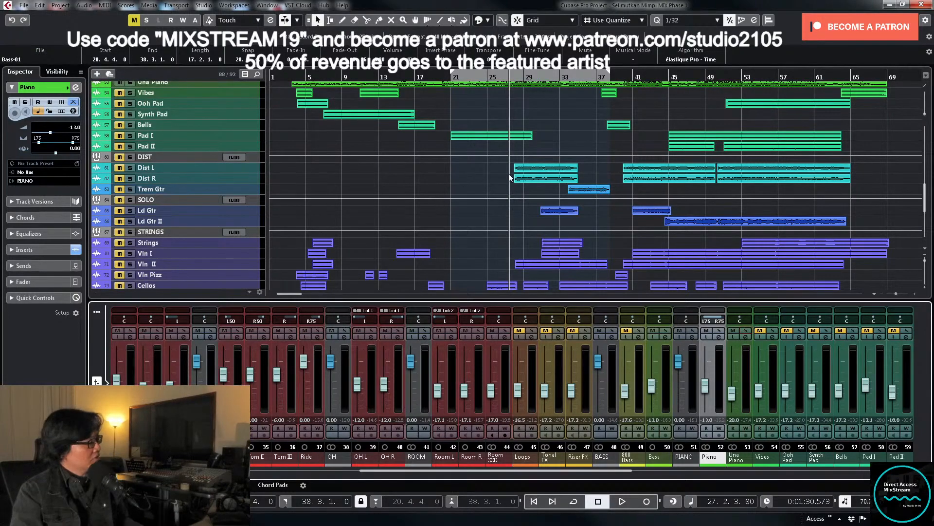
Step: Place the playhead in bar 3, bring the vocal channels into view, and unmute the lead vocal track 79
{"action": "scroll", "coordinate": [566, 230], "scroll_direction": "down", "scroll_amount": 3}
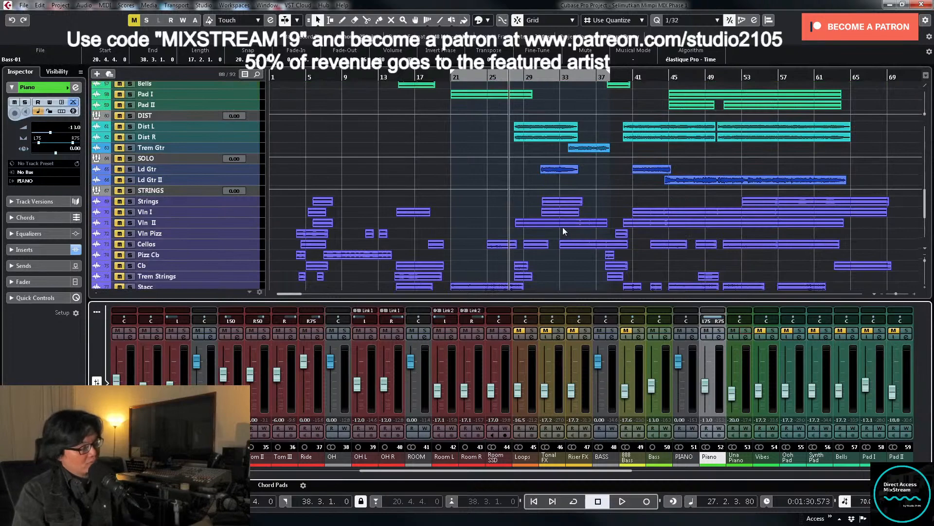
{"action": "scroll", "coordinate": [564, 228], "scroll_direction": "down", "scroll_amount": 8}
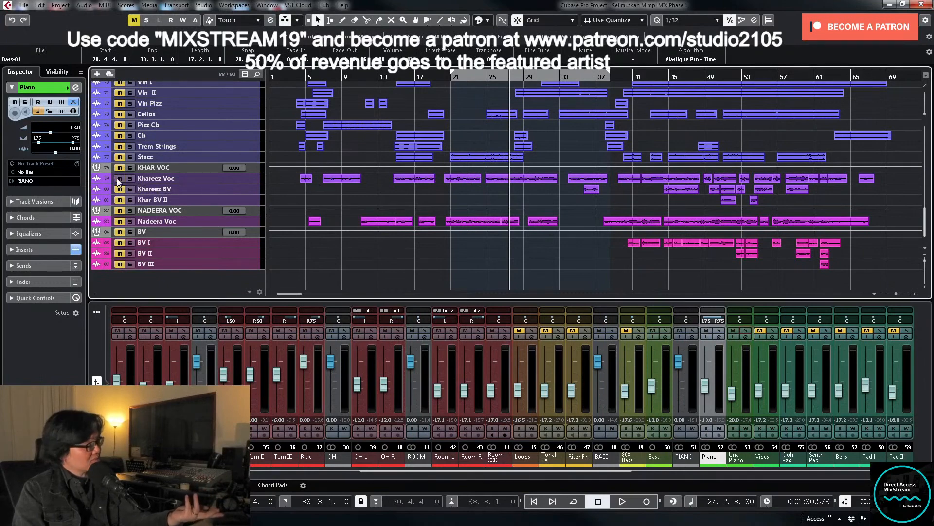
{"action": "left_click", "coordinate": [292, 73]}
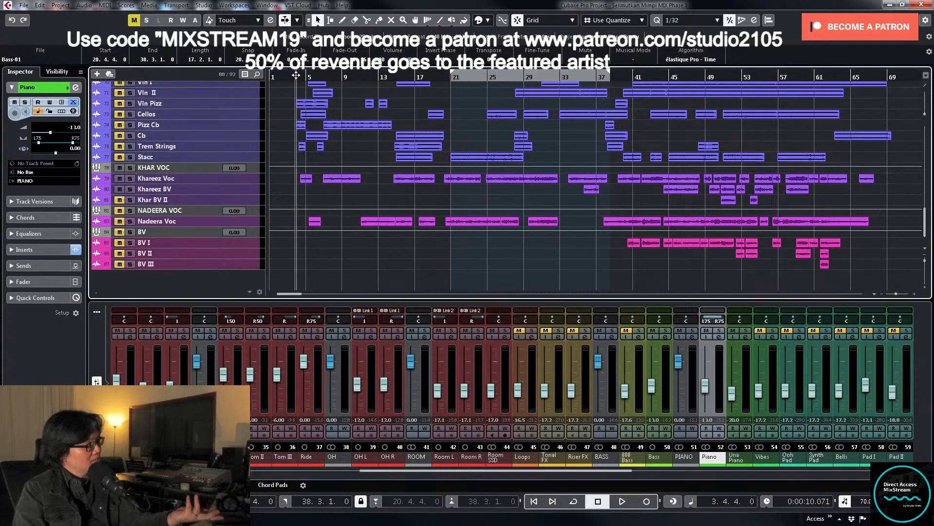
{"action": "left_click_drag", "start_coordinate": [622, 472], "coordinate": [870, 475]}
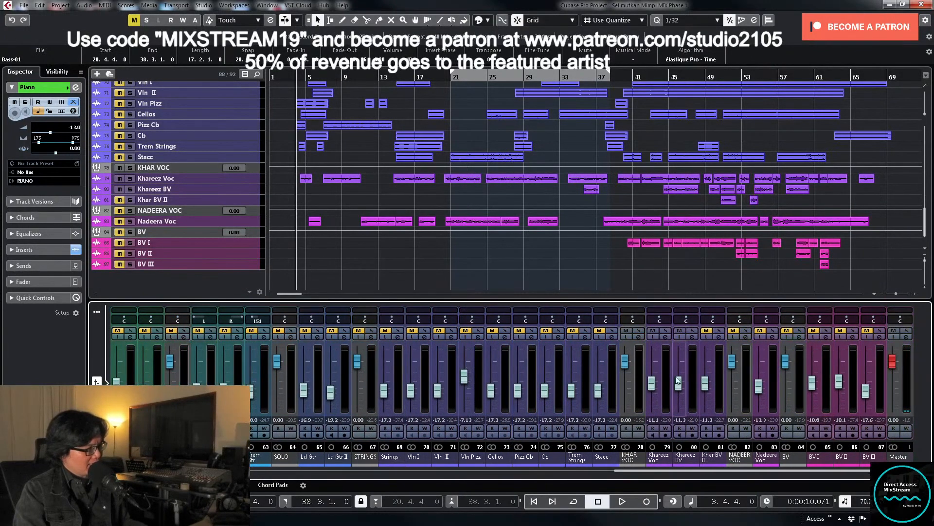
{"action": "left_click", "coordinate": [680, 332]}
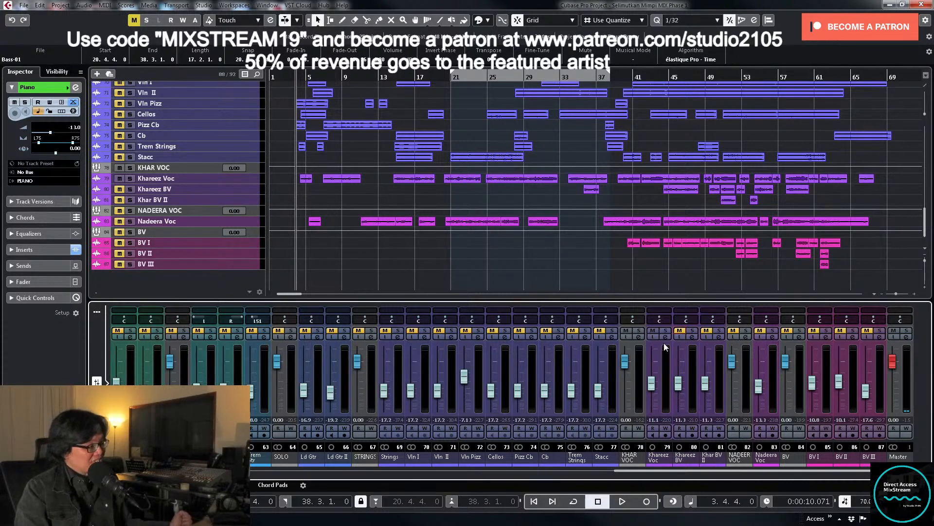
Step: Turn off the RCompressor and Sibilance Mono inserts on the lead vocal track 79
{"action": "left_click", "coordinate": [666, 338]}
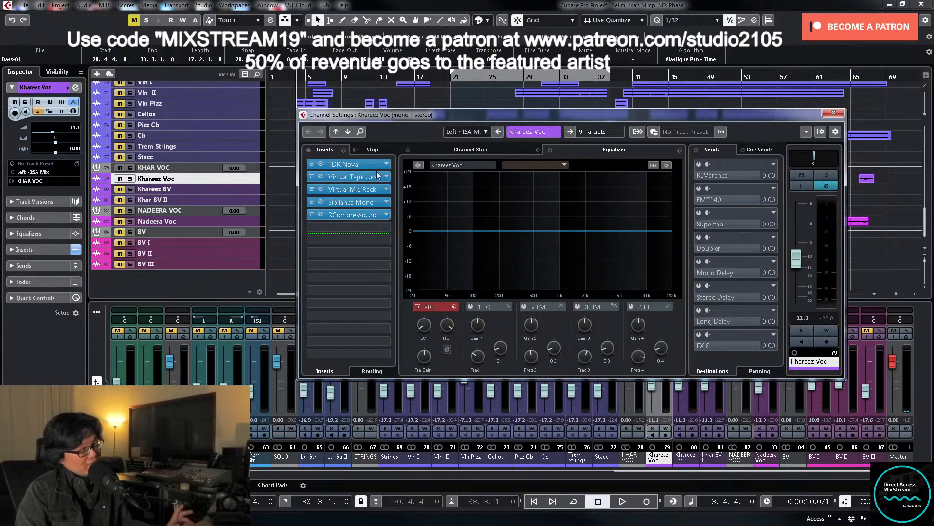
{"action": "left_click", "coordinate": [312, 216]}
{"action": "left_click", "coordinate": [311, 202]}
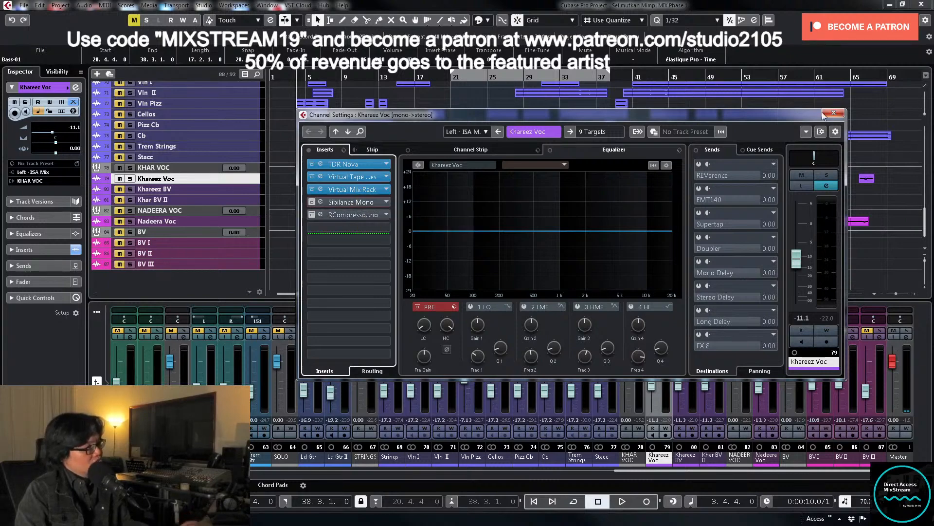
Step: Play the song and set the fader of vocal track 79 to -11.0 dB
{"action": "key", "text": "space"}
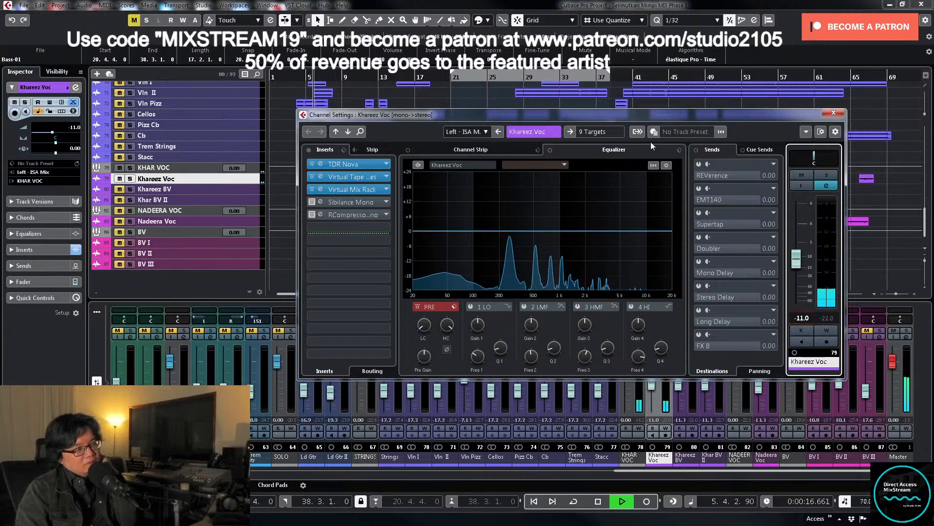
{"action": "left_click", "coordinate": [600, 133]}
{"action": "left_click", "coordinate": [625, 115]}
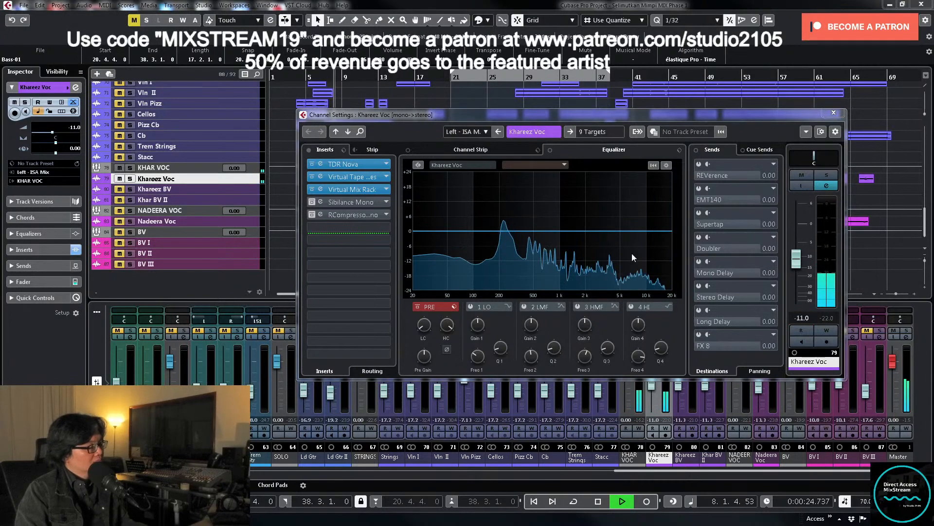
Step: Solo vocal track 79, stop playback, and switch the channel settings to the KHAR VOC group
{"action": "left_click", "coordinate": [832, 174]}
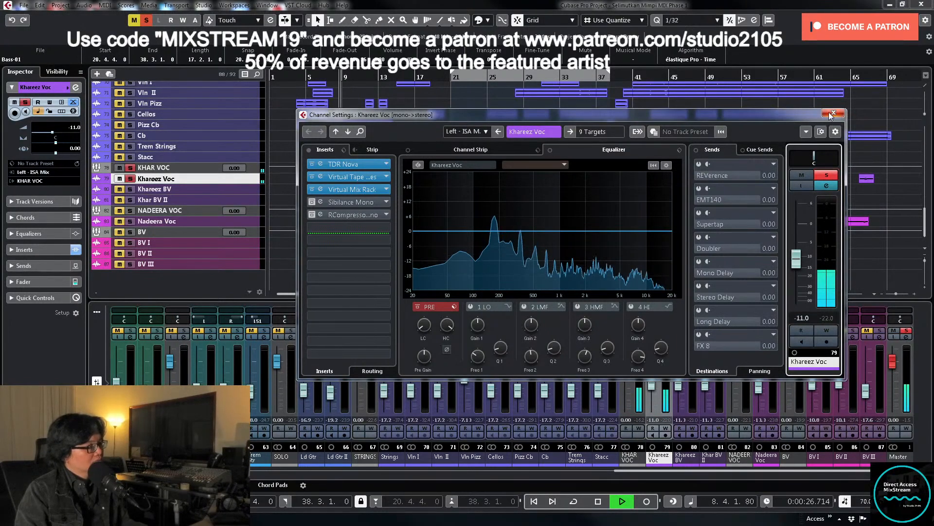
{"action": "key", "text": "space"}
{"action": "key", "text": "Up"}
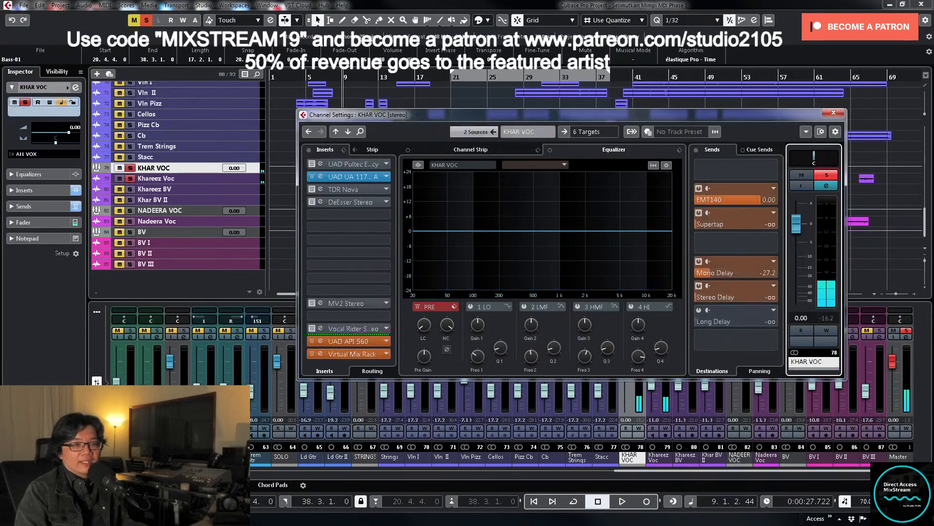
Step: Turn off the Mono Delay send on the KHAR VOC group and close its channel settings
{"action": "left_click", "coordinate": [699, 264]}
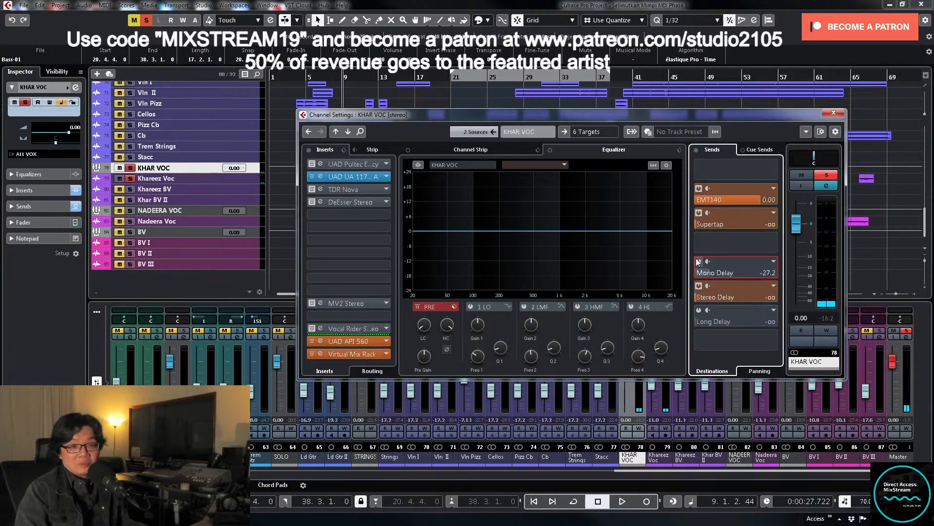
{"action": "left_click", "coordinate": [834, 113]}
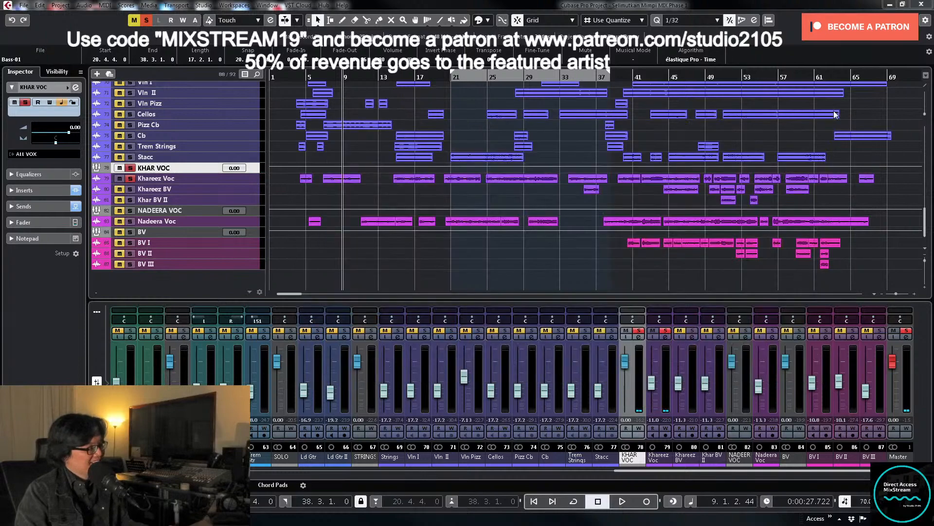
Step: Select the second audio event on the lead vocal track 79, bars 6 to 11, and set the locators to its range
{"action": "left_click", "coordinate": [224, 180]}
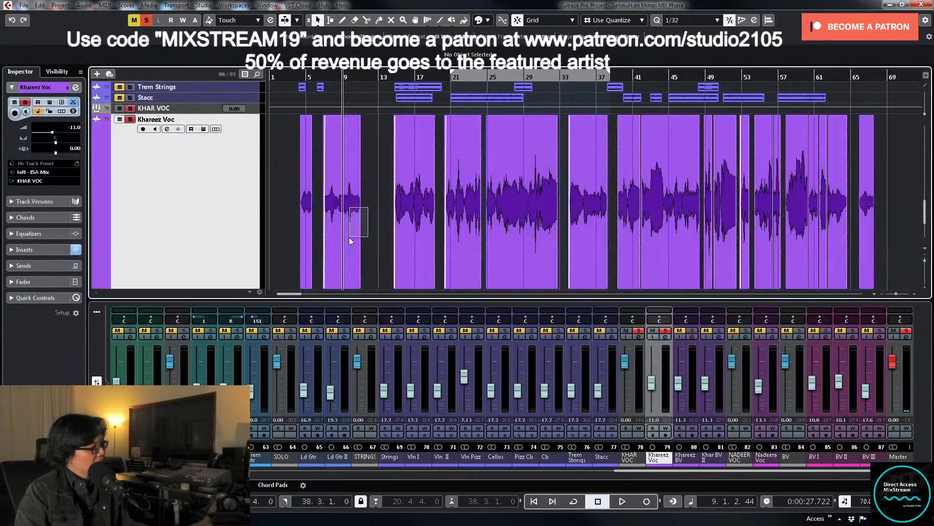
{"action": "left_click", "coordinate": [356, 229]}
{"action": "key", "text": "p"}
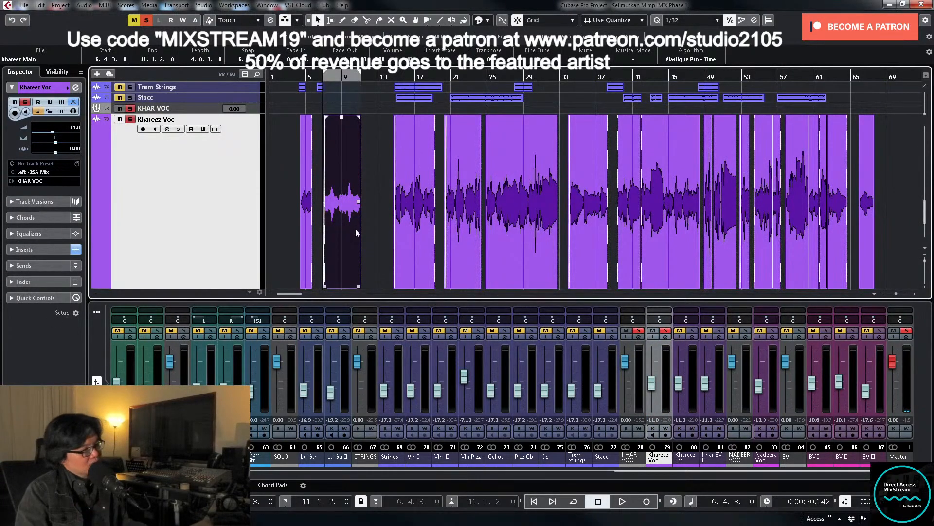
Step: Open the TDR Nova insert on the lead vocal track 79 and enable its high-pass filter
{"action": "left_click", "coordinate": [664, 336]}
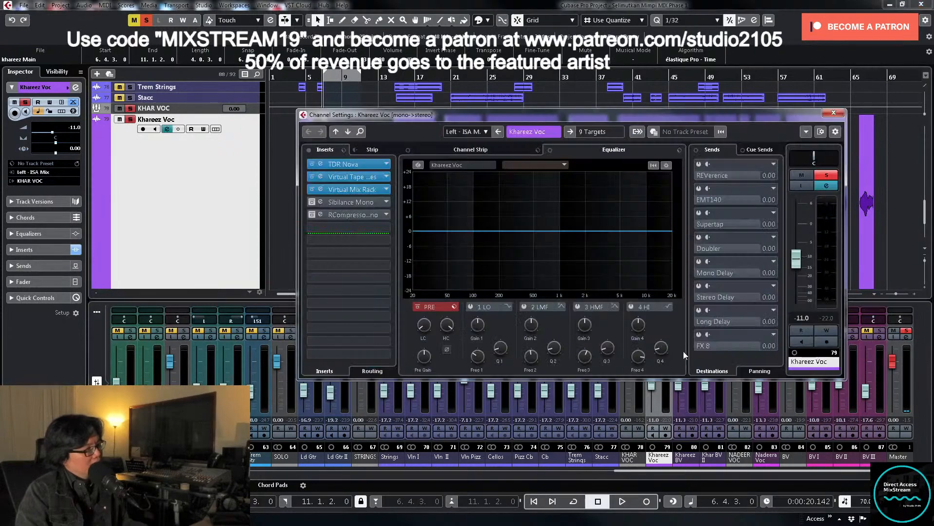
{"action": "left_click", "coordinate": [349, 162]}
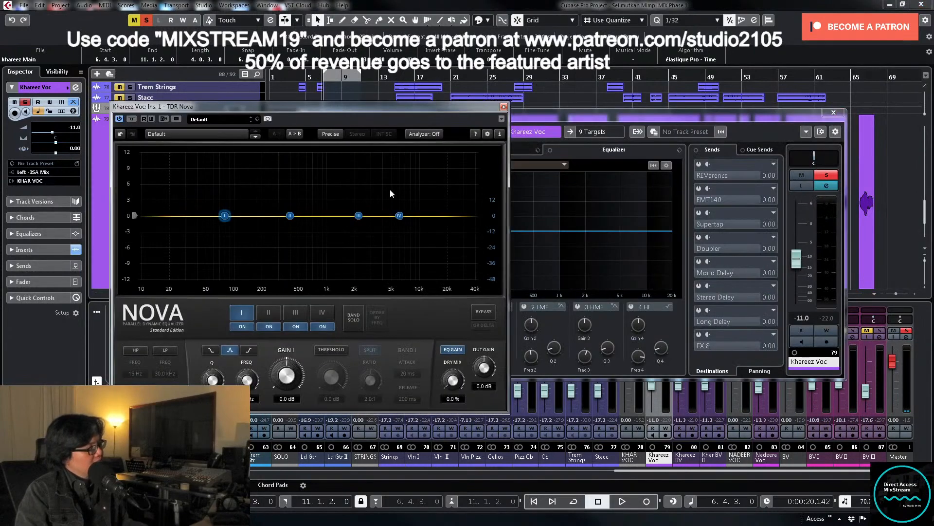
{"action": "left_click", "coordinate": [138, 351]}
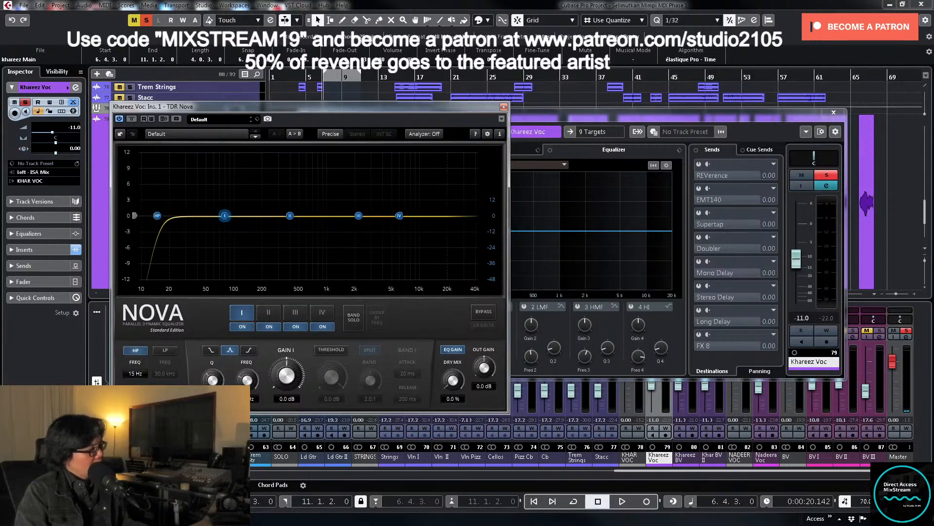
Step: Give the vocal EQ's high-pass filter a gentler slope and raise its frequency to 167 Hz during playback, with looping turned on
{"action": "left_click", "coordinate": [136, 399]}
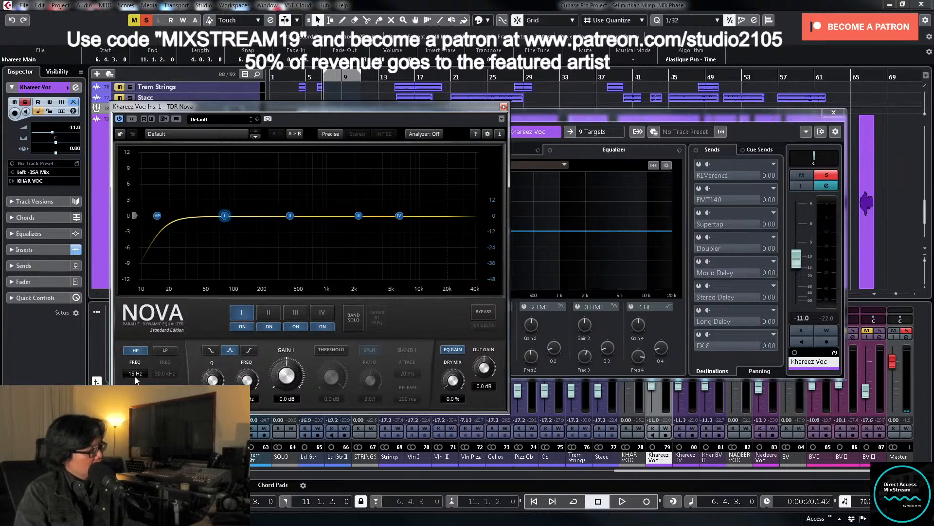
{"action": "key", "text": "space"}
{"action": "left_click_drag", "start_coordinate": [135, 376], "coordinate": [135, 355]}
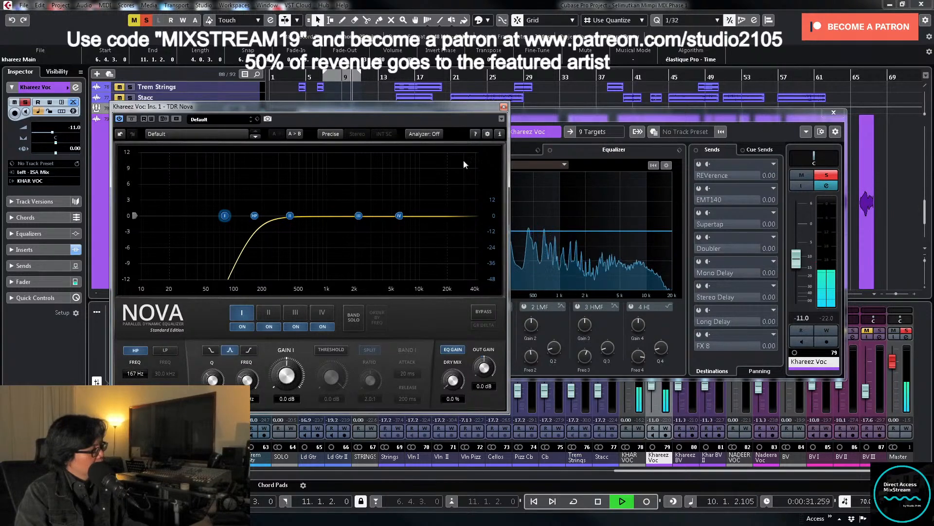
{"action": "key", "text": "KP_Divide"}
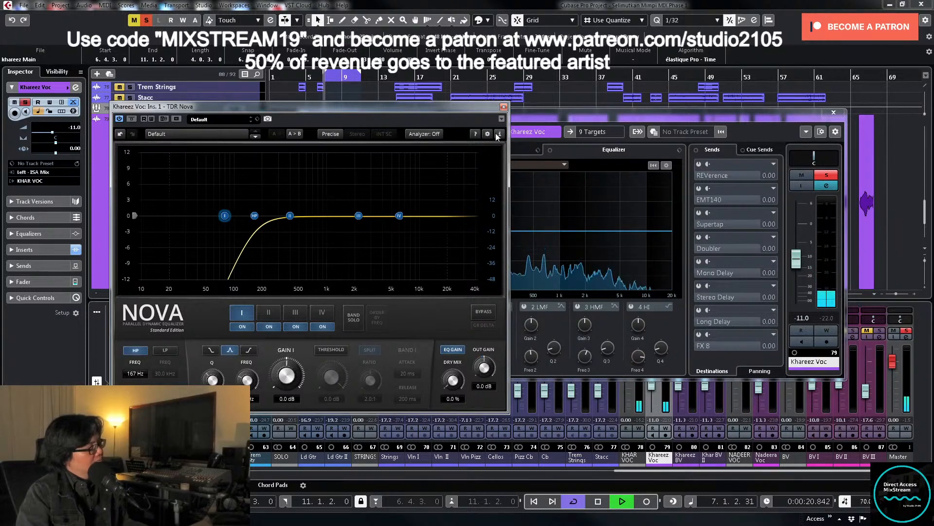
Step: Solo EQ band II and sweep it with about 11 dB of boost during playback, settling near 380 Hz
{"action": "left_click", "coordinate": [260, 316]}
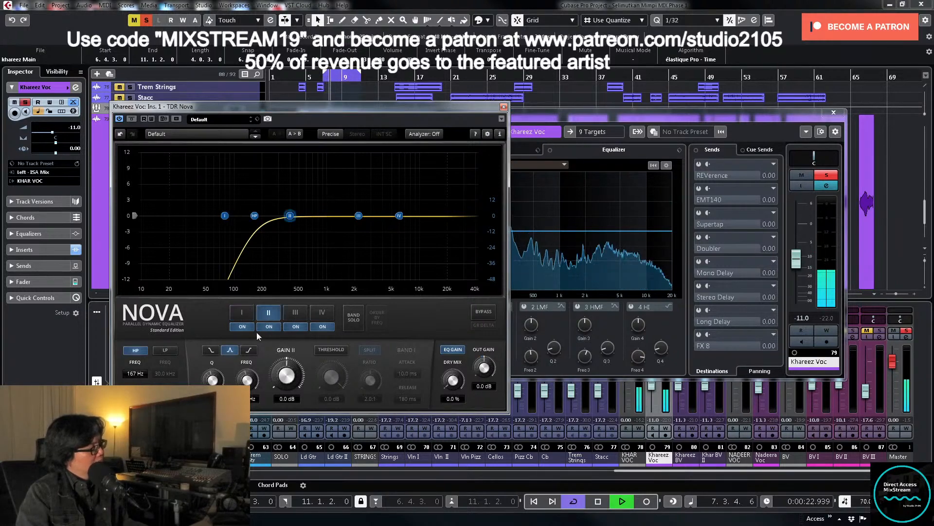
{"action": "key", "text": "space"}
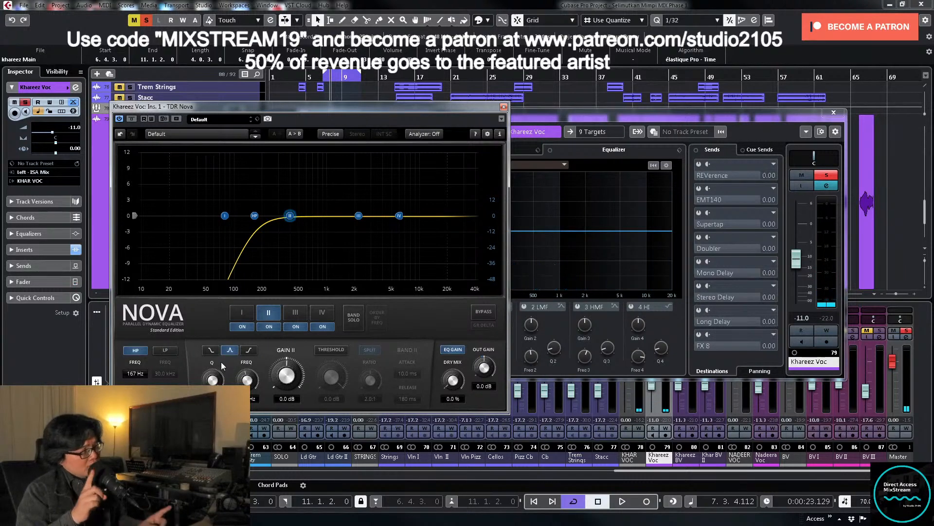
{"action": "left_click", "coordinate": [360, 325]}
{"action": "key", "text": "space"}
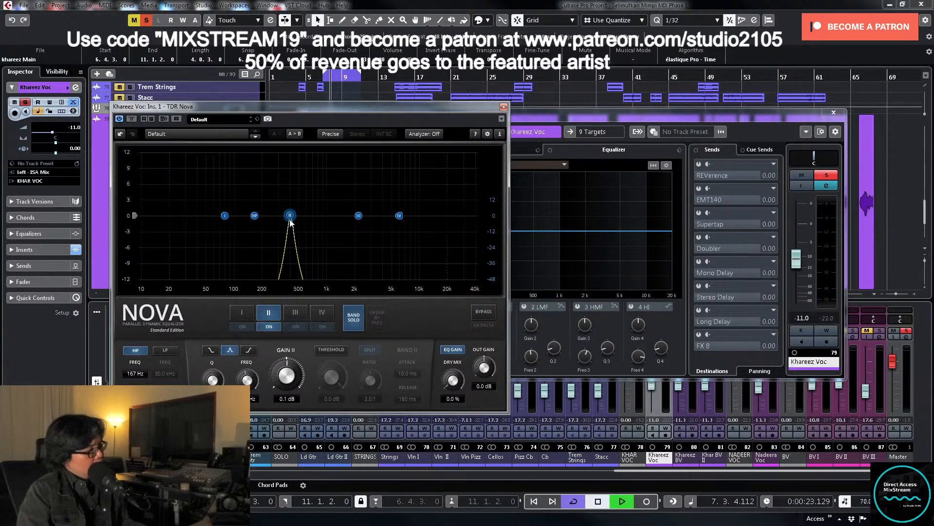
{"action": "left_click_drag", "start_coordinate": [290, 216], "coordinate": [294, 161]}
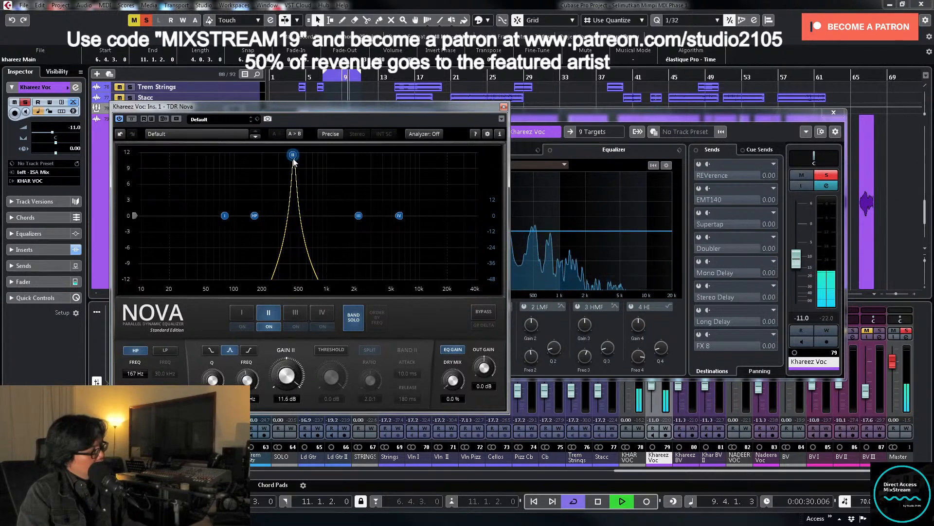
{"action": "left_click", "coordinate": [273, 326]}
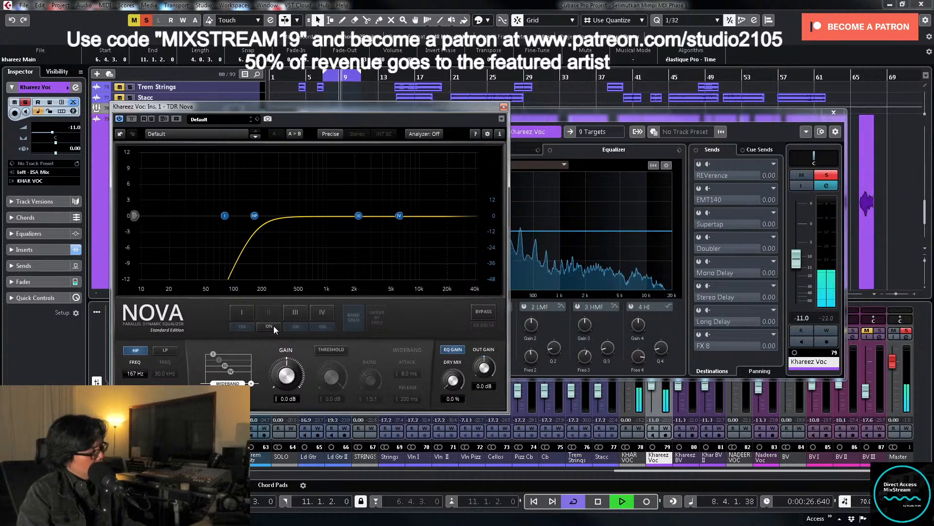
{"action": "left_click", "coordinate": [274, 326]}
{"action": "left_click_drag", "start_coordinate": [292, 215], "coordinate": [288, 197]}
{"action": "left_click_drag", "start_coordinate": [293, 155], "coordinate": [288, 161]}
{"action": "key", "text": "space"}
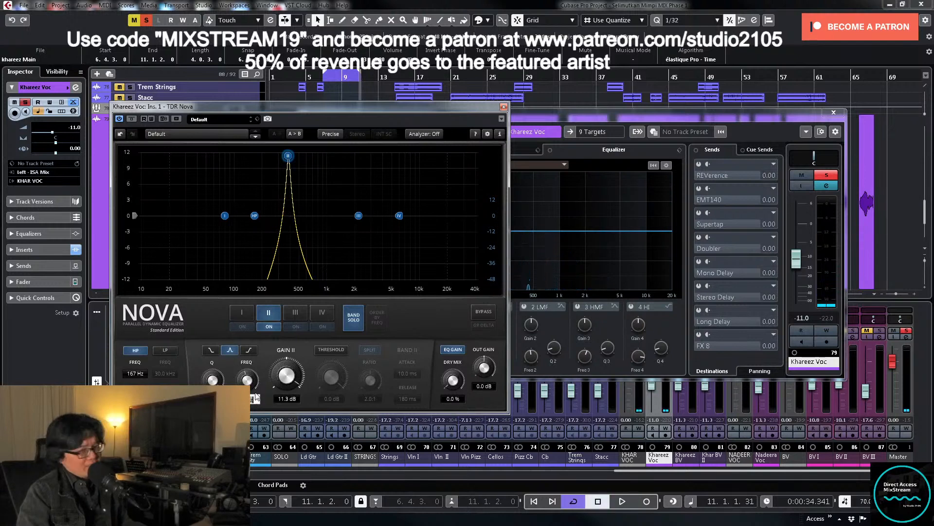
Step: Reset band II's gain to 0 dB and take the band out of solo
{"action": "left_click", "coordinate": [286, 399]}
{"action": "type", "text": "0"}
{"action": "key", "text": "Return"}
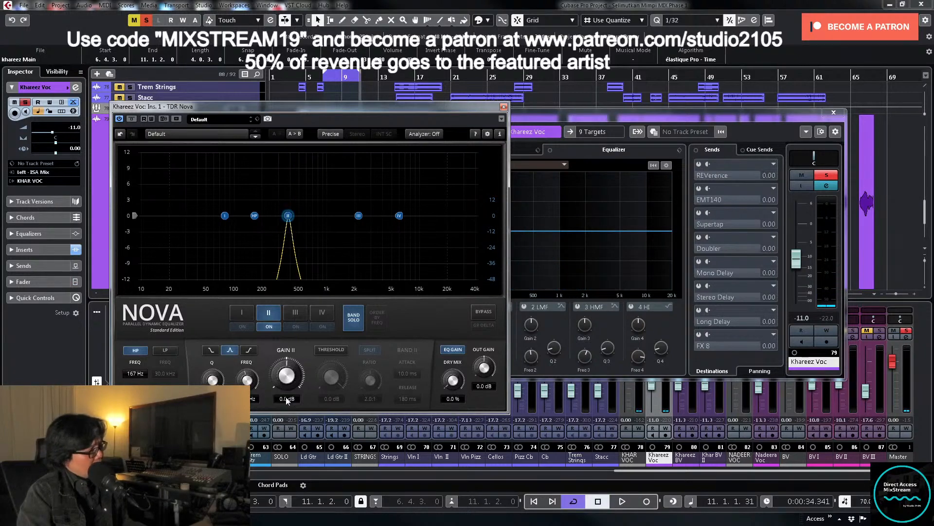
{"action": "left_click", "coordinate": [353, 319]}
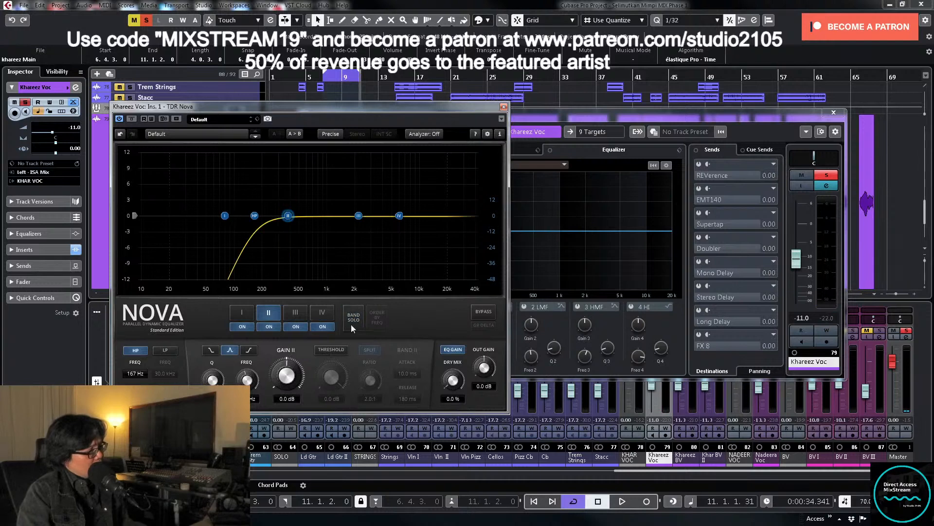
Step: Enable band II's threshold with split off, and set a 3:1 ratio, 0.10 ms attack and 40 ms release
{"action": "left_click", "coordinate": [332, 349]}
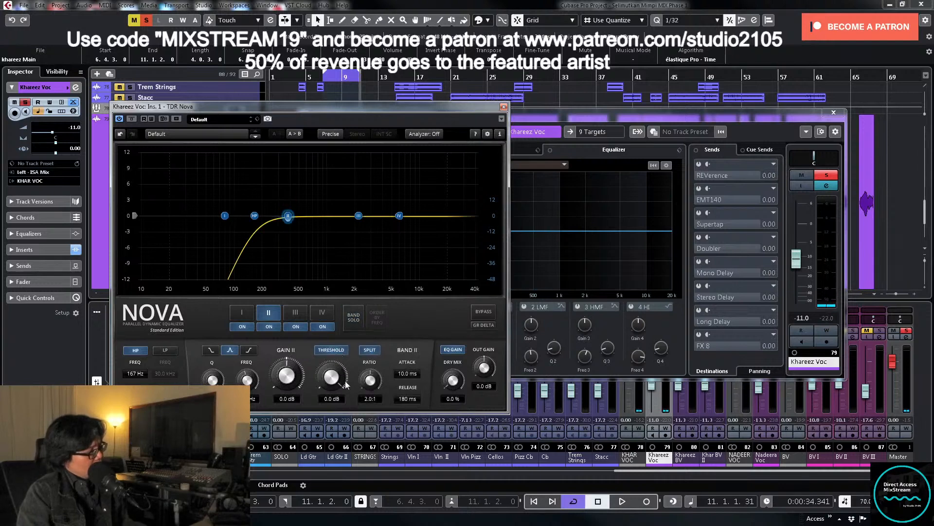
{"action": "left_click", "coordinate": [370, 350]}
{"action": "double_click", "coordinate": [375, 400]}
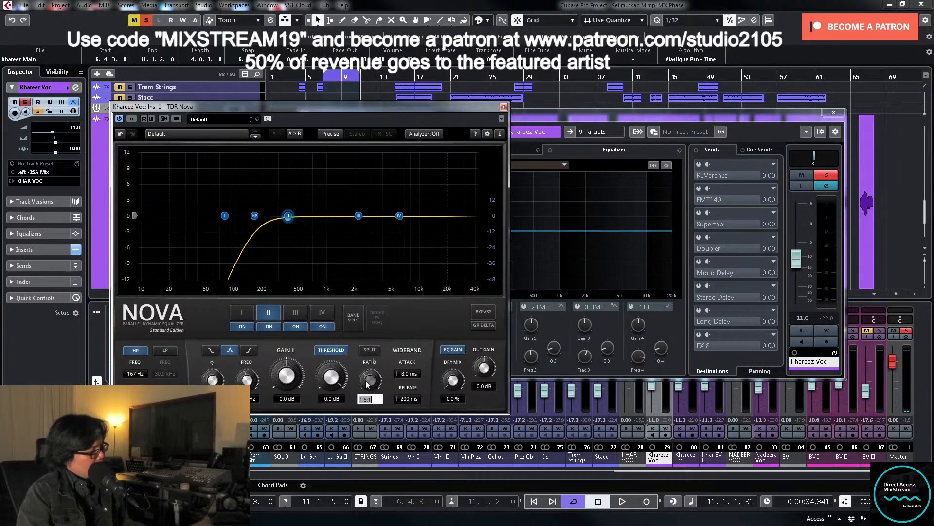
{"action": "type", "text": "3"}
{"action": "key", "text": "Return"}
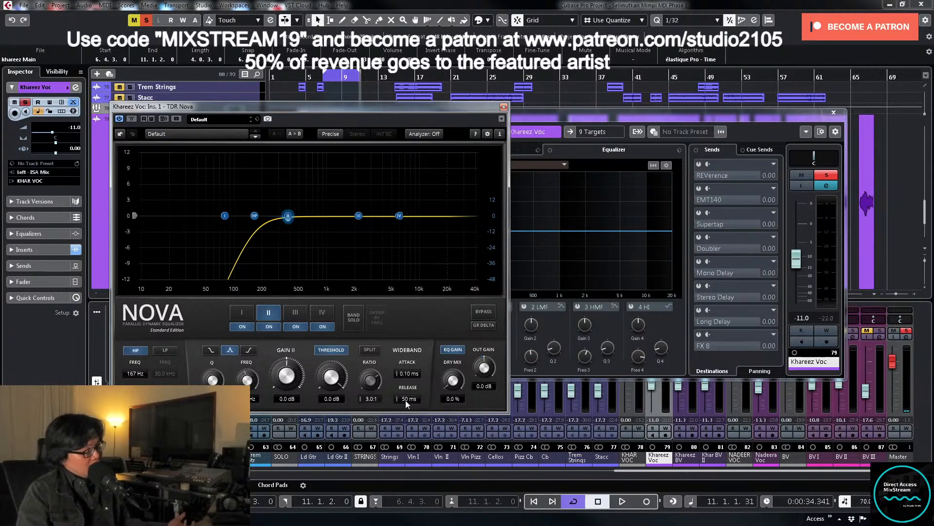
{"action": "left_click_drag", "start_coordinate": [406, 401], "coordinate": [406, 406]}
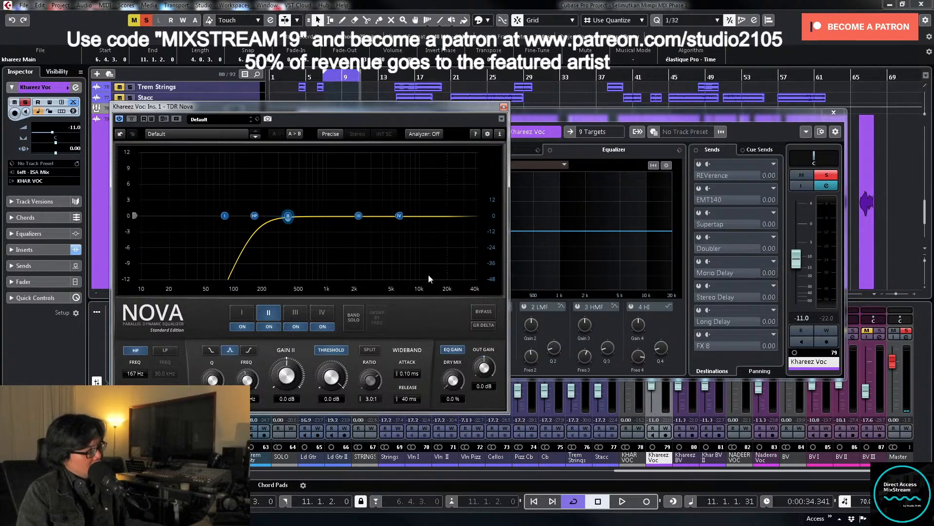
Step: Lower band II's threshold to -21.9 dB while the vocal plays
{"action": "left_click", "coordinate": [503, 107]}
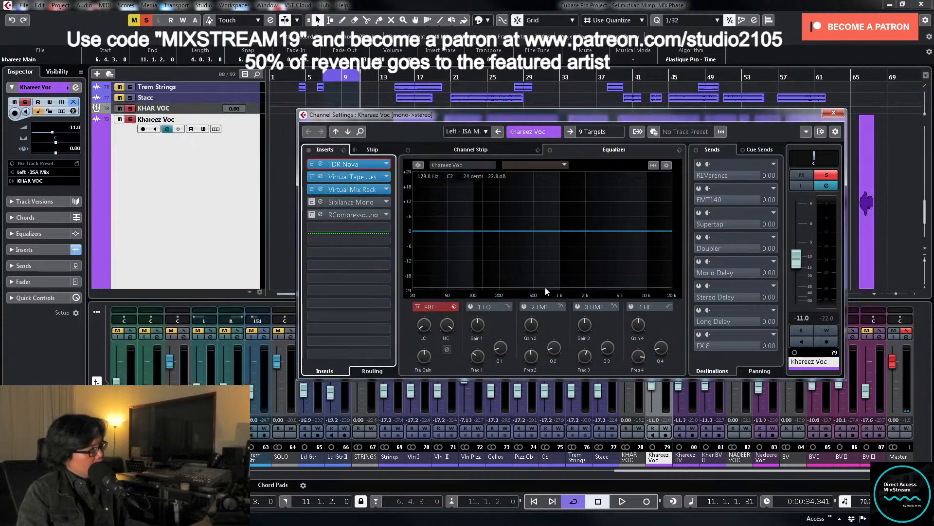
{"action": "left_click", "coordinate": [347, 164]}
{"action": "key", "text": "space"}
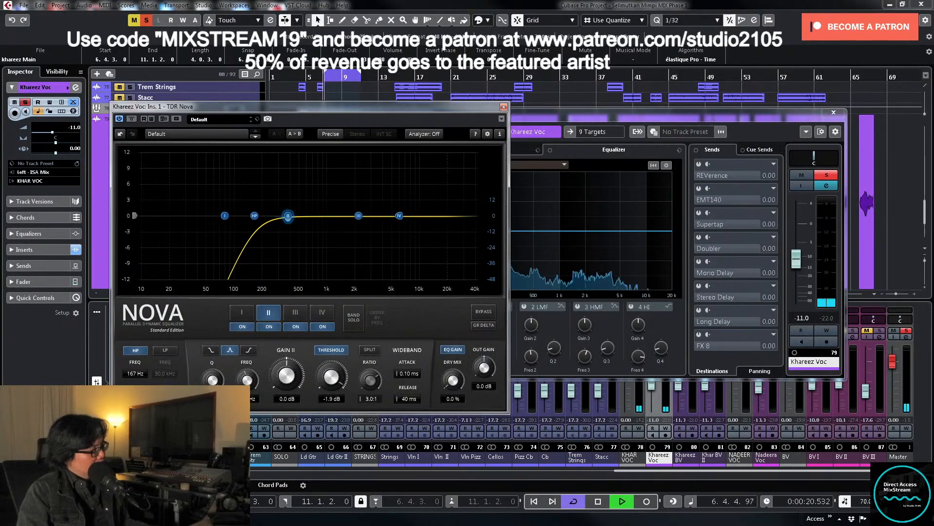
{"action": "left_click_drag", "start_coordinate": [331, 376], "coordinate": [331, 401]}
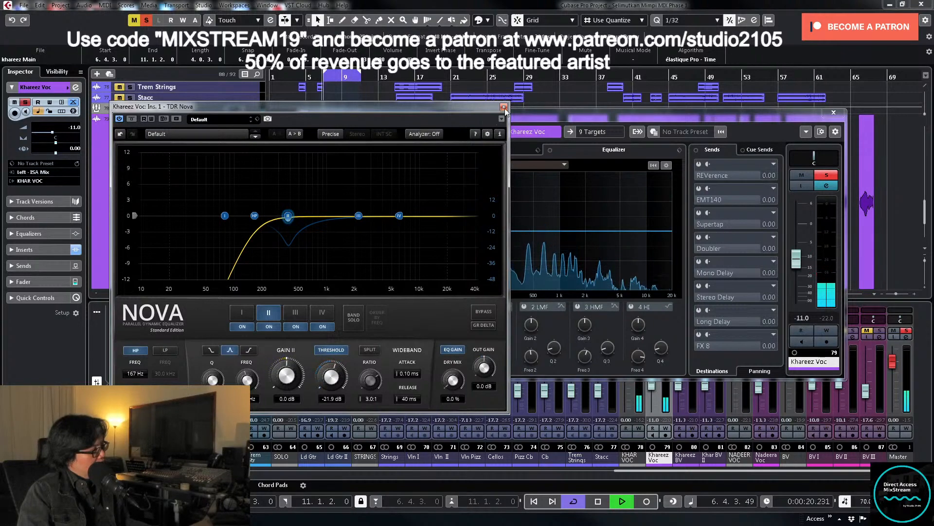
Step: Set the loop range to the vocal clip starting at bar 24 and play it with the EQ in view
{"action": "left_click", "coordinate": [833, 113]}
{"action": "key", "text": "space"}
{"action": "left_click_drag", "start_coordinate": [469, 111], "coordinate": [283, 139]}
{"action": "left_click", "coordinate": [506, 201]}
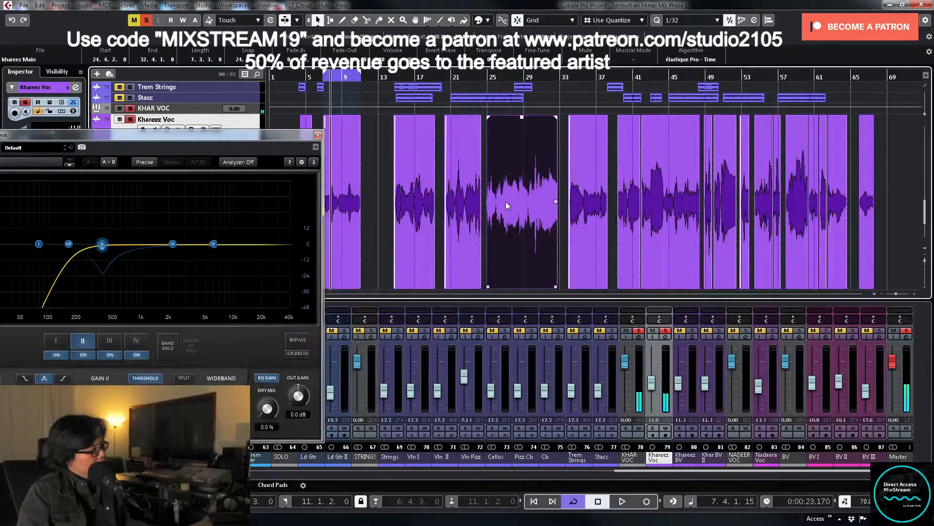
{"action": "key", "text": "p"}
{"action": "key", "text": "KP_1"}
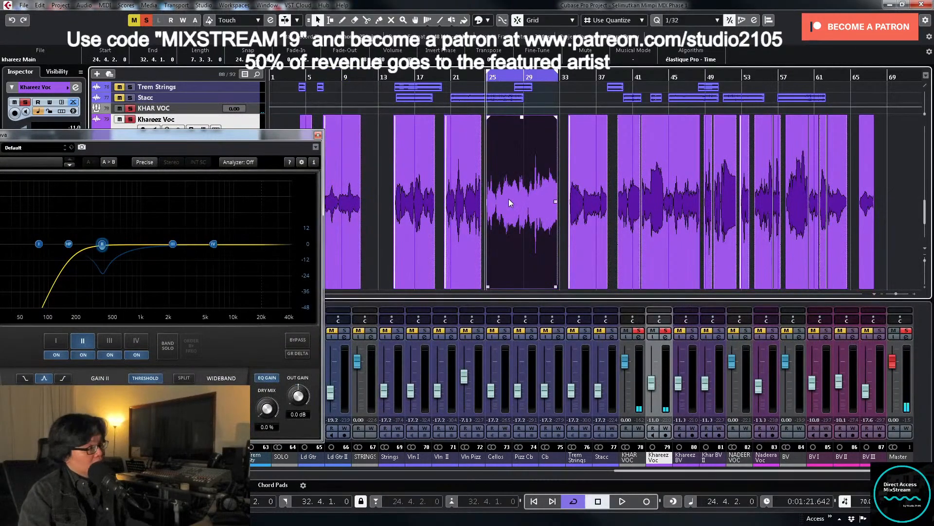
{"action": "key", "text": "space"}
{"action": "left_click_drag", "start_coordinate": [196, 135], "coordinate": [391, 111]}
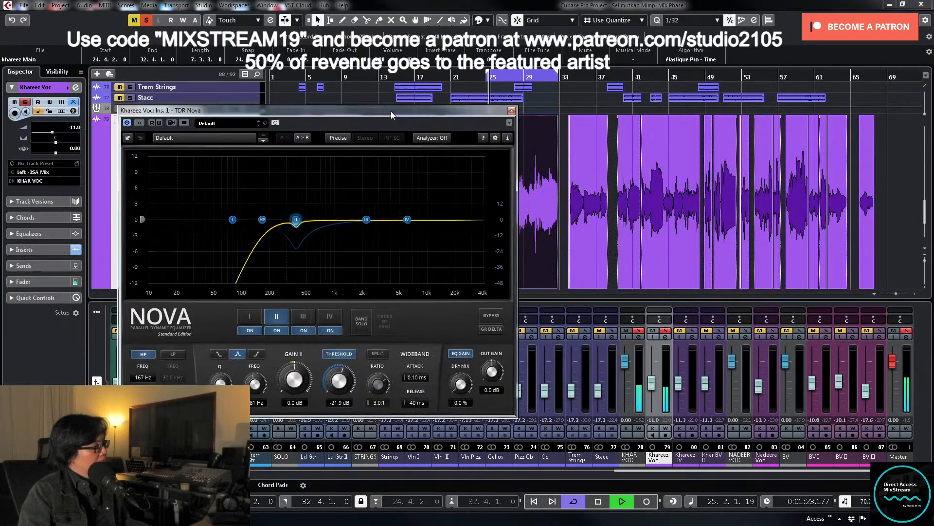
Step: Solo EQ band III and sweep it with 8.5 dB of boost, settling near 3.5 kHz
{"action": "left_click", "coordinate": [307, 319]}
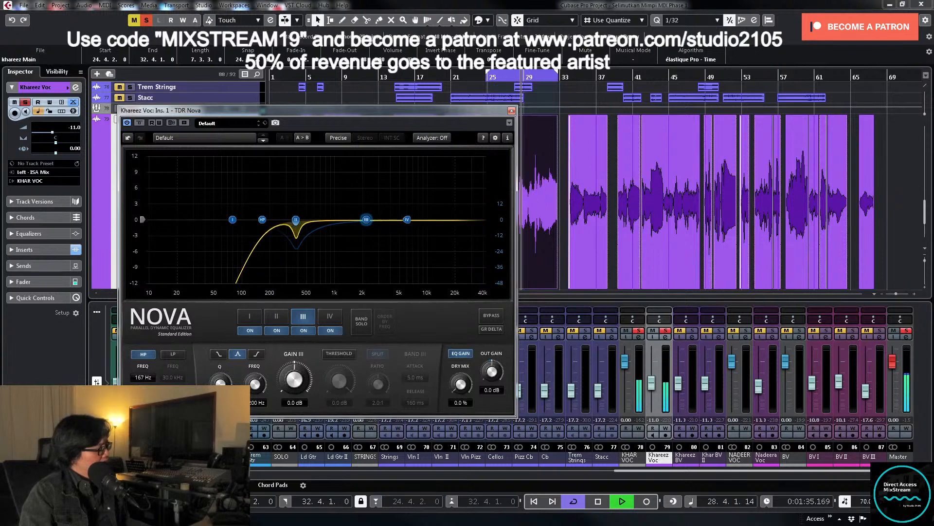
{"action": "left_click", "coordinate": [361, 321]}
{"action": "left_click_drag", "start_coordinate": [366, 220], "coordinate": [388, 180]}
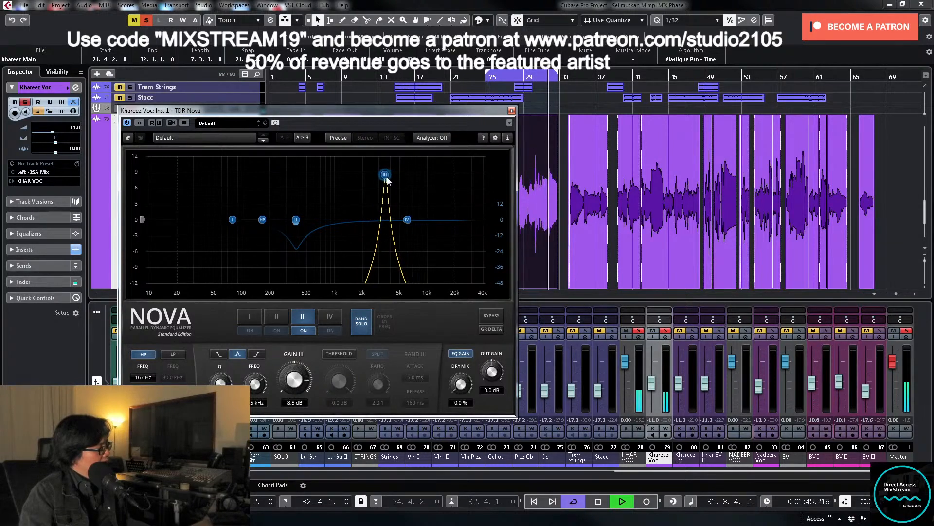
{"action": "key", "text": "space"}
Step: Reset band III's gain to 0 dB and take the band out of solo
{"action": "double_click", "coordinate": [301, 402]}
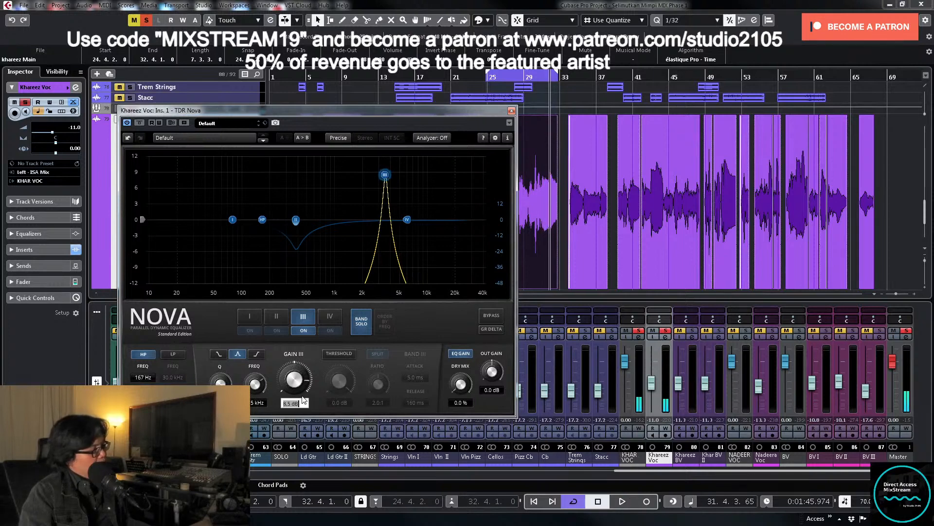
{"action": "type", "text": "0"}
{"action": "key", "text": "Return"}
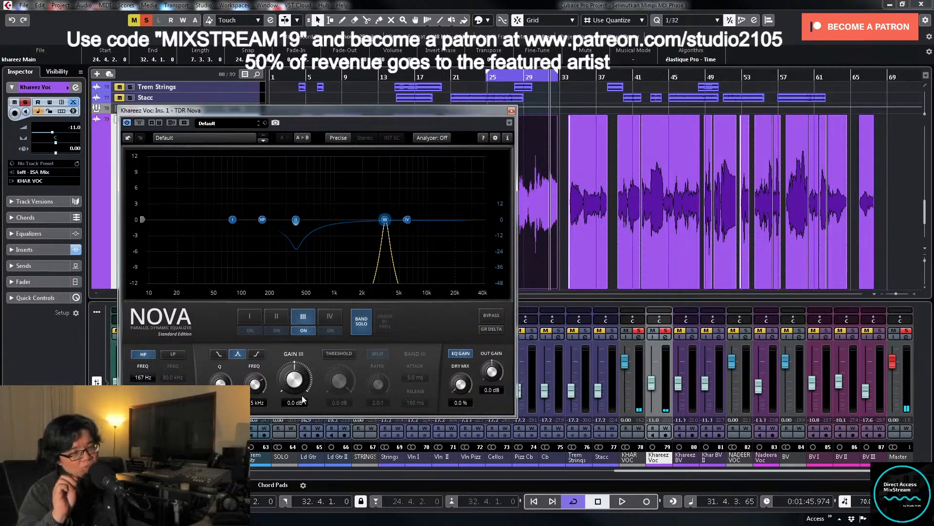
{"action": "left_click", "coordinate": [364, 326]}
Step: Enable band III's threshold and lower it to -17.6 dB while the vocal plays
{"action": "left_click", "coordinate": [349, 354]}
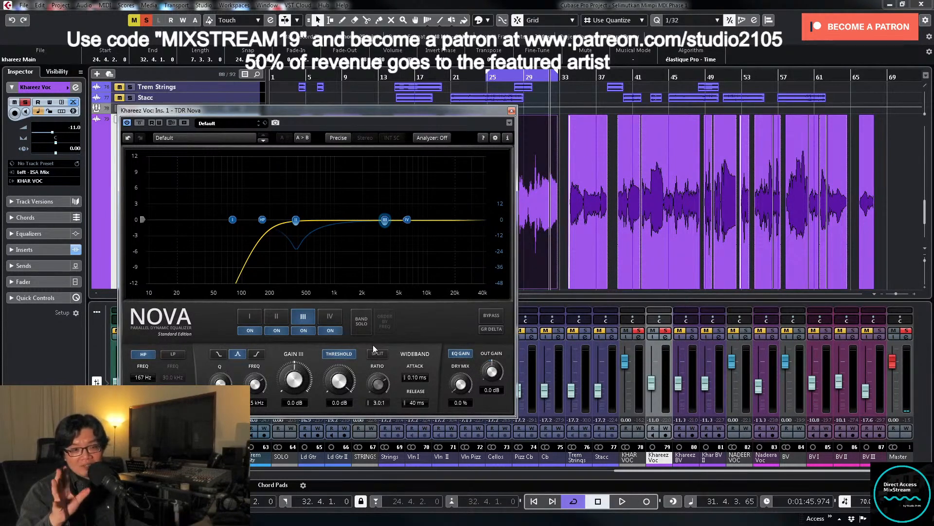
{"action": "left_click", "coordinate": [361, 324]}
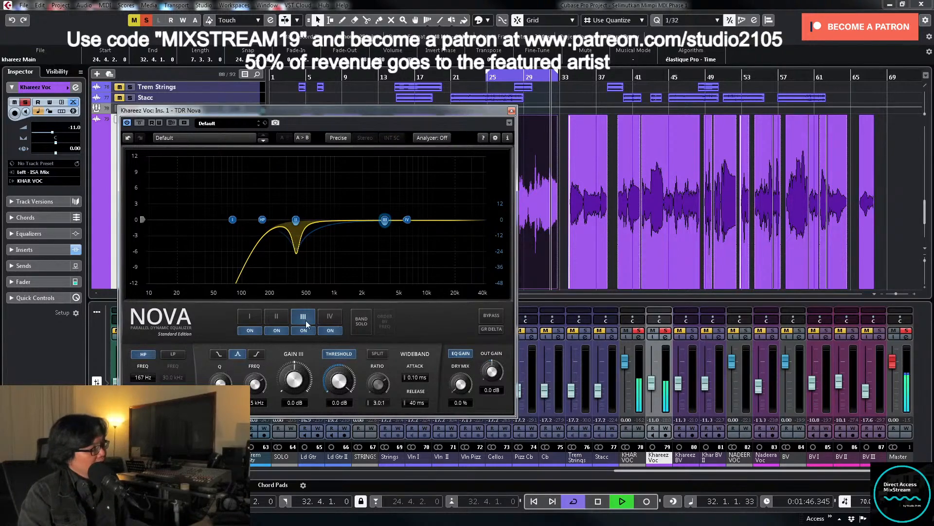
{"action": "left_click", "coordinate": [361, 325]}
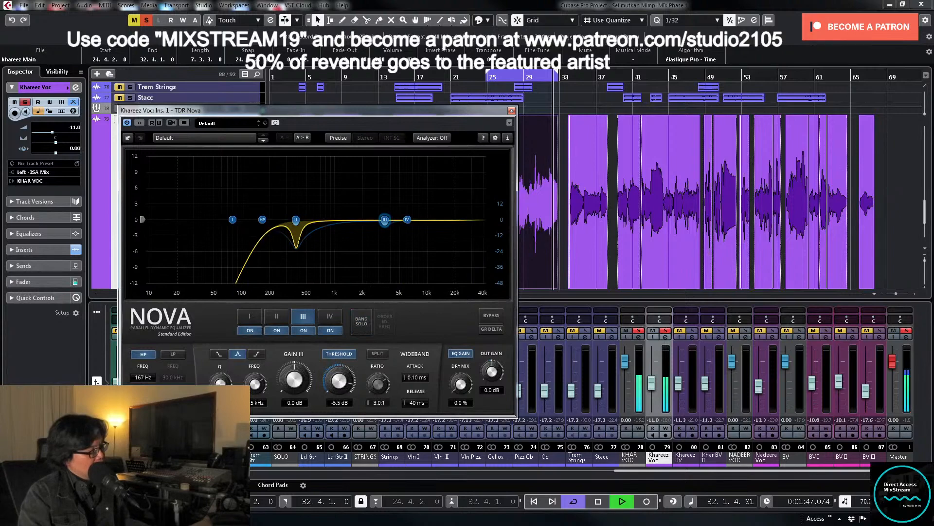
{"action": "left_click_drag", "start_coordinate": [343, 373], "coordinate": [346, 438]}
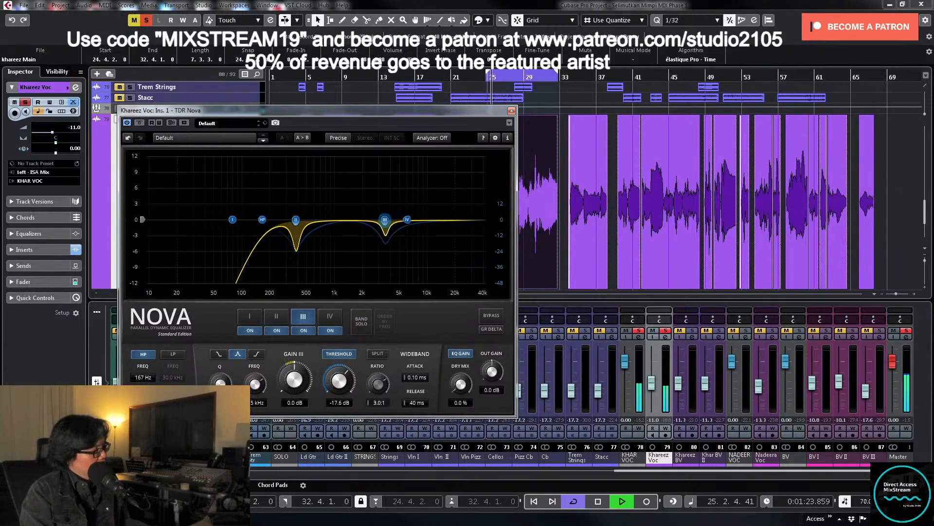
{"action": "key", "text": "space"}
{"action": "key", "text": "space"}
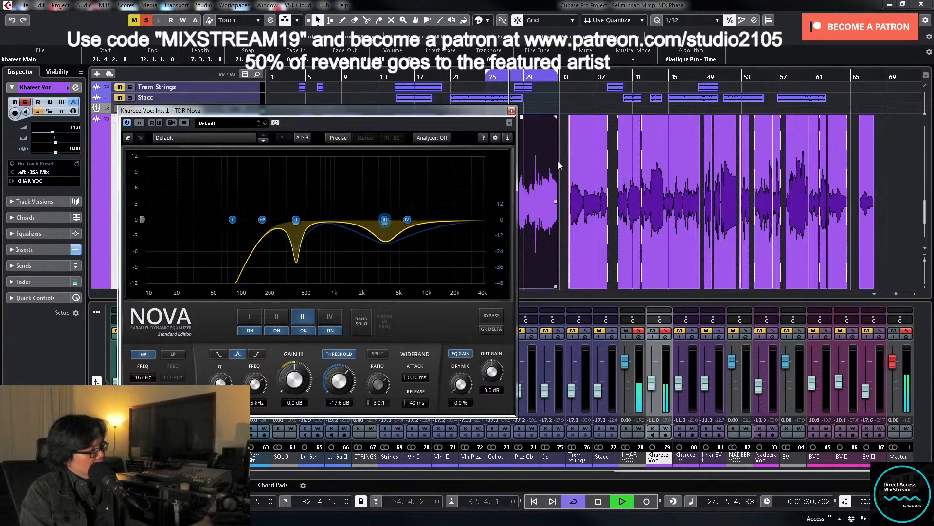
Step: Close the EQ, unsolo the lead vocal channel and play on with looping turned off
{"action": "left_click", "coordinate": [512, 111]}
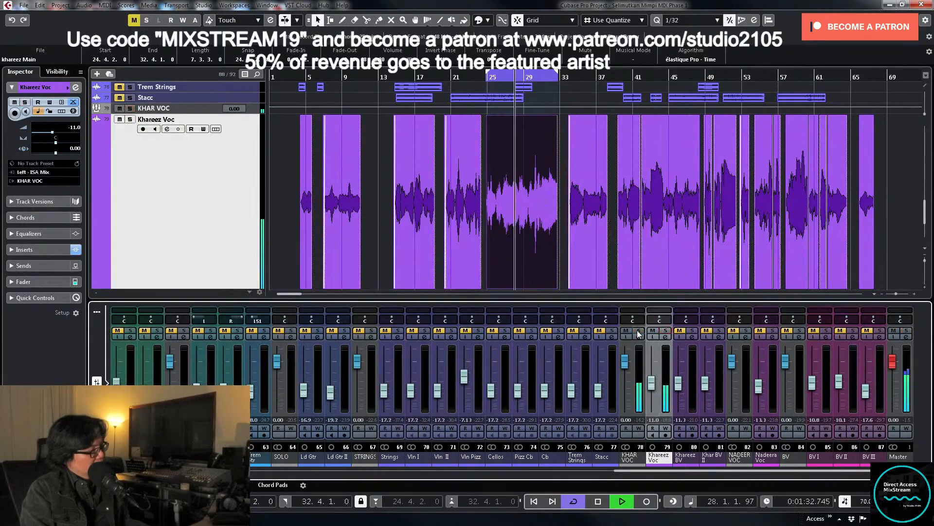
{"action": "left_click", "coordinate": [666, 331]}
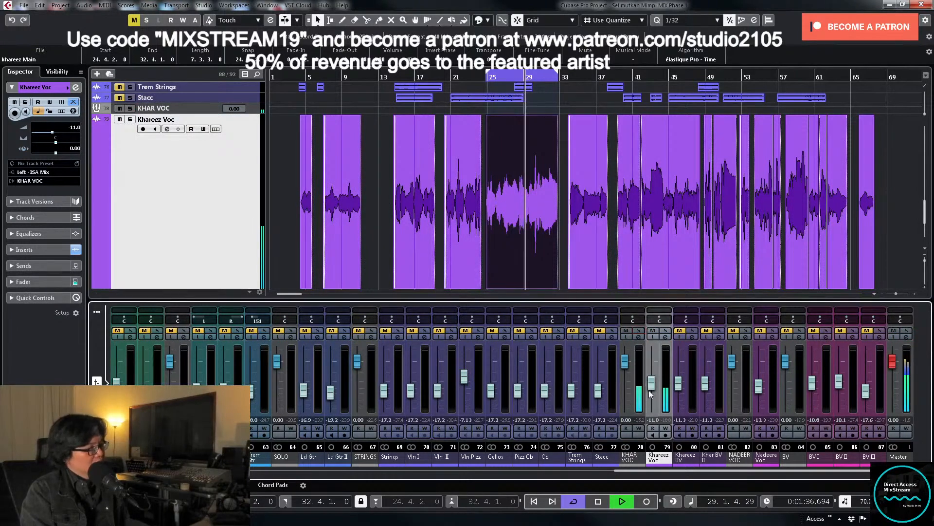
{"action": "left_click", "coordinate": [575, 501]}
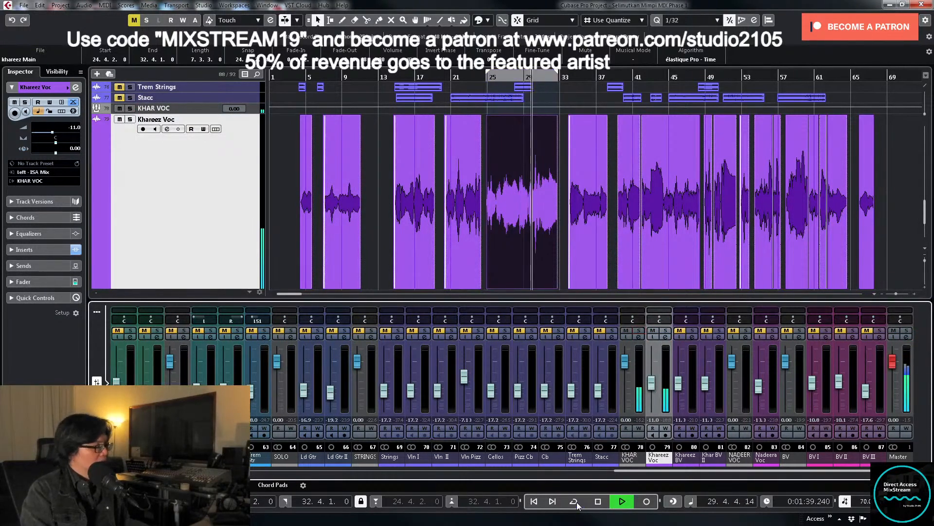
{"action": "key", "text": "space"}
Step: Open the channel settings of the selected lead vocal channel
{"action": "left_click", "coordinate": [666, 337]}
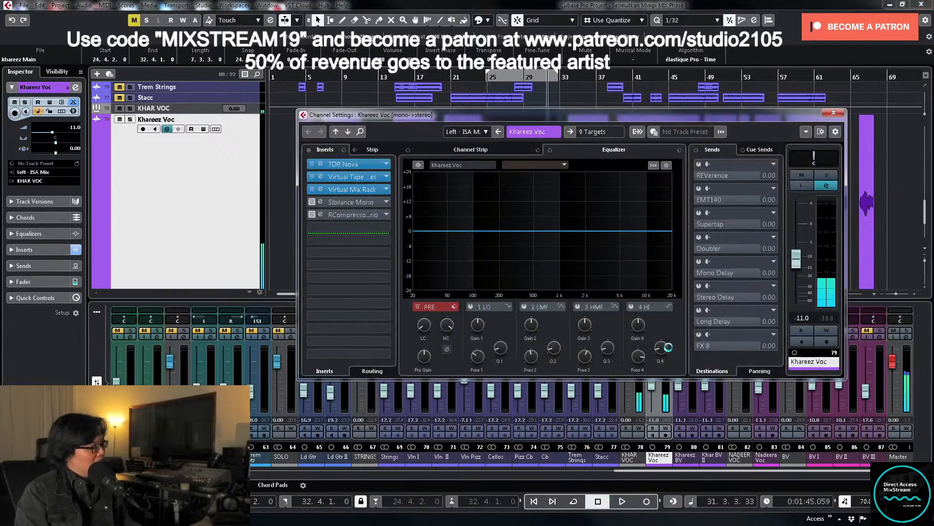
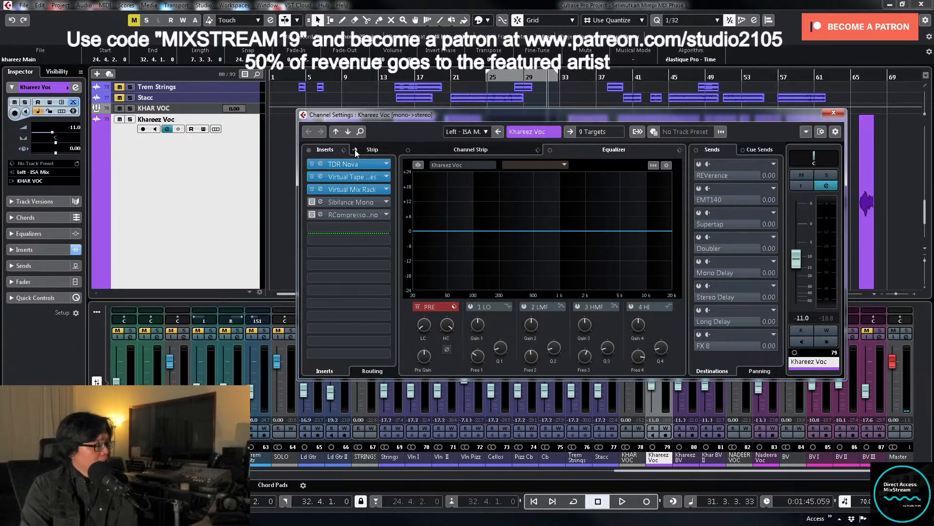
Step: Check the Virtual Tape Machines insert, open the Virtual Mix Rack insert, and move its window and the channel settings clear of each other
{"action": "left_click", "coordinate": [358, 180]}
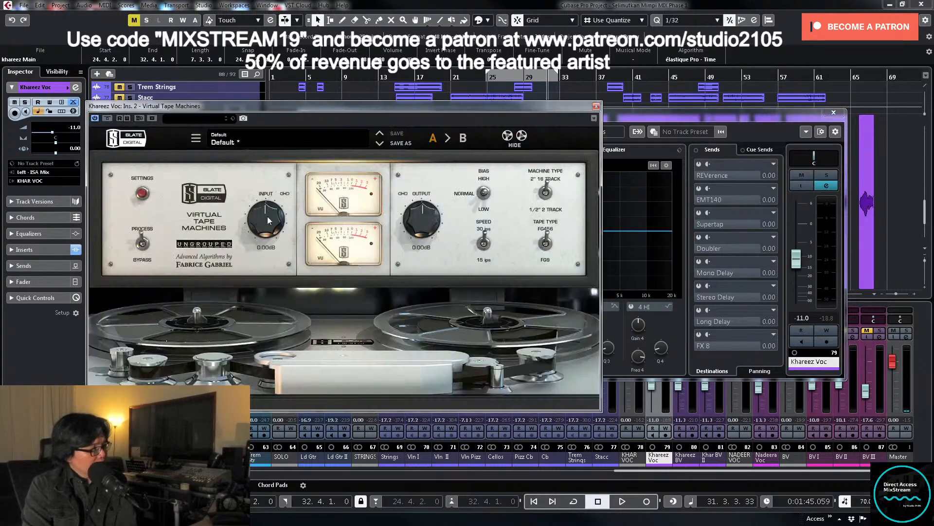
{"action": "left_click", "coordinate": [596, 107]}
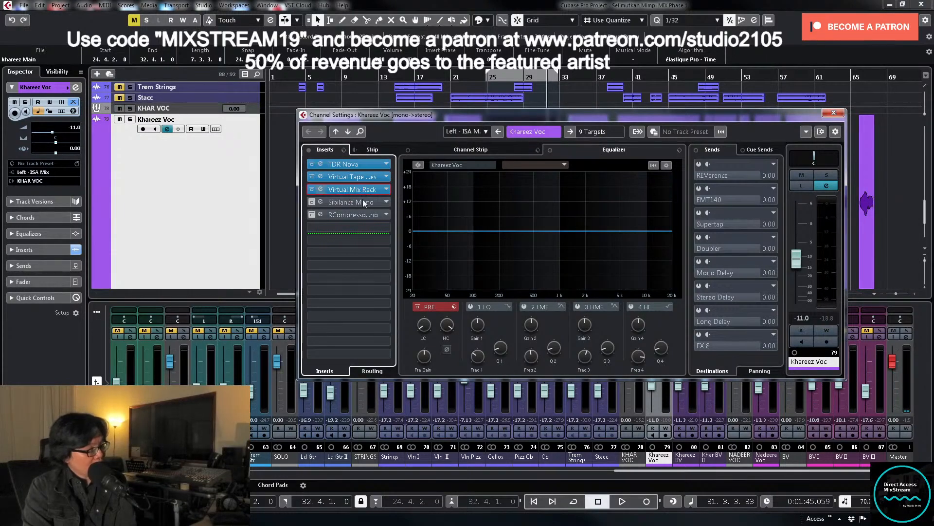
{"action": "left_click", "coordinate": [347, 189]}
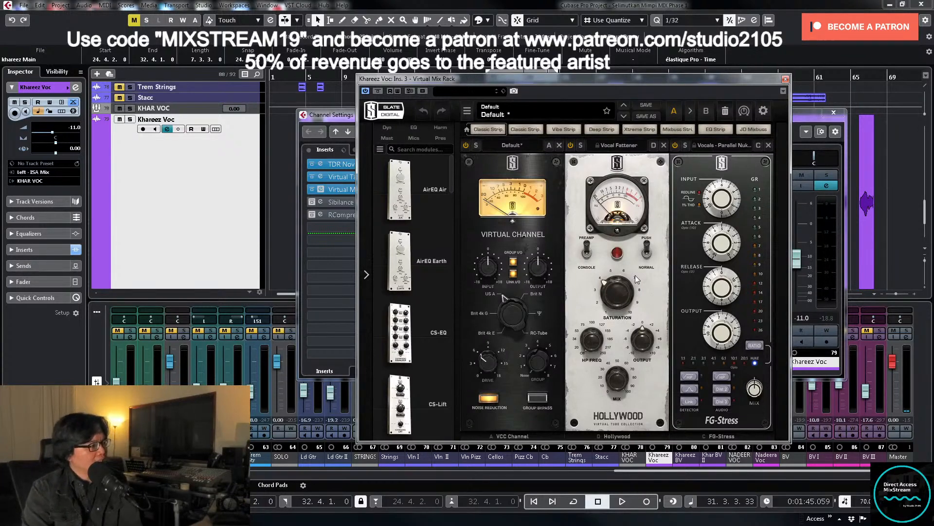
{"action": "key", "text": "space"}
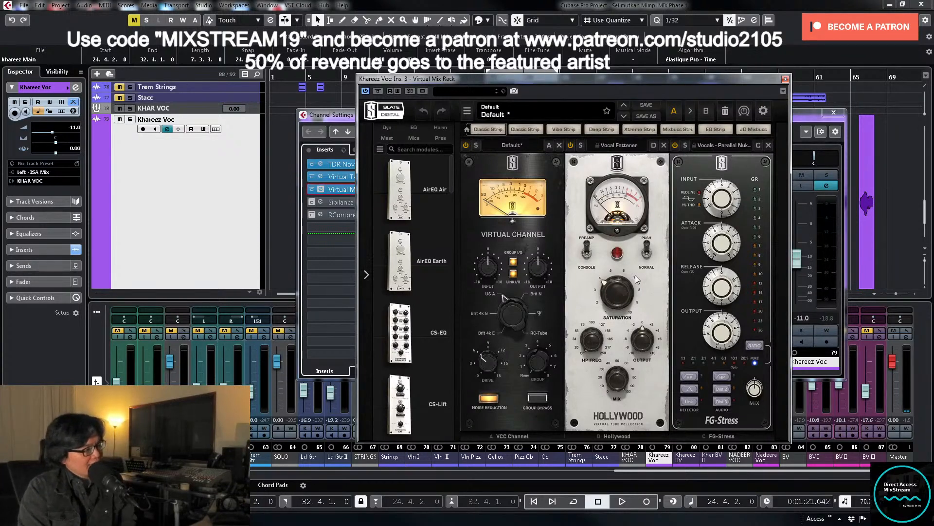
{"action": "left_click_drag", "start_coordinate": [735, 79], "coordinate": [384, 110]}
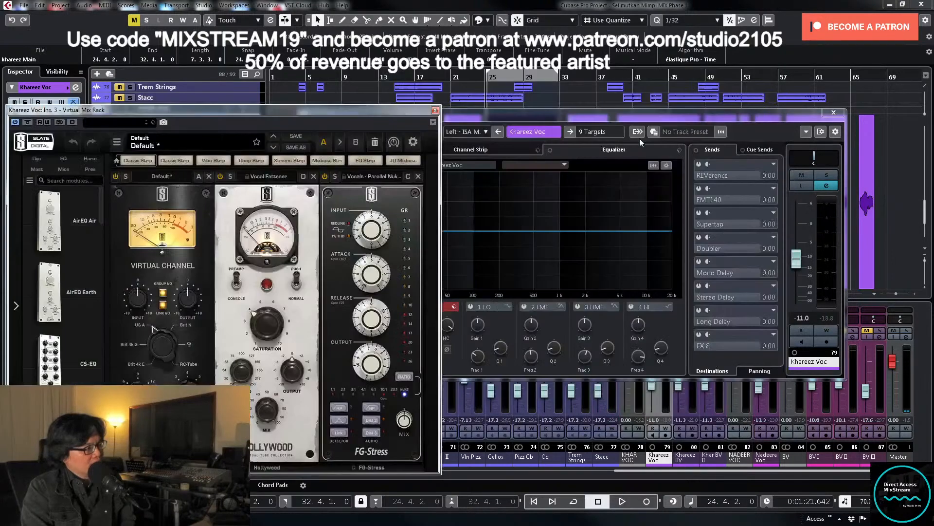
{"action": "left_click_drag", "start_coordinate": [630, 113], "coordinate": [630, 269]}
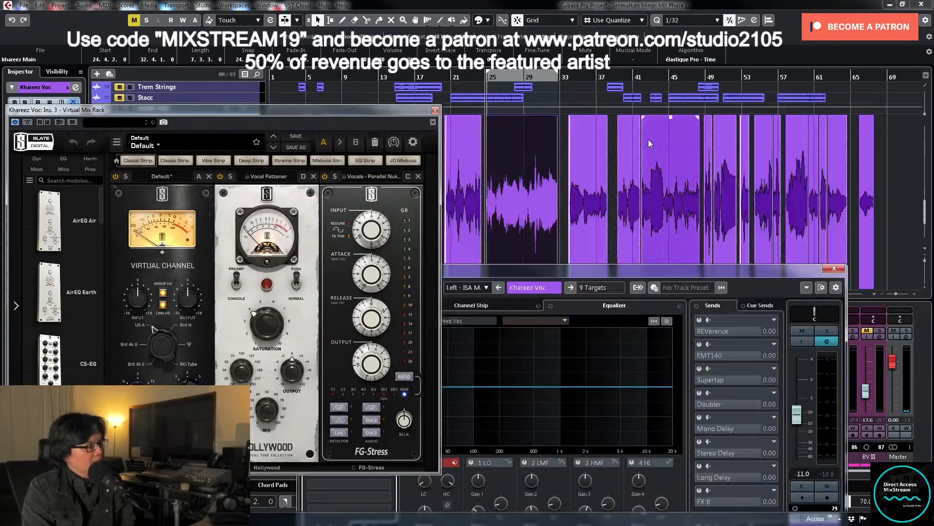
Step: Play the lead vocal from shortly before bar 39 and listen to it through the Virtual Mix Rack
{"action": "left_click", "coordinate": [615, 77]}
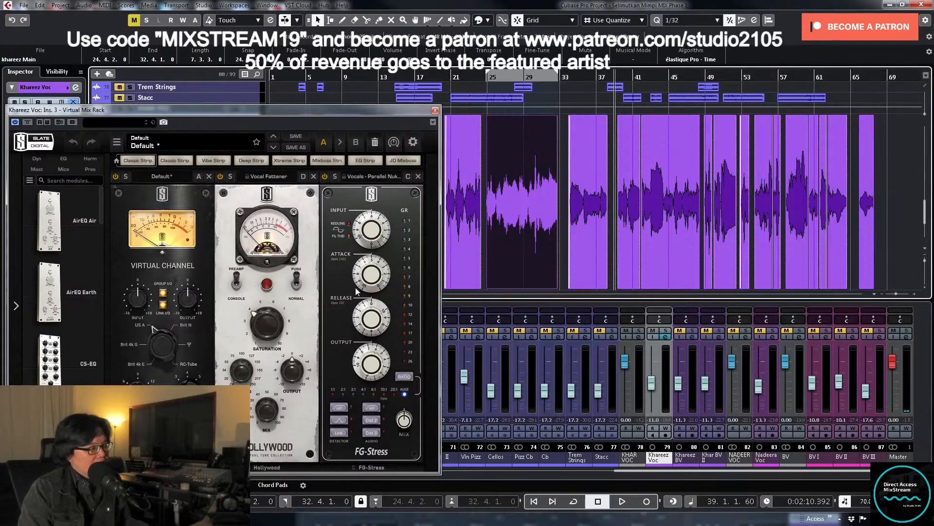
{"action": "mouse_move", "coordinate": [357, 289]}
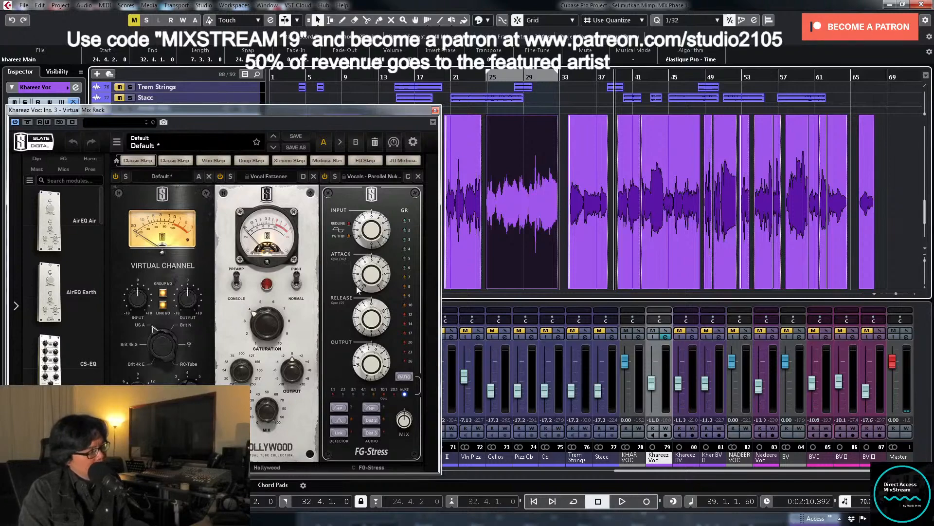
{"action": "key", "text": "KP_1"}
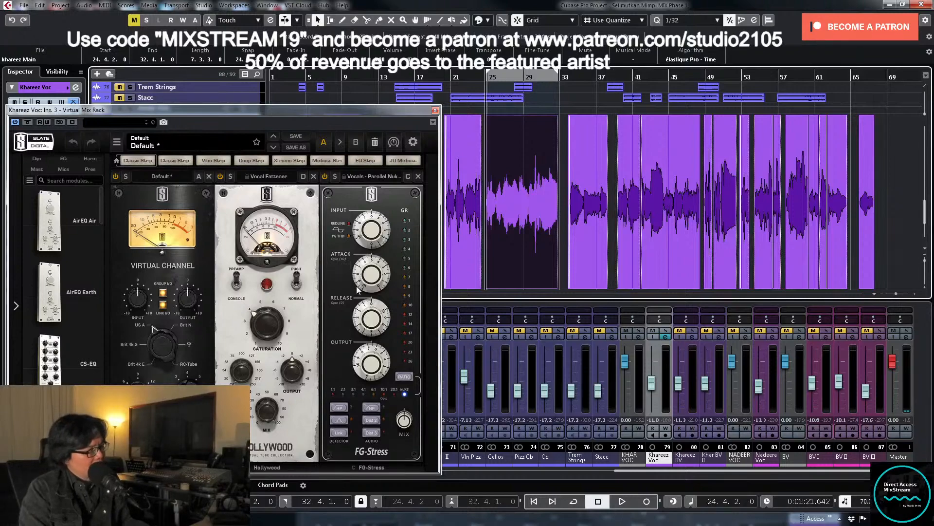
{"action": "left_click", "coordinate": [614, 88]}
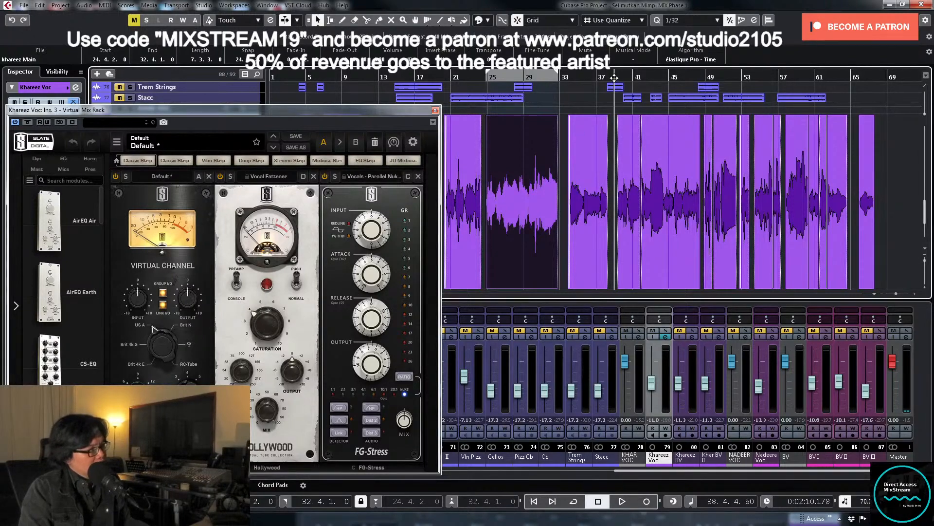
{"action": "left_click", "coordinate": [643, 179]}
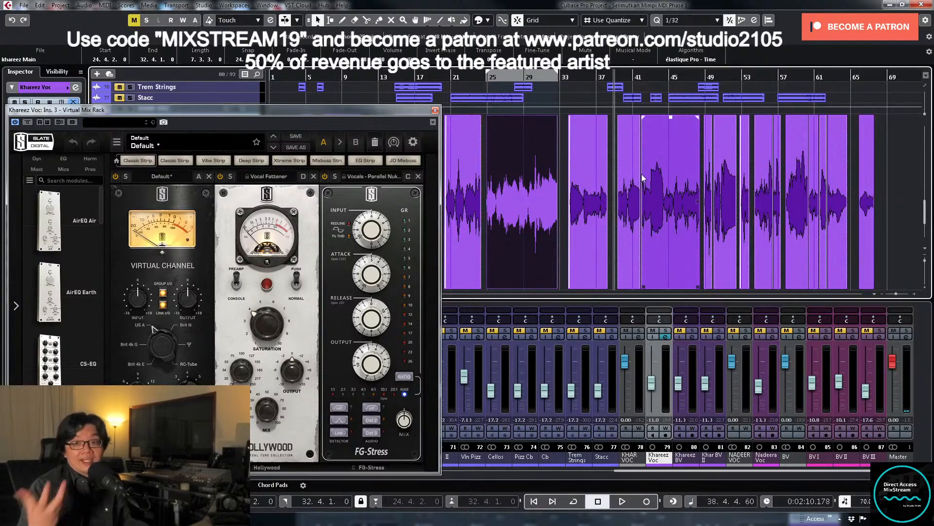
{"action": "key", "text": "space"}
{"action": "left_click", "coordinate": [633, 221]}
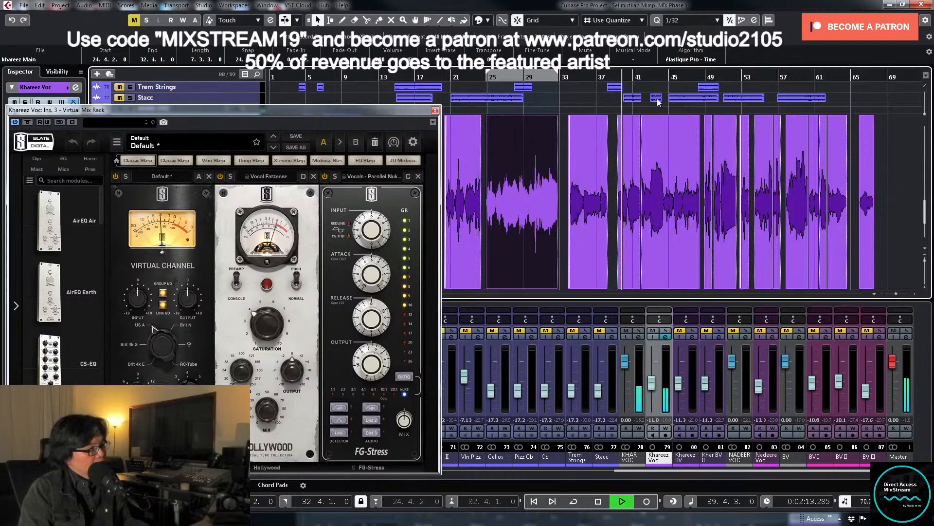
{"action": "left_click", "coordinate": [639, 332]}
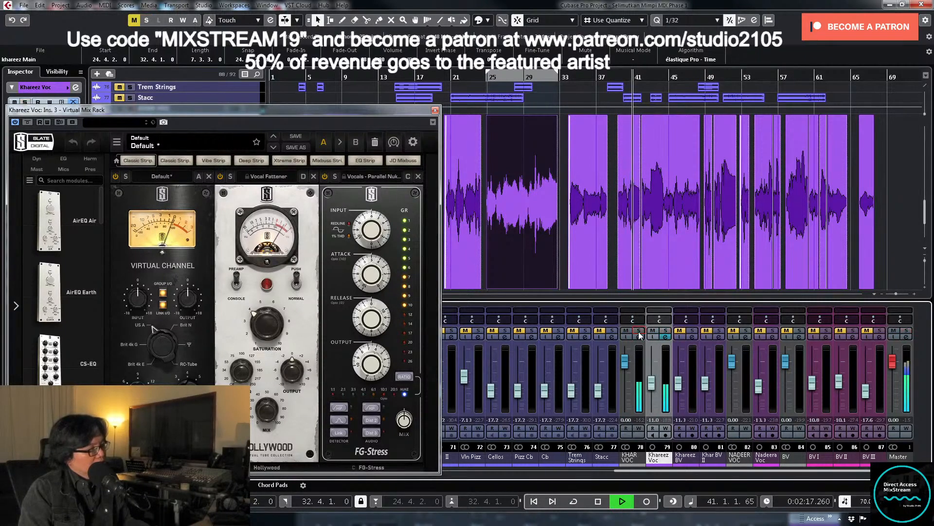
{"action": "left_click", "coordinate": [639, 332]}
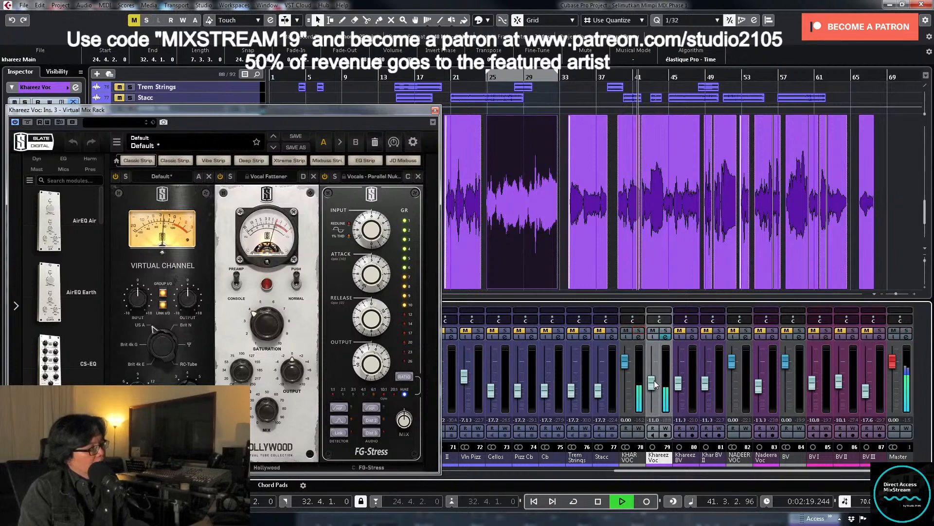
Step: Try FG-Stress's detector band emphasis, and enable its audio high-pass filter and the Dist 2 and Dist 3 modes in turn during playback
{"action": "left_click", "coordinate": [338, 420]}
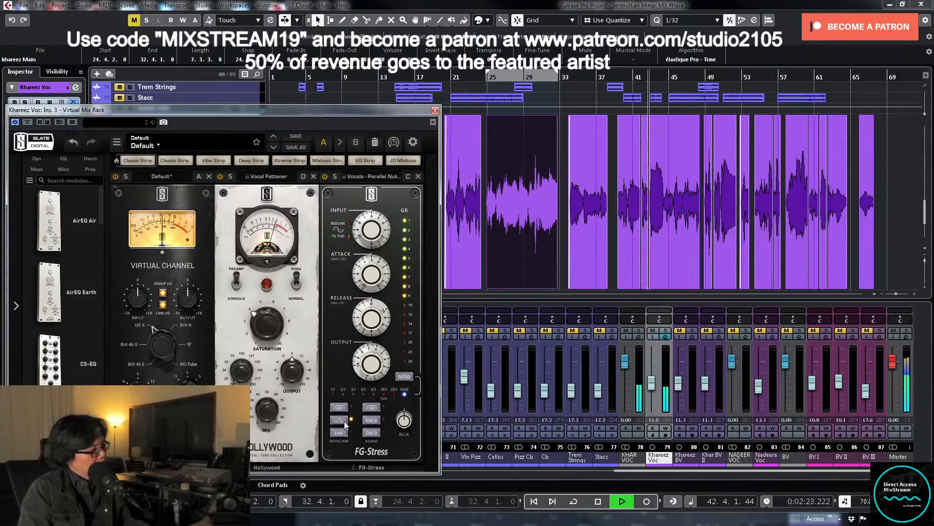
{"action": "left_click", "coordinate": [370, 420]}
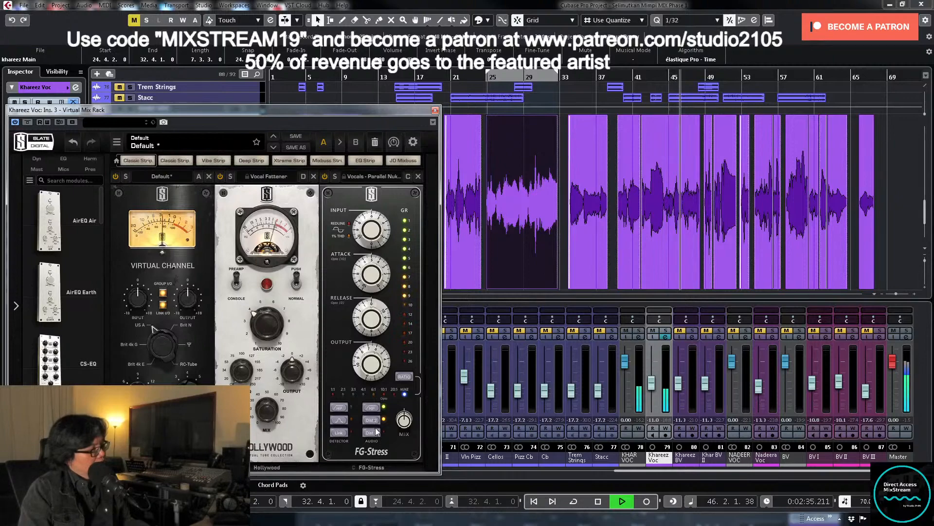
{"action": "left_click", "coordinate": [374, 431]}
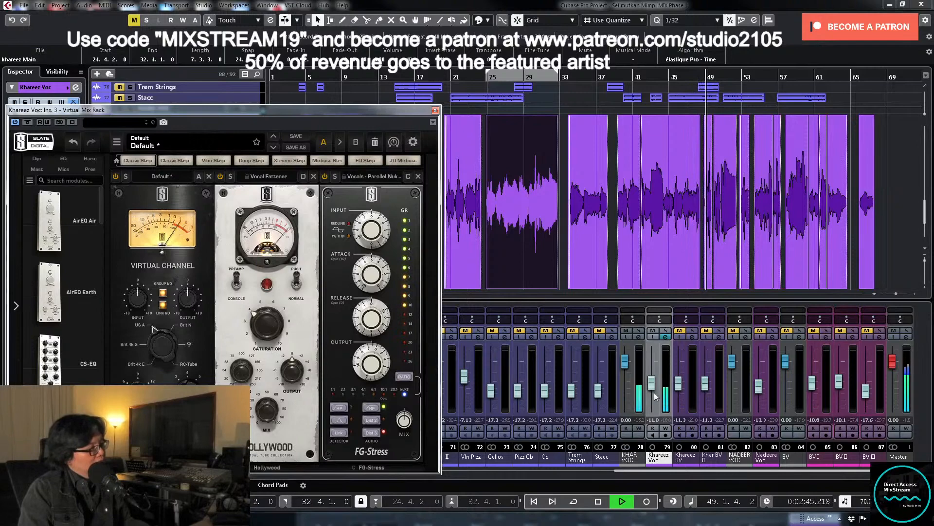
Step: Set the lead vocal channel's fader to -10 dB and stop playback
{"action": "left_click_drag", "start_coordinate": [652, 383], "coordinate": [651, 380]}
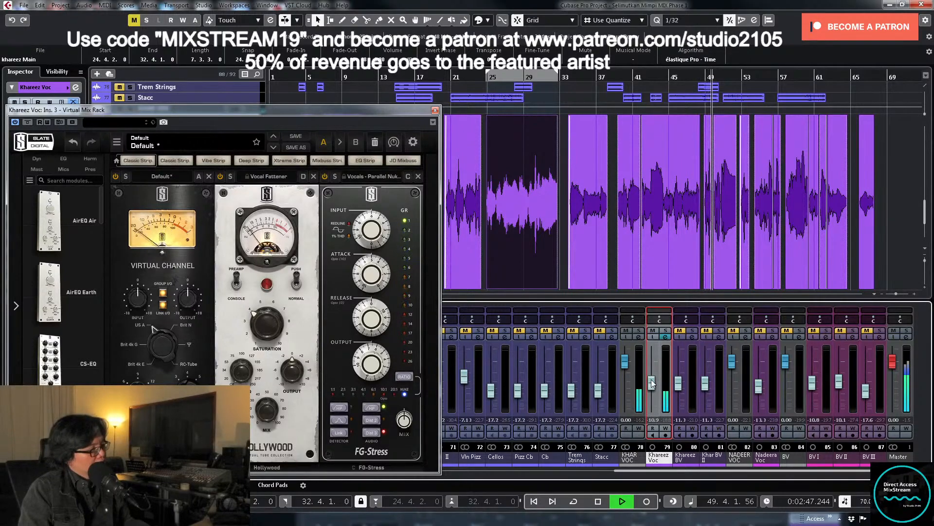
{"action": "double_click", "coordinate": [652, 419]}
{"action": "type", "text": "-10"}
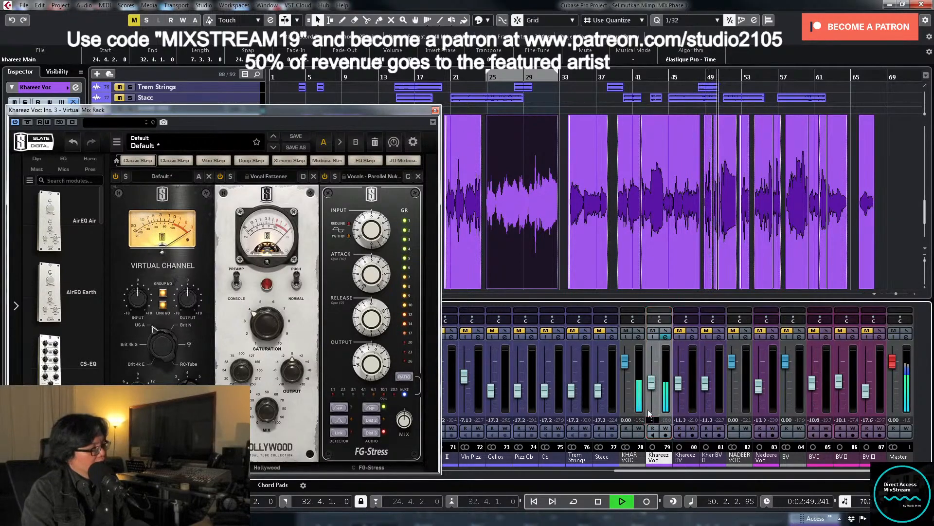
{"action": "key", "text": "Return"}
{"action": "key", "text": "space"}
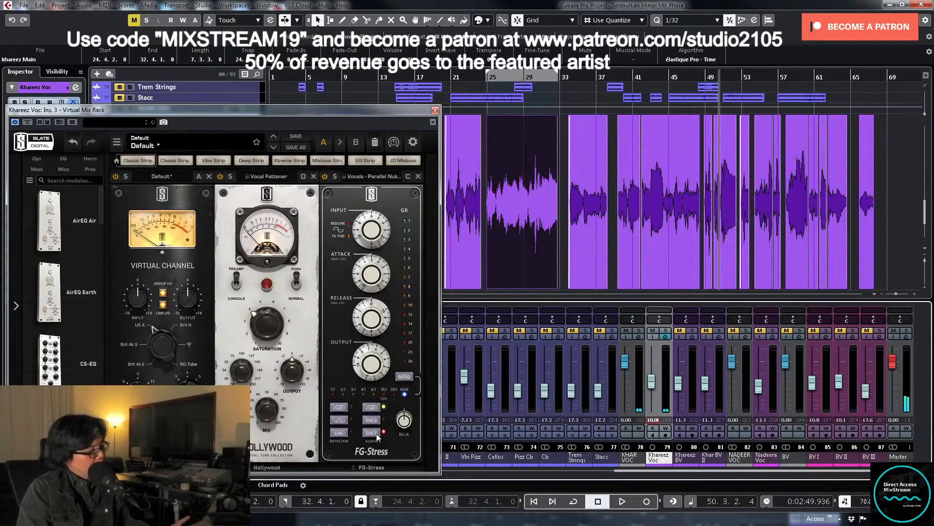
Step: Replay the vocal from about bar 48 with FG-Stress's distortion switched back to Dist 2, and close the Virtual Mix Rack
{"action": "key", "text": "KP_Subtract"}
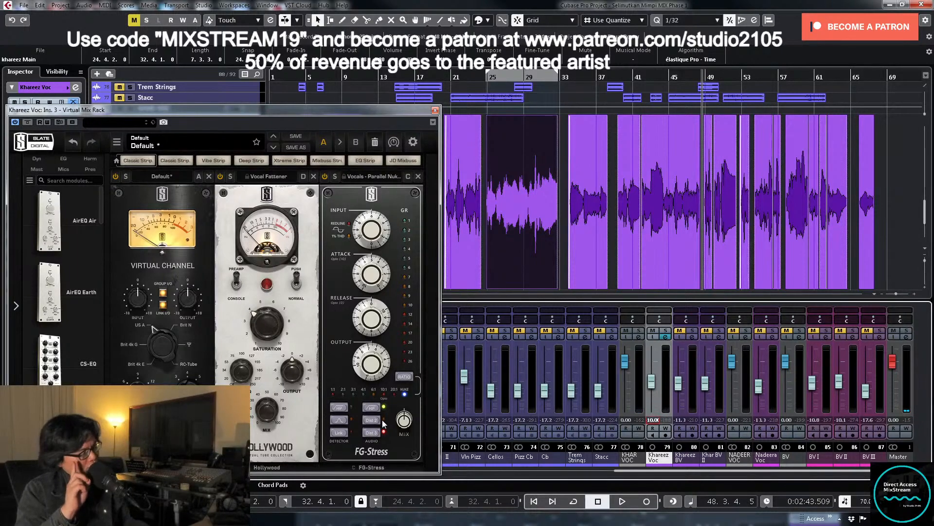
{"action": "key", "text": "space"}
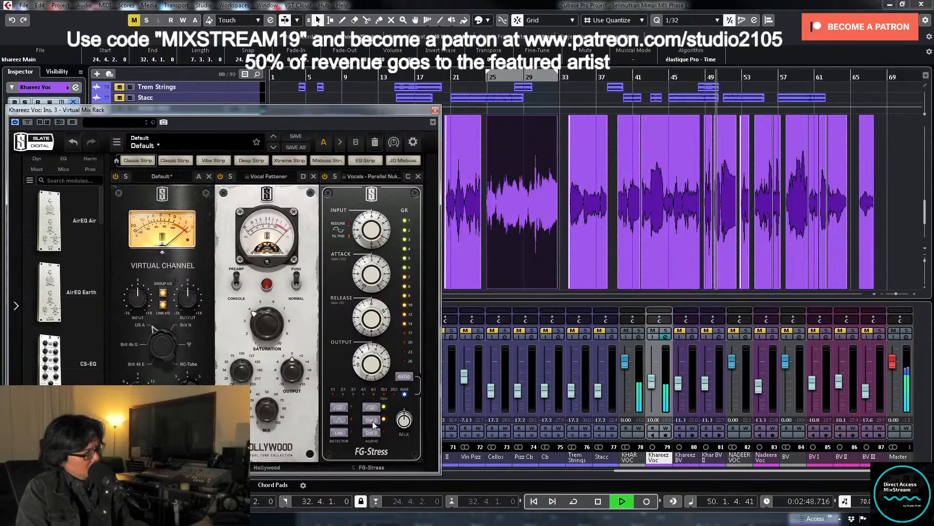
{"action": "key", "text": "space"}
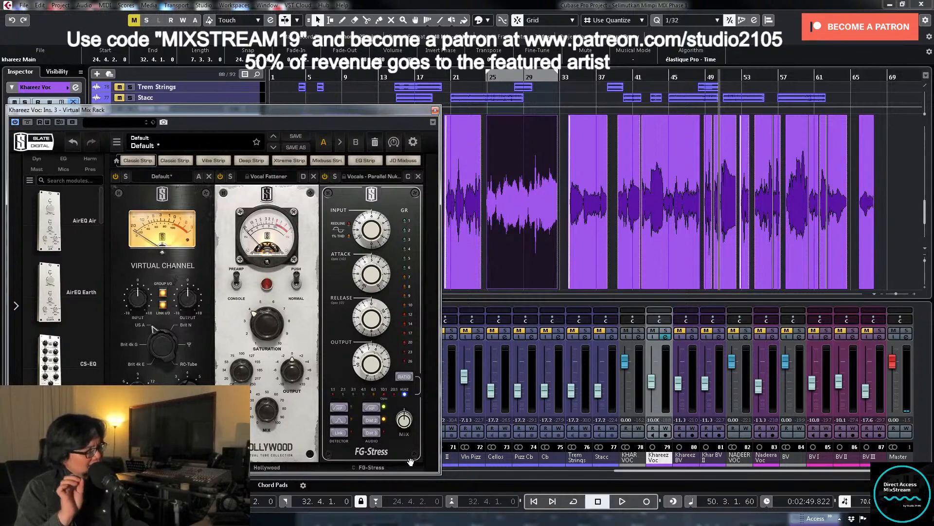
{"action": "left_click", "coordinate": [435, 110]}
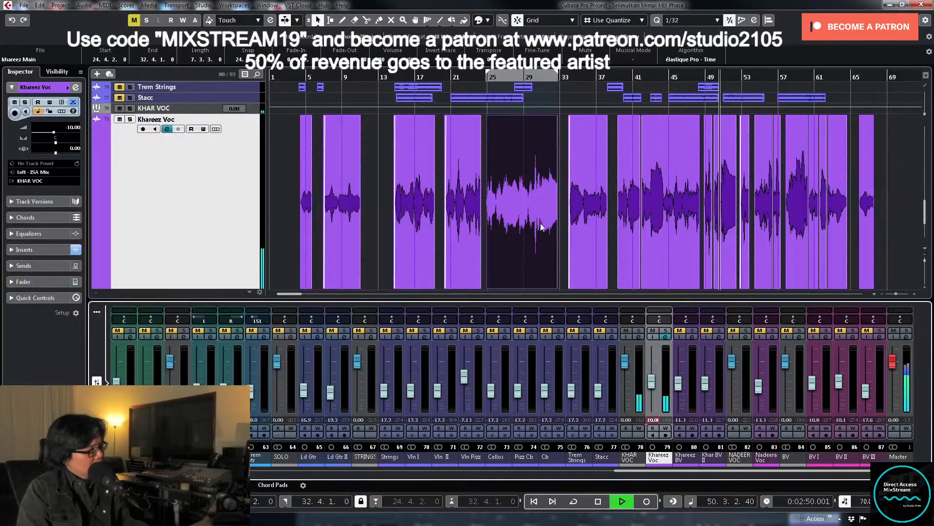
Step: Activate the Sibilance Mono insert on the lead vocal channel while it plays, and close its window and the channel settings
{"action": "left_click", "coordinate": [666, 337]}
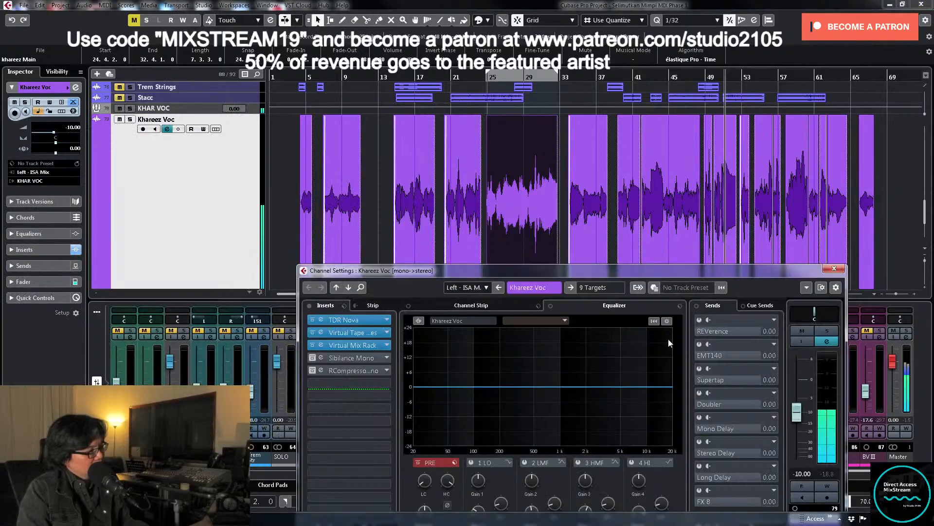
{"action": "left_click", "coordinate": [347, 358]}
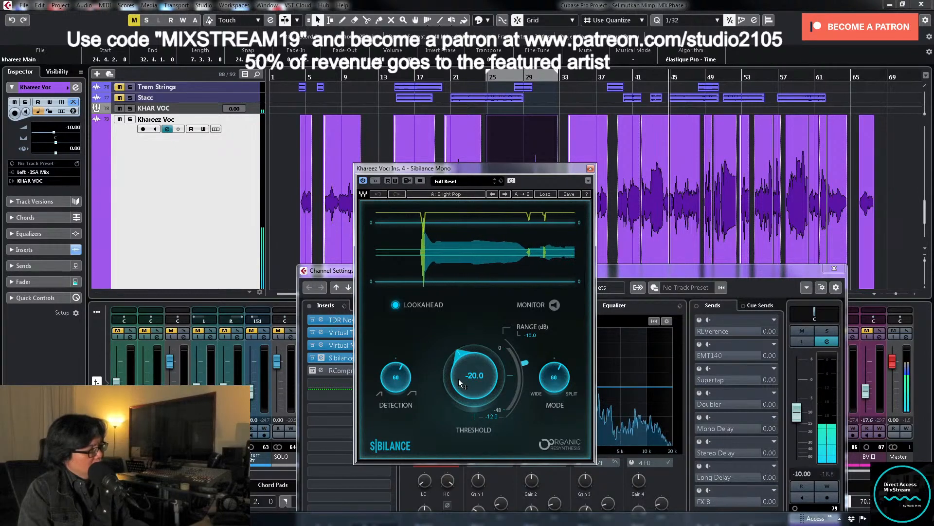
{"action": "left_click", "coordinate": [590, 168]}
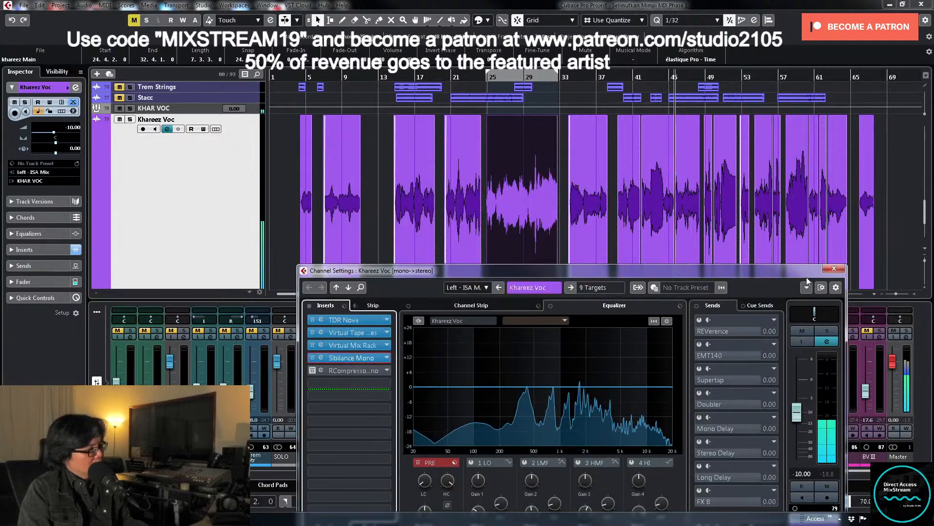
{"action": "left_click", "coordinate": [834, 268]}
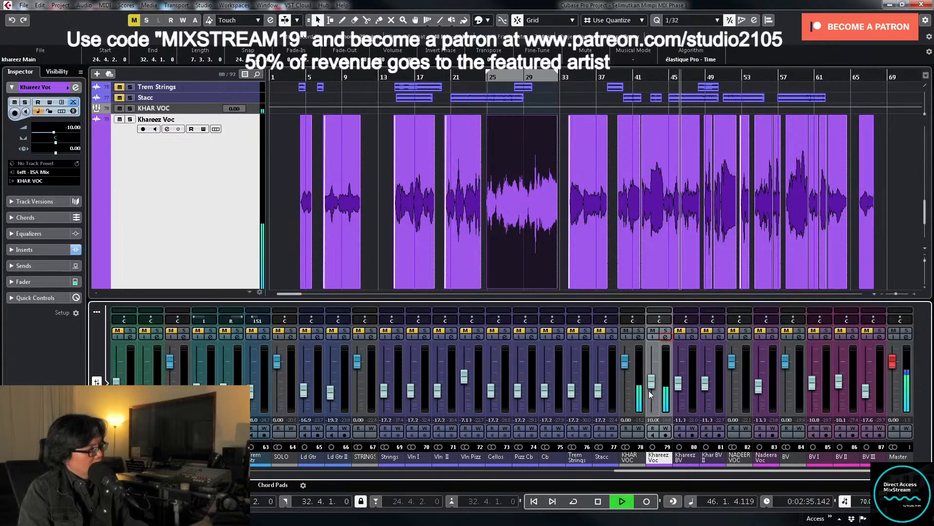
Step: Raise the lead vocal channel's fader to -9 dB and stop playback
{"action": "left_click_drag", "start_coordinate": [651, 388], "coordinate": [651, 386]}
{"action": "double_click", "coordinate": [653, 421]}
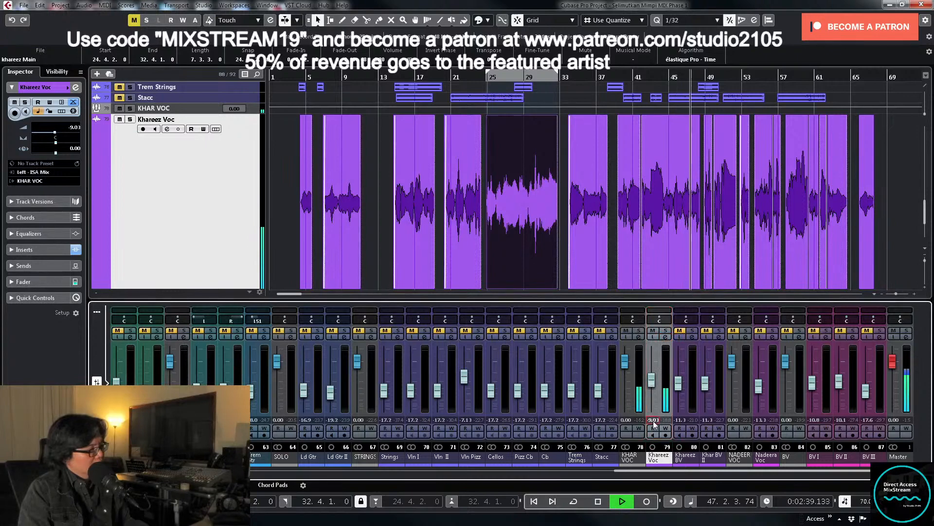
{"action": "type", "text": "-9"}
{"action": "key", "text": "Return"}
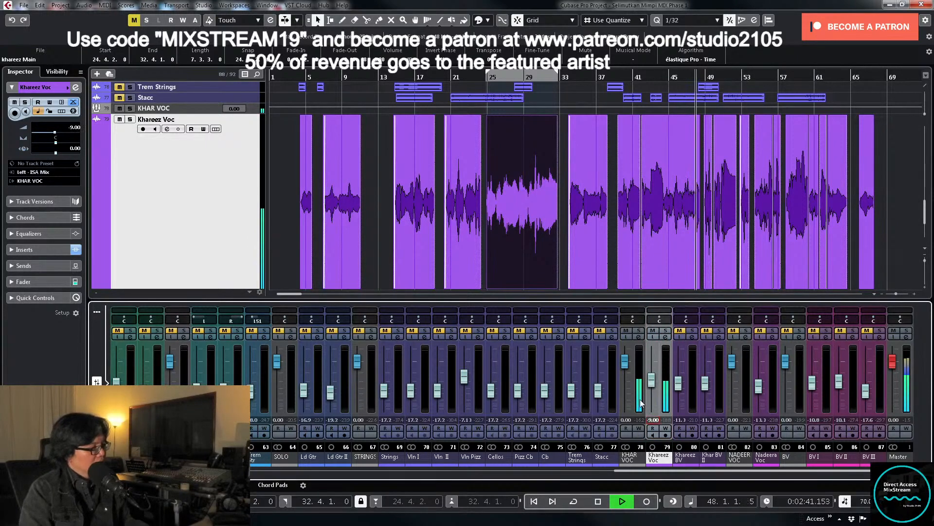
{"action": "key", "text": "space"}
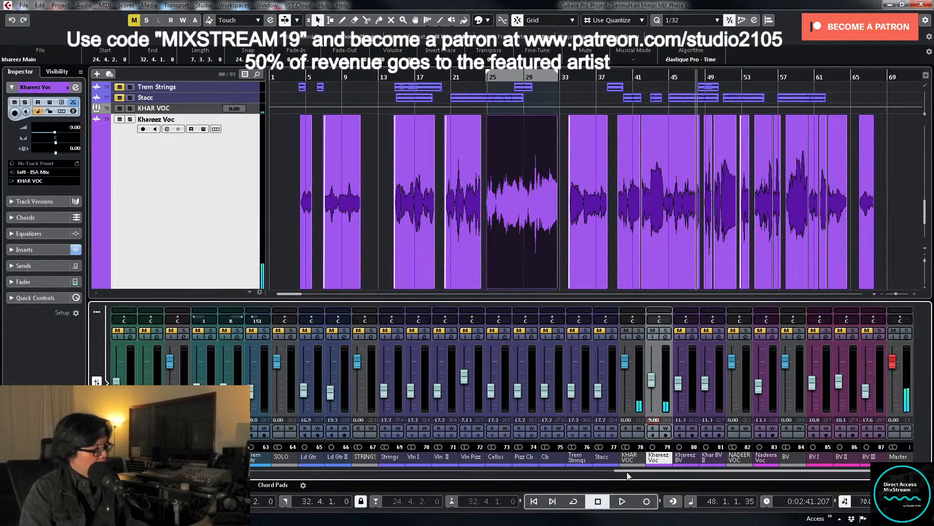
Step: Open the Eiosis E2Deesser insert on the drum overheads (OH) group channel
{"action": "left_click_drag", "start_coordinate": [627, 471], "coordinate": [462, 479]}
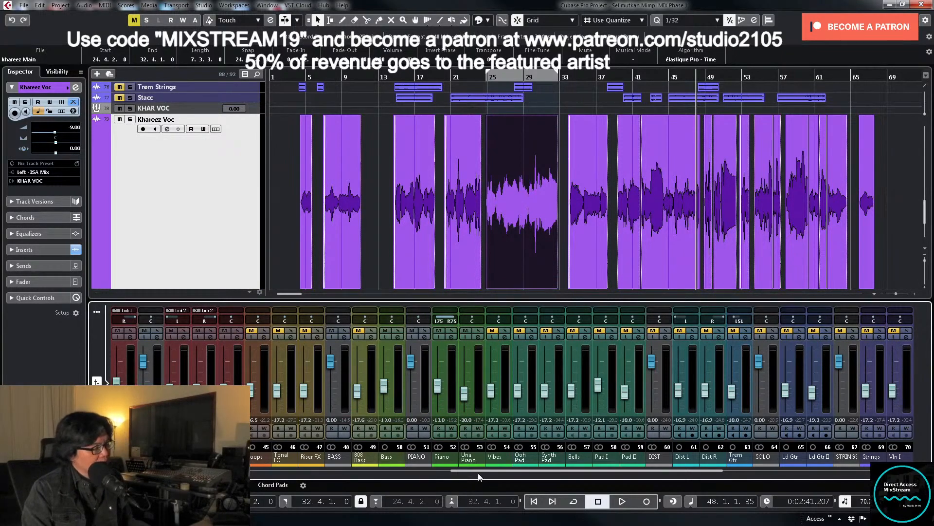
{"action": "left_click_drag", "start_coordinate": [478, 472], "coordinate": [392, 481]}
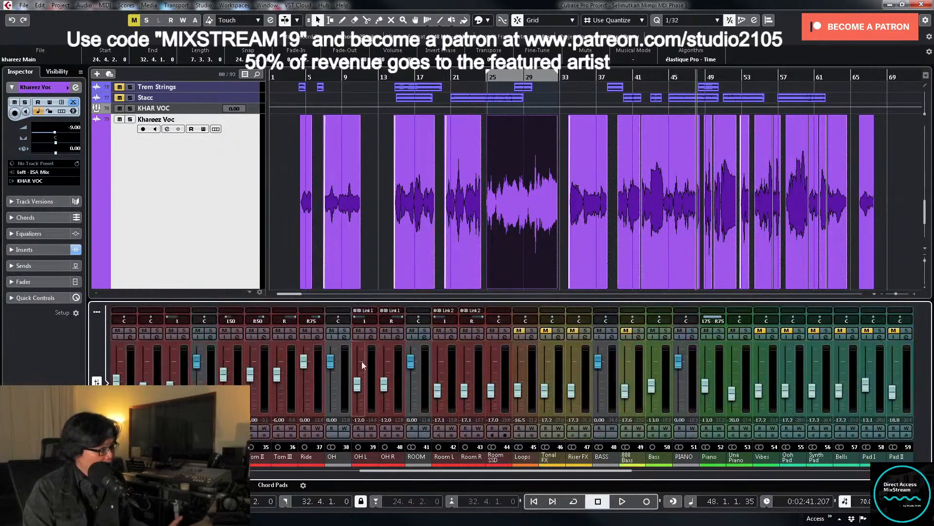
{"action": "left_click", "coordinate": [344, 337]}
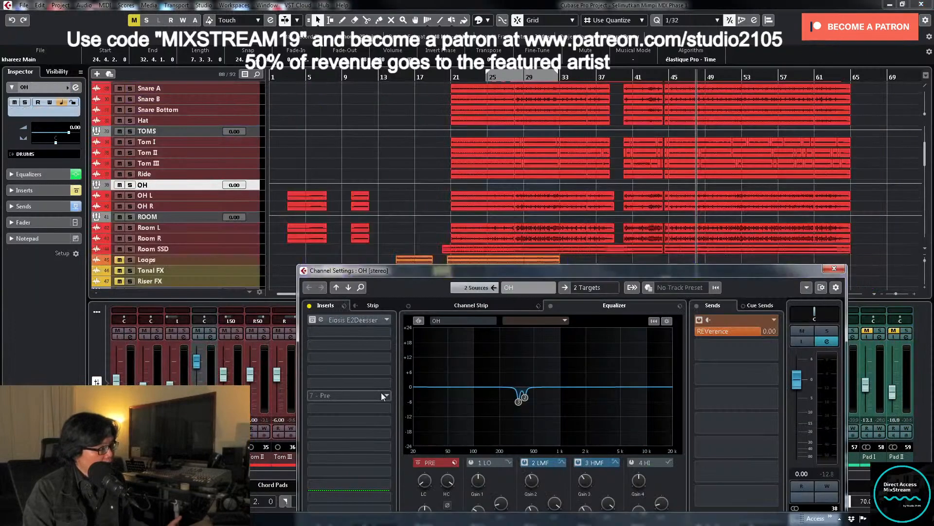
{"action": "left_click", "coordinate": [347, 321]}
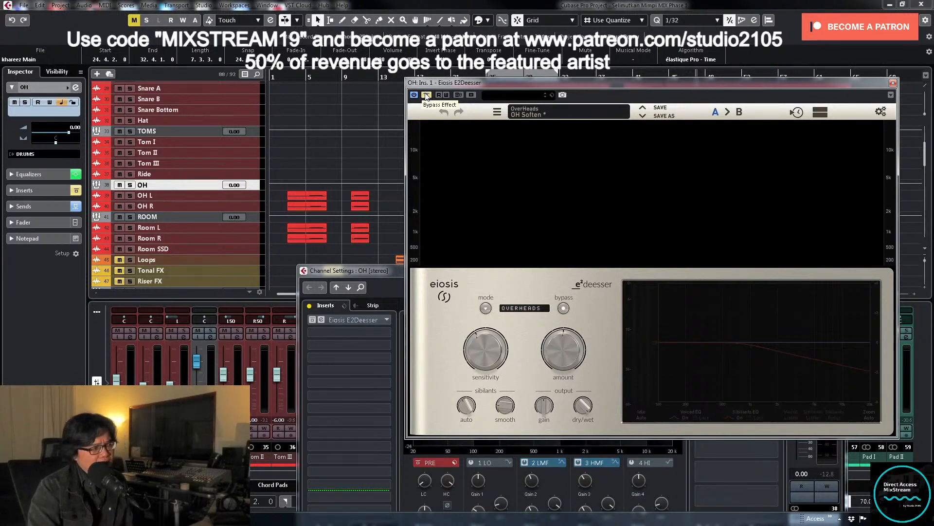
Step: Take the E2Deesser on the OH group out of bypass, move its window aside and play from bar 40
{"action": "left_click", "coordinate": [426, 95]}
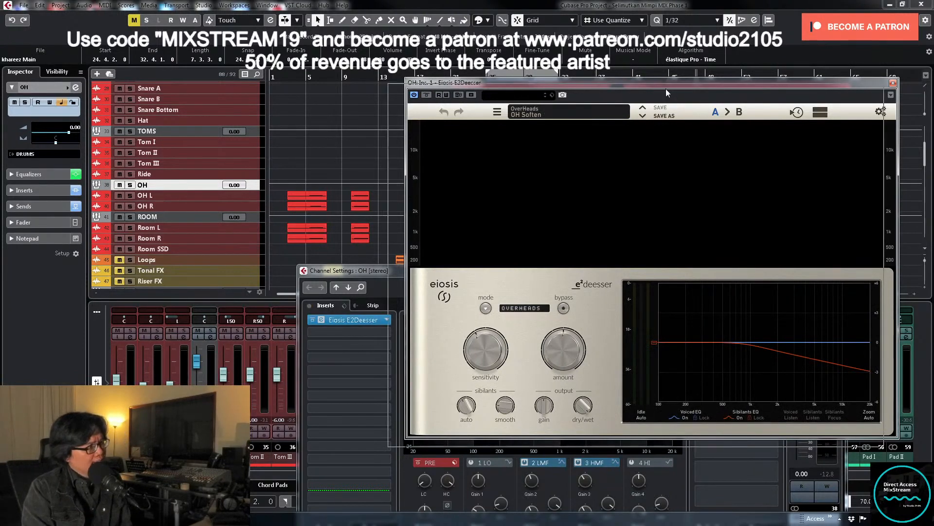
{"action": "left_click_drag", "start_coordinate": [666, 86], "coordinate": [222, 114]}
{"action": "left_click", "coordinate": [623, 75]}
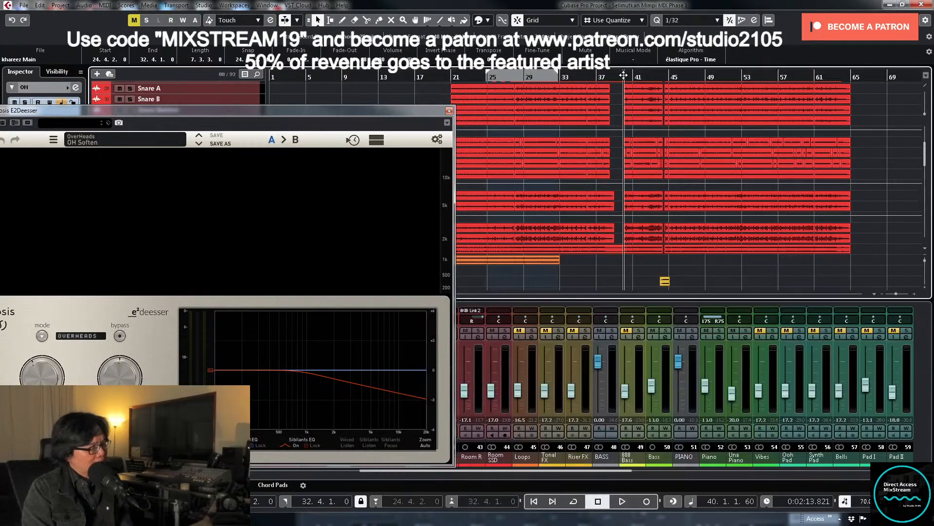
{"action": "left_click_drag", "start_coordinate": [202, 111], "coordinate": [320, 80]}
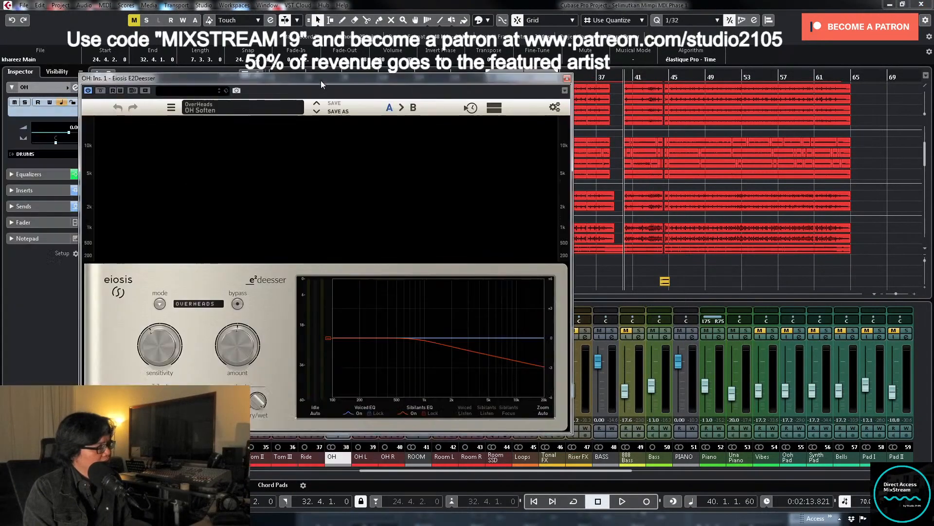
{"action": "key", "text": "space"}
{"action": "mouse_move", "coordinate": [159, 345]}
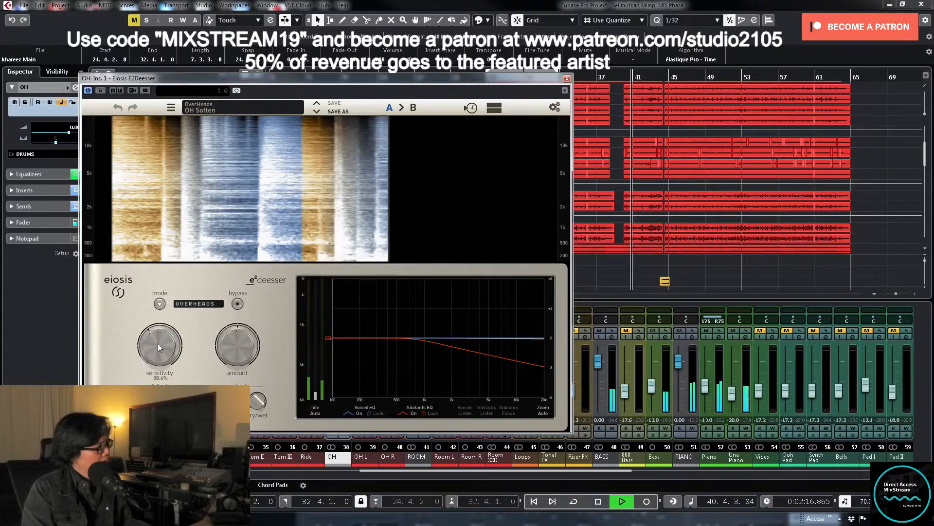
Step: Raise the overheads de-esser's sensitivity to 60.9% during playback, close its window and stop playback
{"action": "left_click_drag", "start_coordinate": [158, 343], "coordinate": [159, 336]}
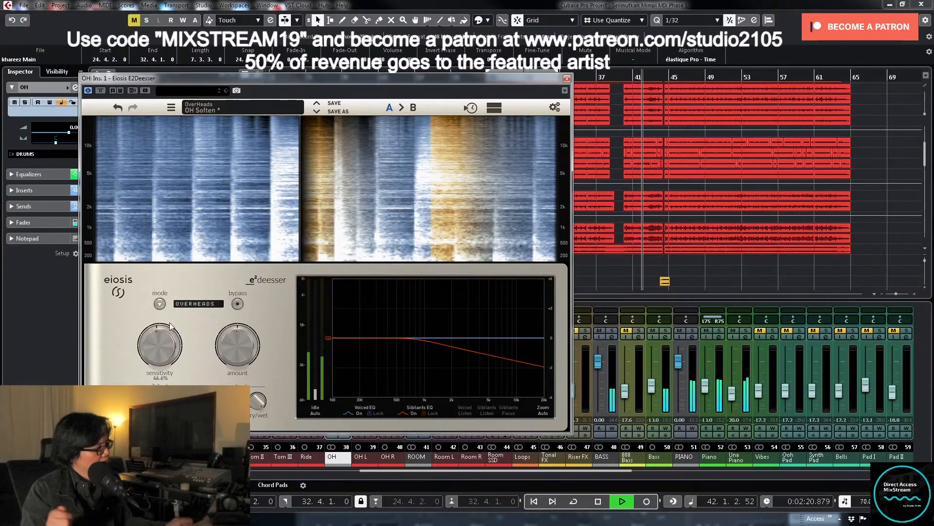
{"action": "scroll", "coordinate": [163, 341], "scroll_direction": "up", "scroll_amount": 6}
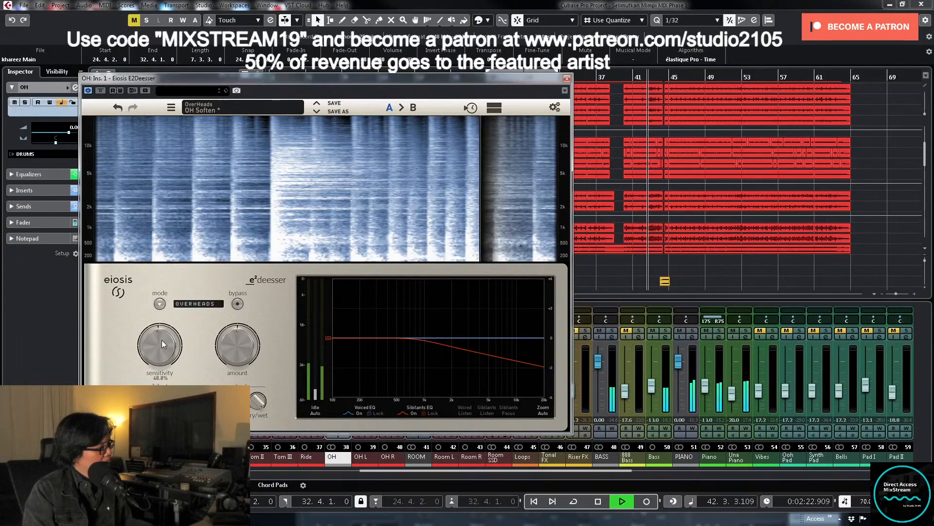
{"action": "scroll", "coordinate": [164, 337], "scroll_direction": "up", "scroll_amount": 6}
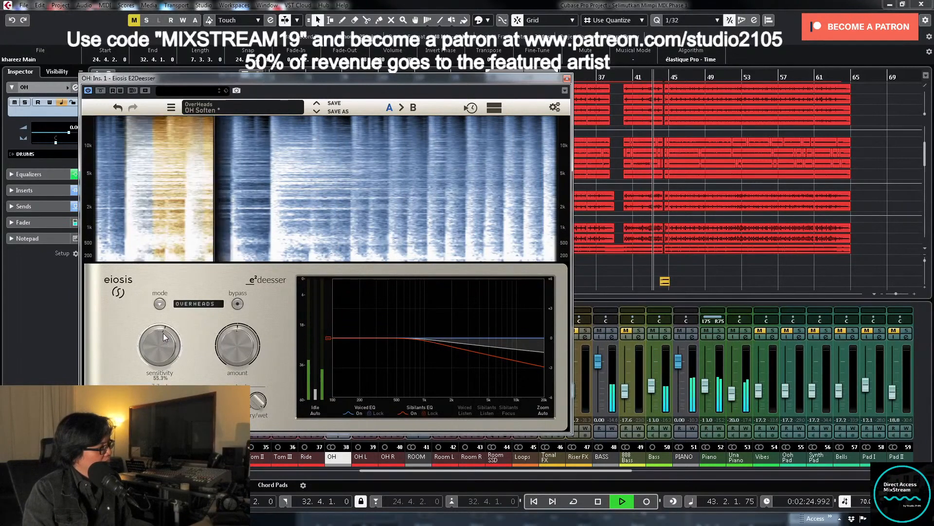
{"action": "scroll", "coordinate": [164, 333], "scroll_direction": "up", "scroll_amount": 4}
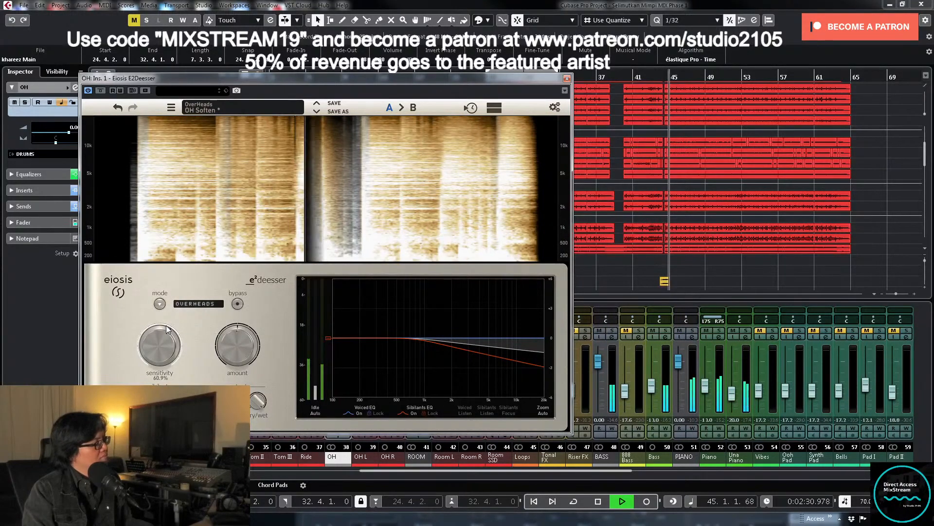
{"action": "left_click", "coordinate": [567, 78]}
{"action": "key", "text": "space"}
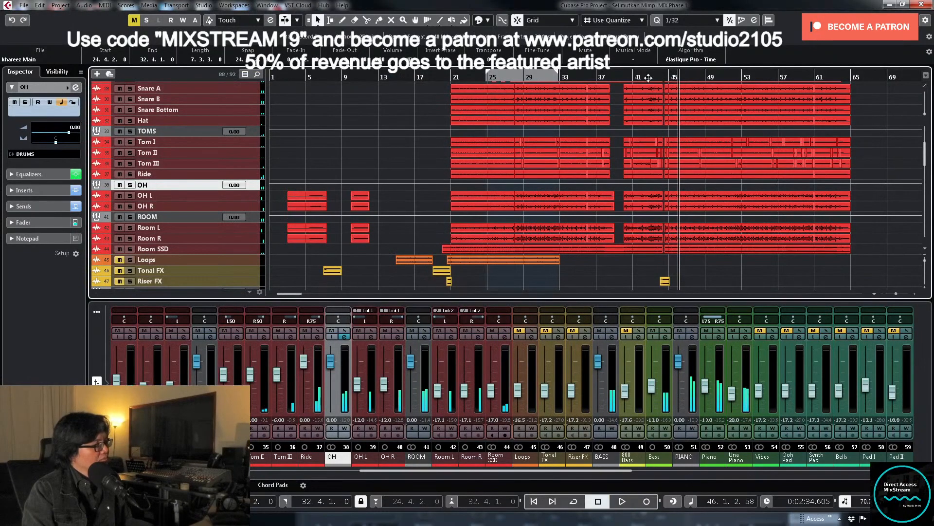
Step: Replay from about bar 39 while pulling the Ride channel's fader down to -∞, and briefly solo the Ride after stopping
{"action": "left_click", "coordinate": [619, 78]}
{"action": "left_click", "coordinate": [622, 77]}
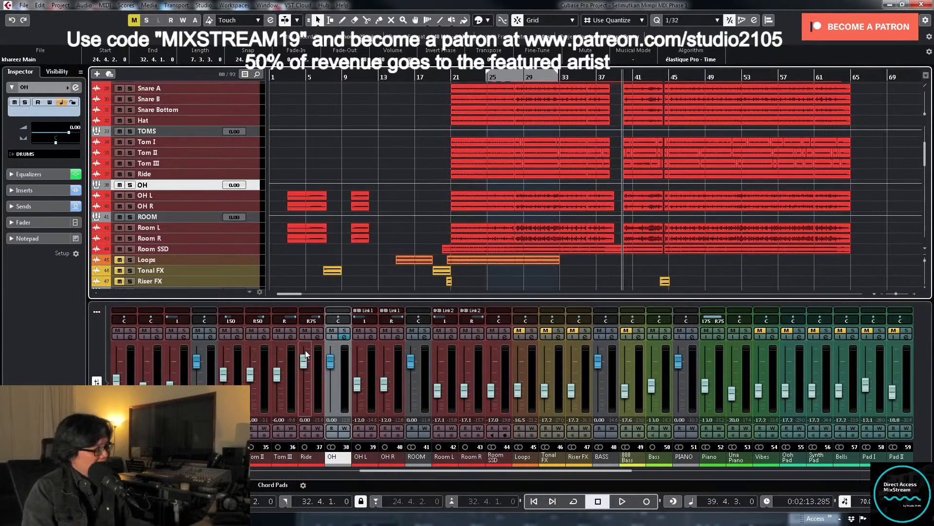
{"action": "left_click_drag", "start_coordinate": [304, 359], "coordinate": [312, 411]}
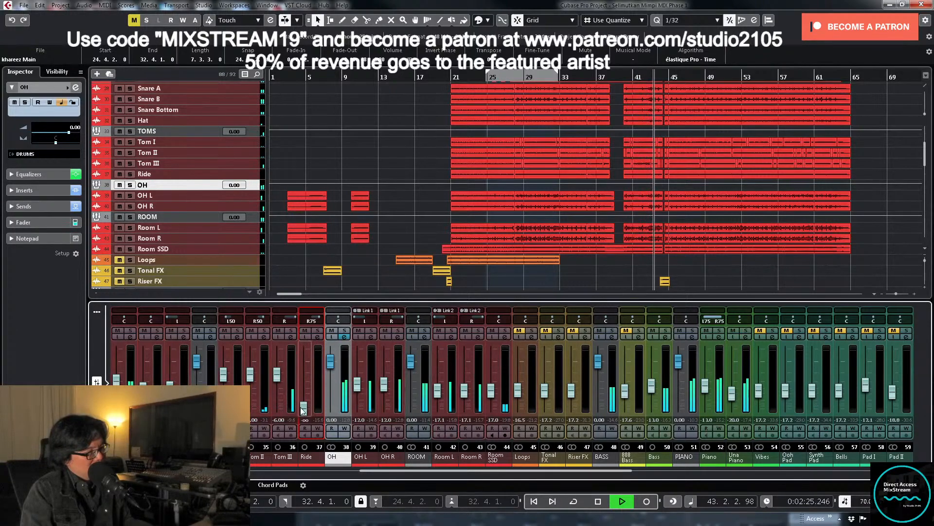
{"action": "key", "text": "space"}
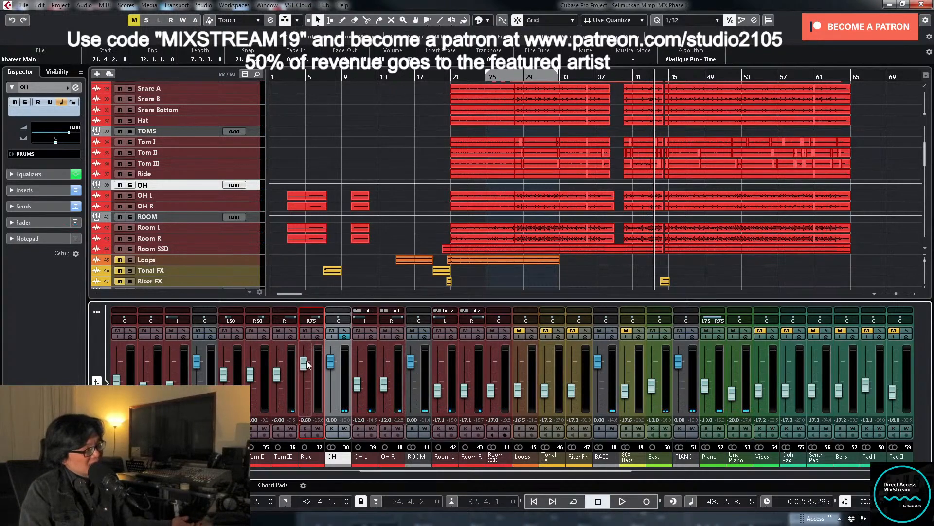
{"action": "left_click_drag", "start_coordinate": [307, 364], "coordinate": [305, 408]}
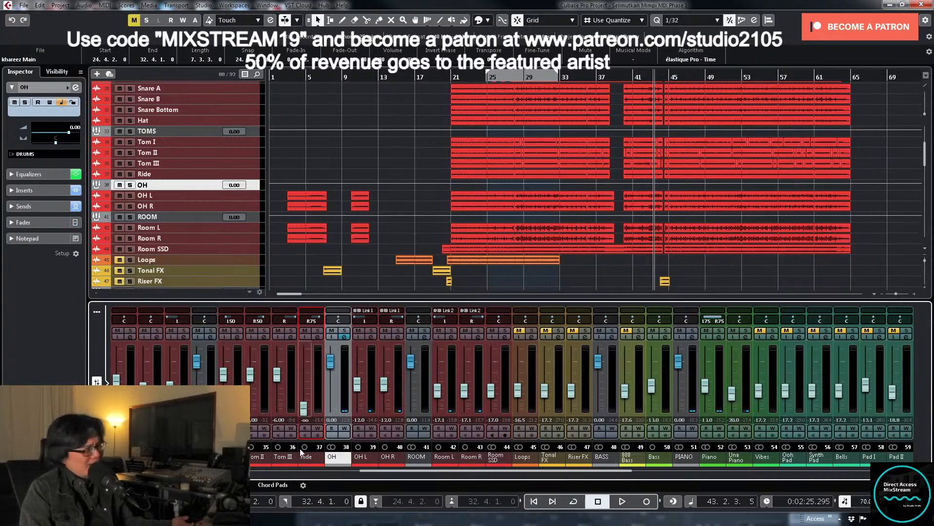
{"action": "left_click", "coordinate": [318, 331]}
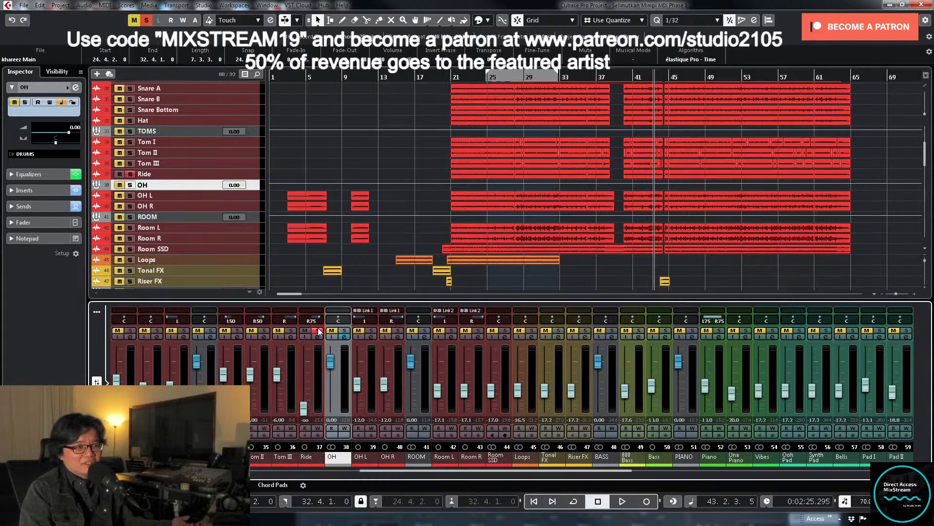
{"action": "left_click", "coordinate": [317, 327]}
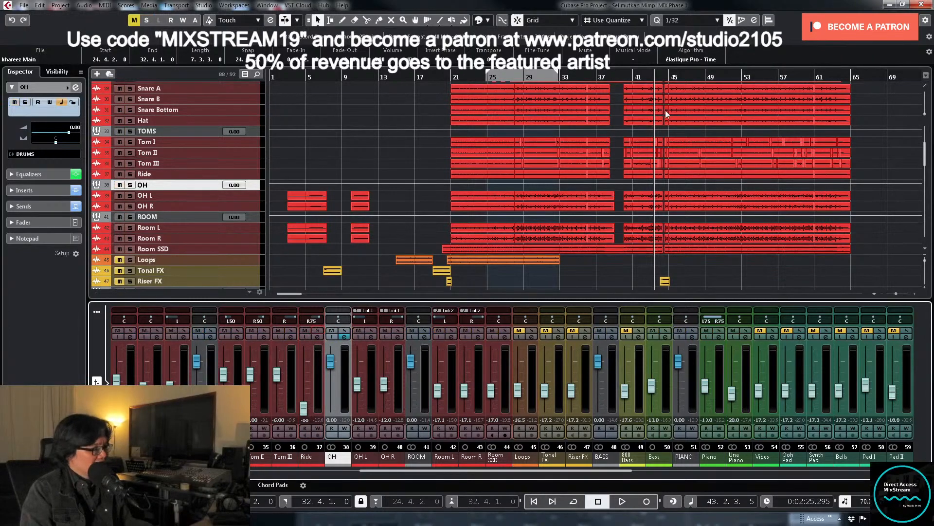
Step: Raise the Ride channel's fader to -14.5 dB while playing from about bar 44, and stop playback
{"action": "left_click", "coordinate": [660, 77]}
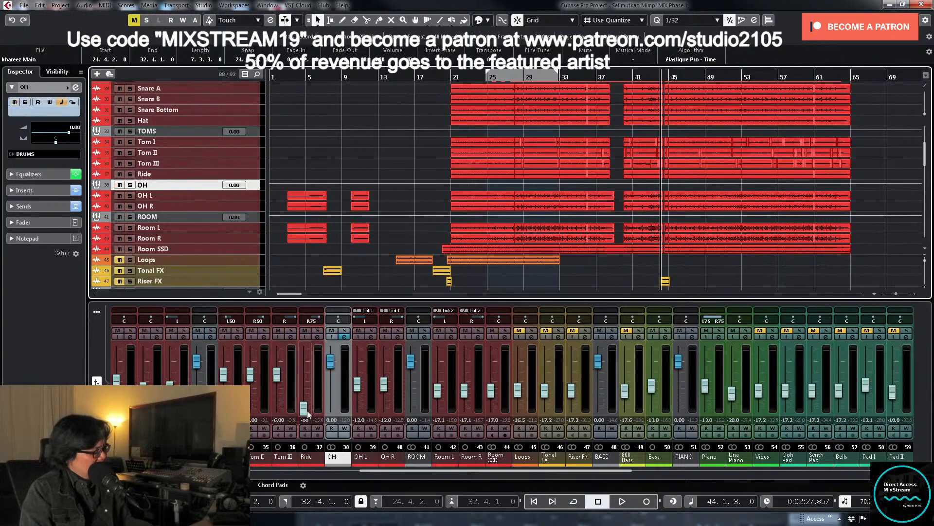
{"action": "left_click_drag", "start_coordinate": [306, 410], "coordinate": [308, 390]}
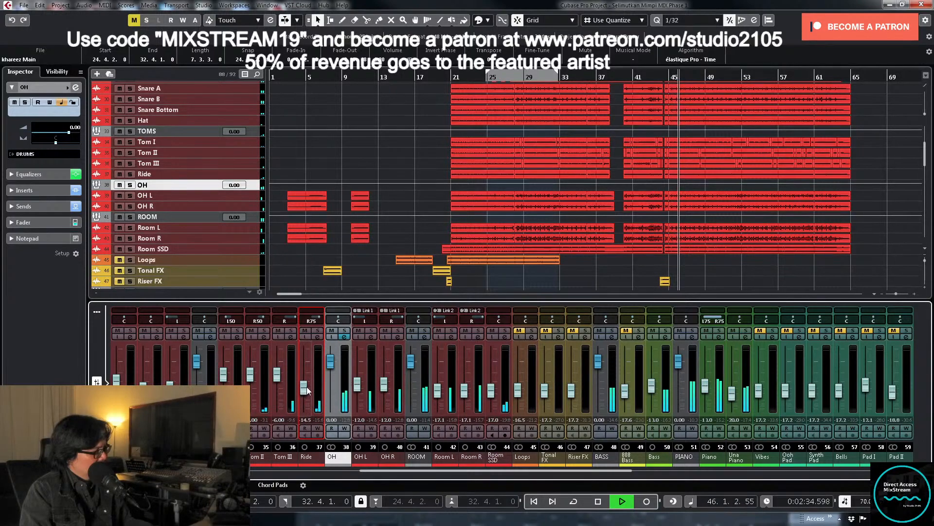
{"action": "key", "text": "space"}
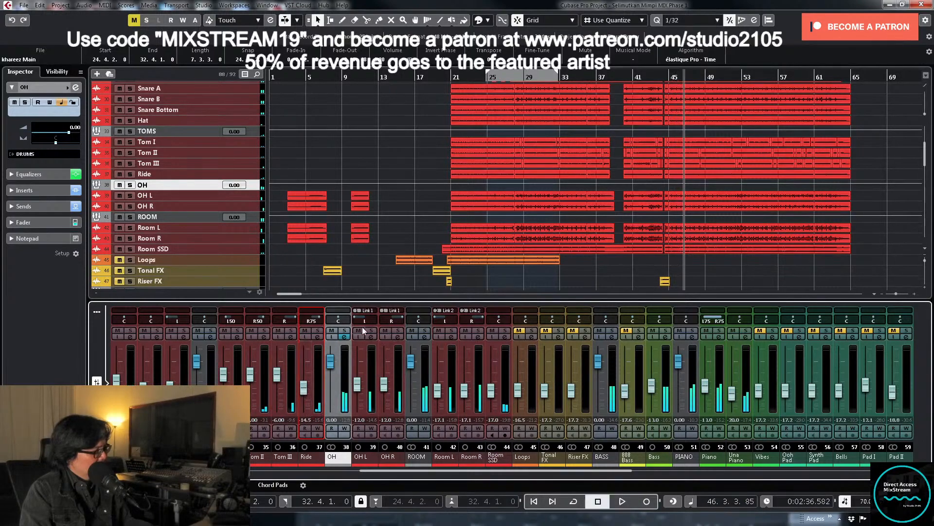
Step: Reopen the OH group's E2Deesser, set its sensitivity to 44.7% during playback, and close its window and the channel settings
{"action": "left_click", "coordinate": [345, 336]}
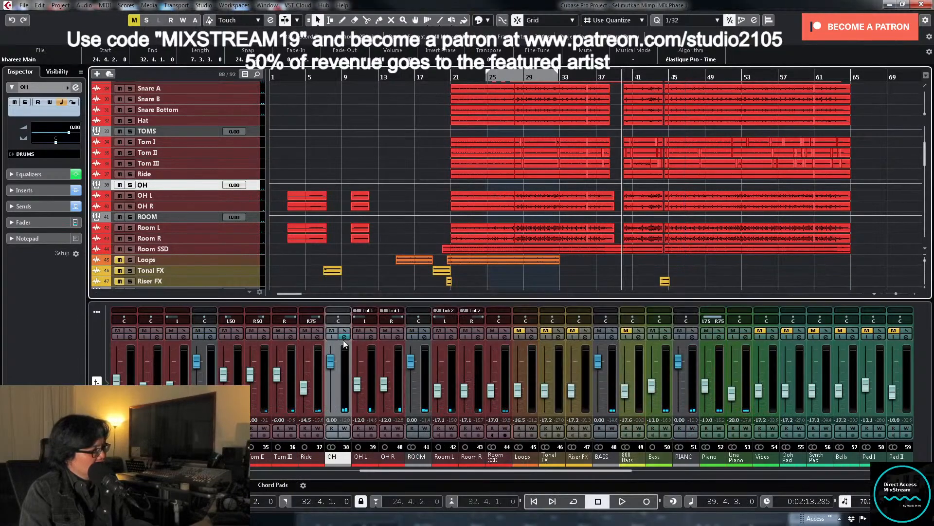
{"action": "left_click", "coordinate": [345, 336]}
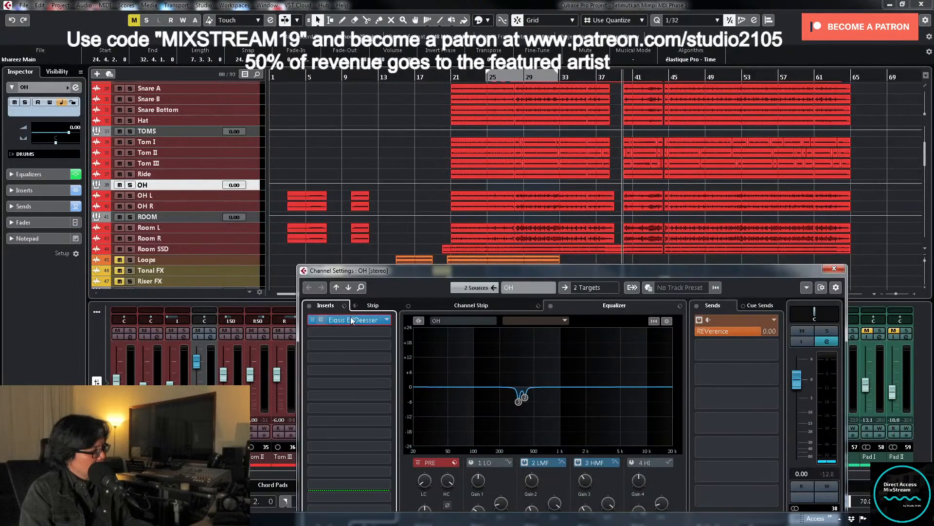
{"action": "left_click", "coordinate": [350, 320]}
{"action": "key", "text": "space"}
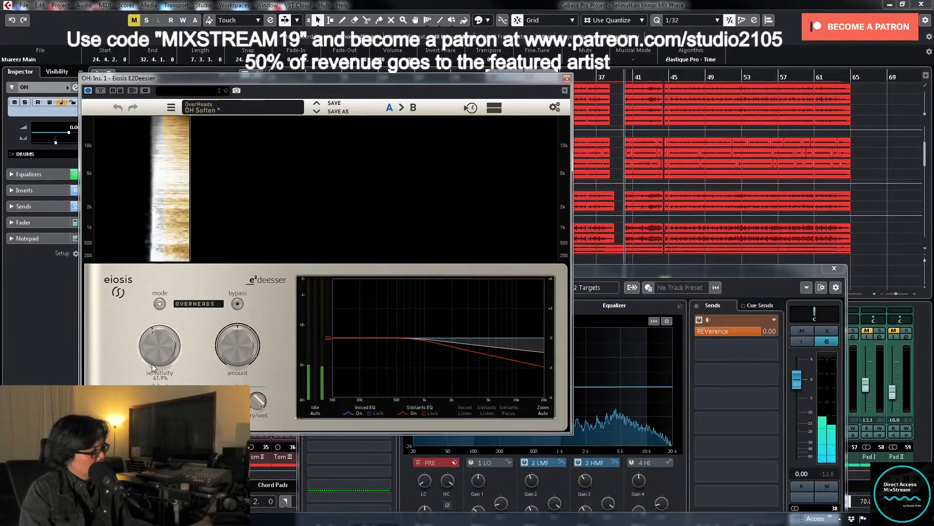
{"action": "left_click_drag", "start_coordinate": [152, 370], "coordinate": [153, 360]}
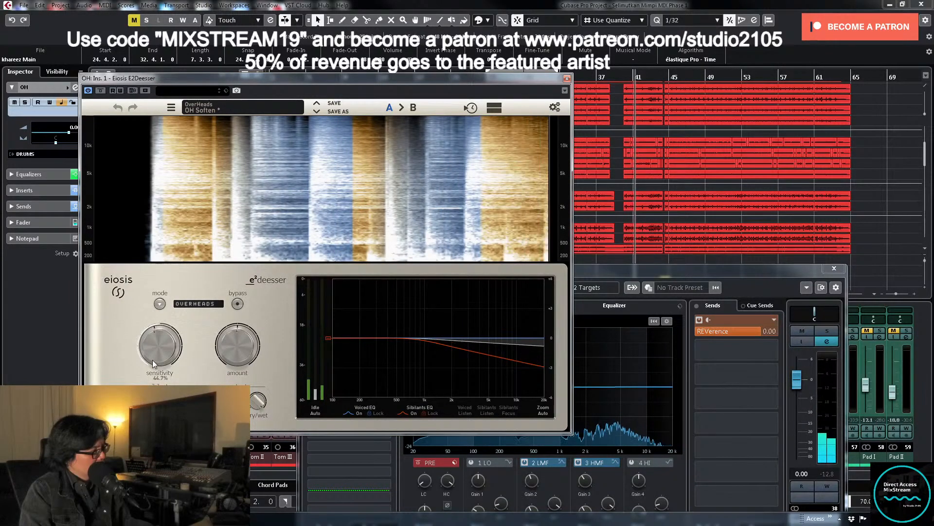
{"action": "left_click", "coordinate": [567, 78]}
{"action": "left_click", "coordinate": [834, 268]}
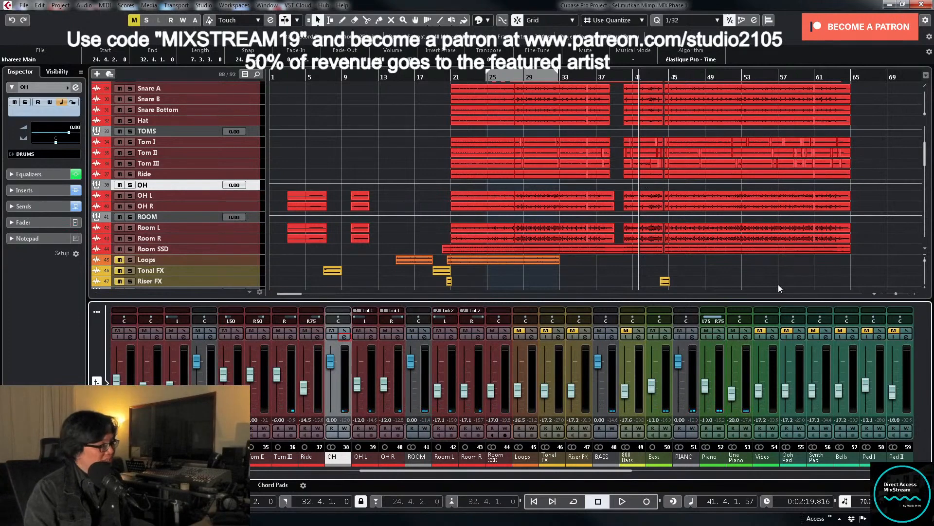
Step: Activate the RCompressor Mono insert on the lead vocal channel during playback from bar 41, and close the channel settings
{"action": "scroll", "coordinate": [781, 277], "scroll_direction": "down", "scroll_amount": 15}
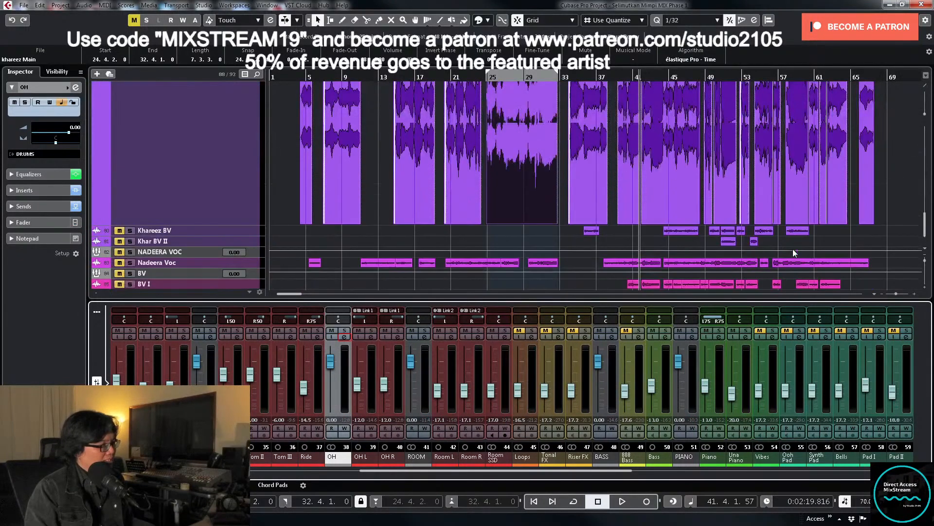
{"action": "key", "text": "space"}
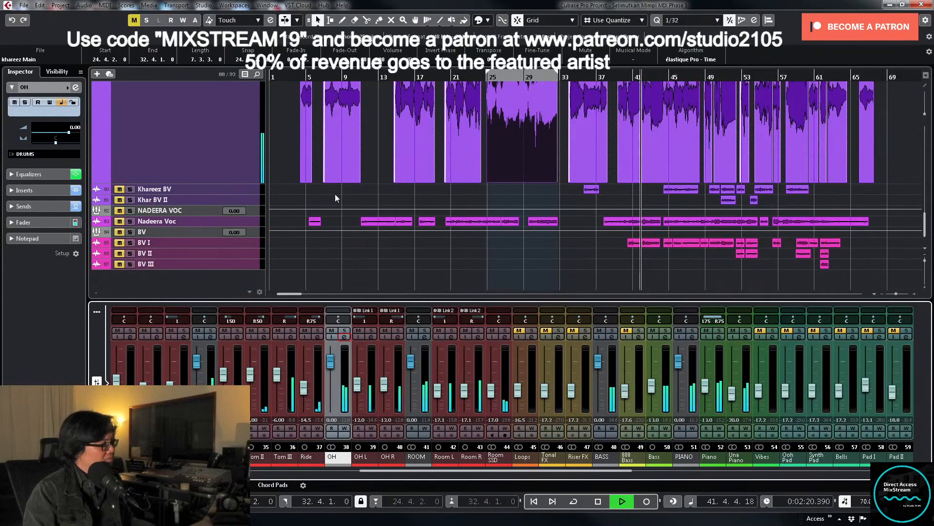
{"action": "left_click", "coordinate": [243, 137]}
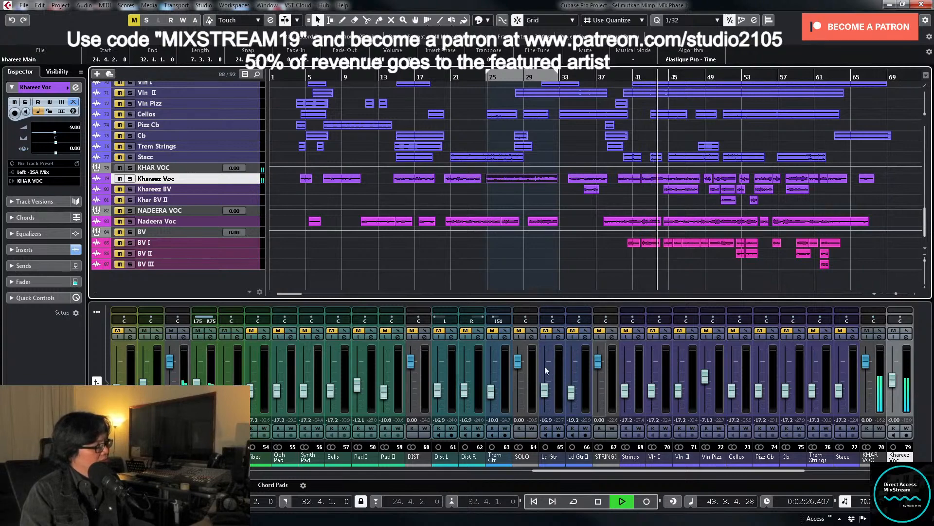
{"action": "left_click_drag", "start_coordinate": [556, 472], "coordinate": [717, 472]}
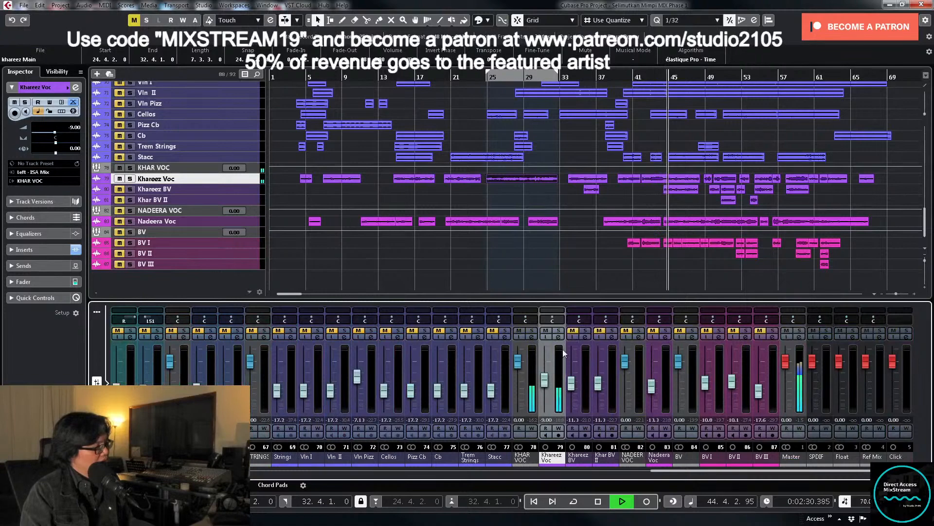
{"action": "left_click", "coordinate": [557, 337]}
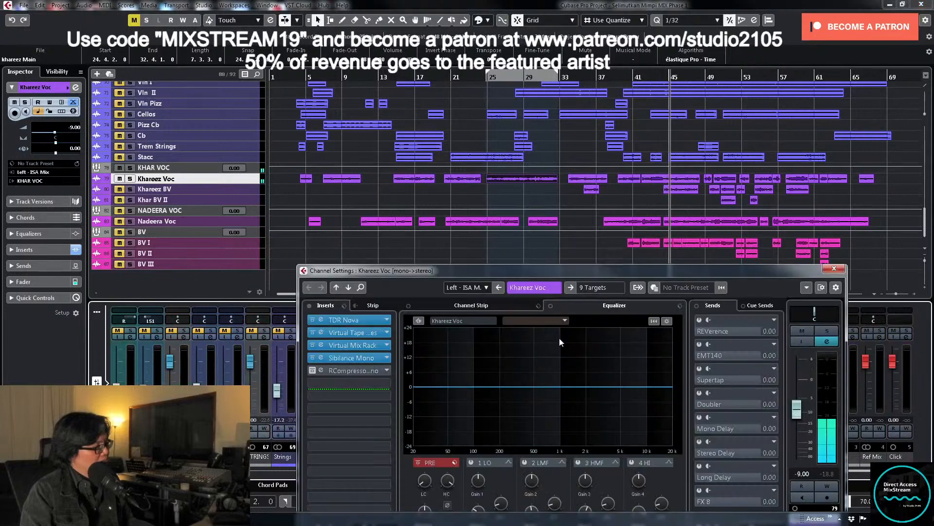
{"action": "left_click", "coordinate": [321, 371]}
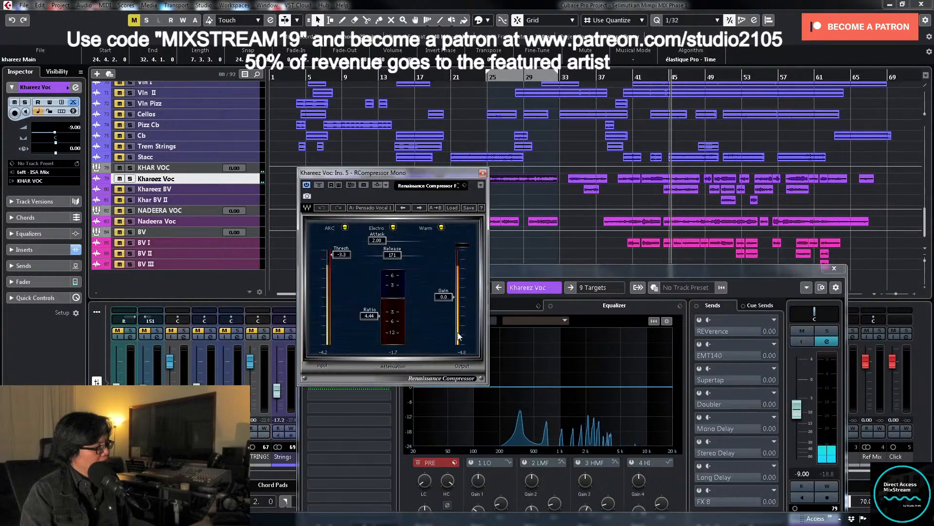
{"action": "left_click", "coordinate": [833, 269]}
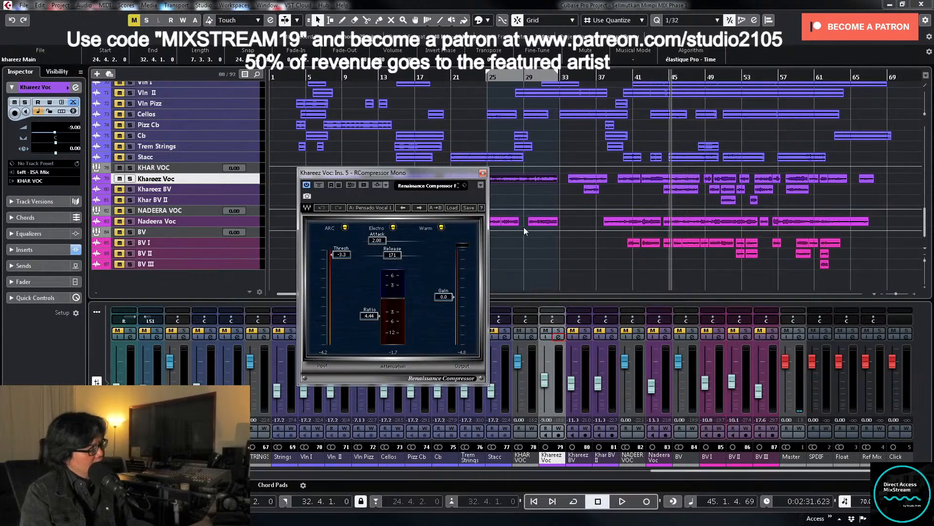
Step: Replay from bar 42 with the lead vocal track enlarged, and set RCompressor's threshold to -3.0
{"action": "key", "text": "KP_Subtract"}
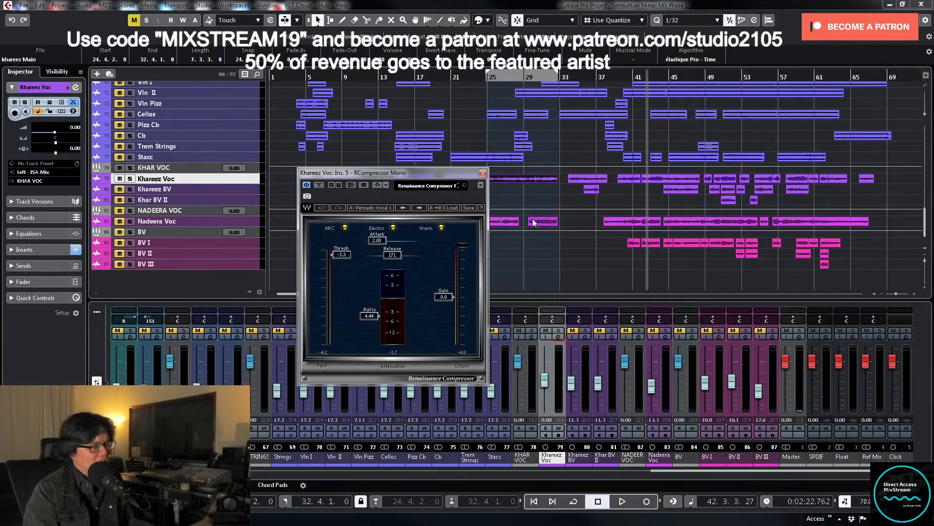
{"action": "key", "text": "KP_Add"}
{"action": "key", "text": "KP_Subtract"}
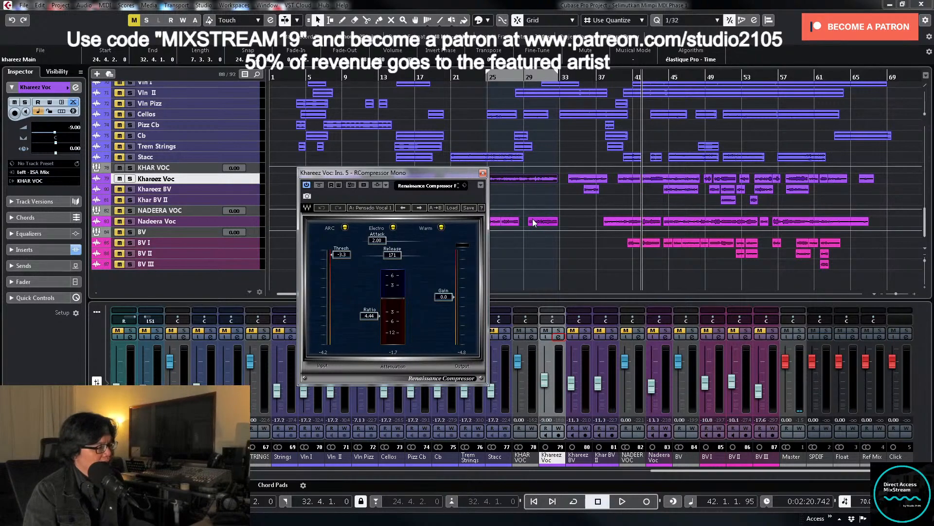
{"action": "key", "text": "space"}
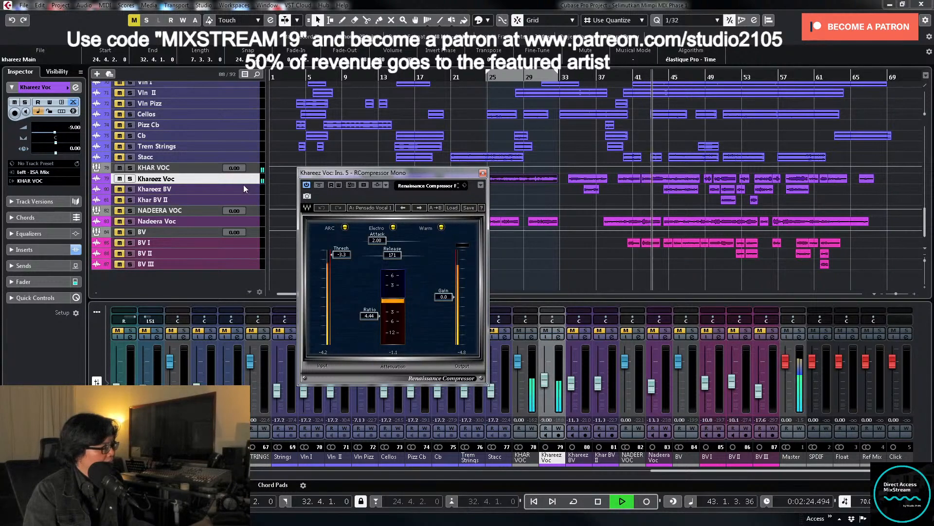
{"action": "left_click_drag", "start_coordinate": [237, 181], "coordinate": [241, 289]}
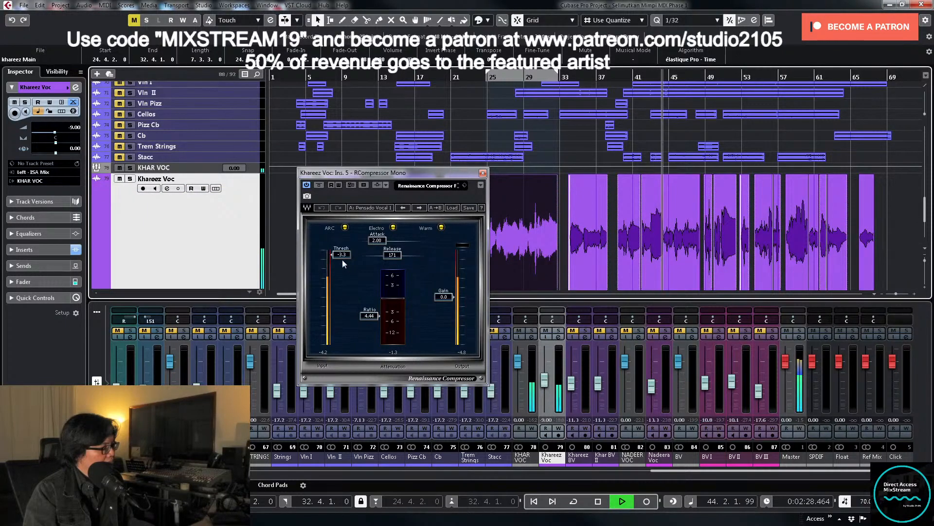
{"action": "left_click_drag", "start_coordinate": [342, 254], "coordinate": [346, 255]}
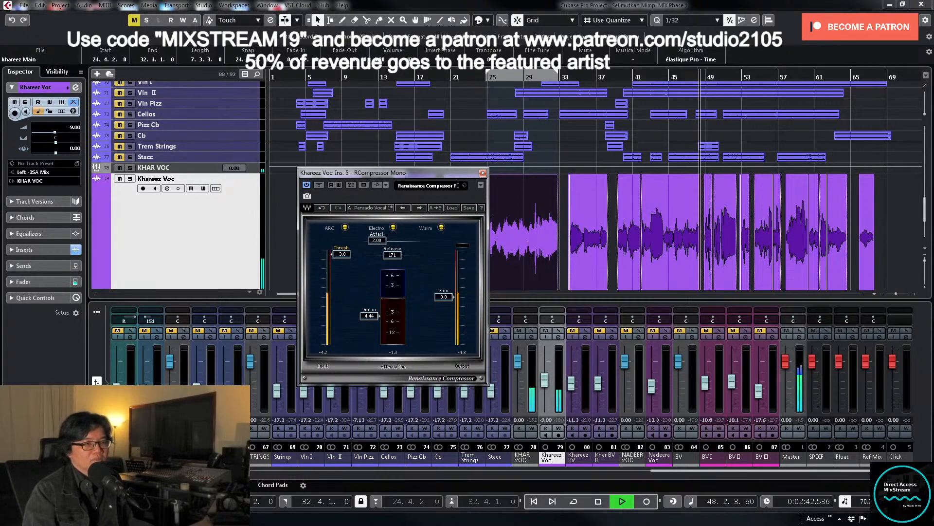
Step: Reopen the lead vocal's RCompressor, replay the section around bar 49, and set the compressor's threshold to -2.0
{"action": "left_click", "coordinate": [483, 172]}
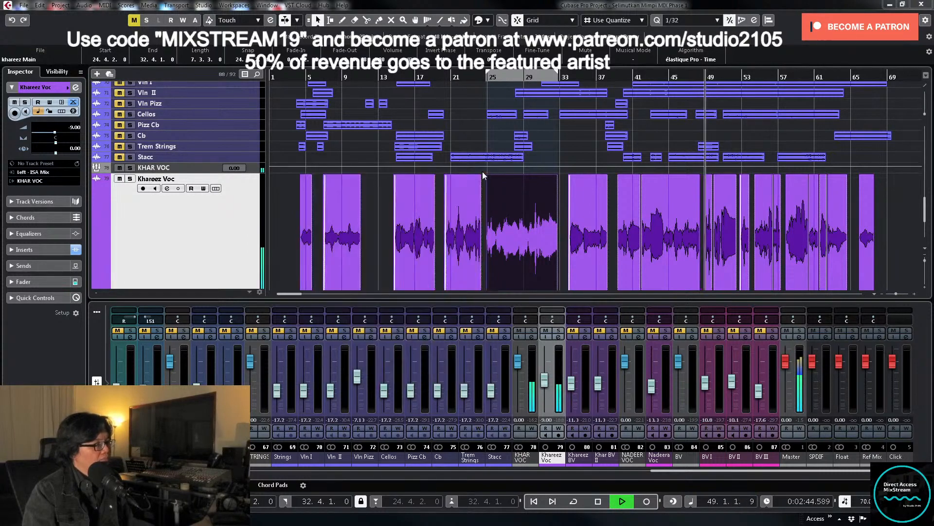
{"action": "key", "text": "space"}
{"action": "left_click", "coordinate": [558, 336]}
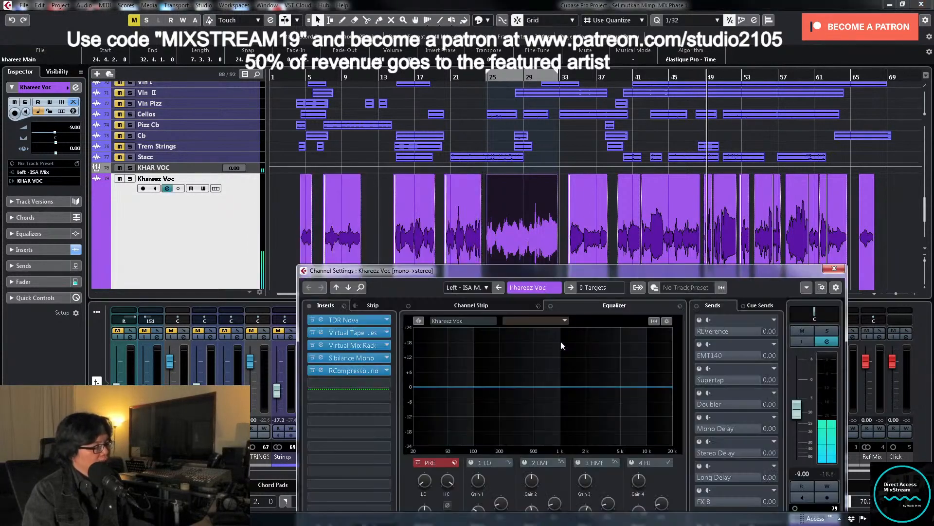
{"action": "left_click", "coordinate": [353, 372]}
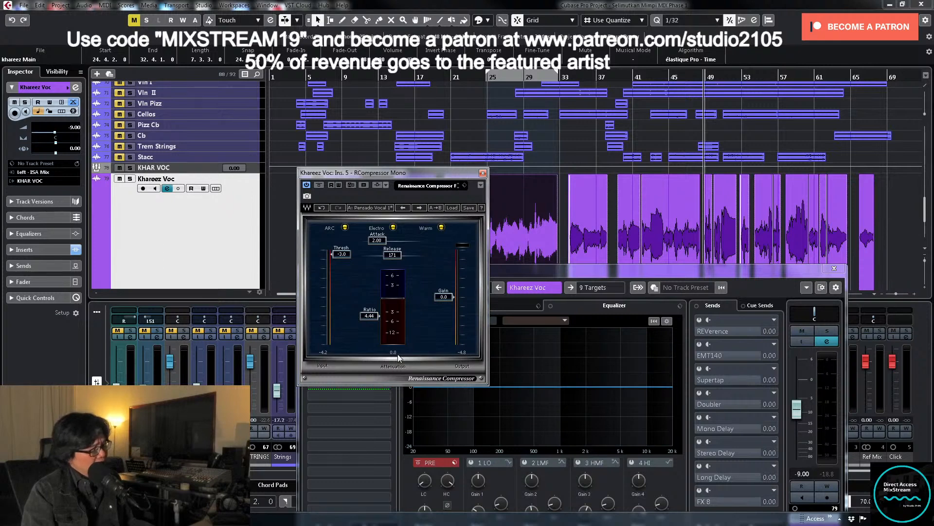
{"action": "key", "text": "space"}
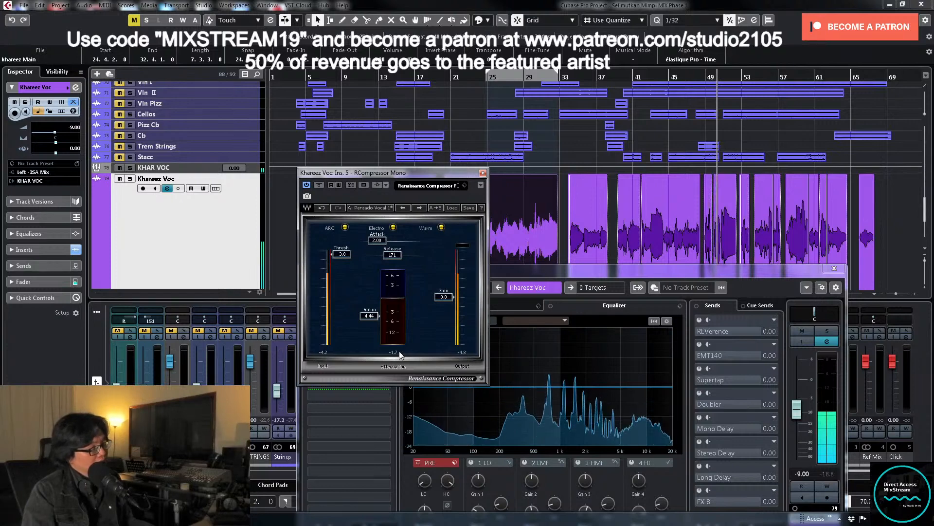
{"action": "key", "text": "space"}
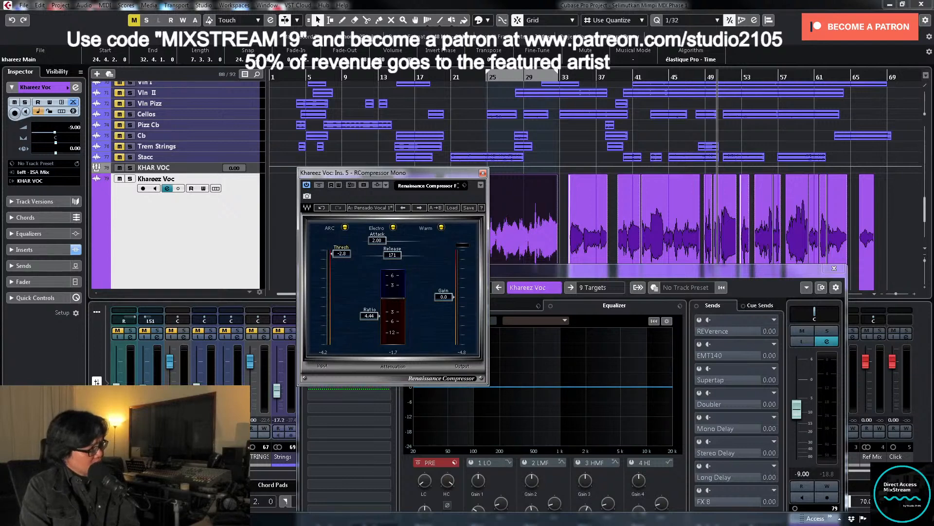
Step: Replay the lead vocal from bar 25, set RCompressor's threshold to -2.1, and close the plug-in before stopping playback around bar 32
{"action": "left_click", "coordinate": [489, 78]}
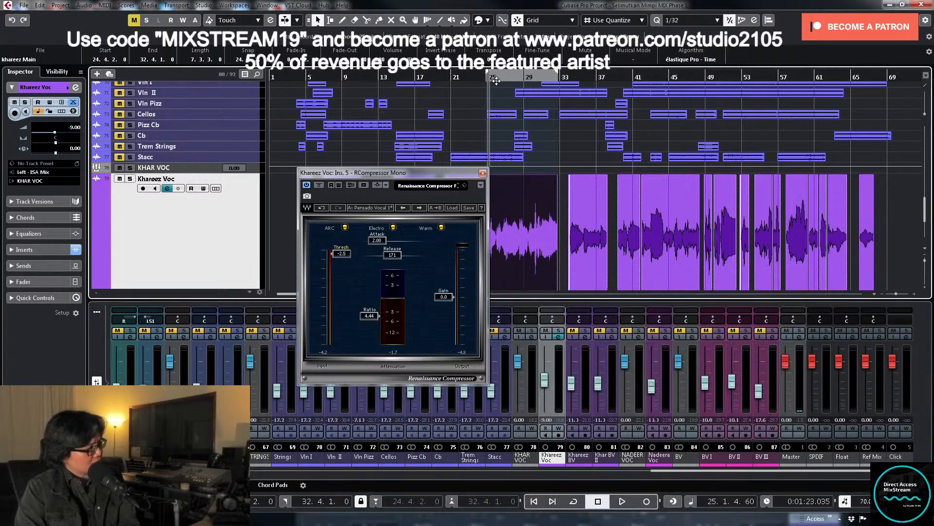
{"action": "key", "text": "space"}
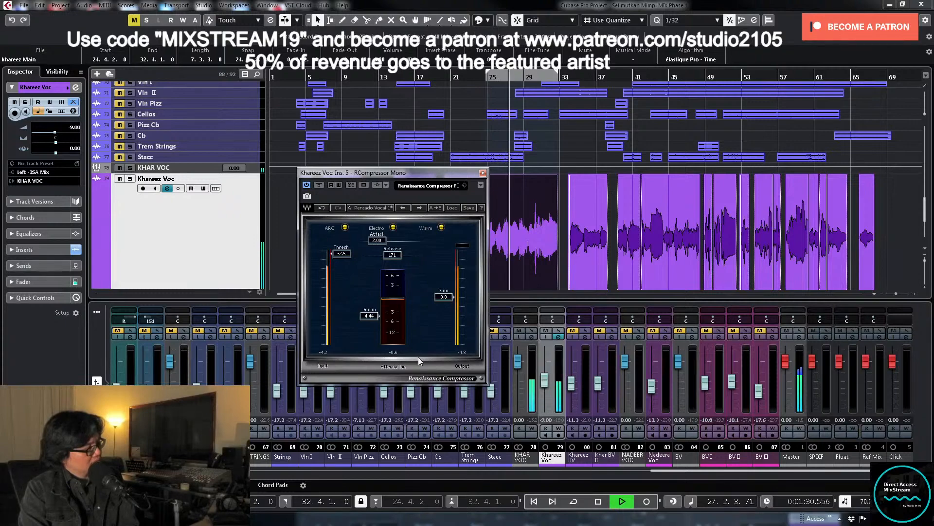
{"action": "key", "text": "space"}
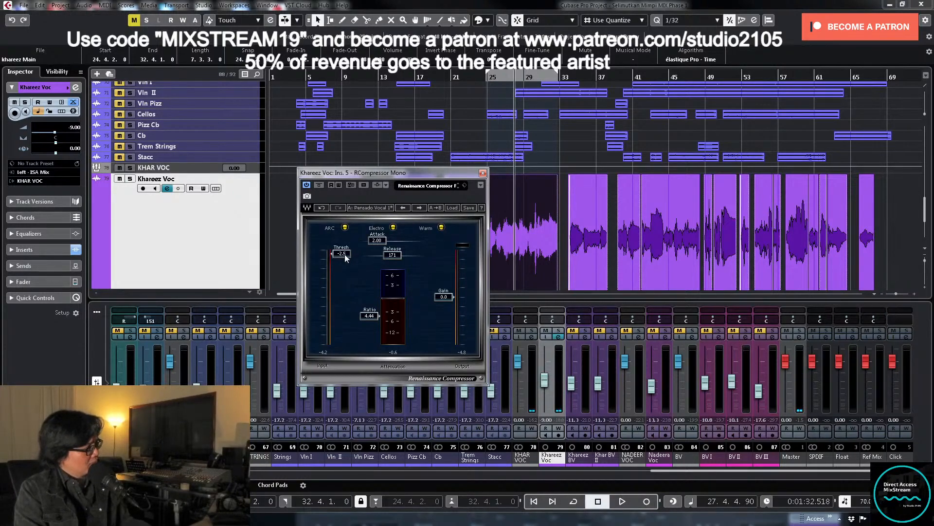
{"action": "key", "text": "space"}
{"action": "left_click_drag", "start_coordinate": [345, 254], "coordinate": [345, 252]}
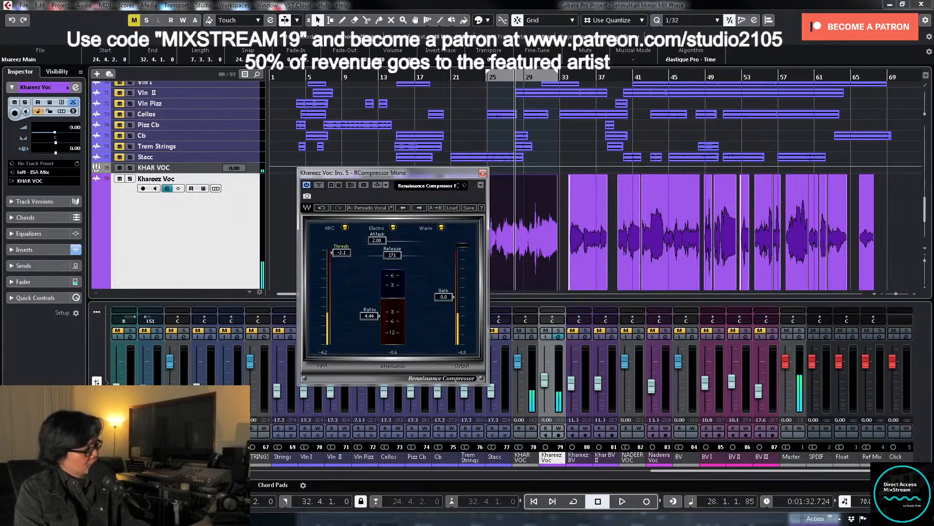
{"action": "key", "text": "space"}
{"action": "left_click", "coordinate": [483, 173]}
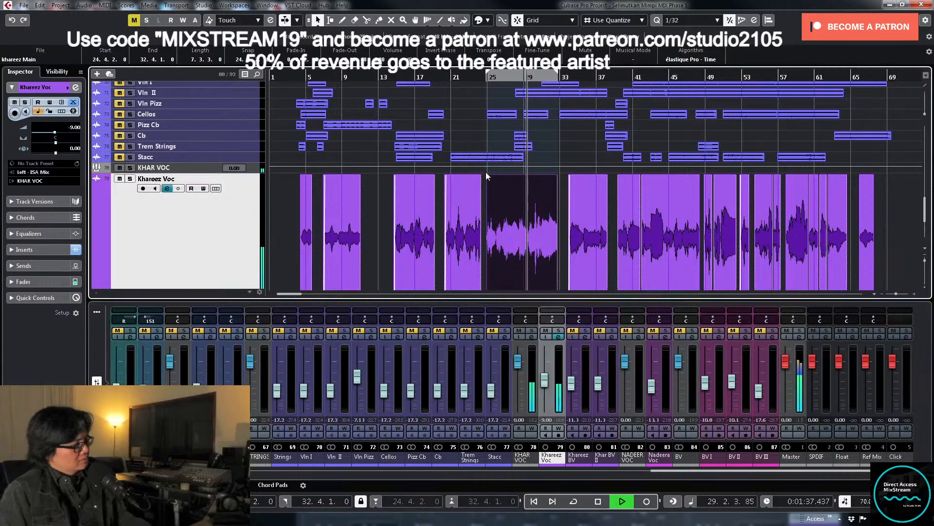
{"action": "key", "text": "z"}
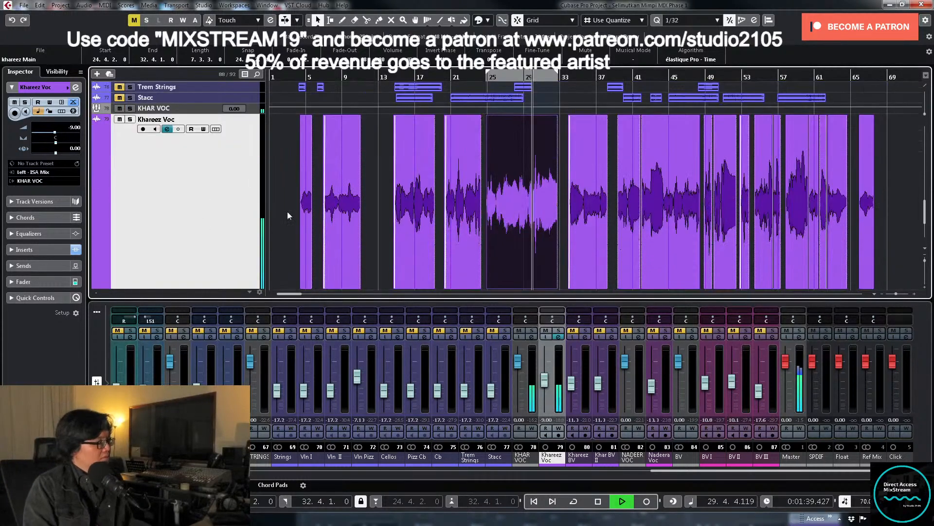
{"action": "key", "text": "z"}
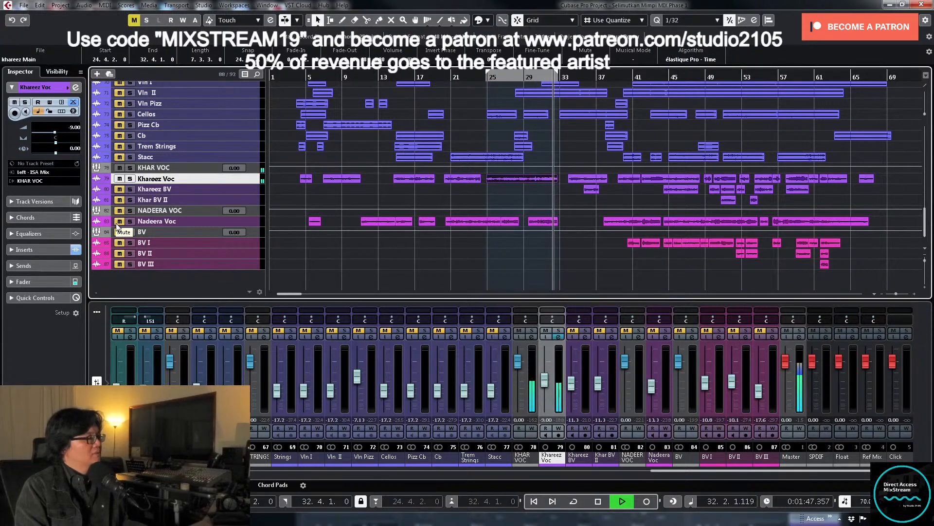
{"action": "key", "text": "space"}
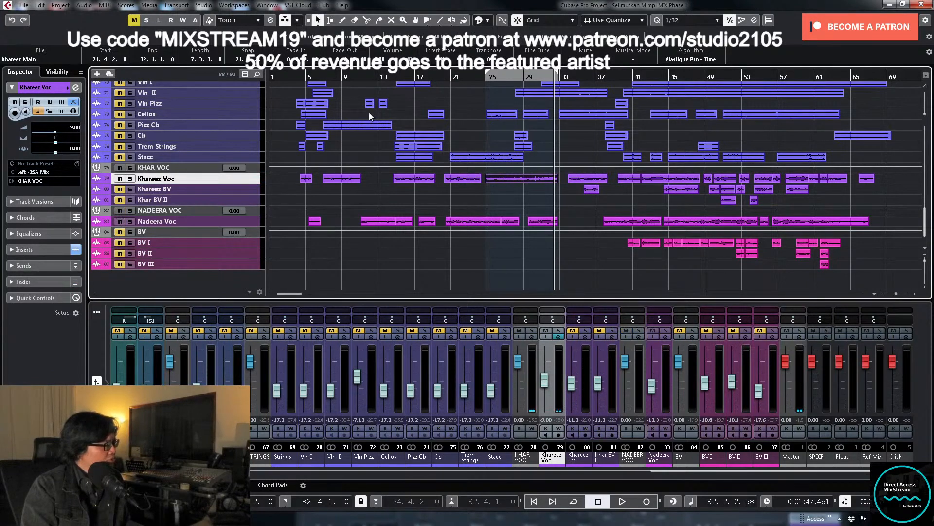
Step: Select and enlarge the second lead vocal track together with its group, and select the vocal clip starting at bar 11
{"action": "left_click", "coordinate": [310, 74]}
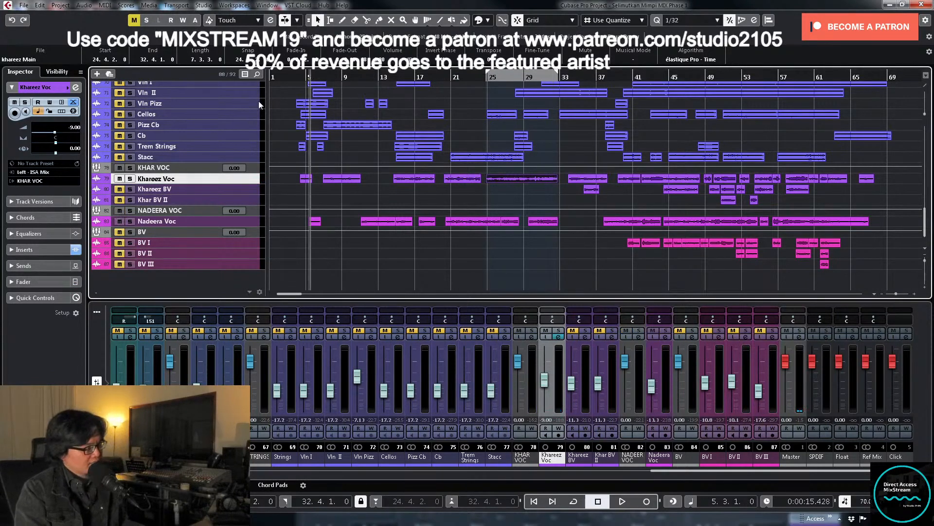
{"action": "left_click", "coordinate": [237, 222]}
{"action": "left_click", "coordinate": [214, 211], "text": "shift"}
{"action": "key", "text": "alt+Down"}
{"action": "key", "text": "alt+Down"}
{"action": "key", "text": "alt+Down"}
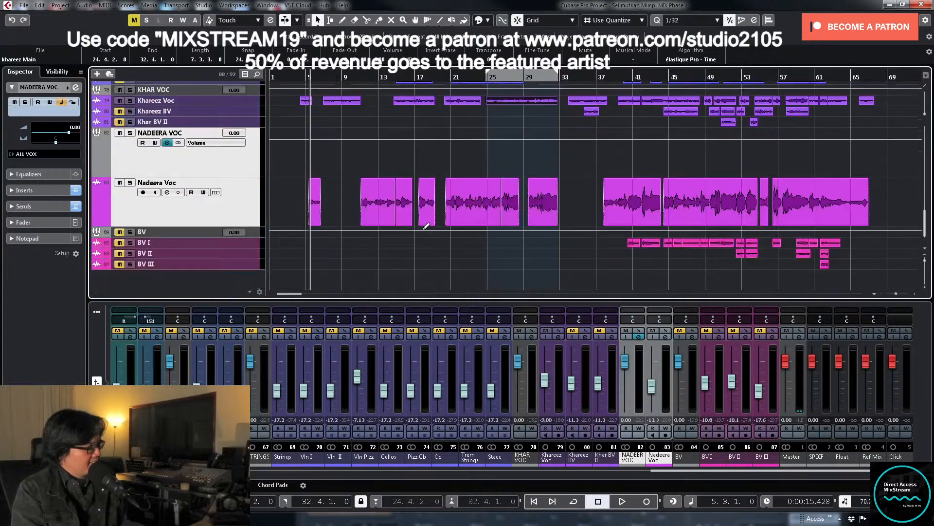
{"action": "left_click", "coordinate": [405, 206]}
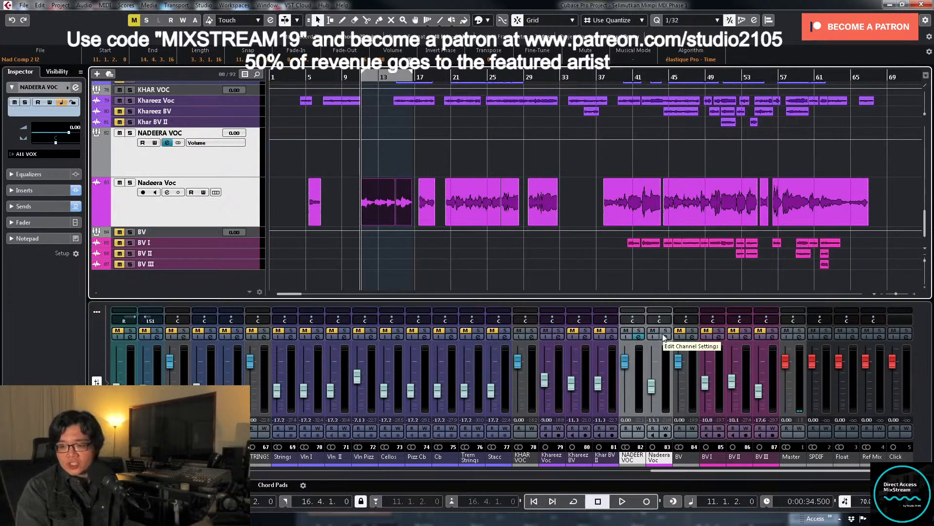
Step: Solo the second lead vocal while playing from bar 11, and open the TDR Nova insert on its channel
{"action": "left_click", "coordinate": [665, 337]}
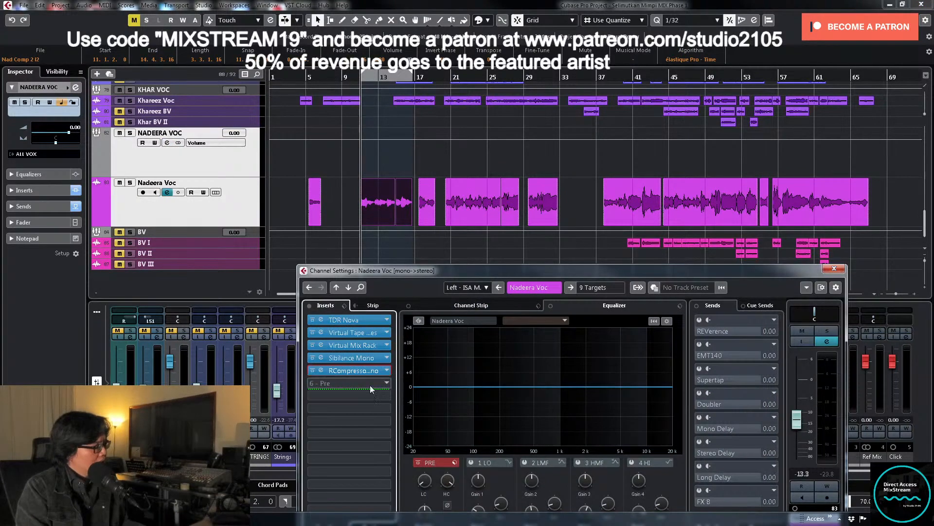
{"action": "left_click", "coordinate": [835, 266]}
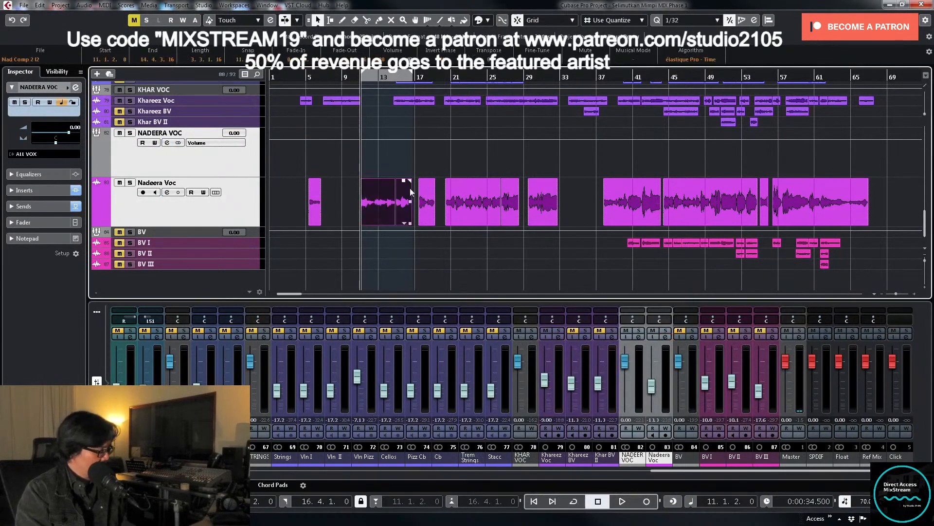
{"action": "key", "text": "space"}
{"action": "left_click", "coordinate": [666, 331]}
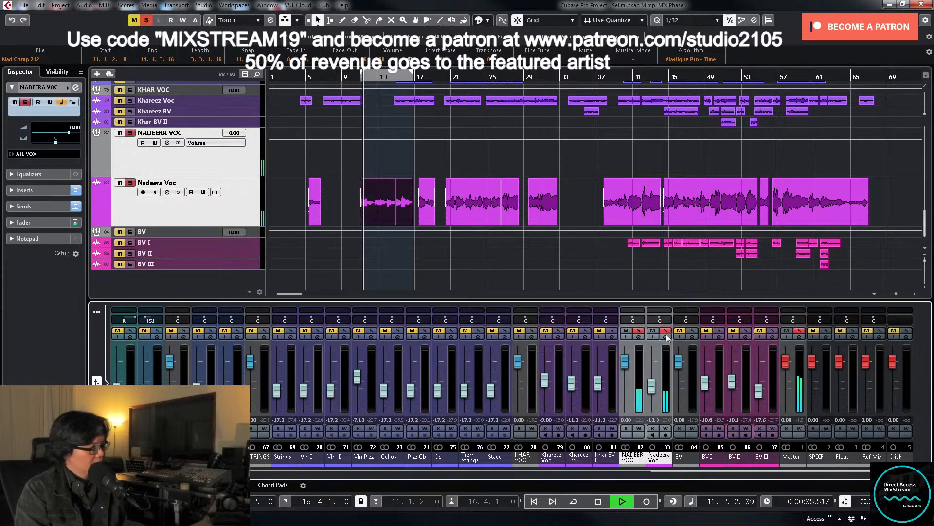
{"action": "left_click", "coordinate": [666, 336]}
{"action": "left_click", "coordinate": [352, 320]}
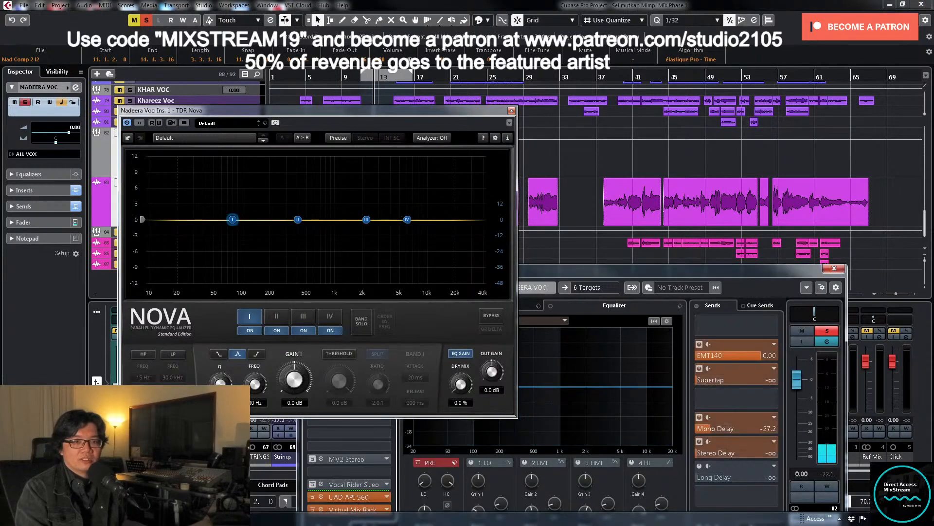
Step: Turn off the Mono Delay send on the second lead vocal's group, and enable TDR Nova's high-pass filter at 140 Hz
{"action": "left_click", "coordinate": [699, 419]}
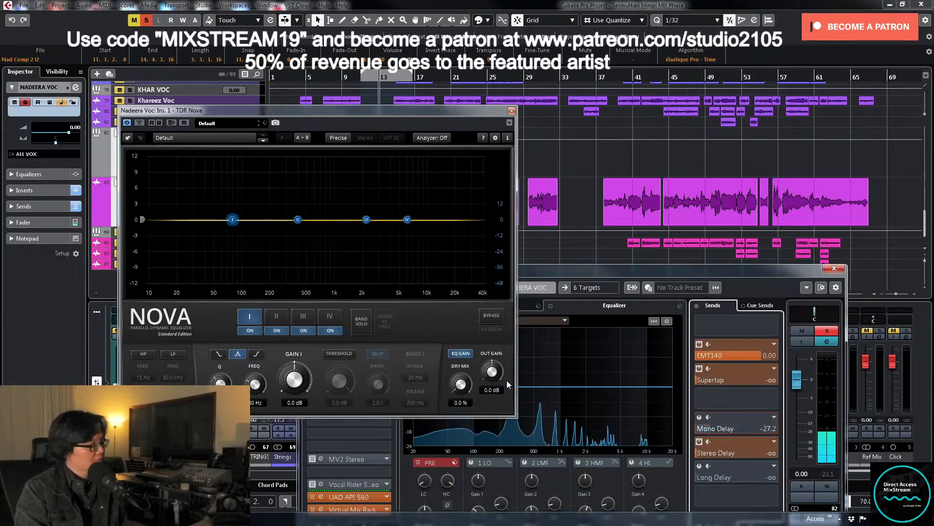
{"action": "left_click", "coordinate": [143, 355]}
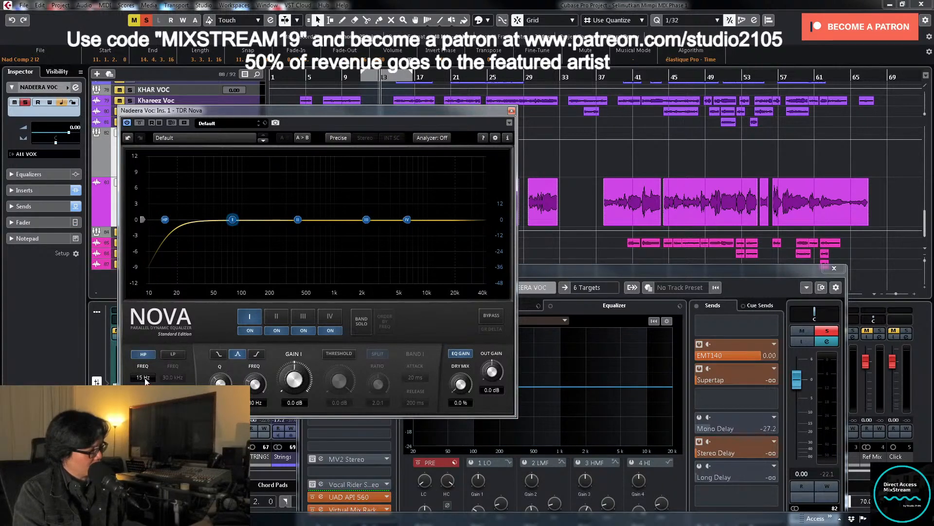
{"action": "left_click_drag", "start_coordinate": [144, 380], "coordinate": [145, 353]}
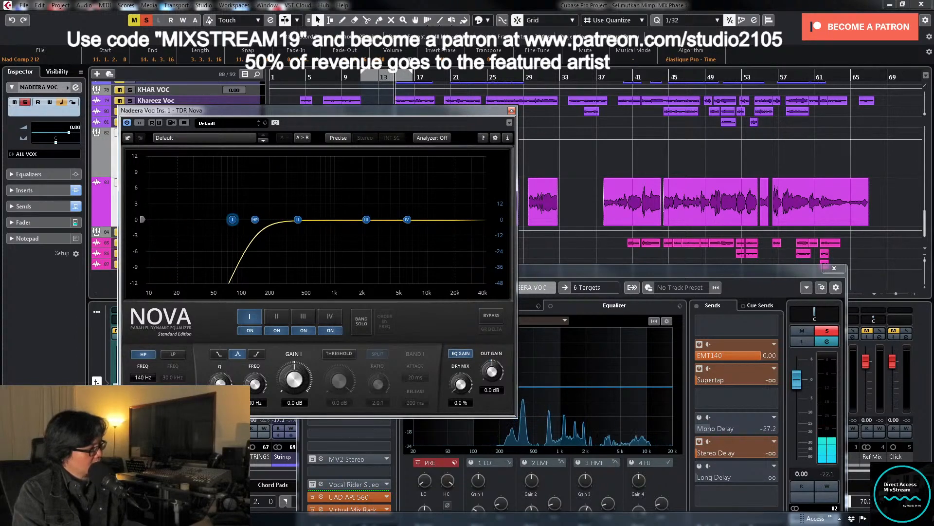
Step: Loop the selected clip, sweep TDR Nova's band II in band solo to about 600 Hz, reset its gain to 0.0 dB, and end the band solo
{"action": "left_click", "coordinate": [281, 319]}
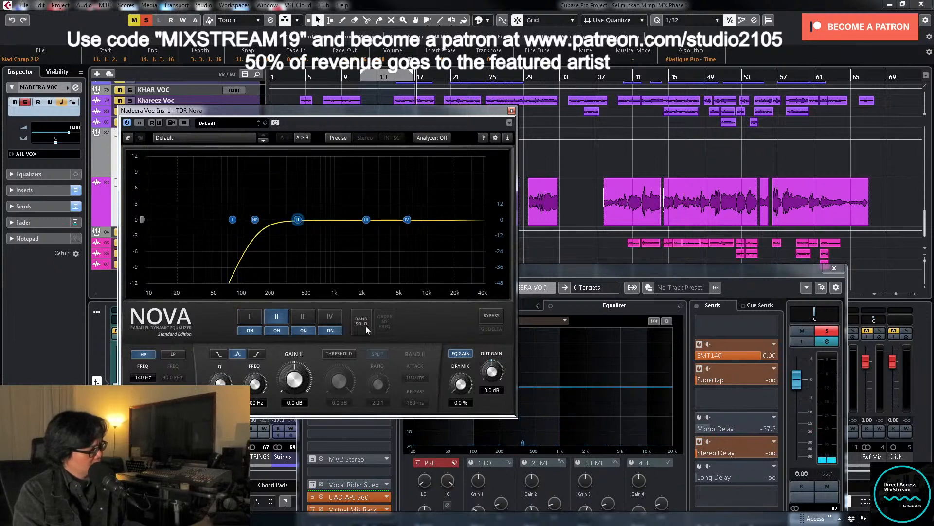
{"action": "key", "text": "KP_Divide"}
{"action": "key", "text": "KP_1"}
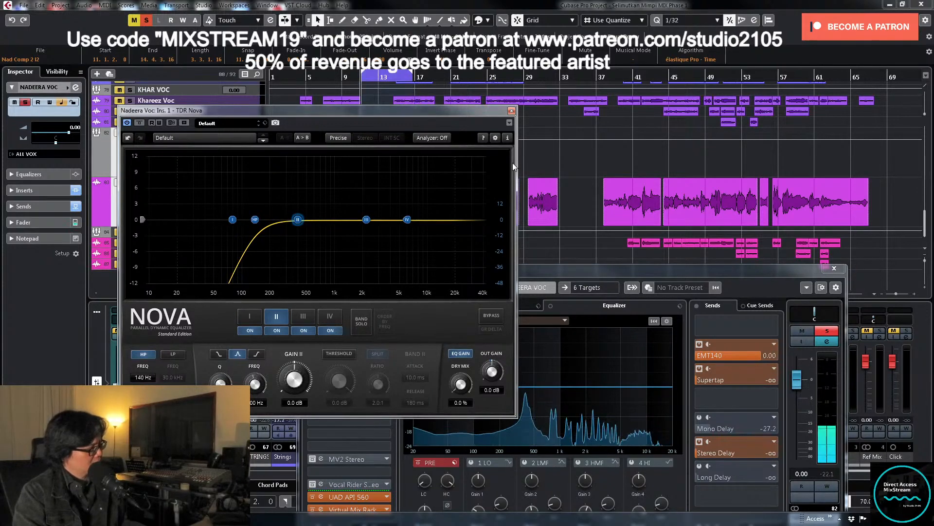
{"action": "left_click", "coordinate": [361, 321]}
{"action": "left_click_drag", "start_coordinate": [298, 219], "coordinate": [315, 176]}
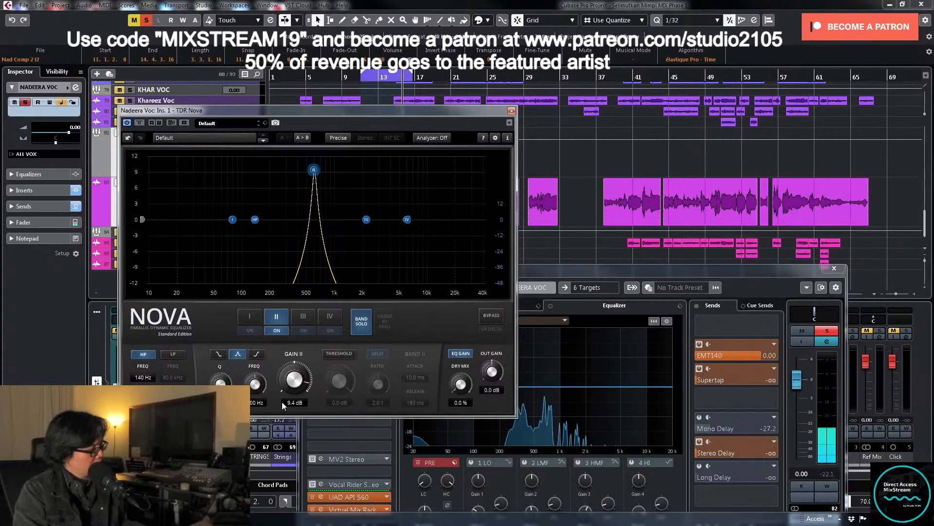
{"action": "double_click", "coordinate": [304, 403]}
{"action": "key", "text": "Return"}
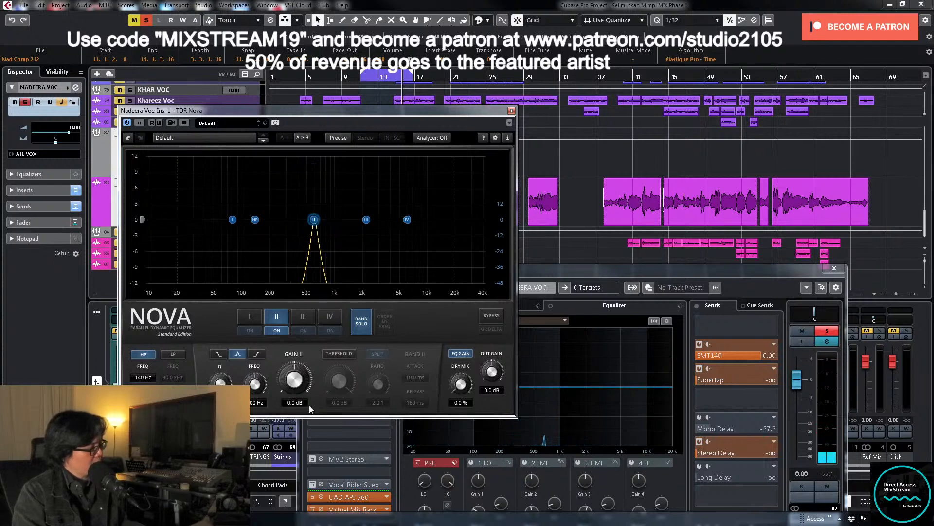
{"action": "left_click", "coordinate": [355, 330]}
Step: Enable wideband dynamics on TDR Nova's band II with a 3.0:1 ratio and -13.7 dB threshold, and close the plug-in
{"action": "left_click", "coordinate": [348, 353]}
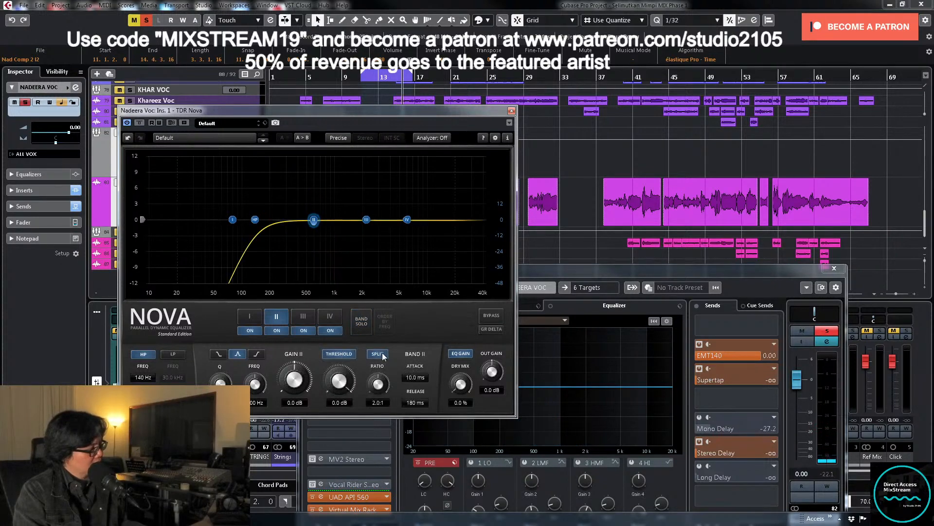
{"action": "double_click", "coordinate": [383, 403]}
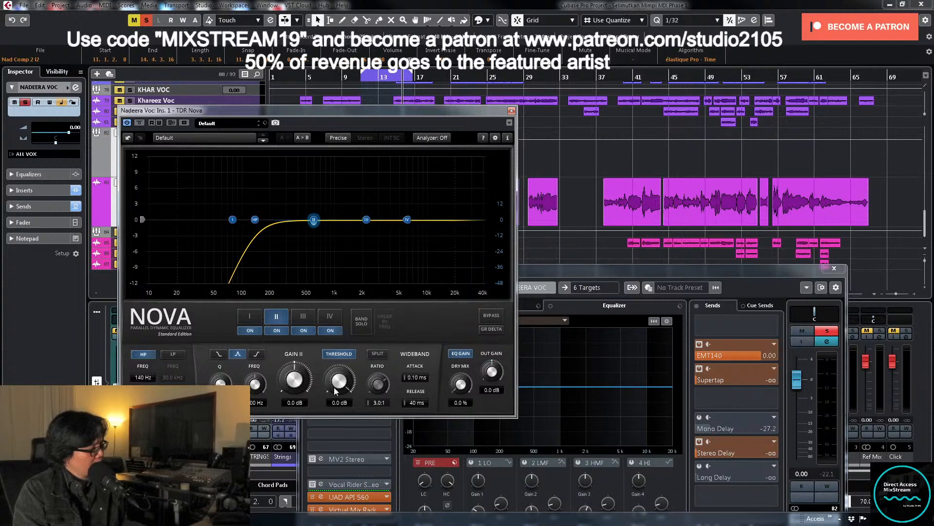
{"action": "left_click_drag", "start_coordinate": [340, 381], "coordinate": [342, 390]}
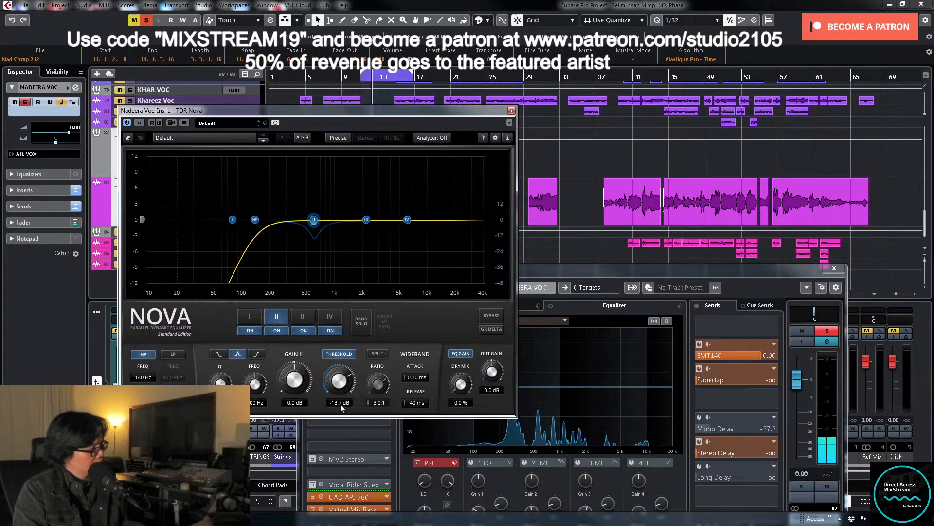
{"action": "left_click", "coordinate": [512, 111]}
Step: Select the second lead vocal's clips from bar 37 to bar 66, and play that range as the loop
{"action": "left_click_drag", "start_coordinate": [632, 153], "coordinate": [817, 202]}
{"action": "key", "text": "p"}
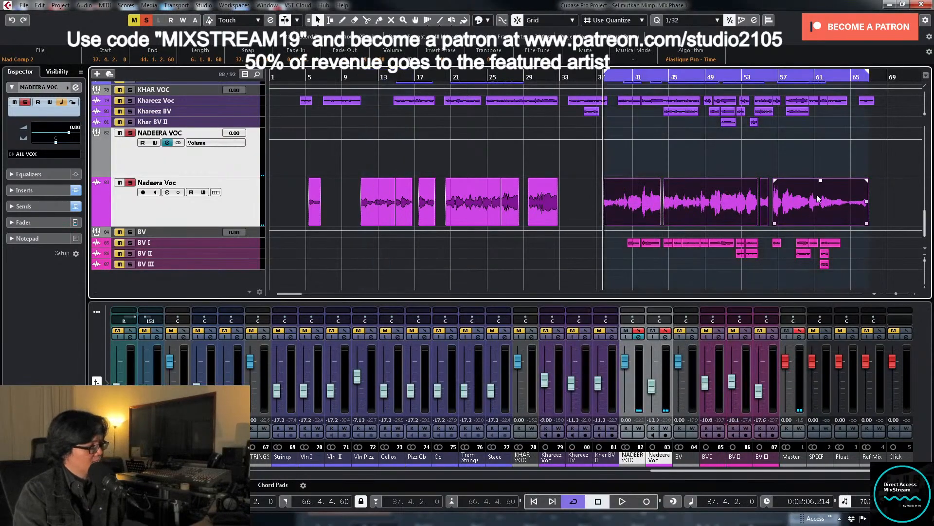
{"action": "key", "text": "space"}
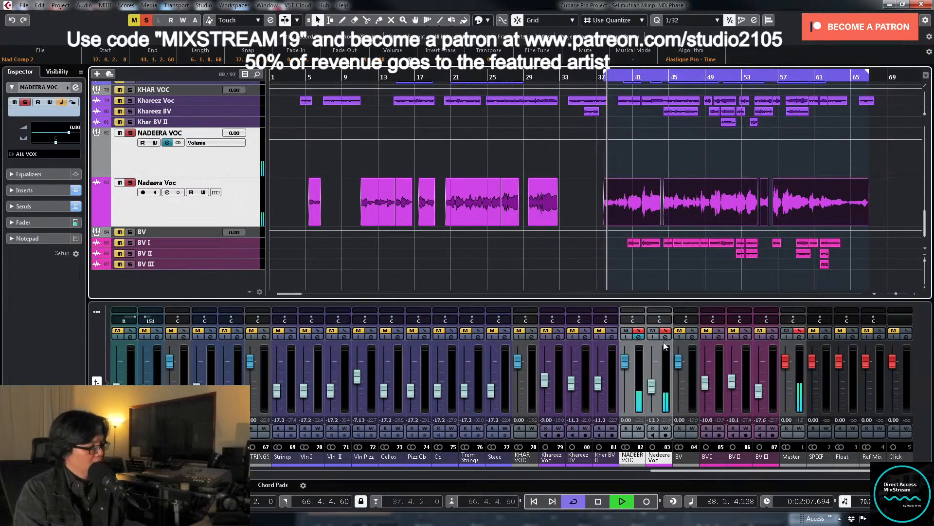
Step: In TDR Nova on the second lead vocal, sweep soloed band III to about 3.3 kHz, reset its gain to 0.0 dB, and end the band solo
{"action": "left_click", "coordinate": [666, 336]}
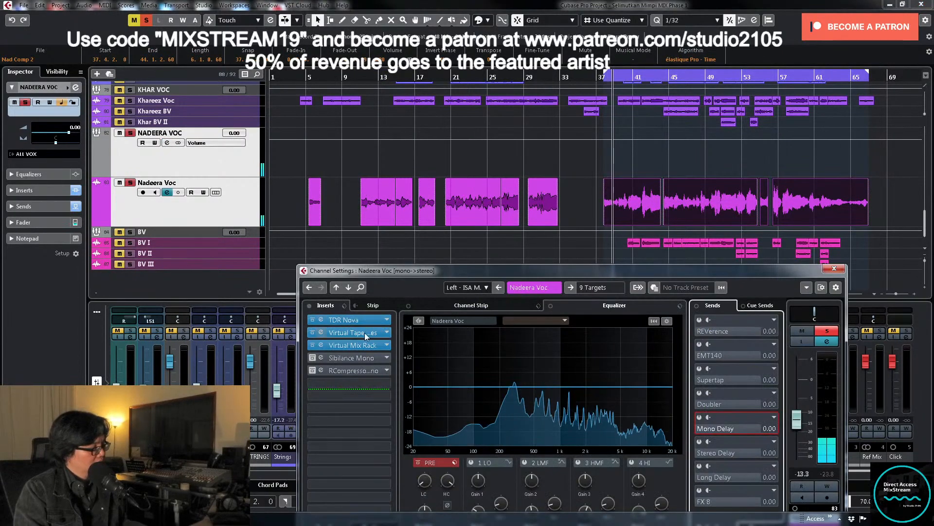
{"action": "left_click", "coordinate": [366, 322]}
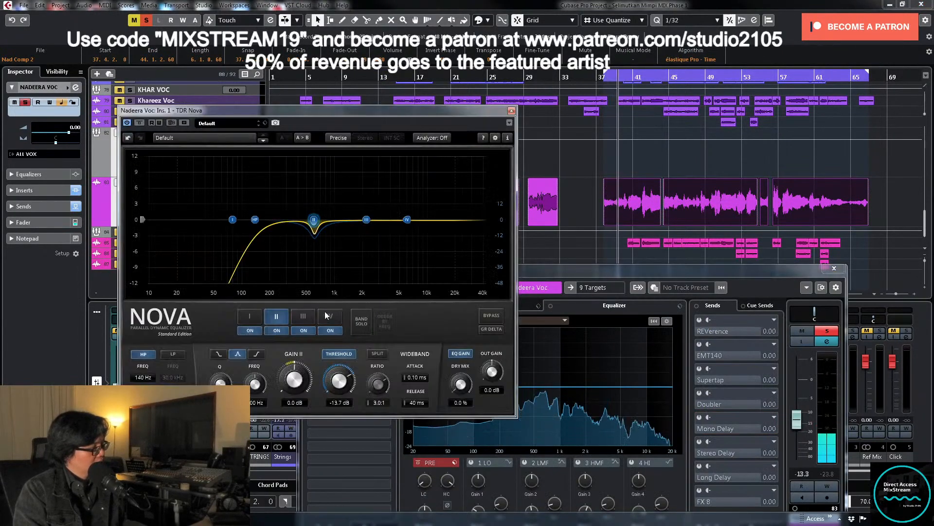
{"action": "left_click", "coordinate": [303, 316]}
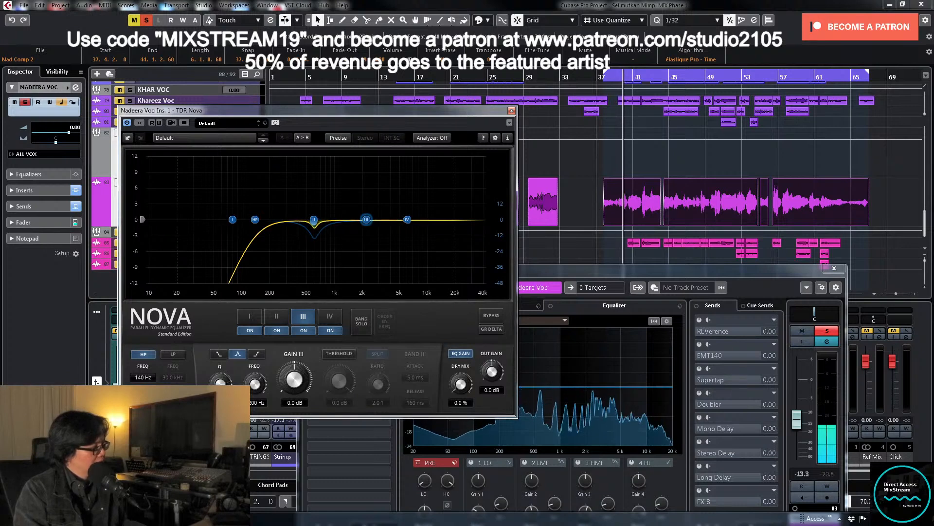
{"action": "left_click", "coordinate": [359, 321]}
{"action": "left_click_drag", "start_coordinate": [366, 220], "coordinate": [383, 176]}
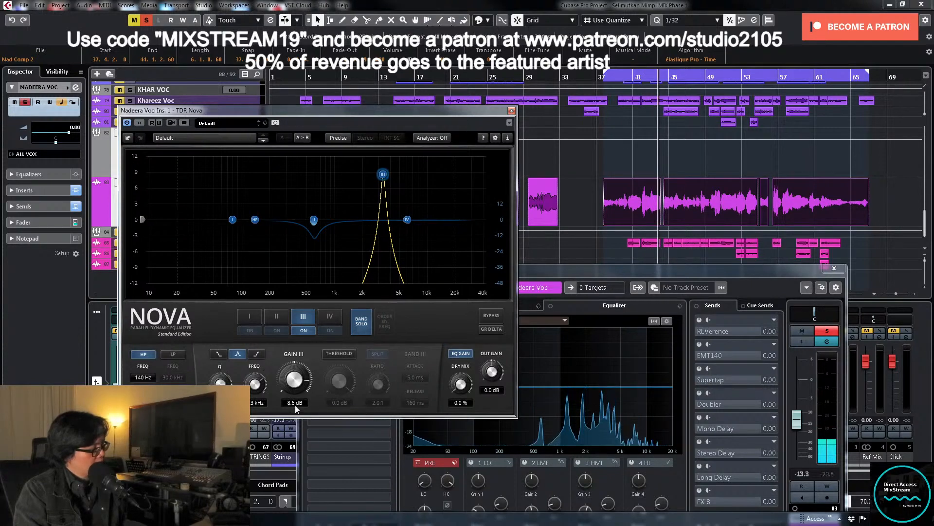
{"action": "double_click", "coordinate": [307, 392]}
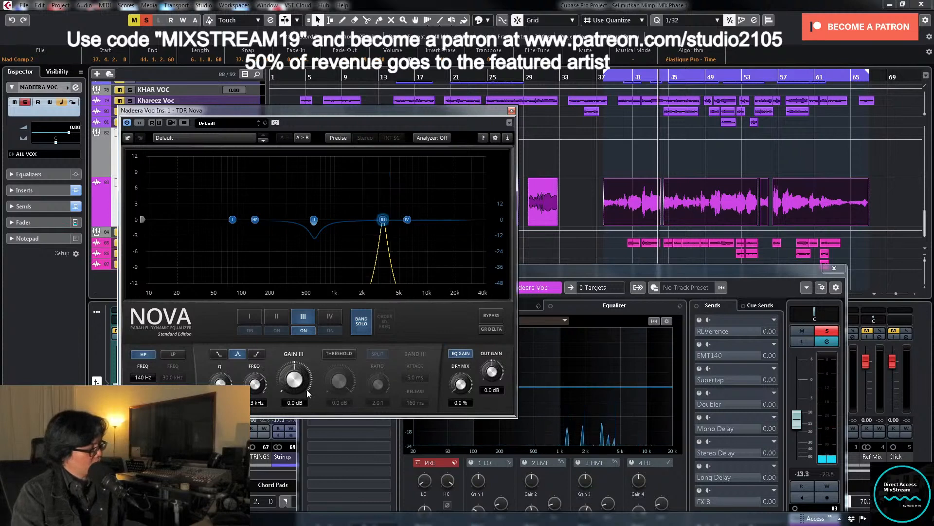
{"action": "left_click", "coordinate": [360, 325]}
Step: Enable wideband dynamics on TDR Nova's band III with a 3.0:1 ratio and -10.2 dB threshold, and close the plug-in
{"action": "left_click", "coordinate": [339, 354]}
{"action": "left_click", "coordinate": [379, 355]}
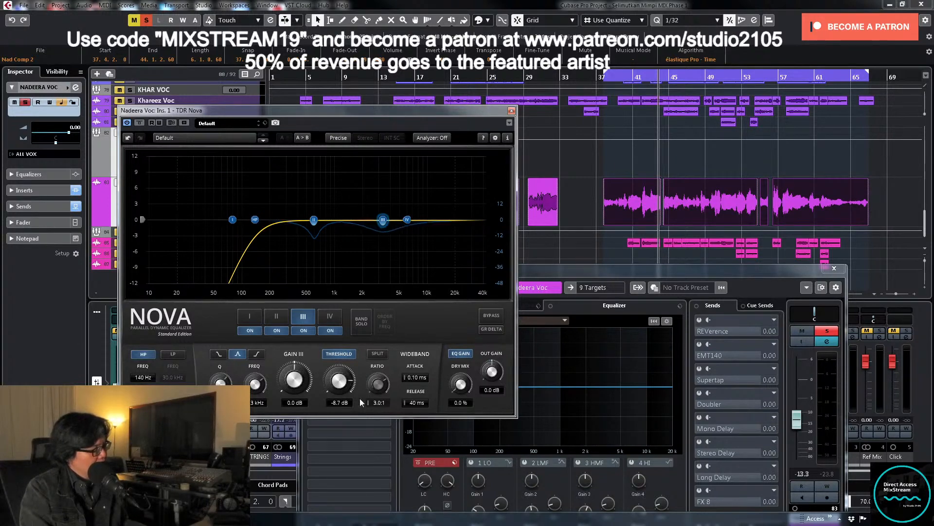
{"action": "key", "text": "space"}
{"action": "left_click_drag", "start_coordinate": [334, 382], "coordinate": [334, 386]}
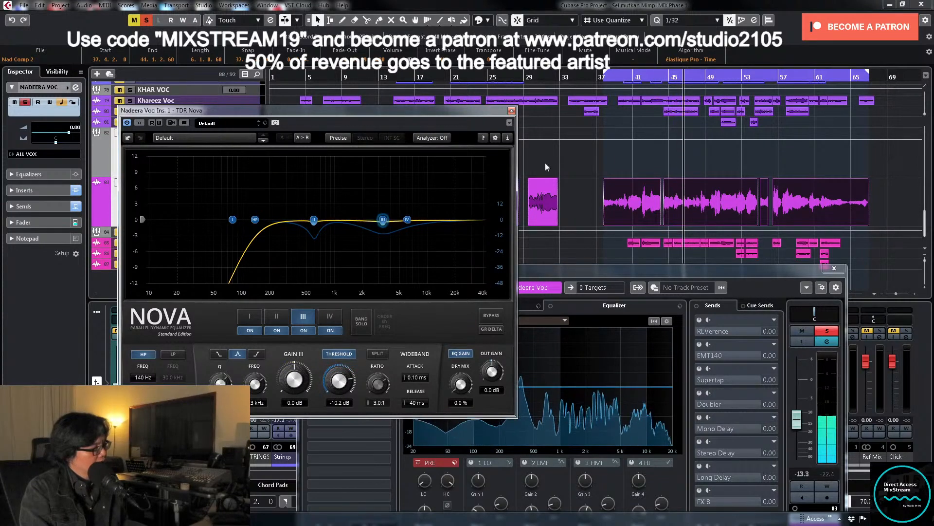
{"action": "left_click", "coordinate": [511, 110]}
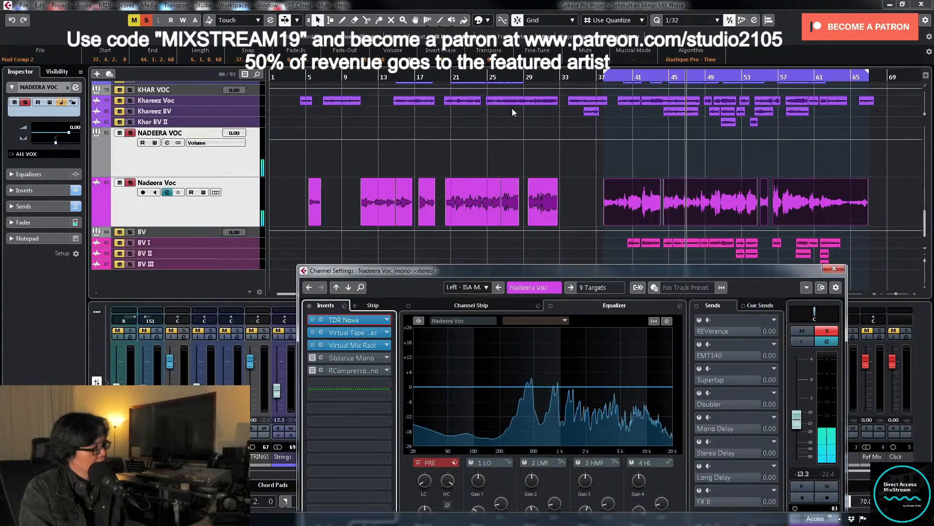
Step: Enable Sibilance Mono on the second lead vocal, raise its threshold to about -16 dB, and audition the result from bar 21
{"action": "left_click", "coordinate": [312, 358]}
{"action": "key", "text": "space"}
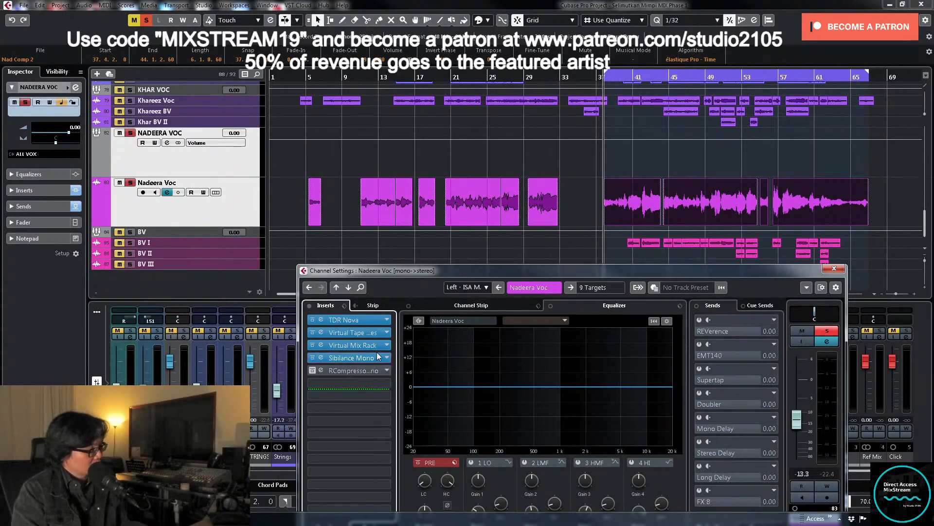
{"action": "left_click", "coordinate": [367, 358]}
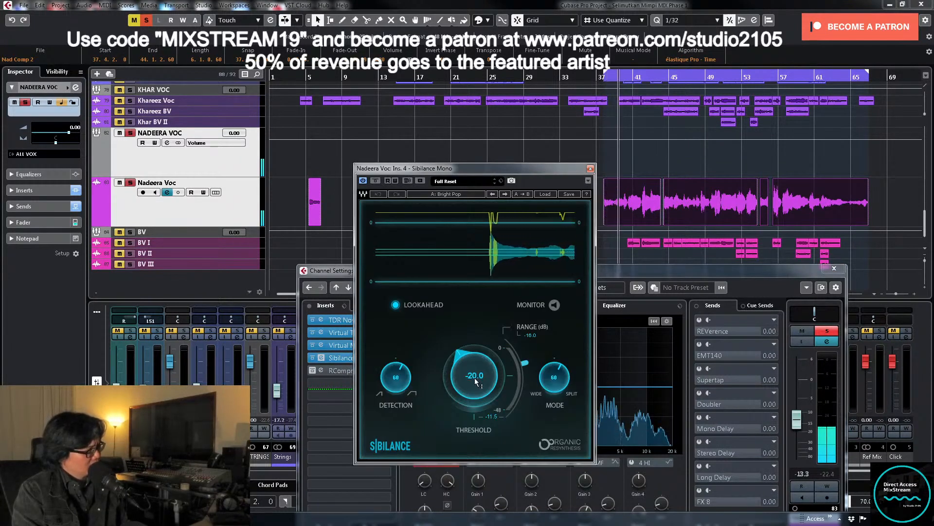
{"action": "left_click_drag", "start_coordinate": [475, 378], "coordinate": [474, 364]}
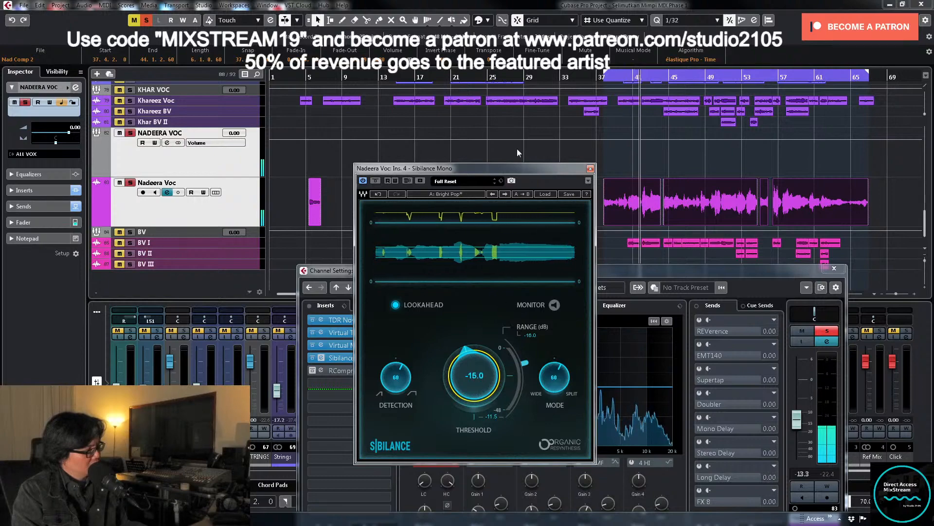
{"action": "left_click_drag", "start_coordinate": [556, 168], "coordinate": [368, 130]}
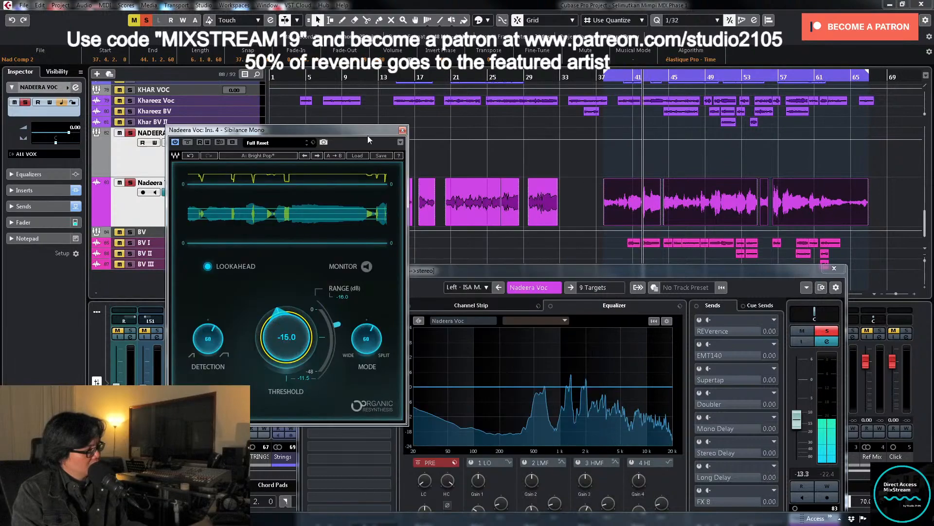
{"action": "left_click", "coordinate": [456, 87]}
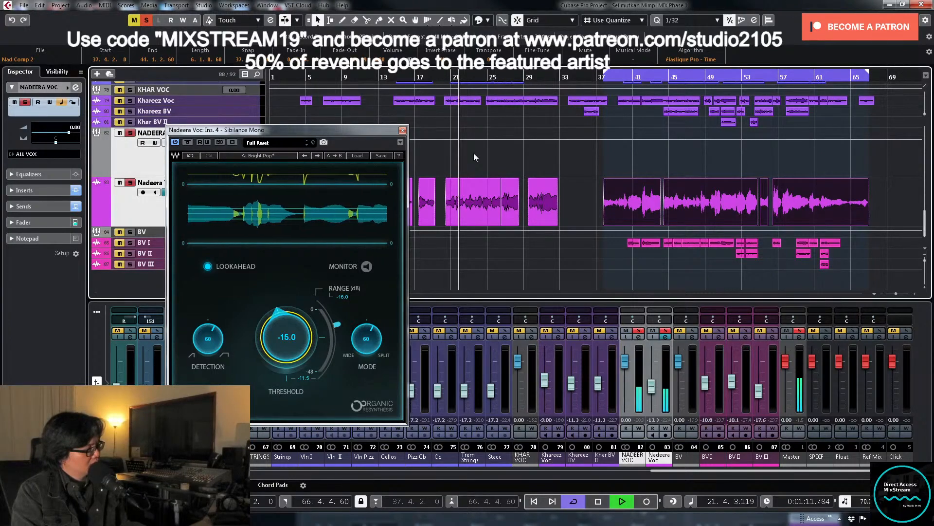
{"action": "key", "text": "space"}
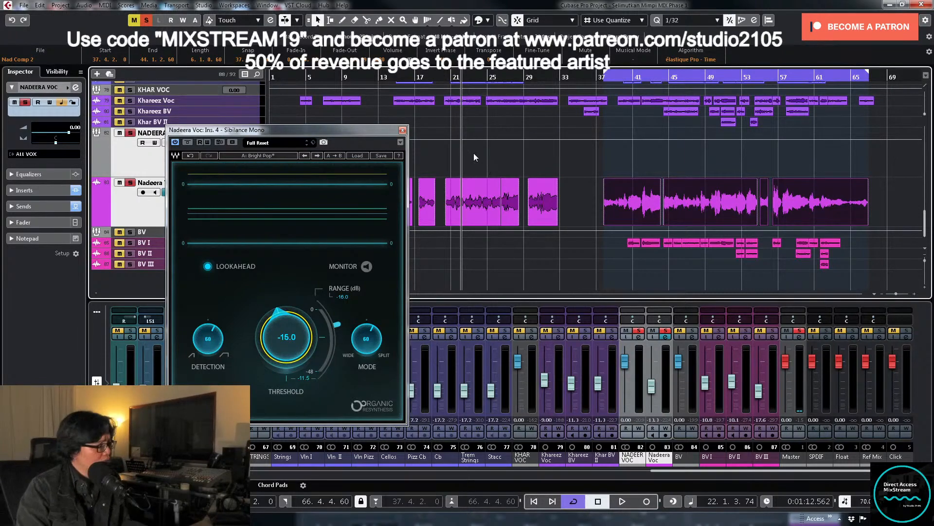
Step: Clear the solos on the second lead vocal's channels and the Master, and close Sibilance Mono
{"action": "left_click", "coordinate": [640, 331]}
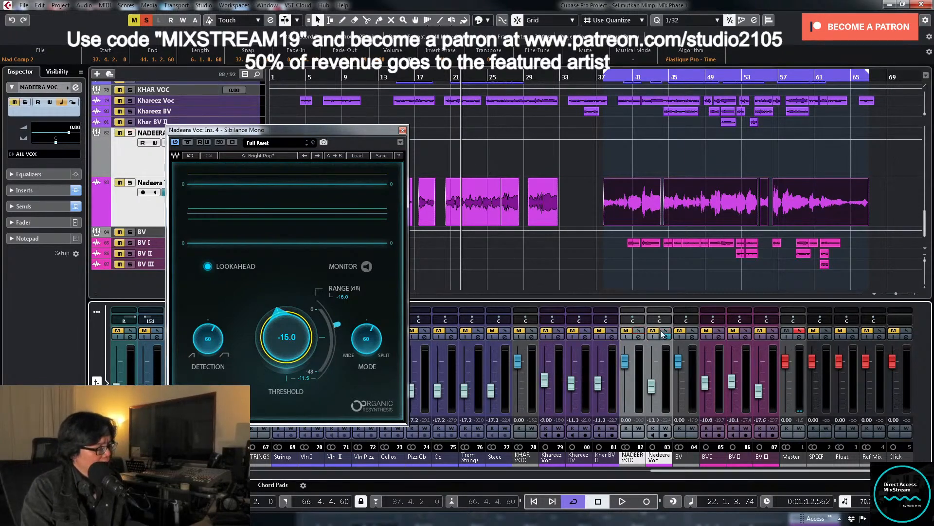
{"action": "left_click", "coordinate": [803, 330]}
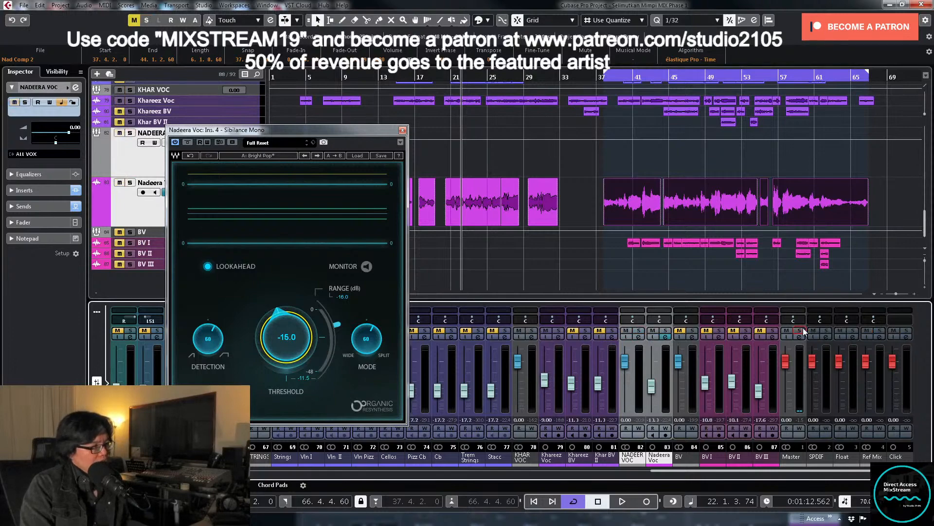
{"action": "left_click", "coordinate": [402, 131]}
Step: Play both lead vocals together from bar 4, and set the second lead vocal's fader to -10 dB
{"action": "left_click", "coordinate": [299, 78]}
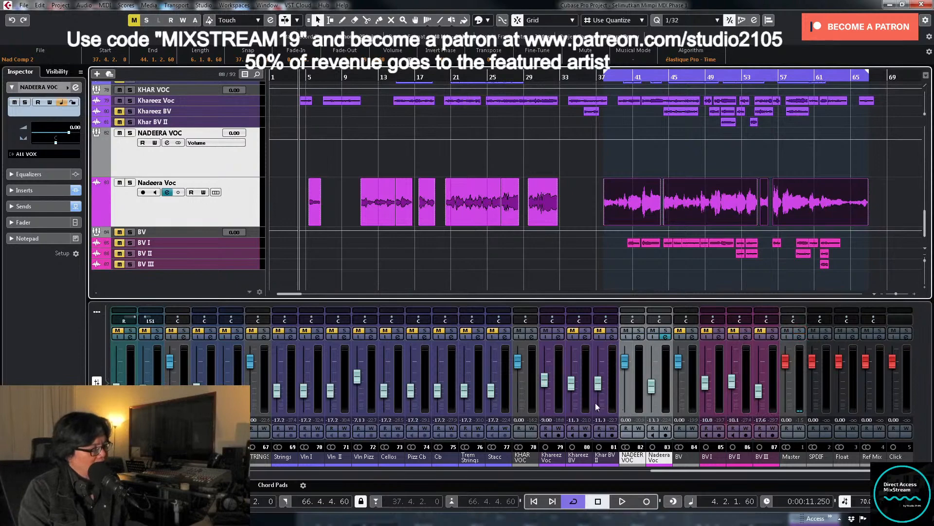
{"action": "key", "text": "space"}
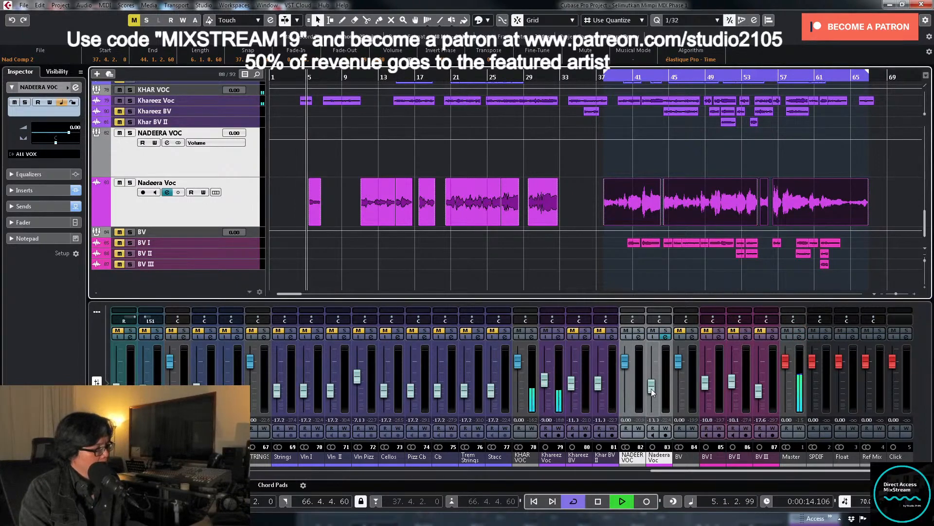
{"action": "left_click_drag", "start_coordinate": [652, 388], "coordinate": [652, 386]}
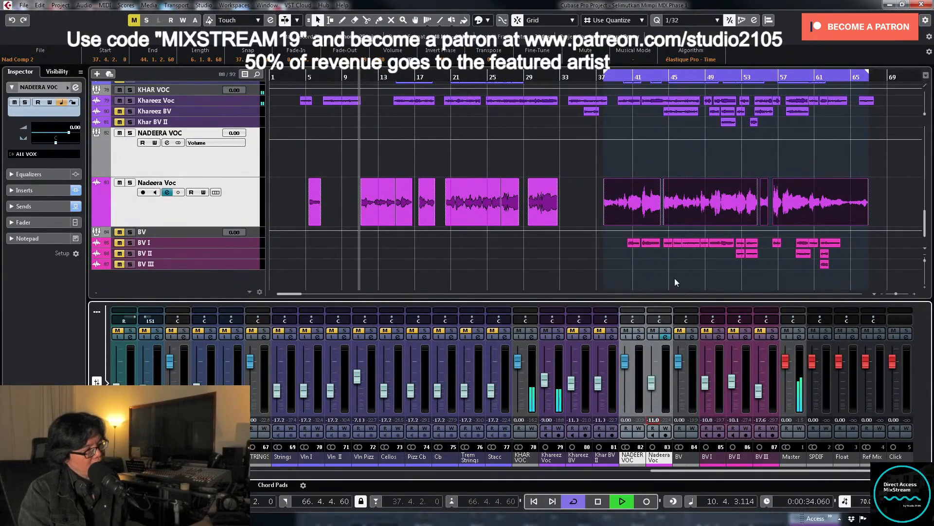
{"action": "left_click_drag", "start_coordinate": [653, 384], "coordinate": [654, 381]}
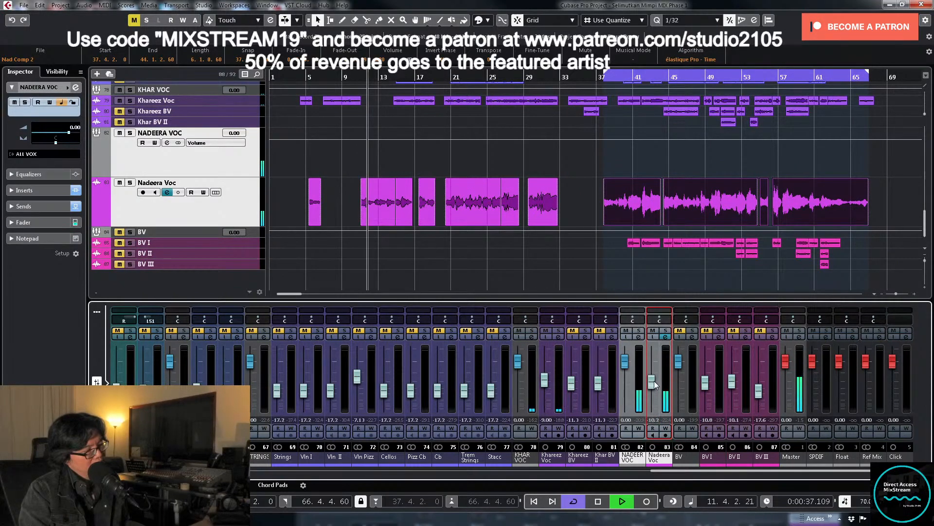
{"action": "left_click", "coordinate": [653, 419]}
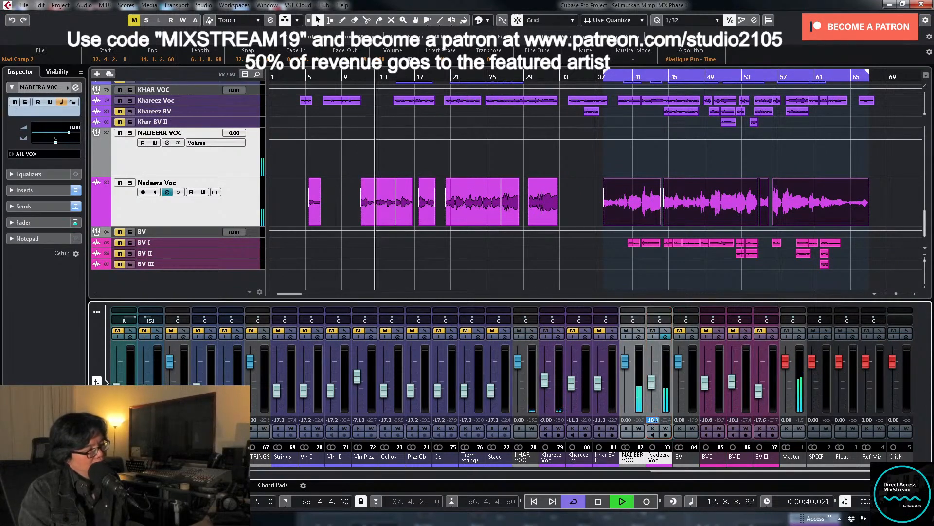
{"action": "type", "text": "-10"}
{"action": "key", "text": "Return"}
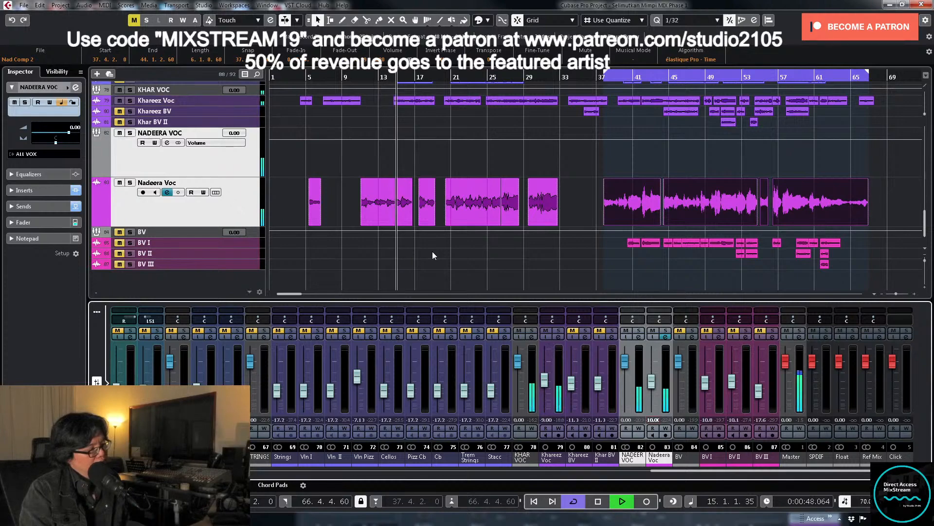
{"action": "key", "text": "space"}
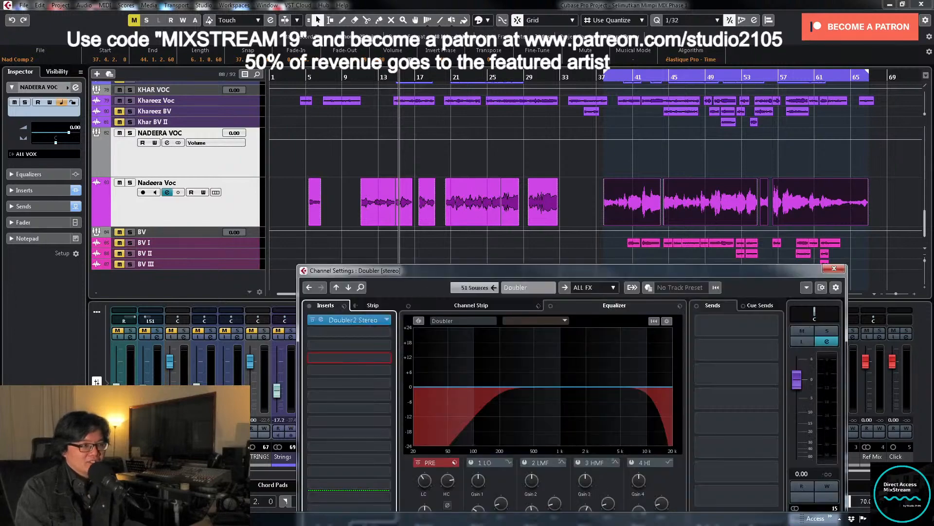
Step: Examine the voice, delay and detune settings of Doubler2 Stereo on the Doubler effect channel, and close its windows
{"action": "left_click", "coordinate": [354, 322]}
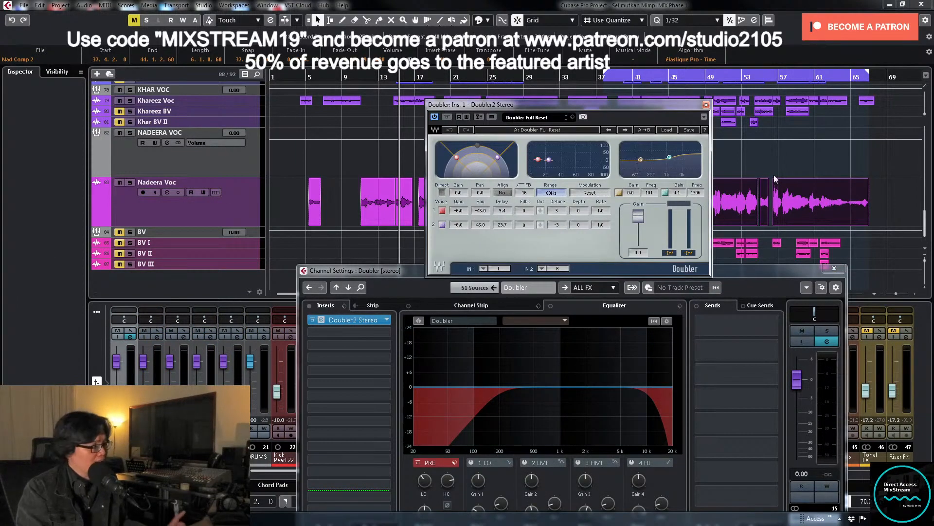
{"action": "left_click", "coordinate": [834, 268]}
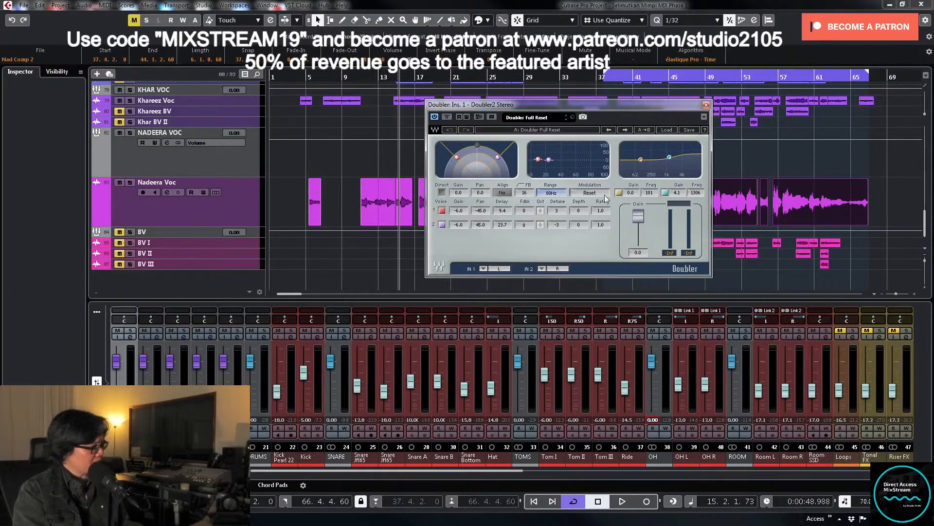
{"action": "left_click", "coordinate": [706, 105]}
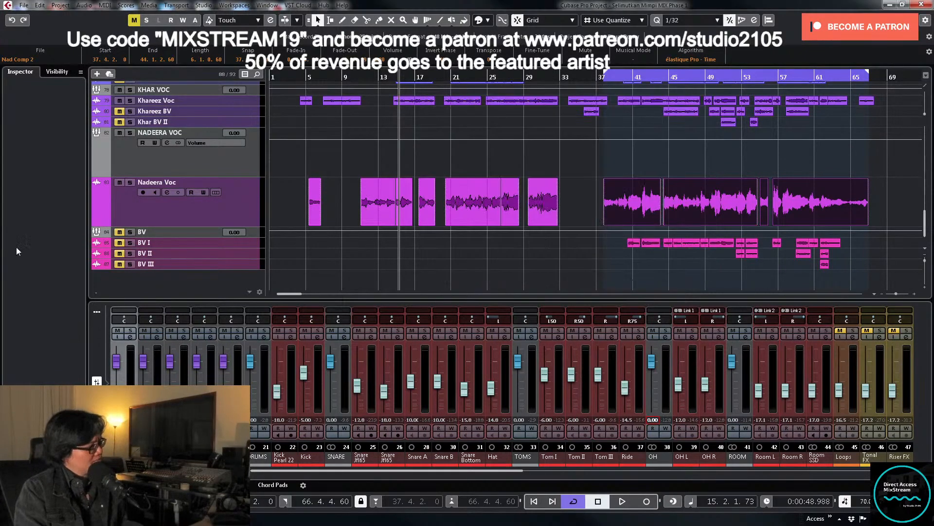
Step: Mute the second lead vocal, and set the loop range around all of the first lead vocal's clips
{"action": "left_click", "coordinate": [119, 183]}
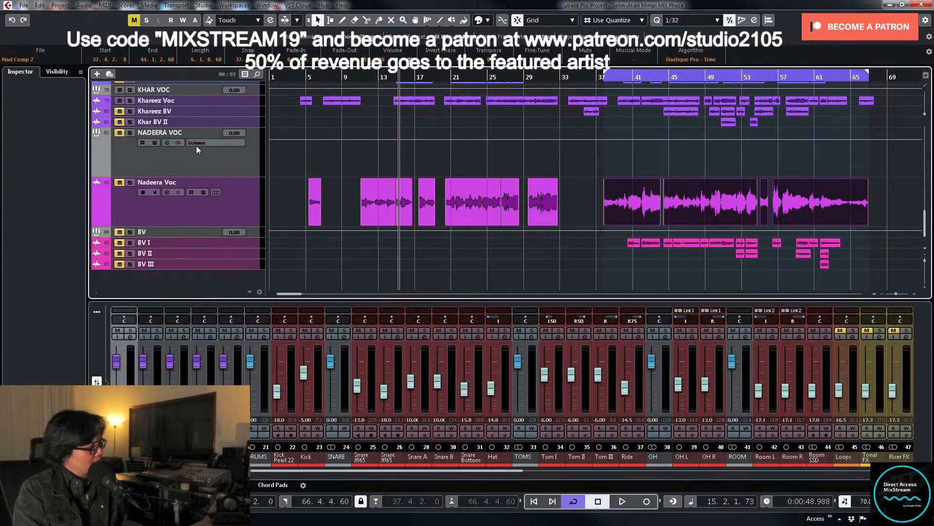
{"action": "left_click", "coordinate": [253, 100]}
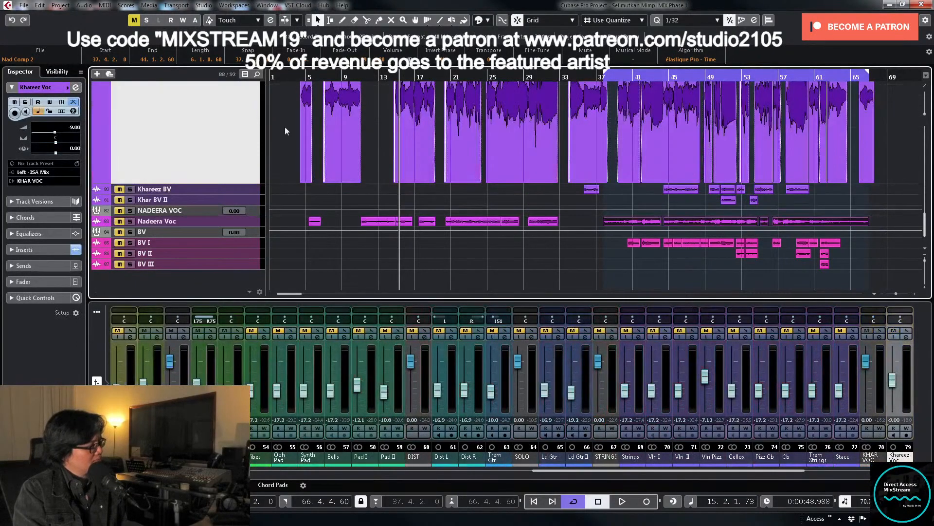
{"action": "left_click_drag", "start_coordinate": [283, 131], "coordinate": [879, 142]}
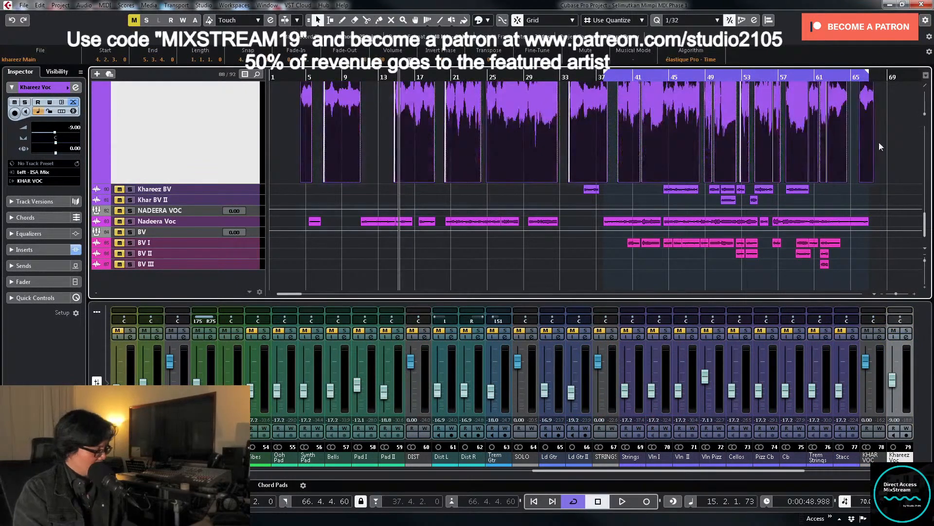
{"action": "key", "text": "p"}
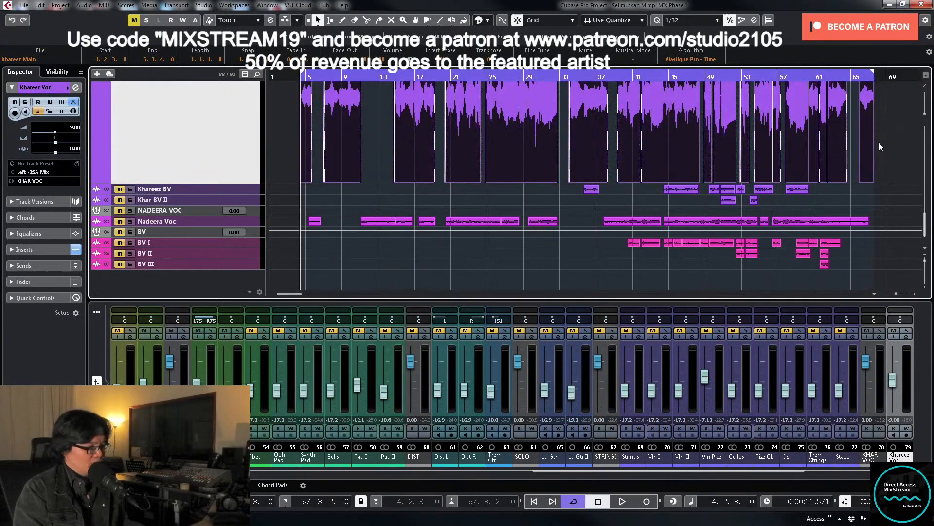
Step: Route the first lead vocal's output to the Doubler effect channel, and close its channel settings
{"action": "left_click", "coordinate": [906, 337]}
{"action": "left_click", "coordinate": [606, 288]}
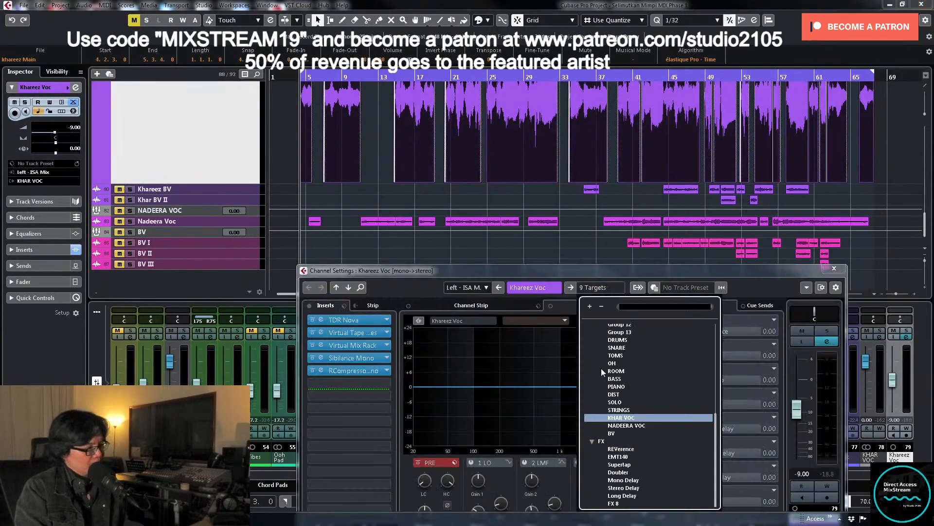
{"action": "left_click", "coordinate": [622, 473]}
{"action": "left_click", "coordinate": [835, 268]}
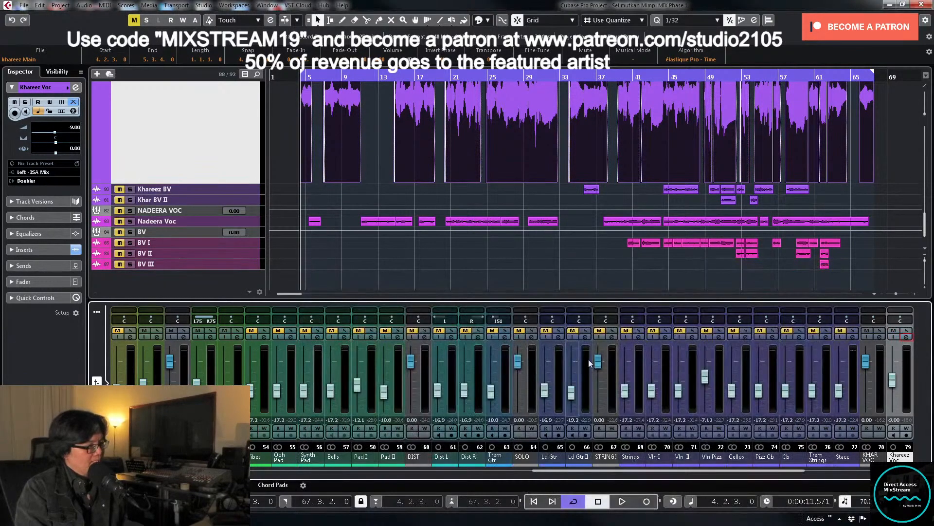
Step: Bypass all inserts on the STEREO group channel, and close its channel settings
{"action": "left_click_drag", "start_coordinate": [553, 471], "coordinate": [228, 475]}
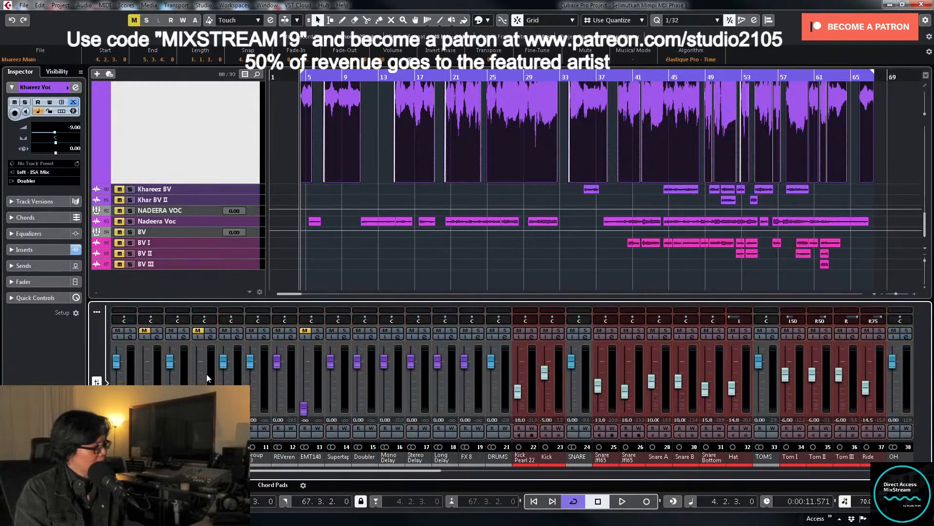
{"action": "left_click", "coordinate": [185, 337]}
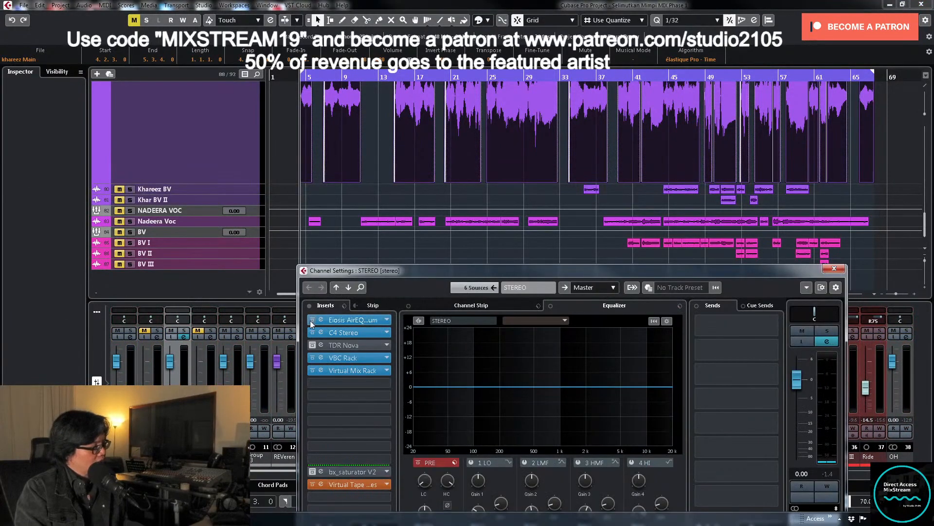
{"action": "left_click", "coordinate": [309, 305]}
{"action": "left_click", "coordinate": [834, 268]}
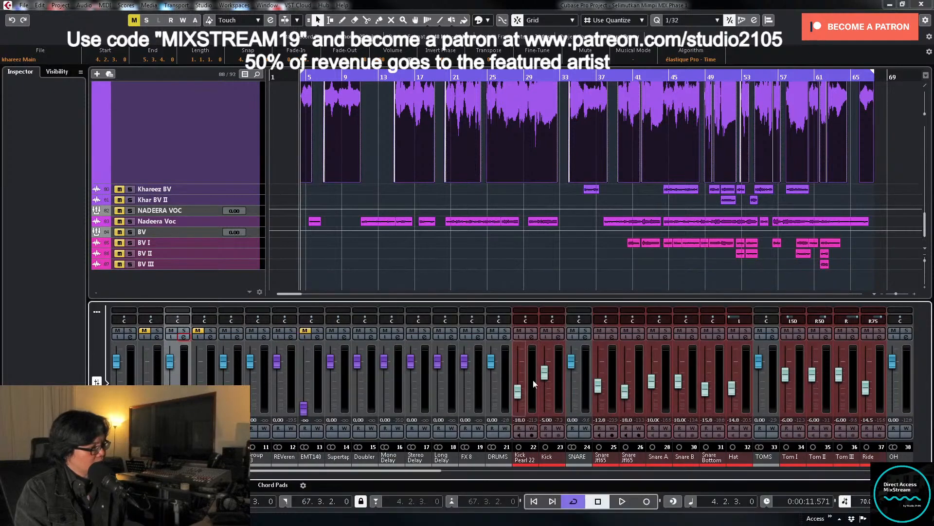
Step: Check the detune values of both Doubler2 Stereo voices on the Doubler effect channel, and close the plugin and channel settings
{"action": "left_click", "coordinate": [372, 337]}
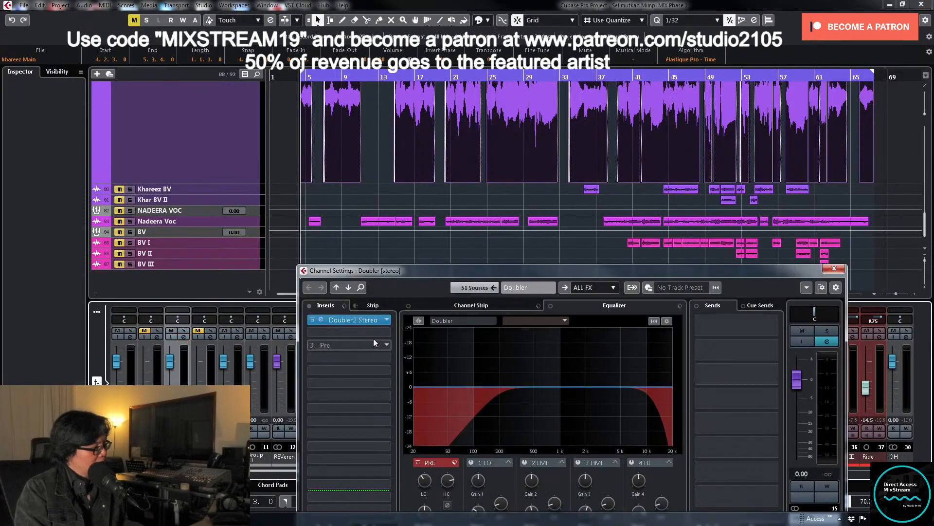
{"action": "left_click", "coordinate": [353, 320]}
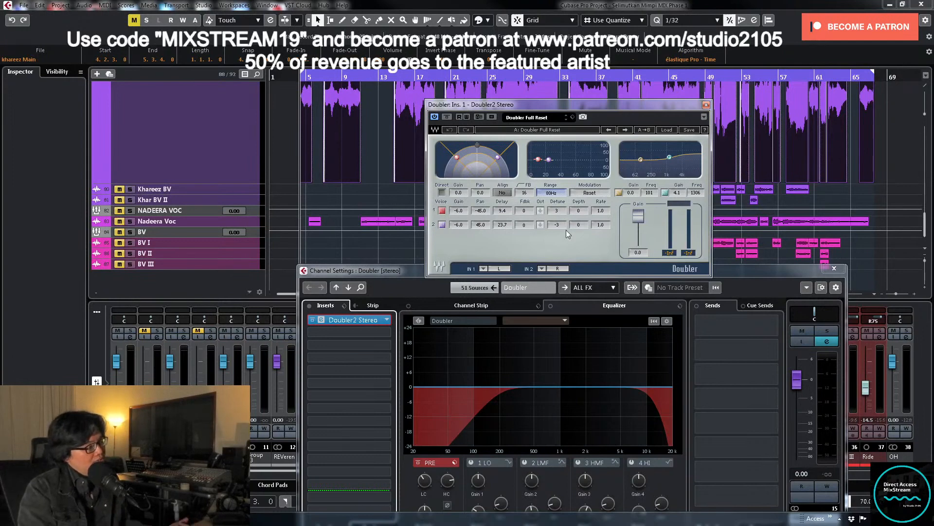
{"action": "left_click", "coordinate": [706, 105]}
{"action": "left_click", "coordinate": [707, 112]}
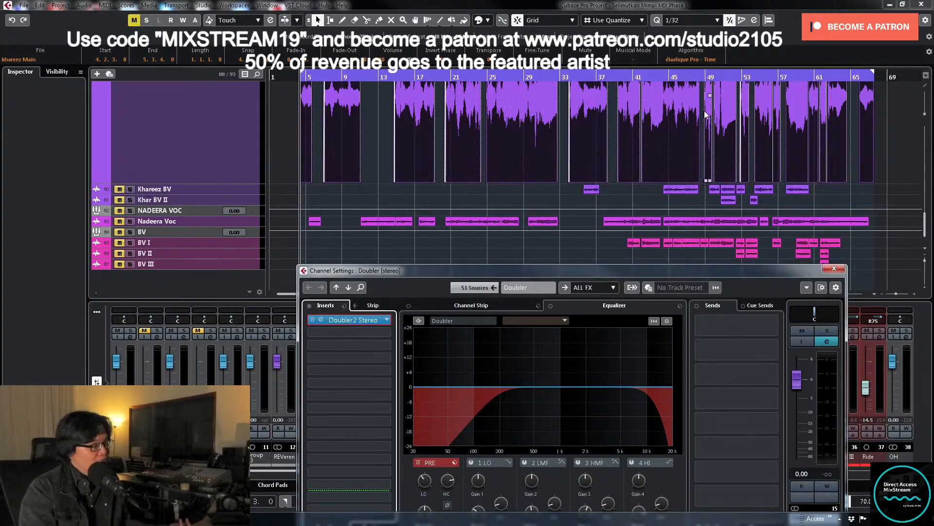
{"action": "scroll", "coordinate": [681, 122], "scroll_direction": "up", "scroll_amount": 1}
{"action": "left_click_drag", "start_coordinate": [890, 147], "coordinate": [285, 190]}
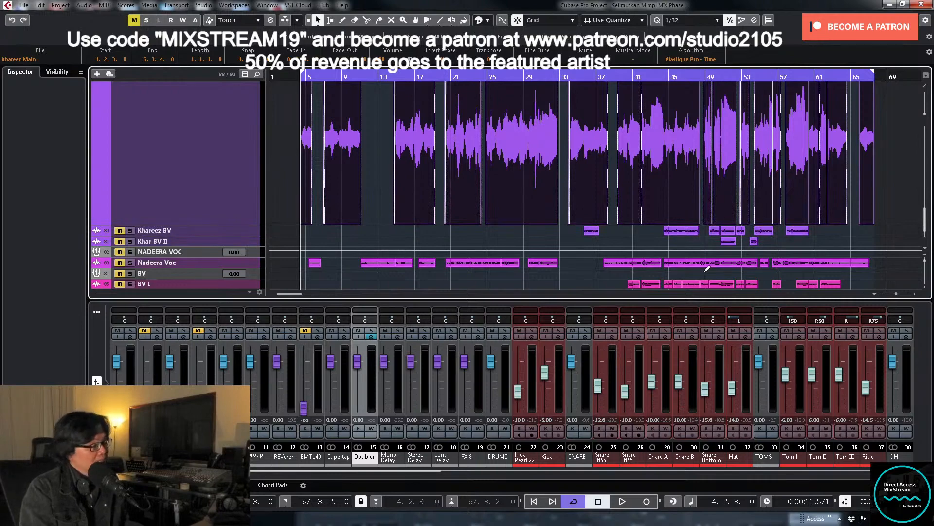
Step: Turn off cycle playback, and set up an audio mixdown export of the Doubler FX channel at 48.000 kHz
{"action": "left_click", "coordinate": [575, 503]}
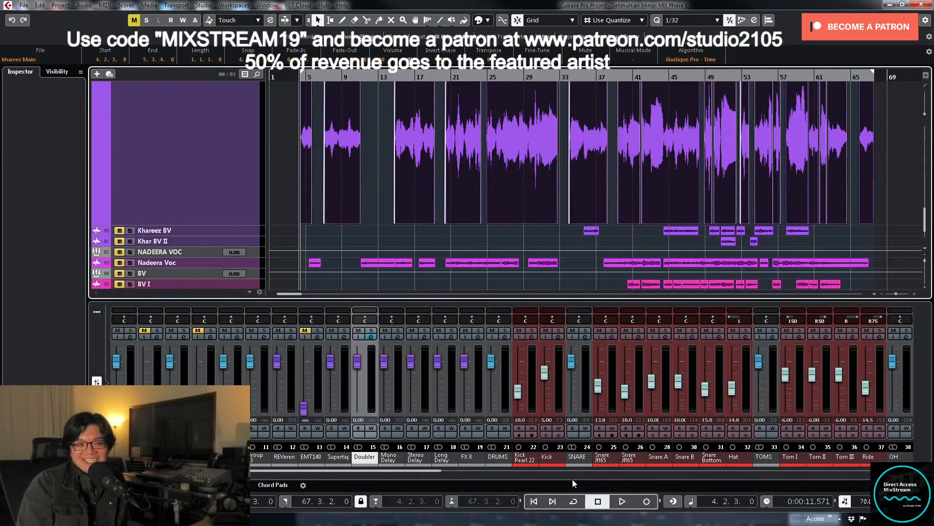
{"action": "key", "text": "ctrl+shift+e"}
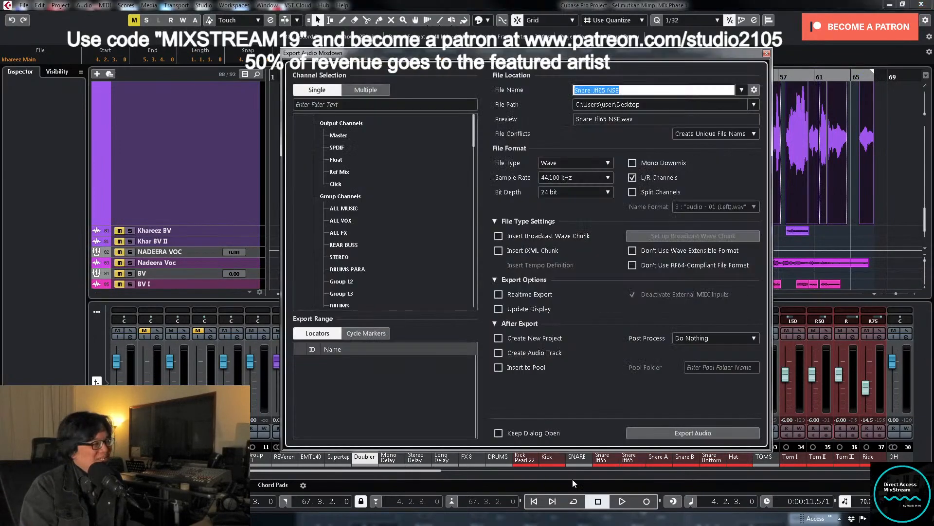
{"action": "left_click", "coordinate": [583, 180]}
{"action": "left_click", "coordinate": [564, 258]}
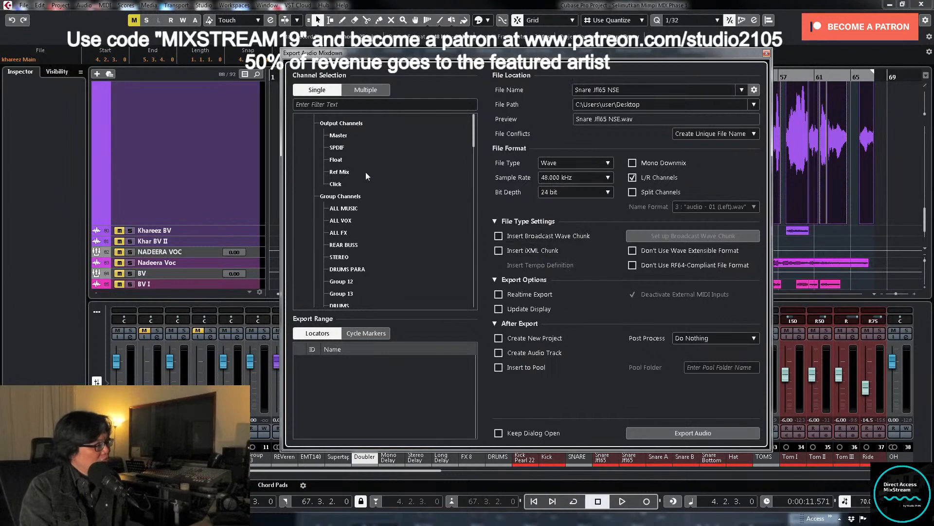
{"action": "scroll", "coordinate": [365, 204], "scroll_direction": "down", "scroll_amount": 15}
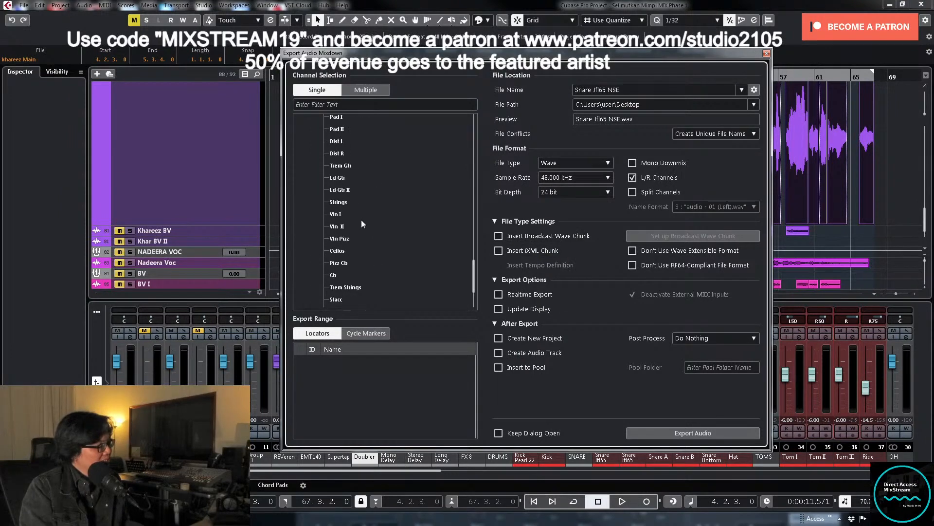
{"action": "scroll", "coordinate": [361, 220], "scroll_direction": "up", "scroll_amount": 5}
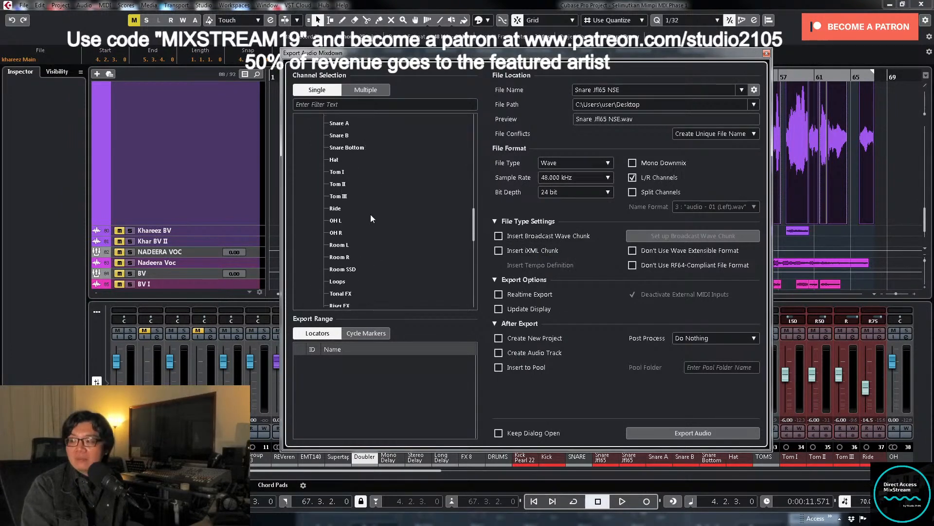
{"action": "scroll", "coordinate": [371, 218], "scroll_direction": "up", "scroll_amount": 6}
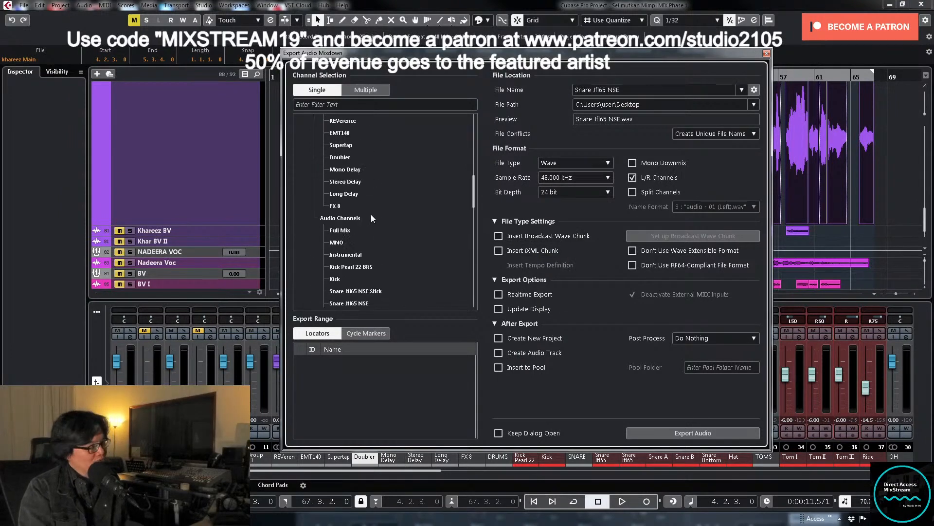
{"action": "left_click", "coordinate": [300, 235]}
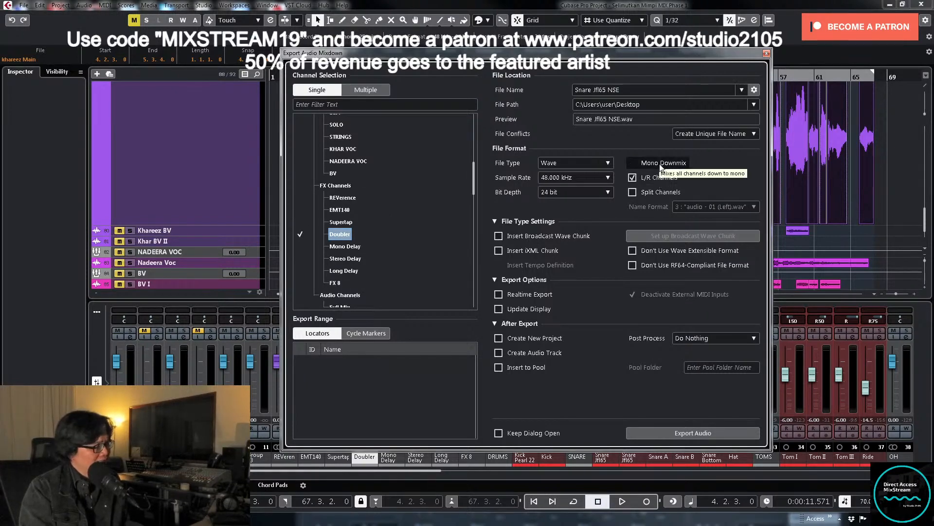
Step: Set the export path to the project's Audio folder in Selimutkan Mimpi, and name the file K Doubler +3
{"action": "left_click", "coordinate": [754, 104]}
{"action": "left_click", "coordinate": [781, 119]}
{"action": "left_click", "coordinate": [648, 88]}
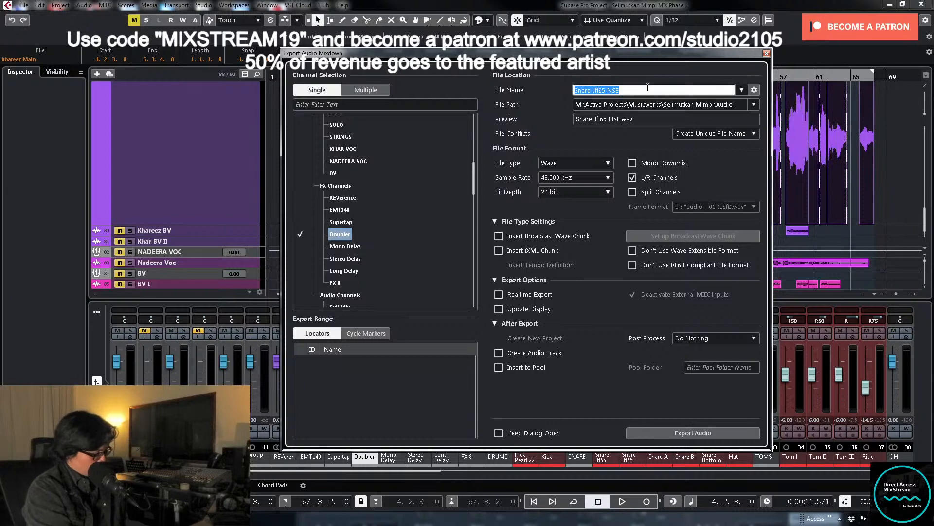
{"action": "type", "text": "K Doubler "}
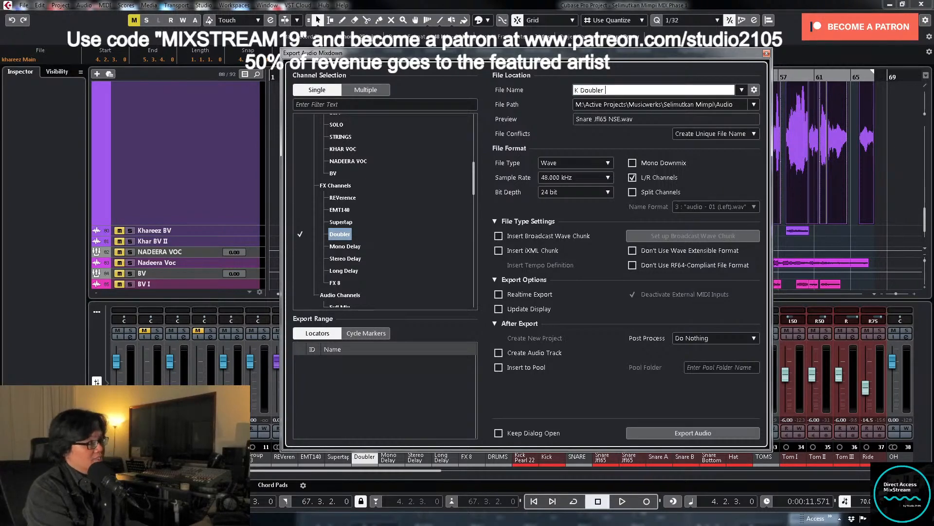
{"action": "type", "text": "+"}
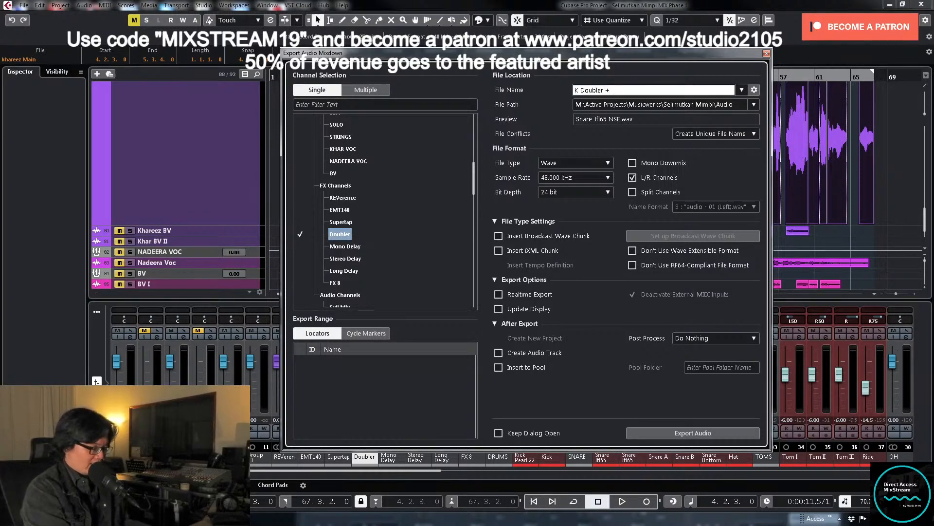
{"action": "type", "text": "3"}
{"action": "key", "text": "Return"}
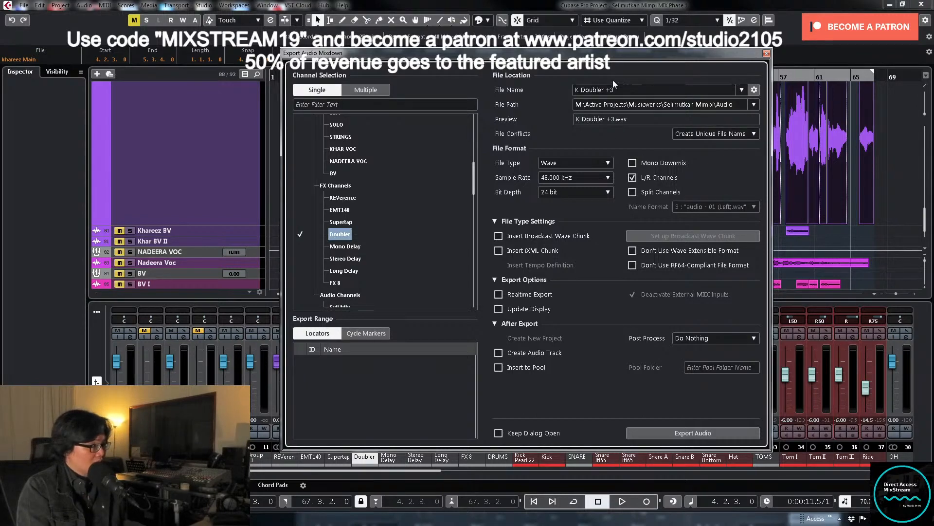
Step: Export the mixdown with Create Audio Track and Insert to Pool enabled, and hide the mixer below the arrangement
{"action": "left_click", "coordinate": [527, 353]}
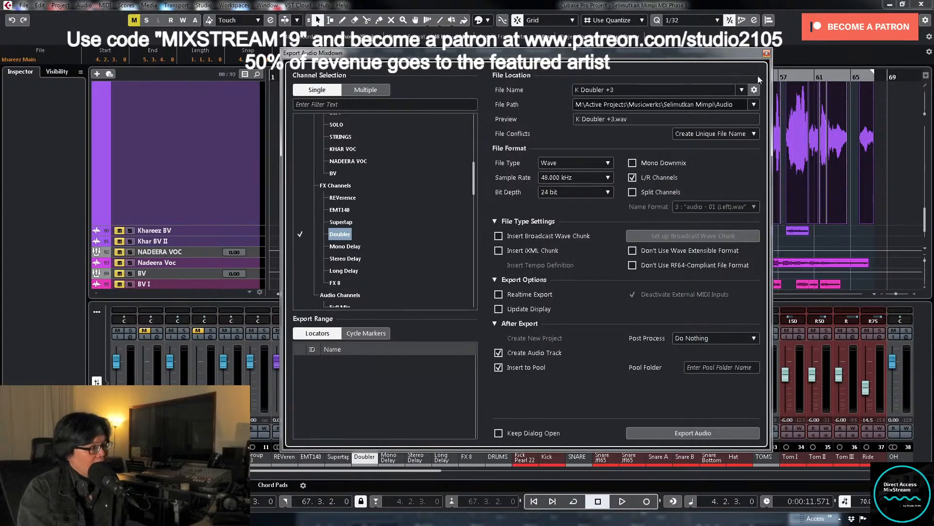
{"action": "left_click", "coordinate": [710, 433]}
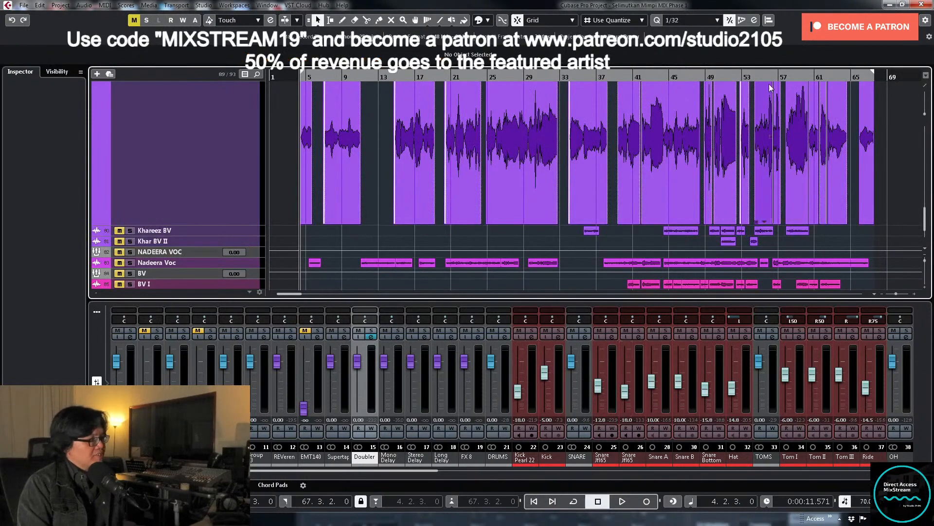
{"action": "left_click", "coordinate": [901, 20]}
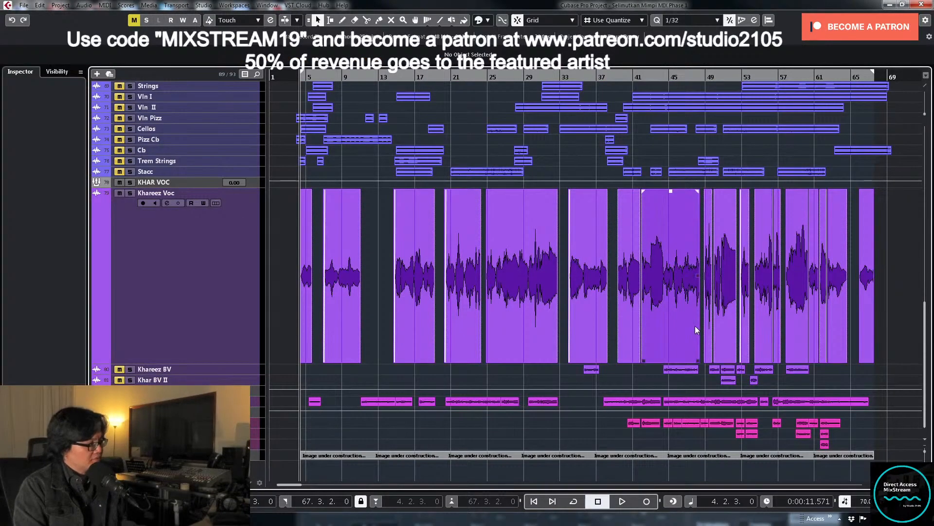
Step: Select the K Doubler +3 track, audition it briefly in solo, and turn its solo off
{"action": "left_click", "coordinate": [251, 458]}
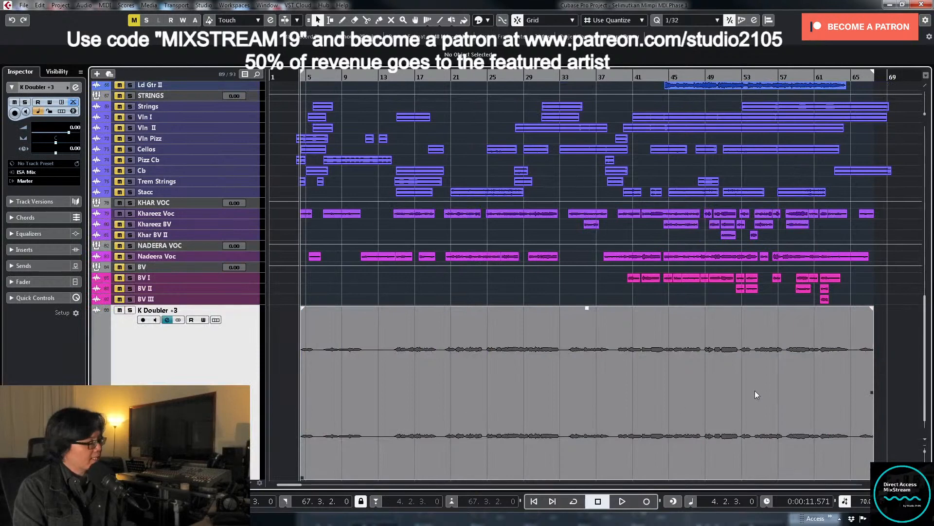
{"action": "left_click", "coordinate": [130, 310]}
{"action": "key", "text": "space"}
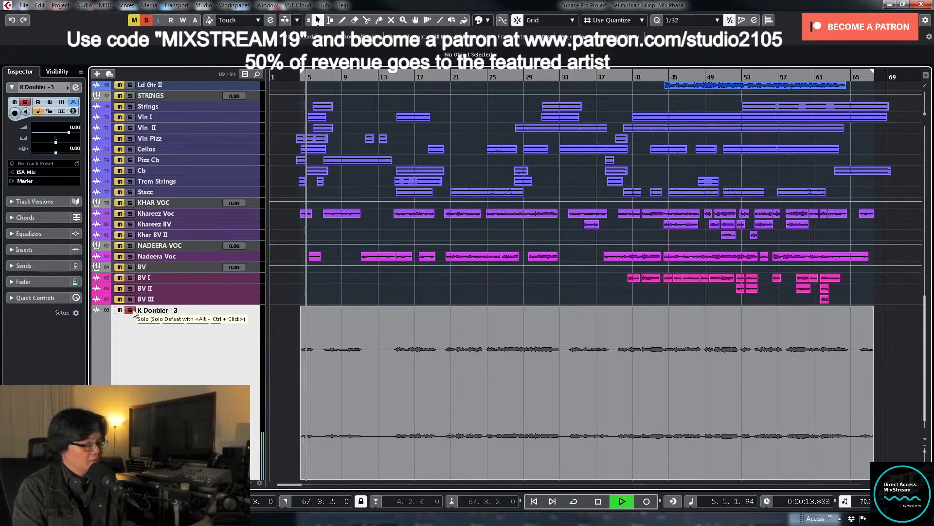
{"action": "key", "text": "space"}
{"action": "left_click", "coordinate": [130, 310]}
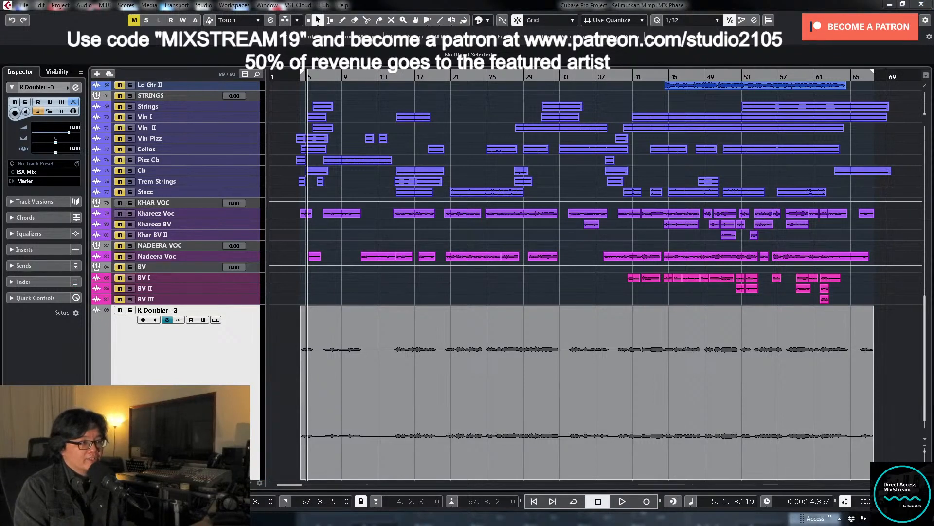
Step: Set the Doubler2 Stereo detune to -6 for voice 1 and 6 for voice 2, and close the effect's windows
{"action": "key", "text": "e"}
{"action": "left_click", "coordinate": [362, 321]}
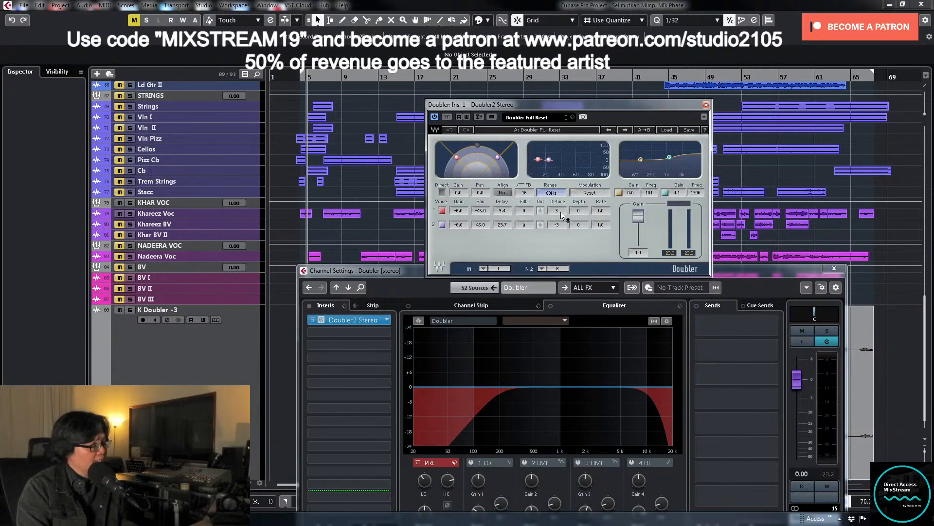
{"action": "left_click_drag", "start_coordinate": [561, 212], "coordinate": [562, 225]}
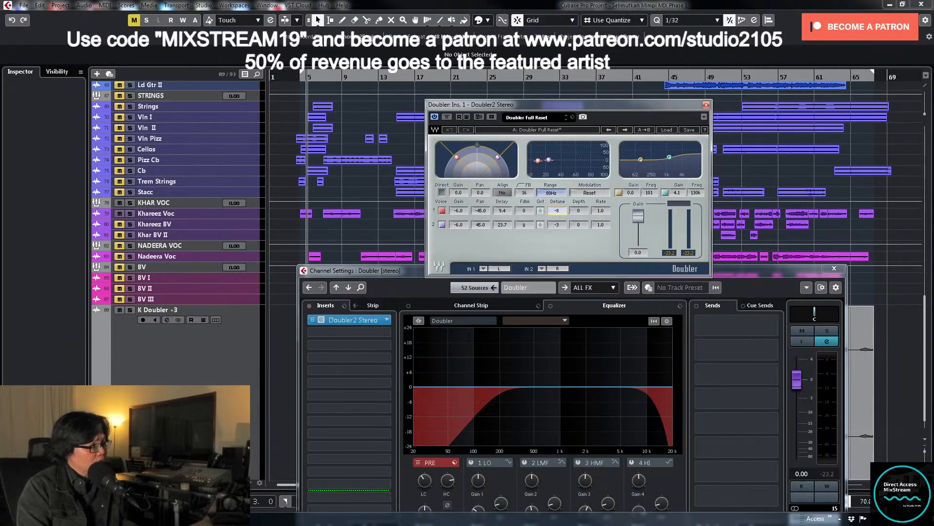
{"action": "mouse_move", "coordinate": [557, 225]}
{"action": "left_mouse_down"}
{"action": "mouse_move", "coordinate": [556, 215]}
{"action": "mouse_move", "coordinate": [556, 230]}
{"action": "left_mouse_up"}
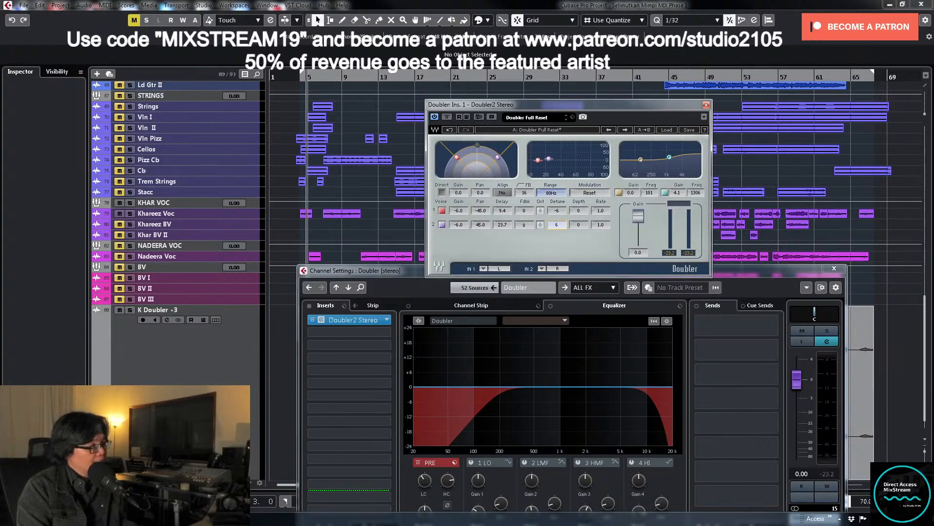
{"action": "left_click", "coordinate": [706, 105]}
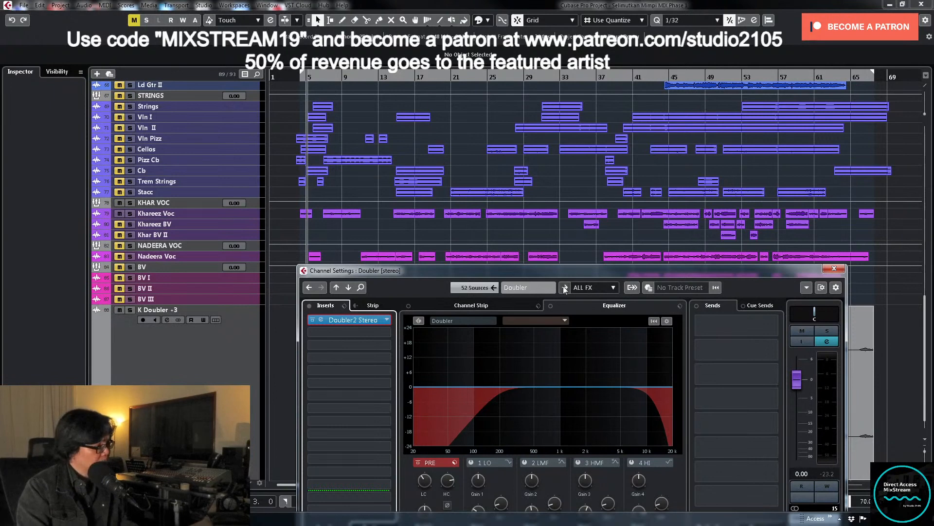
{"action": "left_click", "coordinate": [833, 269]}
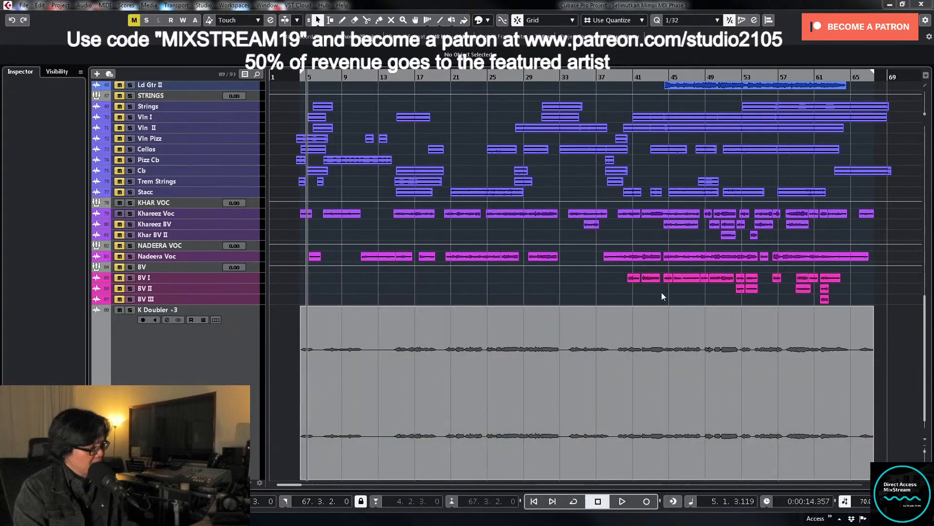
Step: Export the Doubler channel again as K Doubler -6, using the same mixdown settings and creating an audio track
{"action": "key", "text": "ctrl+shift+e"}
{"action": "scroll", "coordinate": [424, 176], "scroll_direction": "down", "scroll_amount": 6}
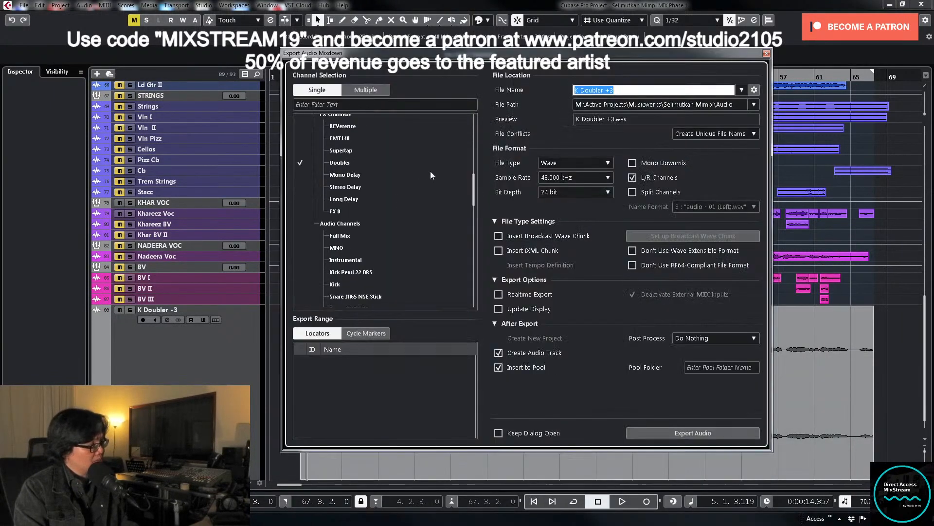
{"action": "left_click", "coordinate": [619, 92]}
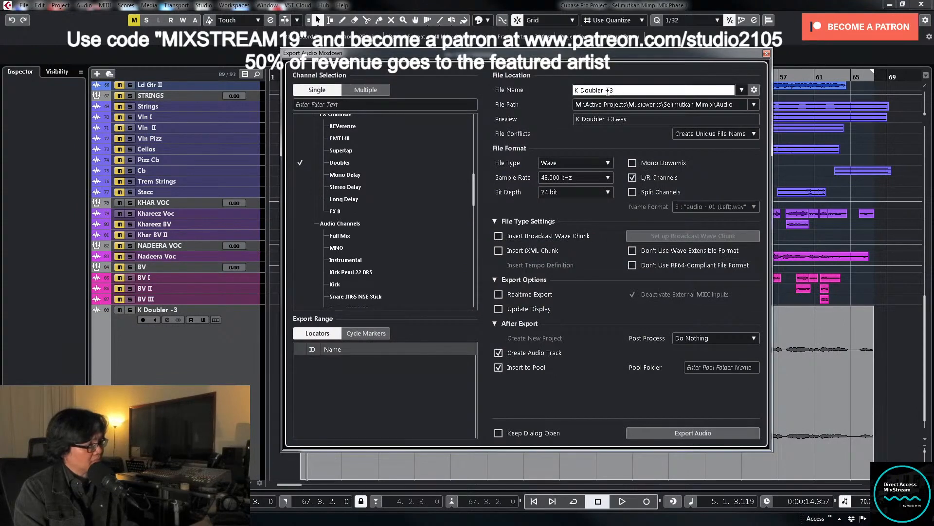
{"action": "left_click_drag", "start_coordinate": [606, 92], "coordinate": [649, 91]}
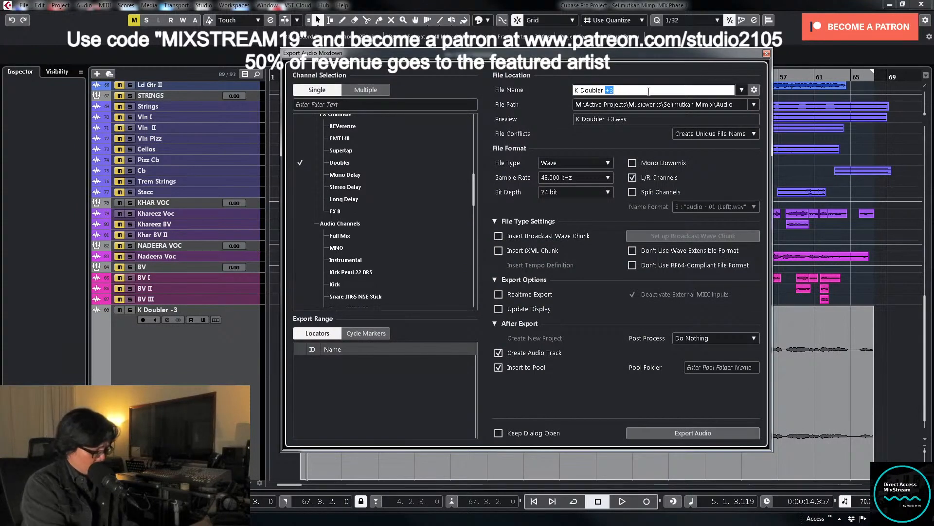
{"action": "type", "text": "-6"}
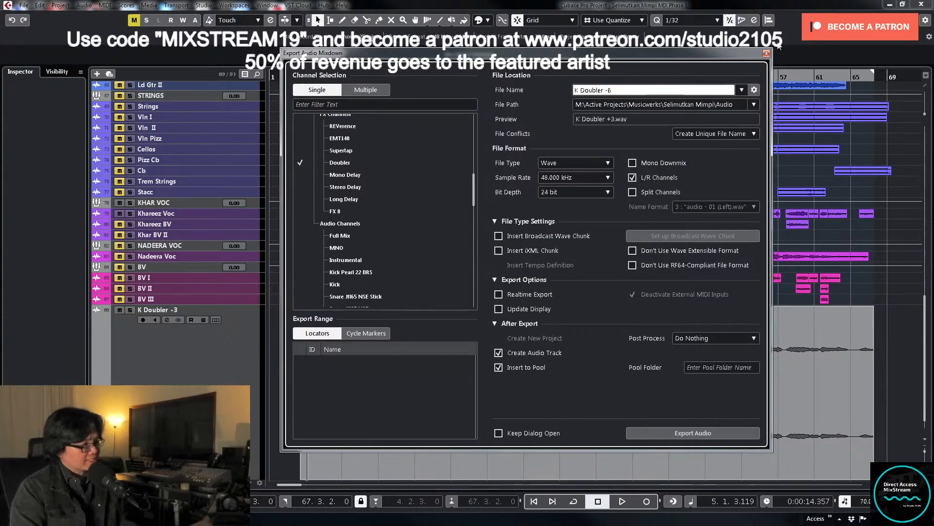
{"action": "left_click", "coordinate": [692, 437]}
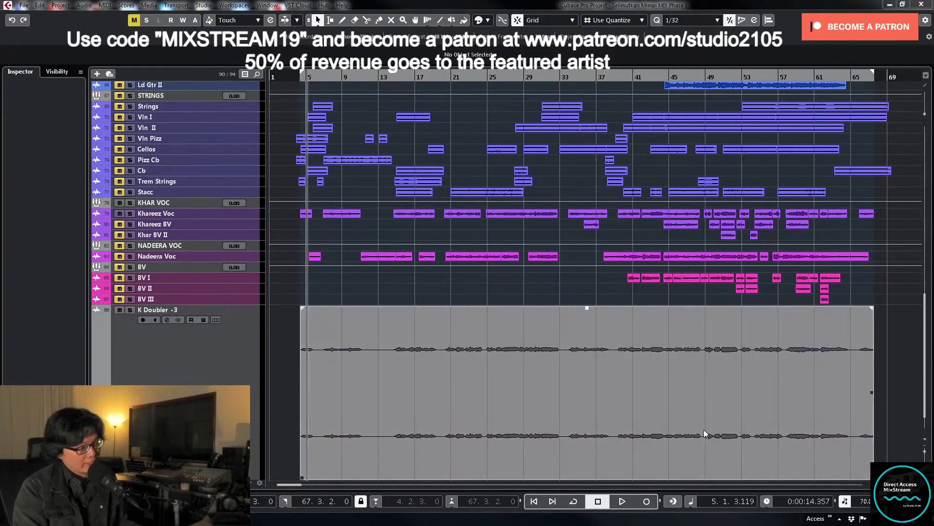
{"action": "scroll", "coordinate": [681, 389], "scroll_direction": "down", "scroll_amount": 1}
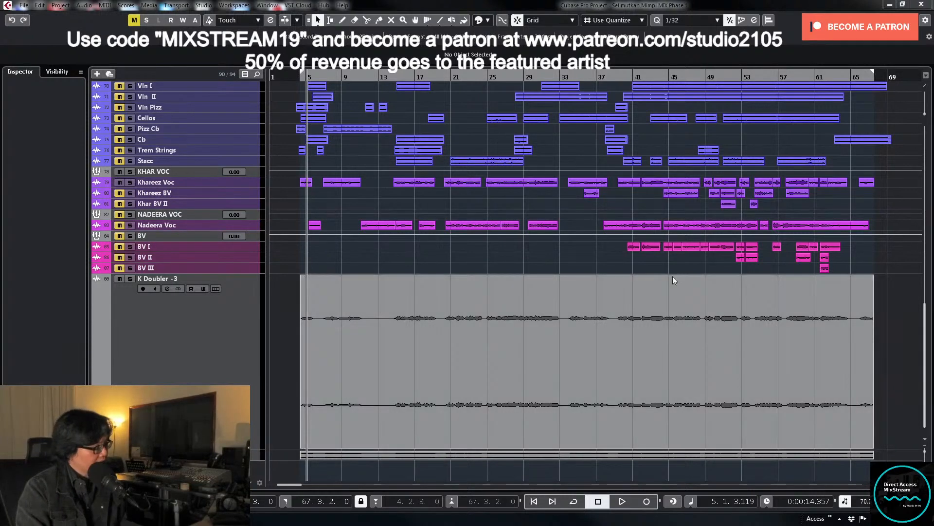
Step: Set the Doubler2 Stereo detune to 9 for voice 1 and -9 for voice 2, and close the effect's windows
{"action": "key", "text": "ctrl+shift+e"}
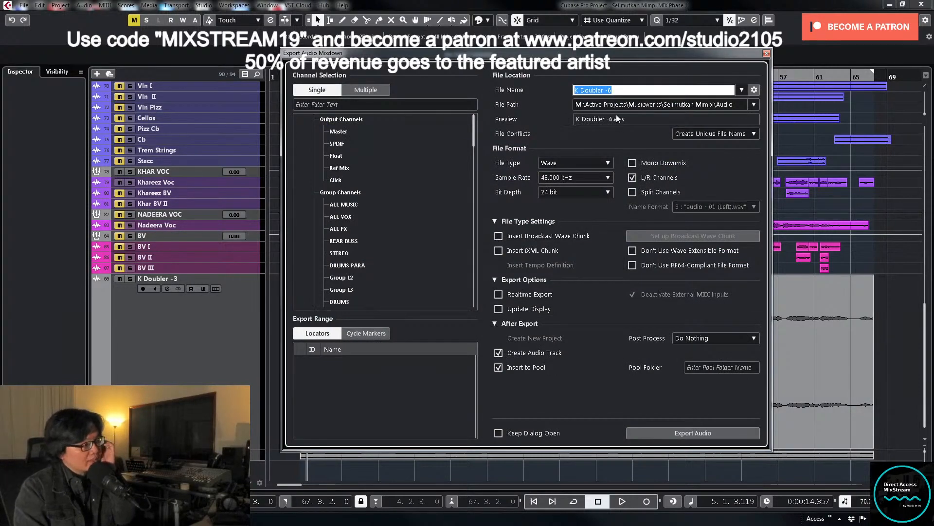
{"action": "left_click", "coordinate": [766, 54]}
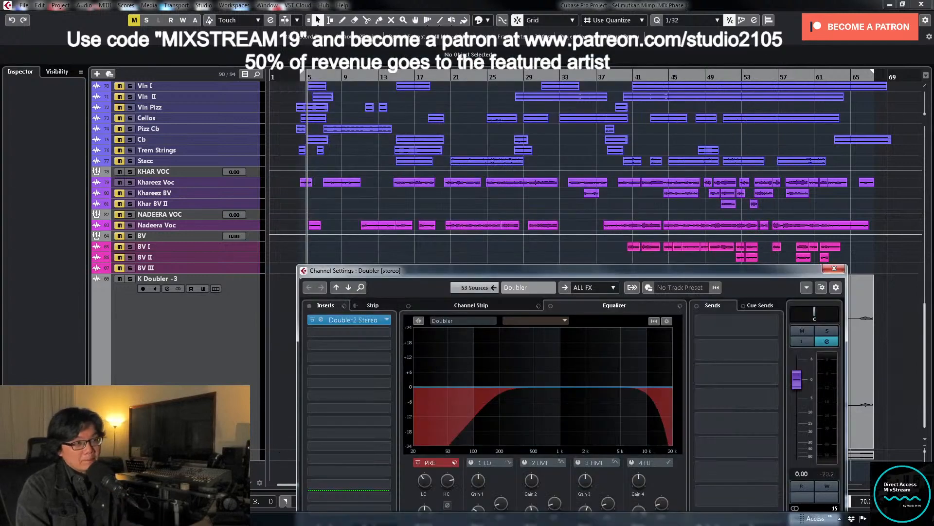
{"action": "left_click", "coordinate": [353, 320]}
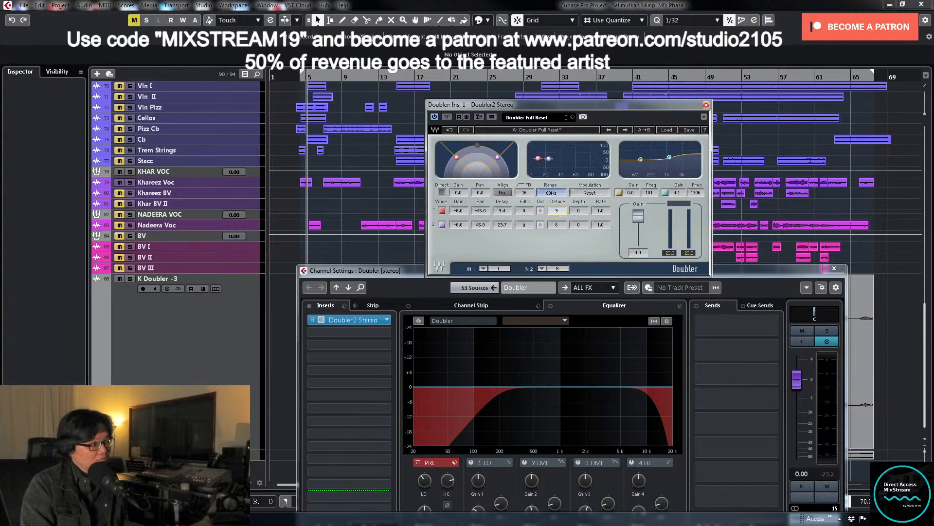
{"action": "left_click_drag", "start_coordinate": [559, 226], "coordinate": [557, 226]}
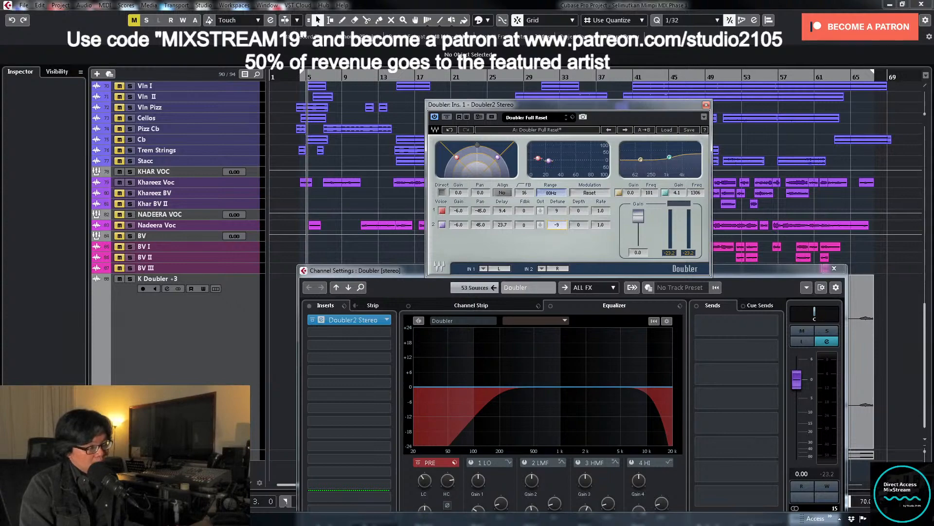
{"action": "left_click", "coordinate": [704, 105]}
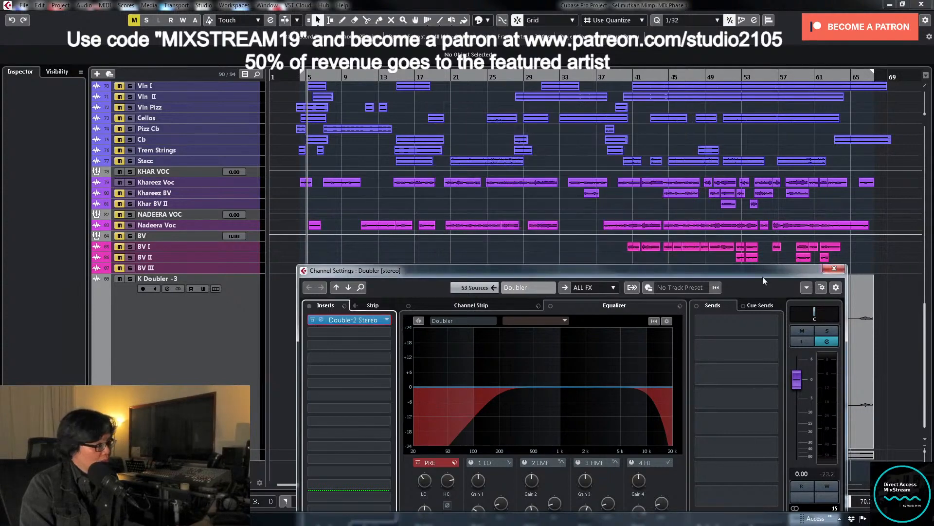
{"action": "left_click", "coordinate": [833, 269]}
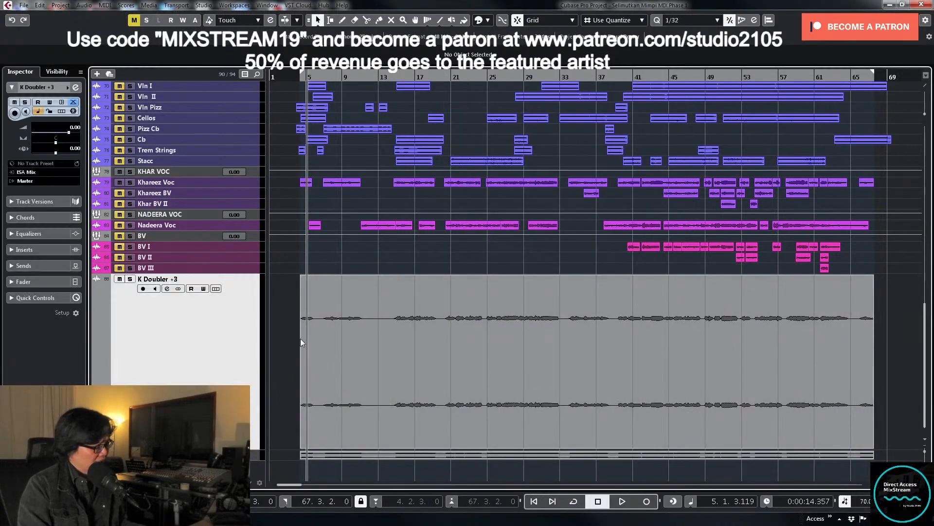
Step: Return the playhead to the start locator and name the audio mixdown K Doubler +9 for export
{"action": "scroll", "coordinate": [367, 302], "scroll_direction": "up", "scroll_amount": 5}
{"action": "key", "text": "KP_1"}
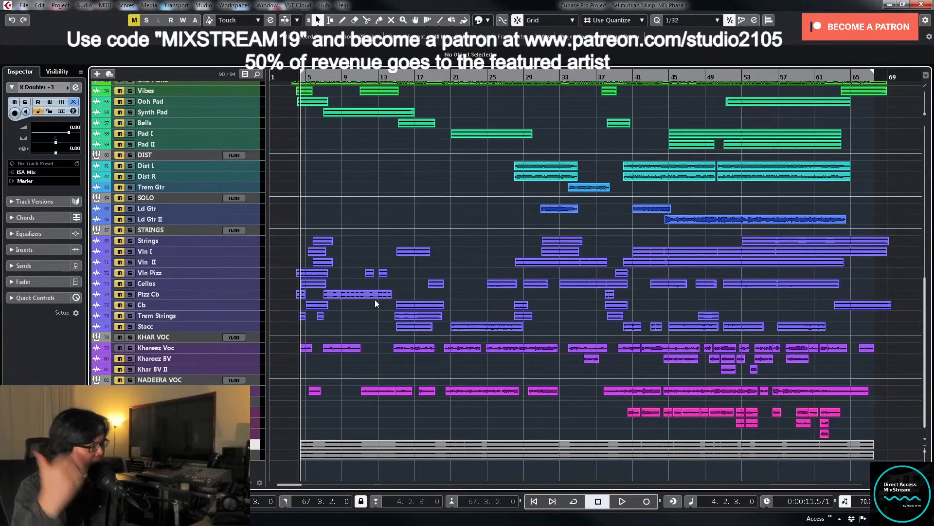
{"action": "key", "text": "ctrl+shift+e"}
{"action": "left_click", "coordinate": [626, 91]}
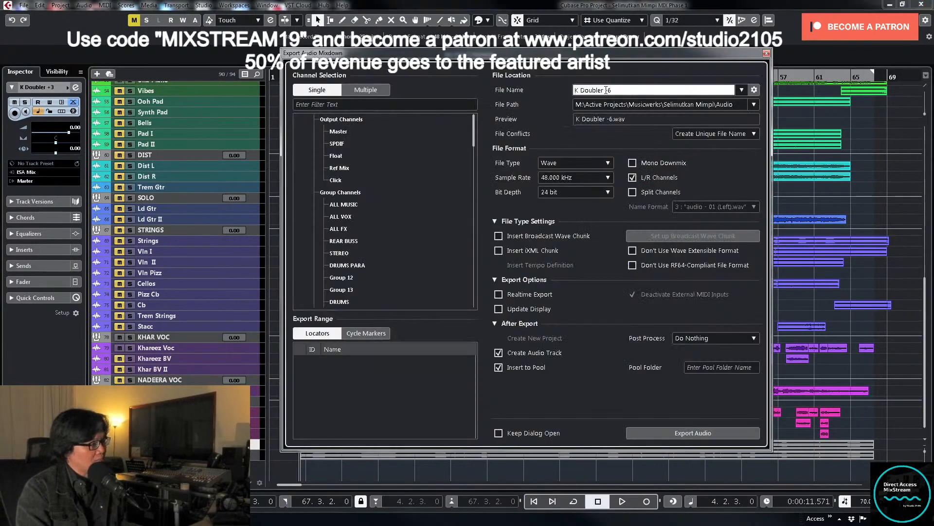
{"action": "key", "text": "shift+Left"}
{"action": "key", "text": "shift+Left"}
{"action": "type", "text": "+"}
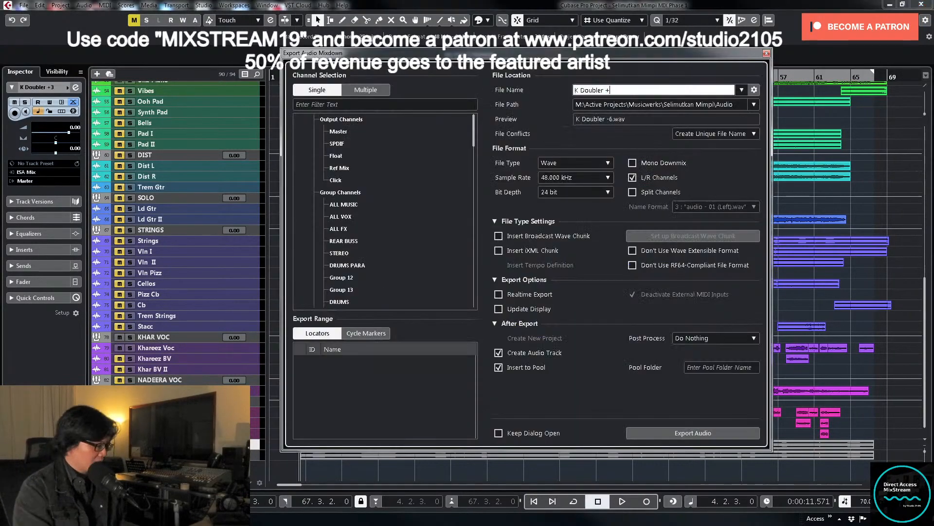
{"action": "type", "text": "9"}
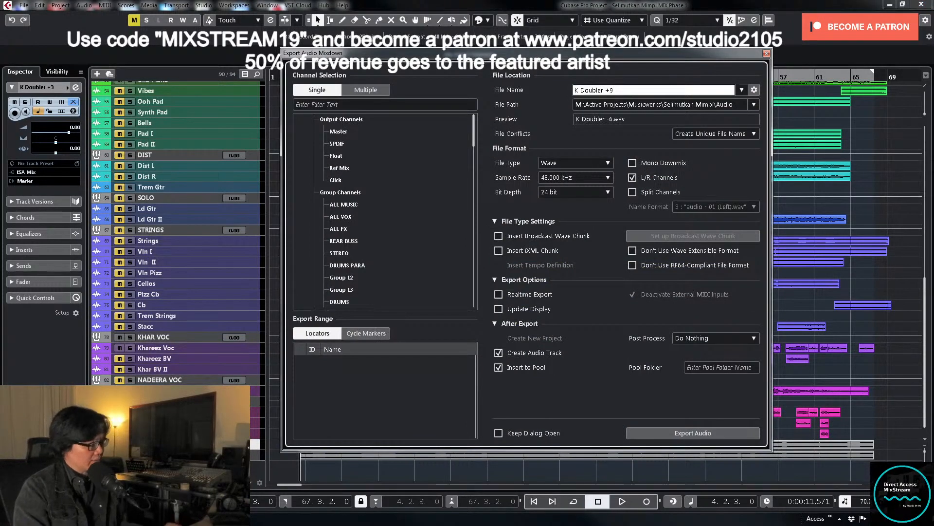
{"action": "left_click", "coordinate": [697, 434]}
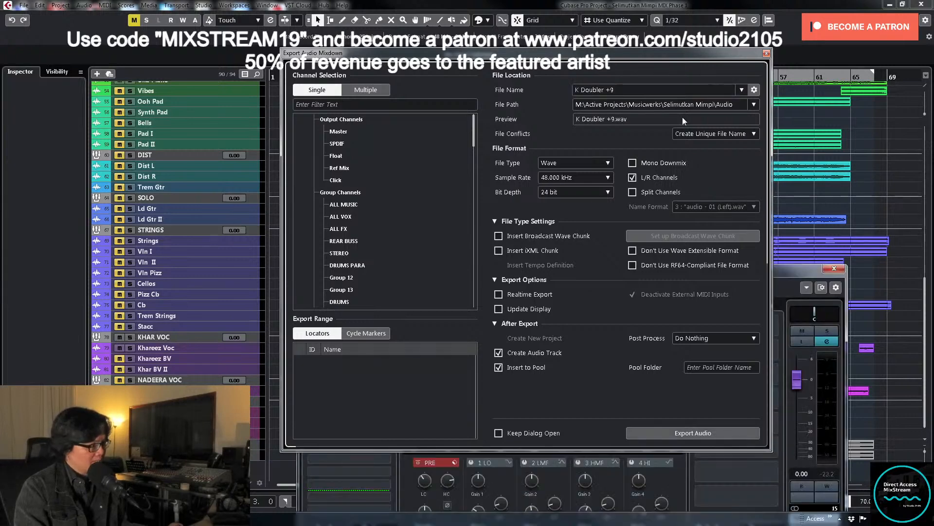
Step: Recheck the Doubler2 Stereo detune values beside the mixdown settings and export K Doubler +9 as a new audio track
{"action": "left_click_drag", "start_coordinate": [671, 58], "coordinate": [489, 55]}
{"action": "left_click_drag", "start_coordinate": [671, 268], "coordinate": [826, 130]}
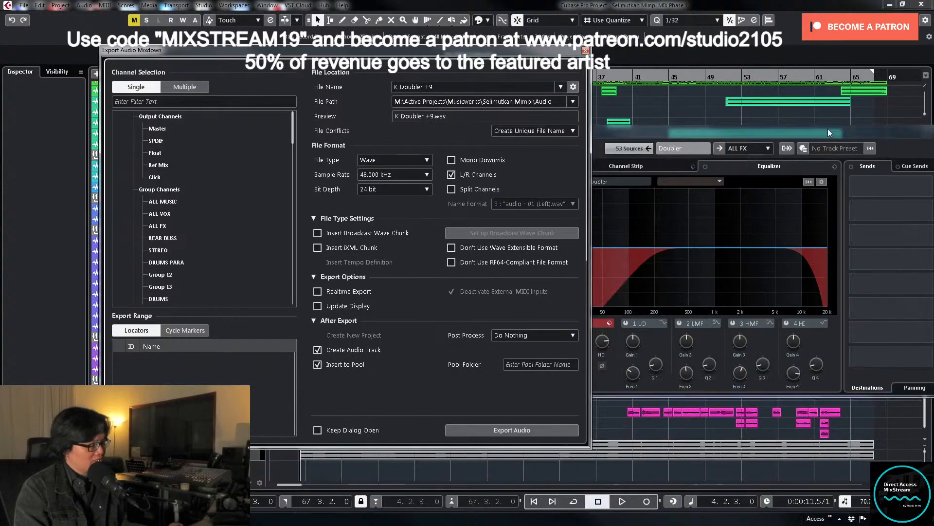
{"action": "left_click_drag", "start_coordinate": [701, 131], "coordinate": [899, 102]}
{"action": "left_click", "coordinate": [706, 151]}
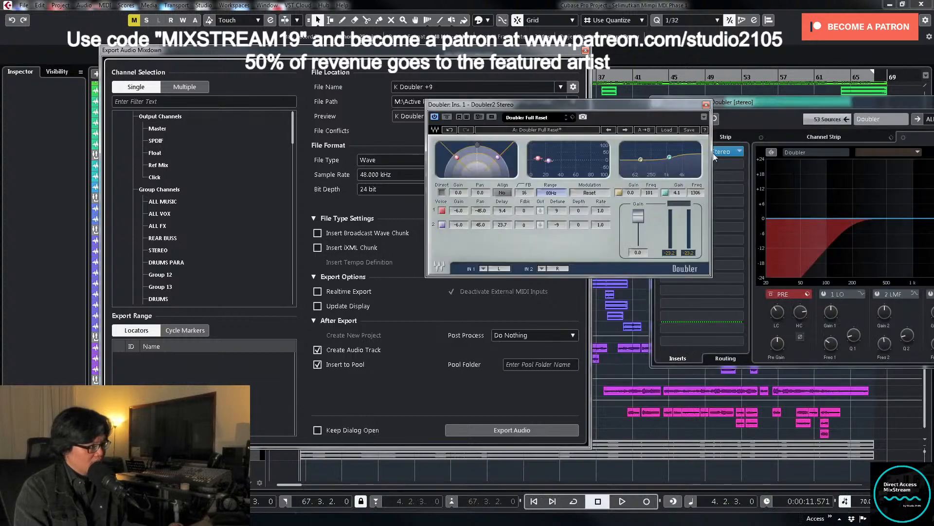
{"action": "left_click", "coordinate": [706, 105]}
{"action": "key", "text": "ctrl+w"}
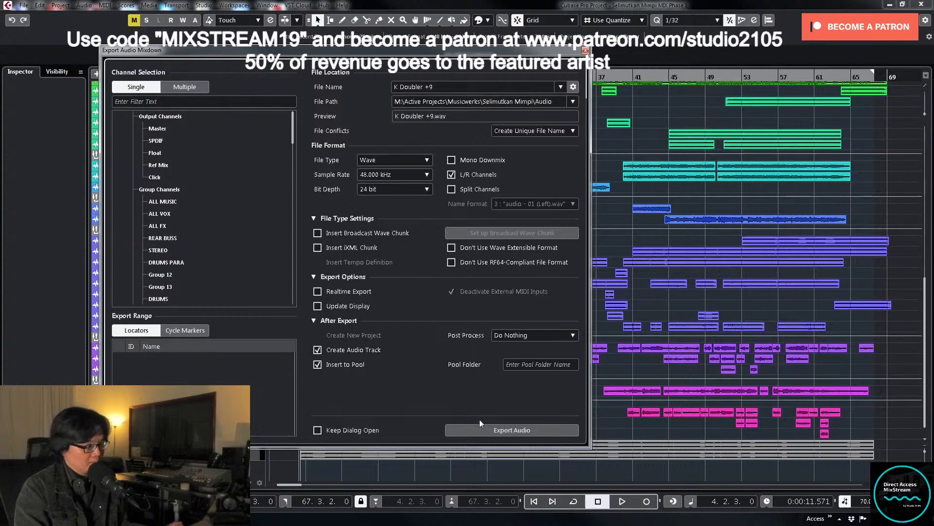
{"action": "left_click", "coordinate": [495, 430]}
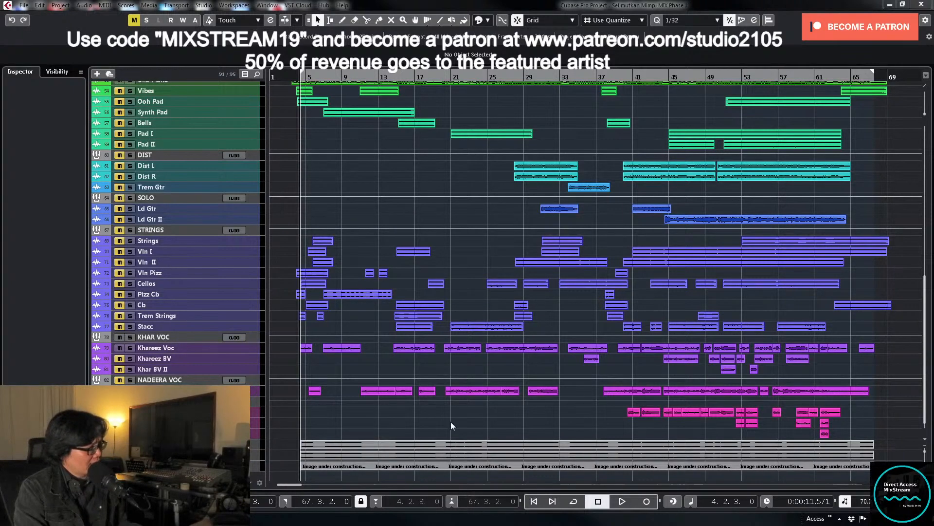
Step: Set the Doubler2 Stereo detune to -12 for voice 1 and 12 for voice 2
{"action": "scroll", "coordinate": [527, 439], "scroll_direction": "down", "scroll_amount": 1}
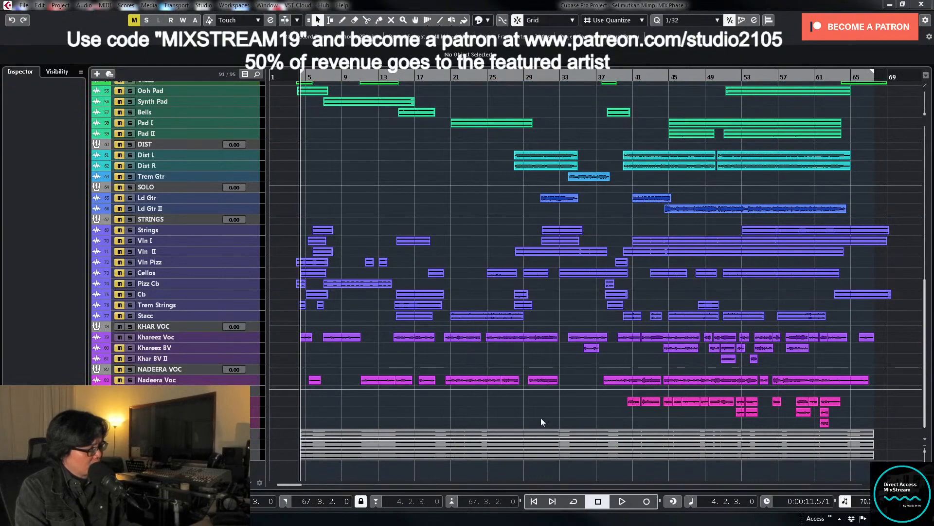
{"action": "key", "text": "ctrl+shift+e"}
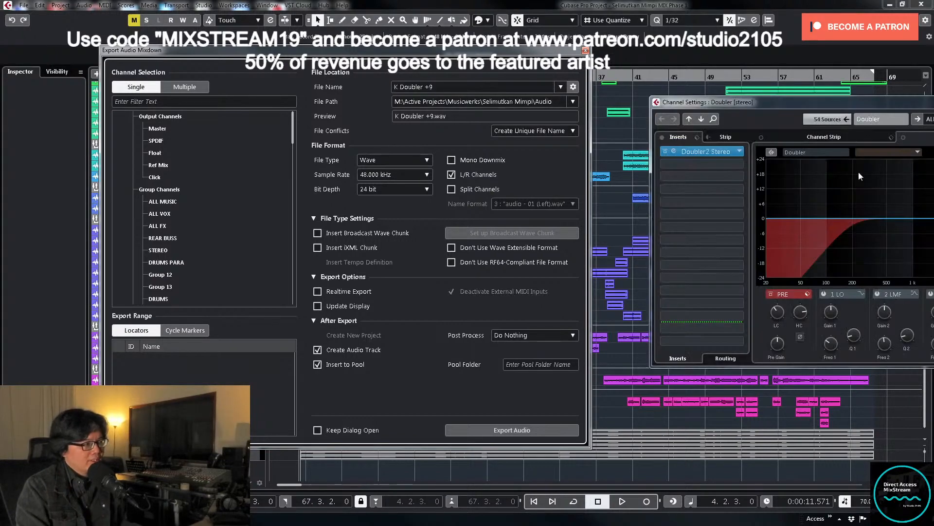
{"action": "left_click", "coordinate": [715, 152]}
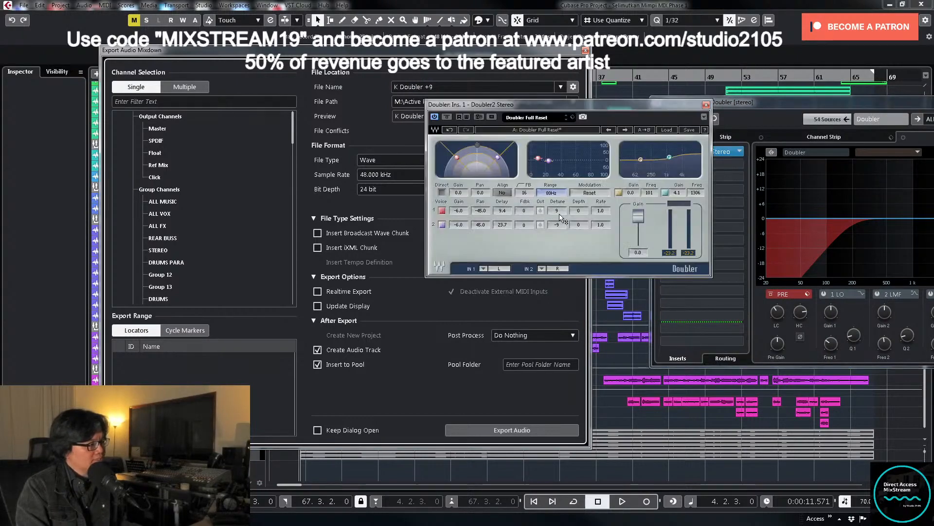
{"action": "left_click_drag", "start_coordinate": [558, 211], "coordinate": [559, 214]}
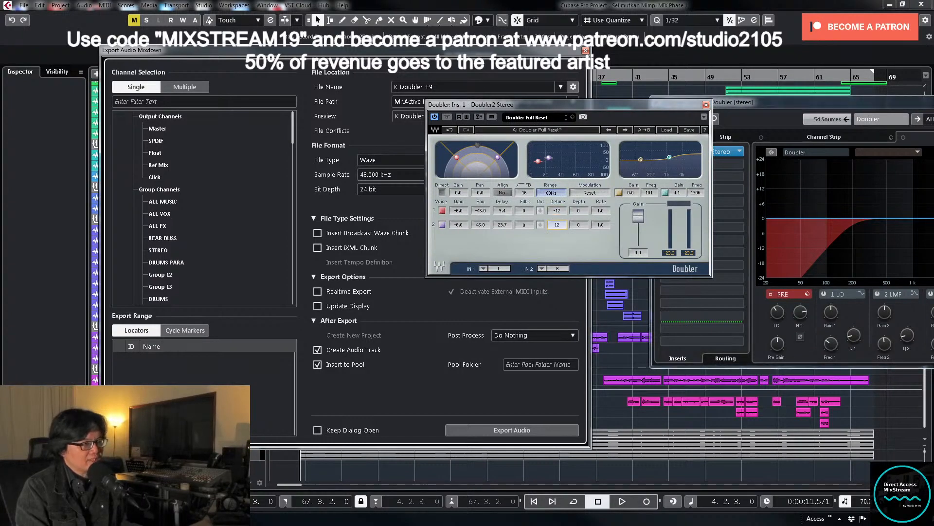
{"action": "left_click", "coordinate": [933, 102]}
Step: Export the Doubler channel as K Doubler -12 with the same mixdown settings, creating an audio track
{"action": "left_click", "coordinate": [448, 87]}
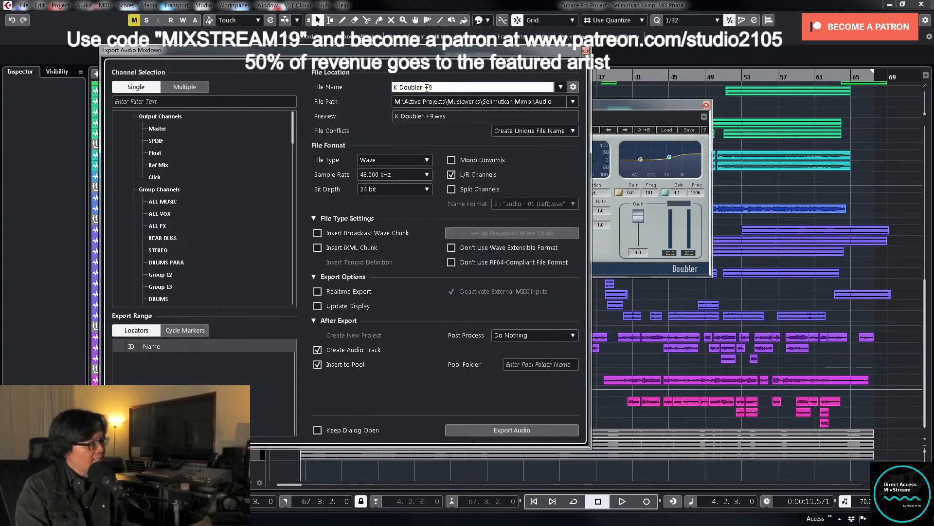
{"action": "type", "text": "-12"}
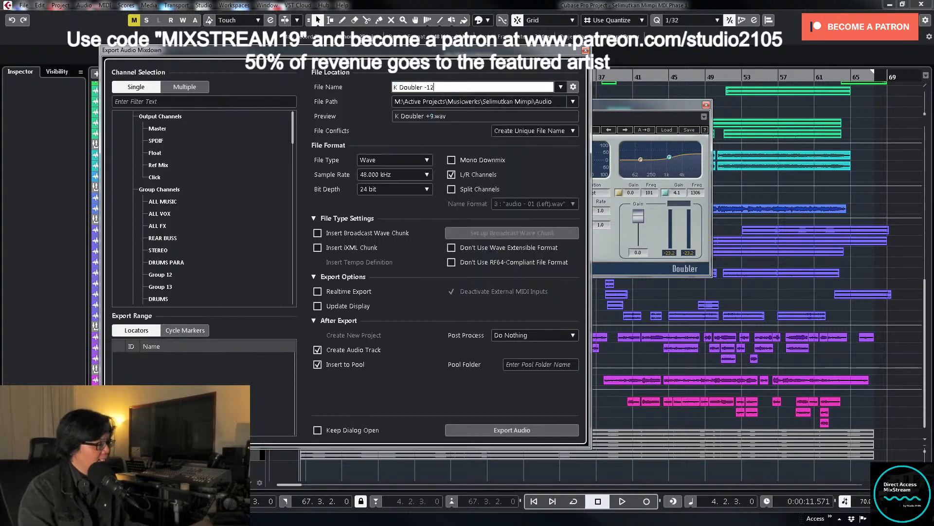
{"action": "scroll", "coordinate": [262, 218], "scroll_direction": "down", "scroll_amount": 10}
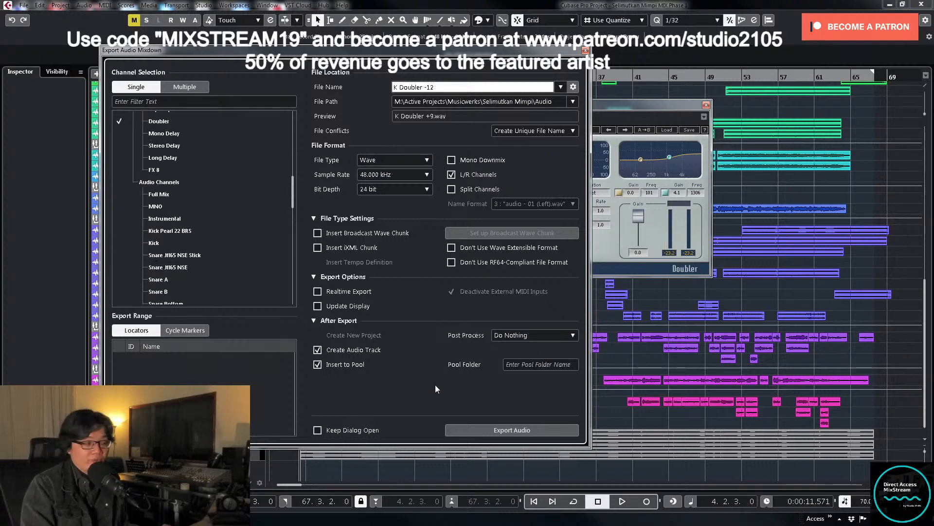
{"action": "left_click", "coordinate": [506, 430]}
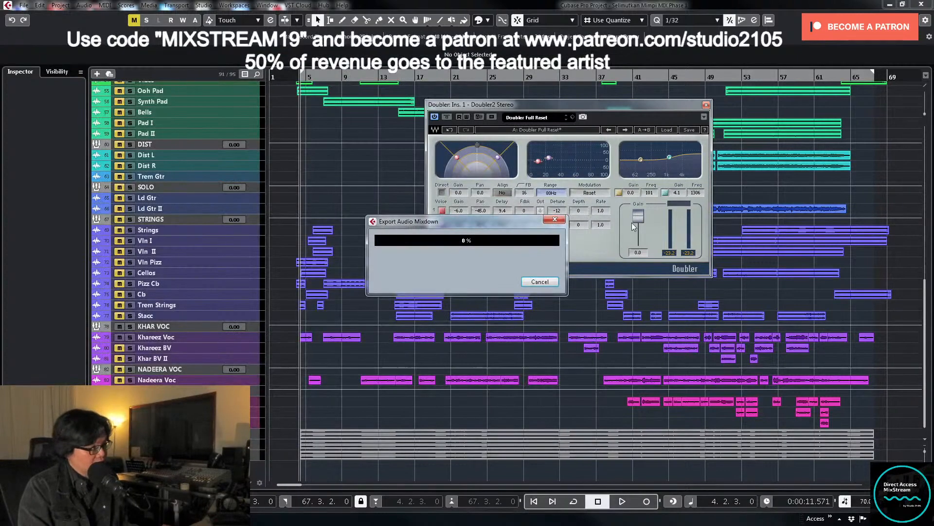
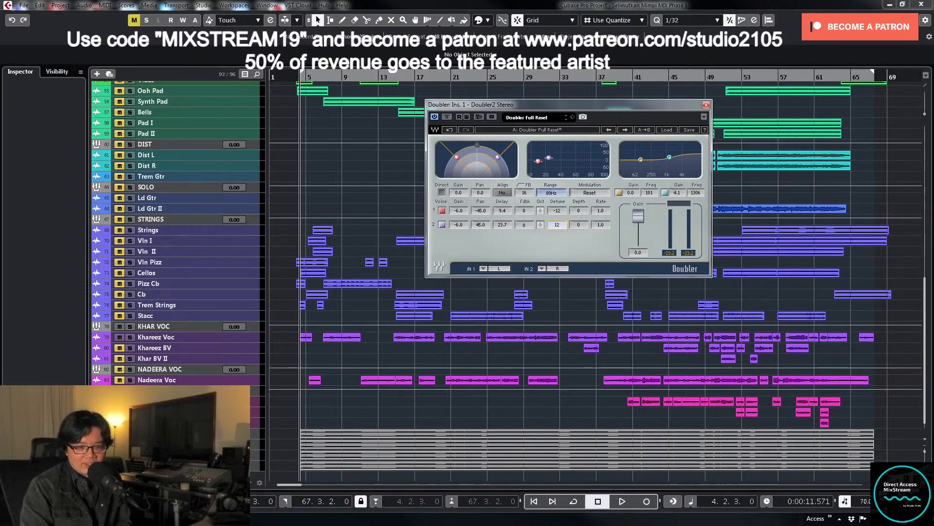
Step: Select the K Doubler +3 track and lower its volume to -∞
{"action": "left_click", "coordinate": [396, 427]}
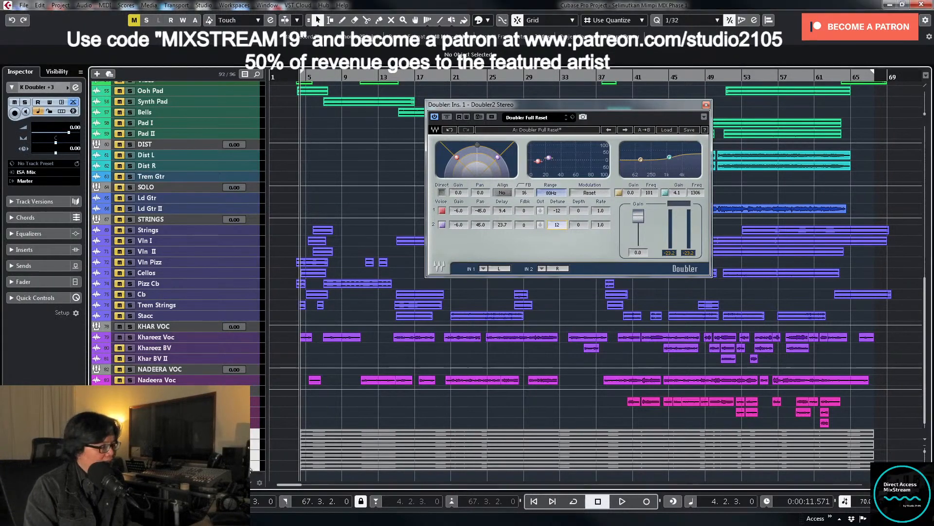
{"action": "left_click_drag", "start_coordinate": [69, 132], "coordinate": [33, 132]}
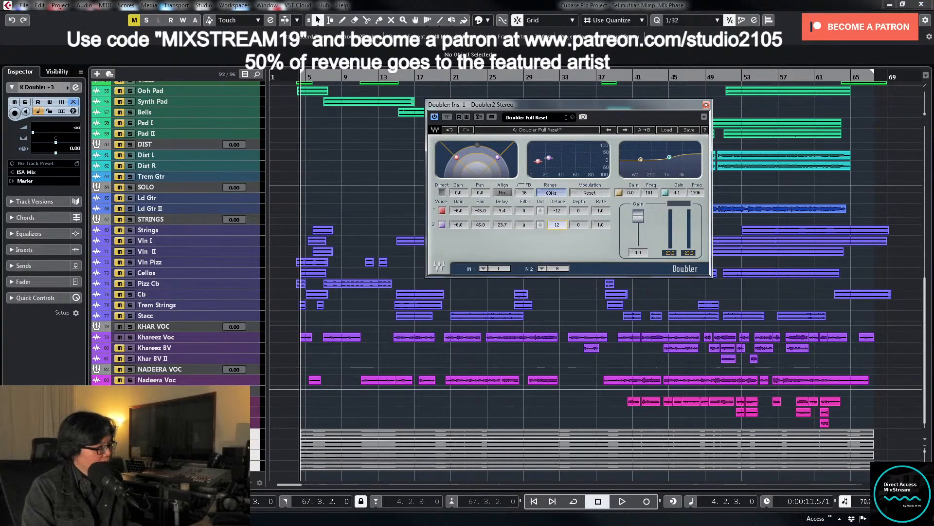
Step: Route the first lead vocal's output from the Doubler back to its own vocal group
{"action": "left_click", "coordinate": [252, 381]}
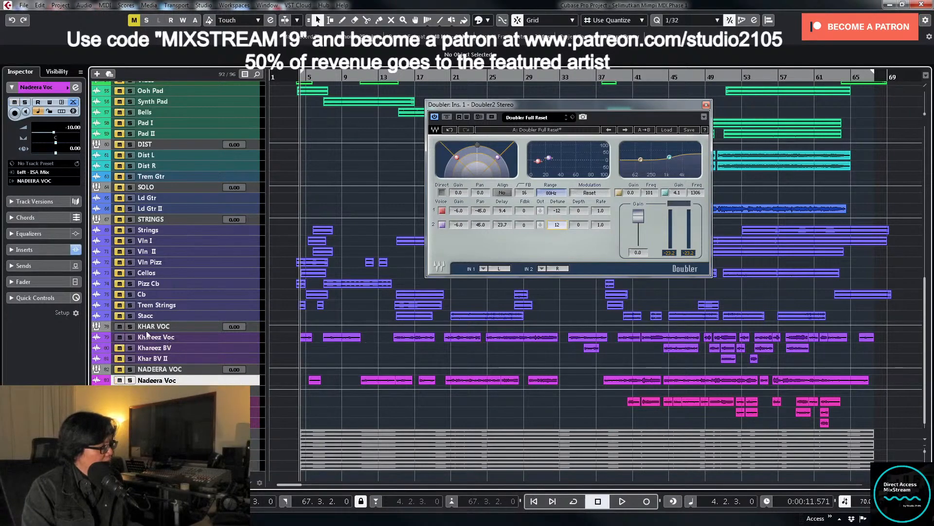
{"action": "left_click", "coordinate": [255, 337]}
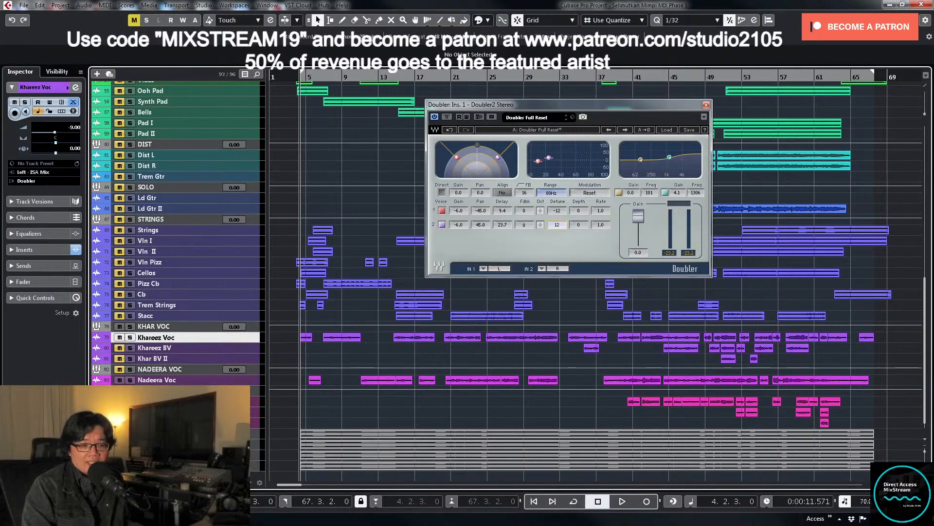
{"action": "left_click", "coordinate": [75, 88]}
{"action": "left_click", "coordinate": [933, 119]}
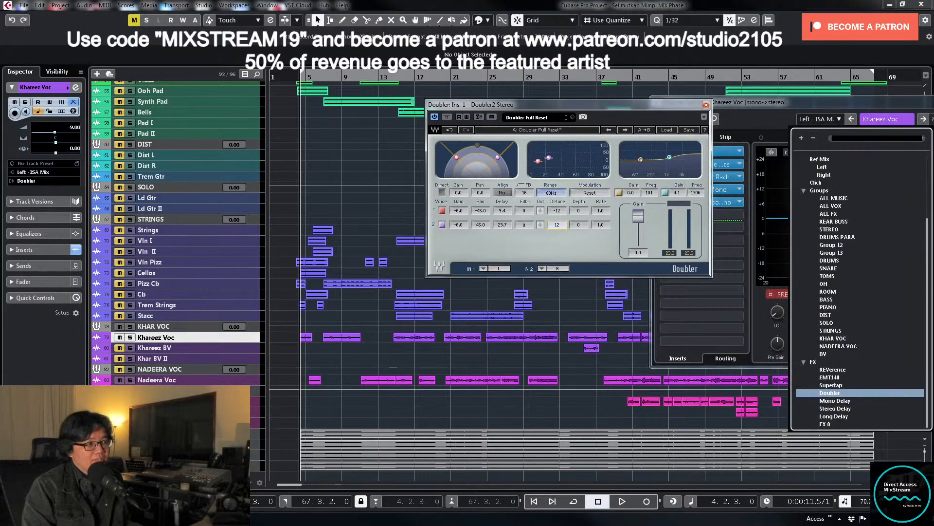
{"action": "left_click", "coordinate": [841, 338]}
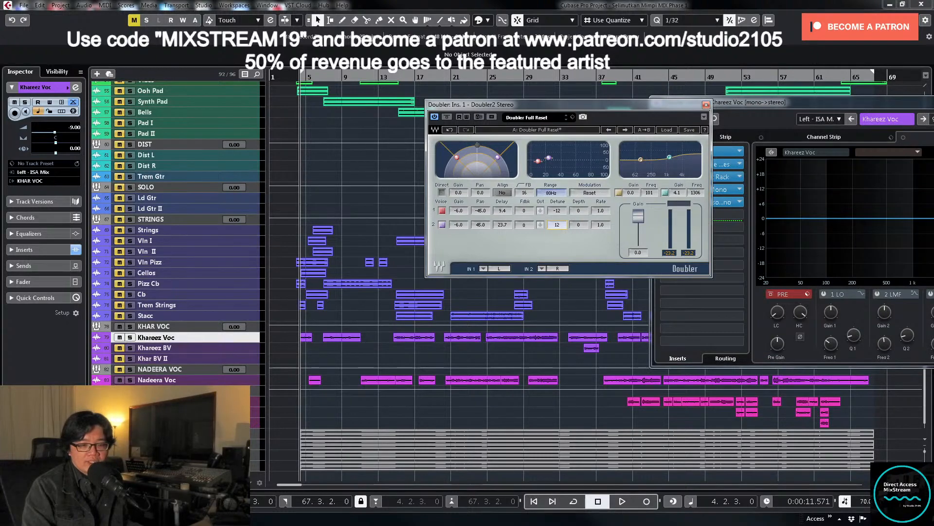
Step: Bring up the second lead vocal's channel settings in place of the Doubler2 Stereo window and route its output to Doubler
{"action": "left_click", "coordinate": [157, 380]}
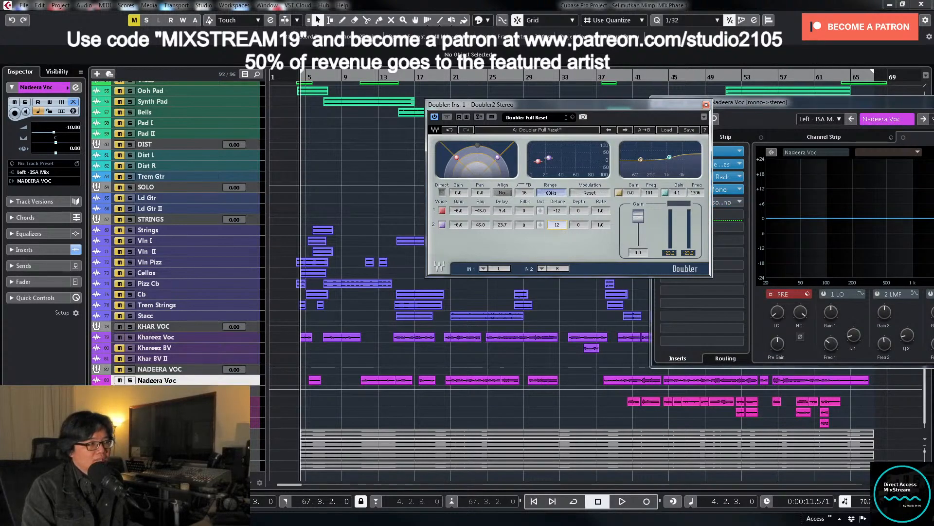
{"action": "left_click_drag", "start_coordinate": [933, 105], "coordinate": [635, 115]}
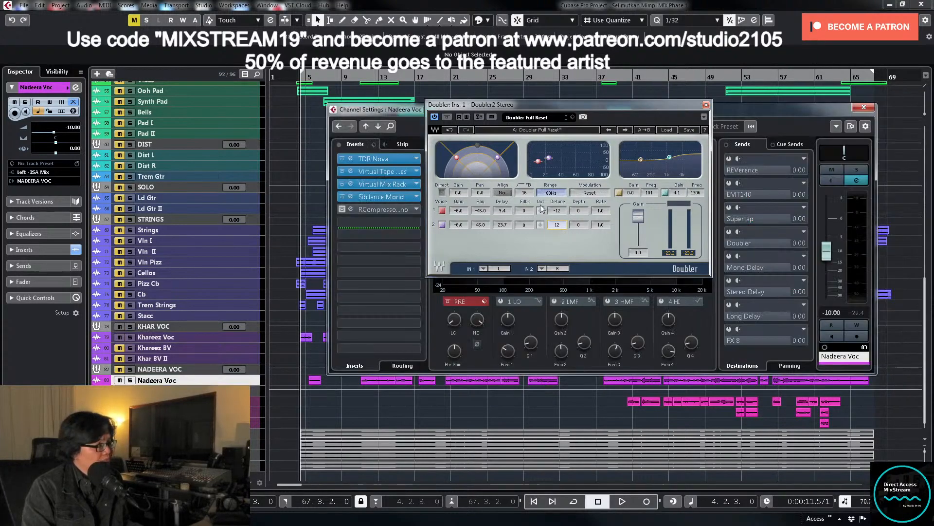
{"action": "left_click", "coordinate": [706, 105]}
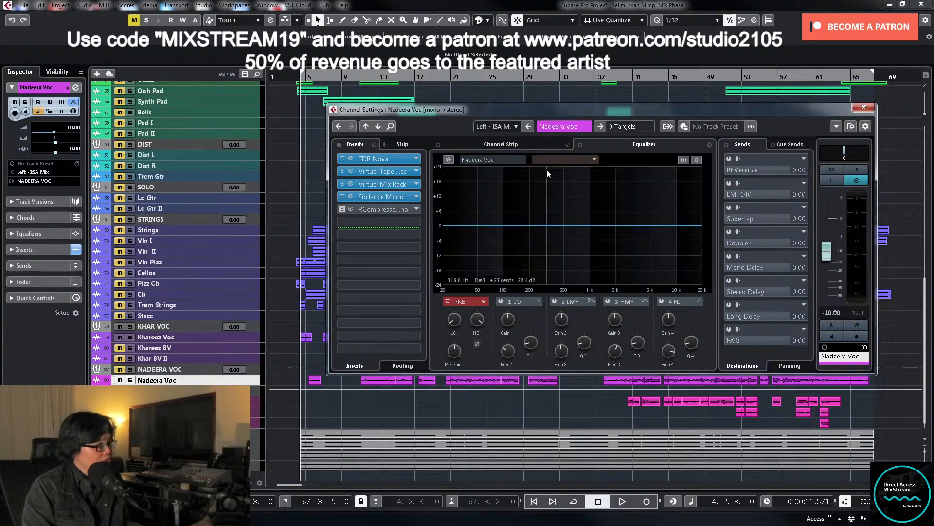
{"action": "left_click", "coordinate": [620, 127]}
{"action": "left_click", "coordinate": [652, 399]}
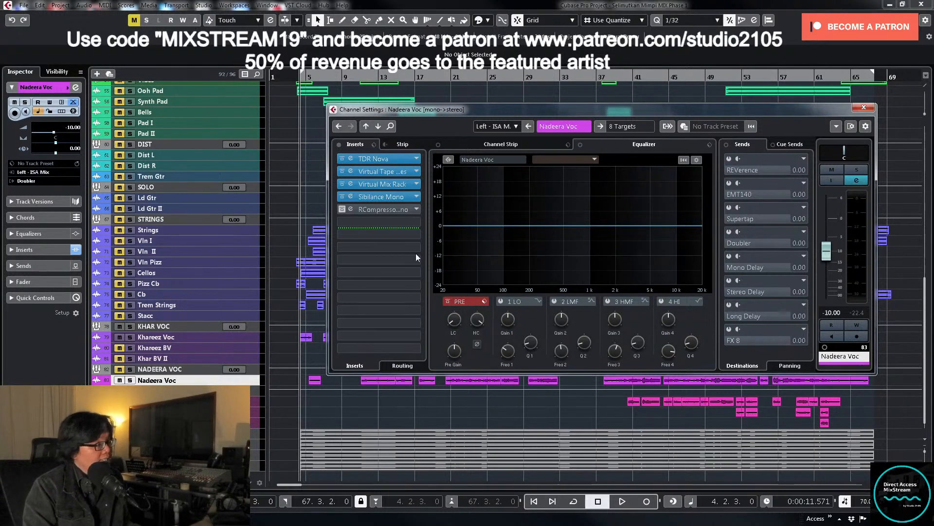
Step: Activate the bypassed RCompressor insert on the second lead vocal and solo the channel
{"action": "left_click", "coordinate": [341, 210]}
{"action": "left_click", "coordinate": [865, 169]}
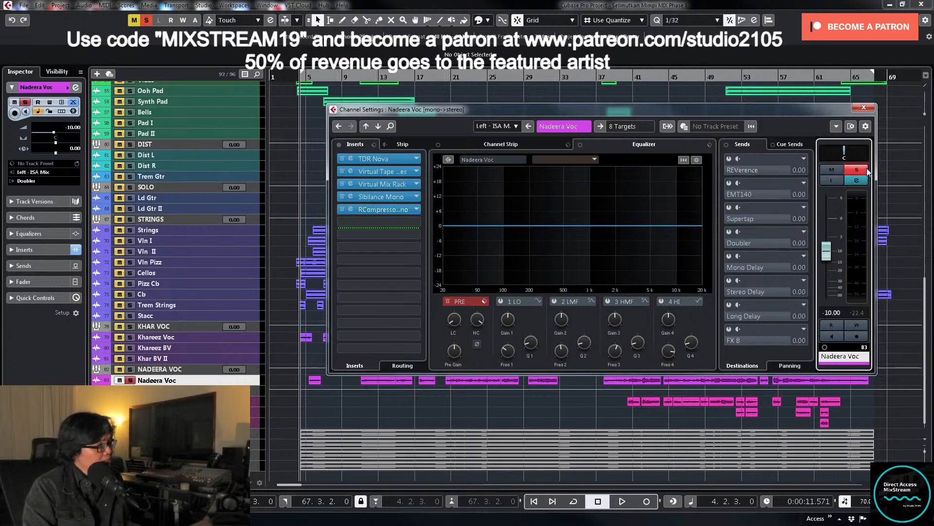
Step: Audition the soloed second lead vocal from around bar 40 with its RCompressor insert open
{"action": "left_click_drag", "start_coordinate": [814, 108], "coordinate": [653, 36]}
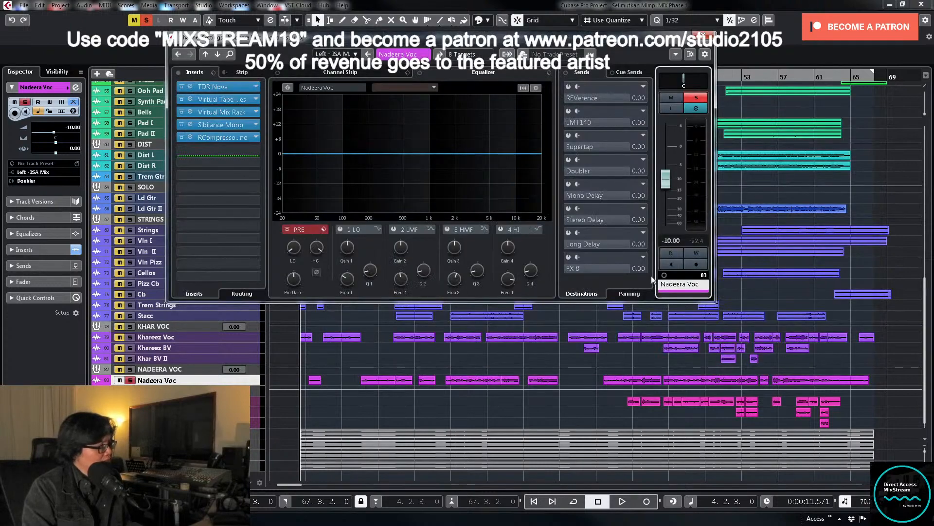
{"action": "key", "text": "KP_Add"}
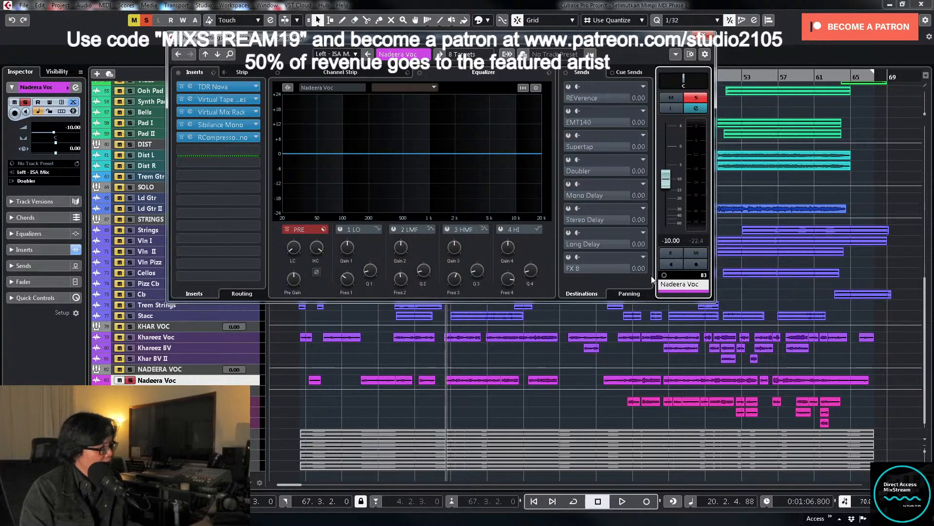
{"action": "key", "text": "KP_Add"}
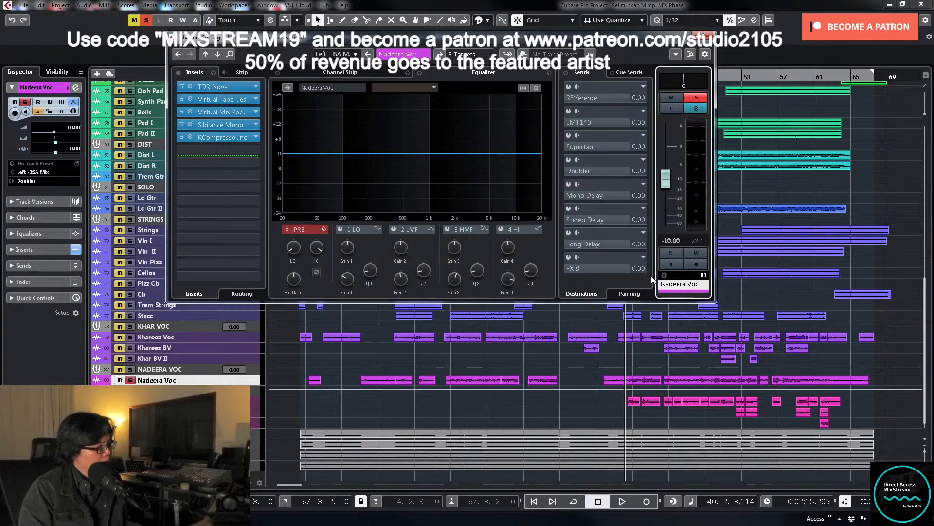
{"action": "key", "text": "space"}
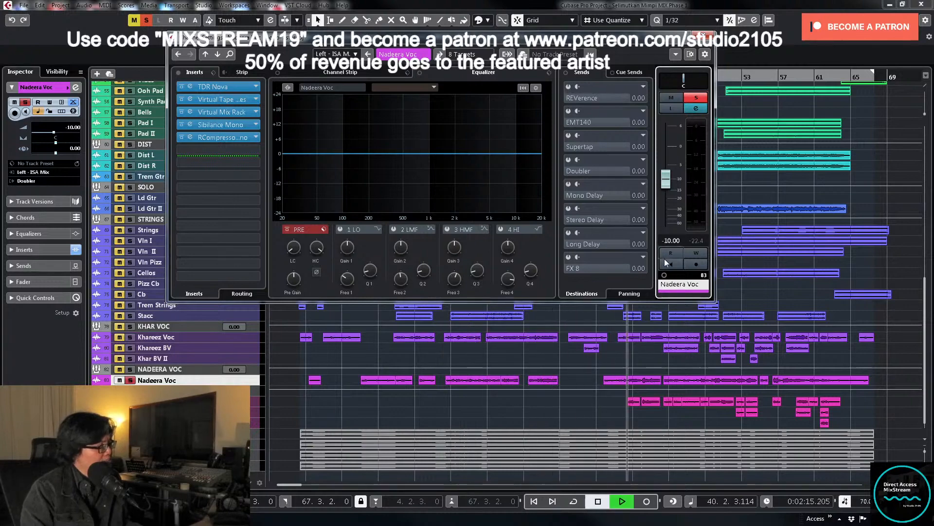
{"action": "left_click", "coordinate": [219, 137]}
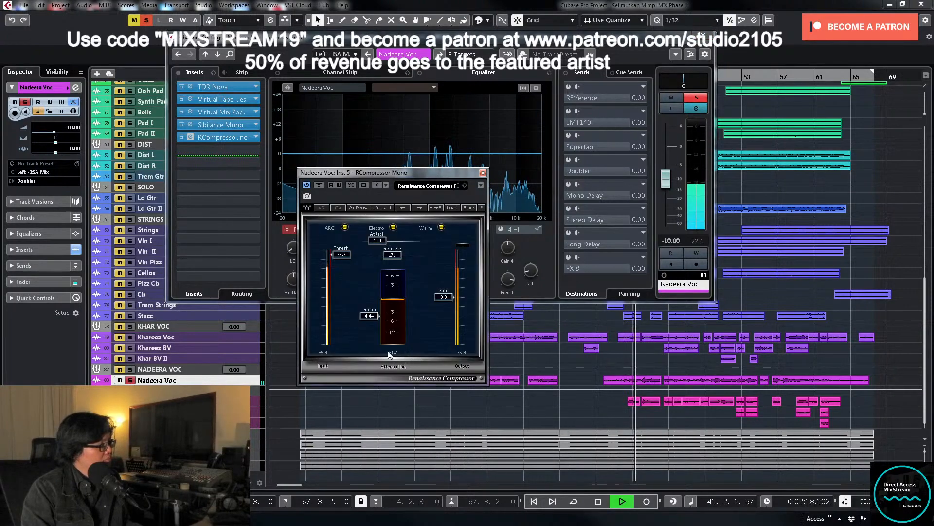
{"action": "key", "text": "space"}
Step: Route the second lead vocal's output from Doubler to its own vocal group, keeping the track soloed
{"action": "left_click", "coordinate": [465, 54]}
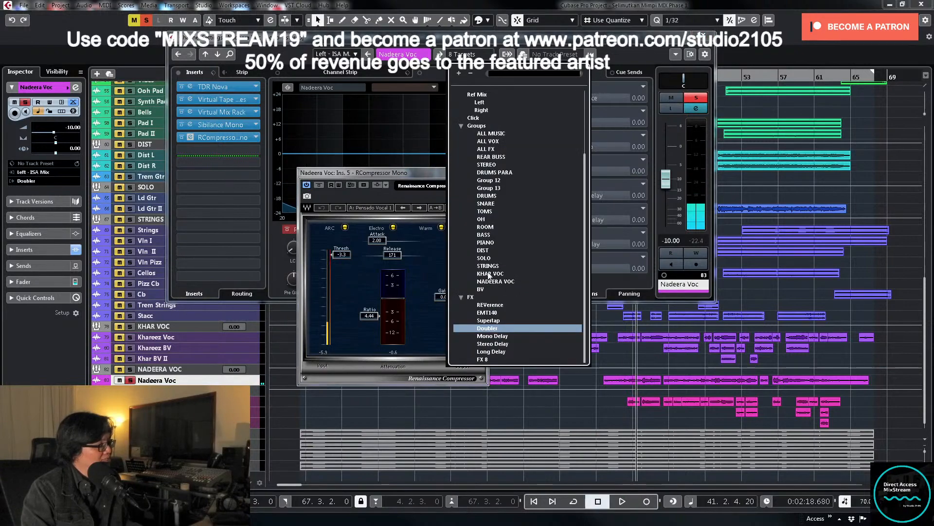
{"action": "left_click", "coordinate": [492, 281]}
{"action": "left_click", "coordinate": [131, 381]}
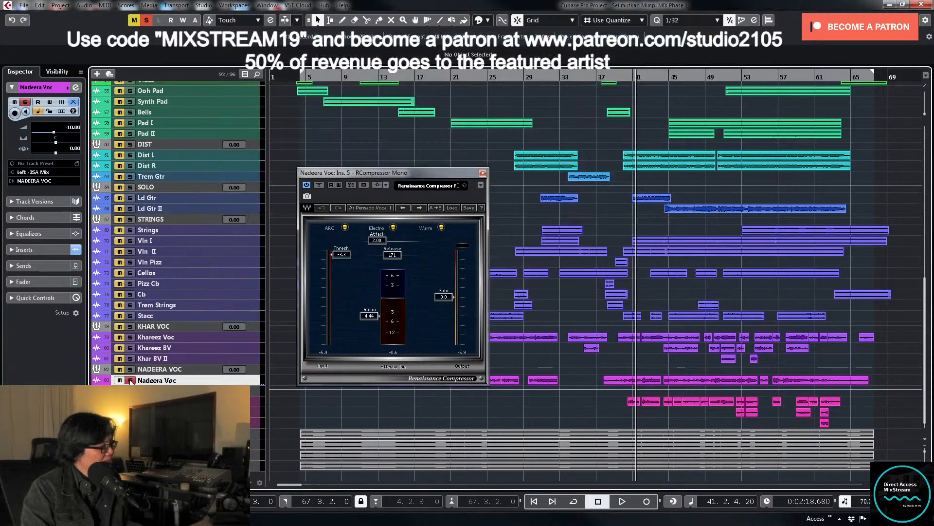
Step: Play the second lead vocal and set its RCompressor threshold to -2.0
{"action": "key", "text": "space"}
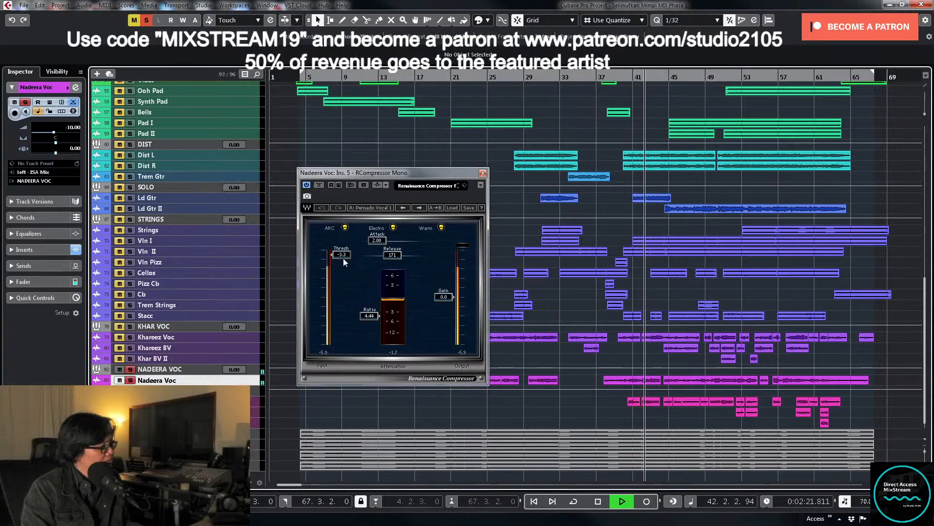
{"action": "key", "text": "space"}
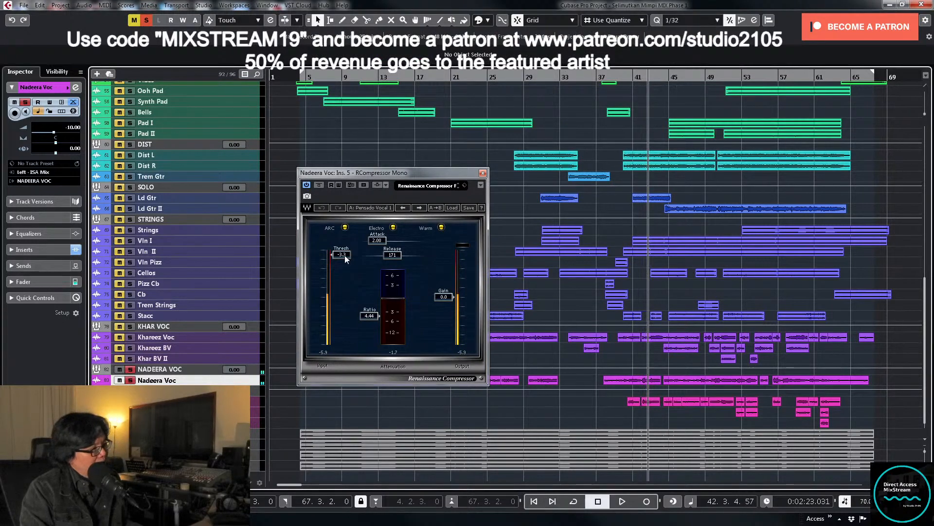
{"action": "key", "text": "space"}
{"action": "left_click_drag", "start_coordinate": [345, 255], "coordinate": [345, 249]}
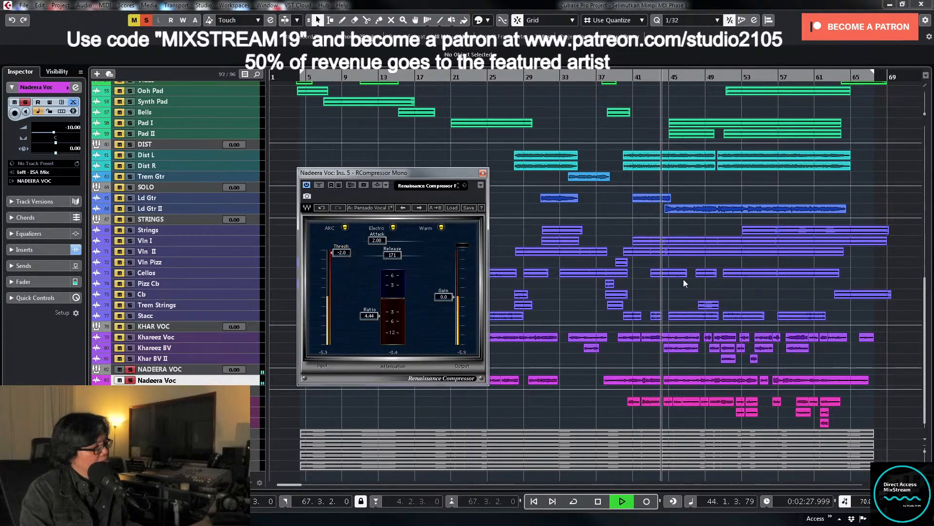
{"action": "key", "text": "space"}
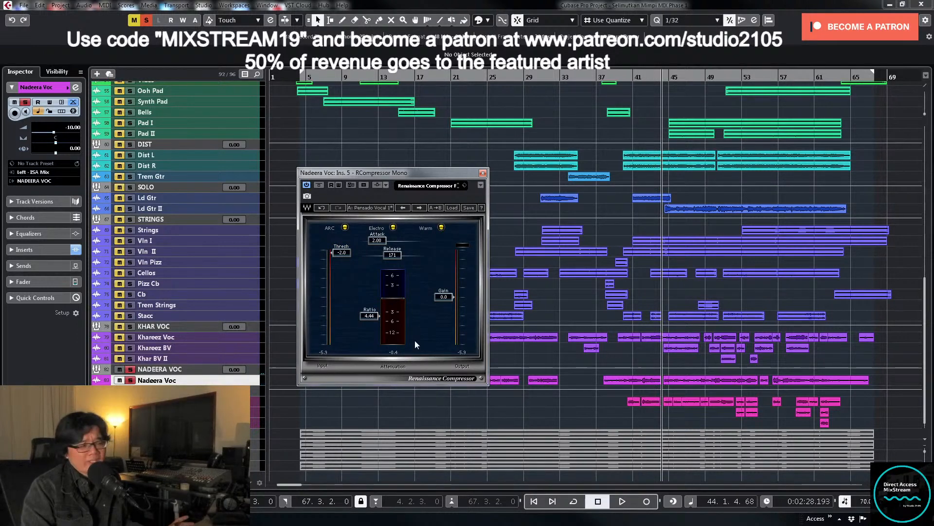
Step: Turn off solo on the second lead vocal track and close its RCompressor window
{"action": "double_click", "coordinate": [153, 379]}
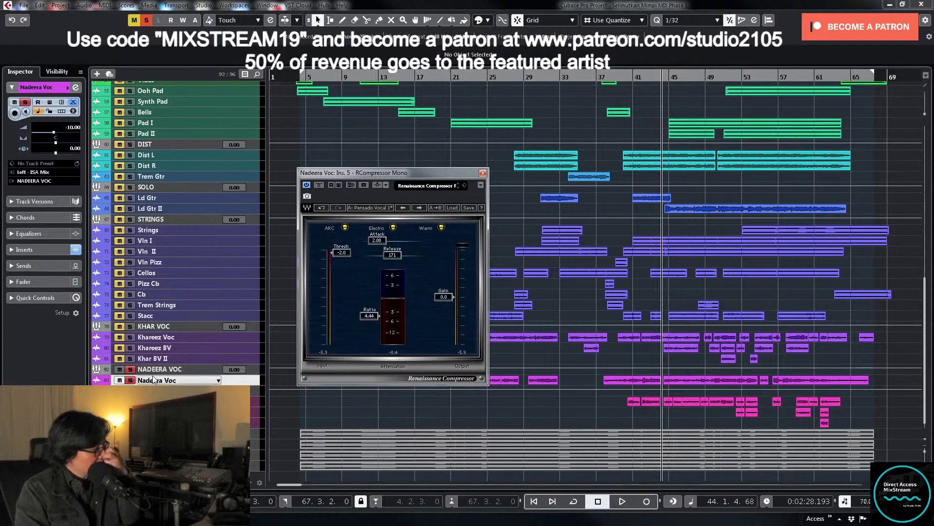
{"action": "key", "text": "Return"}
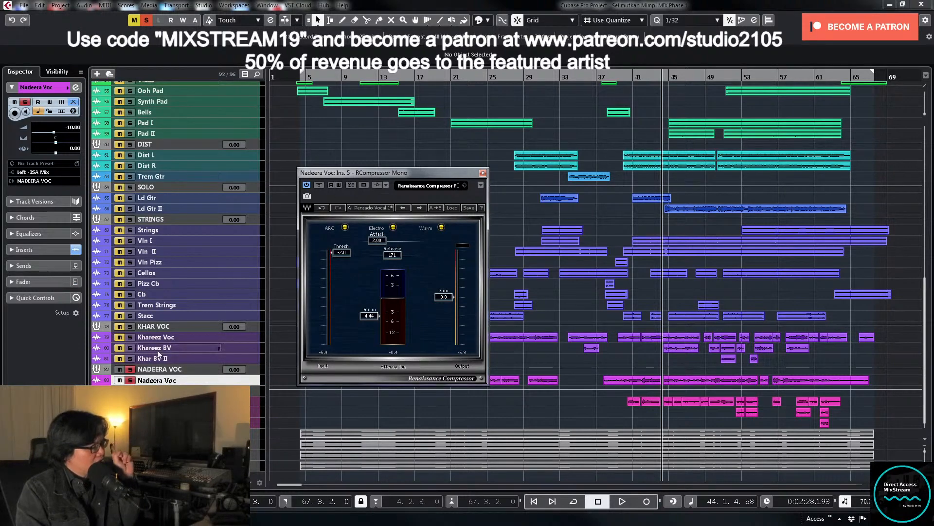
{"action": "left_click", "coordinate": [130, 379]}
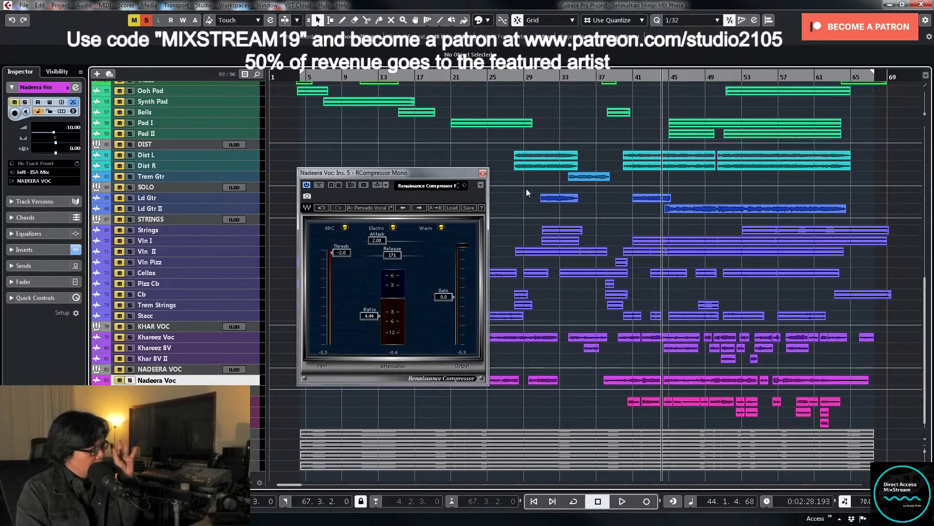
{"action": "left_click", "coordinate": [483, 173]}
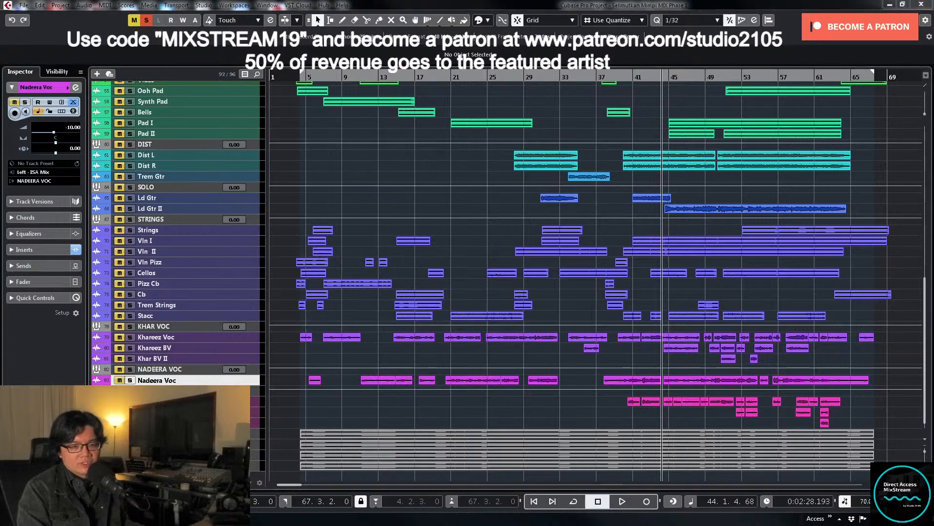
Step: Route the second lead vocal's output to the Doubler effect channel and close its channel settings
{"action": "left_click", "coordinate": [76, 87]}
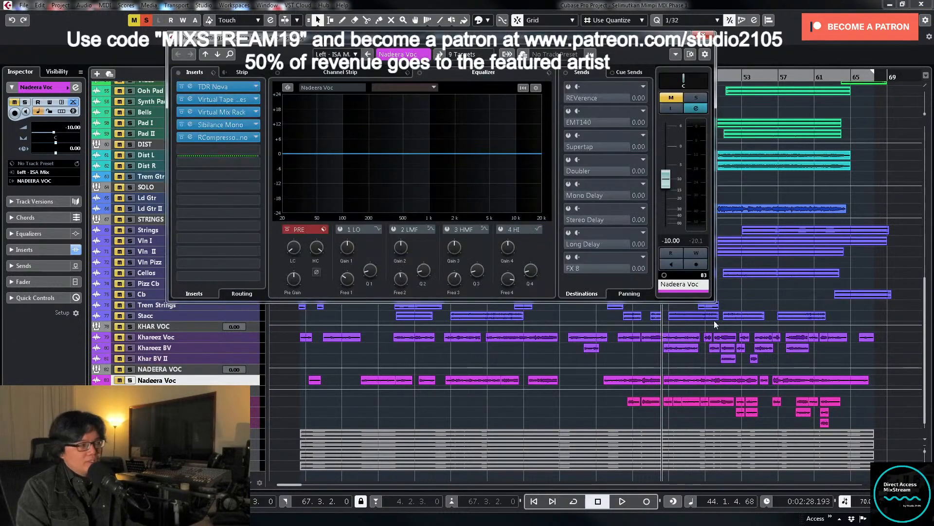
{"action": "left_click", "coordinate": [468, 55]}
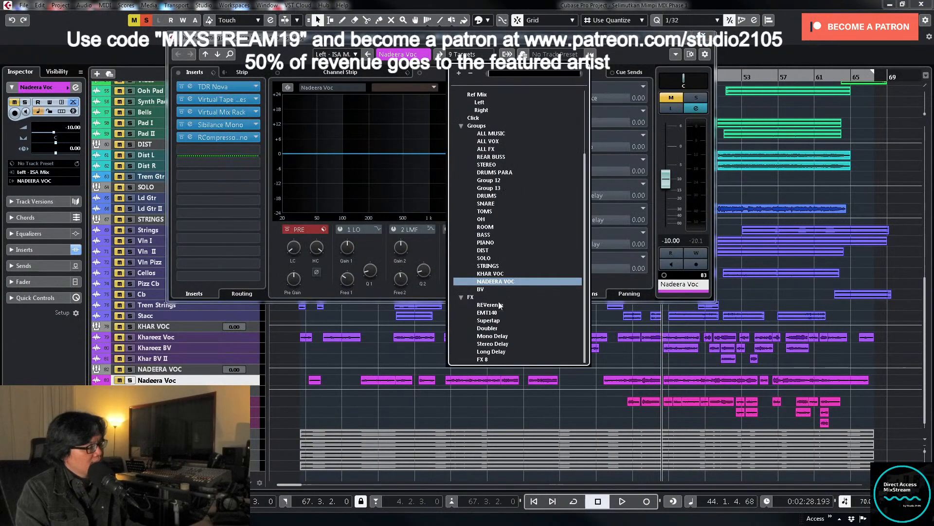
{"action": "left_click", "coordinate": [488, 328]}
{"action": "key", "text": "Escape"}
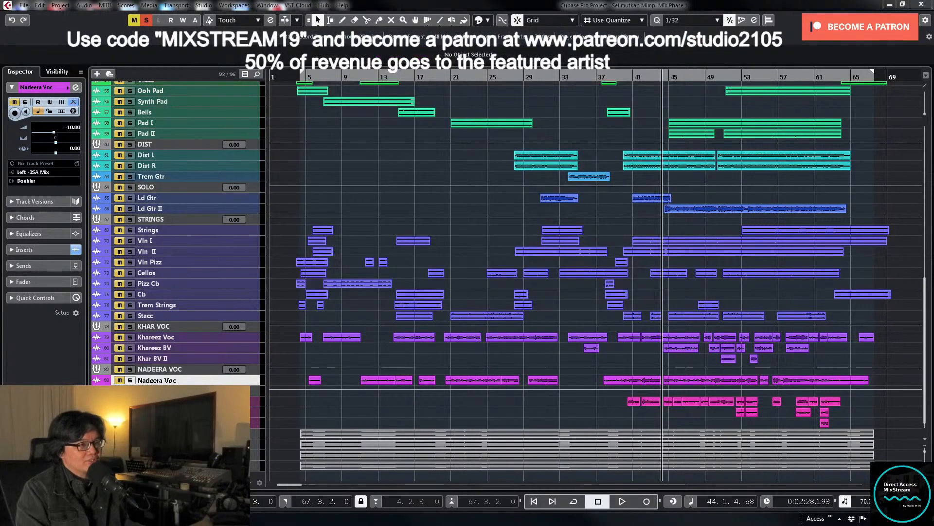
Step: In the Doubler channel's Doubler2 Stereo insert, set voice 1 detune to 3 and voice 2 detune to -3, and close both windows
{"action": "key", "text": "s"}
{"action": "key", "text": "e"}
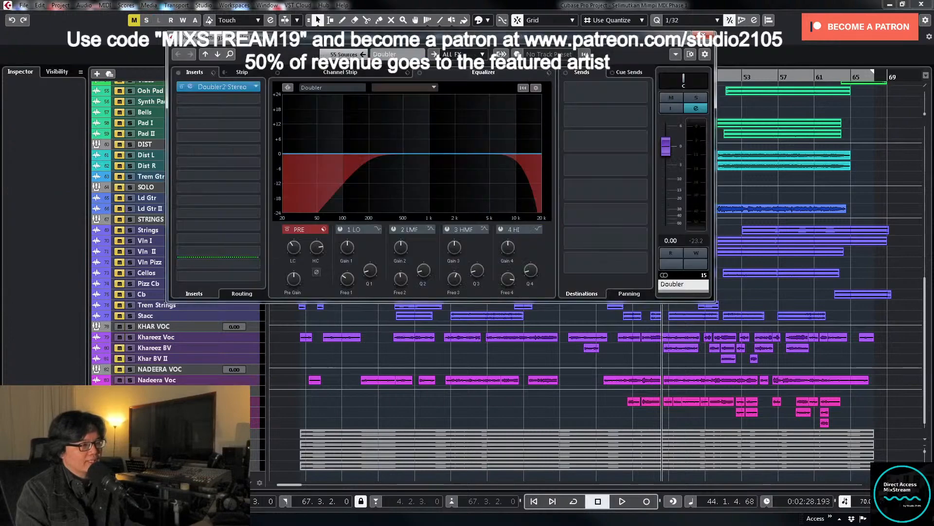
{"action": "left_click", "coordinate": [221, 87]}
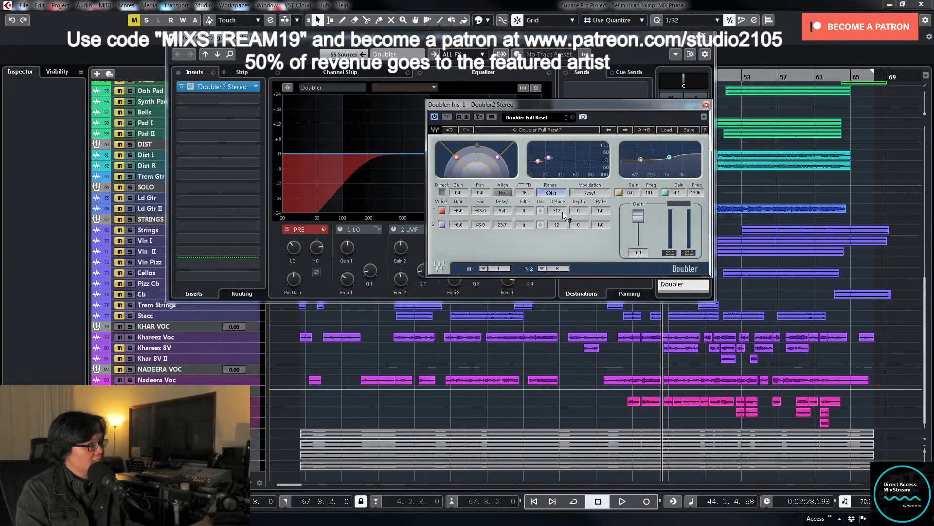
{"action": "mouse_move", "coordinate": [563, 212]}
{"action": "left_mouse_down"}
{"action": "mouse_move", "coordinate": [562, 203]}
{"action": "mouse_move", "coordinate": [558, 210]}
{"action": "left_mouse_up"}
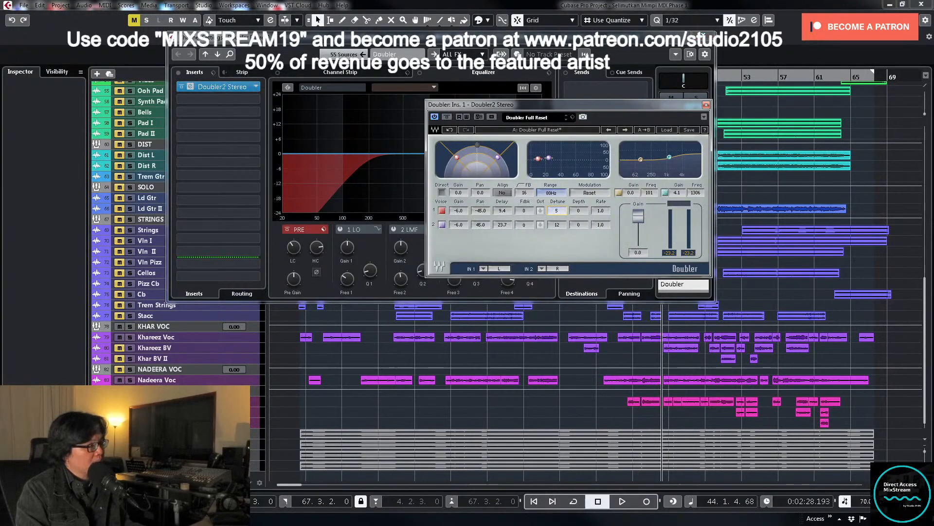
{"action": "left_click", "coordinate": [557, 225]}
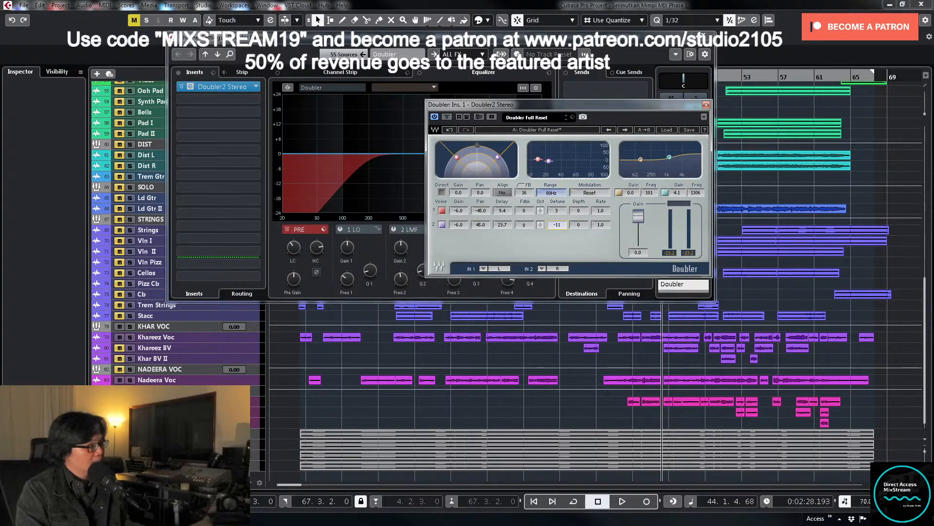
{"action": "left_click_drag", "start_coordinate": [558, 225], "coordinate": [557, 227]}
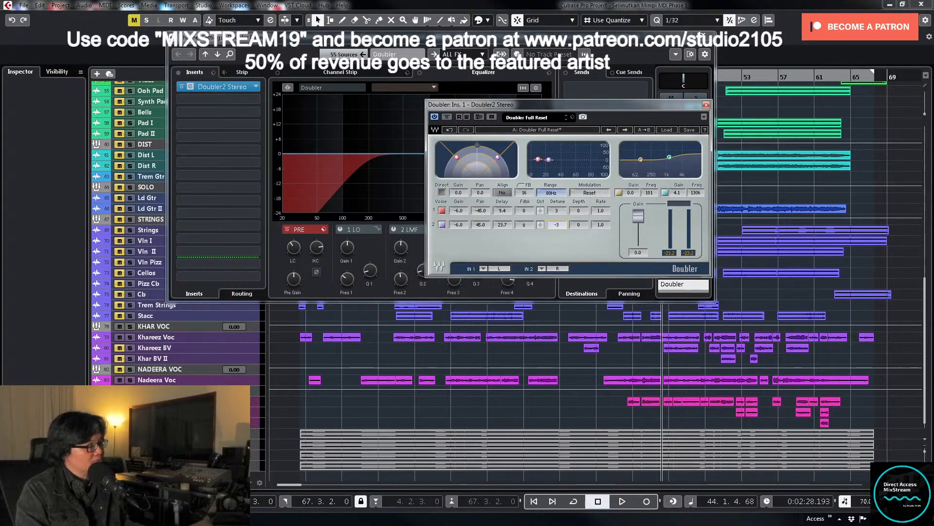
{"action": "left_click", "coordinate": [706, 105]}
{"action": "left_click", "coordinate": [705, 37]}
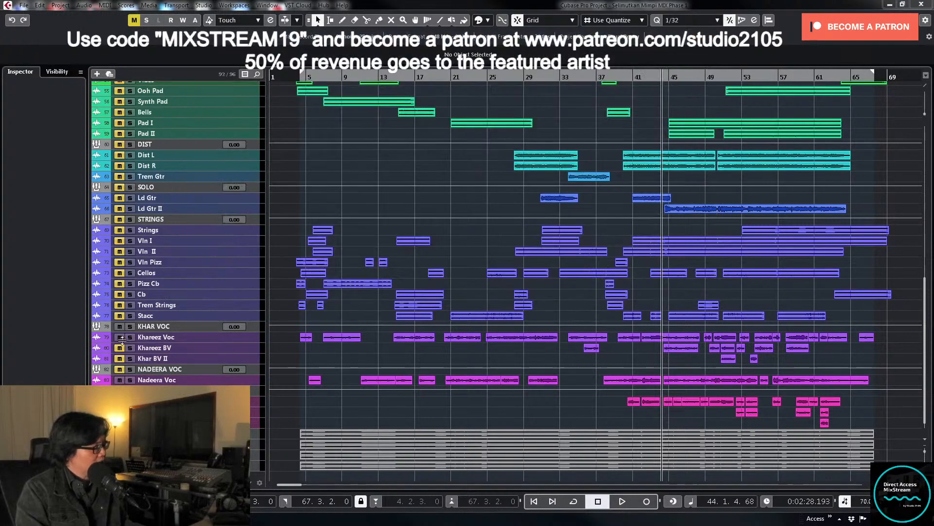
Step: Select all audio events on the second lead vocal track and set the left and right locators around them
{"action": "left_click", "coordinate": [253, 377]}
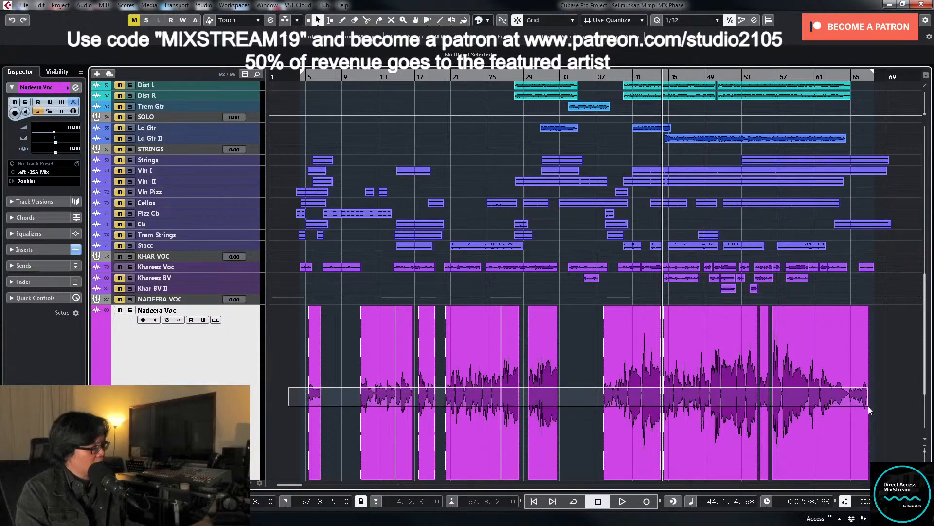
{"action": "left_click", "coordinate": [847, 402]}
{"action": "key", "text": "p"}
{"action": "key", "text": "KP_2"}
{"action": "key", "text": "KP_1"}
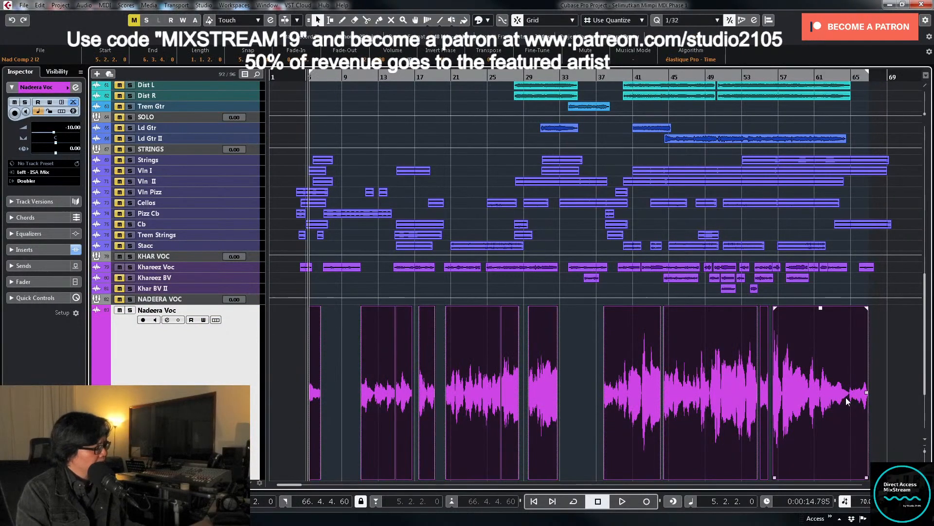
Step: Export the Doubler channel as a 24-bit, 48 kHz Wave file named N Doubler +3, creating a new audio track
{"action": "key", "text": "ctrl+shift+e"}
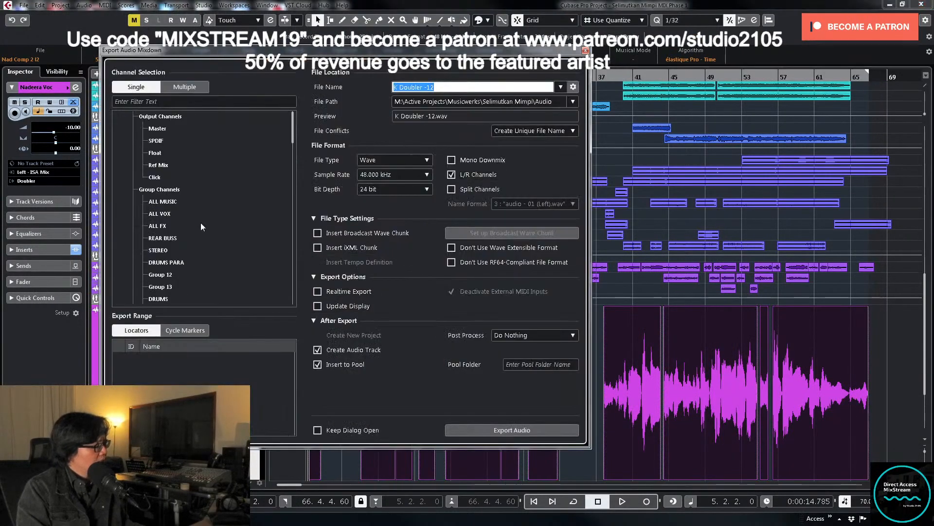
{"action": "scroll", "coordinate": [223, 224], "scroll_direction": "down", "scroll_amount": 4}
{"action": "scroll", "coordinate": [224, 224], "scroll_direction": "down", "scroll_amount": 3}
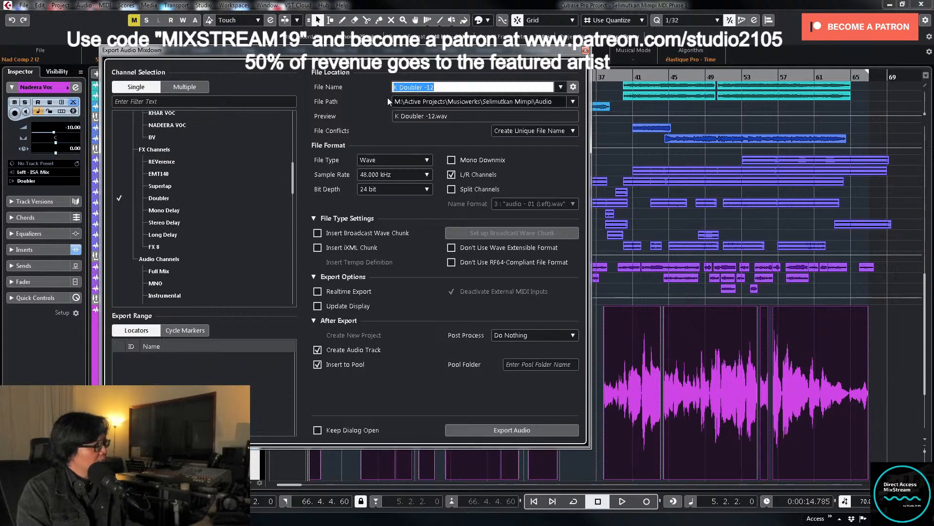
{"action": "left_click", "coordinate": [395, 87]}
{"action": "type", "text": "N"}
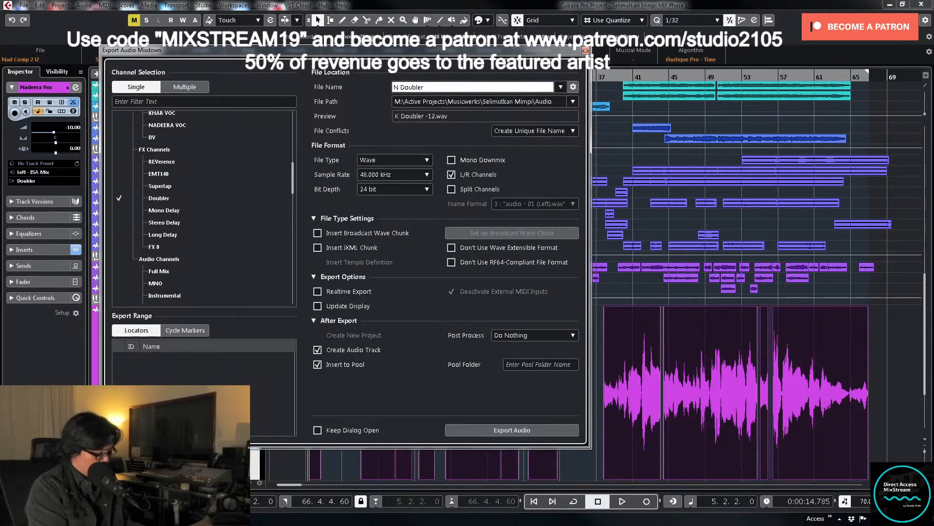
{"action": "key", "text": "BackSpace"}
{"action": "key", "text": "BackSpace"}
{"action": "type", "text": "+3"}
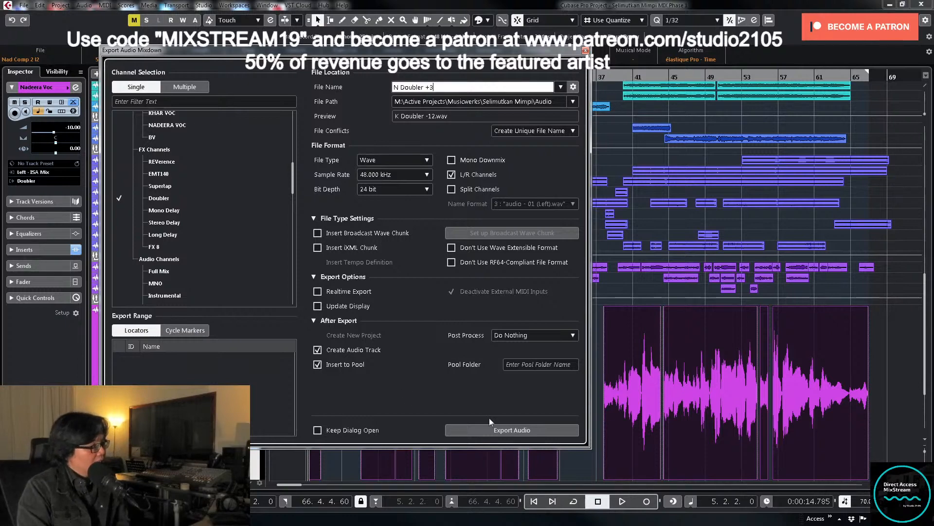
{"action": "left_click", "coordinate": [531, 430]}
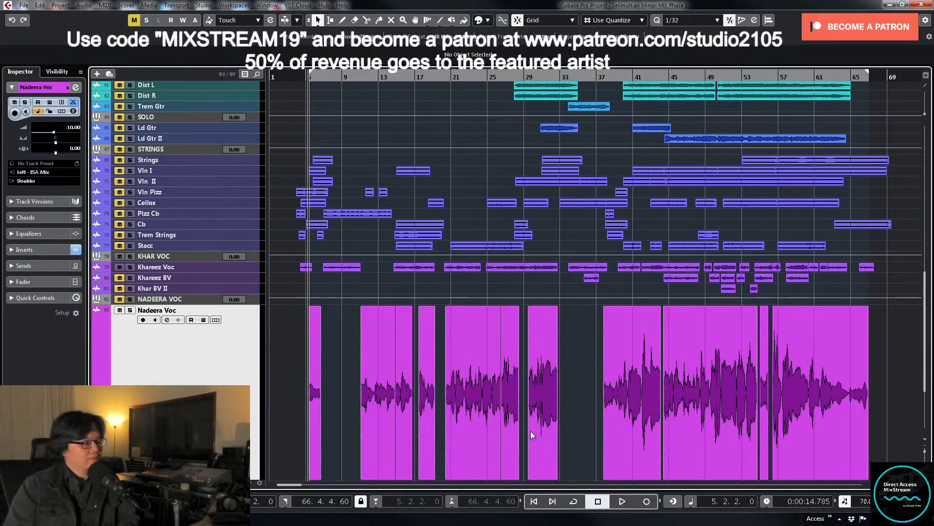
Step: In the Doubler channel's Doubler2 Stereo insert, set voice 1 detune to -5 and voice 2 detune to 6, and close the plug-in
{"action": "scroll", "coordinate": [527, 430], "scroll_direction": "down", "scroll_amount": 3}
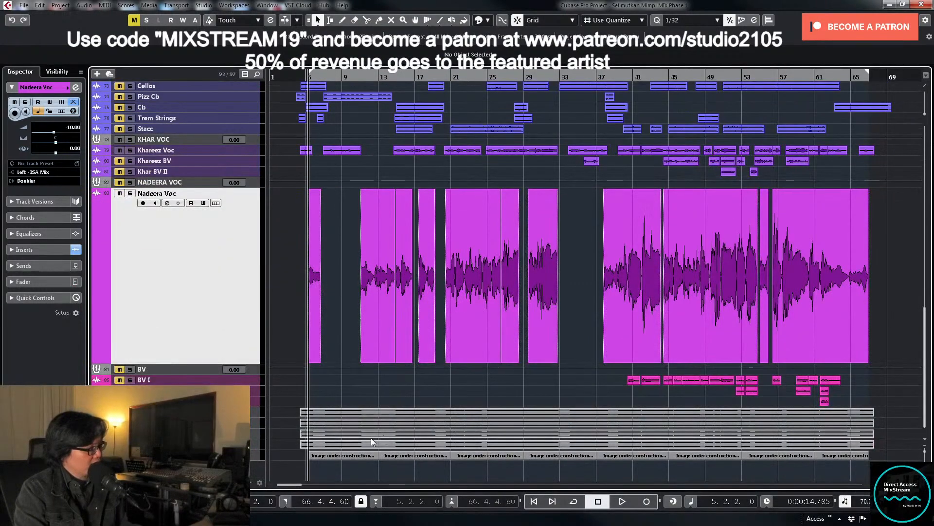
{"action": "left_click", "coordinate": [491, 293]}
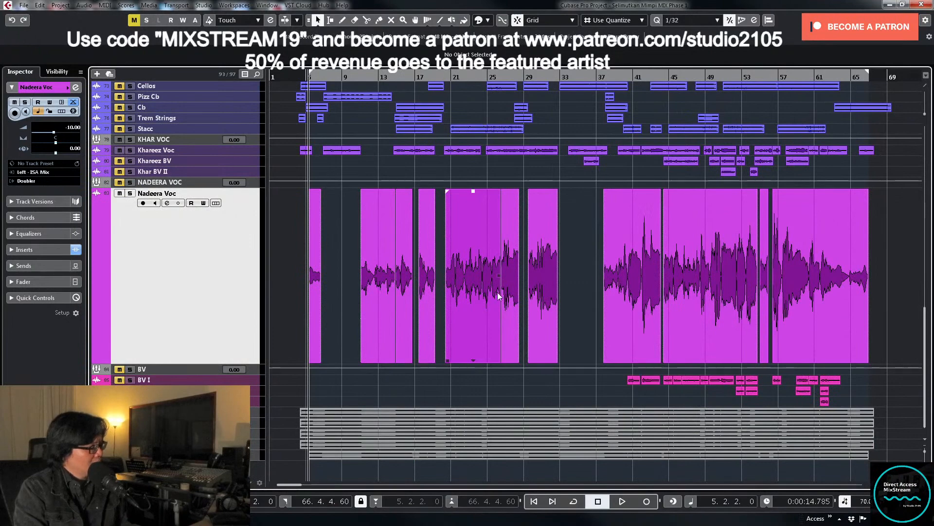
{"action": "left_click", "coordinate": [33, 181], "text": "alt"}
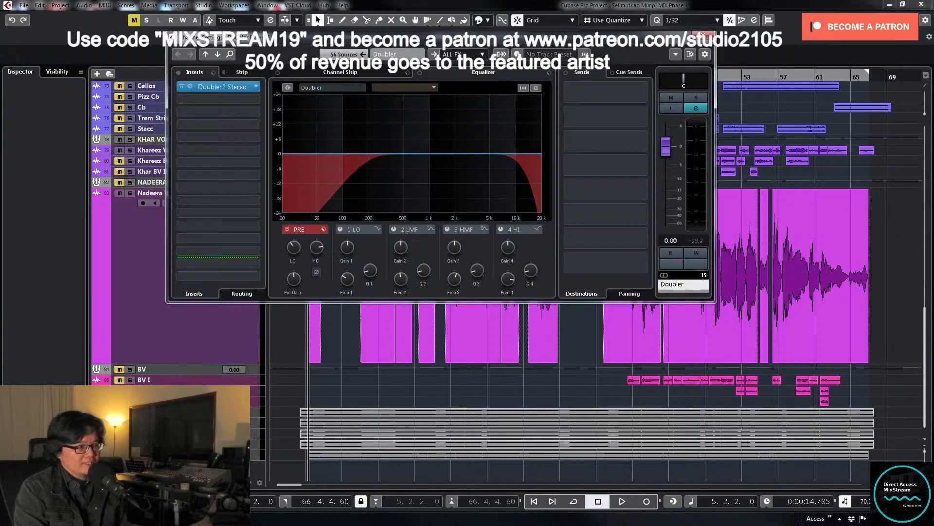
{"action": "left_click", "coordinate": [208, 86]}
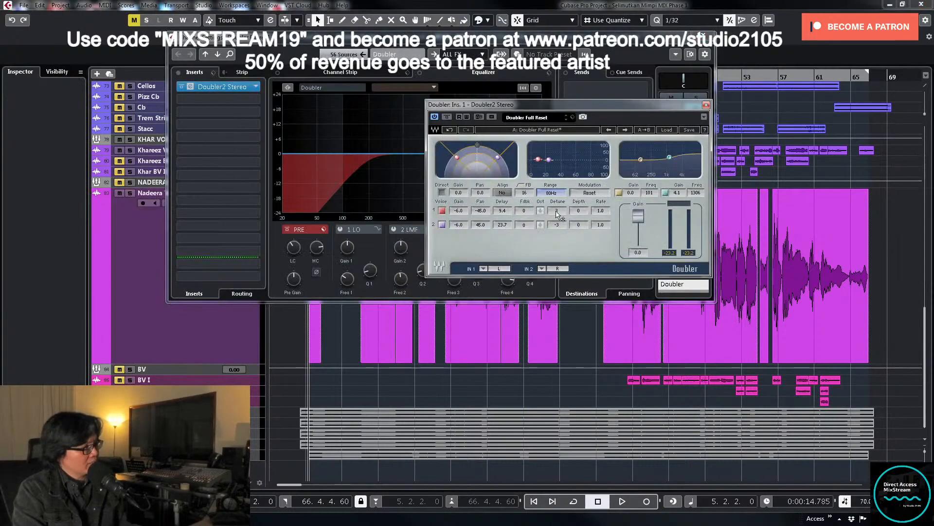
{"action": "left_click_drag", "start_coordinate": [557, 210], "coordinate": [558, 219]}
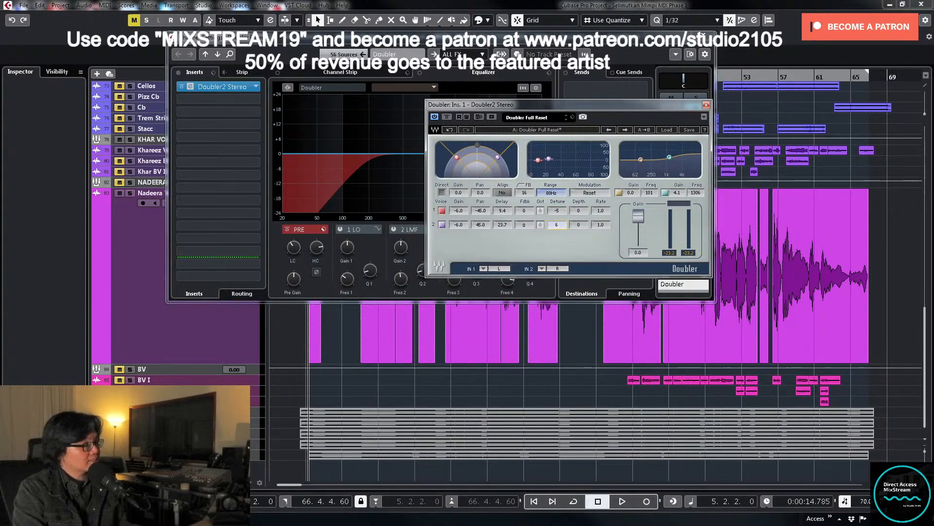
{"action": "left_click", "coordinate": [707, 104]}
Step: Export the Doubler channel as a 24-bit, 48 kHz Wave file named N Doubler -6, creating a new audio track
{"action": "key", "text": "ctrl+shift+e"}
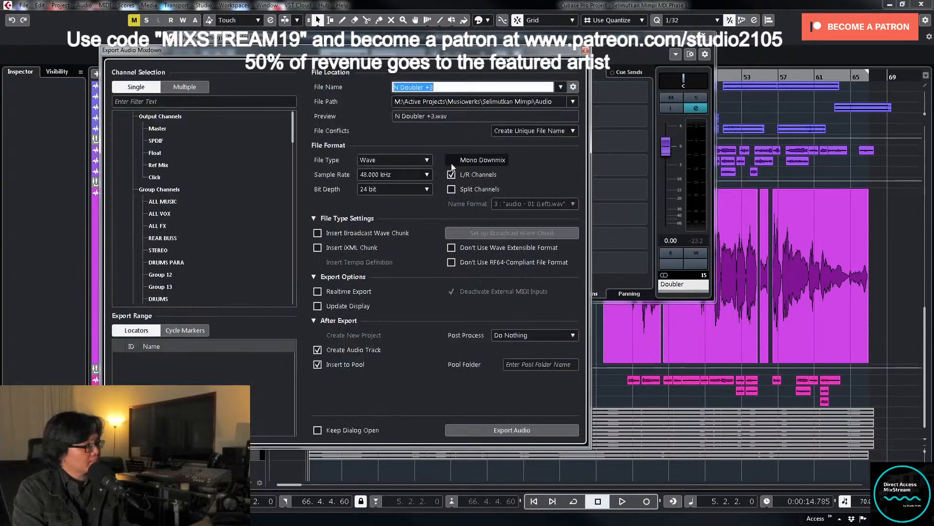
{"action": "left_click", "coordinate": [434, 86]}
{"action": "key", "text": "BackSpace"}
{"action": "key", "text": "BackSpace"}
{"action": "type", "text": "-"}
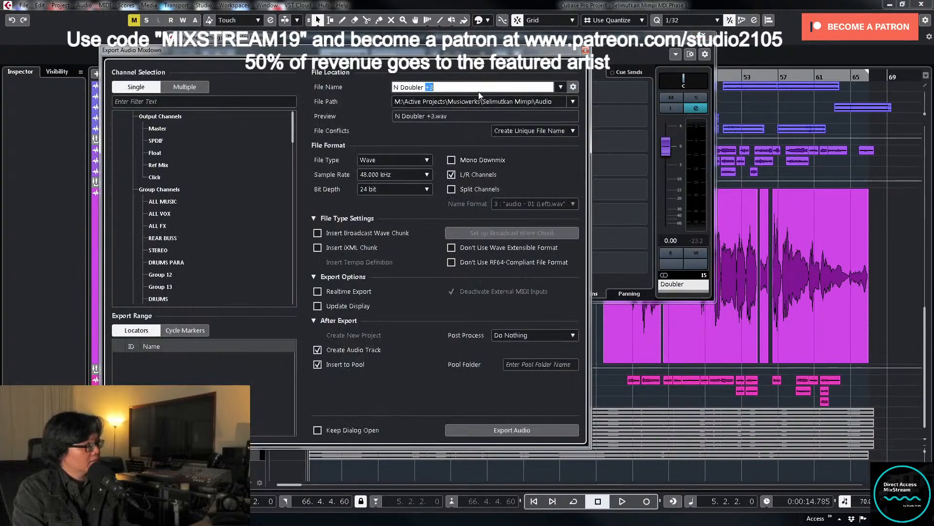
{"action": "type", "text": "6"}
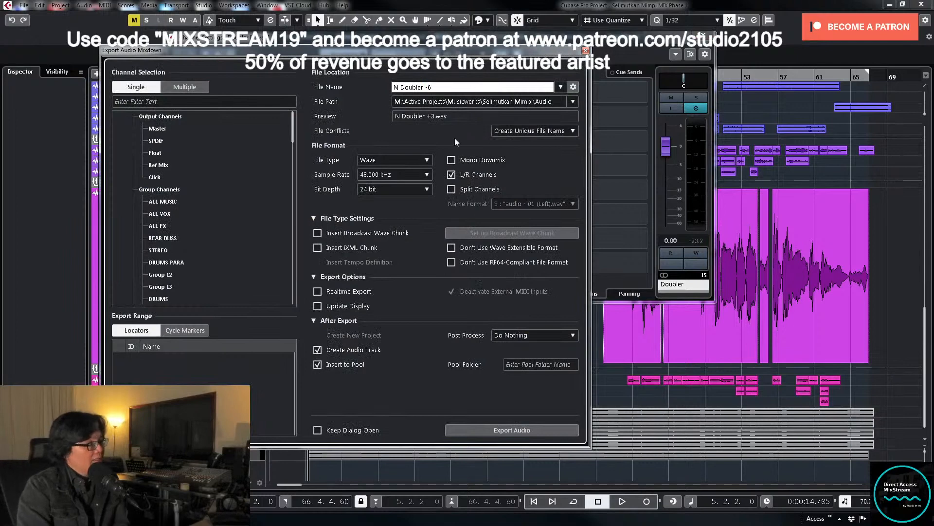
{"action": "left_click", "coordinate": [524, 429]}
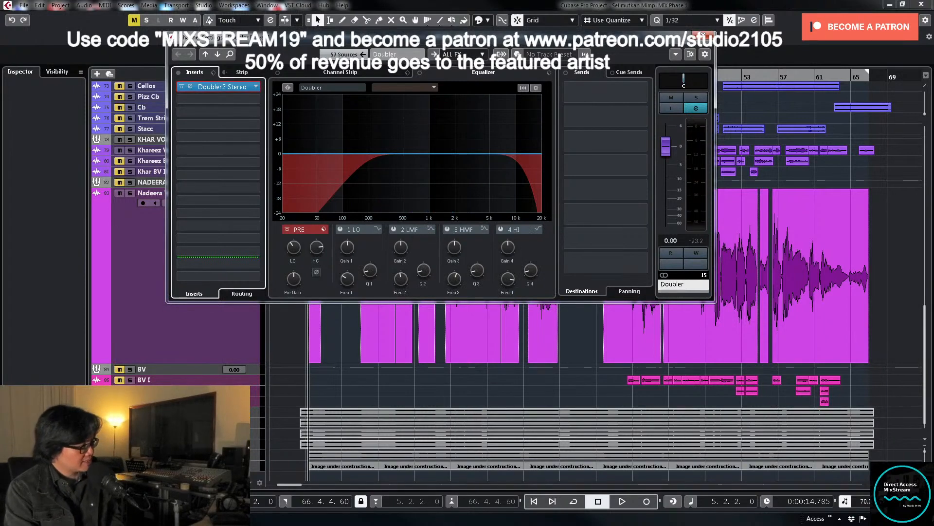
Step: In the Doubler2 Stereo insert, set voice 1 detune to 9 and voice 2 detune to -9, and close both windows
{"action": "left_click", "coordinate": [238, 86]}
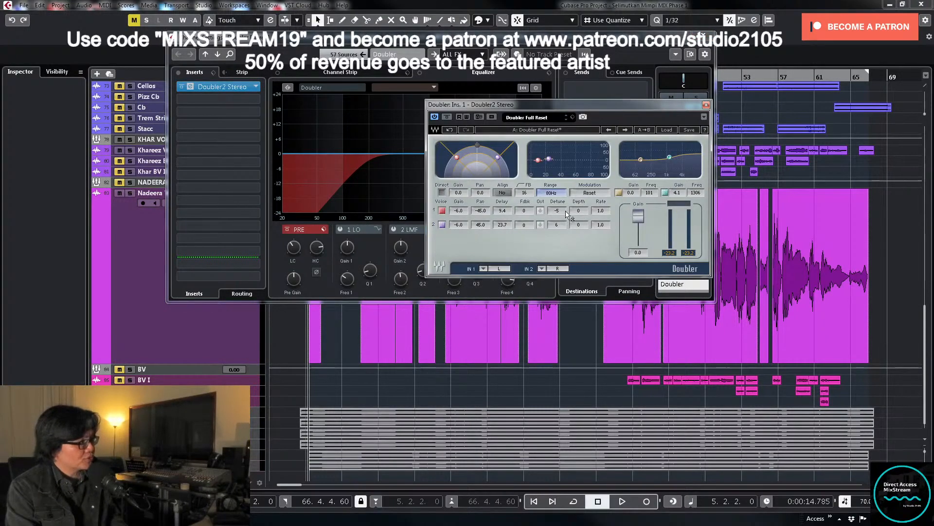
{"action": "left_click_drag", "start_coordinate": [559, 213], "coordinate": [558, 240]}
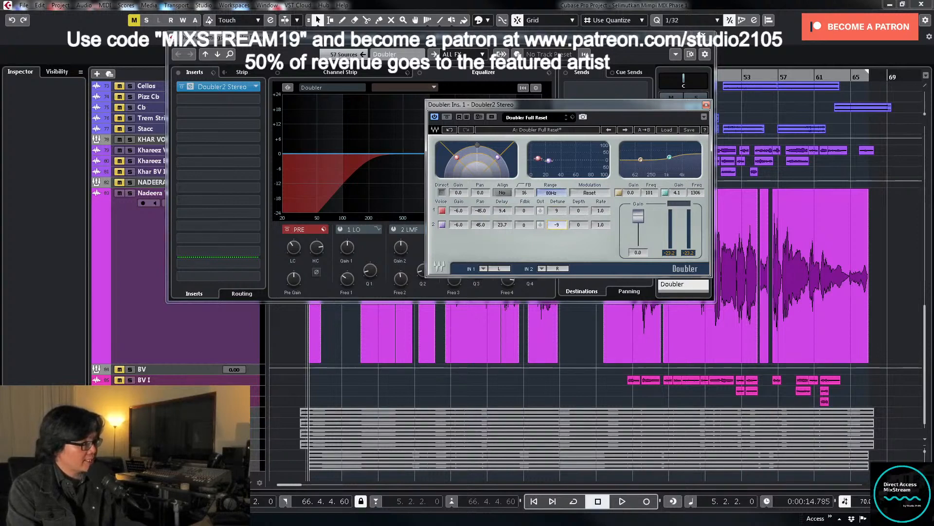
{"action": "left_click", "coordinate": [705, 105]}
{"action": "left_click", "coordinate": [707, 36]}
Step: Export the Doubler channel as a 24-bit, 48 kHz Wave file named N Doubler +9, creating a new audio track
{"action": "key", "text": "ctrl+shift+e"}
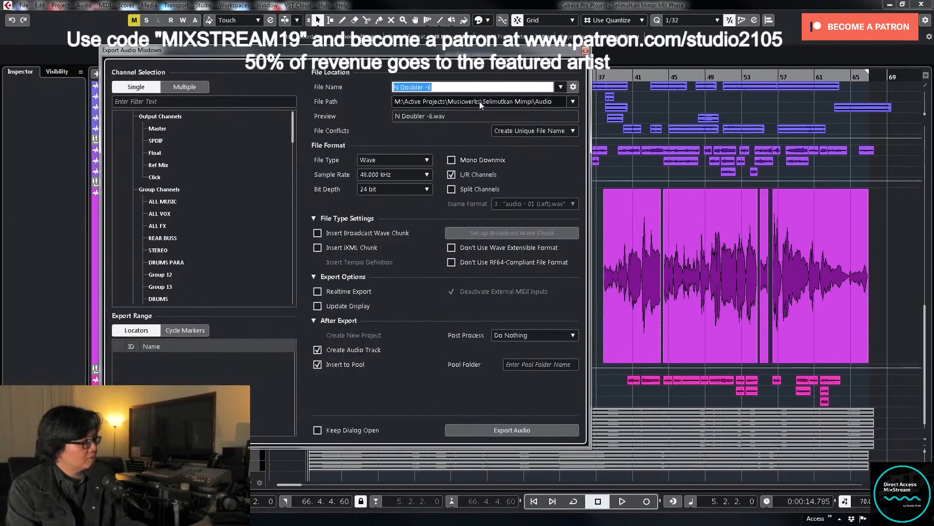
{"action": "left_click", "coordinate": [430, 89]}
{"action": "left_click_drag", "start_coordinate": [426, 89], "coordinate": [464, 89]}
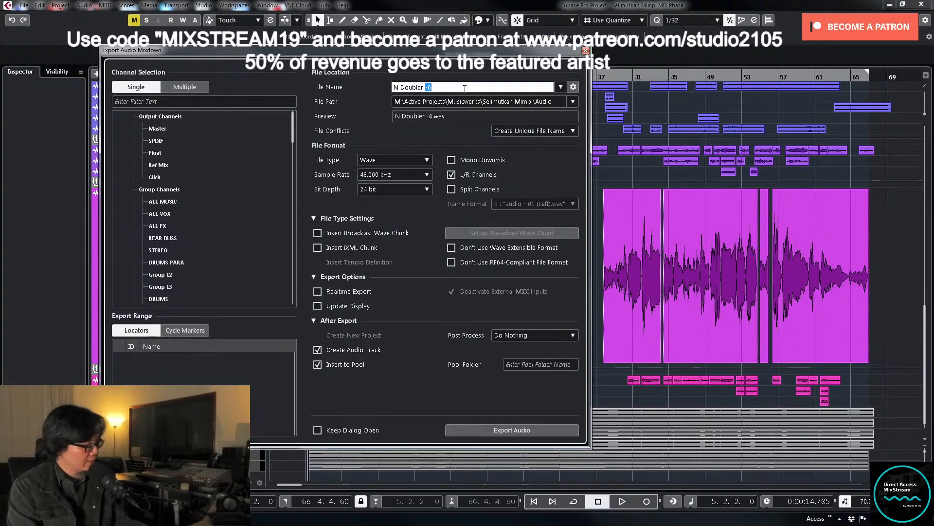
{"action": "type", "text": "+9"}
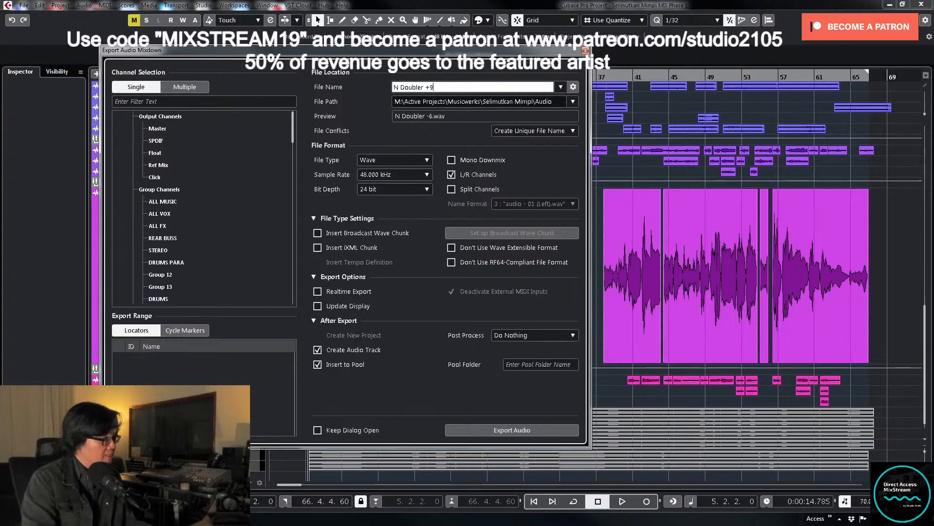
{"action": "left_click", "coordinate": [503, 429]}
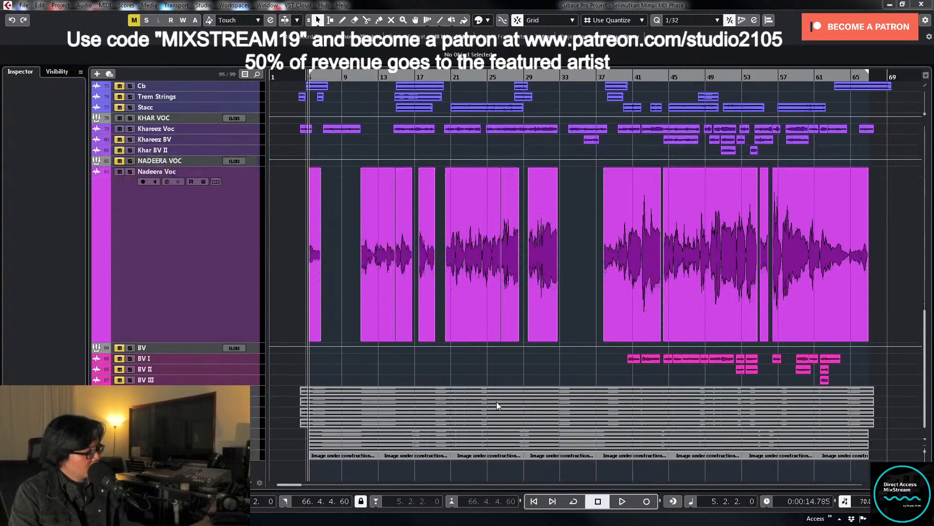
Step: In the Doubler channel's Doubler2 Stereo insert, set voice 1 detune to -12 and voice 2 detune to 12, and close both windows
{"action": "key", "text": "ctrl+shift+e"}
{"action": "left_click", "coordinate": [586, 51]}
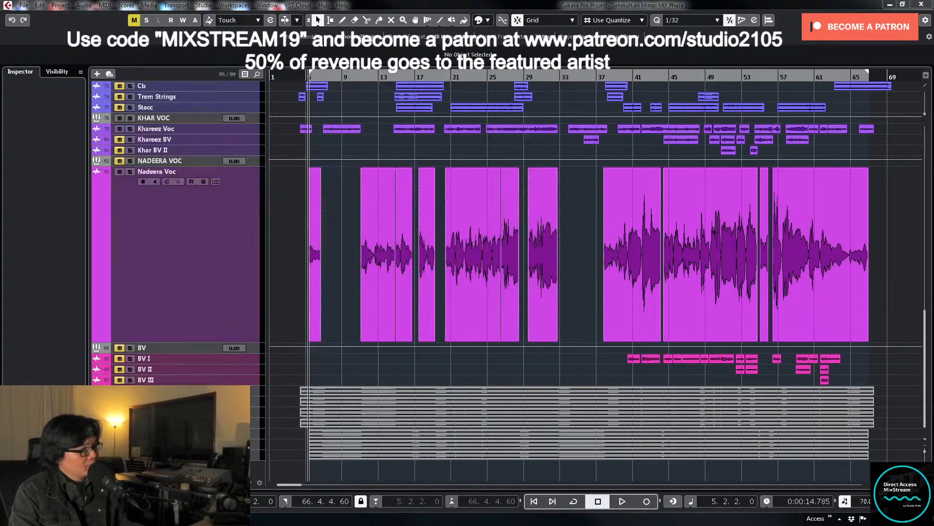
{"action": "key", "text": "e"}
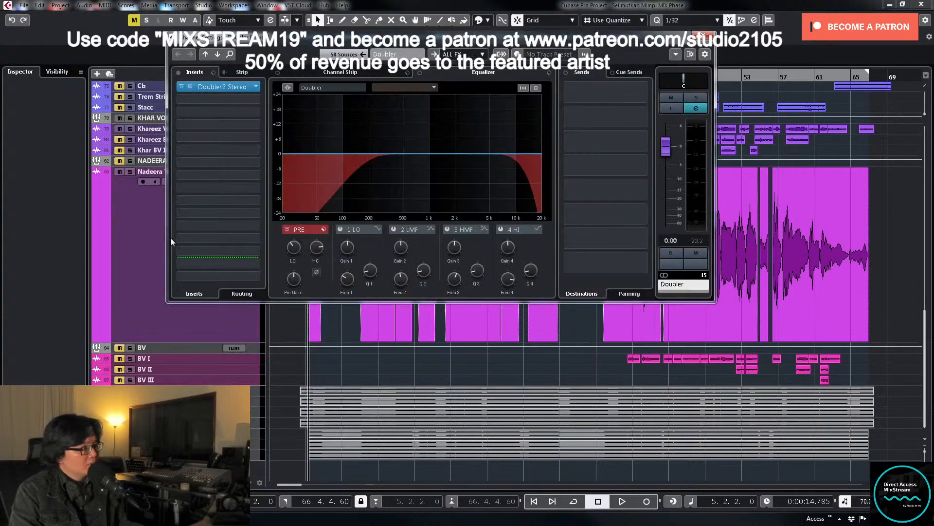
{"action": "left_click", "coordinate": [205, 88]}
{"action": "left_click", "coordinate": [557, 210]}
{"action": "type", "text": "2"}
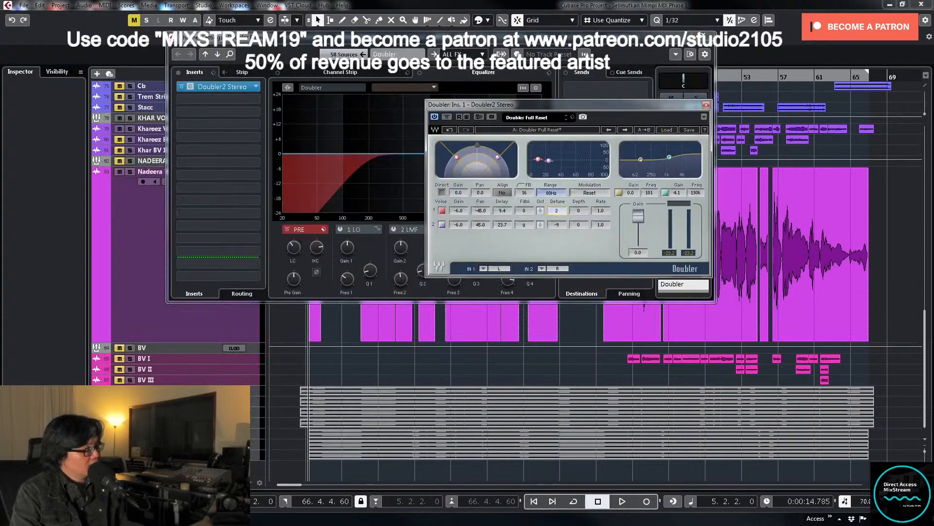
{"action": "mouse_move", "coordinate": [559, 212]}
{"action": "left_mouse_down"}
{"action": "mouse_move", "coordinate": [560, 222]}
{"action": "mouse_move", "coordinate": [560, 214]}
{"action": "left_mouse_up"}
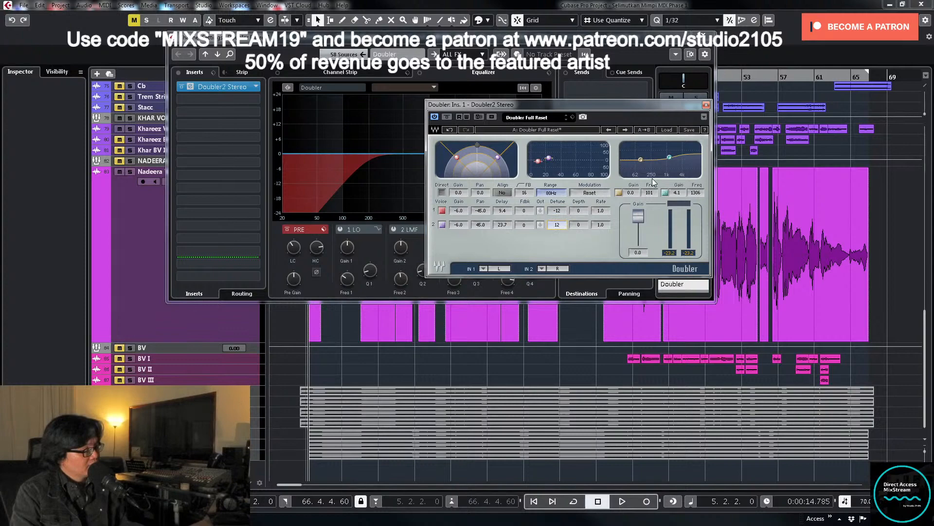
{"action": "left_click", "coordinate": [707, 105]}
{"action": "left_click", "coordinate": [705, 36]}
Step: Export the Doubler channel as a 24-bit, 48 kHz Wave file named N Doubler -12, creating a new audio track
{"action": "key", "text": "ctrl+shift+e"}
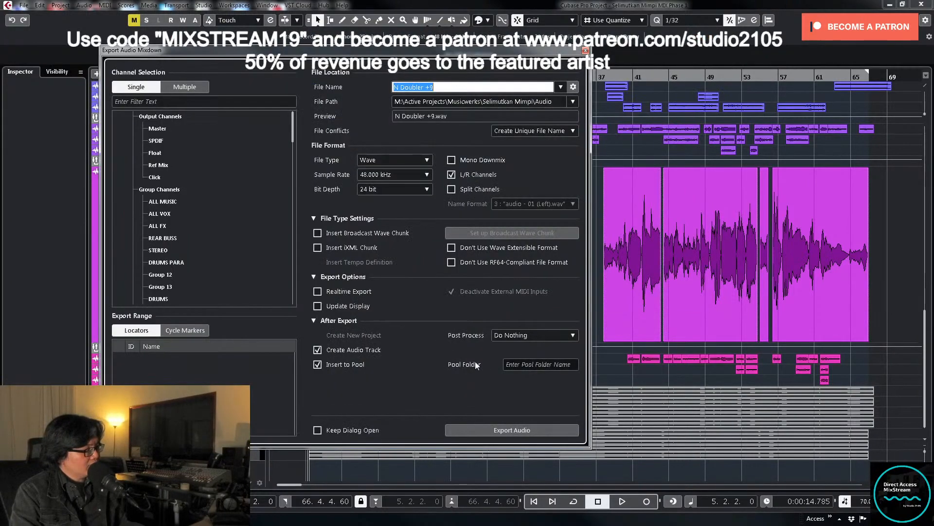
{"action": "left_click_drag", "start_coordinate": [426, 87], "coordinate": [508, 88]}
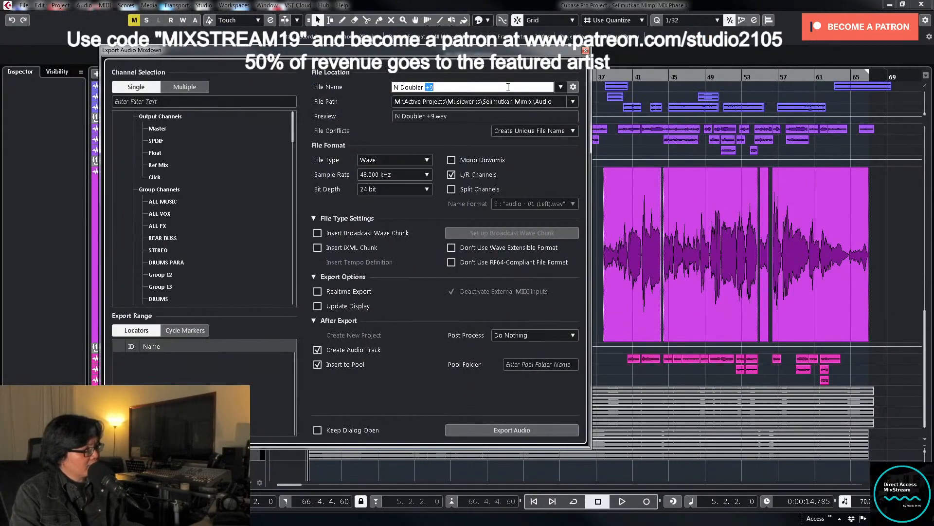
{"action": "type", "text": "-12"}
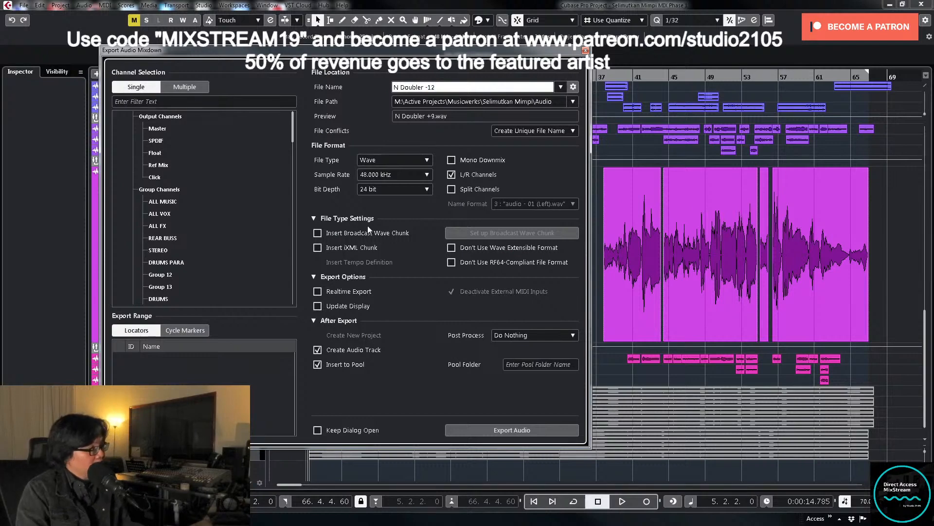
{"action": "left_click", "coordinate": [518, 430]}
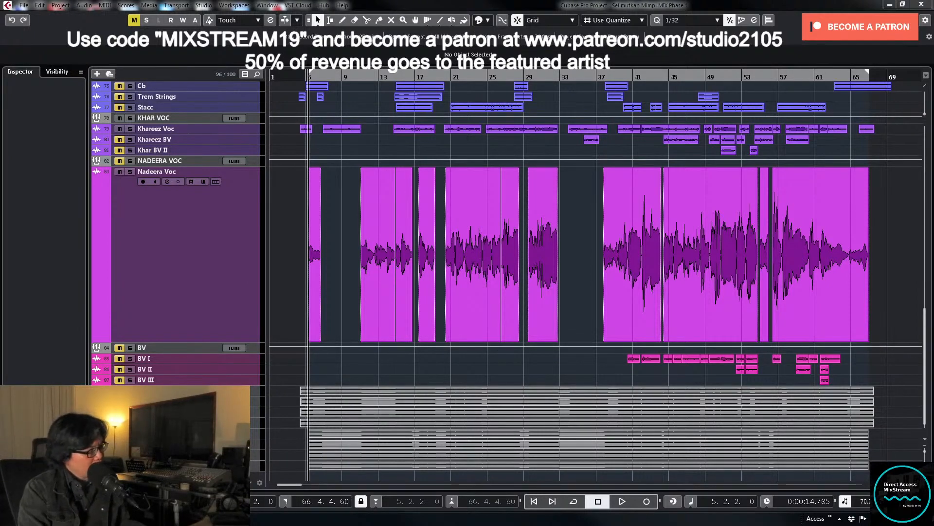
Step: Move the four K Doubler tracks directly beneath the first lead vocal and the four N Doubler tracks beneath the second lead vocal
{"action": "left_click", "coordinate": [254, 433]}
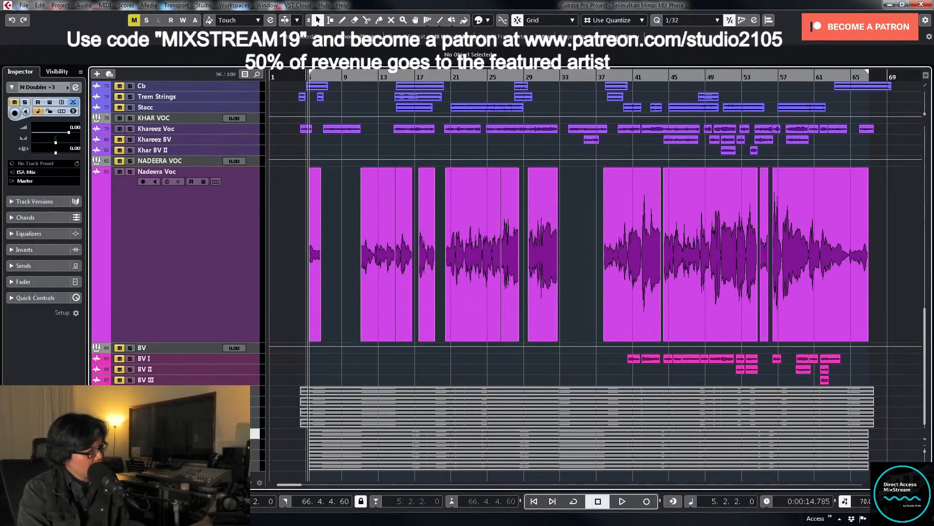
{"action": "left_click", "coordinate": [254, 423]}
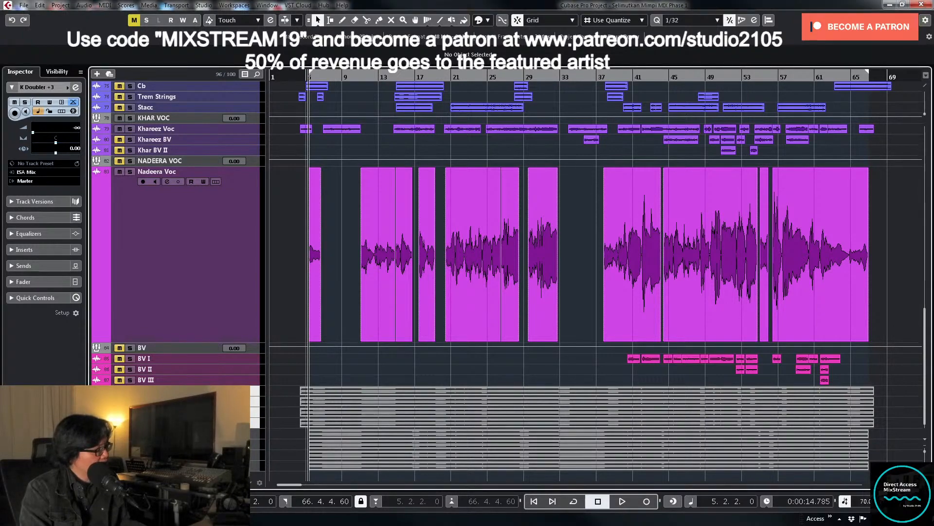
{"action": "left_click_drag", "start_coordinate": [161, 392], "coordinate": [220, 134]}
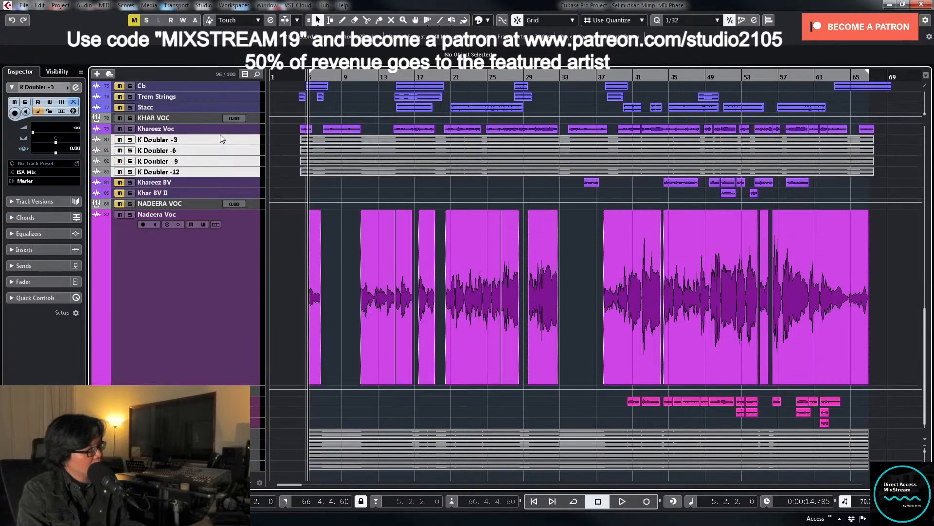
{"action": "left_click", "coordinate": [254, 433]}
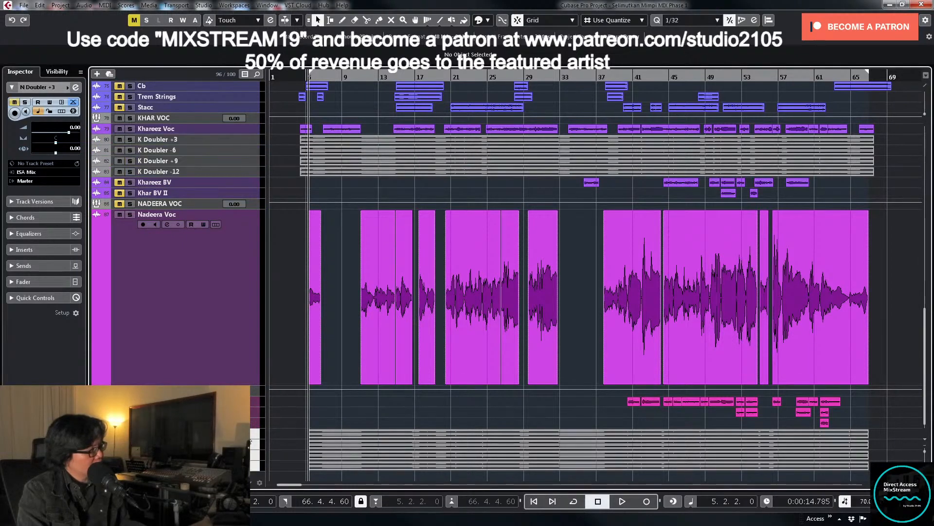
{"action": "left_click_drag", "start_coordinate": [224, 433], "coordinate": [224, 395]}
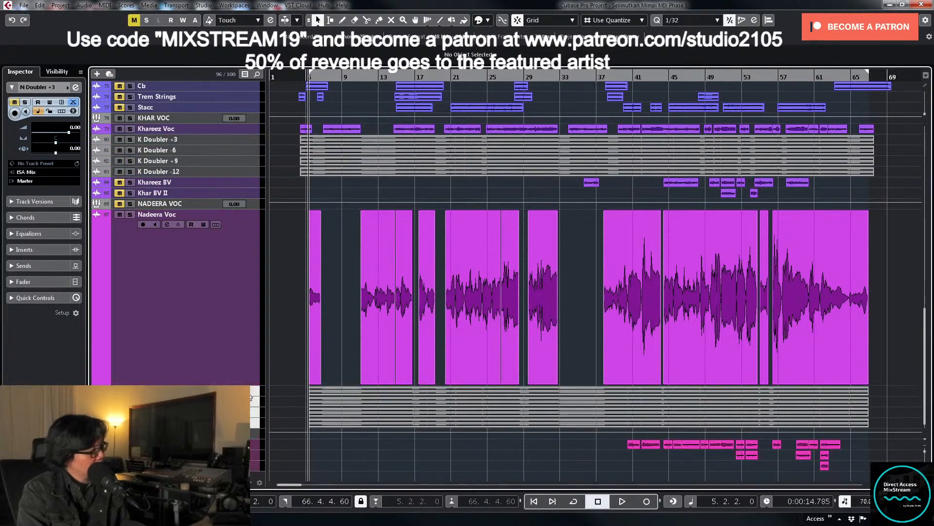
Step: Route the first lead vocal and its four K Doubler tracks together to that vocal's group and close the channel settings
{"action": "left_click", "coordinate": [243, 172]}
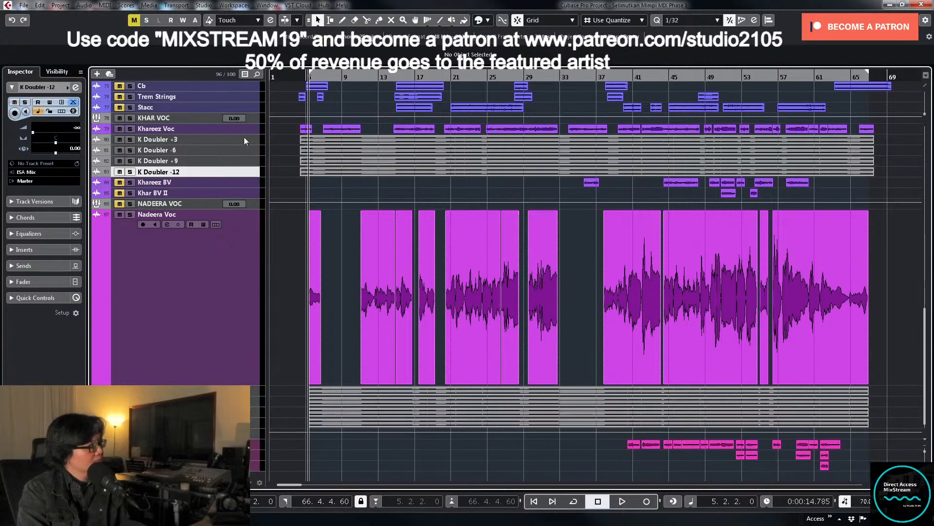
{"action": "left_click", "coordinate": [251, 128], "text": "shift"}
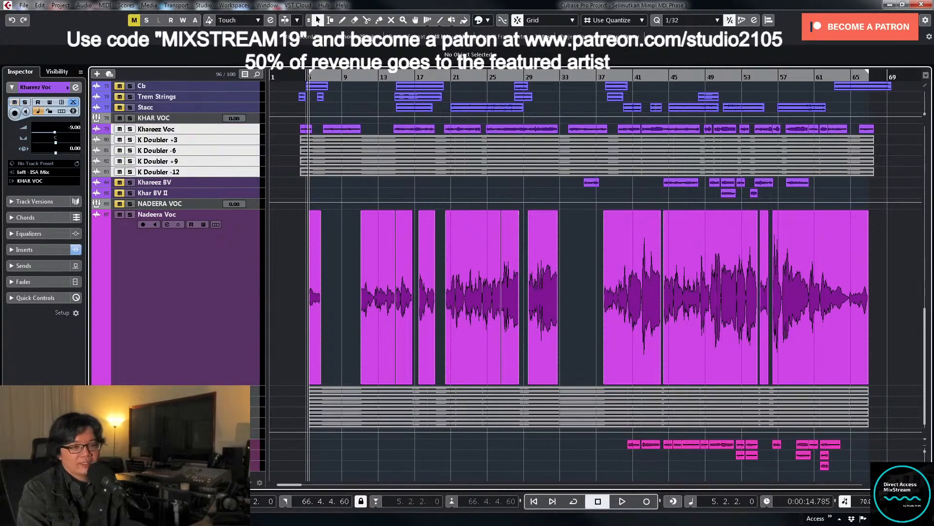
{"action": "left_click", "coordinate": [75, 88]}
{"action": "left_click", "coordinate": [470, 55]}
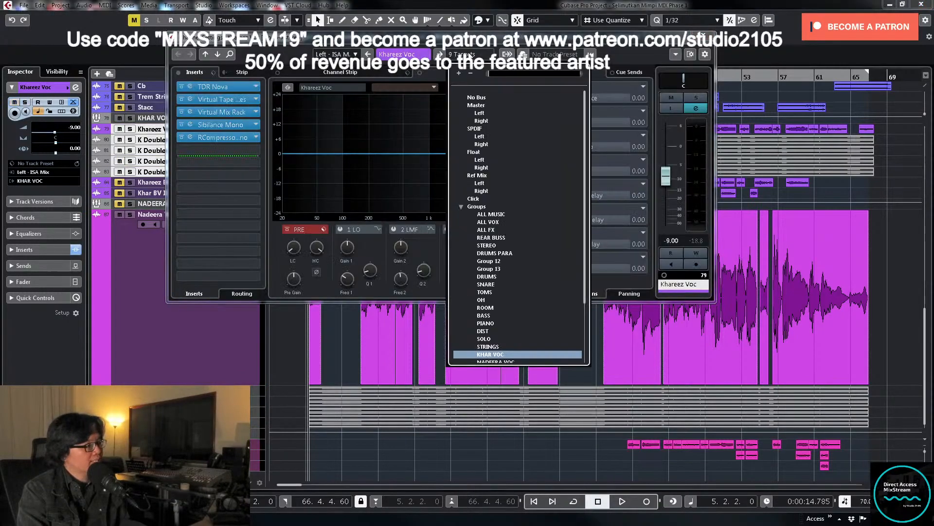
{"action": "left_click", "coordinate": [702, 36]}
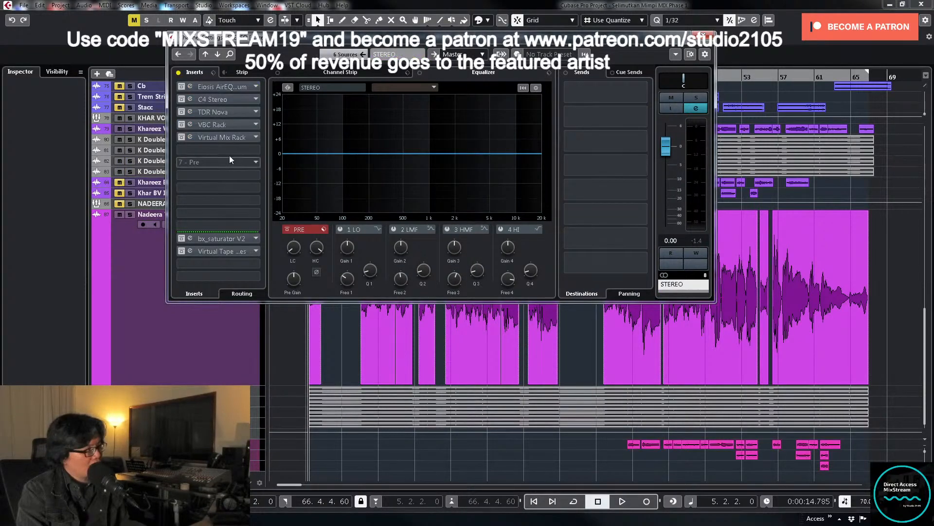
Step: Turn off the inserts bypass on the STEREO group channel, close its settings and place the playback cursor at bar 10
{"action": "left_click", "coordinate": [177, 71]}
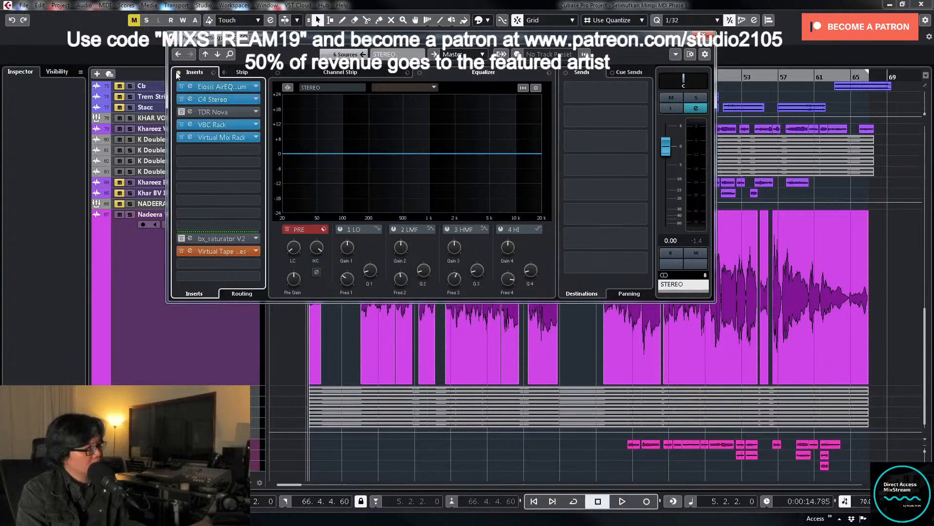
{"action": "left_click", "coordinate": [703, 36]}
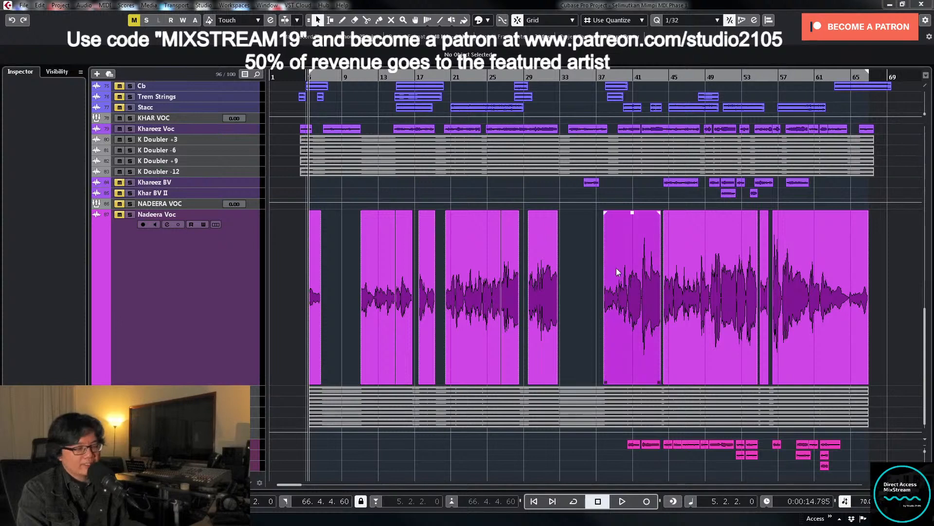
{"action": "left_click", "coordinate": [356, 78]}
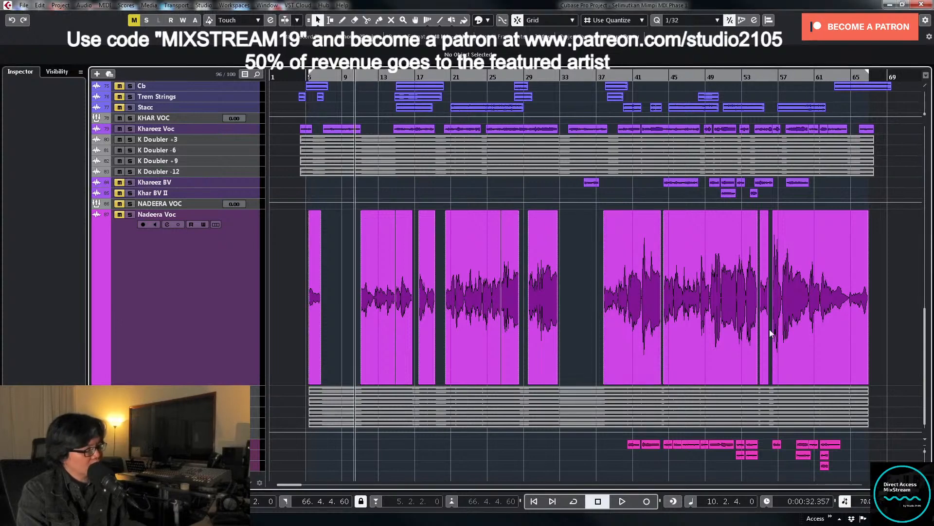
Step: Select the four N Doubler tracks together, enlarge their height and select their audio events
{"action": "left_click", "coordinate": [165, 423]}
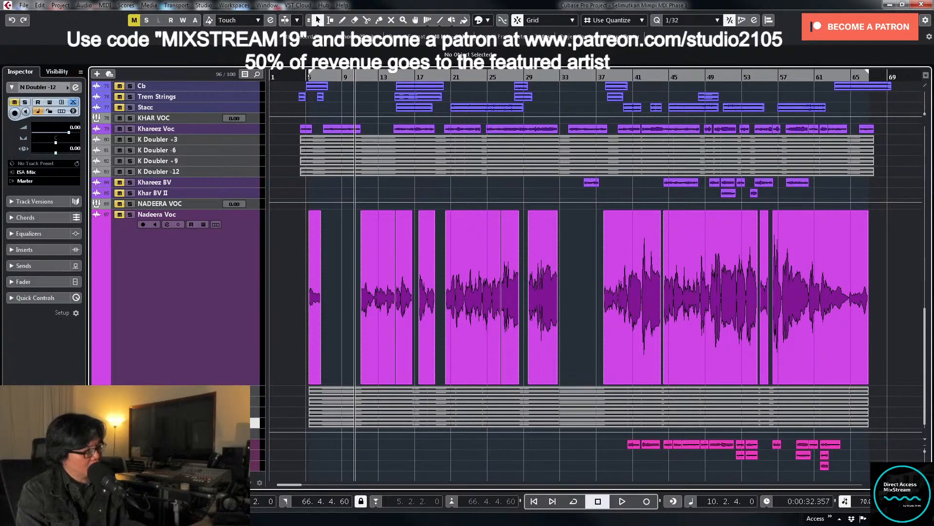
{"action": "left_click_drag", "start_coordinate": [249, 396], "coordinate": [249, 425]}
{"action": "scroll", "coordinate": [321, 404], "scroll_direction": "down", "scroll_amount": 2}
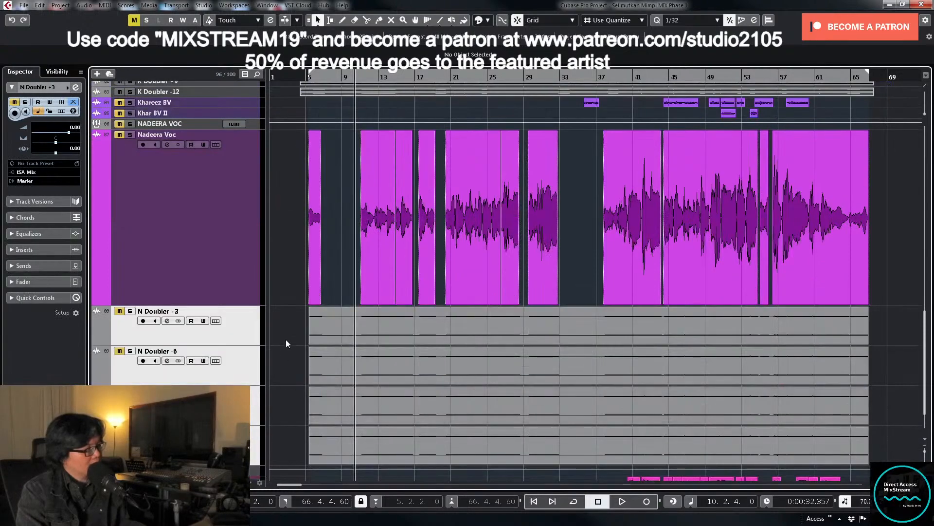
{"action": "left_click_drag", "start_coordinate": [286, 341], "coordinate": [361, 445]}
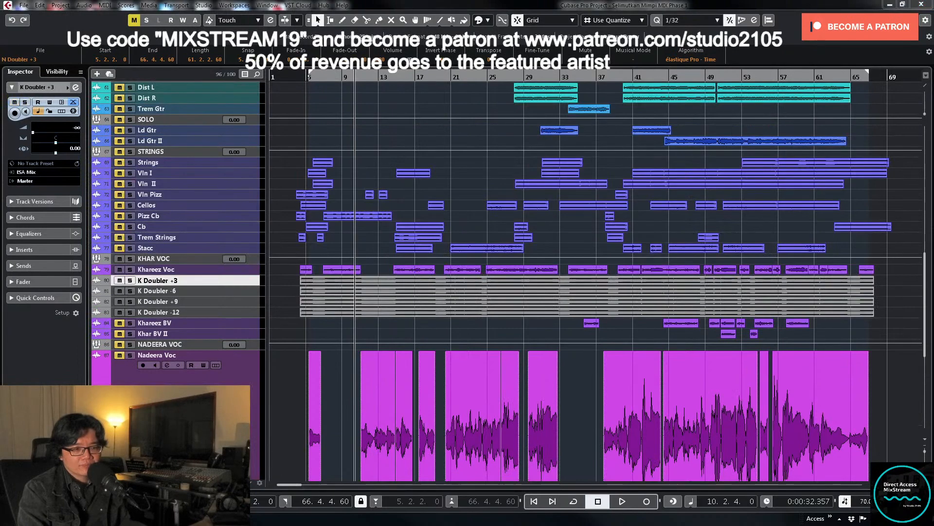
Step: Solo the four K Doubler tracks and audition them from around bar 8 with their level at -1.91 dB
{"action": "left_click", "coordinate": [158, 312], "text": "shift"}
{"action": "key", "text": "s"}
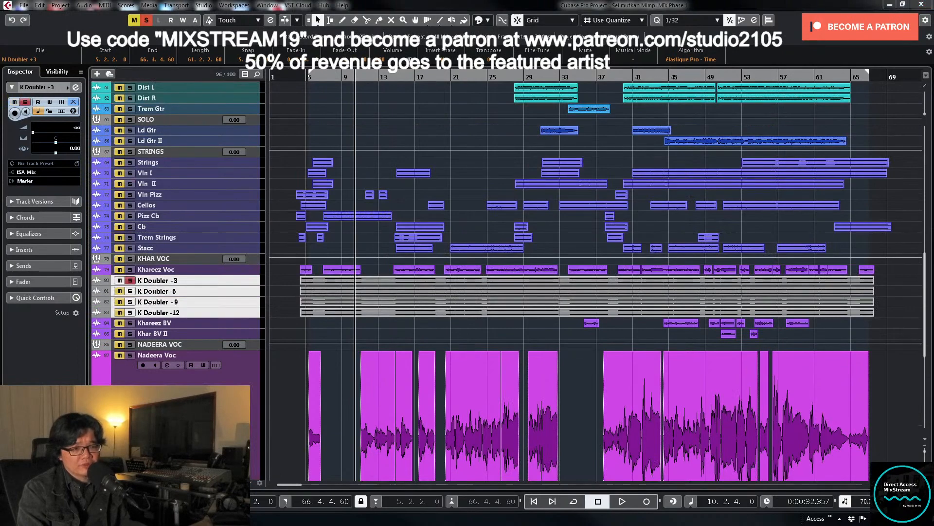
{"action": "key", "text": "s"}
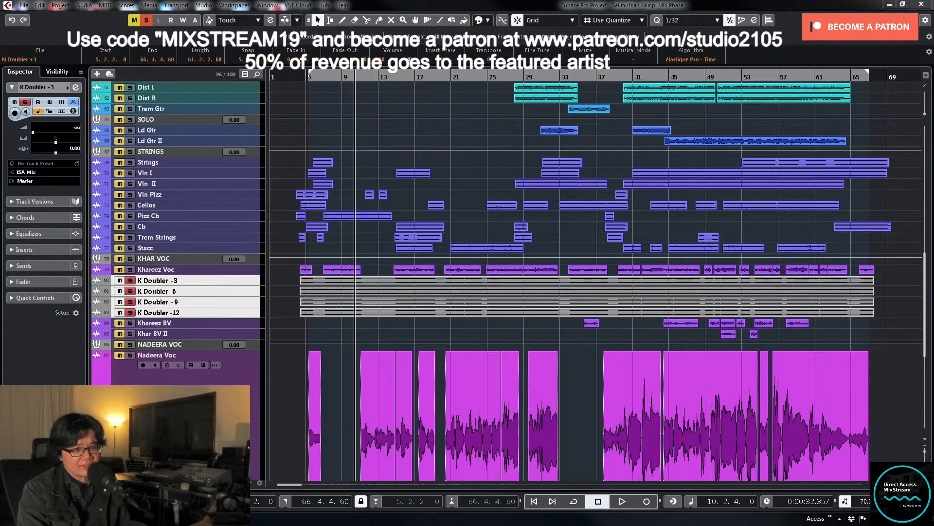
{"action": "key", "text": "space"}
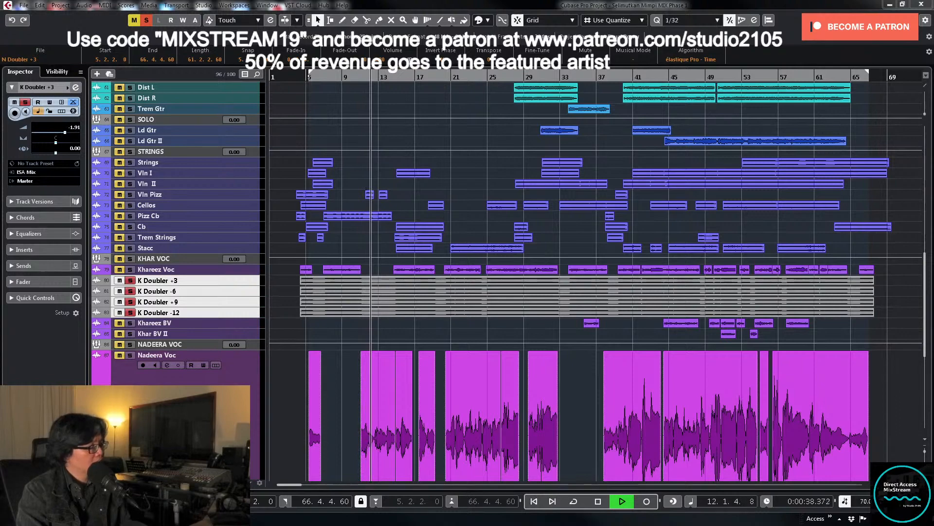
{"action": "key", "text": "space"}
{"action": "key", "text": "KP_Subtract"}
{"action": "key", "text": "space"}
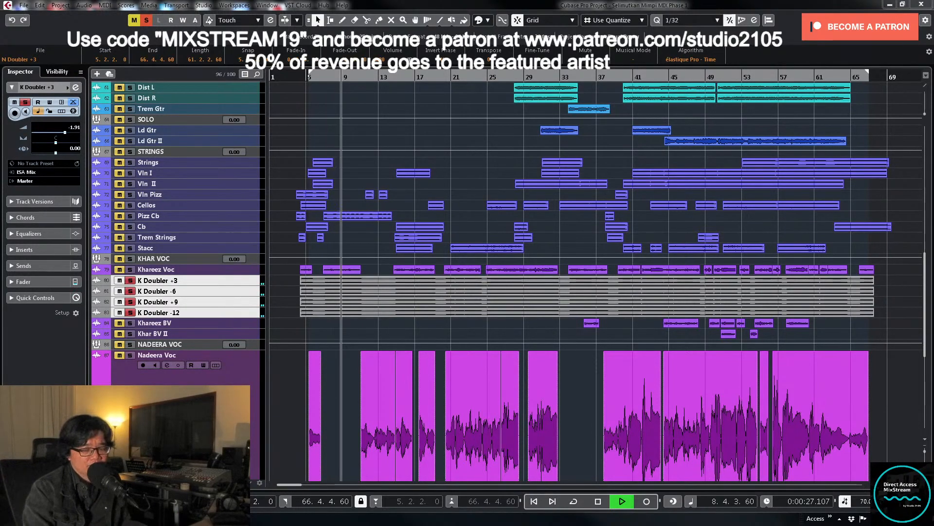
{"action": "key", "text": "space"}
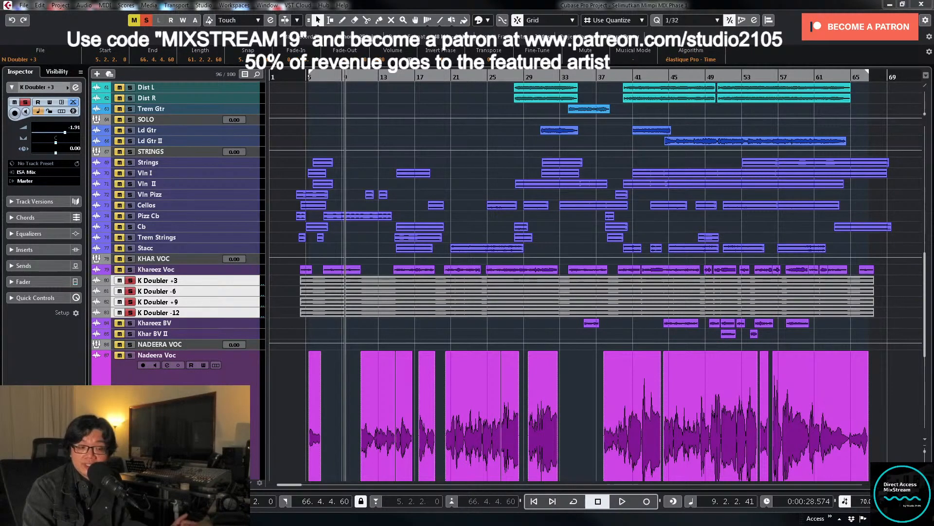
Step: Route the four selected K Doubler tracks to the first lead vocal's group and close the channel settings
{"action": "left_click", "coordinate": [75, 88]}
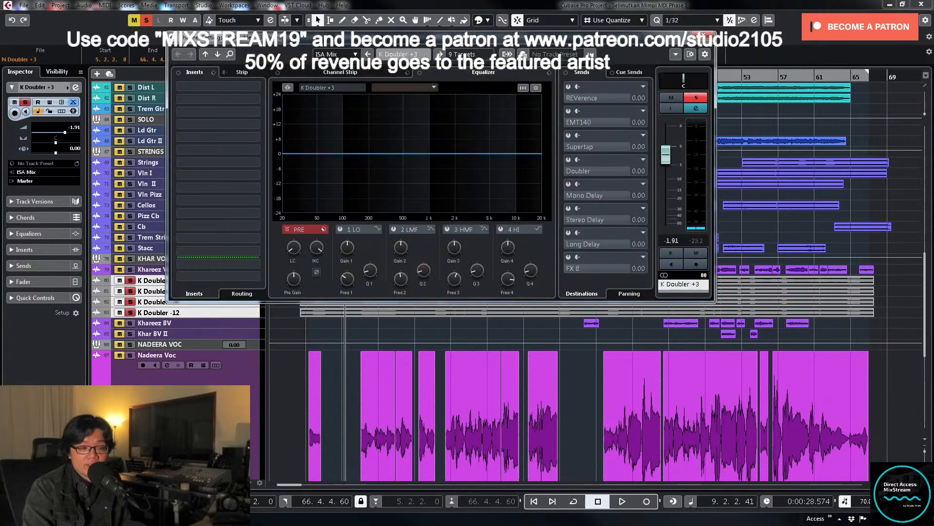
{"action": "left_click", "coordinate": [469, 55]}
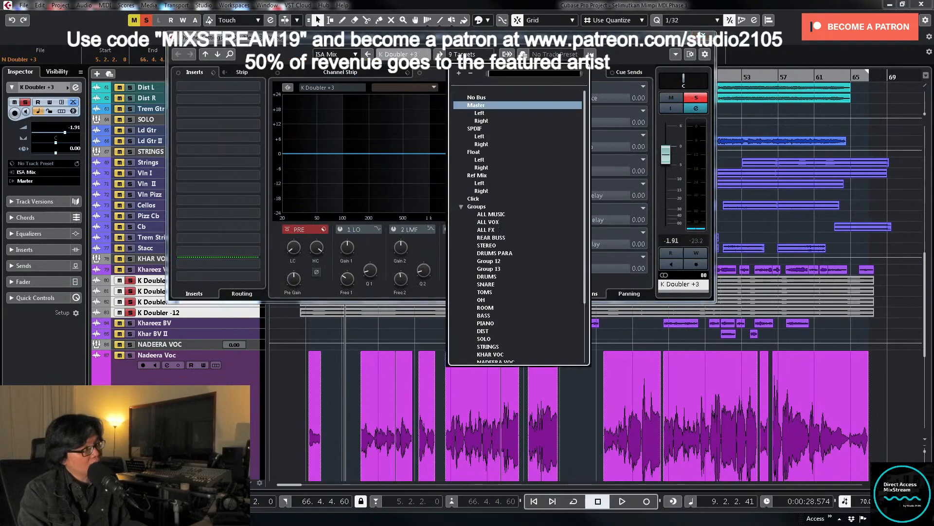
{"action": "left_click", "coordinate": [498, 354]}
{"action": "left_click", "coordinate": [702, 36]}
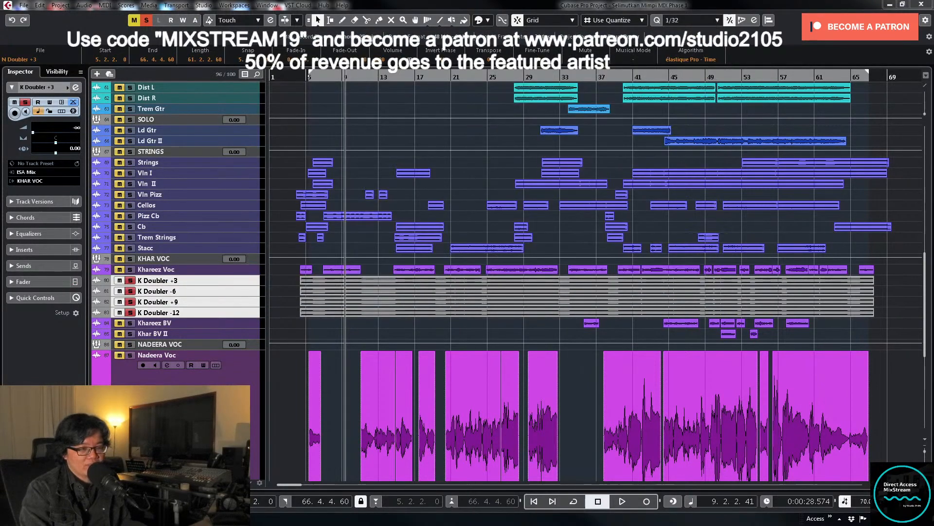
Step: Renew the solo on the K Doubler tracks and play them back, setting their level to -6.74 dB
{"action": "key", "text": "s"}
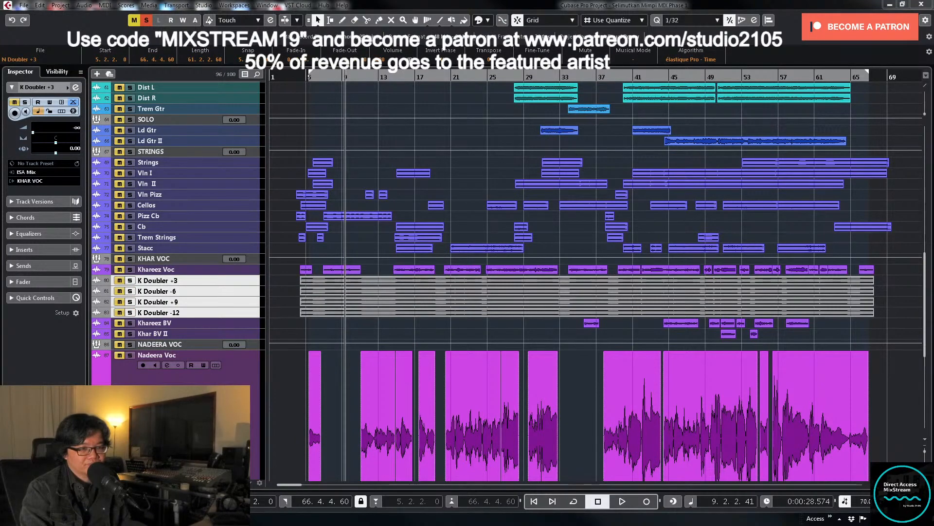
{"action": "key", "text": "s"}
{"action": "key", "text": "space"}
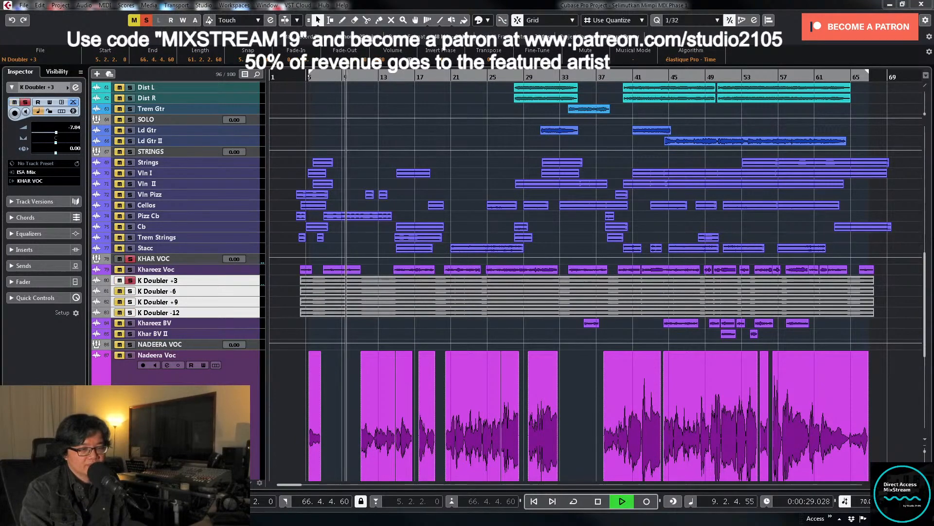
Step: Apply a low cut and a high cut to the K Doubler channels in the equalizer, close the channel settings and stop playback
{"action": "key", "text": "e"}
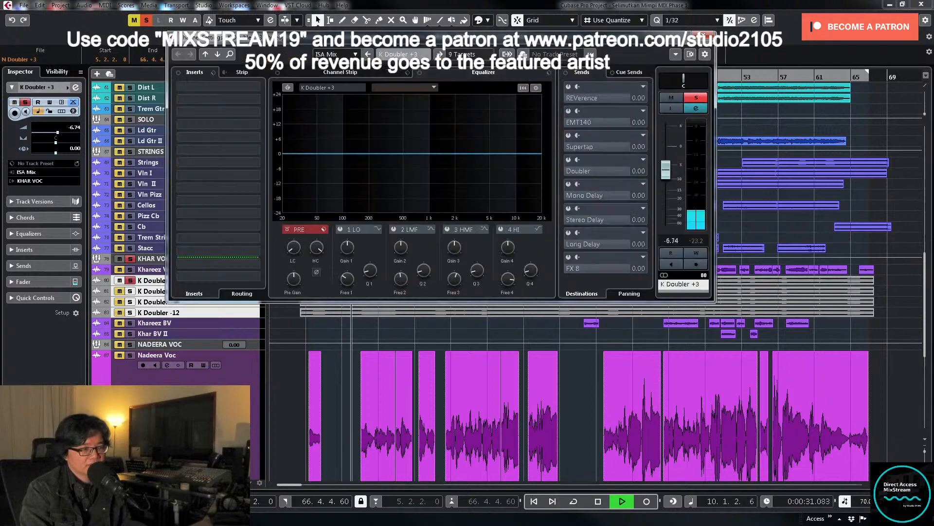
{"action": "key", "text": "space"}
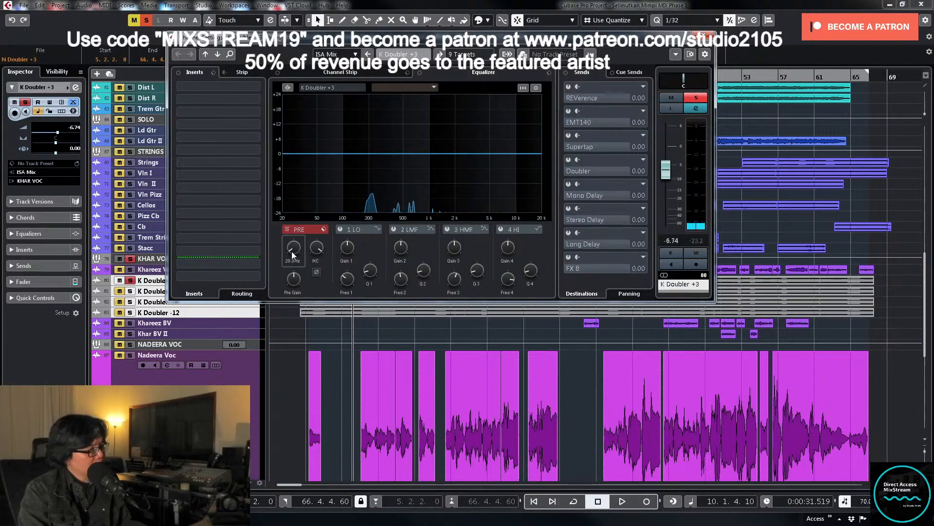
{"action": "left_click_drag", "start_coordinate": [291, 251], "coordinate": [297, 214]}
{"action": "key", "text": "space"}
{"action": "left_click_drag", "start_coordinate": [312, 251], "coordinate": [312, 260]}
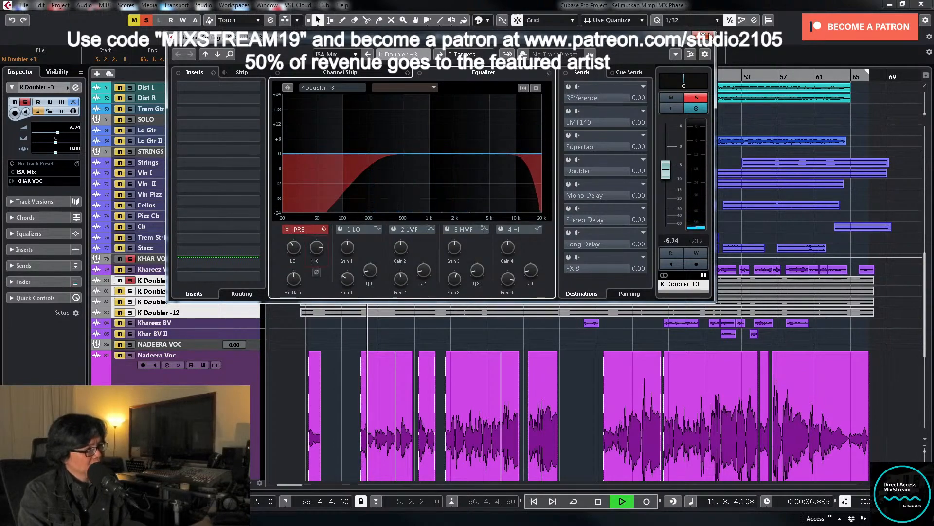
{"action": "left_click", "coordinate": [704, 35]}
{"action": "key", "text": "space"}
Step: Set the locators around the first lead vocal's phrase between bars 6 and 11 and play from its start
{"action": "left_click", "coordinate": [346, 271]}
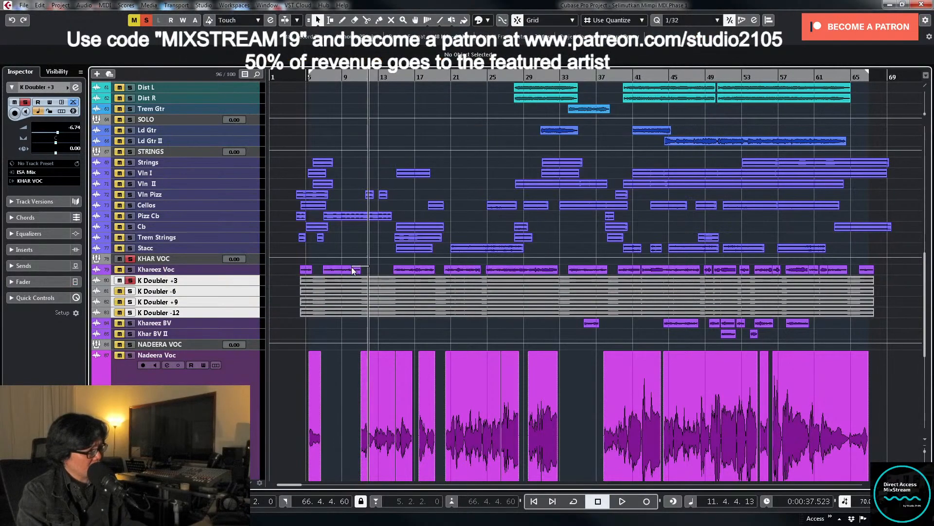
{"action": "key", "text": "p"}
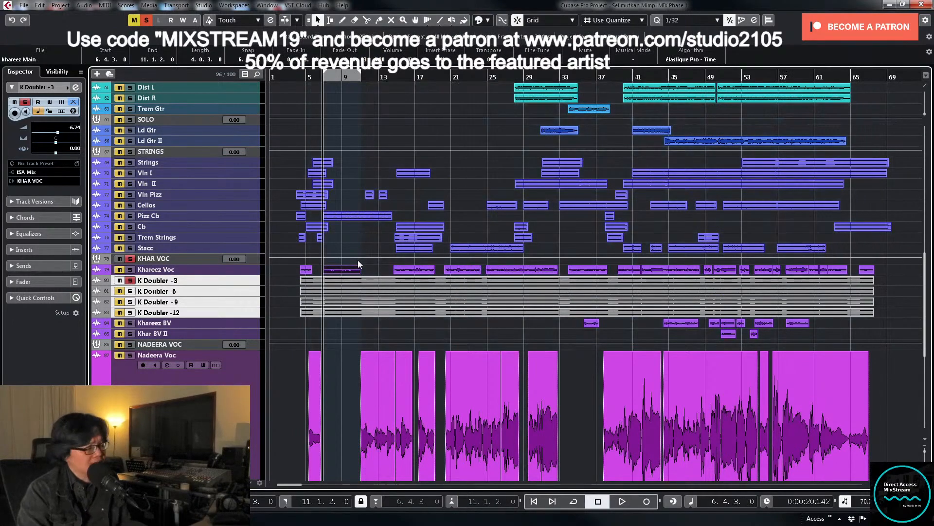
{"action": "key", "text": "space"}
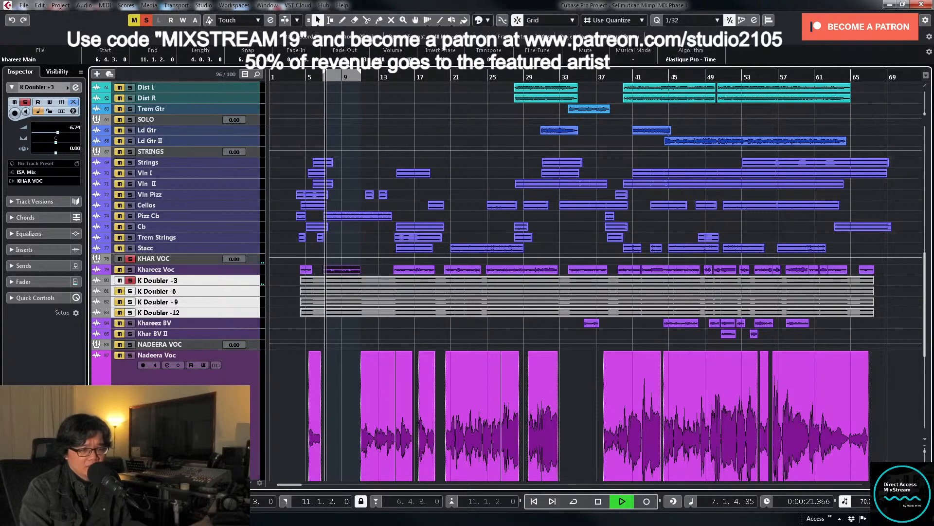
Step: Sweep the K Doubler low-mid EQ band with a boost to about 815 Hz and turn it into a narrow cut with Q 12
{"action": "key", "text": "e"}
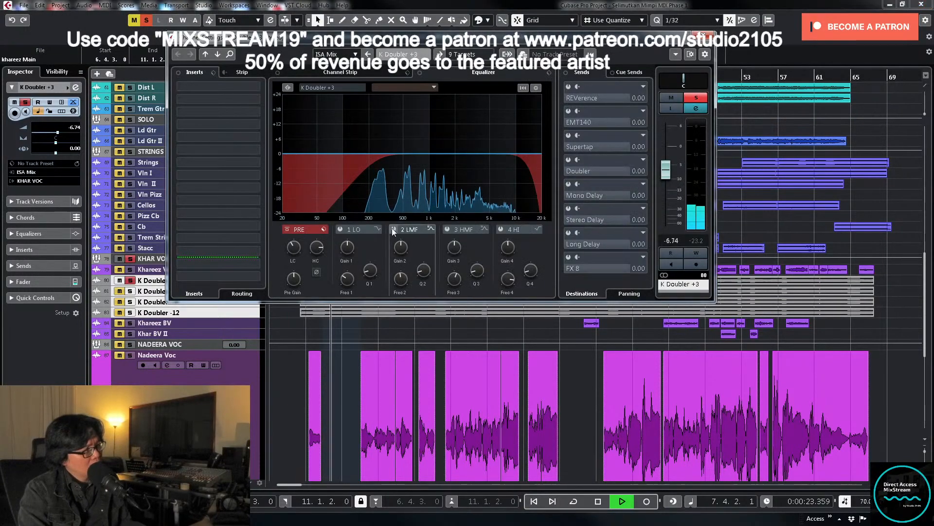
{"action": "left_click", "coordinate": [421, 154]}
{"action": "left_click_drag", "start_coordinate": [421, 154], "coordinate": [422, 103]}
{"action": "key", "text": "space"}
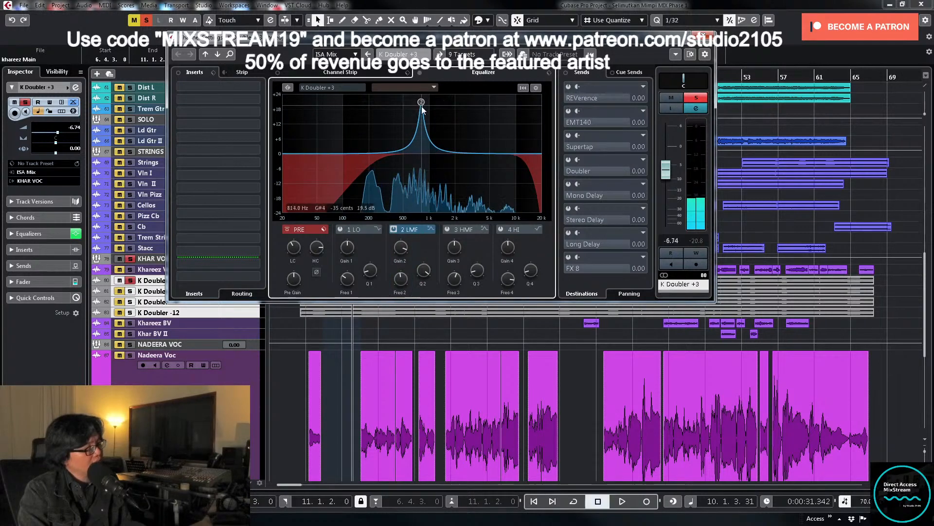
{"action": "left_click_drag", "start_coordinate": [402, 246], "coordinate": [396, 292]}
{"action": "key", "text": "space"}
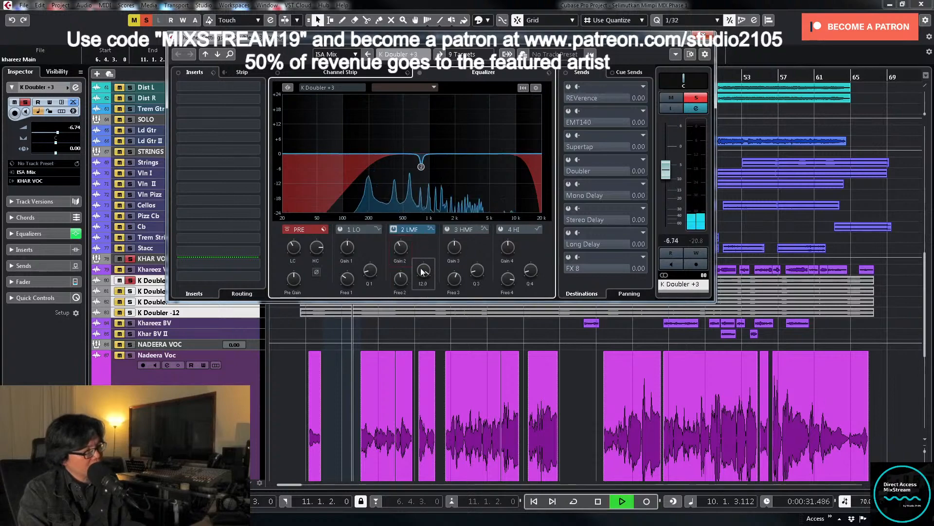
{"action": "key", "text": "space"}
Step: Set the high-mid EQ band's Q to 12, sweep it with a boost between 2 and 5 kHz and turn it into a narrow cut
{"action": "left_click_drag", "start_coordinate": [477, 270], "coordinate": [516, 107]}
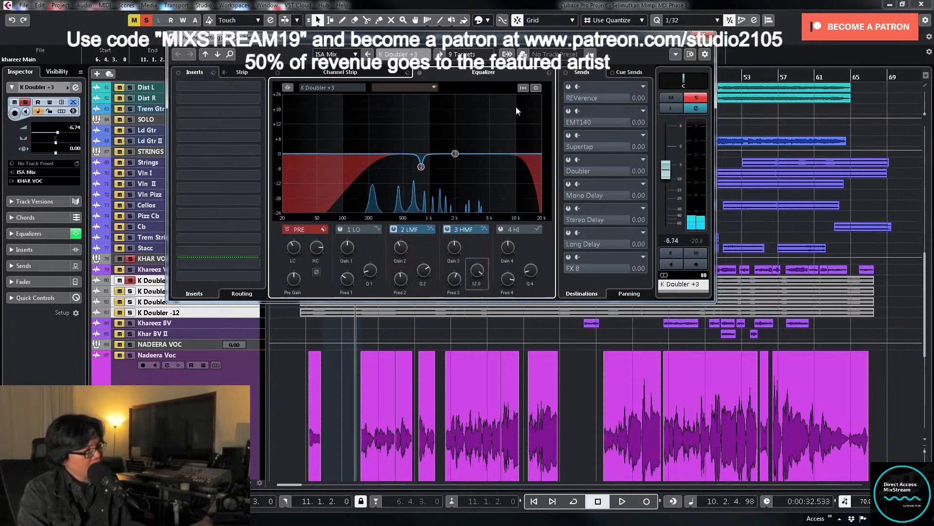
{"action": "key", "text": "space"}
{"action": "left_click_drag", "start_coordinate": [455, 154], "coordinate": [471, 100]}
{"action": "key", "text": "space"}
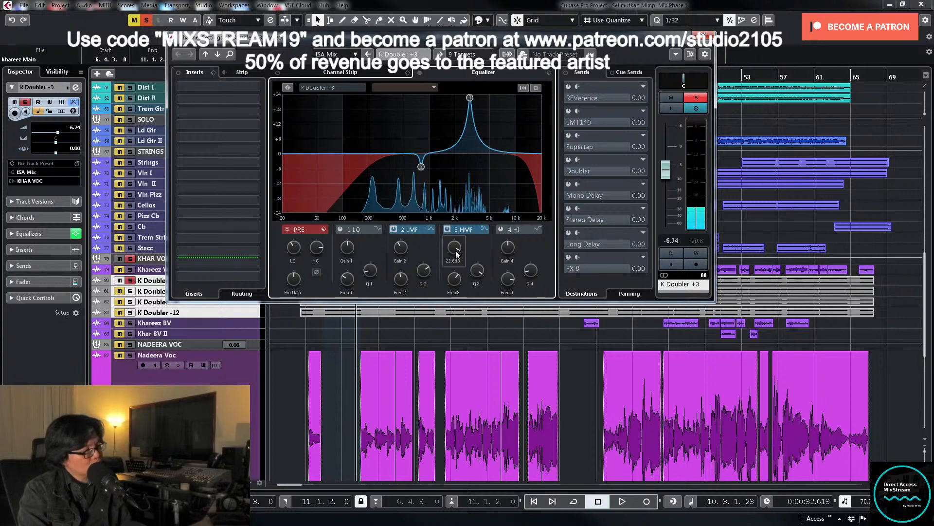
{"action": "left_click_drag", "start_coordinate": [460, 248], "coordinate": [448, 276]}
{"action": "scroll", "coordinate": [452, 254], "scroll_direction": "down", "scroll_amount": 10}
{"action": "key", "text": "space"}
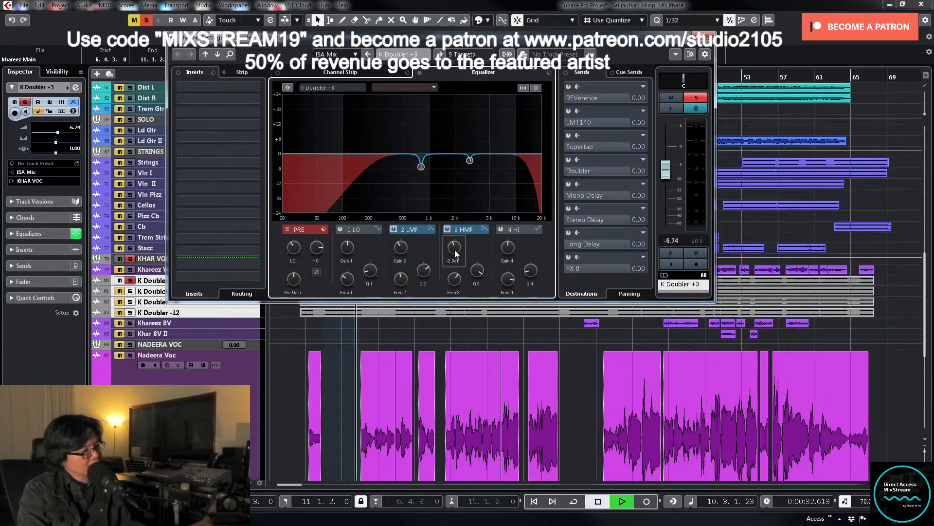
{"action": "key", "text": "space"}
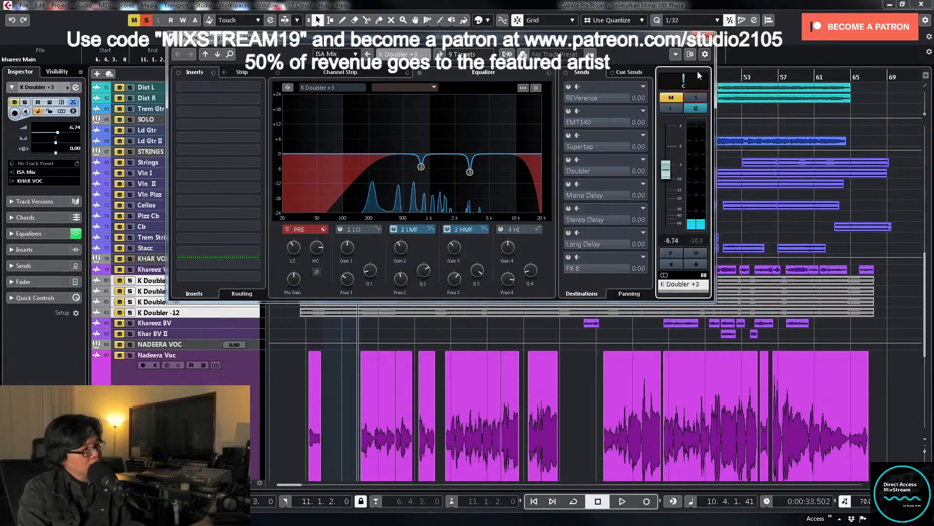
Step: Close the channel settings, link the K Doubler tracks with volume, sends, mute/solo, routing, selection and record enable, and clear the solo
{"action": "left_click", "coordinate": [704, 35]}
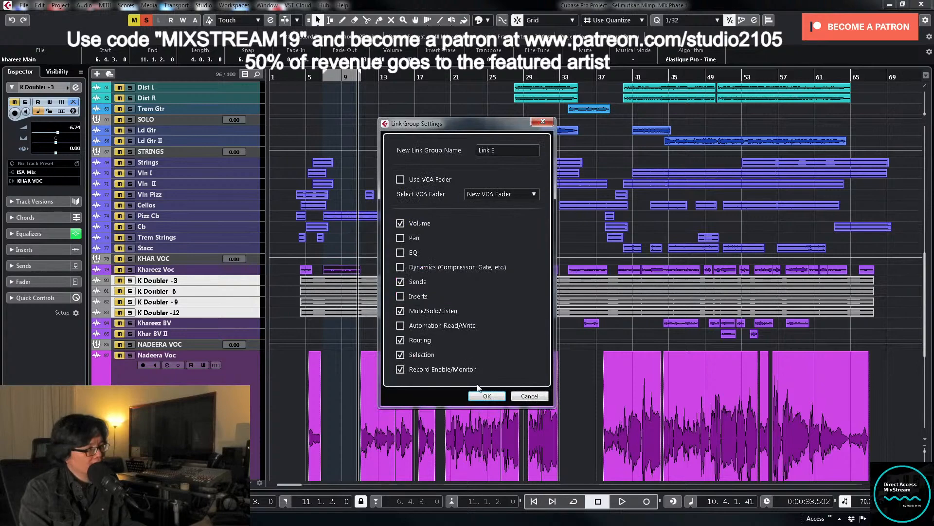
{"action": "left_click", "coordinate": [485, 395]}
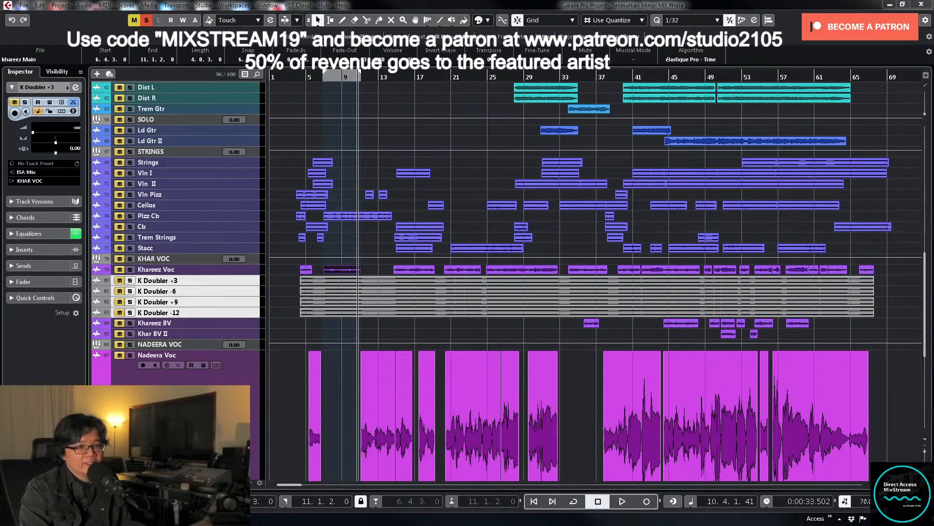
{"action": "key", "text": "s"}
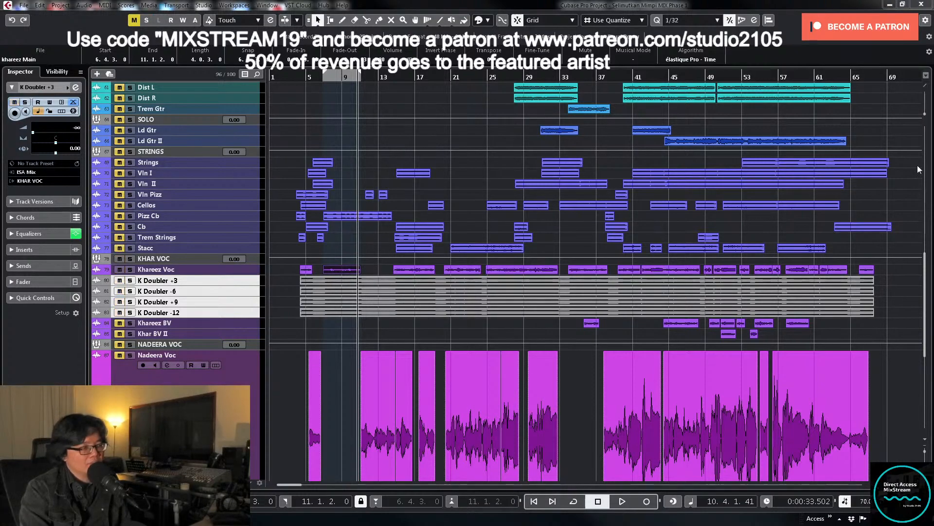
Step: Play the full mix from around bar 4 and set the linked K Doubler tracks' level to -12.5 dB
{"action": "left_click", "coordinate": [302, 74]}
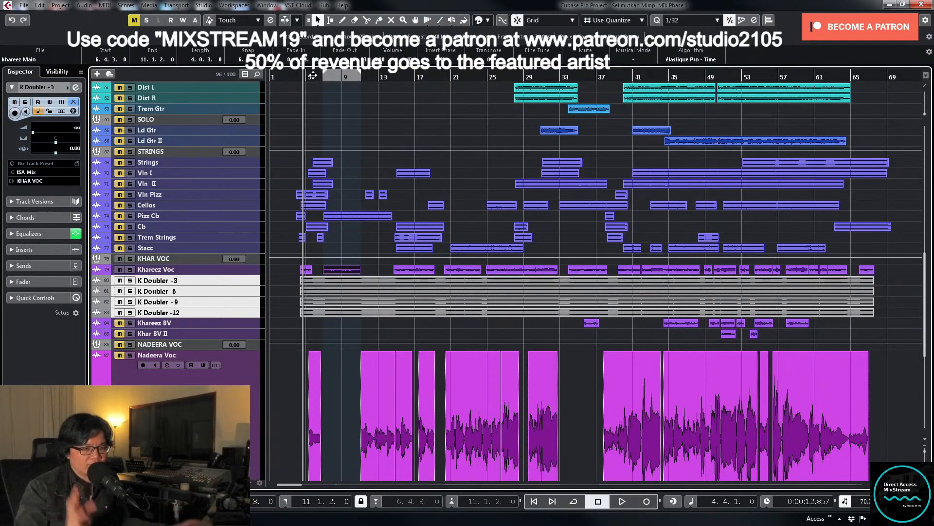
{"action": "key", "text": "space"}
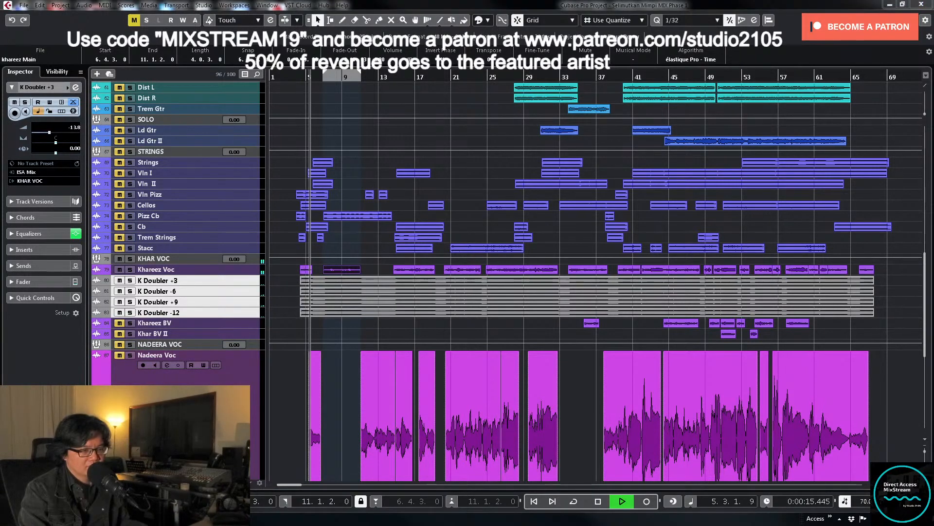
{"action": "left_click", "coordinate": [296, 76]}
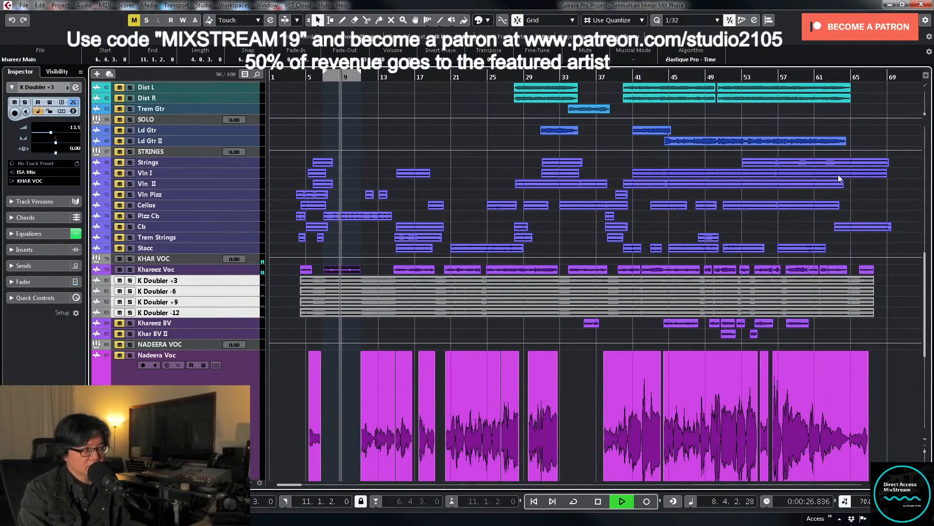
Step: Show the mixer below the project, examine the linked K Doubler channels beside the first lead vocal and stop playback
{"action": "key", "text": "alt+F3"}
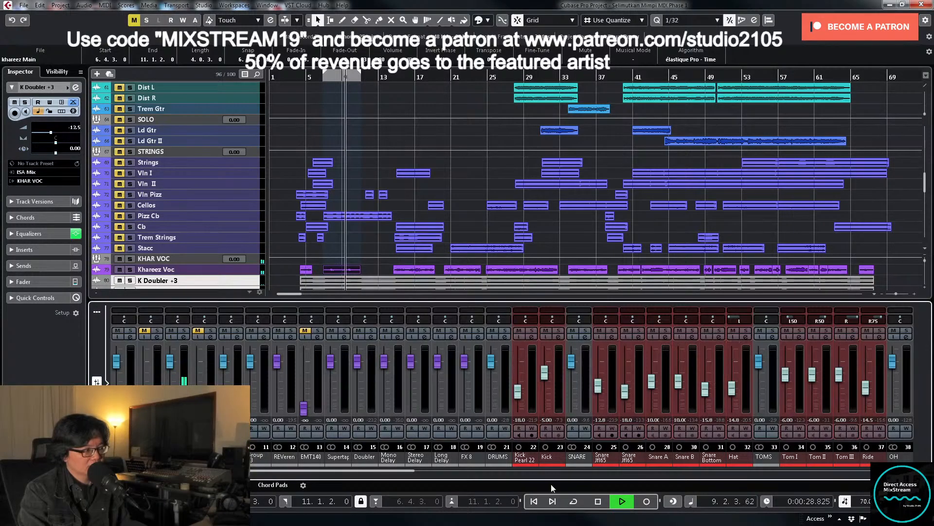
{"action": "left_click_drag", "start_coordinate": [410, 470], "coordinate": [877, 471]}
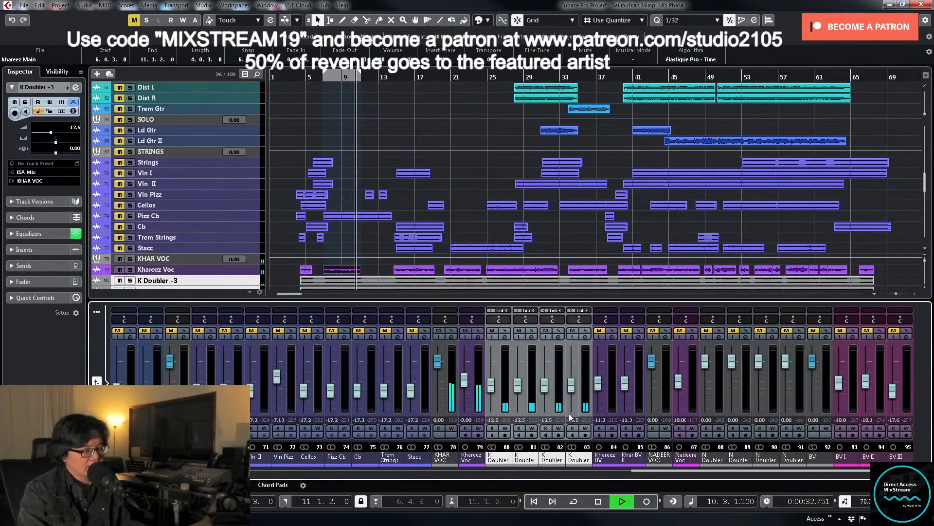
{"action": "key", "text": "space"}
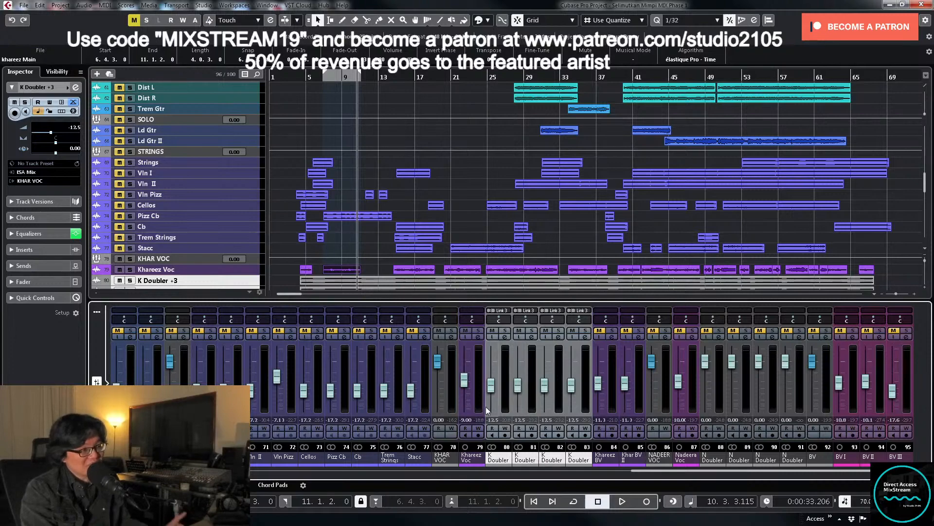
Step: Play the mix from around bar 10, set the linked K Doubler tracks' level to -13.0 dB and stop playback
{"action": "key", "text": "space"}
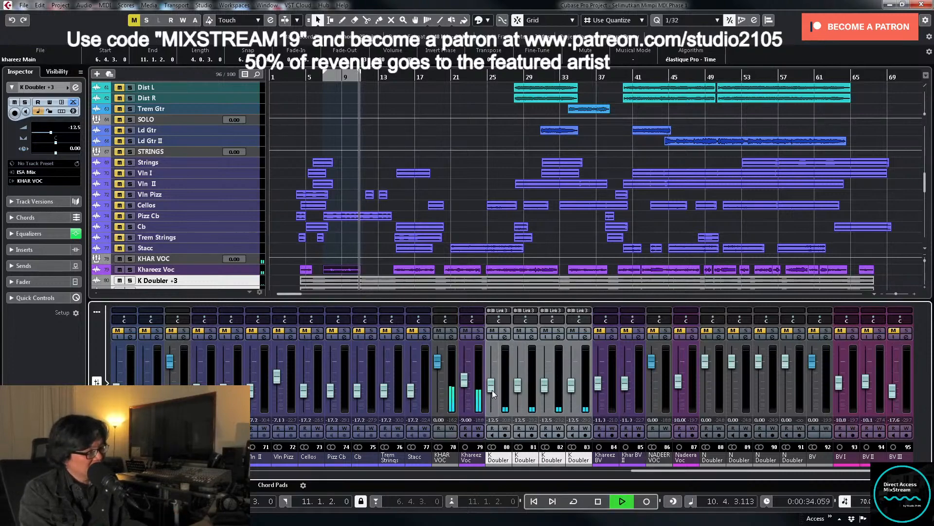
{"action": "left_click", "coordinate": [493, 390]}
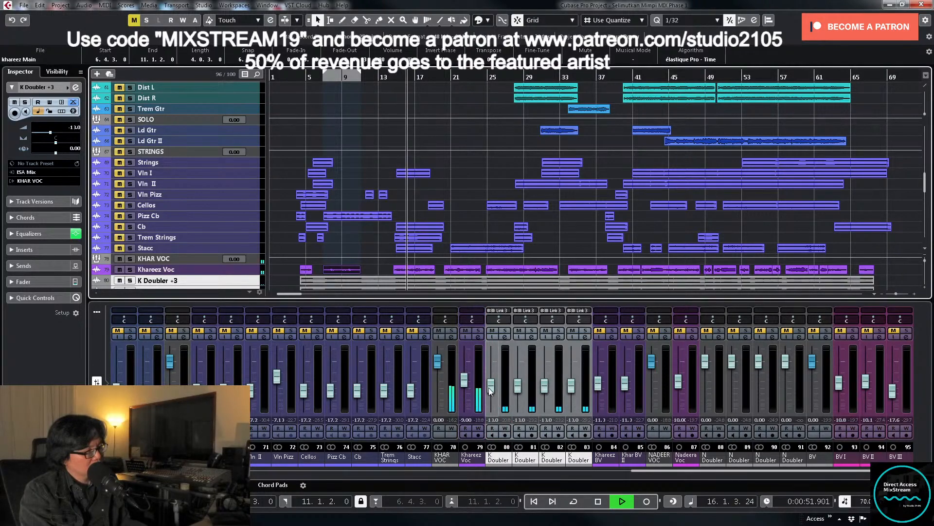
{"action": "key", "text": "space"}
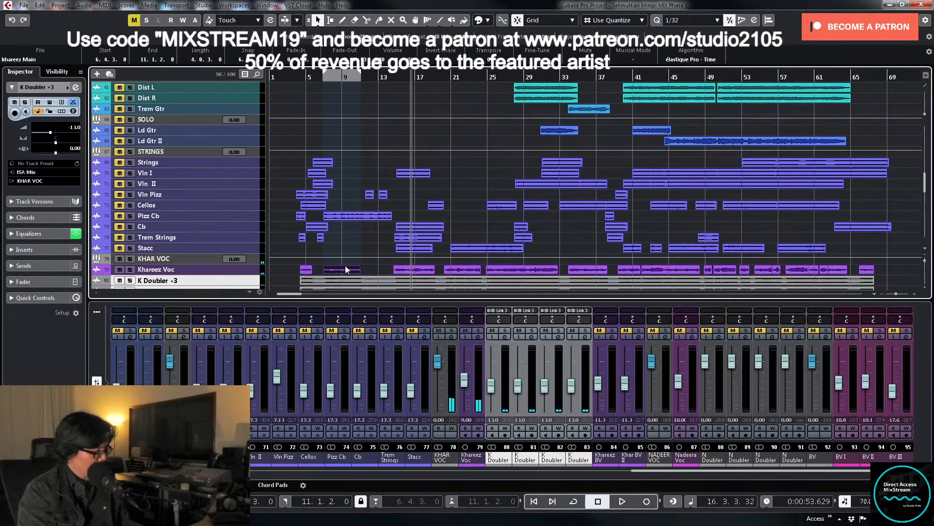
Step: Set the locators to the first lead vocal's clip between bars 6 and 11 and solo that vocal track
{"action": "left_click", "coordinate": [404, 268]}
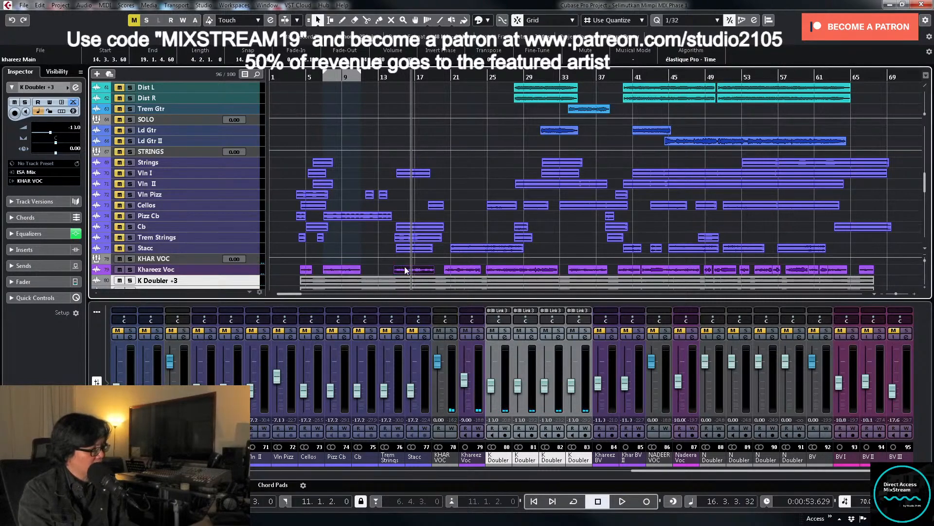
{"action": "key", "text": "p"}
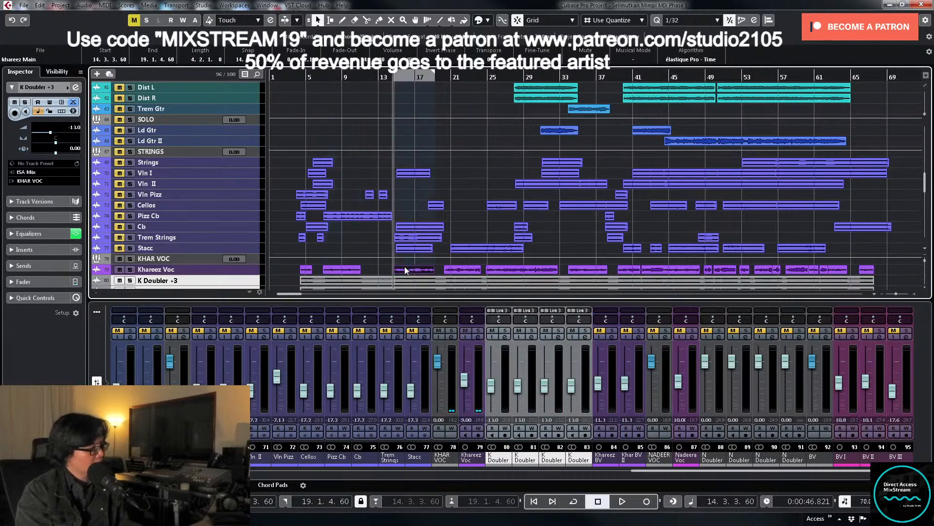
{"action": "left_click", "coordinate": [340, 270]}
{"action": "key", "text": "p"}
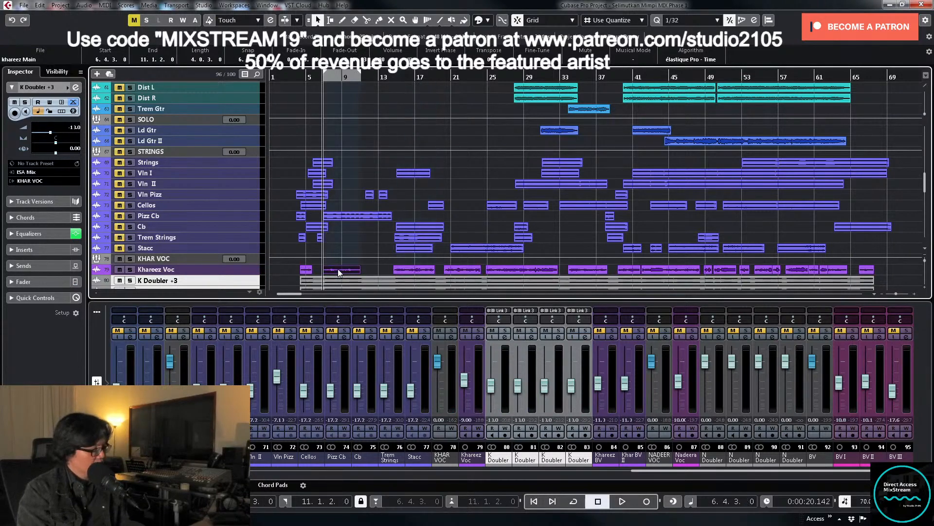
{"action": "left_click", "coordinate": [478, 331]}
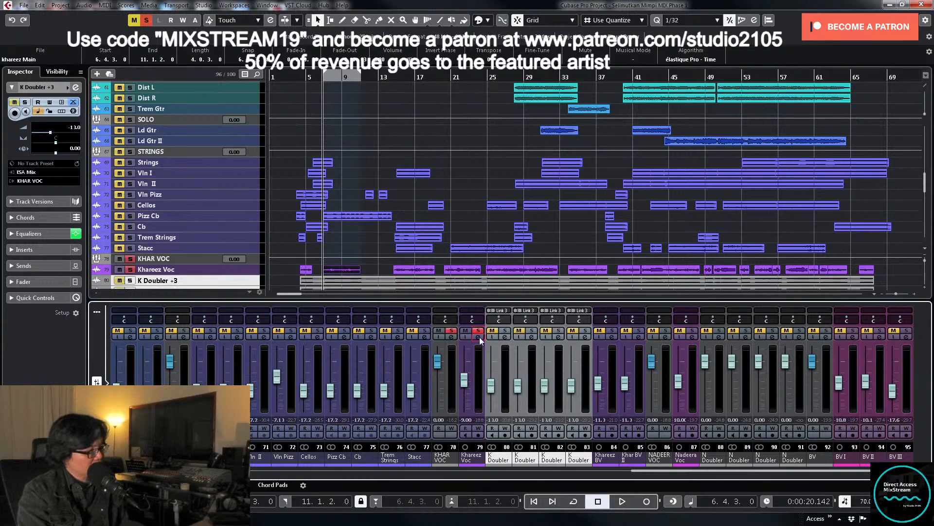
Step: View the first lead vocal's channel settings with its inserts and sends, and close them
{"action": "left_click", "coordinate": [479, 336]}
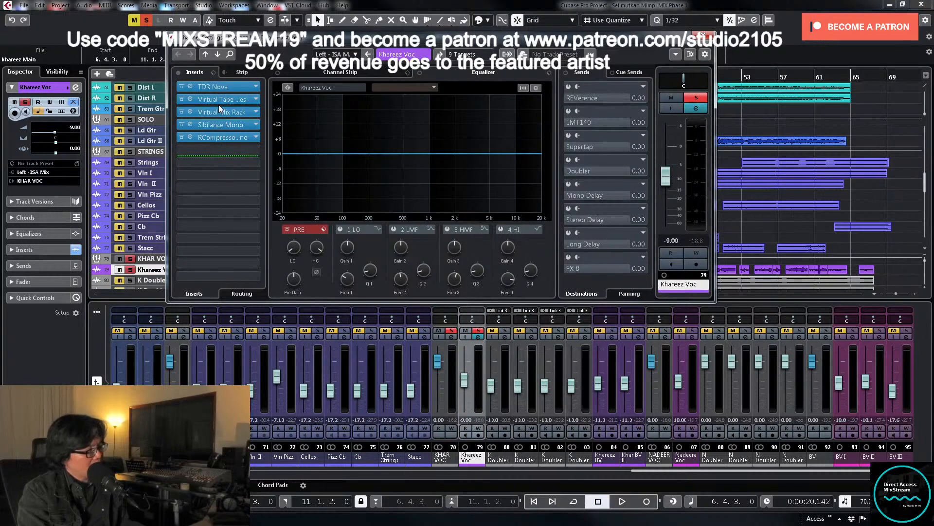
{"action": "left_click_drag", "start_coordinate": [447, 46], "coordinate": [585, 6]}
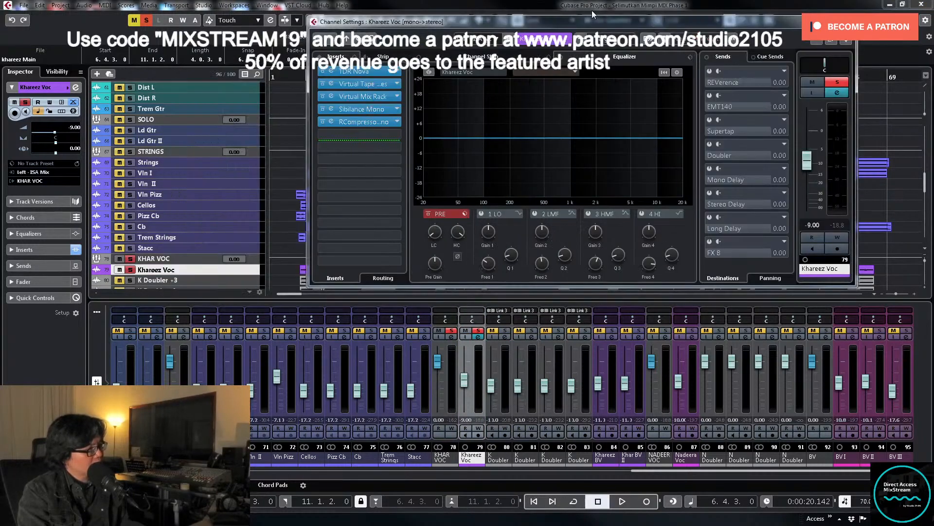
{"action": "left_click", "coordinate": [846, 22]}
Step: Enlarge the first lead vocal's track in the project and select its clip between about bars 24 and 32
{"action": "left_click", "coordinate": [252, 271]}
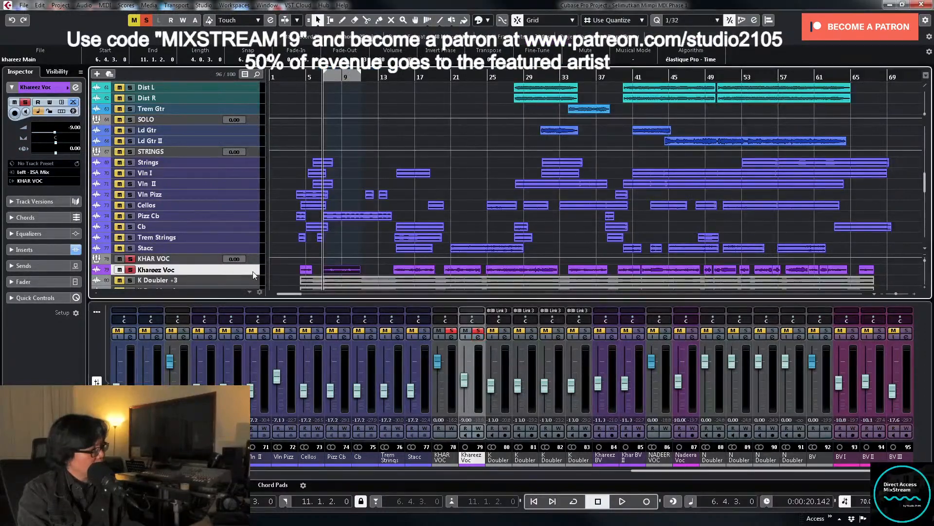
{"action": "key", "text": "z"}
{"action": "scroll", "coordinate": [491, 241], "scroll_direction": "down", "scroll_amount": 3}
{"action": "scroll", "coordinate": [492, 244], "scroll_direction": "up", "scroll_amount": 2}
{"action": "left_click", "coordinate": [528, 188]}
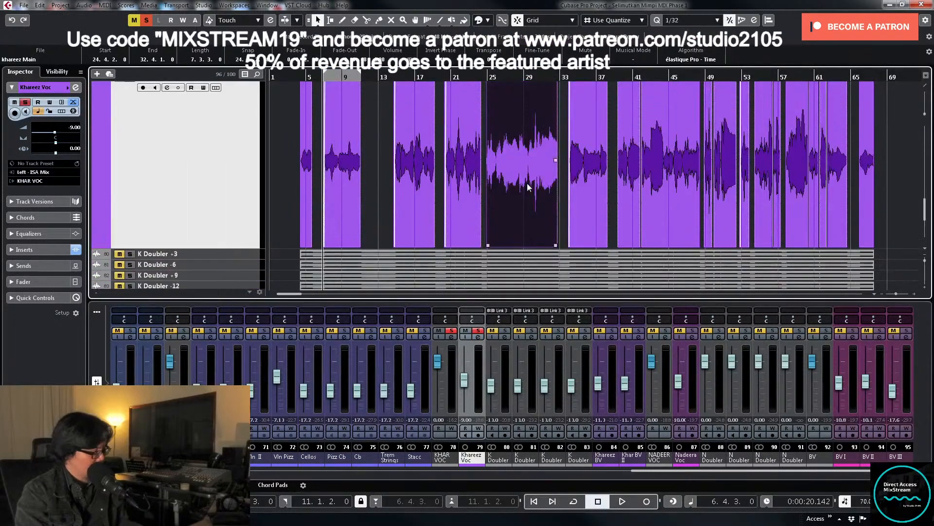
Step: Open the UAD UA 1176 compressor on the KHAR VOC channel and set its meter switch to GR
{"action": "key", "text": "space"}
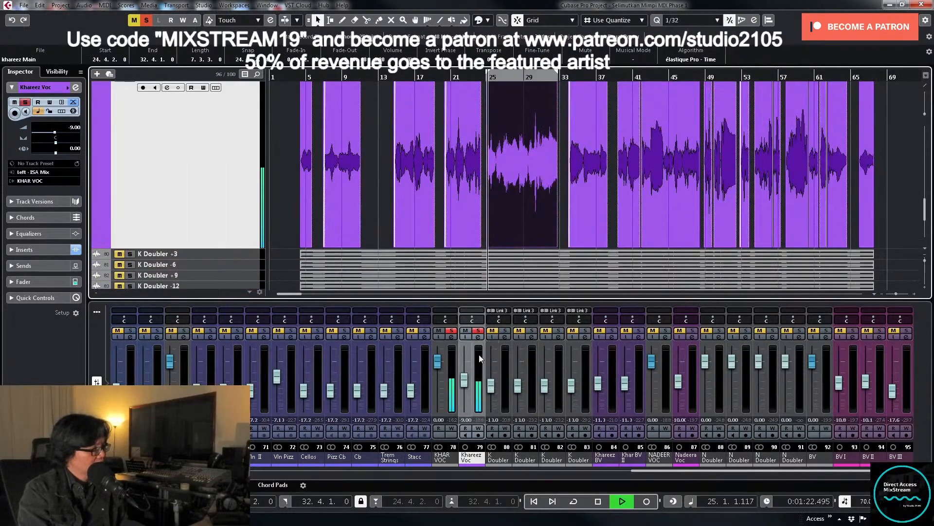
{"action": "left_click", "coordinate": [451, 337]}
{"action": "key", "text": "space"}
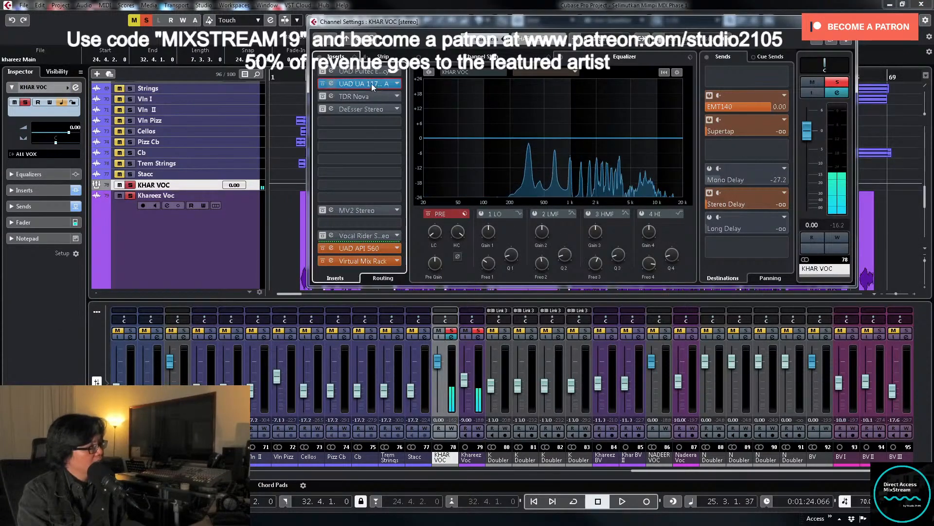
{"action": "left_click", "coordinate": [369, 83]}
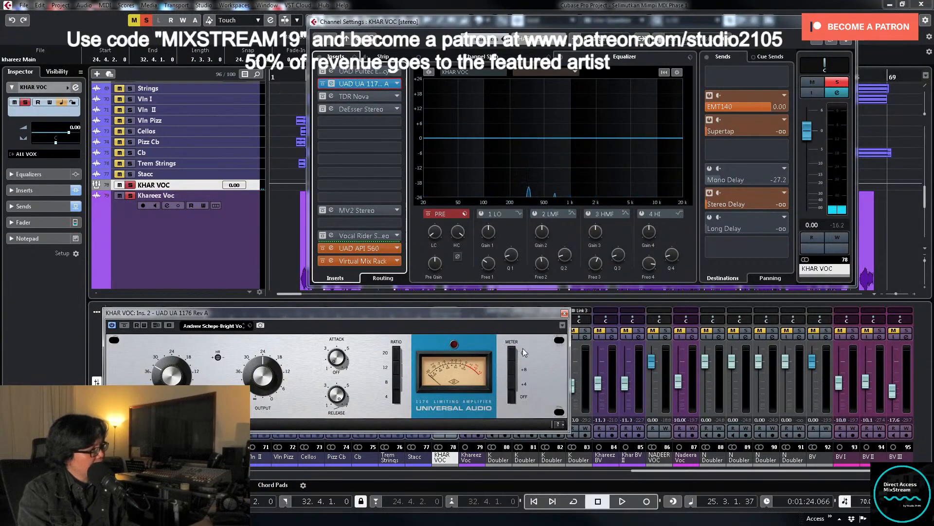
{"action": "left_click", "coordinate": [512, 355]}
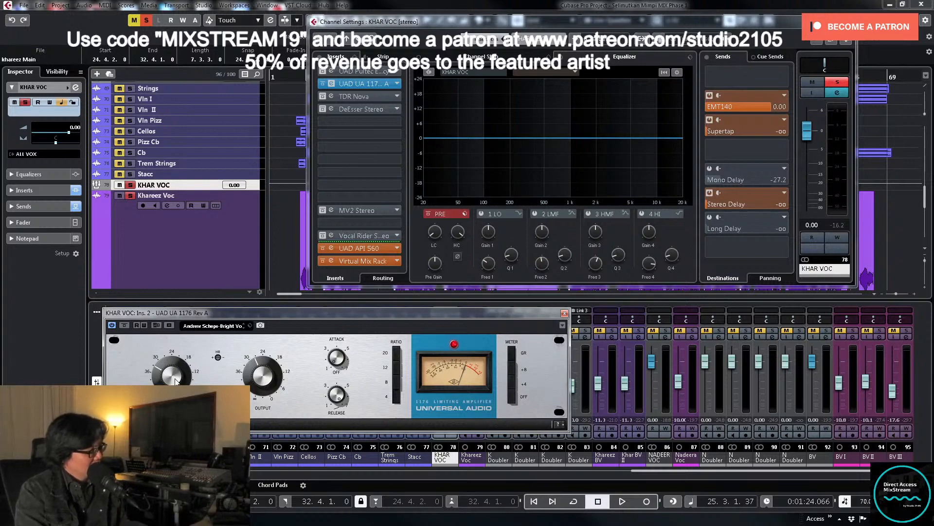
Step: Audition the soloed vocal through the 1176, comparing its meter switch at OFF and GR, and close the compressor
{"action": "key", "text": "space"}
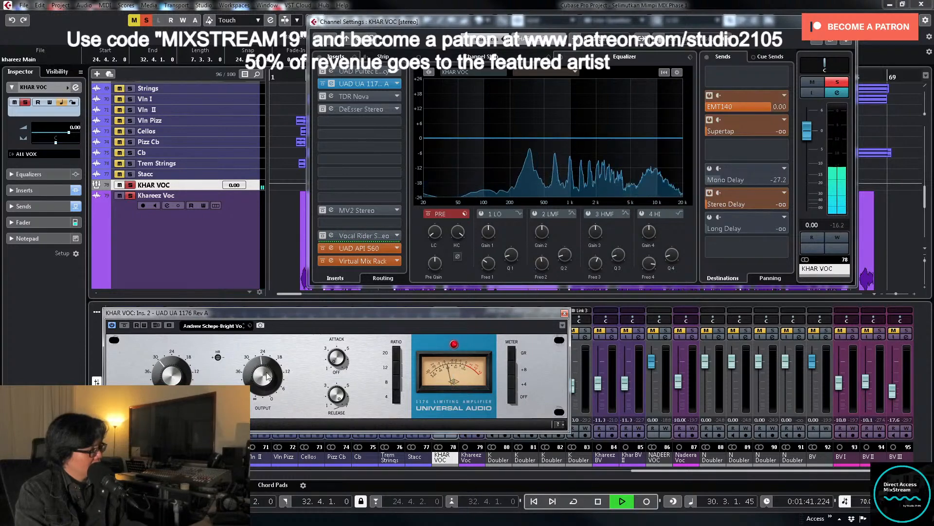
{"action": "key", "text": "space"}
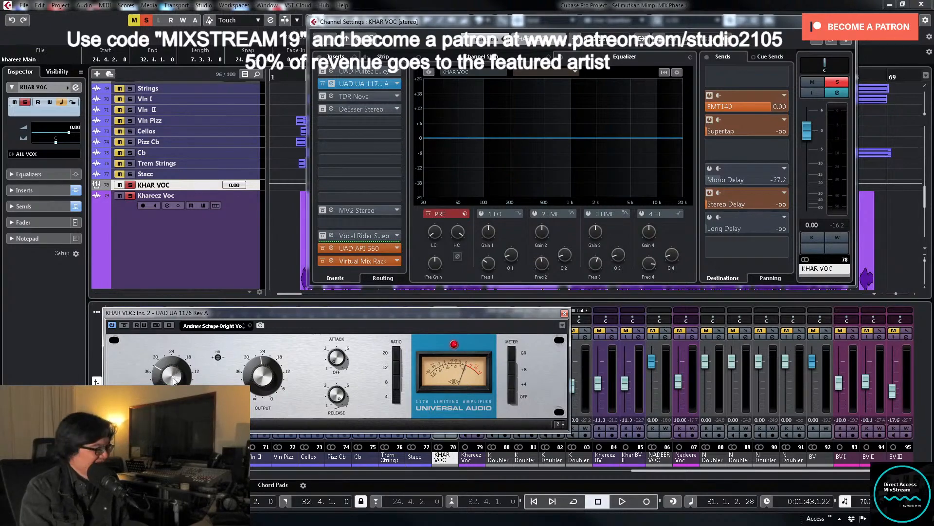
{"action": "key", "text": "space"}
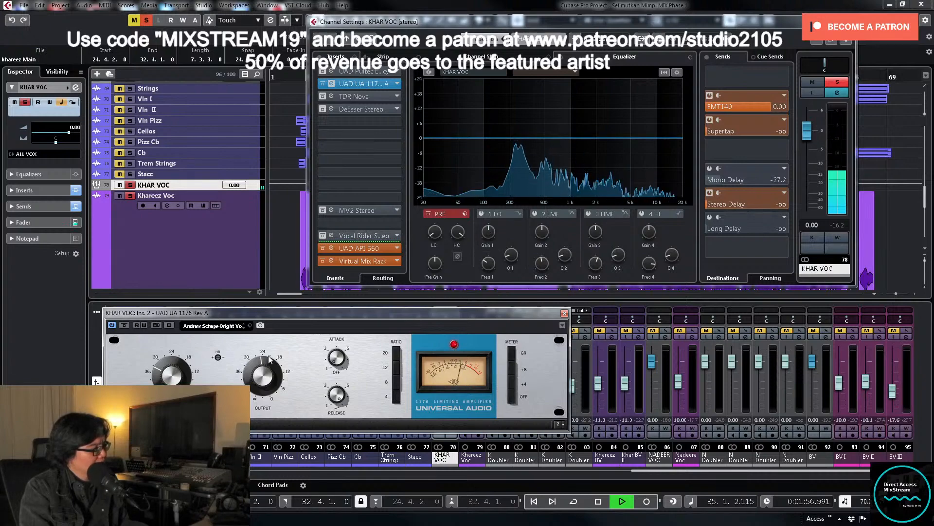
{"action": "left_click", "coordinate": [511, 398]}
{"action": "left_click", "coordinate": [516, 357]}
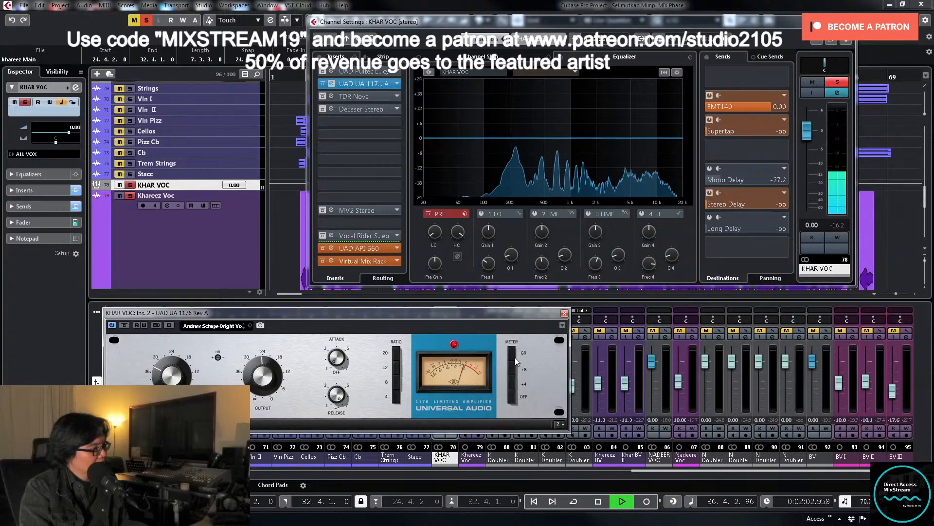
{"action": "key", "text": "space"}
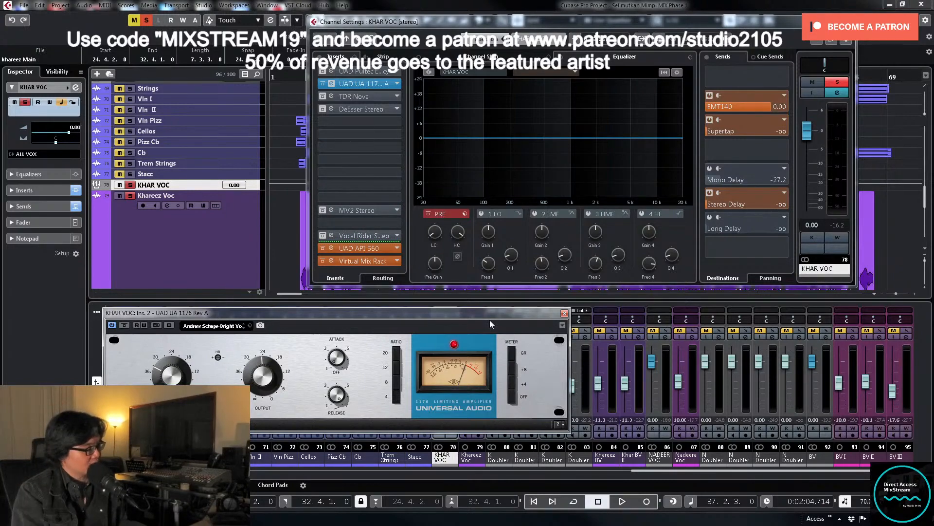
{"action": "key", "text": "space"}
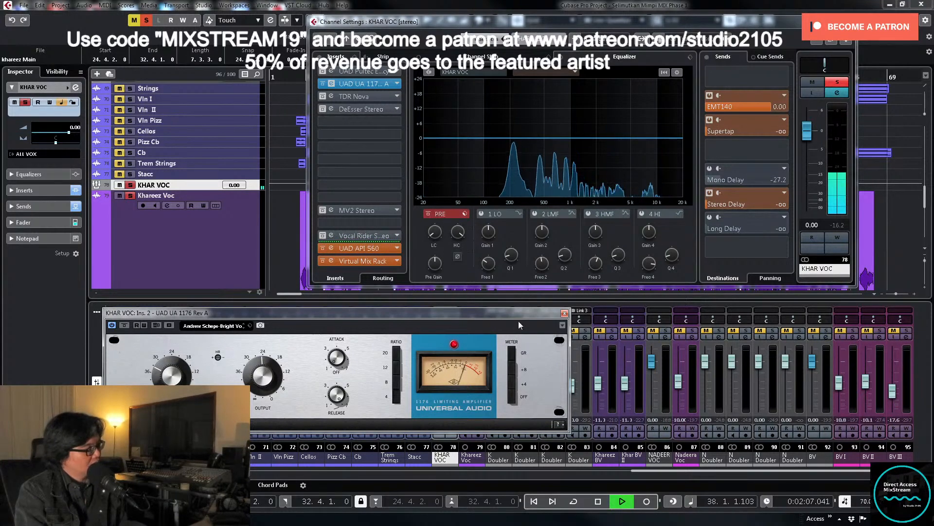
{"action": "key", "text": "space"}
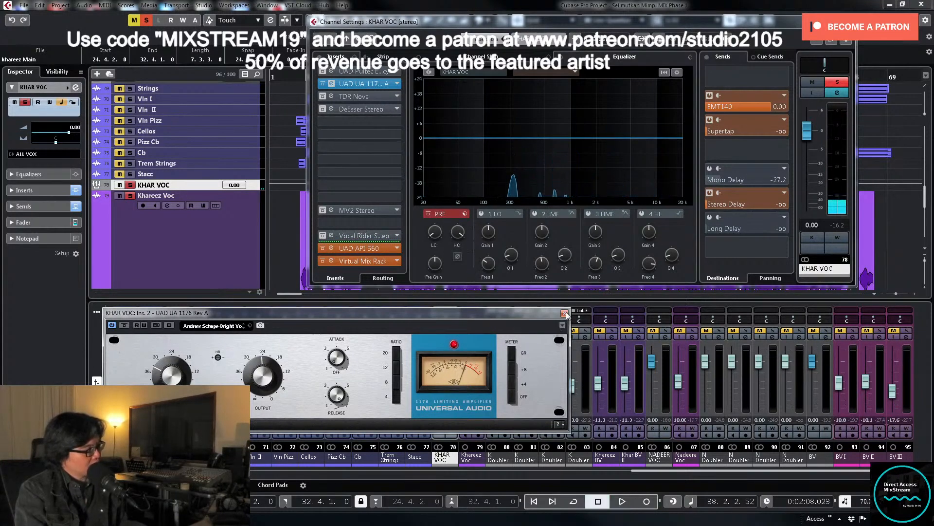
{"action": "left_click", "coordinate": [565, 313]}
Step: Enable the UAD Pultec EQP-1A on KHAR VOC and set its high-frequency selector to 8 KCS
{"action": "left_click", "coordinate": [340, 82]}
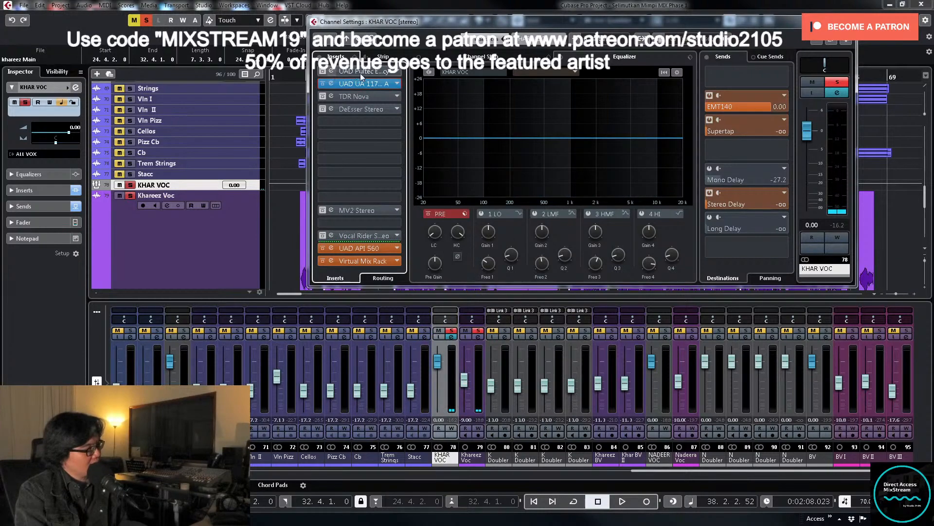
{"action": "left_click", "coordinate": [360, 72]}
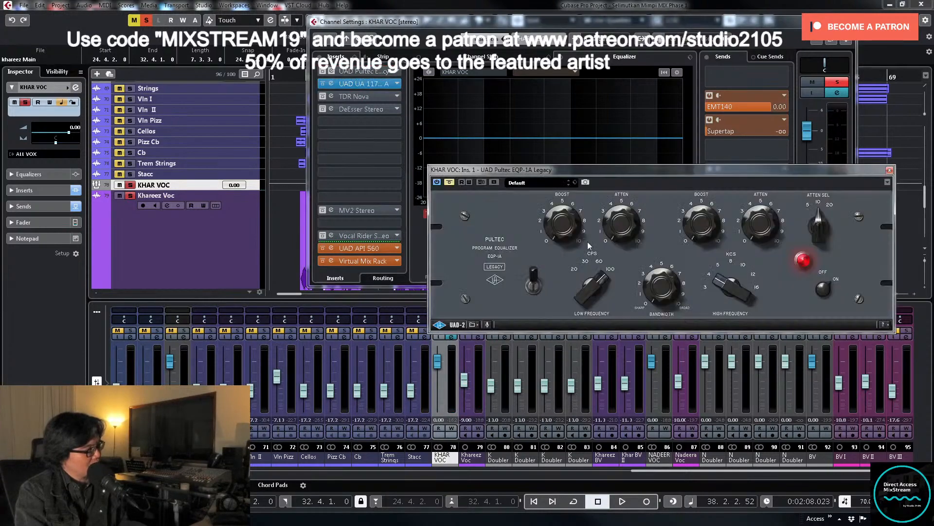
{"action": "left_click", "coordinate": [450, 182]}
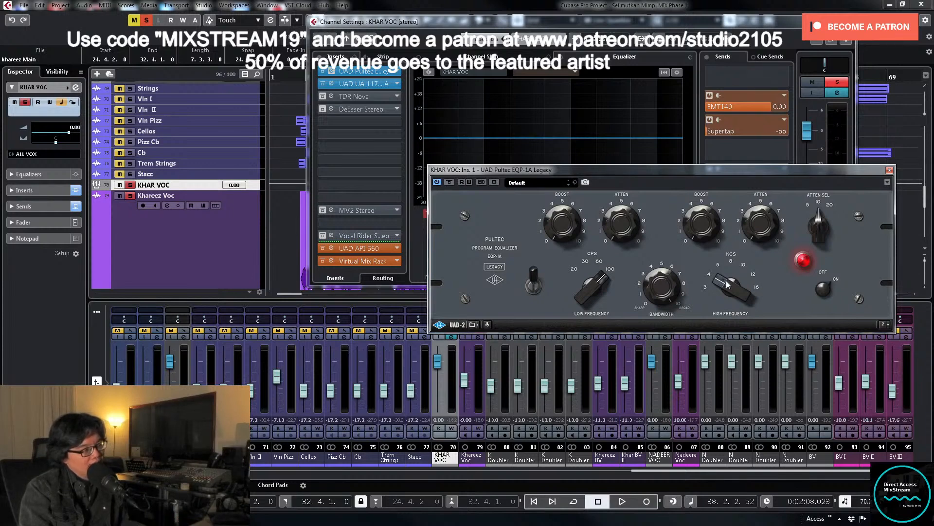
{"action": "left_click_drag", "start_coordinate": [728, 285], "coordinate": [726, 275]}
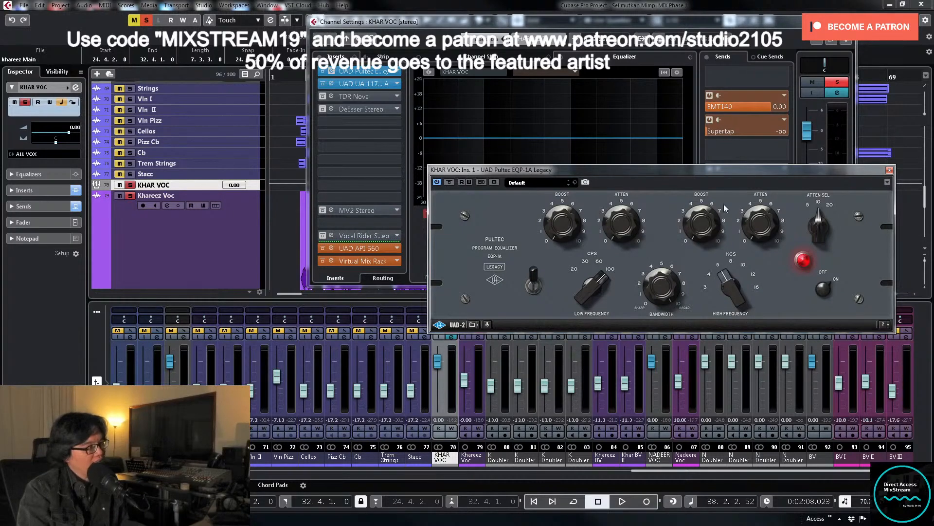
{"action": "key", "text": "space"}
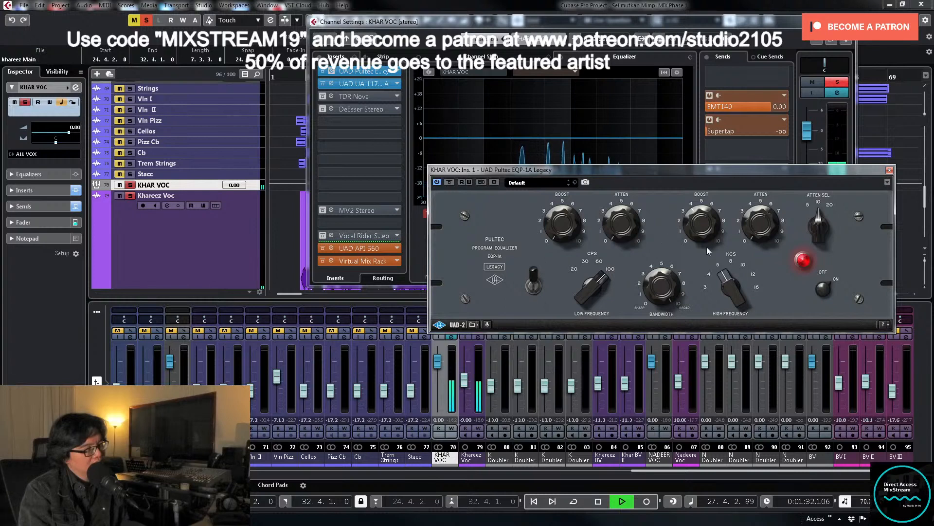
{"action": "scroll", "coordinate": [726, 280], "scroll_direction": "up", "scroll_amount": 1}
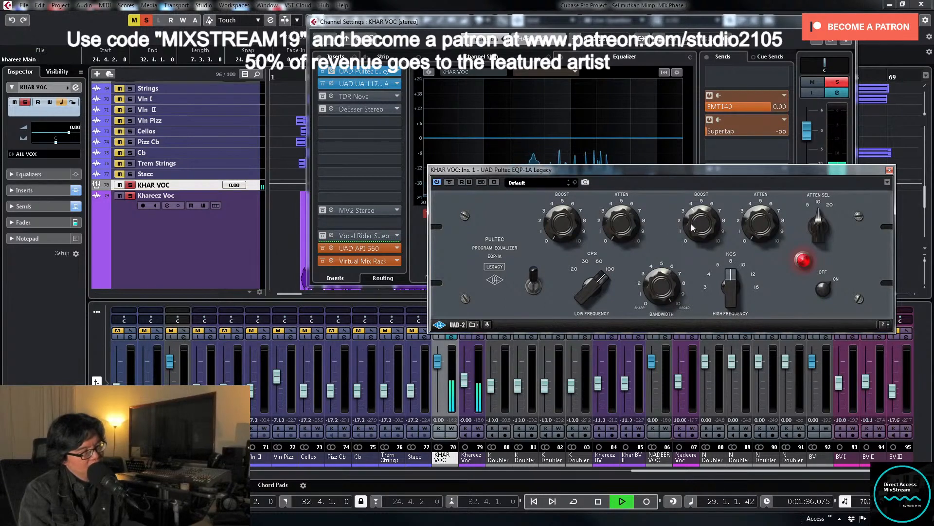
Step: Compare the soloed vocal with the Pultec equalizer switched out and in, and stop playback
{"action": "left_click", "coordinate": [533, 281]}
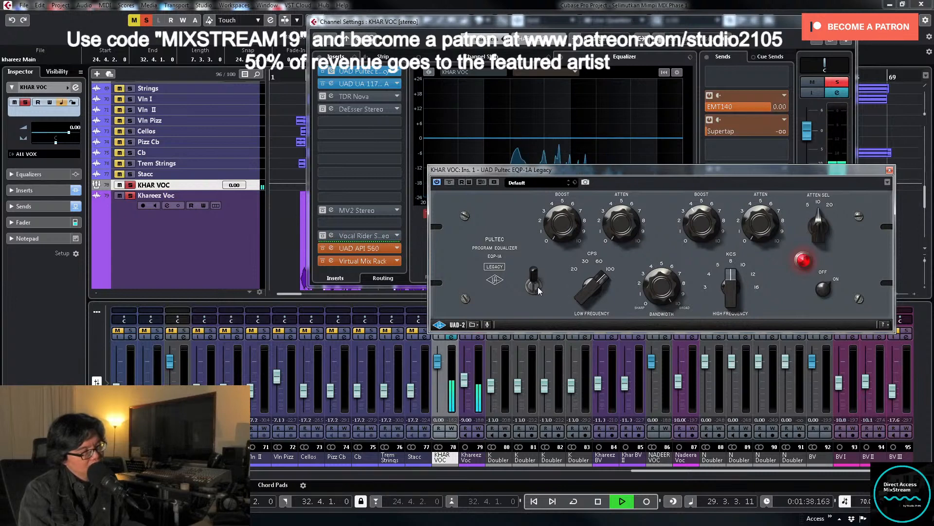
{"action": "left_click", "coordinate": [534, 288]}
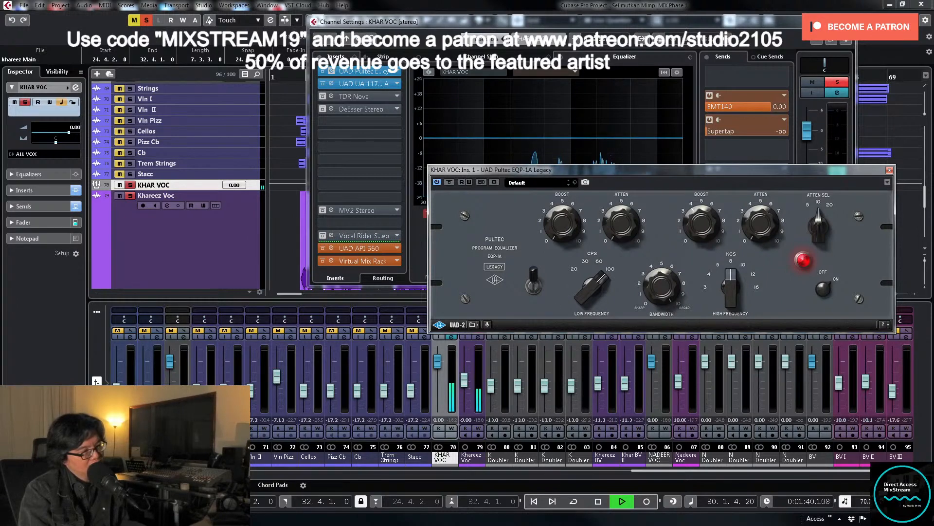
{"action": "key", "text": "space"}
Step: Unsolo the KHAR VOC channel and play it back, comparing the Pultec equalizer switched out and in
{"action": "left_click", "coordinate": [837, 81]}
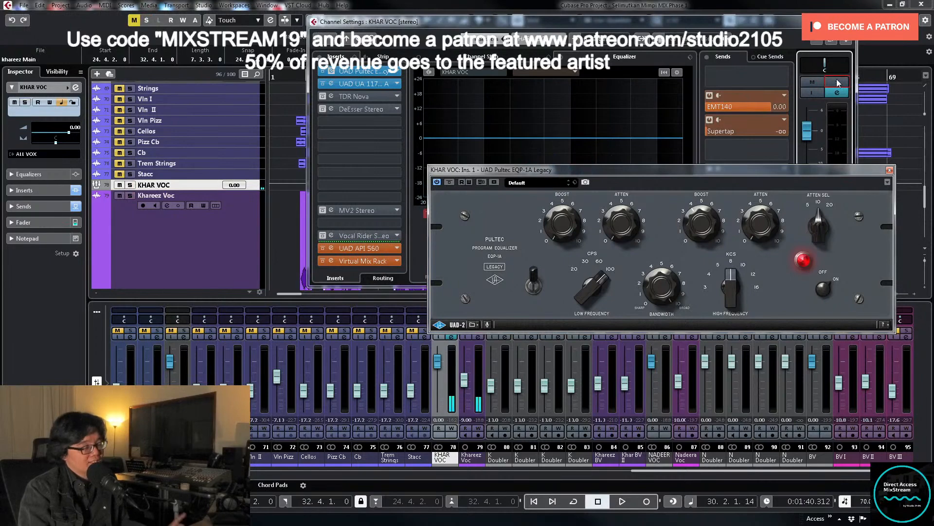
{"action": "key", "text": "space"}
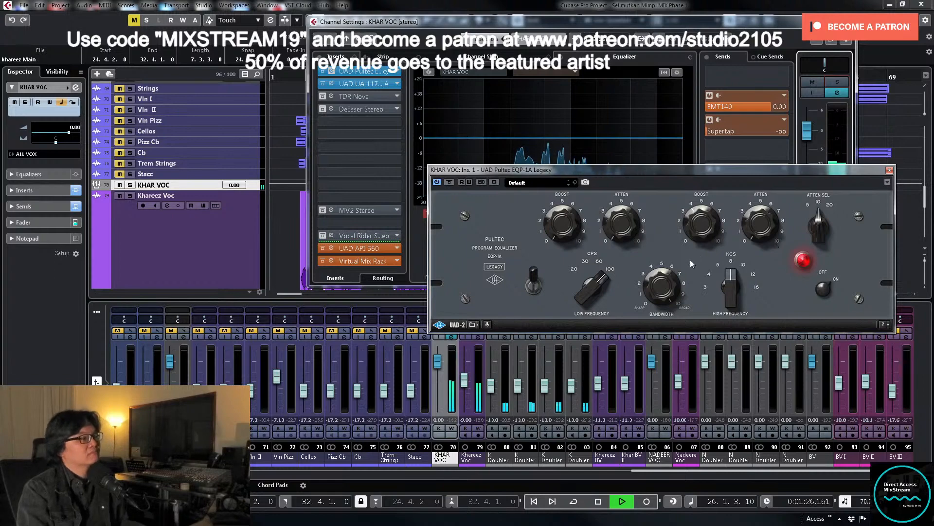
{"action": "left_click", "coordinate": [537, 287]}
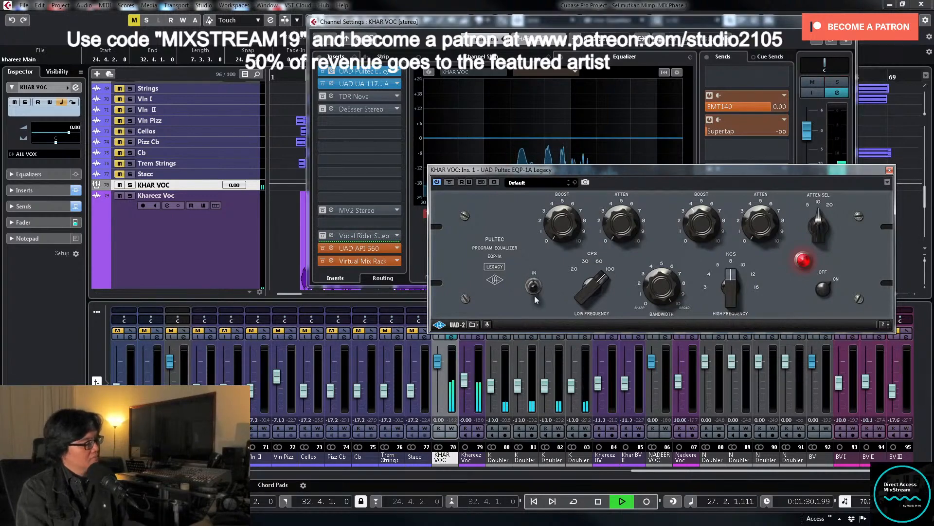
{"action": "left_click", "coordinate": [534, 291]}
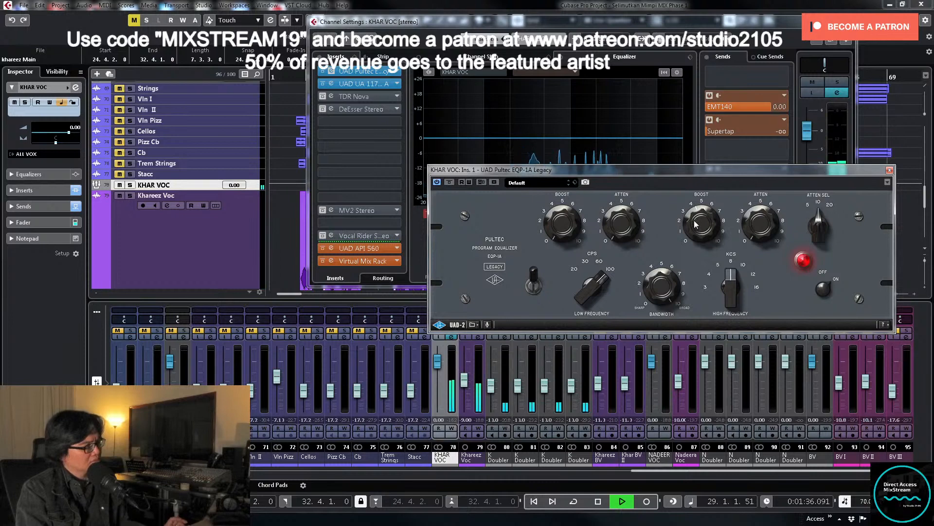
Step: Try the Pultec's high-frequency selector at 10 KCS during playback, return it to 8 KCS, and close the equalizer
{"action": "left_click_drag", "start_coordinate": [716, 288], "coordinate": [728, 276]}
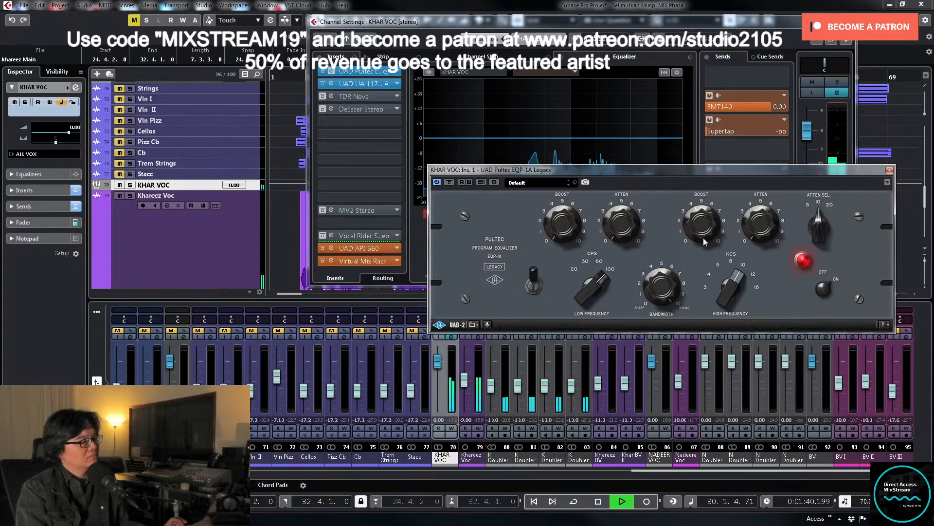
{"action": "left_click_drag", "start_coordinate": [733, 276], "coordinate": [734, 283]}
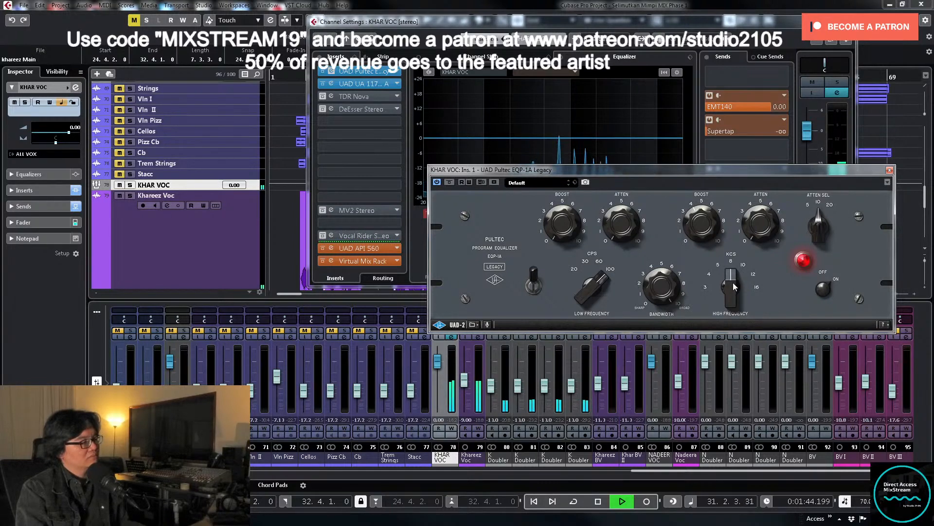
{"action": "left_click", "coordinate": [890, 171]}
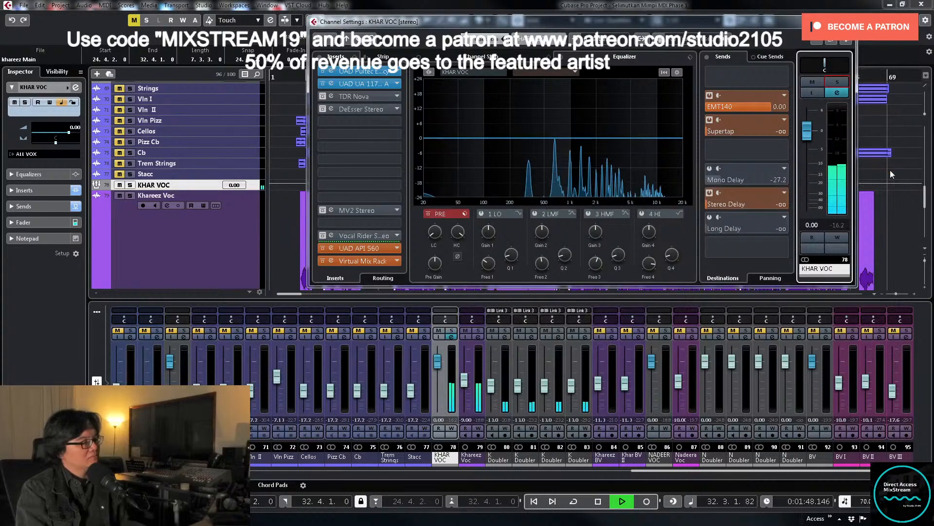
{"action": "key", "text": "space"}
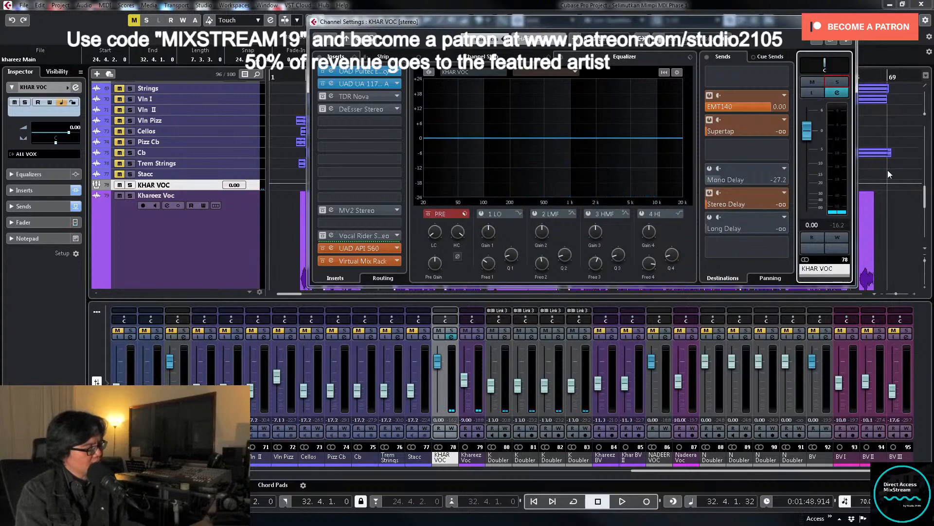
{"action": "left_click", "coordinate": [372, 71]}
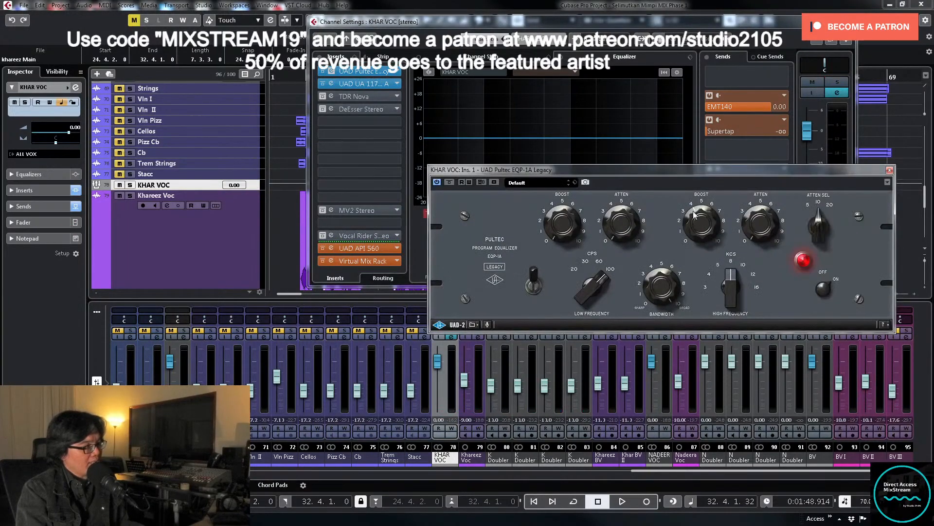
{"action": "left_click", "coordinate": [890, 170]}
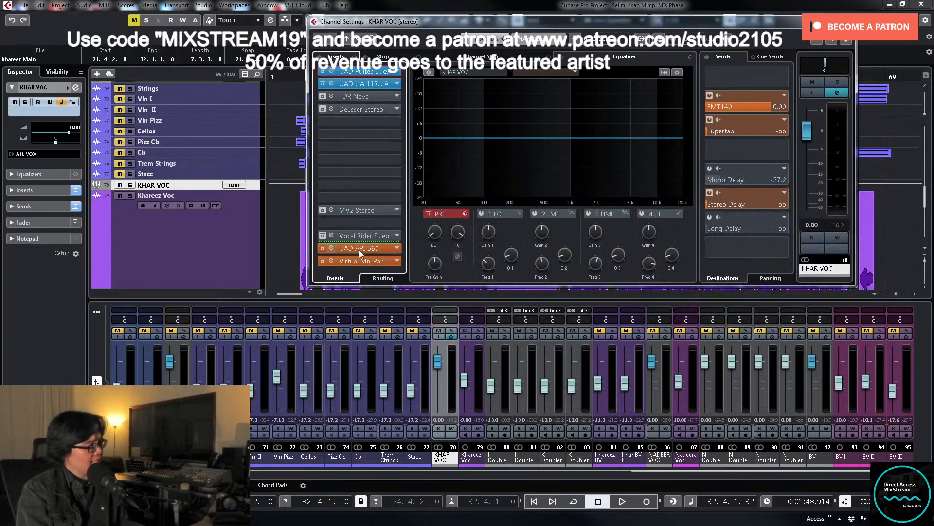
Step: Close the KHAR VOC channel settings and place the project cursor at bar 14, before the vocal phrase
{"action": "key", "text": "space"}
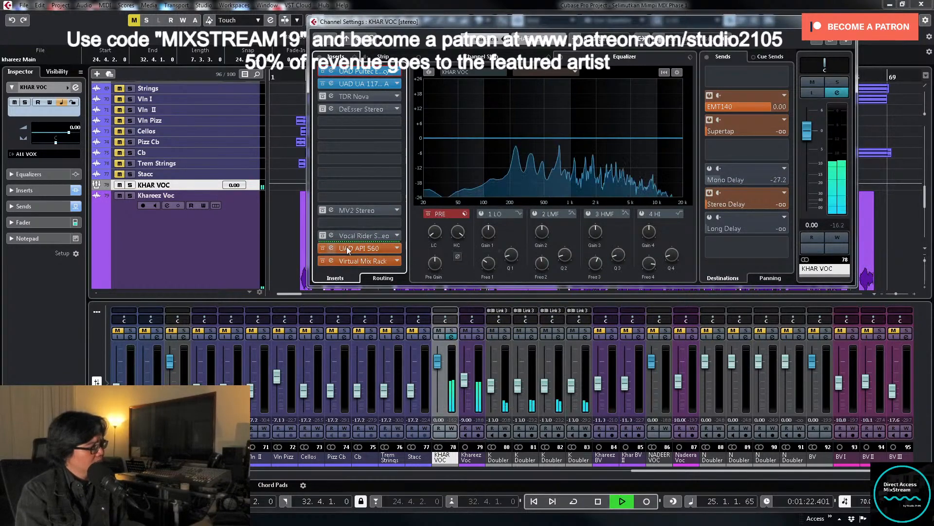
{"action": "left_click", "coordinate": [846, 21]}
{"action": "key", "text": "space"}
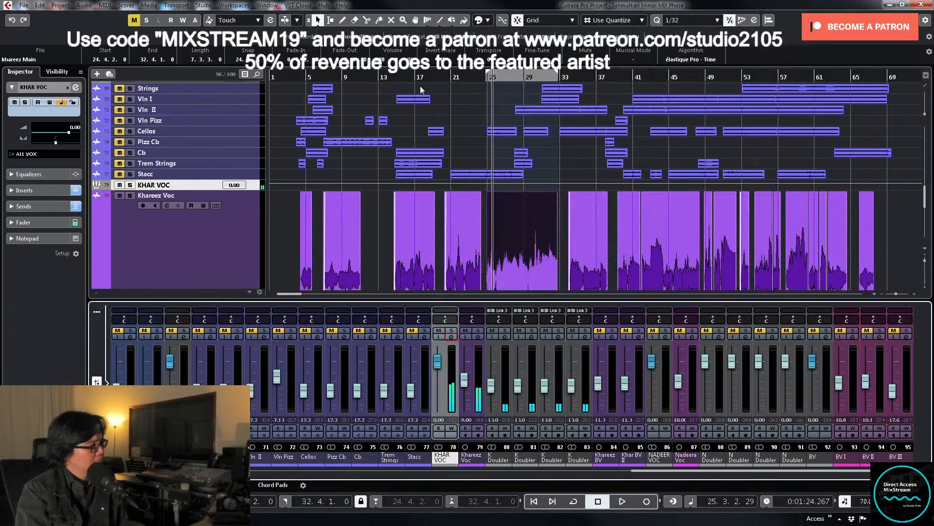
{"action": "left_click", "coordinate": [394, 78]}
{"action": "scroll", "coordinate": [386, 146], "scroll_direction": "down", "scroll_amount": 3}
{"action": "scroll", "coordinate": [386, 146], "scroll_direction": "down", "scroll_amount": 3}
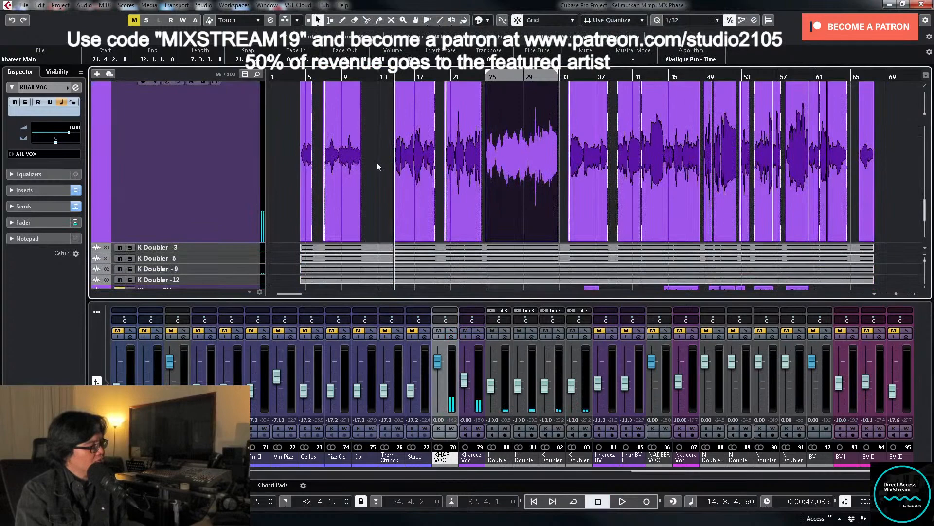
{"action": "left_click", "coordinate": [389, 77]}
Step: Enable Vocal Rider on the KHAR VOC channel and raise its upper range limit to 6.0
{"action": "left_click", "coordinate": [450, 337]}
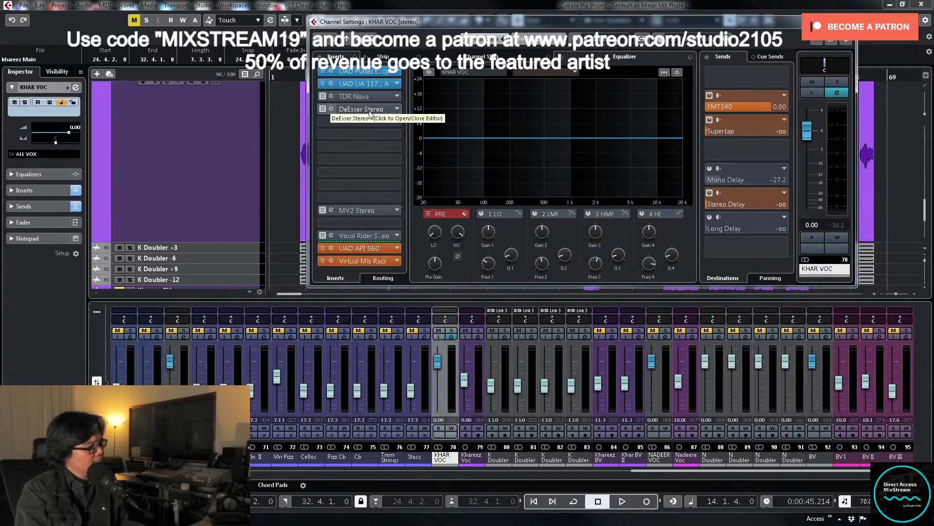
{"action": "left_click", "coordinate": [369, 237]}
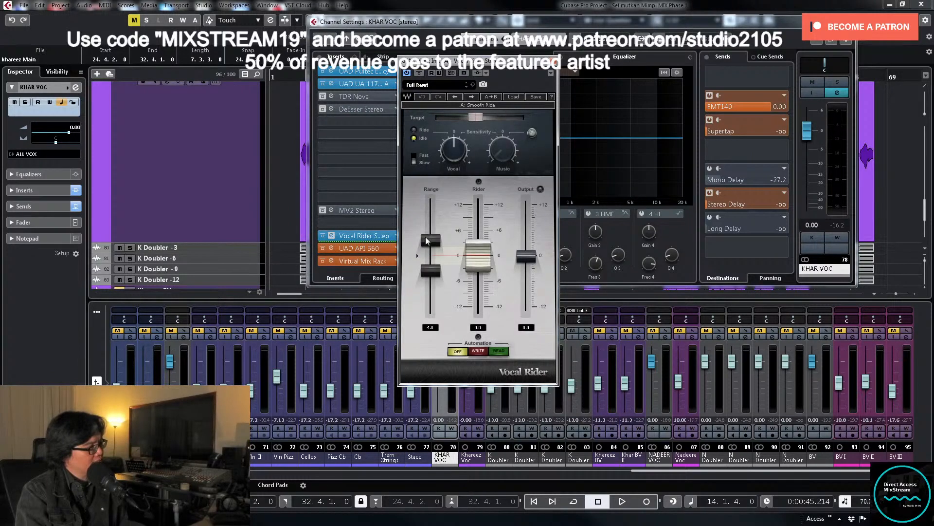
{"action": "left_click_drag", "start_coordinate": [431, 239], "coordinate": [431, 232]}
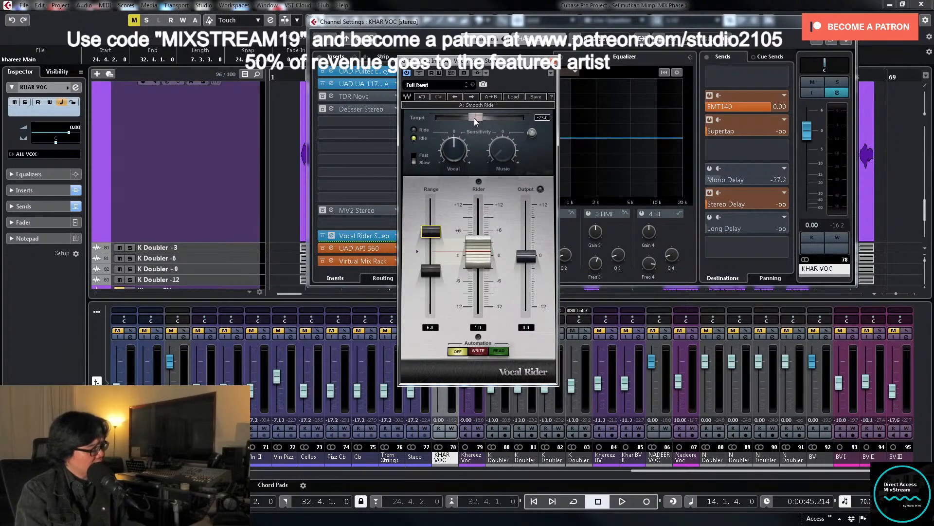
Step: Play back the vocal and lower Vocal Rider's target to about -29.6
{"action": "key", "text": "space"}
{"action": "left_click_drag", "start_coordinate": [474, 118], "coordinate": [456, 118]}
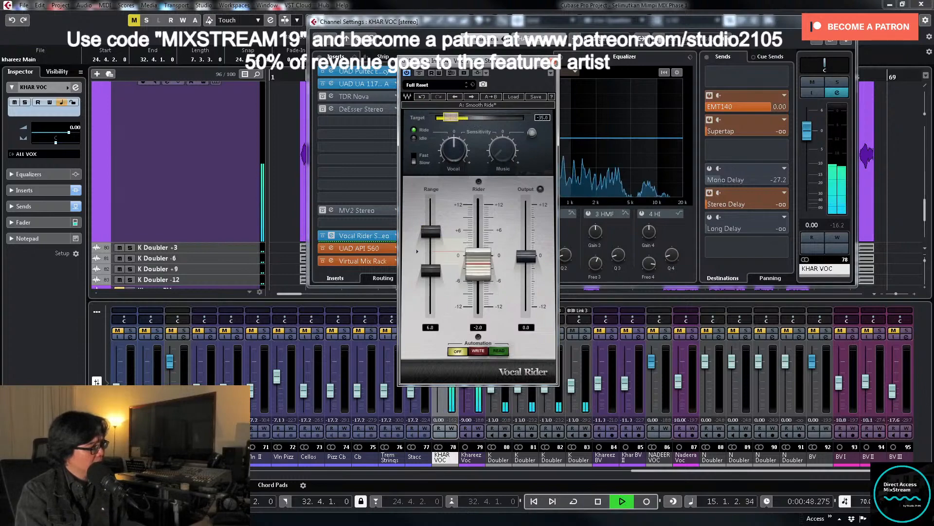
{"action": "left_click_drag", "start_coordinate": [457, 117], "coordinate": [460, 117]}
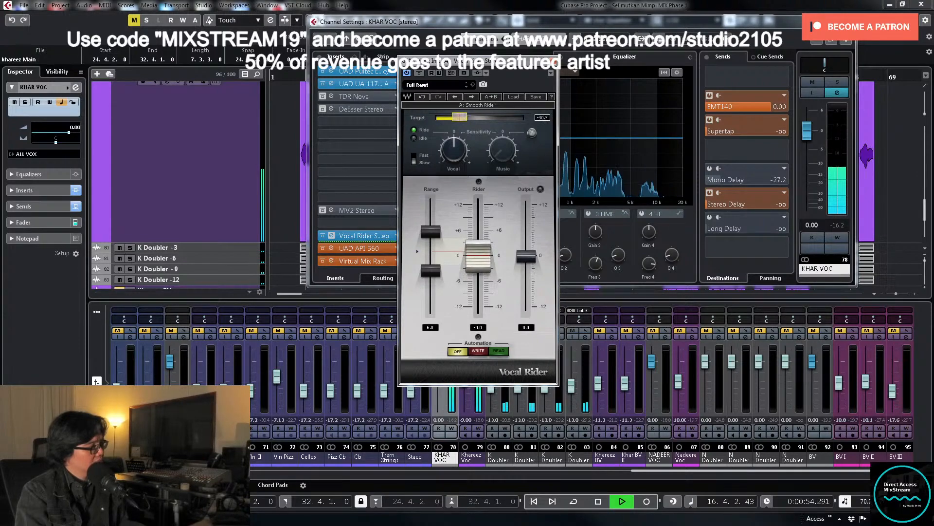
{"action": "left_click_drag", "start_coordinate": [460, 117], "coordinate": [462, 117]}
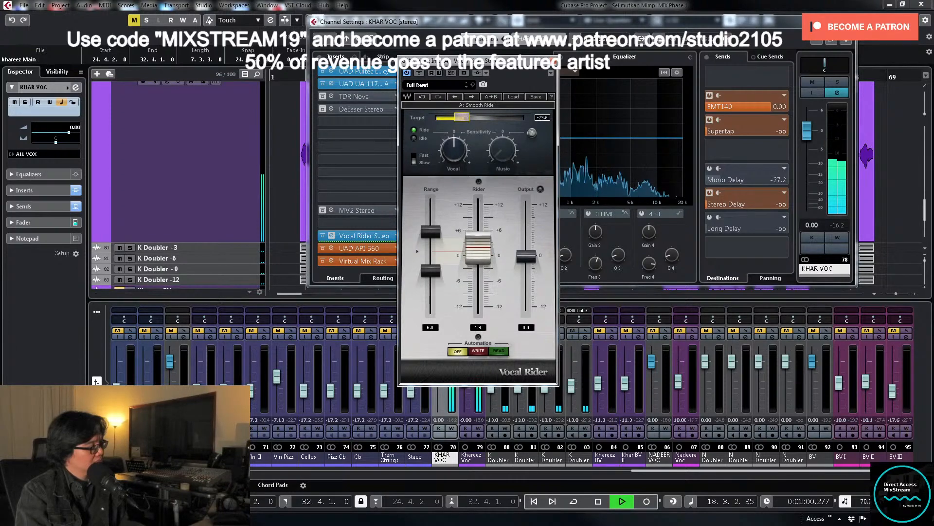
{"action": "left_click_drag", "start_coordinate": [462, 118], "coordinate": [462, 117]}
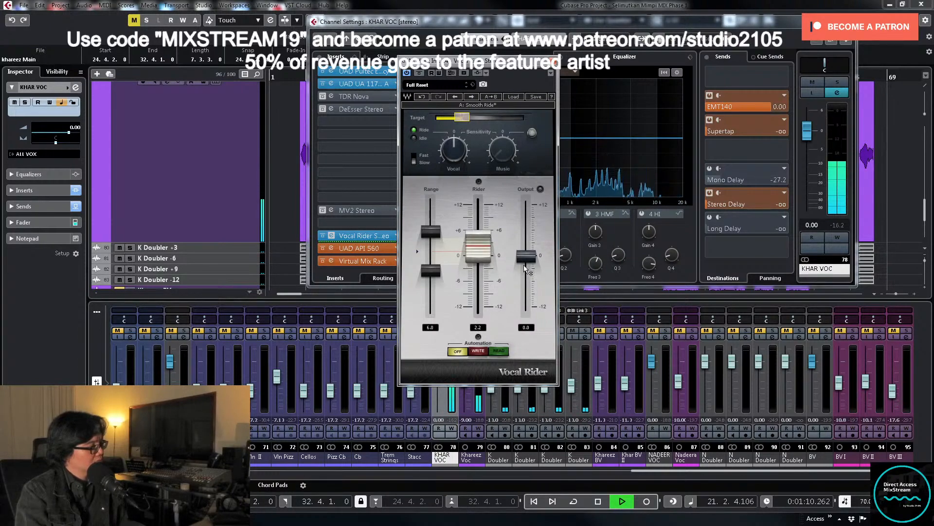
Step: Set Vocal Rider's output to -1.5 and compare the vocal with the plug-in bypassed and active
{"action": "left_click_drag", "start_coordinate": [526, 256], "coordinate": [526, 258]}
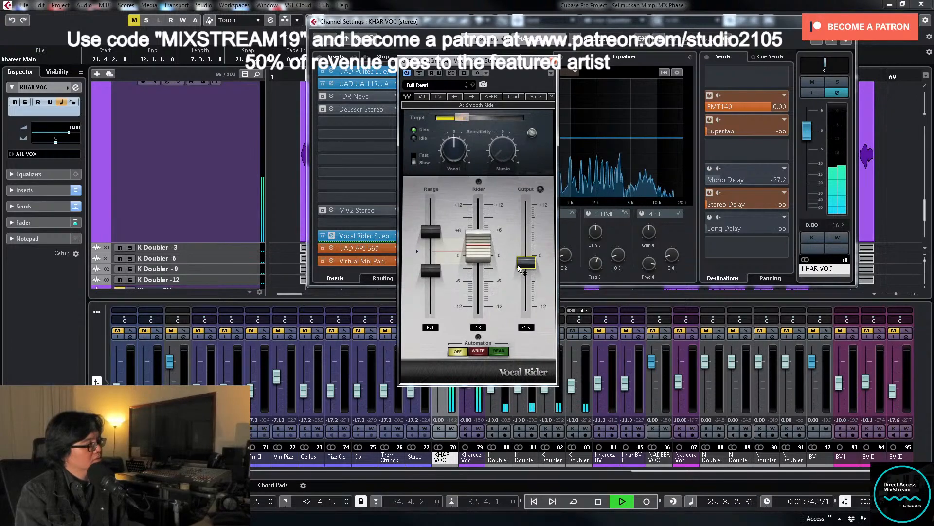
{"action": "left_click", "coordinate": [420, 74]}
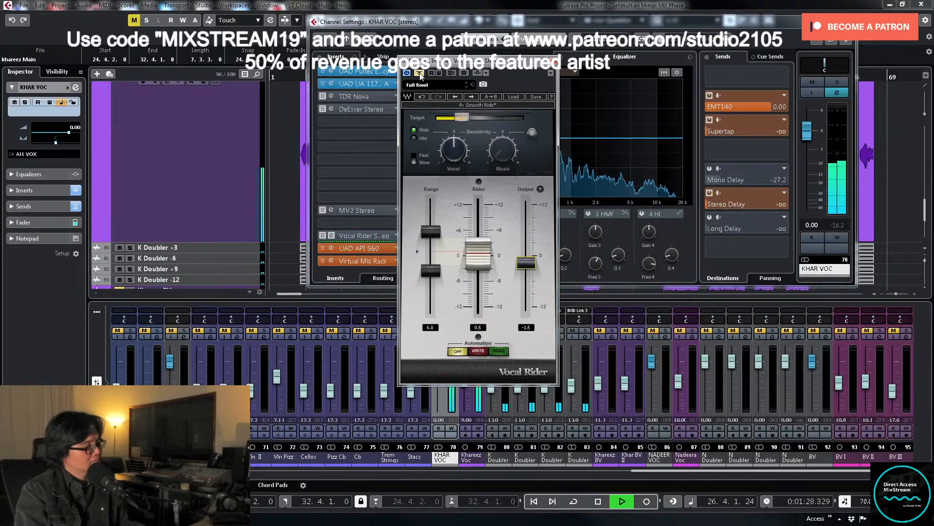
{"action": "left_click", "coordinate": [419, 73]}
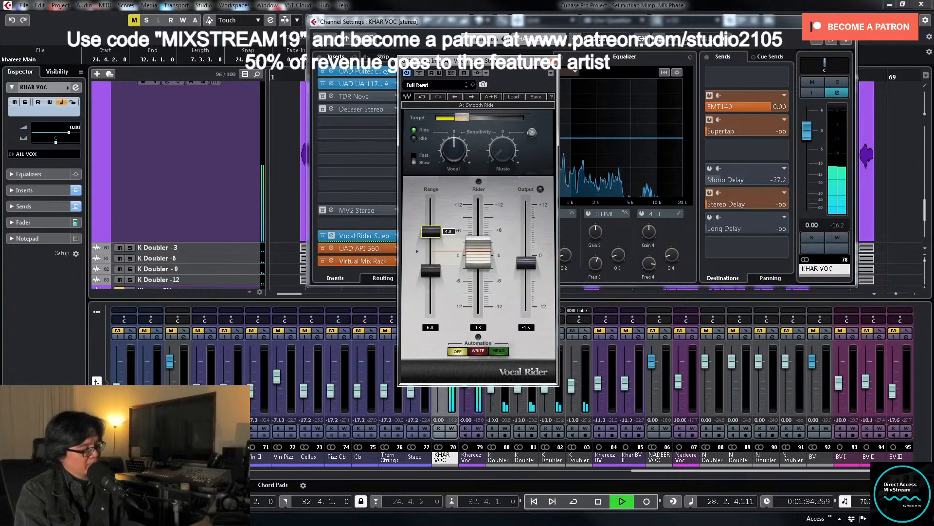
Step: Lower Vocal Rider's upper range limit to 4.0, close the plug-in and stop playback
{"action": "left_click_drag", "start_coordinate": [434, 233], "coordinate": [431, 239]}
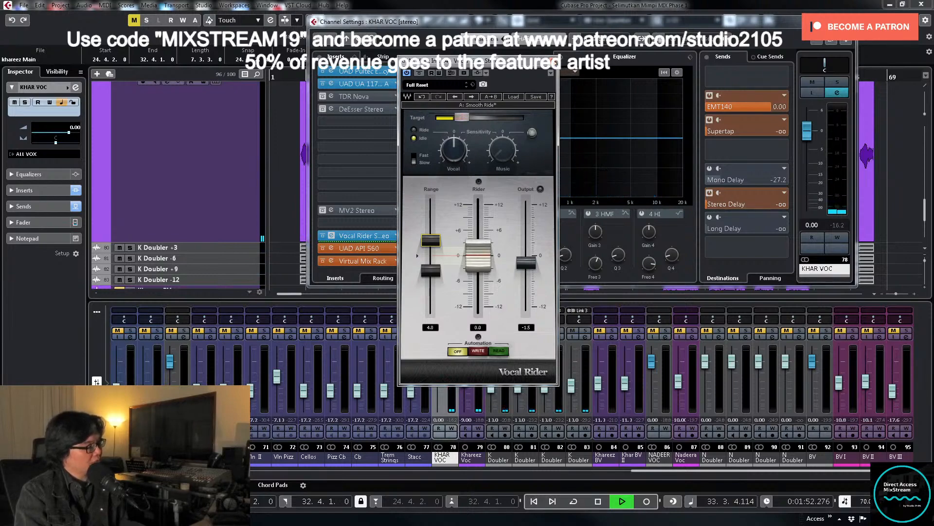
{"action": "left_click", "coordinate": [554, 61]}
{"action": "key", "text": "space"}
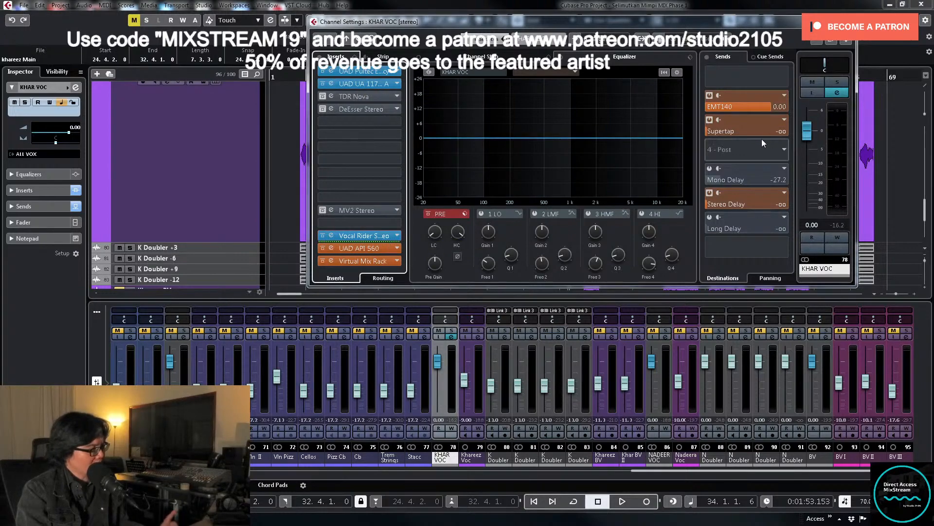
Step: Solo the KHAR VOC channel and set its Supertap send to -2.96 while auditioning the vocal
{"action": "left_click", "coordinate": [839, 82]}
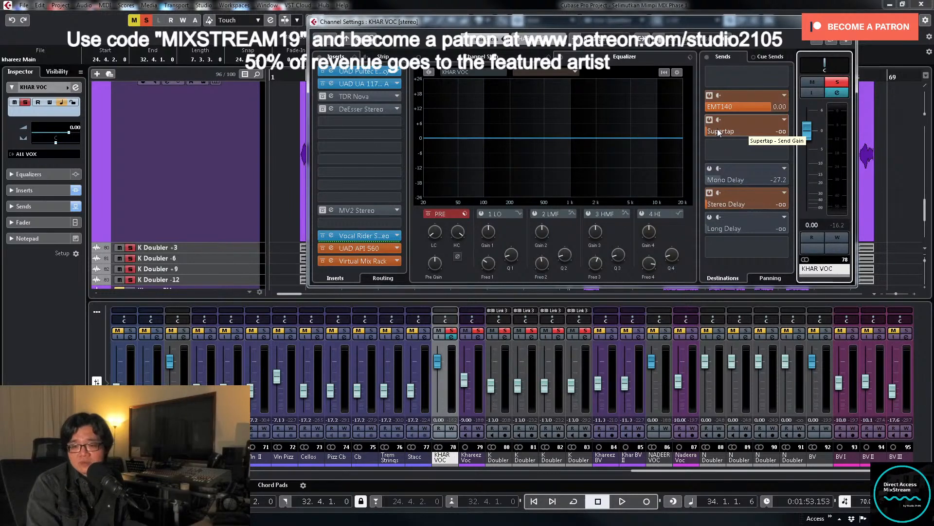
{"action": "key", "text": "space"}
{"action": "left_click_drag", "start_coordinate": [716, 129], "coordinate": [767, 130]}
{"action": "key", "text": "space"}
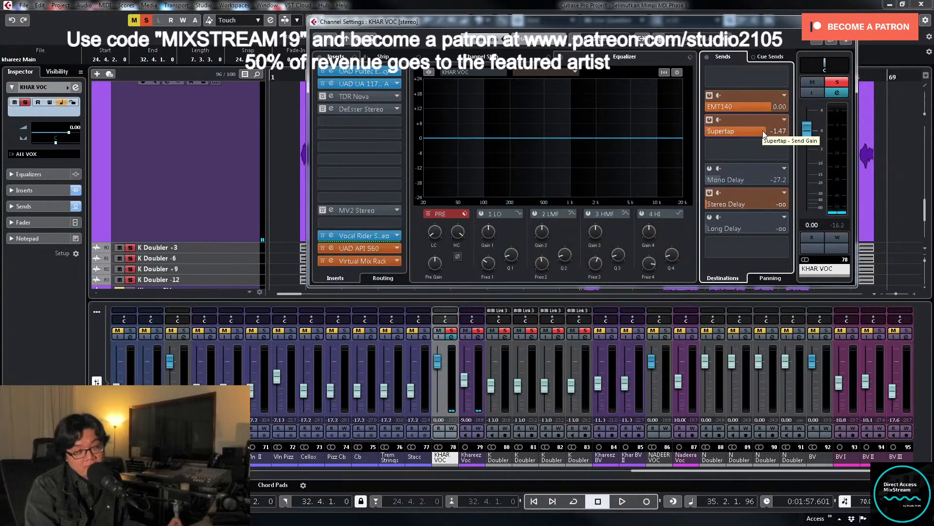
{"action": "key", "text": "space"}
{"action": "left_click_drag", "start_coordinate": [763, 132], "coordinate": [753, 132]}
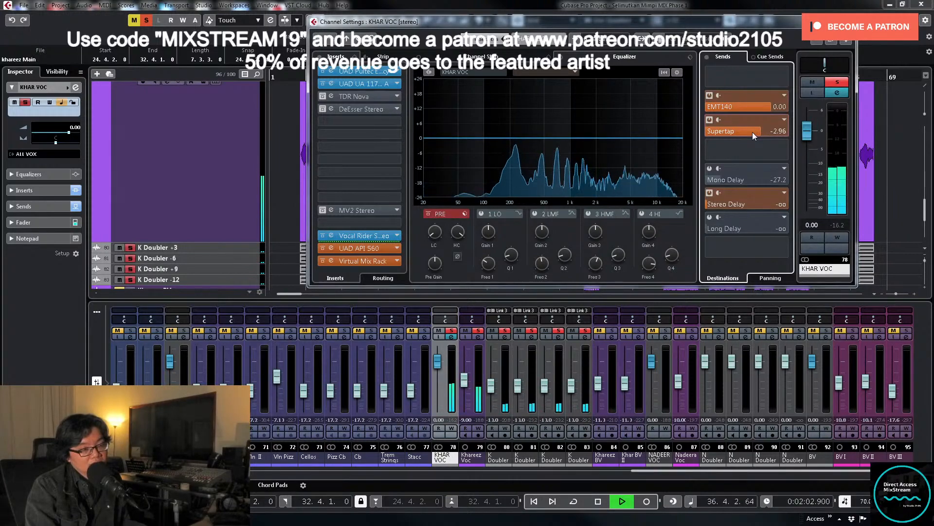
{"action": "key", "text": "space"}
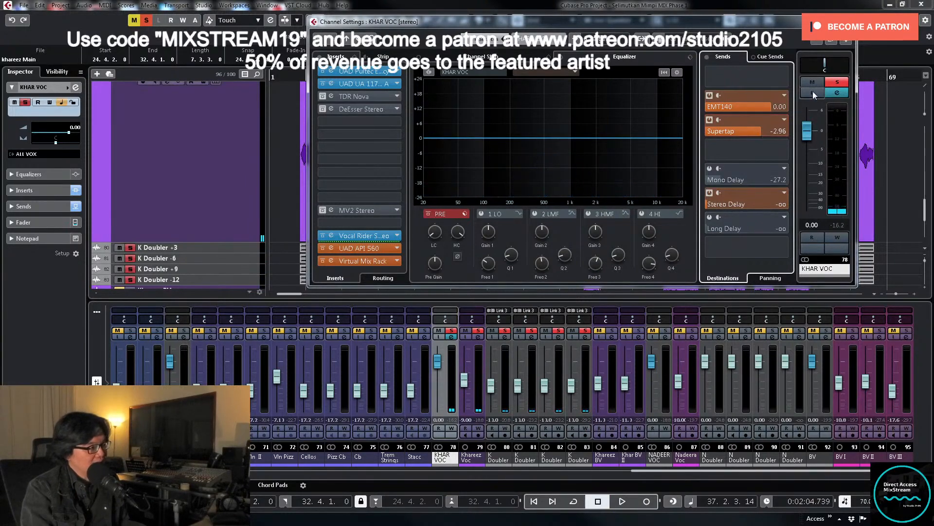
Step: Activate the Mono Delay send on KHAR VOC, return the cursor to bar 24, and open the send's bx_delay 2500
{"action": "left_click", "coordinate": [709, 168]}
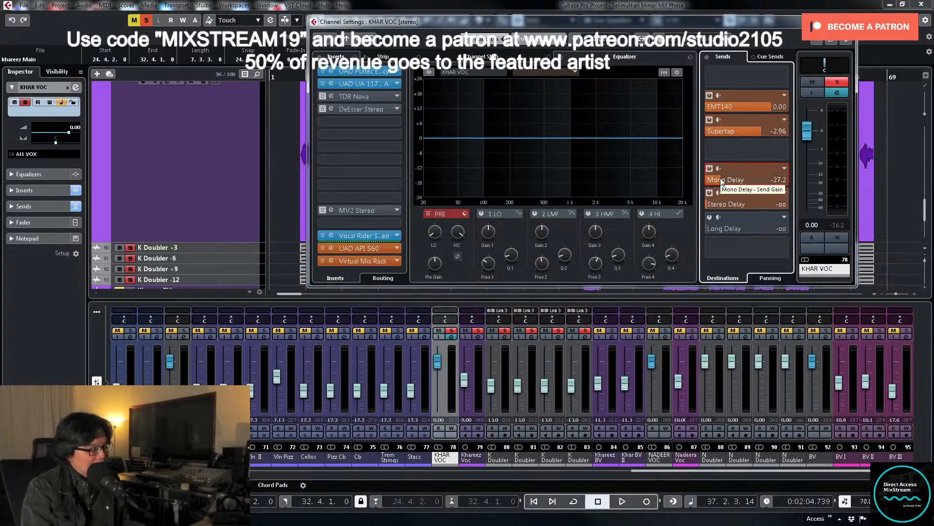
{"action": "key", "text": "KP_1"}
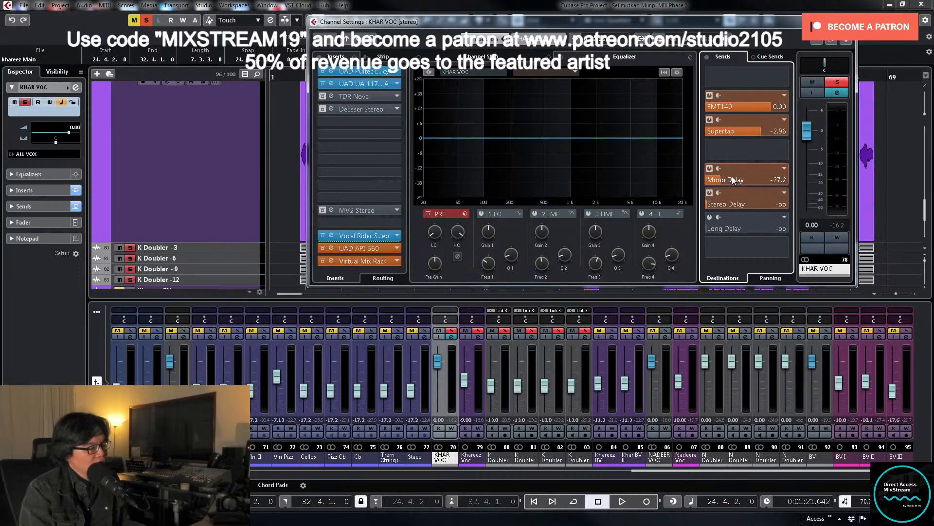
{"action": "right_click", "coordinate": [748, 170]}
{"action": "left_click", "coordinate": [752, 269]}
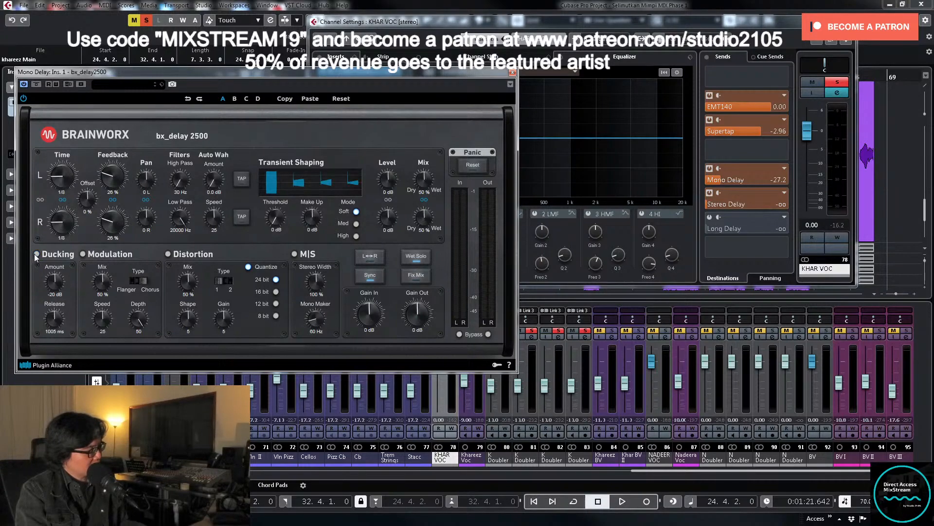
Step: Set the mono delay's time to 1/16 on both sides and audition it on the soloed vocal
{"action": "key", "text": "space"}
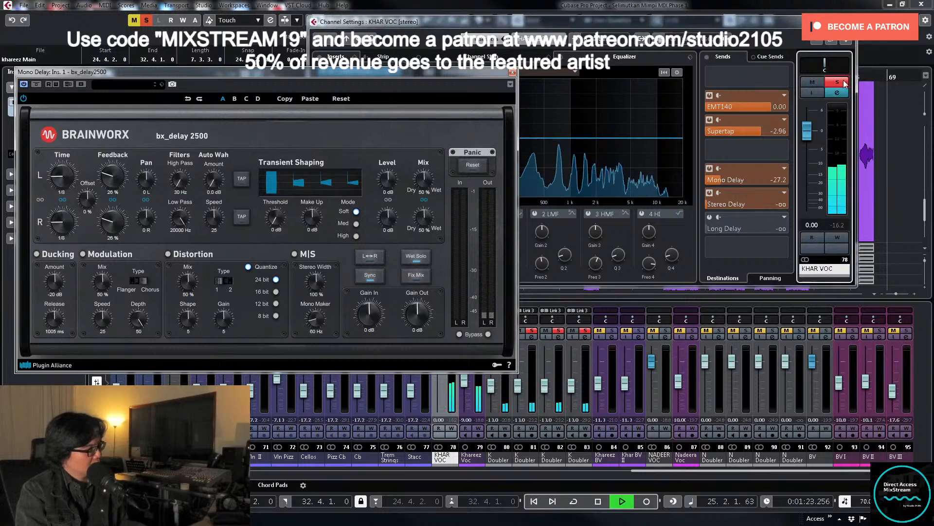
{"action": "key", "text": "space"}
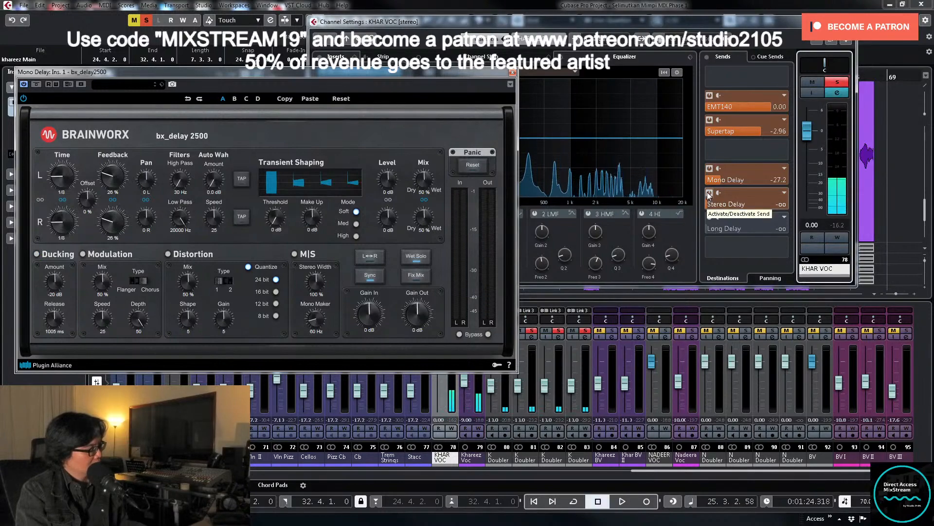
{"action": "left_click_drag", "start_coordinate": [63, 175], "coordinate": [62, 187]}
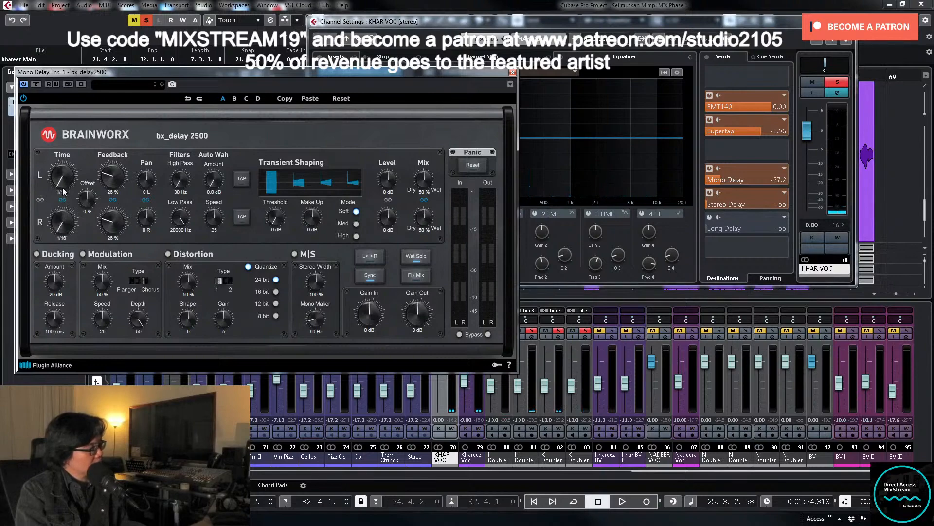
{"action": "key", "text": "space"}
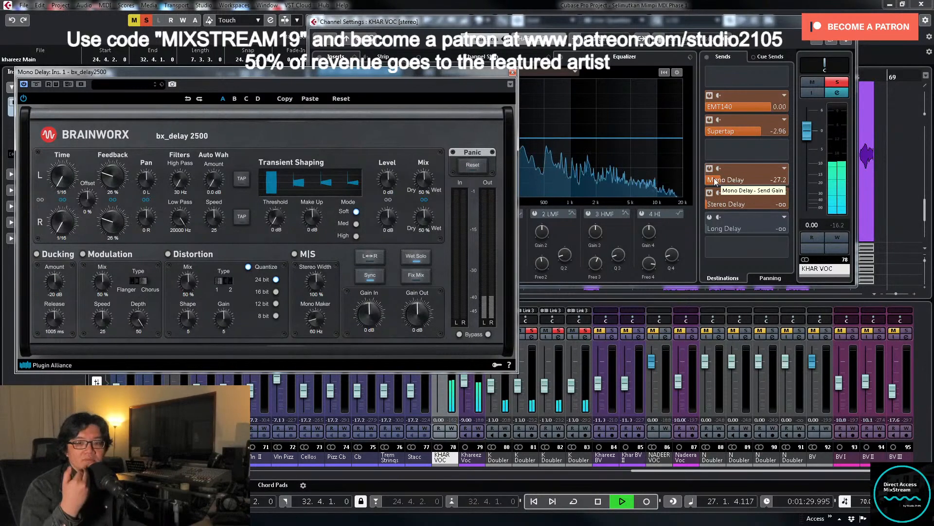
{"action": "key", "text": "space"}
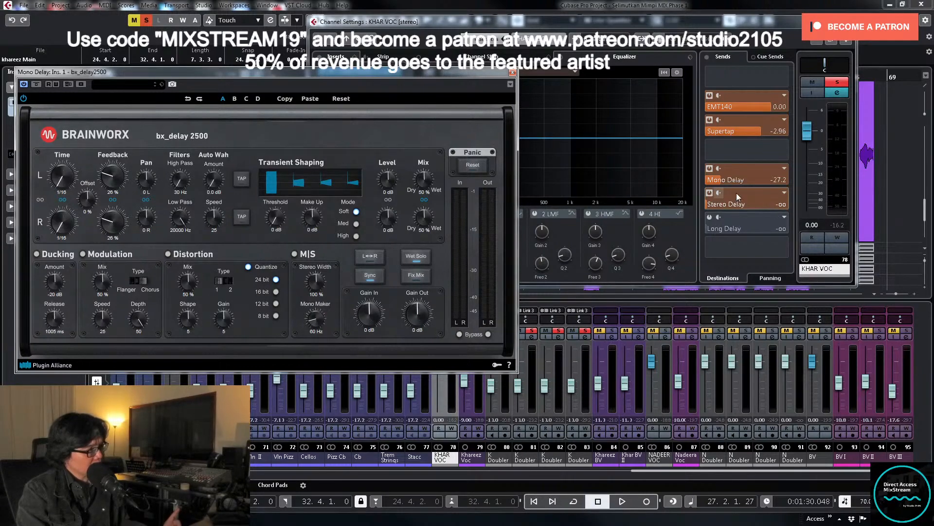
{"action": "key", "text": "space"}
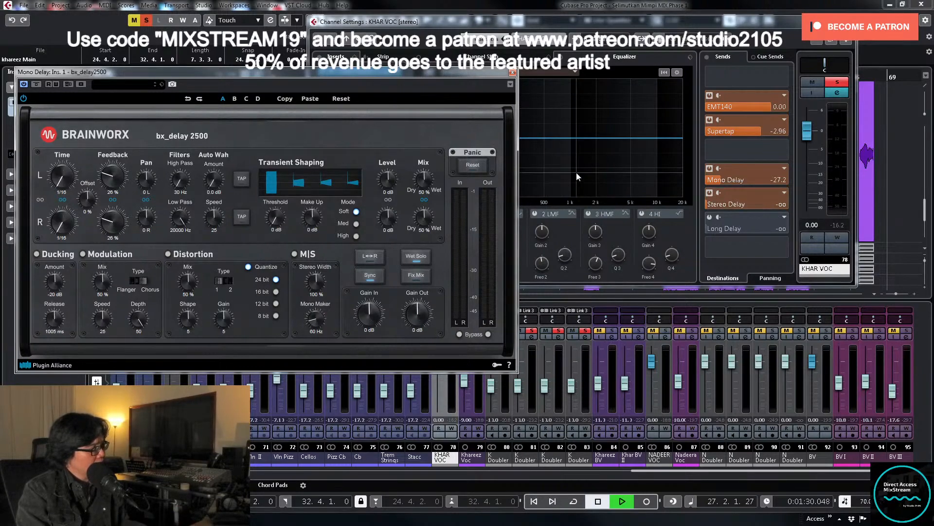
{"action": "left_click", "coordinate": [724, 181]}
{"action": "key", "text": "space"}
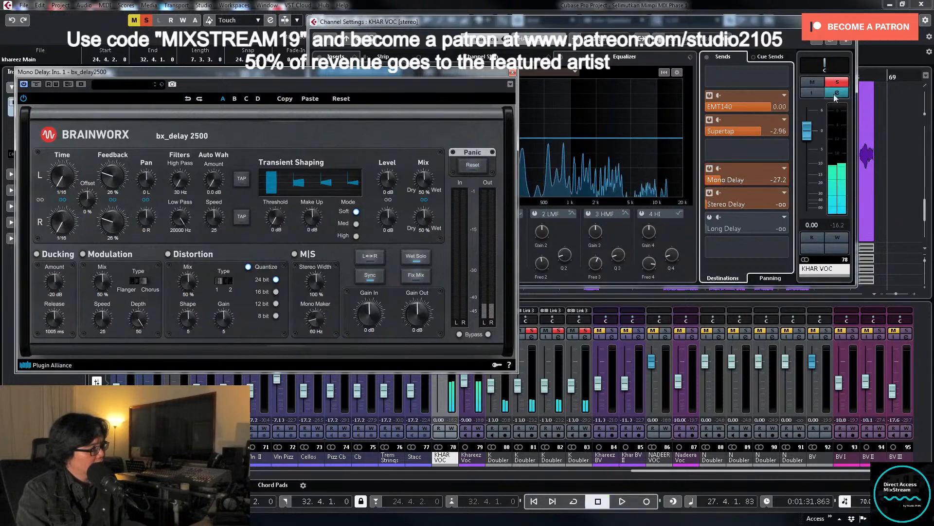
Step: Close the delay plug-in and the unsoloed KHAR VOC channel settings, and start playback just before bar 4
{"action": "left_click", "coordinate": [513, 74]}
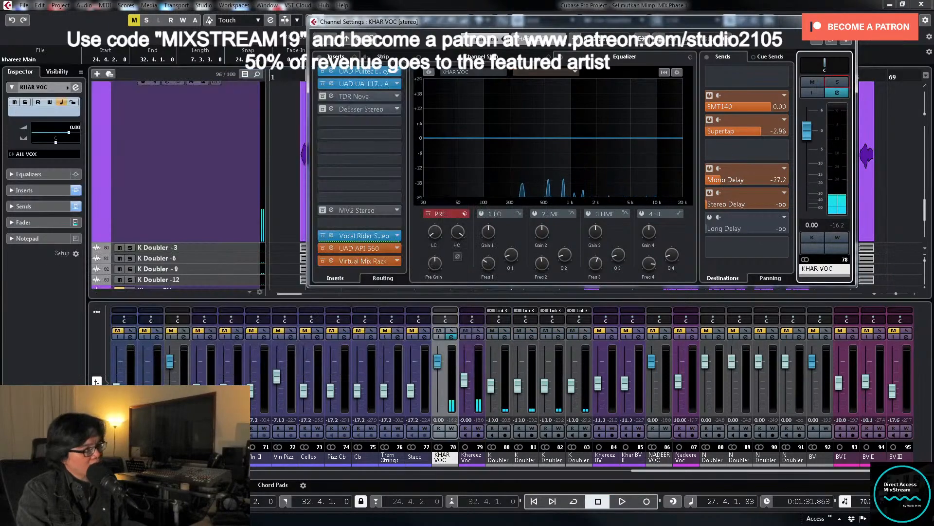
{"action": "key", "text": "ctrl+w"}
{"action": "left_click", "coordinate": [295, 77]}
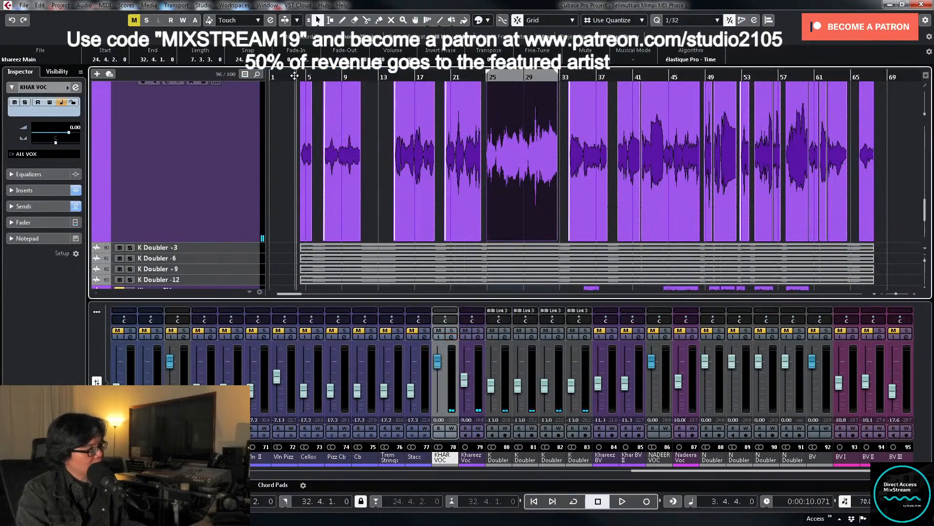
{"action": "key", "text": "space"}
Step: Reopen the KHAR VOC channel settings and raise the Mono Delay send to -24.4 during playback
{"action": "left_click", "coordinate": [452, 336]}
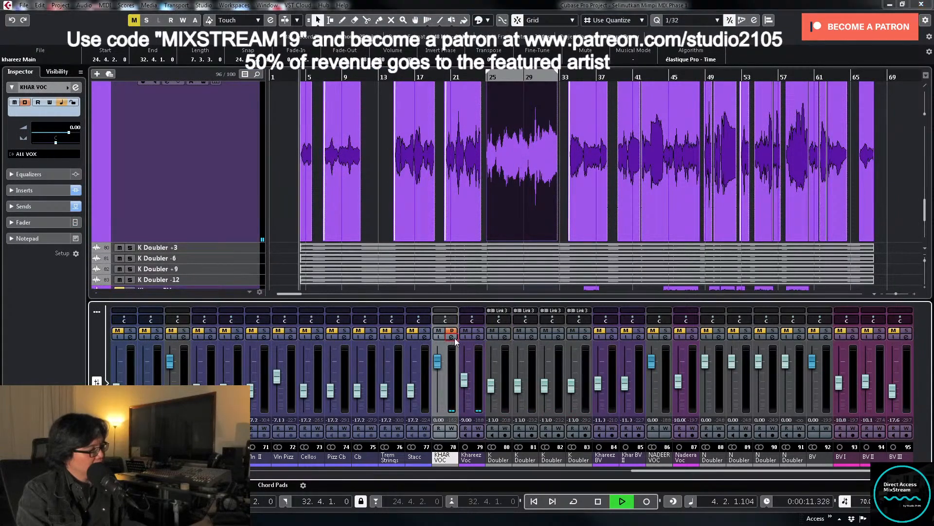
{"action": "left_click", "coordinate": [452, 336]}
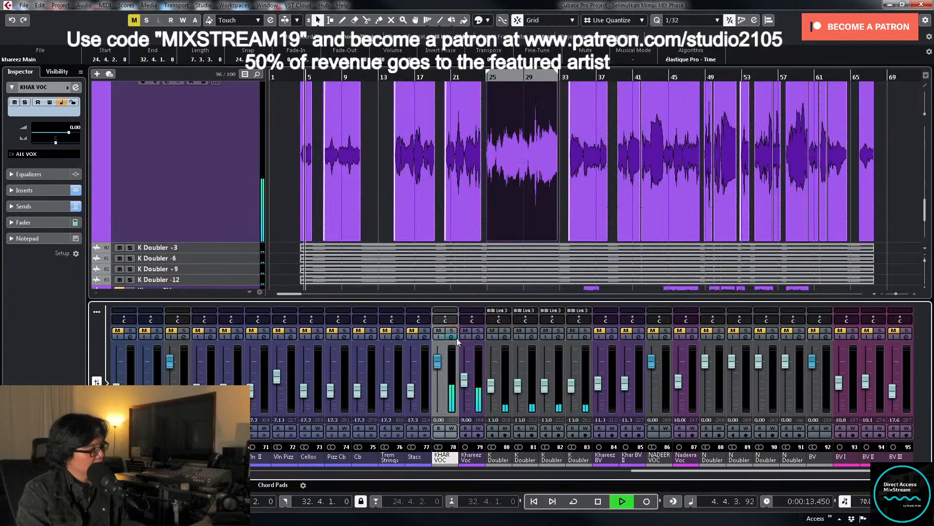
{"action": "left_click", "coordinate": [452, 336]}
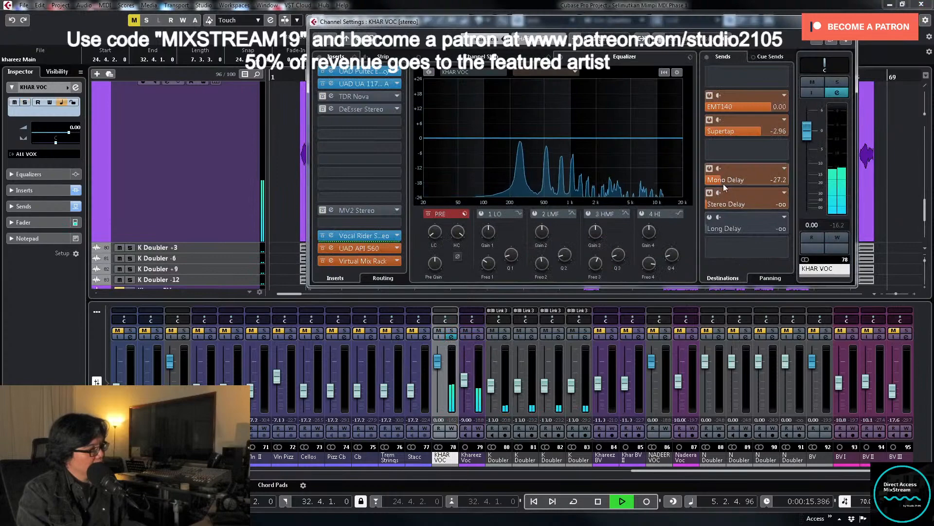
{"action": "left_click_drag", "start_coordinate": [723, 181], "coordinate": [726, 179]}
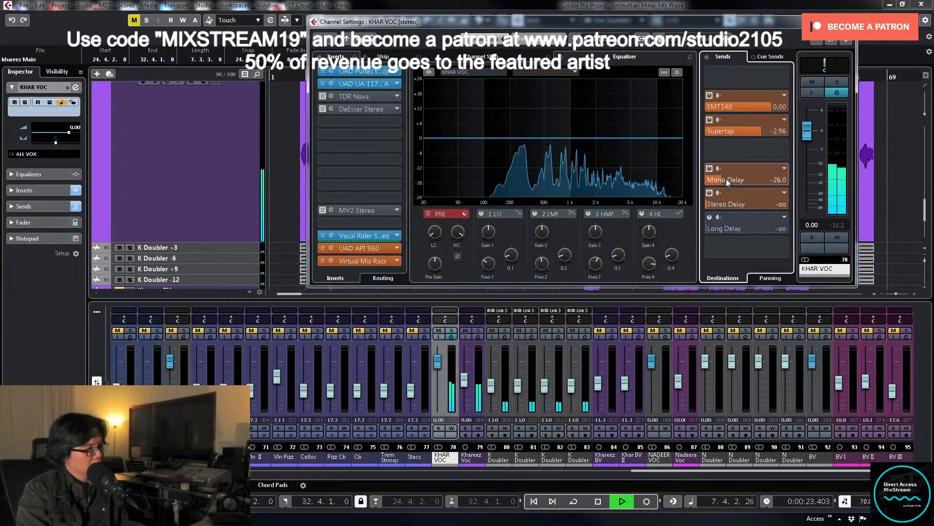
{"action": "mouse_move", "coordinate": [727, 179]}
{"action": "left_mouse_down"}
{"action": "mouse_move", "coordinate": [746, 177]}
{"action": "mouse_move", "coordinate": [729, 177]}
{"action": "left_mouse_up"}
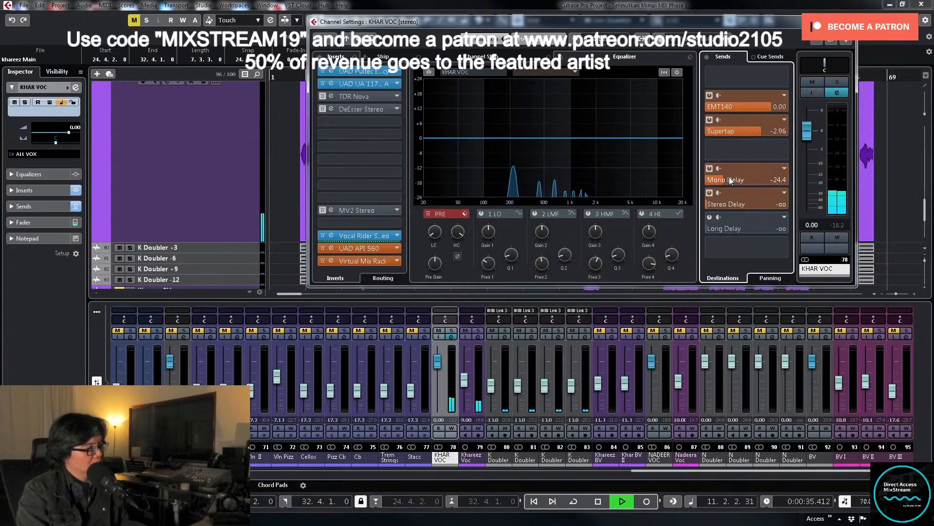
{"action": "key", "text": "space"}
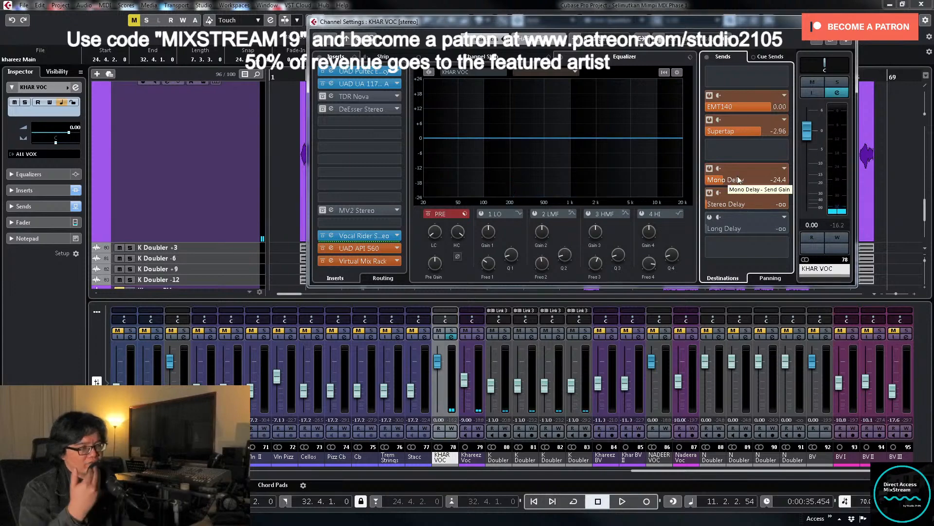
Step: Resume playback, reopen the KHAR VOC channel settings, and raise the Stereo Delay send to -31.2
{"action": "key", "text": "space"}
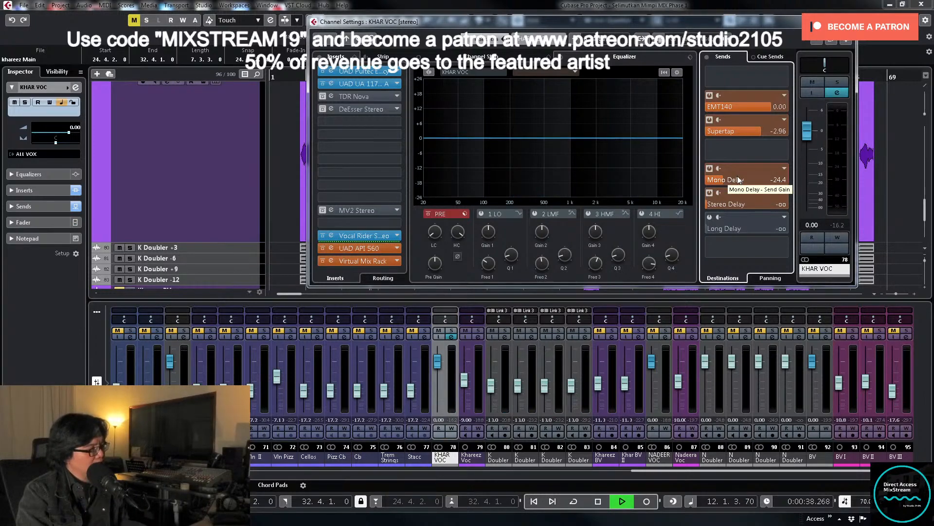
{"action": "left_click", "coordinate": [848, 21]}
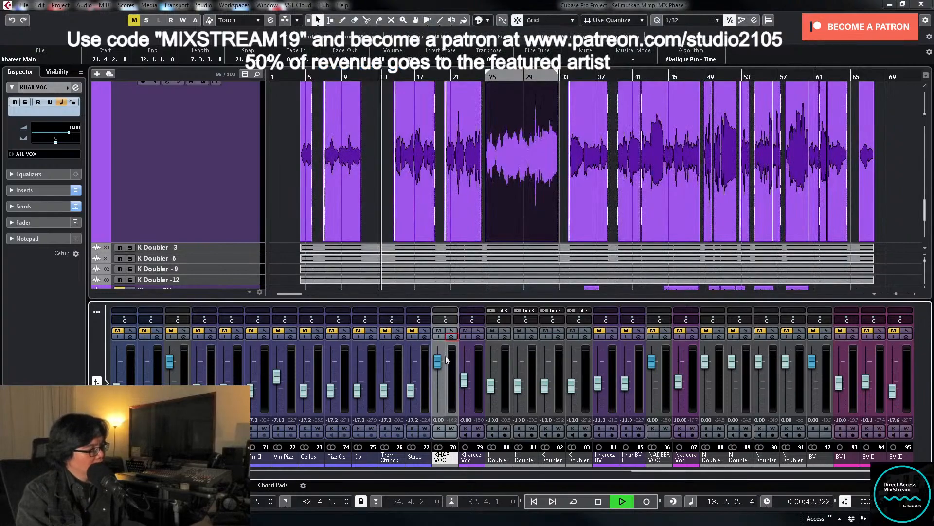
{"action": "left_click", "coordinate": [452, 337]}
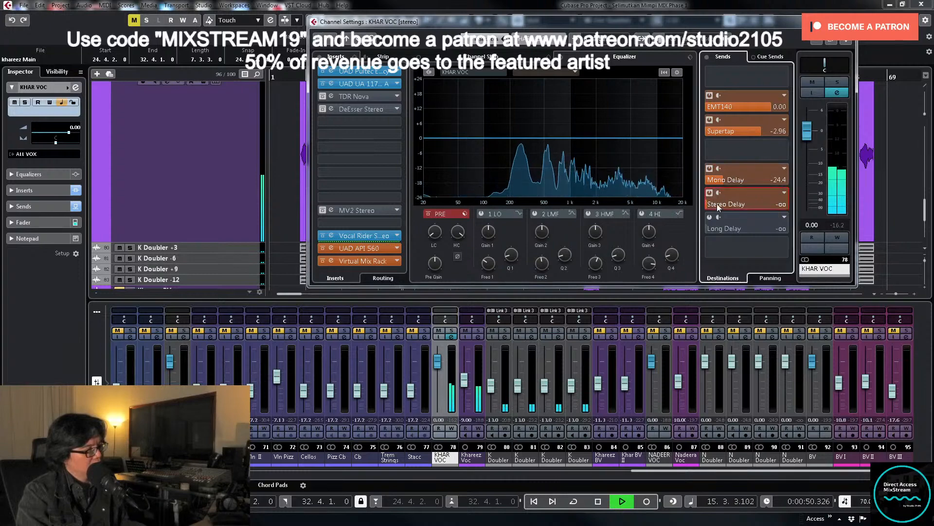
{"action": "left_click_drag", "start_coordinate": [717, 204], "coordinate": [727, 202]}
{"action": "key", "text": "space"}
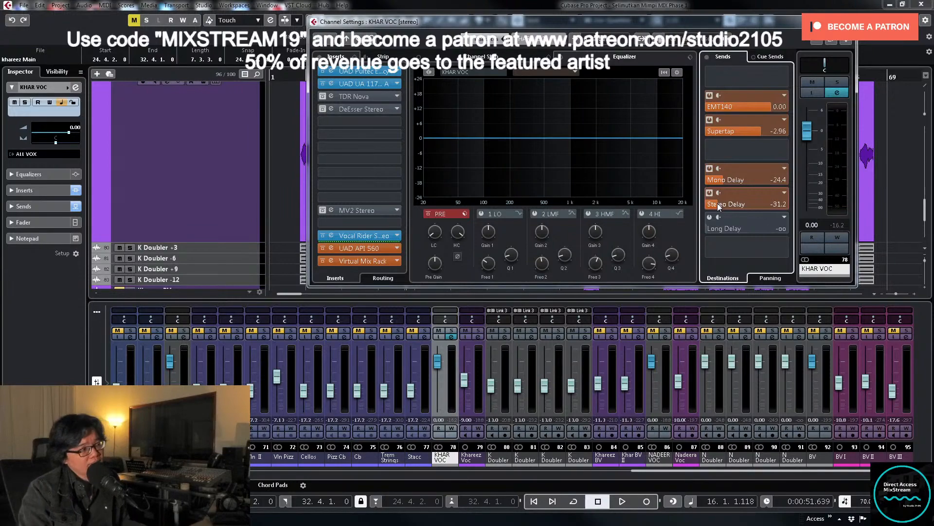
Step: Open the Stereo Delay send's effect and set its offset to 0 %, with times of 1/8 on the left and 1/8 D on the right
{"action": "right_click", "coordinate": [736, 195]}
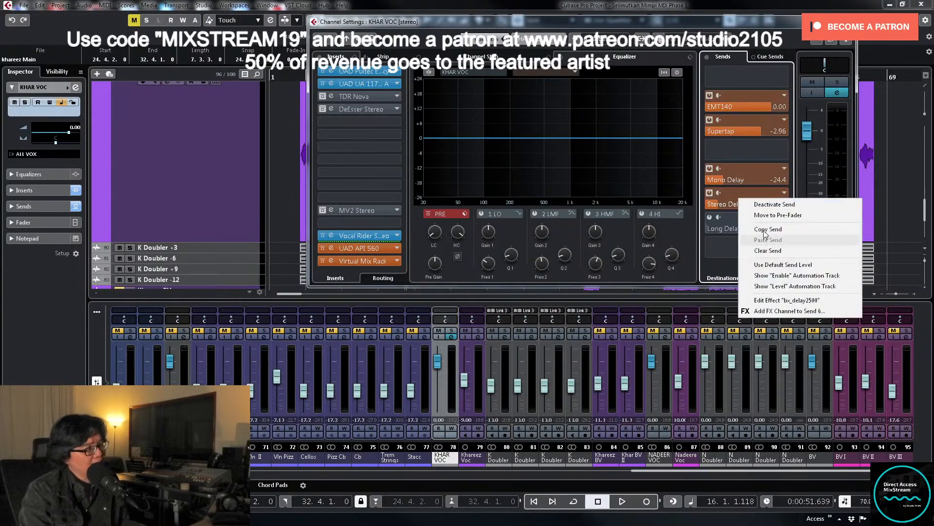
{"action": "left_click", "coordinate": [747, 301]}
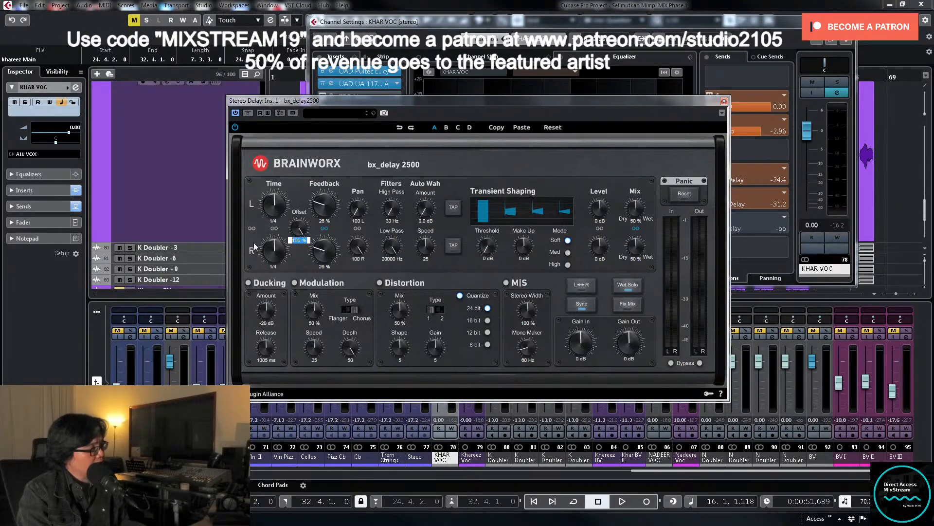
{"action": "type", "text": "0"}
{"action": "key", "text": "Return"}
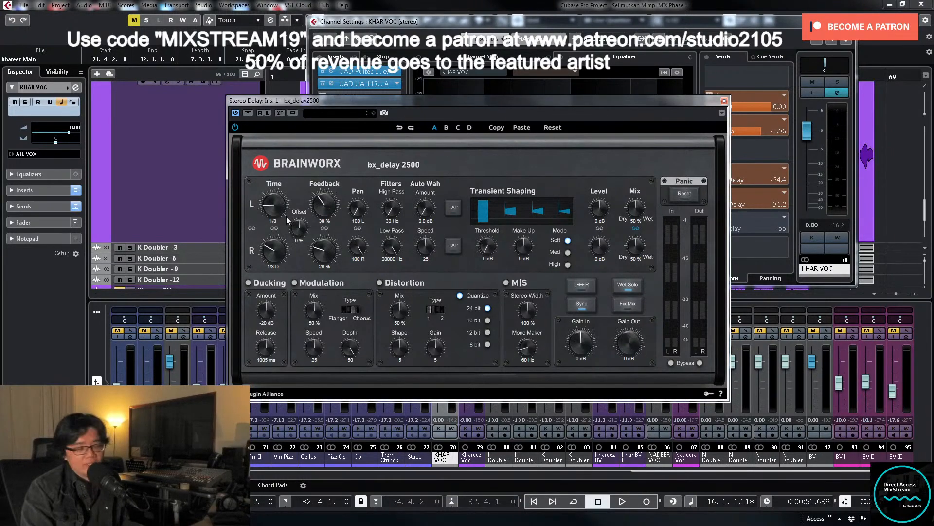
{"action": "left_click", "coordinate": [724, 101]}
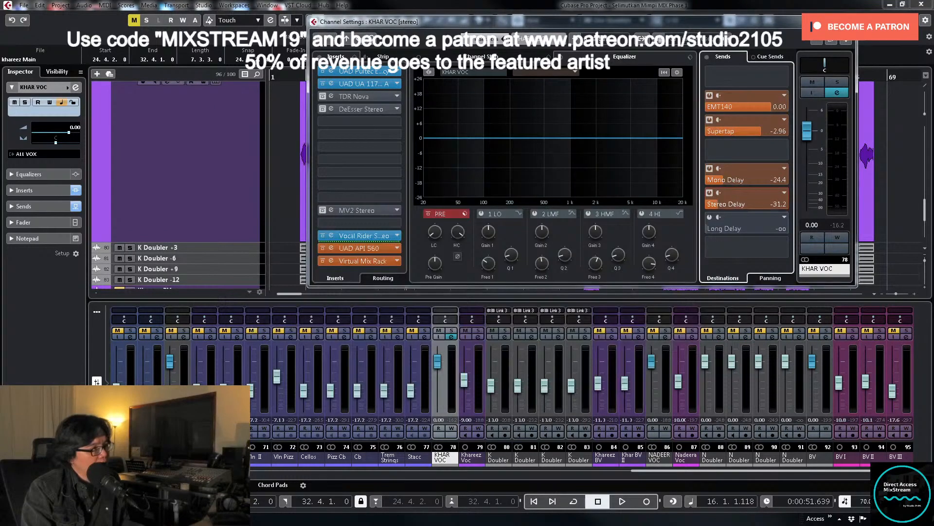
Step: Play the vocal from just before bar 20 and raise KHAR VOC's Stereo Delay send to -27.2
{"action": "key", "text": "Escape"}
{"action": "left_click", "coordinate": [441, 74]}
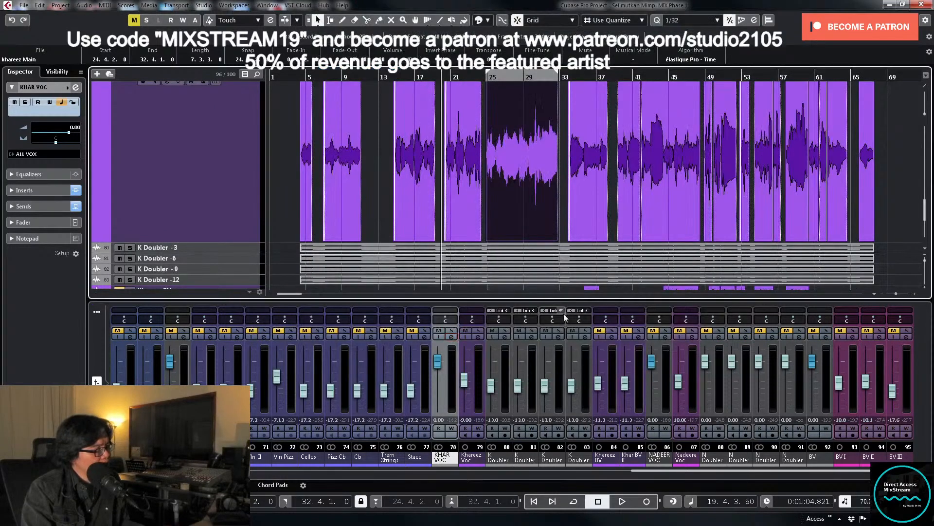
{"action": "left_click", "coordinate": [451, 336]}
{"action": "key", "text": "space"}
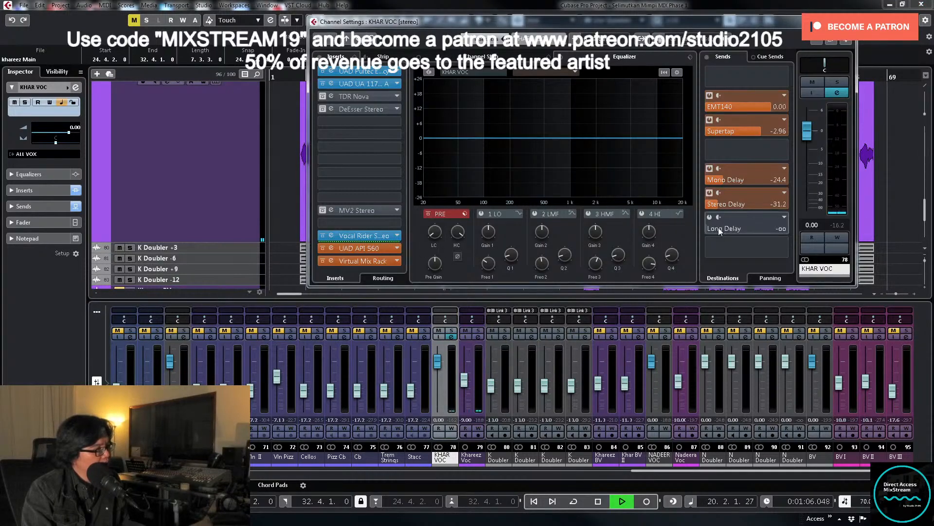
{"action": "left_click", "coordinate": [720, 203]}
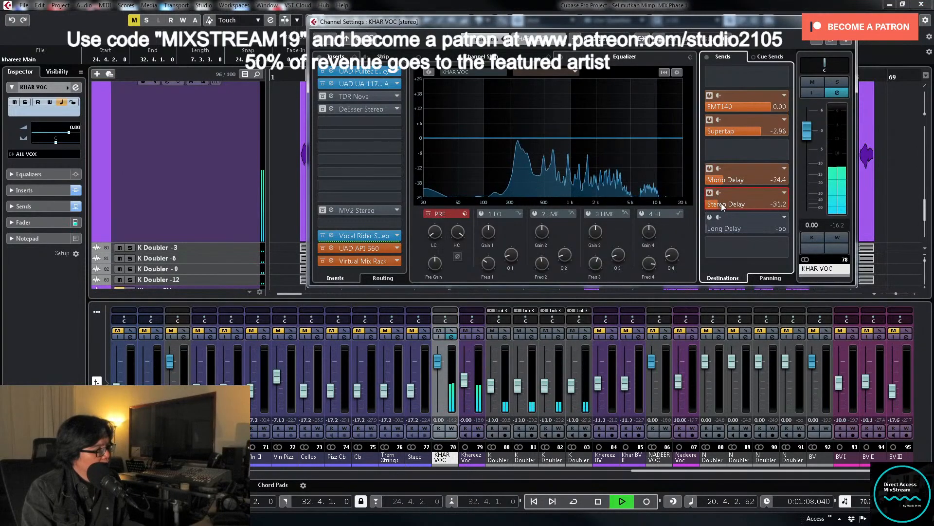
{"action": "scroll", "coordinate": [722, 203], "scroll_direction": "up", "scroll_amount": 4}
{"action": "key", "text": "space"}
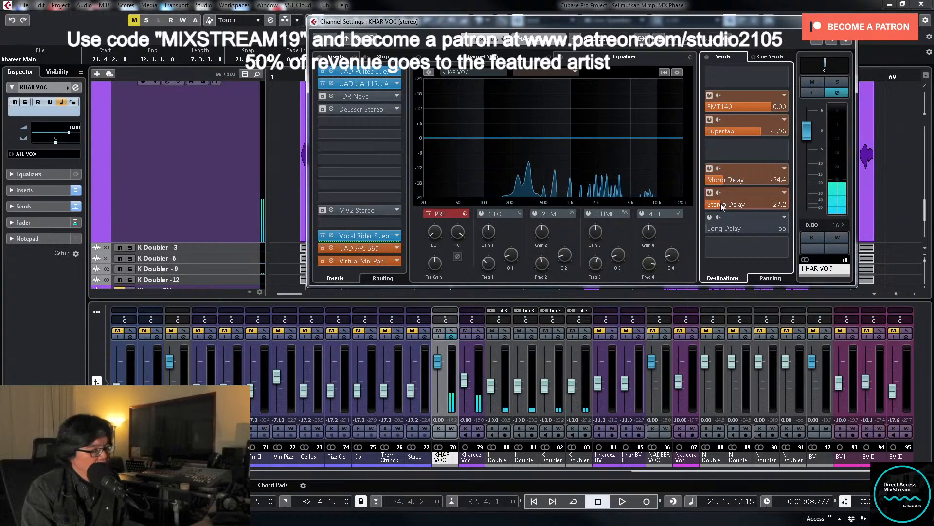
Step: Set the stereo delay's left feedback to 40 %, audition it briefly, and close the delay plug-in
{"action": "right_click", "coordinate": [741, 203]}
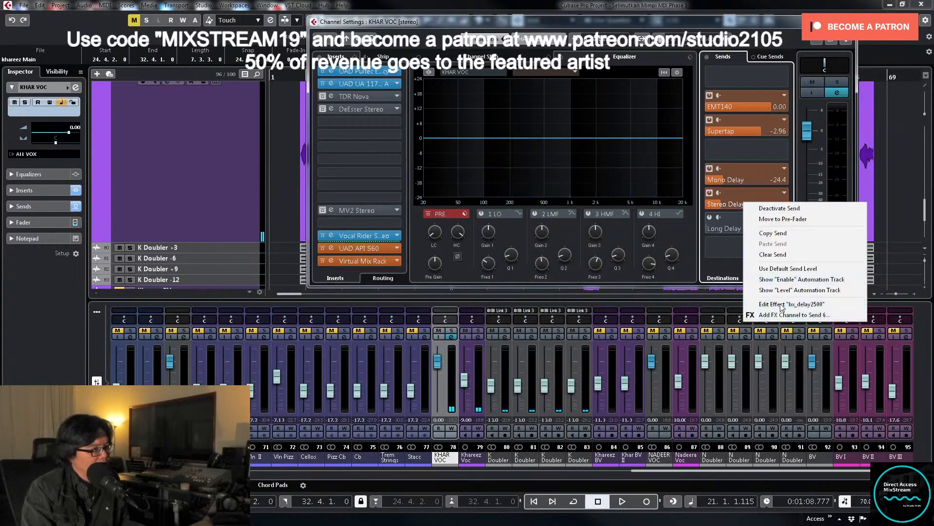
{"action": "left_click", "coordinate": [782, 305]}
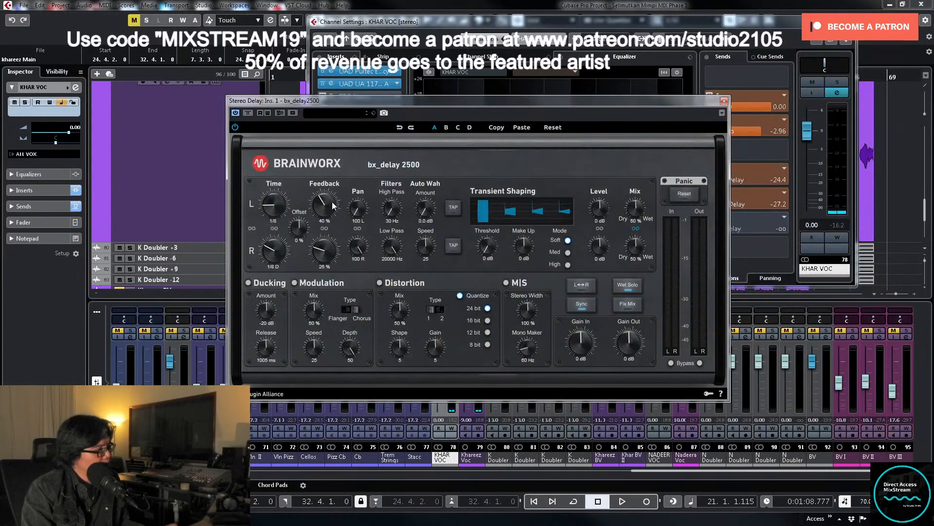
{"action": "key", "text": "space"}
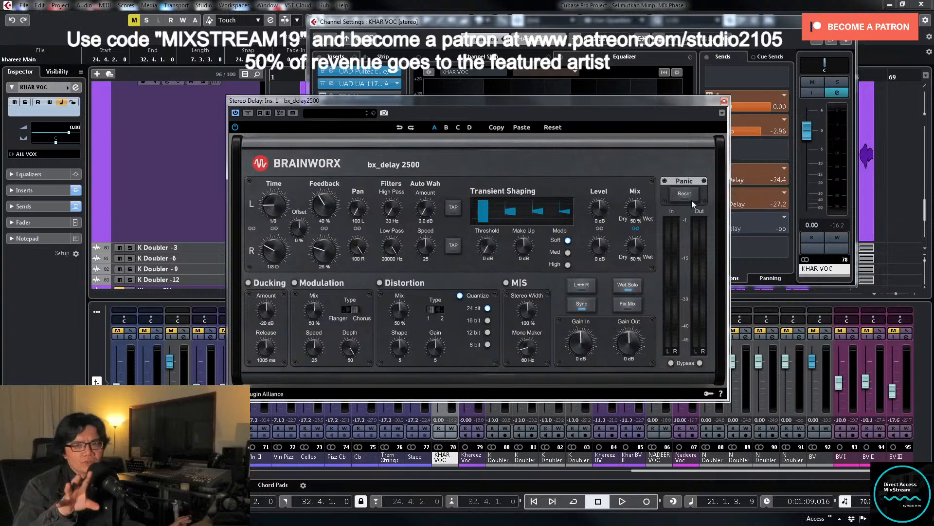
{"action": "key", "text": "space"}
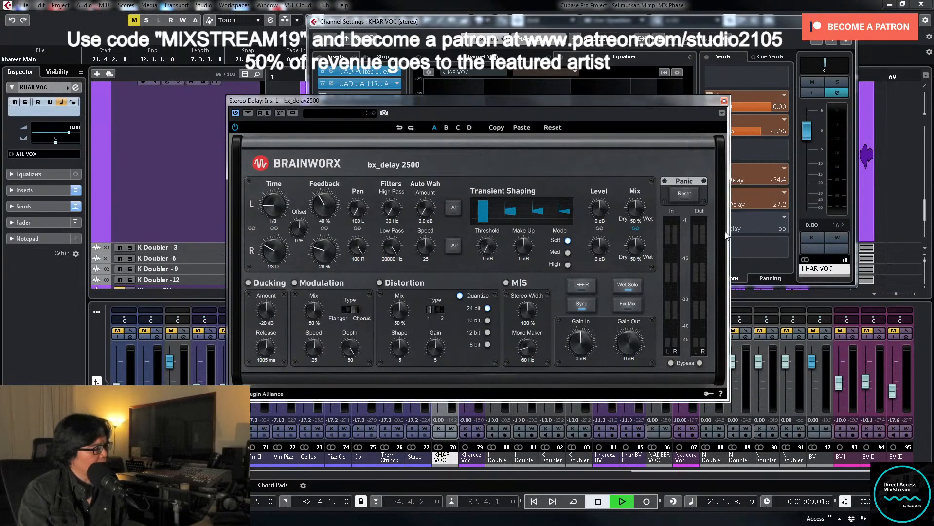
{"action": "left_click", "coordinate": [724, 102]}
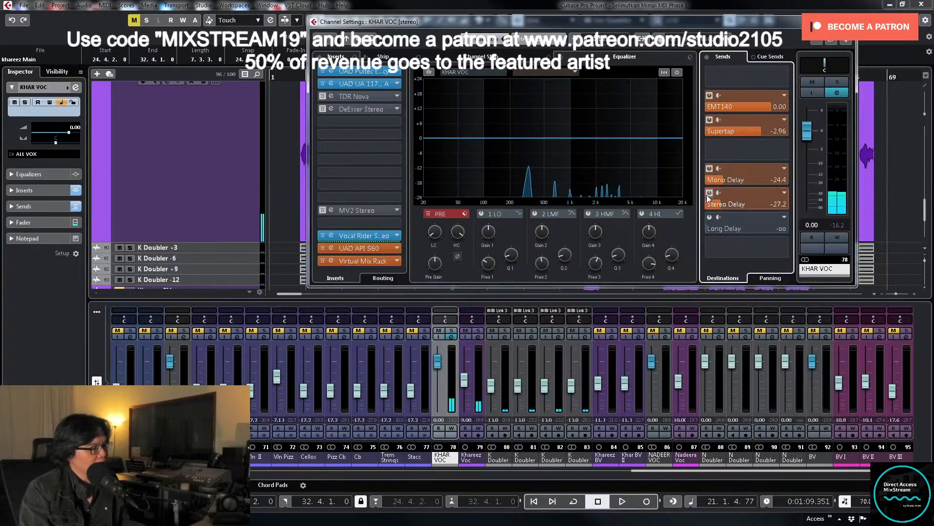
Step: Deactivate the Stereo Delay send on KHAR VOC and place the playhead in bar 17 with the channel settings open
{"action": "left_click", "coordinate": [709, 194]}
{"action": "left_click", "coordinate": [849, 21]}
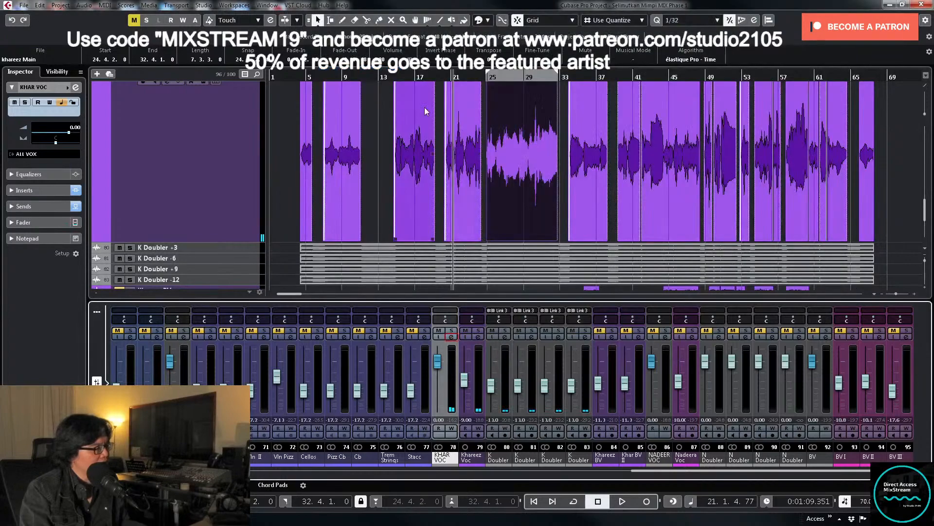
{"action": "left_click", "coordinate": [423, 76]}
{"action": "left_click", "coordinate": [451, 337]}
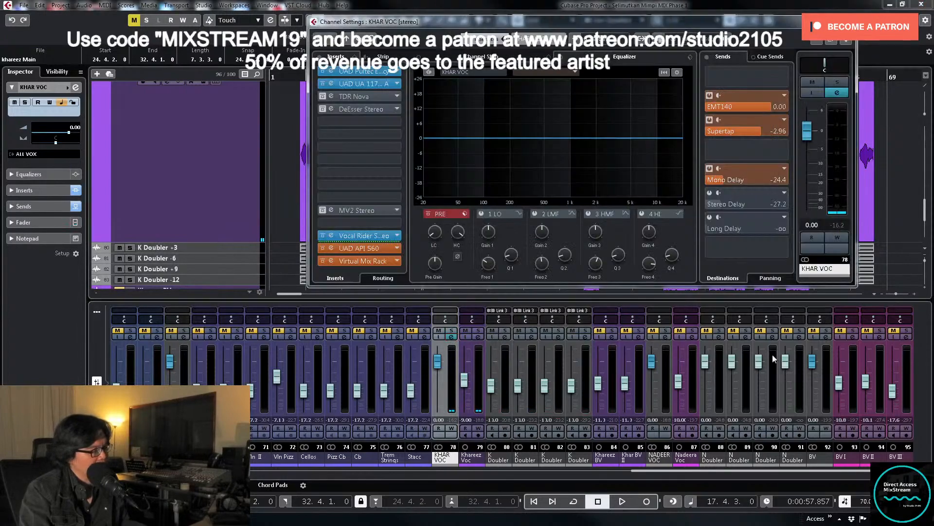
Step: Enable automation writing on KHAR VOC, record the Stereo Delay send switching on during playback, and close the channel settings
{"action": "left_click", "coordinate": [838, 237]}
{"action": "key", "text": "space"}
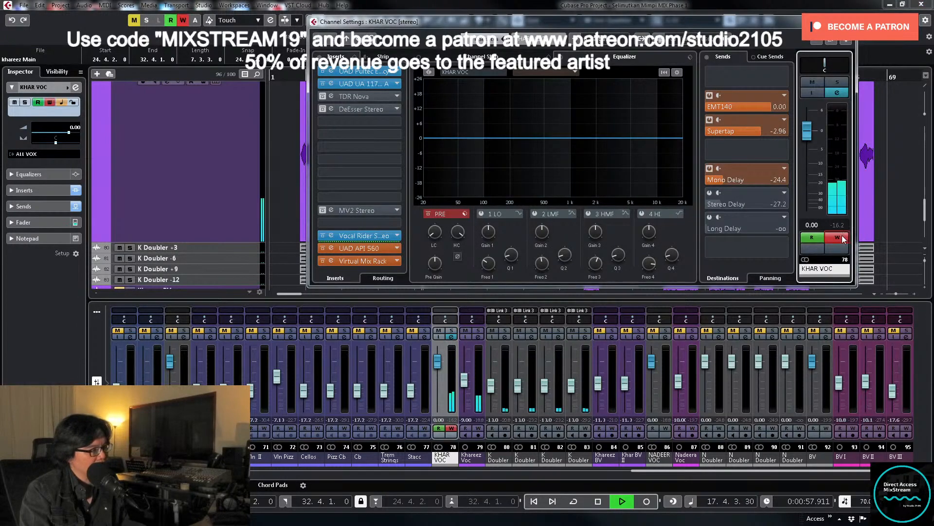
{"action": "left_click", "coordinate": [711, 192]}
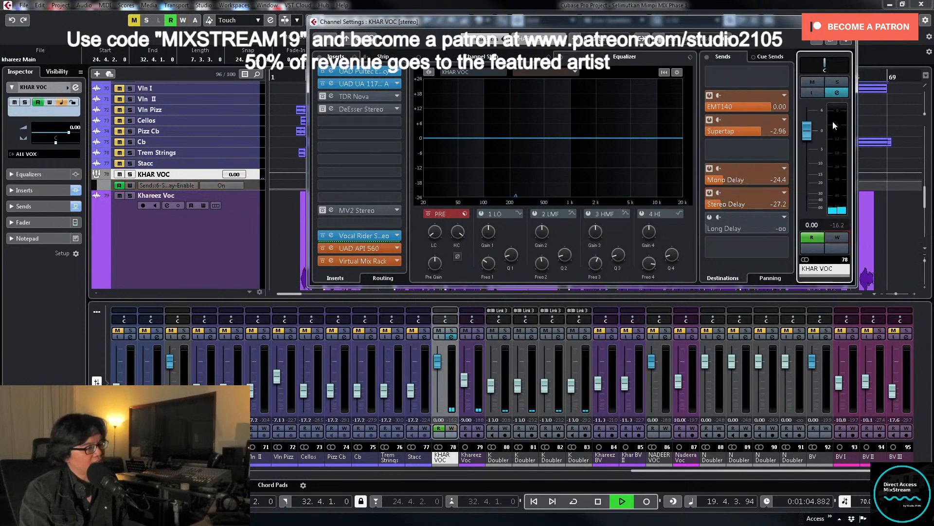
{"action": "left_click", "coordinate": [850, 21]}
Step: Enlarge the KHAR VOC track and its Stereo Delay send-enable automation lane, and stop playback
{"action": "left_click", "coordinate": [259, 183]}
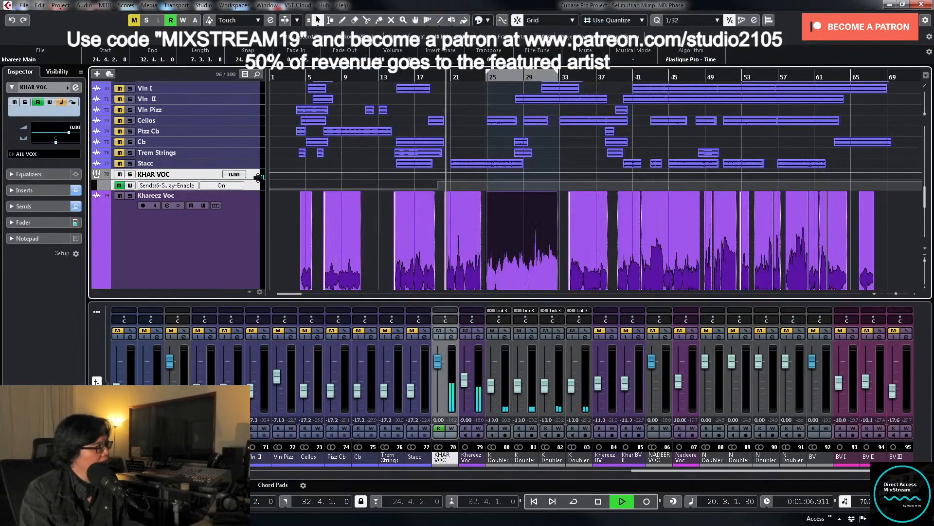
{"action": "left_click_drag", "start_coordinate": [253, 205], "coordinate": [254, 248]}
{"action": "scroll", "coordinate": [457, 196], "scroll_direction": "down", "scroll_amount": 2}
{"action": "left_click", "coordinate": [470, 178]}
{"action": "key", "text": "space"}
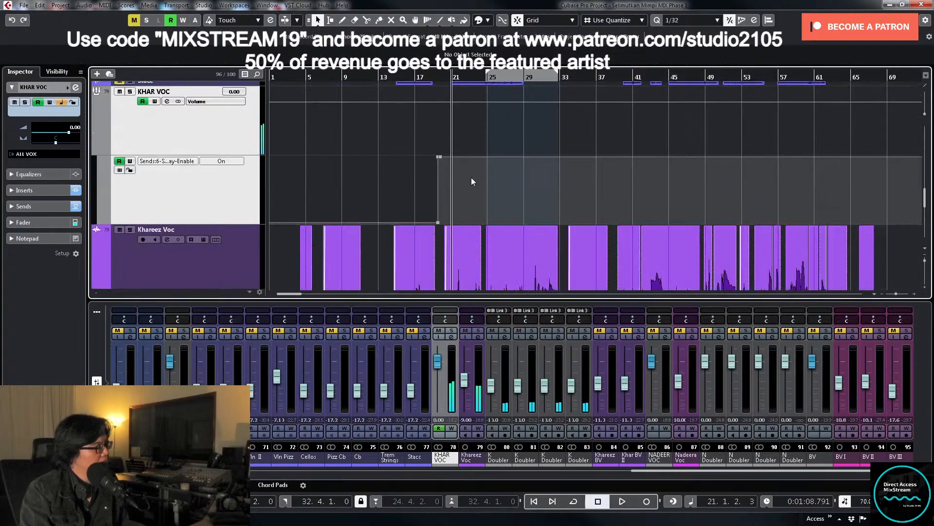
Step: Move the automation point that switches the Stereo Delay send on to the start of bar 21
{"action": "key", "text": "h"}
{"action": "key", "text": "h"}
{"action": "key", "text": "h"}
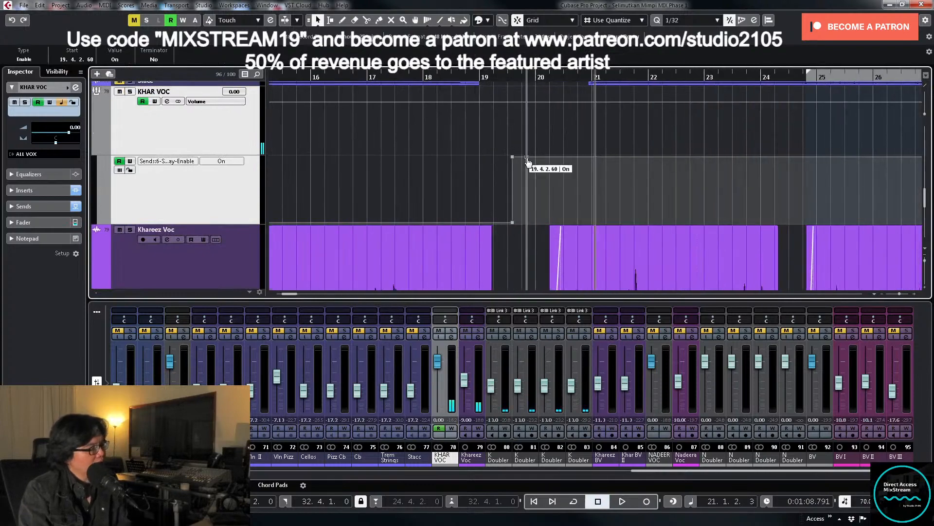
{"action": "left_click_drag", "start_coordinate": [515, 162], "coordinate": [595, 161]}
Step: Play the vocal from bar 20 across bar 21 to check where the stereo delay switches on
{"action": "left_click", "coordinate": [563, 76]}
{"action": "scroll", "coordinate": [617, 128], "scroll_direction": "down", "scroll_amount": 2}
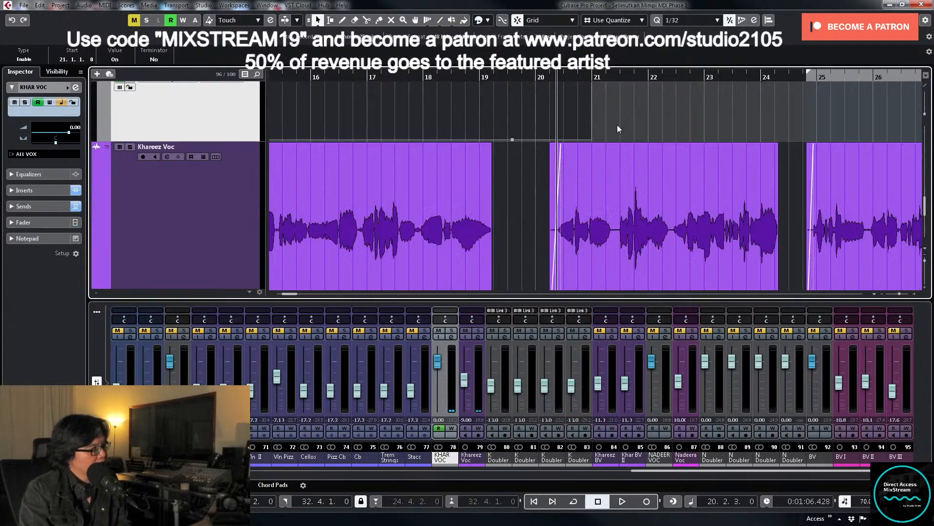
{"action": "key", "text": "space"}
{"action": "scroll", "coordinate": [660, 104], "scroll_direction": "up", "scroll_amount": 1}
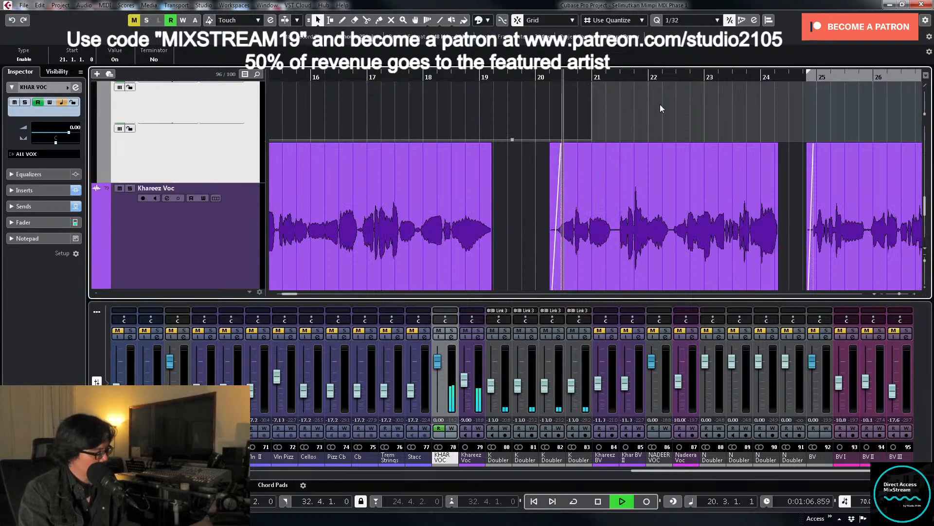
{"action": "key", "text": "g"}
{"action": "key", "text": "g"}
{"action": "key", "text": "h"}
{"action": "key", "text": "h"}
{"action": "key", "text": "h"}
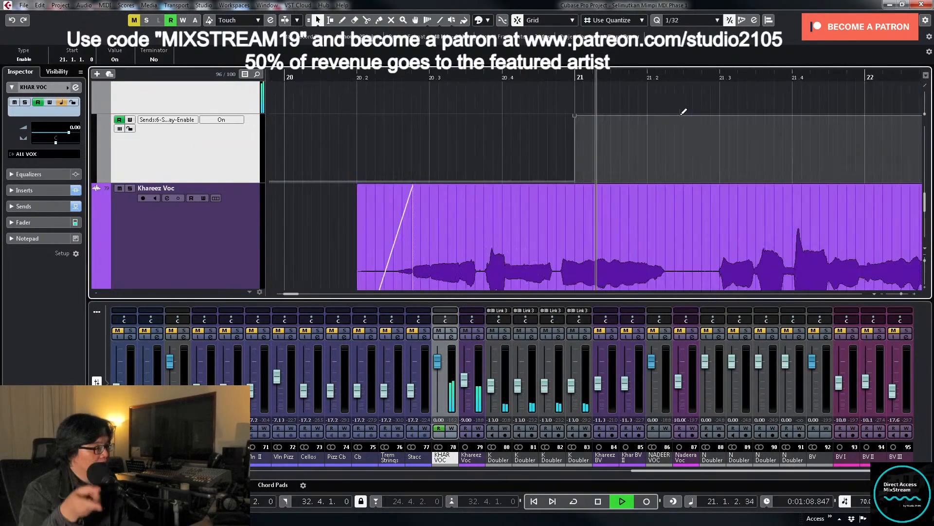
{"action": "key", "text": "space"}
{"action": "key", "text": "g"}
{"action": "key", "text": "g"}
{"action": "key", "text": "g"}
{"action": "key", "text": "g"}
{"action": "key", "text": "g"}
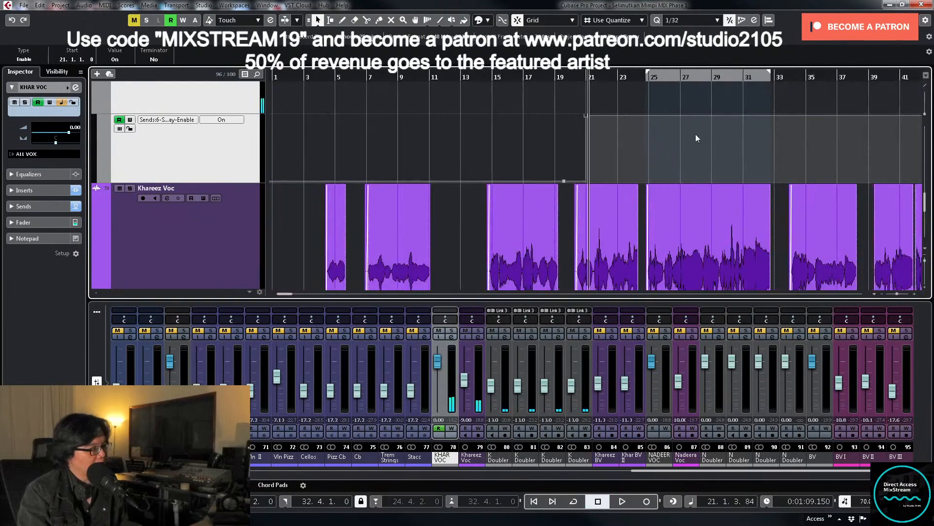
Step: Examine the arrangement around bar 31 and start playback just after bar 33
{"action": "left_click", "coordinate": [746, 74]}
{"action": "key", "text": "g"}
{"action": "scroll", "coordinate": [708, 234], "scroll_direction": "up", "scroll_amount": 5}
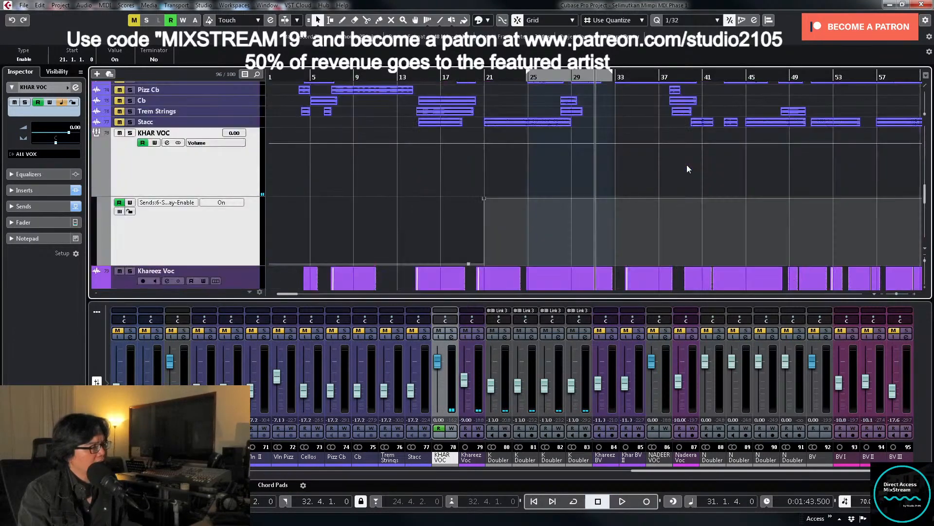
{"action": "scroll", "coordinate": [690, 164], "scroll_direction": "down", "scroll_amount": 10}
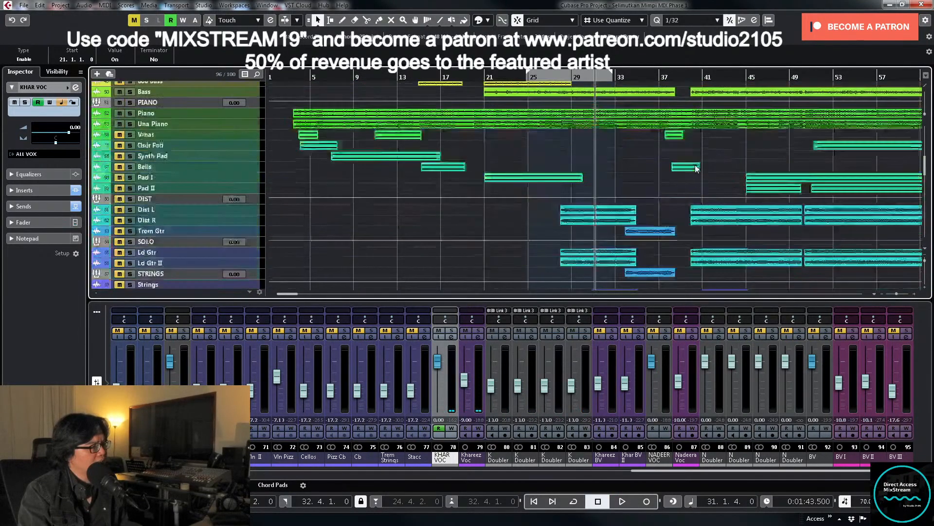
{"action": "left_click", "coordinate": [623, 77]}
{"action": "key", "text": "space"}
Step: Draw an automation point just after bar 33 that switches the Stereo Delay send off before the following vocal phrase
{"action": "scroll", "coordinate": [697, 194], "scroll_direction": "down", "scroll_amount": 4}
{"action": "right_click", "coordinate": [653, 148]}
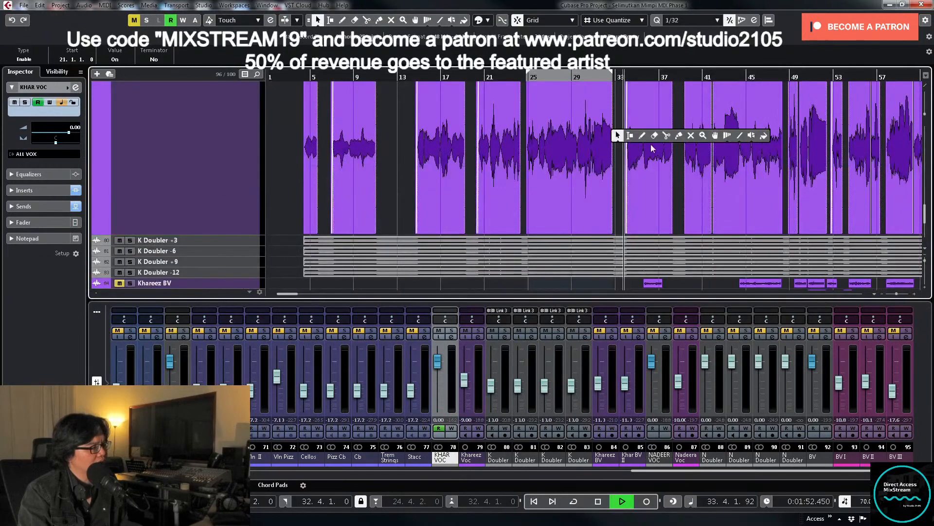
{"action": "left_click", "coordinate": [642, 136]}
{"action": "scroll", "coordinate": [657, 139], "scroll_direction": "up", "scroll_amount": 3}
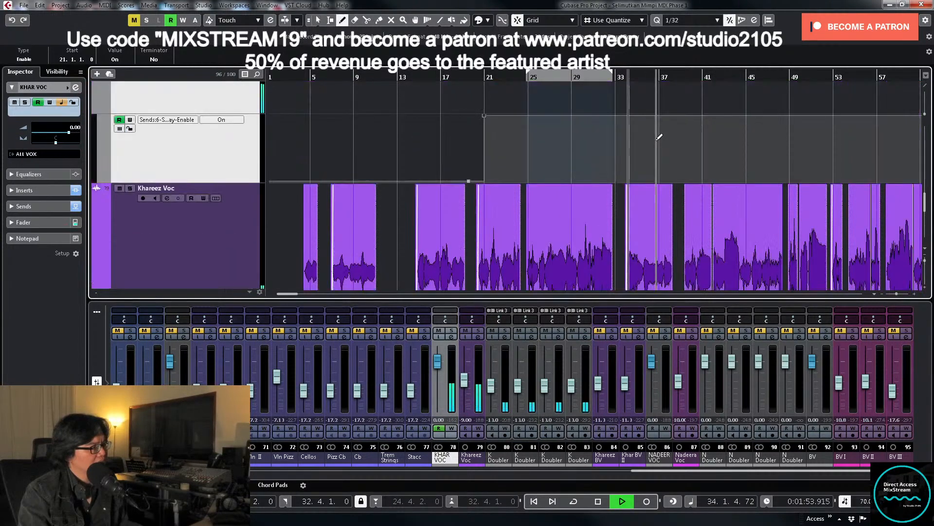
{"action": "key", "text": "space"}
{"action": "left_click", "coordinate": [623, 180]}
Step: Audition the vocal phrase after the Stereo Delay send's switch-off point through bar 34
{"action": "key", "text": "space"}
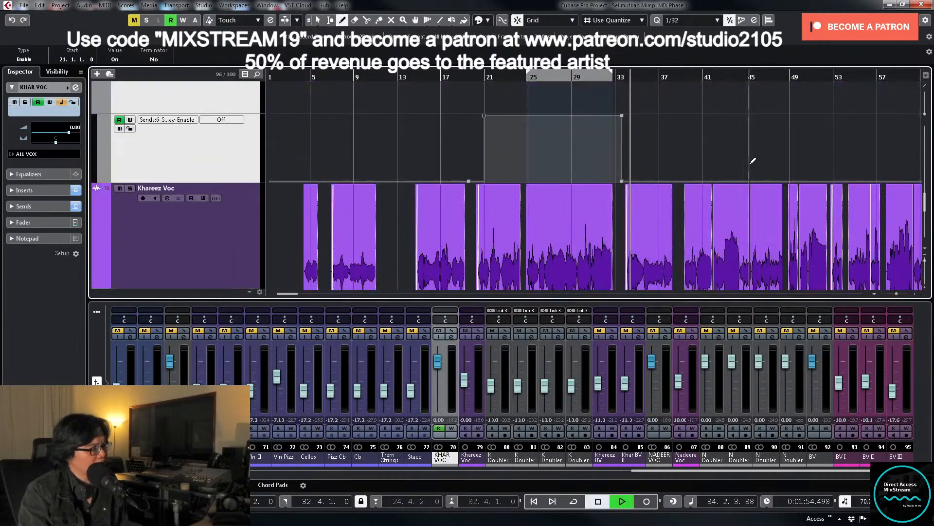
{"action": "key", "text": "g"}
{"action": "scroll", "coordinate": [755, 163], "scroll_direction": "down", "scroll_amount": 2}
{"action": "scroll", "coordinate": [757, 162], "scroll_direction": "up", "scroll_amount": 3}
{"action": "scroll", "coordinate": [759, 160], "scroll_direction": "down", "scroll_amount": 2}
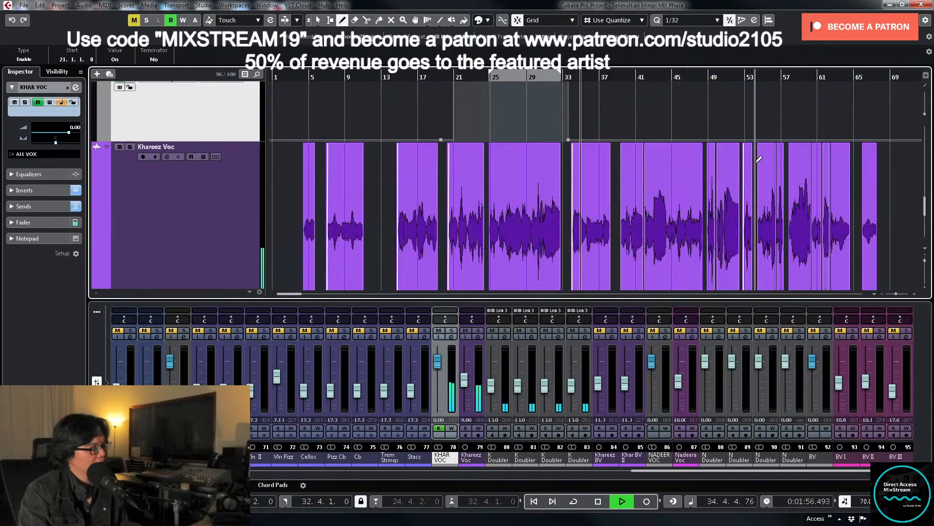
{"action": "key", "text": "space"}
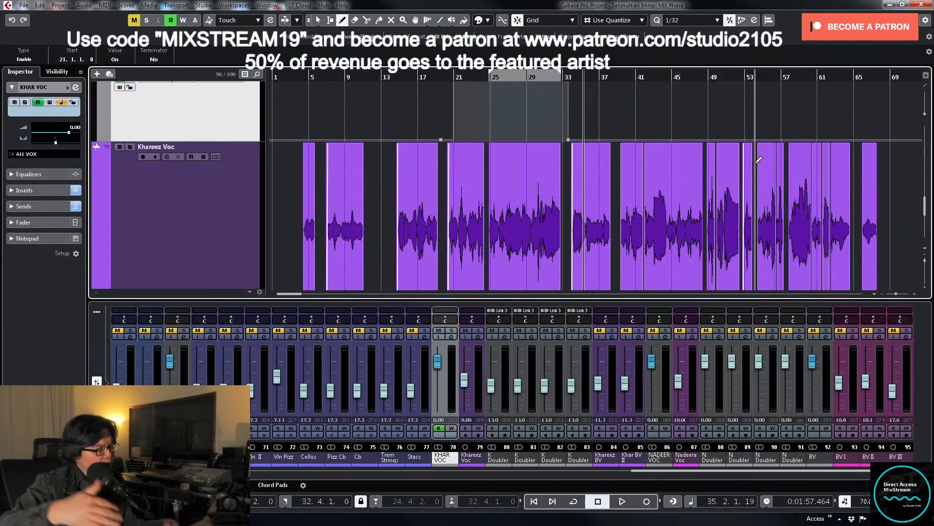
Step: Play the vocal from about bar 39 and examine the phrases against the send-enable automation lane
{"action": "left_click", "coordinate": [702, 166]}
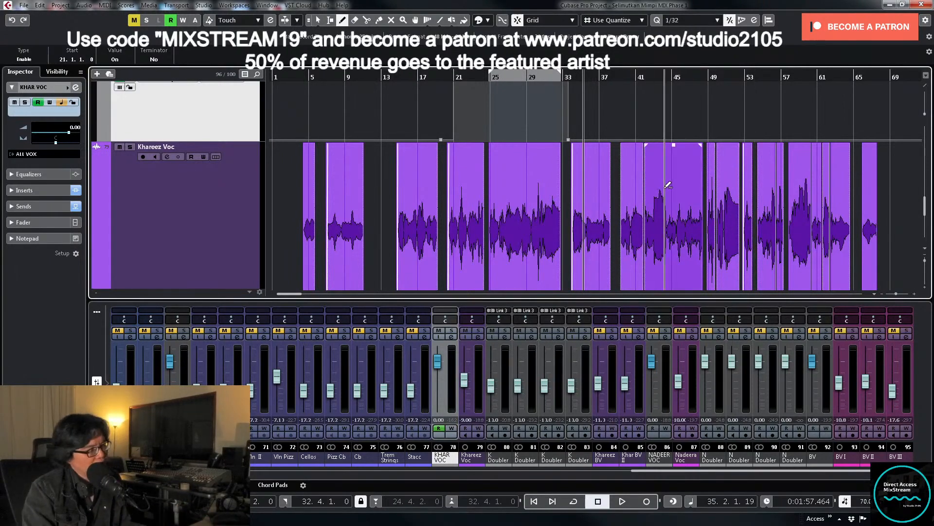
{"action": "scroll", "coordinate": [701, 168], "scroll_direction": "up", "scroll_amount": 3}
{"action": "scroll", "coordinate": [672, 181], "scroll_direction": "down", "scroll_amount": 3}
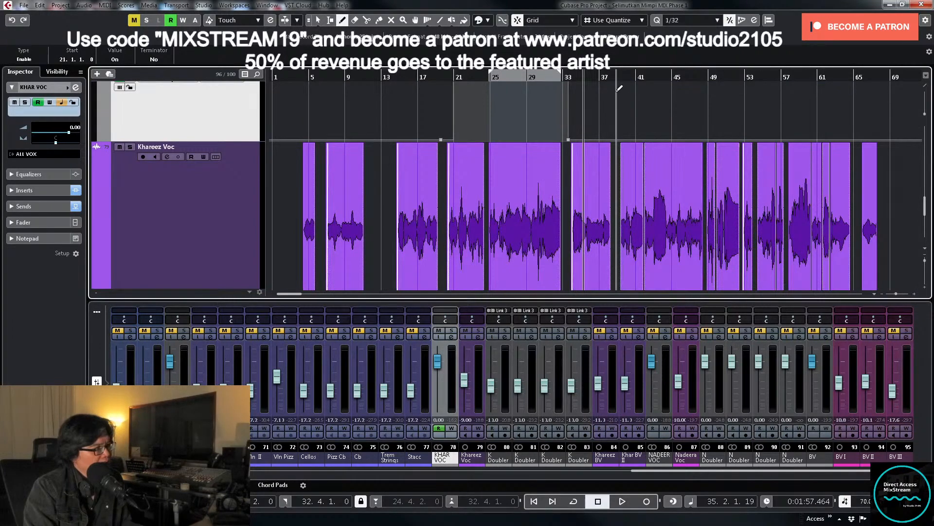
{"action": "left_click", "coordinate": [619, 74]}
{"action": "key", "text": "space"}
{"action": "key", "text": "h"}
{"action": "key", "text": "h"}
{"action": "key", "text": "h"}
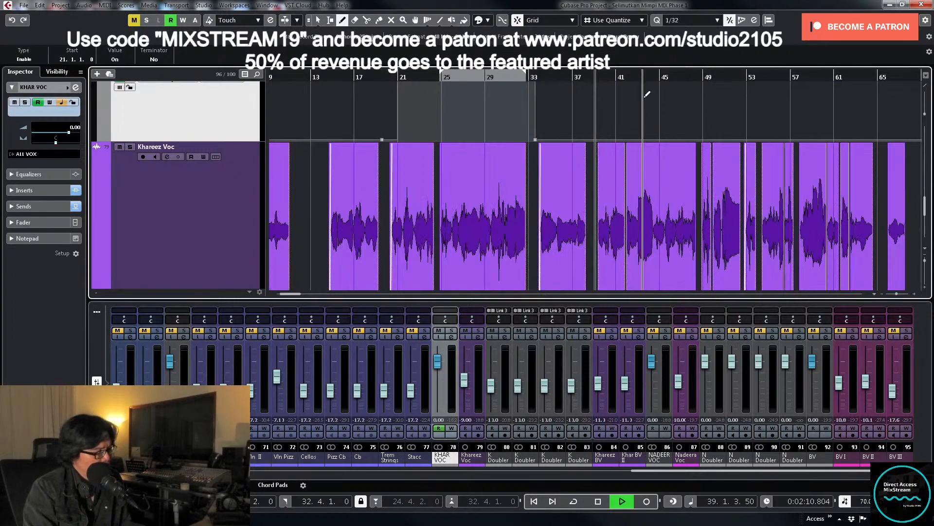
Step: Draw an automation point that switches the Stereo Delay send on before the vocal phrase and move it to bar 42
{"action": "left_click", "coordinate": [721, 75]}
{"action": "scroll", "coordinate": [775, 107], "scroll_direction": "up", "scroll_amount": 2}
{"action": "scroll", "coordinate": [776, 107], "scroll_direction": "down", "scroll_amount": 2}
{"action": "scroll", "coordinate": [775, 146], "scroll_direction": "up", "scroll_amount": 3}
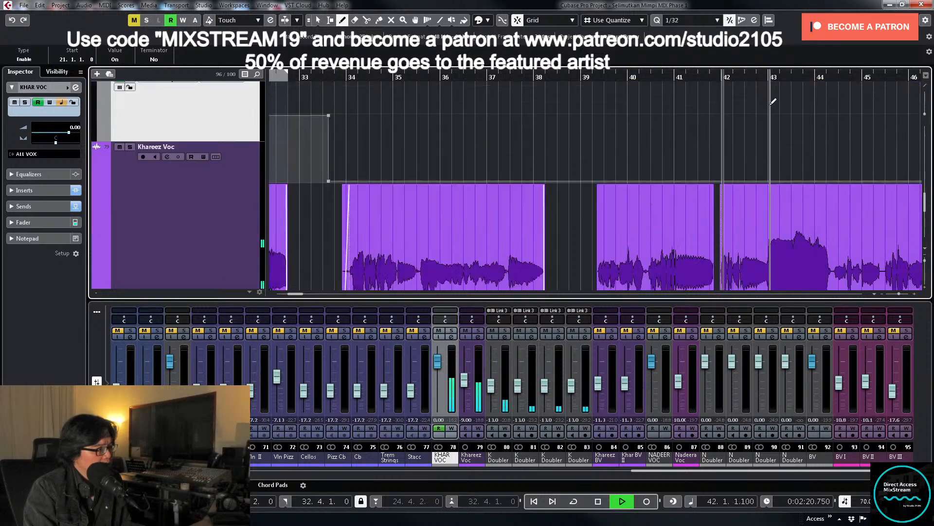
{"action": "scroll", "coordinate": [602, 131], "scroll_direction": "up", "scroll_amount": 2}
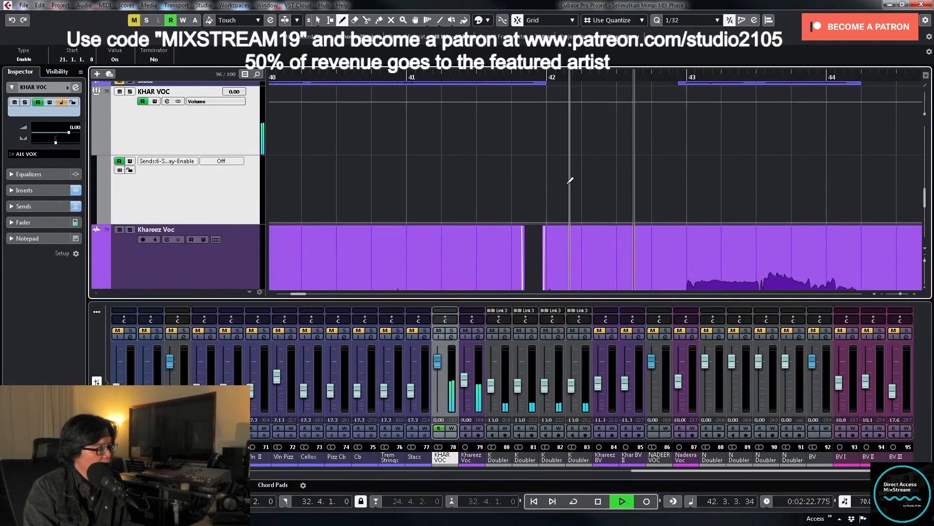
{"action": "key", "text": "space"}
{"action": "left_click", "coordinate": [541, 167]}
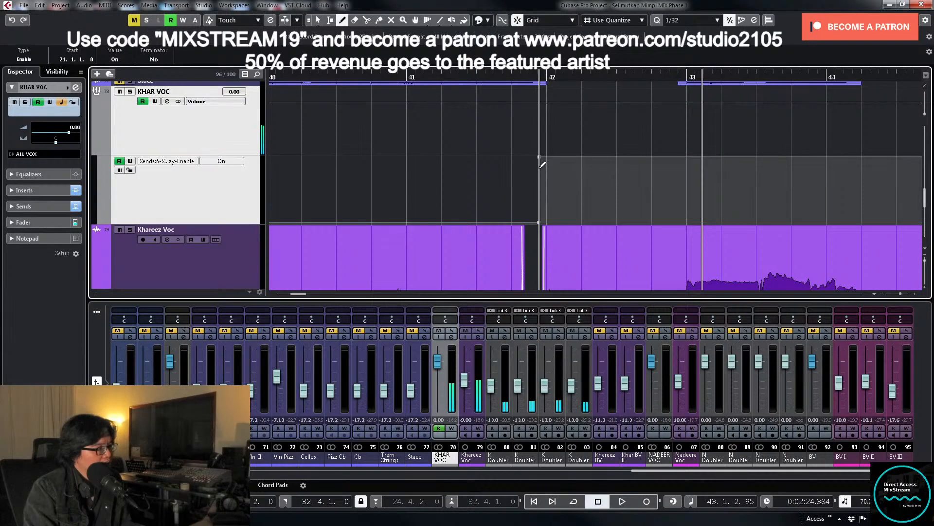
{"action": "key", "text": "1"}
{"action": "left_click_drag", "start_coordinate": [540, 162], "coordinate": [547, 162]}
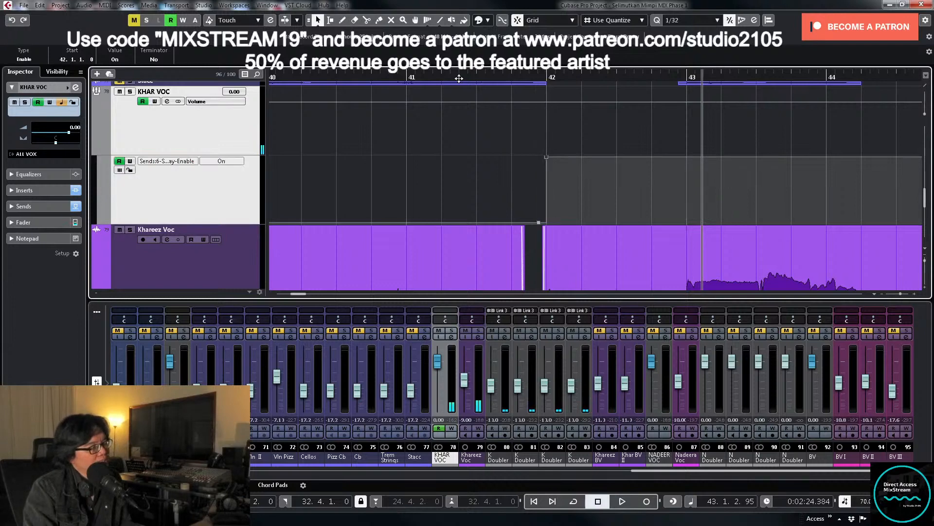
Step: Audition the vocal across the Stereo Delay send's switch-on point at bar 42 and examine the surrounding vocal tracks
{"action": "key", "text": "g"}
{"action": "key", "text": "g"}
{"action": "key", "text": "g"}
{"action": "key", "text": "g"}
{"action": "key", "text": "g"}
{"action": "key", "text": "space"}
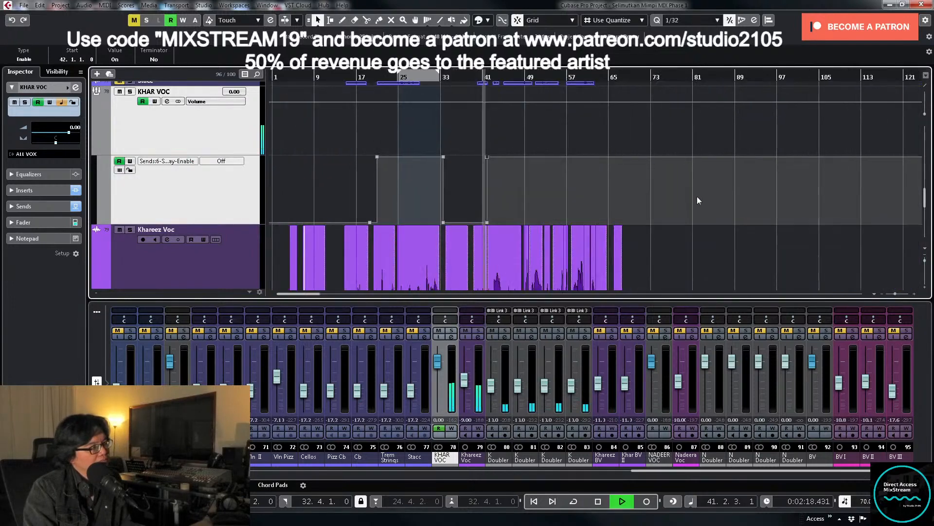
{"action": "scroll", "coordinate": [697, 197], "scroll_direction": "down", "scroll_amount": 2}
{"action": "key", "text": "h"}
{"action": "key", "text": "z"}
{"action": "key", "text": "z"}
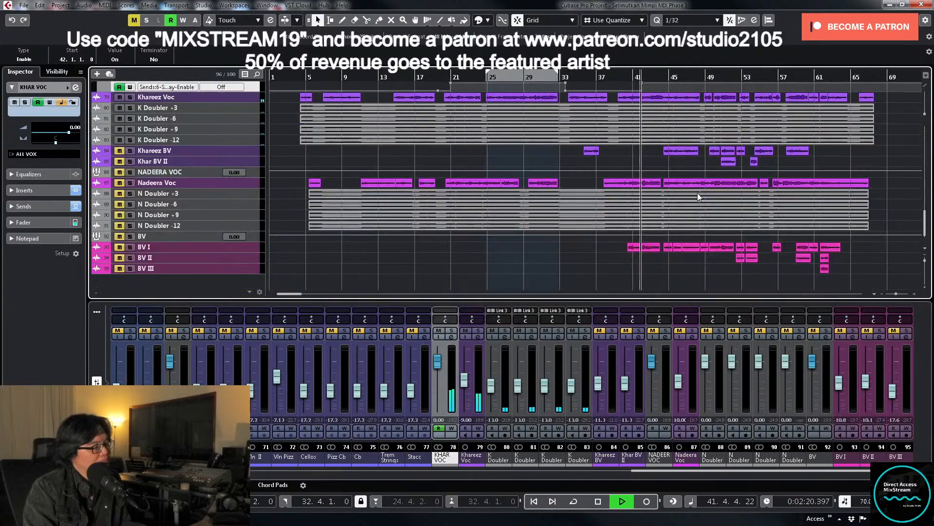
{"action": "scroll", "coordinate": [699, 193], "scroll_direction": "up", "scroll_amount": 3}
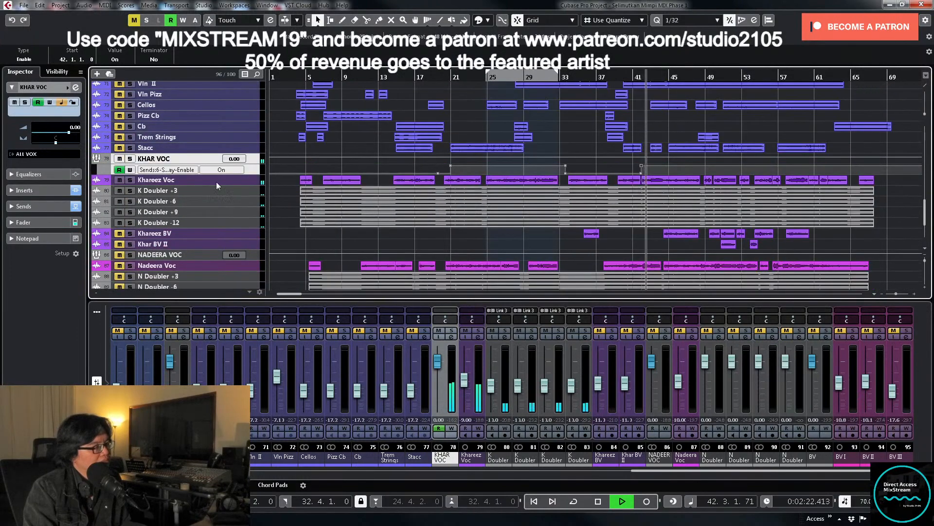
{"action": "key", "text": "space"}
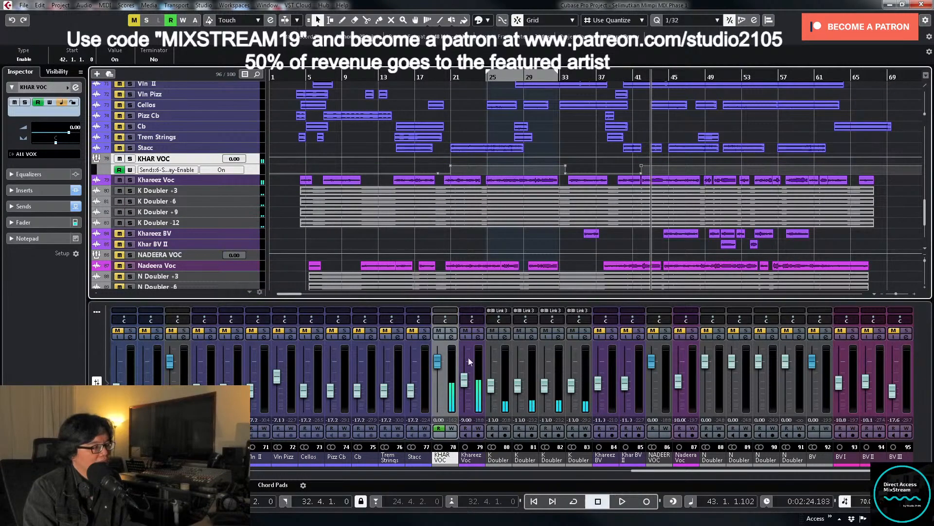
Step: Raise the KHAR VOC channel's Stereo Delay send to -23.4 while listening, and close the channel settings
{"action": "left_click", "coordinate": [452, 337]}
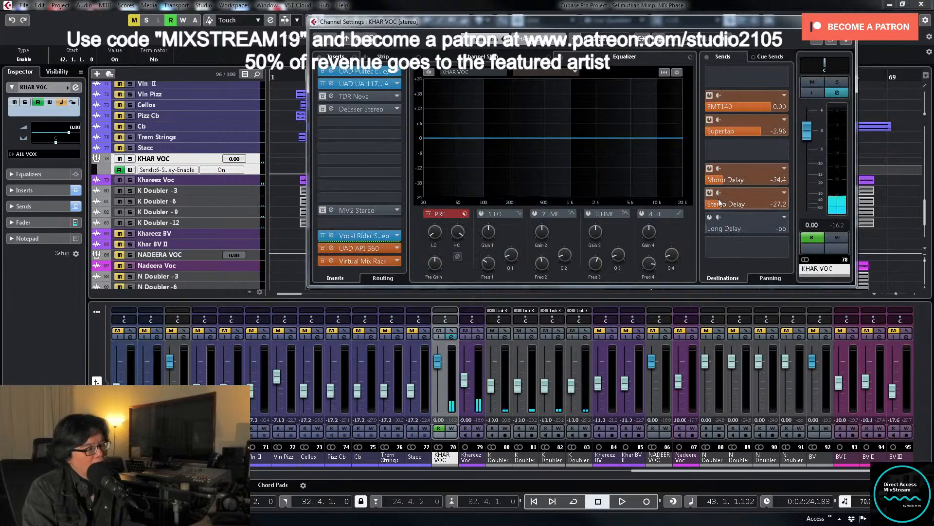
{"action": "key", "text": "space"}
{"action": "left_click_drag", "start_coordinate": [722, 203], "coordinate": [728, 203]}
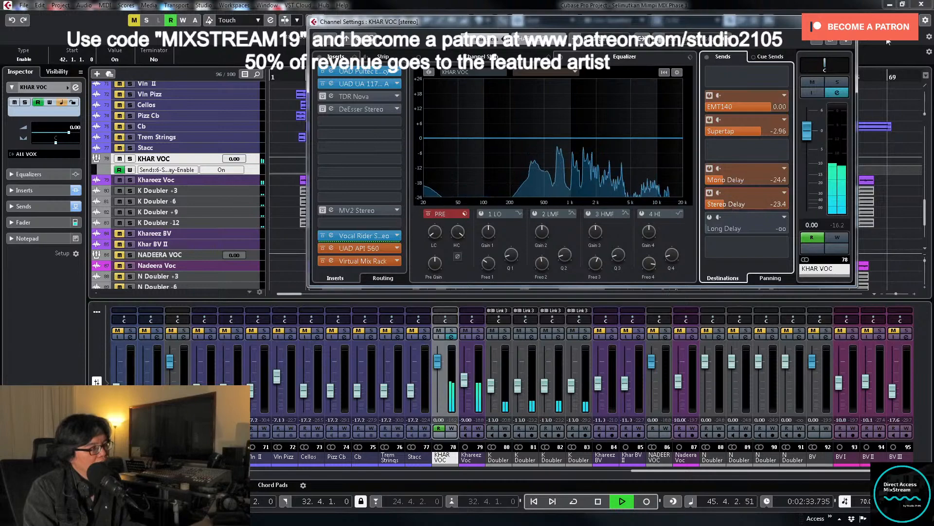
{"action": "left_click", "coordinate": [847, 22]}
{"action": "key", "text": "space"}
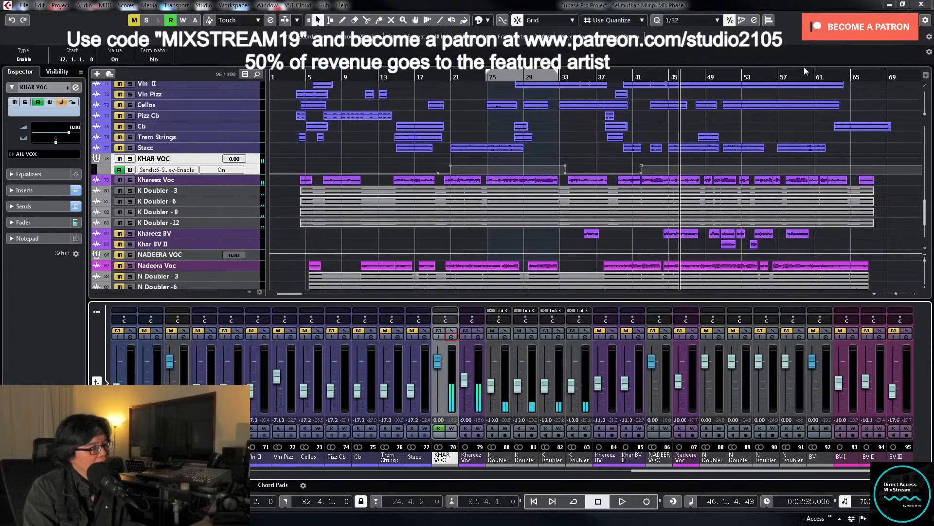
Step: Start playback at about bar 62 and enlarge the KHAR VOC track around the song's ending
{"action": "left_click", "coordinate": [828, 76]}
{"action": "key", "text": "space"}
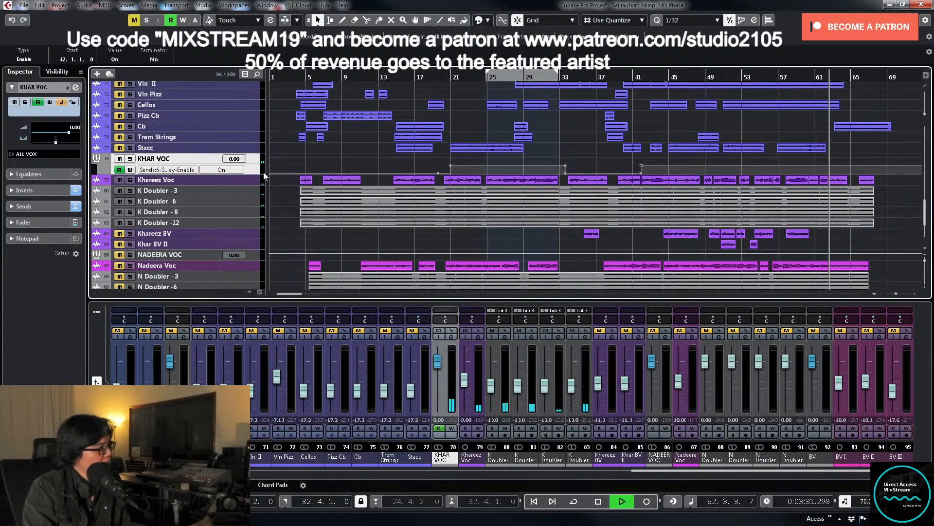
{"action": "left_click", "coordinate": [257, 168]}
{"action": "left_click", "coordinate": [254, 159]}
{"action": "key", "text": "z"}
{"action": "key", "text": "h"}
{"action": "key", "text": "h"}
{"action": "key", "text": "h"}
{"action": "key", "text": "h"}
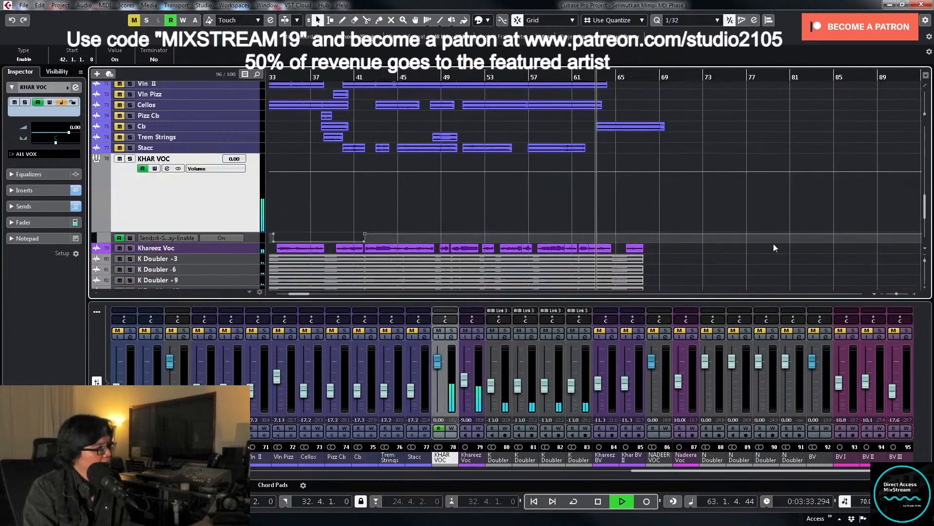
Step: Audition the final vocal phrases with the Stereo Delay send through bar 67
{"action": "right_click", "coordinate": [657, 223]}
{"action": "left_click", "coordinate": [646, 214]}
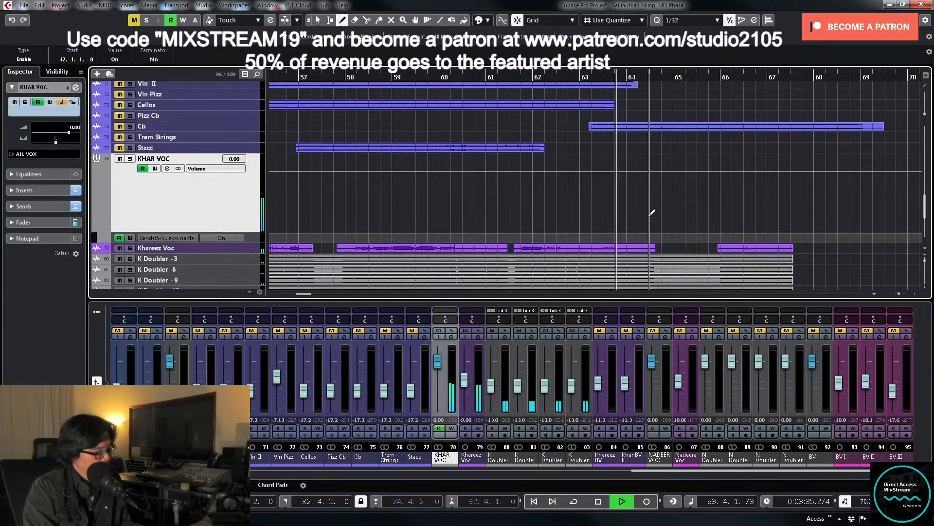
{"action": "key", "text": "g"}
{"action": "key", "text": "g"}
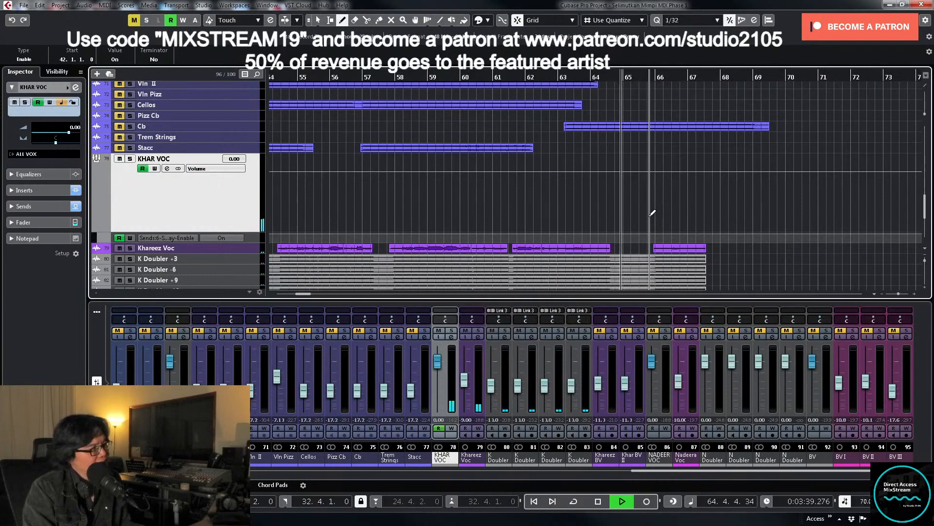
{"action": "key", "text": "g"}
{"action": "scroll", "coordinate": [687, 202], "scroll_direction": "up", "scroll_amount": 2}
{"action": "scroll", "coordinate": [691, 199], "scroll_direction": "down", "scroll_amount": 2}
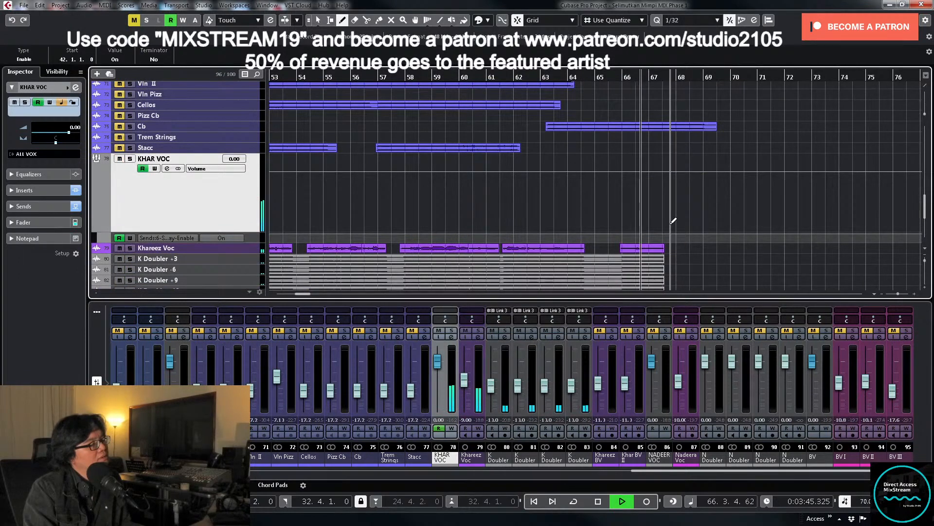
{"action": "key", "text": "1"}
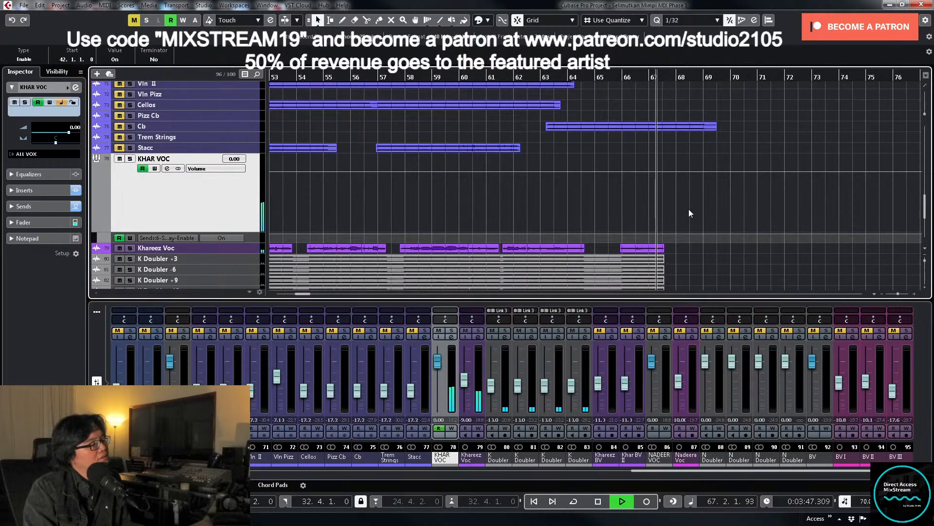
{"action": "key", "text": "space"}
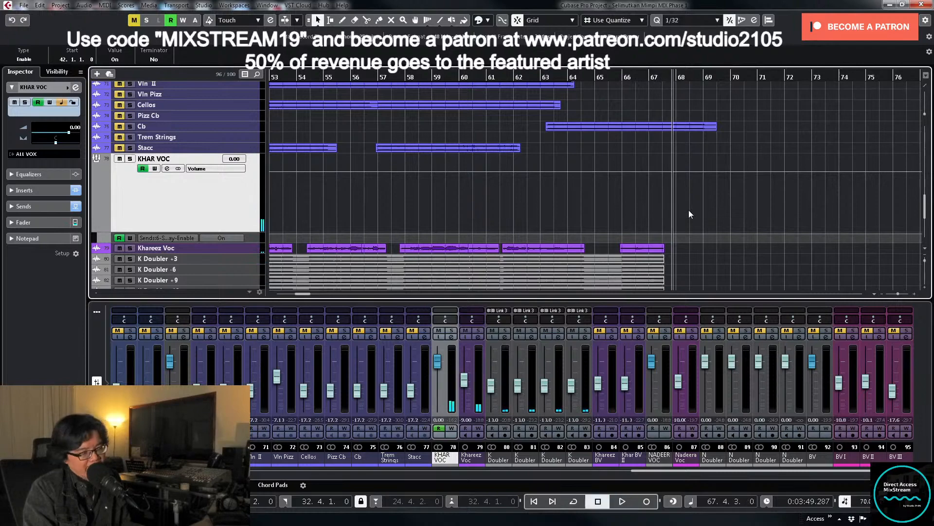
Step: Enlarge the Stereo Delay send-enable lane and the Khareez Voc track, and place the playhead near bar 4
{"action": "key", "text": "g"}
{"action": "key", "text": "g"}
{"action": "key", "text": "g"}
{"action": "key", "text": "g"}
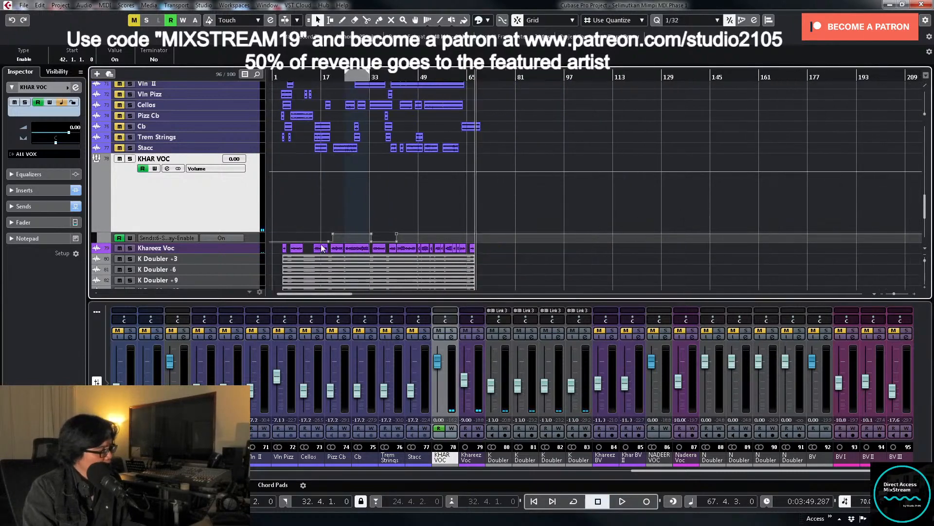
{"action": "left_click", "coordinate": [255, 250]}
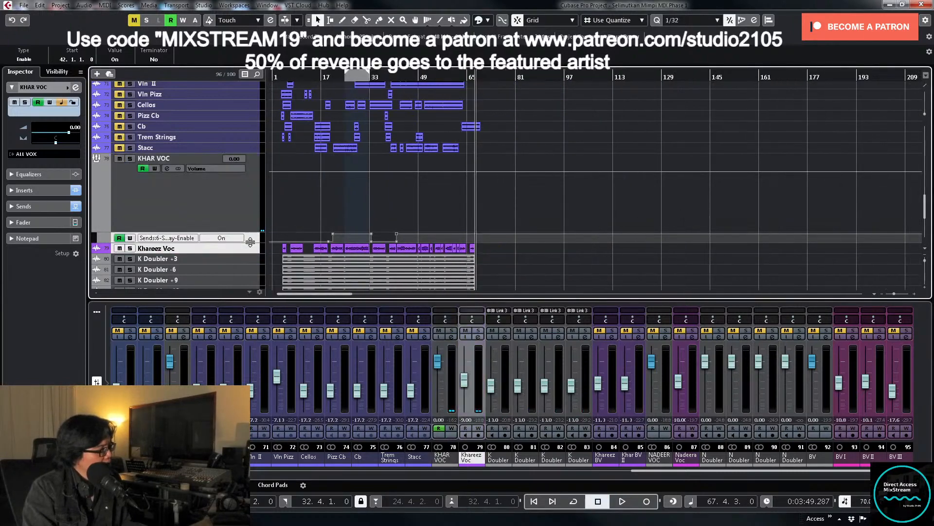
{"action": "left_click_drag", "start_coordinate": [250, 242], "coordinate": [253, 276]}
{"action": "scroll", "coordinate": [386, 260], "scroll_direction": "down", "scroll_amount": 3}
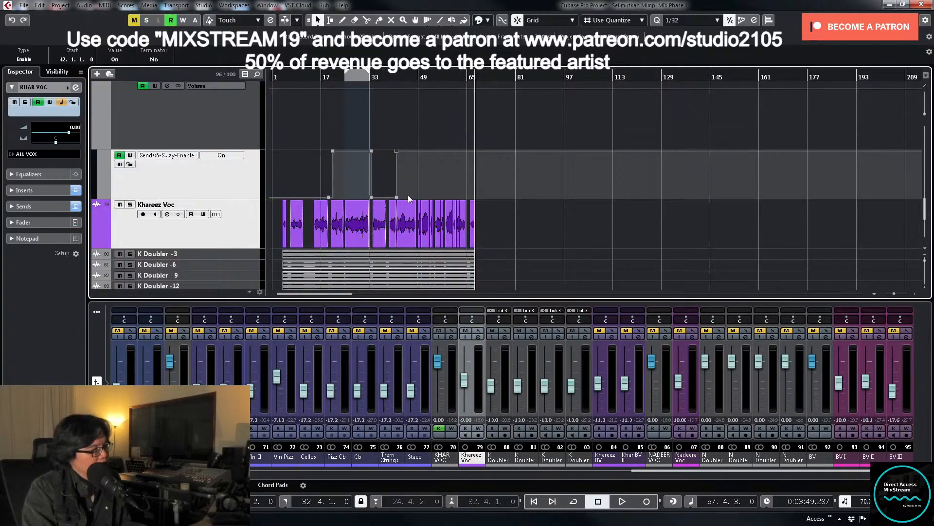
{"action": "left_click", "coordinate": [284, 77]}
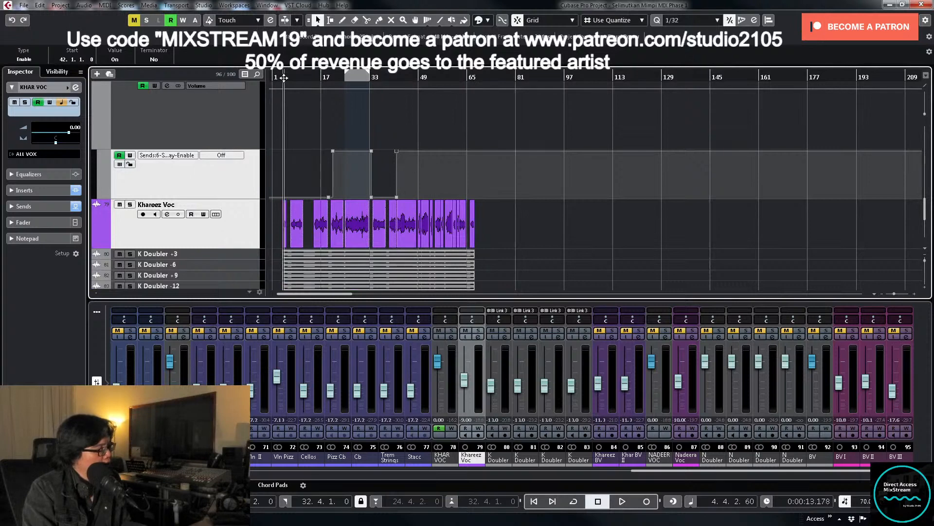
Step: Open the EMT140 reverb's plug-in editor from the KHAR VOC sends and move its window over the arrangement
{"action": "left_click", "coordinate": [452, 336]}
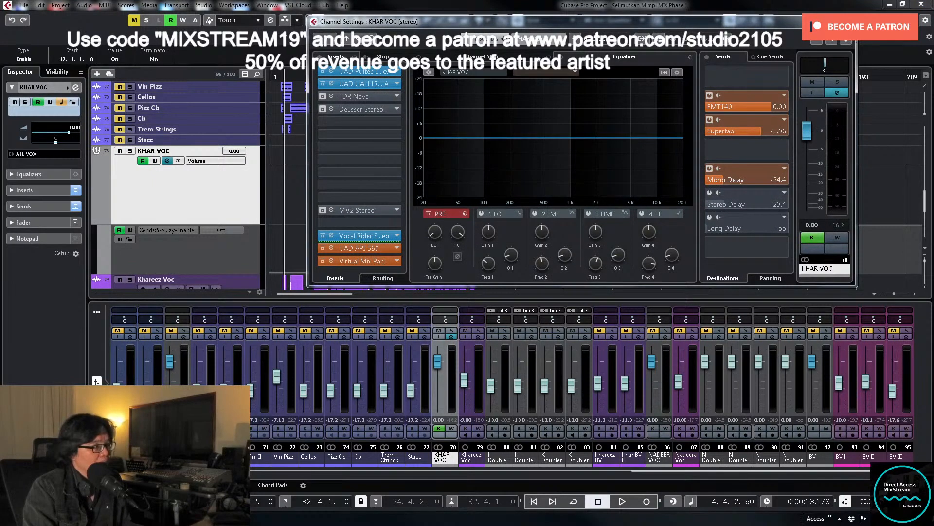
{"action": "left_click", "coordinate": [845, 21]}
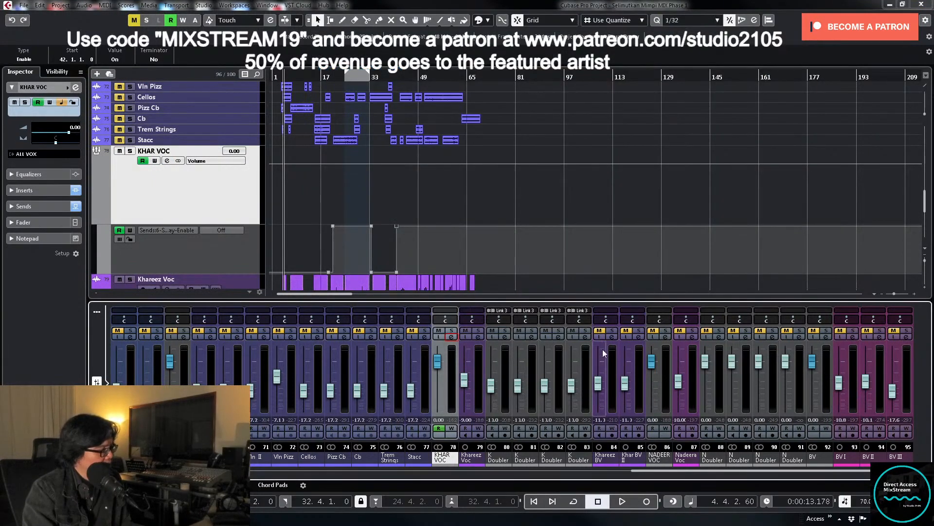
{"action": "left_click", "coordinate": [451, 337]}
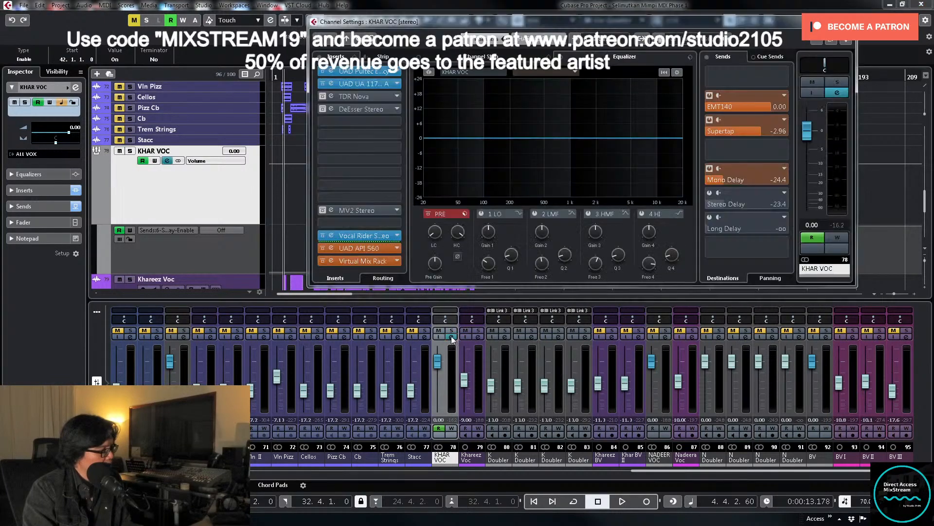
{"action": "right_click", "coordinate": [769, 96]}
{"action": "left_click", "coordinate": [805, 198]}
{"action": "left_click", "coordinate": [852, 22]}
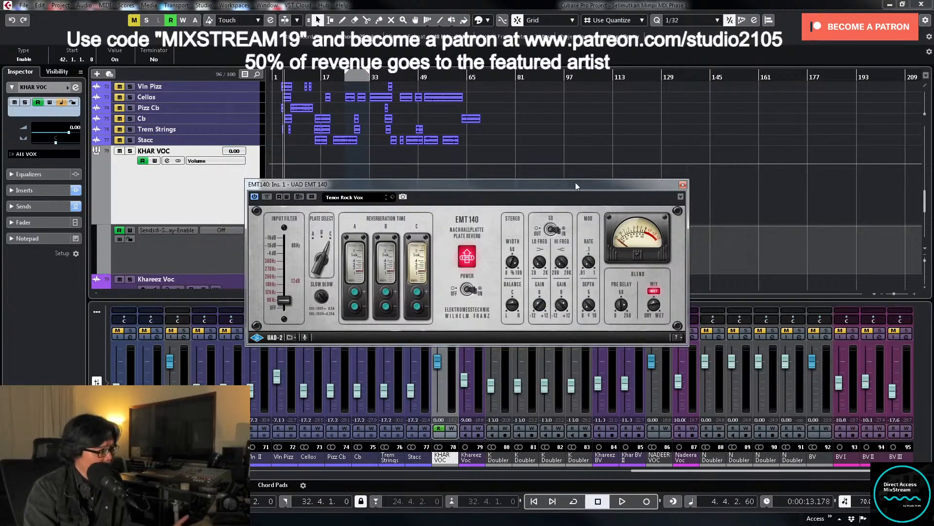
{"action": "left_click_drag", "start_coordinate": [535, 184], "coordinate": [669, 119]}
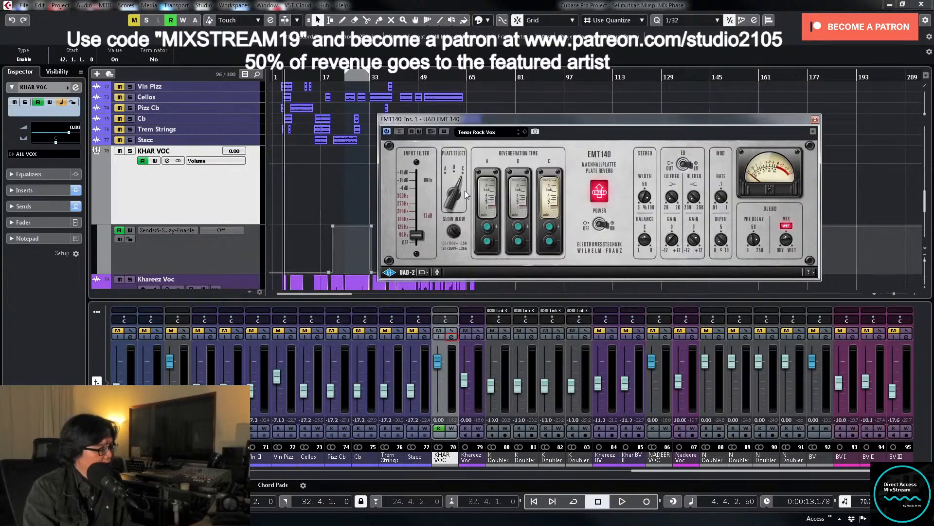
Step: Load the Smokey Alto preset in the EMT 140 plate reverb
{"action": "left_click", "coordinate": [493, 133]}
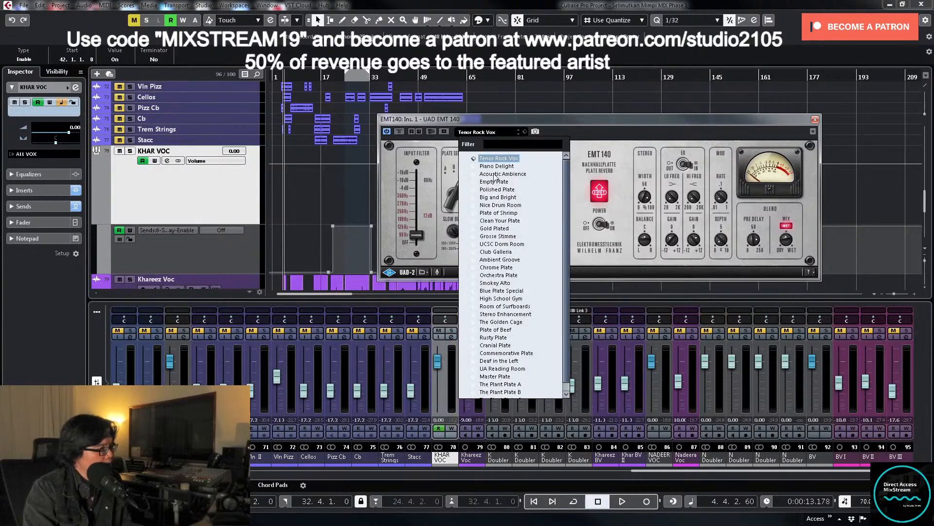
{"action": "left_click", "coordinate": [504, 284]}
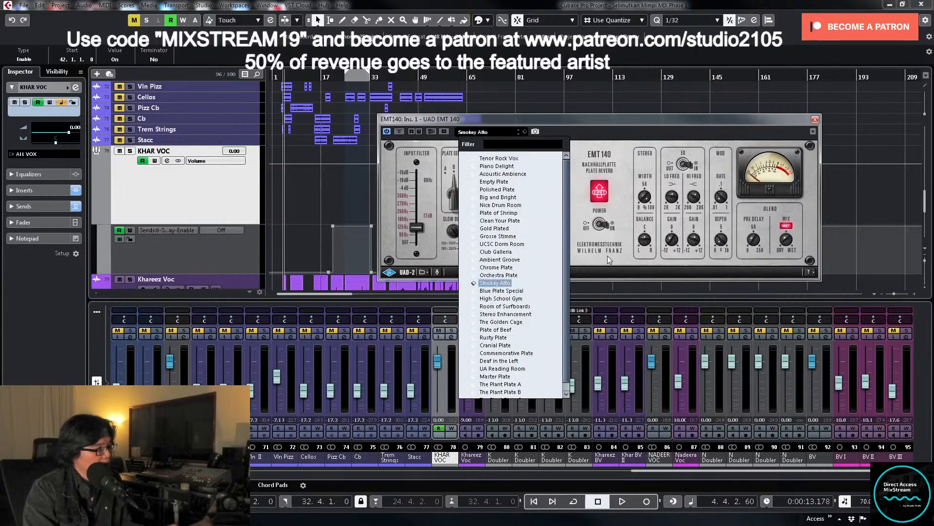
{"action": "left_click", "coordinate": [503, 283]}
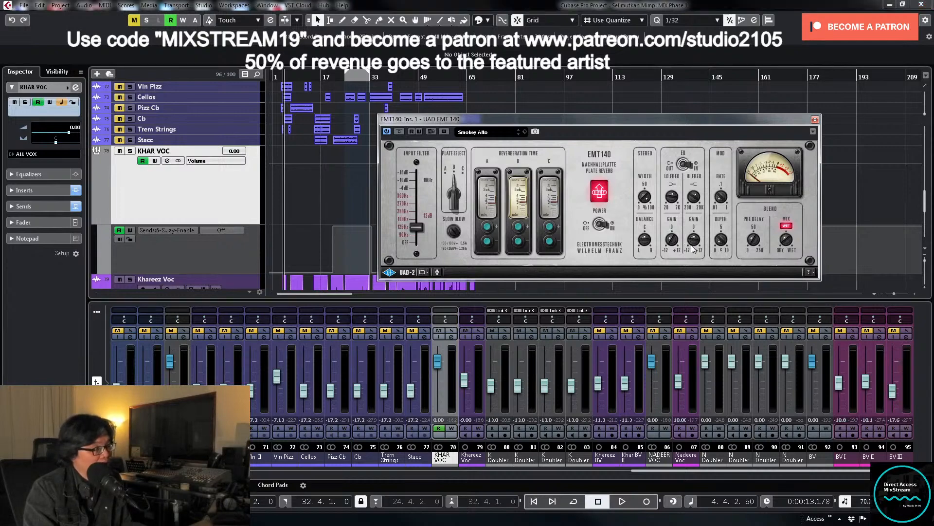
Step: Solo and select the Snare Jfl65 NSE track with the playhead near bar 27, keeping the EMT140 editor clear of the mixer
{"action": "scroll", "coordinate": [321, 199], "scroll_direction": "up", "scroll_amount": 20}
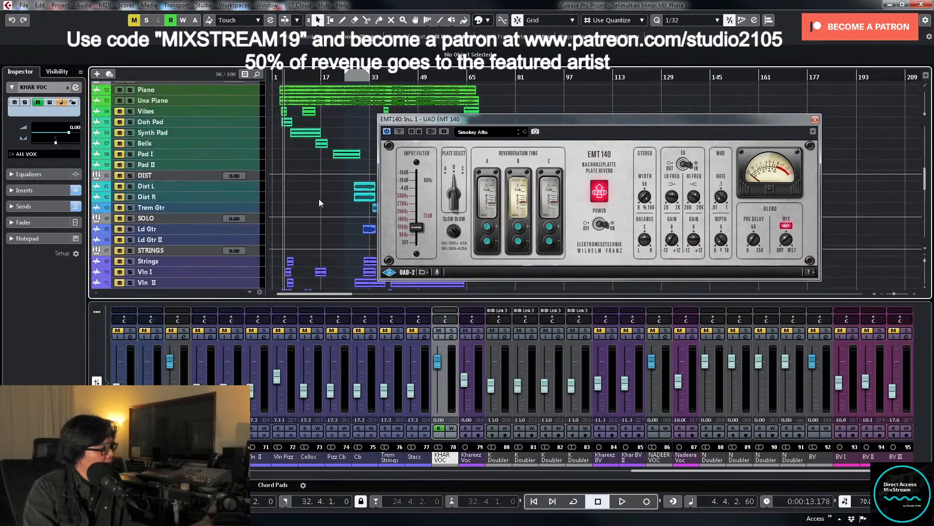
{"action": "scroll", "coordinate": [305, 184], "scroll_direction": "up", "scroll_amount": 1}
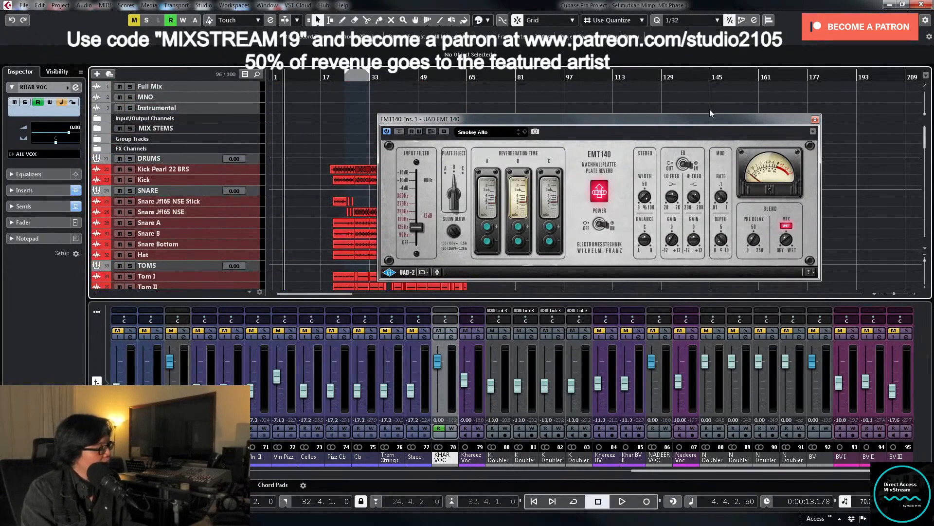
{"action": "left_click_drag", "start_coordinate": [697, 121], "coordinate": [769, 258]}
{"action": "left_click", "coordinate": [131, 212]}
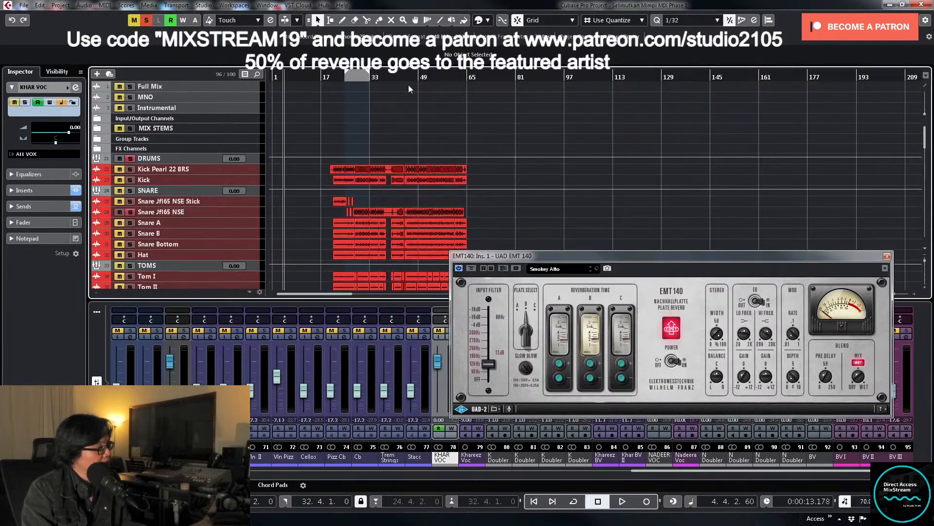
{"action": "left_click", "coordinate": [353, 78]}
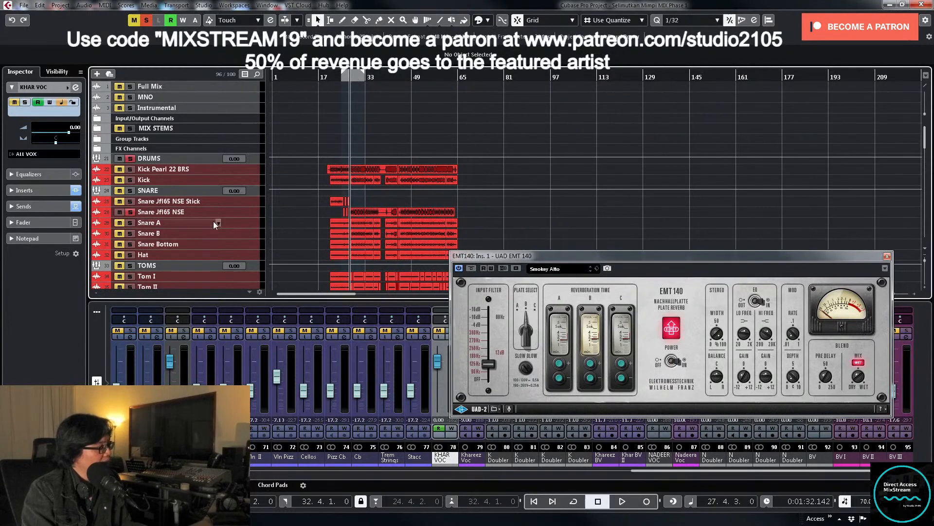
{"action": "left_click", "coordinate": [254, 214]}
{"action": "left_click_drag", "start_coordinate": [791, 260], "coordinate": [720, 54]}
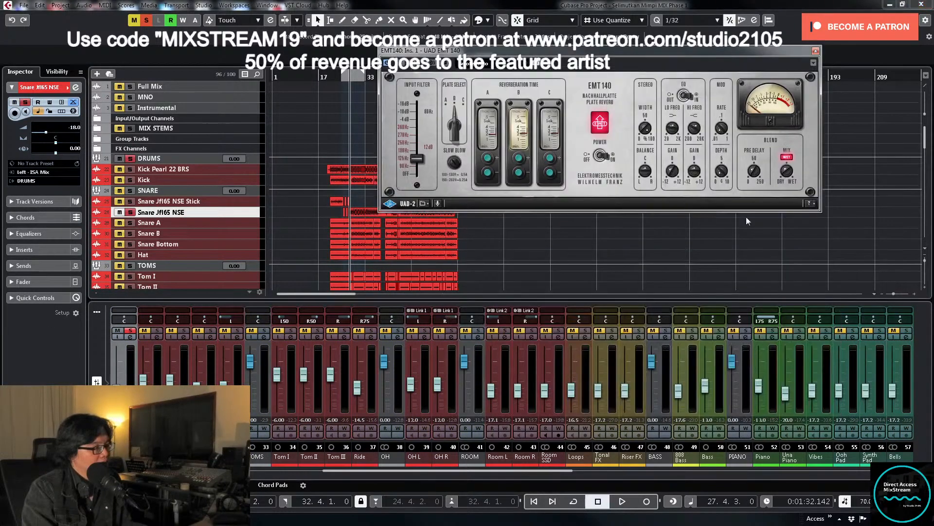
Step: Activate the EMT140 send on the Snare Jfl65 NSE channel and audition the snare, keeping the reverb editor clear of the sends
{"action": "left_click", "coordinate": [131, 337]}
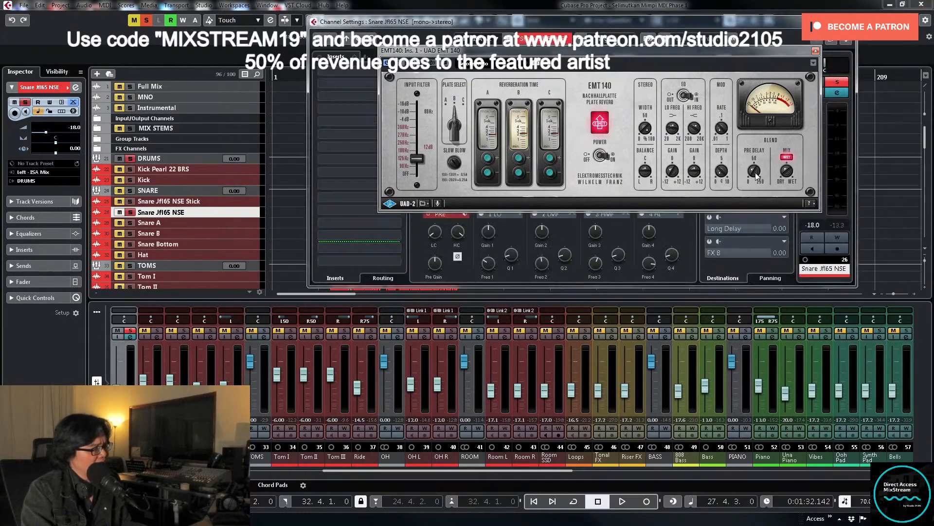
{"action": "left_click_drag", "start_coordinate": [727, 50], "coordinate": [517, 184]}
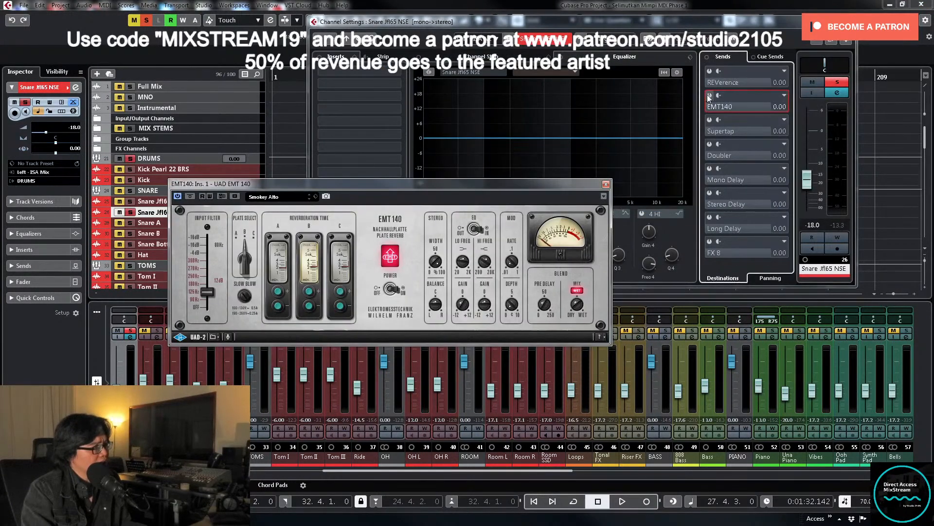
{"action": "key", "text": "space"}
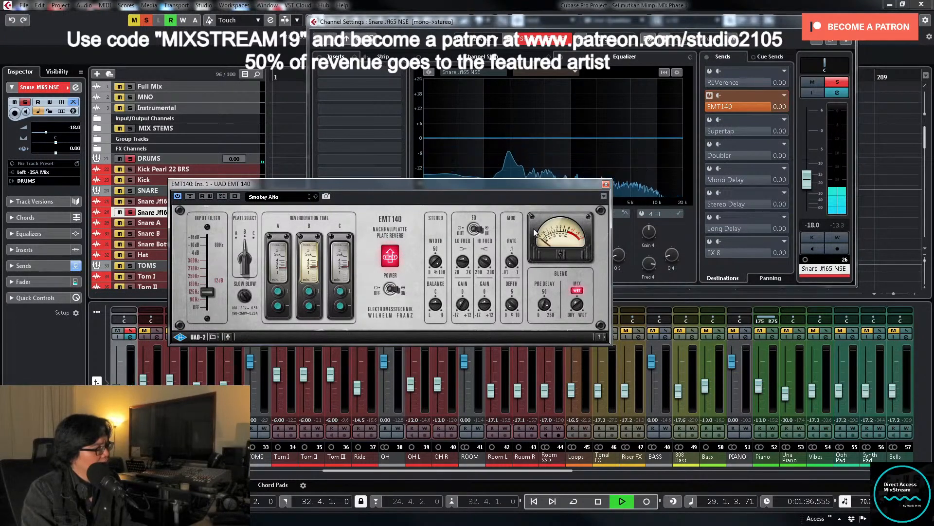
{"action": "key", "text": "space"}
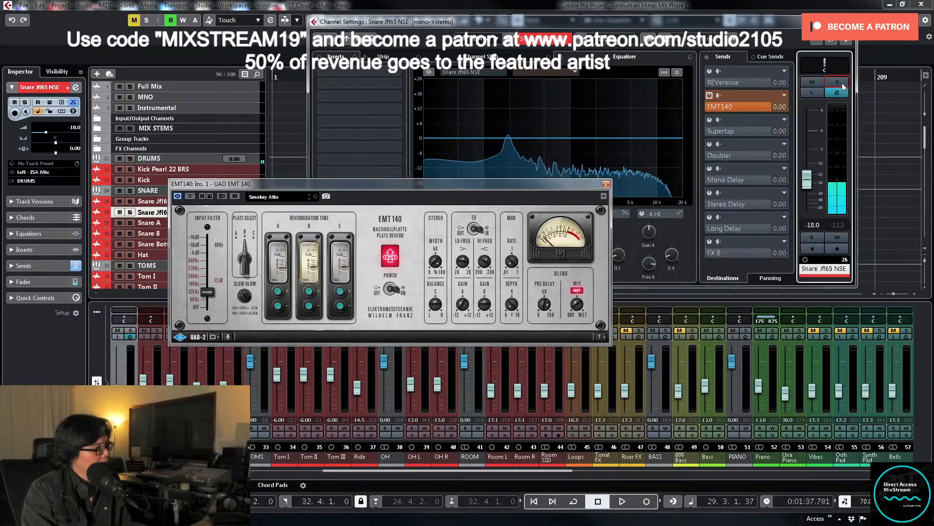
{"action": "key", "text": "space"}
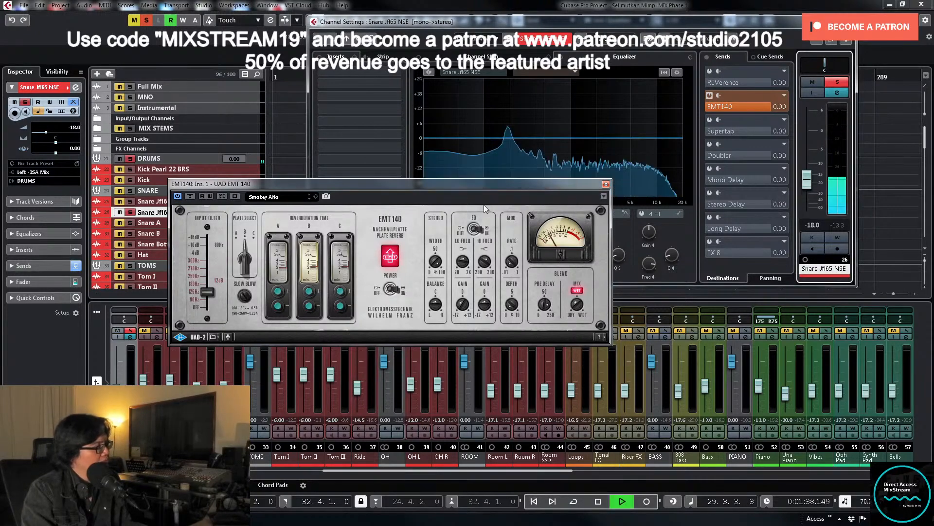
{"action": "key", "text": "space"}
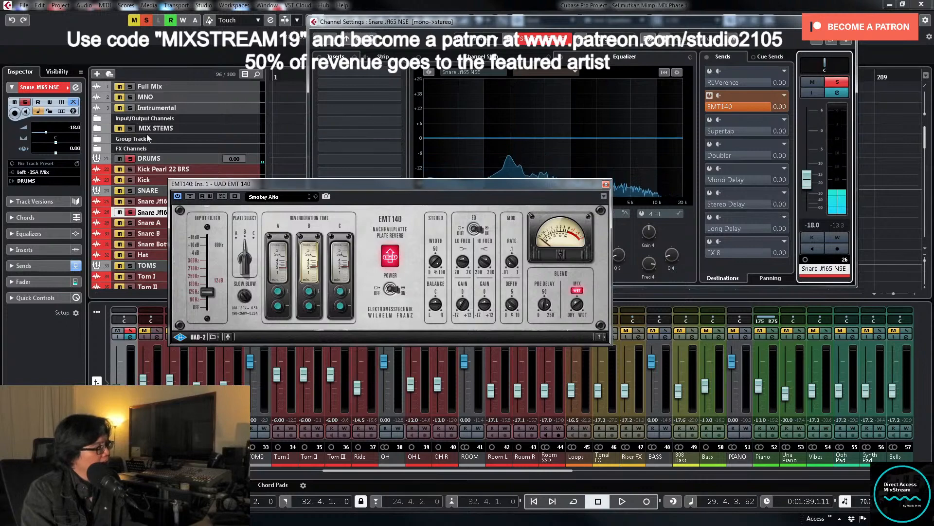
Step: Expand the FX Channels folder, solo the EMT140 channel and audition it, moving the reverb editor off the mixer
{"action": "left_click", "coordinate": [97, 149]}
{"action": "left_click", "coordinate": [136, 170]}
{"action": "key", "text": "space"}
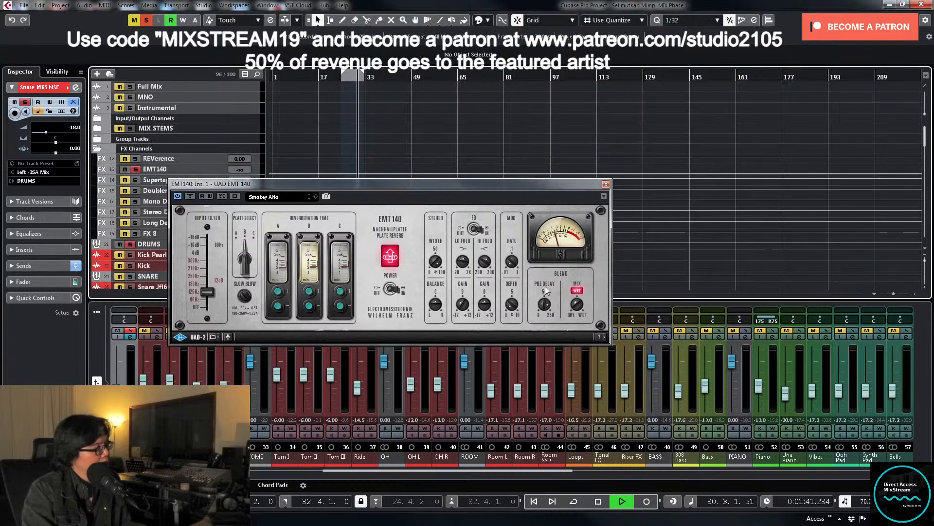
{"action": "left_click_drag", "start_coordinate": [540, 186], "coordinate": [584, 95]}
{"action": "key", "text": "space"}
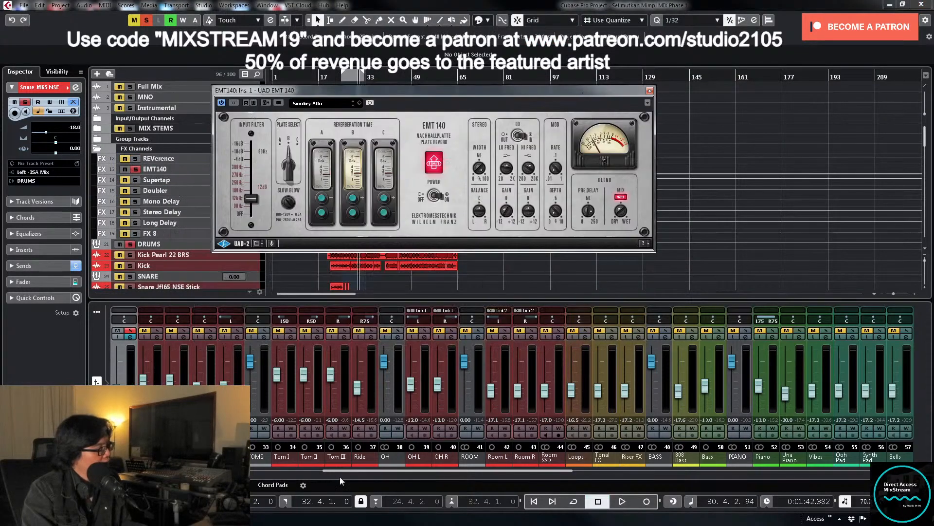
Step: Raise the EMT140 return fader to -2.00 dB and briefly play the snare through the reverb
{"action": "left_click_drag", "start_coordinate": [338, 471], "coordinate": [128, 473]}
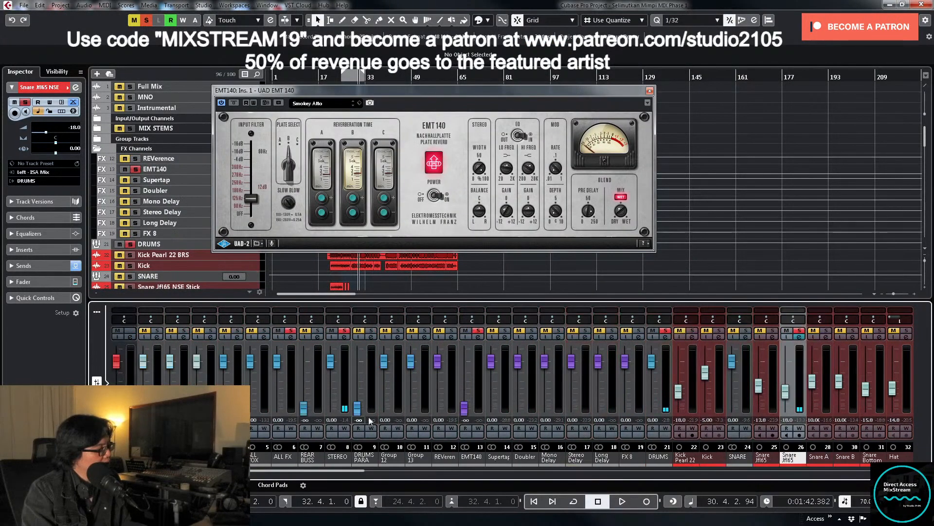
{"action": "left_click_drag", "start_coordinate": [463, 412], "coordinate": [464, 370]}
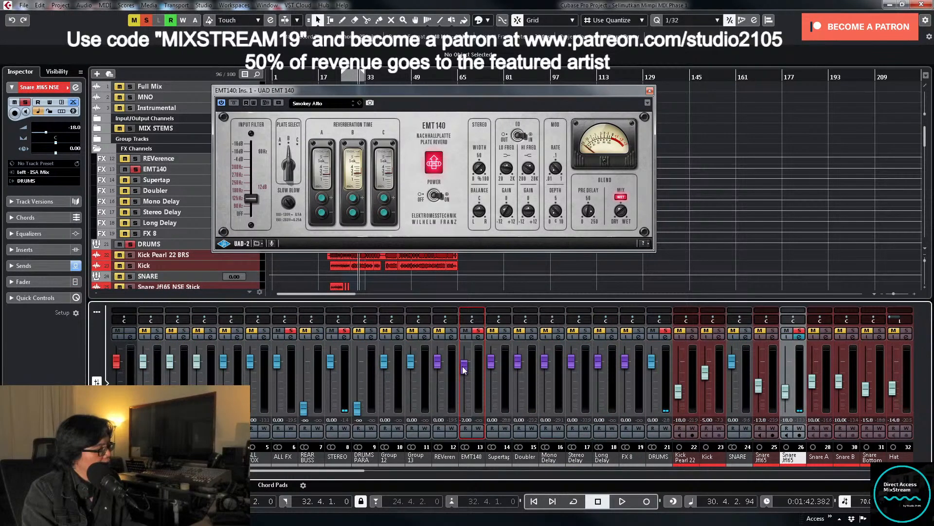
{"action": "key", "text": "space"}
{"action": "key", "text": "space"}
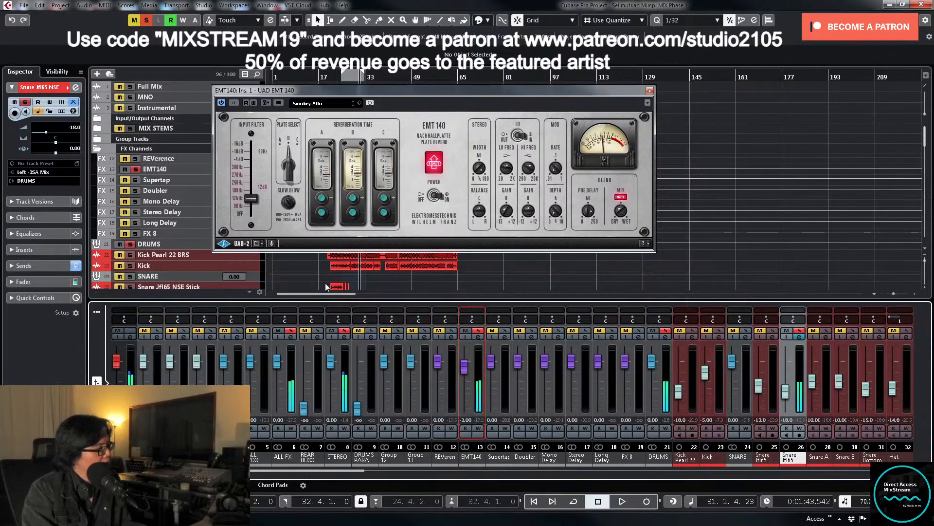
Step: Bring the vocal tracks into view, play the soloed snare reverb from the left locator and move the EMT140 editor off the clips
{"action": "scroll", "coordinate": [325, 286], "scroll_direction": "down", "scroll_amount": 15}
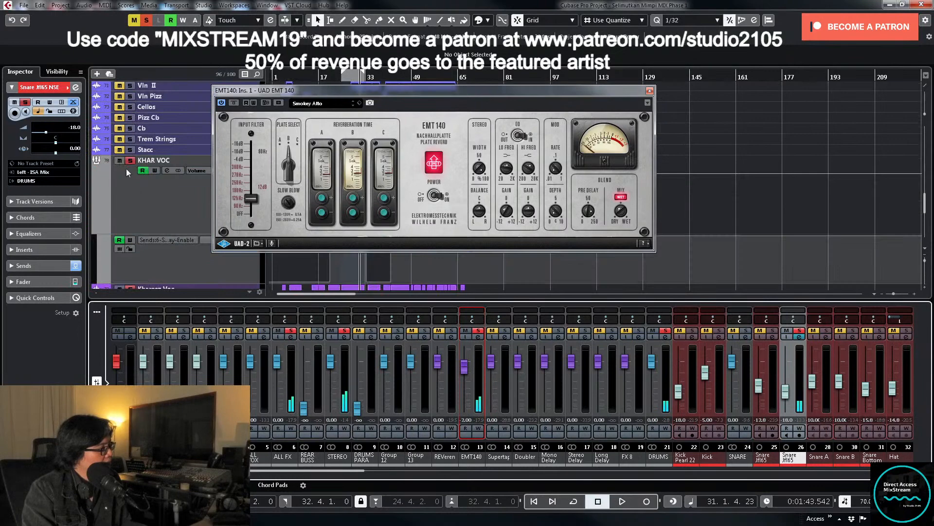
{"action": "scroll", "coordinate": [129, 168], "scroll_direction": "down", "scroll_amount": 3}
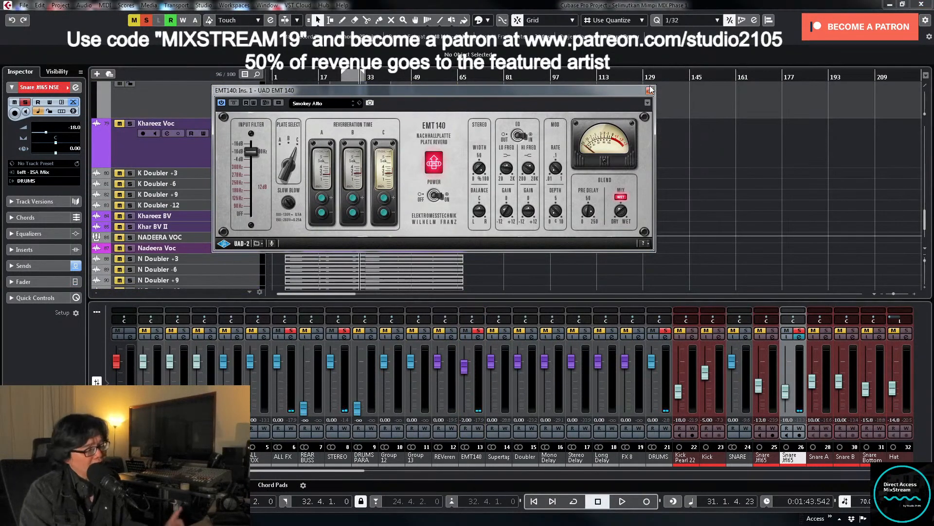
{"action": "key", "text": "KP_1"}
{"action": "key", "text": "space"}
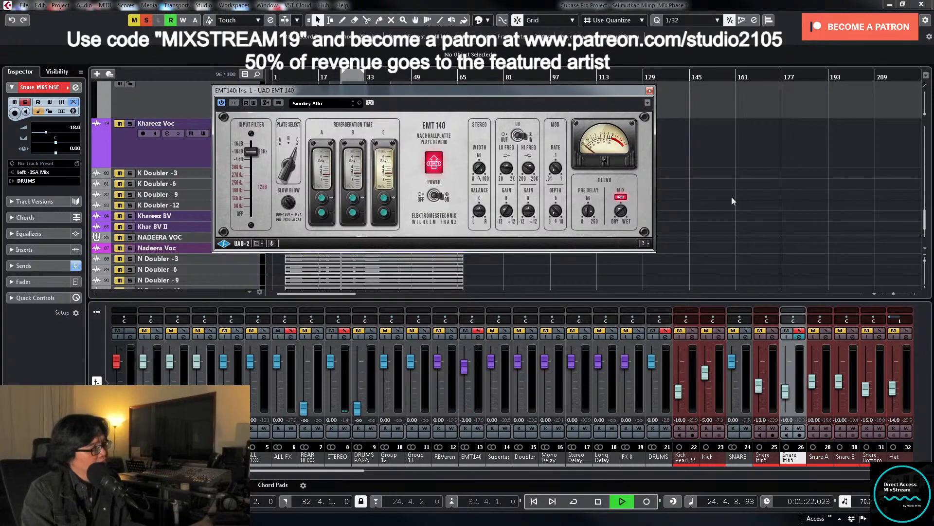
{"action": "key", "text": "space"}
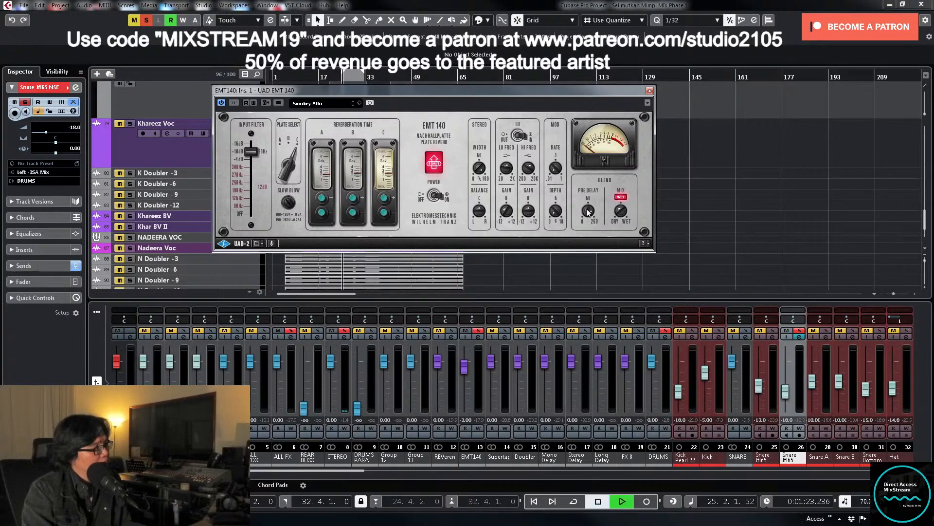
{"action": "left_click_drag", "start_coordinate": [497, 94], "coordinate": [734, 89]}
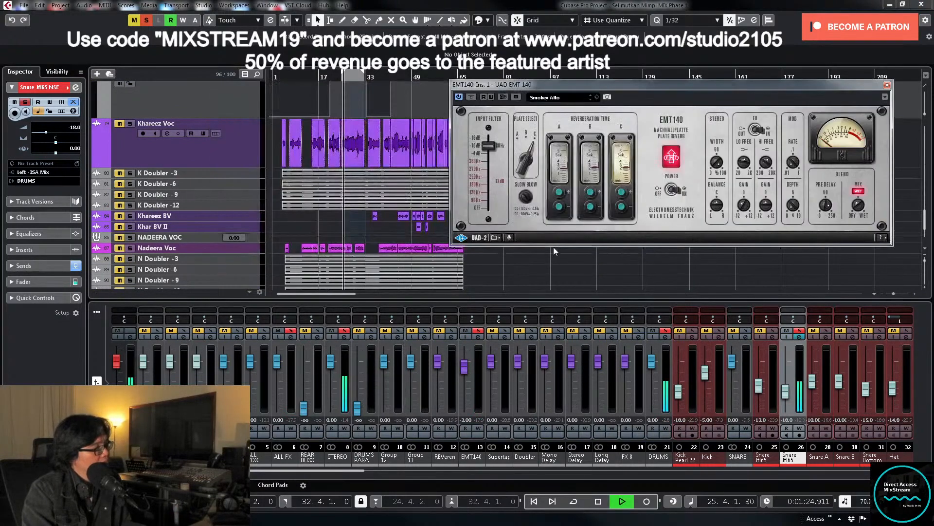
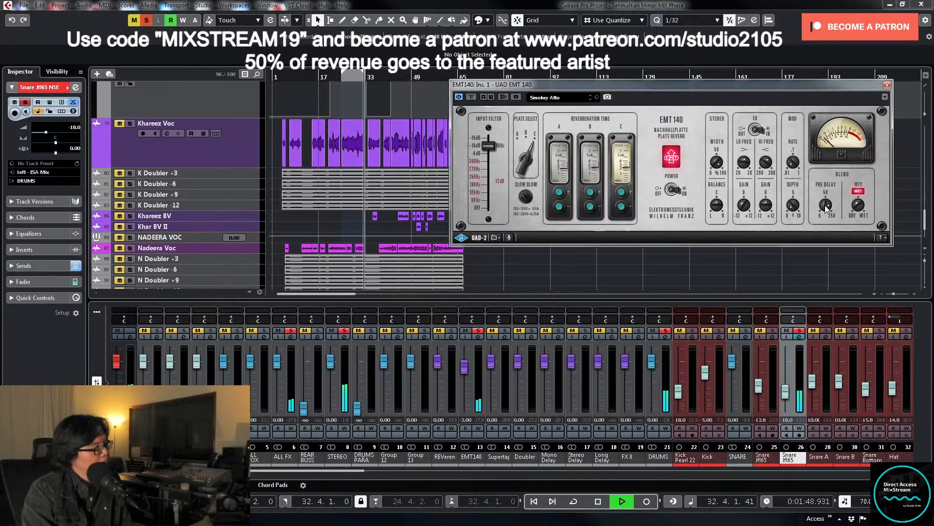
Step: Stop playback, clear the snare solo, deactivate the Snare Jfl65 NSE channel's EMT140 send and close the open plug-in and channel windows
{"action": "key", "text": "space"}
{"action": "left_click", "coordinate": [799, 330]}
{"action": "left_click", "coordinate": [801, 338]}
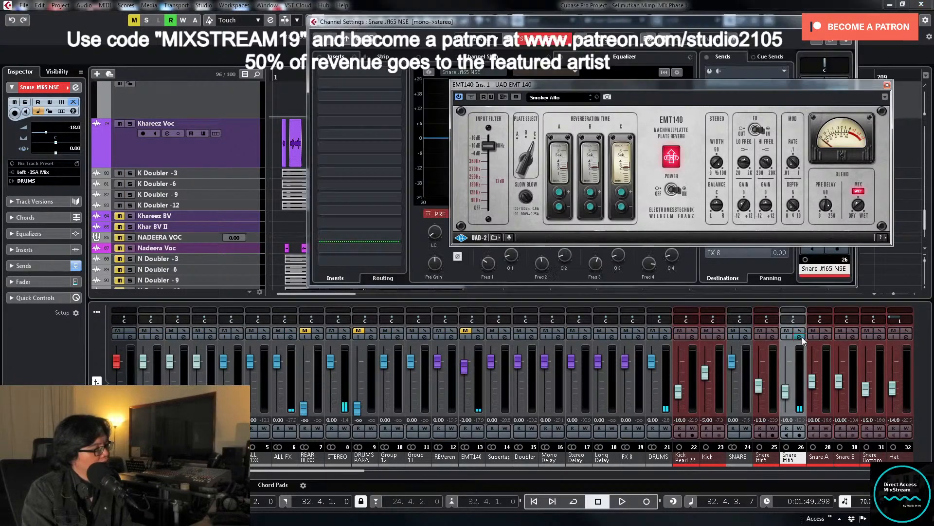
{"action": "left_click", "coordinate": [886, 86]}
{"action": "left_click", "coordinate": [711, 96]}
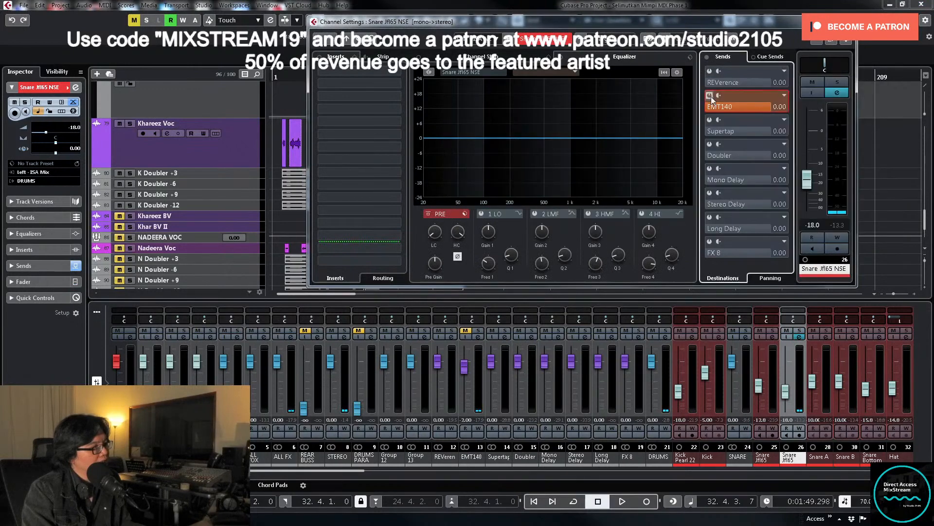
{"action": "left_click", "coordinate": [848, 22]}
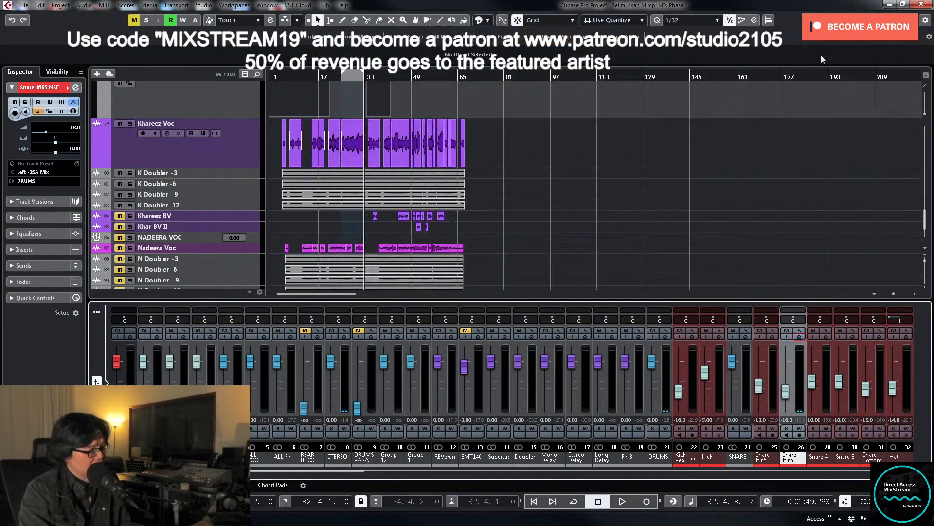
Step: Select the Khareez Voc track and enlarge it, with the arrangement zoomed in on its vocal clips
{"action": "scroll", "coordinate": [146, 195], "scroll_direction": "up", "scroll_amount": 3}
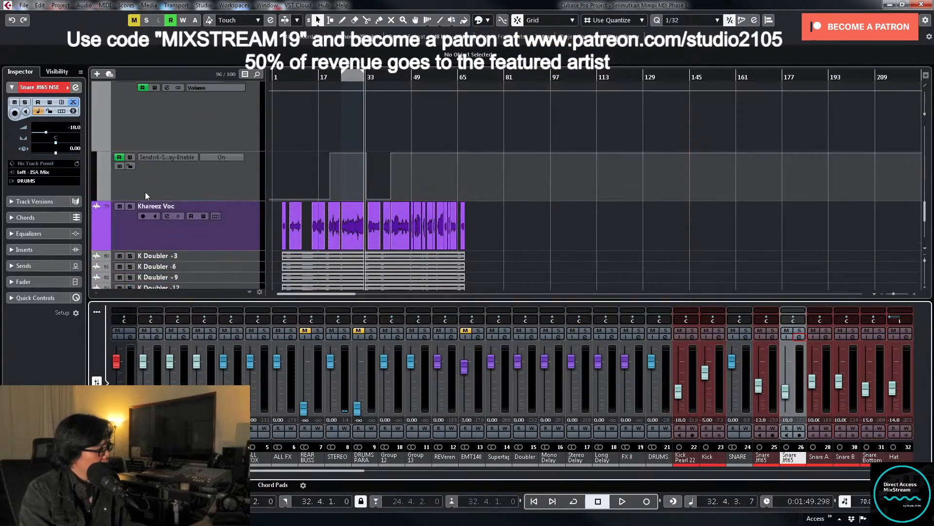
{"action": "left_click", "coordinate": [239, 219]}
{"action": "key", "text": "z"}
{"action": "key", "text": "h"}
{"action": "key", "text": "h"}
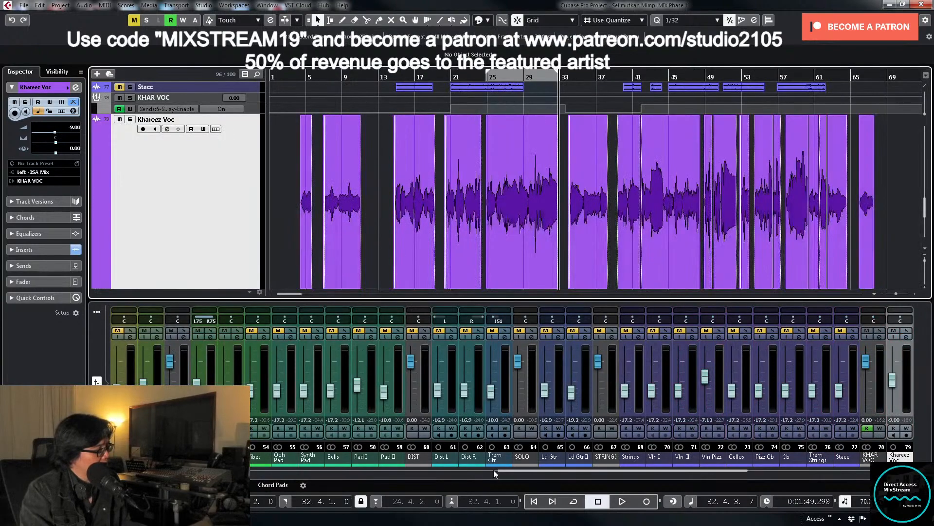
Step: Check the inserts and sends in the KHAR VOC channel settings, close them and place the playhead near bar 4
{"action": "left_click_drag", "start_coordinate": [493, 470], "coordinate": [654, 466]}
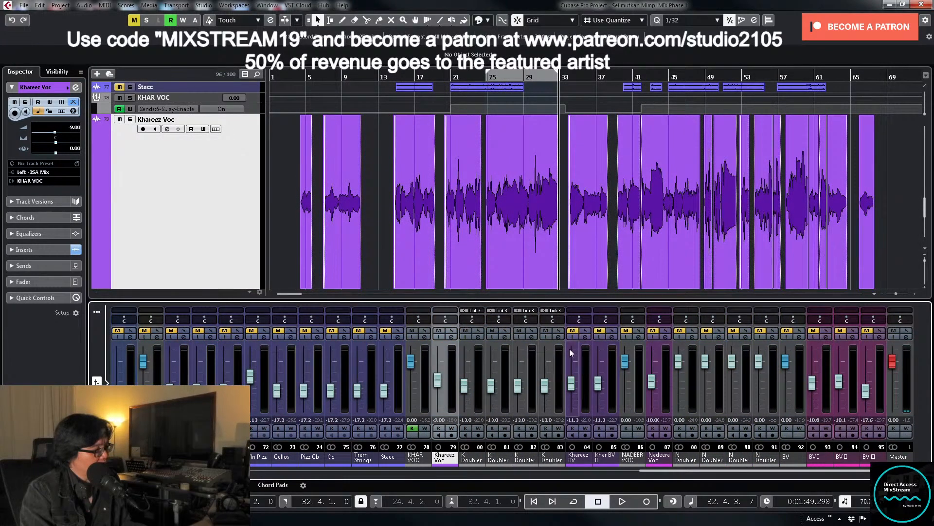
{"action": "left_click", "coordinate": [425, 337]}
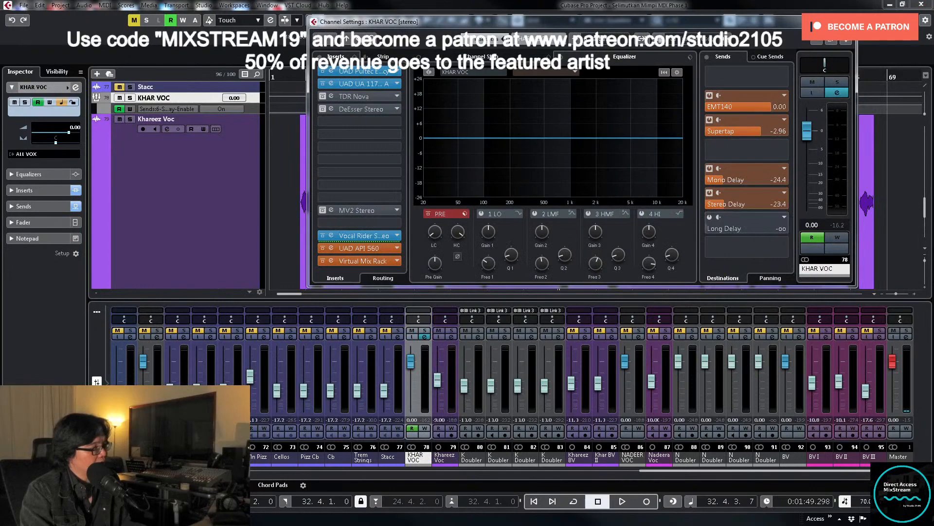
{"action": "key", "text": "Escape"}
{"action": "left_click", "coordinate": [298, 76]}
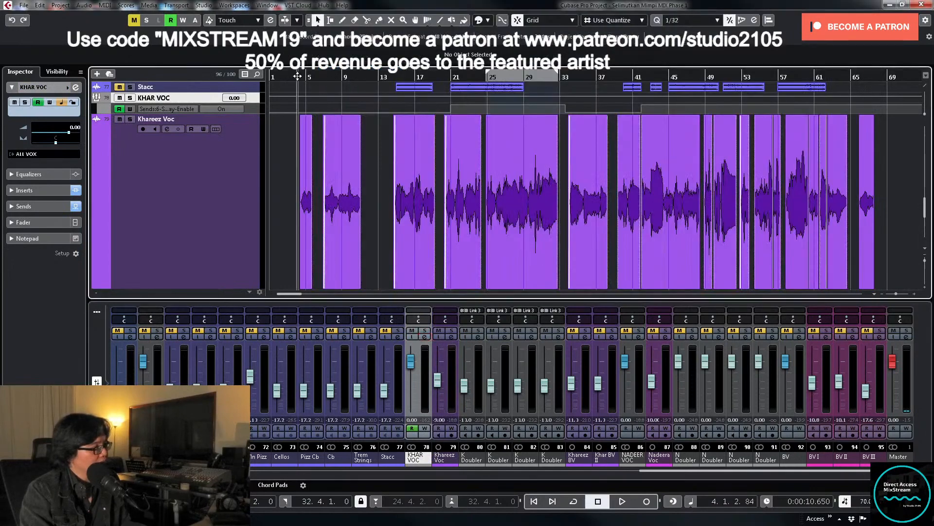
Step: Unmute the EMT140 return and set its fader to -20.8 dB while the vocal plays from bar 4
{"action": "left_click_drag", "start_coordinate": [639, 470], "coordinate": [204, 470]}
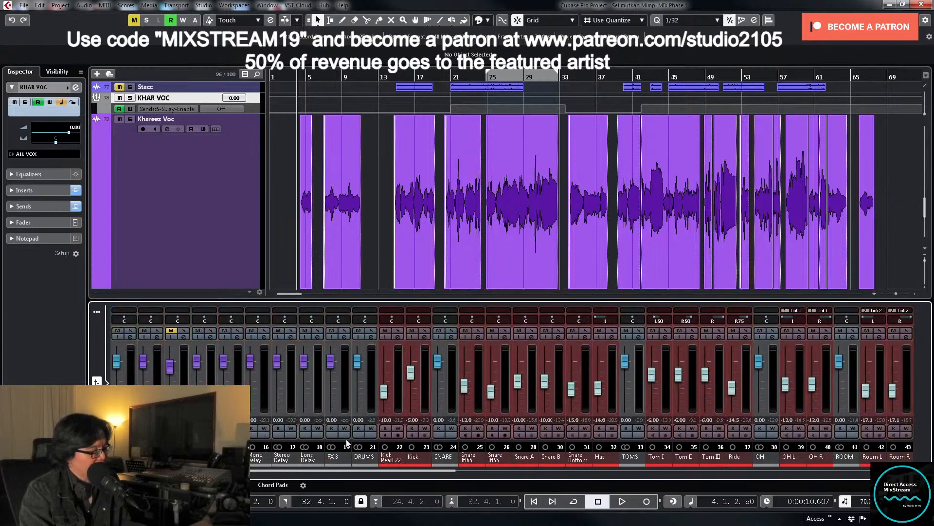
{"action": "left_click", "coordinate": [173, 332]}
{"action": "key", "text": "space"}
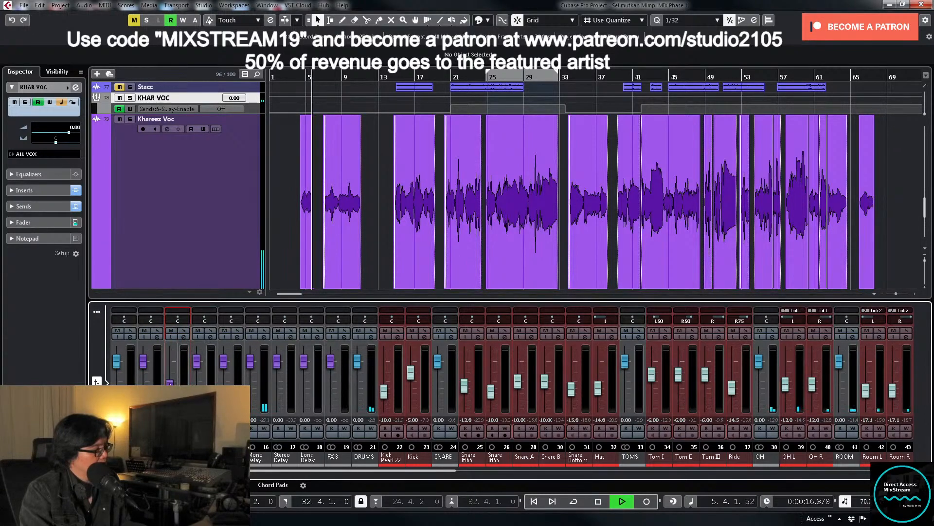
{"action": "left_click_drag", "start_coordinate": [170, 385], "coordinate": [170, 380]}
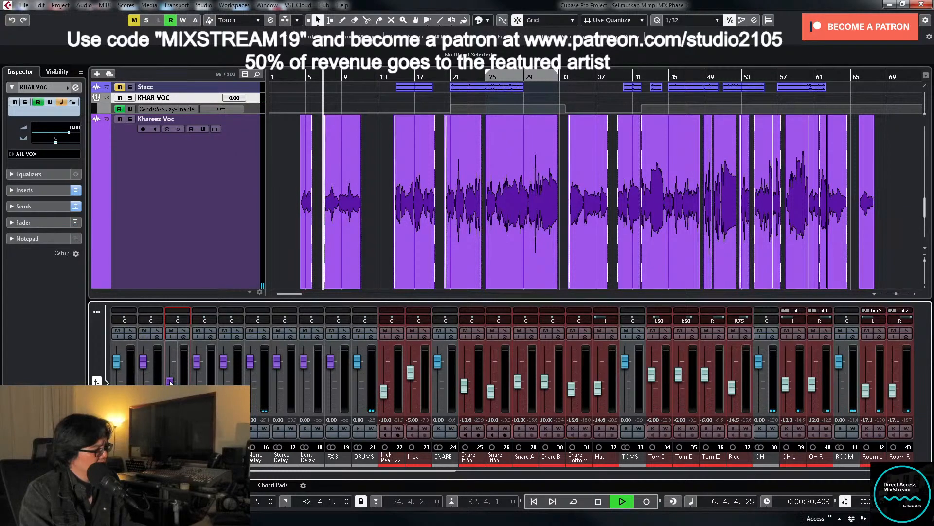
{"action": "left_click_drag", "start_coordinate": [170, 381], "coordinate": [170, 386]}
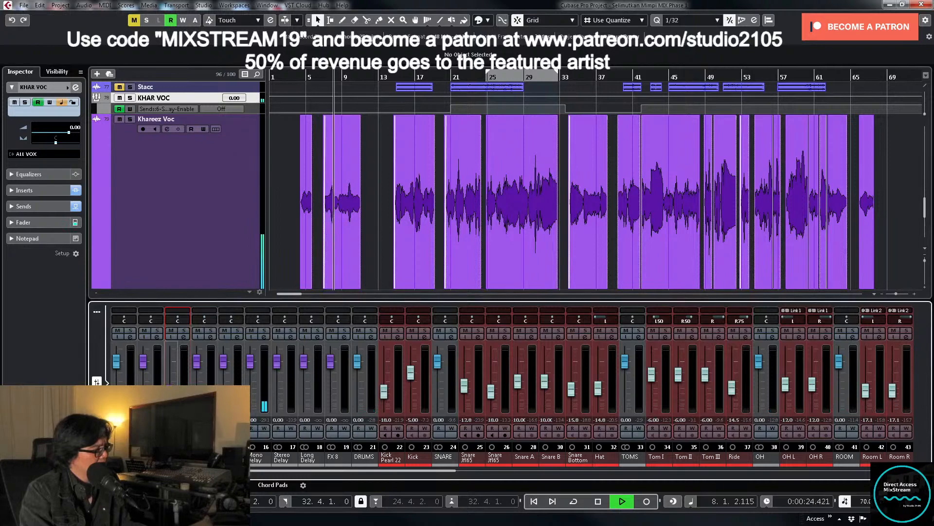
Step: Open the EMT140 channel settings and its UAD EMT 140 insert editor, and resume playback to judge the vocal reverb
{"action": "left_click", "coordinate": [184, 337]}
{"action": "key", "text": "space"}
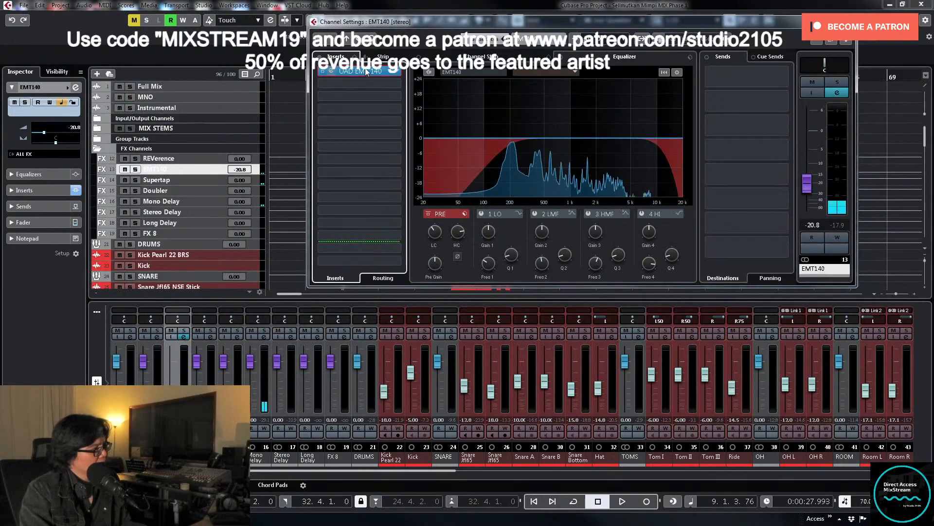
{"action": "left_click", "coordinate": [360, 71]}
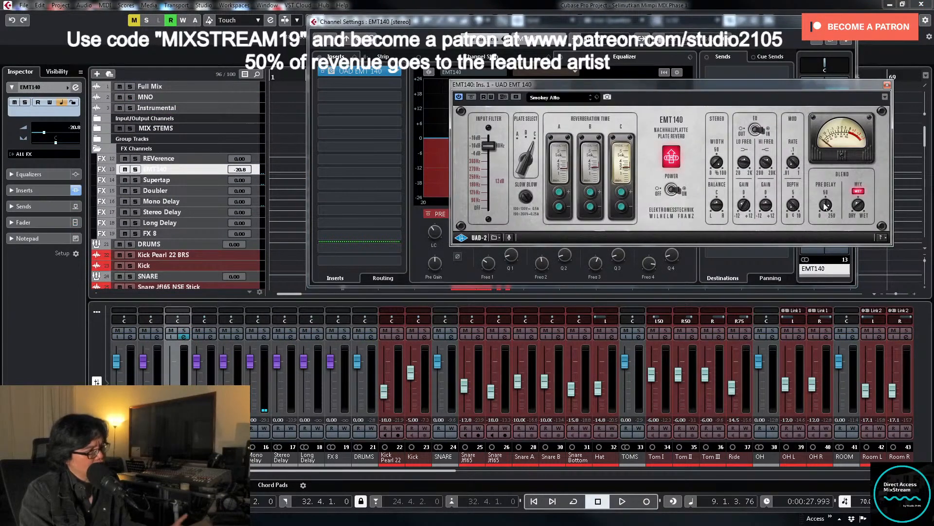
{"action": "key", "text": "space"}
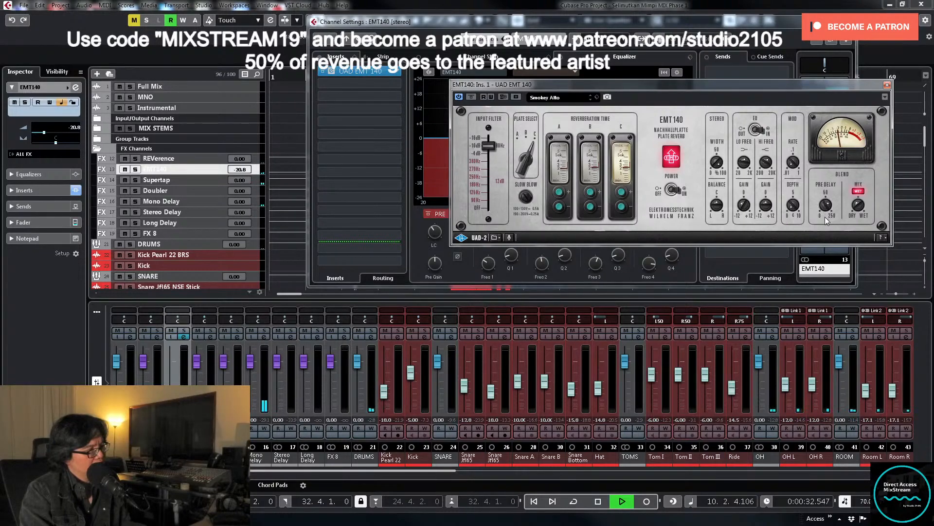
Step: Set the EMT140 return fader to -17.6 dB, check it in playback and close the reverb editor
{"action": "key", "text": "space"}
{"action": "left_click_drag", "start_coordinate": [170, 394], "coordinate": [171, 391]}
{"action": "key", "text": "space"}
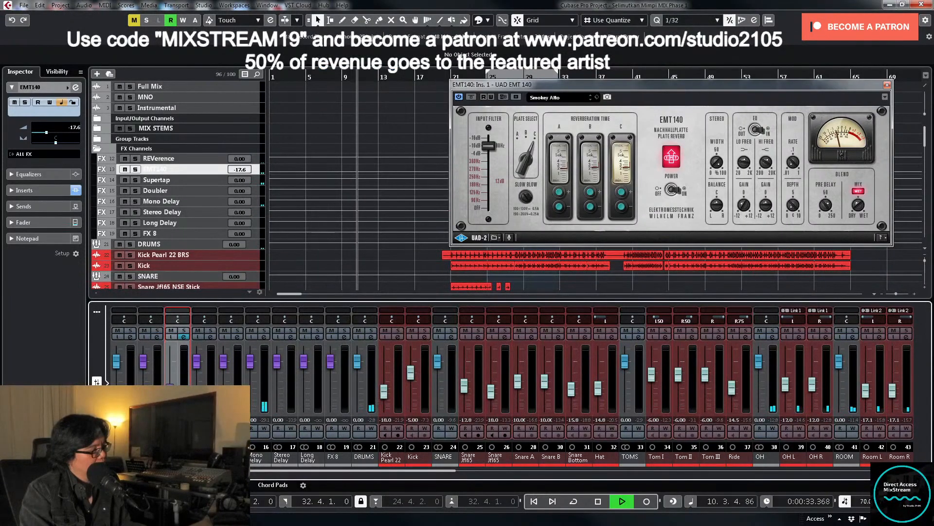
{"action": "left_click", "coordinate": [888, 85]}
Step: Play the mix from near bar 6 with the Khareez and Nadeera vocal tracks in view
{"action": "scroll", "coordinate": [318, 147], "scroll_direction": "down", "scroll_amount": 15}
{"action": "key", "text": "space"}
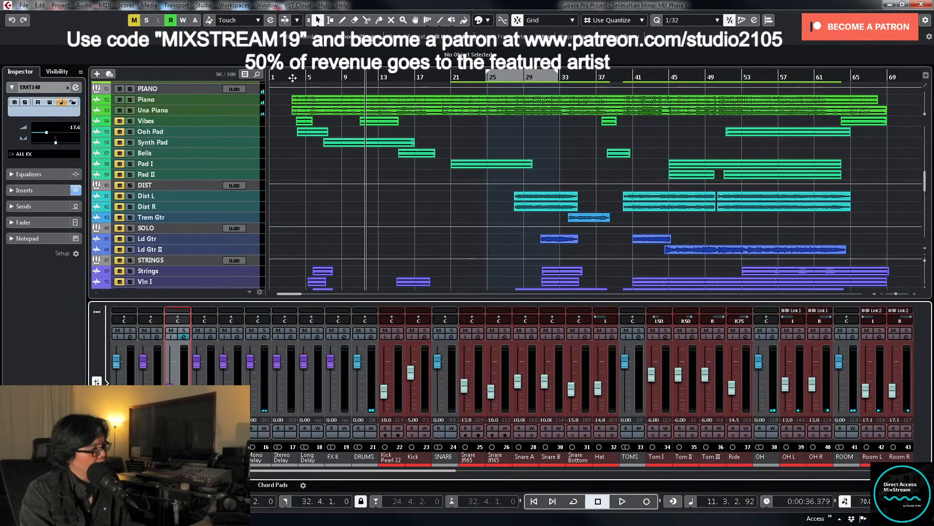
{"action": "left_click", "coordinate": [293, 78]}
{"action": "scroll", "coordinate": [336, 139], "scroll_direction": "down", "scroll_amount": 5}
{"action": "left_click", "coordinate": [320, 78]}
{"action": "key", "text": "space"}
{"action": "scroll", "coordinate": [341, 146], "scroll_direction": "down", "scroll_amount": 4}
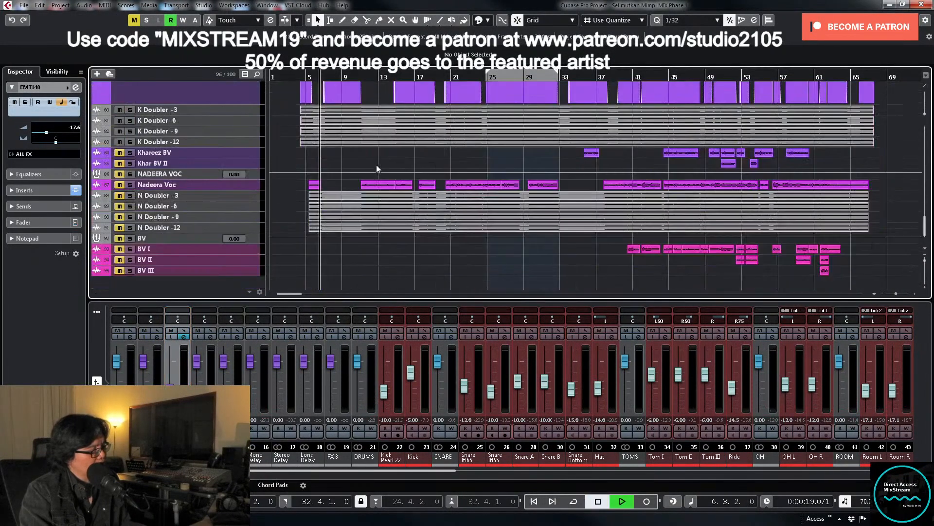
Step: Set the EMT140 return fader to -18.0 dB by ear while the vocal plays, and stop playback near bar 10
{"action": "left_click", "coordinate": [170, 388]}
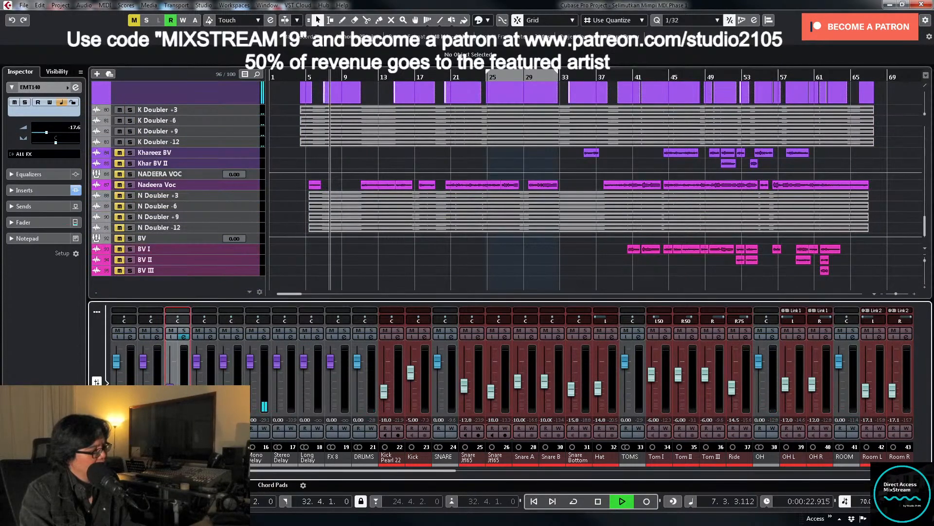
{"action": "left_click_drag", "start_coordinate": [170, 388], "coordinate": [170, 388]}
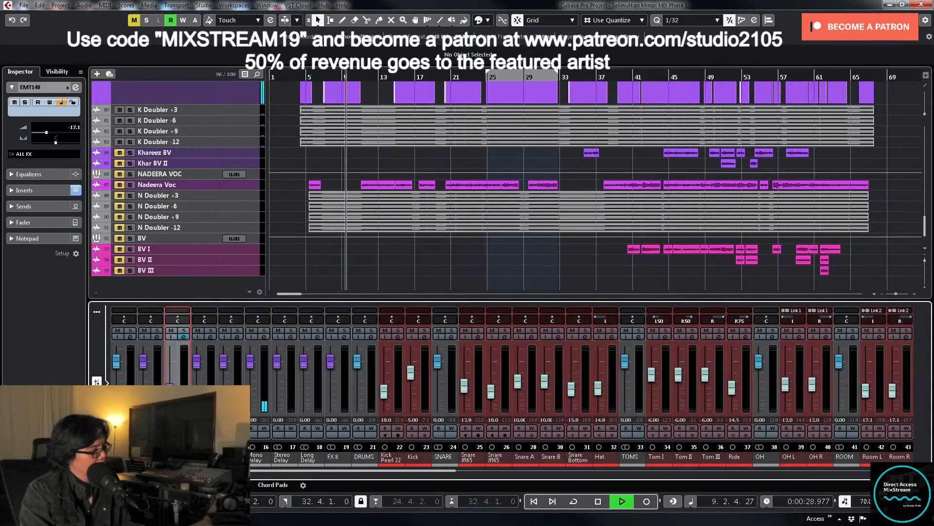
{"action": "left_click_drag", "start_coordinate": [169, 389], "coordinate": [169, 391]}
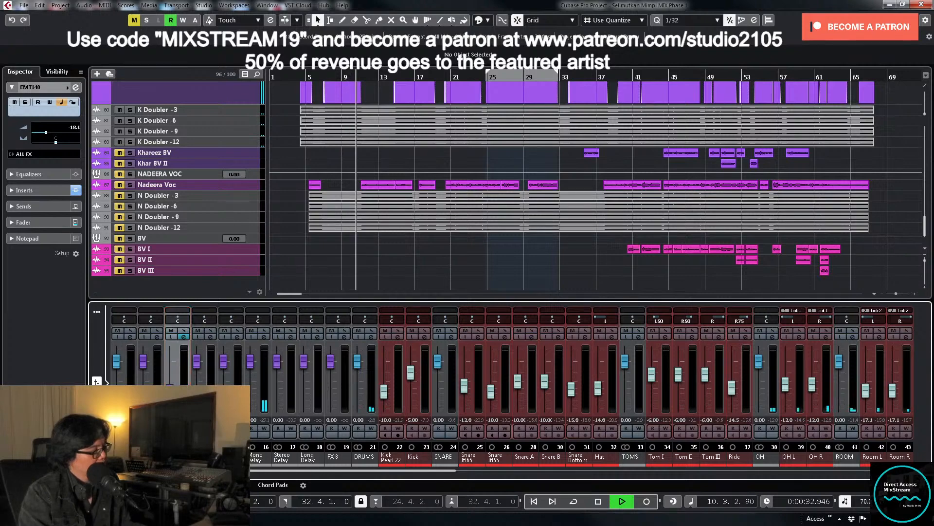
{"action": "key", "text": "space"}
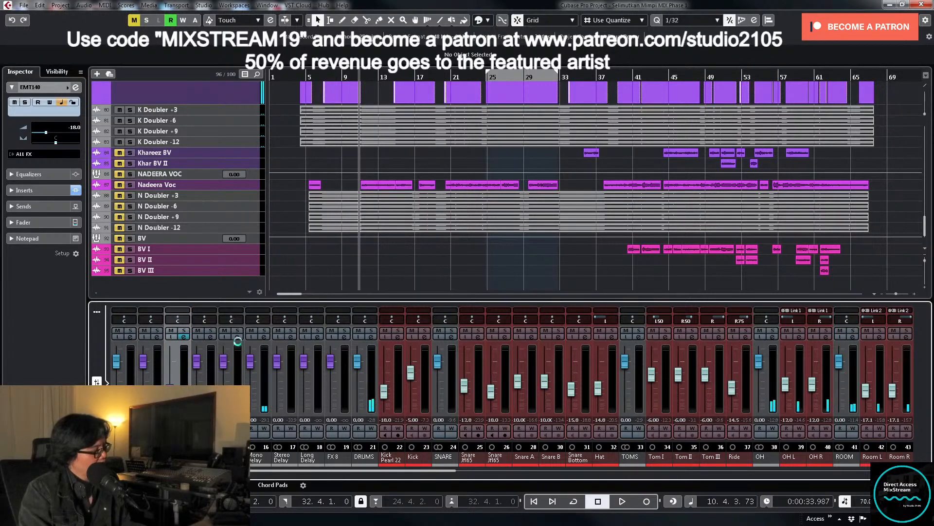
Step: Draw the KHAR VOC Stereo Delay send-enable automation as On over the first vocal phrase, from just after bar 4 to just before bar 6
{"action": "scroll", "coordinate": [265, 171], "scroll_direction": "up", "scroll_amount": 5}
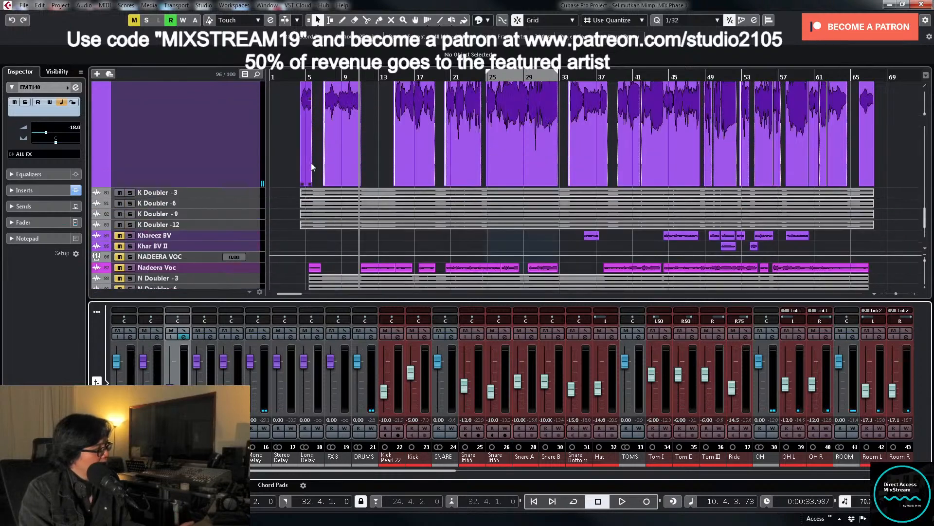
{"action": "left_click", "coordinate": [299, 78]}
{"action": "key", "text": "h"}
{"action": "key", "text": "h"}
{"action": "key", "text": "h"}
{"action": "key", "text": "h"}
{"action": "key", "text": "h"}
{"action": "key", "text": "h"}
{"action": "key", "text": "h"}
{"action": "key", "text": "h"}
{"action": "key", "text": "h"}
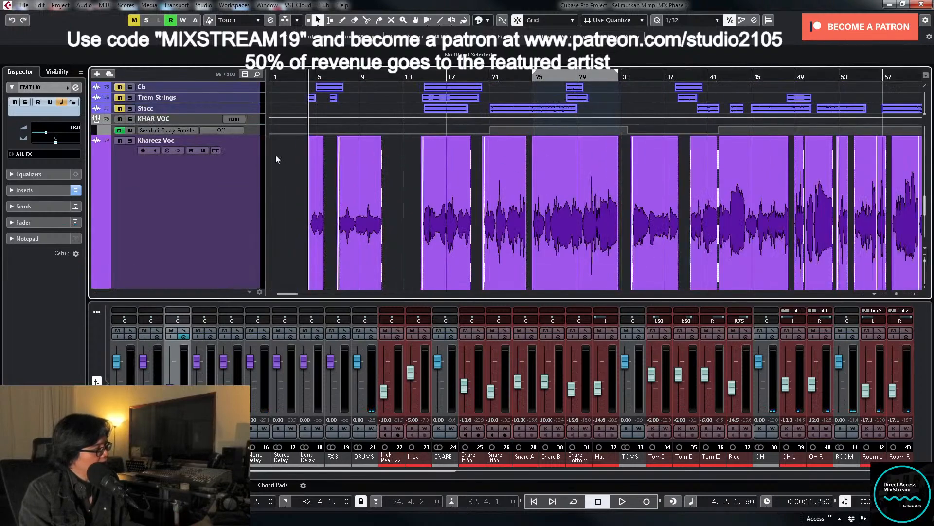
{"action": "left_click", "coordinate": [255, 121]}
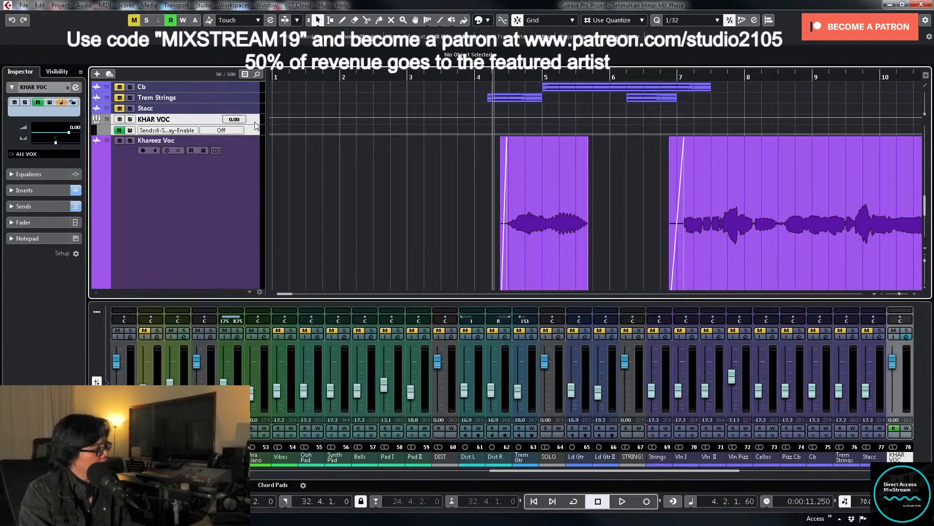
{"action": "left_click_drag", "start_coordinate": [252, 124], "coordinate": [253, 164]}
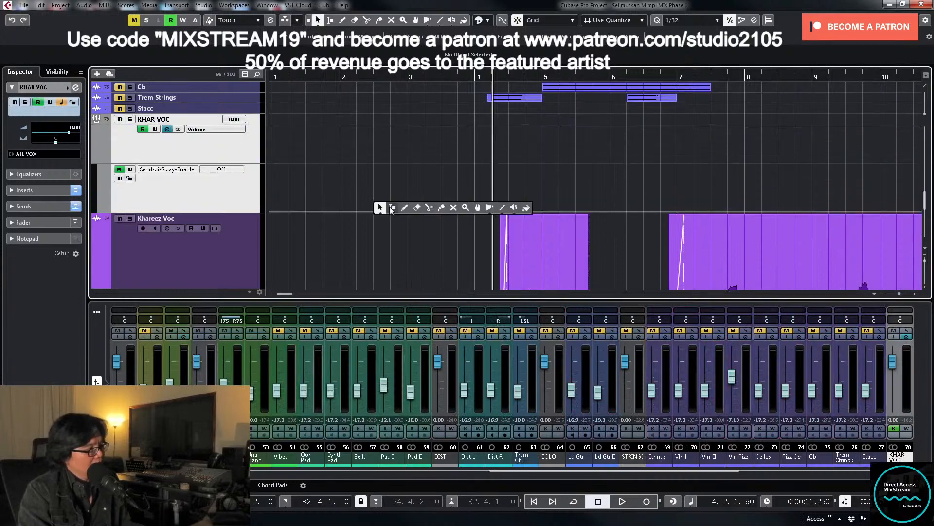
{"action": "key", "text": "8"}
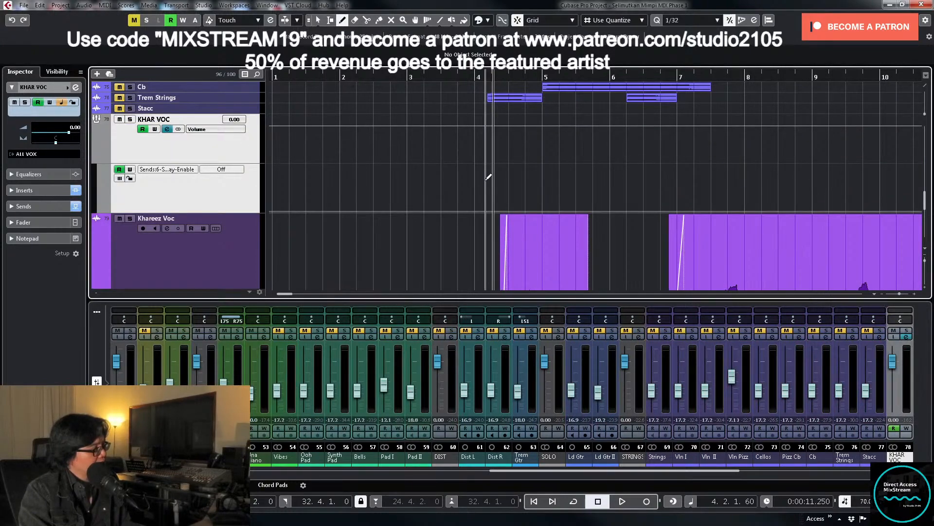
{"action": "mouse_move", "coordinate": [488, 177]}
{"action": "left_mouse_down"}
{"action": "mouse_move", "coordinate": [576, 183]}
{"action": "mouse_move", "coordinate": [607, 166]}
{"action": "left_mouse_up"}
{"action": "key", "text": "1"}
Step: Play from just before bar 4 and move the upper start point of the send-enable automation to 4.2.1
{"action": "left_click", "coordinate": [468, 77]}
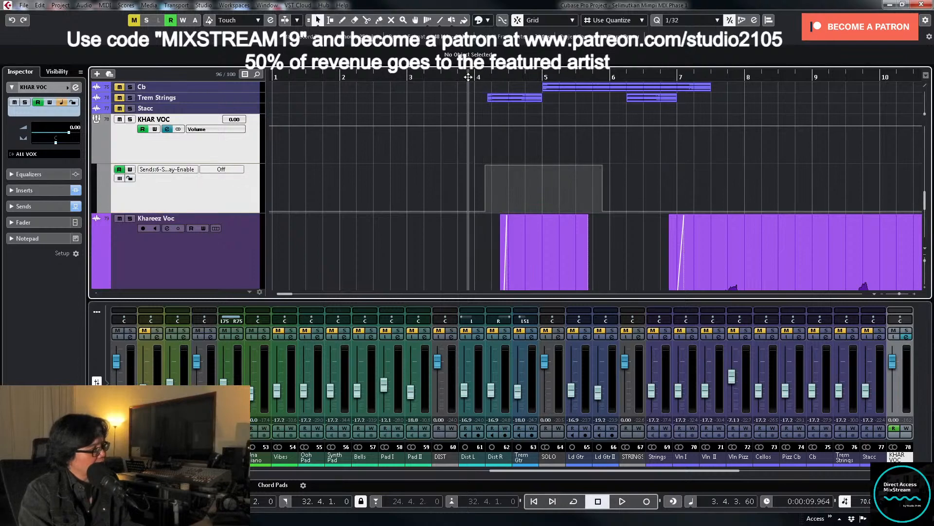
{"action": "key", "text": "space"}
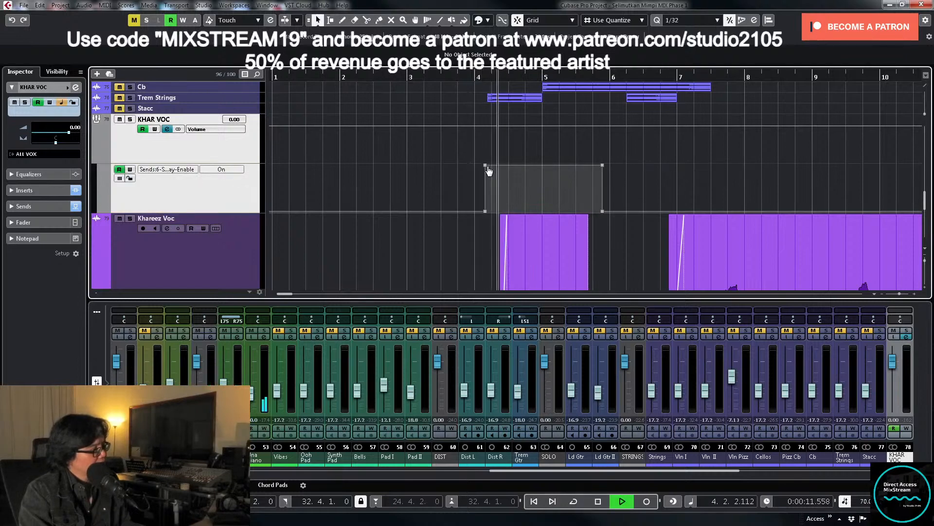
{"action": "left_click_drag", "start_coordinate": [489, 170], "coordinate": [491, 166]}
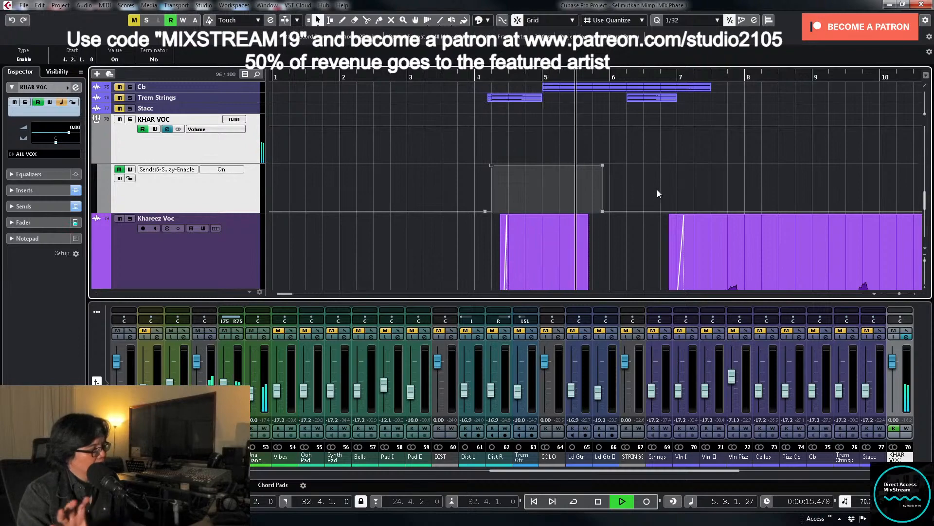
Step: Examine the KHAR VOC send automation and the Khareez and Nadeera vocal tracks across the arrangement while the mix plays
{"action": "scroll", "coordinate": [657, 188], "scroll_direction": "down", "scroll_amount": 7}
{"action": "scroll", "coordinate": [661, 190], "scroll_direction": "down", "scroll_amount": 2}
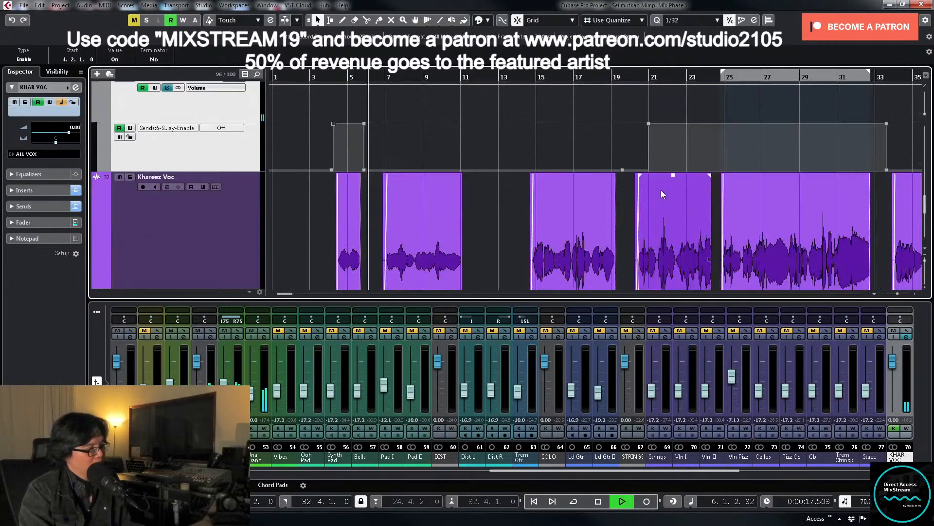
{"action": "scroll", "coordinate": [663, 191], "scroll_direction": "down", "scroll_amount": 1}
{"action": "scroll", "coordinate": [476, 161], "scroll_direction": "down", "scroll_amount": 2}
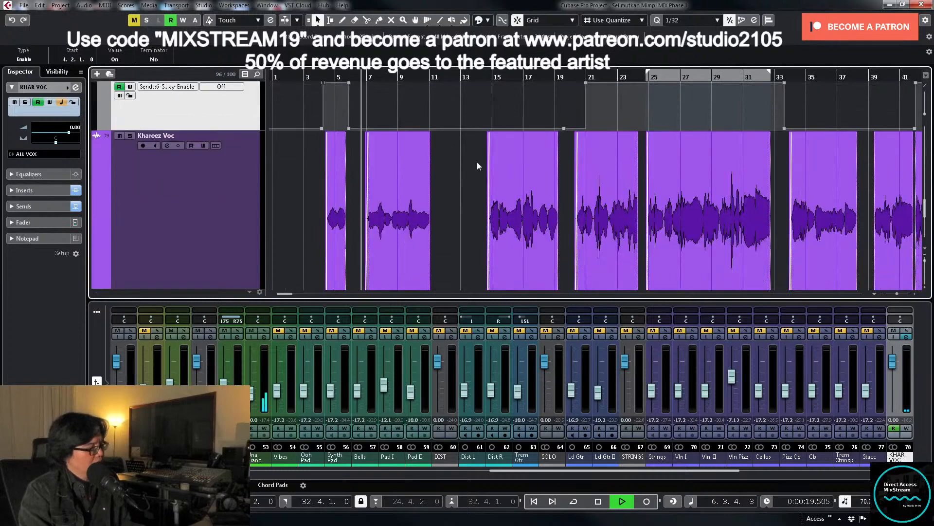
{"action": "left_click", "coordinate": [238, 169]}
{"action": "key", "text": "z"}
{"action": "key", "text": "z"}
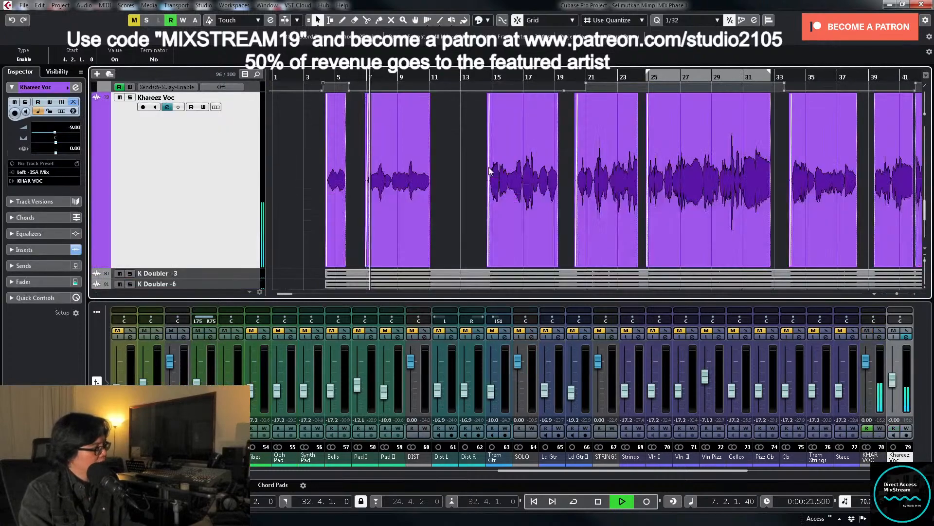
{"action": "key", "text": "z"}
{"action": "scroll", "coordinate": [460, 173], "scroll_direction": "up", "scroll_amount": 3}
{"action": "scroll", "coordinate": [480, 160], "scroll_direction": "down", "scroll_amount": 3}
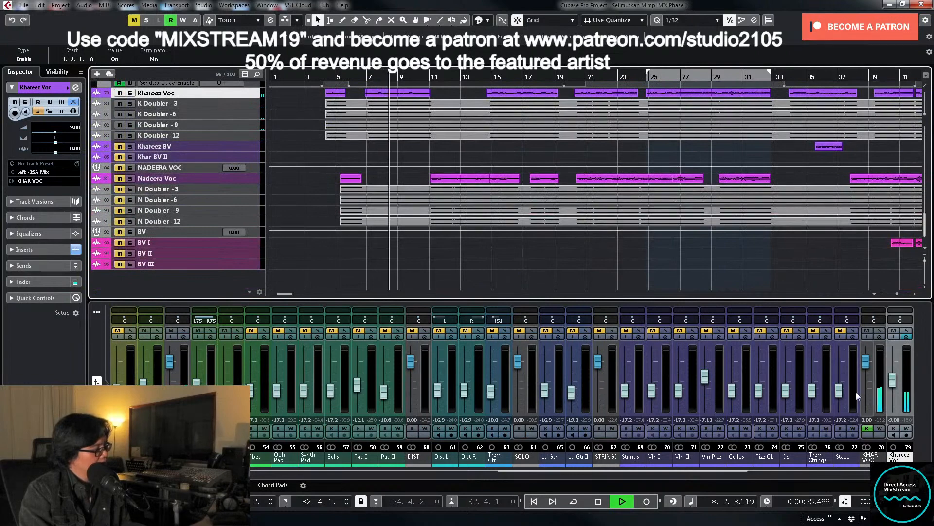
Step: Open the EMT140 channel settings and its UAD EMT 140 insert editor, audition the reverb in playback and close both windows
{"action": "scroll", "coordinate": [707, 471], "scroll_direction": "right", "scroll_amount": 1}
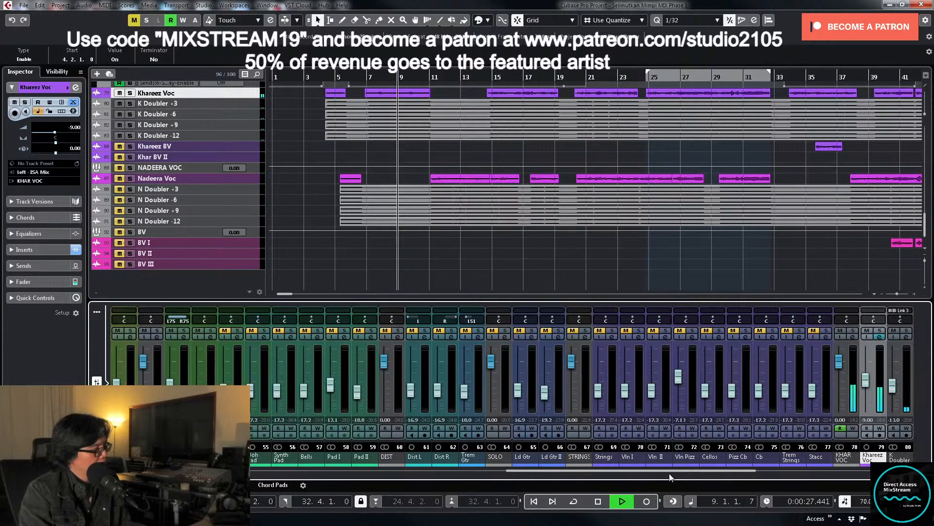
{"action": "left_click_drag", "start_coordinate": [670, 478], "coordinate": [414, 482]}
{"action": "key", "text": "space"}
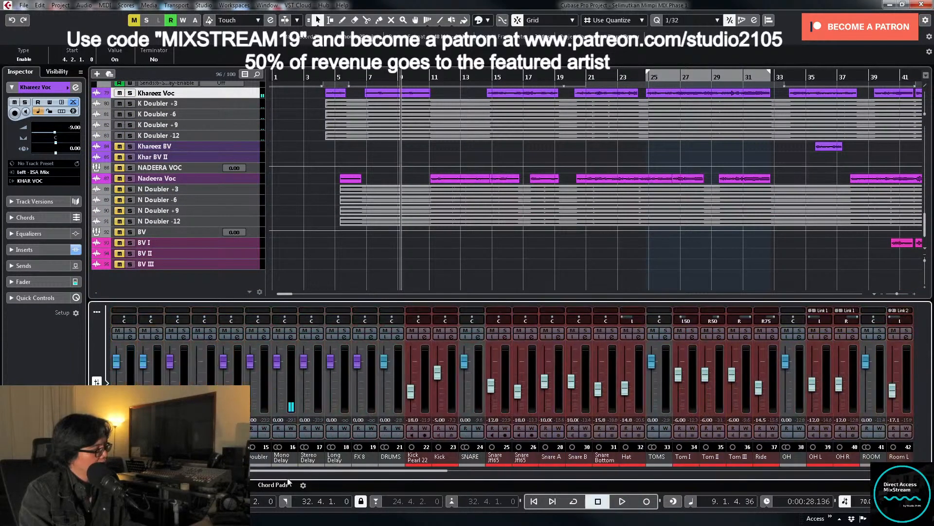
{"action": "left_click", "coordinate": [210, 337]}
{"action": "left_click", "coordinate": [359, 71]}
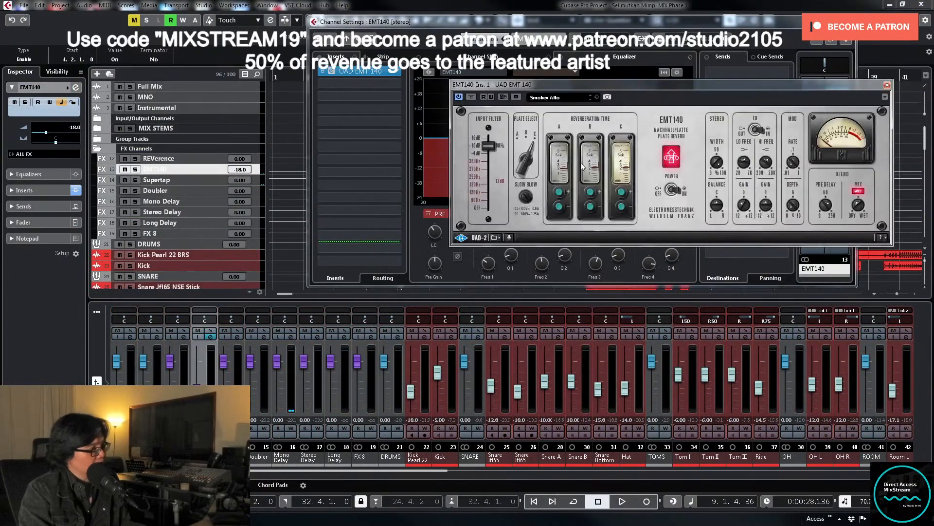
{"action": "key", "text": "space"}
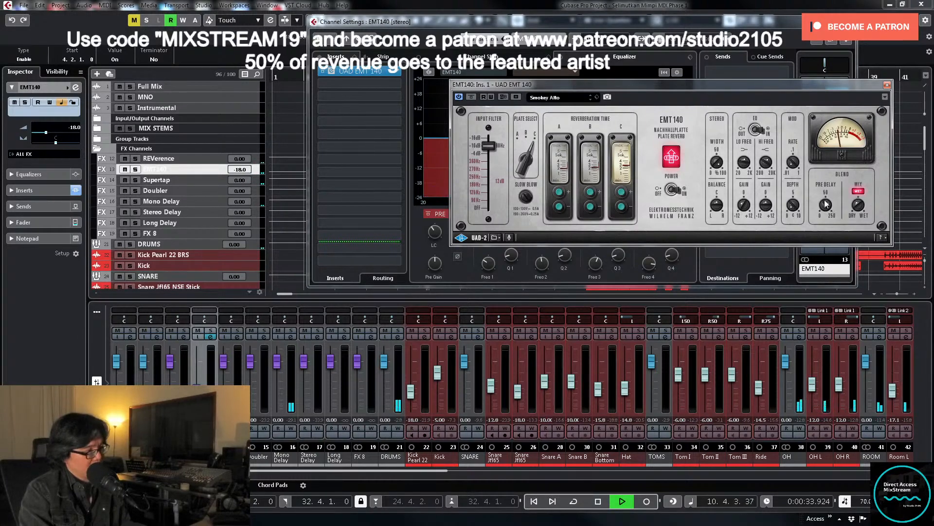
{"action": "left_click", "coordinate": [887, 85]}
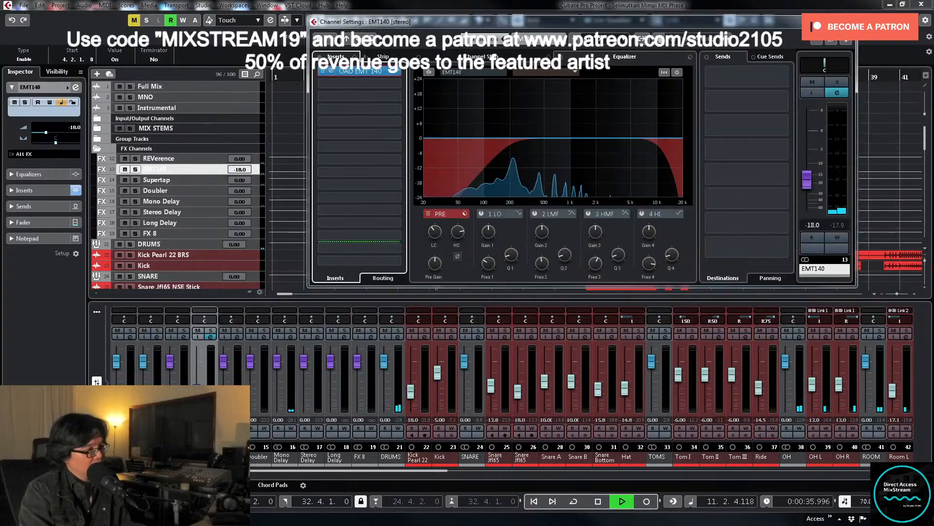
{"action": "left_click", "coordinate": [852, 22]}
Step: Stop playback and unmute the NADEERA VOC group, the Nadeera Voc track and the four N Doubler tracks
{"action": "scroll", "coordinate": [574, 211], "scroll_direction": "down", "scroll_amount": 6}
{"action": "scroll", "coordinate": [580, 204], "scroll_direction": "down", "scroll_amount": 15}
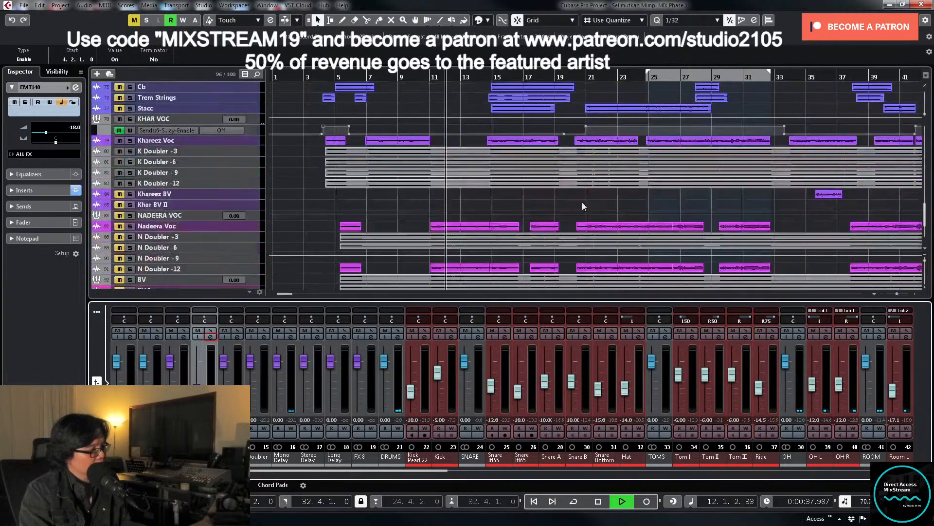
{"action": "key", "text": "space"}
{"action": "key", "text": "g"}
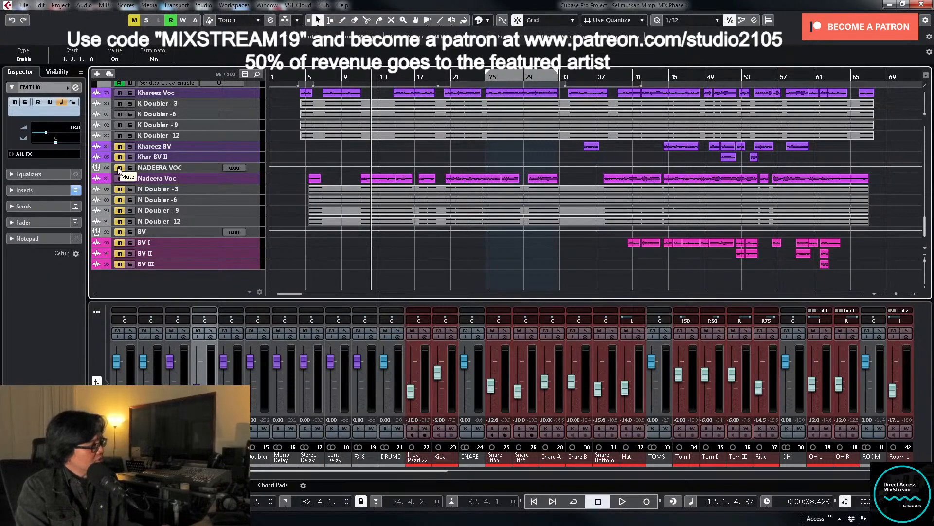
{"action": "left_click_drag", "start_coordinate": [116, 202], "coordinate": [116, 213]}
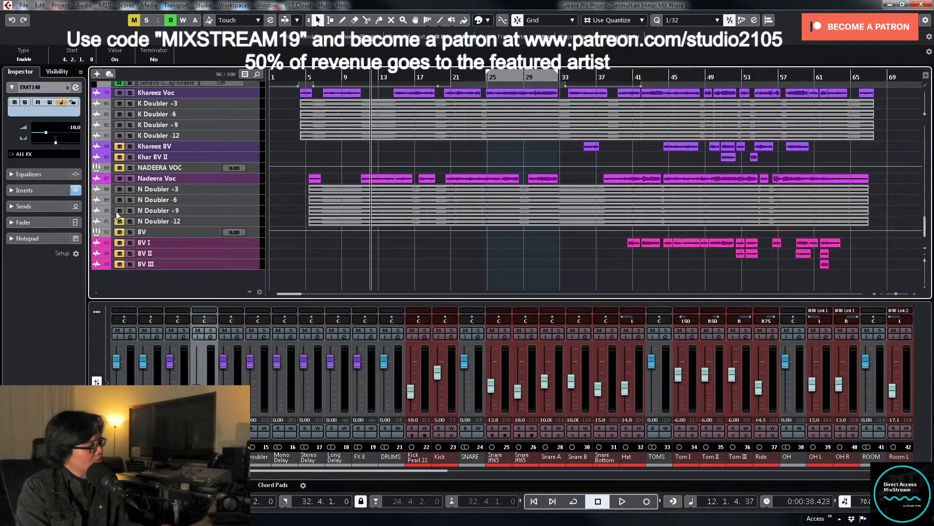
{"action": "left_click", "coordinate": [119, 168]}
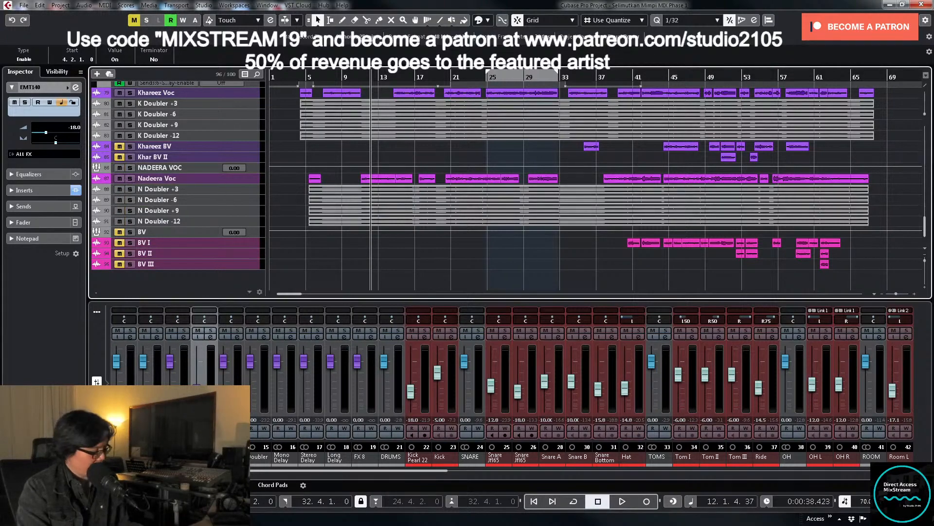
Step: Bring the Nadeera Voc channel into view in the mixer and reassign its output routing in its channel settings
{"action": "left_click_drag", "start_coordinate": [435, 471], "coordinate": [825, 449]}
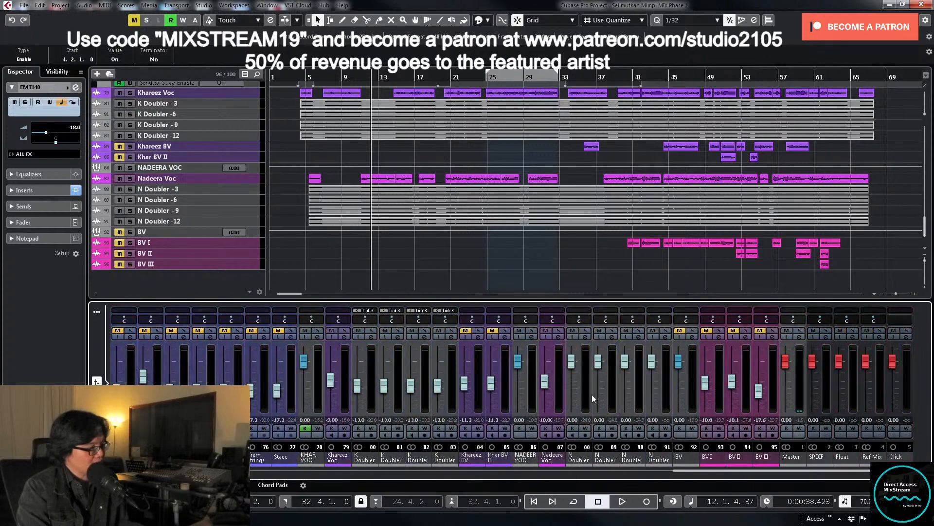
{"action": "left_click", "coordinate": [558, 337]}
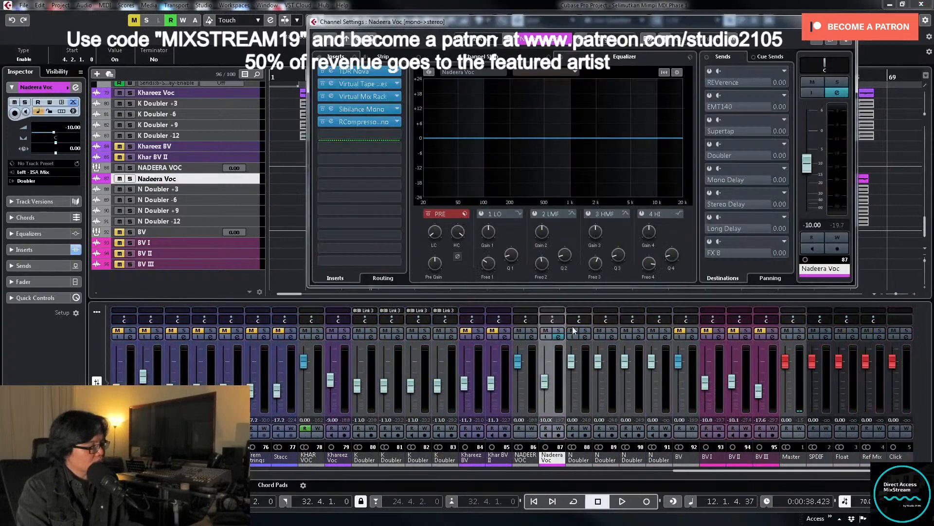
{"action": "left_click", "coordinate": [607, 48]}
{"action": "left_click", "coordinate": [692, 266]}
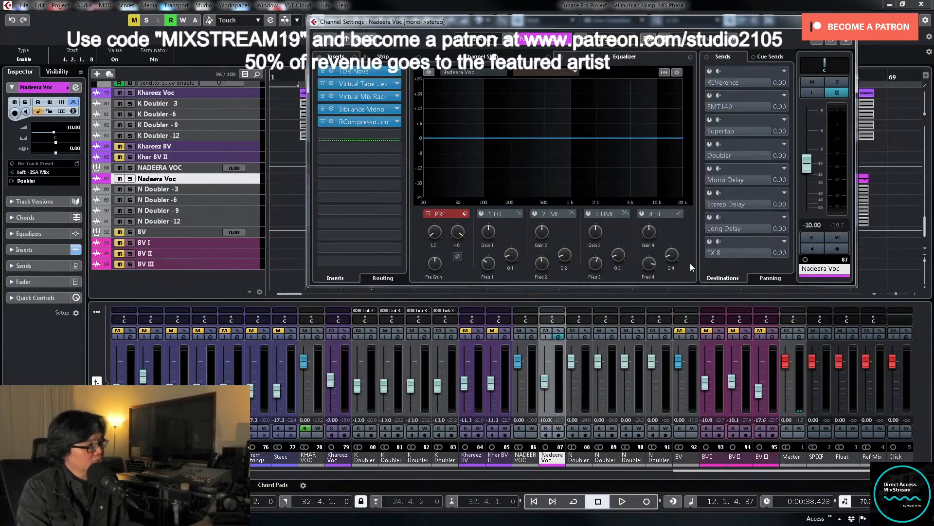
{"action": "key", "text": "Escape"}
Step: Select the four N Doubler channels and pull their faders all the way down to -∞
{"action": "left_click", "coordinate": [585, 397]}
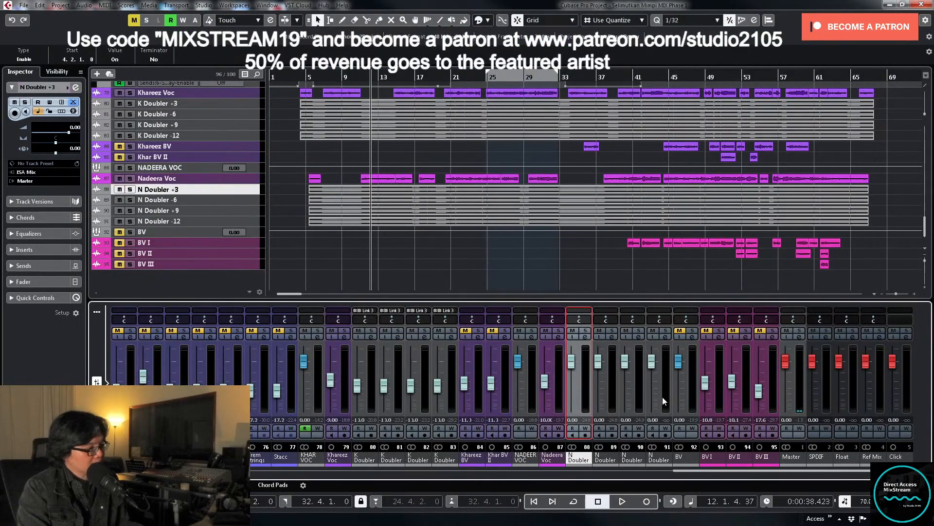
{"action": "left_click", "coordinate": [662, 396], "text": "shift"}
{"action": "left_click_drag", "start_coordinate": [571, 361], "coordinate": [577, 430]}
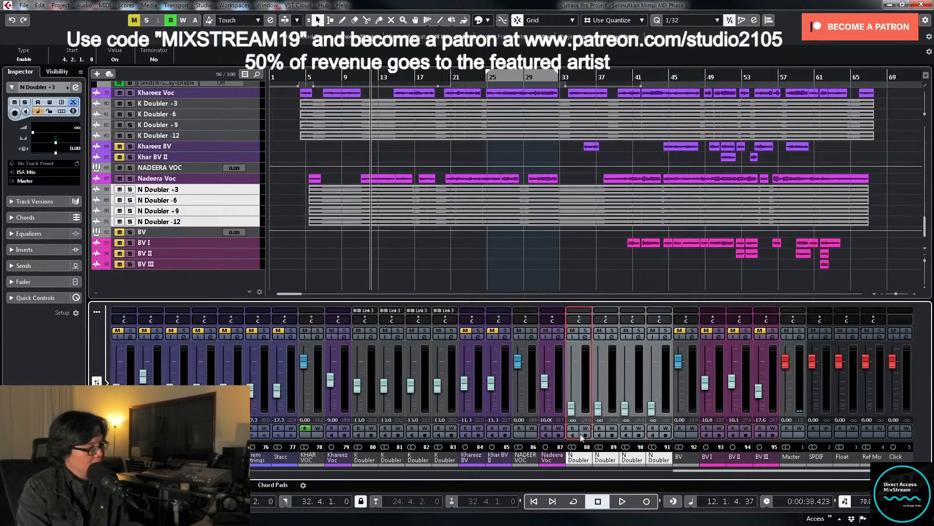
Step: Route the output of the selected N Doubler channels from the N Doubler +3 channel settings to the NADEERA VOC group
{"action": "left_click", "coordinate": [585, 337]}
{"action": "left_click", "coordinate": [720, 179]}
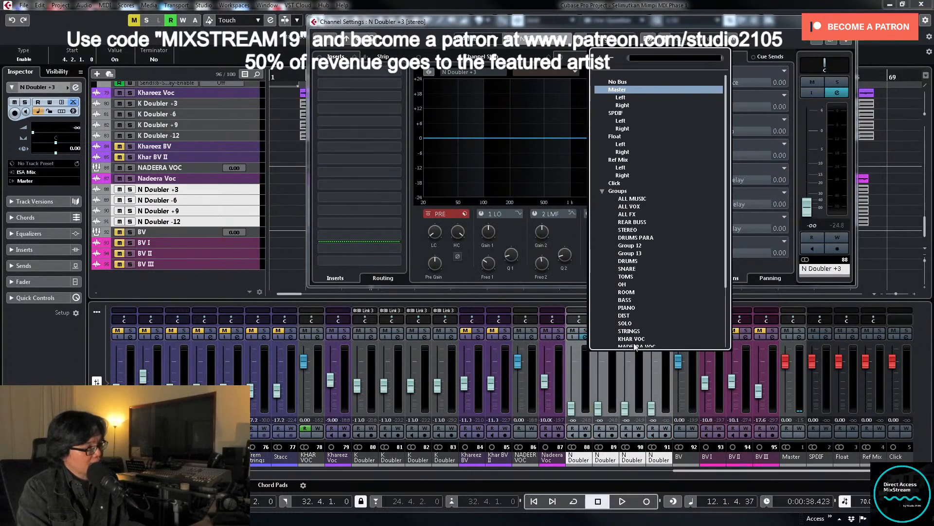
{"action": "left_click", "coordinate": [642, 275]}
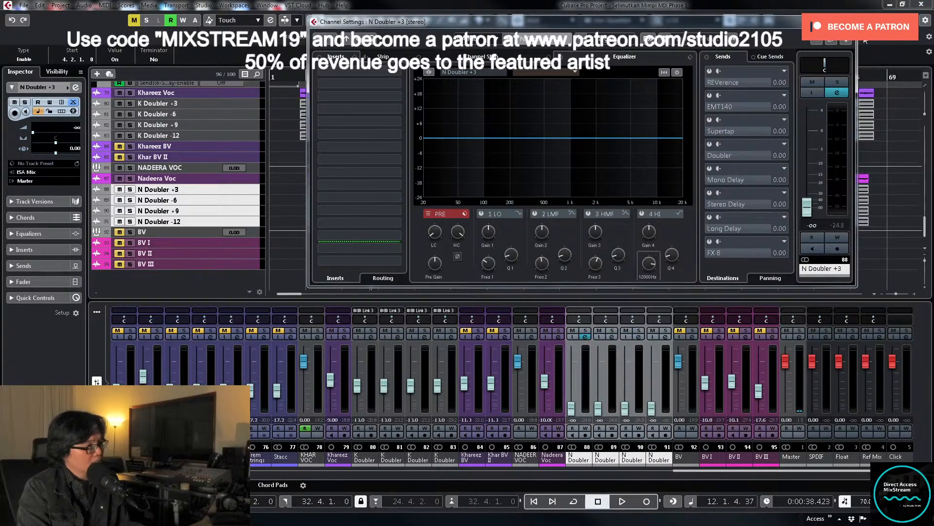
{"action": "key", "text": "Escape"}
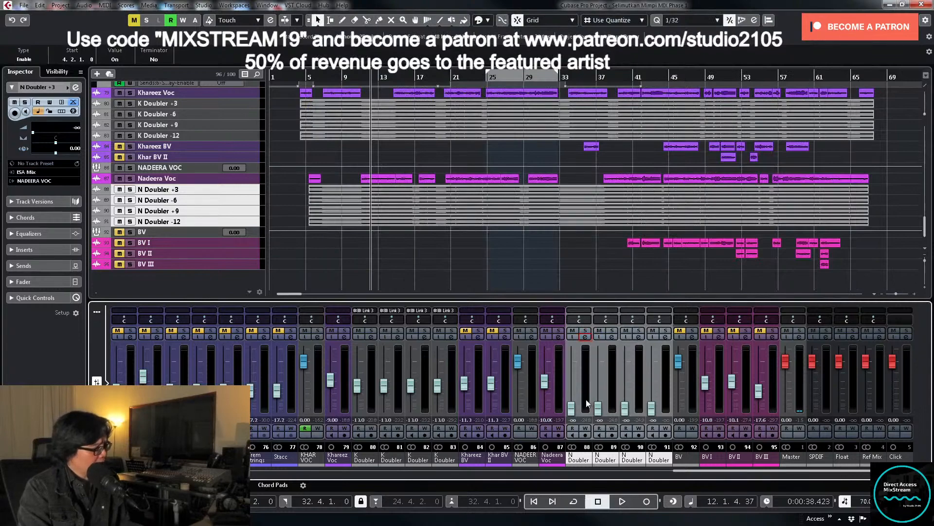
Step: Solo the N Doubler +3 track and enlarge the N Doubler tracks to show their waveforms
{"action": "left_click", "coordinate": [584, 331]}
{"action": "left_click", "coordinate": [244, 191]}
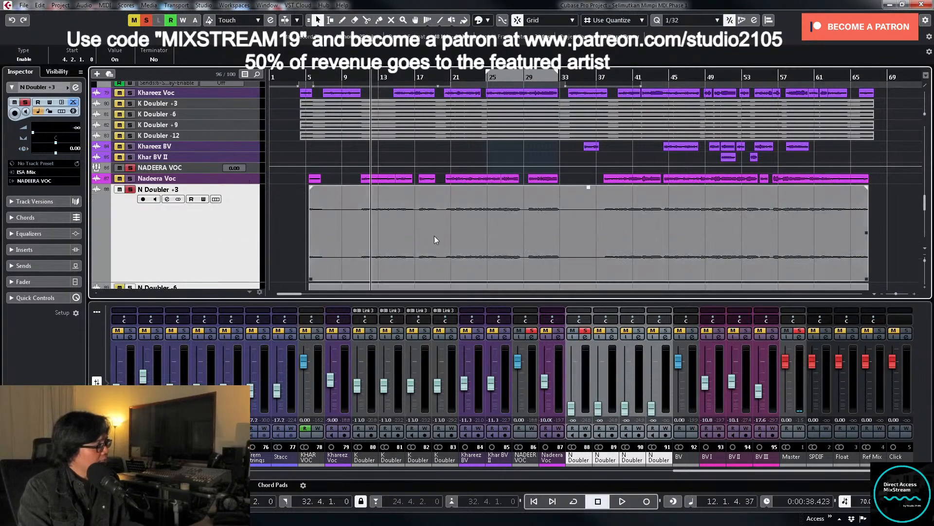
{"action": "scroll", "coordinate": [434, 235], "scroll_direction": "down", "scroll_amount": 2}
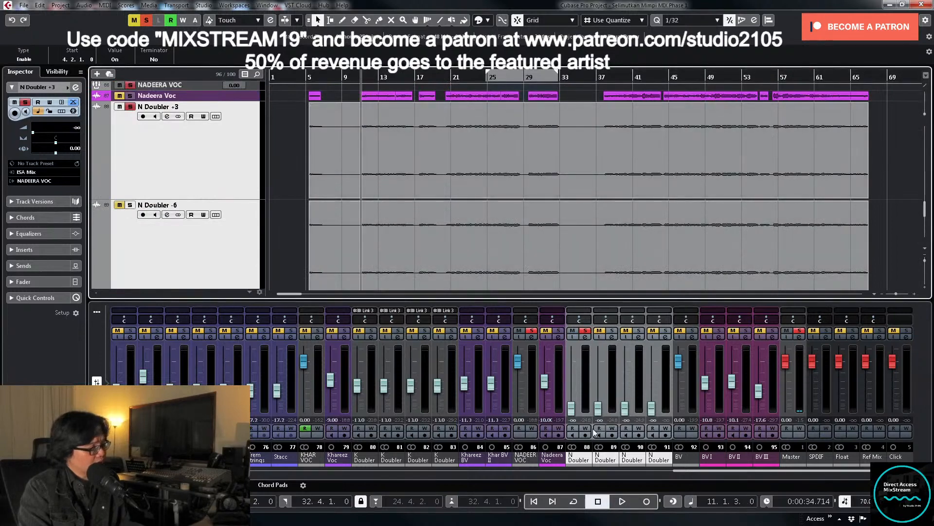
Step: Raise the N Doubler +3 fader to -8.45 during playback and open its channel settings
{"action": "key", "text": "space"}
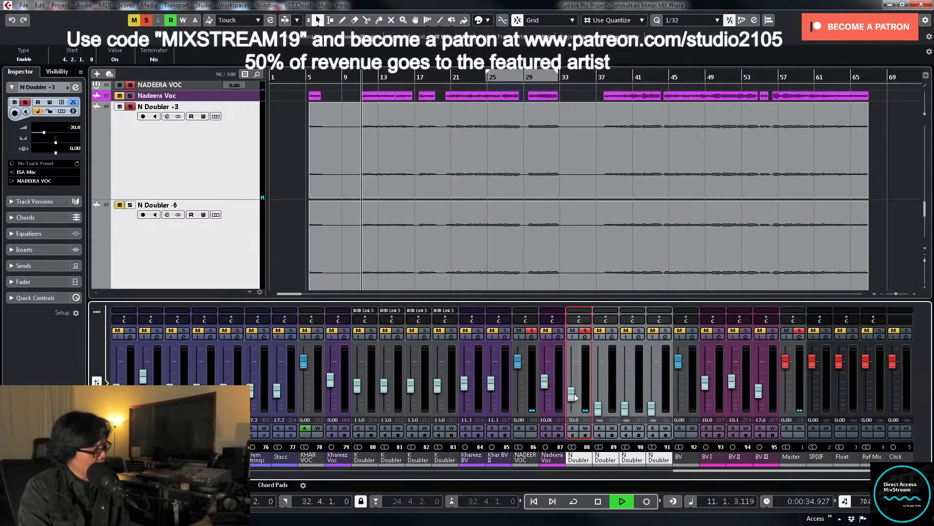
{"action": "left_click_drag", "start_coordinate": [573, 411], "coordinate": [578, 381]}
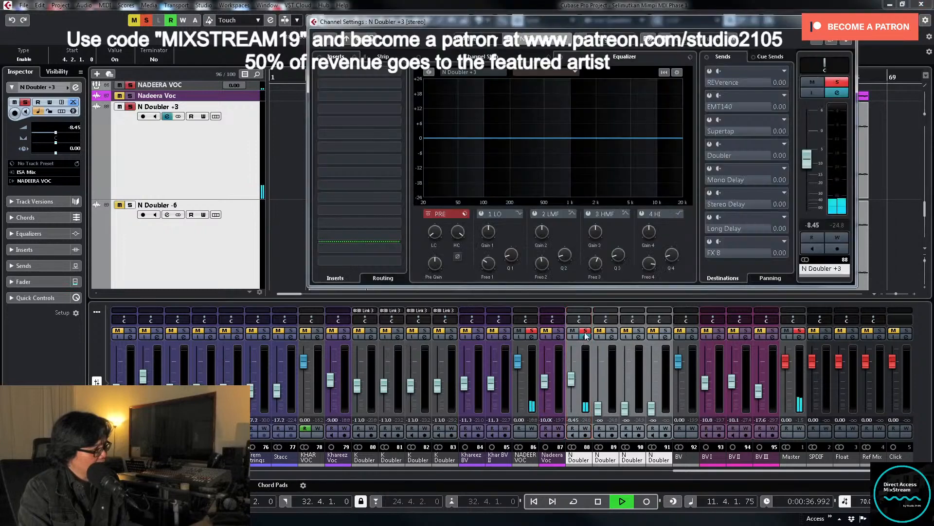
{"action": "left_click", "coordinate": [585, 336]}
{"action": "key", "text": "space"}
Step: Turn off the EMT140 send in the NADEERA VOC group's channel settings and close them
{"action": "left_click", "coordinate": [531, 337]}
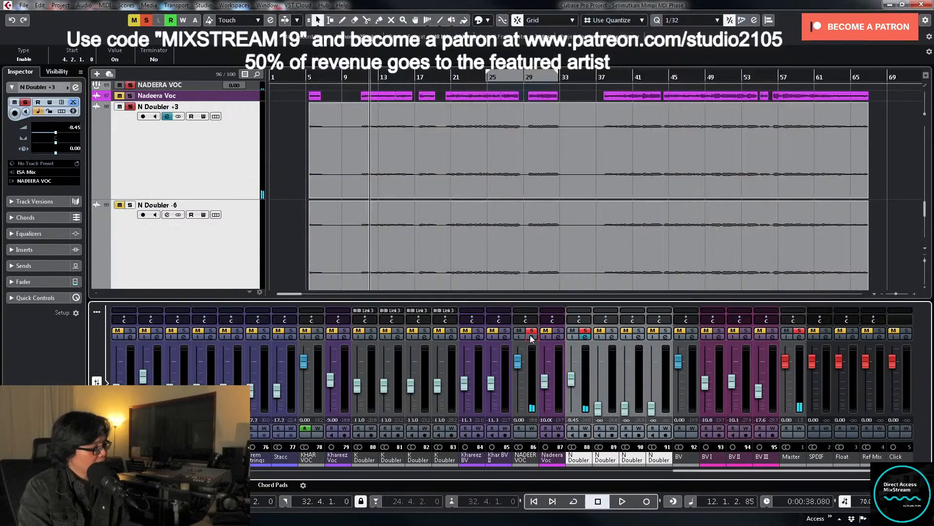
{"action": "left_click", "coordinate": [709, 96]}
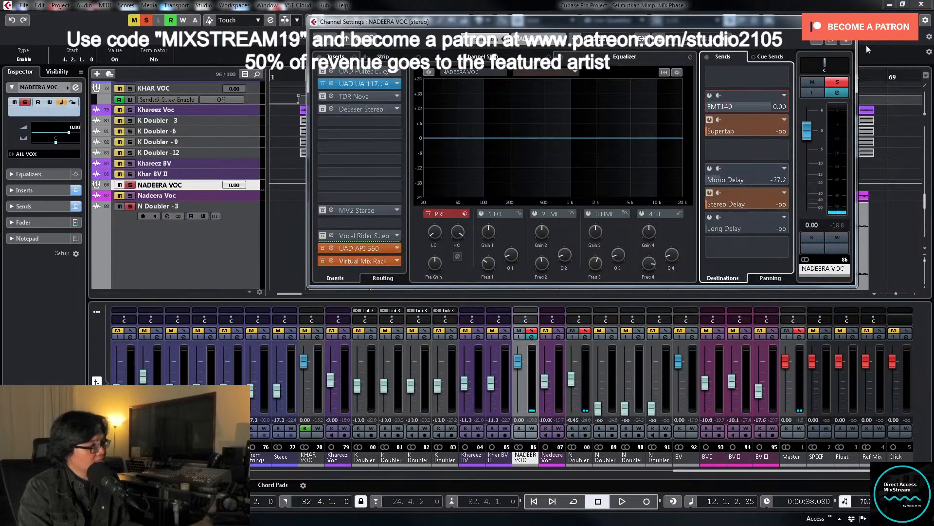
{"action": "left_click", "coordinate": [845, 20]}
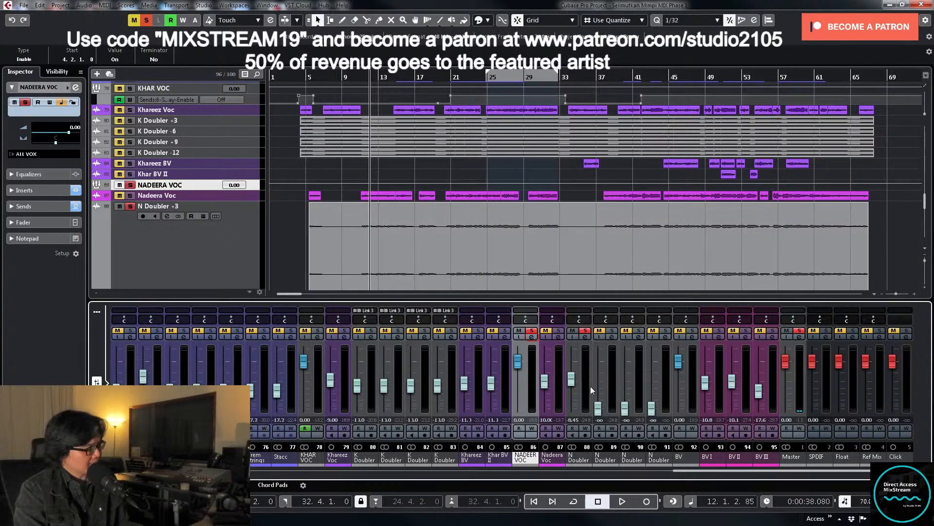
Step: Filter N Doubler +3 with a low cut at about 350 Hz and a high cut in the equalizer's PRE section
{"action": "left_click", "coordinate": [585, 337]}
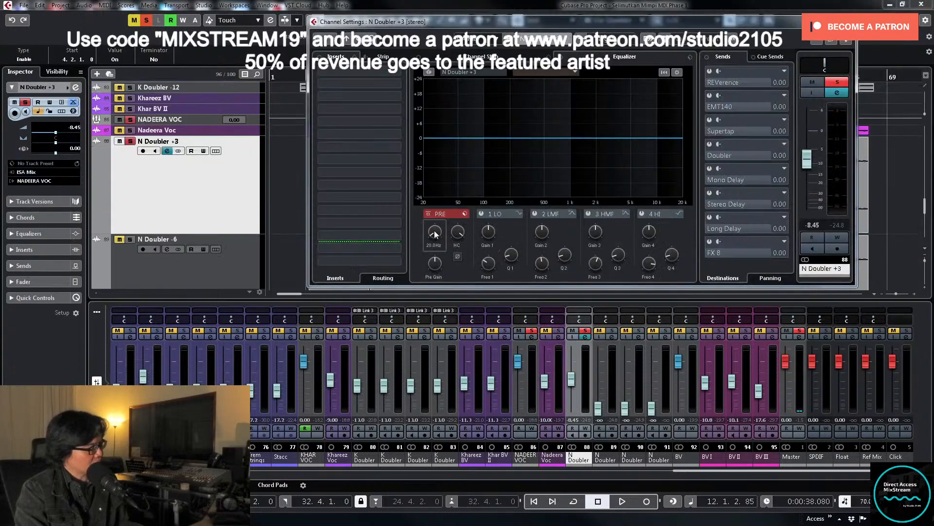
{"action": "key", "text": "space"}
{"action": "left_click_drag", "start_coordinate": [434, 230], "coordinate": [435, 192]}
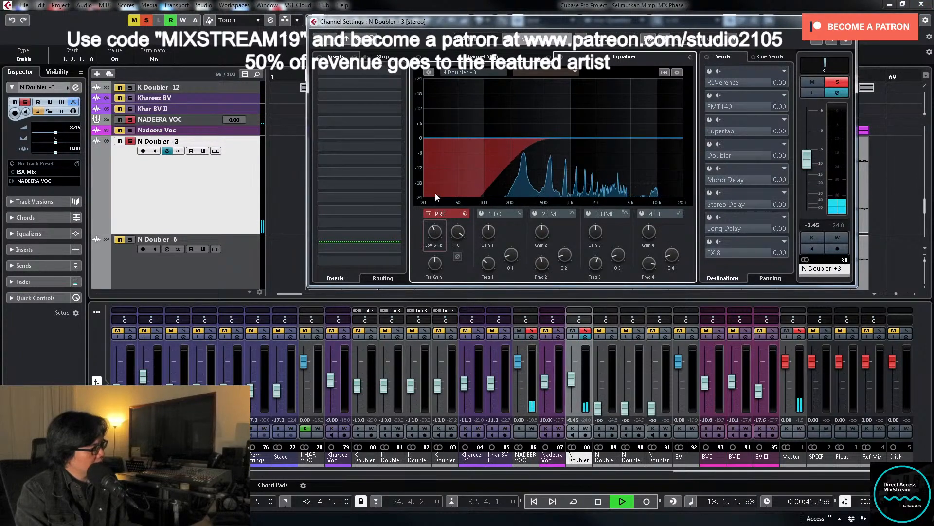
{"action": "left_click", "coordinate": [532, 336]}
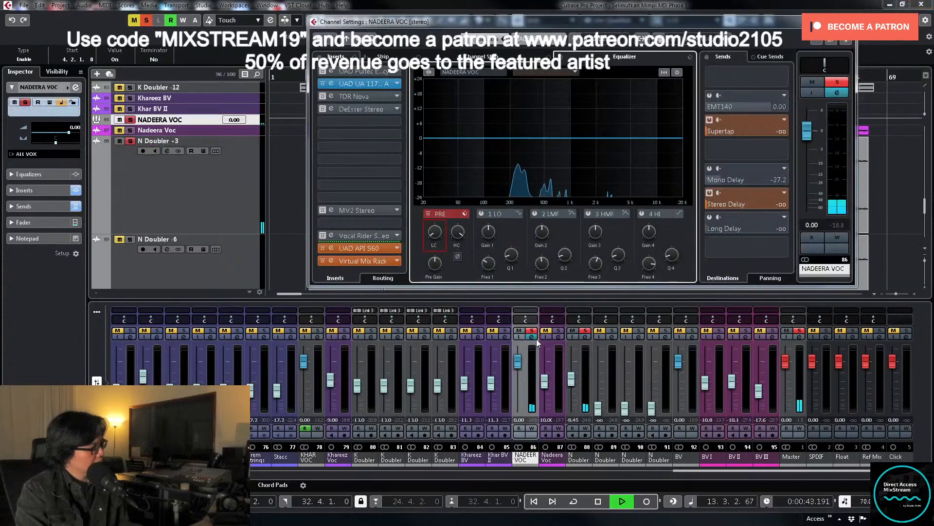
{"action": "left_click", "coordinate": [586, 337]}
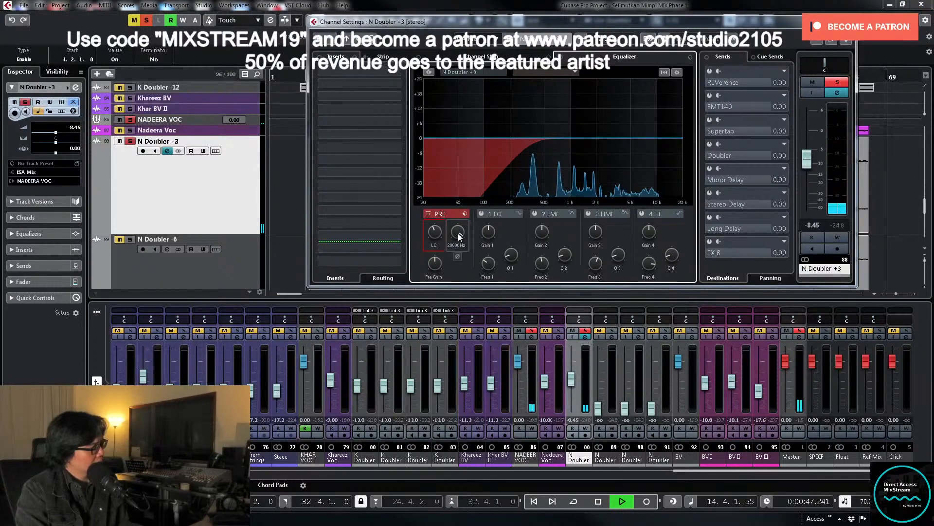
{"action": "scroll", "coordinate": [459, 249], "scroll_direction": "down", "scroll_amount": 5}
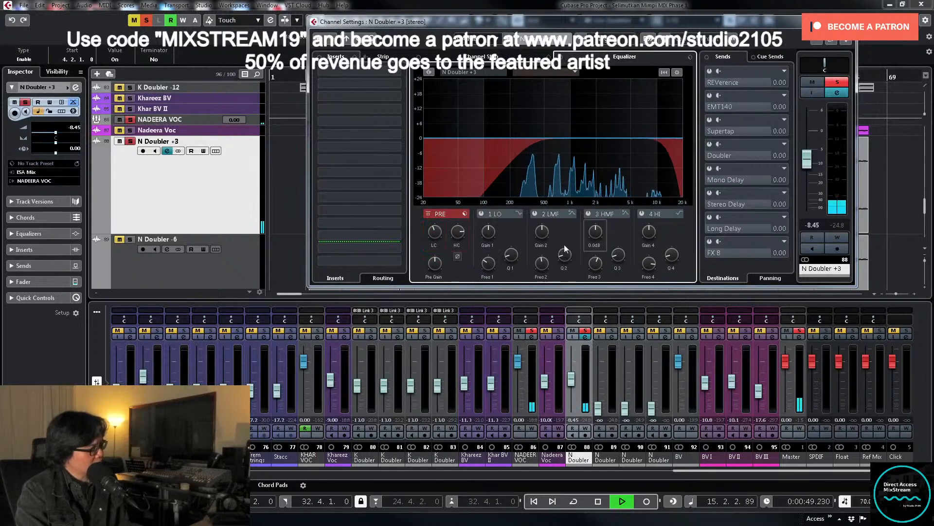
Step: Enable the 2 LMF equalizer band on N Doubler +3 and move the channel settings clear of the track display
{"action": "left_click", "coordinate": [585, 336]}
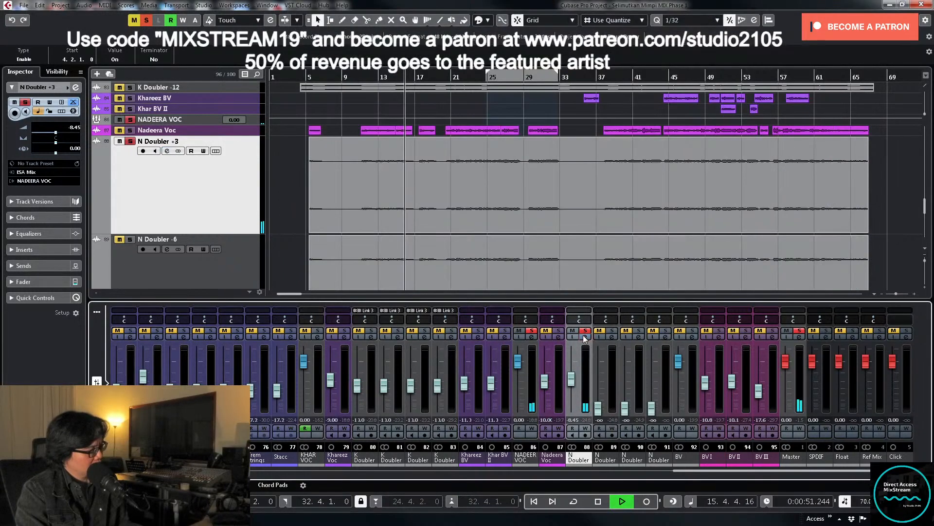
{"action": "left_click", "coordinate": [585, 336]}
{"action": "left_click", "coordinate": [534, 214]}
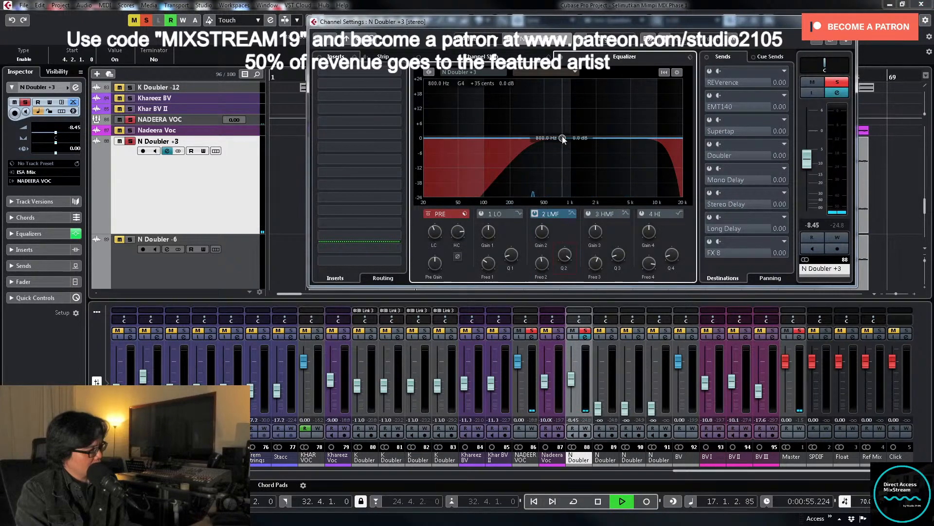
{"action": "key", "text": "space"}
{"action": "left_click_drag", "start_coordinate": [657, 24], "coordinate": [854, 105]}
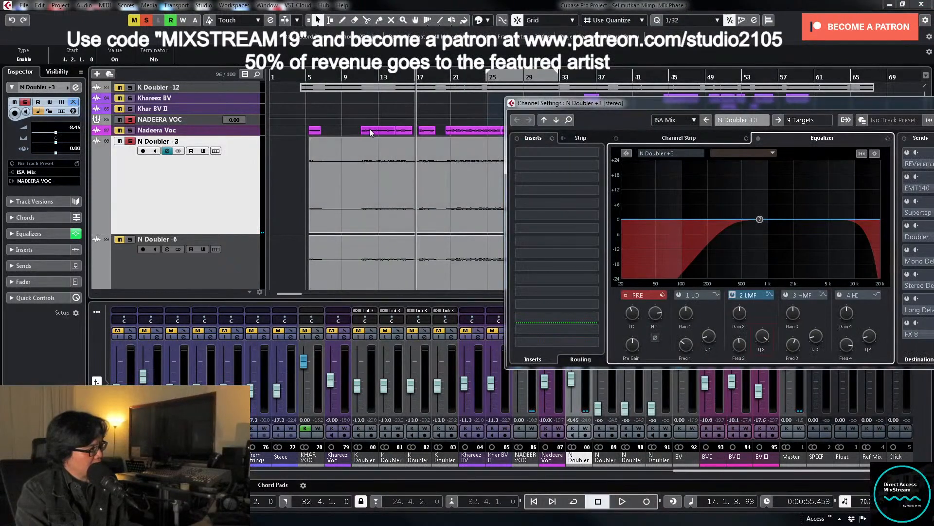
Step: Set the locators to the Nadeera Voc clip at bar 11, play it, and reopen the N Doubler +3 channel settings
{"action": "left_click", "coordinate": [371, 130]}
{"action": "key", "text": "p"}
{"action": "key", "text": "space"}
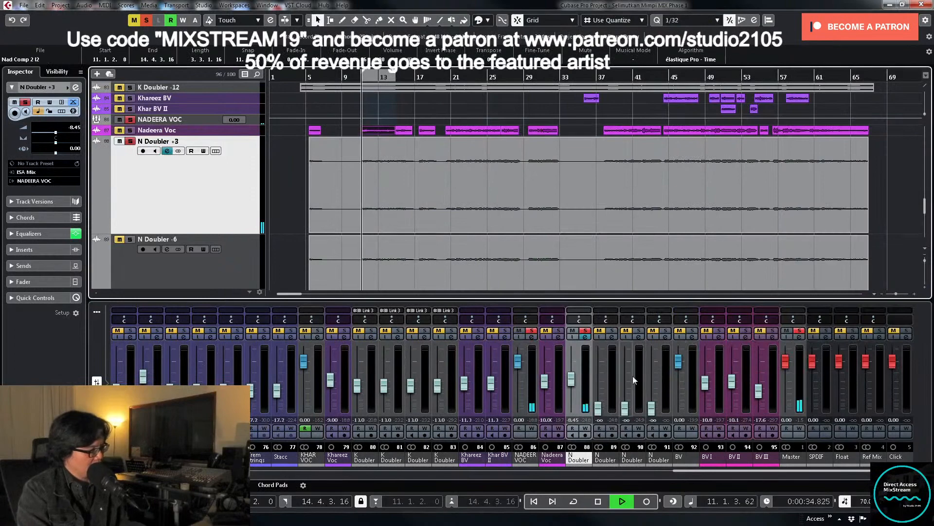
{"action": "left_click", "coordinate": [586, 336]}
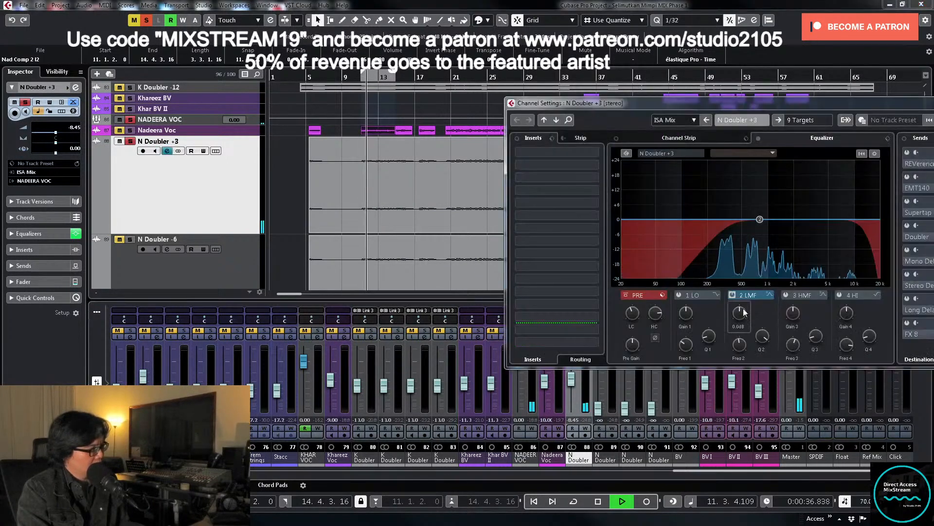
Step: Sweep a boosted 2 LMF band to 612 Hz and turn it into a narrow cut of about 6 dB
{"action": "key", "text": "space"}
{"action": "left_click_drag", "start_coordinate": [760, 219], "coordinate": [750, 174]}
{"action": "key", "text": "space"}
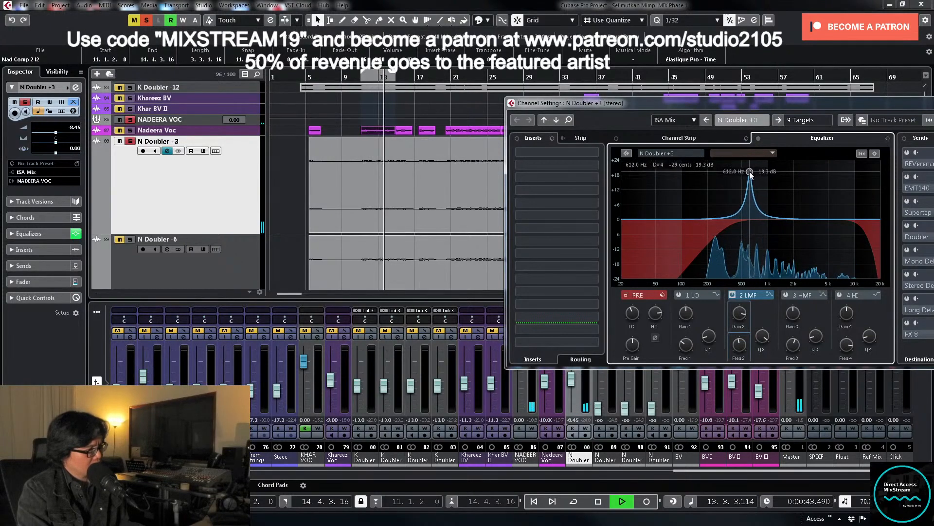
{"action": "key", "text": "space"}
{"action": "left_click_drag", "start_coordinate": [744, 307], "coordinate": [729, 352]}
{"action": "key", "text": "space"}
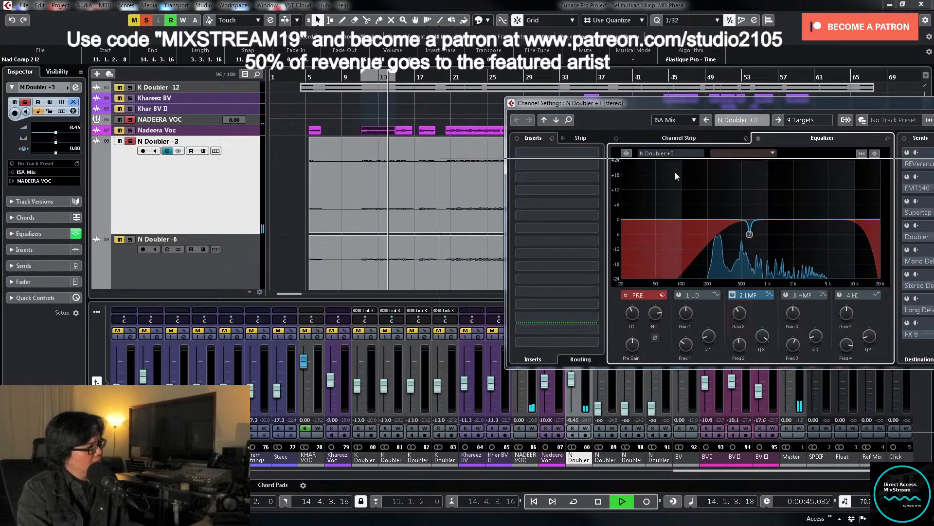
Step: Set the locators to the Nadeera Voc clip at bar 37, play it, and bring back the N Doubler +3 channel settings
{"action": "left_click_drag", "start_coordinate": [632, 104], "coordinate": [414, 281]}
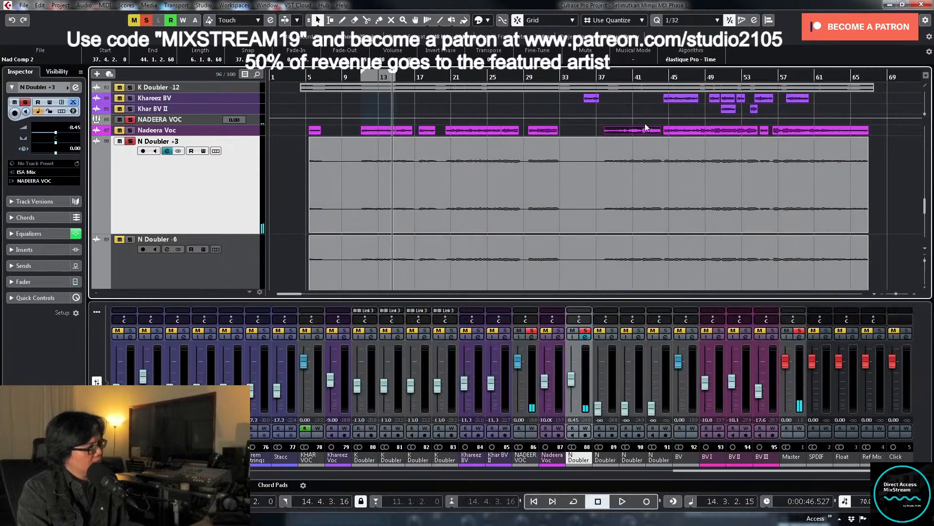
{"action": "left_click", "coordinate": [645, 125]}
{"action": "key", "text": "p"}
{"action": "key", "text": "space"}
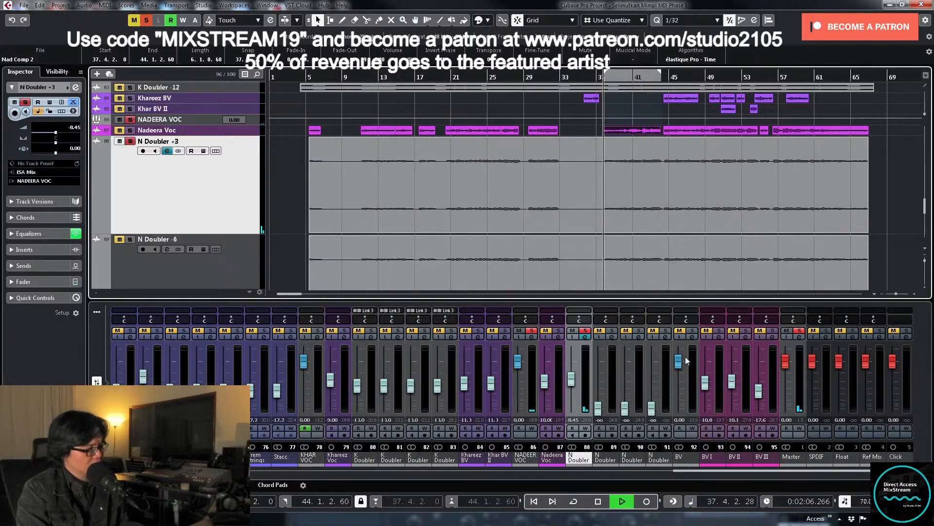
{"action": "left_click", "coordinate": [584, 337]}
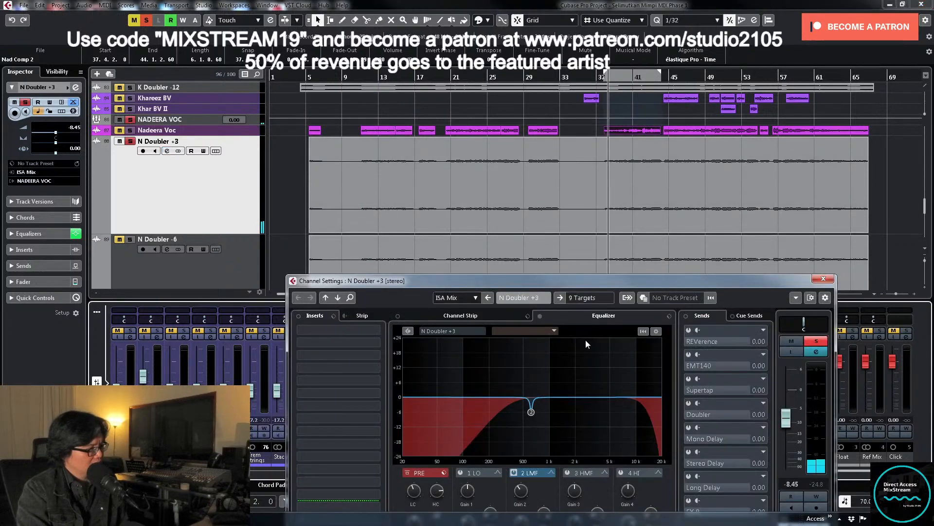
Step: Enable the 3 HMF band, sweep it as a boost to 4.11 kHz, and turn it into a narrow cut
{"action": "left_click", "coordinate": [575, 397]}
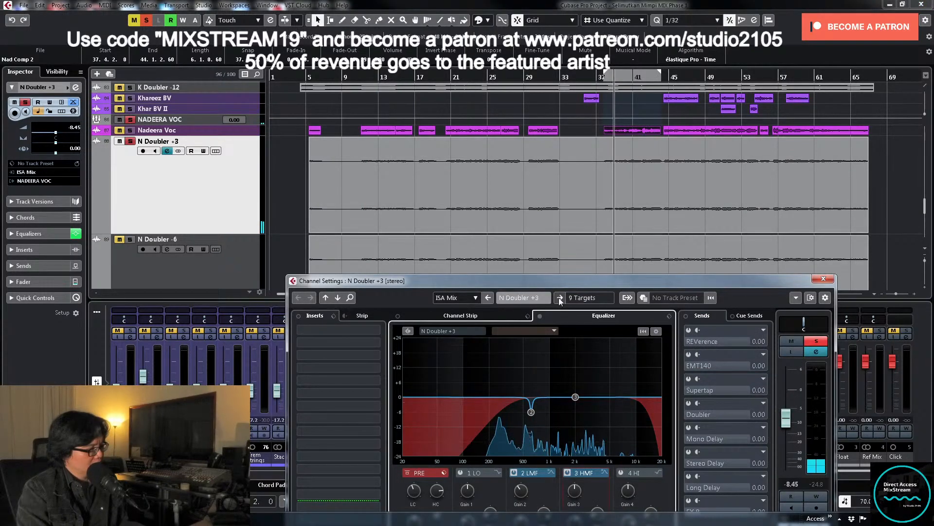
{"action": "left_click_drag", "start_coordinate": [558, 286], "coordinate": [420, 133]}
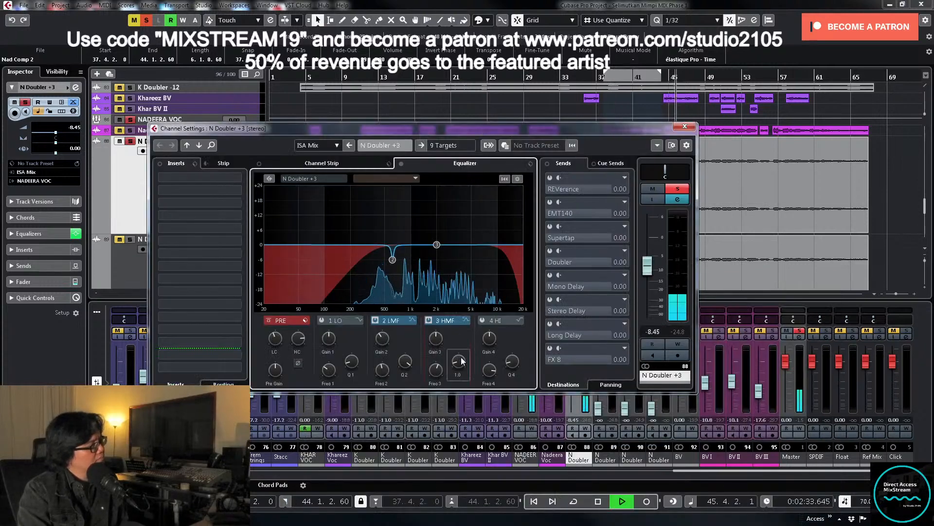
{"action": "left_click_drag", "start_coordinate": [443, 243], "coordinate": [463, 207]}
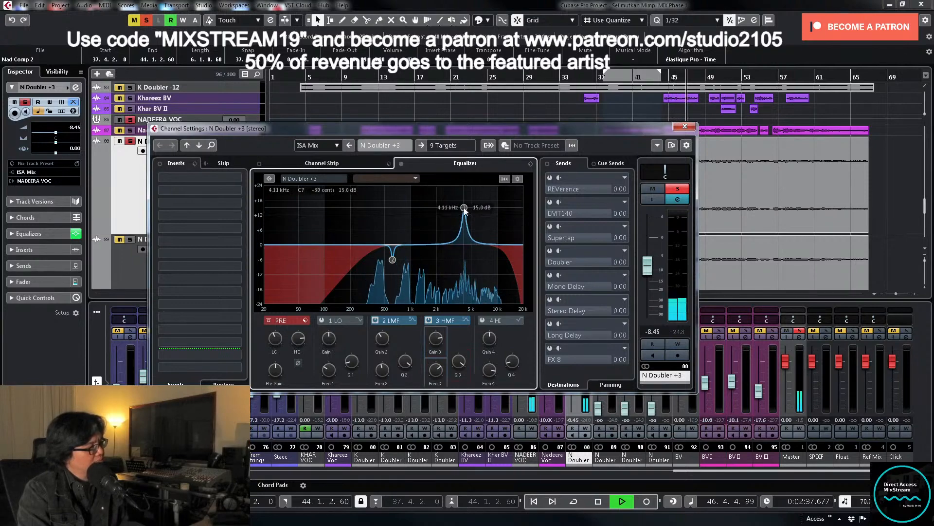
{"action": "key", "text": "space"}
{"action": "left_click_drag", "start_coordinate": [436, 340], "coordinate": [430, 360]}
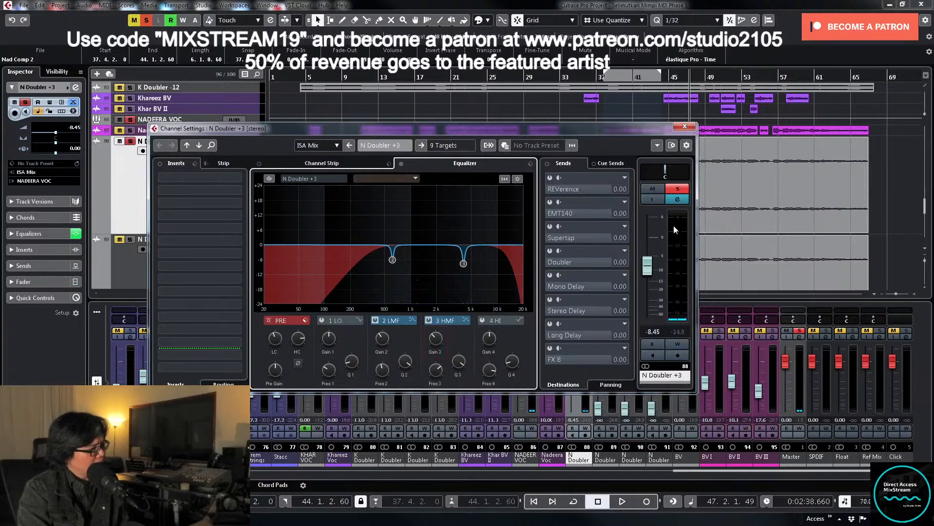
Step: Unsolo N Doubler +3 and copy its channel settings onto the other three N Doubler channels
{"action": "left_click", "coordinate": [678, 188]}
{"action": "left_click", "coordinate": [690, 126]}
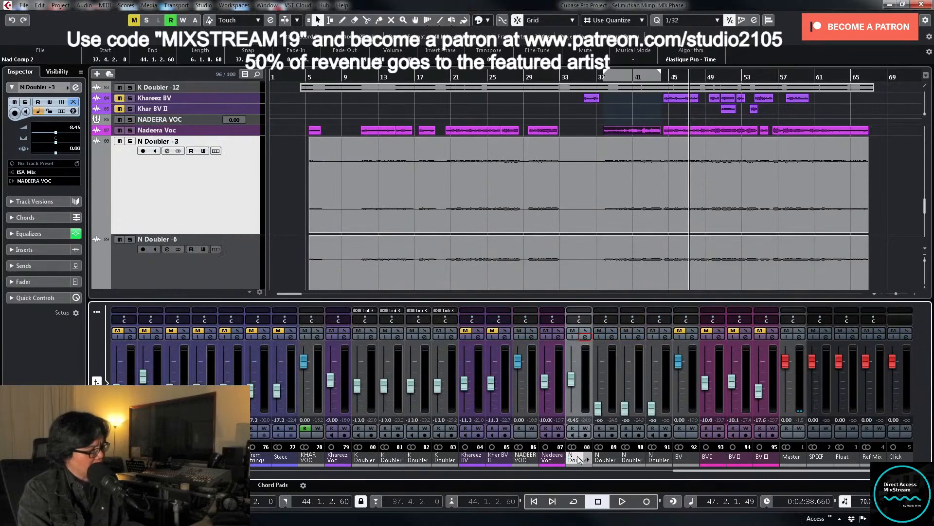
{"action": "left_click_drag", "start_coordinate": [579, 457], "coordinate": [662, 460]}
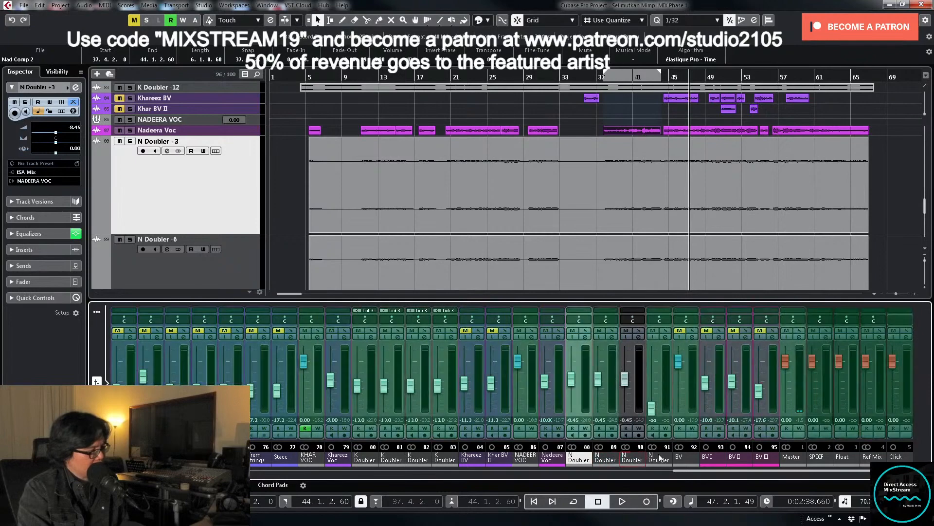
Step: Link the four N Doubler channels as group Link 4, keeping the default link options
{"action": "left_click", "coordinate": [667, 403], "text": "shift"}
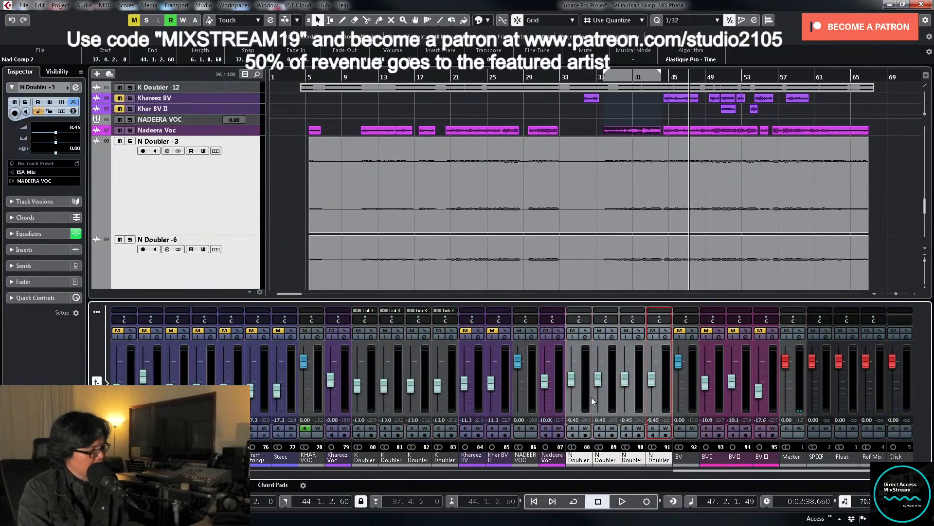
{"action": "right_click", "coordinate": [587, 404]}
{"action": "left_click", "coordinate": [604, 314]}
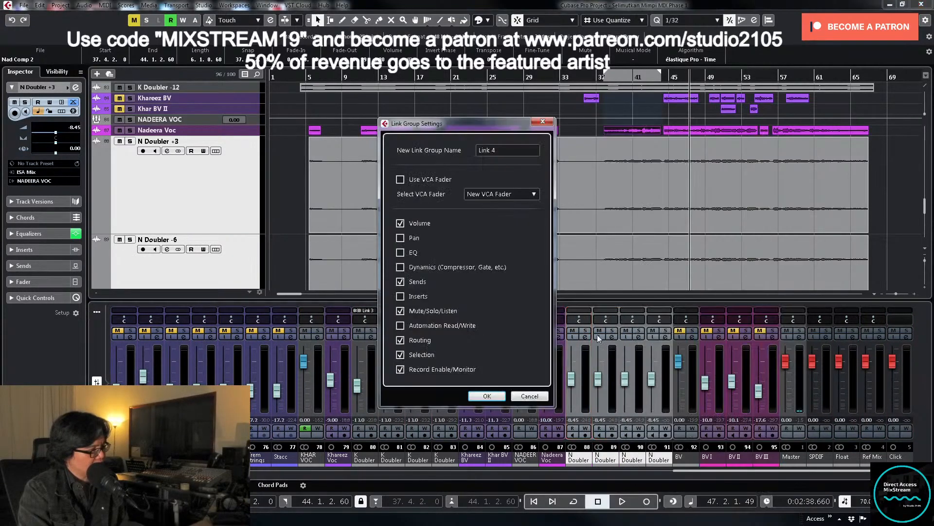
{"action": "left_click", "coordinate": [487, 397]}
Step: Bring the linked N Doubler faders up from -∞ during playback from bar 10, compare by ear, and set them to -11.0
{"action": "left_click_drag", "start_coordinate": [576, 384], "coordinate": [576, 413]}
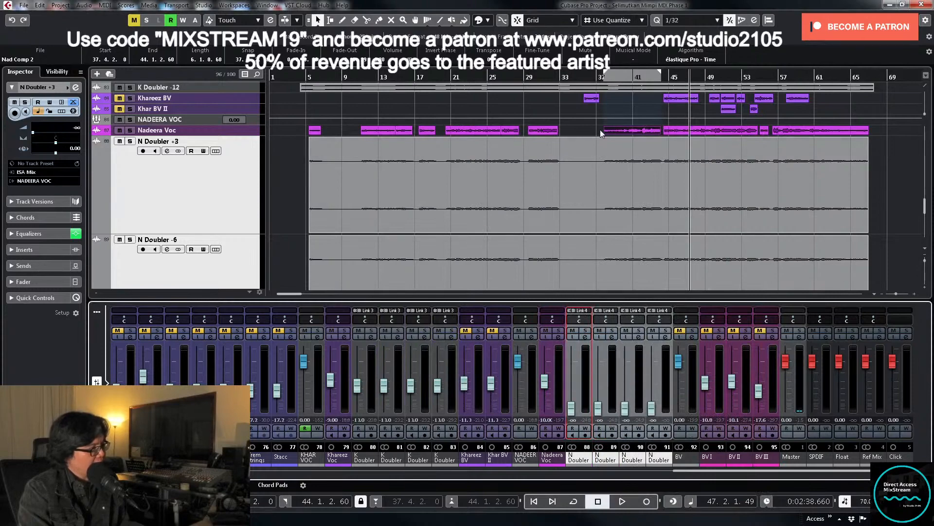
{"action": "left_click", "coordinate": [358, 77]}
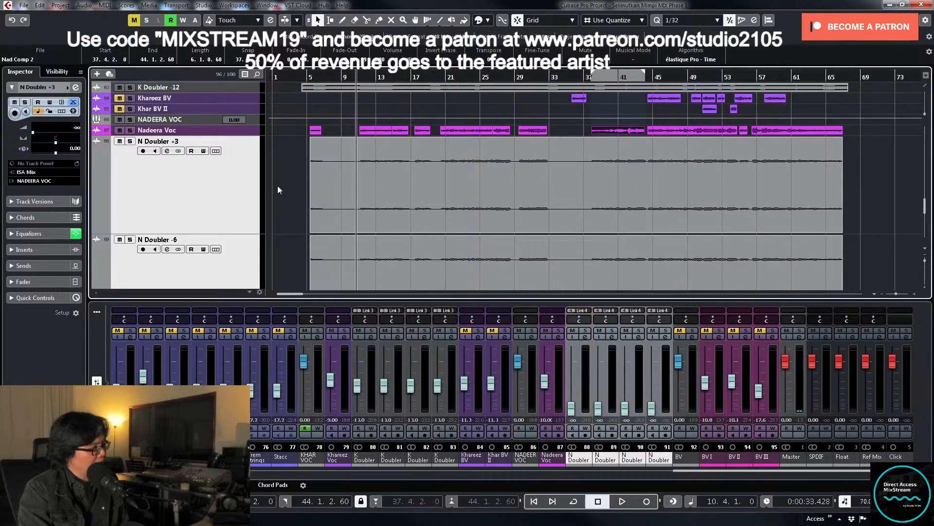
{"action": "key", "text": "space"}
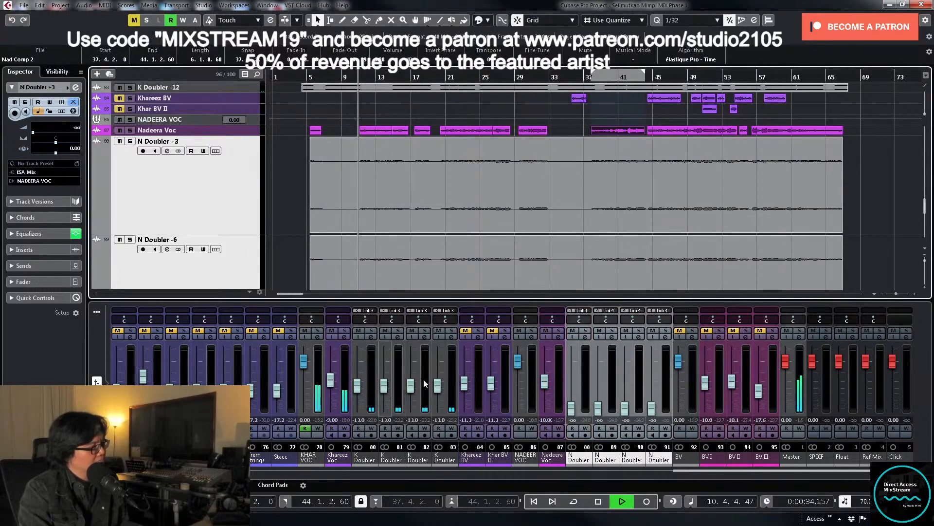
{"action": "left_click_drag", "start_coordinate": [572, 411], "coordinate": [575, 385]}
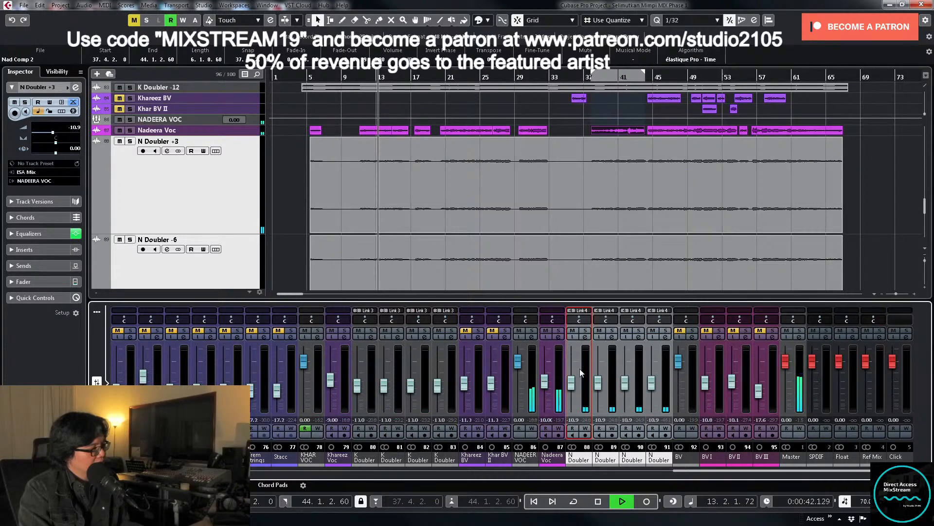
{"action": "left_click", "coordinate": [585, 331]}
{"action": "left_click", "coordinate": [585, 331]}
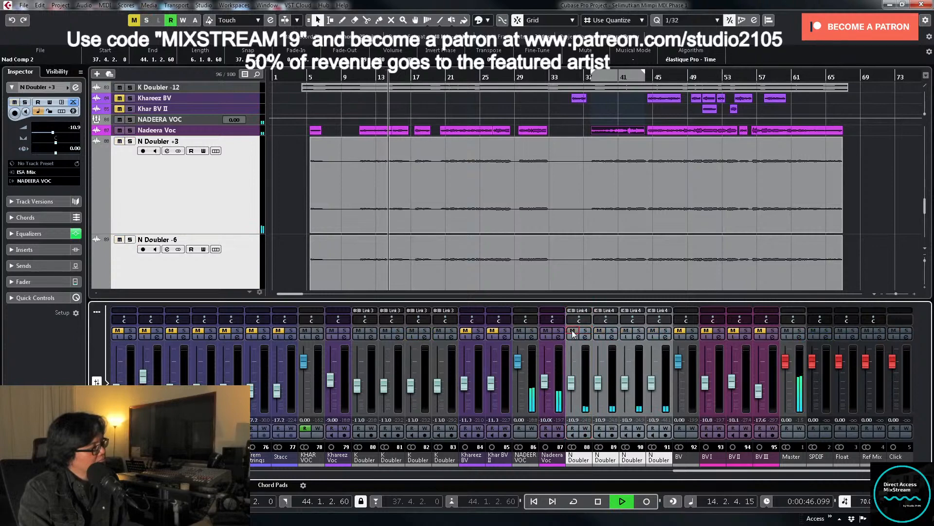
{"action": "key", "text": "space"}
{"action": "left_click", "coordinate": [573, 420]}
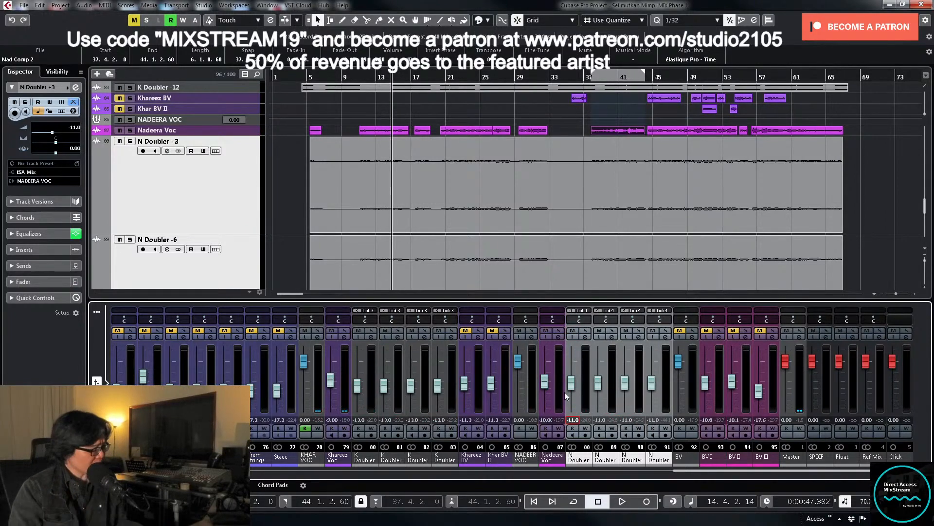
Step: Select the N Doubler +3 track and shrink the N Doubler tracks back to compact height
{"action": "left_click", "coordinate": [235, 213]}
{"action": "key", "text": "z"}
{"action": "key", "text": "z"}
{"action": "scroll", "coordinate": [309, 218], "scroll_direction": "up", "scroll_amount": 1}
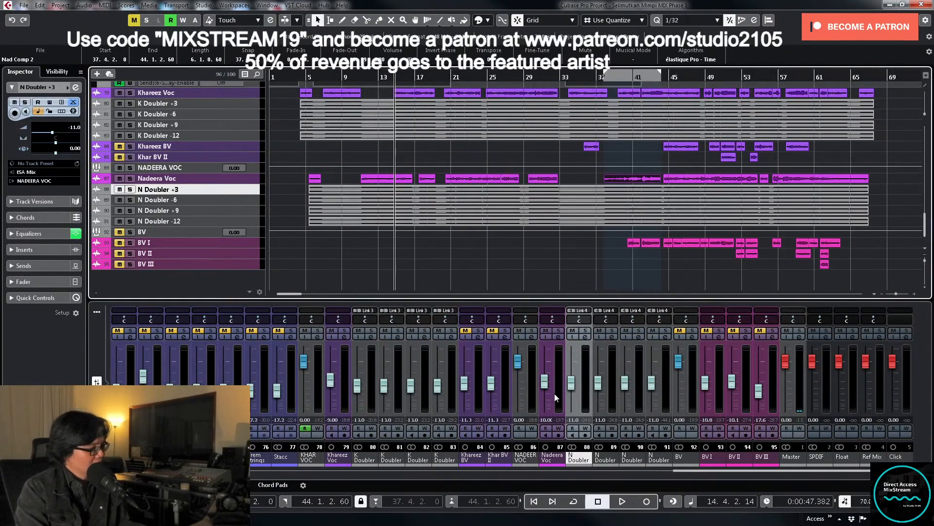
Step: Enlarge the Nadeera Voc and N Doubler +3 tracks and set the locators around the Nadeera Voc clips from bar 11 to bar 16
{"action": "left_click", "coordinate": [242, 180]}
{"action": "left_click", "coordinate": [246, 188], "text": "shift"}
{"action": "left_click_drag", "start_coordinate": [242, 183], "coordinate": [242, 242]}
{"action": "left_click", "coordinate": [375, 209]}
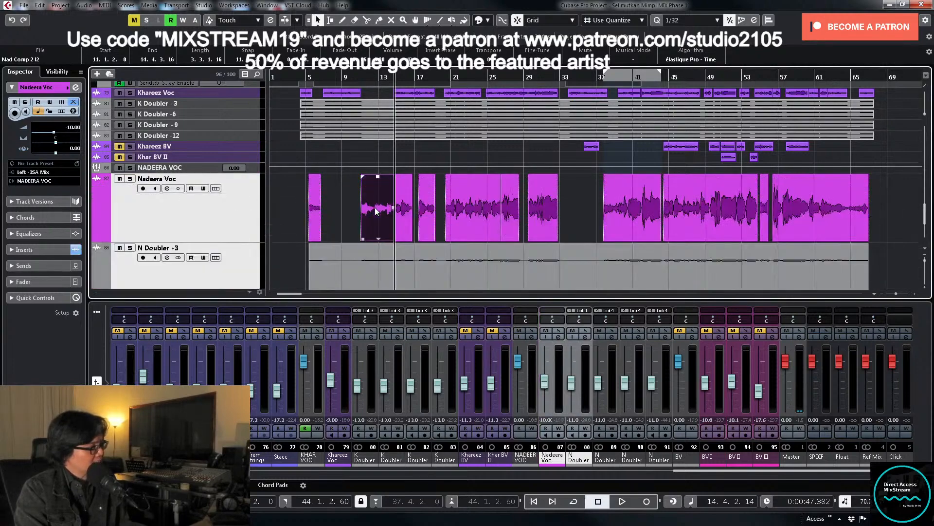
{"action": "key", "text": "p"}
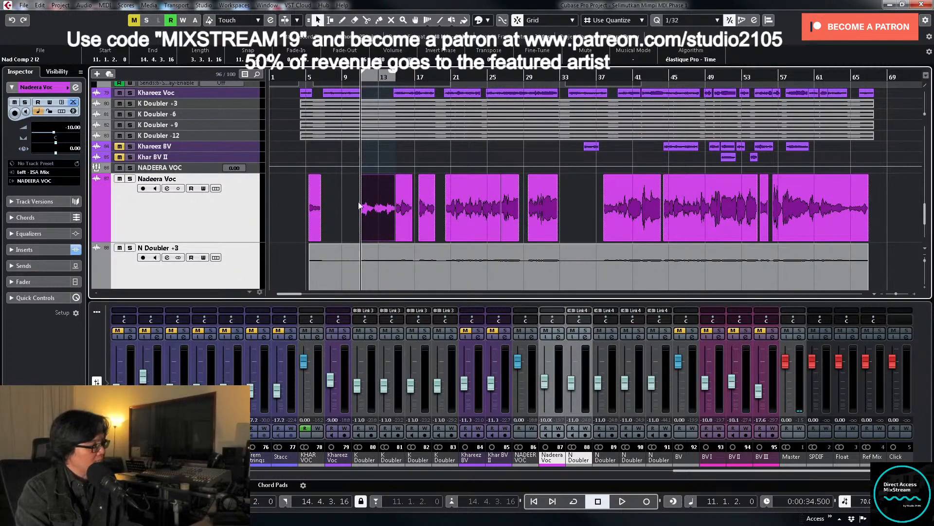
{"action": "left_click_drag", "start_coordinate": [350, 204], "coordinate": [396, 224]}
{"action": "key", "text": "p"}
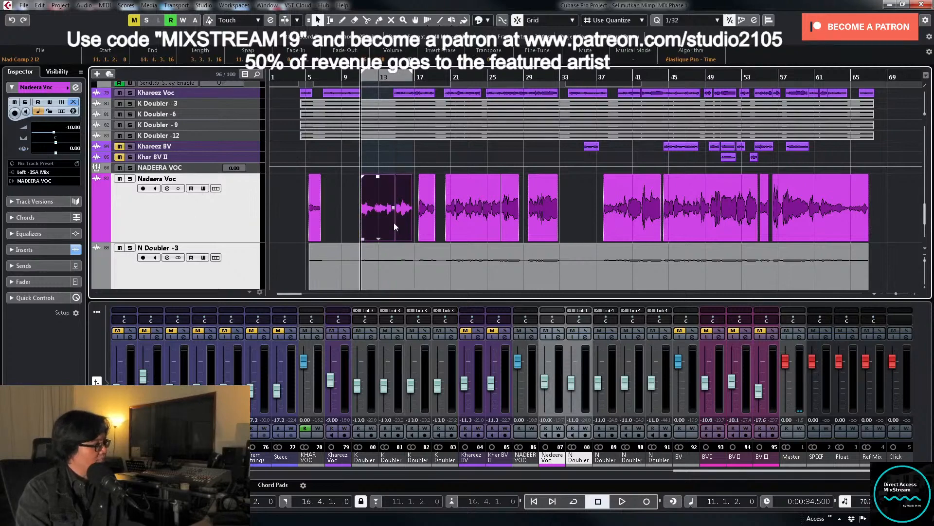
Step: Solo the NADEERA VOC group channel, open its UAD 1176 insert and switch the compressor on with the meter at GR
{"action": "left_click", "coordinate": [558, 338]}
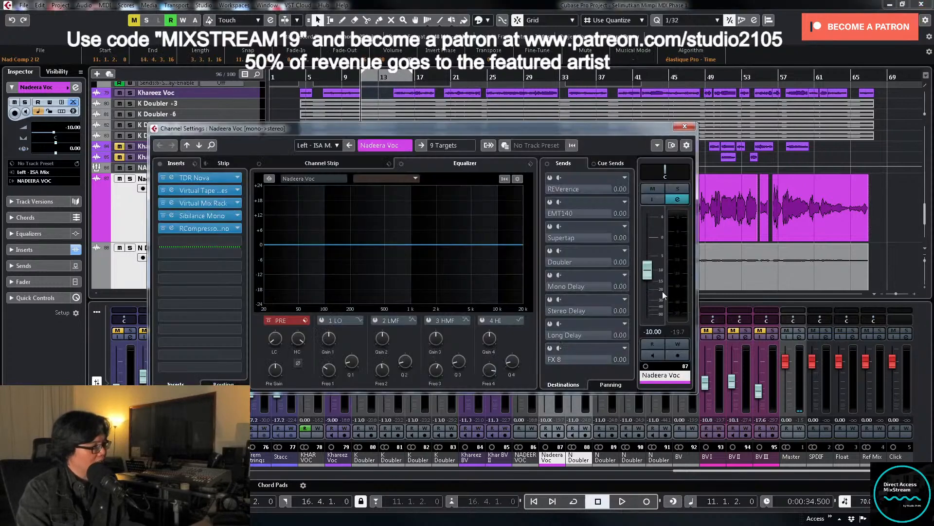
{"action": "left_click", "coordinate": [686, 126]}
{"action": "left_click", "coordinate": [532, 336]}
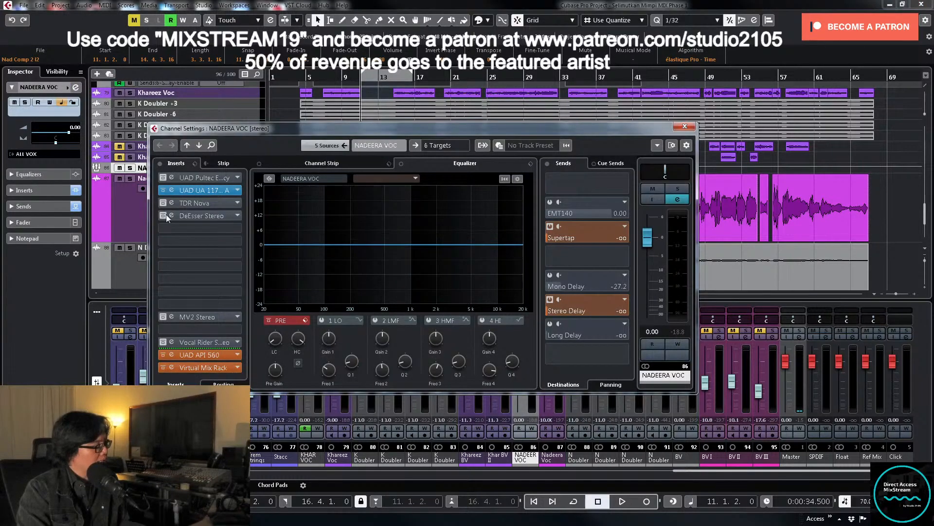
{"action": "left_click", "coordinate": [673, 192]}
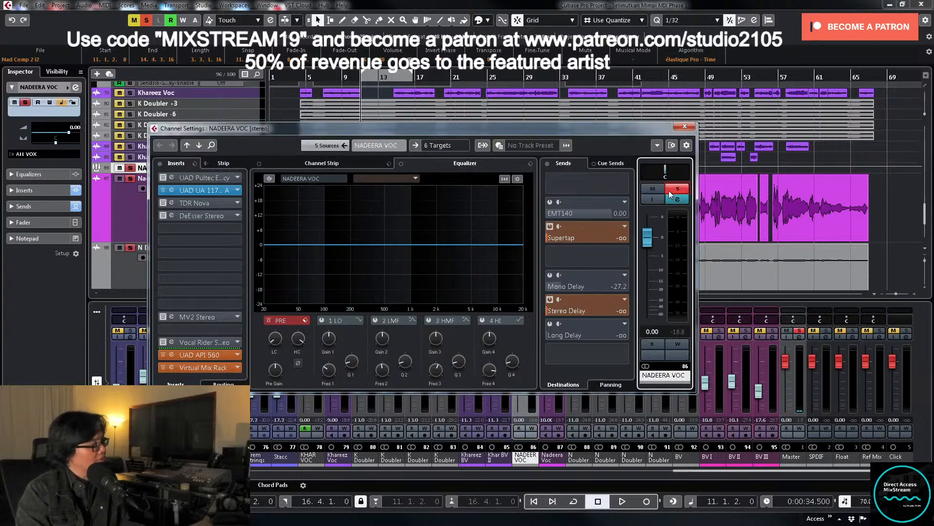
{"action": "left_click", "coordinate": [171, 189]}
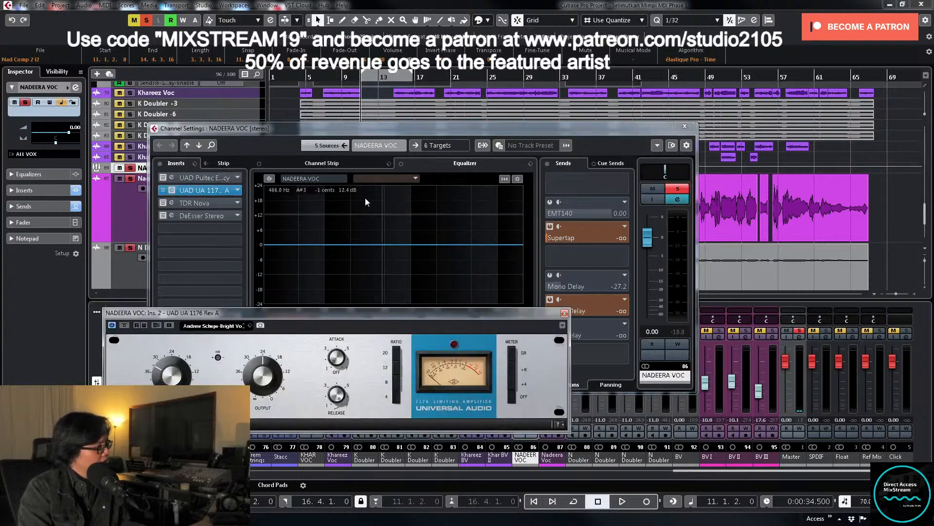
{"action": "left_click", "coordinate": [511, 351]}
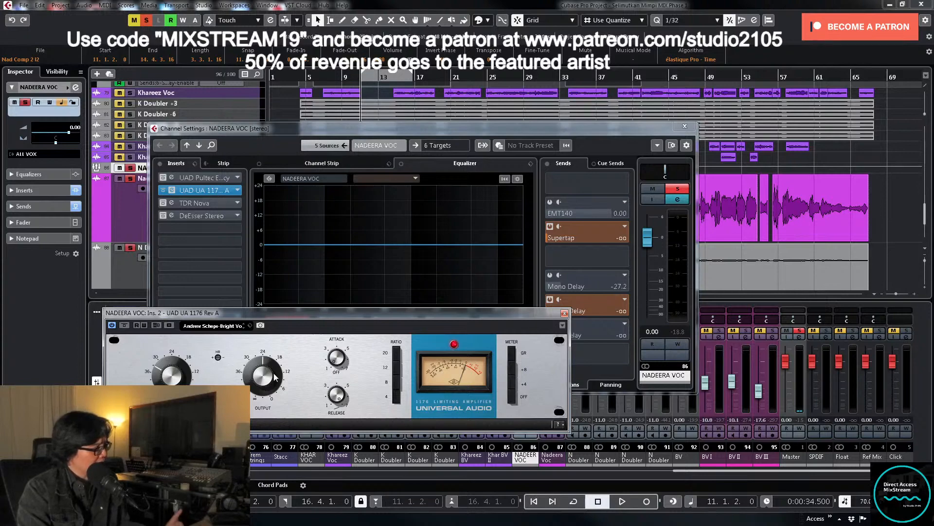
Step: Set the locators around the Nadeera Voc clip at bar 37 and listen to the soloed vocal through that phrase
{"action": "left_click", "coordinate": [727, 158]}
{"action": "left_click", "coordinate": [713, 202]}
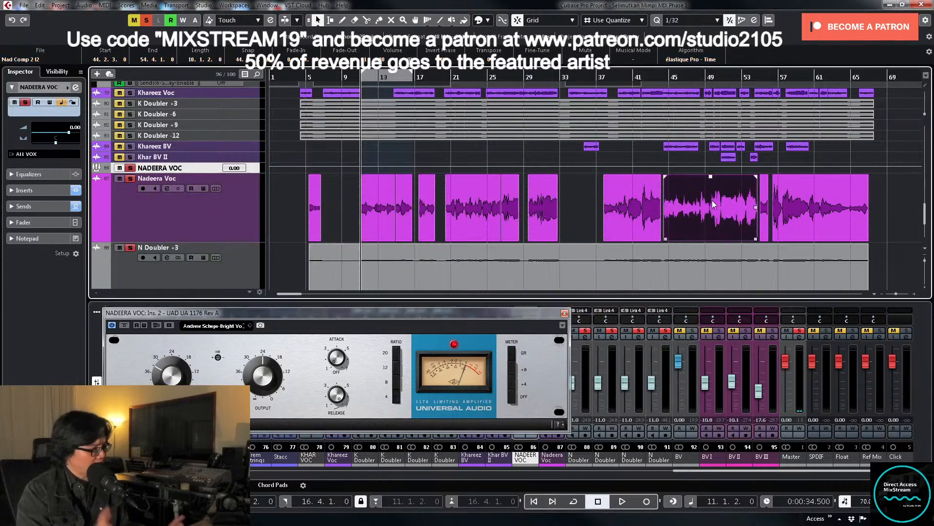
{"action": "left_click", "coordinate": [631, 210]}
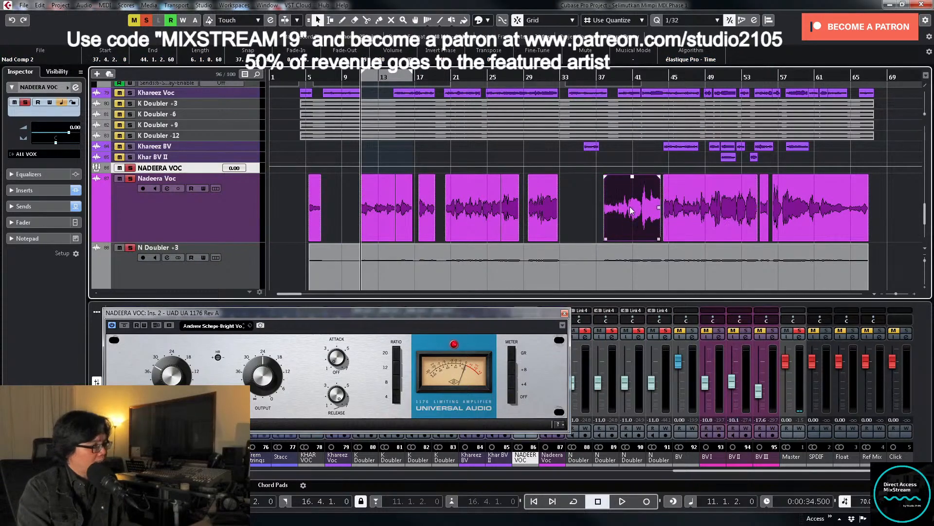
{"action": "key", "text": "p"}
{"action": "key", "text": "l"}
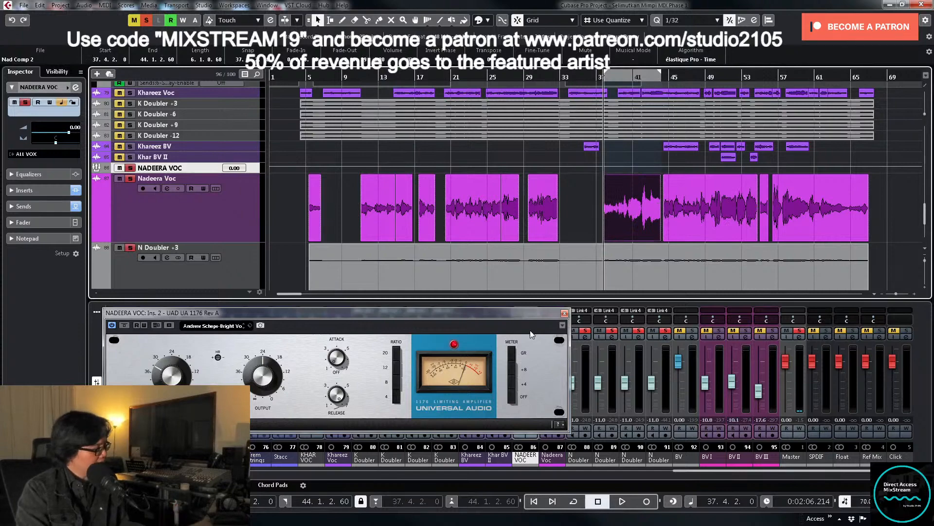
{"action": "key", "text": "space"}
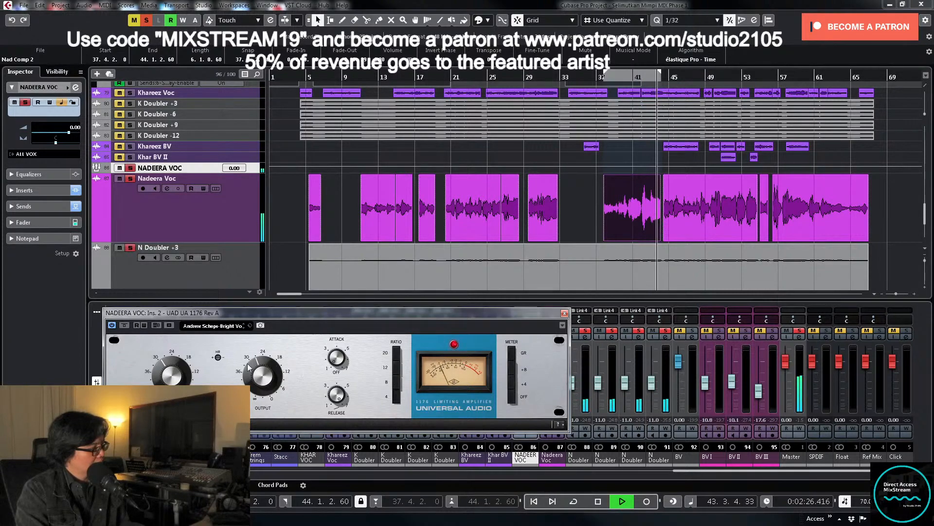
{"action": "key", "text": "space"}
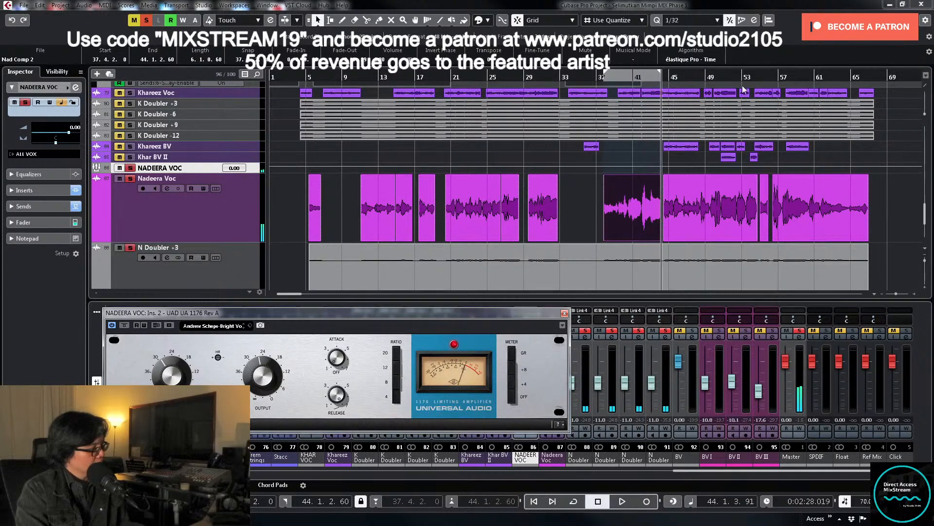
Step: Replay the phrase from bar 37 and compare the soloed vocal with the 1176 switched off and on, leaving it at GR
{"action": "left_click", "coordinate": [608, 73]}
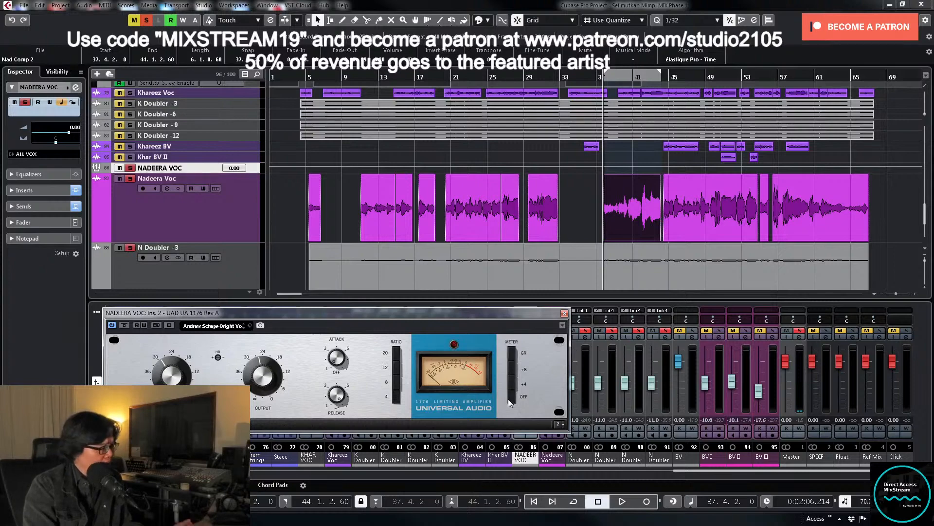
{"action": "left_click", "coordinate": [509, 352]}
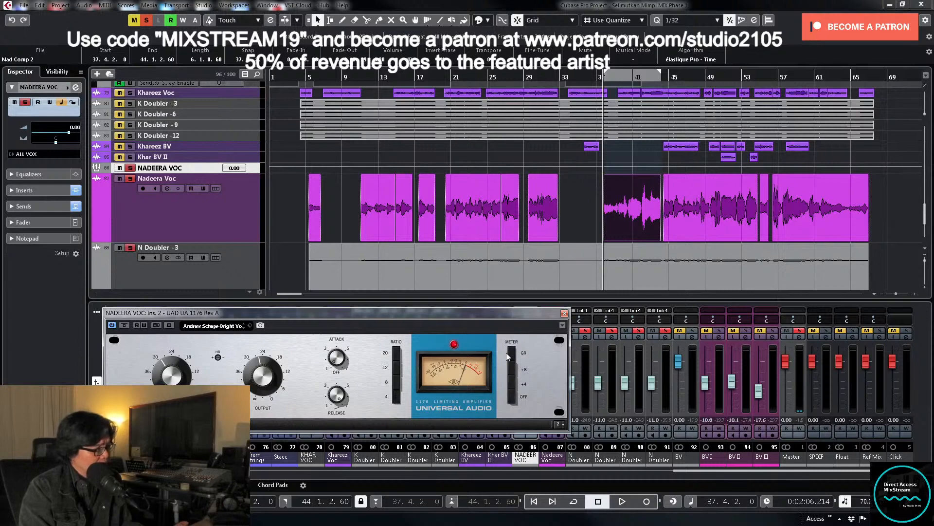
{"action": "key", "text": "space"}
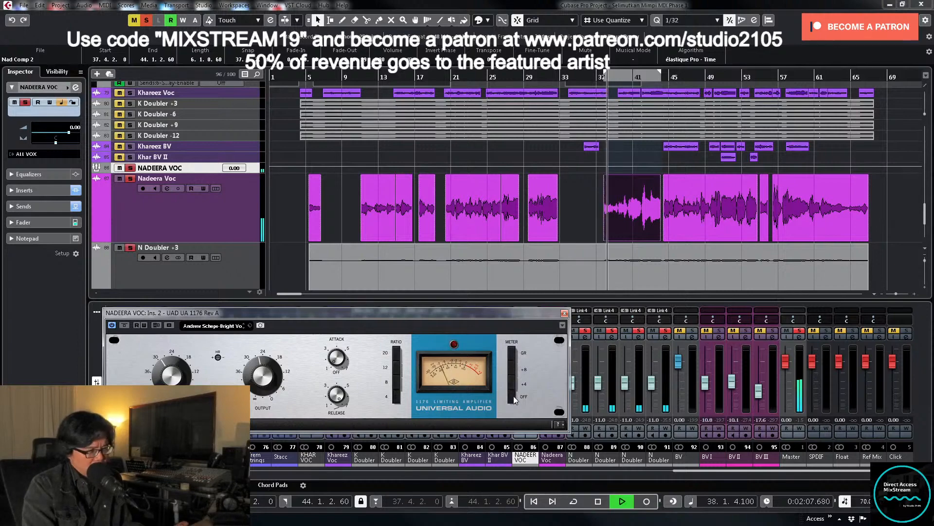
{"action": "left_click", "coordinate": [513, 352]}
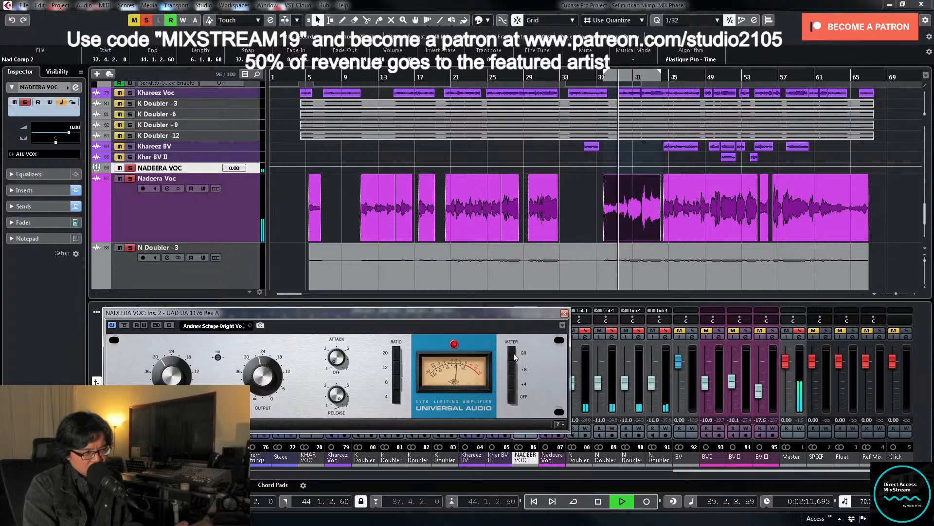
Step: Unsolo NADEERA VOC to hear the compressed vocal with the mix, close the 1176 and stop playback
{"action": "left_click", "coordinate": [800, 331]}
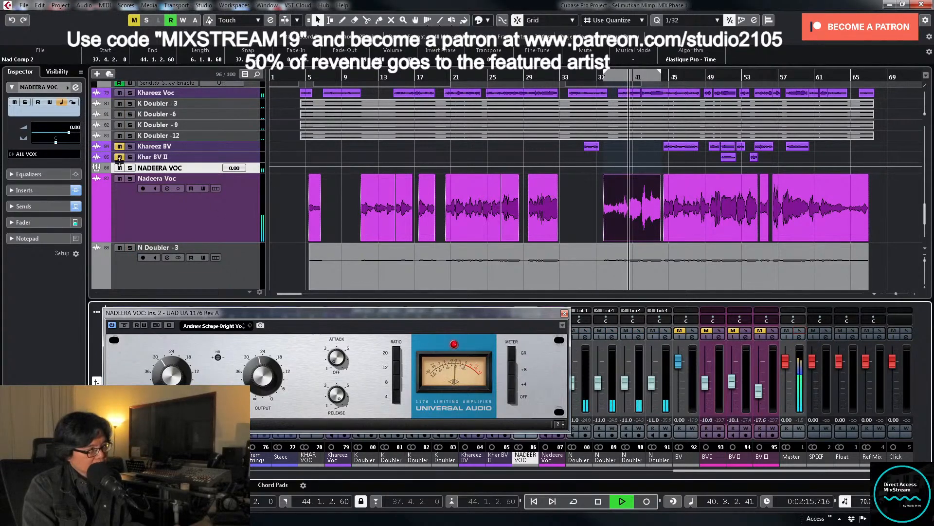
{"action": "scroll", "coordinate": [438, 164], "scroll_direction": "up", "scroll_amount": 2}
{"action": "scroll", "coordinate": [488, 166], "scroll_direction": "down", "scroll_amount": 3}
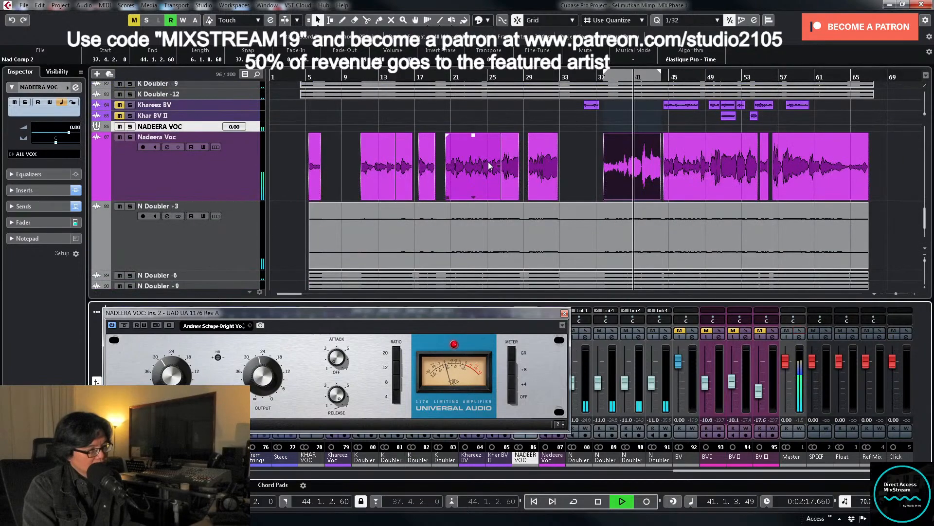
{"action": "left_click", "coordinate": [565, 313]}
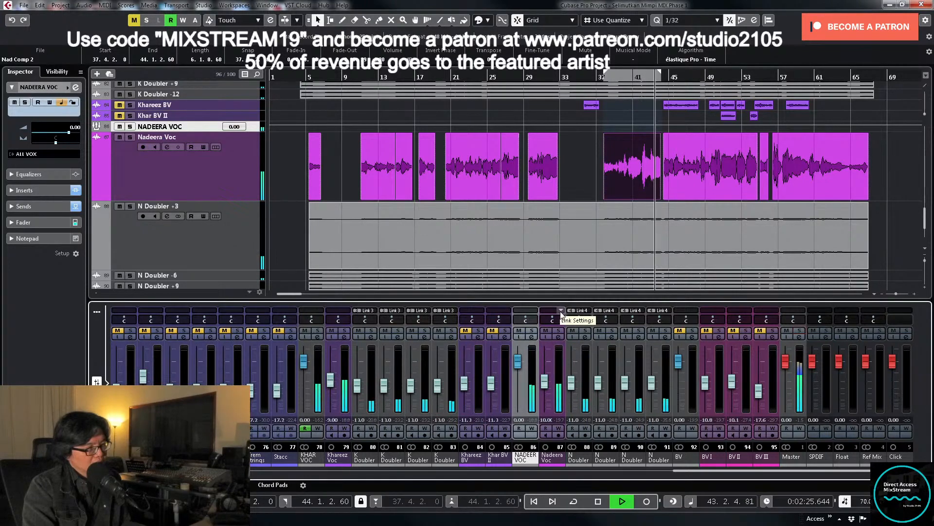
{"action": "key", "text": "space"}
Step: Solo NADEERA VOC again and activate the UAD Pultec insert in its channel settings
{"action": "left_click", "coordinate": [532, 331]}
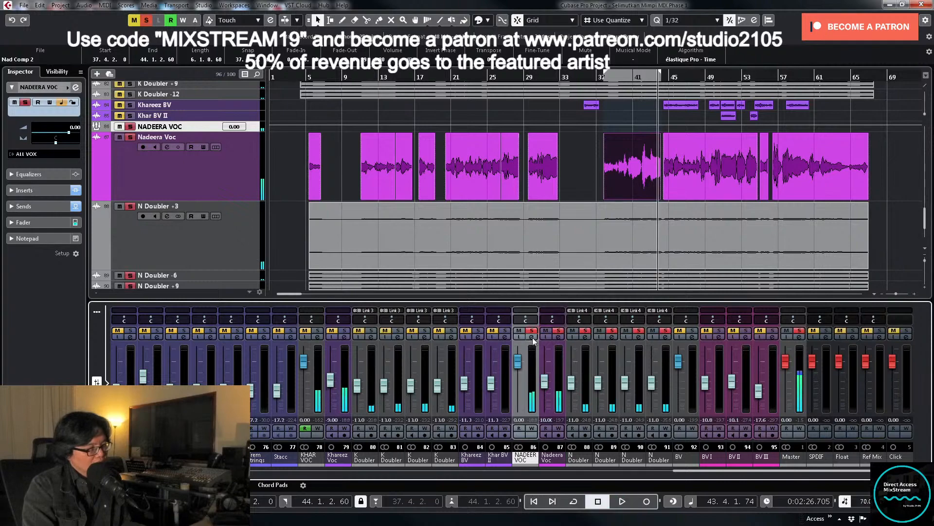
{"action": "left_click", "coordinate": [532, 337]}
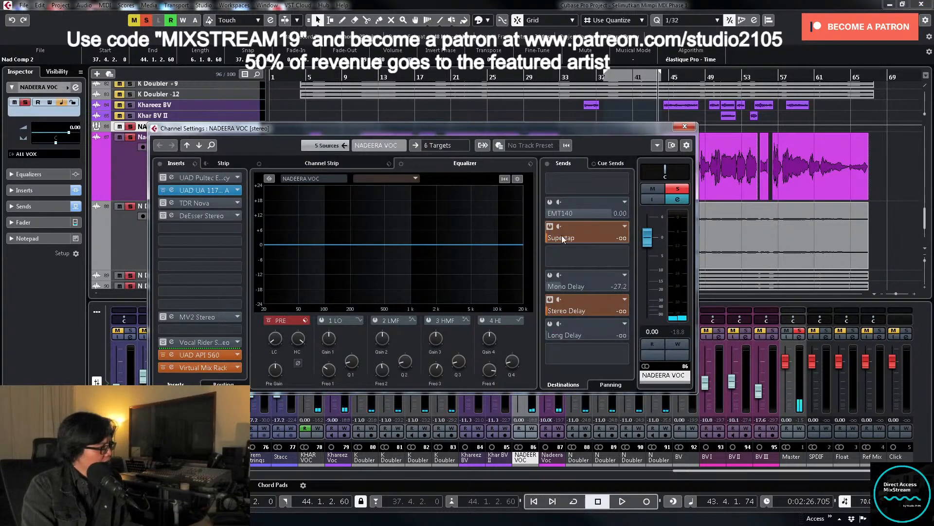
{"action": "left_click", "coordinate": [174, 181]}
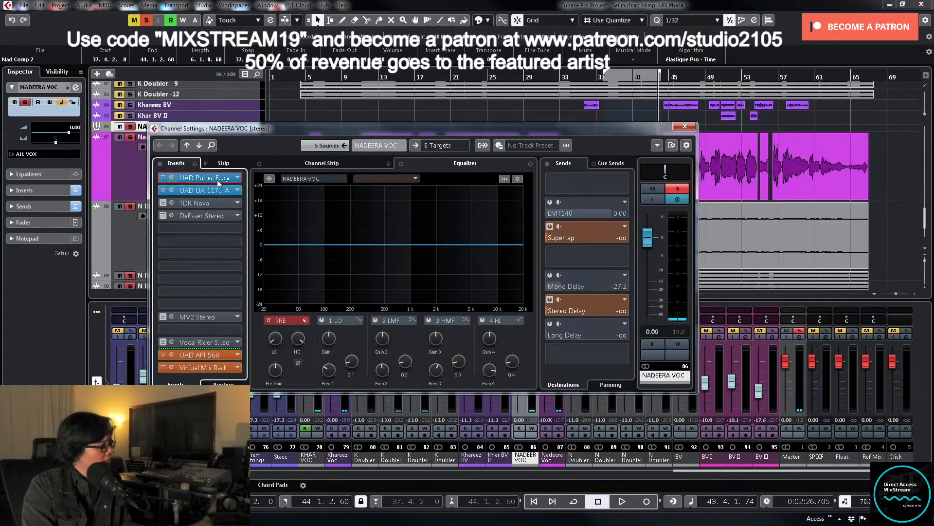
Step: Set the locators around the Nadeera Voc clip from bar 20 to bar 26
{"action": "left_click_drag", "start_coordinate": [656, 125], "coordinate": [555, 299]}
{"action": "scroll", "coordinate": [562, 177], "scroll_direction": "down", "scroll_amount": 3}
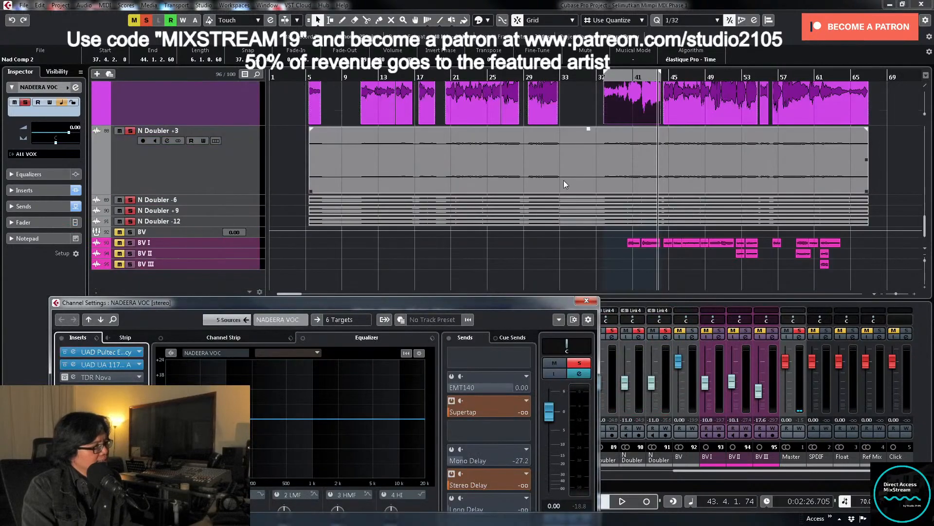
{"action": "scroll", "coordinate": [498, 173], "scroll_direction": "up", "scroll_amount": 3}
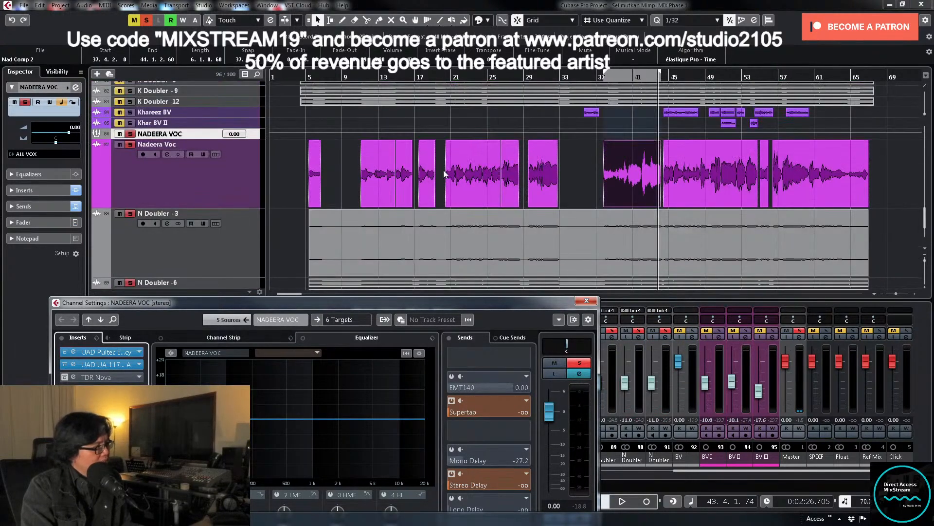
{"action": "left_click", "coordinate": [462, 174]}
{"action": "key", "text": "p"}
{"action": "key", "text": "l"}
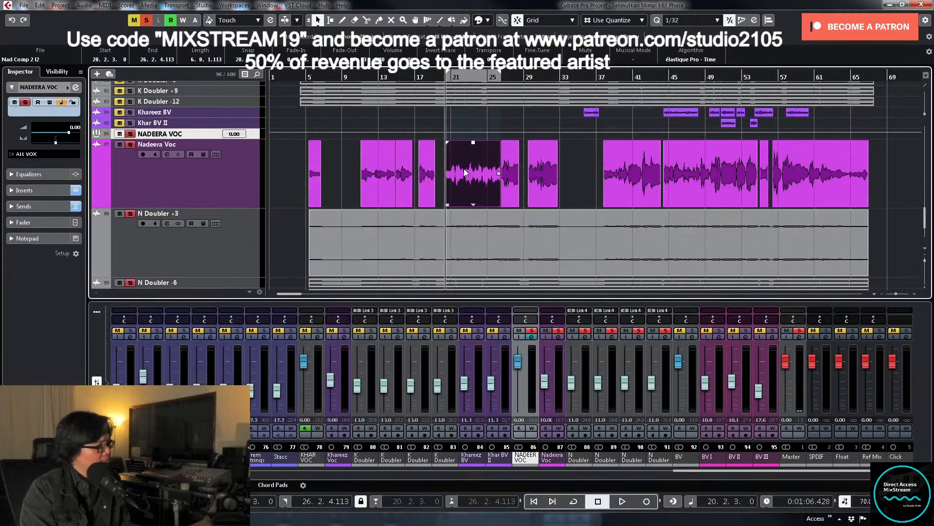
Step: Open the UAD Pultec EQP-1A insert of NADEERA VOC and close the channel settings window
{"action": "left_click", "coordinate": [533, 337]}
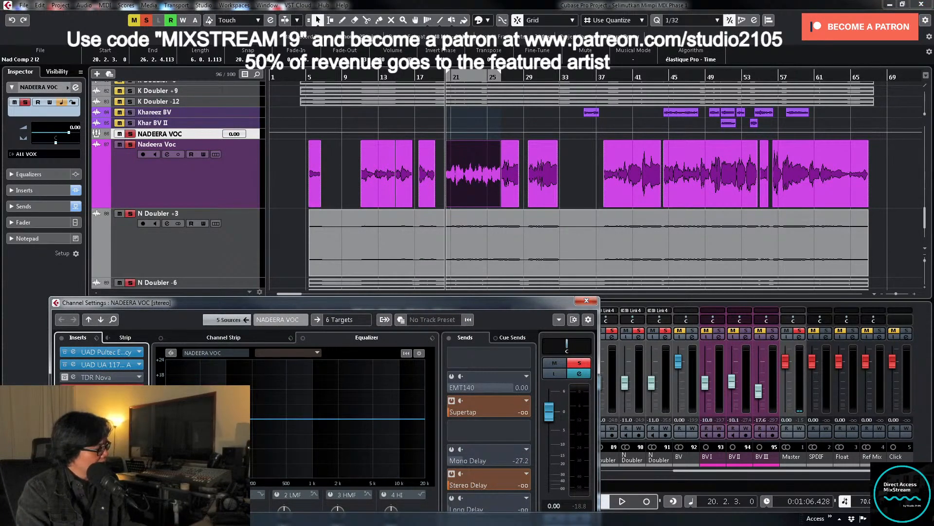
{"action": "left_click_drag", "start_coordinate": [335, 299], "coordinate": [423, 164]}
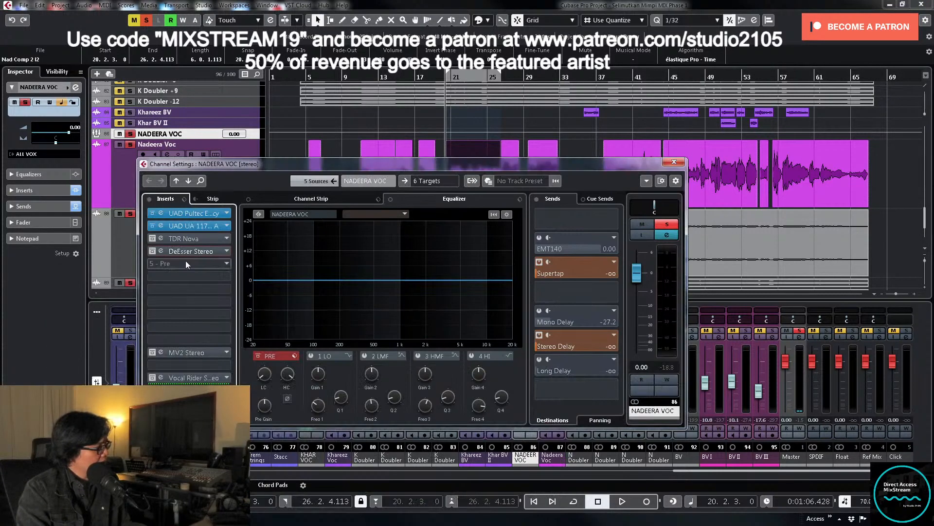
{"action": "left_click", "coordinate": [198, 215]}
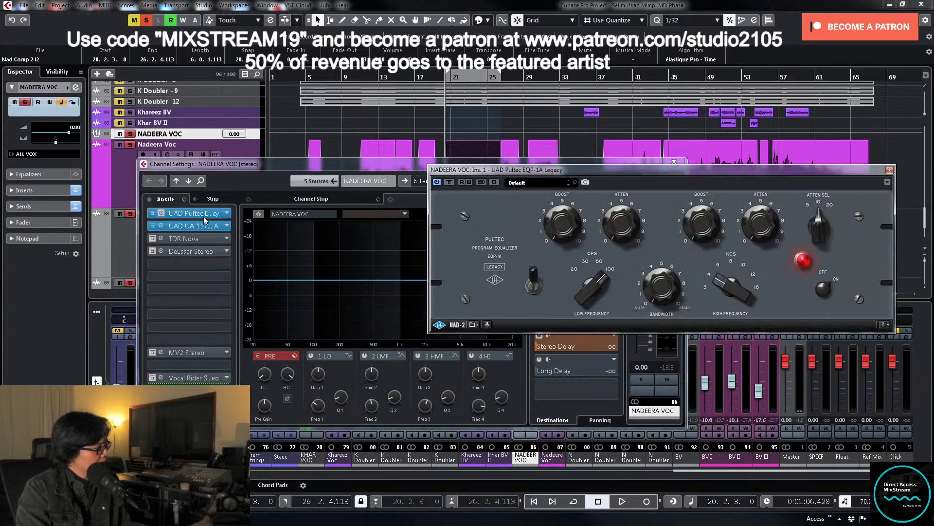
{"action": "left_click", "coordinate": [674, 162]}
Step: Set the locators around the Nadeera Voc clips at bars 11 to 16 and, auditioning them, set the Pultec's high frequency to 10 KCS
{"action": "left_click", "coordinate": [354, 181]}
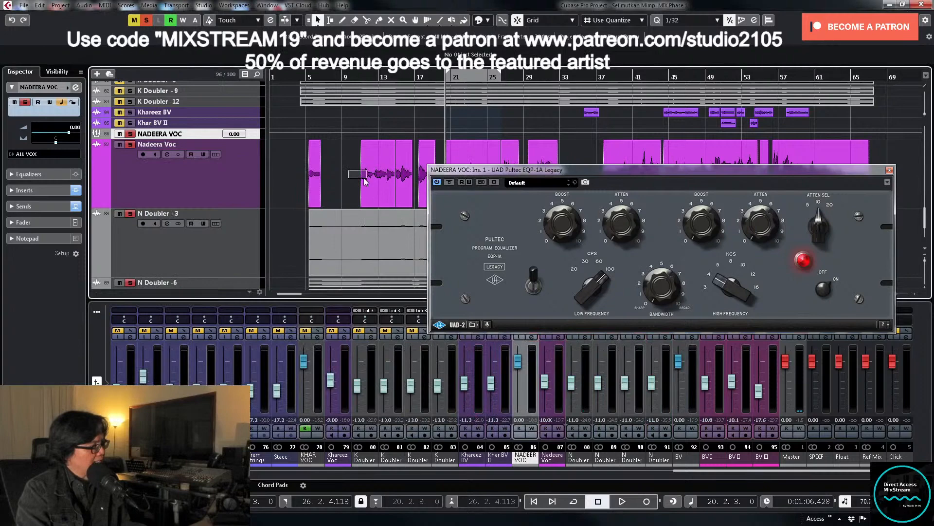
{"action": "left_click", "coordinate": [416, 181]}
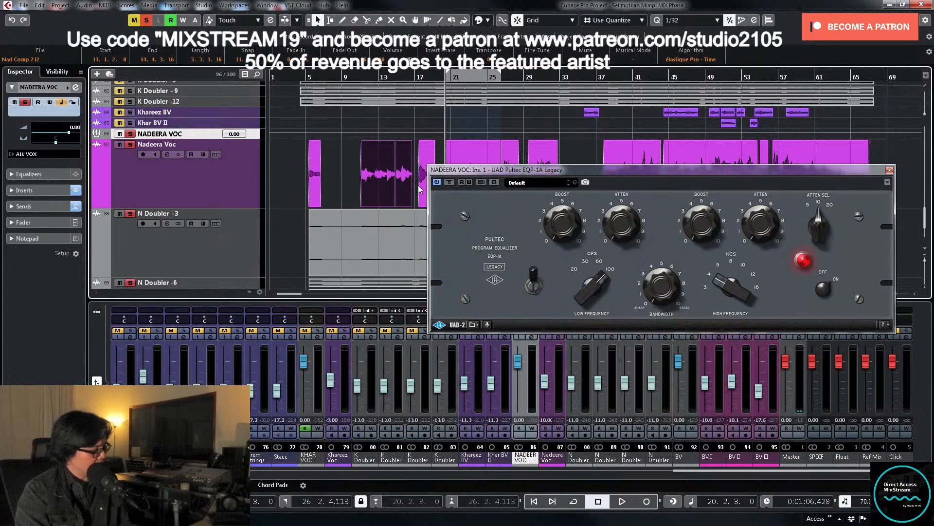
{"action": "key", "text": "p"}
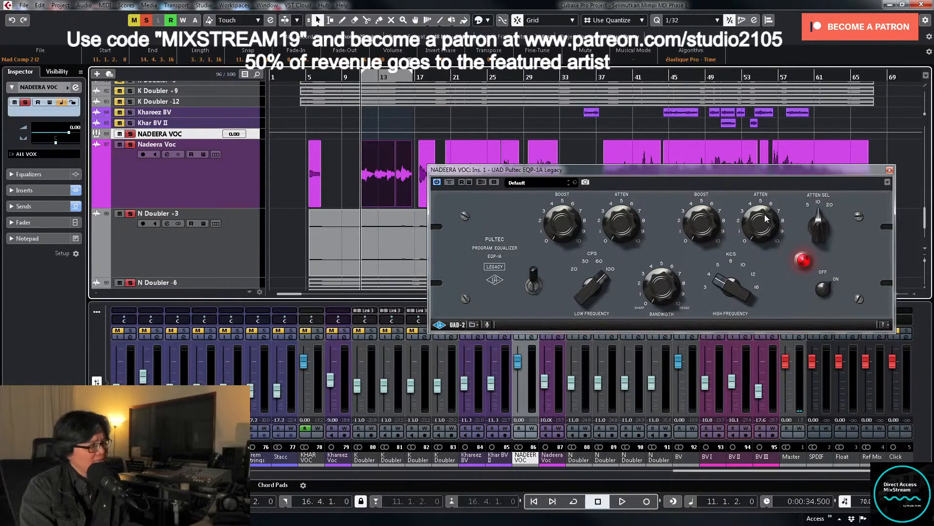
{"action": "key", "text": "space"}
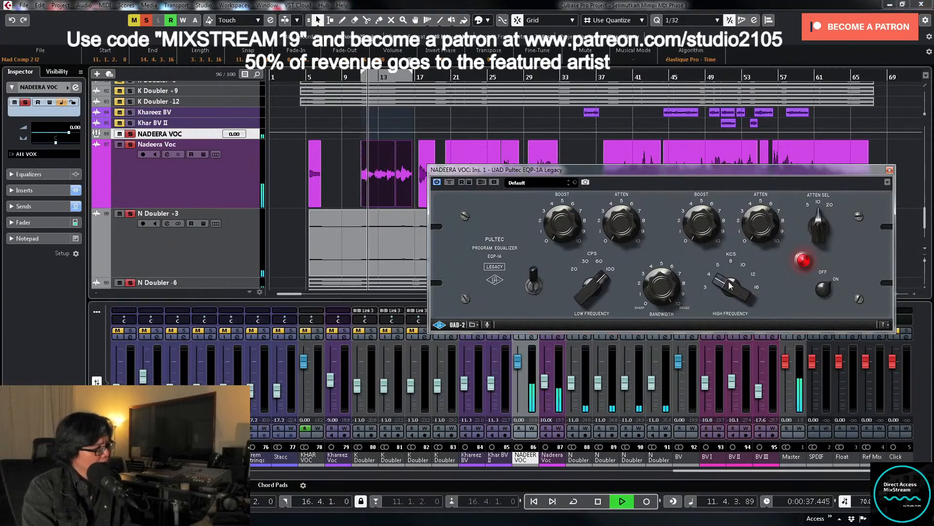
{"action": "left_click_drag", "start_coordinate": [730, 286], "coordinate": [732, 259]}
{"action": "key", "text": "space"}
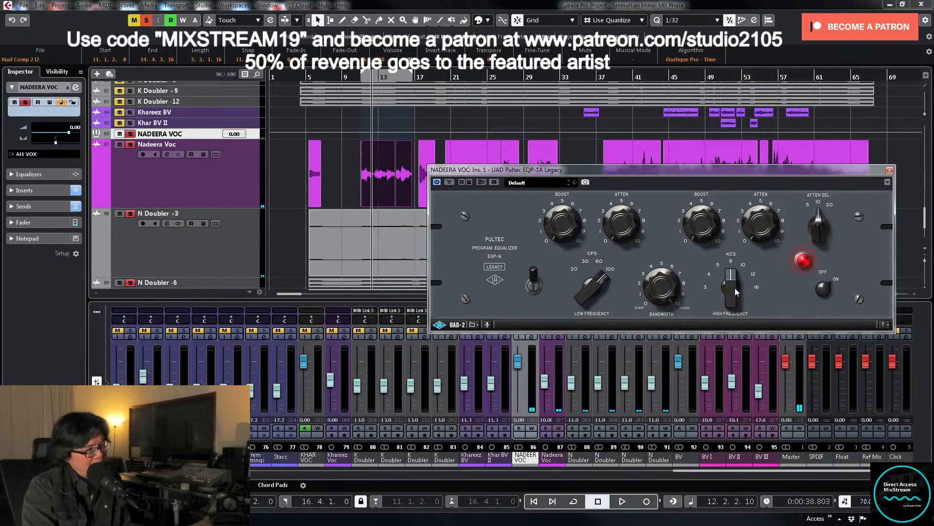
{"action": "left_click_drag", "start_coordinate": [735, 286], "coordinate": [735, 276]}
{"action": "key", "text": "space"}
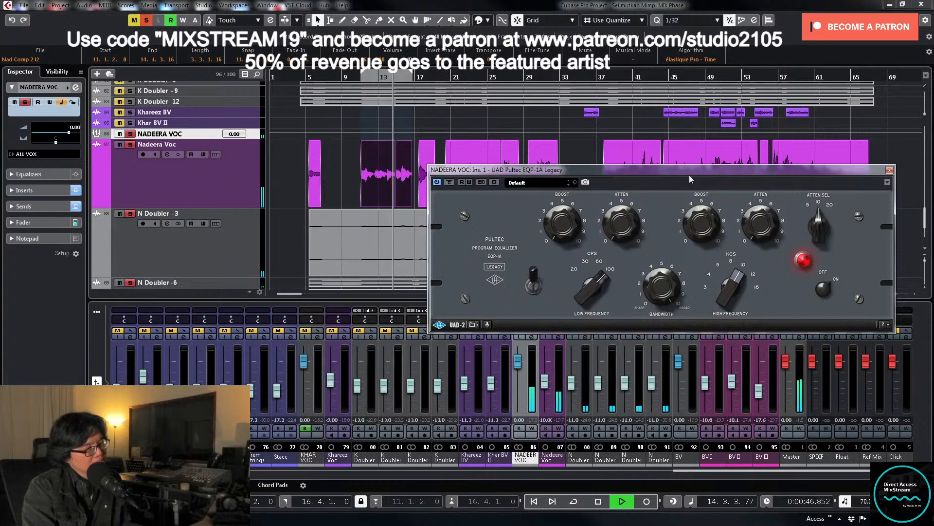
Step: Audition the soloed NADEERA VOC group, comparing the Pultec EQ bypassed and engaged
{"action": "key", "text": "space"}
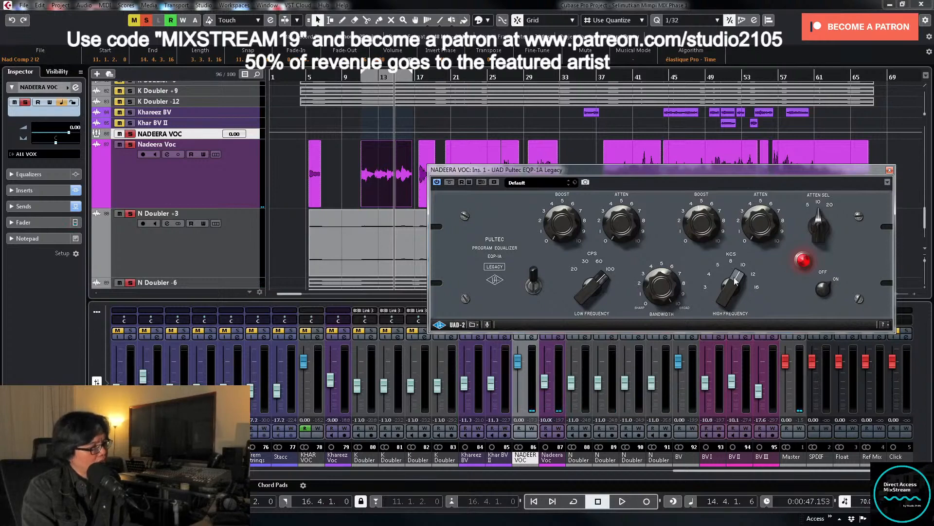
{"action": "key", "text": "space"}
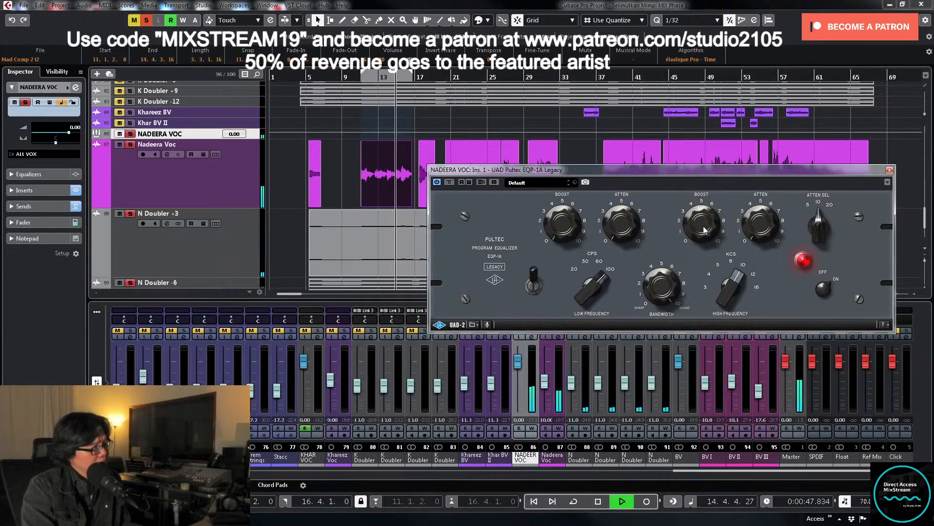
{"action": "left_click", "coordinate": [532, 299]}
{"action": "left_click", "coordinate": [538, 275]}
{"action": "key", "text": "space"}
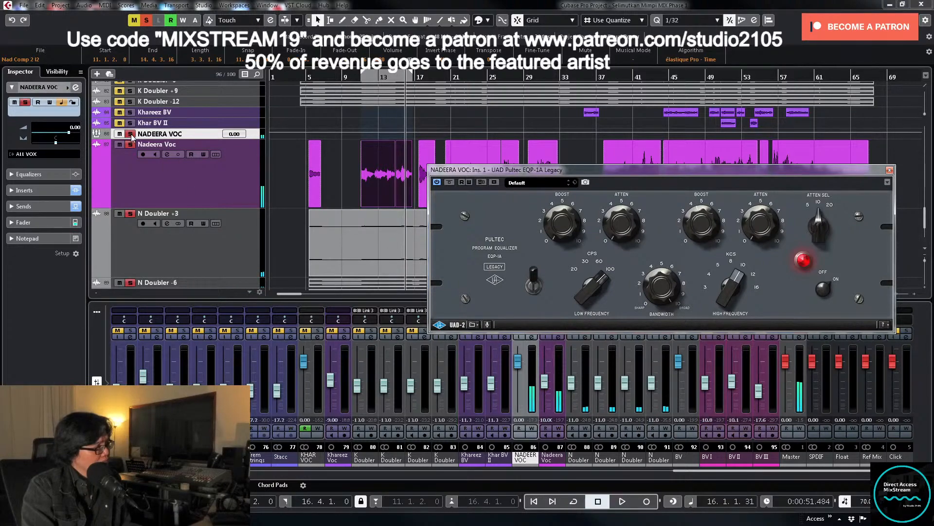
Step: Clear the NADEERA VOC solo and, playing from bar 11, lower the linked N Doubler faders to -14.1
{"action": "left_click", "coordinate": [130, 134]}
{"action": "key", "text": "KP_1"}
{"action": "key", "text": "space"}
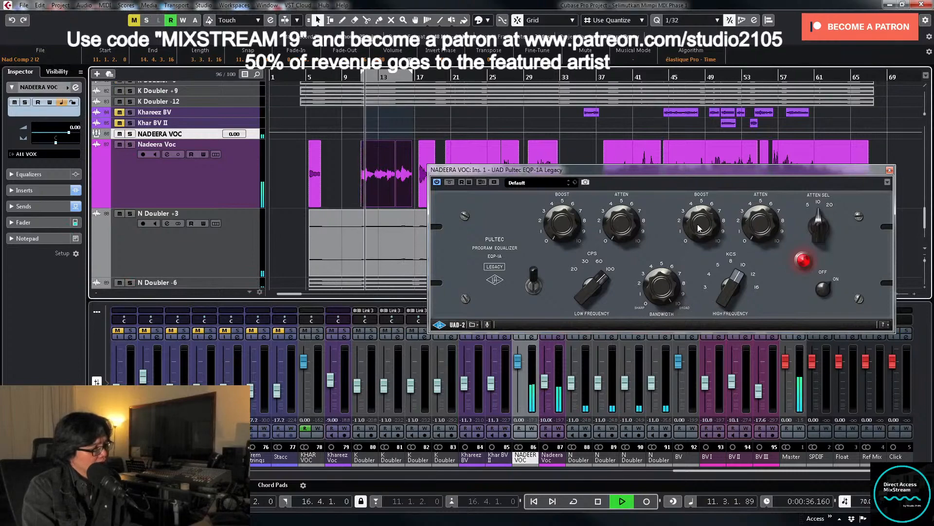
{"action": "key", "text": "space"}
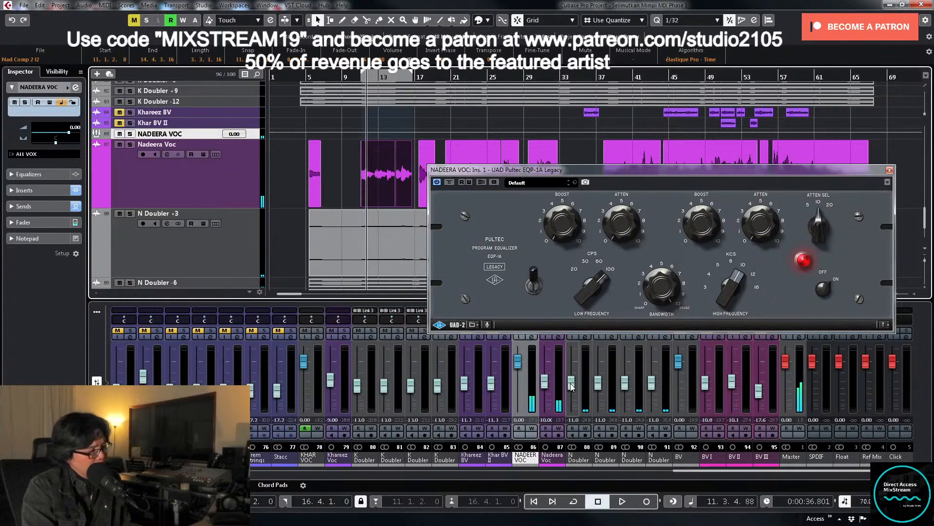
{"action": "left_click", "coordinate": [573, 388]}
{"action": "key", "text": "space"}
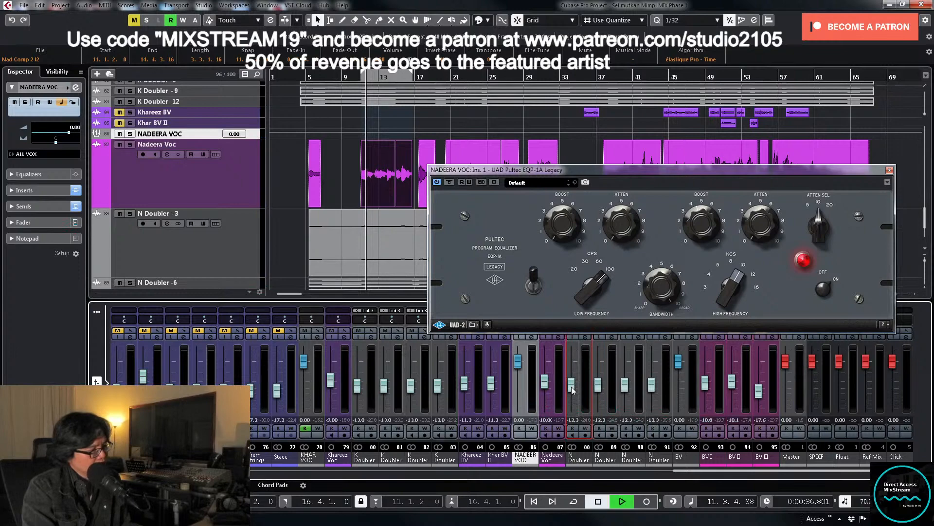
{"action": "scroll", "coordinate": [572, 388], "scroll_direction": "down", "scroll_amount": 2}
{"action": "scroll", "coordinate": [573, 389], "scroll_direction": "down", "scroll_amount": 5}
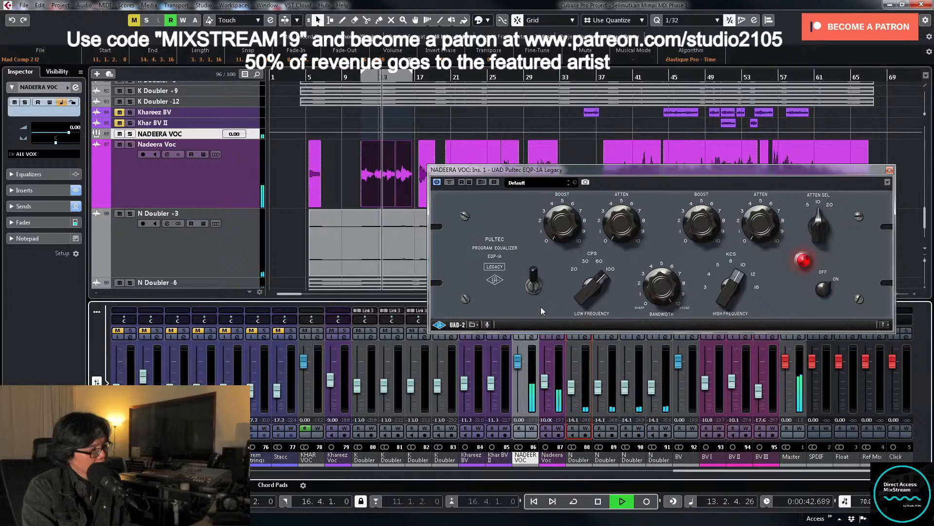
Step: Compare the Pultec EQ out and in with both lead vocals playing, and close its window with the EQ engaged
{"action": "left_click", "coordinate": [535, 292]}
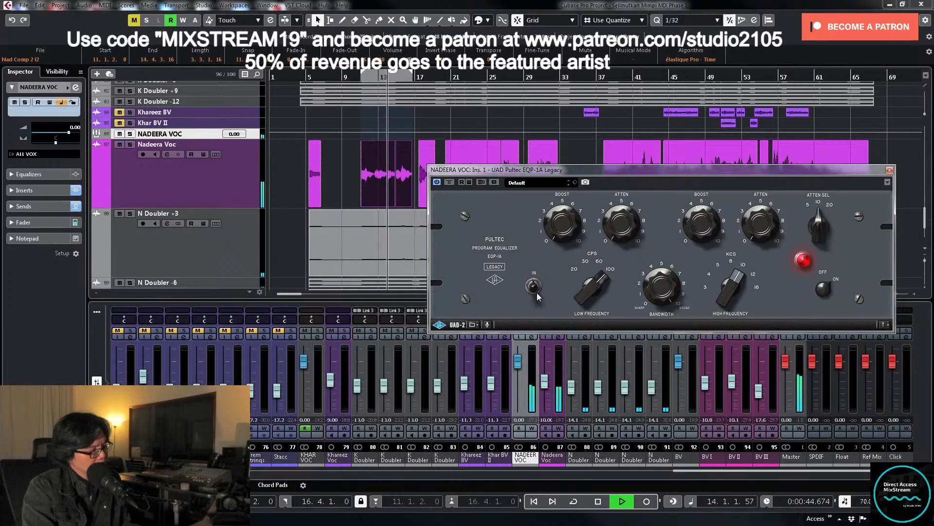
{"action": "left_click", "coordinate": [537, 293]}
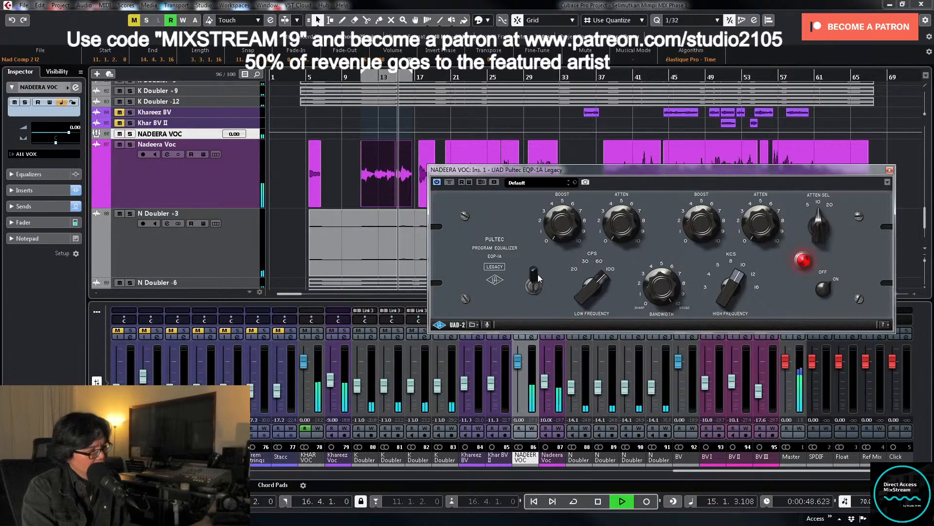
{"action": "left_click", "coordinate": [537, 287]}
{"action": "left_click", "coordinate": [543, 286]}
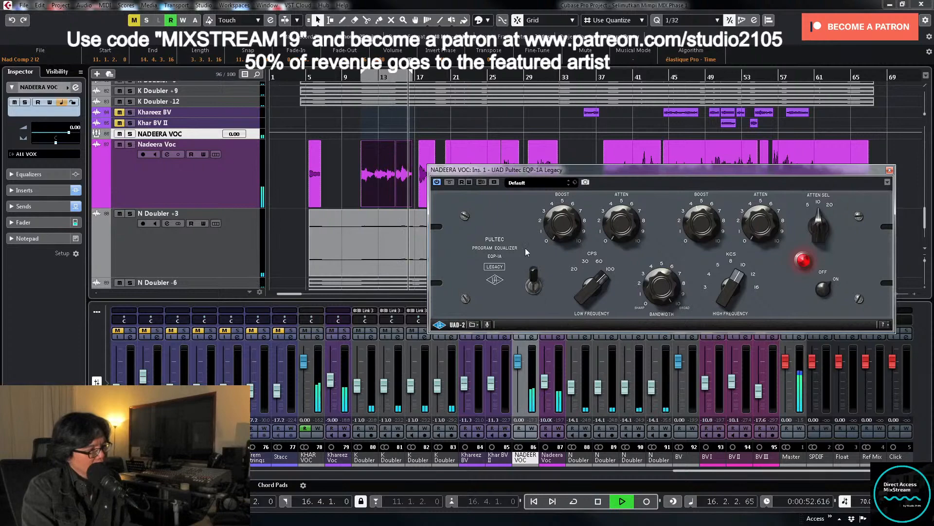
{"action": "key", "text": "space"}
{"action": "left_click", "coordinate": [478, 250]}
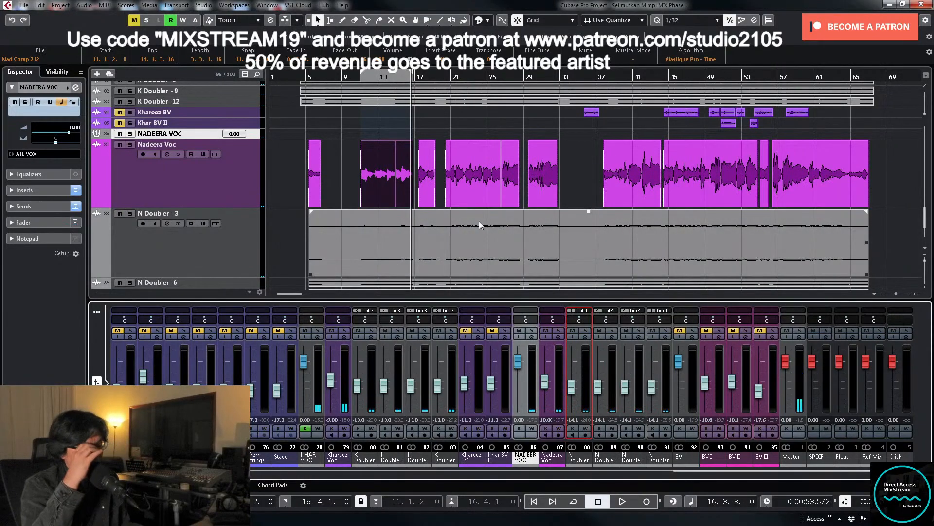
Step: Solo NADEERA VOC and activate the Vocal Rider insert in its channel settings, moving the window clear of the tracks
{"action": "left_click", "coordinate": [212, 190]}
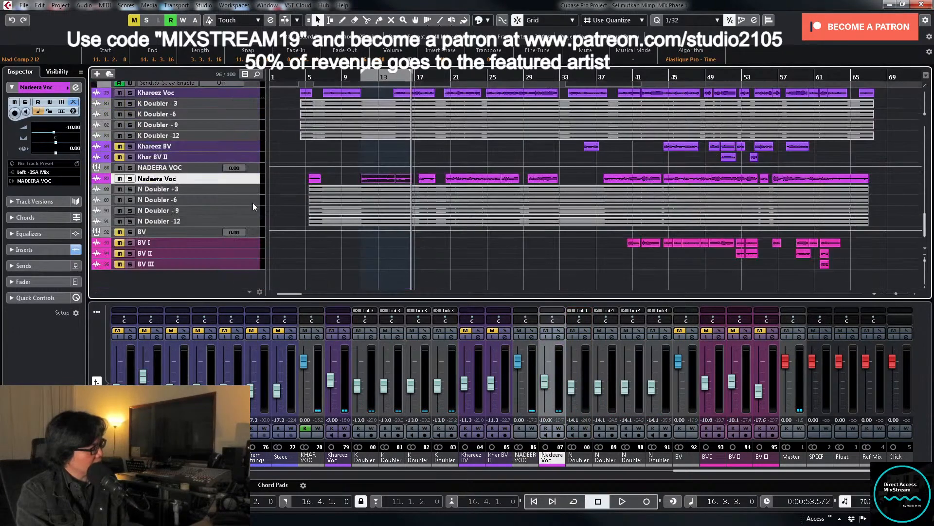
{"action": "left_click", "coordinate": [533, 336]}
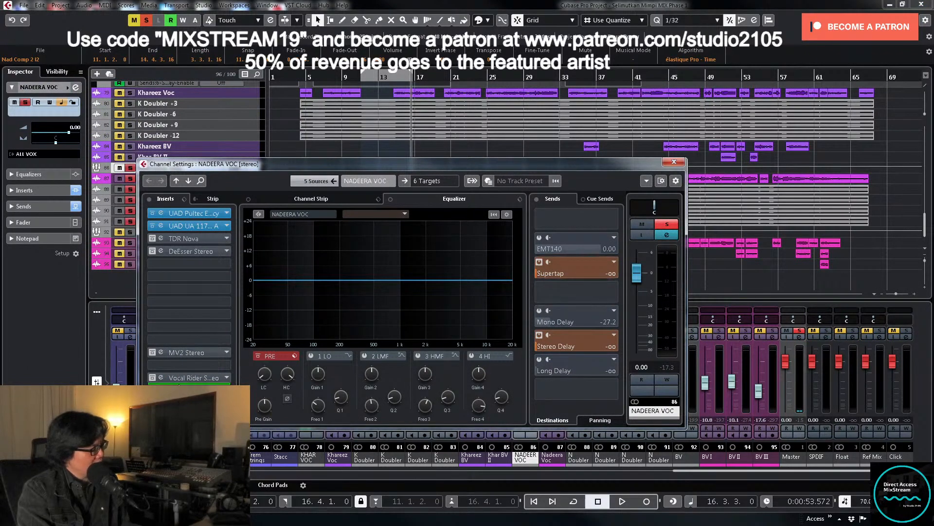
{"action": "left_click", "coordinate": [168, 382]}
{"action": "left_click_drag", "start_coordinate": [406, 164], "coordinate": [917, 181]}
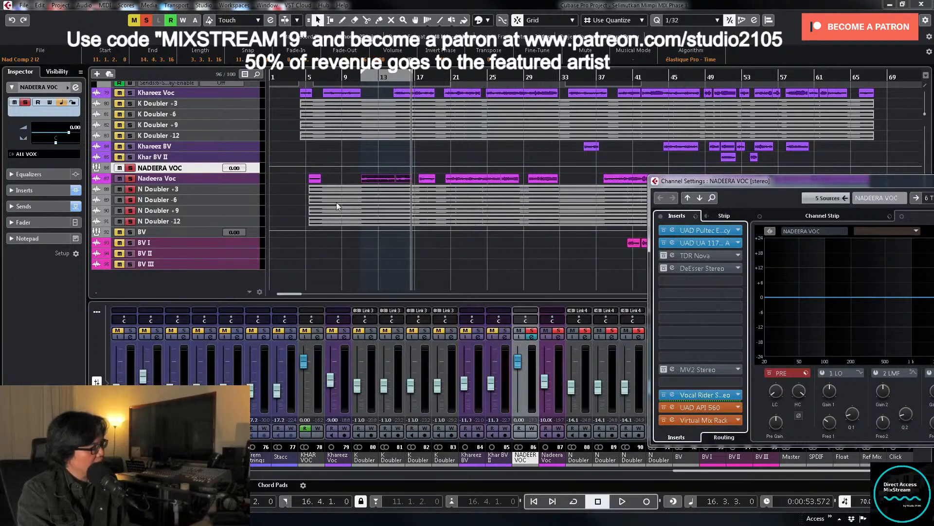
Step: Enlarge the Nadeera Voc track and set the locators around its clips from bar 20 to bar 32
{"action": "left_click", "coordinate": [248, 182]}
{"action": "key", "text": "z"}
{"action": "left_click", "coordinate": [469, 201]}
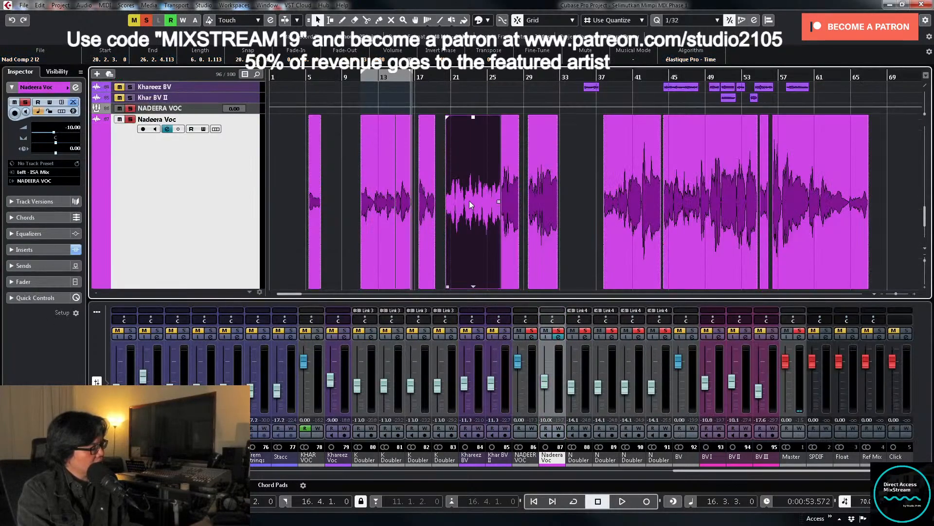
{"action": "left_click_drag", "start_coordinate": [576, 188], "coordinate": [458, 224]}
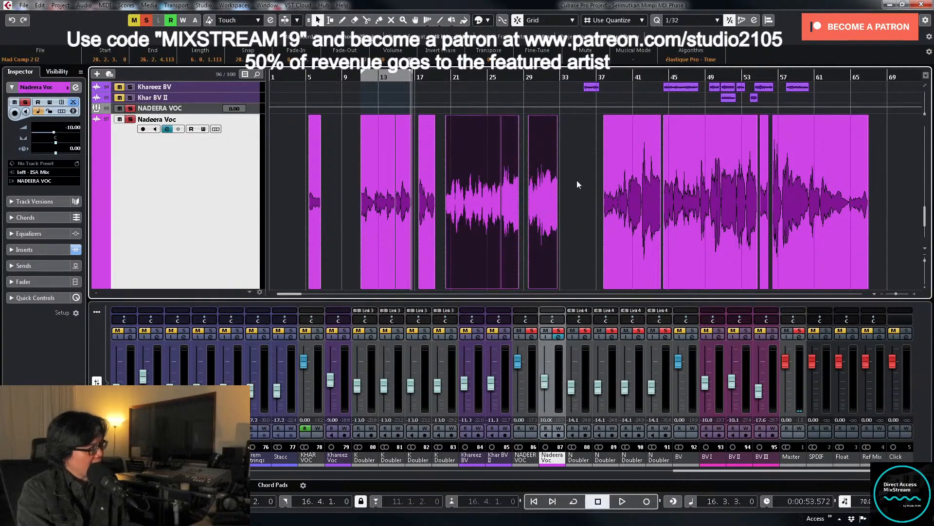
{"action": "left_click_drag", "start_coordinate": [577, 184], "coordinate": [456, 219]}
{"action": "key", "text": "p"}
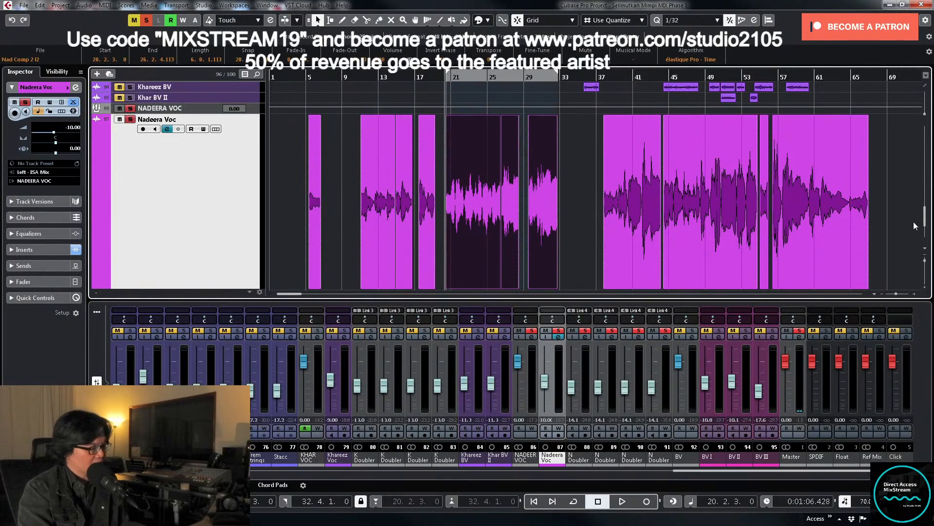
Step: Open the Vocal Rider insert of NADEERA VOC and set its upper range to 6.0
{"action": "key", "text": "e"}
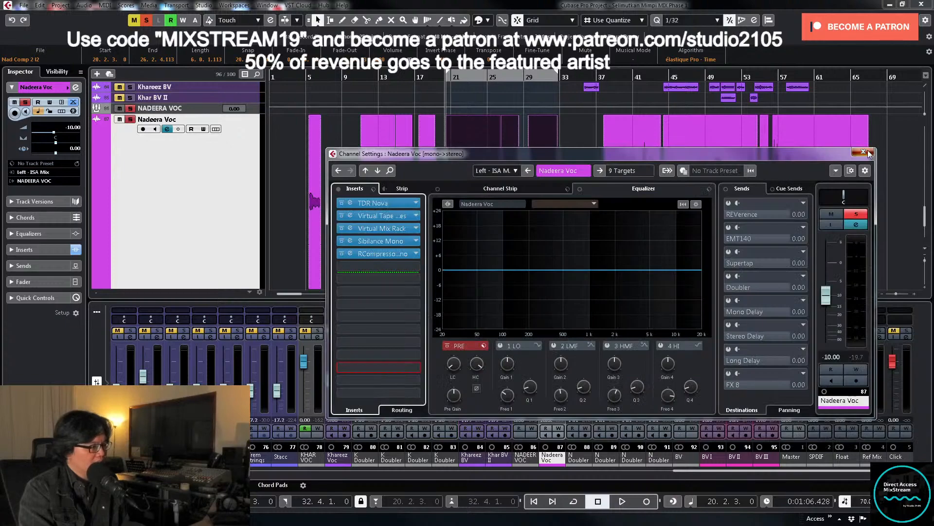
{"action": "left_click", "coordinate": [869, 153]}
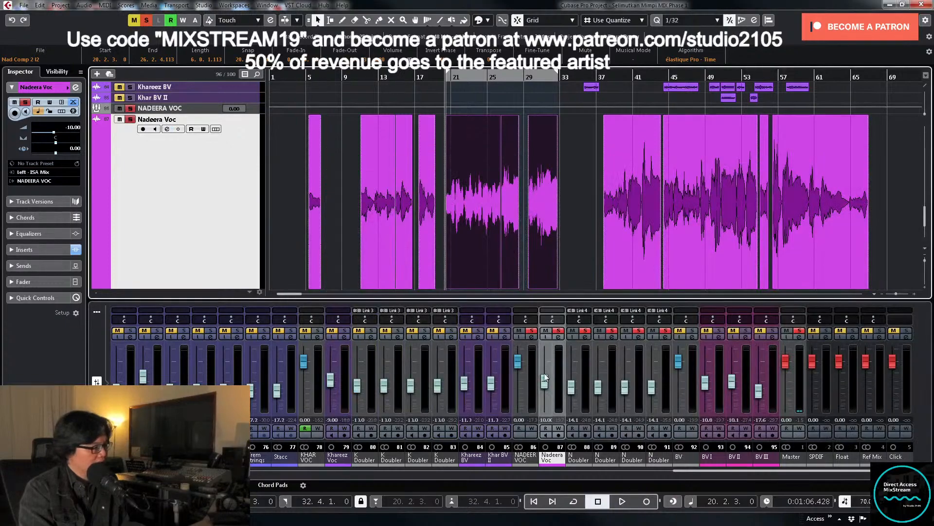
{"action": "left_click", "coordinate": [532, 337]}
{"action": "left_click", "coordinate": [406, 367]}
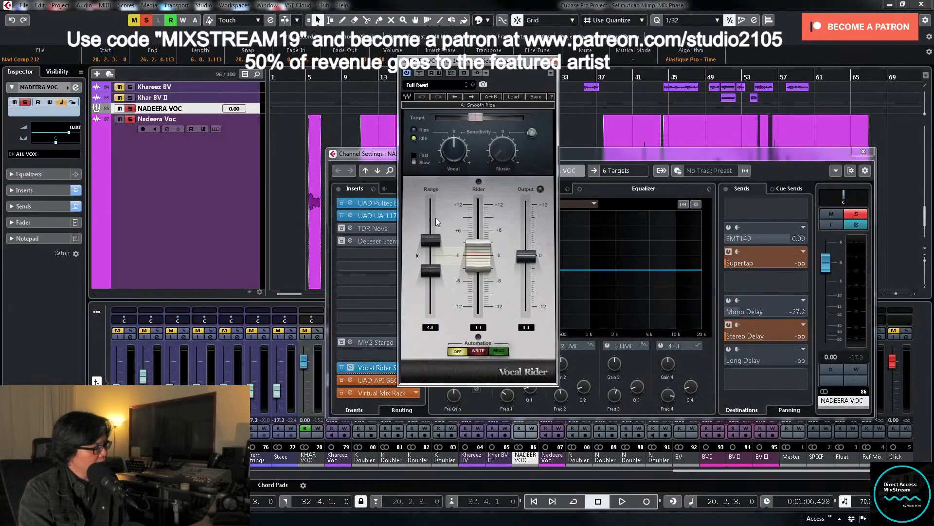
{"action": "left_click_drag", "start_coordinate": [431, 244], "coordinate": [432, 236]}
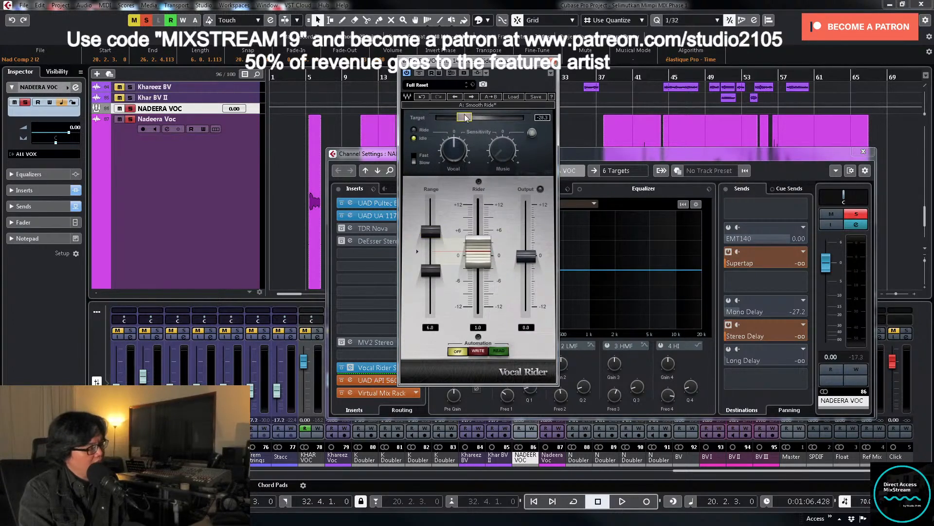
Step: Play the section, clear the solo, lower the Vocal Rider's target below -30 by ear and set its output to -1.5
{"action": "key", "text": "space"}
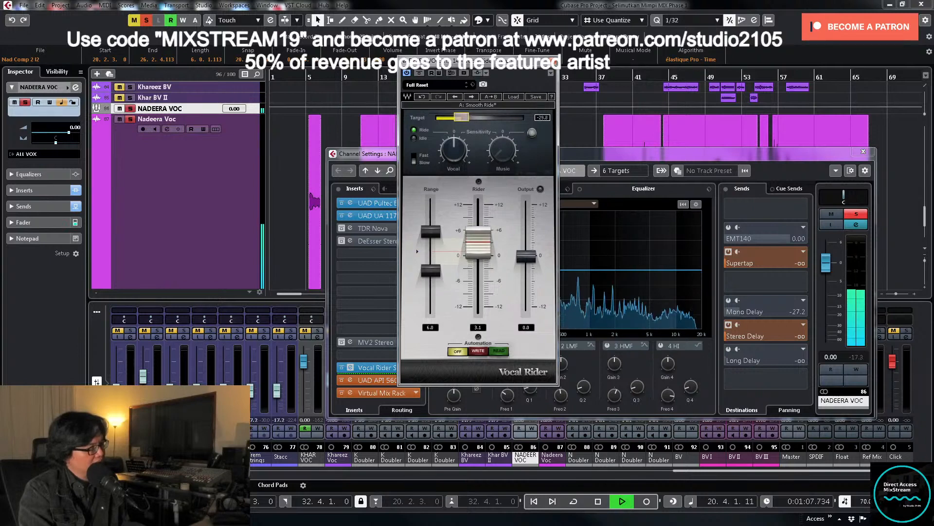
{"action": "left_click", "coordinate": [146, 21]}
{"action": "left_click_drag", "start_coordinate": [460, 117], "coordinate": [459, 118]}
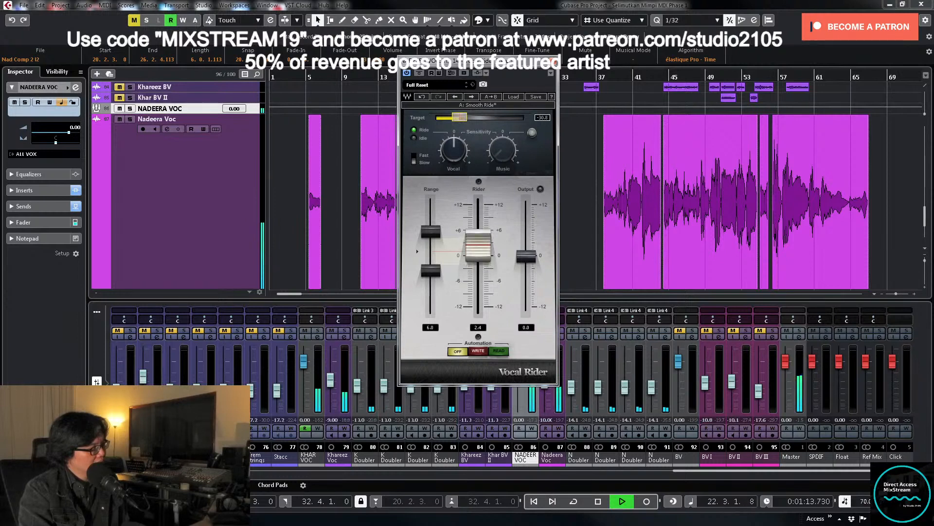
{"action": "left_click_drag", "start_coordinate": [460, 117], "coordinate": [458, 117]}
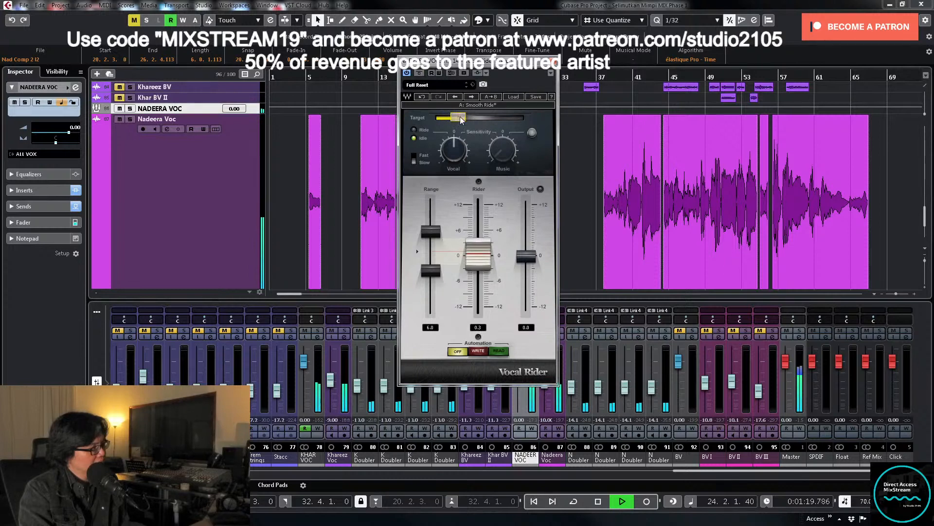
{"action": "left_click_drag", "start_coordinate": [526, 256], "coordinate": [526, 263]}
{"action": "key", "text": "space"}
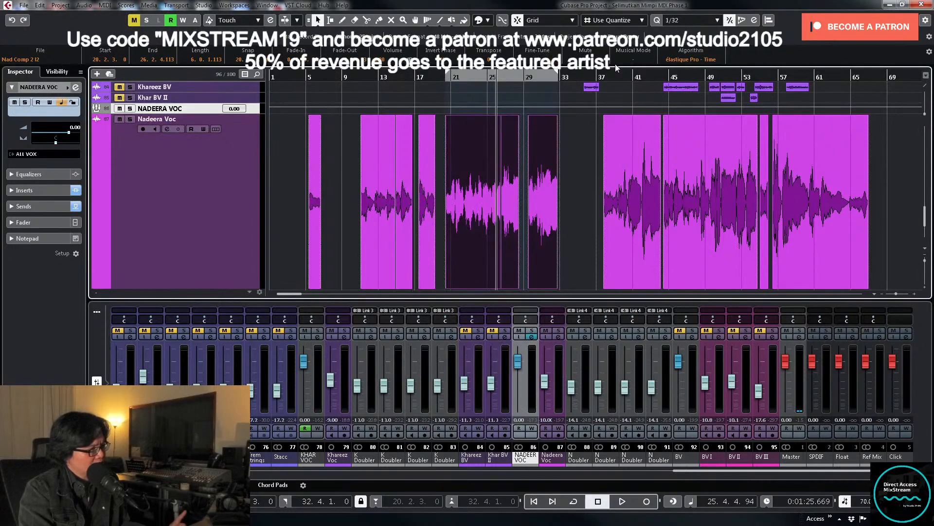
Step: Set the locators around the Nadeera Voc clip at bars 37 to 44, audition the Vocal Rider there and close its windows
{"action": "left_click", "coordinate": [604, 75]}
{"action": "left_click", "coordinate": [650, 176]}
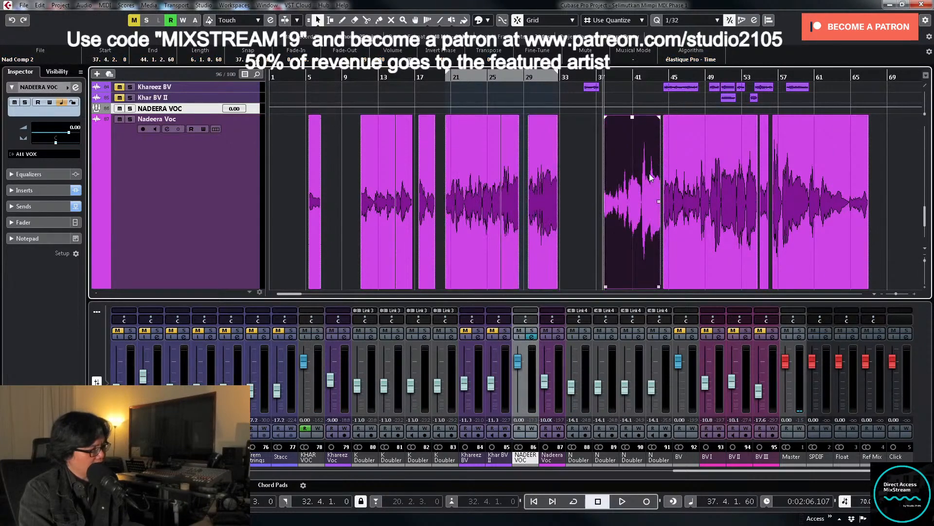
{"action": "key", "text": "p"}
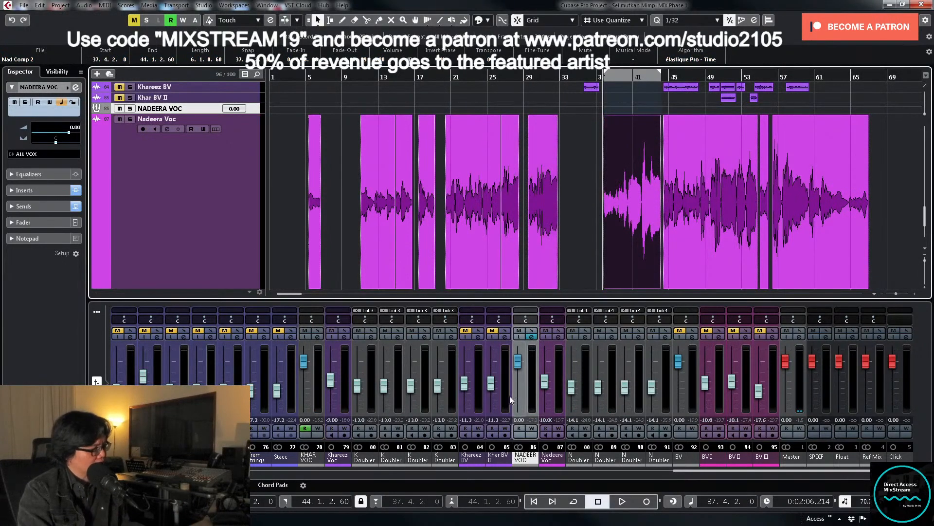
{"action": "left_click", "coordinate": [532, 338]}
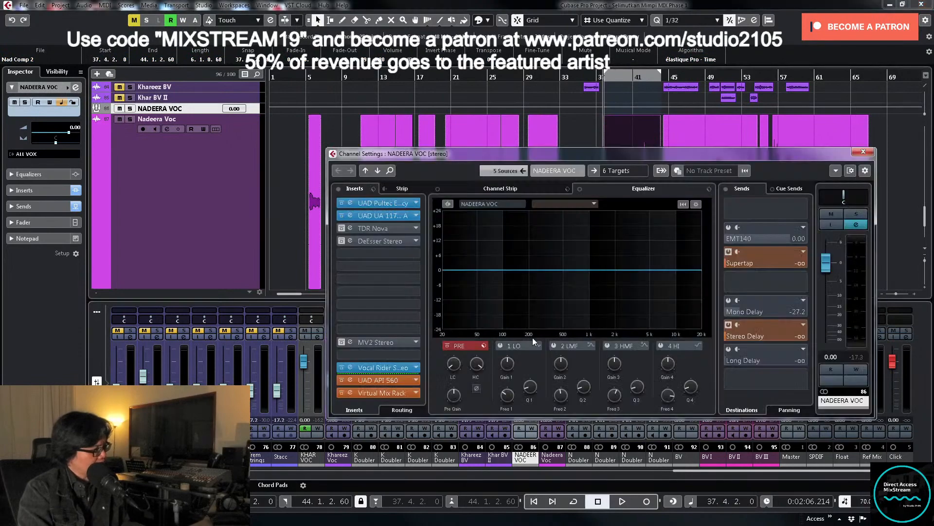
{"action": "left_click", "coordinate": [379, 368]}
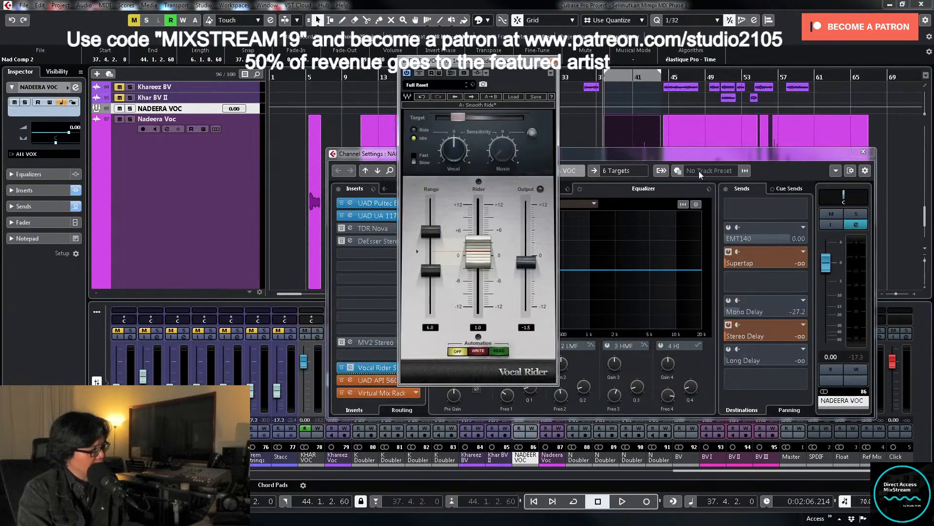
{"action": "key", "text": "space"}
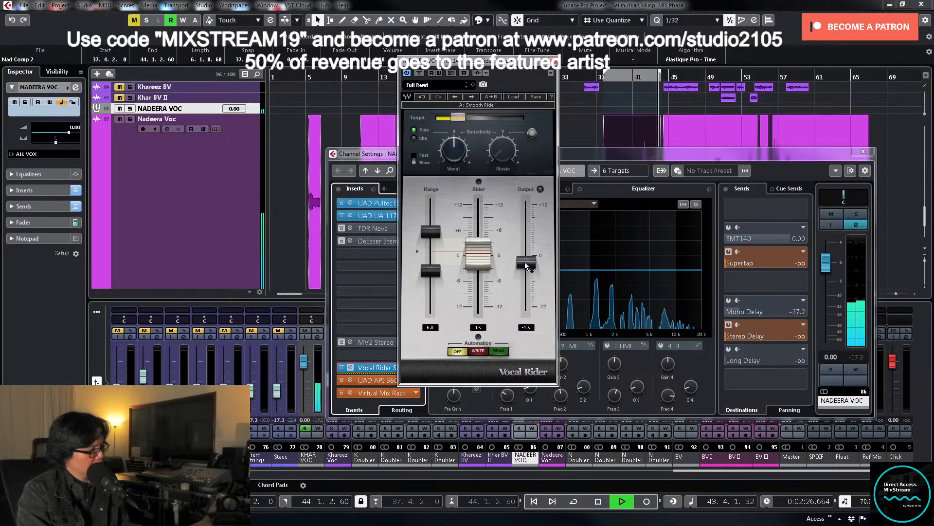
{"action": "key", "text": "space"}
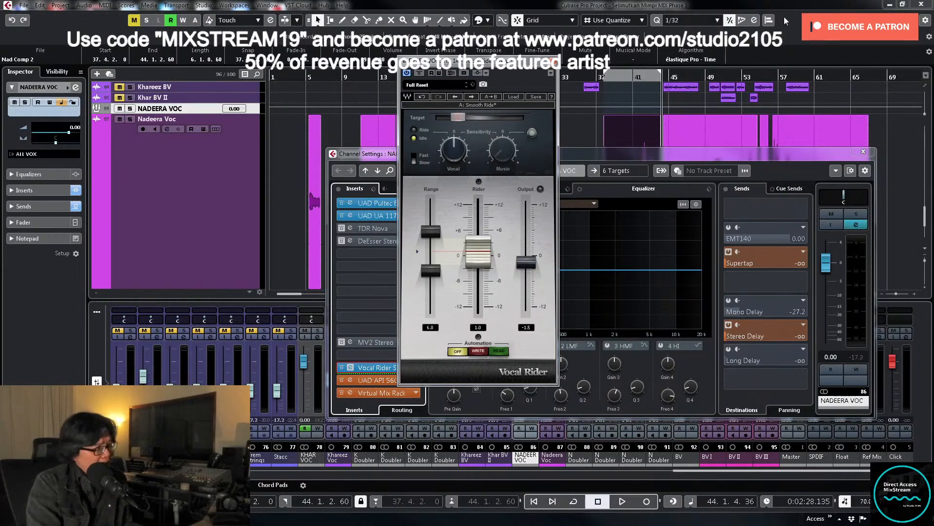
{"action": "left_click", "coordinate": [551, 63]}
{"action": "left_click", "coordinate": [863, 152]}
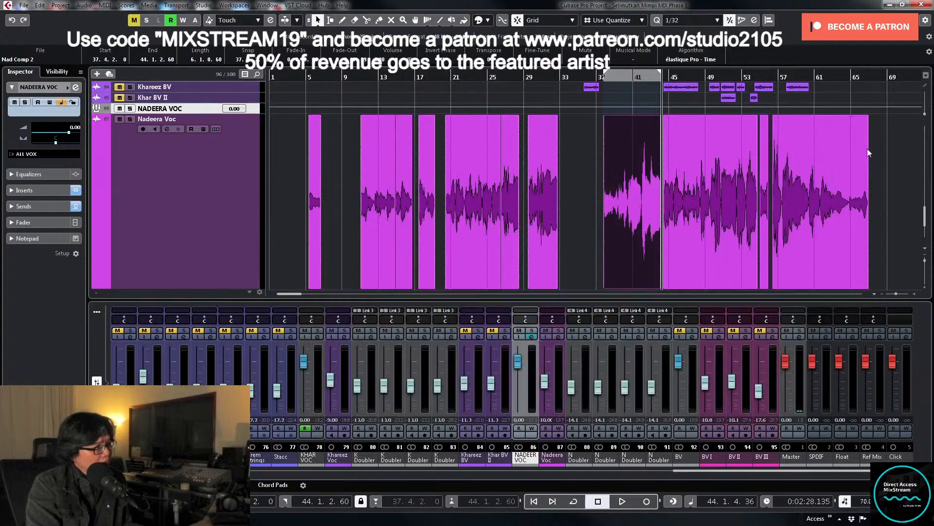
Step: Select the Nadeera Voc track, return it to normal height and open its channel settings
{"action": "scroll", "coordinate": [639, 158], "scroll_direction": "up", "scroll_amount": 4}
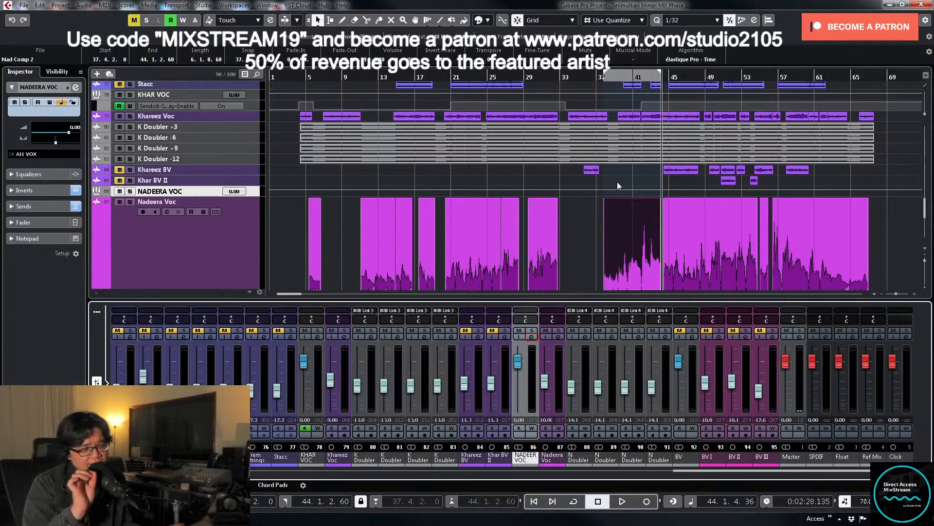
{"action": "left_click", "coordinate": [292, 224]}
{"action": "scroll", "coordinate": [303, 219], "scroll_direction": "down", "scroll_amount": 2}
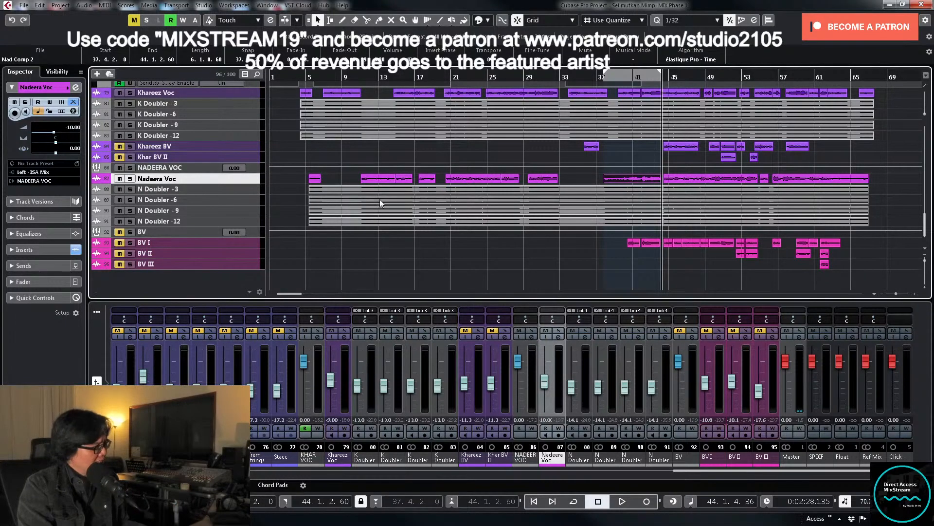
{"action": "left_click", "coordinate": [559, 338]}
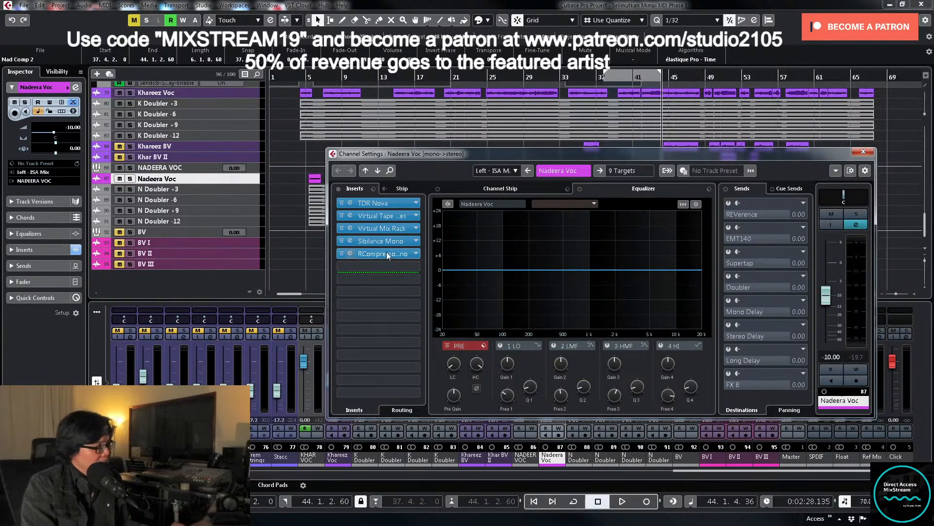
Step: Close the Nadeera Voc channel settings, open those of the NADEERA VOC group and solo the group
{"action": "left_click", "coordinate": [862, 154]}
{"action": "scroll", "coordinate": [537, 252], "scroll_direction": "up", "scroll_amount": 4}
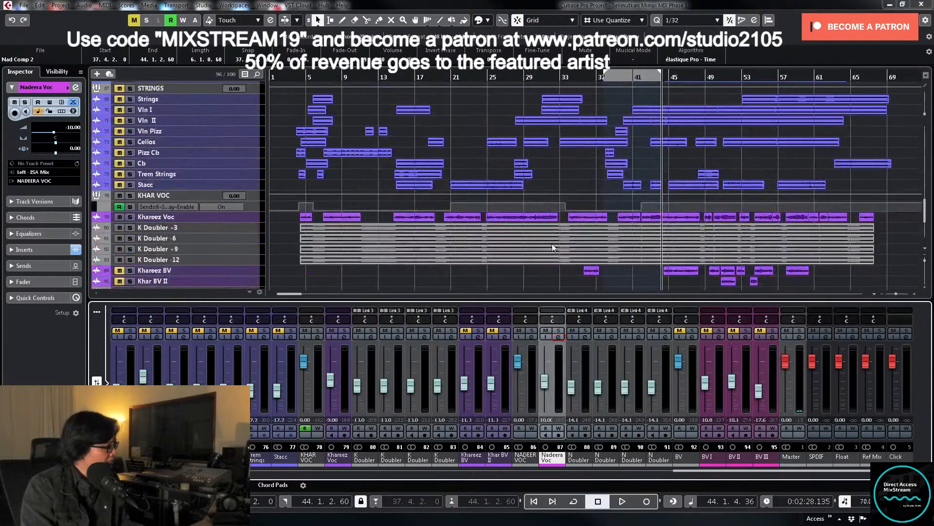
{"action": "scroll", "coordinate": [575, 245], "scroll_direction": "down", "scroll_amount": 3}
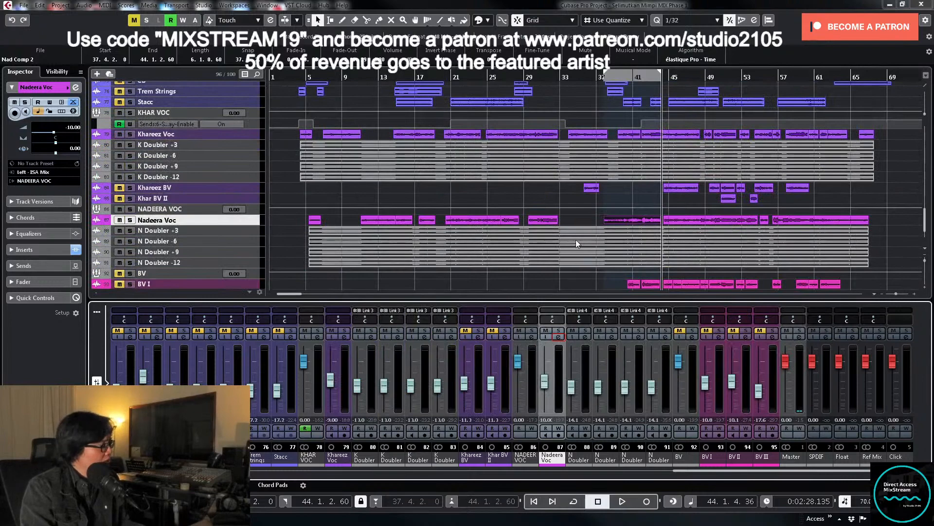
{"action": "scroll", "coordinate": [576, 241], "scroll_direction": "down", "scroll_amount": 1}
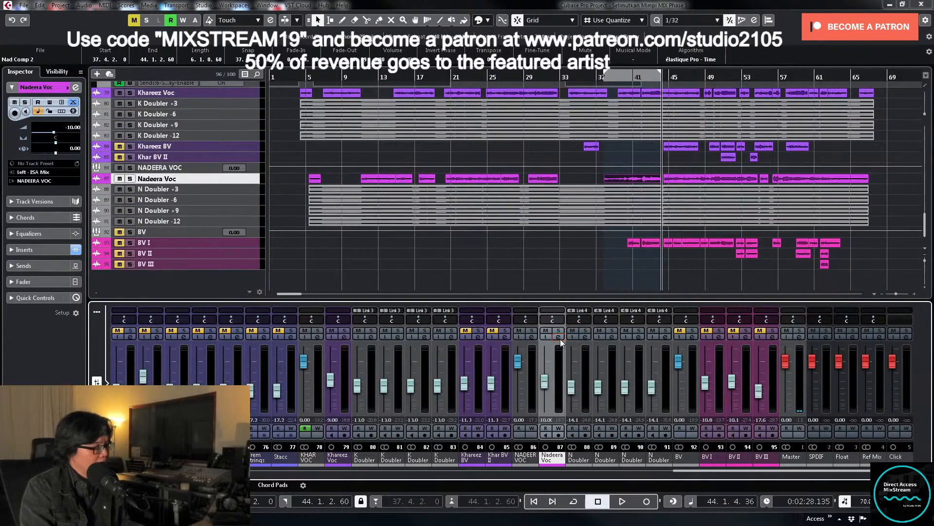
{"action": "left_click", "coordinate": [532, 337]}
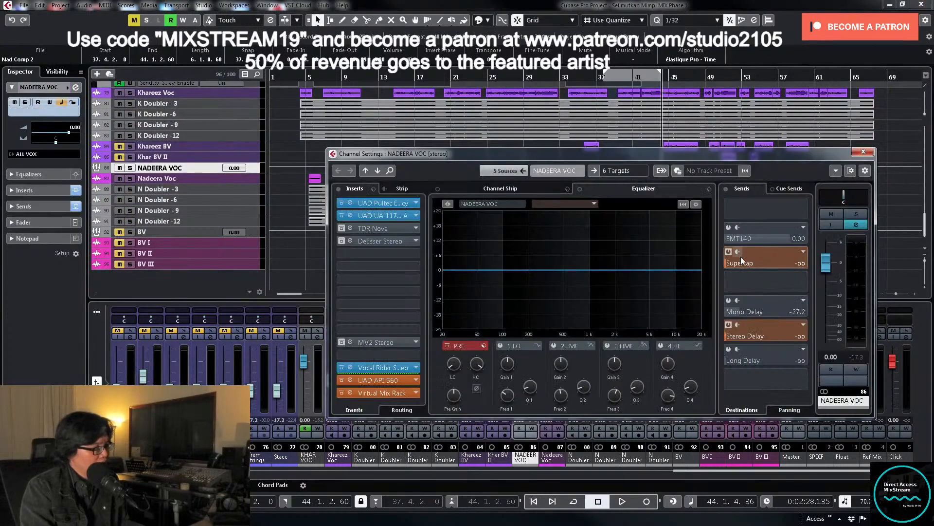
{"action": "left_click", "coordinate": [856, 214]}
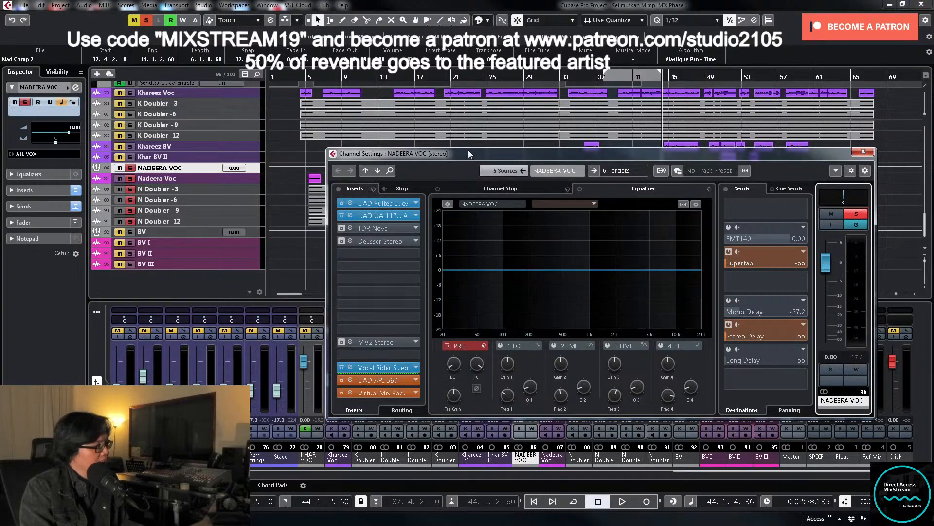
Step: Select the Nadeera Voc clips between bars 11 and 16 and play that section soloed
{"action": "left_click_drag", "start_coordinate": [469, 151], "coordinate": [510, 268]}
{"action": "left_click_drag", "start_coordinate": [351, 176], "coordinate": [413, 177]}
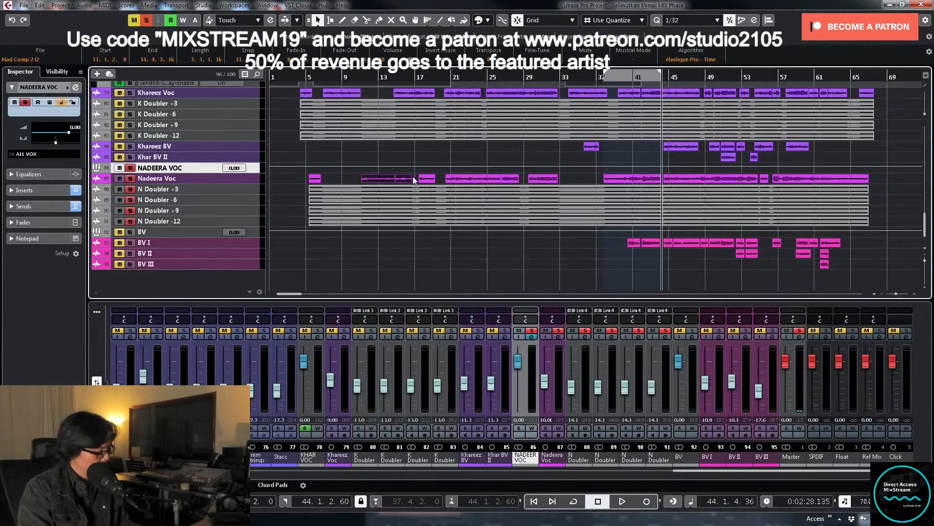
{"action": "key", "text": "alt+space"}
Step: Reopen the NADEERA VOC group's channel settings, play the soloed section and raise the Supertap send to -4.36
{"action": "left_click", "coordinate": [532, 337]}
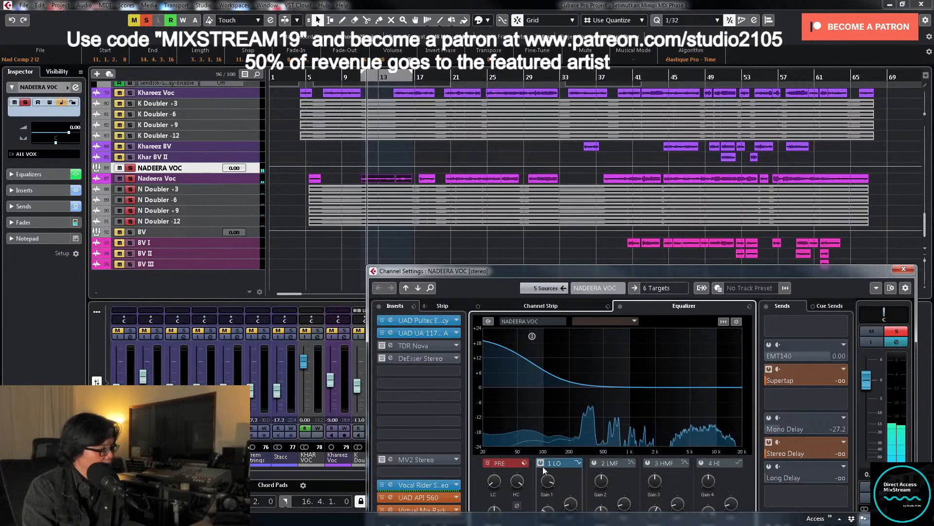
{"action": "left_click", "coordinate": [541, 463]}
{"action": "key", "text": "space"}
{"action": "left_click_drag", "start_coordinate": [627, 271], "coordinate": [549, 179]}
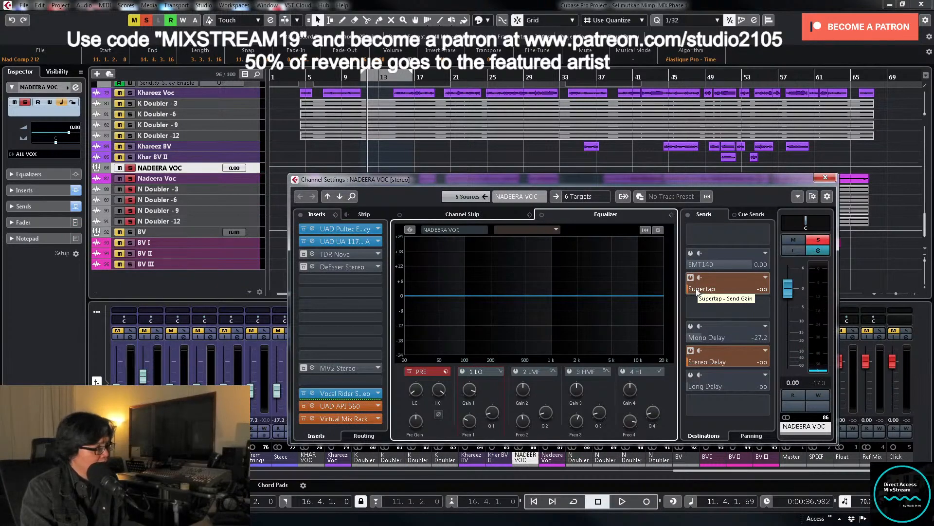
{"action": "key", "text": "space"}
{"action": "left_click_drag", "start_coordinate": [697, 290], "coordinate": [766, 289]}
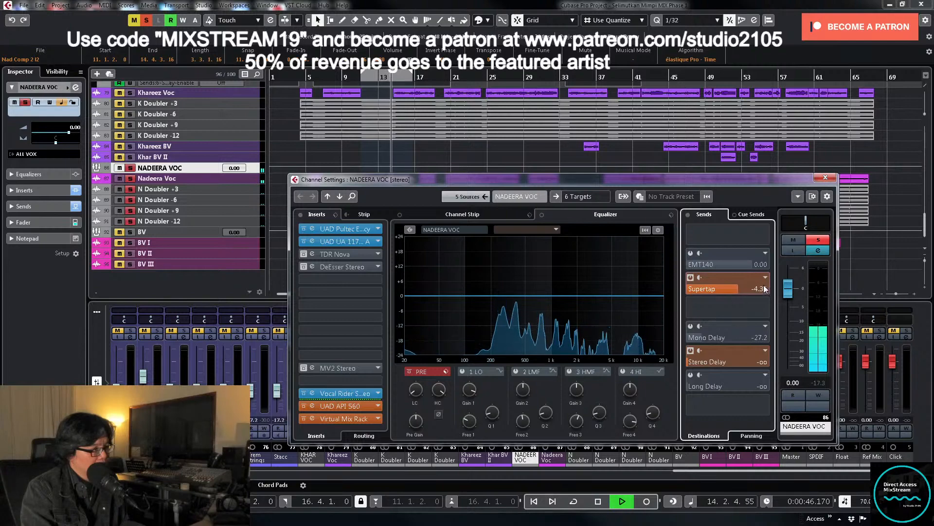
{"action": "key", "text": "space"}
Step: Clear the solo, replay the section from bar 11 in context and set the Supertap send to -4.75
{"action": "left_click", "coordinate": [820, 239]}
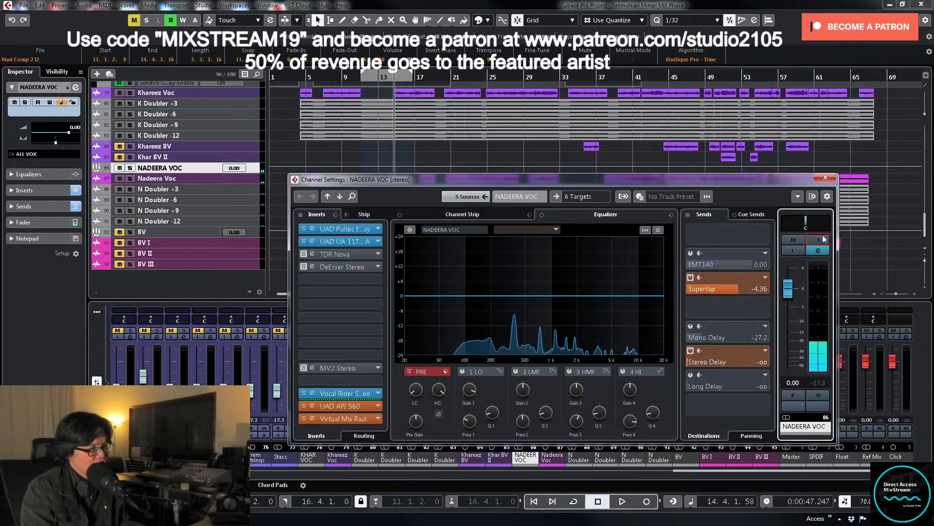
{"action": "key", "text": "KP_1"}
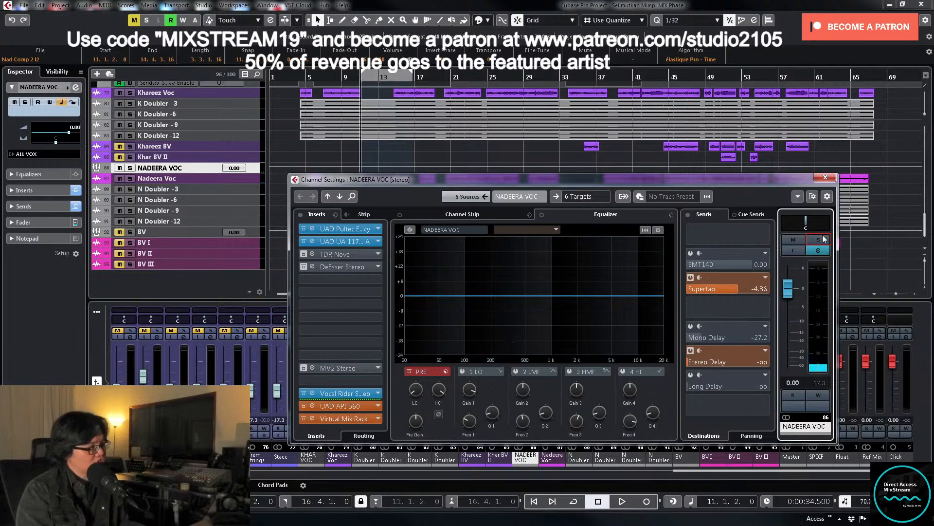
{"action": "key", "text": "space"}
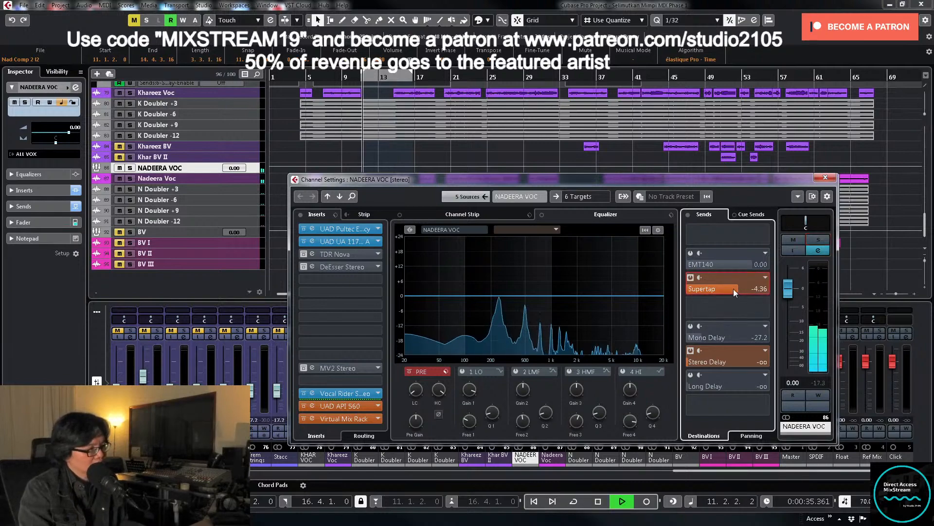
{"action": "left_click_drag", "start_coordinate": [734, 288], "coordinate": [731, 288]}
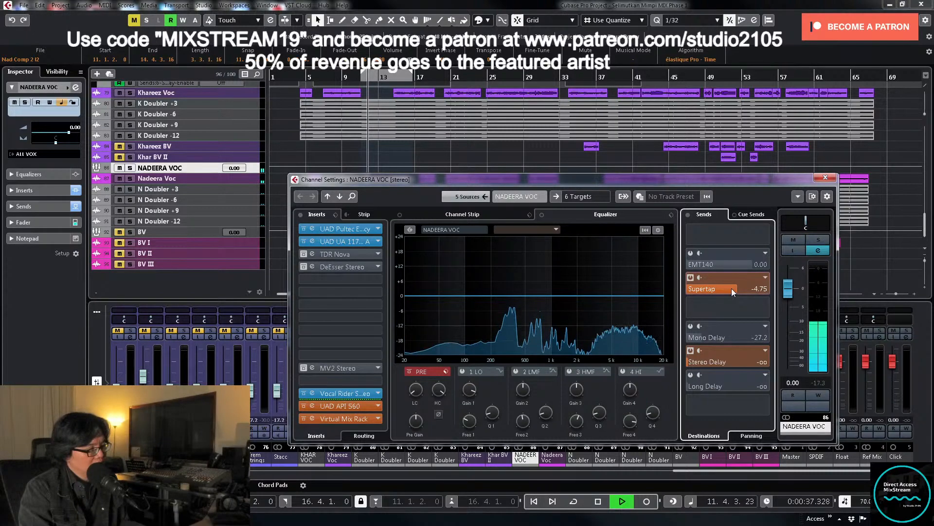
{"action": "key", "text": "space"}
Step: Enable the group's Mono Delay send, set it to -23.4 and audition the vocals from bar 10
{"action": "left_click", "coordinate": [691, 326]}
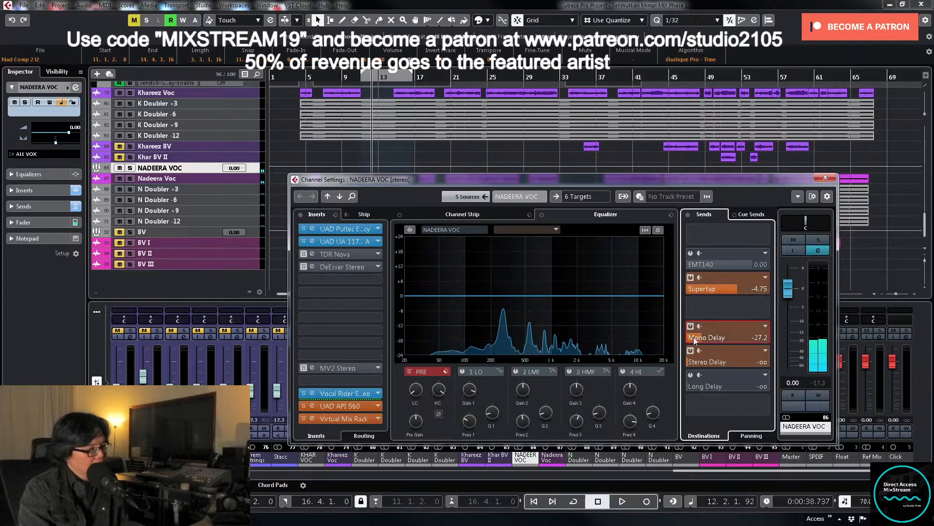
{"action": "key", "text": "space"}
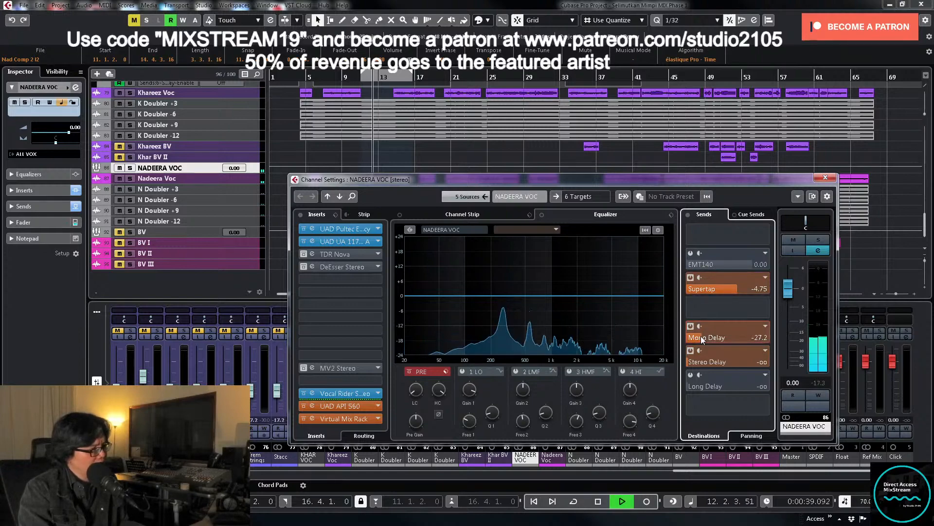
{"action": "mouse_move", "coordinate": [703, 338]}
{"action": "left_mouse_down"}
{"action": "mouse_move", "coordinate": [716, 334]}
{"action": "mouse_move", "coordinate": [708, 333]}
{"action": "left_mouse_up"}
{"action": "key", "text": "space"}
{"action": "left_click", "coordinate": [355, 77]}
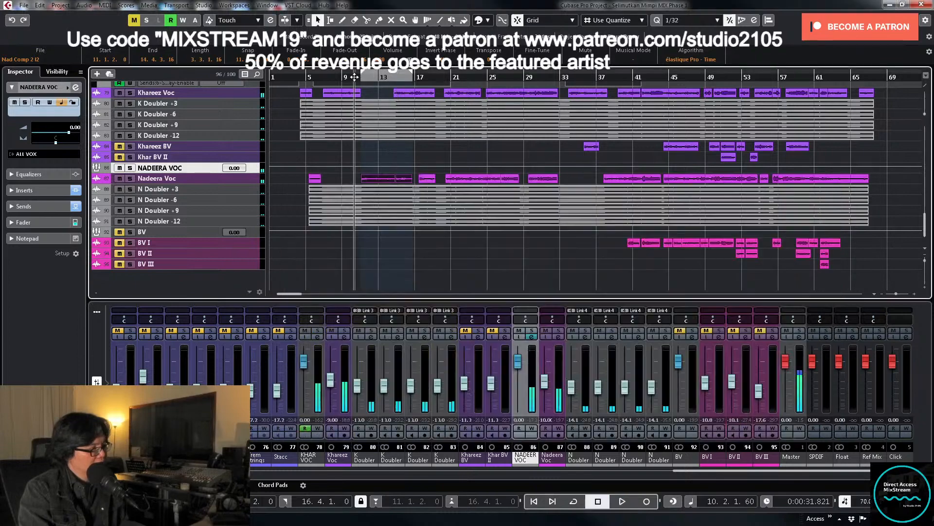
{"action": "key", "text": "space"}
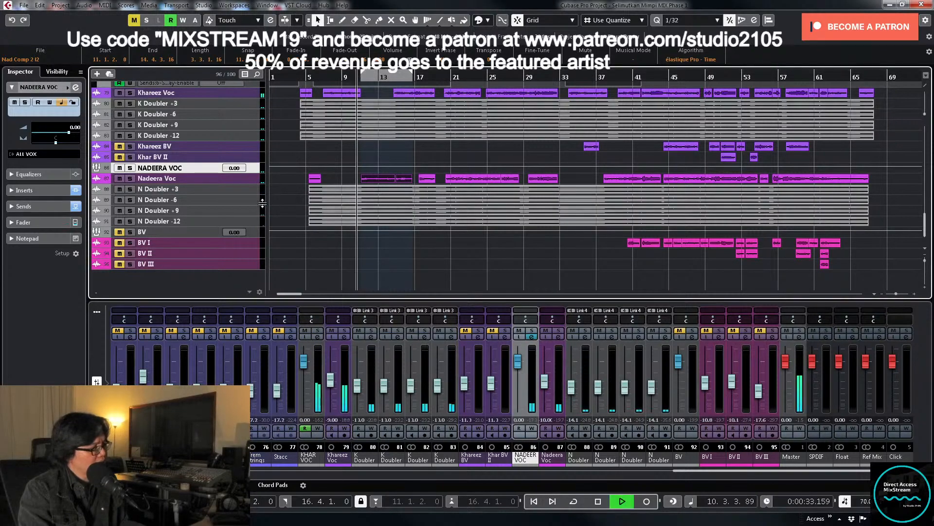
Step: Activate the DeEsser Stereo insert of NADEERA VOC, lower its threshold by ear during playback and close its windows
{"action": "left_click", "coordinate": [532, 337]}
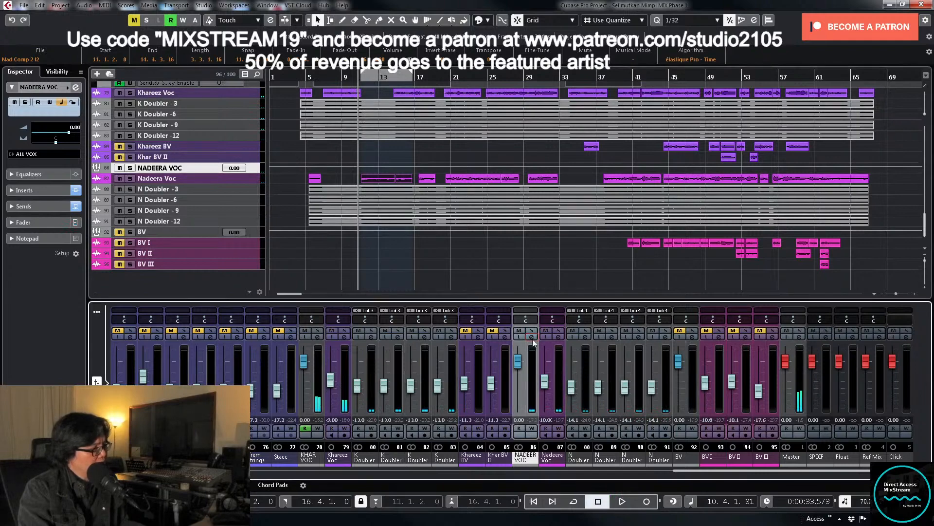
{"action": "left_click", "coordinate": [313, 267]}
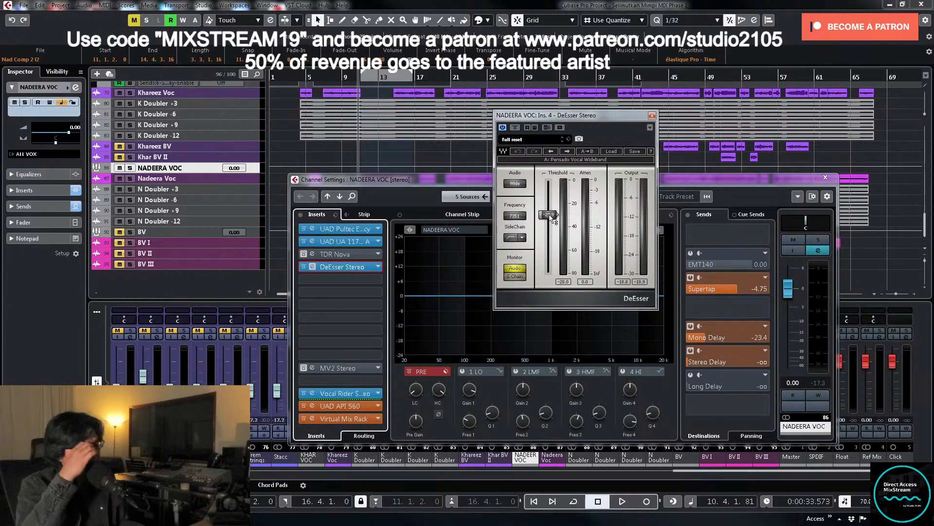
{"action": "key", "text": "space"}
{"action": "left_click_drag", "start_coordinate": [542, 218], "coordinate": [558, 231]}
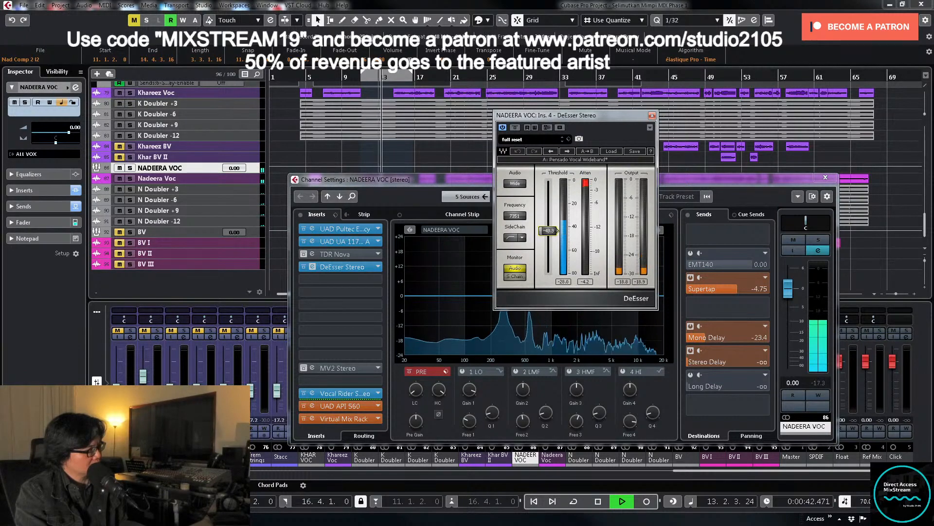
{"action": "left_click_drag", "start_coordinate": [558, 230], "coordinate": [558, 231]}
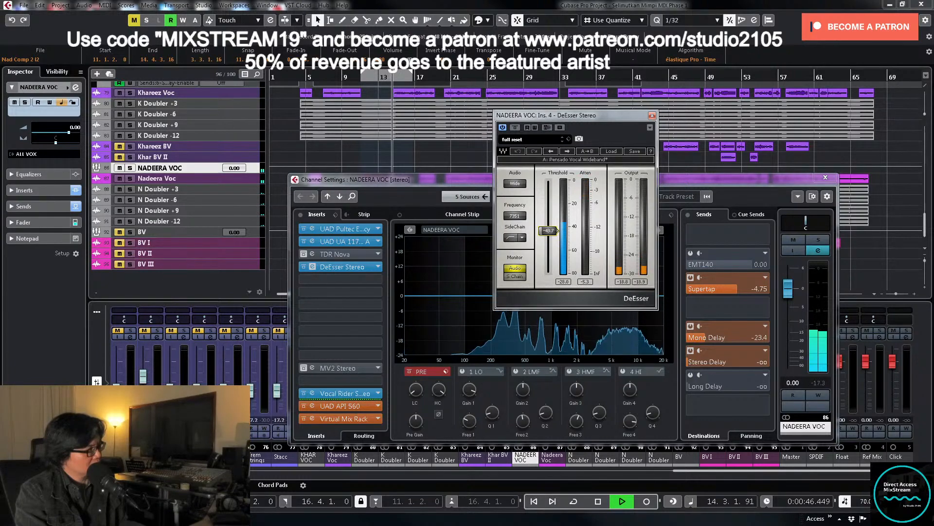
{"action": "key", "text": "space"}
{"action": "left_click_drag", "start_coordinate": [550, 234], "coordinate": [550, 235]}
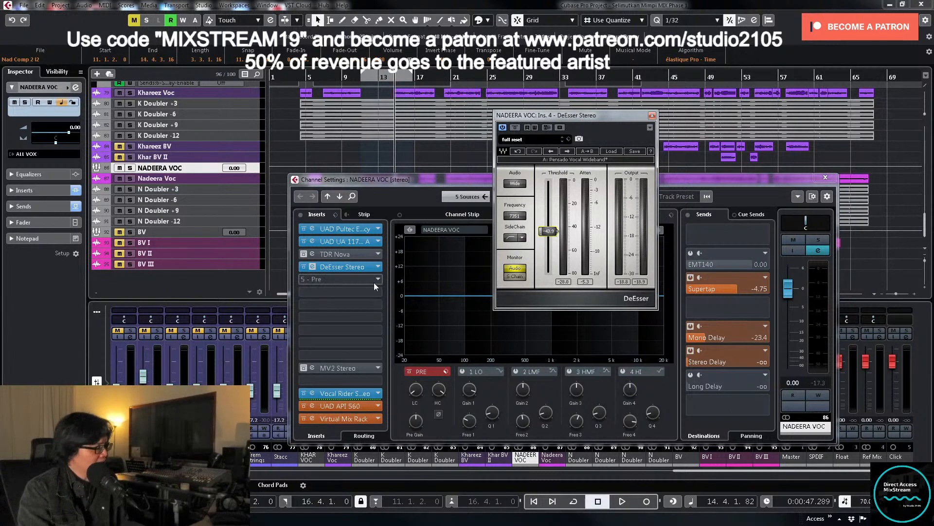
{"action": "left_click", "coordinate": [652, 116]}
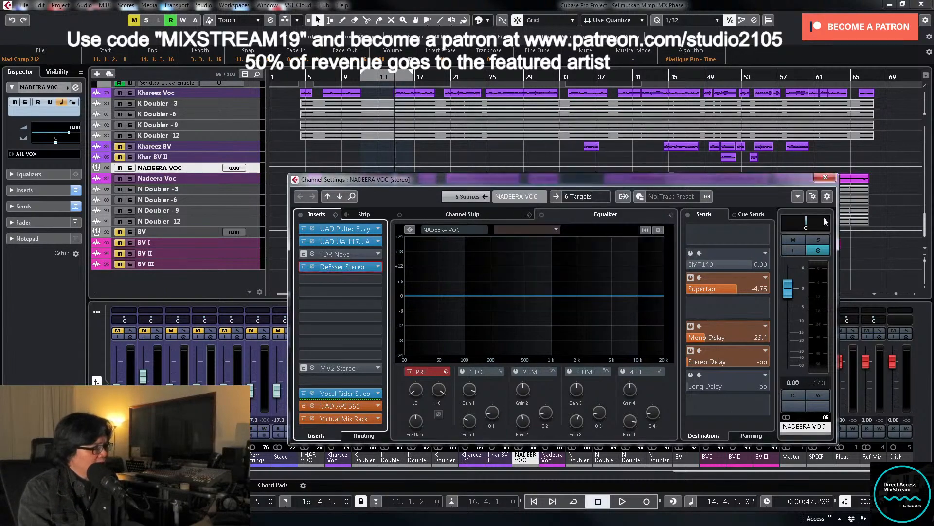
{"action": "left_click", "coordinate": [826, 178]}
Step: Enlarge the Nadeera Voc track, zoom in on its clip at bars 11 to 14 and magnify the waveform display
{"action": "left_click", "coordinate": [244, 180]}
{"action": "key", "text": "z"}
{"action": "scroll", "coordinate": [376, 214], "scroll_direction": "down", "scroll_amount": 2}
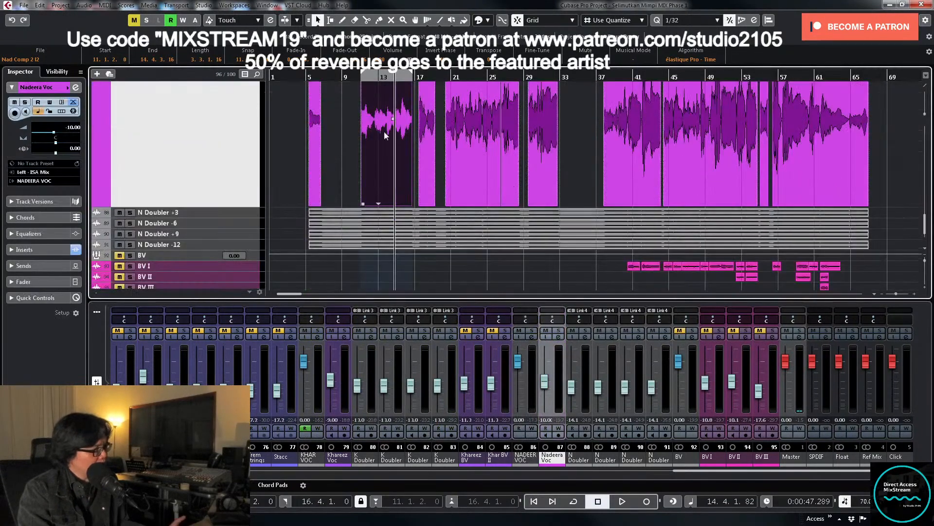
{"action": "left_click", "coordinate": [369, 78]}
{"action": "scroll", "coordinate": [414, 157], "scroll_direction": "up", "scroll_amount": 1}
{"action": "key", "text": "h"}
{"action": "key", "text": "h"}
{"action": "key", "text": "h"}
{"action": "key", "text": "h"}
{"action": "key", "text": "h"}
{"action": "key", "text": "h"}
{"action": "key", "text": "h"}
{"action": "key", "text": "h"}
{"action": "key", "text": "h"}
{"action": "key", "text": "h"}
{"action": "key", "text": "h"}
{"action": "key", "text": "h"}
{"action": "key", "text": "h"}
{"action": "key", "text": "h"}
{"action": "key", "text": "h"}
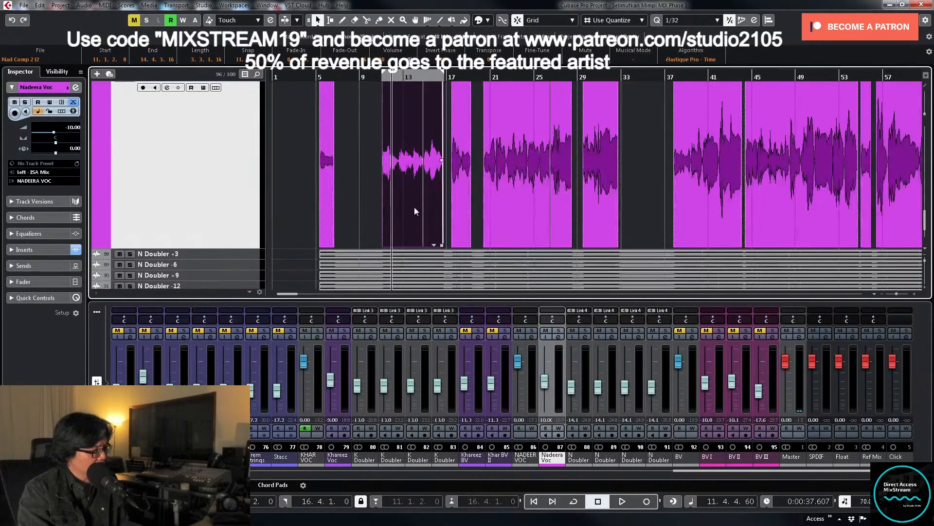
{"action": "key", "text": "g"}
{"action": "key", "text": "g"}
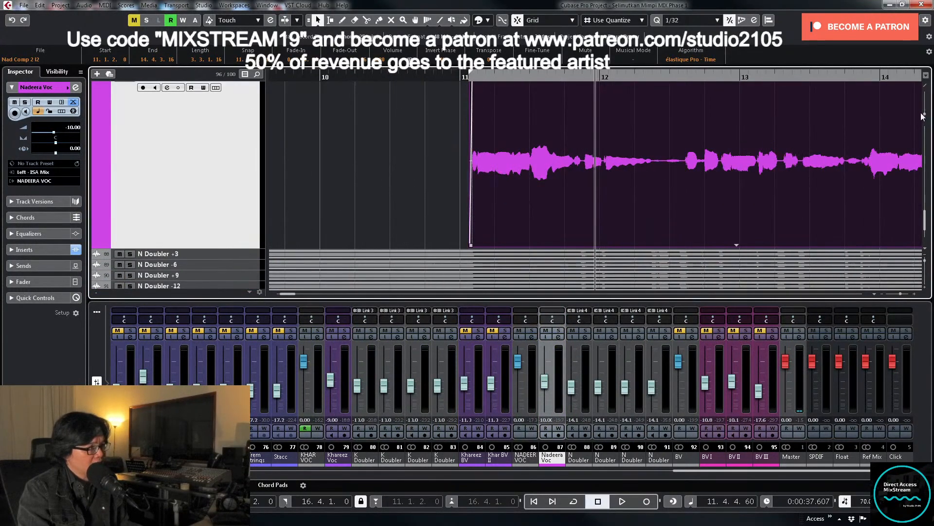
{"action": "left_click_drag", "start_coordinate": [924, 115], "coordinate": [928, 108]}
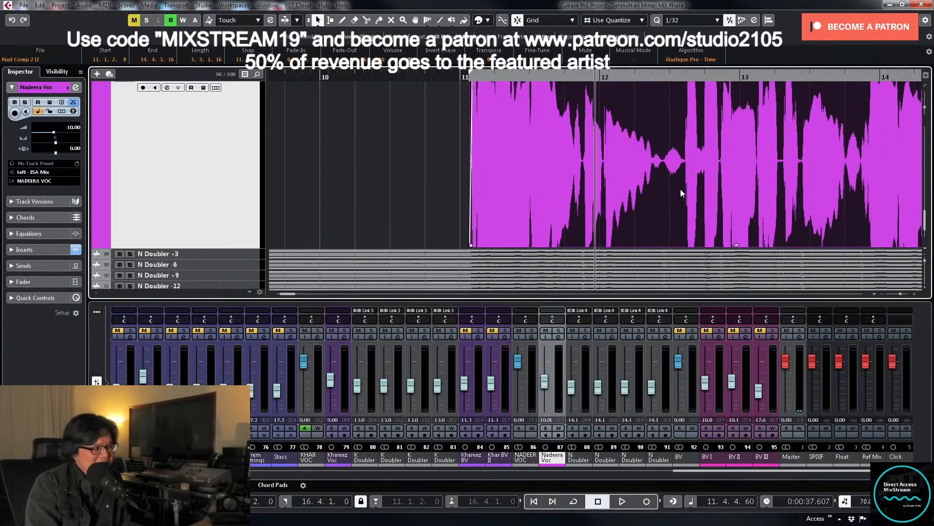
Step: Examine the quiet passages of the clip's waveform around bars 12 to 14 and return to the full project view
{"action": "key", "text": "g"}
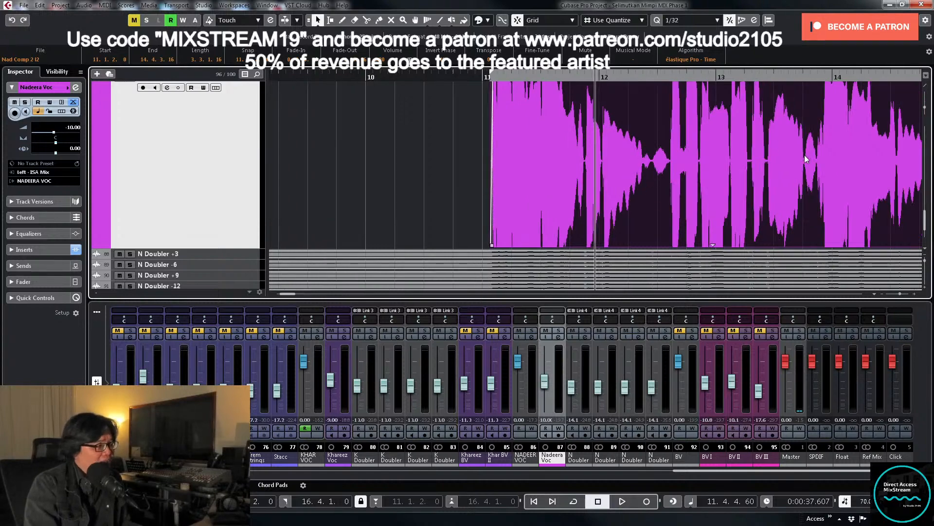
{"action": "key", "text": "g"}
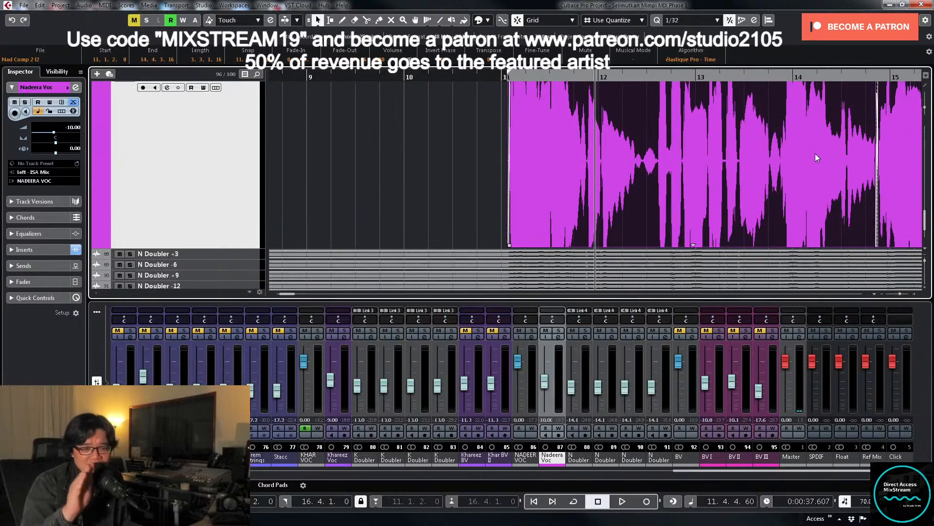
{"action": "key", "text": "h"}
{"action": "key", "text": "h"}
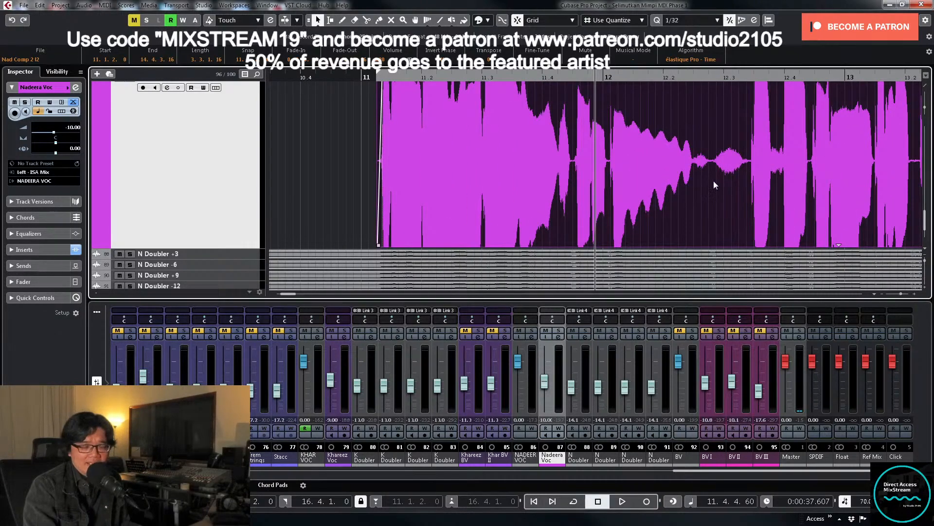
{"action": "key", "text": "z"}
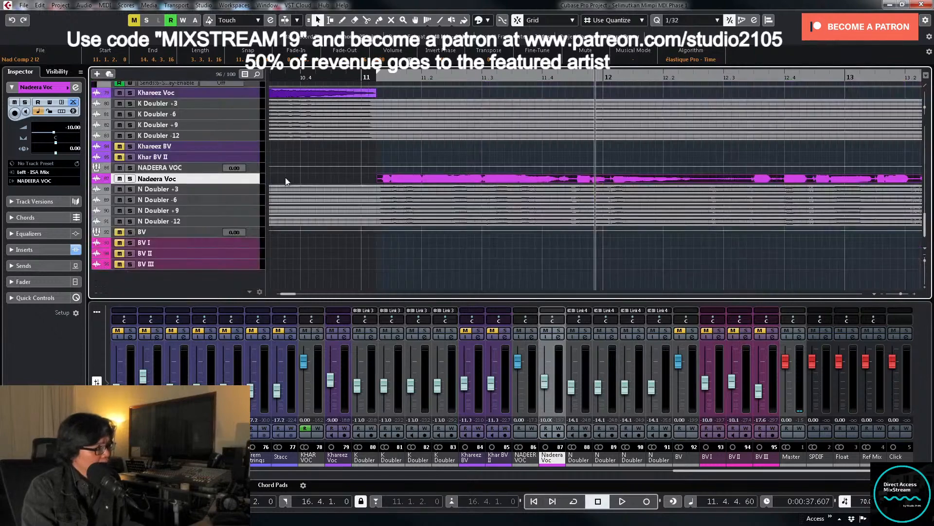
{"action": "key", "text": "shift+f"}
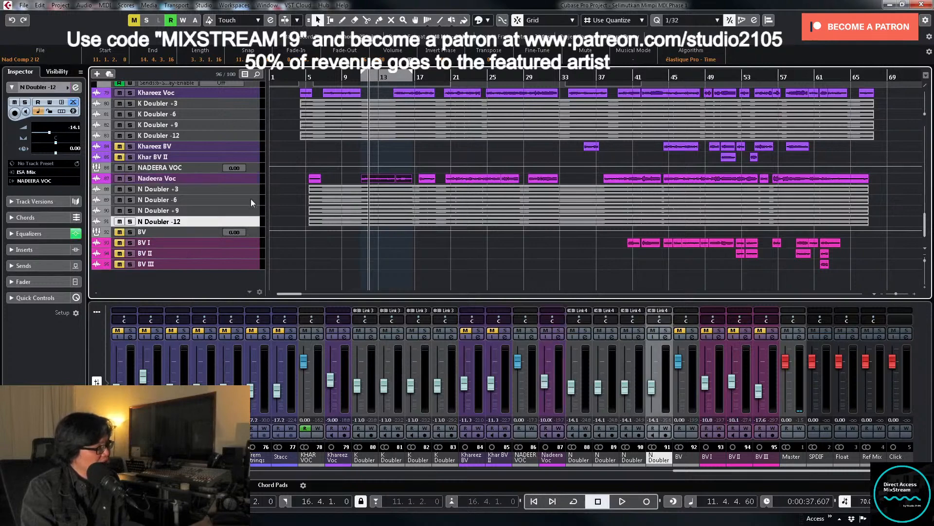
Step: Select the tracks from NADEERA VOC through N Doubler -12 and try out a taller track height
{"action": "left_click", "coordinate": [257, 168]}
{"action": "left_click_drag", "start_coordinate": [255, 173], "coordinate": [255, 209]}
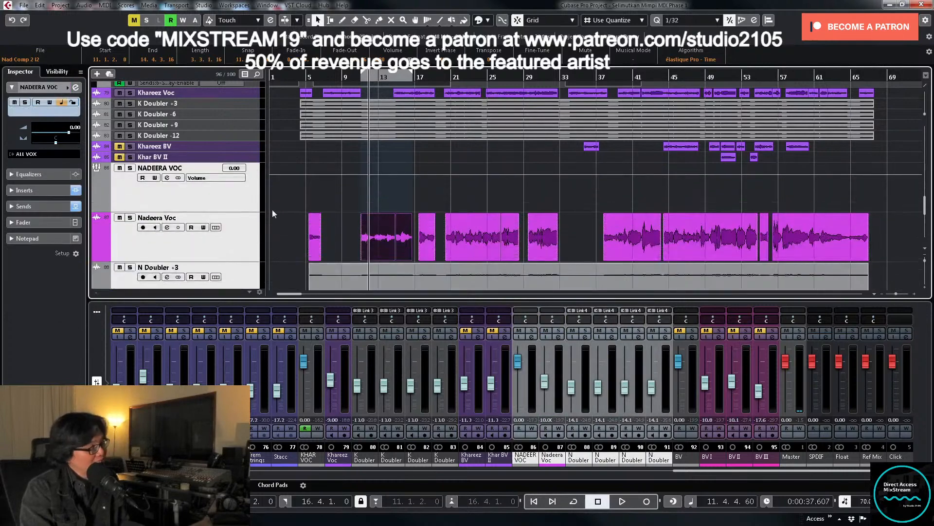
{"action": "scroll", "coordinate": [494, 214], "scroll_direction": "up", "scroll_amount": 3}
{"action": "scroll", "coordinate": [494, 215], "scroll_direction": "down", "scroll_amount": 5}
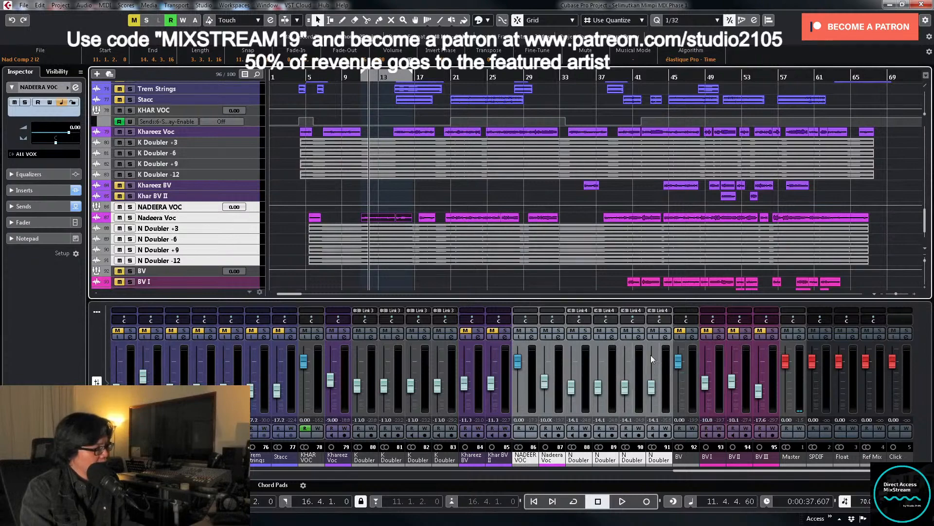
Step: Switch on the EMT140 send of the NADEERA VOC group and close its channel settings
{"action": "left_click", "coordinate": [532, 337]}
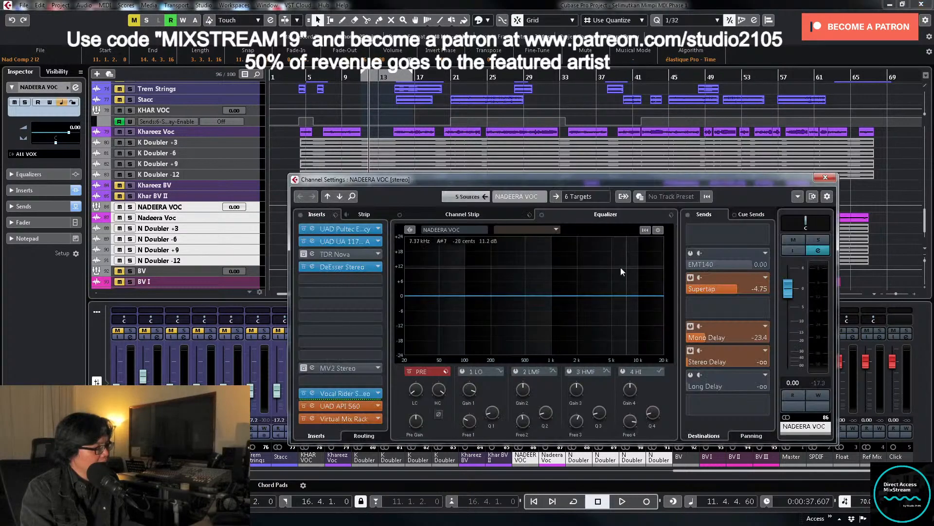
{"action": "left_click", "coordinate": [690, 252]}
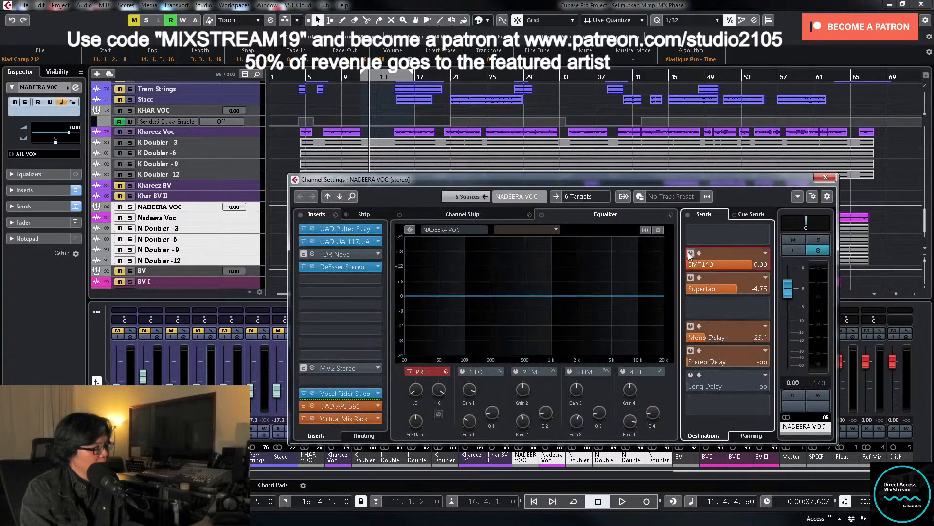
{"action": "left_click", "coordinate": [826, 178]}
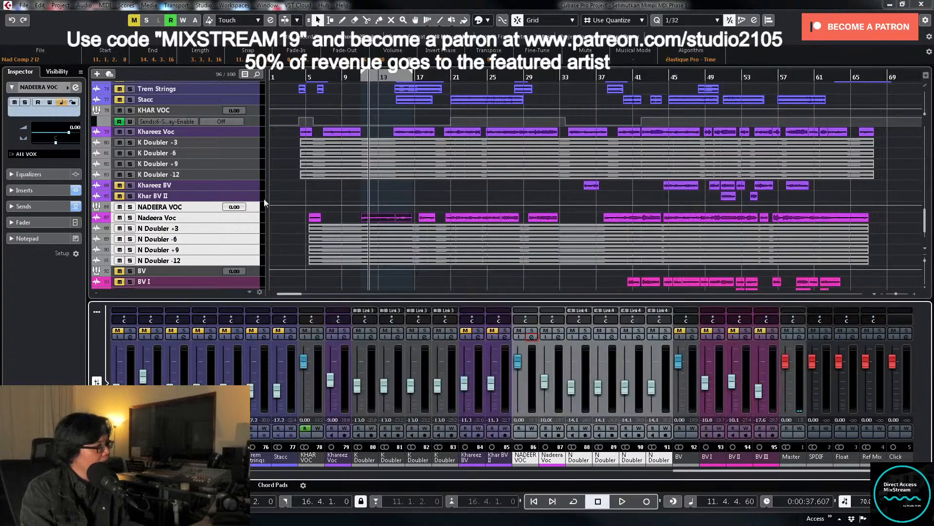
Step: Play from about bar 20, set the NADEERA VOC channel's Stereo Delay send to -11.4 and switch that send off
{"action": "left_click", "coordinate": [298, 77]}
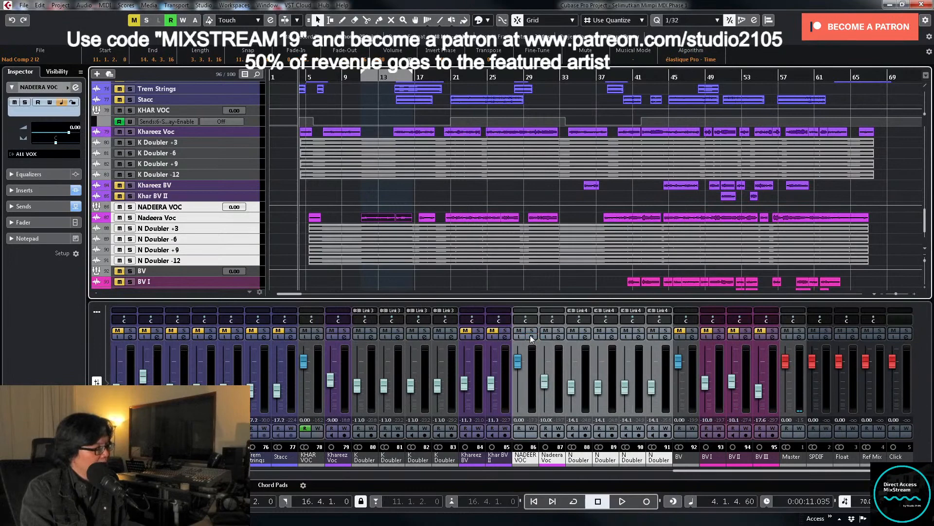
{"action": "left_click", "coordinate": [442, 76]}
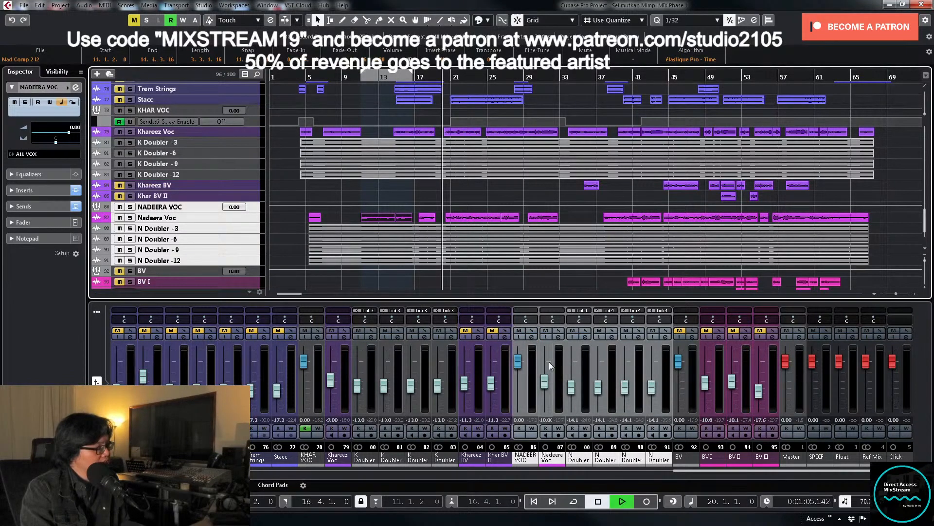
{"action": "left_click", "coordinate": [532, 336]}
{"action": "left_click", "coordinate": [817, 395]}
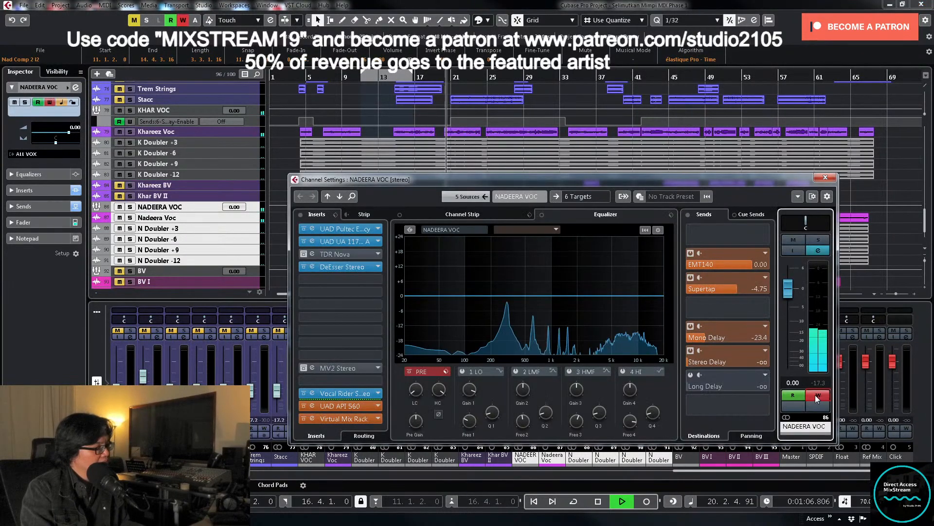
{"action": "left_click", "coordinate": [817, 396]}
{"action": "left_click", "coordinate": [692, 351]}
{"action": "left_click_drag", "start_coordinate": [692, 362], "coordinate": [738, 360]}
{"action": "key", "text": "space"}
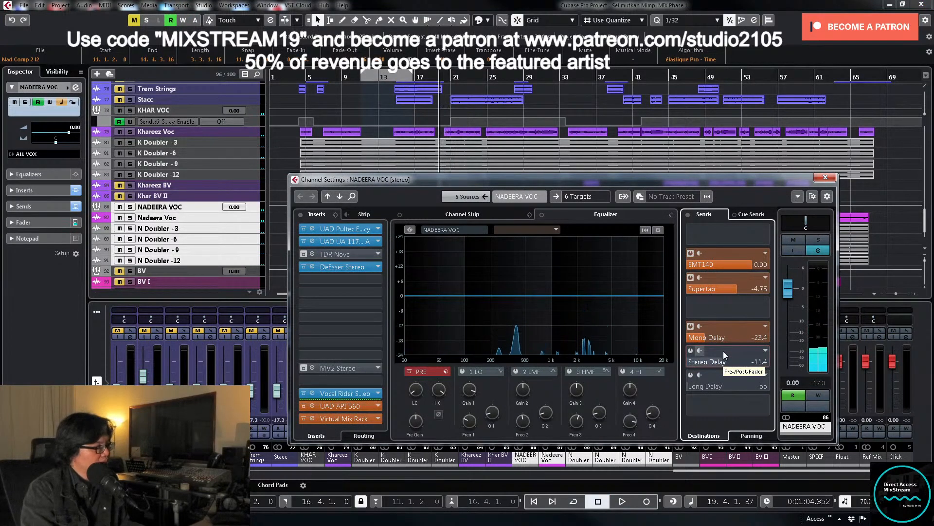
Step: Write automation on NADEERA VOC that activates the Stereo Delay send near bar 21 during playback
{"action": "left_click", "coordinate": [818, 395]}
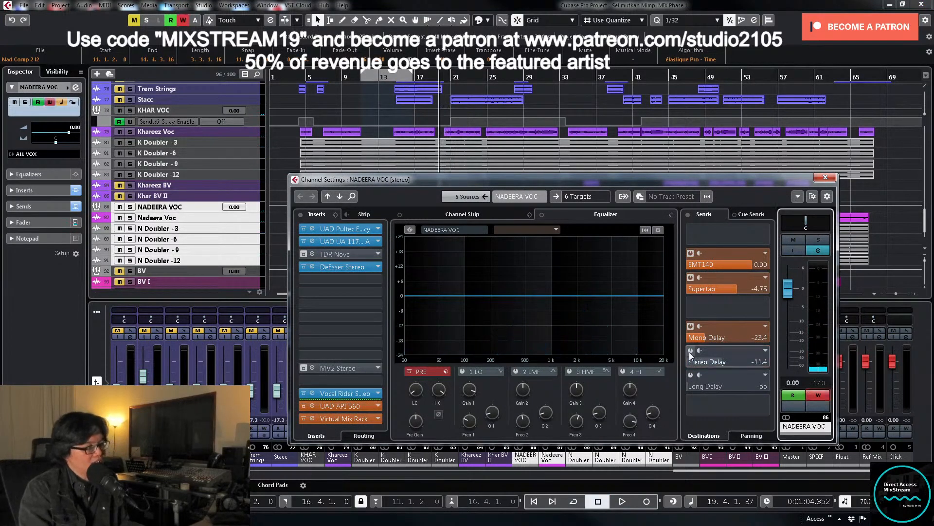
{"action": "key", "text": "space"}
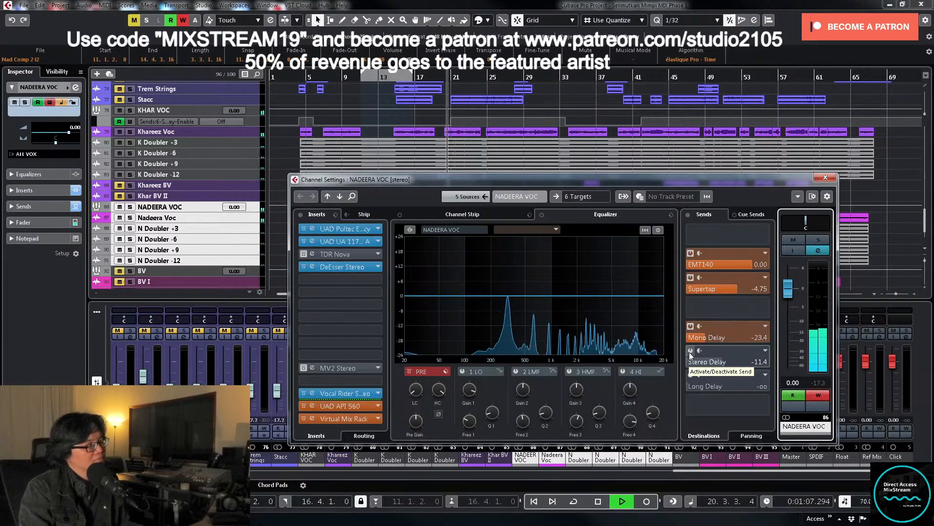
{"action": "left_click", "coordinate": [690, 350]}
{"action": "left_click", "coordinate": [818, 395]}
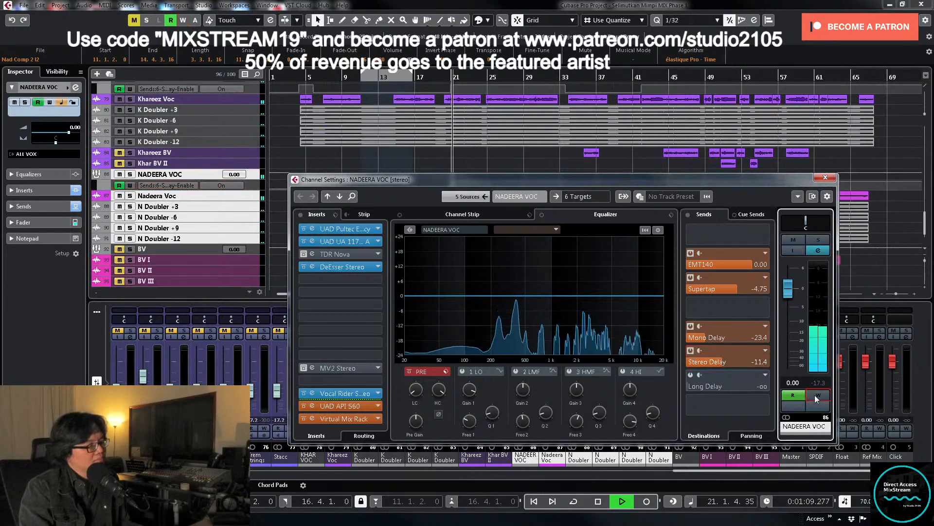
{"action": "key", "text": "space"}
Step: Lower the NADEERA VOC Stereo Delay send to -23.9 while auditioning it, and close the channel settings
{"action": "left_click_drag", "start_coordinate": [717, 361], "coordinate": [699, 361]}
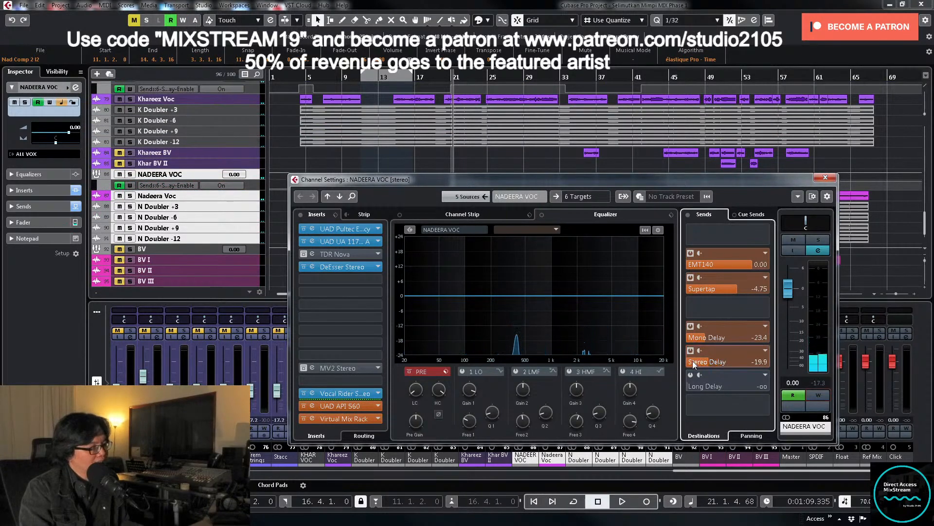
{"action": "key", "text": "space"}
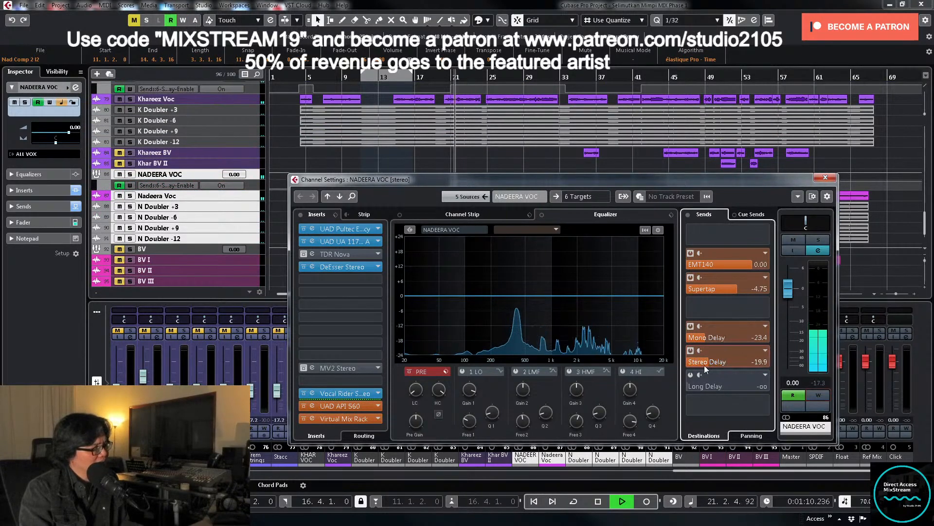
{"action": "left_click_drag", "start_coordinate": [704, 365], "coordinate": [693, 361]}
{"action": "key", "text": "space"}
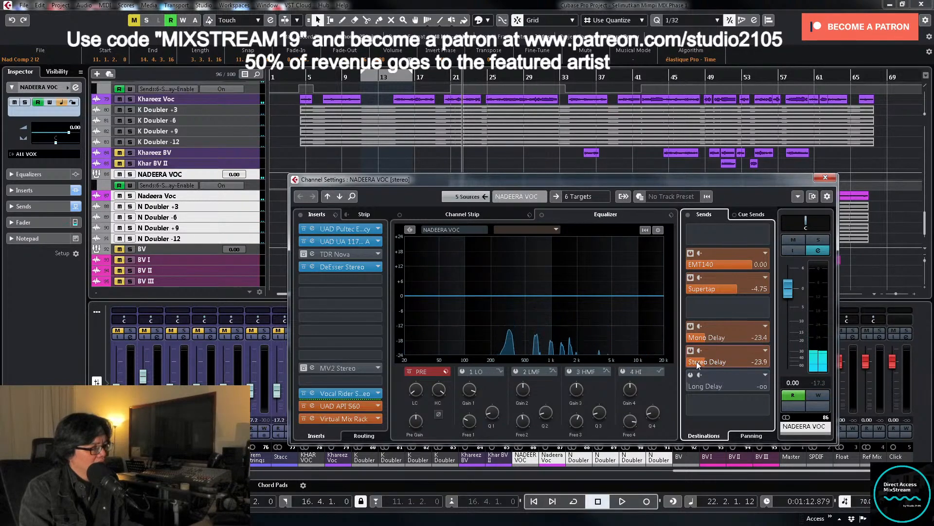
{"action": "key", "text": "space"}
{"action": "left_click", "coordinate": [826, 178]}
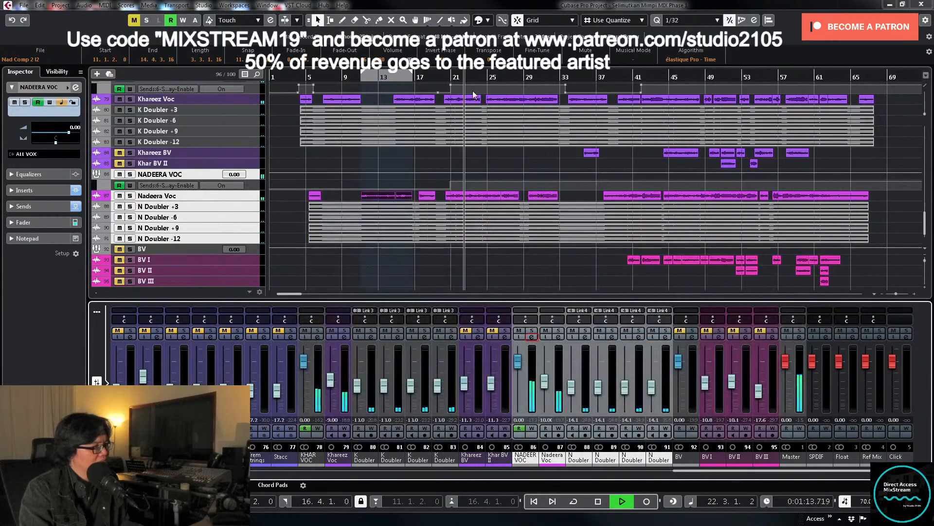
Step: Enlarge the NADEERA VOC send-enable automation lane and move its switch-on point to bar 21
{"action": "left_click", "coordinate": [441, 78]}
{"action": "key", "text": "space"}
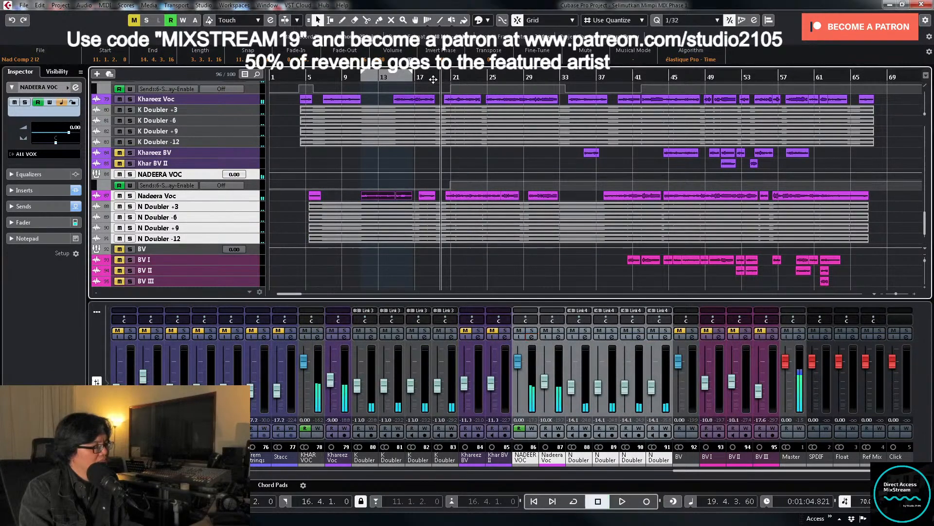
{"action": "left_click", "coordinate": [258, 198]}
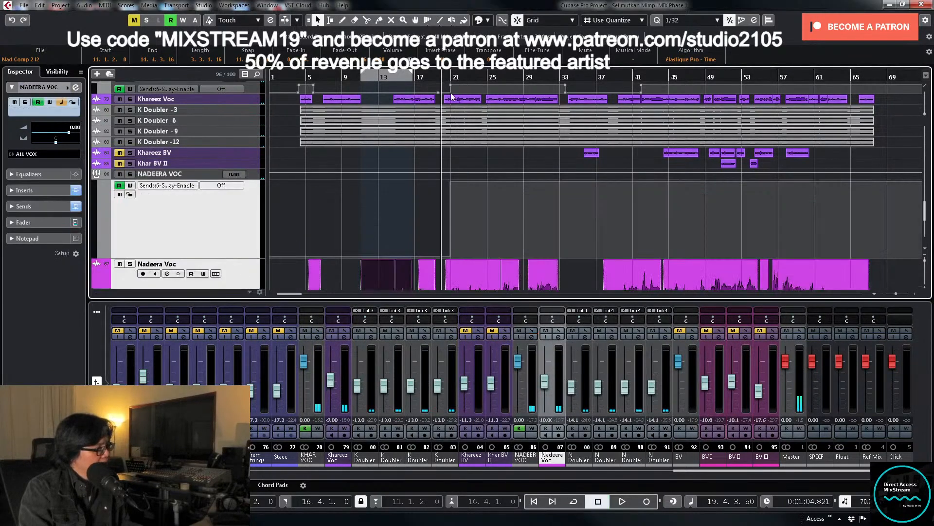
{"action": "scroll", "coordinate": [591, 213], "scroll_direction": "up", "scroll_amount": 10}
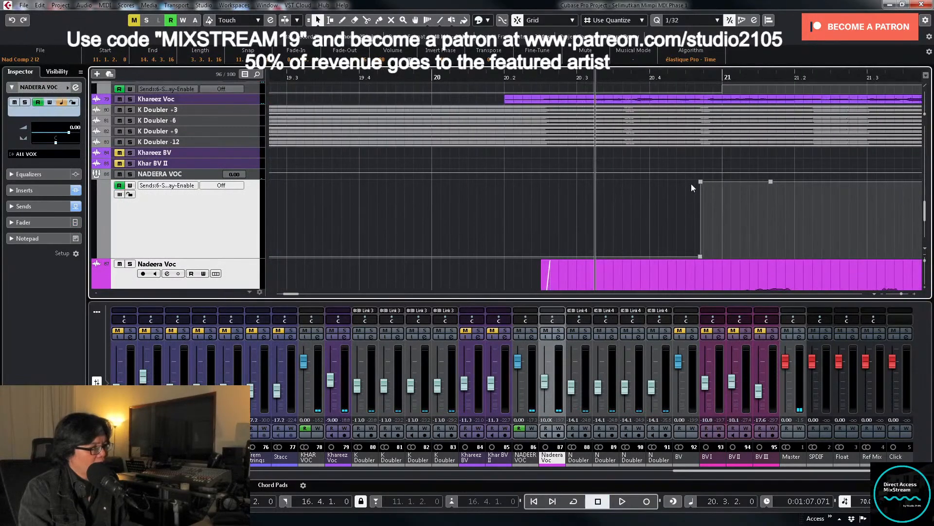
{"action": "left_click_drag", "start_coordinate": [700, 182], "coordinate": [724, 185]}
Step: Draw an automation point that switches the NADEERA VOC Stereo Delay send off at about bar 33, after the vocal phrase
{"action": "scroll", "coordinate": [787, 180], "scroll_direction": "up", "scroll_amount": 5}
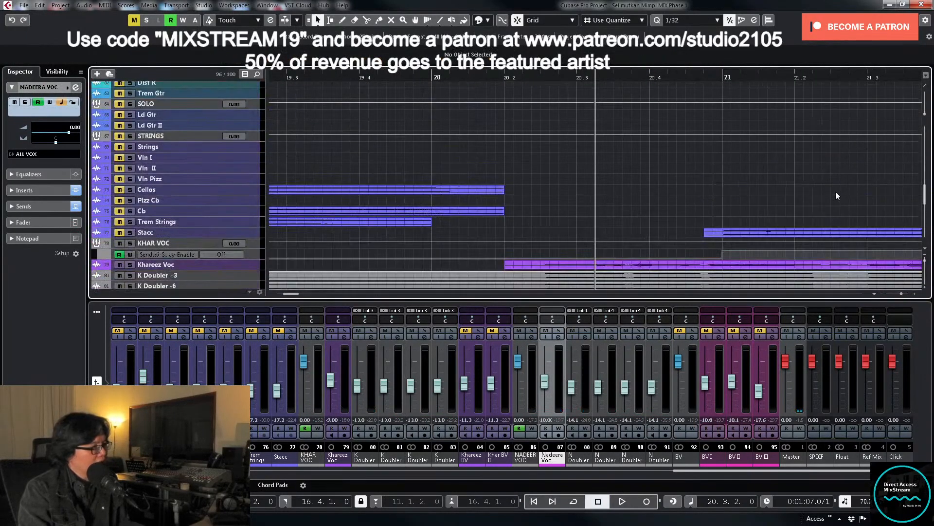
{"action": "scroll", "coordinate": [836, 192], "scroll_direction": "down", "scroll_amount": 10}
{"action": "scroll", "coordinate": [487, 187], "scroll_direction": "up", "scroll_amount": 4}
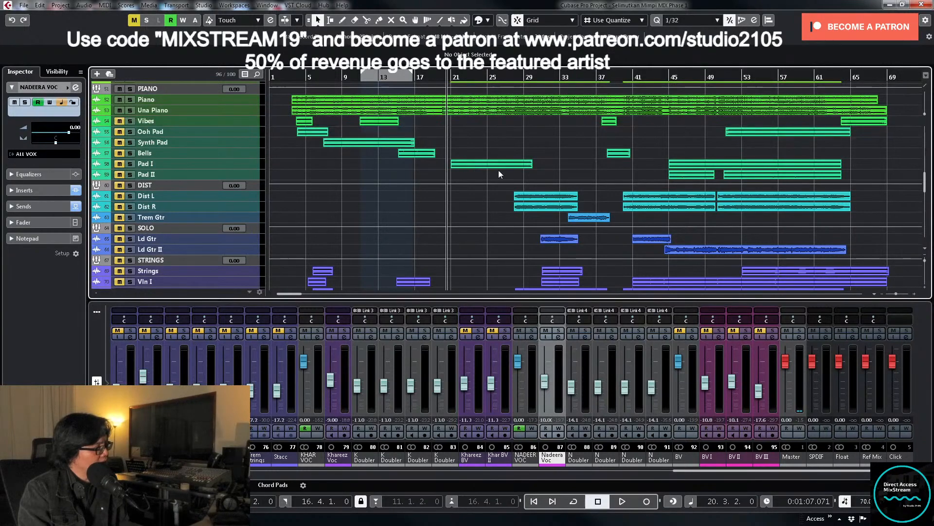
{"action": "scroll", "coordinate": [498, 173], "scroll_direction": "down", "scroll_amount": 8}
{"action": "scroll", "coordinate": [506, 195], "scroll_direction": "down", "scroll_amount": 2}
{"action": "scroll", "coordinate": [517, 208], "scroll_direction": "down", "scroll_amount": 1}
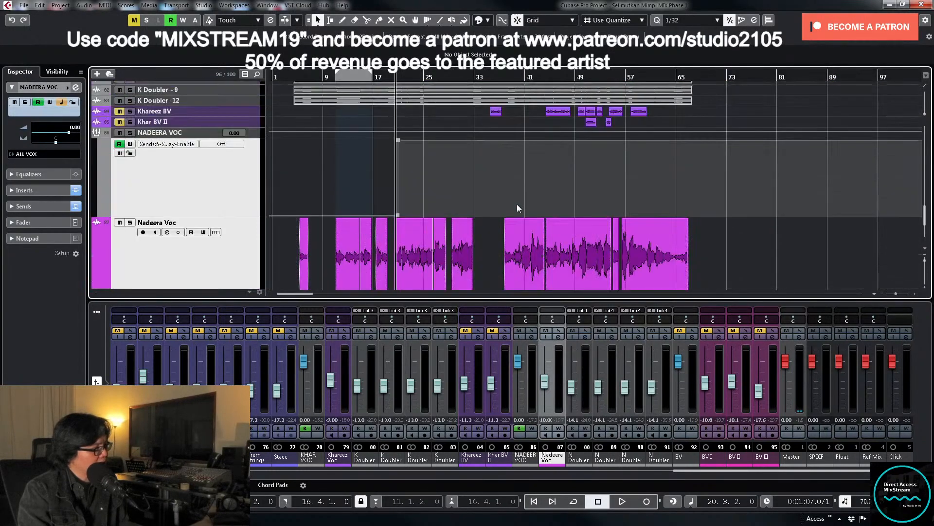
{"action": "scroll", "coordinate": [568, 208], "scroll_direction": "up", "scroll_amount": 3}
{"action": "scroll", "coordinate": [539, 202], "scroll_direction": "up", "scroll_amount": 3}
{"action": "scroll", "coordinate": [562, 193], "scroll_direction": "down", "scroll_amount": 5}
{"action": "scroll", "coordinate": [563, 193], "scroll_direction": "up", "scroll_amount": 2}
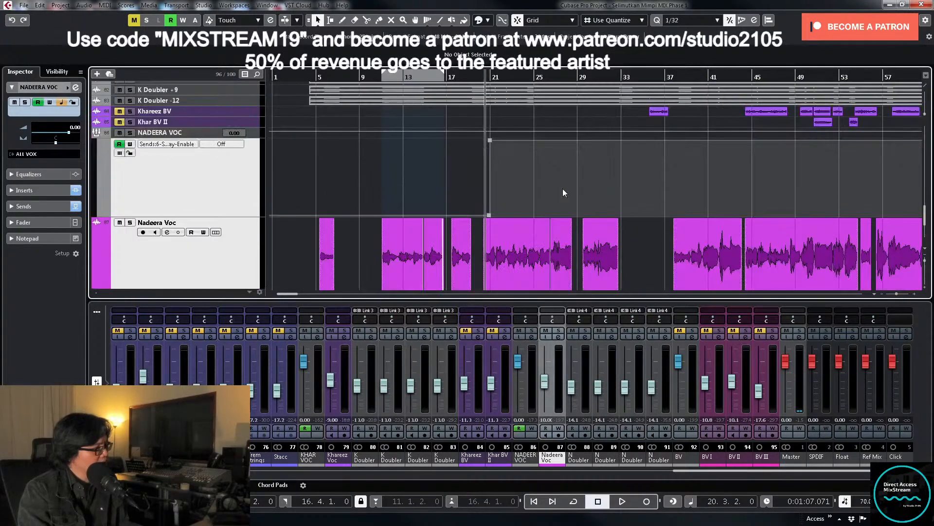
{"action": "right_click", "coordinate": [563, 192]}
{"action": "left_click", "coordinate": [548, 197]}
{"action": "scroll", "coordinate": [548, 197], "scroll_direction": "up", "scroll_amount": 4}
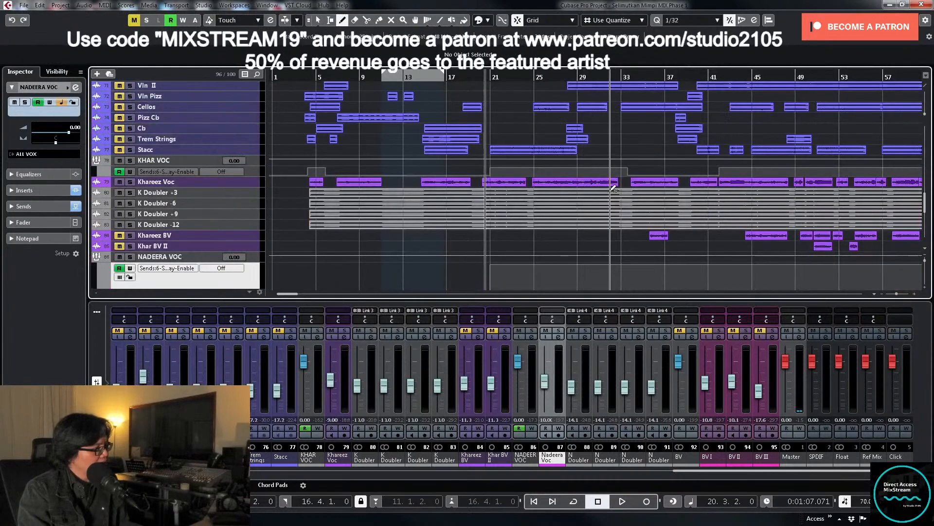
{"action": "scroll", "coordinate": [612, 190], "scroll_direction": "down", "scroll_amount": 3}
{"action": "left_click", "coordinate": [625, 248]}
{"action": "key", "text": "1"}
Step: Audition the delay and lower the NADEERA VOC Stereo Delay send to -24.9, closing the channel settings
{"action": "key", "text": "space"}
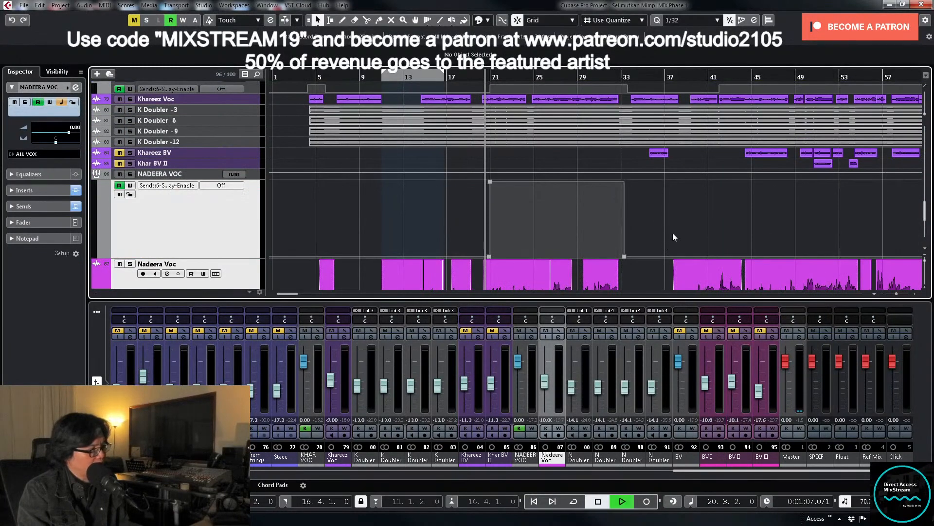
{"action": "left_click", "coordinate": [533, 337]}
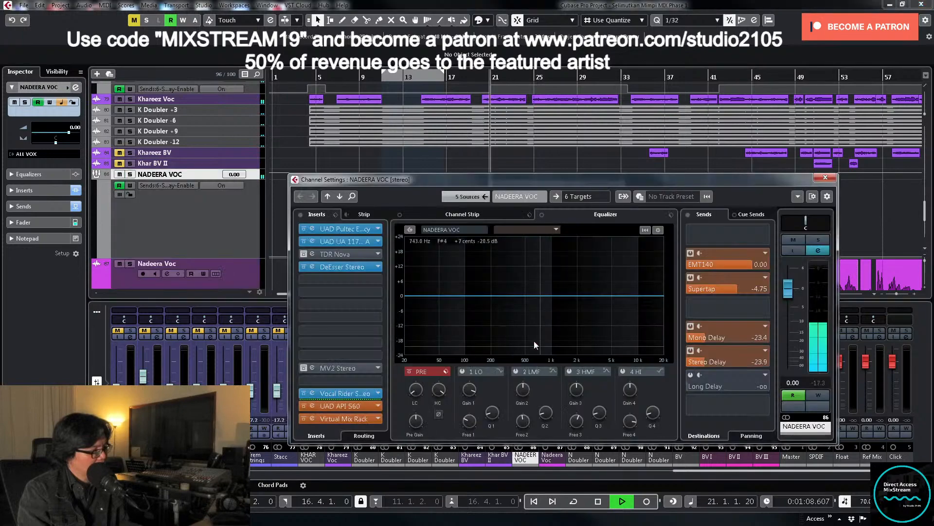
{"action": "key", "text": "space"}
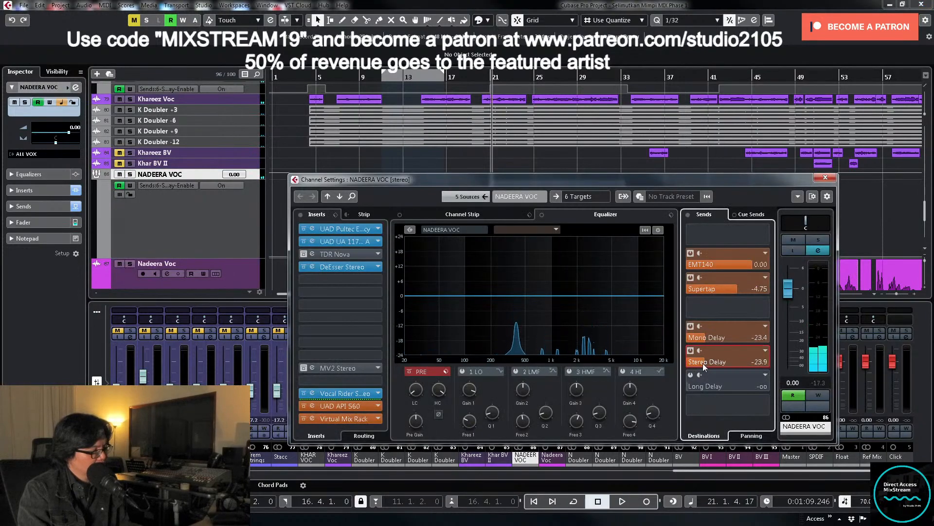
{"action": "scroll", "coordinate": [702, 363], "scroll_direction": "down", "scroll_amount": 1}
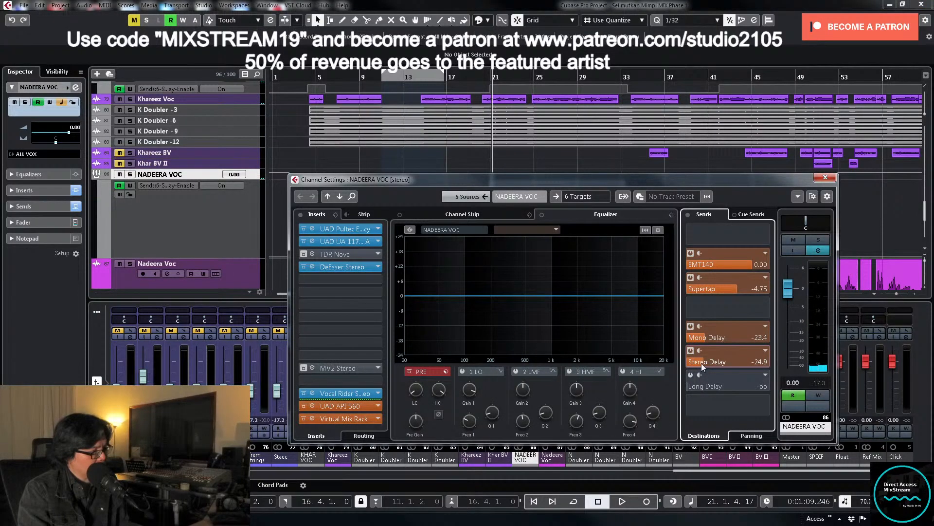
{"action": "left_click", "coordinate": [834, 177]}
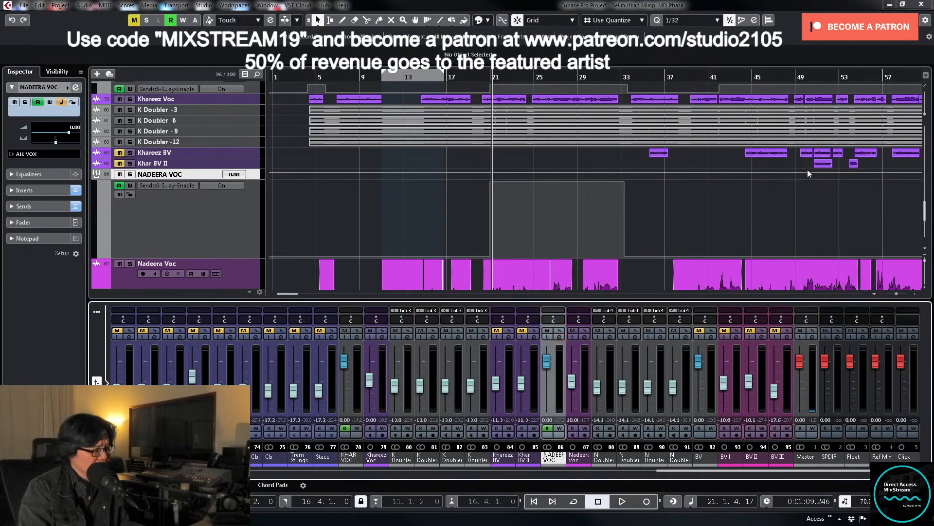
Step: Play the song from about bar 37, just before the next Nadeera Voc phrase
{"action": "scroll", "coordinate": [637, 226], "scroll_direction": "down", "scroll_amount": 2}
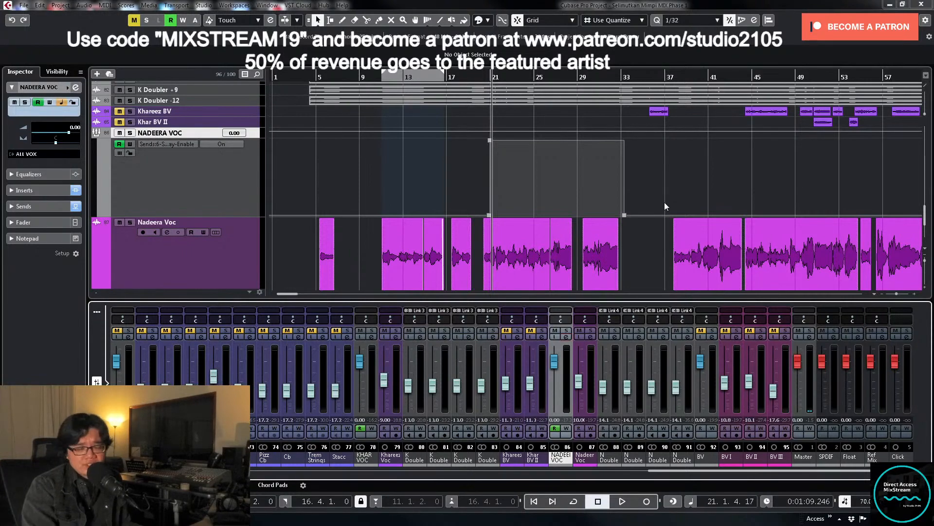
{"action": "left_click", "coordinate": [670, 78]}
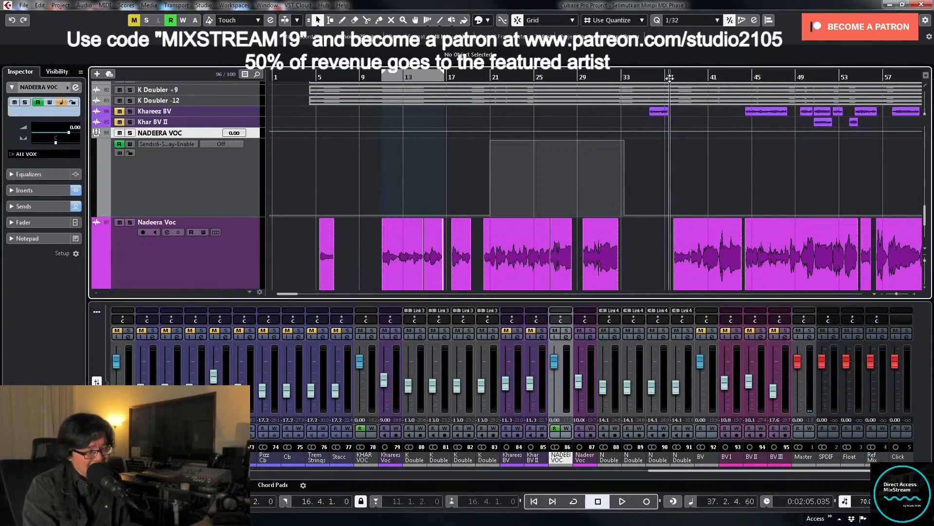
{"action": "key", "text": "g"}
{"action": "key", "text": "g"}
{"action": "scroll", "coordinate": [613, 196], "scroll_direction": "up", "scroll_amount": 3}
{"action": "scroll", "coordinate": [612, 193], "scroll_direction": "down", "scroll_amount": 2}
{"action": "key", "text": "space"}
Step: Draw an automation point that switches the NADEERA VOC Stereo Delay send on and place it at bar 40.1.1.0
{"action": "right_click", "coordinate": [590, 198]}
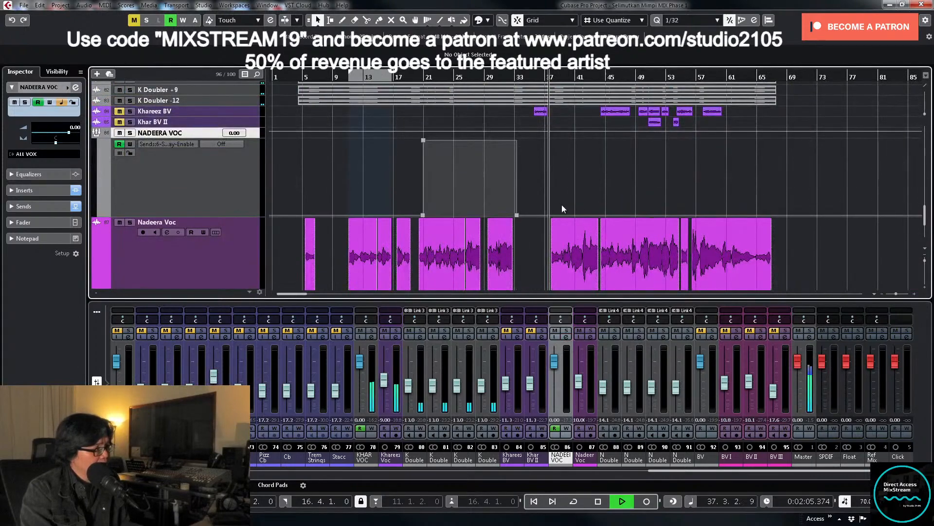
{"action": "right_click", "coordinate": [561, 204]}
{"action": "left_click", "coordinate": [581, 201]}
{"action": "scroll", "coordinate": [587, 196], "scroll_direction": "up", "scroll_amount": 2}
{"action": "key", "text": "h"}
{"action": "key", "text": "h"}
{"action": "key", "text": "h"}
{"action": "key", "text": "h"}
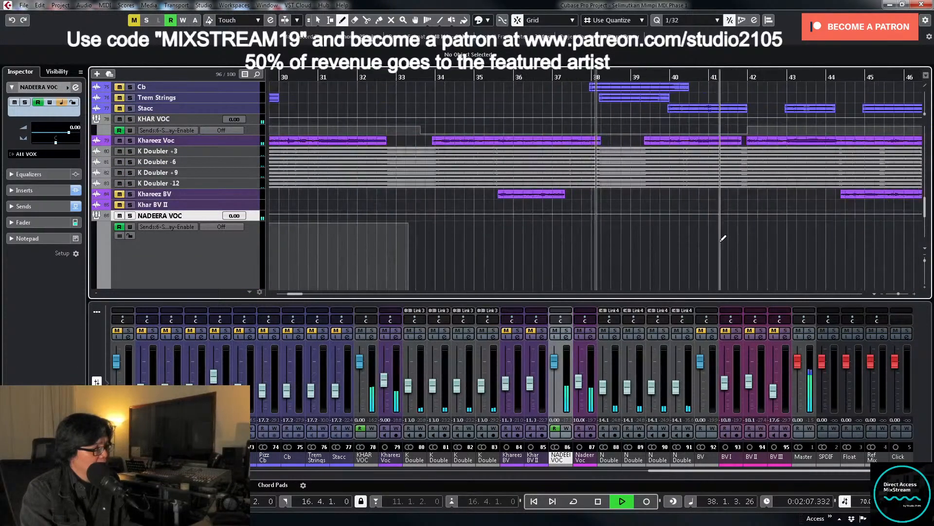
{"action": "scroll", "coordinate": [725, 234], "scroll_direction": "down", "scroll_amount": 2}
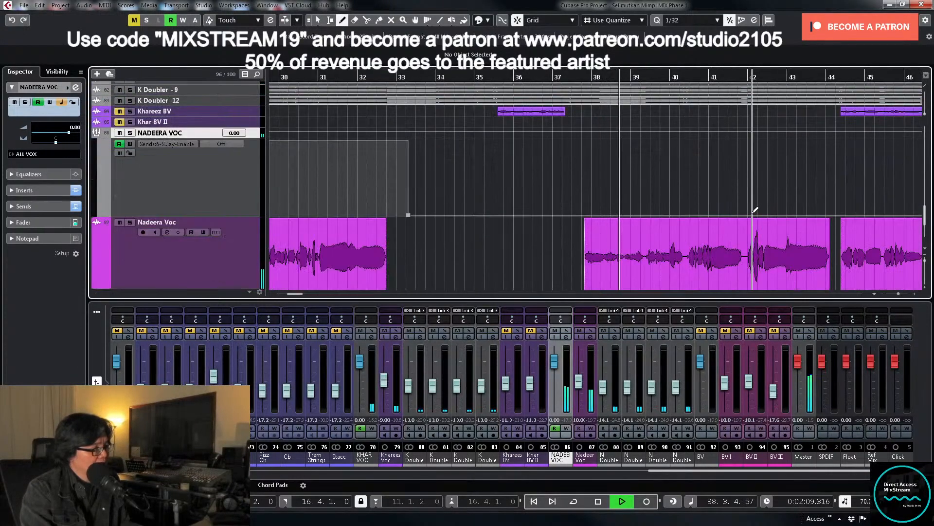
{"action": "scroll", "coordinate": [754, 209], "scroll_direction": "up", "scroll_amount": 2}
{"action": "scroll", "coordinate": [755, 208], "scroll_direction": "down", "scroll_amount": 2}
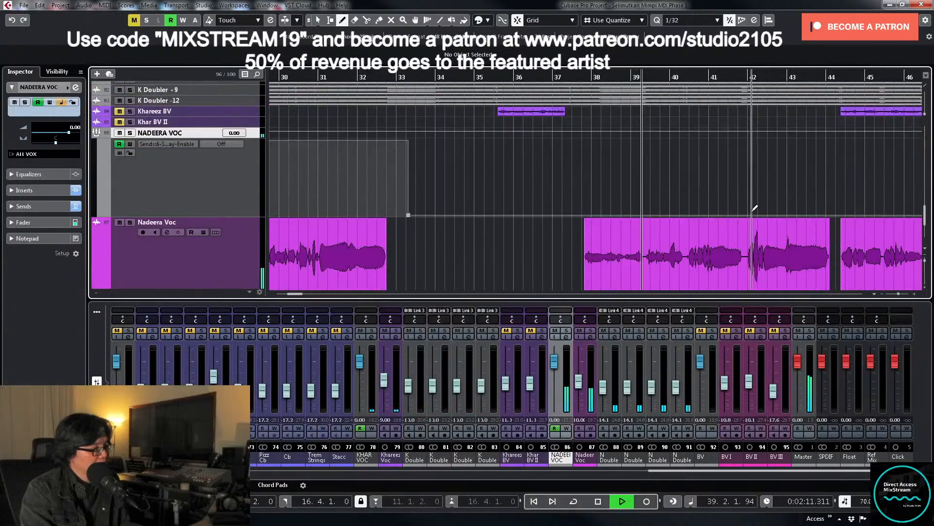
{"action": "scroll", "coordinate": [754, 208], "scroll_direction": "up", "scroll_amount": 2}
{"action": "scroll", "coordinate": [754, 208], "scroll_direction": "down", "scroll_amount": 2}
{"action": "key", "text": "h"}
{"action": "key", "text": "h"}
{"action": "key", "text": "h"}
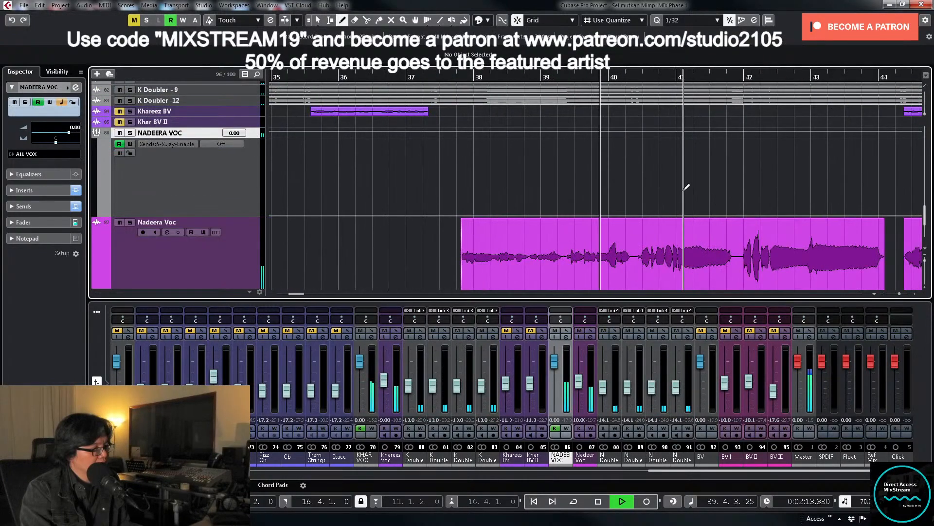
{"action": "key", "text": "space"}
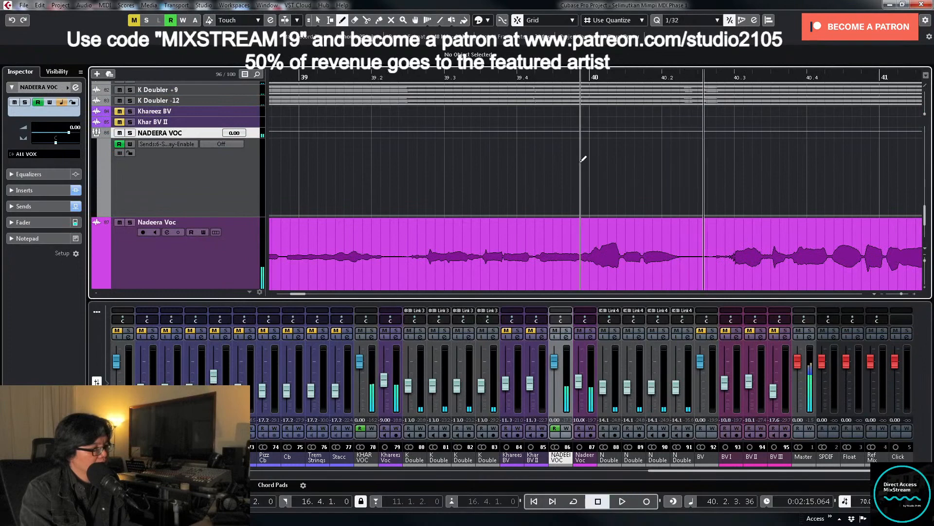
{"action": "left_click", "coordinate": [588, 159]}
{"action": "key", "text": "1"}
{"action": "left_click", "coordinate": [590, 141]}
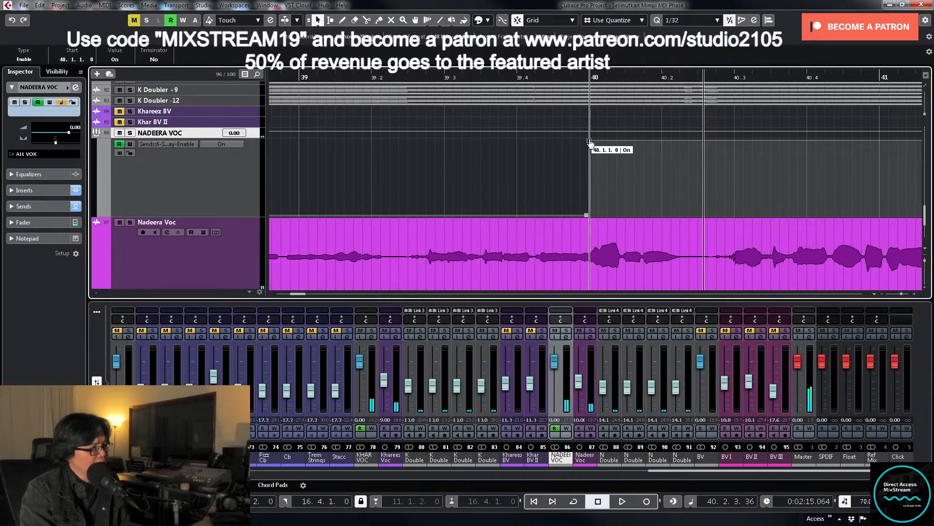
Step: Play the song from about bar 39 beat 3 to check the NADEERA VOC Stereo Delay send switching on at bar 40
{"action": "left_click", "coordinate": [447, 81]}
{"action": "key", "text": "space"}
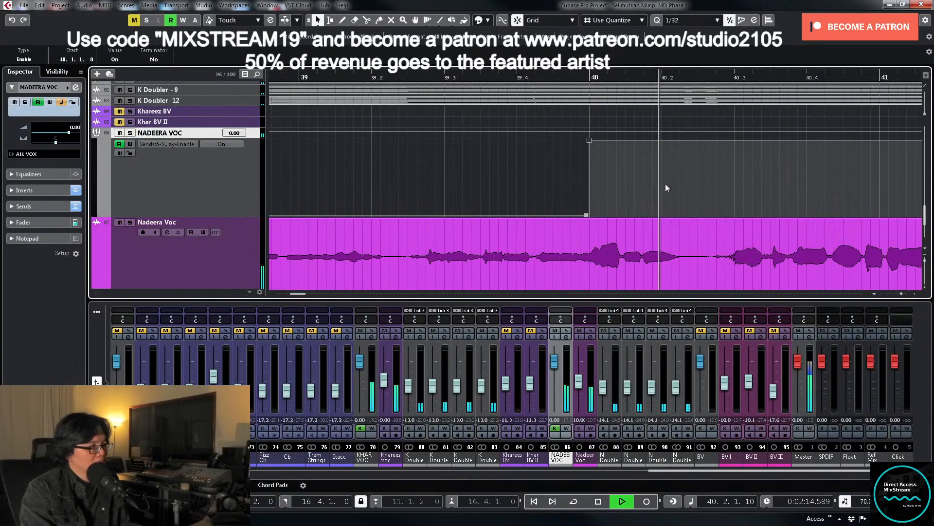
{"action": "key", "text": "g"}
{"action": "key", "text": "g"}
{"action": "key", "text": "g"}
{"action": "key", "text": "g"}
{"action": "key", "text": "g"}
{"action": "key", "text": "g"}
{"action": "key", "text": "g"}
{"action": "key", "text": "g"}
{"action": "key", "text": "g"}
{"action": "key", "text": "g"}
{"action": "key", "text": "g"}
{"action": "key", "text": "g"}
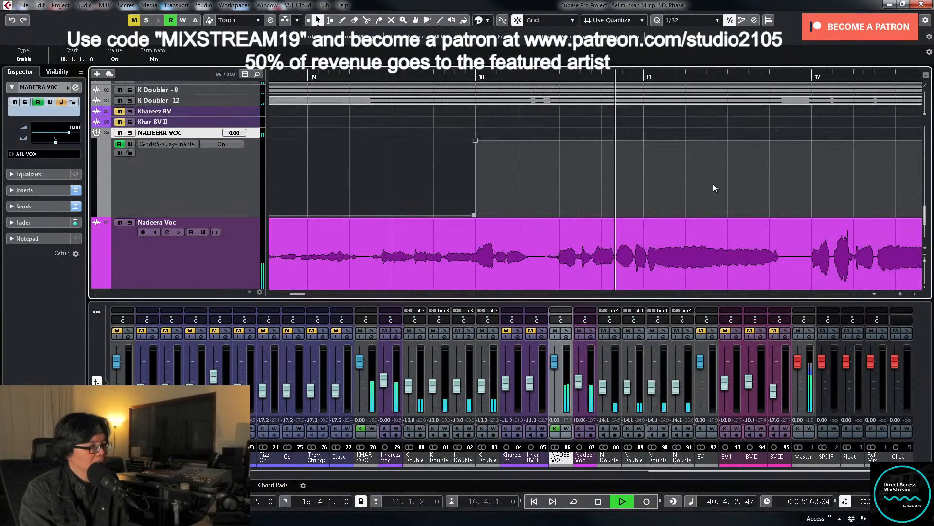
{"action": "key", "text": "g"}
{"action": "key", "text": "g"}
{"action": "key", "text": "g"}
Step: Enlarge the KHAR VOC Stereo Delay send automation lane and play the song from just before bar 40
{"action": "scroll", "coordinate": [706, 184], "scroll_direction": "up", "scroll_amount": 3}
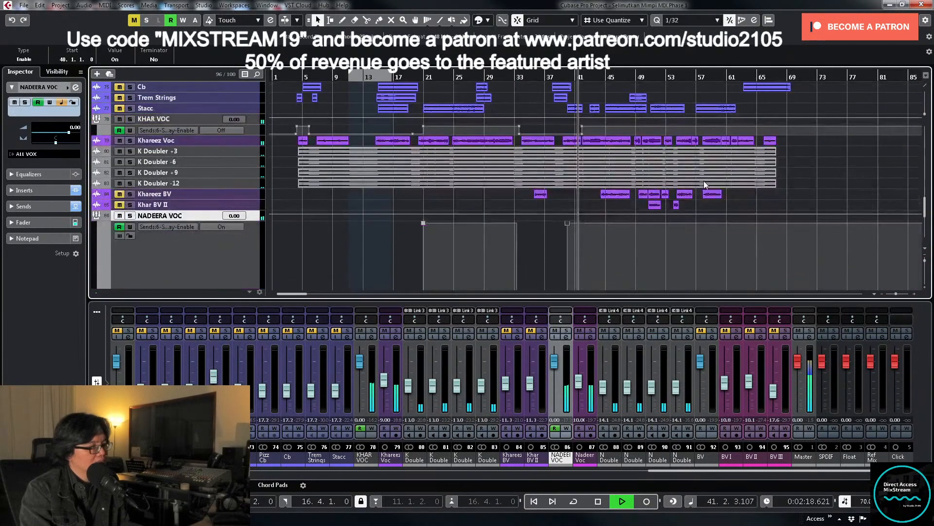
{"action": "left_click", "coordinate": [253, 140]}
{"action": "left_click", "coordinate": [255, 132]}
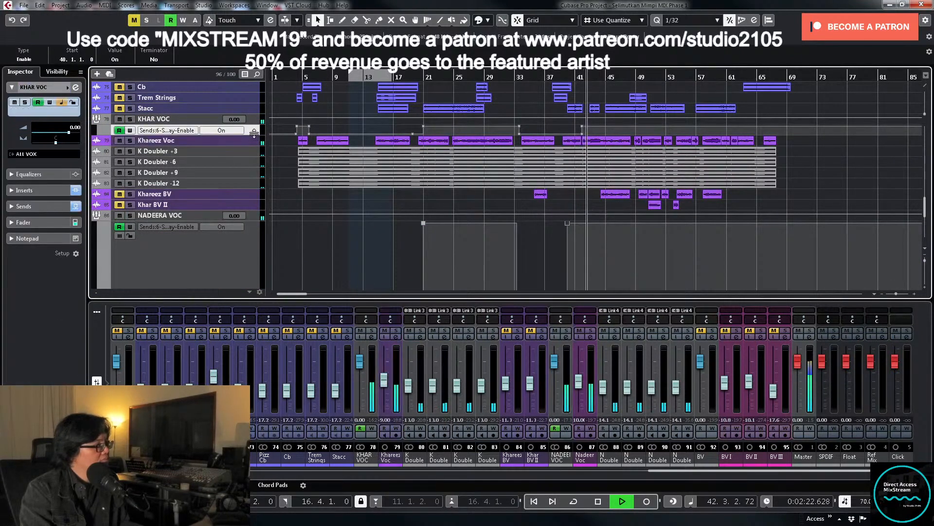
{"action": "left_click_drag", "start_coordinate": [254, 135], "coordinate": [254, 232]}
{"action": "left_click", "coordinate": [566, 74]}
{"action": "key", "text": "space"}
{"action": "key", "text": "h"}
{"action": "key", "text": "h"}
{"action": "key", "text": "h"}
{"action": "key", "text": "h"}
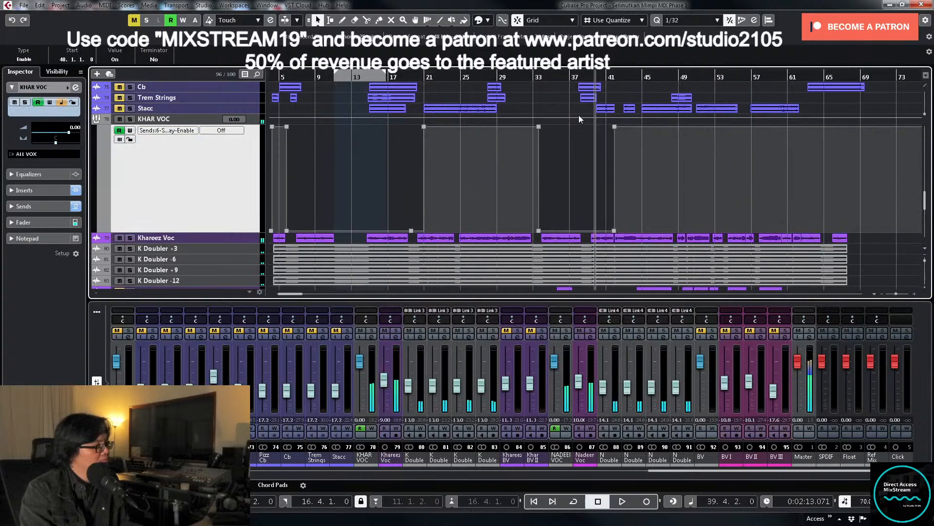
{"action": "key", "text": "h"}
{"action": "key", "text": "h"}
{"action": "key", "text": "space"}
Step: Enlarge the Khareez Voc track and move the KHAR VOC Stereo Delay send's switch-on automation points from bar 42 to bar 40
{"action": "left_click", "coordinate": [249, 240]}
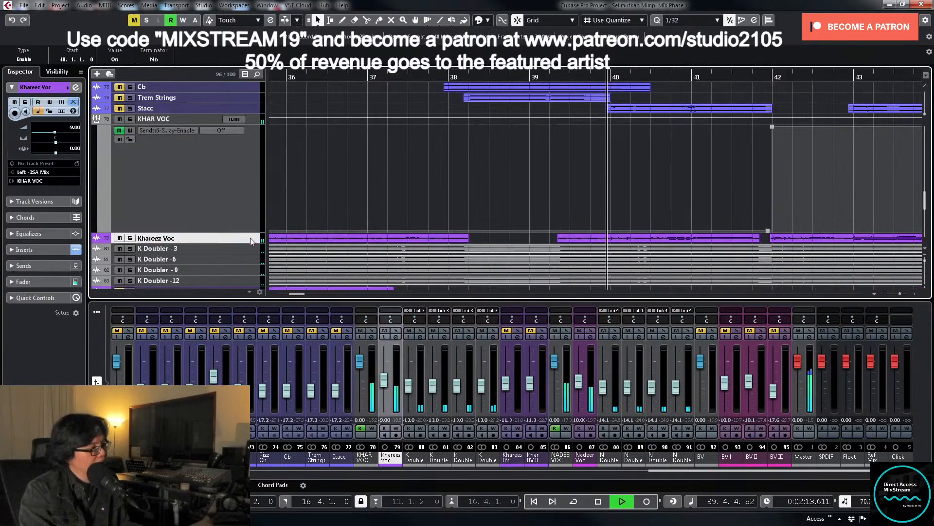
{"action": "scroll", "coordinate": [250, 240], "scroll_direction": "down", "scroll_amount": 1}
{"action": "key", "text": "space"}
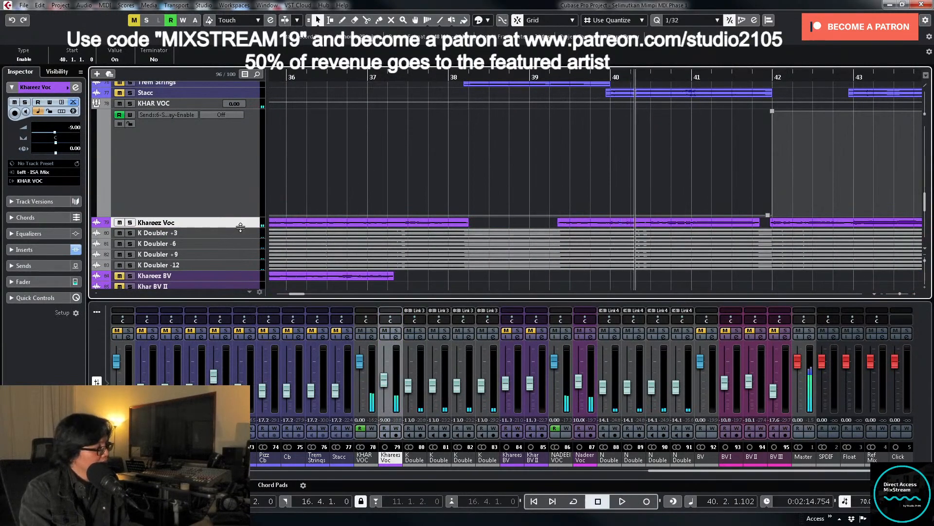
{"action": "left_click_drag", "start_coordinate": [241, 227], "coordinate": [242, 402]}
{"action": "scroll", "coordinate": [756, 157], "scroll_direction": "up", "scroll_amount": 6}
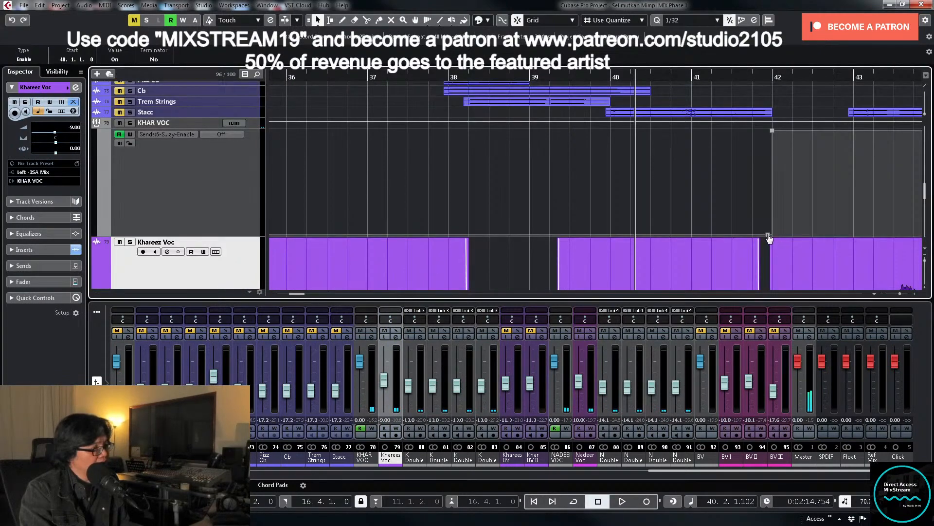
{"action": "left_click_drag", "start_coordinate": [769, 235], "coordinate": [610, 235]}
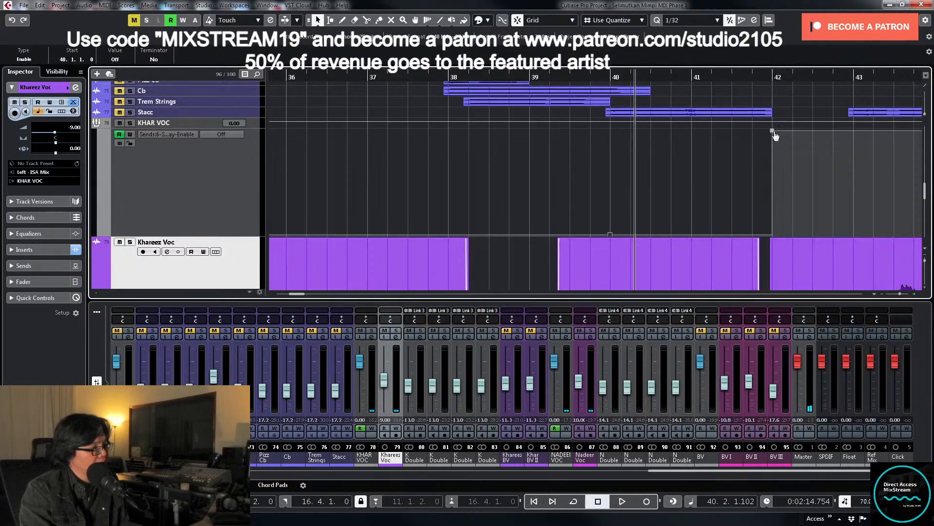
{"action": "left_click_drag", "start_coordinate": [776, 135], "coordinate": [603, 136]}
Step: Play the song from about bar 39 and look through the tracks from the vocals up to the drums
{"action": "left_click", "coordinate": [523, 77]}
{"action": "key", "text": "space"}
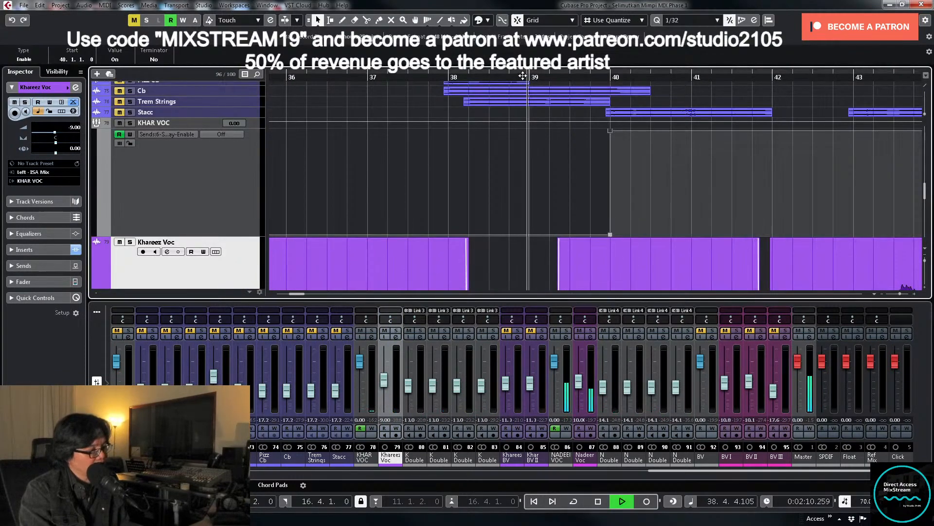
{"action": "key", "text": "g"}
{"action": "key", "text": "g"}
{"action": "scroll", "coordinate": [784, 178], "scroll_direction": "down", "scroll_amount": 5}
{"action": "key", "text": "shift+f"}
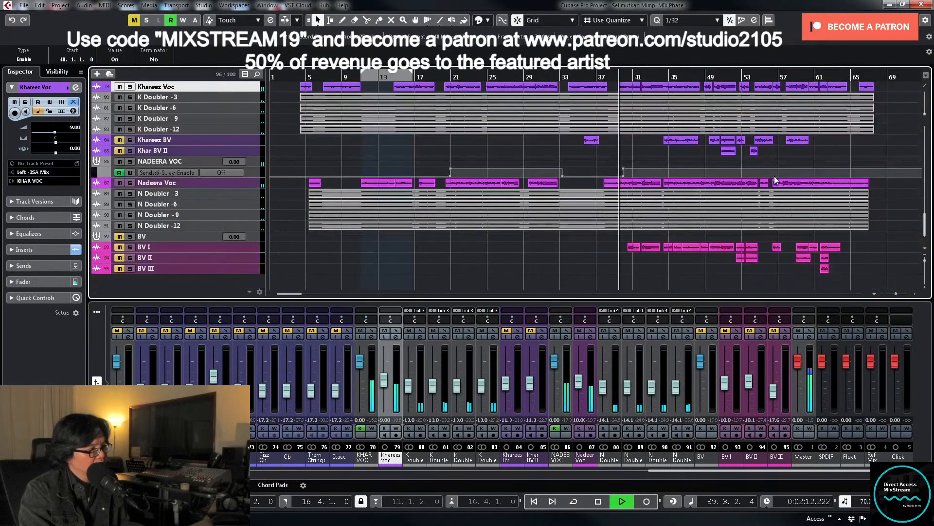
{"action": "key", "text": "alt+s"}
{"action": "key", "text": "alt+n"}
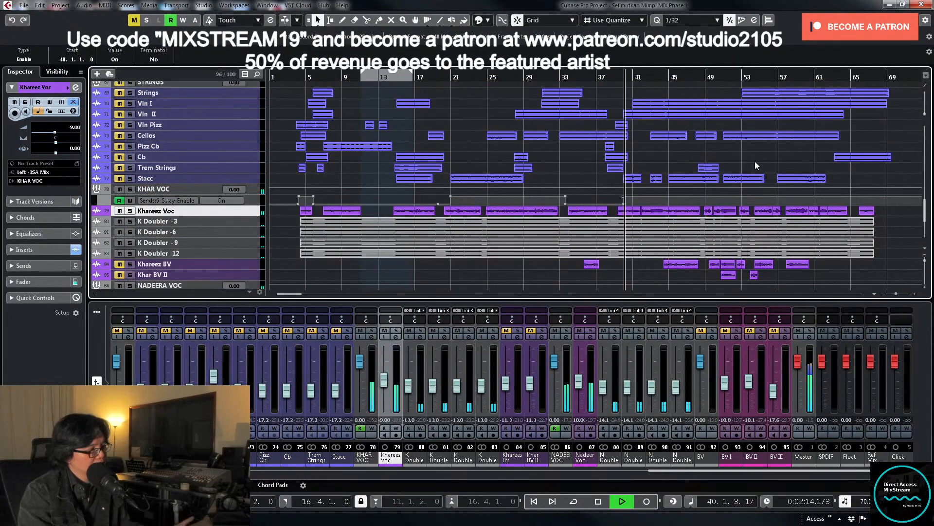
{"action": "scroll", "coordinate": [713, 170], "scroll_direction": "up", "scroll_amount": 3}
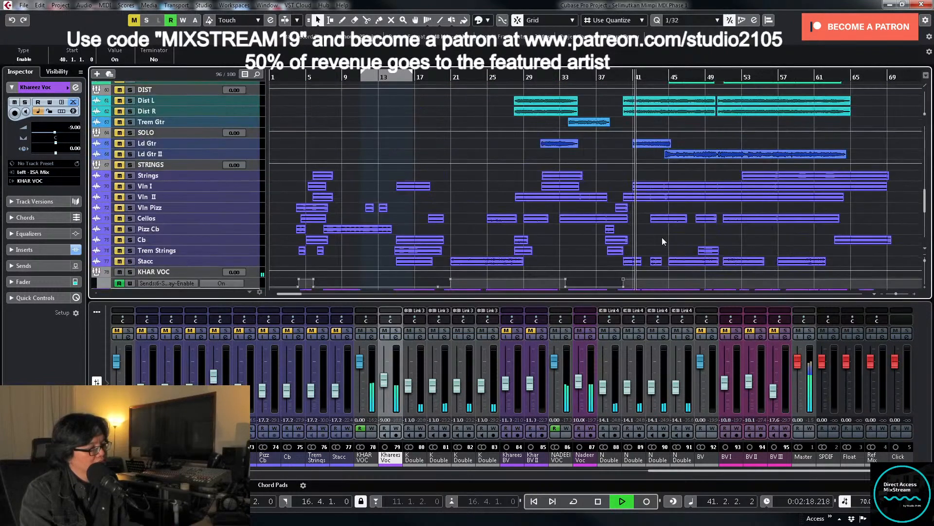
{"action": "scroll", "coordinate": [667, 253], "scroll_direction": "up", "scroll_amount": 4}
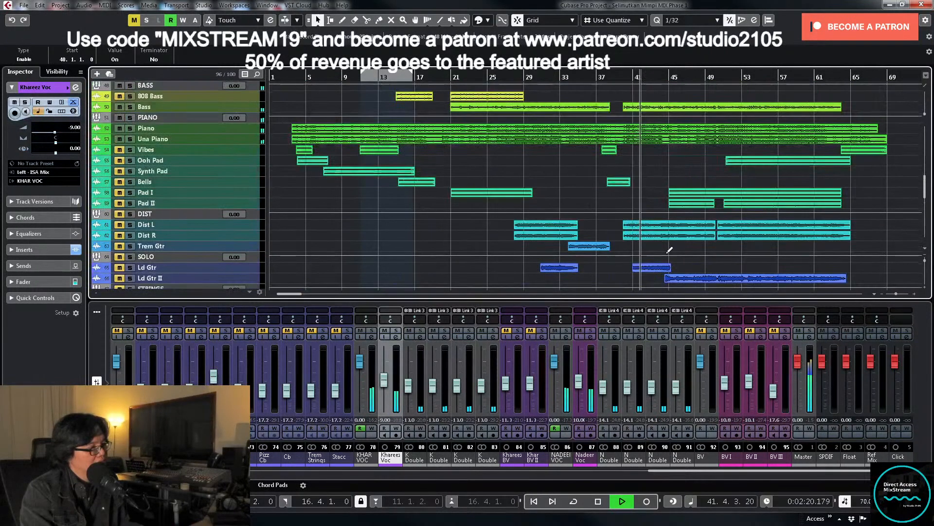
{"action": "scroll", "coordinate": [663, 238], "scroll_direction": "up", "scroll_amount": 4}
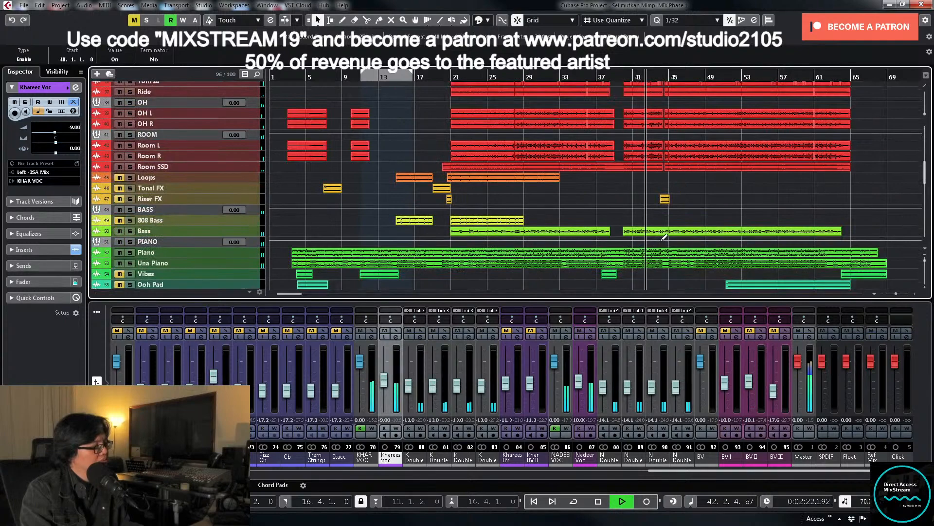
{"action": "scroll", "coordinate": [664, 239], "scroll_direction": "down", "scroll_amount": 12}
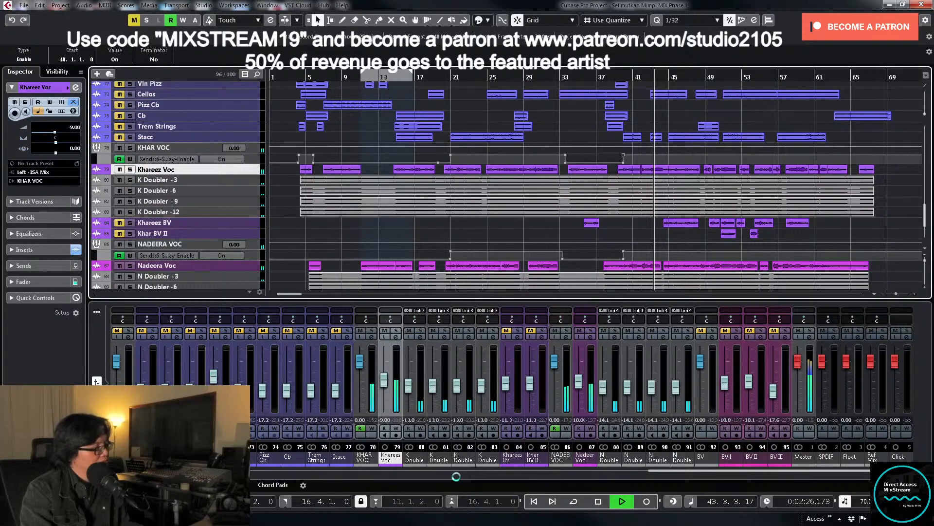
Step: Check the Little Clipper insert in the SNARE group's channel settings, stop playback and close the settings
{"action": "left_click_drag", "start_coordinate": [667, 471], "coordinate": [209, 477]}
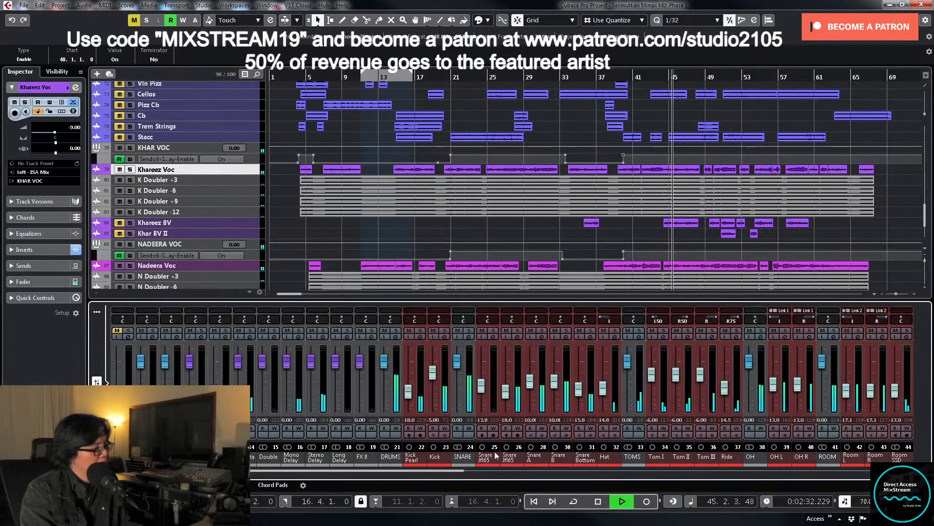
{"action": "left_click", "coordinate": [470, 337]}
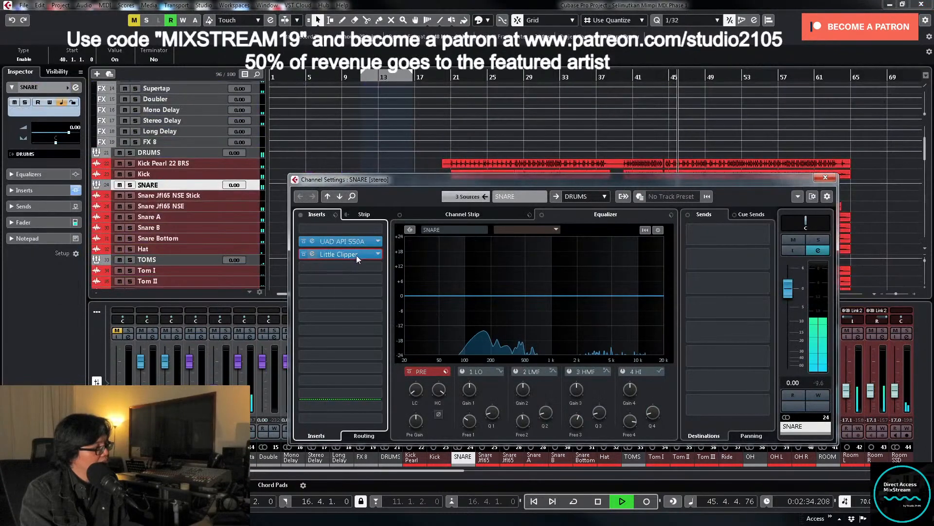
{"action": "left_click", "coordinate": [357, 254]}
{"action": "key", "text": "space"}
{"action": "left_click", "coordinate": [588, 170]}
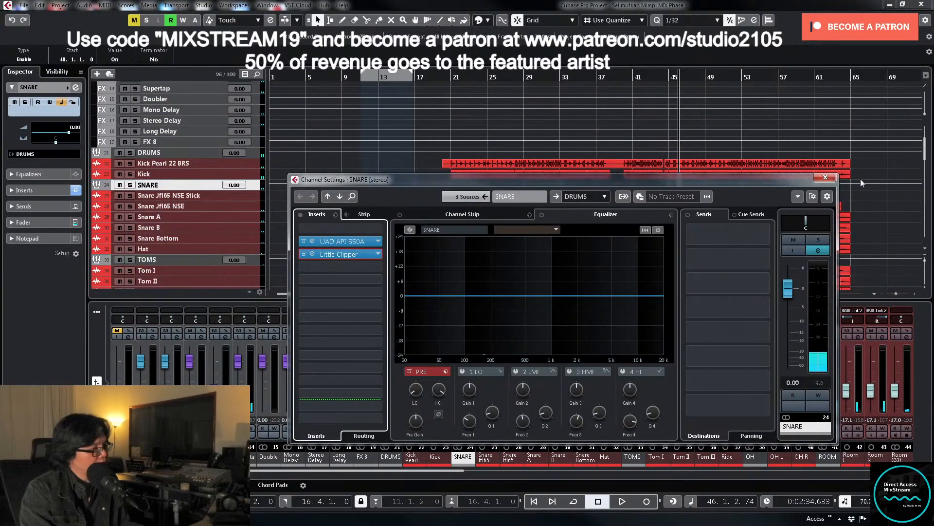
{"action": "left_click", "coordinate": [825, 177]}
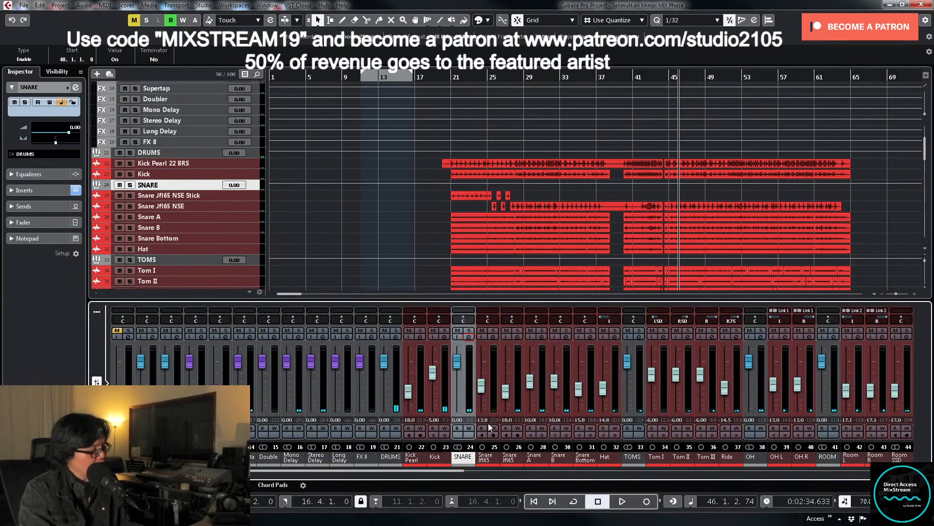
Step: Set the Snare Jfl65 NSE channel's volume to -19
{"action": "left_click_drag", "start_coordinate": [508, 397], "coordinate": [509, 397]}
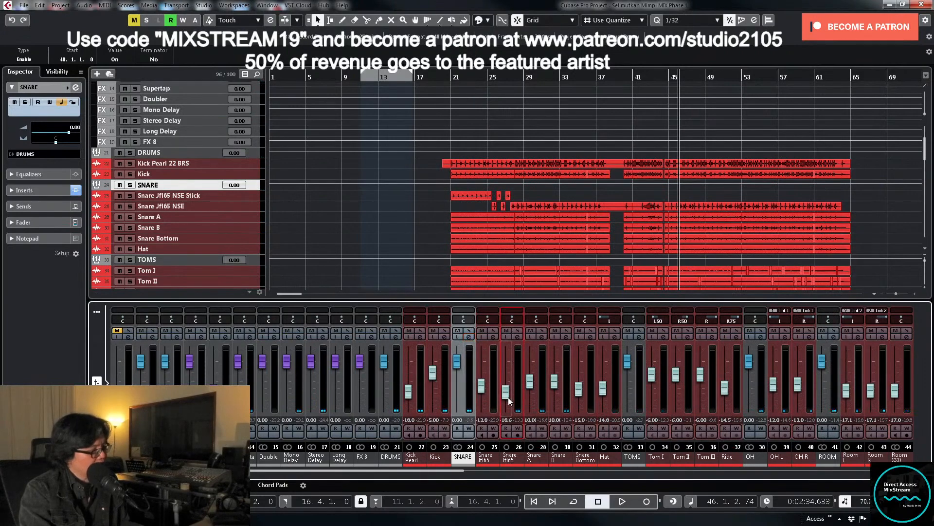
{"action": "double_click", "coordinate": [506, 420]}
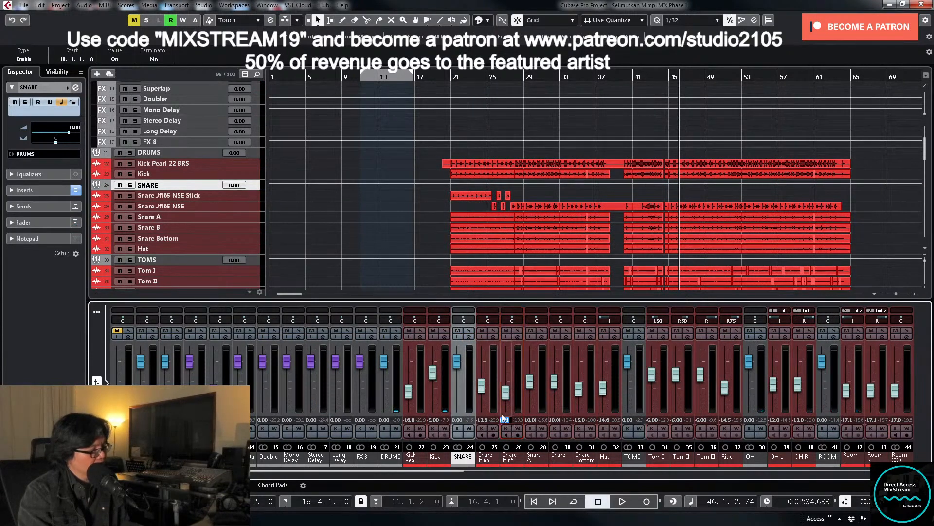
{"action": "type", "text": "-19"}
{"action": "key", "text": "Return"}
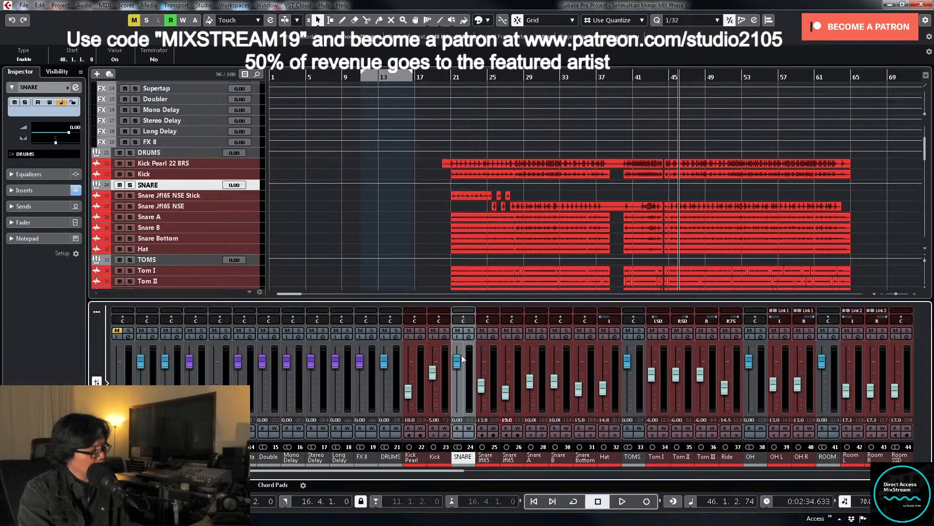
Step: Inspect the UAD API 550A insert on the SNARE group and set the group's volume to -1, closing the channel settings
{"action": "left_click", "coordinate": [468, 337]}
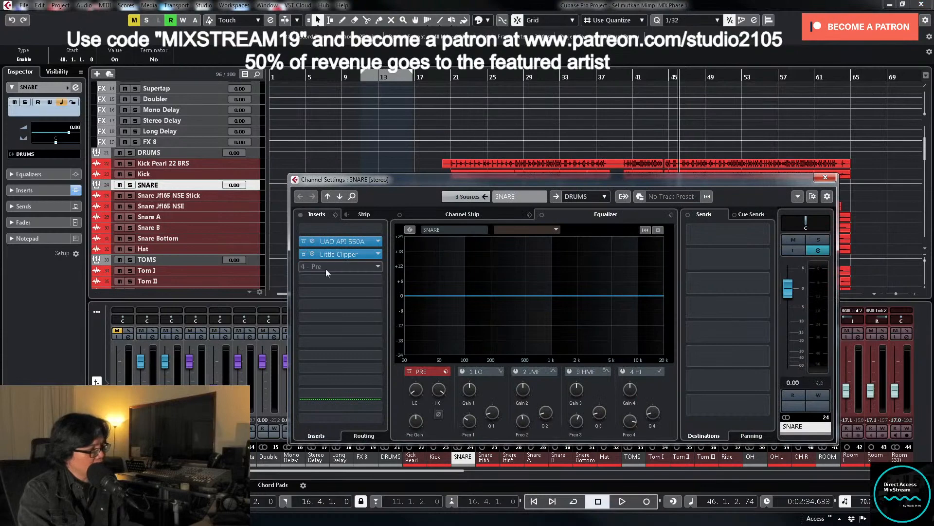
{"action": "left_click", "coordinate": [341, 242]}
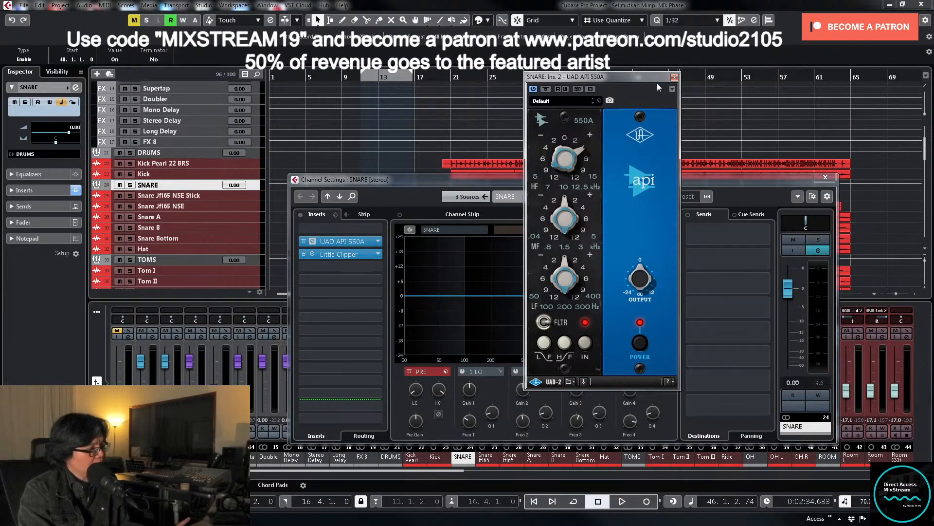
{"action": "left_click", "coordinate": [674, 77]}
{"action": "left_click", "coordinate": [794, 383]}
{"action": "type", "text": "-1"}
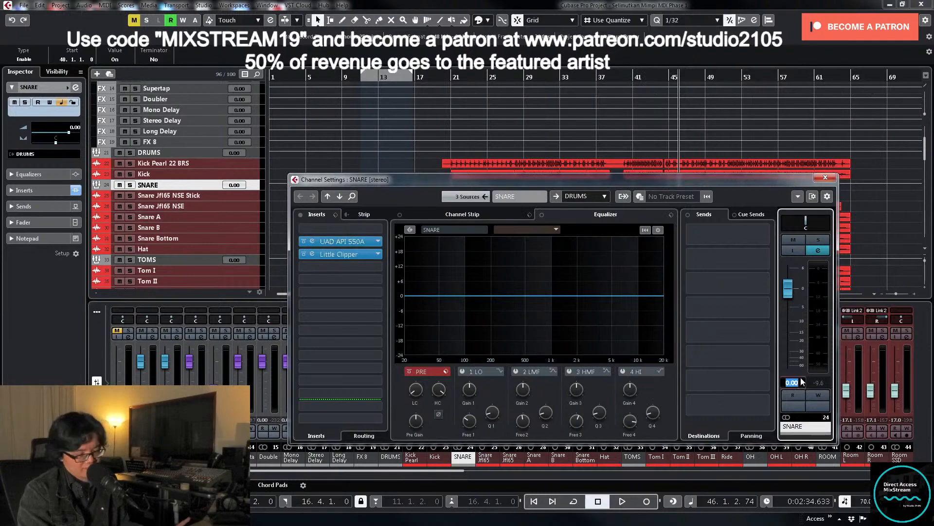
{"action": "key", "text": "Return"}
{"action": "left_click", "coordinate": [825, 179]}
Step: Place the playback cursor at about bar 28, where the distorted guitars enter, and unmute the DIST group
{"action": "scroll", "coordinate": [808, 219], "scroll_direction": "down", "scroll_amount": 10}
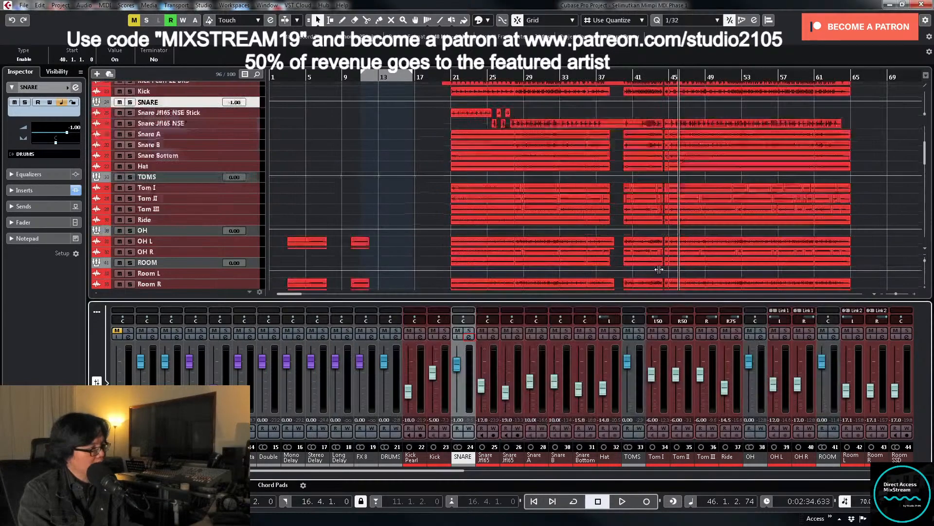
{"action": "scroll", "coordinate": [681, 241], "scroll_direction": "down", "scroll_amount": 8}
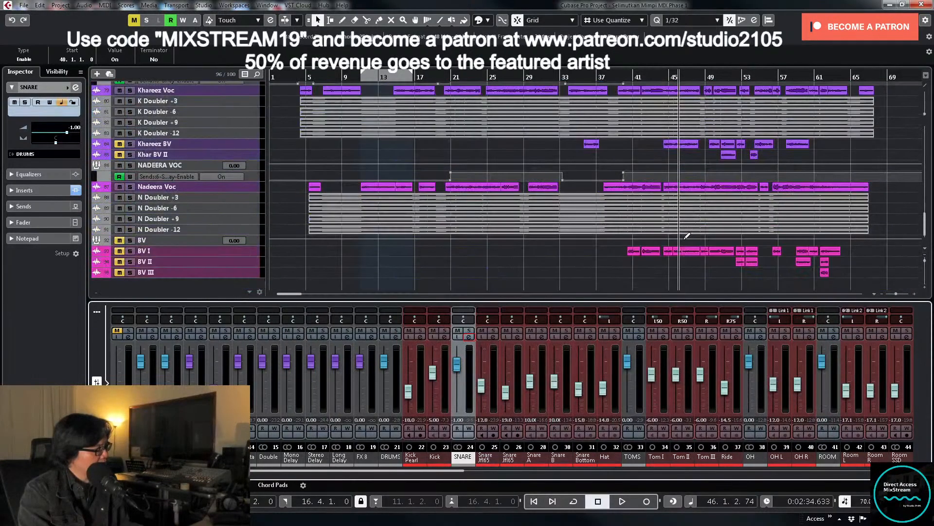
{"action": "scroll", "coordinate": [685, 241], "scroll_direction": "up", "scroll_amount": 4}
{"action": "scroll", "coordinate": [684, 242], "scroll_direction": "up", "scroll_amount": 6}
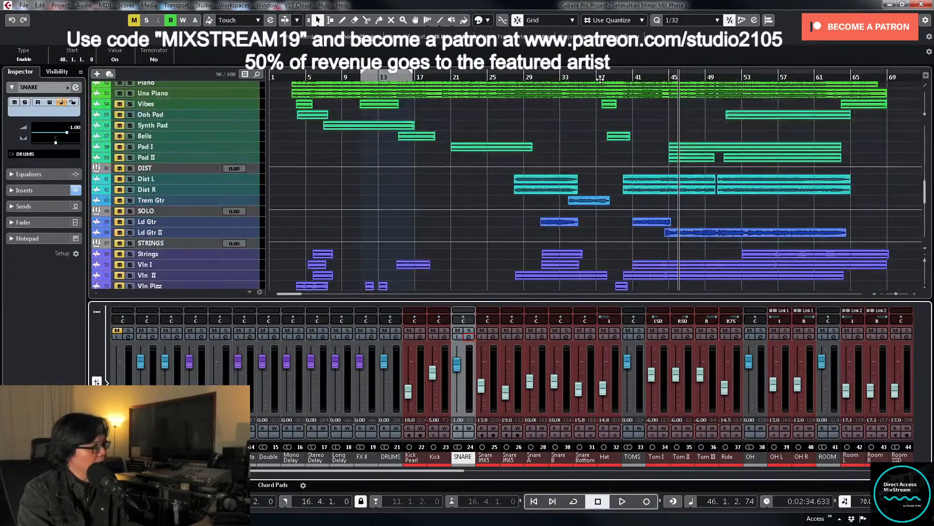
{"action": "left_click", "coordinate": [515, 76]}
{"action": "scroll", "coordinate": [573, 145], "scroll_direction": "down", "scroll_amount": 5}
{"action": "scroll", "coordinate": [572, 144], "scroll_direction": "up", "scroll_amount": 3}
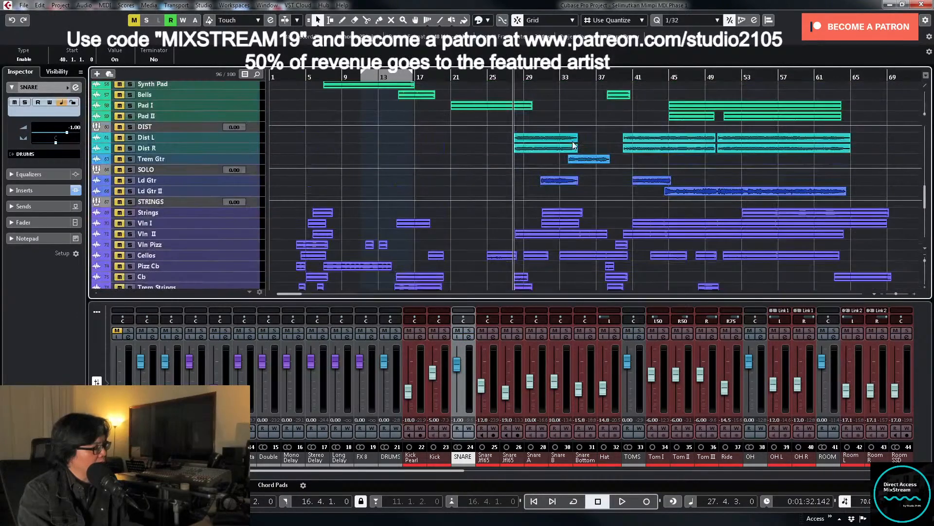
{"action": "left_click", "coordinate": [122, 130]}
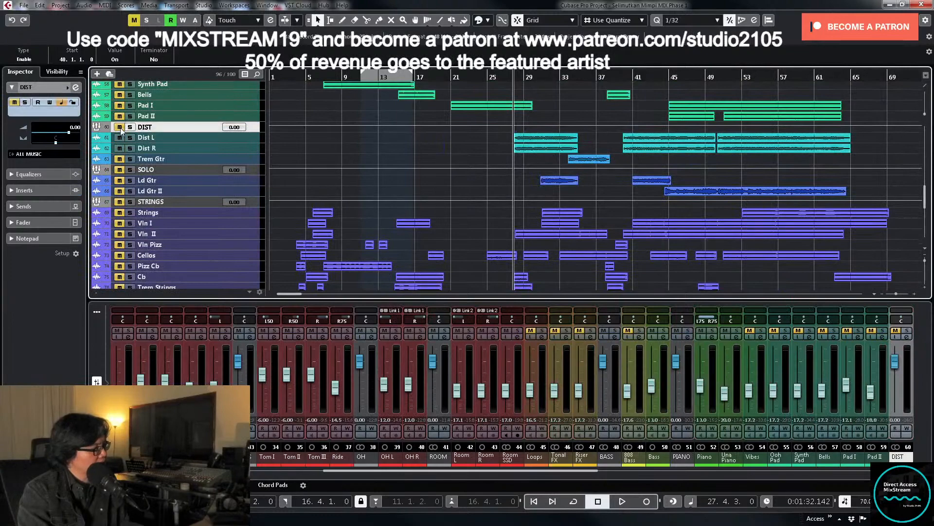
Step: Load the MIX VCC-VTMA GTRBP insert preset on the Dist L channel and close its channel settings
{"action": "left_click_drag", "start_coordinate": [329, 472], "coordinate": [497, 474]}
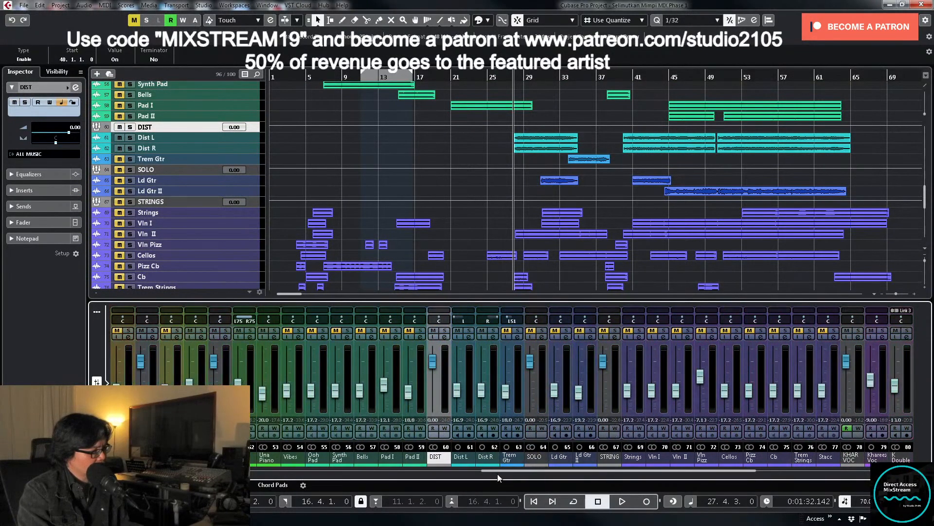
{"action": "left_click", "coordinate": [467, 336]}
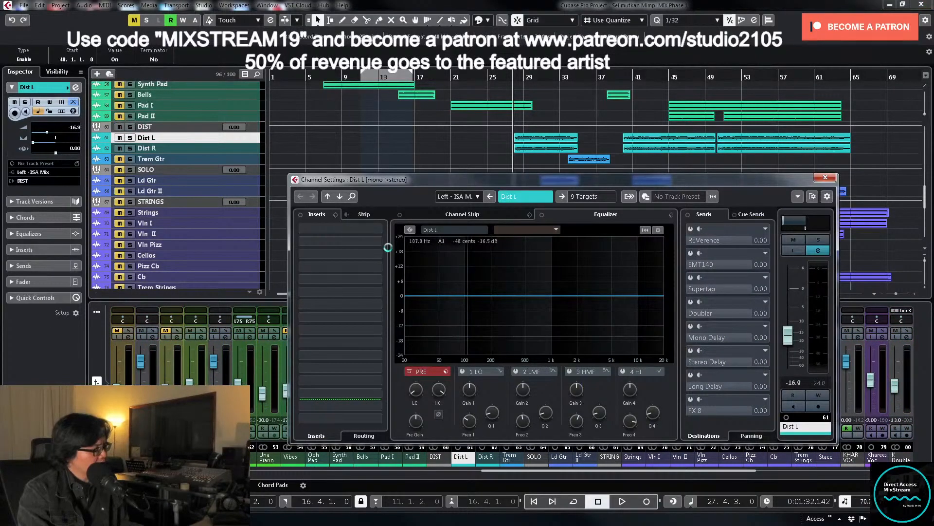
{"action": "left_click", "coordinate": [336, 215]}
{"action": "left_click", "coordinate": [361, 227]}
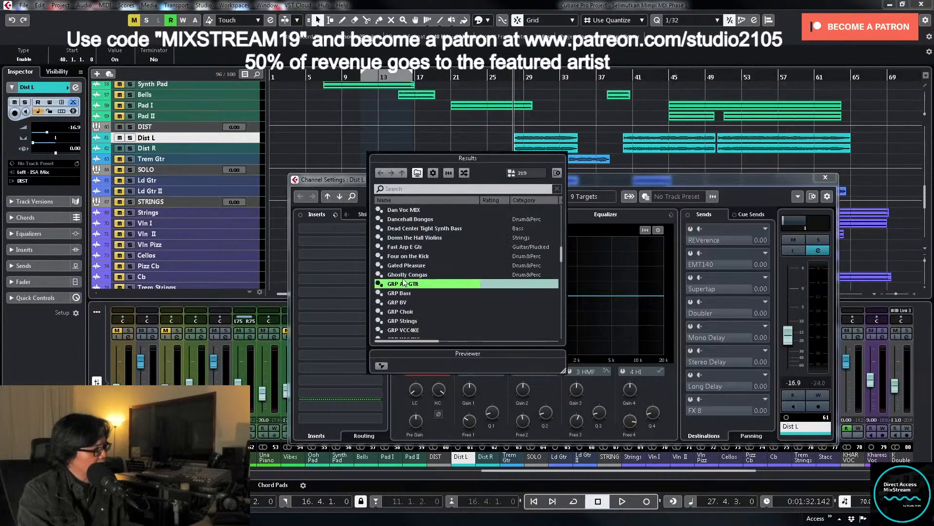
{"action": "scroll", "coordinate": [437, 267], "scroll_direction": "down", "scroll_amount": 15}
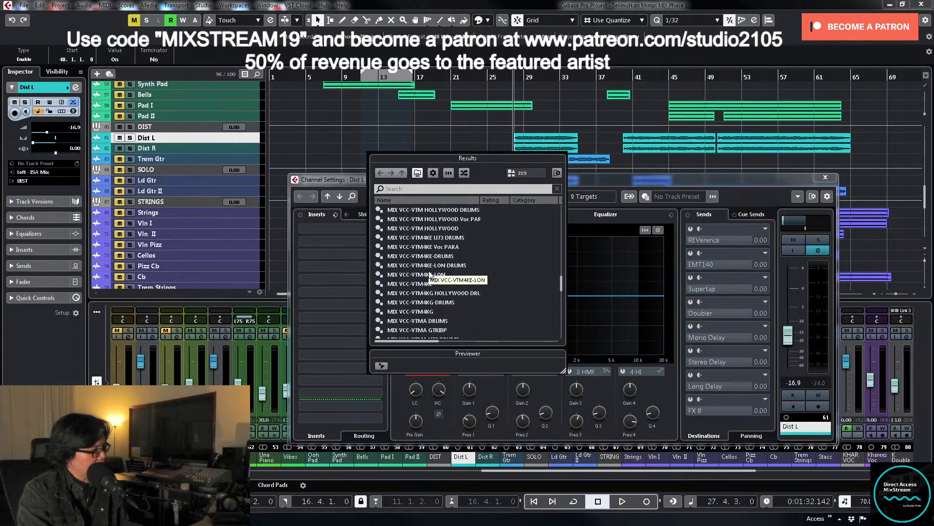
{"action": "scroll", "coordinate": [428, 302], "scroll_direction": "down", "scroll_amount": 1}
{"action": "left_click", "coordinate": [431, 294]}
{"action": "double_click", "coordinate": [431, 294]}
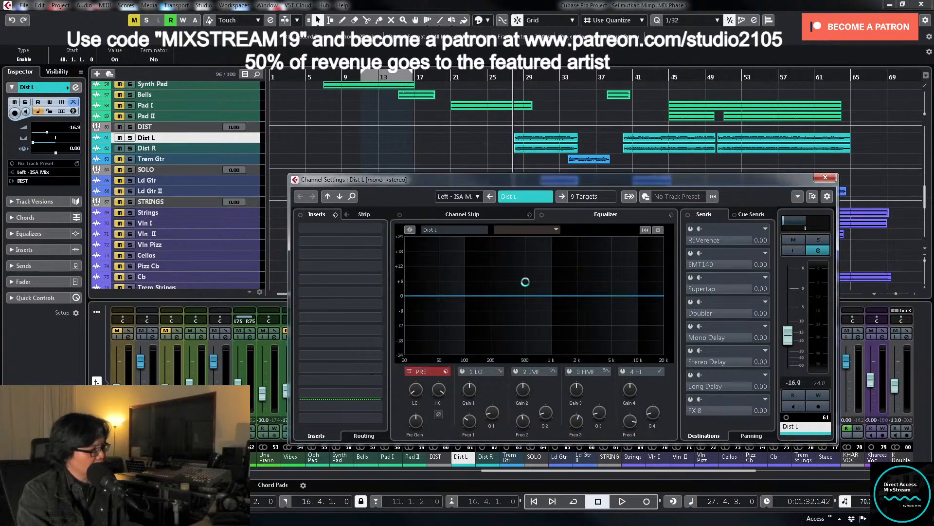
{"action": "left_click", "coordinate": [826, 177]}
Step: Load the MIX VCC-VTMA GTRBP insert preset on the Dist R channel and close its channel settings
{"action": "left_click", "coordinate": [493, 336]}
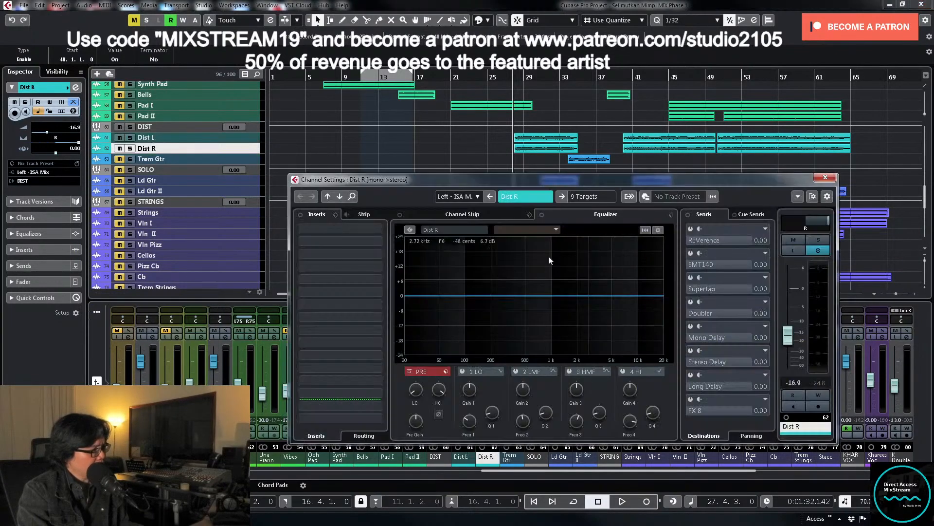
{"action": "left_click", "coordinate": [336, 215]}
{"action": "left_click", "coordinate": [352, 227]}
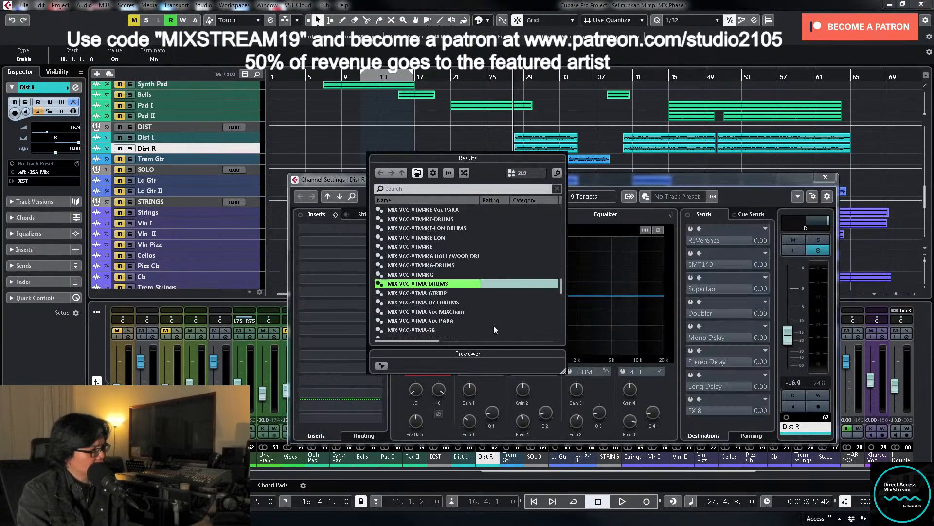
{"action": "double_click", "coordinate": [431, 286]}
{"action": "left_click", "coordinate": [825, 177]}
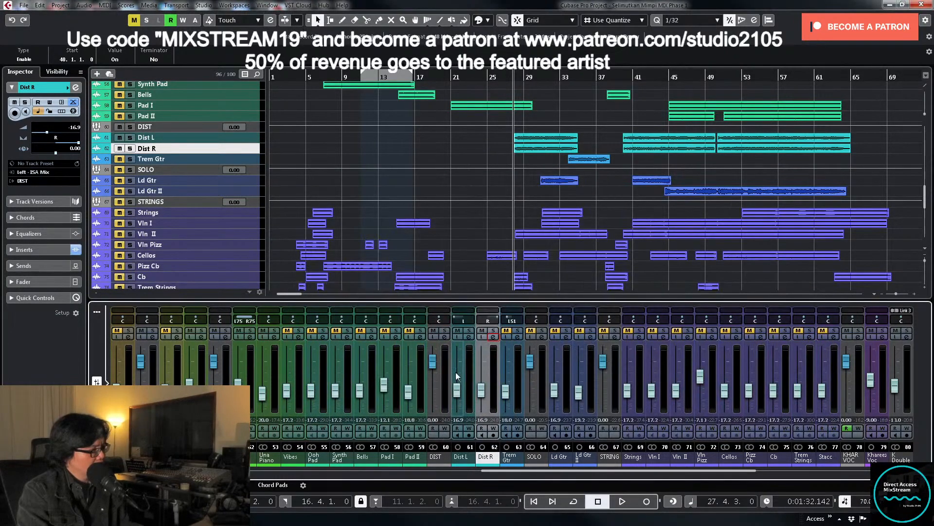
Step: Solo Dist L, play its first clip from about bar 28 and set the channel EQ's low cut to about 80 Hz
{"action": "left_click", "coordinate": [468, 330]}
{"action": "left_click", "coordinate": [255, 134]}
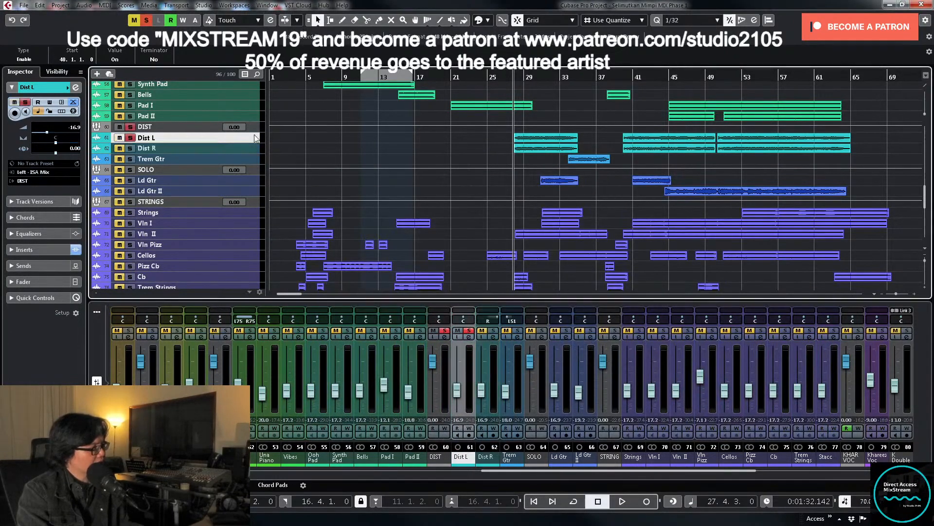
{"action": "key", "text": "z"}
{"action": "left_click_drag", "start_coordinate": [489, 193], "coordinate": [572, 224]}
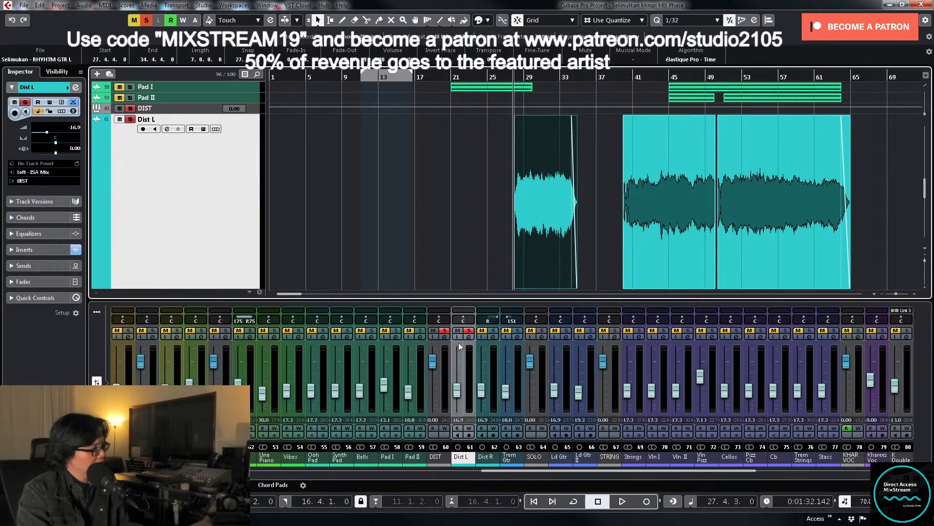
{"action": "left_click", "coordinate": [471, 338]}
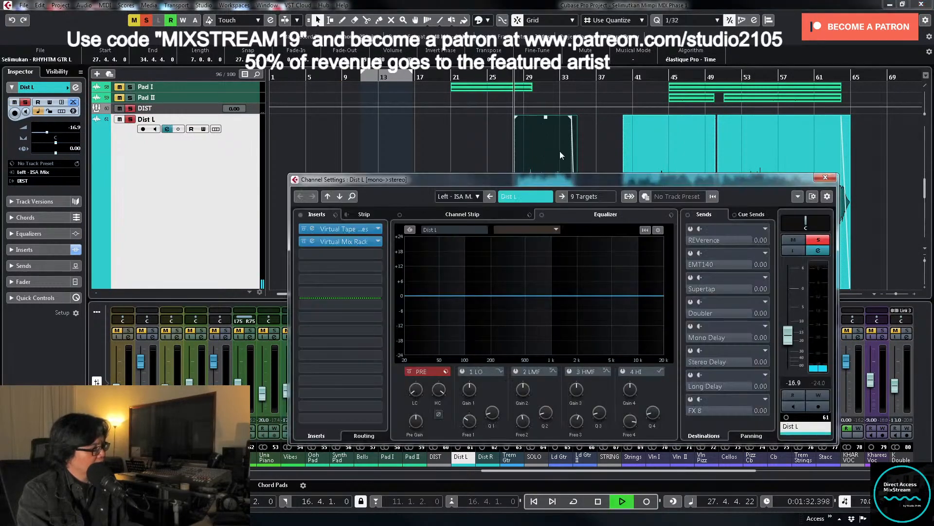
{"action": "left_click_drag", "start_coordinate": [589, 180], "coordinate": [612, 212]}
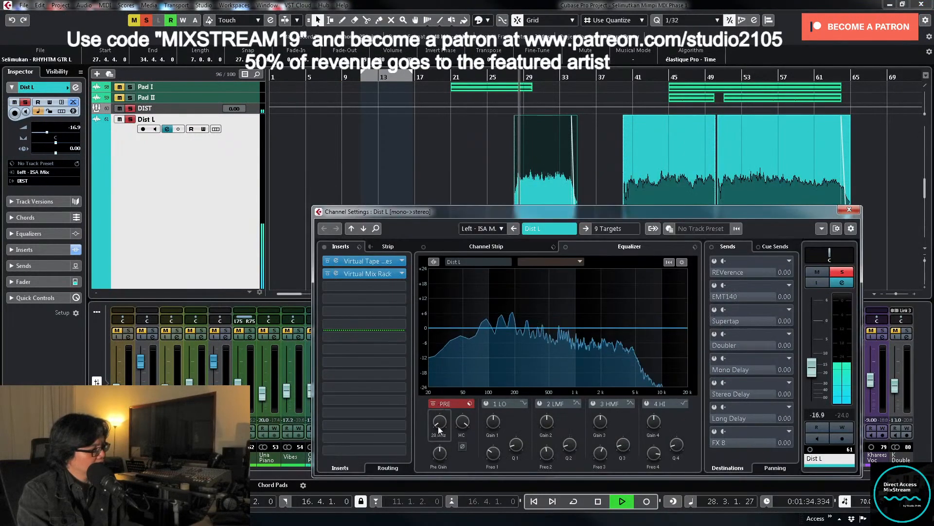
{"action": "left_click_drag", "start_coordinate": [438, 425], "coordinate": [443, 395]}
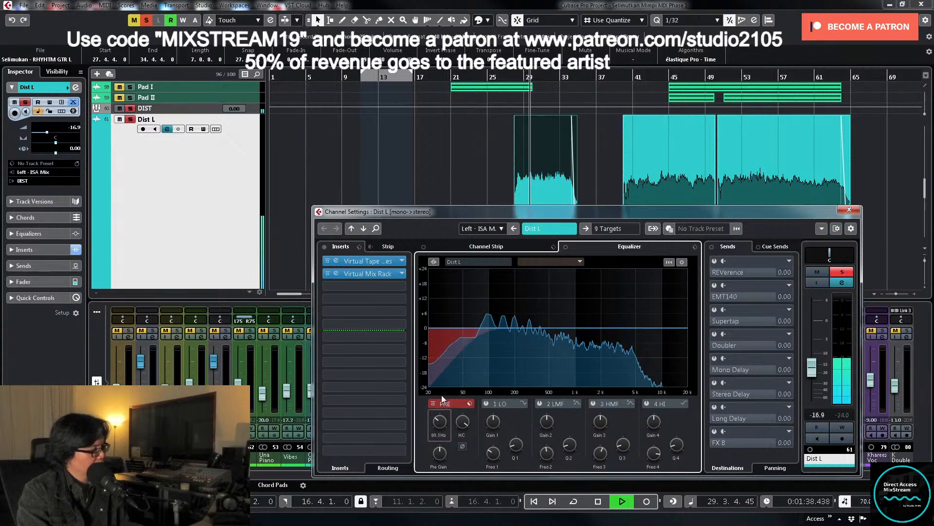
Step: Sweep Dist L's low-mid EQ band with a narrow boost to about 1.23 kHz, cut that frequency and resume playback
{"action": "left_click", "coordinate": [538, 403]}
{"action": "left_click_drag", "start_coordinate": [571, 325], "coordinate": [584, 284]}
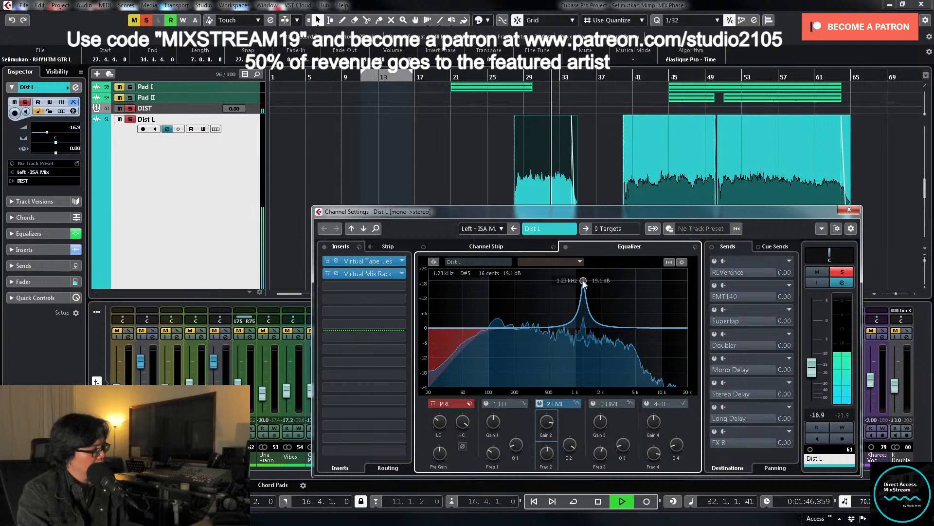
{"action": "key", "text": "space"}
{"action": "left_click_drag", "start_coordinate": [547, 421], "coordinate": [547, 465]}
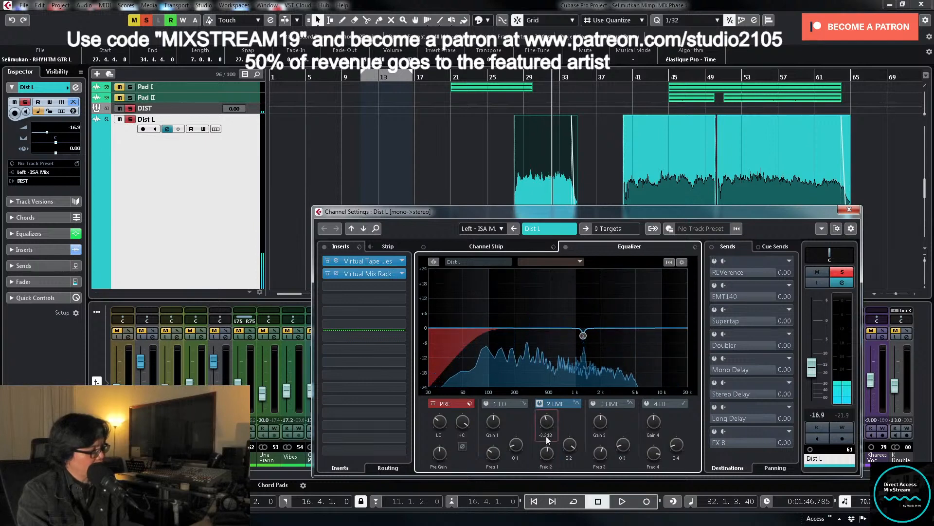
{"action": "scroll", "coordinate": [544, 422], "scroll_direction": "down", "scroll_amount": 3}
{"action": "key", "text": "space"}
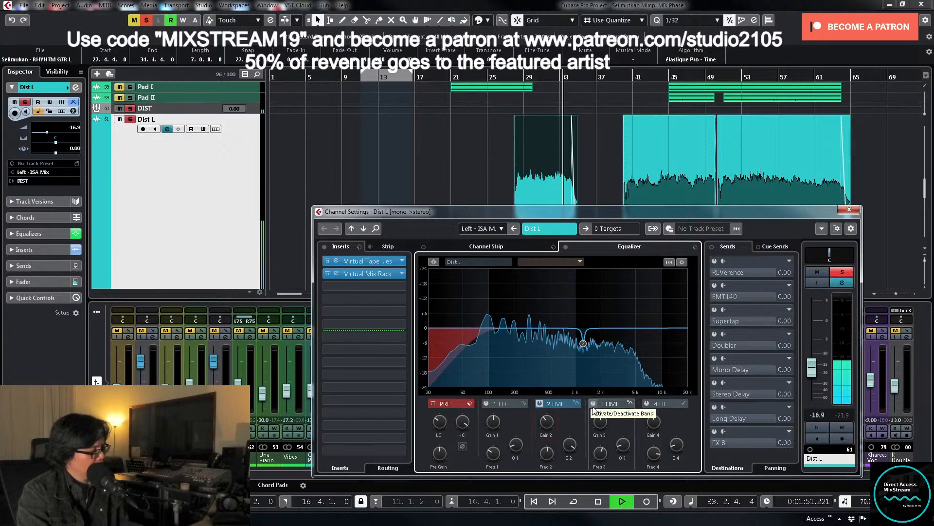
Step: Set Dist L's EQ high cut to about 7.3 kHz, stop playback and close the channel settings
{"action": "left_click_drag", "start_coordinate": [471, 422], "coordinate": [463, 439]}
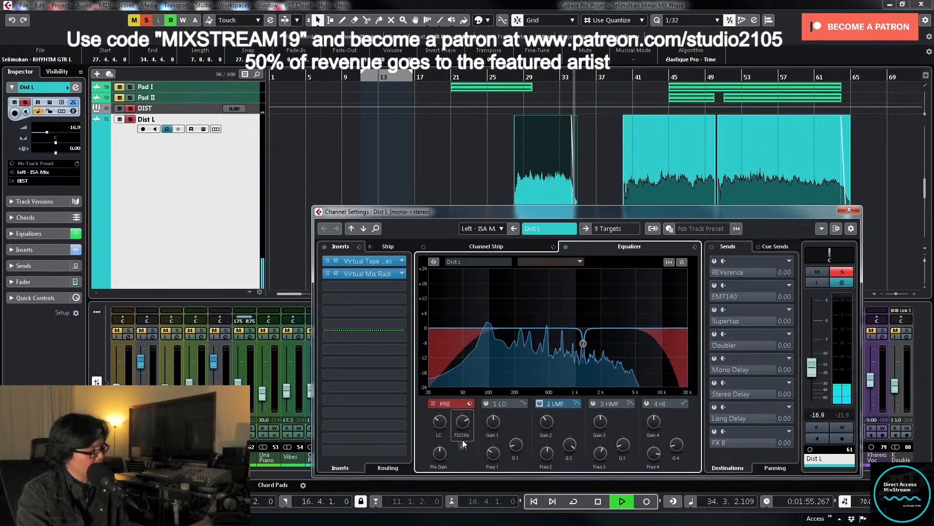
{"action": "key", "text": "space"}
{"action": "left_click", "coordinate": [850, 210]}
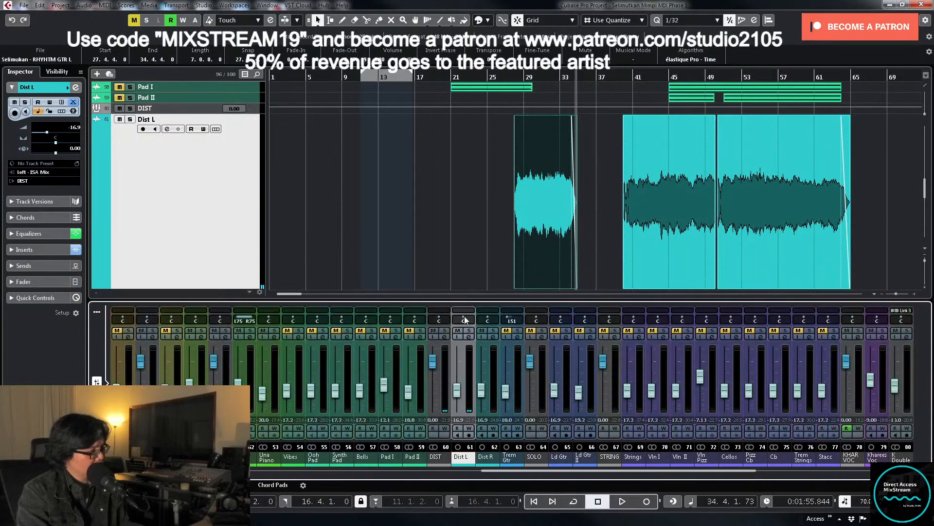
Step: Link the Dist L and Dist R mixer channels
{"action": "left_click", "coordinate": [493, 404]}
{"action": "right_click", "coordinate": [475, 405]}
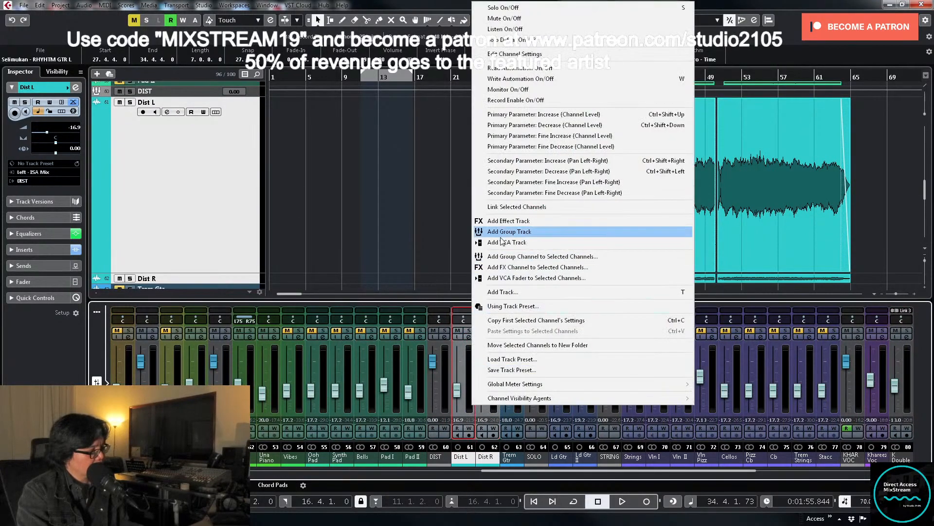
{"action": "left_click", "coordinate": [504, 207]}
{"action": "left_click", "coordinate": [486, 395]}
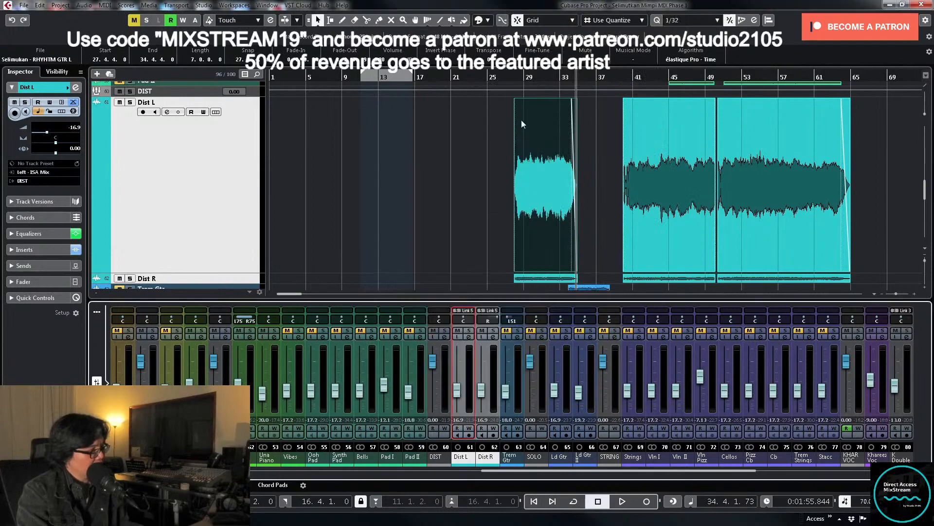
Step: Play the mix from about bar 27, pan Dist L fully left and set the linked guitar channels' volume to -16.7
{"action": "left_click", "coordinate": [506, 83]}
{"action": "left_click", "coordinate": [506, 77]}
{"action": "key", "text": "space"}
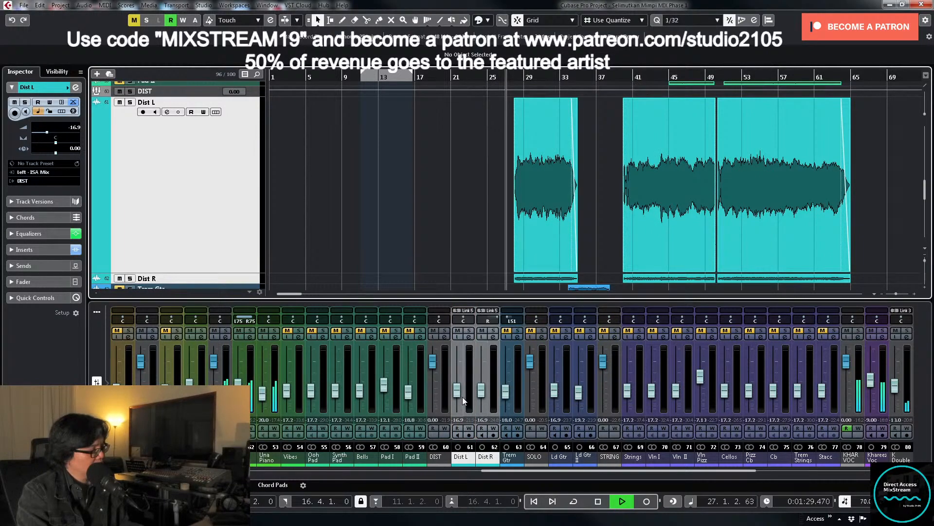
{"action": "left_click_drag", "start_coordinate": [458, 393], "coordinate": [458, 391]}
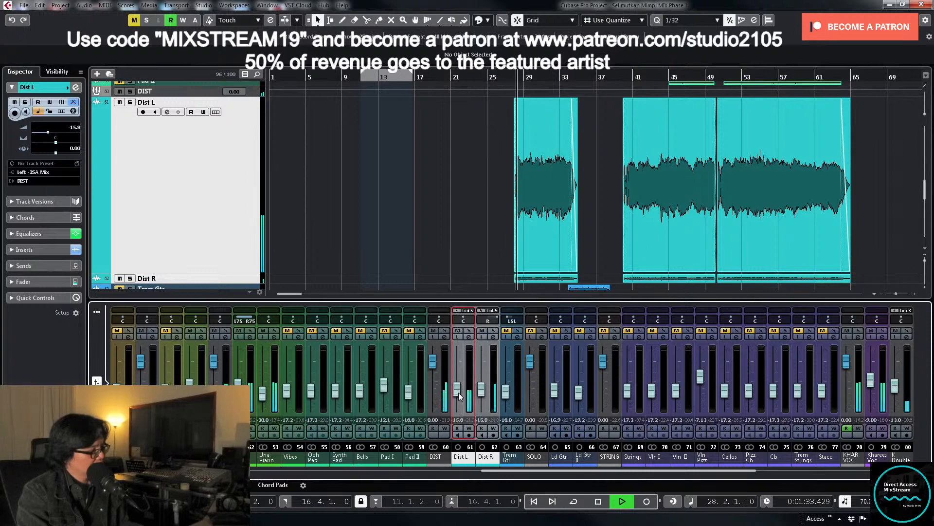
{"action": "left_click_drag", "start_coordinate": [465, 319], "coordinate": [451, 318]}
{"action": "left_click_drag", "start_coordinate": [458, 392], "coordinate": [457, 399]}
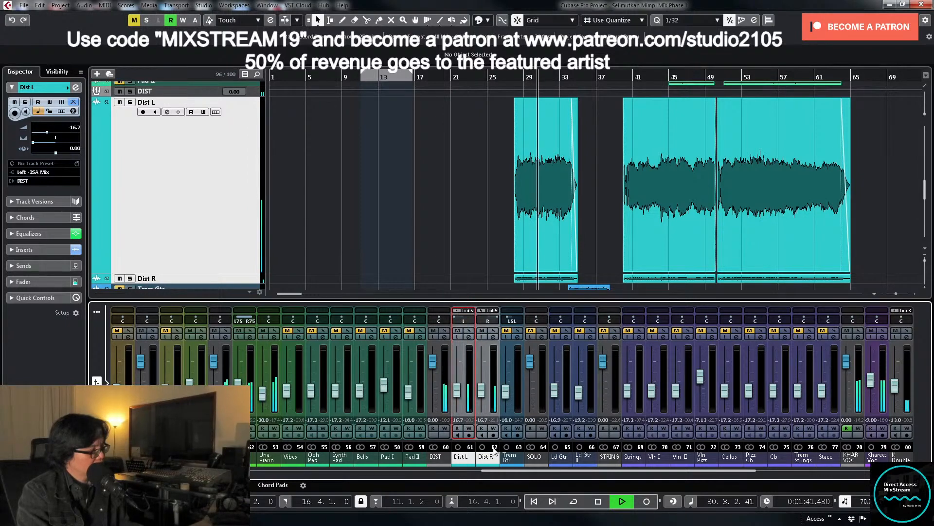
Step: Stop playback, solo the DIST group and restore the enlarged Dist L track to normal height, closing the channel settings
{"action": "left_click_drag", "start_coordinate": [498, 472], "coordinate": [469, 474]}
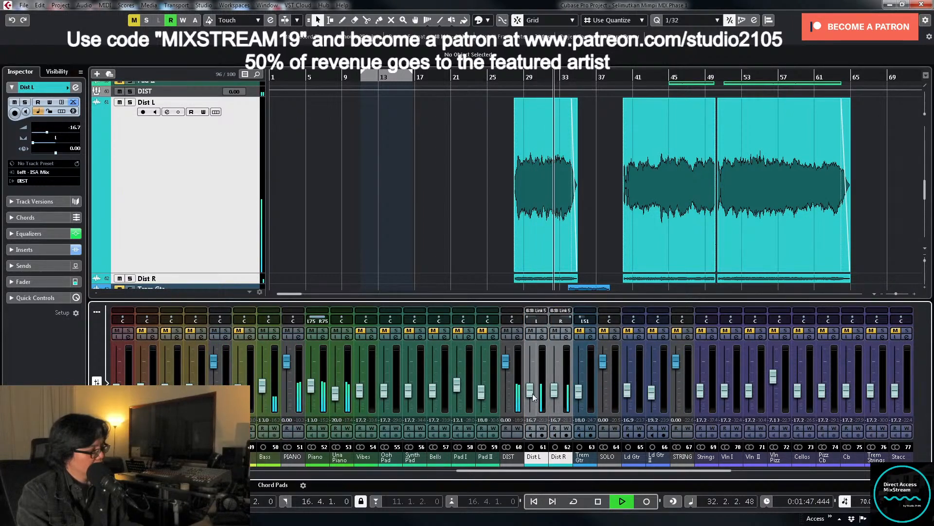
{"action": "key", "text": "space"}
{"action": "left_click", "coordinate": [519, 330]}
{"action": "left_click", "coordinate": [518, 337]}
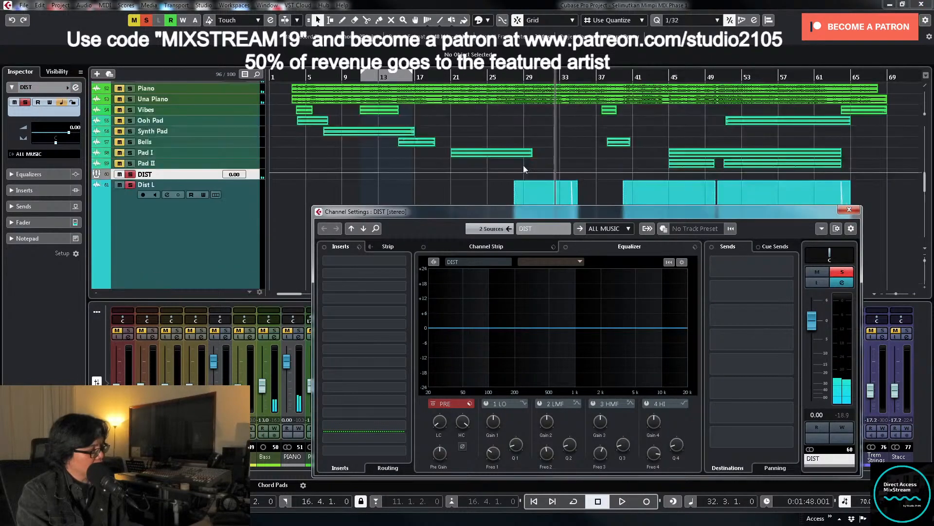
{"action": "scroll", "coordinate": [483, 179], "scroll_direction": "down", "scroll_amount": 5}
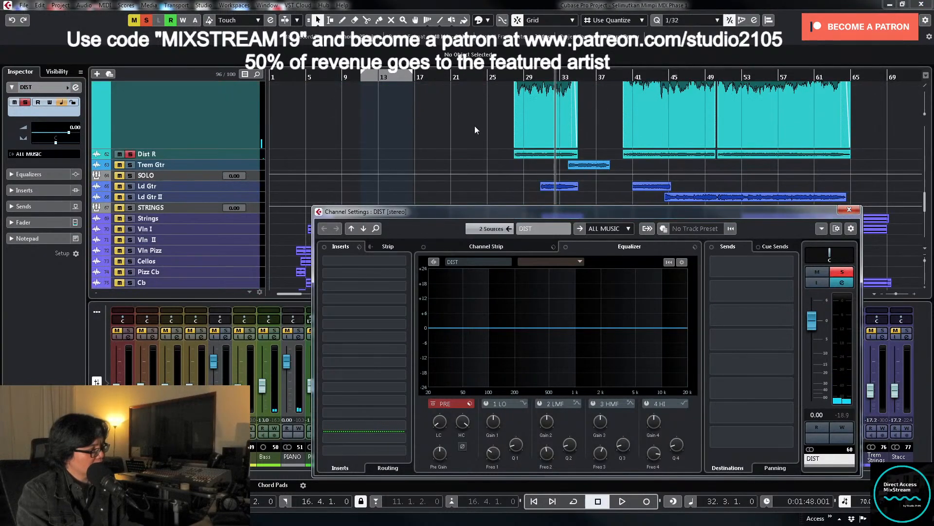
{"action": "left_click", "coordinate": [475, 126]}
{"action": "key", "text": "z"}
{"action": "key", "text": "z"}
{"action": "key", "text": "z"}
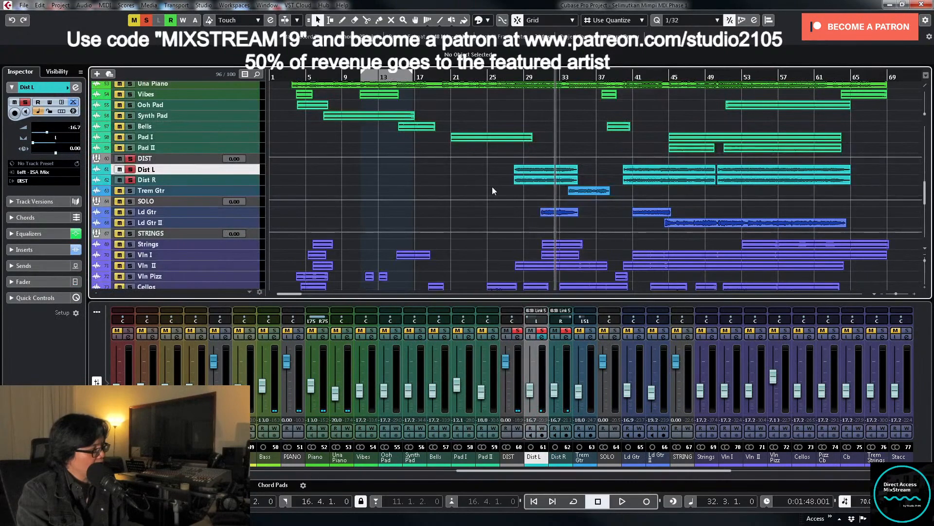
Step: Enlarge the Dist L and Dist R tracks and loop the range of their first clips, about bars 28 to 35
{"action": "left_click", "coordinate": [250, 179]}
{"action": "left_click", "coordinate": [250, 173], "text": "ctrl"}
{"action": "key", "text": "z"}
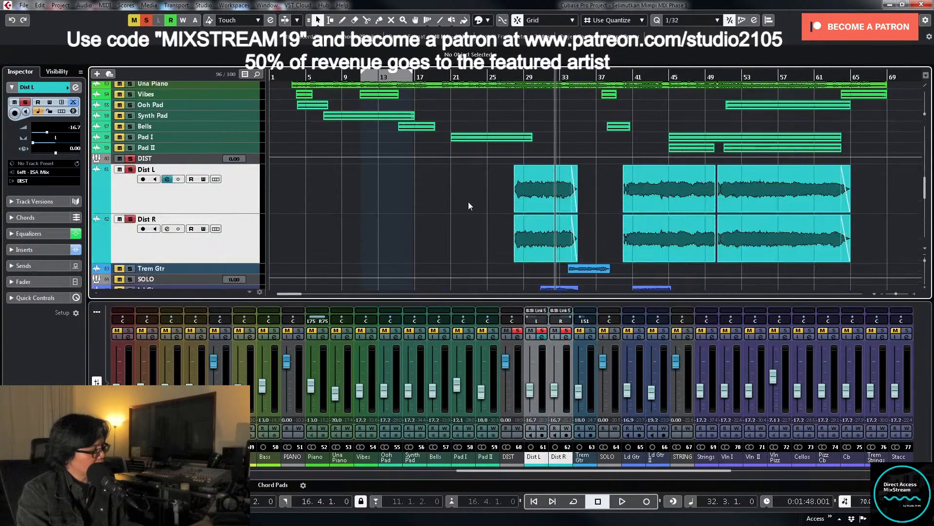
{"action": "left_click_drag", "start_coordinate": [487, 193], "coordinate": [562, 231]}
{"action": "key", "text": "p"}
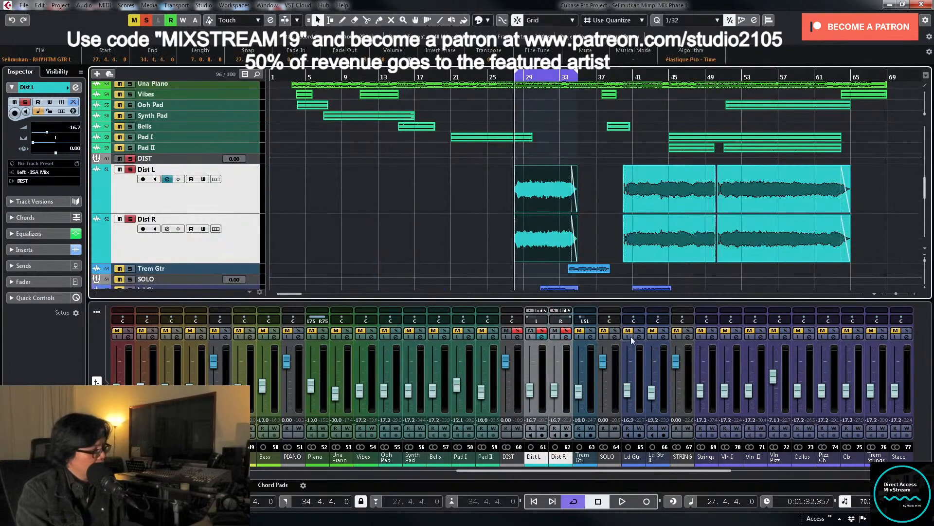
Step: Insert the TDR Nova equalizer in the third insert slot of the DIST group
{"action": "left_click", "coordinate": [517, 336]}
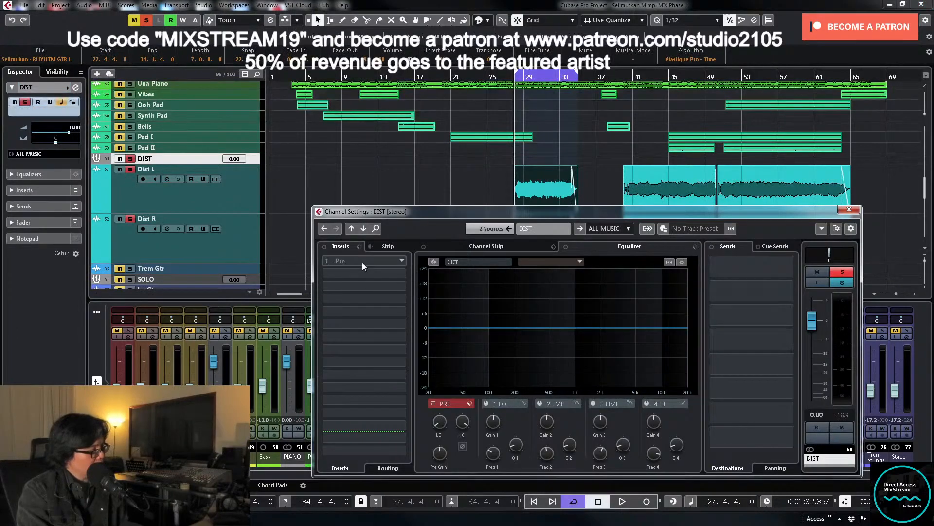
{"action": "left_click", "coordinate": [397, 296]}
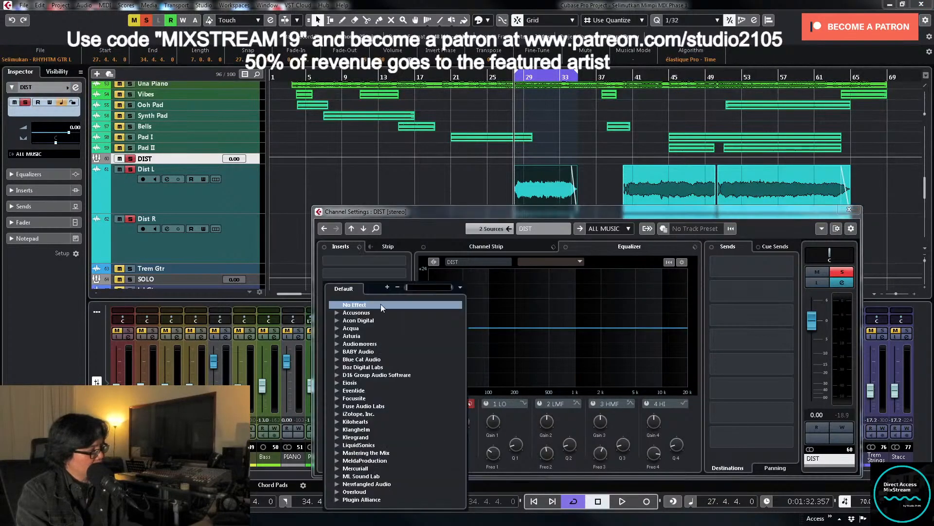
{"action": "scroll", "coordinate": [381, 304], "scroll_direction": "down", "scroll_amount": 10}
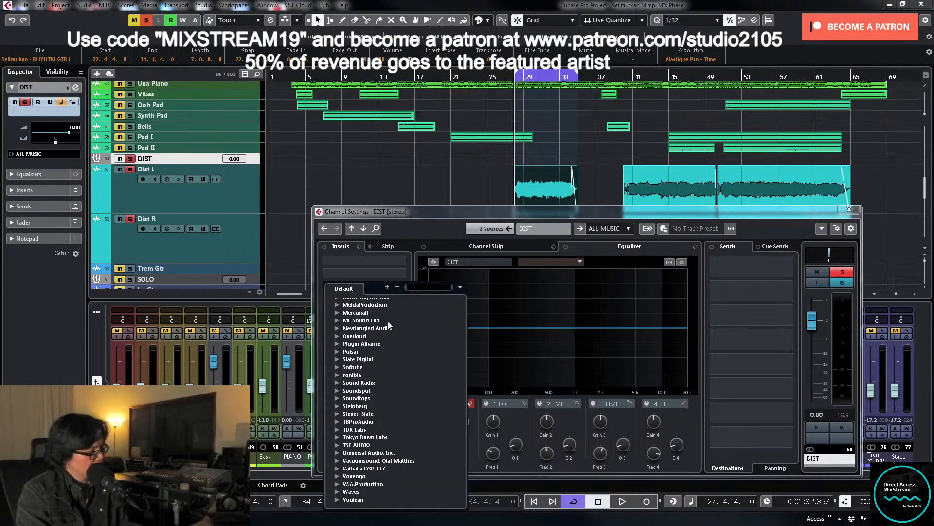
{"action": "left_click", "coordinate": [337, 436]}
{"action": "left_click", "coordinate": [370, 451]}
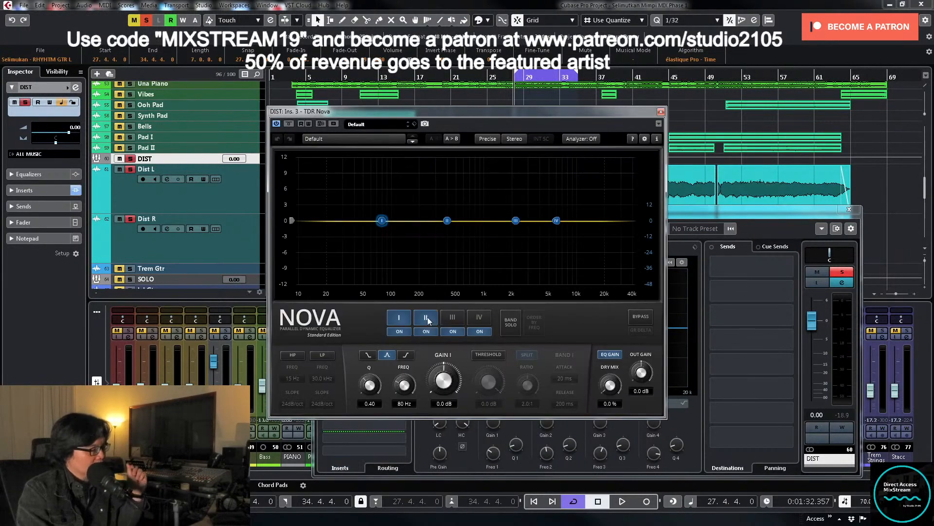
Step: Select band II in TDR Nova, leave the high-pass filter off, narrow the band's Q to 6.00 and solo it
{"action": "left_click", "coordinate": [427, 317]}
{"action": "left_click", "coordinate": [293, 355]}
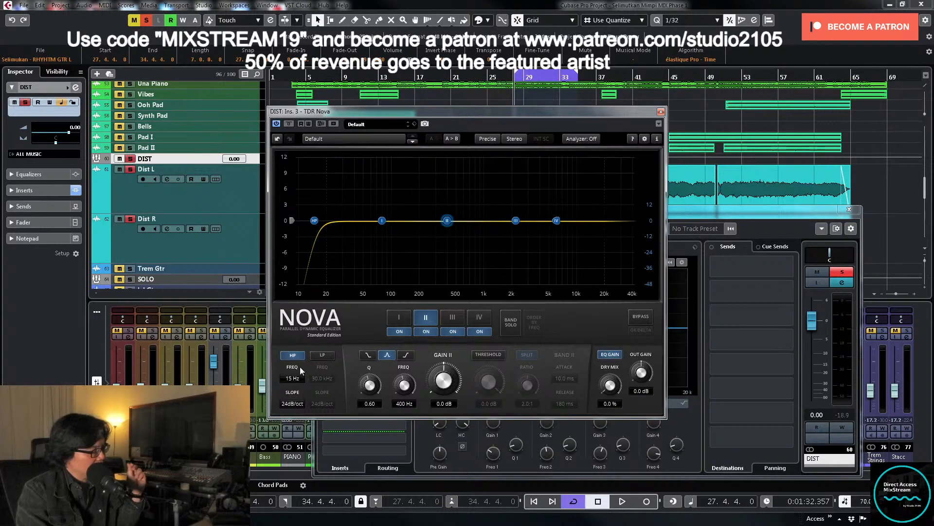
{"action": "left_click", "coordinate": [293, 356]}
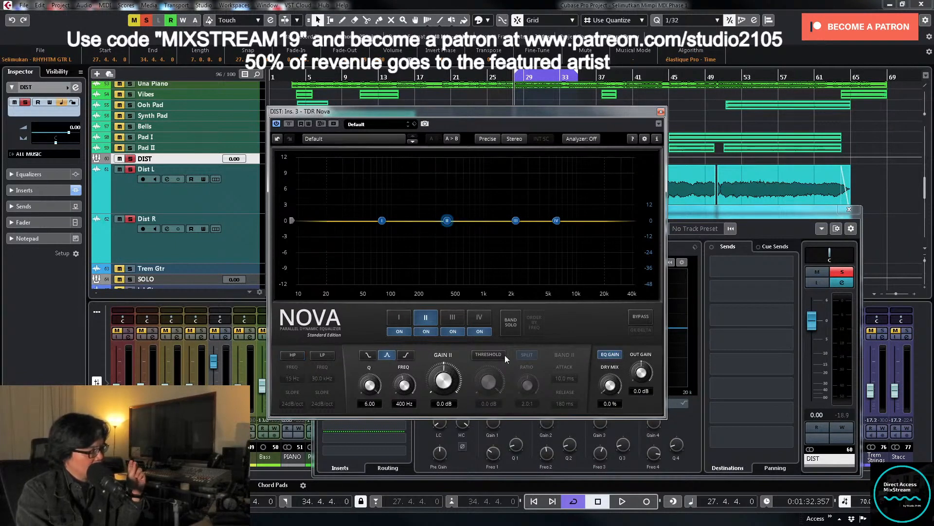
{"action": "left_click", "coordinate": [519, 319]}
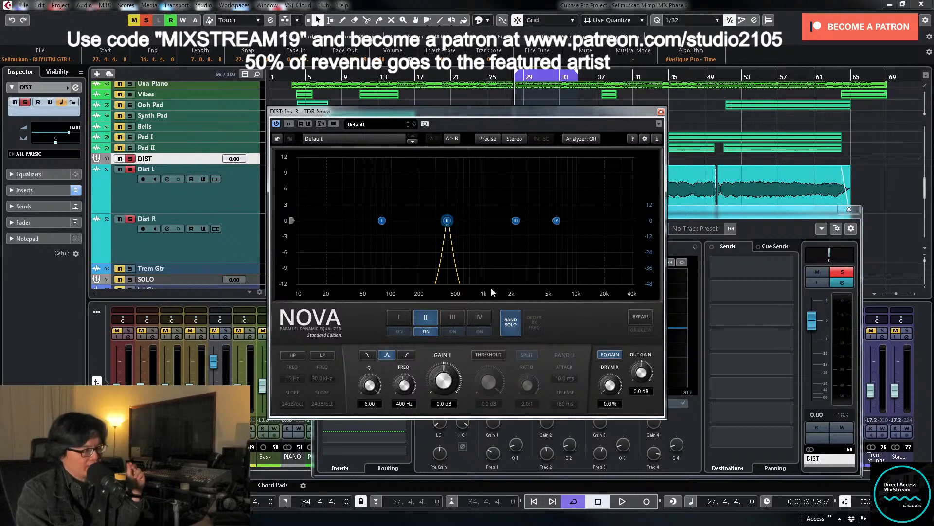
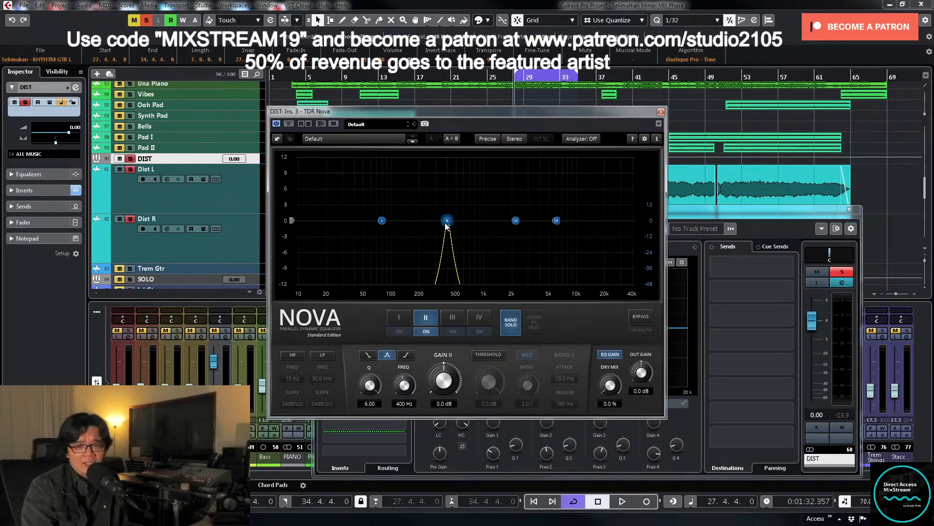
Step: Sweep the soloed band II to about 154 Hz during playback, stop, and reset its gain to 0.0 dB
{"action": "key", "text": "space"}
{"action": "left_click_drag", "start_coordinate": [446, 220], "coordinate": [409, 176]}
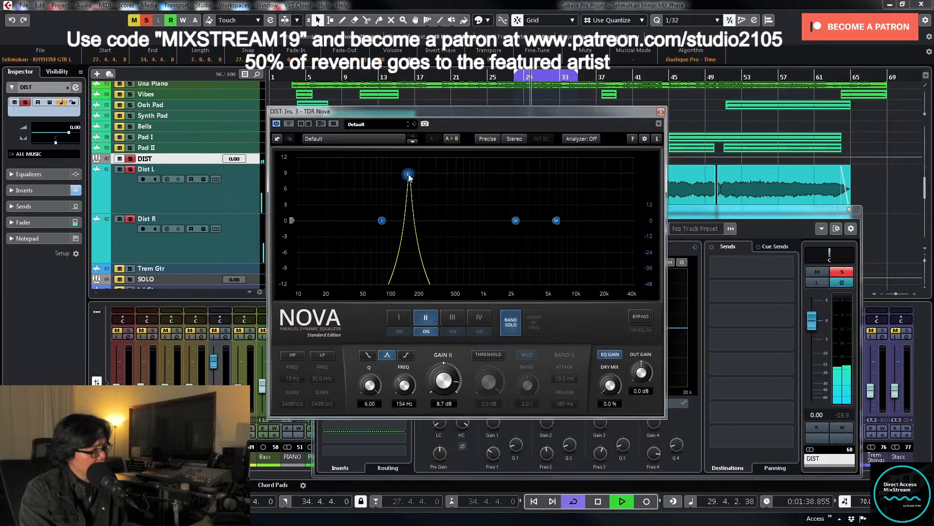
{"action": "key", "text": "space"}
{"action": "type", "text": "0"}
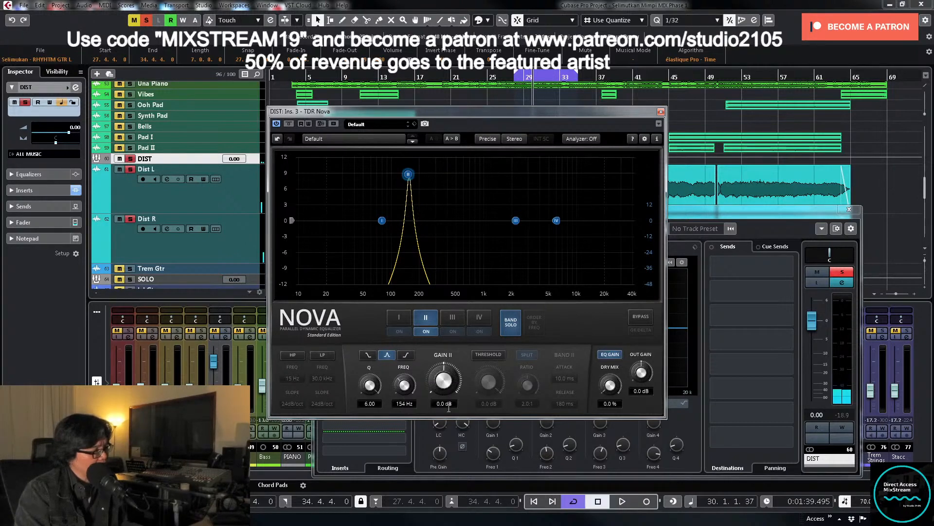
{"action": "key", "text": "Return"}
Step: Turn off band solo, enable band II's threshold, and restart loop playback with the TDR Nova window open
{"action": "left_click", "coordinate": [509, 323]}
{"action": "left_click", "coordinate": [495, 358]}
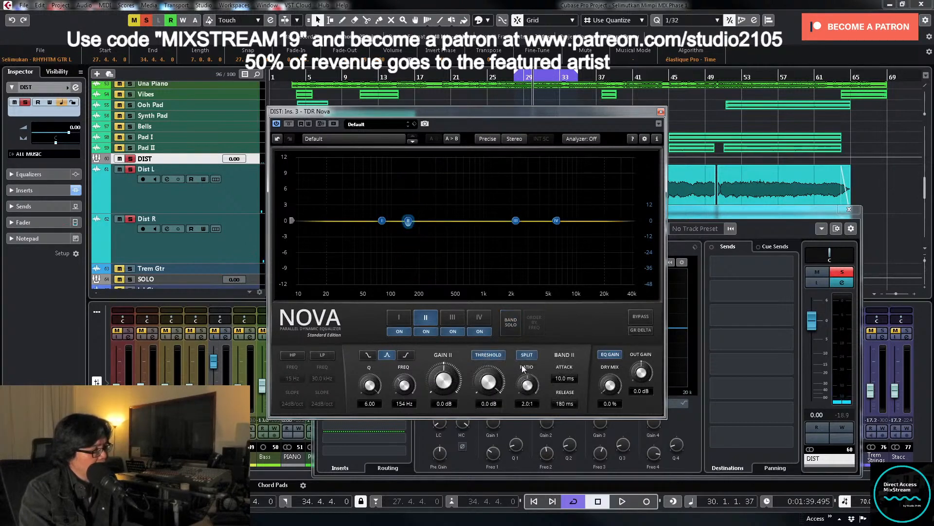
{"action": "key", "text": "ctrl+w"}
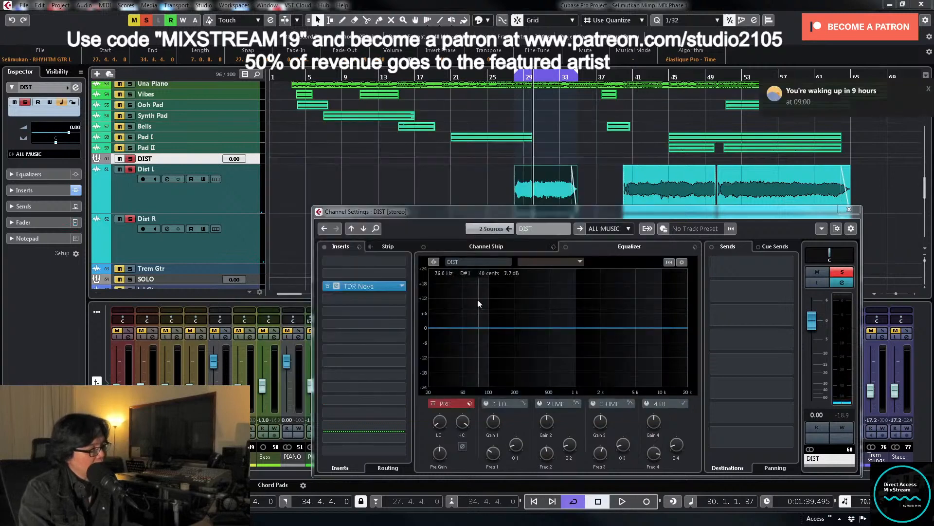
{"action": "left_click", "coordinate": [377, 286]}
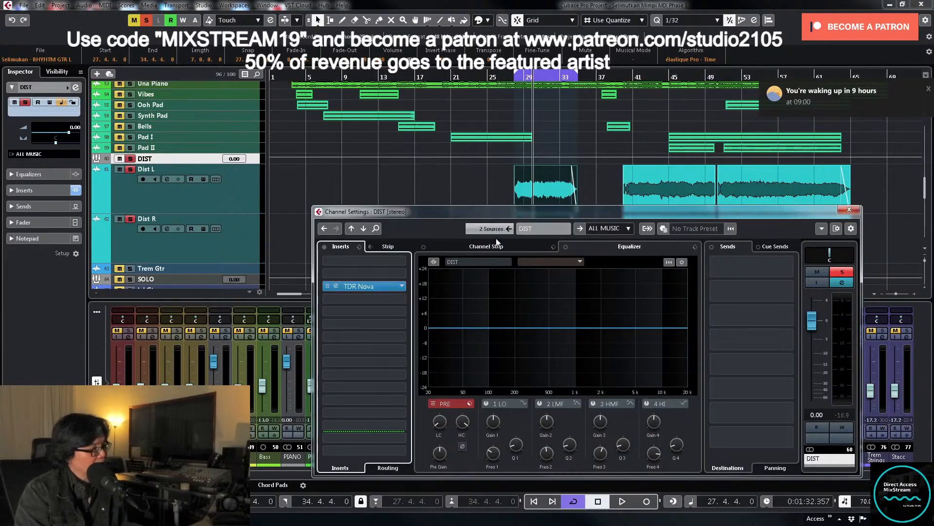
{"action": "key", "text": "space"}
{"action": "left_click", "coordinate": [375, 284]}
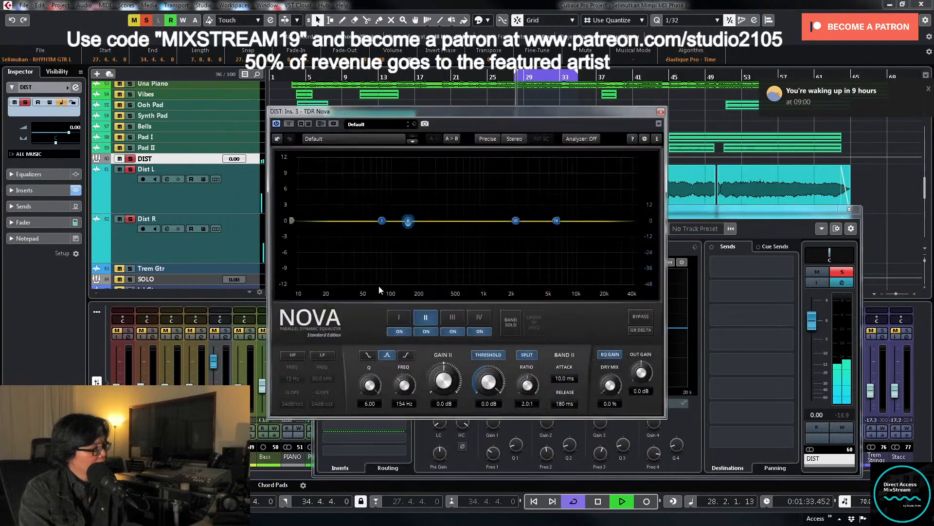
Step: Lower band II's threshold to -33.6 dB and widen its Q to 0.90
{"action": "left_click_drag", "start_coordinate": [482, 377], "coordinate": [482, 416]}
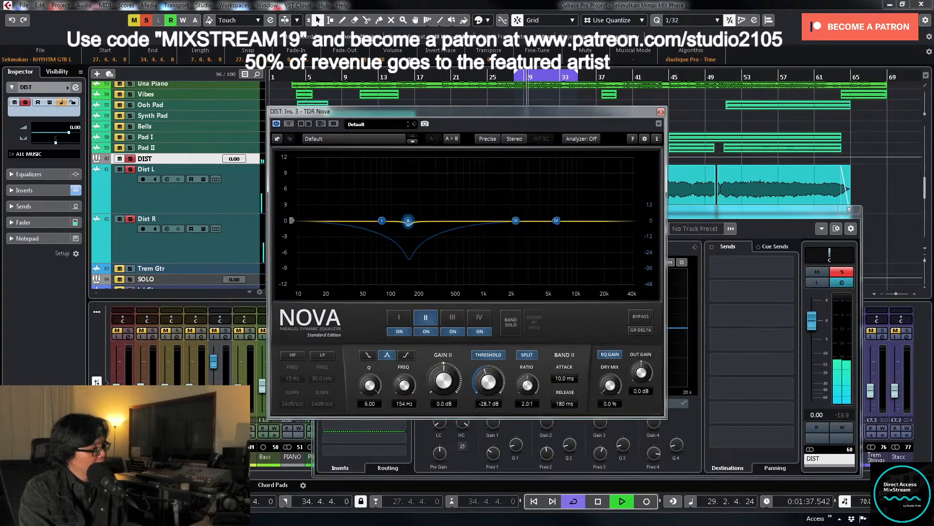
{"action": "left_click_drag", "start_coordinate": [370, 385], "coordinate": [369, 409]}
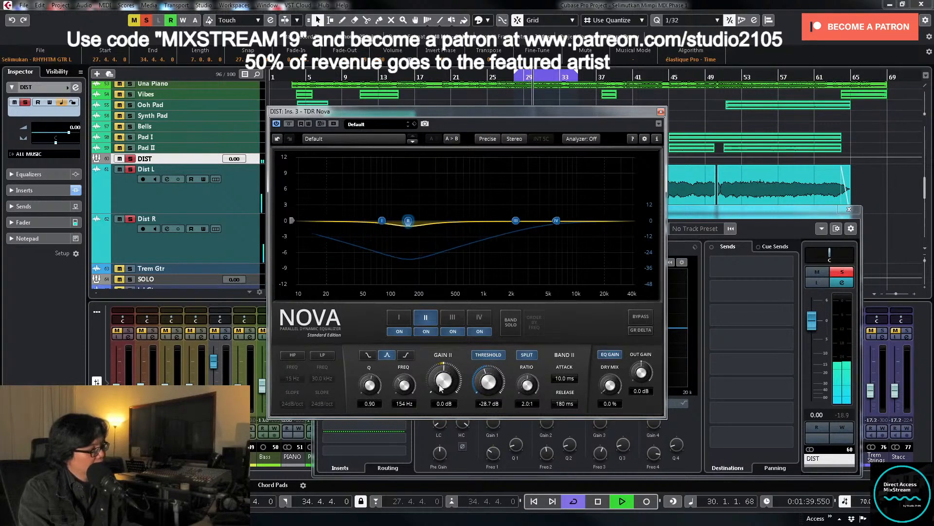
{"action": "left_click_drag", "start_coordinate": [487, 382], "coordinate": [486, 391]}
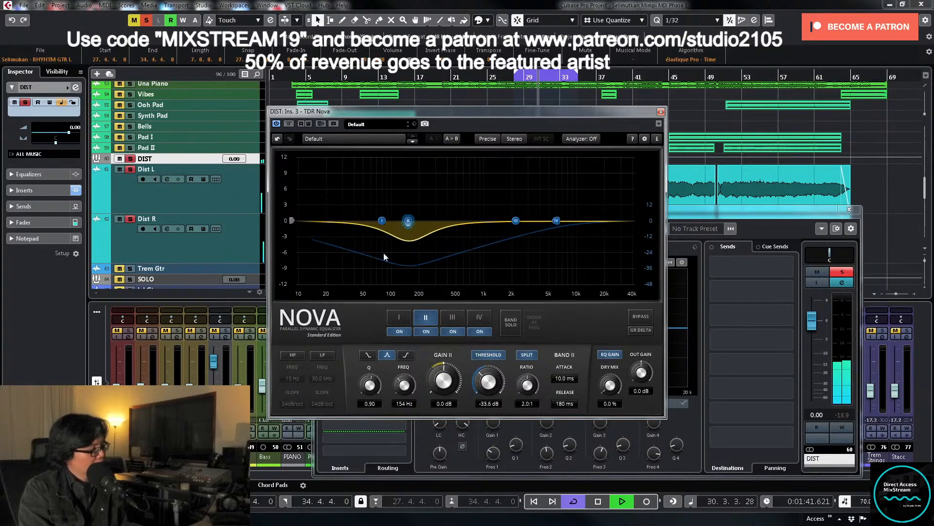
Step: Compare the guitars with TDR Nova bypassed and active, and stop playback
{"action": "left_click", "coordinate": [292, 124]}
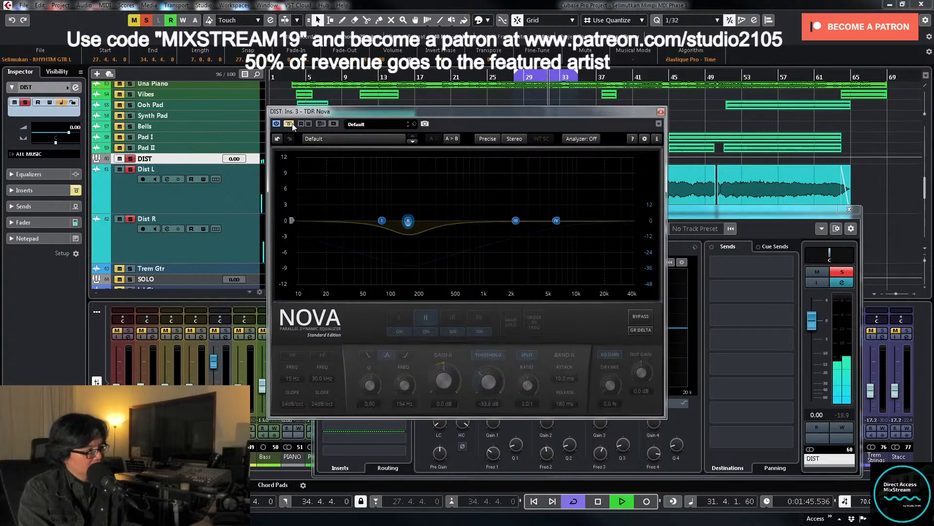
{"action": "left_click", "coordinate": [291, 124]}
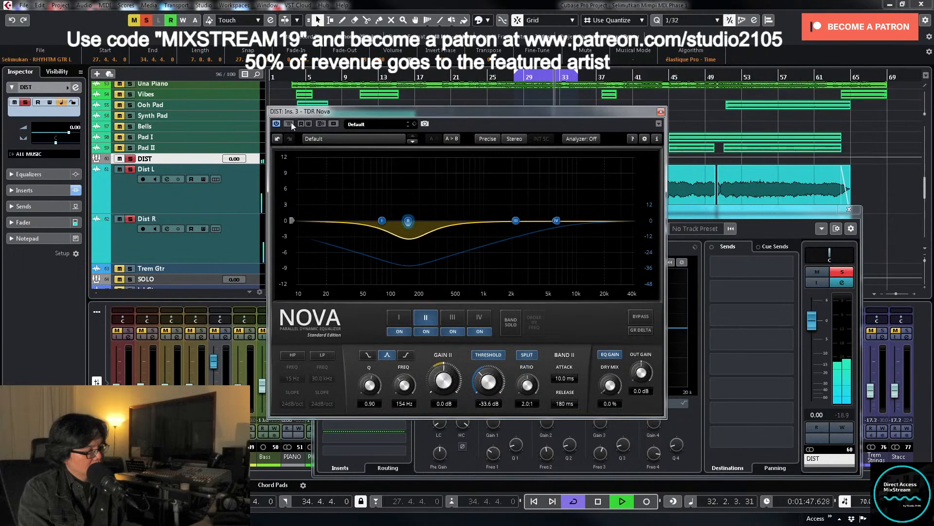
{"action": "key", "text": "space"}
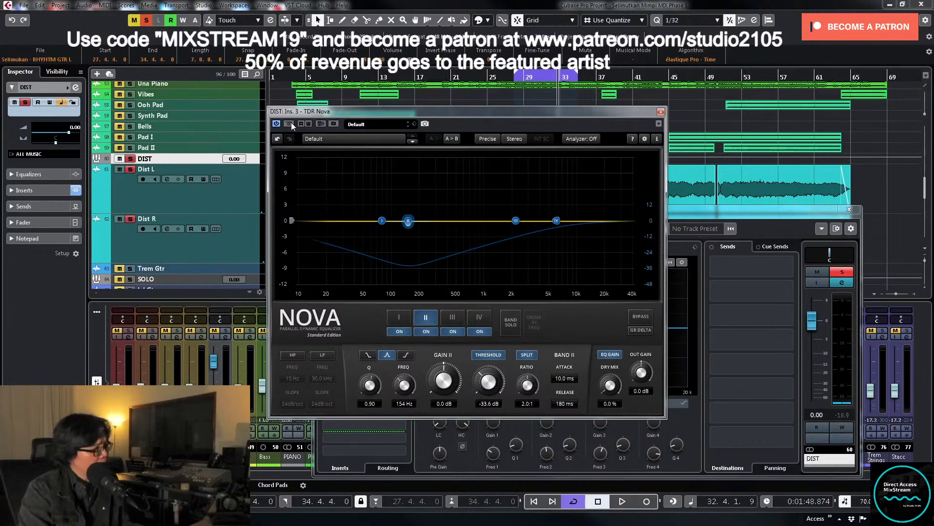
Step: Unsolo the DIST group, turn off loop playback and close the TDR Nova window
{"action": "left_click", "coordinate": [843, 275]}
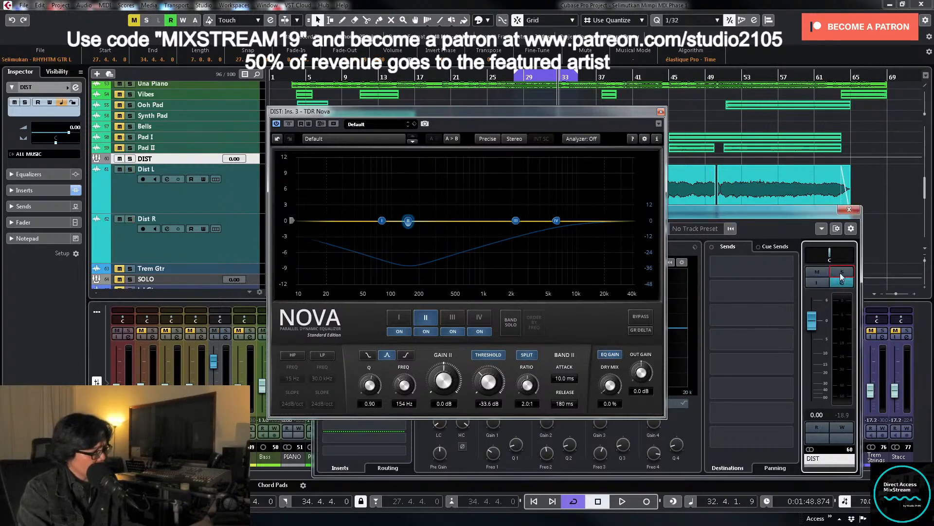
{"action": "left_click", "coordinate": [576, 501]}
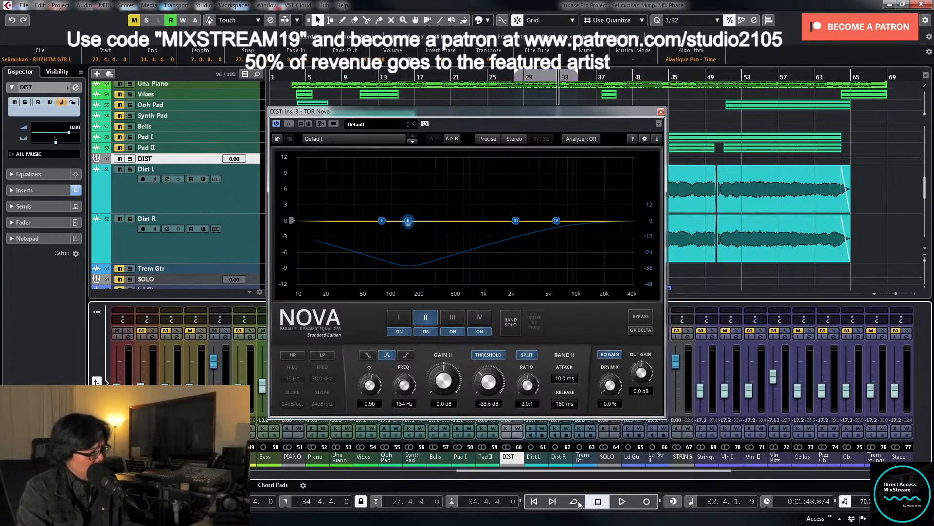
{"action": "left_click", "coordinate": [660, 112]}
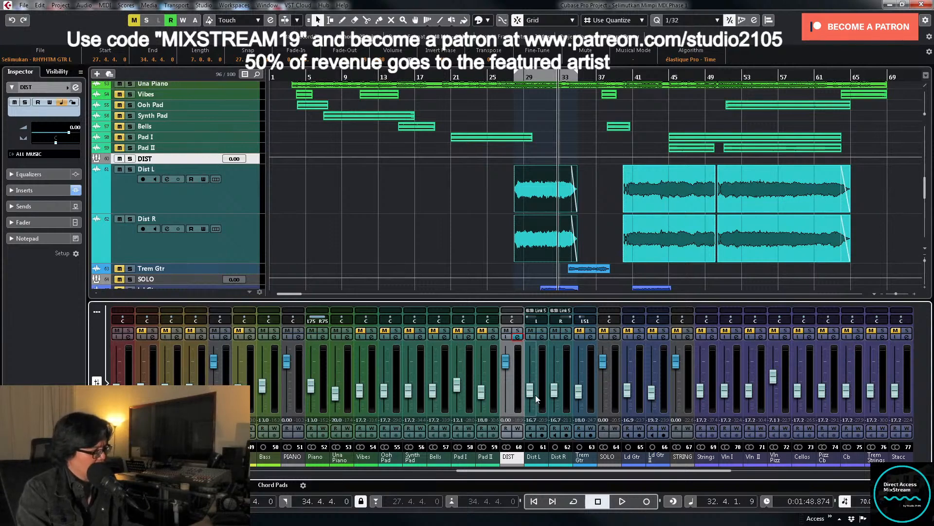
Step: Play the full mix, lower the linked Dist L and Dist R volume to -17.1, and stop playback
{"action": "key", "text": "space"}
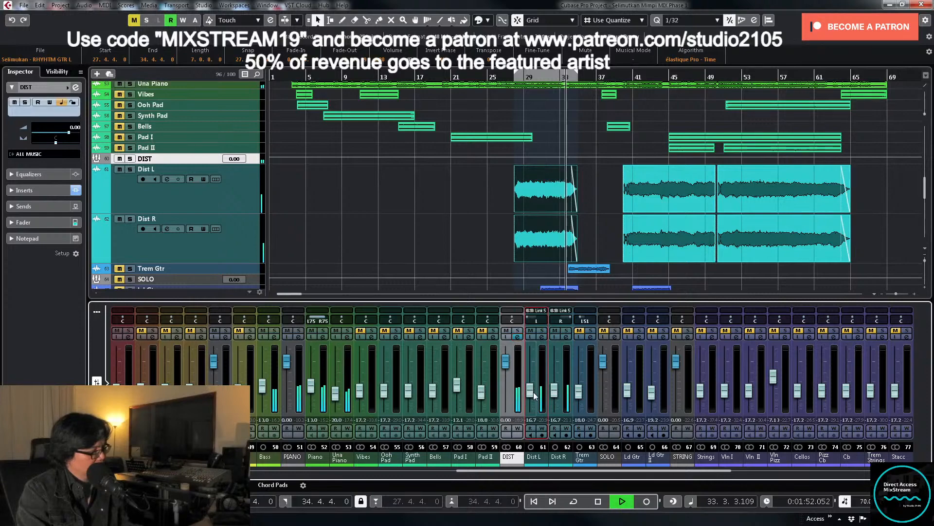
{"action": "left_click_drag", "start_coordinate": [533, 392], "coordinate": [533, 393]}
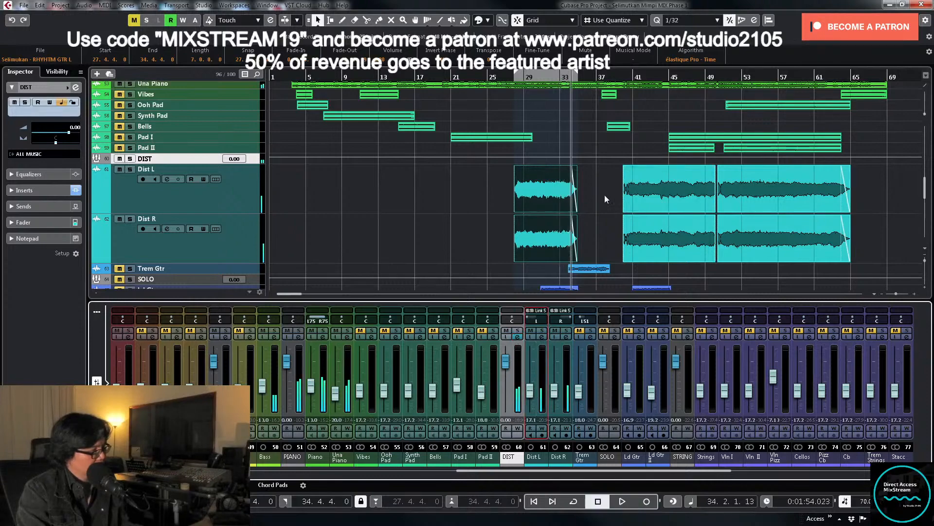
{"action": "key", "text": "space"}
Step: Select the remaining Dist L and Dist R clips, play from their start at about bar 39 and open the DIST group's channel settings
{"action": "left_click_drag", "start_coordinate": [604, 195], "coordinate": [833, 221]}
{"action": "key", "text": "l"}
{"action": "key", "text": "space"}
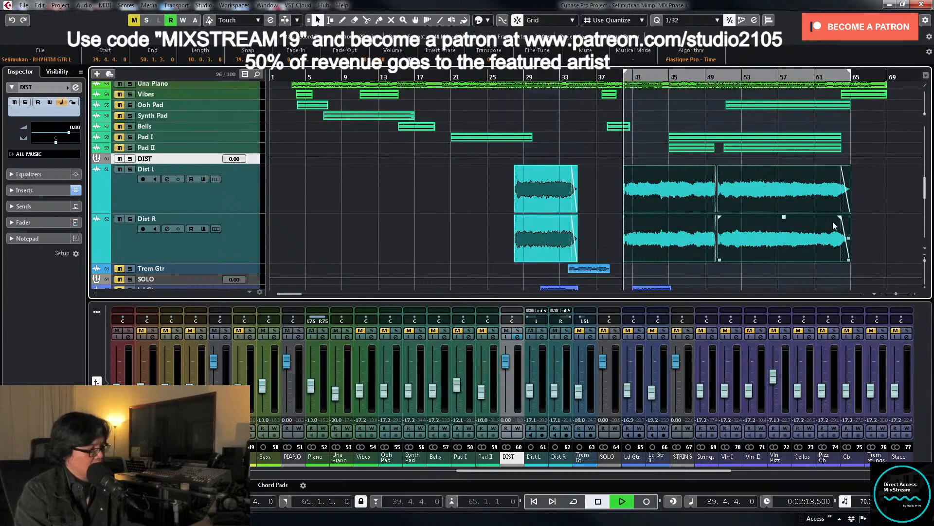
{"action": "left_click", "coordinate": [519, 336]}
{"action": "left_click", "coordinate": [516, 337]}
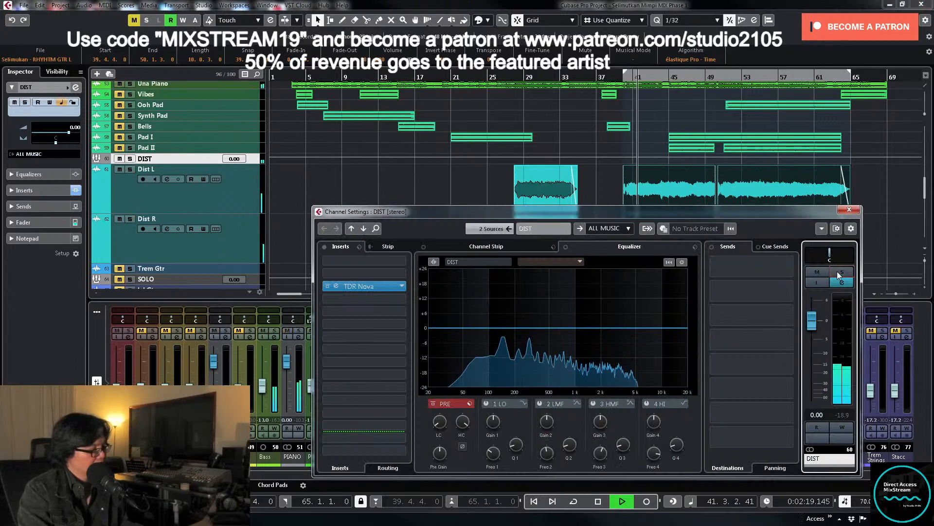
Step: Try the AMEK EQ 200 in the fourth insert slot of the DIST group, stopping playback and closing the plug-in window
{"action": "left_click", "coordinate": [400, 298]}
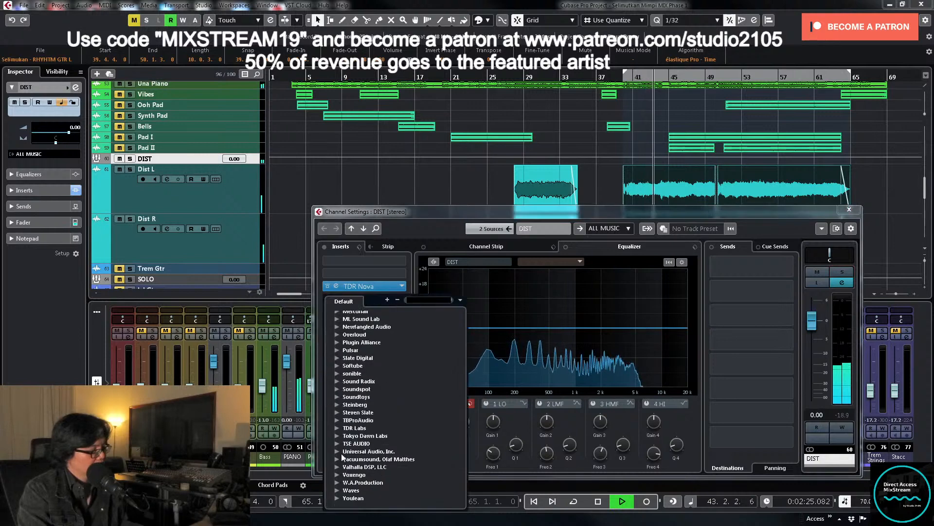
{"action": "left_click", "coordinate": [337, 341]}
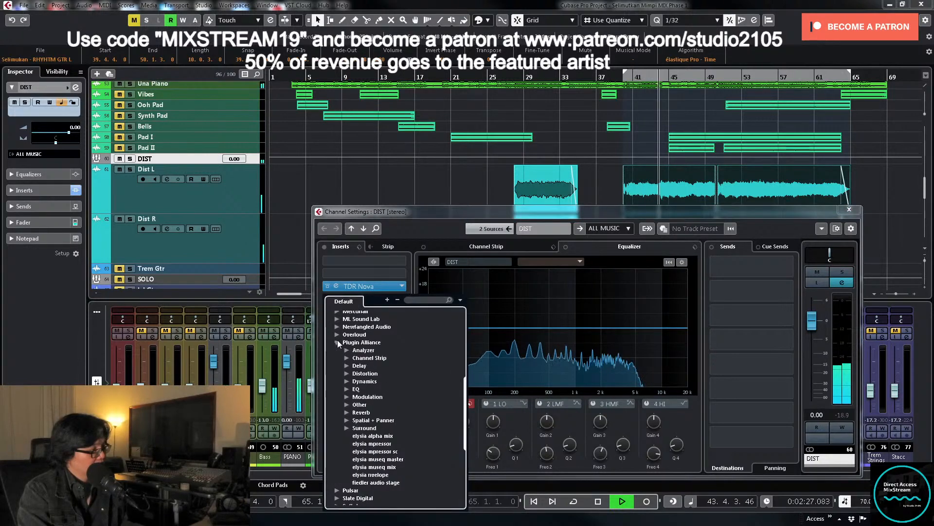
{"action": "key", "text": "space"}
{"action": "left_click", "coordinate": [346, 388]}
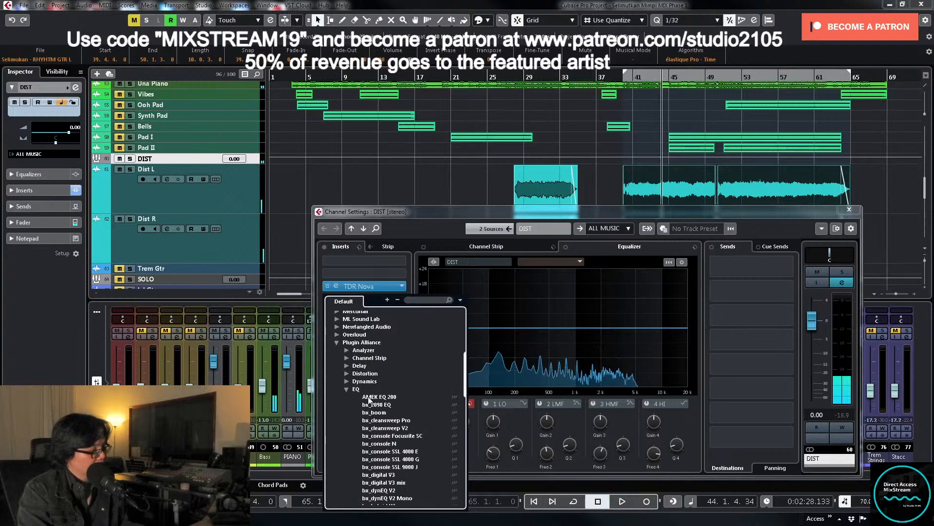
{"action": "left_click", "coordinate": [390, 397]}
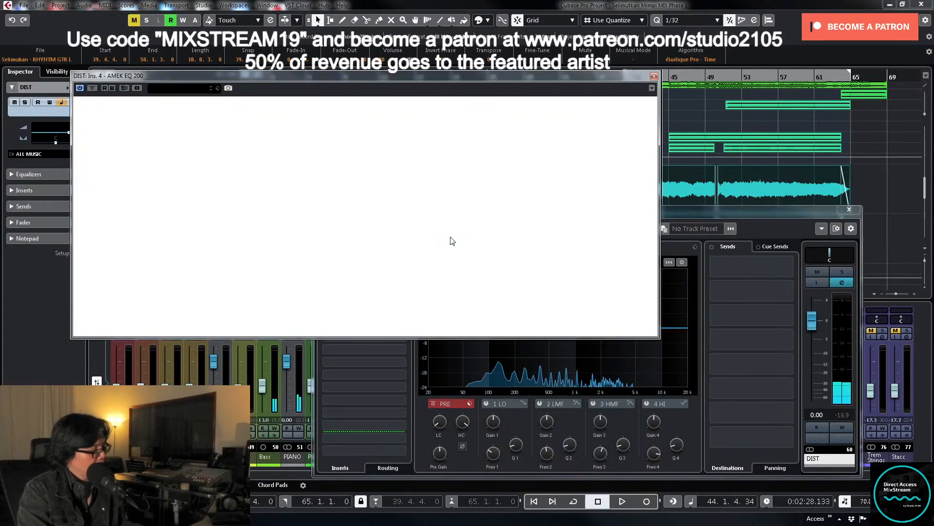
{"action": "left_click", "coordinate": [654, 77]}
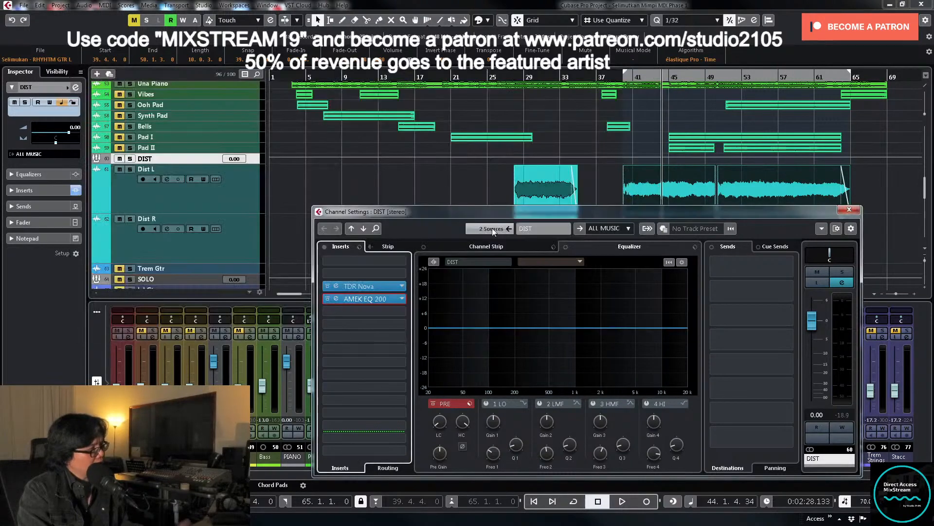
Step: Replace the DIST group's fourth insert with the Plugin Alliance bx_2098 EQ
{"action": "left_click", "coordinate": [399, 299]}
{"action": "scroll", "coordinate": [401, 348], "scroll_direction": "down", "scroll_amount": 3}
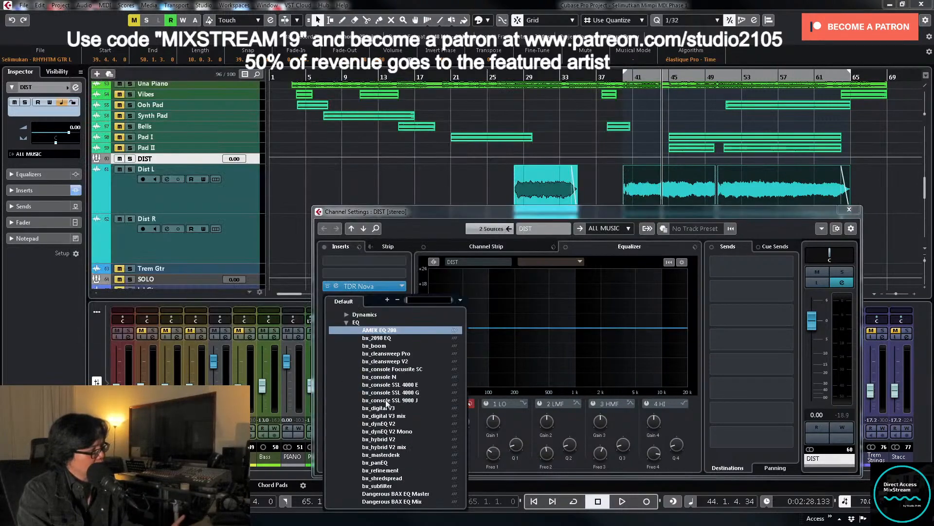
{"action": "left_click", "coordinate": [384, 330]}
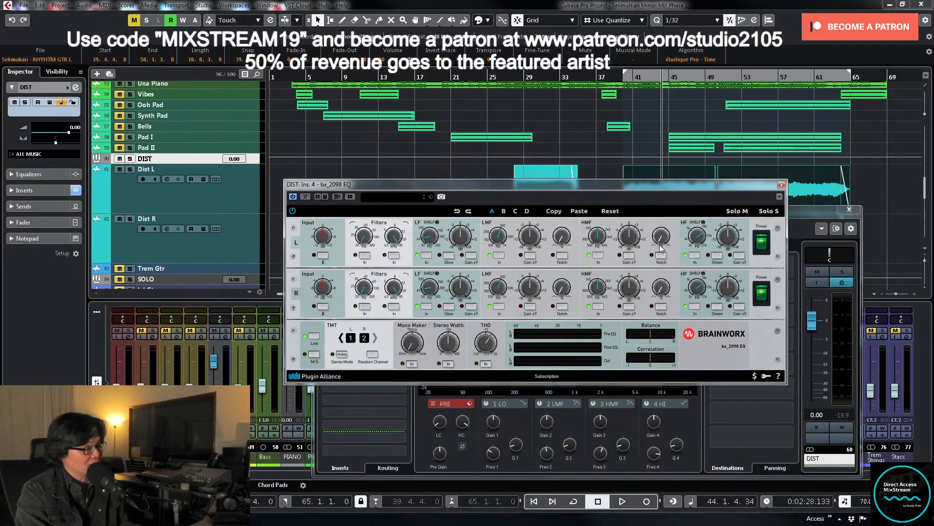
Step: Play the soloed DIST group, adjust the HMF band's frequency and boost its gain in bx_2098 EQ, and stop playback
{"action": "key", "text": "space"}
{"action": "left_click", "coordinate": [840, 272]}
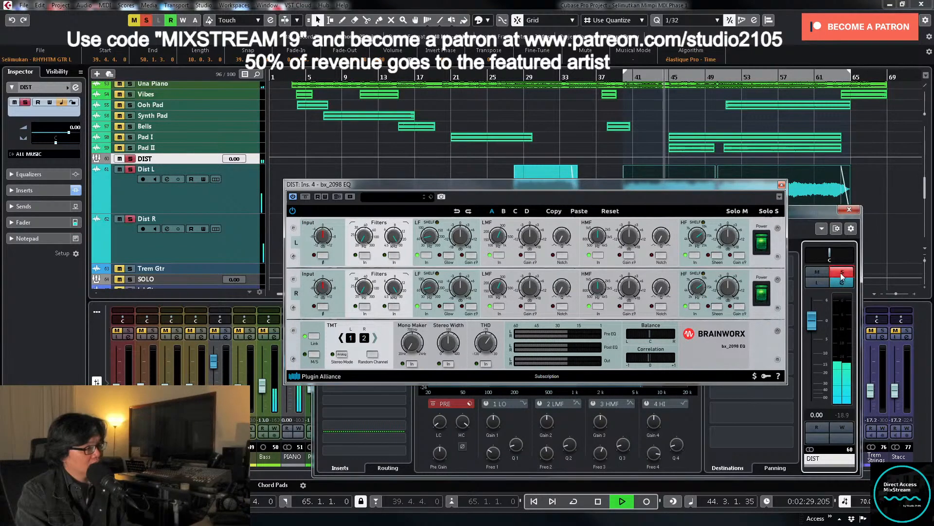
{"action": "left_click", "coordinate": [599, 237]}
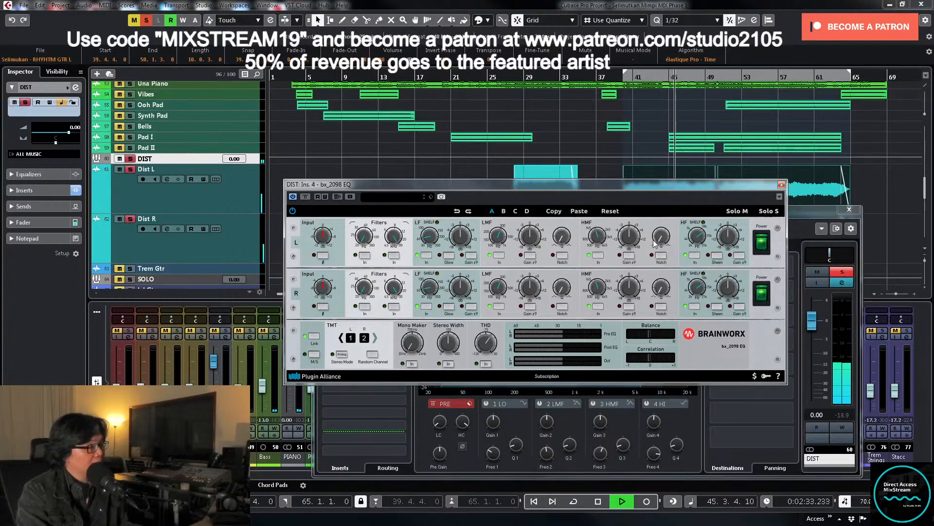
{"action": "left_click", "coordinate": [635, 235]}
{"action": "left_click_drag", "start_coordinate": [635, 235], "coordinate": [610, 211]}
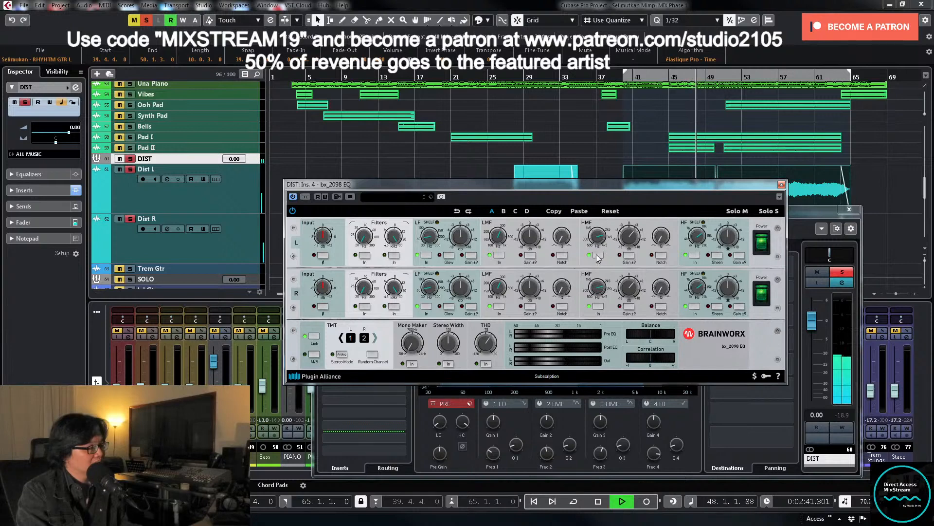
{"action": "mouse_move", "coordinate": [598, 241]}
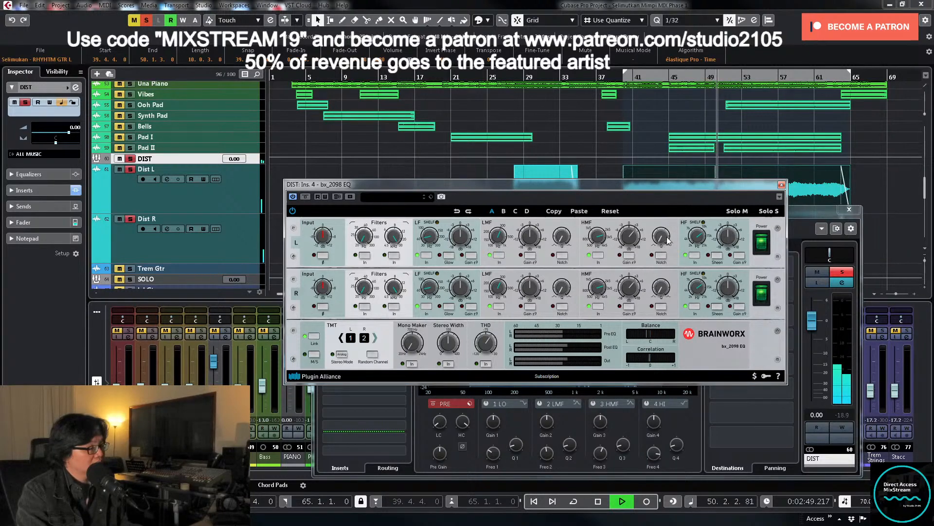
{"action": "key", "text": "space"}
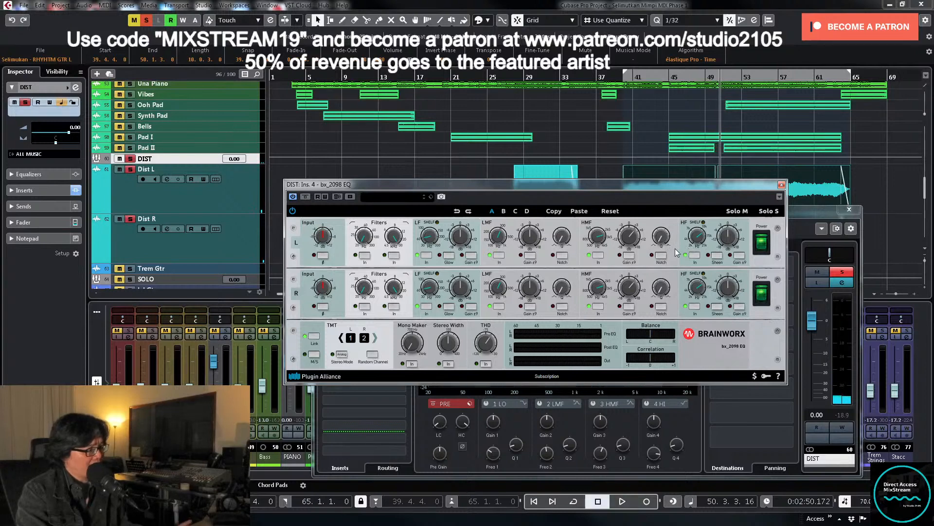
Step: Enable Mono Maker and Stereo Width in bx_2098 EQ, widen the DIST group's stereo image and resume playback
{"action": "mouse_move", "coordinate": [631, 235]}
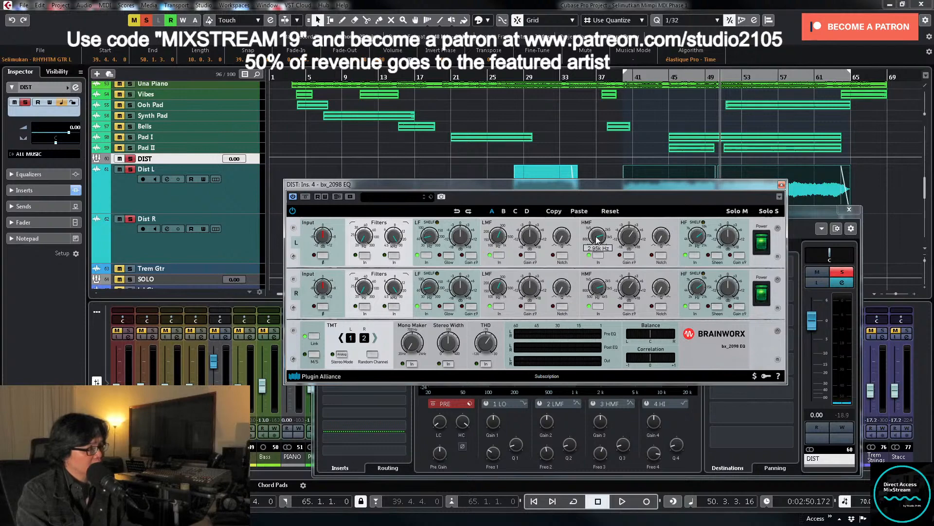
{"action": "key", "text": "space"}
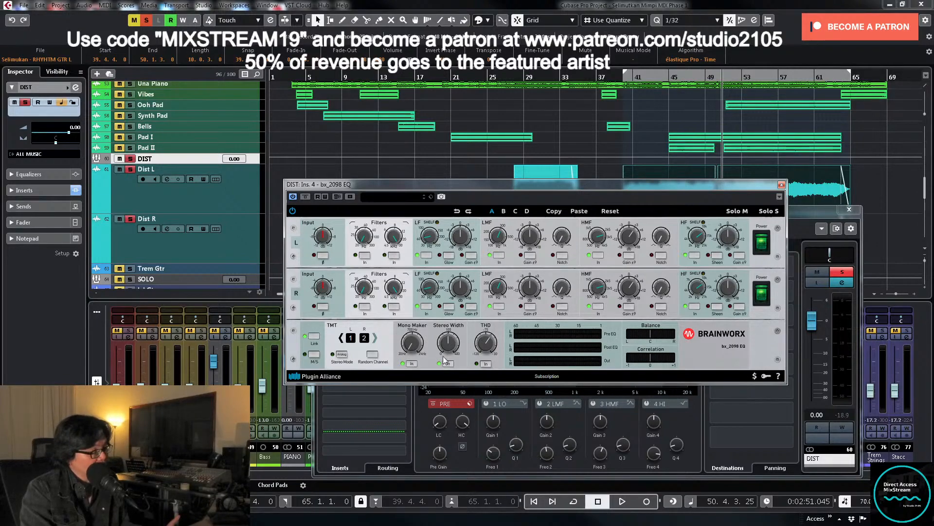
{"action": "mouse_move", "coordinate": [411, 346]}
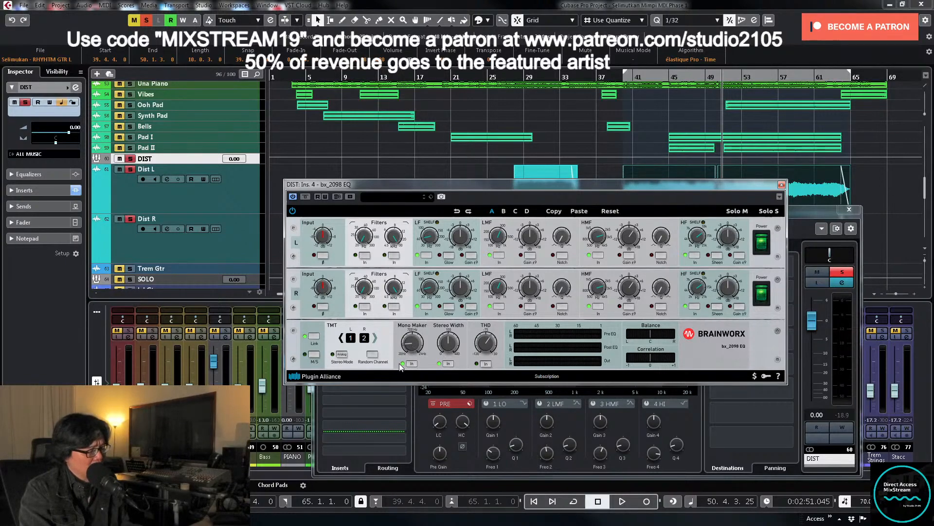
{"action": "left_click", "coordinate": [449, 341]}
{"action": "key", "text": "space"}
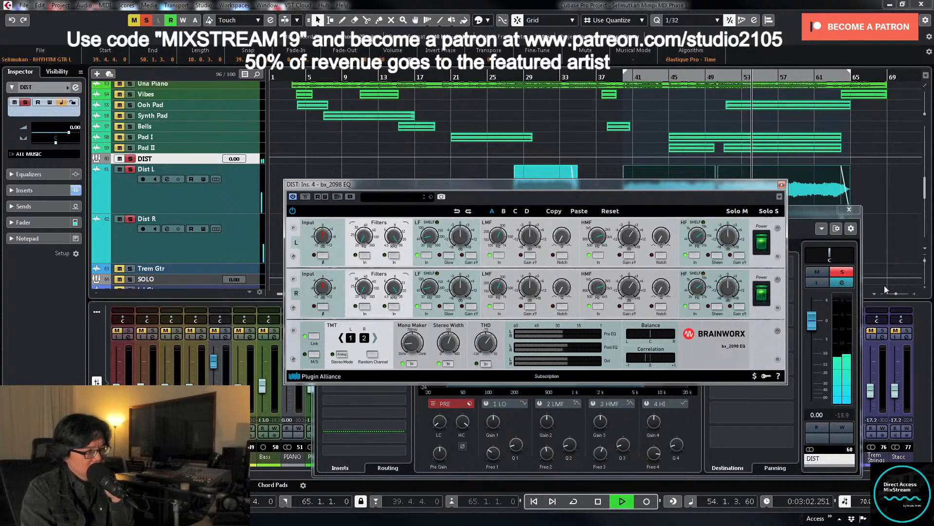
Step: Unsolo the DIST group, listen to the guitars in the full mix and stop playback
{"action": "left_click", "coordinate": [842, 271]}
{"action": "left_click", "coordinate": [842, 272]}
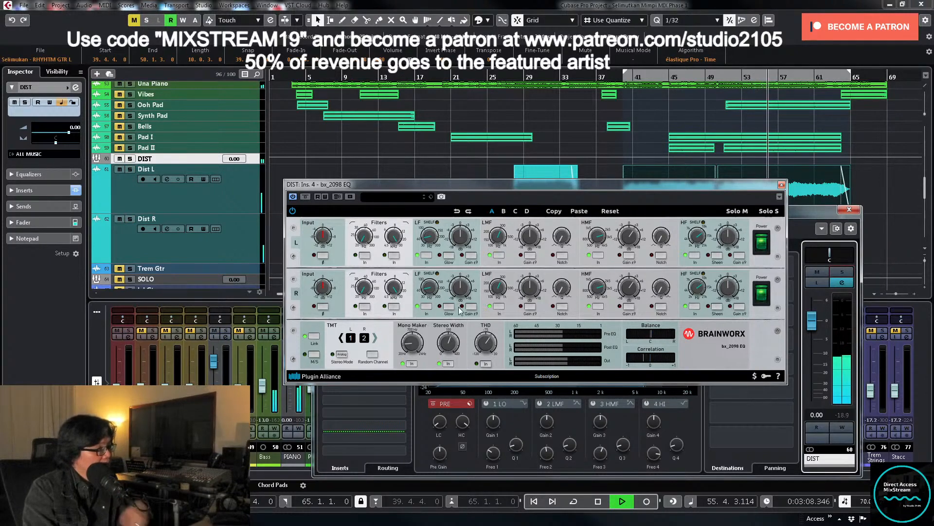
{"action": "key", "text": "space"}
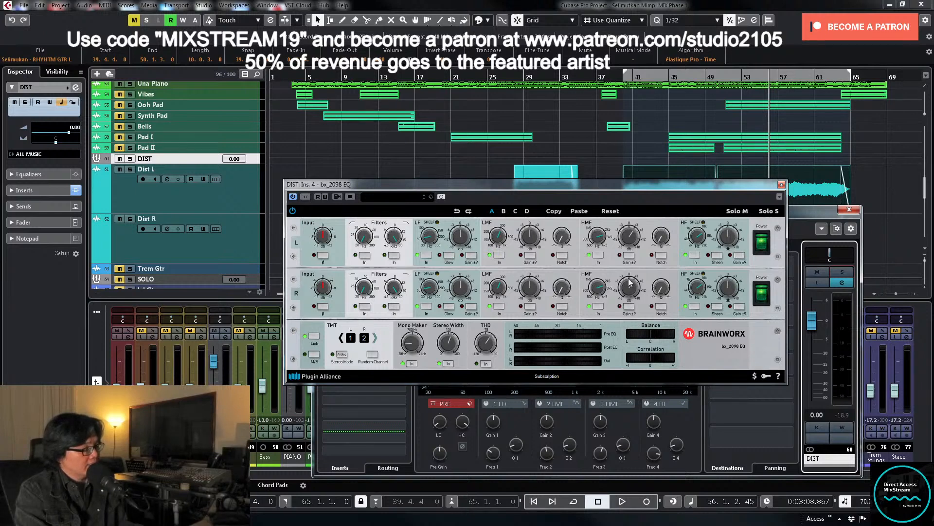
Step: Play the mix, lower the bx_2098 EQ input gain to -2.0 dB and compare the processed sound with the bypassed sound
{"action": "key", "text": "space"}
{"action": "left_click", "coordinate": [325, 237]}
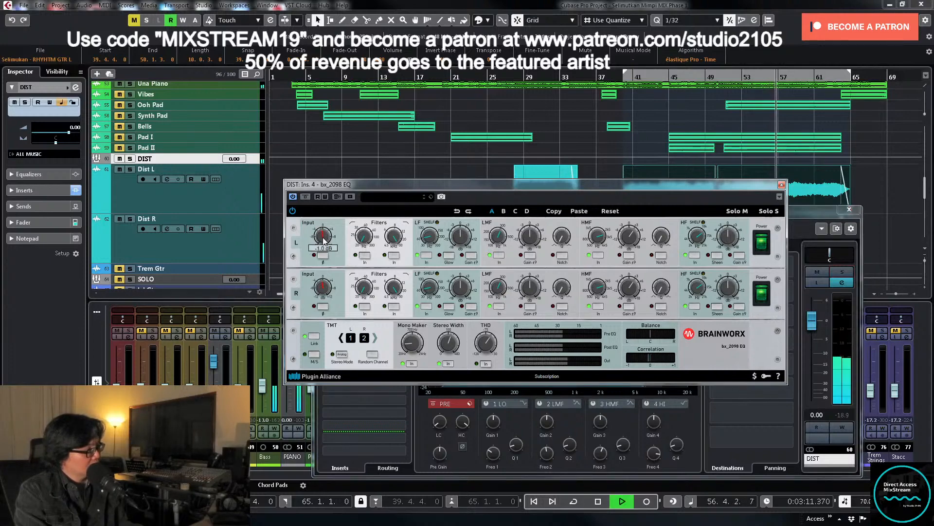
{"action": "left_click", "coordinate": [326, 289]}
{"action": "left_click_drag", "start_coordinate": [325, 286], "coordinate": [326, 287]}
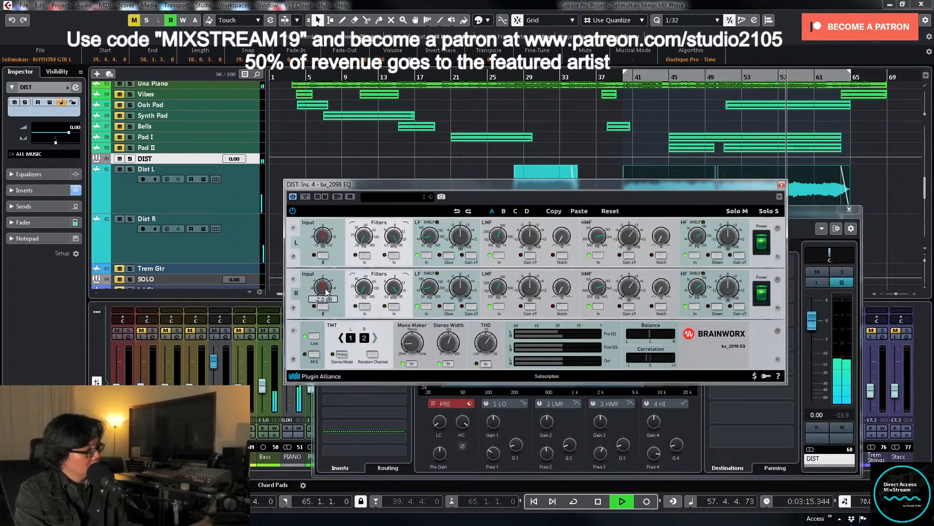
{"action": "left_click", "coordinate": [305, 197]}
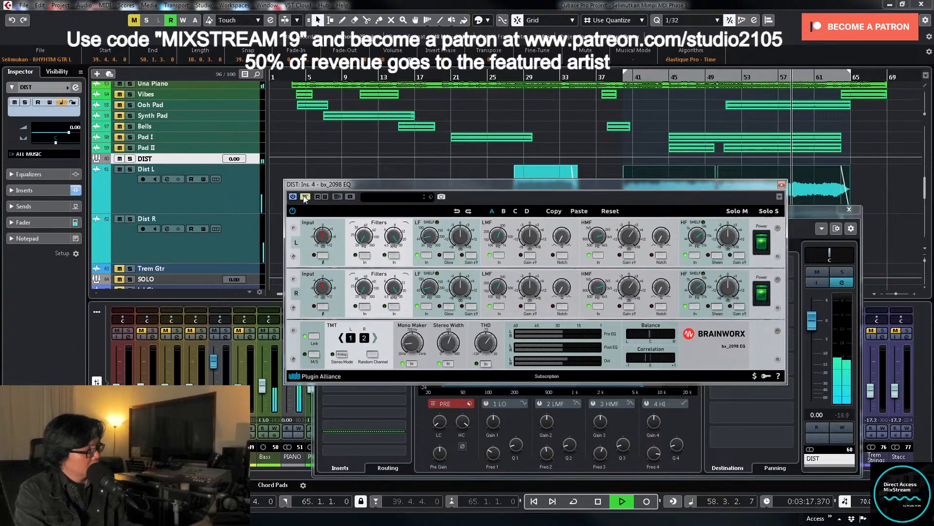
{"action": "left_click", "coordinate": [305, 197]}
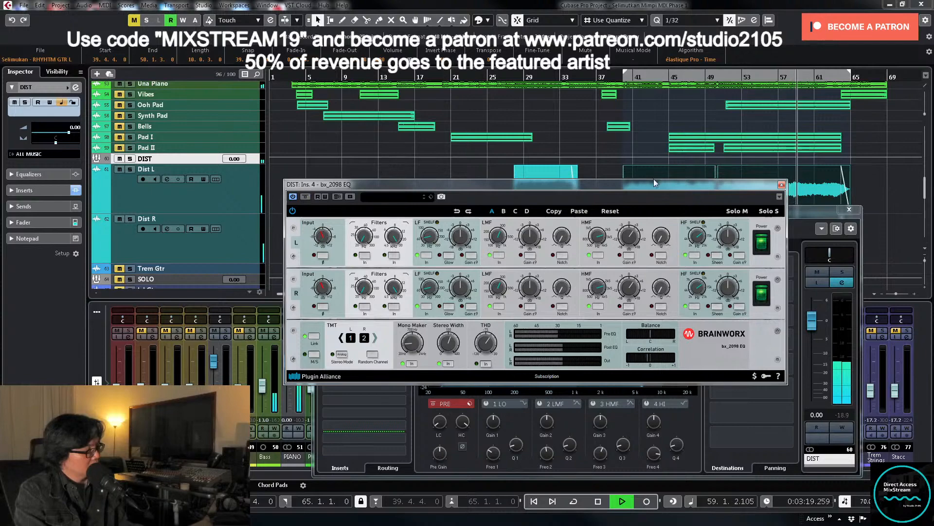
Step: Close the DIST group's plug-in and channel windows, reduce the enlarged Dist L and Dist R track heights and stop playback
{"action": "left_click", "coordinate": [782, 185]}
{"action": "left_click", "coordinate": [855, 210]}
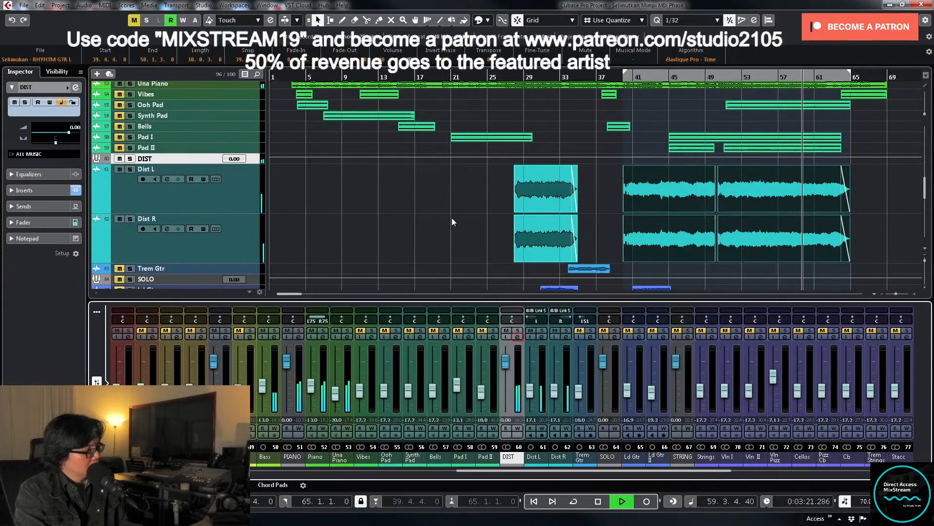
{"action": "left_click", "coordinate": [229, 198]}
{"action": "key", "text": "z"}
{"action": "key", "text": "z"}
{"action": "key", "text": "space"}
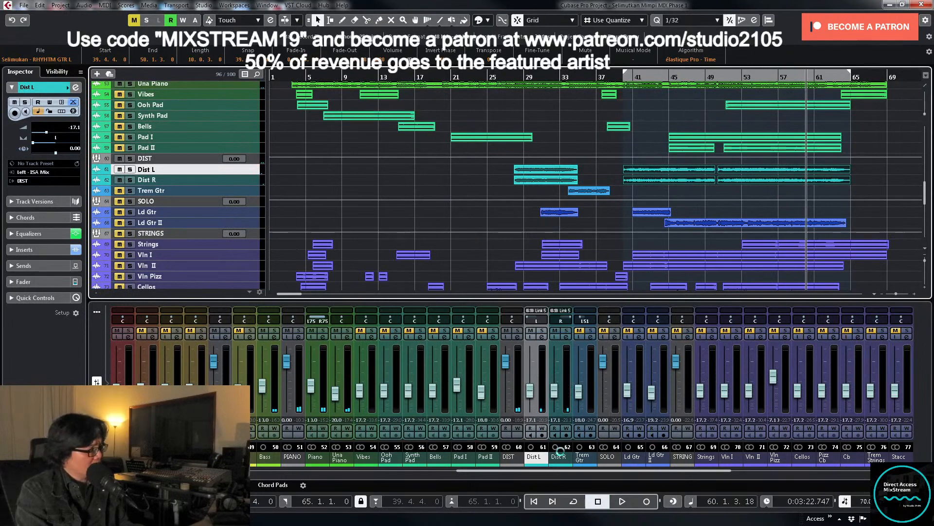
Step: Open the TOMS group's channel settings and enable its REVerence send at -21.2 dB
{"action": "left_click_drag", "start_coordinate": [720, 472], "coordinate": [489, 480]}
{"action": "left_click", "coordinate": [542, 337]}
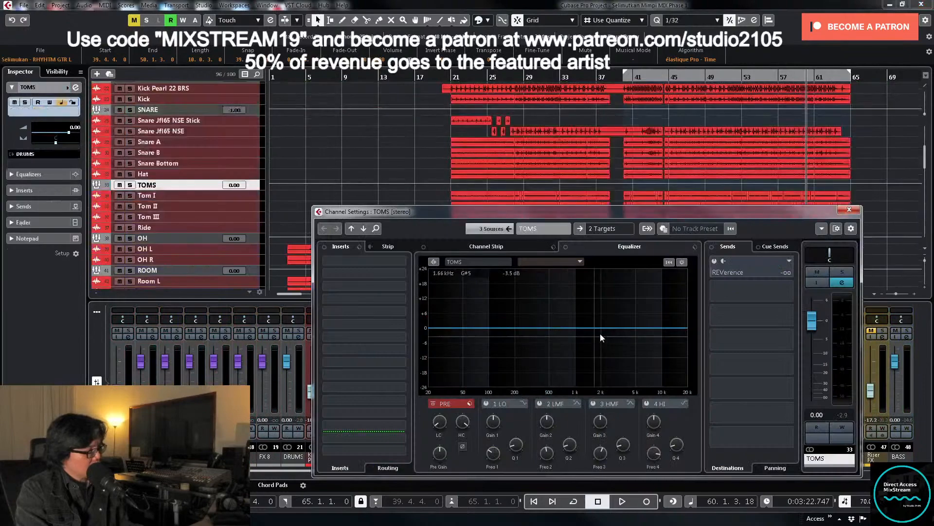
{"action": "left_click", "coordinate": [714, 262]}
{"action": "left_click_drag", "start_coordinate": [719, 271], "coordinate": [773, 269]}
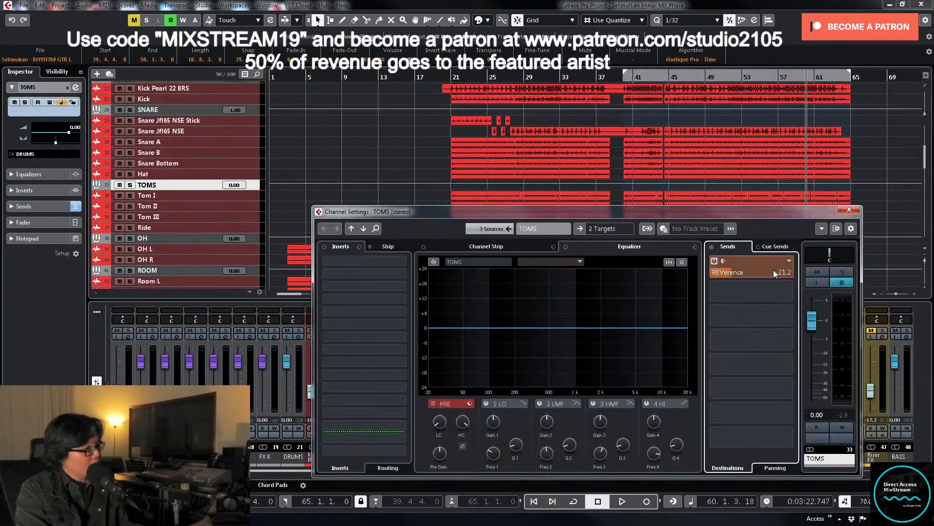
Step: Play the drums in the full mix from about bar 40 with the TOMS channel window closed
{"action": "scroll", "coordinate": [758, 163], "scroll_direction": "up", "scroll_amount": 4}
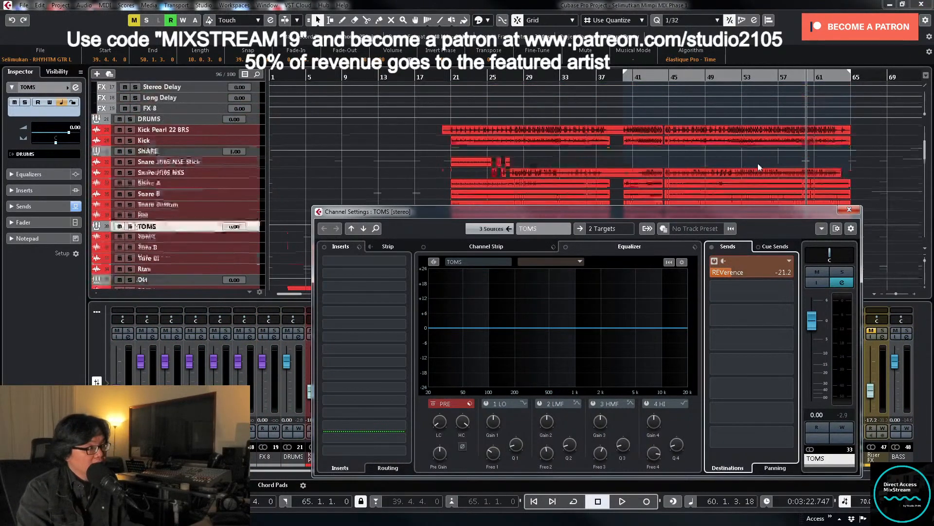
{"action": "left_click", "coordinate": [626, 79]}
{"action": "scroll", "coordinate": [673, 91], "scroll_direction": "down", "scroll_amount": 4}
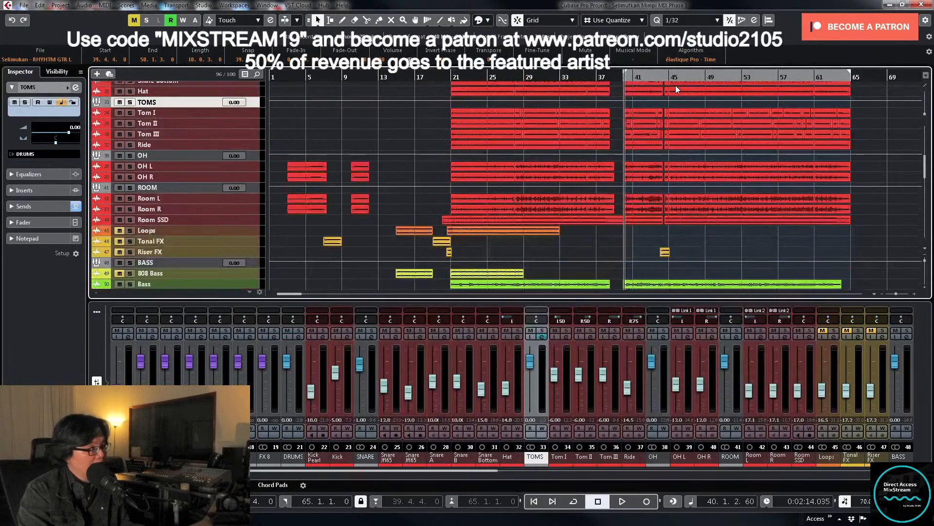
{"action": "key", "text": "space"}
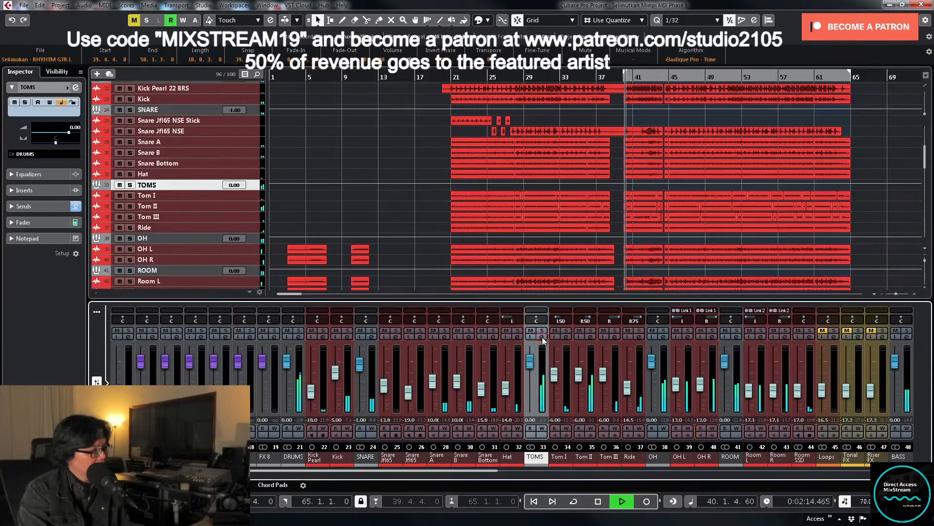
Step: Reopen the TOMS channel settings, audition the group soloed and set its REVerence send level to 0 dB
{"action": "left_click", "coordinate": [541, 336]}
{"action": "left_click_drag", "start_coordinate": [756, 271], "coordinate": [782, 272]}
{"action": "left_click", "coordinate": [842, 273]}
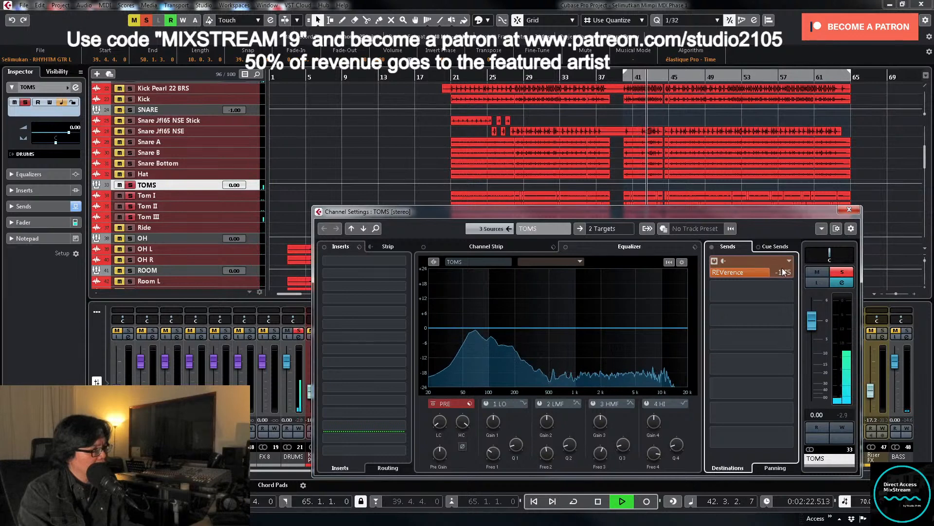
{"action": "scroll", "coordinate": [779, 273], "scroll_direction": "up", "scroll_amount": 3}
{"action": "scroll", "coordinate": [772, 273], "scroll_direction": "up", "scroll_amount": 1}
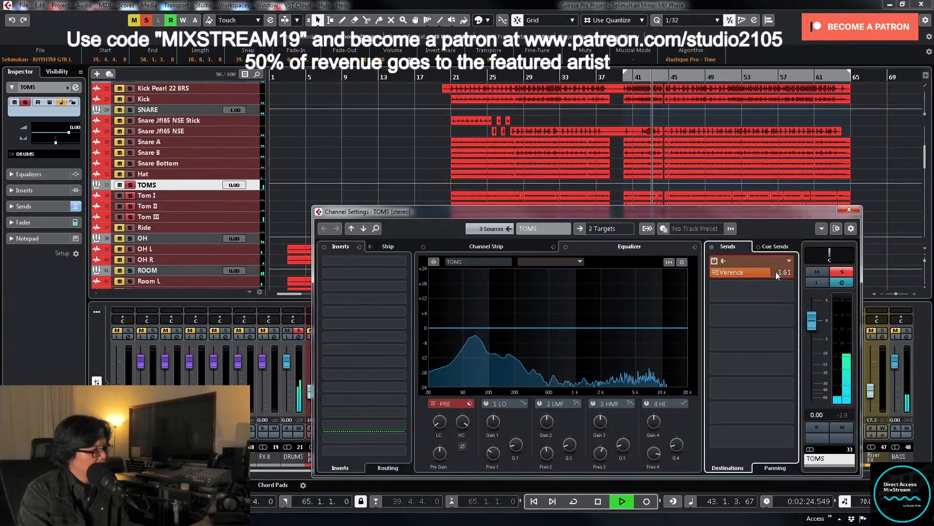
{"action": "double_click", "coordinate": [773, 271]}
{"action": "type", "text": "0"}
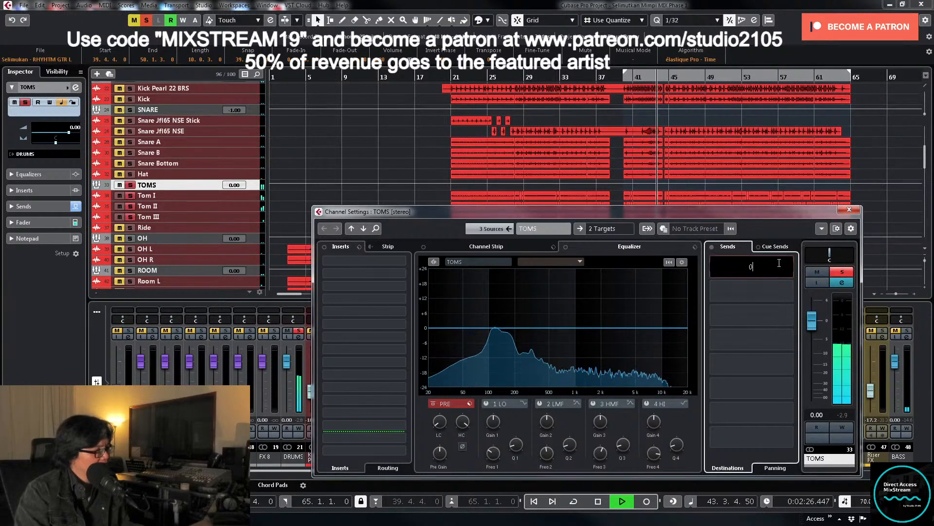
{"action": "key", "text": "Return"}
{"action": "left_click_drag", "start_coordinate": [463, 423], "coordinate": [458, 451]}
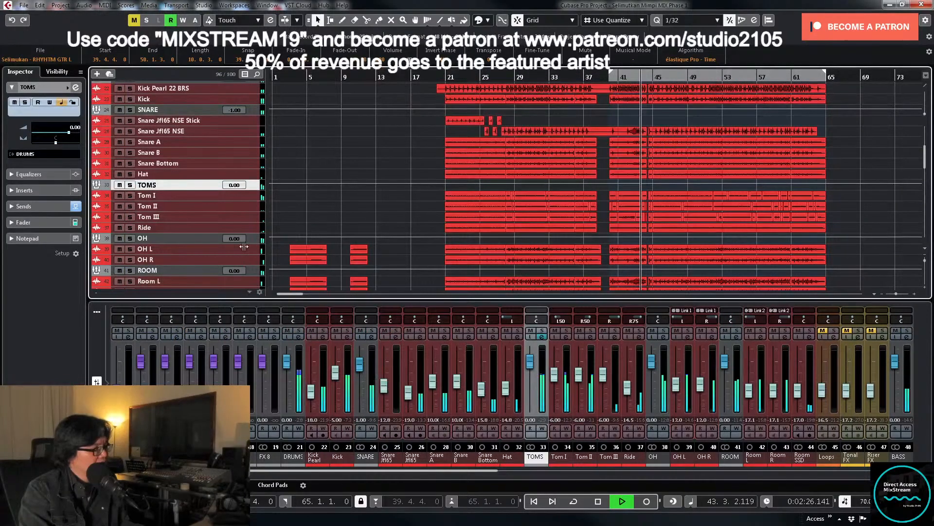
Step: Stop playback, return the playhead to about bar 2 and look through the instrument and vocal tracks for the next part to mix
{"action": "left_click", "coordinate": [238, 217]}
{"action": "scroll", "coordinate": [372, 204], "scroll_direction": "down", "scroll_amount": 2}
{"action": "scroll", "coordinate": [474, 193], "scroll_direction": "down", "scroll_amount": 15}
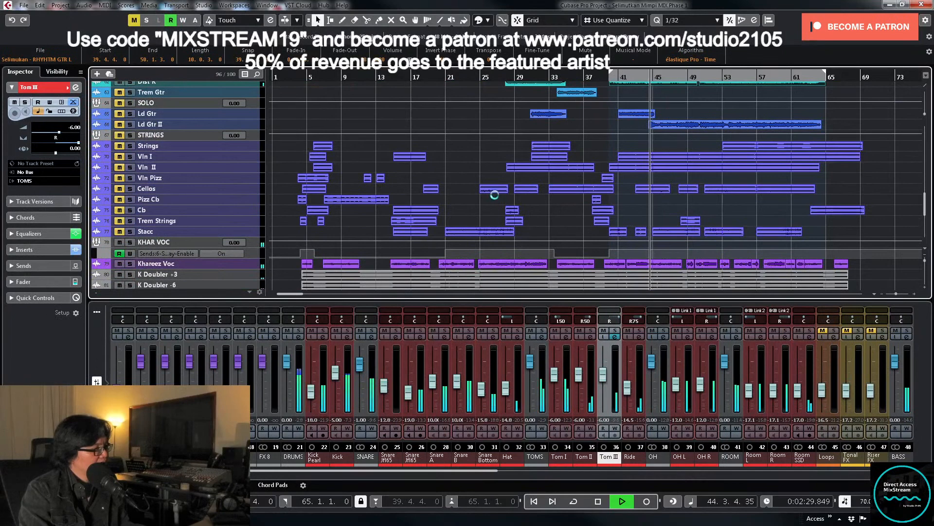
{"action": "key", "text": "space"}
{"action": "scroll", "coordinate": [652, 158], "scroll_direction": "up", "scroll_amount": 8}
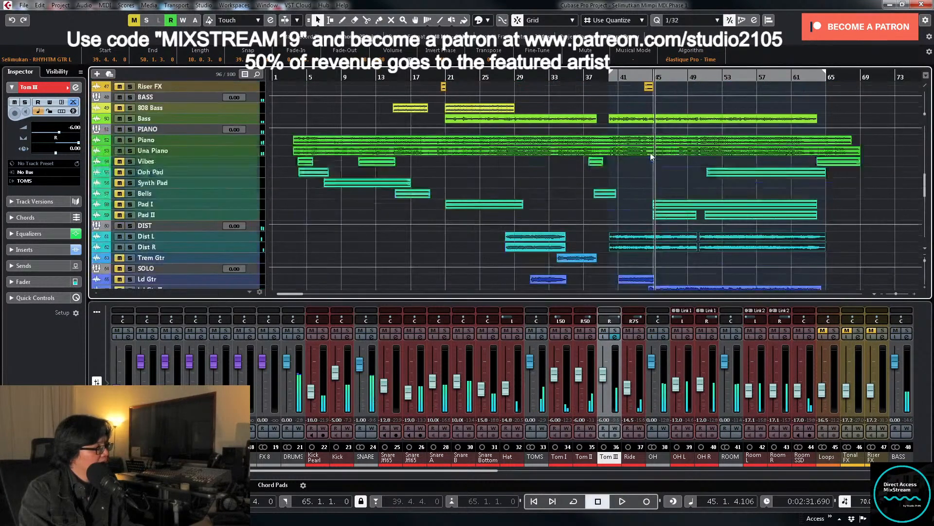
{"action": "key", "text": "h"}
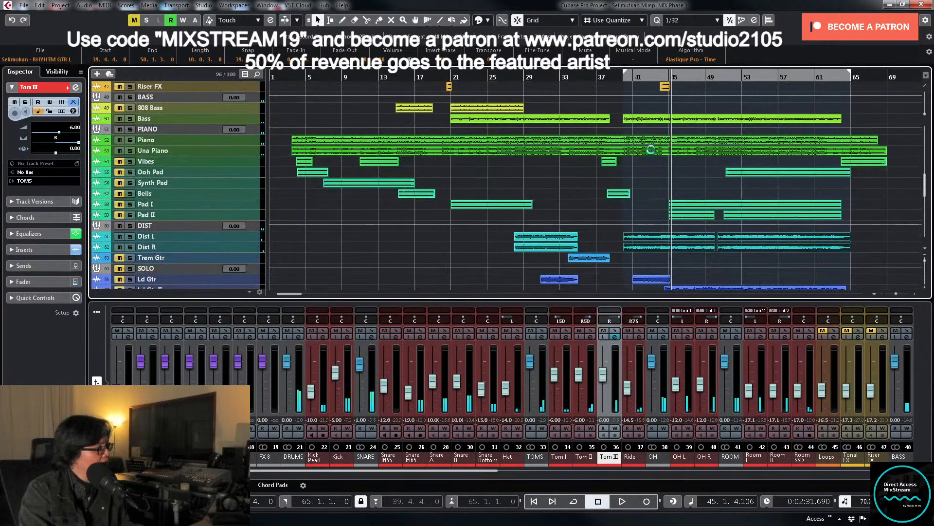
{"action": "left_click", "coordinate": [288, 83]}
{"action": "scroll", "coordinate": [424, 160], "scroll_direction": "up", "scroll_amount": 4}
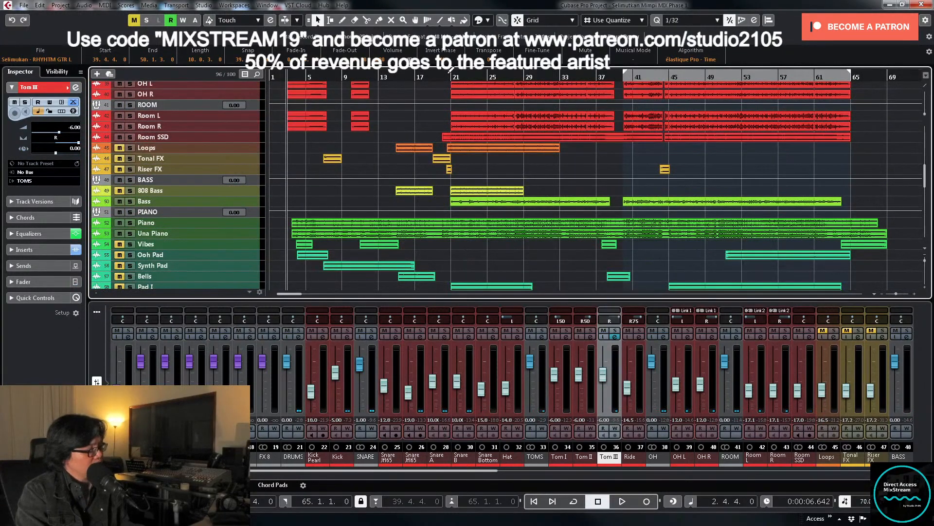
{"action": "scroll", "coordinate": [585, 165], "scroll_direction": "down", "scroll_amount": 8}
{"action": "scroll", "coordinate": [709, 167], "scroll_direction": "up", "scroll_amount": 3}
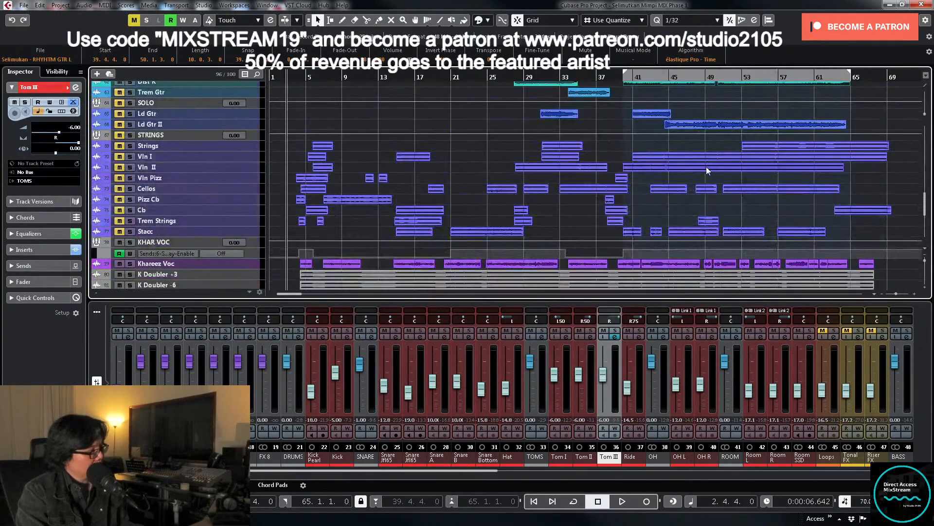
{"action": "scroll", "coordinate": [706, 168], "scroll_direction": "down", "scroll_amount": 3}
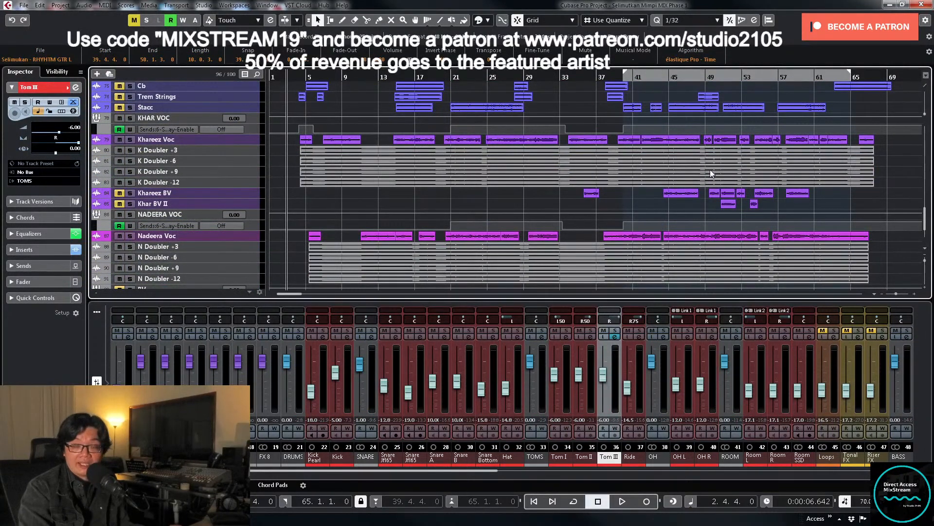
{"action": "scroll", "coordinate": [679, 181], "scroll_direction": "up", "scroll_amount": 7}
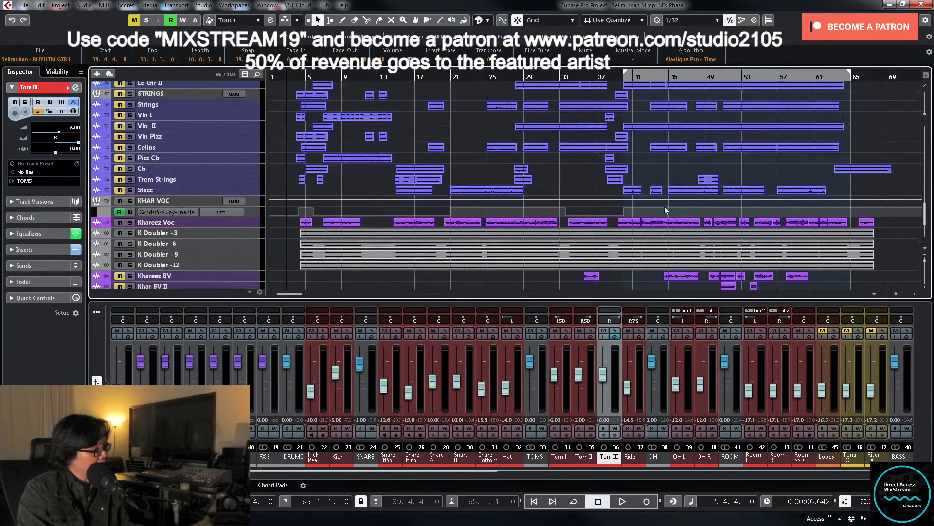
{"action": "scroll", "coordinate": [649, 195], "scroll_direction": "up", "scroll_amount": 2}
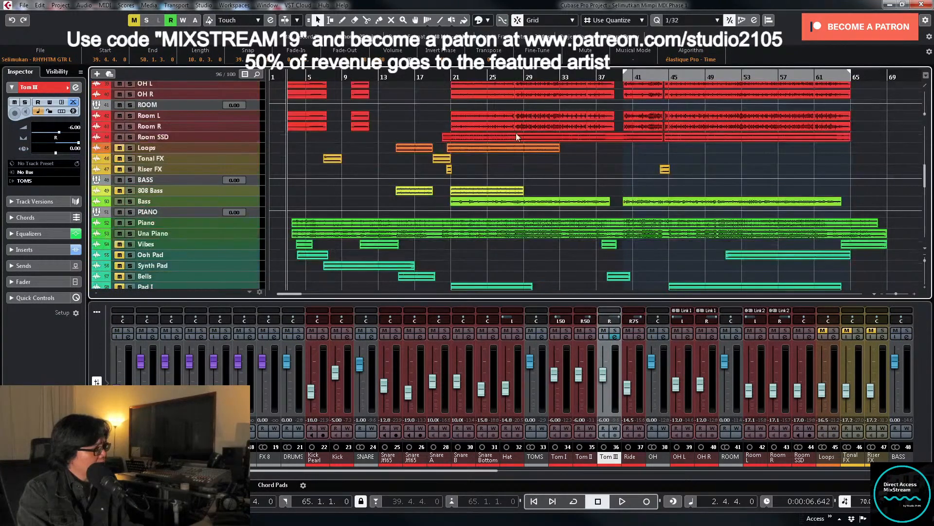
Step: Place the playhead at the 808 Bass entry at about bar 14 and open the 808 Bass channel settings
{"action": "left_click", "coordinate": [447, 76]}
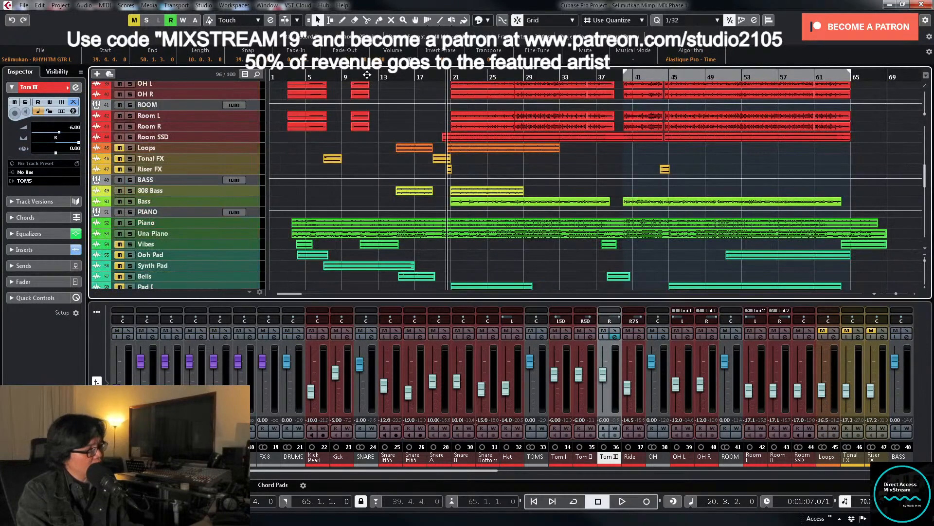
{"action": "left_click", "coordinate": [396, 76]}
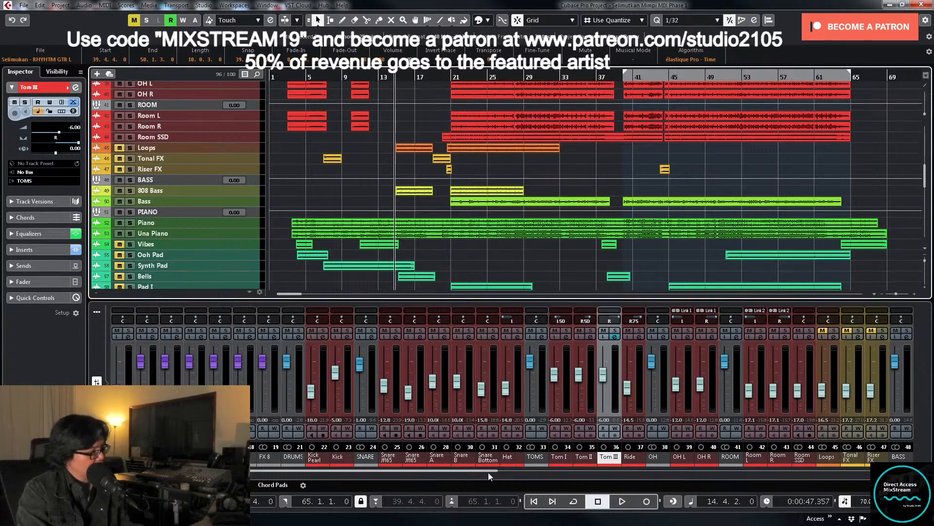
{"action": "left_click_drag", "start_coordinate": [488, 472], "coordinate": [607, 473]}
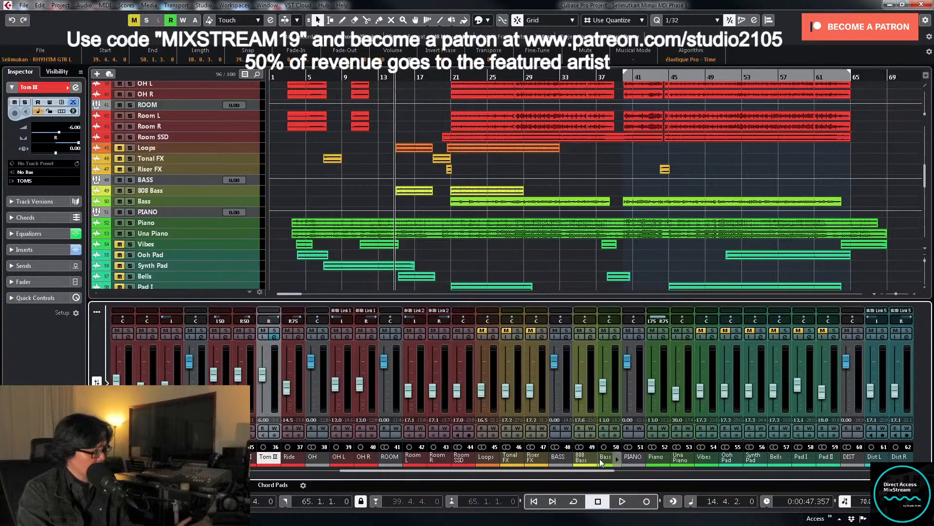
{"action": "left_click", "coordinate": [591, 337]}
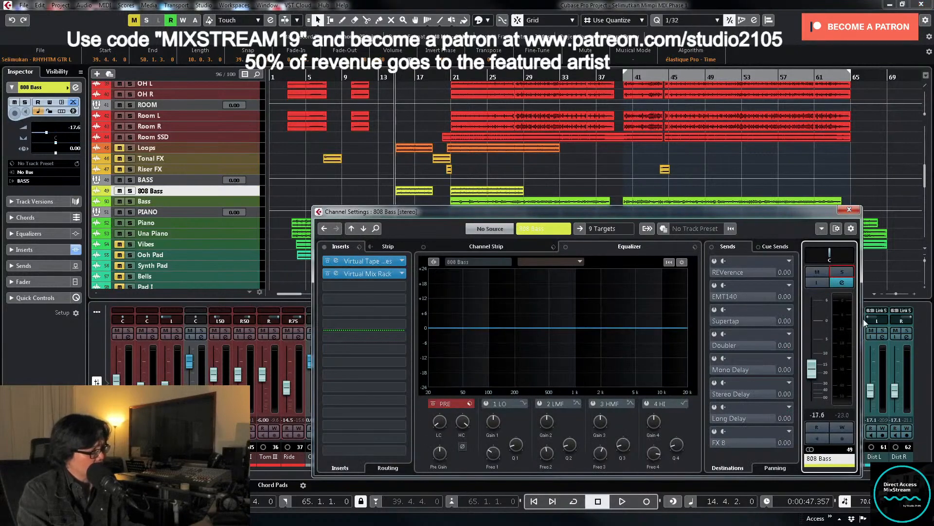
Step: Solo the 808 Bass, play it and set its fader to -16.8 dB
{"action": "left_click", "coordinate": [843, 272]}
{"action": "key", "text": "space"}
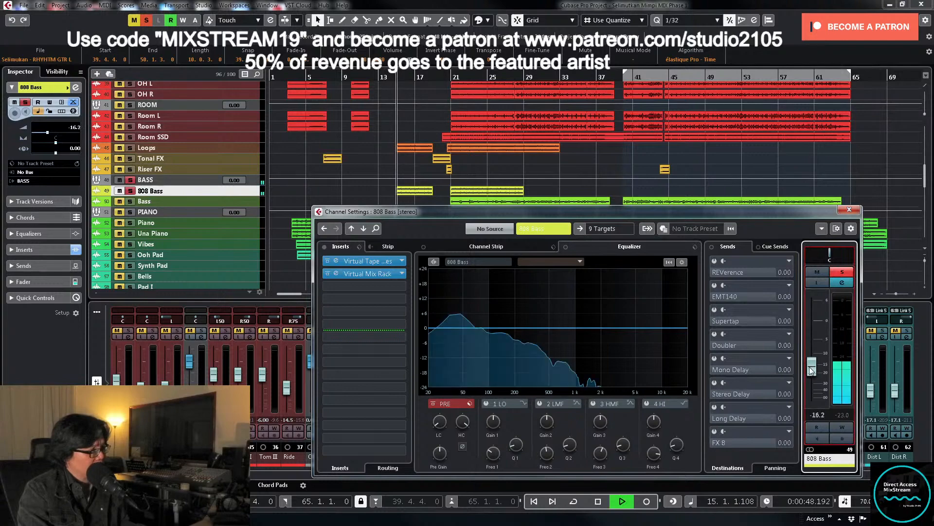
{"action": "left_click_drag", "start_coordinate": [811, 370], "coordinate": [811, 373]}
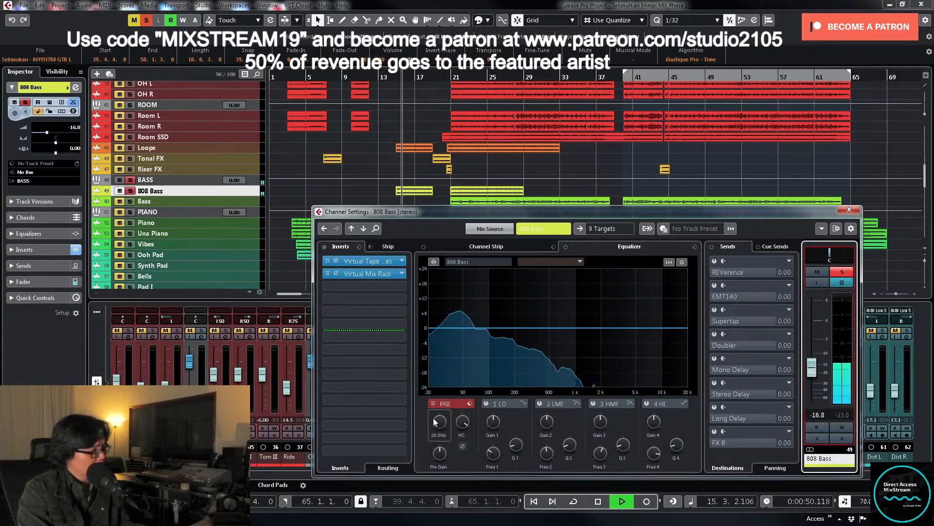
Step: Check the output routing choices of the 808 Bass and close its channel settings
{"action": "mouse_move", "coordinate": [438, 426]}
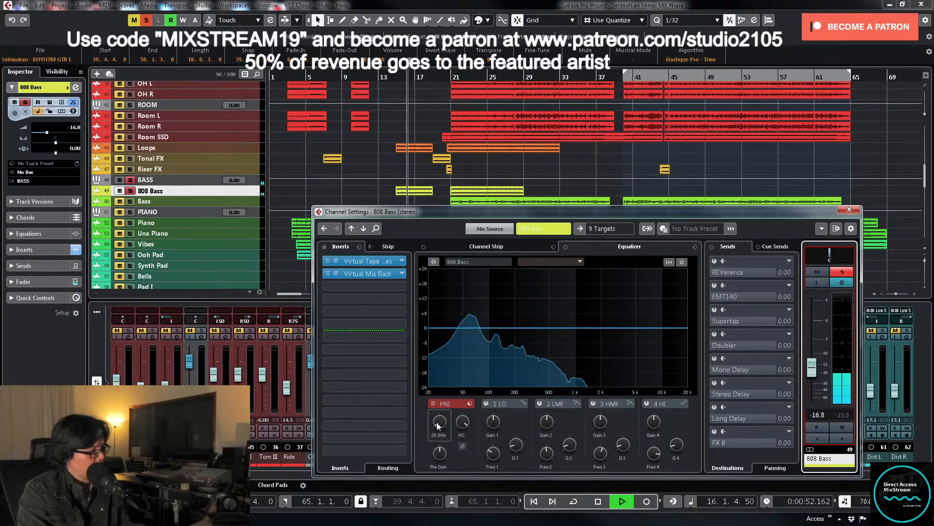
{"action": "left_click", "coordinate": [615, 227]}
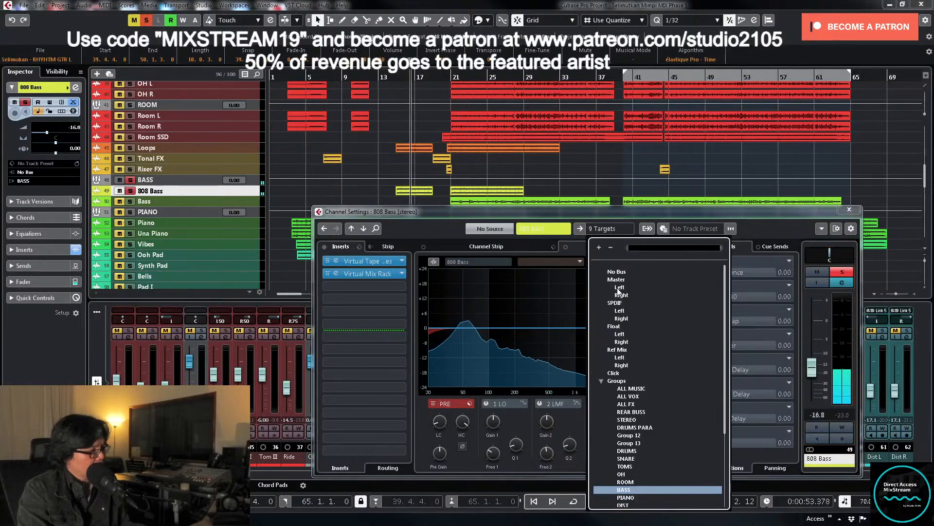
{"action": "scroll", "coordinate": [643, 364], "scroll_direction": "down", "scroll_amount": 2}
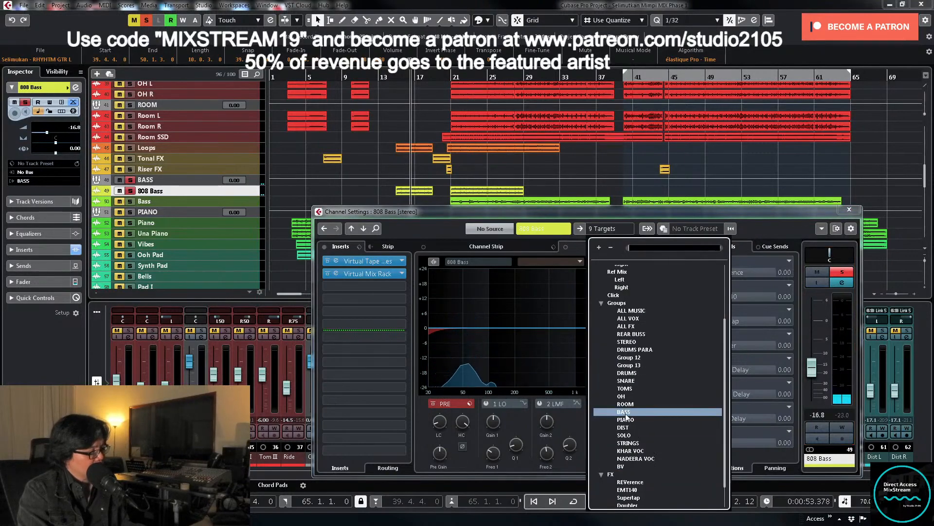
{"action": "left_click", "coordinate": [839, 272]}
{"action": "left_click", "coordinate": [849, 209]}
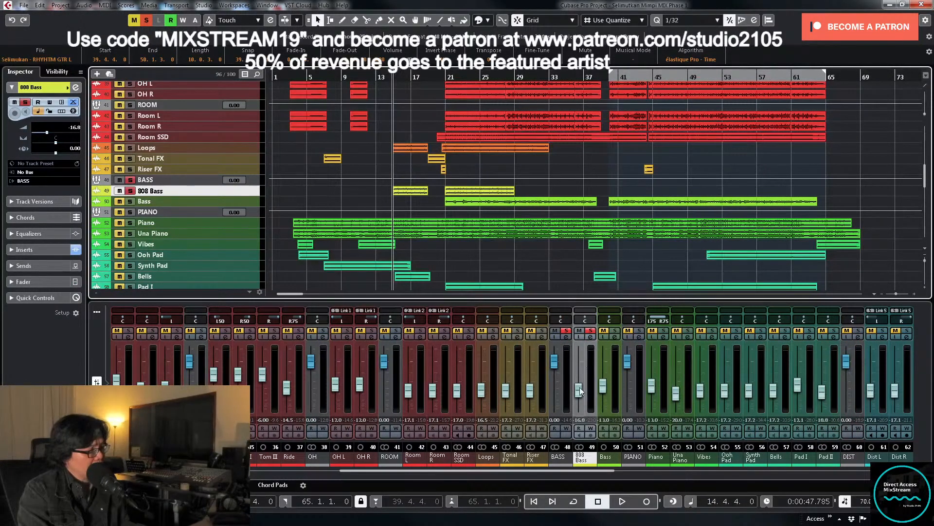
Step: Play the 808 Bass alone and in the full mix, lowering its fader to -20 dB
{"action": "left_click", "coordinate": [590, 332]}
{"action": "key", "text": "space"}
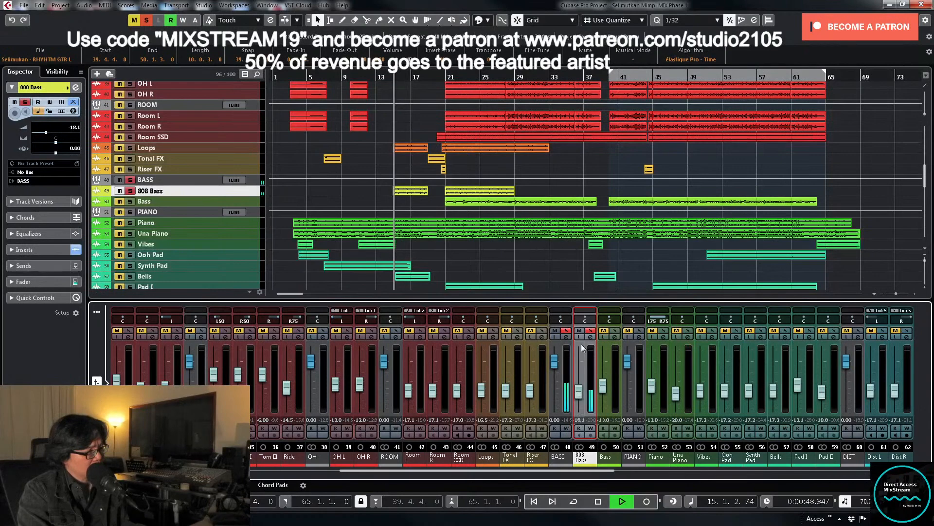
{"action": "left_click_drag", "start_coordinate": [579, 391], "coordinate": [580, 394]}
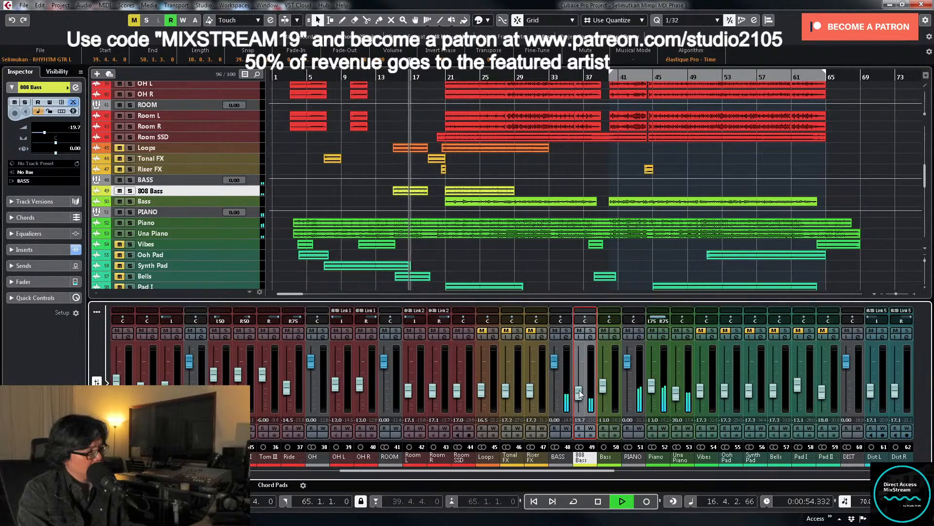
{"action": "left_click_drag", "start_coordinate": [579, 394], "coordinate": [581, 395]}
{"action": "left_click", "coordinate": [579, 420]}
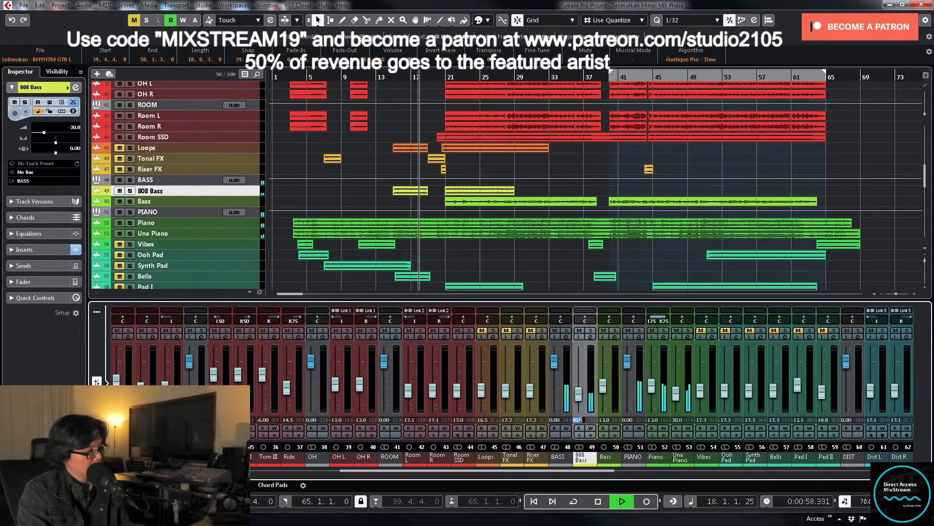
{"action": "type", "text": "-20"}
{"action": "key", "text": "Return"}
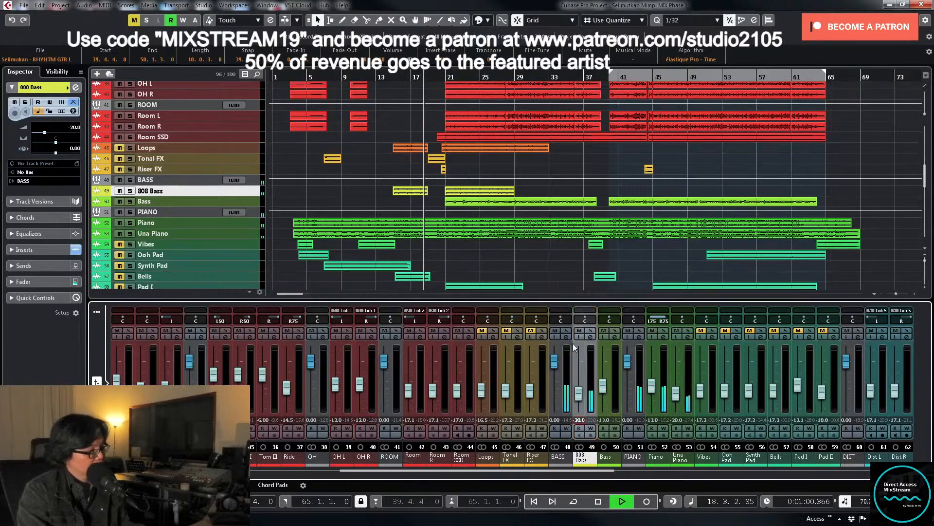
Step: Stop playback, solo and enlarge the 808 Bass track, and set the locators around its first clip
{"action": "key", "text": "space"}
{"action": "left_click", "coordinate": [591, 330]}
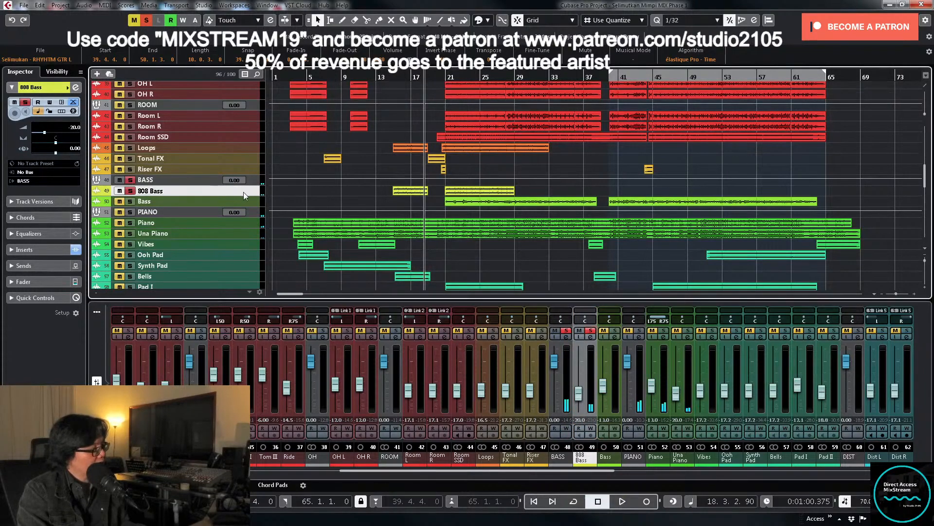
{"action": "key", "text": "ctrl+Down"}
{"action": "left_click", "coordinate": [406, 226]}
{"action": "key", "text": "p"}
{"action": "left_click", "coordinate": [437, 276]}
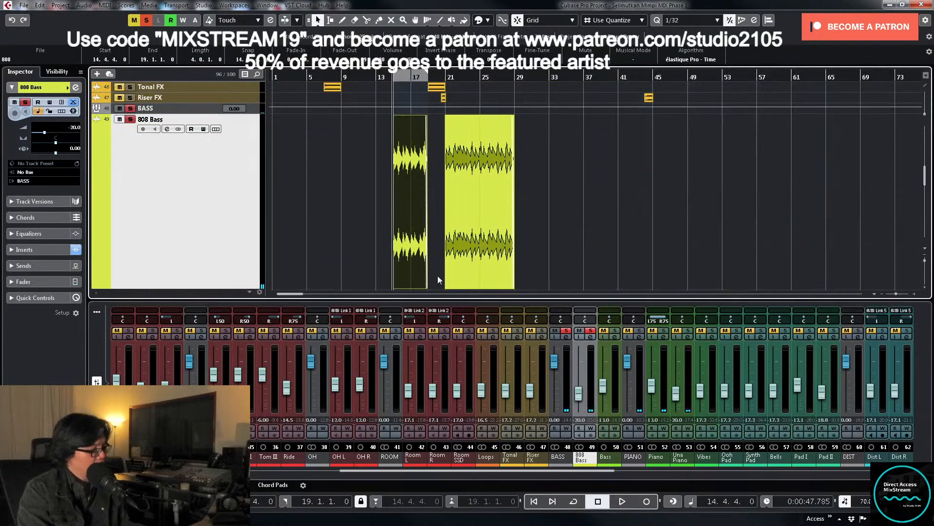
Step: Open the Virtual Mix Rack insert of the 808 Bass and raise the FG-73 Virtual Drive to about 68.8 dB during playback
{"action": "left_click", "coordinate": [594, 337]}
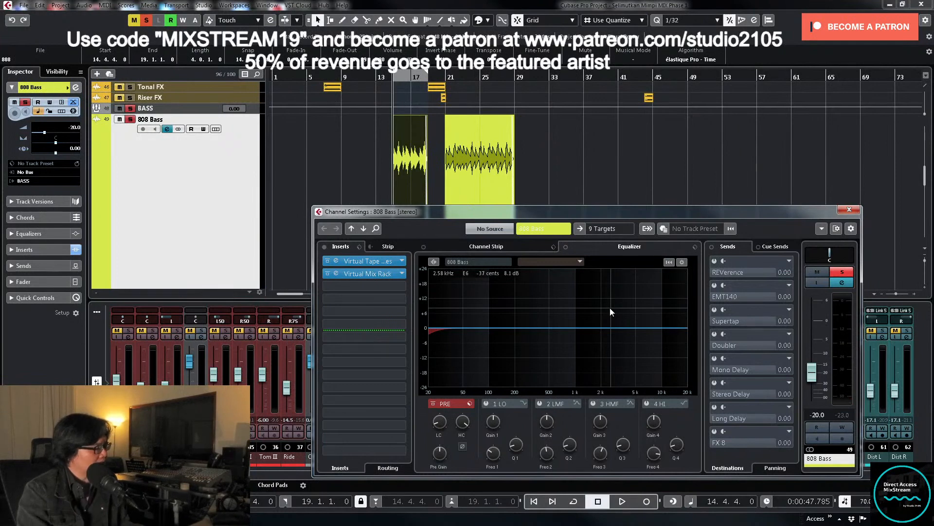
{"action": "left_click", "coordinate": [384, 274]}
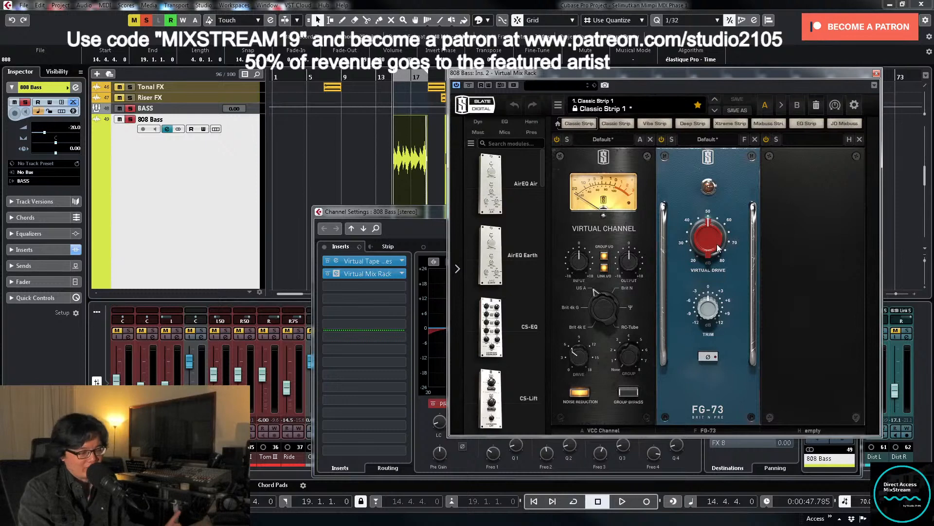
{"action": "key", "text": "space"}
{"action": "left_click_drag", "start_coordinate": [716, 246], "coordinate": [704, 213]}
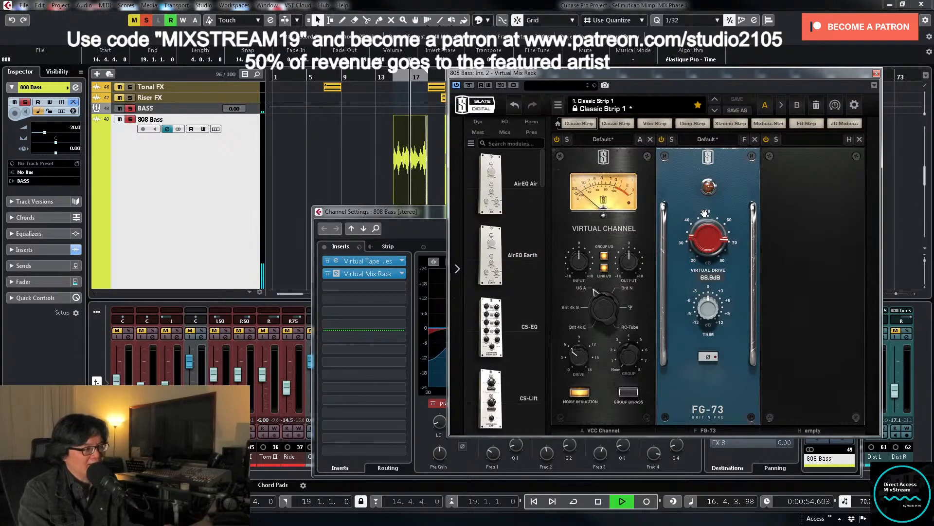
{"action": "key", "text": "space"}
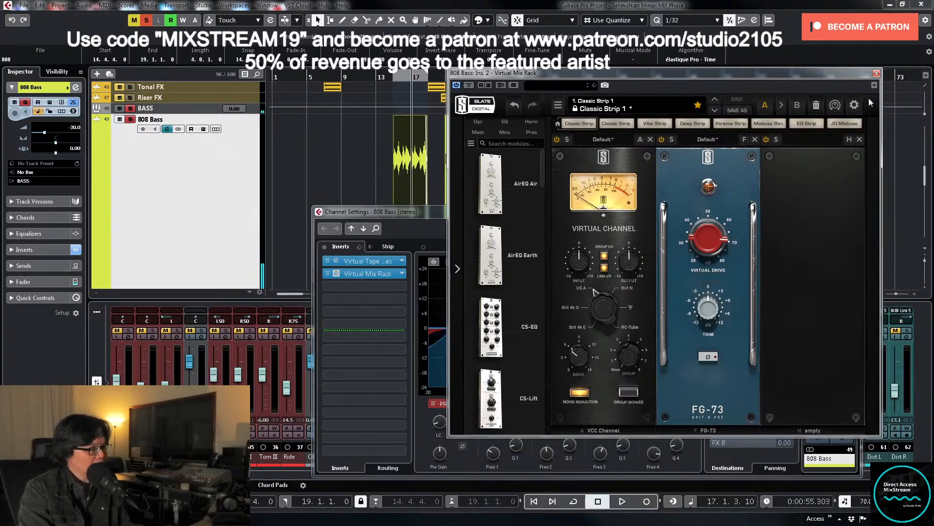
{"action": "left_click", "coordinate": [877, 74]}
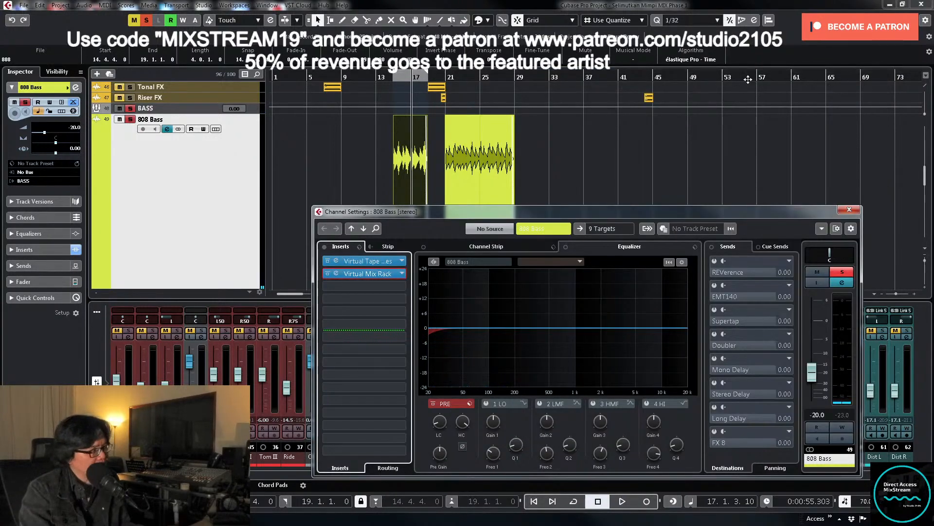
{"action": "left_click", "coordinate": [385, 273]}
{"action": "left_click", "coordinate": [877, 73]}
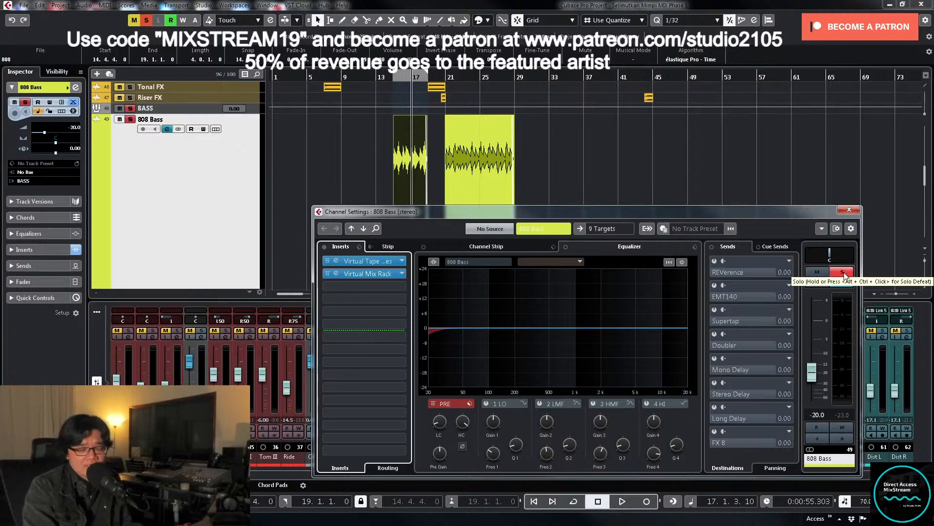
{"action": "left_click", "coordinate": [373, 273]}
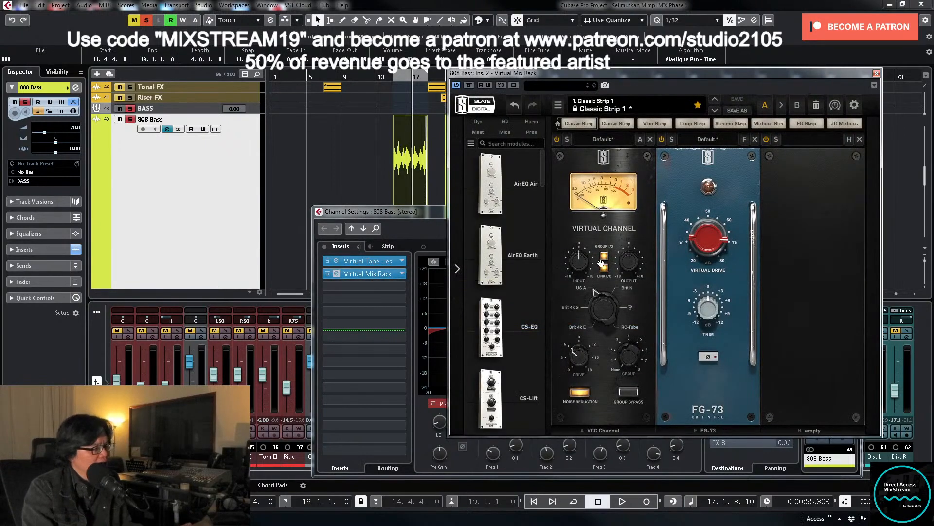
{"action": "left_click", "coordinate": [876, 73]}
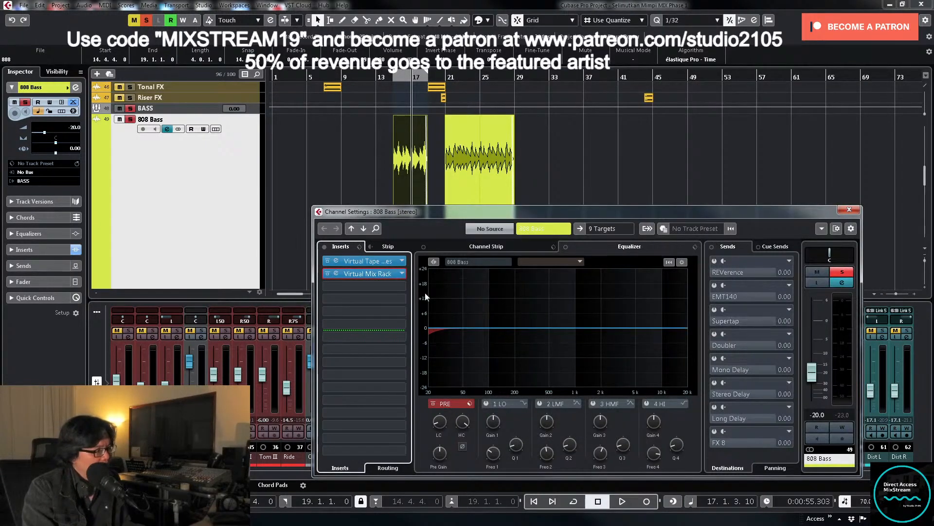
Step: Reopen the Virtual Mix Rack of the 808 Bass and take the BASS group and 808 Bass out of solo
{"action": "left_click", "coordinate": [377, 275]}
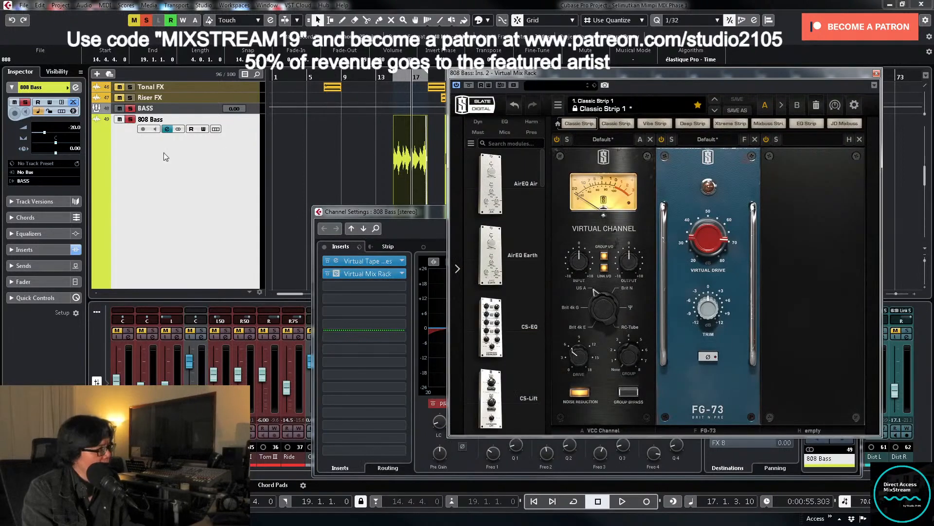
{"action": "left_click", "coordinate": [131, 107]}
{"action": "left_click", "coordinate": [131, 119]}
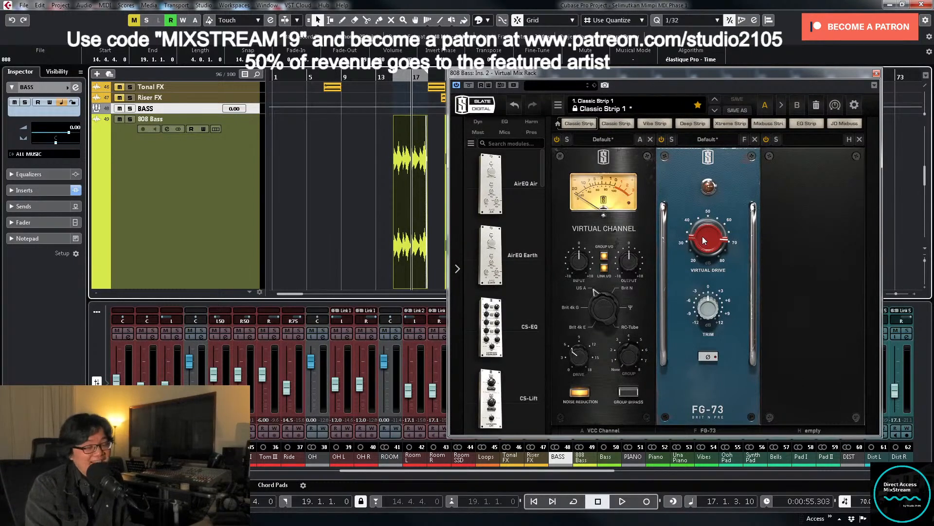
Step: Play the full mix and try the FG-73 Virtual Drive at 66.2 dB and at 80 dB
{"action": "key", "text": "space"}
{"action": "left_click", "coordinate": [696, 247]}
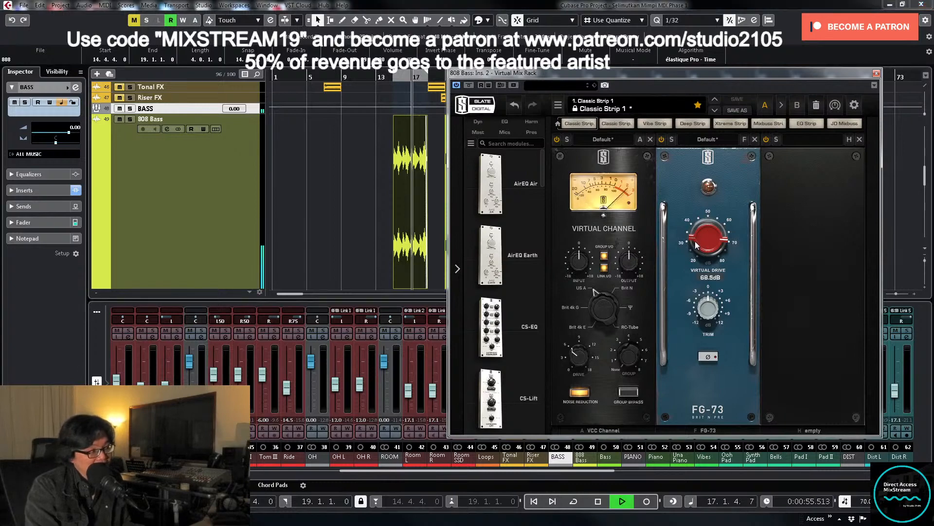
{"action": "scroll", "coordinate": [696, 247], "scroll_direction": "down", "scroll_amount": 1}
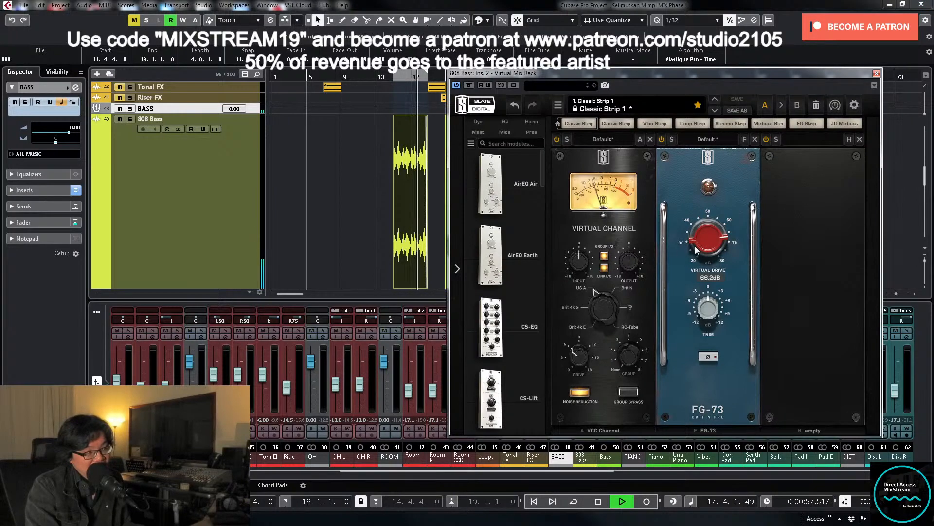
{"action": "left_click_drag", "start_coordinate": [696, 249], "coordinate": [696, 210]}
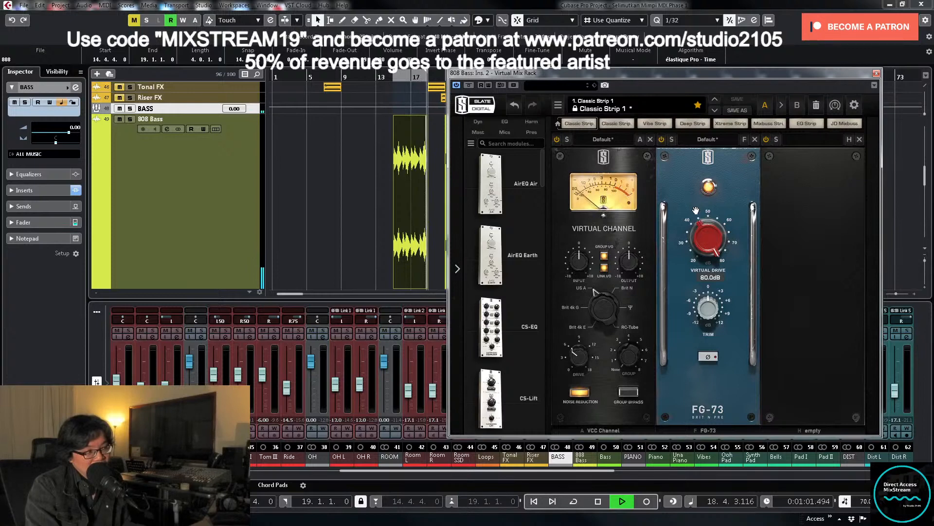
{"action": "key", "text": "space"}
Step: Replay from about bar 15 and compare FG-73 Virtual Drive settings of 68.1, 63.6 and 80 dB on the 808 Bass
{"action": "left_click", "coordinate": [395, 78]}
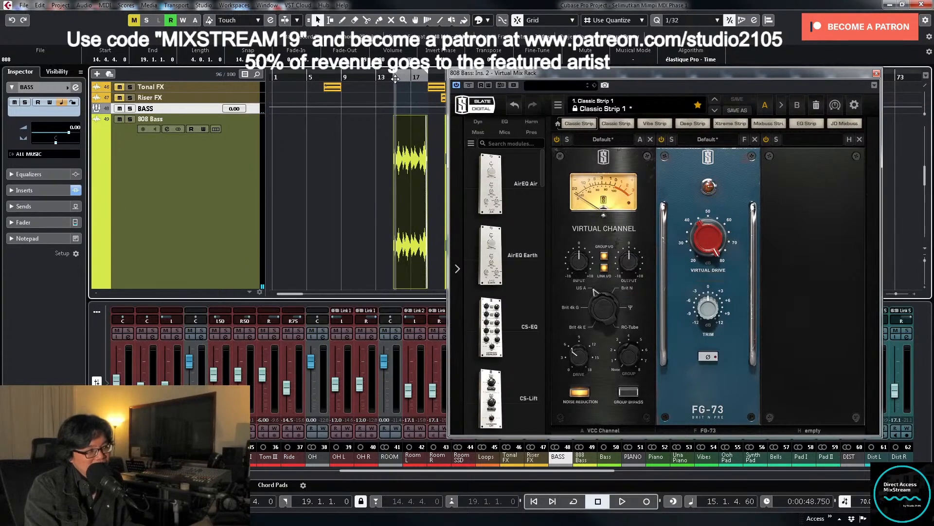
{"action": "mouse_move", "coordinate": [698, 236]}
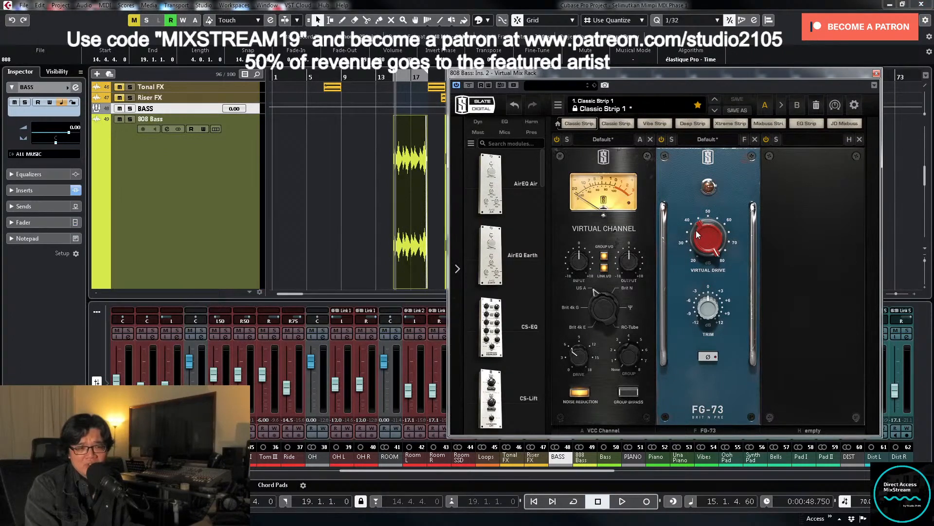
{"action": "left_click_drag", "start_coordinate": [697, 227], "coordinate": [696, 235]}
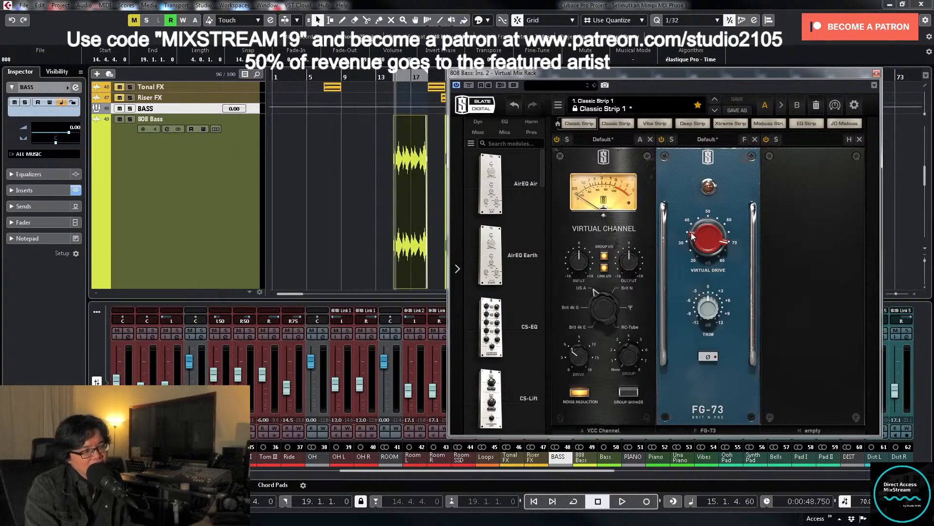
{"action": "key", "text": "space"}
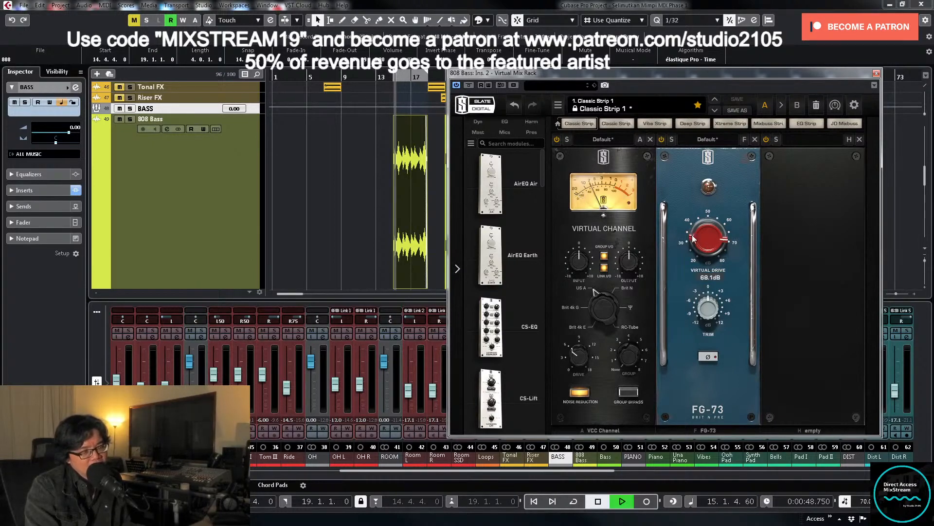
{"action": "left_click_drag", "start_coordinate": [690, 228], "coordinate": [695, 248]}
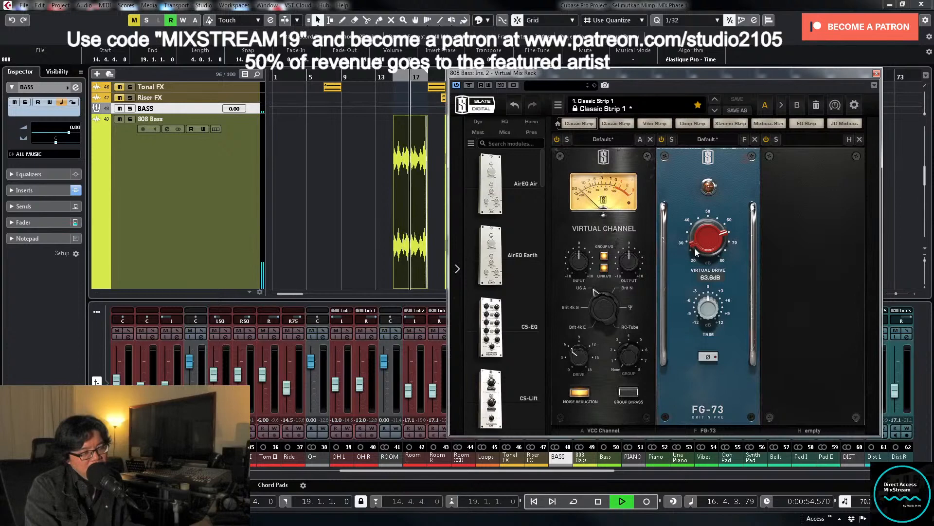
{"action": "left_click_drag", "start_coordinate": [695, 249], "coordinate": [701, 171]}
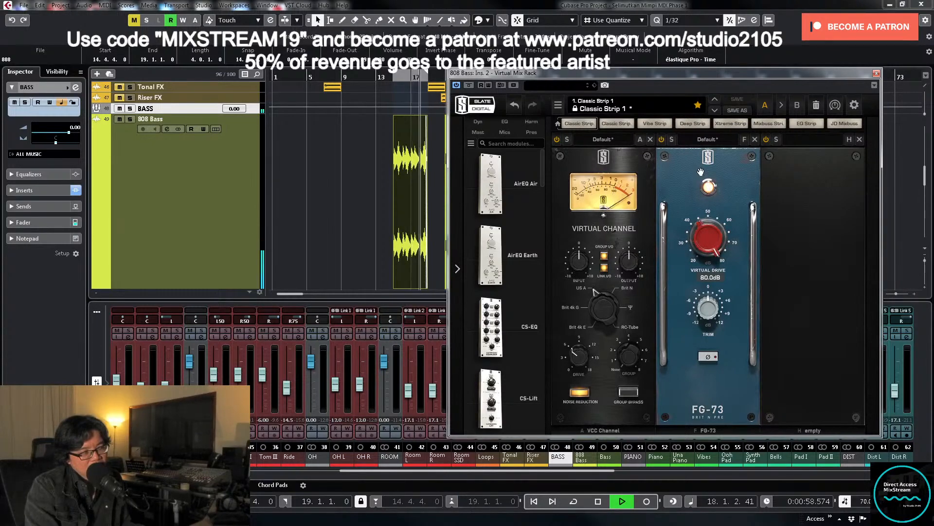
{"action": "key", "text": "space"}
Step: Set the FG-73 Virtual Drive to about 60.7 dB during playback and close the Virtual Mix Rack
{"action": "left_click_drag", "start_coordinate": [701, 172], "coordinate": [695, 262]}
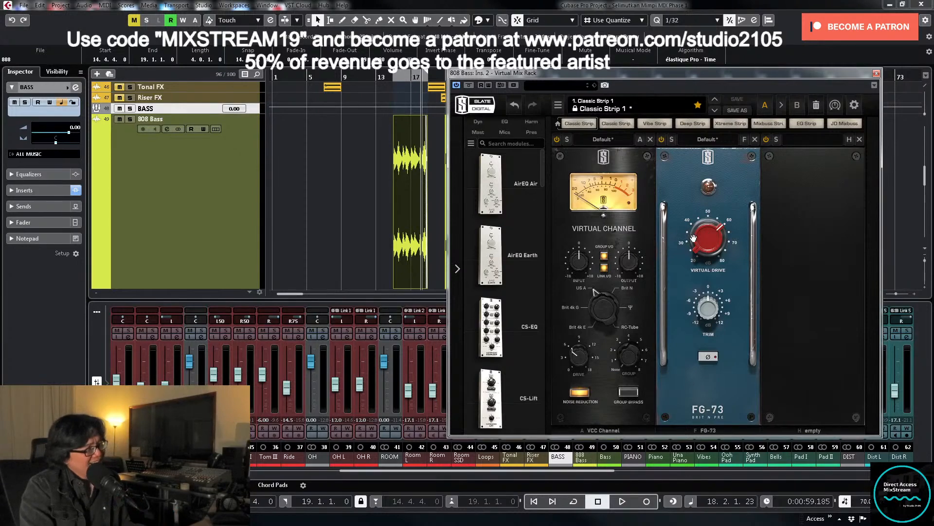
{"action": "key", "text": "space"}
{"action": "mouse_move", "coordinate": [708, 246]}
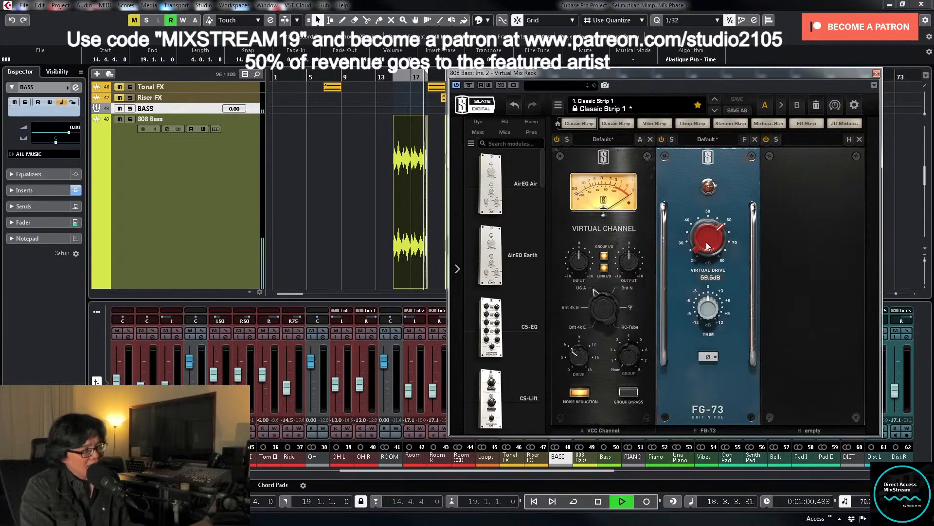
{"action": "left_click_drag", "start_coordinate": [707, 244], "coordinate": [707, 241]}
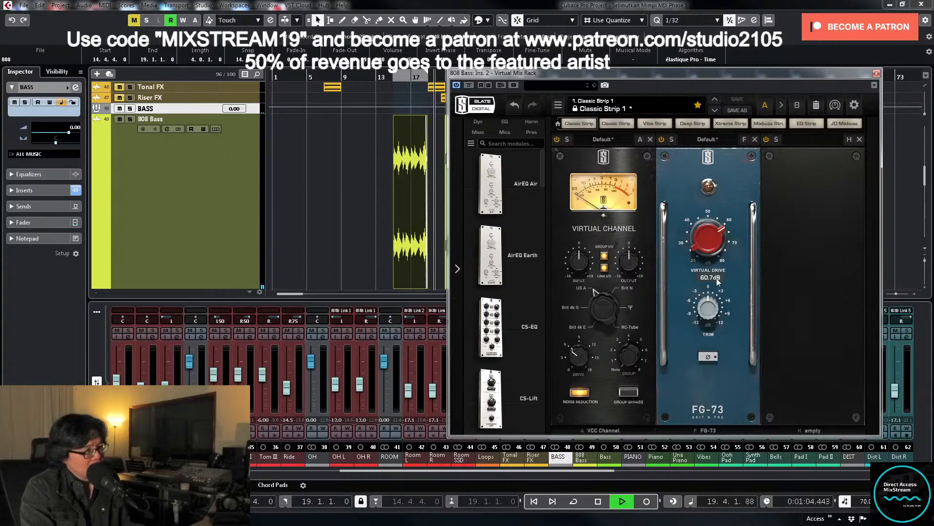
{"action": "left_click", "coordinate": [877, 74]}
Step: Deselect the clip, select the 808 Bass track and return it to normal height while the full mix plays
{"action": "left_click", "coordinate": [562, 194]}
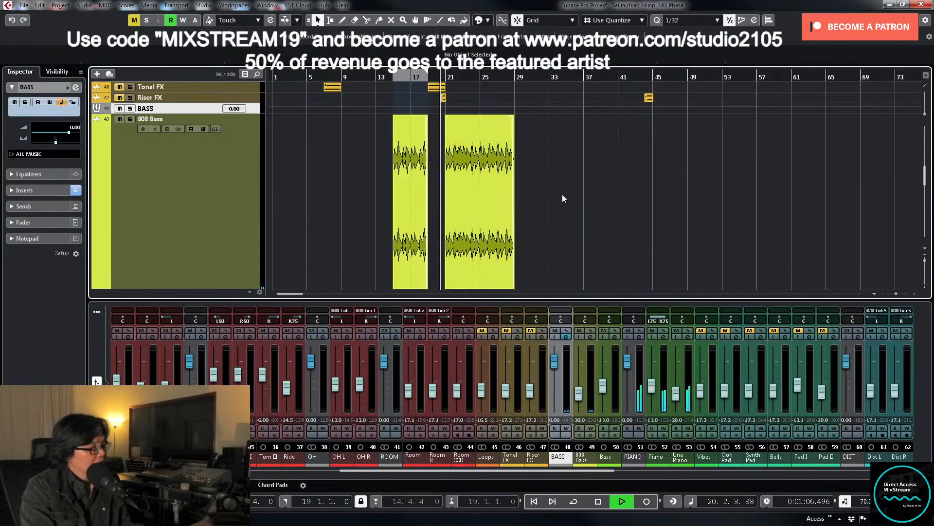
{"action": "left_click", "coordinate": [210, 191]}
{"action": "key", "text": "z"}
{"action": "key", "text": "z"}
{"action": "key", "text": "z"}
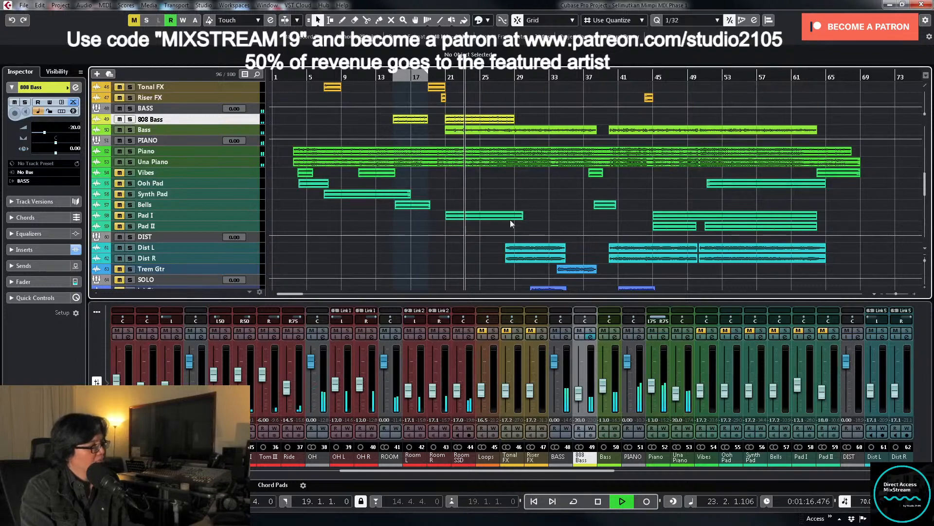
{"action": "scroll", "coordinate": [510, 220], "scroll_direction": "up", "scroll_amount": 3}
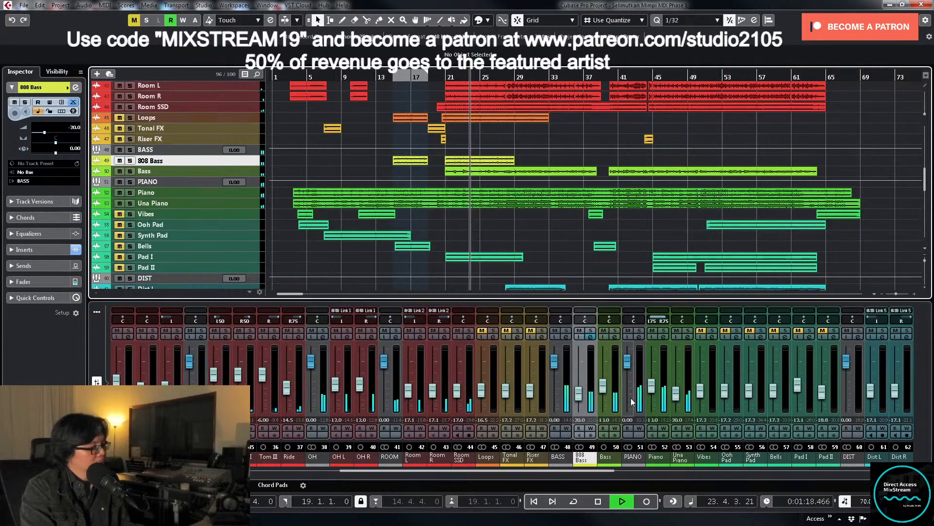
Step: Raise the FG-2A gain on the PIANO group to slightly above 23.1 during playback, and close its plug-in and channel windows
{"action": "left_click", "coordinate": [640, 339]}
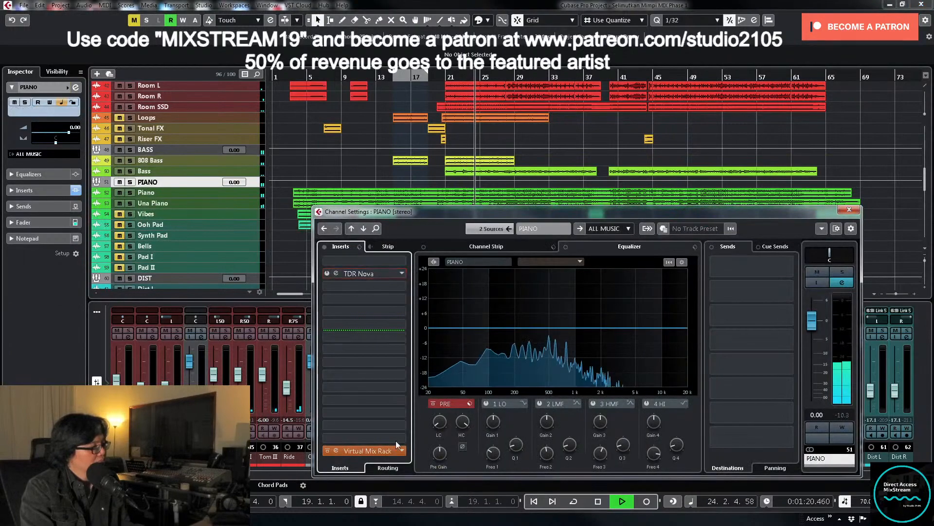
{"action": "left_click", "coordinate": [367, 450]}
{"action": "key", "text": "space"}
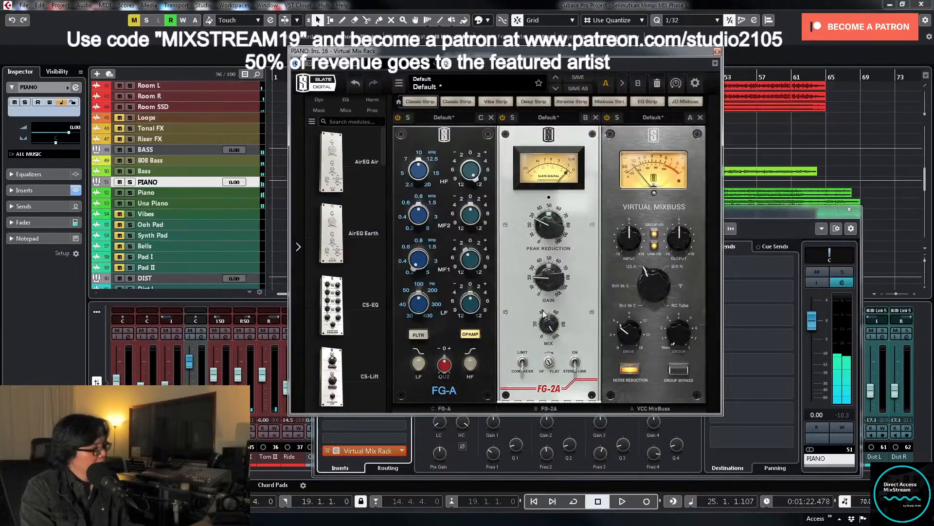
{"action": "mouse_move", "coordinate": [548, 281]}
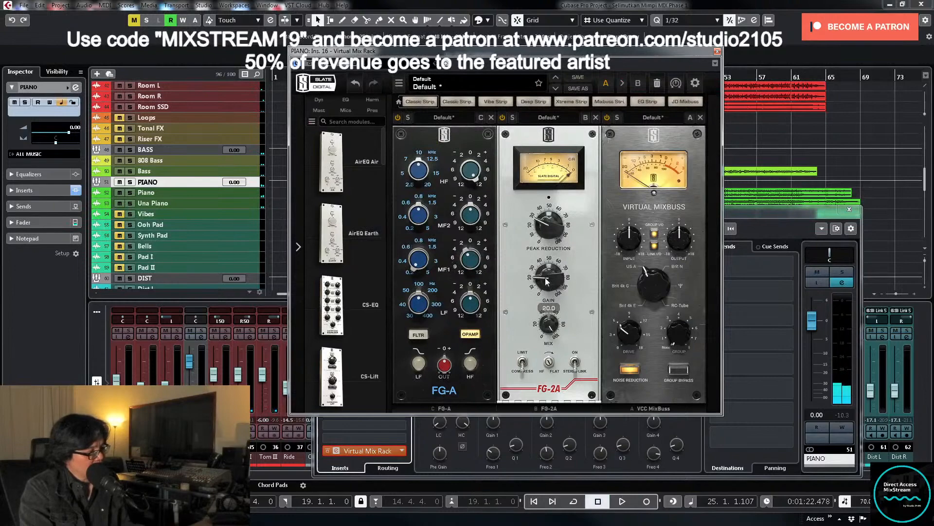
{"action": "key", "text": "space"}
{"action": "left_click_drag", "start_coordinate": [548, 282], "coordinate": [545, 274]}
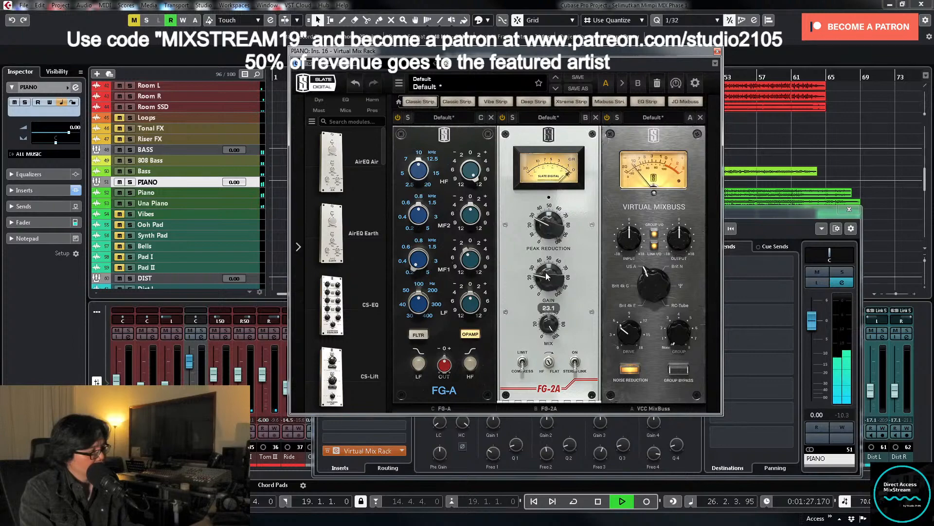
{"action": "left_click_drag", "start_coordinate": [546, 276], "coordinate": [545, 269]}
{"action": "left_click", "coordinate": [717, 51]}
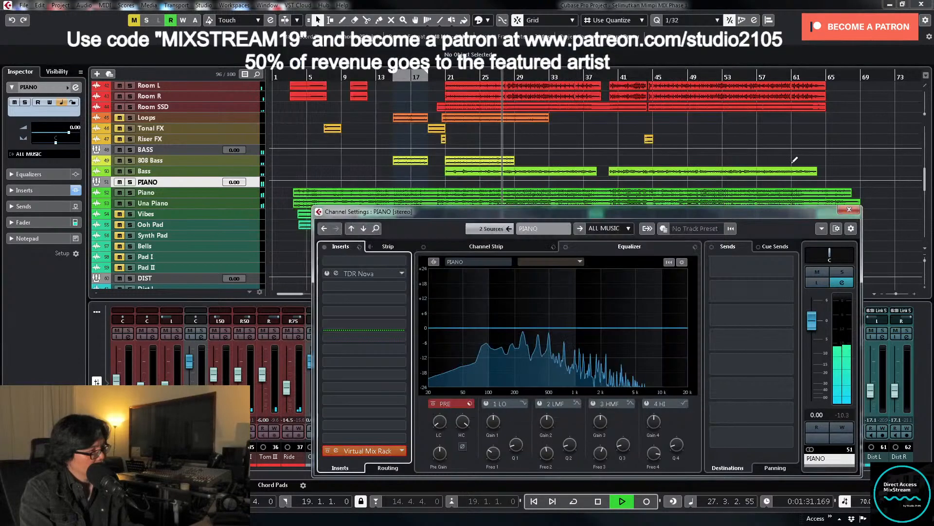
{"action": "key", "text": "space"}
{"action": "left_click", "coordinate": [851, 210]}
Step: Solo the Loops track from its channel settings, close them and enlarge the track's height in the project
{"action": "scroll", "coordinate": [601, 233], "scroll_direction": "up", "scroll_amount": 2}
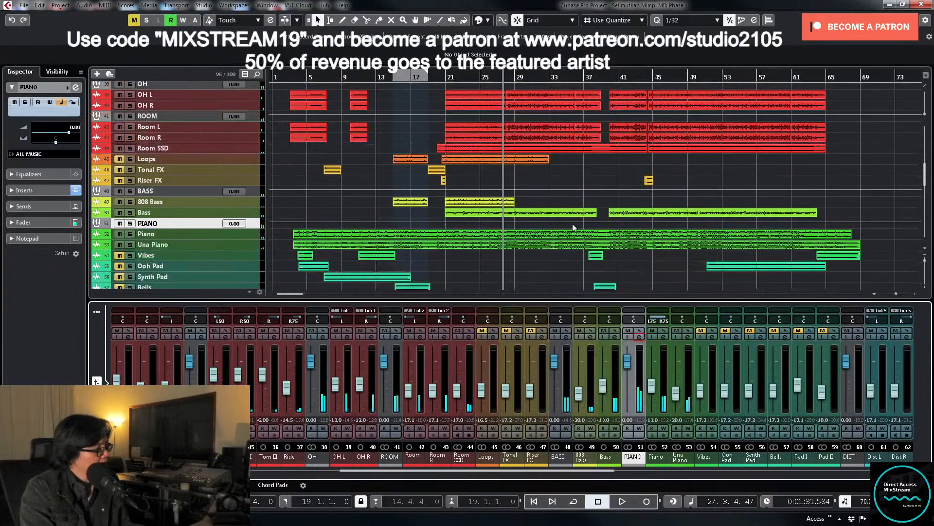
{"action": "left_click", "coordinate": [511, 208]}
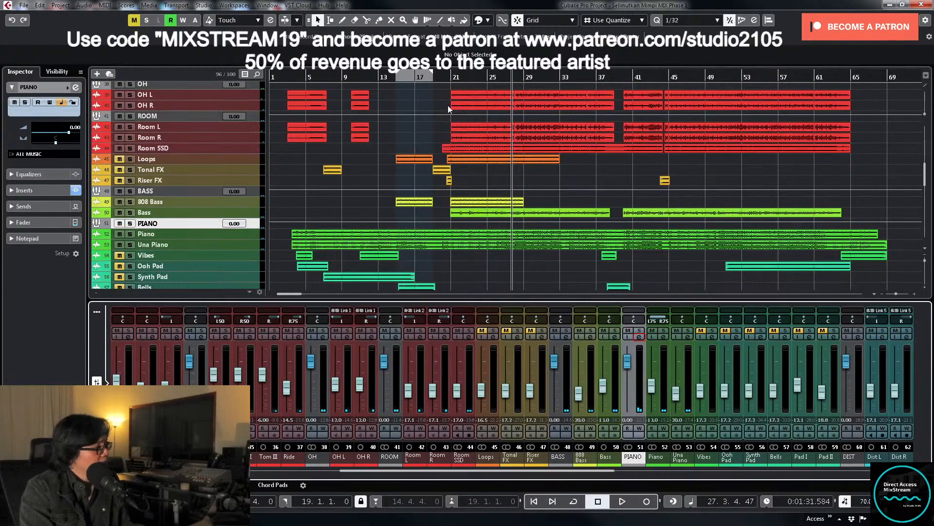
{"action": "left_click", "coordinate": [443, 78]}
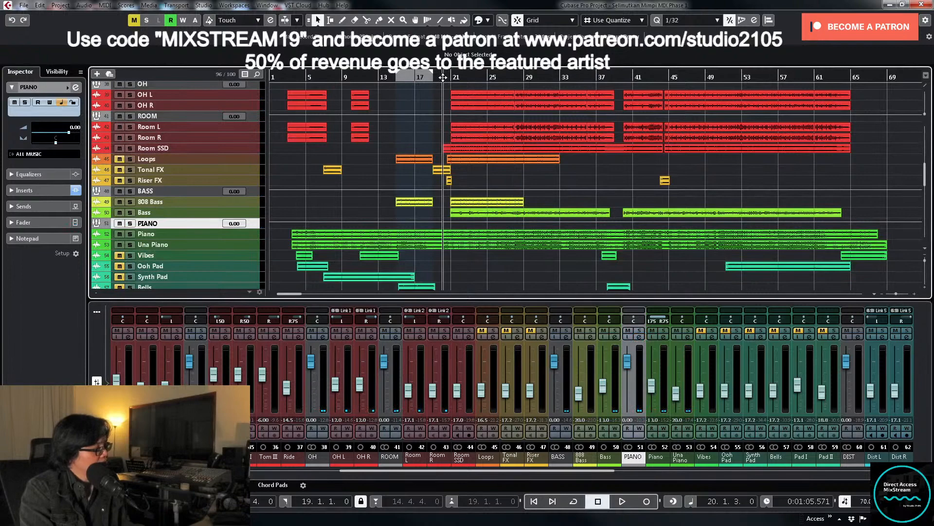
{"action": "left_click", "coordinate": [490, 336]}
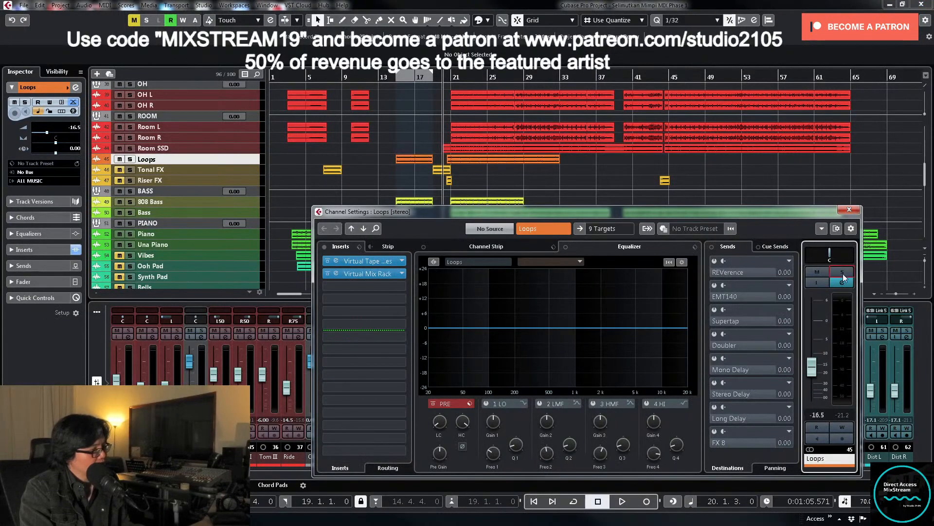
{"action": "left_click", "coordinate": [841, 272]}
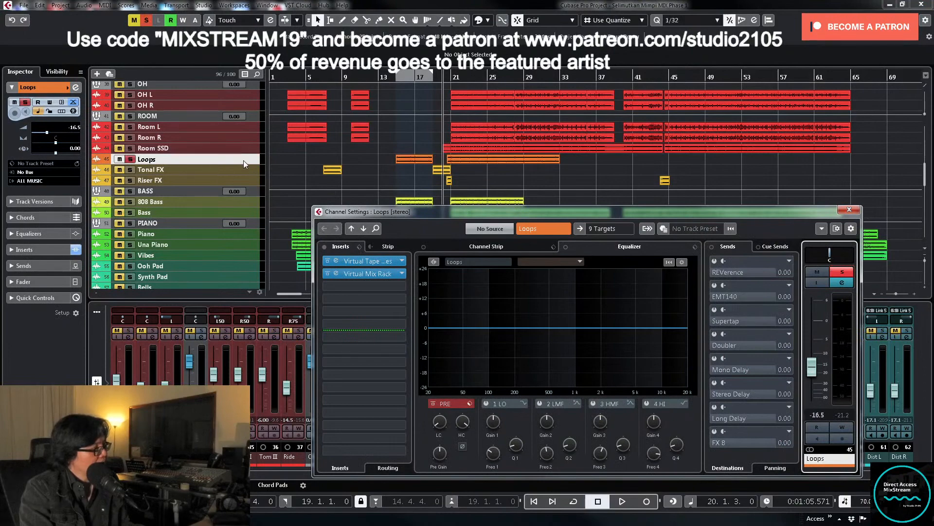
{"action": "left_click_drag", "start_coordinate": [248, 164], "coordinate": [249, 212]}
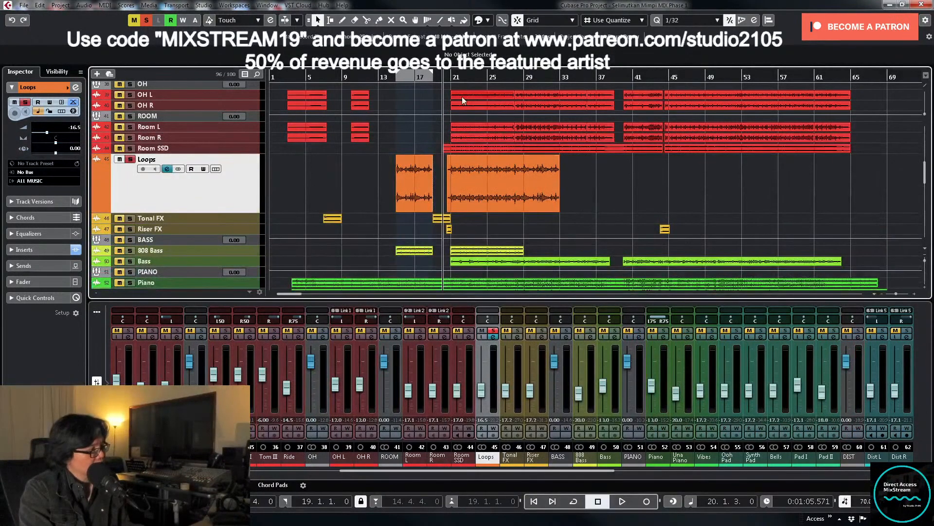
Step: Play the soloed Loops from about bar 15 and apply a low cut in the channel's Pre section
{"action": "left_click", "coordinate": [395, 79]}
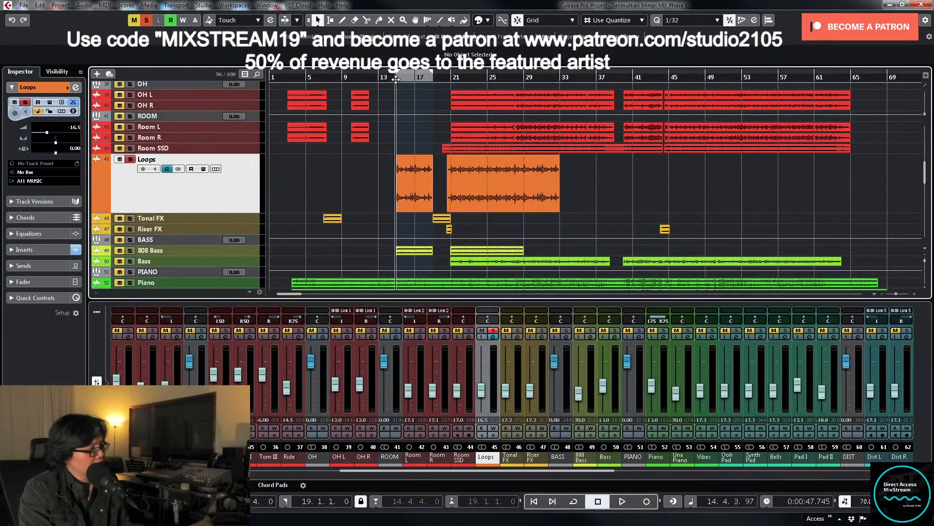
{"action": "key", "text": "space"}
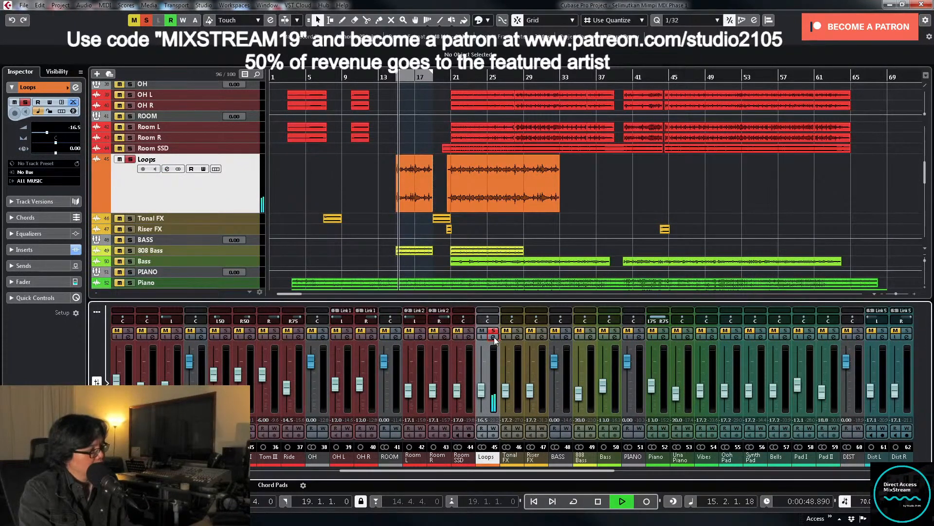
{"action": "left_click", "coordinate": [494, 337]}
{"action": "left_click_drag", "start_coordinate": [430, 416], "coordinate": [443, 404]}
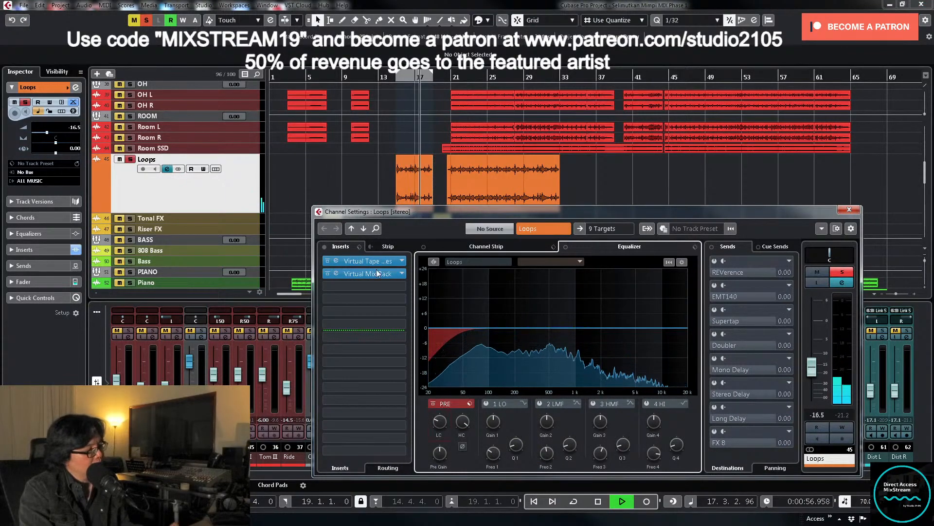
{"action": "key", "text": "space"}
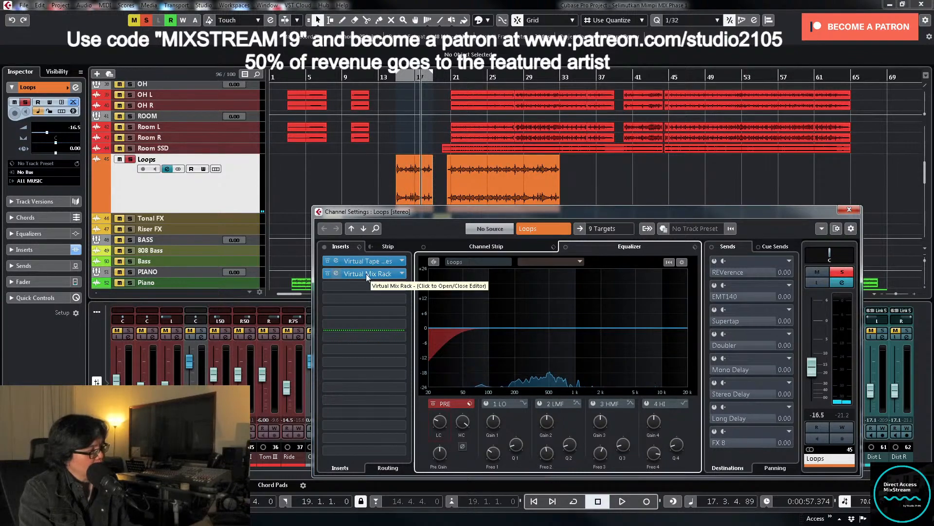
Step: Add The Monster after the FG-73 in the Loops channel's Virtual Mix Rack
{"action": "left_click", "coordinate": [368, 274]}
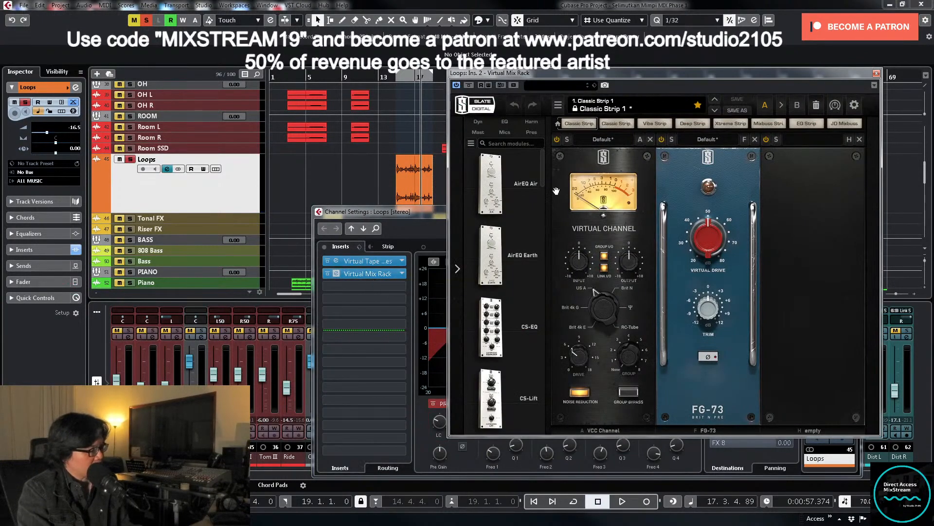
{"action": "left_click_drag", "start_coordinate": [542, 179], "coordinate": [541, 375]}
{"action": "left_click_drag", "start_coordinate": [492, 284], "coordinate": [803, 360]}
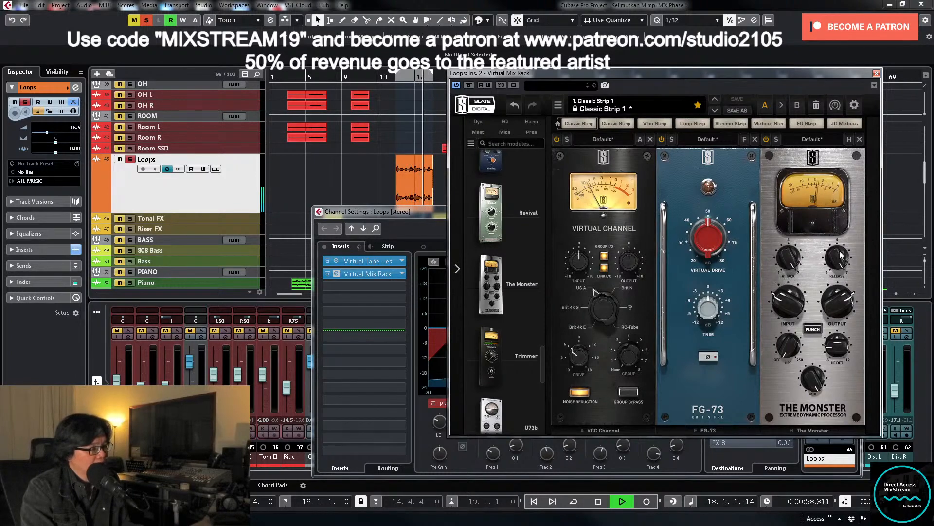
Step: Adjust The Monster's release and set its input and output to 0.00 dB while cycling the loop section
{"action": "left_click_drag", "start_coordinate": [837, 257], "coordinate": [836, 279]}
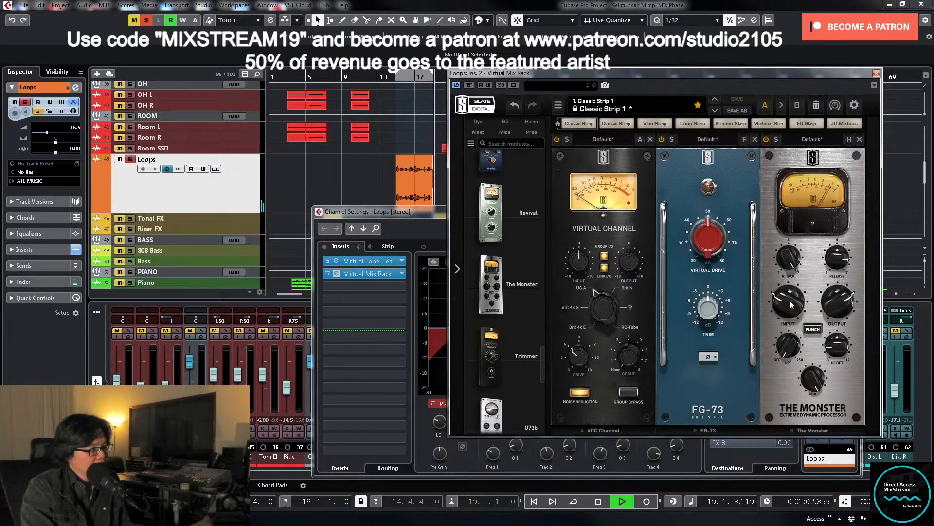
{"action": "left_click_drag", "start_coordinate": [789, 302], "coordinate": [790, 300]}
{"action": "key", "text": "KP_Divide"}
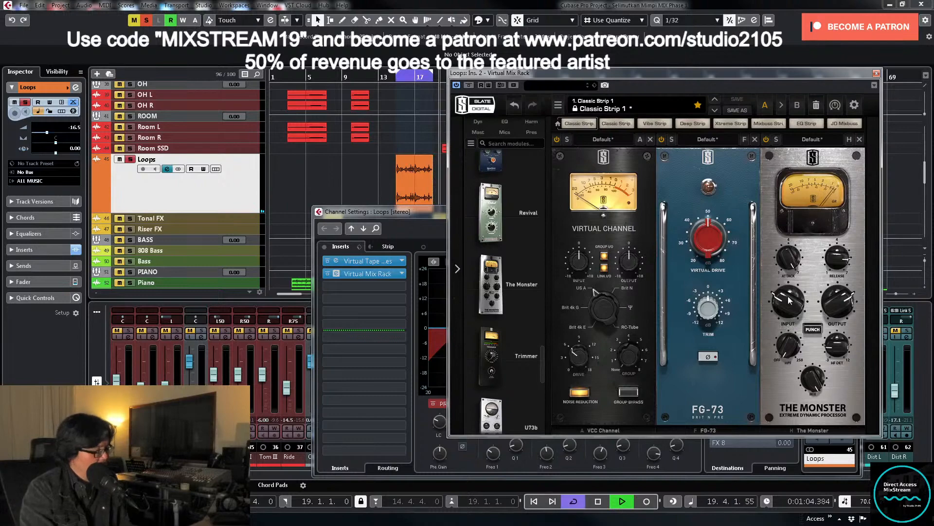
{"action": "left_click_drag", "start_coordinate": [790, 300], "coordinate": [789, 278]}
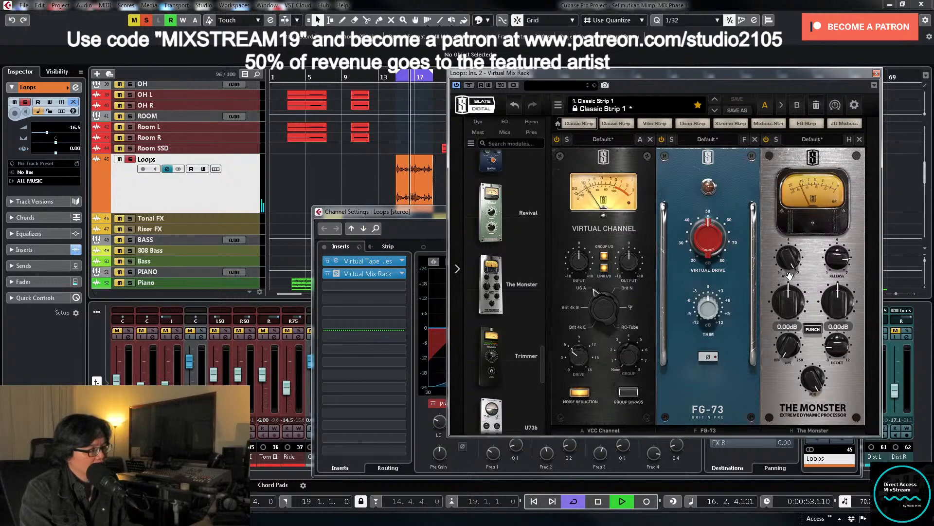
Step: Adjust The Monster's HPF and HF DET controls on Loops during playback, trying HF DET at 12.0 dB
{"action": "left_click_drag", "start_coordinate": [789, 345], "coordinate": [787, 326]}
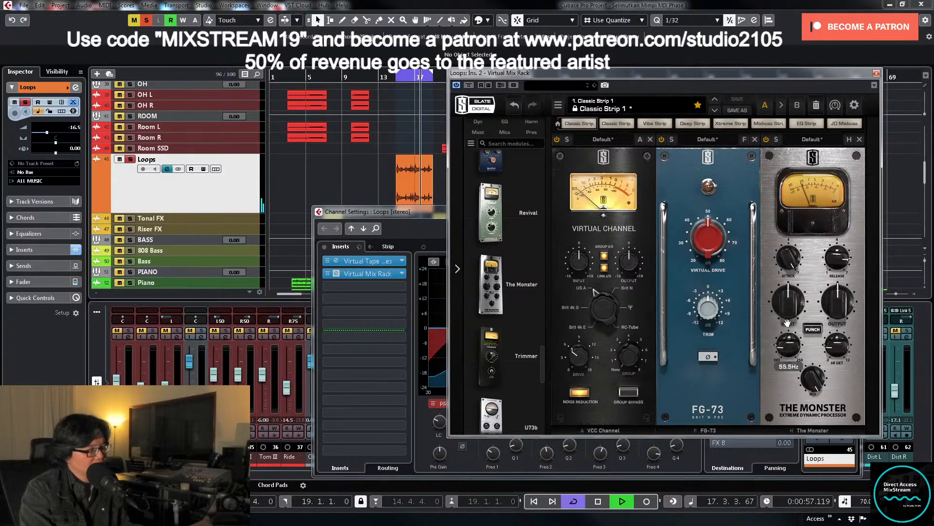
{"action": "mouse_move", "coordinate": [846, 345]}
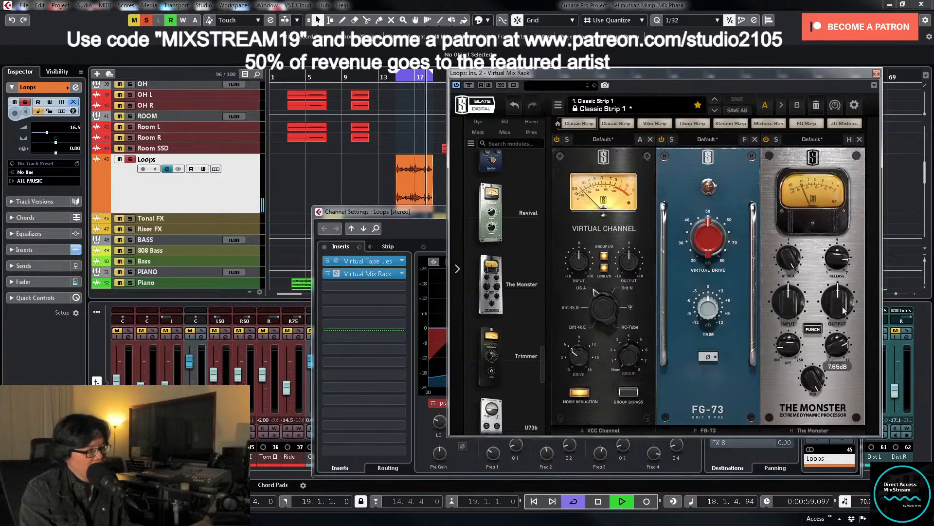
{"action": "left_click_drag", "start_coordinate": [844, 310], "coordinate": [847, 225]}
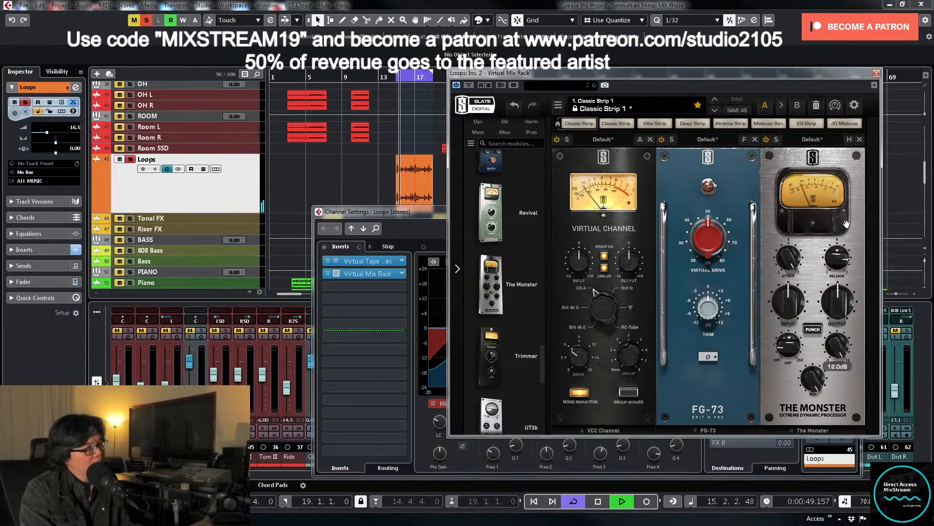
{"action": "left_click_drag", "start_coordinate": [846, 227], "coordinate": [836, 434]}
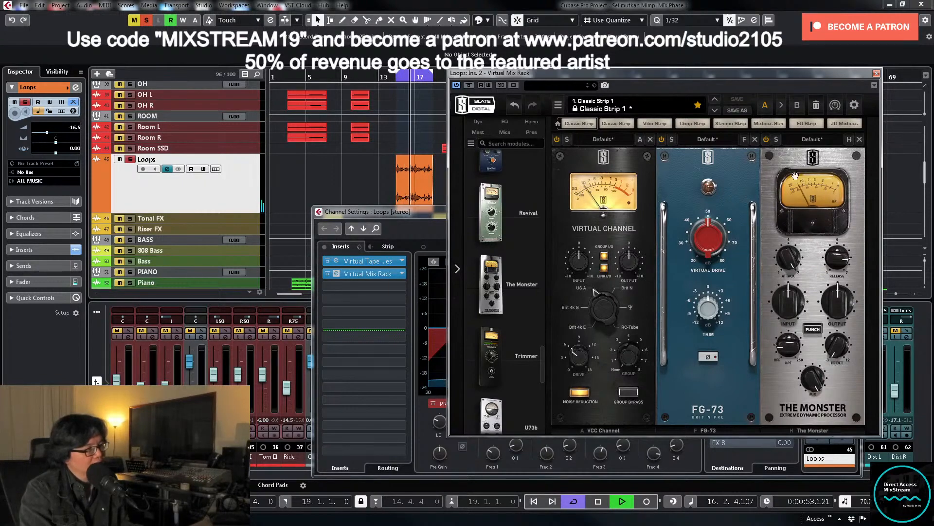
Step: Compare the Loops sound with The Monster bypassed and active, and stop playback
{"action": "left_click", "coordinate": [767, 139]}
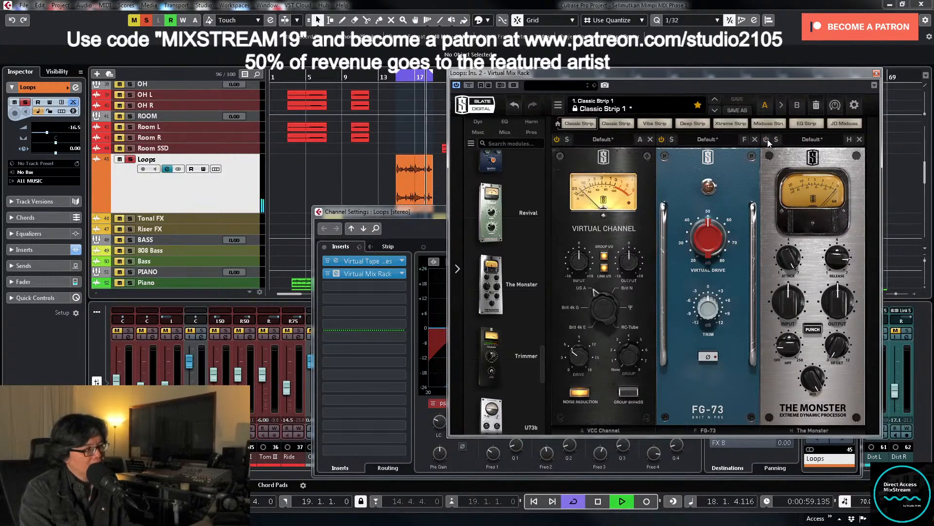
{"action": "left_click", "coordinate": [767, 139]}
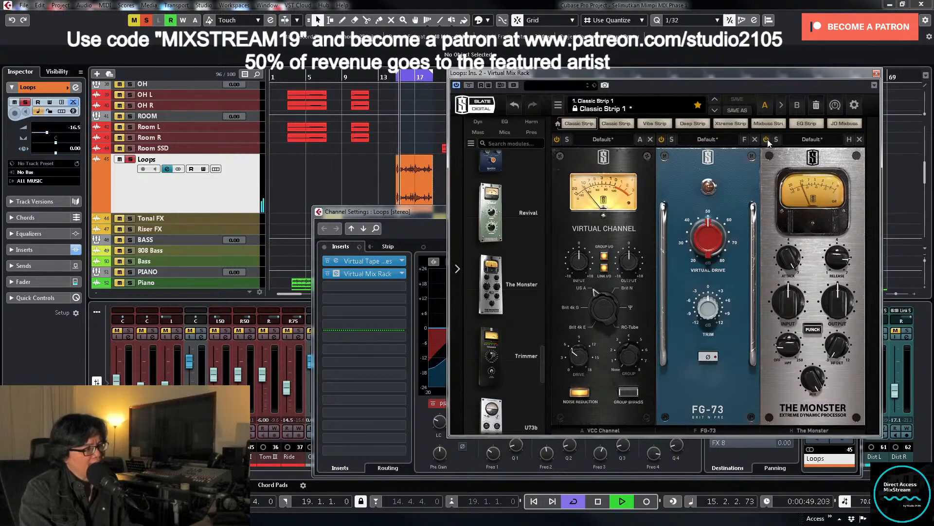
{"action": "mouse_move", "coordinate": [792, 260]}
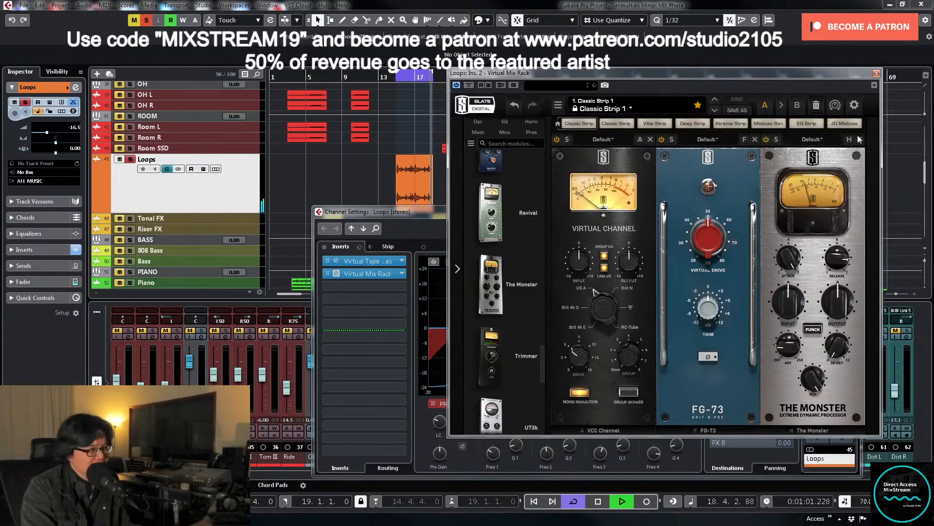
{"action": "key", "text": "space"}
Step: Unsolo Loops, close its Virtual Mix Rack and raise the Loops fader to -12.6 dB while playing from about bar 14
{"action": "left_click", "coordinate": [130, 159]}
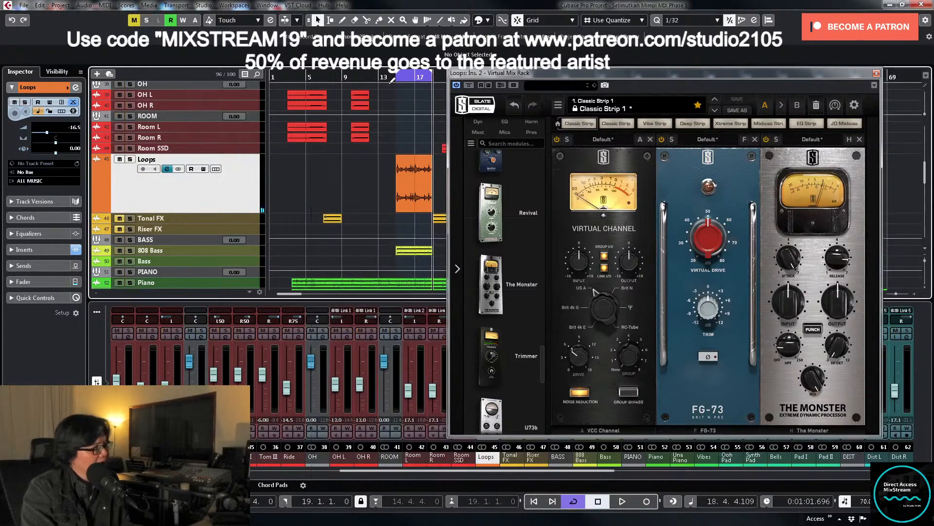
{"action": "left_click", "coordinate": [391, 78]}
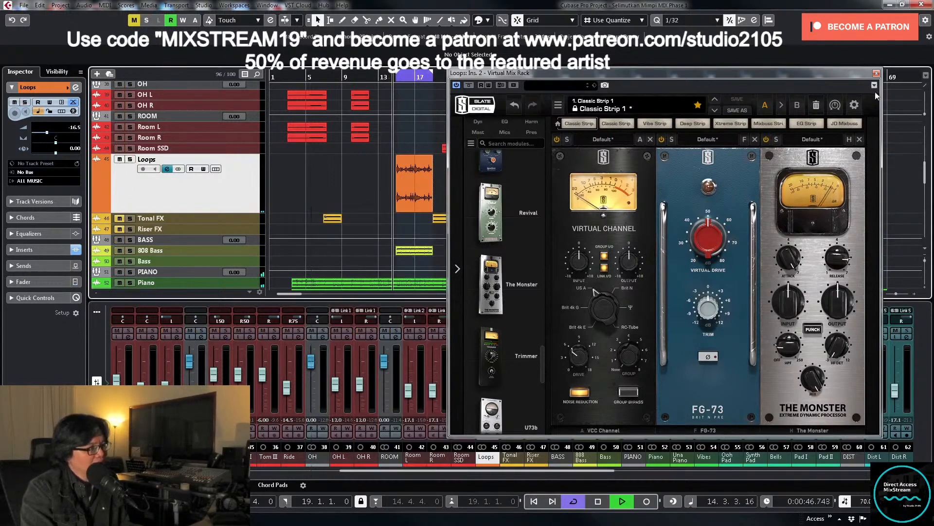
{"action": "left_click", "coordinate": [876, 74]}
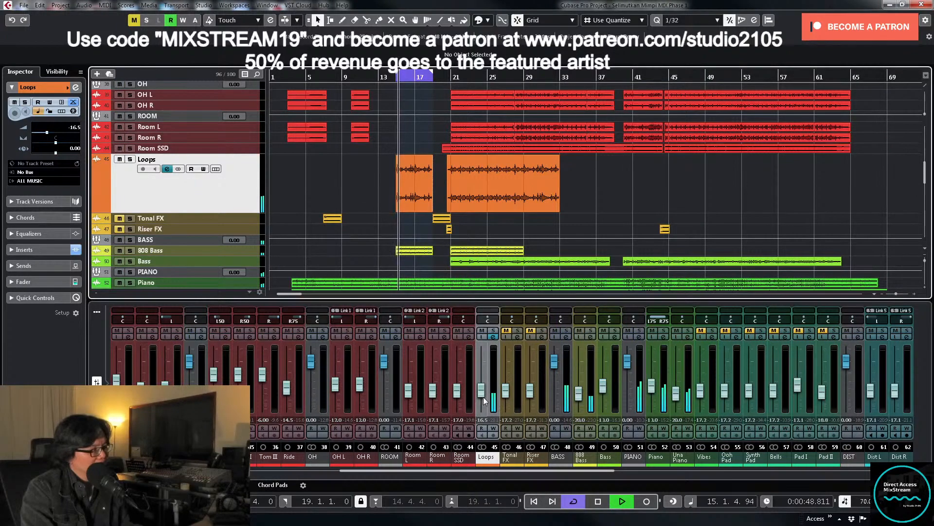
{"action": "left_click_drag", "start_coordinate": [485, 393], "coordinate": [484, 389]}
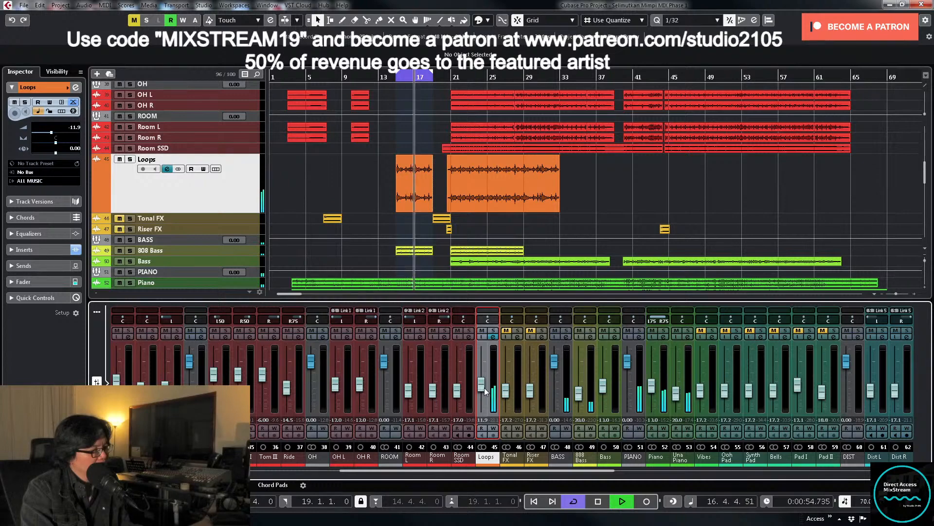
{"action": "left_click_drag", "start_coordinate": [484, 388], "coordinate": [484, 388]}
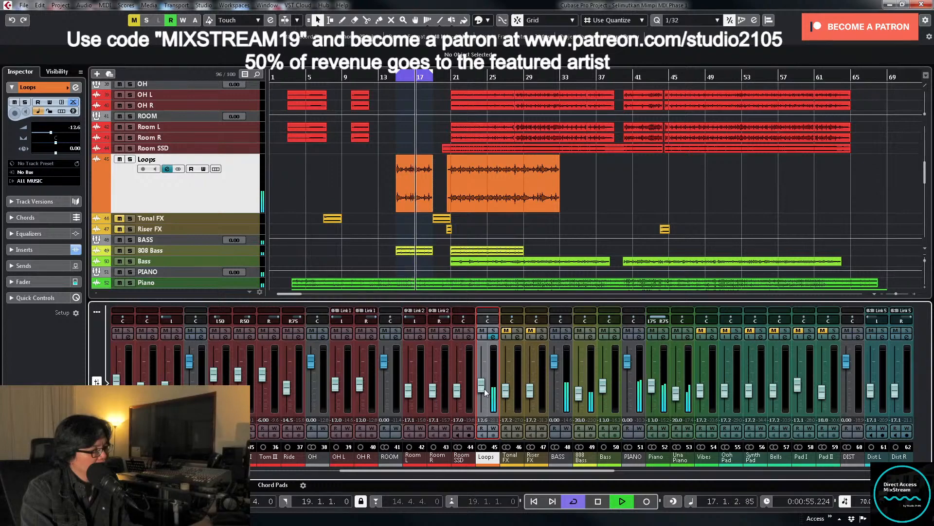
Step: Solo Loops again and apply a high cut in its channel's Pre section during playback
{"action": "left_click", "coordinate": [493, 332]}
{"action": "key", "text": "space"}
{"action": "left_click", "coordinate": [494, 337]}
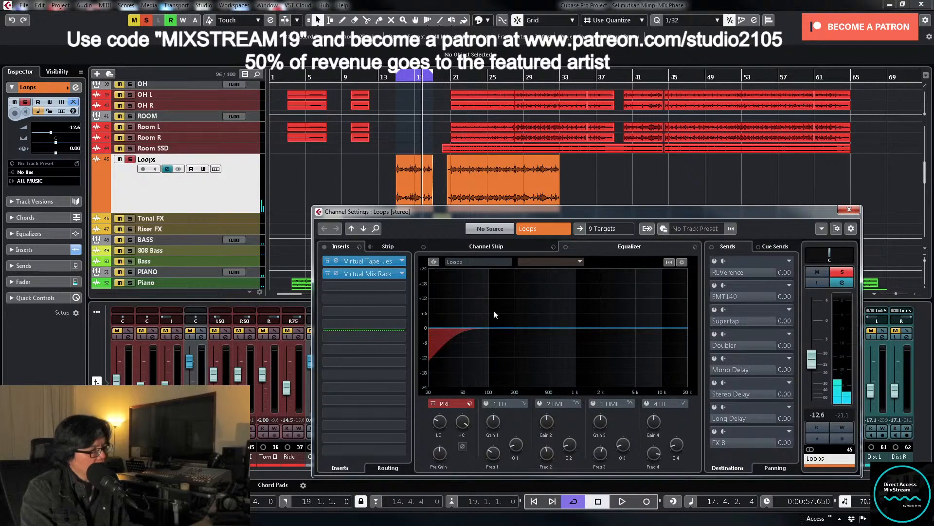
{"action": "key", "text": "space"}
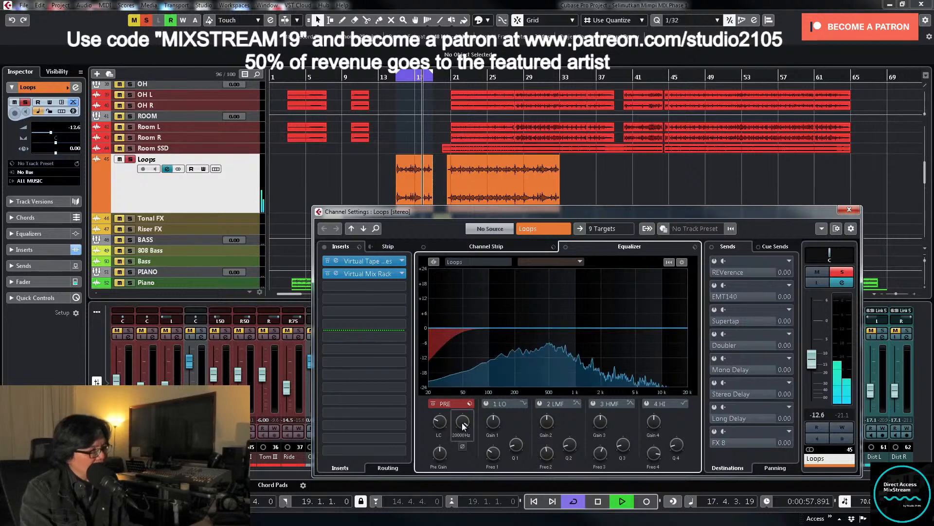
{"action": "left_click_drag", "start_coordinate": [462, 422], "coordinate": [457, 438]}
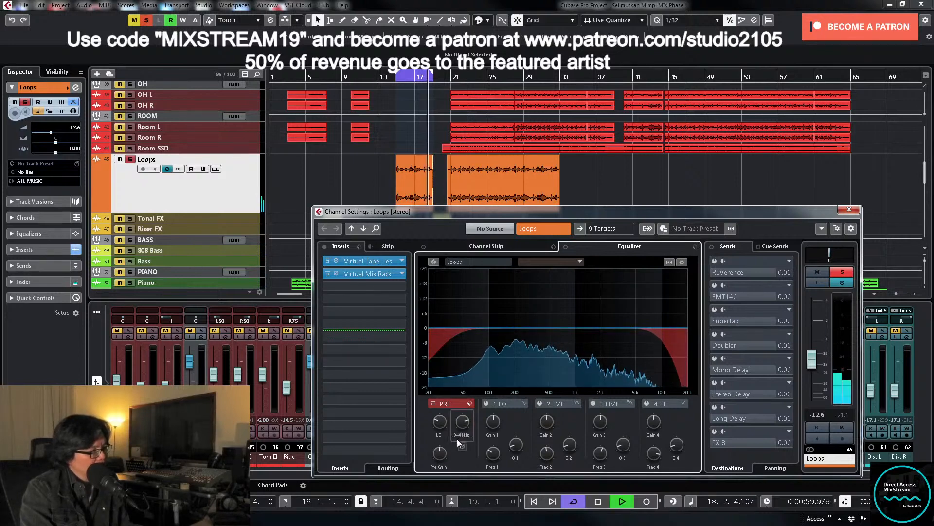
Step: Set the Loops high cut's filter slope to 6 dB/Oct and readjust its frequency during looped playback
{"action": "left_click", "coordinate": [433, 143]}
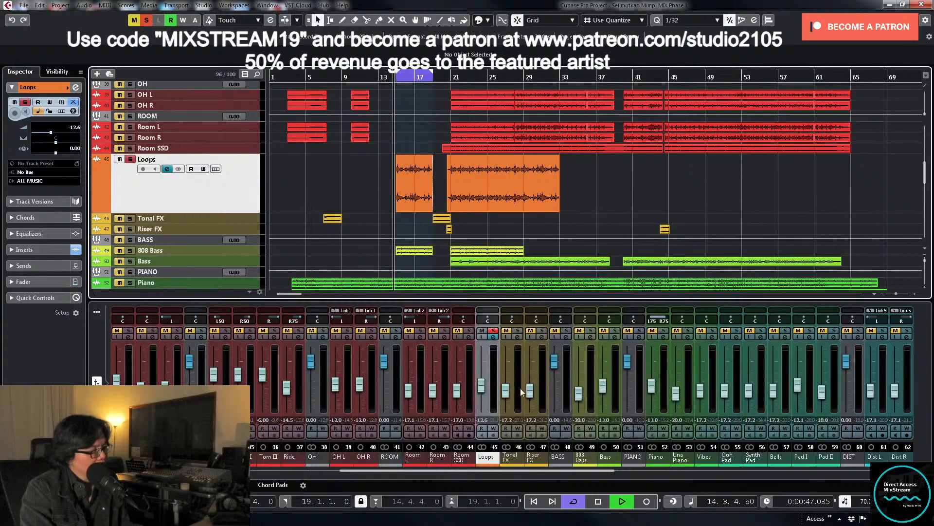
{"action": "left_click", "coordinate": [493, 337]}
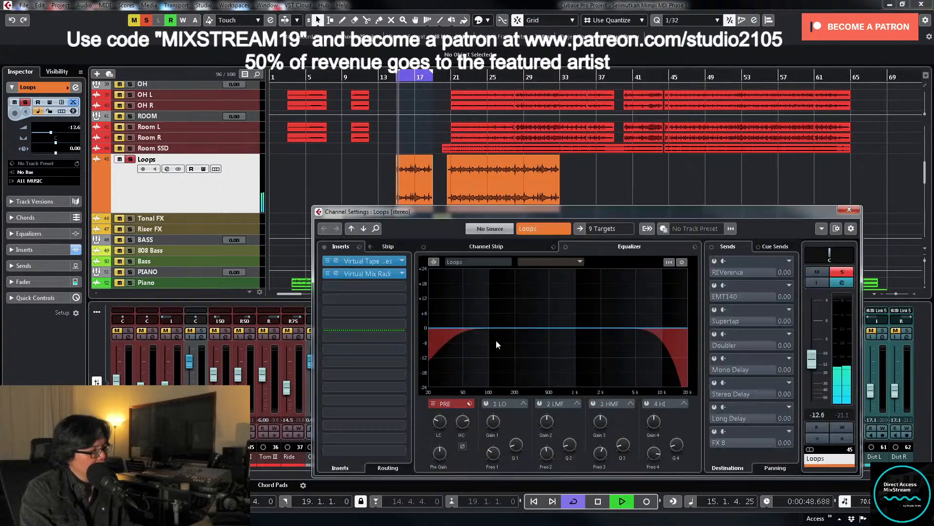
{"action": "right_click", "coordinate": [463, 425]}
{"action": "mouse_move", "coordinate": [504, 468]}
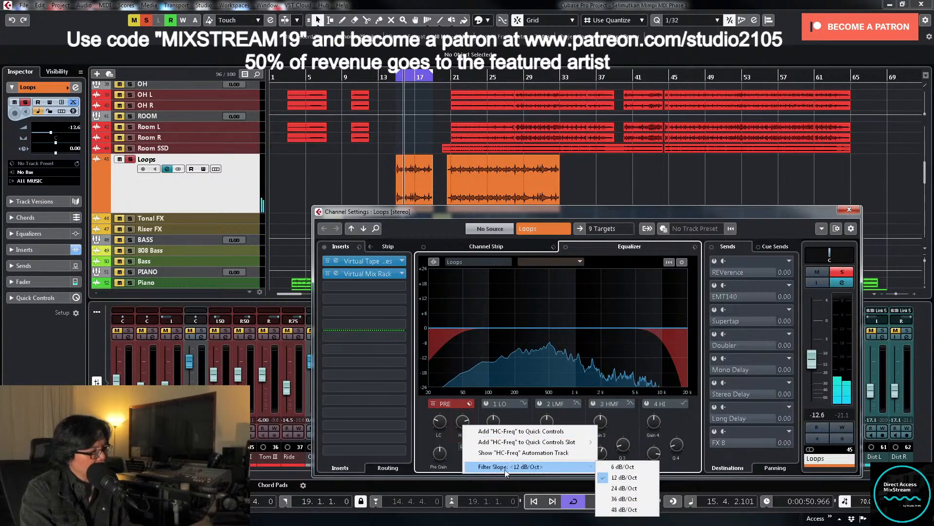
{"action": "left_click", "coordinate": [625, 467]}
{"action": "left_click_drag", "start_coordinate": [460, 426], "coordinate": [460, 436]}
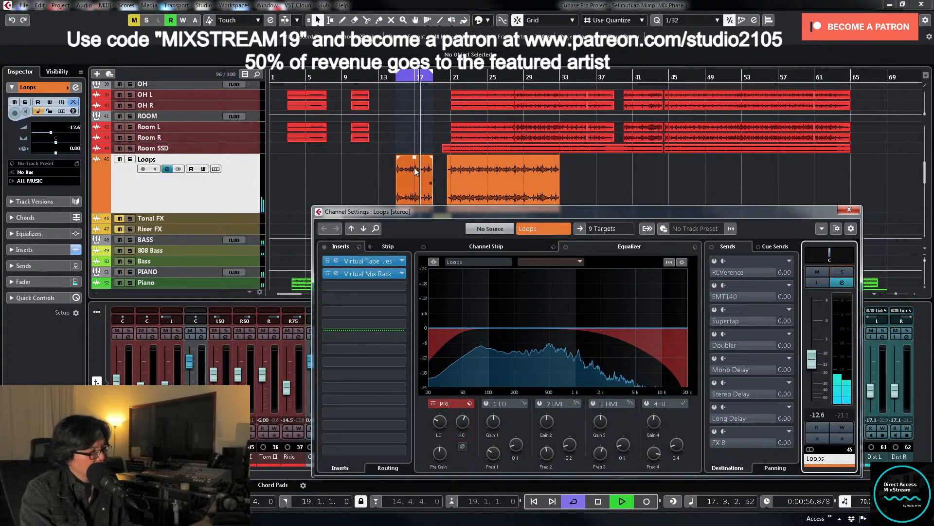
Step: Replay the section from about bar 14 within the full mix and set the Loops fader to -11.5 dB
{"action": "left_click", "coordinate": [393, 79]}
{"action": "left_click_drag", "start_coordinate": [392, 81], "coordinate": [391, 78]}
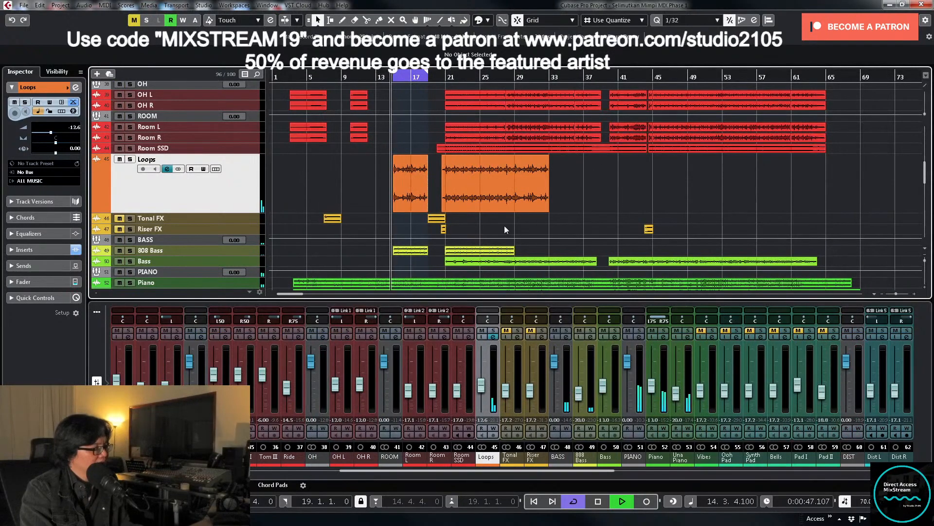
{"action": "left_click", "coordinate": [481, 388]}
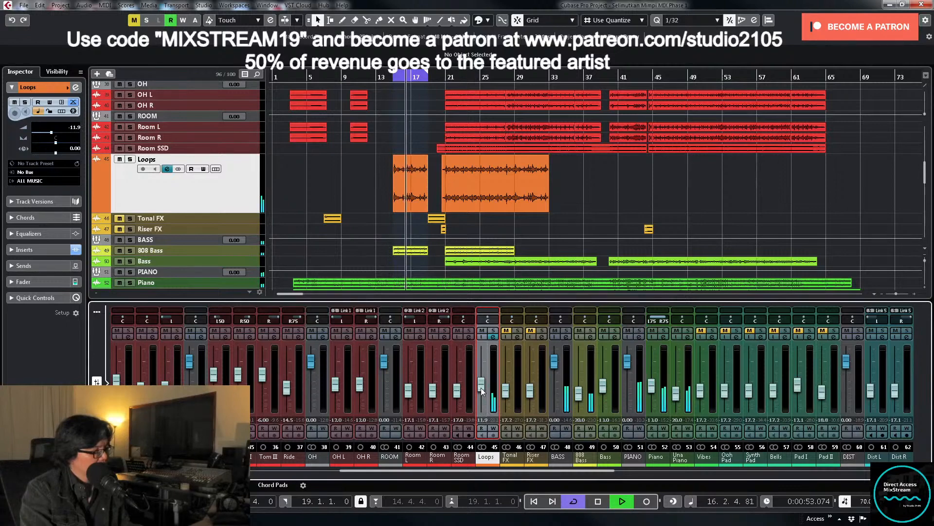
{"action": "left_click_drag", "start_coordinate": [481, 388], "coordinate": [483, 389]}
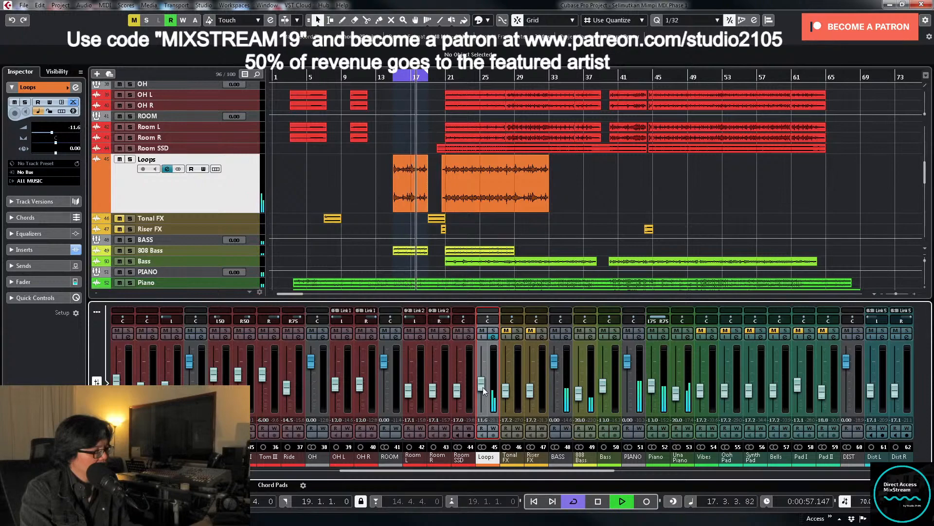
{"action": "double_click", "coordinate": [481, 420]}
{"action": "type", "text": "-11.5"}
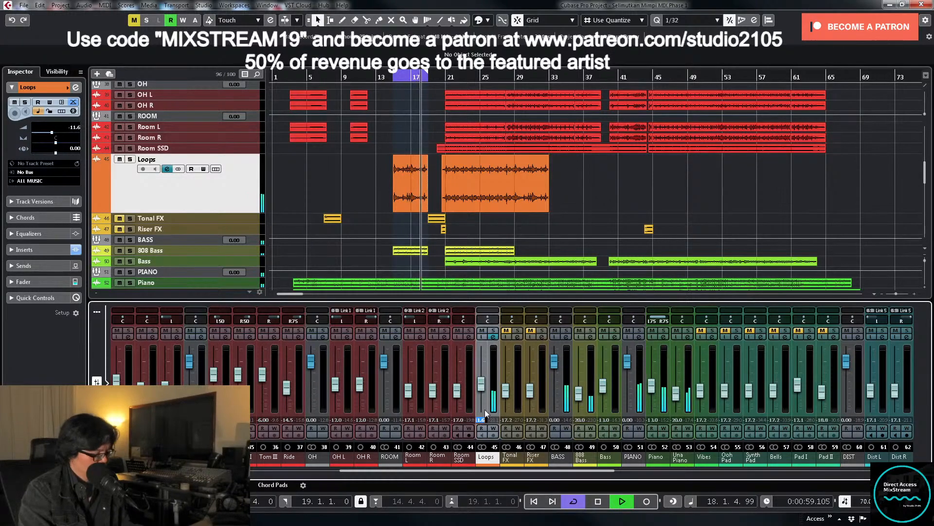
{"action": "key", "text": "Return"}
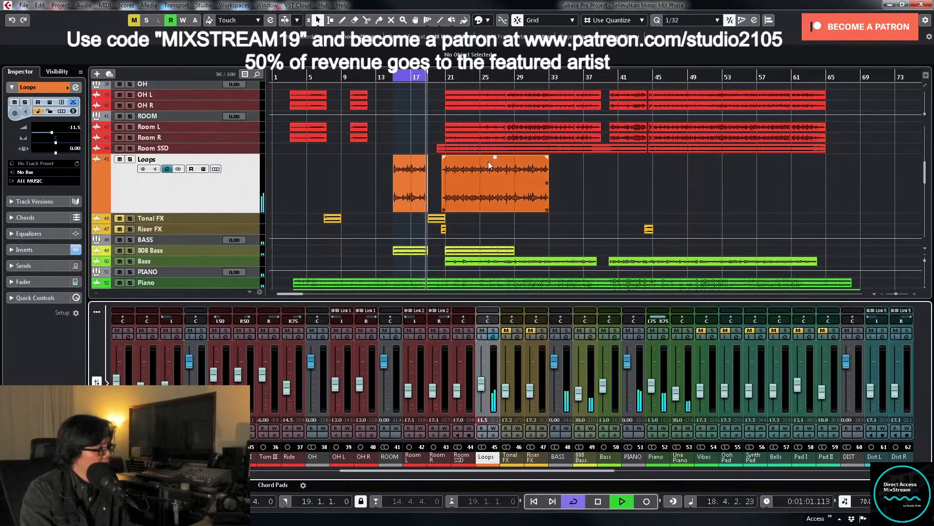
Step: Turn off cycle playback, select and enlarge the Tonal FX track, stop playback and unmute it
{"action": "key", "text": "KP_Divide"}
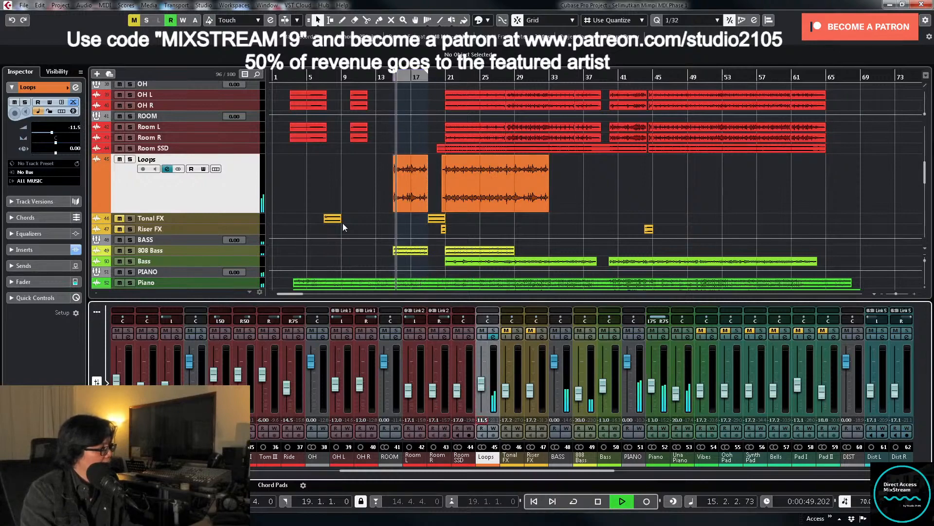
{"action": "left_click", "coordinate": [448, 176]}
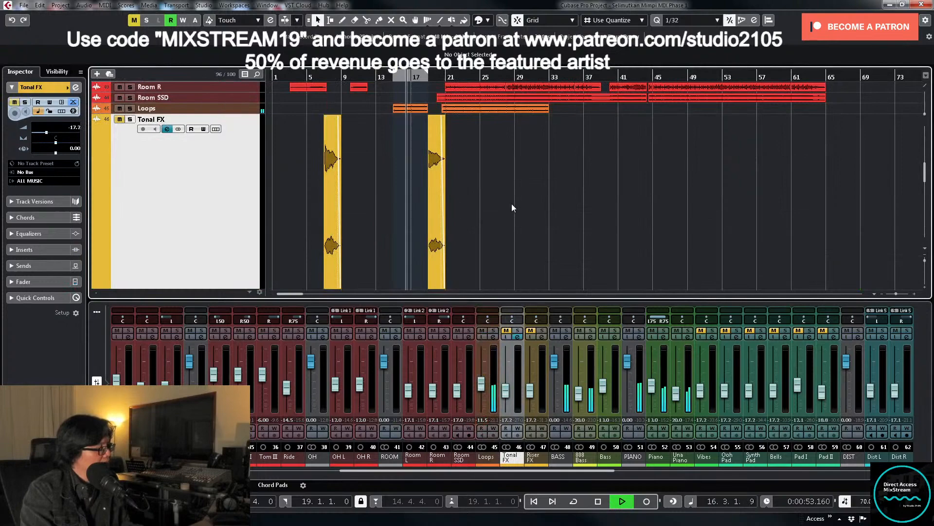
{"action": "key", "text": "h"}
{"action": "key", "text": "h"}
{"action": "key", "text": "h"}
{"action": "key", "text": "space"}
{"action": "left_click", "coordinate": [507, 330]}
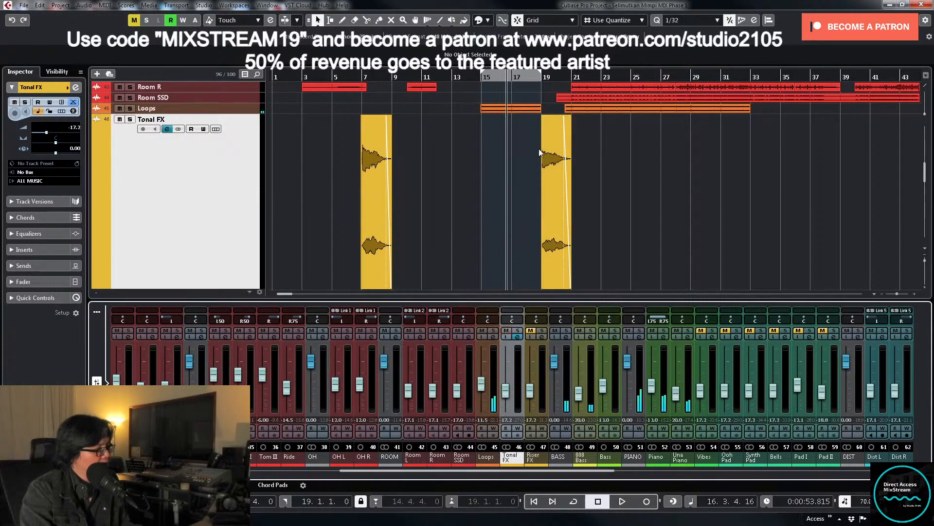
Step: Play into the Tonal FX clip at bar 19 and raise the Tonal FX fader to -7.00 dB
{"action": "left_click", "coordinate": [531, 79]}
{"action": "key", "text": "h"}
{"action": "key", "text": "h"}
{"action": "key", "text": "h"}
{"action": "scroll", "coordinate": [631, 234], "scroll_direction": "down", "scroll_amount": 2}
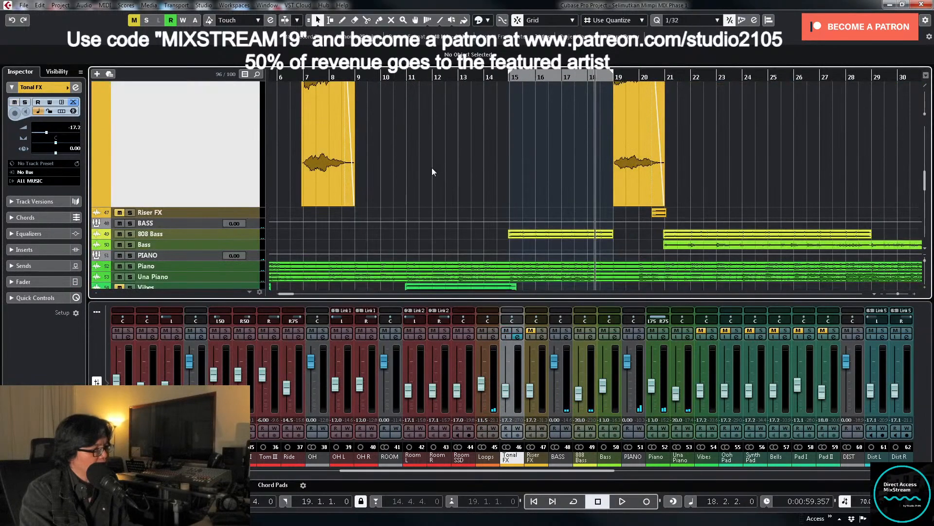
{"action": "key", "text": "space"}
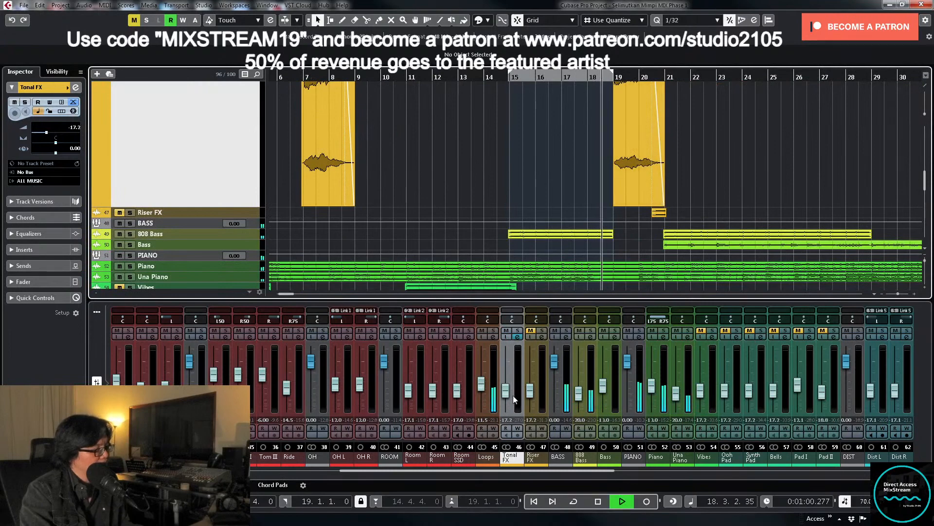
{"action": "left_click_drag", "start_coordinate": [507, 392], "coordinate": [507, 381]}
{"action": "left_click", "coordinate": [594, 76]}
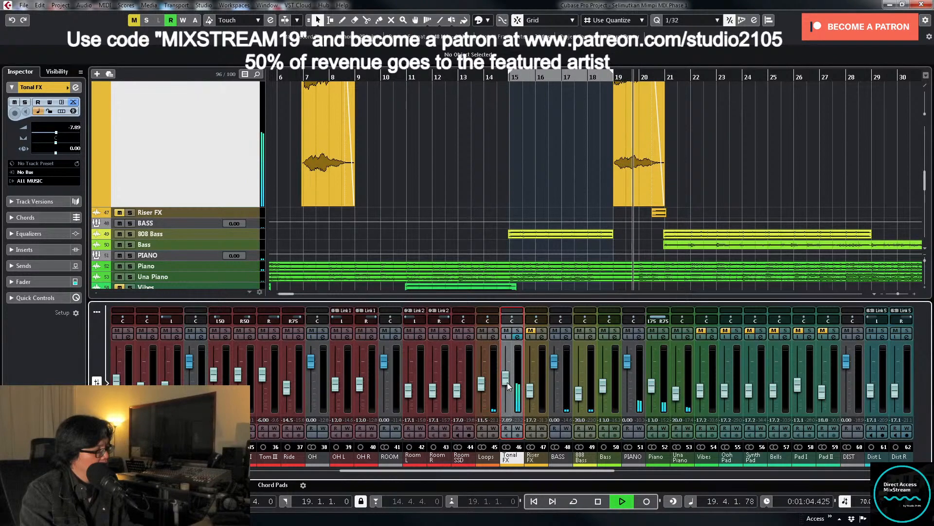
{"action": "left_click", "coordinate": [599, 76]}
{"action": "left_click_drag", "start_coordinate": [507, 387], "coordinate": [507, 384]}
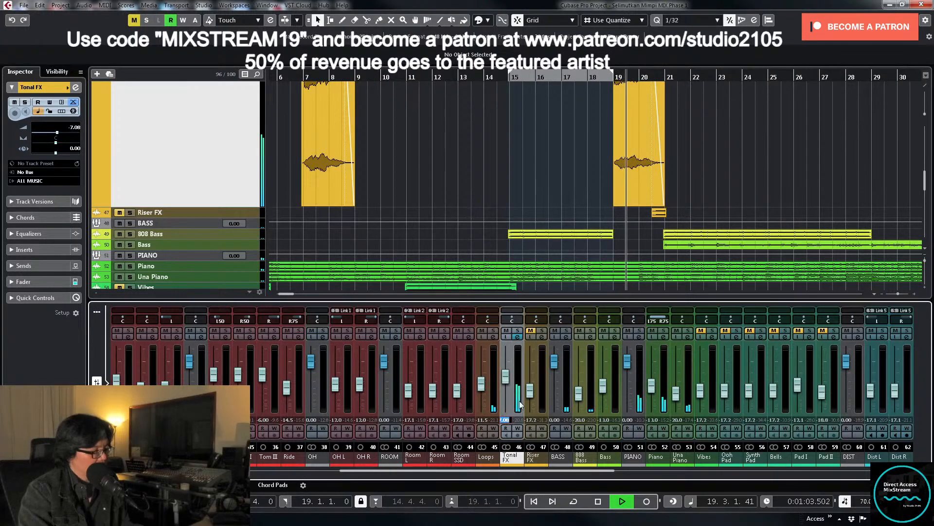
Step: Unmute Riser FX and lower its fader to -27.0 dB while playing from about bar 20
{"action": "left_click", "coordinate": [531, 330]}
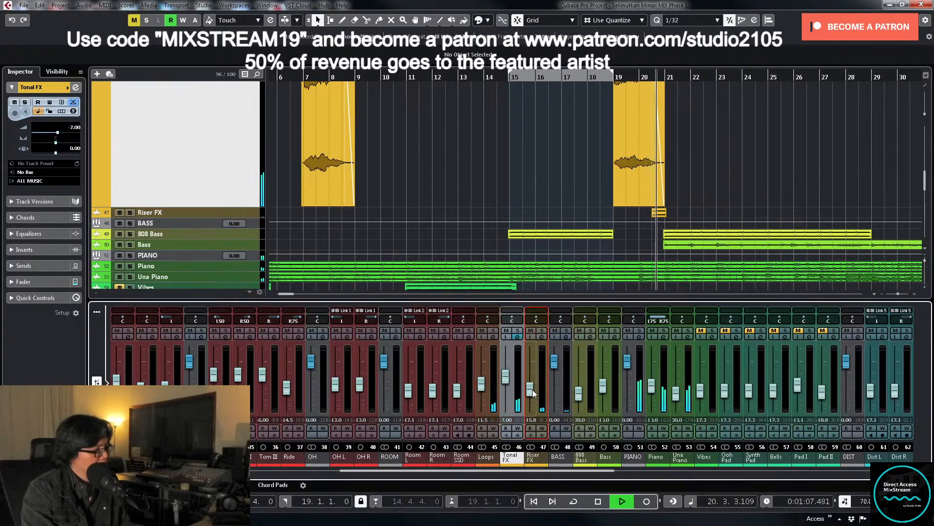
{"action": "left_click_drag", "start_coordinate": [531, 391], "coordinate": [532, 395]}
{"action": "left_click", "coordinate": [641, 74]}
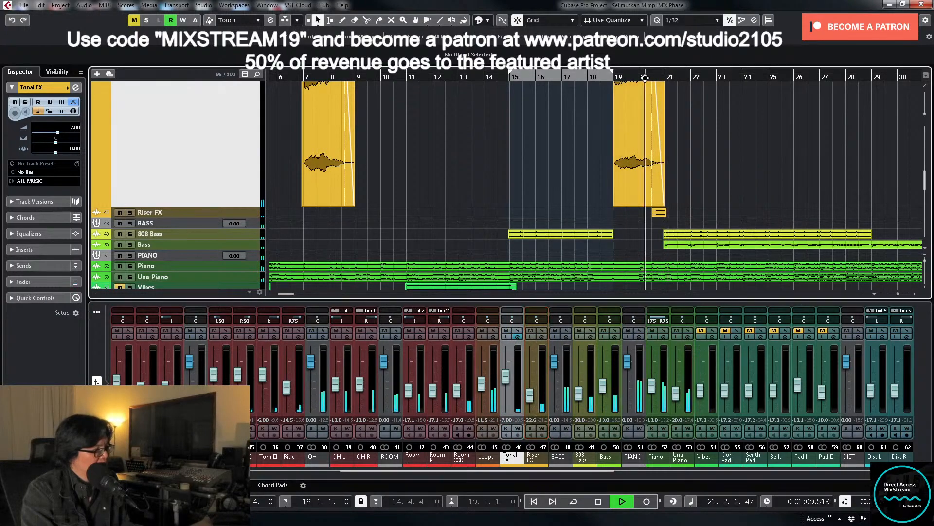
{"action": "key", "text": "space"}
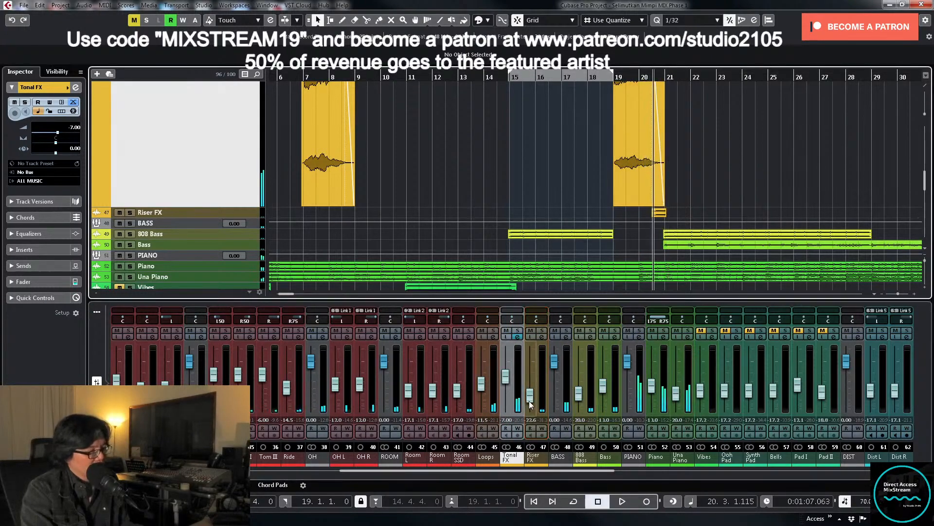
{"action": "left_click_drag", "start_coordinate": [530, 400], "coordinate": [530, 403]}
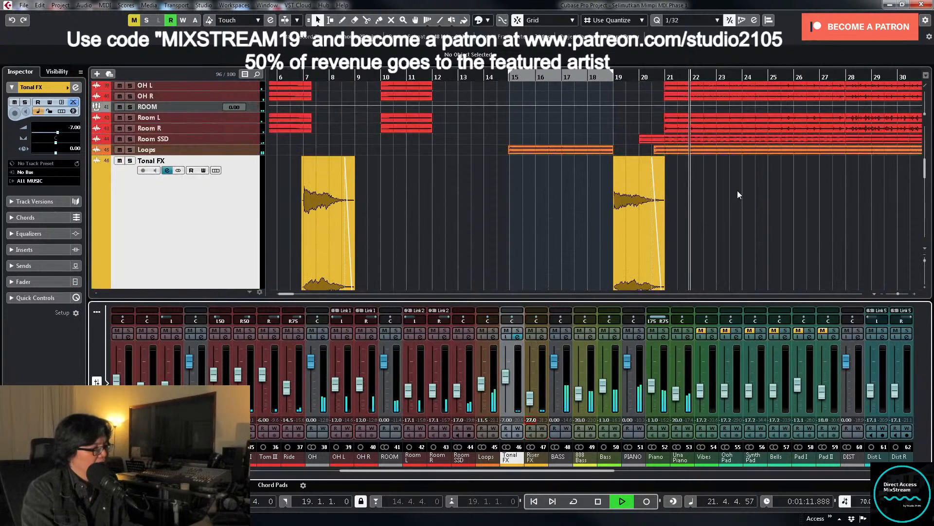
Step: Solo Loops together with the drum group and play them from about bar 22
{"action": "scroll", "coordinate": [738, 191], "scroll_direction": "up", "scroll_amount": 4}
{"action": "key", "text": "g"}
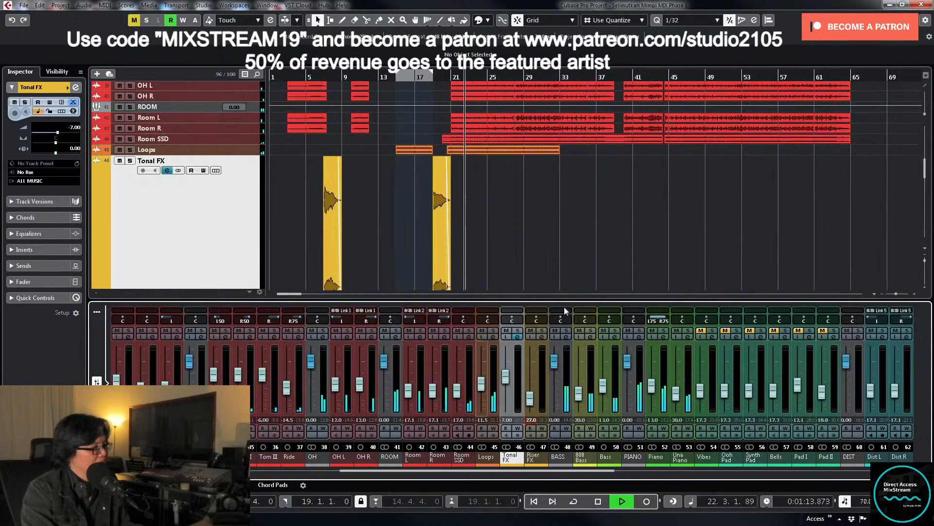
{"action": "key", "text": "space"}
{"action": "left_click", "coordinate": [493, 331]}
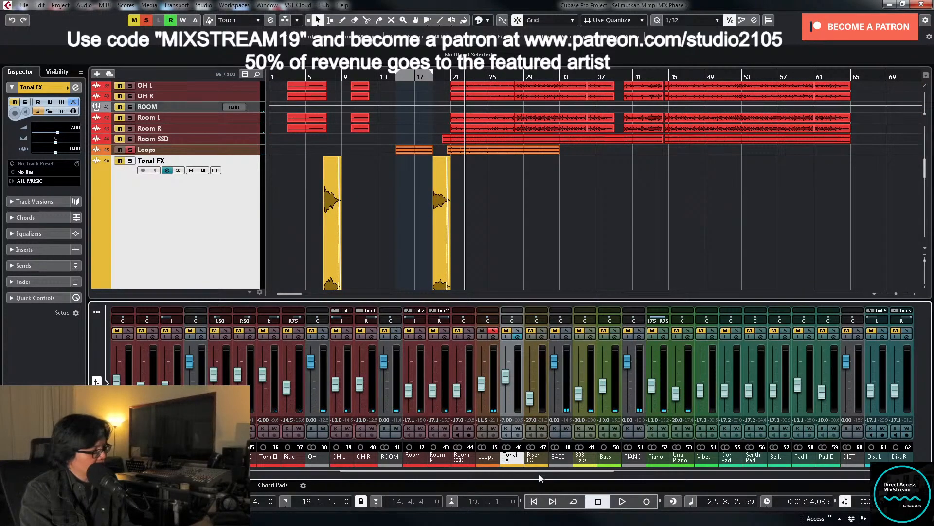
{"action": "left_click_drag", "start_coordinate": [539, 478], "coordinate": [465, 482]}
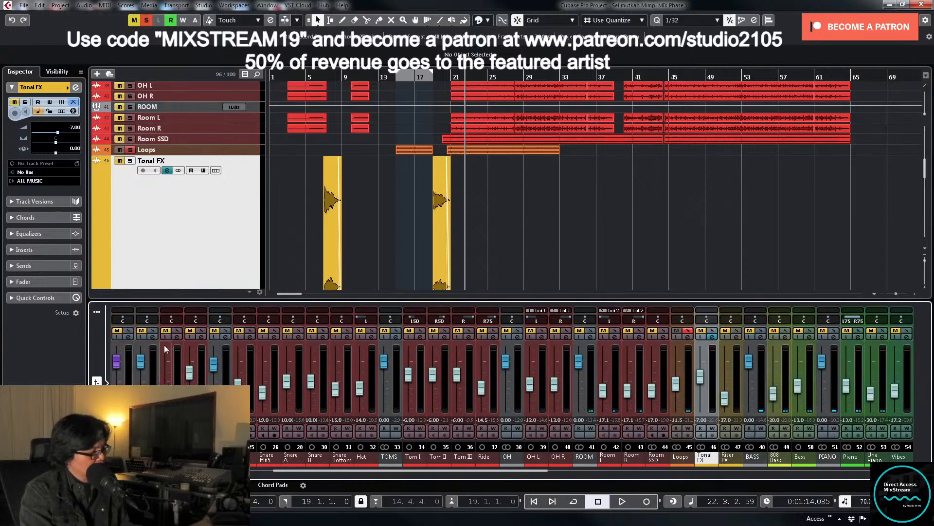
{"action": "left_click", "coordinate": [153, 331]}
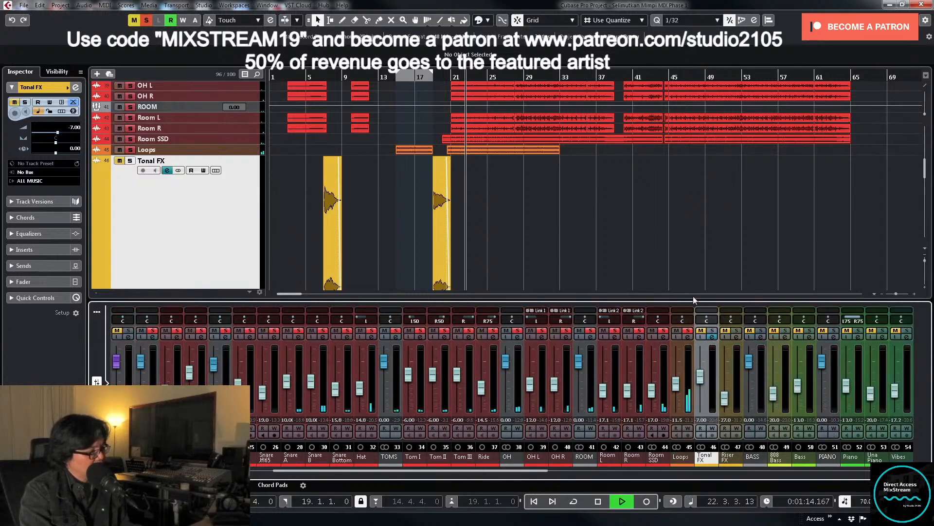
Step: Compare Loops' inverted and normal phase against the drums, stop playback, close its channel settings and clear both solos
{"action": "left_click", "coordinate": [688, 337]}
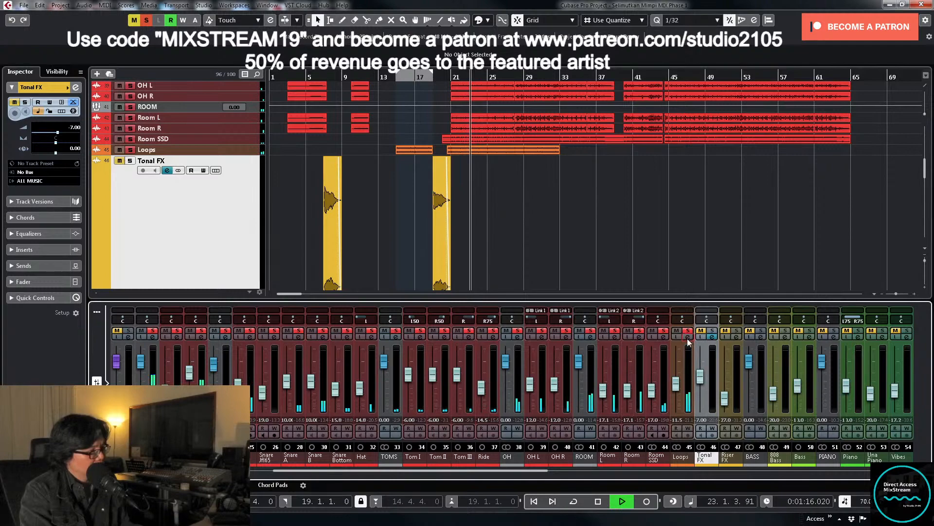
{"action": "left_click", "coordinate": [462, 446]}
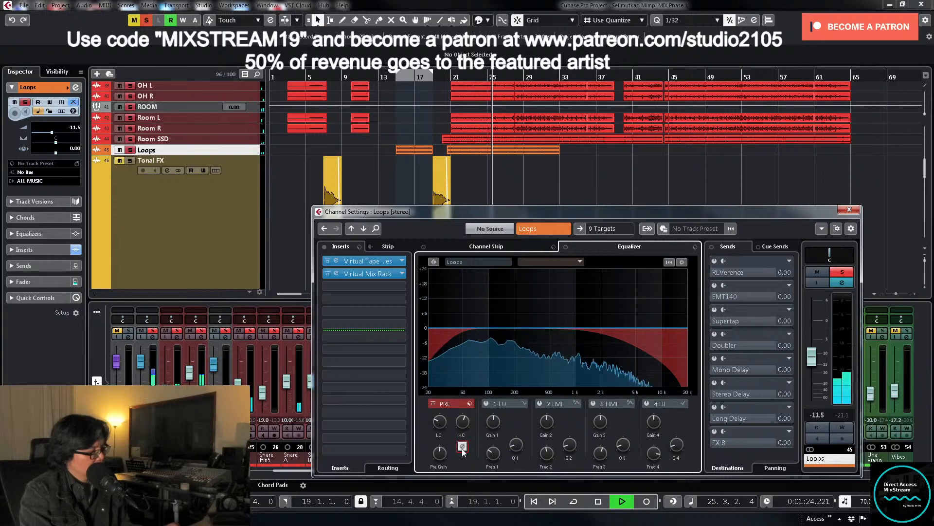
{"action": "key", "text": "space"}
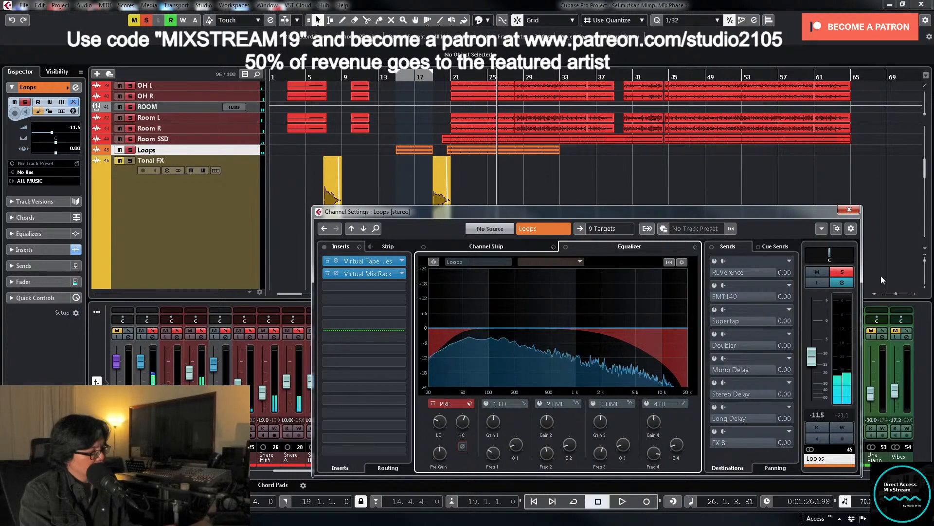
{"action": "left_click", "coordinate": [842, 272]}
{"action": "left_click", "coordinate": [850, 210]}
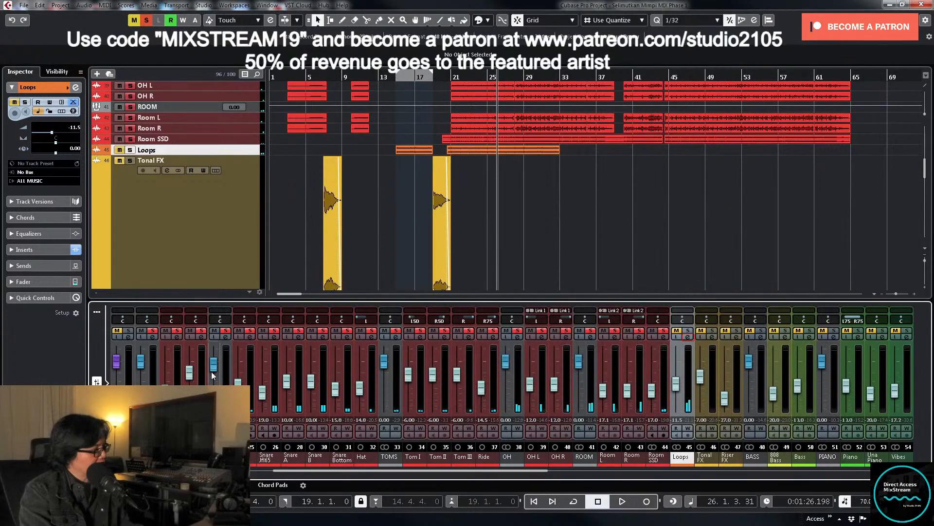
{"action": "left_click", "coordinate": [152, 332]}
Step: Return the Tonal FX track to normal height and look through the piano, pad, guitar and string tracks from about bar 3
{"action": "left_click", "coordinate": [129, 214]}
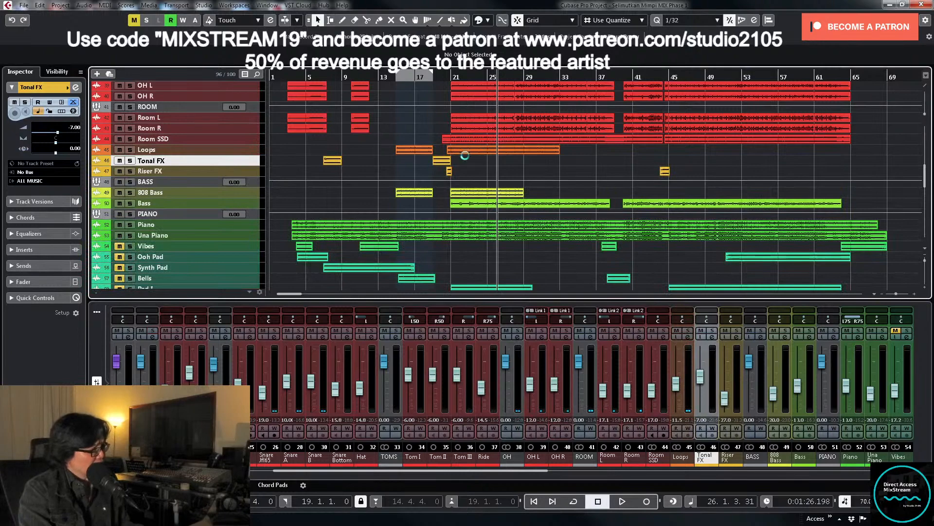
{"action": "left_click_drag", "start_coordinate": [451, 74], "coordinate": [442, 196]}
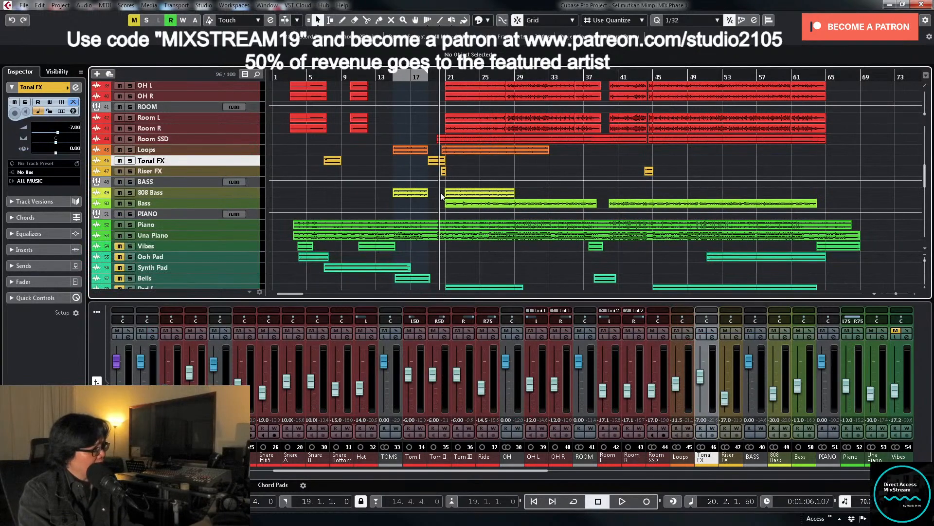
{"action": "scroll", "coordinate": [464, 185], "scroll_direction": "down", "scroll_amount": 4}
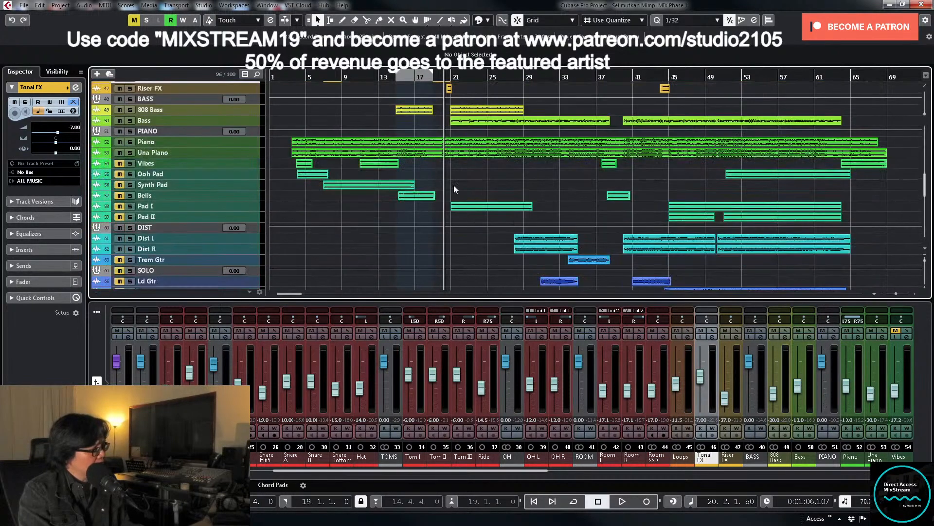
{"action": "left_click", "coordinate": [292, 77]}
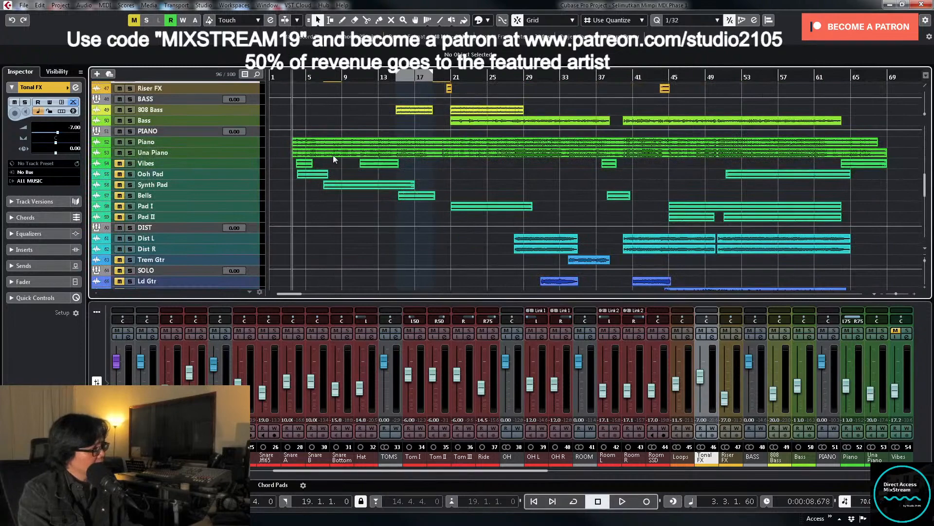
{"action": "scroll", "coordinate": [340, 153], "scroll_direction": "down", "scroll_amount": 3}
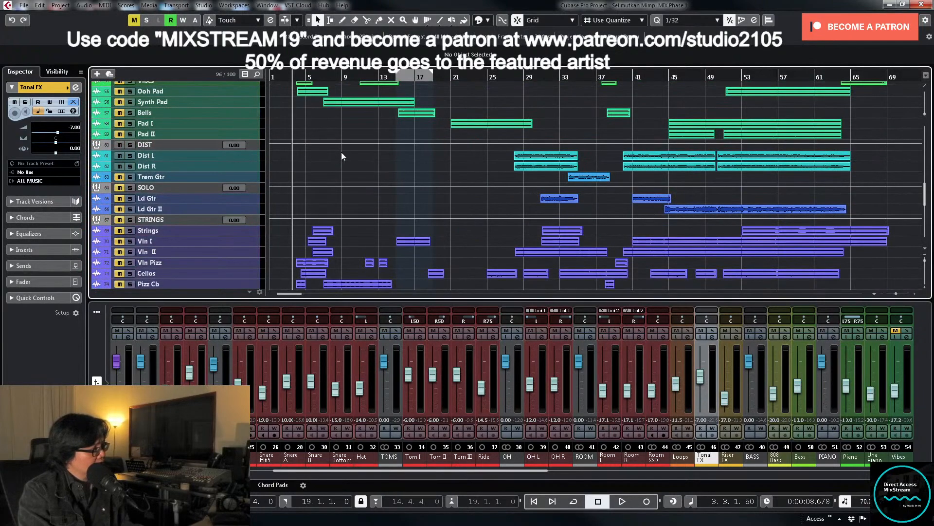
Step: Play the mix from about bar 33 and review the Trem Gtr entry alongside the string and vocal tracks and their mixer channels
{"action": "left_click", "coordinate": [564, 77]}
{"action": "scroll", "coordinate": [133, 274], "scroll_direction": "up", "scroll_amount": 2}
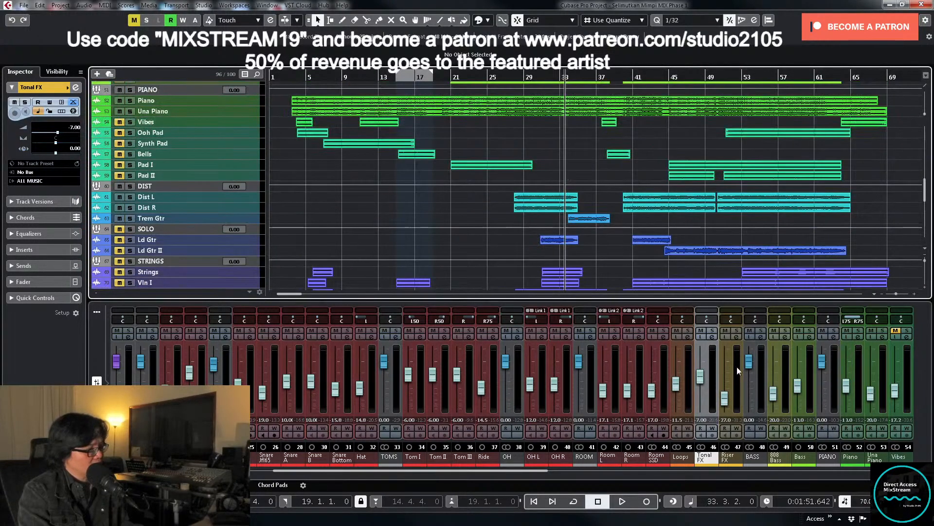
{"action": "left_click_drag", "start_coordinate": [516, 472], "coordinate": [755, 471]}
{"action": "key", "text": "space"}
{"action": "scroll", "coordinate": [442, 227], "scroll_direction": "down", "scroll_amount": 7}
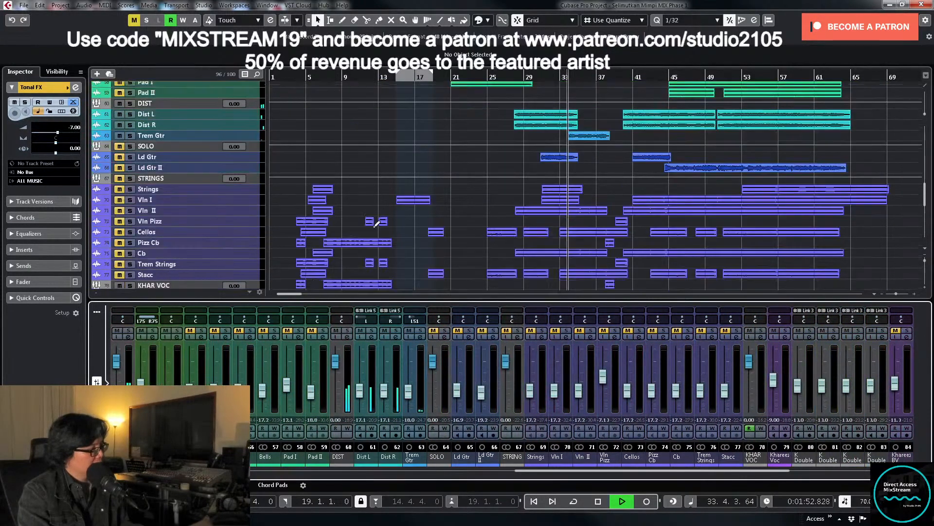
{"action": "scroll", "coordinate": [306, 235], "scroll_direction": "down", "scroll_amount": 3}
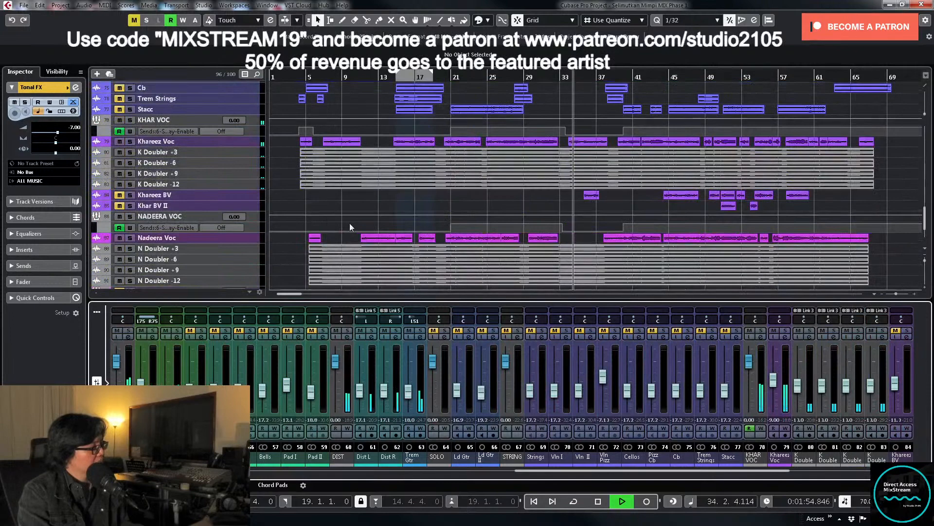
{"action": "scroll", "coordinate": [349, 223], "scroll_direction": "up", "scroll_amount": 7}
{"action": "scroll", "coordinate": [535, 208], "scroll_direction": "up", "scroll_amount": 3}
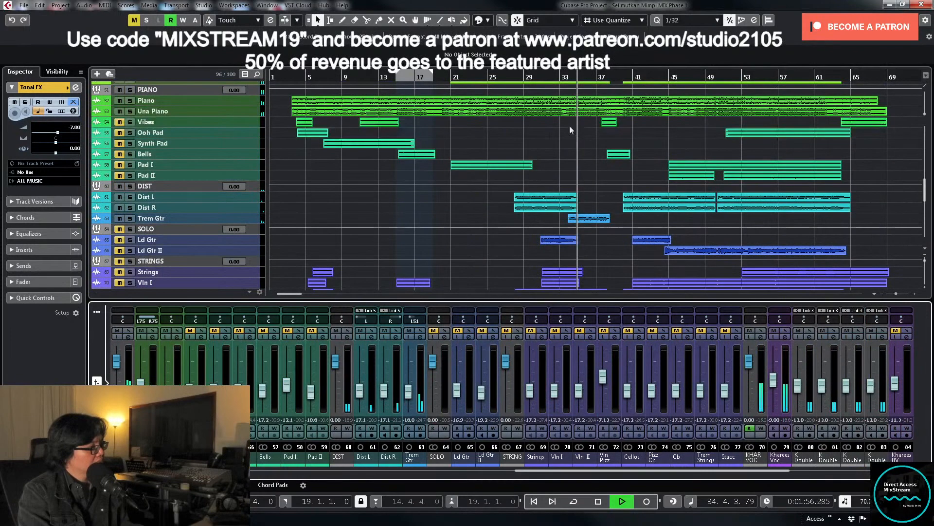
Step: Solo Trem Gtr from about bar 33 and load a MIX VCC-VTMA preset that adds tape machine and Virtual Mix Rack inserts
{"action": "left_click", "coordinate": [560, 76]}
{"action": "left_click", "coordinate": [417, 336]}
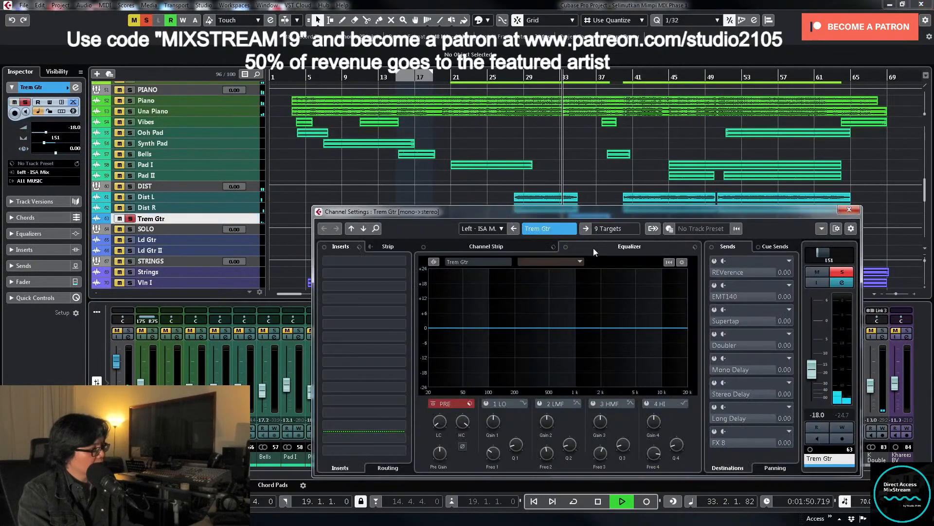
{"action": "left_click", "coordinate": [361, 246]}
{"action": "left_click", "coordinate": [384, 257]}
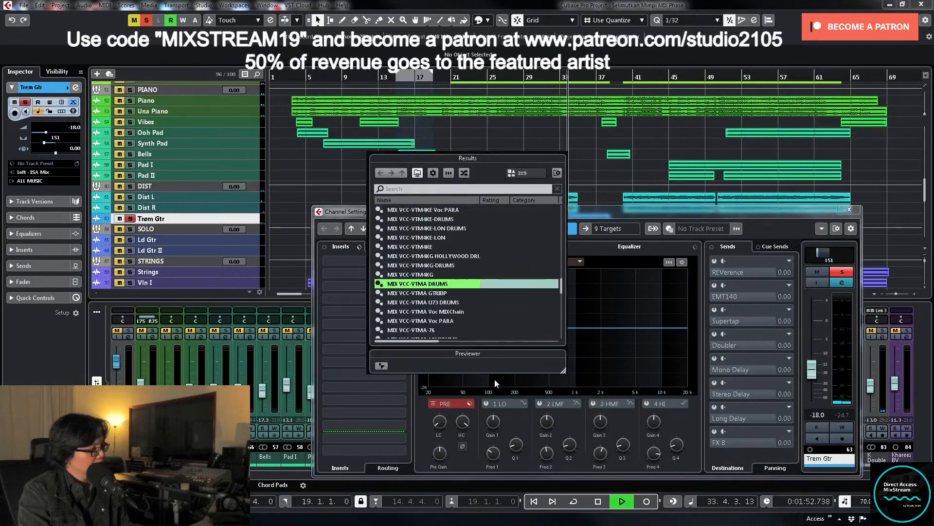
{"action": "scroll", "coordinate": [433, 309], "scroll_direction": "down", "scroll_amount": 1}
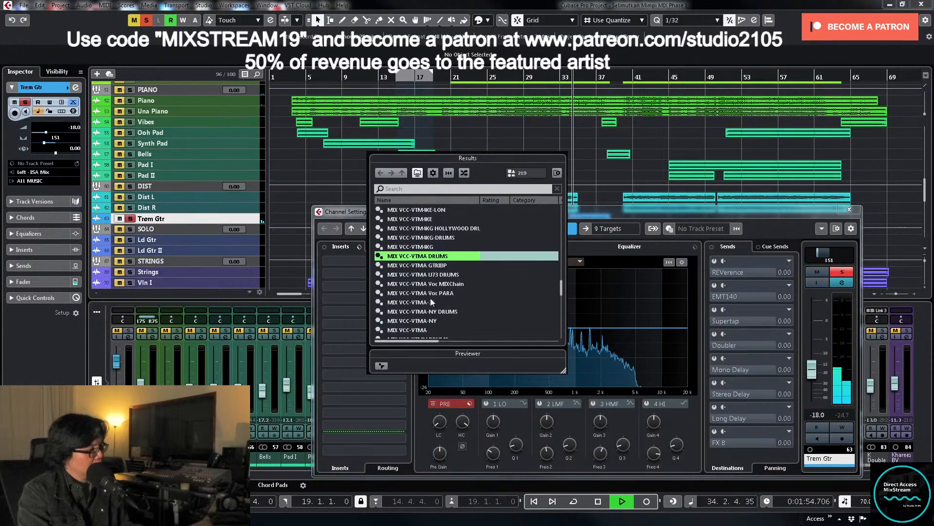
{"action": "double_click", "coordinate": [434, 311]}
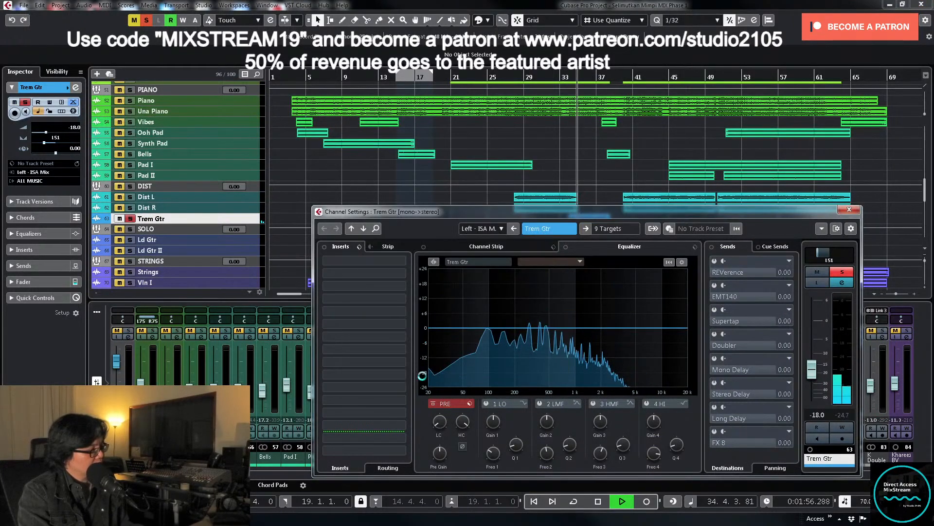
Step: Apply a low cut to Trem Gtr and add the FG-2A compressor to the empty slot of its Virtual Mix Rack
{"action": "left_click_drag", "start_coordinate": [439, 422], "coordinate": [444, 391]}
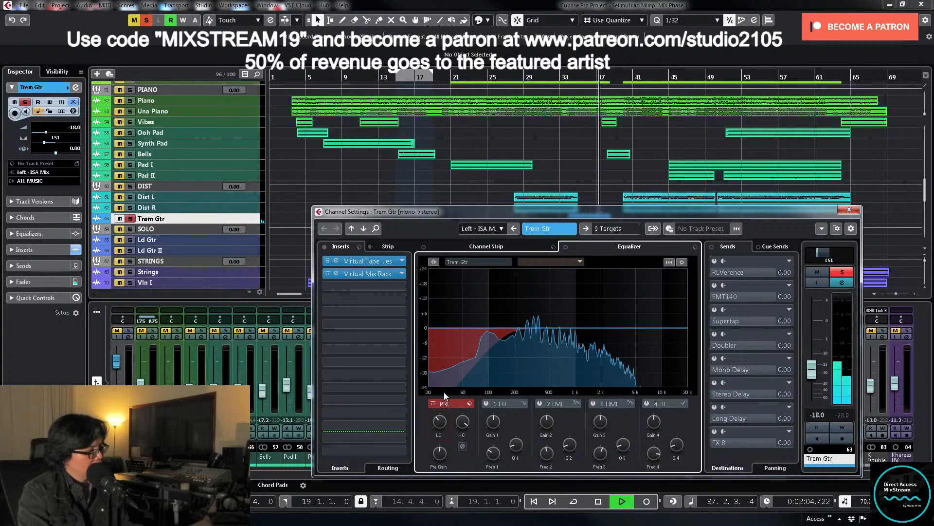
{"action": "key", "text": "space"}
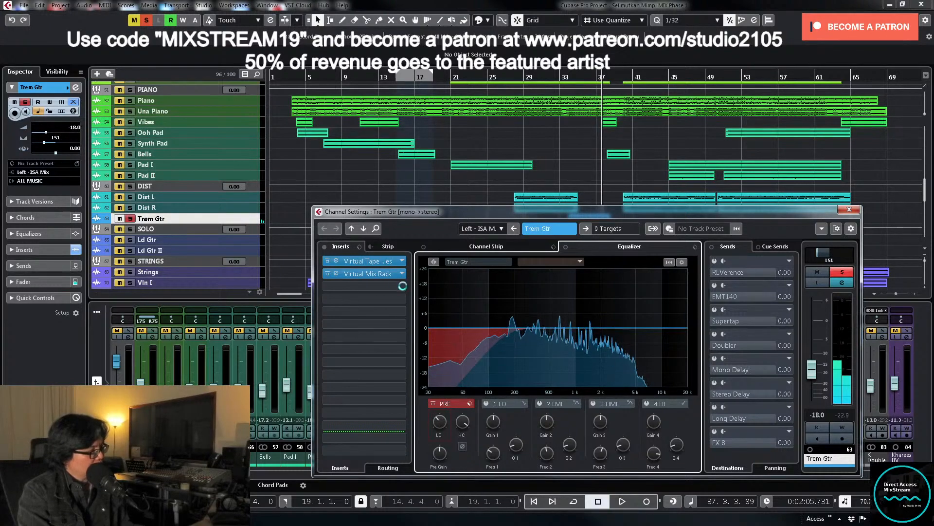
{"action": "left_click", "coordinate": [386, 275]}
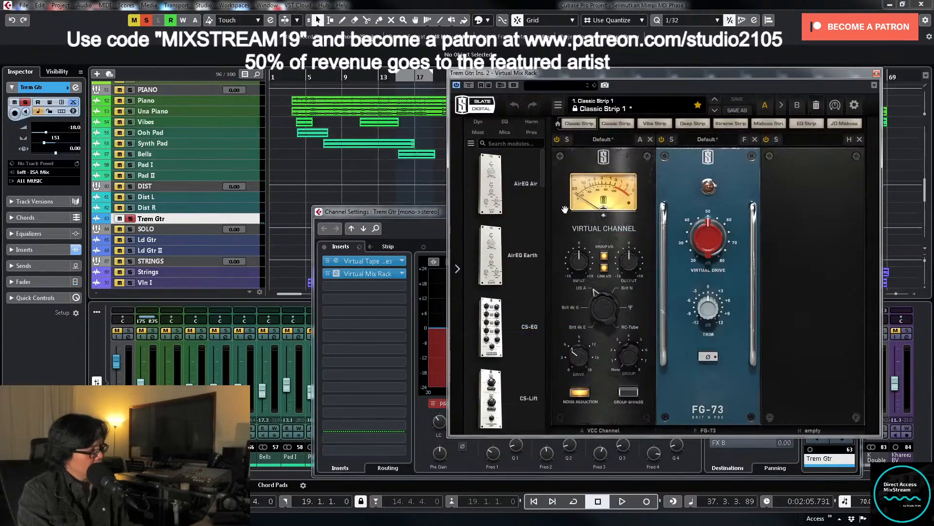
{"action": "left_click_drag", "start_coordinate": [541, 182], "coordinate": [544, 223]}
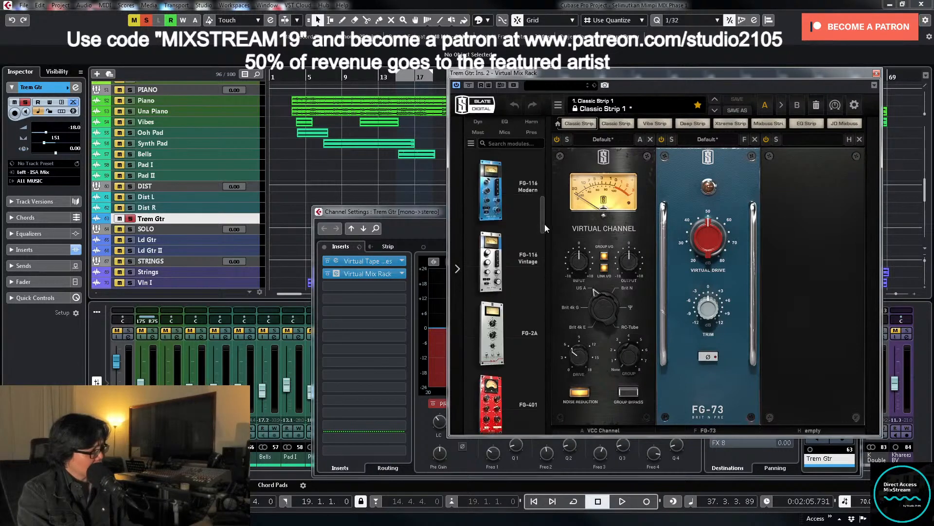
{"action": "left_click_drag", "start_coordinate": [492, 333], "coordinate": [813, 292]}
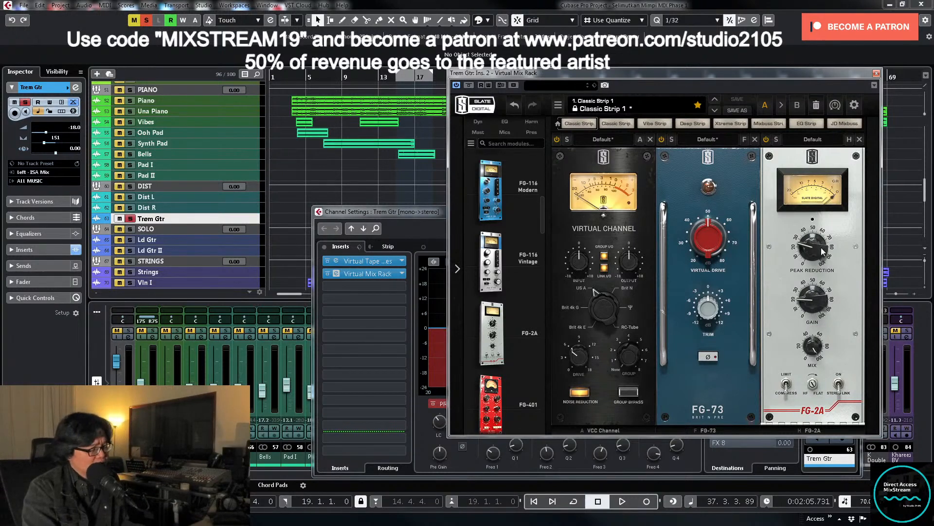
Step: Lower the FG-2A's Peak Reduction to about 8.5 while playing the soloed Trem Gtr, and close the plug-in
{"action": "mouse_move", "coordinate": [816, 251]}
{"action": "key", "text": "space"}
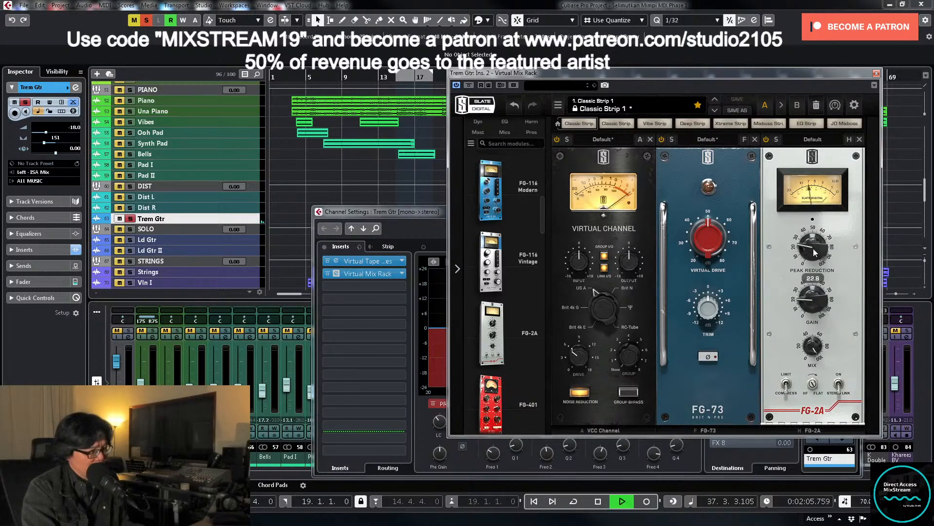
{"action": "left_click_drag", "start_coordinate": [815, 255], "coordinate": [818, 245]}
{"action": "key", "text": "space"}
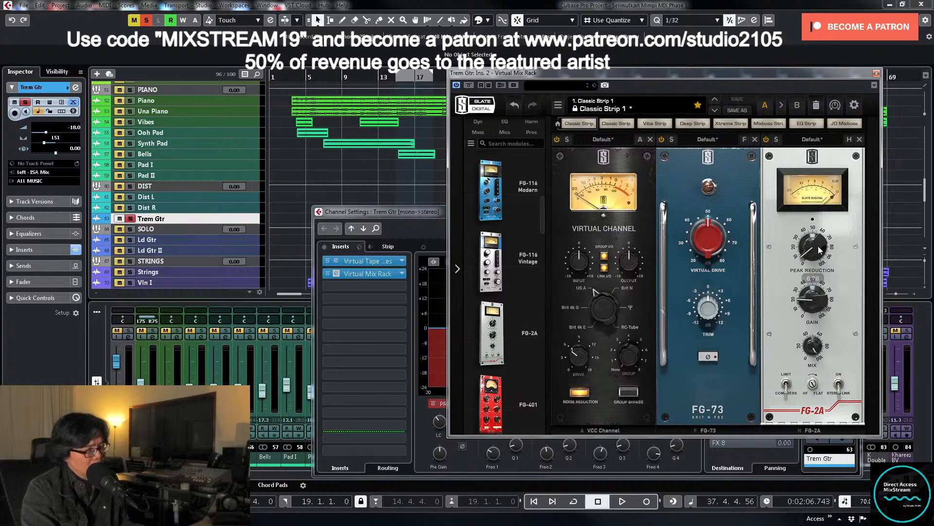
{"action": "key", "text": "space"}
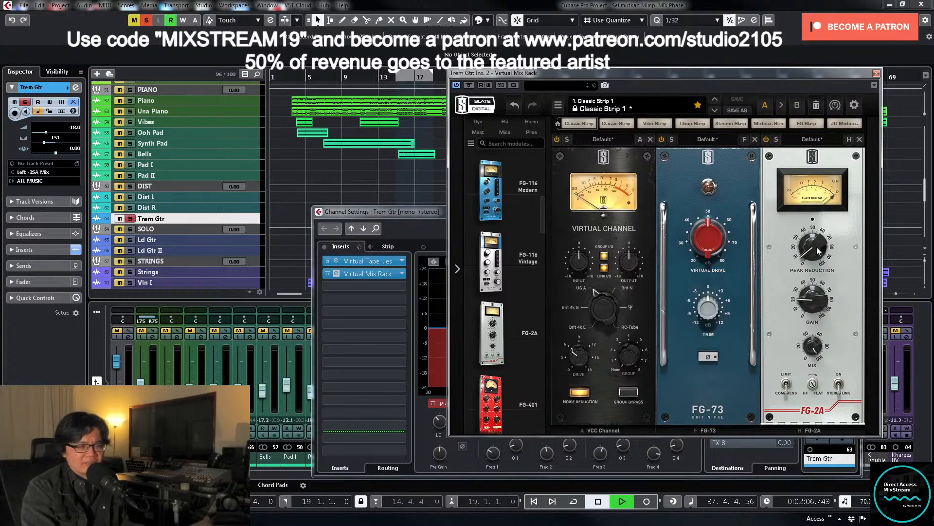
{"action": "mouse_move", "coordinate": [818, 249]}
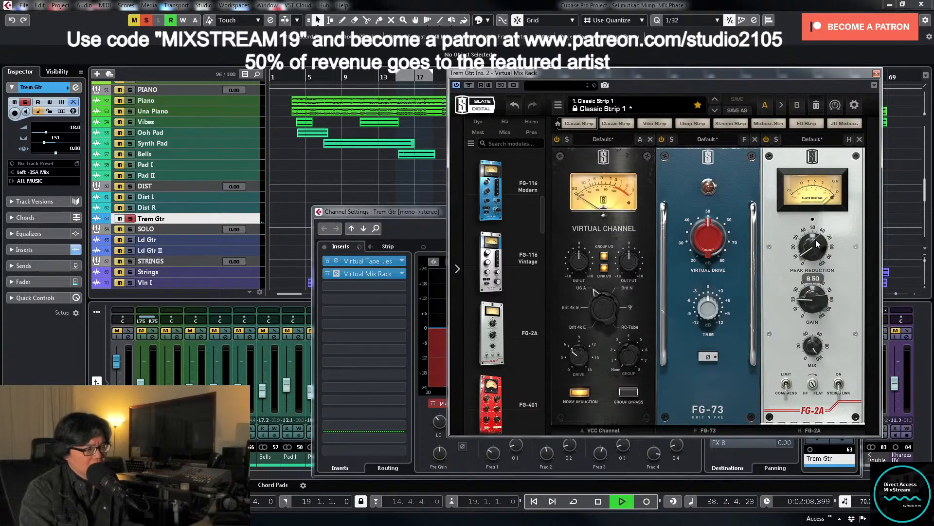
{"action": "key", "text": "space"}
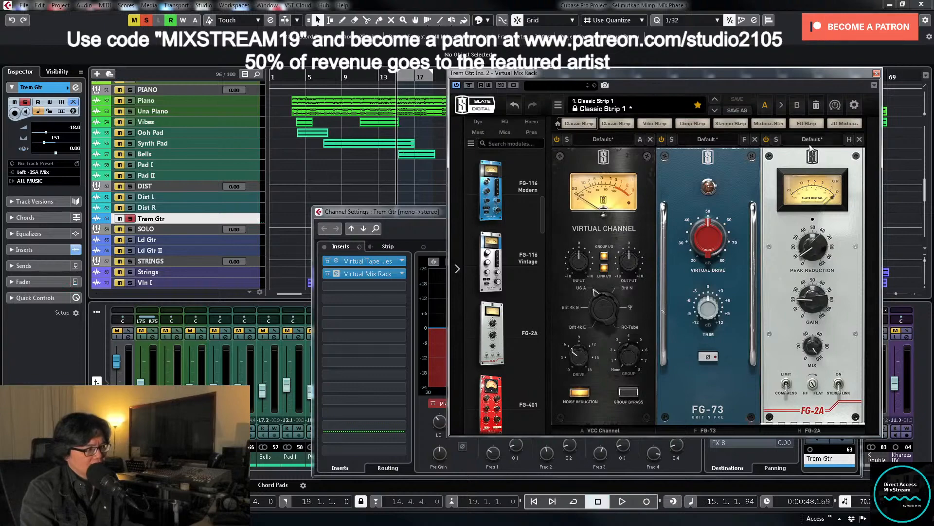
{"action": "left_click", "coordinate": [877, 74]}
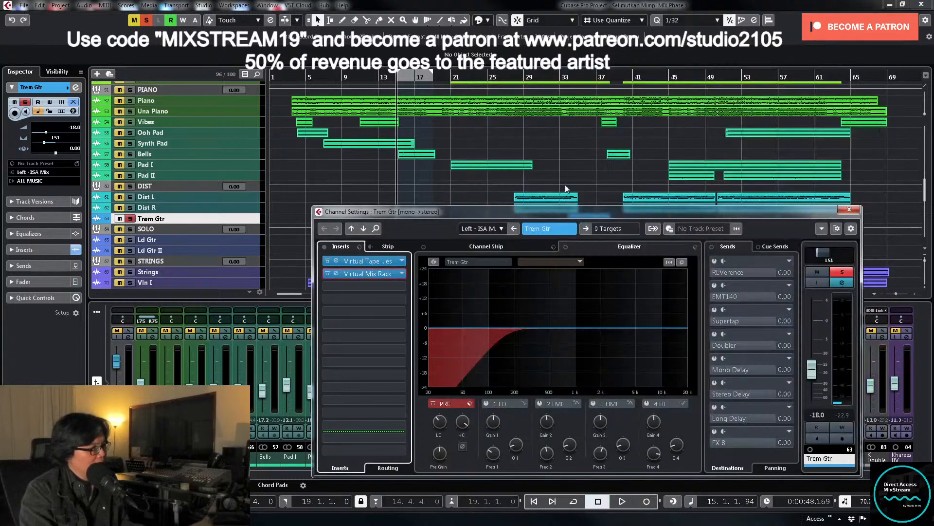
Step: Set the locators to the Trem Gtr clip and move the playhead to the clip's start
{"action": "scroll", "coordinate": [510, 155], "scroll_direction": "down", "scroll_amount": 8}
{"action": "scroll", "coordinate": [518, 154], "scroll_direction": "up", "scroll_amount": 5}
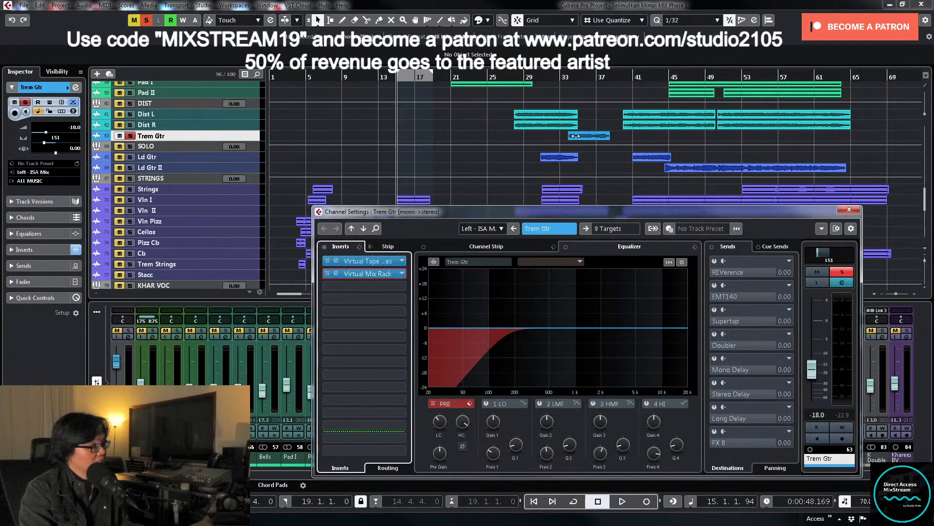
{"action": "left_click", "coordinate": [601, 127]}
{"action": "left_click", "coordinate": [602, 136]}
{"action": "key", "text": "p"}
{"action": "key", "text": "l"}
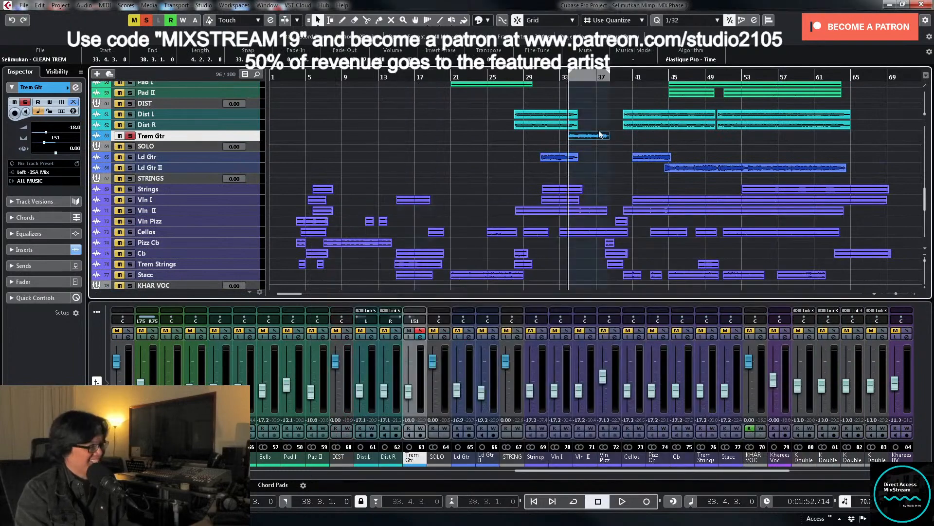
Step: Play the soloed Trem Gtr clip, set the FG-2A's Peak Reduction to about 10.9, close the plug-in and stop playback
{"action": "left_click", "coordinate": [420, 337]}
{"action": "key", "text": "space"}
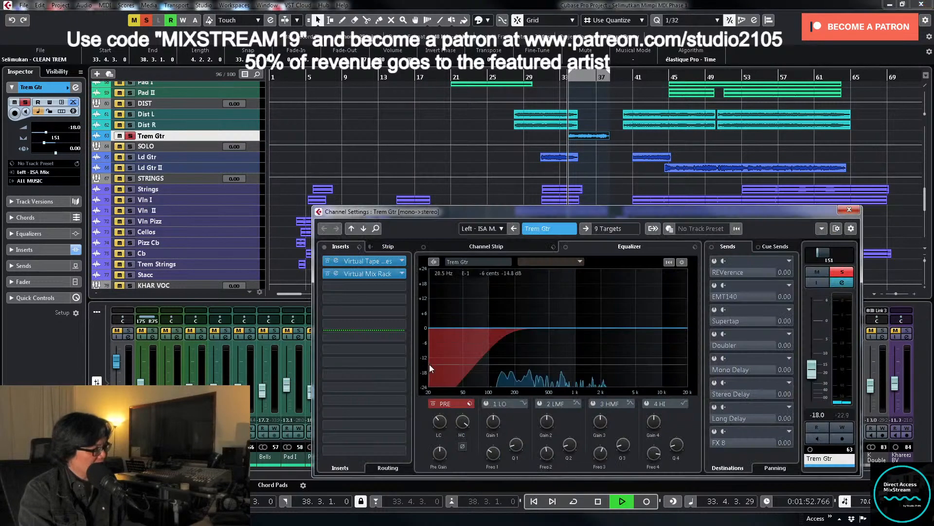
{"action": "left_click", "coordinate": [394, 280]}
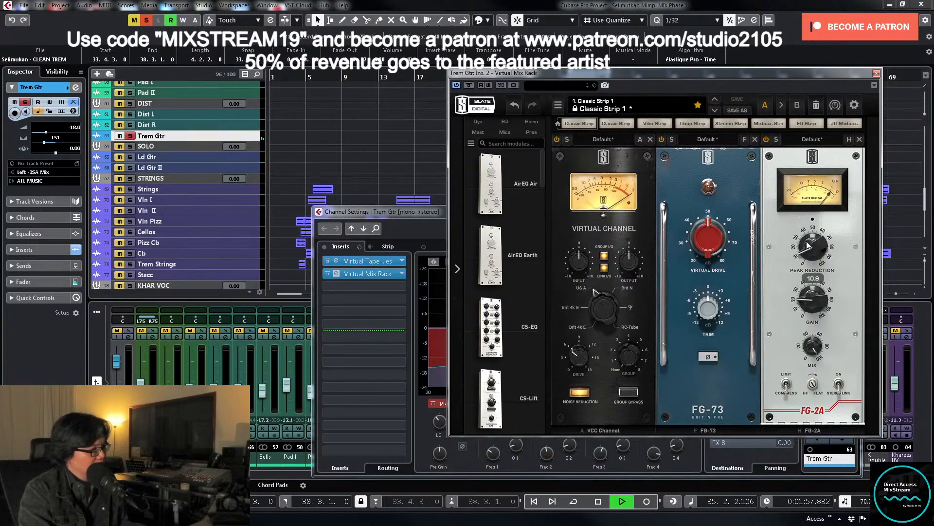
{"action": "left_click", "coordinate": [877, 74]}
{"action": "key", "text": "space"}
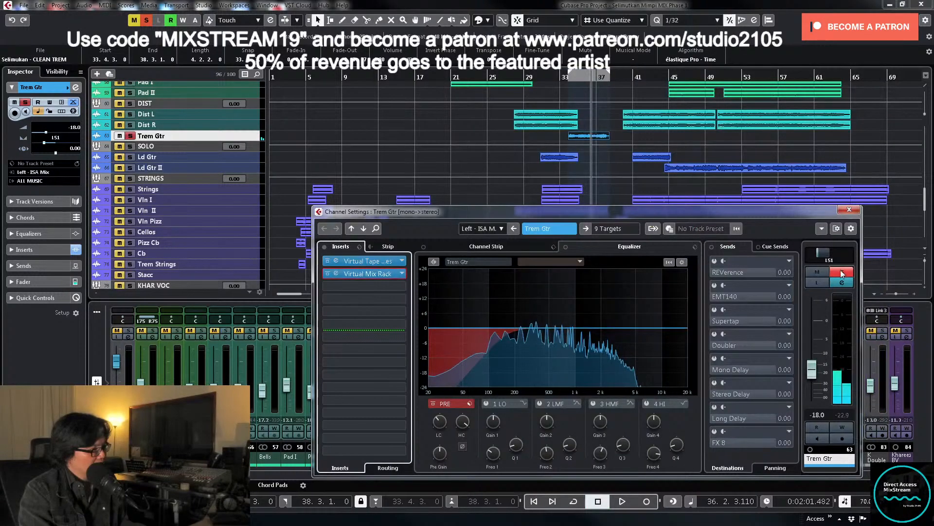
Step: Unsolo Trem Gtr and, playing the full mix from about bar 33, pan it hard left and lower its fader to -19.5 dB
{"action": "left_click", "coordinate": [563, 78]}
{"action": "key", "text": "space"}
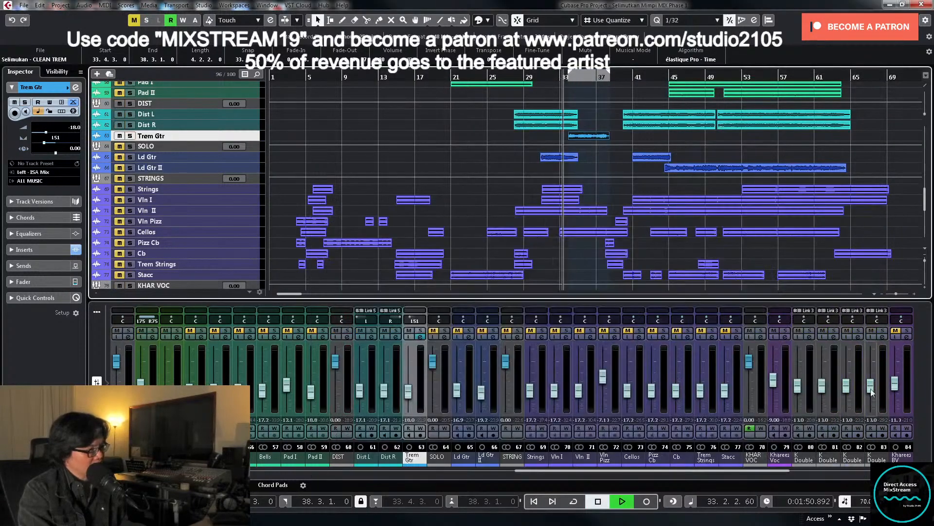
{"action": "left_click_drag", "start_coordinate": [413, 321], "coordinate": [429, 321]}
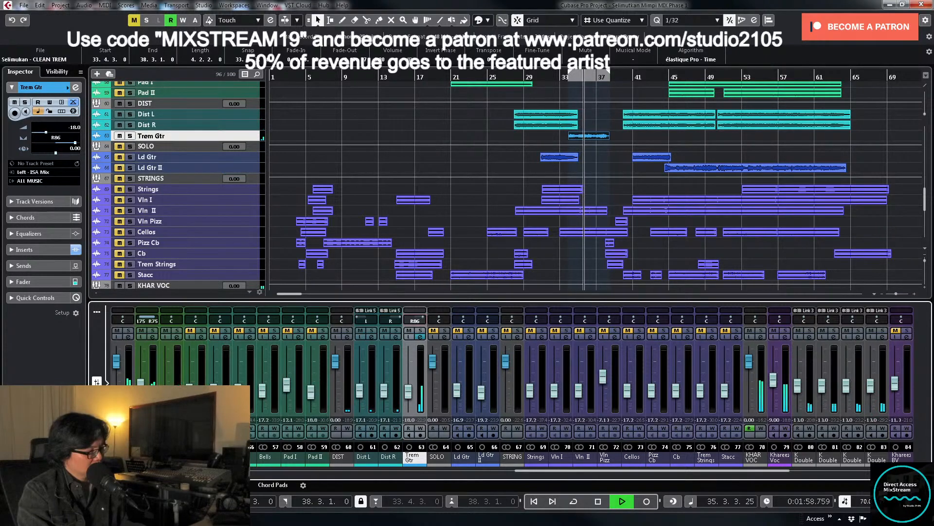
{"action": "left_click_drag", "start_coordinate": [423, 321], "coordinate": [405, 322]}
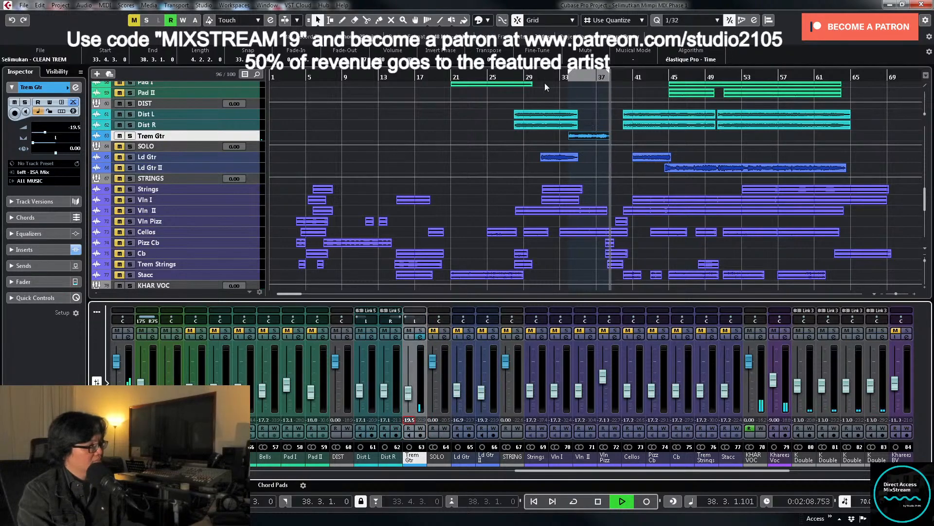
{"action": "key", "text": "space"}
Step: Replay the full mix from about bar 33 and set the Trem Gtr fader to -19.0 dB
{"action": "left_click", "coordinate": [570, 79]}
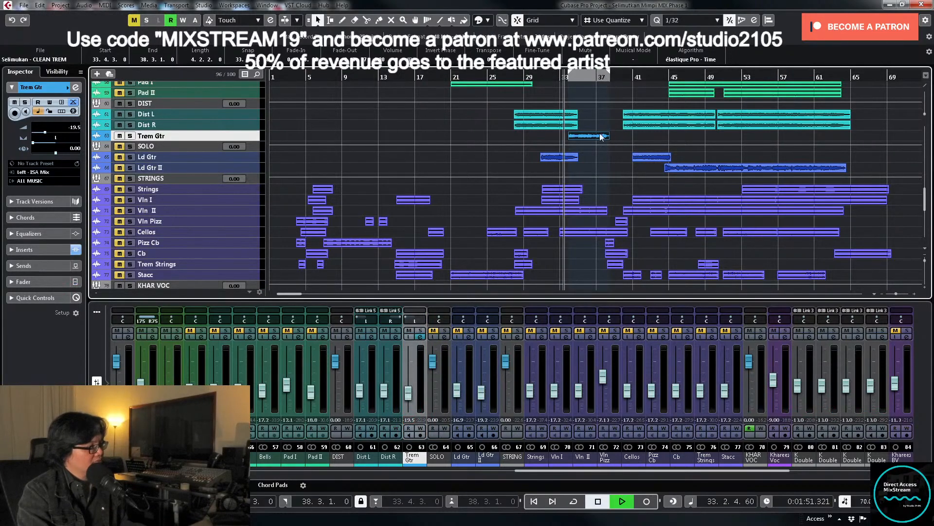
{"action": "key", "text": "space"}
{"action": "scroll", "coordinate": [590, 175], "scroll_direction": "up", "scroll_amount": 5}
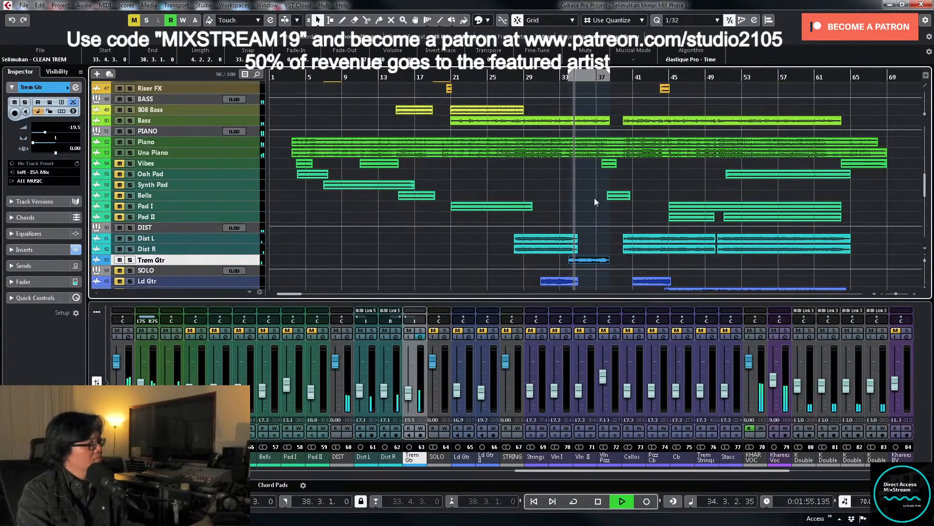
{"action": "left_click", "coordinate": [411, 395]}
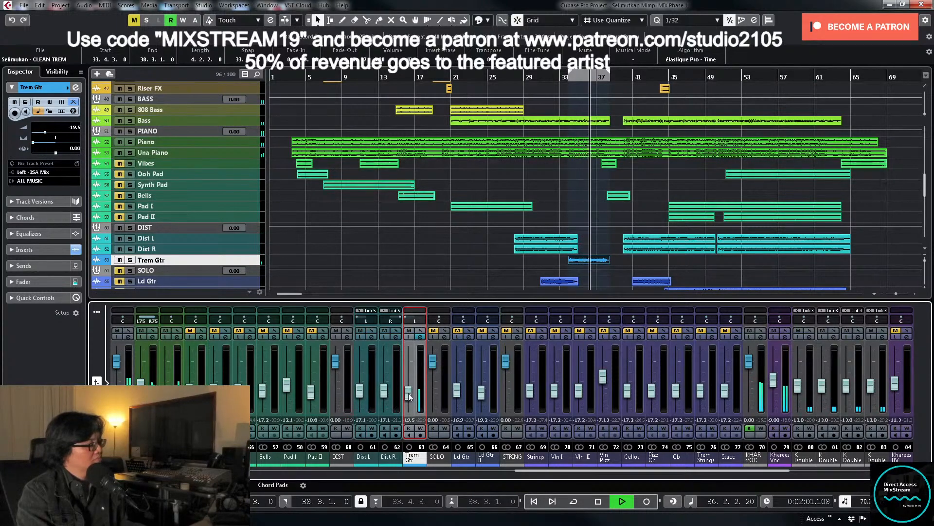
{"action": "key", "text": "space"}
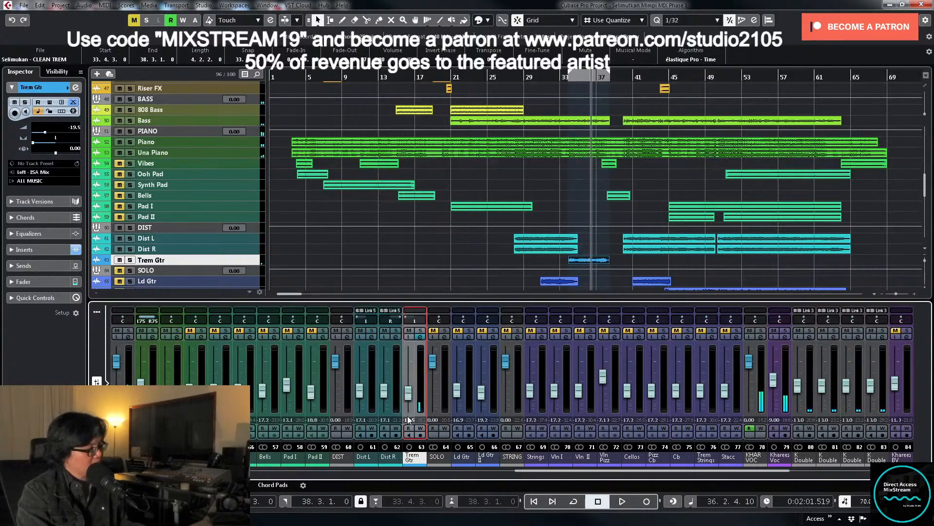
{"action": "left_click", "coordinate": [409, 418]}
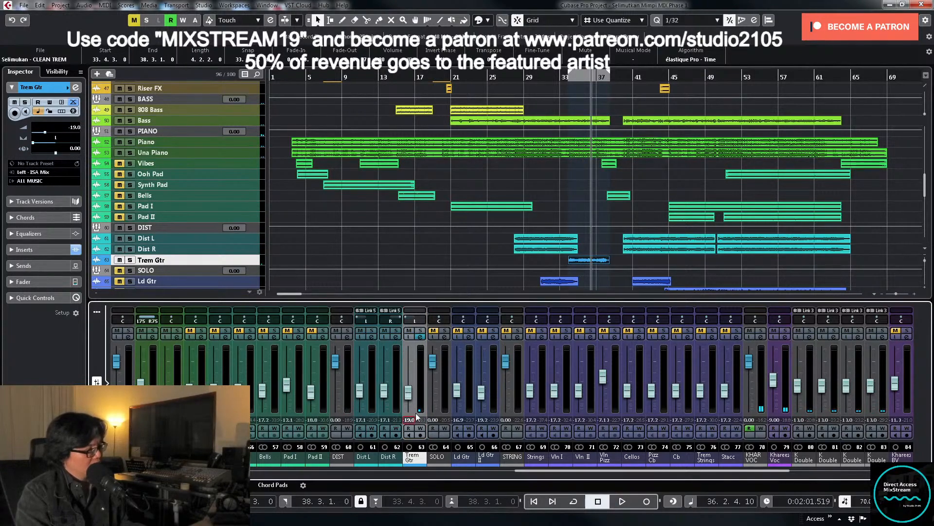
{"action": "key", "text": "space"}
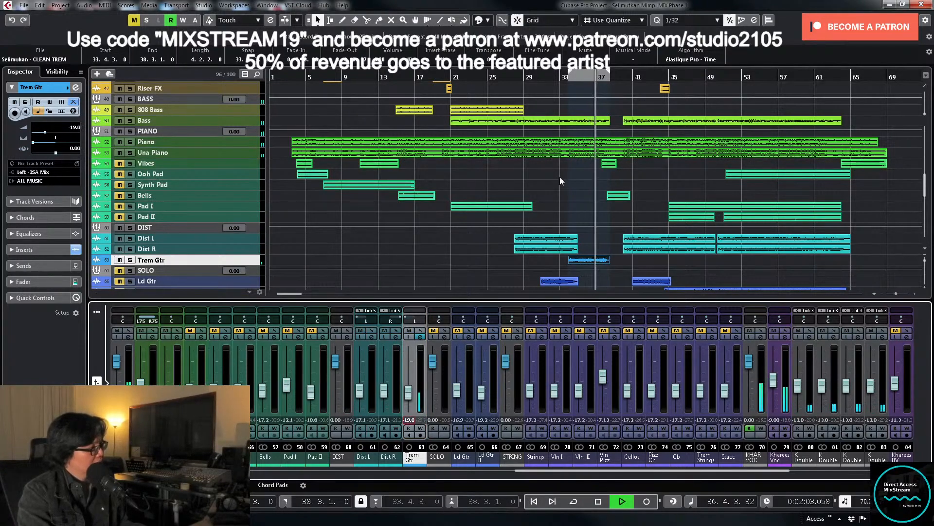
{"action": "scroll", "coordinate": [358, 153], "scroll_direction": "up", "scroll_amount": 3}
{"action": "scroll", "coordinate": [360, 153], "scroll_direction": "down", "scroll_amount": 5}
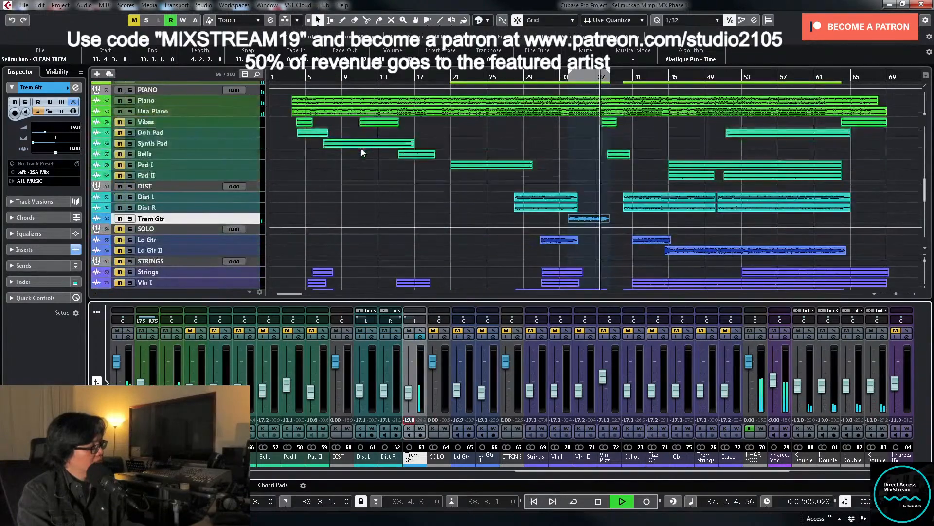
Step: Move the playhead to about bar 3, then solo and play the Vibes track and enlarge its lane
{"action": "key", "text": "space"}
{"action": "left_click", "coordinate": [293, 77]}
{"action": "scroll", "coordinate": [314, 151], "scroll_direction": "up", "scroll_amount": 2}
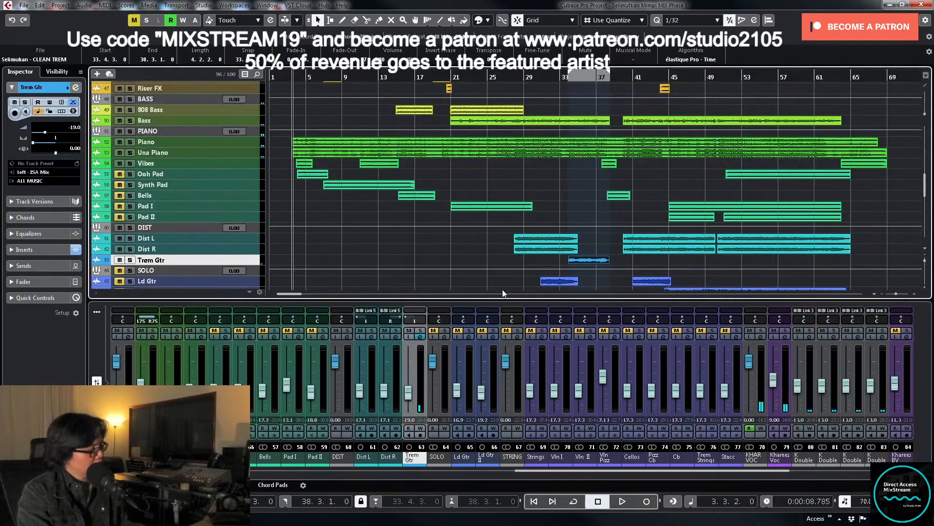
{"action": "left_click_drag", "start_coordinate": [533, 474], "coordinate": [419, 472]}
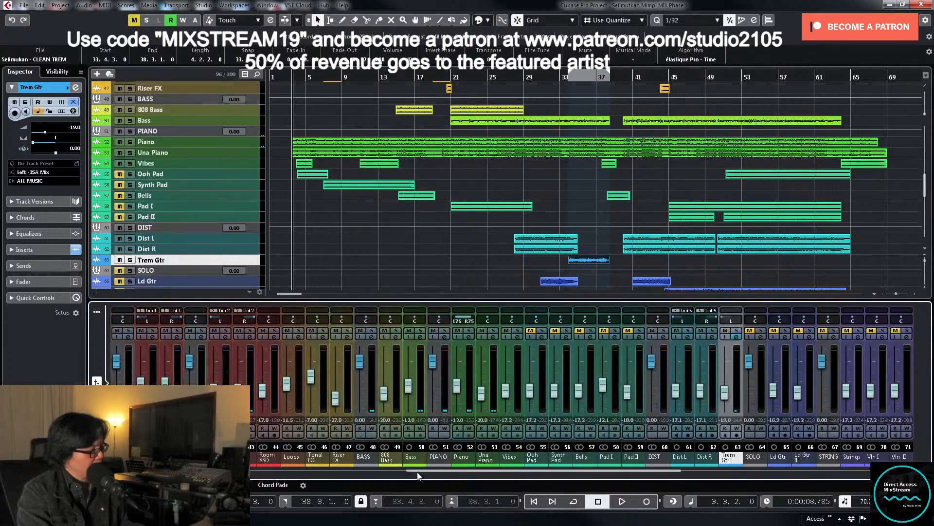
{"action": "left_click", "coordinate": [518, 336]}
{"action": "left_click", "coordinate": [843, 271]}
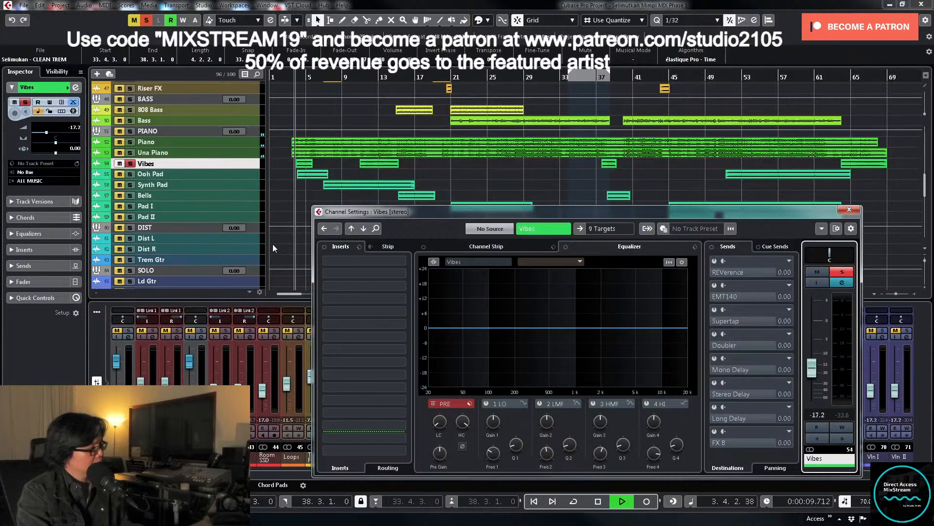
{"action": "left_click", "coordinate": [251, 161]}
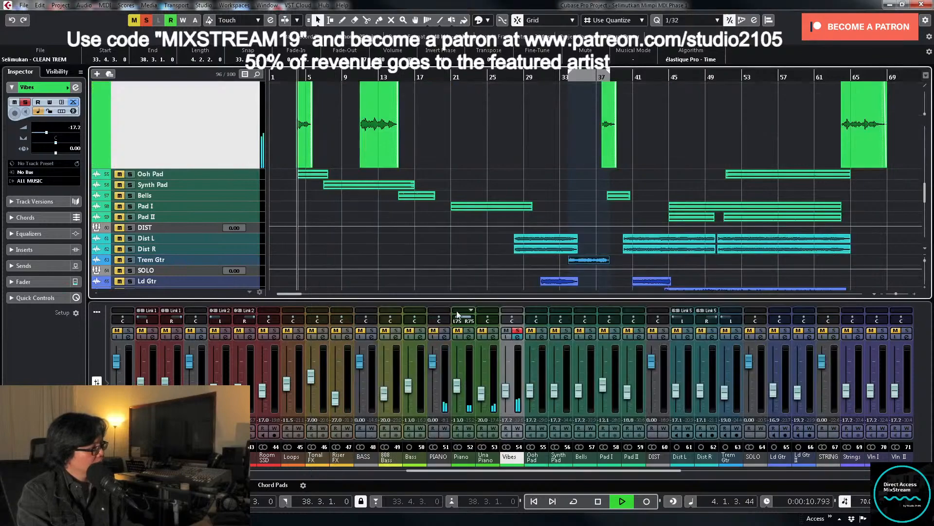
Step: Enable a low cut at about 195 Hz in the Vibes channel's pre-EQ filter section
{"action": "left_click", "coordinate": [519, 338]}
{"action": "left_click", "coordinate": [520, 338]}
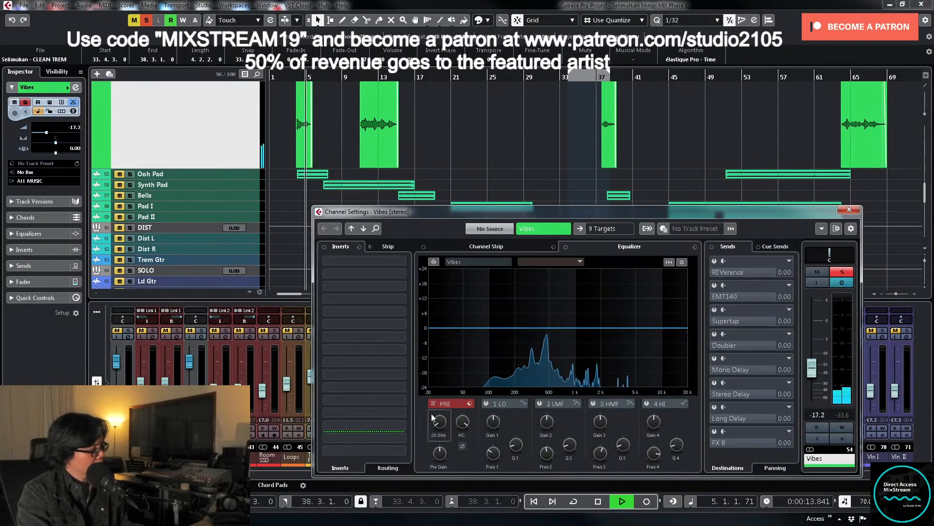
{"action": "left_click", "coordinate": [437, 404]}
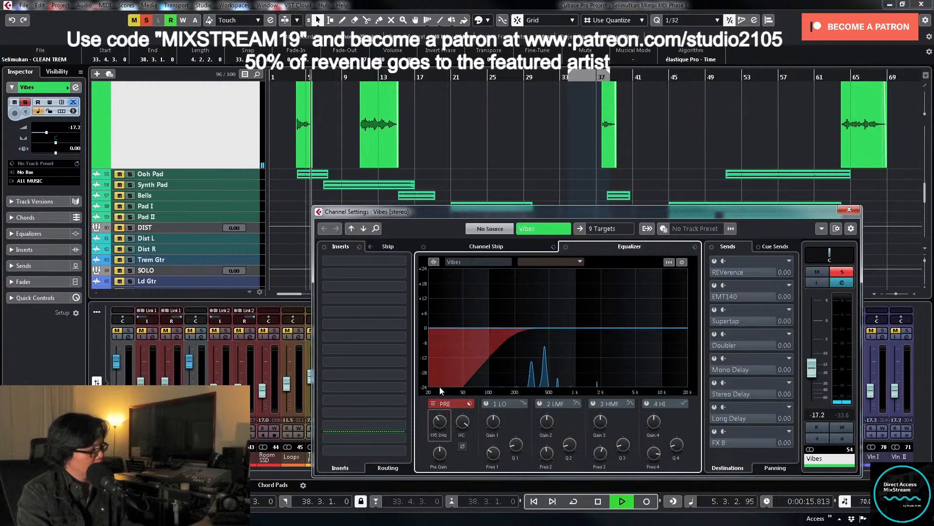
Step: Set the locators to the Vibes clip around bars 11 to 15 and play from the clip's start
{"action": "left_click", "coordinate": [376, 139]}
{"action": "key", "text": "space"}
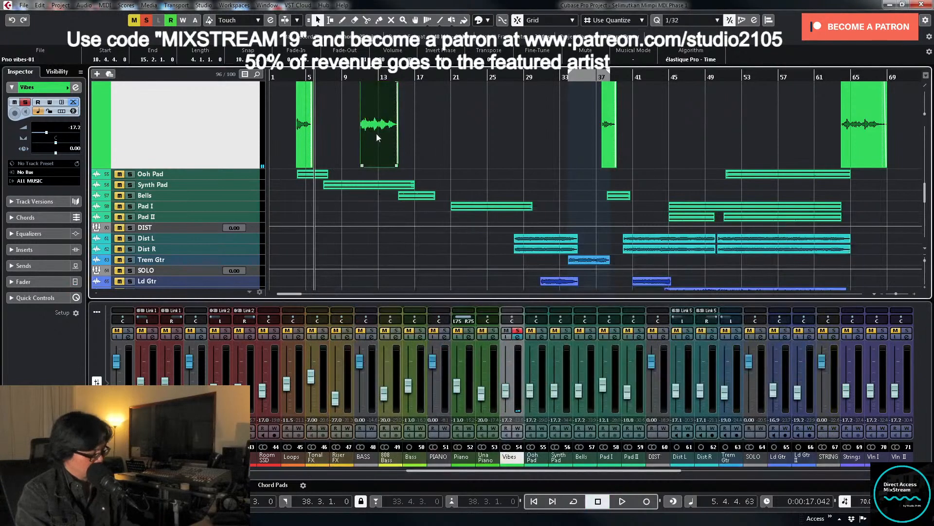
{"action": "key", "text": "p"}
{"action": "key", "text": "KP_1"}
{"action": "key", "text": "space"}
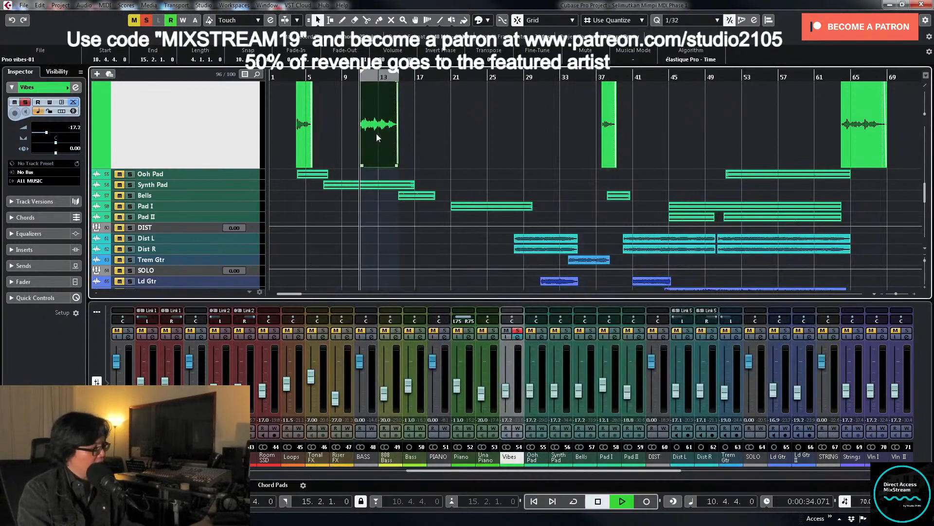
Step: Stop playback and load Waves MV2 Stereo into the third insert slot of the Vibes channel
{"action": "left_click", "coordinate": [519, 337]}
{"action": "key", "text": "space"}
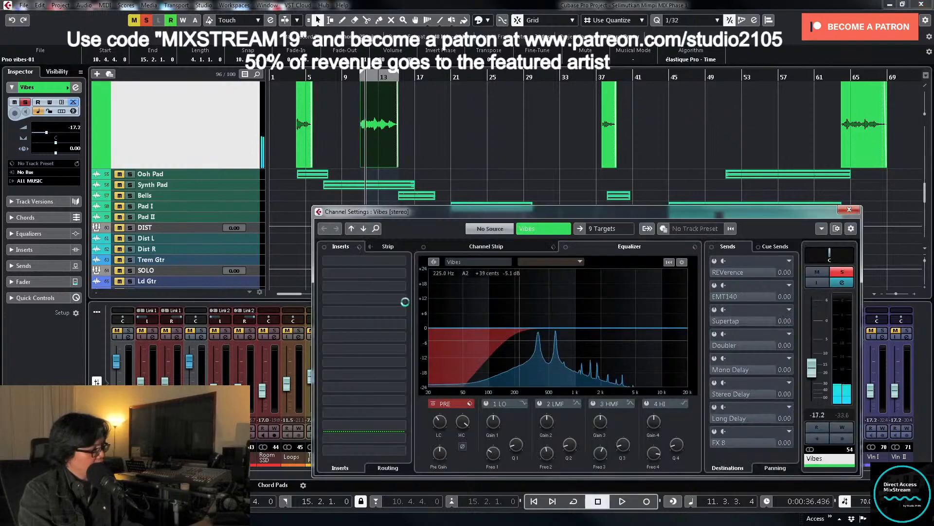
{"action": "left_click", "coordinate": [401, 286]}
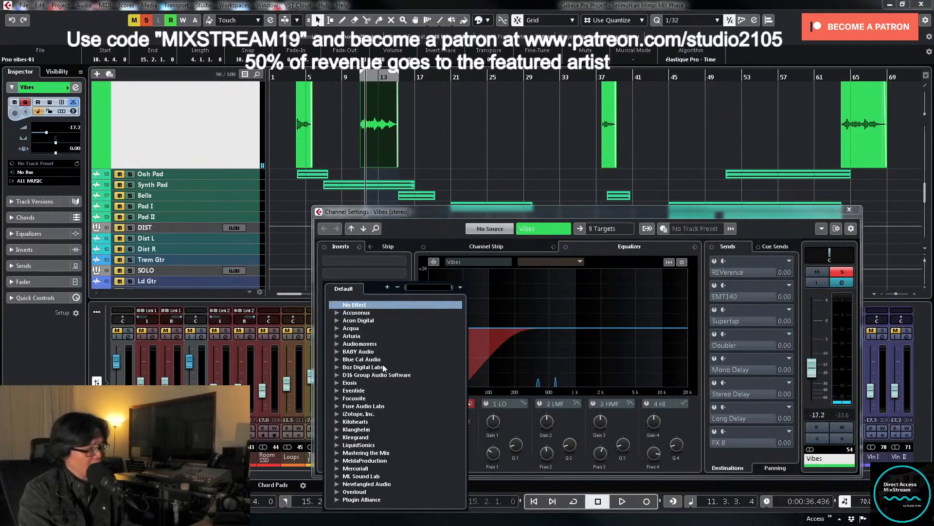
{"action": "scroll", "coordinate": [384, 415], "scroll_direction": "down", "scroll_amount": 3}
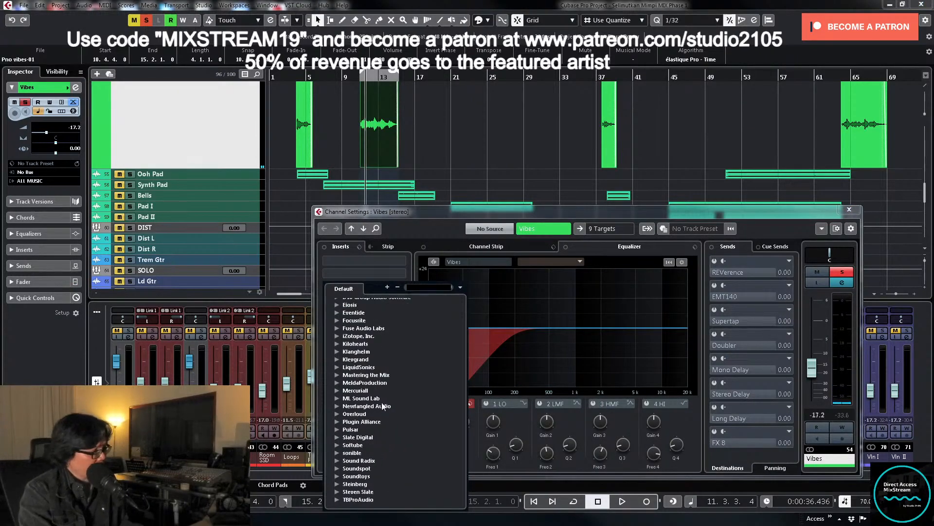
{"action": "scroll", "coordinate": [384, 406], "scroll_direction": "down", "scroll_amount": 3}
{"action": "left_click", "coordinate": [337, 490]}
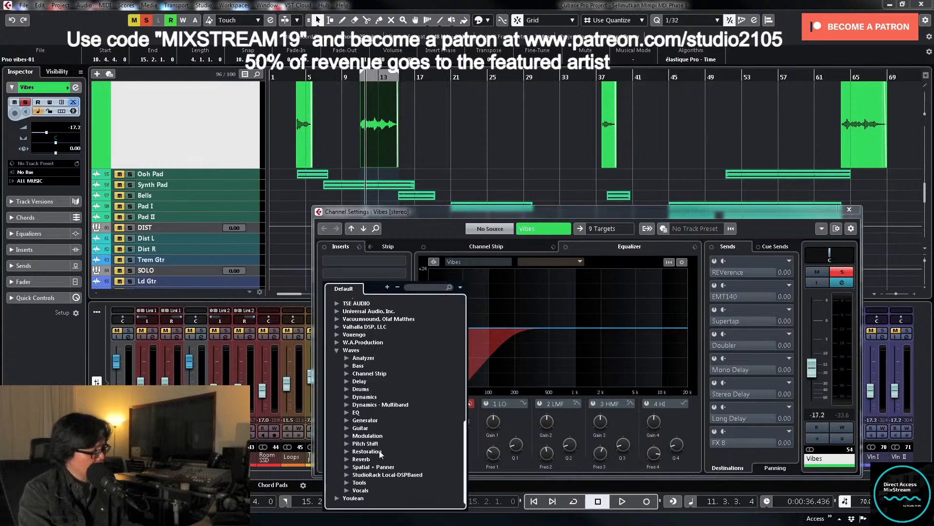
{"action": "left_click", "coordinate": [347, 397]}
{"action": "scroll", "coordinate": [377, 414], "scroll_direction": "down", "scroll_amount": 5}
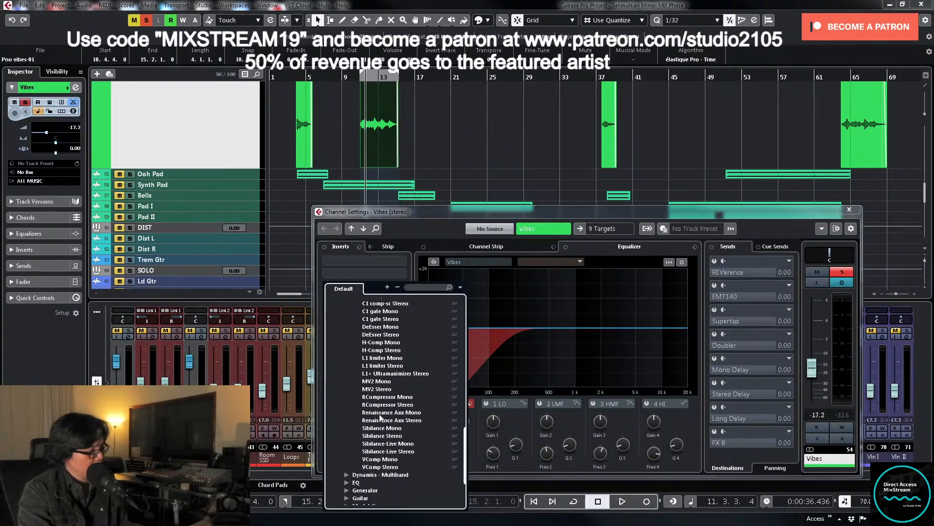
{"action": "left_click", "coordinate": [375, 390]}
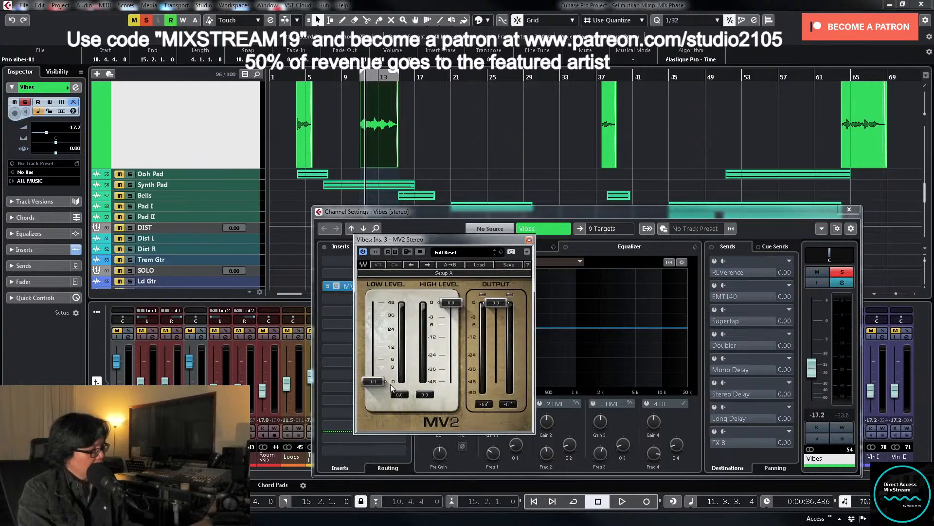
Step: Enlarge the Vibes lane and raise the MV2's Low Level to about 8.5 while playing the soloed clip
{"action": "scroll", "coordinate": [505, 168], "scroll_direction": "up", "scroll_amount": 3}
{"action": "left_click_drag", "start_coordinate": [449, 141], "coordinate": [369, 169]}
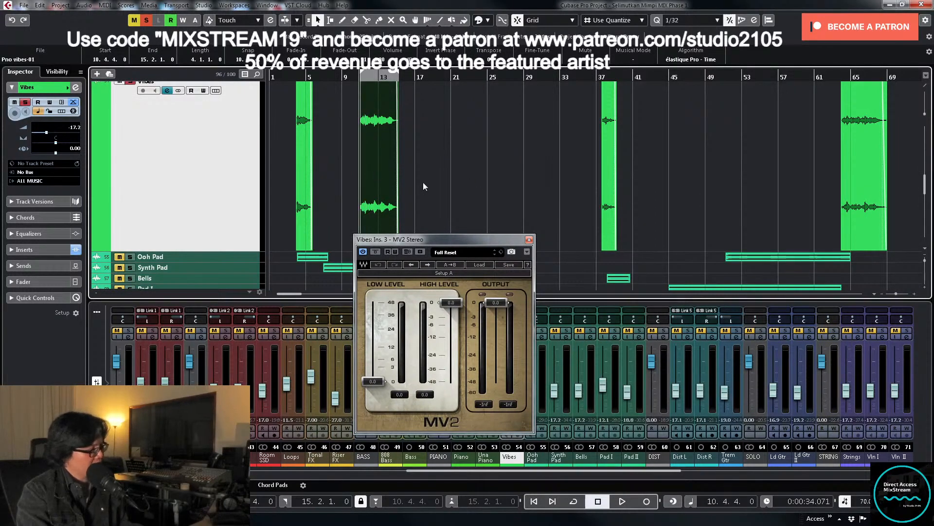
{"action": "key", "text": "space"}
{"action": "left_click_drag", "start_coordinate": [373, 387], "coordinate": [373, 353]}
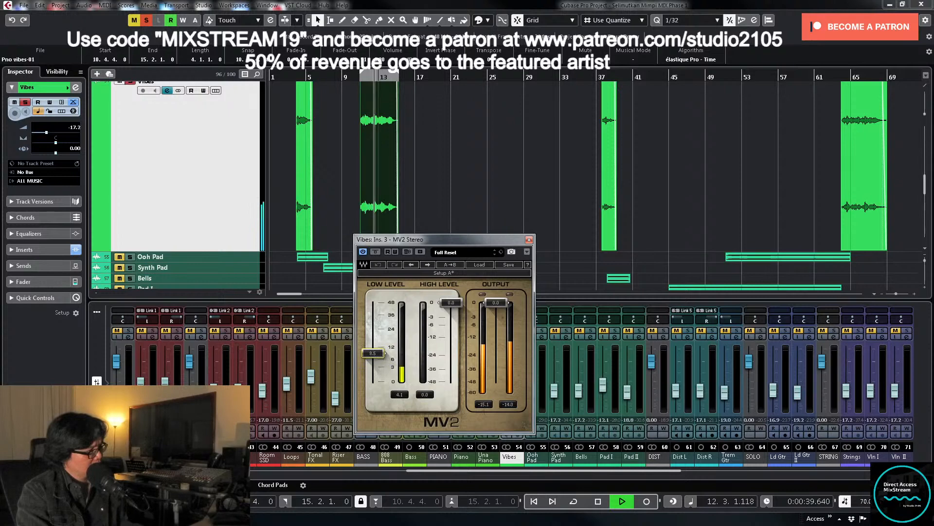
Step: Compare the Vibes with MV2 bypassed and active, lower the MV2's output to about -1.0, close the plug-in and stop playback
{"action": "left_click", "coordinate": [374, 253]}
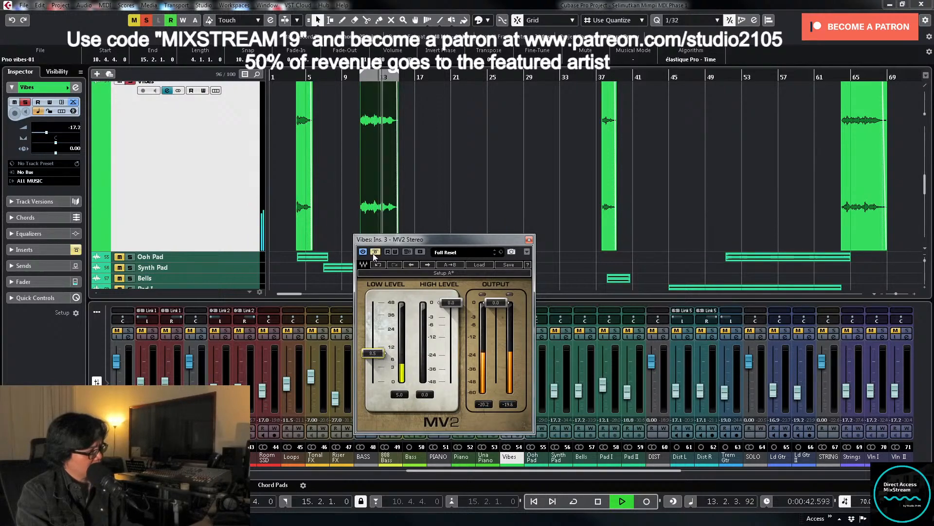
{"action": "left_click", "coordinate": [374, 252]}
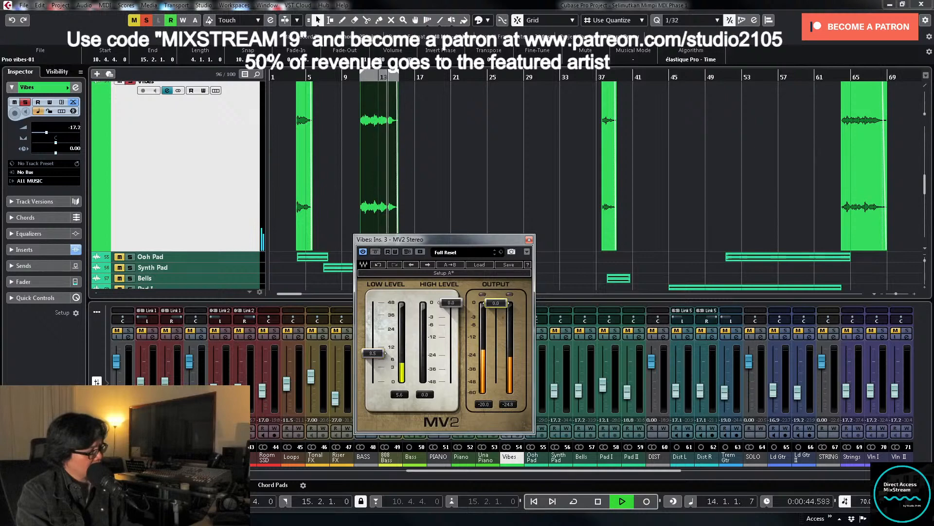
{"action": "left_click_drag", "start_coordinate": [496, 303], "coordinate": [495, 309]}
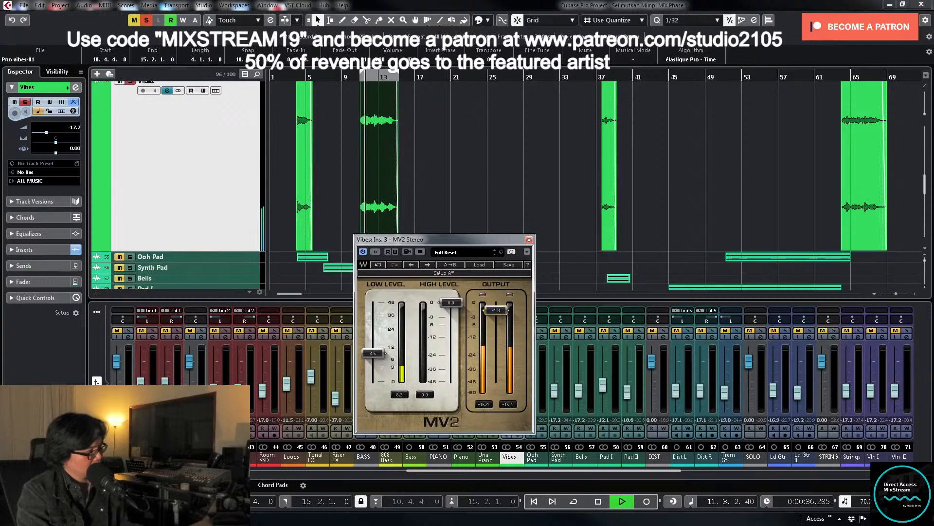
{"action": "left_click", "coordinate": [375, 252]}
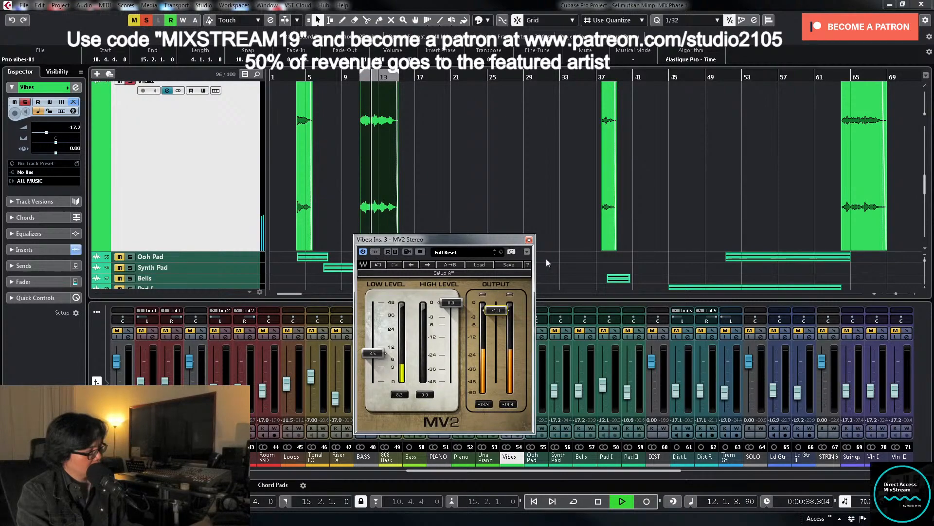
{"action": "left_click", "coordinate": [529, 240]}
{"action": "key", "text": "space"}
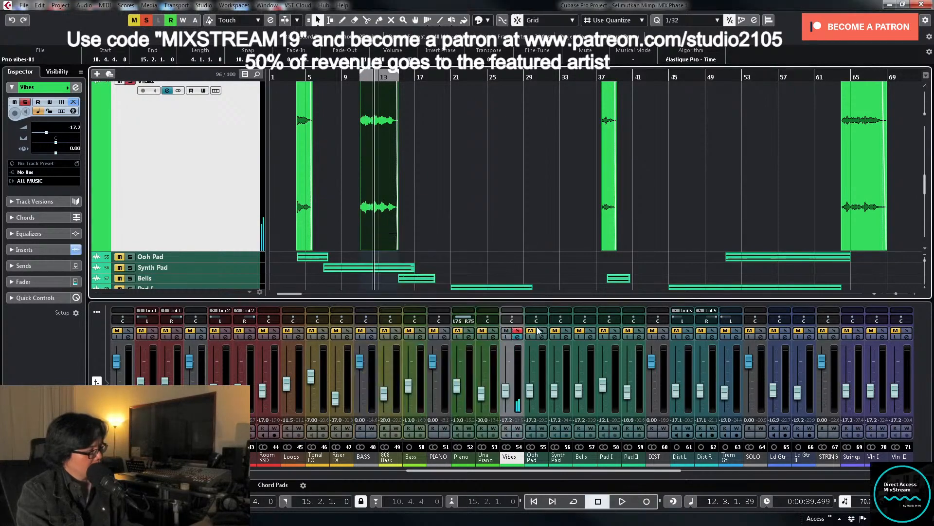
Step: Unsolo Vibes and raise its fader to about -9.9 dB while playing the full mix
{"action": "left_click", "coordinate": [518, 331]}
{"action": "key", "text": "space"}
{"action": "left_click_drag", "start_coordinate": [506, 391], "coordinate": [508, 386]}
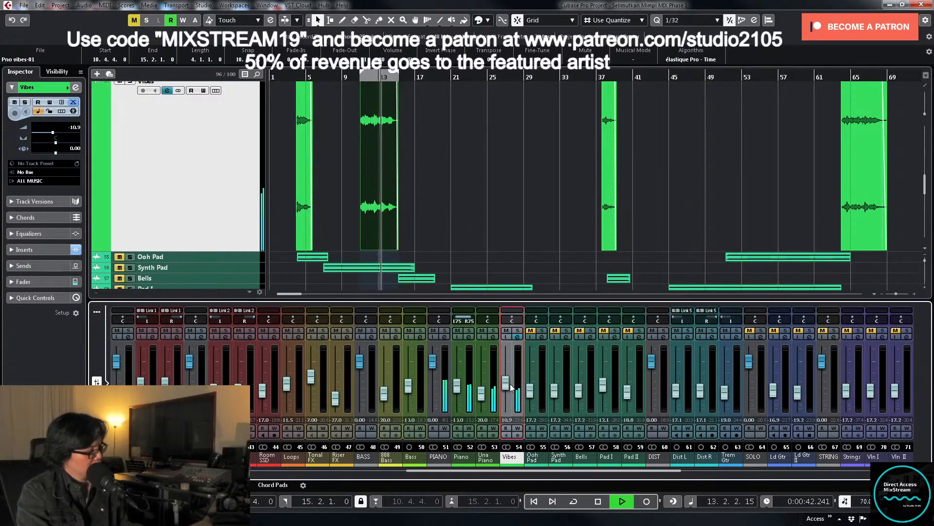
Step: Play the full mix from about bar 3 and set the Vibes fader to -8.00 dB
{"action": "left_click", "coordinate": [359, 77]}
{"action": "left_click_drag", "start_coordinate": [288, 76], "coordinate": [288, 73]}
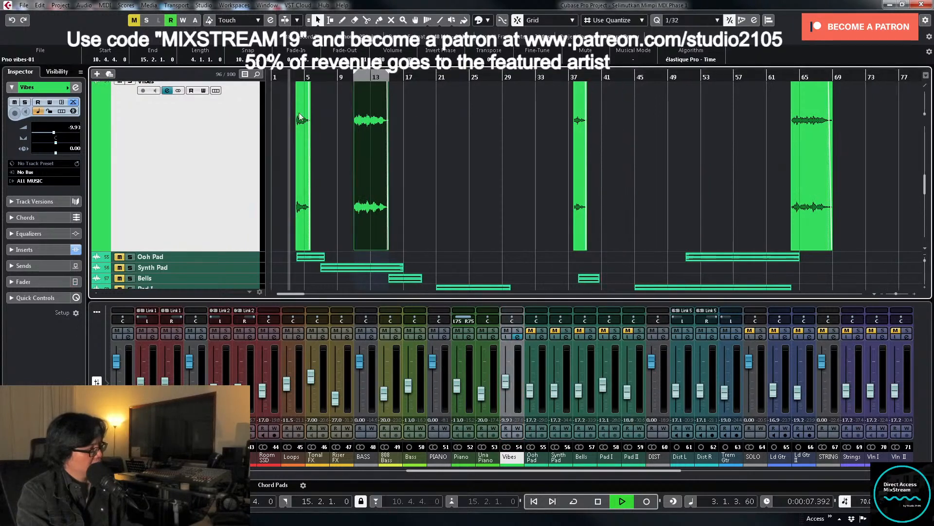
{"action": "left_click_drag", "start_coordinate": [507, 381], "coordinate": [507, 377]}
{"action": "right_click", "coordinate": [510, 377]}
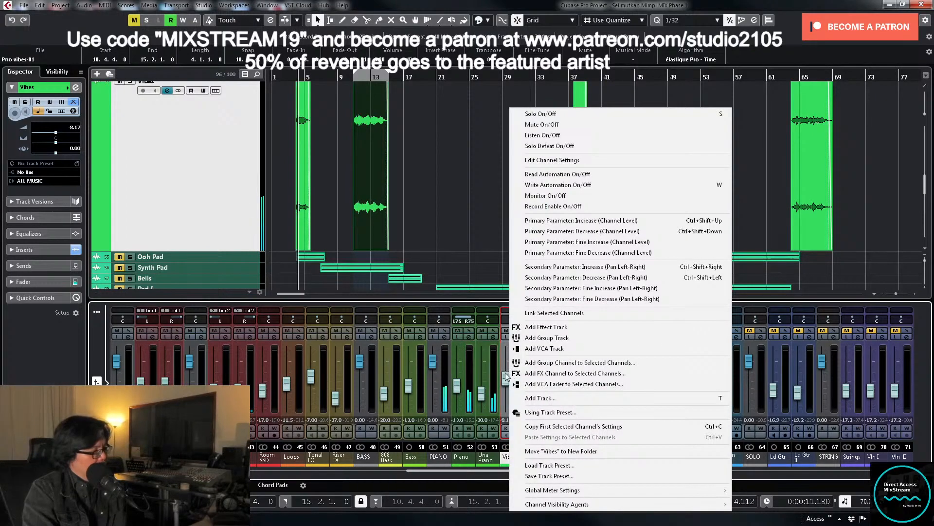
{"action": "key", "text": "Escape"}
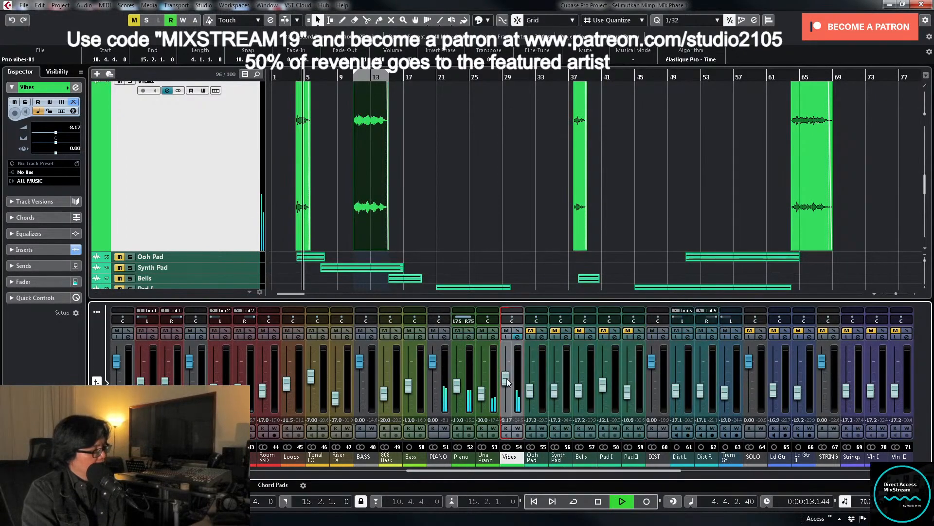
{"action": "double_click", "coordinate": [506, 420]}
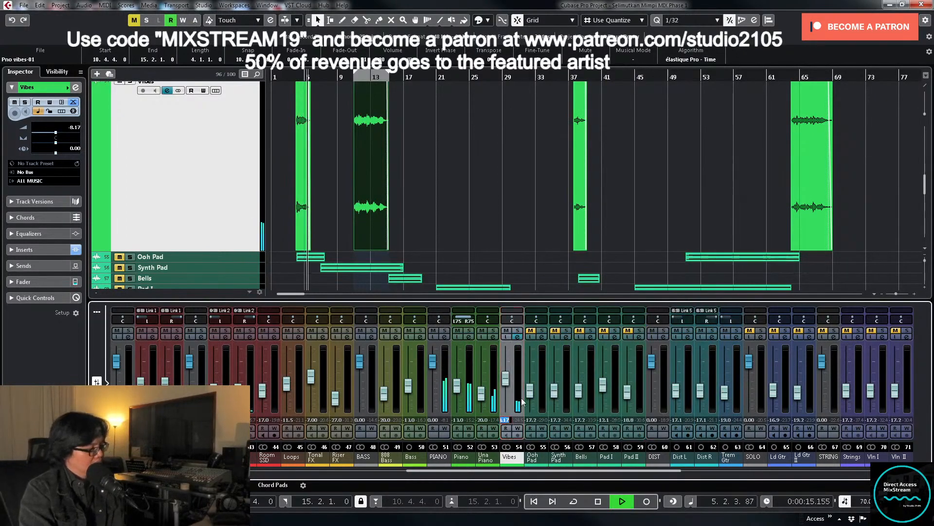
{"action": "type", "text": "-8"}
{"action": "key", "text": "Return"}
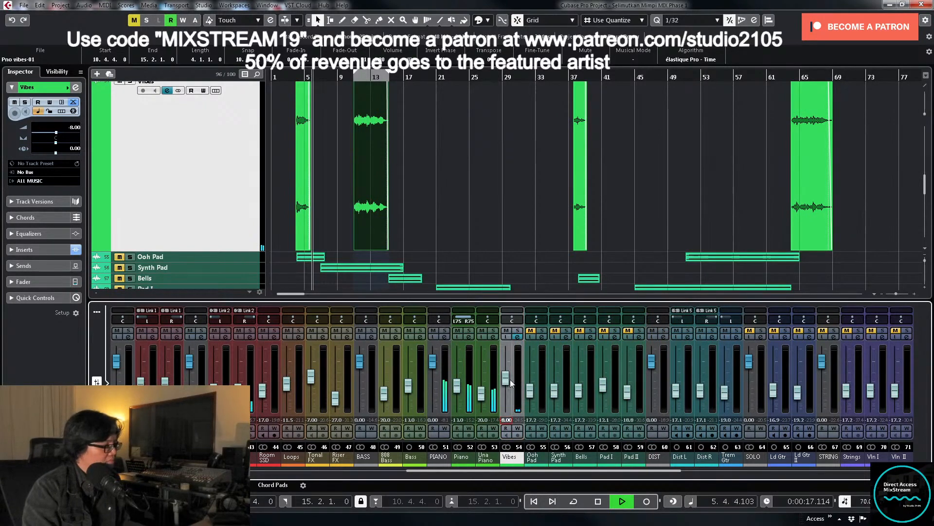
{"action": "scroll", "coordinate": [401, 244], "scroll_direction": "down", "scroll_amount": 5}
{"action": "scroll", "coordinate": [404, 240], "scroll_direction": "down", "scroll_amount": 5}
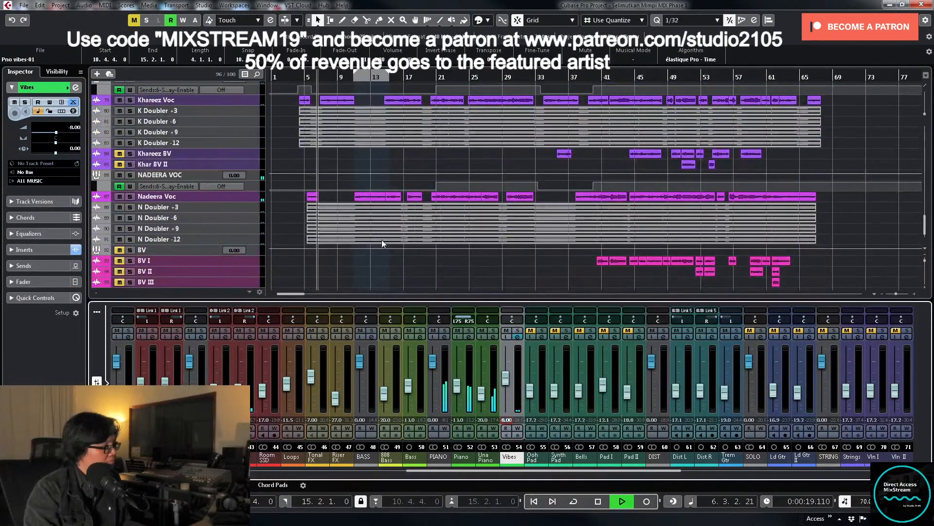
Step: Look through the tracks from the vocals to the drums and back to Vibes while playing the mix, restarting from about bar 3
{"action": "left_click", "coordinate": [253, 190]}
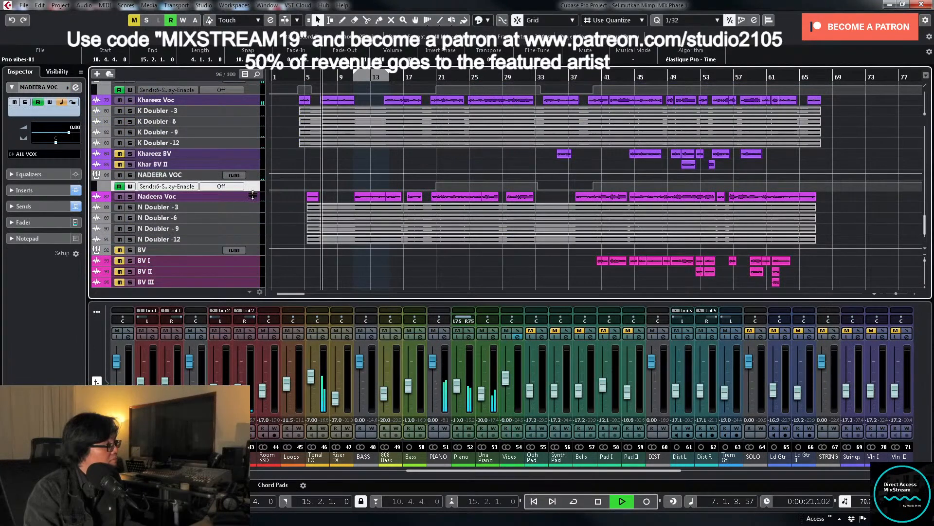
{"action": "right_click", "coordinate": [273, 214]}
{"action": "left_click", "coordinate": [298, 215]}
{"action": "left_click_drag", "start_coordinate": [301, 200], "coordinate": [327, 197]}
{"action": "key", "text": "1"}
{"action": "scroll", "coordinate": [372, 197], "scroll_direction": "up", "scroll_amount": 10}
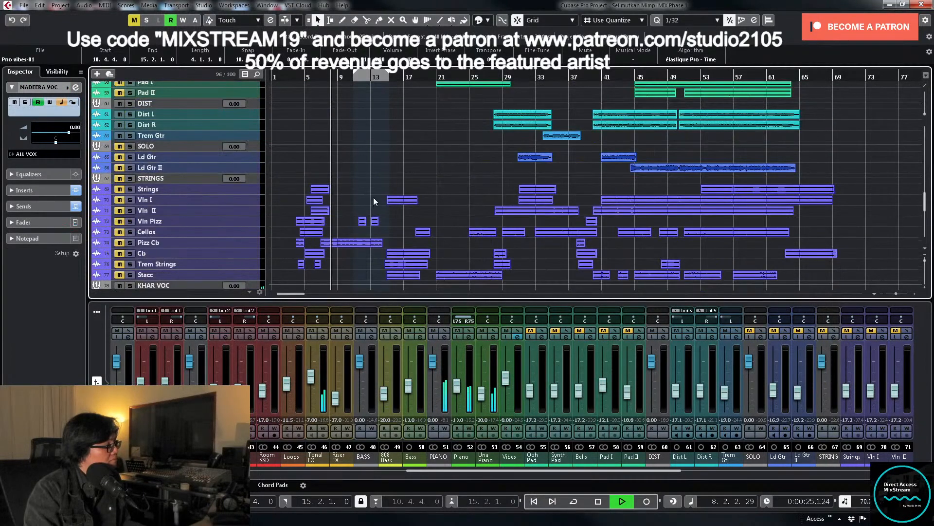
{"action": "scroll", "coordinate": [372, 197], "scroll_direction": "up", "scroll_amount": 8}
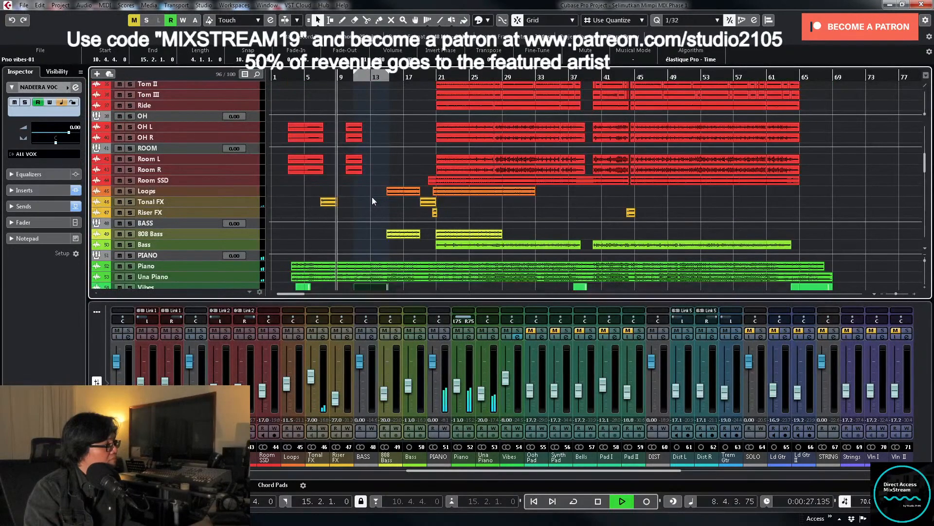
{"action": "scroll", "coordinate": [371, 196], "scroll_direction": "down", "scroll_amount": 4}
{"action": "left_click", "coordinate": [296, 80]}
{"action": "scroll", "coordinate": [344, 192], "scroll_direction": "down", "scroll_amount": 4}
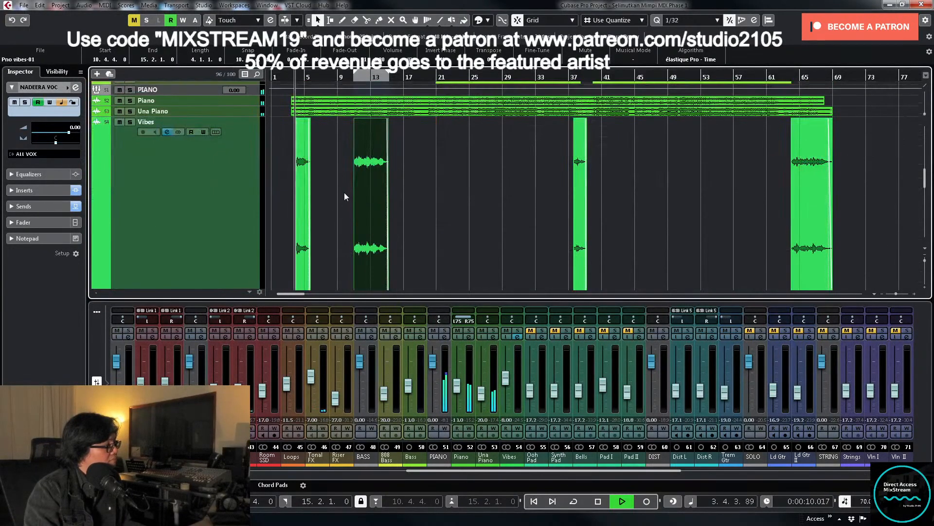
{"action": "scroll", "coordinate": [340, 193], "scroll_direction": "down", "scroll_amount": 3}
{"action": "scroll", "coordinate": [339, 192], "scroll_direction": "up", "scroll_amount": 7}
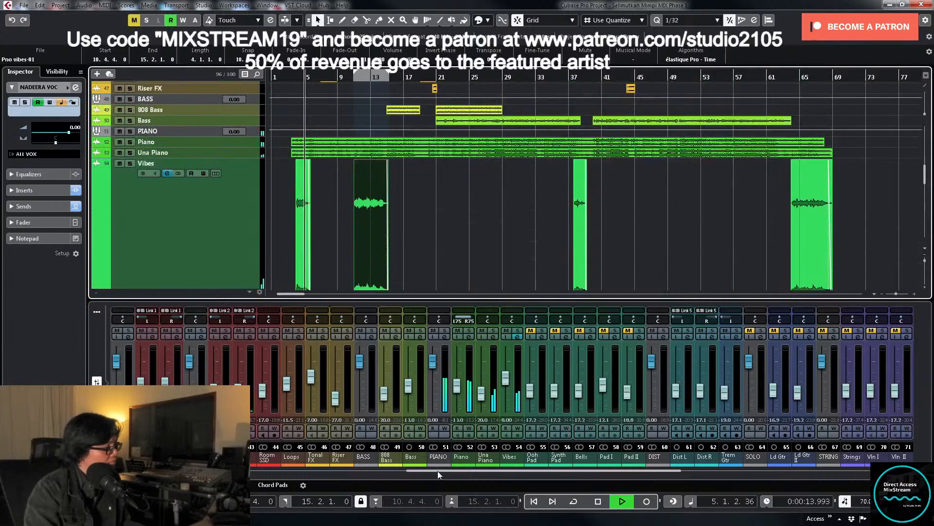
Step: Write volume automation on Tonal FX during playback, lowering its fader to -8.45 dB at about bar 7
{"action": "left_click_drag", "start_coordinate": [437, 471], "coordinate": [351, 472]}
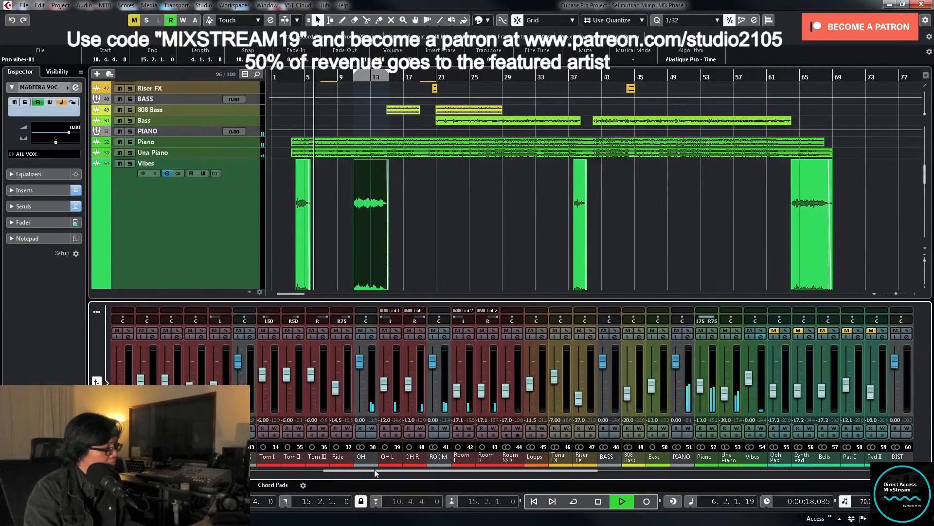
{"action": "left_click", "coordinate": [567, 428]}
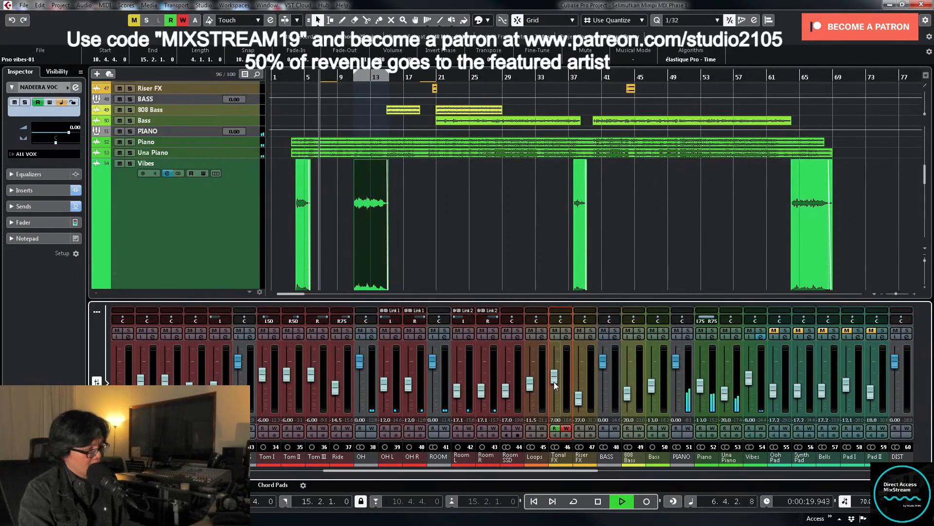
{"action": "left_click_drag", "start_coordinate": [553, 381], "coordinate": [554, 384]}
{"action": "left_click", "coordinate": [566, 428]}
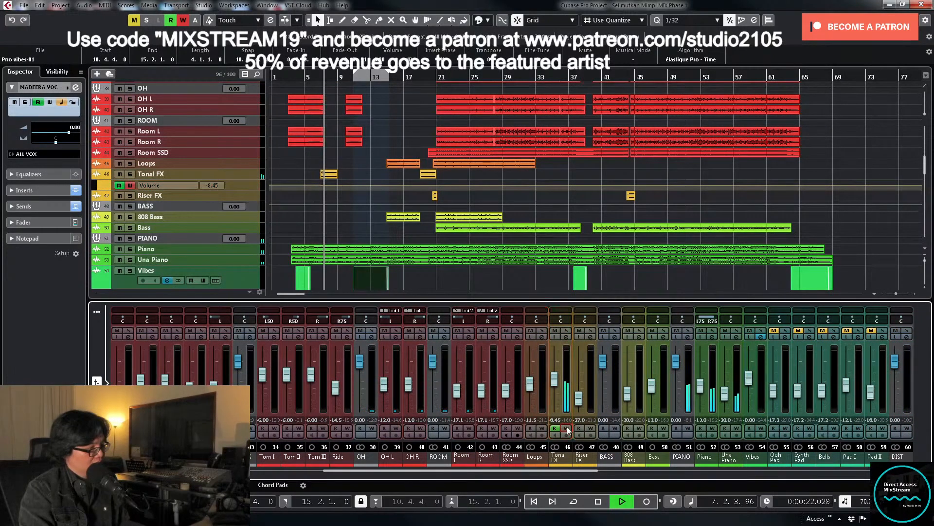
Step: Stop playback, enlarge the Tonal FX volume automation lane and delete the automation points at about bar 7
{"action": "key", "text": "space"}
{"action": "left_click", "coordinate": [248, 185]}
{"action": "key", "text": "z"}
{"action": "scroll", "coordinate": [337, 192], "scroll_direction": "up", "scroll_amount": 2}
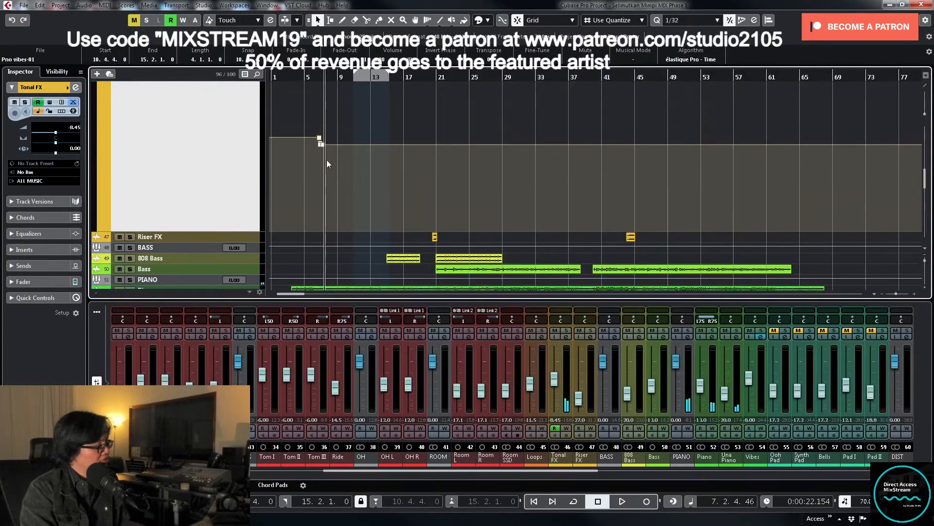
{"action": "left_click", "coordinate": [308, 130]}
{"action": "left_click_drag", "start_coordinate": [321, 146], "coordinate": [322, 159]}
{"action": "key", "text": "Delete"}
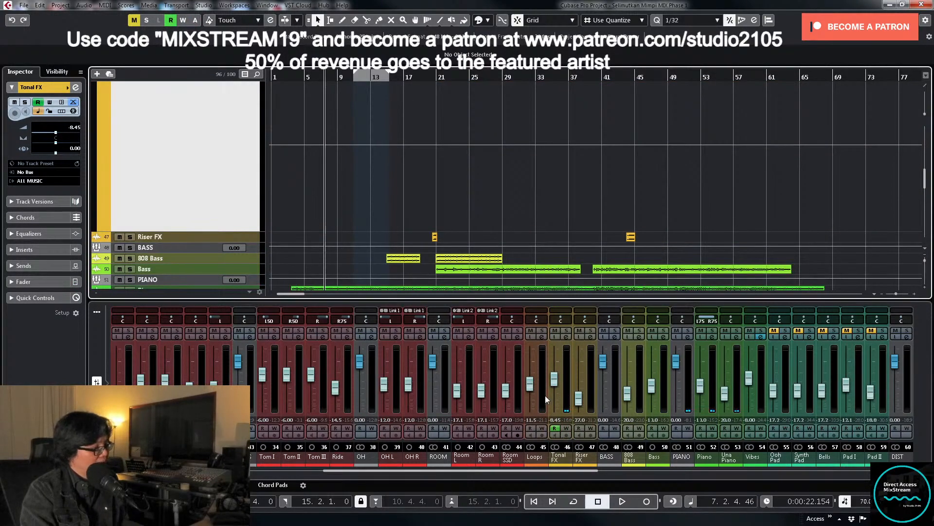
Step: Lower the Tonal FX fader to -9.03 dB, play the full mix from about bar 7 and raise the fader to about -7.08 dB
{"action": "left_click_drag", "start_coordinate": [556, 384], "coordinate": [556, 385]}
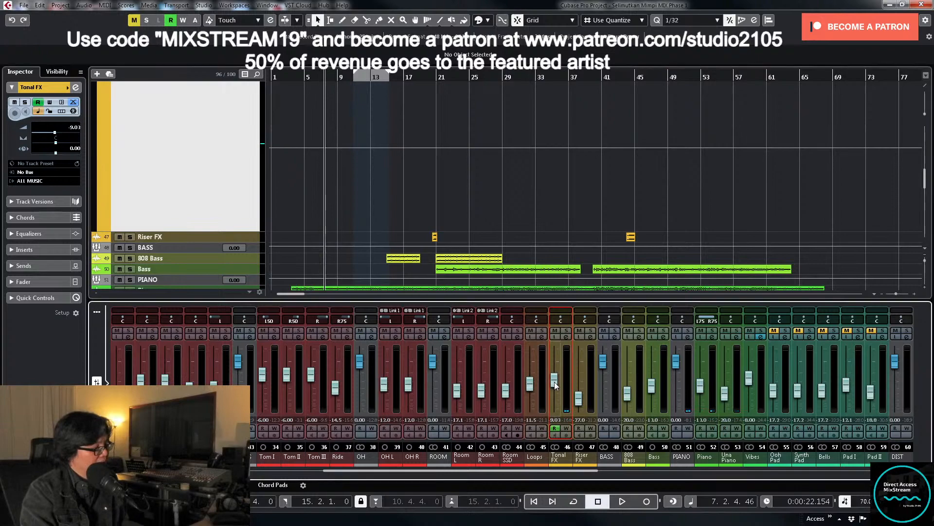
{"action": "left_click", "coordinate": [556, 428]}
{"action": "left_click", "coordinate": [555, 428]}
{"action": "left_click", "coordinate": [311, 143]}
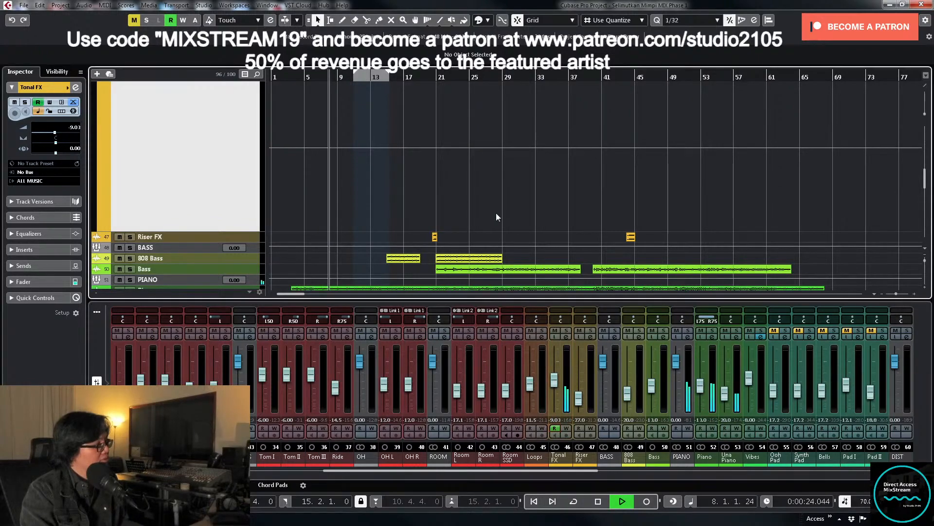
{"action": "scroll", "coordinate": [443, 175], "scroll_direction": "up", "scroll_amount": 5}
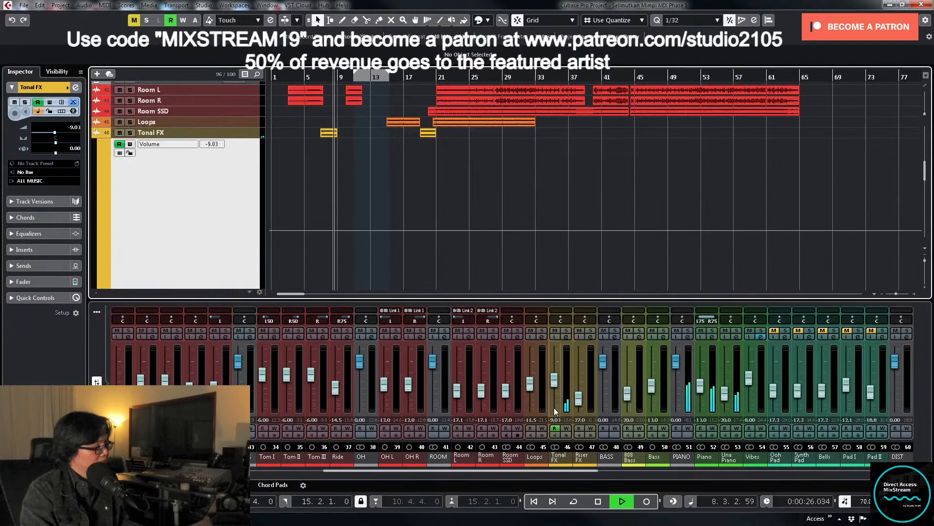
{"action": "left_click_drag", "start_coordinate": [558, 390], "coordinate": [558, 382]}
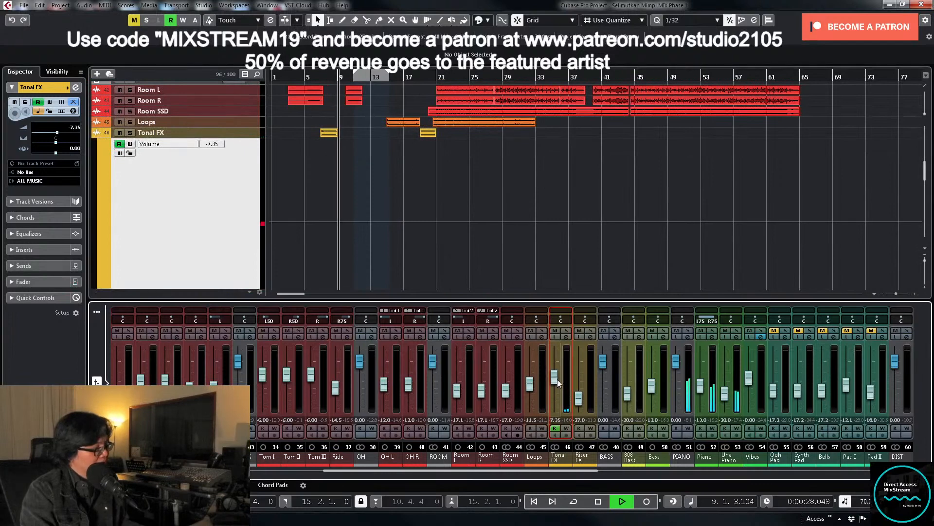
Step: Write Tonal FX volume automation that raises the level to -6.31 dB at about bar 11 and stop playback
{"action": "left_click", "coordinate": [565, 429]}
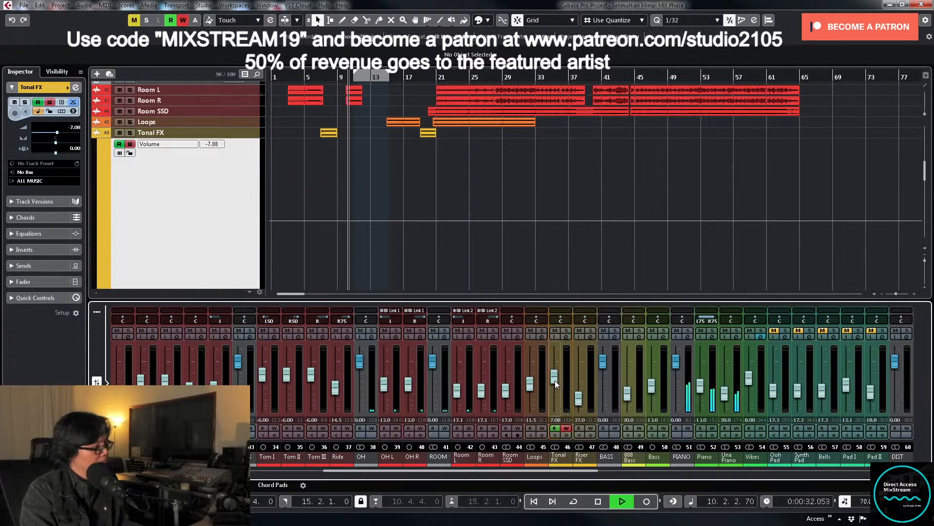
{"action": "left_click_drag", "start_coordinate": [554, 381], "coordinate": [555, 378]}
{"action": "key", "text": "space"}
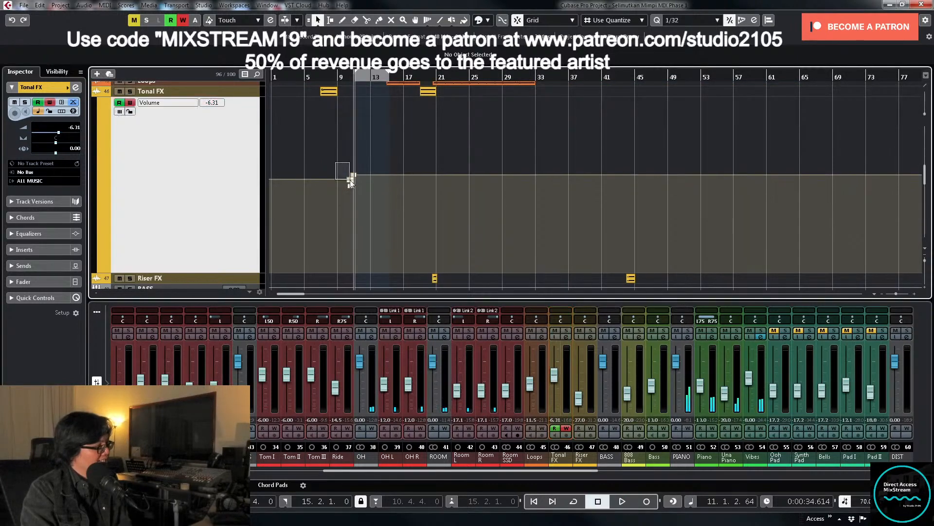
Step: Zoom in on the Tonal FX volume automation before bar 11 and set the first point of the rise to -9 dB
{"action": "left_click_drag", "start_coordinate": [350, 181], "coordinate": [350, 185]}
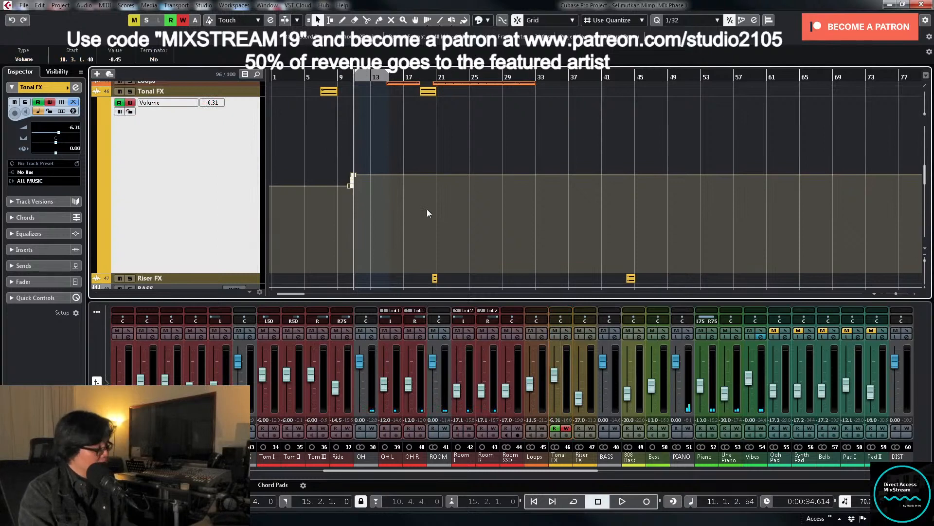
{"action": "key", "text": "h"}
{"action": "key", "text": "h"}
{"action": "key", "text": "h"}
{"action": "key", "text": "h"}
{"action": "key", "text": "h"}
{"action": "key", "text": "h"}
{"action": "key", "text": "h"}
{"action": "key", "text": "h"}
{"action": "key", "text": "h"}
{"action": "key", "text": "h"}
{"action": "key", "text": "h"}
{"action": "key", "text": "h"}
{"action": "key", "text": "h"}
{"action": "left_click_drag", "start_coordinate": [510, 158], "coordinate": [549, 194]}
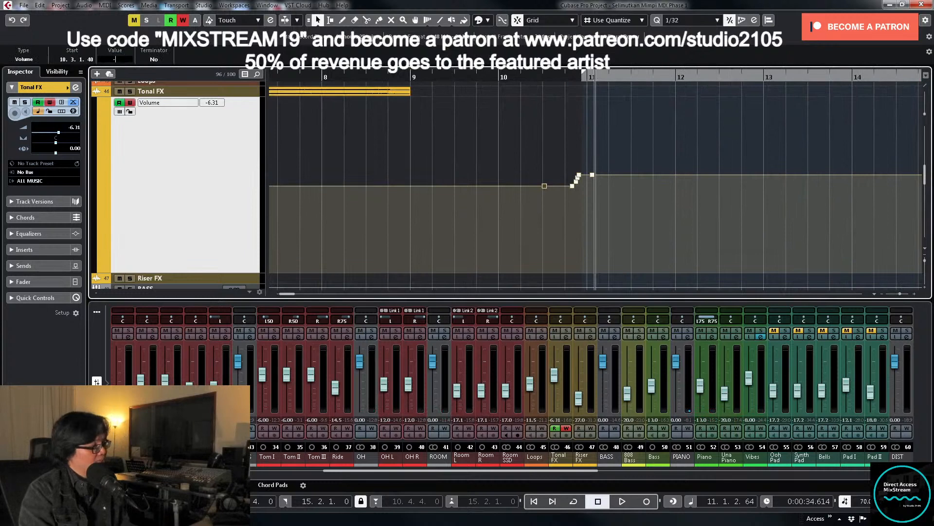
{"action": "type", "text": "9"}
{"action": "key", "text": "Return"}
Step: Delete the intermediate Tonal FX automation points so a single ramp leads up to the point at bar 11
{"action": "key", "text": "g"}
{"action": "left_click_drag", "start_coordinate": [581, 156], "coordinate": [588, 206]}
{"action": "key", "text": "Delete"}
{"action": "left_click_drag", "start_coordinate": [586, 160], "coordinate": [585, 207]}
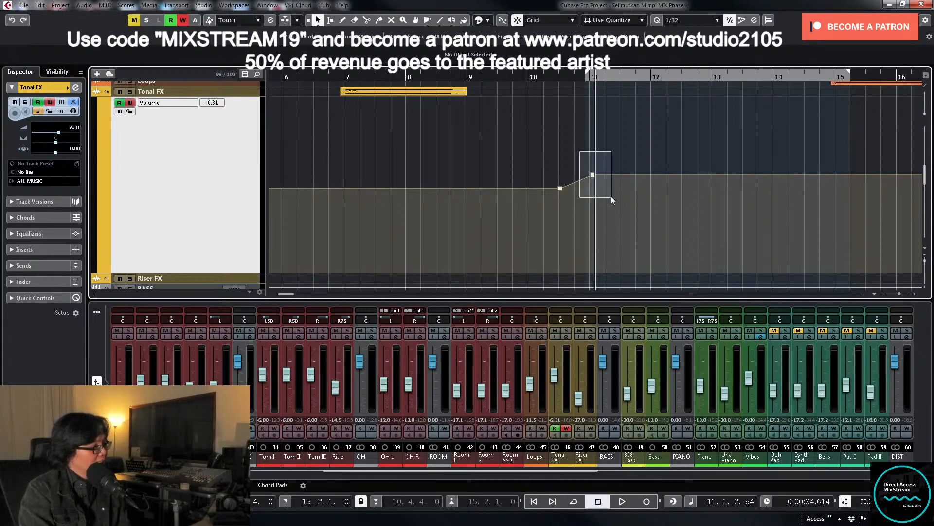
{"action": "key", "text": "Delete"}
Step: Start entering a new negative value for the Tonal FX volume automation point at bar 11
{"action": "type", "text": "-"}
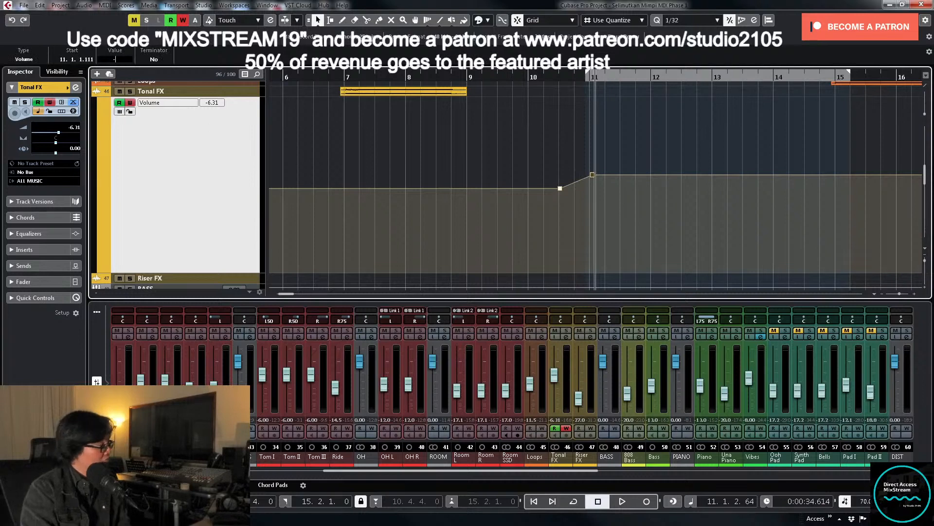
Step: Set the Tonal FX volume automation point at bar 11 to -7.00 dB
{"action": "type", "text": "7"}
{"action": "key", "text": "Return"}
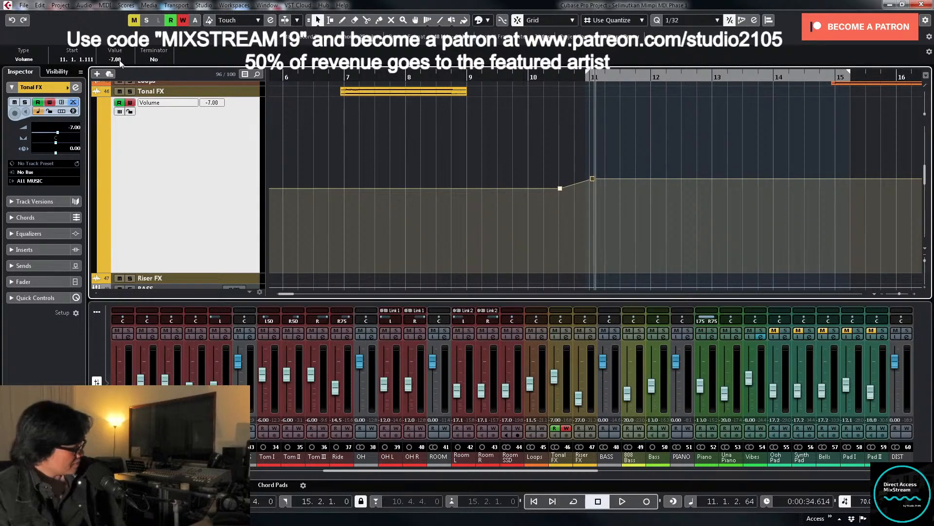
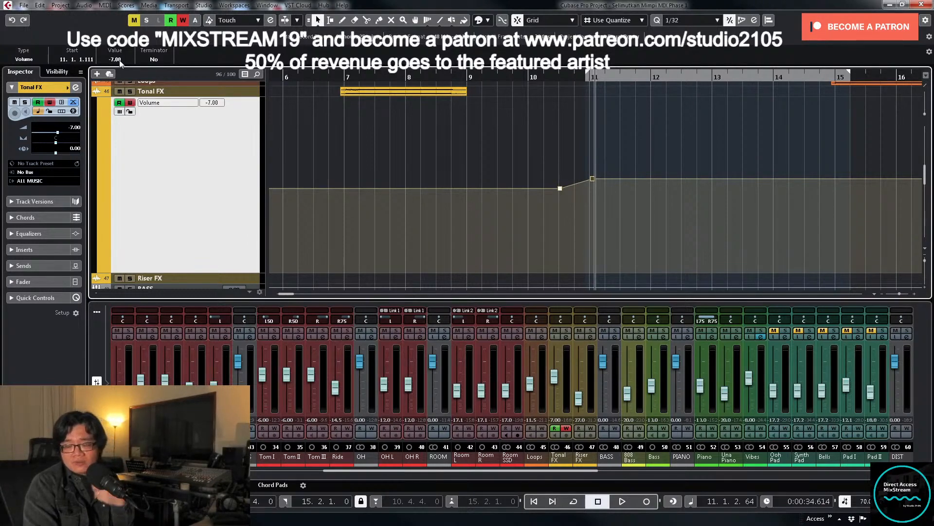
{"action": "key", "text": "z"}
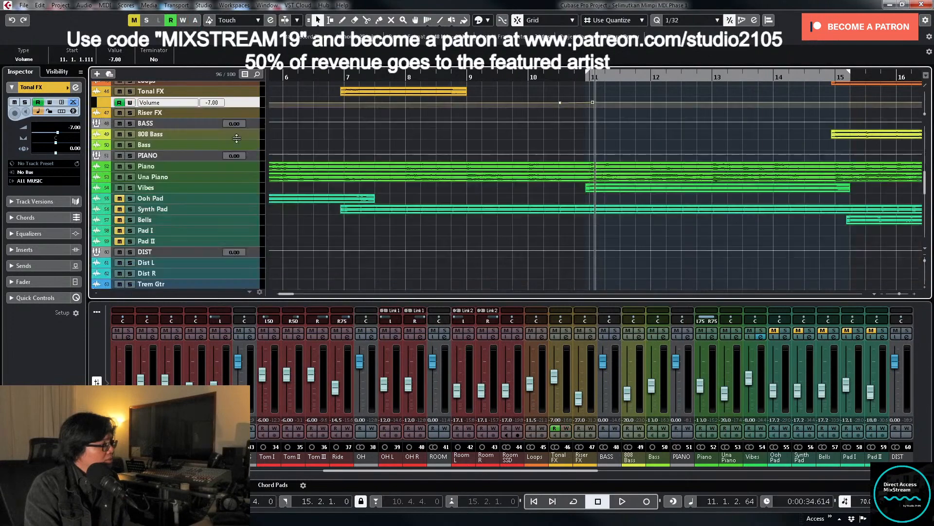
Step: Play the song and listen to the second Tonal FX clip around bar 19
{"action": "key", "text": "space"}
{"action": "scroll", "coordinate": [528, 150], "scroll_direction": "up", "scroll_amount": 2}
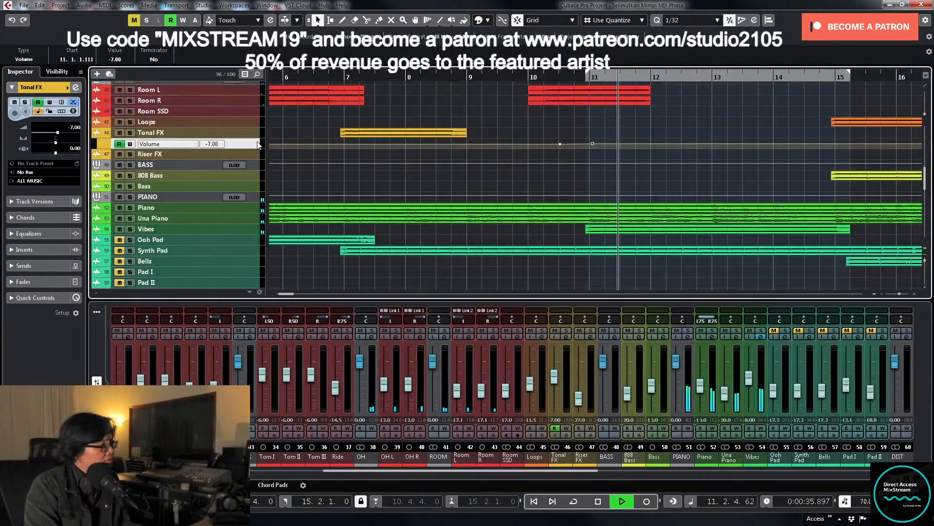
{"action": "key", "text": "z"}
{"action": "scroll", "coordinate": [713, 175], "scroll_direction": "up", "scroll_amount": 3}
{"action": "scroll", "coordinate": [712, 176], "scroll_direction": "down", "scroll_amount": 4}
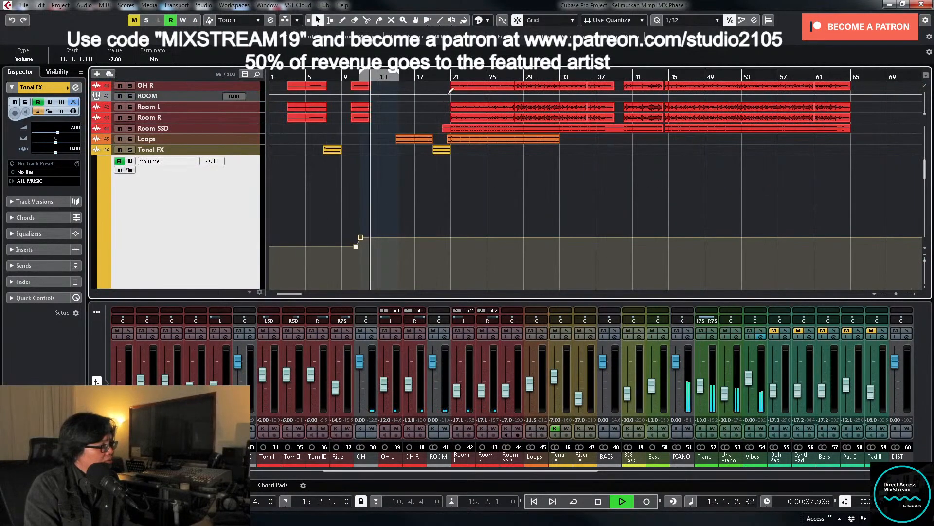
{"action": "left_click", "coordinate": [428, 76]}
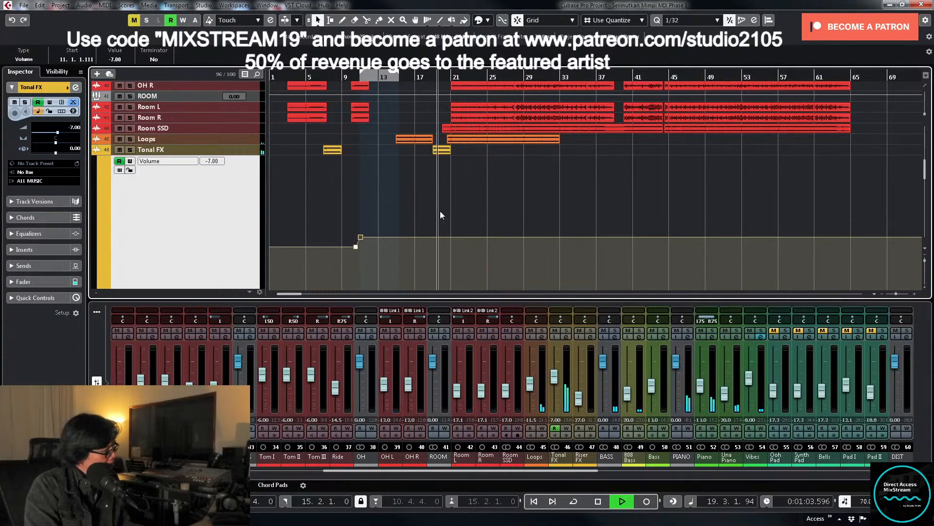
Step: Set the Tonal FX volume automation point just before bar 11 to -9.50 dB and replay from around bar 6
{"action": "left_click", "coordinate": [320, 78]}
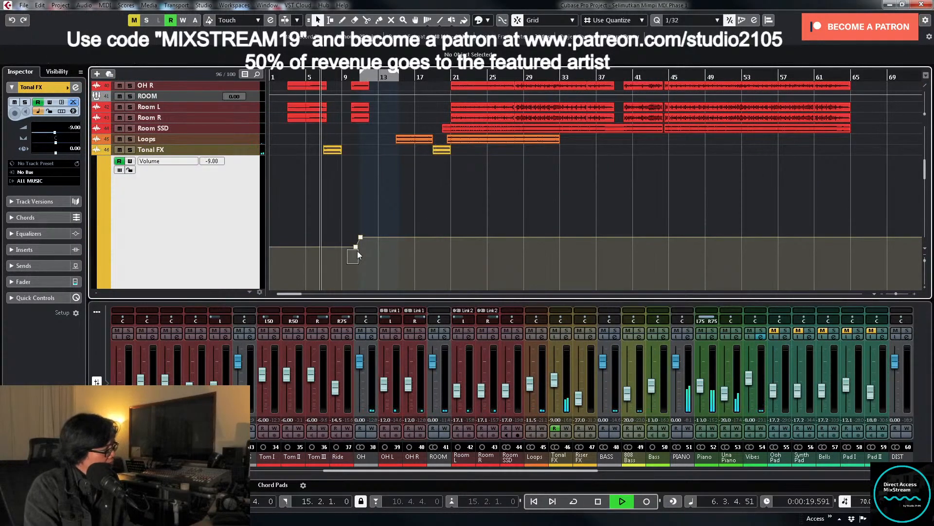
{"action": "left_click", "coordinate": [356, 247]}
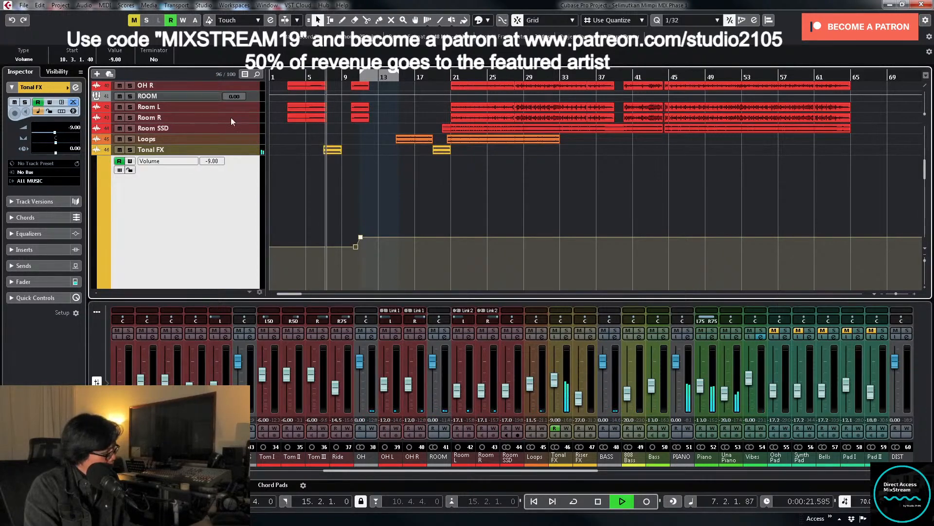
{"action": "key", "text": "space"}
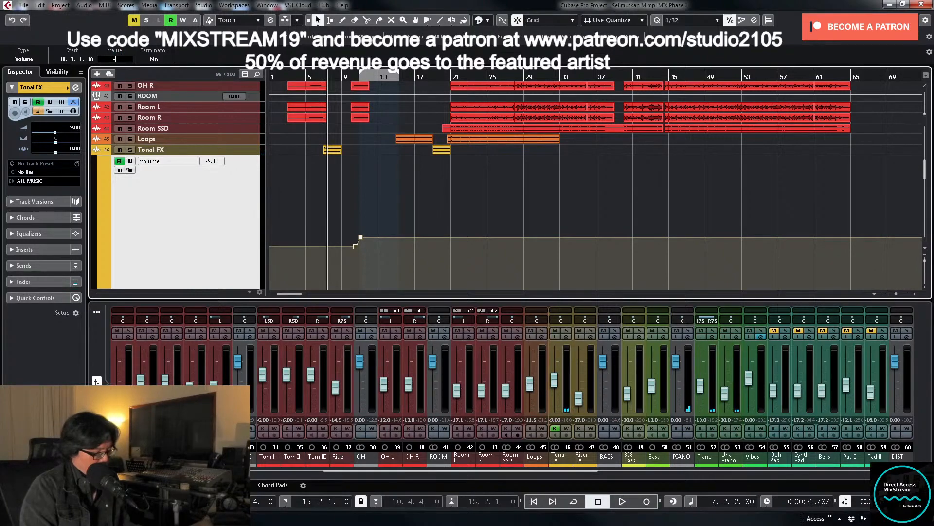
{"action": "type", "text": "9.5"}
{"action": "key", "text": "Return"}
{"action": "key", "text": "space"}
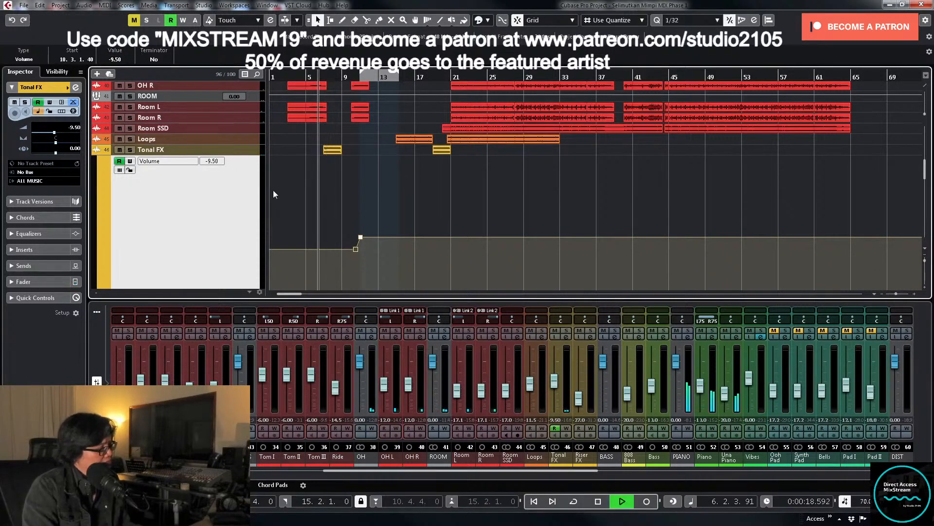
Step: Solo the Tonal FX track and enlarge its lane to show the waveforms
{"action": "scroll", "coordinate": [358, 177], "scroll_direction": "up", "scroll_amount": 4}
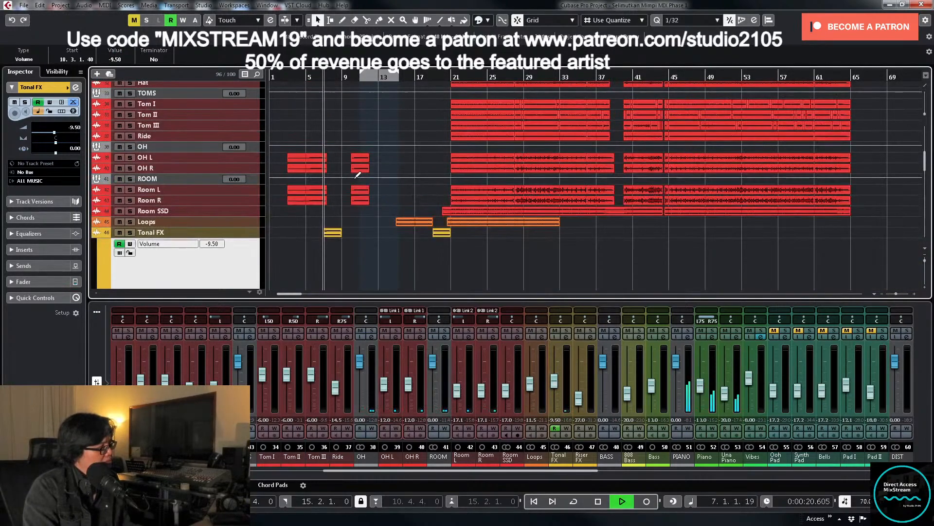
{"action": "scroll", "coordinate": [342, 118], "scroll_direction": "down", "scroll_amount": 5}
{"action": "scroll", "coordinate": [341, 117], "scroll_direction": "up", "scroll_amount": 2}
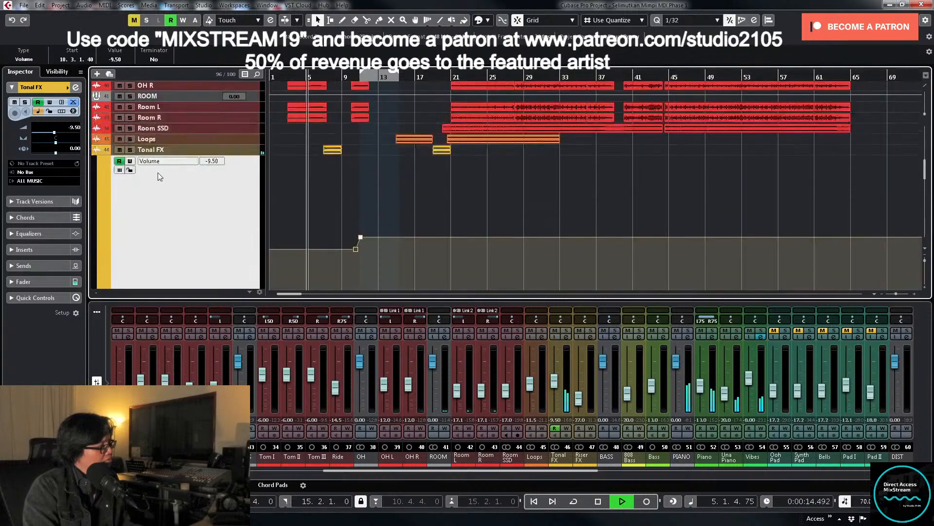
{"action": "left_click", "coordinate": [130, 151]}
{"action": "left_click", "coordinate": [235, 151]}
{"action": "scroll", "coordinate": [371, 154], "scroll_direction": "down", "scroll_amount": 4}
{"action": "scroll", "coordinate": [375, 112], "scroll_direction": "up", "scroll_amount": 2}
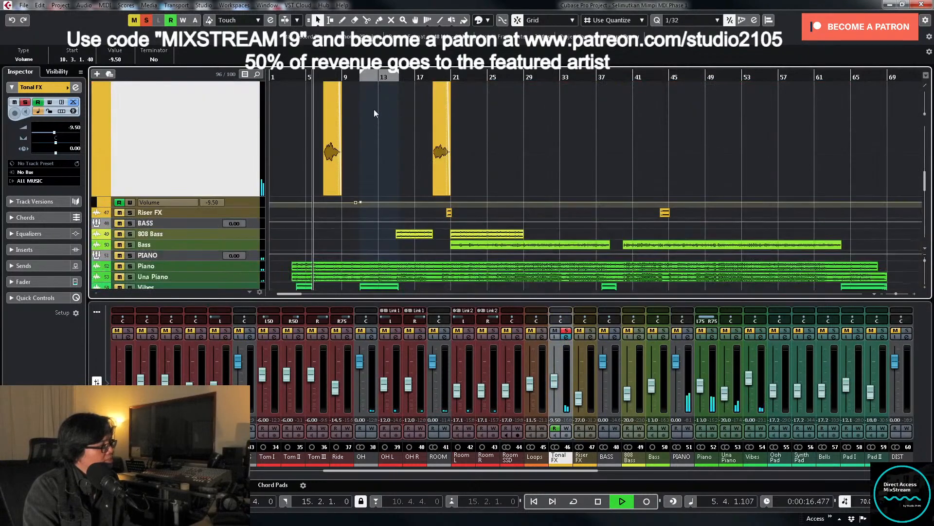
Step: Stop playback after hearing the soloed Tonal FX clip at bar 7, and select that clip
{"action": "key", "text": "g"}
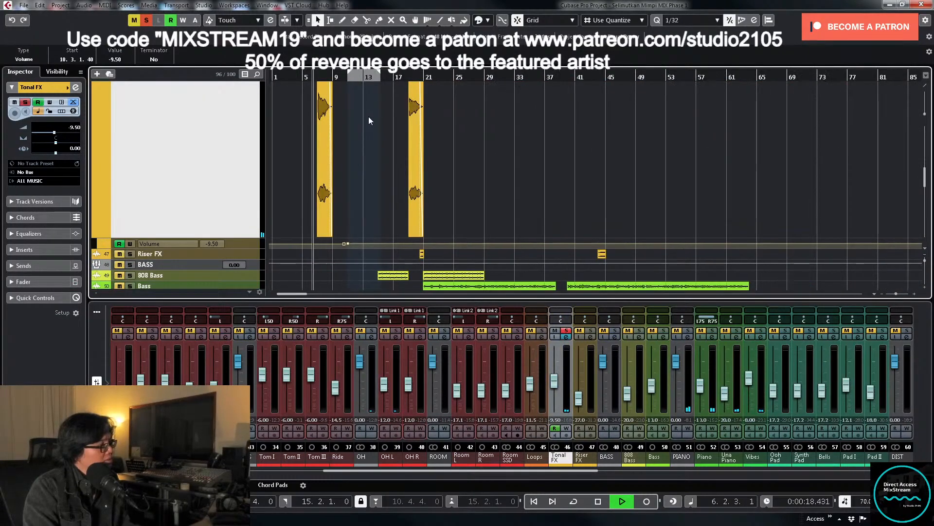
{"action": "key", "text": "h"}
{"action": "key", "text": "h"}
{"action": "key", "text": "h"}
{"action": "key", "text": "h"}
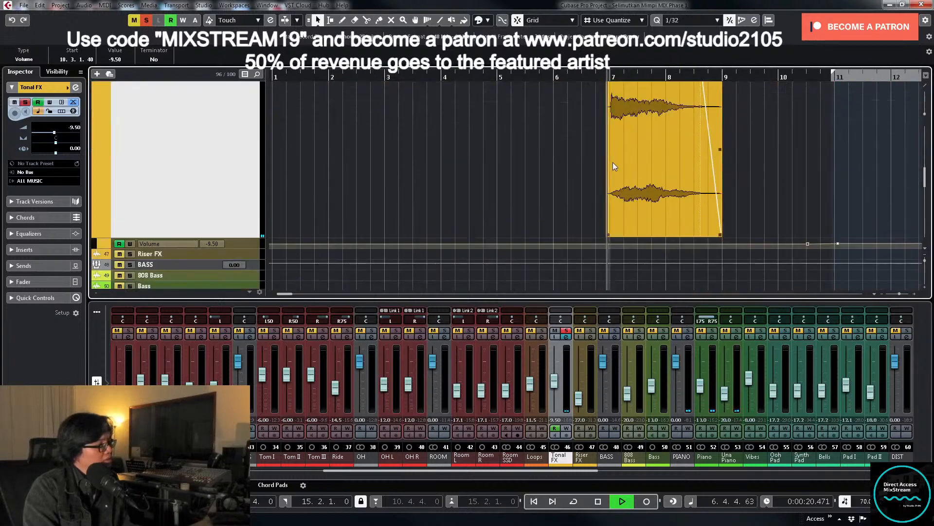
{"action": "left_click", "coordinate": [577, 165]}
{"action": "key", "text": "space"}
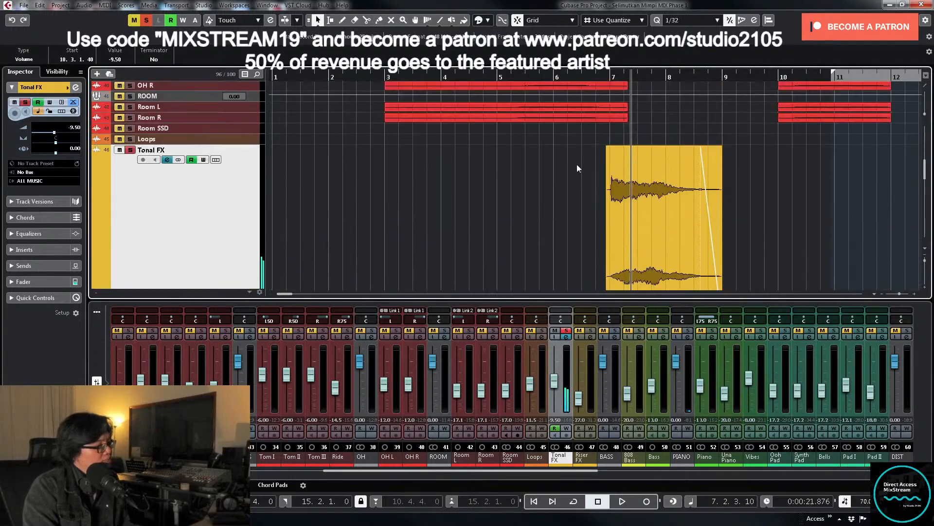
{"action": "left_click", "coordinate": [644, 160]}
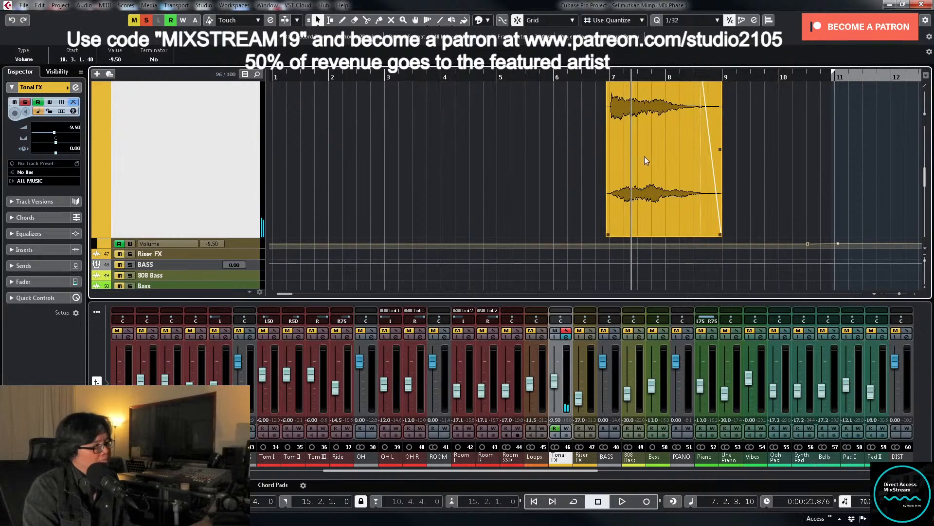
{"action": "scroll", "coordinate": [644, 156], "scroll_direction": "up", "scroll_amount": 1}
{"action": "left_click_drag", "start_coordinate": [525, 174], "coordinate": [633, 200]}
{"action": "left_click", "coordinate": [562, 190]}
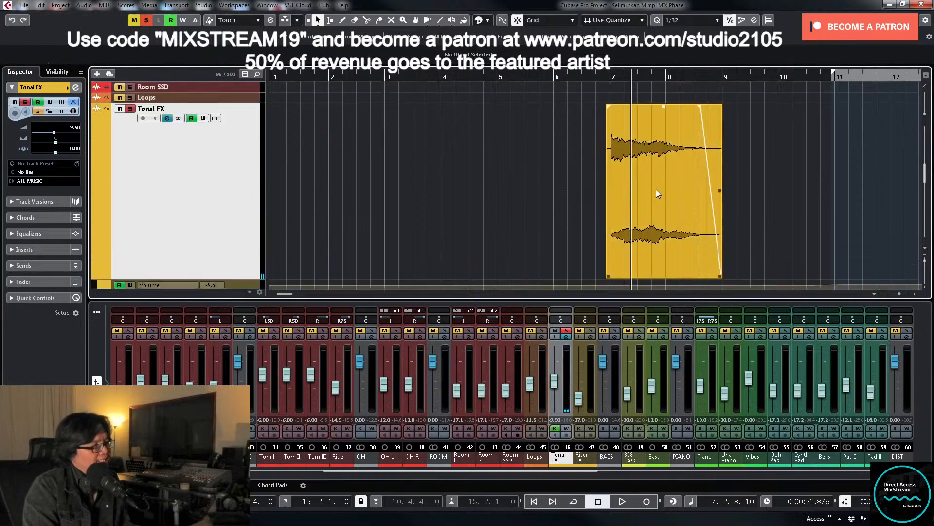
{"action": "left_click", "coordinate": [652, 189]}
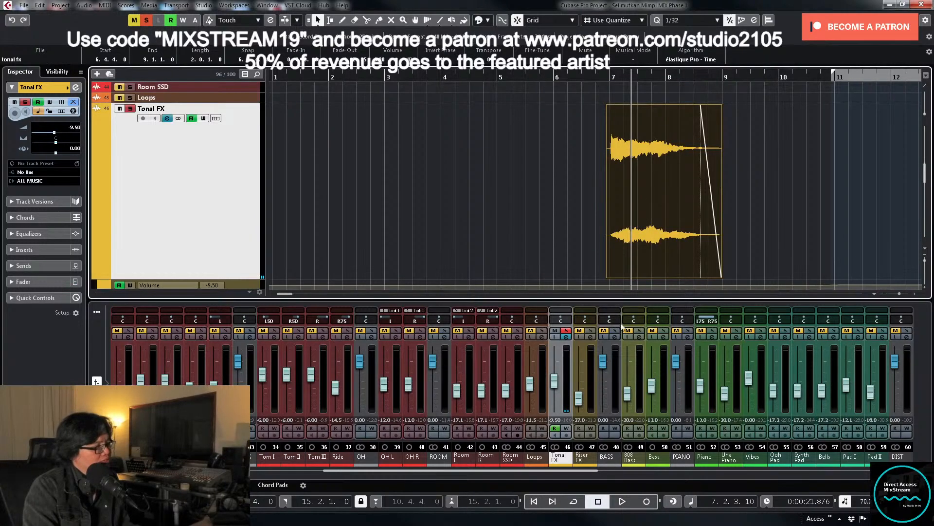
Step: Add the Waves Q2 Stereo equalizer to insert slot 4 of the Tonal FX channel
{"action": "left_click", "coordinate": [567, 337]}
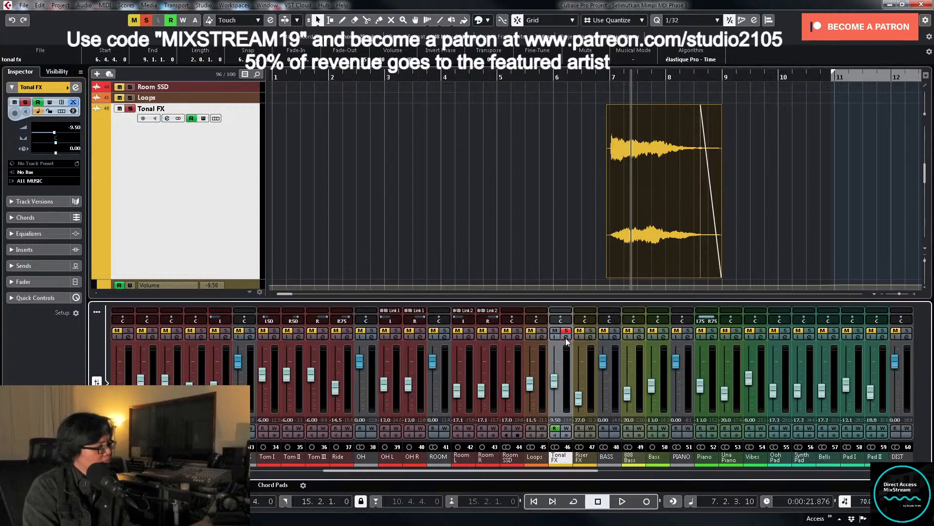
{"action": "left_click", "coordinate": [566, 337]}
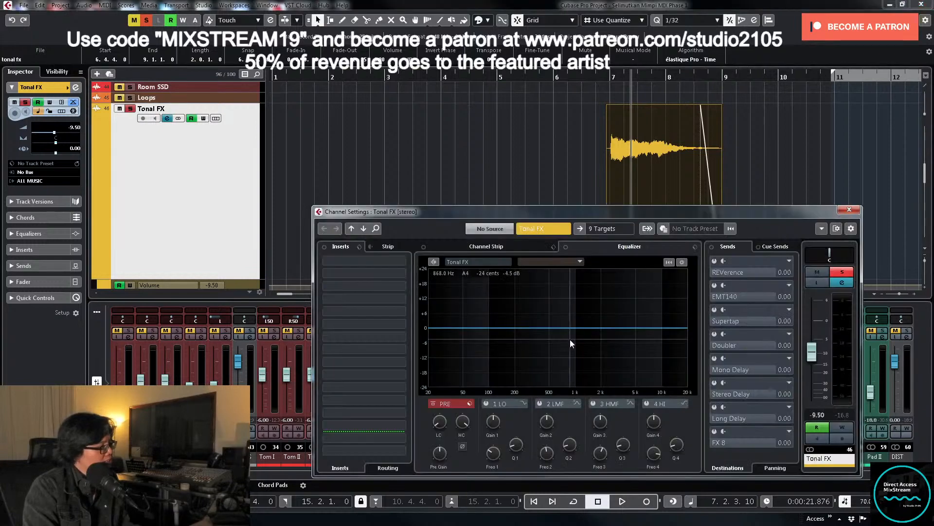
{"action": "left_click", "coordinate": [400, 300]}
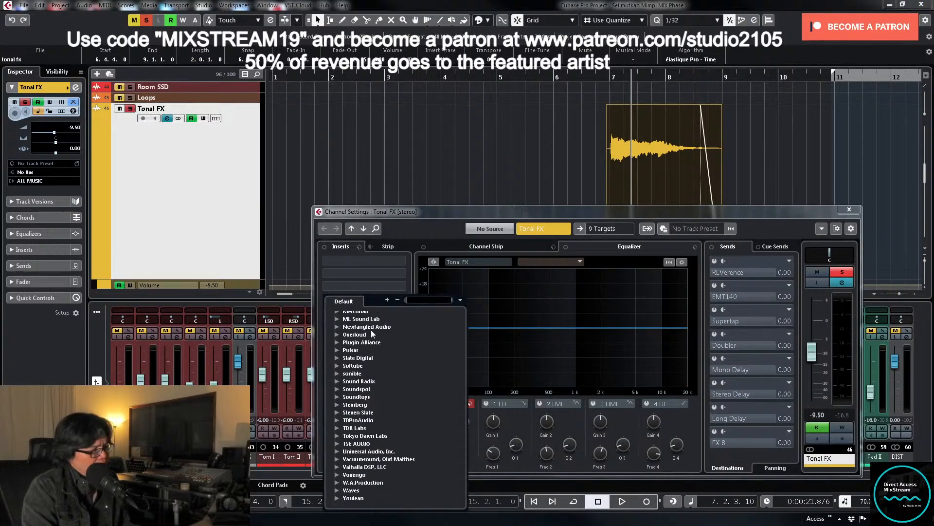
{"action": "left_click", "coordinate": [350, 490]}
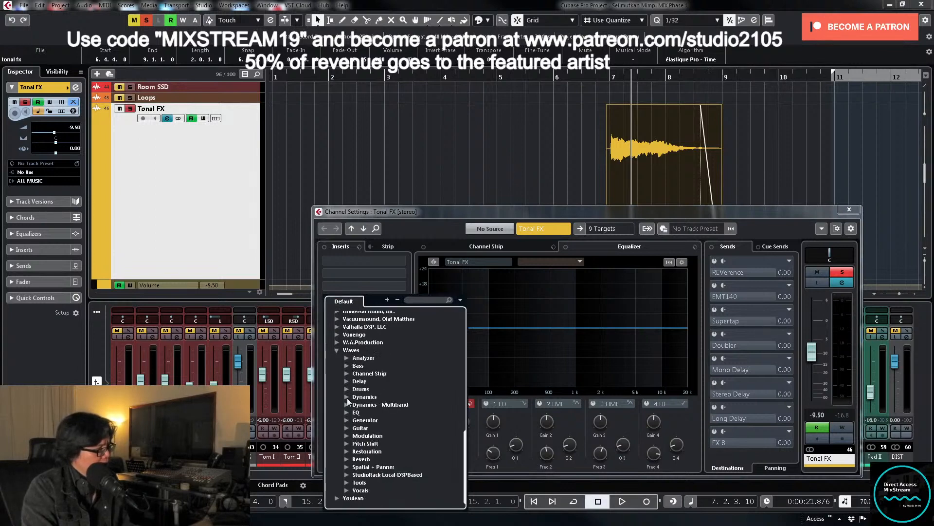
{"action": "left_click", "coordinate": [347, 412]}
{"action": "scroll", "coordinate": [389, 382], "scroll_direction": "down", "scroll_amount": 5}
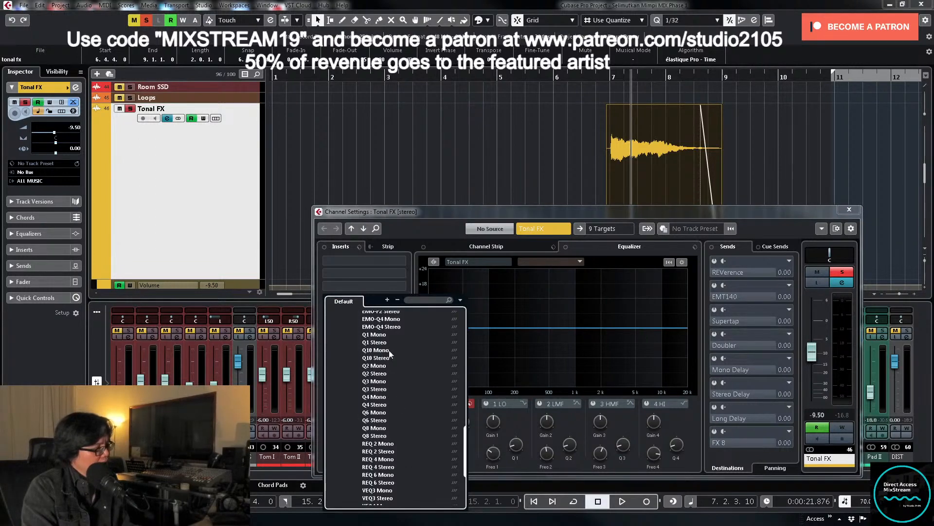
{"action": "left_click", "coordinate": [380, 373]}
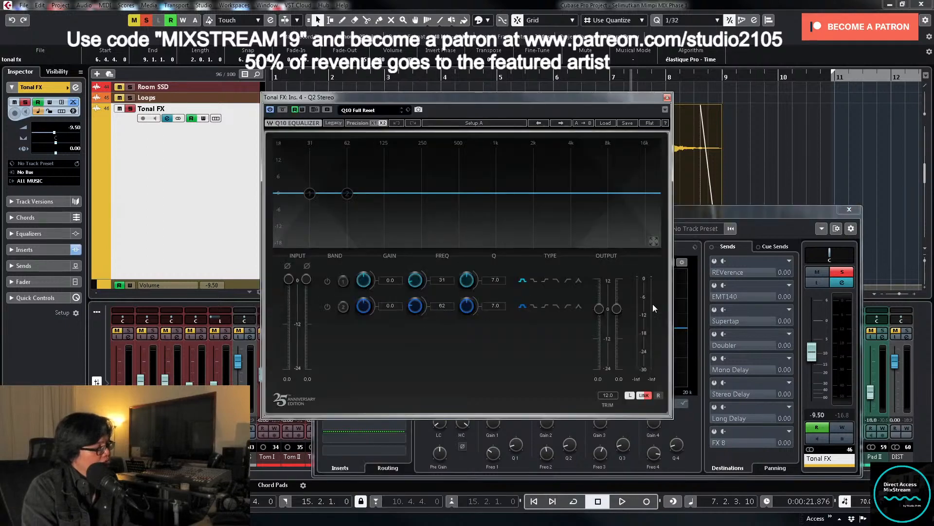
Step: Set the locators around the selected Tonal FX clip and lower the Q2 left input to -5.5 dB while auditioning it
{"action": "left_click_drag", "start_coordinate": [291, 283], "coordinate": [289, 299]}
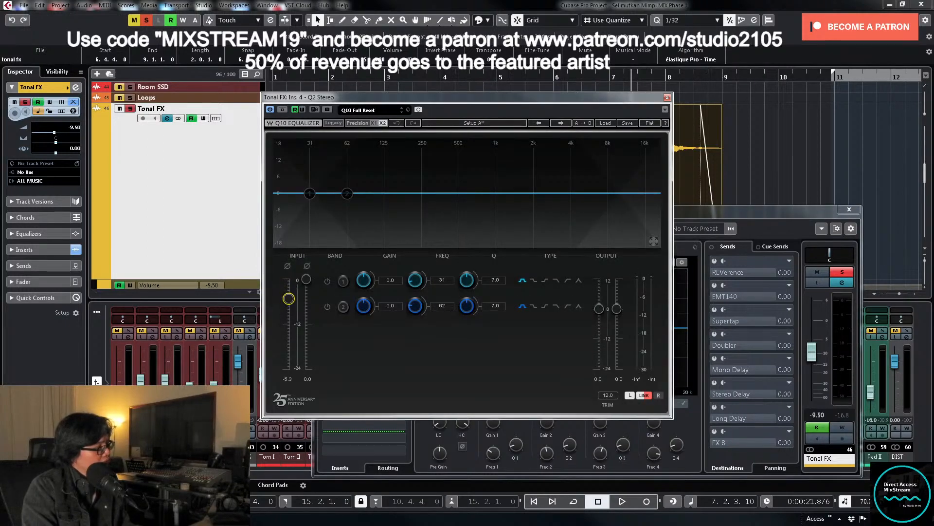
{"action": "left_click", "coordinate": [697, 168]}
{"action": "key", "text": "p"}
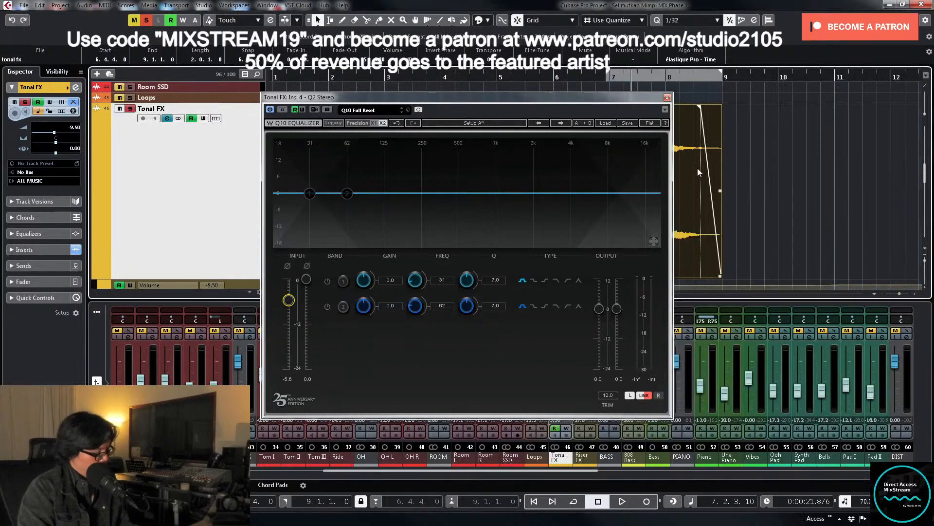
{"action": "key", "text": "space"}
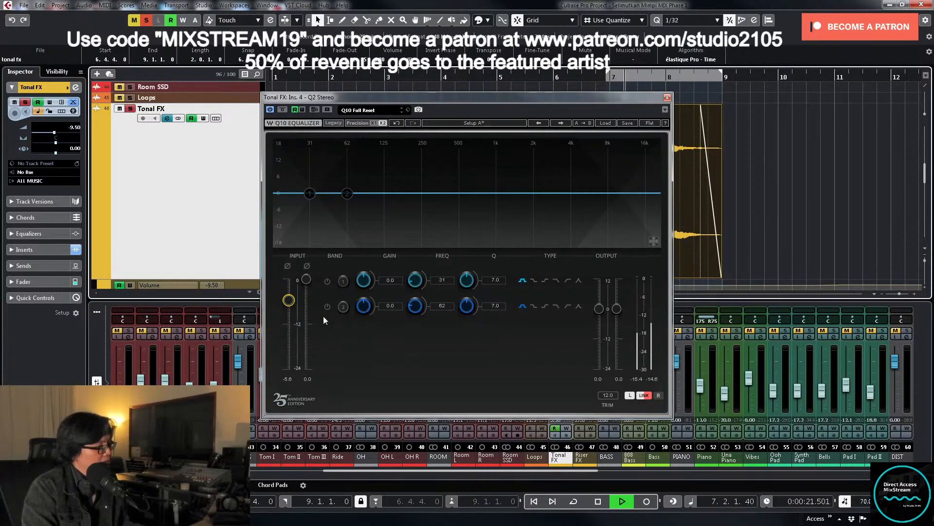
{"action": "left_click_drag", "start_coordinate": [288, 300], "coordinate": [288, 304]}
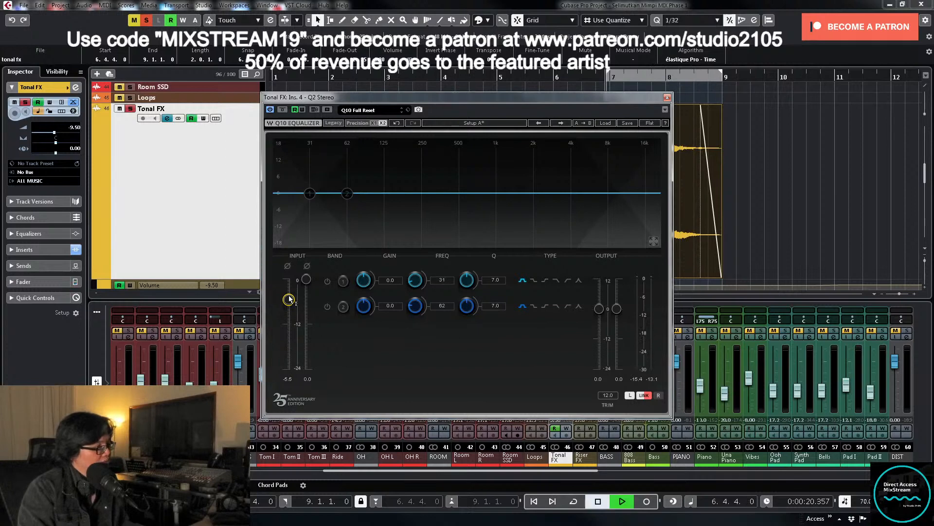
{"action": "key", "text": "space"}
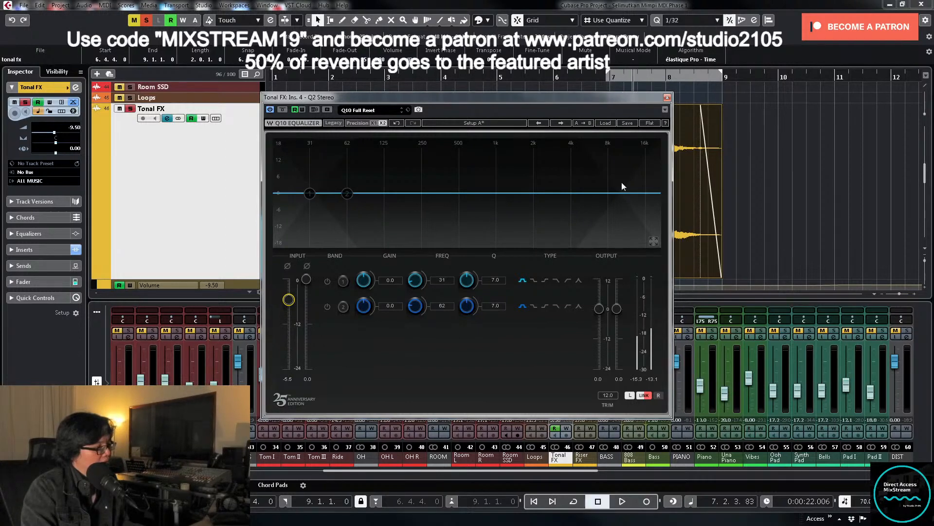
Step: Close the equalizer, unsolo the Tonal FX track and listen to it in the full mix from bar 6
{"action": "left_click", "coordinate": [667, 98]}
{"action": "left_click", "coordinate": [130, 109]}
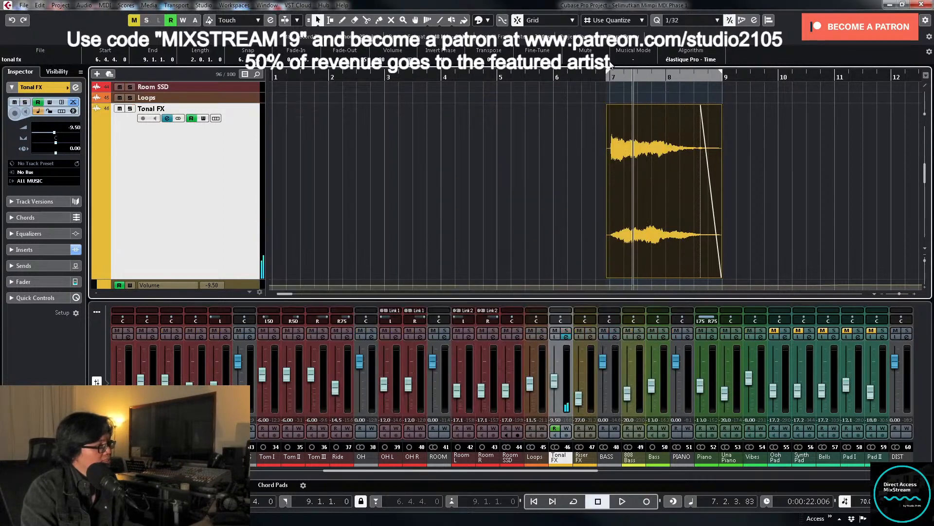
{"action": "left_click", "coordinate": [579, 77]}
{"action": "key", "text": "space"}
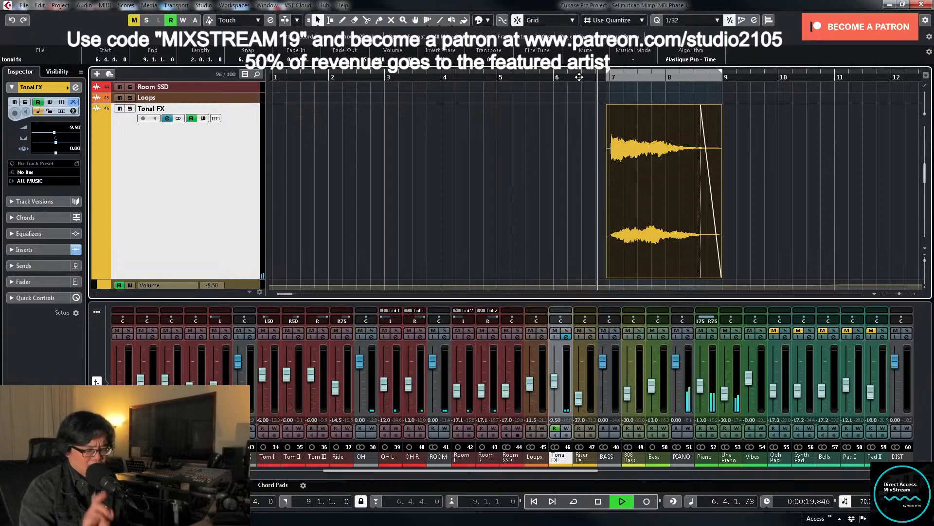
{"action": "key", "text": "space"}
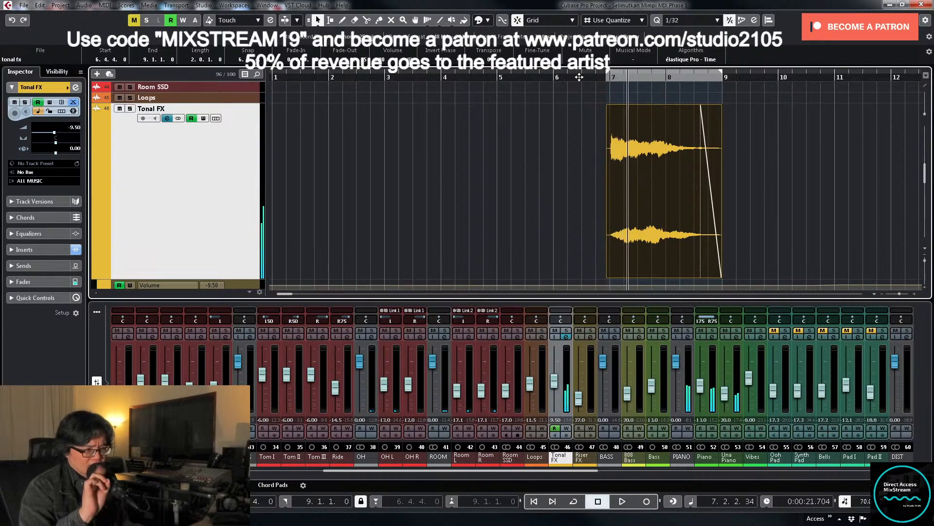
Step: Reopen the Q2 Stereo equalizer on Tonal FX and set its left input to -4.1 dB
{"action": "left_click", "coordinate": [567, 335]}
{"action": "left_click", "coordinate": [386, 298]}
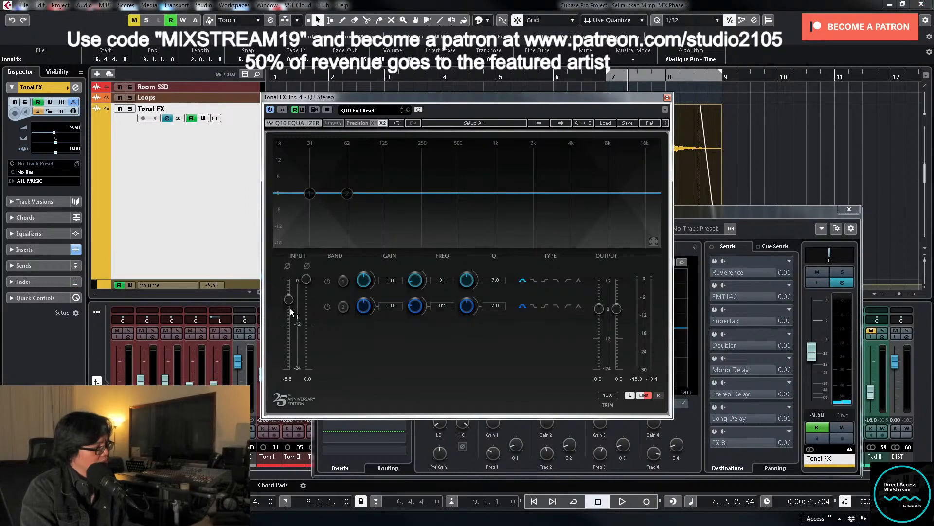
{"action": "left_click_drag", "start_coordinate": [289, 297], "coordinate": [289, 294]}
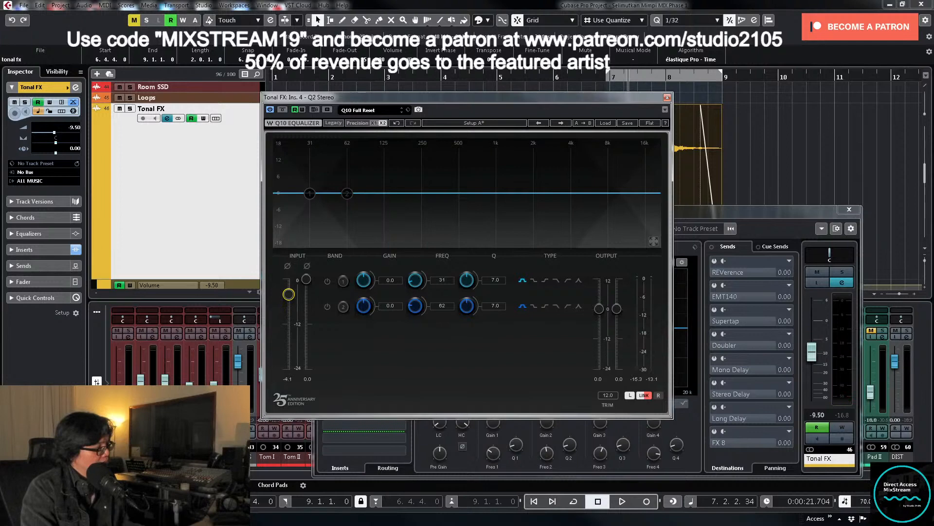
Step: Set the Q2 equalizer's left input to -3.5 dB while auditioning the Tonal FX clip
{"action": "key", "text": "space"}
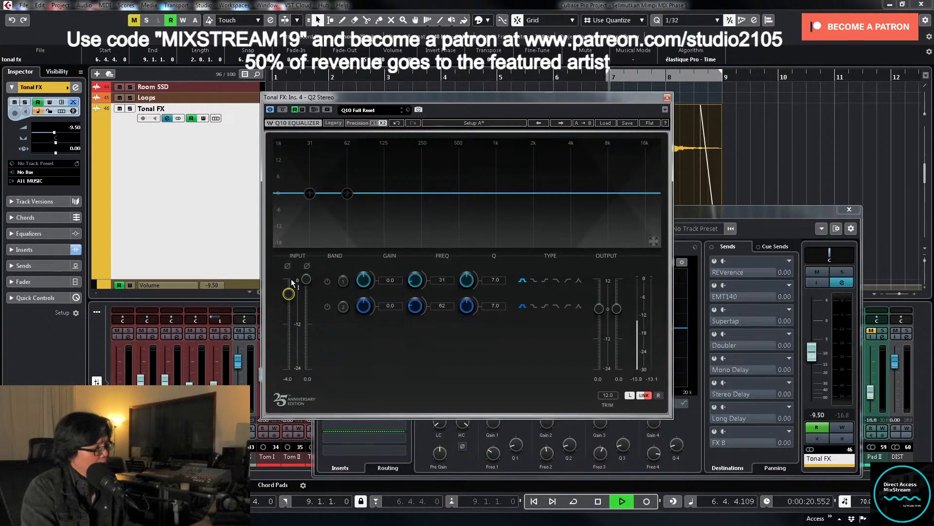
{"action": "key", "text": "space"}
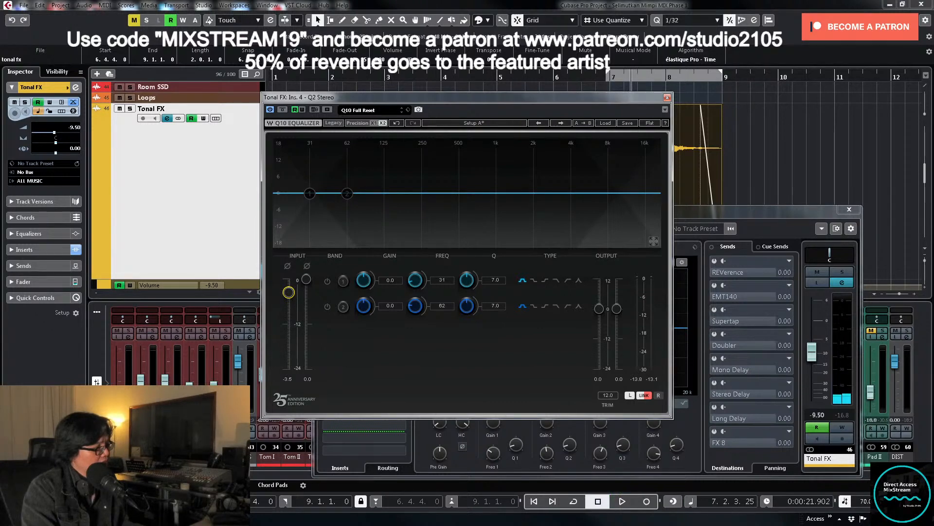
{"action": "key", "text": "space"}
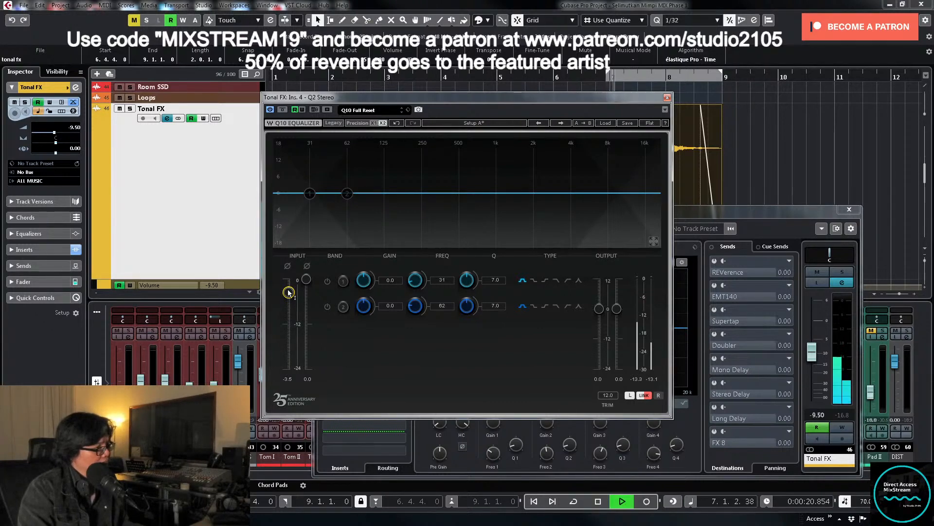
{"action": "key", "text": "space"}
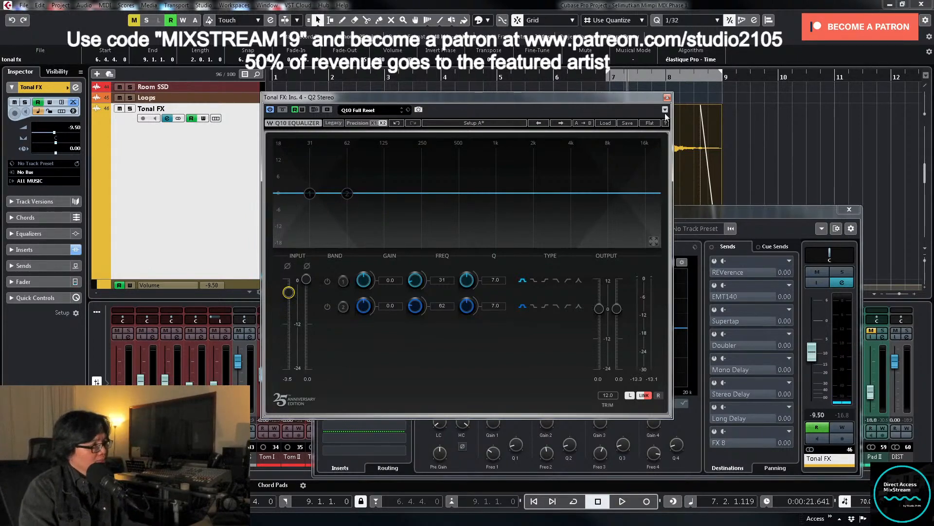
Step: Write automation on Tonal FX that bypasses the Q2 equalizer just after bar 9, and close the equalizer
{"action": "key", "text": "KP_Subtract"}
{"action": "key", "text": "space"}
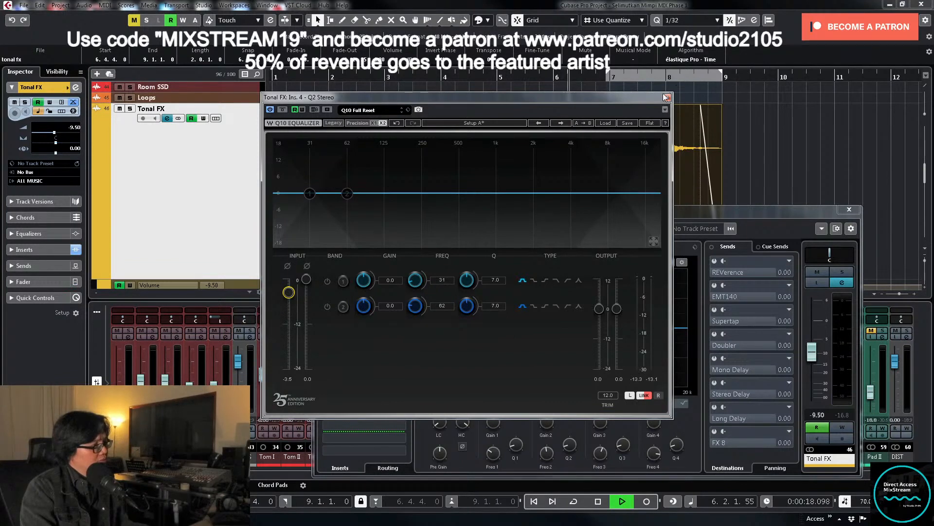
{"action": "left_click", "coordinate": [841, 428]}
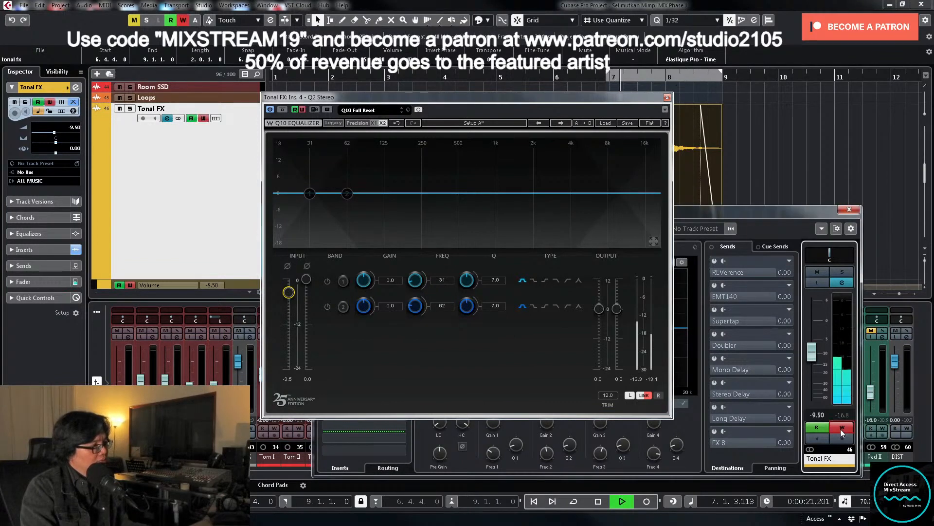
{"action": "left_click", "coordinate": [283, 110]}
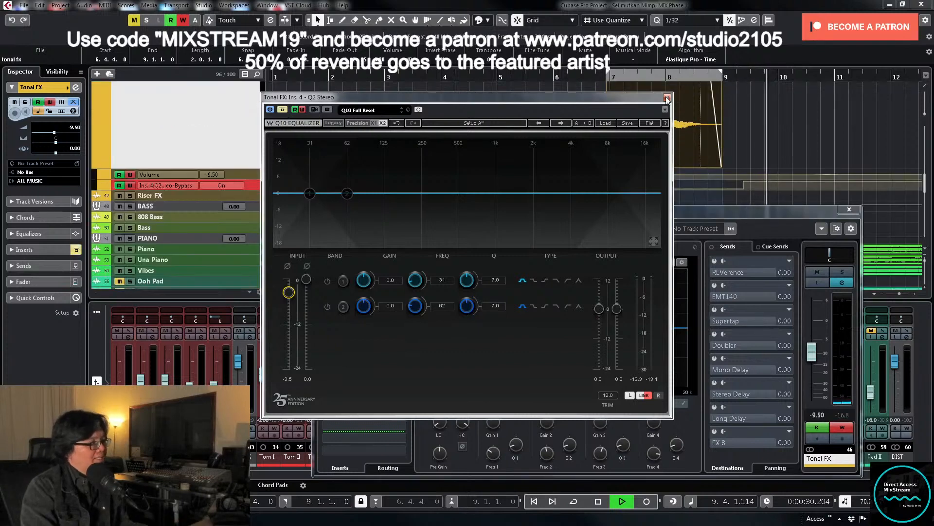
{"action": "left_click", "coordinate": [667, 99]}
{"action": "key", "text": "space"}
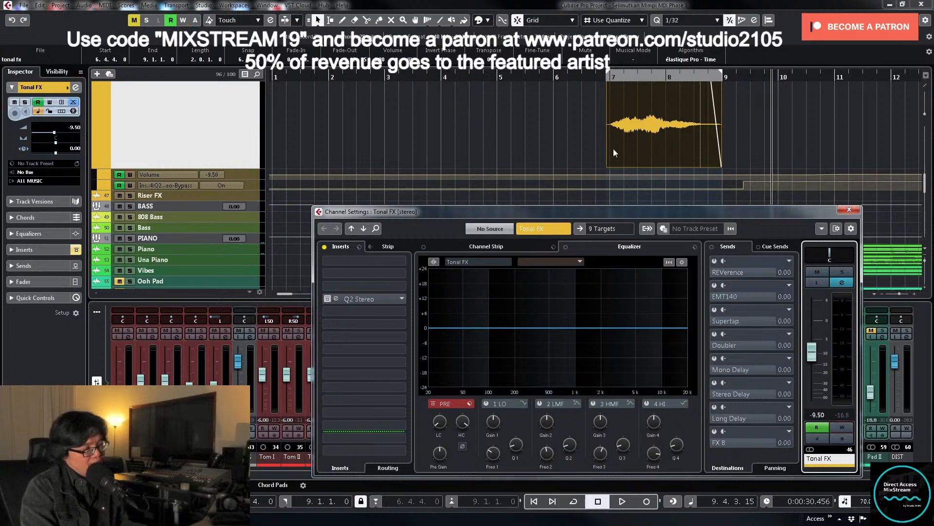
Step: Collapse the Tonal FX track, fit the whole arrangement in view and place the playback position at bar 3
{"action": "left_click", "coordinate": [229, 147]}
{"action": "key", "text": "z"}
{"action": "key", "text": "shift+f"}
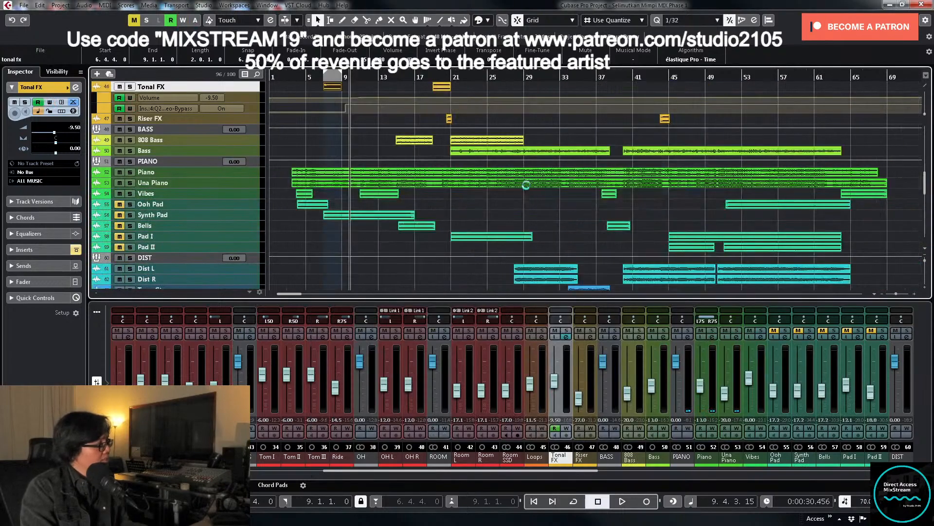
{"action": "left_click", "coordinate": [294, 78]}
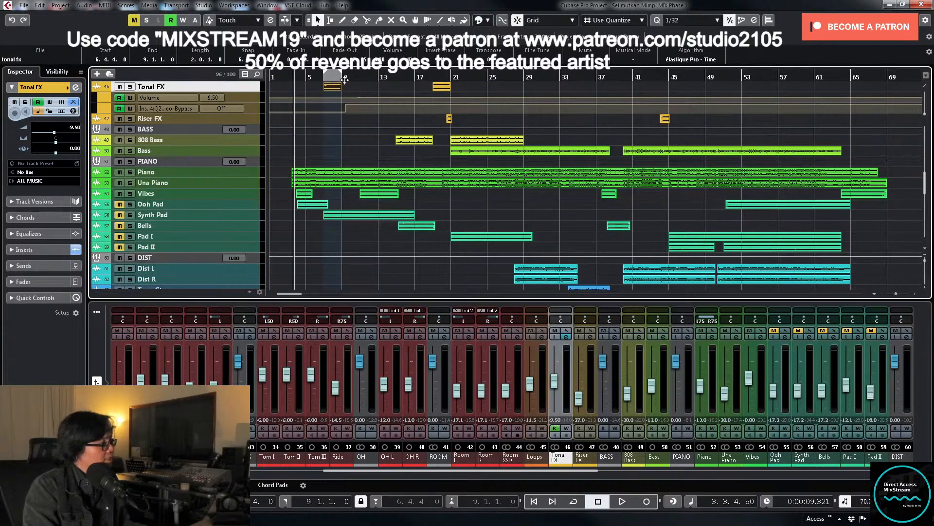
{"action": "left_click", "coordinate": [331, 78]}
{"action": "left_click", "coordinate": [292, 78]}
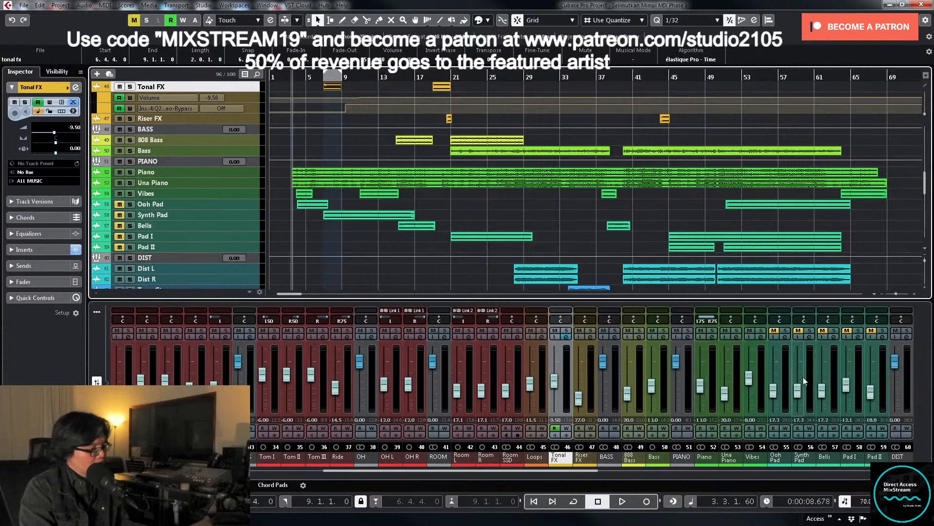
Step: Solo the Vibes track, audition its first clip in a loop and leave its channel settings open
{"action": "left_click", "coordinate": [761, 338]}
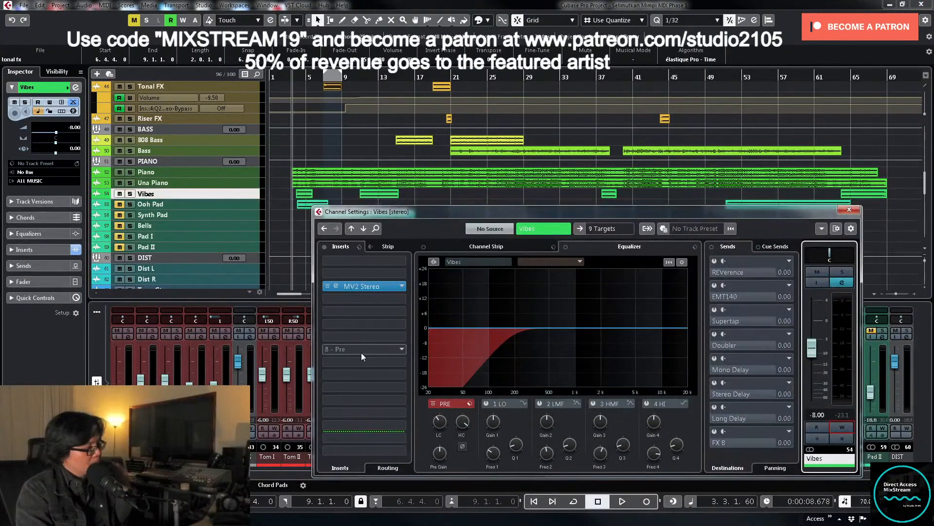
{"action": "left_click", "coordinate": [843, 272]}
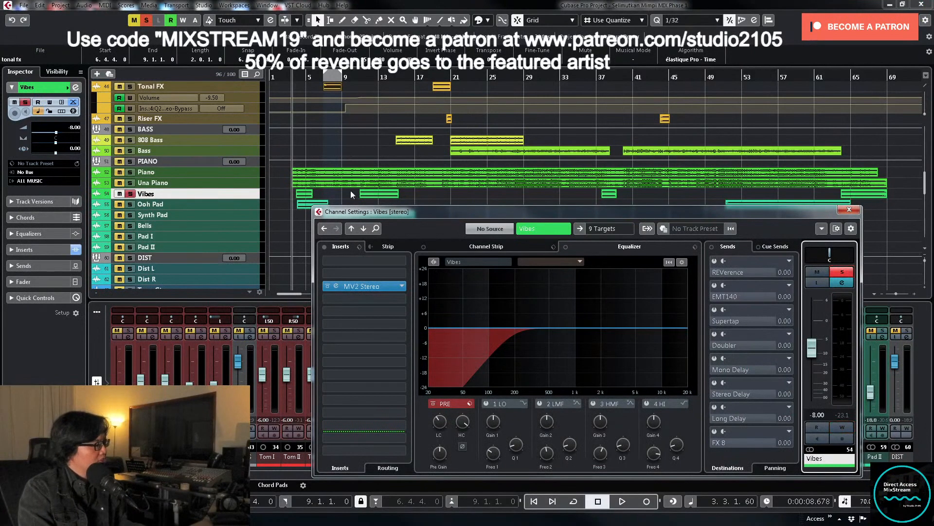
{"action": "left_click", "coordinate": [246, 194]}
{"action": "key", "text": "z"}
{"action": "left_click", "coordinate": [324, 205]}
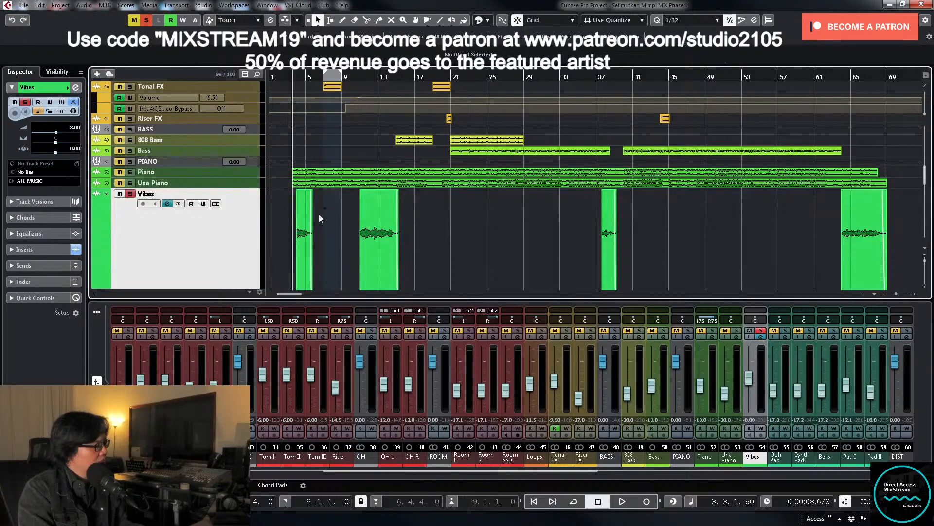
{"action": "left_click", "coordinate": [300, 234]}
{"action": "key", "text": "shift+g"}
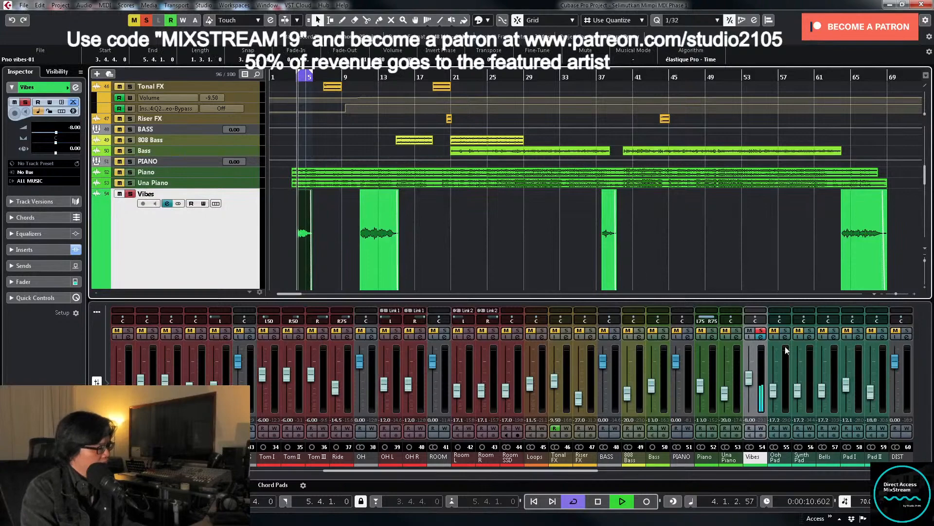
{"action": "left_click", "coordinate": [761, 337]}
{"action": "key", "text": "space"}
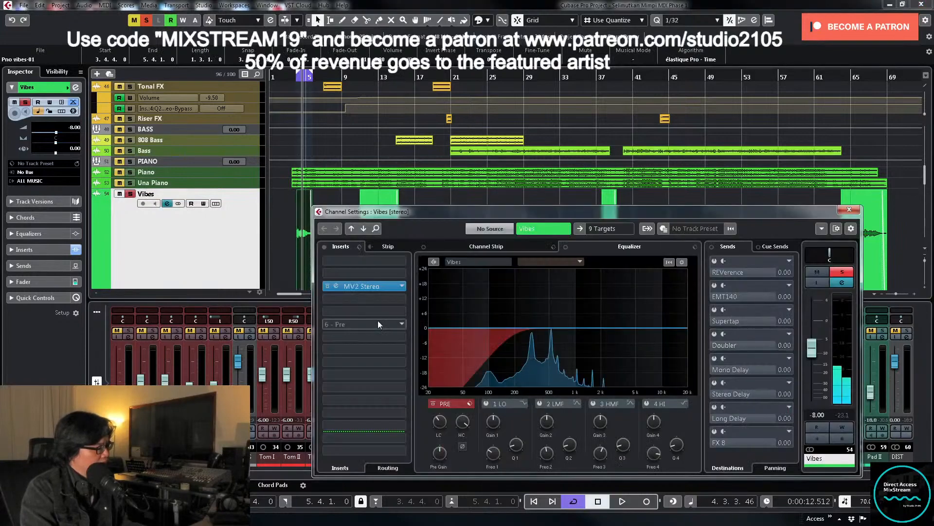
Step: Add the Slate Digital Fresh Air plug-in to insert slot 2 of the Vibes channel
{"action": "left_click", "coordinate": [401, 298]}
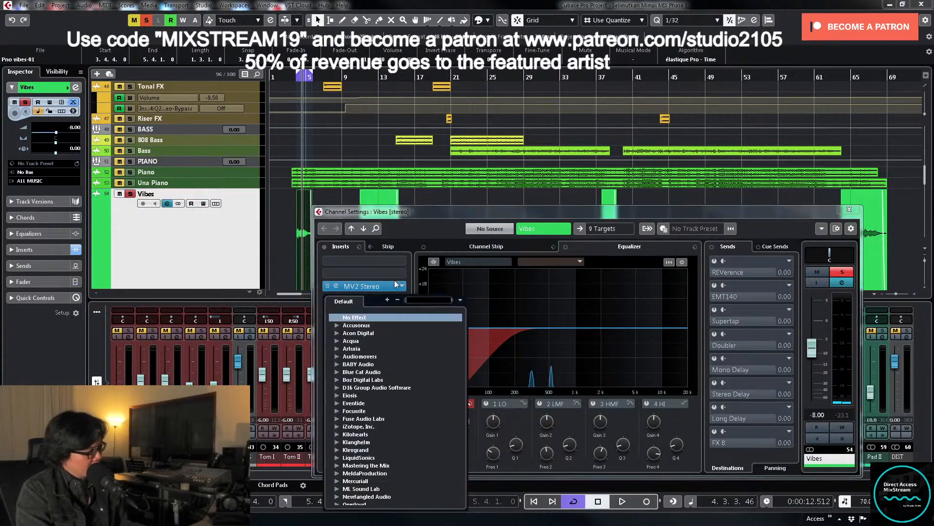
{"action": "left_click", "coordinate": [396, 284]}
{"action": "left_click", "coordinate": [402, 274]}
{"action": "scroll", "coordinate": [401, 358], "scroll_direction": "down", "scroll_amount": 5}
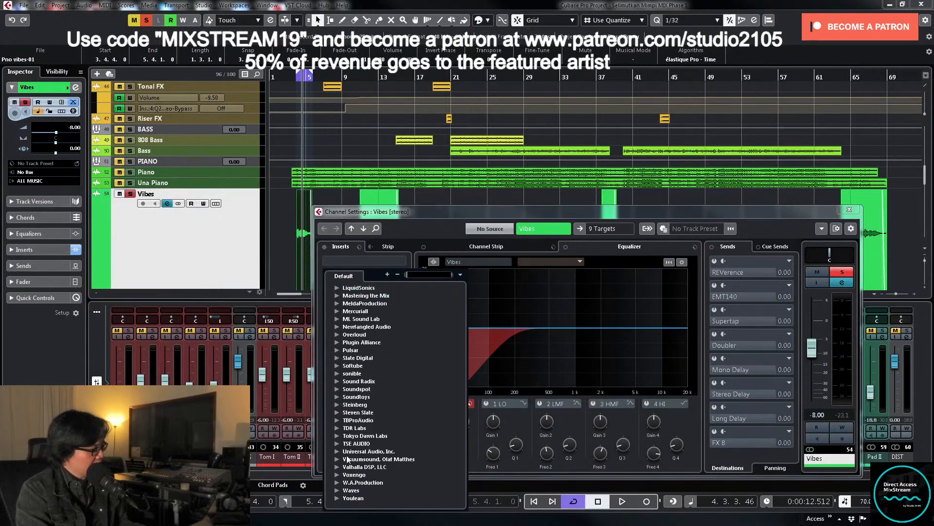
{"action": "left_click", "coordinate": [336, 413]}
{"action": "left_click", "coordinate": [338, 413]}
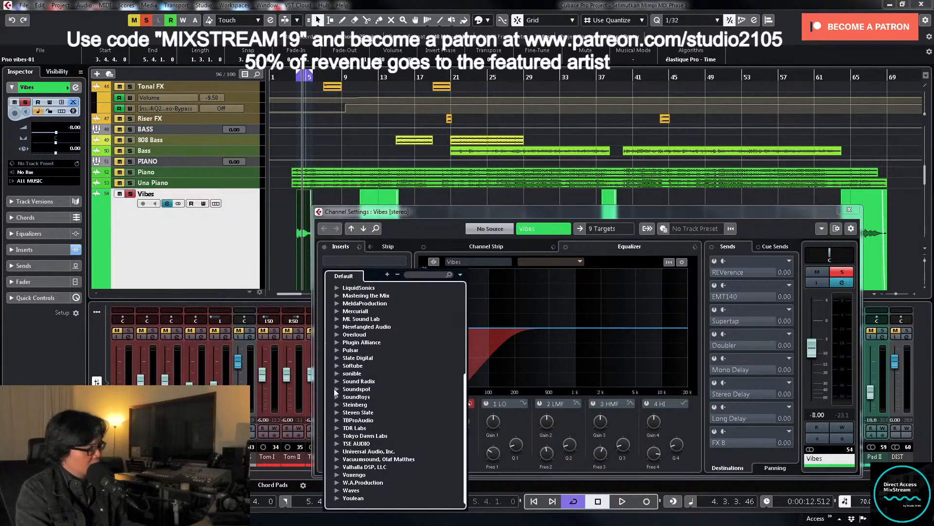
{"action": "left_click", "coordinate": [336, 358]}
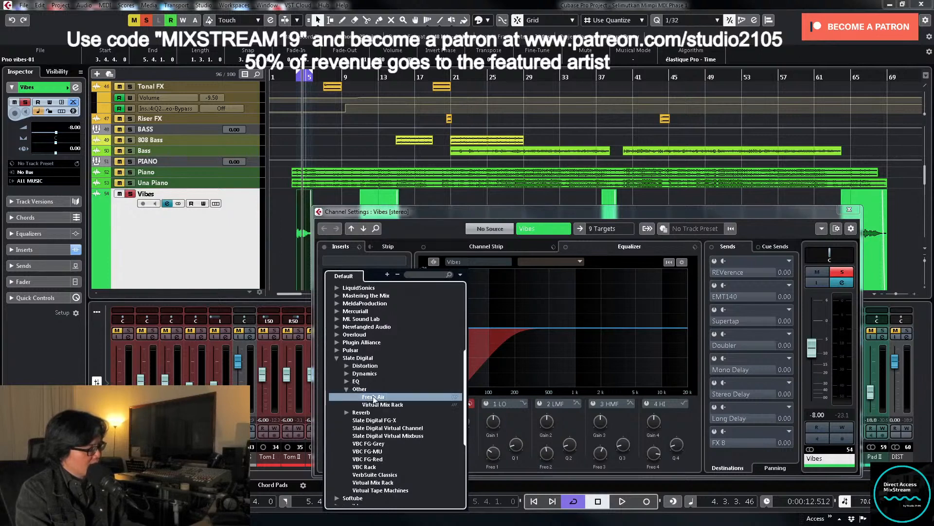
{"action": "left_click", "coordinate": [385, 397]}
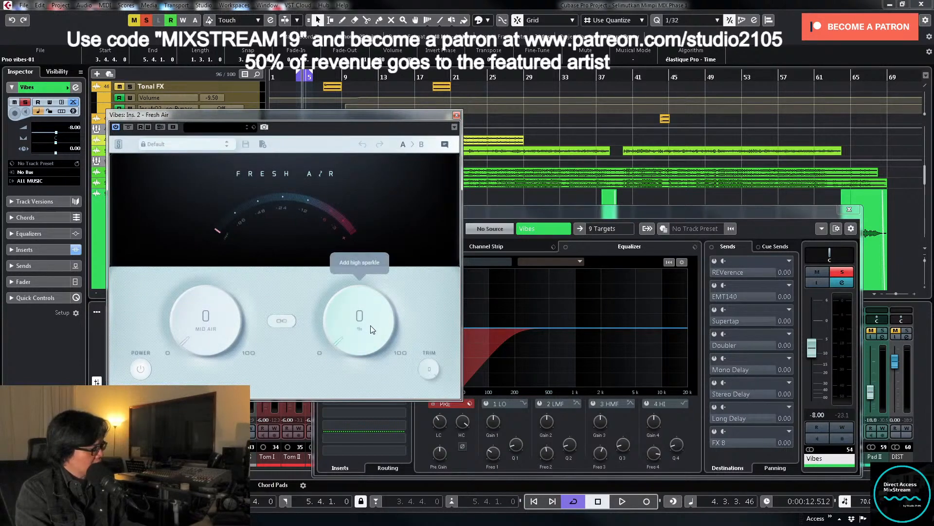
Step: Set Fresh Air's Mid Air to 32 on Vibes while looping the clip and comparing with the effect off
{"action": "key", "text": "space"}
{"action": "mouse_move", "coordinate": [361, 343]}
{"action": "left_mouse_down"}
{"action": "mouse_move", "coordinate": [363, 246]}
{"action": "mouse_move", "coordinate": [356, 277]}
{"action": "mouse_move", "coordinate": [354, 238]}
{"action": "mouse_move", "coordinate": [345, 346]}
{"action": "left_mouse_up"}
{"action": "left_click_drag", "start_coordinate": [201, 338], "coordinate": [203, 285]}
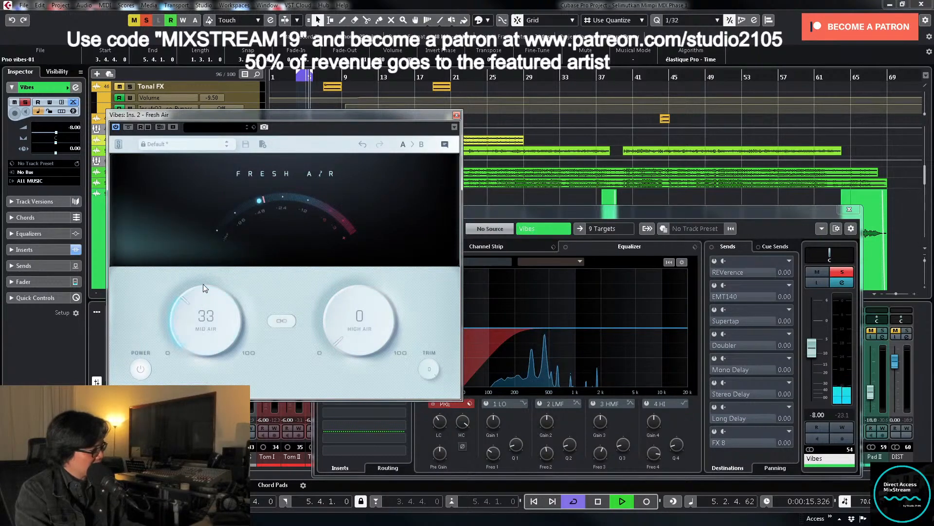
{"action": "left_click_drag", "start_coordinate": [215, 323], "coordinate": [215, 316]}
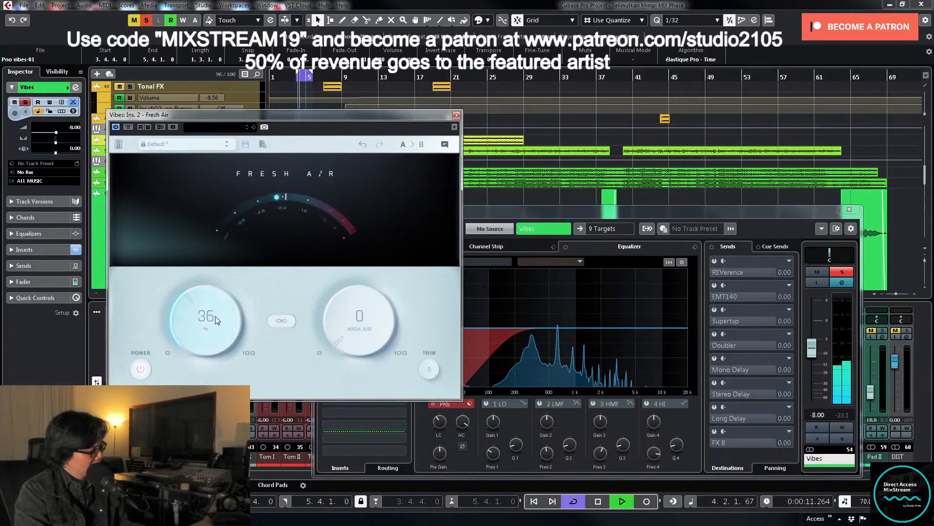
{"action": "left_click", "coordinate": [151, 373]}
{"action": "left_click", "coordinate": [152, 372]}
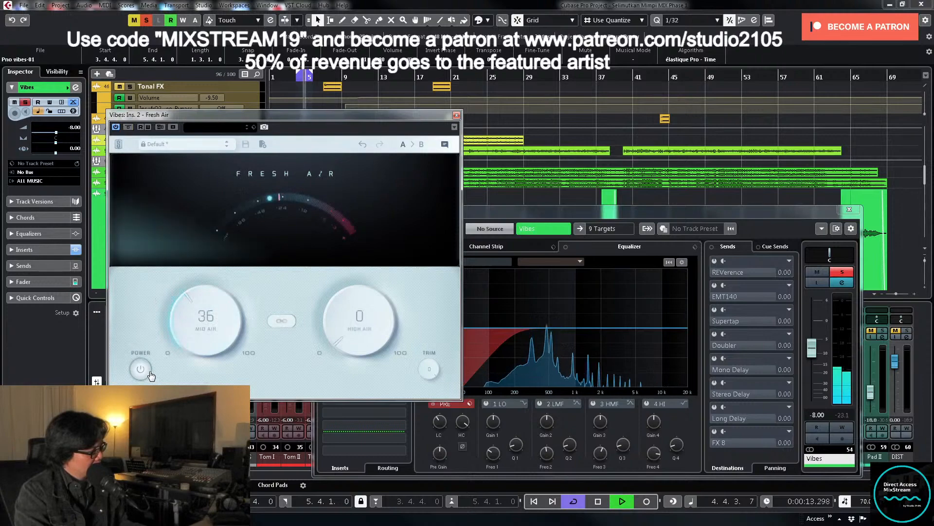
{"action": "left_click_drag", "start_coordinate": [194, 319], "coordinate": [194, 325]}
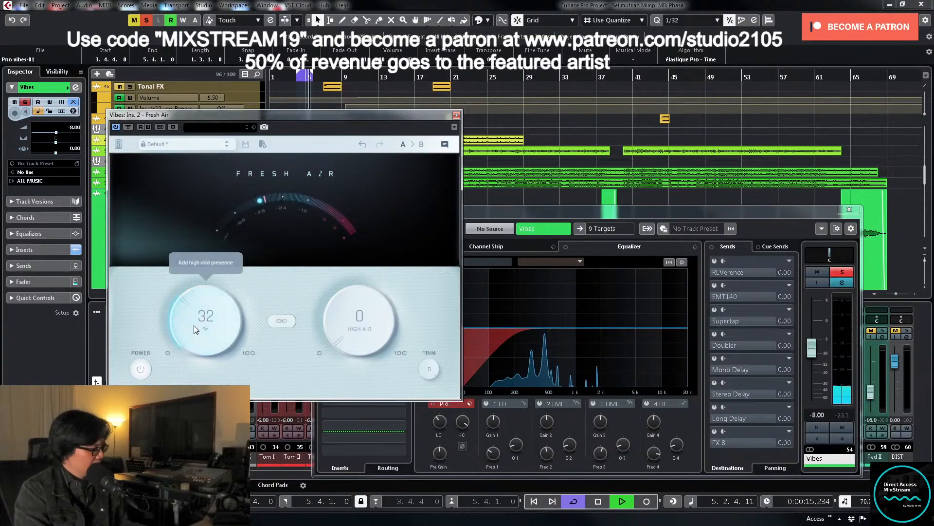
Step: Stop playback, unsolo the Vibes track, and switch off and close the Fresh Air insert
{"action": "key", "text": "space"}
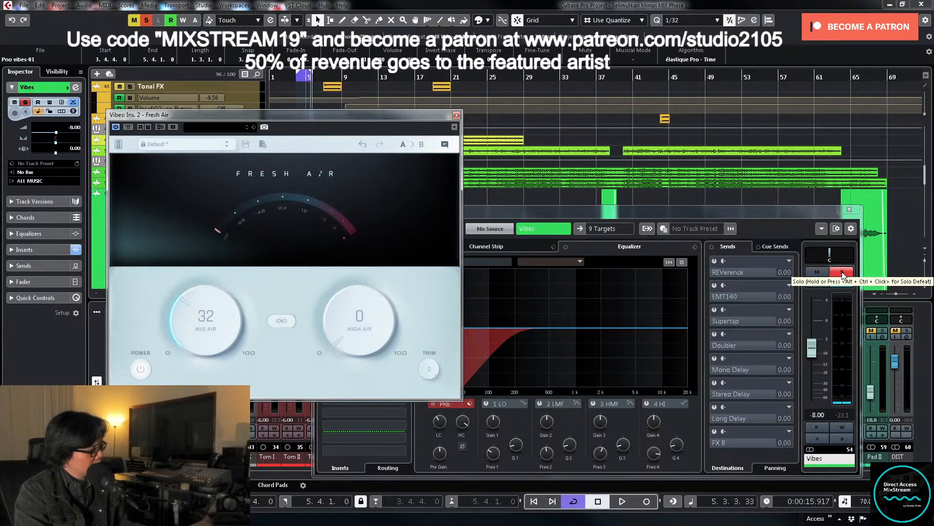
{"action": "left_click", "coordinate": [844, 274]}
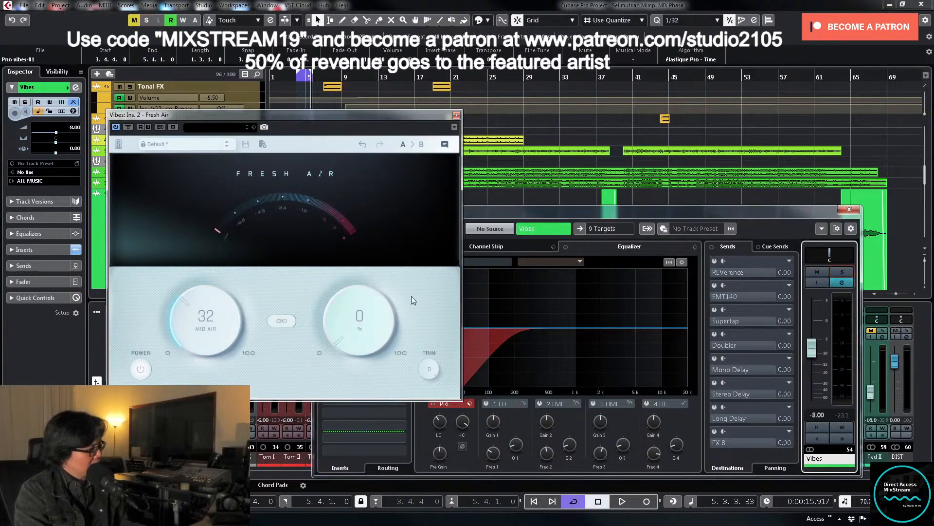
{"action": "left_click", "coordinate": [118, 125]}
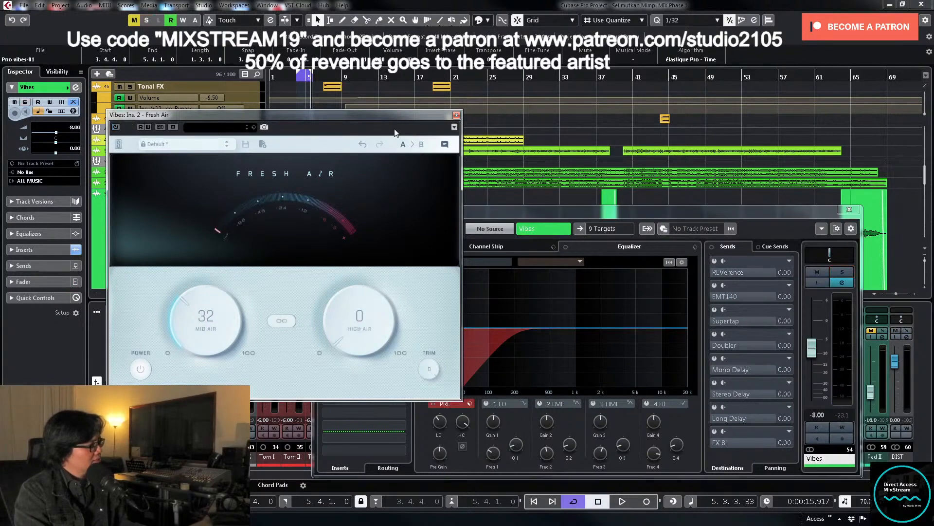
{"action": "left_click", "coordinate": [456, 115]}
Step: Replace Fresh Air with the Plugin Alliance Maag EQ2 in insert slot 2 of the Vibes channel
{"action": "left_click", "coordinate": [402, 271]}
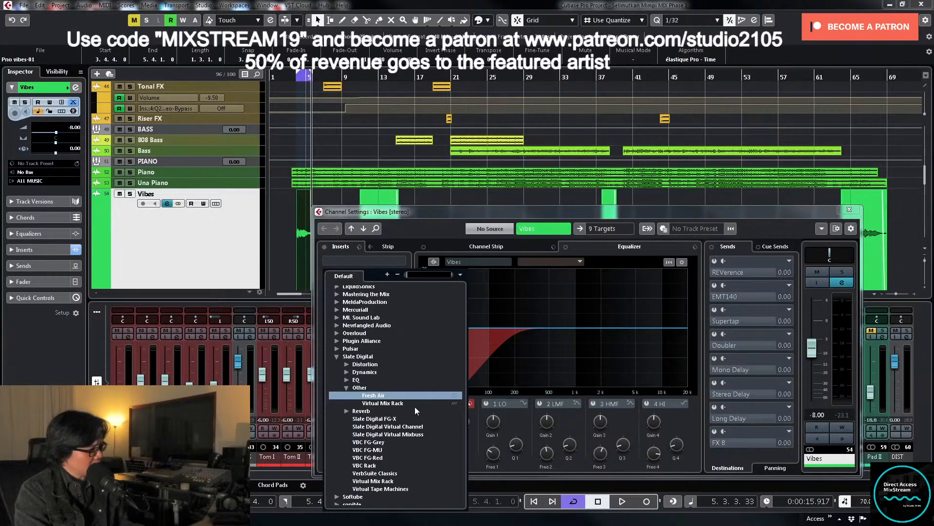
{"action": "left_click", "coordinate": [337, 355]}
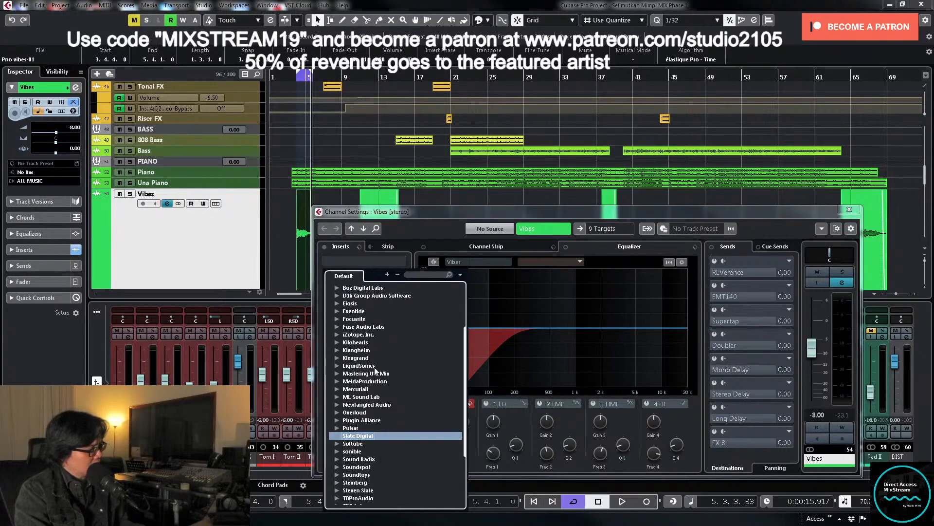
{"action": "left_click", "coordinate": [337, 420]}
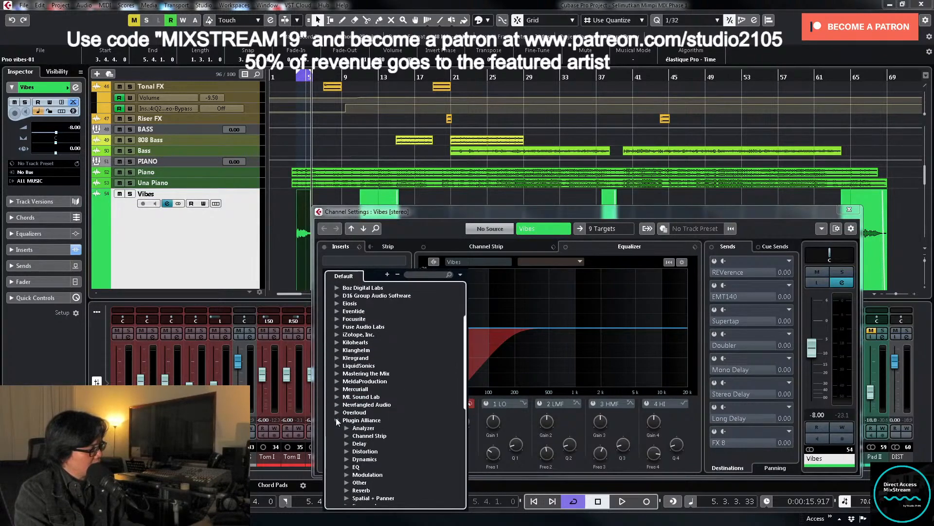
{"action": "left_click", "coordinate": [346, 466]}
{"action": "scroll", "coordinate": [394, 421], "scroll_direction": "down", "scroll_amount": 5}
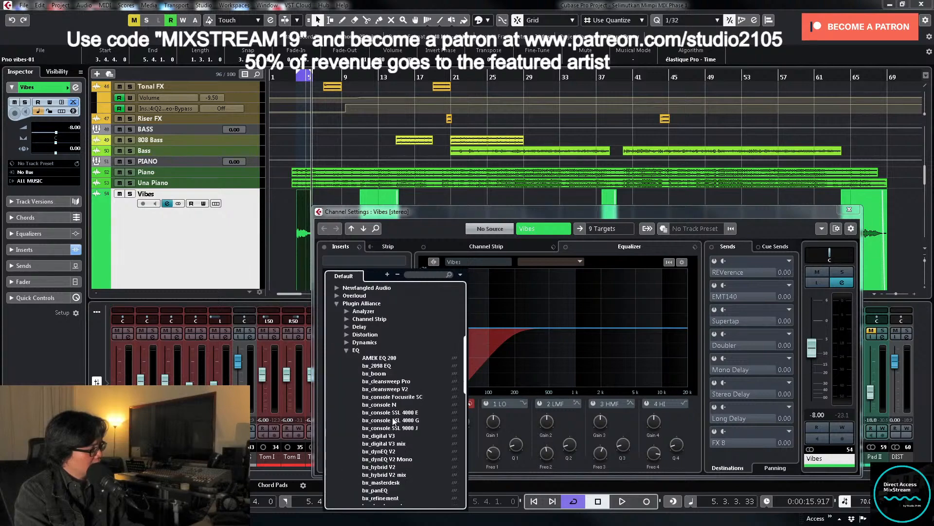
{"action": "scroll", "coordinate": [406, 396], "scroll_direction": "down", "scroll_amount": 7}
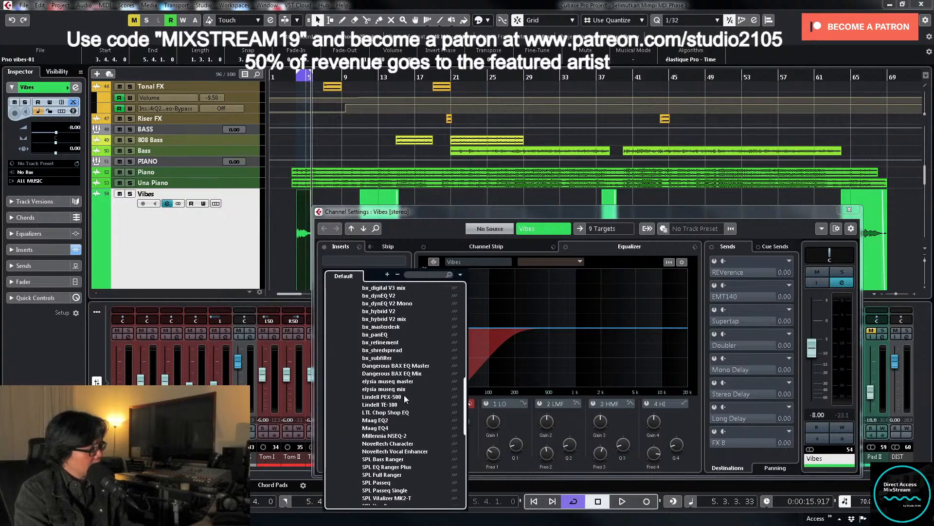
{"action": "scroll", "coordinate": [404, 395], "scroll_direction": "down", "scroll_amount": 5}
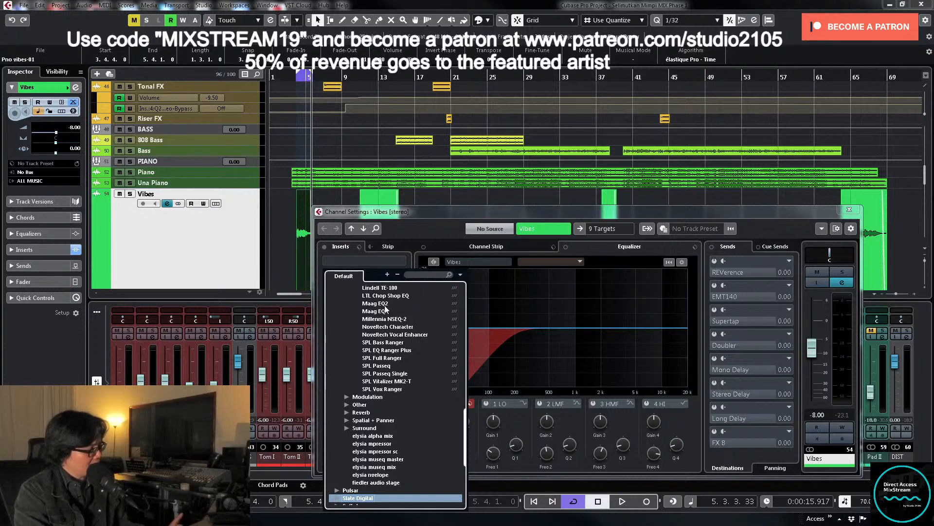
{"action": "key", "text": "Escape"}
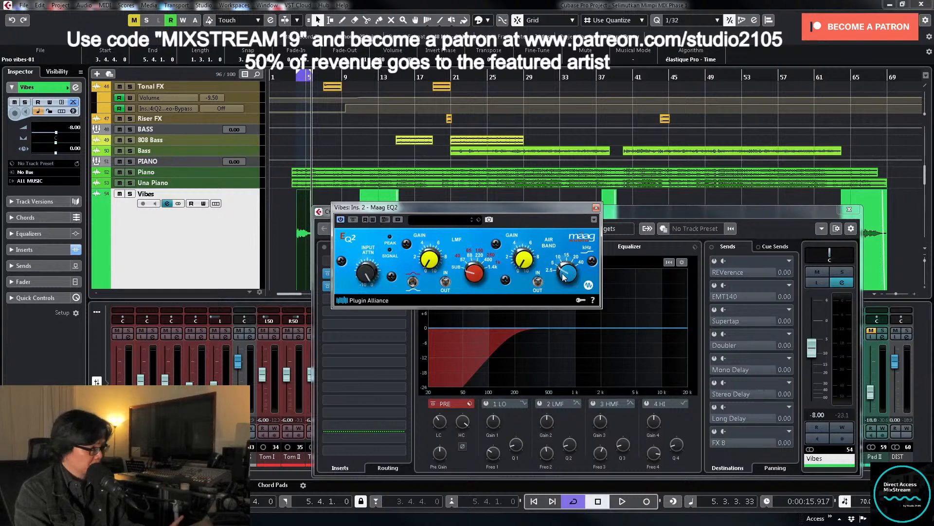
Step: Adjust the Maag EQ2's air band frequency and raise its air gain to about 7 with Vibes soloed
{"action": "left_click_drag", "start_coordinate": [563, 277], "coordinate": [566, 291]}
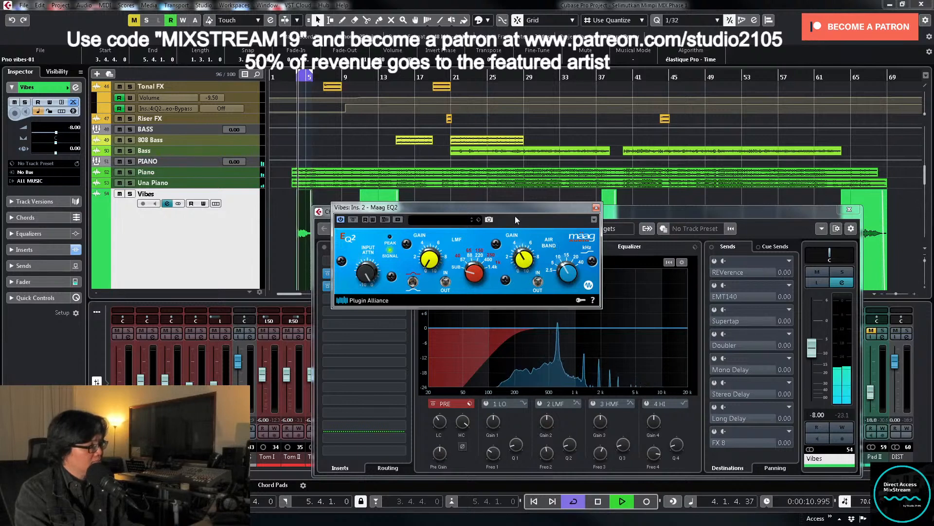
{"action": "left_click", "coordinate": [842, 272]}
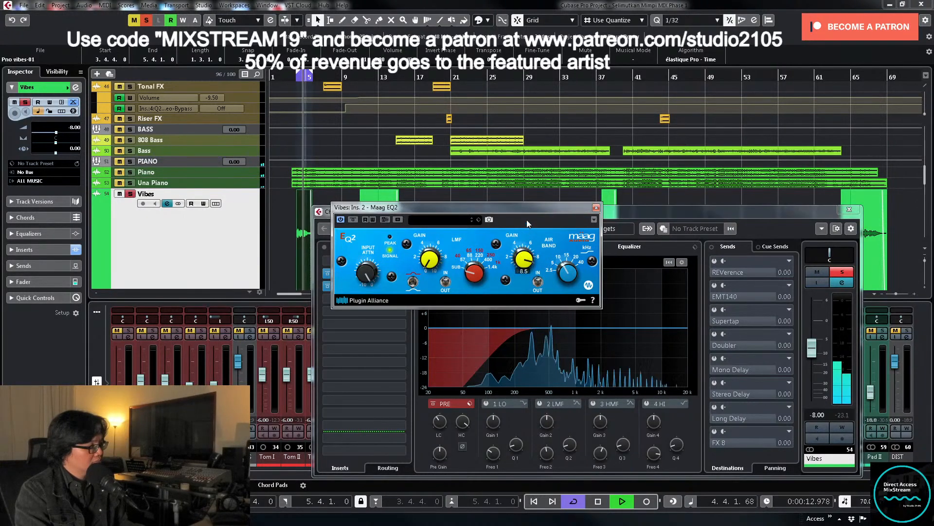
{"action": "left_click_drag", "start_coordinate": [529, 225], "coordinate": [531, 237]}
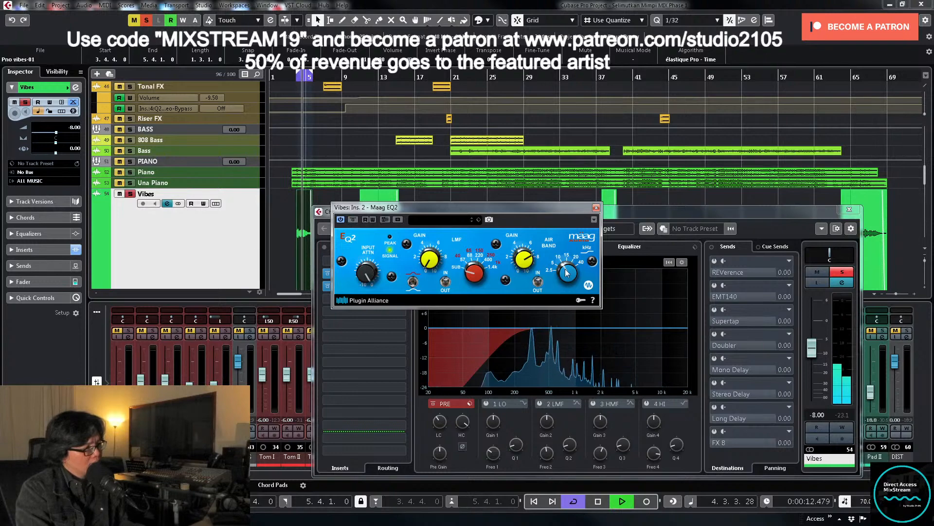
{"action": "left_click_drag", "start_coordinate": [563, 272], "coordinate": [561, 277]}
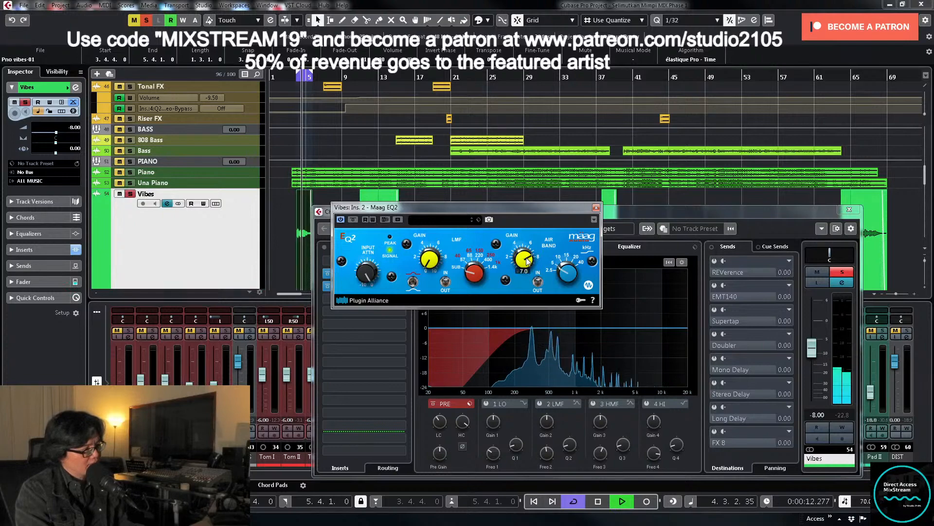
{"action": "left_click_drag", "start_coordinate": [527, 259], "coordinate": [528, 261]}
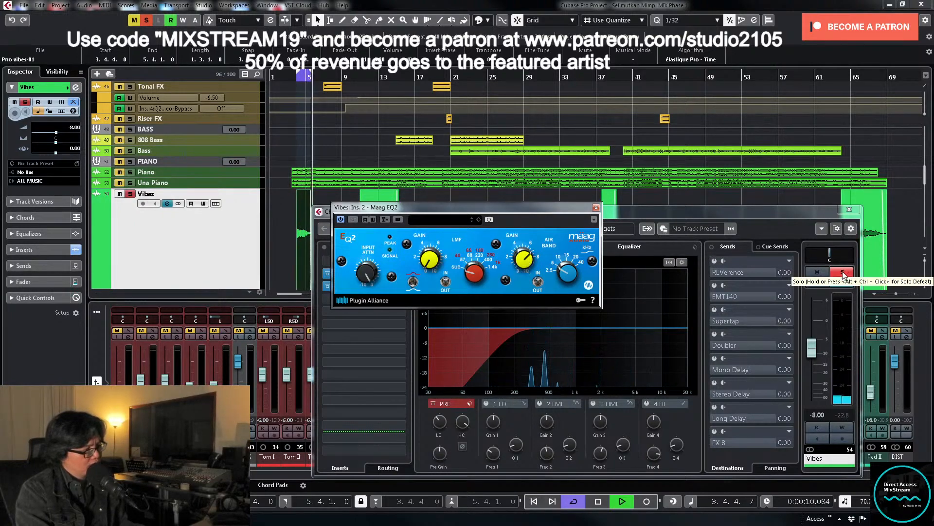
Step: Try the REVerence send on the Vibes channel at a level of -14.6
{"action": "key", "text": "space"}
{"action": "left_click", "coordinate": [714, 261]}
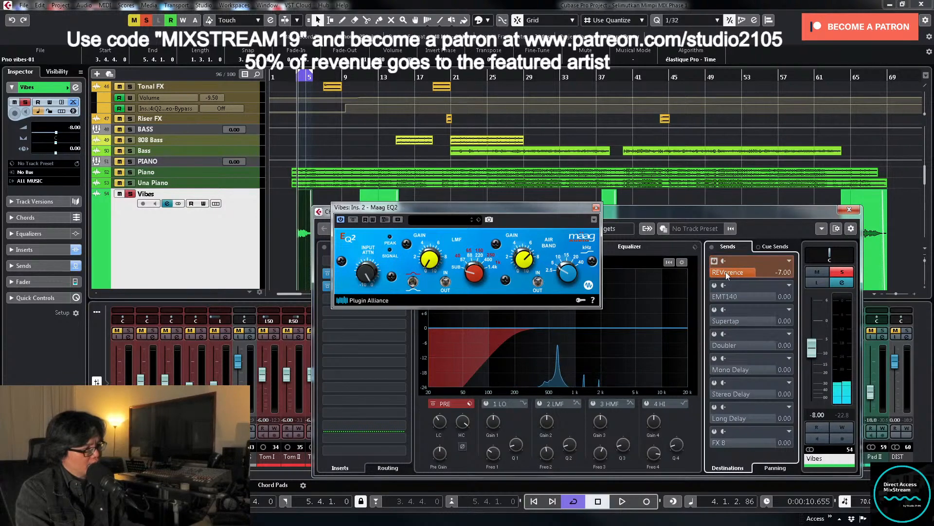
{"action": "mouse_move", "coordinate": [725, 272]}
{"action": "left_mouse_down"}
{"action": "mouse_move", "coordinate": [817, 268]}
{"action": "mouse_move", "coordinate": [742, 271]}
{"action": "left_mouse_up"}
{"action": "key", "text": "space"}
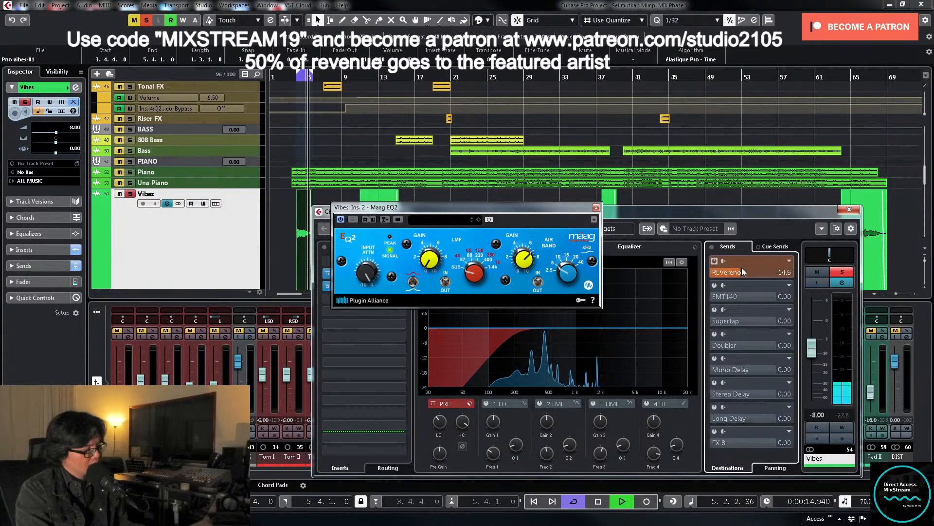
{"action": "key", "text": "space"}
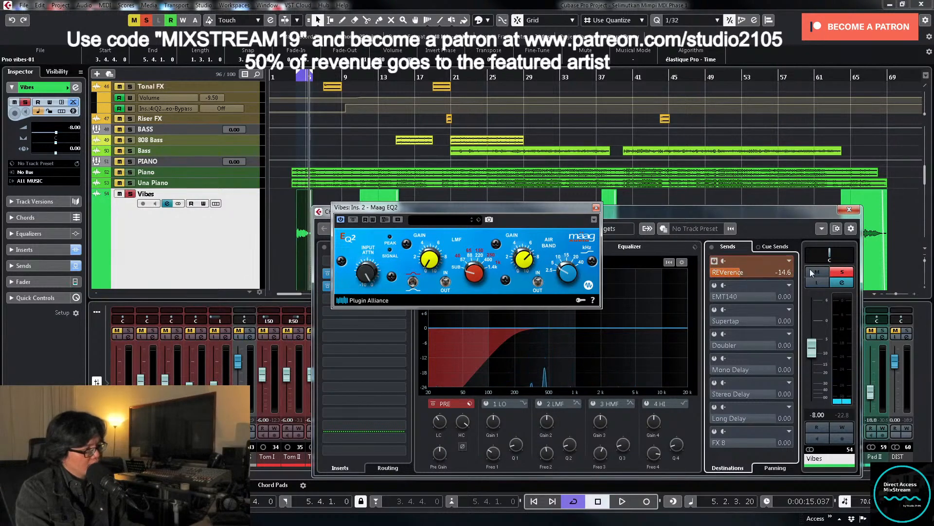
Step: Audition the EMT140 send on Vibes, pull it down to minus infinity, and switch off both reverb sends
{"action": "left_click", "coordinate": [715, 284]}
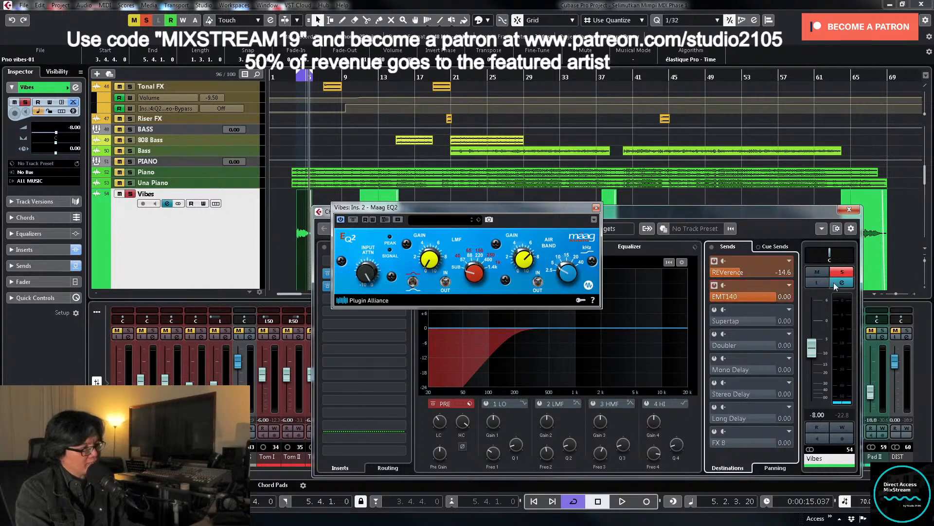
{"action": "left_click", "coordinate": [843, 272]}
{"action": "left_click", "coordinate": [842, 271]}
{"action": "key", "text": "space"}
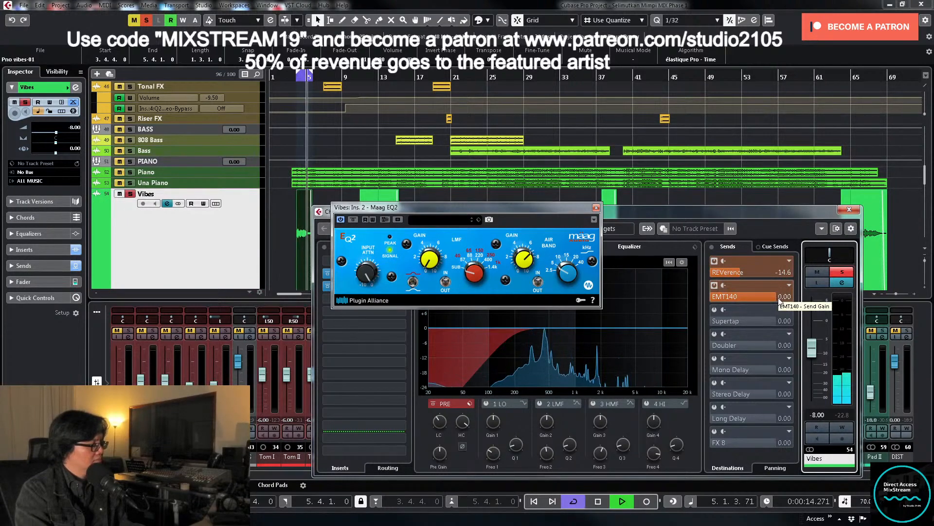
{"action": "key", "text": "space"}
{"action": "left_click_drag", "start_coordinate": [778, 295], "coordinate": [716, 295]}
{"action": "left_click", "coordinate": [714, 261]}
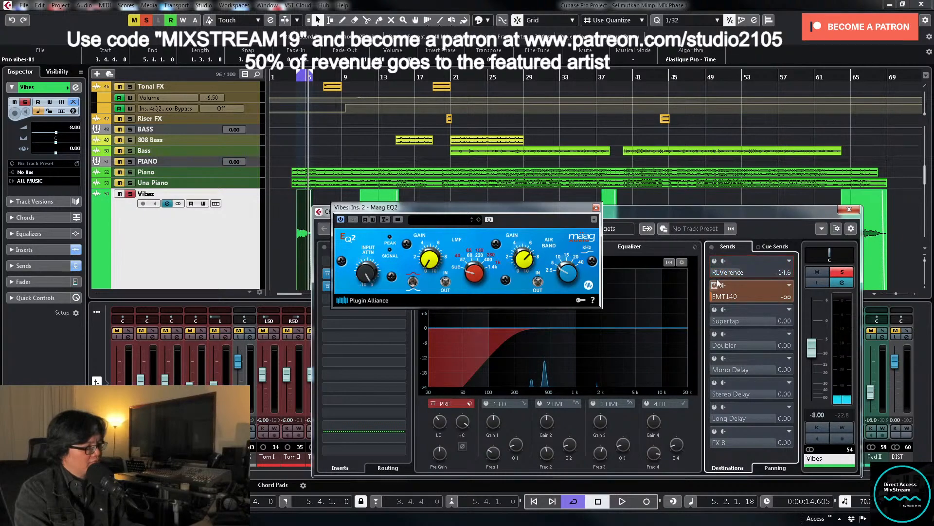
{"action": "left_click", "coordinate": [714, 286]}
Step: Close the EQ2 and add the Soundtoys Little Plate reverb to insert slot 4 of the Vibes channel
{"action": "left_click", "coordinate": [596, 208]}
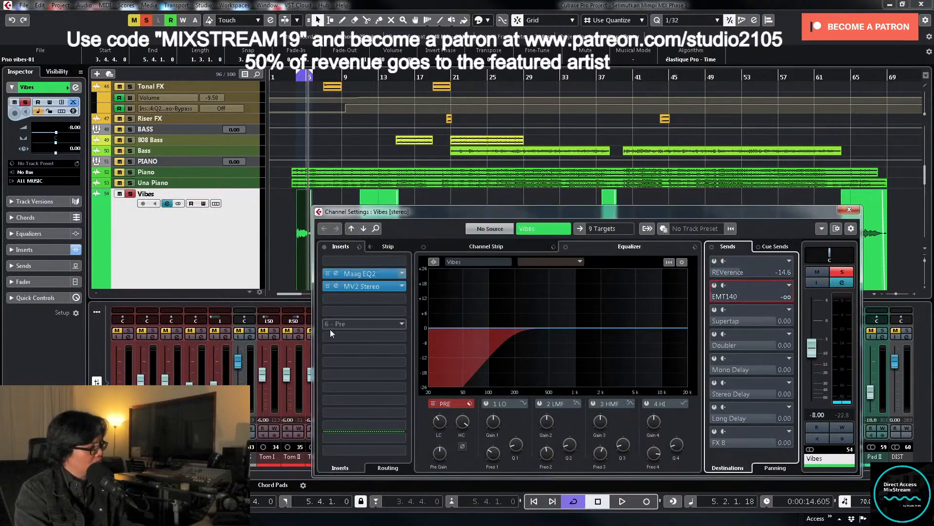
{"action": "left_click", "coordinate": [402, 298]}
{"action": "scroll", "coordinate": [371, 402], "scroll_direction": "down", "scroll_amount": 5}
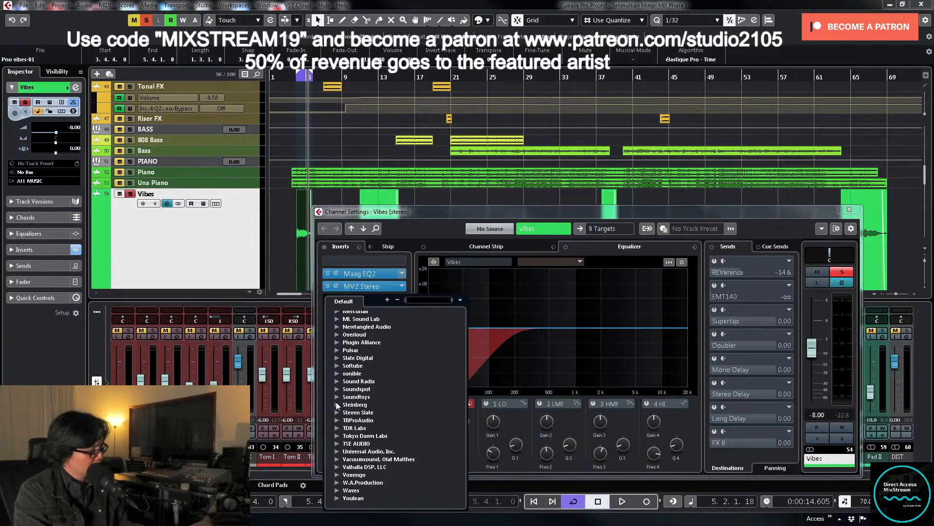
{"action": "left_click", "coordinate": [336, 397]}
{"action": "left_click", "coordinate": [366, 413]}
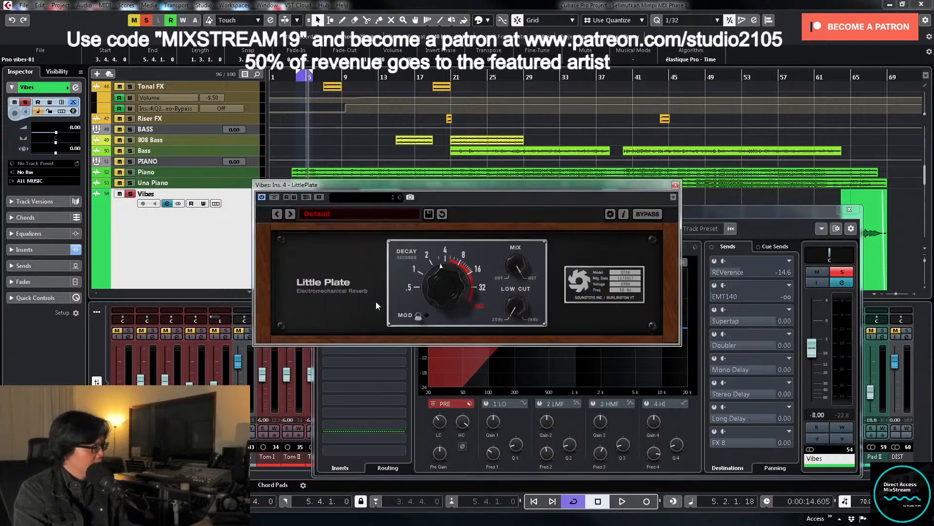
Step: Adjust Little Plate's mix, raise its low cut, and enable modulation while looping the soloed Vibes clip
{"action": "left_click_drag", "start_coordinate": [521, 274], "coordinate": [505, 326]}
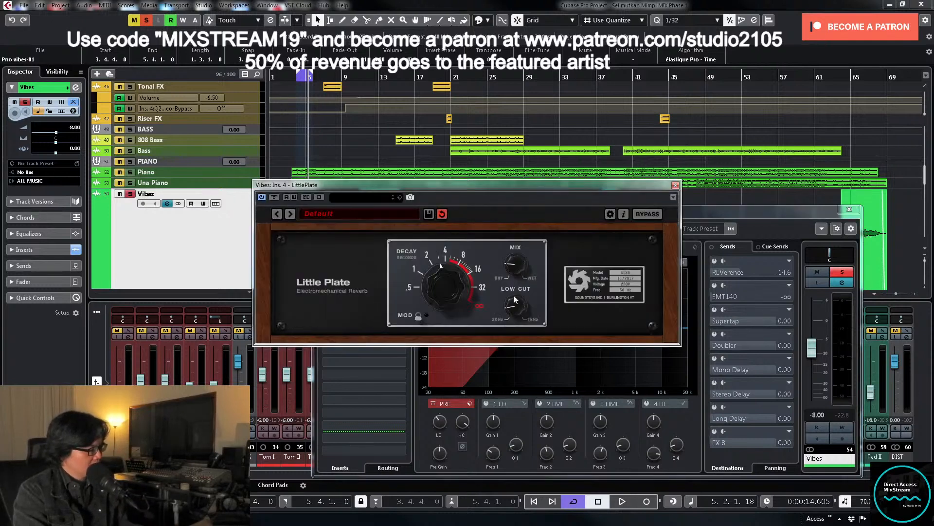
{"action": "key", "text": "space"}
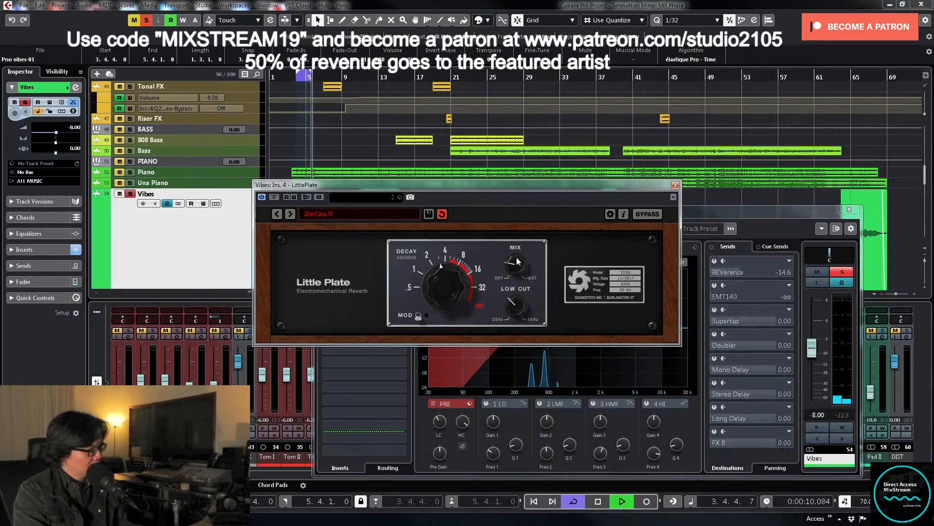
{"action": "left_click_drag", "start_coordinate": [515, 267], "coordinate": [510, 206]}
{"action": "left_click", "coordinate": [418, 315]}
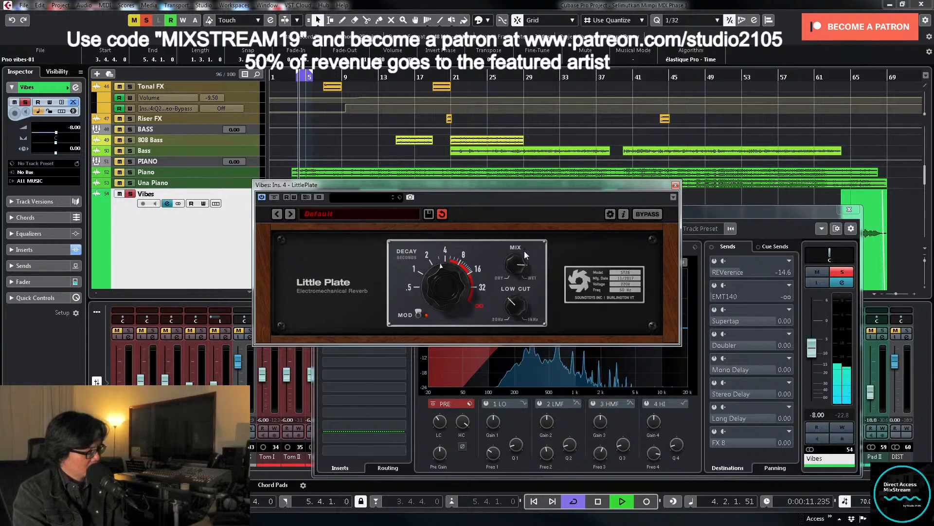
{"action": "left_click", "coordinate": [675, 185]}
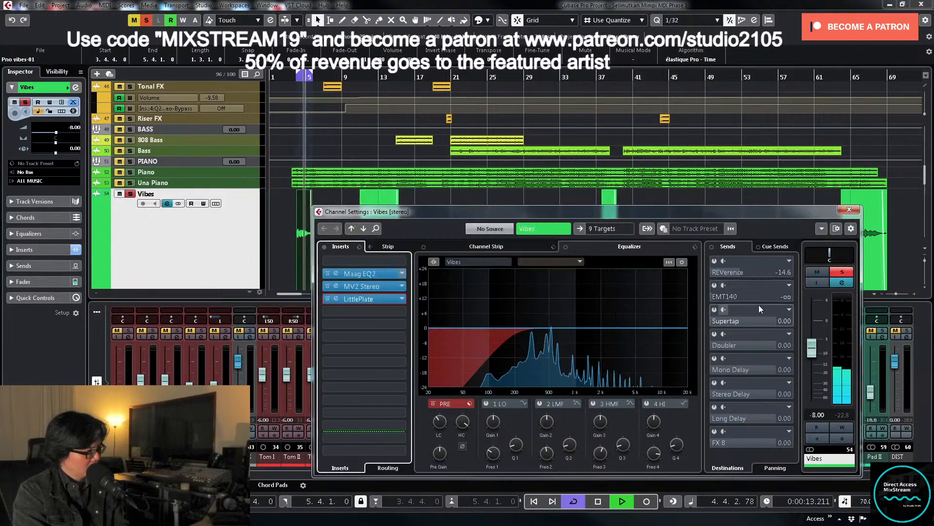
Step: Unsolo Vibes and set its level to -9 while playing the song from bar 3 with looping off
{"action": "key", "text": "space"}
{"action": "left_click", "coordinate": [842, 272]}
{"action": "left_click", "coordinate": [294, 80]}
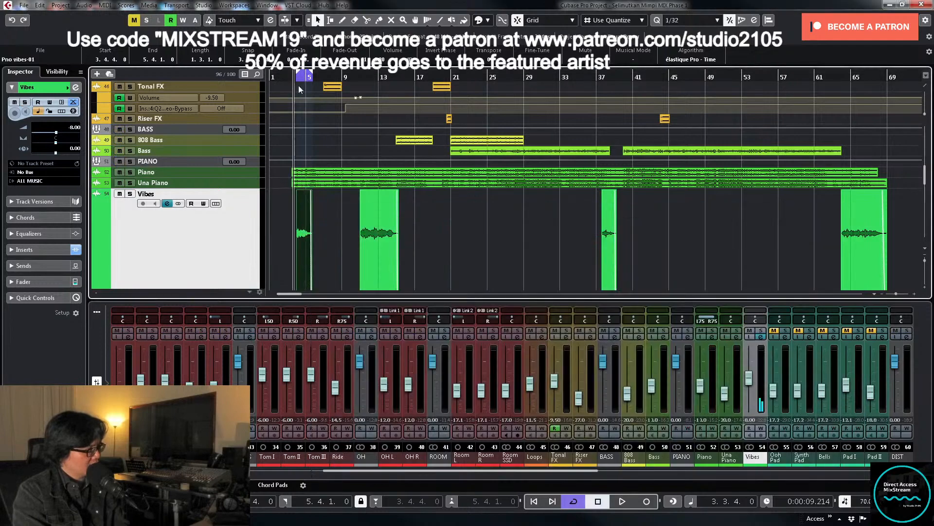
{"action": "key", "text": "space"}
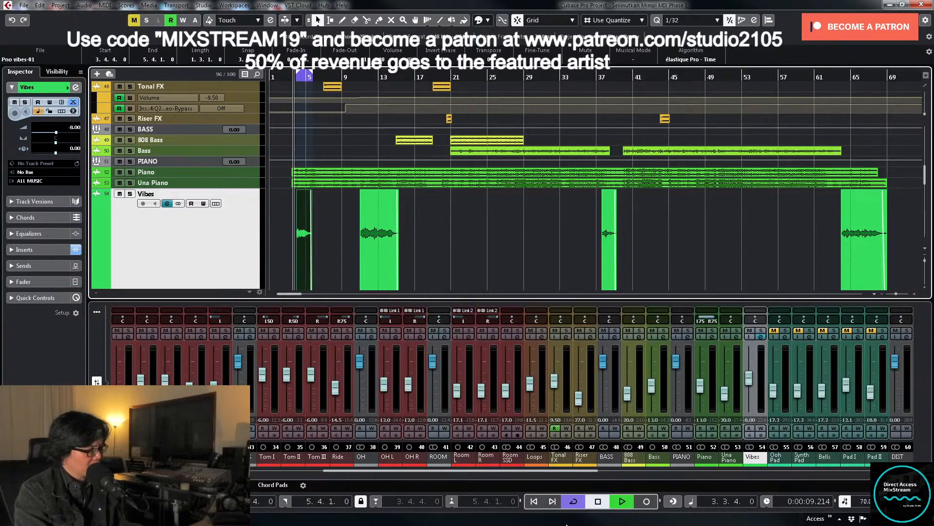
{"action": "left_click", "coordinate": [573, 501]}
{"action": "left_click_drag", "start_coordinate": [749, 380], "coordinate": [750, 382]}
{"action": "double_click", "coordinate": [750, 420]}
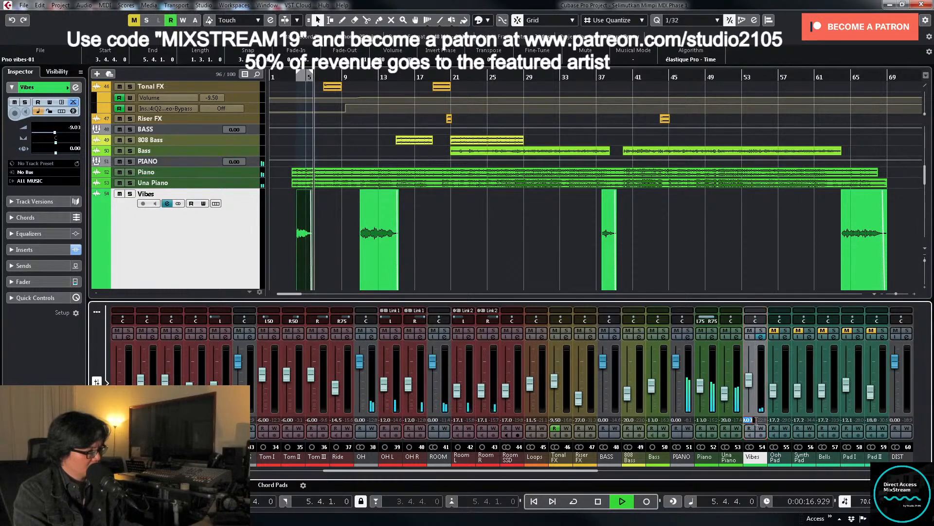
{"action": "type", "text": "-9"}
{"action": "key", "text": "Return"}
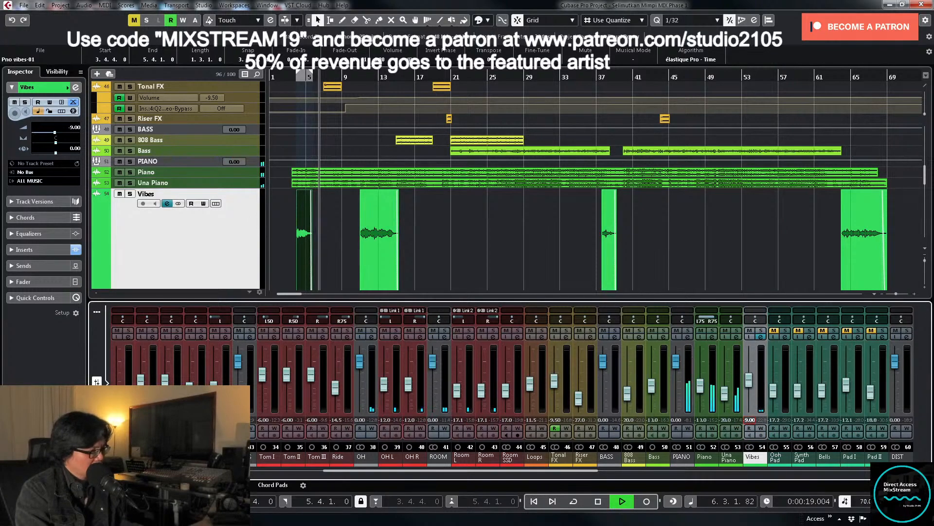
Step: Reduce Little Plate's mix on Vibes while playing its second clip from around bar 9 in context and soloed
{"action": "left_click", "coordinate": [519, 264]}
{"action": "scroll", "coordinate": [496, 240], "scroll_direction": "down", "scroll_amount": 3}
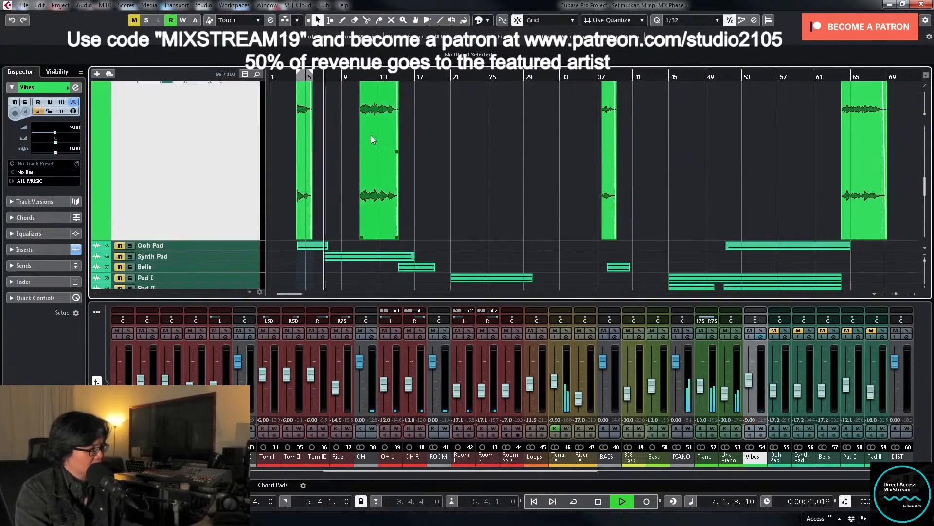
{"action": "left_click", "coordinate": [350, 78]}
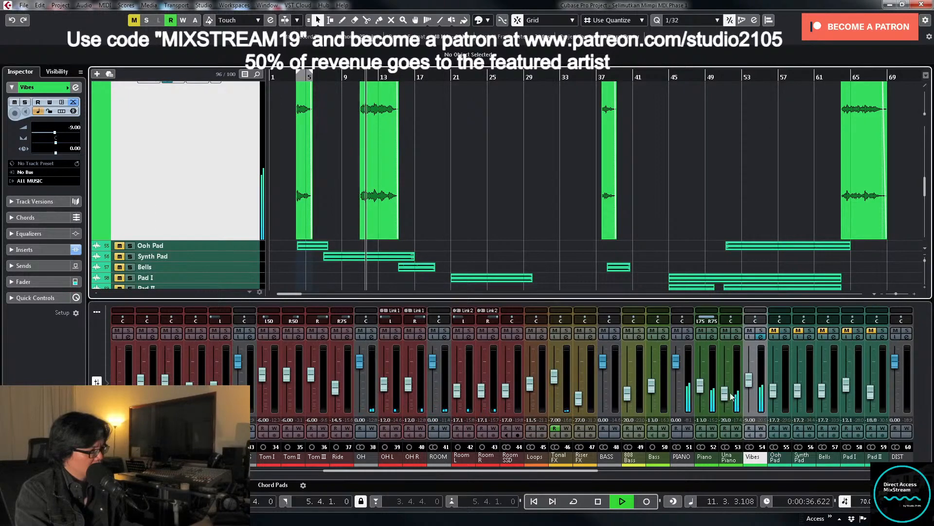
{"action": "left_click", "coordinate": [351, 76]}
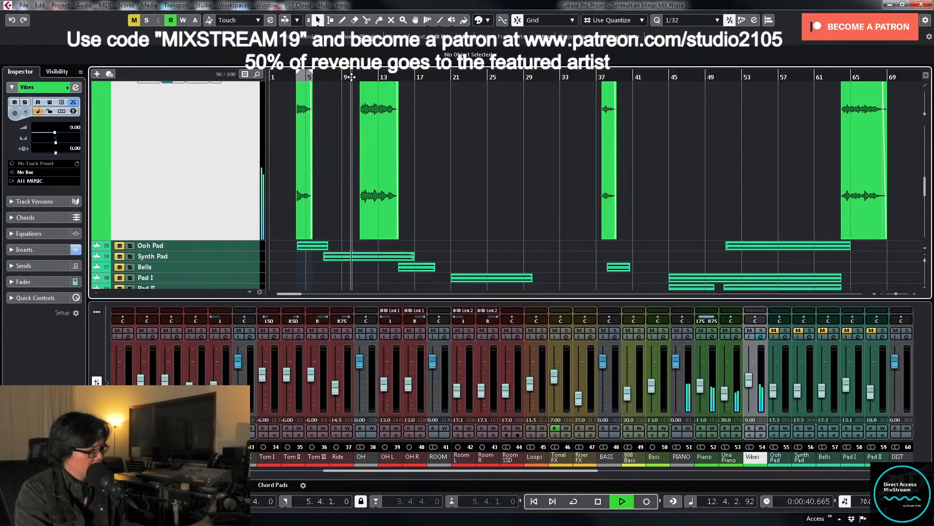
{"action": "left_click", "coordinate": [761, 332]}
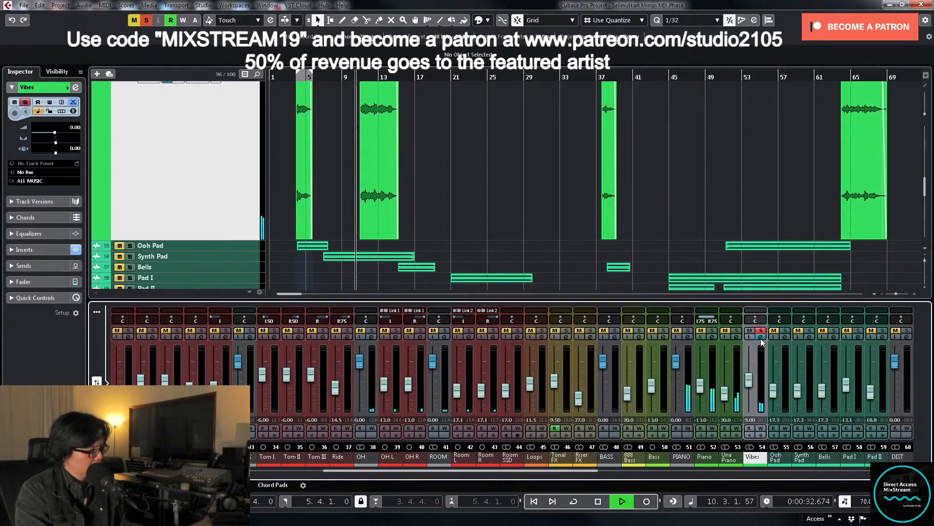
{"action": "left_click", "coordinate": [761, 336]}
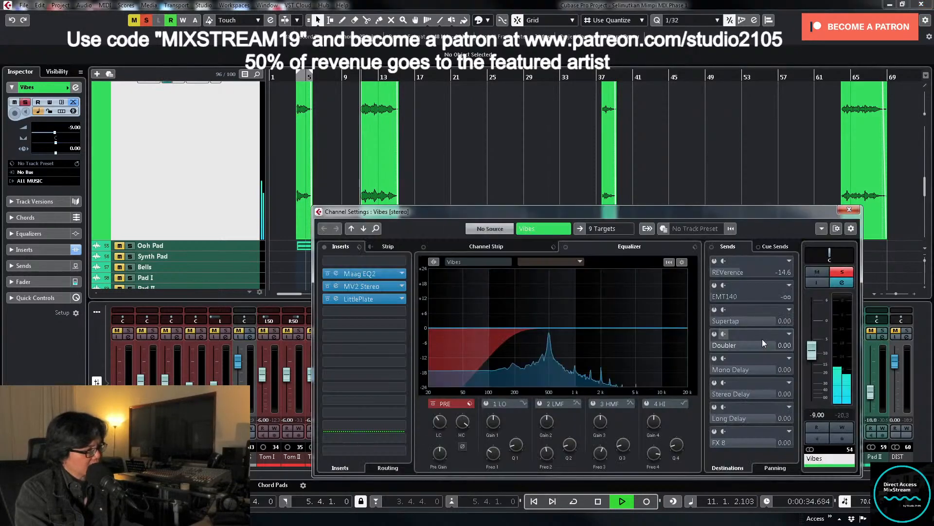
{"action": "left_click", "coordinate": [360, 297]}
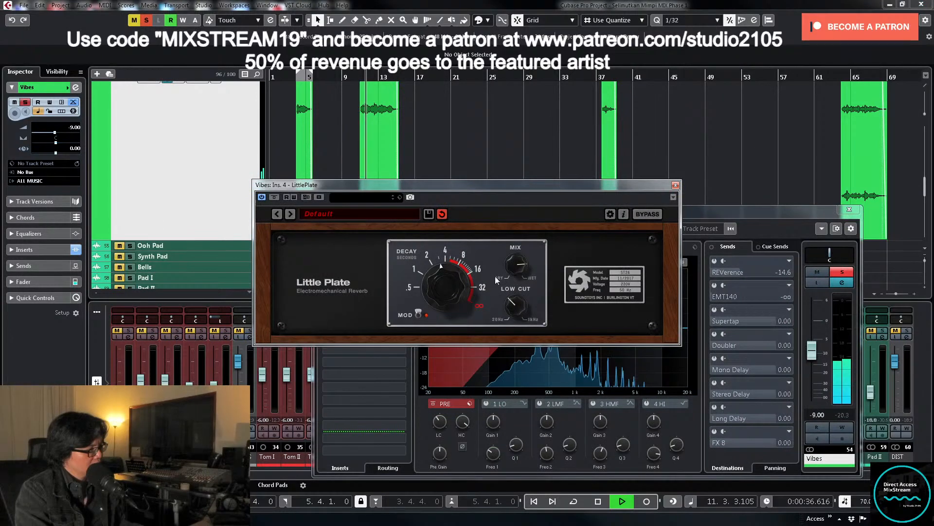
{"action": "left_click_drag", "start_coordinate": [514, 262], "coordinate": [510, 271]}
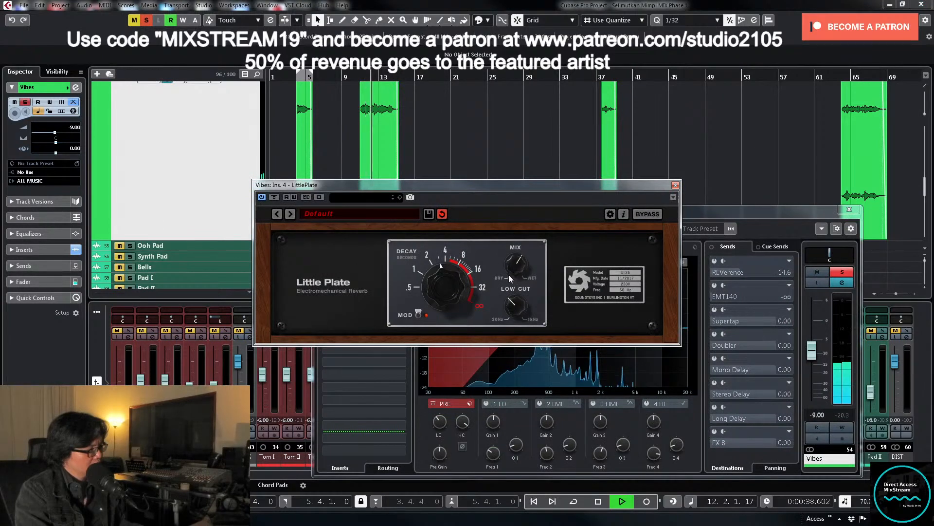
{"action": "left_click", "coordinate": [676, 185]}
{"action": "left_click", "coordinate": [847, 271]}
{"action": "left_click", "coordinate": [842, 272]}
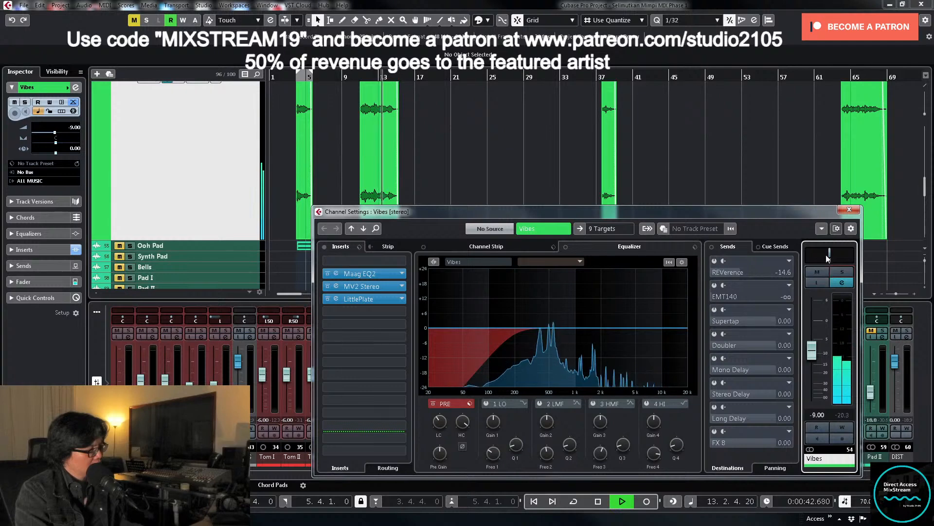
{"action": "left_click", "coordinate": [849, 209]}
Step: Write Vibes volume automation from around bar 9, lowering the level to -10.6 before the second clip
{"action": "key", "text": "space"}
{"action": "left_click", "coordinate": [349, 86]}
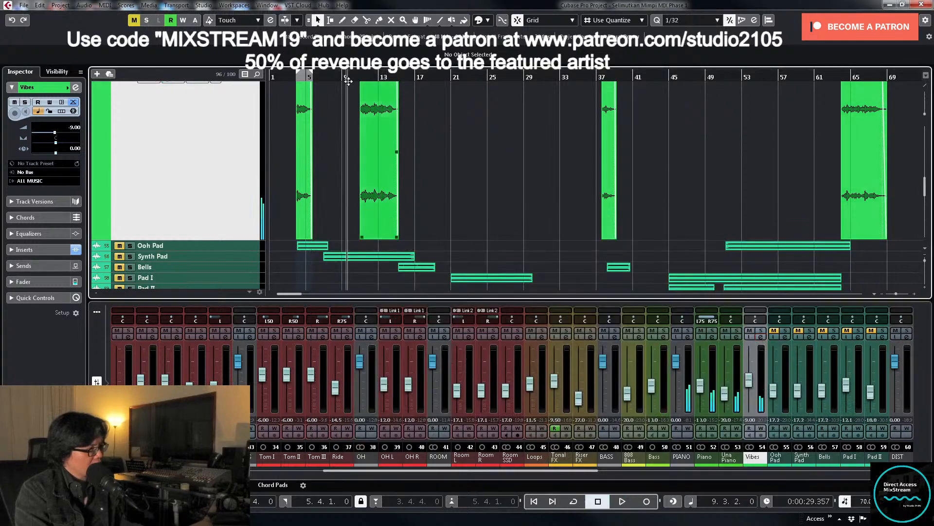
{"action": "key", "text": "space"}
{"action": "left_click", "coordinate": [761, 428]}
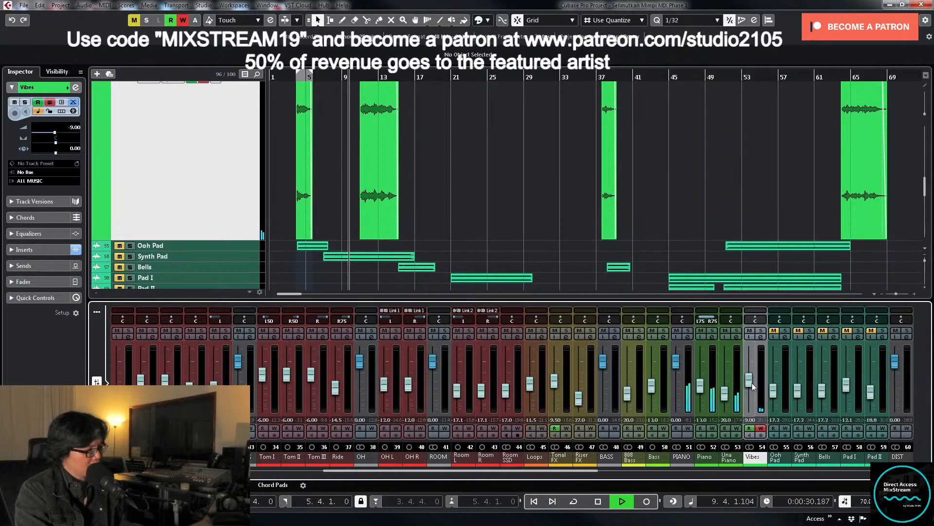
{"action": "left_click_drag", "start_coordinate": [749, 381], "coordinate": [752, 389]}
{"action": "left_click", "coordinate": [761, 428]}
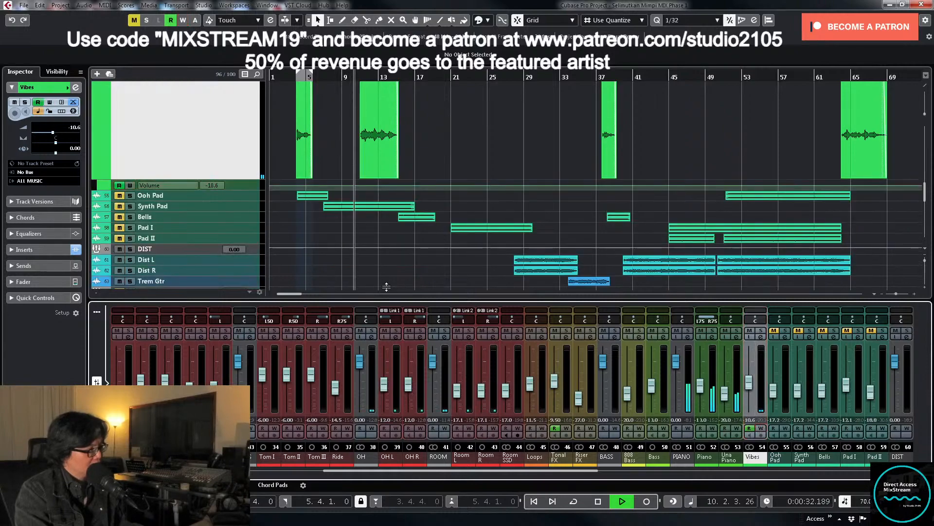
{"action": "key", "text": "space"}
Step: Delete the intermediate points of the Vibes volume ramp near bar 10 and set its end point to -10.5
{"action": "left_click", "coordinate": [254, 188]}
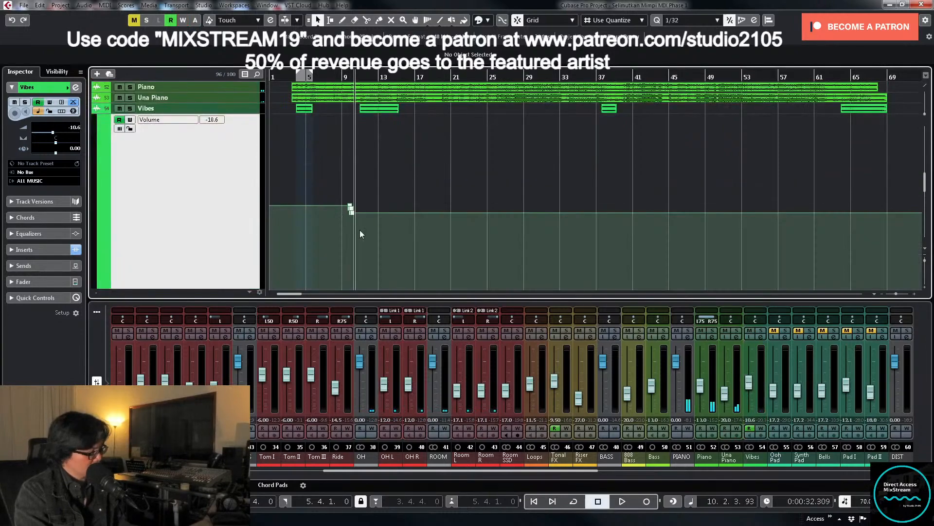
{"action": "key", "text": "h"}
{"action": "key", "text": "h"}
{"action": "key", "text": "h"}
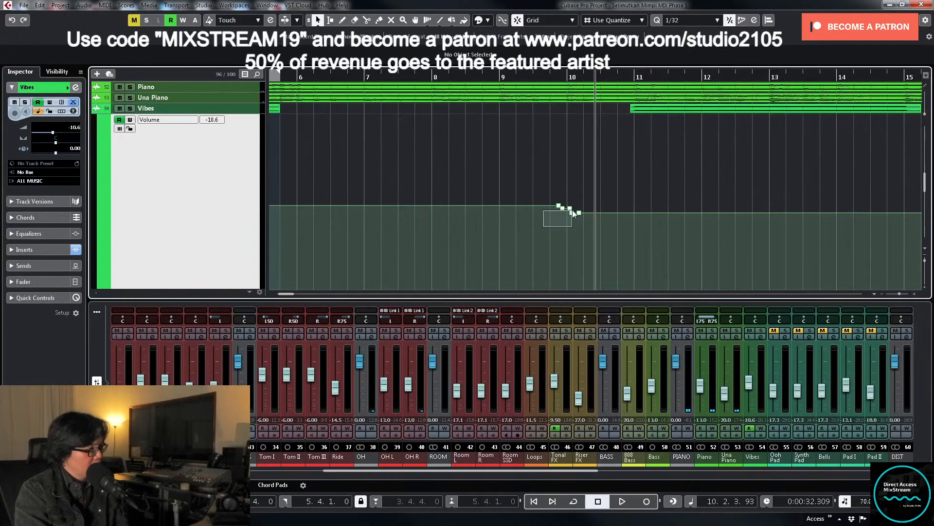
{"action": "key", "text": "Delete"}
{"action": "left_click_drag", "start_coordinate": [571, 208], "coordinate": [563, 232]}
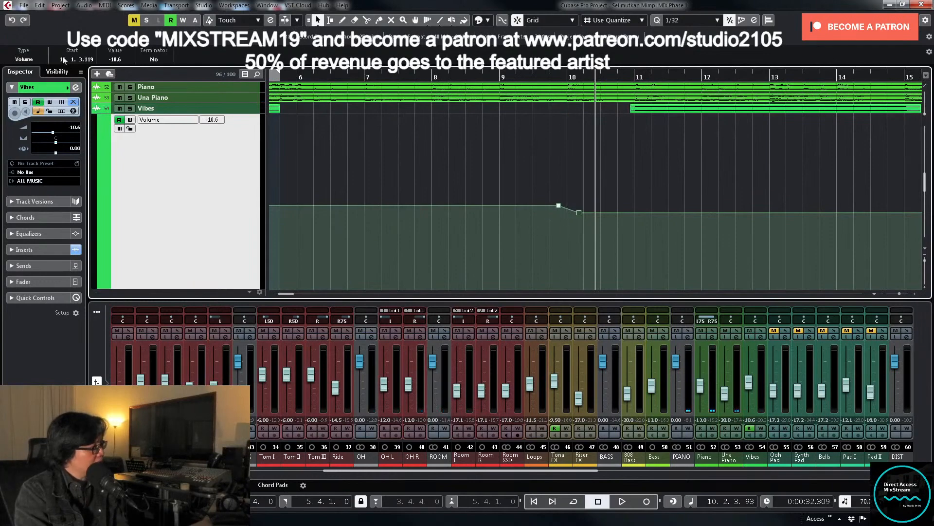
{"action": "type", "text": "-1"}
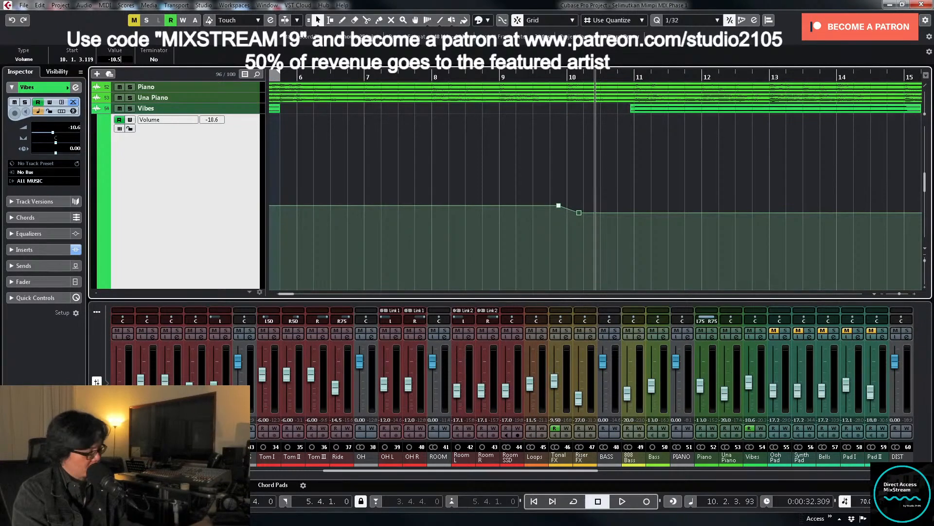
{"action": "type", "text": "0.5"}
{"action": "key", "text": "Return"}
Step: Unmute Ooh Pad and slightly raise the low cut in its channel equalizer
{"action": "key", "text": "g"}
{"action": "key", "text": "g"}
{"action": "key", "text": "g"}
{"action": "scroll", "coordinate": [313, 170], "scroll_direction": "down", "scroll_amount": 3}
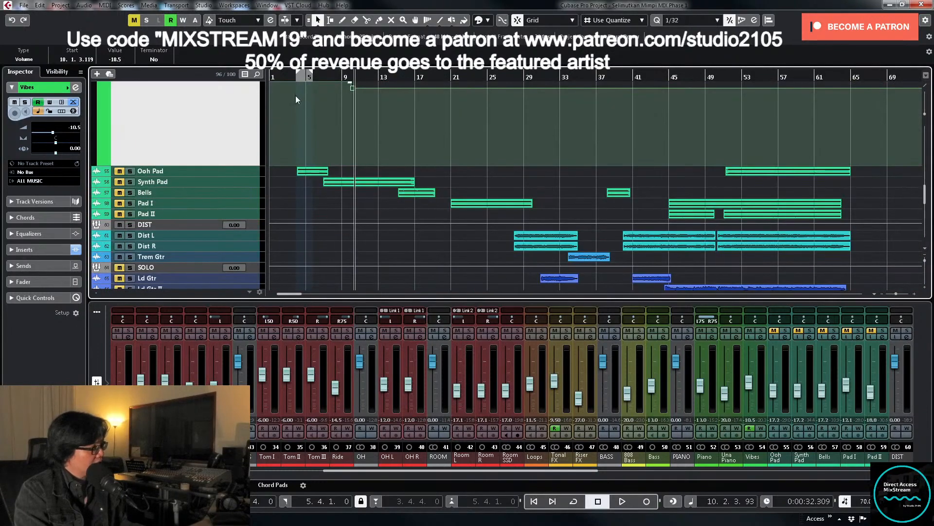
{"action": "left_click", "coordinate": [294, 78]}
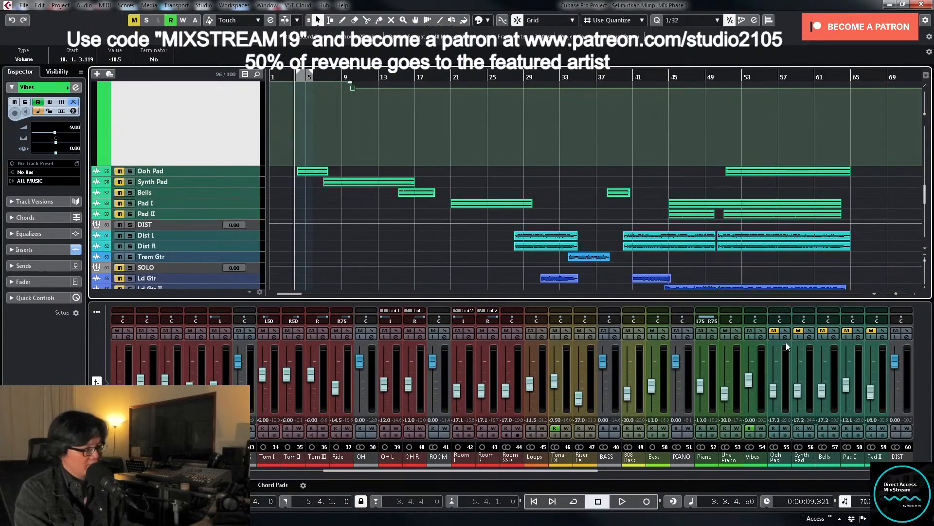
{"action": "left_click", "coordinate": [775, 333]}
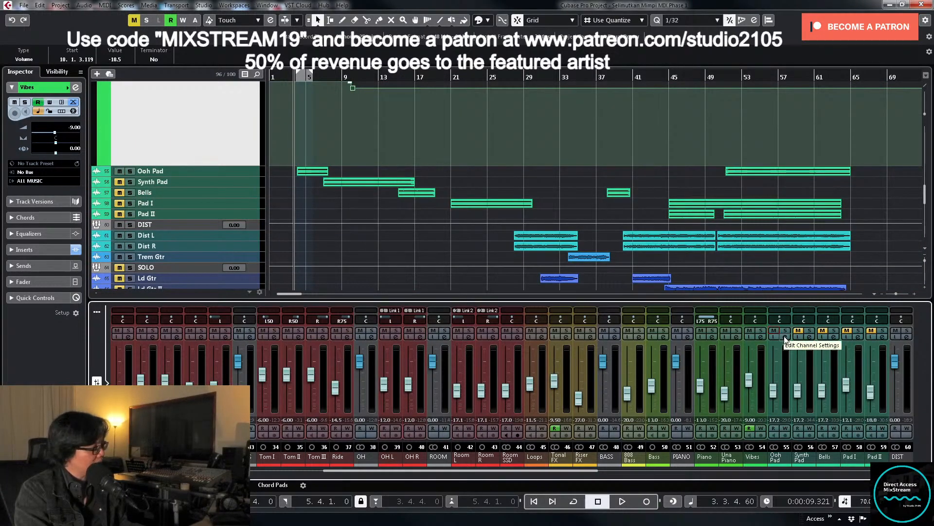
{"action": "left_click", "coordinate": [786, 339]}
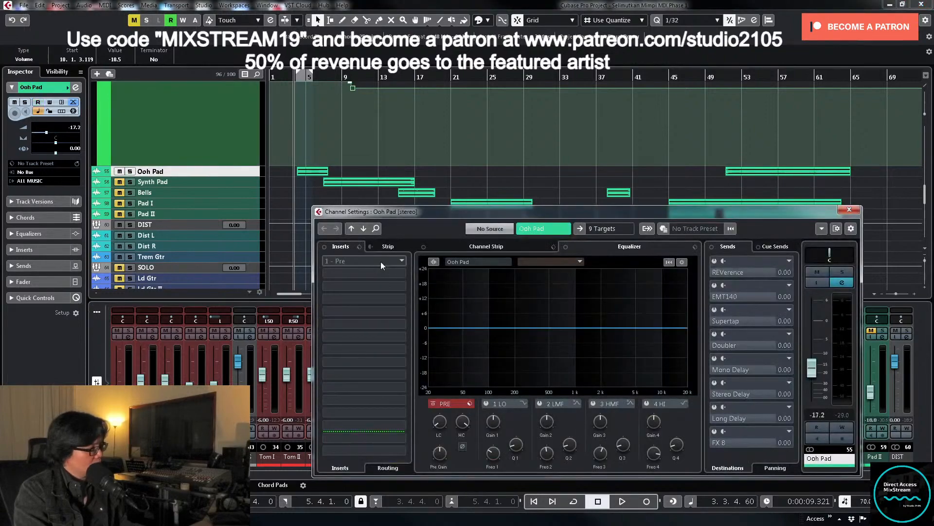
{"action": "left_click_drag", "start_coordinate": [431, 420], "coordinate": [443, 405]}
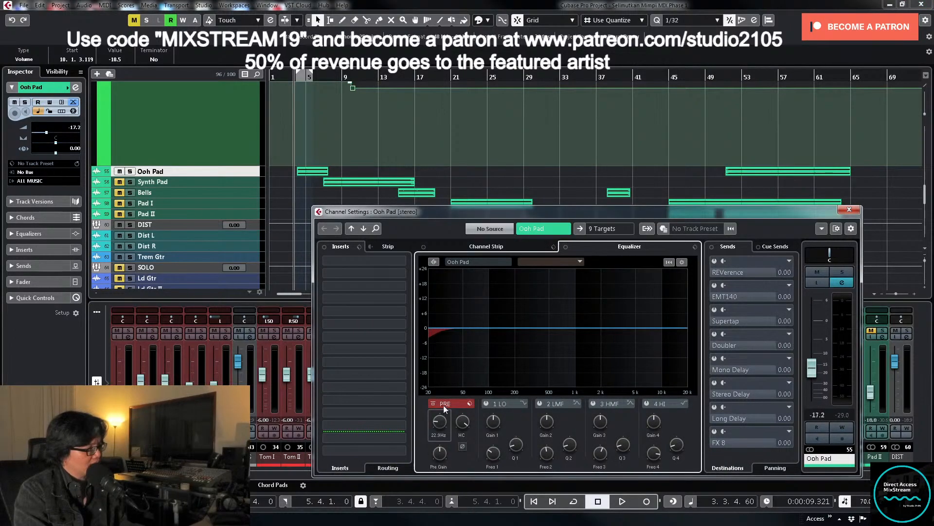
{"action": "left_click", "coordinate": [849, 210]}
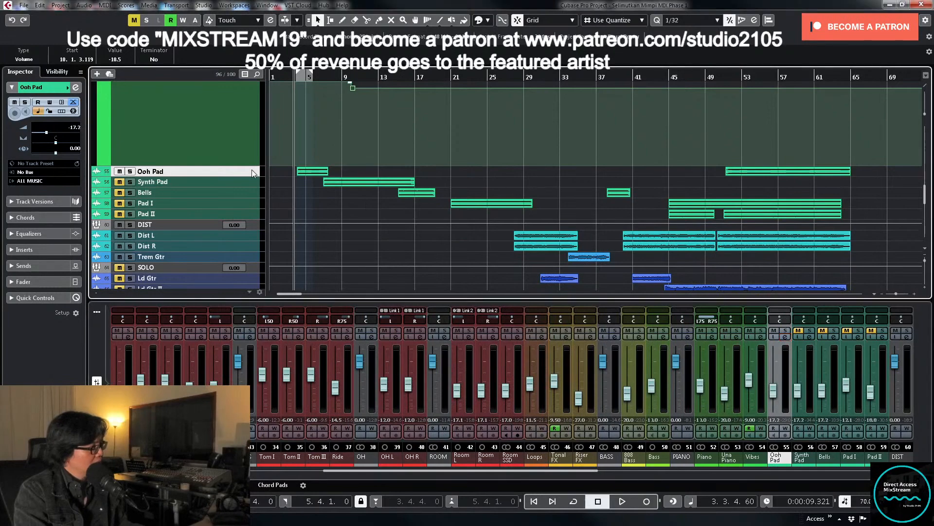
Step: Loop Ooh Pad's first clip soloed and raise its low cut to about 190 Hz
{"action": "key", "text": "ctrl+grave"}
{"action": "left_click", "coordinate": [304, 200]}
{"action": "key", "text": "p"}
{"action": "key", "text": "KP_Divide"}
{"action": "key", "text": "KP_1"}
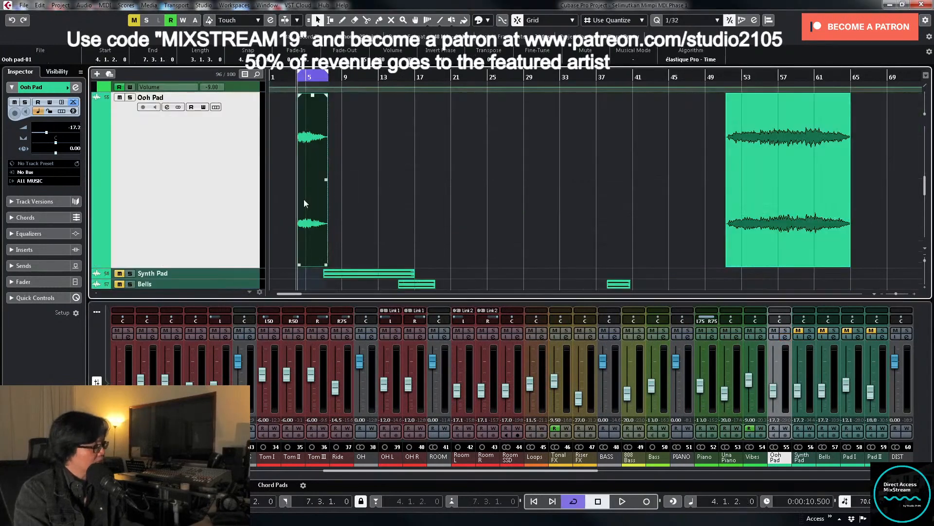
{"action": "left_click", "coordinate": [786, 331]}
{"action": "left_click", "coordinate": [786, 336]}
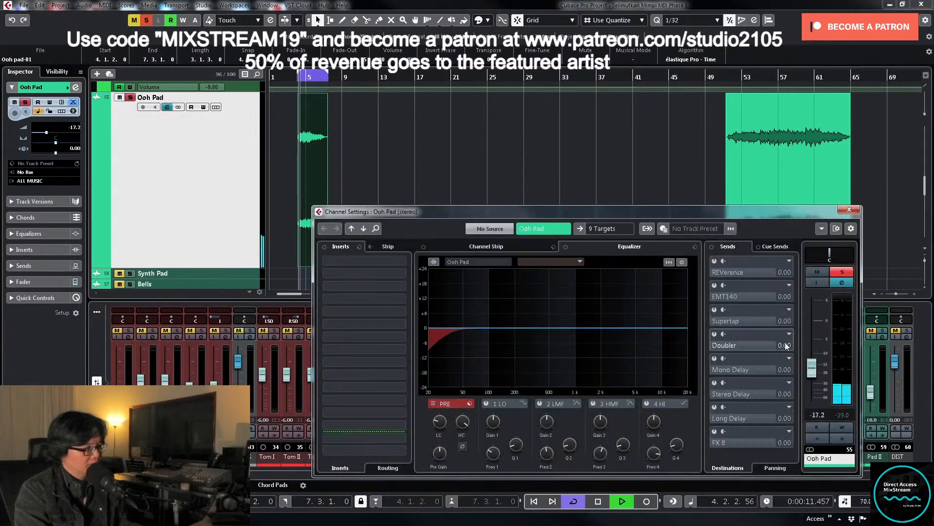
{"action": "scroll", "coordinate": [439, 419], "scroll_direction": "up", "scroll_amount": 6}
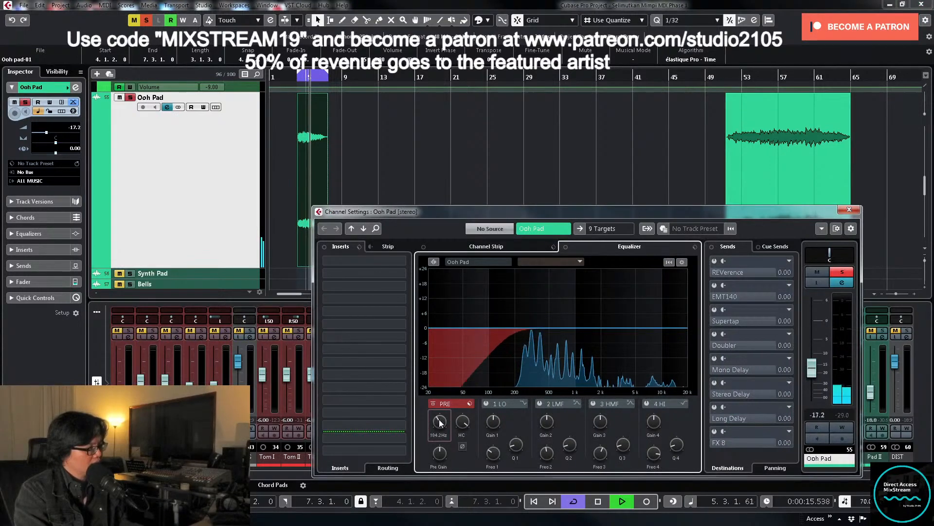
Step: Unsolo Ooh Pad and play the full song from around bar 3
{"action": "left_click", "coordinate": [848, 274]}
{"action": "key", "text": "space"}
{"action": "left_click", "coordinate": [849, 274]}
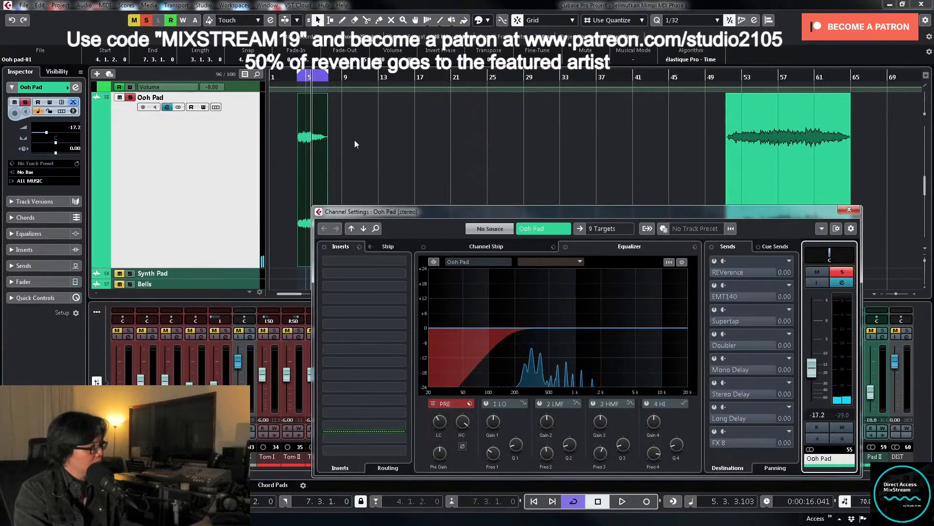
{"action": "left_click", "coordinate": [838, 272]}
{"action": "left_click", "coordinate": [294, 79]}
{"action": "key", "text": "space"}
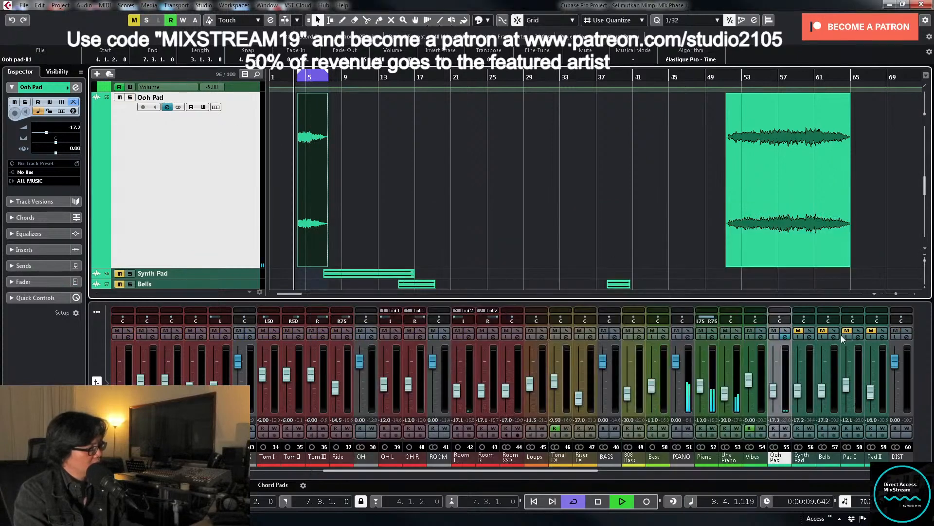
Step: Turn off looping and set Ooh Pad's level to -9.5 while listening to its first clip in context
{"action": "left_click_drag", "start_coordinate": [773, 395], "coordinate": [773, 391]}
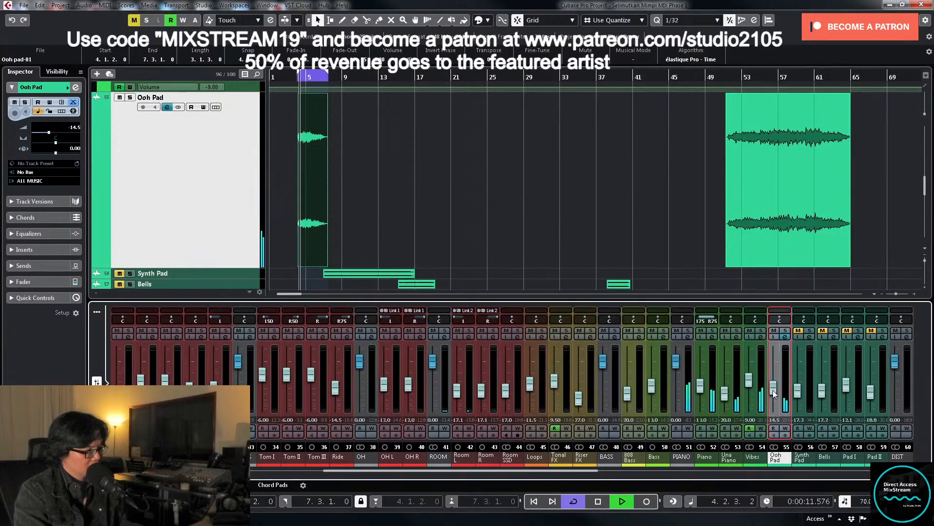
{"action": "key", "text": "KP_Divide"}
{"action": "left_click_drag", "start_coordinate": [770, 393], "coordinate": [773, 386]}
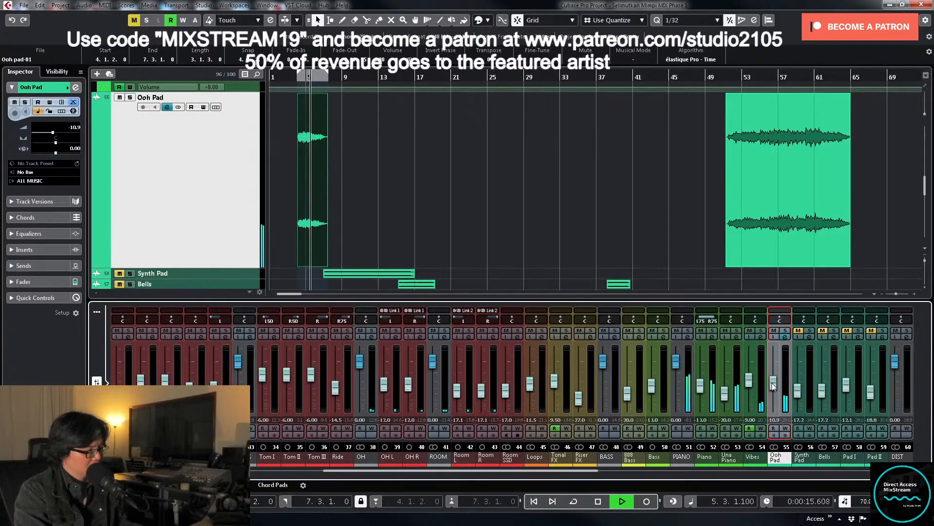
{"action": "left_click", "coordinate": [293, 79]}
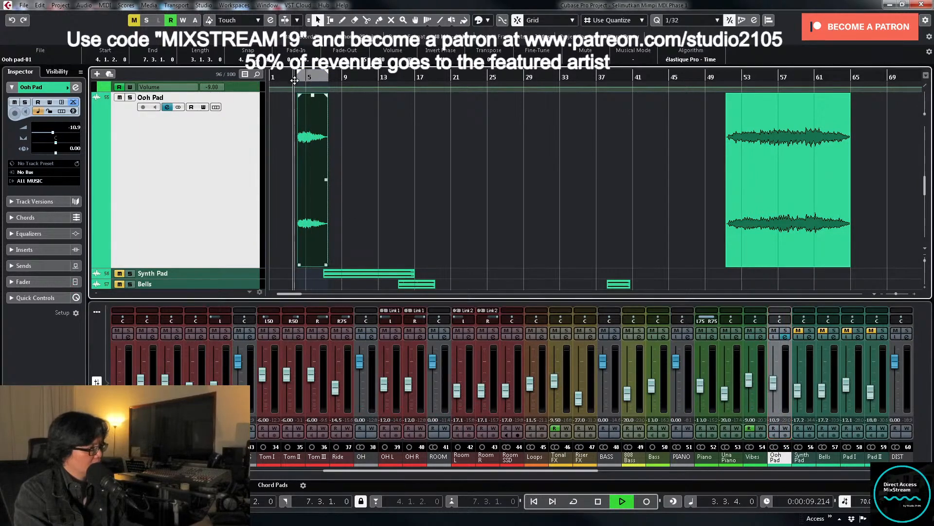
{"action": "left_click", "coordinate": [773, 386]}
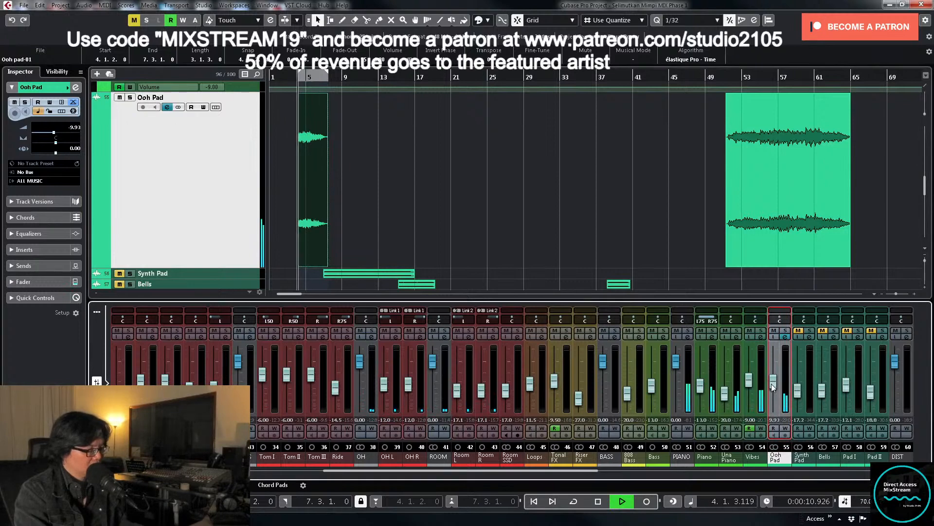
{"action": "left_click", "coordinate": [776, 419]}
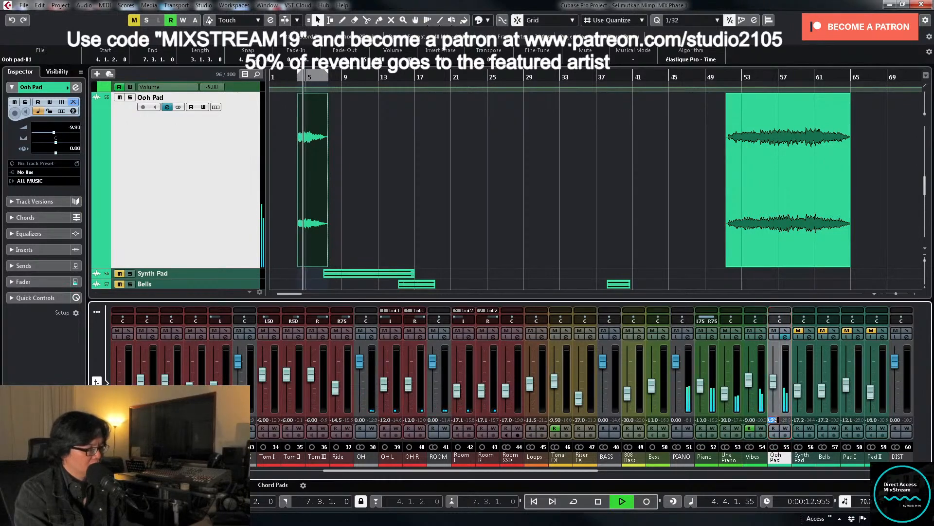
{"action": "type", "text": "-9"}
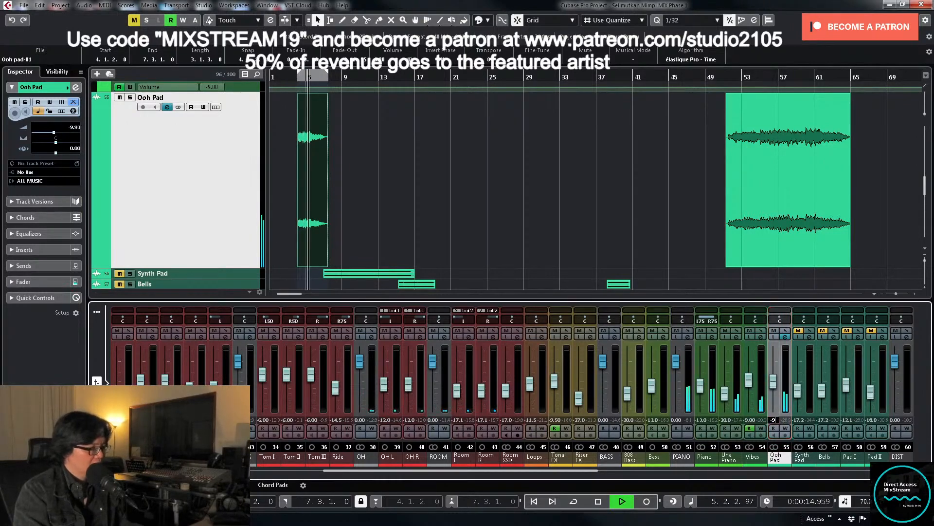
{"action": "type", "text": ".5"}
{"action": "key", "text": "Return"}
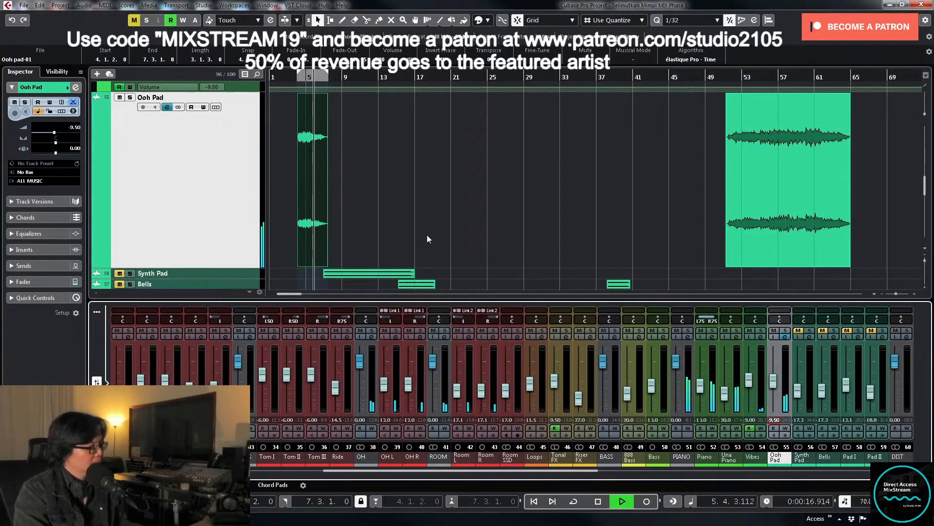
Step: Unmute Synth Pad and load the MIX VCC-VTMA insert preset on its channel
{"action": "scroll", "coordinate": [429, 239], "scroll_direction": "down", "scroll_amount": 3}
{"action": "key", "text": "space"}
{"action": "left_click", "coordinate": [808, 338]}
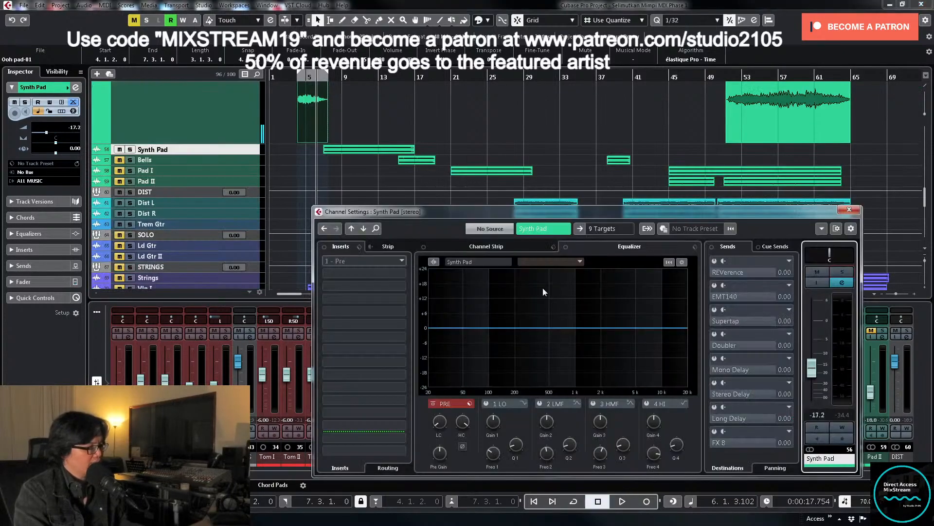
{"action": "left_click", "coordinate": [359, 247]}
{"action": "left_click", "coordinate": [385, 257]}
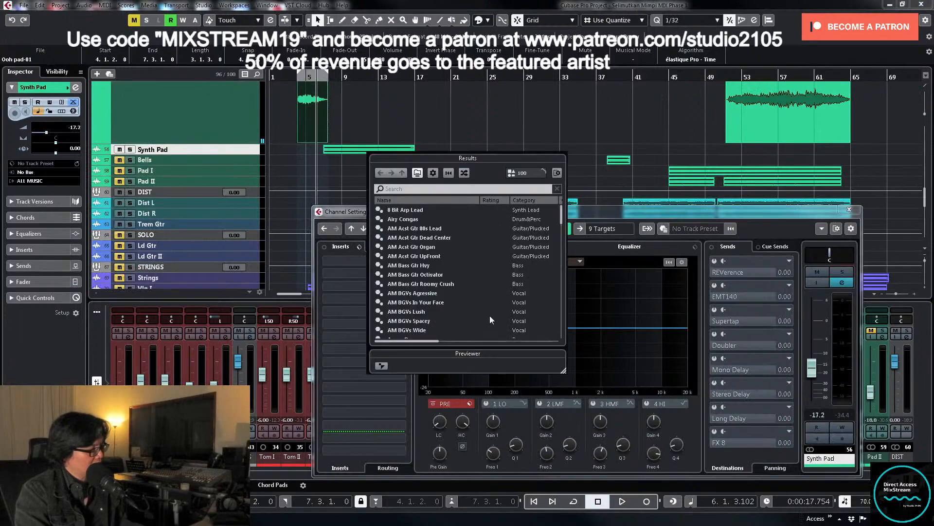
{"action": "left_click", "coordinate": [437, 283]}
{"action": "scroll", "coordinate": [442, 289], "scroll_direction": "down", "scroll_amount": 4}
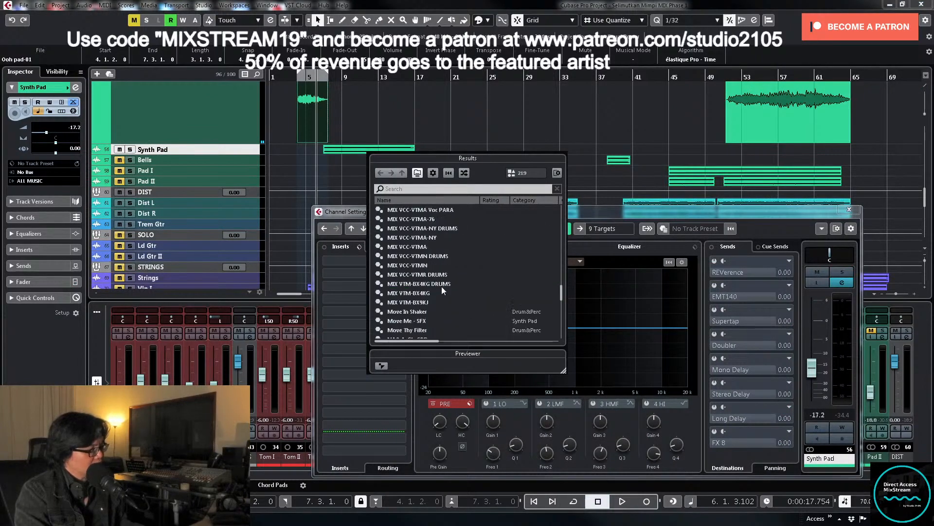
{"action": "double_click", "coordinate": [409, 248]}
Step: Solo Synth Pad and raise the low cut in its channel equalizer while its clip plays
{"action": "key", "text": "space"}
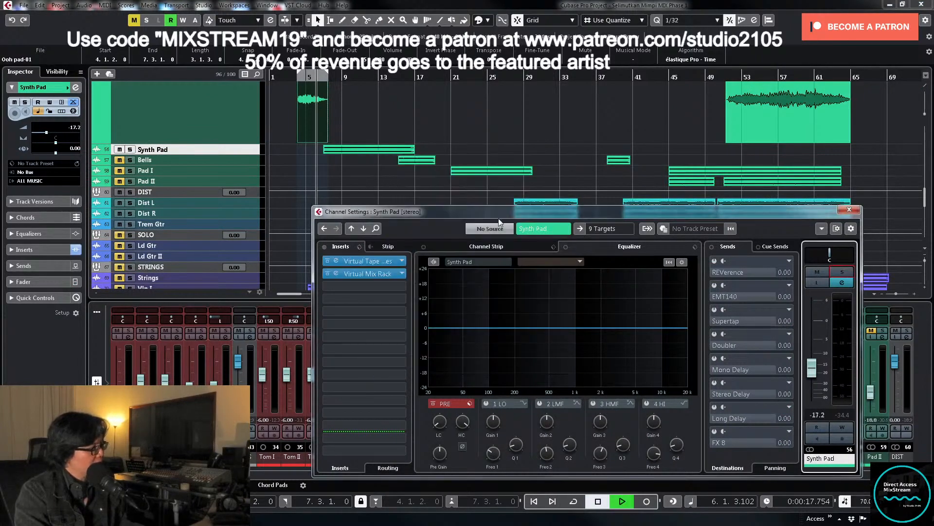
{"action": "left_click", "coordinate": [843, 272]}
{"action": "key", "text": "Escape"}
{"action": "key", "text": "z"}
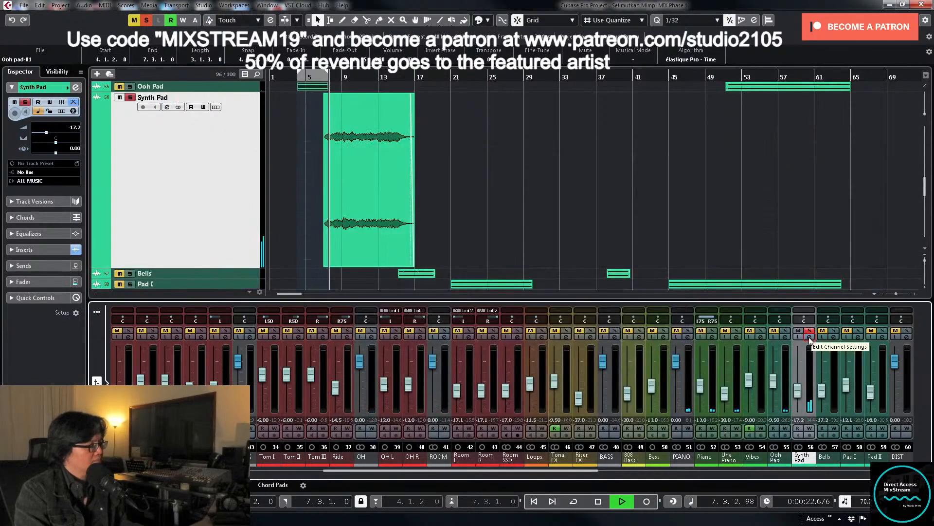
{"action": "key", "text": "h"}
{"action": "key", "text": "h"}
{"action": "key", "text": "h"}
{"action": "key", "text": "h"}
{"action": "key", "text": "h"}
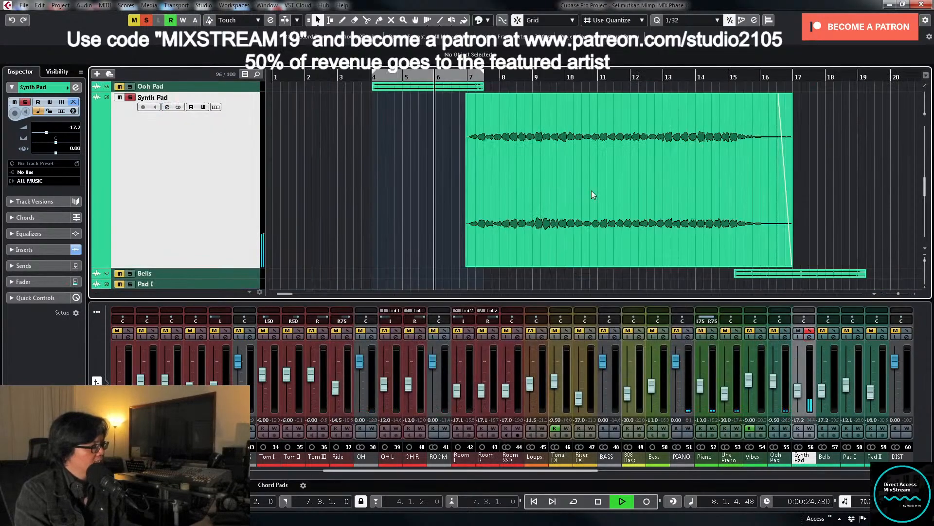
{"action": "key", "text": "g"}
{"action": "key", "text": "g"}
{"action": "key", "text": "g"}
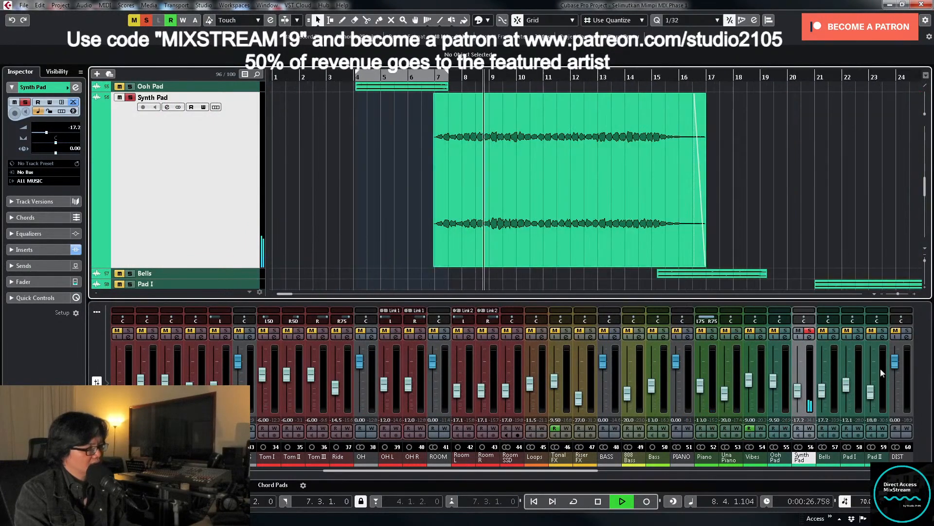
{"action": "left_click", "coordinate": [810, 336]}
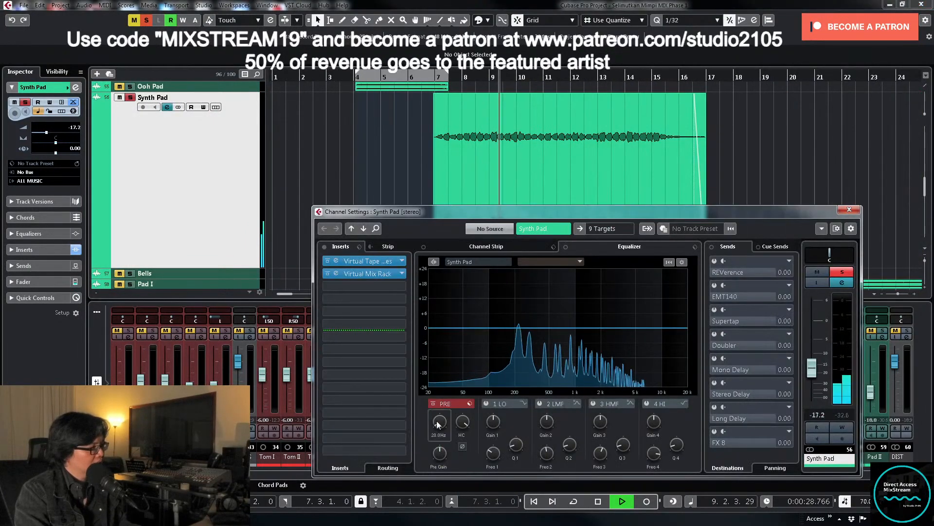
{"action": "left_click_drag", "start_coordinate": [438, 396], "coordinate": [441, 394]}
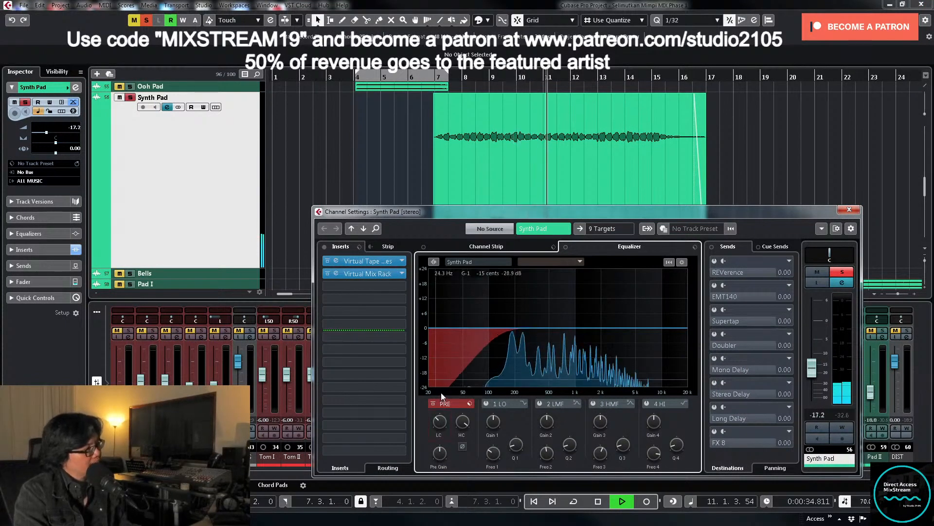
Step: Add an FG-Stress compressor to Synth Pad's Virtual Mix Rack and load its Synth - Lead preset
{"action": "left_click", "coordinate": [385, 273]}
{"action": "key", "text": "space"}
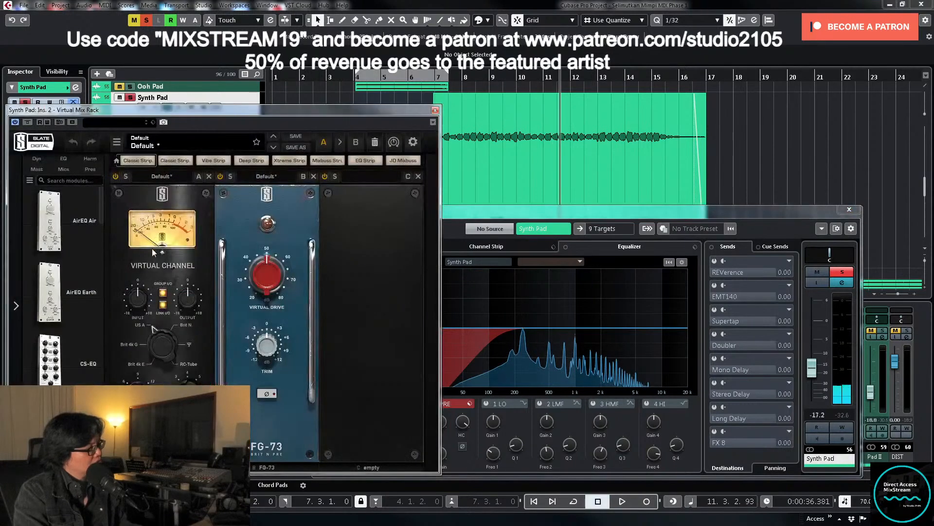
{"action": "left_click_drag", "start_coordinate": [103, 214], "coordinate": [106, 343]}
{"action": "left_click_drag", "start_coordinate": [50, 350], "coordinate": [319, 380]}
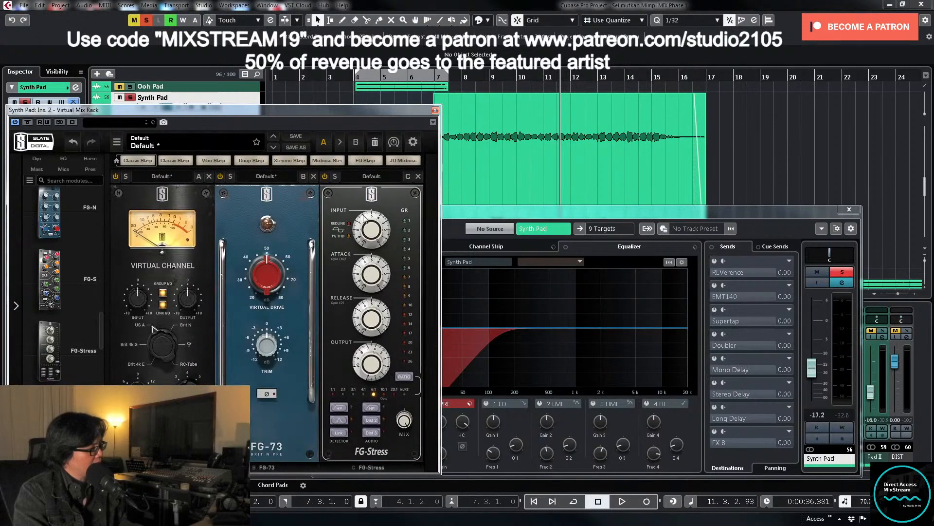
{"action": "left_click", "coordinate": [373, 182]}
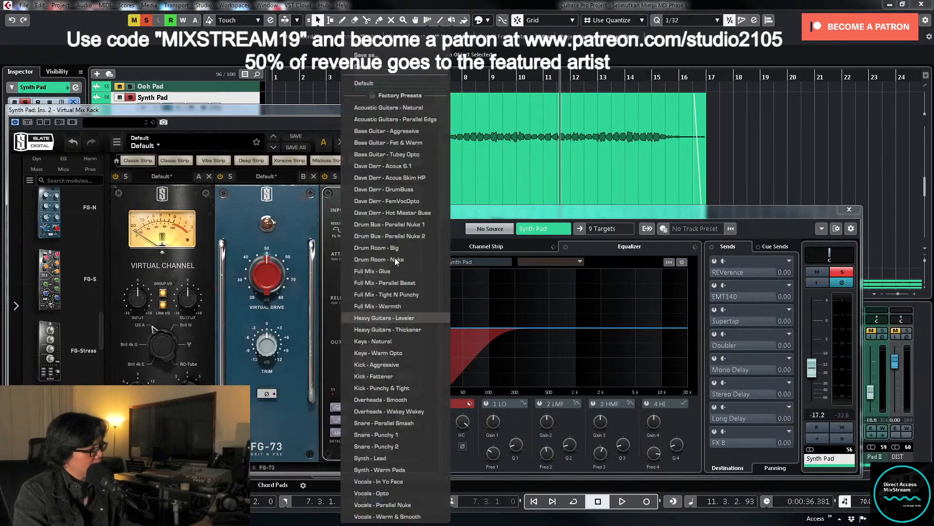
{"action": "left_click", "coordinate": [398, 456]}
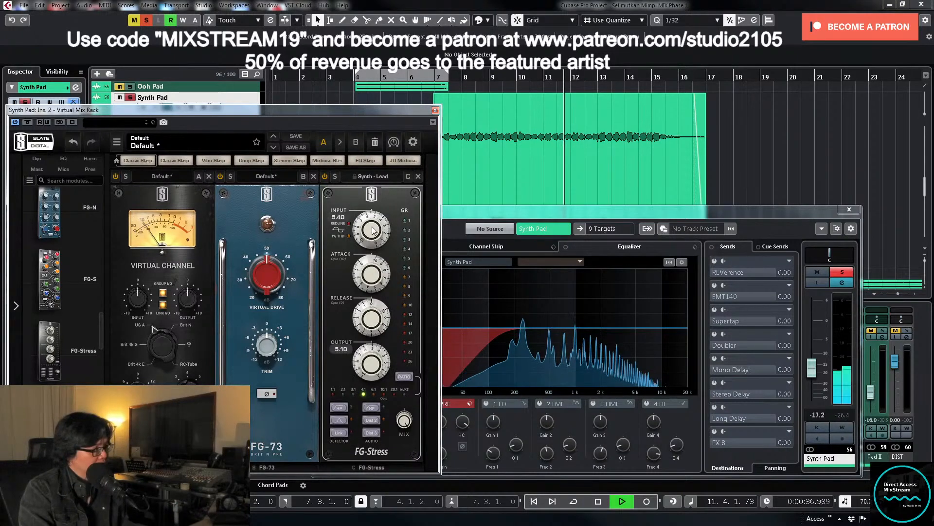
Step: Raise the FG-Stress compressor's input to about 8.30 and audition Synth Pad from around bar 7
{"action": "left_click_drag", "start_coordinate": [371, 236], "coordinate": [373, 200]}
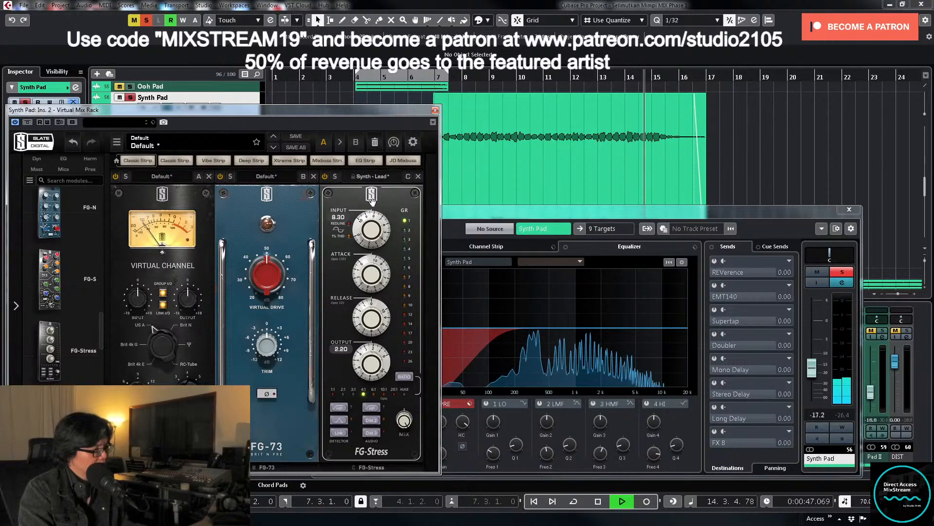
{"action": "left_click", "coordinate": [437, 77]}
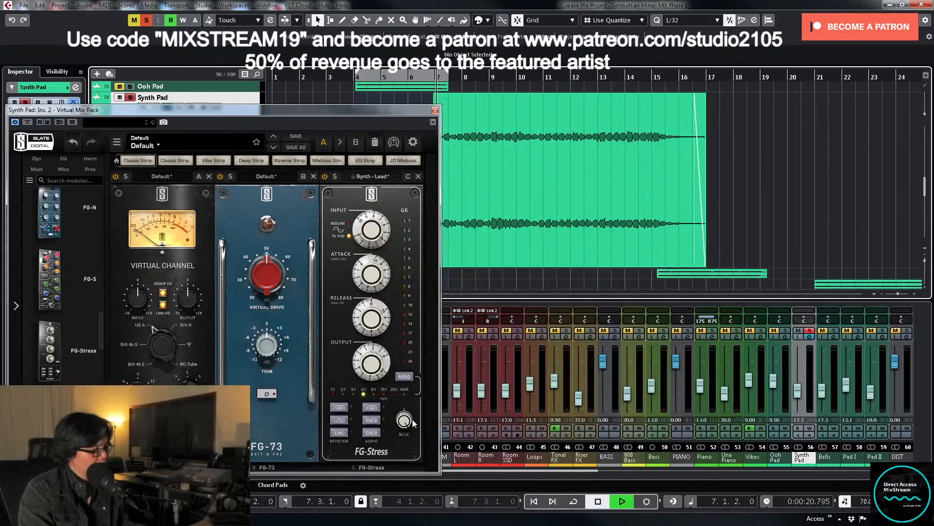
{"action": "key", "text": "space"}
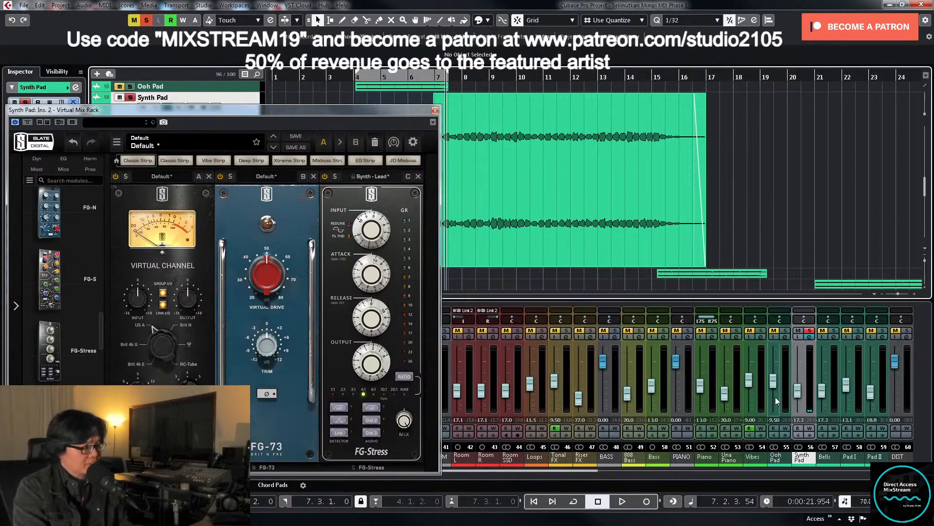
{"action": "key", "text": "space"}
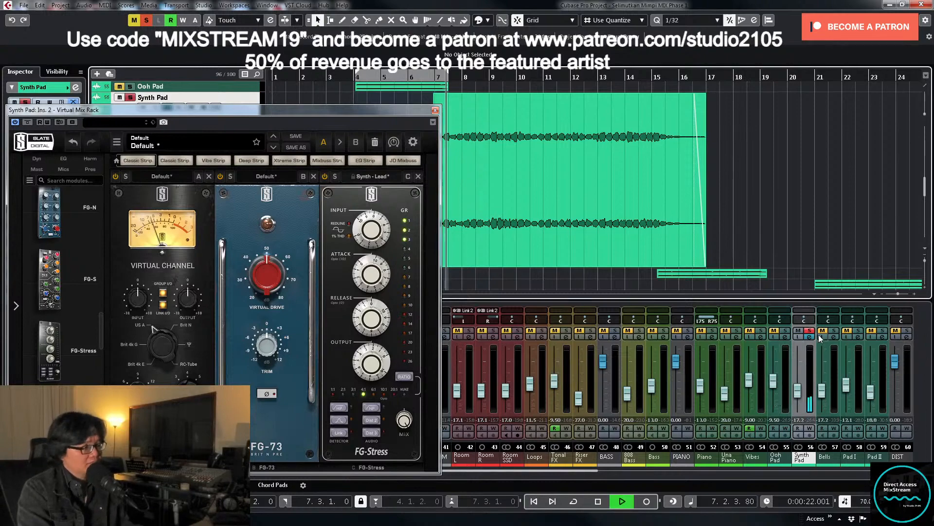
Step: Unsolo Synth Pad, close its rack, and set its level to -16.2 while listening in the full mix
{"action": "left_click", "coordinate": [435, 110]}
{"action": "left_click", "coordinate": [426, 77]}
{"action": "left_click", "coordinate": [799, 393]}
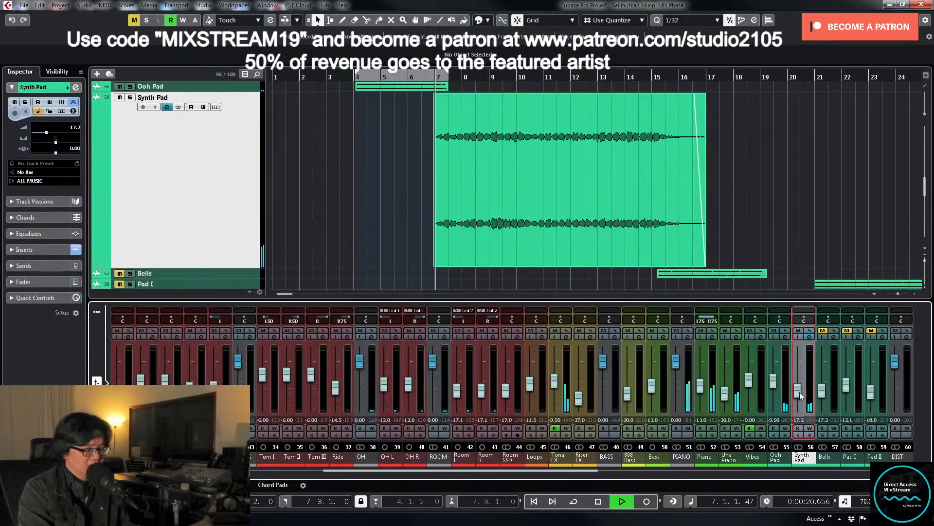
{"action": "left_click_drag", "start_coordinate": [799, 392], "coordinate": [799, 392]}
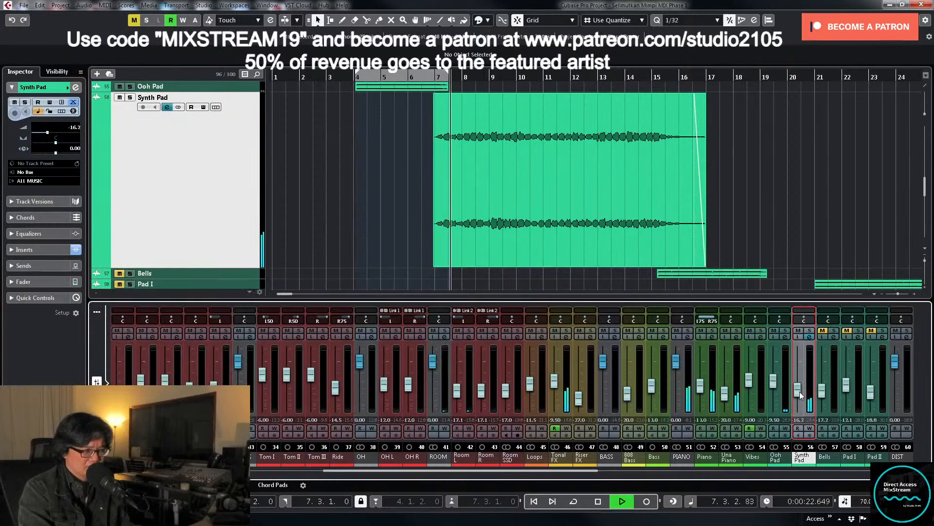
Step: Solo Synth Pad and add the Waves S1 Imager Stereo as its third insert
{"action": "left_click", "coordinate": [809, 331]}
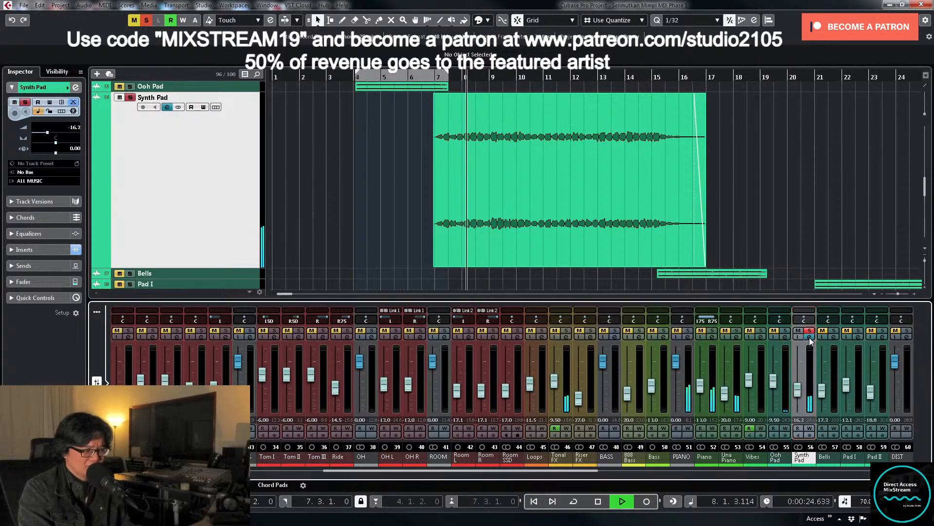
{"action": "key", "text": "space"}
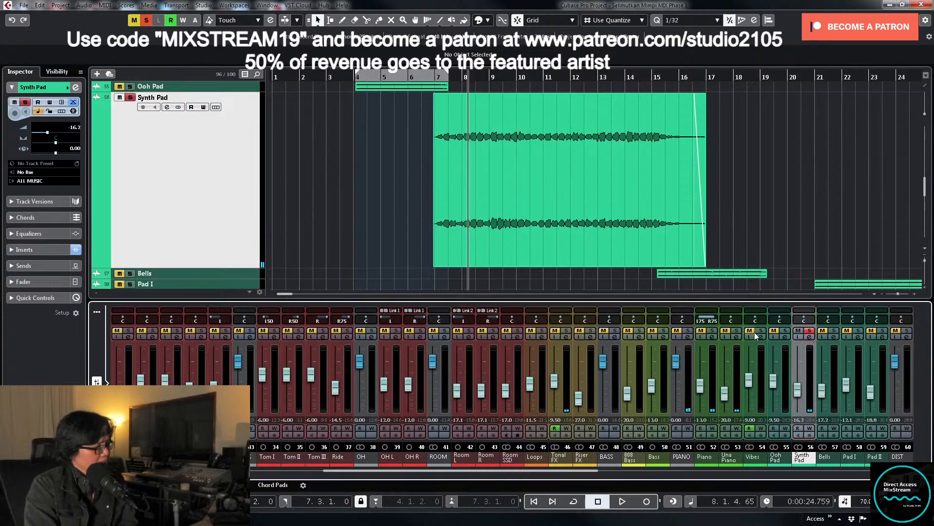
{"action": "left_click", "coordinate": [810, 337]}
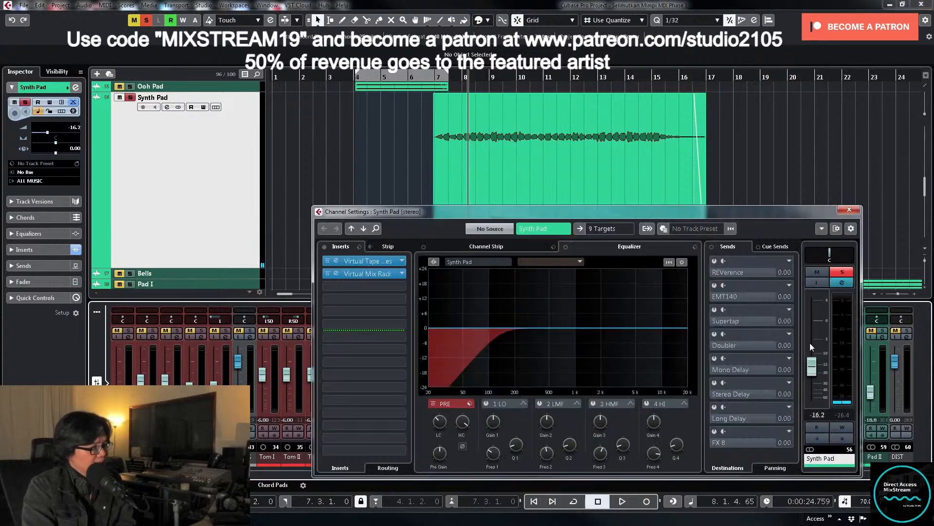
{"action": "left_click", "coordinate": [407, 283]}
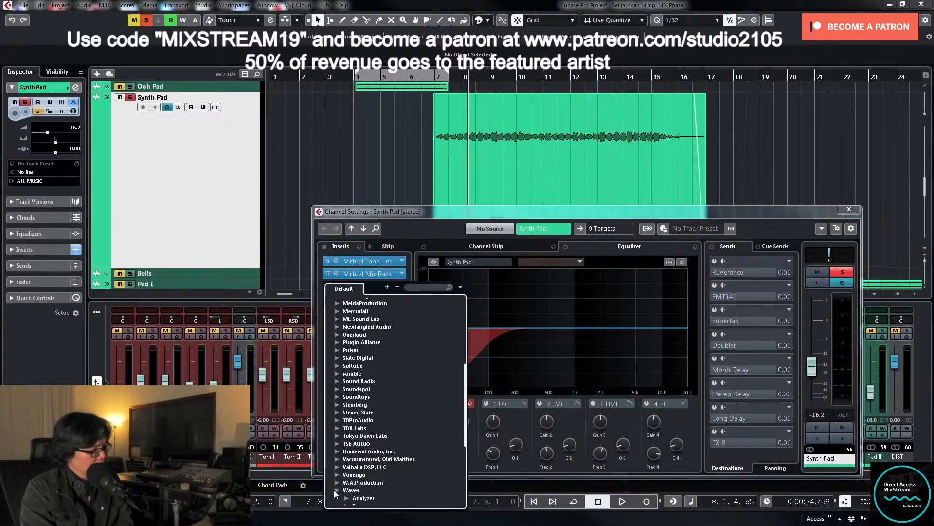
{"action": "left_click", "coordinate": [335, 490]}
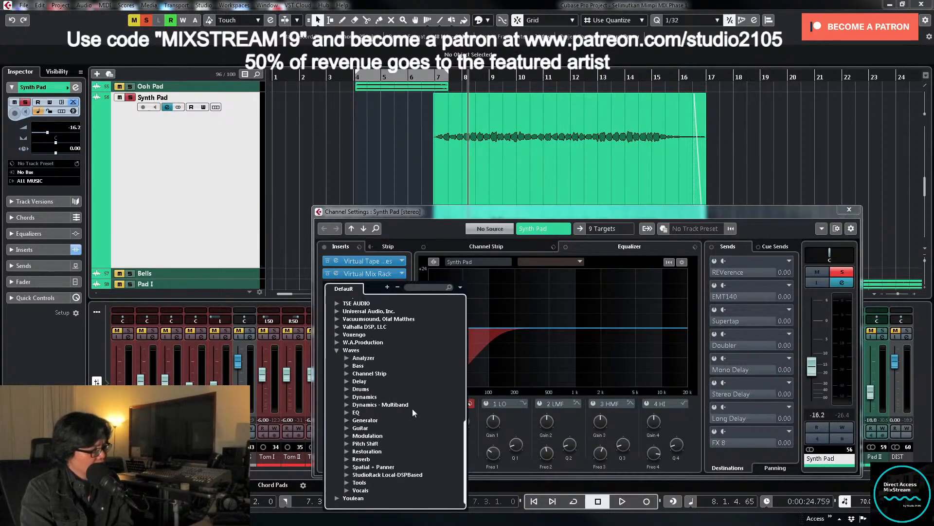
{"action": "left_click", "coordinate": [346, 467]}
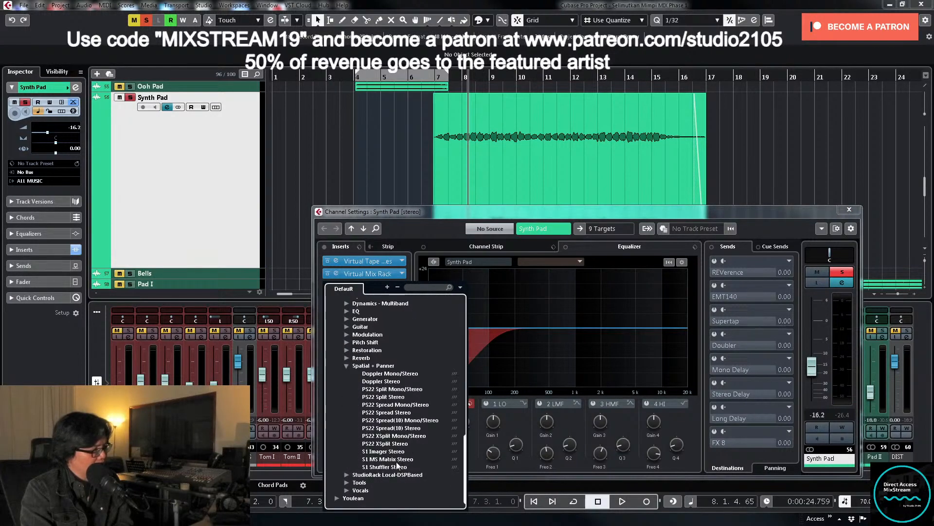
{"action": "left_click", "coordinate": [383, 452]}
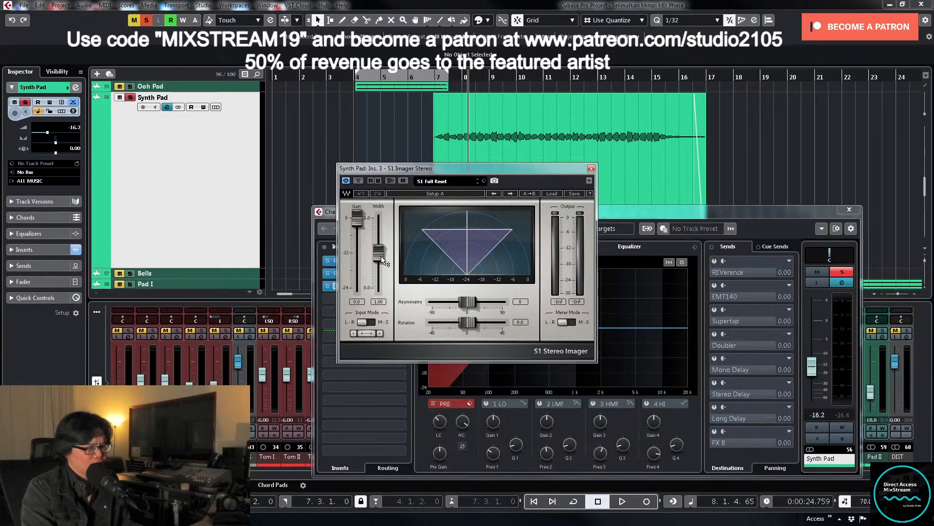
Step: Audition Synth Pad's S1 Imager width soloed and in the full mix, and set it to 1.52
{"action": "key", "text": "space"}
{"action": "left_click_drag", "start_coordinate": [383, 261], "coordinate": [383, 238]}
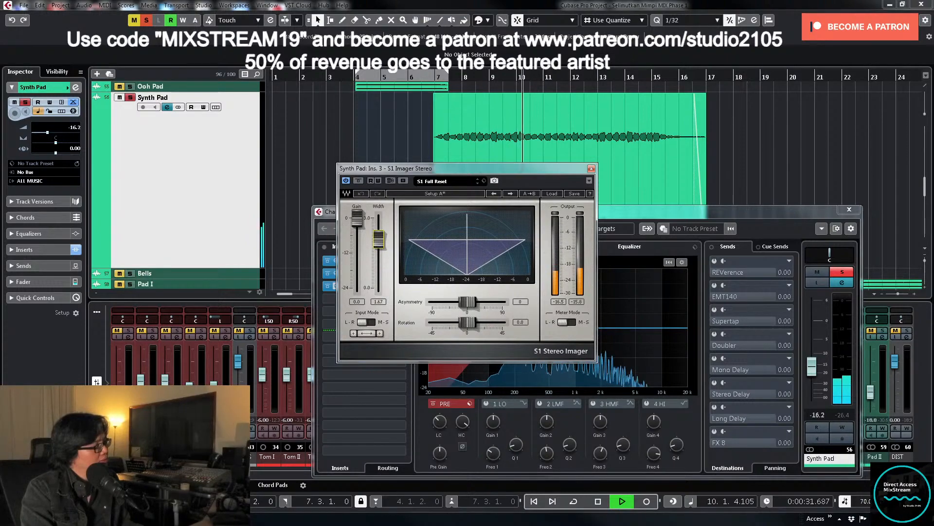
{"action": "key", "text": "space"}
{"action": "left_click", "coordinate": [840, 272]}
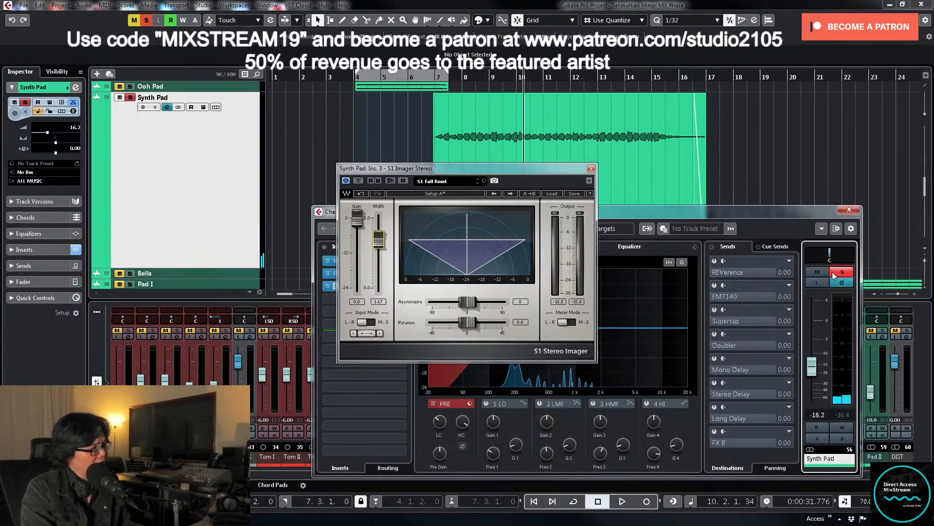
{"action": "left_click", "coordinate": [427, 76]}
{"action": "key", "text": "space"}
{"action": "left_click_drag", "start_coordinate": [378, 253], "coordinate": [378, 242]}
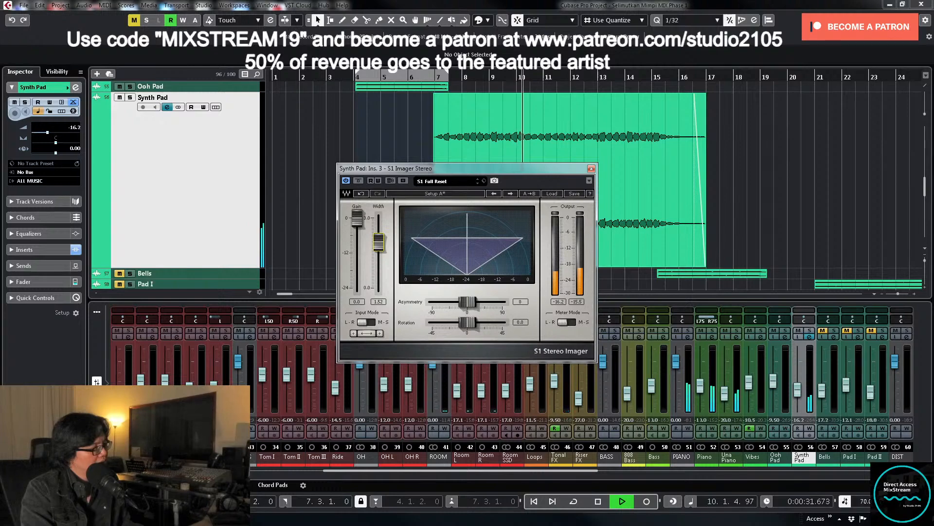
{"action": "left_click", "coordinate": [591, 169]}
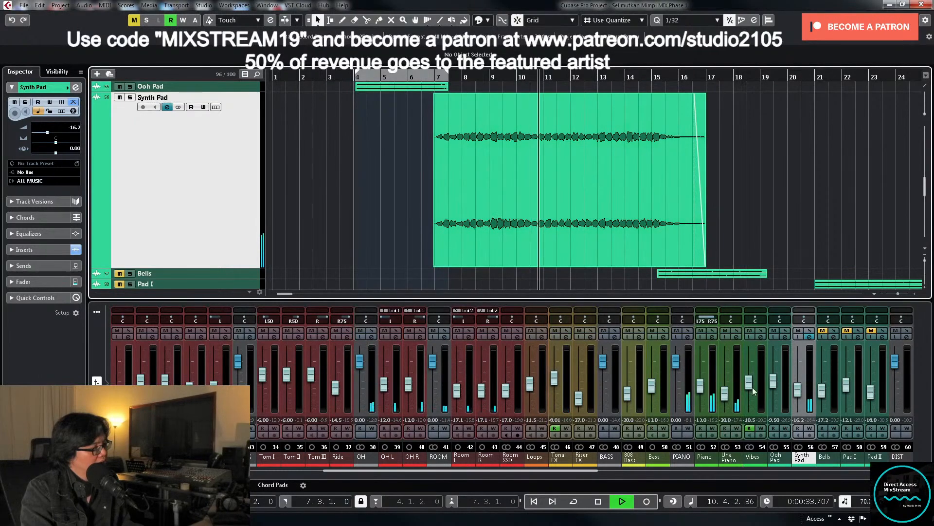
Step: Lower Synth Pad's level to -17.6 while the full mix plays from its clip start
{"action": "left_click_drag", "start_coordinate": [801, 392], "coordinate": [803, 395]}
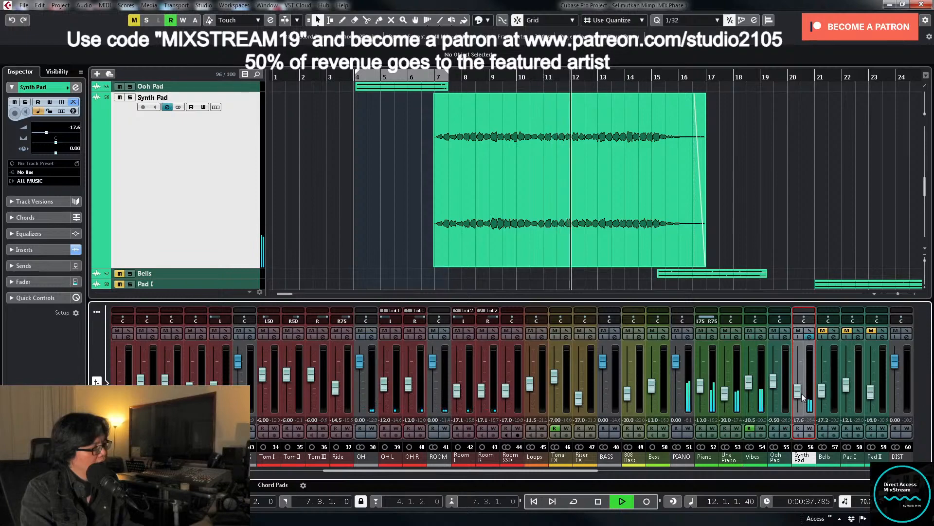
{"action": "key", "text": "space"}
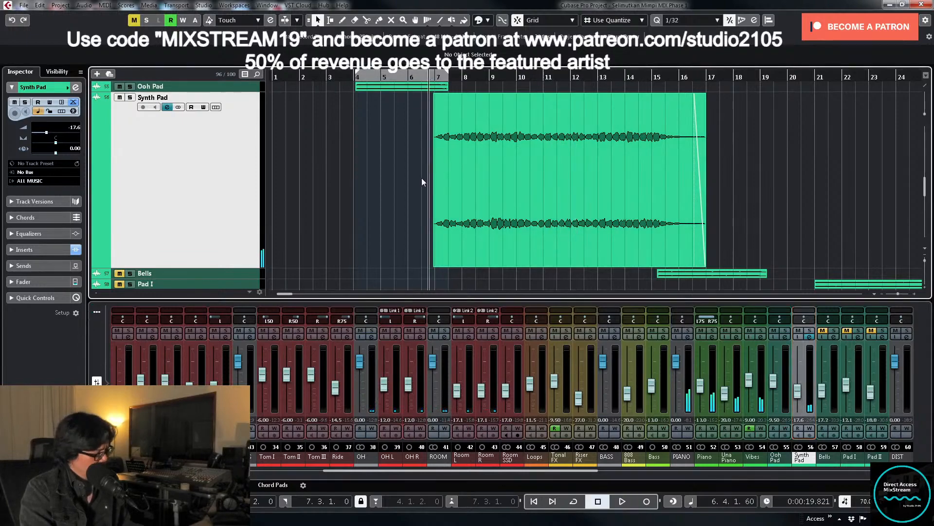
Step: Trim the start of the Synth Pad clip to bar 7 (7.1.1.0)
{"action": "key", "text": "h"}
{"action": "key", "text": "h"}
{"action": "key", "text": "h"}
{"action": "key", "text": "h"}
{"action": "key", "text": "h"}
{"action": "key", "text": "h"}
{"action": "key", "text": "h"}
{"action": "key", "text": "h"}
{"action": "key", "text": "h"}
{"action": "key", "text": "h"}
{"action": "key", "text": "h"}
{"action": "key", "text": "h"}
{"action": "left_click", "coordinate": [680, 262]}
{"action": "key", "text": "h"}
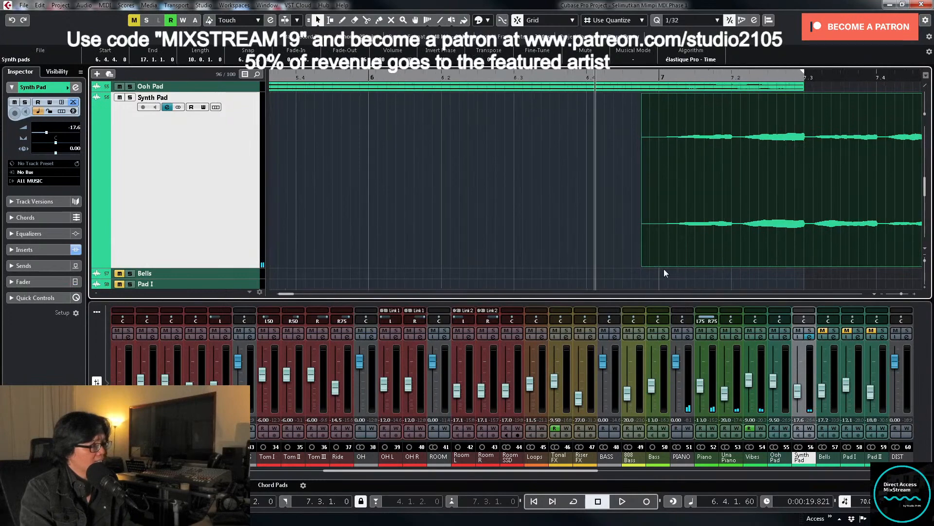
{"action": "left_click_drag", "start_coordinate": [645, 263], "coordinate": [662, 263]}
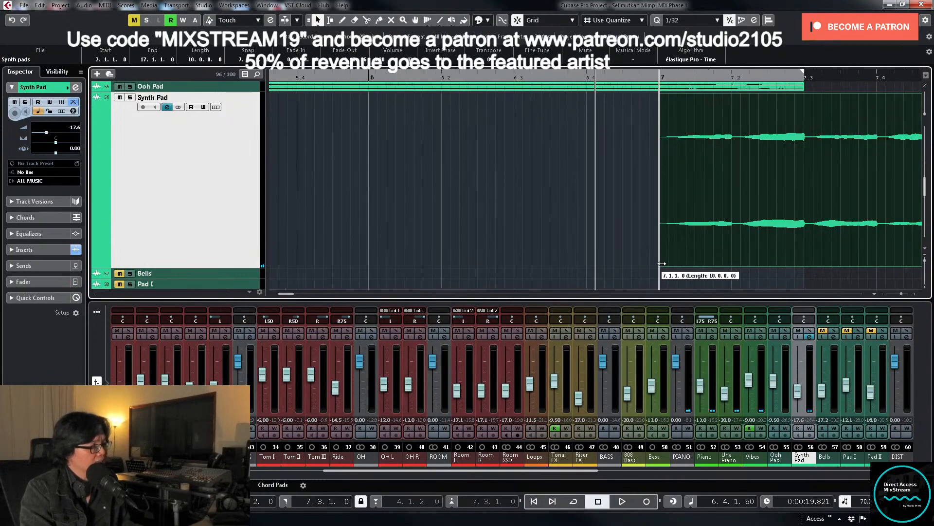
Step: Move the Synth Pad clip slightly earlier to start at 6.4.4.60 and play back its entrance
{"action": "scroll", "coordinate": [750, 246], "scroll_direction": "up", "scroll_amount": 2}
{"action": "key", "text": "g"}
{"action": "key", "text": "g"}
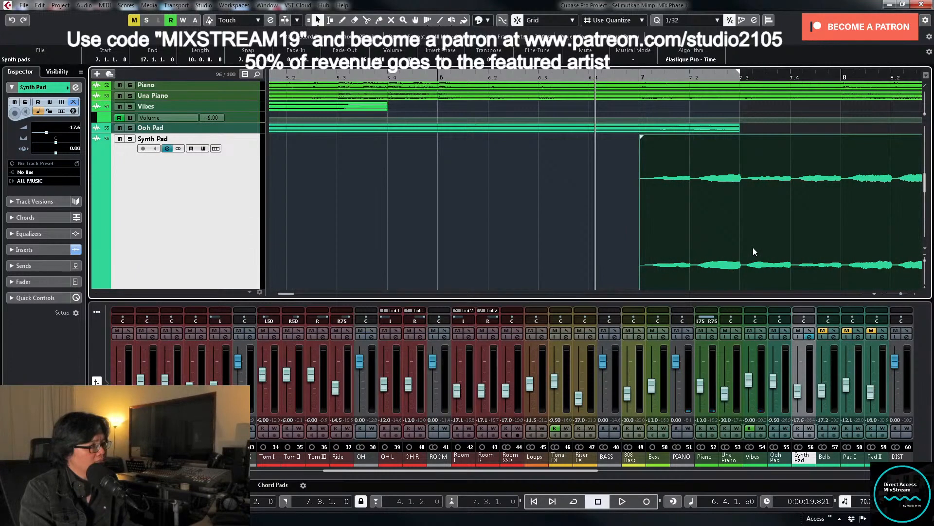
{"action": "left_click_drag", "start_coordinate": [753, 247], "coordinate": [744, 250]}
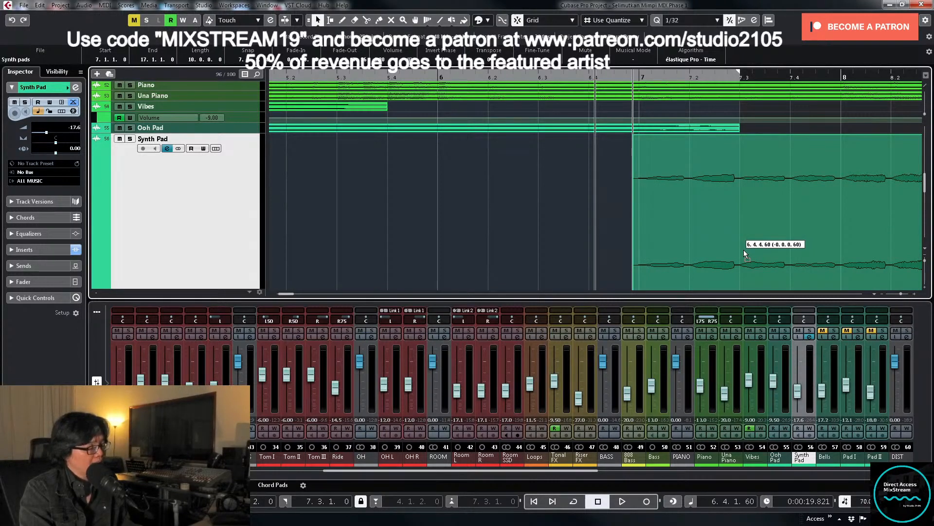
{"action": "left_click_drag", "start_coordinate": [744, 250], "coordinate": [744, 250]}
{"action": "key", "text": "space"}
{"action": "key", "text": "g"}
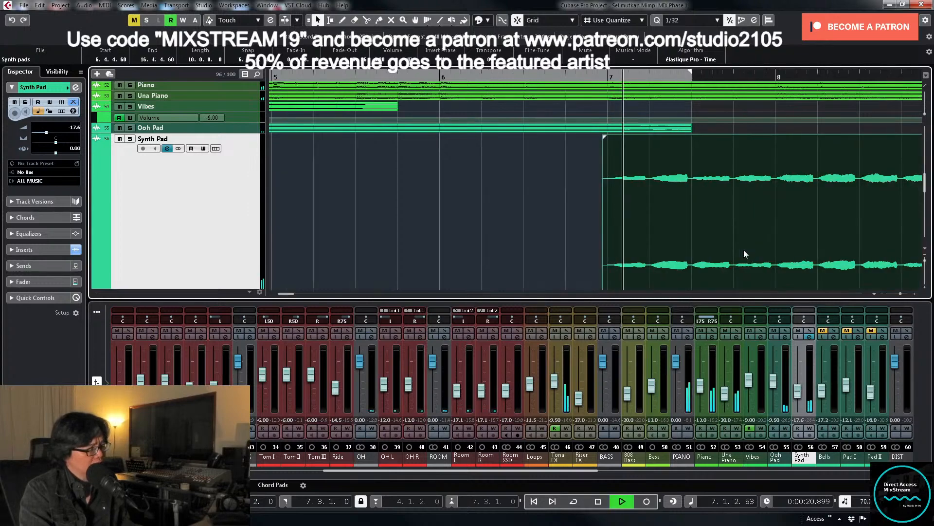
Step: Set Synth Pad's level to -20.0 and listen to its clip in the full mix
{"action": "left_click_drag", "start_coordinate": [798, 392], "coordinate": [806, 398]}
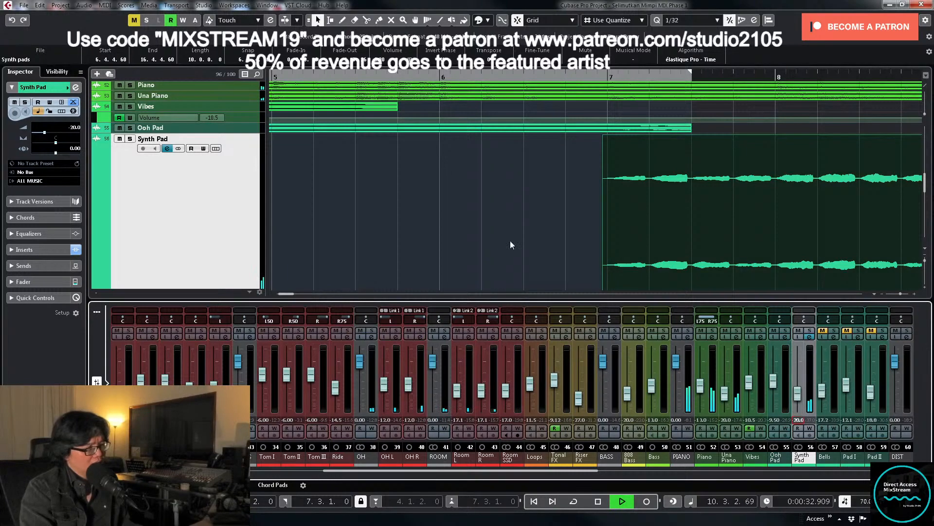
{"action": "left_click", "coordinate": [631, 238]}
{"action": "key", "text": "space"}
{"action": "key", "text": "g"}
{"action": "key", "text": "g"}
{"action": "key", "text": "g"}
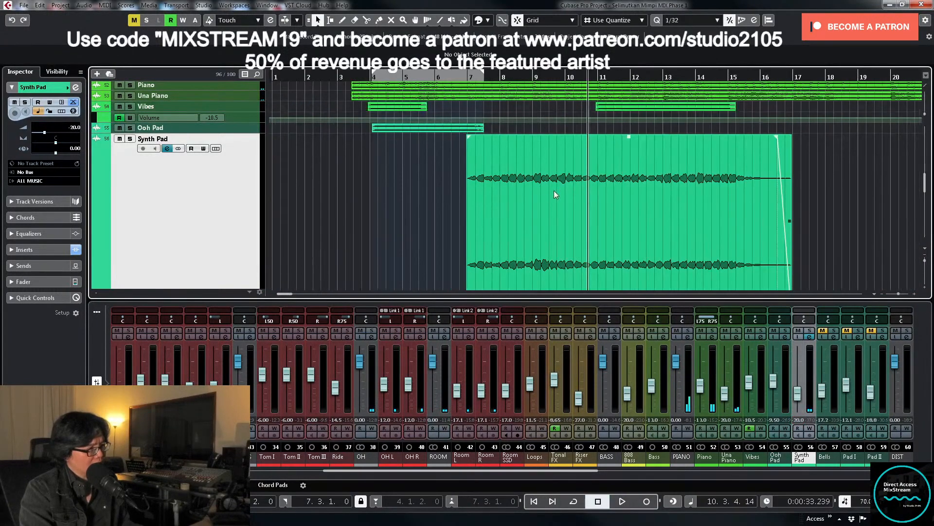
{"action": "key", "text": "g"}
{"action": "key", "text": "space"}
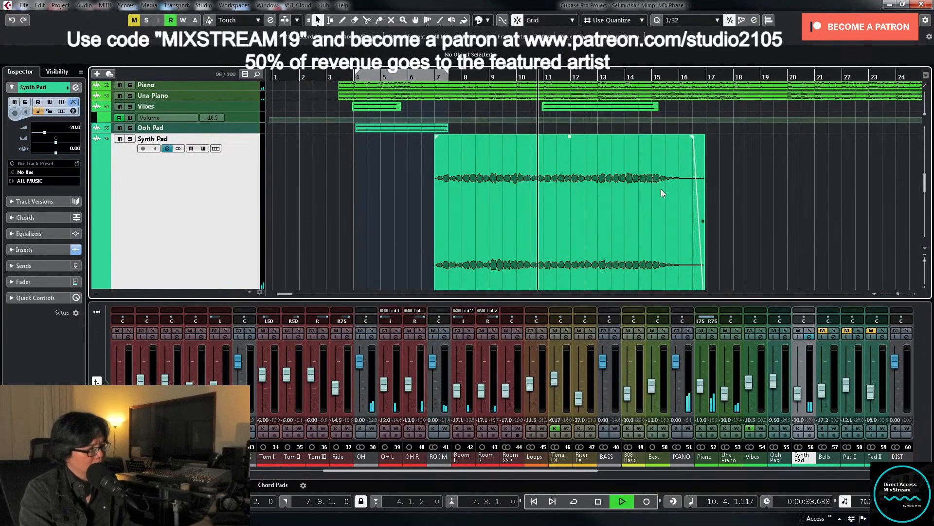
{"action": "key", "text": "space"}
Step: Reduce the enlarged Synth Pad track to normal height and show the song's arrangement from Bass to Strings
{"action": "key", "text": "g"}
{"action": "key", "text": "g"}
{"action": "key", "text": "g"}
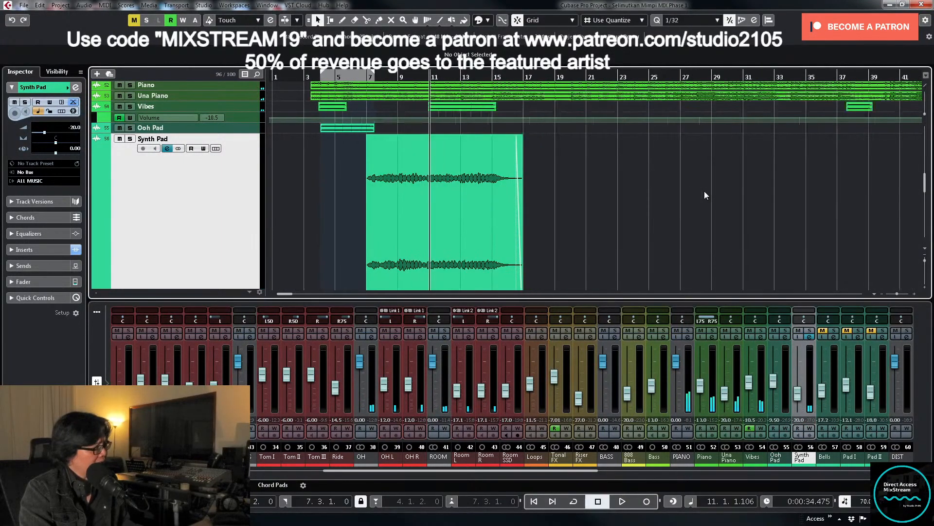
{"action": "scroll", "coordinate": [707, 191], "scroll_direction": "down", "scroll_amount": 1}
{"action": "key", "text": "g"}
{"action": "key", "text": "g"}
{"action": "key", "text": "g"}
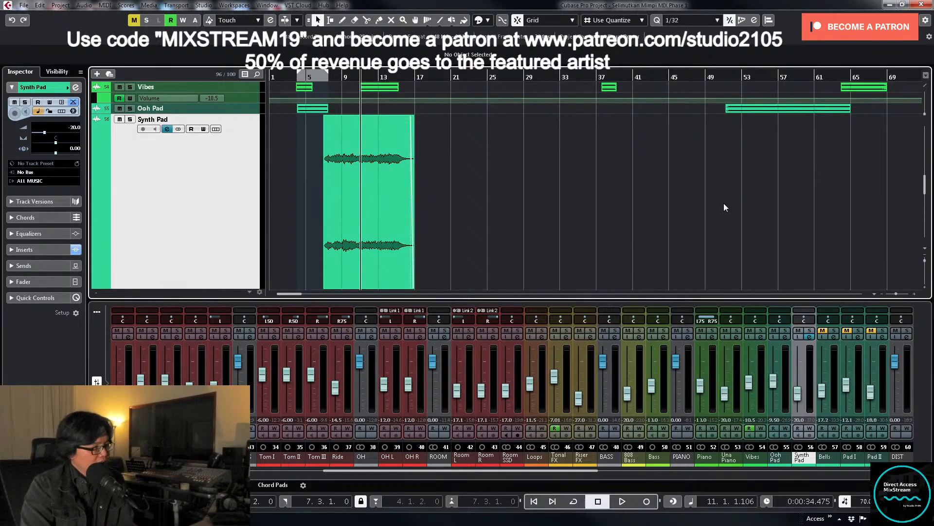
{"action": "key", "text": "z"}
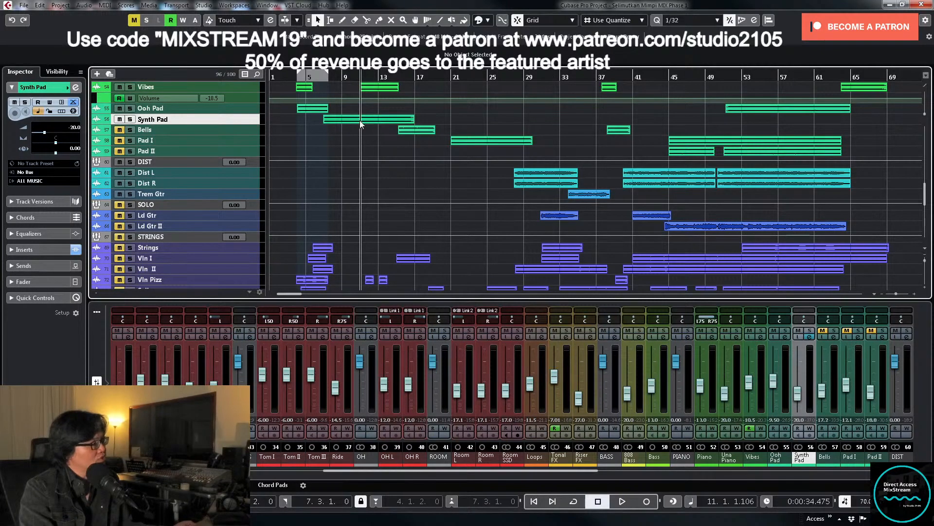
{"action": "scroll", "coordinate": [365, 129], "scroll_direction": "up", "scroll_amount": 2}
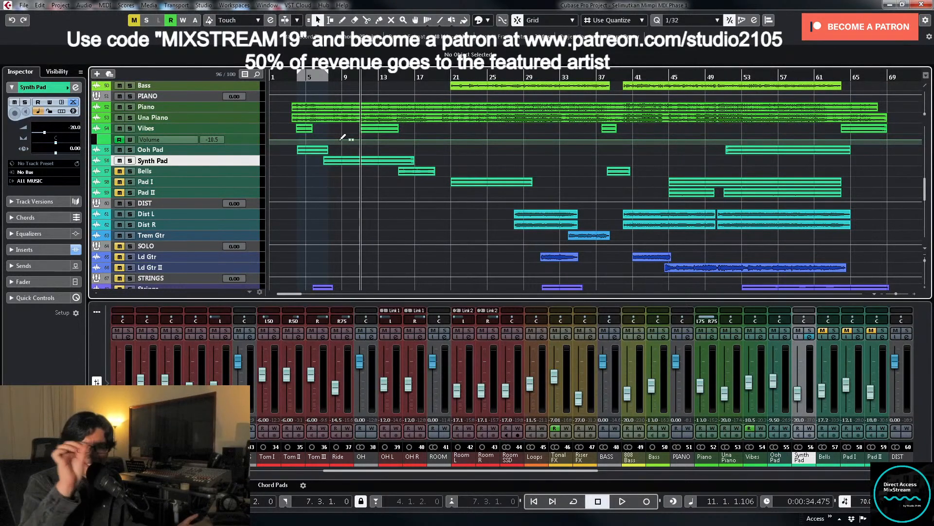
Step: Resume playback of the song and unmute the Bells track
{"action": "key", "text": "space"}
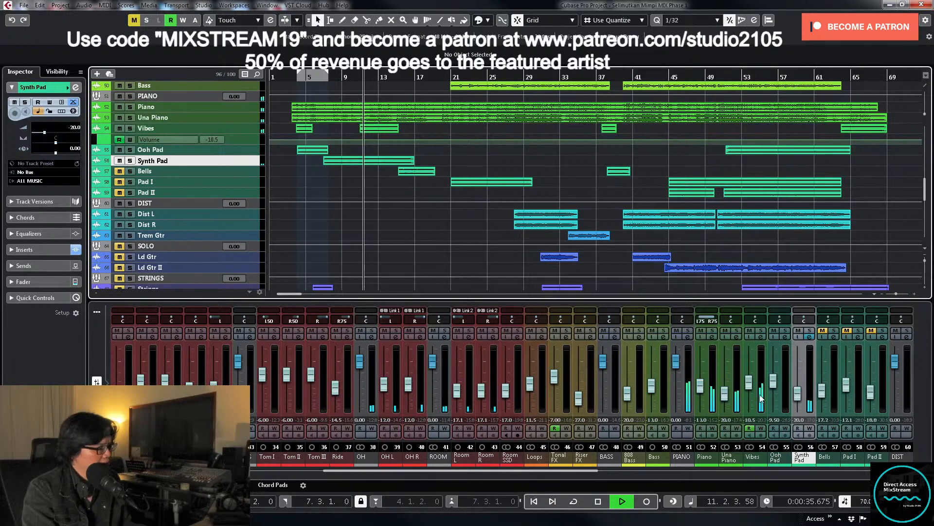
{"action": "left_click", "coordinate": [834, 337]}
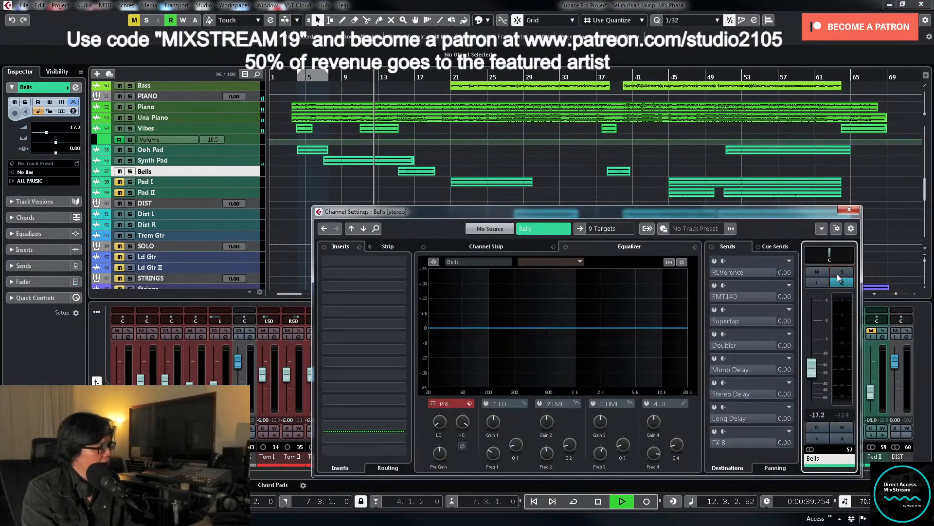
{"action": "left_click", "coordinate": [848, 209]}
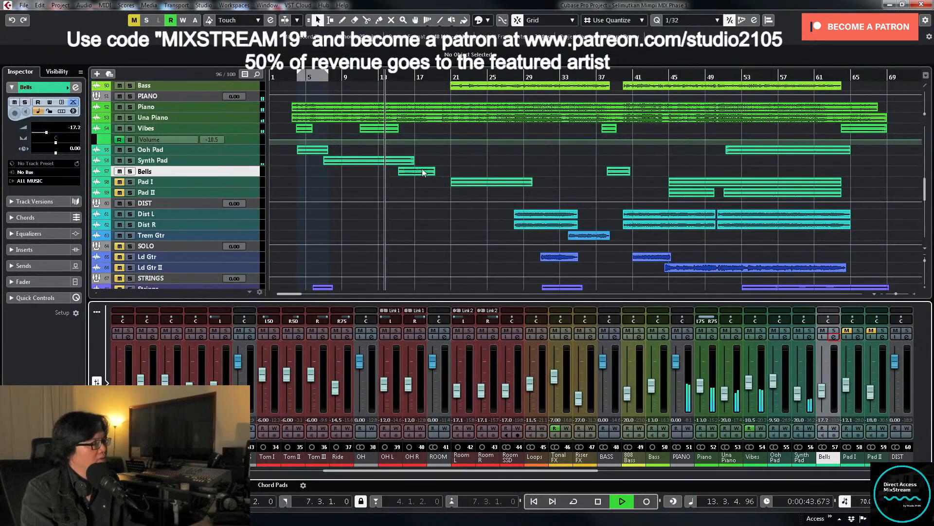
Step: Enlarge the Bells and Pad I tracks together and listen up to the Bells entrance at bar 15
{"action": "left_click", "coordinate": [253, 180], "text": "shift"}
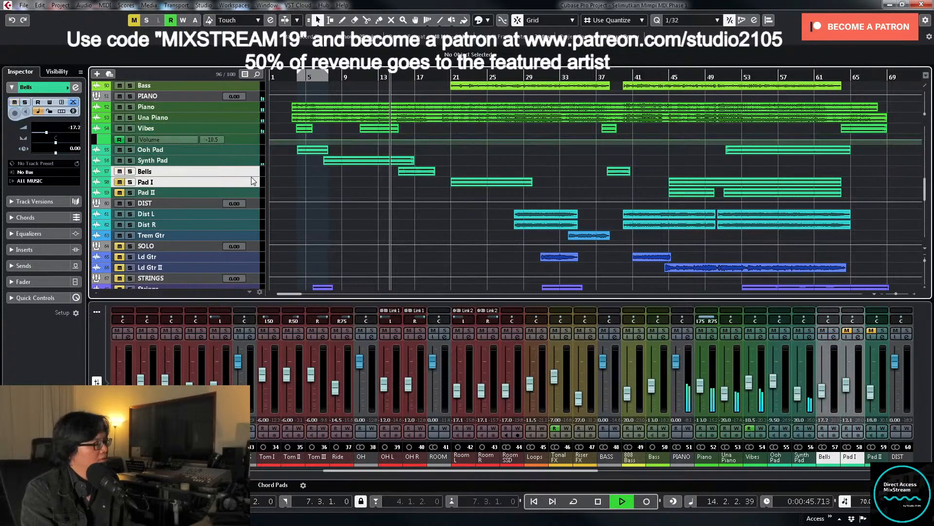
{"action": "left_click_drag", "start_coordinate": [250, 177], "coordinate": [258, 263]}
{"action": "scroll", "coordinate": [438, 242], "scroll_direction": "down", "scroll_amount": 1}
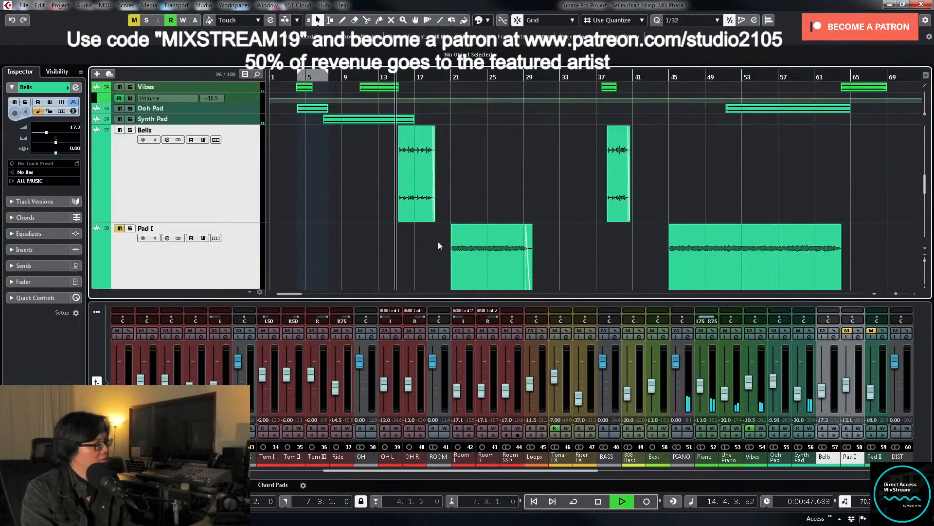
{"action": "scroll", "coordinate": [442, 241], "scroll_direction": "down", "scroll_amount": 2}
{"action": "scroll", "coordinate": [486, 248], "scroll_direction": "up", "scroll_amount": 2}
{"action": "key", "text": "space"}
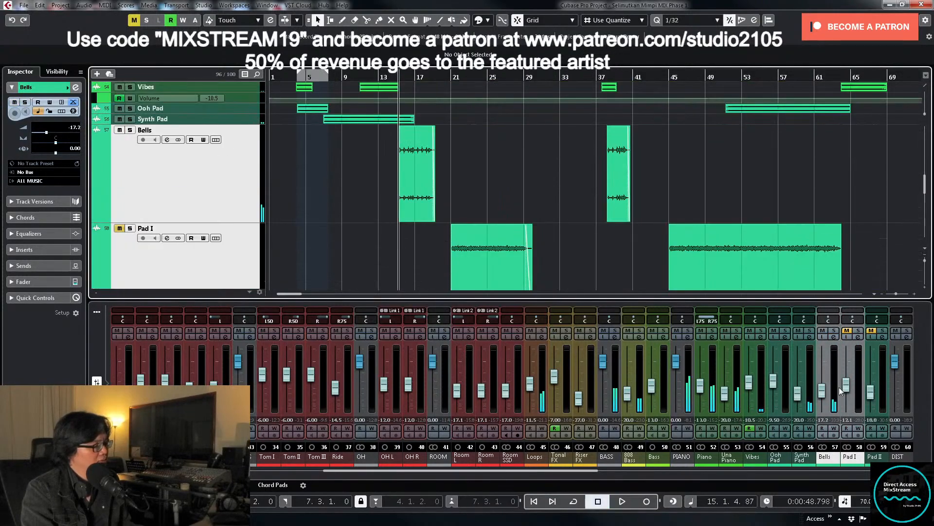
Step: Solo Bells and roll off its lows and highs with the channel EQ's low-cut and high-cut filters during playback
{"action": "left_click", "coordinate": [833, 331]}
{"action": "left_click", "coordinate": [835, 337]}
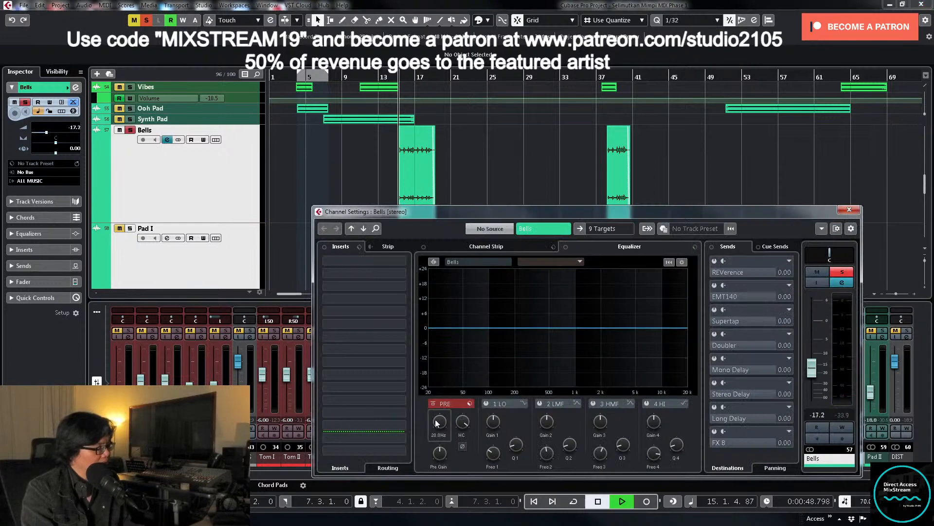
{"action": "left_click_drag", "start_coordinate": [437, 422], "coordinate": [445, 391]}
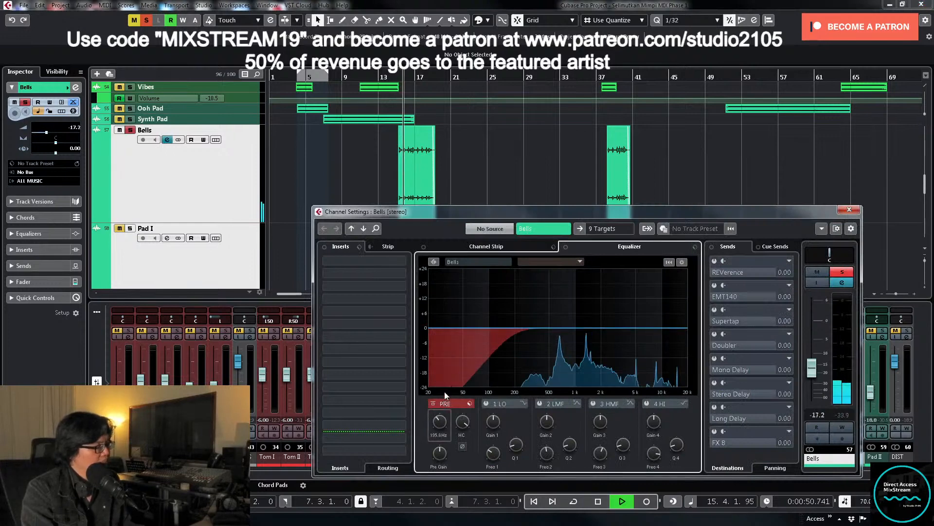
{"action": "left_click_drag", "start_coordinate": [463, 421], "coordinate": [463, 433]}
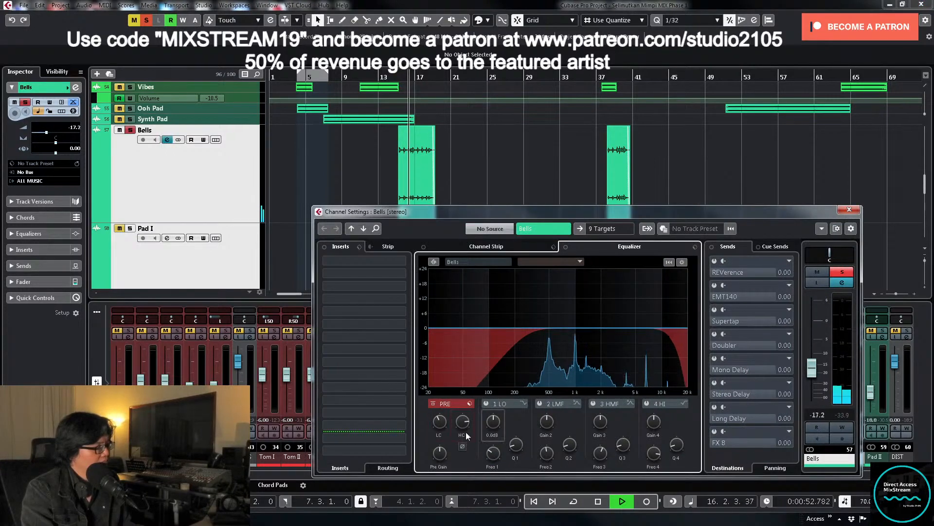
{"action": "key", "text": "space"}
Step: Enable the REVerence send on Bells at 0.00 and listen to the soloed track
{"action": "left_click", "coordinate": [715, 261]}
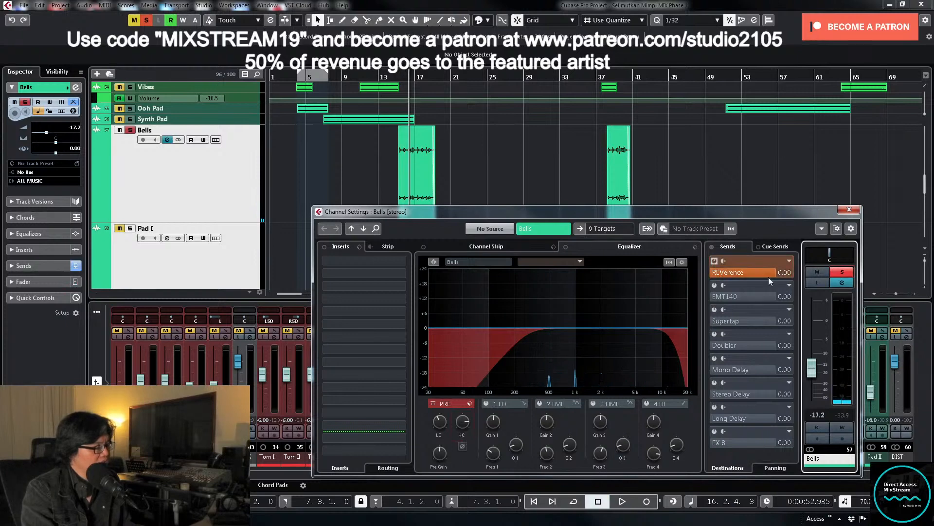
{"action": "key", "text": "space"}
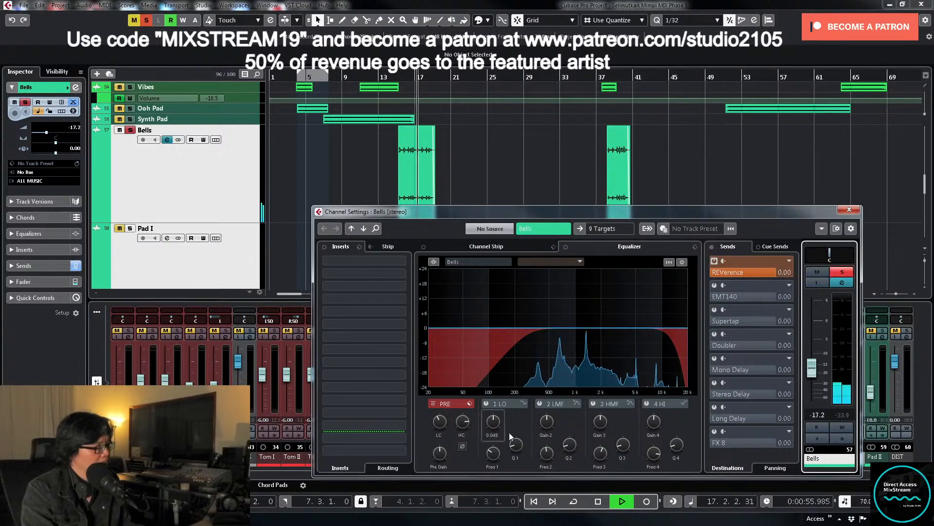
{"action": "key", "text": "space"}
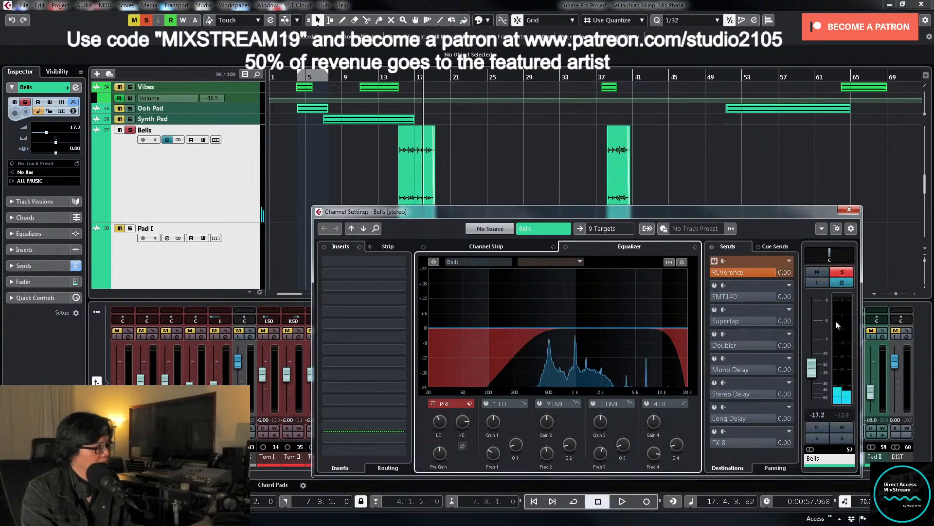
Step: Unsolo Bells, play the full mix from just before its entrance and set its level to -11.6
{"action": "left_click", "coordinate": [842, 272]}
{"action": "left_click", "coordinate": [396, 80]}
{"action": "key", "text": "space"}
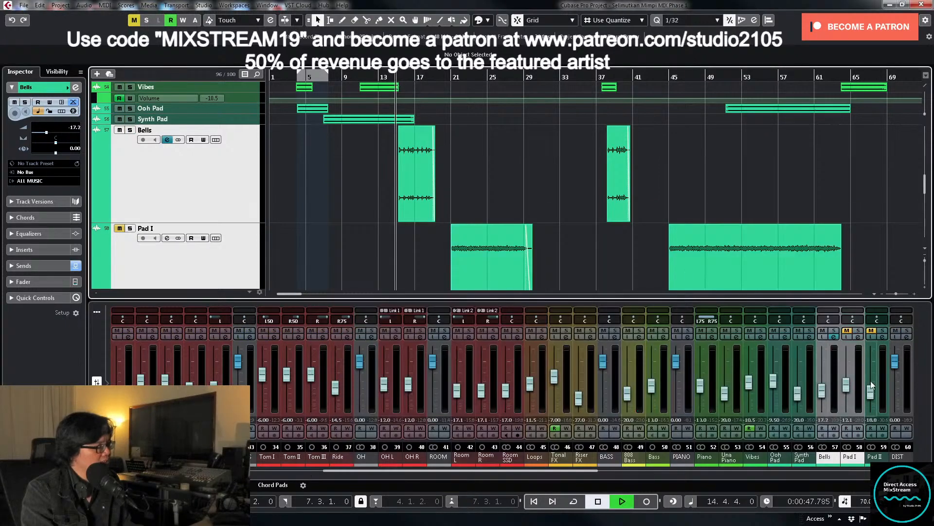
{"action": "left_click_drag", "start_coordinate": [821, 395], "coordinate": [820, 385]}
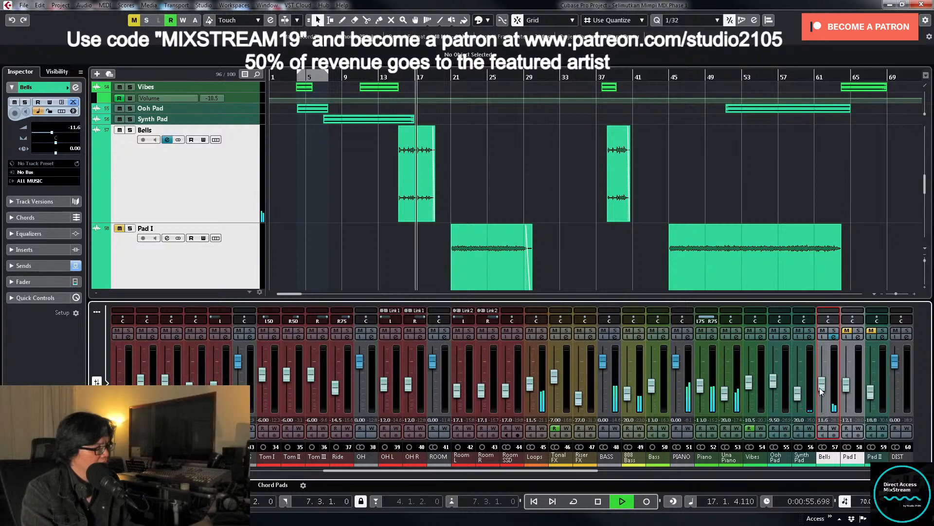
{"action": "key", "text": "space"}
Step: Zoom in on the first Bells clip, pan Bells to L58 and set its level to -13.0 during playback
{"action": "key", "text": "h"}
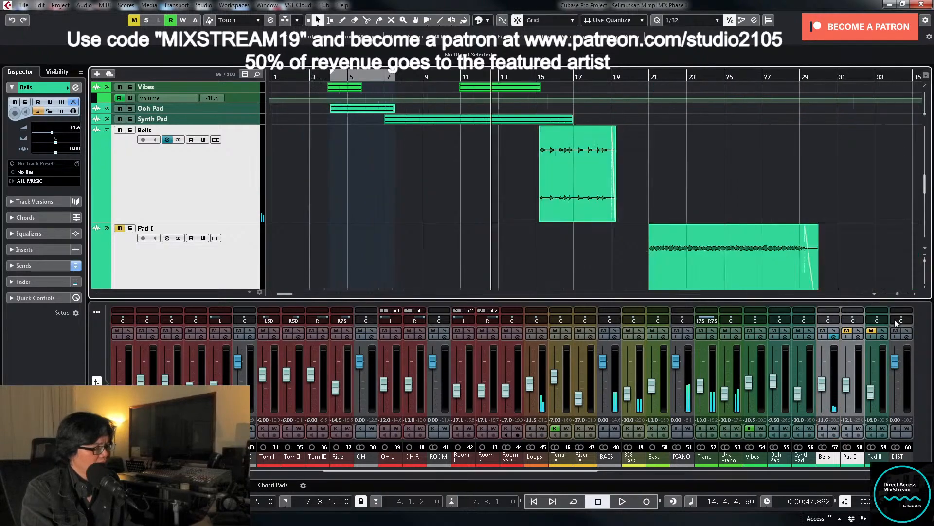
{"action": "key", "text": "h"}
{"action": "key", "text": "space"}
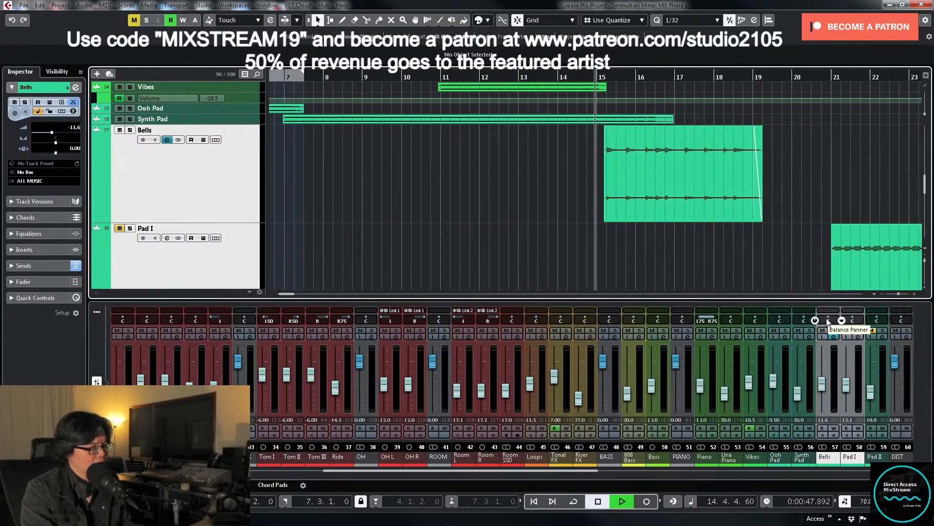
{"action": "left_click_drag", "start_coordinate": [828, 322], "coordinate": [808, 323]}
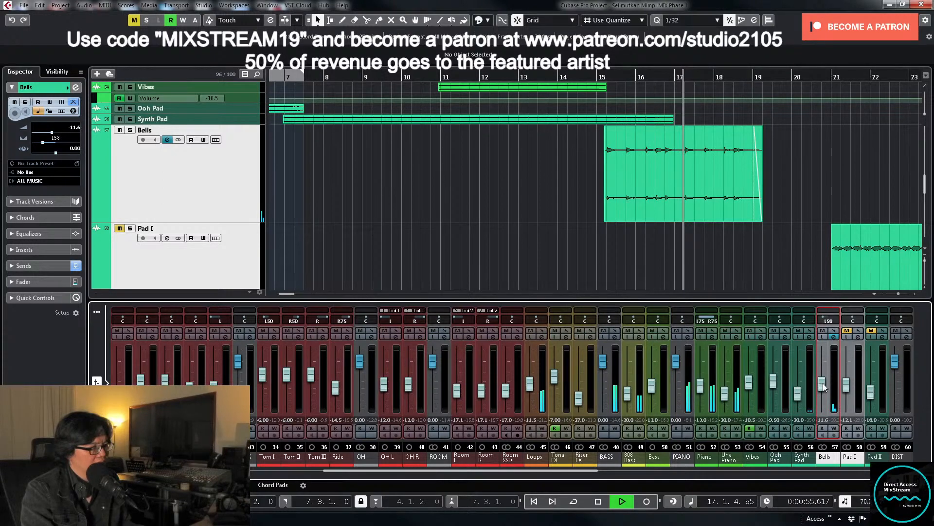
{"action": "left_click_drag", "start_coordinate": [823, 387], "coordinate": [825, 389]}
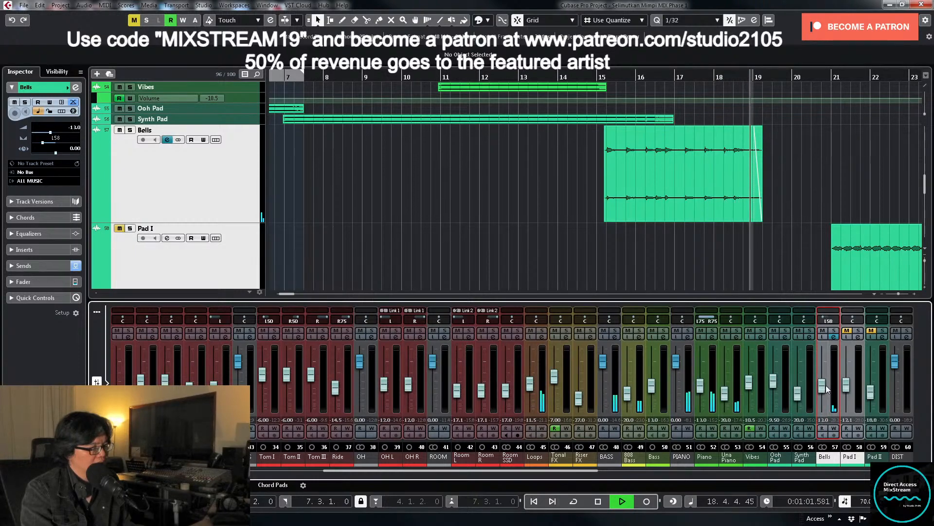
{"action": "key", "text": "space"}
Step: Insert the Soundtoys LittlePlate reverb in the third insert slot of Bells
{"action": "left_click", "coordinate": [835, 338]}
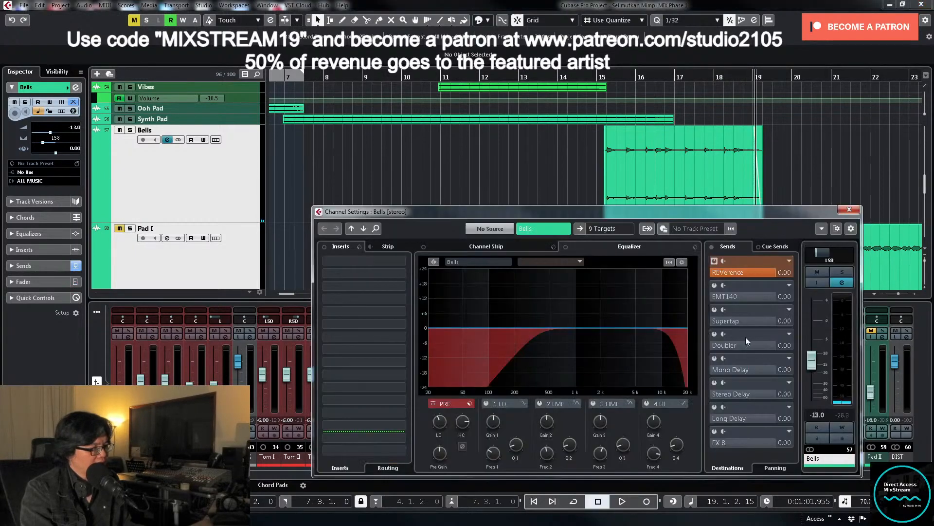
{"action": "left_click", "coordinate": [399, 286]}
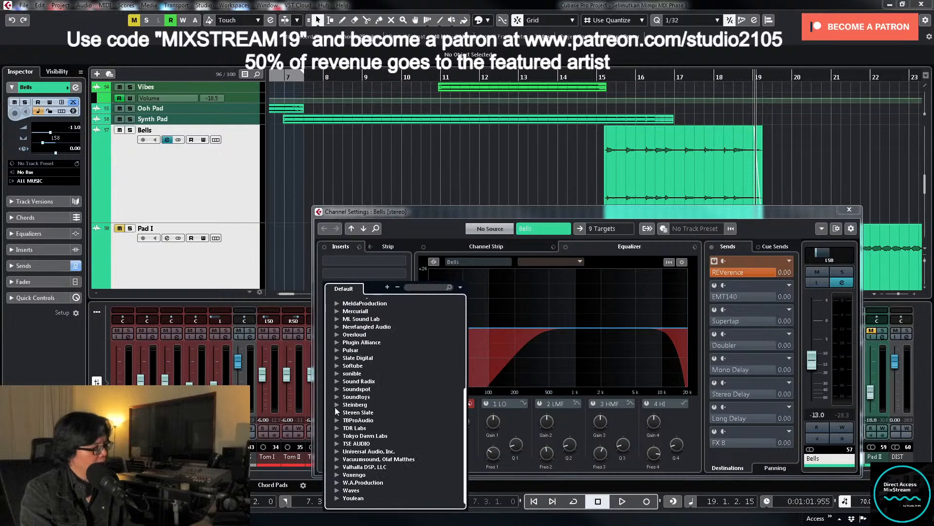
{"action": "left_click", "coordinate": [336, 396]}
{"action": "double_click", "coordinate": [363, 412]}
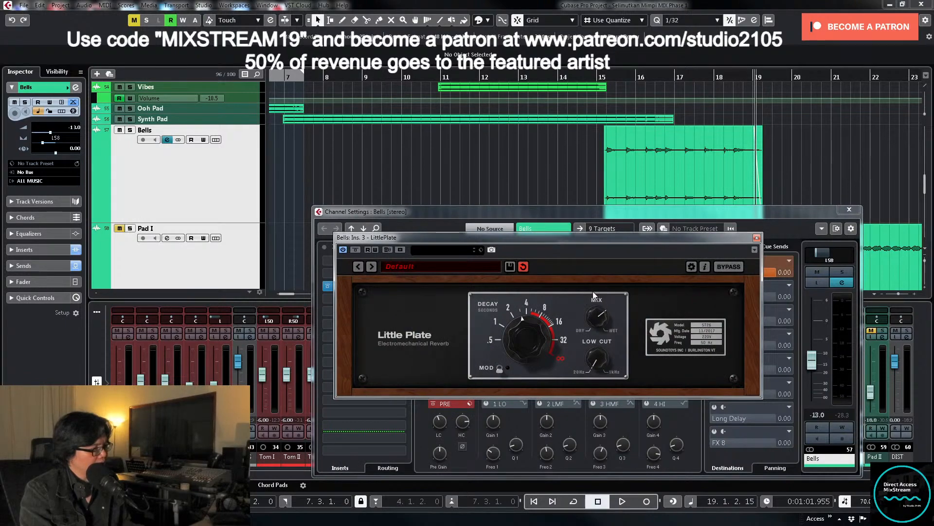
Step: Solo Bells, set the locators around its first clip and raise Little Plate's low cut and mix while listening
{"action": "left_click", "coordinate": [842, 272]}
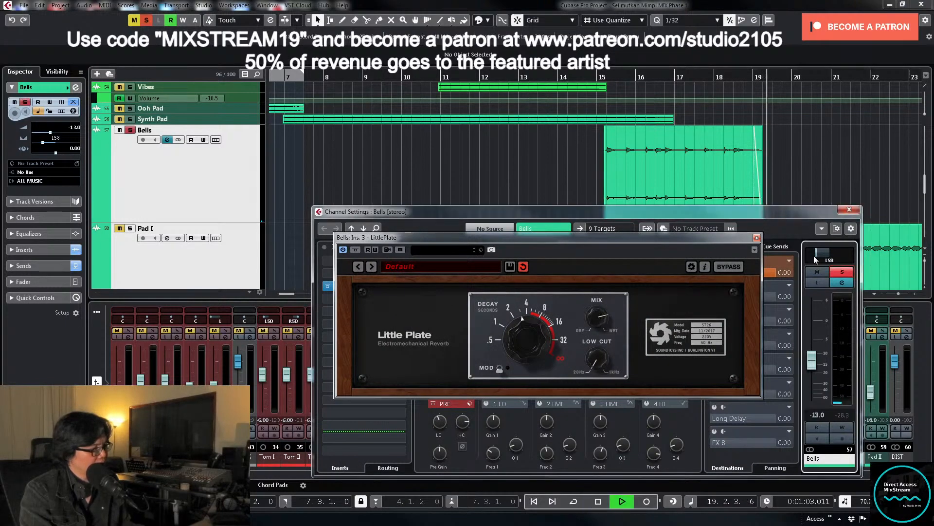
{"action": "key", "text": "space"}
{"action": "left_click", "coordinate": [652, 159]}
{"action": "key", "text": "p"}
{"action": "key", "text": "space"}
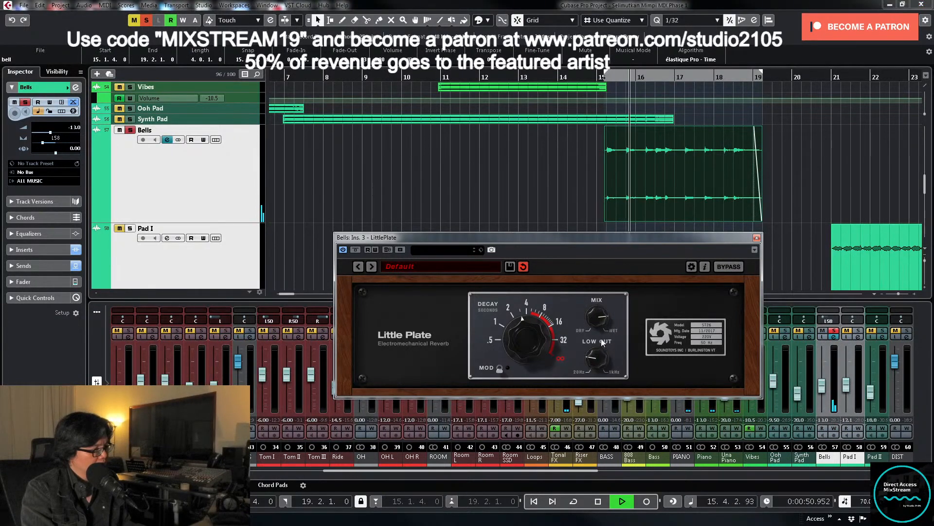
{"action": "left_click_drag", "start_coordinate": [602, 317], "coordinate": [601, 307]}
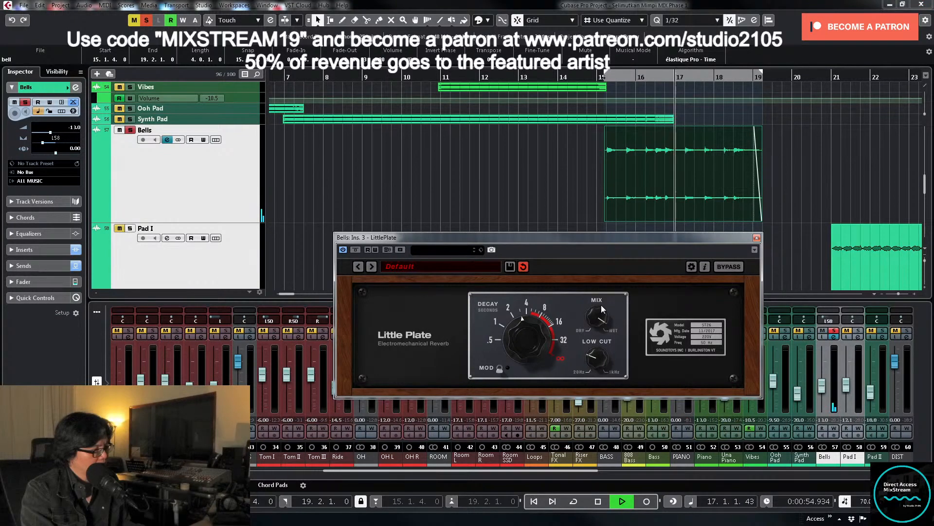
{"action": "left_click", "coordinate": [757, 238]}
{"action": "key", "text": "space"}
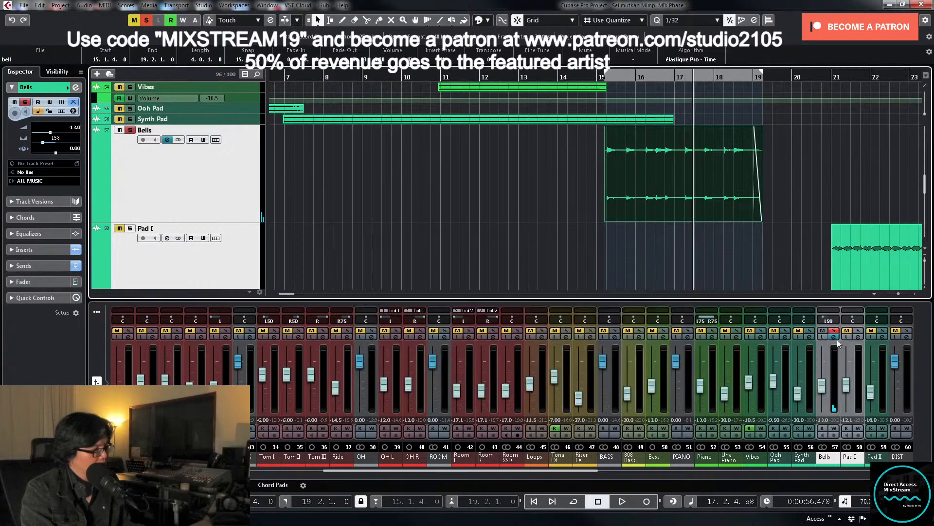
Step: Lower the high-cut frequency in the Bells channel EQ while the soloed track plays
{"action": "left_click", "coordinate": [834, 337]}
{"action": "key", "text": "space"}
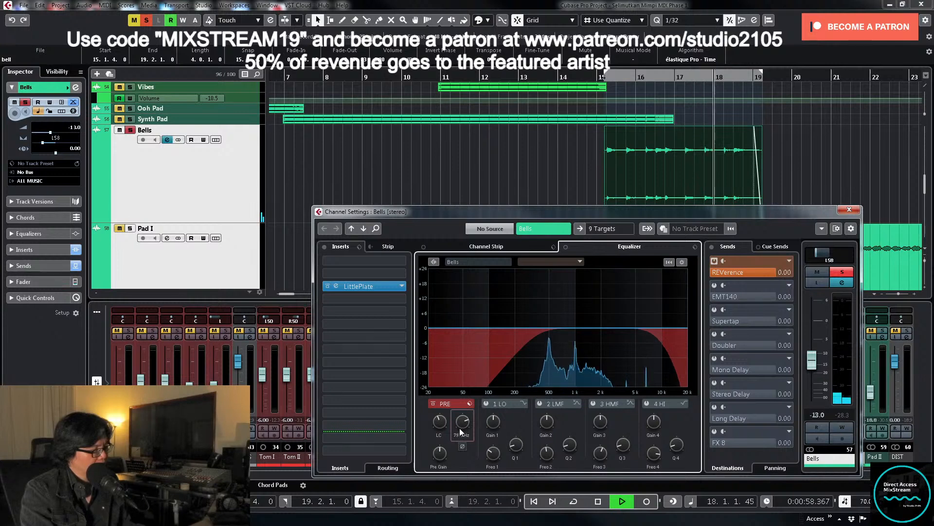
{"action": "key", "text": "space"}
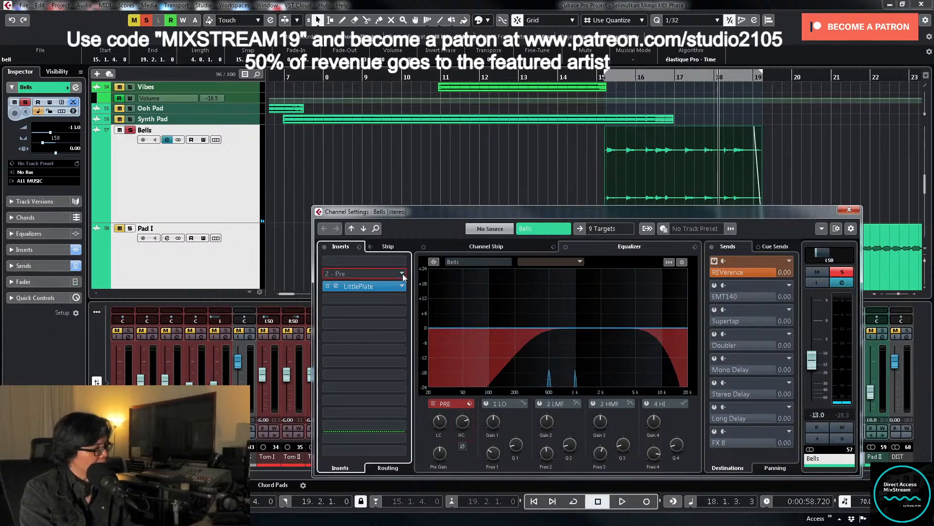
Step: Insert the UAD Teletronix LA-3A compressor in the second insert slot of Bells, ahead of LittlePlate
{"action": "left_click", "coordinate": [397, 274]}
{"action": "scroll", "coordinate": [362, 387], "scroll_direction": "down", "scroll_amount": 6}
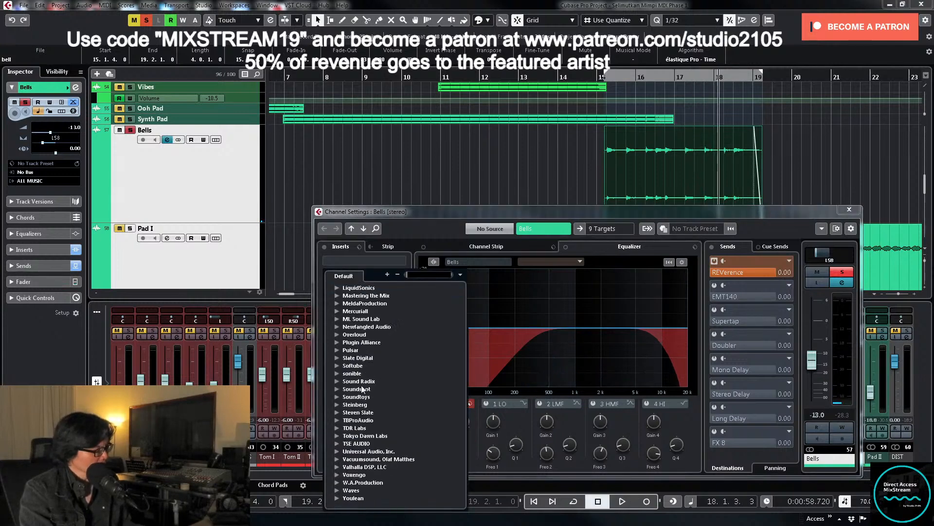
{"action": "left_click", "coordinate": [337, 451]}
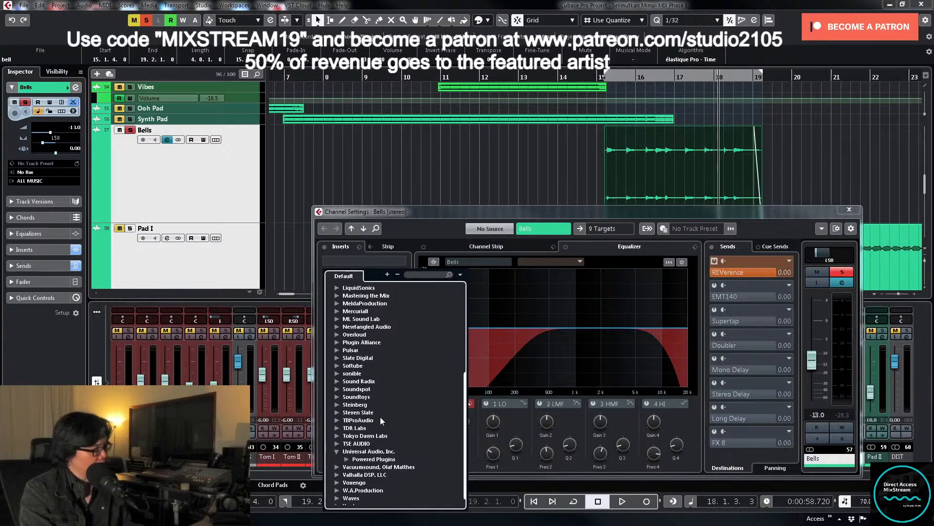
{"action": "left_click", "coordinate": [347, 459]}
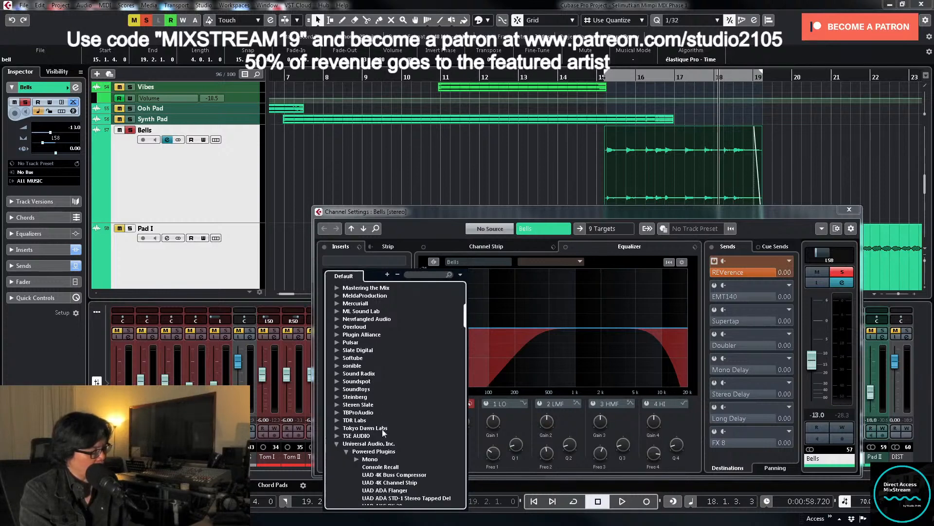
{"action": "scroll", "coordinate": [403, 428], "scroll_direction": "down", "scroll_amount": 8}
{"action": "scroll", "coordinate": [403, 427], "scroll_direction": "down", "scroll_amount": 10}
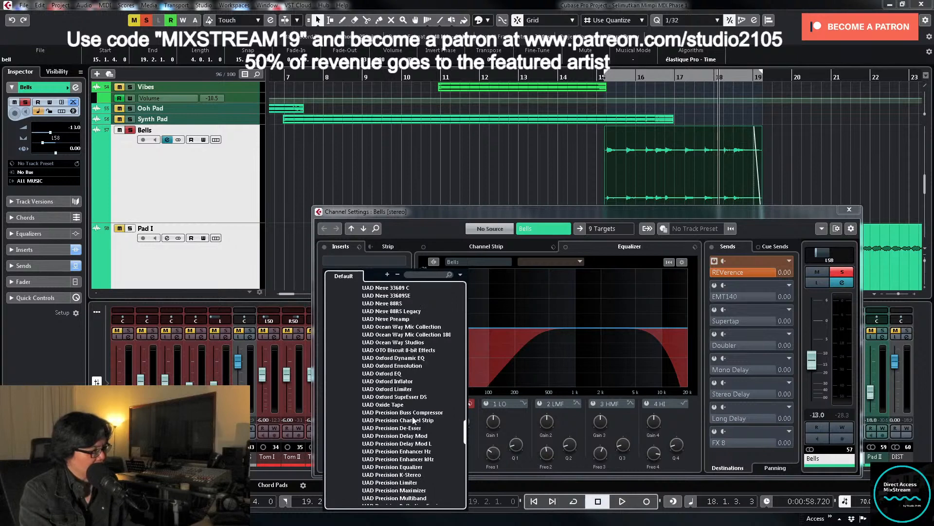
{"action": "scroll", "coordinate": [415, 420], "scroll_direction": "down", "scroll_amount": 10}
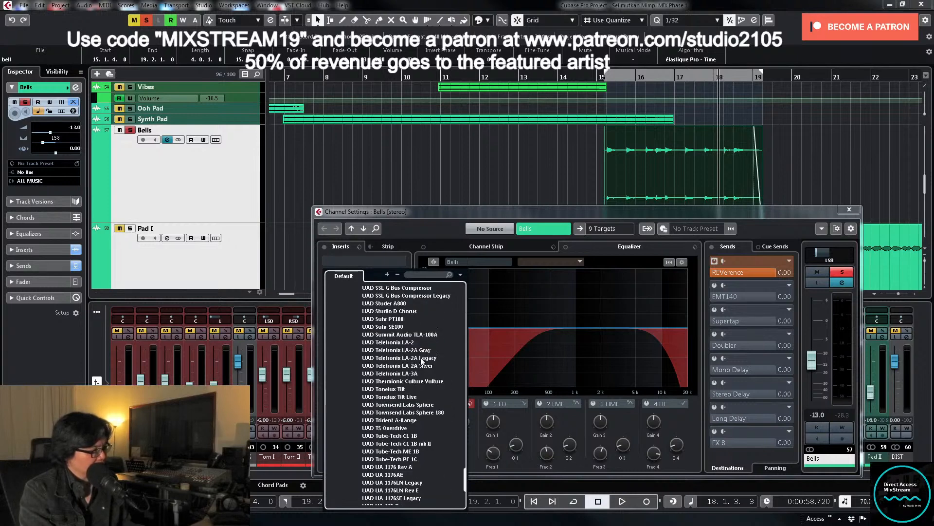
{"action": "left_click", "coordinate": [405, 375]}
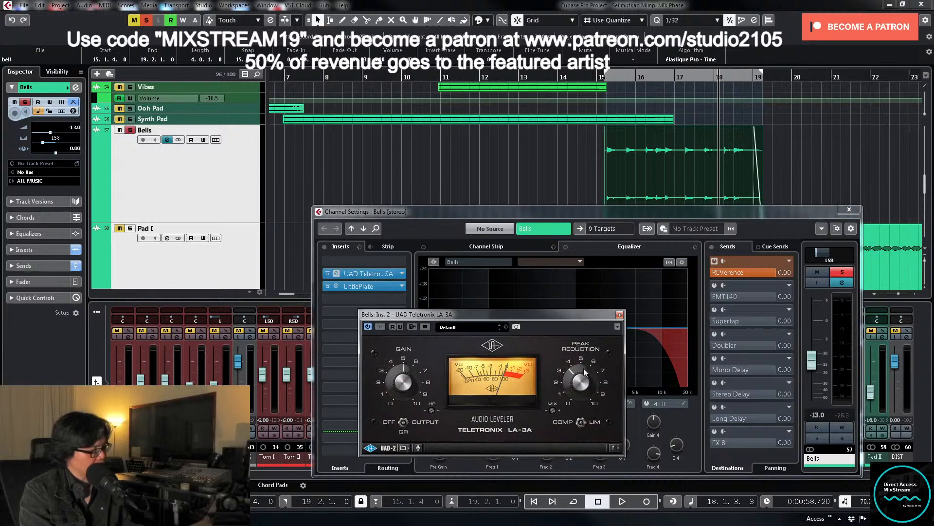
Step: Play the first Bells clip from its start and increase the LA-3A's peak reduction
{"action": "left_click", "coordinate": [647, 183]}
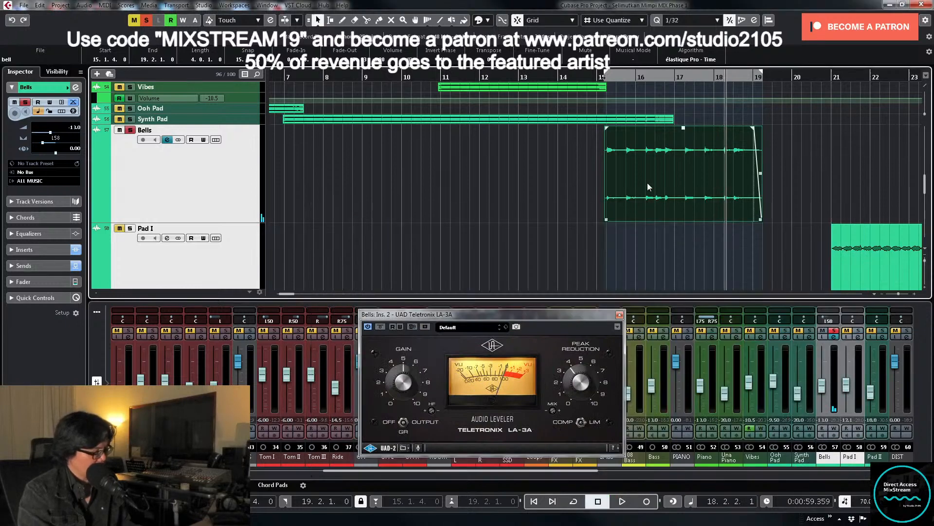
{"action": "key", "text": "l"}
{"action": "key", "text": "space"}
{"action": "left_click_drag", "start_coordinate": [581, 381], "coordinate": [575, 355]}
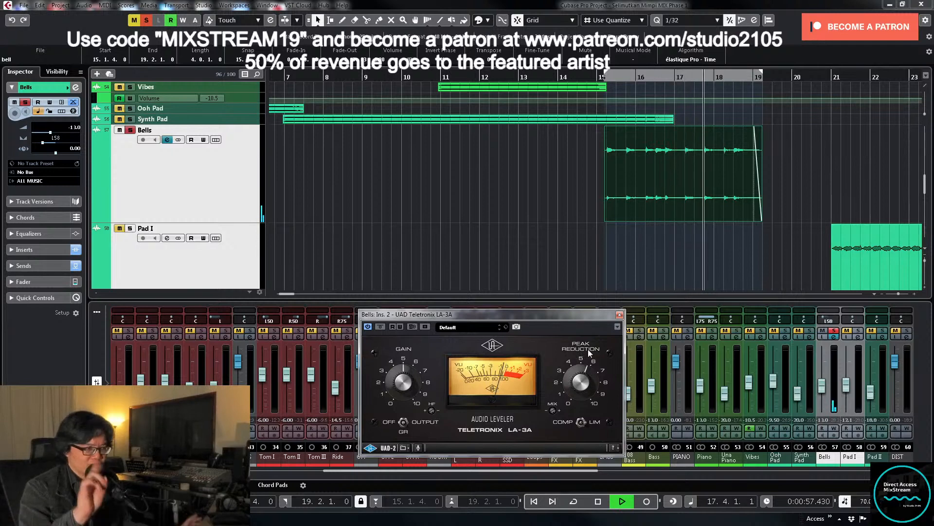
Step: Unsolo Bells, play the full mix from just before its first clip, and raise the Bells level to -10.6 dB
{"action": "key", "text": "space"}
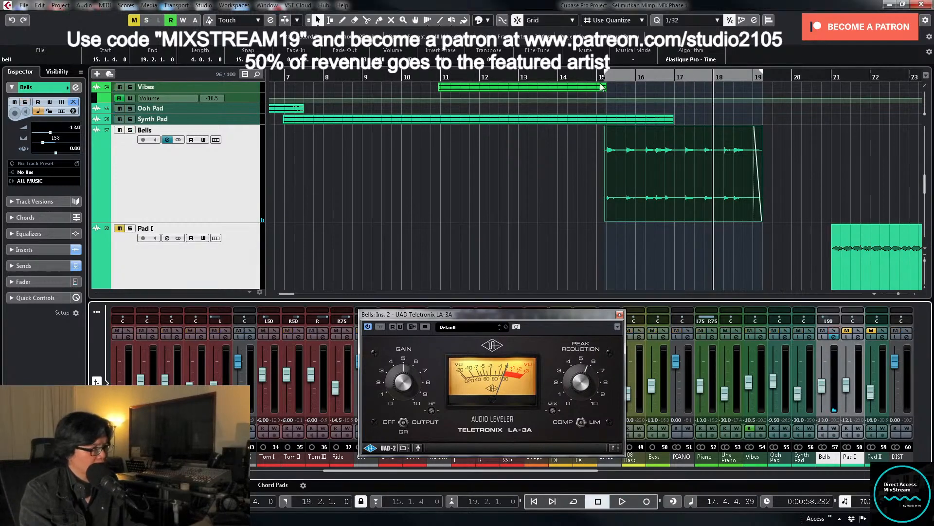
{"action": "left_click", "coordinate": [598, 77]}
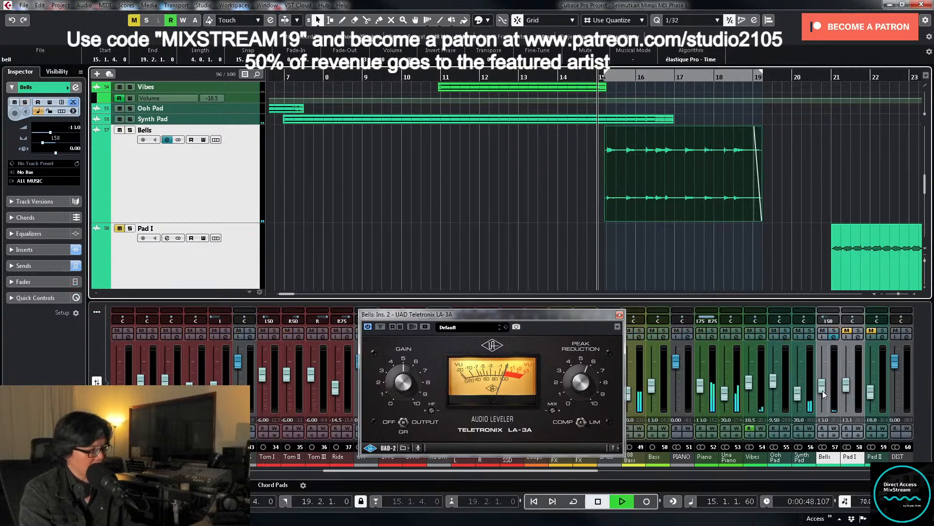
{"action": "key", "text": "space"}
{"action": "left_click_drag", "start_coordinate": [824, 394], "coordinate": [824, 388]}
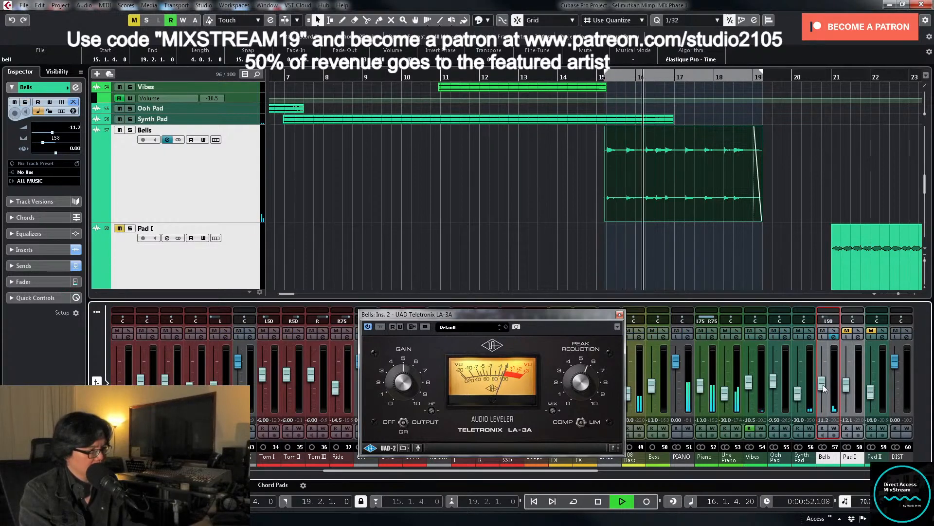
{"action": "left_click_drag", "start_coordinate": [824, 388], "coordinate": [825, 384]}
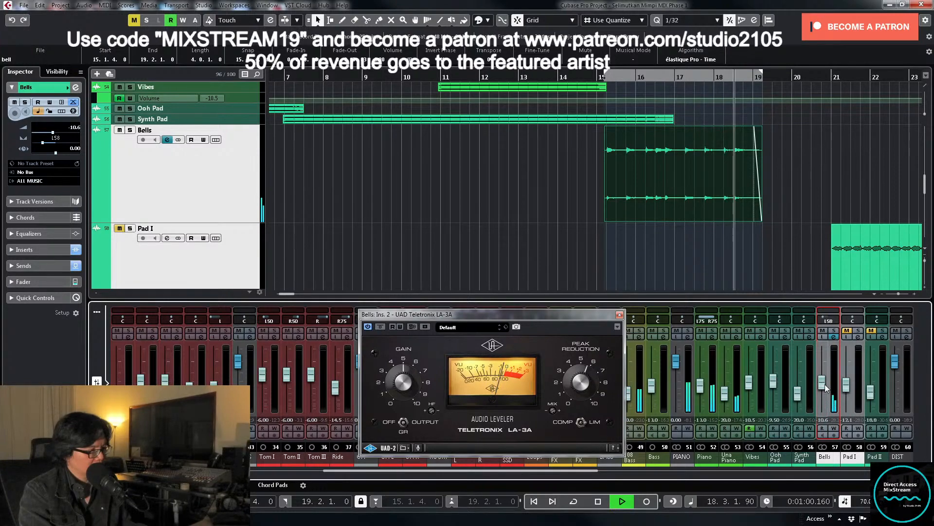
{"action": "left_click", "coordinate": [784, 243]}
{"action": "key", "text": "space"}
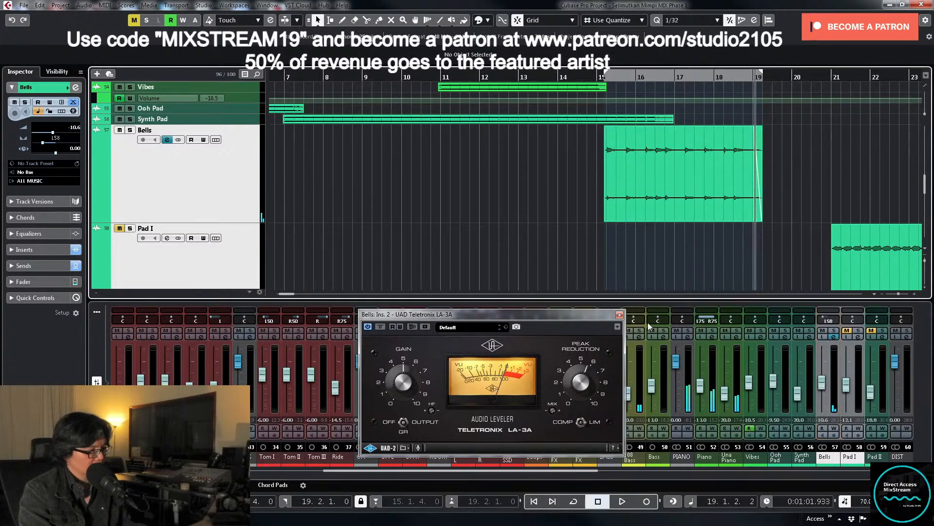
{"action": "left_click", "coordinate": [620, 315]}
Step: Solo Pad I during playback and raise the low-cut frequency in its channel EQ
{"action": "key", "text": "g"}
{"action": "key", "text": "g"}
{"action": "scroll", "coordinate": [776, 259], "scroll_direction": "down", "scroll_amount": 5}
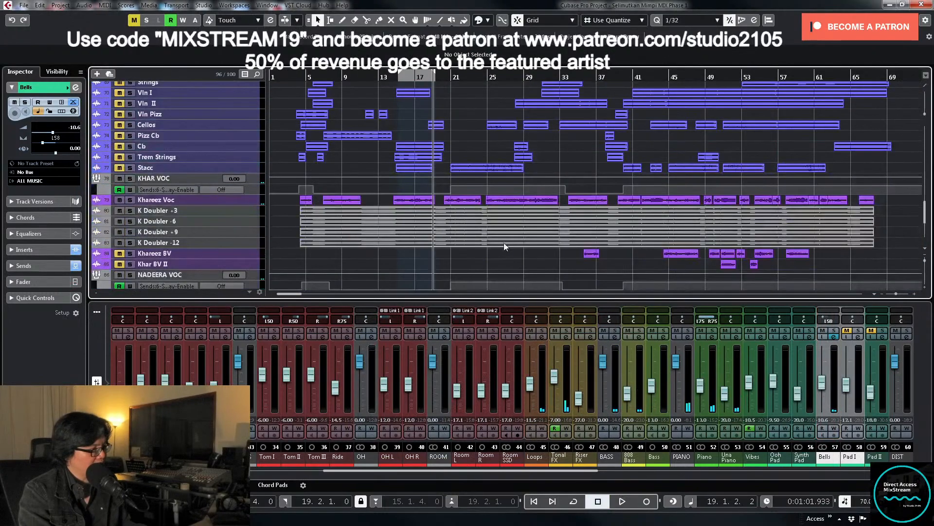
{"action": "scroll", "coordinate": [491, 173], "scroll_direction": "up", "scroll_amount": 3}
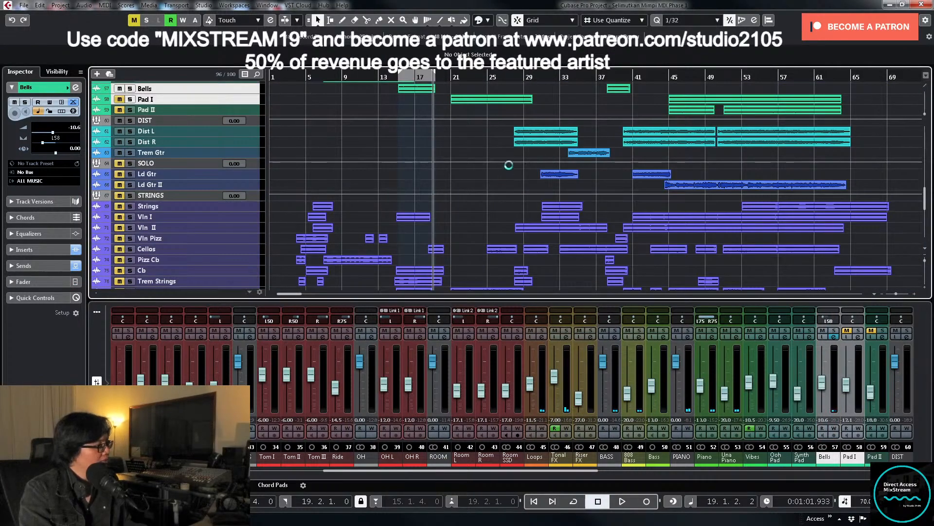
{"action": "scroll", "coordinate": [491, 154], "scroll_direction": "up", "scroll_amount": 2}
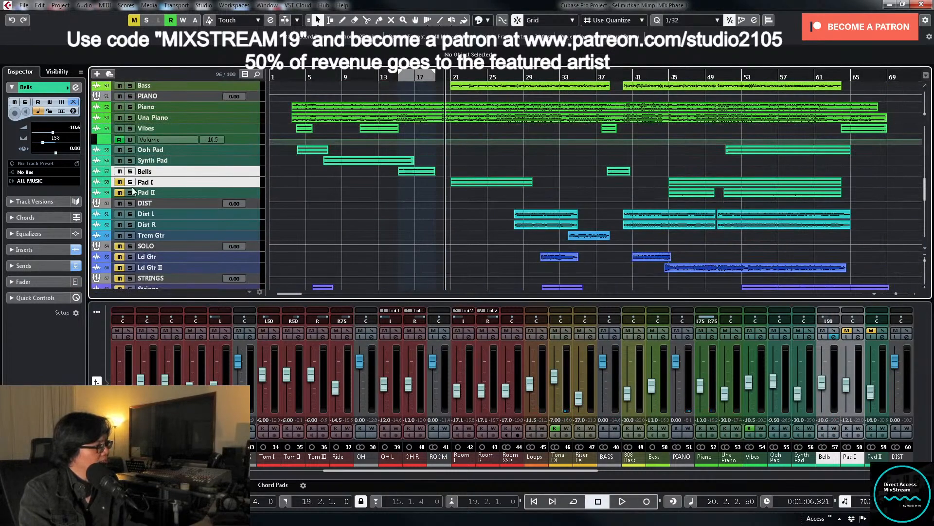
{"action": "left_click", "coordinate": [858, 330]}
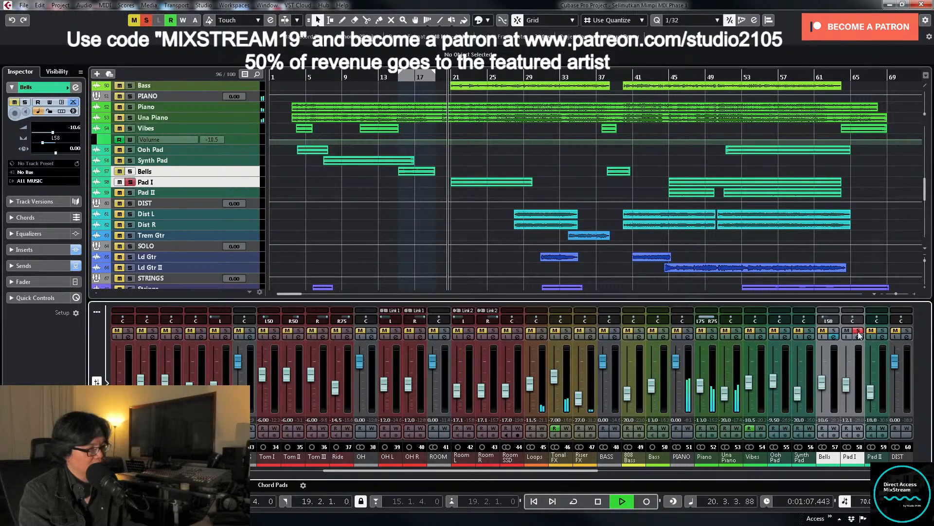
{"action": "left_click", "coordinate": [858, 336]}
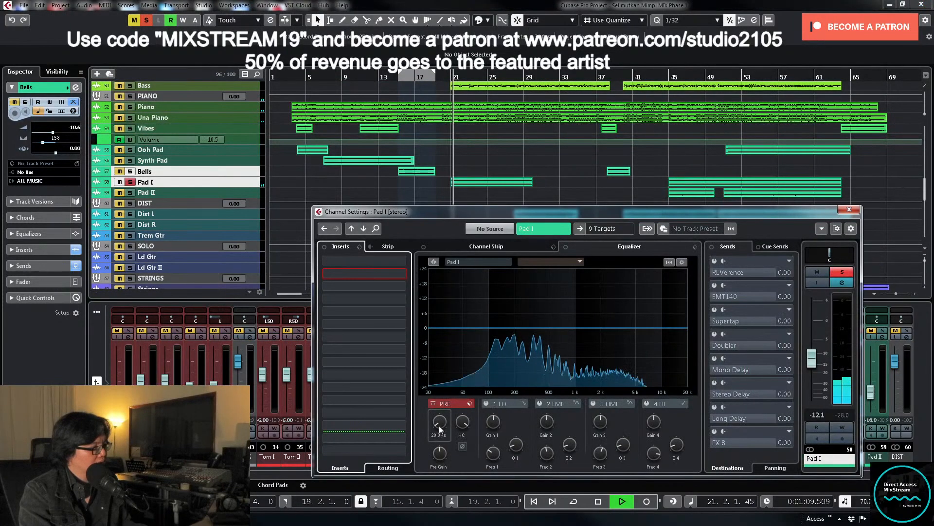
{"action": "left_click_drag", "start_coordinate": [440, 426], "coordinate": [447, 404]}
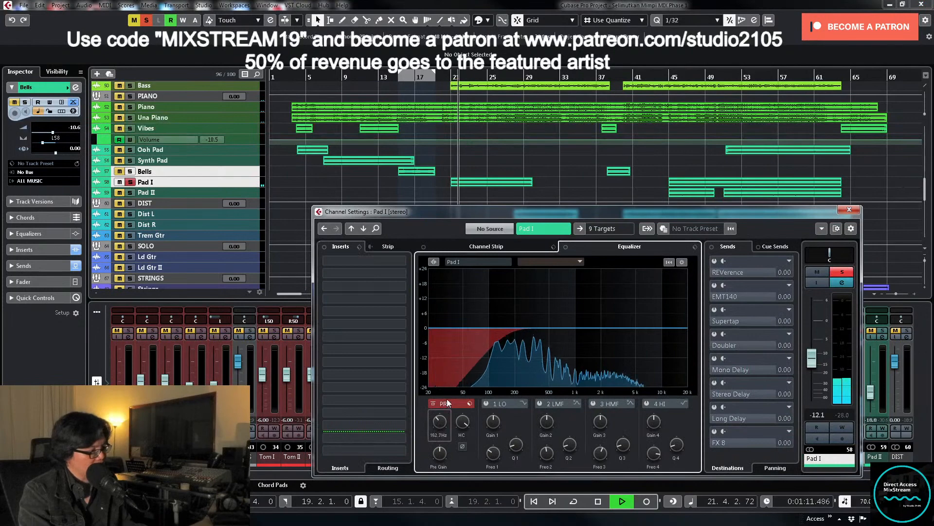
Step: Load the MIX VCC-VTMA FX chain preset into the Pad I inserts and stop playback
{"action": "left_click", "coordinate": [361, 248]}
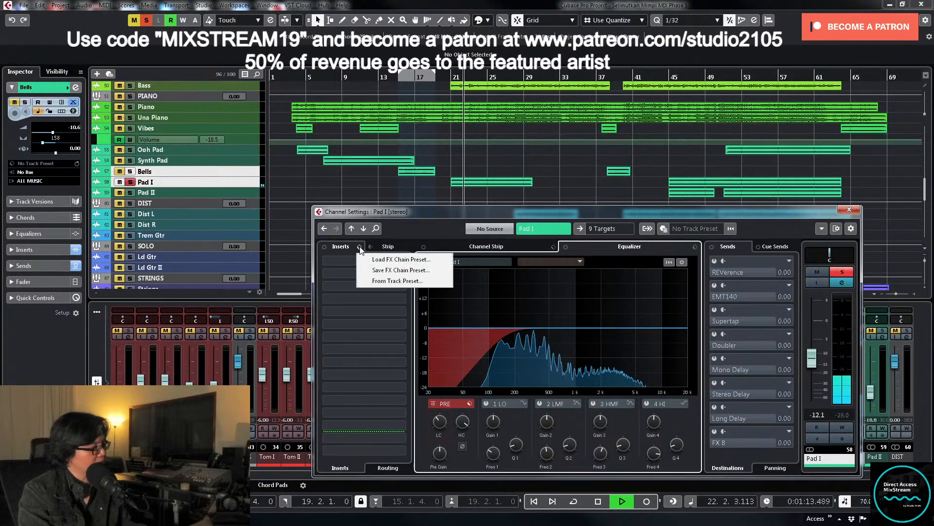
{"action": "left_click", "coordinate": [375, 258]}
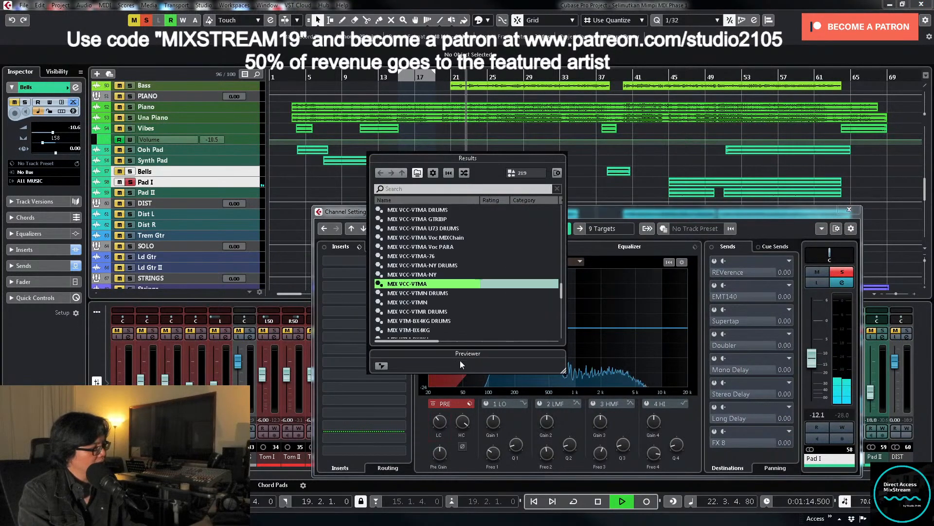
{"action": "double_click", "coordinate": [420, 284]}
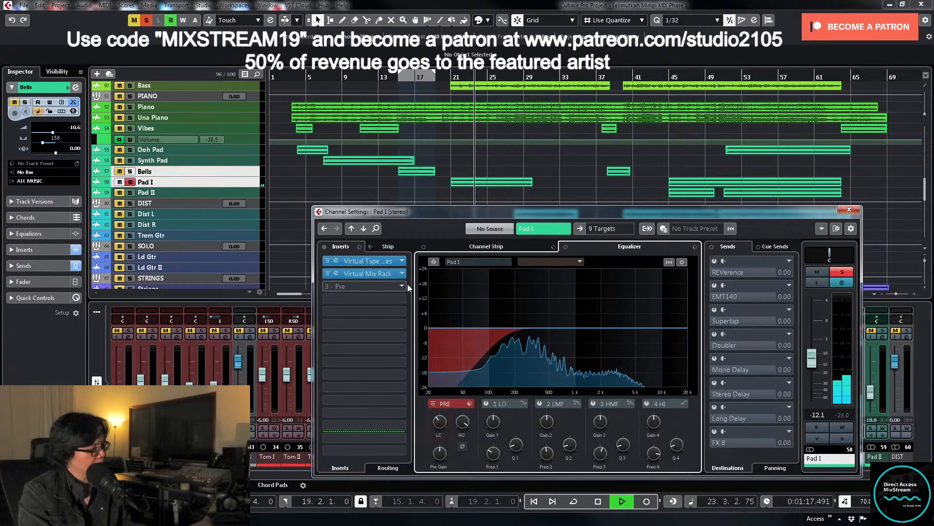
{"action": "key", "text": "space"}
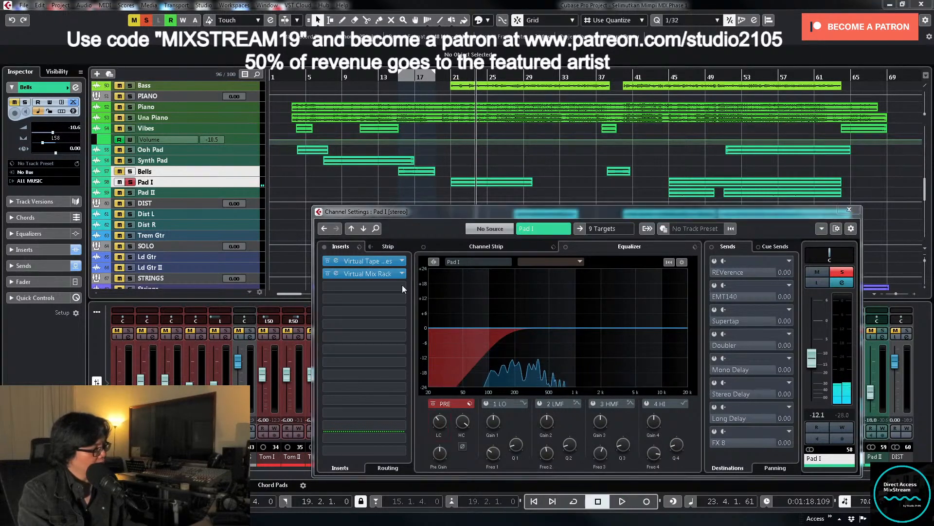
Step: Insert the Waves C4 Stereo compressor in the third slot of Pad I and load its Multi Opto Mastering preset
{"action": "left_click", "coordinate": [402, 286]}
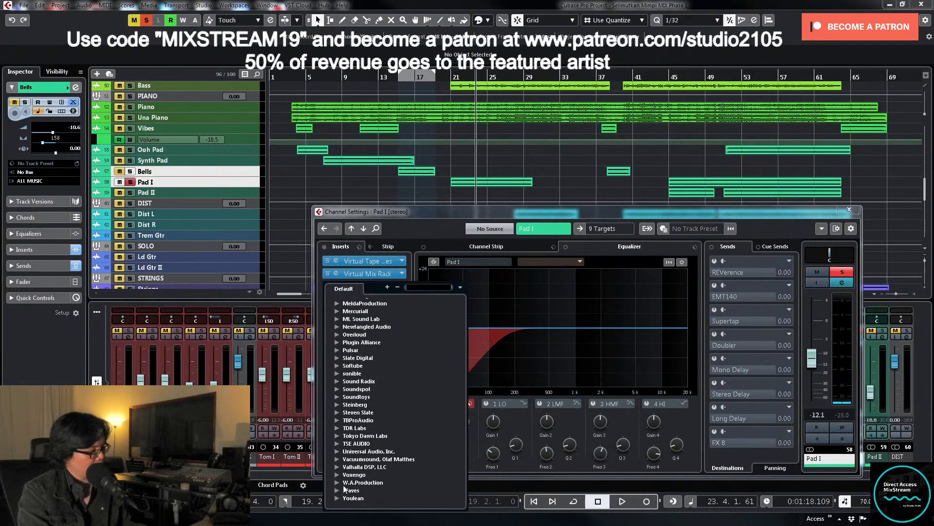
{"action": "left_click", "coordinate": [344, 488]}
{"action": "left_click", "coordinate": [349, 406]}
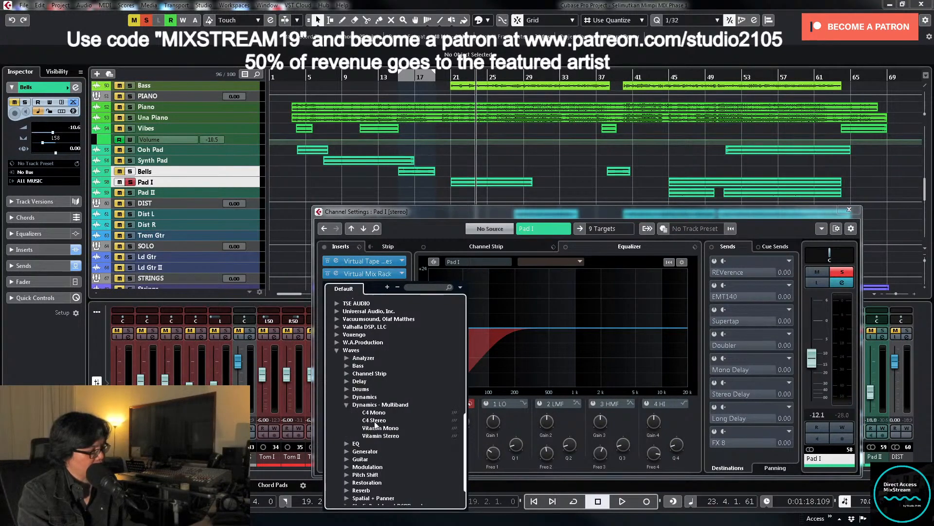
{"action": "left_click", "coordinate": [373, 420]}
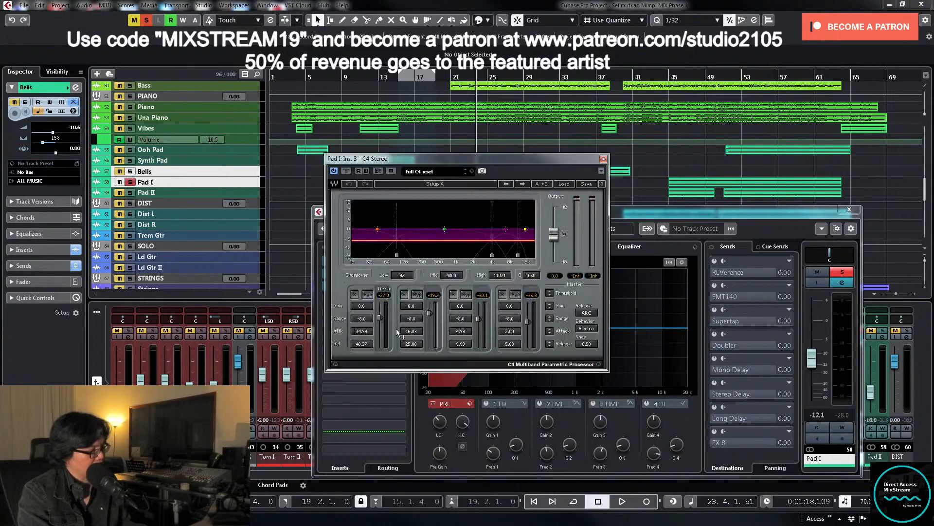
{"action": "left_click", "coordinate": [562, 184]}
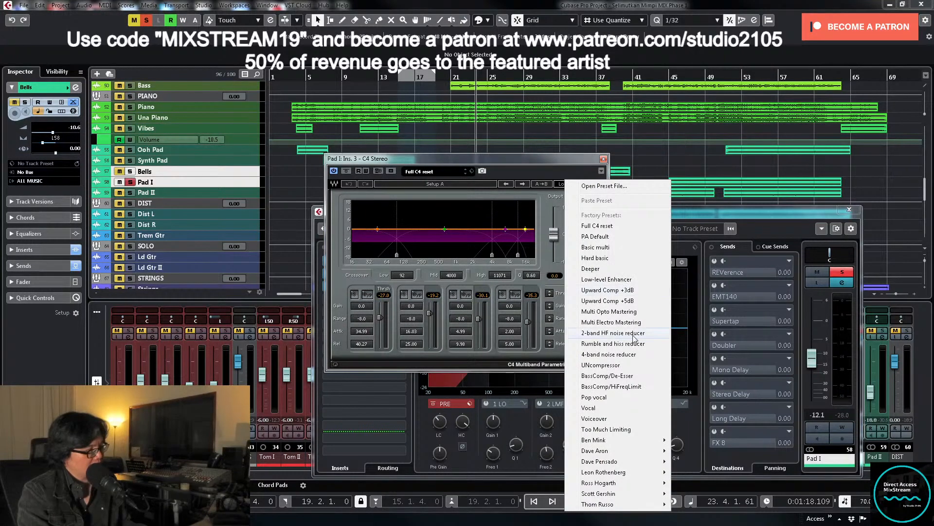
{"action": "left_click", "coordinate": [626, 312]}
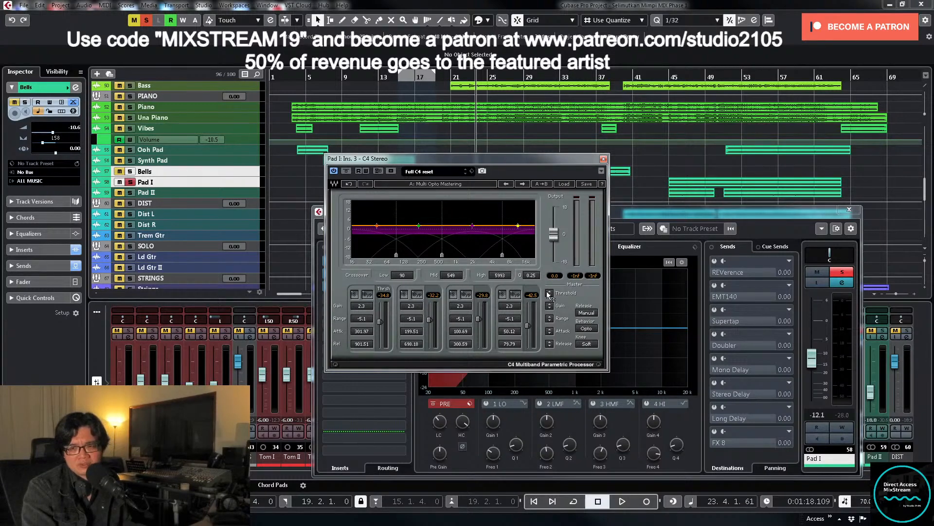
Step: Lower the C4 master threshold while the soloed Pad I plays, then unsolo the track and close the plug-in
{"action": "key", "text": "space"}
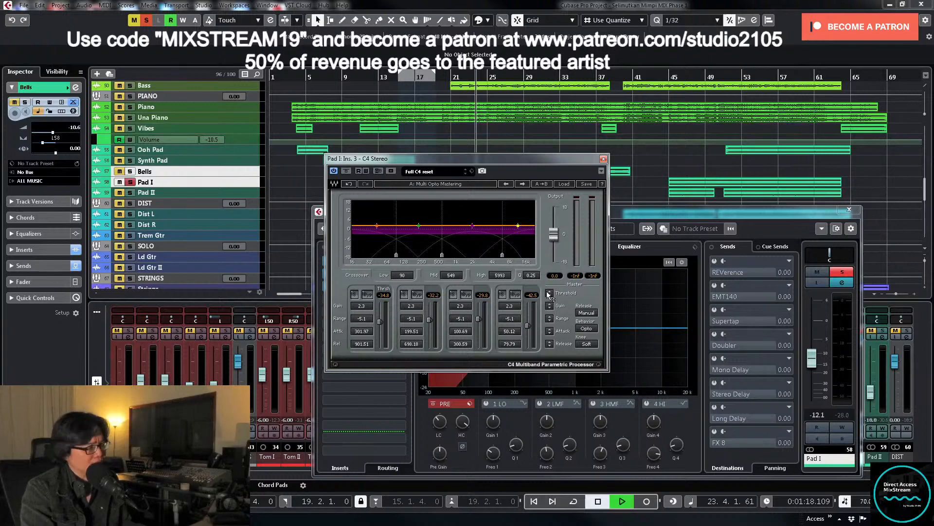
{"action": "left_click_drag", "start_coordinate": [548, 294], "coordinate": [549, 308]}
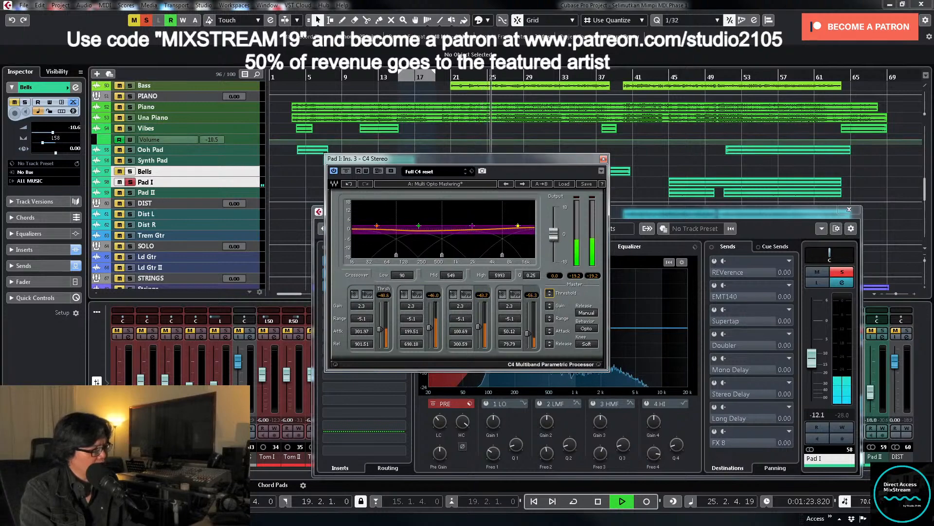
{"action": "left_click_drag", "start_coordinate": [550, 293], "coordinate": [549, 293]}
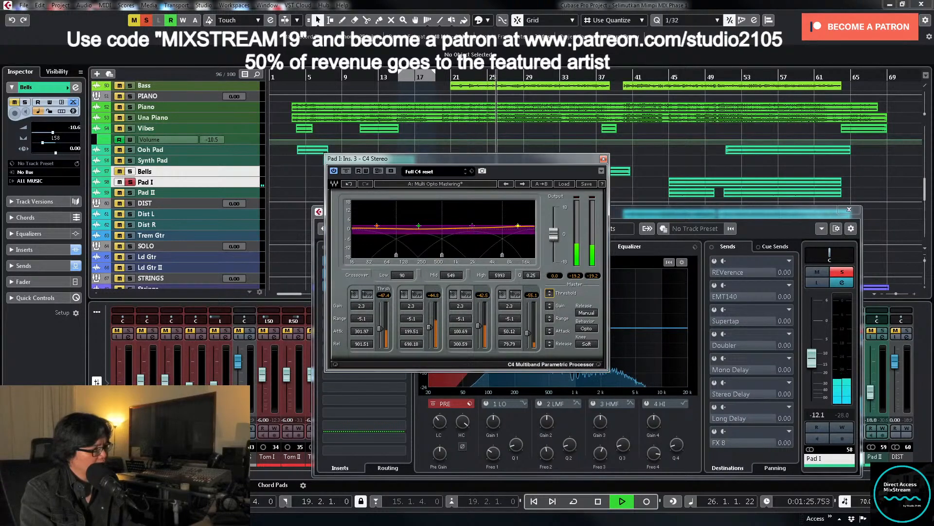
{"action": "left_click", "coordinate": [840, 273]}
{"action": "left_click", "coordinate": [604, 159]}
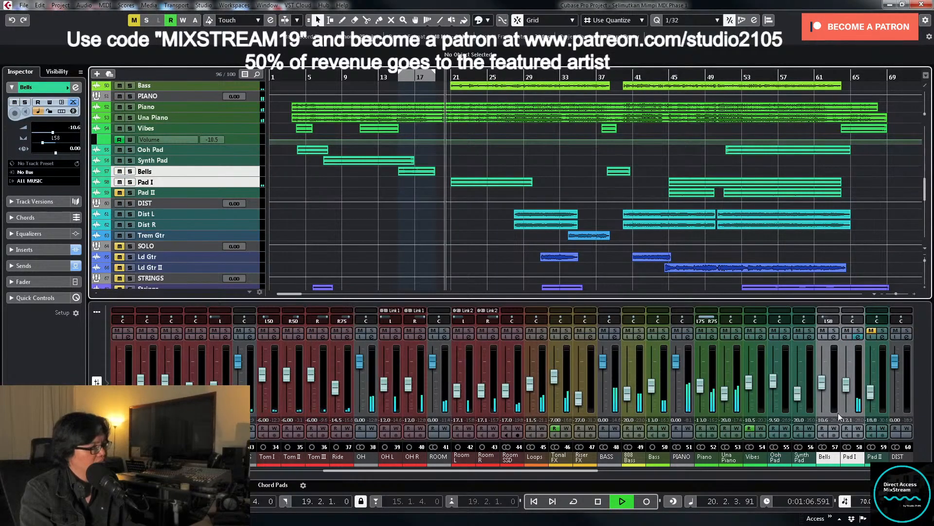
Step: Raise the Pad I level to -7.35 dB in the full mix, soloing it briefly to compare
{"action": "left_click_drag", "start_coordinate": [846, 390], "coordinate": [849, 381]}
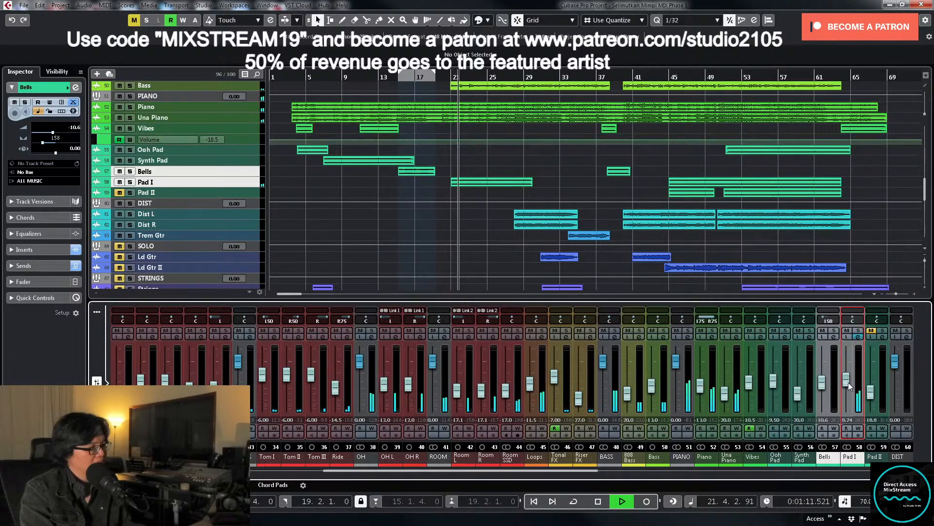
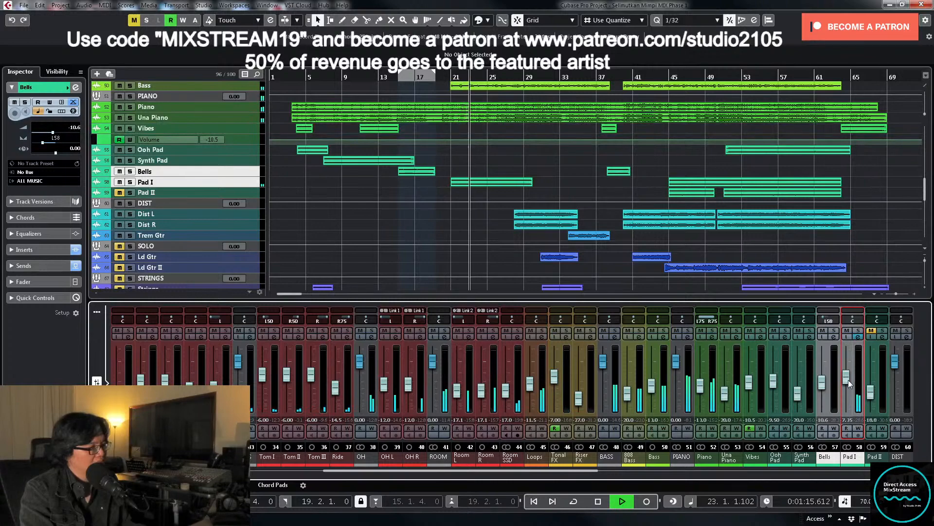
{"action": "left_click", "coordinate": [859, 331]}
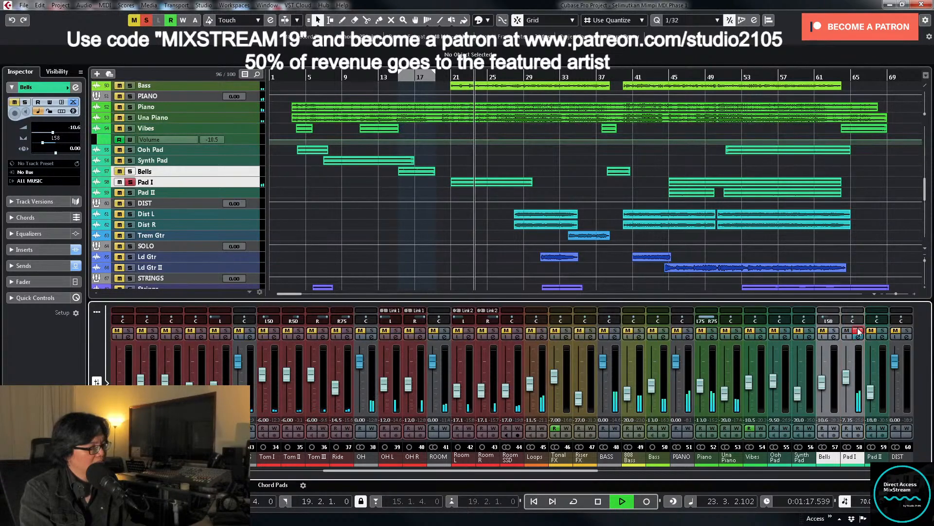
{"action": "left_click", "coordinate": [858, 331]}
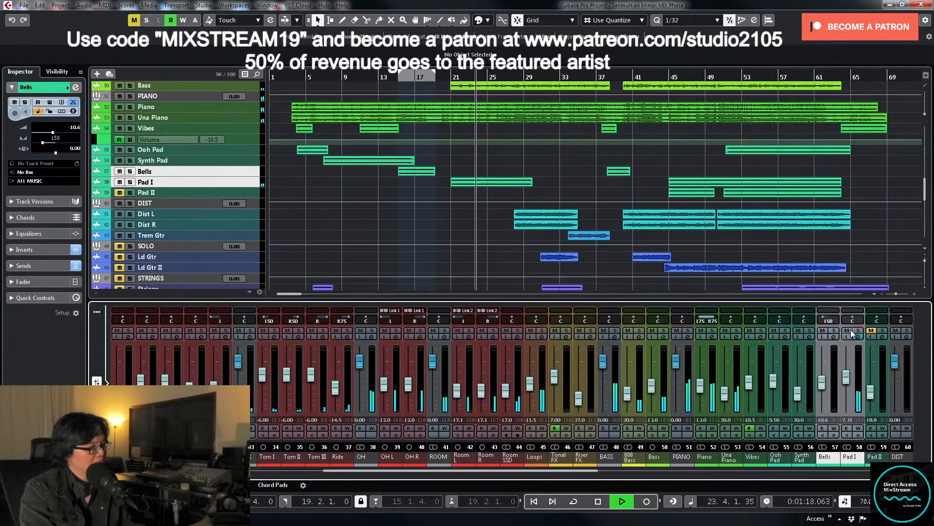
Step: Move the first Pad I clip slightly earlier to start at 20.4.4.60 and play the mix through it
{"action": "left_click", "coordinate": [256, 182]}
{"action": "key", "text": "space"}
{"action": "key", "text": "h"}
{"action": "key", "text": "h"}
{"action": "key", "text": "h"}
{"action": "key", "text": "h"}
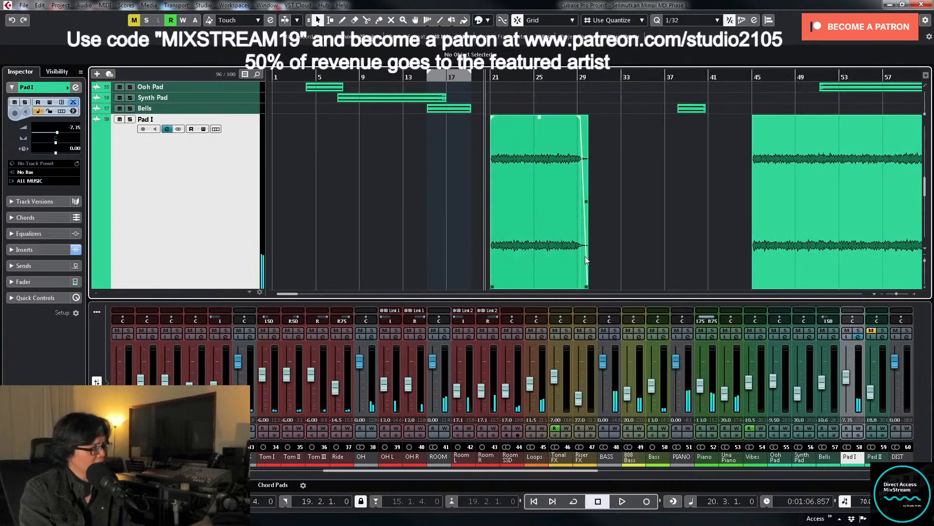
{"action": "key", "text": "h"}
{"action": "key", "text": "h"}
{"action": "left_click", "coordinate": [782, 220]}
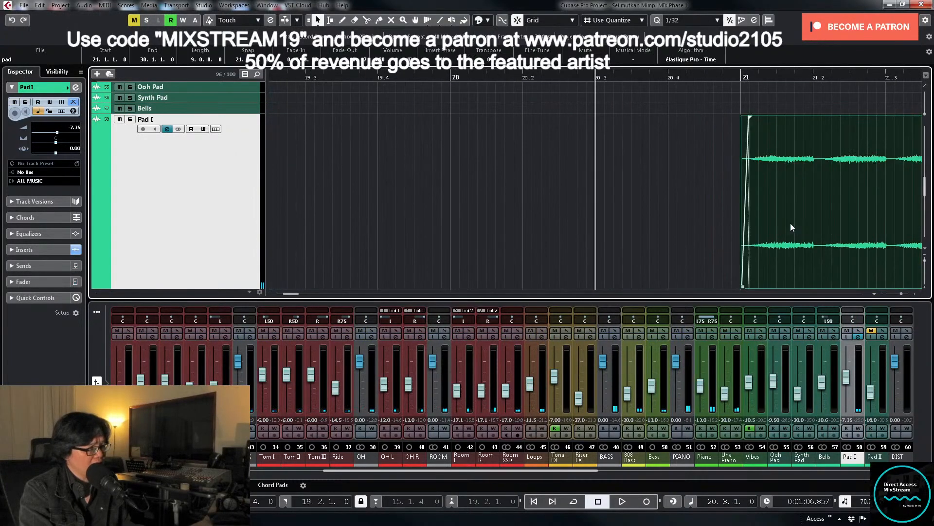
{"action": "left_click_drag", "start_coordinate": [790, 222], "coordinate": [784, 223]}
{"action": "key", "text": "space"}
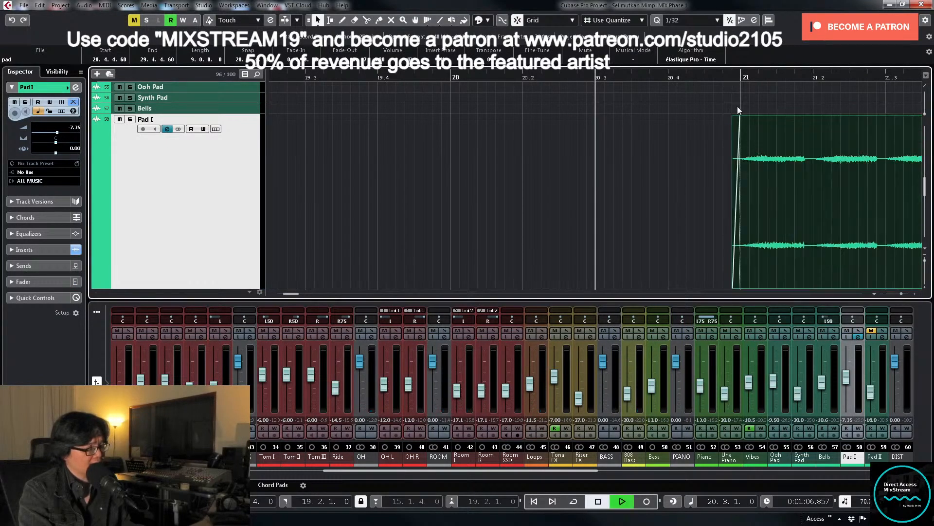
{"action": "key", "text": "g"}
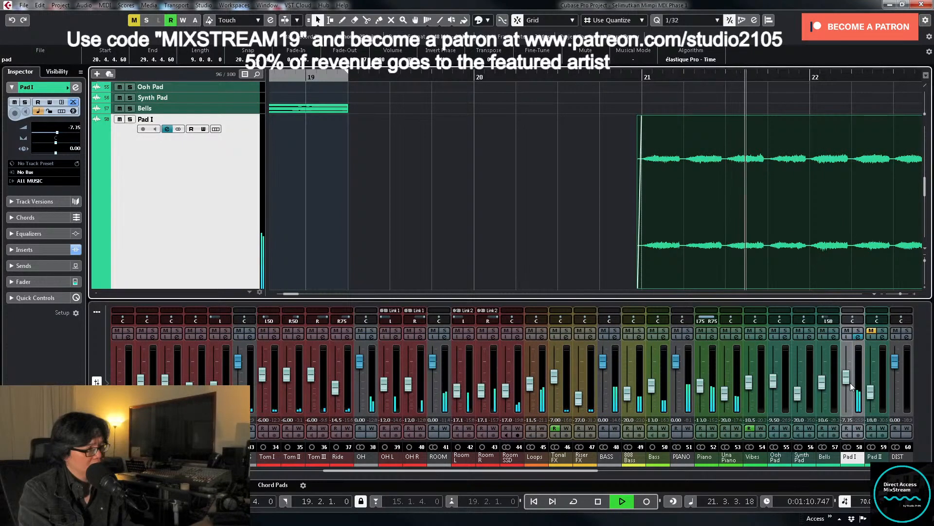
Step: Solo Pad I, open its channel settings and cut a narrow resonance just below 500 Hz by about 8 dB with EQ band 2
{"action": "key", "text": "s"}
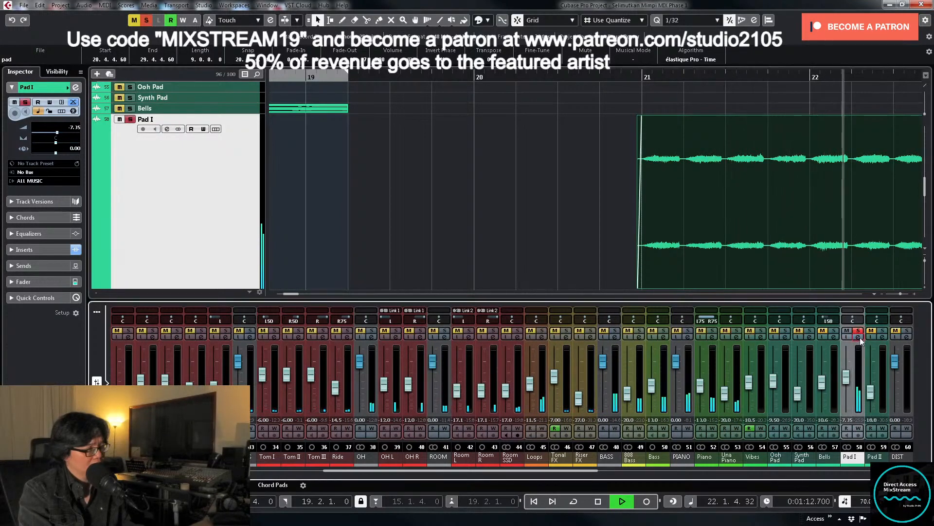
{"action": "left_click", "coordinate": [859, 337]}
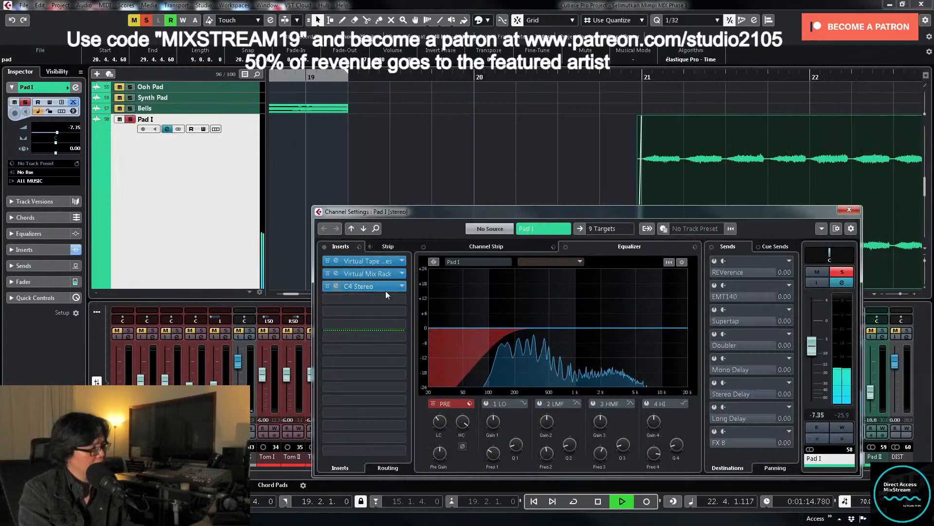
{"action": "left_click", "coordinate": [567, 328]}
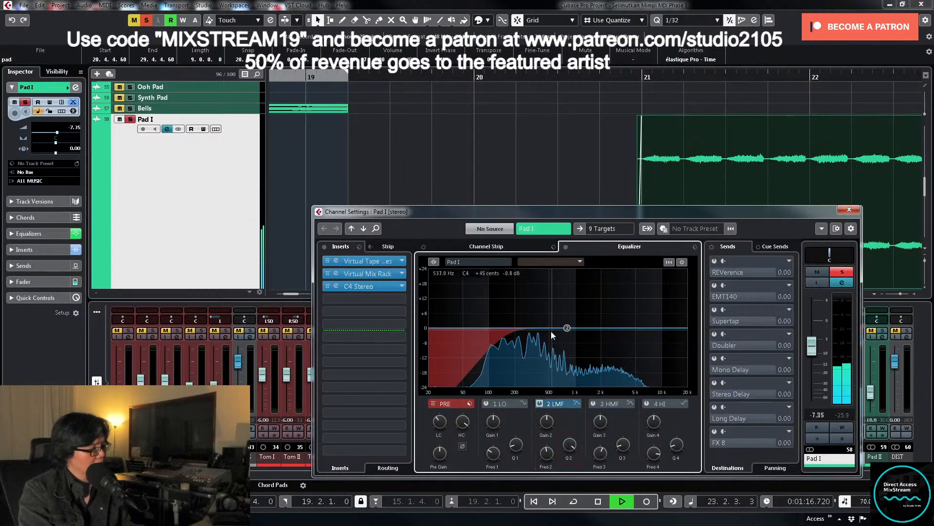
{"action": "left_click_drag", "start_coordinate": [567, 328], "coordinate": [546, 283]}
{"action": "key", "text": "space"}
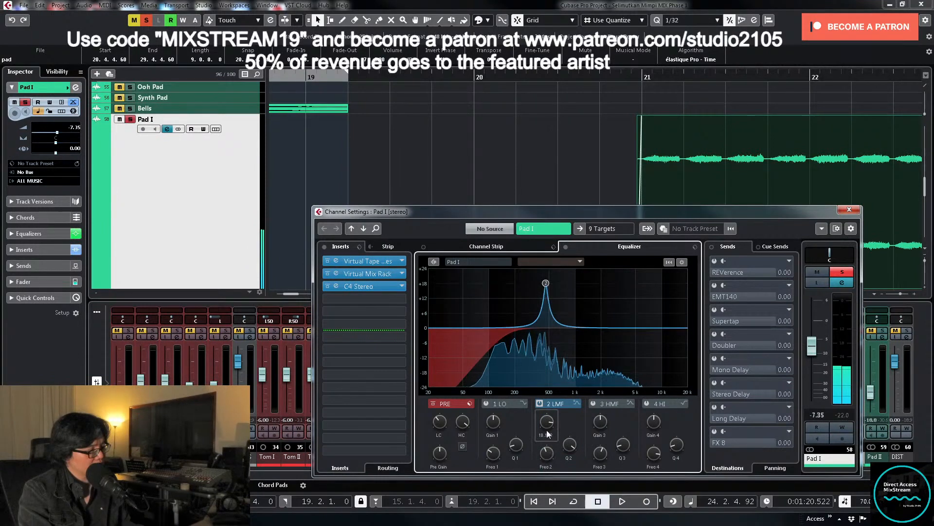
{"action": "scroll", "coordinate": [547, 430], "scroll_direction": "down", "scroll_amount": 10}
{"action": "key", "text": "space"}
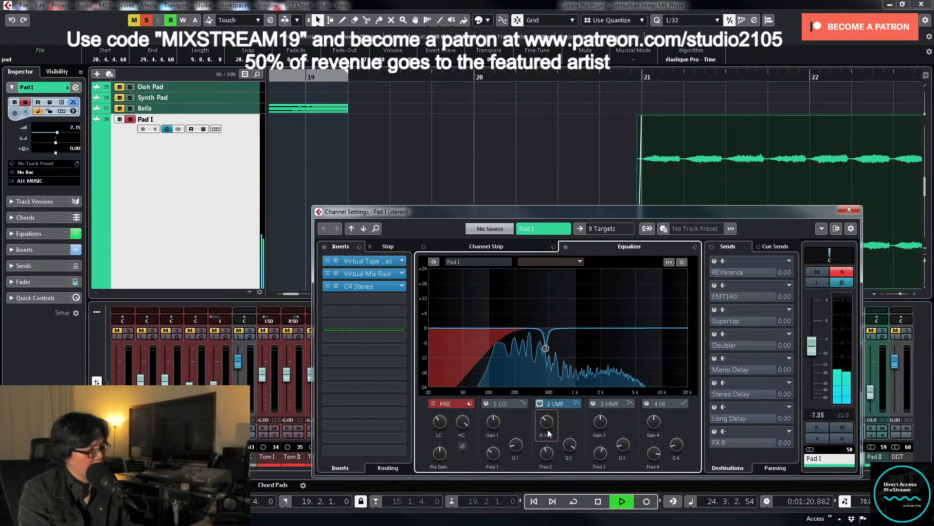
Step: Add a broad low-mid boost of about 5 dB with EQ band 3 on Pad I, then unsolo the track and close its settings
{"action": "left_click_drag", "start_coordinate": [600, 328], "coordinate": [532, 317]}
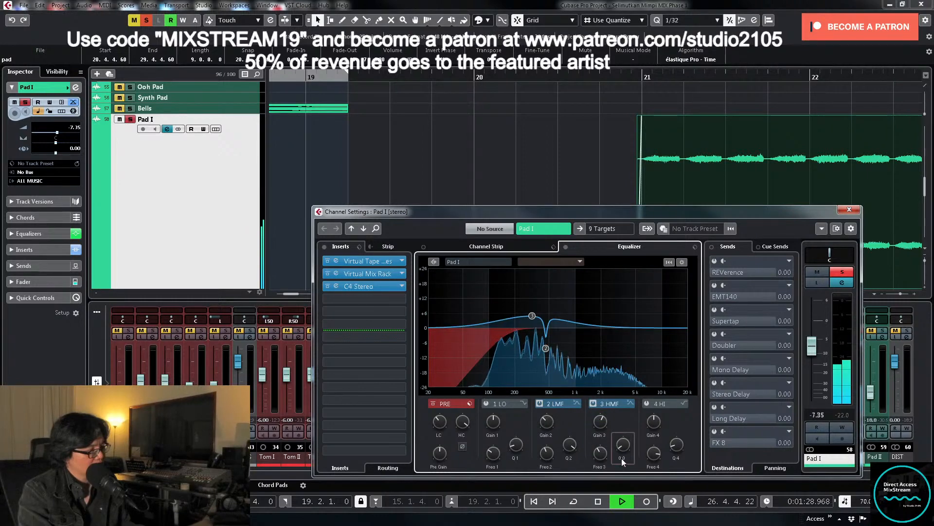
{"action": "left_click", "coordinate": [851, 268]}
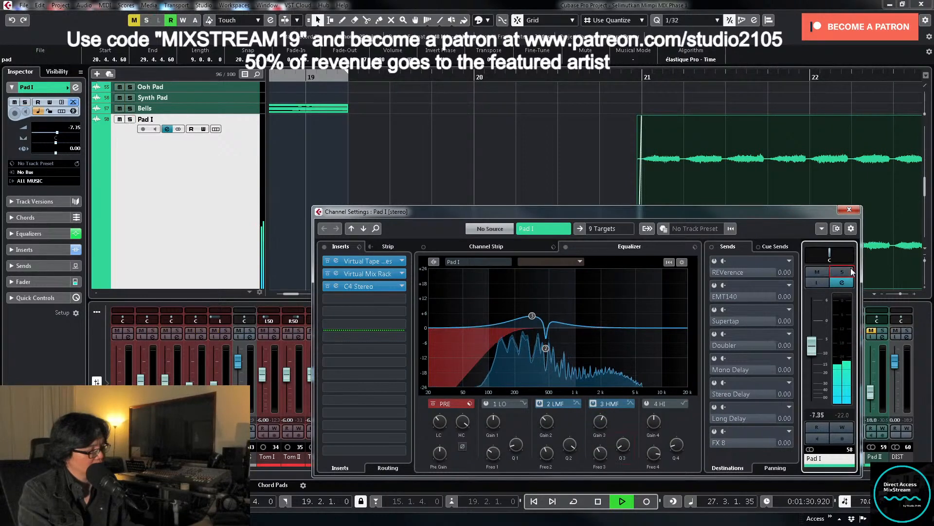
{"action": "left_click", "coordinate": [849, 209]}
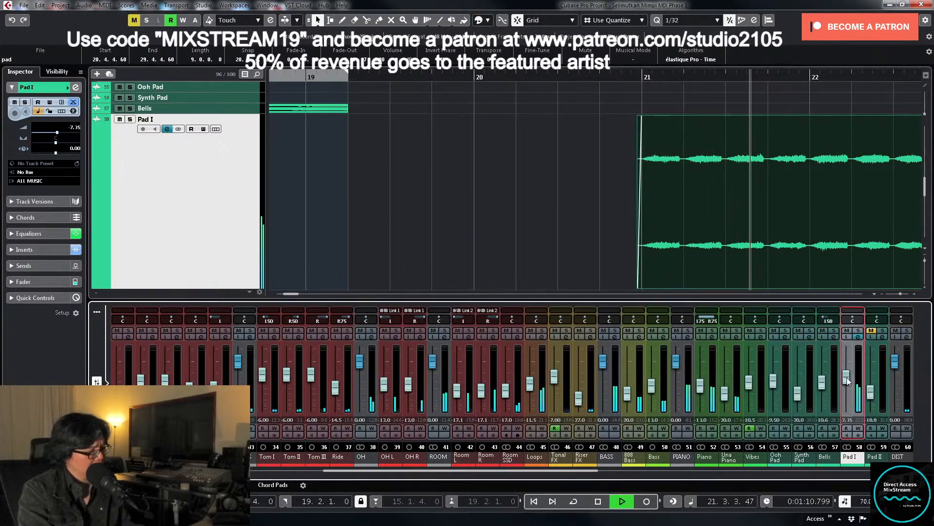
Step: Move the first Pad I clip one 1/32 grid step earlier and play the mix through it
{"action": "key", "text": "space"}
{"action": "key", "text": "h"}
{"action": "key", "text": "h"}
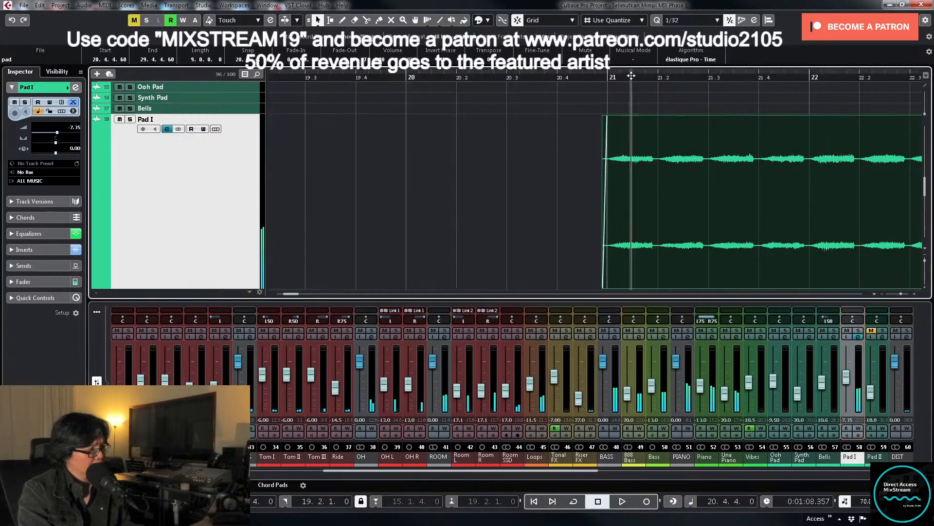
{"action": "left_click_drag", "start_coordinate": [675, 259], "coordinate": [660, 259]}
{"action": "key", "text": "space"}
{"action": "key", "text": "g"}
{"action": "key", "text": "g"}
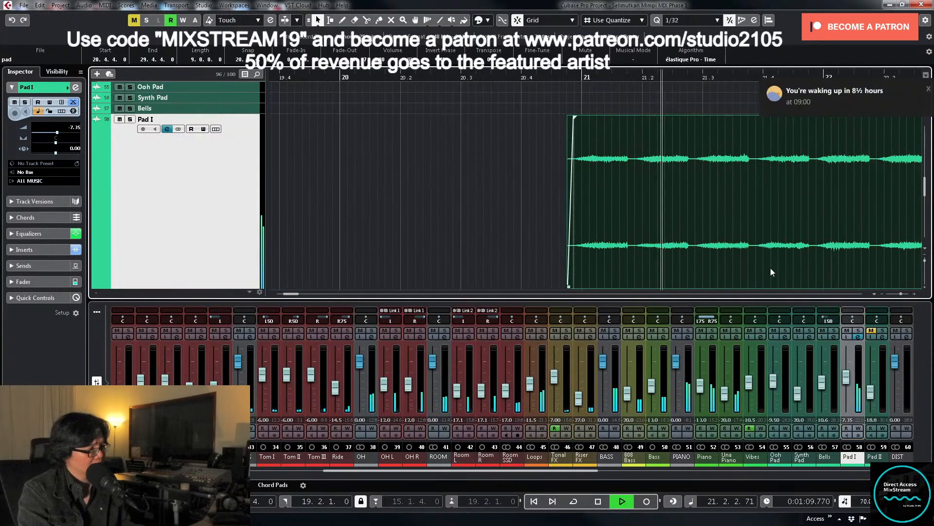
{"action": "key", "text": "g"}
{"action": "left_click", "coordinate": [396, 193]}
{"action": "key", "text": "g"}
{"action": "key", "text": "g"}
{"action": "key", "text": "g"}
{"action": "key", "text": "g"}
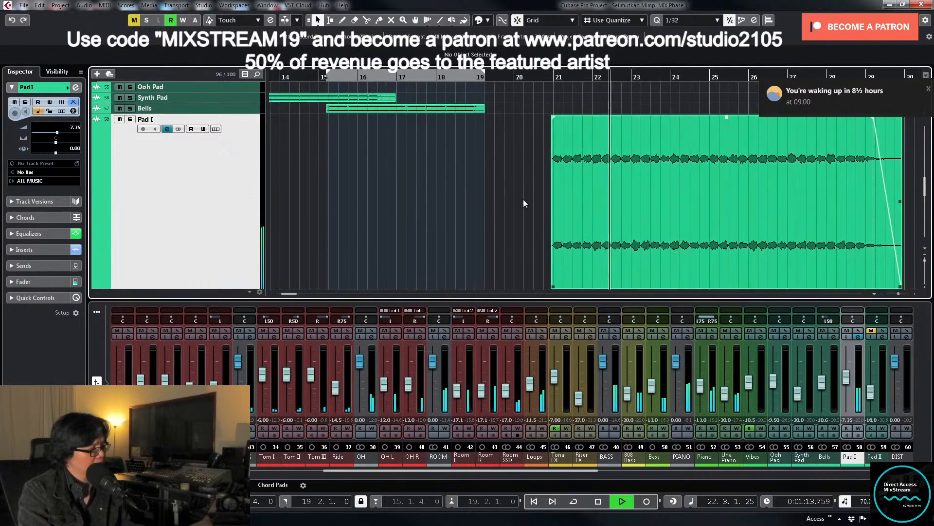
Step: Lower the Pad I level to -8.00 dB while the full mix plays, then stop playback
{"action": "left_click", "coordinate": [848, 387]}
{"action": "mouse_move", "coordinate": [848, 387]}
{"action": "left_mouse_down"}
{"action": "mouse_move", "coordinate": [848, 417]}
{"action": "mouse_move", "coordinate": [836, 397]}
{"action": "left_mouse_up"}
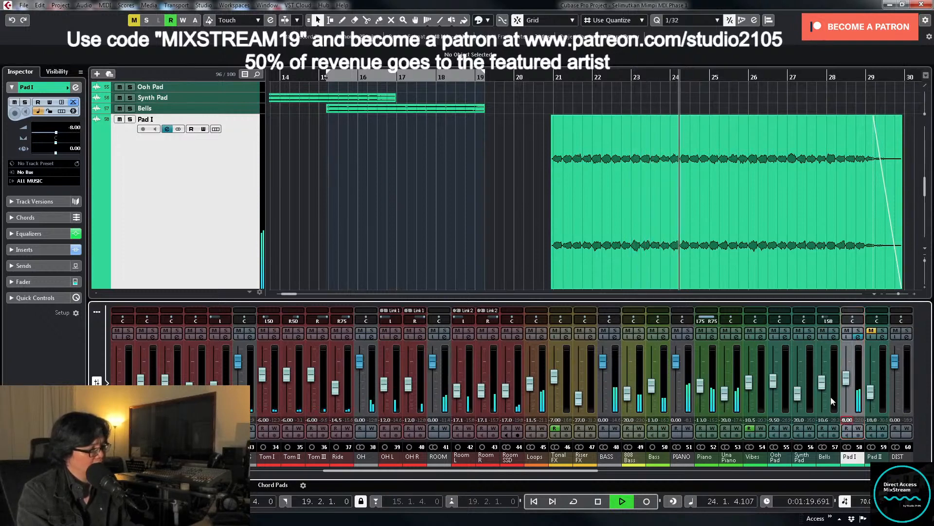
{"action": "key", "text": "space"}
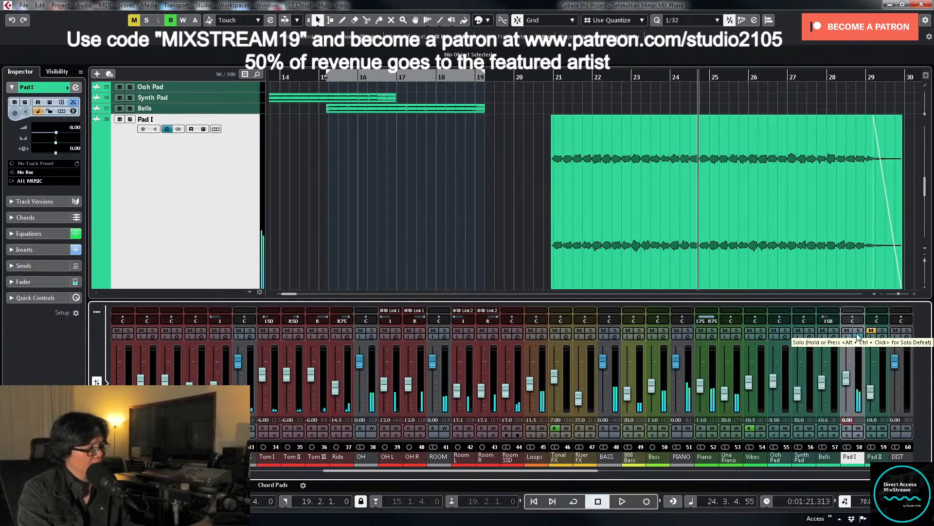
Step: Move the second Pad I clip near bar 45 slightly earlier to start at 44.4.4.0 and play its opening briefly
{"action": "left_click", "coordinate": [715, 226]}
{"action": "key", "text": "g"}
{"action": "key", "text": "g"}
{"action": "key", "text": "g"}
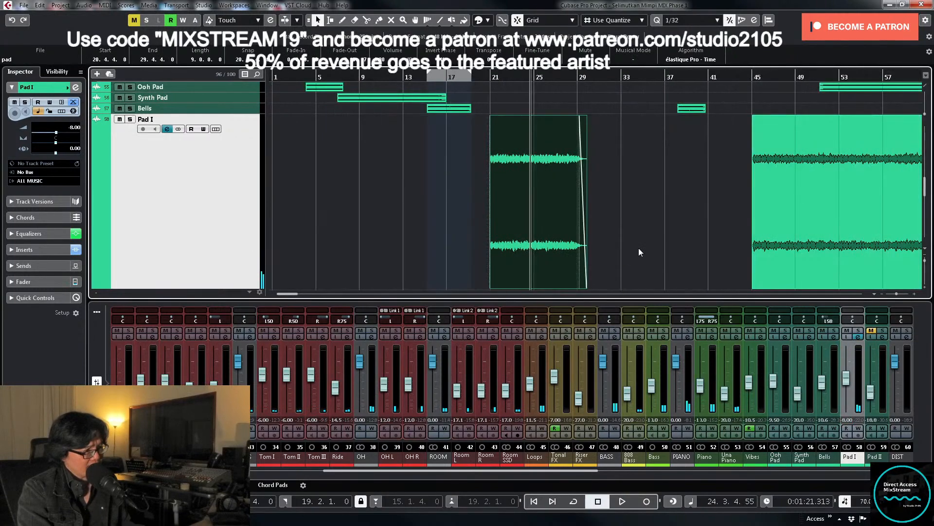
{"action": "key", "text": "g"}
{"action": "left_click", "coordinate": [669, 76]}
{"action": "key", "text": "h"}
{"action": "key", "text": "h"}
{"action": "key", "text": "h"}
{"action": "key", "text": "h"}
{"action": "key", "text": "h"}
{"action": "key", "text": "h"}
{"action": "key", "text": "h"}
{"action": "key", "text": "h"}
{"action": "key", "text": "h"}
{"action": "key", "text": "h"}
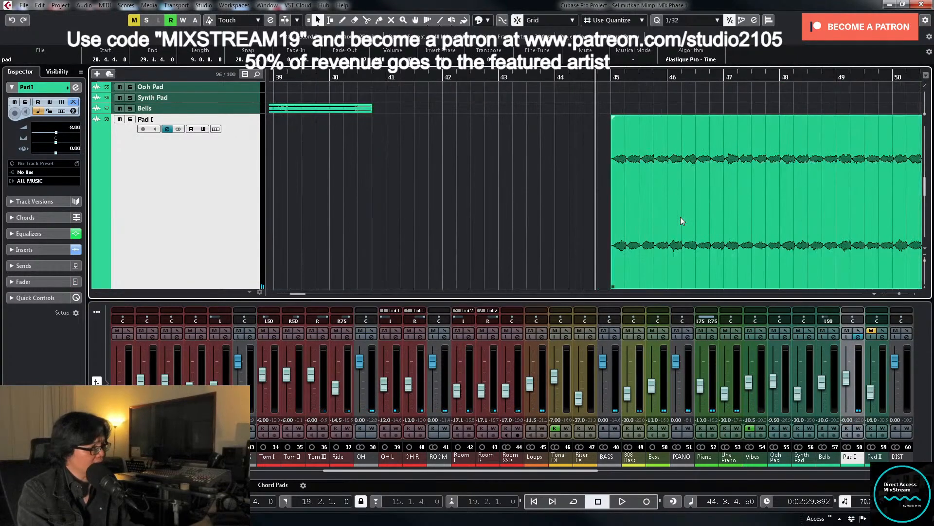
{"action": "left_click", "coordinate": [771, 226]}
{"action": "left_click_drag", "start_coordinate": [772, 226], "coordinate": [758, 224]}
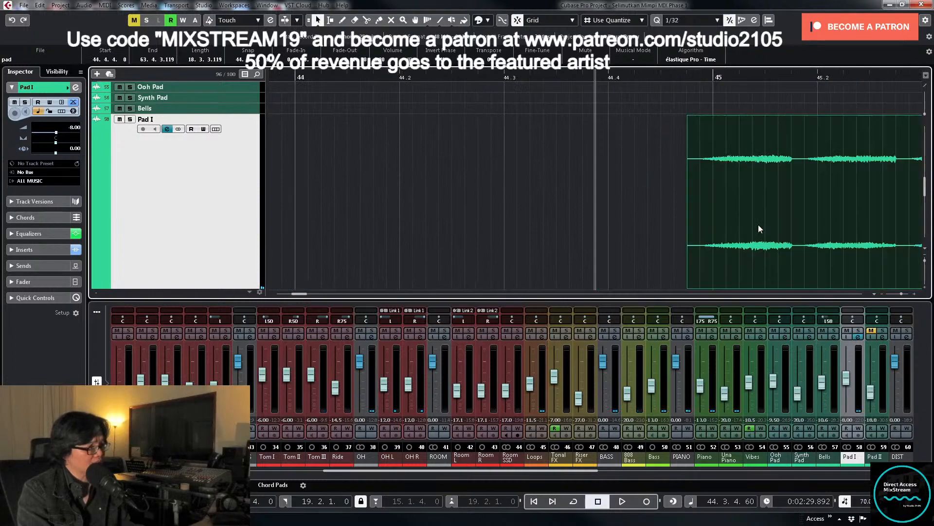
{"action": "key", "text": "space"}
{"action": "key", "text": "g"}
{"action": "key", "text": "g"}
{"action": "key", "text": "g"}
{"action": "key", "text": "g"}
{"action": "key", "text": "g"}
{"action": "key", "text": "g"}
{"action": "key", "text": "g"}
{"action": "key", "text": "g"}
{"action": "key", "text": "space"}
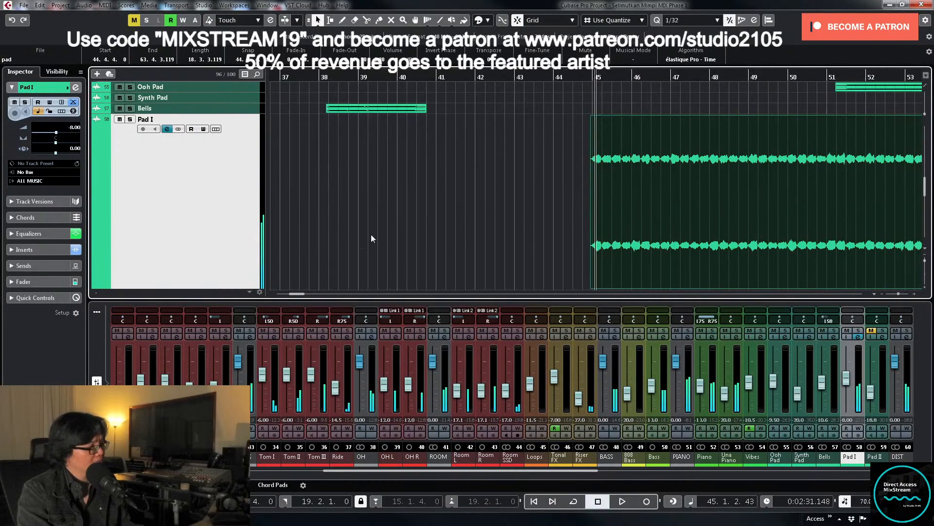
{"action": "scroll", "coordinate": [373, 229], "scroll_direction": "down", "scroll_amount": 7}
{"action": "scroll", "coordinate": [122, 241], "scroll_direction": "down", "scroll_amount": 3}
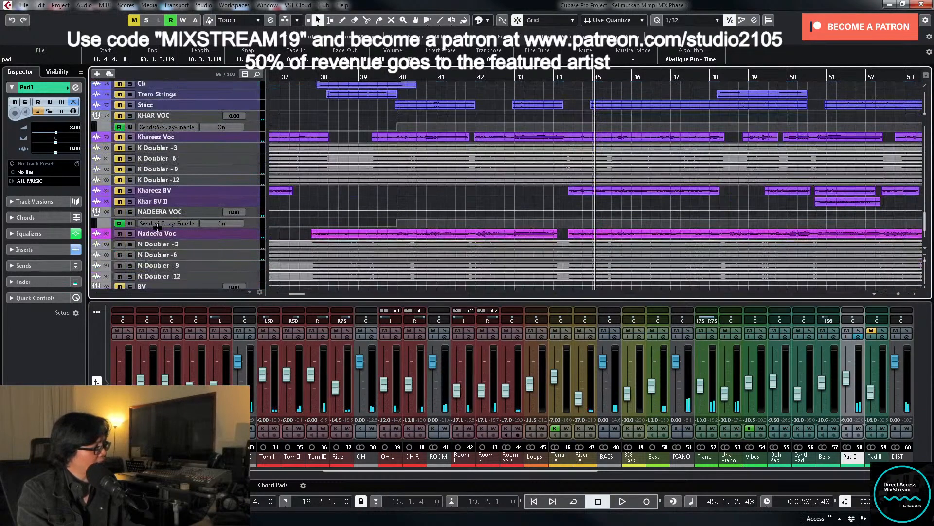
{"action": "scroll", "coordinate": [123, 216], "scroll_direction": "up", "scroll_amount": 9}
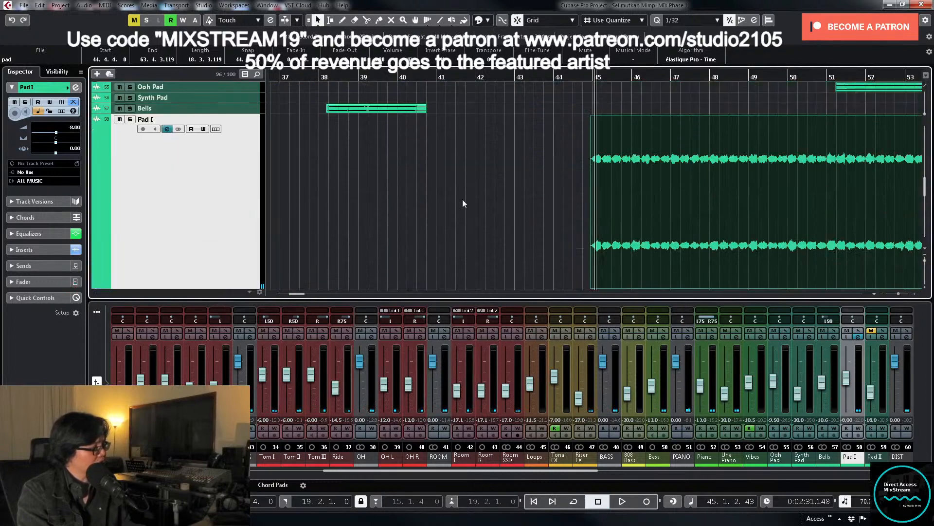
Step: Play the mix through the first Pad I clip and shift the clip slightly later to start at 20.4.4.60
{"action": "key", "text": "g"}
{"action": "key", "text": "g"}
{"action": "key", "text": "g"}
{"action": "key", "text": "g"}
{"action": "left_click", "coordinate": [449, 77]}
{"action": "key", "text": "space"}
{"action": "key", "text": "h"}
{"action": "key", "text": "h"}
{"action": "key", "text": "h"}
{"action": "key", "text": "h"}
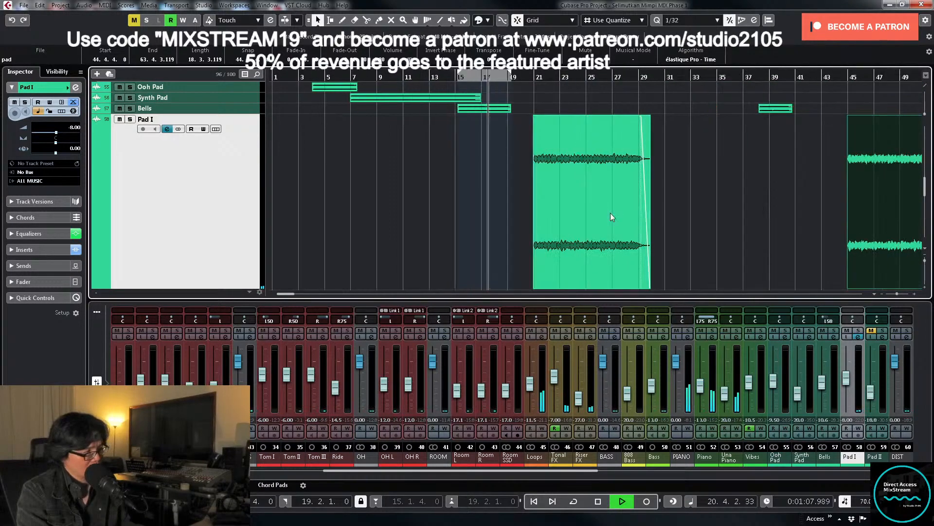
{"action": "key", "text": "h"}
{"action": "key", "text": "h"}
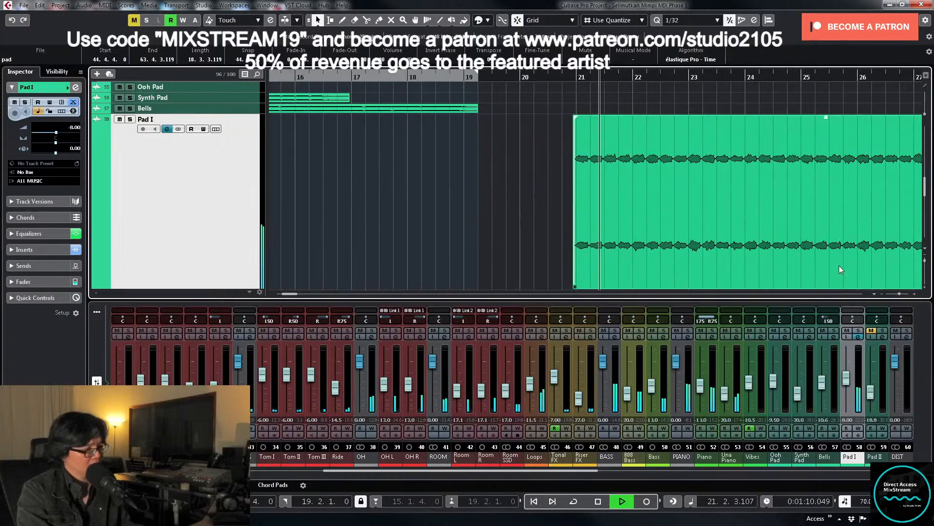
{"action": "key", "text": "h"}
{"action": "key", "text": "h"}
{"action": "key", "text": "h"}
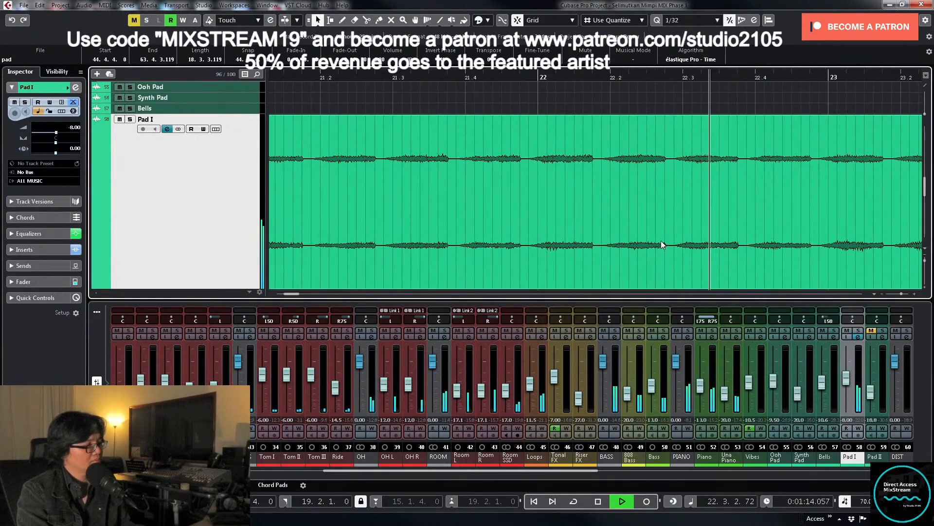
{"action": "key", "text": "space"}
{"action": "left_click_drag", "start_coordinate": [662, 241], "coordinate": [668, 244]}
{"action": "key", "text": "g"}
{"action": "key", "text": "g"}
{"action": "key", "text": "g"}
{"action": "key", "text": "g"}
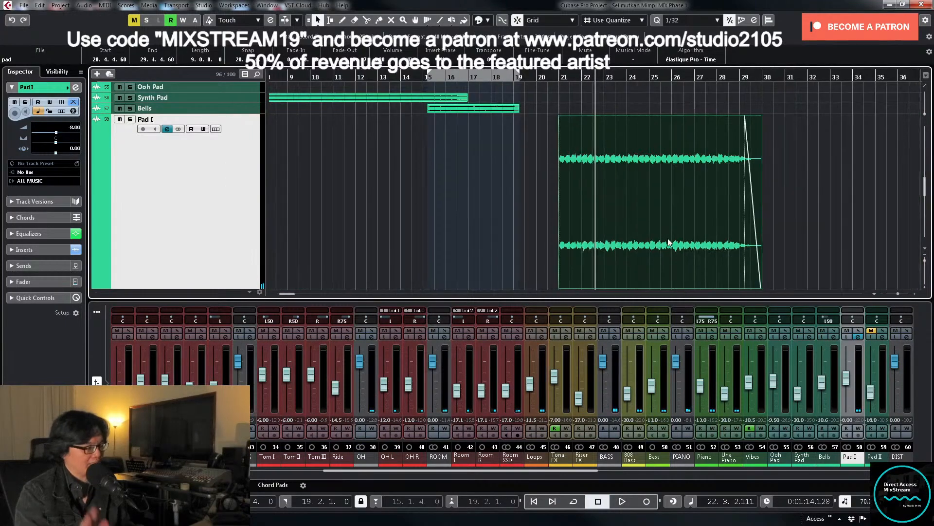
Step: Shift the second Pad I clip slightly later to start at 44.4.4.60 and play the mix through its opening
{"action": "key", "text": "g"}
{"action": "key", "text": "g"}
{"action": "left_click", "coordinate": [547, 81]}
{"action": "key", "text": "h"}
{"action": "key", "text": "h"}
{"action": "key", "text": "h"}
{"action": "key", "text": "h"}
{"action": "key", "text": "h"}
{"action": "key", "text": "h"}
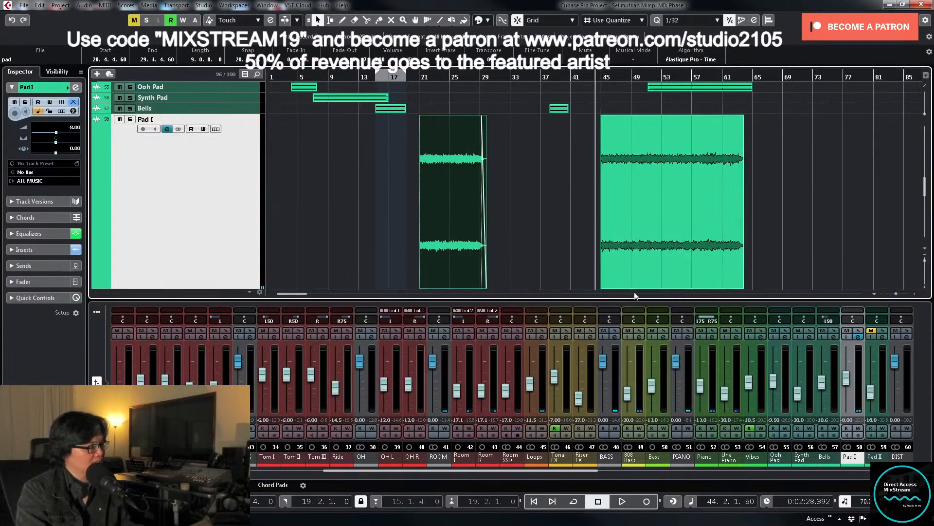
{"action": "left_click", "coordinate": [810, 251]}
{"action": "left_click_drag", "start_coordinate": [811, 251], "coordinate": [815, 250]}
{"action": "left_click", "coordinate": [733, 80]}
{"action": "key", "text": "g"}
{"action": "key", "text": "g"}
{"action": "key", "text": "g"}
{"action": "key", "text": "g"}
{"action": "key", "text": "g"}
{"action": "key", "text": "g"}
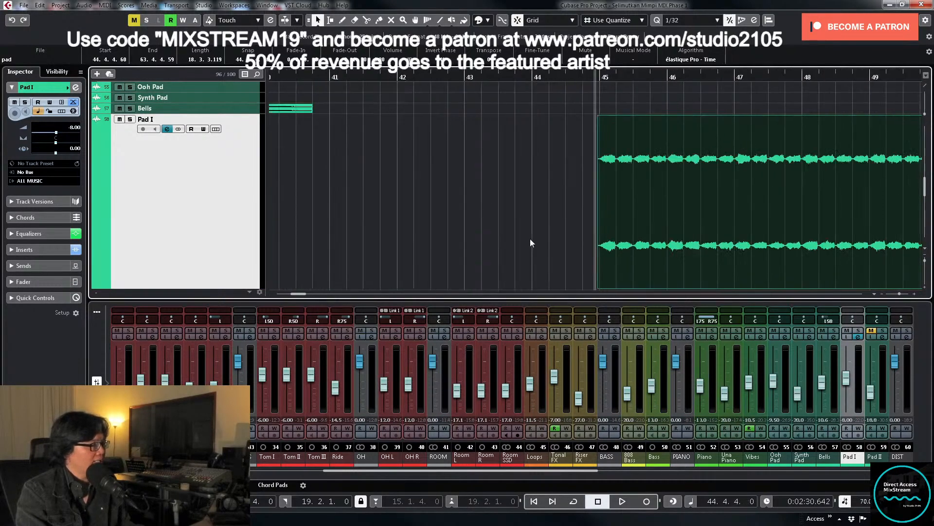
{"action": "left_click_drag", "start_coordinate": [357, 76], "coordinate": [343, 103]}
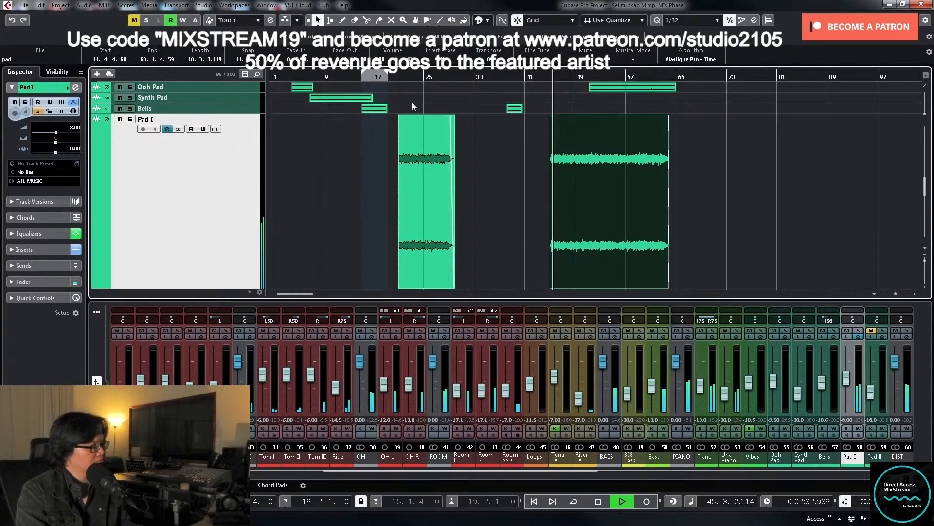
{"action": "left_click", "coordinate": [549, 75]}
{"action": "key", "text": "space"}
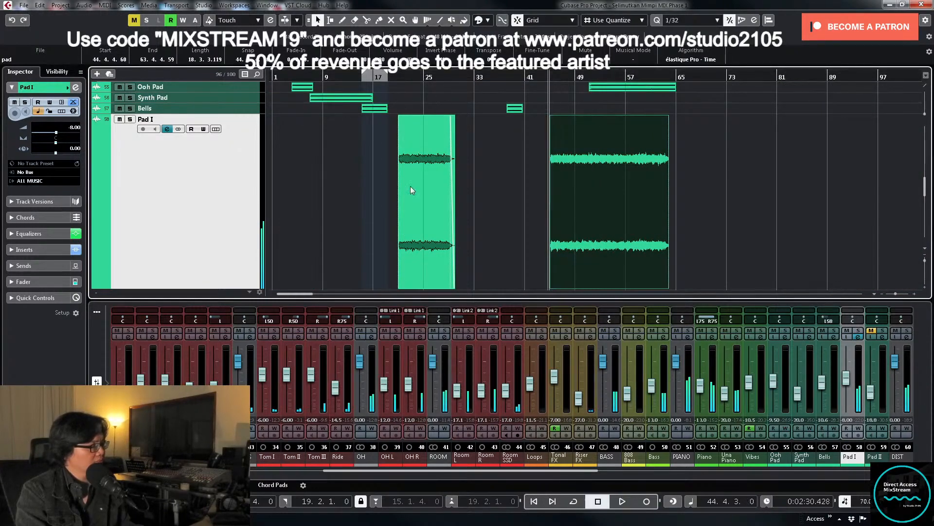
Step: Select both Pad I clips, set the quantize grid to 1/128 and move them together so the first starts at 20.4.4.30
{"action": "left_click_drag", "start_coordinate": [358, 194], "coordinate": [595, 243]}
{"action": "left_click", "coordinate": [400, 75]}
{"action": "left_click_drag", "start_coordinate": [399, 75], "coordinate": [489, 248]}
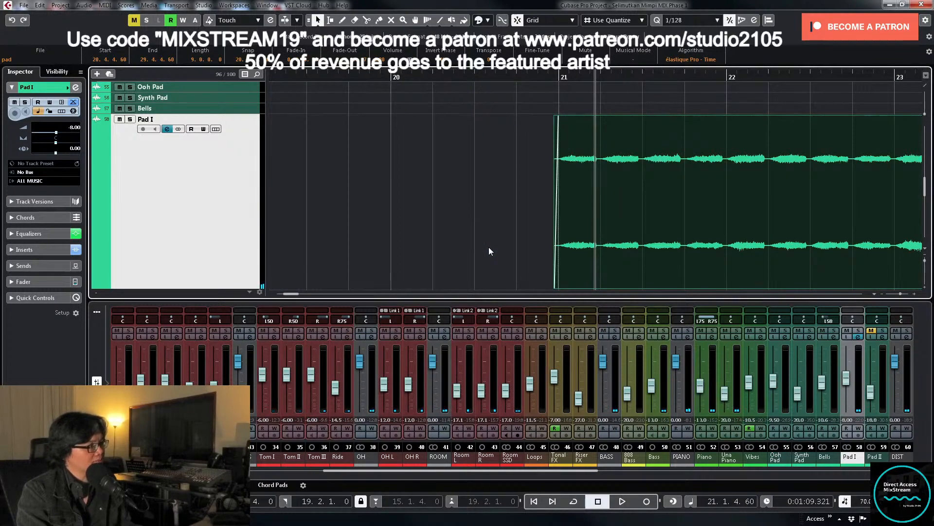
{"action": "key", "text": "h"}
{"action": "key", "text": "h"}
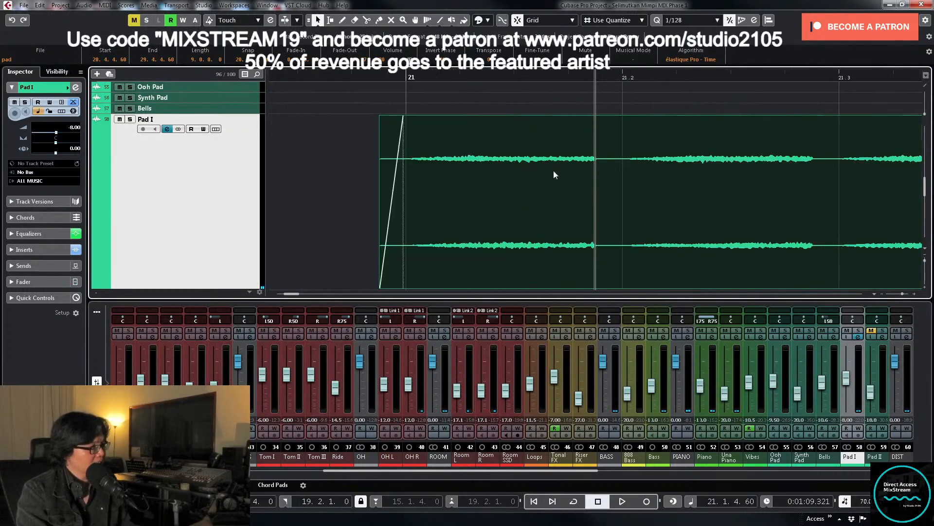
{"action": "left_click_drag", "start_coordinate": [400, 77], "coordinate": [681, 204]}
{"action": "key", "text": "g"}
{"action": "left_click_drag", "start_coordinate": [627, 192], "coordinate": [600, 193]}
{"action": "key", "text": "g"}
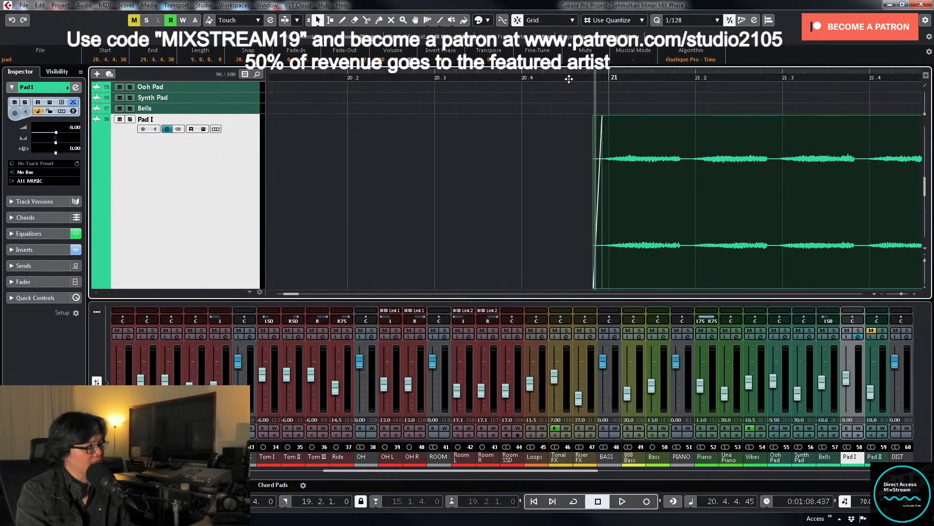
Step: Play the full mix through the start of the first Pad I clip to check its timing
{"action": "key", "text": "space"}
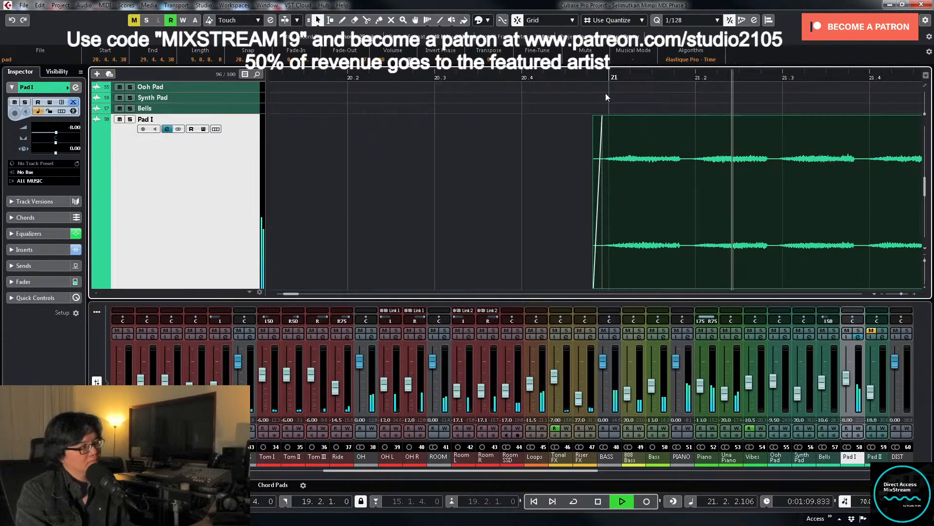
{"action": "key", "text": "g"}
{"action": "key", "text": "g"}
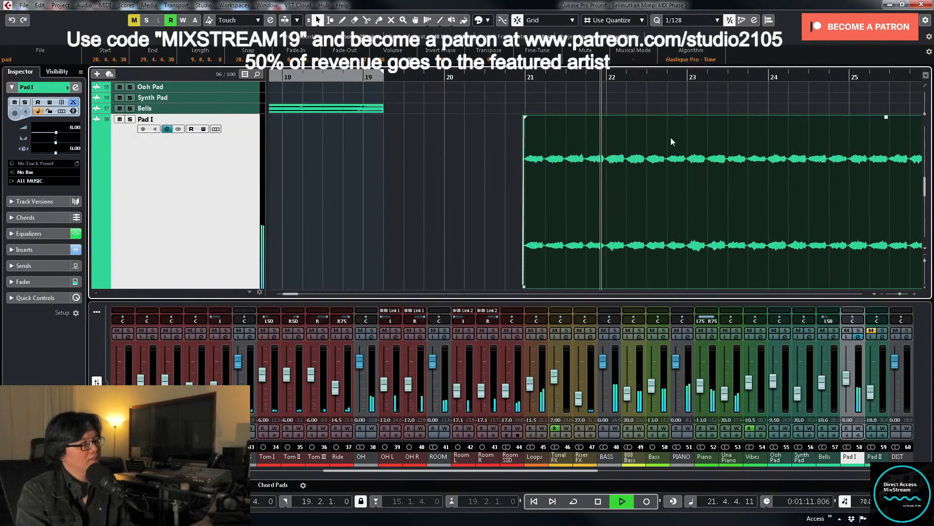
{"action": "key", "text": "g"}
{"action": "key", "text": "g"}
{"action": "key", "text": "g"}
{"action": "key", "text": "space"}
Step: Play the full mix from just before bar 45 to check the timing of the second Pad I clip
{"action": "left_click", "coordinate": [670, 77]}
{"action": "key", "text": "h"}
{"action": "key", "text": "h"}
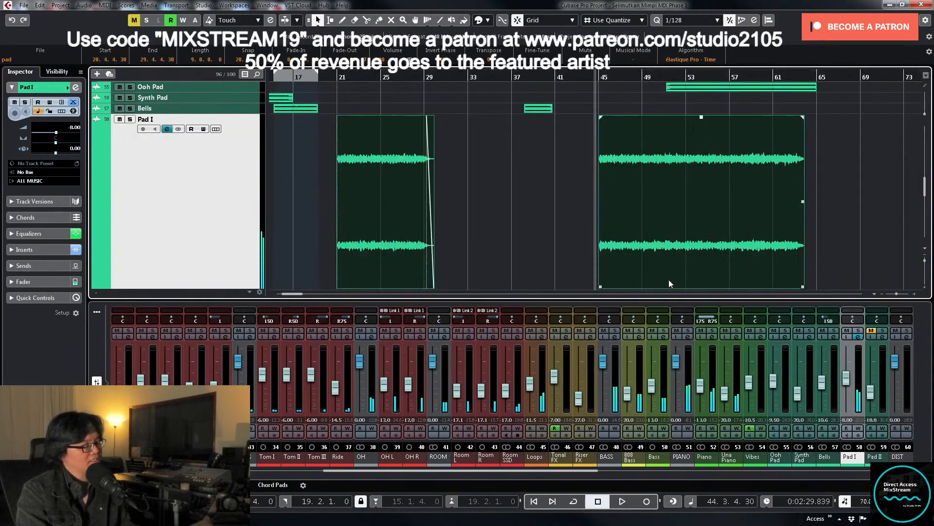
{"action": "key", "text": "h"}
{"action": "key", "text": "space"}
{"action": "key", "text": "g"}
{"action": "key", "text": "g"}
{"action": "key", "text": "g"}
{"action": "key", "text": "g"}
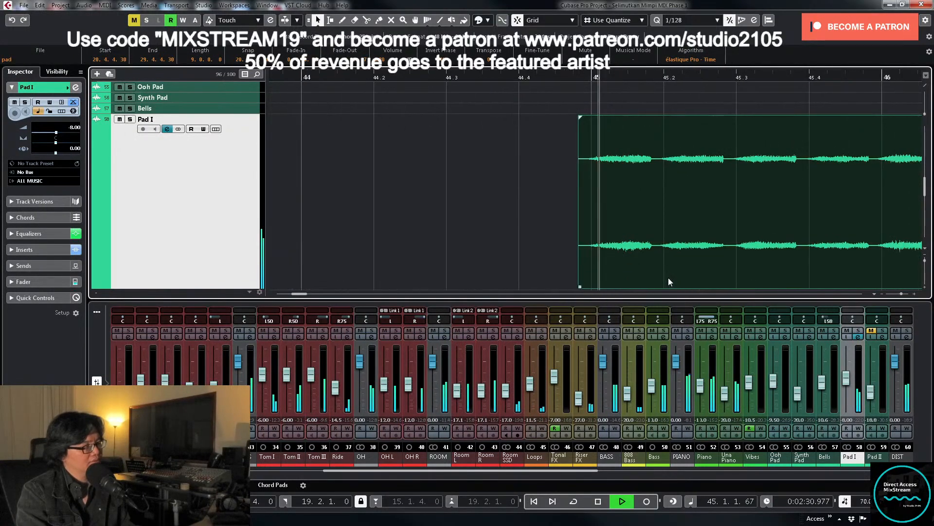
{"action": "key", "text": "g"}
{"action": "key", "text": "g"}
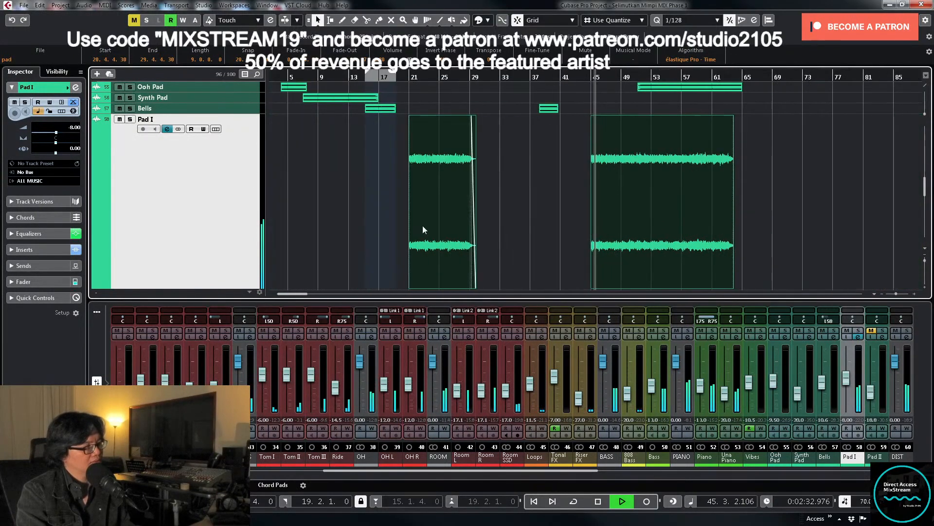
Step: Stop playback and insert the Waves S1 Imager Stereo plug-in after C4 Stereo on the Pad I channel
{"action": "key", "text": "space"}
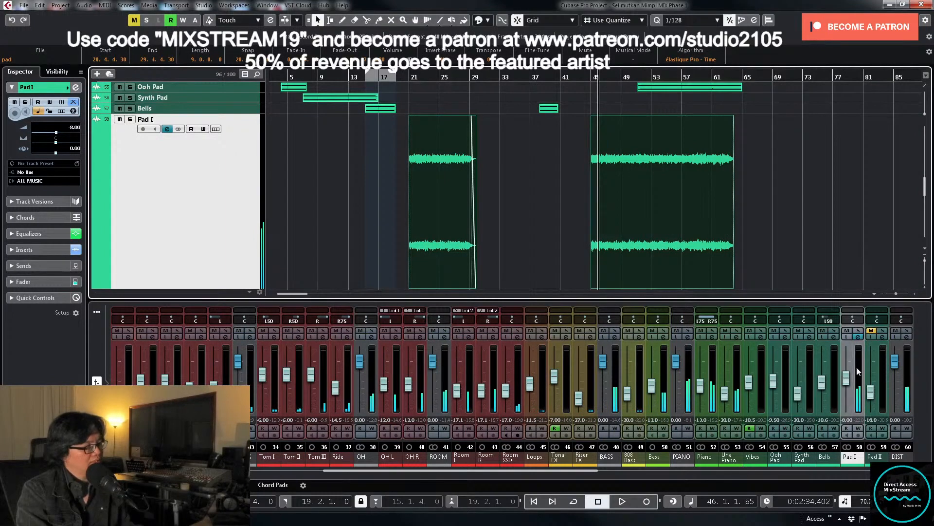
{"action": "left_click", "coordinate": [858, 336]}
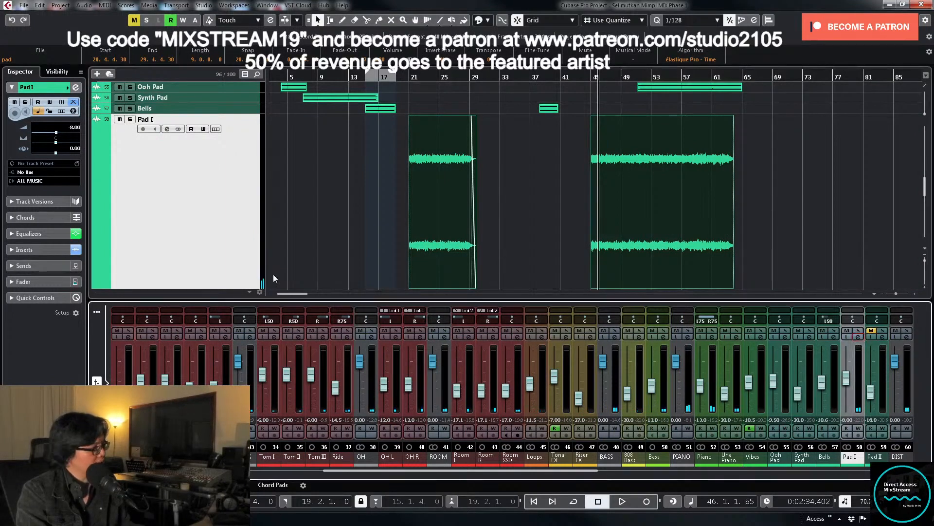
{"action": "left_click", "coordinate": [859, 337]}
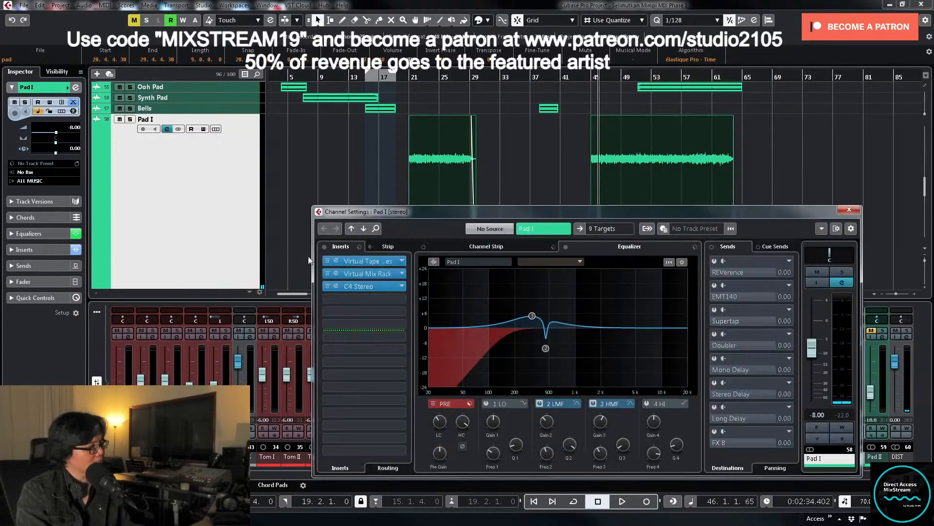
{"action": "left_click", "coordinate": [401, 297]}
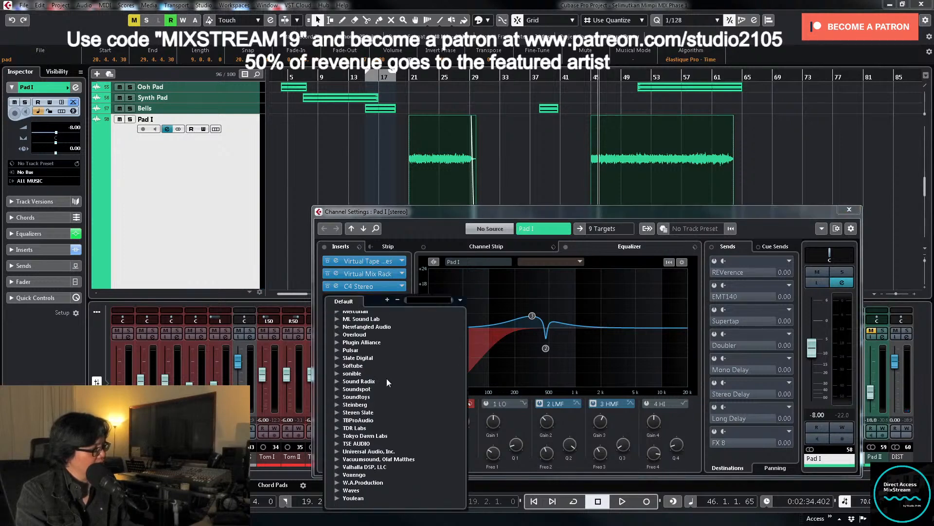
{"action": "left_click", "coordinate": [344, 491]}
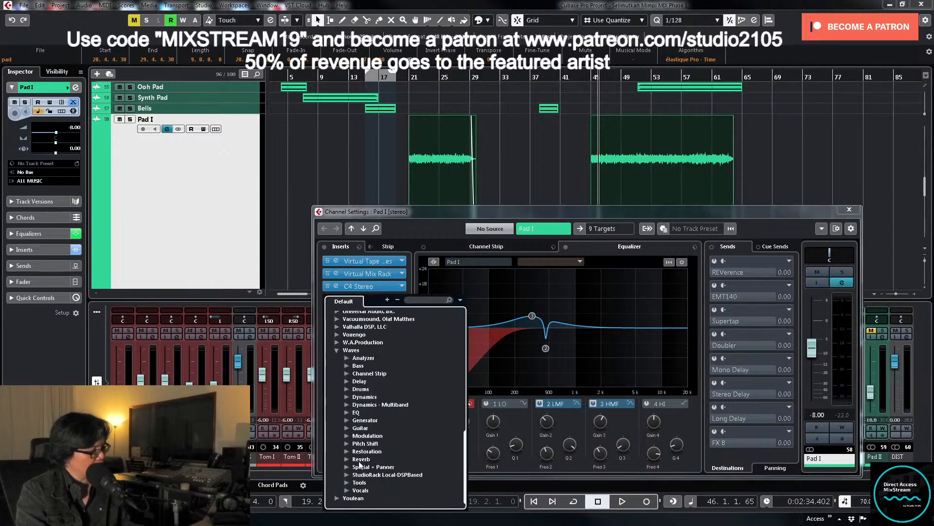
{"action": "left_click", "coordinate": [362, 468]}
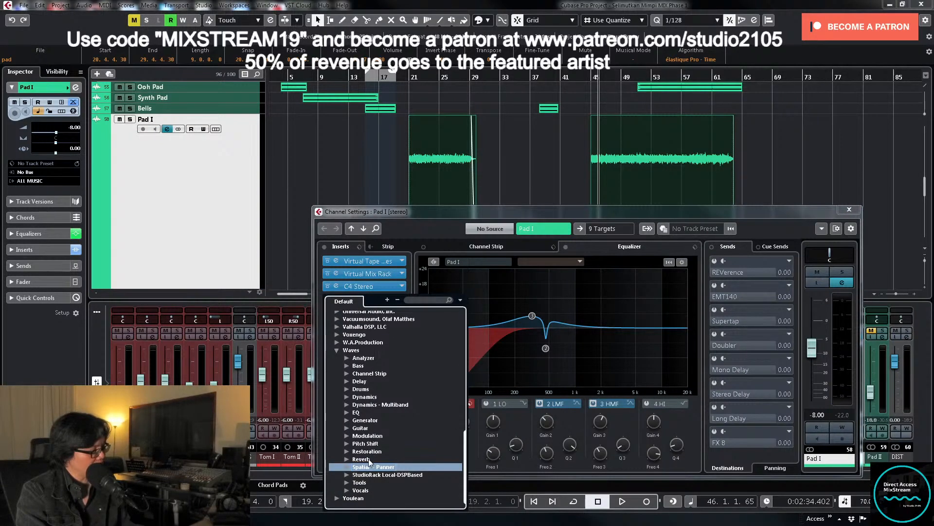
{"action": "left_click", "coordinate": [347, 465]}
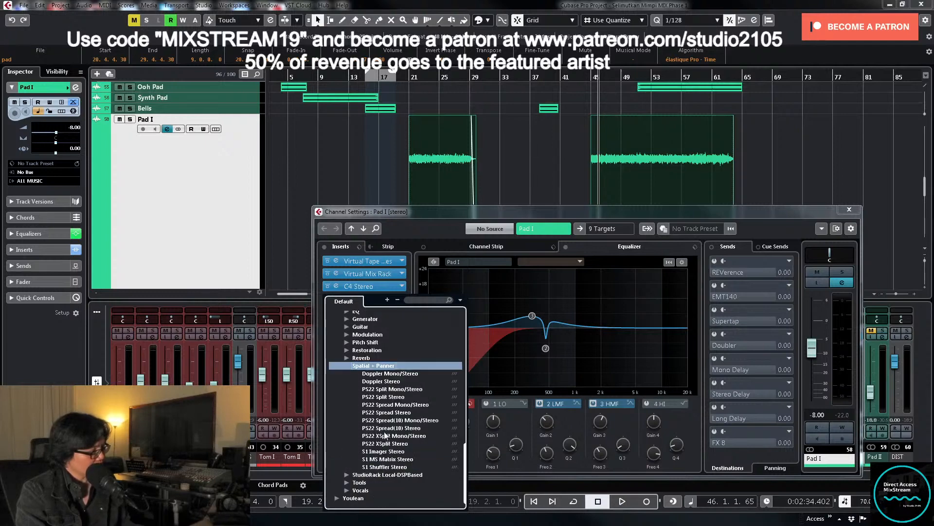
{"action": "left_click", "coordinate": [385, 460]}
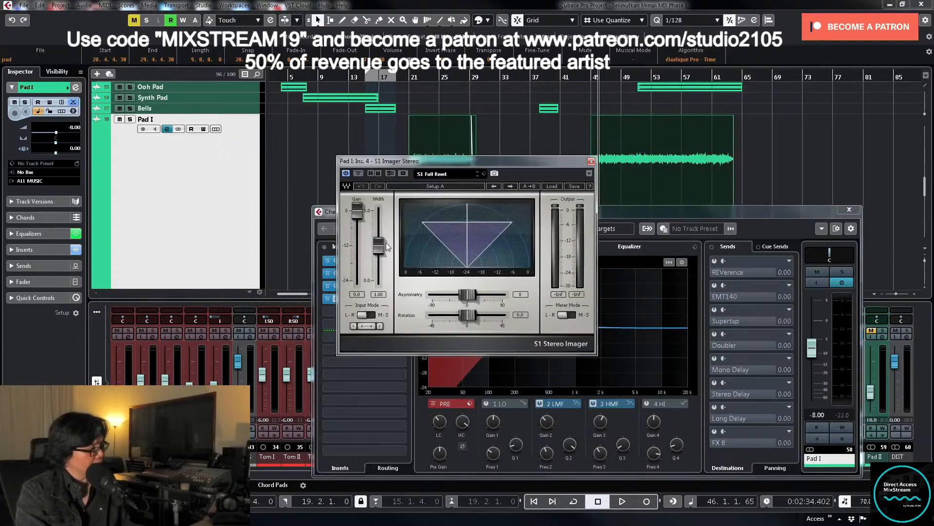
Step: Widen Pad I to a stereo width of 1.60 in the S1 Imager during playback and close its plug-in and channel windows
{"action": "left_click_drag", "start_coordinate": [379, 243], "coordinate": [379, 235]}
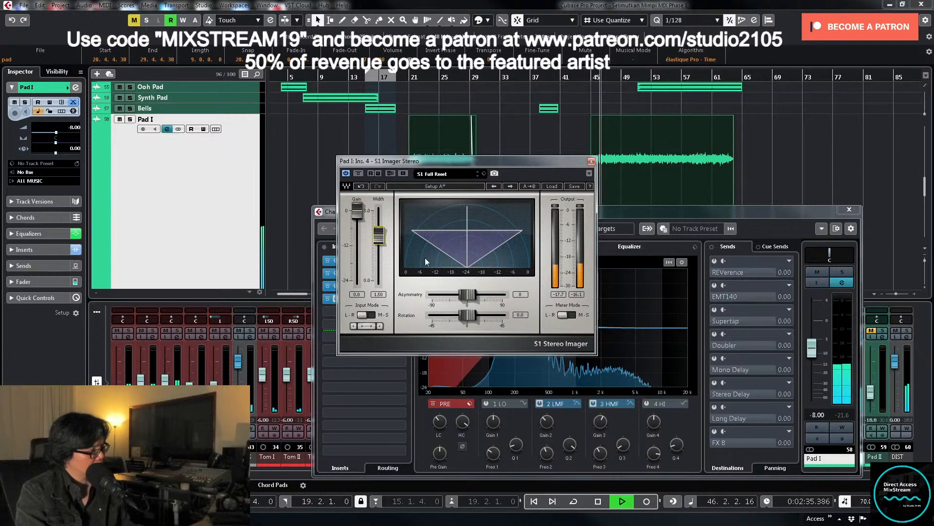
{"action": "left_click_drag", "start_coordinate": [379, 235], "coordinate": [378, 233]}
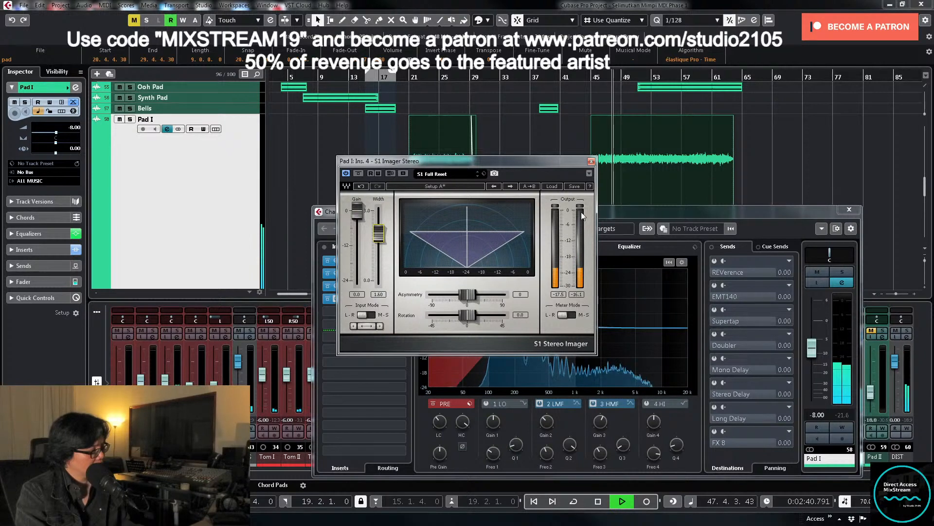
{"action": "left_click", "coordinate": [592, 161]}
{"action": "left_click", "coordinate": [850, 209]}
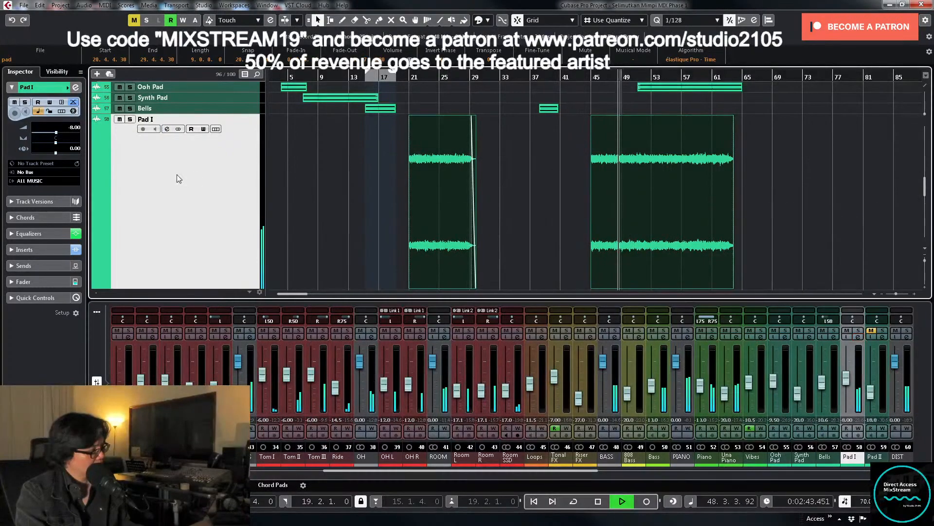
Step: Stop playback, solo Pad II and place the playhead just before bar 45 where its first clip begins
{"action": "key", "text": "space"}
{"action": "scroll", "coordinate": [228, 179], "scroll_direction": "down", "scroll_amount": 5}
{"action": "key", "text": "h"}
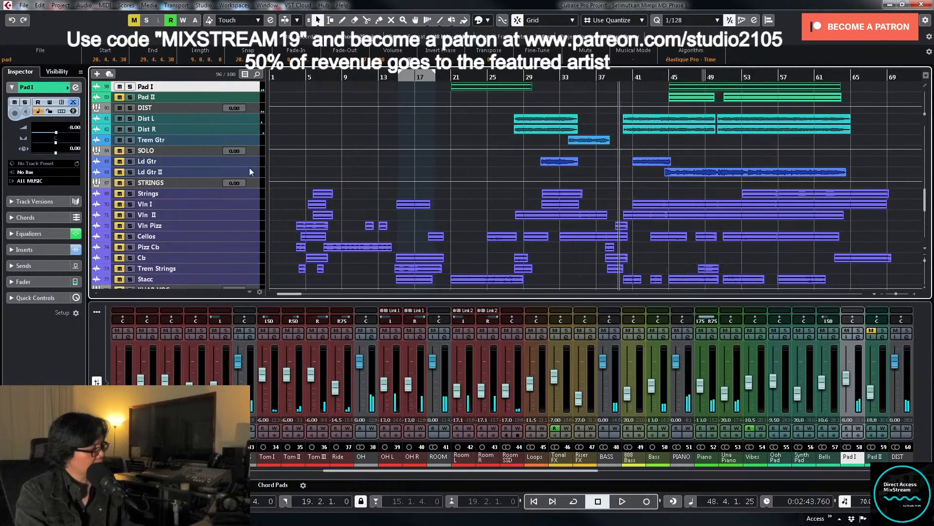
{"action": "scroll", "coordinate": [282, 189], "scroll_direction": "down", "scroll_amount": 5}
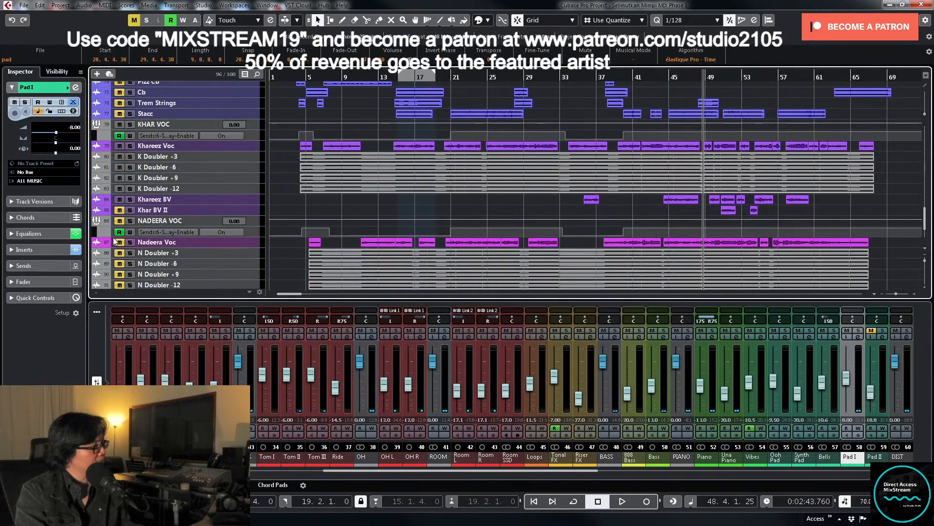
{"action": "scroll", "coordinate": [368, 193], "scroll_direction": "up", "scroll_amount": 6}
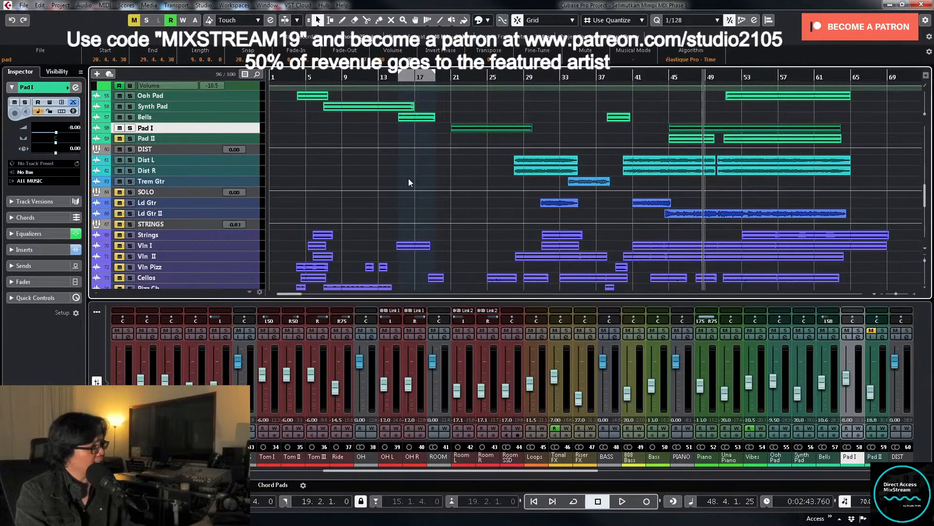
{"action": "left_click", "coordinate": [297, 76]}
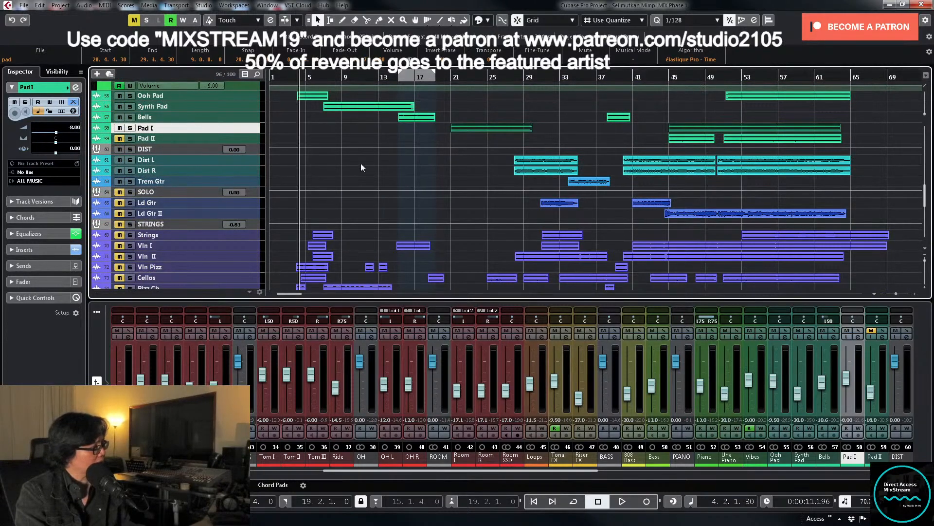
{"action": "scroll", "coordinate": [361, 163], "scroll_direction": "up", "scroll_amount": 4}
{"action": "scroll", "coordinate": [441, 151], "scroll_direction": "down", "scroll_amount": 4}
{"action": "left_click", "coordinate": [130, 138]}
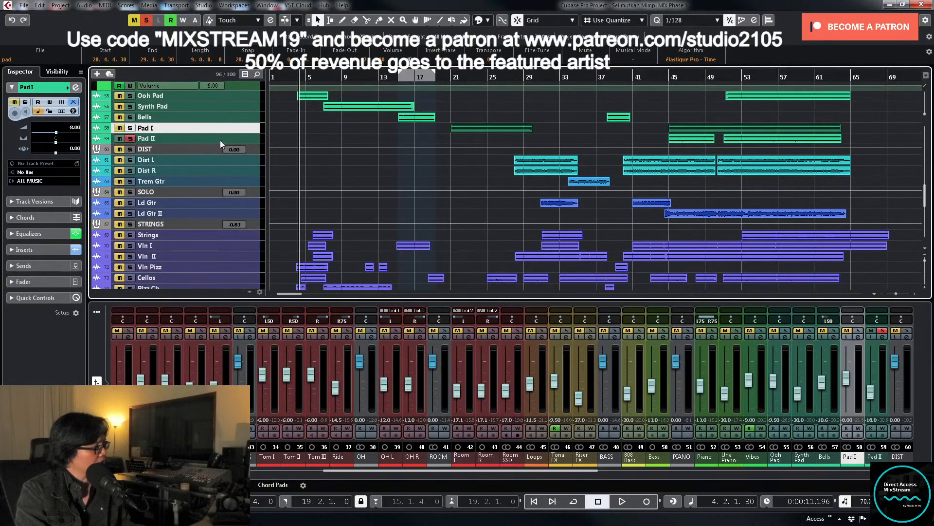
{"action": "left_click", "coordinate": [668, 81]}
Step: Select the Pad I and Pad II tracks together, enlarge them and zoom in on their clips at bar 45
{"action": "left_click", "coordinate": [249, 139]}
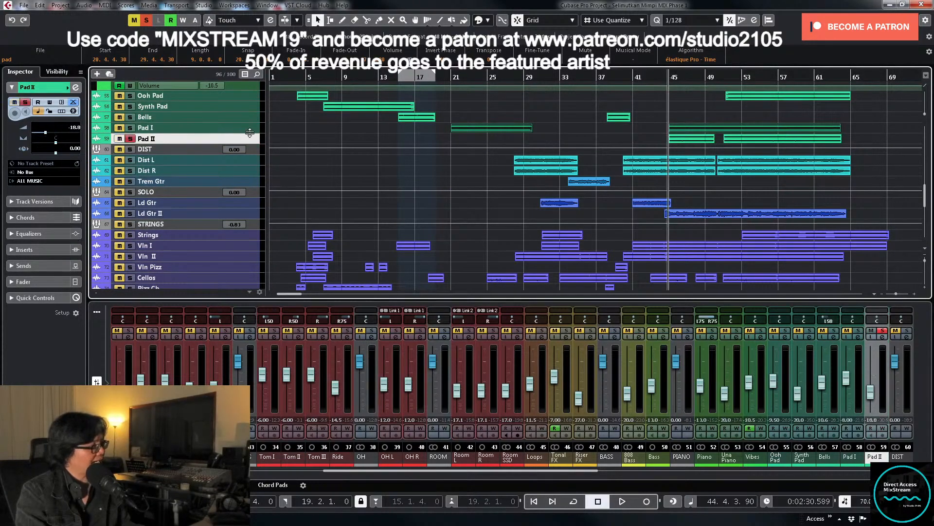
{"action": "left_click", "coordinate": [251, 130], "text": "shift"}
{"action": "left_click_drag", "start_coordinate": [251, 133], "coordinate": [264, 238]}
{"action": "key", "text": "h"}
{"action": "scroll", "coordinate": [610, 199], "scroll_direction": "down", "scroll_amount": 2}
{"action": "key", "text": "h"}
{"action": "key", "text": "h"}
{"action": "key", "text": "h"}
{"action": "key", "text": "h"}
{"action": "key", "text": "h"}
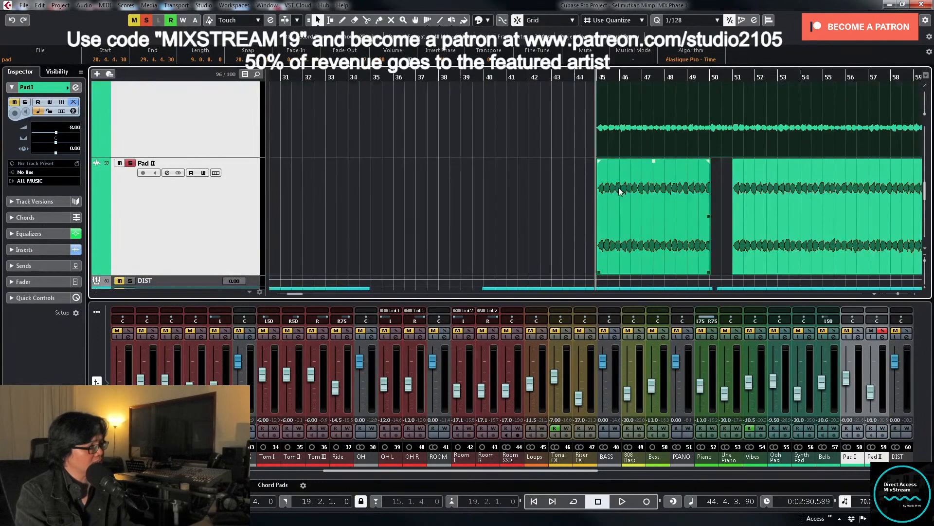
Step: Play Pad I and Pad II soloed together from bar 45, then Pad II alone, to compare their sound and timing
{"action": "scroll", "coordinate": [237, 138], "scroll_direction": "up", "scroll_amount": 1}
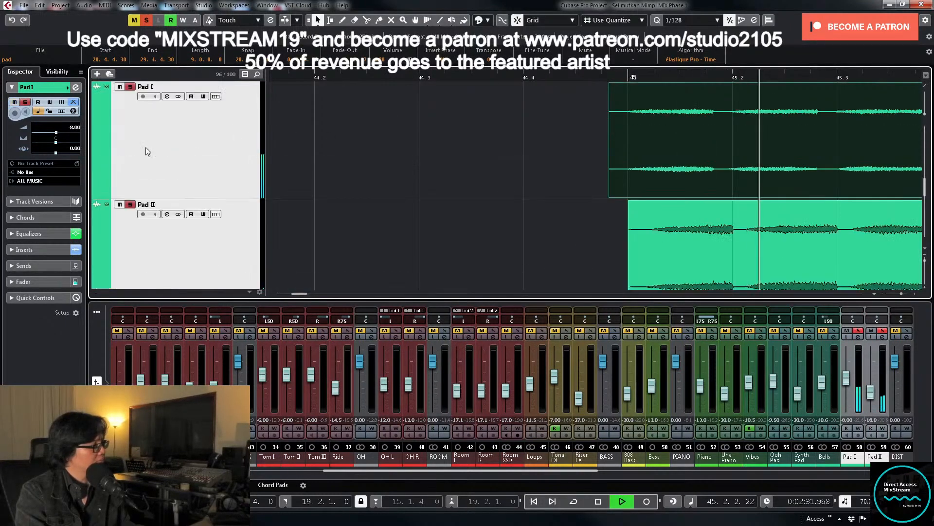
{"action": "left_click", "coordinate": [130, 87]}
{"action": "left_click", "coordinate": [130, 88]}
{"action": "scroll", "coordinate": [450, 176], "scroll_direction": "down", "scroll_amount": 1}
{"action": "key", "text": "g"}
{"action": "key", "text": "g"}
{"action": "key", "text": "g"}
{"action": "key", "text": "g"}
{"action": "key", "text": "g"}
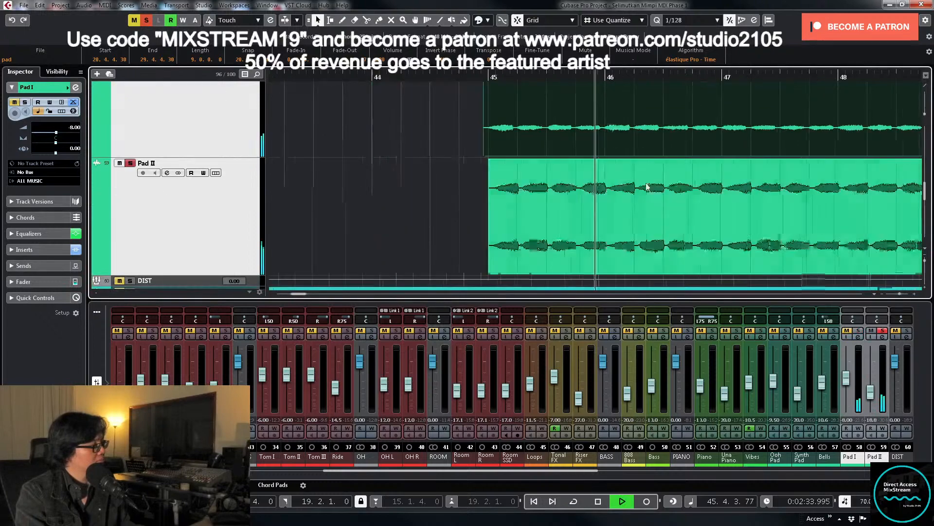
{"action": "key", "text": "g"}
{"action": "key", "text": "g"}
{"action": "key", "text": "g"}
{"action": "key", "text": "g"}
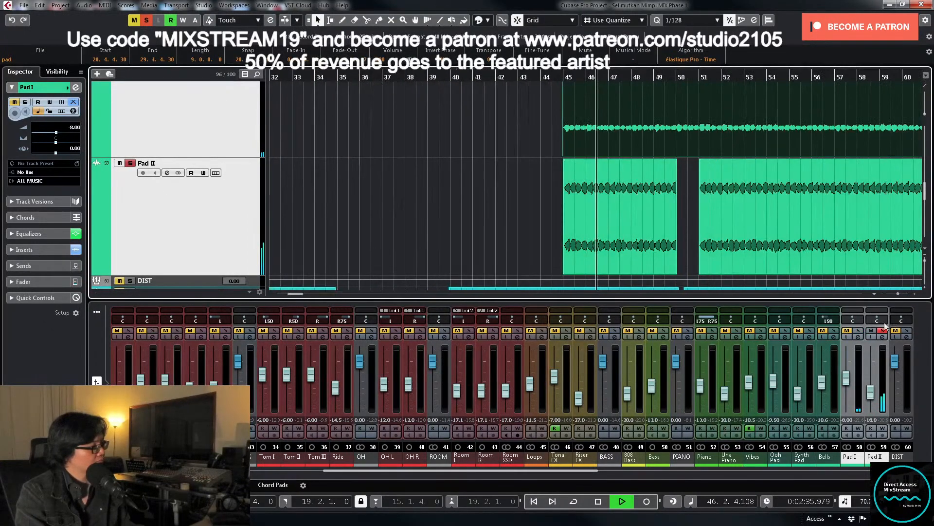
Step: Roll off Pad II's lows with the channel EQ's low-cut filter and enable band 2 at about 517 Hz
{"action": "left_click", "coordinate": [882, 337]}
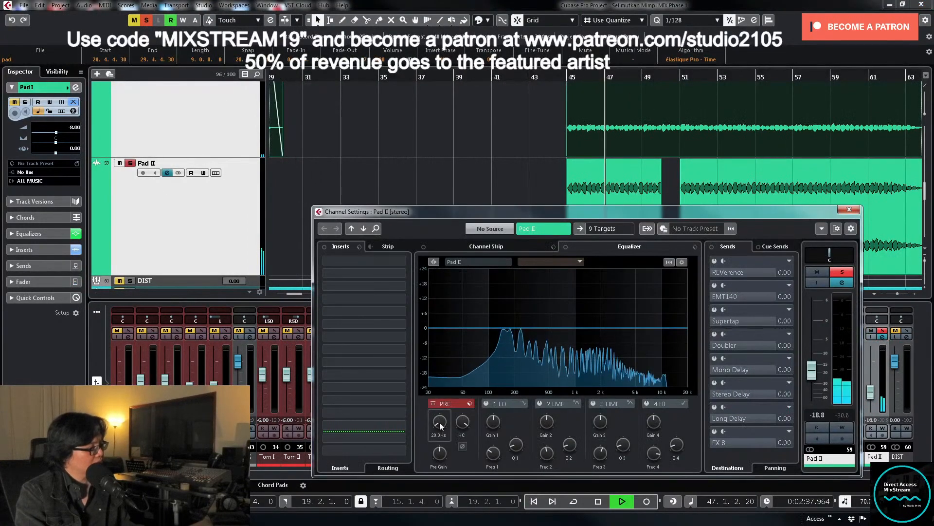
{"action": "left_click_drag", "start_coordinate": [436, 417], "coordinate": [440, 392]}
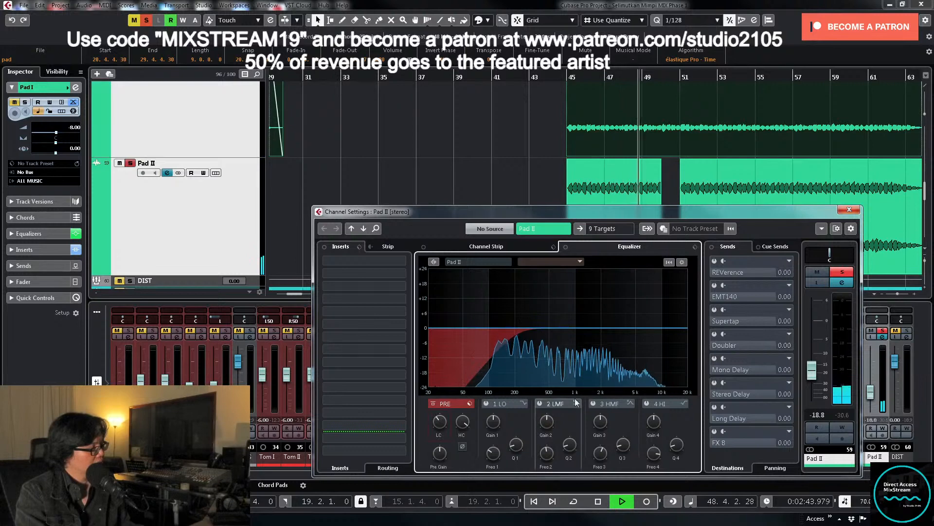
{"action": "left_click", "coordinate": [539, 403]}
{"action": "mouse_move", "coordinate": [567, 328]}
{"action": "left_mouse_down"}
{"action": "mouse_move", "coordinate": [550, 293]}
{"action": "mouse_move", "coordinate": [551, 328]}
{"action": "left_mouse_up"}
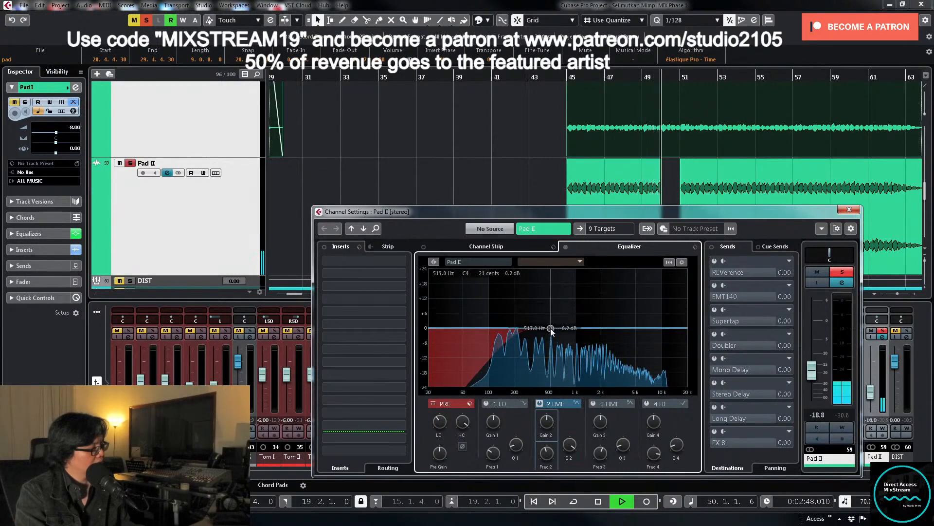
{"action": "key", "text": "space"}
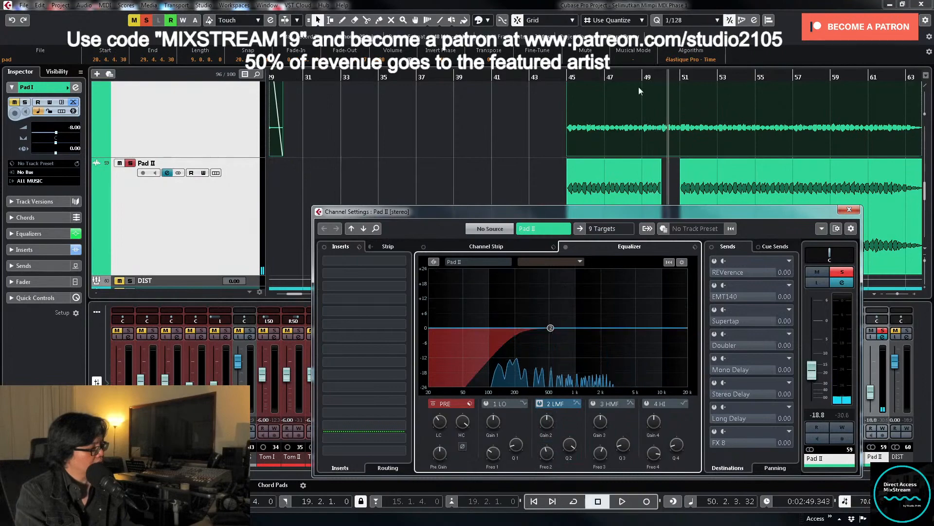
Step: Play Pad II from bar 51, boost EQ band 2 to find the resonance near 431 Hz, and turn it into a narrow cut
{"action": "left_click", "coordinate": [684, 79]}
{"action": "key", "text": "space"}
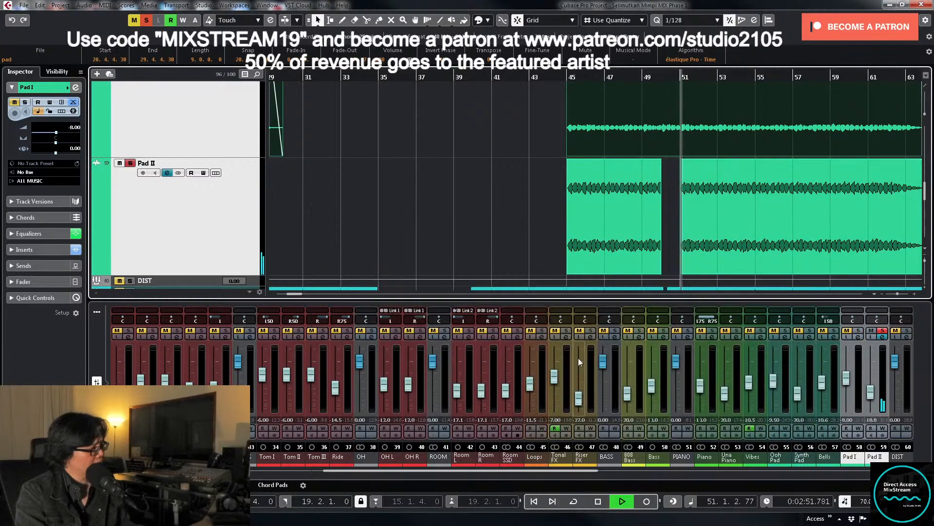
{"action": "left_click", "coordinate": [882, 337]}
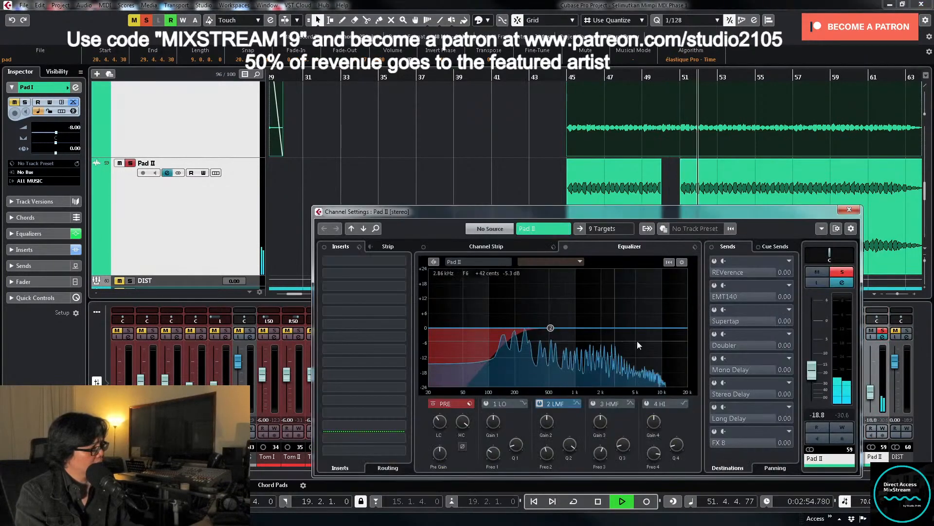
{"action": "left_click_drag", "start_coordinate": [550, 328], "coordinate": [545, 280]}
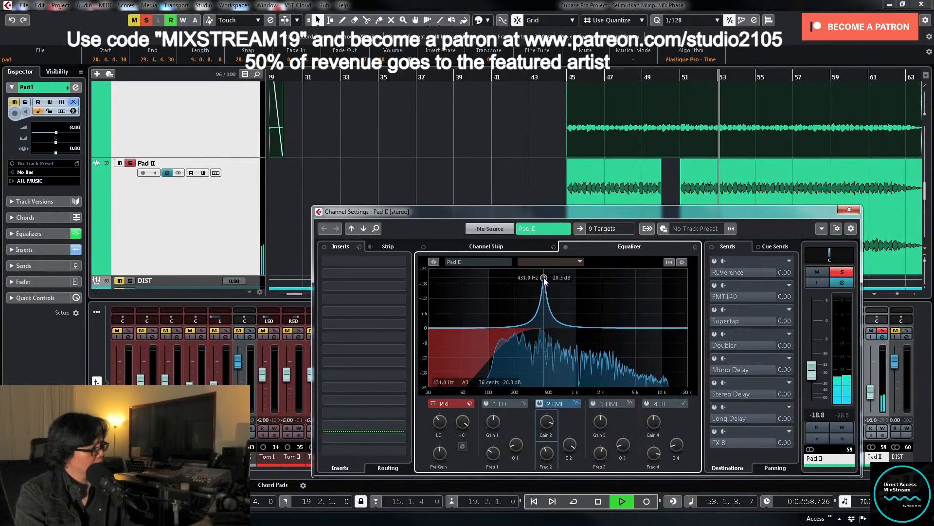
{"action": "key", "text": "space"}
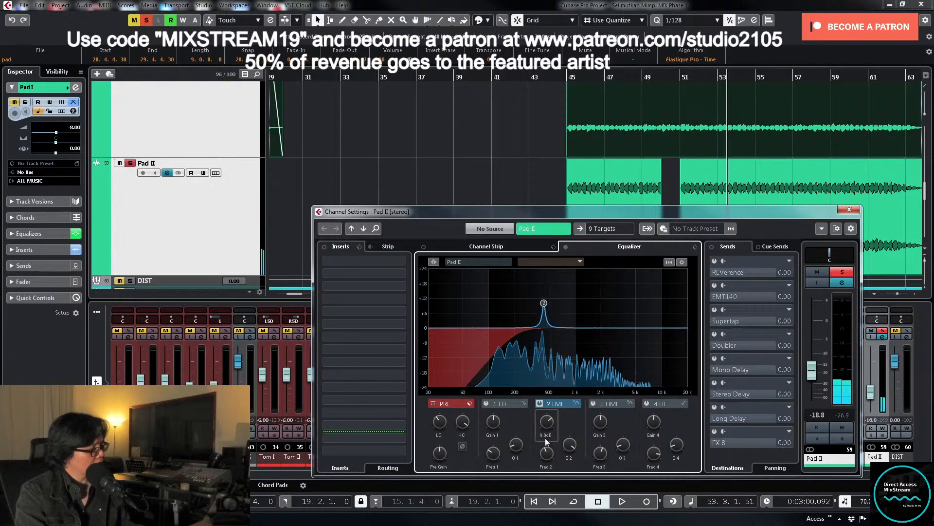
{"action": "key", "text": "space"}
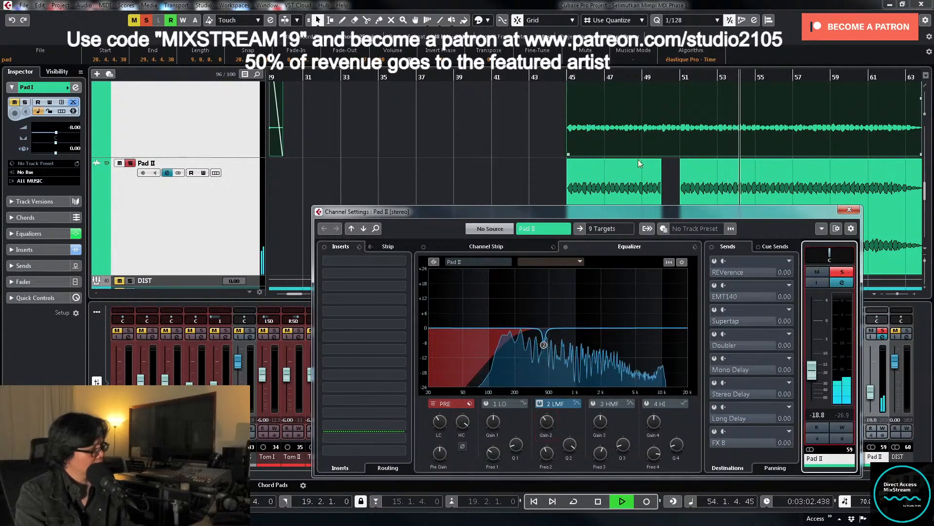
Step: Replay Pad II from just before bar 45, take it out of solo and return the playhead there
{"action": "left_click", "coordinate": [560, 79]}
{"action": "left_click", "coordinate": [883, 330]}
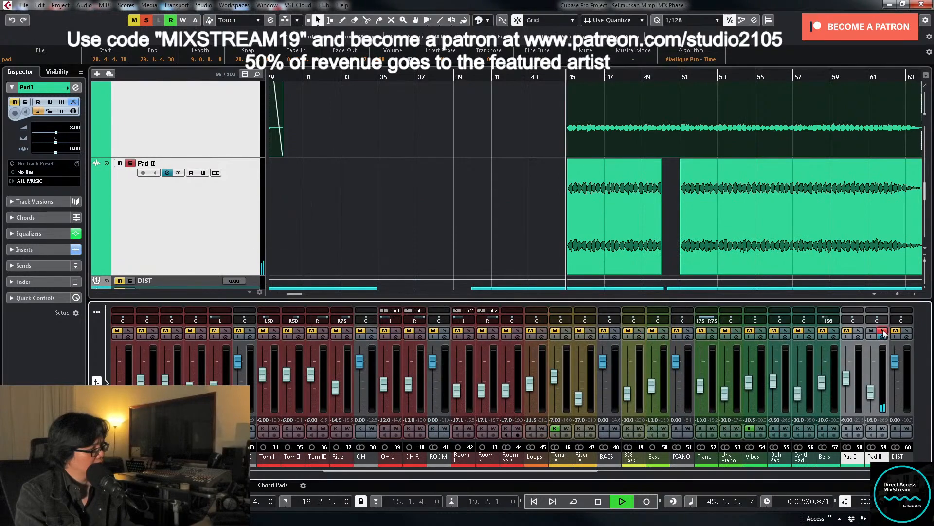
{"action": "key", "text": "space"}
{"action": "left_click", "coordinate": [565, 116]}
{"action": "left_click", "coordinate": [561, 77]}
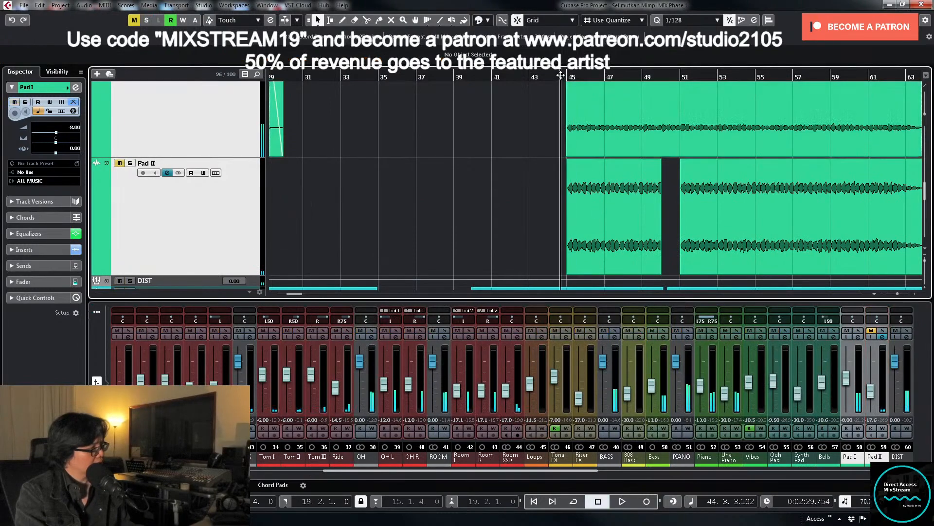
Step: Select both Pad II clips and move them slightly earlier so the first starts at 44.4.4.30
{"action": "left_click_drag", "start_coordinate": [526, 205], "coordinate": [718, 236]}
{"action": "key", "text": "h"}
{"action": "key", "text": "h"}
{"action": "key", "text": "h"}
{"action": "key", "text": "h"}
{"action": "key", "text": "h"}
{"action": "key", "text": "h"}
{"action": "key", "text": "h"}
{"action": "key", "text": "h"}
{"action": "key", "text": "h"}
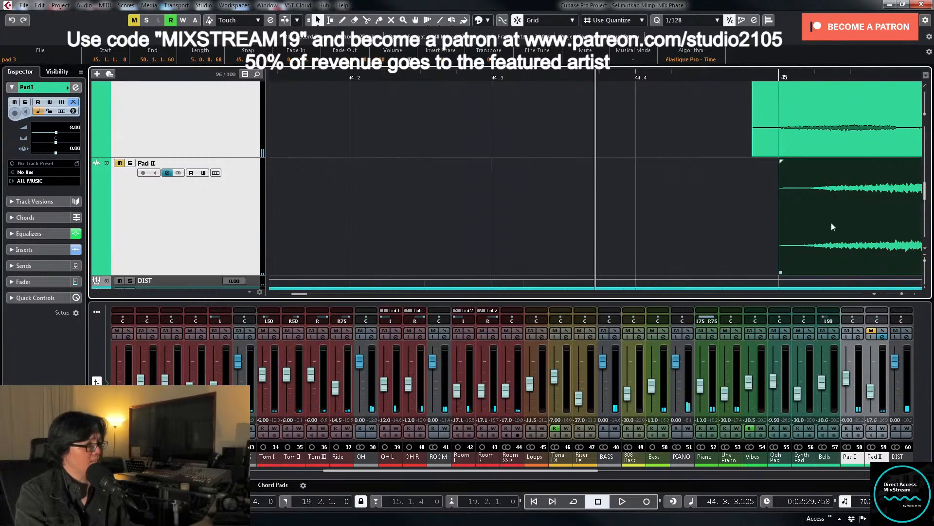
{"action": "left_click_drag", "start_coordinate": [831, 223], "coordinate": [805, 223]}
Step: Play from before bar 45 with Pad I and Pad II soloed and raise Pad II's level slightly to balance them
{"action": "key", "text": "space"}
{"action": "key", "text": "g"}
{"action": "key", "text": "g"}
{"action": "key", "text": "g"}
{"action": "key", "text": "g"}
{"action": "left_click", "coordinate": [858, 330]}
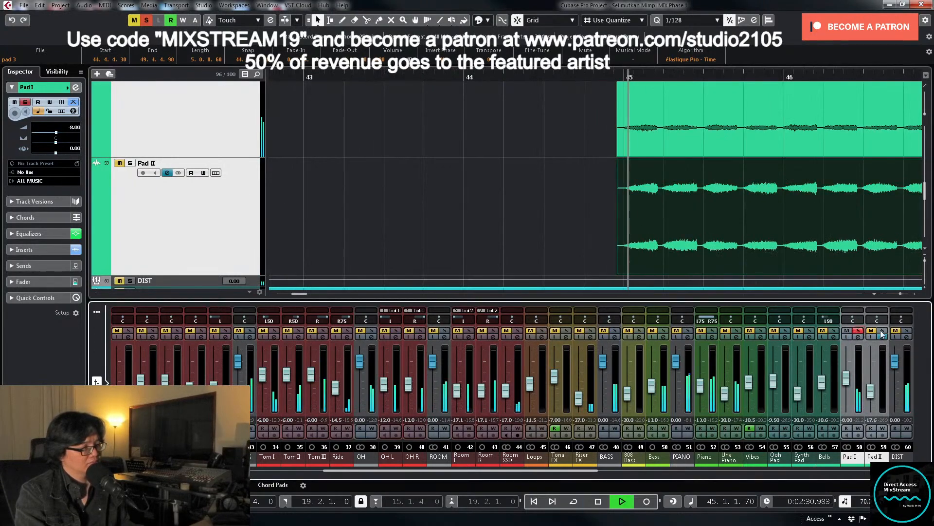
{"action": "left_click", "coordinate": [883, 331]}
{"action": "left_click_drag", "start_coordinate": [870, 389], "coordinate": [871, 386]}
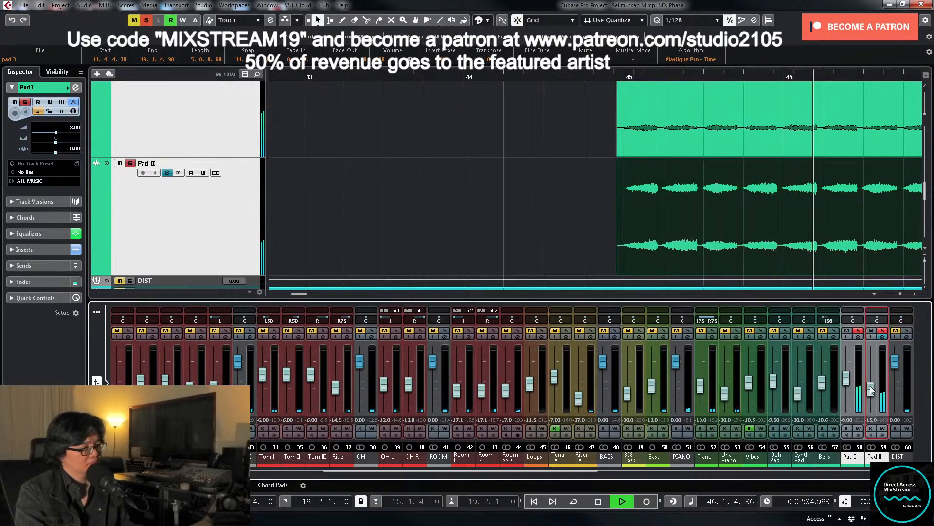
Step: Take Pad I and Pad II out of solo, unmute Pad II and play the full mix from just before bar 45
{"action": "key", "text": "space"}
{"action": "left_click", "coordinate": [883, 330]}
{"action": "left_click", "coordinate": [859, 330]}
{"action": "left_click", "coordinate": [608, 89]}
{"action": "scroll", "coordinate": [608, 89], "scroll_direction": "down", "scroll_amount": 6}
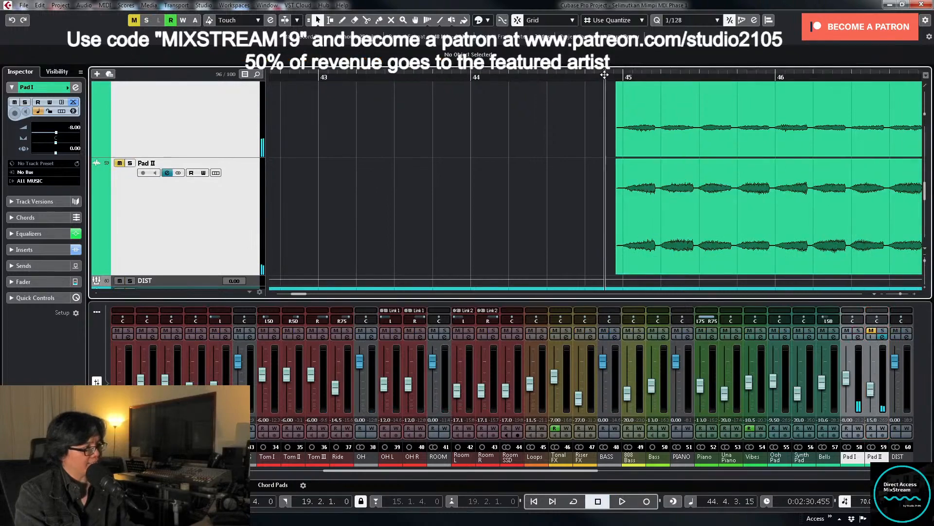
{"action": "key", "text": "space"}
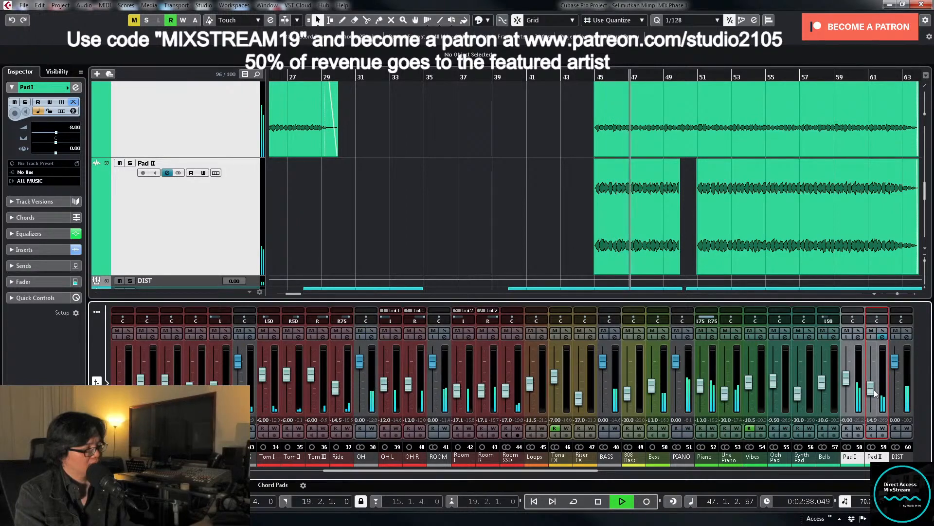
Step: Set Pad II's level to -15 dB and stop playback
{"action": "double_click", "coordinate": [871, 420]}
{"action": "type", "text": "-"}
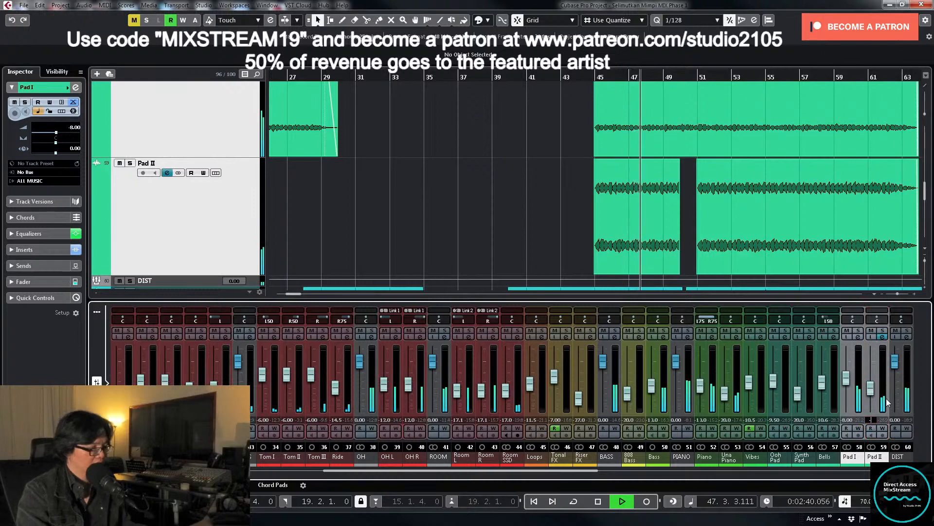
{"action": "type", "text": "15"}
{"action": "key", "text": "Return"}
{"action": "key", "text": "space"}
Step: Return Pad II to compact height, show the whole song and place the playhead just after the start of bar 4
{"action": "left_click", "coordinate": [408, 191]}
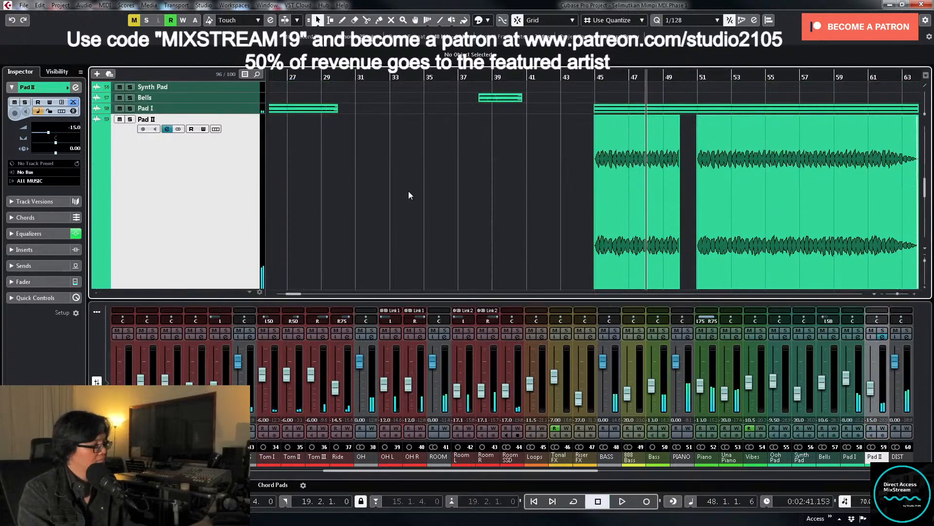
{"action": "key", "text": "z"}
{"action": "key", "text": "g"}
{"action": "scroll", "coordinate": [580, 200], "scroll_direction": "down", "scroll_amount": 5}
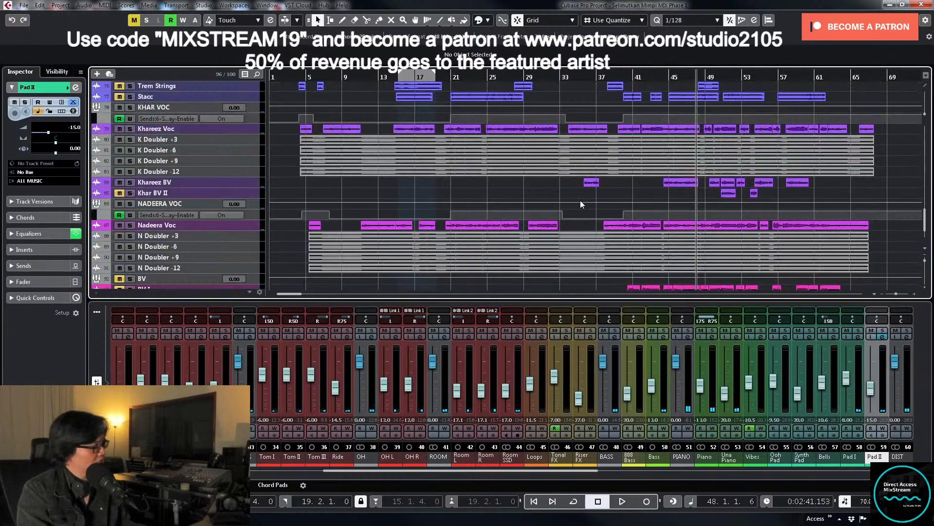
{"action": "scroll", "coordinate": [525, 198], "scroll_direction": "up", "scroll_amount": 5}
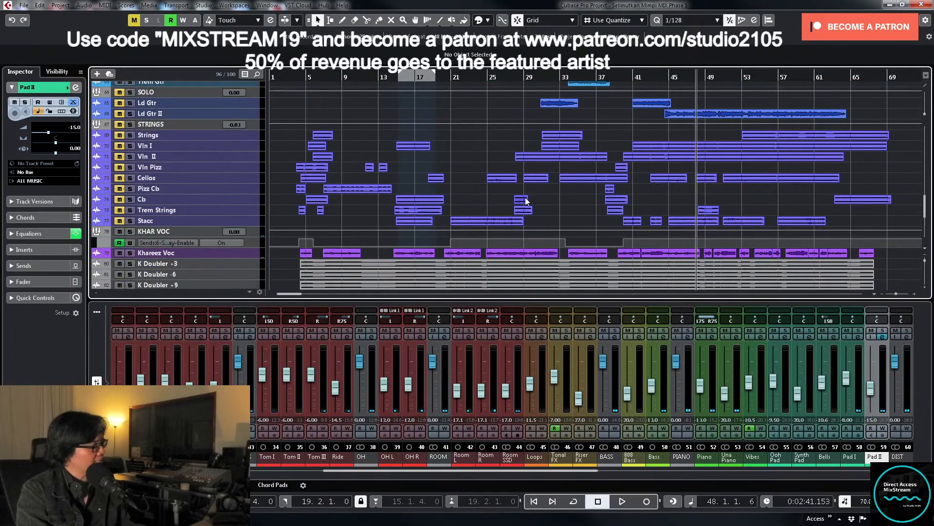
{"action": "left_click", "coordinate": [297, 77]}
Step: Look over the drum, guitar, string and vocal tracks and where their clips fall across the song
{"action": "scroll", "coordinate": [416, 179], "scroll_direction": "down", "scroll_amount": 6}
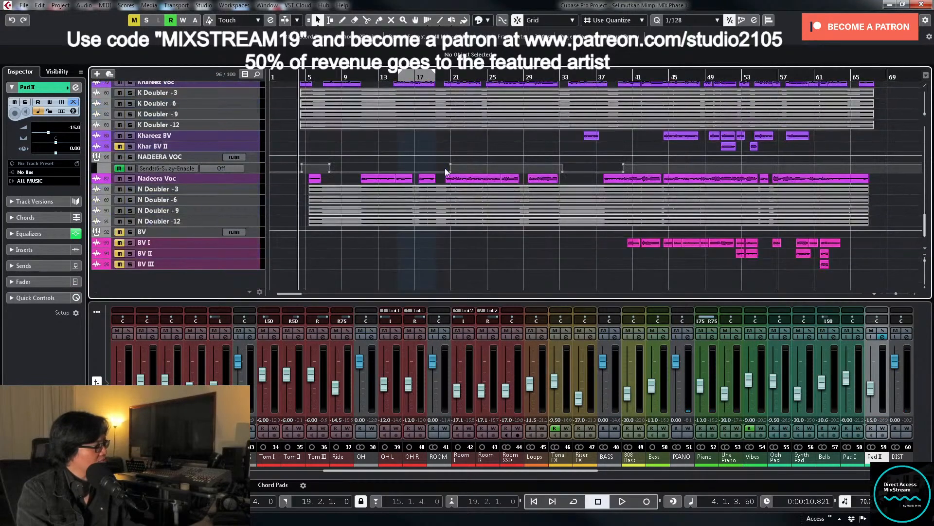
{"action": "scroll", "coordinate": [408, 181], "scroll_direction": "up", "scroll_amount": 14}
{"action": "scroll", "coordinate": [412, 177], "scroll_direction": "up", "scroll_amount": 12}
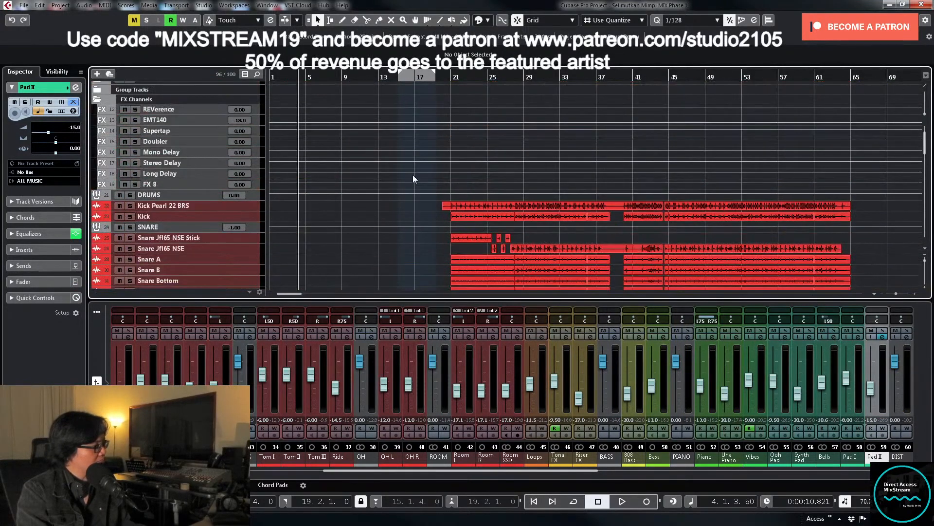
{"action": "scroll", "coordinate": [413, 174], "scroll_direction": "down", "scroll_amount": 20}
{"action": "scroll", "coordinate": [418, 175], "scroll_direction": "up", "scroll_amount": 3}
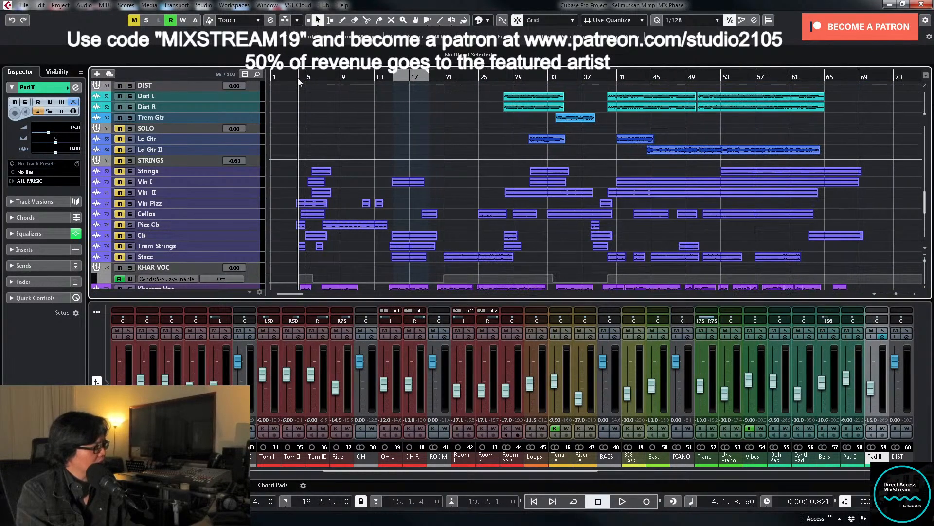
{"action": "scroll", "coordinate": [428, 163], "scroll_direction": "down", "scroll_amount": 7}
{"action": "scroll", "coordinate": [728, 256], "scroll_direction": "up", "scroll_amount": 3}
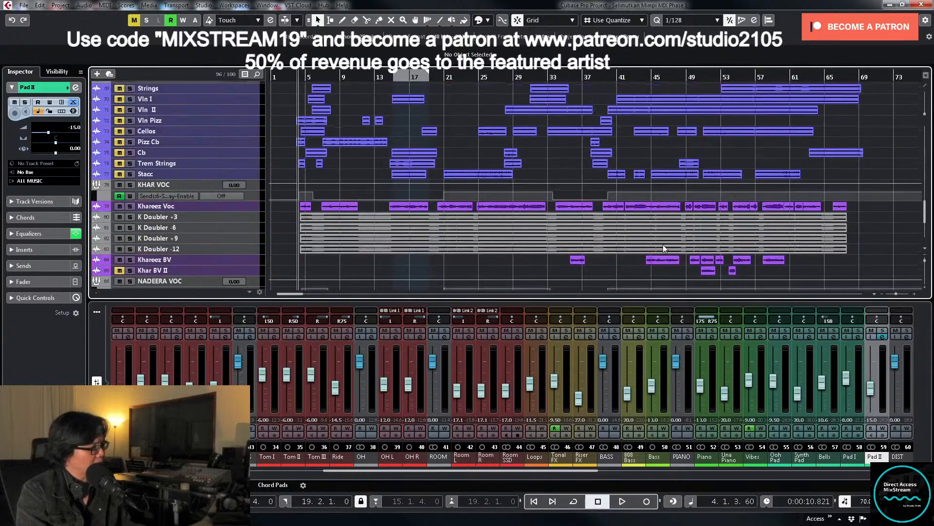
{"action": "scroll", "coordinate": [658, 245], "scroll_direction": "down", "scroll_amount": 3}
{"action": "scroll", "coordinate": [656, 250], "scroll_direction": "up", "scroll_amount": 7}
{"action": "scroll", "coordinate": [412, 215], "scroll_direction": "up", "scroll_amount": 5}
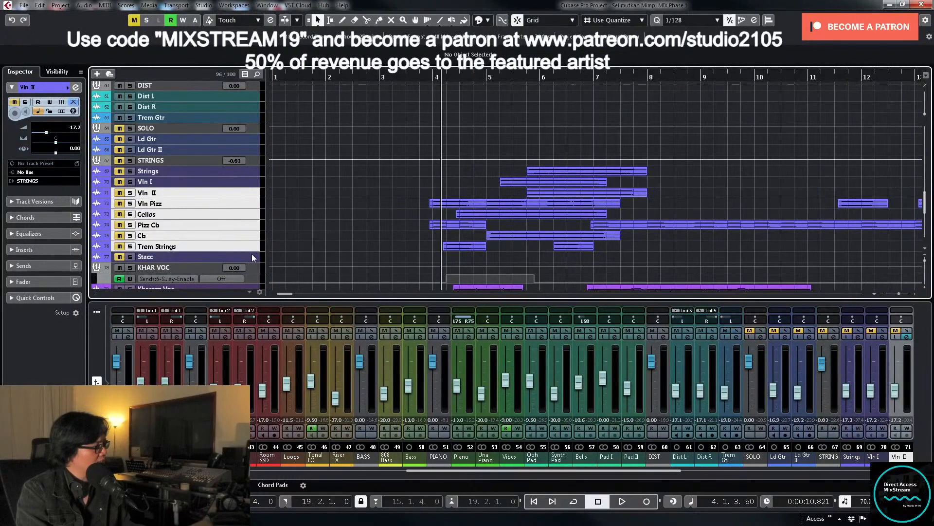
Step: Select the tracks from Vln I to Stacc, enlarge them and play from just after bar 3
{"action": "left_click", "coordinate": [252, 255]}
{"action": "left_click", "coordinate": [245, 174], "text": "shift"}
{"action": "left_click_drag", "start_coordinate": [250, 176], "coordinate": [247, 215]}
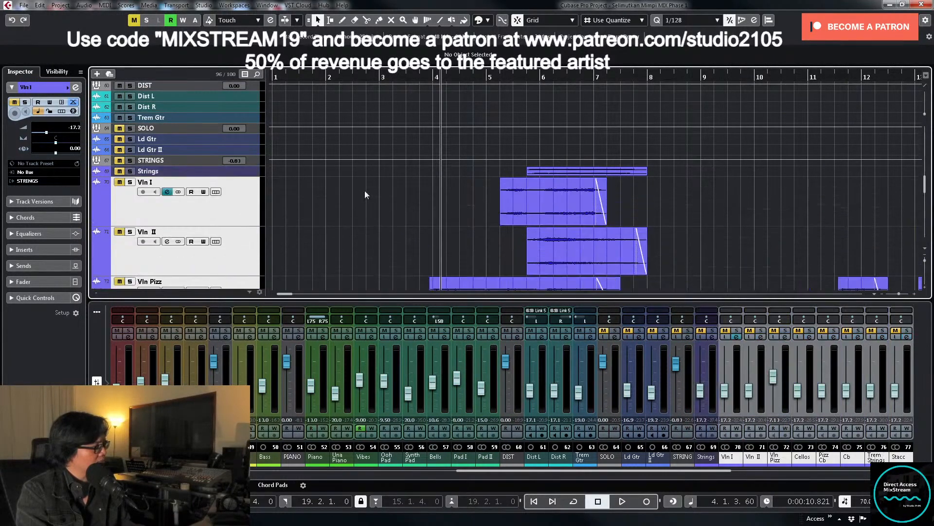
{"action": "scroll", "coordinate": [392, 181], "scroll_direction": "down", "scroll_amount": 4}
{"action": "left_click", "coordinate": [399, 78]}
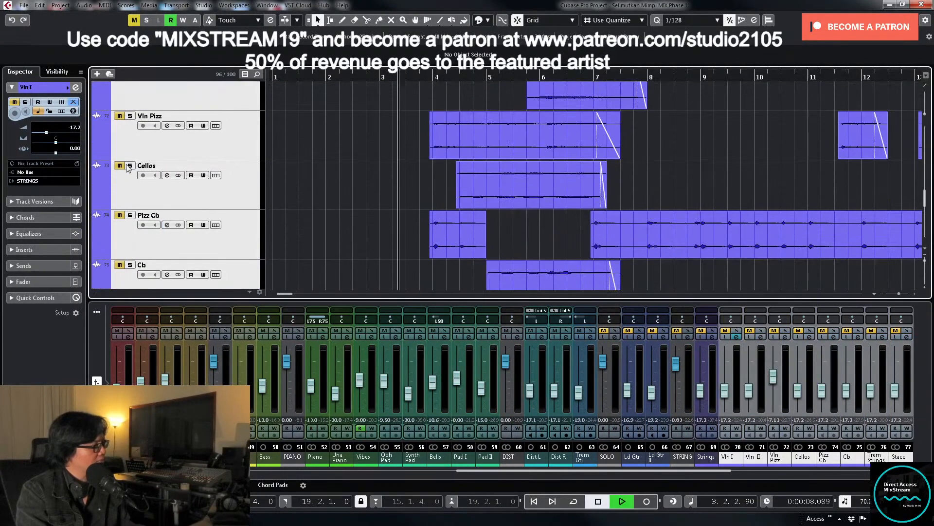
Step: Unmute Vln Pizz, Cellos, Pizz Cb, Cb, Trem Strings and Stacc during playback to hear them in the intro
{"action": "left_click", "coordinate": [119, 116]}
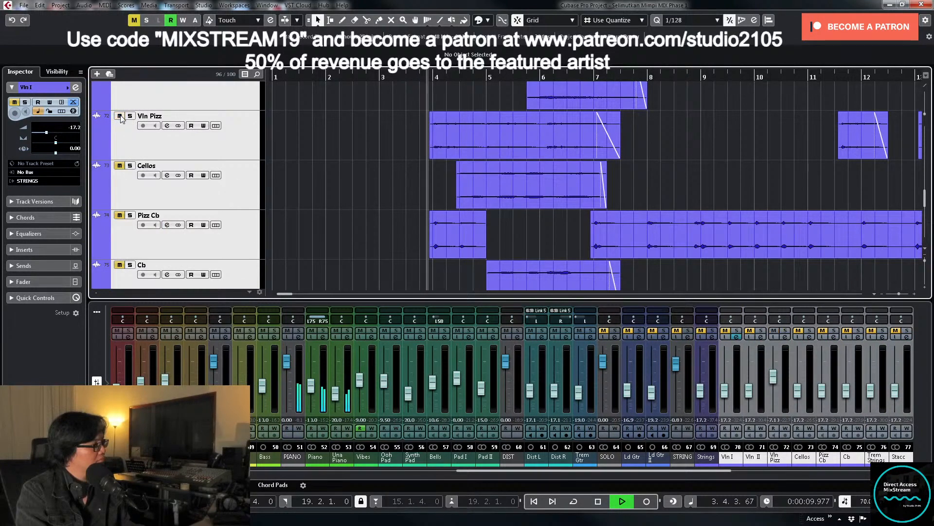
{"action": "scroll", "coordinate": [326, 166], "scroll_direction": "up", "scroll_amount": 4}
{"action": "scroll", "coordinate": [328, 166], "scroll_direction": "down", "scroll_amount": 4}
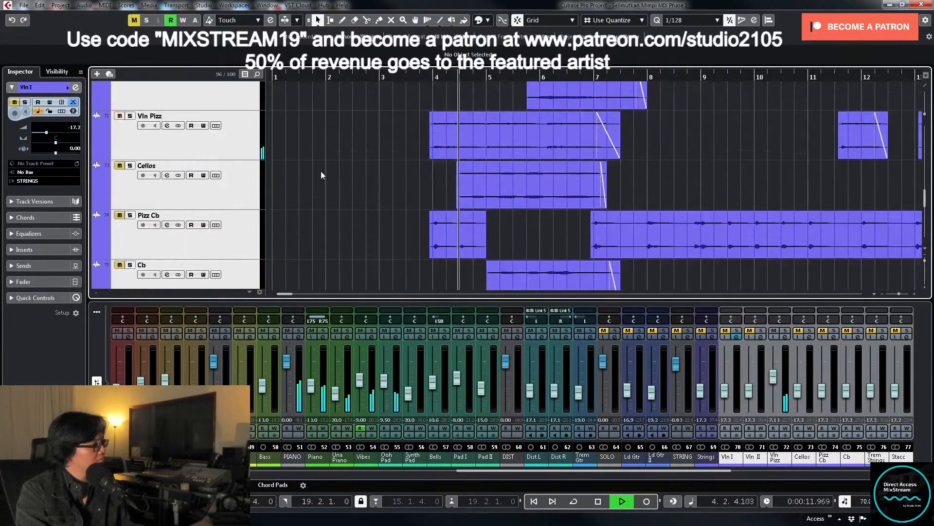
{"action": "left_click", "coordinate": [119, 165]}
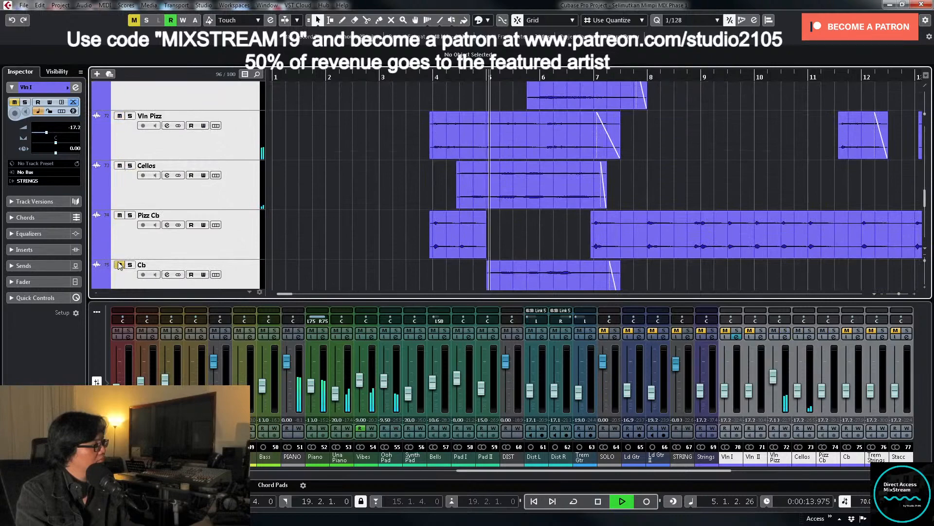
{"action": "left_click", "coordinate": [119, 264]}
{"action": "scroll", "coordinate": [119, 264], "scroll_direction": "down", "scroll_amount": 2}
{"action": "left_click", "coordinate": [119, 232]}
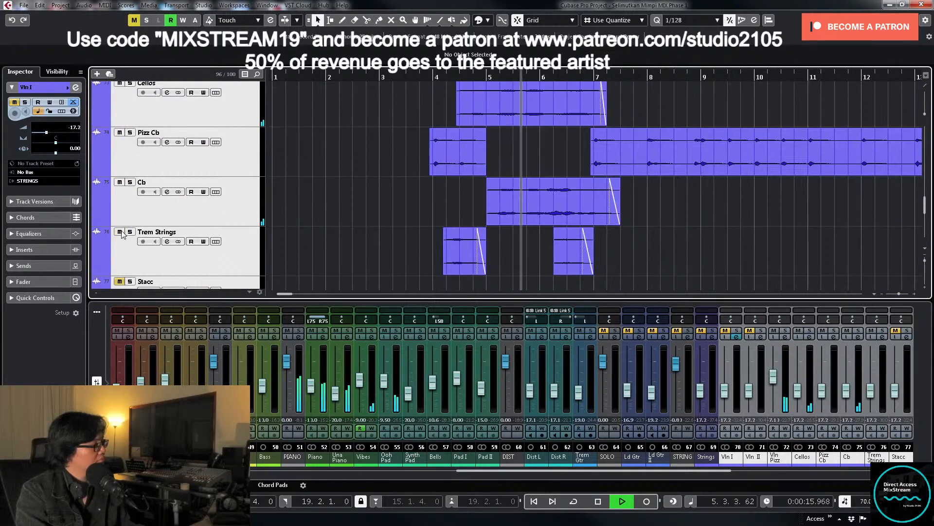
{"action": "scroll", "coordinate": [146, 229], "scroll_direction": "down", "scroll_amount": 2}
{"action": "scroll", "coordinate": [325, 192], "scroll_direction": "up", "scroll_amount": 3}
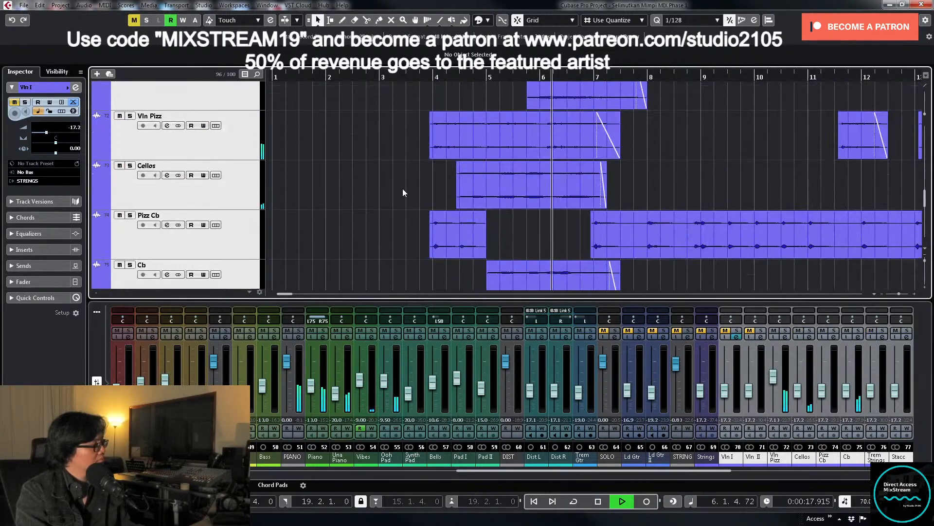
{"action": "scroll", "coordinate": [405, 189], "scroll_direction": "up", "scroll_amount": 4}
{"action": "key", "text": "space"}
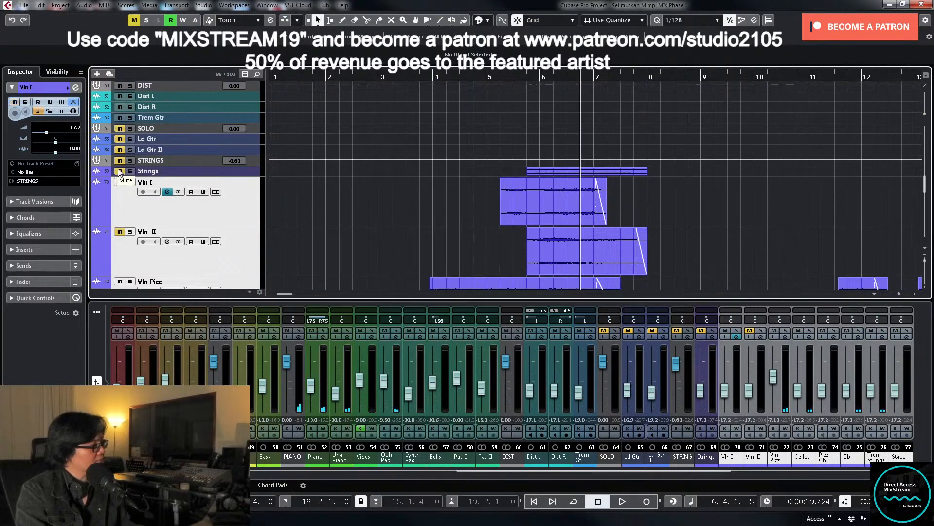
Step: Unmute the Strings and Vln I tracks and return the string tracks to compact height
{"action": "scroll", "coordinate": [130, 191], "scroll_direction": "down", "scroll_amount": 4}
{"action": "scroll", "coordinate": [122, 178], "scroll_direction": "up", "scroll_amount": 2}
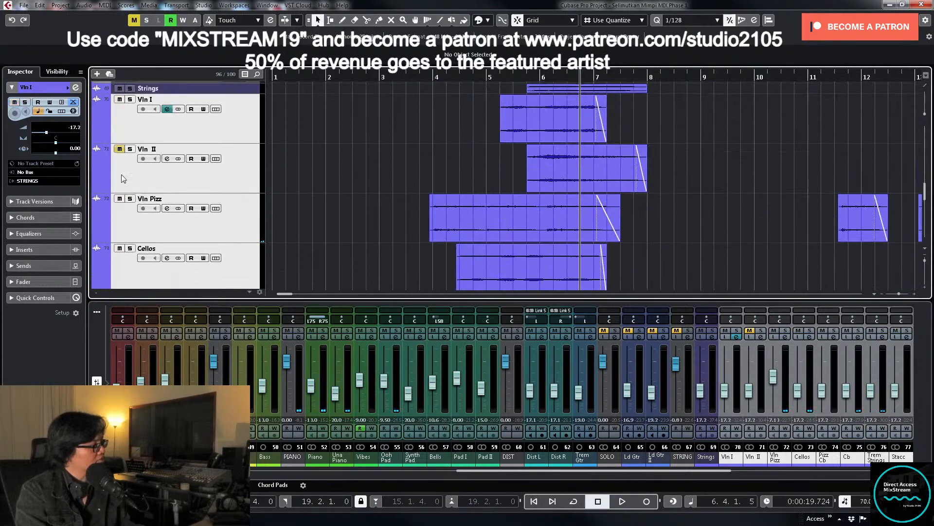
{"action": "left_click", "coordinate": [206, 177]}
{"action": "key", "text": "z"}
{"action": "key", "text": "z"}
Step: Select the tracks from Vln Pizz to Stacc and mute them together
{"action": "left_click", "coordinate": [255, 158]}
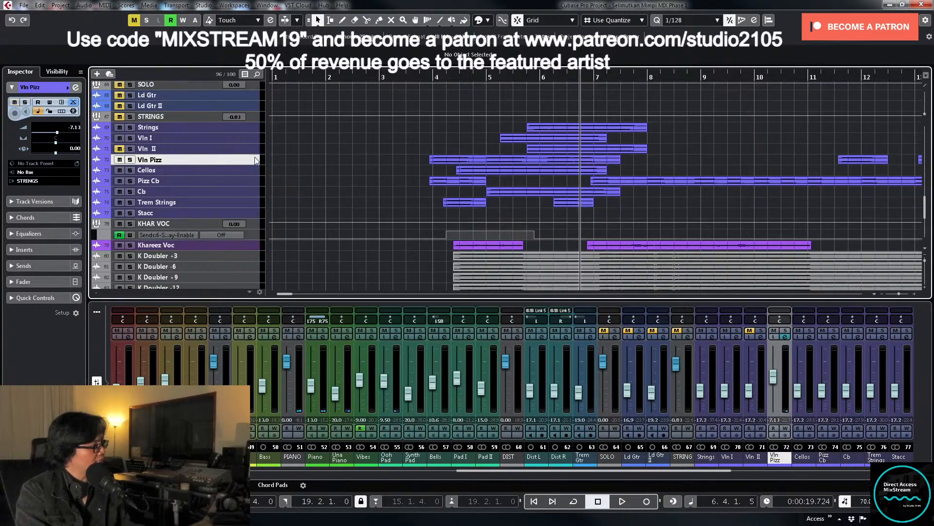
{"action": "left_click", "coordinate": [247, 213], "text": "shift"}
{"action": "left_click", "coordinate": [118, 215]}
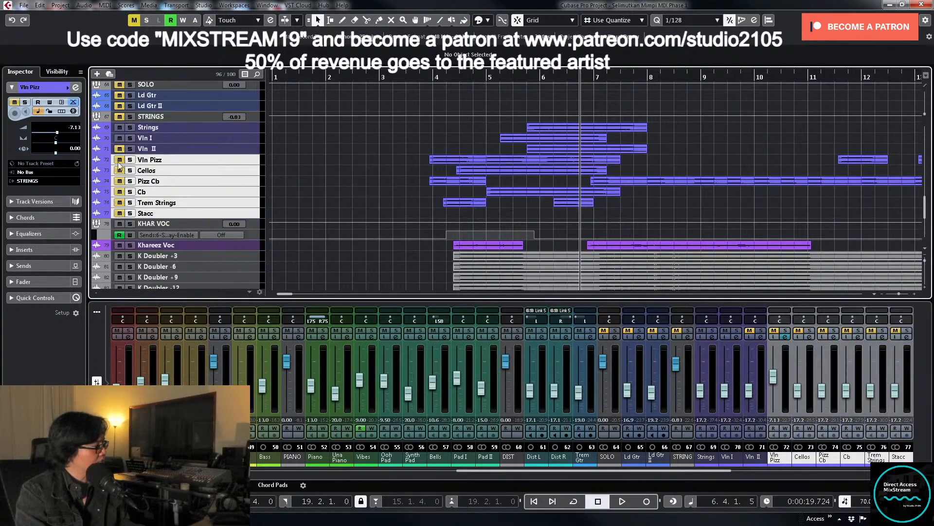
Step: Enlarge the Vln I track, select its first clip and loop it from 5.2.1.0 to 7.2.1.0
{"action": "left_click", "coordinate": [257, 140]}
{"action": "key", "text": "z"}
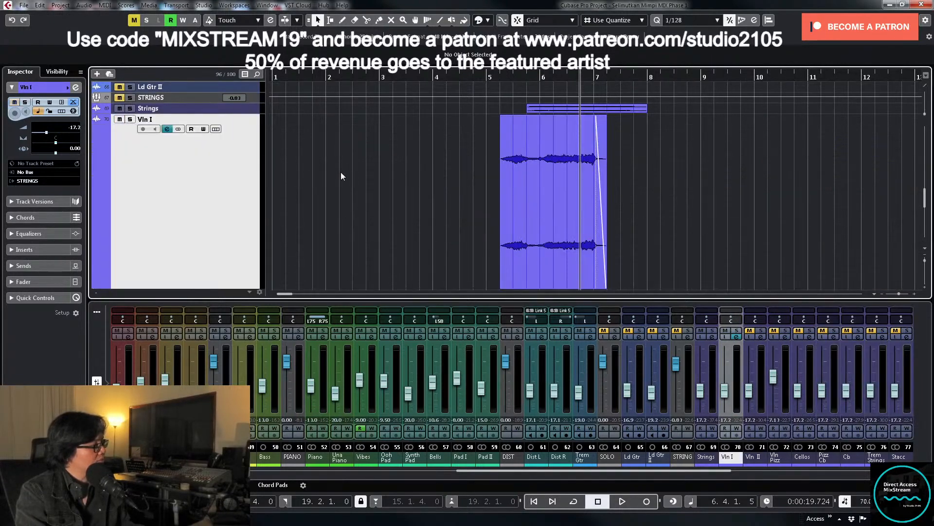
{"action": "left_click_drag", "start_coordinate": [466, 184], "coordinate": [654, 214]}
{"action": "key", "text": "shift+g"}
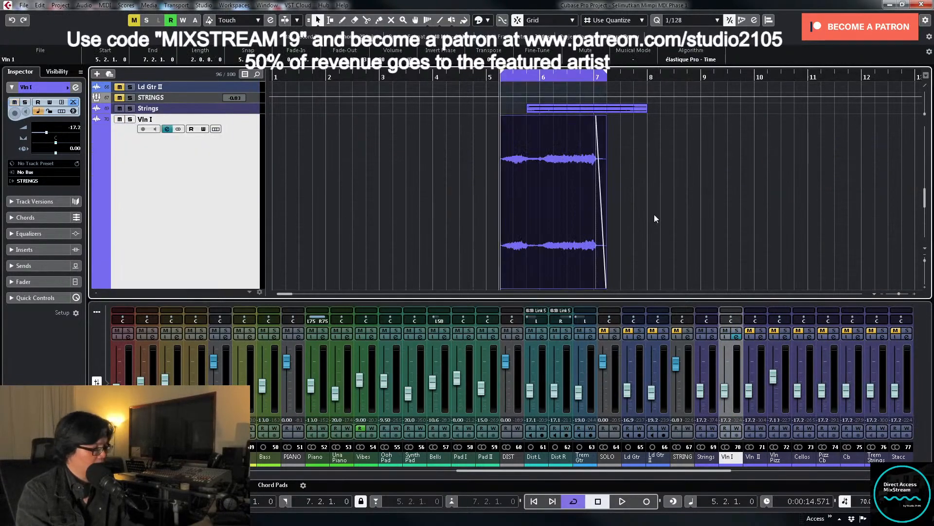
Step: Load the FX chain preset MIX Strings into the inserts of the Vln I channel
{"action": "left_click", "coordinate": [737, 338]}
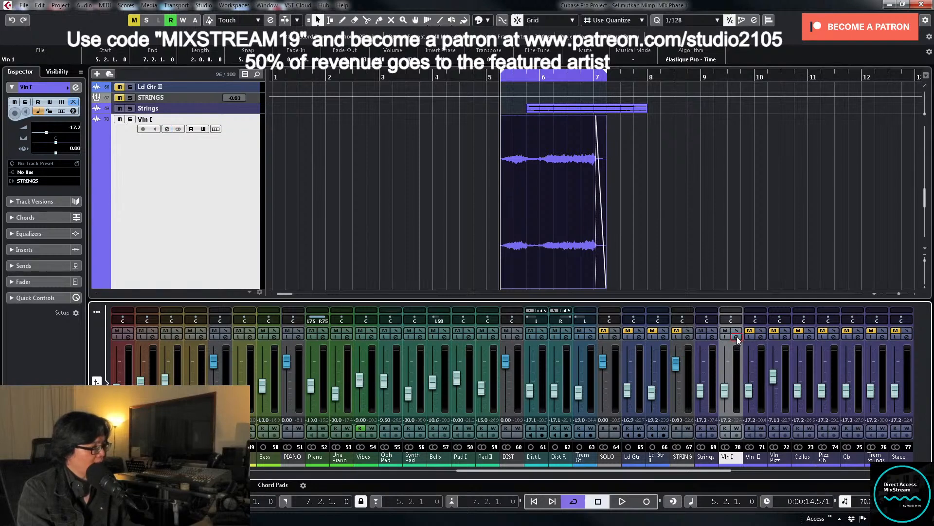
{"action": "left_click", "coordinate": [359, 247]}
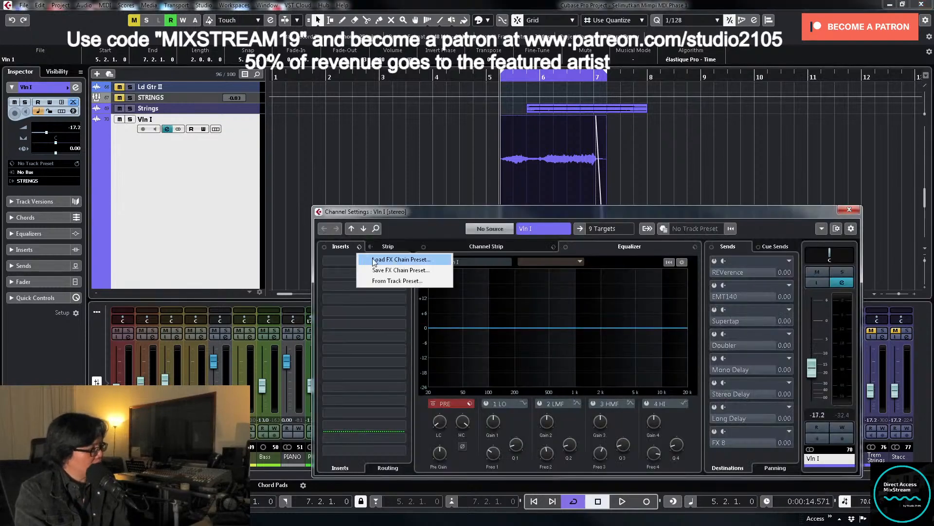
{"action": "left_click", "coordinate": [385, 256]}
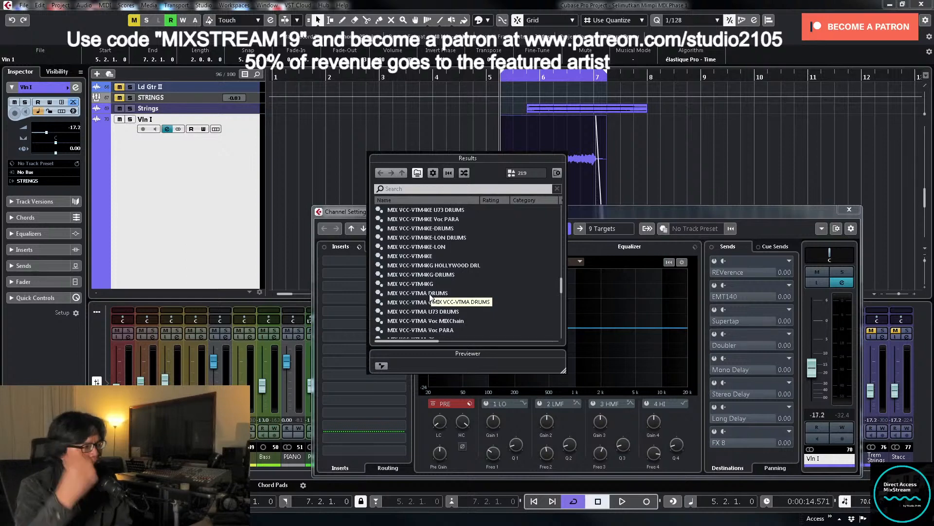
{"action": "scroll", "coordinate": [448, 270], "scroll_direction": "up", "scroll_amount": 3}
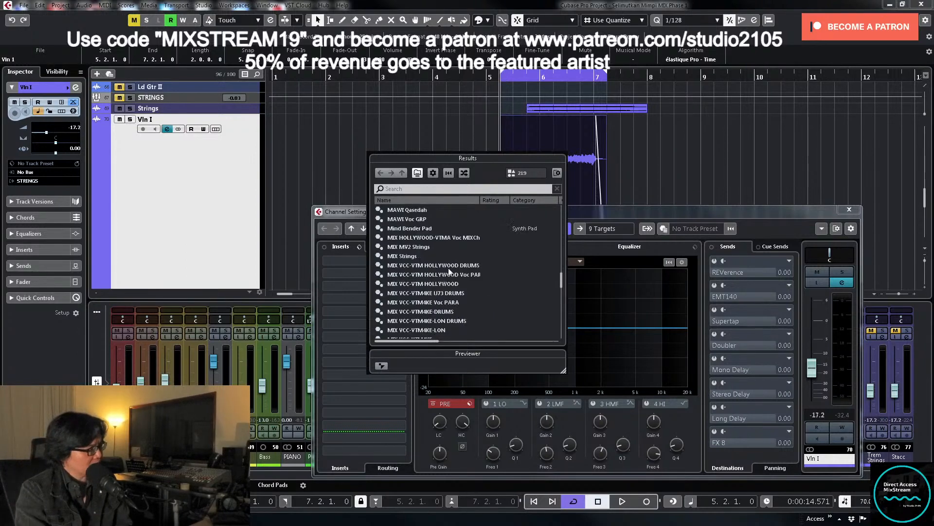
{"action": "double_click", "coordinate": [409, 256]}
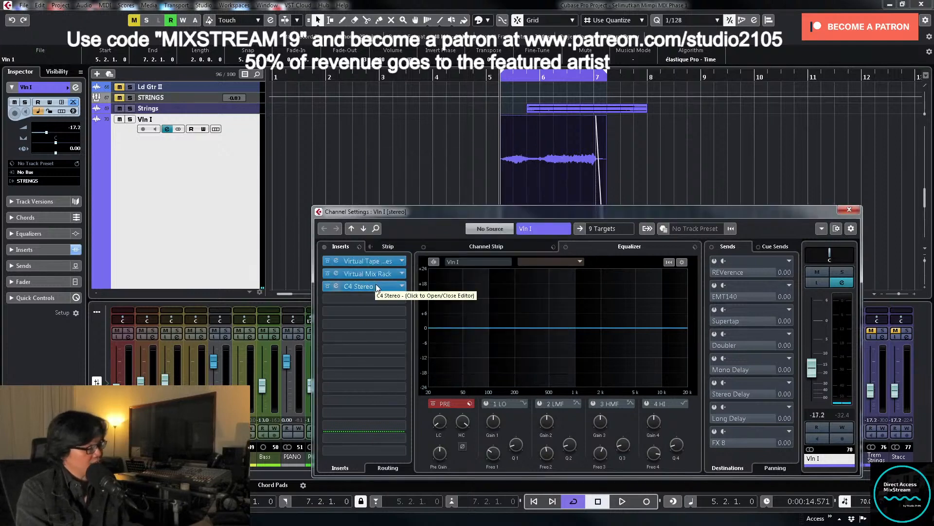
Step: Solo Vln I and play its looped clip with the C4 Stereo insert open to check the processing, then close it
{"action": "left_click", "coordinate": [376, 285]}
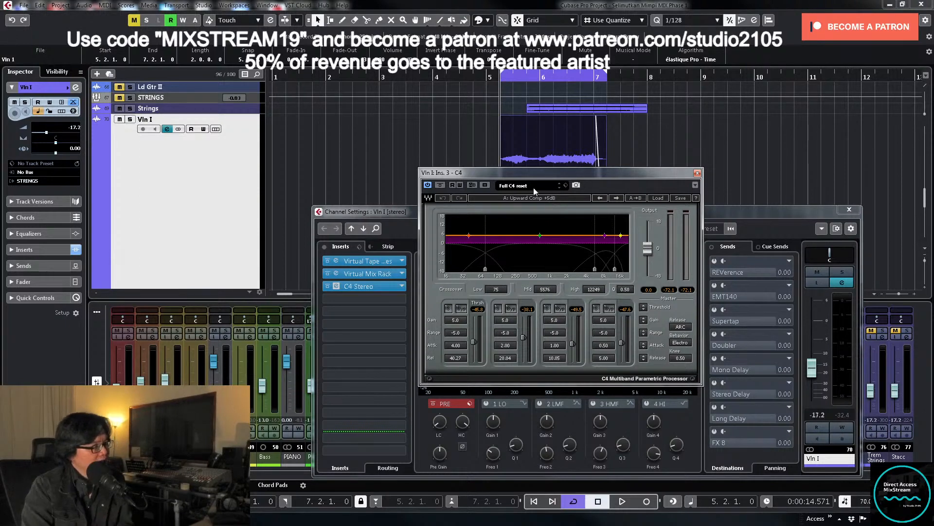
{"action": "left_click", "coordinate": [833, 272]}
{"action": "left_click", "coordinate": [561, 156]}
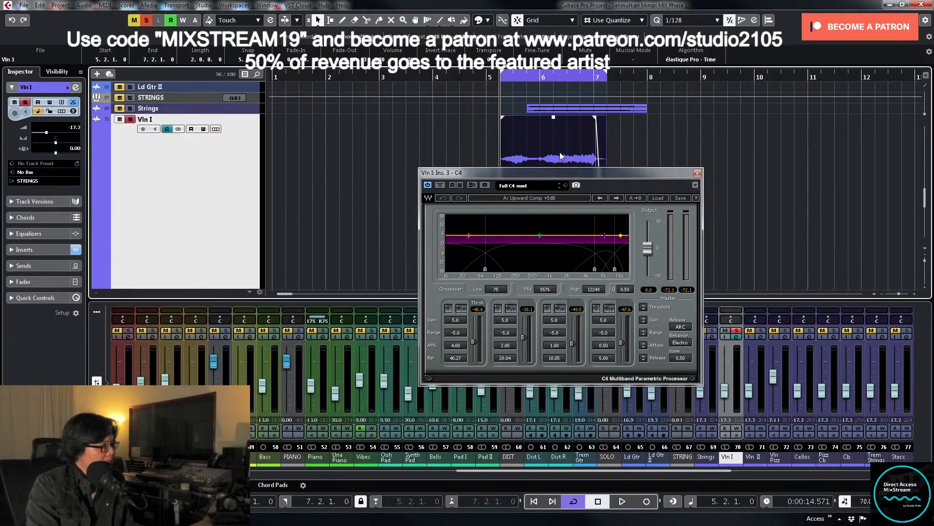
{"action": "key", "text": "space"}
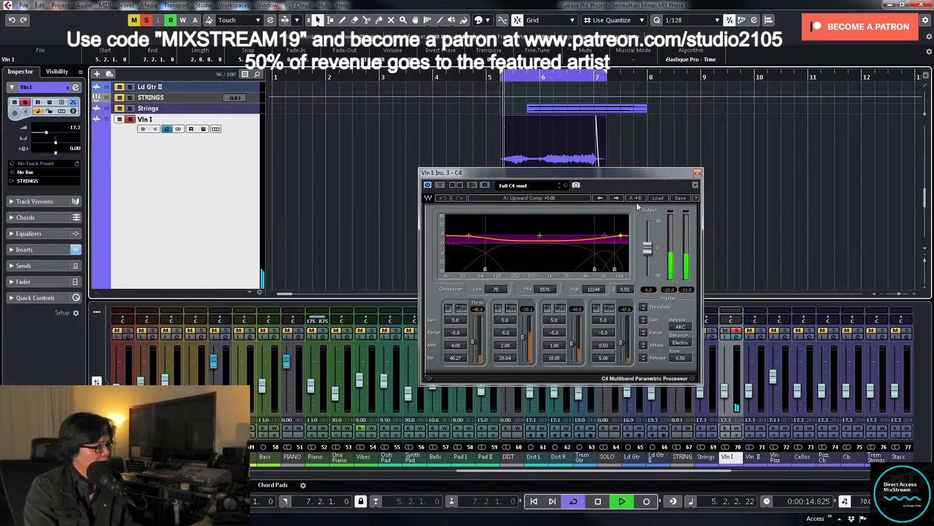
{"action": "key", "text": "space"}
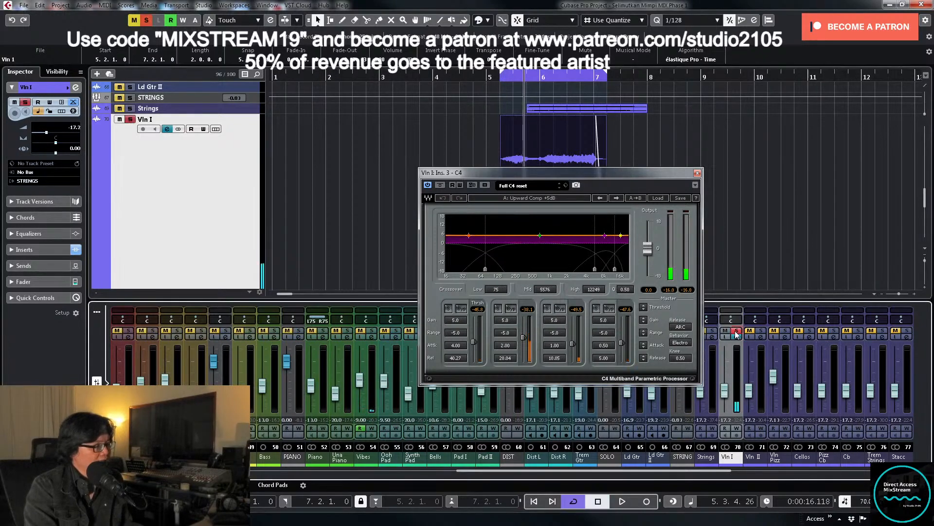
{"action": "left_click", "coordinate": [697, 173]}
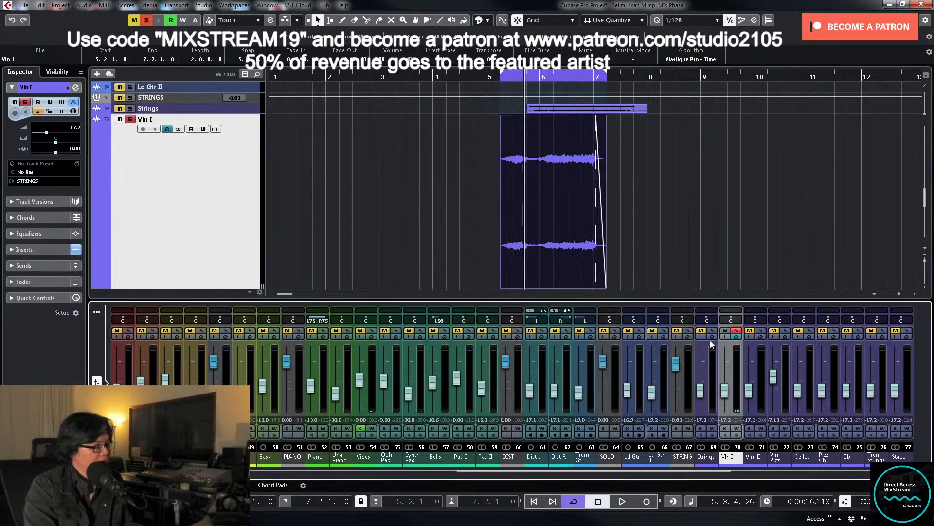
{"action": "left_click", "coordinate": [737, 337]}
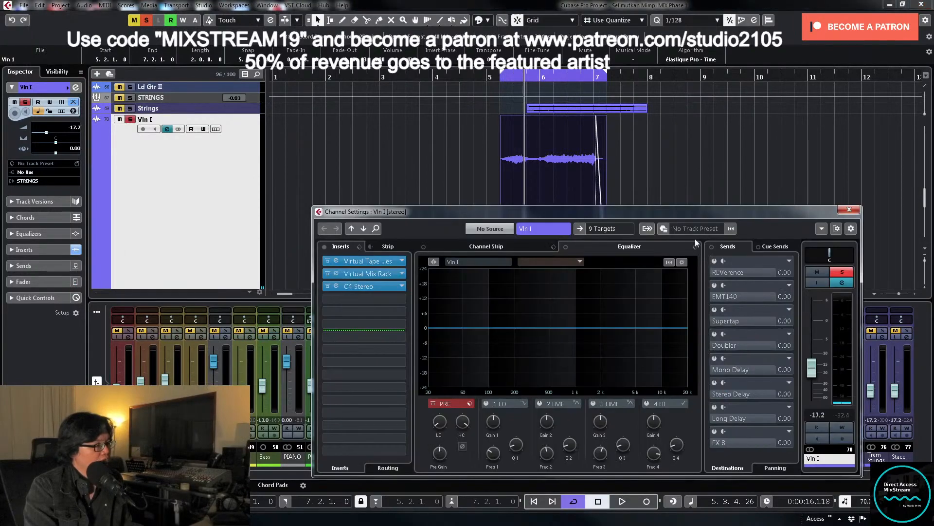
{"action": "left_click", "coordinate": [616, 230]}
{"action": "left_click", "coordinate": [849, 211]}
{"action": "left_click", "coordinate": [850, 211]}
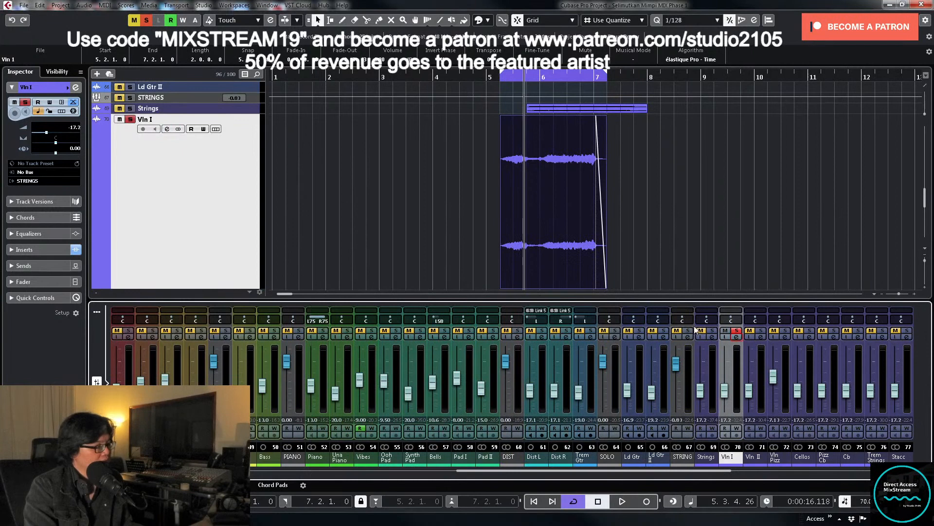
Step: Turn off cycle playback and play the soloed Vln I clip from its start at 5.2.1.0
{"action": "key", "text": "space"}
{"action": "left_click_drag", "start_coordinate": [663, 182], "coordinate": [554, 220]}
{"action": "key", "text": "KP_Divide"}
{"action": "key", "text": "KP_1"}
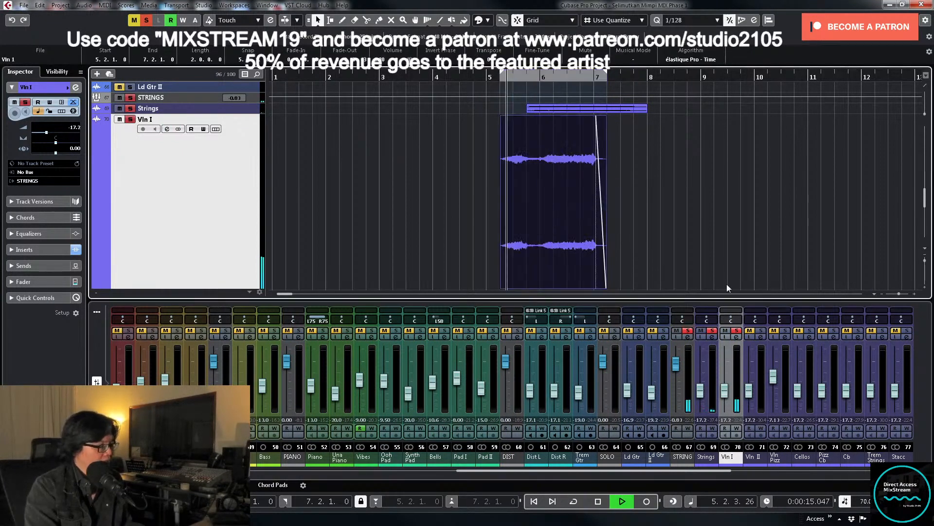
Step: Enable the 2 LMF band in the Vln I channel EQ and boost it about 19.7 dB around 800 Hz
{"action": "left_click", "coordinate": [739, 336]}
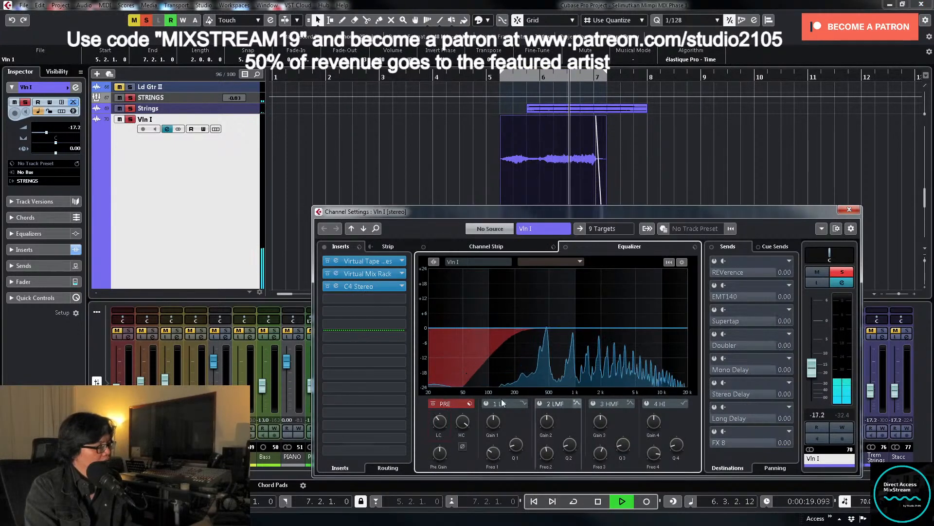
{"action": "key", "text": "space"}
{"action": "left_click", "coordinate": [540, 403]}
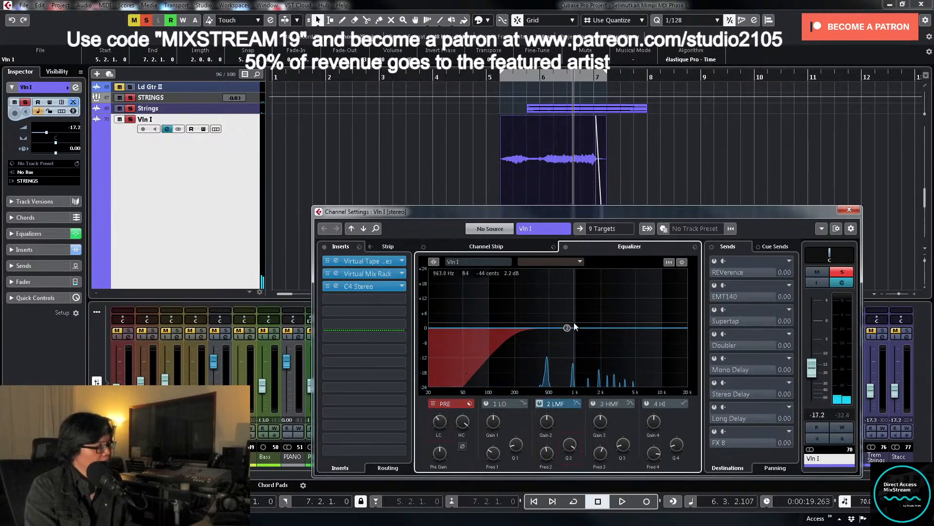
{"action": "left_click_drag", "start_coordinate": [566, 328], "coordinate": [568, 281]}
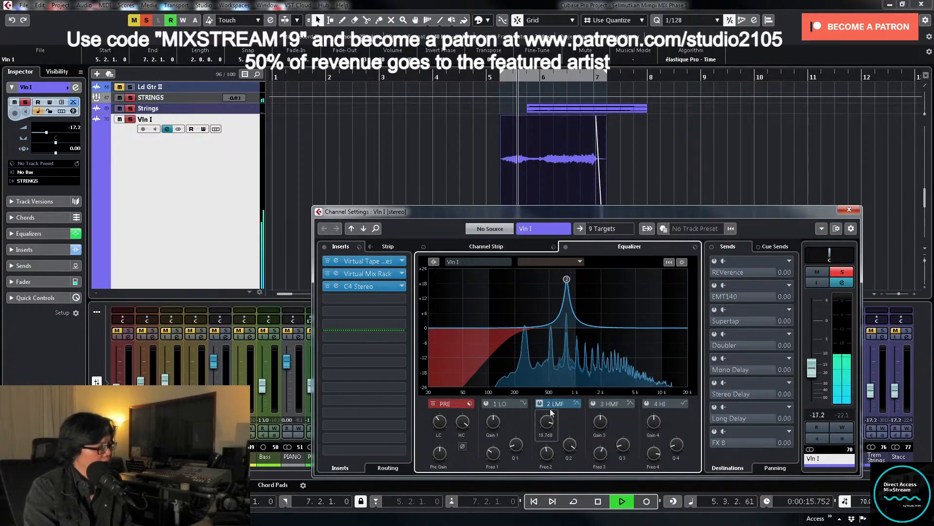
Step: Lower the 2 LMF gain to about -7.7 dB as a narrow cut and play the clip to check it
{"action": "key", "text": "space"}
{"action": "left_click_drag", "start_coordinate": [547, 420], "coordinate": [538, 457]}
{"action": "left_click_drag", "start_coordinate": [548, 417], "coordinate": [547, 424]}
{"action": "key", "text": "space"}
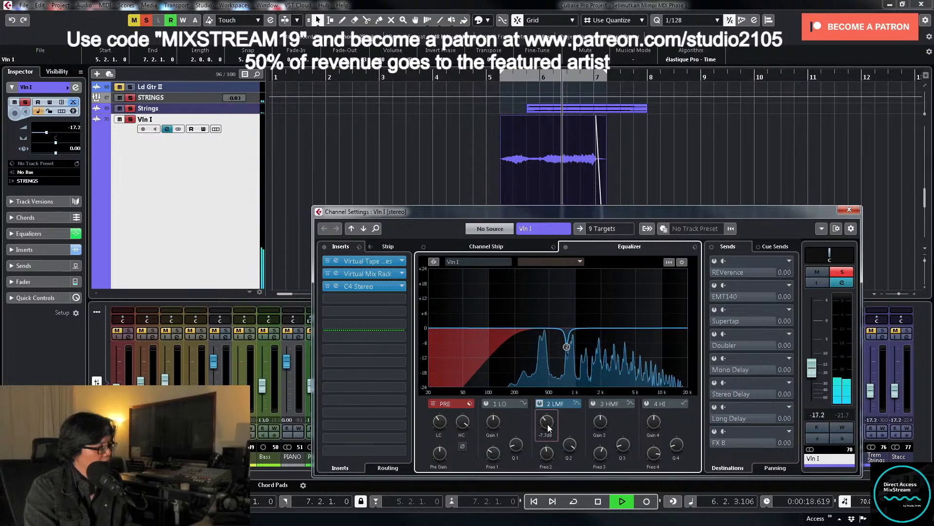
Step: Enable the 3 HMF band of the Vln I EQ, boost it about 22.2 dB a little below 5 kHz and audition it
{"action": "left_click", "coordinate": [593, 403]}
{"action": "key", "text": "space"}
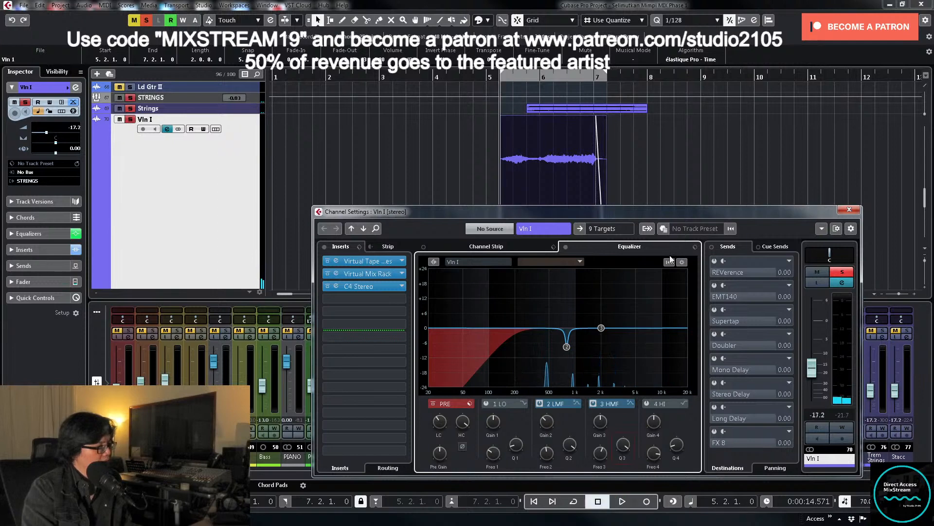
{"action": "key", "text": "space"}
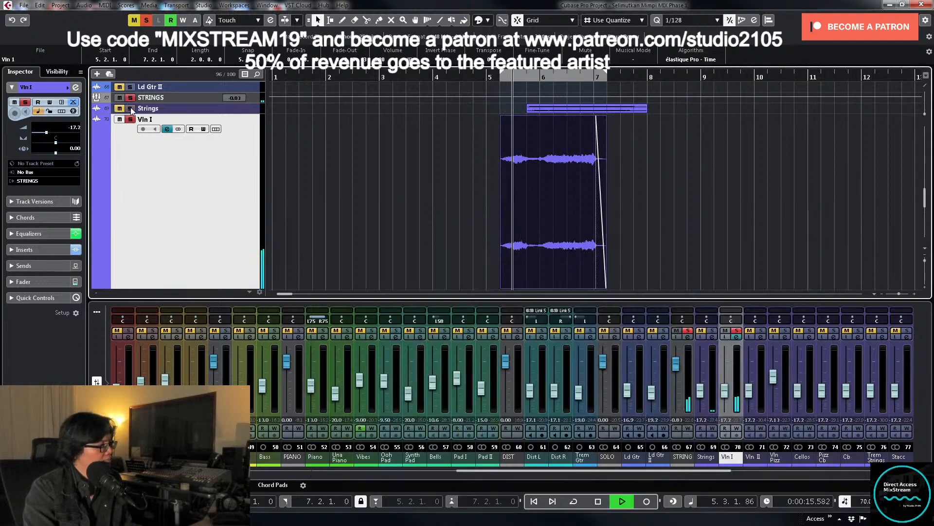
{"action": "left_click", "coordinate": [849, 209]}
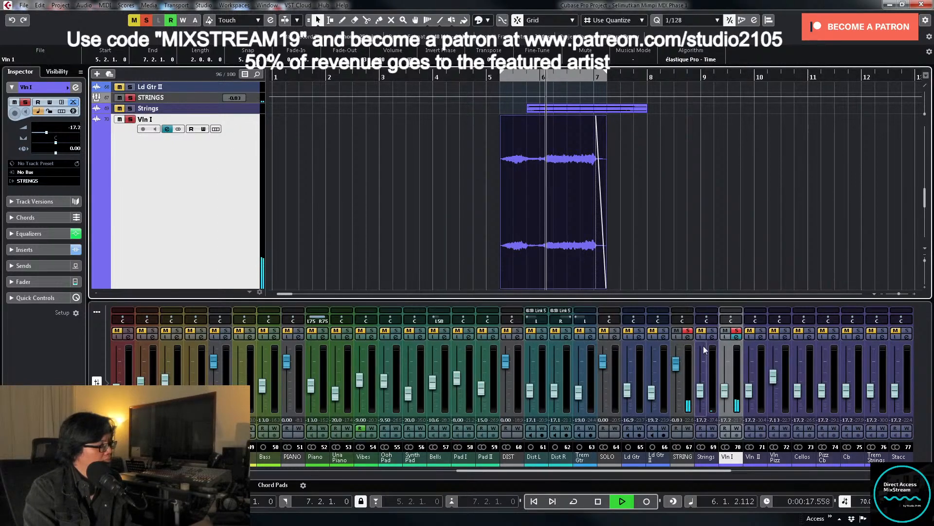
{"action": "left_click", "coordinate": [738, 337]}
{"action": "left_click_drag", "start_coordinate": [601, 327], "coordinate": [633, 276]}
{"action": "key", "text": "space"}
{"action": "key", "text": "KP_1"}
{"action": "key", "text": "space"}
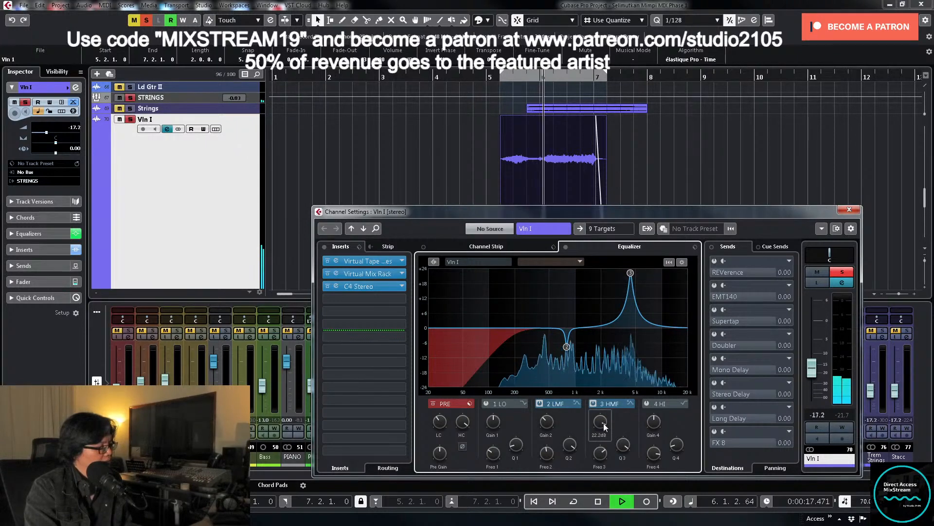
Step: Turn the boosted high-mid EQ band on Vln I into a small cut, stop playback and close its channel settings
{"action": "left_click_drag", "start_coordinate": [600, 421], "coordinate": [600, 479]}
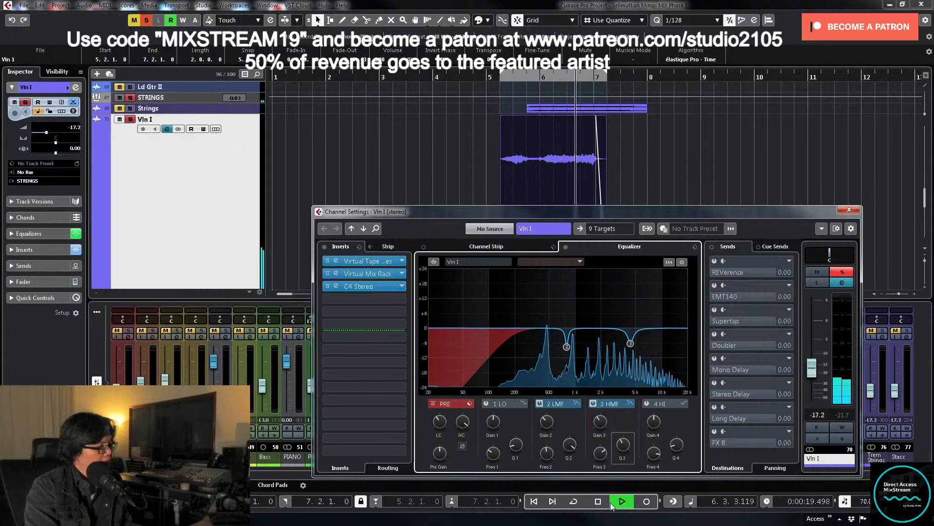
{"action": "key", "text": "space"}
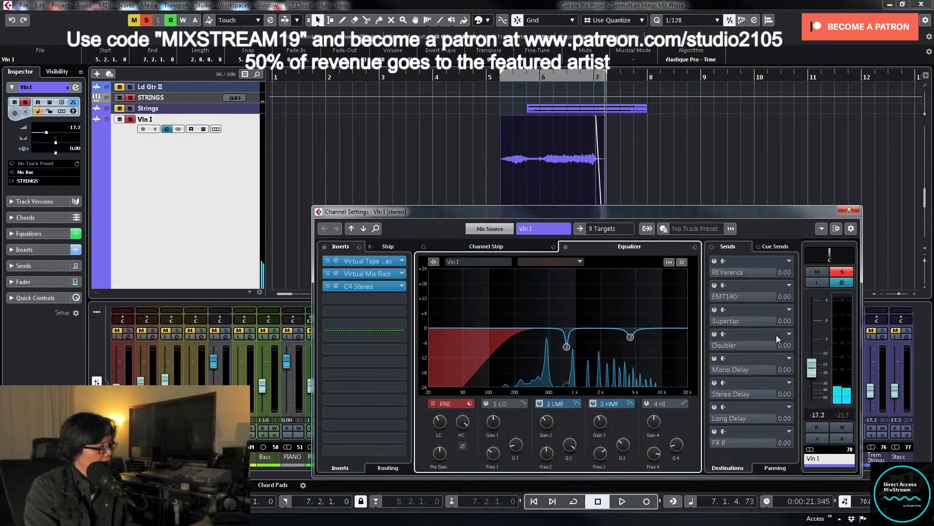
{"action": "left_click", "coordinate": [850, 210]}
Step: Set the locators around the long Vln I event spanning bars 40 to 69 and play it from its start
{"action": "key", "text": "g"}
{"action": "key", "text": "g"}
{"action": "key", "text": "g"}
{"action": "key", "text": "g"}
{"action": "key", "text": "g"}
{"action": "key", "text": "g"}
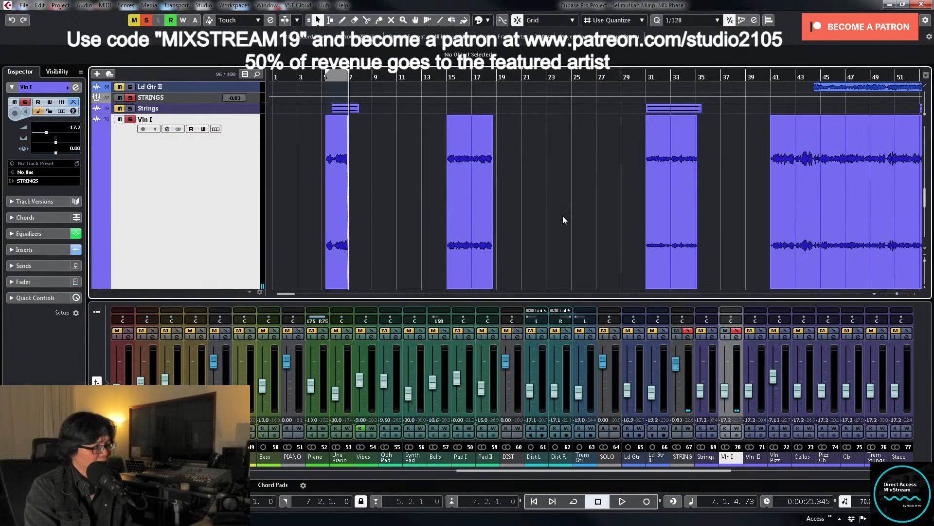
{"action": "key", "text": "g"}
{"action": "key", "text": "g"}
{"action": "left_click", "coordinate": [629, 196]}
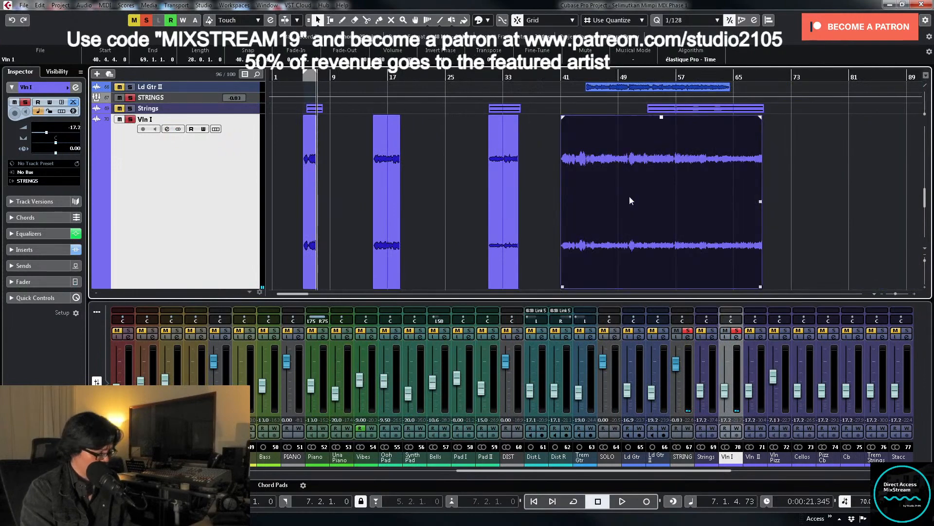
{"action": "key", "text": "p"}
{"action": "key", "text": "KP_1"}
{"action": "key", "text": "space"}
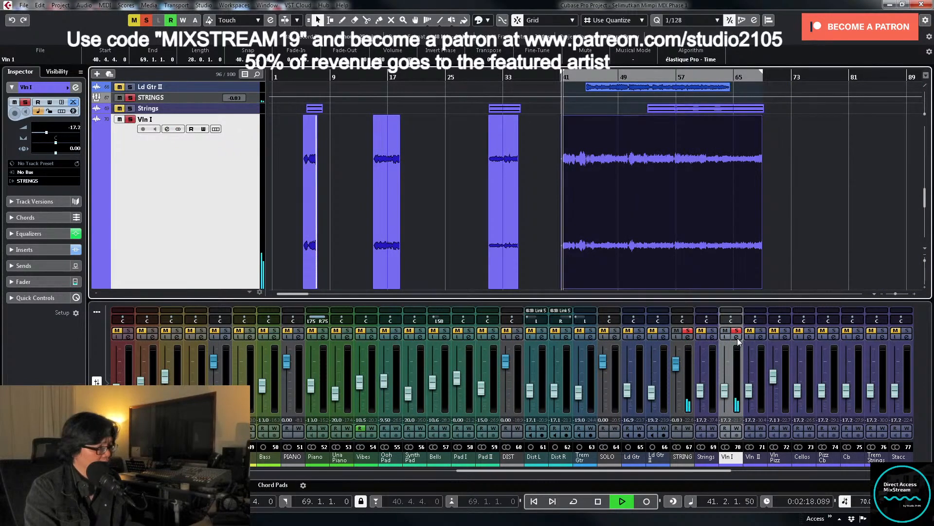
Step: Shift the Vln I high-mid EQ band slightly lower in frequency, reduce it to a shallow cut, and unsolo the track
{"action": "left_click", "coordinate": [737, 338]}
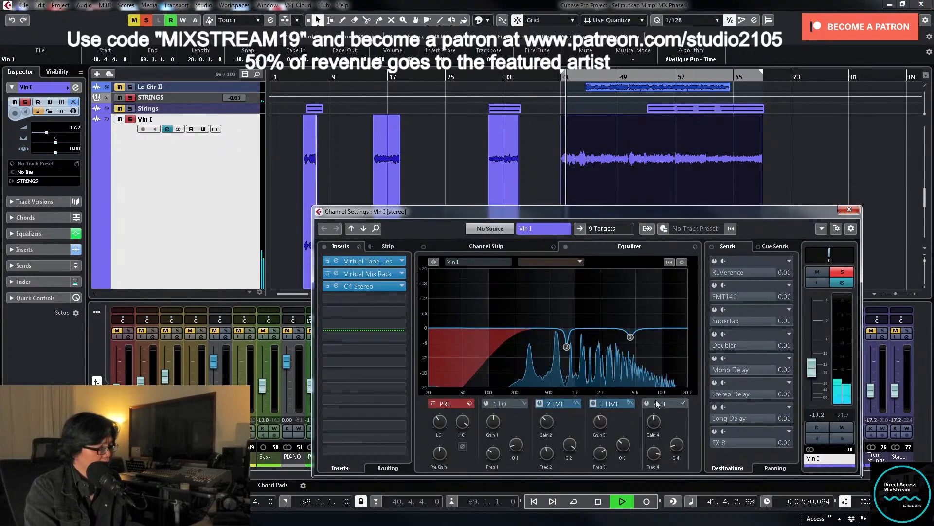
{"action": "left_click_drag", "start_coordinate": [630, 337], "coordinate": [624, 297]}
{"action": "key", "text": "space"}
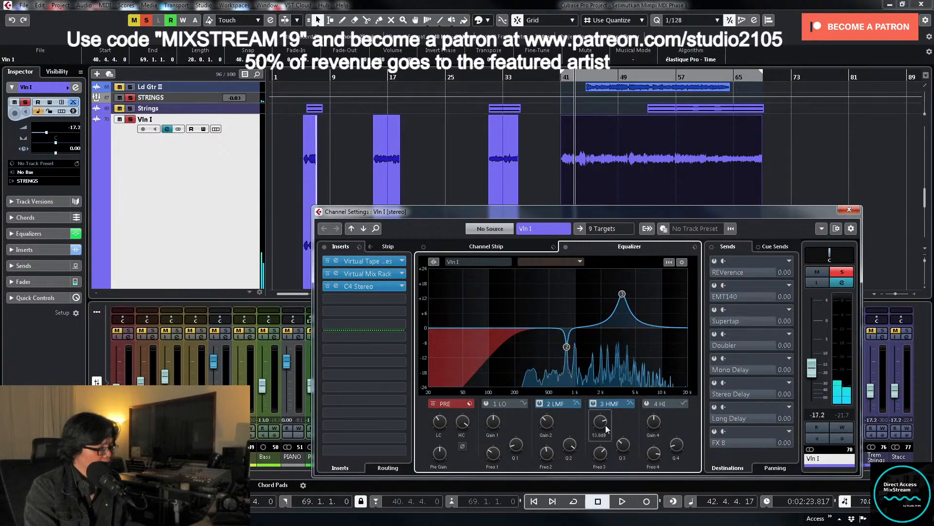
{"action": "left_click_drag", "start_coordinate": [605, 425], "coordinate": [602, 454]}
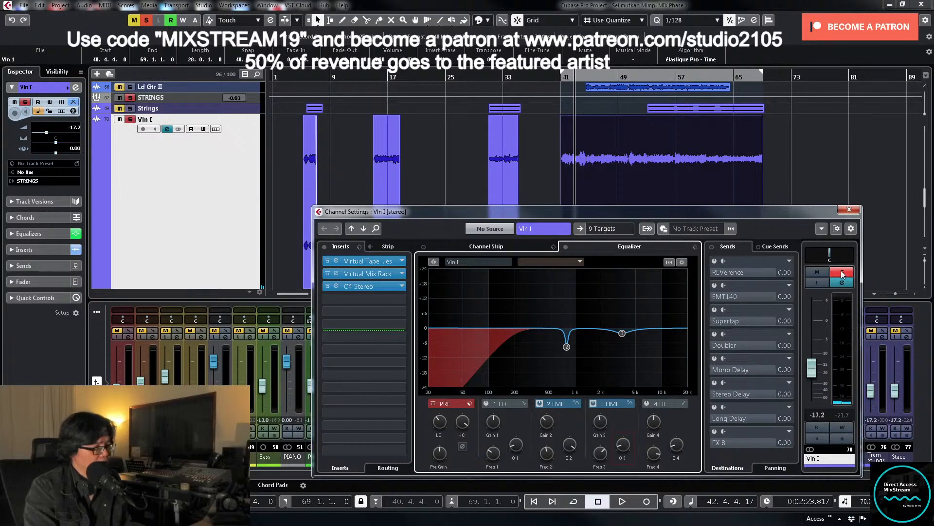
{"action": "key", "text": "space"}
{"action": "key", "text": "e"}
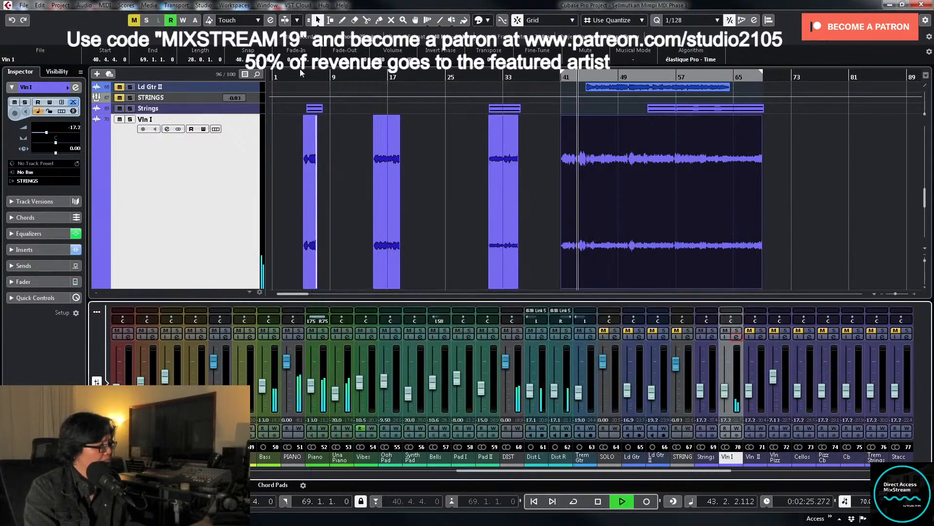
Step: Raise the Vln I fader to 0 dB while playing from just before bar 5, and unmute the STRINGS group
{"action": "left_click", "coordinate": [300, 77]}
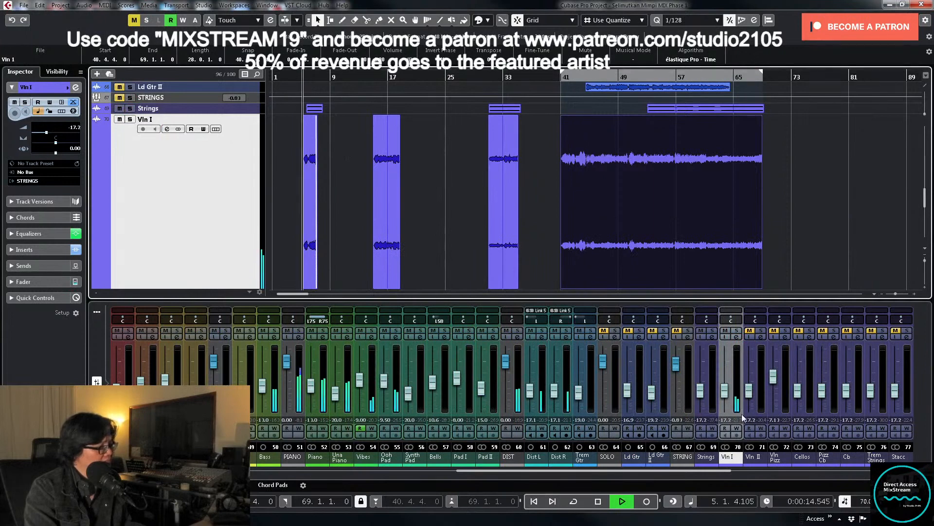
{"action": "left_click_drag", "start_coordinate": [725, 393], "coordinate": [727, 378]}
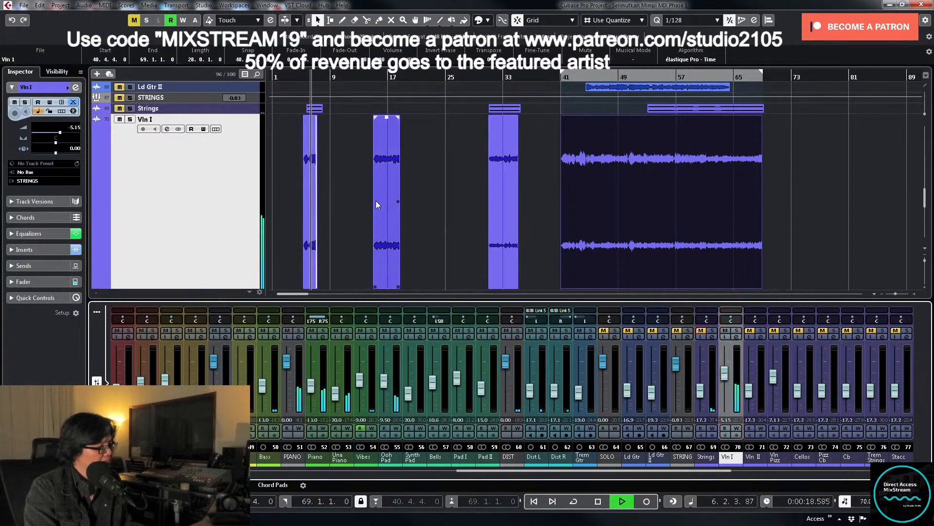
{"action": "left_click", "coordinate": [300, 77]}
{"action": "left_click_drag", "start_coordinate": [725, 373], "coordinate": [730, 365]}
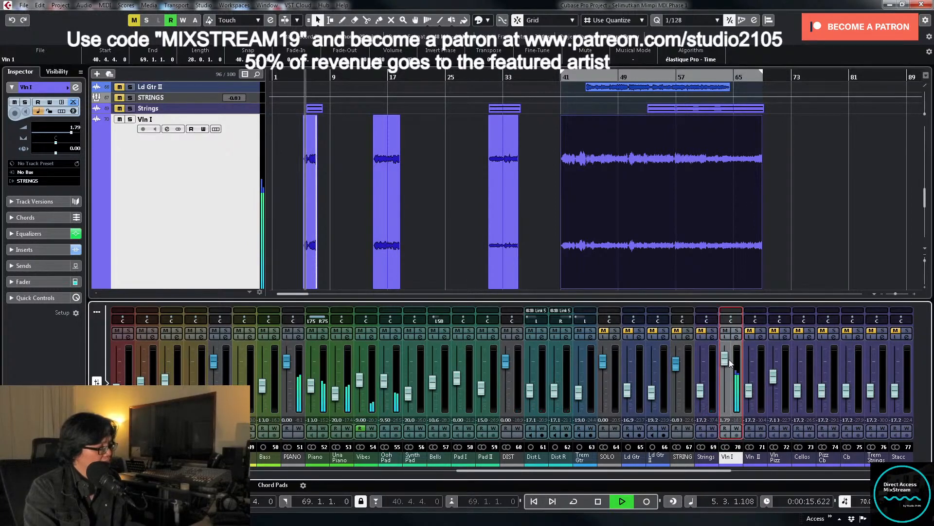
{"action": "key", "text": "space"}
{"action": "left_click", "coordinate": [677, 331]}
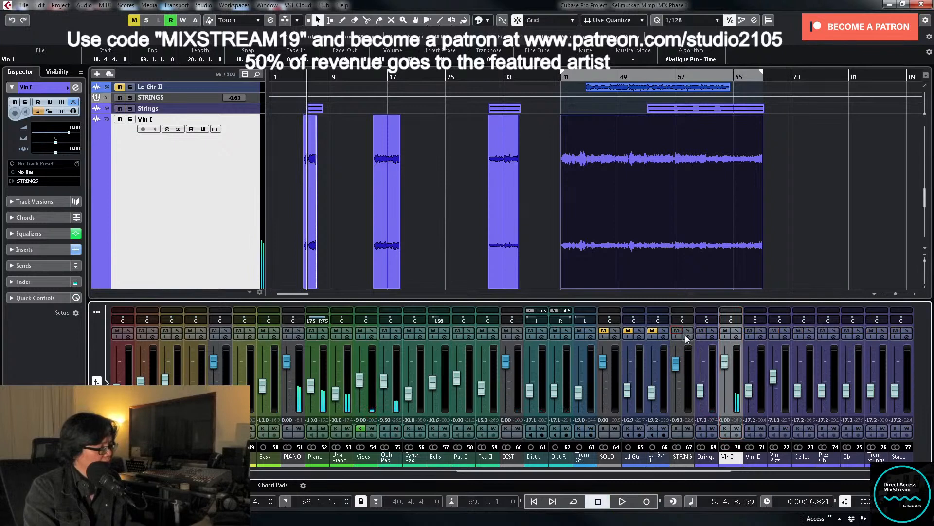
Step: Replay the opening violin phrase in the mix, pull the Strings fader fully down and lower Vln I to -4.86 dB
{"action": "left_click", "coordinate": [300, 78]}
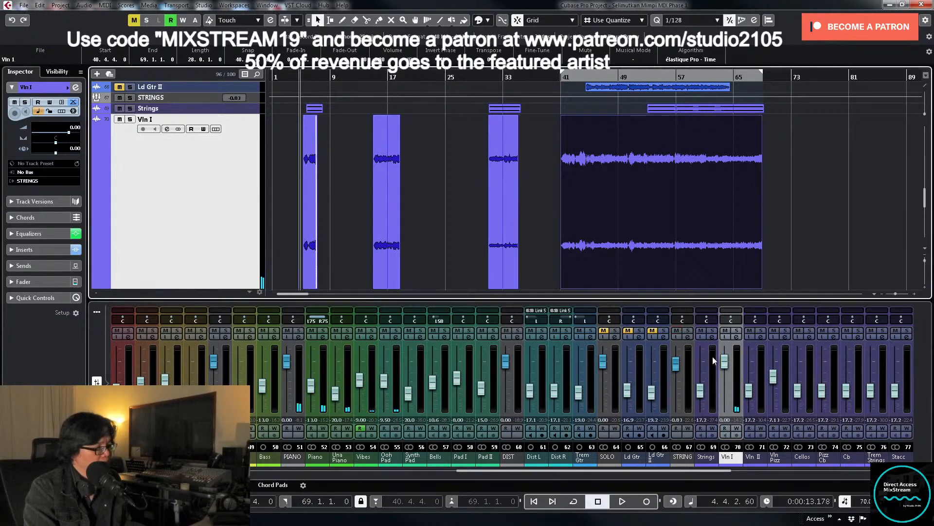
{"action": "mouse_move", "coordinate": [725, 361]}
{"action": "left_mouse_down"}
{"action": "mouse_move", "coordinate": [728, 379]}
{"action": "mouse_move", "coordinate": [727, 370]}
{"action": "left_mouse_up"}
{"action": "key", "text": "space"}
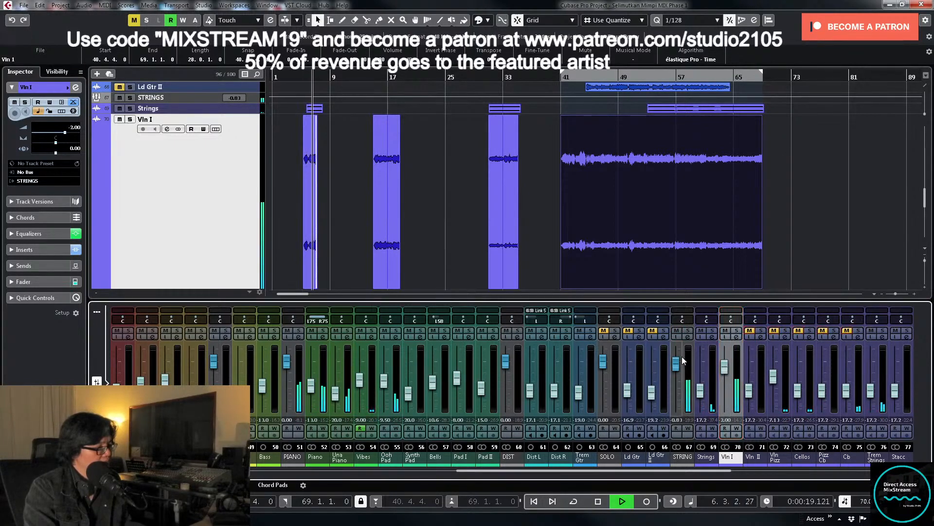
{"action": "left_click_drag", "start_coordinate": [728, 385], "coordinate": [731, 392]}
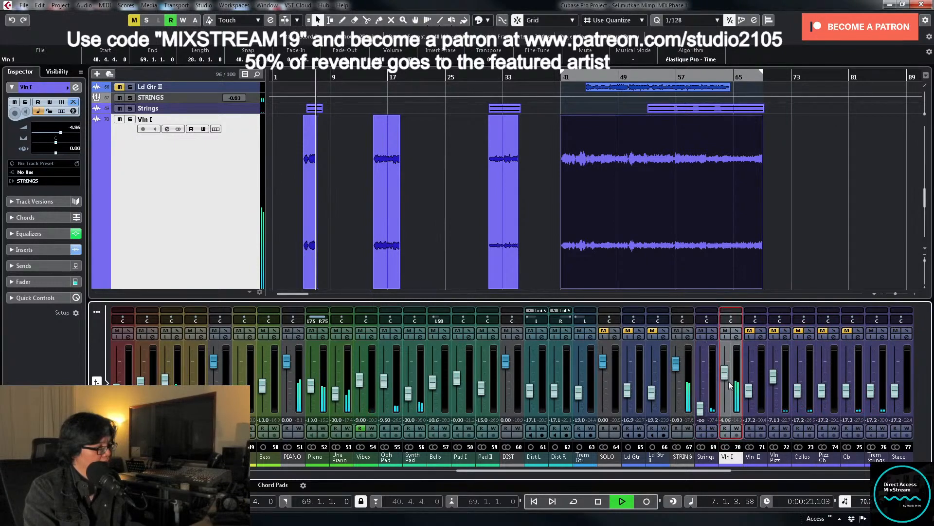
{"action": "key", "text": "space"}
Step: Replay the opening phrase, briefly compare Vln I in solo, and lower its fader gradually to -9.32 dB
{"action": "left_click", "coordinate": [299, 77]}
{"action": "key", "text": "space"}
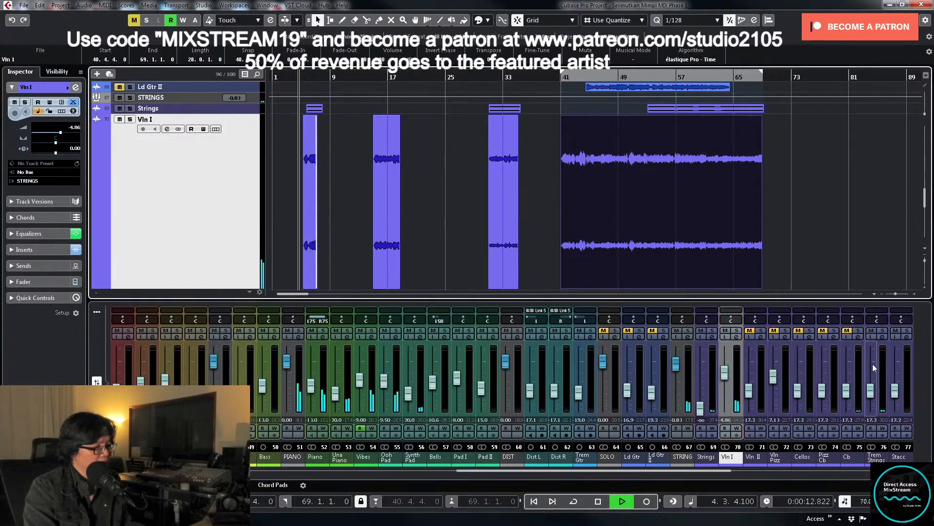
{"action": "left_click", "coordinate": [723, 373]}
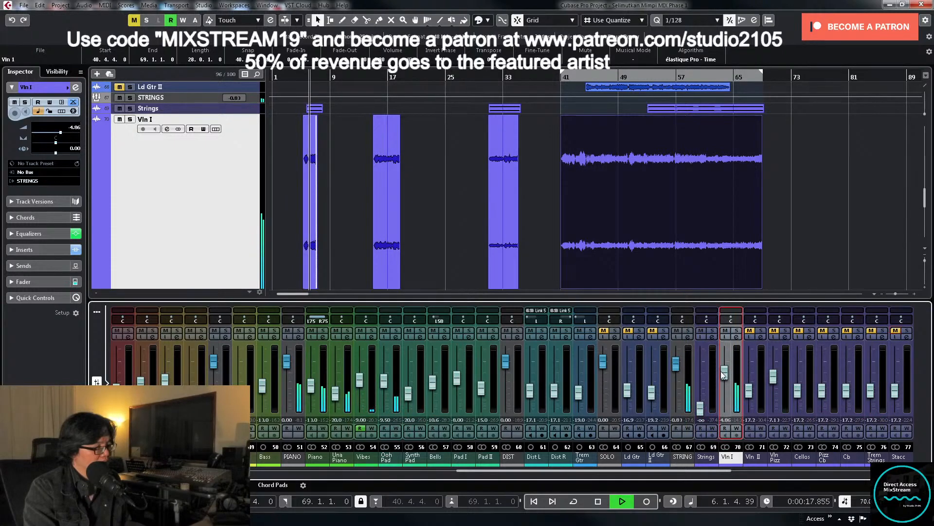
{"action": "left_click", "coordinate": [738, 331]}
{"action": "left_click", "coordinate": [737, 331]}
{"action": "left_click_drag", "start_coordinate": [724, 372], "coordinate": [724, 372]}
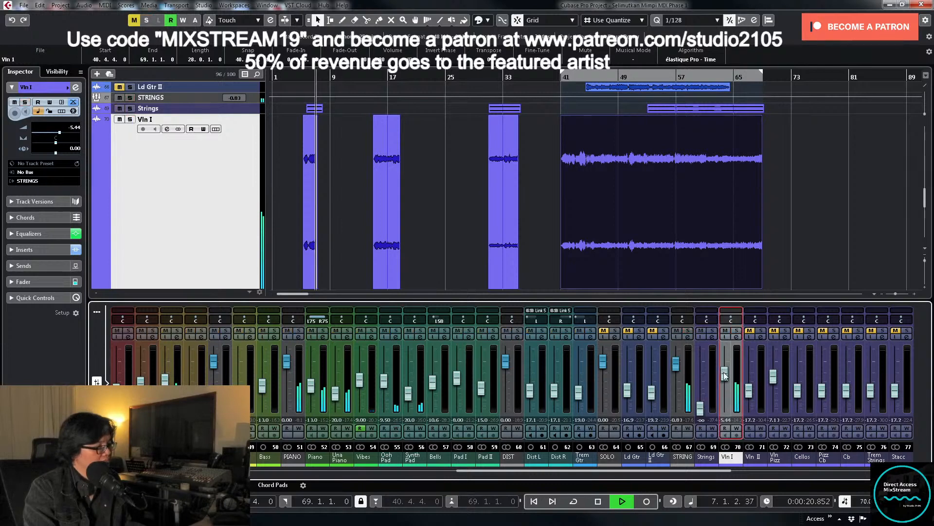
{"action": "key", "text": "space"}
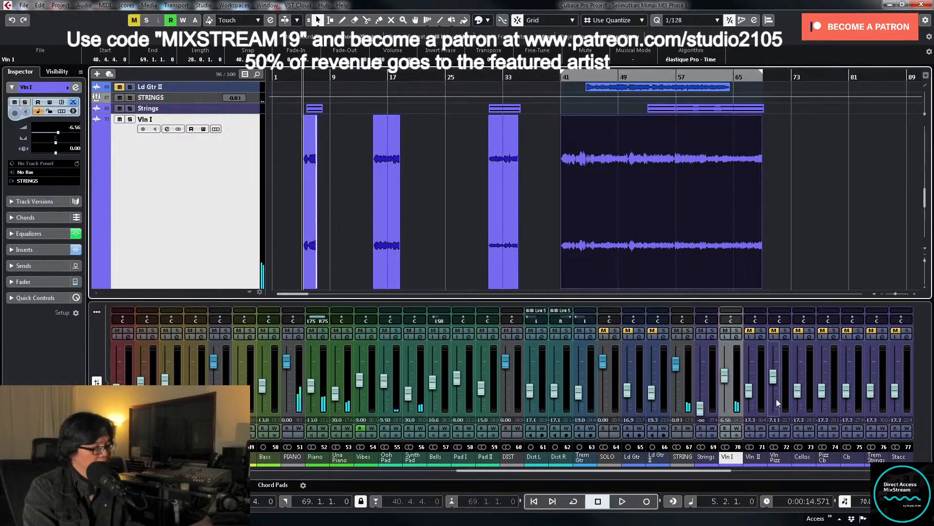
{"action": "key", "text": "space"}
{"action": "left_click_drag", "start_coordinate": [724, 374], "coordinate": [724, 376]}
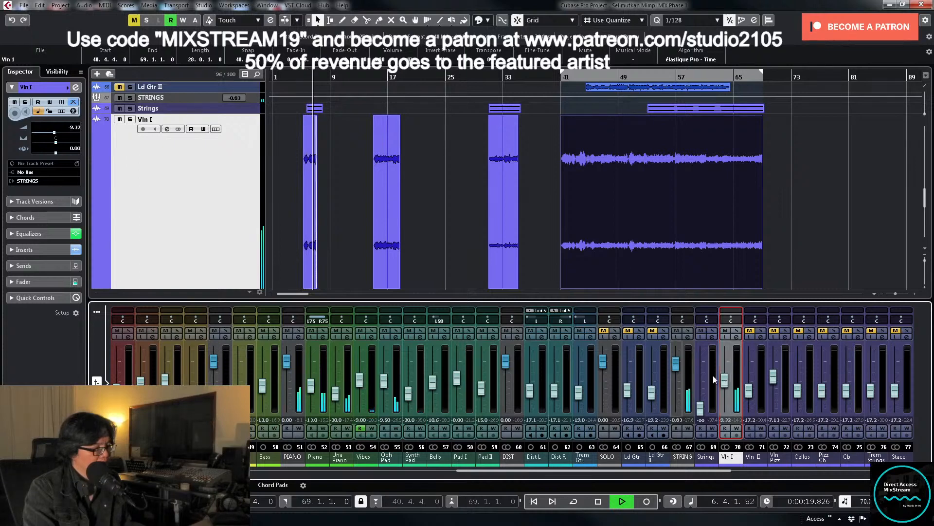
Step: Audition the opening Vln I phrase around bar 5 in solo, and replay it within the full mix
{"action": "left_click_drag", "start_coordinate": [298, 78], "coordinate": [298, 80]}
{"action": "key", "text": "h"}
{"action": "key", "text": "h"}
{"action": "key", "text": "h"}
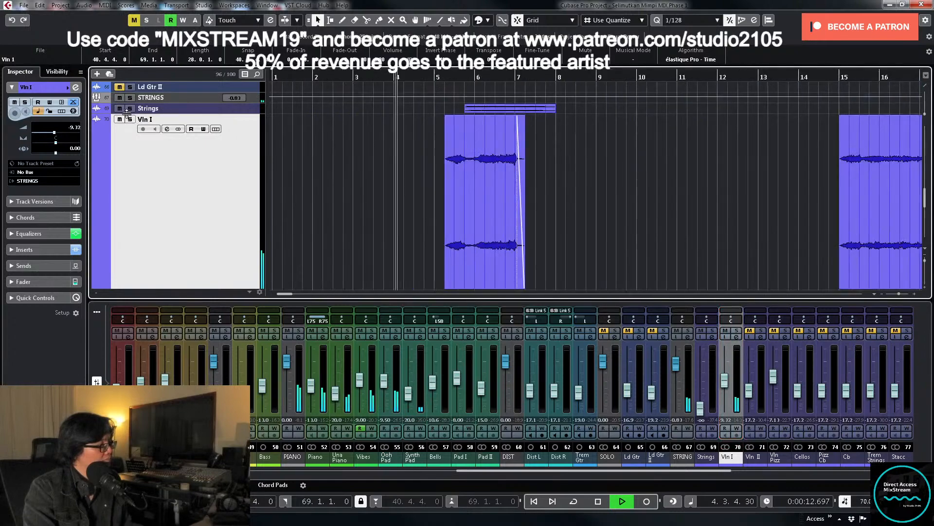
{"action": "left_click", "coordinate": [130, 119]}
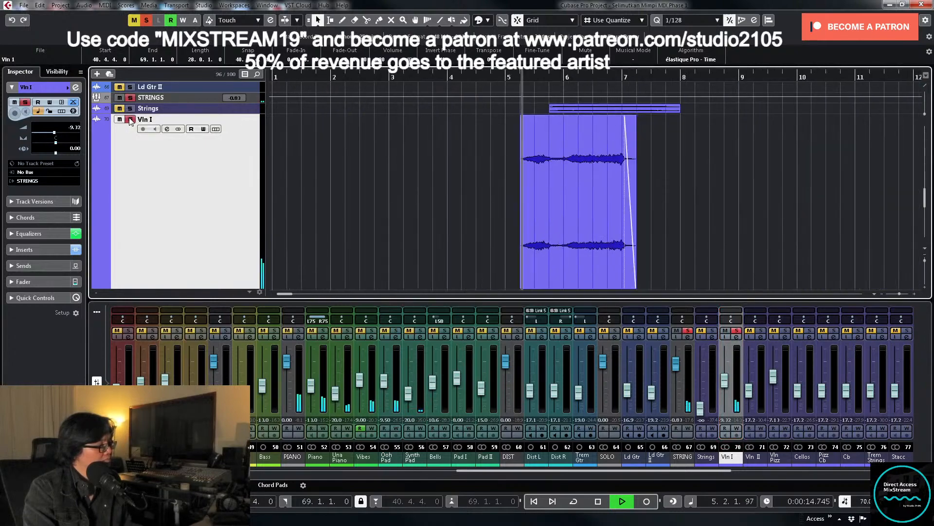
{"action": "key", "text": "g"}
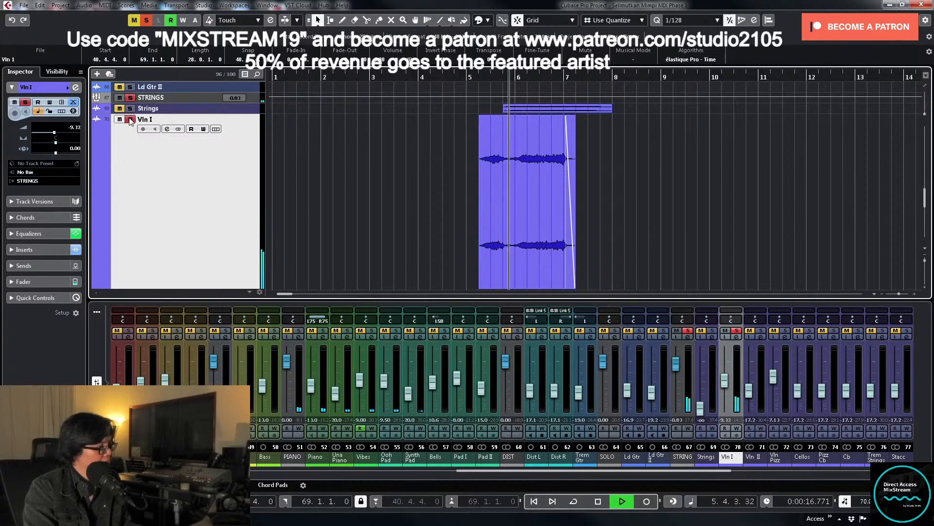
{"action": "left_click", "coordinate": [130, 120]}
{"action": "key", "text": "space"}
{"action": "left_click", "coordinate": [476, 77]}
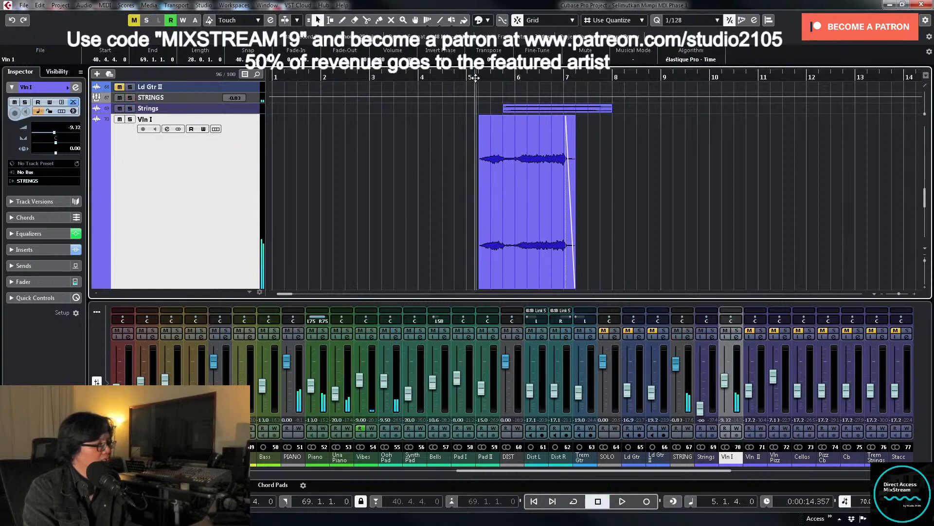
{"action": "key", "text": "space"}
Step: Fine-tune the Vln I fader against the mix, set its level to exactly -9 dB and stop playback
{"action": "left_click", "coordinate": [723, 381]}
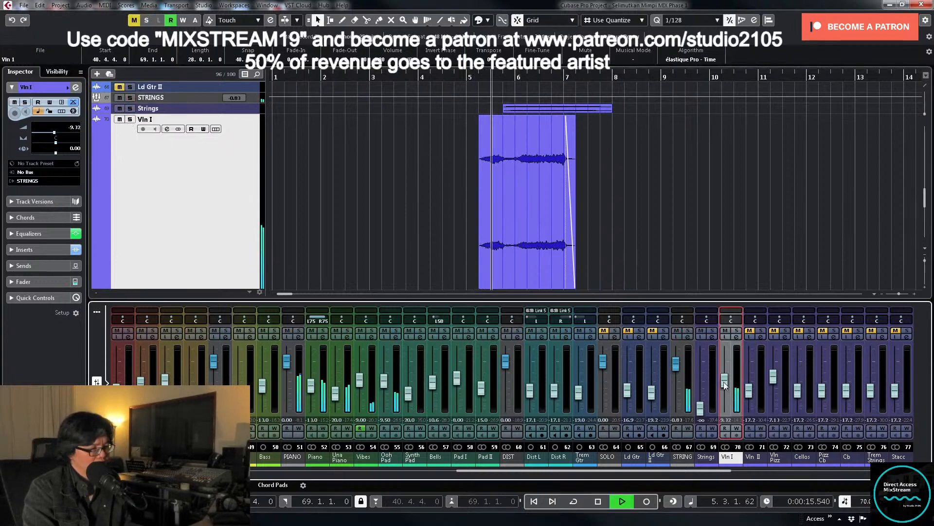
{"action": "left_click_drag", "start_coordinate": [723, 381], "coordinate": [725, 382]}
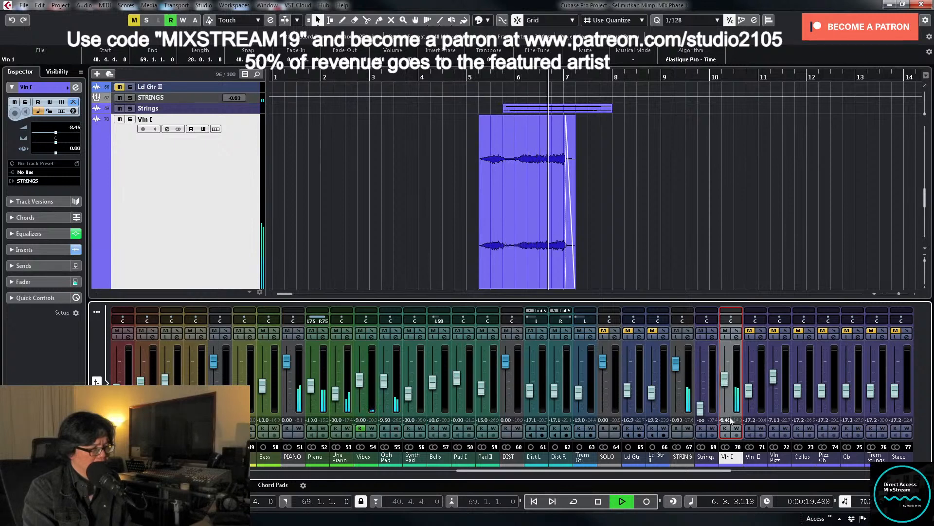
{"action": "double_click", "coordinate": [729, 419]}
{"action": "type", "text": "-9"}
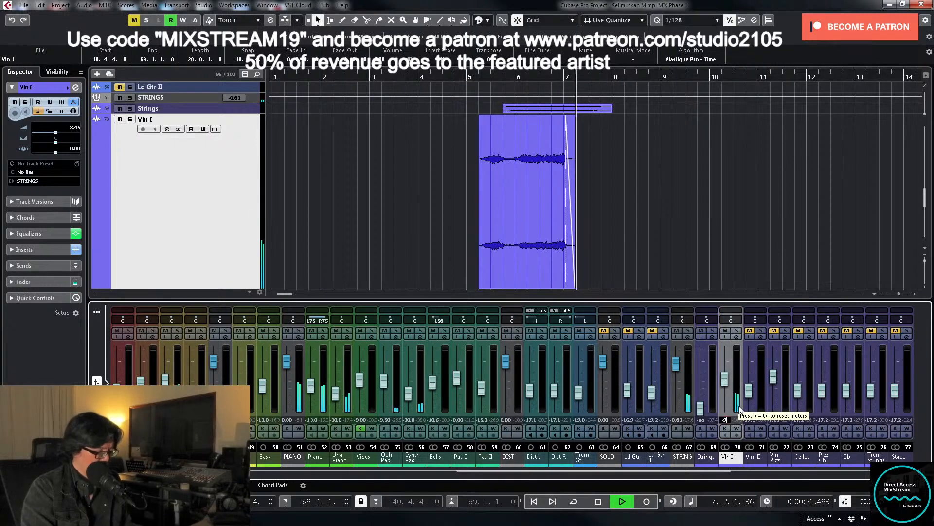
{"action": "key", "text": "Return"}
{"action": "key", "text": "space"}
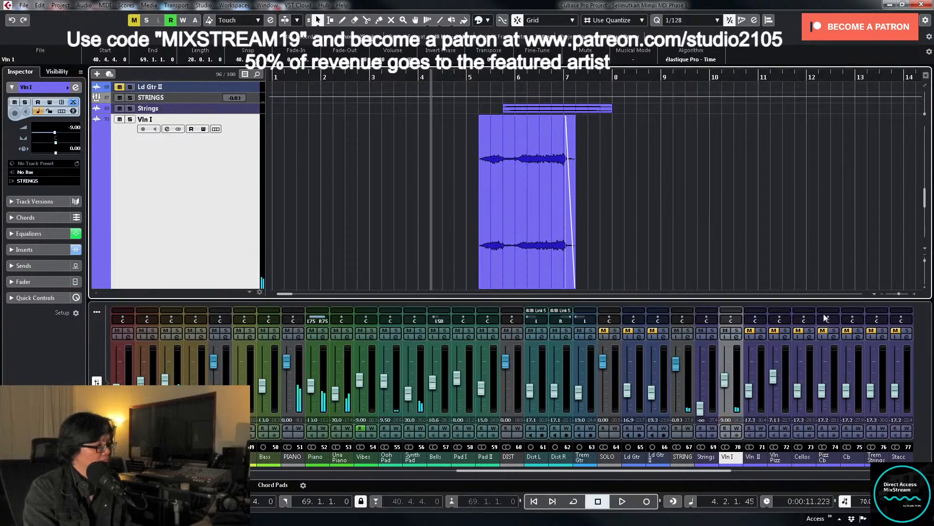
Step: Load a preset with UAD Teletronix, UAD EMT 140 and Virtual Mix Rack inserts onto the STRINGS group, and view the EMT 140 settings
{"action": "left_click", "coordinate": [688, 336]}
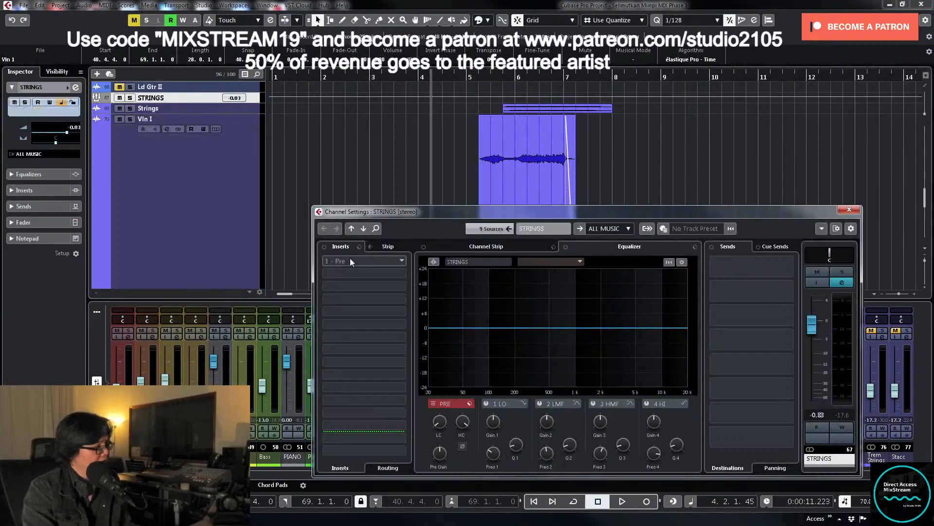
{"action": "left_click", "coordinate": [375, 257]}
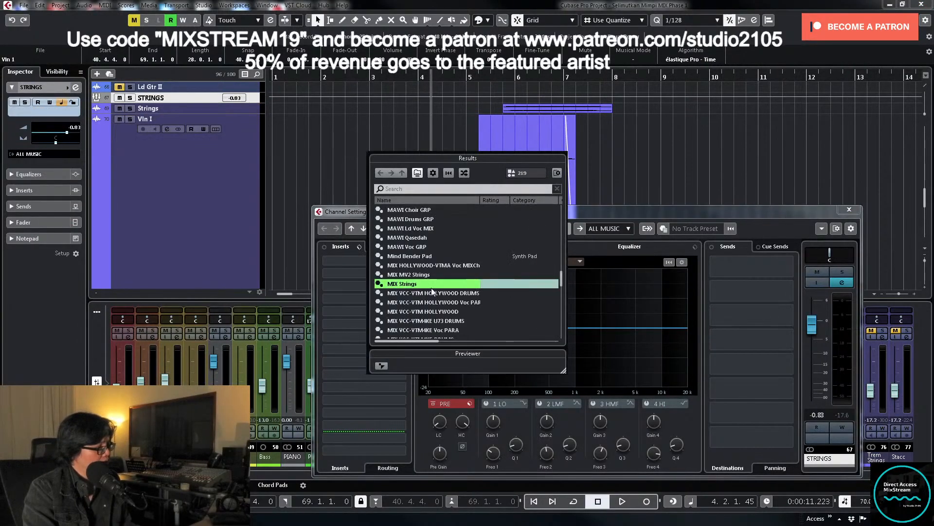
{"action": "scroll", "coordinate": [443, 285], "scroll_direction": "up", "scroll_amount": 10}
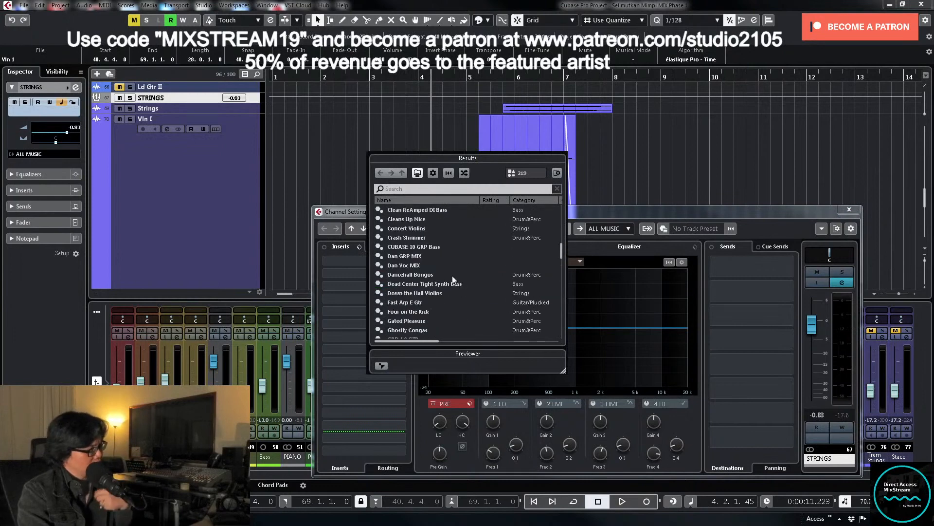
{"action": "scroll", "coordinate": [453, 280], "scroll_direction": "down", "scroll_amount": 3}
{"action": "double_click", "coordinate": [422, 293]}
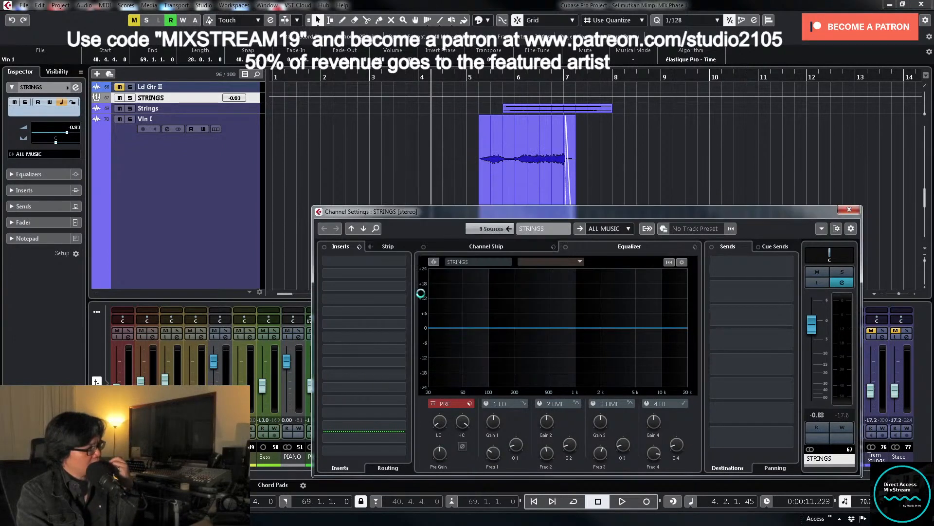
{"action": "left_click", "coordinate": [366, 437]}
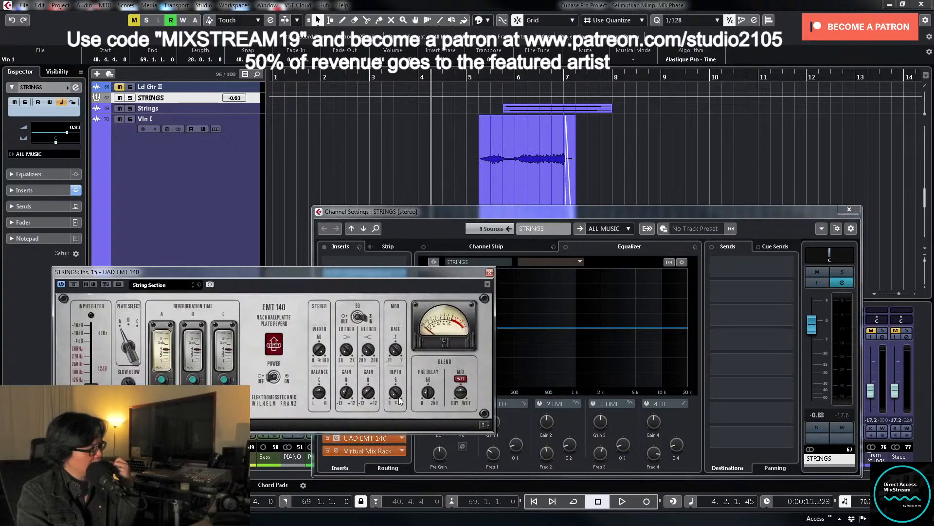
{"action": "left_click", "coordinate": [490, 273]}
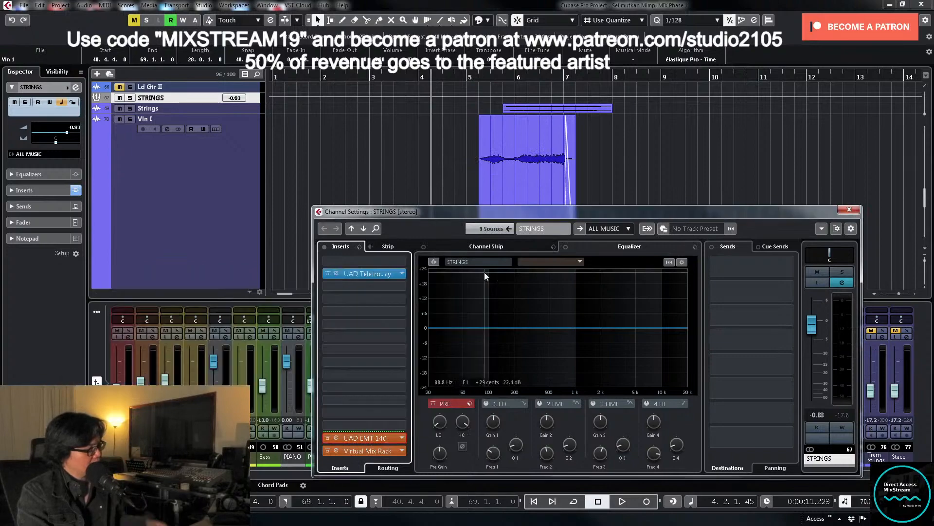
Step: Audition the opening phrase through the STRINGS group in the full mix, then in solo, and stop with the group unsoloed
{"action": "key", "text": "space"}
{"action": "left_click", "coordinate": [846, 209]}
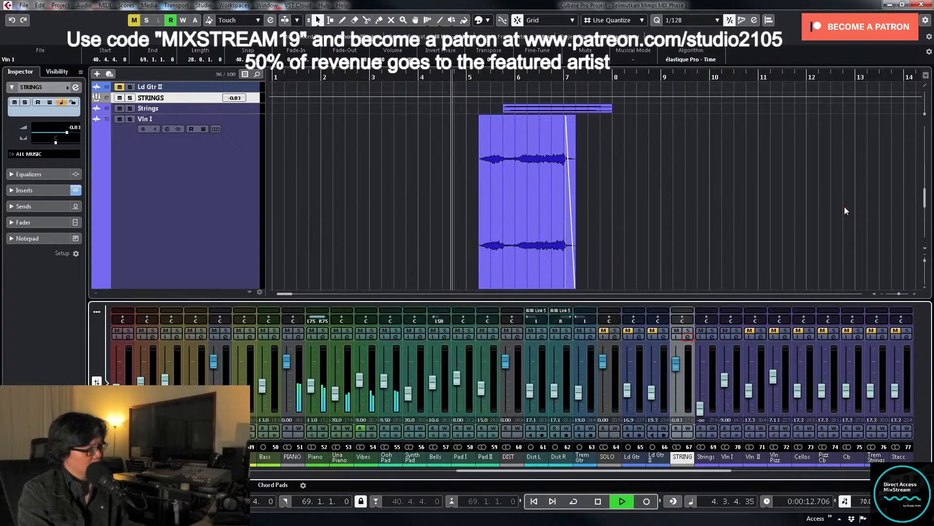
{"action": "key", "text": "space"}
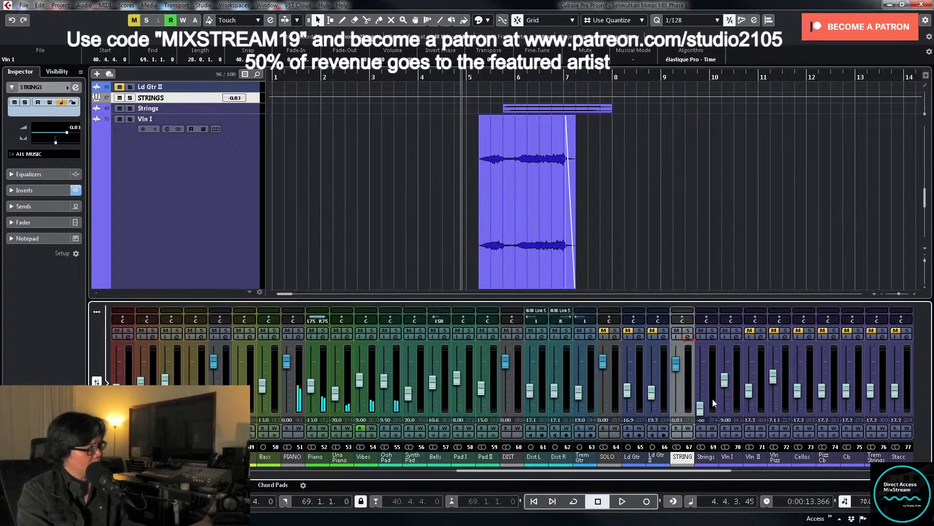
{"action": "key", "text": "space"}
{"action": "left_click", "coordinate": [688, 331]}
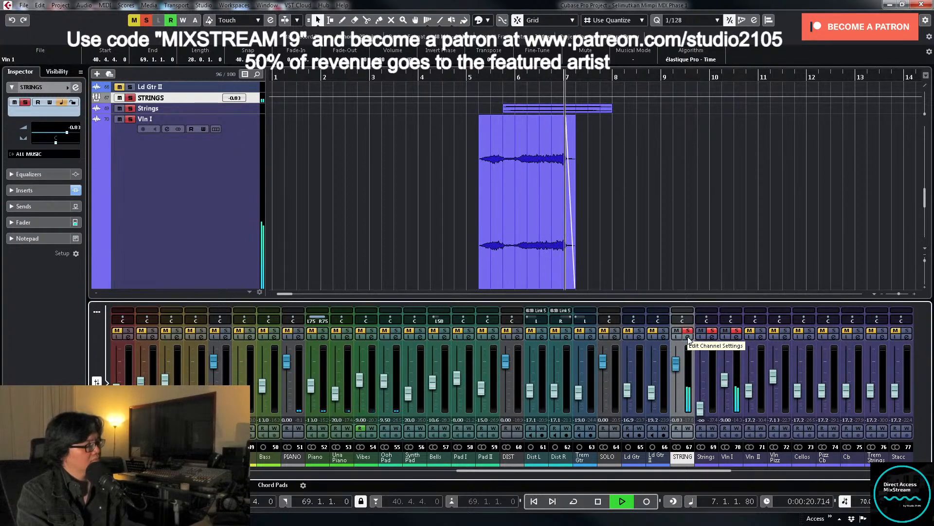
{"action": "key", "text": "space"}
{"action": "left_click", "coordinate": [689, 331]}
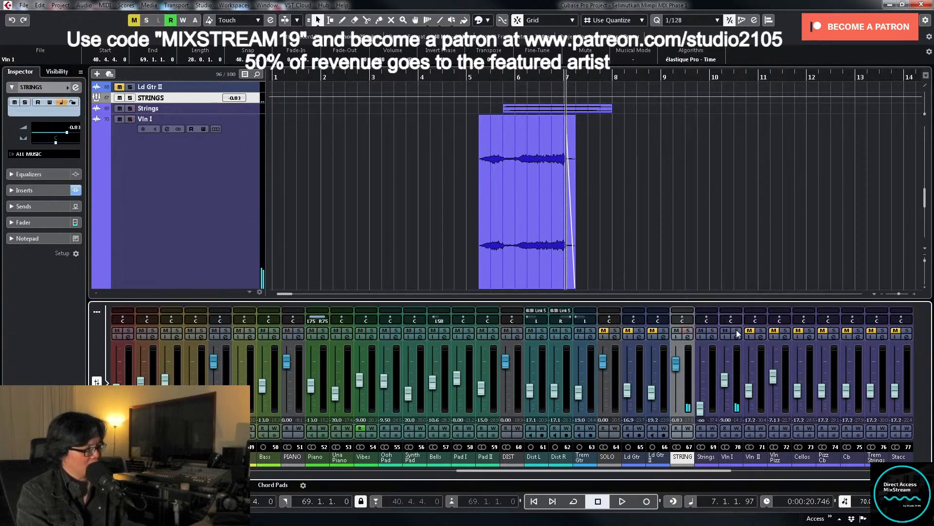
Step: Position playback just after bar 5 and enlarge the Vln I and Vln II tracks around their opening phrases
{"action": "scroll", "coordinate": [690, 212], "scroll_direction": "down", "scroll_amount": 3}
{"action": "left_click", "coordinate": [234, 135]}
{"action": "key", "text": "z"}
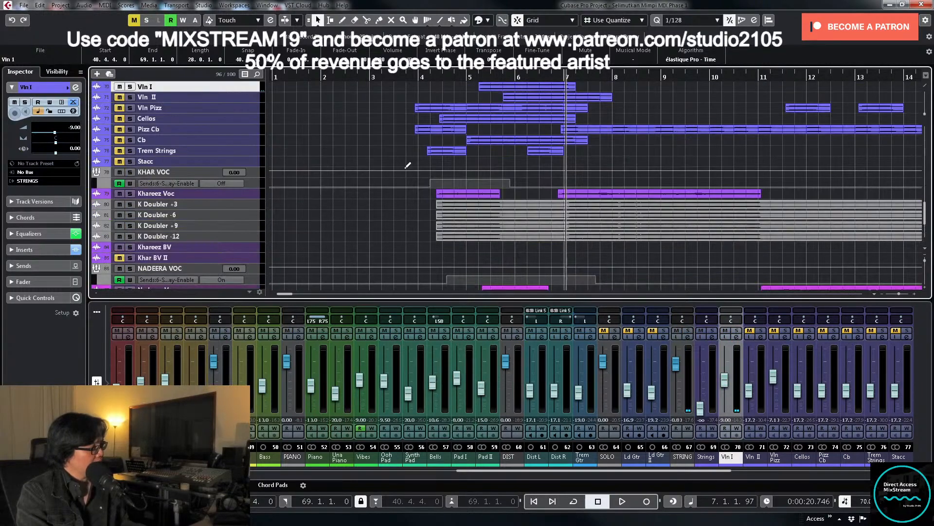
{"action": "scroll", "coordinate": [405, 168], "scroll_direction": "up", "scroll_amount": 3}
{"action": "scroll", "coordinate": [422, 175], "scroll_direction": "down", "scroll_amount": 5}
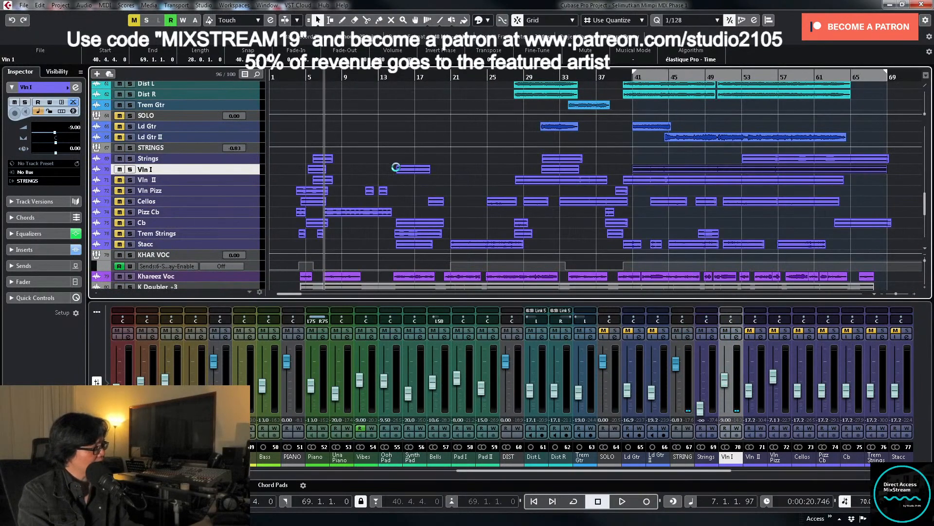
{"action": "key", "text": "h"}
{"action": "key", "text": "j"}
{"action": "key", "text": "h"}
{"action": "key", "text": "h"}
{"action": "key", "text": "h"}
{"action": "key", "text": "h"}
{"action": "key", "text": "h"}
{"action": "key", "text": "h"}
{"action": "key", "text": "h"}
{"action": "key", "text": "h"}
{"action": "key", "text": "h"}
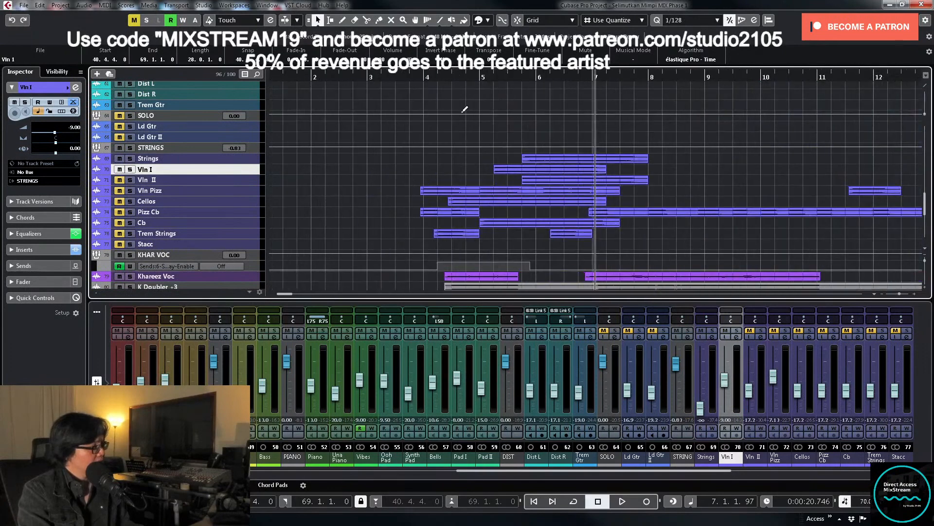
{"action": "left_click", "coordinate": [488, 100]}
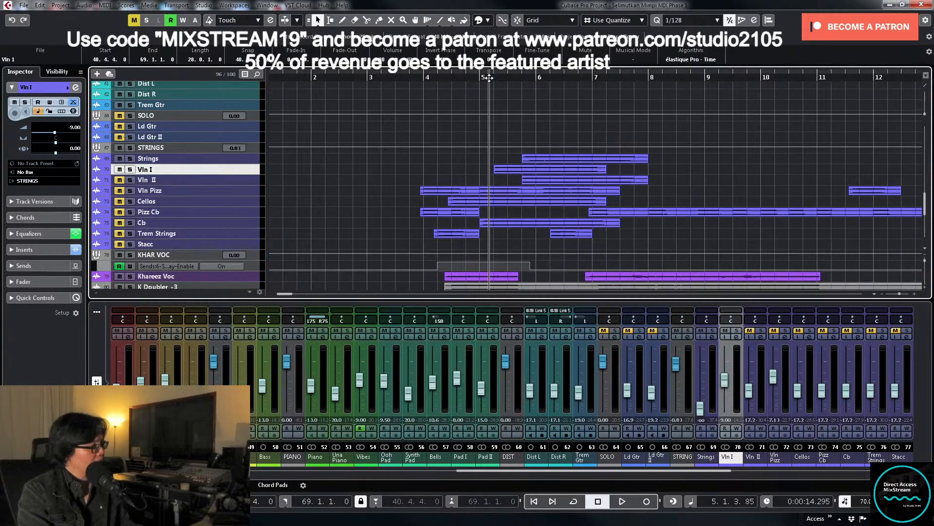
{"action": "left_click", "coordinate": [251, 180], "text": "ctrl"}
{"action": "key", "text": "z"}
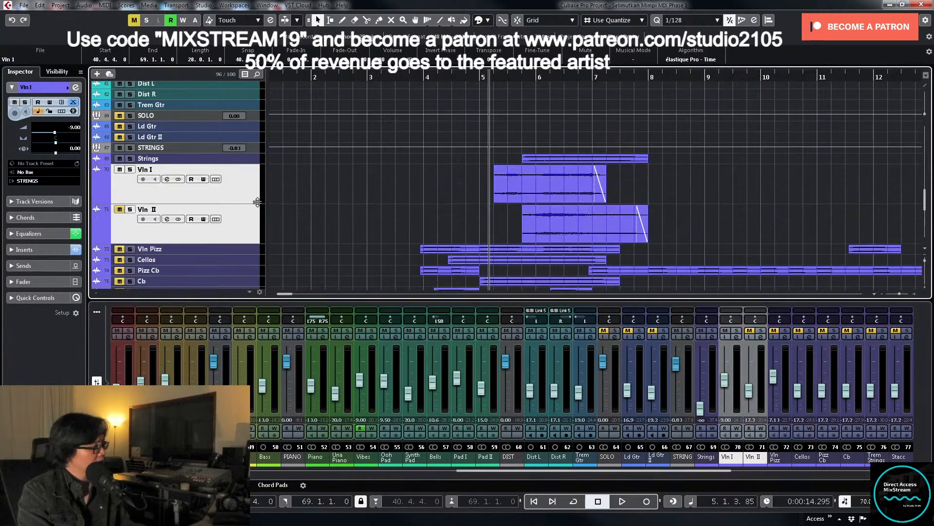
Step: Unmute Vln II and load the MIX Strings FX chain preset onto its inserts
{"action": "left_click", "coordinate": [758, 332]}
{"action": "left_click", "coordinate": [360, 247]}
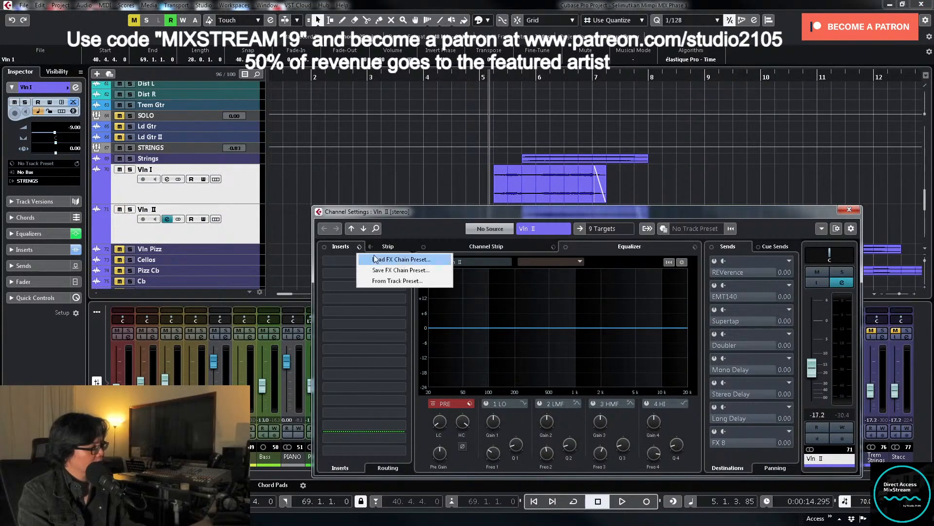
{"action": "left_click", "coordinate": [377, 253]}
{"action": "scroll", "coordinate": [439, 280], "scroll_direction": "down", "scroll_amount": 10}
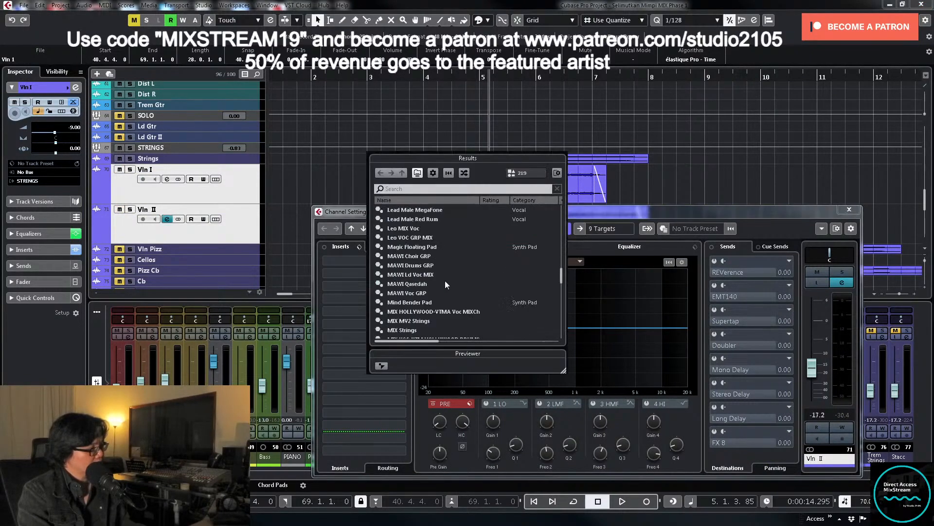
{"action": "double_click", "coordinate": [424, 253]}
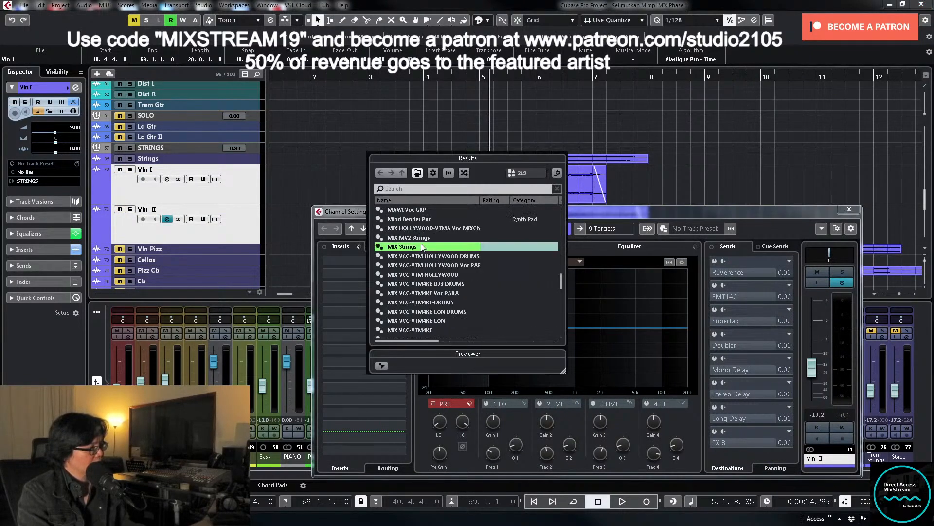
Step: Solo Vln II and play its opening phrase as a loop from bar 5.4 to bar 8
{"action": "left_click", "coordinate": [842, 271]}
{"action": "scroll", "coordinate": [466, 148], "scroll_direction": "down", "scroll_amount": 3}
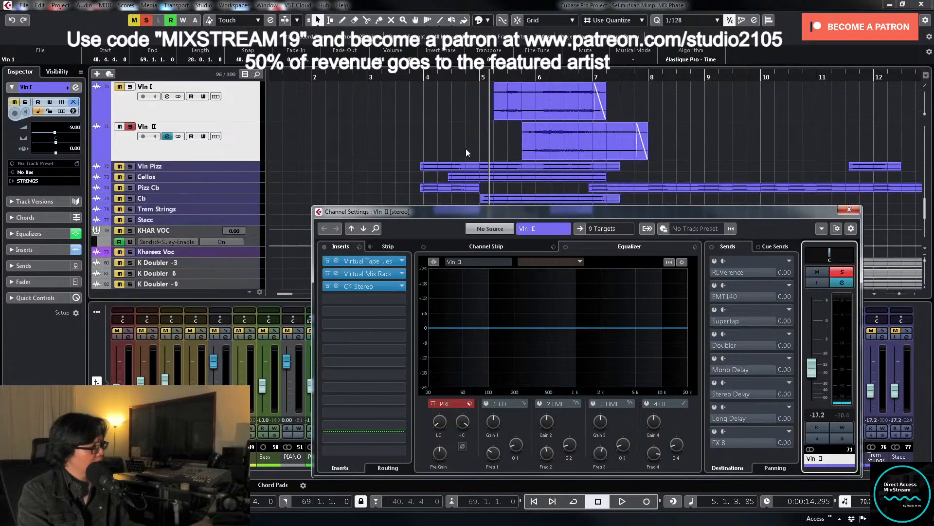
{"action": "left_click", "coordinate": [579, 135]}
{"action": "key", "text": "shift+g"}
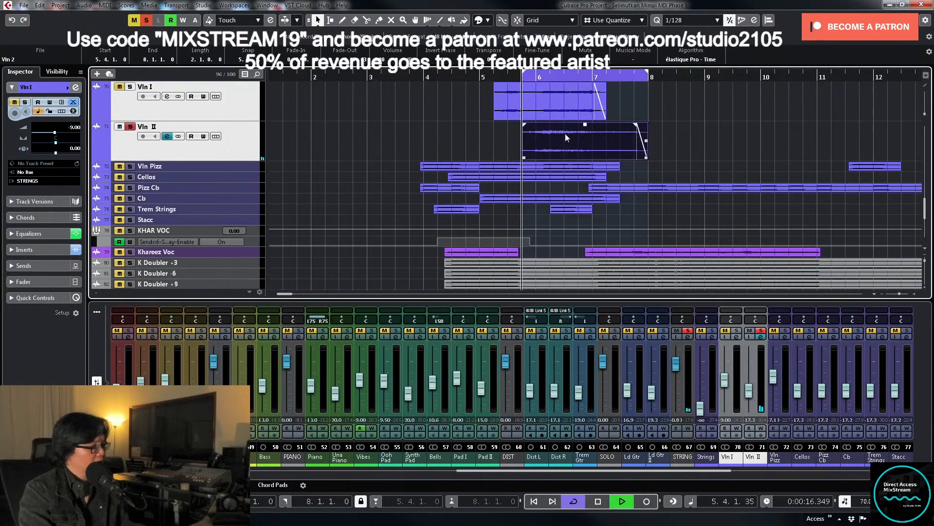
Step: Apply a low cut at about 370 Hz and a high cut to the Vln II channel equalizer
{"action": "left_click", "coordinate": [758, 339]}
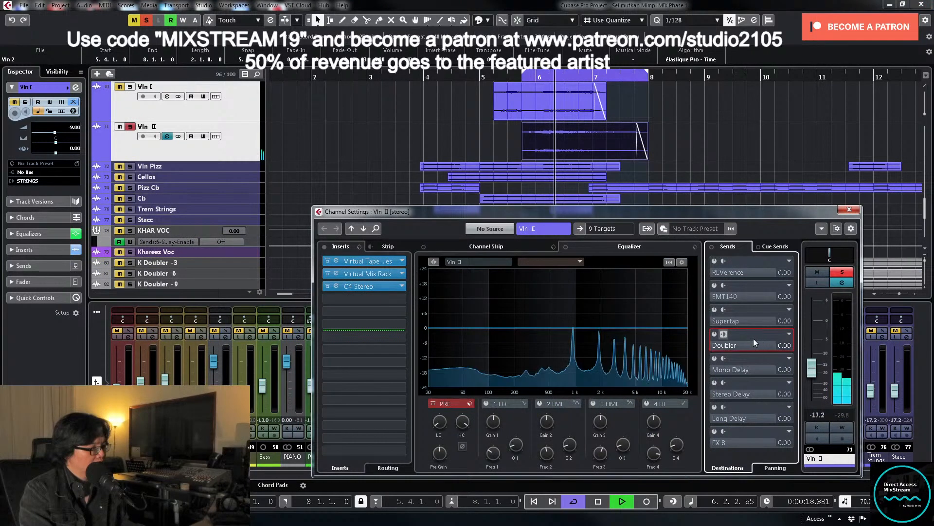
{"action": "left_click_drag", "start_coordinate": [439, 422], "coordinate": [440, 393]}
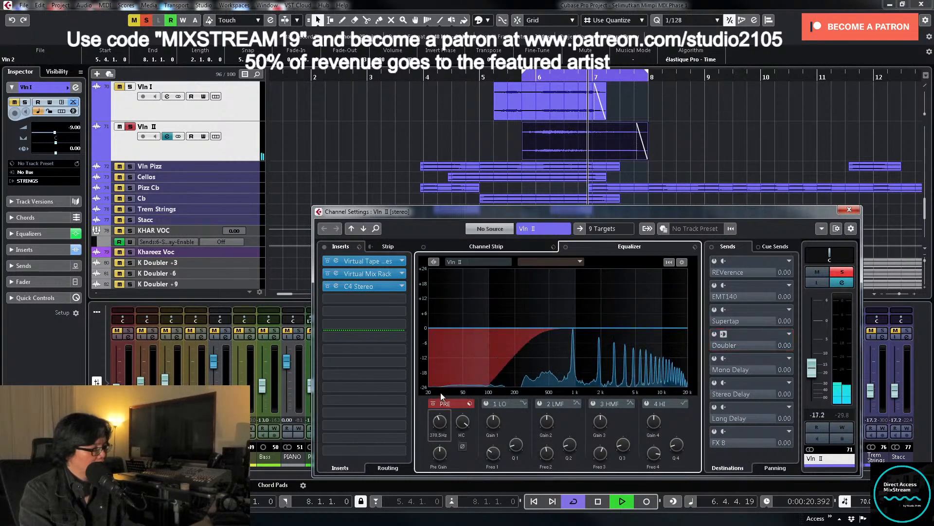
{"action": "left_click_drag", "start_coordinate": [462, 422], "coordinate": [461, 443]}
Step: Replay the phrase from bar 5 with Vln II unsoloed and lower its fader to -20 dB against the full mix
{"action": "left_click", "coordinate": [500, 78]}
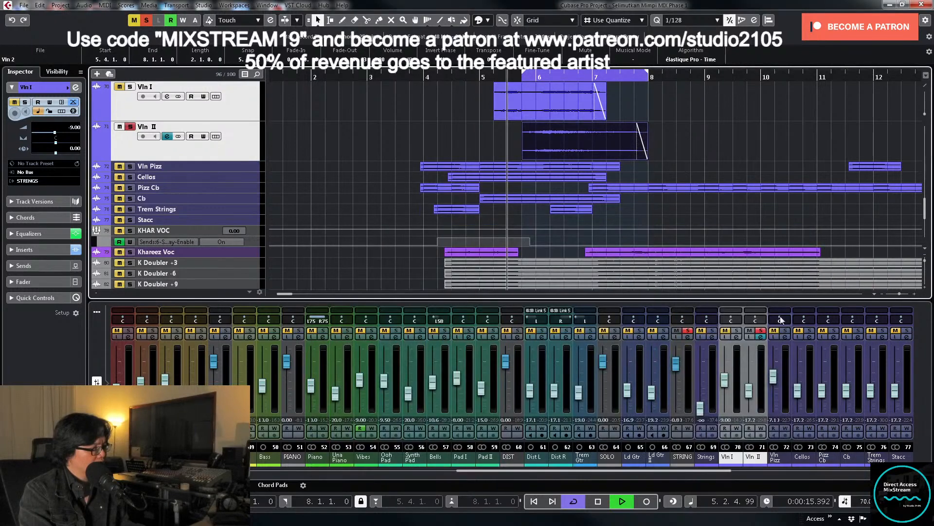
{"action": "left_click", "coordinate": [761, 331]}
{"action": "left_click_drag", "start_coordinate": [752, 396], "coordinate": [751, 393]}
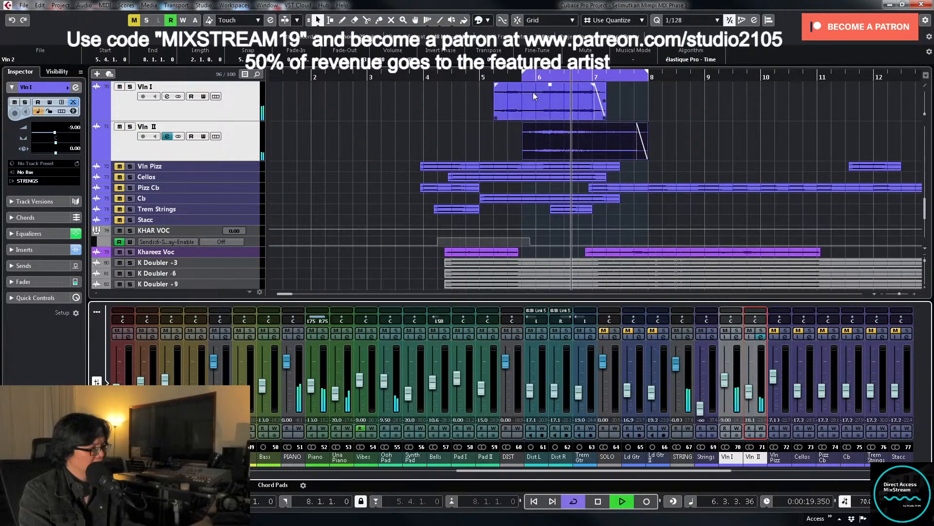
{"action": "left_click", "coordinate": [511, 78]}
{"action": "left_click", "coordinate": [752, 398]}
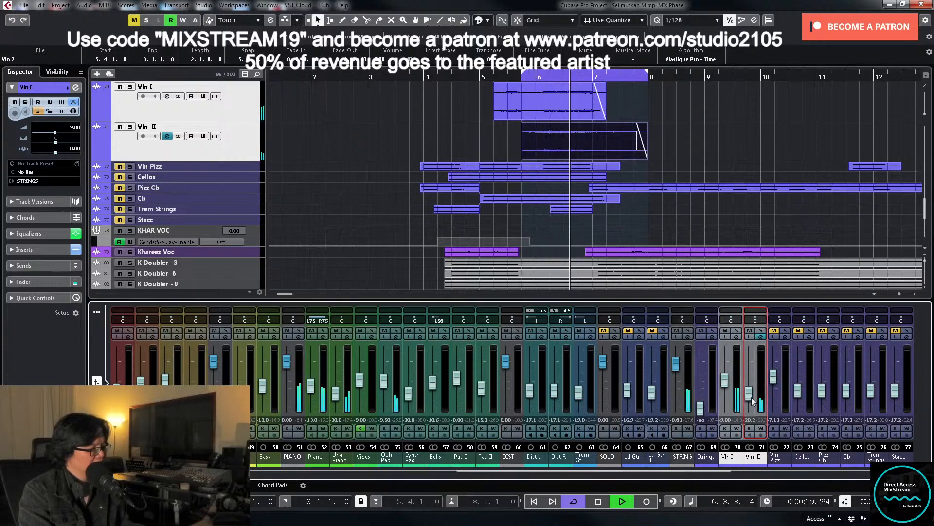
{"action": "left_click", "coordinate": [486, 72]}
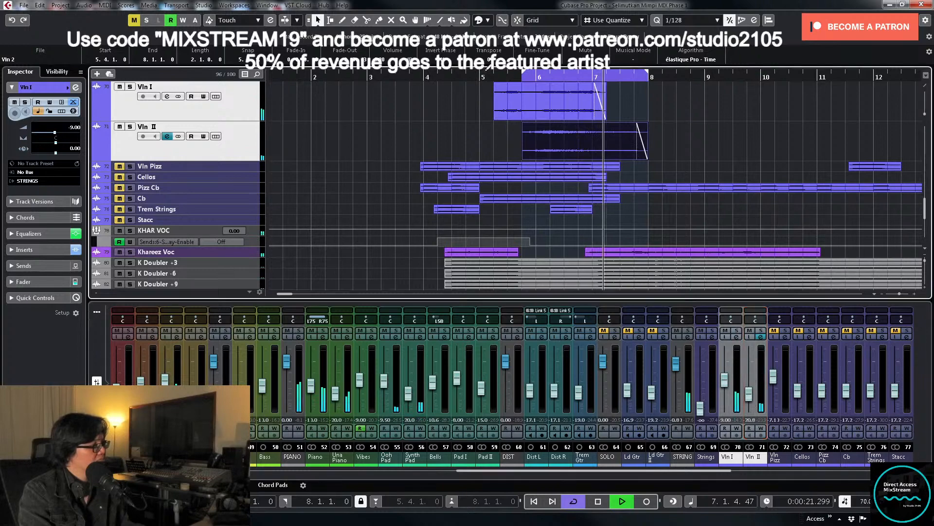
{"action": "scroll", "coordinate": [481, 160], "scroll_direction": "up", "scroll_amount": 3}
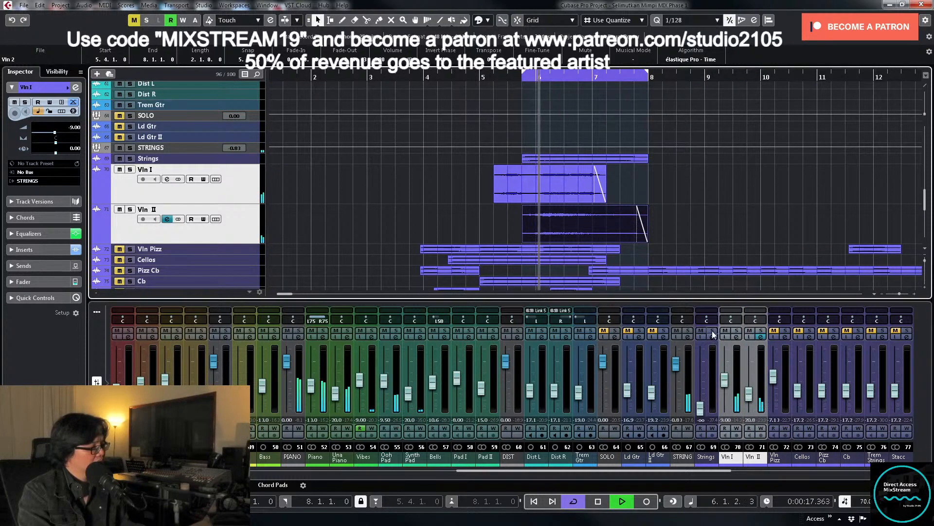
Step: Rebalance the violins by lowering Vln II to about -23.1 dB, set Vln I to exactly -11 dB and stop playback
{"action": "left_click_drag", "start_coordinate": [749, 394], "coordinate": [736, 383]}
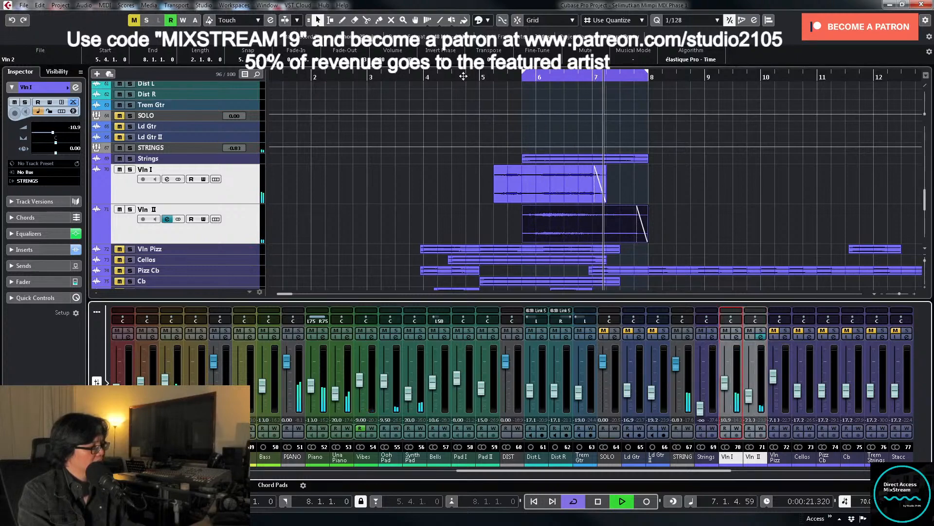
{"action": "left_click", "coordinate": [491, 77]}
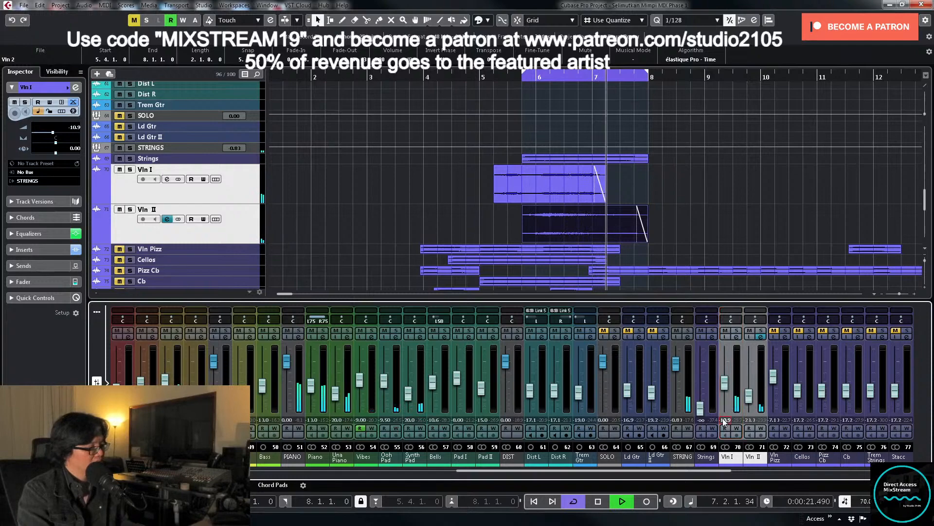
{"action": "type", "text": "-11"}
{"action": "key", "text": "Return"}
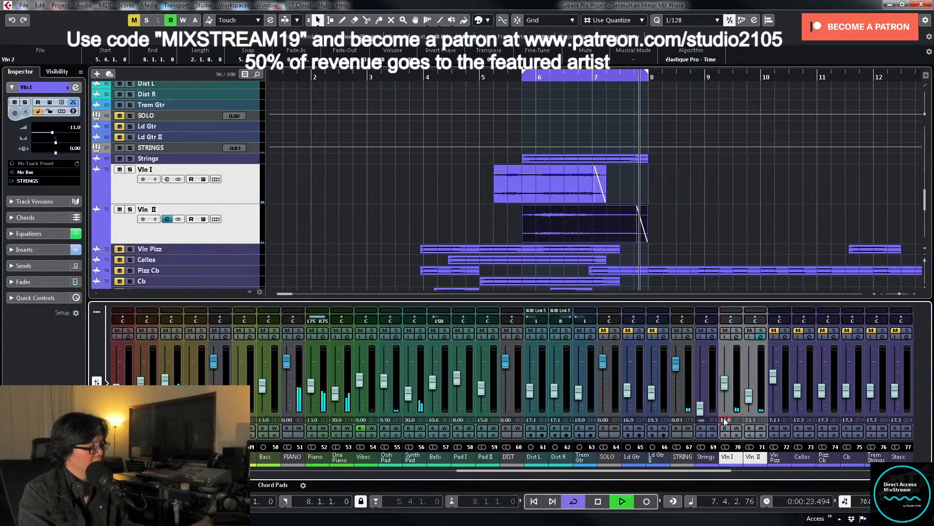
{"action": "key", "text": "space"}
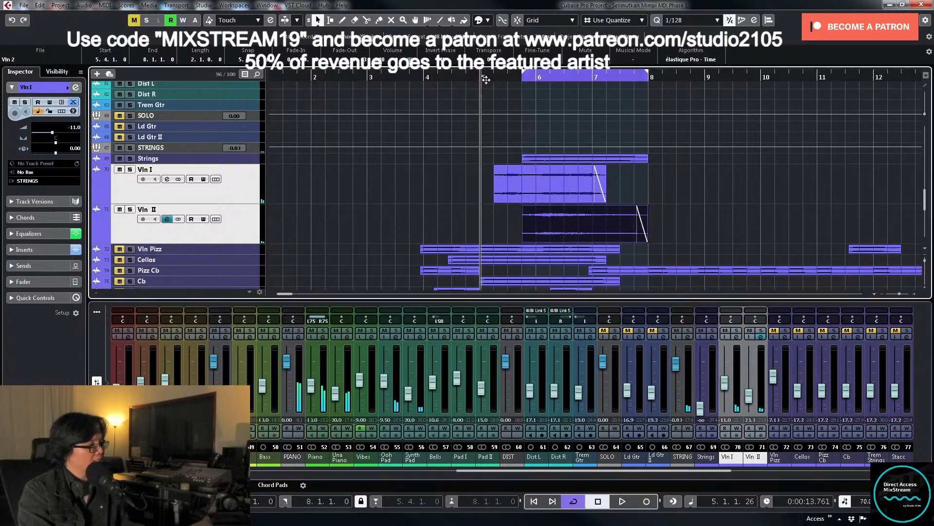
Step: Solo the Strings track and load the MIX Strings FX chain preset onto its inserts
{"action": "left_click", "coordinate": [713, 331]}
{"action": "left_click", "coordinate": [714, 337]}
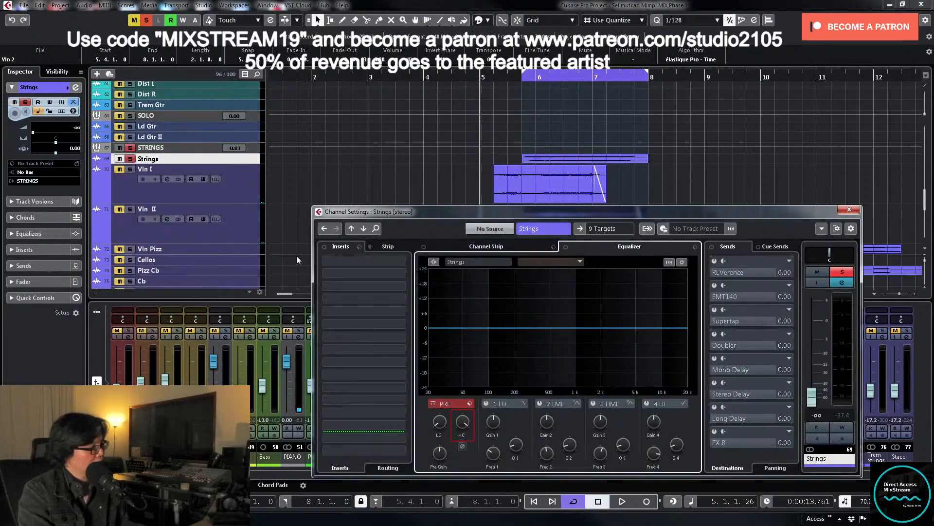
{"action": "left_click", "coordinate": [359, 247]}
{"action": "left_click", "coordinate": [382, 255]}
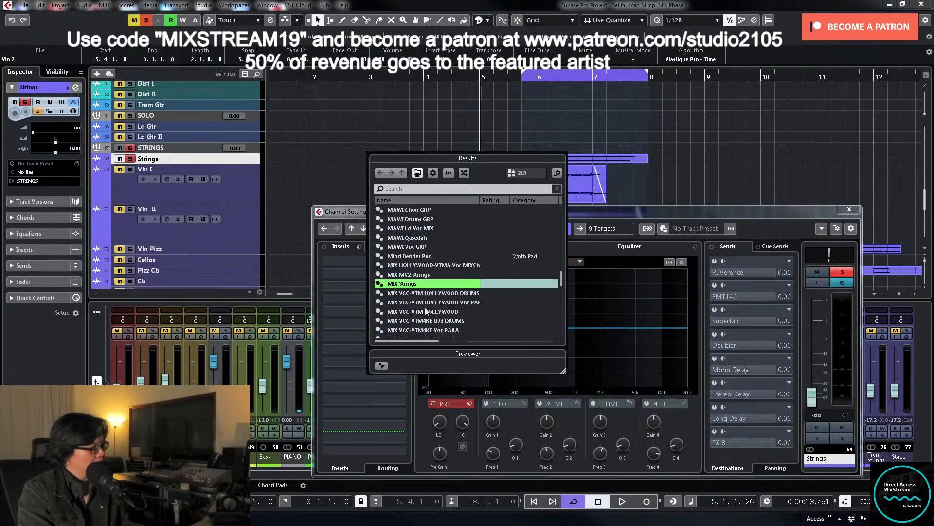
{"action": "double_click", "coordinate": [417, 286]}
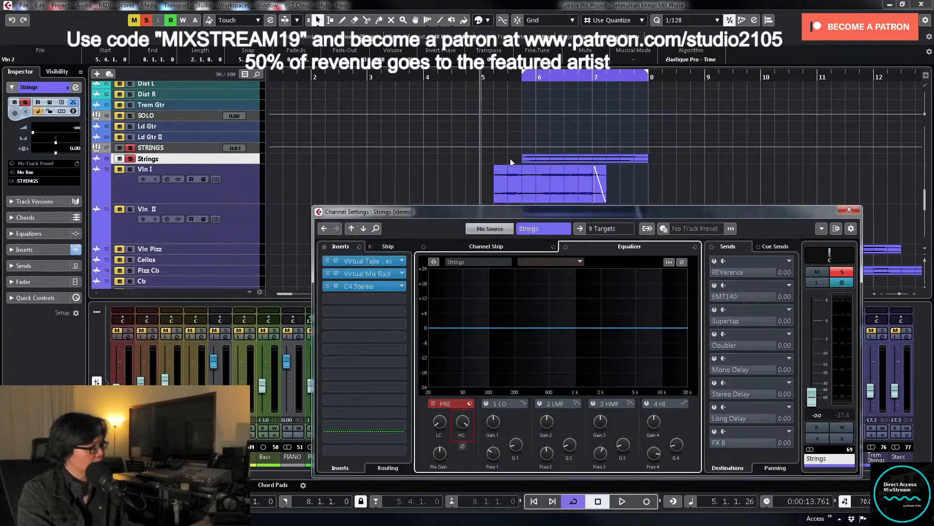
Step: Enlarge the Strings track, play its opening event from the loop start and raise its fader to about -7.08 dB
{"action": "left_click", "coordinate": [246, 161]}
{"action": "key", "text": "z"}
{"action": "left_click", "coordinate": [567, 175]}
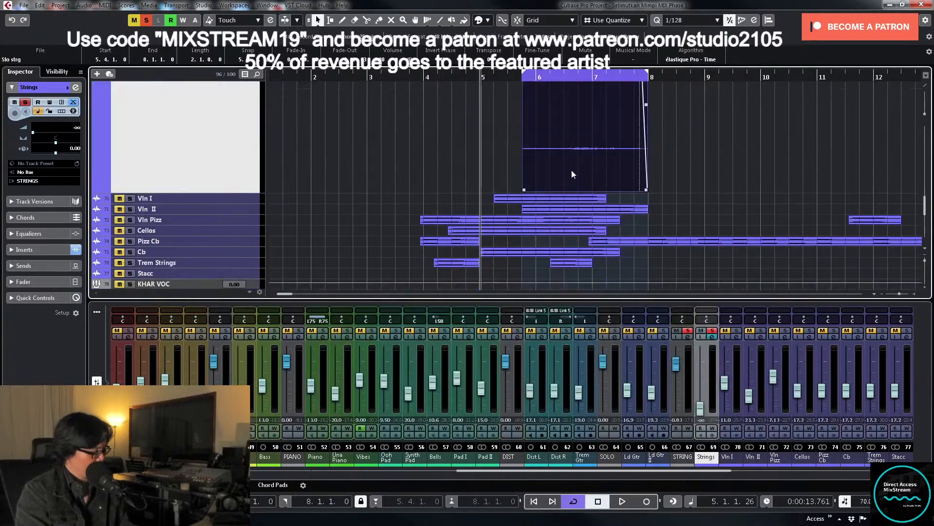
{"action": "key", "text": "KP_1"}
{"action": "key", "text": "space"}
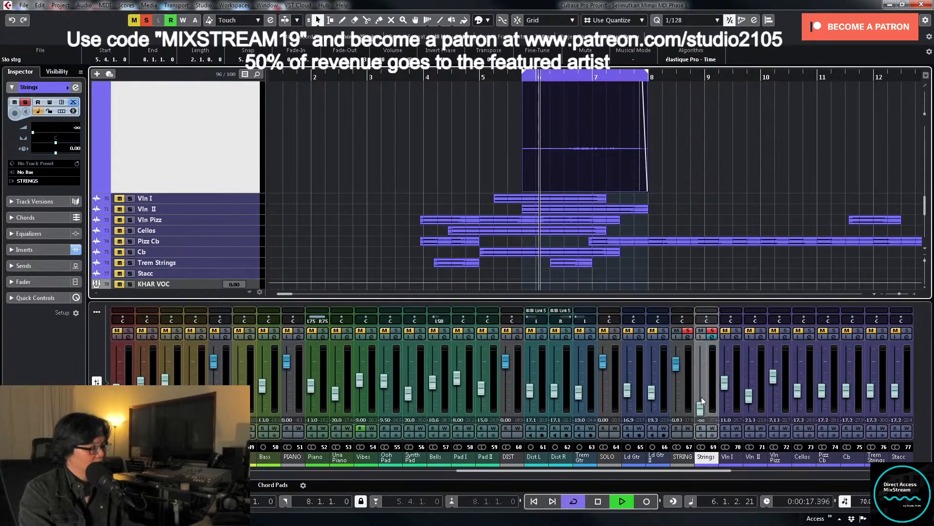
{"action": "left_click_drag", "start_coordinate": [702, 397], "coordinate": [701, 365]}
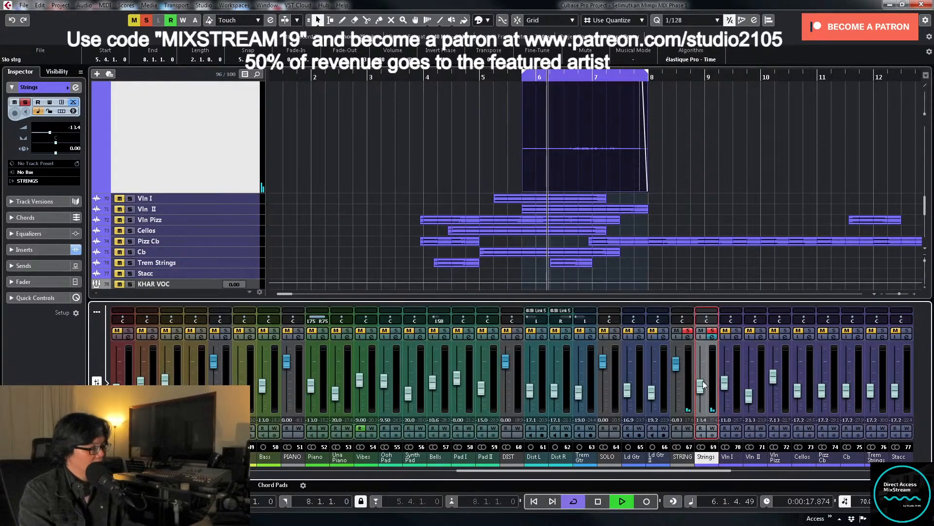
Step: Apply a low cut at about 173 Hz to Strings, then unsolo it and lower its fader to about -11.5 dB
{"action": "left_click", "coordinate": [711, 337]}
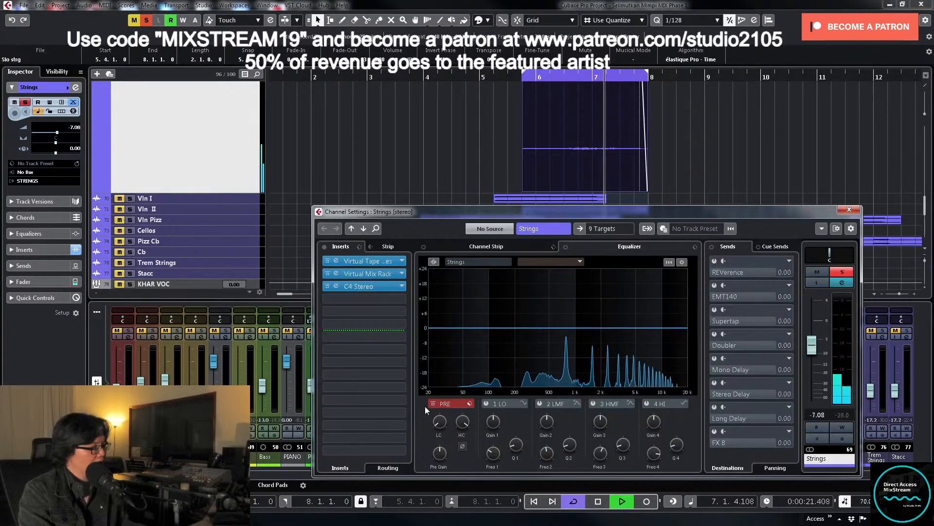
{"action": "left_click_drag", "start_coordinate": [439, 421], "coordinate": [445, 391]}
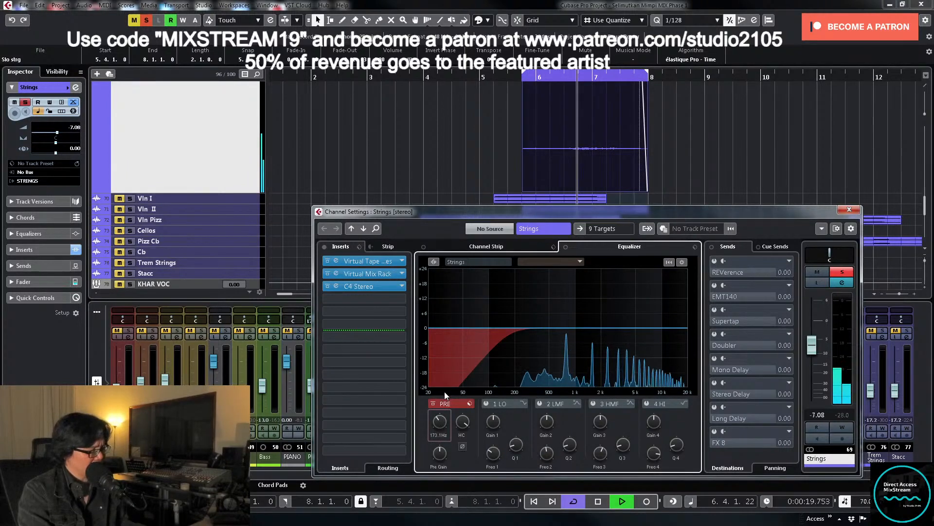
{"action": "left_click", "coordinate": [843, 272]}
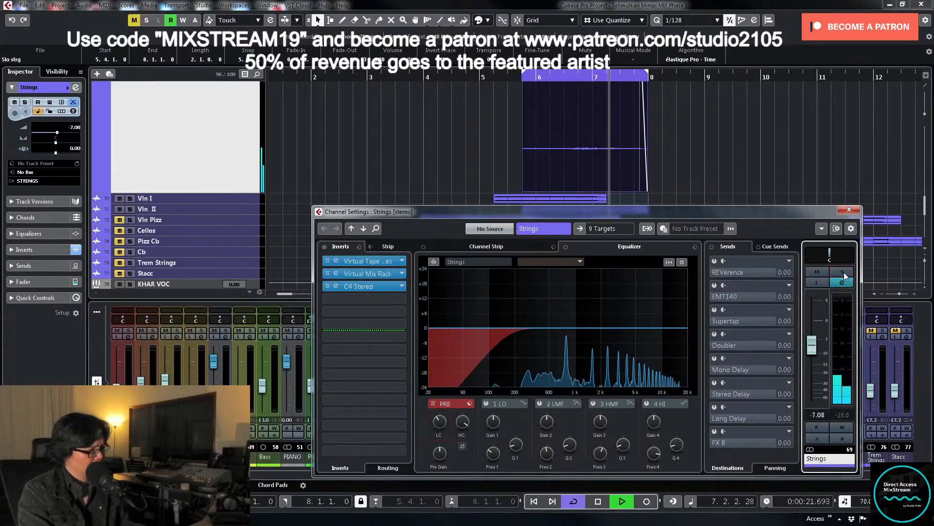
{"action": "left_click_drag", "start_coordinate": [815, 349], "coordinate": [816, 358]}
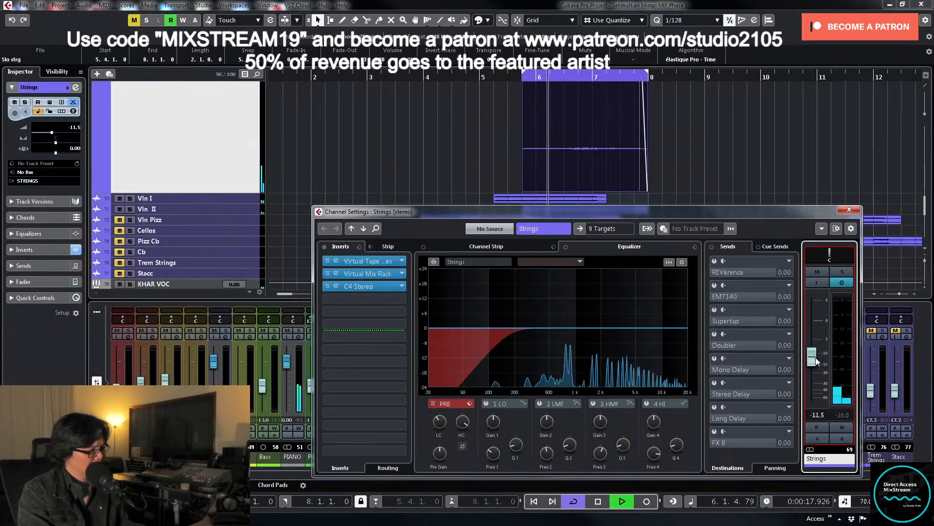
Step: Lower the Strings fader to about -13 dB and lengthen the fade-out of its opening event so it starts near bar 7
{"action": "left_click_drag", "start_coordinate": [816, 357], "coordinate": [815, 361]}
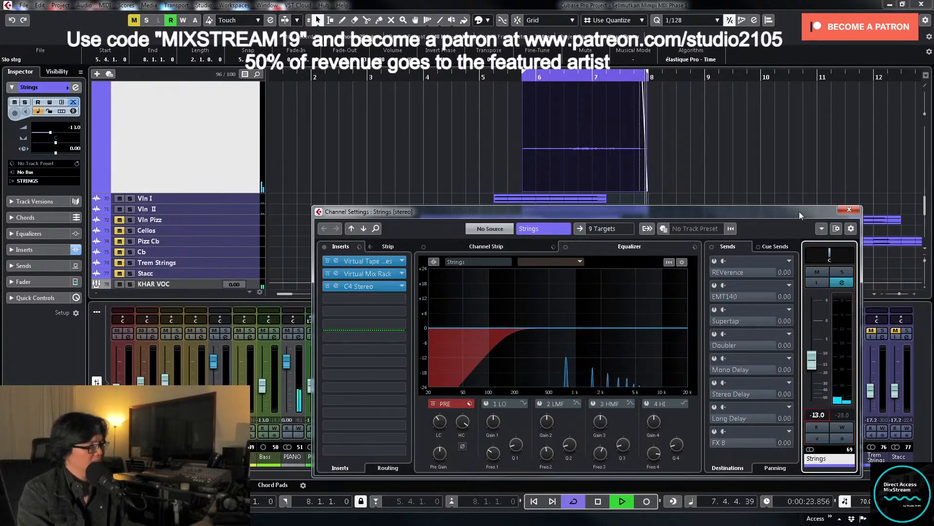
{"action": "left_click", "coordinate": [847, 209]}
{"action": "left_click", "coordinate": [638, 121]}
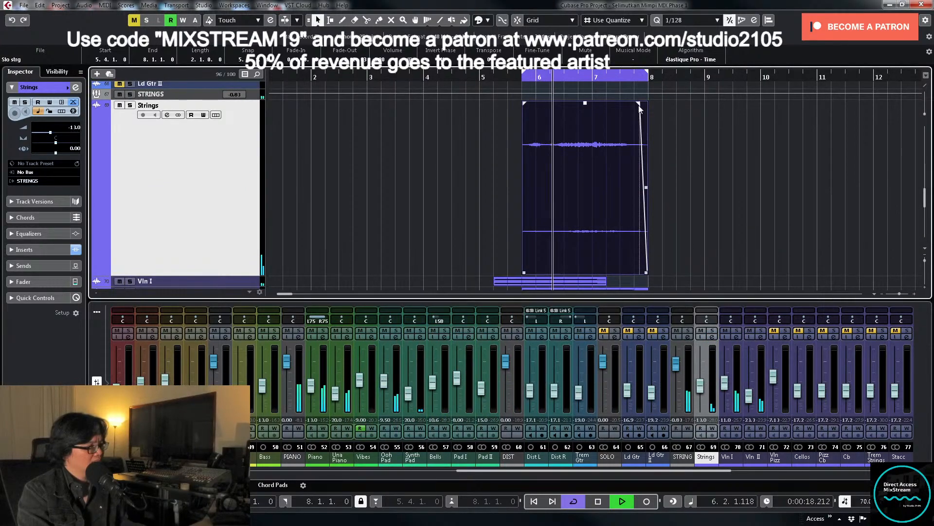
{"action": "left_click_drag", "start_coordinate": [639, 105], "coordinate": [591, 108]}
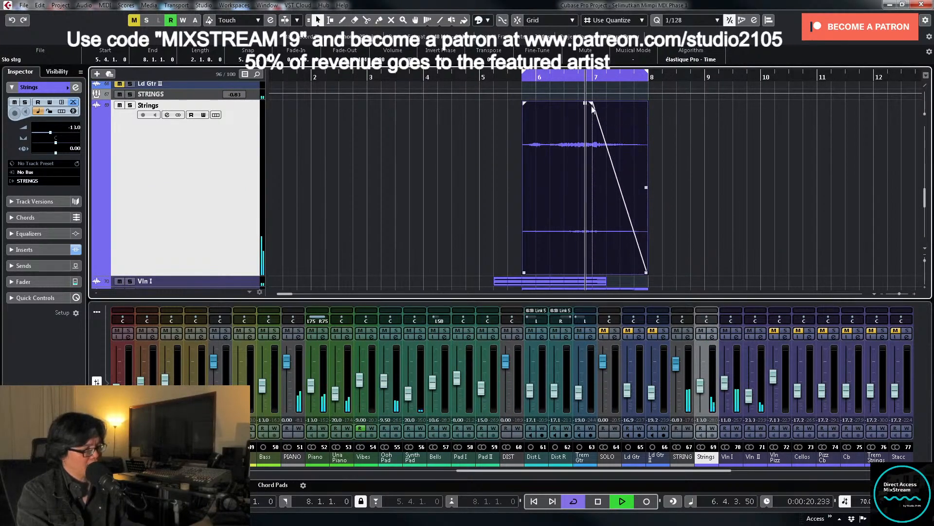
{"action": "scroll", "coordinate": [706, 194], "scroll_direction": "down", "scroll_amount": 3}
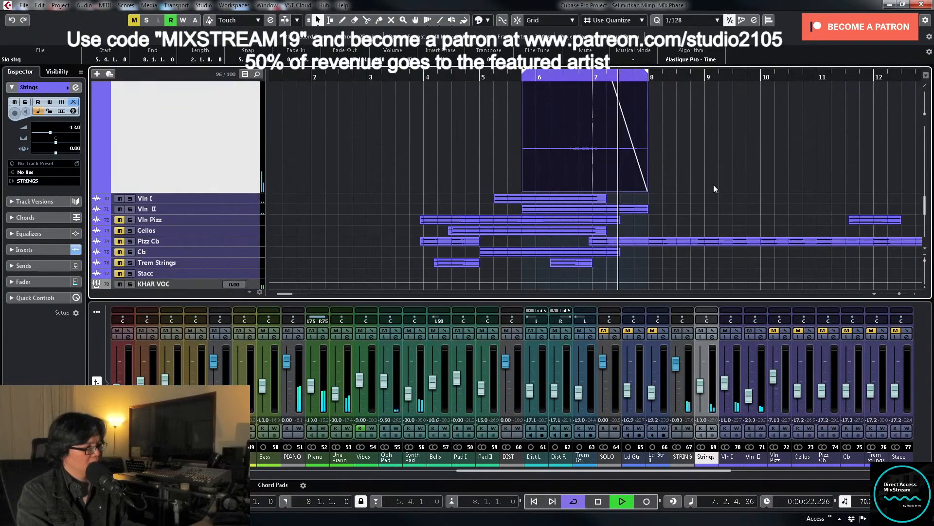
{"action": "key", "text": "space"}
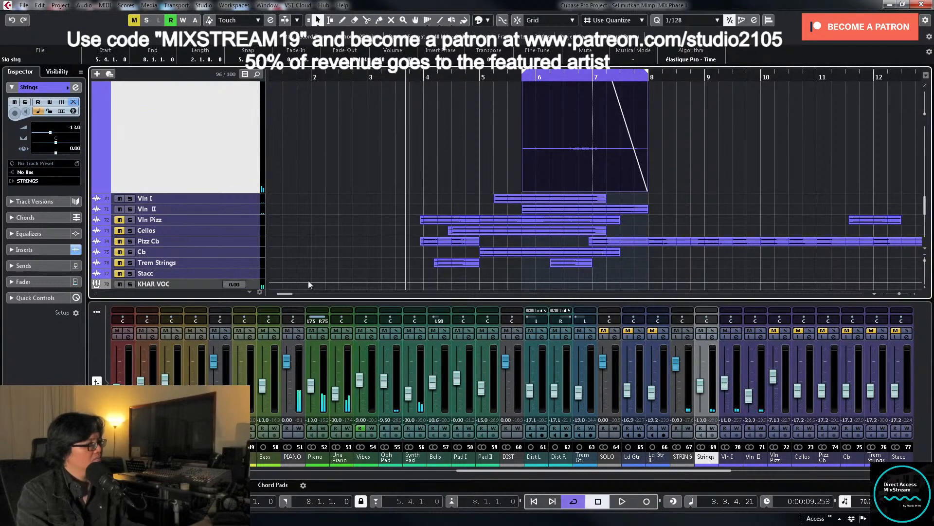
Step: Select the Cellos track and enlarge its height
{"action": "left_click", "coordinate": [239, 219]}
{"action": "left_click", "coordinate": [249, 228]}
{"action": "left_click_drag", "start_coordinate": [247, 235], "coordinate": [244, 316]}
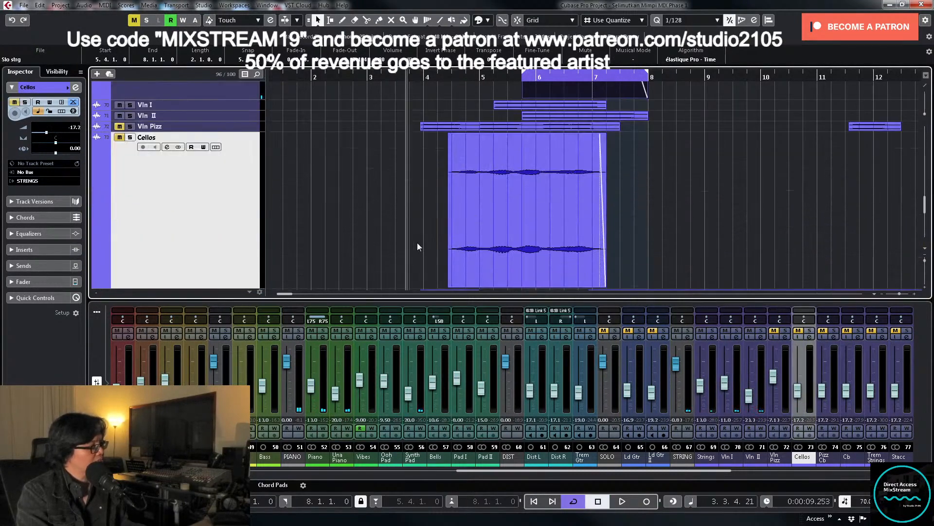
Step: Unmute and solo Cellos and load the MIX Strings FX chain preset onto its inserts
{"action": "left_click_drag", "start_coordinate": [692, 474], "coordinate": [728, 473]}
{"action": "left_click", "coordinate": [712, 336]}
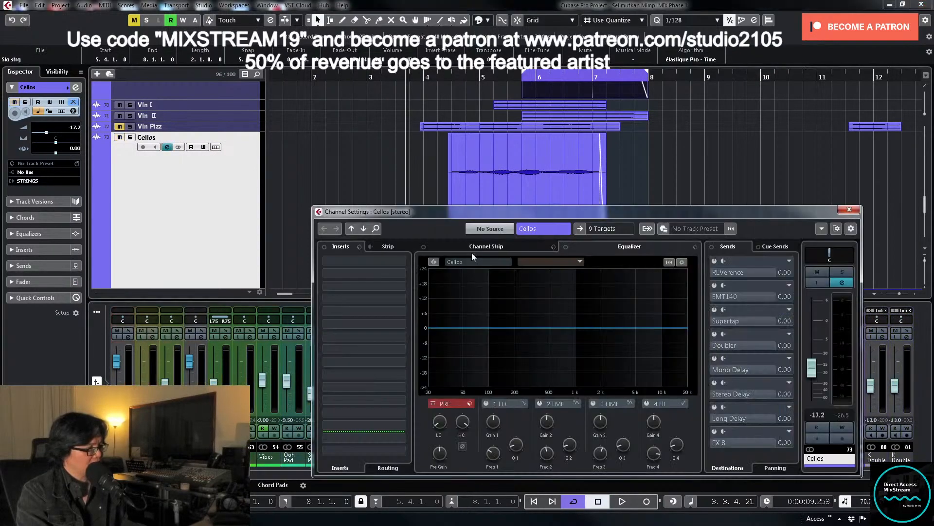
{"action": "left_click", "coordinate": [359, 247]}
{"action": "left_click", "coordinate": [375, 259]}
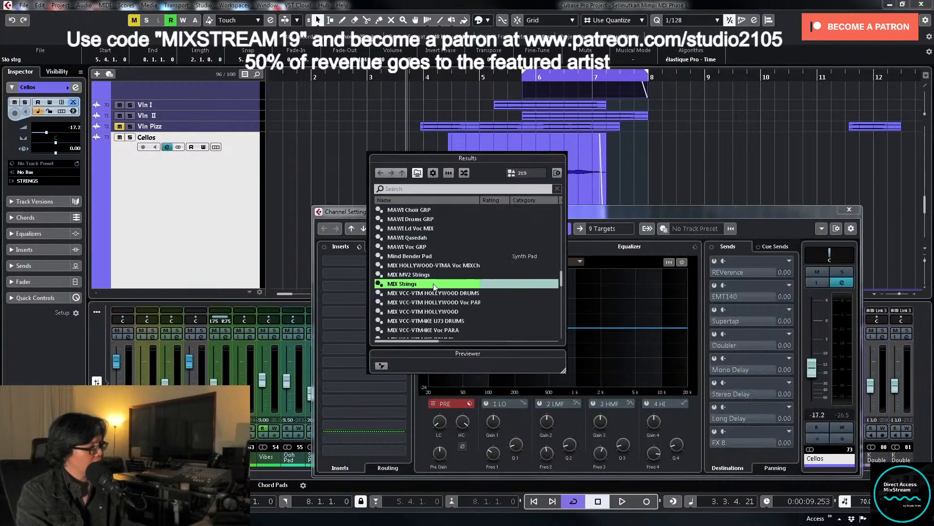
{"action": "double_click", "coordinate": [432, 278]}
{"action": "left_click", "coordinate": [850, 269]}
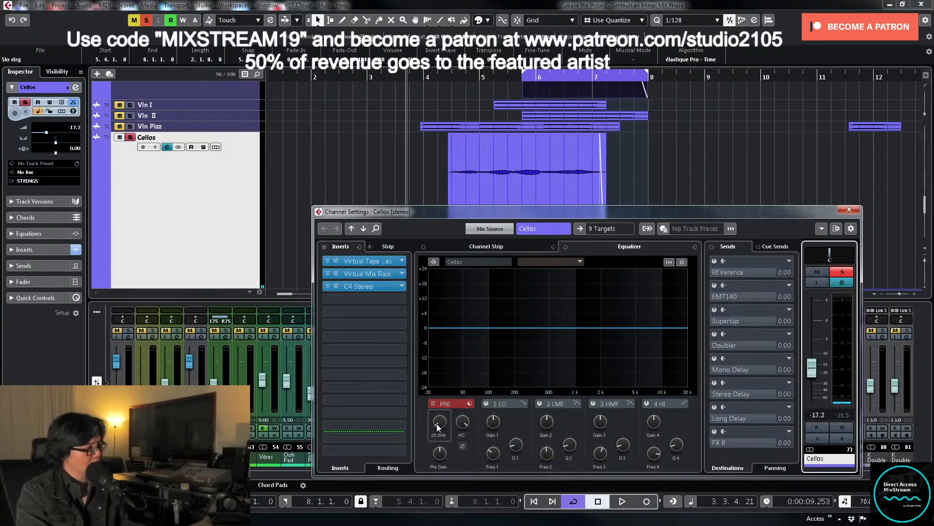
Step: Loop playback over the opening Cellos event and apply a low cut in the Cellos channel equalizer
{"action": "left_click_drag", "start_coordinate": [437, 424], "coordinate": [436, 416]}
{"action": "left_click", "coordinate": [449, 75]}
{"action": "left_click", "coordinate": [498, 182]}
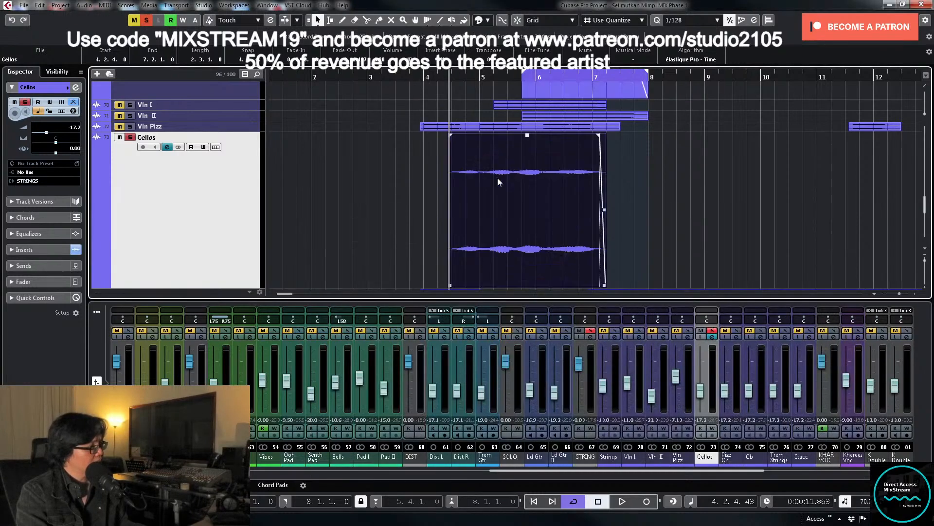
{"action": "key", "text": "space"}
{"action": "key", "text": "p"}
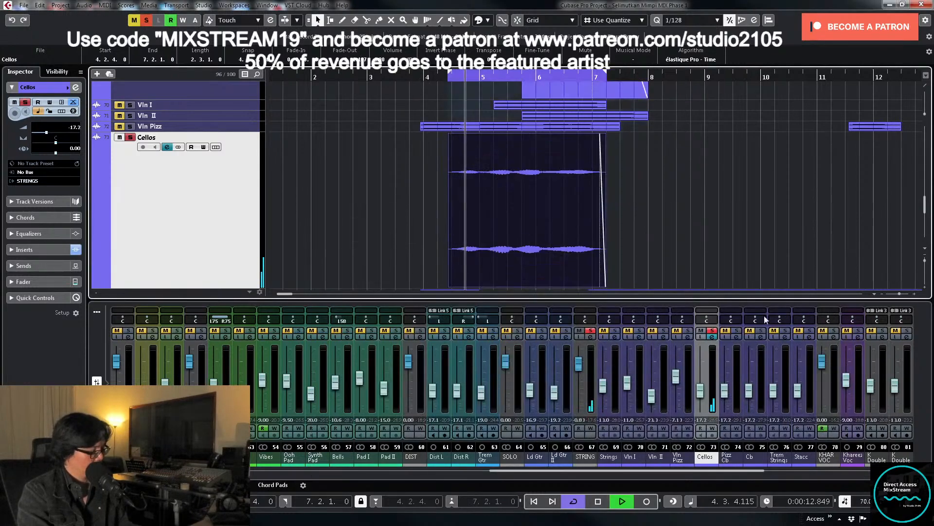
{"action": "left_click", "coordinate": [711, 337]}
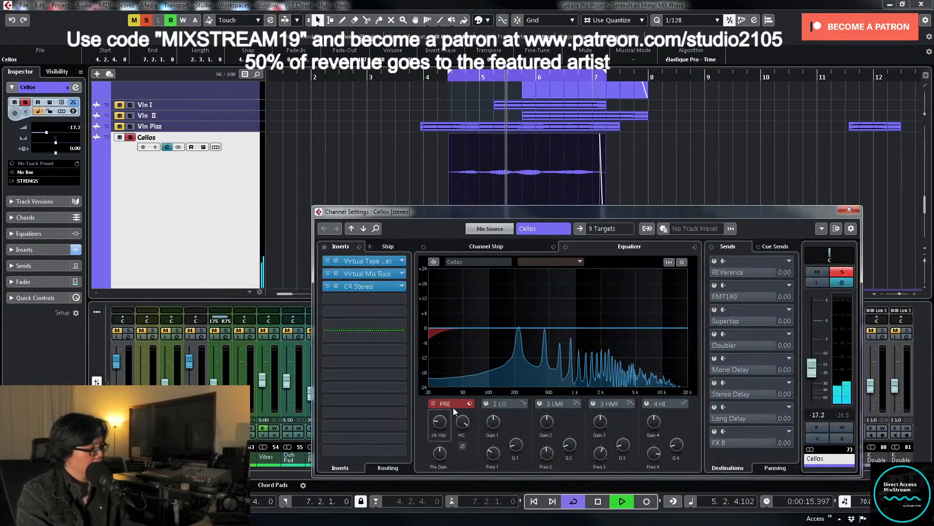
{"action": "left_click_drag", "start_coordinate": [441, 423], "coordinate": [442, 417]}
Step: Try a narrow band 3 boost on Cellos, sweeping it to about 7.67 kHz at 17.1 dB, and switch the band off
{"action": "left_click", "coordinate": [593, 404]}
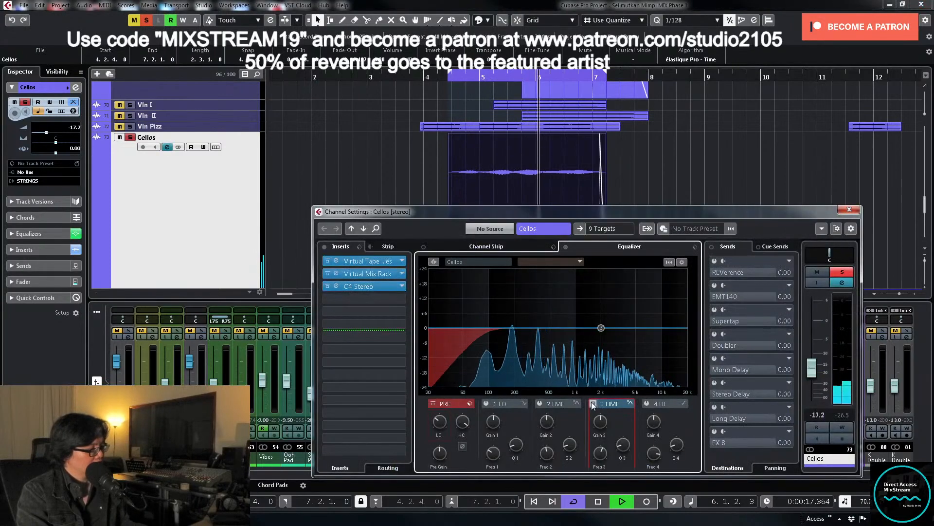
{"action": "left_click_drag", "start_coordinate": [623, 445], "coordinate": [632, 379]}
{"action": "left_click_drag", "start_coordinate": [600, 328], "coordinate": [654, 288]}
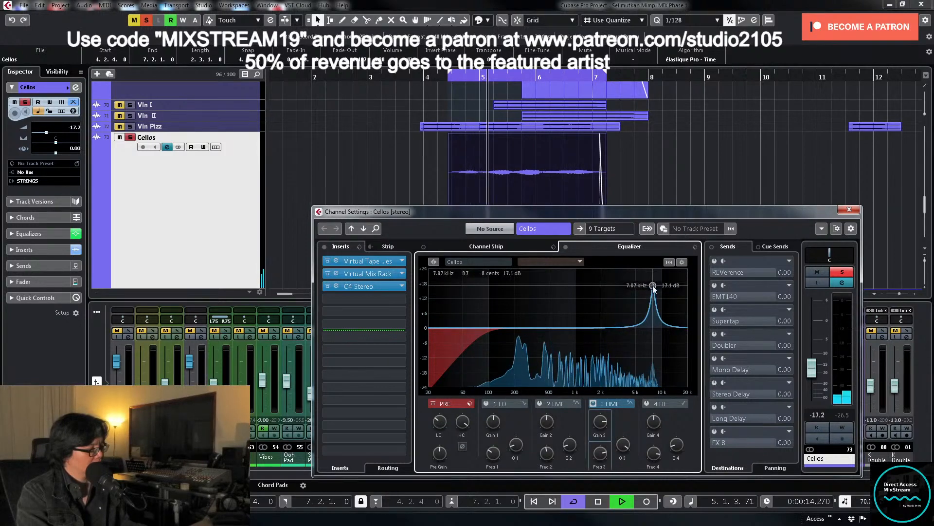
{"action": "left_click", "coordinate": [594, 403]}
Step: Add a high cut to Cellos and use band 2 for a small narrow dip at about 3 kHz
{"action": "left_click", "coordinate": [462, 445]}
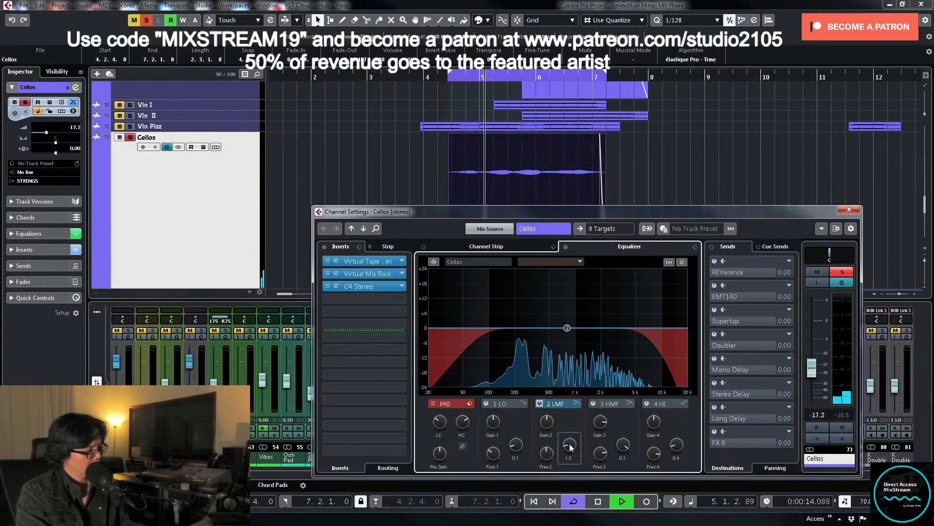
{"action": "left_click_drag", "start_coordinate": [566, 326], "coordinate": [616, 275]}
{"action": "key", "text": "space"}
{"action": "left_click_drag", "start_coordinate": [547, 421], "coordinate": [543, 469]}
{"action": "key", "text": "space"}
{"action": "left_click_drag", "start_coordinate": [546, 423], "coordinate": [569, 451]}
{"action": "key", "text": "space"}
Step: Unsolo Cellos, close its channel settings and set its fader to exactly -6 dB while listening in the mix
{"action": "left_click", "coordinate": [843, 271]}
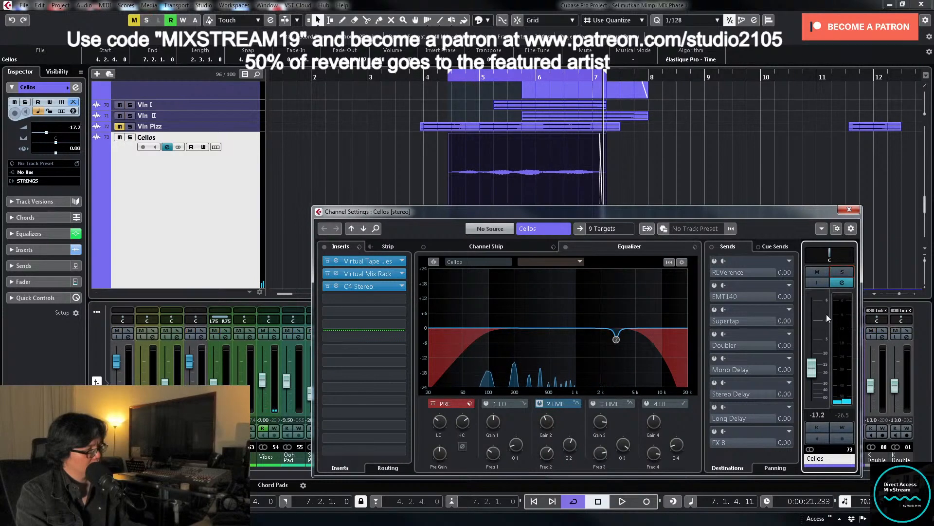
{"action": "key", "text": "Escape"}
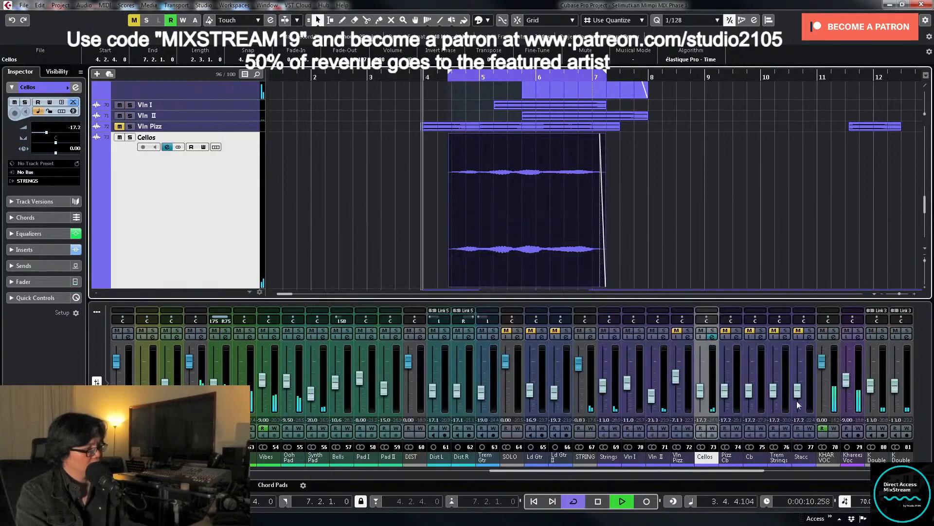
{"action": "left_click_drag", "start_coordinate": [702, 393], "coordinate": [707, 380]}
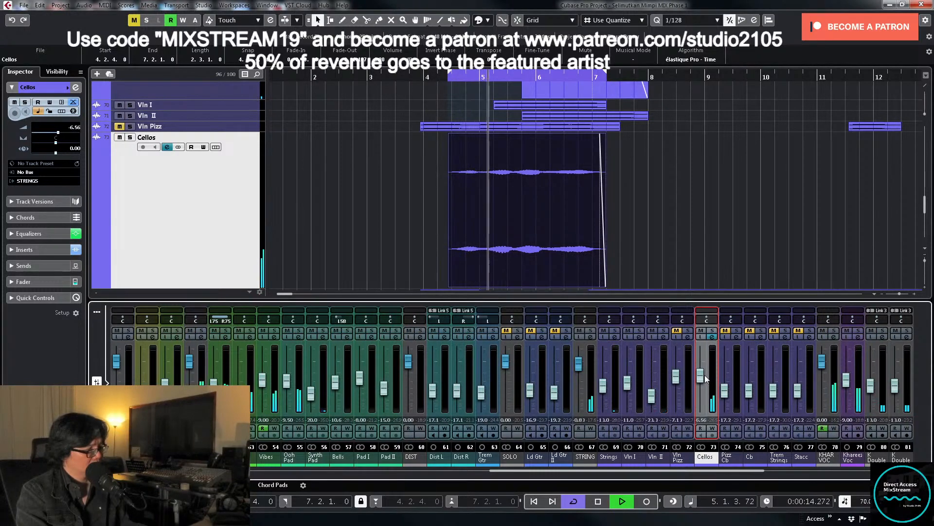
{"action": "scroll", "coordinate": [705, 379], "scroll_direction": "up", "scroll_amount": 1}
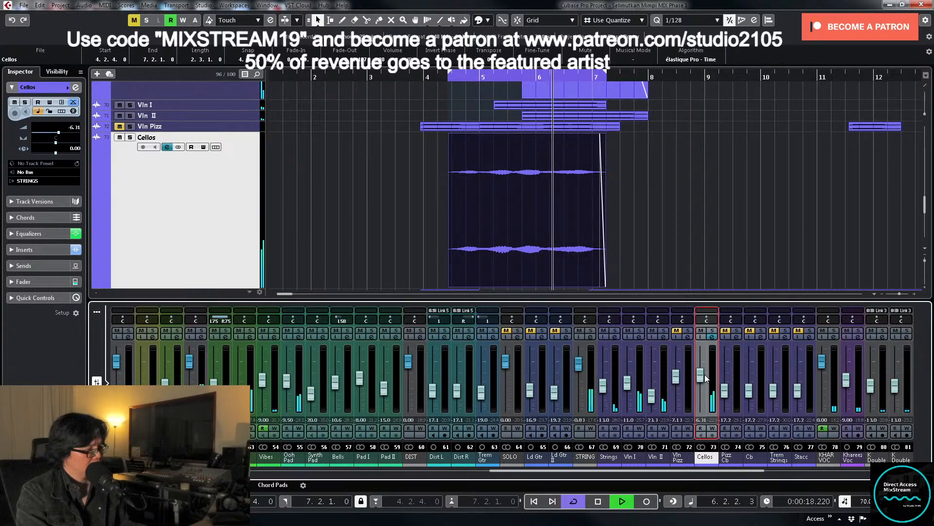
{"action": "scroll", "coordinate": [699, 415], "scroll_direction": "up", "scroll_amount": 2}
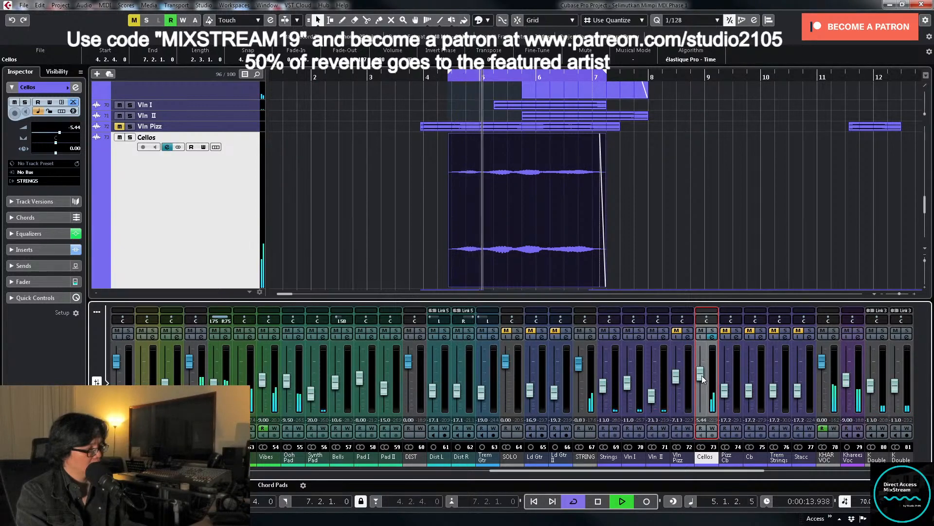
{"action": "scroll", "coordinate": [702, 375], "scroll_direction": "down", "scroll_amount": 1}
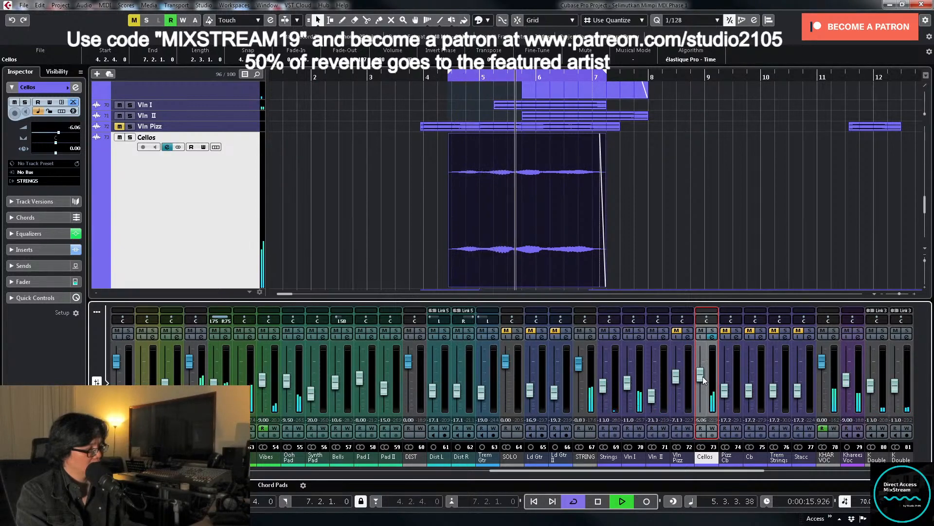
{"action": "double_click", "coordinate": [702, 420]}
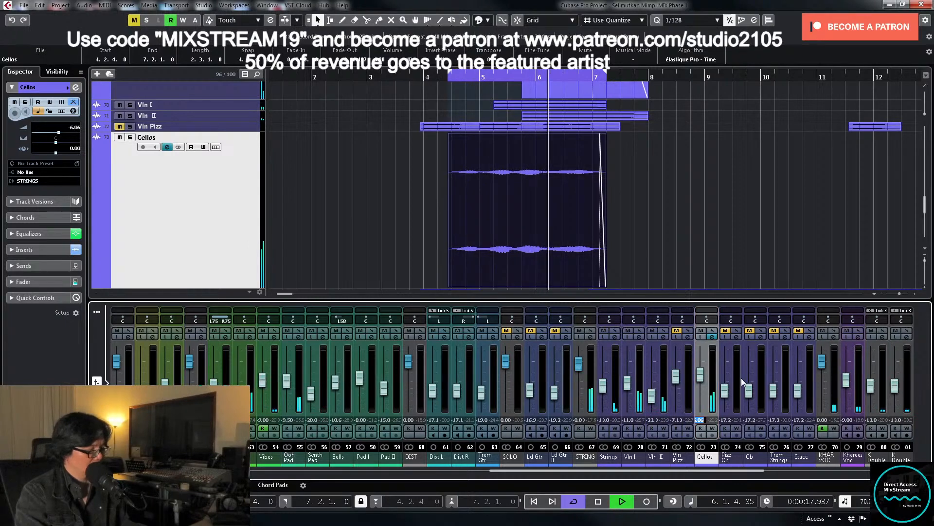
{"action": "type", "text": "-6"}
{"action": "key", "text": "Return"}
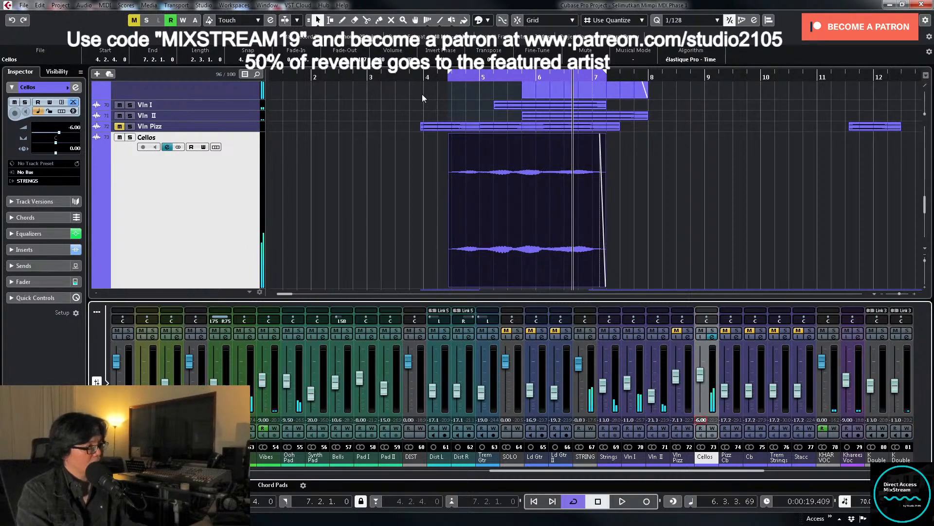
Step: Record Cellos volume automation from just before bar 4, pulling the fader down to about -9.32 dB near bar 6
{"action": "left_click", "coordinate": [422, 94]}
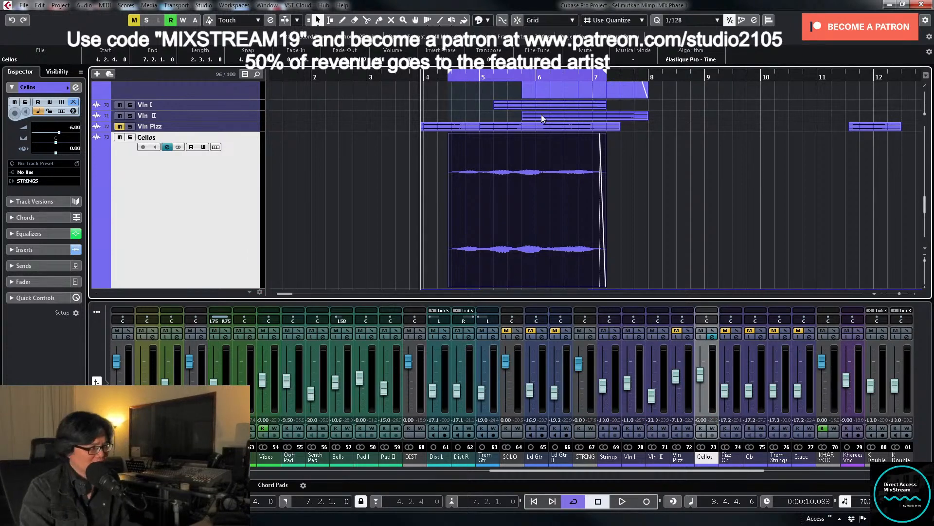
{"action": "left_click", "coordinate": [712, 428]}
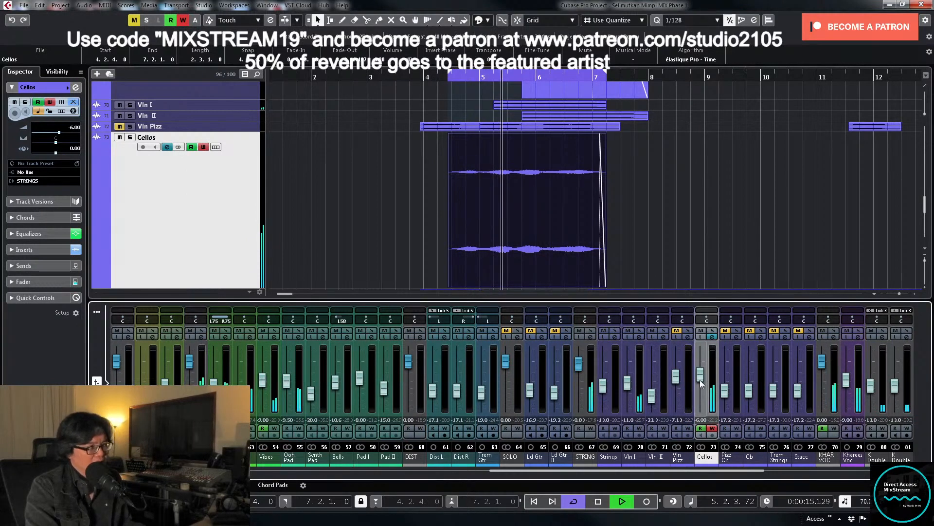
{"action": "left_click_drag", "start_coordinate": [701, 377], "coordinate": [707, 389]}
{"action": "left_click", "coordinate": [713, 428]}
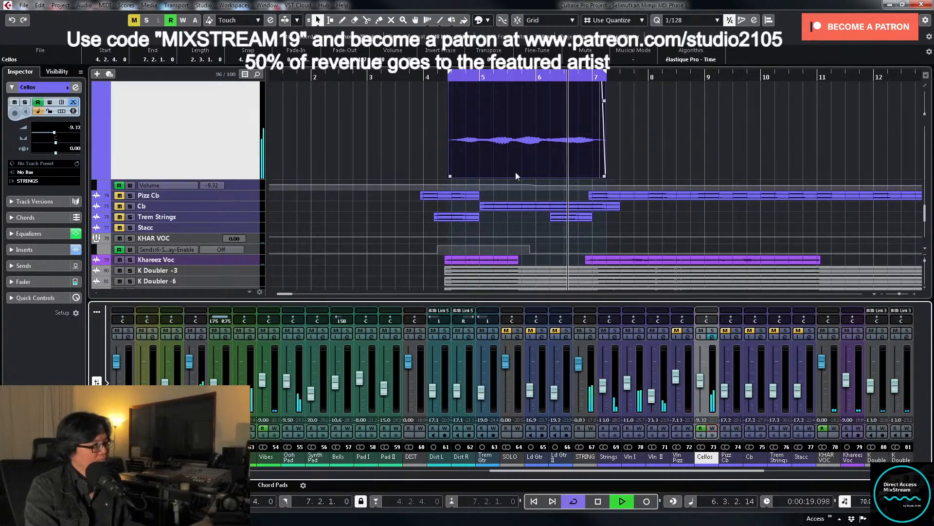
{"action": "key", "text": "space"}
Step: Enlarge the Cellos volume lane and clean up its drop into a straight ramp ending at bar 6 at about -13 dB
{"action": "left_click", "coordinate": [244, 186]}
{"action": "scroll", "coordinate": [534, 184], "scroll_direction": "up", "scroll_amount": 2}
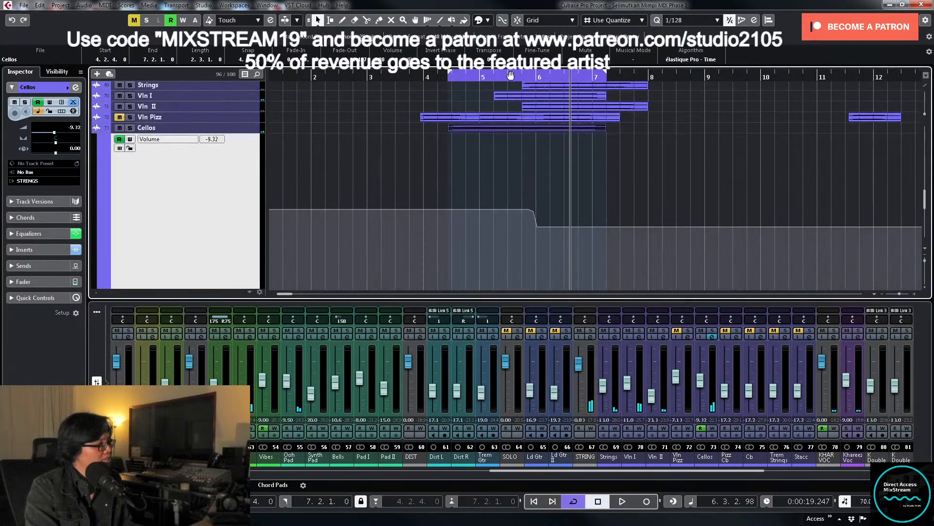
{"action": "left_click", "coordinate": [494, 78]}
{"action": "key", "text": "h"}
{"action": "key", "text": "h"}
{"action": "key", "text": "h"}
{"action": "key", "text": "space"}
{"action": "left_click_drag", "start_coordinate": [713, 198], "coordinate": [723, 237]}
{"action": "key", "text": "Delete"}
{"action": "left_click_drag", "start_coordinate": [724, 237], "coordinate": [724, 242]}
{"action": "key", "text": "space"}
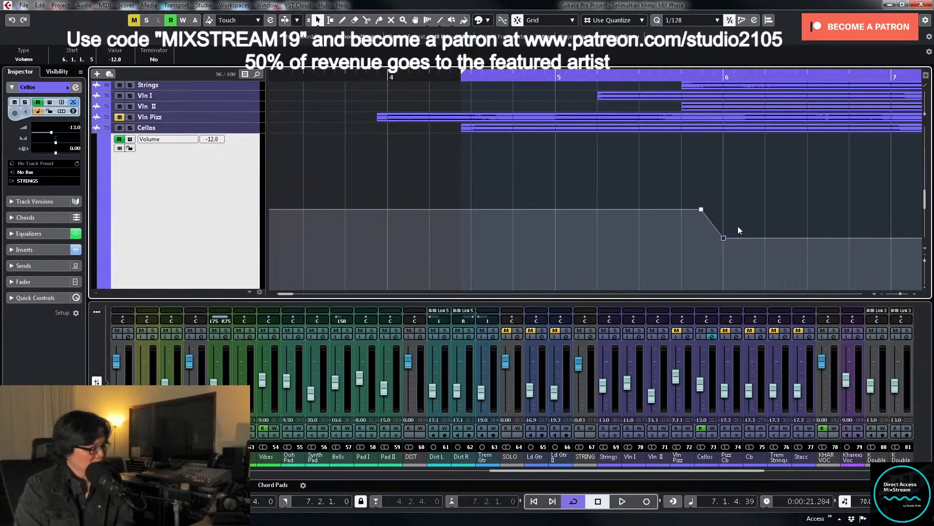
Step: Review the Cellos volume automation across the whole song and return to the section around bars 4 to 10
{"action": "key", "text": "shift+f"}
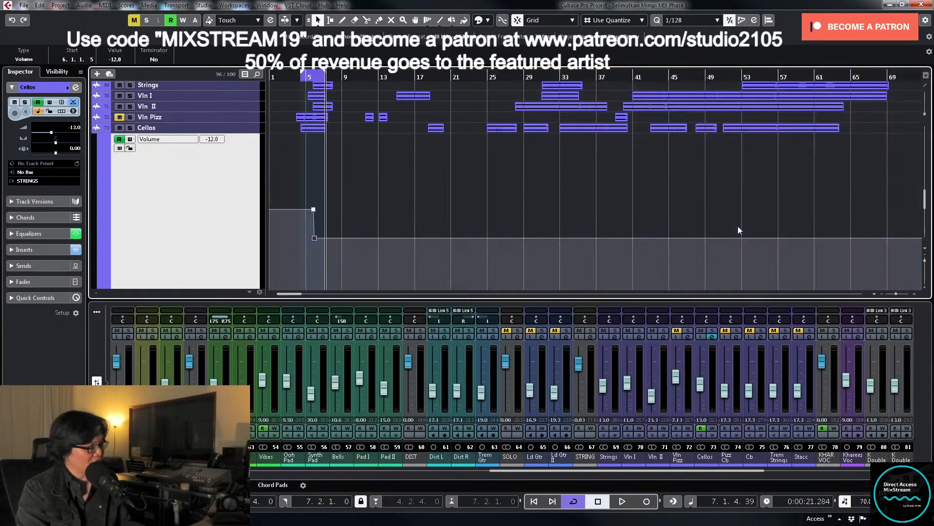
{"action": "key", "text": "h"}
{"action": "key", "text": "h"}
{"action": "key", "text": "h"}
{"action": "key", "text": "h"}
{"action": "key", "text": "h"}
{"action": "key", "text": "h"}
{"action": "key", "text": "h"}
{"action": "key", "text": "h"}
{"action": "key", "text": "h"}
{"action": "key", "text": "h"}
{"action": "key", "text": "h"}
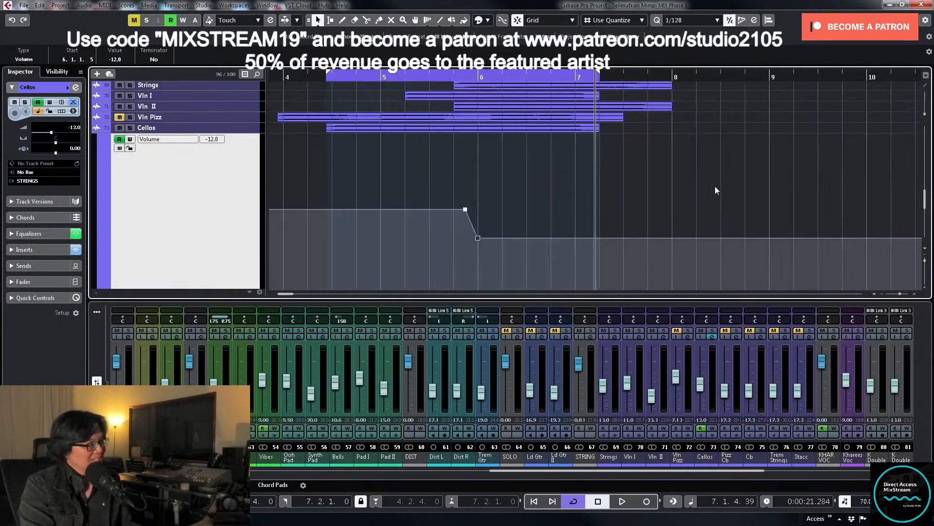
{"action": "key", "text": "g"}
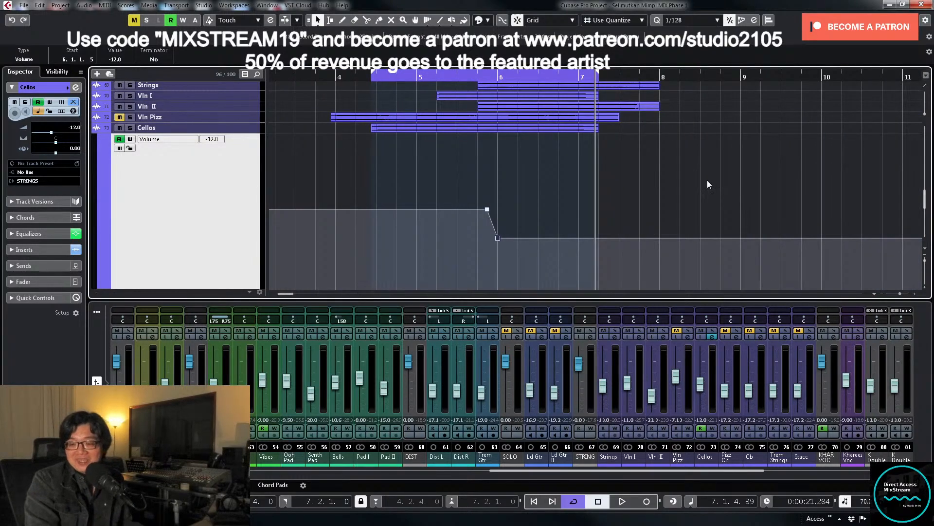
Step: Play from just before bar 4 and enlarge the Vln I and Vln II tracks together
{"action": "left_click", "coordinate": [324, 87]}
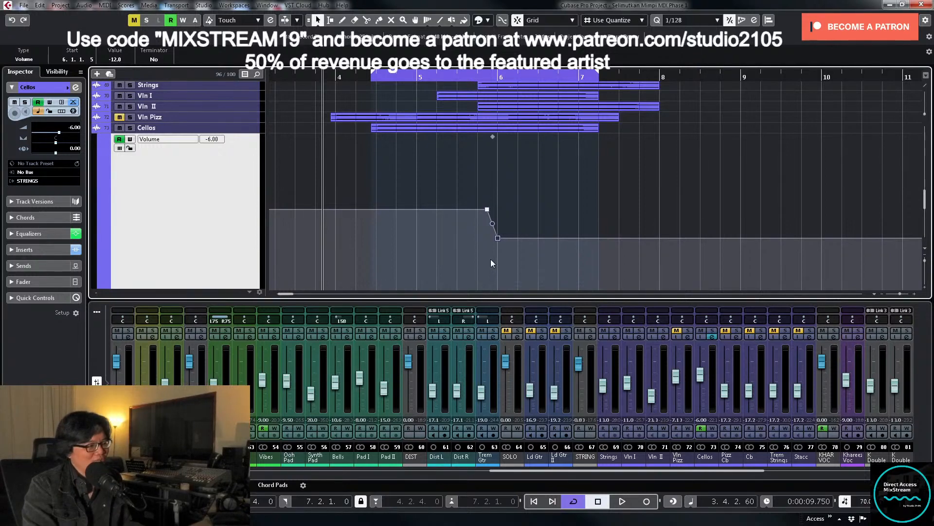
{"action": "key", "text": "space"}
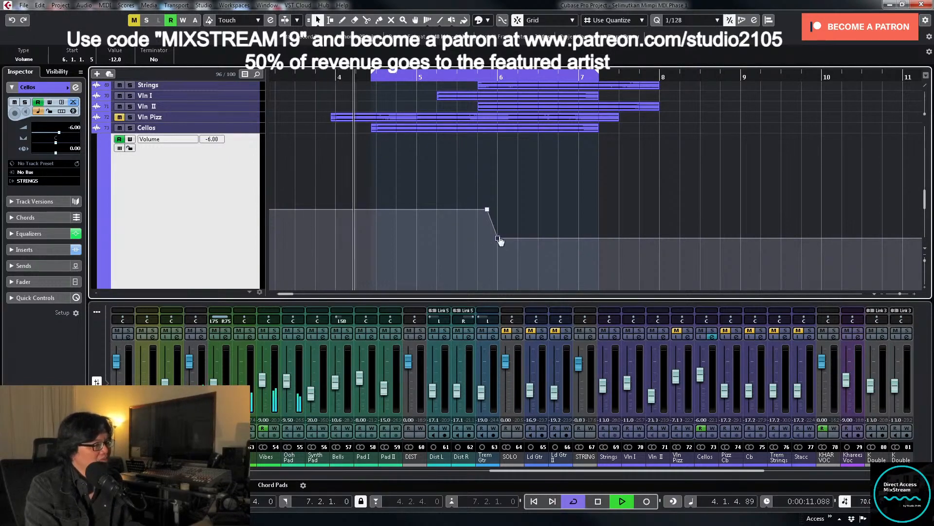
{"action": "scroll", "coordinate": [536, 193], "scroll_direction": "up", "scroll_amount": 5}
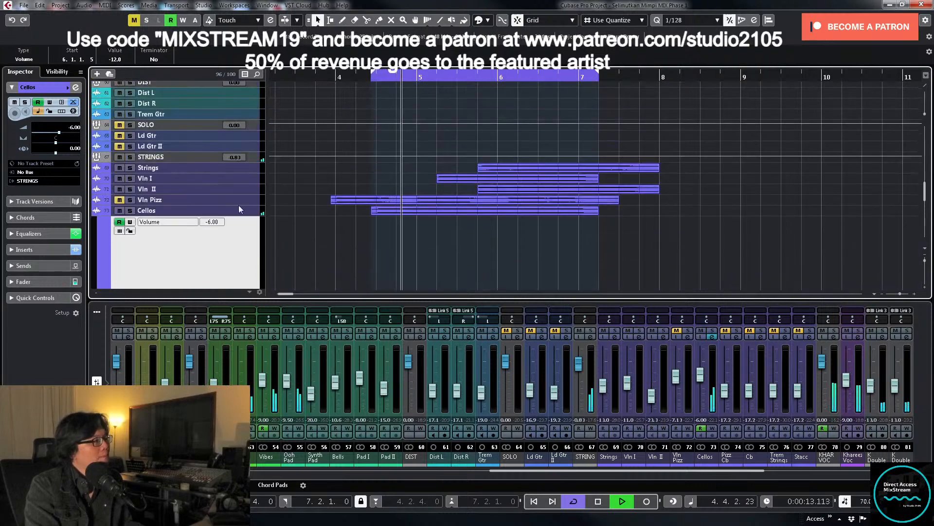
{"action": "left_click", "coordinate": [255, 179]}
{"action": "left_click", "coordinate": [255, 189], "text": "shift"}
{"action": "left_click_drag", "start_coordinate": [252, 183], "coordinate": [244, 249]}
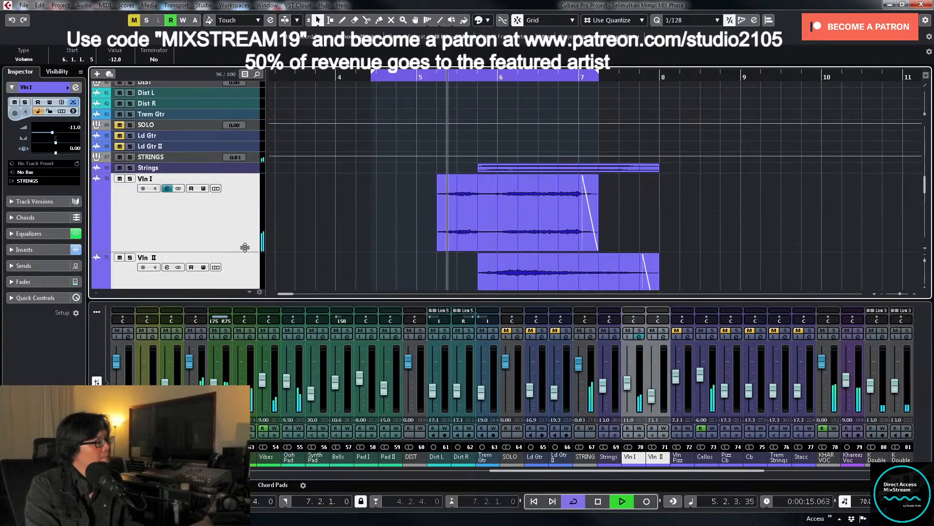
Step: Listen to Vln I soloed around bars 5 to 6, remove the solo and look over the neighbouring string tracks
{"action": "left_click", "coordinate": [469, 75]}
{"action": "key", "text": "s"}
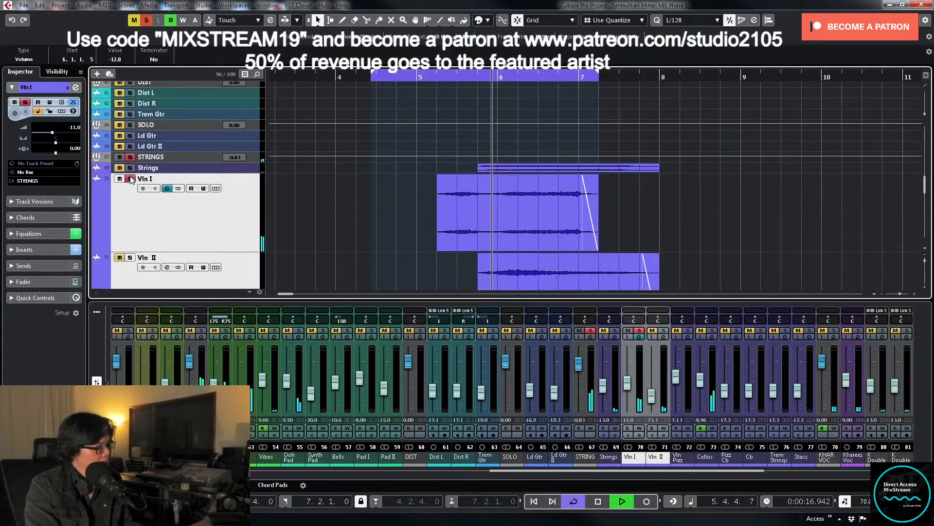
{"action": "key", "text": "space"}
{"action": "left_click", "coordinate": [130, 179]}
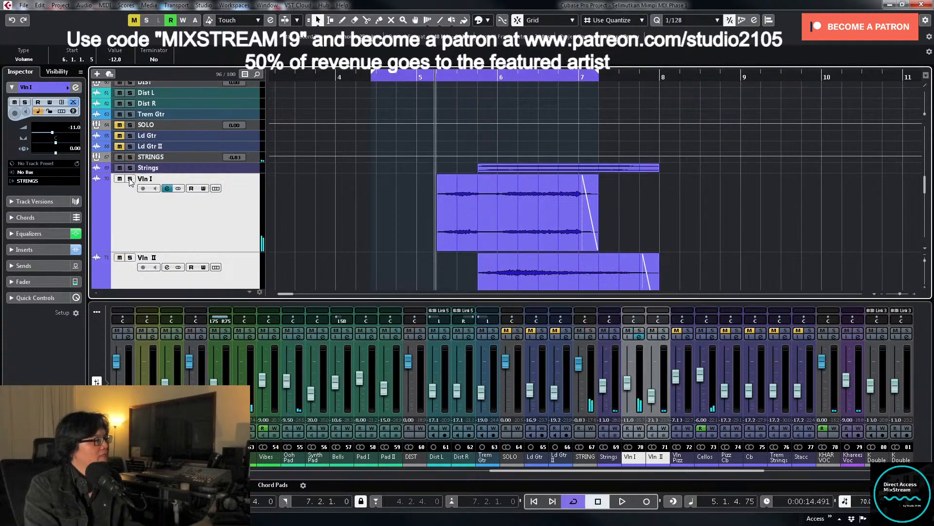
{"action": "scroll", "coordinate": [391, 195], "scroll_direction": "down", "scroll_amount": 3}
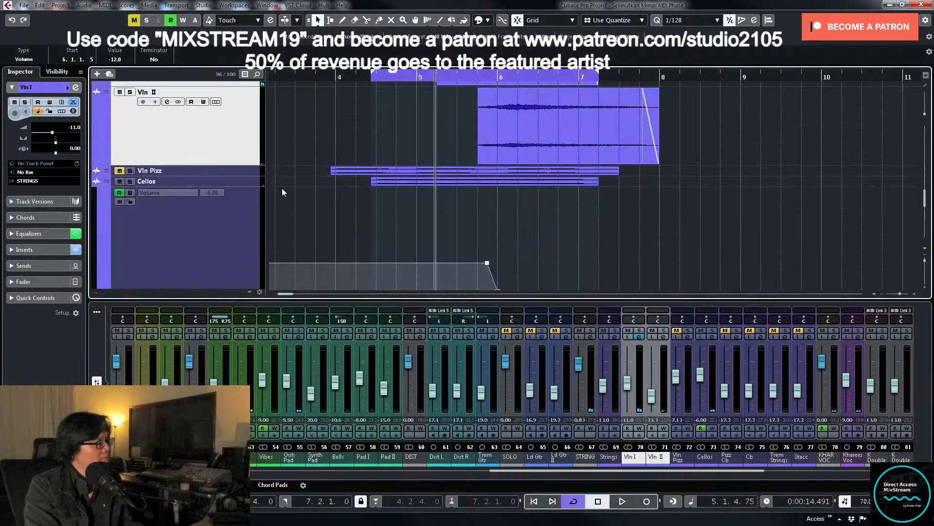
{"action": "scroll", "coordinate": [400, 191], "scroll_direction": "down", "scroll_amount": 3}
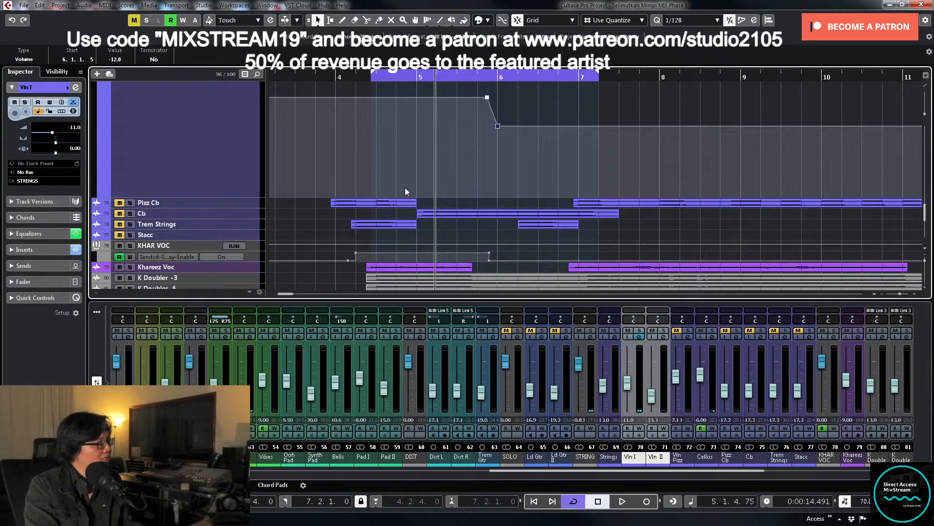
{"action": "scroll", "coordinate": [560, 188], "scroll_direction": "up", "scroll_amount": 6}
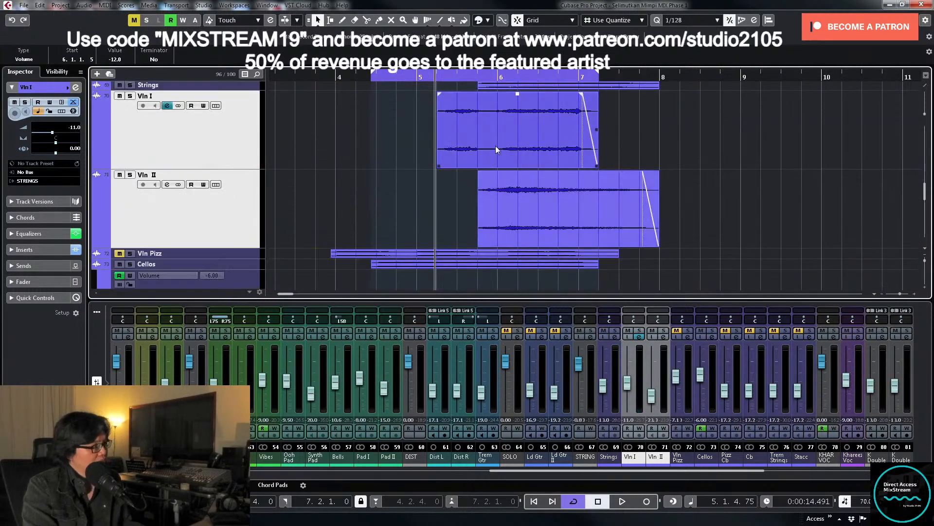
{"action": "scroll", "coordinate": [495, 145], "scroll_direction": "up", "scroll_amount": 2}
Step: Record Vln I volume automation with a short fader boost between about beat 5.4 and bar 6
{"action": "key", "text": "space"}
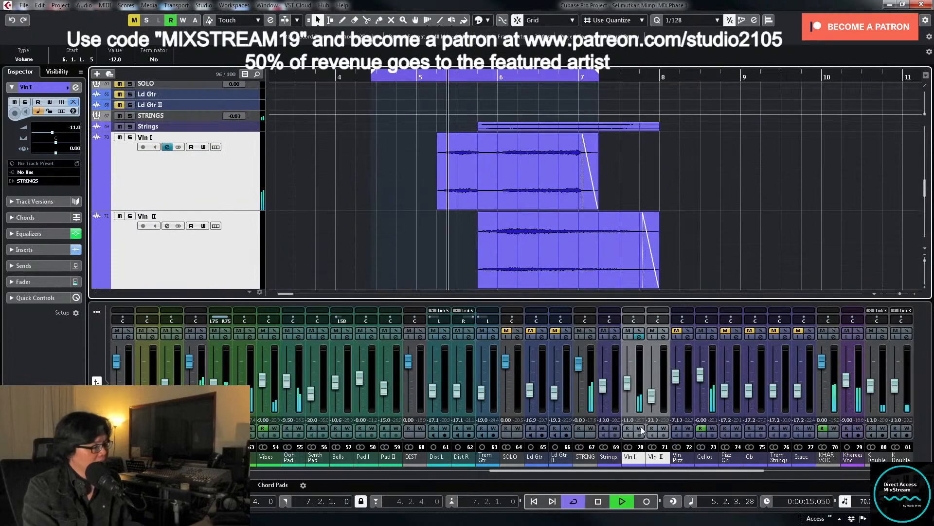
{"action": "left_click", "coordinate": [639, 428]}
{"action": "mouse_move", "coordinate": [627, 382]}
{"action": "left_mouse_down"}
{"action": "mouse_move", "coordinate": [630, 370]}
{"action": "mouse_move", "coordinate": [630, 382]}
{"action": "left_mouse_up"}
{"action": "key", "text": "space"}
Step: Show the Vln I volume automation lane and enlarge the track together with it
{"action": "left_click", "coordinate": [460, 78]}
{"action": "left_click", "coordinate": [263, 185]}
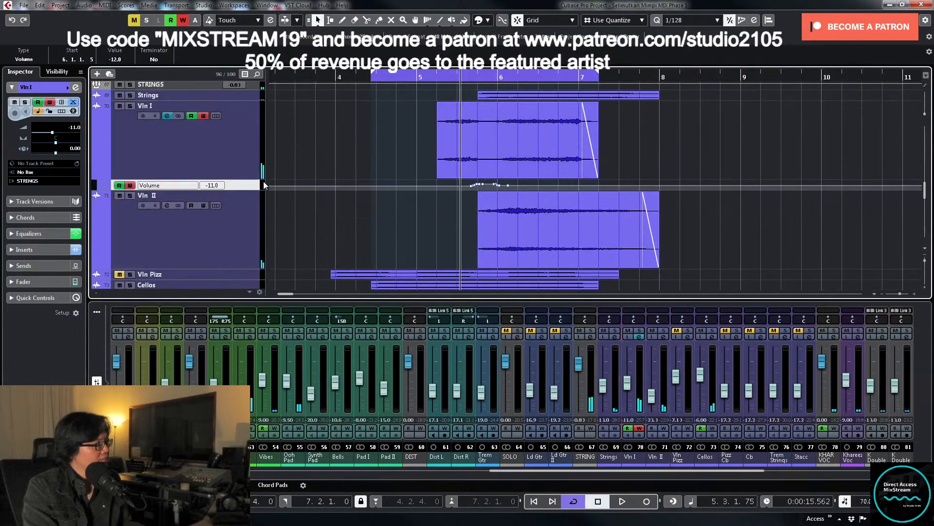
{"action": "left_click", "coordinate": [252, 174], "text": "shift"}
{"action": "key", "text": "z"}
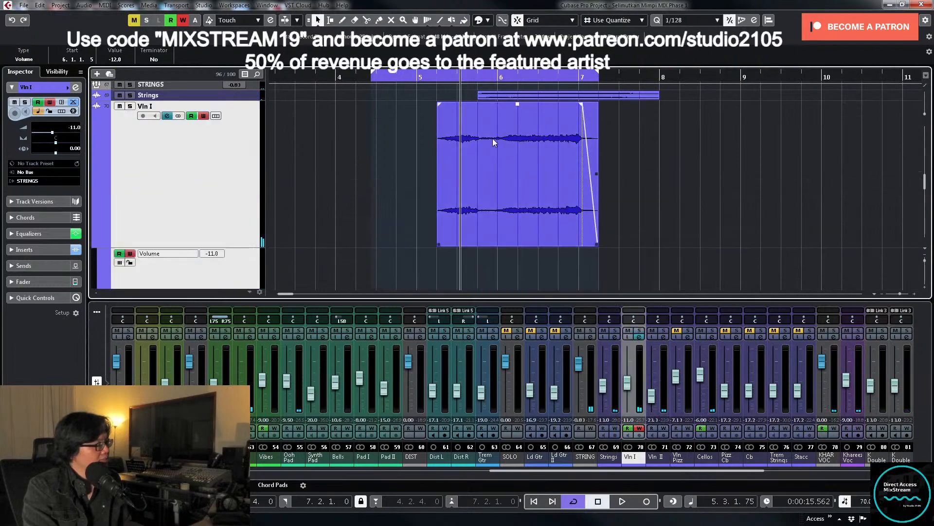
Step: Thin out the recorded Vln I volume points so the boost peaks at beat 5.4 and drops to -10 dB at bar 6
{"action": "left_click", "coordinate": [471, 75]}
{"action": "scroll", "coordinate": [518, 179], "scroll_direction": "down", "scroll_amount": 1}
{"action": "key", "text": "h"}
{"action": "key", "text": "h"}
{"action": "key", "text": "h"}
{"action": "key", "text": "h"}
{"action": "key", "text": "h"}
{"action": "key", "text": "h"}
{"action": "key", "text": "h"}
{"action": "key", "text": "h"}
{"action": "key", "text": "h"}
{"action": "key", "text": "h"}
{"action": "key", "text": "h"}
{"action": "key", "text": "h"}
{"action": "key", "text": "h"}
{"action": "key", "text": "h"}
{"action": "scroll", "coordinate": [673, 235], "scroll_direction": "down", "scroll_amount": 2}
{"action": "key", "text": "g"}
{"action": "key", "text": "g"}
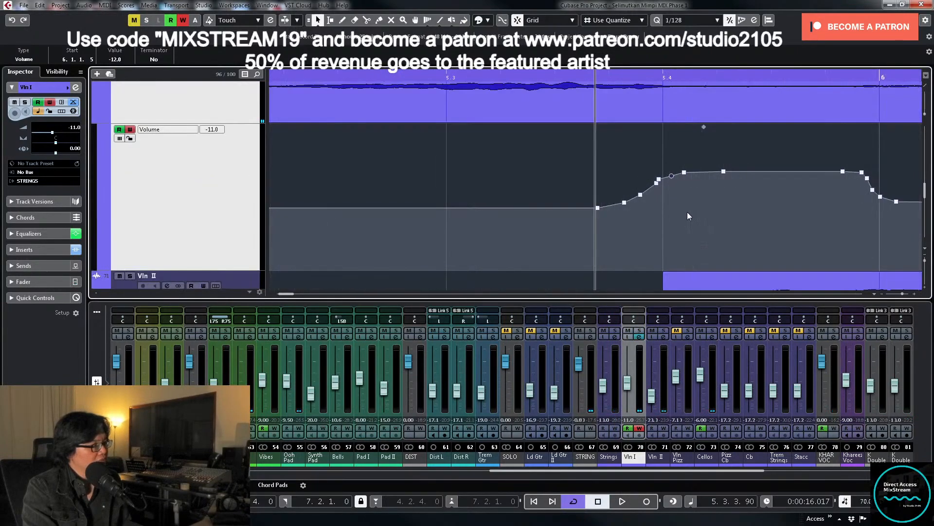
{"action": "mouse_move", "coordinate": [616, 178]}
{"action": "left_mouse_down"}
{"action": "mouse_move", "coordinate": [641, 226]}
{"action": "mouse_move", "coordinate": [646, 221]}
{"action": "left_mouse_up"}
{"action": "key", "text": "Delete"}
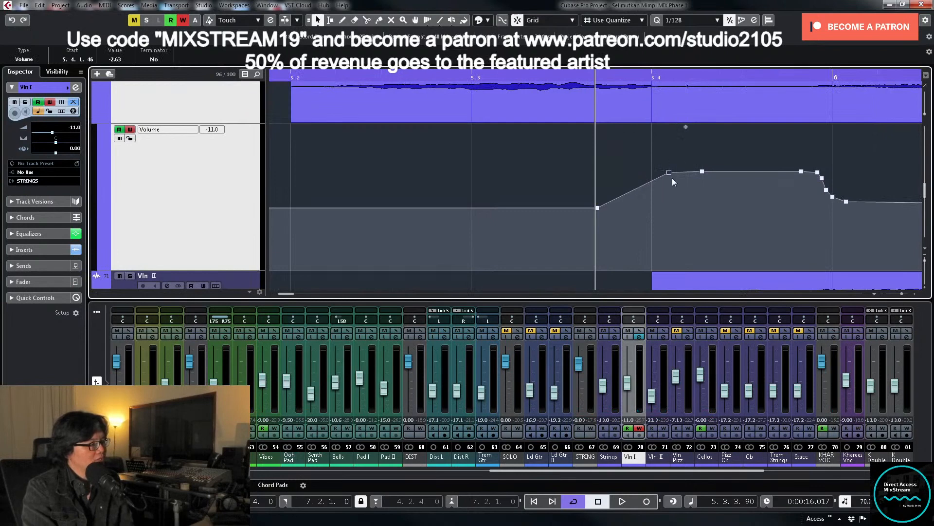
{"action": "left_click_drag", "start_coordinate": [649, 180], "coordinate": [719, 186]}
{"action": "key", "text": "Delete"}
{"action": "left_click_drag", "start_coordinate": [800, 174], "coordinate": [821, 168]}
{"action": "left_click_drag", "start_coordinate": [810, 174], "coordinate": [832, 208]}
{"action": "key", "text": "Delete"}
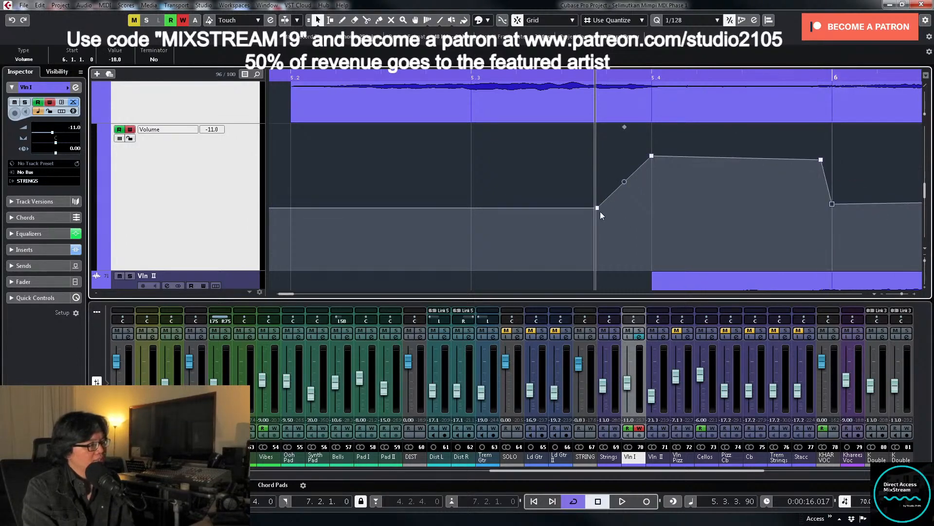
Step: Make the Vln I boost rise steeply just before beat 5.4, level its end point at 0 dB and play it back
{"action": "left_click_drag", "start_coordinate": [598, 208], "coordinate": [648, 208]}
{"action": "mouse_move", "coordinate": [821, 160]}
{"action": "left_mouse_down"}
{"action": "mouse_move", "coordinate": [833, 160]}
{"action": "mouse_move", "coordinate": [821, 158]}
{"action": "left_mouse_up"}
{"action": "key", "text": "space"}
{"action": "key", "text": "space"}
{"action": "left_click", "coordinate": [607, 75]}
{"action": "key", "text": "space"}
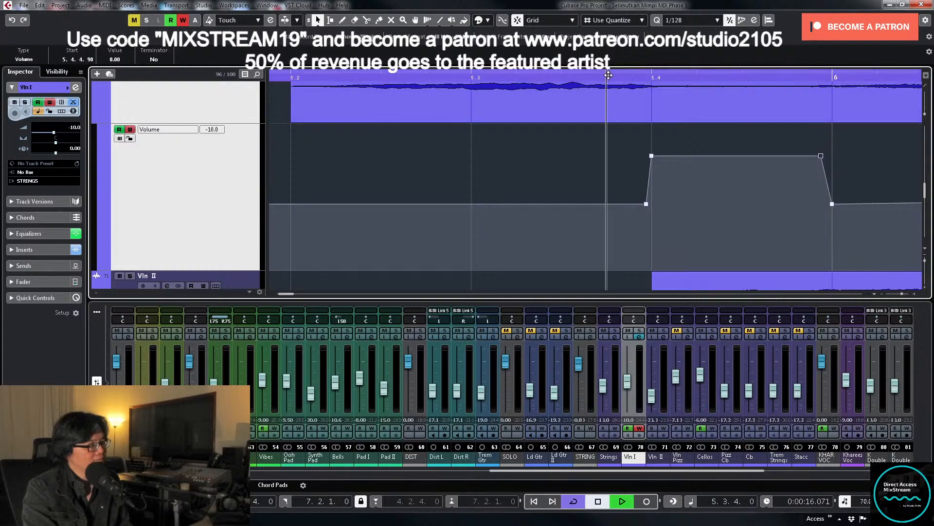
Step: Delete the leftover Vln I volume point after bar 6 and play the section back
{"action": "key", "text": "h"}
{"action": "key", "text": "h"}
{"action": "key", "text": "h"}
{"action": "key", "text": "h"}
{"action": "key", "text": "h"}
{"action": "key", "text": "h"}
{"action": "key", "text": "h"}
{"action": "key", "text": "h"}
{"action": "key", "text": "h"}
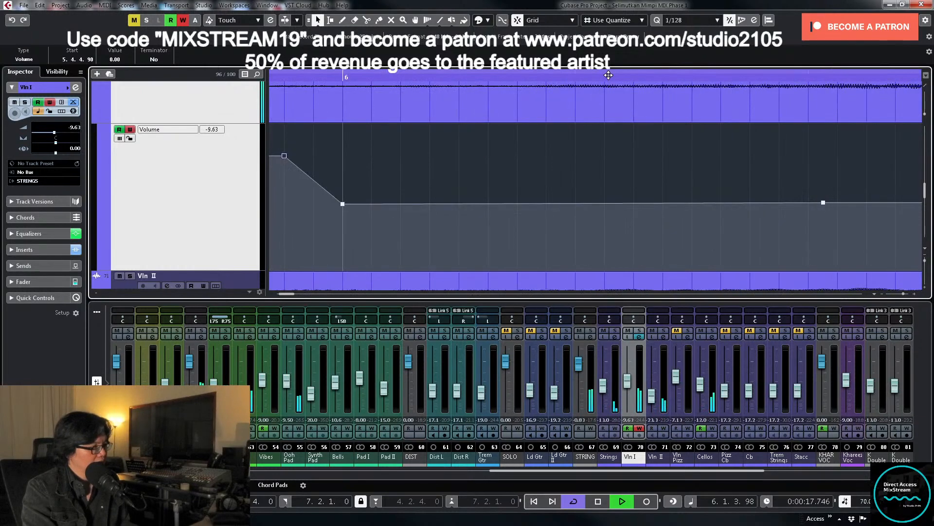
{"action": "key", "text": "g"}
{"action": "key", "text": "g"}
{"action": "key", "text": "g"}
{"action": "key", "text": "g"}
{"action": "key", "text": "g"}
{"action": "key", "text": "g"}
{"action": "key", "text": "g"}
{"action": "key", "text": "g"}
{"action": "key", "text": "g"}
{"action": "key", "text": "g"}
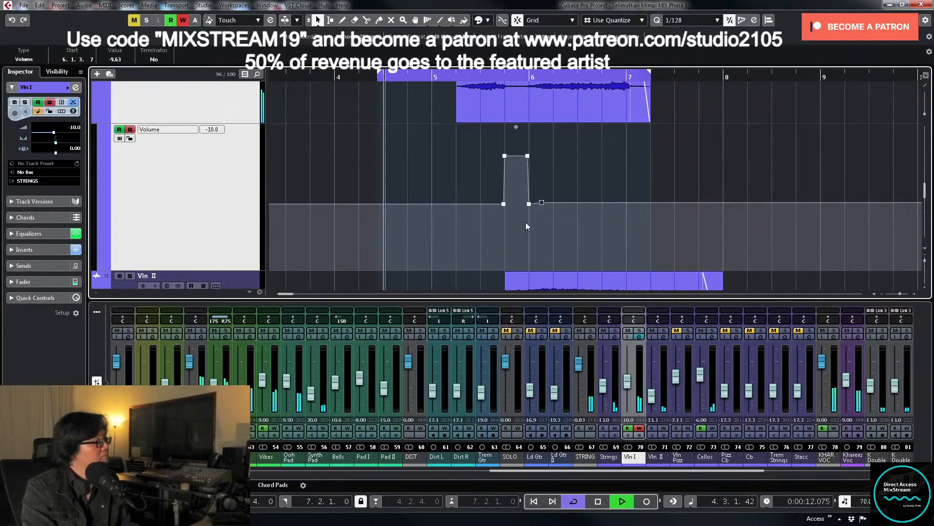
{"action": "key", "text": "Delete"}
{"action": "left_click_drag", "start_coordinate": [528, 226], "coordinate": [545, 200]}
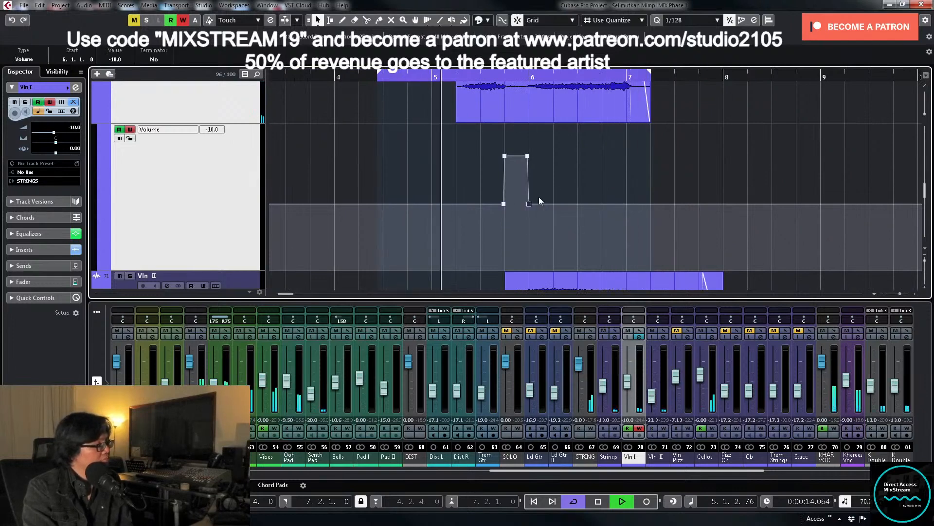
{"action": "scroll", "coordinate": [609, 156], "scroll_direction": "up", "scroll_amount": 1}
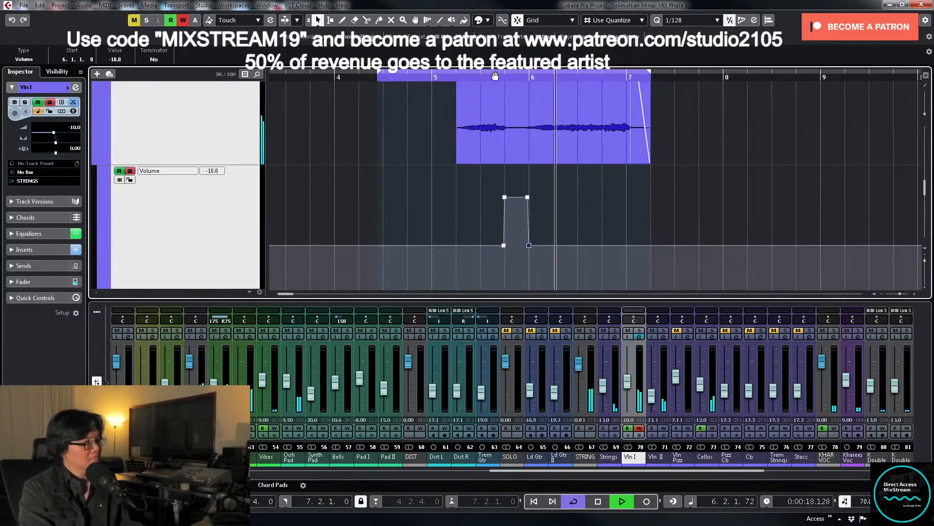
{"action": "key", "text": "space"}
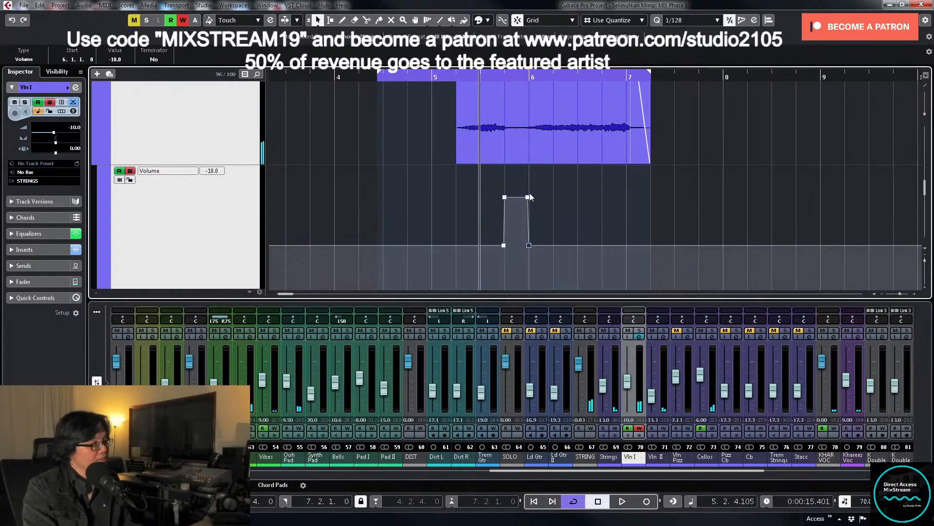
Step: Try raising the end point of the Vln I volume boost to 3.52 dB and listen to it
{"action": "left_click_drag", "start_coordinate": [528, 198], "coordinate": [529, 185]}
{"action": "key", "text": "space"}
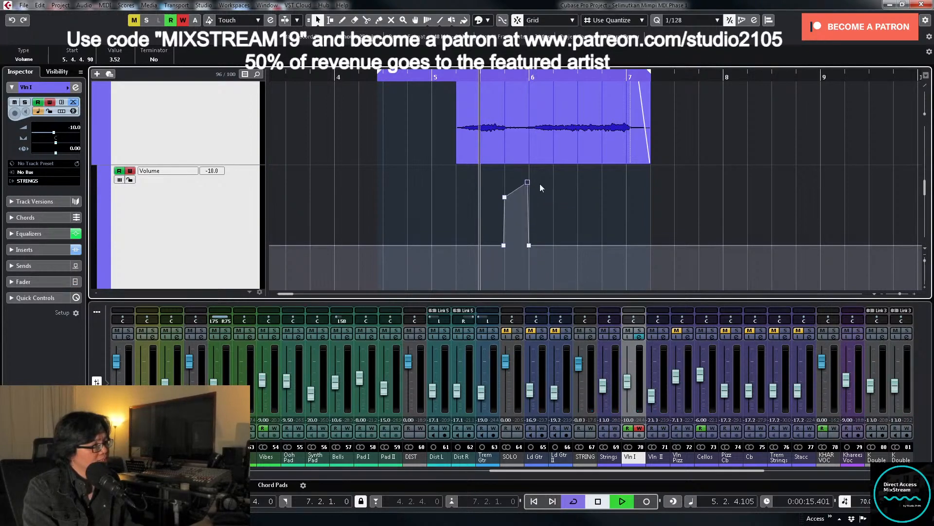
{"action": "key", "text": "h"}
{"action": "key", "text": "h"}
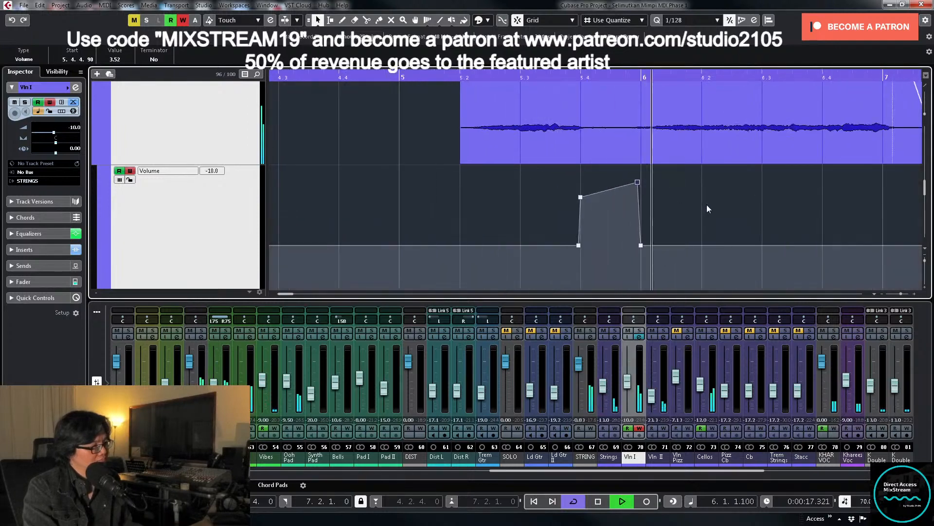
{"action": "key", "text": "space"}
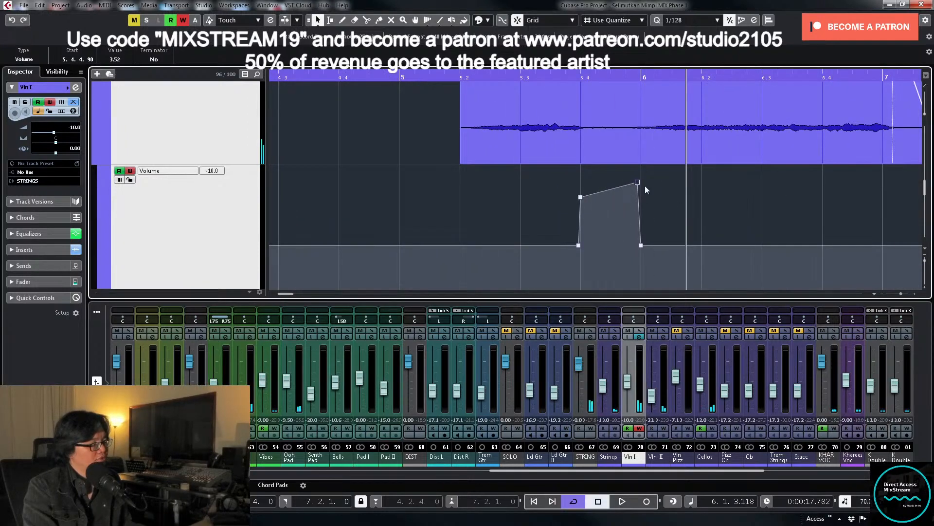
{"action": "key", "text": "ctrl+z"}
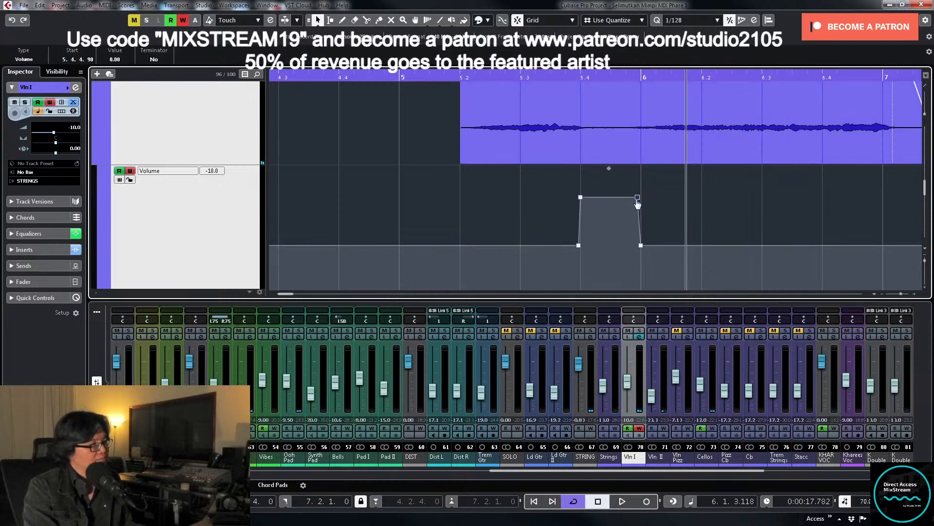
Step: Move the end point of the Vln I boost slightly earlier to 5.4.4.45 and set its value to 1 dB
{"action": "left_click_drag", "start_coordinate": [638, 197], "coordinate": [632, 192]}
{"action": "key", "text": "space"}
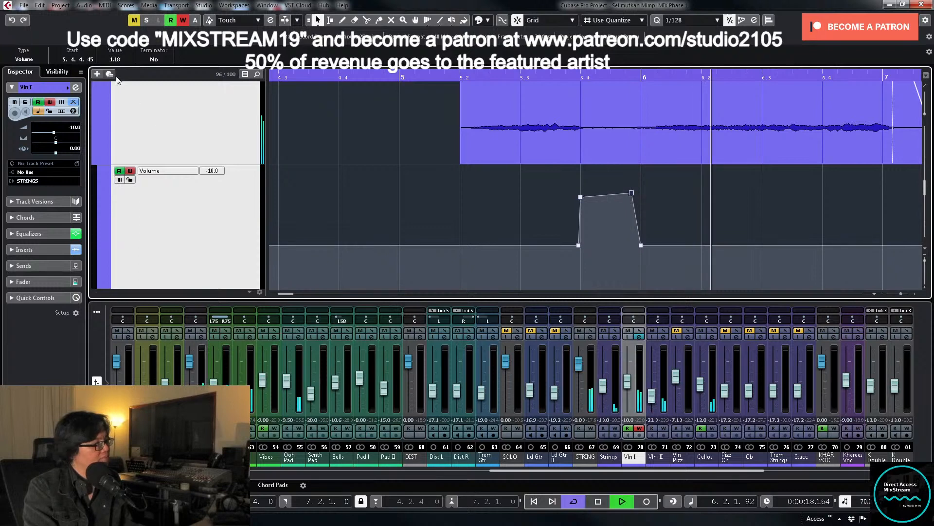
{"action": "left_click", "coordinate": [123, 60]}
{"action": "type", "text": "1"}
{"action": "key", "text": "Return"}
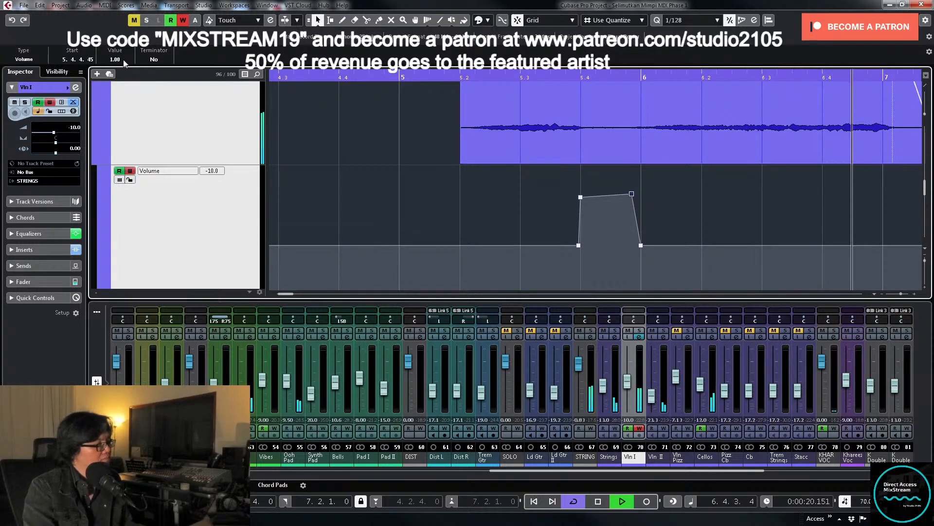
{"action": "left_click", "coordinate": [454, 78]}
{"action": "left_click_drag", "start_coordinate": [632, 194], "coordinate": [632, 193]}
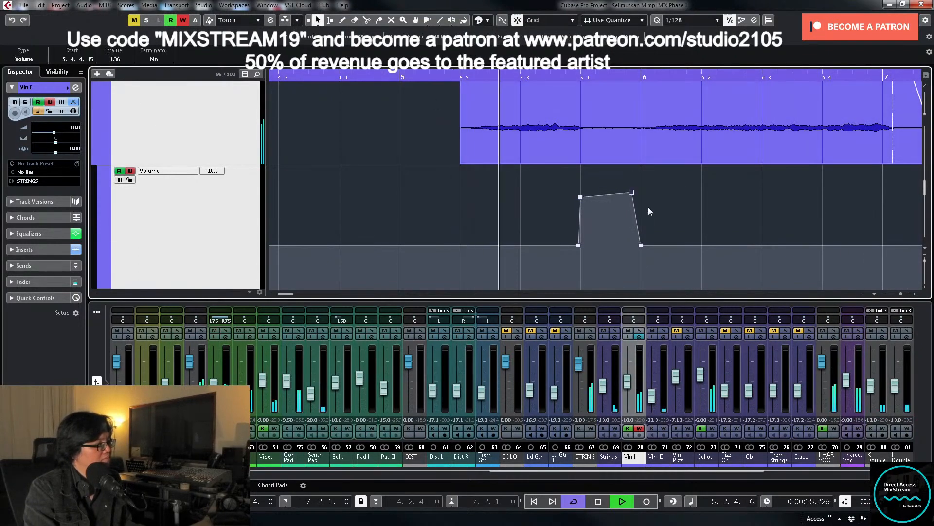
{"action": "left_click", "coordinate": [123, 60]}
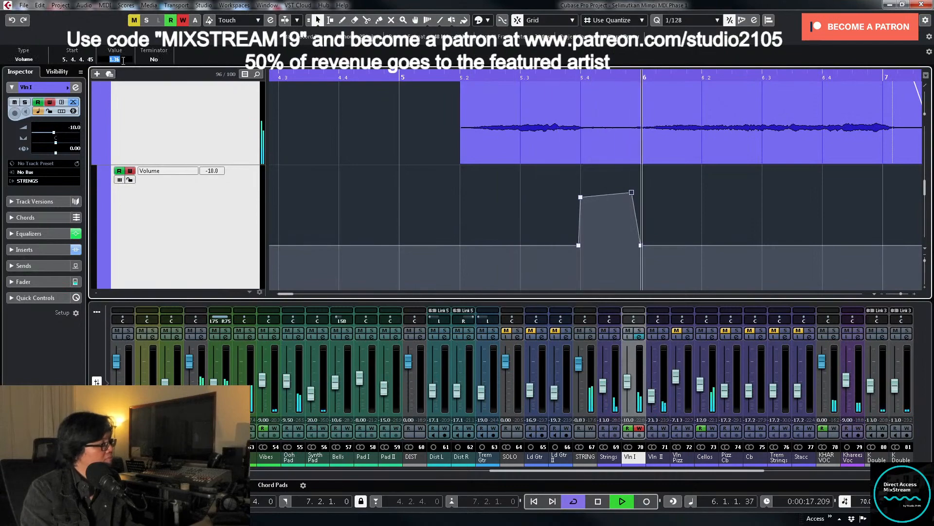
{"action": "type", "text": "1"}
{"action": "key", "text": "Return"}
{"action": "key", "text": "space"}
Step: Shrink the tracks, look over the string parts across the song and place the playhead just before bar 4
{"action": "left_click", "coordinate": [718, 213]}
{"action": "key", "text": "g"}
{"action": "key", "text": "g"}
{"action": "key", "text": "g"}
{"action": "key", "text": "g"}
{"action": "key", "text": "g"}
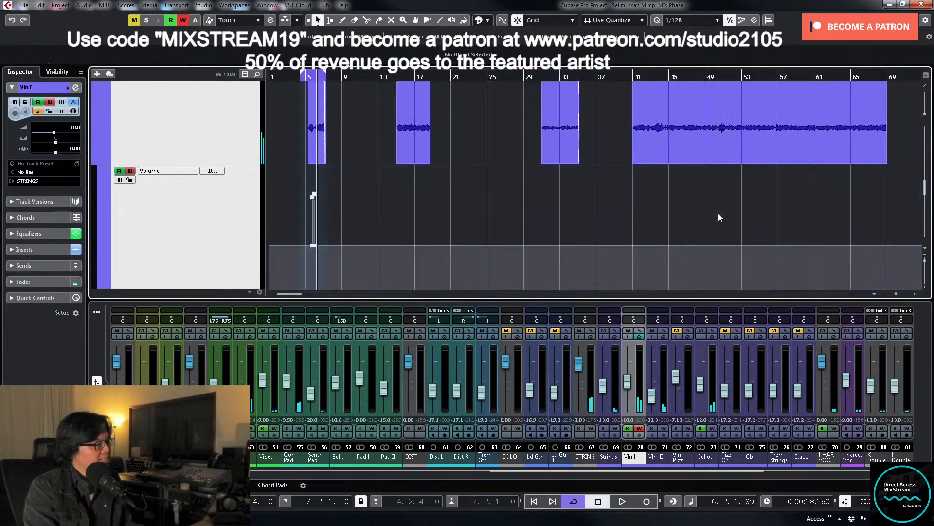
{"action": "key", "text": "z"}
{"action": "key", "text": "z"}
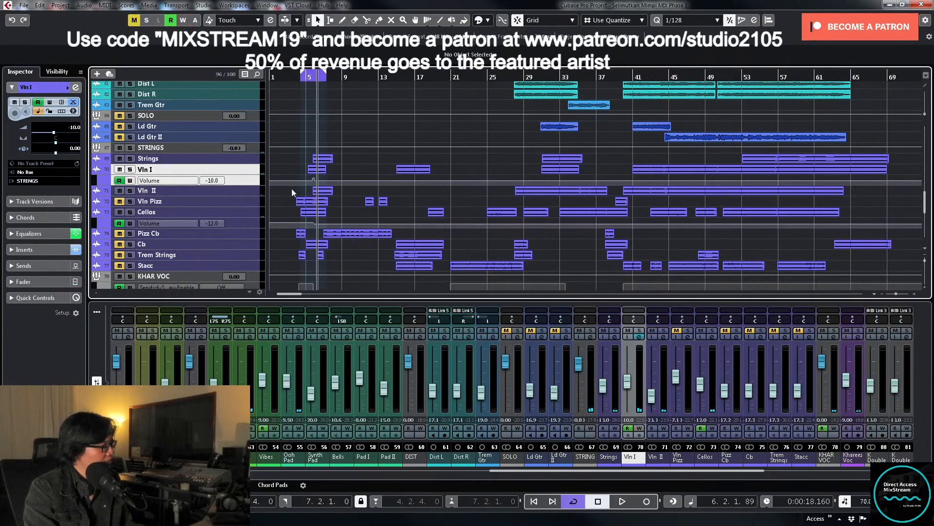
{"action": "key", "text": "h"}
{"action": "key", "text": "h"}
{"action": "key", "text": "h"}
{"action": "key", "text": "h"}
{"action": "key", "text": "h"}
{"action": "key", "text": "h"}
{"action": "key", "text": "h"}
{"action": "key", "text": "h"}
{"action": "left_click", "coordinate": [406, 77]}
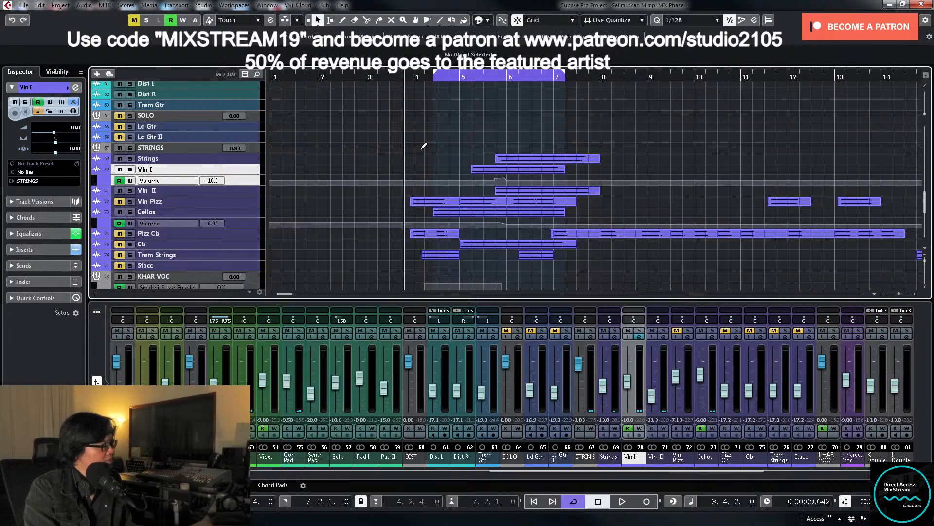
{"action": "scroll", "coordinate": [360, 176], "scroll_direction": "down", "scroll_amount": 3}
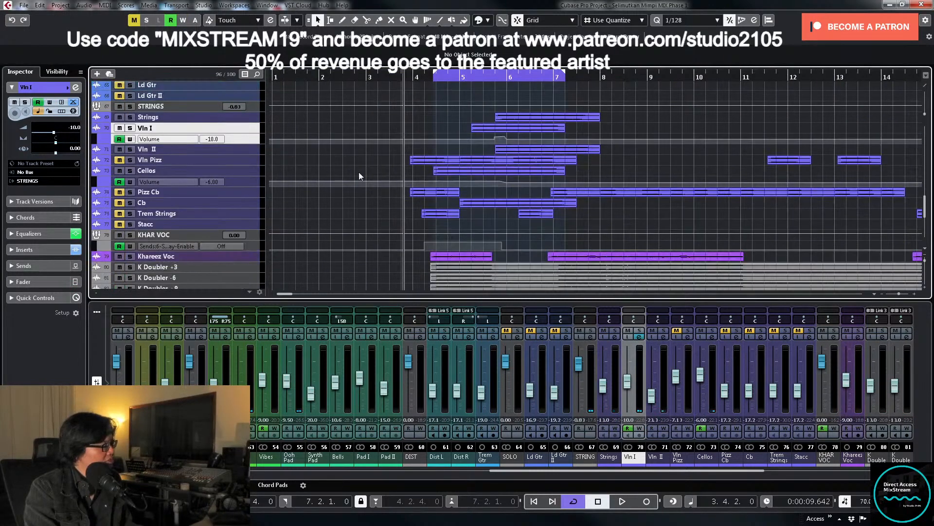
Step: Hide the Cellos volume automation lane and enlarge the Cb and Trem Strings tracks together
{"action": "left_click", "coordinate": [102, 181]}
{"action": "left_click", "coordinate": [253, 163]}
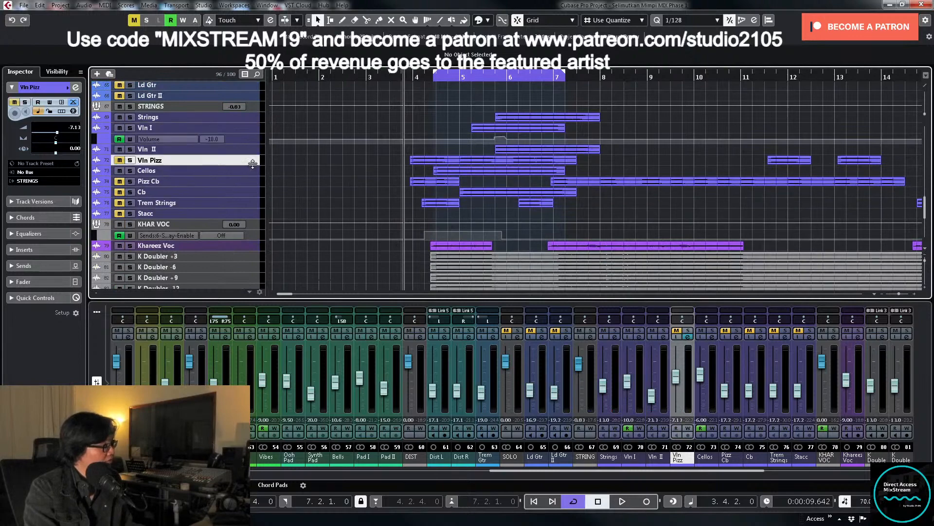
{"action": "left_click", "coordinate": [248, 195]}
{"action": "left_click", "coordinate": [248, 202], "text": "shift"}
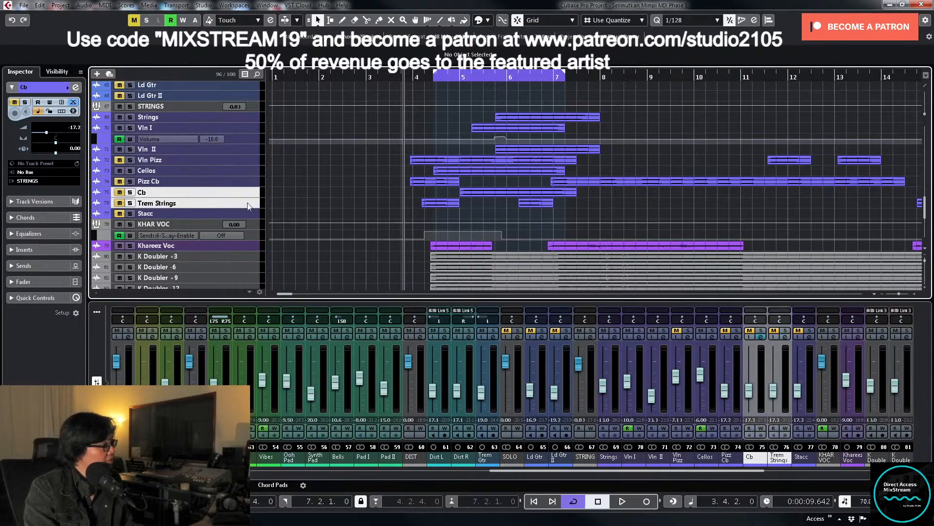
{"action": "left_click_drag", "start_coordinate": [248, 198], "coordinate": [248, 253]}
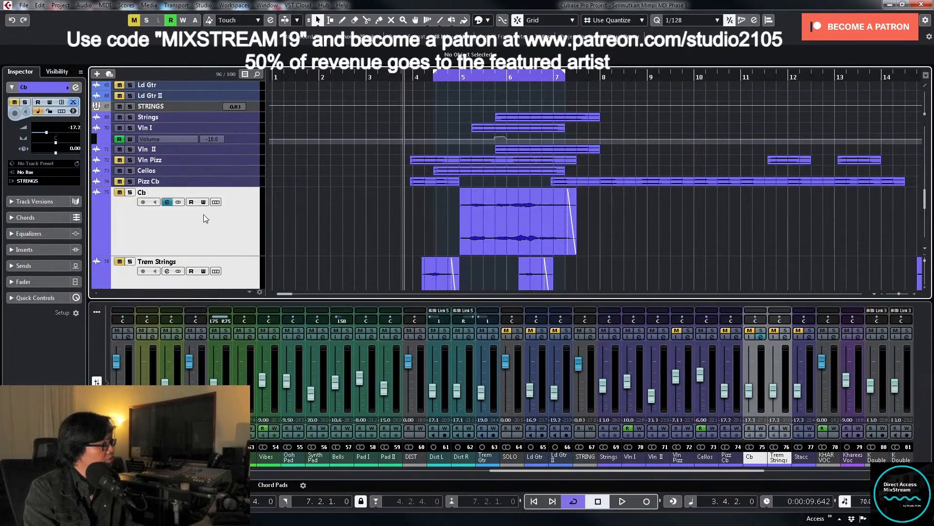
Step: Unmute the Cb track and load the MIX Strings preset into its channel inserts
{"action": "left_click", "coordinate": [120, 193]}
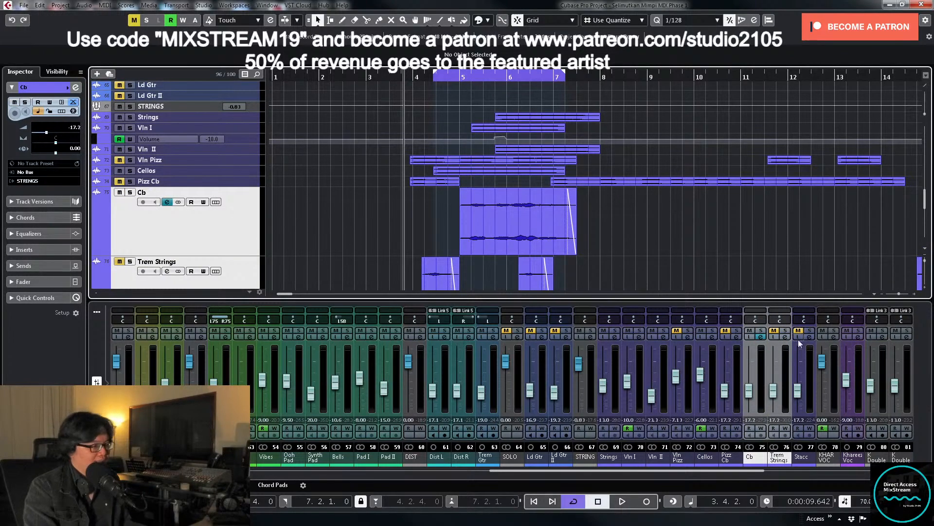
{"action": "left_click", "coordinate": [763, 337]}
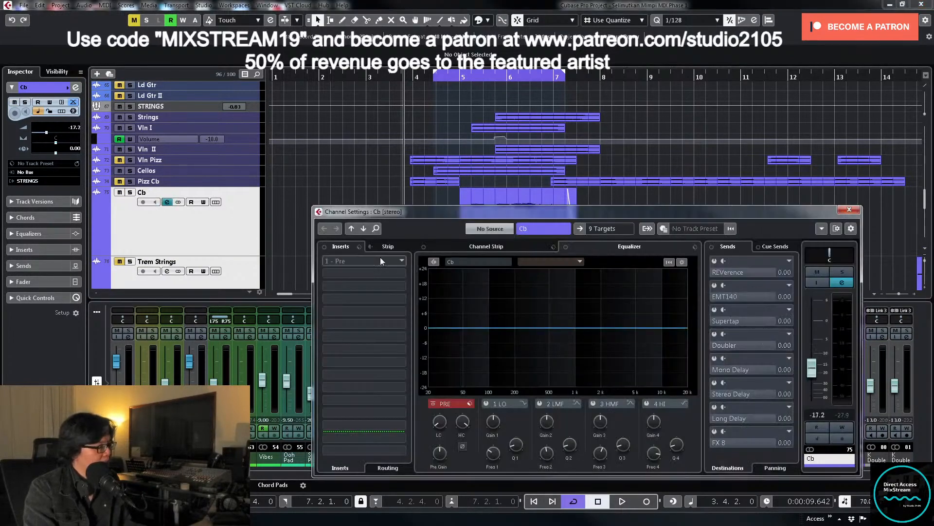
{"action": "left_click", "coordinate": [360, 248]}
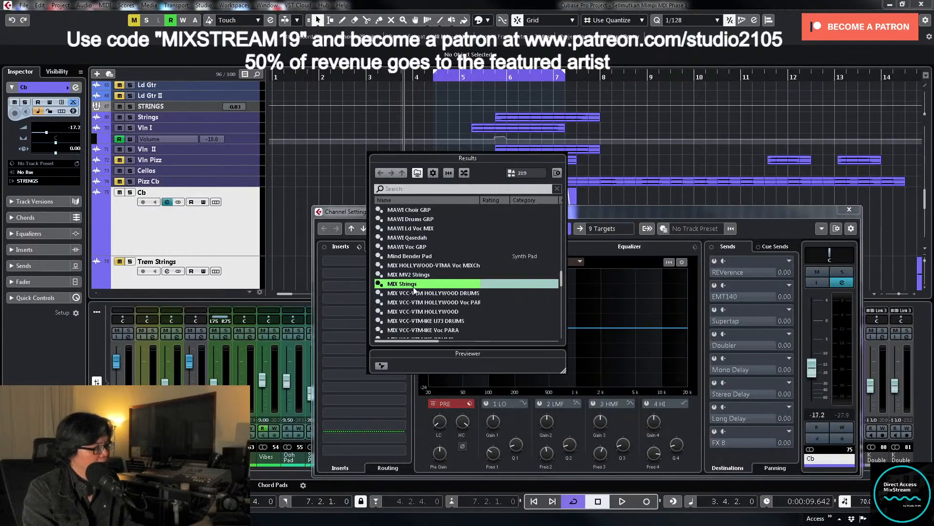
{"action": "double_click", "coordinate": [414, 286]}
{"action": "left_click_drag", "start_coordinate": [527, 212], "coordinate": [542, 267]}
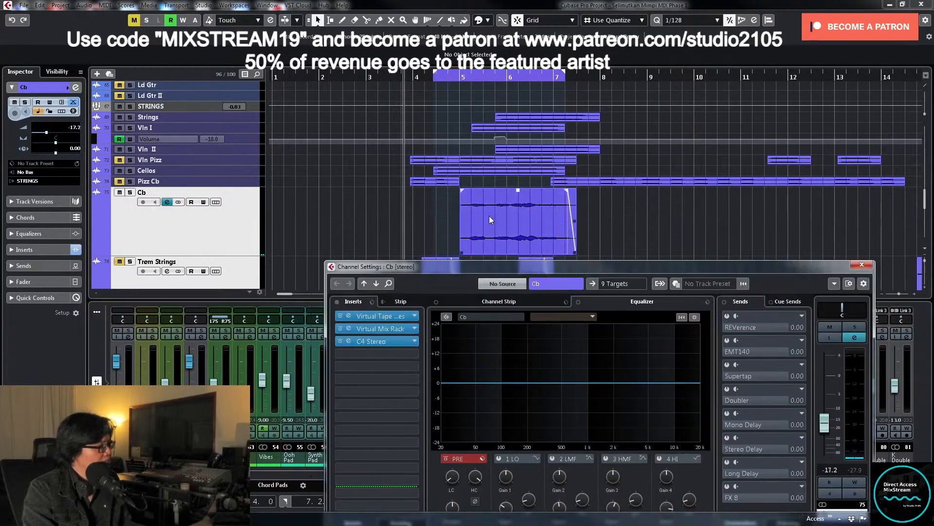
Step: Set the loop range to the Cb clip starting at bar 5, play it back and solo the Cb track
{"action": "left_click", "coordinate": [490, 215]}
{"action": "key", "text": "p"}
{"action": "key", "text": "l"}
{"action": "key", "text": "space"}
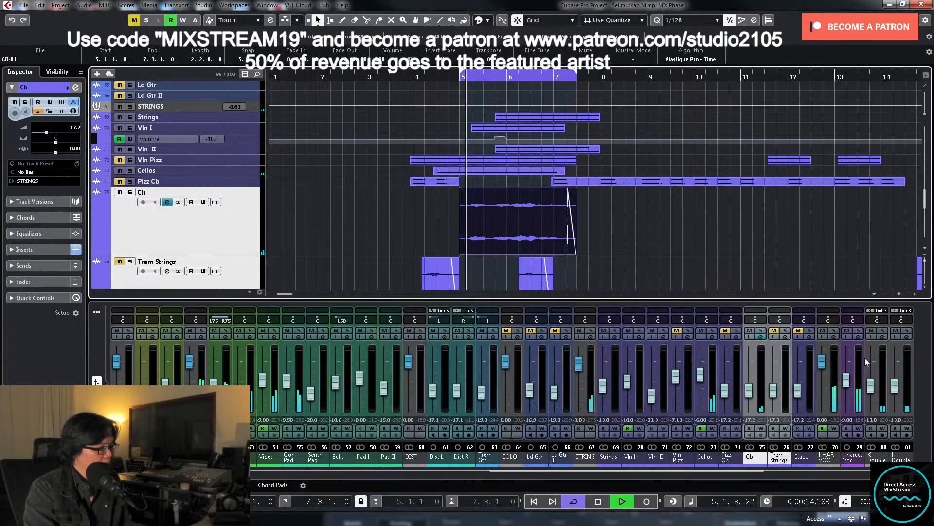
{"action": "left_click", "coordinate": [761, 331]}
Step: Roll off the lows and the extreme highs of Cb with the equalizer's low-cut and high-cut filters
{"action": "left_click", "coordinate": [761, 337]}
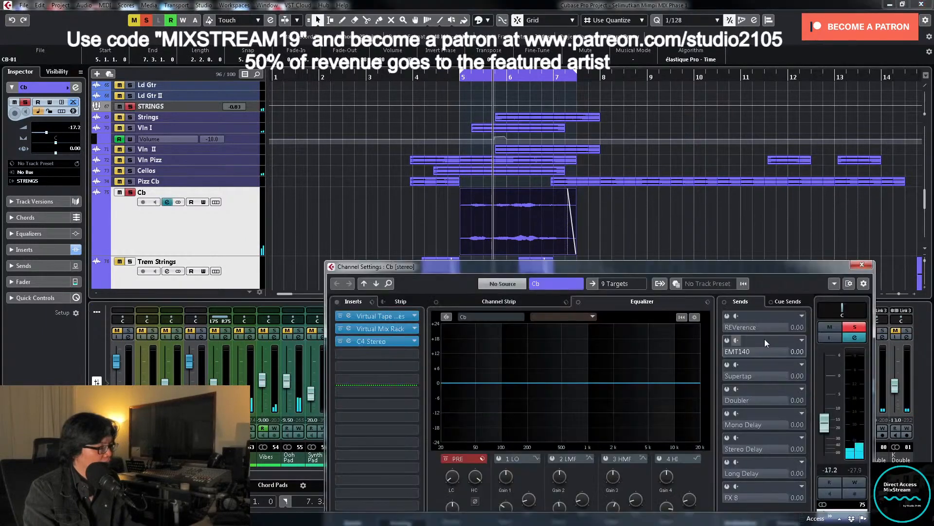
{"action": "left_click_drag", "start_coordinate": [445, 480], "coordinate": [448, 458]}
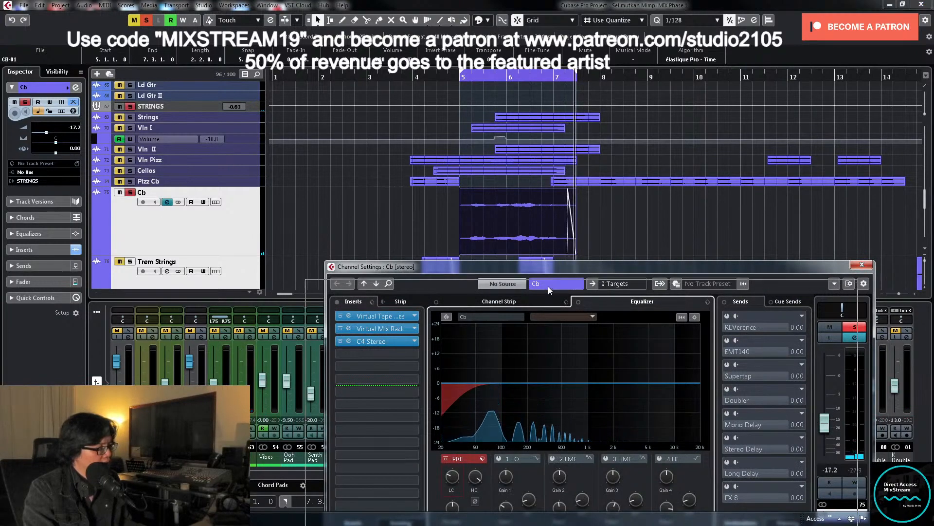
{"action": "key", "text": "Escape"}
{"action": "left_click_drag", "start_coordinate": [550, 284], "coordinate": [533, 267]}
{"action": "left_click_drag", "start_coordinate": [591, 265], "coordinate": [603, 280]}
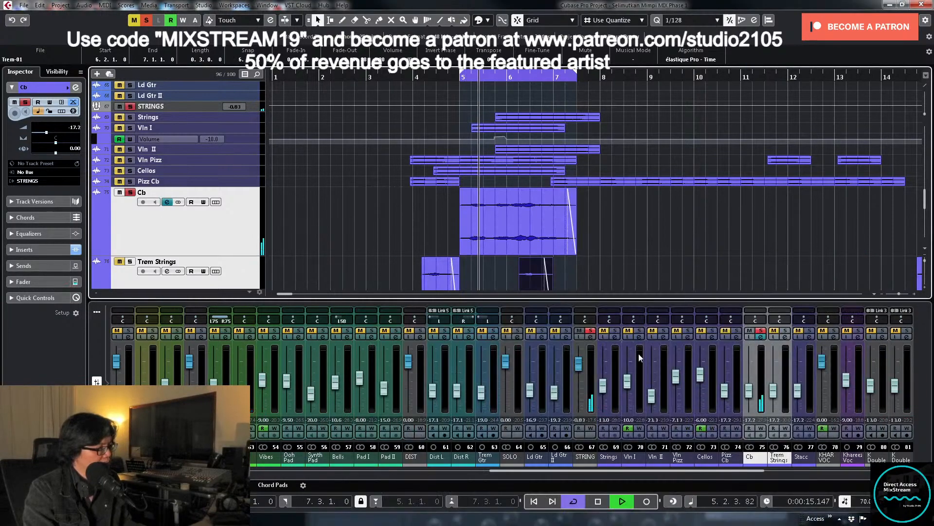
{"action": "left_click", "coordinate": [761, 338]}
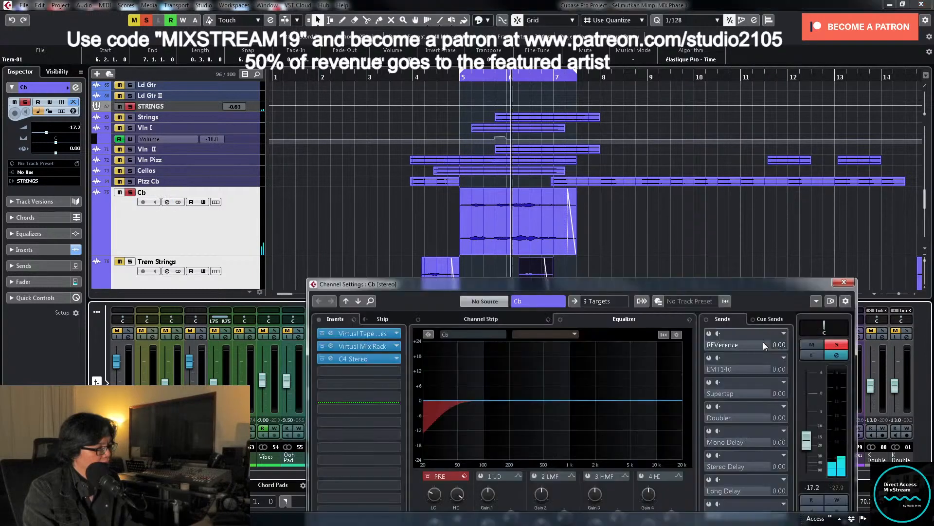
{"action": "left_click_drag", "start_coordinate": [458, 494], "coordinate": [456, 510]}
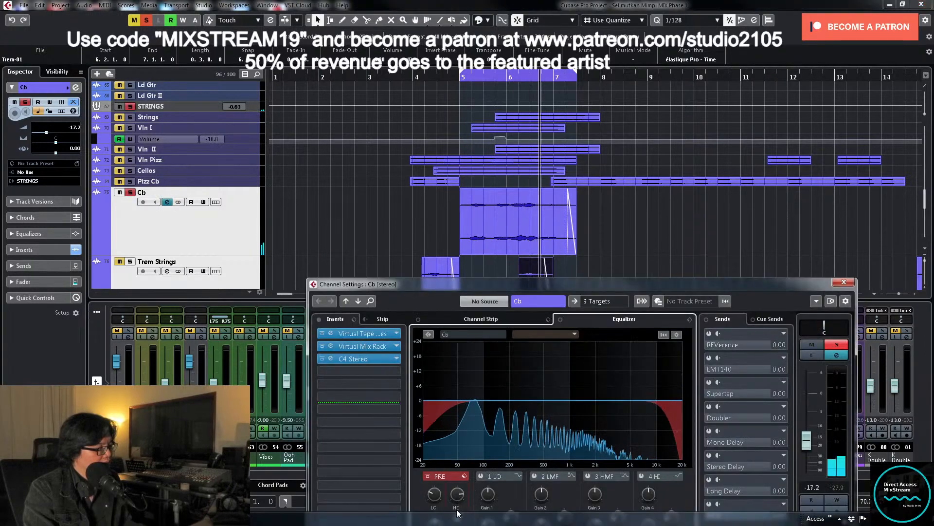
Step: Sweep a boosted equalizer band 2 across Cb to find a resonance, turn that band's gain down and unsolo the track
{"action": "left_click_drag", "start_coordinate": [583, 285], "coordinate": [570, 119]}
{"action": "left_click", "coordinate": [523, 310]}
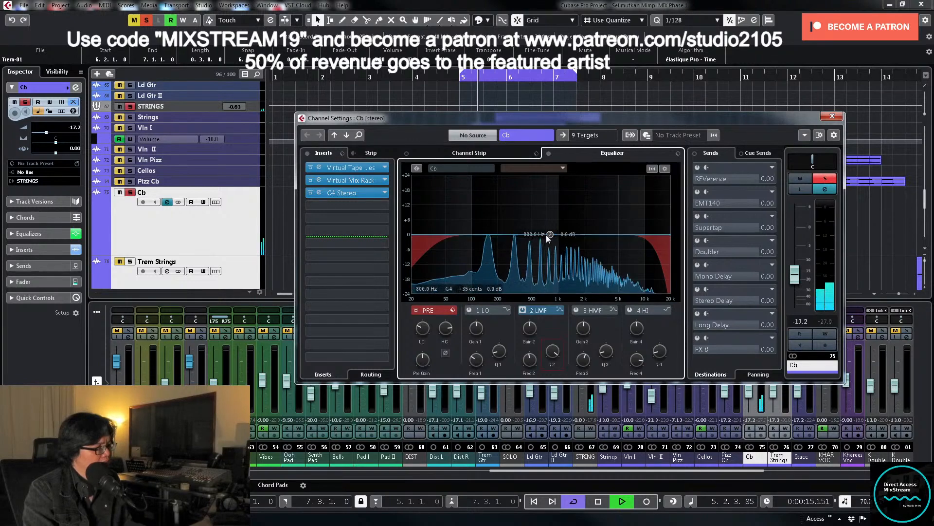
{"action": "left_click_drag", "start_coordinate": [549, 234], "coordinate": [583, 190]}
{"action": "key", "text": "space"}
{"action": "left_click_drag", "start_coordinate": [528, 329], "coordinate": [521, 367]}
{"action": "left_click", "coordinate": [824, 180]}
{"action": "left_click", "coordinate": [830, 116]}
Step: Play the full mix from bar 5 and set the Cb level to -10.2 dB
{"action": "key", "text": "space"}
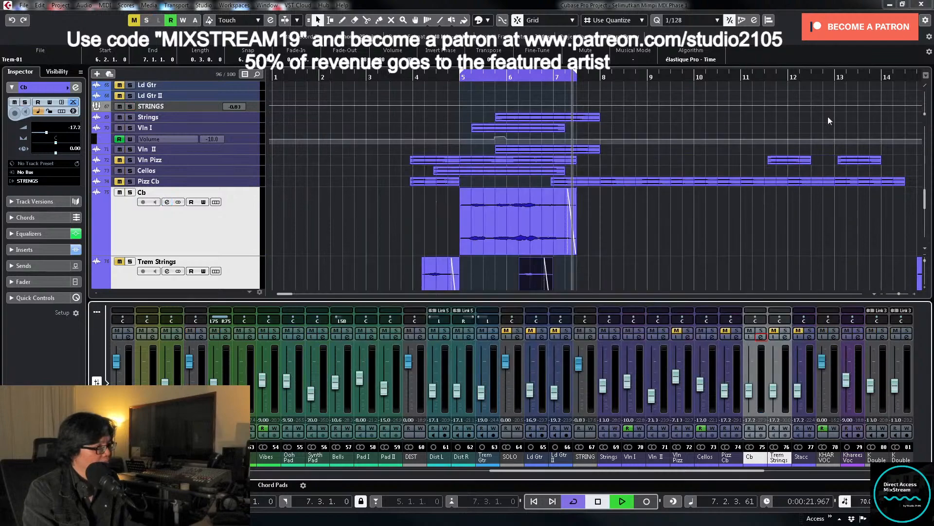
{"action": "left_click_drag", "start_coordinate": [460, 74], "coordinate": [459, 75]}
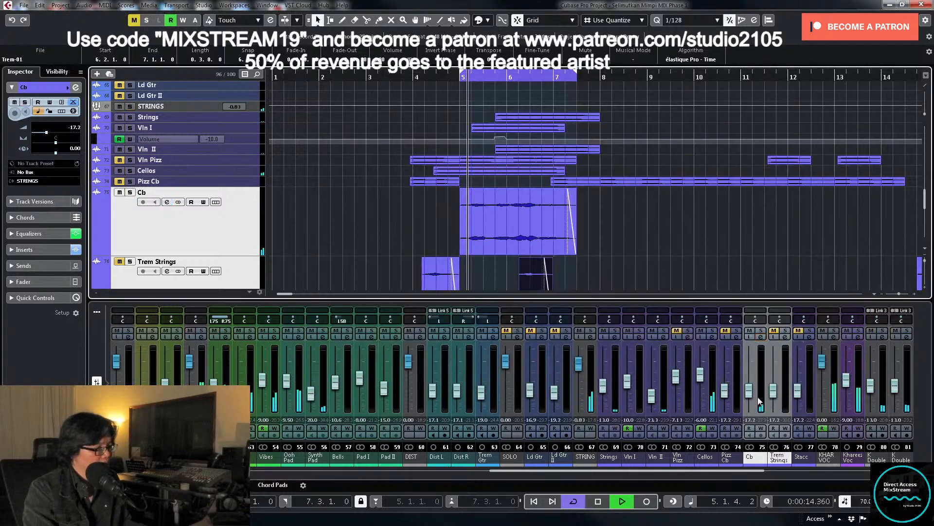
{"action": "left_click_drag", "start_coordinate": [750, 394], "coordinate": [751, 387]}
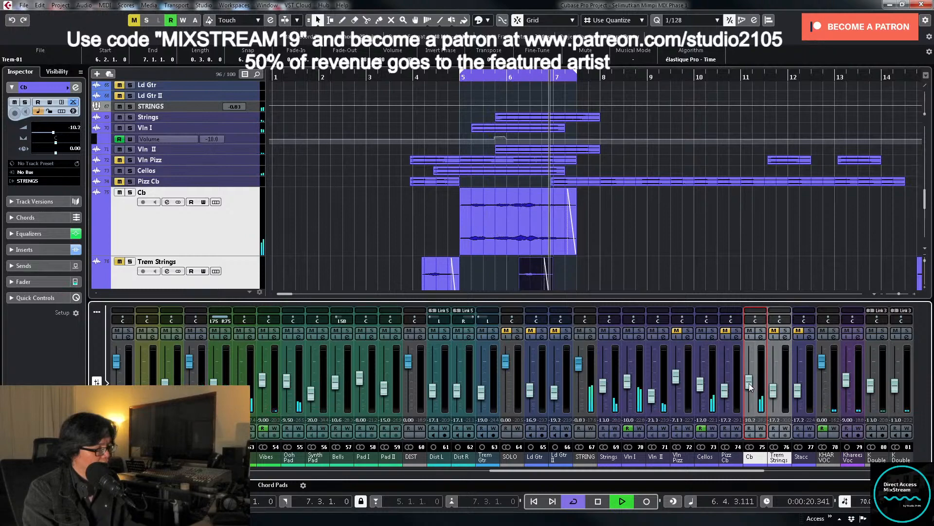
Step: Listen to the STRINGS group soloed from just before bar 4, then stop playback and unsolo it
{"action": "left_click", "coordinate": [402, 78]}
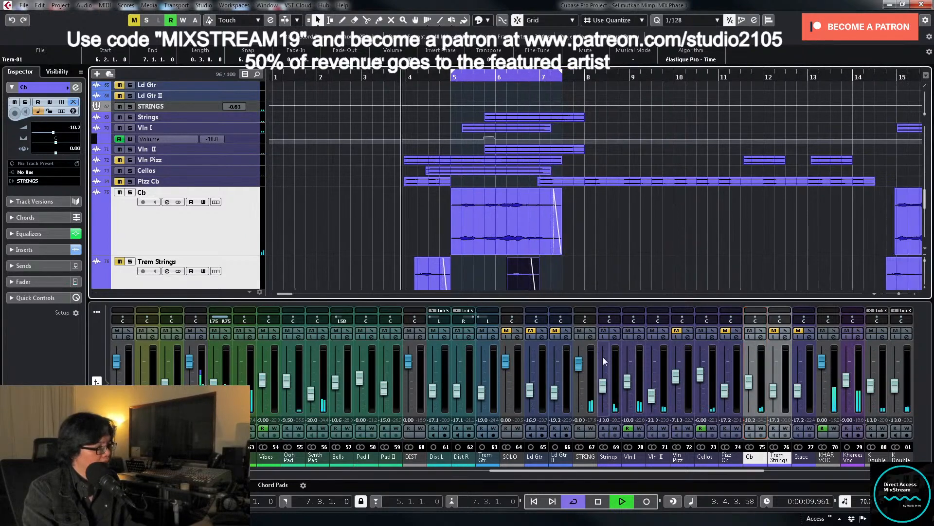
{"action": "left_click", "coordinate": [592, 332]}
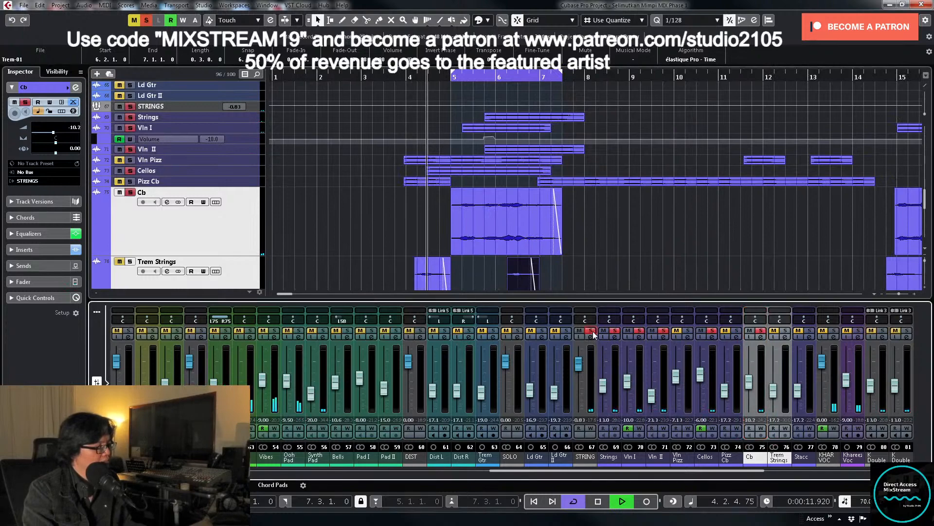
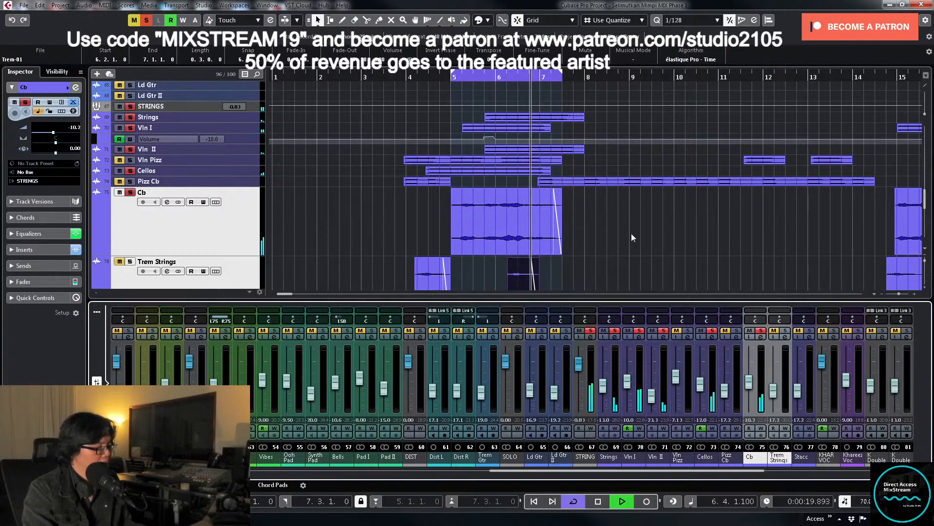
{"action": "key", "text": "space"}
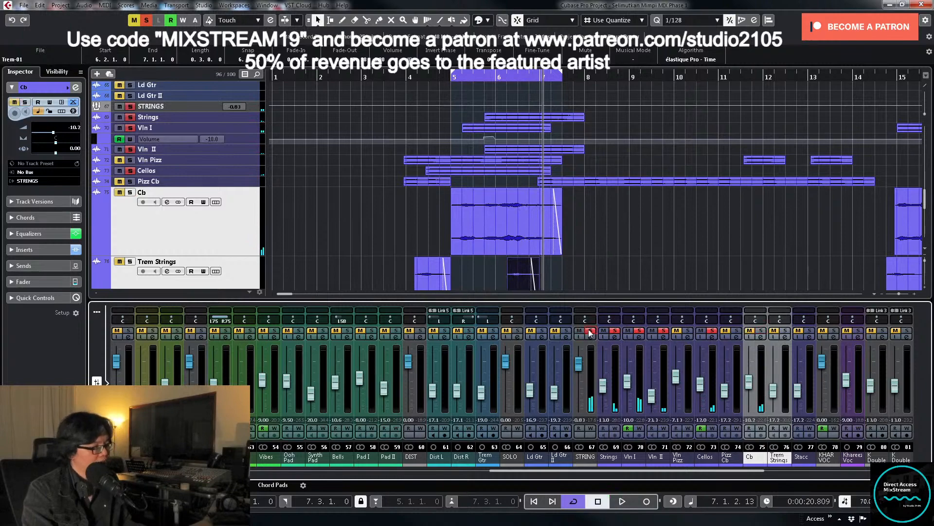
{"action": "left_click", "coordinate": [590, 333]}
Step: Unmute and solo the Trem Strings track and load the MIX Strings preset into its channel inserts
{"action": "scroll", "coordinate": [612, 229], "scroll_direction": "down", "scroll_amount": 3}
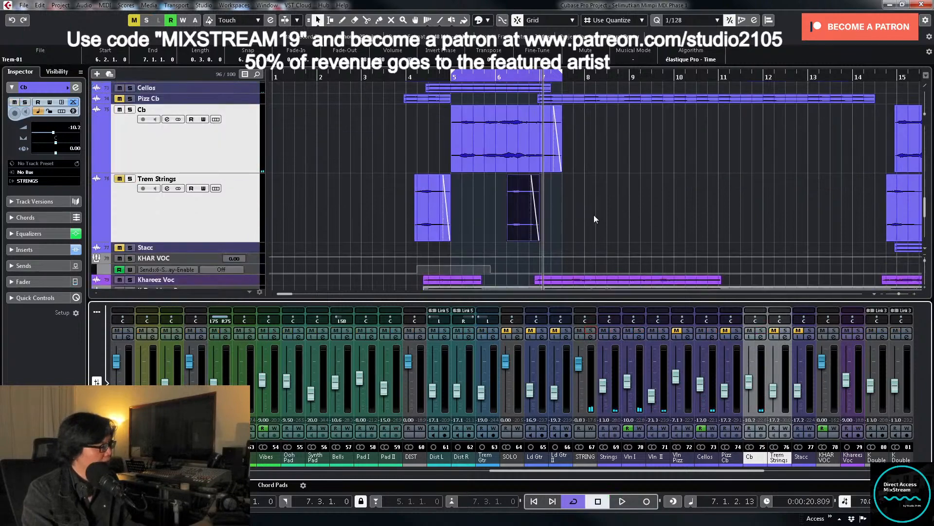
{"action": "left_click", "coordinate": [401, 75]}
{"action": "left_click", "coordinate": [776, 333]}
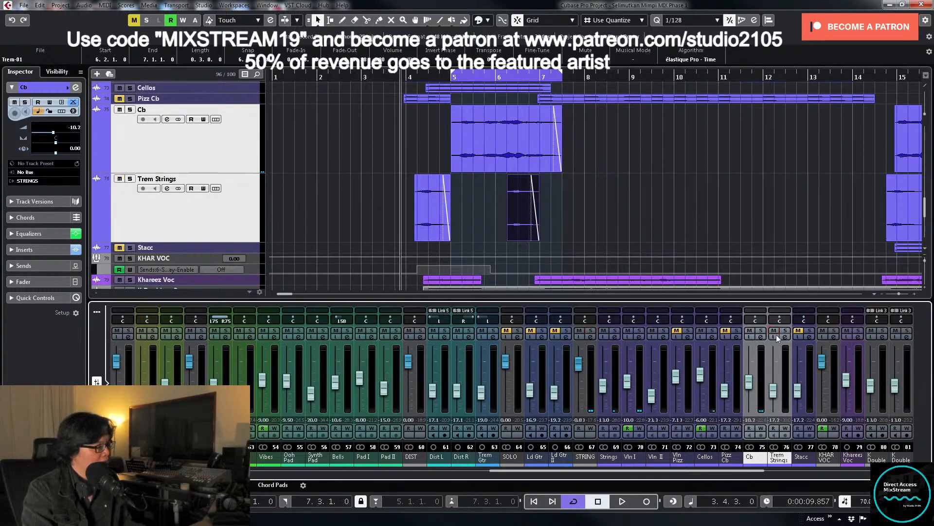
{"action": "left_click", "coordinate": [786, 331]}
{"action": "left_click", "coordinate": [787, 336]}
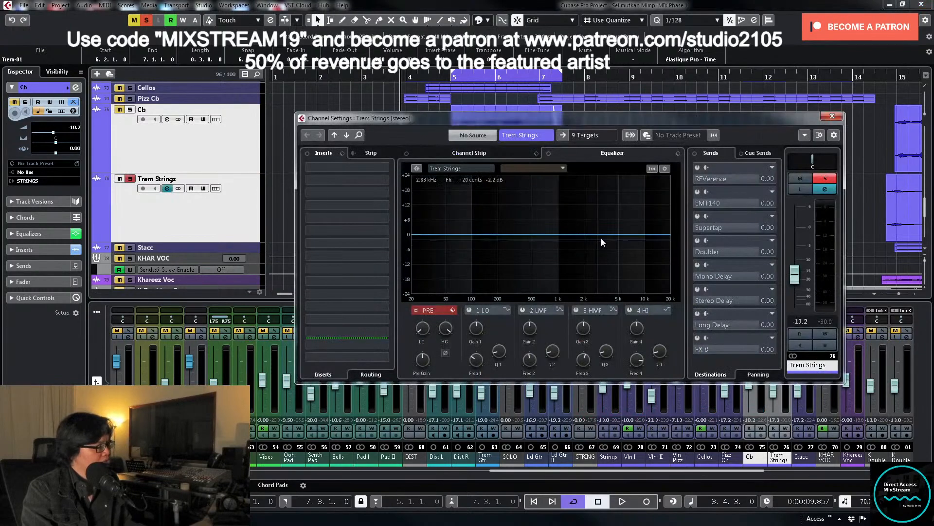
{"action": "left_click", "coordinate": [342, 153]}
{"action": "left_click", "coordinate": [370, 167]}
{"action": "left_click", "coordinate": [420, 280]}
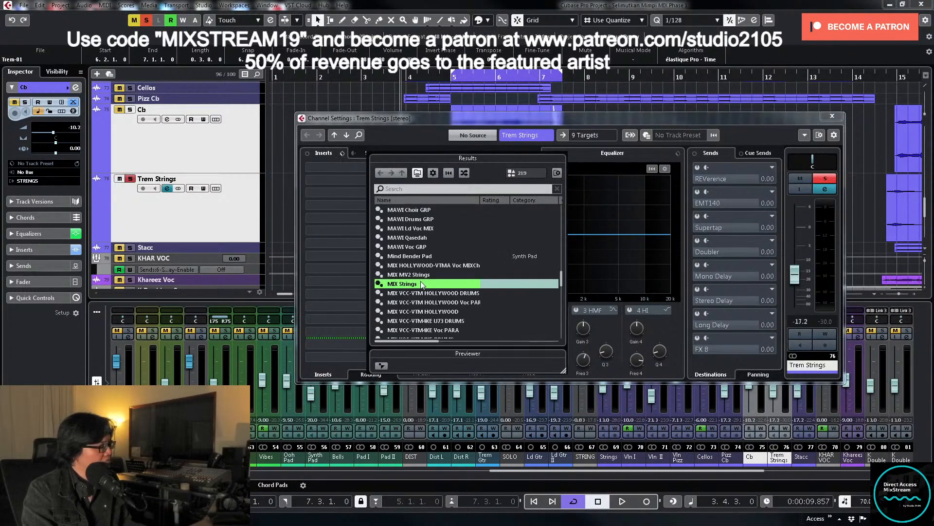
{"action": "double_click", "coordinate": [420, 281]}
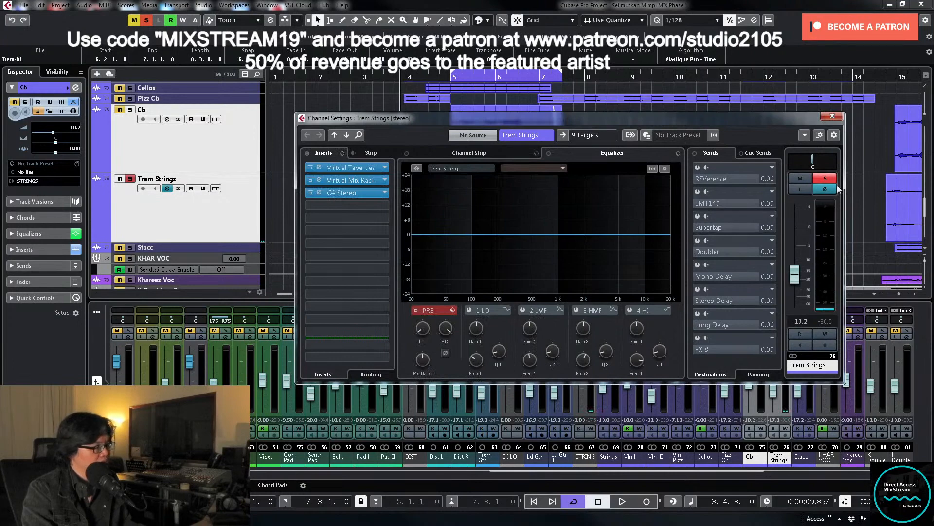
{"action": "left_click_drag", "start_coordinate": [594, 293], "coordinate": [594, 293]}
Step: Set the loop range to the first Trem Strings clip in bar 4, activate looping and play it back soloed
{"action": "left_click", "coordinate": [432, 208]}
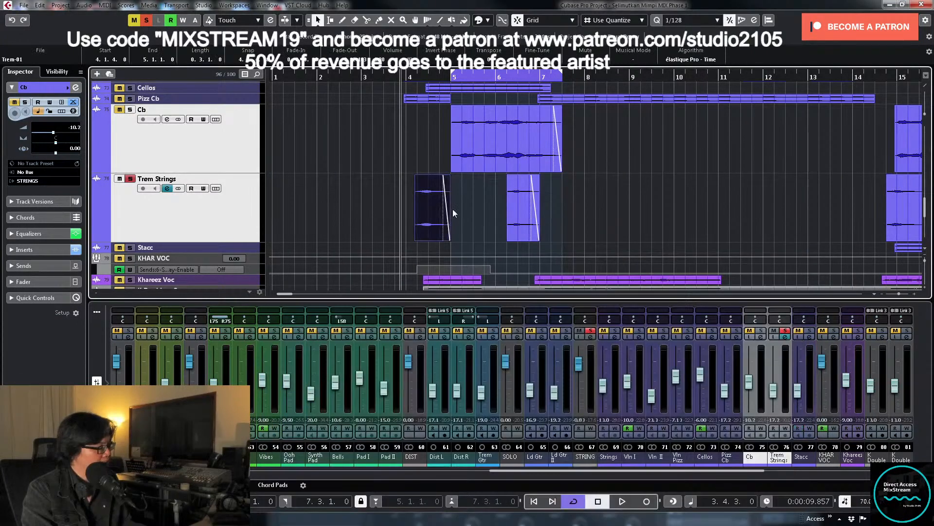
{"action": "key", "text": "shift+g"}
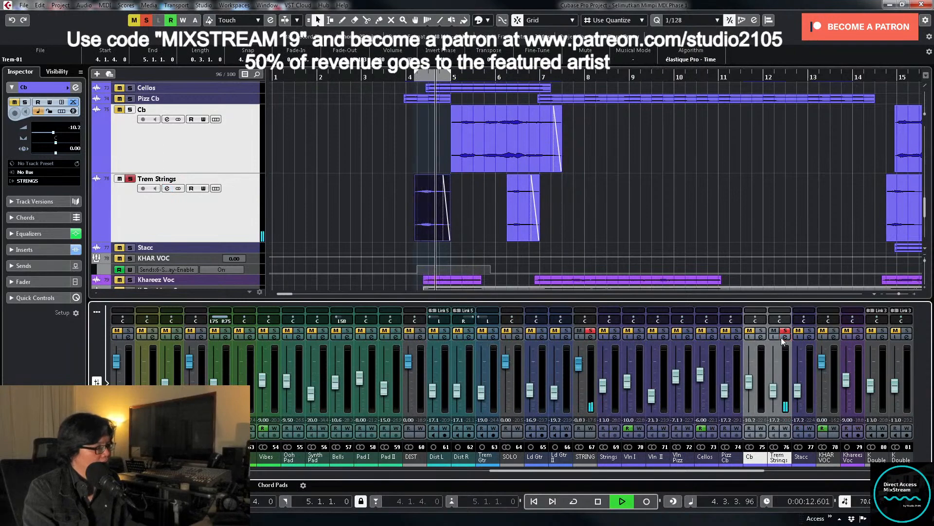
{"action": "left_click", "coordinate": [782, 337]}
{"action": "key", "text": "space"}
{"action": "left_click_drag", "start_coordinate": [374, 182], "coordinate": [425, 209]}
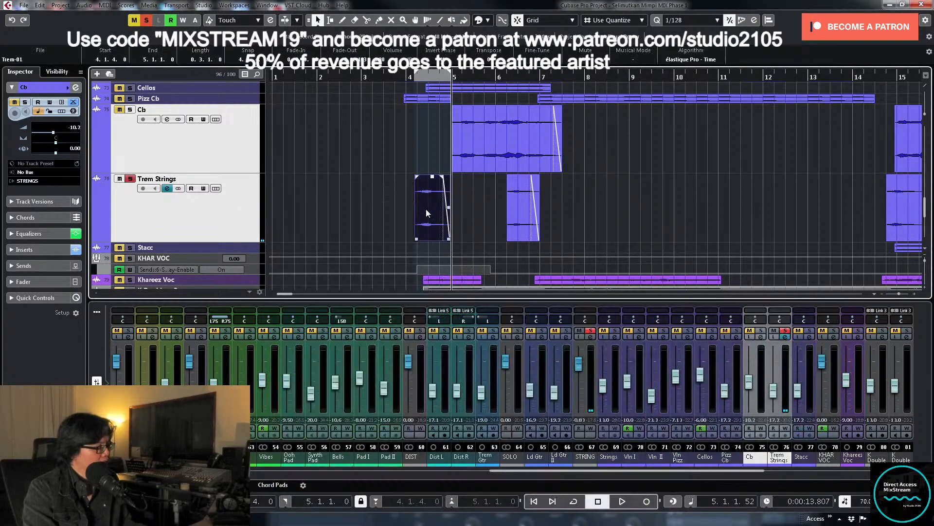
{"action": "key", "text": "KP_Divide"}
{"action": "key", "text": "space"}
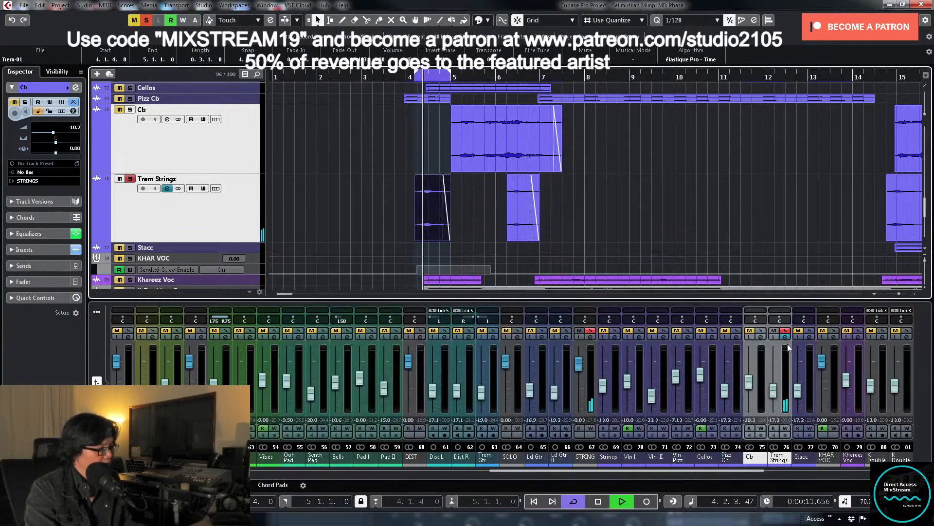
Step: Low-cut Trem Strings, dip equalizer band 2 to -7.6 dB at about 783 Hz, then unsolo the track and stop playback
{"action": "left_click", "coordinate": [785, 337]}
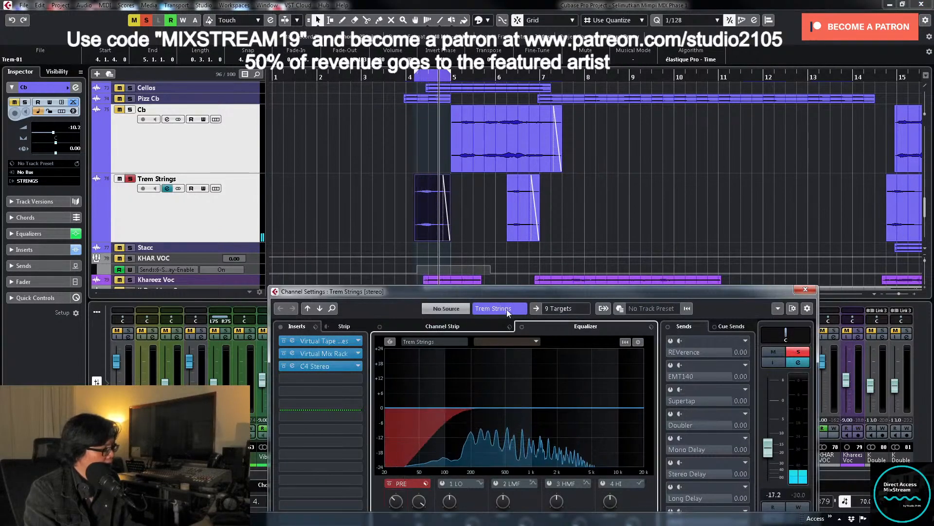
{"action": "left_click_drag", "start_coordinate": [515, 292], "coordinate": [524, 161]}
{"action": "left_click", "coordinate": [505, 352]}
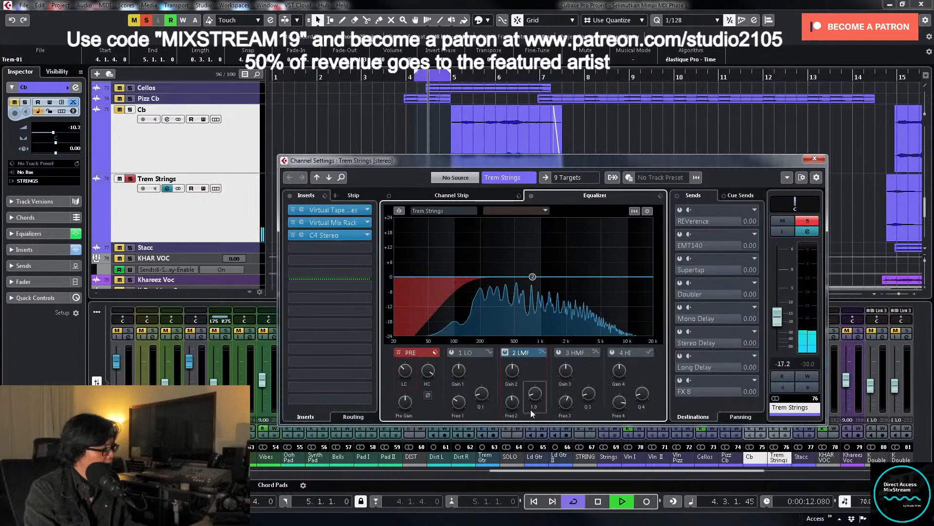
{"action": "left_click_drag", "start_coordinate": [532, 276], "coordinate": [533, 222]}
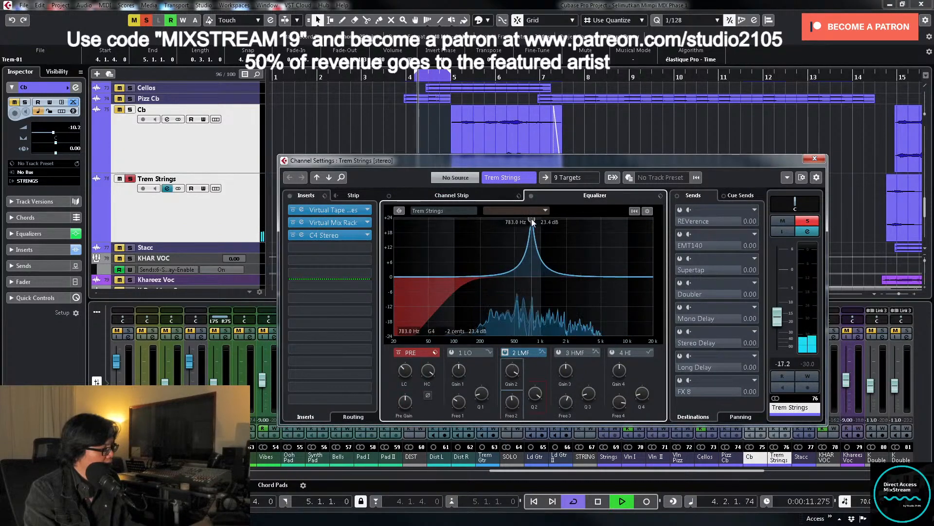
{"action": "left_click_drag", "start_coordinate": [512, 371], "coordinate": [510, 392]}
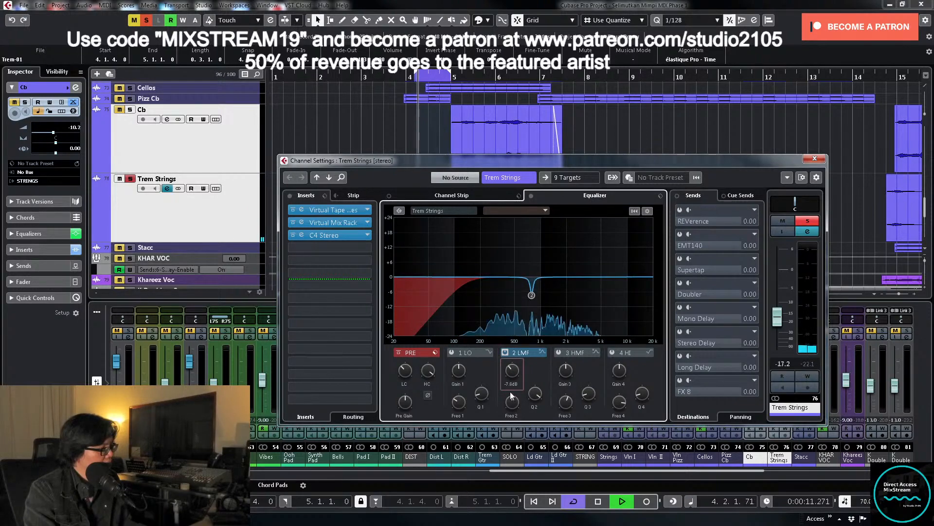
{"action": "left_click", "coordinate": [808, 221]}
{"action": "left_click", "coordinate": [815, 158]}
{"action": "key", "text": "space"}
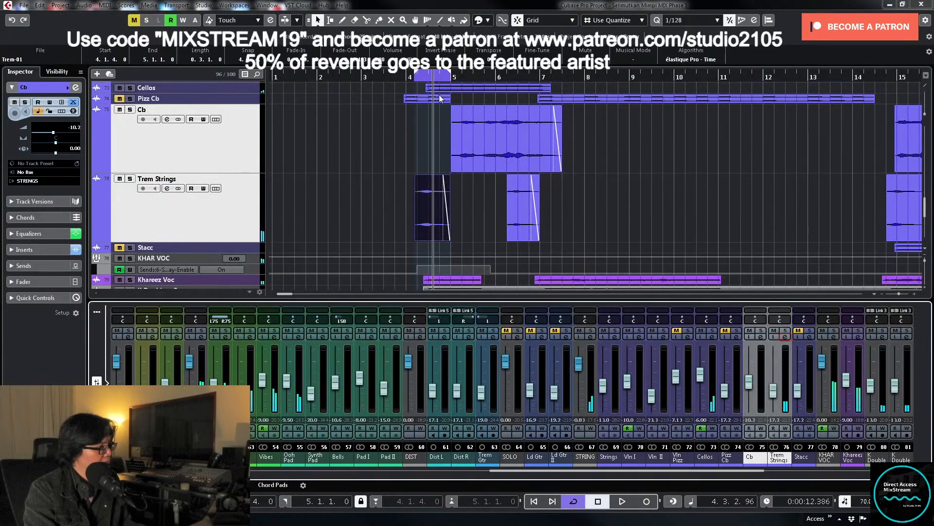
Step: Play the full mix from just before bar 4 and set the Trem Strings level to -9 dB
{"action": "left_click", "coordinate": [403, 78]}
{"action": "key", "text": "space"}
{"action": "left_click_drag", "start_coordinate": [773, 392], "coordinate": [774, 384]}
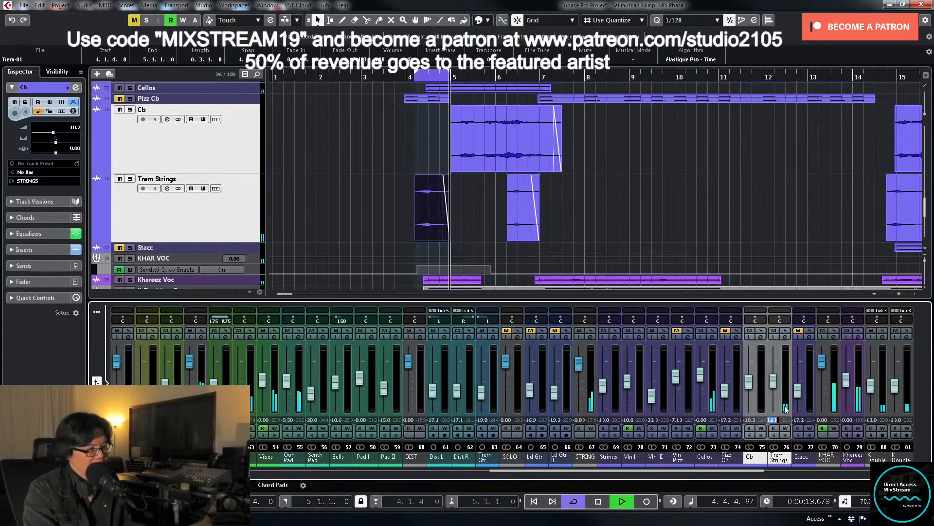
{"action": "key", "text": "Return"}
{"action": "key", "text": "space"}
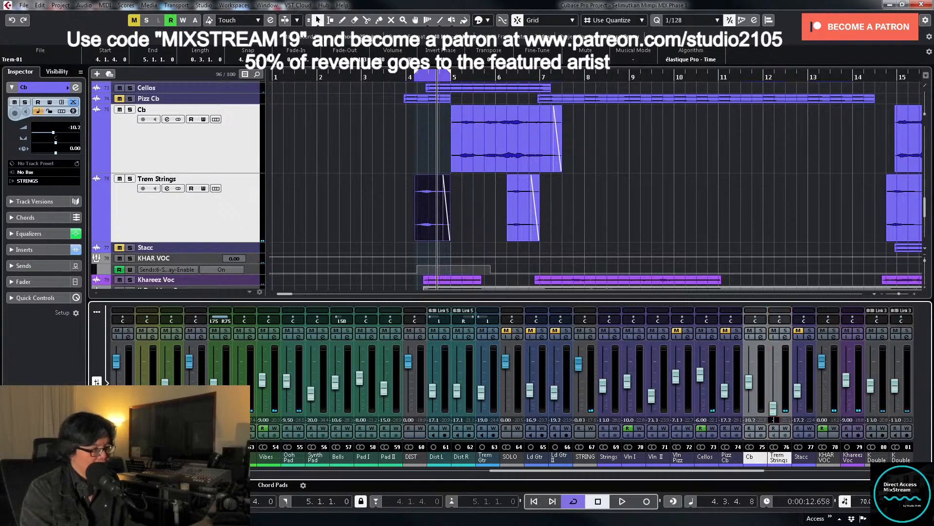
{"action": "key", "text": "space"}
{"action": "scroll", "coordinate": [436, 183], "scroll_direction": "up", "scroll_amount": 3}
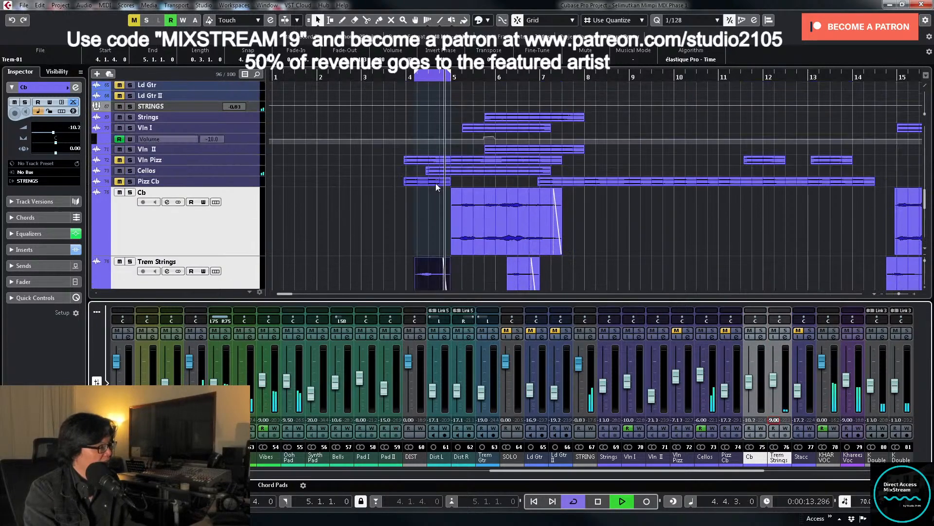
Step: Unmute and solo the Vln Pizz track, play its first clip and open its channel settings
{"action": "key", "text": "space"}
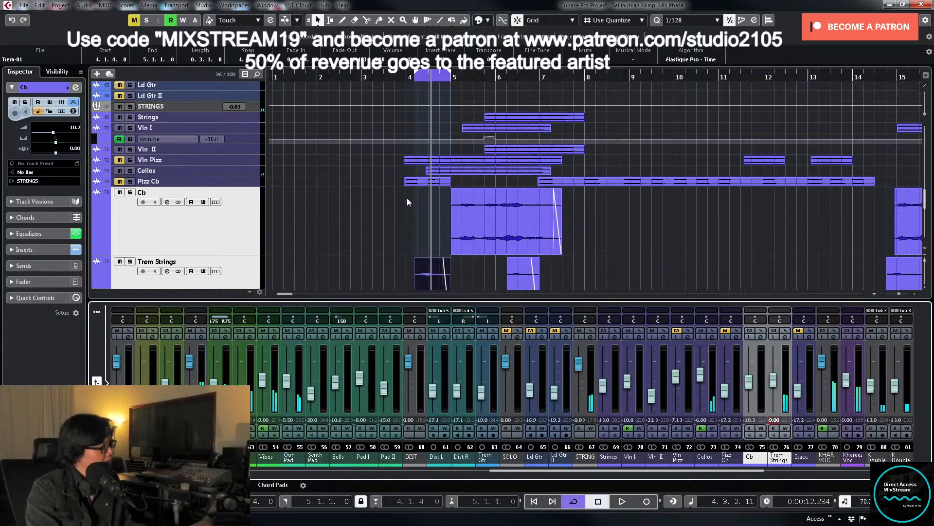
{"action": "left_click", "coordinate": [233, 161]}
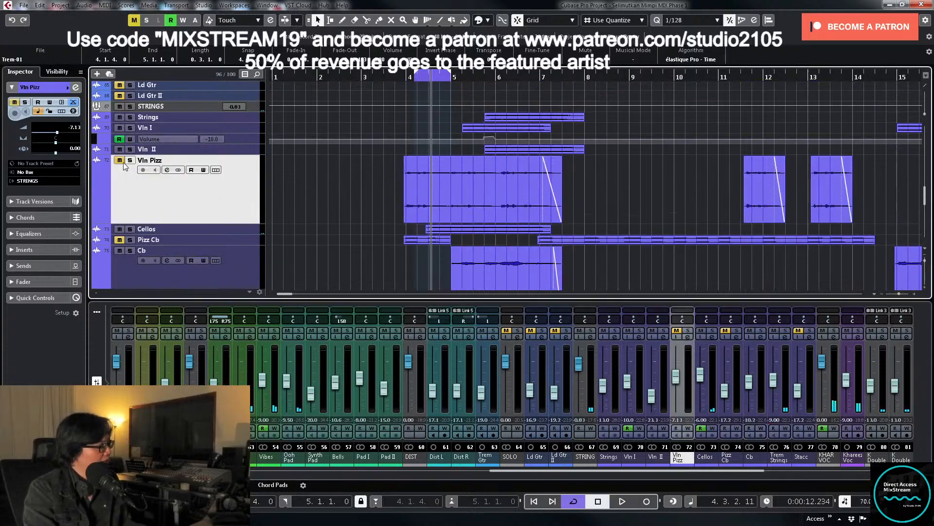
{"action": "left_click", "coordinate": [431, 194]}
{"action": "key", "text": "alt+space"}
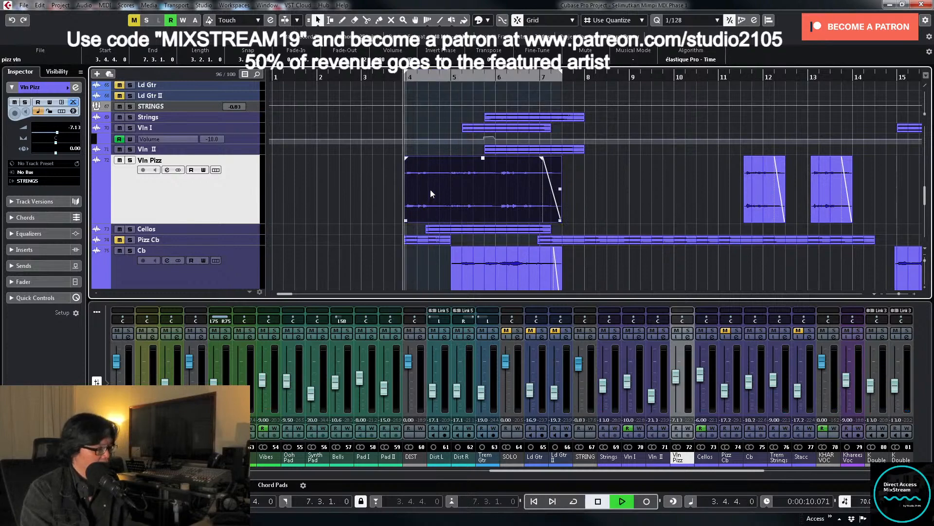
{"action": "left_click", "coordinate": [687, 331]}
{"action": "left_click", "coordinate": [688, 338]}
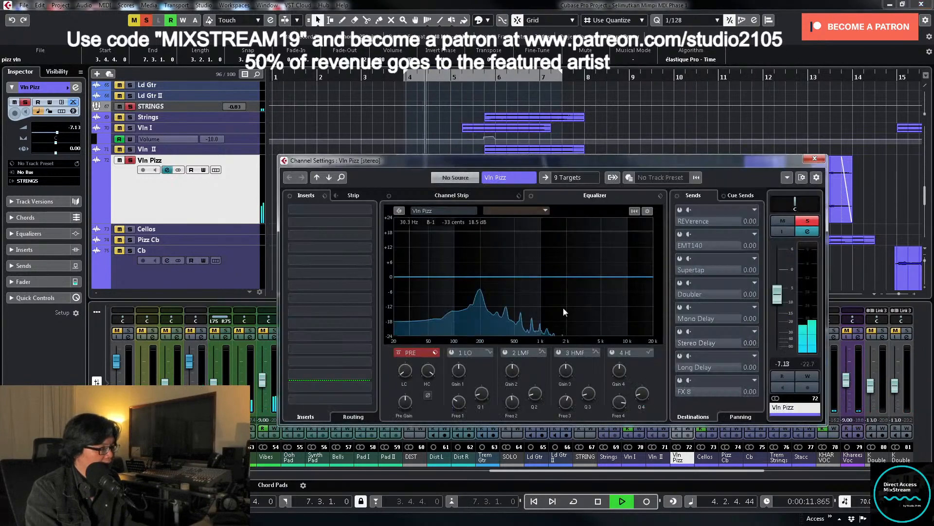
Step: Load the MIX Strings preset into the Vln Pizz inserts and low-cut its low end
{"action": "left_click", "coordinate": [324, 195]}
{"action": "left_click", "coordinate": [350, 207]}
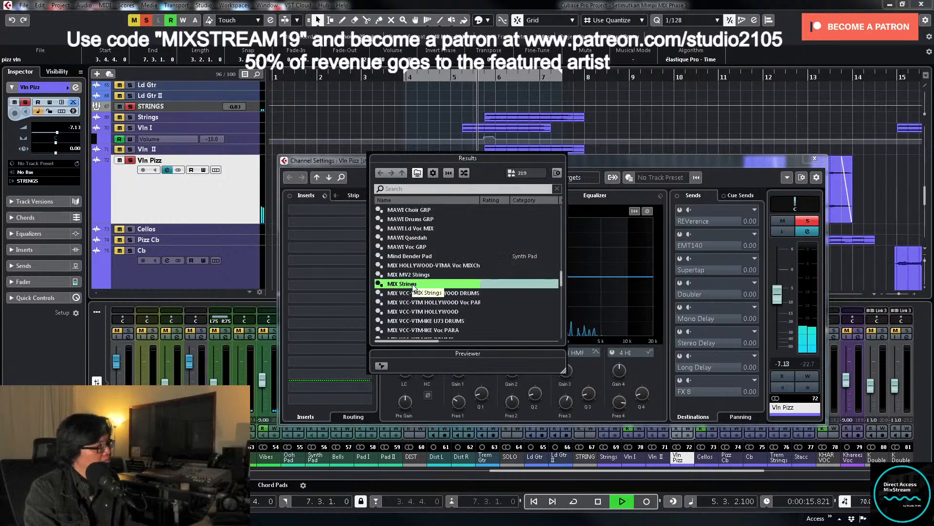
{"action": "double_click", "coordinate": [414, 284]}
{"action": "key", "text": "space"}
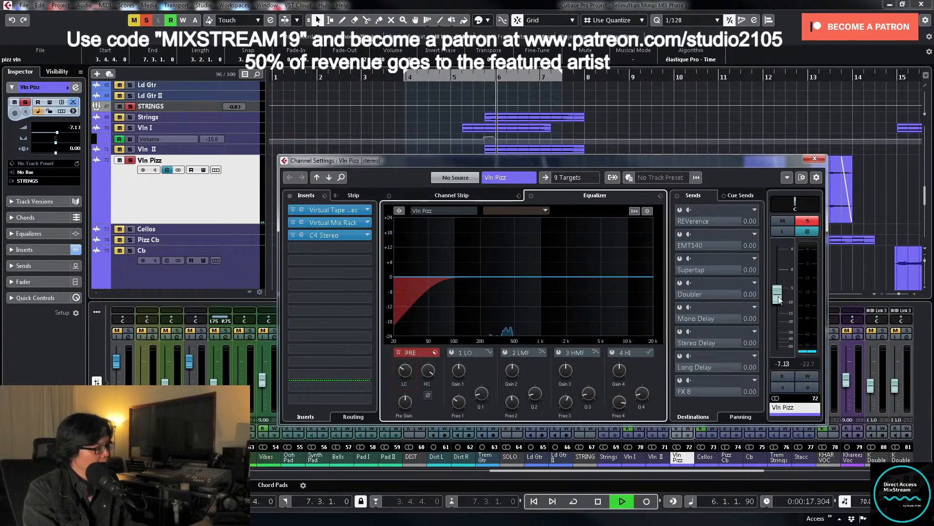
Step: Lower the Vln Pizz level to -8.93 dB, unsolo the track and stop playback
{"action": "left_click_drag", "start_coordinate": [778, 299], "coordinate": [779, 304]}
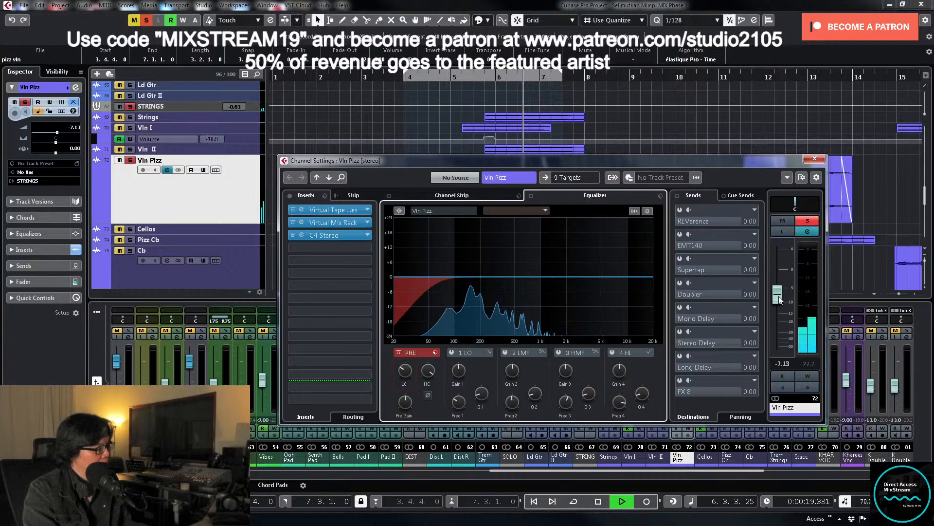
{"action": "left_click", "coordinate": [808, 220]}
{"action": "key", "text": "space"}
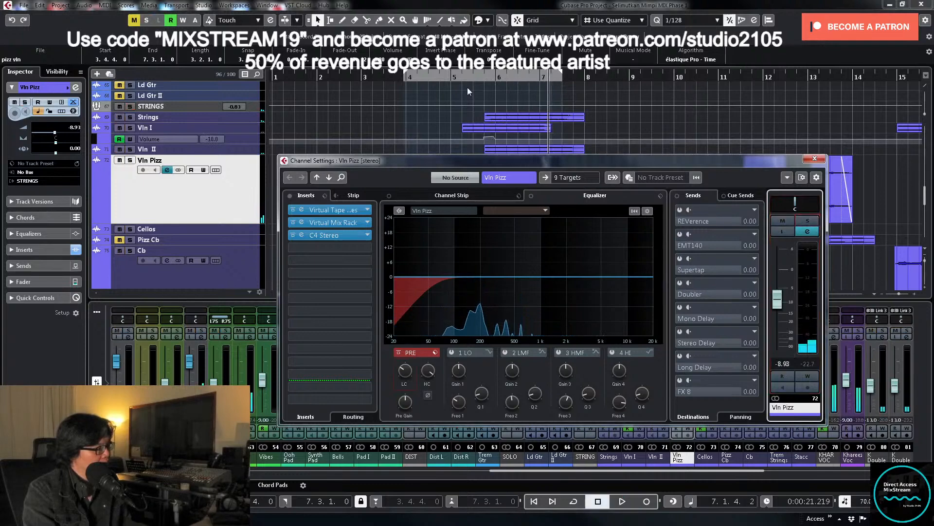
Step: Play the full mix around bar 4, raise the Vln Pizz level to -5 dB and stop playback
{"action": "left_click", "coordinate": [432, 77]}
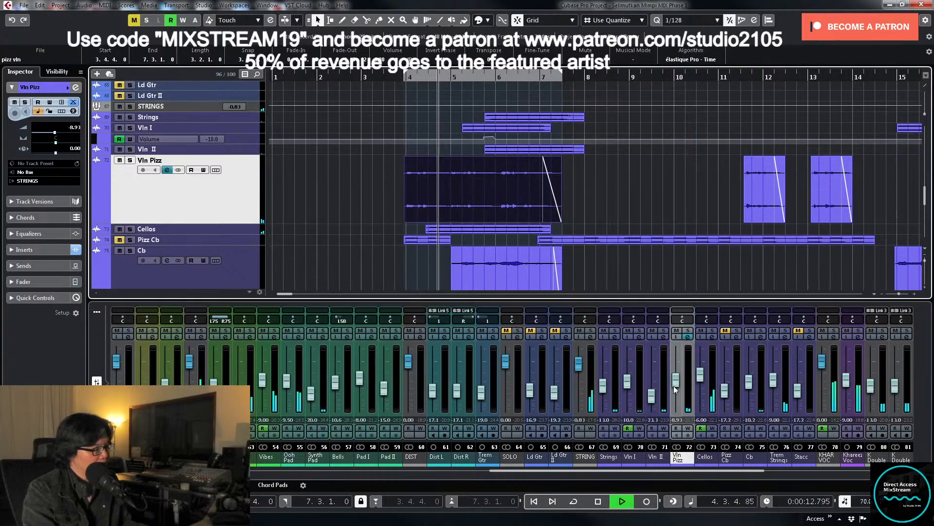
{"action": "left_click_drag", "start_coordinate": [676, 380], "coordinate": [682, 376]}
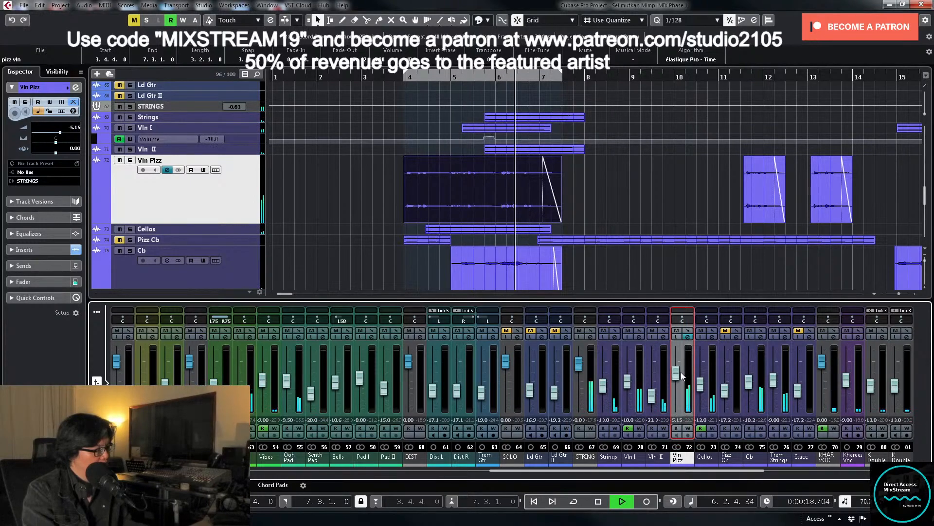
{"action": "left_click", "coordinate": [404, 77]}
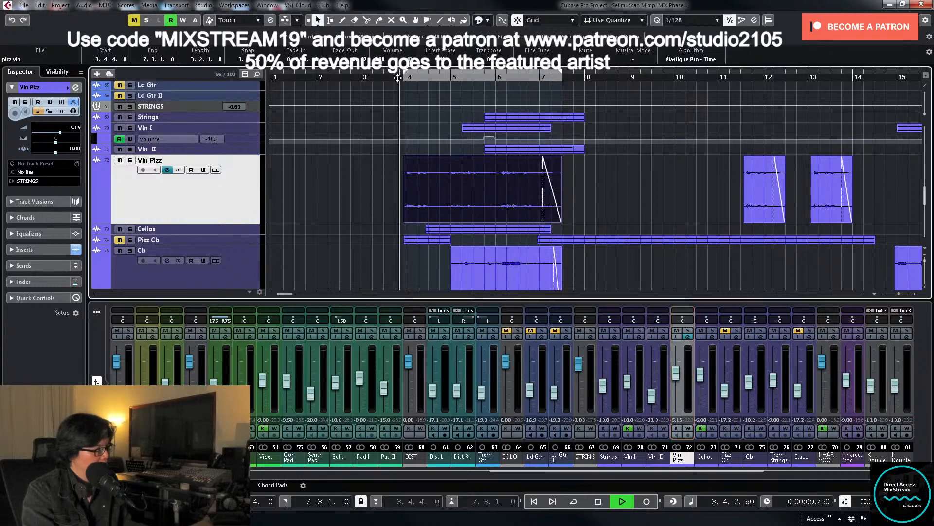
{"action": "left_click", "coordinate": [676, 419]}
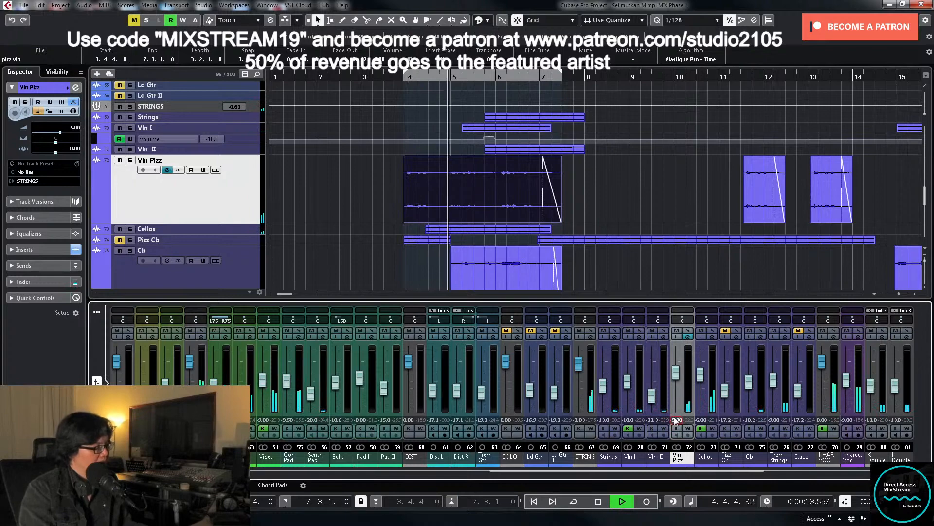
{"action": "type", "text": "-5"}
{"action": "key", "text": "Return"}
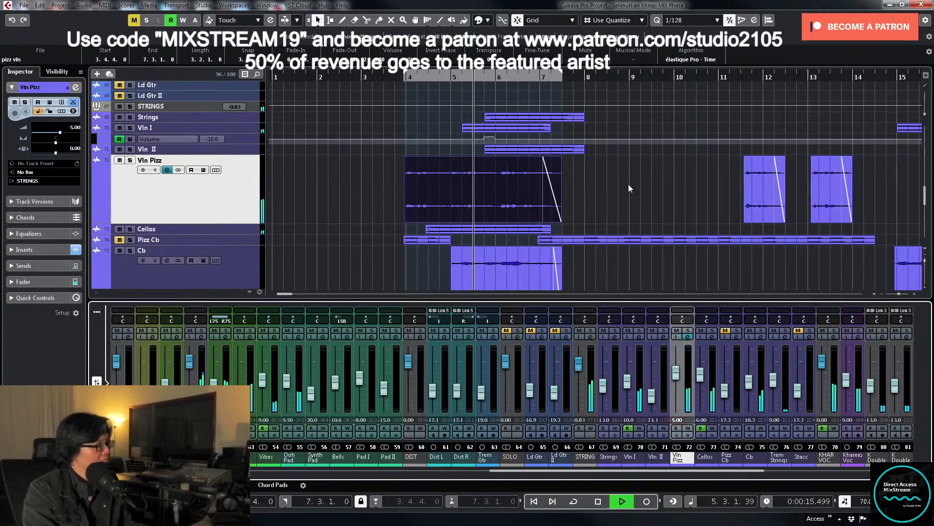
{"action": "key", "text": "space"}
Step: Unmute, enlarge and solo the Pizz Cb track and load the MIX Strings preset into its channel inserts
{"action": "left_click", "coordinate": [248, 243]}
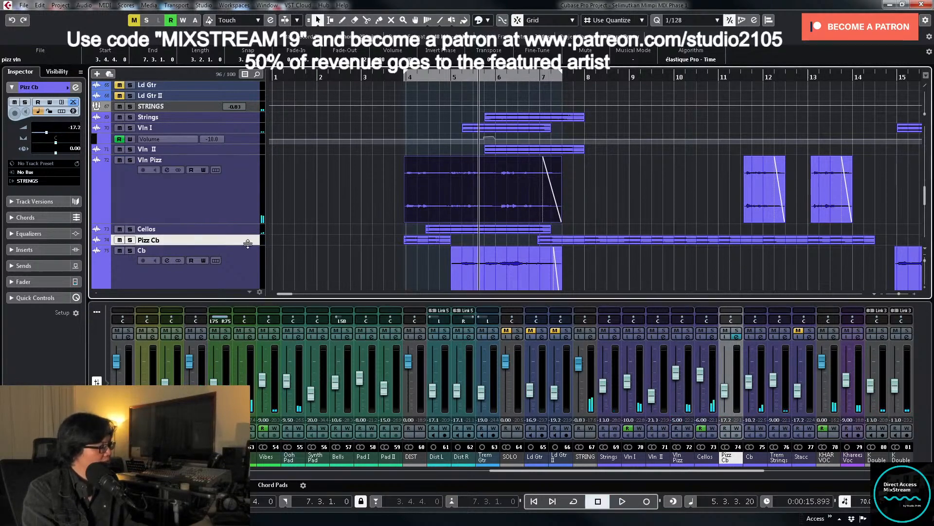
{"action": "left_click_drag", "start_coordinate": [248, 244], "coordinate": [249, 287]}
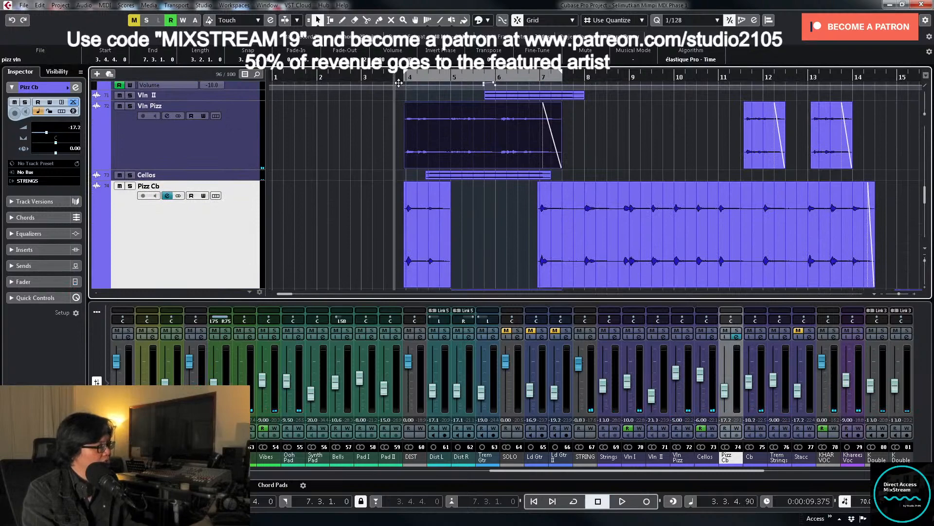
{"action": "left_click", "coordinate": [737, 331]}
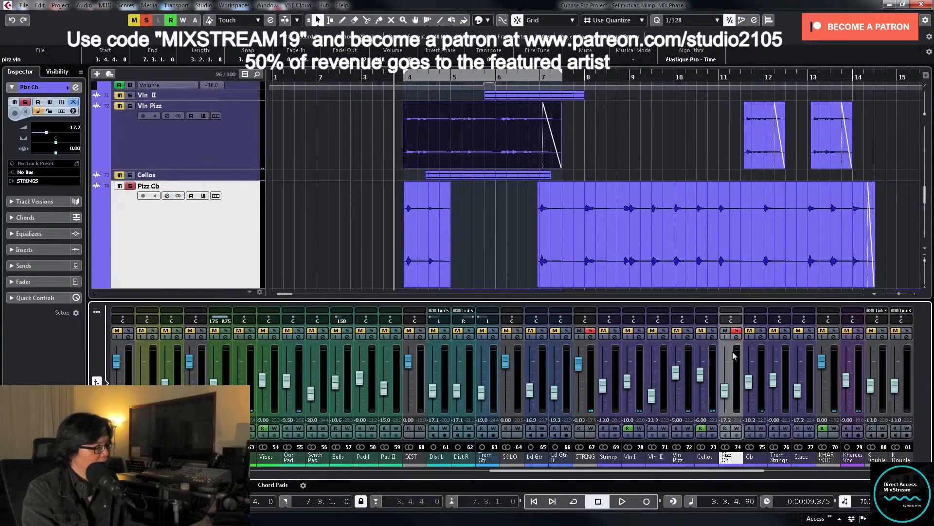
{"action": "left_click", "coordinate": [737, 337]}
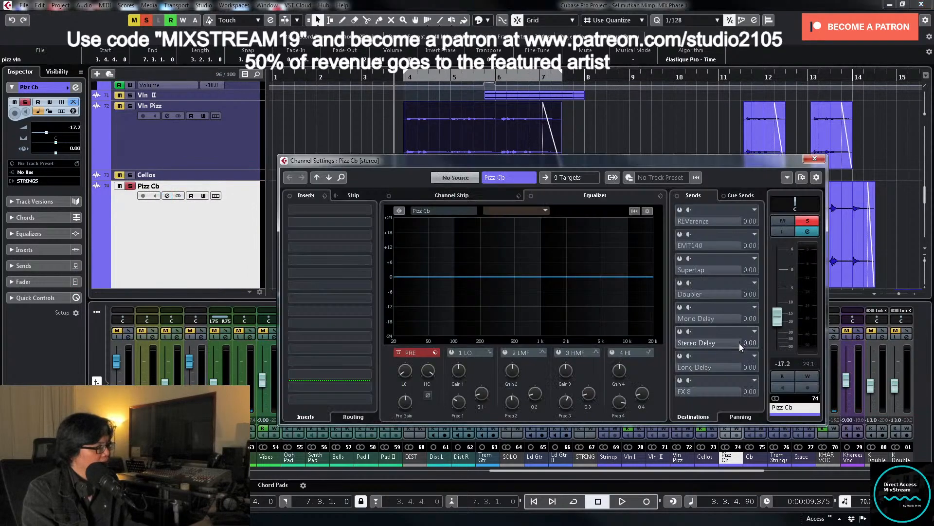
{"action": "left_click", "coordinate": [325, 195]}
{"action": "left_click", "coordinate": [343, 207]}
{"action": "left_click", "coordinate": [411, 285]}
{"action": "double_click", "coordinate": [412, 284]}
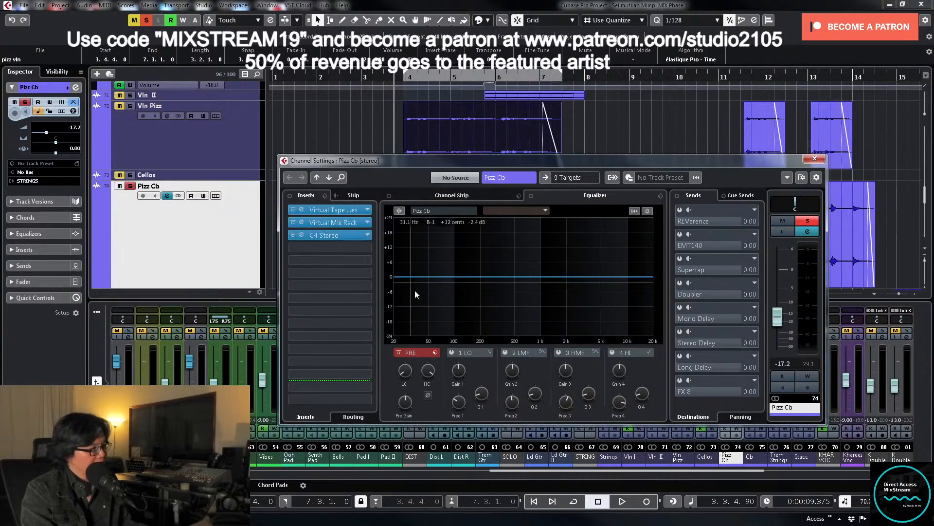
Step: Play Pizz Cb, low-cut it at about 40 Hz, raise its level to -13.9 dB and unsolo it
{"action": "left_click_drag", "start_coordinate": [405, 374], "coordinate": [409, 347]}
{"action": "key", "text": "space"}
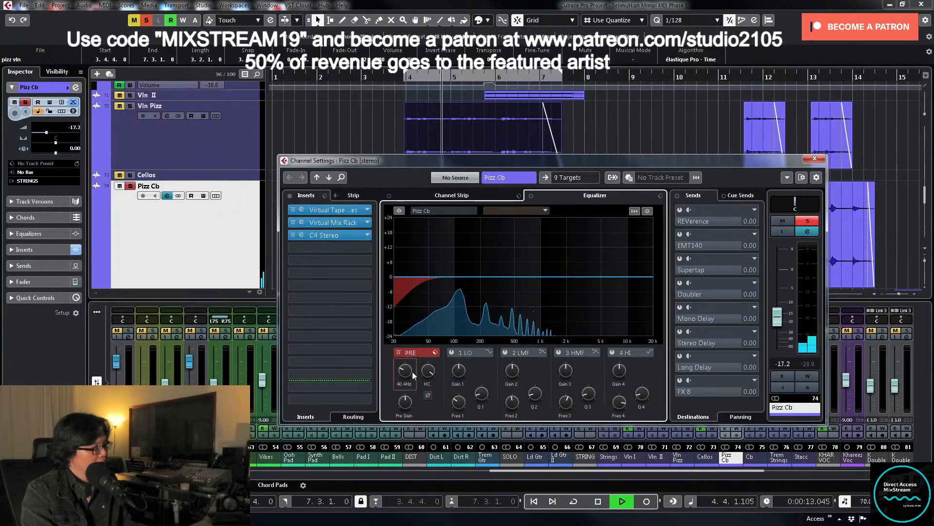
{"action": "left_click_drag", "start_coordinate": [781, 325], "coordinate": [783, 318]}
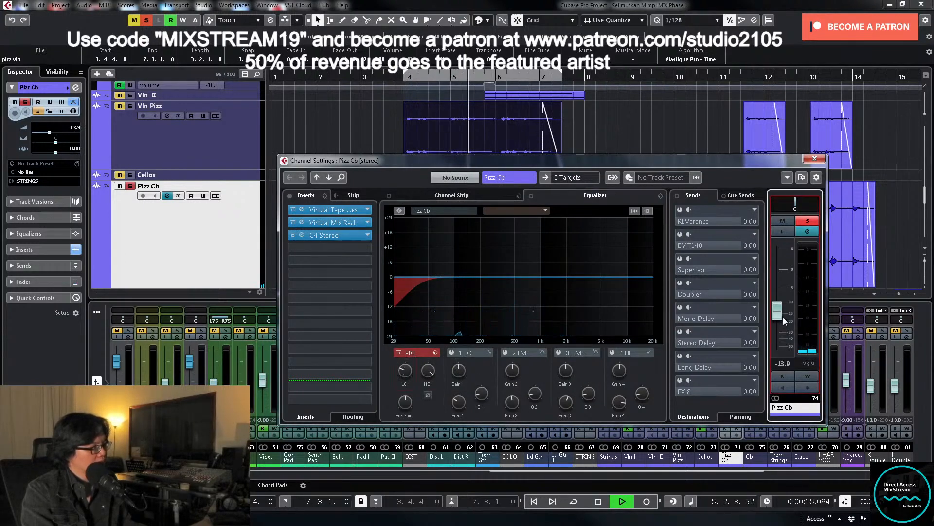
{"action": "left_click", "coordinate": [807, 221]}
{"action": "key", "text": "space"}
{"action": "left_click", "coordinate": [815, 158]}
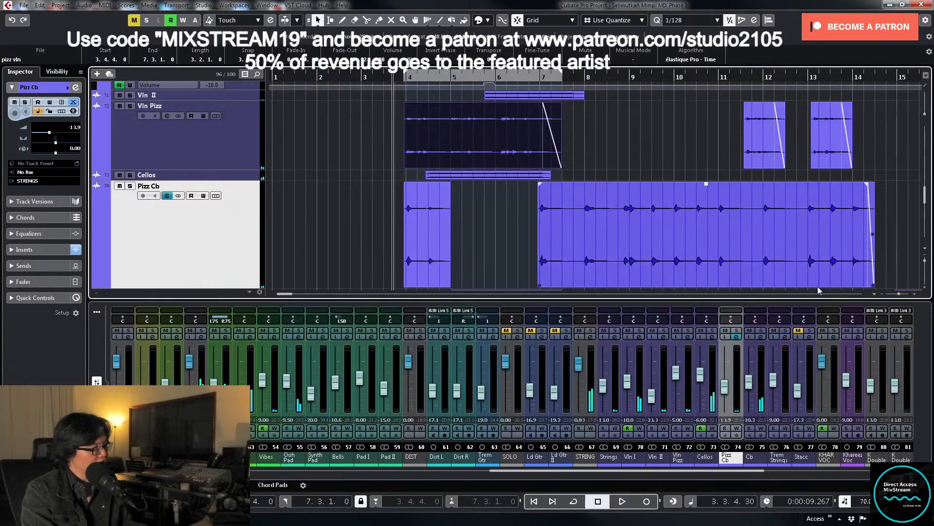
Step: Set the Pizz Cb level to -11 dB while the full mix plays and reset the enlarged track heights
{"action": "left_click_drag", "start_coordinate": [726, 389], "coordinate": [726, 383]}
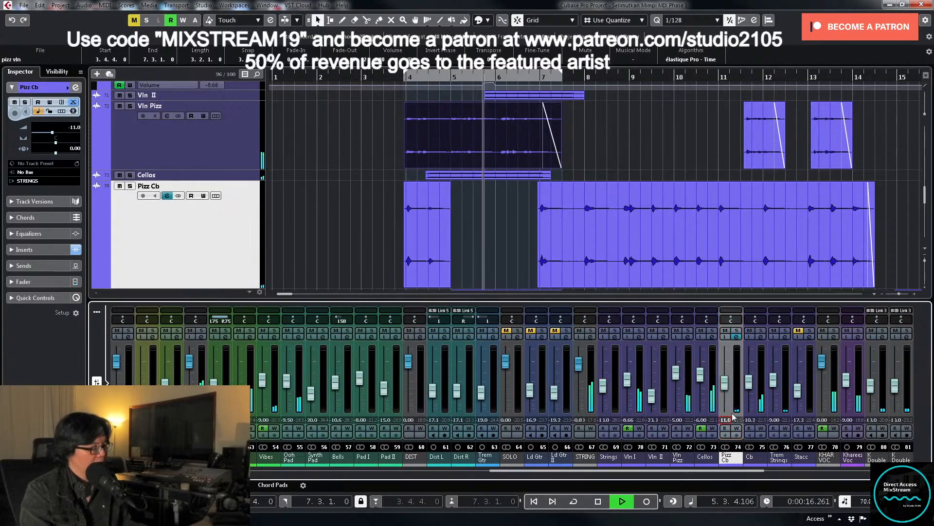
{"action": "left_click", "coordinate": [497, 238]}
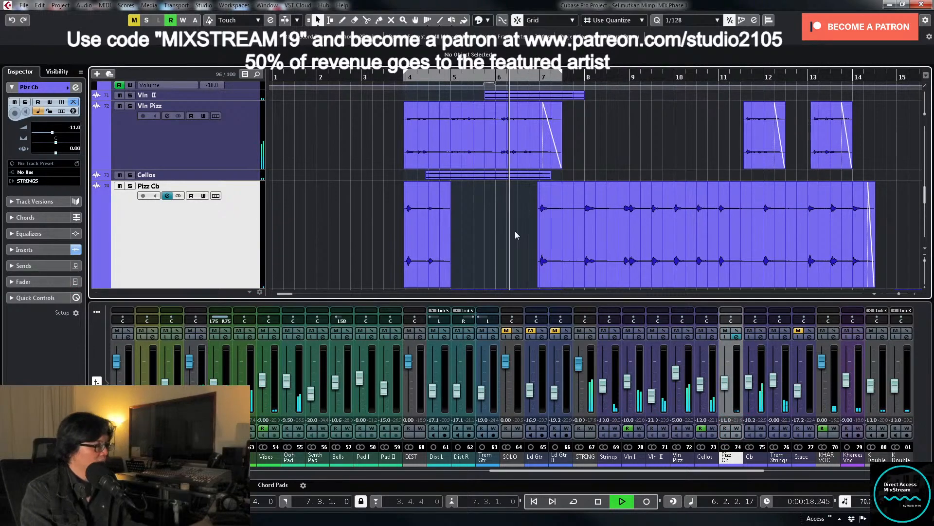
{"action": "key", "text": "z"}
{"action": "key", "text": "z"}
{"action": "scroll", "coordinate": [514, 226], "scroll_direction": "up", "scroll_amount": 3}
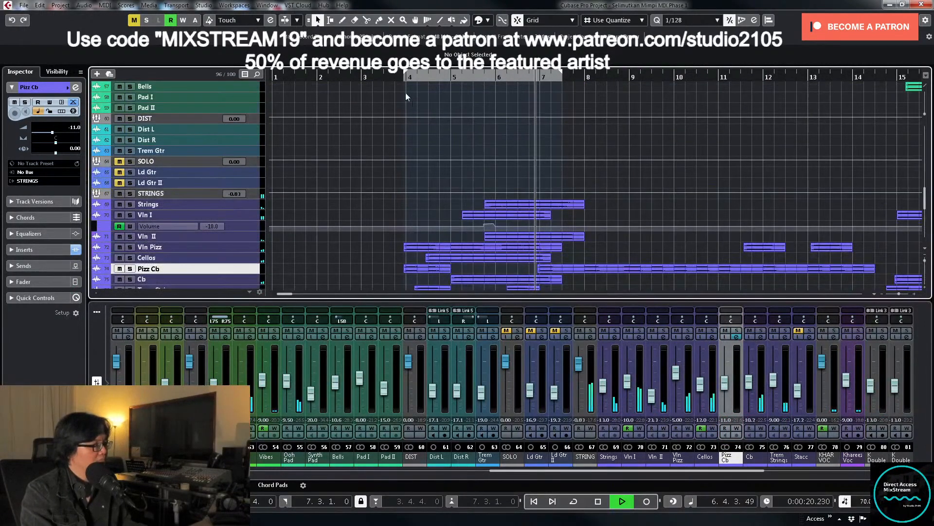
Step: Solo the STRINGS group, play it from just before bar 4 and check its Teletronix LA-2A compressor's gain reduction
{"action": "left_click", "coordinate": [392, 78]}
{"action": "key", "text": "space"}
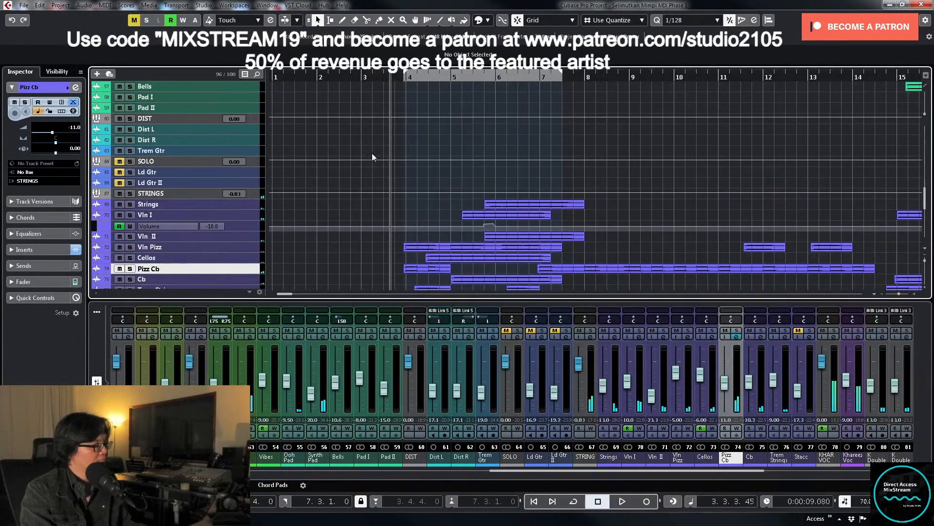
{"action": "left_click", "coordinate": [129, 204]}
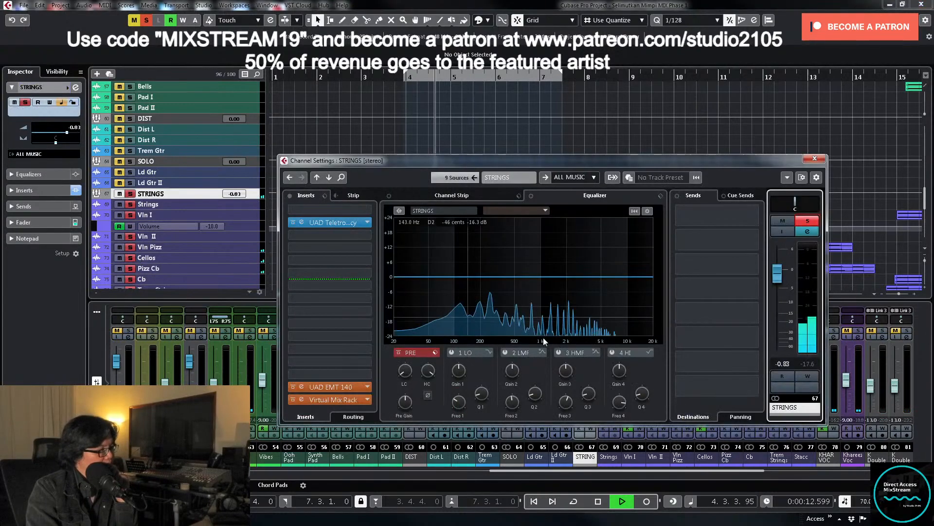
{"action": "left_click", "coordinate": [353, 225]}
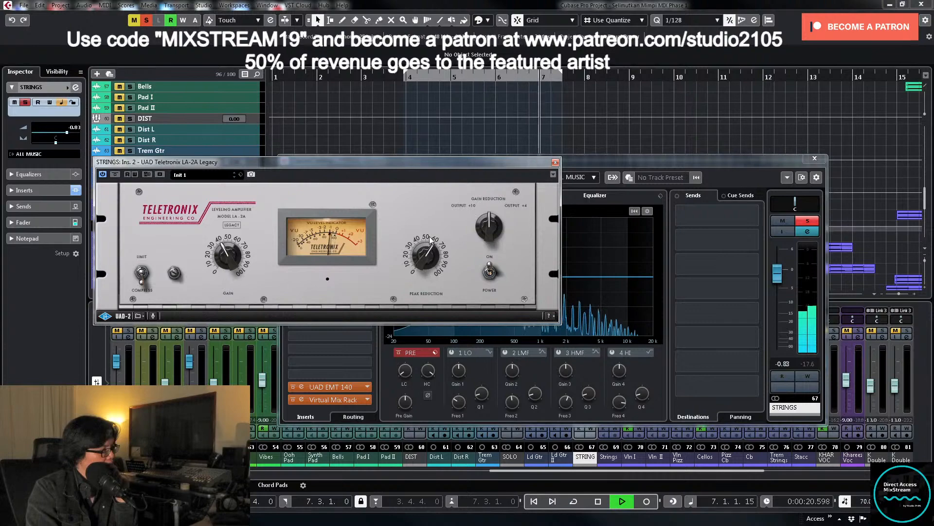
{"action": "left_click", "coordinate": [556, 162]}
{"action": "key", "text": "Escape"}
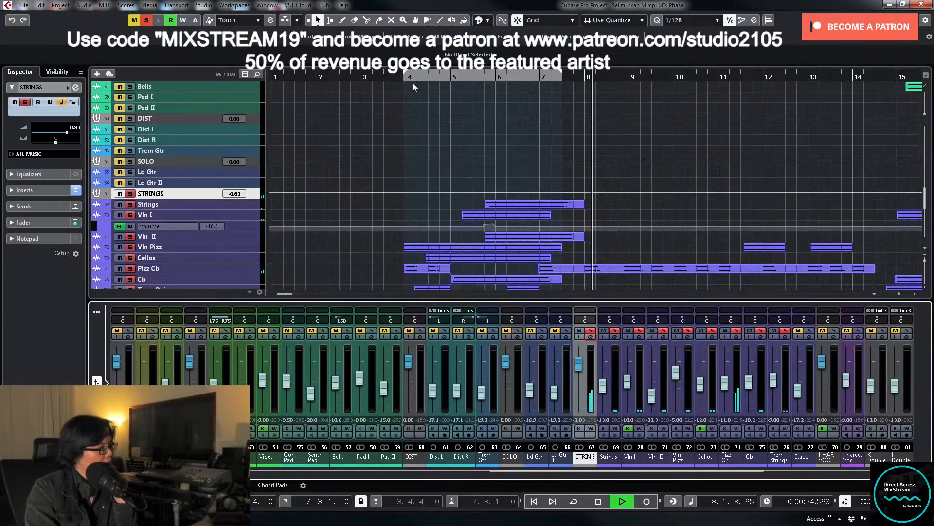
Step: Enlarge the Vln I volume automation lane and set the automation point at bar 6 to -11 dB
{"action": "left_click_drag", "start_coordinate": [402, 77], "coordinate": [382, 73]}
{"action": "left_click", "coordinate": [253, 216]}
{"action": "left_click", "coordinate": [251, 226]}
{"action": "key", "text": "z"}
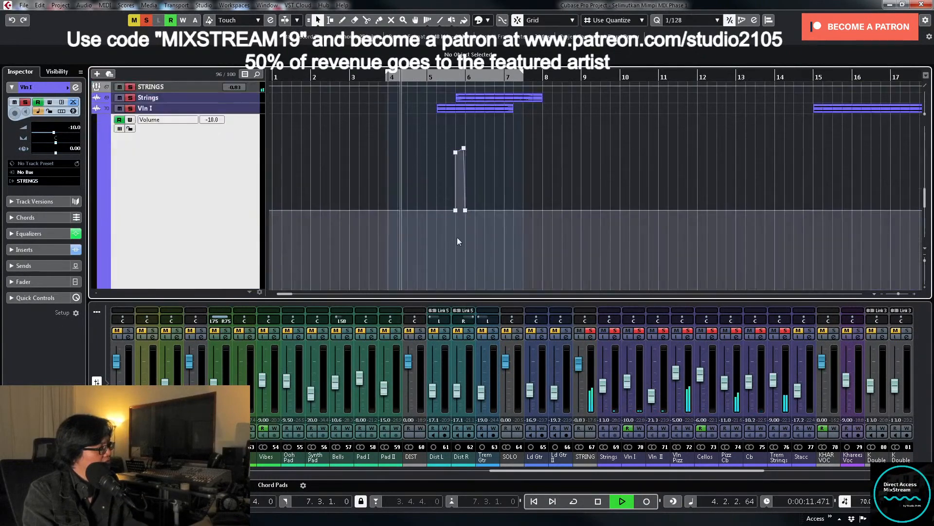
{"action": "left_click", "coordinate": [465, 210]}
{"action": "key", "text": "space"}
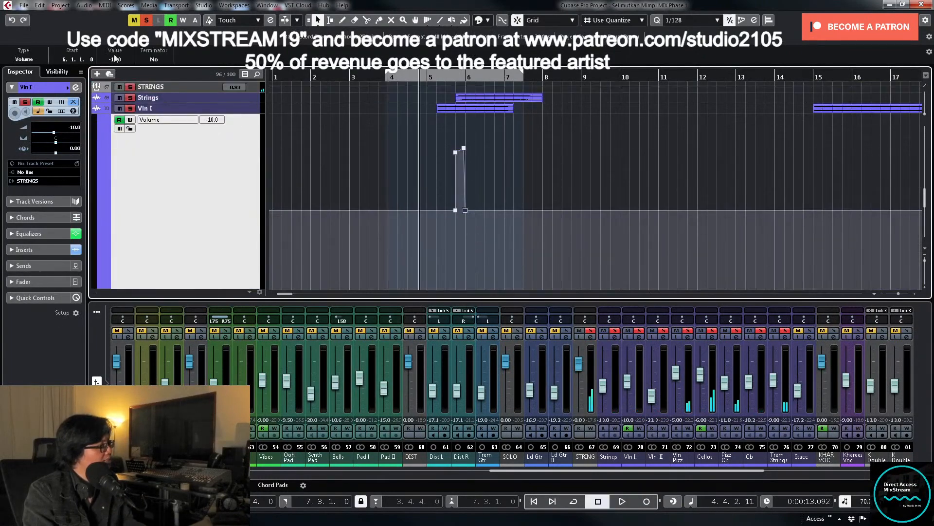
{"action": "key", "text": "Return"}
{"action": "key", "text": "space"}
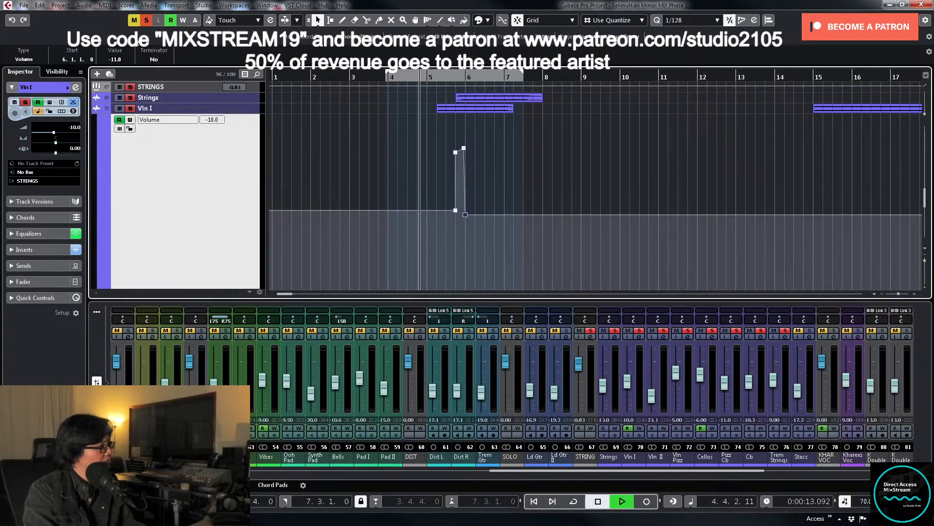
Step: Deactivate all solos, zoom out to the whole song and listen to the strings within the full mix
{"action": "left_click", "coordinate": [146, 20]}
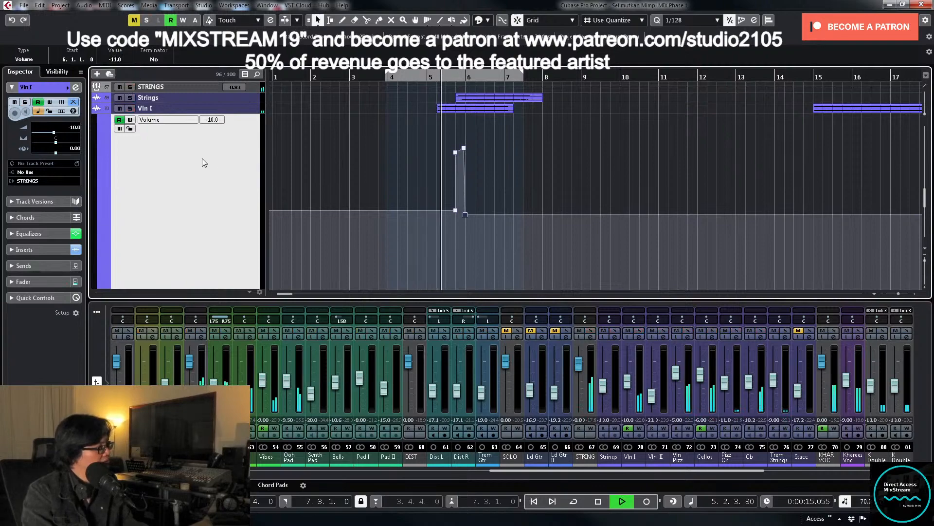
{"action": "key", "text": "z"}
{"action": "key", "text": "g"}
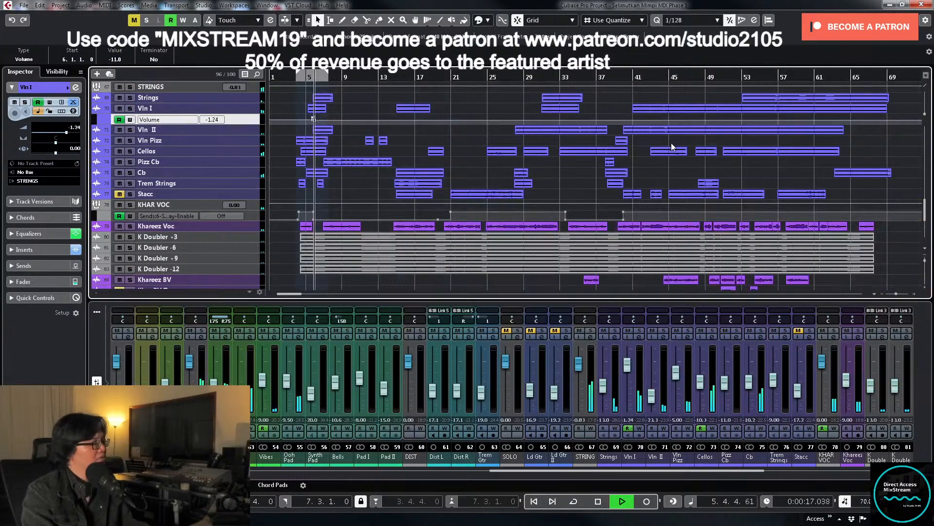
{"action": "scroll", "coordinate": [505, 183], "scroll_direction": "up", "scroll_amount": 2}
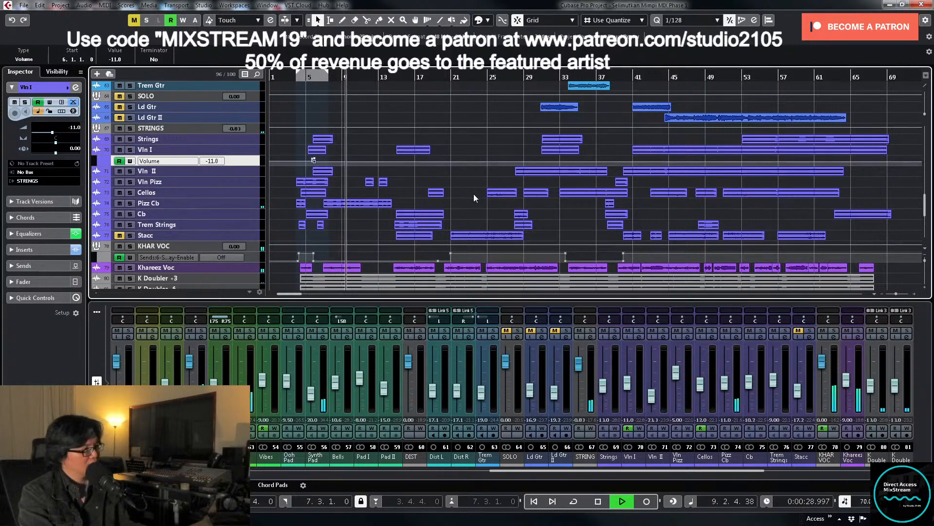
{"action": "scroll", "coordinate": [513, 191], "scroll_direction": "up", "scroll_amount": 2}
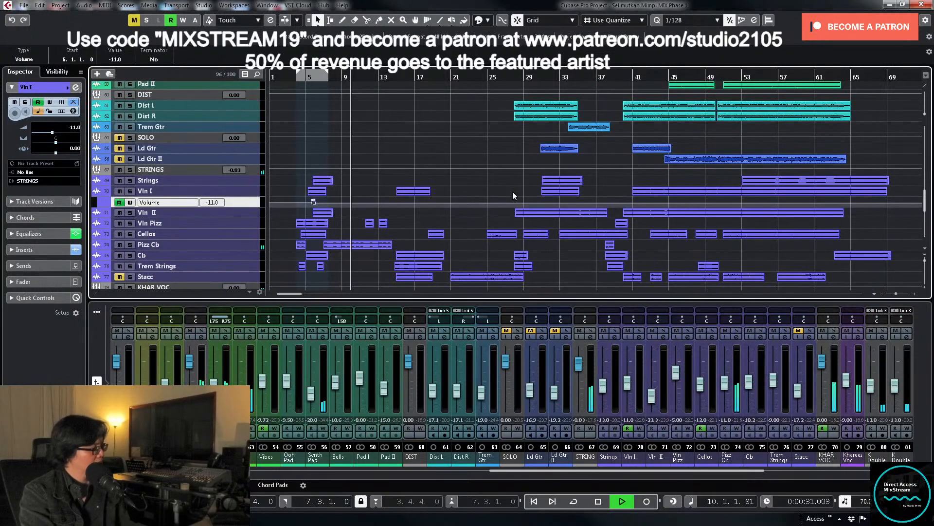
Step: Select the tracks Vln II through Trem Strings and enlarge their track heights together while the mix plays
{"action": "scroll", "coordinate": [510, 193], "scroll_direction": "up", "scroll_amount": 4}
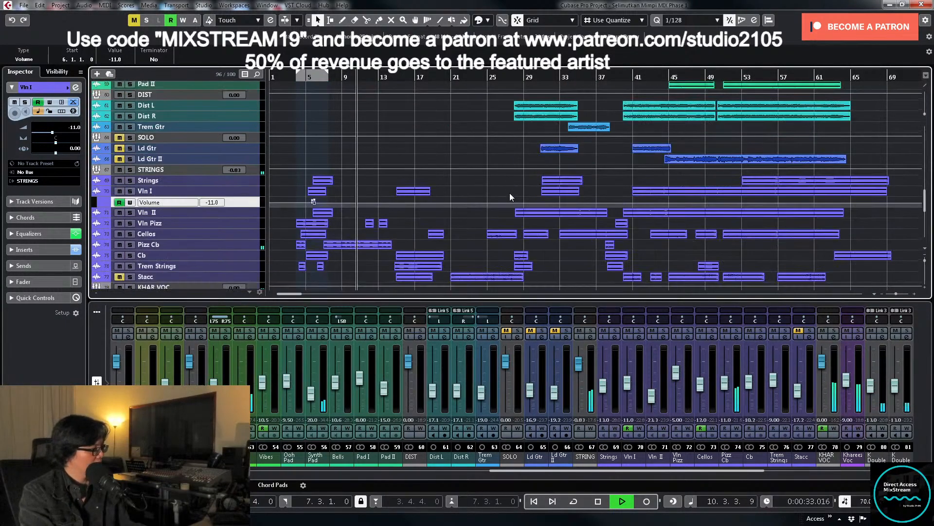
{"action": "scroll", "coordinate": [509, 193], "scroll_direction": "down", "scroll_amount": 7}
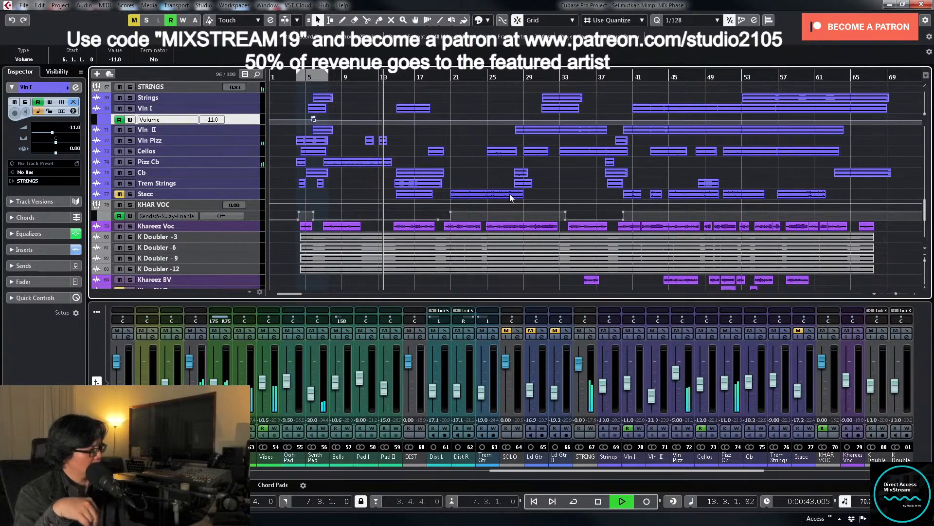
{"action": "left_click", "coordinate": [242, 184]}
{"action": "left_click", "coordinate": [250, 136], "text": "shift"}
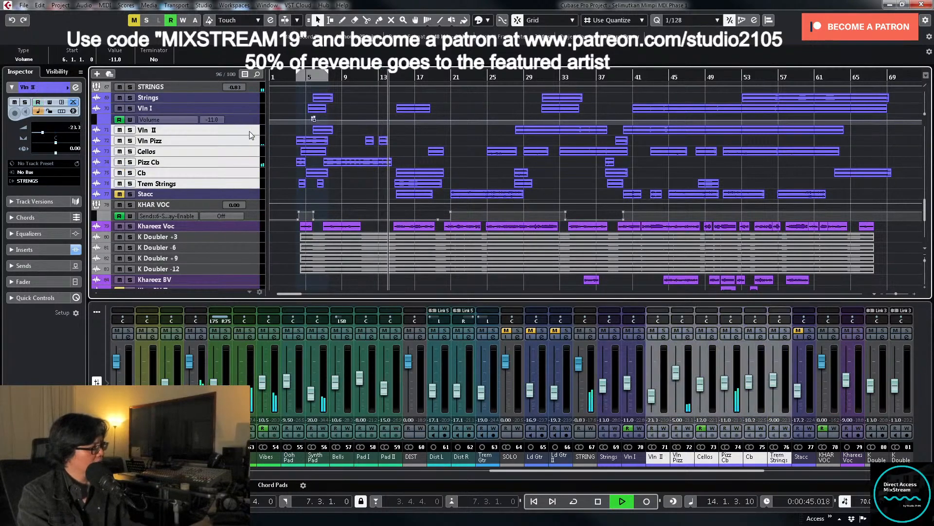
{"action": "left_click_drag", "start_coordinate": [251, 134], "coordinate": [247, 173]}
{"action": "key", "text": "h"}
{"action": "key", "text": "h"}
{"action": "key", "text": "h"}
{"action": "key", "text": "h"}
{"action": "key", "text": "h"}
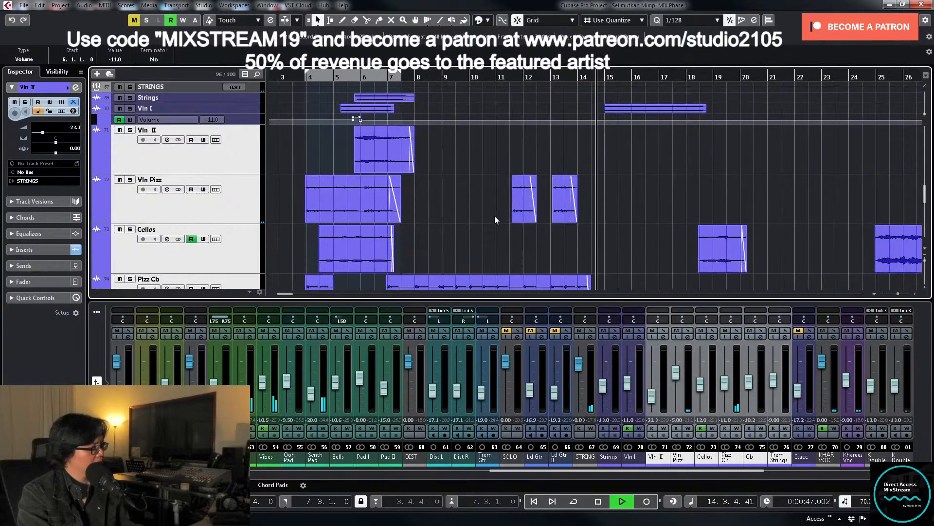
Step: Adjust the output level of the Vocal Rider insert on the NADEERA VOC channel and resume playback
{"action": "scroll", "coordinate": [594, 215], "scroll_direction": "down", "scroll_amount": 3}
{"action": "scroll", "coordinate": [595, 212], "scroll_direction": "down", "scroll_amount": 4}
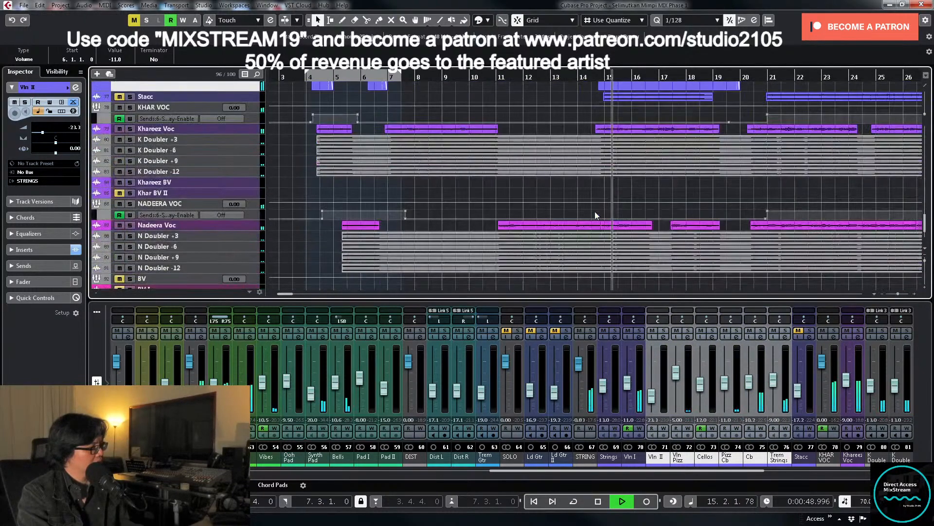
{"action": "key", "text": "g"}
{"action": "key", "text": "g"}
{"action": "left_click", "coordinate": [594, 212]}
{"action": "key", "text": "g"}
{"action": "left_click_drag", "start_coordinate": [741, 470], "coordinate": [803, 473]}
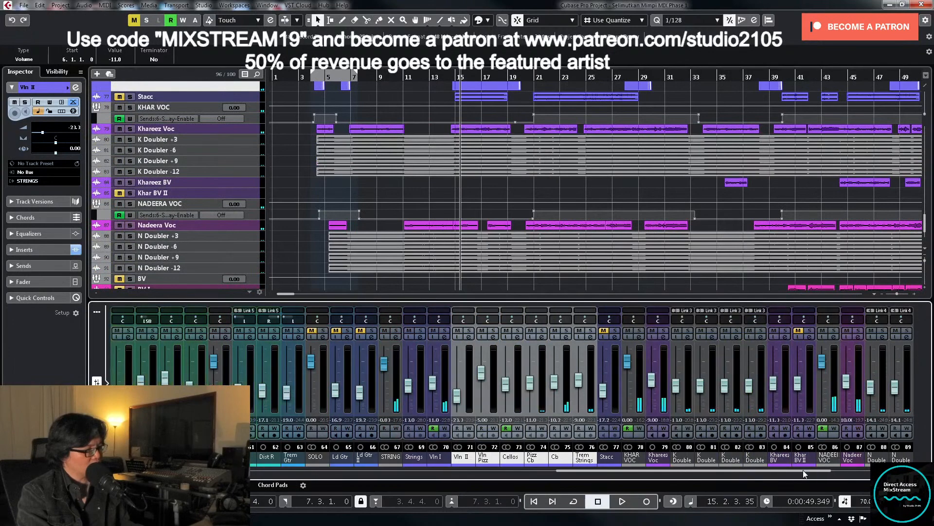
{"action": "left_click", "coordinate": [837, 338]}
{"action": "left_click", "coordinate": [347, 375]}
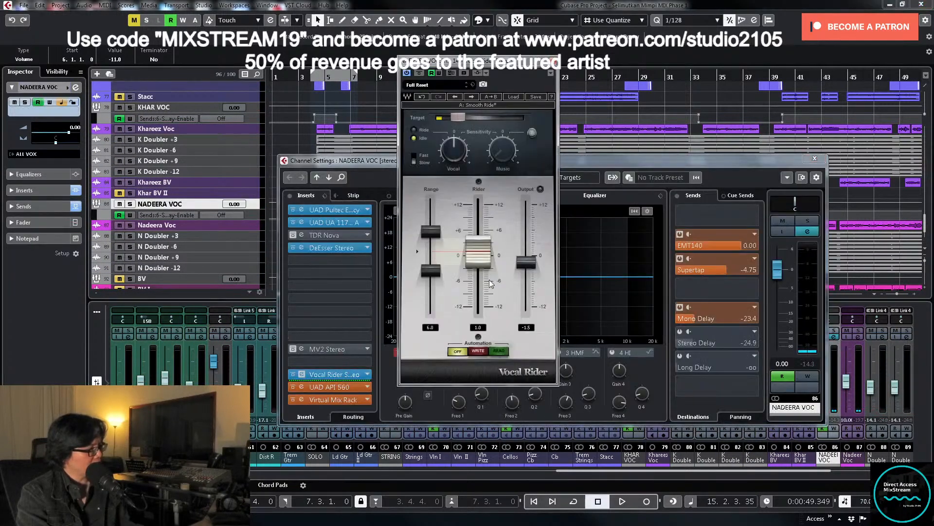
{"action": "left_click_drag", "start_coordinate": [527, 270], "coordinate": [527, 268]}
{"action": "key", "text": "space"}
{"action": "left_click", "coordinate": [550, 73]}
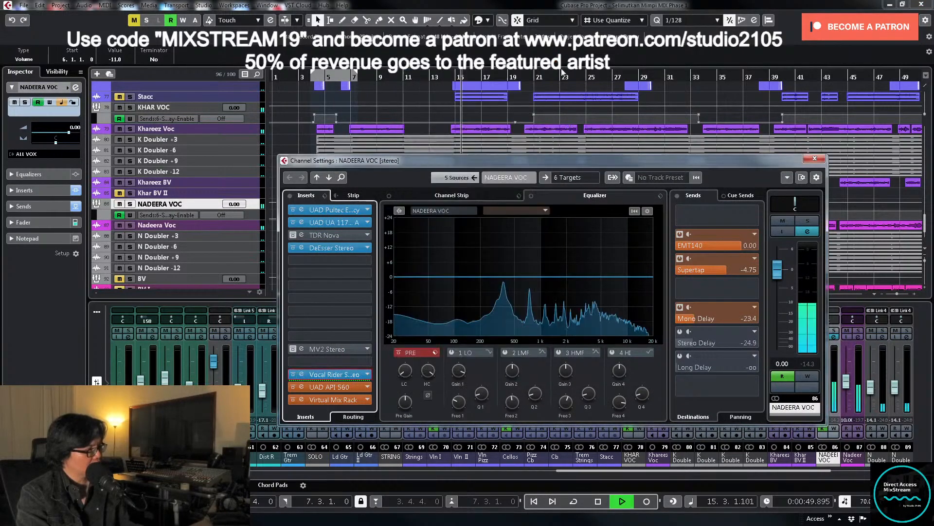
{"action": "left_click", "coordinate": [814, 159]}
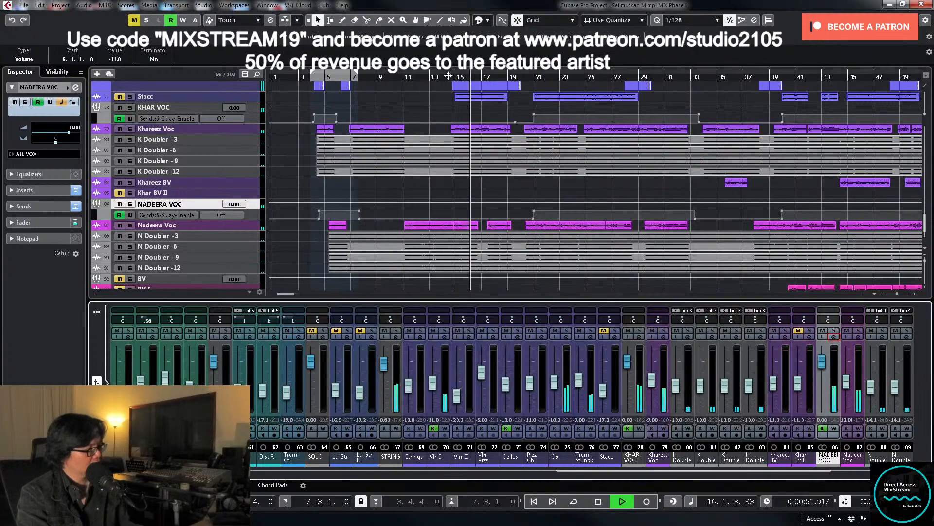
Step: Examine the Cb and Trem Strings clips around bars 14 to 16 while that passage plays in the full mix
{"action": "scroll", "coordinate": [507, 148], "scroll_direction": "up", "scroll_amount": 3}
{"action": "key", "text": "h"}
{"action": "key", "text": "h"}
{"action": "key", "text": "h"}
{"action": "key", "text": "h"}
{"action": "key", "text": "h"}
{"action": "key", "text": "h"}
{"action": "key", "text": "h"}
{"action": "key", "text": "h"}
{"action": "key", "text": "h"}
{"action": "key", "text": "h"}
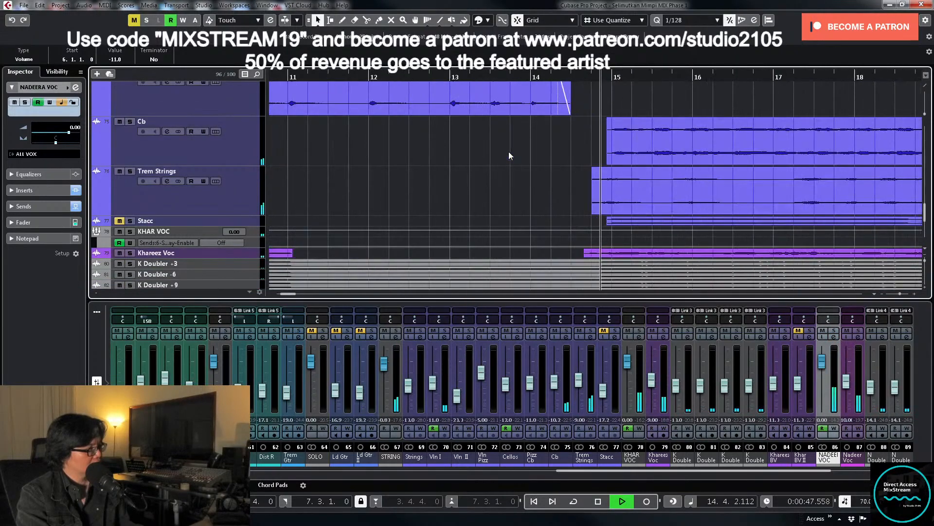
{"action": "key", "text": "g"}
{"action": "scroll", "coordinate": [509, 151], "scroll_direction": "up", "scroll_amount": 1}
{"action": "key", "text": "g"}
{"action": "key", "text": "g"}
{"action": "key", "text": "g"}
{"action": "key", "text": "g"}
{"action": "left_click", "coordinate": [130, 212]}
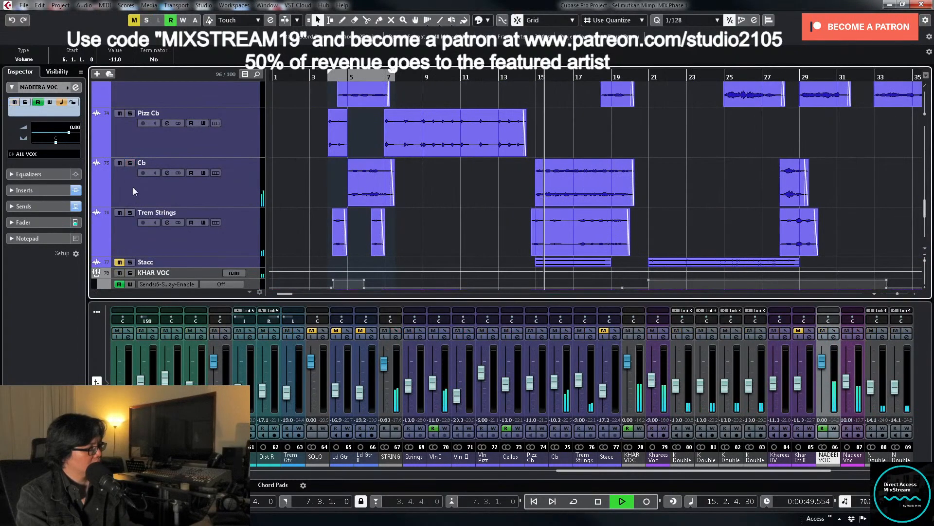
{"action": "left_click", "coordinate": [136, 214]}
{"action": "scroll", "coordinate": [480, 183], "scroll_direction": "down", "scroll_amount": 1}
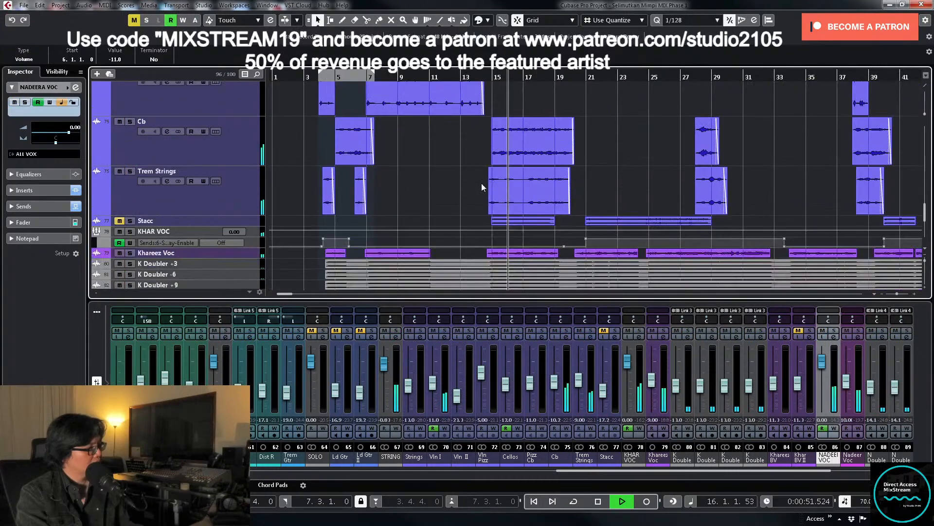
{"action": "key", "text": "g"}
{"action": "key", "text": "g"}
{"action": "key", "text": "h"}
{"action": "key", "text": "h"}
{"action": "key", "text": "h"}
{"action": "key", "text": "h"}
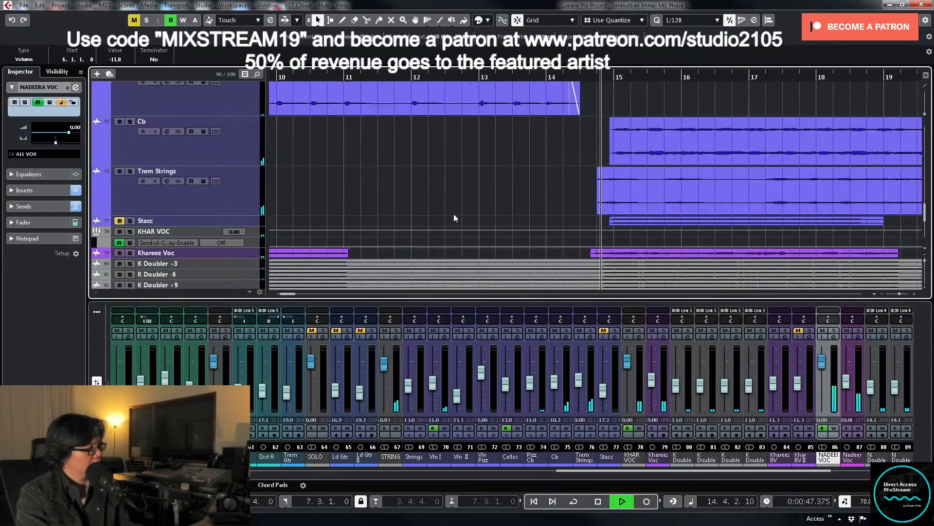
{"action": "key", "text": "g"}
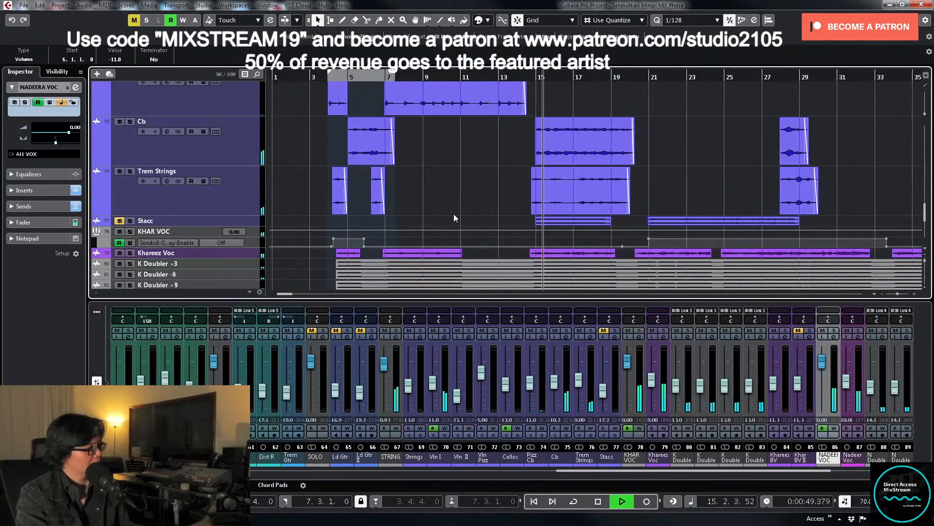
{"action": "key", "text": "h"}
{"action": "key", "text": "h"}
{"action": "key", "text": "h"}
{"action": "key", "text": "h"}
{"action": "key", "text": "h"}
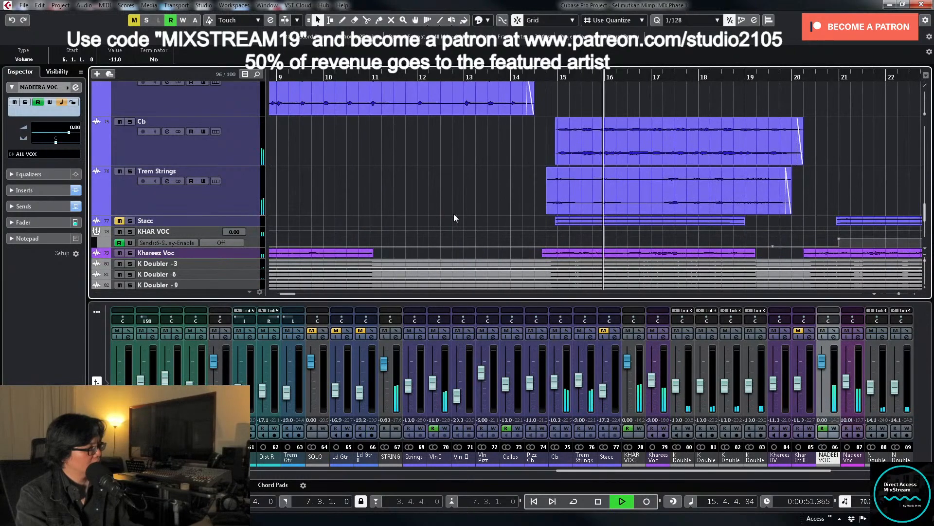
{"action": "key", "text": "g"}
{"action": "key", "text": "g"}
{"action": "key", "text": "space"}
Step: Move the cursor just past bar 14, unmute Stacc and load its inserts preset with Virtual Tape, Virtual Mix Rack and C4 Stereo
{"action": "left_click", "coordinate": [536, 74]}
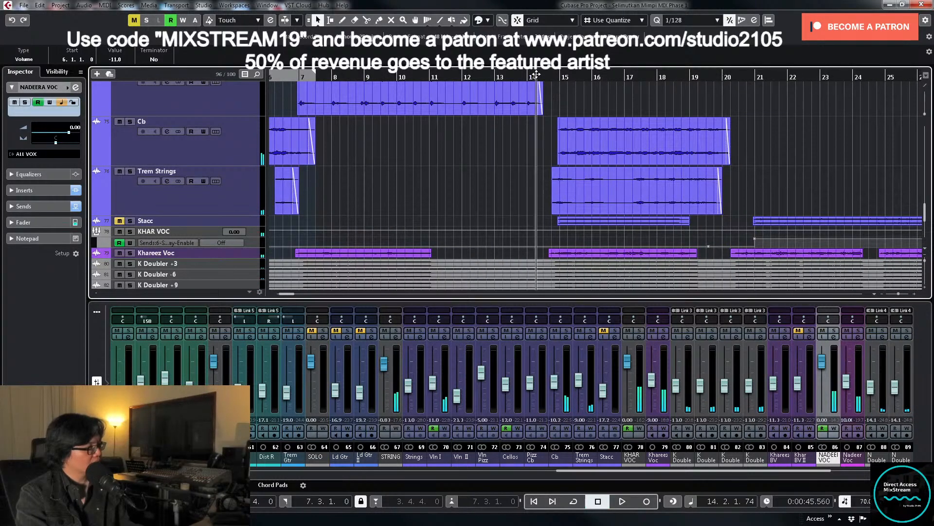
{"action": "left_click", "coordinate": [615, 336]}
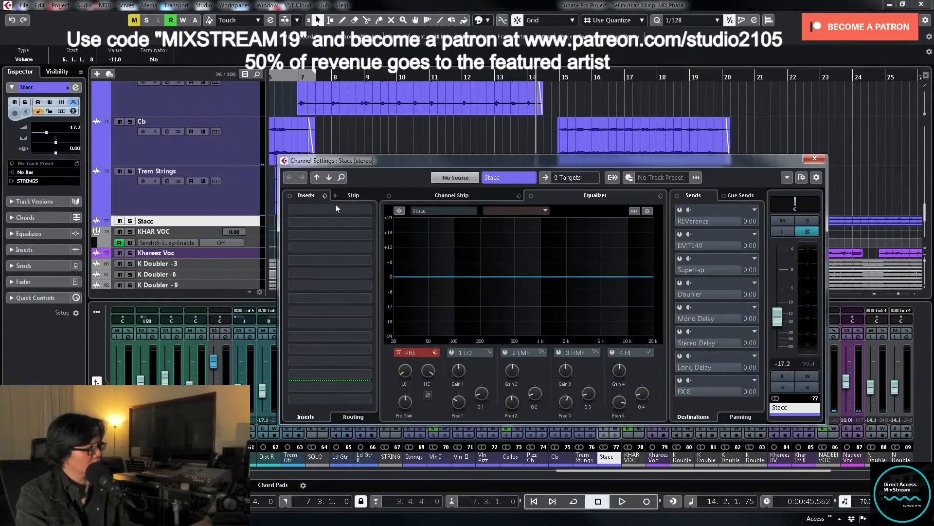
{"action": "left_click", "coordinate": [335, 207]}
{"action": "double_click", "coordinate": [420, 284]}
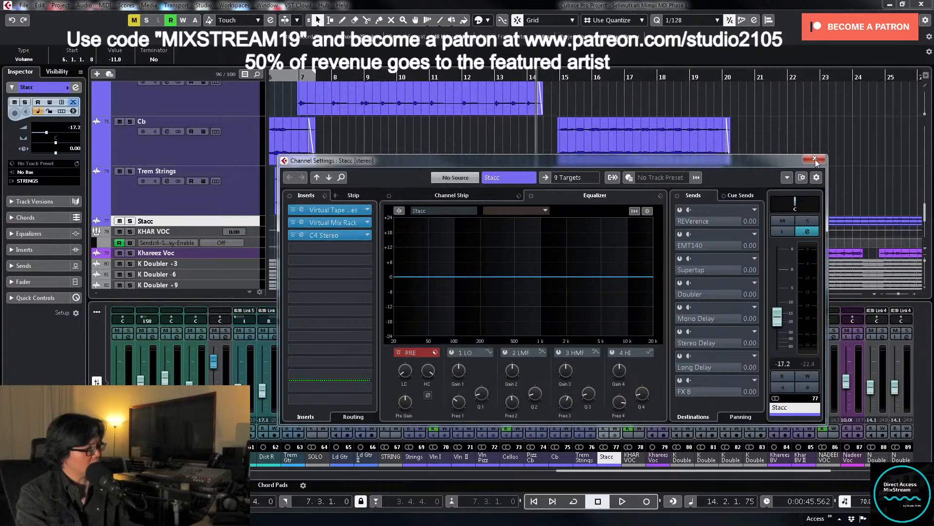
{"action": "left_click", "coordinate": [815, 159]}
Step: Enlarge the Stacc track, set the locators to its clip at bar 15 and play from the clip's start
{"action": "left_click", "coordinate": [246, 223]}
{"action": "key", "text": "z"}
{"action": "left_click", "coordinate": [632, 213]}
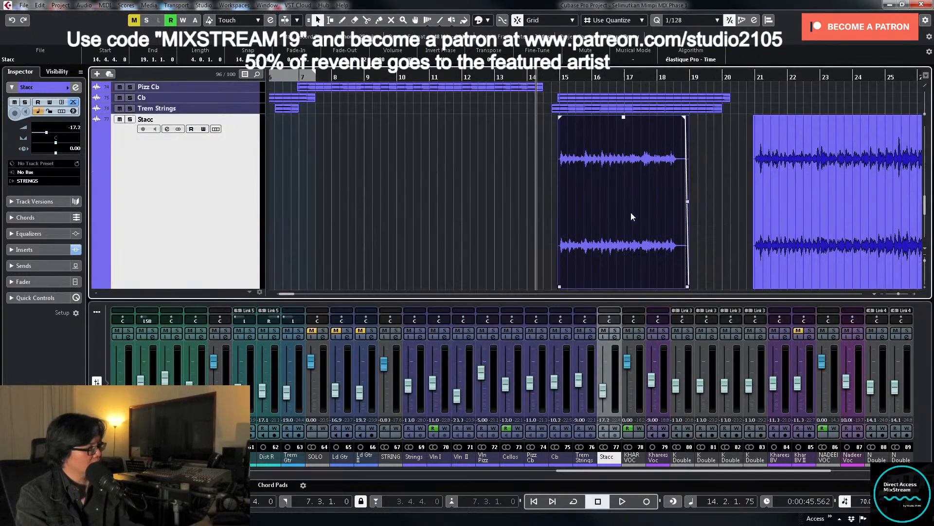
{"action": "key", "text": "p"}
{"action": "key", "text": "l"}
{"action": "key", "text": "space"}
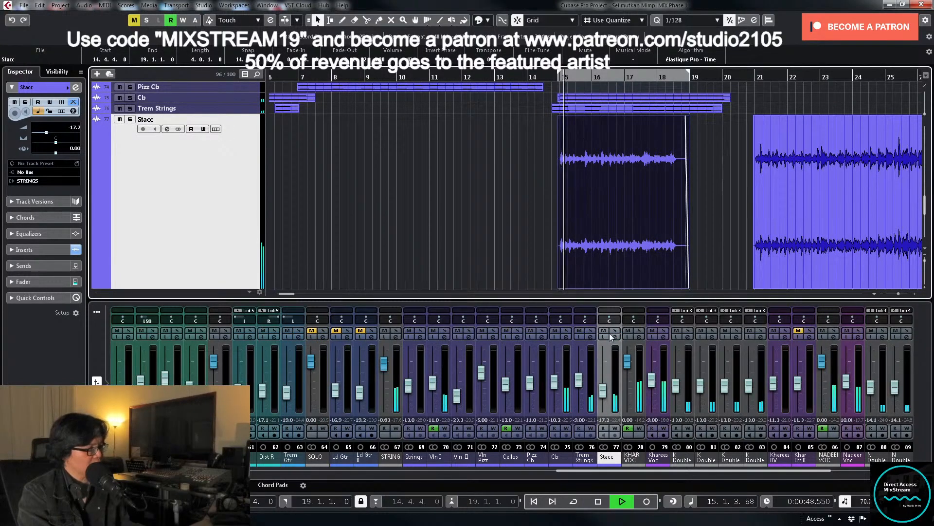
Step: Solo Stacc and raise the low-cut frequency in its channel equalizer to roll off the lows
{"action": "left_click", "coordinate": [616, 331]}
{"action": "left_click", "coordinate": [616, 337]}
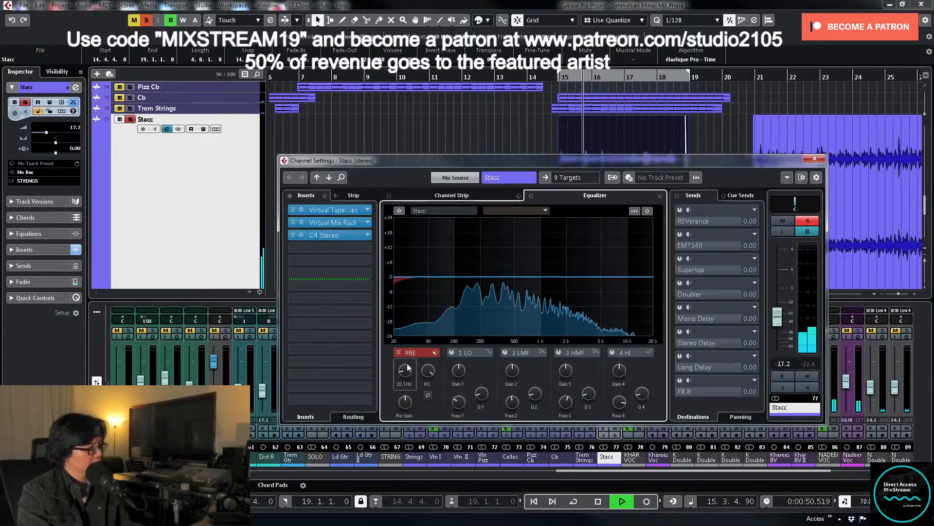
{"action": "scroll", "coordinate": [410, 343], "scroll_direction": "up", "scroll_amount": 3}
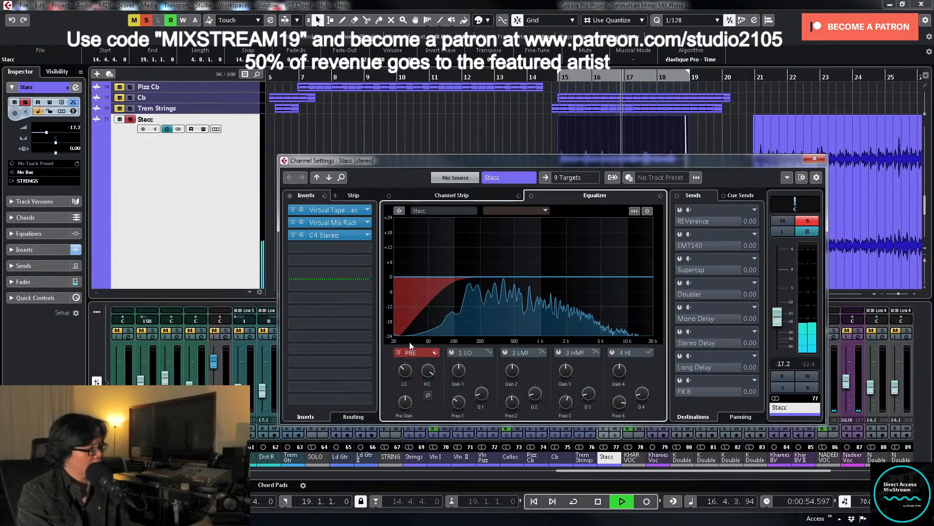
Step: Enable Stacc's 2 LMF band, sweep a narrow boost to about 1 kHz and turn it into a cut
{"action": "left_click", "coordinate": [505, 353]}
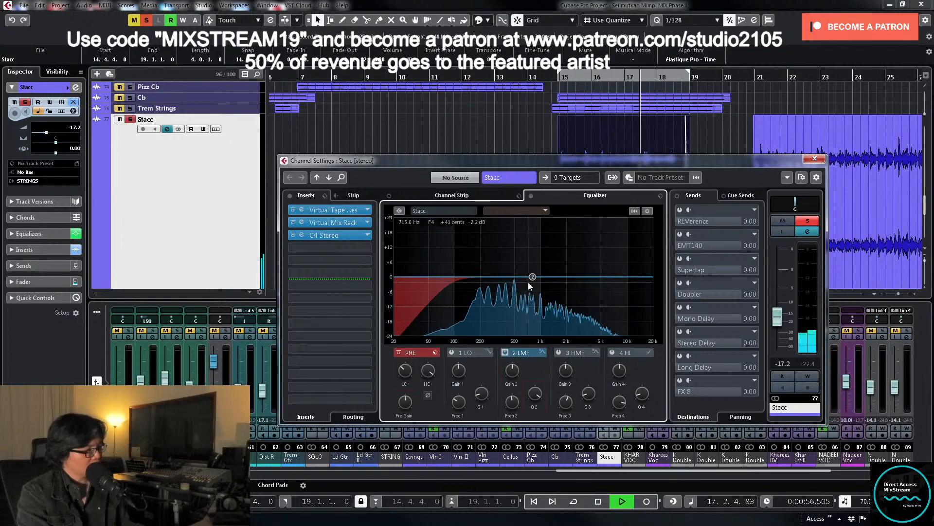
{"action": "left_click_drag", "start_coordinate": [532, 276], "coordinate": [539, 234]}
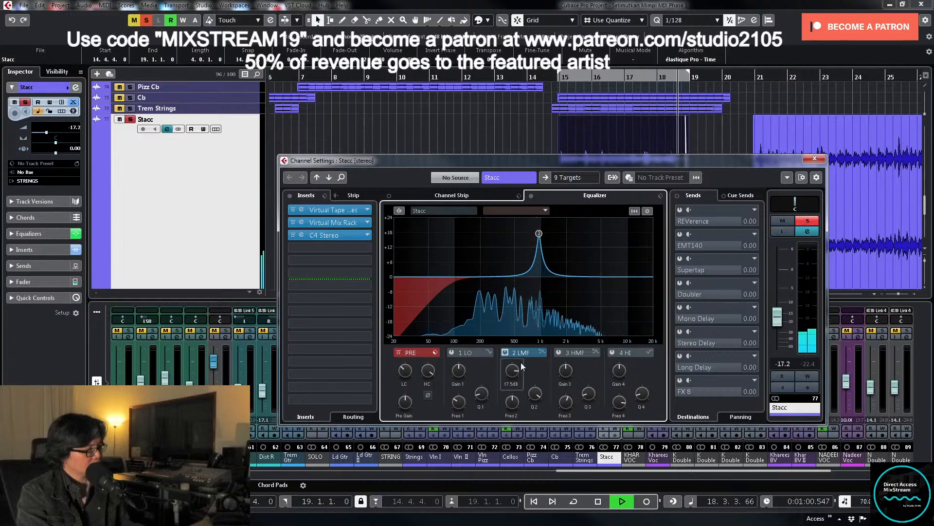
{"action": "left_click_drag", "start_coordinate": [516, 366], "coordinate": [507, 402]}
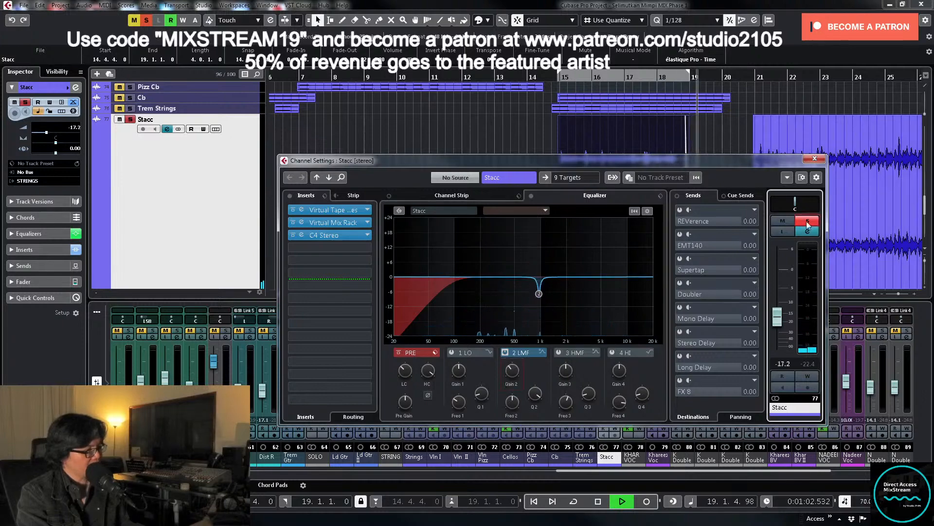
Step: Replay the full mix with Stacc unsoloed from just past bar 14 and set the Stacc level to -7.5 dB
{"action": "left_click", "coordinate": [531, 77]}
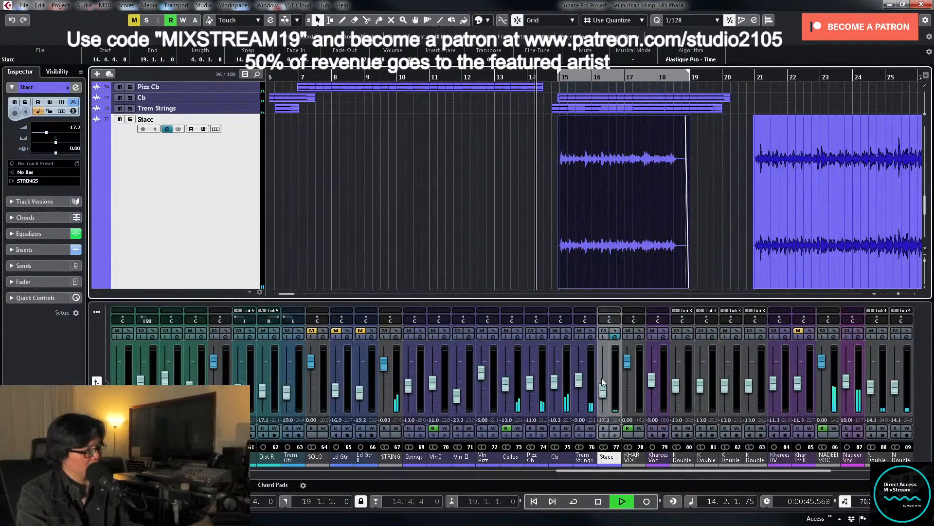
{"action": "left_click_drag", "start_coordinate": [603, 392], "coordinate": [606, 378]}
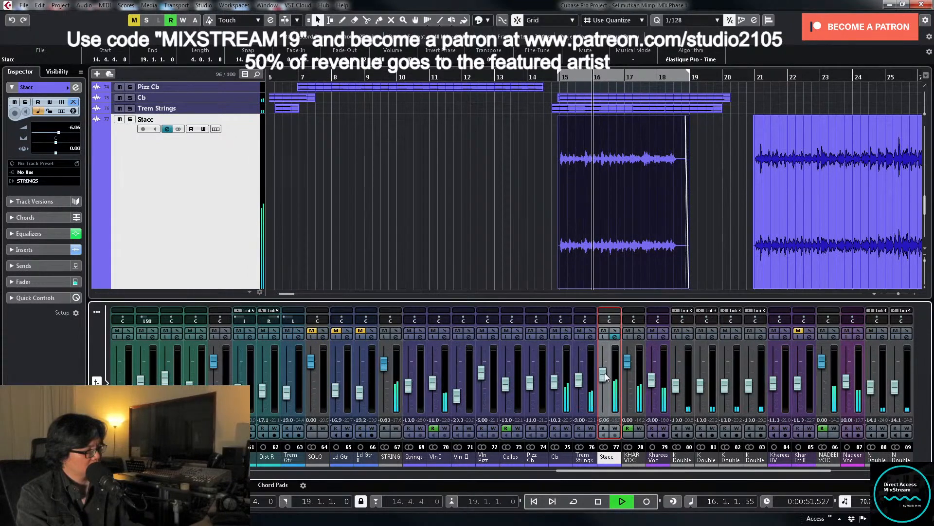
{"action": "left_click_drag", "start_coordinate": [606, 378], "coordinate": [605, 376]}
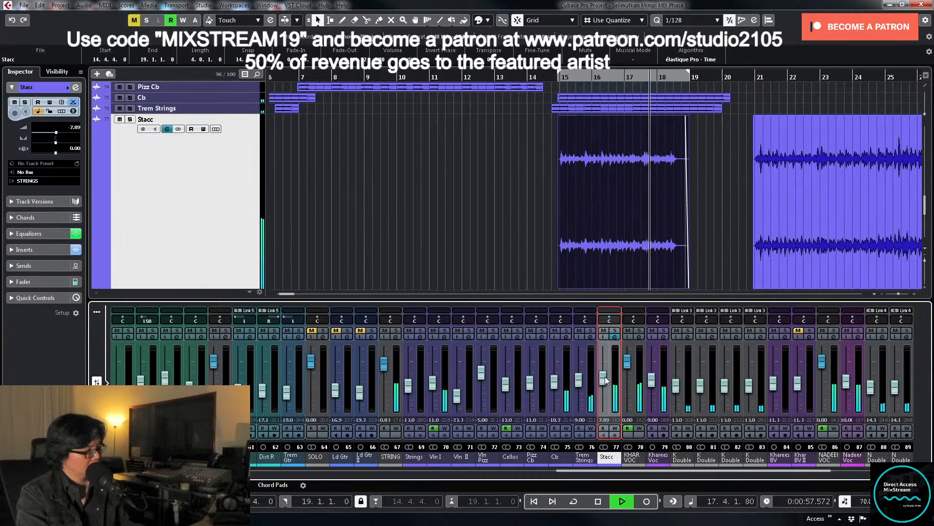
{"action": "type", "text": "-"}
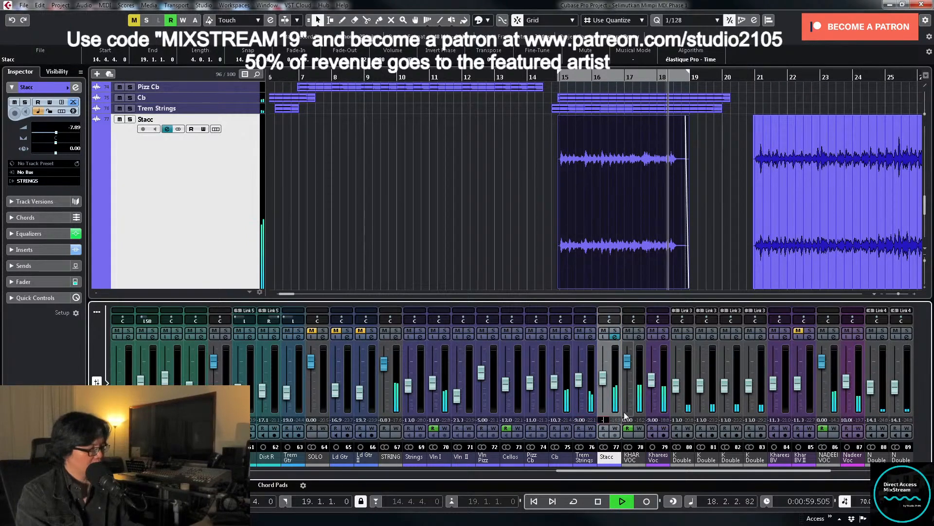
{"action": "type", "text": "7.5"}
{"action": "key", "text": "Return"}
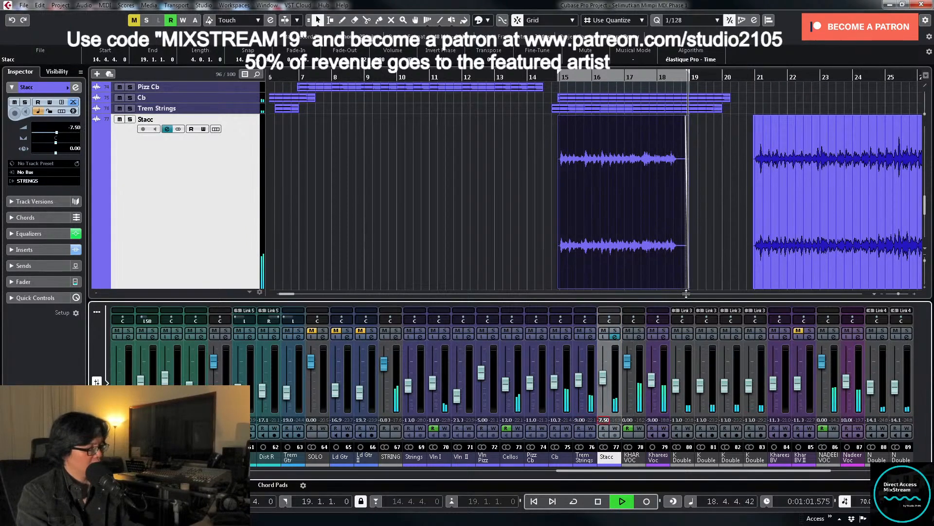
Step: Listen on past bar 21, check which other tracks play alongside Stacc and view more of the song around its clips
{"action": "scroll", "coordinate": [727, 247], "scroll_direction": "up", "scroll_amount": 5}
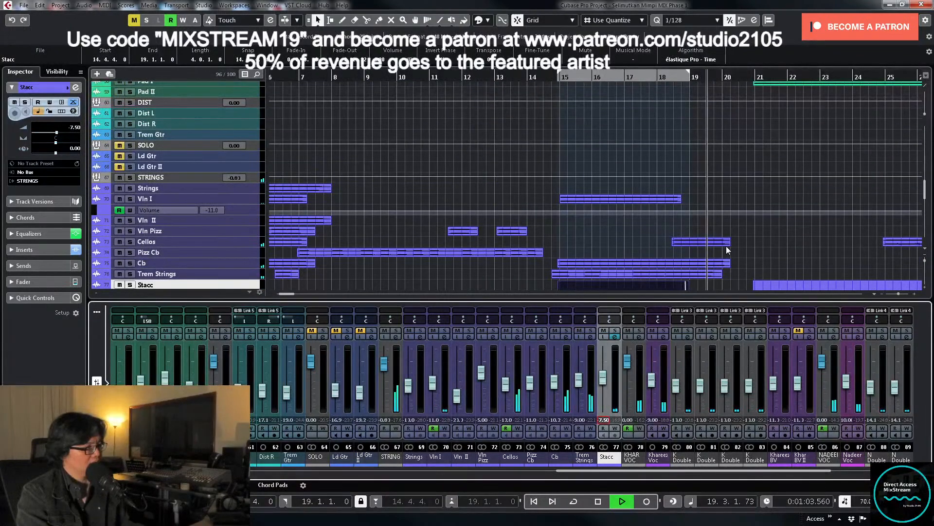
{"action": "scroll", "coordinate": [726, 246], "scroll_direction": "down", "scroll_amount": 4}
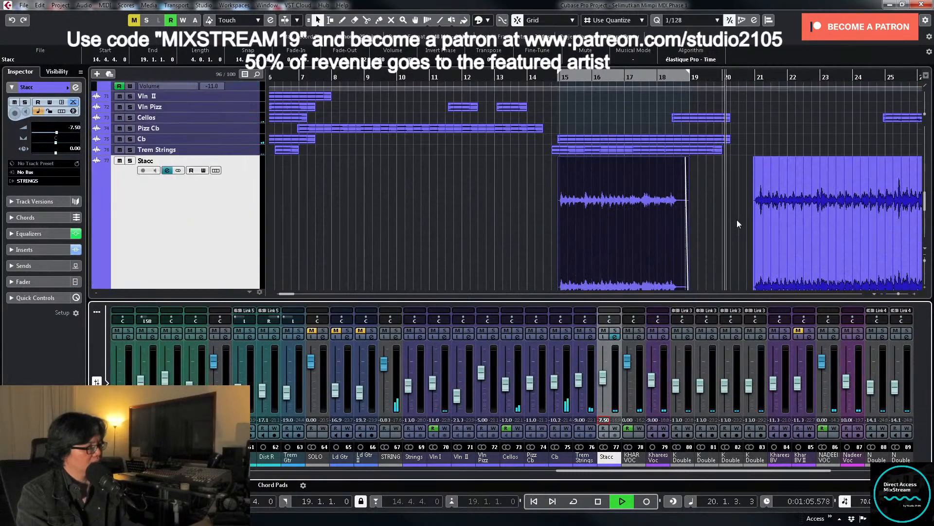
{"action": "scroll", "coordinate": [738, 220], "scroll_direction": "up", "scroll_amount": 7}
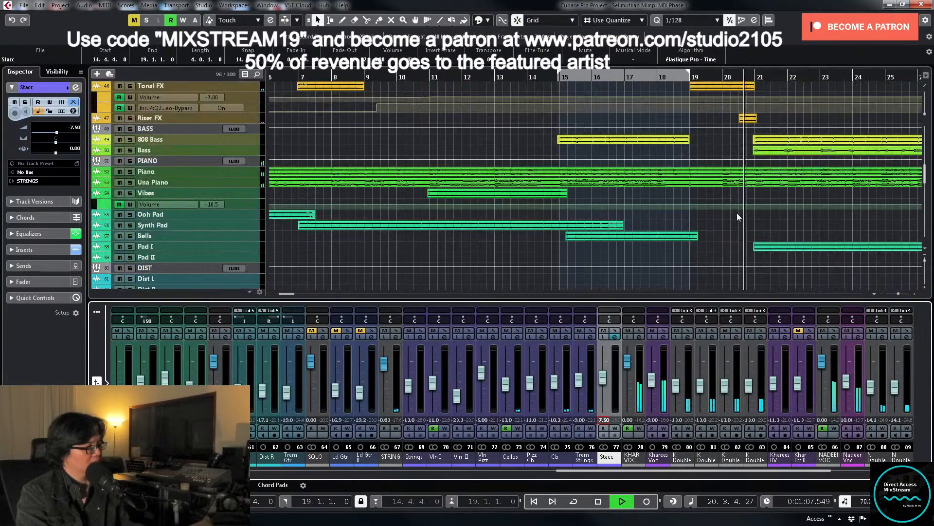
{"action": "scroll", "coordinate": [738, 212], "scroll_direction": "down", "scroll_amount": 7}
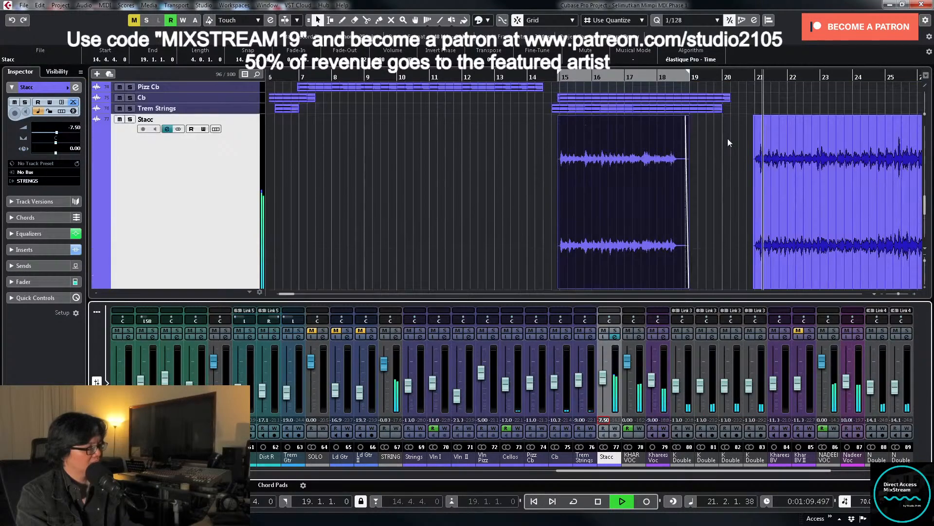
{"action": "left_click", "coordinate": [693, 194]}
{"action": "key", "text": "g"}
{"action": "key", "text": "g"}
{"action": "key", "text": "g"}
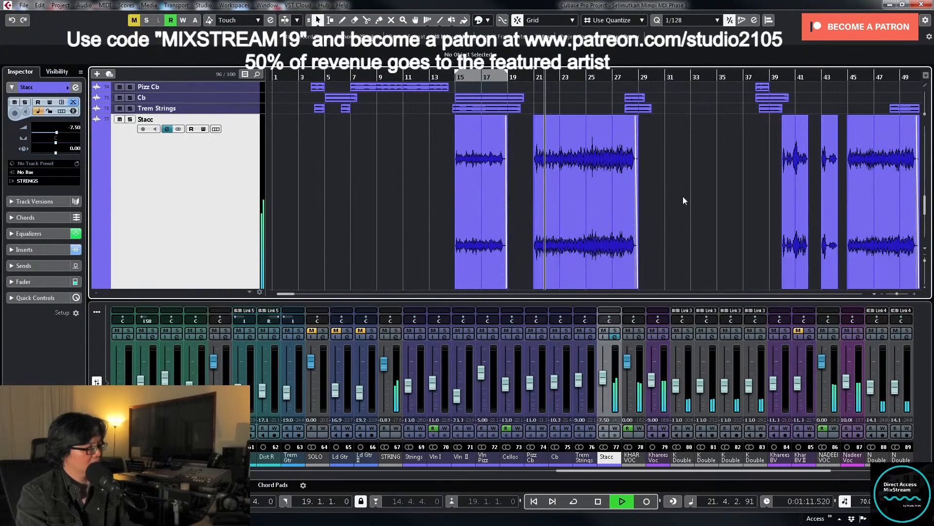
Step: Solo Stacc around bar 23 to hear it alone, and return to the full mix
{"action": "key", "text": "h"}
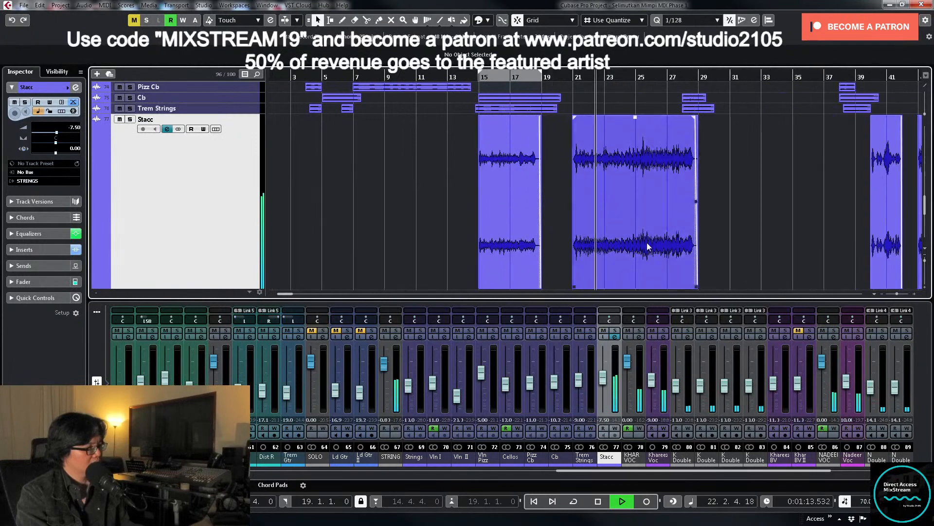
{"action": "key", "text": "h"}
{"action": "left_click", "coordinate": [615, 330]}
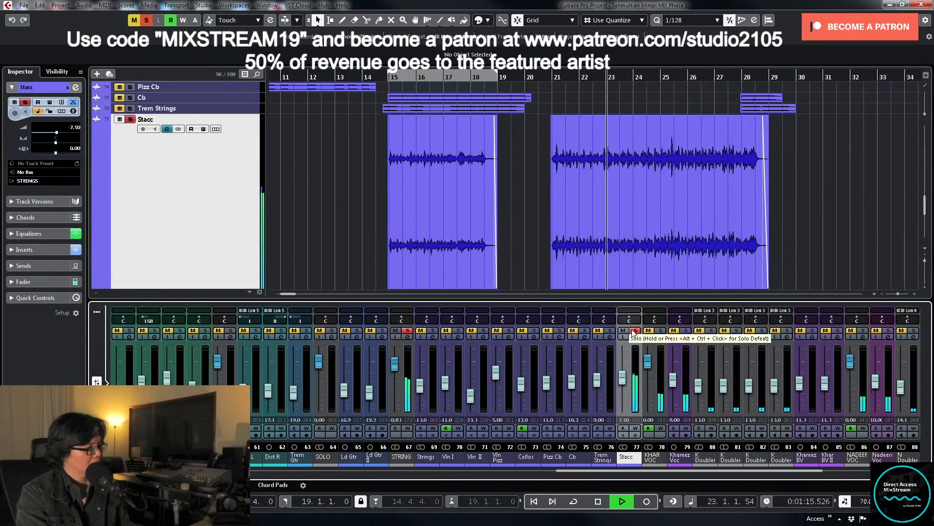
{"action": "left_click", "coordinate": [635, 330]}
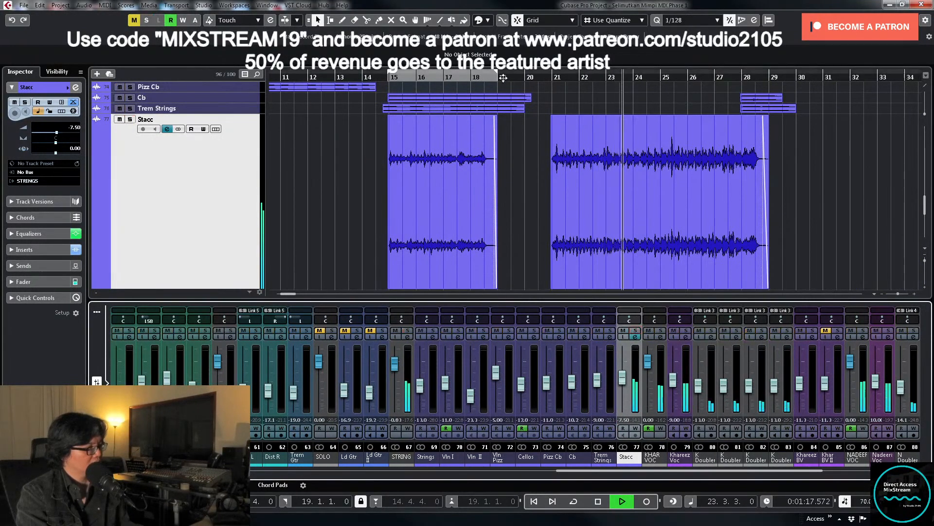
Step: Replay the mix from bar 19 and write Stacc volume automation down to about -8.7 dB in the gap before bar 21
{"action": "key", "text": "space"}
{"action": "left_click", "coordinate": [502, 77]}
{"action": "key", "text": "h"}
{"action": "key", "text": "h"}
{"action": "scroll", "coordinate": [608, 202], "scroll_direction": "down", "scroll_amount": 1}
{"action": "key", "text": "space"}
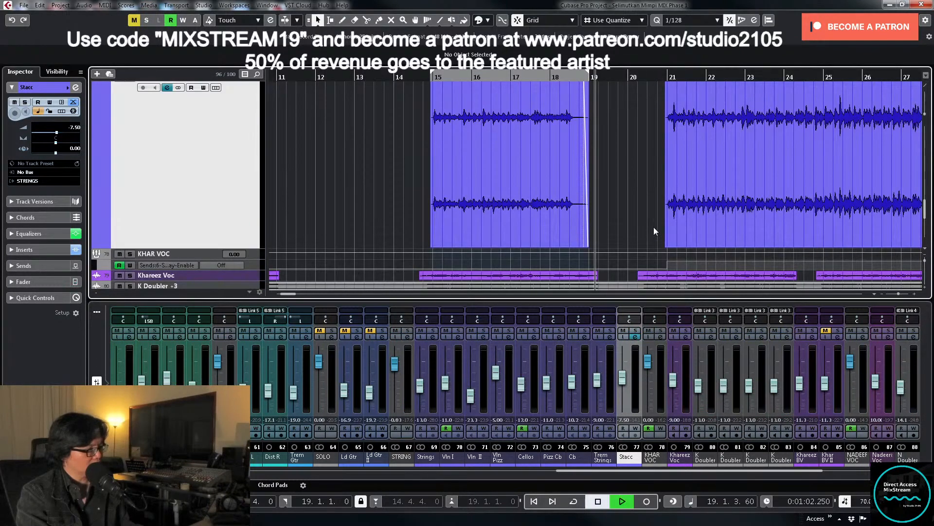
{"action": "key", "text": "h"}
{"action": "key", "text": "h"}
{"action": "left_click", "coordinate": [635, 427]}
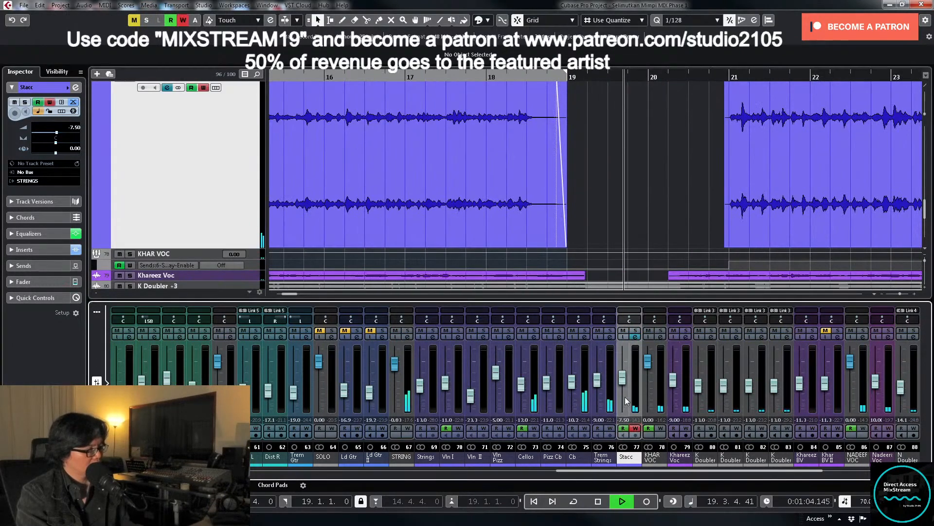
{"action": "left_click_drag", "start_coordinate": [621, 382], "coordinate": [621, 385]}
{"action": "left_click", "coordinate": [635, 428]}
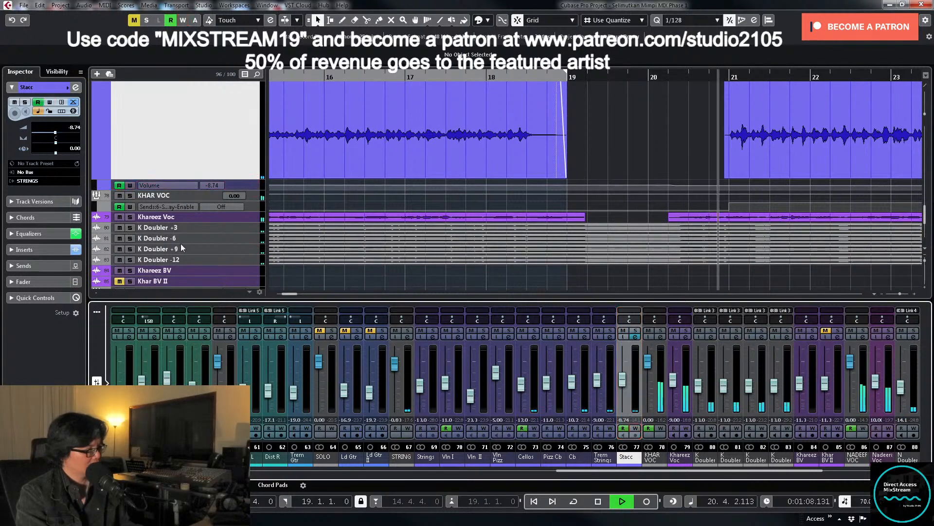
Step: Delete the surplus points on Stacc's volume automation and set the lowered point near bar 20 to -8.5 dB
{"action": "left_click", "coordinate": [256, 184]}
{"action": "left_click_drag", "start_coordinate": [665, 189], "coordinate": [700, 209]}
{"action": "key", "text": "Delete"}
{"action": "key", "text": "Delete"}
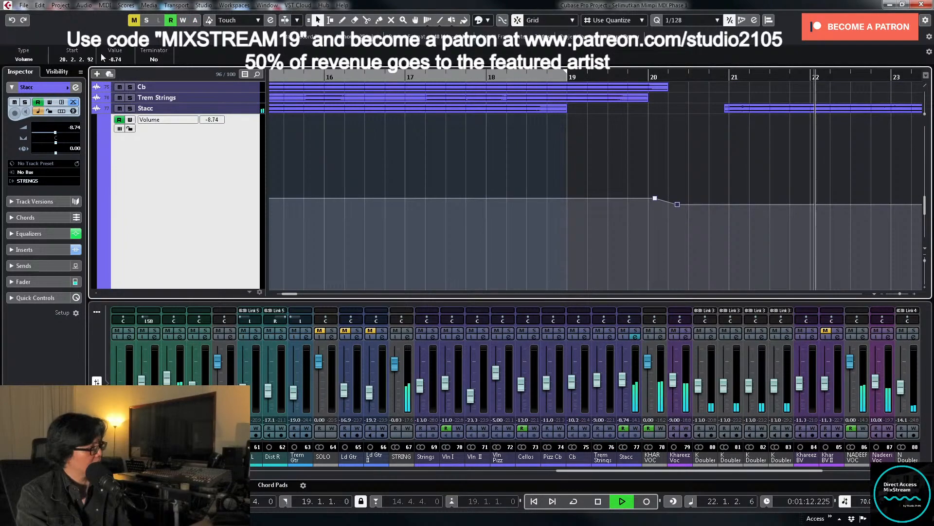
{"action": "left_click", "coordinate": [121, 57]}
{"action": "type", "text": "-8.5"}
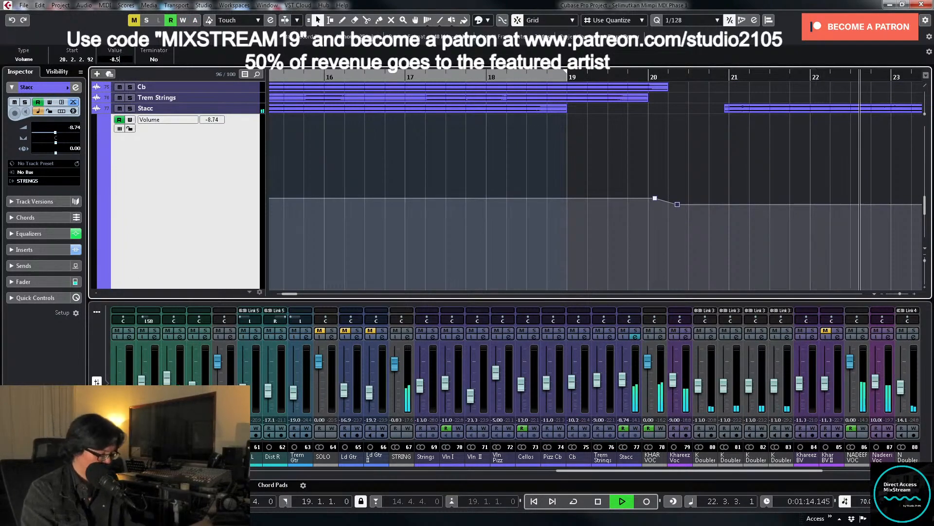
{"action": "key", "text": "Return"}
Step: Check the string clips across the song, listen to Cellos soloed around bar 24, and enlarge the Stacc track to examine its waveform
{"action": "key", "text": "shift+f"}
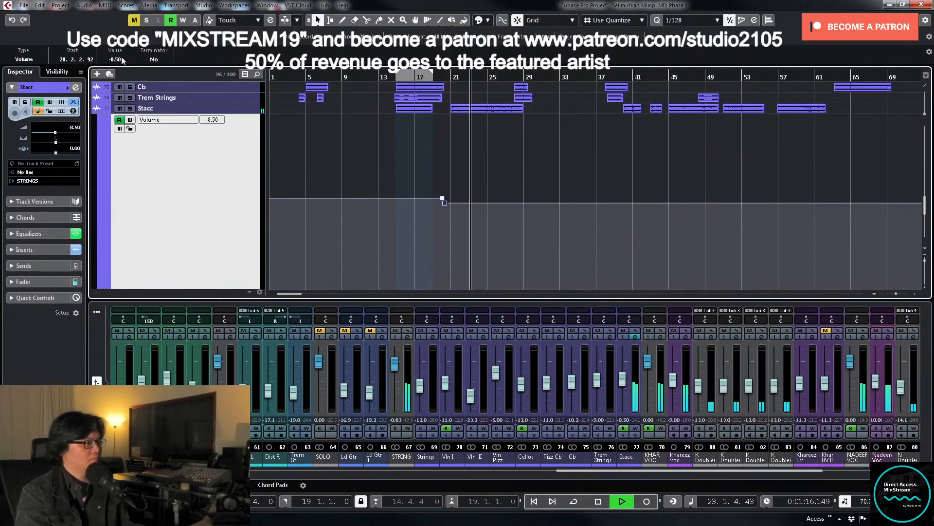
{"action": "scroll", "coordinate": [529, 150], "scroll_direction": "up", "scroll_amount": 3}
{"action": "key", "text": "z"}
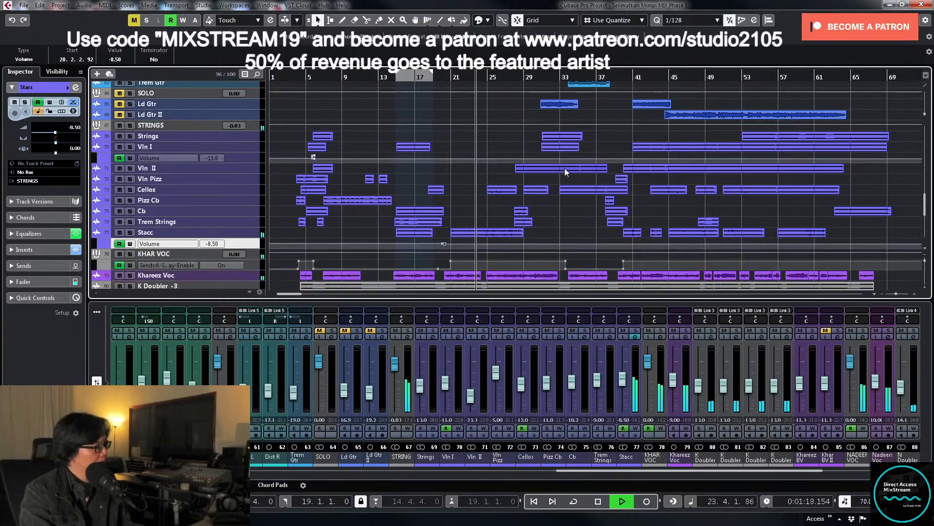
{"action": "key", "text": "h"}
{"action": "key", "text": "h"}
{"action": "key", "text": "h"}
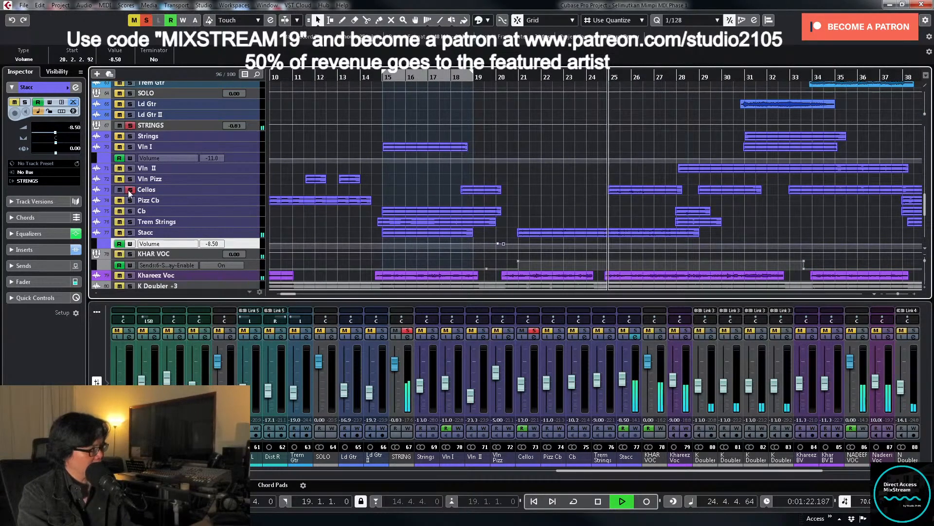
{"action": "scroll", "coordinate": [606, 197], "scroll_direction": "down", "scroll_amount": 3}
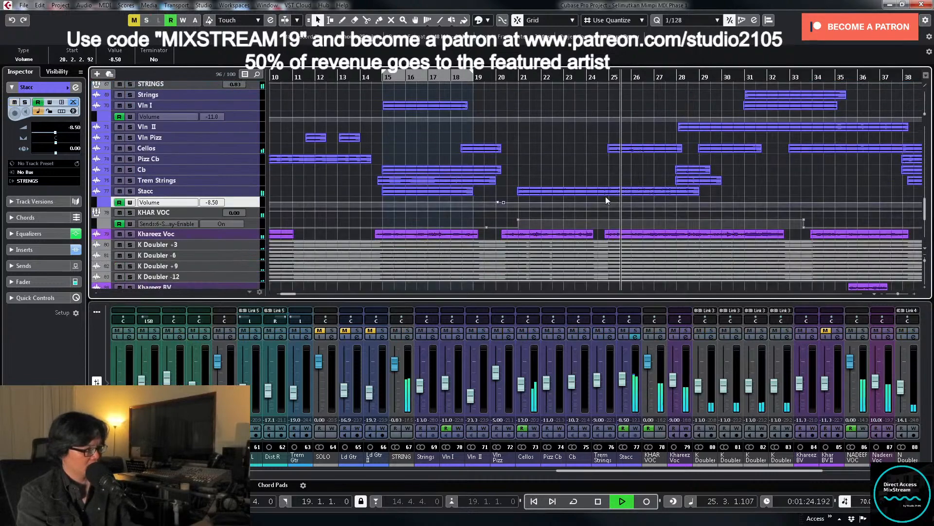
{"action": "left_click", "coordinate": [244, 195]}
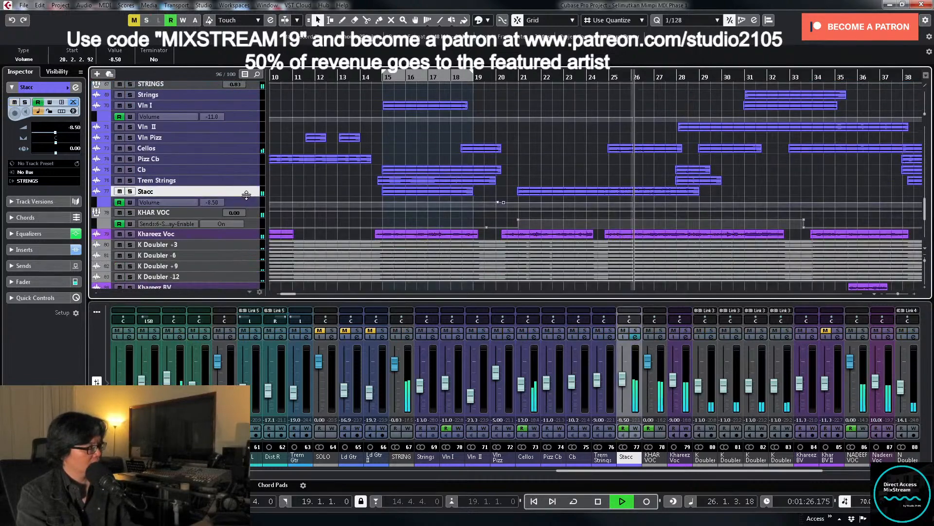
{"action": "left_click_drag", "start_coordinate": [246, 197], "coordinate": [246, 275]}
{"action": "key", "text": "g"}
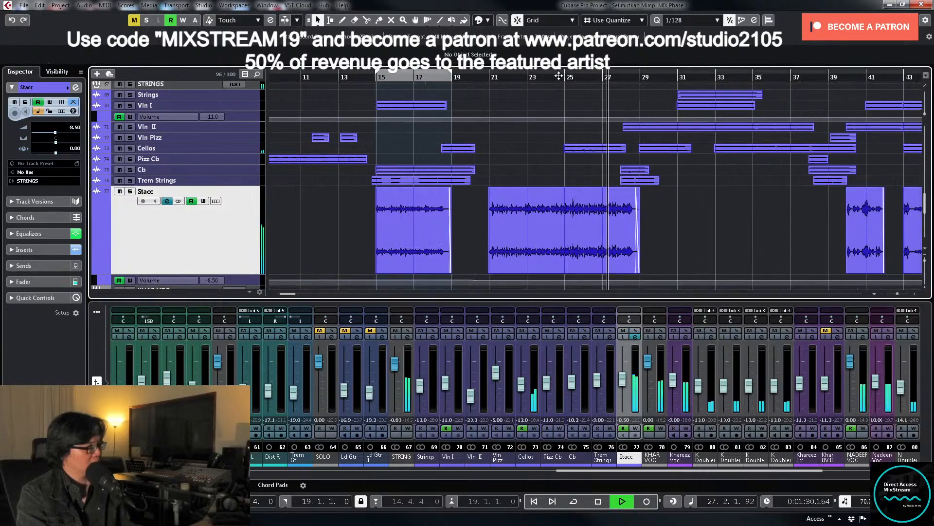
Step: Listen on past bar 27 and solo the STRINGS group around bar 29 to check how its tracks blend, returning to the full mix
{"action": "scroll", "coordinate": [705, 182], "scroll_direction": "up", "scroll_amount": 2}
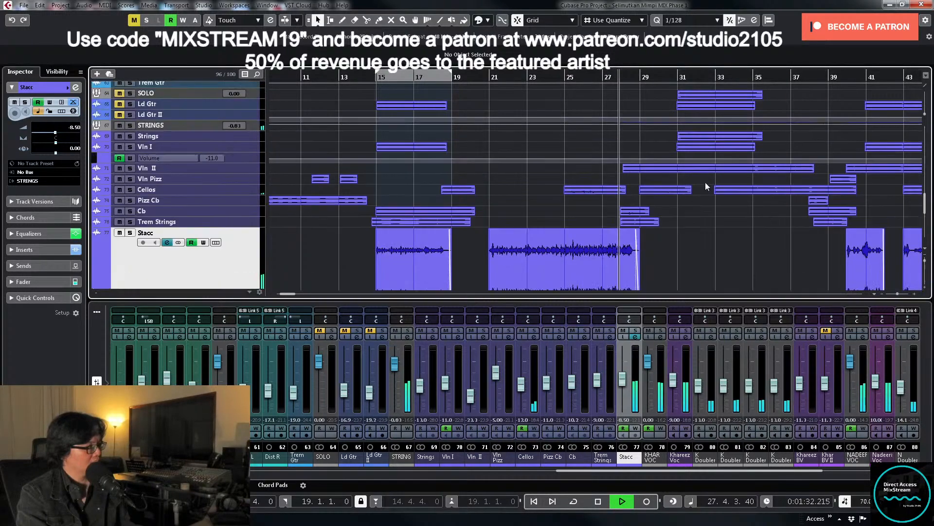
{"action": "key", "text": "h"}
{"action": "key", "text": "h"}
{"action": "key", "text": "h"}
{"action": "key", "text": "h"}
{"action": "key", "text": "h"}
{"action": "key", "text": "h"}
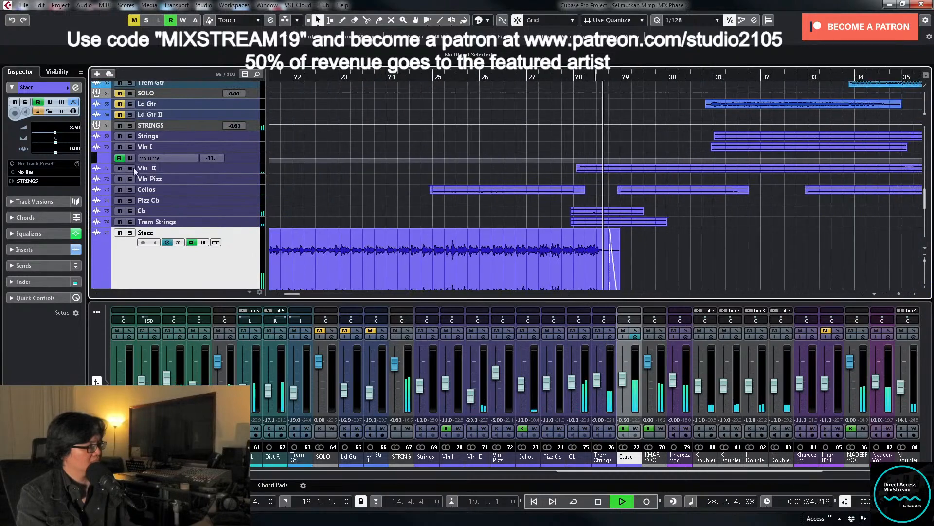
{"action": "key", "text": "g"}
{"action": "key", "text": "g"}
{"action": "key", "text": "g"}
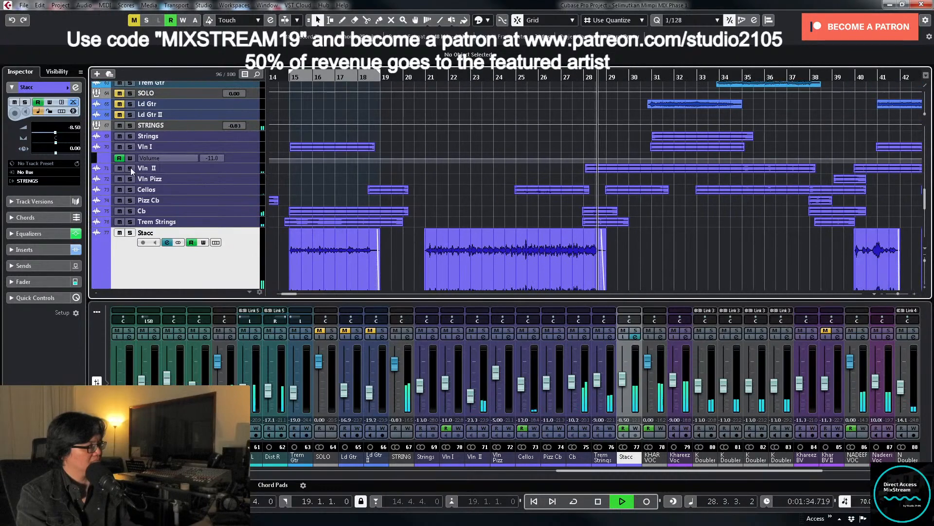
{"action": "left_click", "coordinate": [129, 125]}
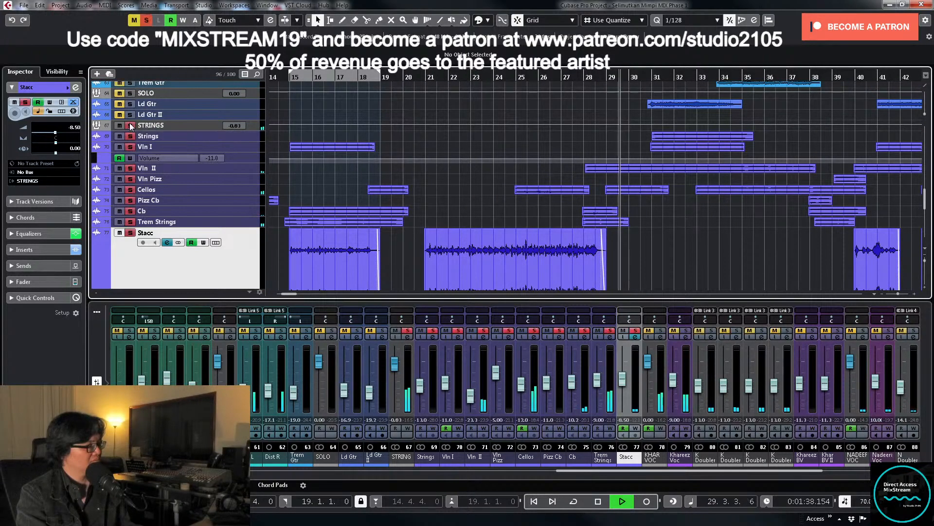
{"action": "left_click", "coordinate": [130, 125]}
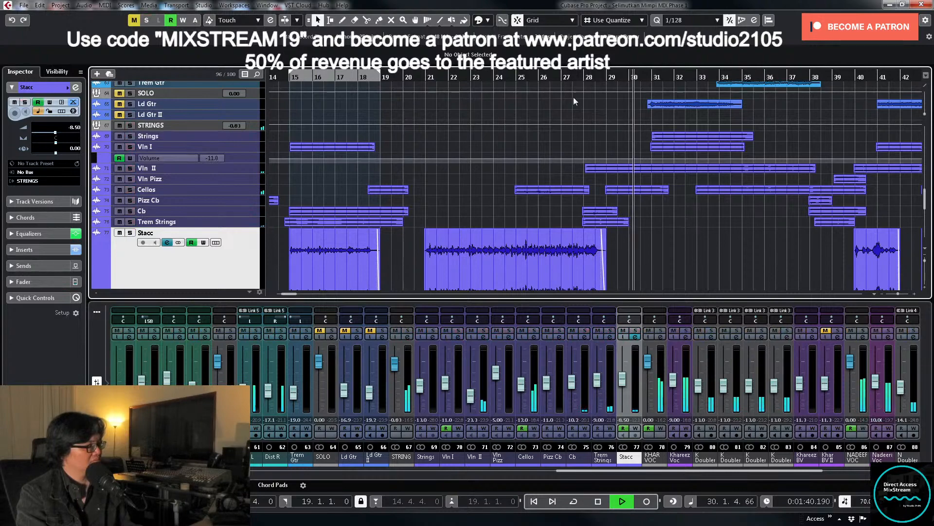
Step: Solo Vln II around bar 31 to check its part, and return to the full mix
{"action": "key", "text": "g"}
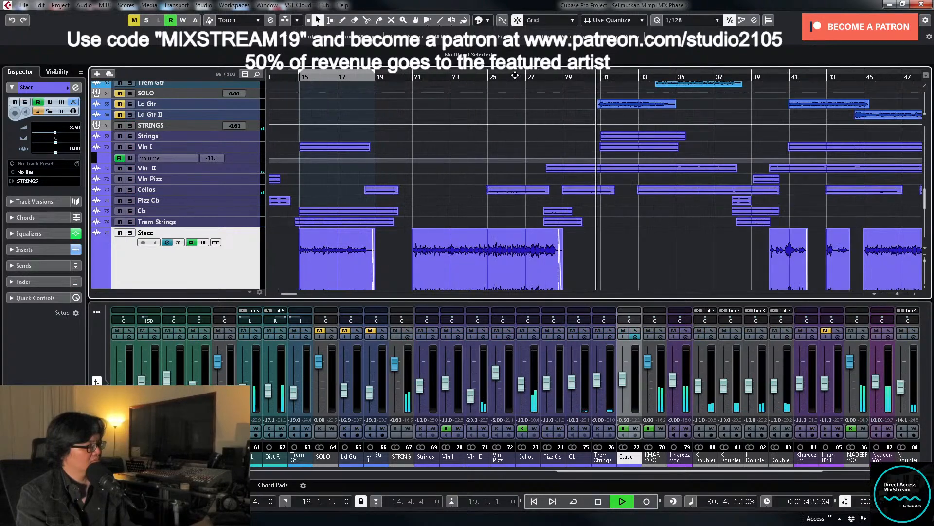
{"action": "scroll", "coordinate": [654, 211], "scroll_direction": "up", "scroll_amount": 2}
{"action": "key", "text": "g"}
{"action": "left_click", "coordinate": [131, 209]}
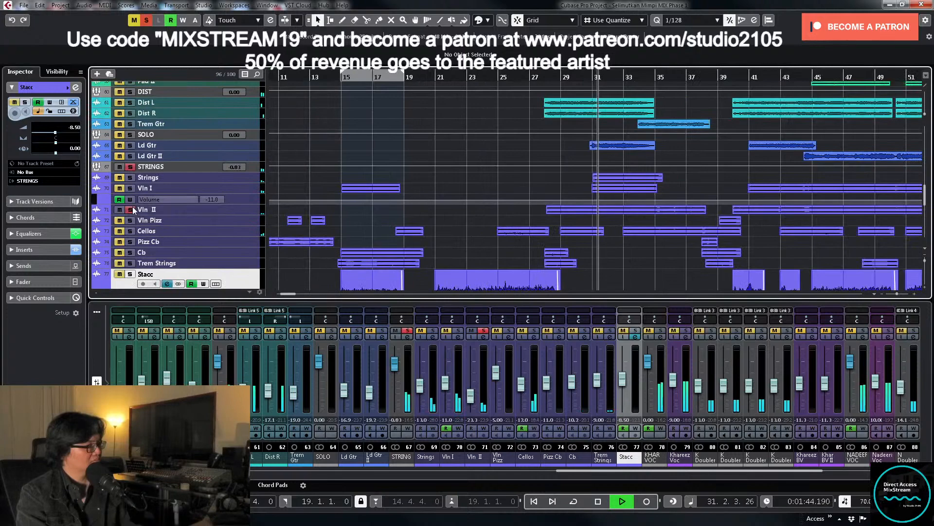
{"action": "left_click", "coordinate": [131, 210]}
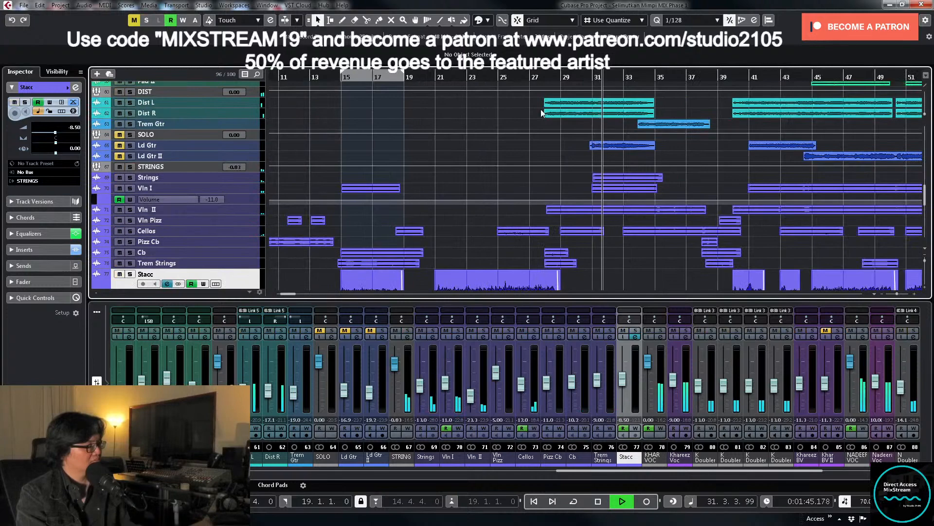
Step: Replay the mix from around bar 22 and write Cellos volume automation down to about -14.1 dB from just past bar 23
{"action": "left_click", "coordinate": [485, 78]}
{"action": "key", "text": "g"}
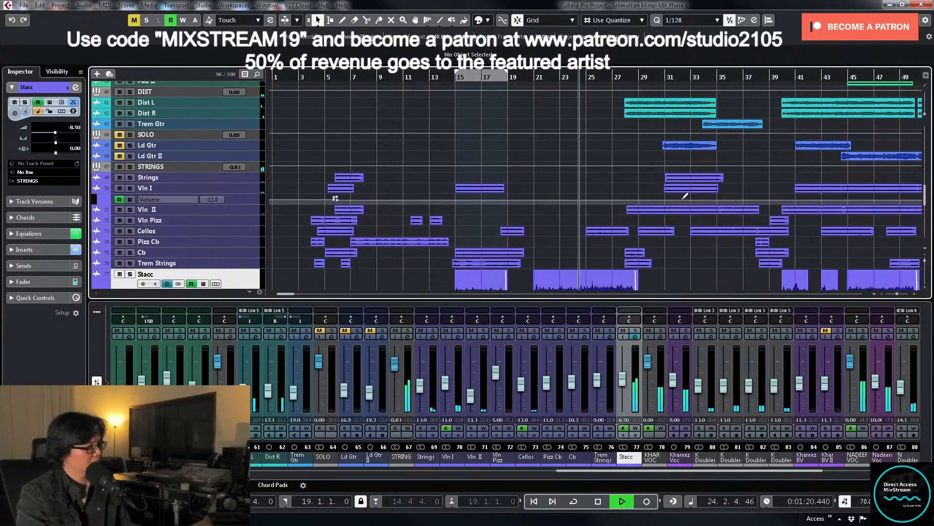
{"action": "scroll", "coordinate": [682, 198], "scroll_direction": "down", "scroll_amount": 3}
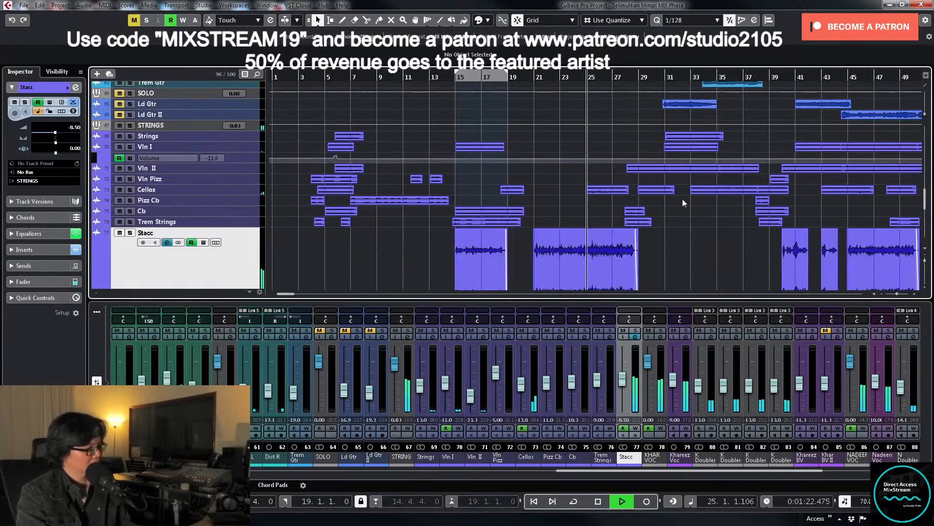
{"action": "scroll", "coordinate": [670, 245], "scroll_direction": "down", "scroll_amount": 5}
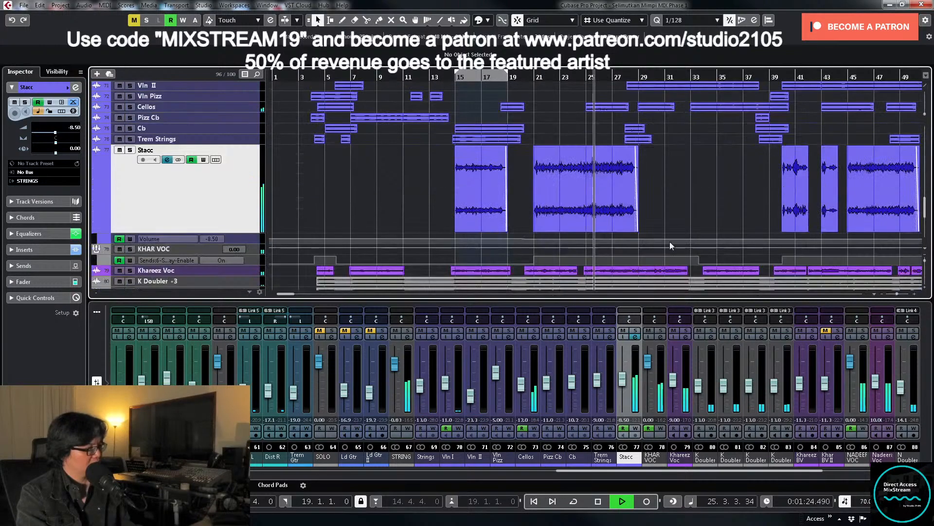
{"action": "key", "text": "space"}
{"action": "scroll", "coordinate": [609, 153], "scroll_direction": "up", "scroll_amount": 2}
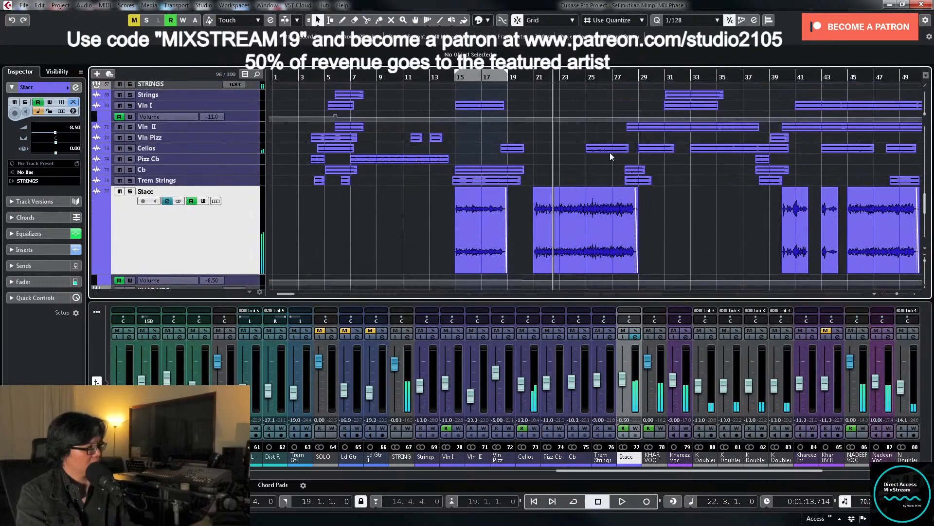
{"action": "key", "text": "space"}
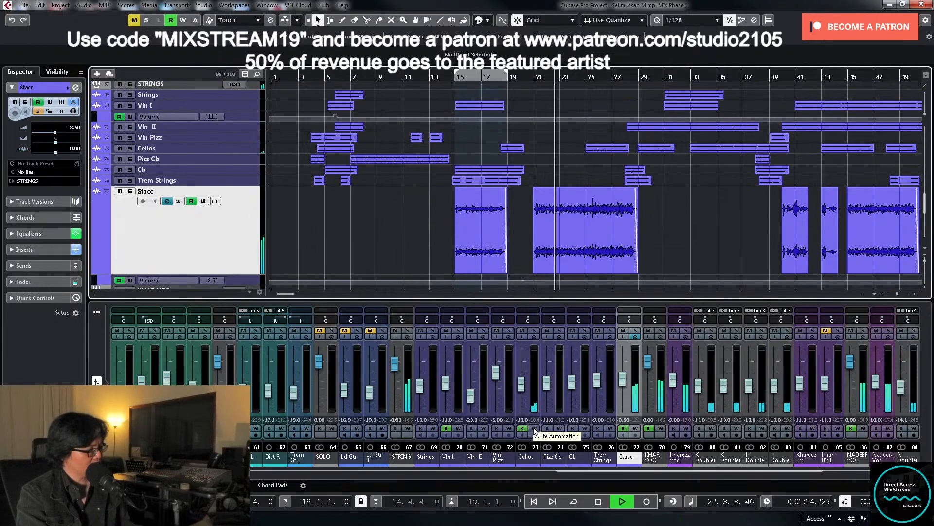
{"action": "left_click", "coordinate": [535, 428]}
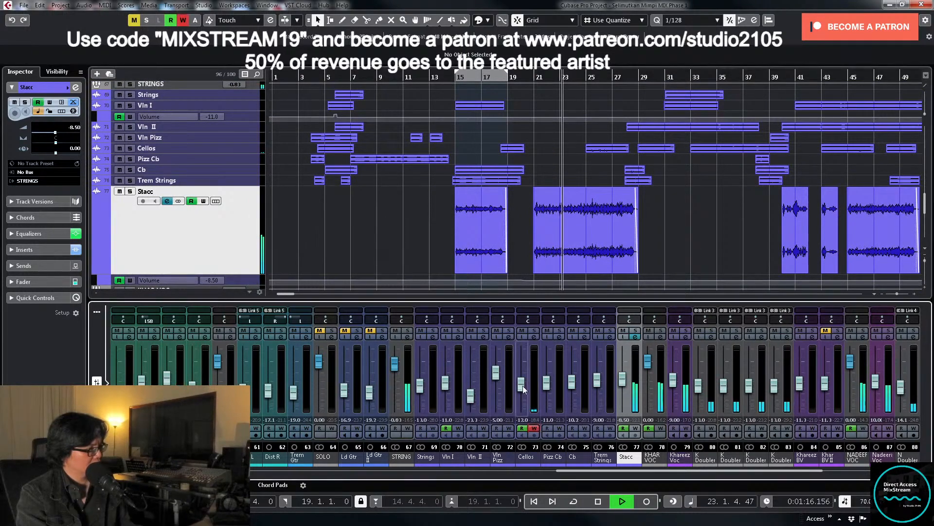
{"action": "left_click_drag", "start_coordinate": [523, 388], "coordinate": [524, 389]}
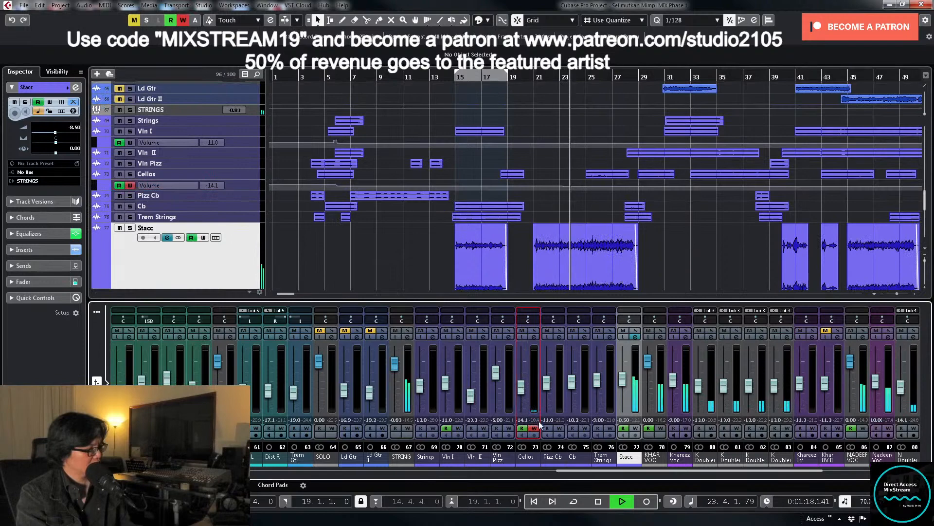
Step: Remove the surplus point from the Cellos volume automation and set the lowered point after bar 23 to -14 dB
{"action": "left_click", "coordinate": [249, 178]}
{"action": "left_click", "coordinate": [248, 184]}
{"action": "key", "text": "z"}
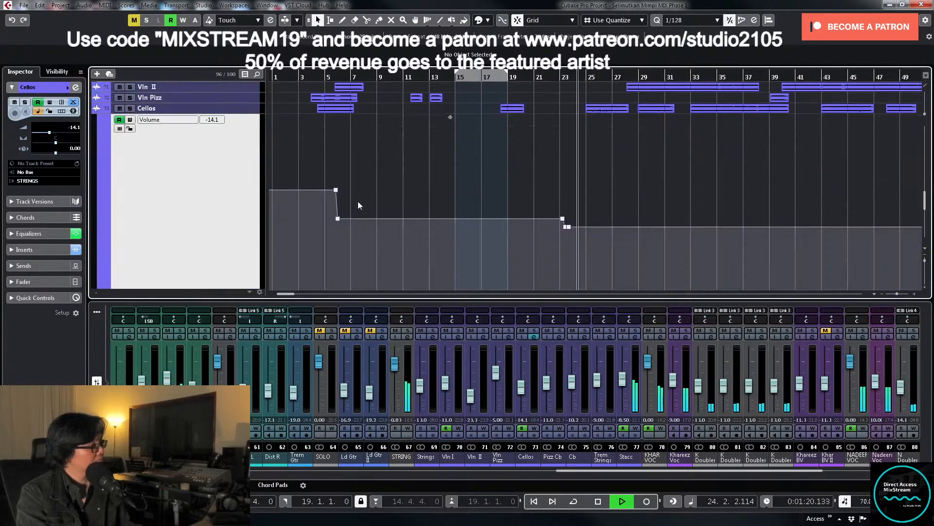
{"action": "scroll", "coordinate": [583, 209], "scroll_direction": "up", "scroll_amount": 5}
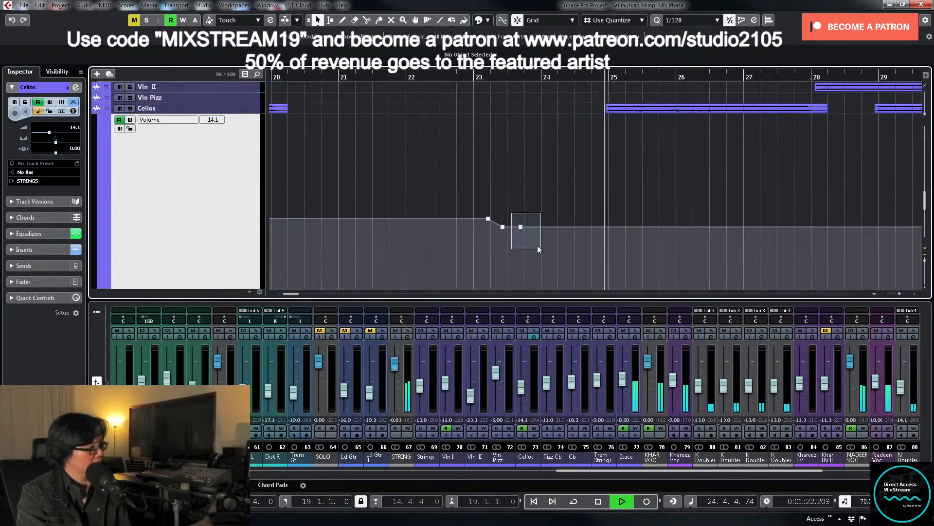
{"action": "left_click_drag", "start_coordinate": [476, 247], "coordinate": [509, 223]}
{"action": "left_click", "coordinate": [115, 58]}
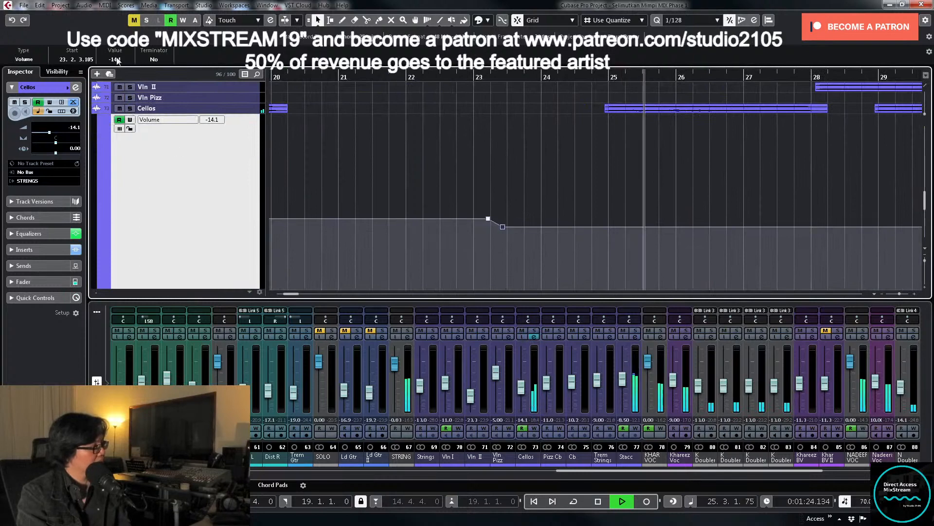
{"action": "type", "text": "-14"}
{"action": "key", "text": "Return"}
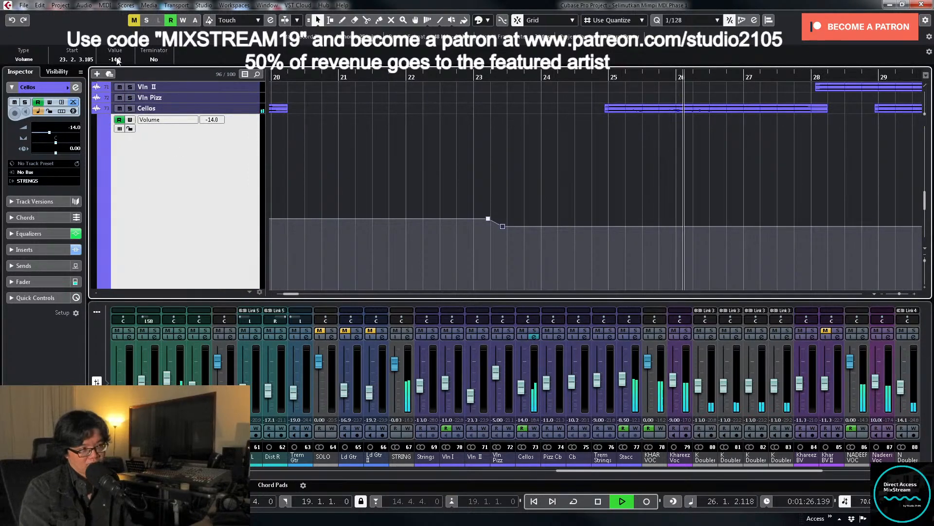
{"action": "left_click", "coordinate": [696, 168]}
Step: Enlarge the Vln II track and solo it briefly around bar 28 to check its part, returning to the full mix
{"action": "scroll", "coordinate": [804, 204], "scroll_direction": "up", "scroll_amount": 1}
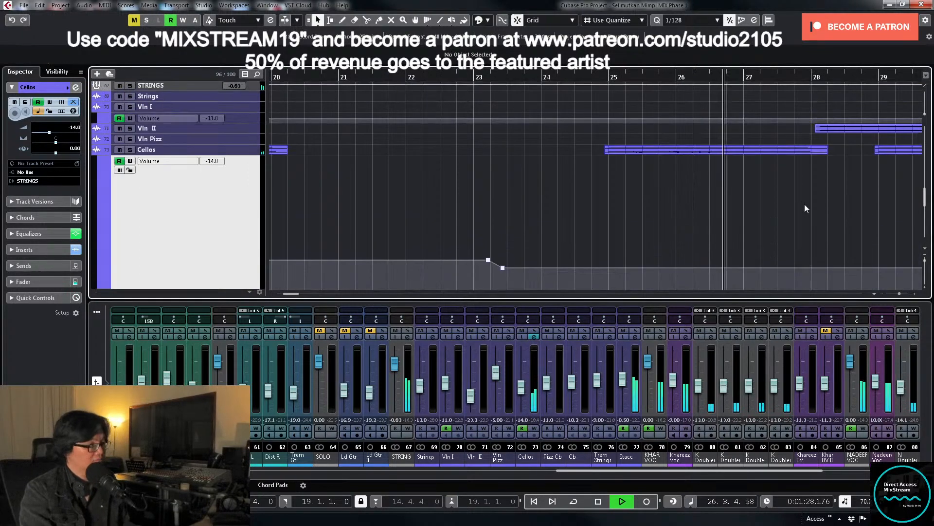
{"action": "key", "text": "g"}
{"action": "key", "text": "g"}
{"action": "left_click", "coordinate": [250, 131]}
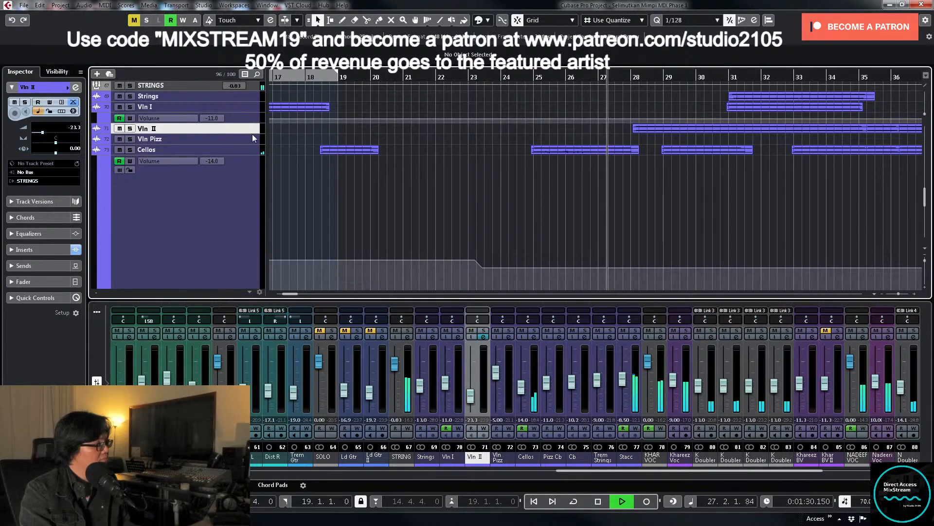
{"action": "left_click_drag", "start_coordinate": [253, 134], "coordinate": [248, 221]}
{"action": "scroll", "coordinate": [506, 191], "scroll_direction": "up", "scroll_amount": 3}
{"action": "scroll", "coordinate": [587, 177], "scroll_direction": "down", "scroll_amount": 3}
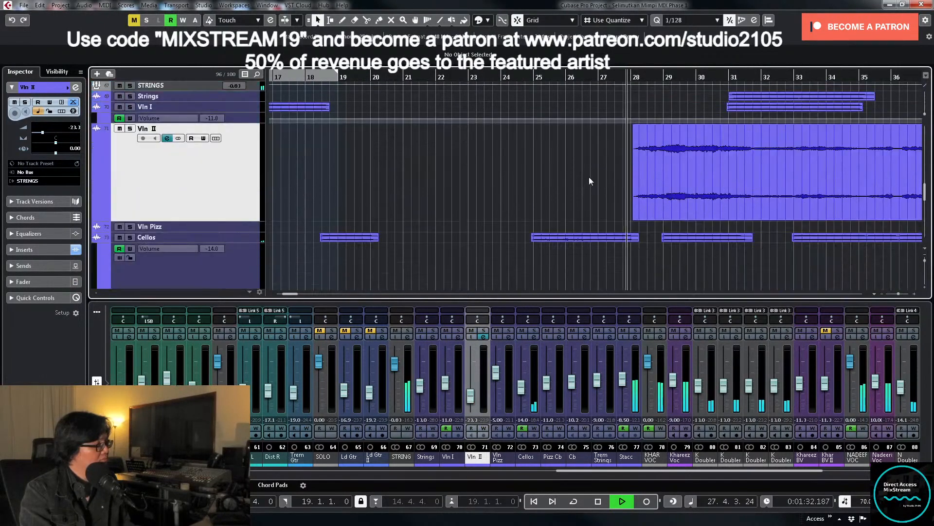
{"action": "left_click", "coordinate": [130, 129]}
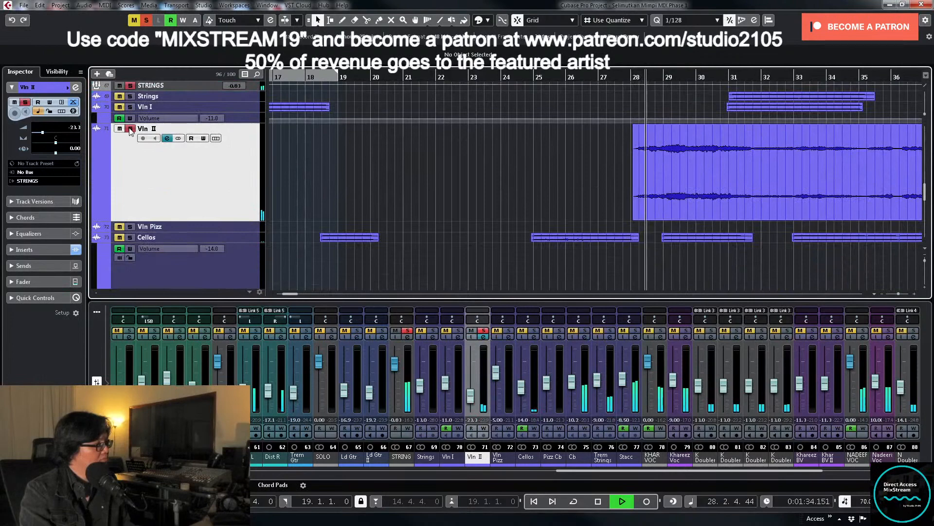
{"action": "left_click", "coordinate": [130, 130]}
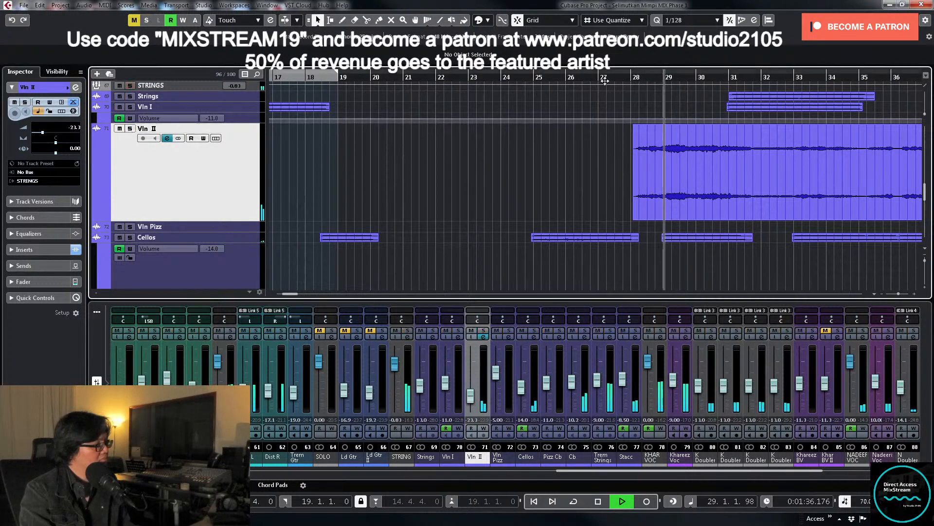
Step: Replay from around bar 26, write Vln II volume automation up to about -10.9 dB just before bar 28, and listen on to bar 31
{"action": "left_click", "coordinate": [566, 79]}
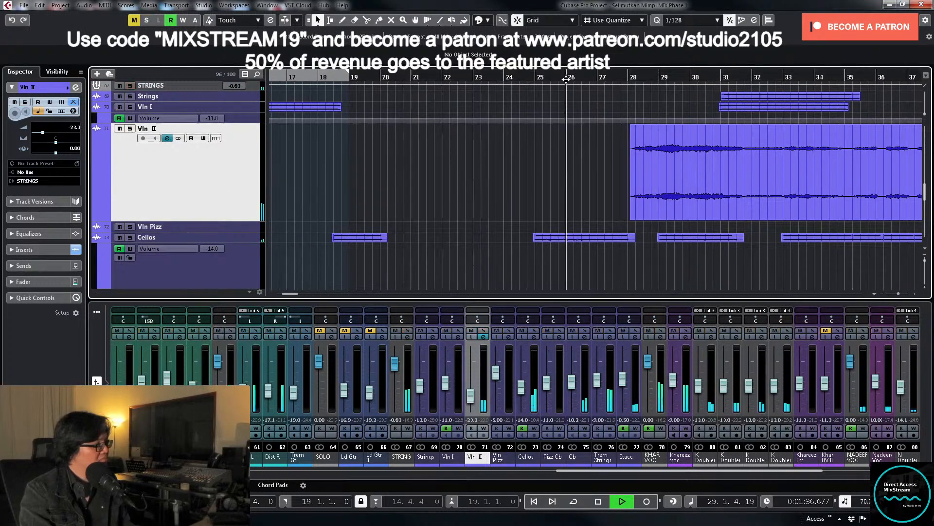
{"action": "left_click", "coordinate": [484, 428]}
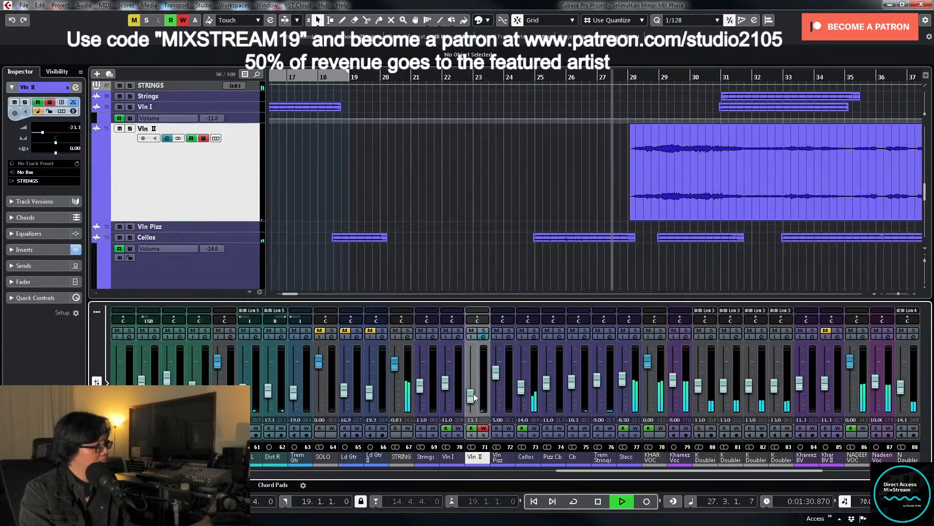
{"action": "left_click_drag", "start_coordinate": [475, 397], "coordinate": [475, 385]}
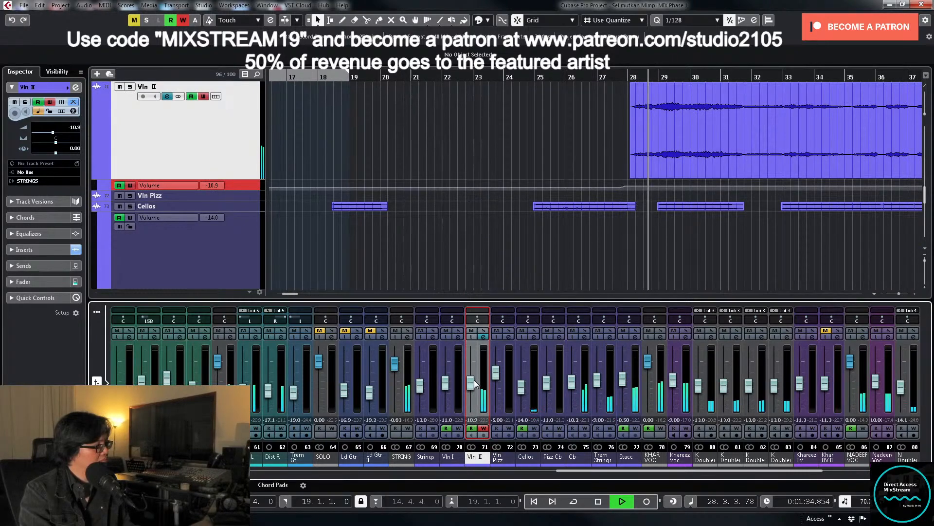
{"action": "left_click", "coordinate": [483, 428]}
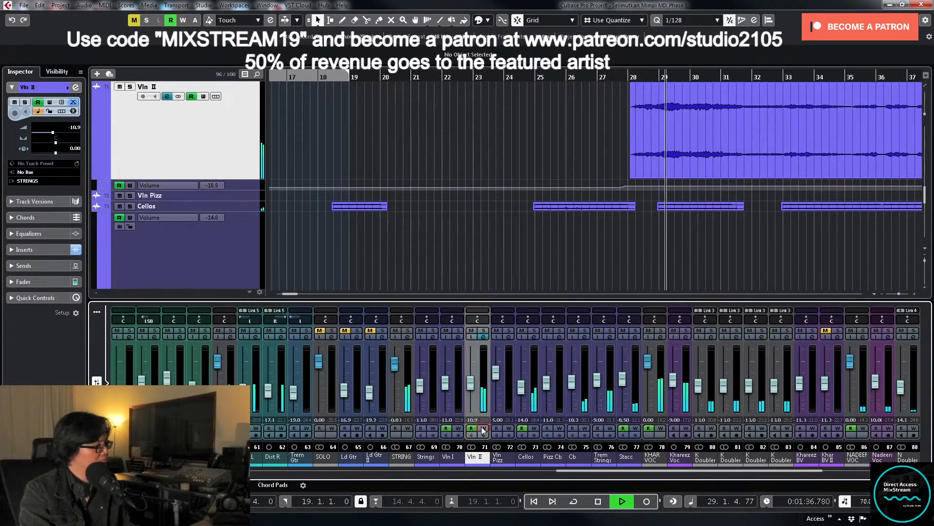
{"action": "scroll", "coordinate": [628, 229], "scroll_direction": "up", "scroll_amount": 3}
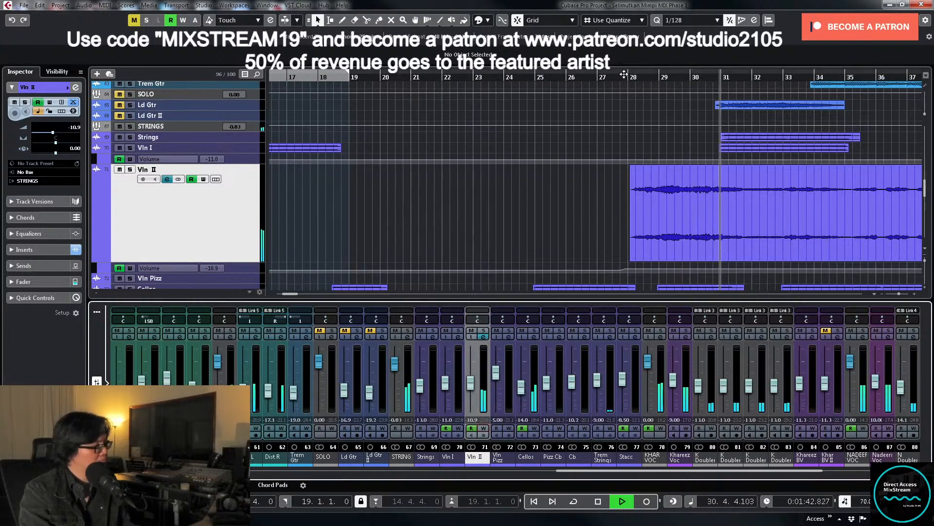
{"action": "key", "text": "space"}
Step: Move the playback position to just before bar 29 and unmute the SOLO group with its lead guitar tracks
{"action": "scroll", "coordinate": [633, 236], "scroll_direction": "up", "scroll_amount": 5}
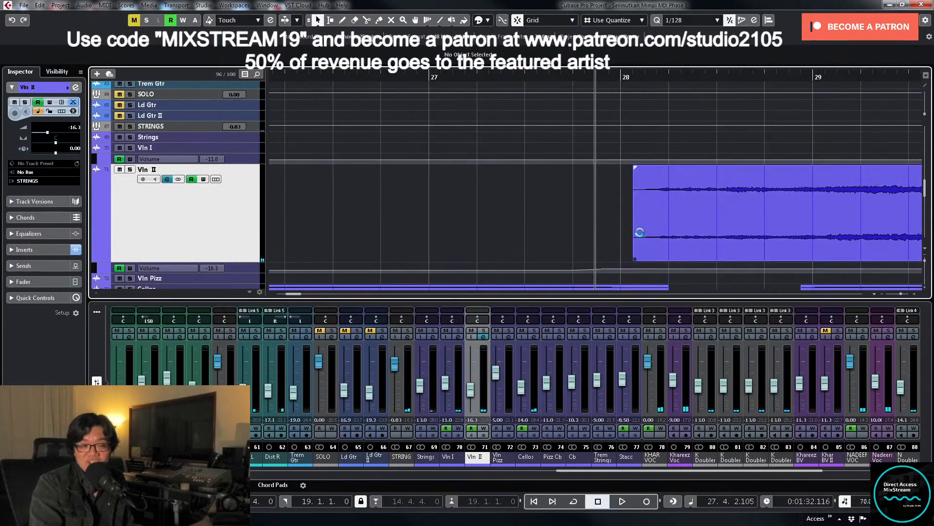
{"action": "scroll", "coordinate": [640, 232], "scroll_direction": "down", "scroll_amount": 8}
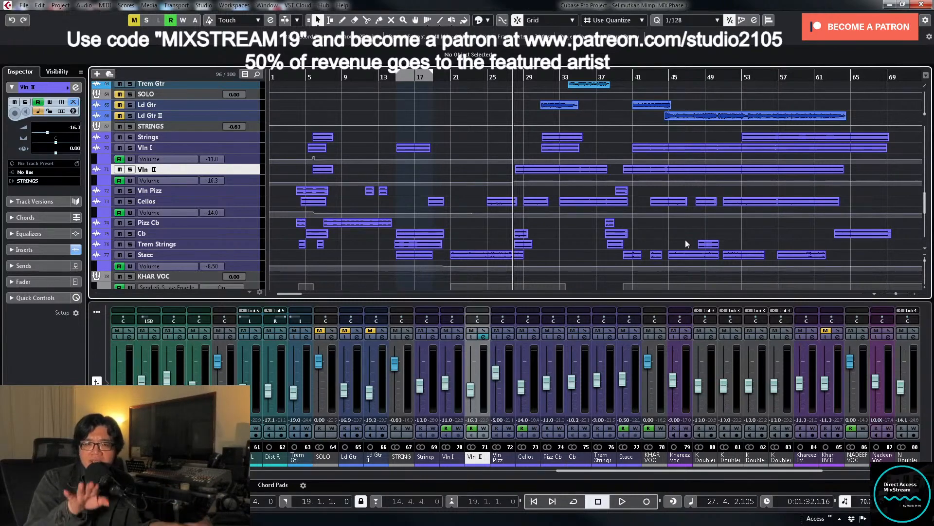
{"action": "scroll", "coordinate": [529, 174], "scroll_direction": "down", "scroll_amount": 4}
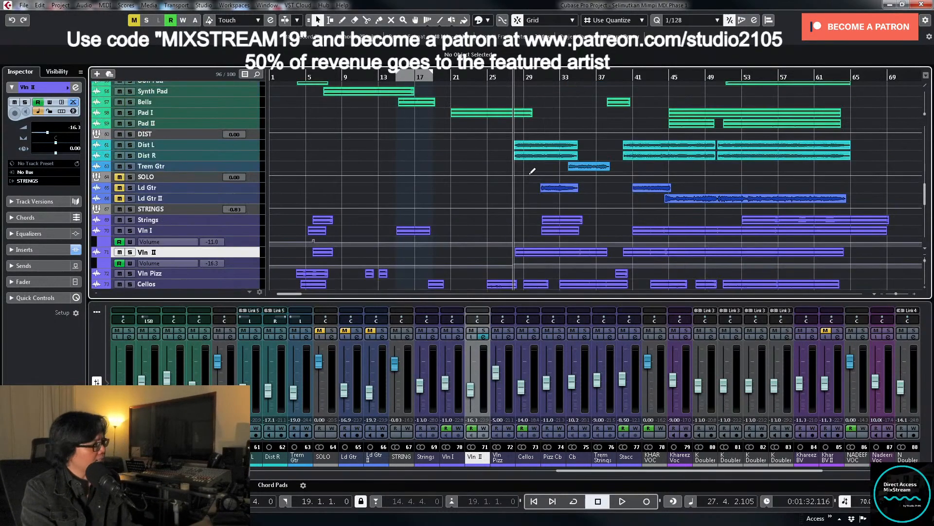
{"action": "scroll", "coordinate": [527, 170], "scroll_direction": "up", "scroll_amount": 6}
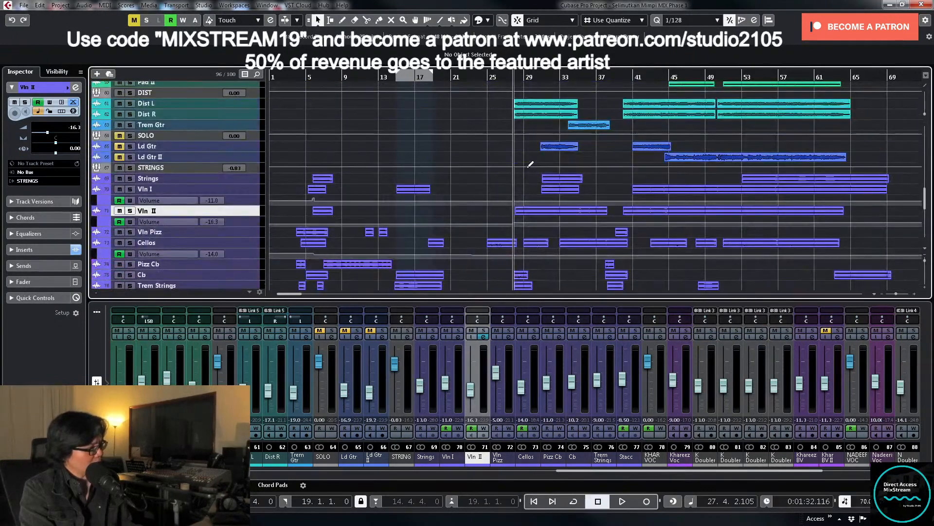
{"action": "left_click", "coordinate": [524, 83]}
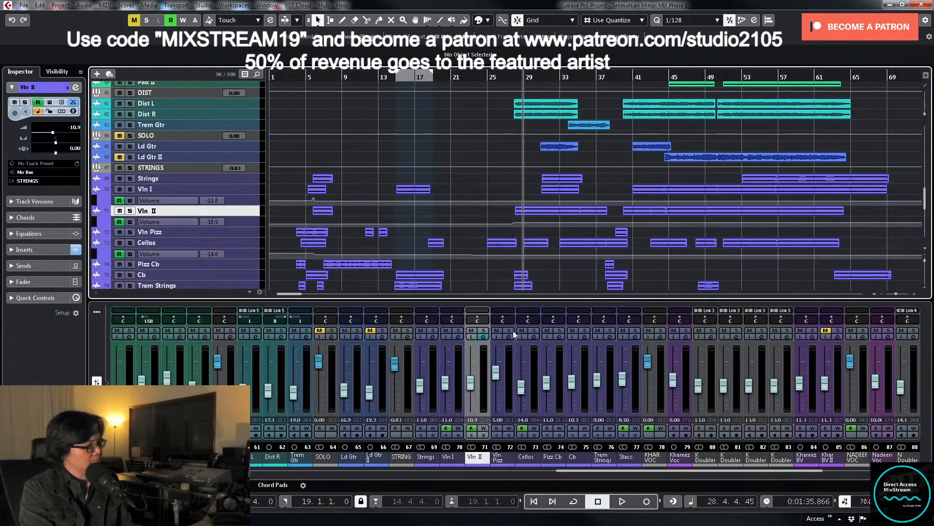
{"action": "left_click", "coordinate": [320, 330]}
Step: Load the MIX VCC-VTMA guitar preset into the Ld Gtr inserts, adding Virtual Tape Machines and Virtual Mix Rack
{"action": "left_click", "coordinate": [355, 336]}
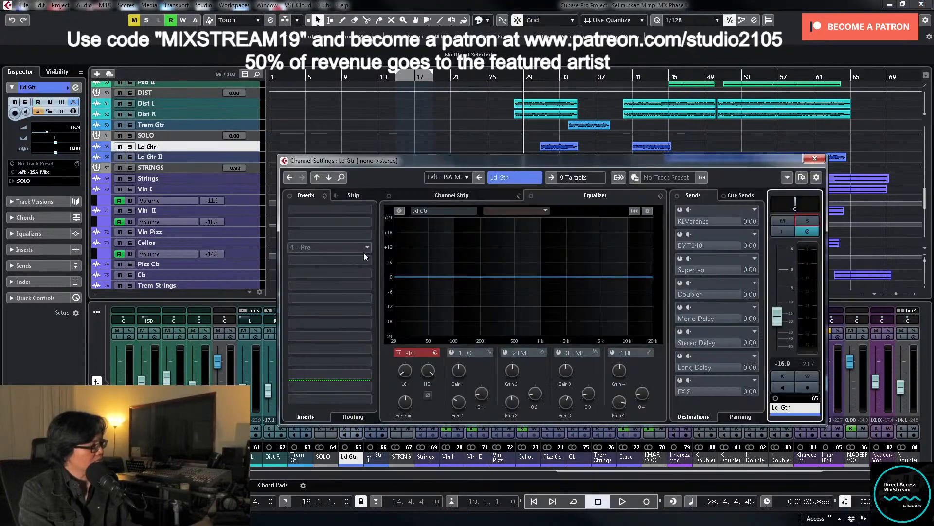
{"action": "left_click", "coordinate": [325, 195]}
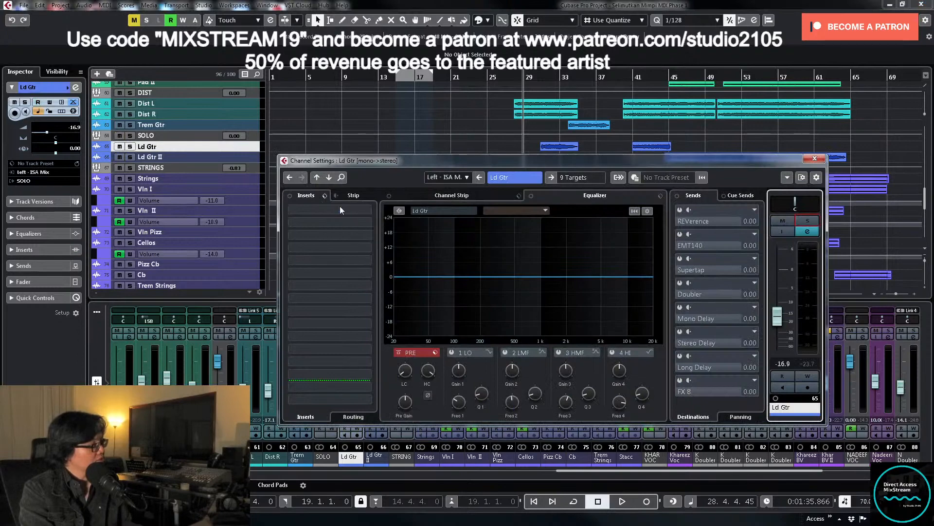
{"action": "scroll", "coordinate": [443, 300], "scroll_direction": "down", "scroll_amount": 4}
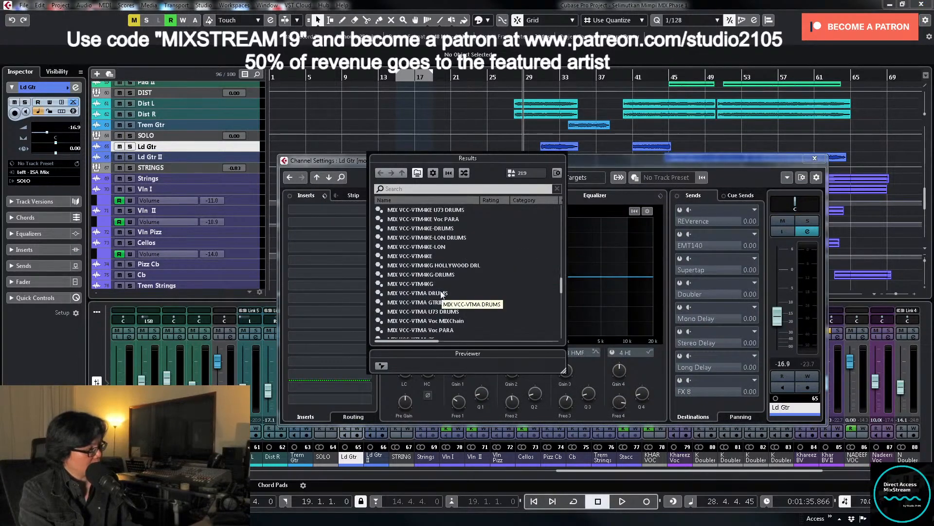
{"action": "double_click", "coordinate": [438, 302]}
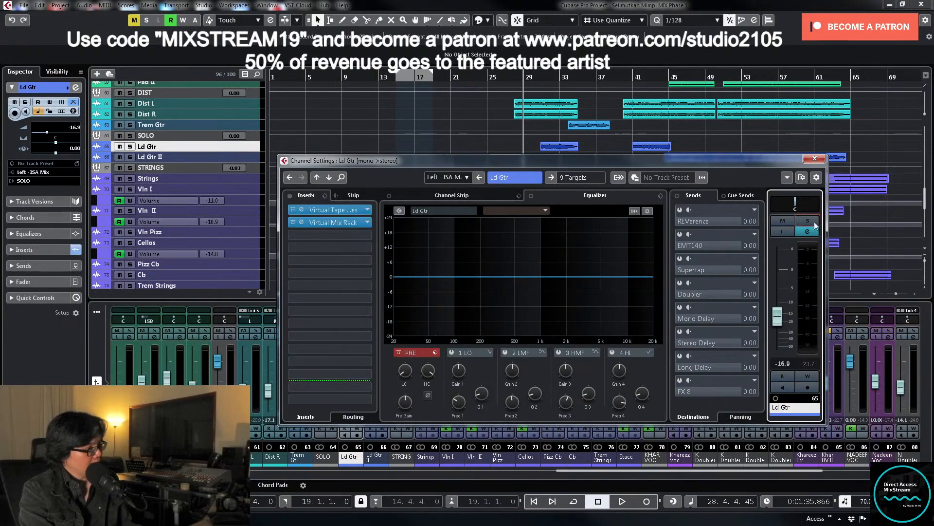
{"action": "left_click_drag", "start_coordinate": [668, 164], "coordinate": [668, 230]}
Step: Loop the first Ld Gtr clip around bars 31 to 35, play it and solo the track
{"action": "left_click", "coordinate": [562, 154]}
{"action": "left_click", "coordinate": [568, 150]}
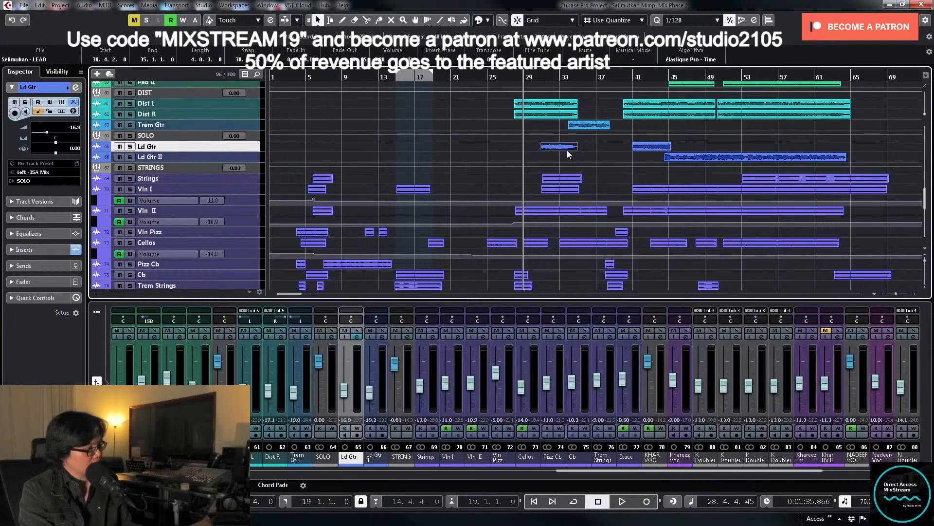
{"action": "key", "text": "p"}
{"action": "key", "text": "space"}
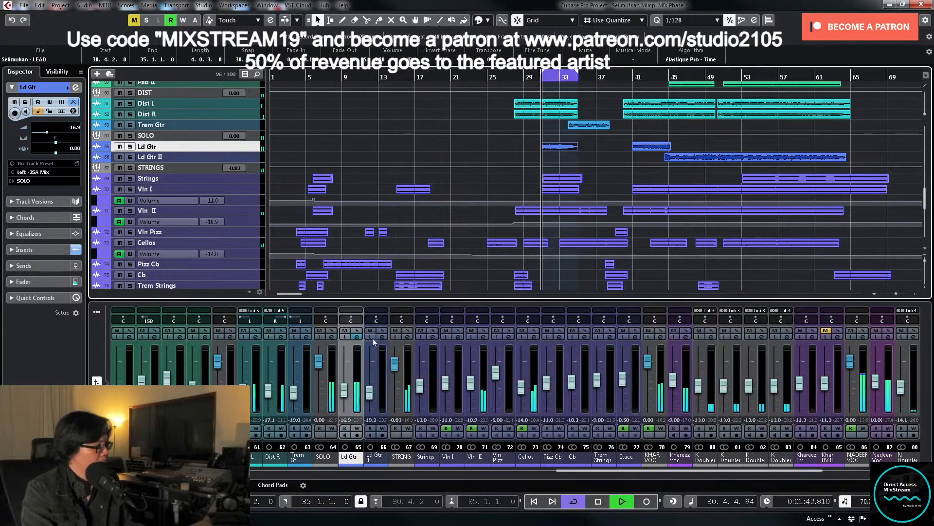
{"action": "left_click", "coordinate": [357, 330]}
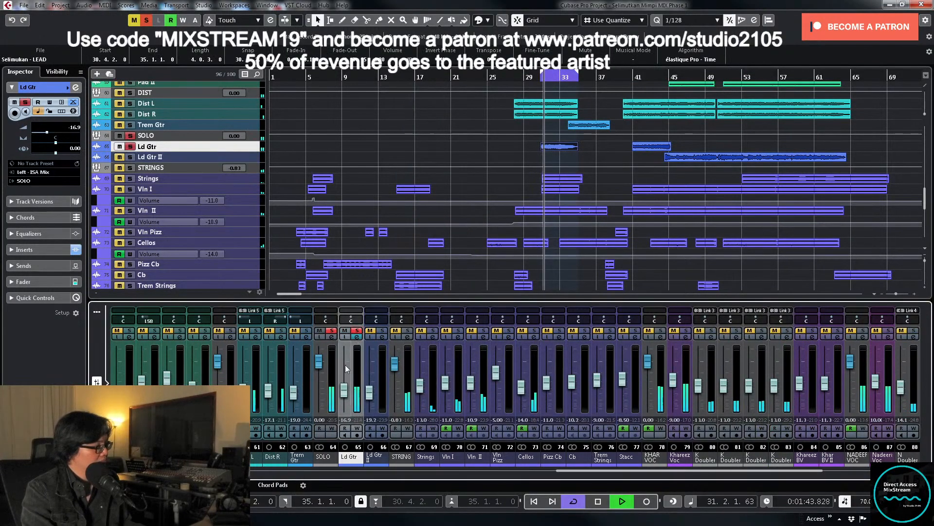
Step: Add low-cut and high-cut filters to the Ld Gtr channel's equalizer
{"action": "left_click", "coordinate": [357, 337]}
{"action": "left_click", "coordinate": [357, 338]}
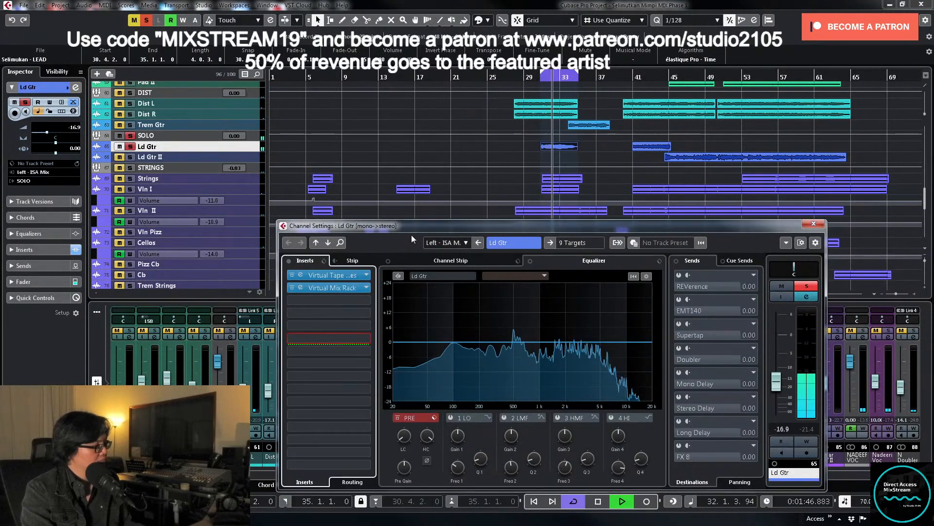
{"action": "left_click_drag", "start_coordinate": [402, 436], "coordinate": [425, 458]}
Step: Replay the Ld Gtr clip, sweep a narrow boosted high-mid EQ band to about 4.68 kHz, and turn it into a cut
{"action": "left_click", "coordinate": [558, 418]}
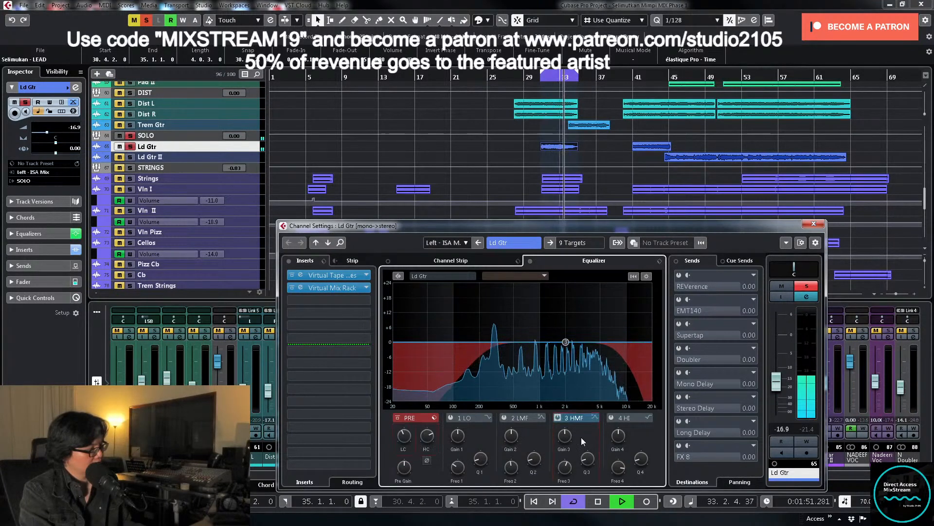
{"action": "left_click_drag", "start_coordinate": [527, 144], "coordinate": [564, 152]}
{"action": "key", "text": "l"}
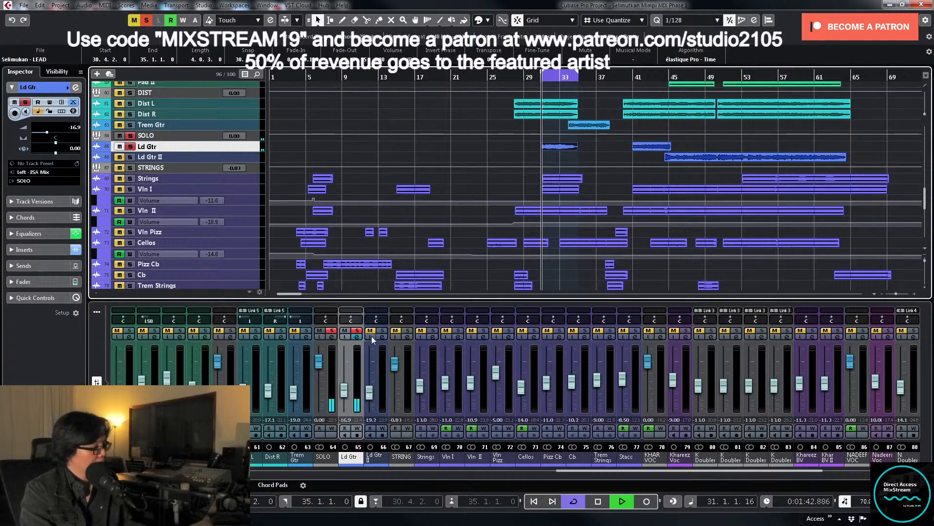
{"action": "left_click", "coordinate": [357, 337]}
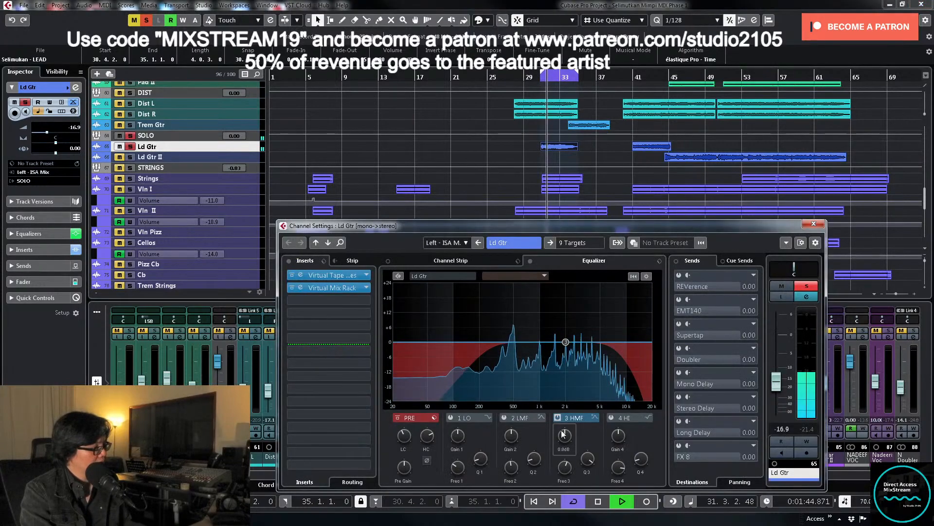
{"action": "left_click_drag", "start_coordinate": [565, 342], "coordinate": [598, 303]}
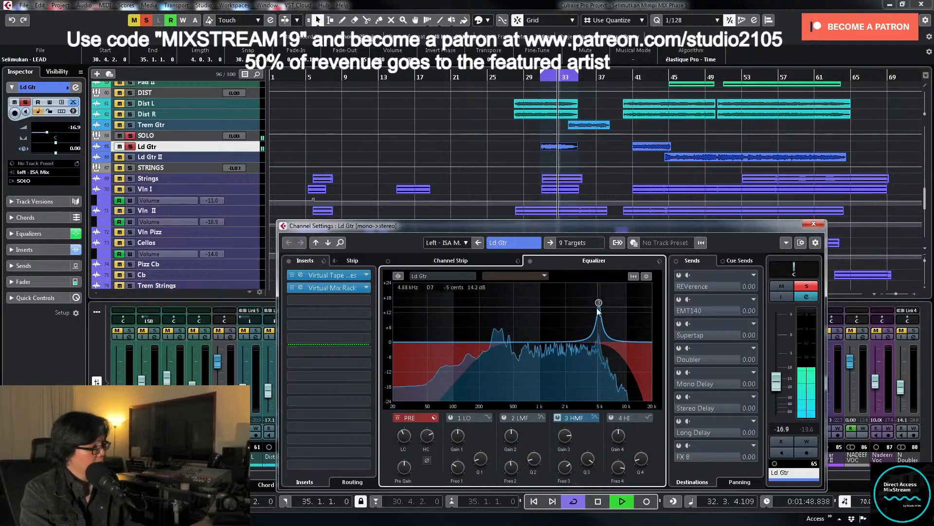
{"action": "left_click_drag", "start_coordinate": [564, 436], "coordinate": [555, 481]}
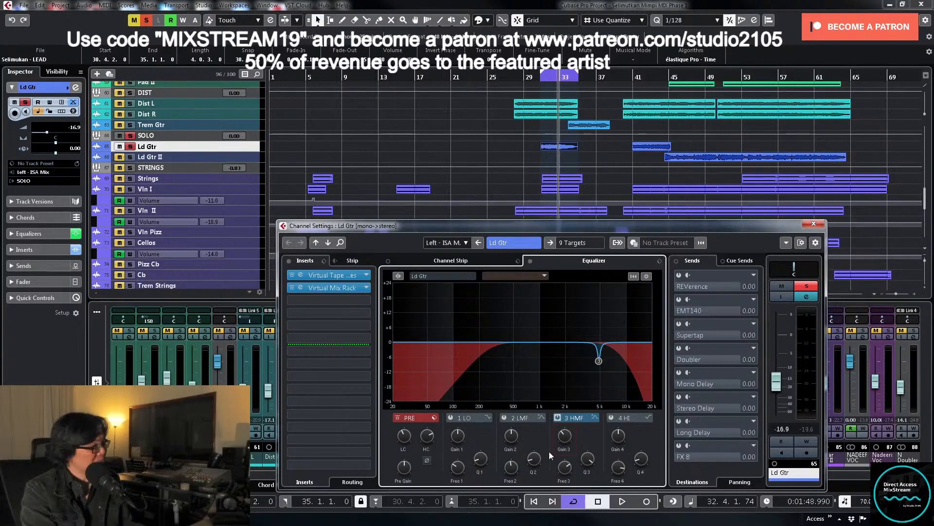
Step: Unsolo Ld Gtr, close its channel settings and replay the full mix from around bar 29
{"action": "left_click", "coordinate": [807, 285]}
{"action": "key", "text": "space"}
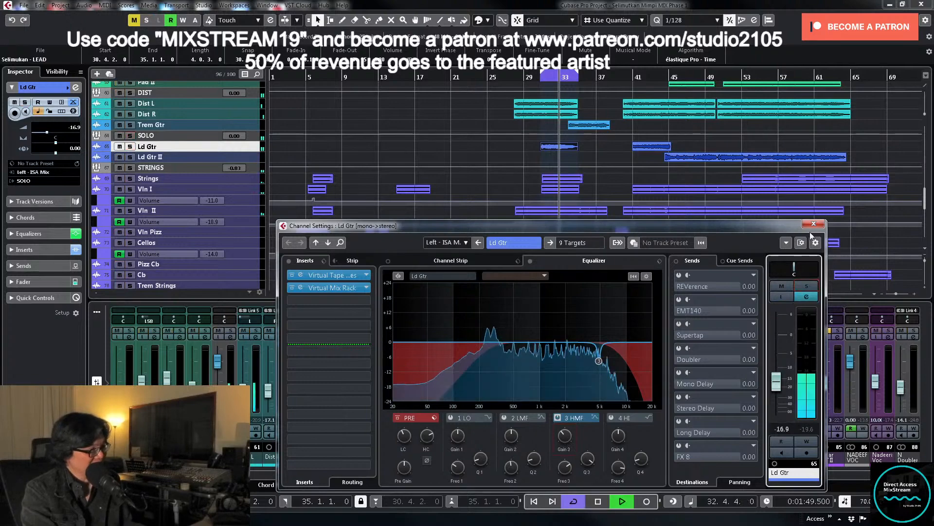
{"action": "left_click", "coordinate": [814, 223]}
{"action": "left_click", "coordinate": [530, 76]}
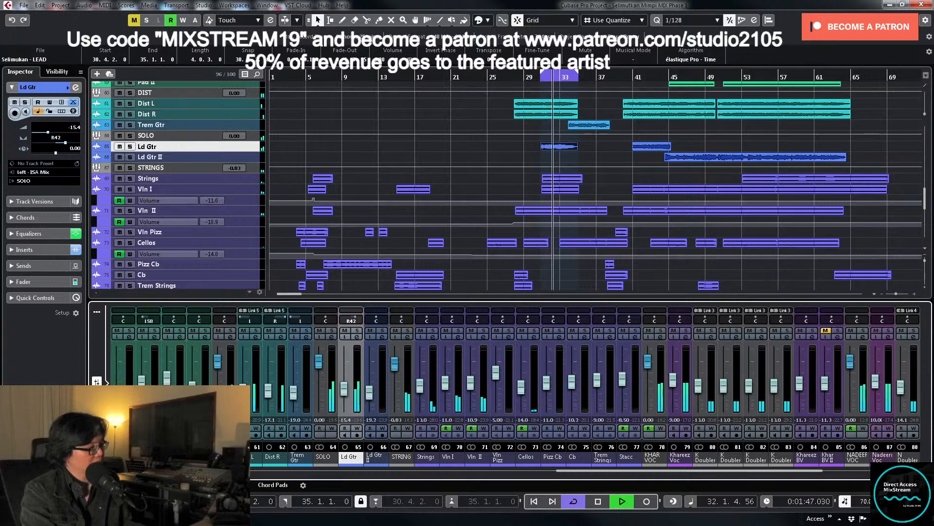
Step: Set the Ld Gtr volume to about -15.8 dB, enter 40 for its pan, and stop playback
{"action": "left_click", "coordinate": [348, 389]}
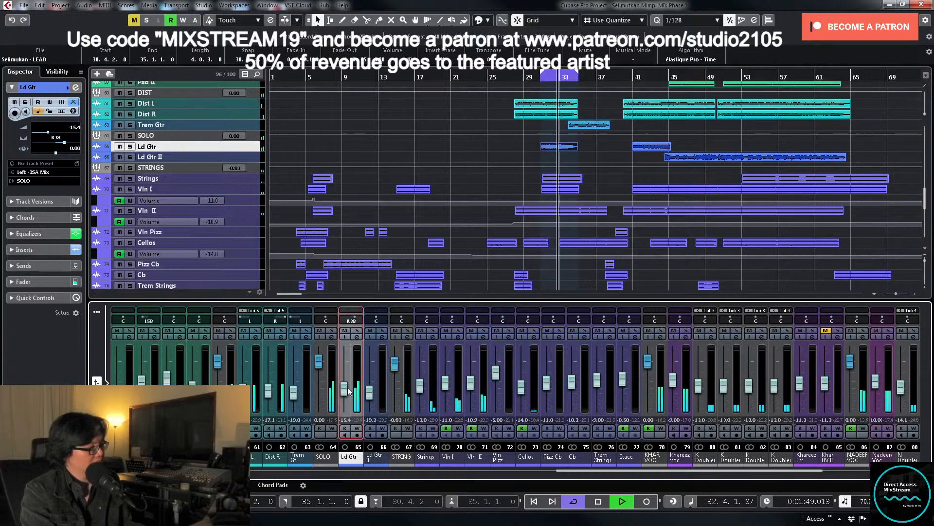
{"action": "left_click_drag", "start_coordinate": [347, 388], "coordinate": [348, 389]}
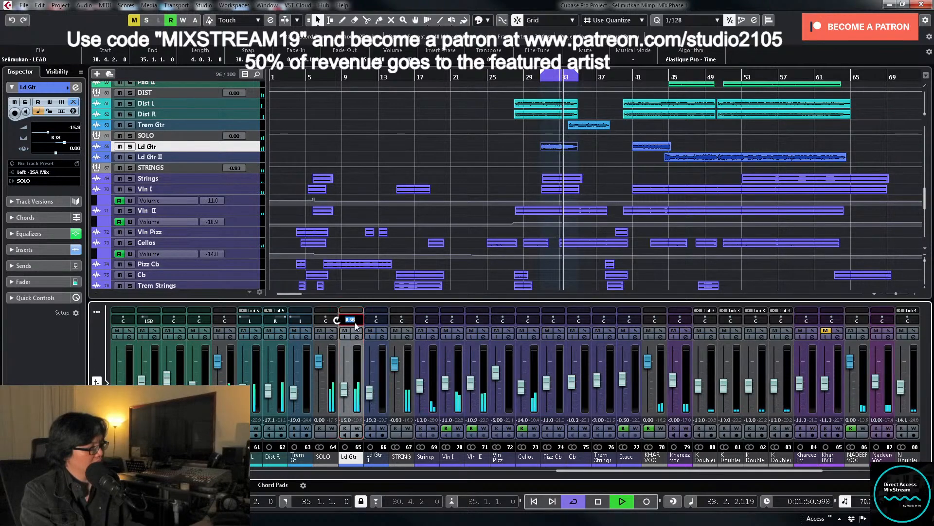
{"action": "type", "text": "40"}
{"action": "key", "text": "Return"}
{"action": "key", "text": "space"}
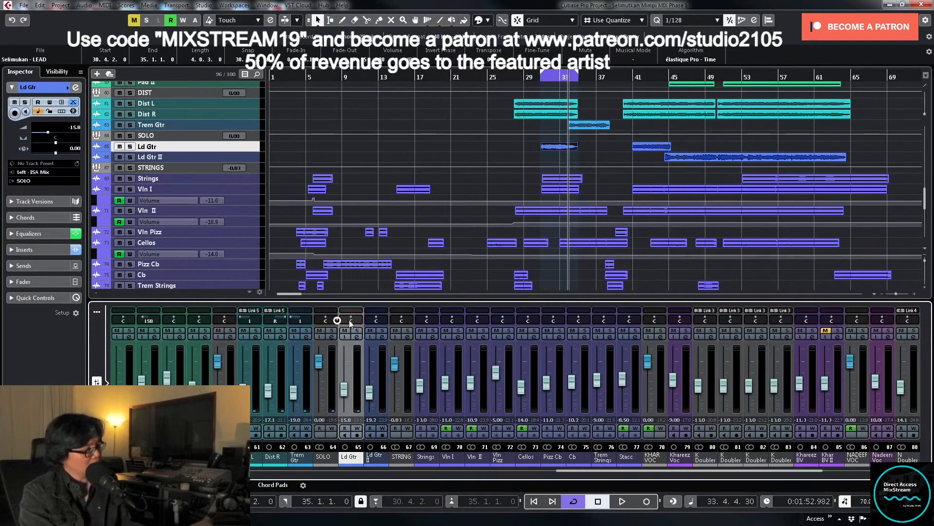
Step: Solo the SOLO group, turn off cycling, return to the left locator, and enlarge the Ld Gtr and Ld Gtr II tracks
{"action": "left_click", "coordinate": [332, 331]}
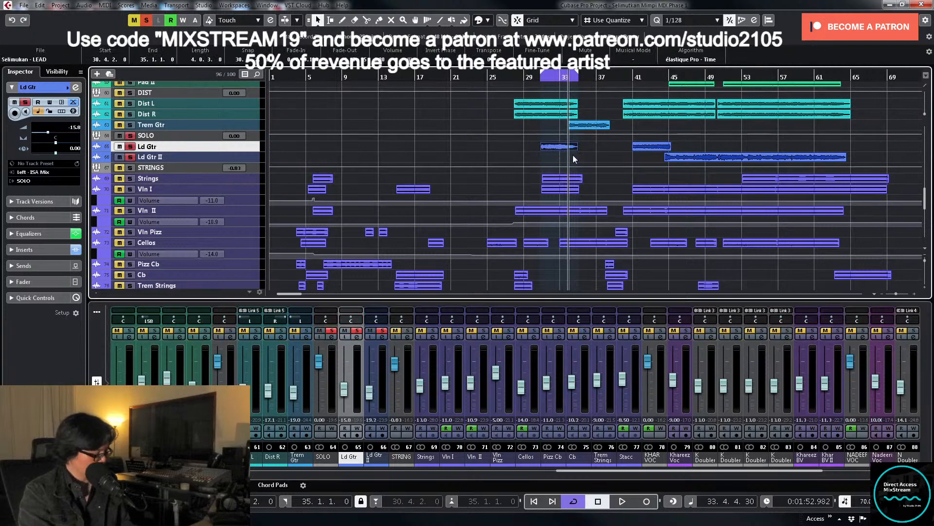
{"action": "key", "text": "KP_Divide"}
{"action": "key", "text": "KP_1"}
{"action": "left_click", "coordinate": [257, 158]}
{"action": "left_click", "coordinate": [255, 148], "text": "shift"}
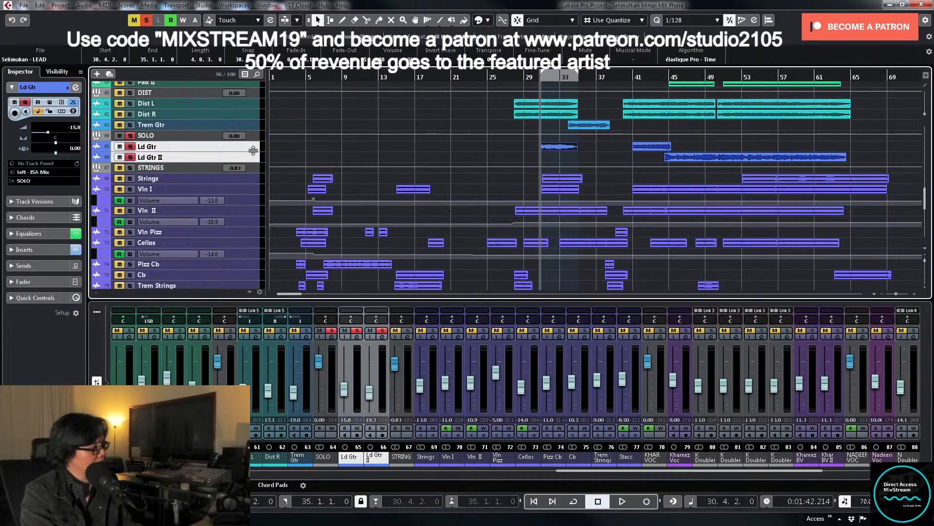
{"action": "left_click_drag", "start_coordinate": [254, 151], "coordinate": [254, 238]}
Step: Insert Acon Digital's Multiply in the SOLO group channel's second insert slot
{"action": "left_click", "coordinate": [332, 336]}
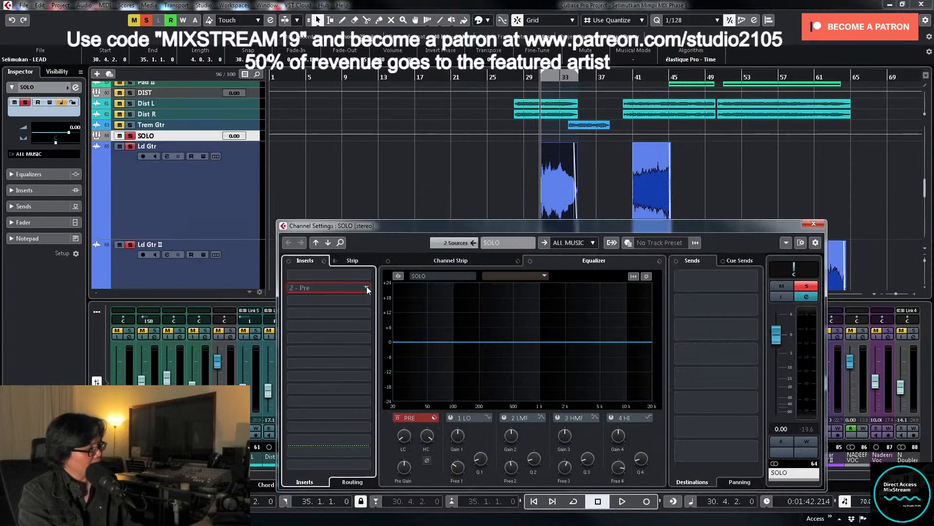
{"action": "left_click", "coordinate": [367, 287]}
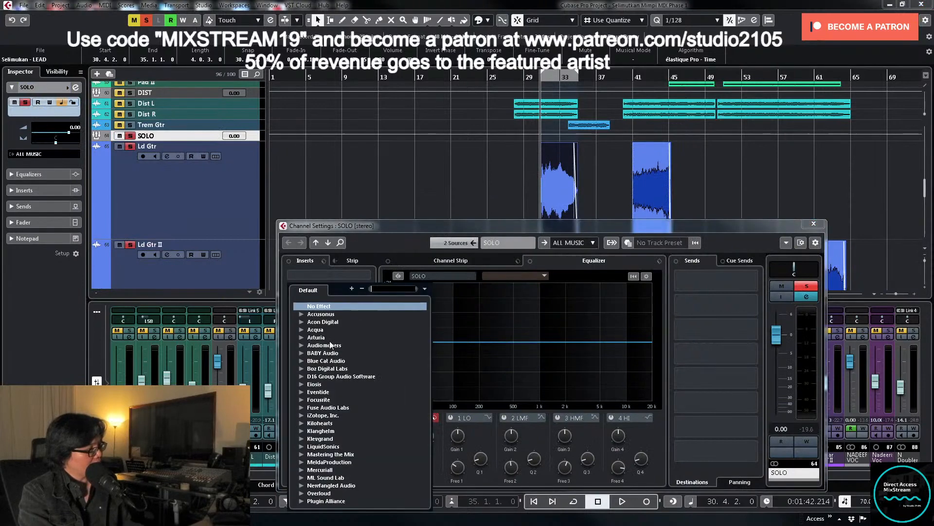
{"action": "left_click", "coordinate": [301, 322]}
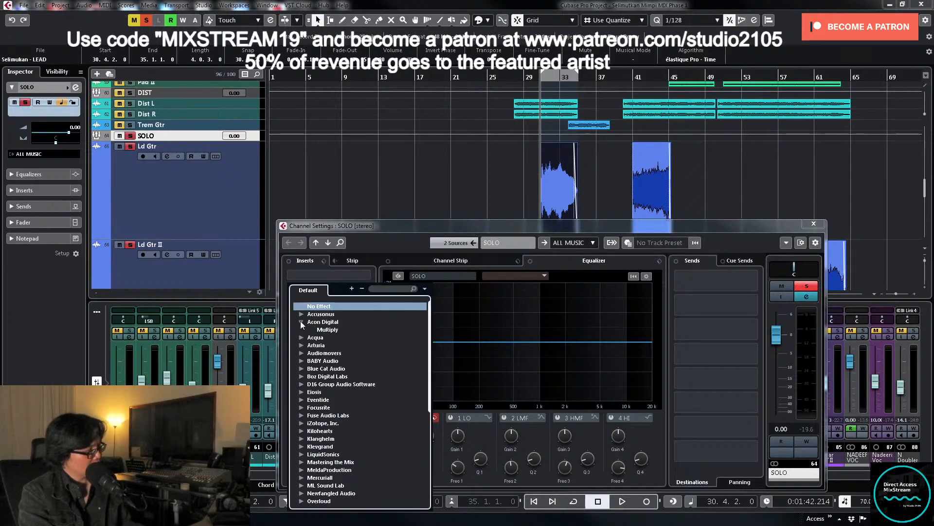
{"action": "left_click", "coordinate": [329, 329]}
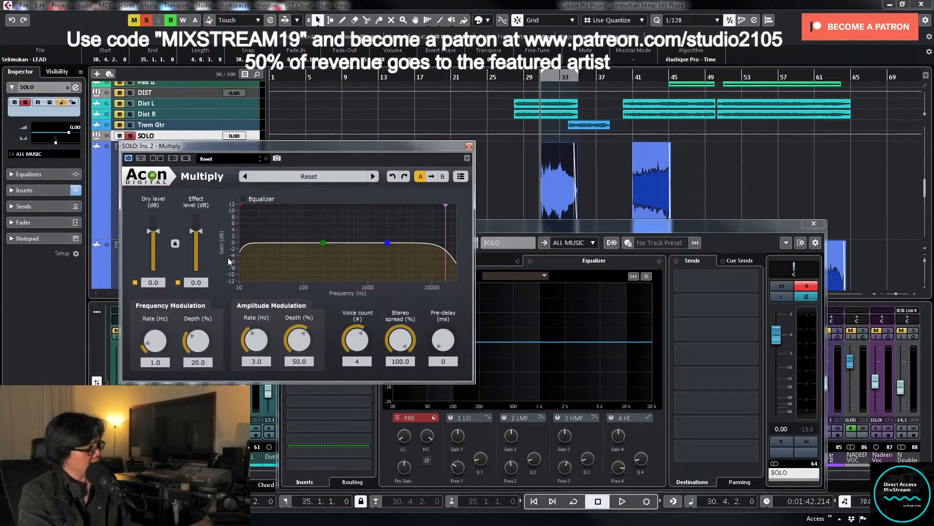
Step: Load Multiply's Vintage lead preset and raise its effect level to -11.5 dB during playback
{"action": "left_click", "coordinate": [308, 176]}
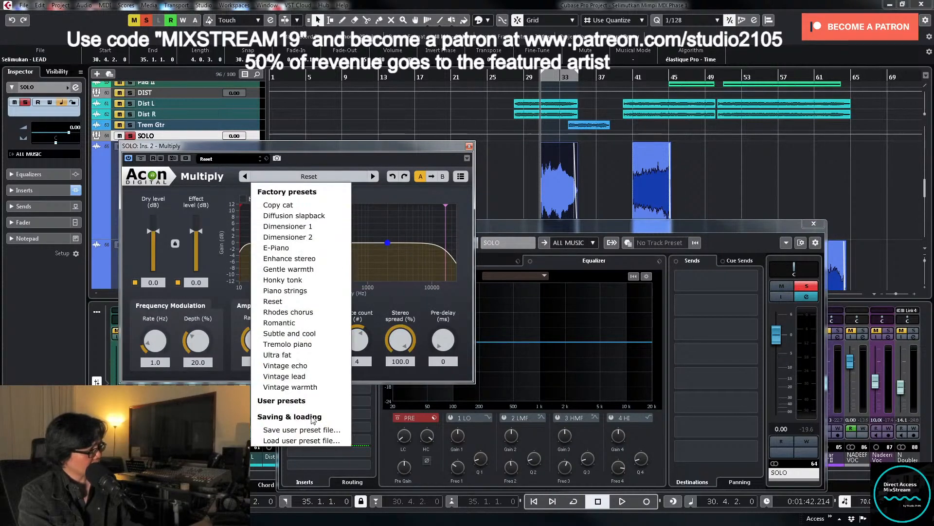
{"action": "left_click", "coordinate": [295, 376]}
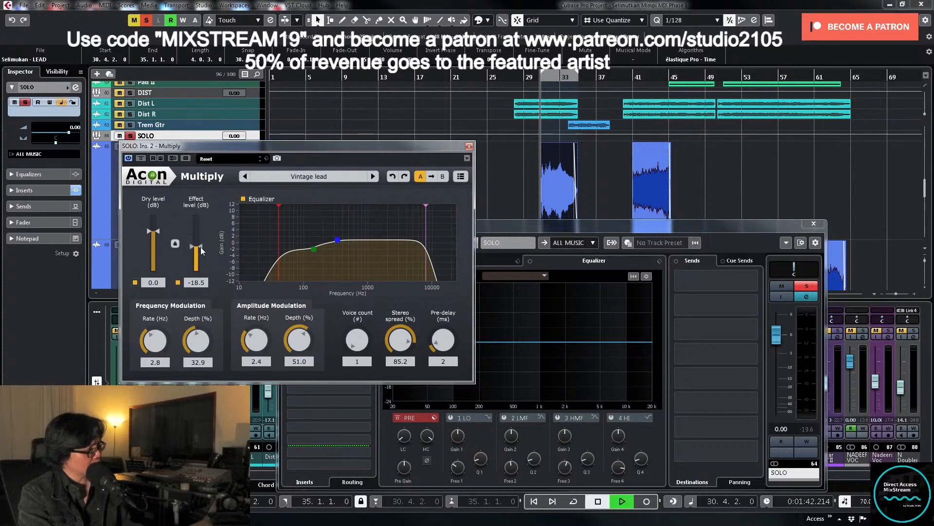
{"action": "mouse_move", "coordinate": [201, 251]}
{"action": "left_mouse_down"}
{"action": "mouse_move", "coordinate": [202, 233]}
{"action": "mouse_move", "coordinate": [203, 242]}
{"action": "left_mouse_up"}
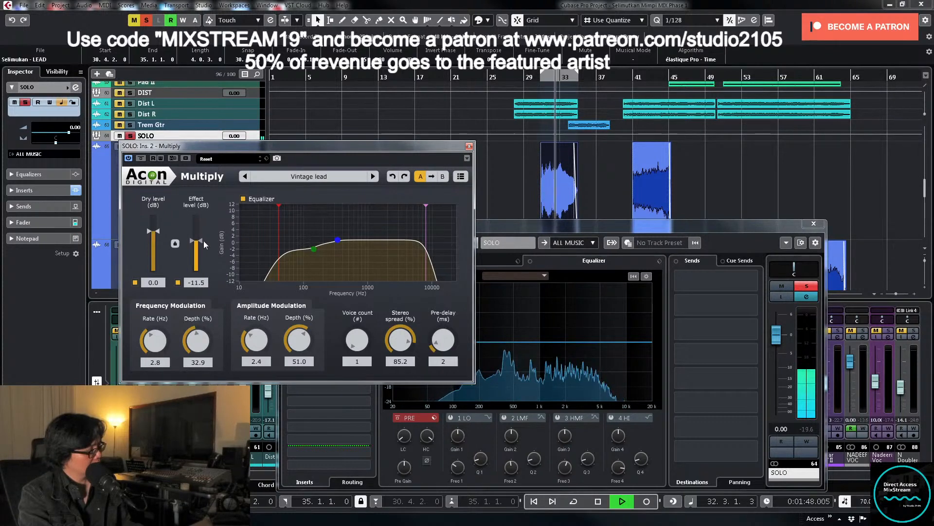
{"action": "key", "text": "space"}
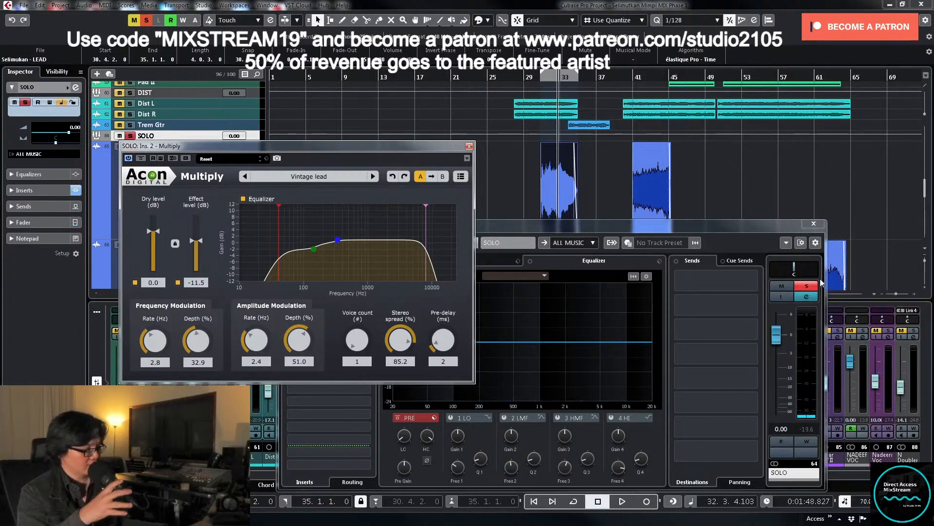
Step: Unsolo the SOLO group, pan it to R38 while replaying the full mix from around bar 30, and close Multiply
{"action": "key", "text": "space"}
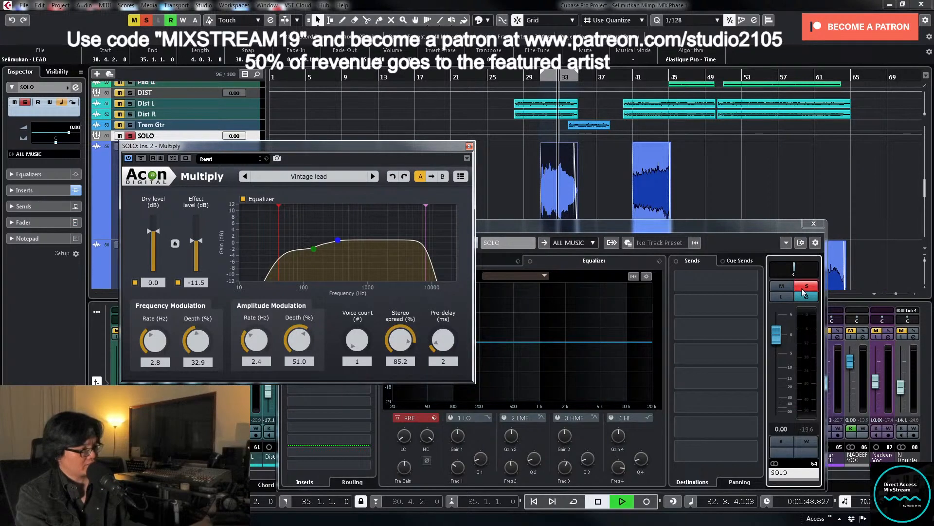
{"action": "left_click", "coordinate": [802, 289]}
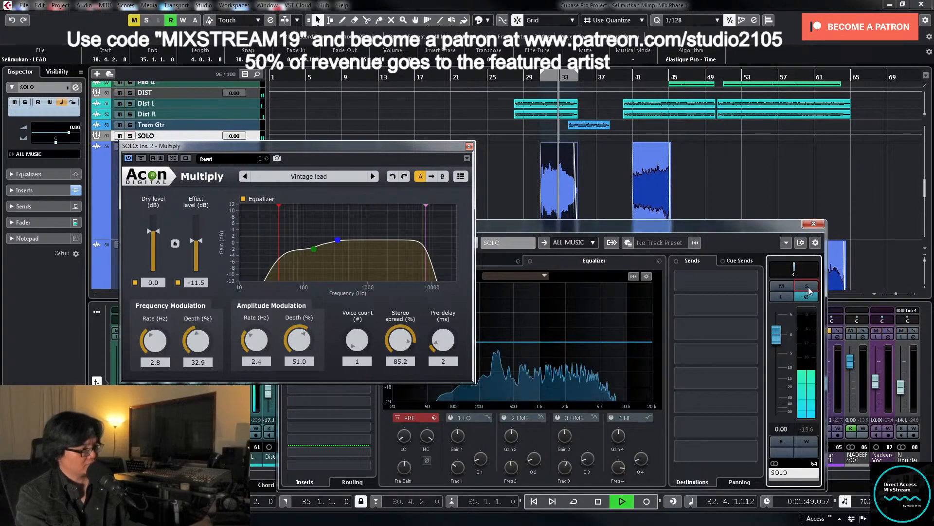
{"action": "left_click", "coordinate": [530, 78]}
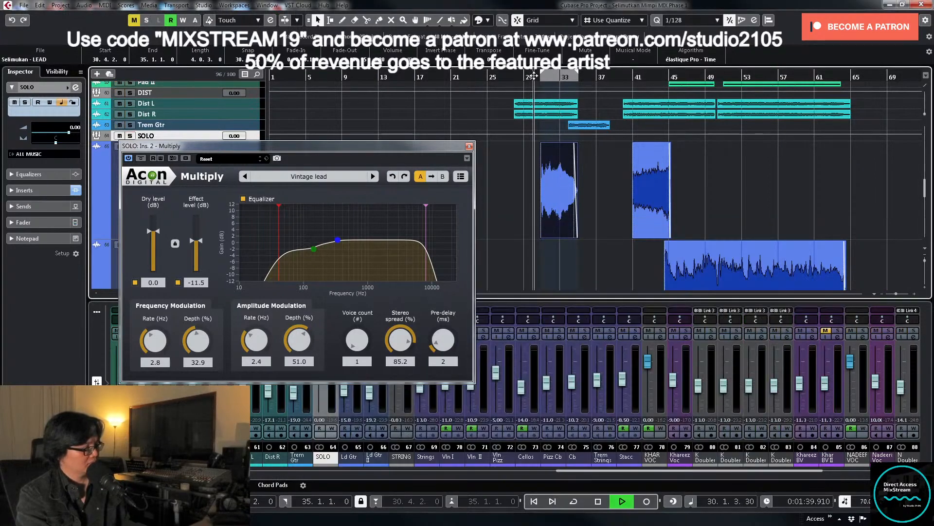
{"action": "left_click", "coordinate": [469, 147]}
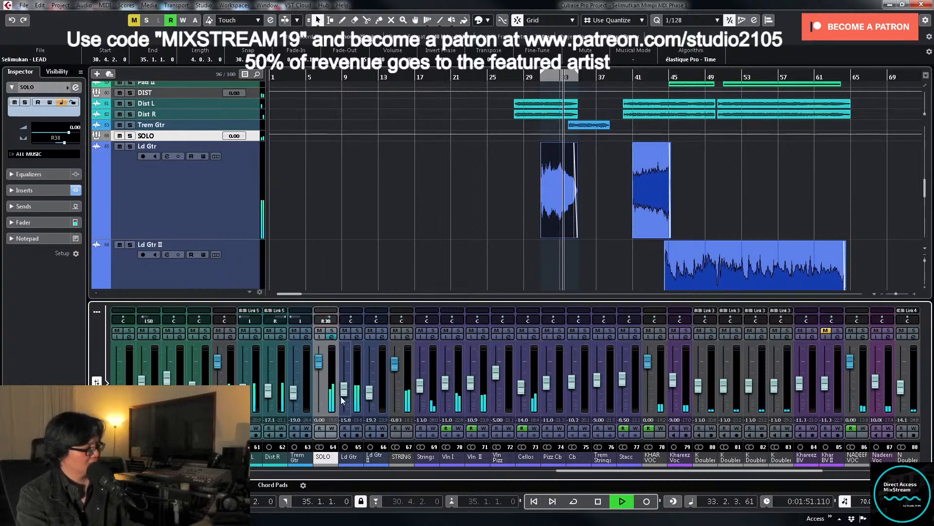
Step: Set the Ld Gtr channel's volume to -15 dB, stop playback and return the playhead to around bar 30
{"action": "double_click", "coordinate": [345, 420]}
{"action": "type", "text": "-15"}
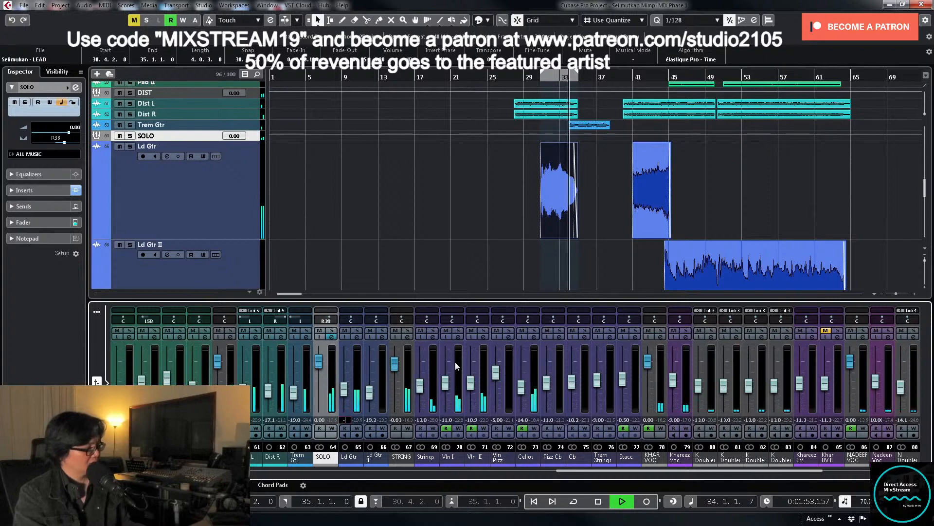
{"action": "key", "text": "Return"}
{"action": "key", "text": "space"}
{"action": "left_click", "coordinate": [537, 78]}
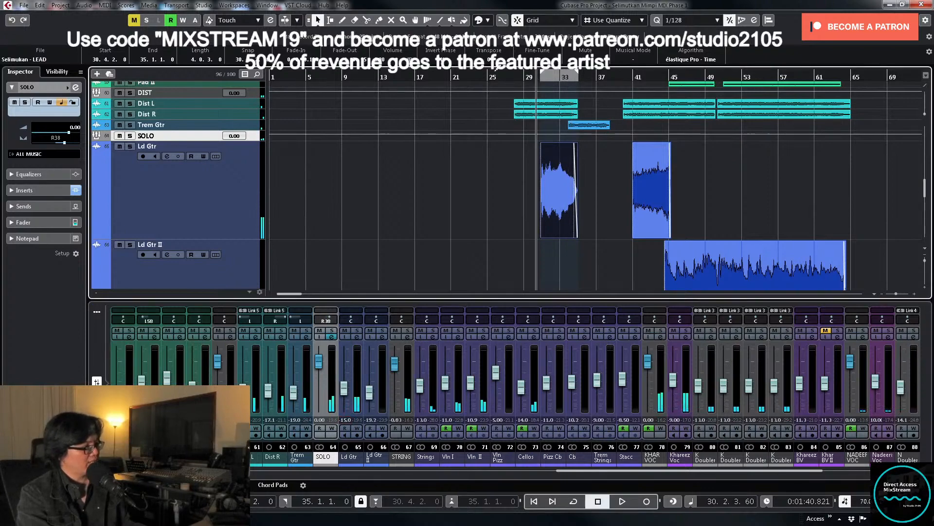
Step: Browse the plug-in list and insert BABY Audio's Baby Comeback delay in the SOLO group channel's third insert slot
{"action": "left_click", "coordinate": [333, 336]}
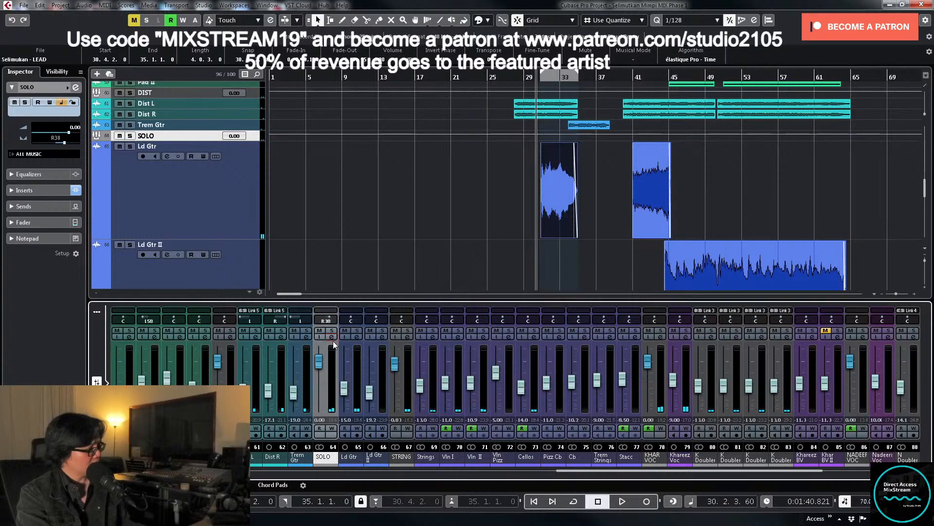
{"action": "left_click", "coordinate": [367, 300]}
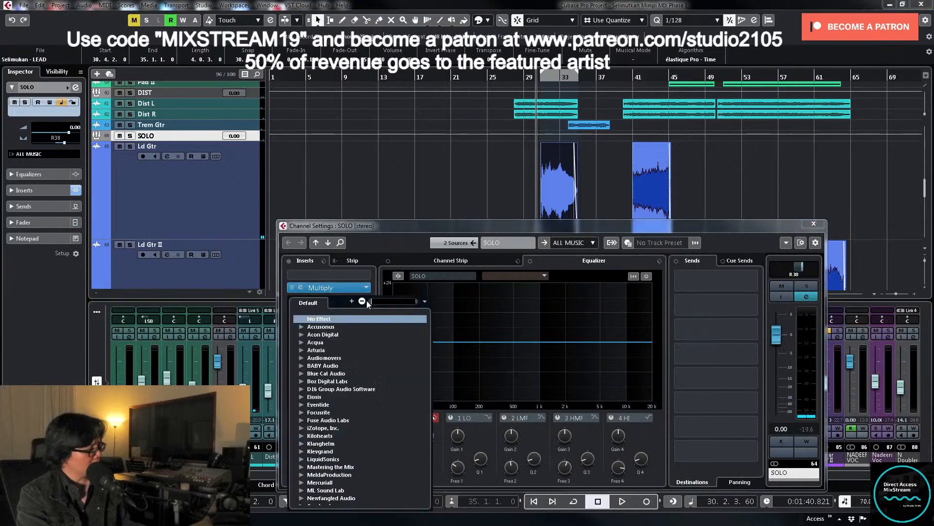
{"action": "scroll", "coordinate": [360, 403], "scroll_direction": "down", "scroll_amount": 5}
{"action": "left_click", "coordinate": [302, 452]}
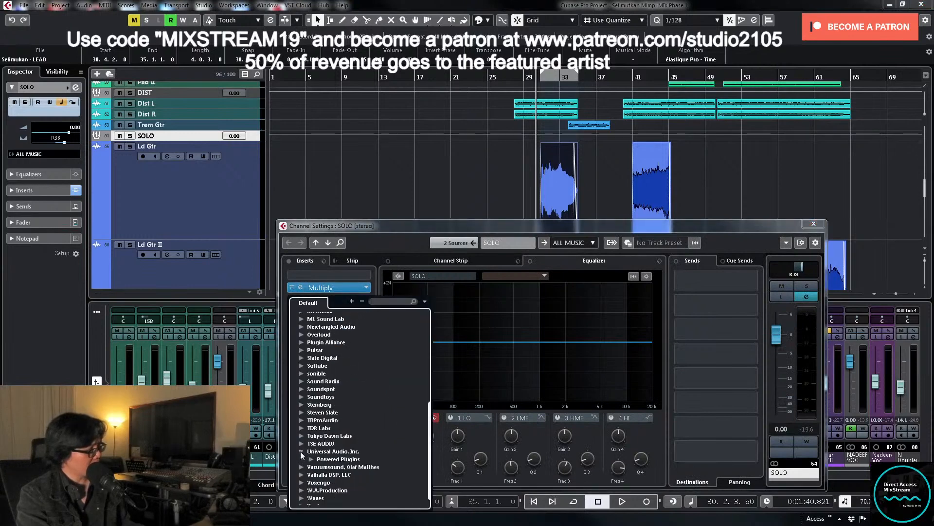
{"action": "left_click", "coordinate": [311, 452]}
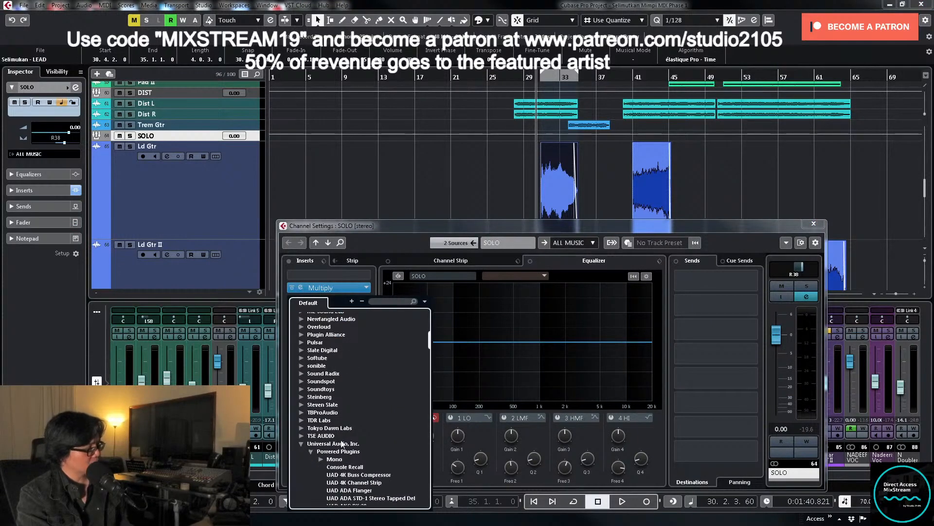
{"action": "left_click", "coordinate": [303, 444]}
{"action": "scroll", "coordinate": [338, 424], "scroll_direction": "up", "scroll_amount": 5}
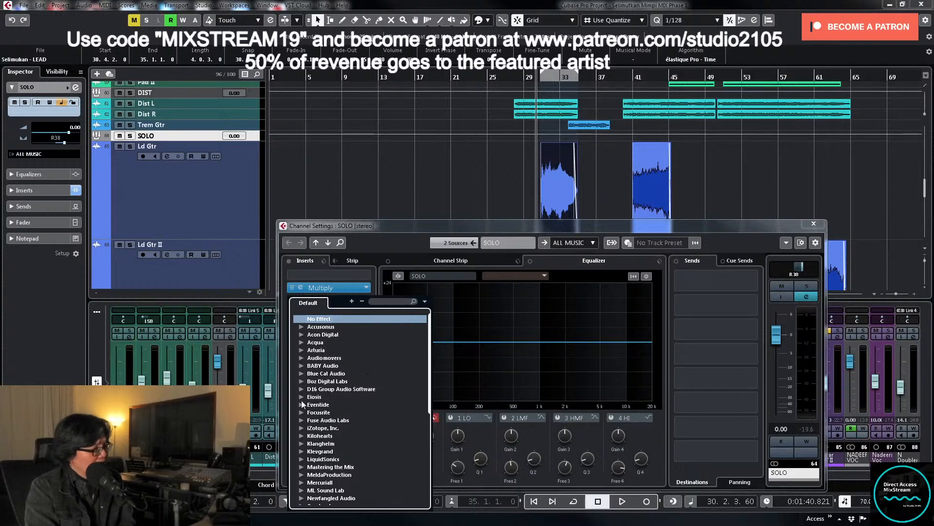
{"action": "left_click", "coordinate": [300, 366]}
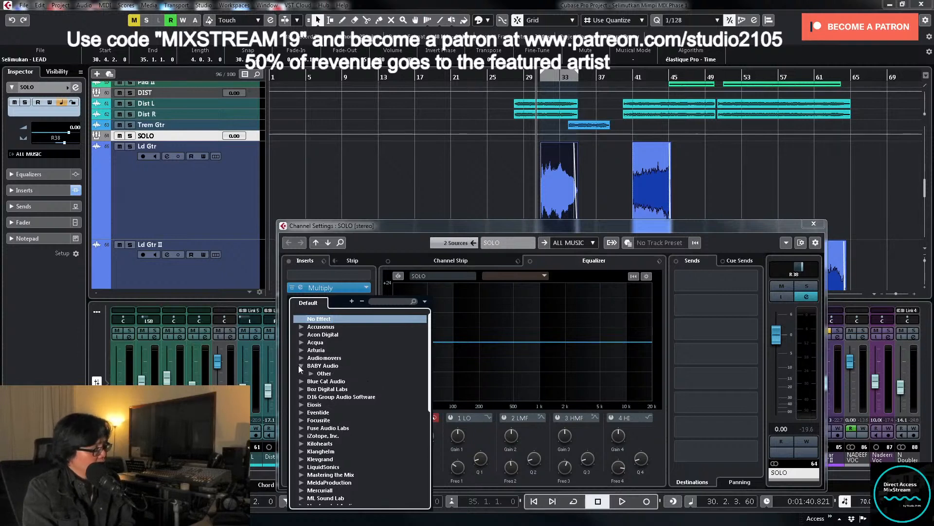
{"action": "left_click", "coordinate": [310, 373]}
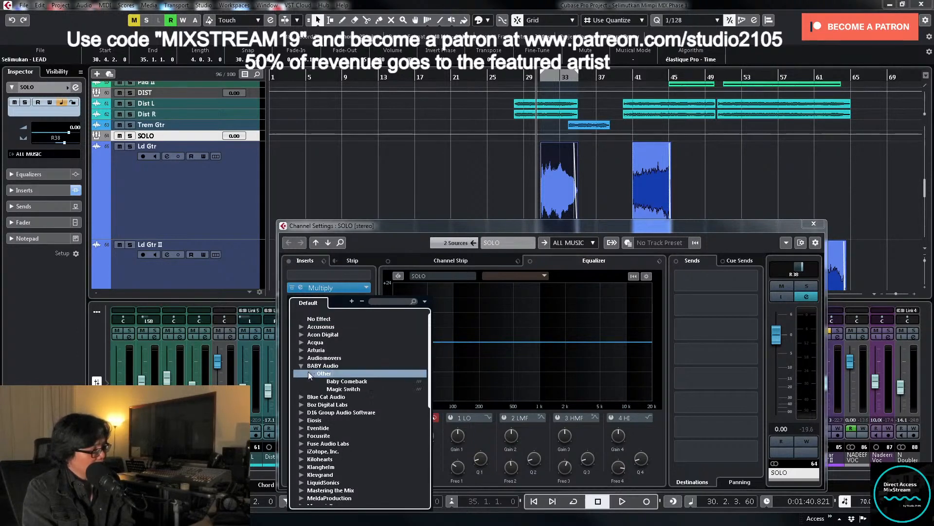
{"action": "left_click", "coordinate": [357, 383]}
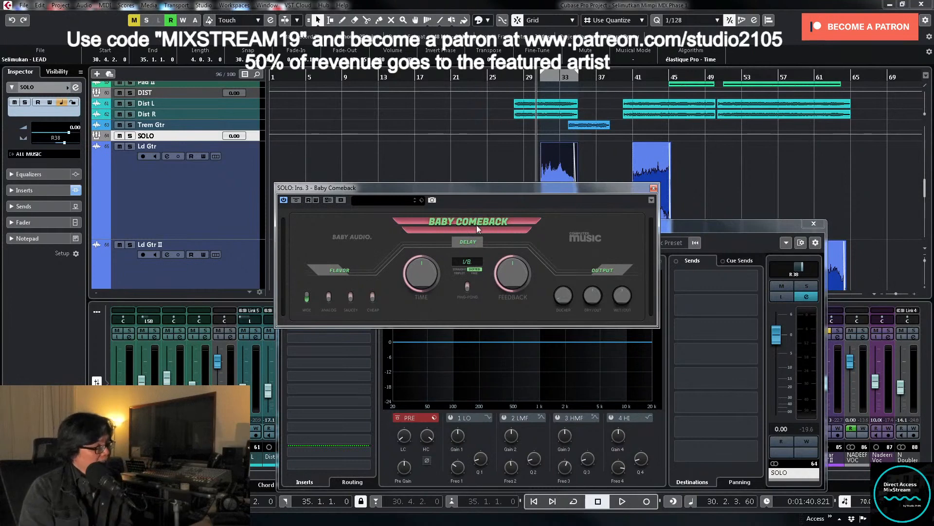
Step: Solo the SOLO group, choose Baby Comeback's Analog flavor and lower its Wet Out level while playing
{"action": "left_click", "coordinate": [806, 286]}
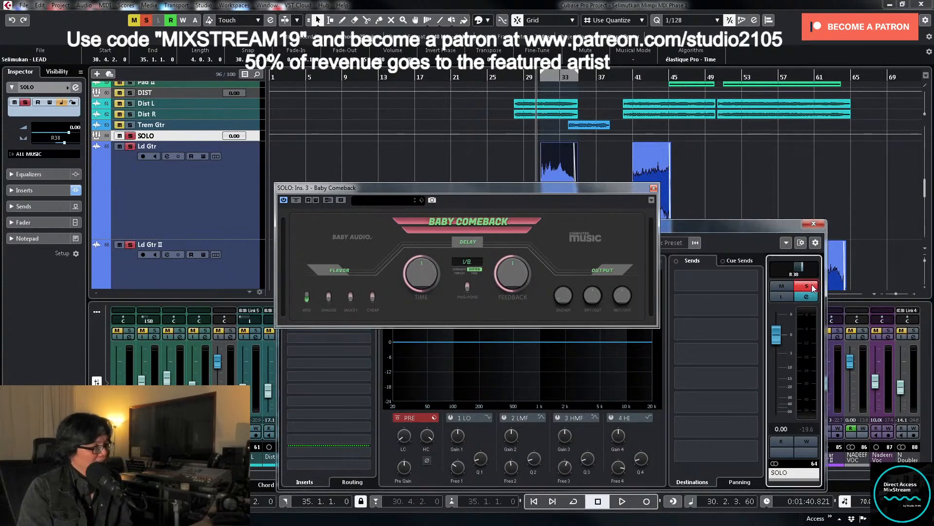
{"action": "left_click", "coordinate": [330, 297]}
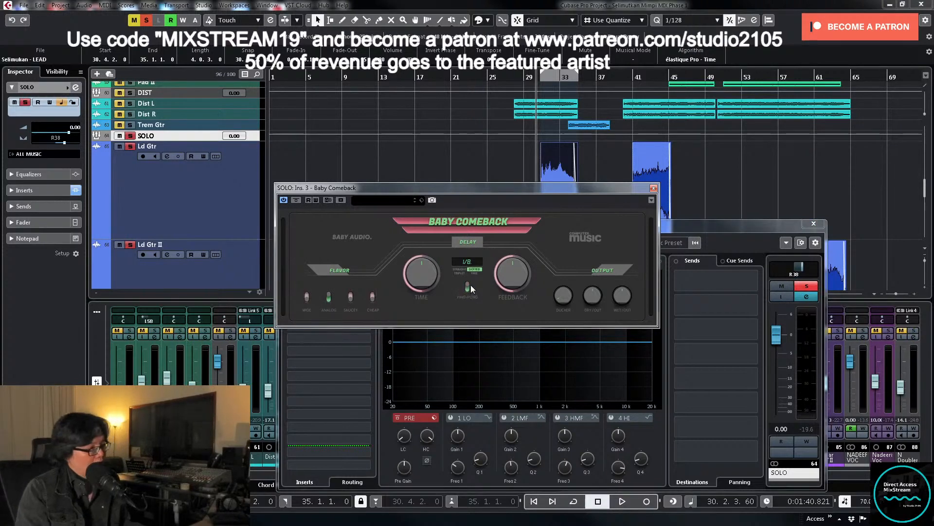
{"action": "key", "text": "space"}
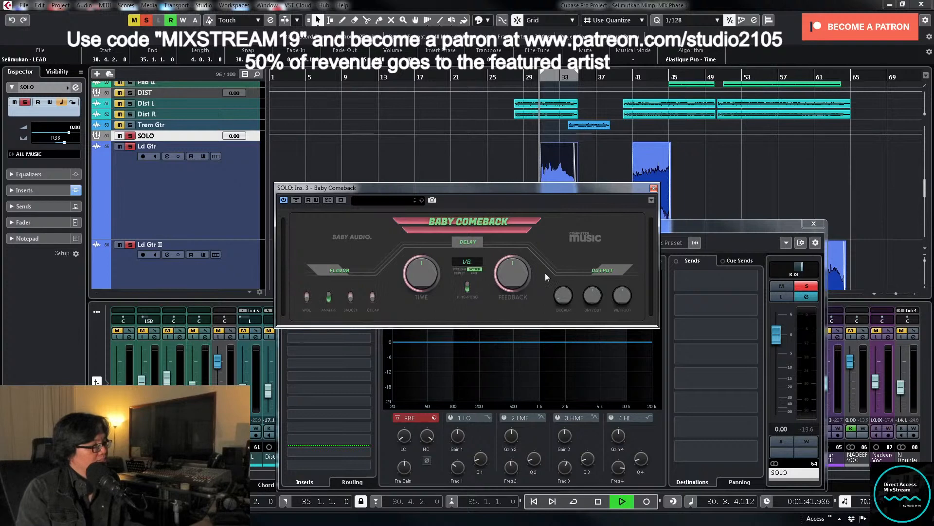
{"action": "left_click_drag", "start_coordinate": [625, 294], "coordinate": [620, 302]}
{"action": "key", "text": "space"}
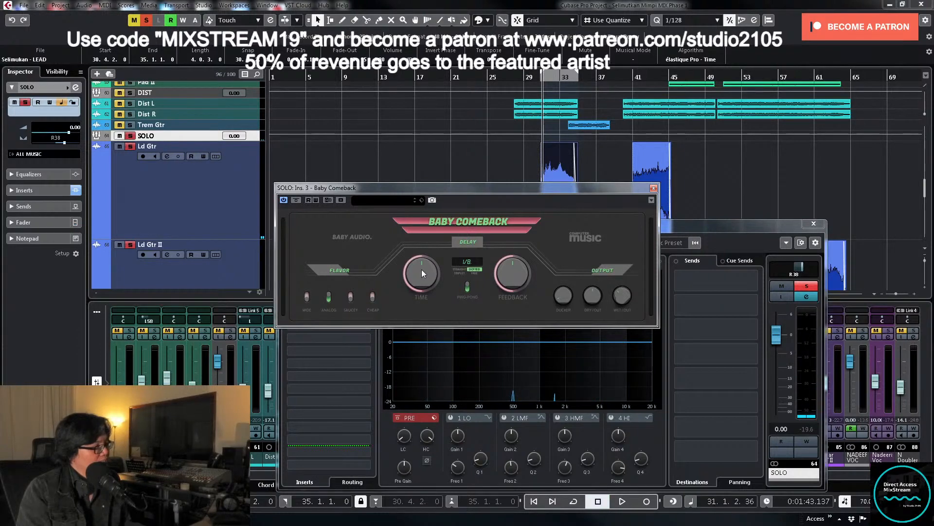
Step: Set Baby Comeback's delay time to 1/16, reduce its feedback and adjust its ducker while the soloed group plays
{"action": "left_click_drag", "start_coordinate": [419, 265], "coordinate": [415, 282]}
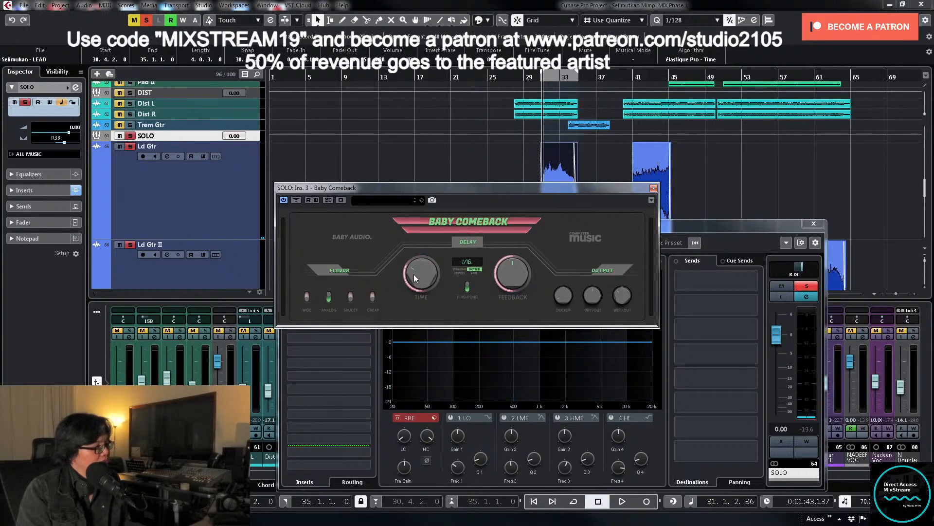
{"action": "key", "text": "space"}
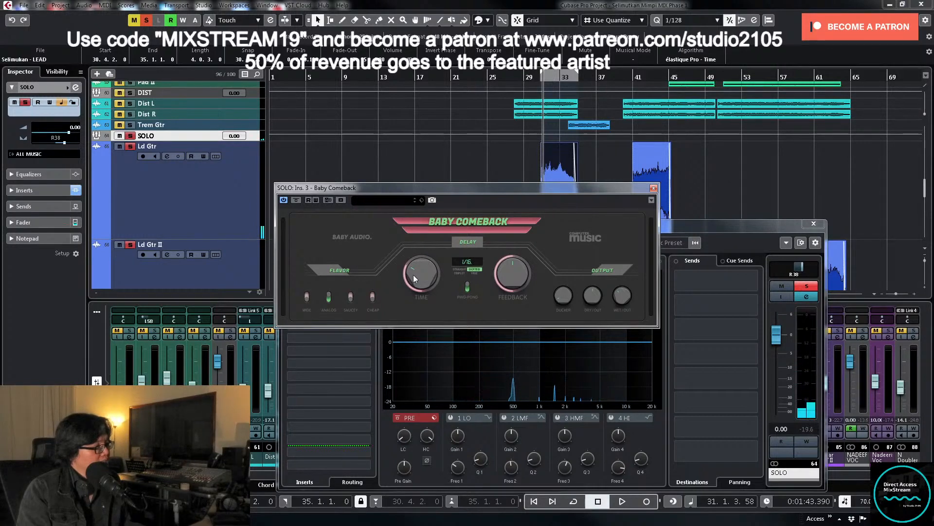
{"action": "key", "text": "space"}
{"action": "left_click_drag", "start_coordinate": [506, 273], "coordinate": [504, 293]}
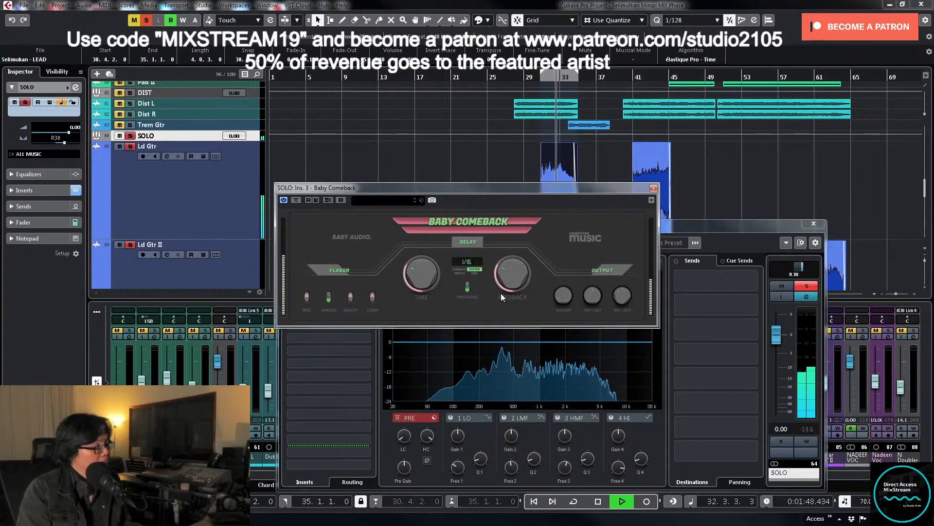
{"action": "mouse_move", "coordinate": [601, 296]}
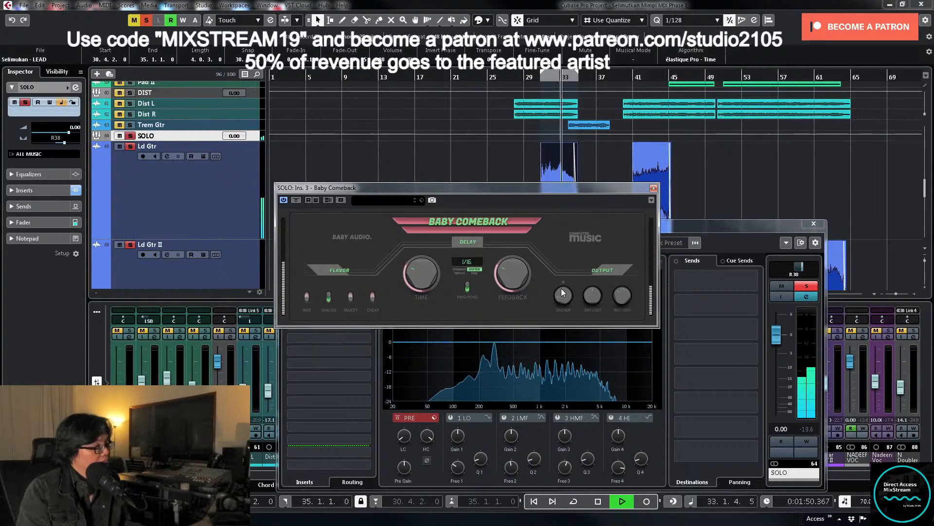
{"action": "mouse_move", "coordinate": [563, 287]}
{"action": "left_click_drag", "start_coordinate": [563, 283], "coordinate": [566, 277]}
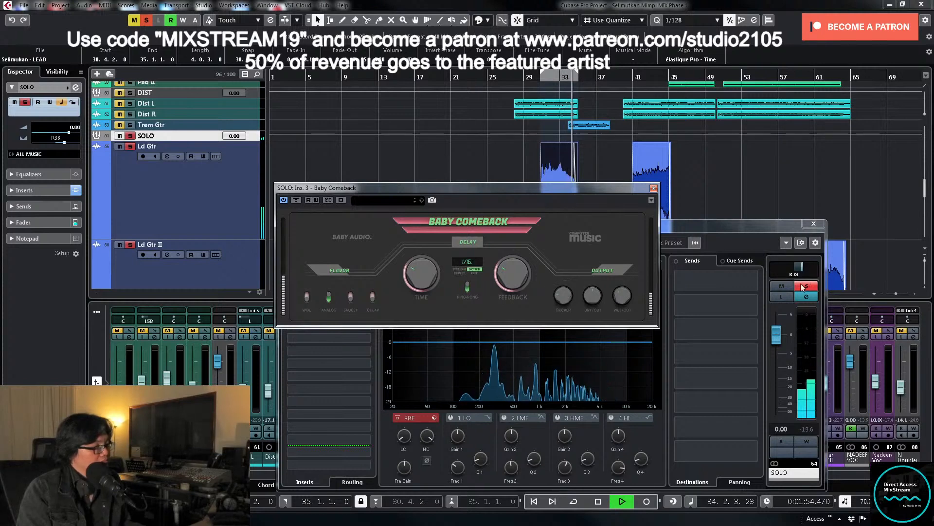
Step: Unsolo the SOLO group and replay the full mix from around bar 30 to judge the delay
{"action": "key", "text": "space"}
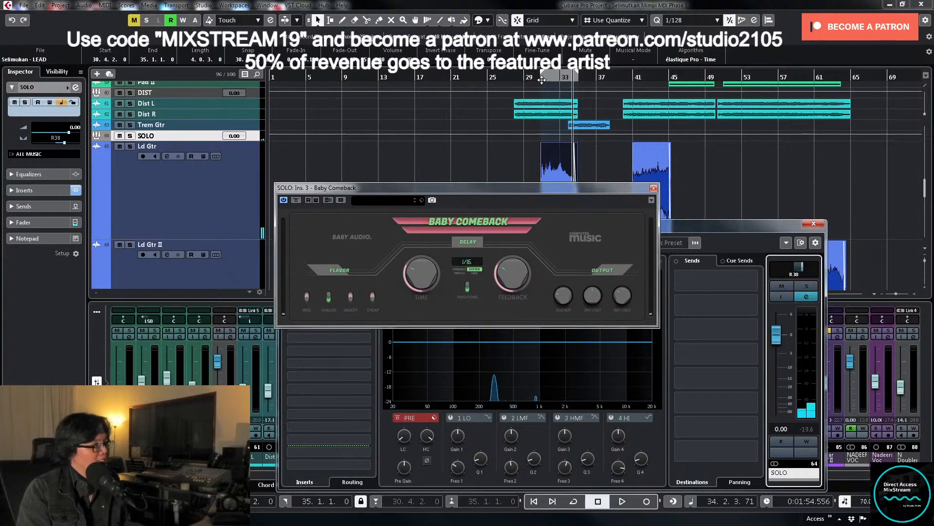
{"action": "left_click", "coordinate": [539, 80]}
{"action": "key", "text": "space"}
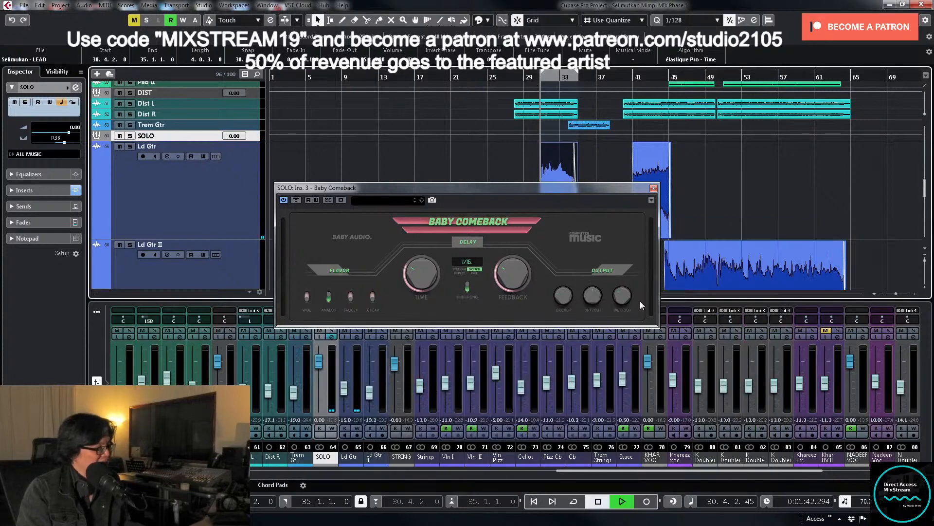
Step: Lower Baby Comeback's Wet Out slightly and raise the Ld Gtr channel level to about -13.0 dB during playback
{"action": "mouse_move", "coordinate": [627, 300]}
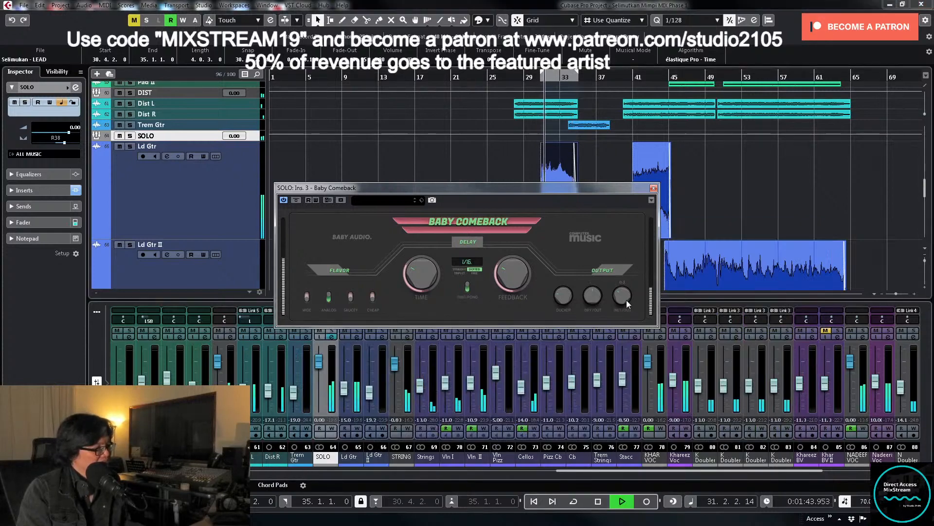
{"action": "left_click_drag", "start_coordinate": [627, 300], "coordinate": [626, 308]}
{"action": "left_click", "coordinate": [345, 388]}
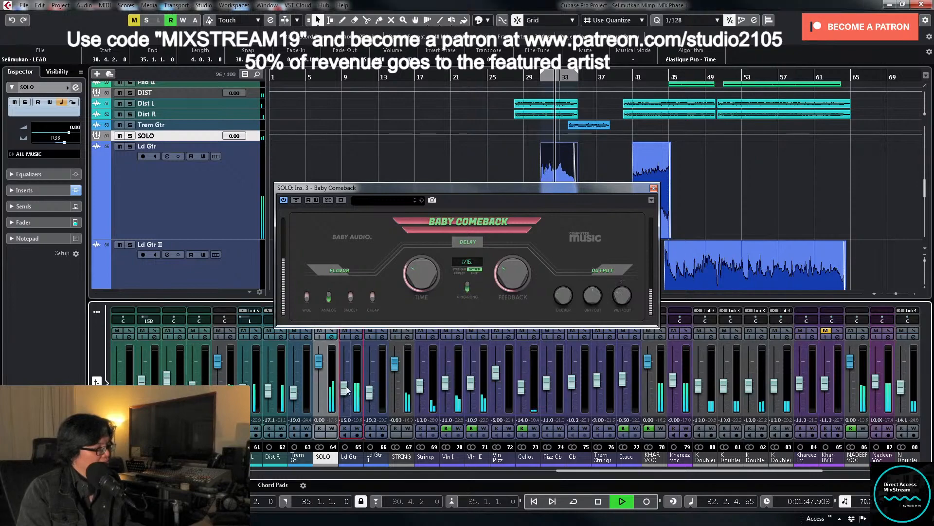
{"action": "left_click_drag", "start_coordinate": [346, 389], "coordinate": [348, 387]}
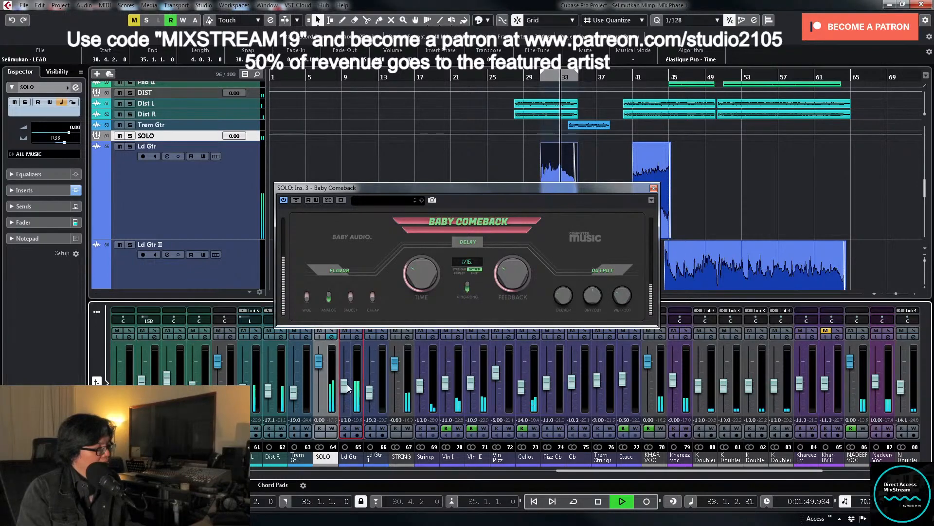
{"action": "left_click", "coordinate": [653, 188]}
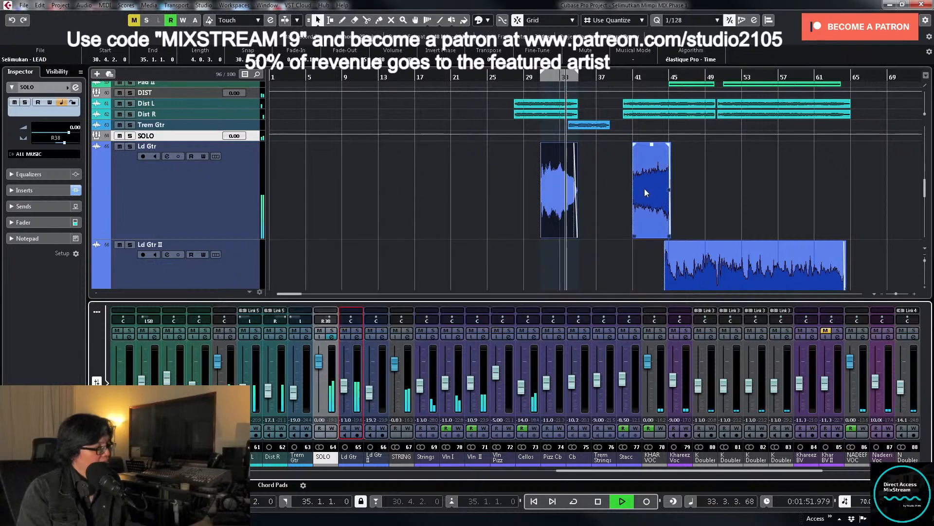
Step: Pan the SOLO group channel to R40 while the full mix plays around bars 34 to 42
{"action": "scroll", "coordinate": [599, 204], "scroll_direction": "down", "scroll_amount": 3}
{"action": "scroll", "coordinate": [608, 201], "scroll_direction": "up", "scroll_amount": 3}
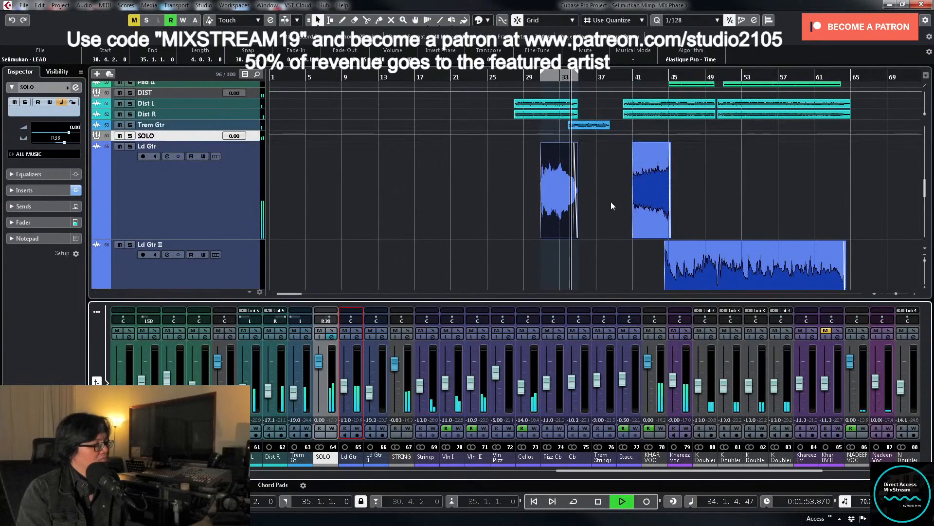
{"action": "scroll", "coordinate": [635, 201], "scroll_direction": "down", "scroll_amount": 3}
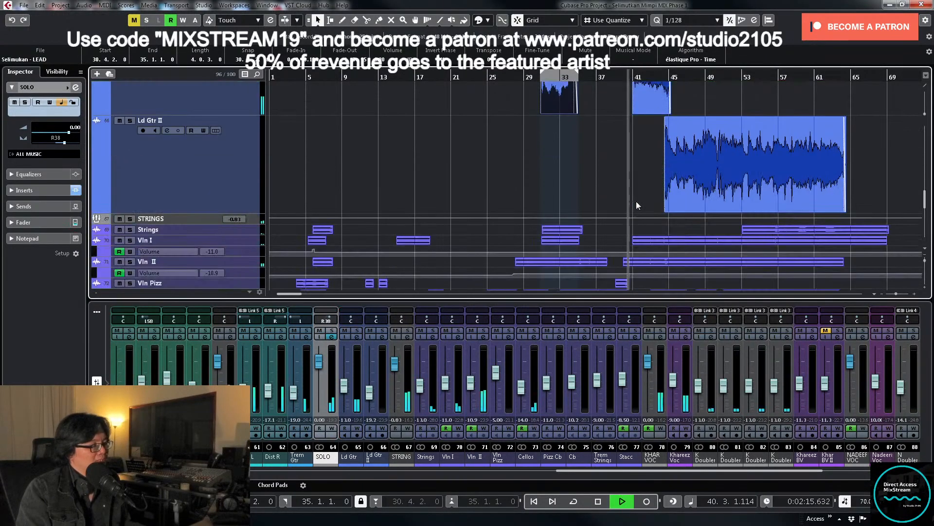
{"action": "scroll", "coordinate": [637, 201], "scroll_direction": "up", "scroll_amount": 3}
{"action": "scroll", "coordinate": [638, 201], "scroll_direction": "down", "scroll_amount": 3}
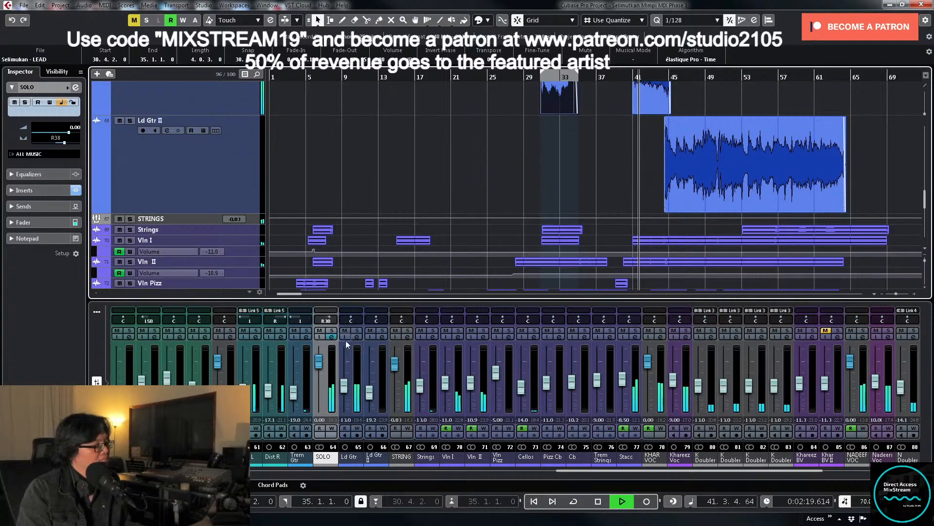
{"action": "scroll", "coordinate": [331, 322], "scroll_direction": "up", "scroll_amount": 2}
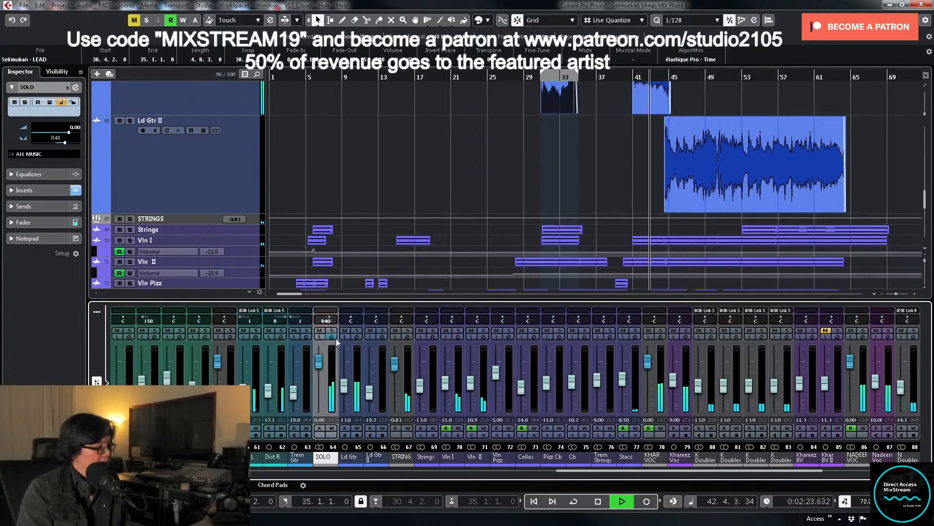
Step: Reduce the height of the Ld Gtr tracks and restart playback from about bar 40
{"action": "left_click", "coordinate": [245, 192]}
{"action": "key", "text": "z"}
{"action": "key", "text": "z"}
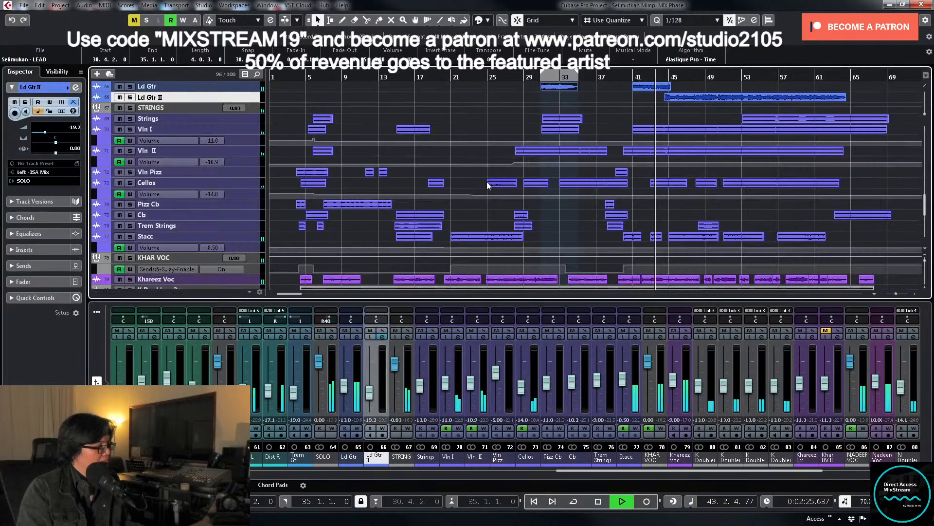
{"action": "scroll", "coordinate": [618, 172], "scroll_direction": "up", "scroll_amount": 3}
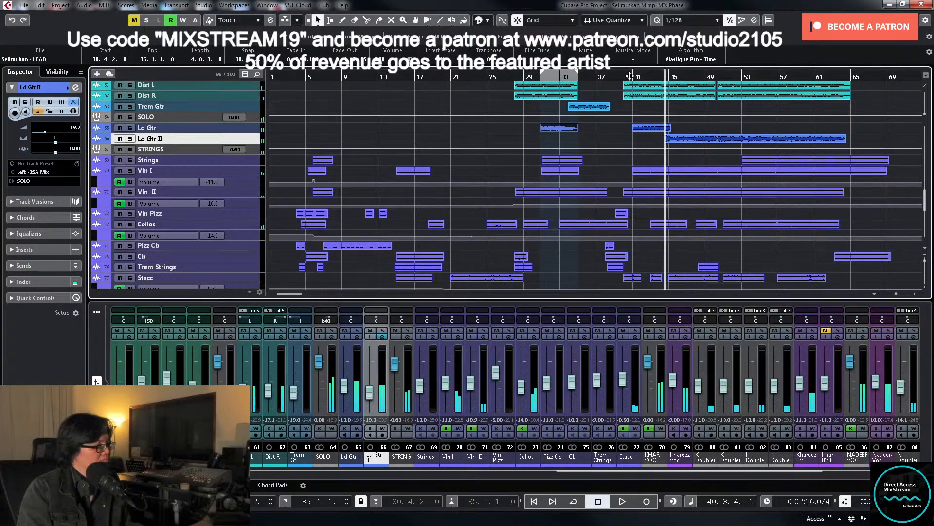
{"action": "left_click", "coordinate": [630, 76]}
{"action": "scroll", "coordinate": [653, 140], "scroll_direction": "up", "scroll_amount": 3}
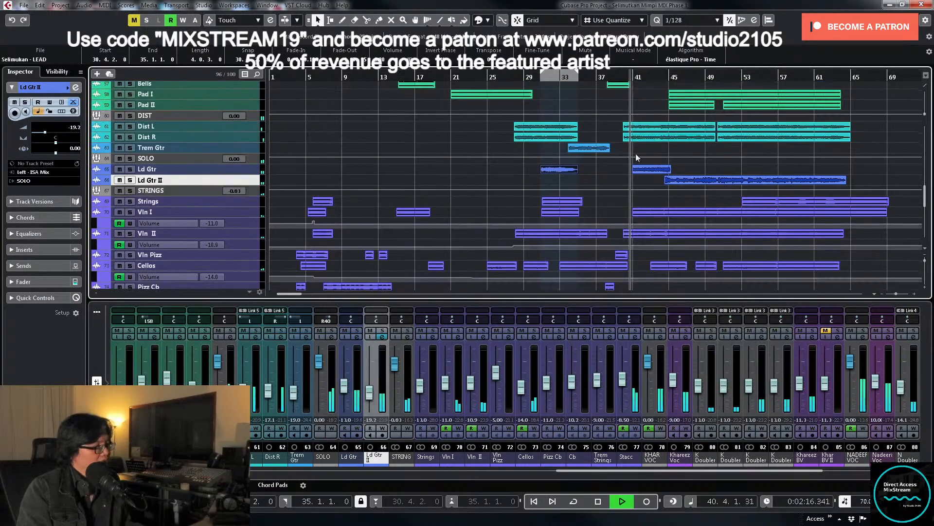
Step: Write volume automation on the SOLO group during playback from about bar 42, lowering it to -2.00 dB, and disable automation writing
{"action": "left_click", "coordinate": [332, 428]}
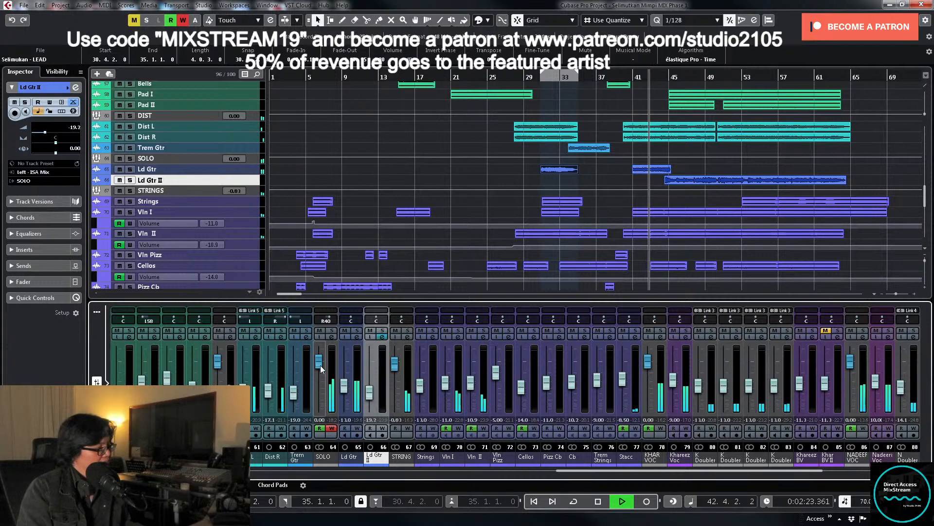
{"action": "left_click_drag", "start_coordinate": [320, 365], "coordinate": [320, 371]}
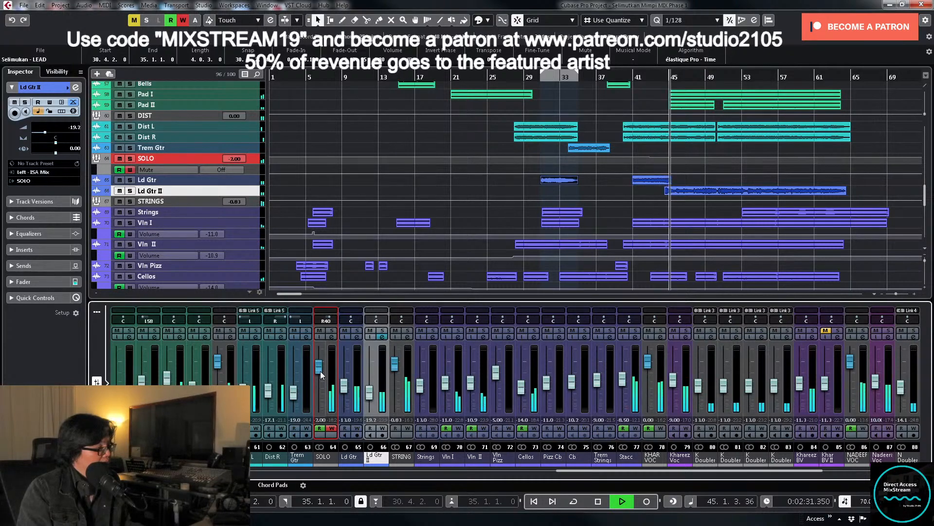
{"action": "key", "text": "space"}
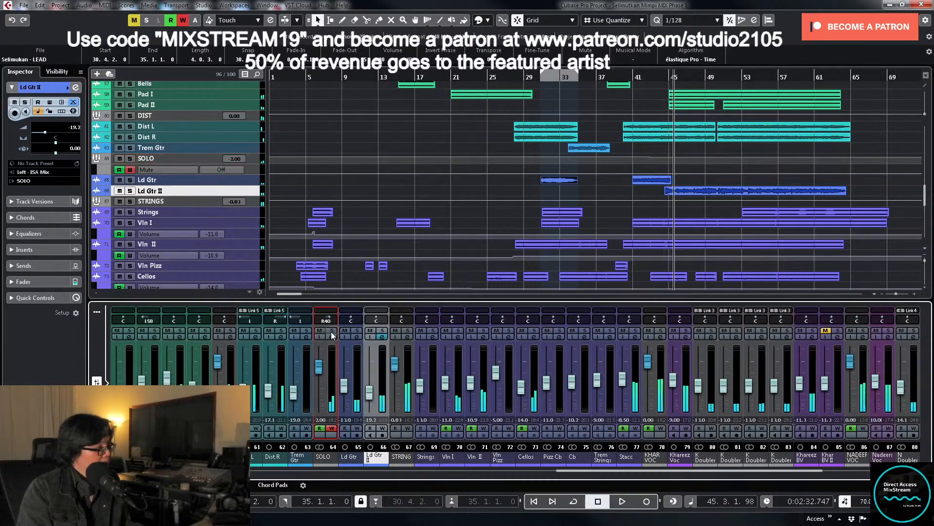
{"action": "left_click", "coordinate": [131, 169]}
Step: Hide the automation lanes of the Stacc track and of vocal group track 78
{"action": "scroll", "coordinate": [518, 237], "scroll_direction": "down", "scroll_amount": 5}
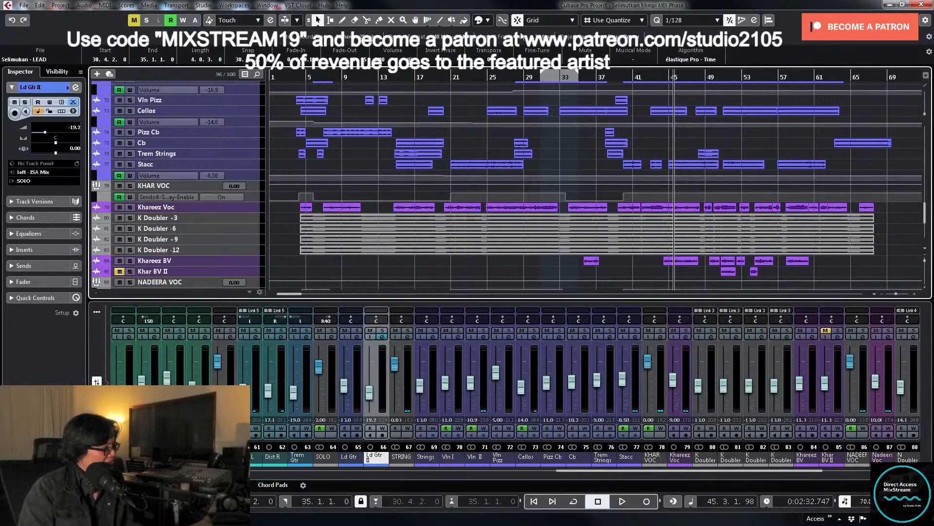
{"action": "left_click", "coordinate": [102, 196]}
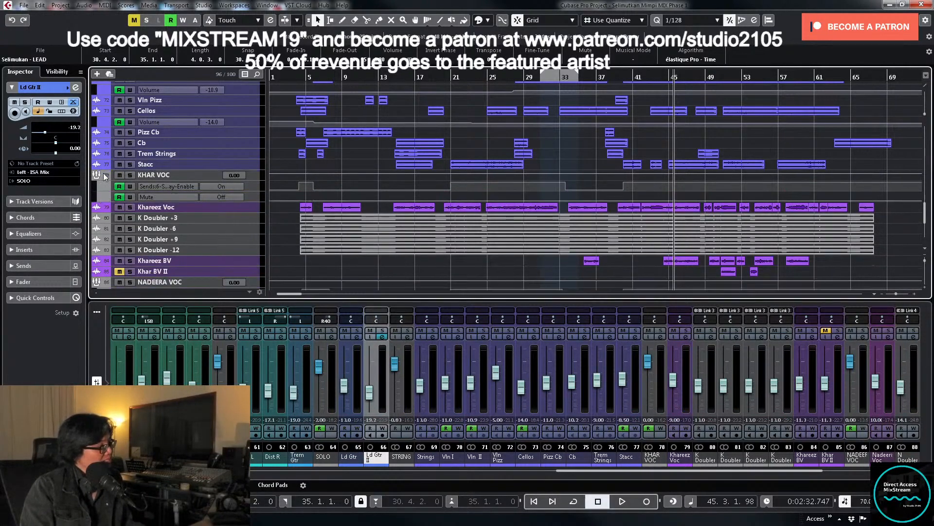
{"action": "left_click", "coordinate": [101, 184]}
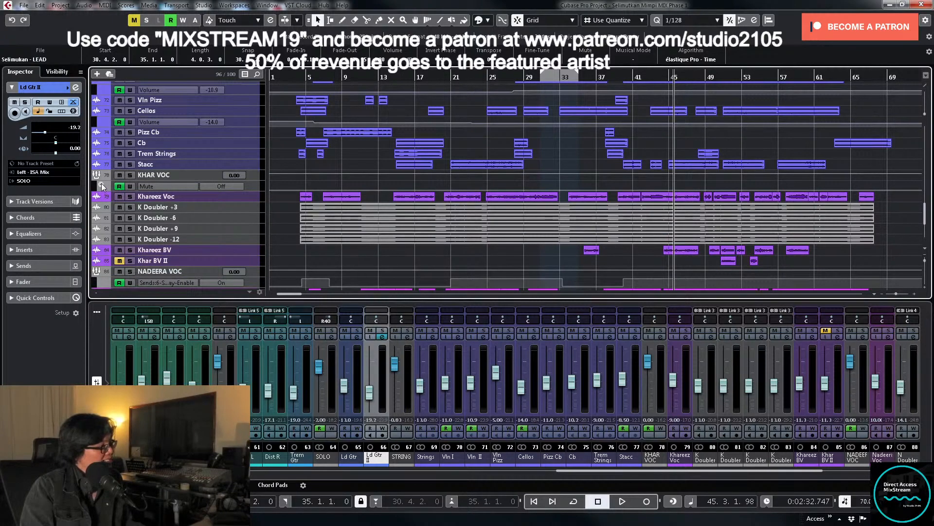
{"action": "left_click", "coordinate": [102, 187]}
Step: Hide the volume automation lanes of Cellos, Vln II and Vln I and the automation lanes of the SOLO group
{"action": "scroll", "coordinate": [100, 190], "scroll_direction": "up", "scroll_amount": 5}
{"action": "left_click", "coordinate": [101, 205]}
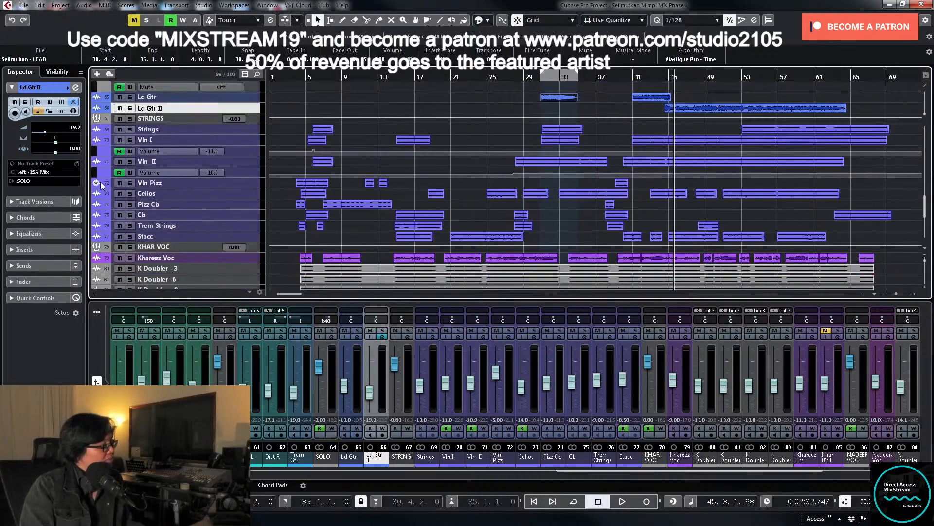
{"action": "left_click", "coordinate": [102, 173]}
{"action": "left_click", "coordinate": [102, 150]}
{"action": "scroll", "coordinate": [108, 153], "scroll_direction": "up", "scroll_amount": 5}
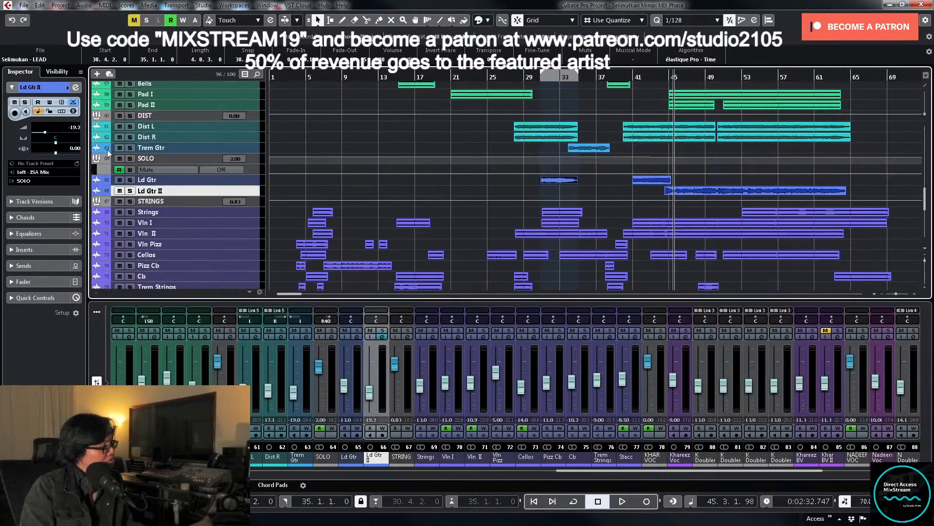
{"action": "left_click", "coordinate": [103, 170]}
{"action": "left_click", "coordinate": [103, 170]}
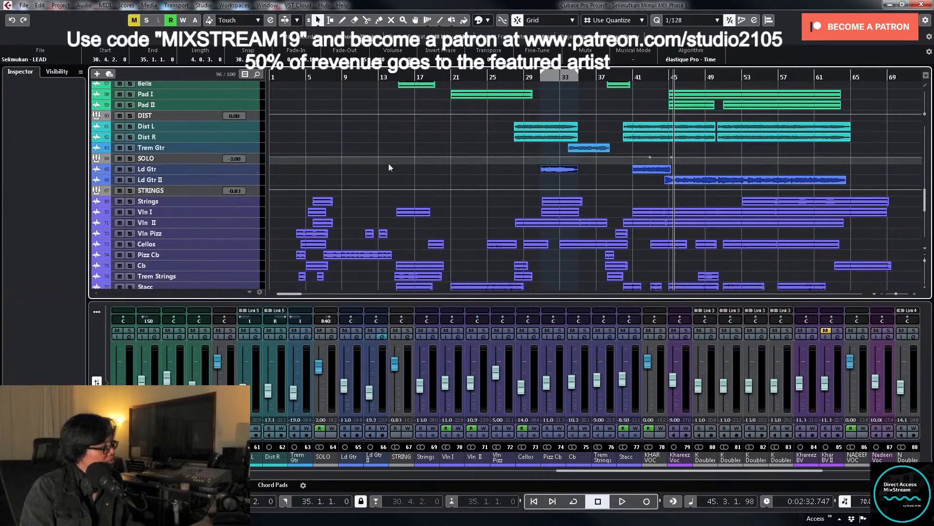
Step: Move the playback position to bar 35 and enlarge backing-vocal tracks 84 and 85
{"action": "scroll", "coordinate": [394, 162], "scroll_direction": "down", "scroll_amount": 10}
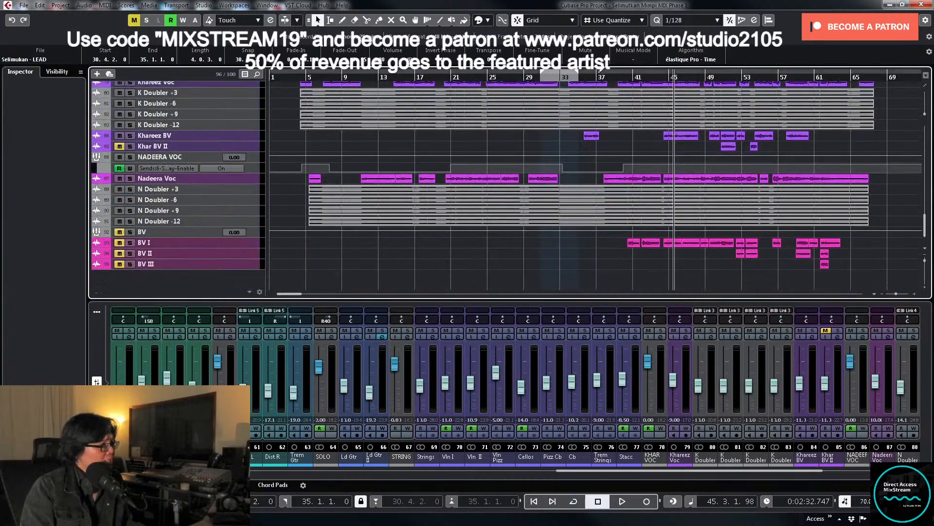
{"action": "left_click", "coordinate": [578, 77]}
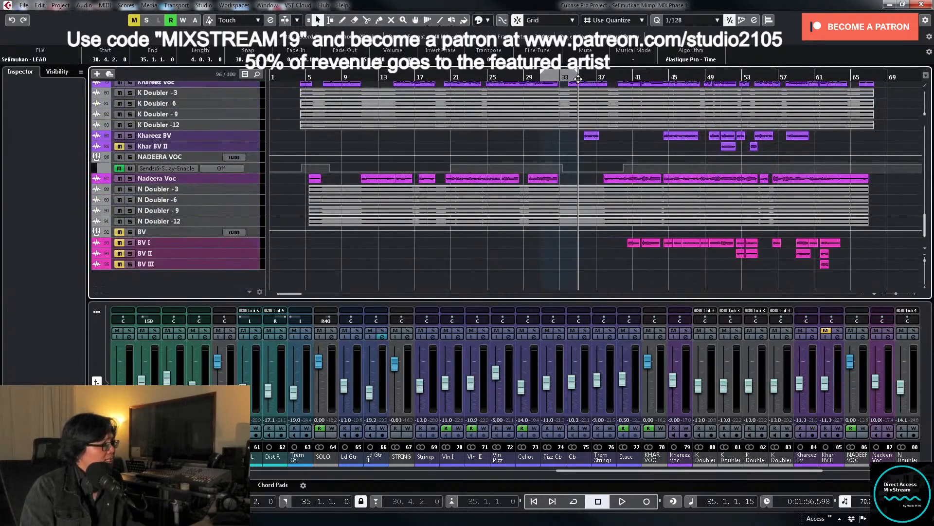
{"action": "left_click", "coordinate": [256, 136]}
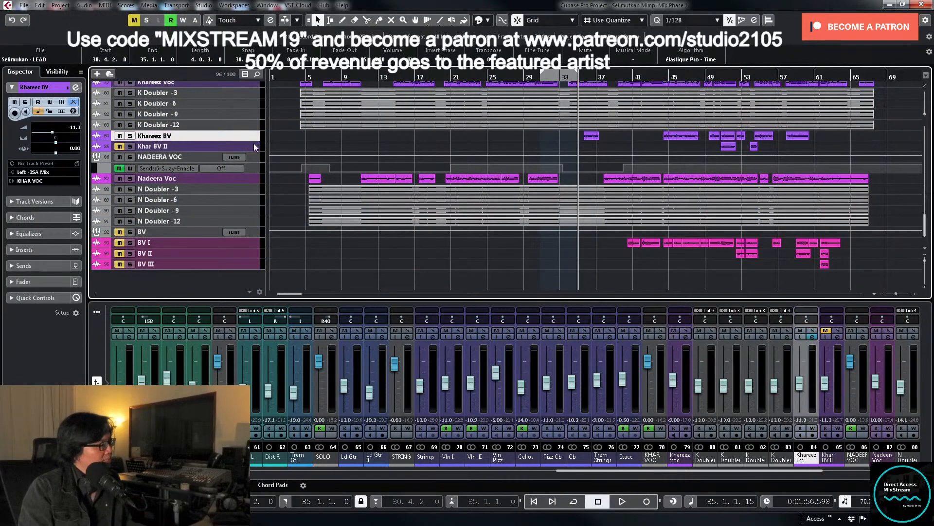
{"action": "left_click", "coordinate": [255, 146], "text": "shift"}
{"action": "key", "text": "z"}
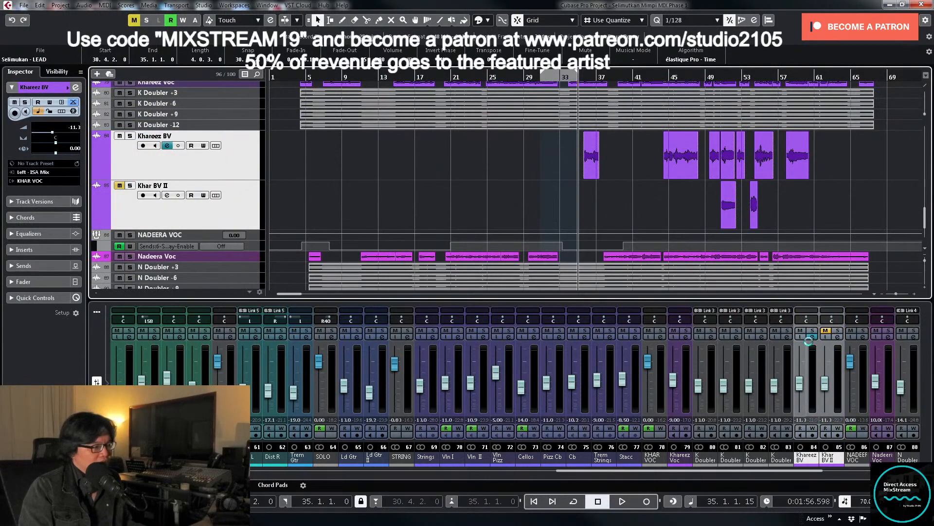
Step: Load the FX chain preset MIX VCC-VTMA Voc PARA on backing-vocal channel 84 and check its Virtual Mix Rack
{"action": "left_click", "coordinate": [812, 338]}
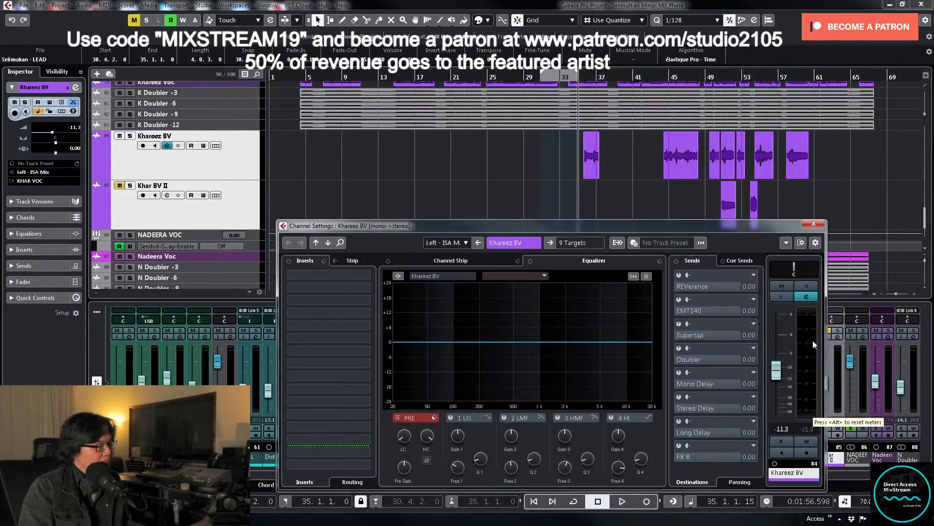
{"action": "left_click", "coordinate": [323, 261]}
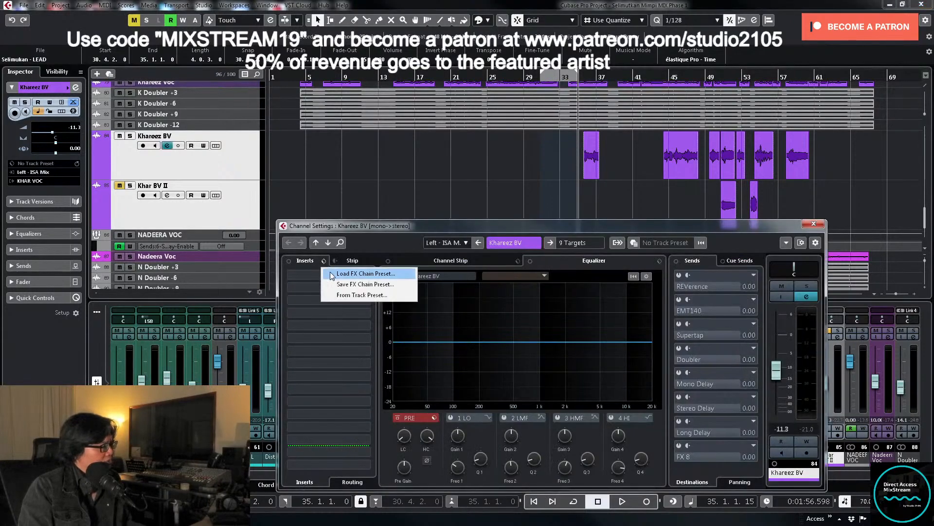
{"action": "left_click", "coordinate": [351, 271]}
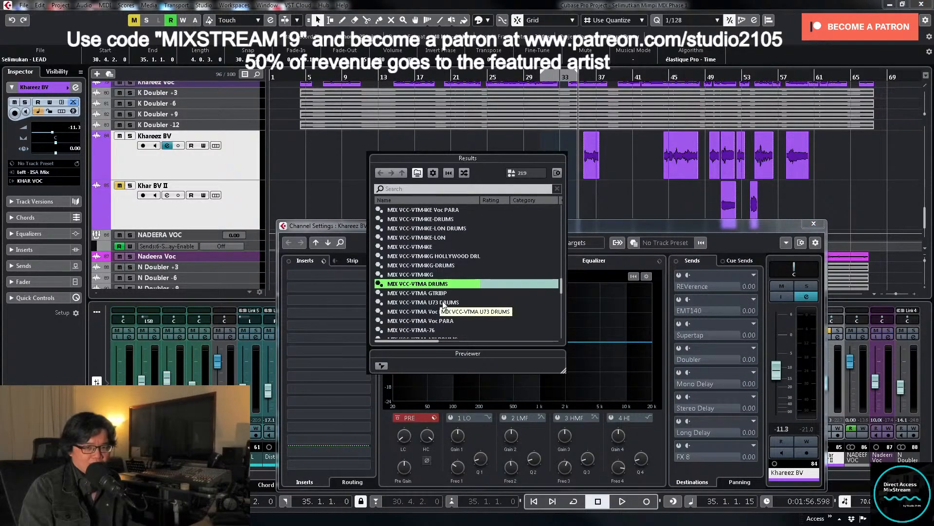
{"action": "scroll", "coordinate": [444, 300], "scroll_direction": "down", "scroll_amount": 5}
{"action": "scroll", "coordinate": [441, 292], "scroll_direction": "up", "scroll_amount": 2}
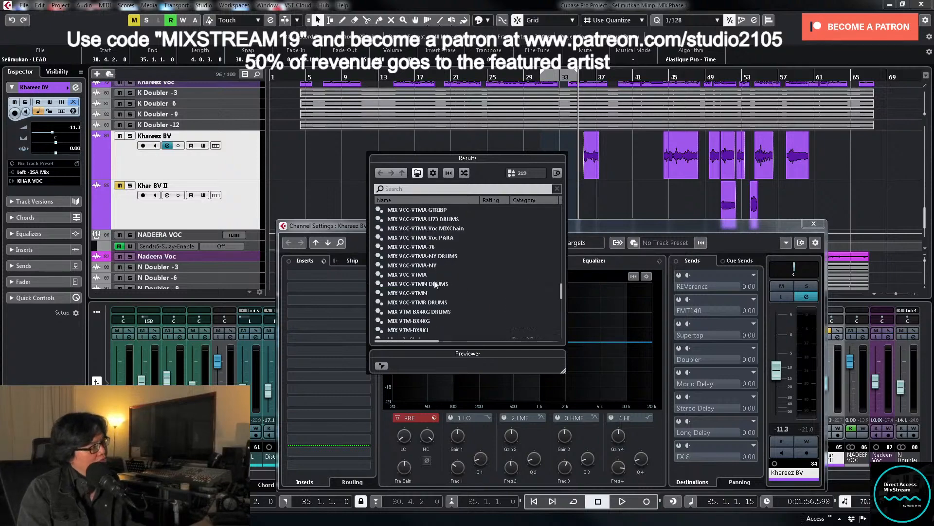
{"action": "double_click", "coordinate": [427, 238]}
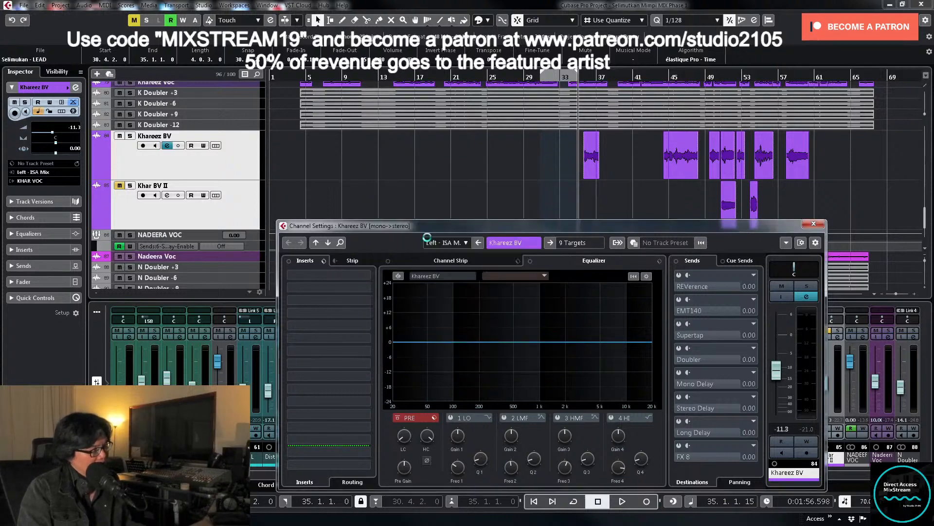
{"action": "left_click", "coordinate": [343, 287]}
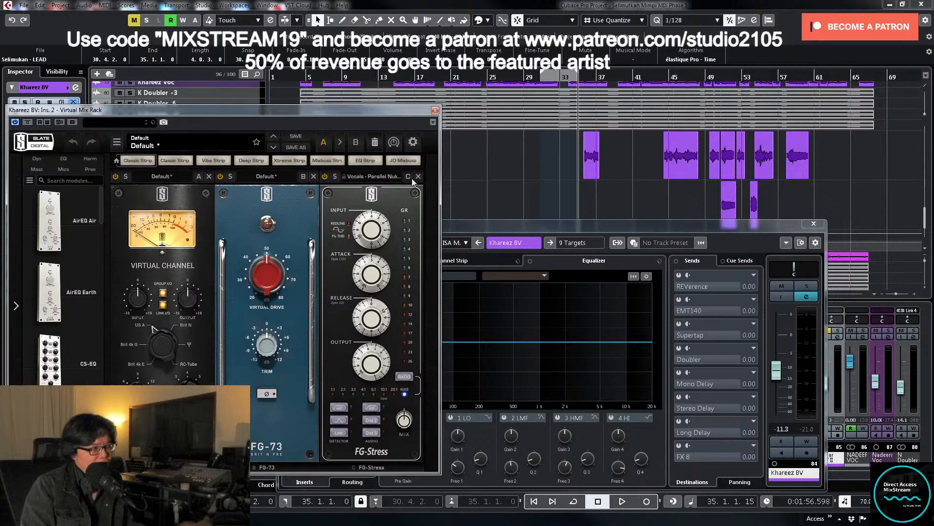
{"action": "left_click", "coordinate": [435, 111]}
Step: Solo backing-vocal channel 84 and loop playback over its first clip around bars 35 to 37
{"action": "left_click", "coordinate": [813, 286]}
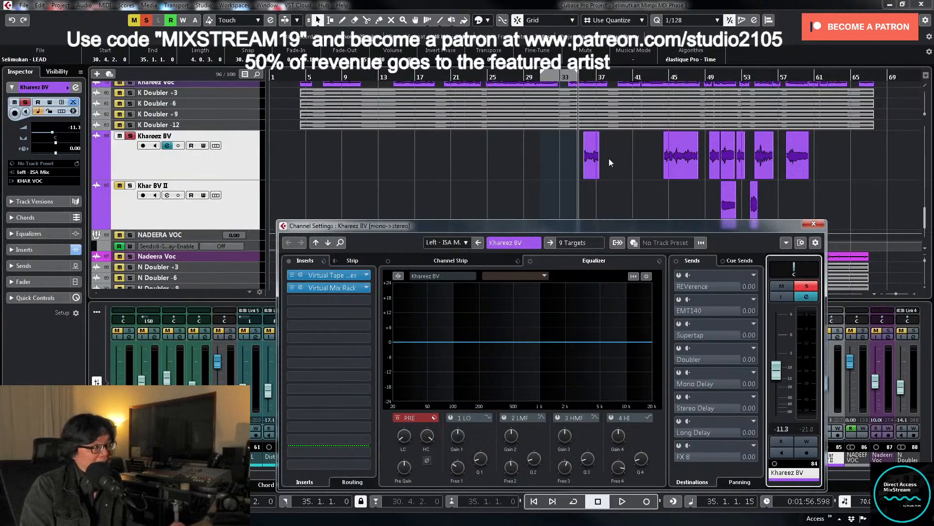
{"action": "left_click", "coordinate": [593, 166]}
{"action": "key", "text": "shift+g"}
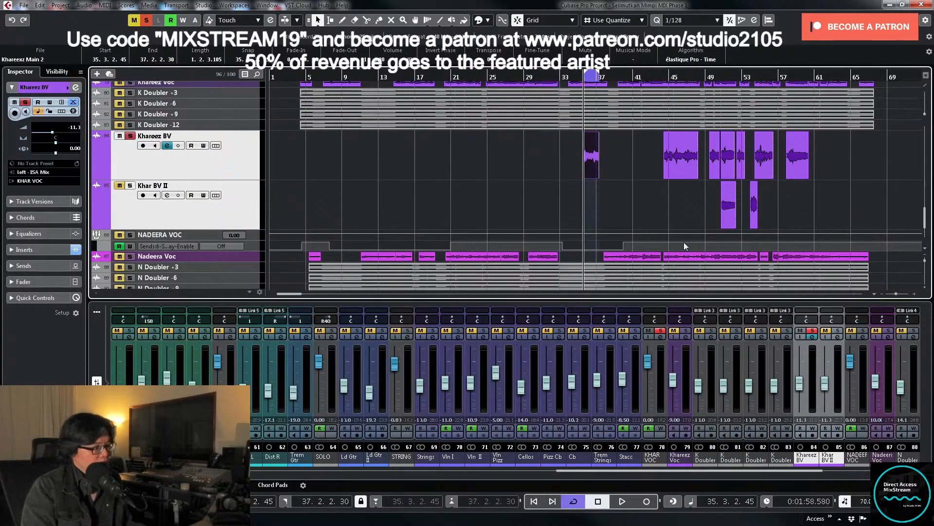
{"action": "key", "text": "space"}
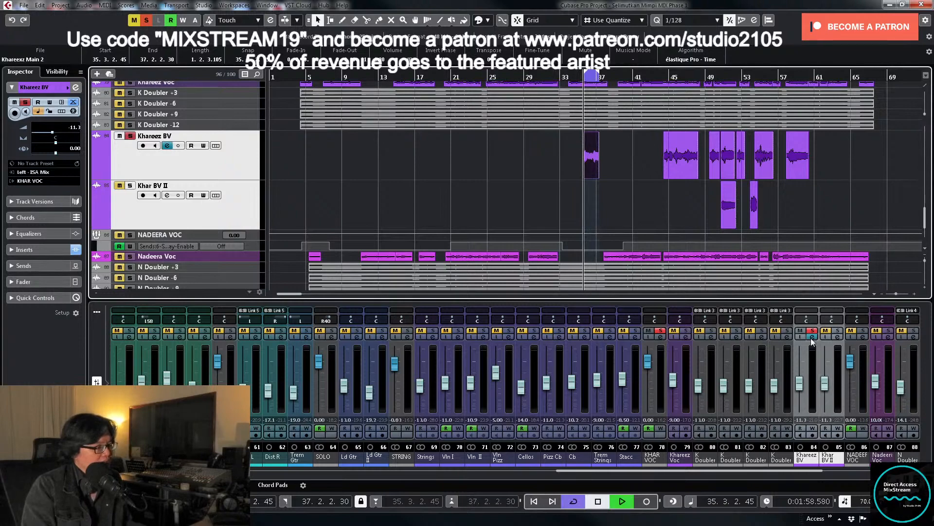
Step: Apply a low cut and a high cut to backing-vocal channel 84 in the equalizer's pre section while it plays
{"action": "left_click", "coordinate": [813, 336]}
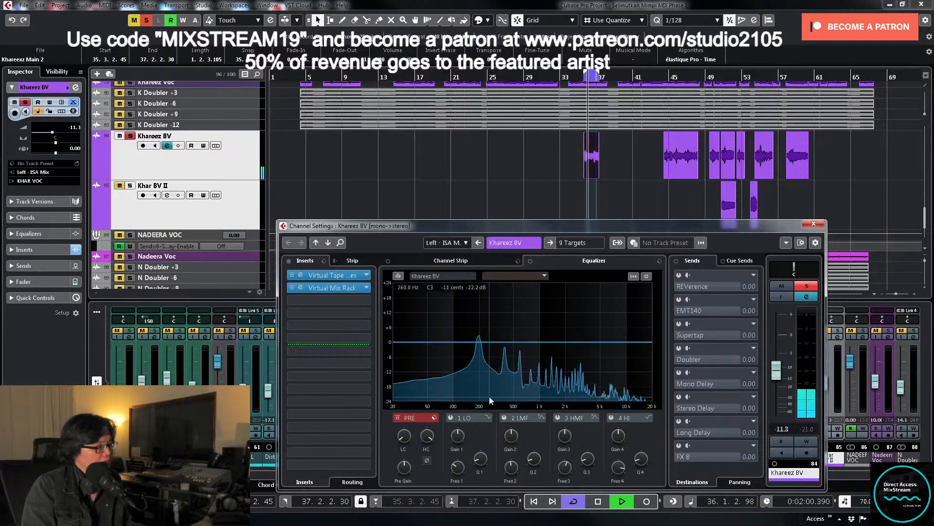
{"action": "left_click_drag", "start_coordinate": [403, 437], "coordinate": [424, 440]}
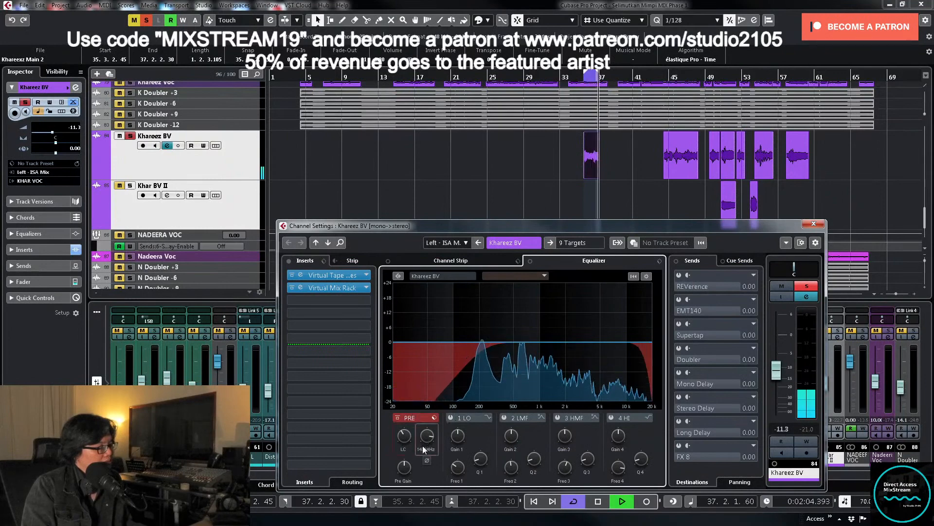
{"action": "key", "text": "space"}
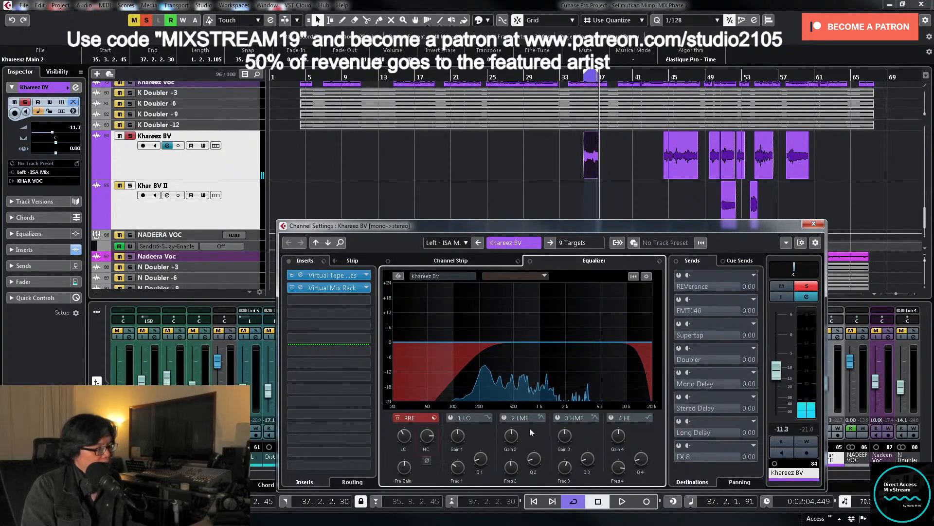
Step: Enable the 2 LMF band, sweep a narrow boost to 951 Hz while listening, and turn it into a cut of about 9 dB
{"action": "left_click", "coordinate": [504, 417]}
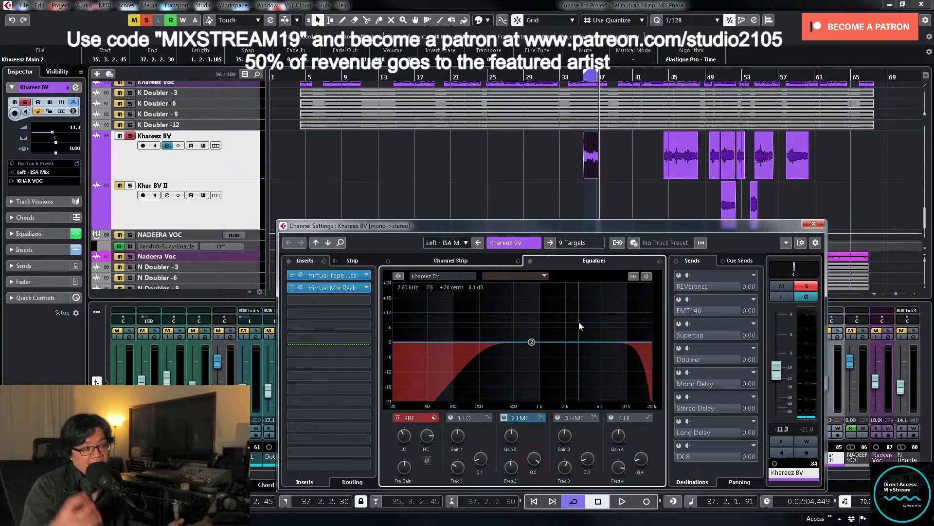
{"action": "key", "text": "KP_1"}
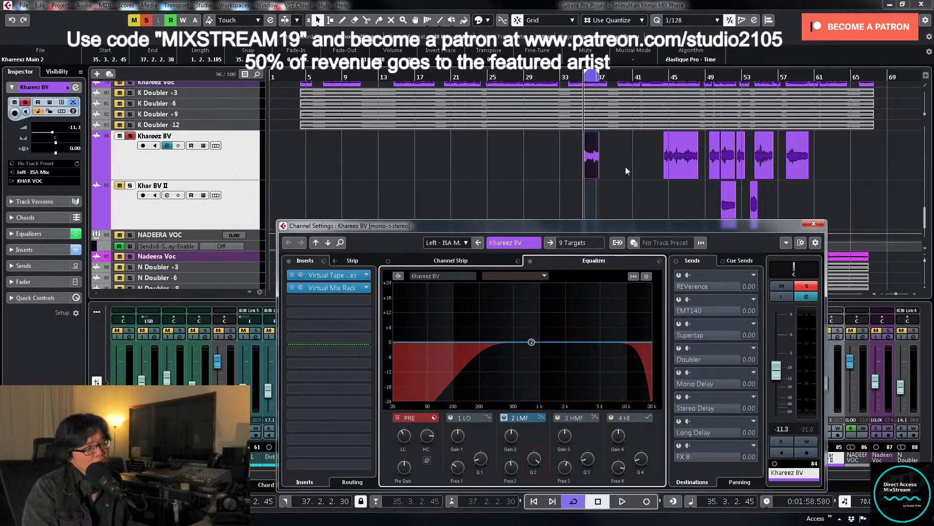
{"action": "key", "text": "space"}
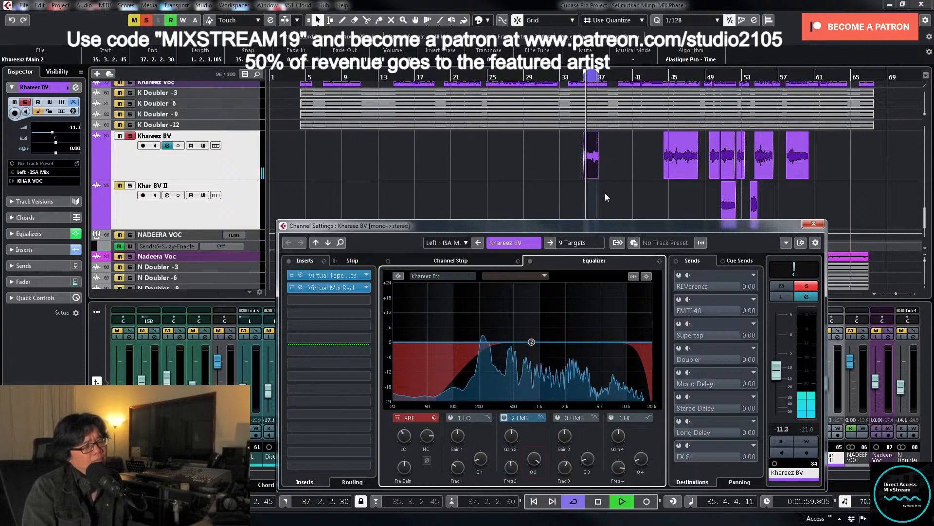
{"action": "left_click_drag", "start_coordinate": [532, 342], "coordinate": [539, 305]}
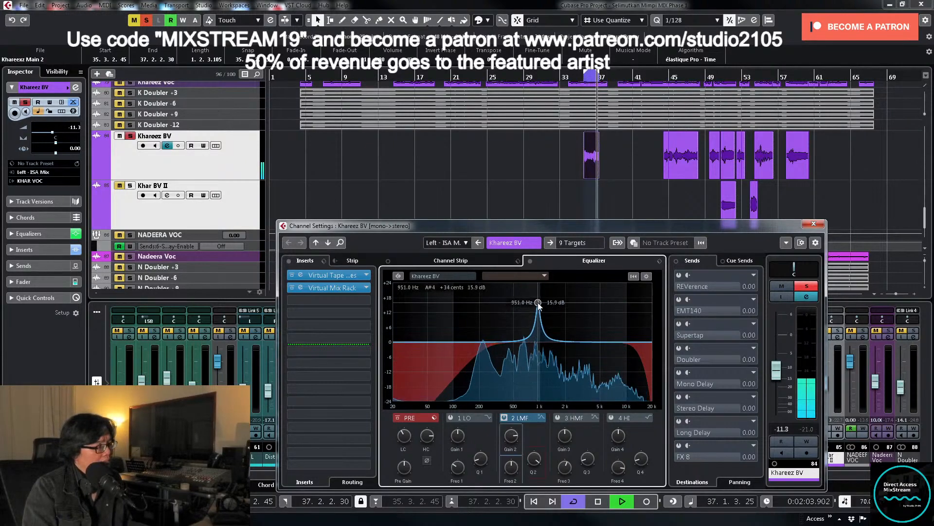
{"action": "key", "text": "space"}
{"action": "mouse_move", "coordinate": [511, 435]}
{"action": "left_mouse_down"}
{"action": "mouse_move", "coordinate": [507, 469]}
{"action": "mouse_move", "coordinate": [507, 449]}
{"action": "left_mouse_up"}
{"action": "key", "text": "space"}
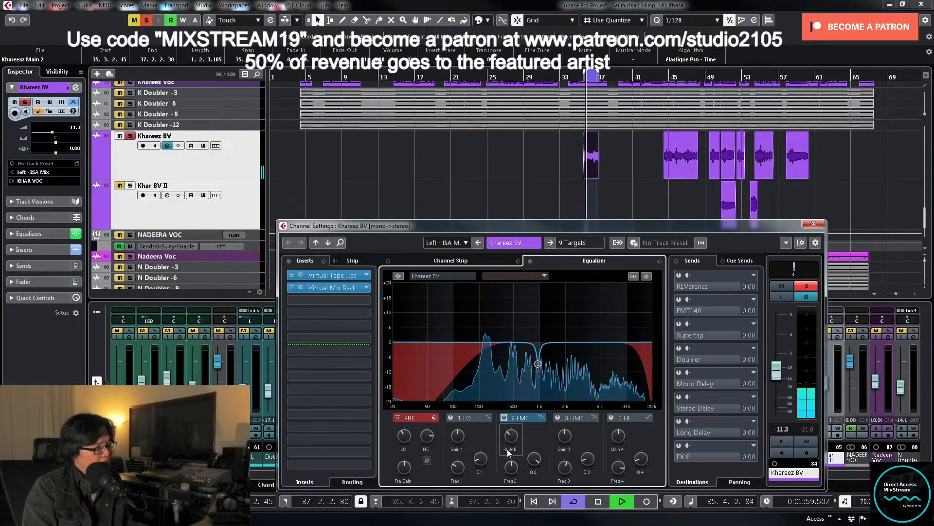
Step: Enable the 3 HMF band and make a narrow cut of about 3.5 dB near 3.5 kHz while the clip plays
{"action": "left_click", "coordinate": [558, 418]}
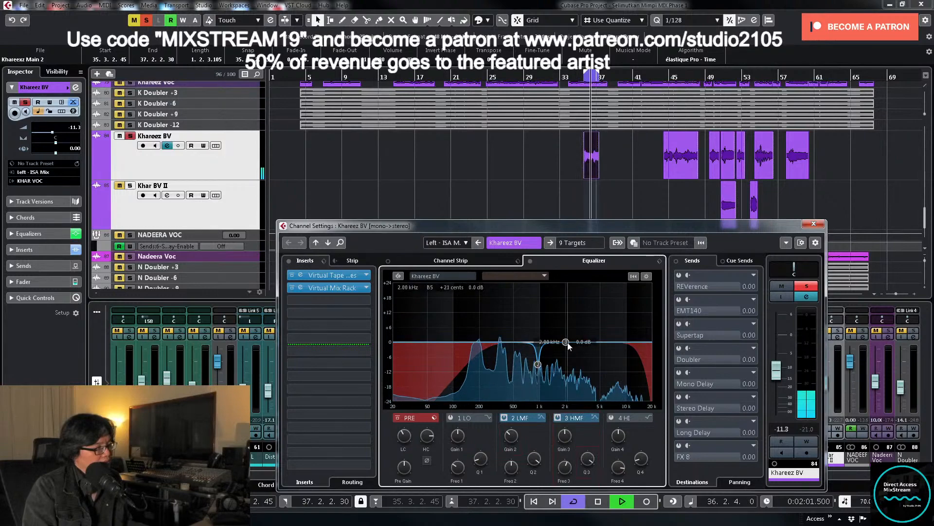
{"action": "left_click_drag", "start_coordinate": [565, 342], "coordinate": [587, 350]}
{"action": "key", "text": "space"}
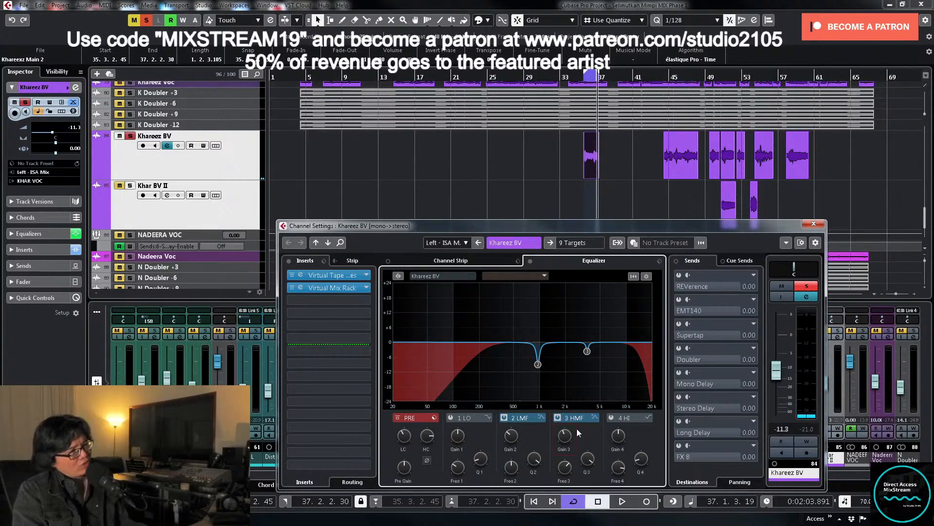
Step: Unsolo backing-vocal channel 84, close its settings, and turn off looping with the playhead near bar 35
{"action": "left_click", "coordinate": [811, 284]}
{"action": "left_click", "coordinate": [813, 223]}
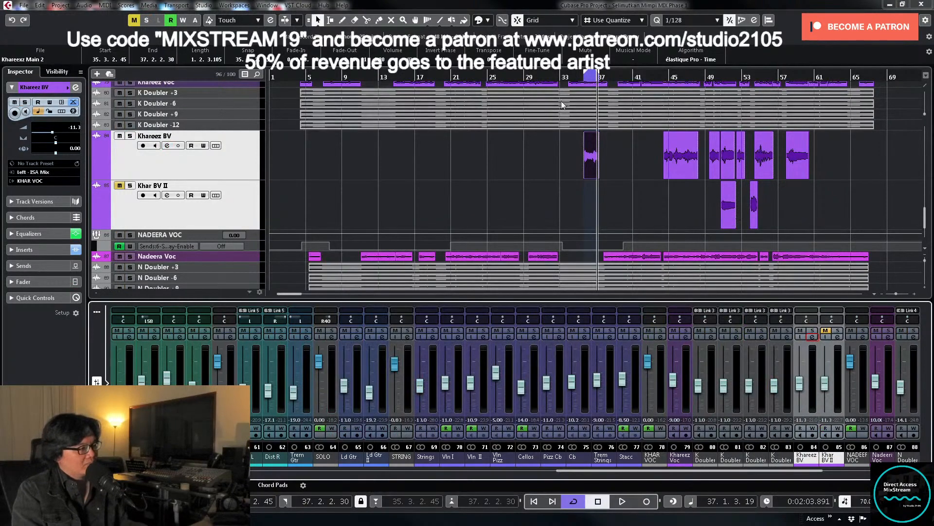
{"action": "left_click", "coordinate": [578, 76]}
{"action": "key", "text": "KP_Divide"}
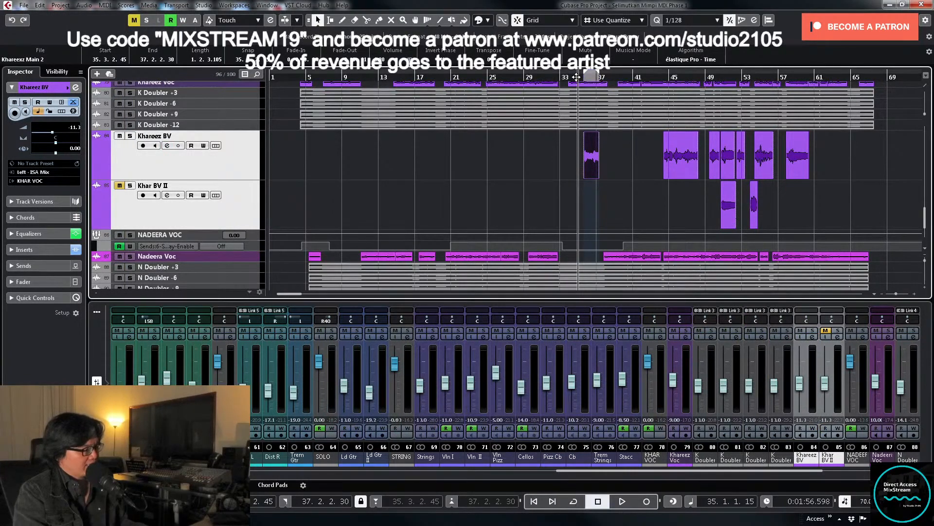
Step: Raise backing-vocal channel 84's fader to -8.45 dB while playing the mix from bar 35
{"action": "left_click", "coordinate": [801, 384]}
{"action": "key", "text": "space"}
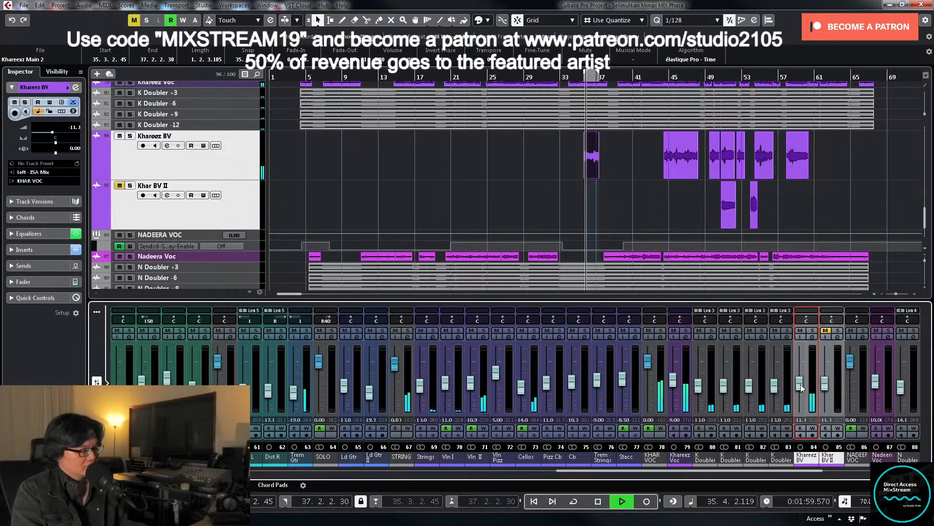
{"action": "scroll", "coordinate": [802, 387], "scroll_direction": "up", "scroll_amount": 3}
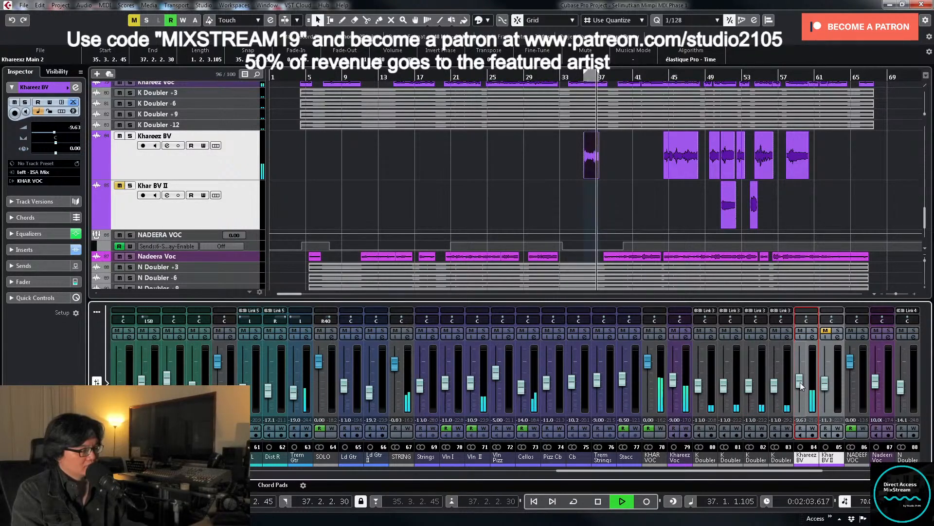
{"action": "left_click_drag", "start_coordinate": [800, 382], "coordinate": [800, 380]}
{"action": "left_click", "coordinate": [578, 78]}
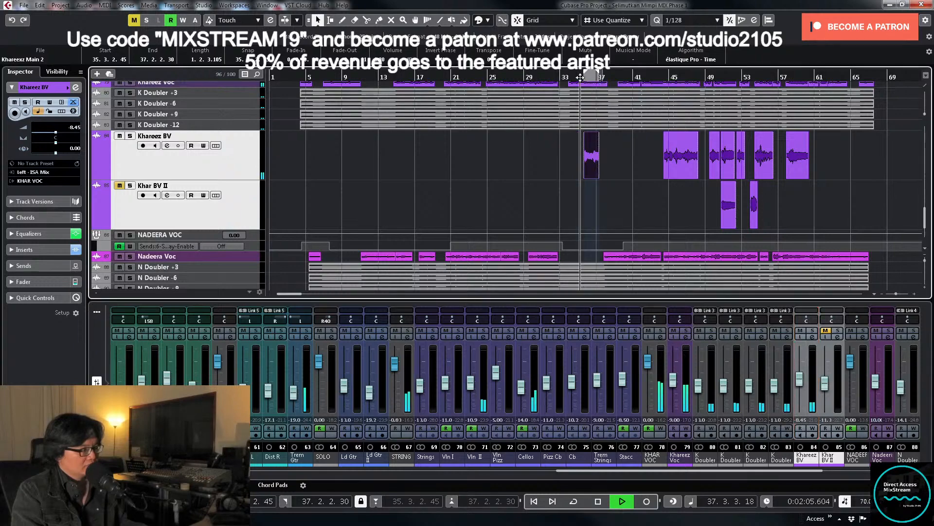
{"action": "left_click", "coordinate": [802, 384]}
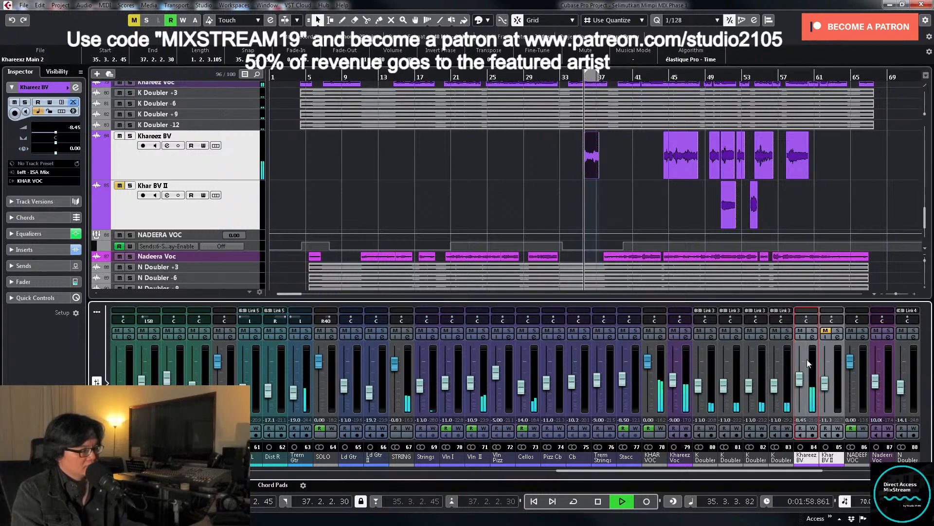
Step: Stop playback and enable channel 84's Stereo Delay send at -25.9 dB
{"action": "left_click", "coordinate": [813, 336]}
{"action": "key", "text": "space"}
{"action": "left_click_drag", "start_coordinate": [741, 408], "coordinate": [683, 410]}
{"action": "left_click", "coordinate": [679, 398]}
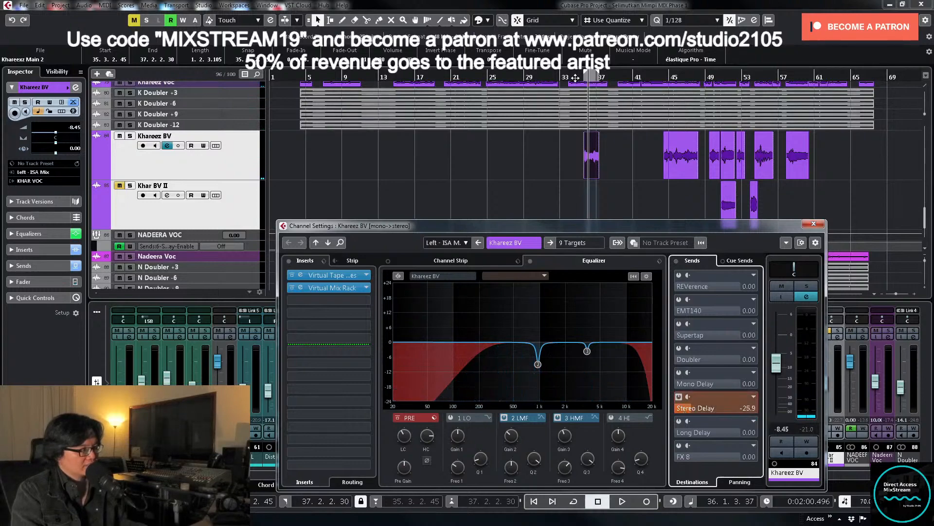
Step: Play the mix from bar 35 and set backing-vocal channel 84's fader to -6.5 dB
{"action": "left_click", "coordinate": [576, 77]}
{"action": "key", "text": "space"}
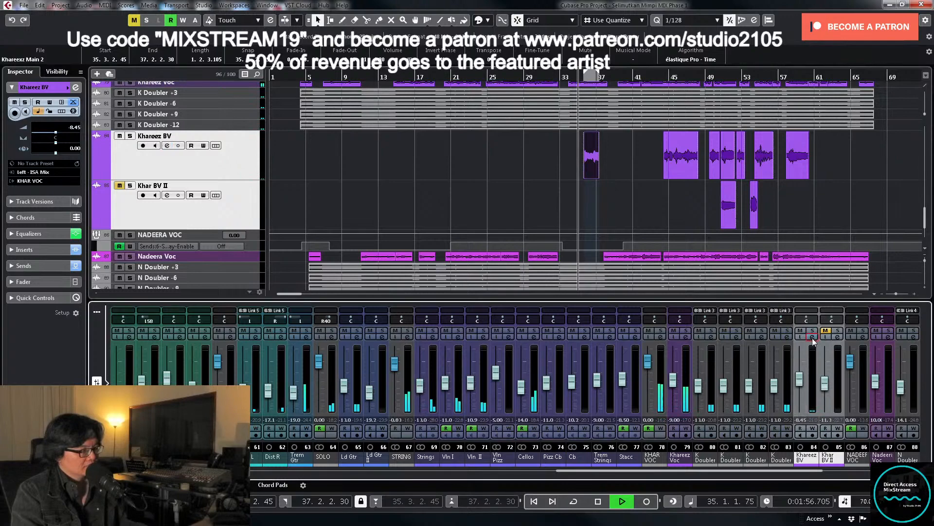
{"action": "left_click_drag", "start_coordinate": [799, 381], "coordinate": [801, 375]}
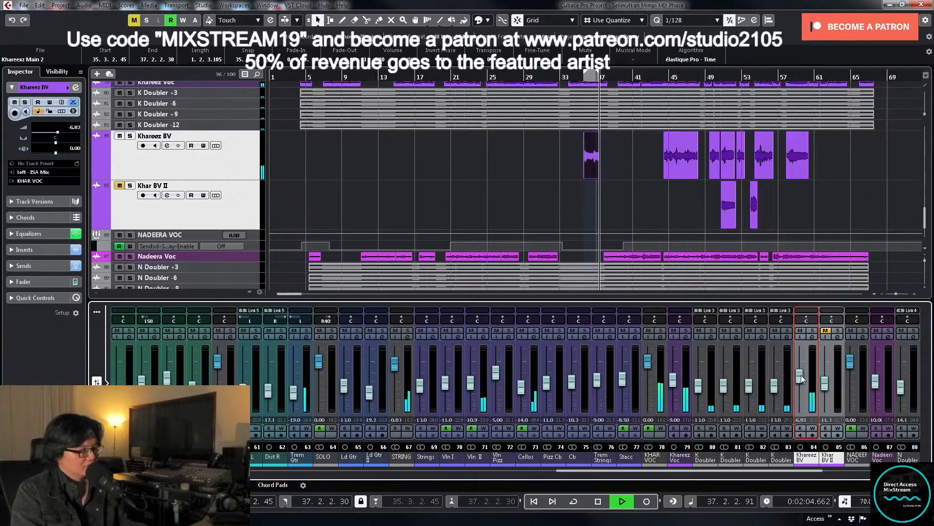
{"action": "left_click", "coordinate": [798, 419]}
{"action": "type", "text": "-6.5"}
{"action": "key", "text": "Return"}
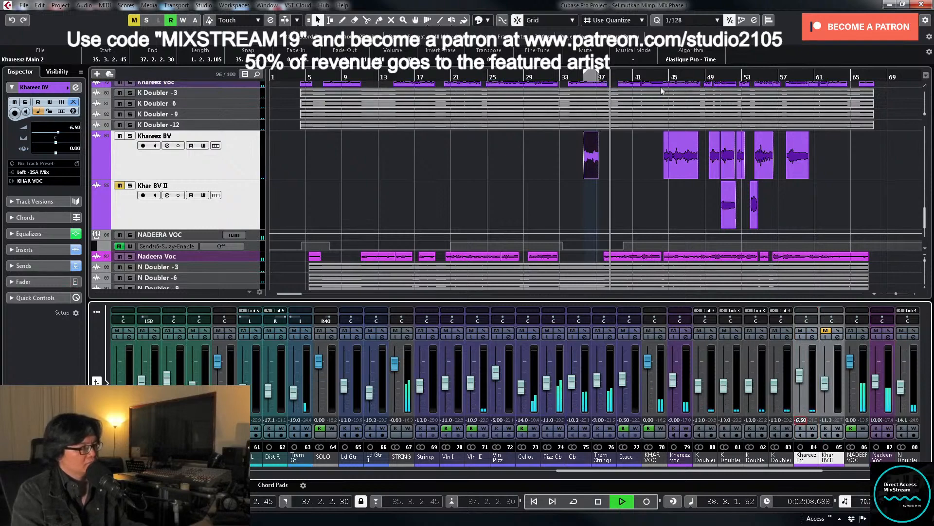
{"action": "key", "text": "space"}
Step: Mute vocal group 86 and its tracks, and play the mix from about bar 43
{"action": "scroll", "coordinate": [616, 173], "scroll_direction": "down", "scroll_amount": 3}
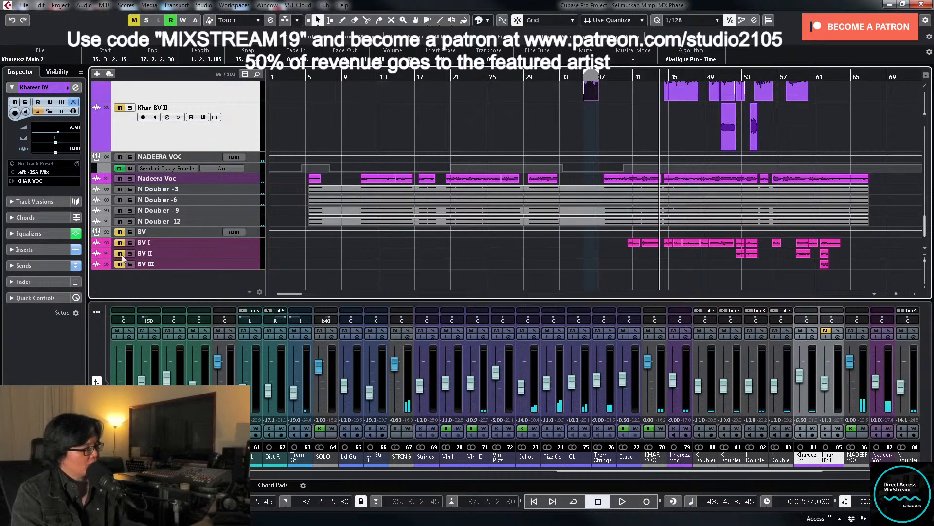
{"action": "key", "text": "space"}
{"action": "scroll", "coordinate": [595, 241], "scroll_direction": "up", "scroll_amount": 3}
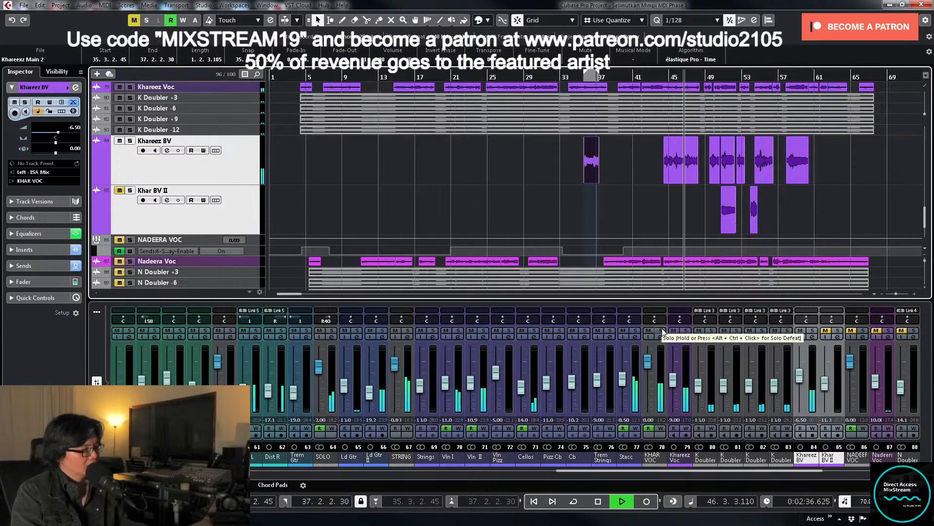
Step: Compare vocal channels 78 to 84 in solo with and without channel 84, and solo channels 84 and 85 after stopping
{"action": "left_click_drag", "start_coordinate": [664, 333], "coordinate": [813, 333]}
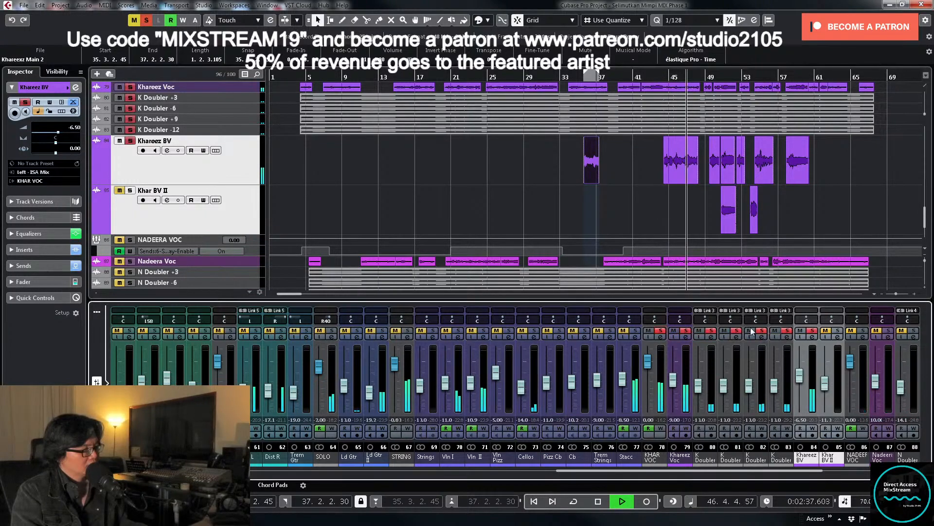
{"action": "left_click", "coordinate": [813, 331]}
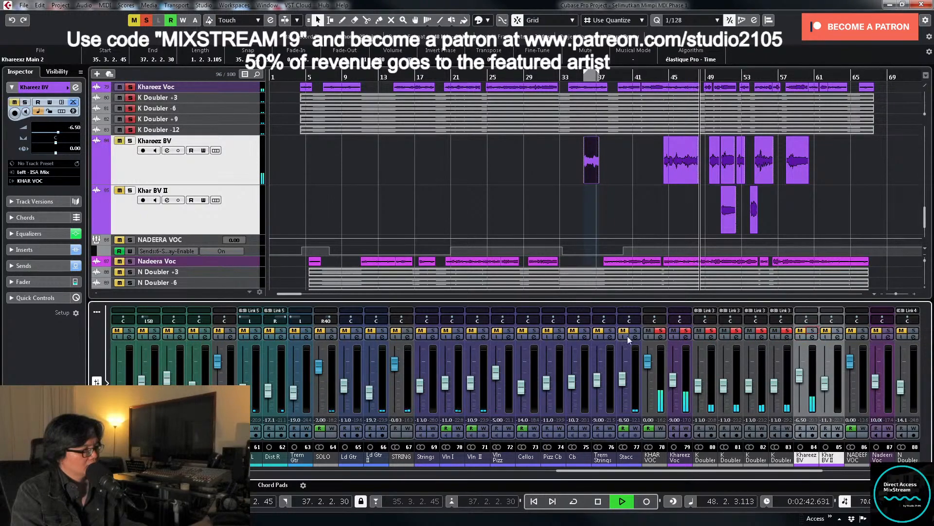
{"action": "left_click", "coordinate": [660, 331]}
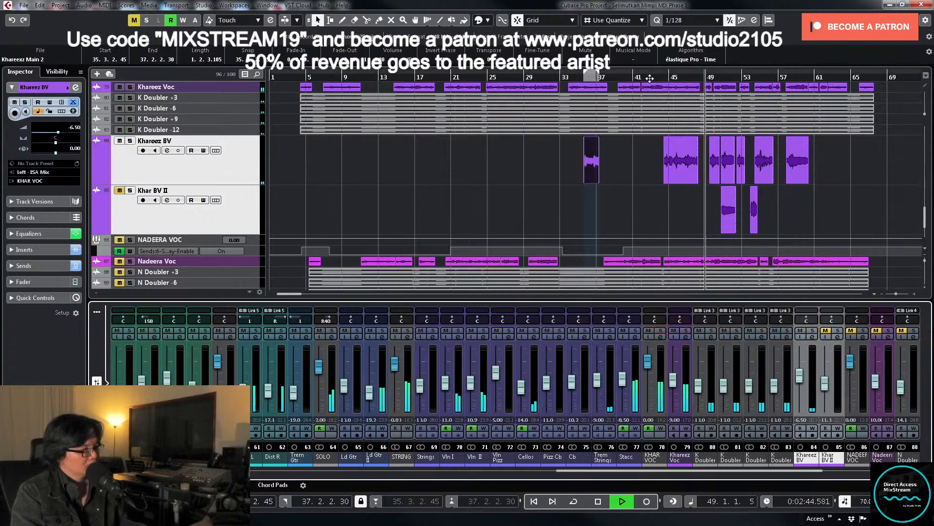
{"action": "key", "text": "space"}
{"action": "left_click", "coordinate": [609, 78]}
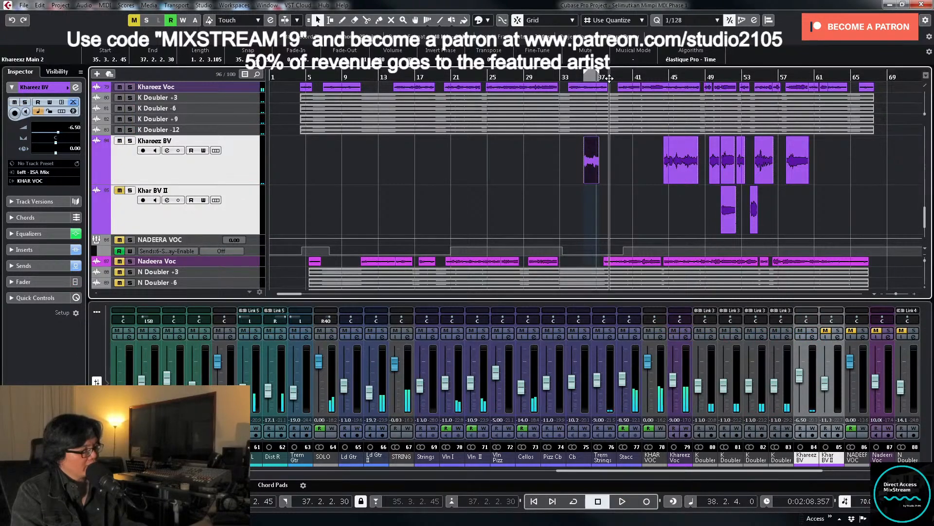
{"action": "key", "text": "s"}
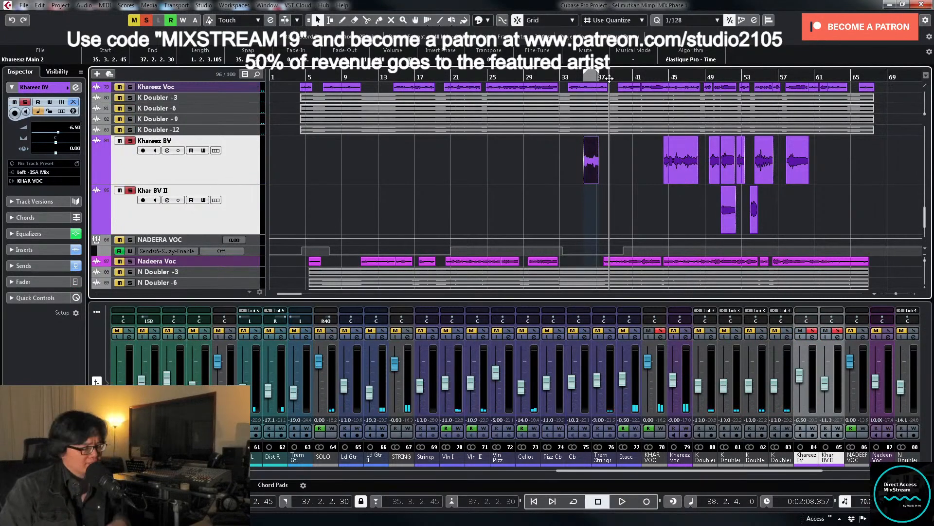
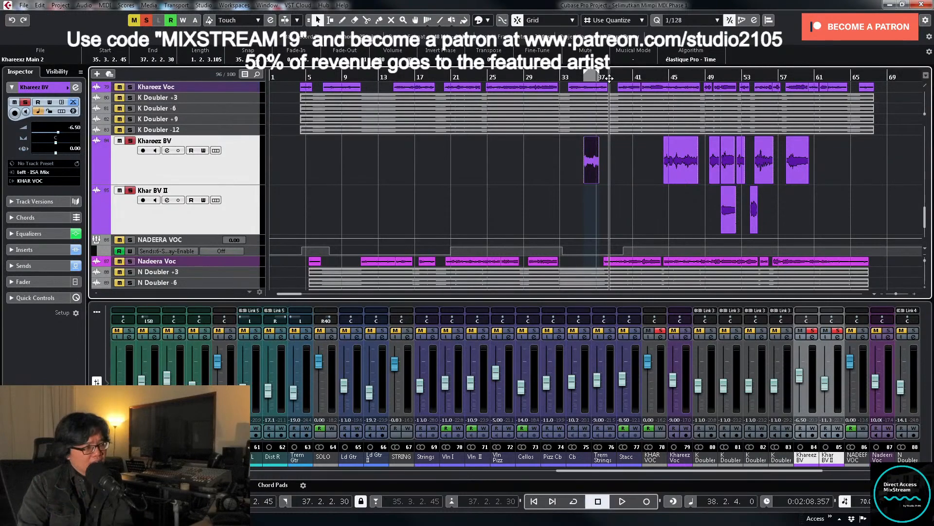
{"action": "left_click", "coordinate": [659, 78]}
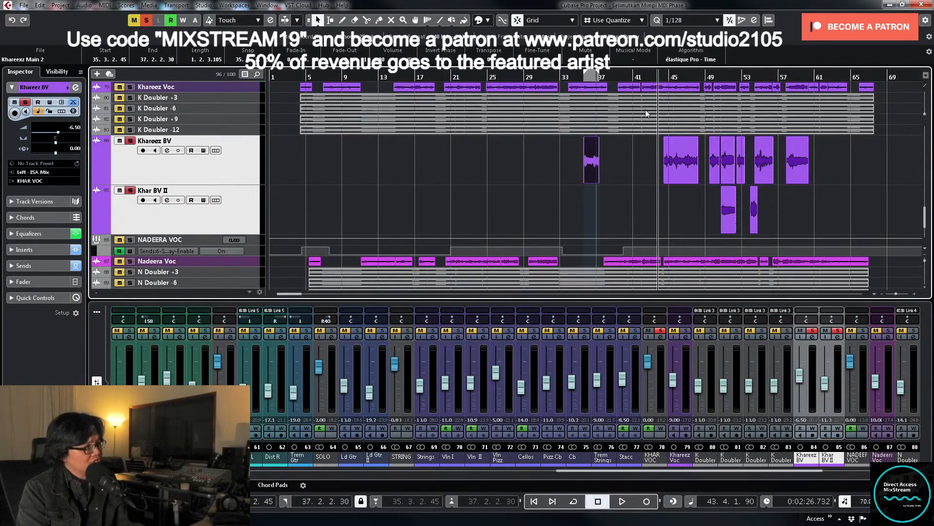
Step: Clear the solo on channels 84 and 85, and set channel 84's fader to -7 dB while playing from bar 35
{"action": "left_click", "coordinate": [579, 78]}
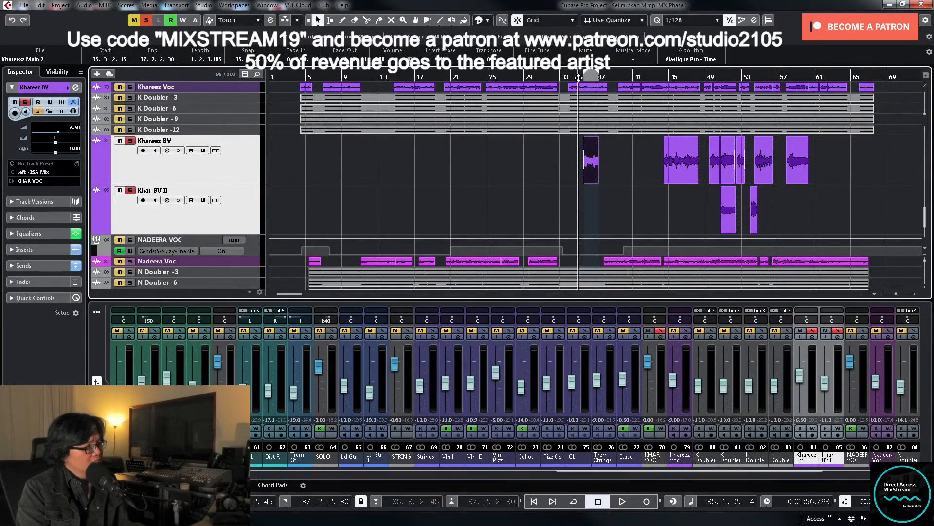
{"action": "left_click", "coordinate": [130, 200]}
{"action": "left_click", "coordinate": [130, 190]}
{"action": "key", "text": "space"}
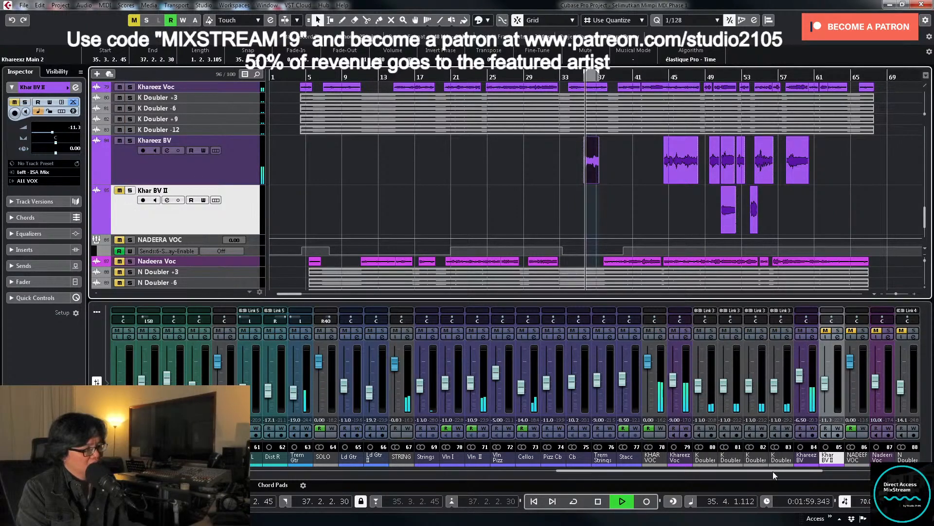
{"action": "left_click", "coordinate": [799, 380]}
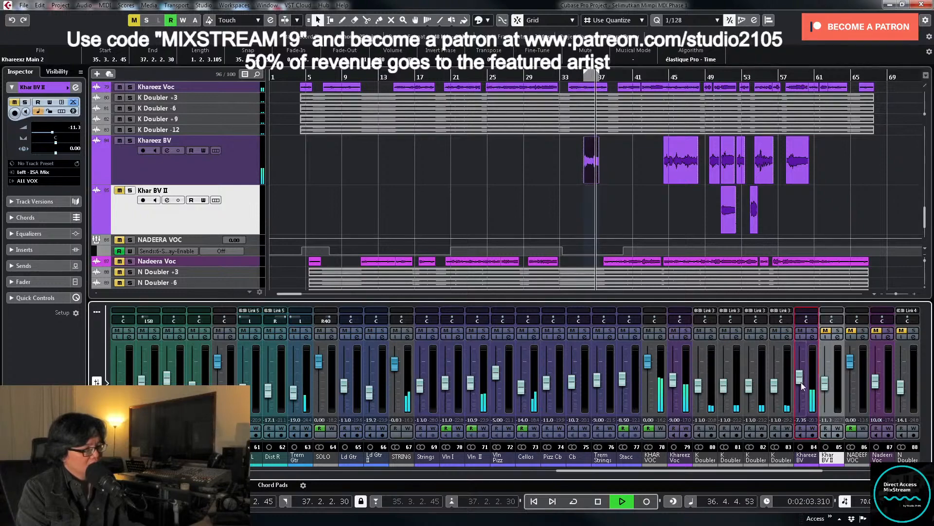
{"action": "left_click_drag", "start_coordinate": [801, 381], "coordinate": [802, 386]}
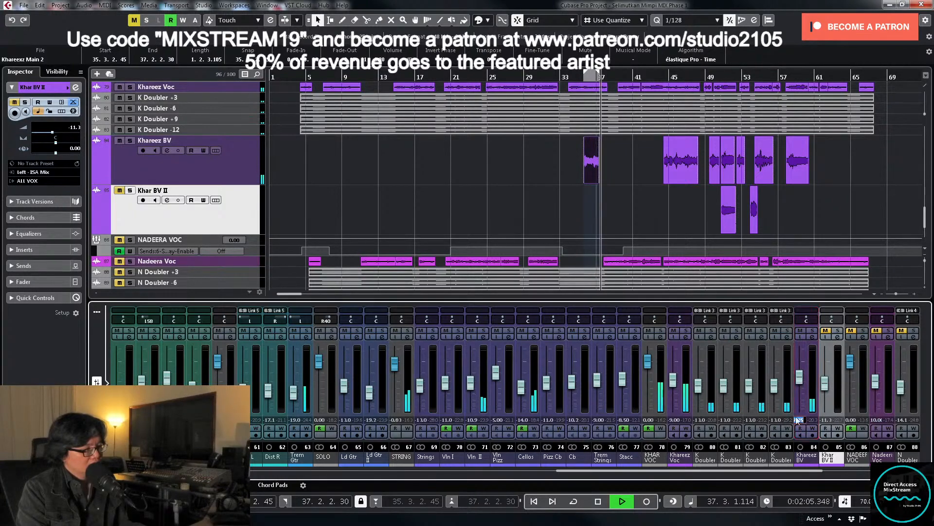
{"action": "key", "text": "space"}
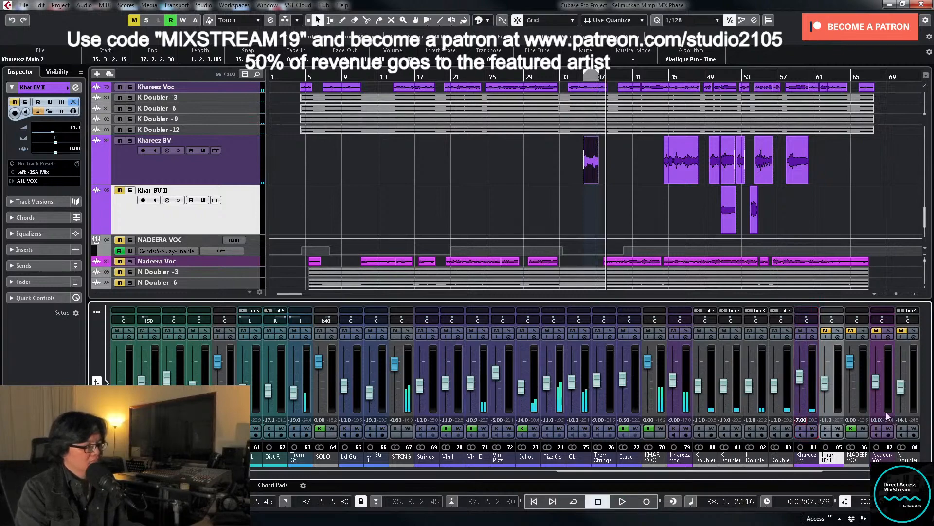
Step: Switch automation writing on for channel 84 while playing from bar 43, and leave only automation reading enabled
{"action": "left_click", "coordinate": [654, 76]}
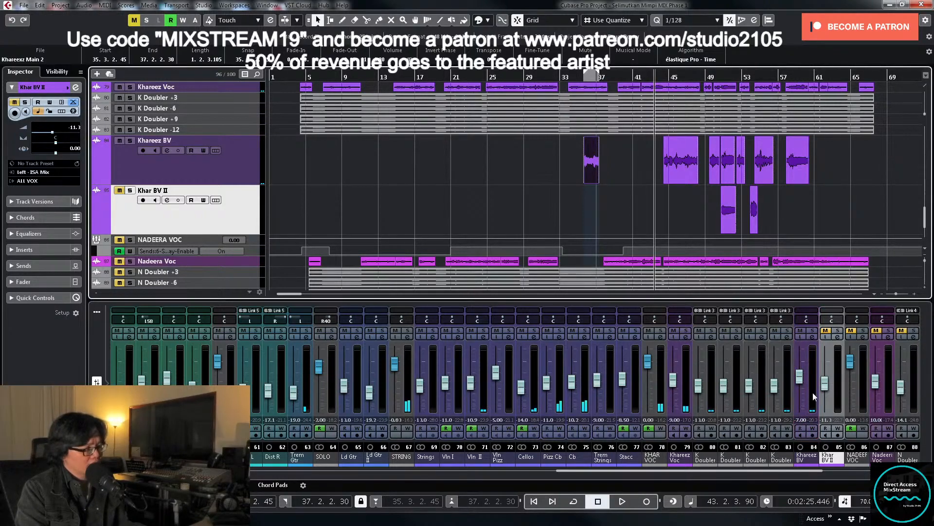
{"action": "key", "text": "space"}
{"action": "left_click", "coordinate": [812, 428]}
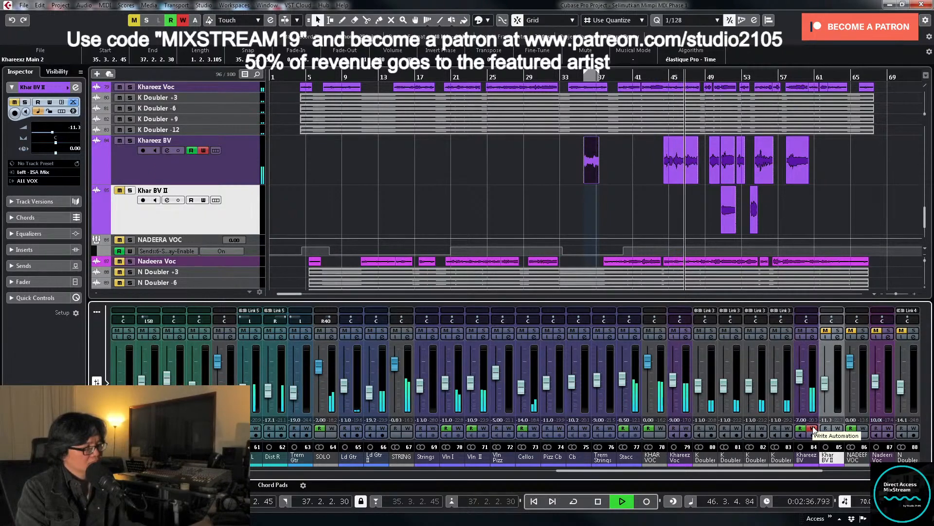
{"action": "scroll", "coordinate": [653, 107], "scroll_direction": "up", "scroll_amount": 3}
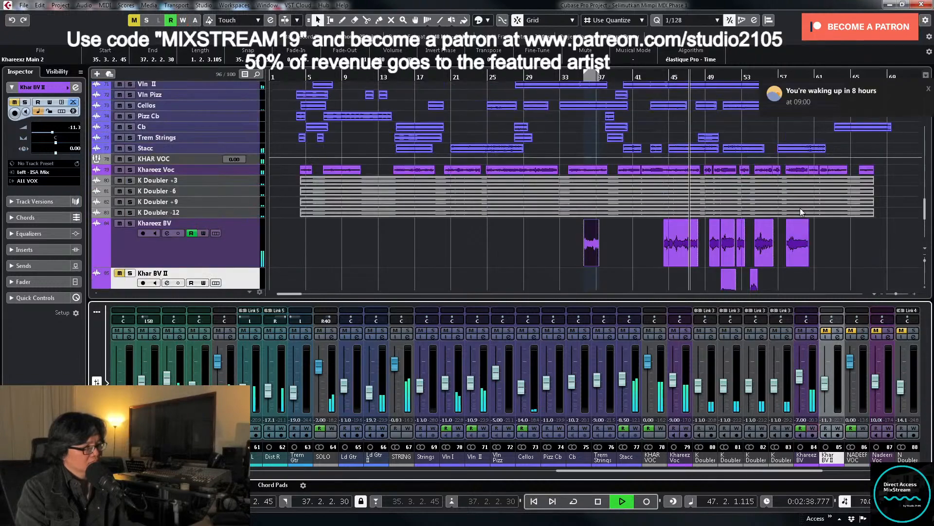
{"action": "key", "text": "space"}
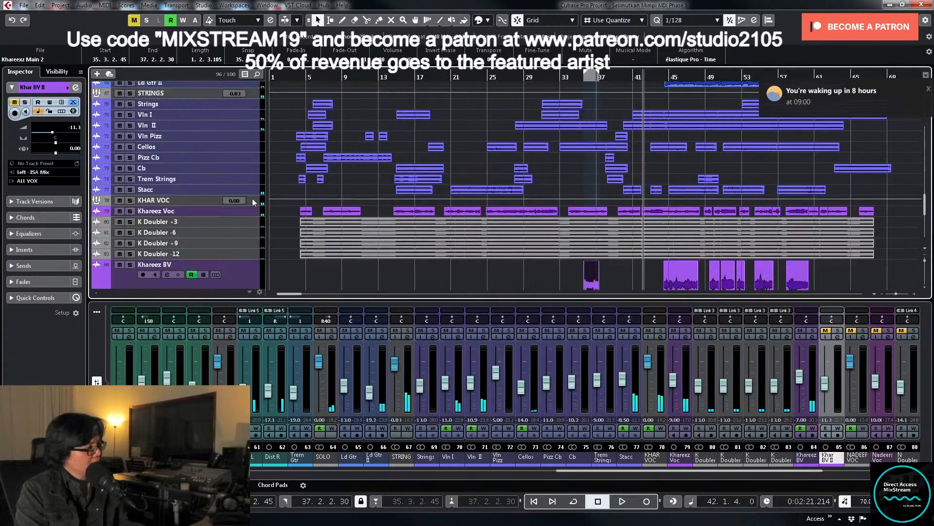
Step: Enlarge vocal group 78's volume automation lane and enable its automation writing while playing from about bar 38
{"action": "scroll", "coordinate": [652, 212], "scroll_direction": "up", "scroll_amount": 3}
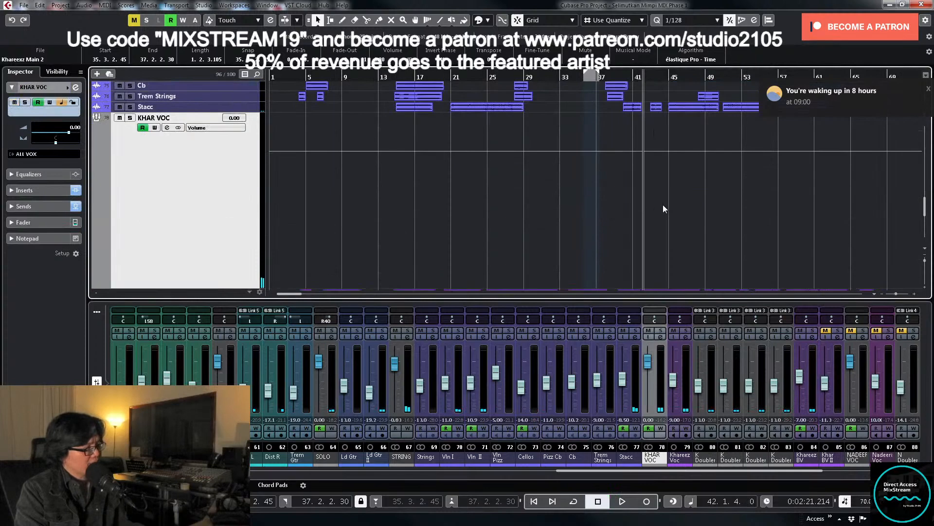
{"action": "scroll", "coordinate": [662, 207], "scroll_direction": "down", "scroll_amount": 2}
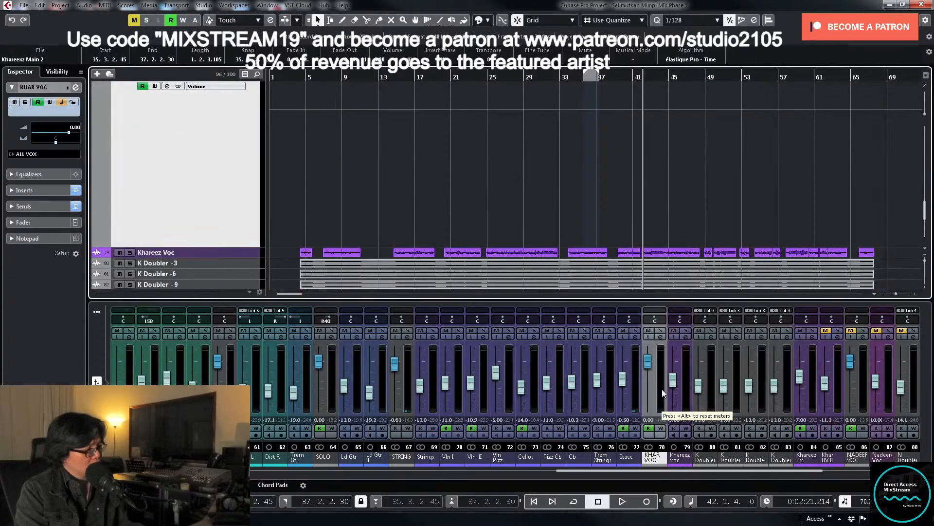
{"action": "key", "text": "space"}
{"action": "left_click", "coordinate": [618, 75]}
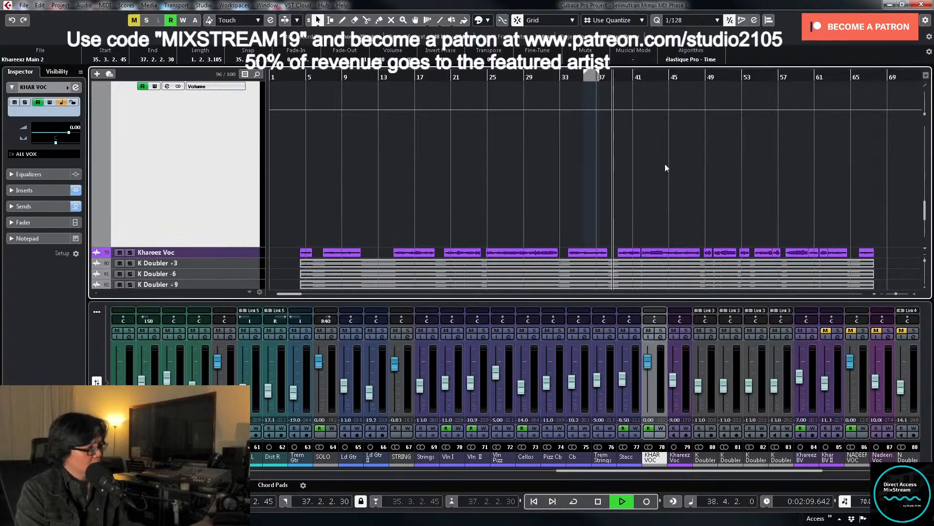
{"action": "scroll", "coordinate": [671, 165], "scroll_direction": "up", "scroll_amount": 2}
{"action": "scroll", "coordinate": [671, 165], "scroll_direction": "down", "scroll_amount": 2}
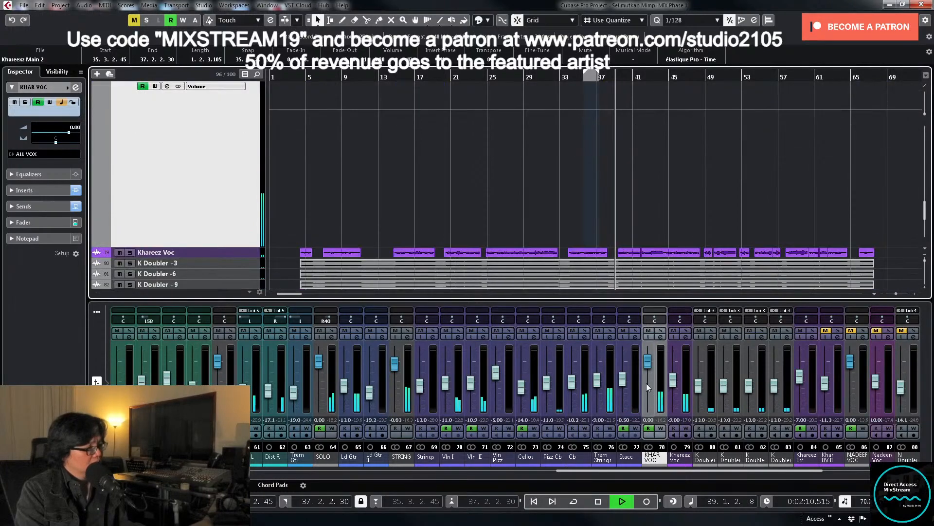
{"action": "left_click", "coordinate": [660, 428]}
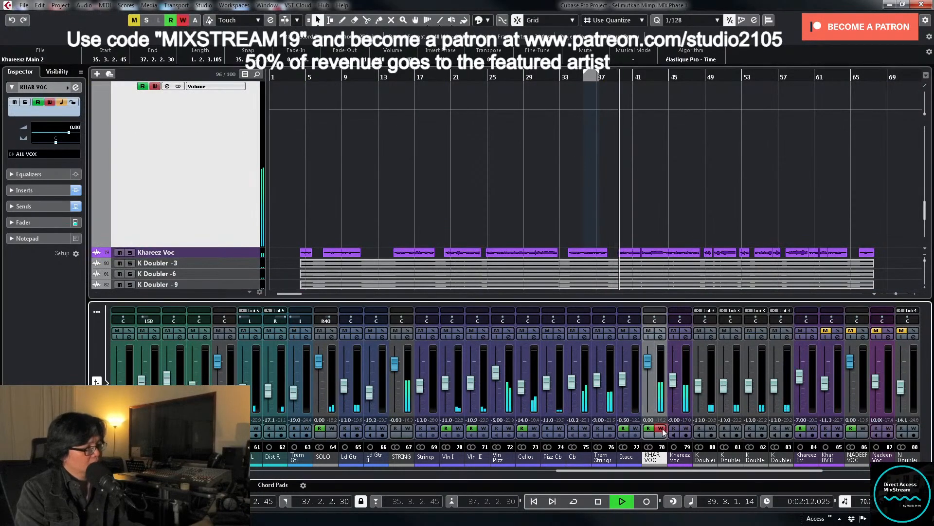
Step: Try to write a slightly higher fader level for vocal group 78 around bar 40, and undo it before replaying from bar 38
{"action": "left_click", "coordinate": [648, 364]}
{"action": "left_click_drag", "start_coordinate": [649, 363], "coordinate": [649, 362]}
{"action": "key", "text": "space"}
{"action": "left_click_drag", "start_coordinate": [611, 79], "coordinate": [610, 77]}
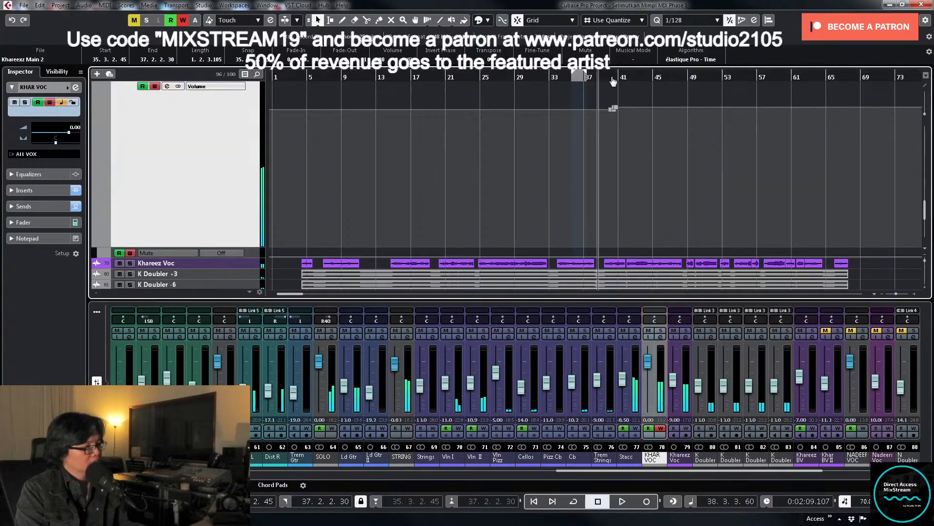
{"action": "key", "text": "ctrl+z"}
{"action": "key", "text": "space"}
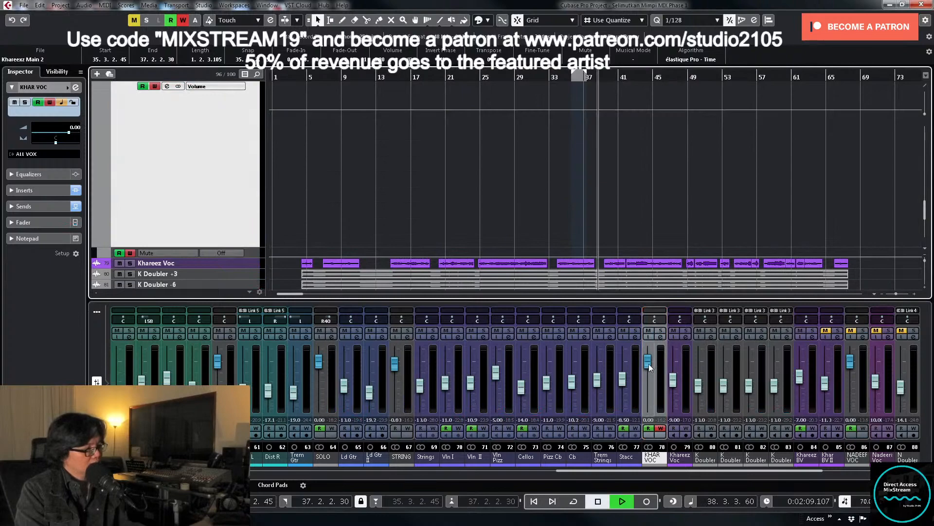
Step: Write a fader rise to about 0.93 dB in vocal group 78's volume automation shortly before bar 39
{"action": "left_click_drag", "start_coordinate": [650, 364], "coordinate": [648, 363]}
{"action": "scroll", "coordinate": [618, 176], "scroll_direction": "up", "scroll_amount": 1}
{"action": "key", "text": "h"}
{"action": "key", "text": "h"}
{"action": "key", "text": "h"}
{"action": "key", "text": "h"}
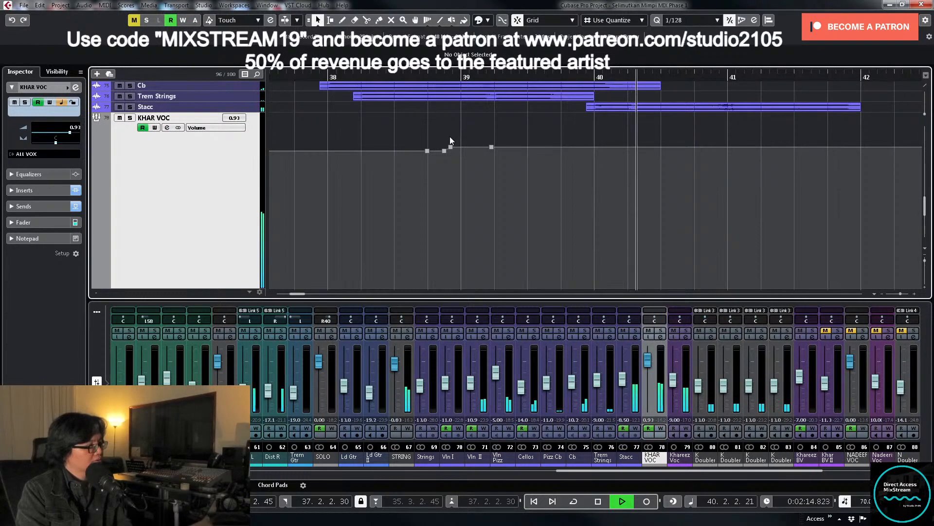
Step: Set vocal group 78's volume automation point just before bar 39 to 1.5 dB and delete the point following it
{"action": "left_click_drag", "start_coordinate": [445, 136], "coordinate": [470, 148]}
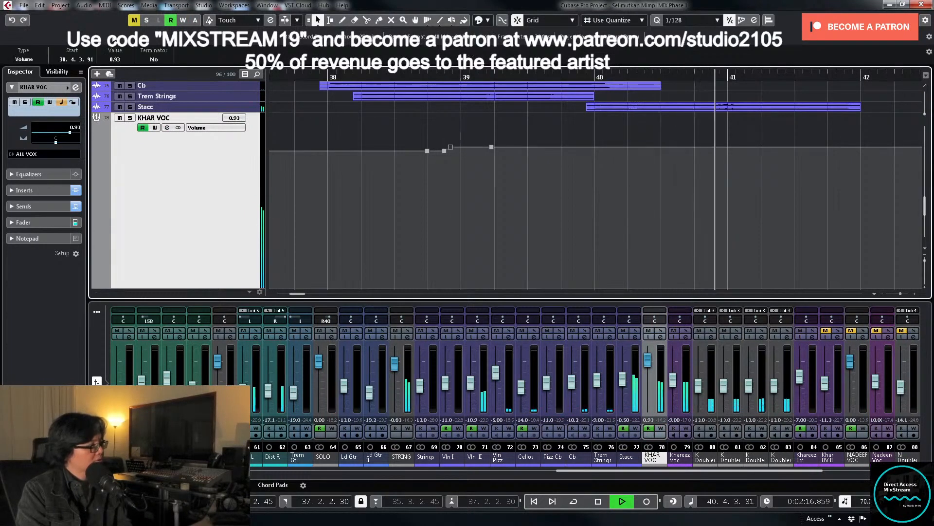
{"action": "left_click", "coordinate": [114, 59]}
{"action": "type", "text": "1.5"}
{"action": "key", "text": "Return"}
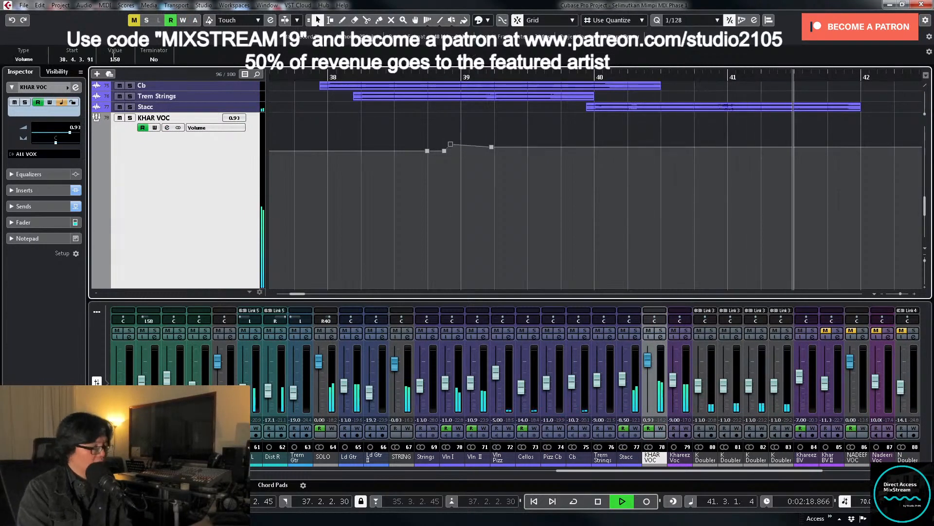
{"action": "left_click_drag", "start_coordinate": [529, 133], "coordinate": [481, 156]}
{"action": "key", "text": "Delete"}
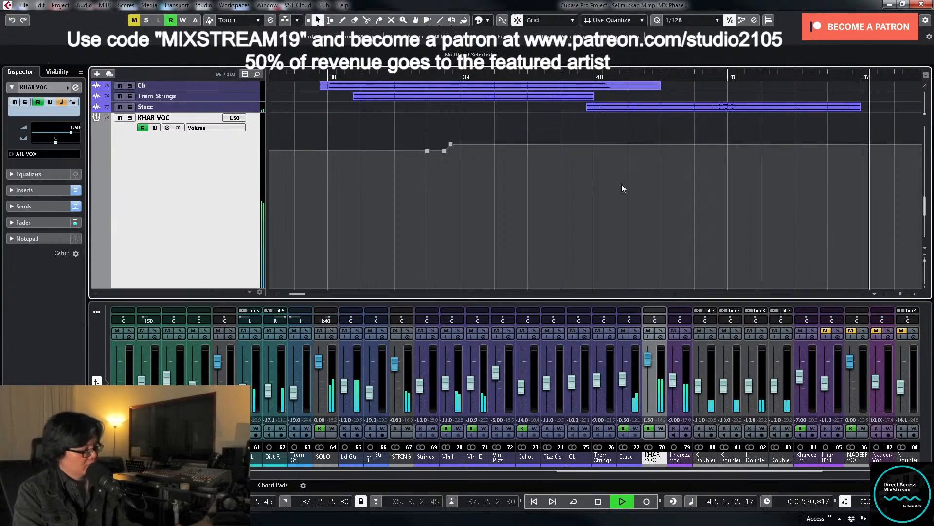
Step: Enable automation writing on vocal group 78 and touch its fader while playing on from about bar 43
{"action": "key", "text": "g"}
{"action": "key", "text": "g"}
{"action": "scroll", "coordinate": [623, 202], "scroll_direction": "down", "scroll_amount": 3}
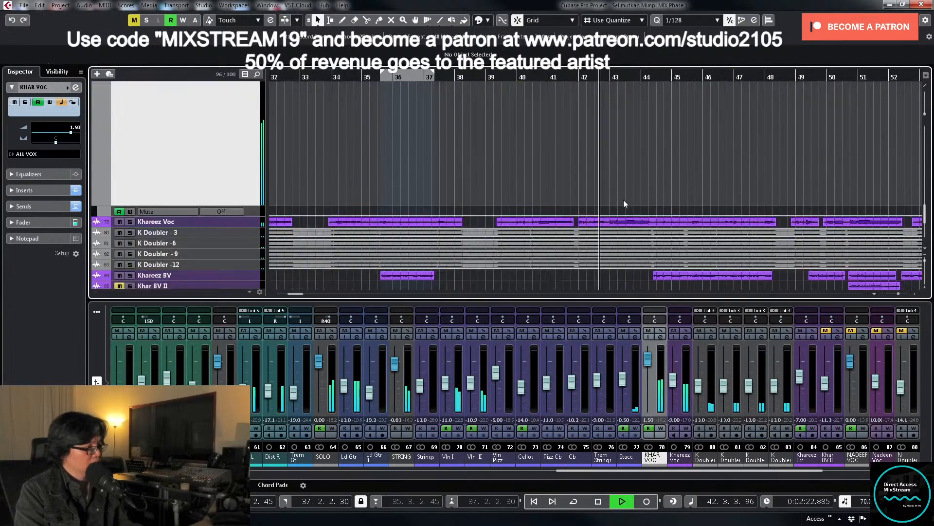
{"action": "scroll", "coordinate": [624, 200], "scroll_direction": "up", "scroll_amount": 1}
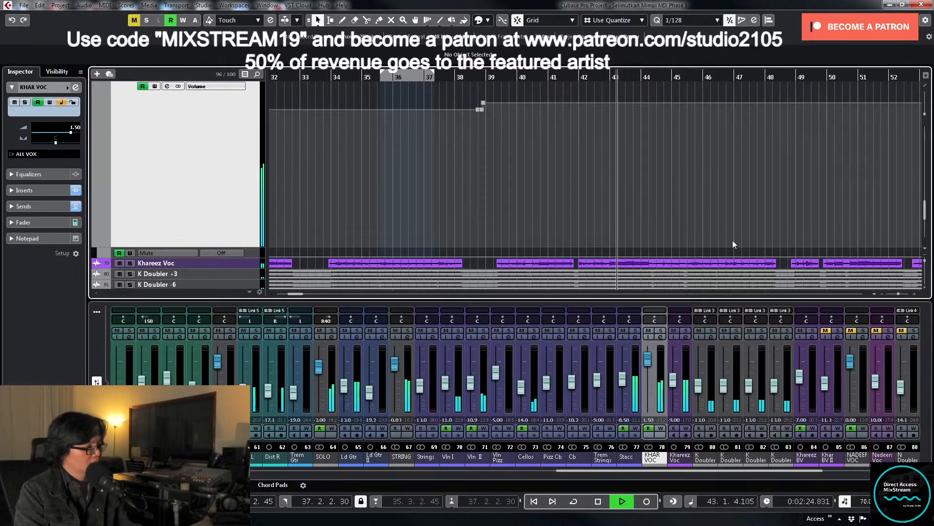
{"action": "left_click", "coordinate": [660, 427]}
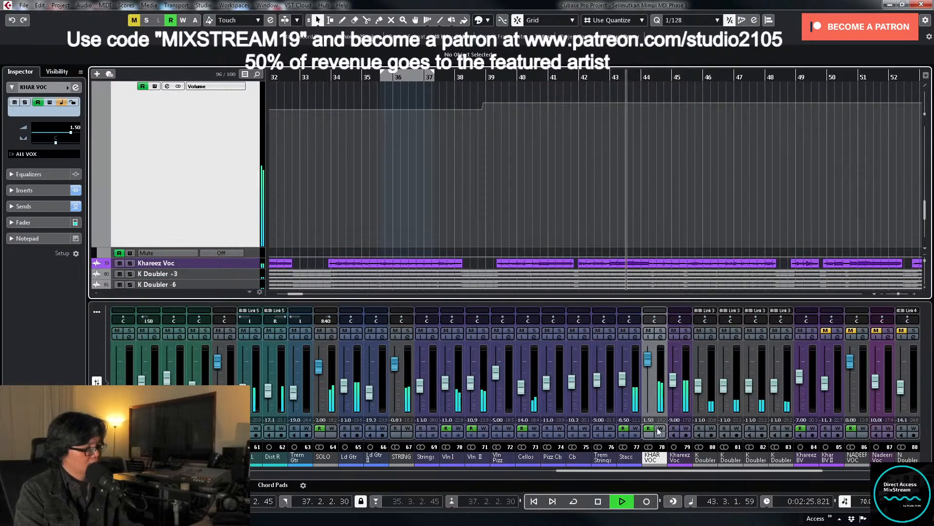
{"action": "left_click", "coordinate": [650, 360]}
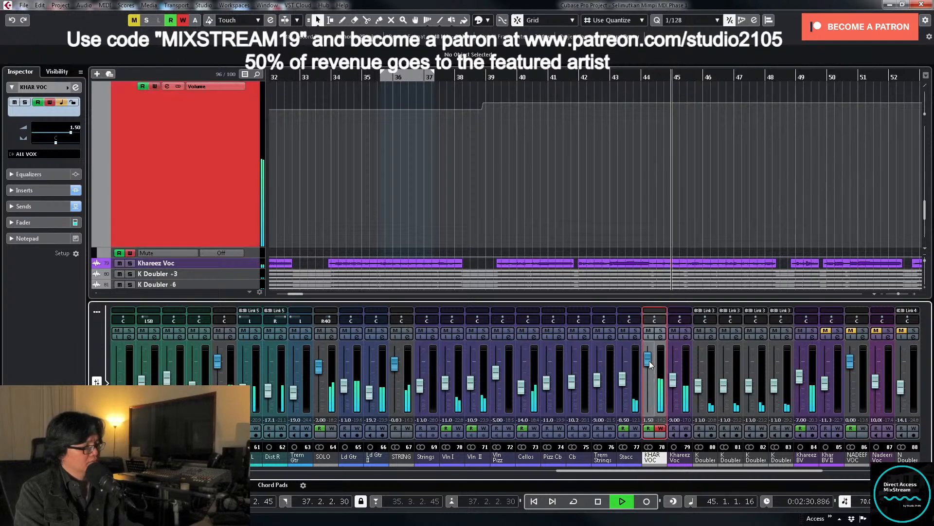
{"action": "left_click_drag", "start_coordinate": [650, 365], "coordinate": [651, 365]}
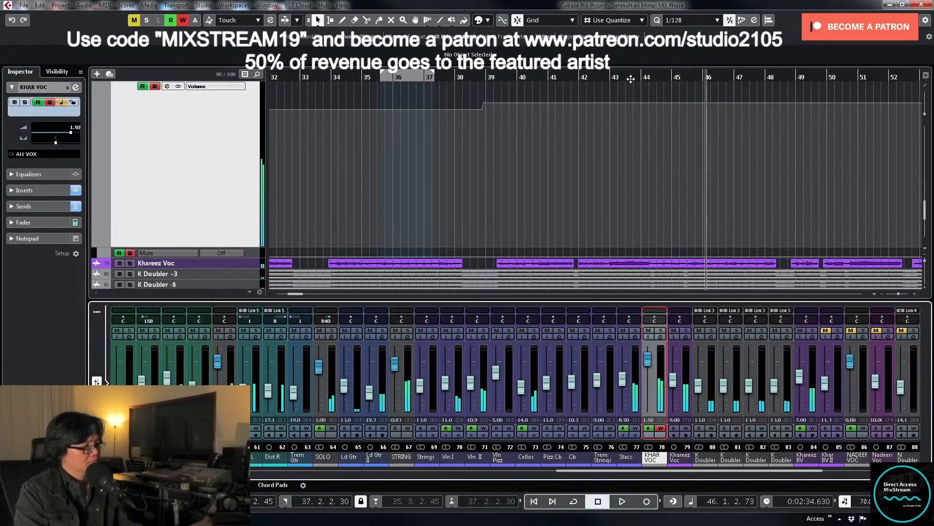
Step: Replay from about bar 44, write a short fader rise on vocal group 78, and leave only automation reading enabled
{"action": "key", "text": "space"}
{"action": "key", "text": "space"}
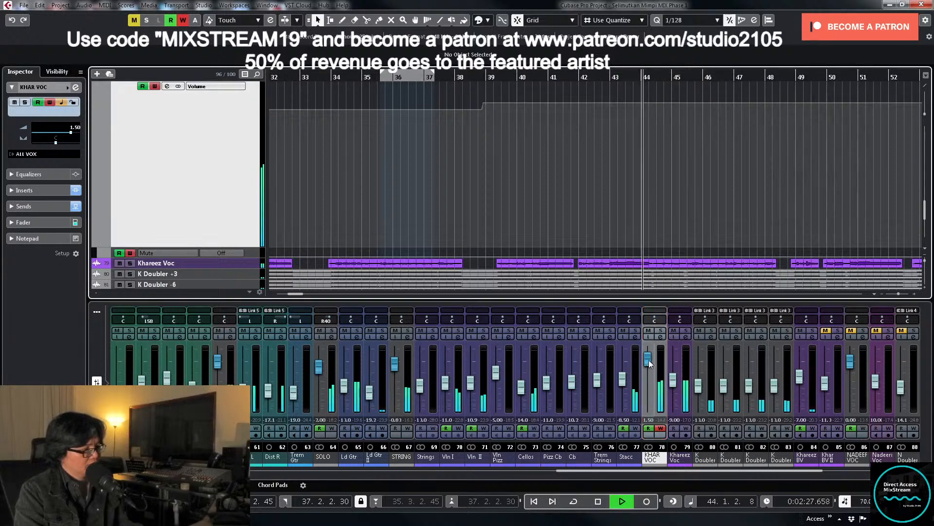
{"action": "left_click_drag", "start_coordinate": [649, 360], "coordinate": [650, 361]}
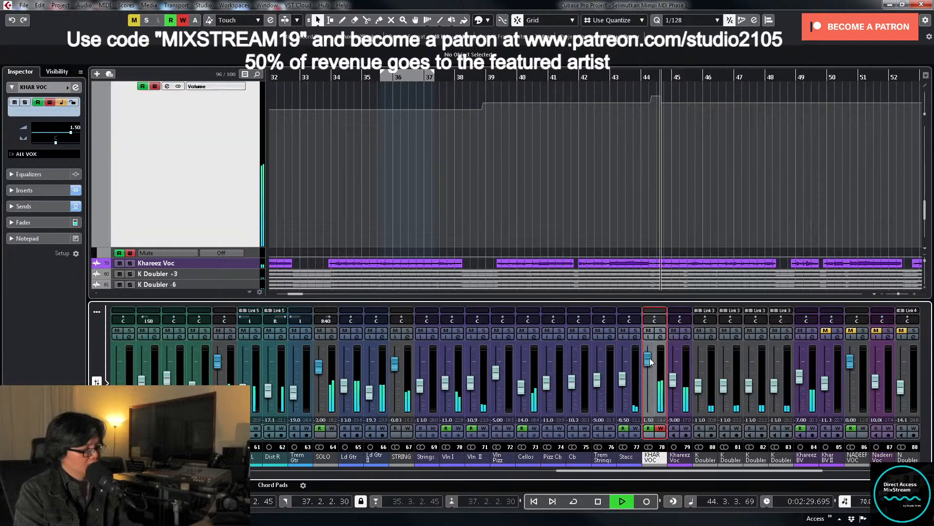
{"action": "scroll", "coordinate": [680, 158], "scroll_direction": "up", "scroll_amount": 2}
{"action": "key", "text": "space"}
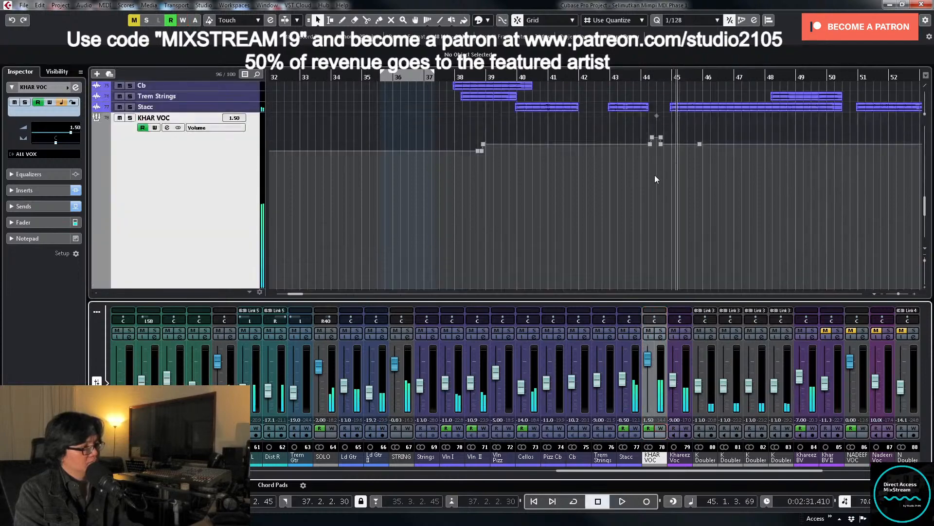
Step: Delete the automation points after the bar 44 rise on vocal group 78, set the raised point to 2 dB, and resume playback
{"action": "left_click_drag", "start_coordinate": [655, 175], "coordinate": [711, 143]}
{"action": "key", "text": "Delete"}
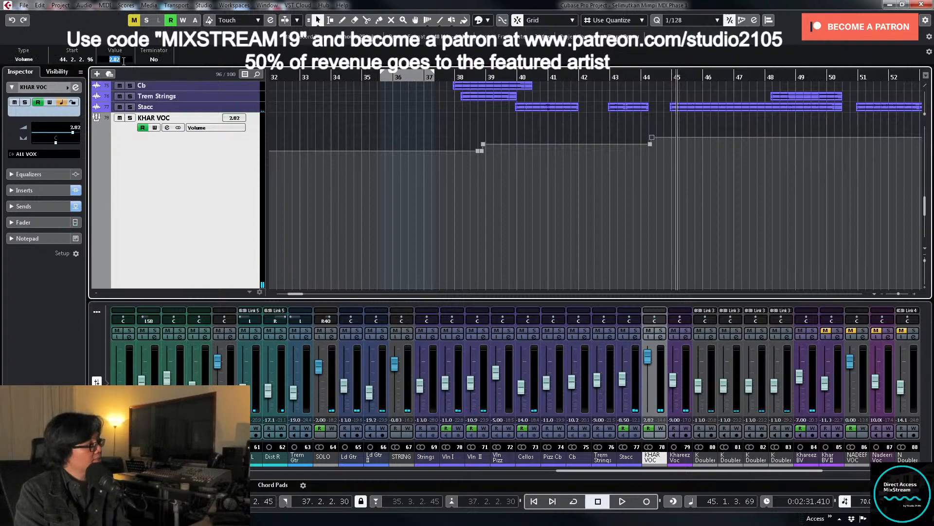
{"action": "type", "text": "2"}
{"action": "key", "text": "Return"}
{"action": "key", "text": "space"}
Step: Listen from about bar 48 and examine where the lead and backing vocal clips fall around bars 48 to 55
{"action": "scroll", "coordinate": [738, 183], "scroll_direction": "down", "scroll_amount": 3}
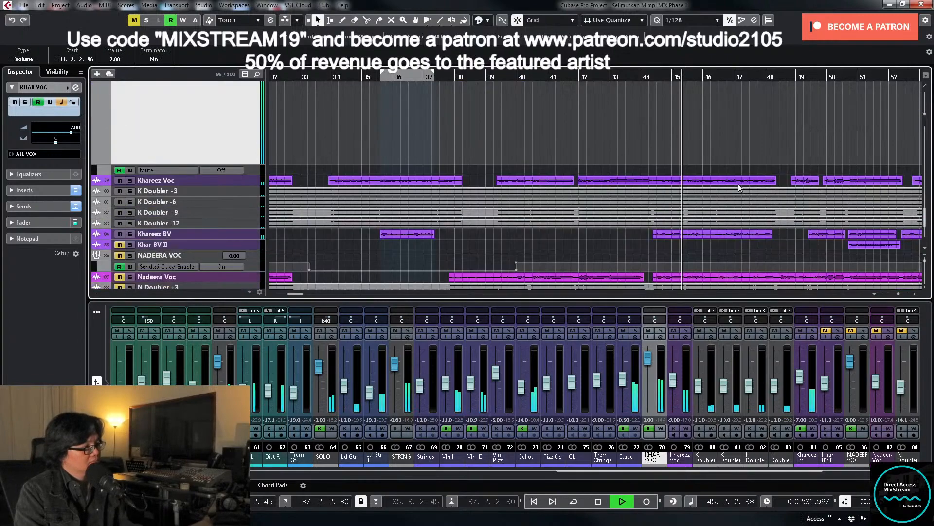
{"action": "scroll", "coordinate": [776, 170], "scroll_direction": "down", "scroll_amount": 1}
{"action": "key", "text": "g"}
{"action": "key", "text": "g"}
{"action": "key", "text": "g"}
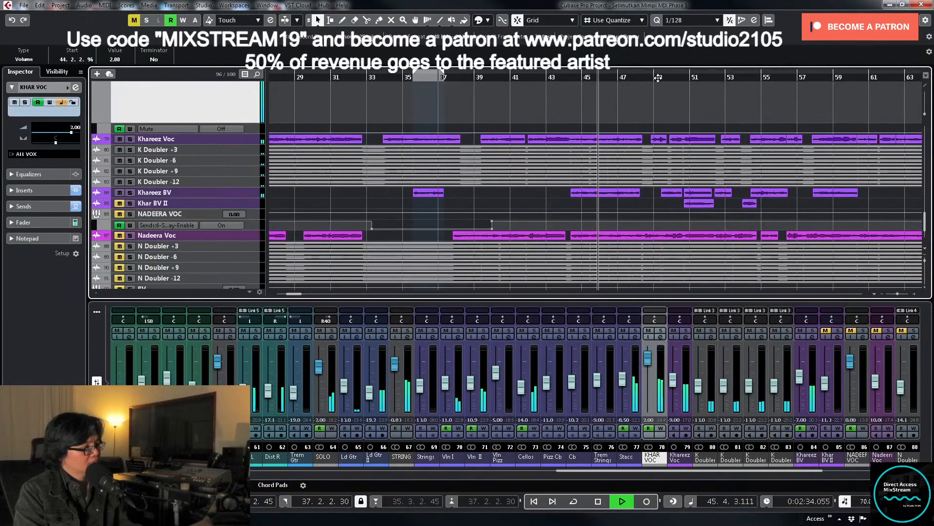
{"action": "left_click", "coordinate": [651, 78]}
{"action": "key", "text": "h"}
{"action": "key", "text": "h"}
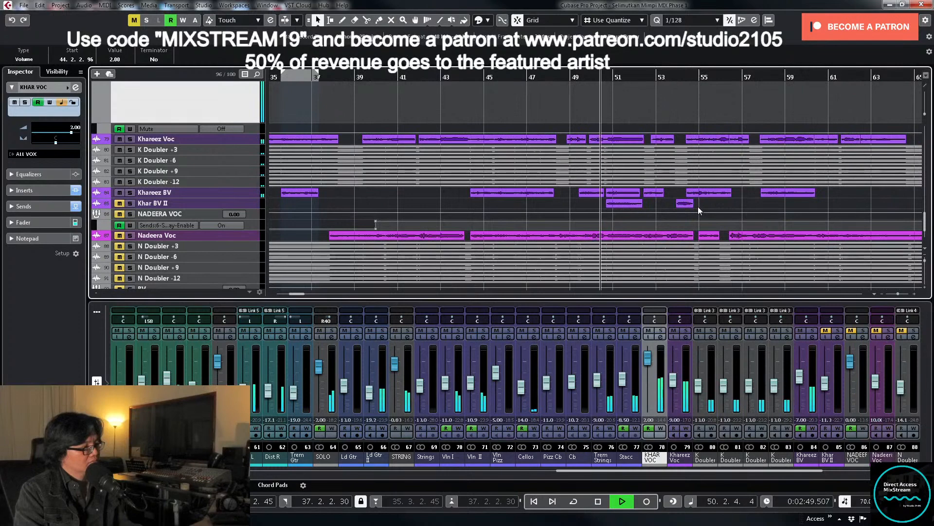
{"action": "key", "text": "g"}
{"action": "key", "text": "g"}
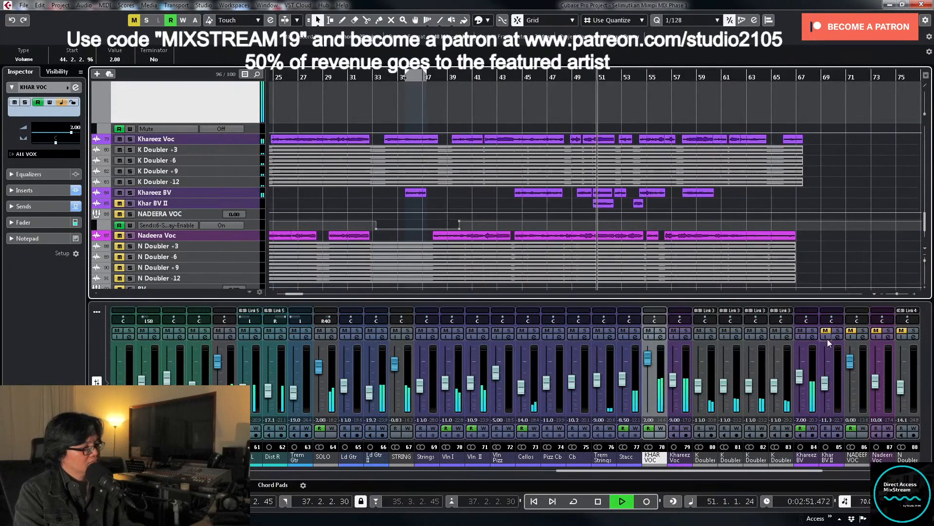
Step: Unmute channel 85 and load the MIX VCC-VTMA Voc PARA preset into its inserts
{"action": "left_click", "coordinate": [829, 332]}
{"action": "key", "text": "space"}
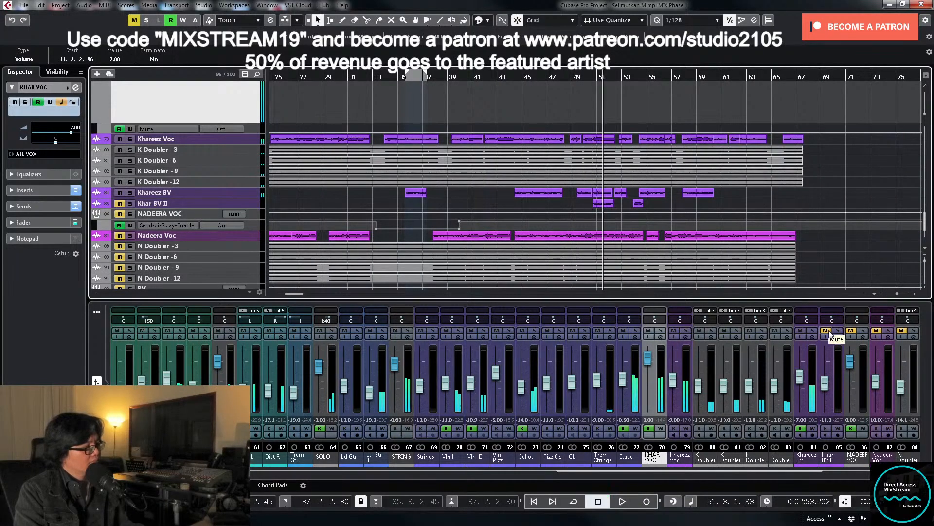
{"action": "left_click", "coordinate": [839, 337]}
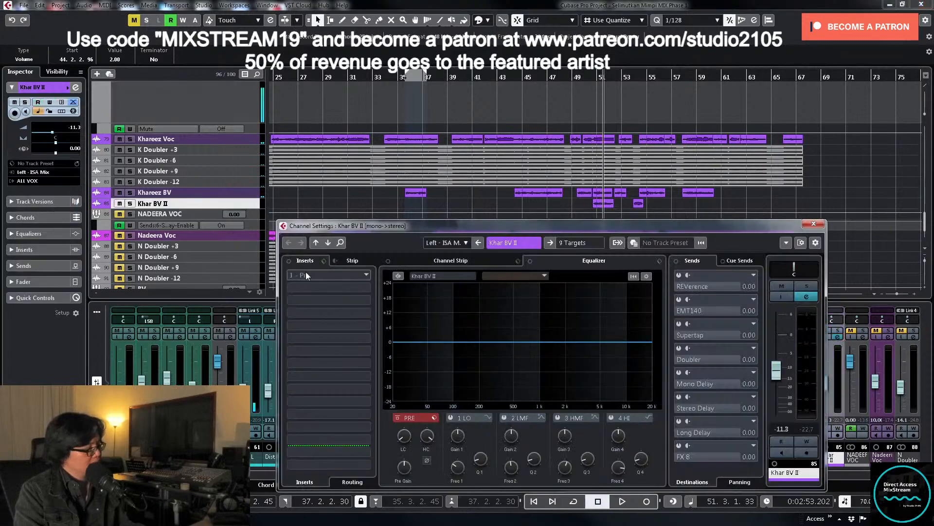
{"action": "left_click", "coordinate": [323, 261]}
{"action": "left_click", "coordinate": [336, 274]}
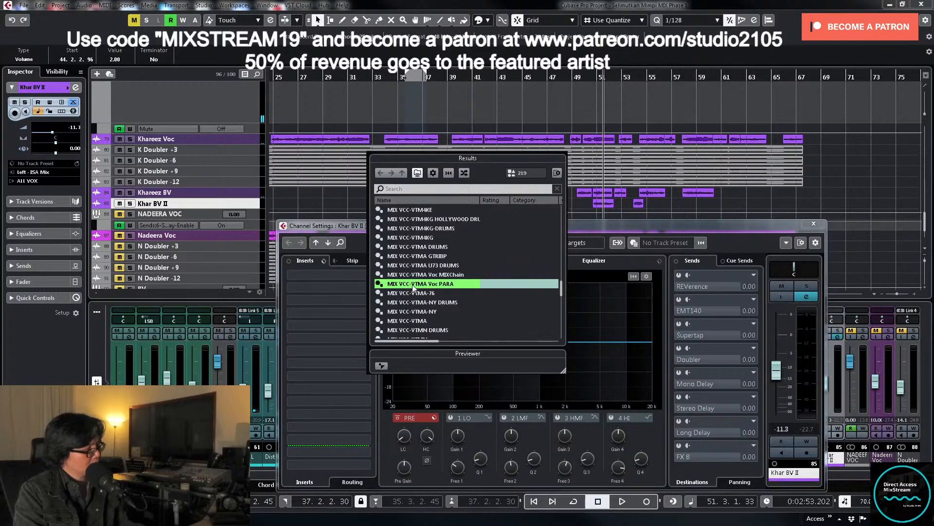
{"action": "double_click", "coordinate": [413, 284]}
Step: Solo channel 85, enlarge its track, and loop its first clip around bars 50 to 52
{"action": "left_click", "coordinate": [807, 287]}
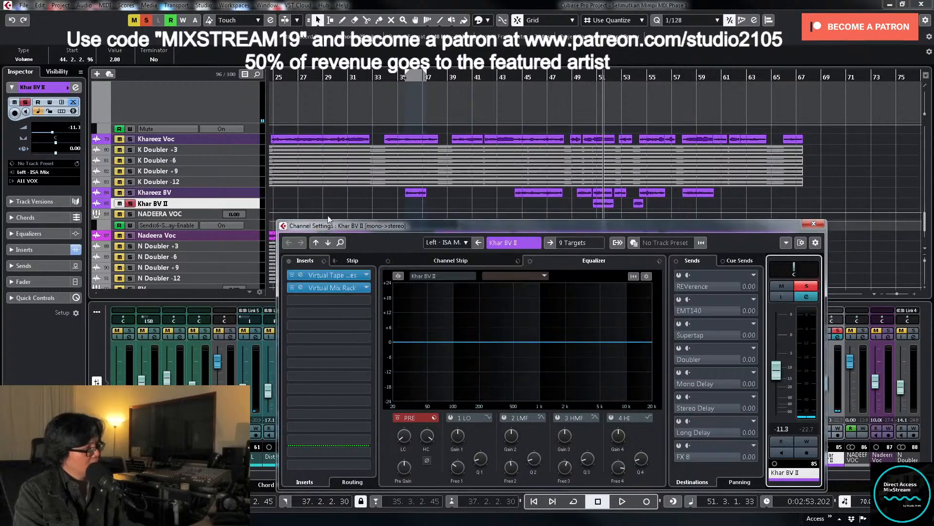
{"action": "left_click", "coordinate": [251, 205]}
{"action": "key", "text": "z"}
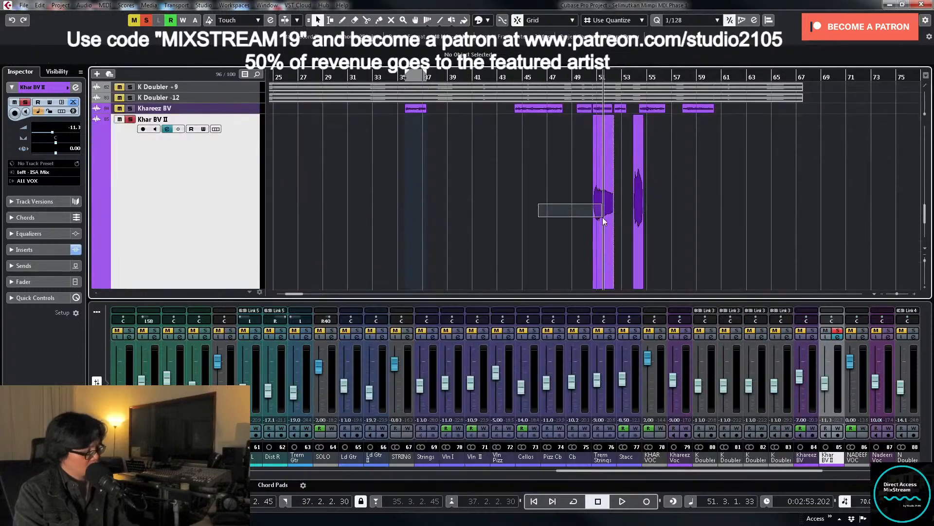
{"action": "left_click_drag", "start_coordinate": [602, 217], "coordinate": [608, 221]}
{"action": "key", "text": "p"}
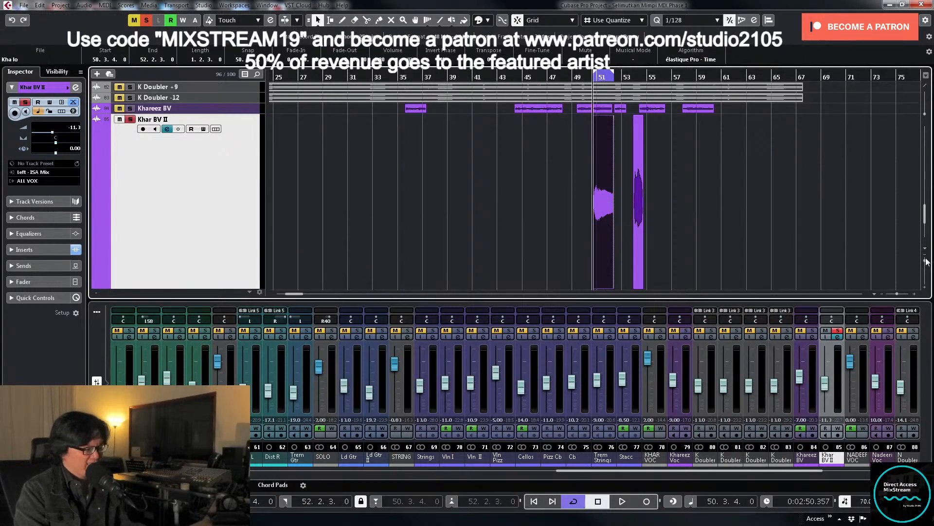
Step: Apply a low cut and a high cut at about 11.4 kHz to channel 85 during playback, and clear its solo
{"action": "left_click", "coordinate": [838, 337]}
{"action": "key", "text": "space"}
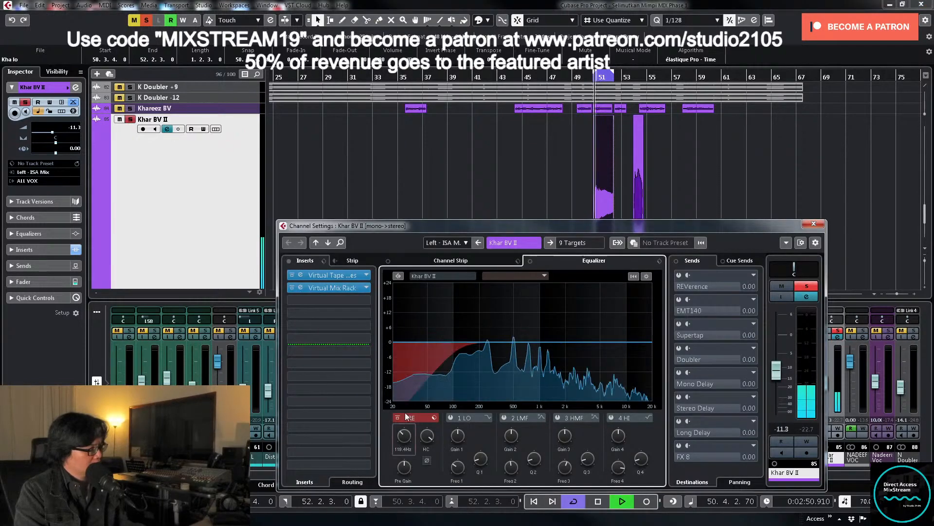
{"action": "left_click", "coordinate": [427, 458]}
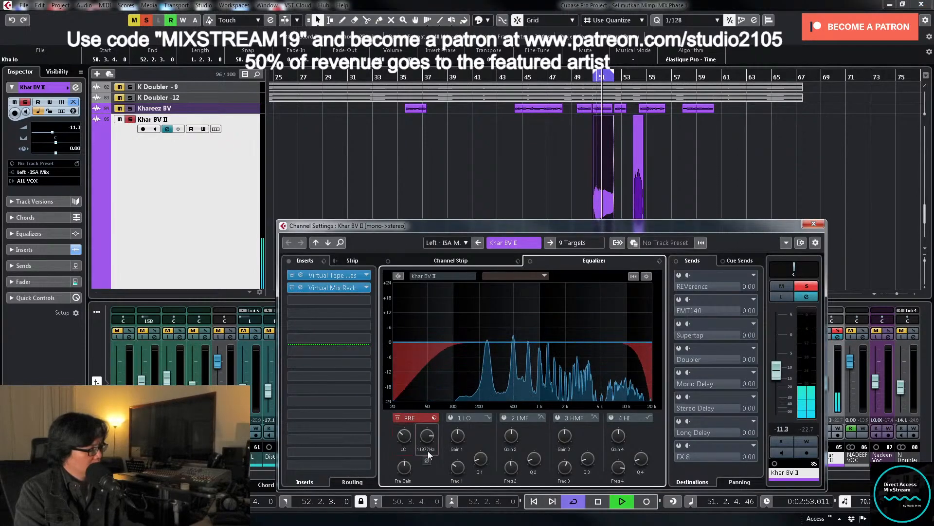
{"action": "left_click", "coordinate": [806, 286]}
Step: Route channel 85's output to vocal group 78
{"action": "left_click", "coordinate": [590, 244]}
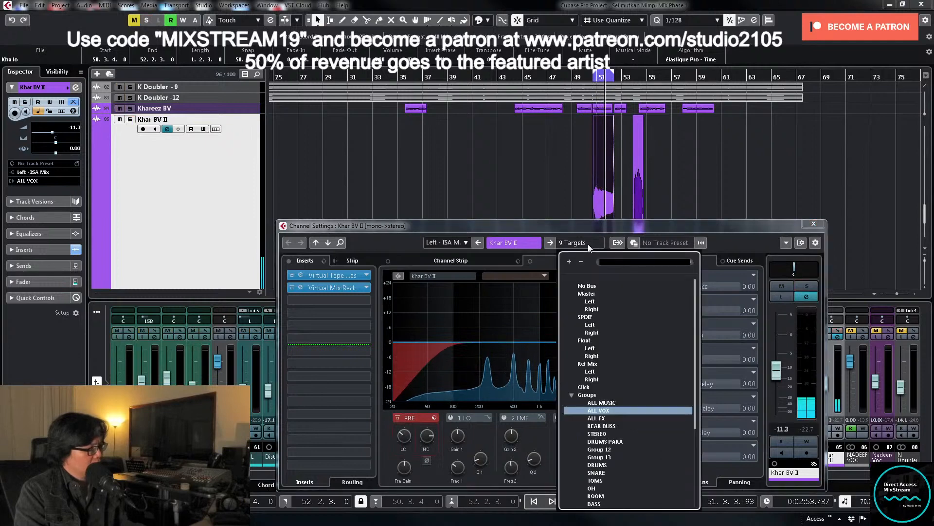
{"action": "scroll", "coordinate": [613, 368], "scroll_direction": "down", "scroll_amount": 3}
{"action": "scroll", "coordinate": [609, 372], "scroll_direction": "down", "scroll_amount": 3}
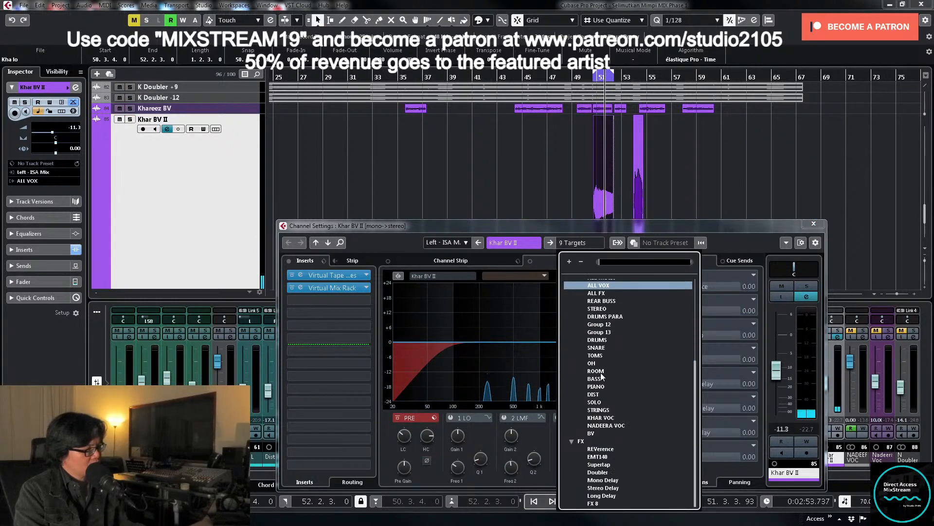
{"action": "left_click", "coordinate": [612, 418]}
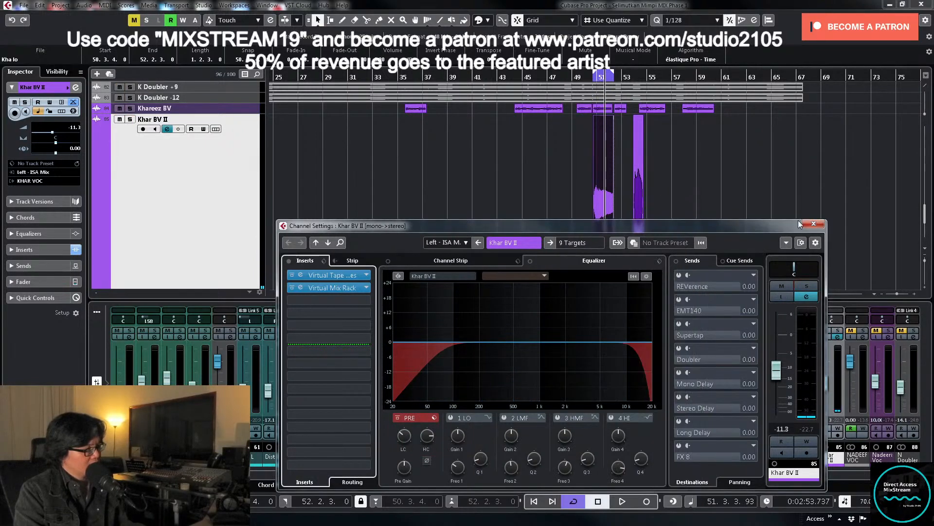
Step: Play from about bar 49 and set channel 85's fader to -9 dB
{"action": "left_click", "coordinate": [582, 77]}
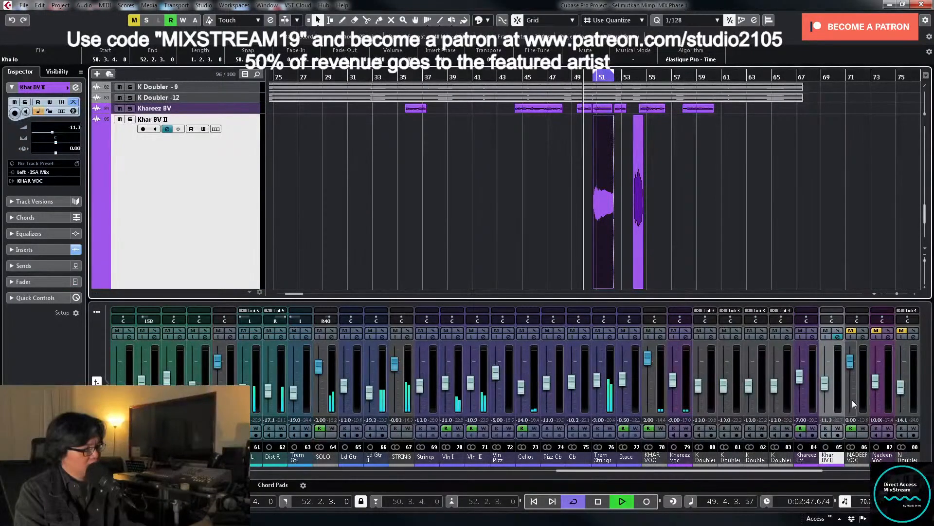
{"action": "left_click_drag", "start_coordinate": [827, 387], "coordinate": [828, 384]}
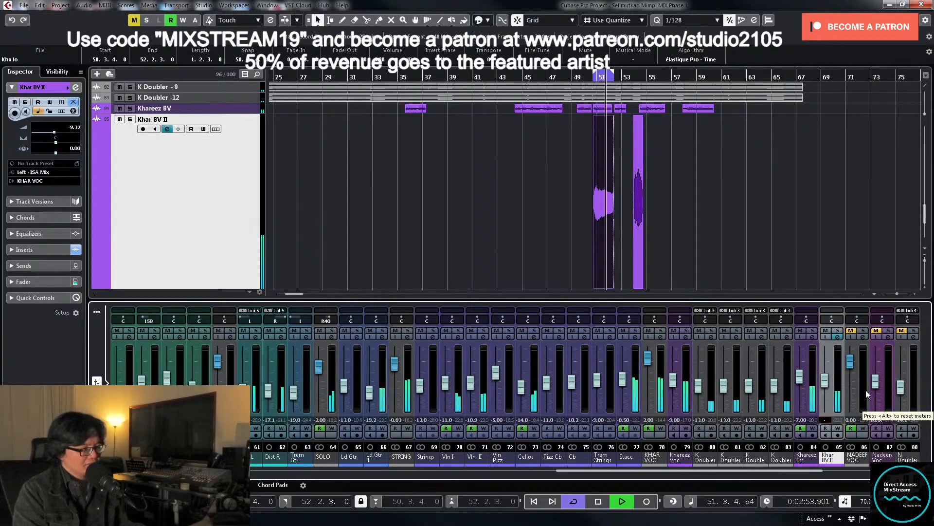
{"action": "type", "text": "-9"}
{"action": "key", "text": "Return"}
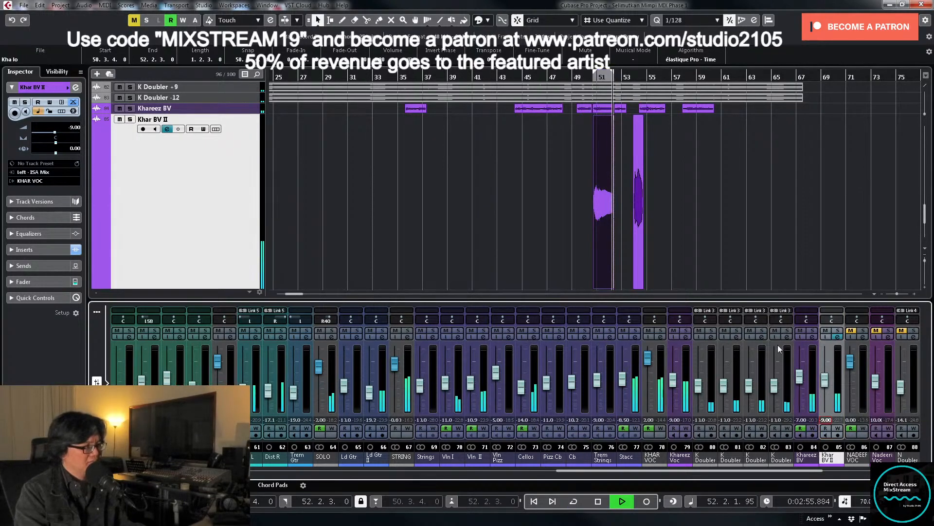
Step: Listen on through bars 52 to 54 and examine channel 85's clips against the other vocal tracks
{"action": "scroll", "coordinate": [785, 244], "scroll_direction": "up", "scroll_amount": 3}
{"action": "scroll", "coordinate": [783, 232], "scroll_direction": "up", "scroll_amount": 3}
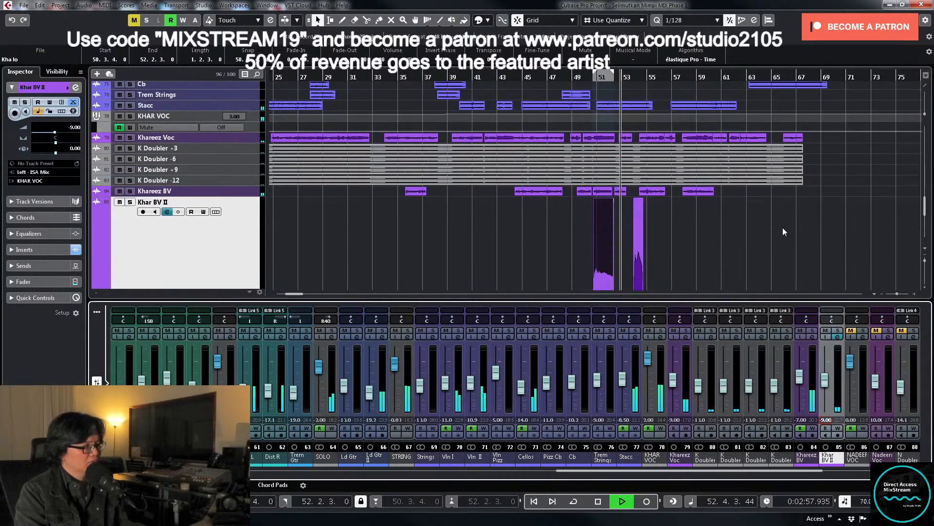
{"action": "key", "text": "h"}
{"action": "key", "text": "h"}
{"action": "key", "text": "h"}
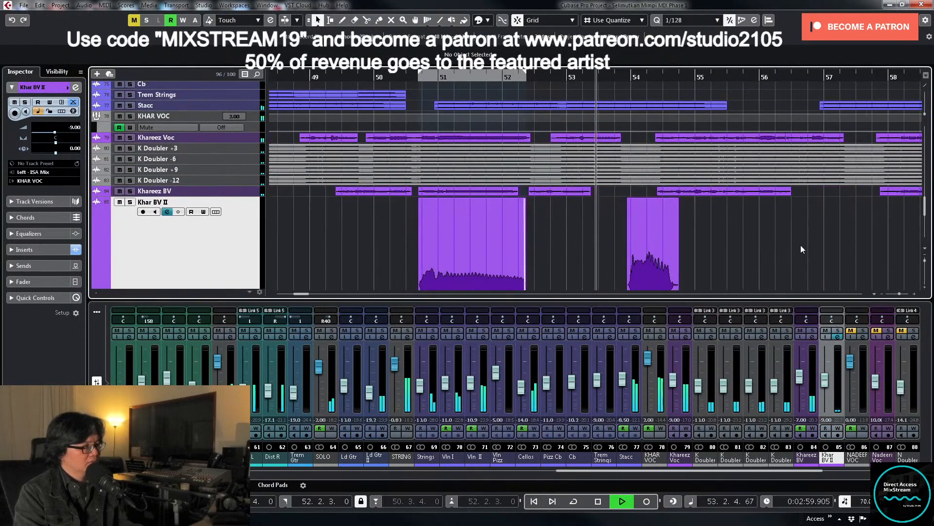
{"action": "scroll", "coordinate": [802, 244], "scroll_direction": "down", "scroll_amount": 2}
{"action": "scroll", "coordinate": [805, 246], "scroll_direction": "down", "scroll_amount": 2}
{"action": "key", "text": "g"}
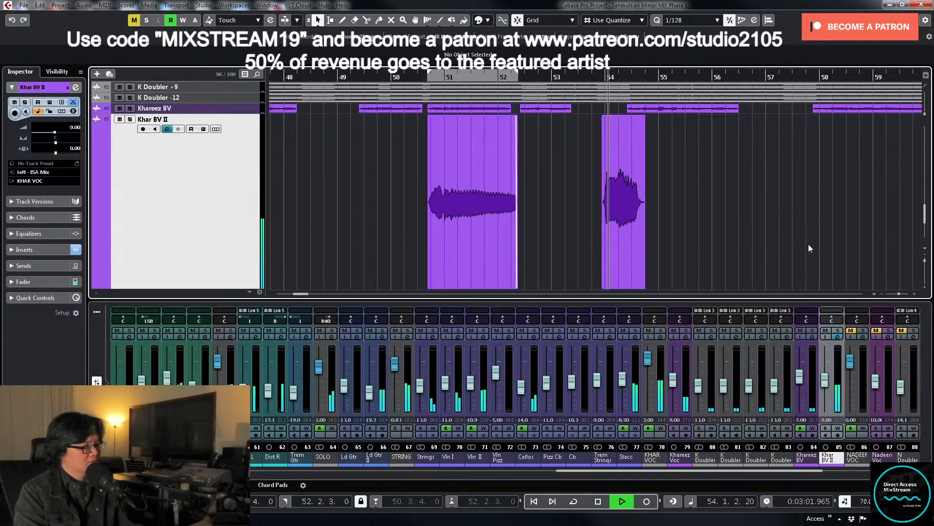
{"action": "scroll", "coordinate": [809, 244], "scroll_direction": "up", "scroll_amount": 3}
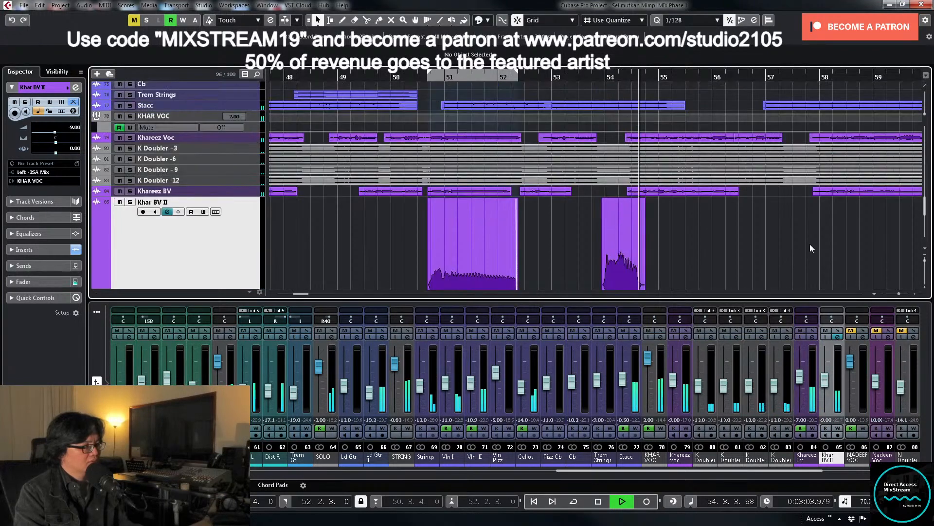
Step: Listen on through bars 54 to 60 and examine the full vocal arrangement down to the BV tracks
{"action": "key", "text": "g"}
{"action": "key", "text": "g"}
{"action": "key", "text": "g"}
{"action": "key", "text": "g"}
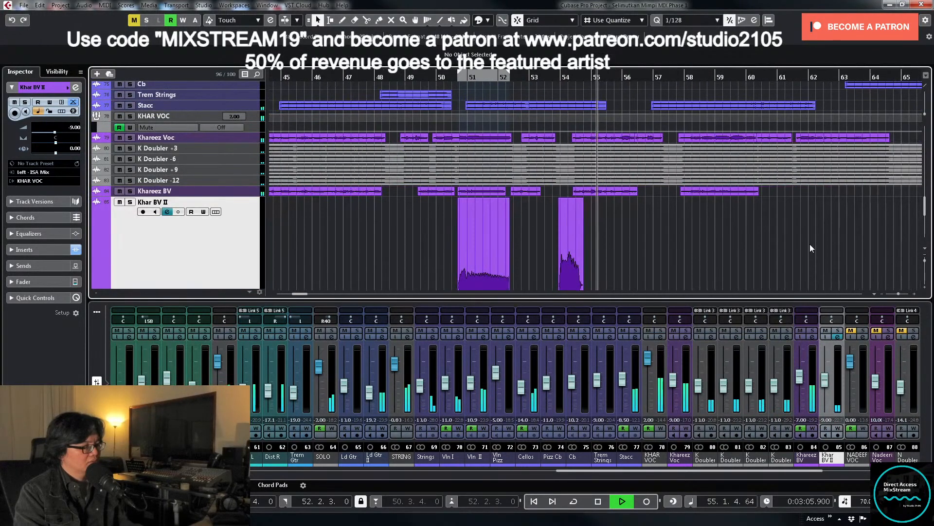
{"action": "key", "text": "g"}
{"action": "key", "text": "g"}
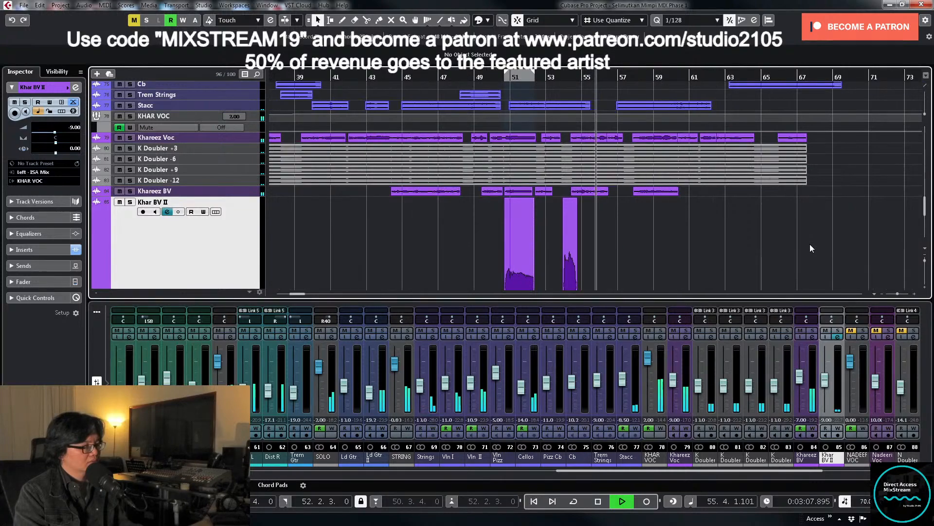
{"action": "key", "text": "g"}
{"action": "key", "text": "g"}
{"action": "scroll", "coordinate": [769, 240], "scroll_direction": "up", "scroll_amount": 2}
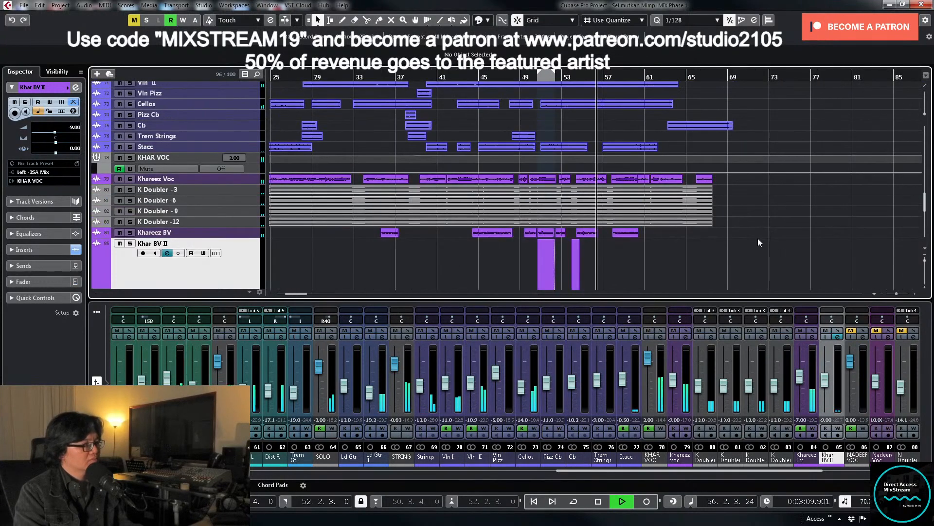
{"action": "key", "text": "g"}
{"action": "key", "text": "z"}
{"action": "key", "text": "z"}
{"action": "key", "text": "z"}
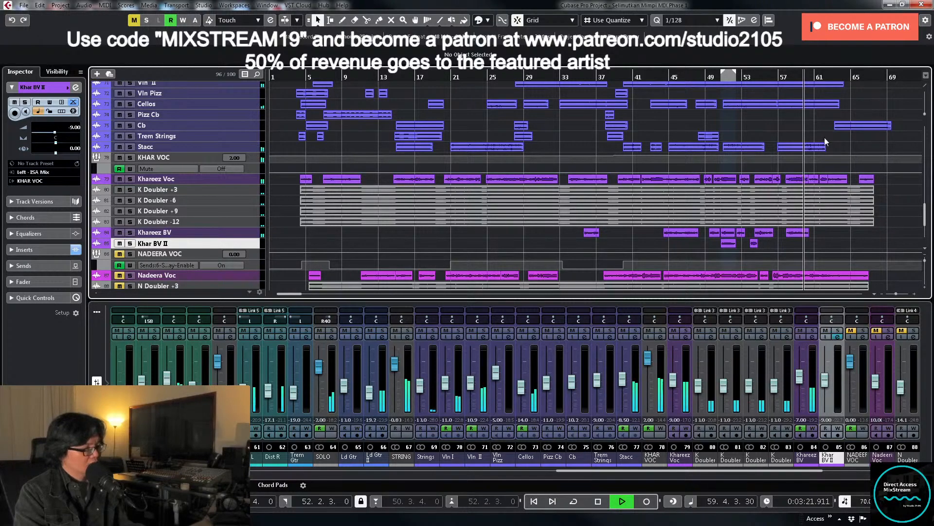
{"action": "scroll", "coordinate": [851, 202], "scroll_direction": "down", "scroll_amount": 2}
{"action": "scroll", "coordinate": [851, 202], "scroll_direction": "down", "scroll_amount": 2}
{"action": "key", "text": "space"}
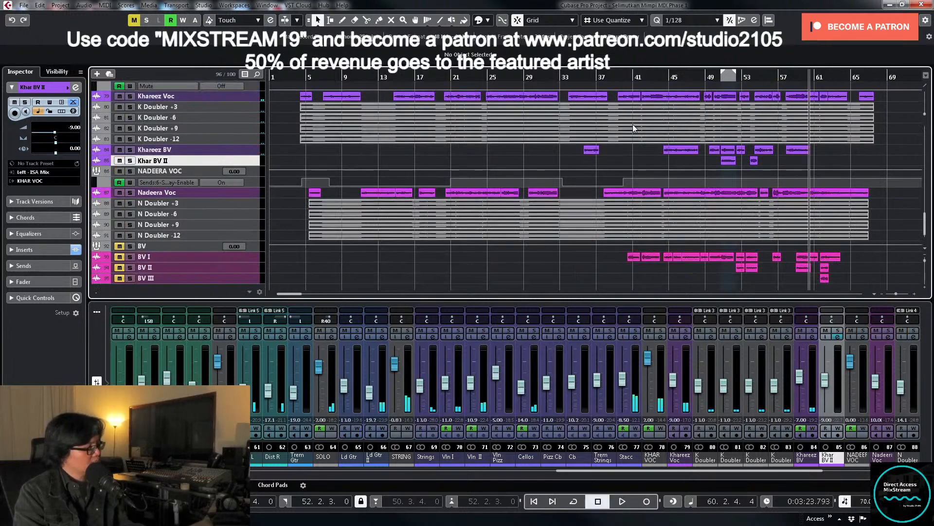
Step: Move the playhead to about bar 38 and load the MIX VCC-VTMA Voc PARA insert preset on channel BV I
{"action": "left_click", "coordinate": [610, 77]}
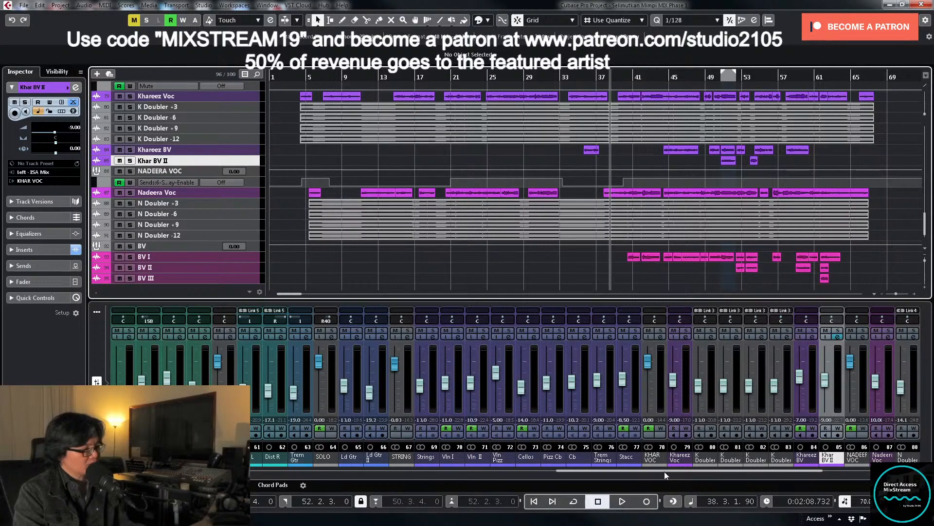
{"action": "left_click_drag", "start_coordinate": [665, 472], "coordinate": [824, 471]}
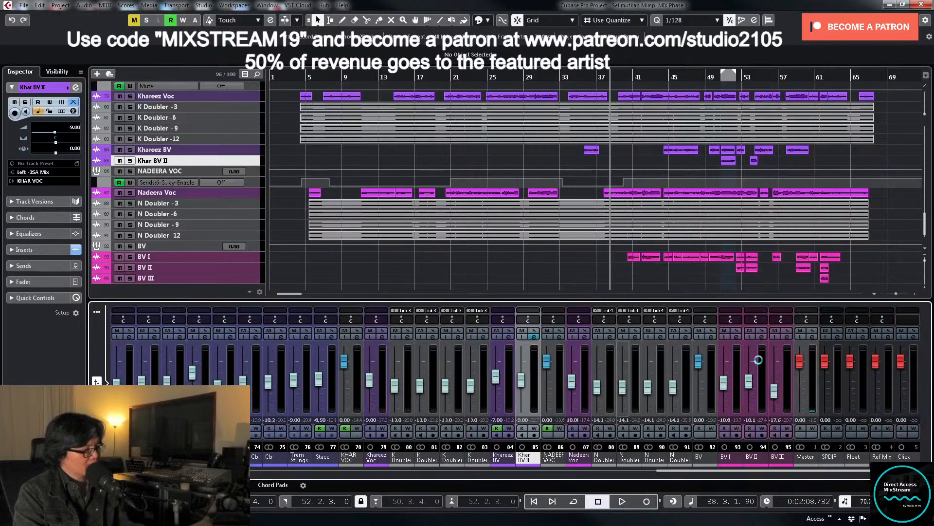
{"action": "left_click", "coordinate": [736, 336]}
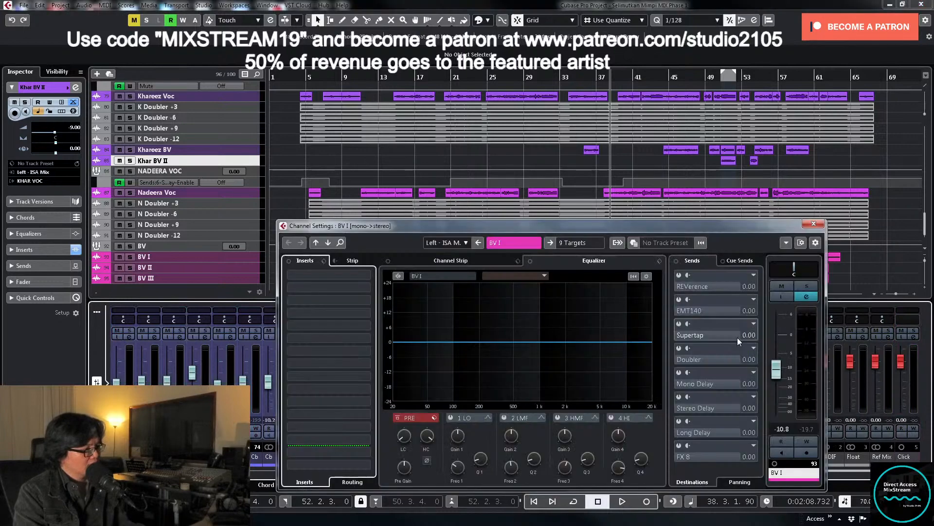
{"action": "left_click", "coordinate": [323, 260]}
{"action": "left_click", "coordinate": [351, 271]}
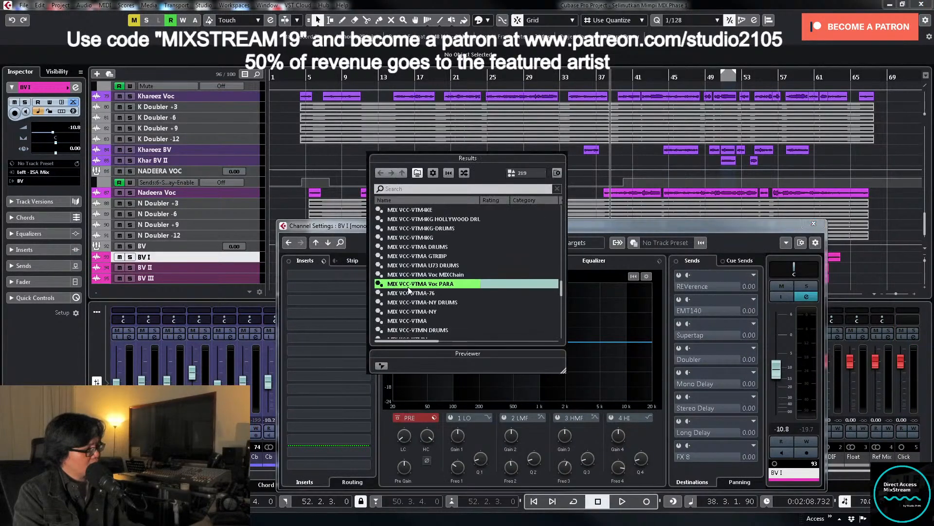
{"action": "double_click", "coordinate": [409, 287]}
{"action": "key", "text": "Escape"}
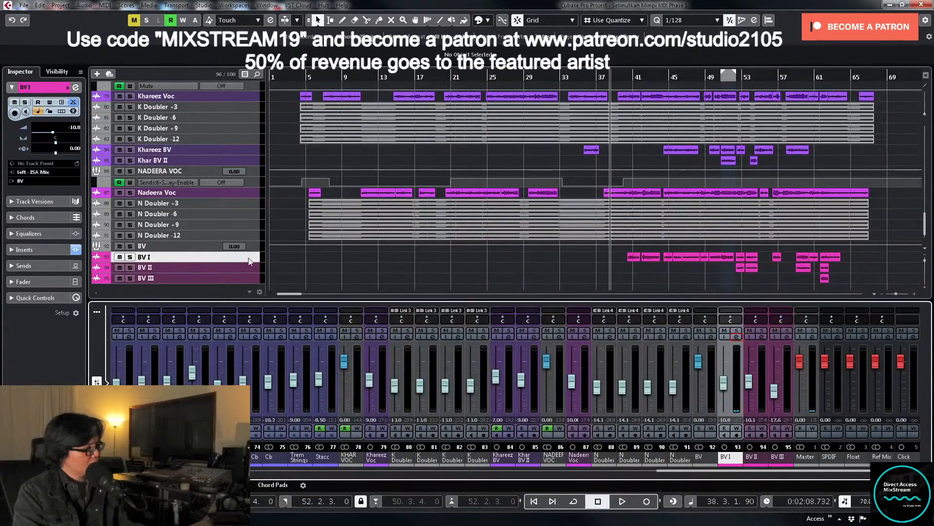
Step: Enlarge track BV I, set the locators around its clips from about bar 40 to 54, and start playback
{"action": "left_click", "coordinate": [248, 258]}
{"action": "key", "text": "z"}
{"action": "scroll", "coordinate": [564, 268], "scroll_direction": "down", "scroll_amount": 3}
{"action": "left_click_drag", "start_coordinate": [578, 160], "coordinate": [769, 170]}
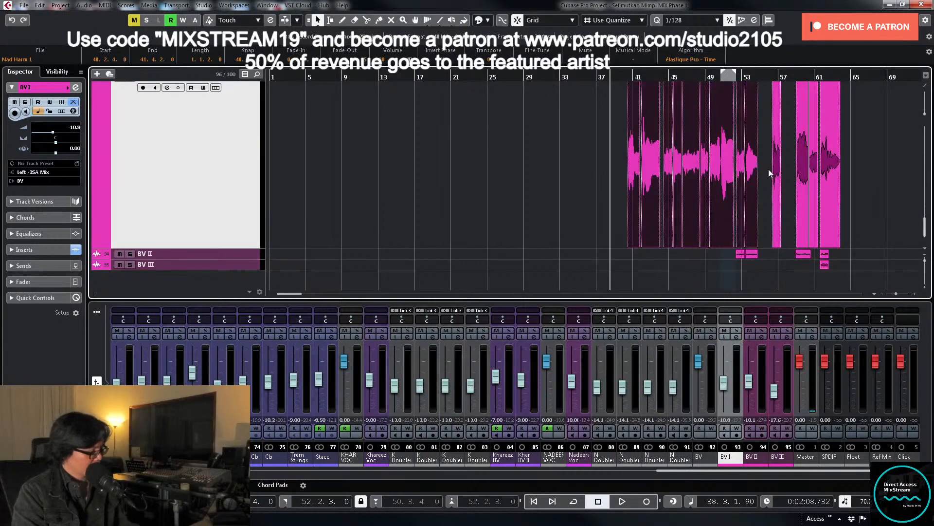
{"action": "key", "text": "p"}
{"action": "key", "text": "space"}
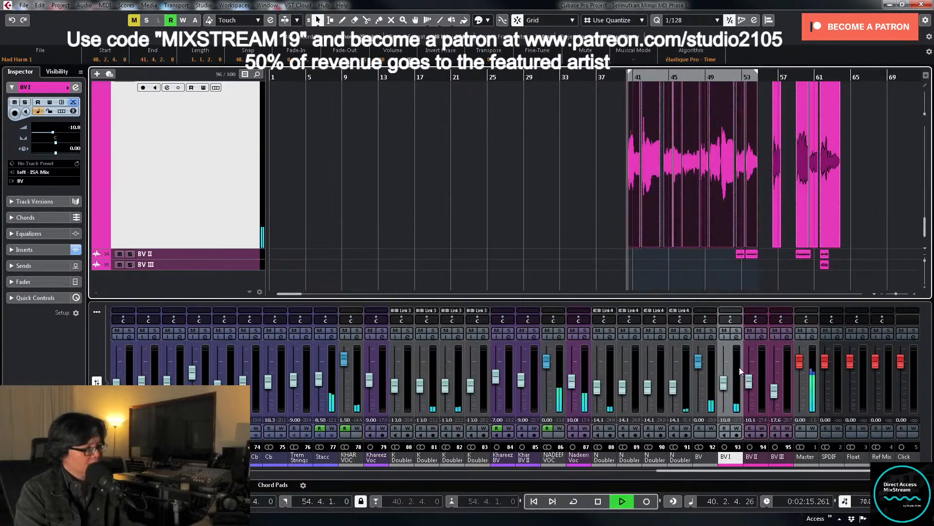
Step: Solo BV I during playback and apply a low cut and a high cut in its equalizer
{"action": "left_click", "coordinate": [738, 338]}
{"action": "left_click", "coordinate": [803, 286]}
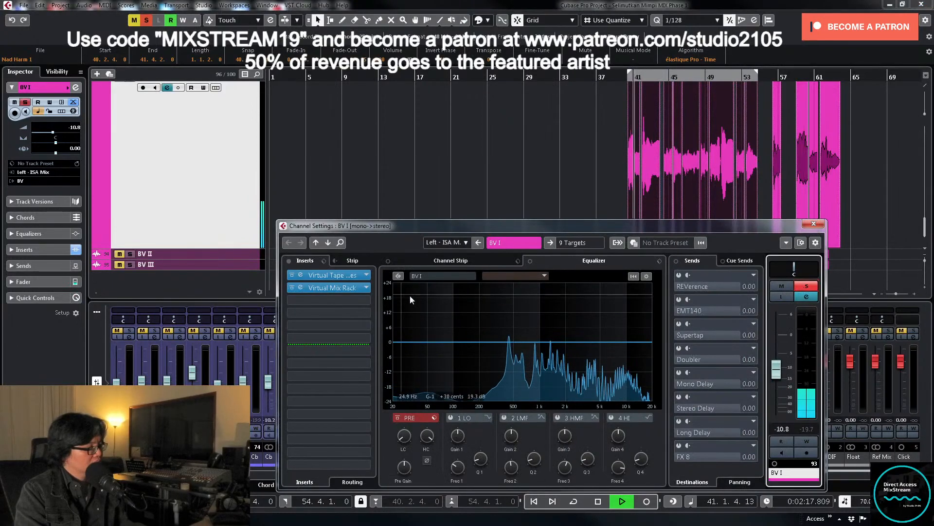
{"action": "left_click_drag", "start_coordinate": [404, 435], "coordinate": [413, 405]}
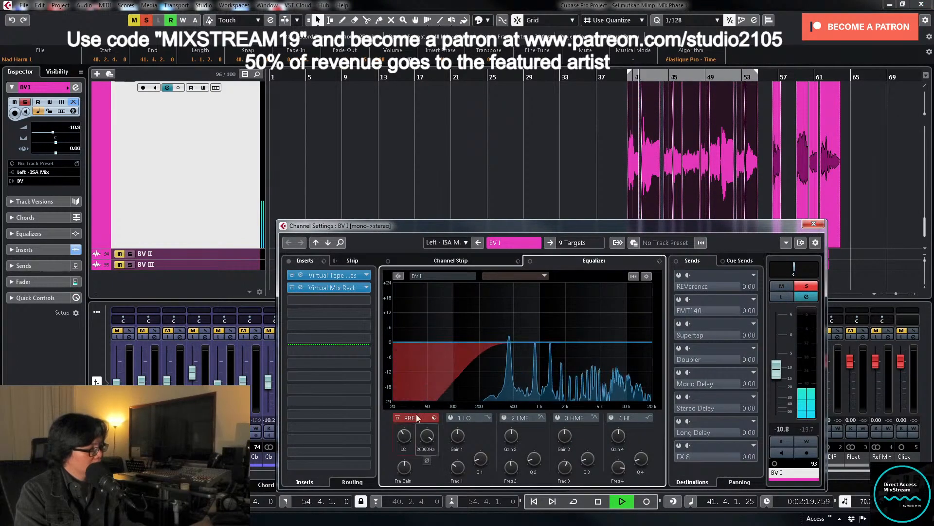
{"action": "left_click_drag", "start_coordinate": [429, 443], "coordinate": [429, 451]}
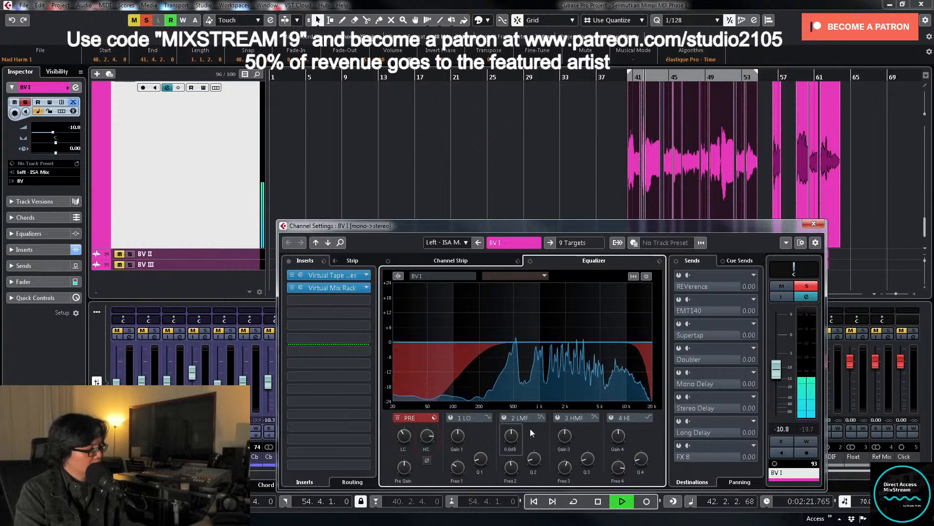
Step: Sweep a narrow band 3 boost across BV I's upper mids and turn it into a cut at about 1.50 kHz
{"action": "left_click", "coordinate": [531, 341]}
{"action": "left_click_drag", "start_coordinate": [558, 341], "coordinate": [580, 309]}
{"action": "left_click_drag", "start_coordinate": [586, 459], "coordinate": [627, 268]}
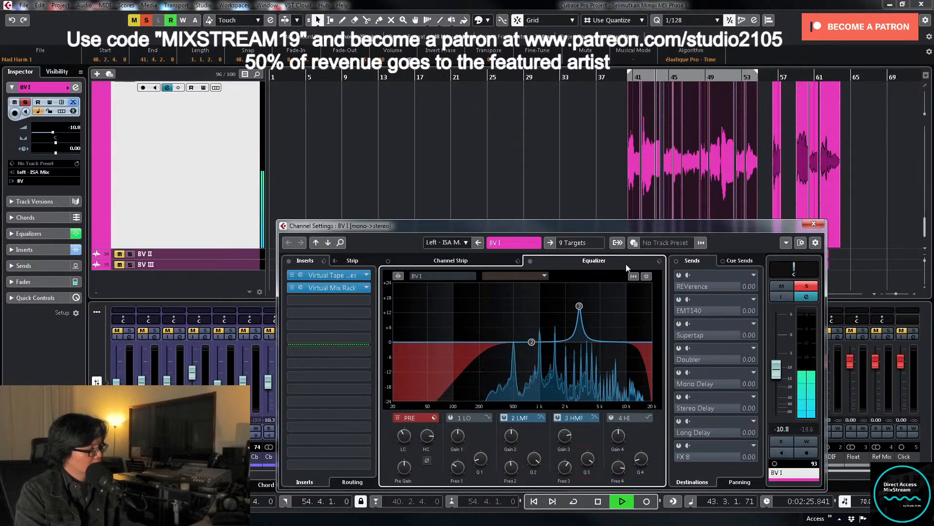
{"action": "mouse_move", "coordinate": [579, 306]}
{"action": "left_mouse_down"}
{"action": "mouse_move", "coordinate": [559, 287]}
{"action": "mouse_move", "coordinate": [568, 310]}
{"action": "left_mouse_up"}
{"action": "key", "text": "space"}
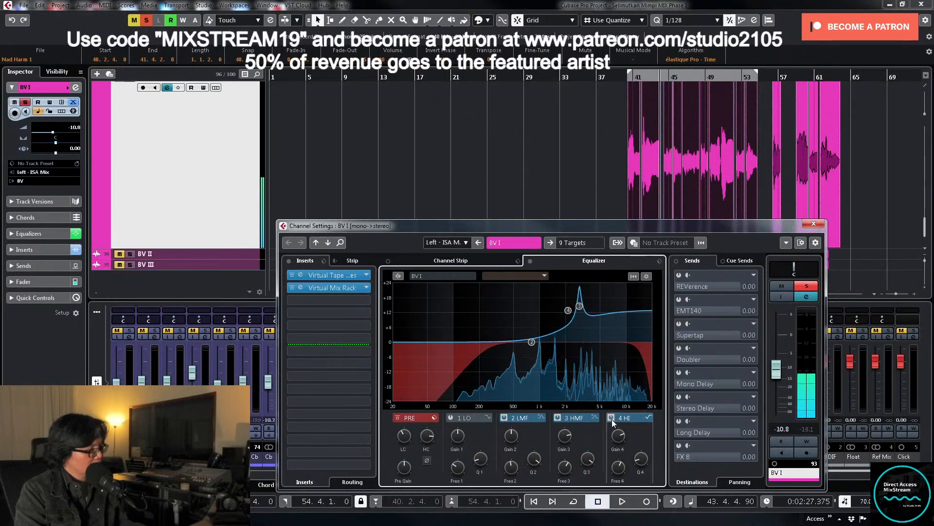
{"action": "left_click", "coordinate": [611, 417]}
{"action": "key", "text": "space"}
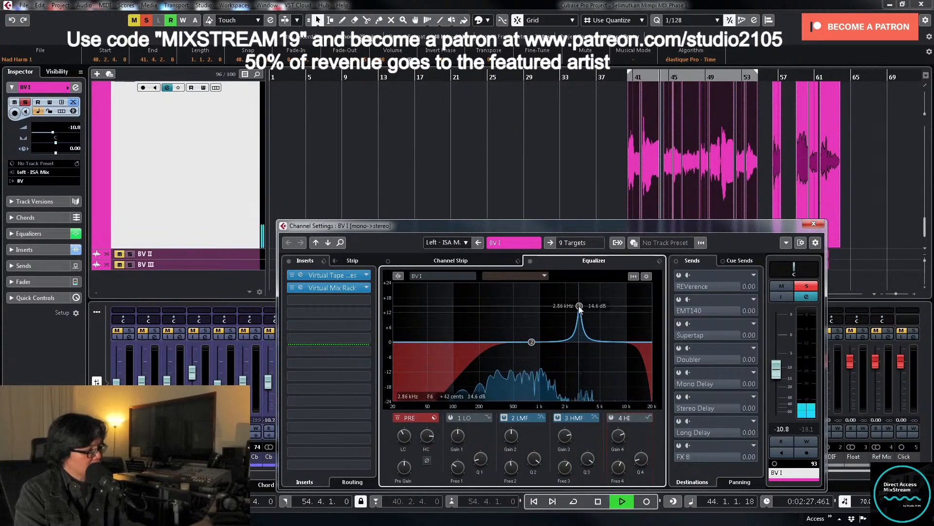
{"action": "left_click_drag", "start_coordinate": [580, 309], "coordinate": [554, 288]}
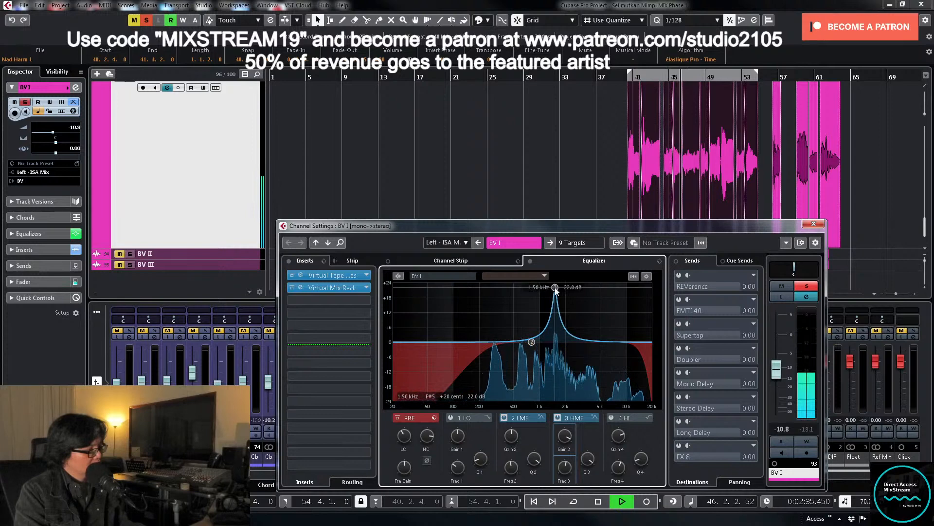
{"action": "key", "text": "space"}
{"action": "left_click_drag", "start_coordinate": [564, 435], "coordinate": [562, 480]}
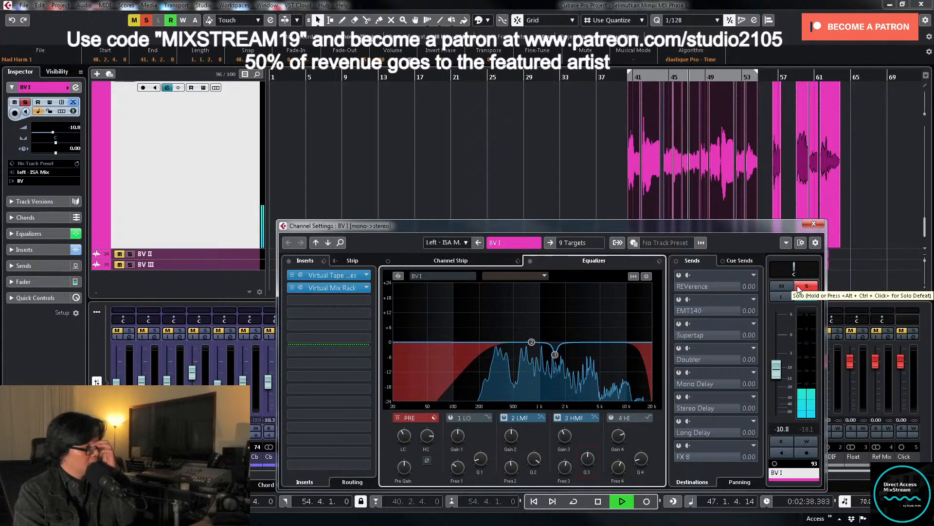
Step: Stop playback, clear BV I's solo and route its output to the BV group
{"action": "key", "text": "space"}
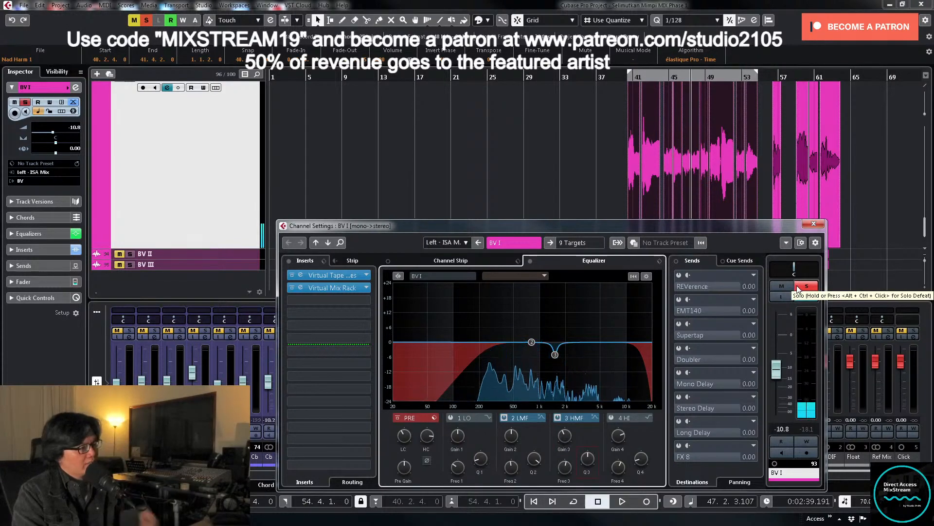
{"action": "left_click", "coordinate": [798, 287]}
{"action": "left_click", "coordinate": [574, 244]}
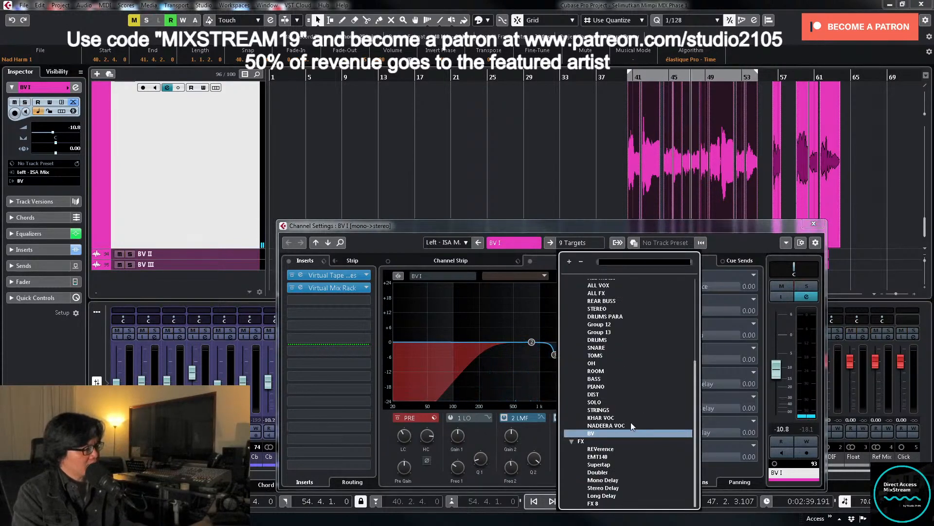
{"action": "left_click", "coordinate": [603, 433]}
{"action": "left_click", "coordinate": [814, 223]}
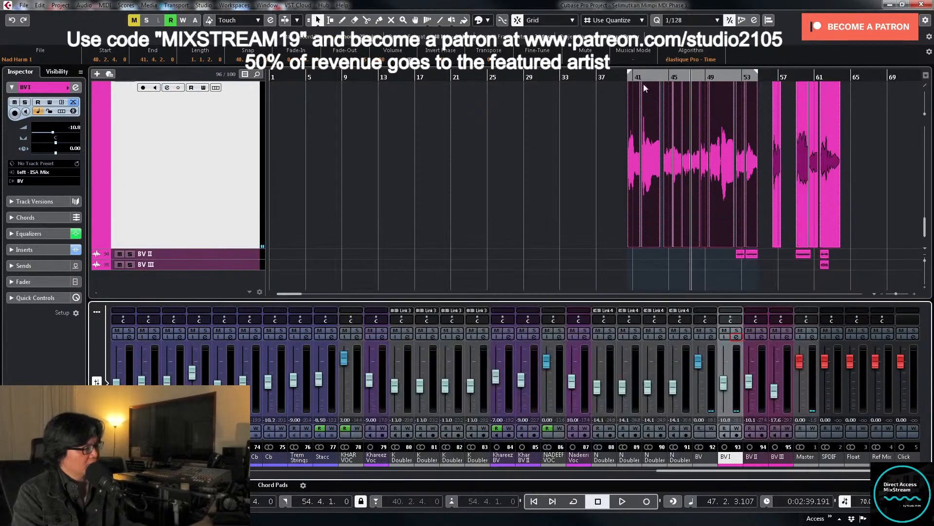
Step: Play from about bar 40 and raise BV I's fader to -8.17 dB, comparing it soloed and in the mix
{"action": "left_click", "coordinate": [725, 387]}
{"action": "key", "text": "space"}
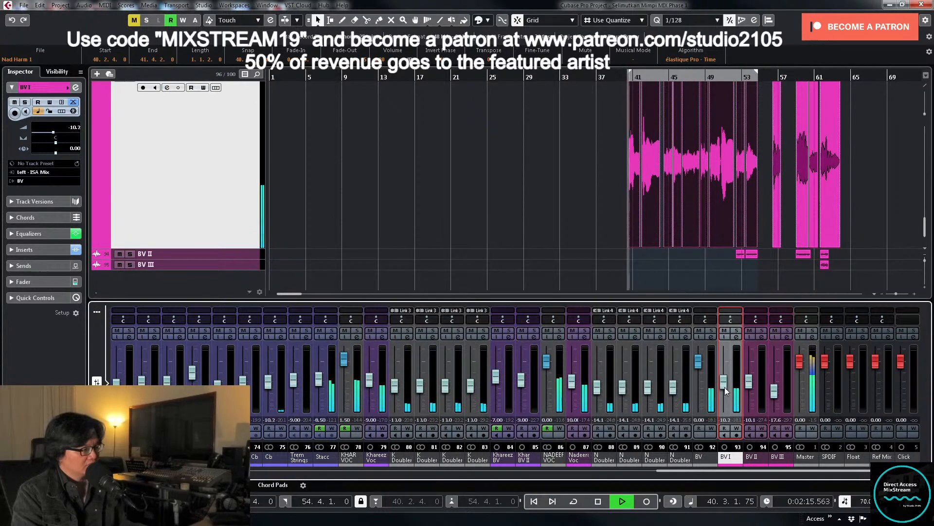
{"action": "left_click_drag", "start_coordinate": [725, 387], "coordinate": [723, 386]}
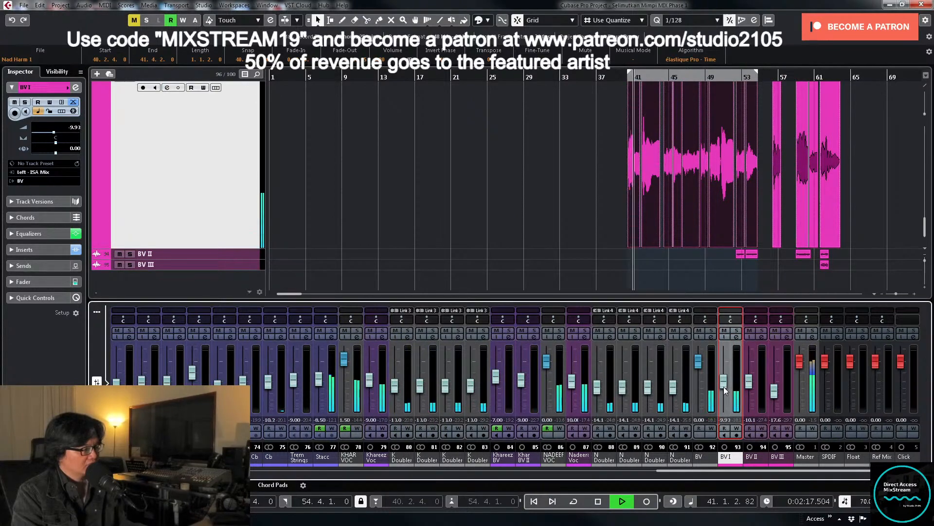
{"action": "left_click", "coordinate": [737, 331]}
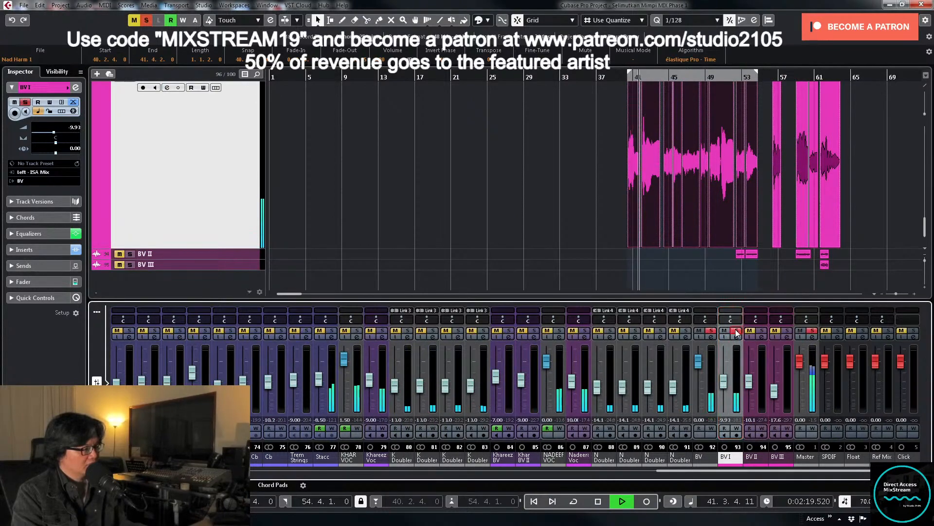
{"action": "left_click", "coordinate": [736, 332]}
{"action": "left_click_drag", "start_coordinate": [724, 387], "coordinate": [723, 381]}
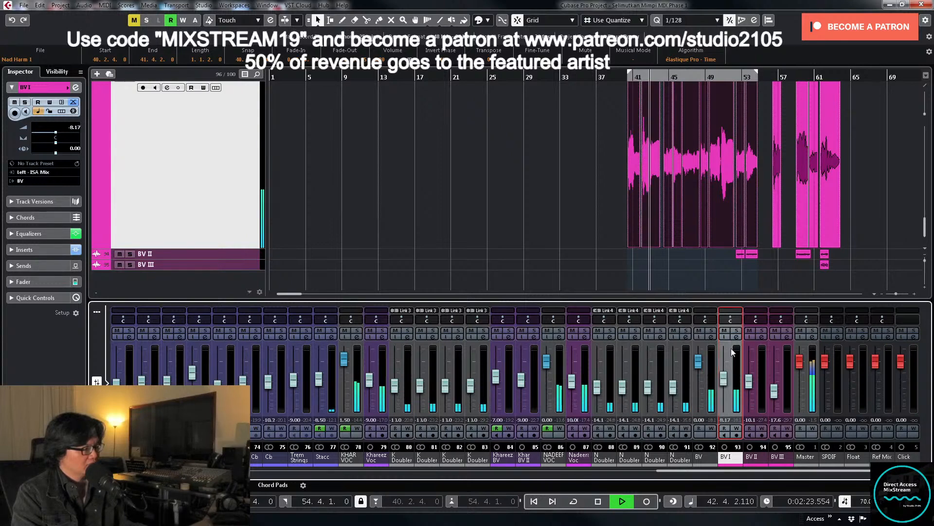
Step: Check BV I in solo once more and trim its fader slightly lower in the full mix
{"action": "left_click", "coordinate": [737, 331]}
{"action": "left_click", "coordinate": [737, 331]}
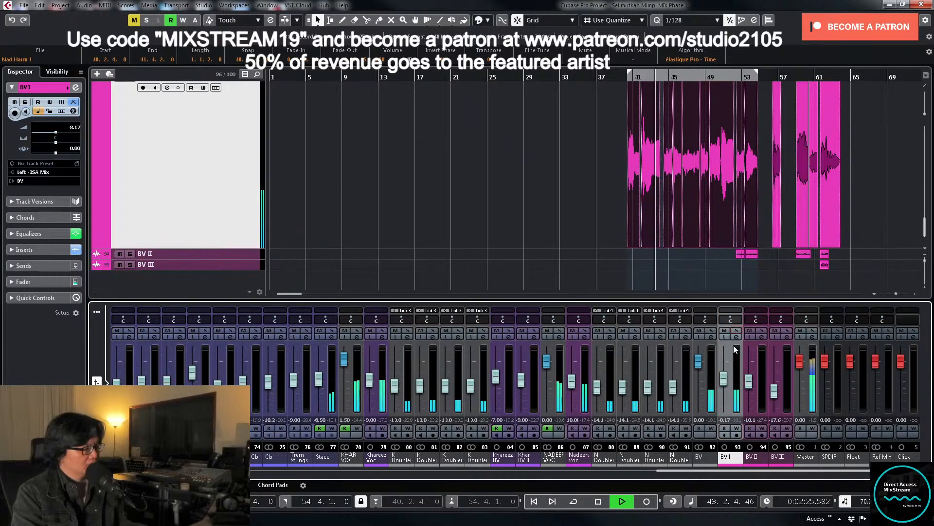
{"action": "left_click_drag", "start_coordinate": [730, 325], "coordinate": [755, 325]}
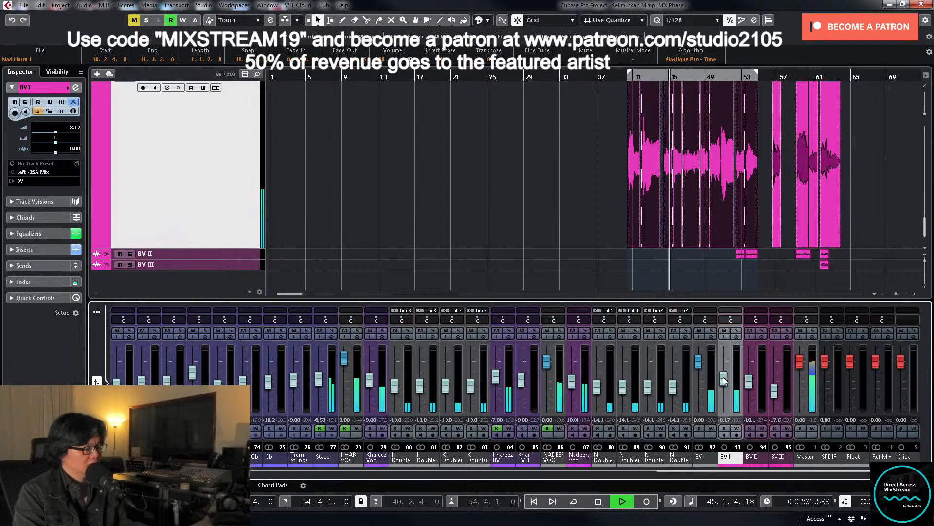
{"action": "left_click_drag", "start_coordinate": [724, 378], "coordinate": [724, 382]}
Step: Stop playback and load an insert preset with TDR Nova and Virtual Mix Rack on the BV group
{"action": "left_click", "coordinate": [712, 336]}
{"action": "key", "text": "space"}
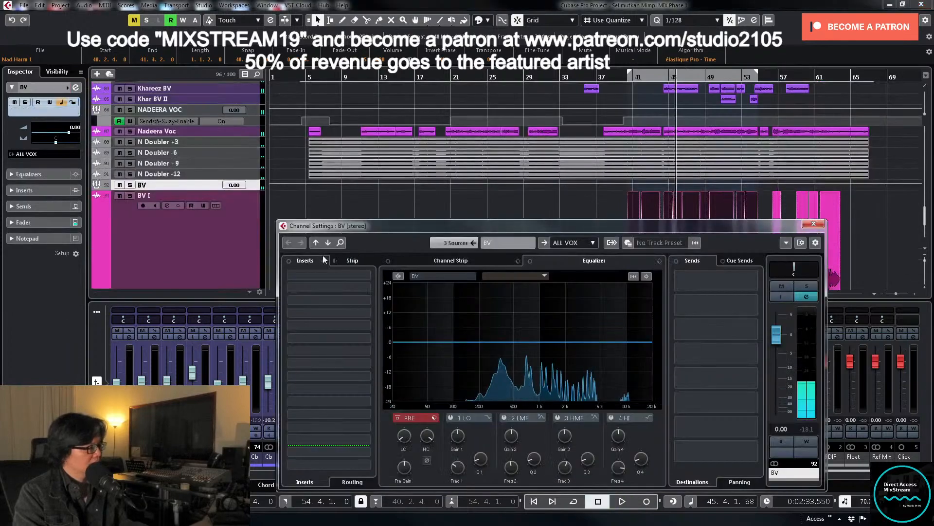
{"action": "left_click", "coordinate": [323, 261]}
{"action": "left_click", "coordinate": [335, 274]}
{"action": "scroll", "coordinate": [438, 290], "scroll_direction": "down", "scroll_amount": 10}
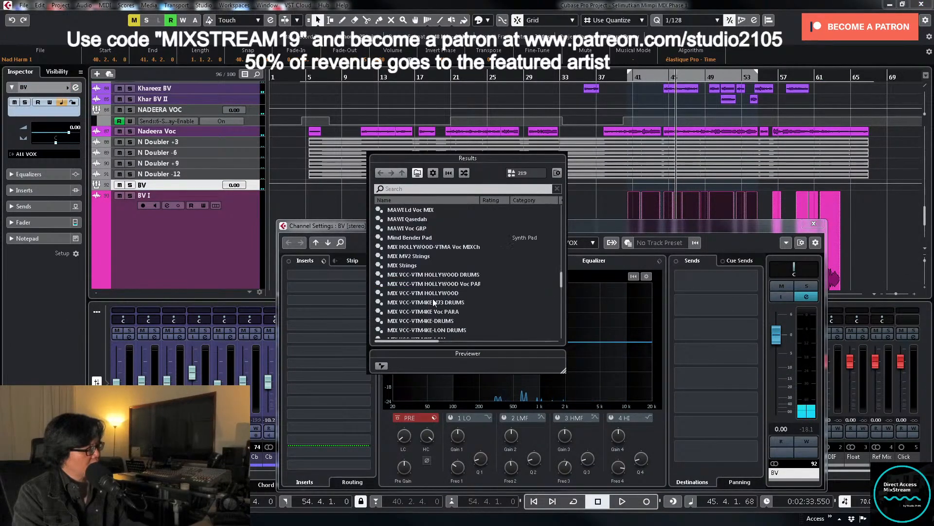
{"action": "double_click", "coordinate": [419, 256]}
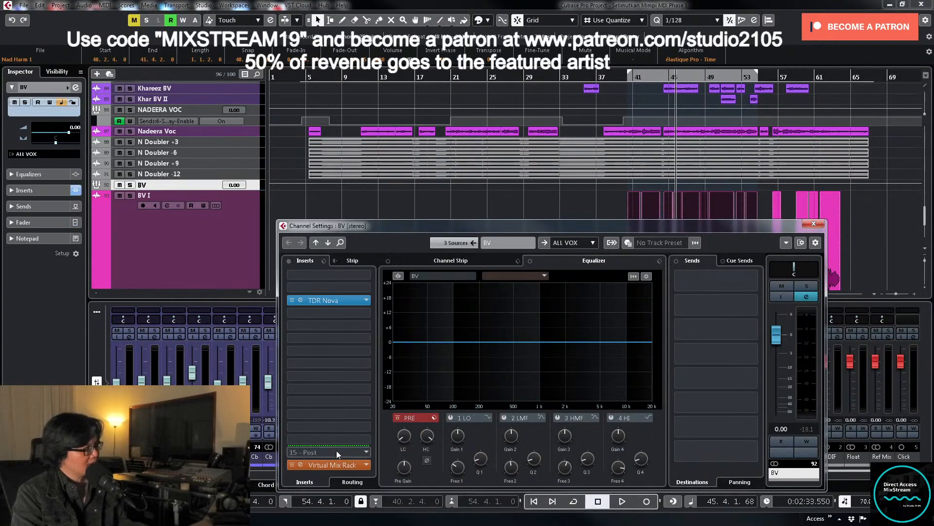
Step: Add an active send to the Stereo Delay on the BV group at -24.9 dB and audition the group in solo
{"action": "left_click", "coordinate": [751, 404]}
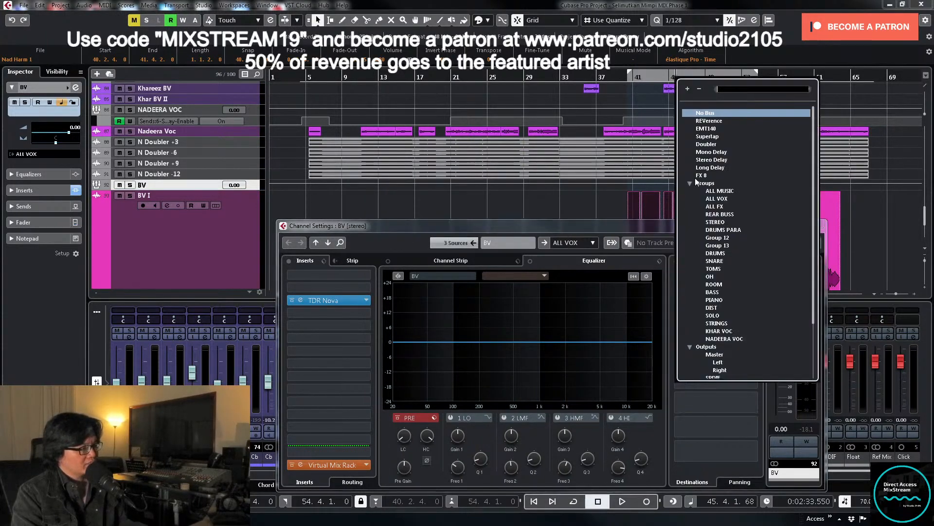
{"action": "left_click", "coordinate": [712, 160]}
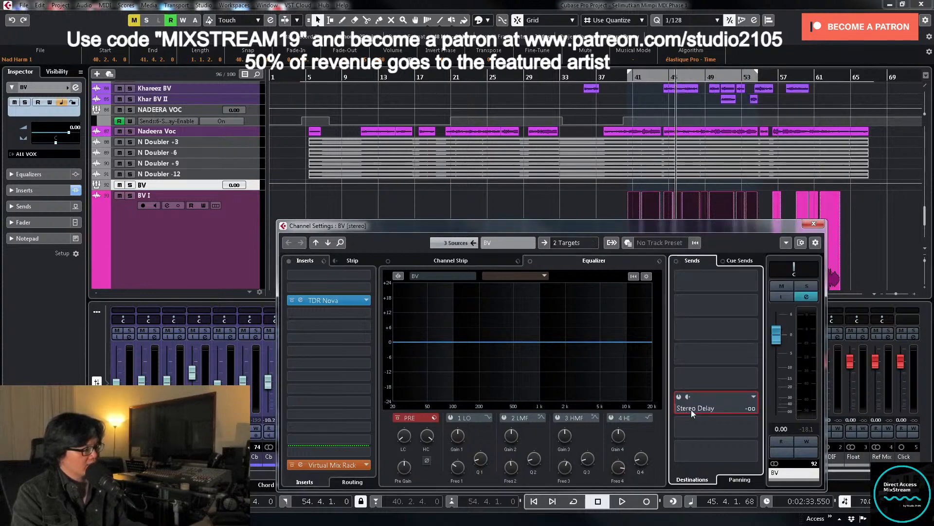
{"action": "left_click", "coordinate": [679, 397]}
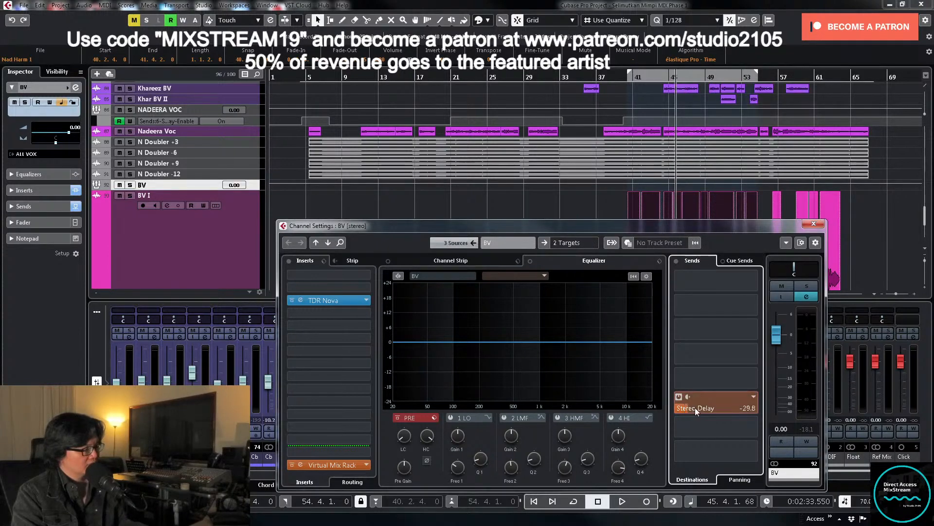
{"action": "left_click_drag", "start_coordinate": [695, 407], "coordinate": [699, 407]}
{"action": "key", "text": "space"}
{"action": "left_click", "coordinate": [806, 286]}
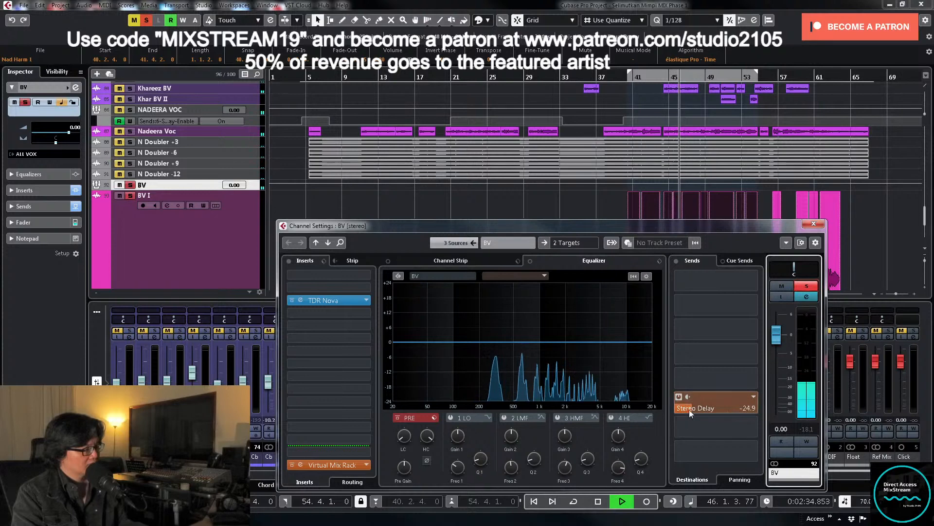
Step: Cut the BV group's high-mid EQ band by about 1.2 dB at 3.22 kHz, clear its solo and close its channel settings
{"action": "left_click", "coordinate": [558, 418]}
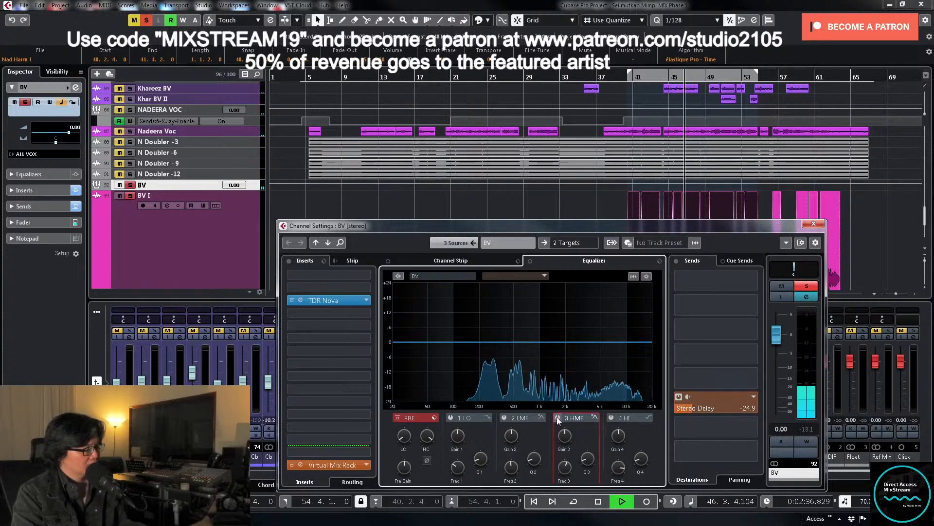
{"action": "left_click", "coordinate": [558, 417]}
{"action": "left_click_drag", "start_coordinate": [567, 341], "coordinate": [584, 345]}
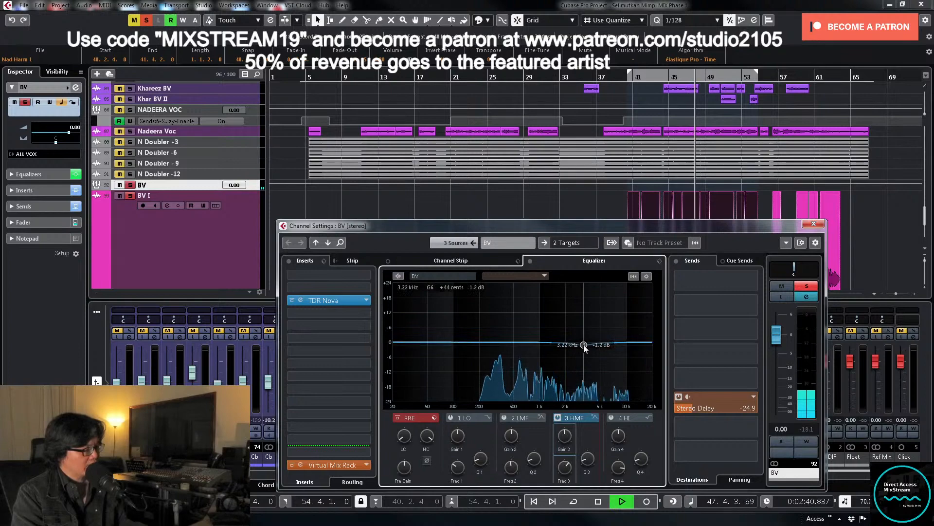
{"action": "left_click", "coordinate": [807, 287]}
{"action": "left_click", "coordinate": [814, 224]}
Step: Check BV I's fader in the full mix and pan the BV group slightly left
{"action": "scroll", "coordinate": [786, 264], "scroll_direction": "down", "scroll_amount": 3}
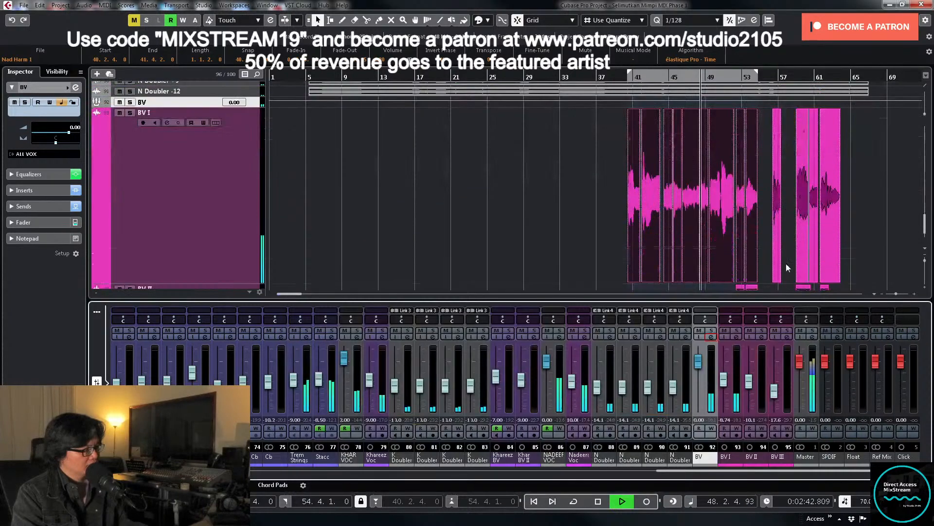
{"action": "scroll", "coordinate": [785, 262], "scroll_direction": "down", "scroll_amount": 1}
{"action": "left_click", "coordinate": [725, 384]}
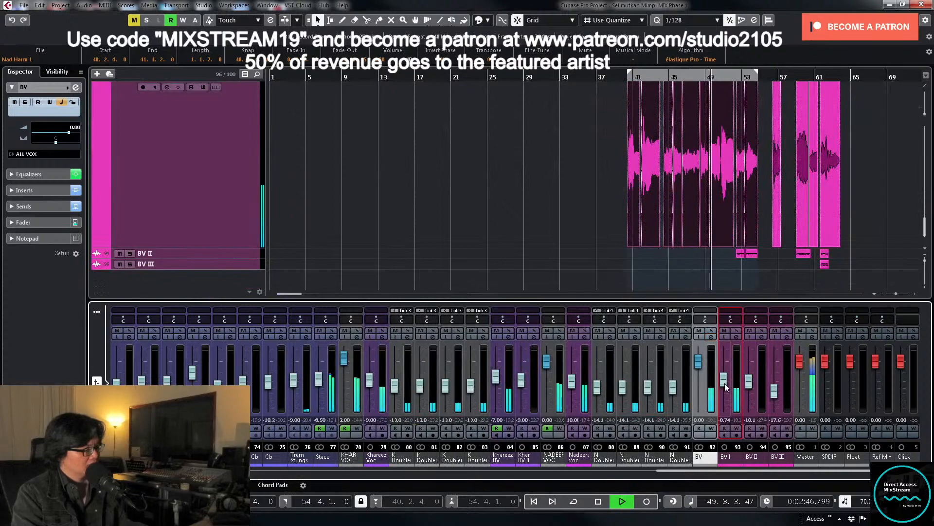
{"action": "scroll", "coordinate": [601, 229], "scroll_direction": "up", "scroll_amount": 4}
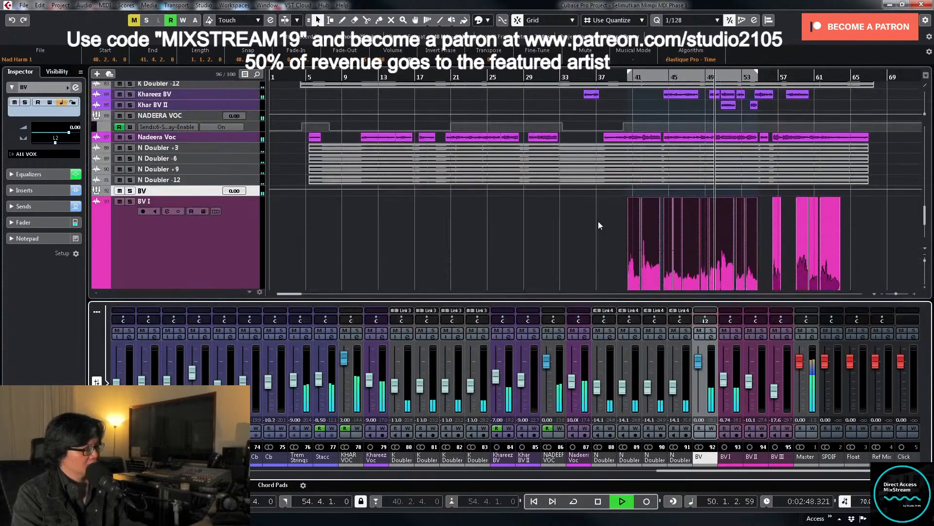
Step: Play from about bar 36 and write volume automation that raises the channel 86 vocal group to about 1.2 dB around bar 40
{"action": "left_click", "coordinate": [613, 78]}
{"action": "scroll", "coordinate": [588, 206], "scroll_direction": "up", "scroll_amount": 3}
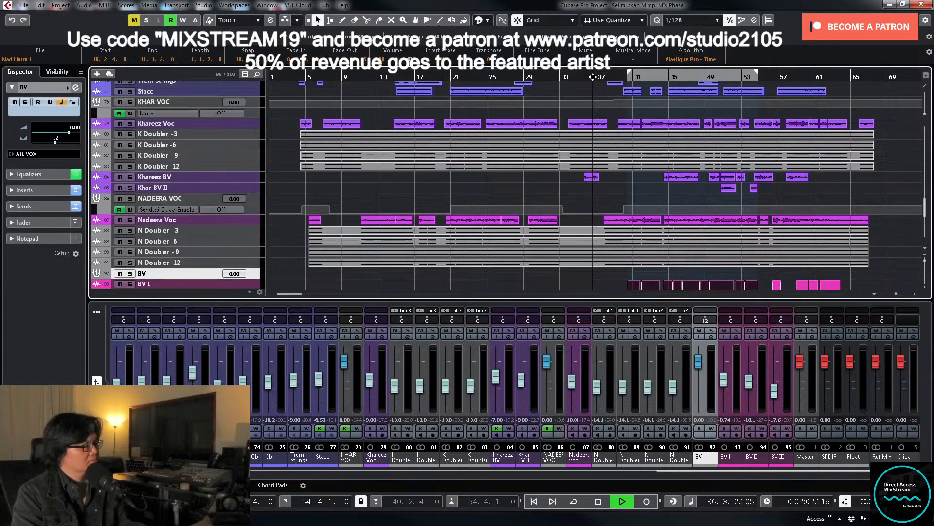
{"action": "left_click", "coordinate": [593, 77]}
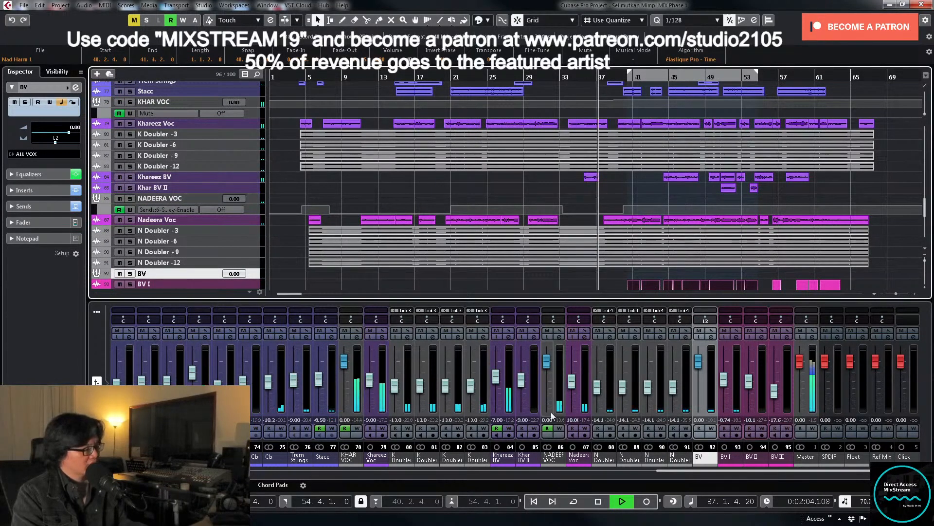
{"action": "left_click", "coordinate": [560, 428]}
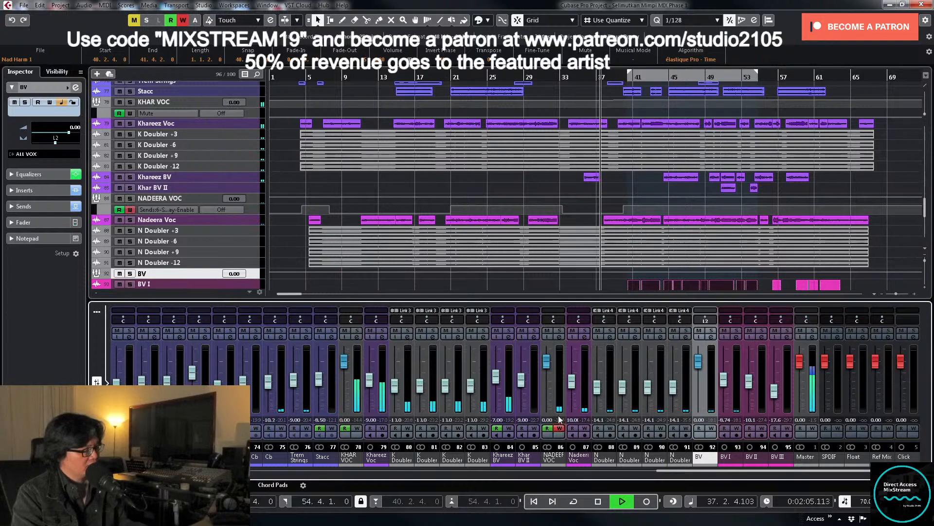
{"action": "left_click", "coordinate": [549, 367]}
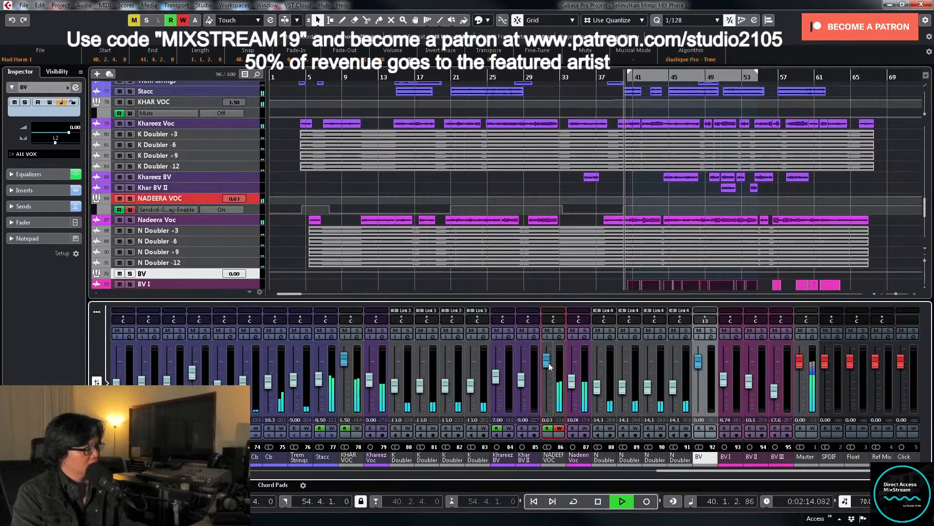
{"action": "left_click_drag", "start_coordinate": [549, 366], "coordinate": [549, 366]}
{"action": "left_click", "coordinate": [558, 429]}
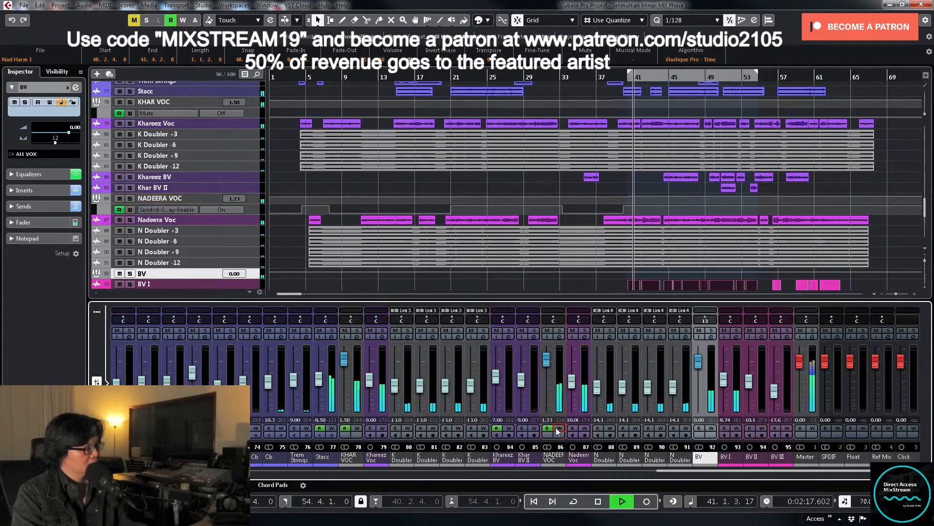
Step: Stop playback, reveal the channel 86 vocal group's volume automation and delete the intermediate ramp points recorded before bar 40
{"action": "left_click", "coordinate": [240, 200]}
{"action": "key", "text": "z"}
{"action": "key", "text": "space"}
{"action": "scroll", "coordinate": [633, 177], "scroll_direction": "up", "scroll_amount": 3}
{"action": "left_click", "coordinate": [632, 178]}
{"action": "key", "text": "h"}
{"action": "key", "text": "h"}
{"action": "key", "text": "h"}
{"action": "key", "text": "h"}
{"action": "key", "text": "h"}
{"action": "key", "text": "h"}
{"action": "key", "text": "h"}
{"action": "key", "text": "h"}
{"action": "key", "text": "h"}
{"action": "key", "text": "h"}
{"action": "key", "text": "h"}
{"action": "key", "text": "h"}
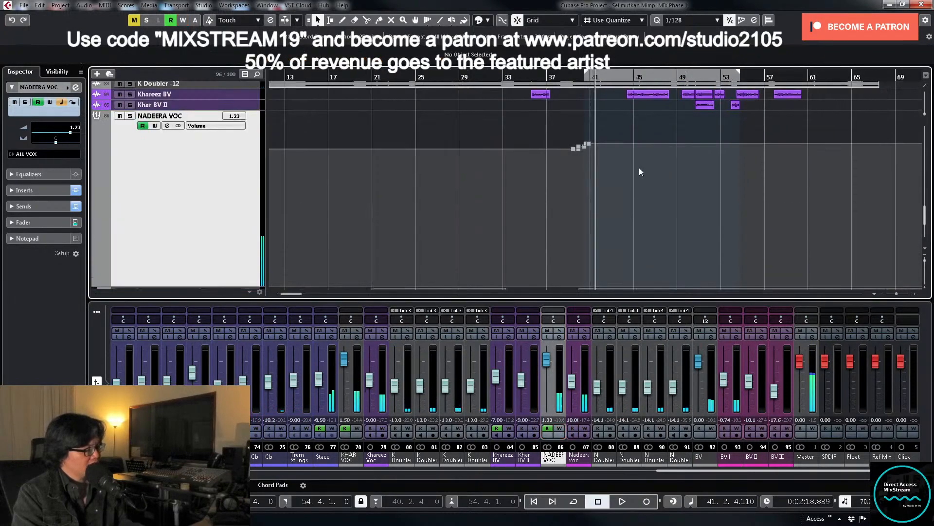
{"action": "left_click_drag", "start_coordinate": [510, 125], "coordinate": [566, 160]}
{"action": "key", "text": "Delete"}
Step: Place the raised volume automation point at bar 40 and set its value to 1.50 dB
{"action": "left_click_drag", "start_coordinate": [474, 148], "coordinate": [486, 144]}
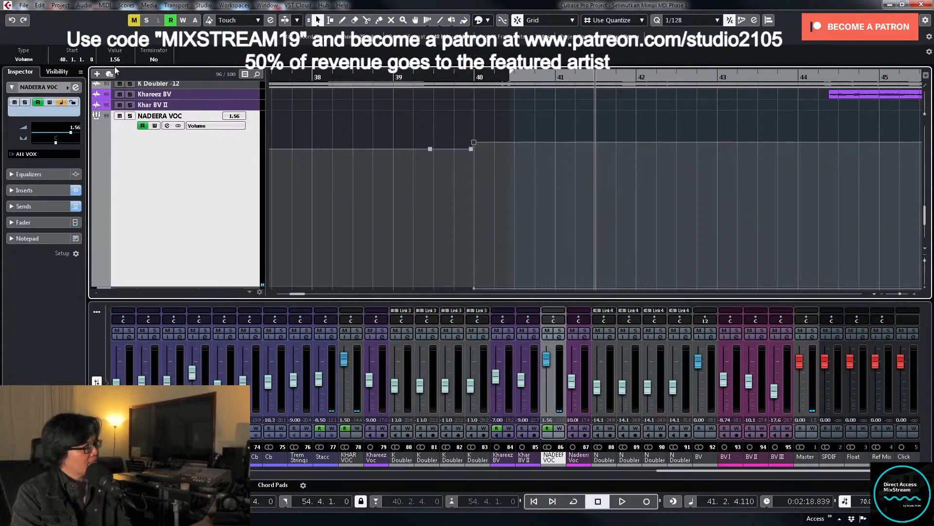
{"action": "type", "text": "1"}
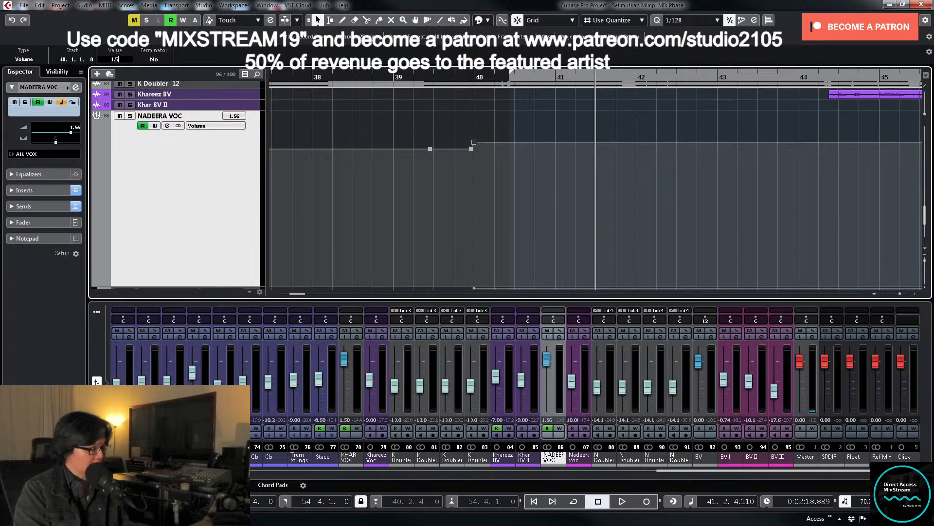
{"action": "key", "text": "g"}
{"action": "key", "text": "g"}
{"action": "key", "text": "g"}
{"action": "key", "text": "g"}
{"action": "key", "text": "g"}
{"action": "key", "text": "g"}
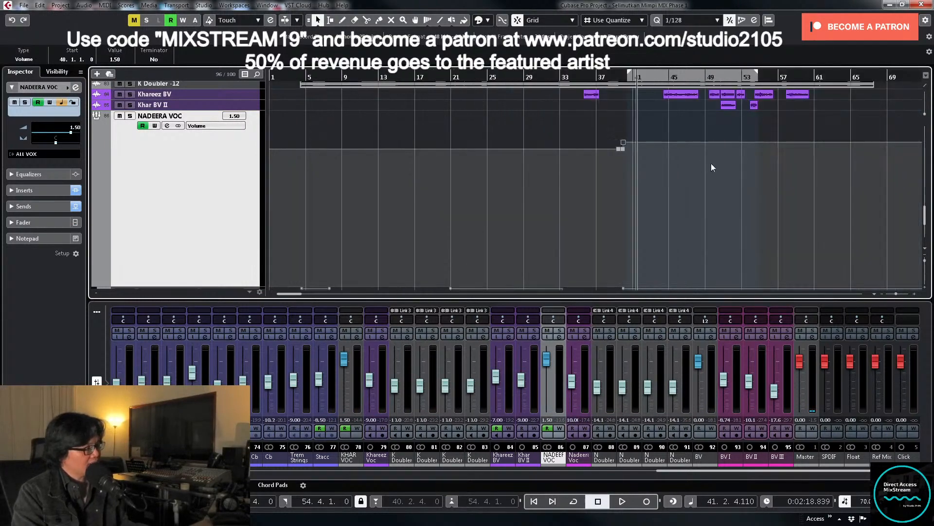
{"action": "key", "text": "z"}
{"action": "key", "text": "z"}
{"action": "key", "text": "z"}
Step: Play the full mix from about bar 43 and lower BV I's fader to -10.9 dB
{"action": "scroll", "coordinate": [617, 171], "scroll_direction": "up", "scroll_amount": 3}
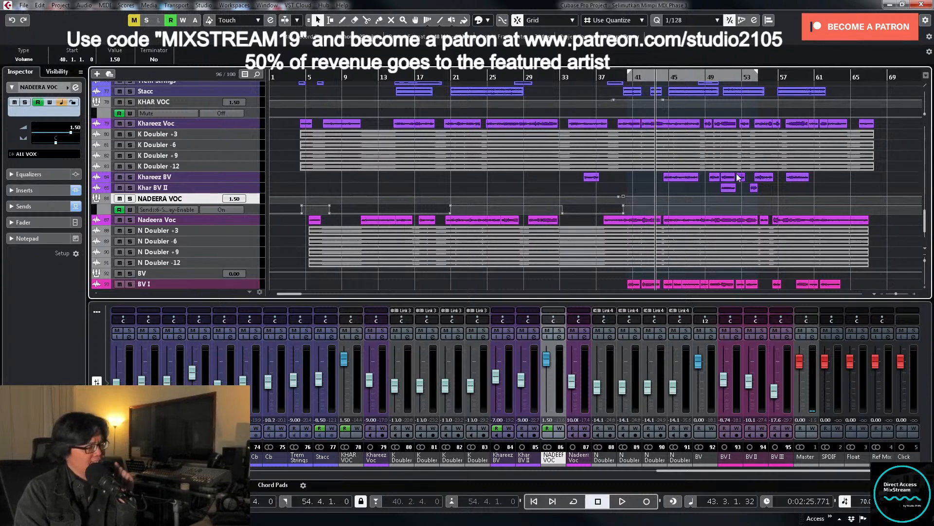
{"action": "key", "text": "space"}
{"action": "scroll", "coordinate": [774, 191], "scroll_direction": "down", "scroll_amount": 2}
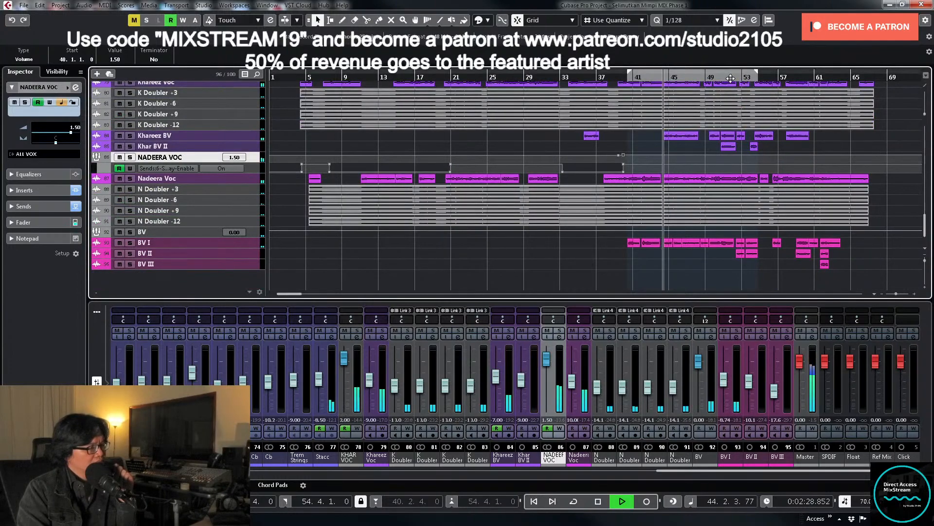
{"action": "left_click_drag", "start_coordinate": [724, 380], "coordinate": [726, 386]}
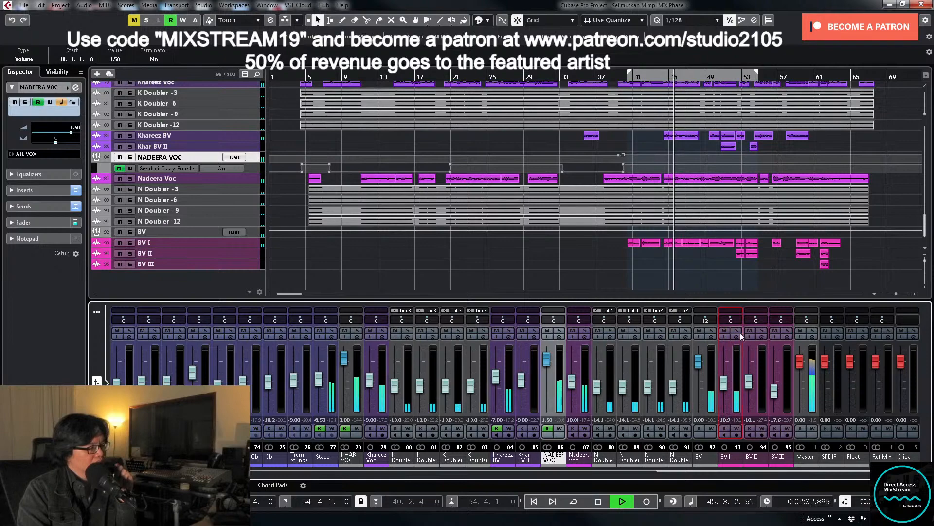
Step: Try BV I panned far left and reset the pans of both the BV group and BV I to centre
{"action": "left_click_drag", "start_coordinate": [731, 320], "coordinate": [721, 320]}
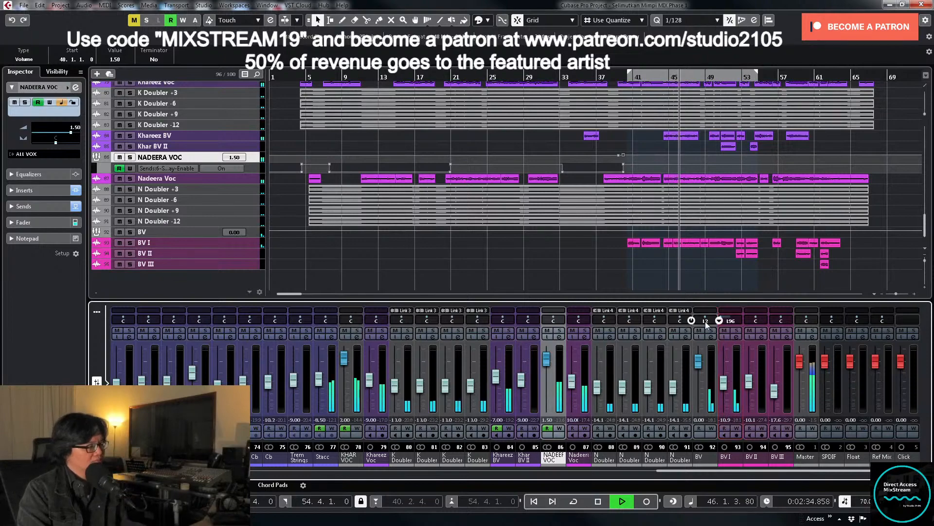
{"action": "left_click", "coordinate": [705, 321], "text": "ctrl"}
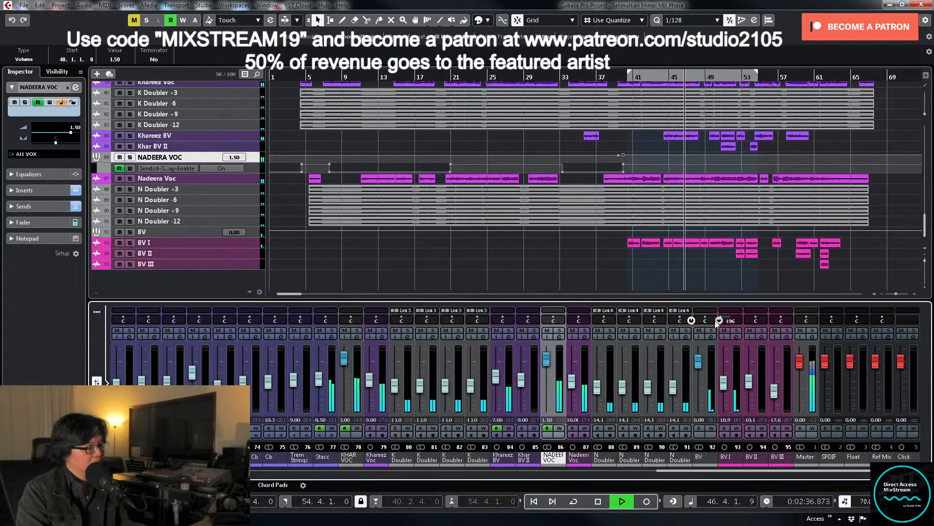
{"action": "left_click", "coordinate": [731, 320], "text": "ctrl"}
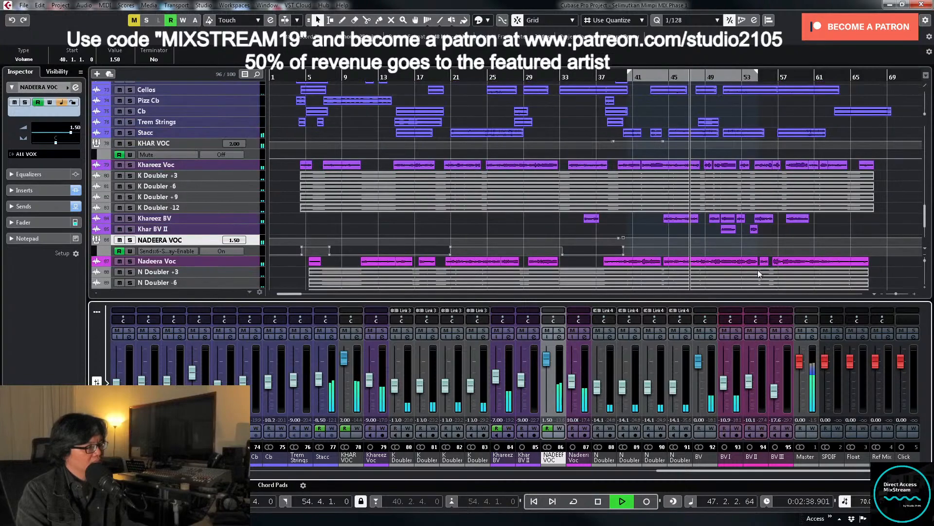
Step: Write the channel 86 vocal group's volume back to 0.00 dB from about bar 44 and check its automation lane
{"action": "scroll", "coordinate": [758, 269], "scroll_direction": "up", "scroll_amount": 4}
{"action": "left_click", "coordinate": [658, 75]}
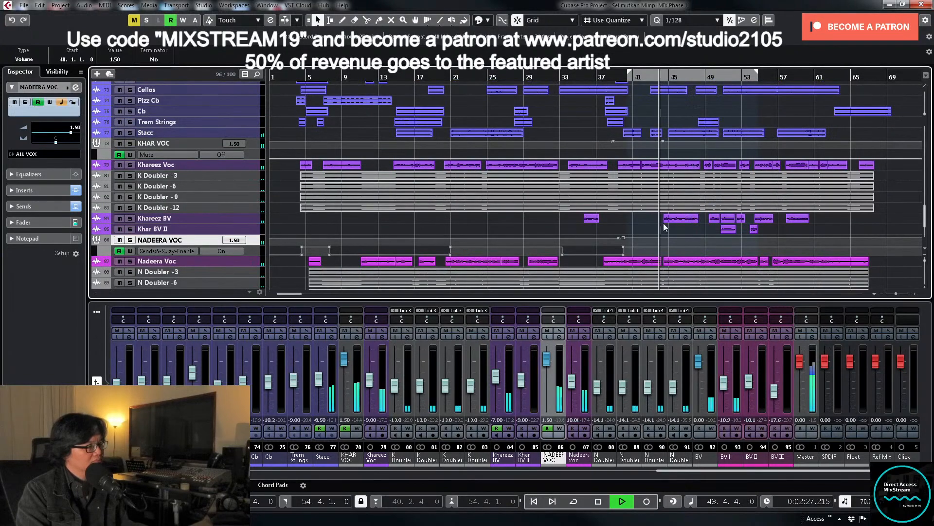
{"action": "key", "text": "space"}
{"action": "key", "text": "z"}
{"action": "scroll", "coordinate": [678, 213], "scroll_direction": "up", "scroll_amount": 2}
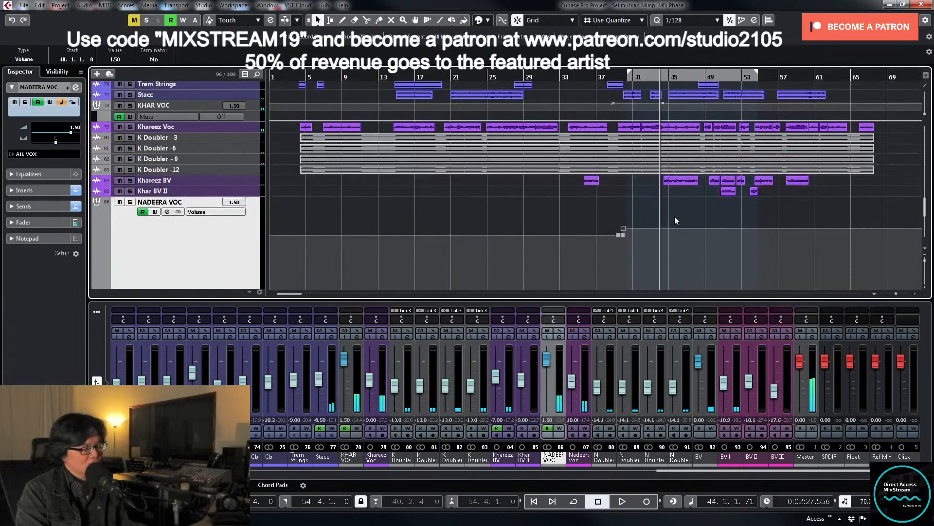
{"action": "left_click", "coordinate": [559, 429]}
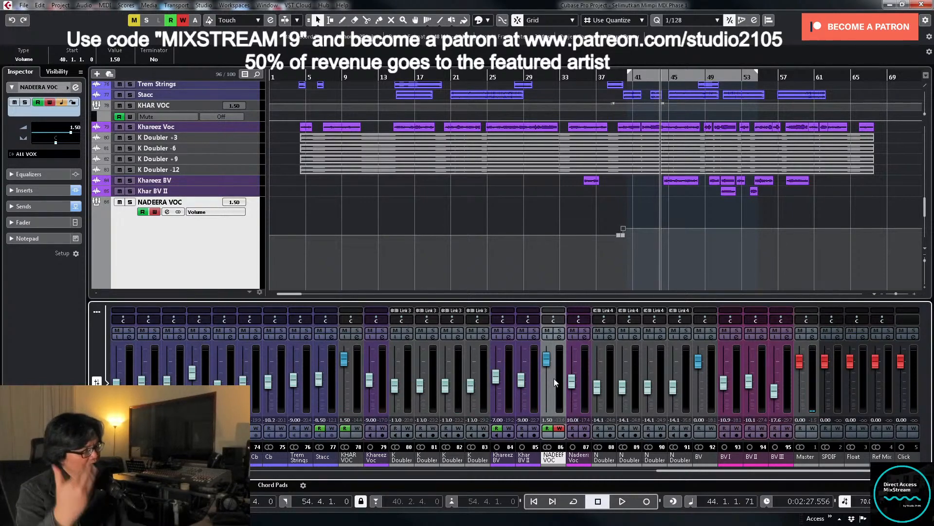
{"action": "key", "text": "space"}
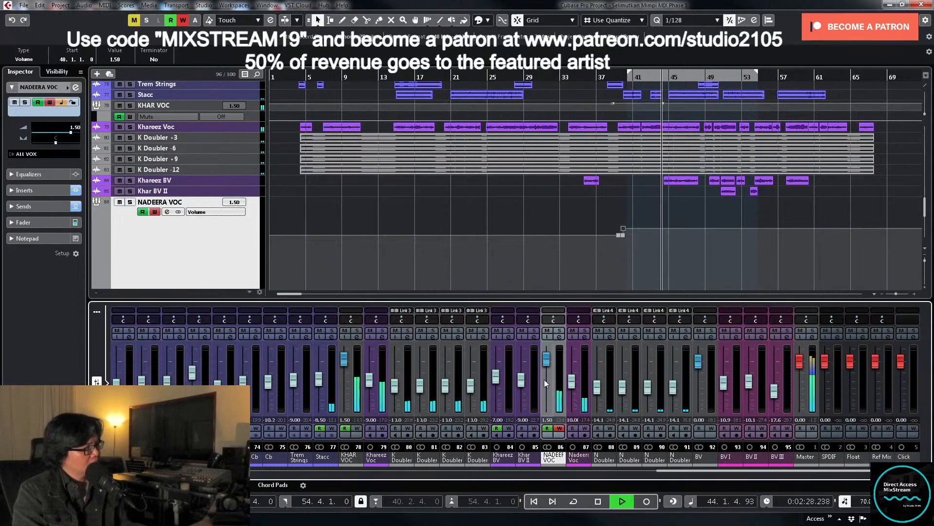
{"action": "left_click", "coordinate": [560, 429]}
{"action": "scroll", "coordinate": [341, 219], "scroll_direction": "up", "scroll_amount": 3}
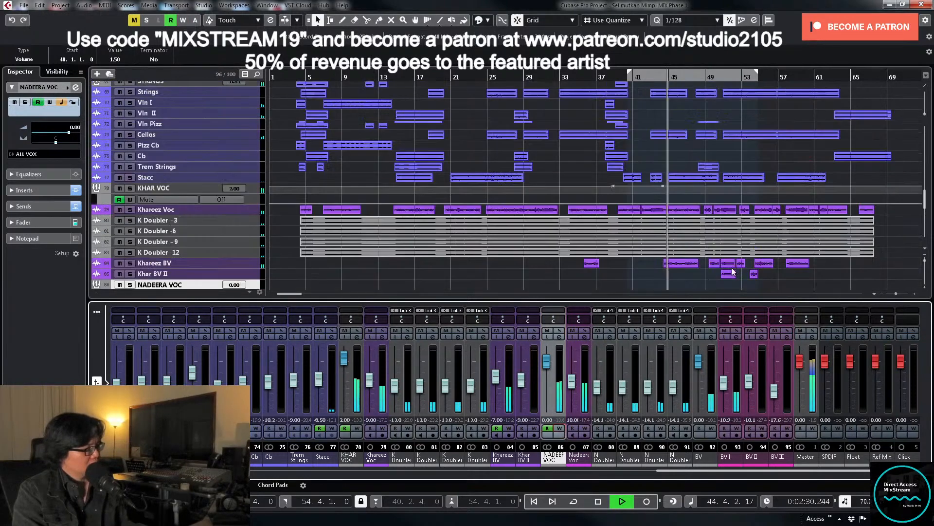
{"action": "scroll", "coordinate": [282, 259], "scroll_direction": "down", "scroll_amount": 4}
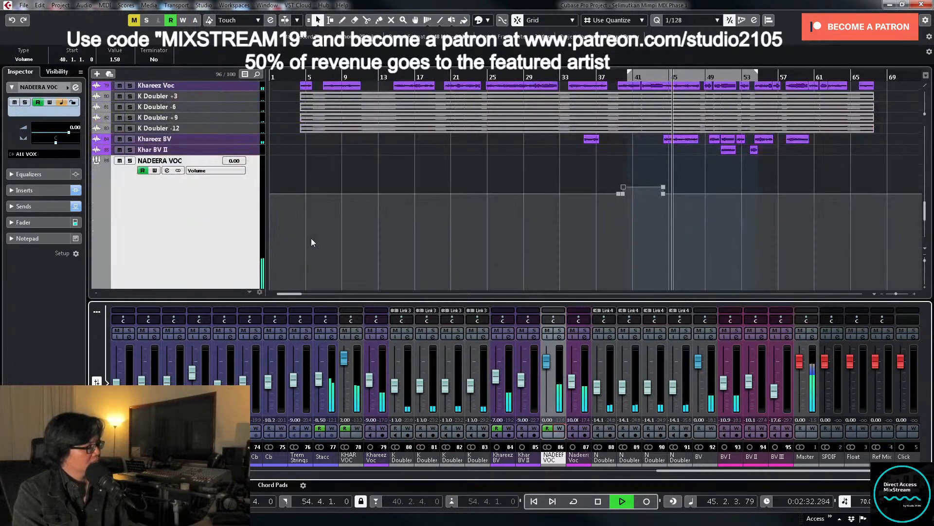
Step: Raise BV II's fader to about -9.9 dB, auditioning it in solo and together with BV I, and return to about bar 48
{"action": "scroll", "coordinate": [707, 202], "scroll_direction": "down", "scroll_amount": 4}
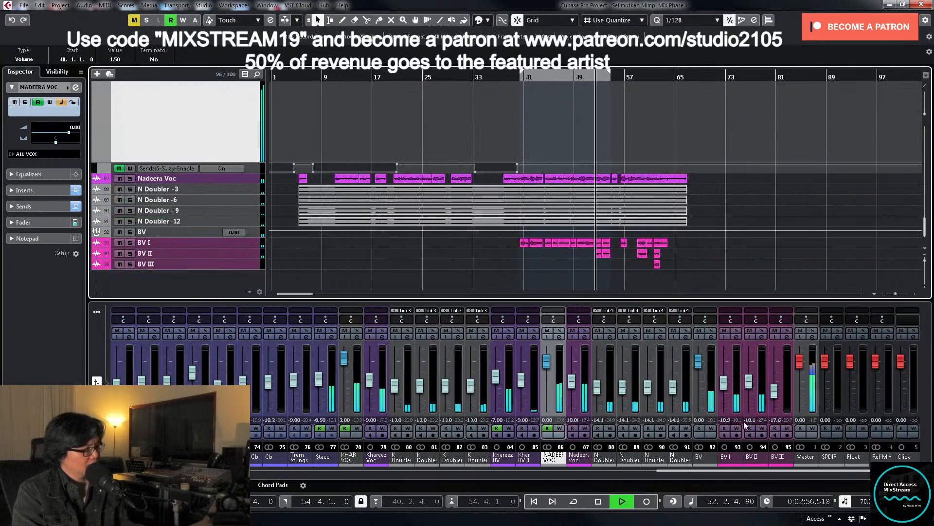
{"action": "left_click", "coordinate": [762, 330]}
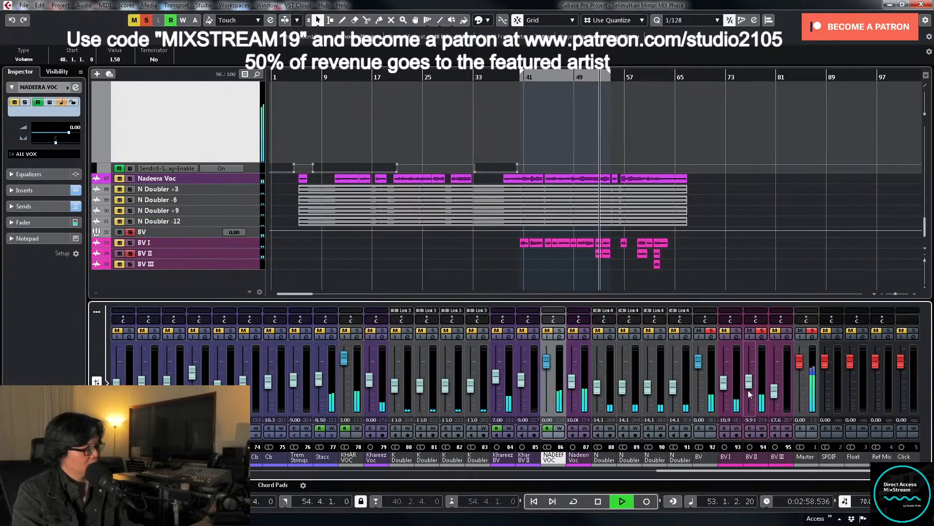
{"action": "left_click", "coordinate": [592, 74]}
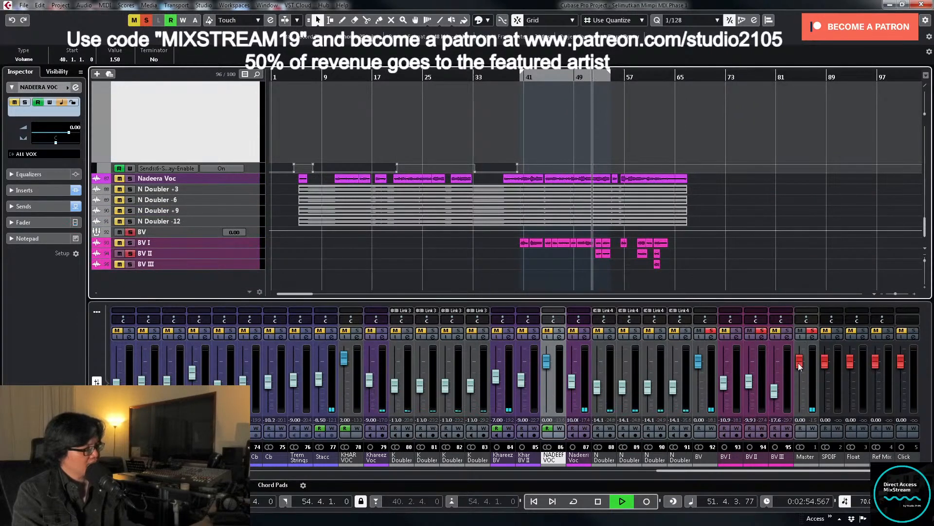
{"action": "left_click", "coordinate": [736, 331]}
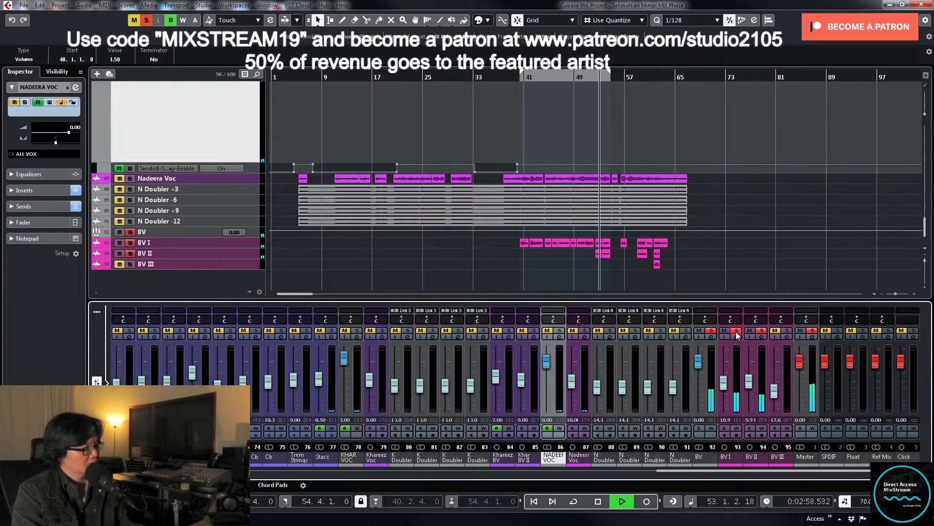
{"action": "key", "text": "space"}
{"action": "left_click", "coordinate": [571, 76]}
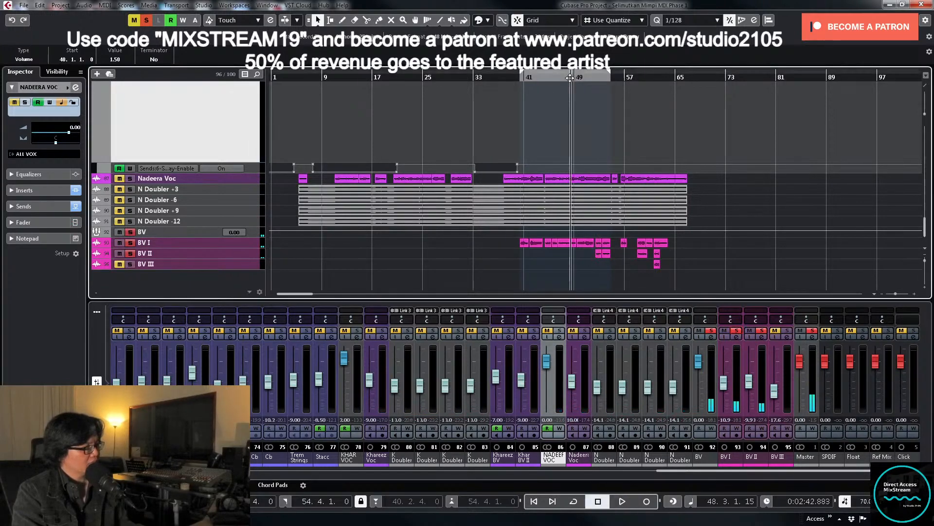
Step: Take the BV group out of solo and pan BV II right to about R51 while playing from about bar 50
{"action": "left_click", "coordinate": [129, 232]}
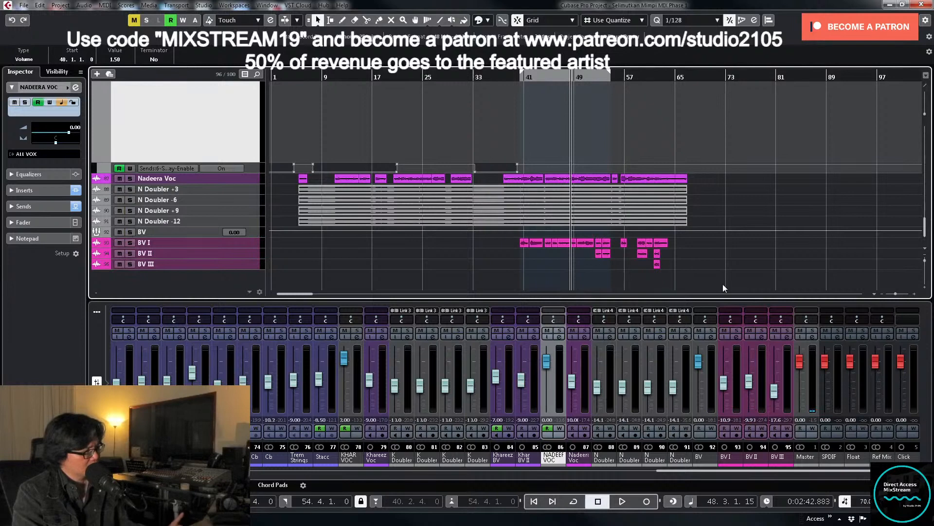
{"action": "left_click", "coordinate": [583, 76]}
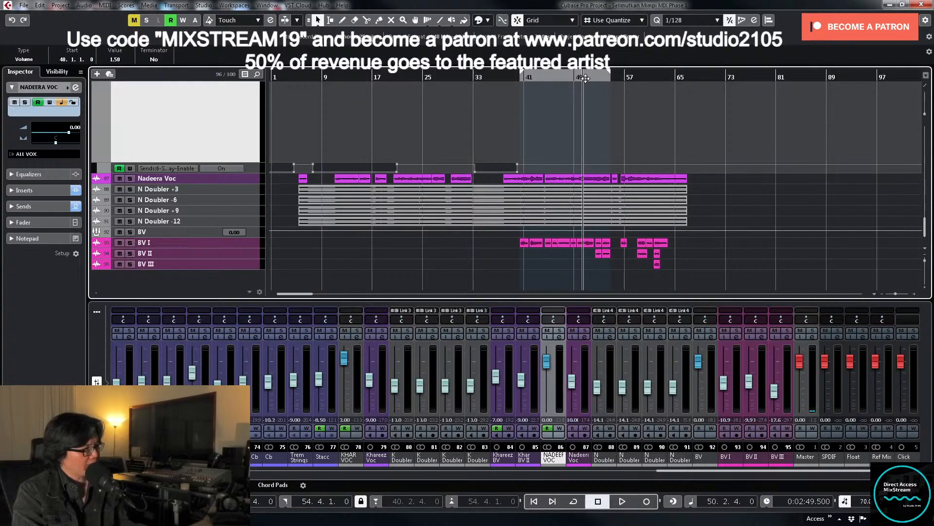
{"action": "left_click_drag", "start_coordinate": [757, 321], "coordinate": [761, 321]}
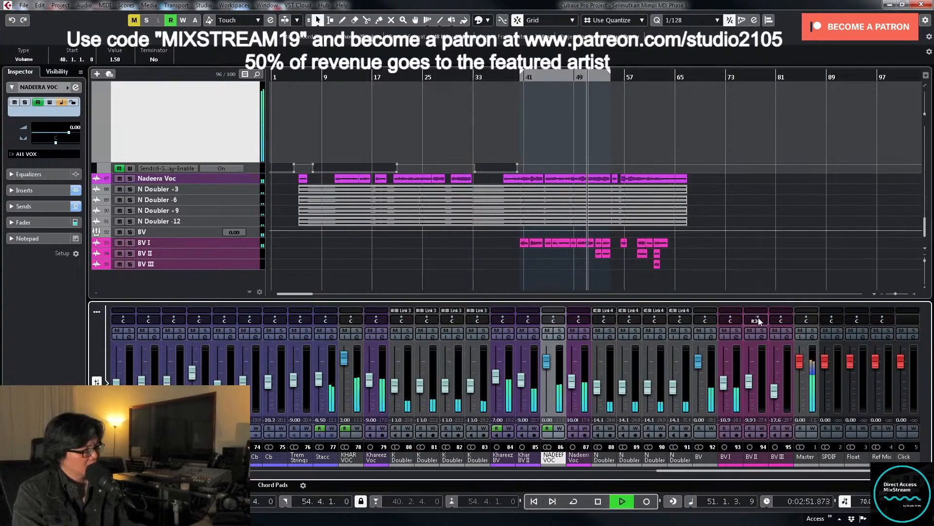
Step: Write pan automation on BV I, moving it left to about L56 from about bar 52 during playback
{"action": "left_click", "coordinate": [736, 428]}
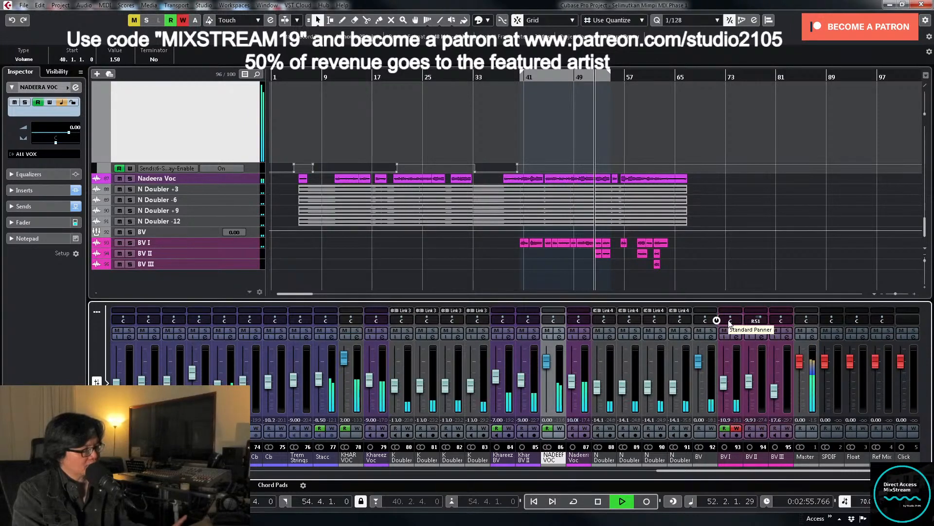
{"action": "left_click_drag", "start_coordinate": [730, 321], "coordinate": [708, 322]}
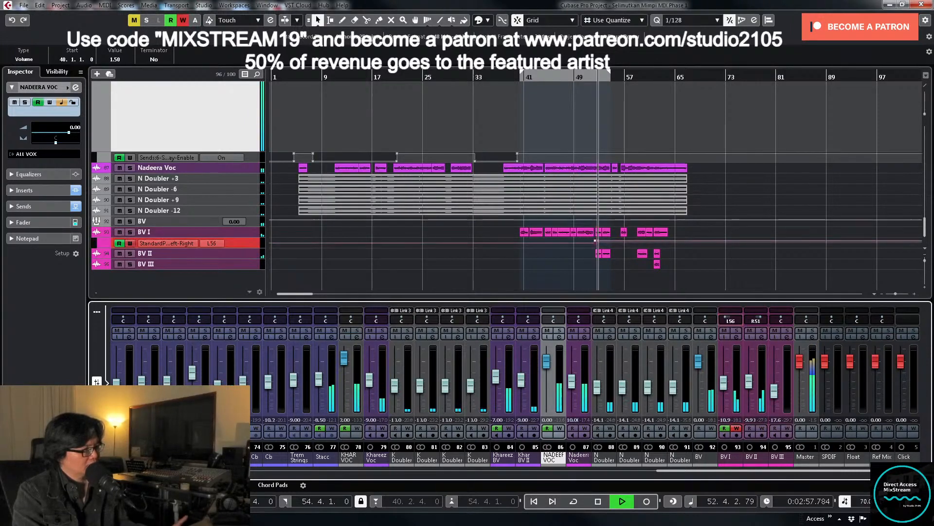
{"action": "left_click", "coordinate": [736, 428]}
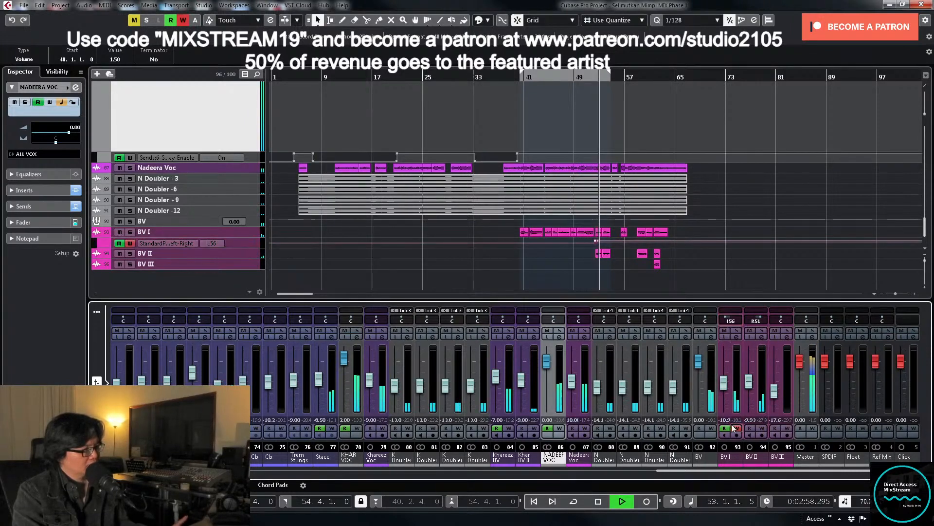
Step: Enlarge BV I's pan automation lane and delete the stray points around the pan move at bar 52
{"action": "left_click", "coordinate": [240, 245]}
{"action": "left_click", "coordinate": [256, 253], "text": "shift"}
{"action": "left_click_drag", "start_coordinate": [255, 247], "coordinate": [254, 286]}
{"action": "scroll", "coordinate": [514, 246], "scroll_direction": "down", "scroll_amount": 1}
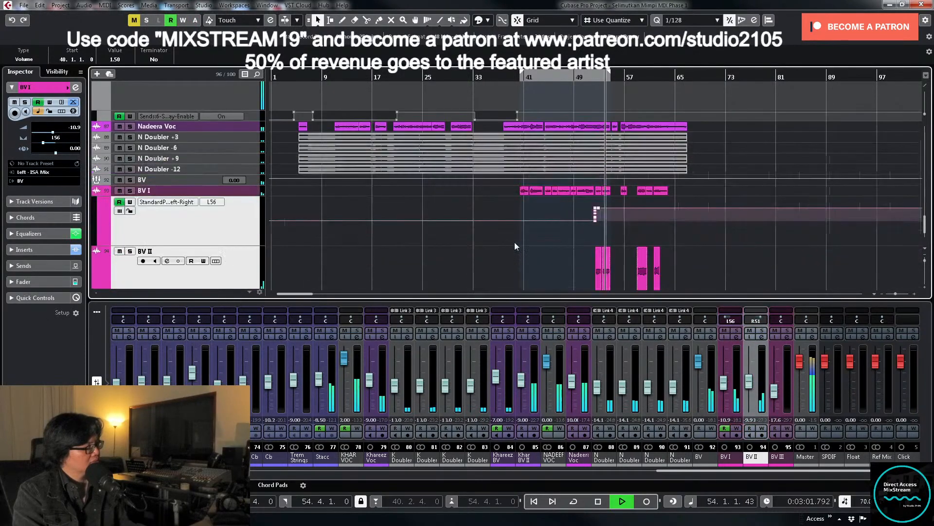
{"action": "key", "text": "h"}
{"action": "key", "text": "h"}
{"action": "key", "text": "h"}
{"action": "key", "text": "h"}
{"action": "key", "text": "h"}
{"action": "key", "text": "h"}
{"action": "key", "text": "h"}
{"action": "key", "text": "h"}
{"action": "key", "text": "h"}
{"action": "key", "text": "h"}
{"action": "key", "text": "h"}
{"action": "key", "text": "h"}
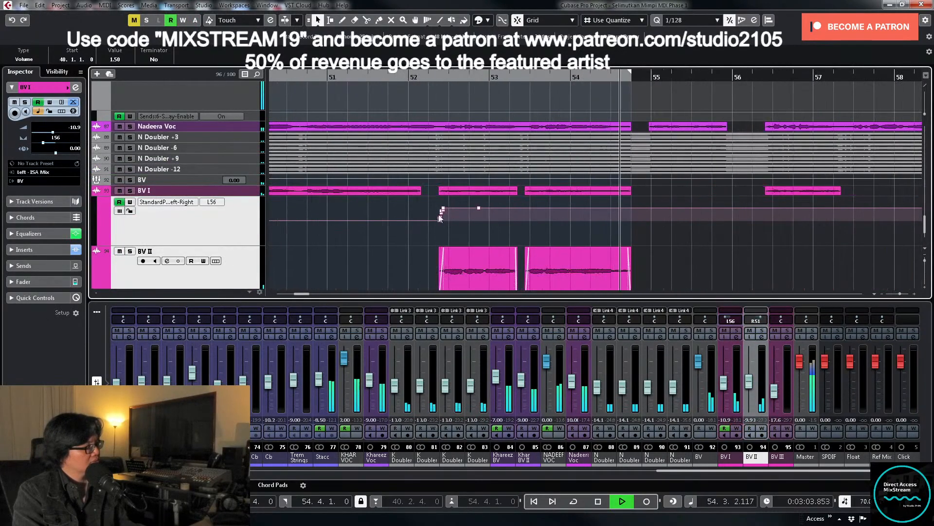
{"action": "left_click", "coordinate": [441, 214]}
{"action": "key", "text": "Delete"}
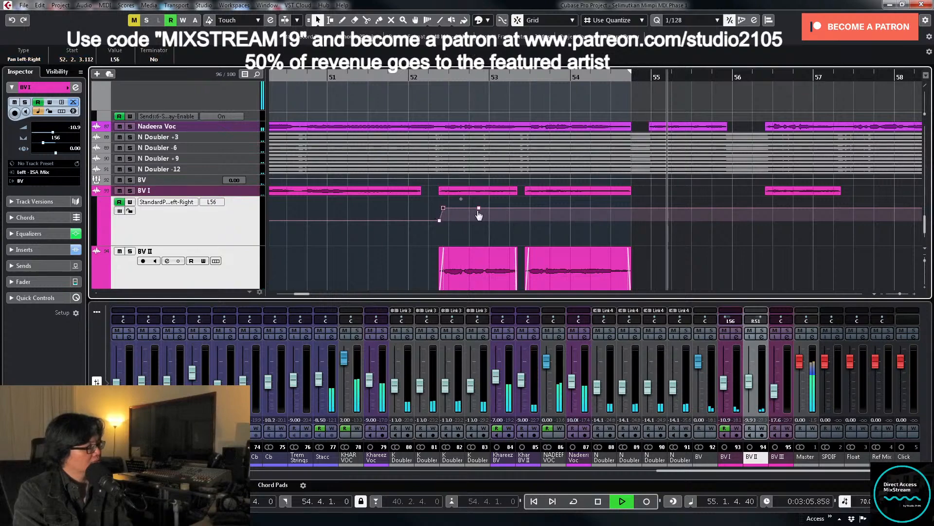
{"action": "key", "text": "space"}
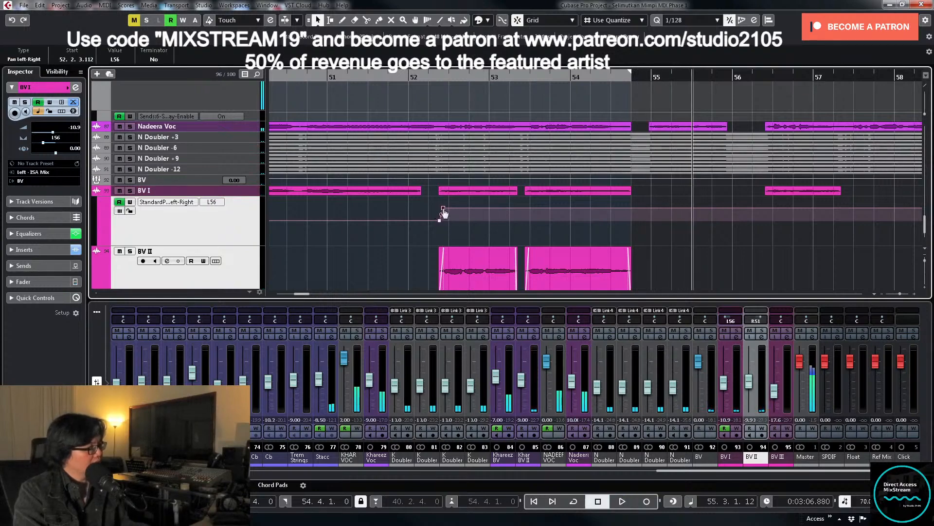
Step: Shift BV I's pan move slightly earlier, ahead of the bar 52 clip, and set its left pan value to L50
{"action": "mouse_move", "coordinate": [439, 222]}
{"action": "left_mouse_down"}
{"action": "mouse_move", "coordinate": [428, 220]}
{"action": "mouse_move", "coordinate": [431, 209]}
{"action": "left_mouse_up"}
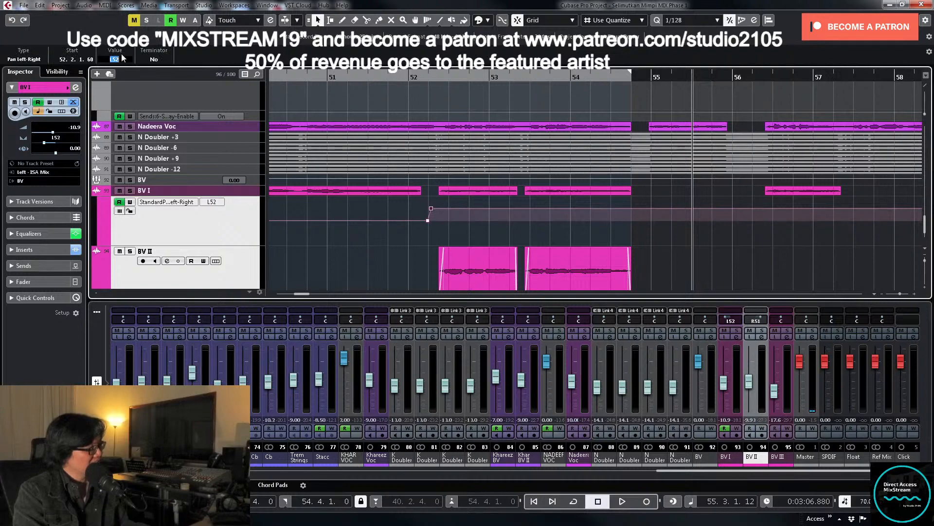
{"action": "type", "text": "-50"}
{"action": "key", "text": "Return"}
Step: Audition BV I and BV II together in solo from about bar 52 and set BV II's pan to R50
{"action": "left_click", "coordinate": [437, 76]}
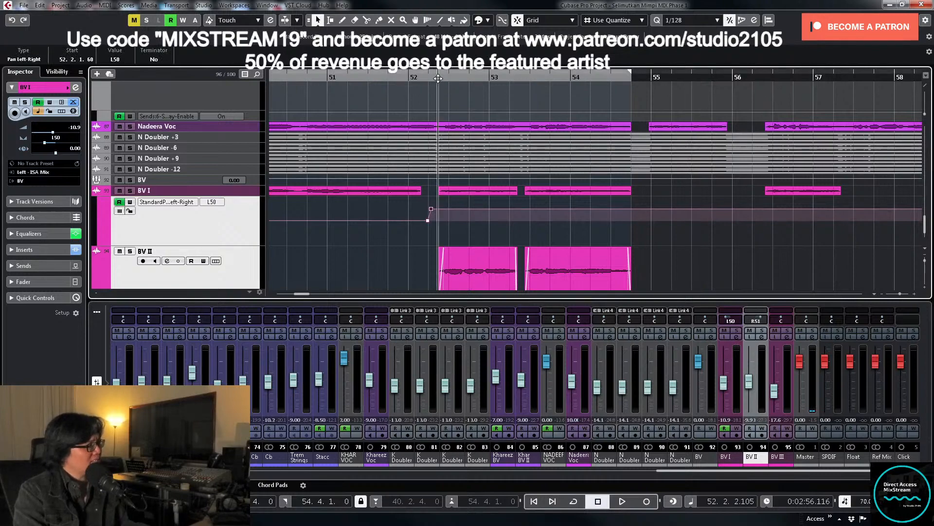
{"action": "key", "text": "space"}
{"action": "left_click", "coordinate": [130, 191]}
{"action": "left_click", "coordinate": [130, 251]}
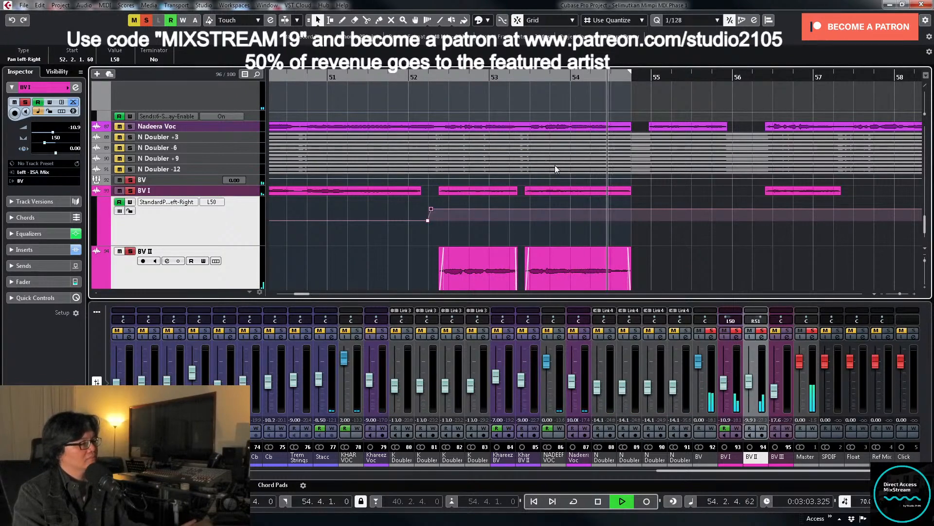
{"action": "double_click", "coordinate": [756, 321]}
{"action": "type", "text": "R50"}
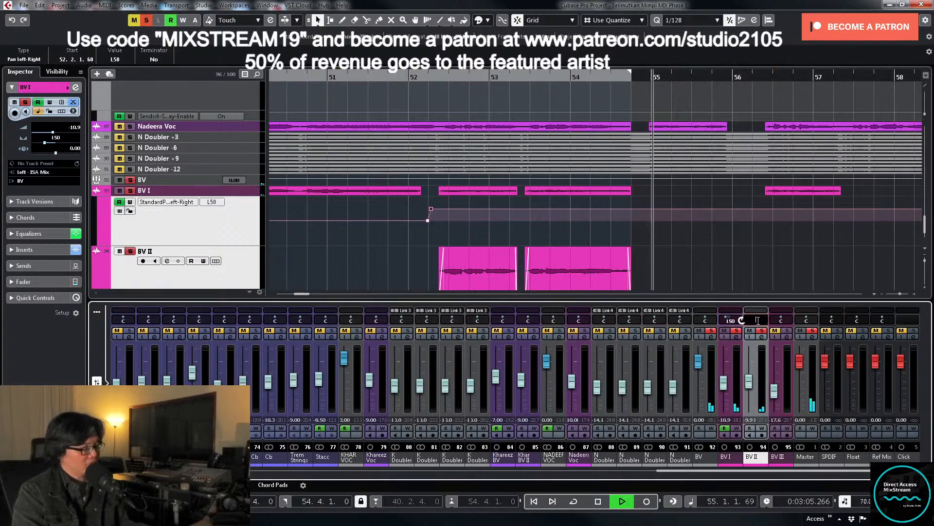
{"action": "key", "text": "Return"}
{"action": "key", "text": "space"}
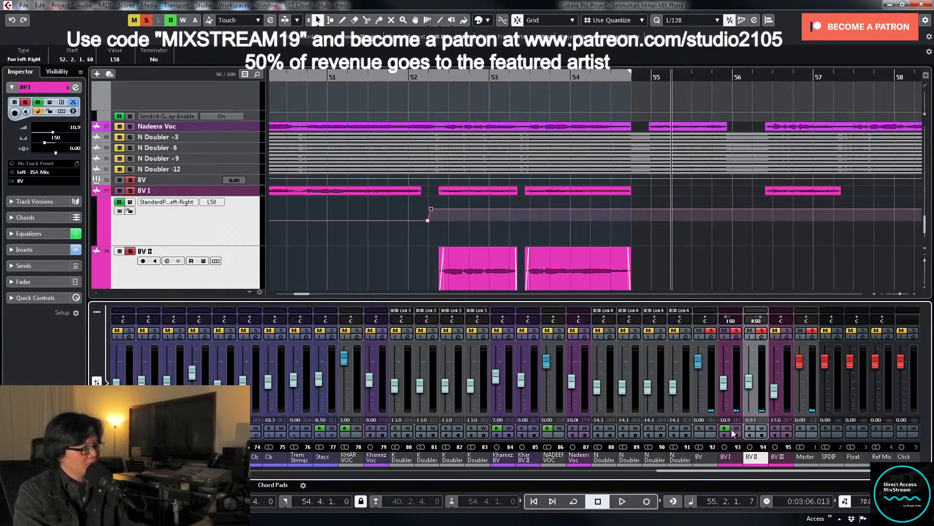
Step: Clear the solos and write BV I's pan back to centre after the phrase, at about bar 55
{"action": "left_click", "coordinate": [762, 334]}
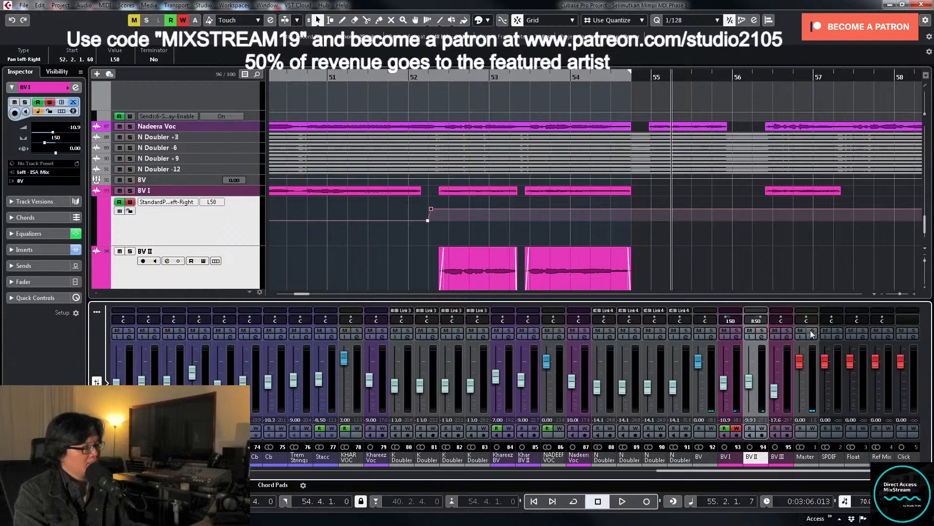
{"action": "left_click", "coordinate": [731, 321], "text": "ctrl"}
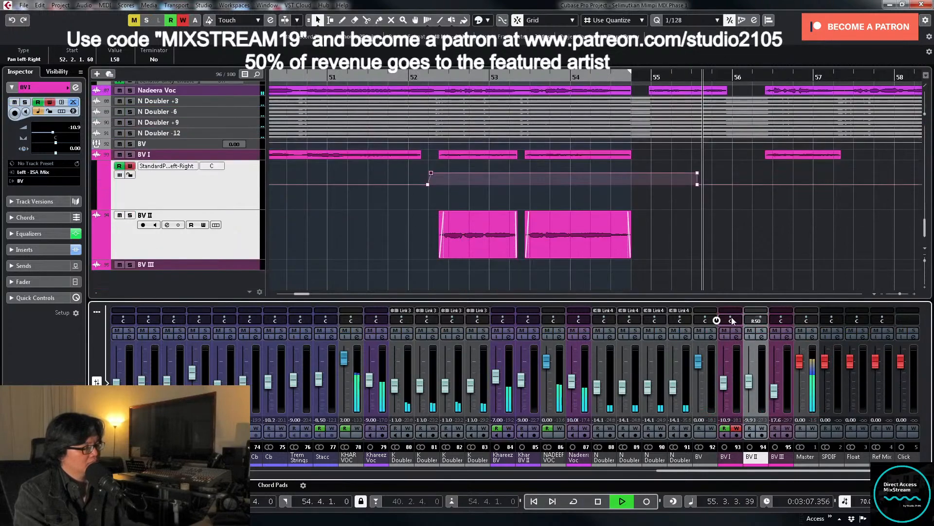
{"action": "left_click", "coordinate": [735, 429]}
Step: Write BV I's pan left to about L42 from just before bar 58, ahead of the next BV II phrase
{"action": "left_click", "coordinate": [745, 206]}
{"action": "key", "text": "g"}
{"action": "key", "text": "g"}
{"action": "key", "text": "g"}
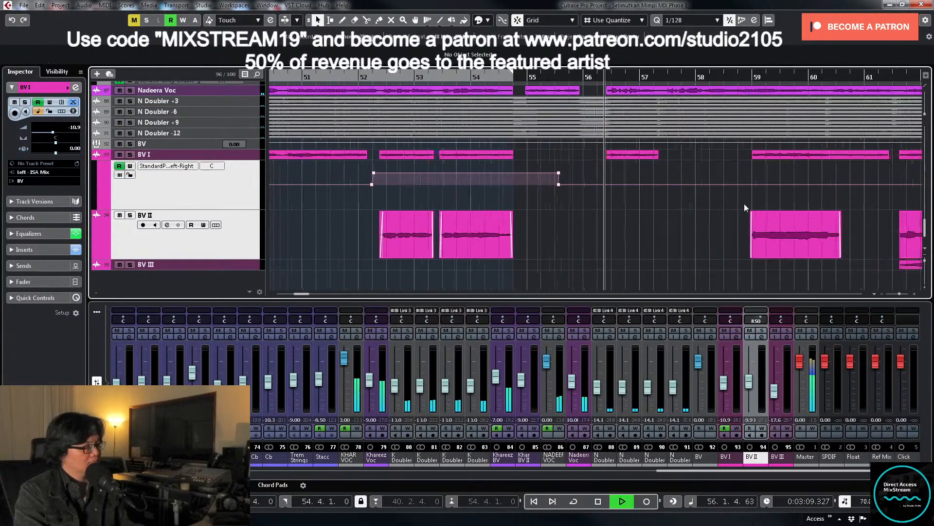
{"action": "scroll", "coordinate": [718, 207], "scroll_direction": "up", "scroll_amount": 1}
{"action": "key", "text": "g"}
{"action": "key", "text": "g"}
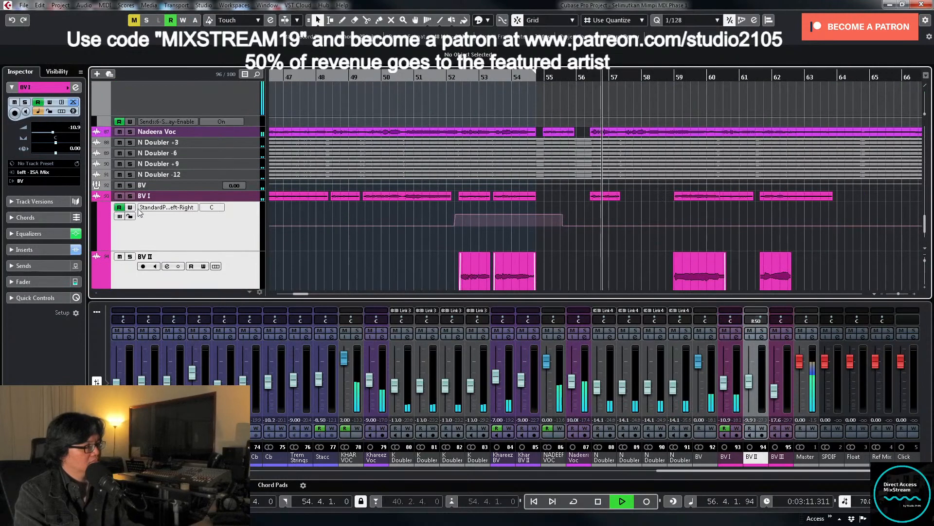
{"action": "key", "text": "h"}
{"action": "scroll", "coordinate": [665, 208], "scroll_direction": "down", "scroll_amount": 2}
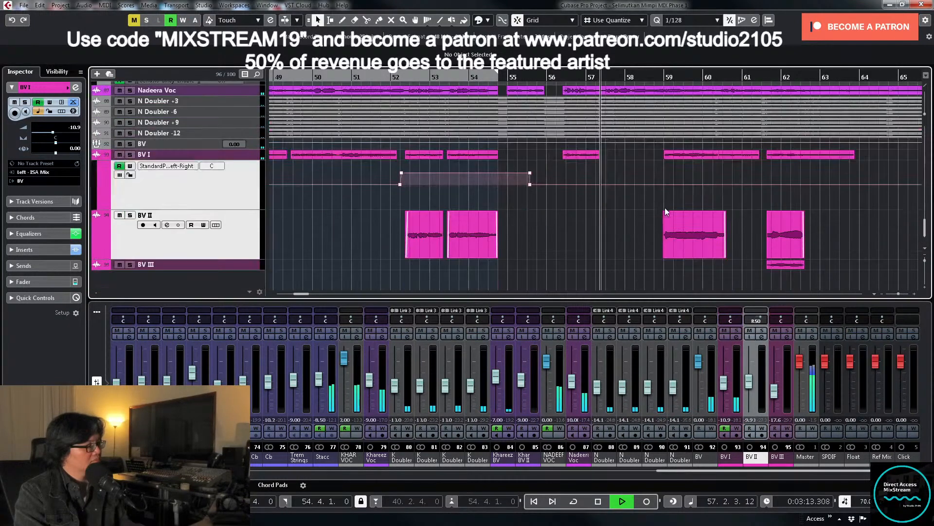
{"action": "left_click", "coordinate": [737, 428]}
{"action": "key", "text": "space"}
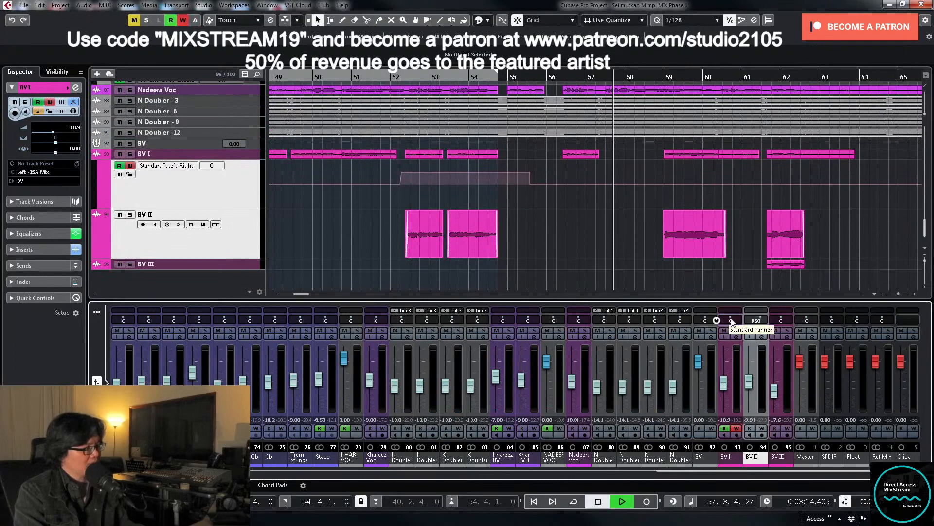
{"action": "left_click_drag", "start_coordinate": [731, 320], "coordinate": [739, 373]}
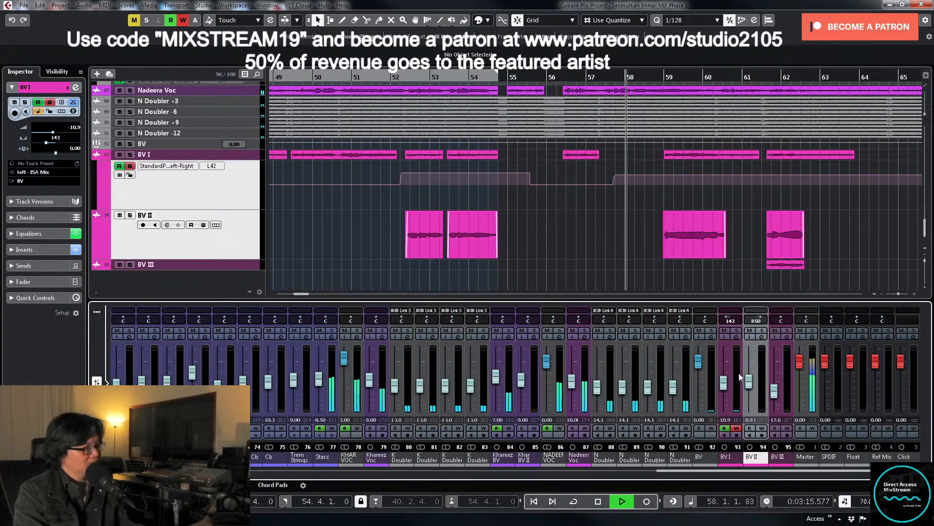
{"action": "left_click", "coordinate": [737, 428]}
Step: Enlarge BV I's pan lane and set the automation point at bar 58 to L50
{"action": "left_click", "coordinate": [249, 193]}
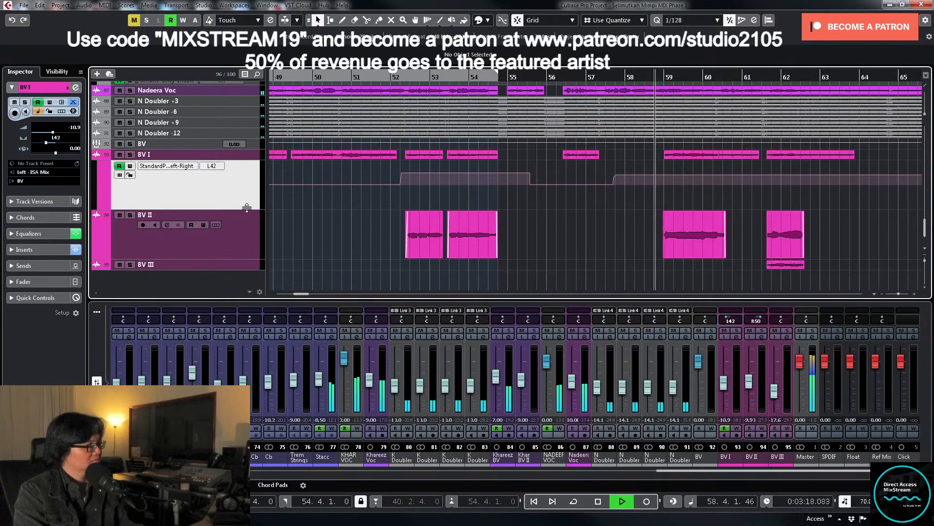
{"action": "left_click_drag", "start_coordinate": [247, 208], "coordinate": [247, 276]}
{"action": "left_click_drag", "start_coordinate": [623, 179], "coordinate": [641, 209]}
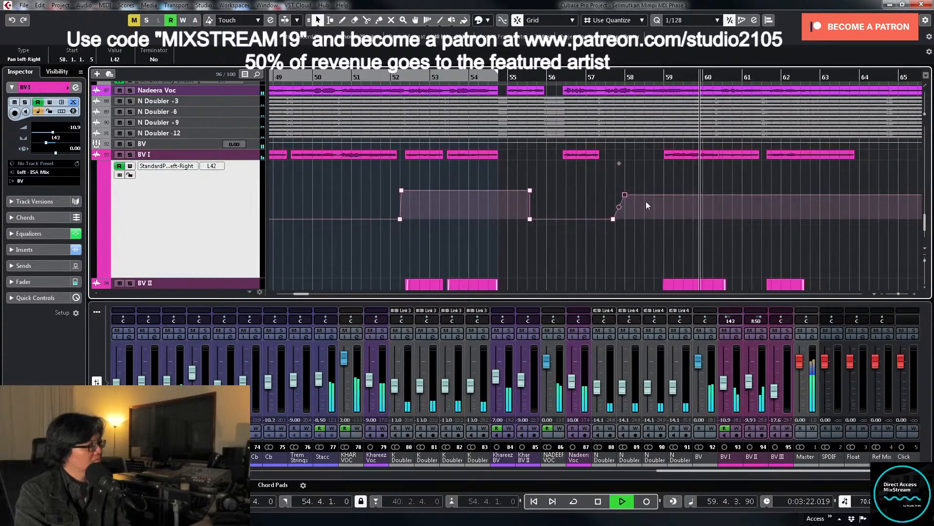
{"action": "key", "text": "space"}
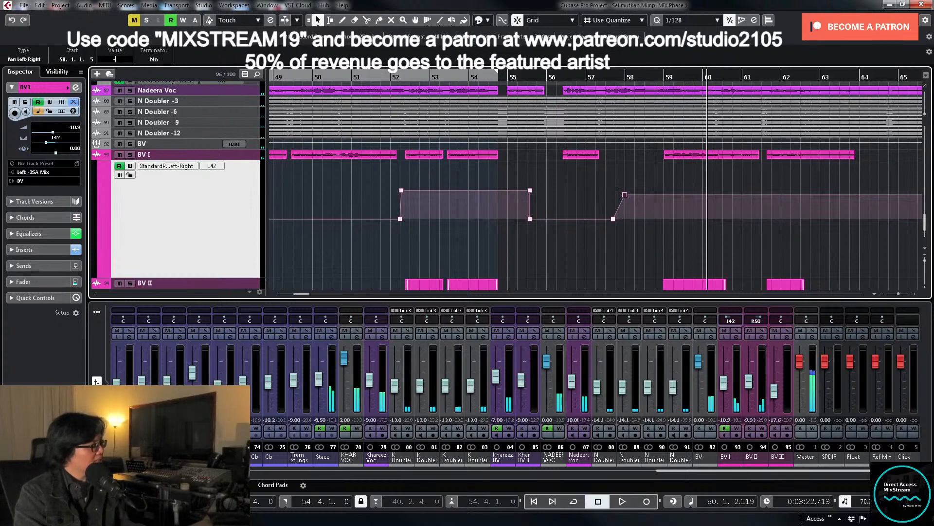
{"action": "type", "text": "L50"}
{"action": "key", "text": "Return"}
Step: Raise the faders of BV I and BV II to -9.00 dB
{"action": "scroll", "coordinate": [569, 190], "scroll_direction": "down", "scroll_amount": 2}
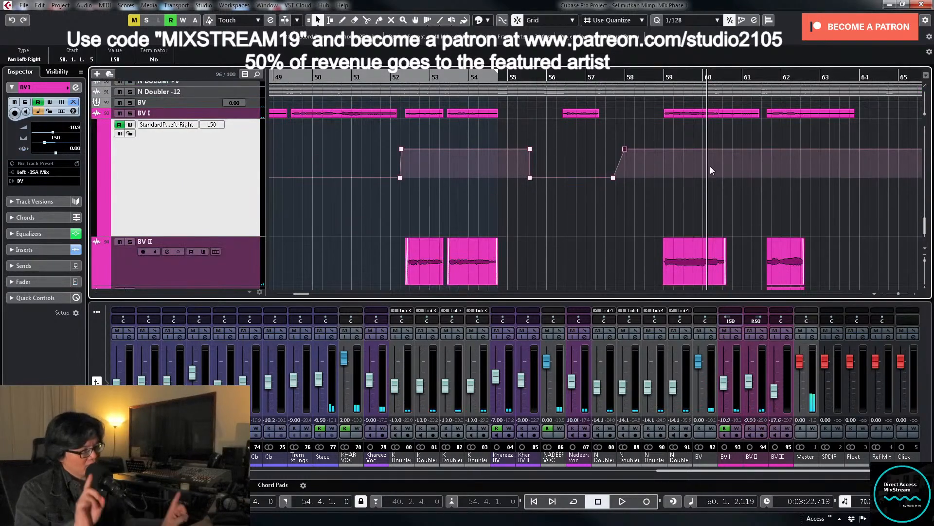
{"action": "scroll", "coordinate": [735, 195], "scroll_direction": "down", "scroll_amount": 1}
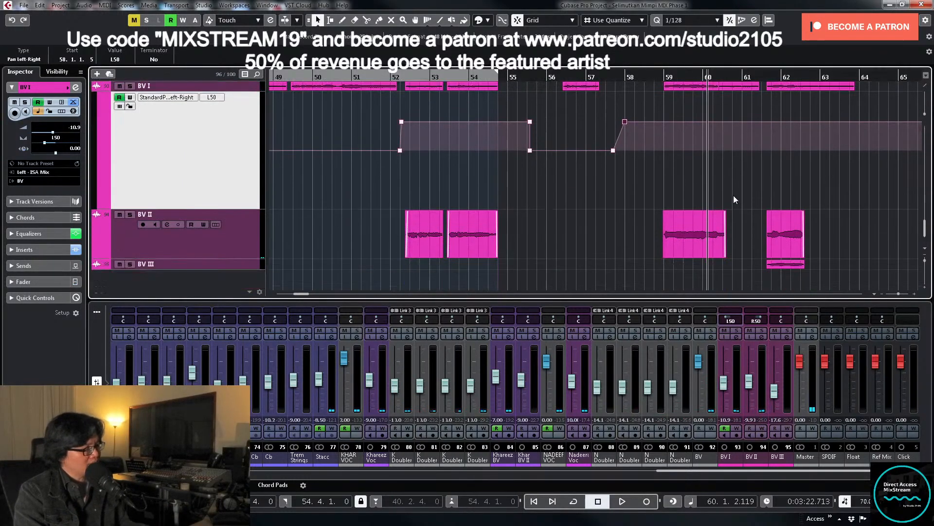
{"action": "scroll", "coordinate": [608, 244], "scroll_direction": "up", "scroll_amount": 2}
{"action": "scroll", "coordinate": [610, 243], "scroll_direction": "down", "scroll_amount": 4}
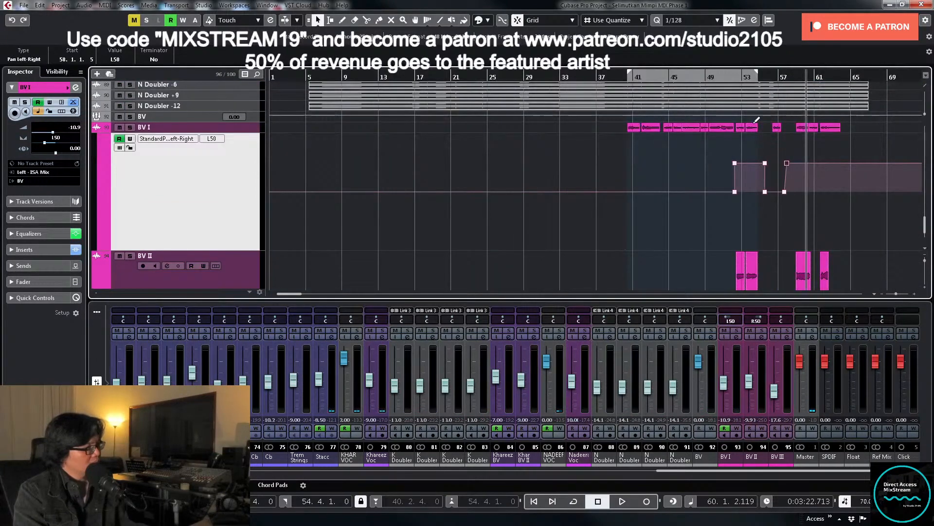
{"action": "left_click_drag", "start_coordinate": [724, 387], "coordinate": [723, 380]}
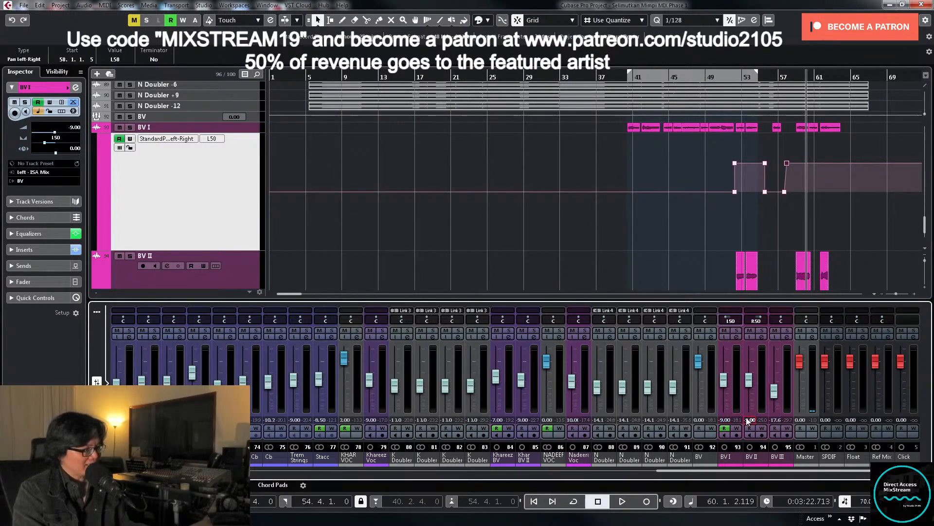
Step: Audition BV III in solo from about bar 61
{"action": "scroll", "coordinate": [848, 236], "scroll_direction": "down", "scroll_amount": 2}
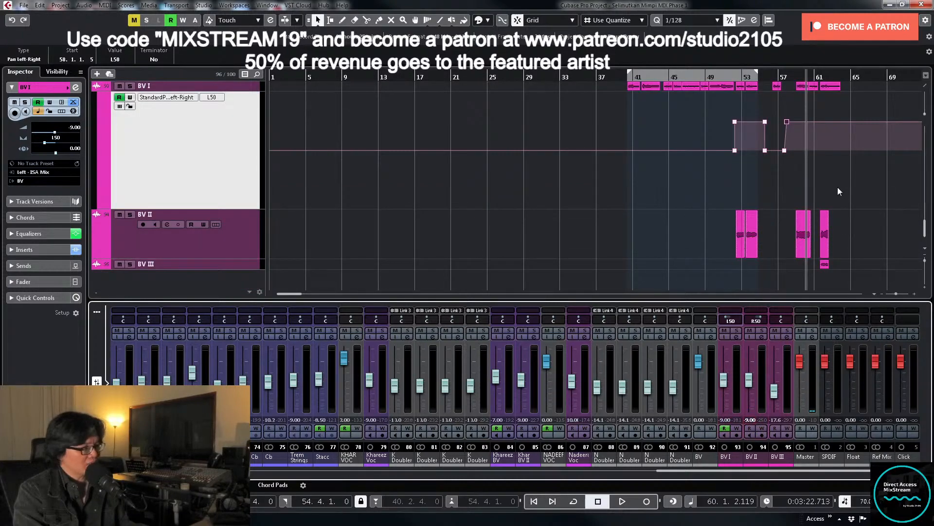
{"action": "left_click", "coordinate": [787, 332]}
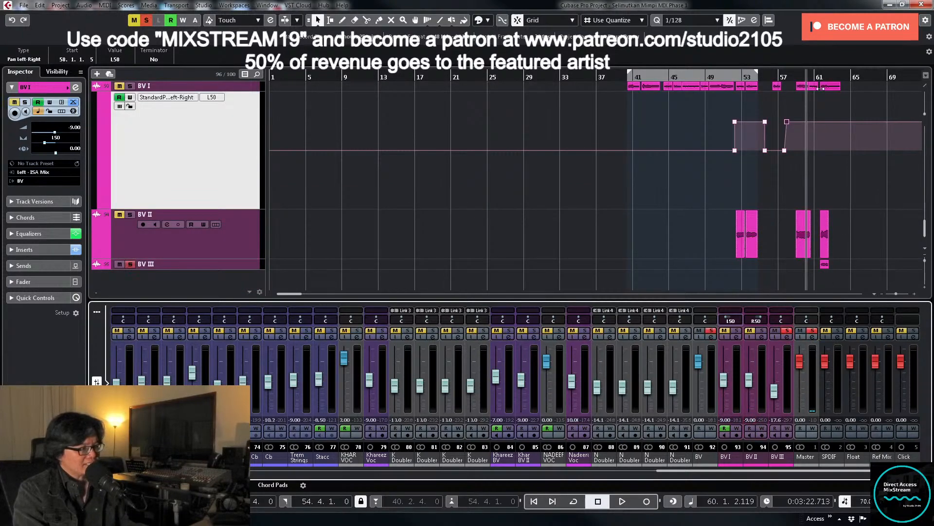
{"action": "left_click", "coordinate": [822, 76]}
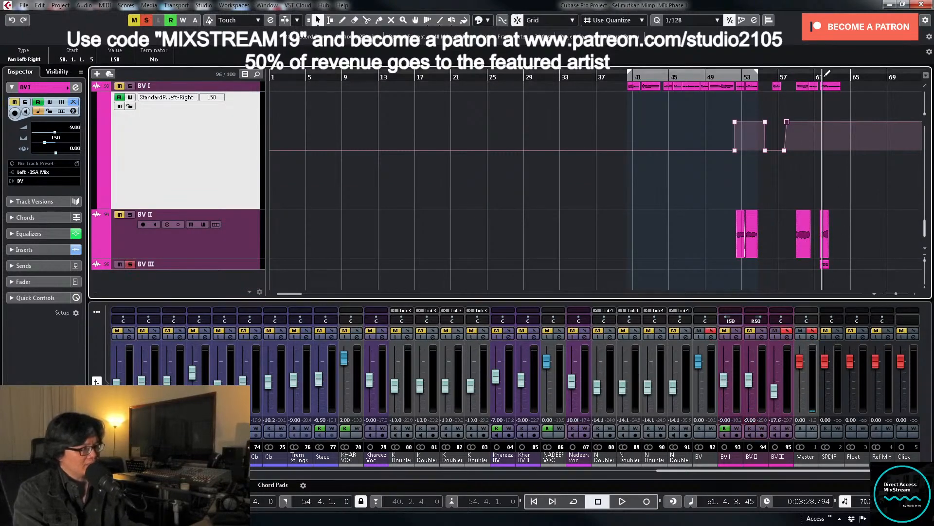
{"action": "left_click", "coordinate": [824, 77]}
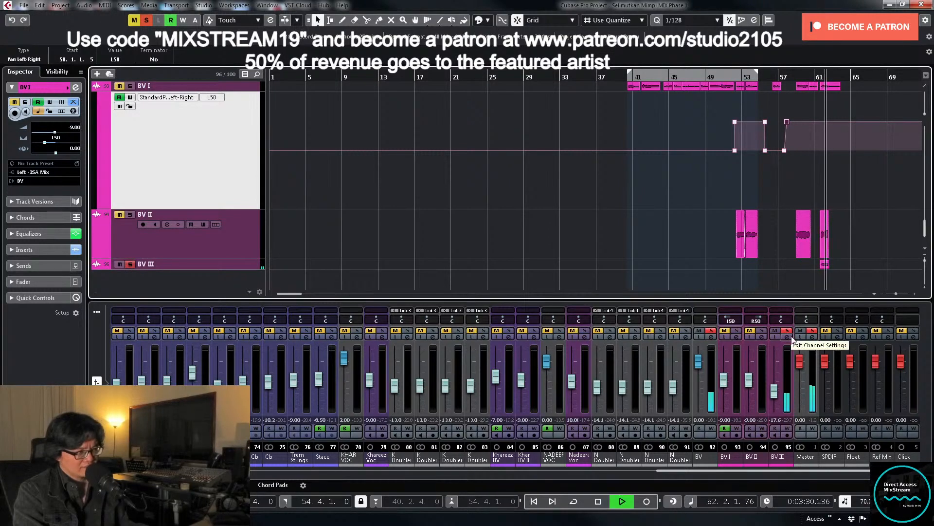
{"action": "key", "text": "space"}
Step: Add BV I and BV II to the solo and play all three backing vocals from about bar 61
{"action": "left_click", "coordinate": [736, 331]}
{"action": "left_click", "coordinate": [762, 331]}
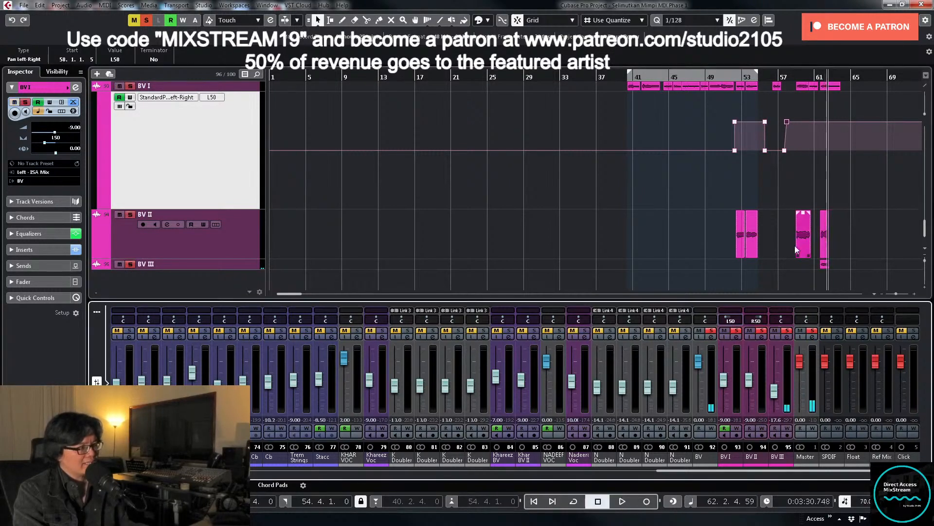
{"action": "left_click", "coordinate": [821, 76]}
{"action": "key", "text": "space"}
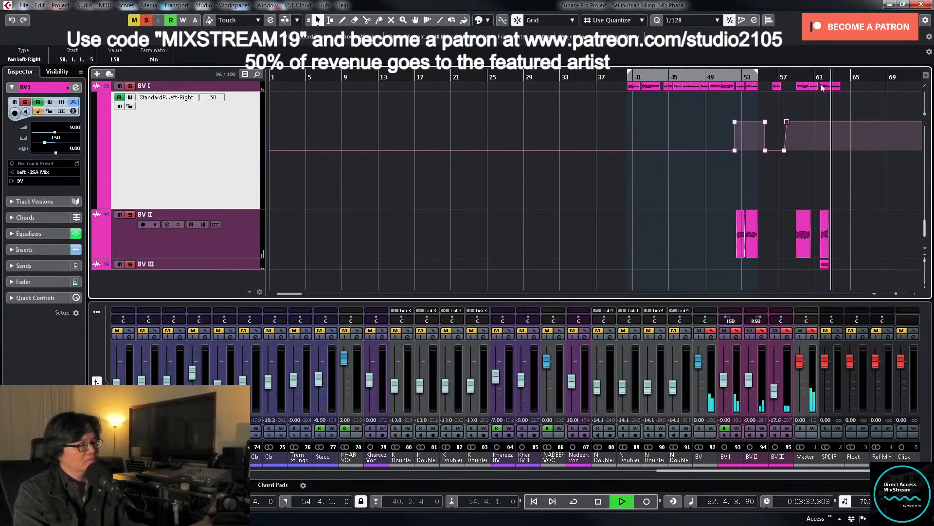
Step: Play the backing vocals from about bar 62 while panning the Master channel to L69
{"action": "key", "text": "space"}
{"action": "key", "text": "space"}
{"action": "left_click_drag", "start_coordinate": [805, 321], "coordinate": [823, 321]}
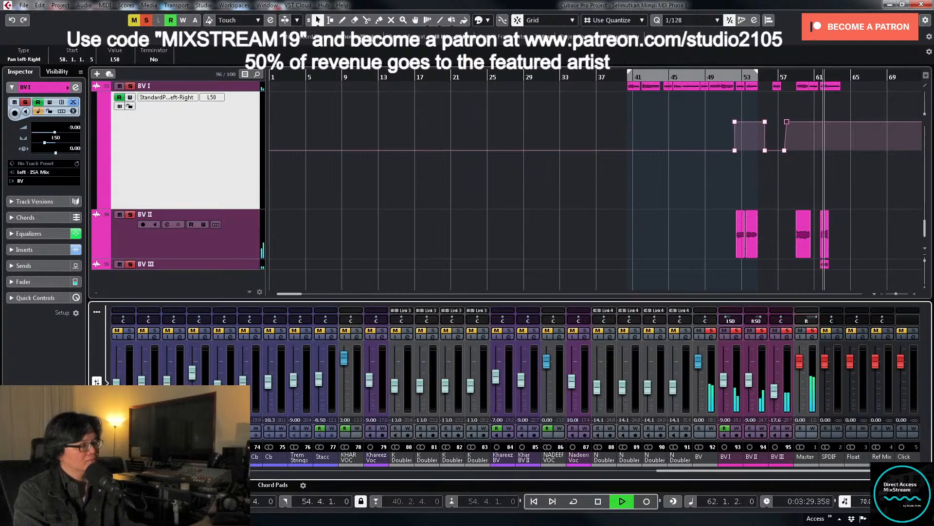
{"action": "key", "text": "space"}
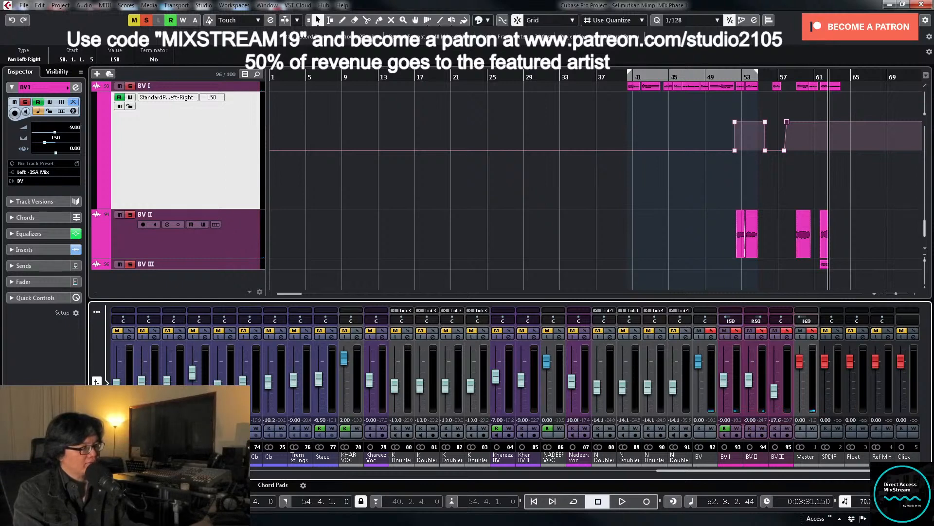
Step: Return BV I's pan automation to centre at about 61.3.1, in the gap before its last clip
{"action": "left_click", "coordinate": [811, 79]}
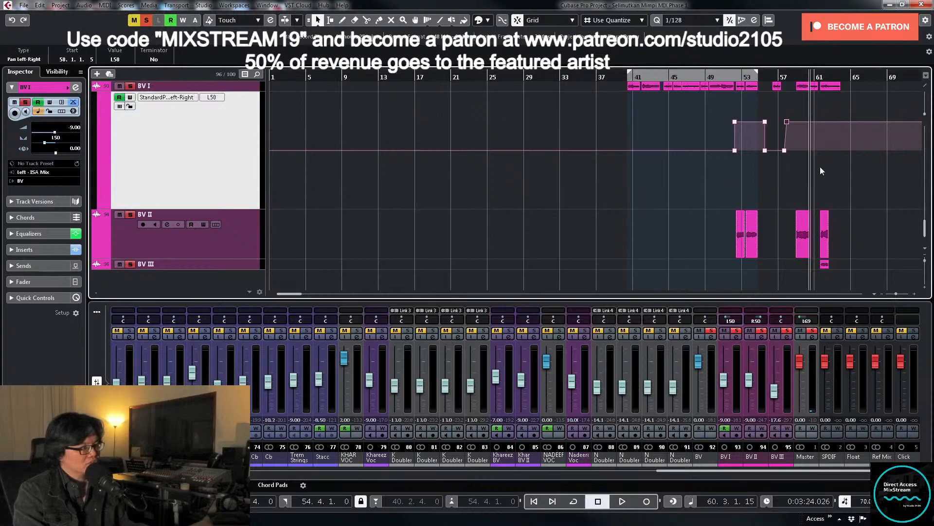
{"action": "key", "text": "h"}
{"action": "key", "text": "h"}
{"action": "key", "text": "h"}
{"action": "key", "text": "h"}
{"action": "key", "text": "h"}
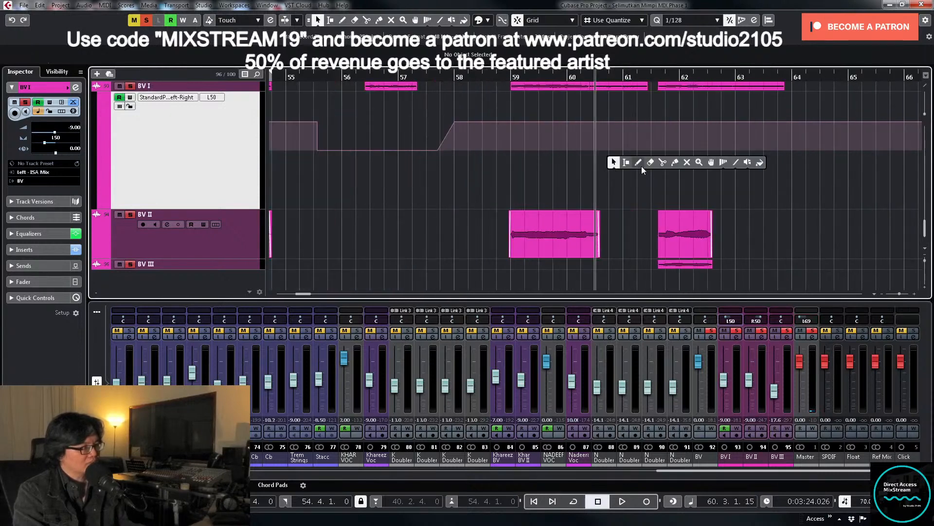
{"action": "key", "text": "8"}
{"action": "left_click", "coordinate": [654, 148]}
{"action": "key", "text": "1"}
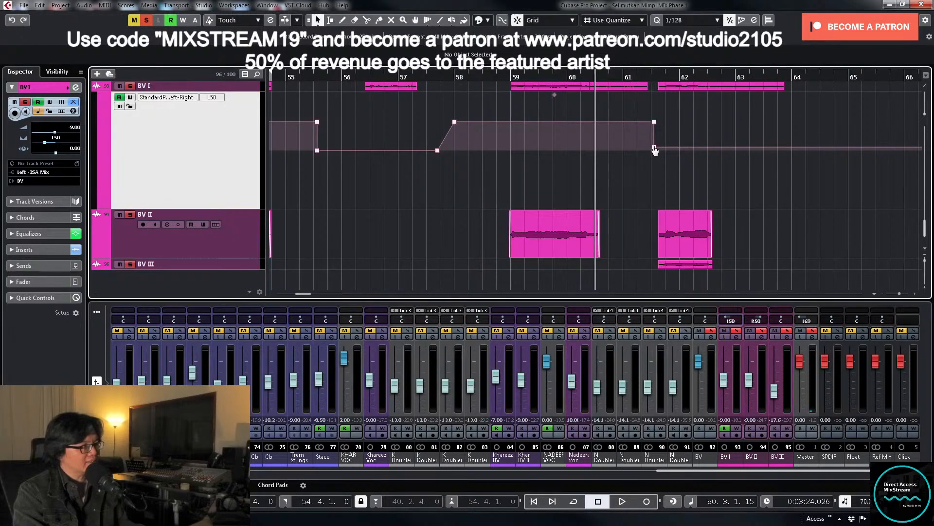
{"action": "left_click", "coordinate": [654, 148]}
{"action": "left_click_drag", "start_coordinate": [655, 153], "coordinate": [655, 154]}
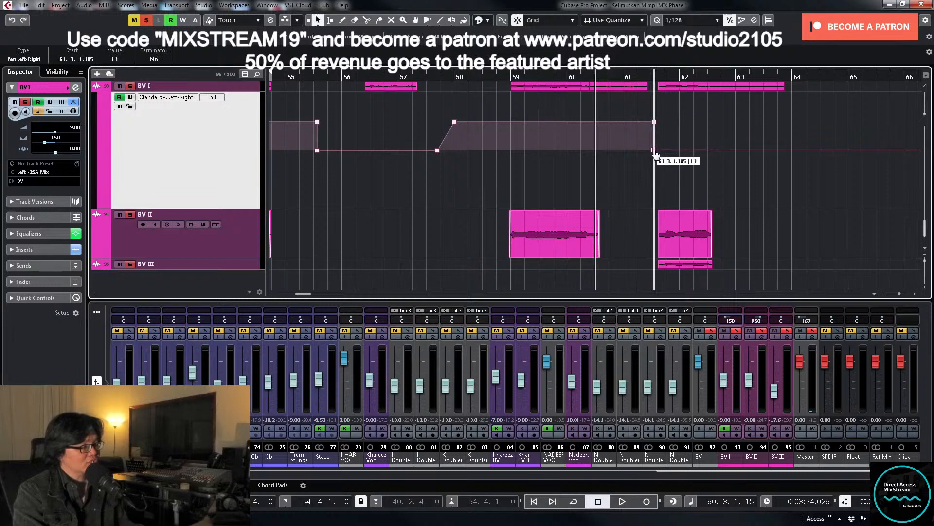
{"action": "left_click", "coordinate": [655, 167]}
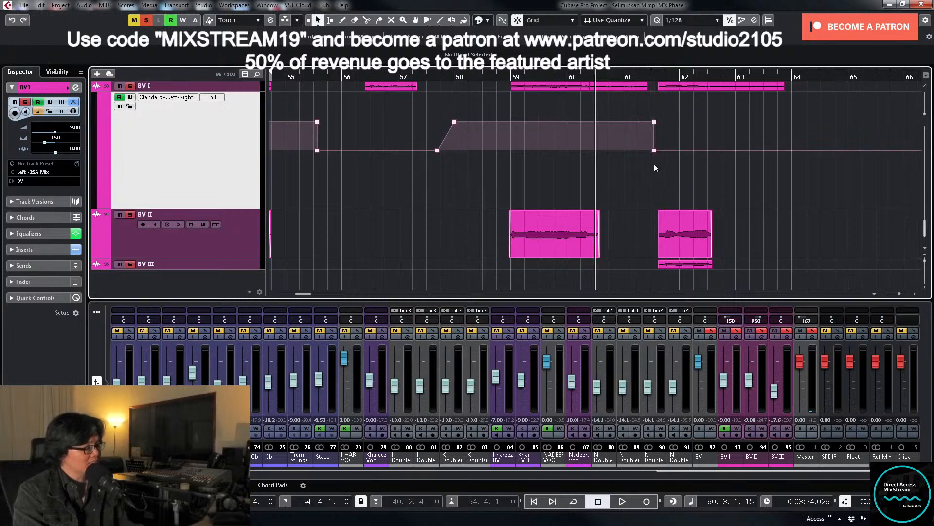
Step: Pan BV III to L73 while playing the three soloed backing vocals from about bar 60
{"action": "key", "text": "space"}
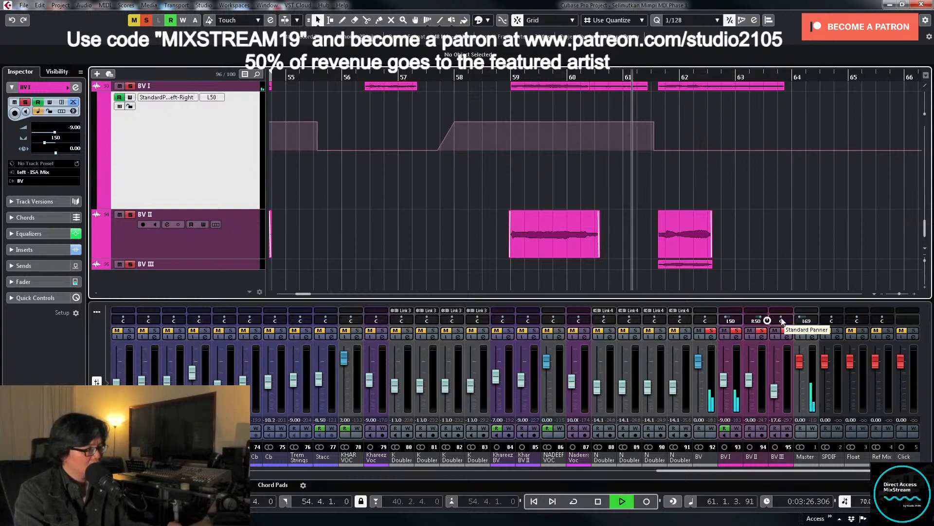
{"action": "left_click_drag", "start_coordinate": [782, 321], "coordinate": [774, 320]}
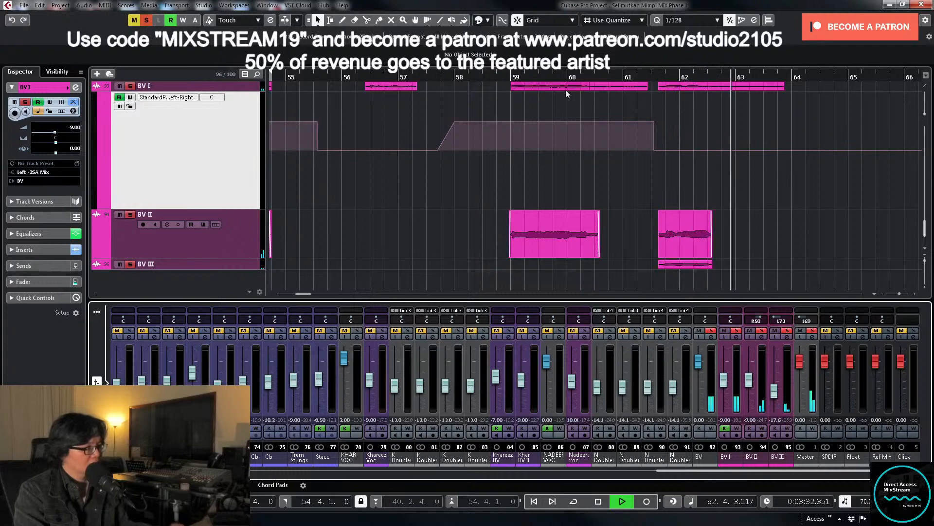
{"action": "left_click", "coordinate": [496, 73]}
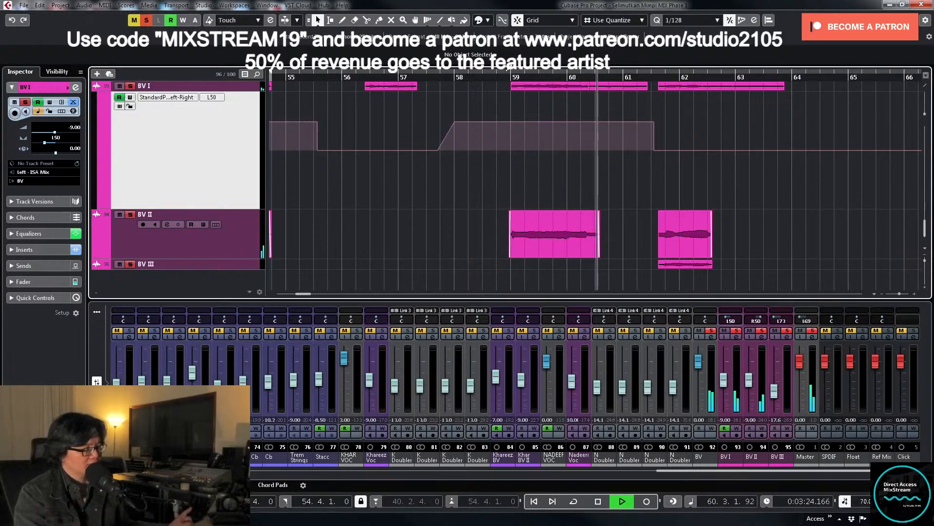
Step: Stop playback and check the channel settings and output targets of BV II, BV I and BV III
{"action": "key", "text": "space"}
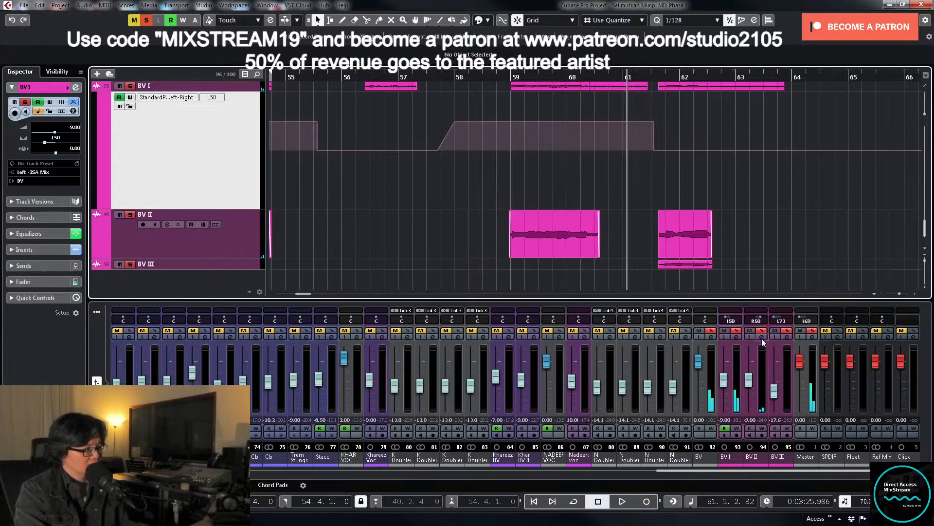
{"action": "left_click", "coordinate": [761, 336]}
{"action": "left_click", "coordinate": [580, 244]}
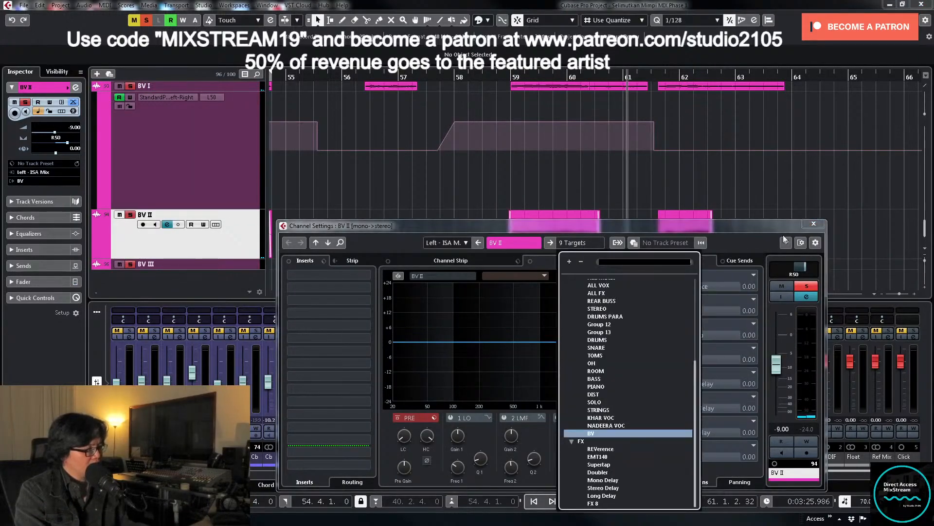
{"action": "left_click", "coordinate": [815, 224]}
{"action": "left_click", "coordinate": [735, 337]}
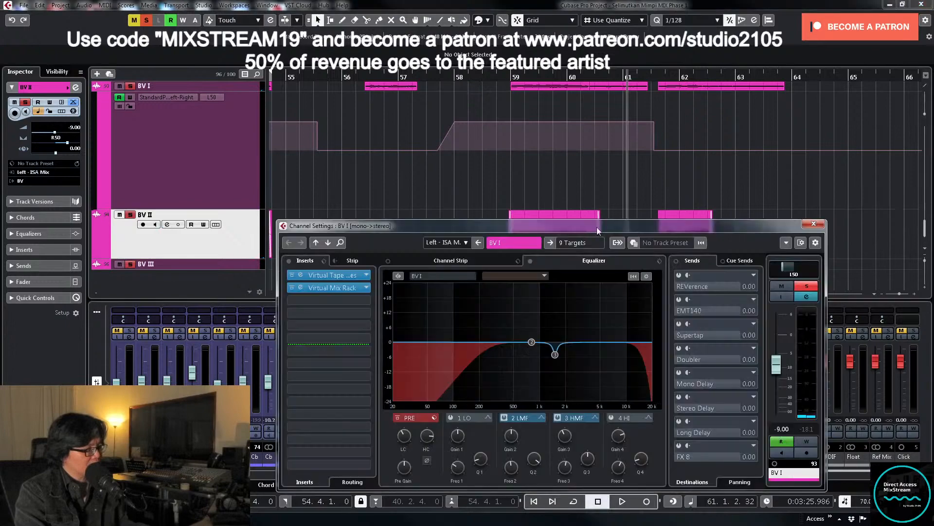
{"action": "left_click", "coordinate": [576, 245]}
{"action": "left_click", "coordinate": [826, 234]}
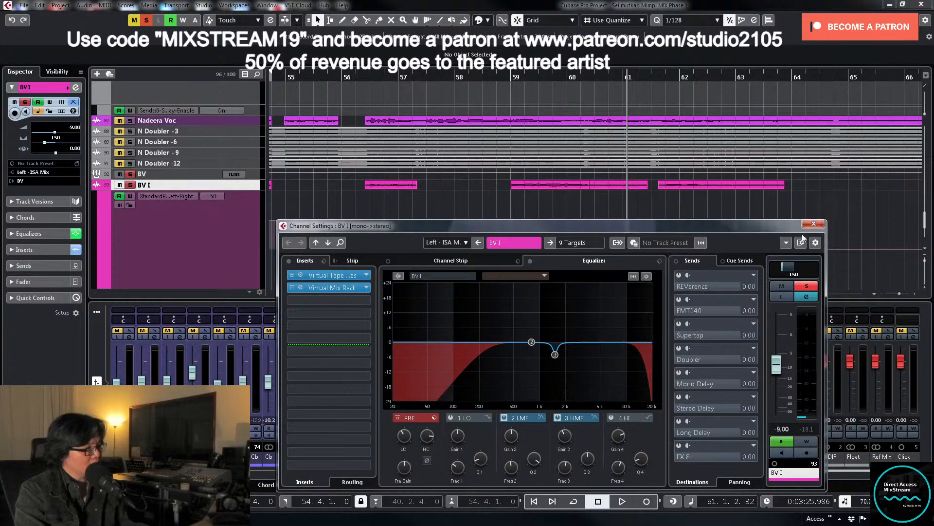
{"action": "left_click", "coordinate": [814, 224]}
{"action": "left_click", "coordinate": [787, 337]}
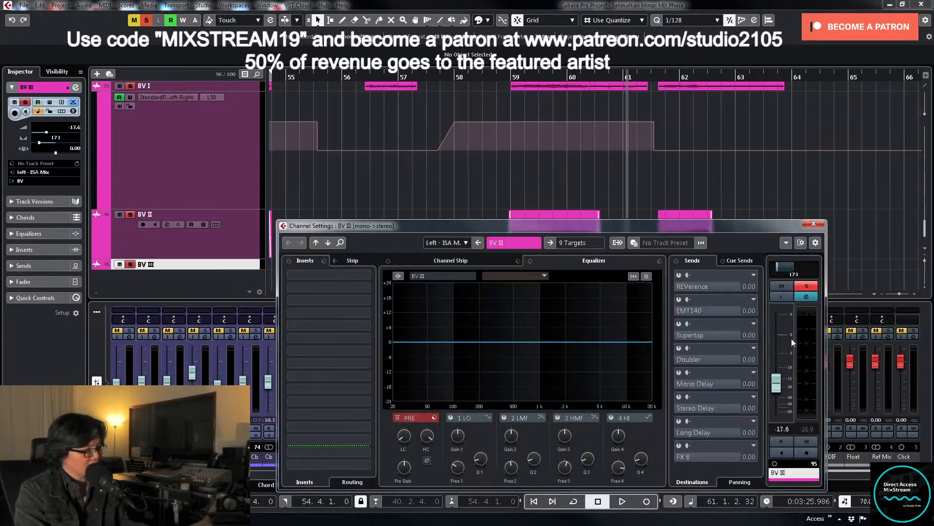
{"action": "left_click", "coordinate": [586, 241]}
{"action": "left_click", "coordinate": [808, 228]}
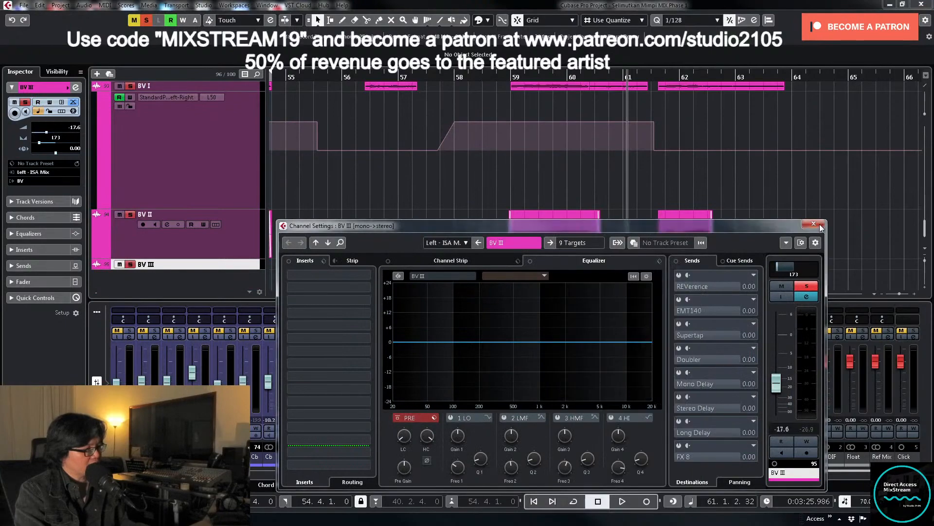
Step: Play the backing vocals again from about bar 61 and adjust BV III's pan to L75
{"action": "key", "text": "space"}
{"action": "left_click", "coordinate": [818, 223]}
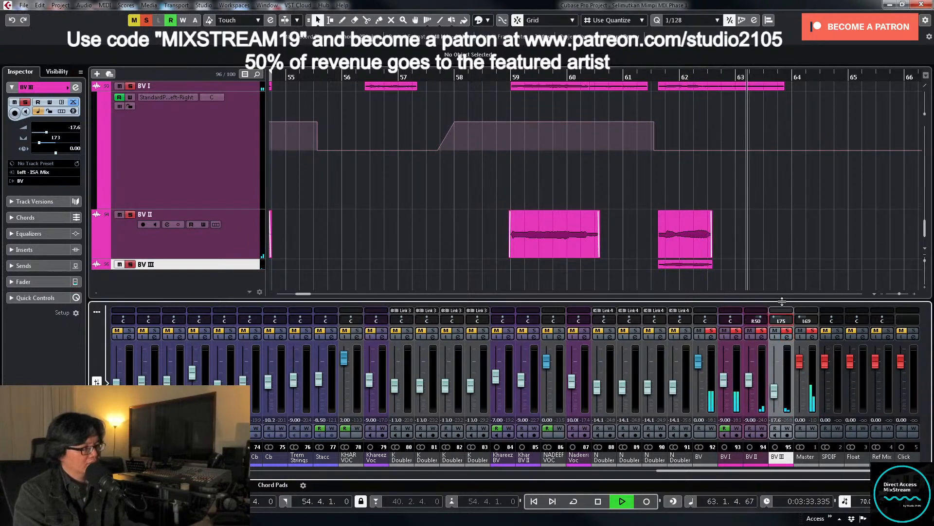
{"action": "key", "text": "space"}
{"action": "left_click", "coordinate": [502, 78]}
{"action": "scroll", "coordinate": [649, 172], "scroll_direction": "up", "scroll_amount": 3}
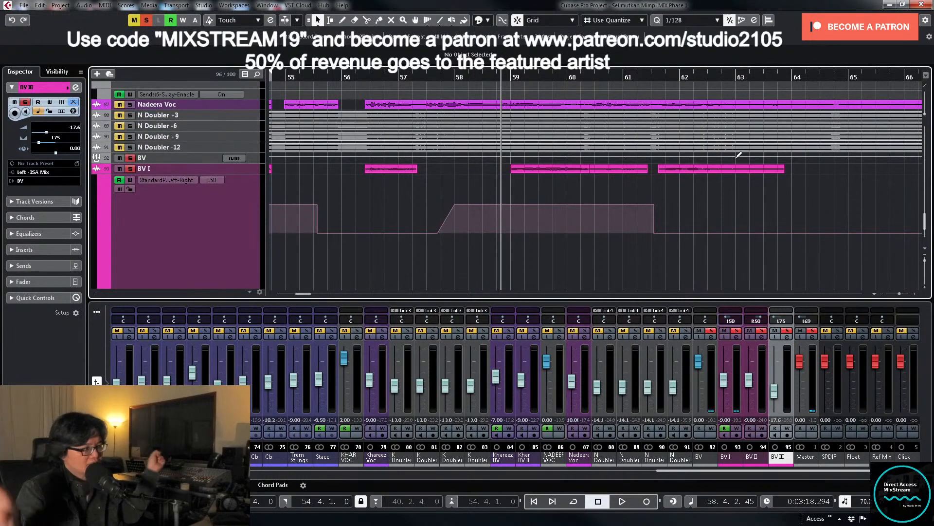
Step: Clear all solos to hear the full mix and reset the Master channel's pan to centre
{"action": "left_click", "coordinate": [813, 331]}
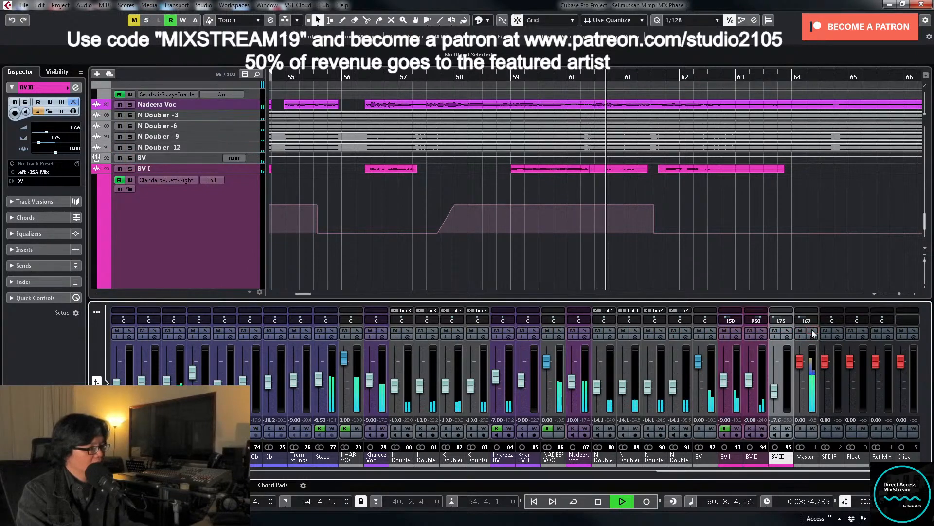
{"action": "left_click", "coordinate": [814, 331]}
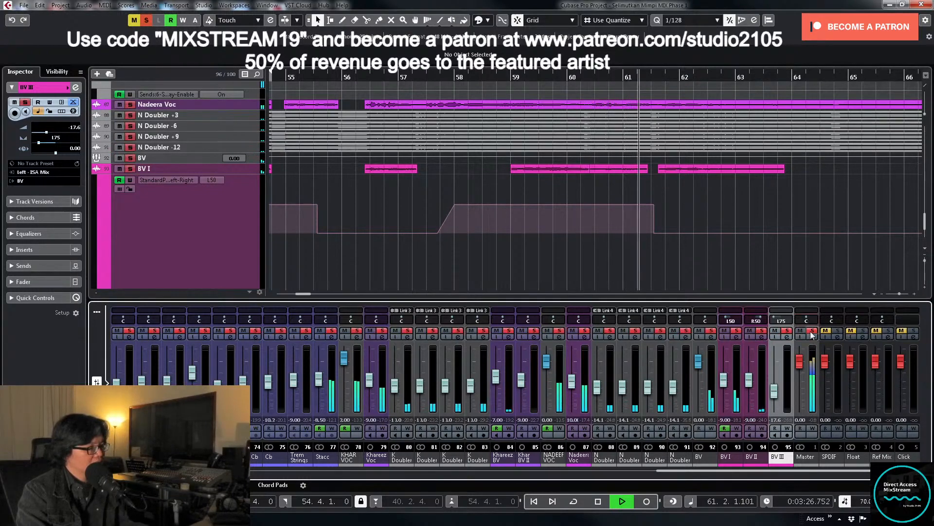
{"action": "left_click", "coordinate": [813, 332]}
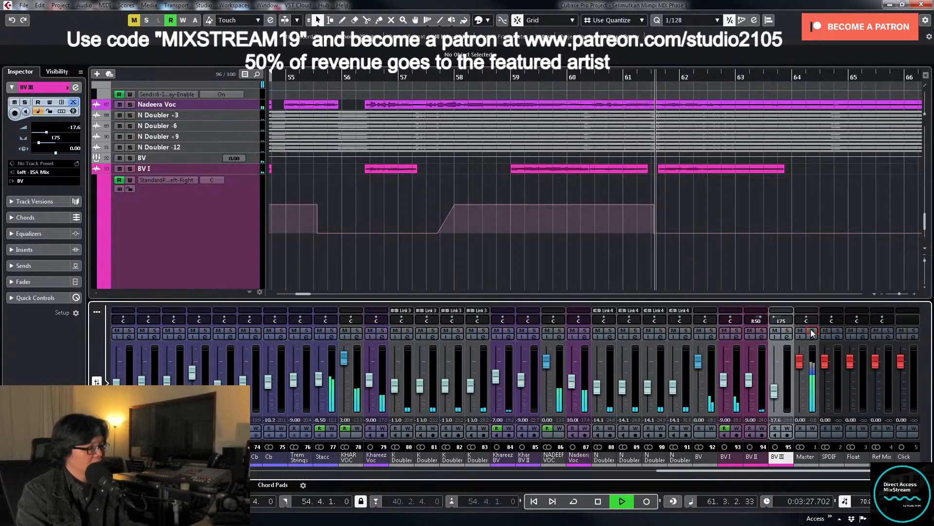
{"action": "left_click", "coordinate": [509, 77]}
{"action": "key", "text": "space"}
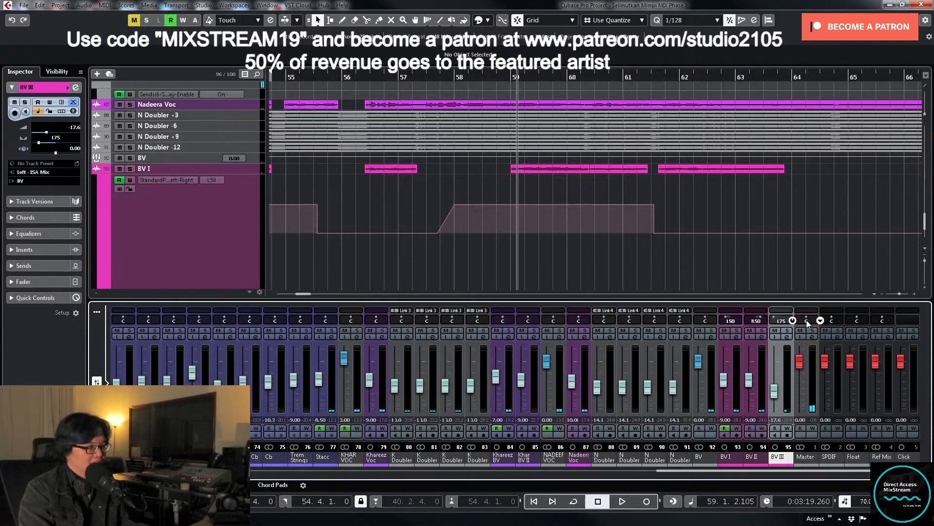
Step: Play the full mix from about bar 59 to bar 62 with the whole arrangement in view
{"action": "key", "text": "space"}
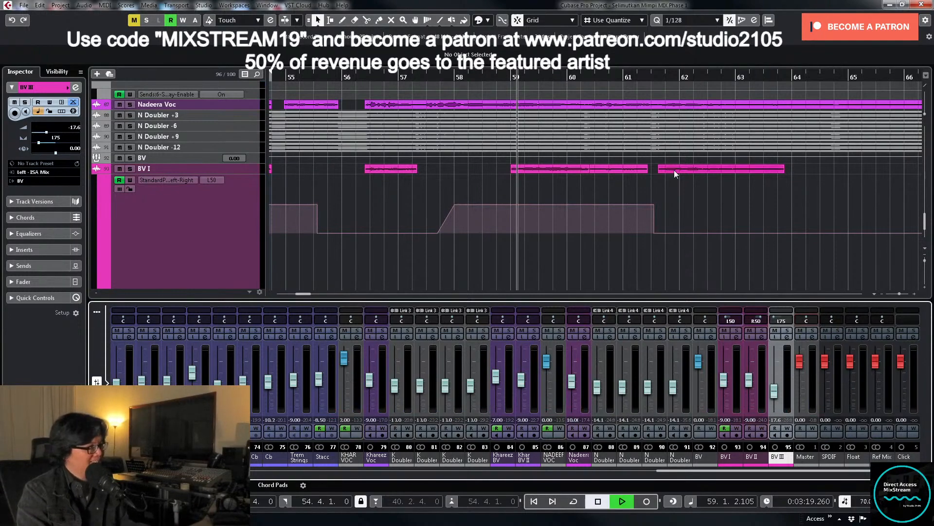
{"action": "key", "text": "shift+f"}
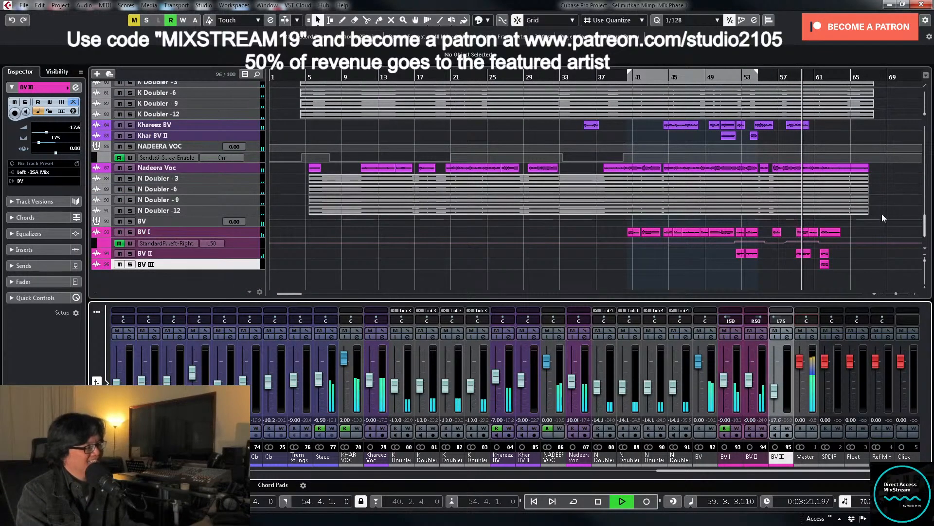
{"action": "scroll", "coordinate": [894, 196], "scroll_direction": "up", "scroll_amount": 10}
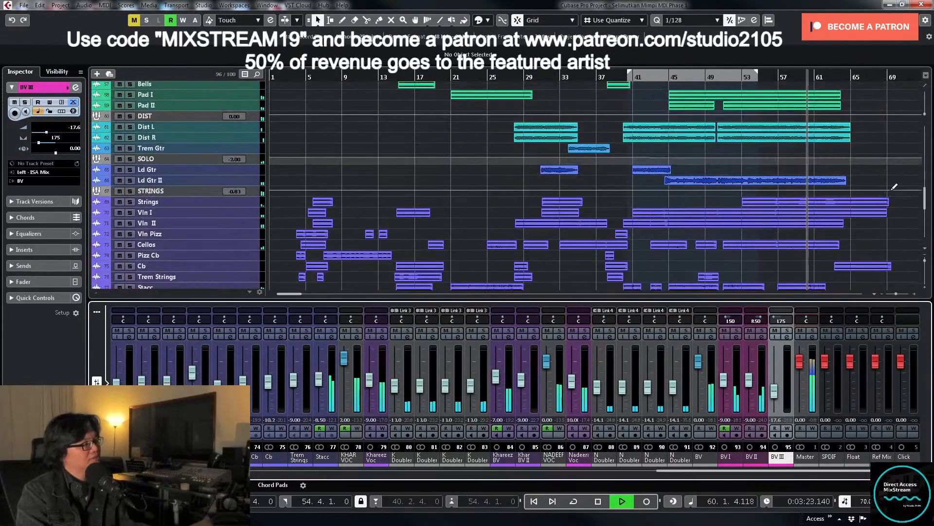
{"action": "scroll", "coordinate": [891, 194], "scroll_direction": "down", "scroll_amount": 10}
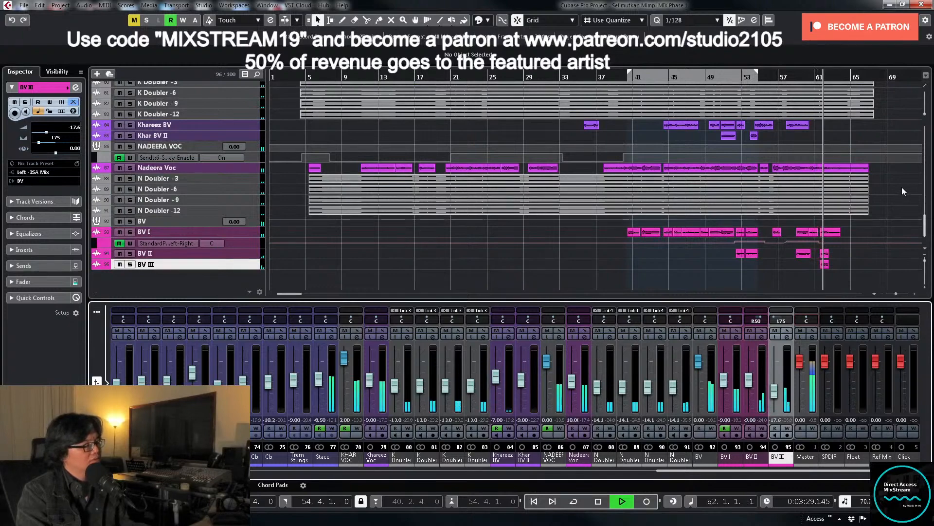
{"action": "key", "text": "space"}
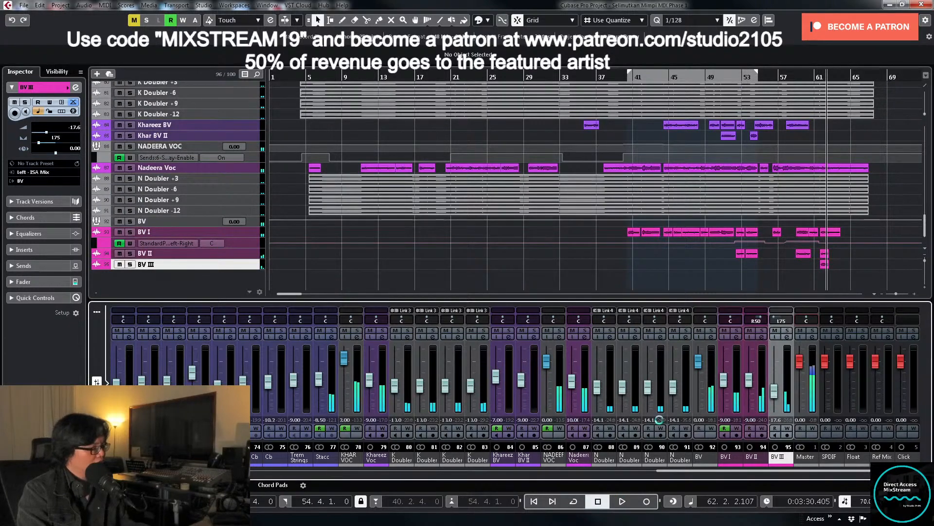
Step: Look through the strings, pad, bass and drum tracks with the playhead around bars 20 to 27
{"action": "left_click_drag", "start_coordinate": [696, 472], "coordinate": [629, 479]}
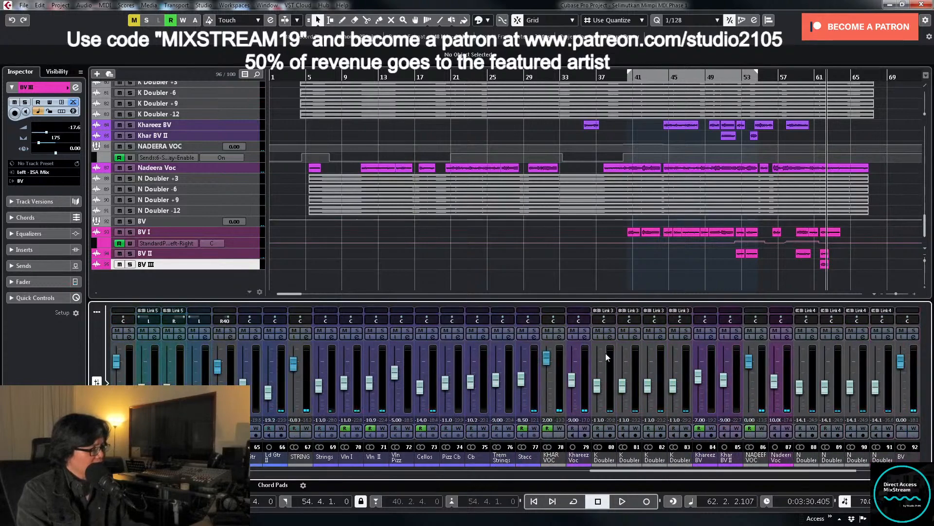
{"action": "scroll", "coordinate": [579, 205], "scroll_direction": "up", "scroll_amount": 5}
{"action": "scroll", "coordinate": [578, 204], "scroll_direction": "up", "scroll_amount": 5}
{"action": "left_click", "coordinate": [512, 77]}
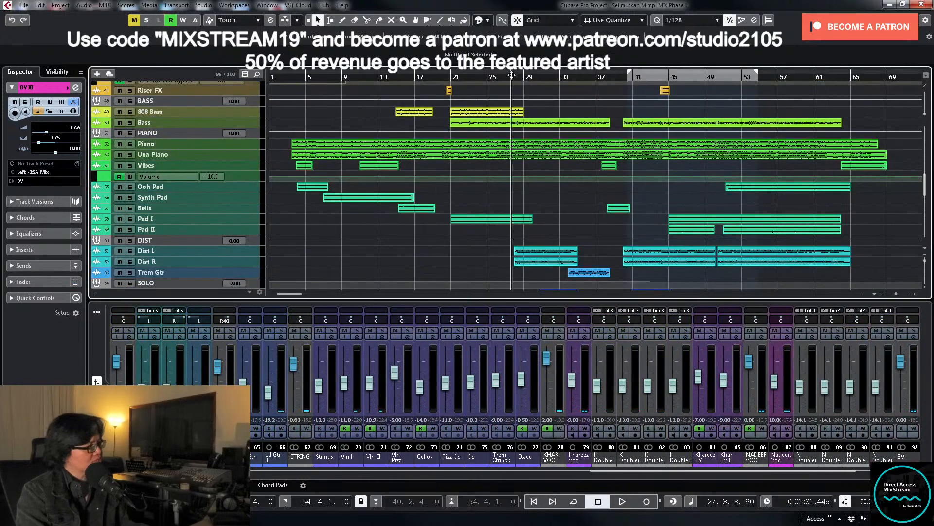
{"action": "left_click", "coordinate": [101, 176]}
{"action": "scroll", "coordinate": [341, 146], "scroll_direction": "up", "scroll_amount": 2}
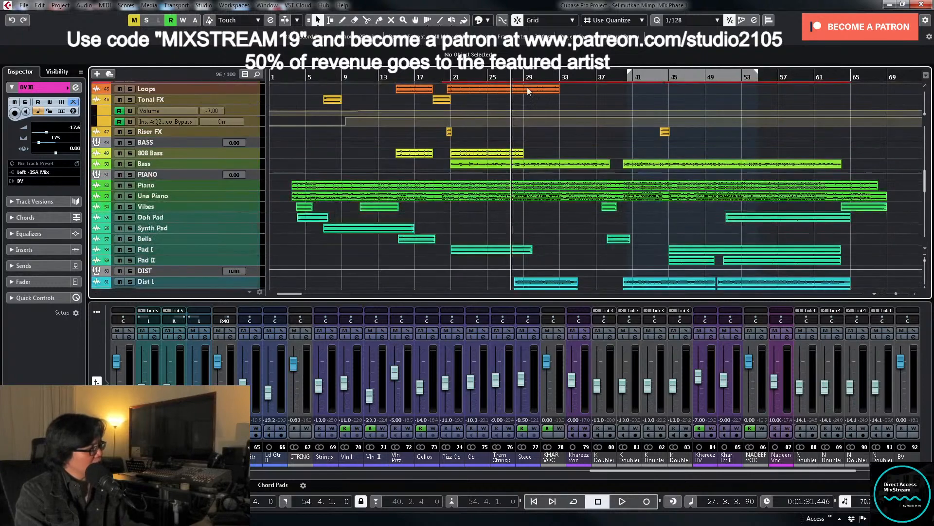
{"action": "left_click", "coordinate": [444, 77]}
{"action": "scroll", "coordinate": [542, 144], "scroll_direction": "up", "scroll_amount": 3}
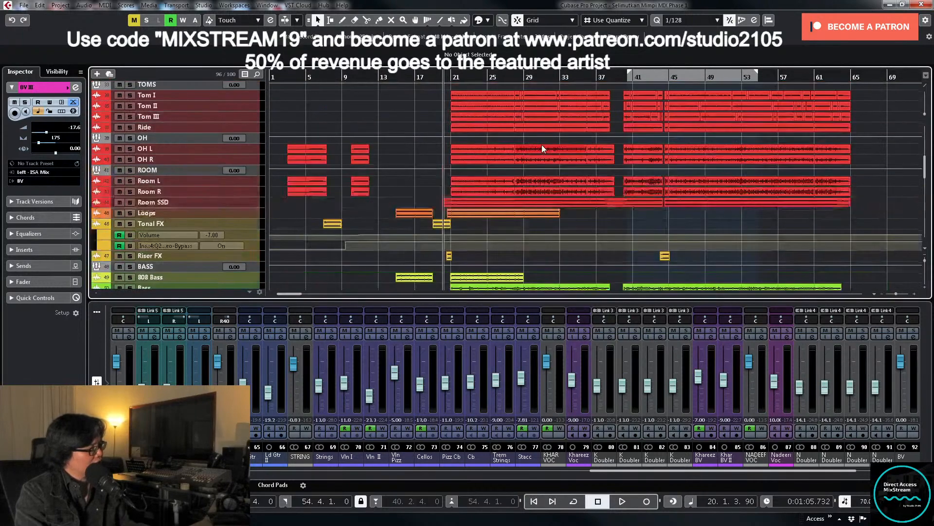
{"action": "left_click", "coordinate": [511, 77]}
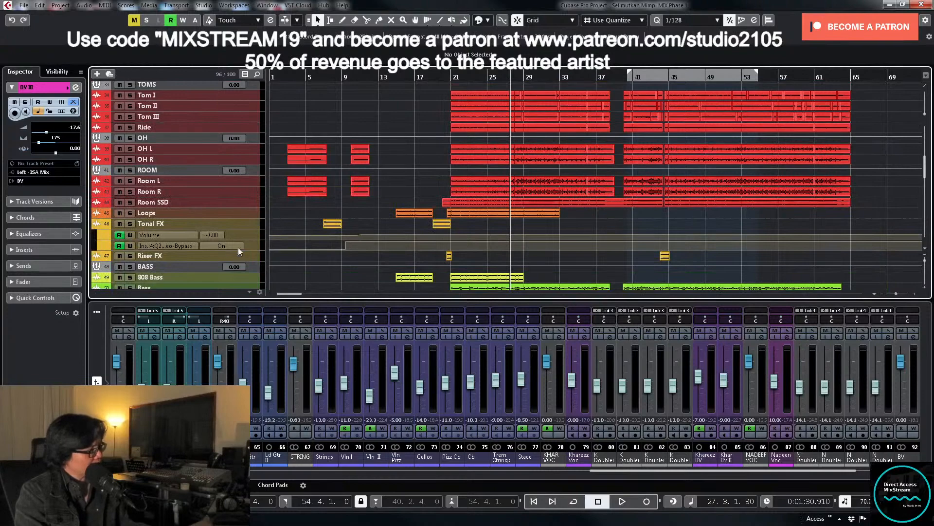
Step: Select the Bass track and enlarge its height to show the waveform in detail
{"action": "scroll", "coordinate": [263, 224], "scroll_direction": "down", "scroll_amount": 2}
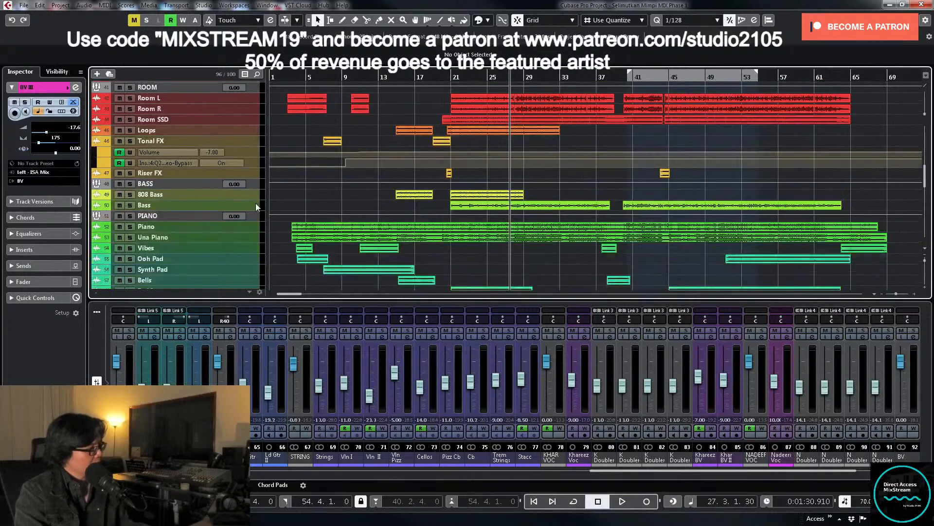
{"action": "left_click", "coordinate": [258, 207]}
{"action": "left_click_drag", "start_coordinate": [254, 208], "coordinate": [253, 289]}
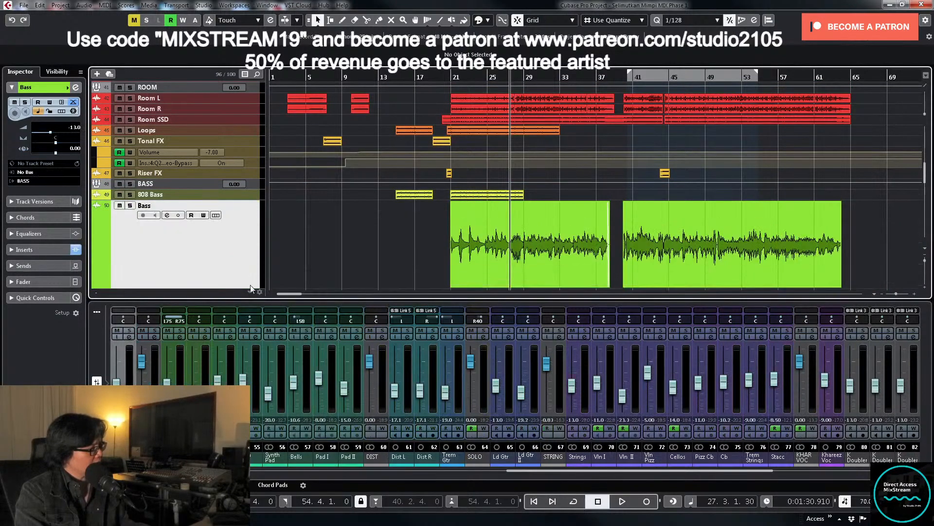
{"action": "scroll", "coordinate": [642, 181], "scroll_direction": "up", "scroll_amount": 5}
{"action": "scroll", "coordinate": [641, 178], "scroll_direction": "down", "scroll_amount": 6}
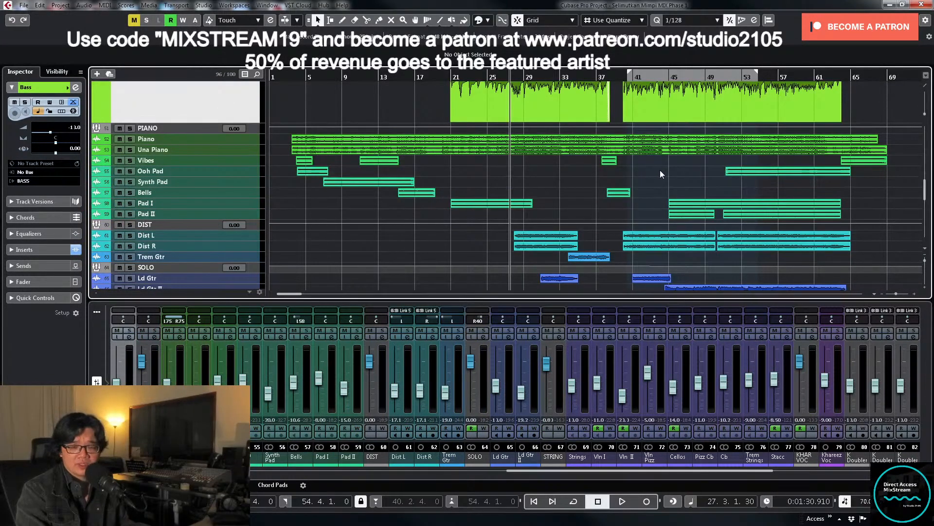
Step: Look through the drum, bass, guitar, string and vocal tracks and place the playhead at about bar 27
{"action": "scroll", "coordinate": [660, 174], "scroll_direction": "up", "scroll_amount": 2}
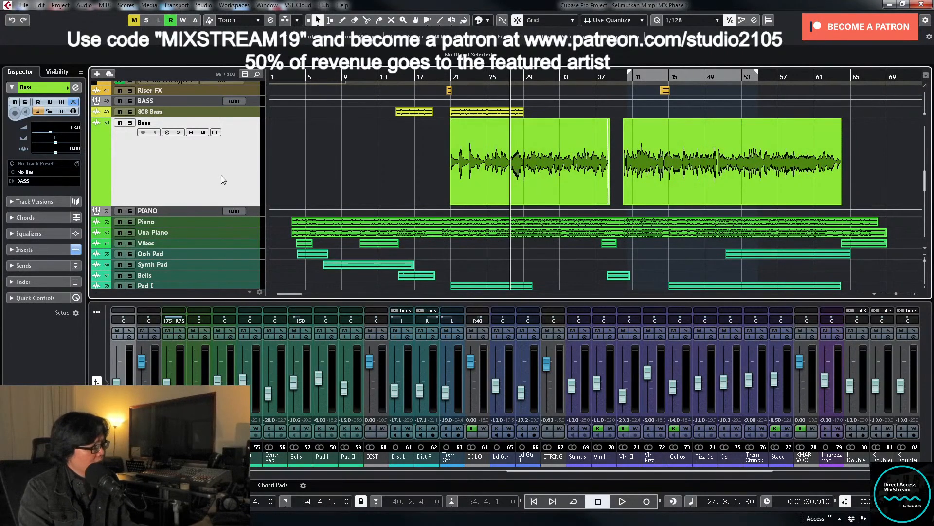
{"action": "scroll", "coordinate": [546, 165], "scroll_direction": "down", "scroll_amount": 3}
{"action": "scroll", "coordinate": [547, 166], "scroll_direction": "down", "scroll_amount": 2}
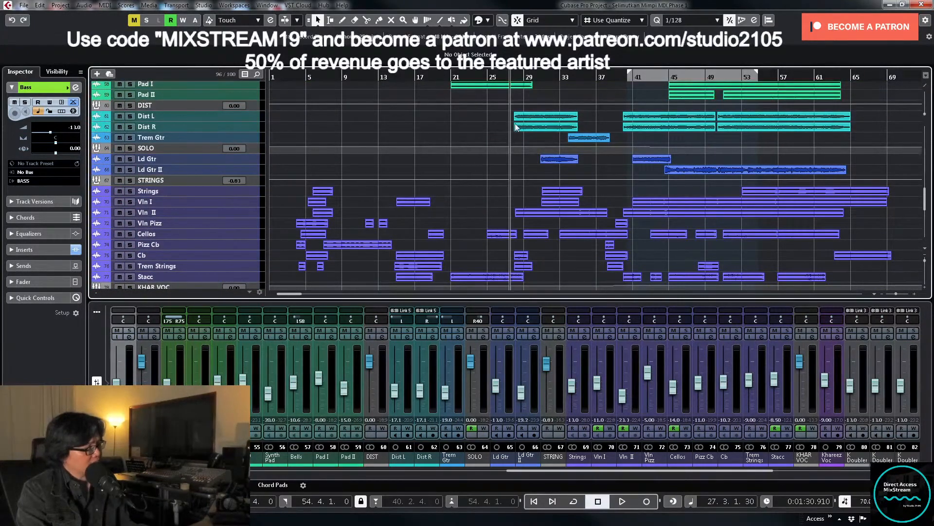
{"action": "scroll", "coordinate": [560, 250], "scroll_direction": "down", "scroll_amount": 5}
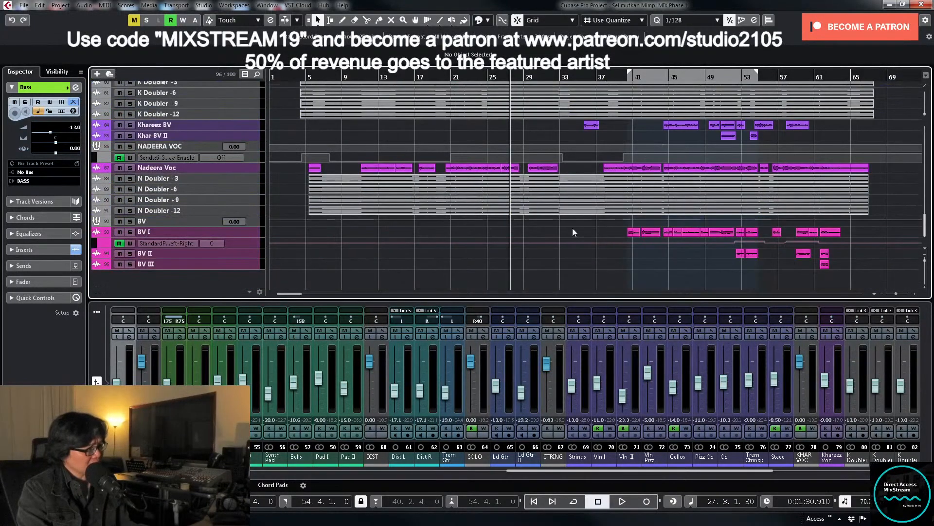
{"action": "scroll", "coordinate": [573, 228], "scroll_direction": "up", "scroll_amount": 12}
{"action": "scroll", "coordinate": [559, 205], "scroll_direction": "up", "scroll_amount": 2}
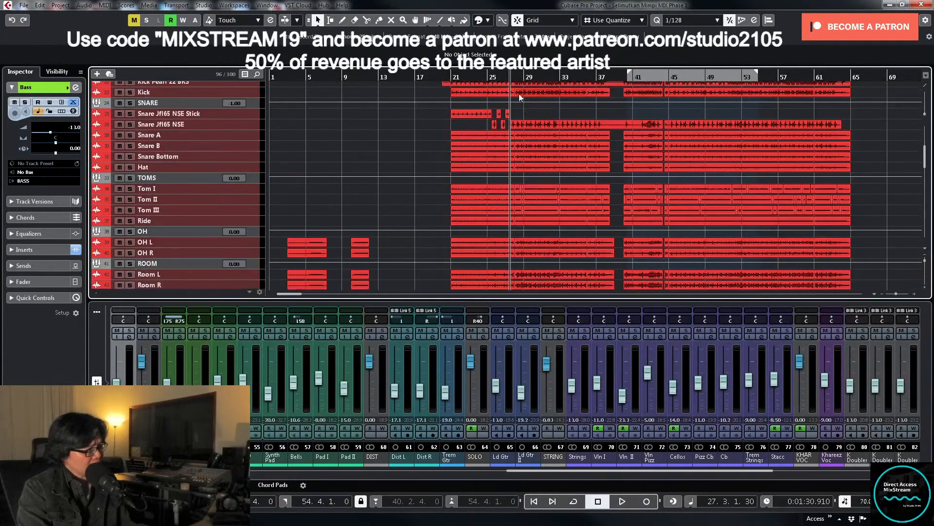
{"action": "left_click", "coordinate": [501, 78]}
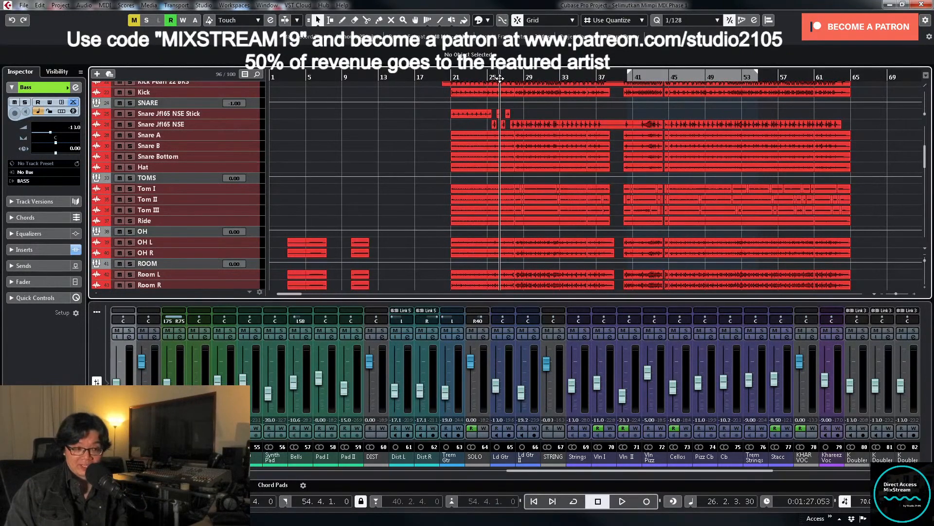
{"action": "scroll", "coordinate": [489, 130], "scroll_direction": "down", "scroll_amount": 6}
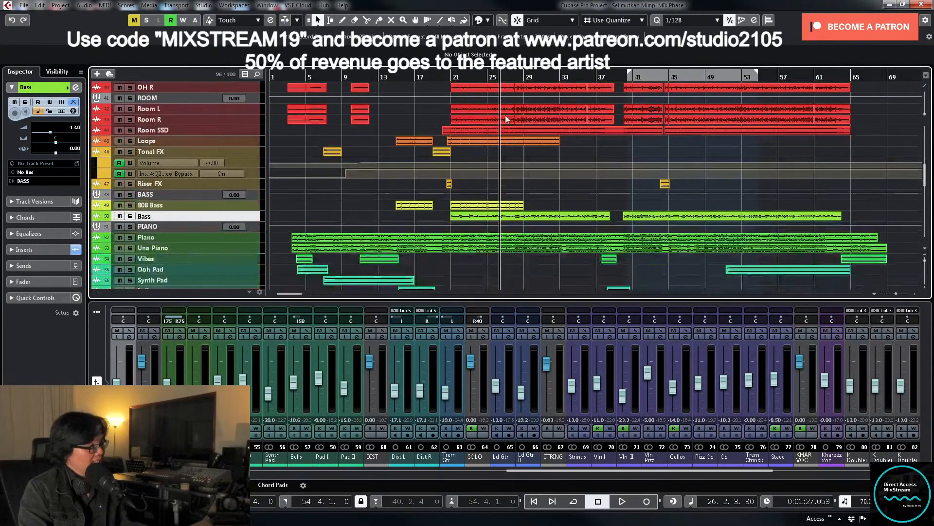
{"action": "left_click_drag", "start_coordinate": [508, 79], "coordinate": [509, 86]}
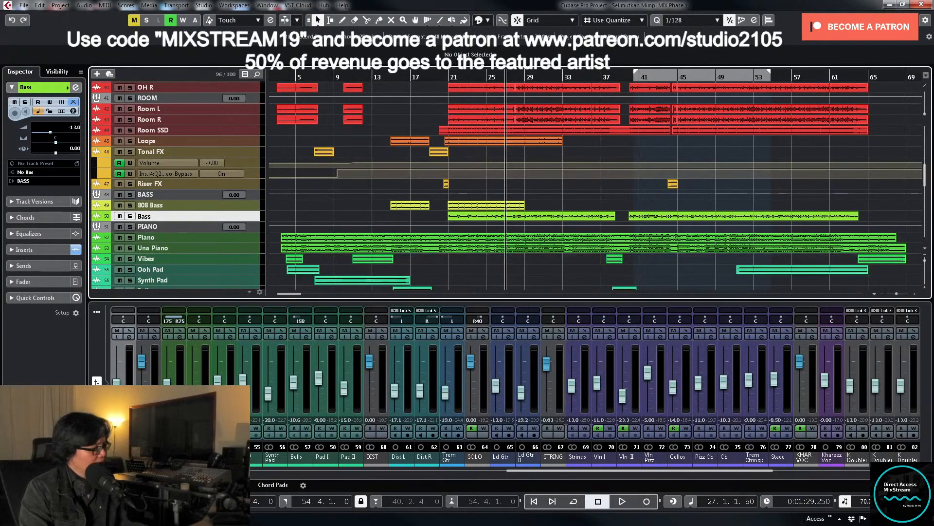
Step: Open the BASS group's channel settings and enable its automation reading and writing, with the playhead at about bar 26
{"action": "left_click_drag", "start_coordinate": [547, 471], "coordinate": [451, 482]}
{"action": "left_click", "coordinate": [358, 336]}
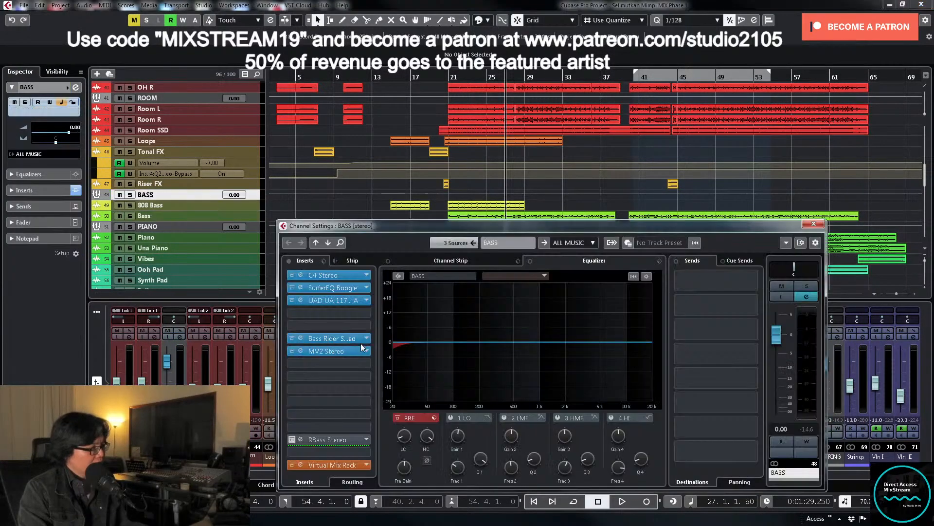
{"action": "left_click", "coordinate": [501, 78]}
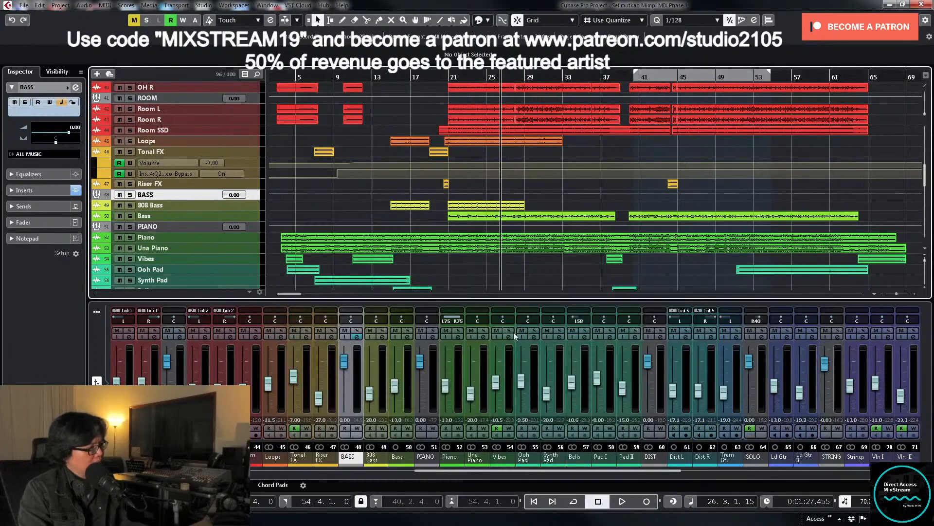
{"action": "left_click", "coordinate": [359, 337]}
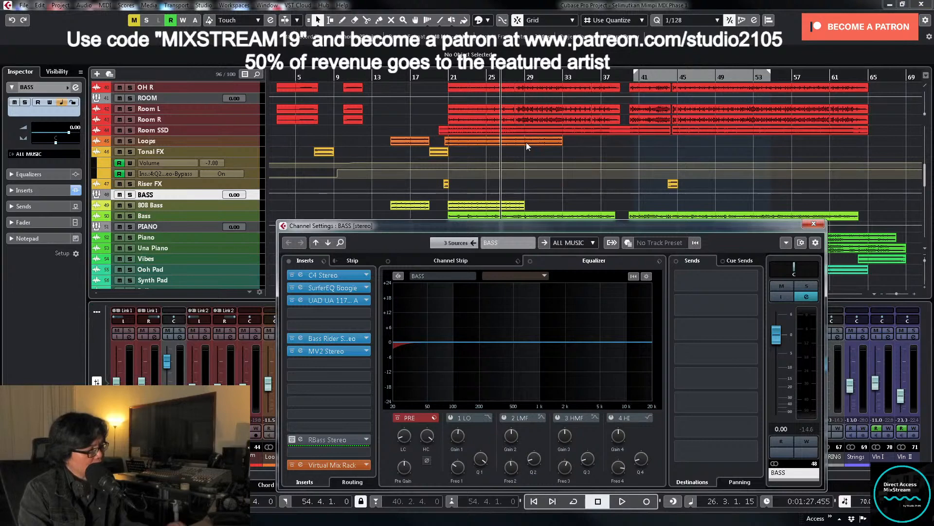
{"action": "key", "text": "space"}
{"action": "left_click", "coordinate": [807, 442]}
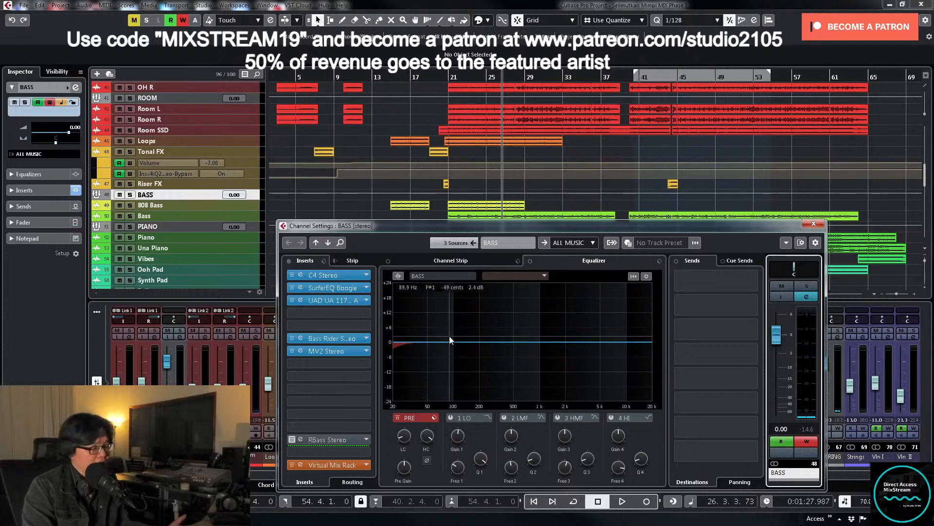
Step: Audition the mix from about bars 26, 19, 27 and 40 while checking the BASS group's spectrum
{"action": "key", "text": "space"}
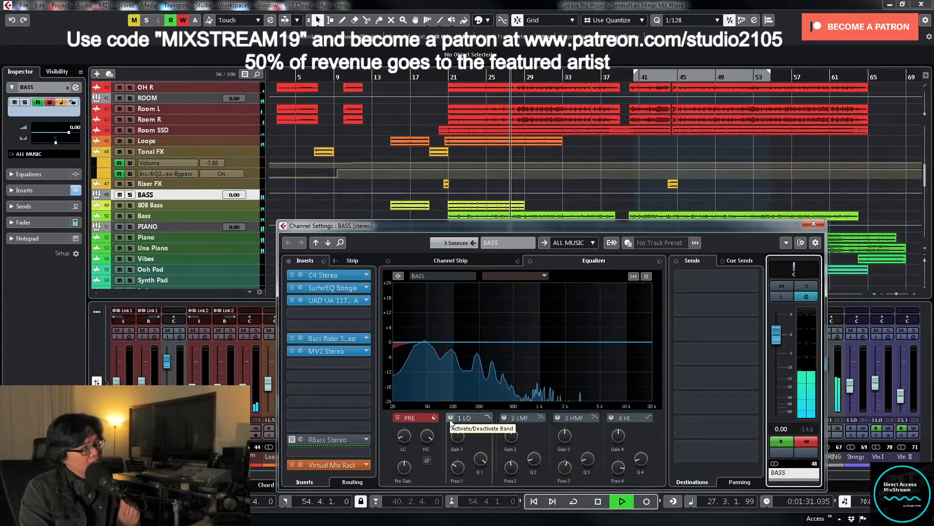
{"action": "key", "text": "space"}
{"action": "left_click", "coordinate": [434, 77]}
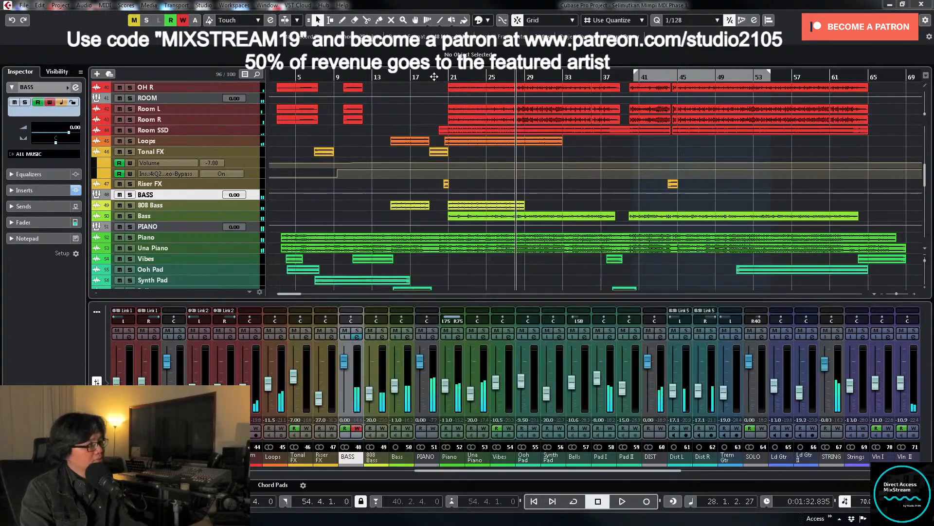
{"action": "key", "text": "space"}
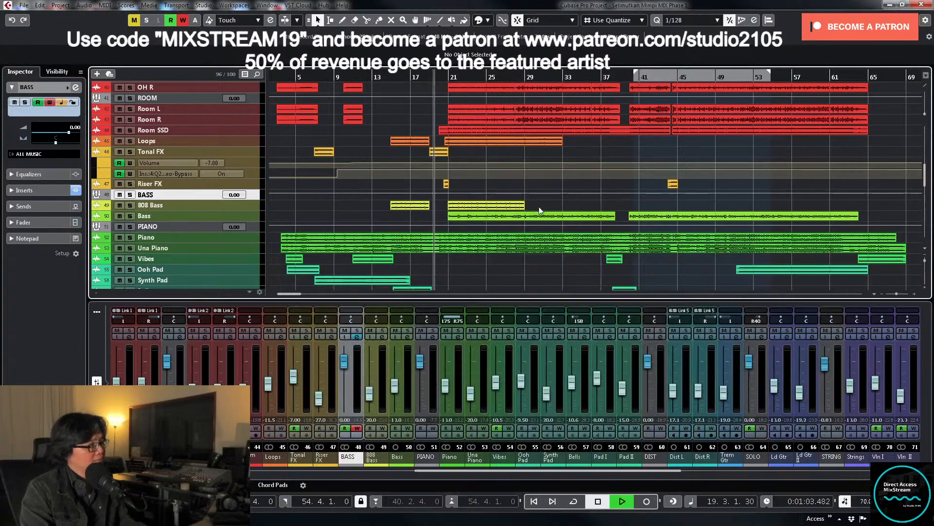
{"action": "left_click", "coordinate": [358, 338]}
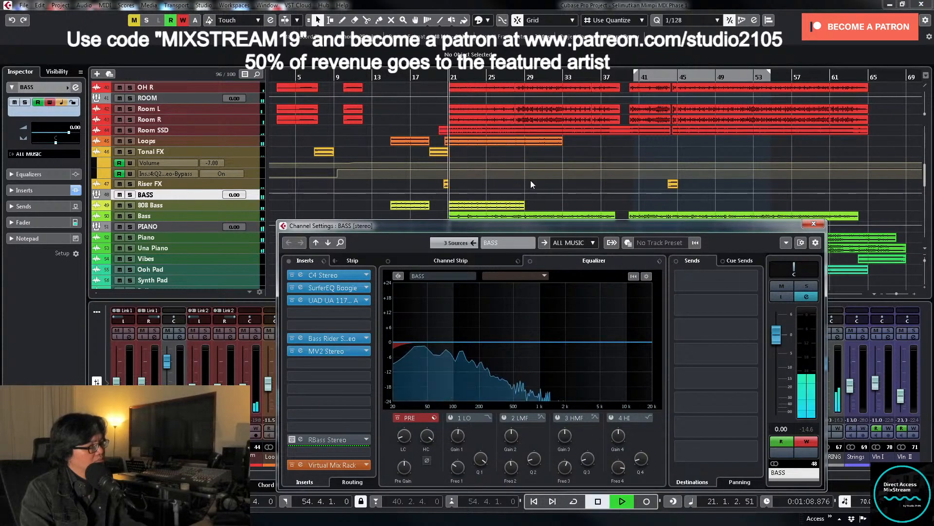
{"action": "left_click", "coordinate": [507, 78]}
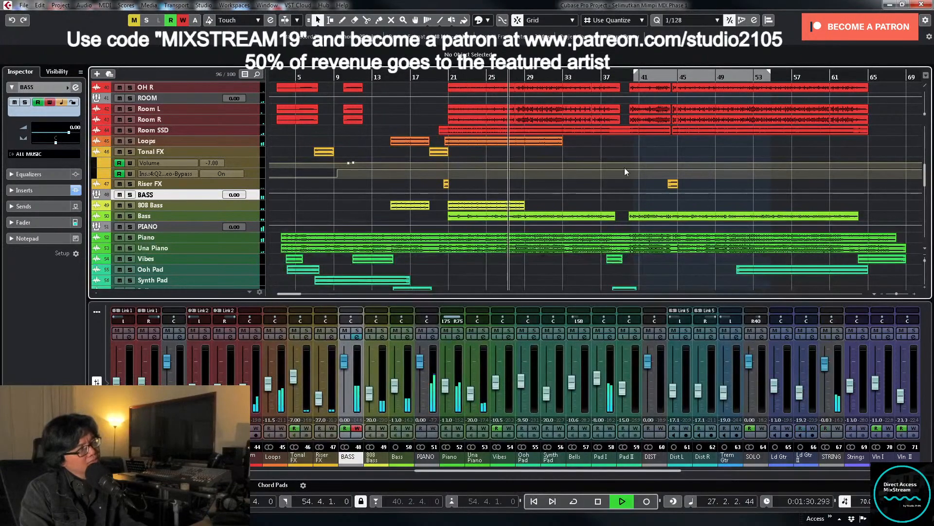
{"action": "left_click", "coordinate": [625, 75]}
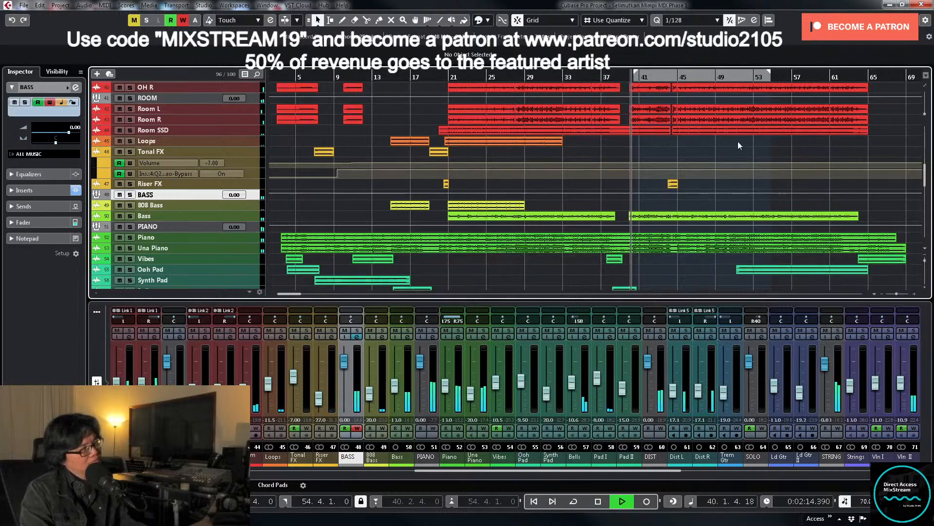
Step: Record automation that switches on the BASS group's low EQ band at about bar 44, and turn its automation writing off
{"action": "scroll", "coordinate": [738, 146], "scroll_direction": "up", "scroll_amount": 1}
{"action": "key", "text": "space"}
{"action": "left_click", "coordinate": [654, 76]}
{"action": "key", "text": "space"}
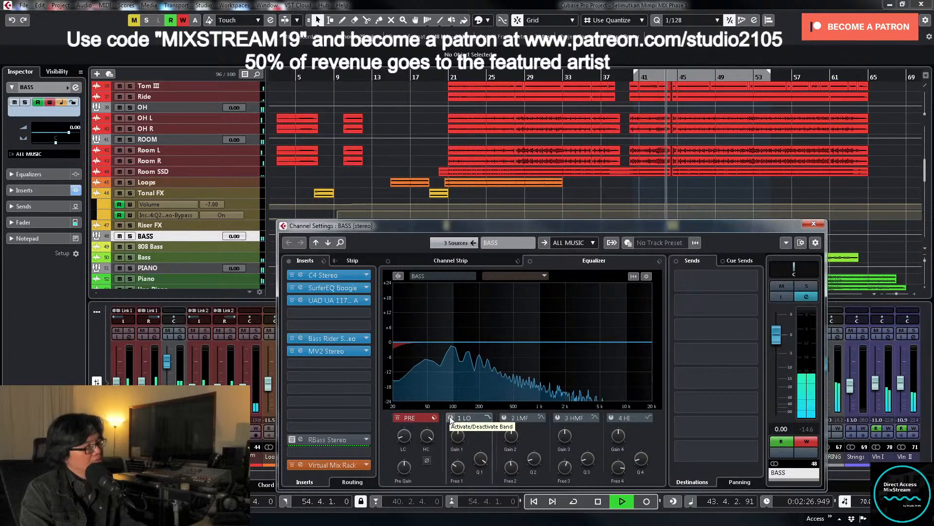
{"action": "left_click", "coordinate": [451, 417]}
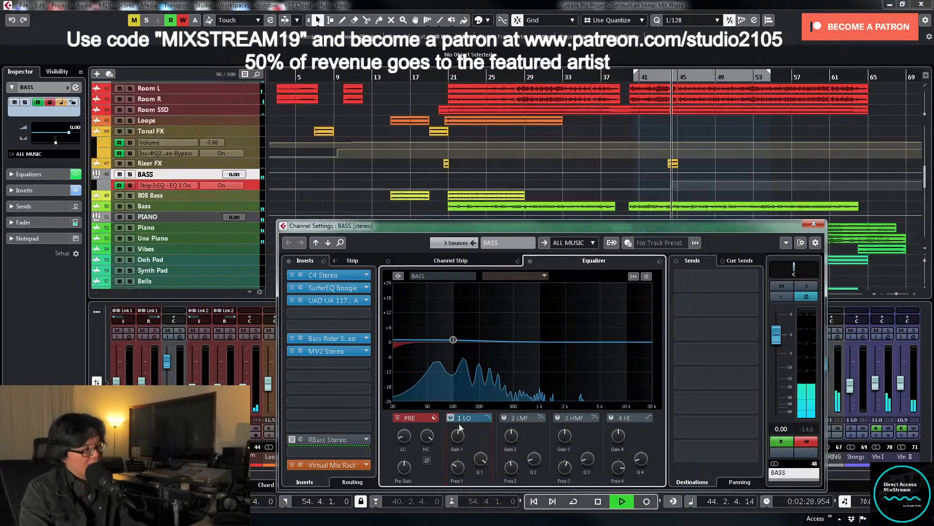
{"action": "left_click", "coordinate": [805, 441]}
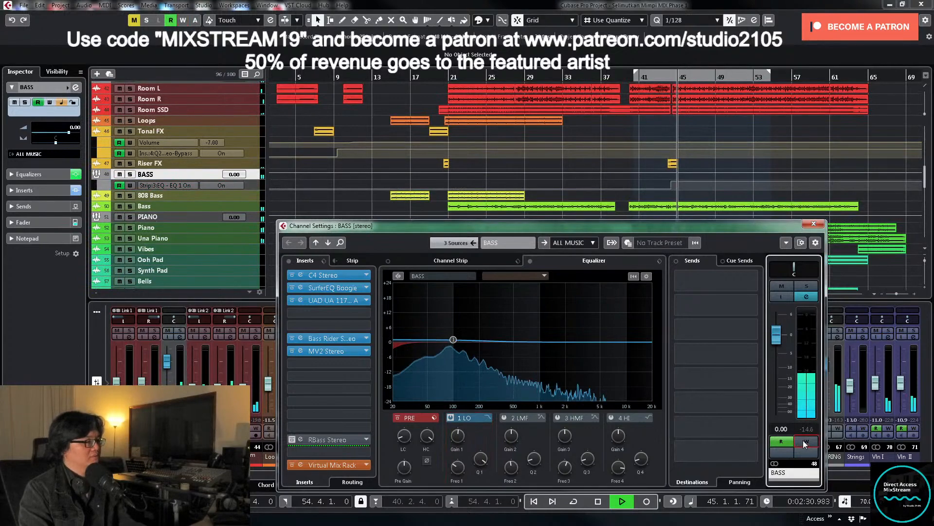
Step: Stop playback and enlarge the BASS group track and its EQ 1 On automation lane to examine the recorded change
{"action": "key", "text": "space"}
{"action": "left_click", "coordinate": [250, 186]}
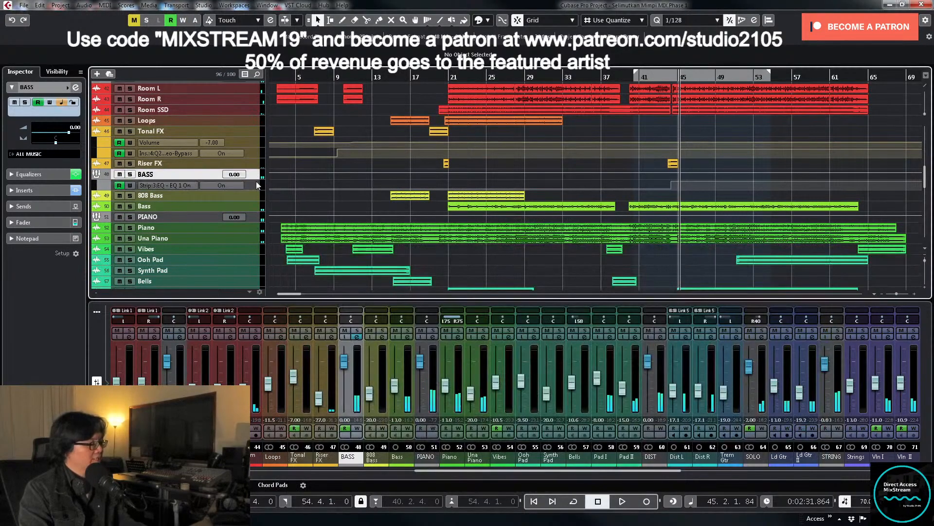
{"action": "left_click", "coordinate": [255, 183], "text": "shift"}
{"action": "left_click_drag", "start_coordinate": [255, 180], "coordinate": [254, 241]}
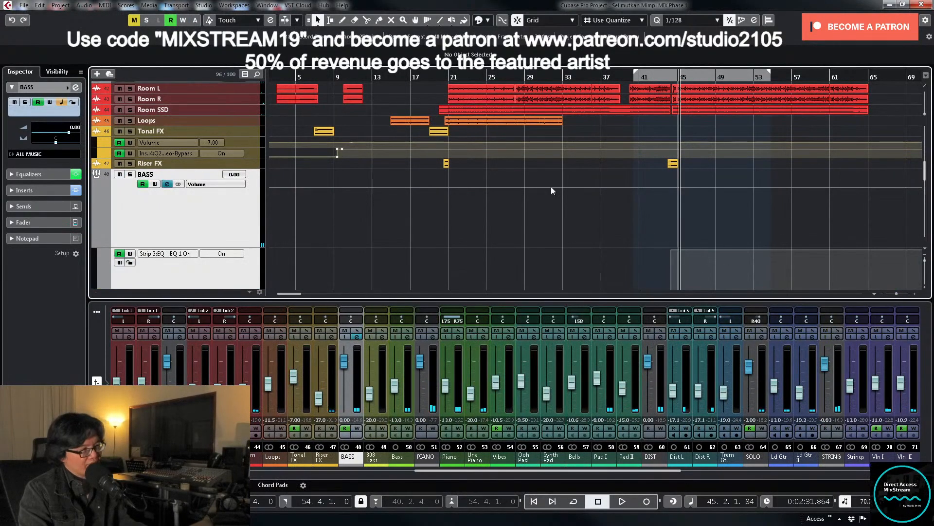
{"action": "scroll", "coordinate": [687, 182], "scroll_direction": "down", "scroll_amount": 2}
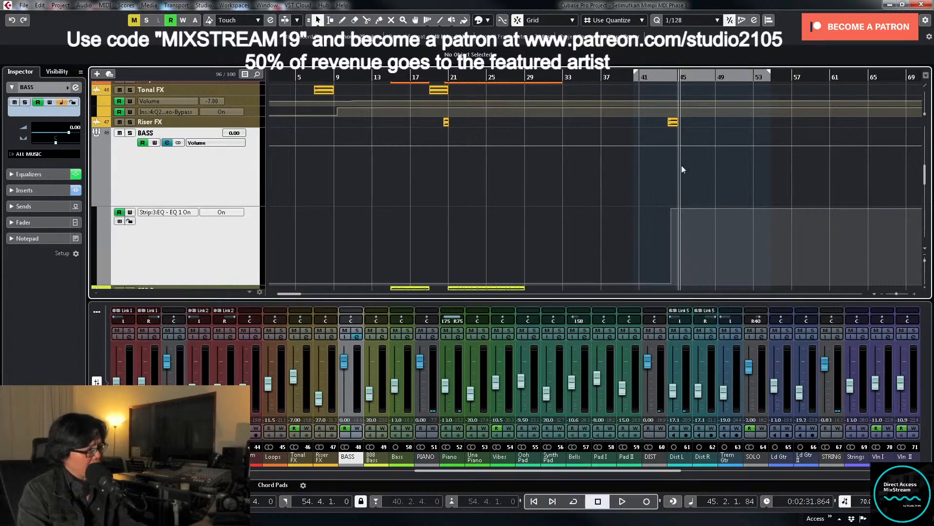
Step: Place the playhead at about bar 41 and collapse the FX Channels folder in the track list
{"action": "scroll", "coordinate": [681, 164], "scroll_direction": "up", "scroll_amount": 10}
{"action": "scroll", "coordinate": [675, 180], "scroll_direction": "down", "scroll_amount": 1}
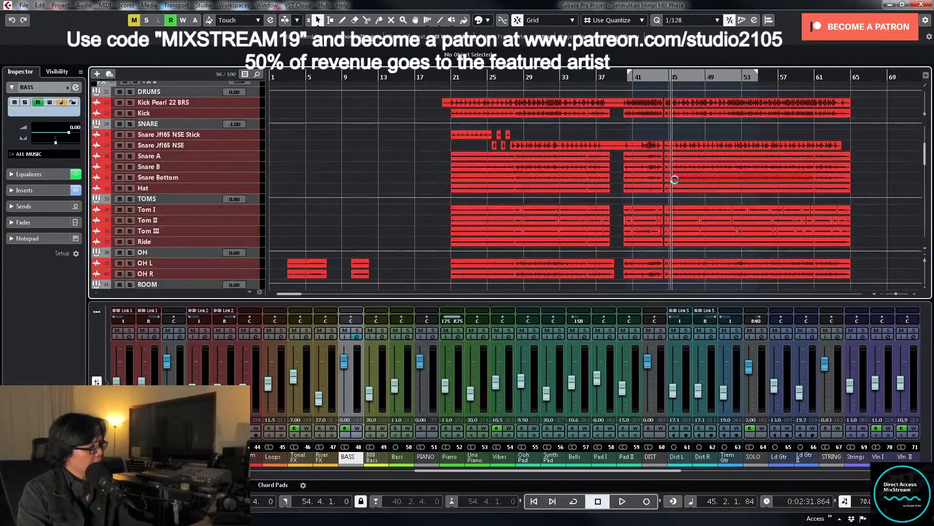
{"action": "scroll", "coordinate": [646, 94], "scroll_direction": "up", "scroll_amount": 3}
{"action": "left_click", "coordinate": [639, 78]}
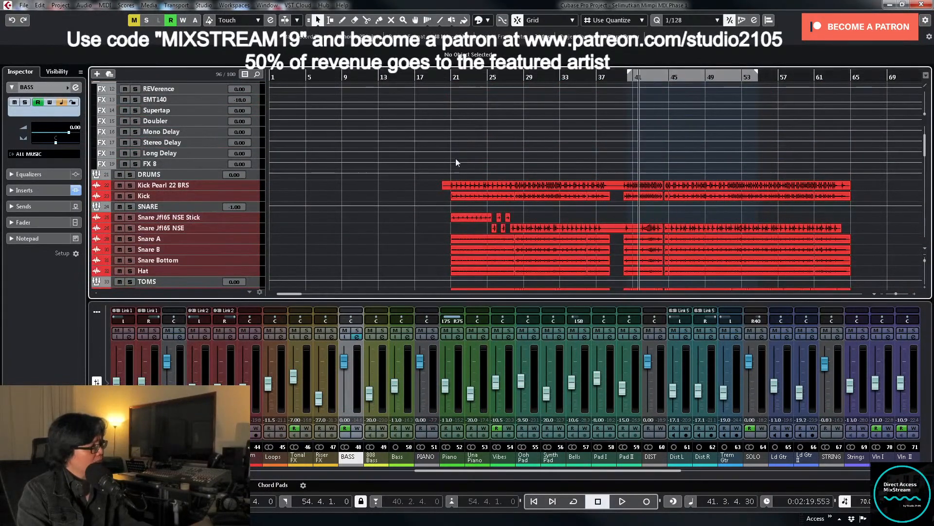
{"action": "scroll", "coordinate": [455, 158], "scroll_direction": "up", "scroll_amount": 3}
{"action": "left_click", "coordinate": [97, 148]}
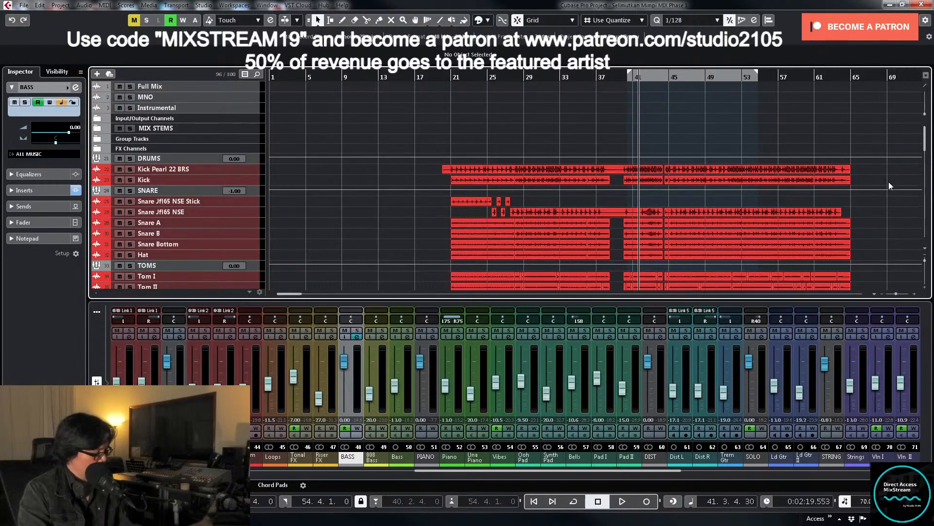
Step: Insert Plugin Alliance's SPL IRON compressor in the STEREO group's sixth insert slot and load its 29 MR_Mix Buss preset
{"action": "left_click_drag", "start_coordinate": [498, 471], "coordinate": [198, 472]}
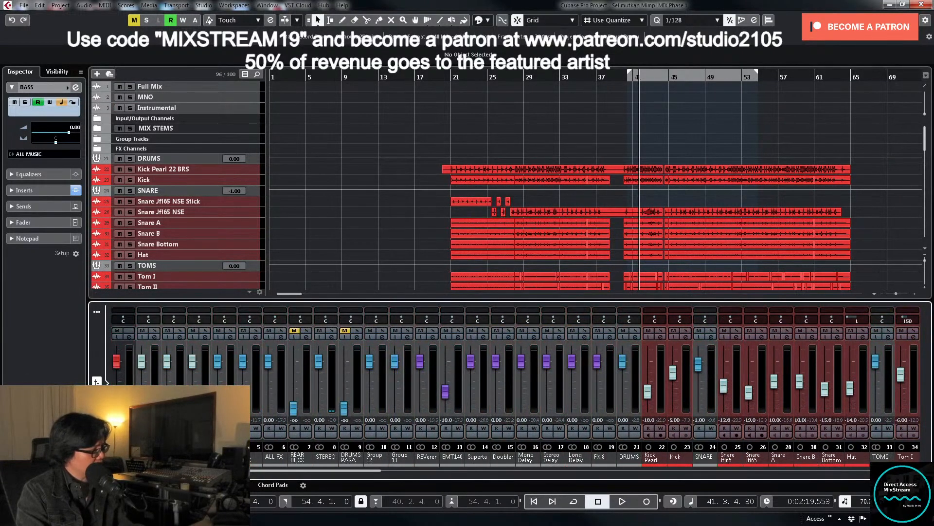
{"action": "left_click", "coordinate": [332, 337]}
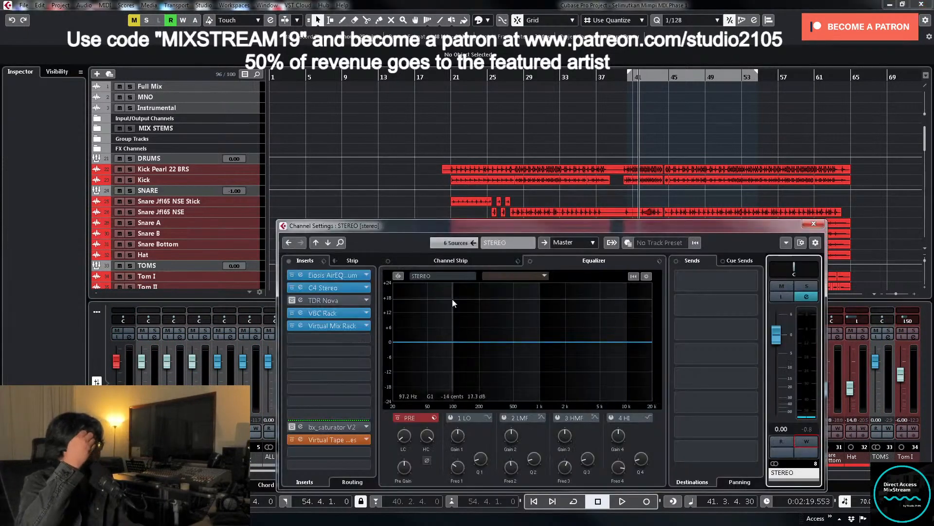
{"action": "left_click", "coordinate": [362, 338]}
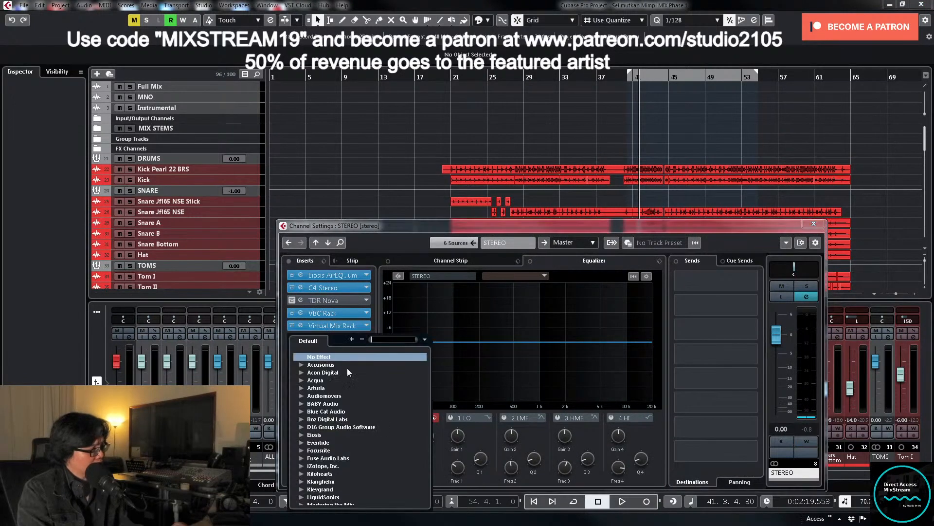
{"action": "scroll", "coordinate": [319, 465], "scroll_direction": "down", "scroll_amount": 7}
{"action": "left_click", "coordinate": [301, 395]}
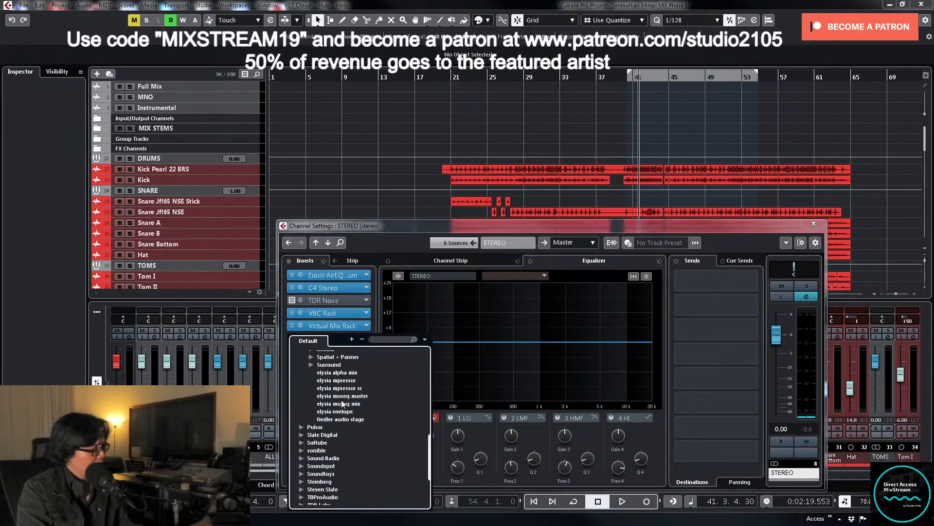
{"action": "scroll", "coordinate": [321, 396], "scroll_direction": "up", "scroll_amount": 3}
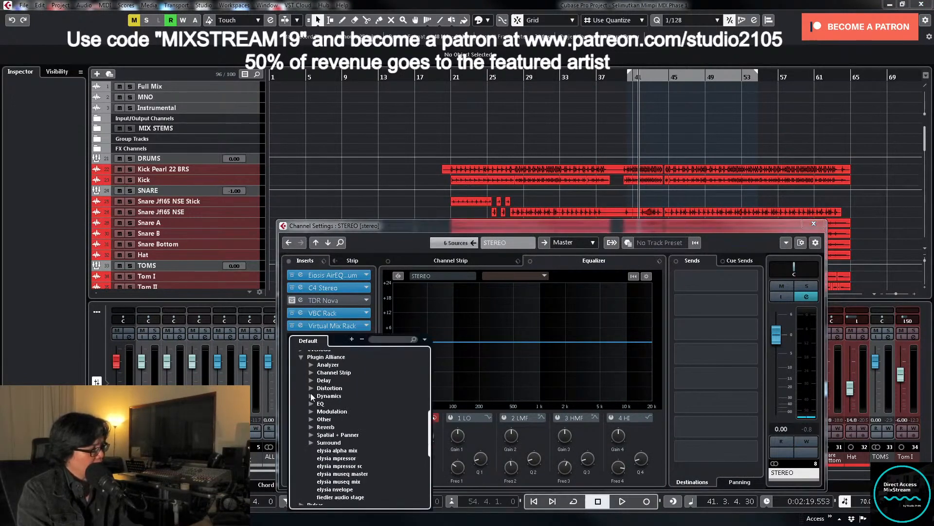
{"action": "left_click", "coordinate": [311, 403]}
{"action": "scroll", "coordinate": [373, 430], "scroll_direction": "down", "scroll_amount": 5}
{"action": "scroll", "coordinate": [380, 422], "scroll_direction": "down", "scroll_amount": 3}
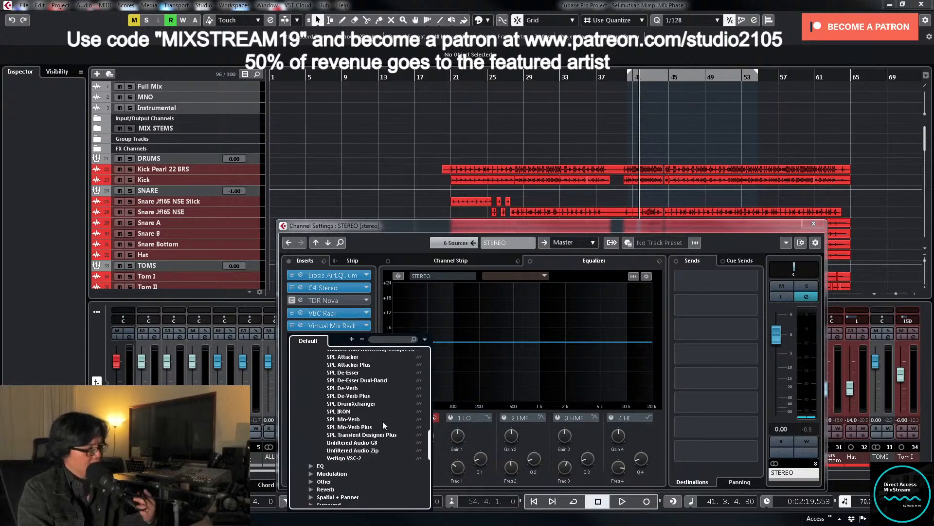
{"action": "double_click", "coordinate": [344, 412]}
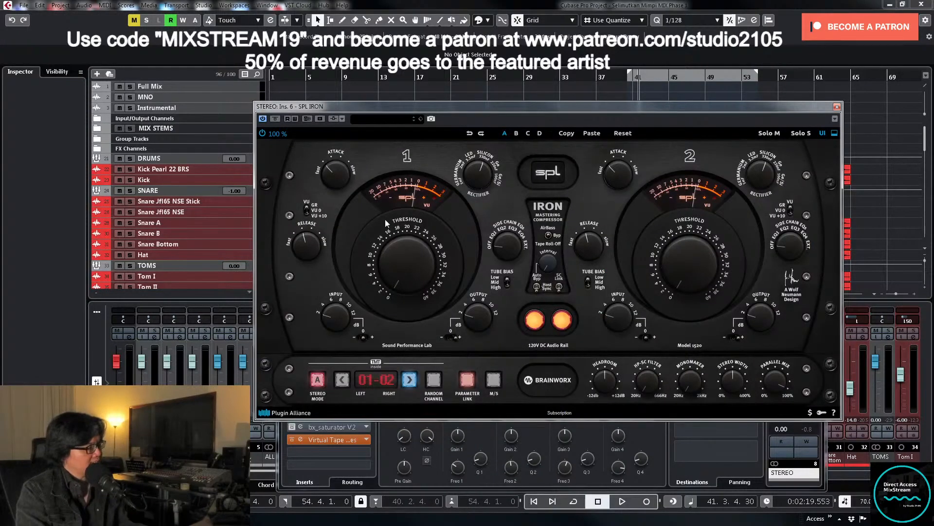
{"action": "left_click", "coordinate": [388, 119]}
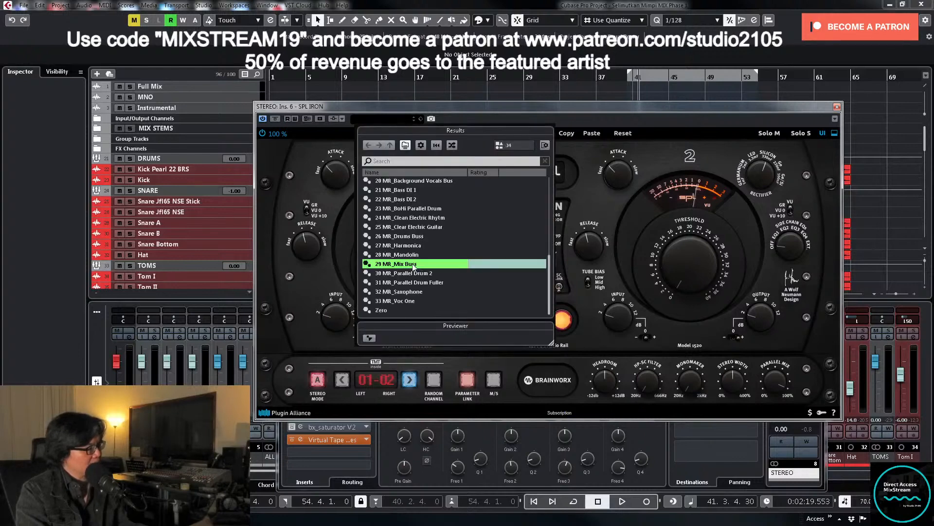
{"action": "double_click", "coordinate": [414, 264]}
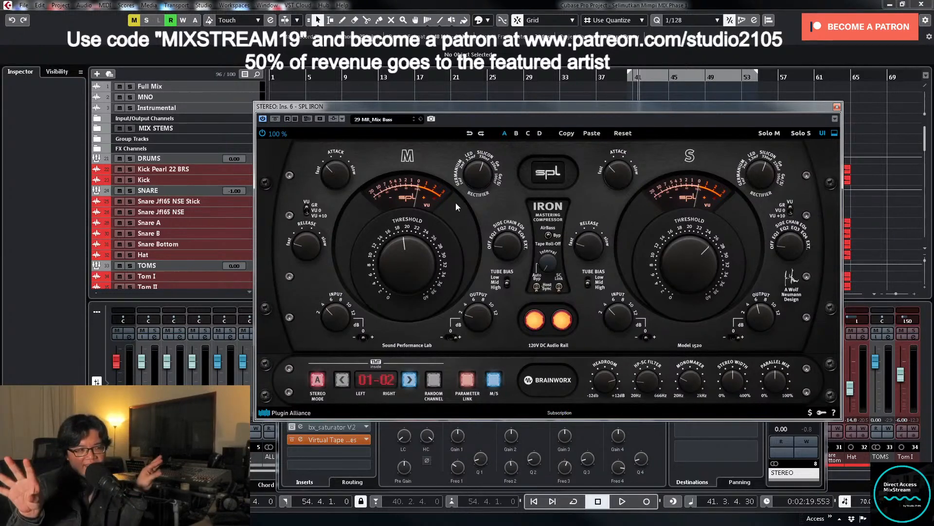
Step: Unlink SPL IRON's mid and side parameters, then audition the mix from about bar 40 with the compressor bypassed and active
{"action": "left_click", "coordinate": [470, 381]}
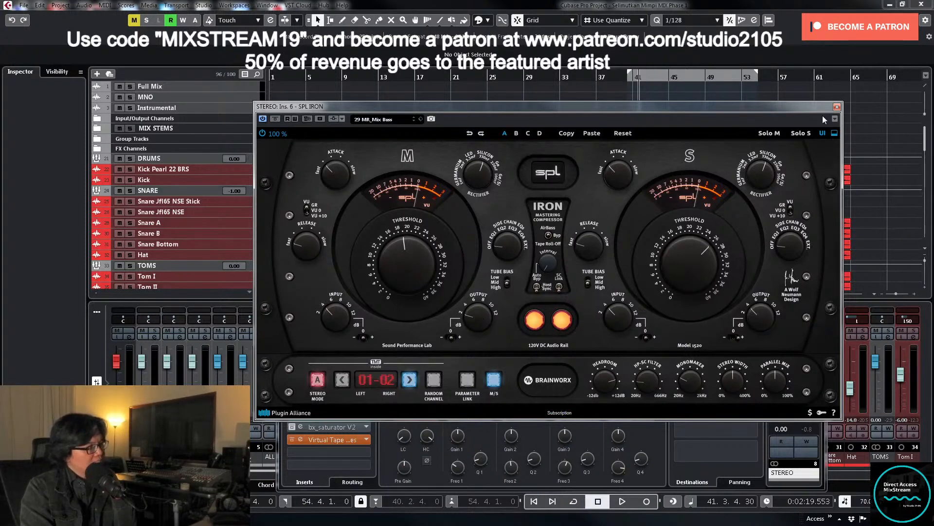
{"action": "key", "text": "KP_1"}
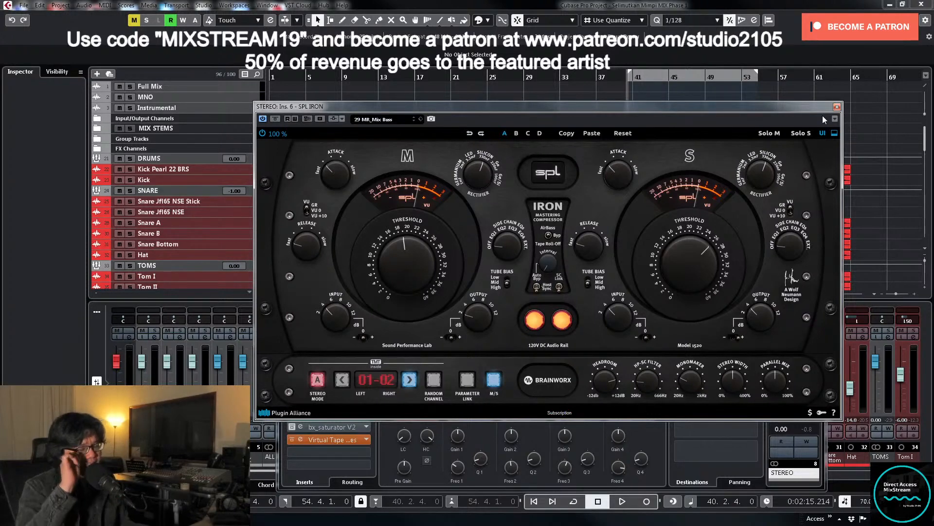
{"action": "key", "text": "space"}
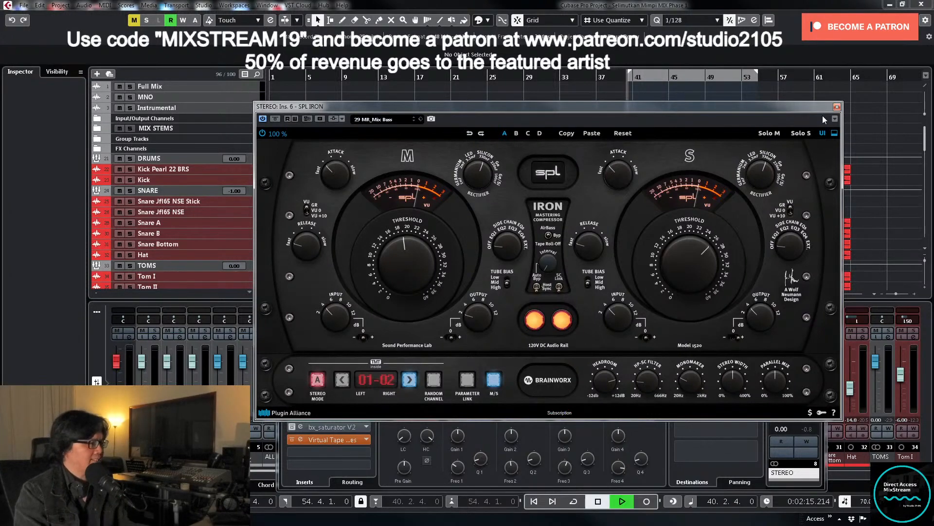
{"action": "left_click", "coordinate": [276, 119]}
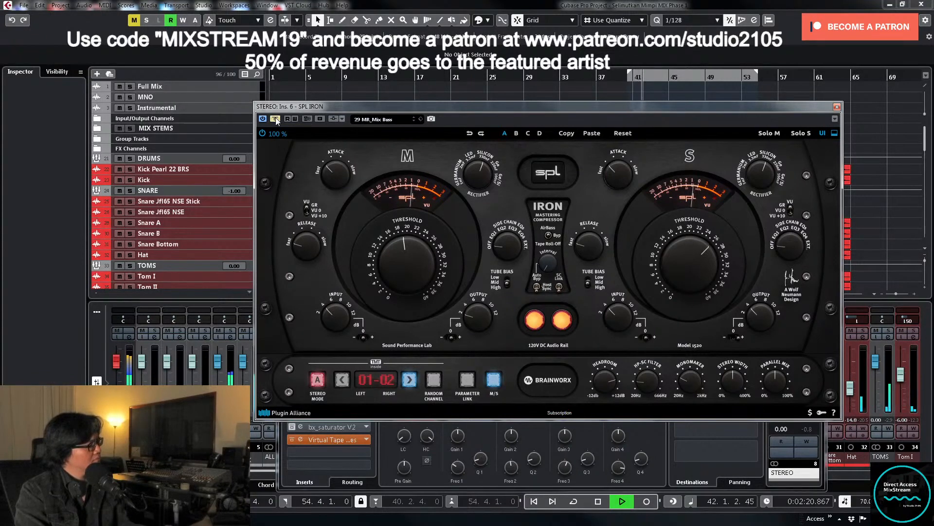
{"action": "left_click", "coordinate": [276, 118]}
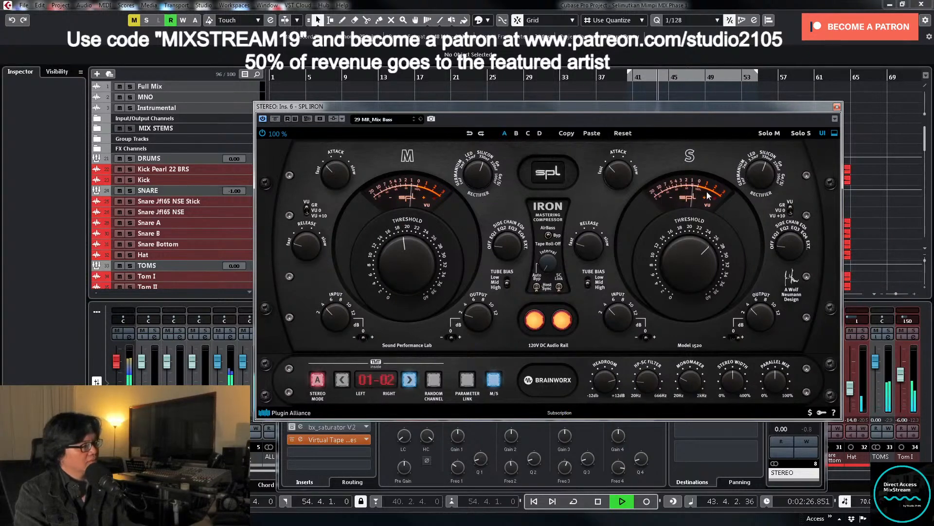
{"action": "key", "text": "space"}
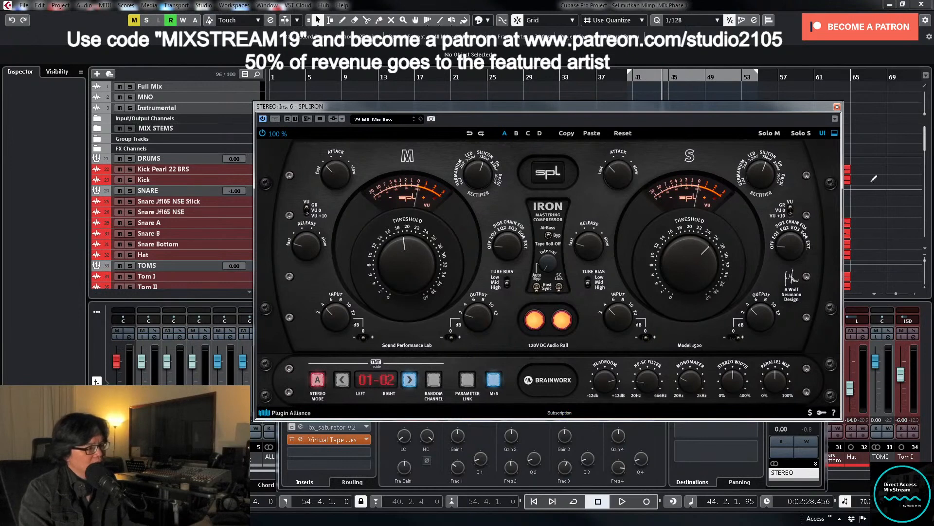
{"action": "left_click", "coordinate": [837, 107]}
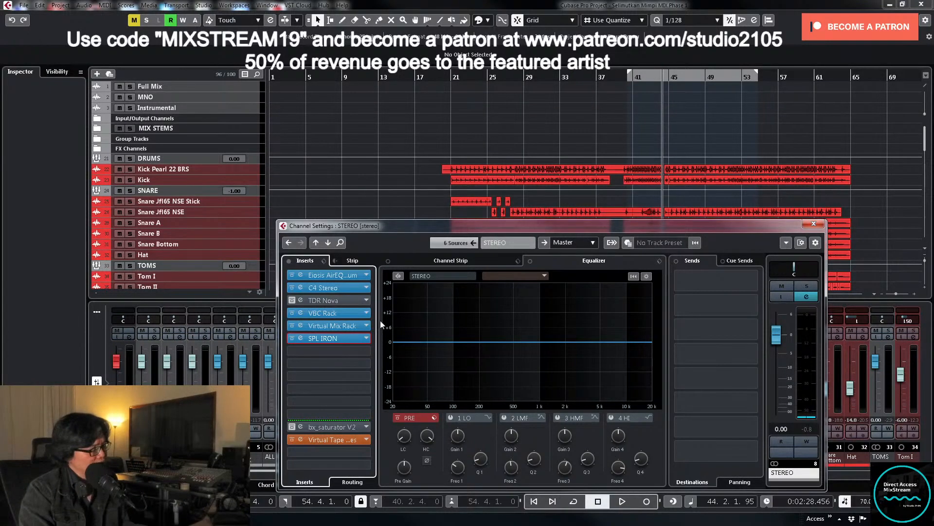
Step: Insert Universal Audio's UAD API 560 equalizer in the STEREO group's seventh insert slot and close its windows
{"action": "left_click", "coordinate": [367, 351]}
{"action": "scroll", "coordinate": [346, 392], "scroll_direction": "down", "scroll_amount": 5}
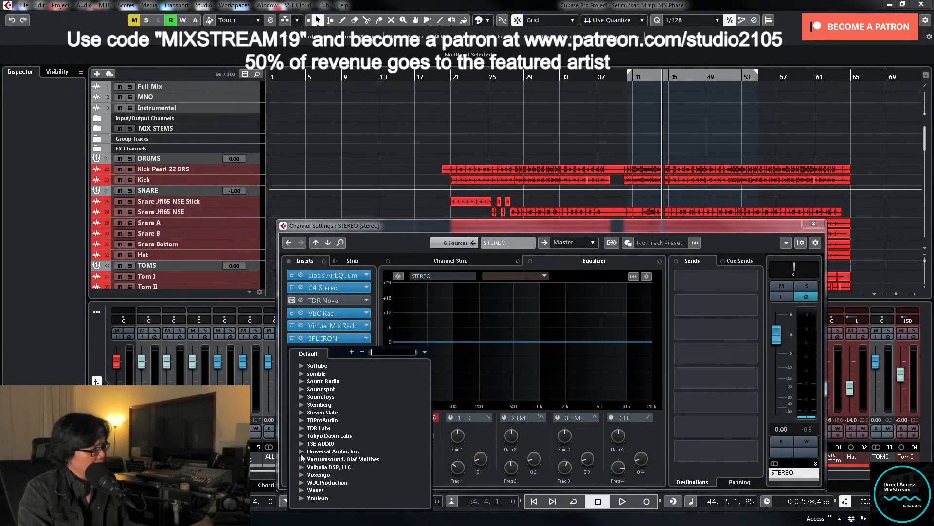
{"action": "left_click", "coordinate": [311, 459]}
{"action": "scroll", "coordinate": [348, 438], "scroll_direction": "down", "scroll_amount": 5}
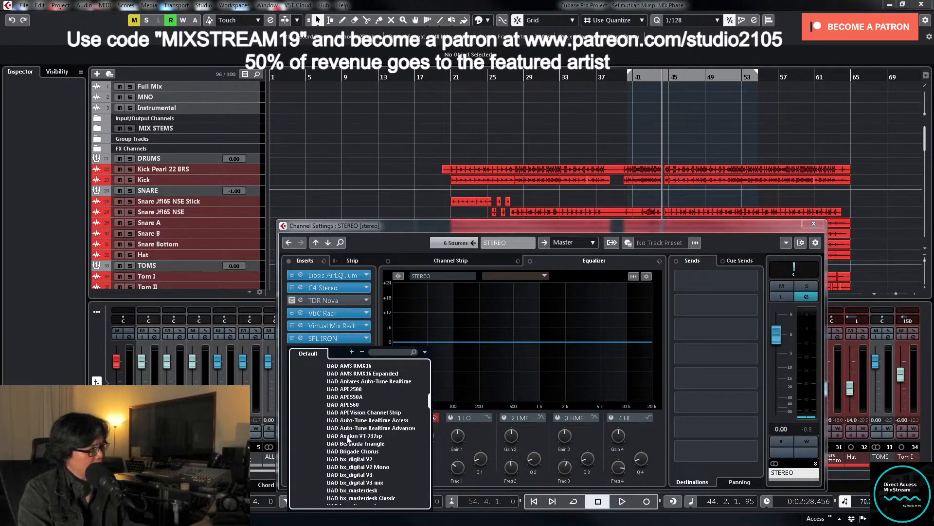
{"action": "left_click", "coordinate": [351, 405]}
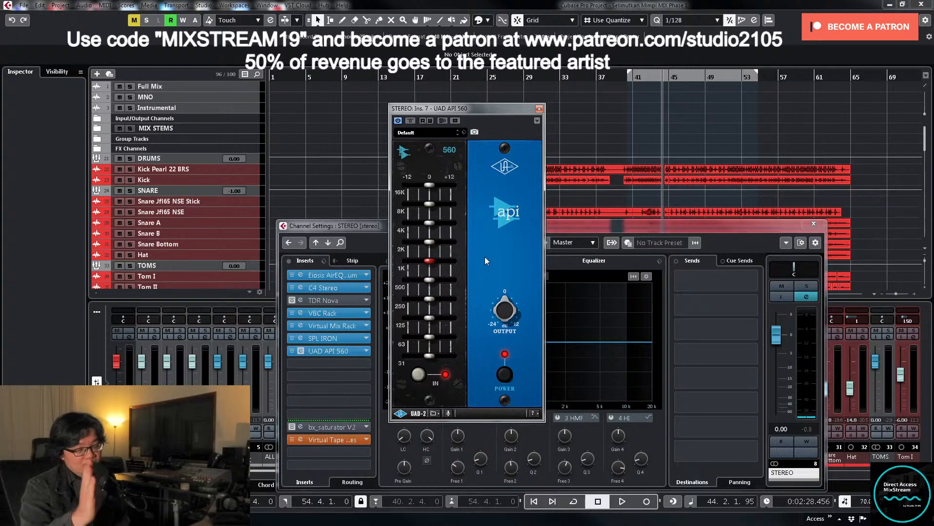
{"action": "left_click", "coordinate": [539, 108]}
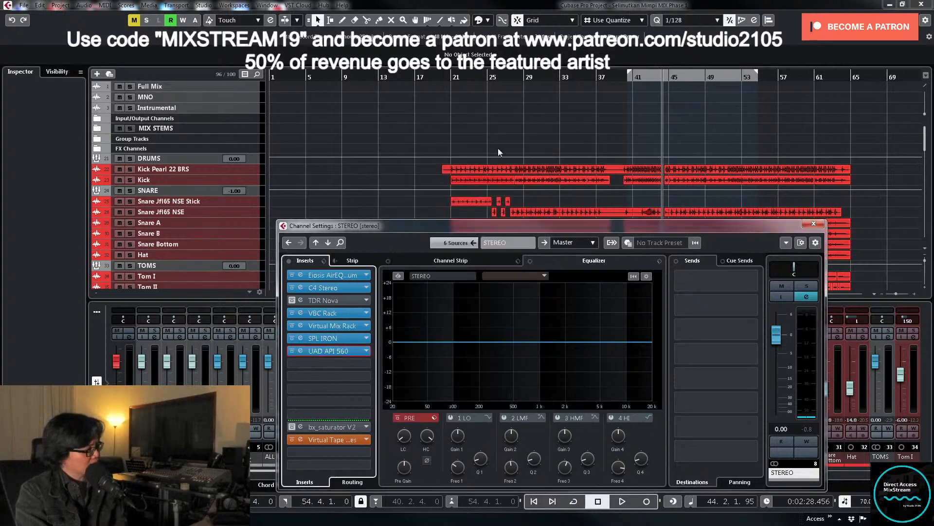
{"action": "left_click", "coordinate": [814, 223]}
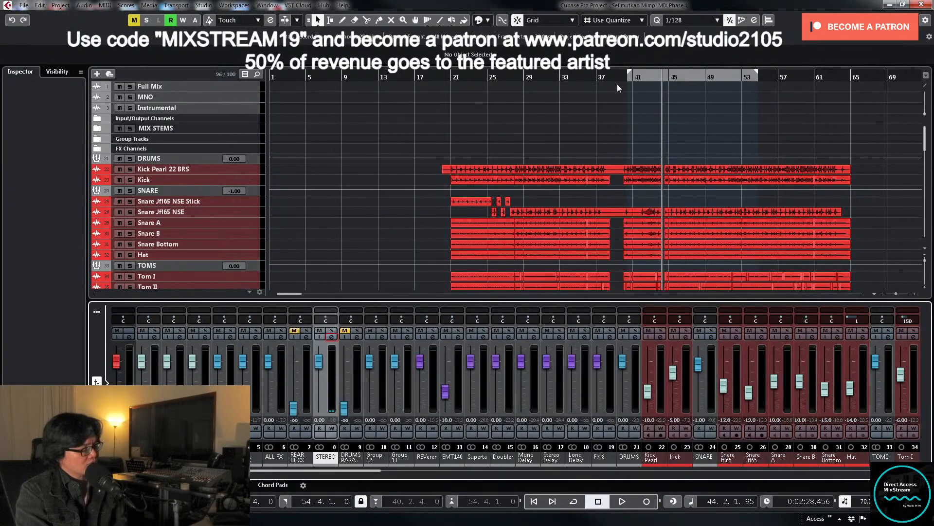
Step: Place the playhead at about bar 41 and enable automation reading on the STEREO group
{"action": "left_click", "coordinate": [627, 78]}
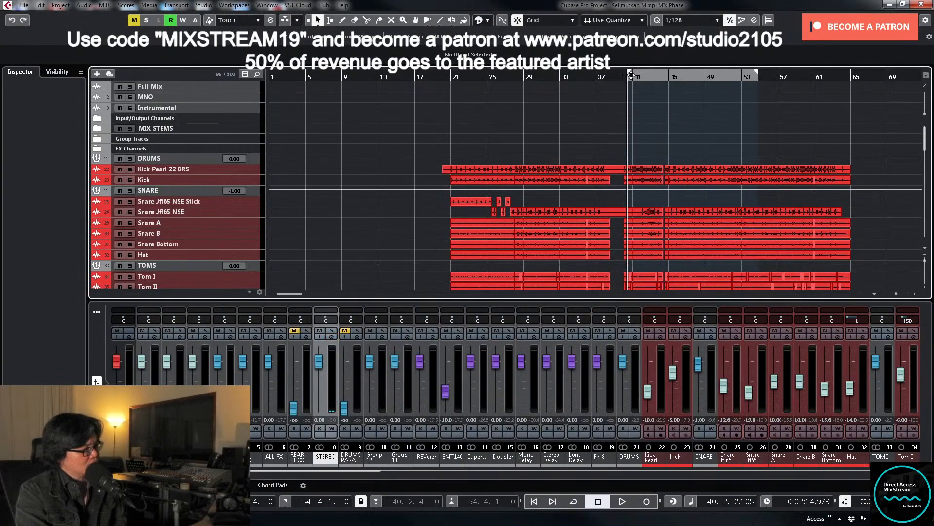
{"action": "left_click", "coordinate": [639, 77]}
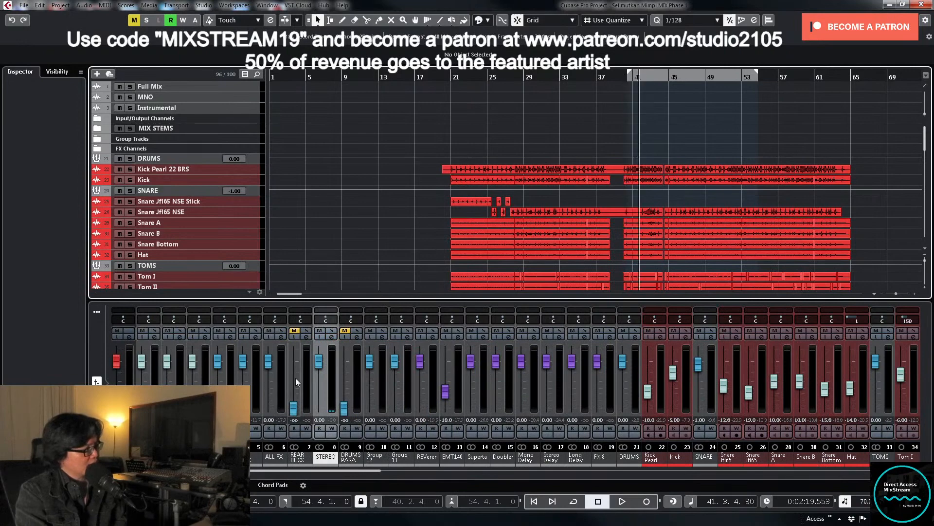
{"action": "left_click", "coordinate": [332, 428]}
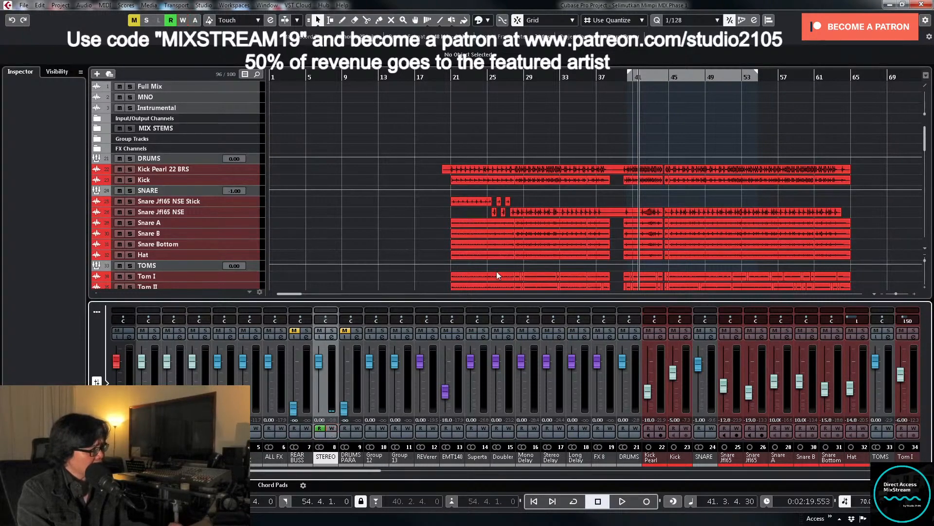
Step: Look through the arrangement from the drum tracks down to the backing vocals and back
{"action": "scroll", "coordinate": [533, 235], "scroll_direction": "down", "scroll_amount": 5}
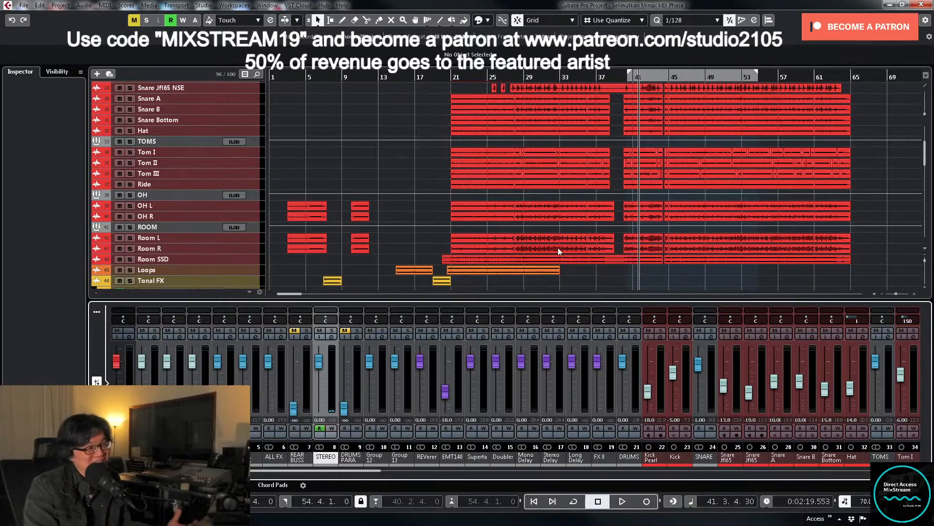
{"action": "scroll", "coordinate": [559, 234], "scroll_direction": "up", "scroll_amount": 5}
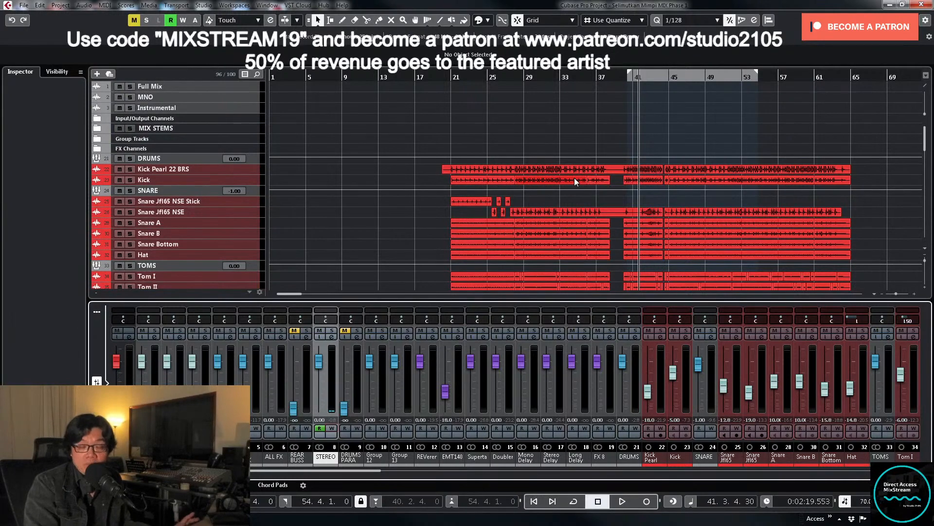
{"action": "scroll", "coordinate": [533, 169], "scroll_direction": "down", "scroll_amount": 6}
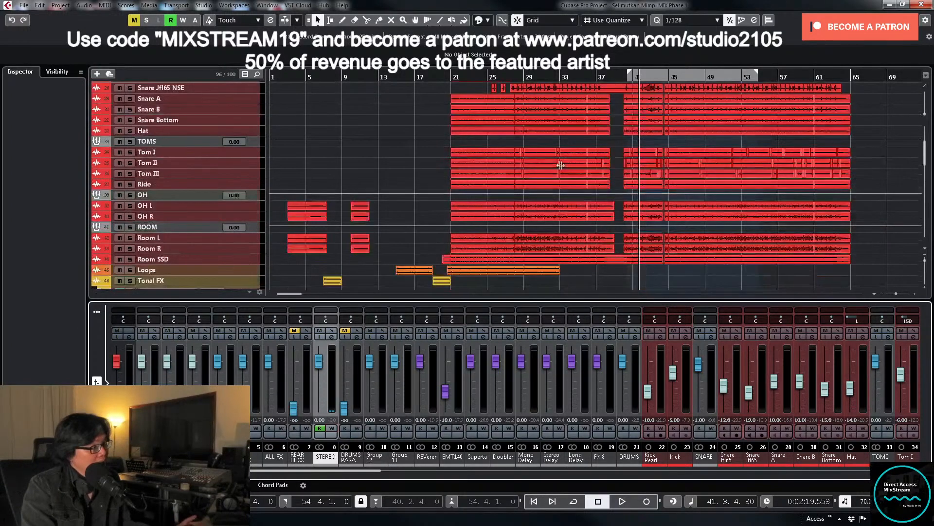
{"action": "scroll", "coordinate": [496, 190], "scroll_direction": "down", "scroll_amount": 11}
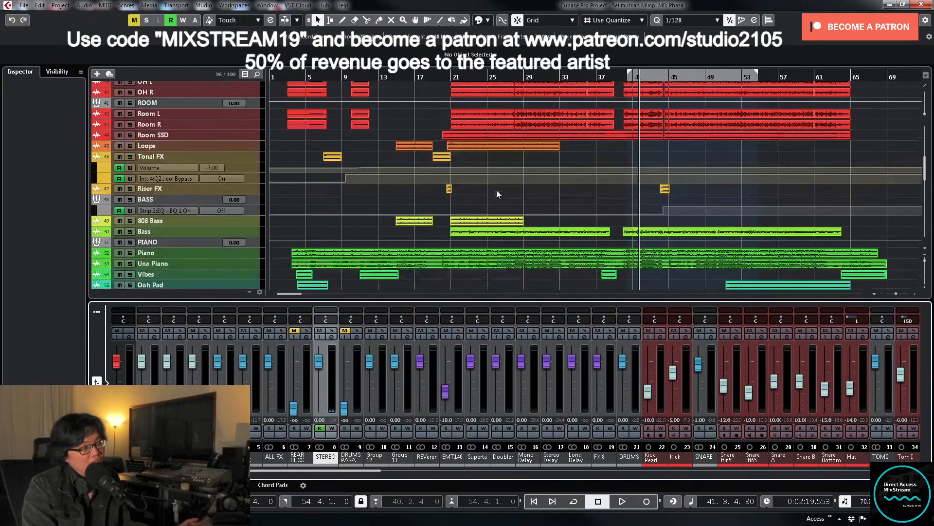
{"action": "scroll", "coordinate": [326, 184], "scroll_direction": "down", "scroll_amount": 15}
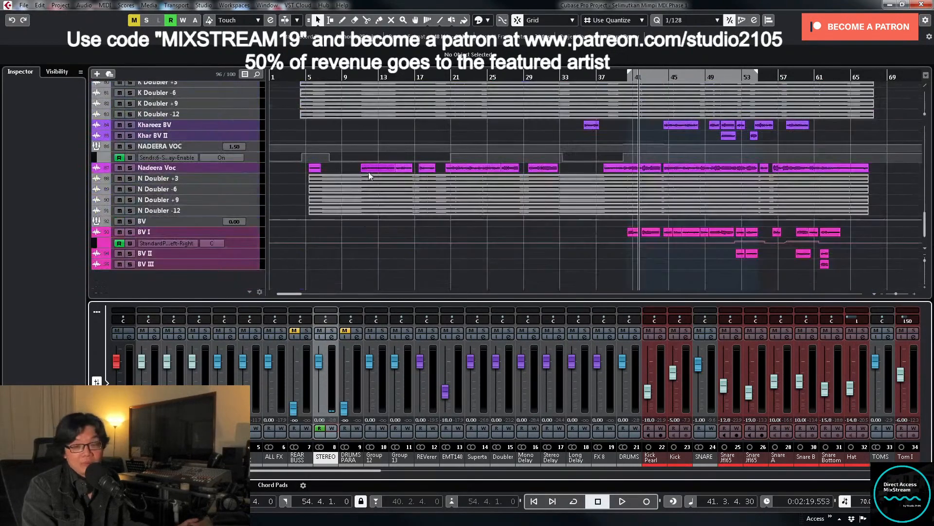
{"action": "scroll", "coordinate": [565, 143], "scroll_direction": "up", "scroll_amount": 20}
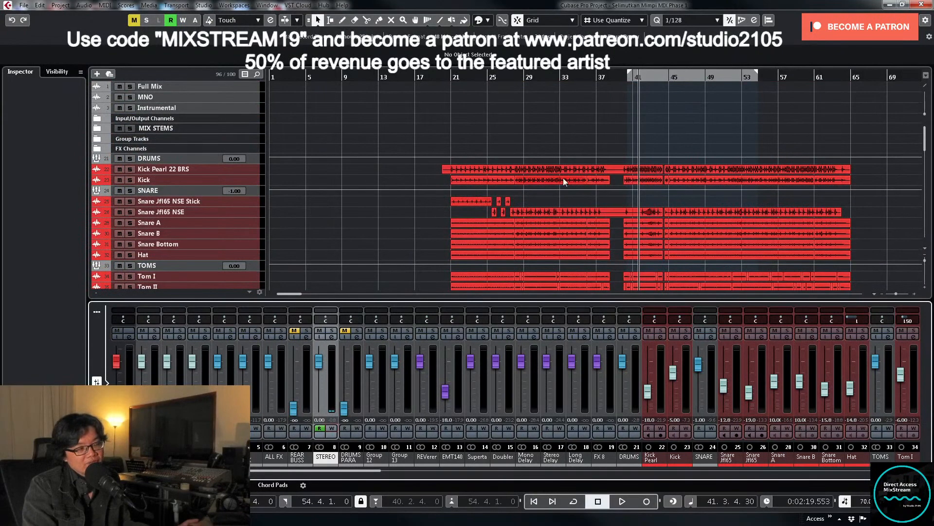
{"action": "scroll", "coordinate": [496, 184], "scroll_direction": "down", "scroll_amount": 2}
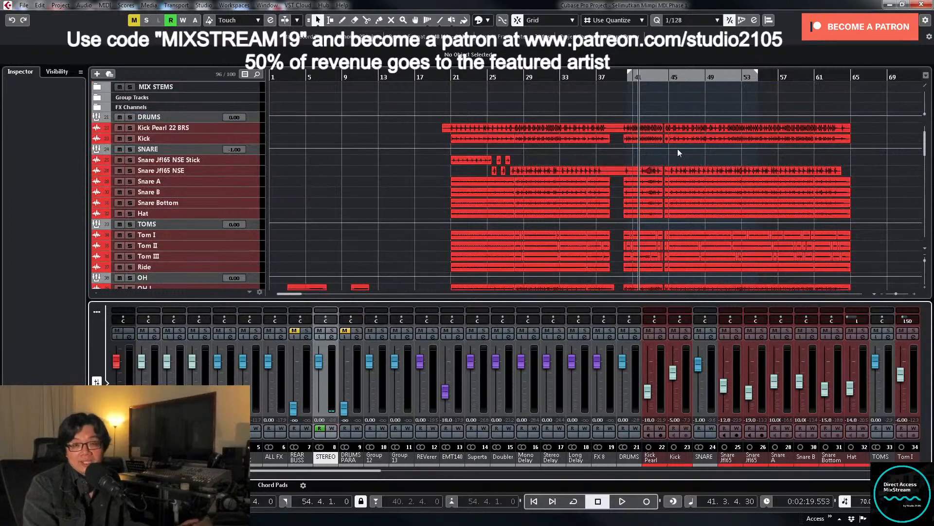
Step: Record volume automation on the STEREO group from about bar 42, raising its fader to about 0.4 dB, and turn writing off
{"action": "left_click", "coordinate": [644, 77]}
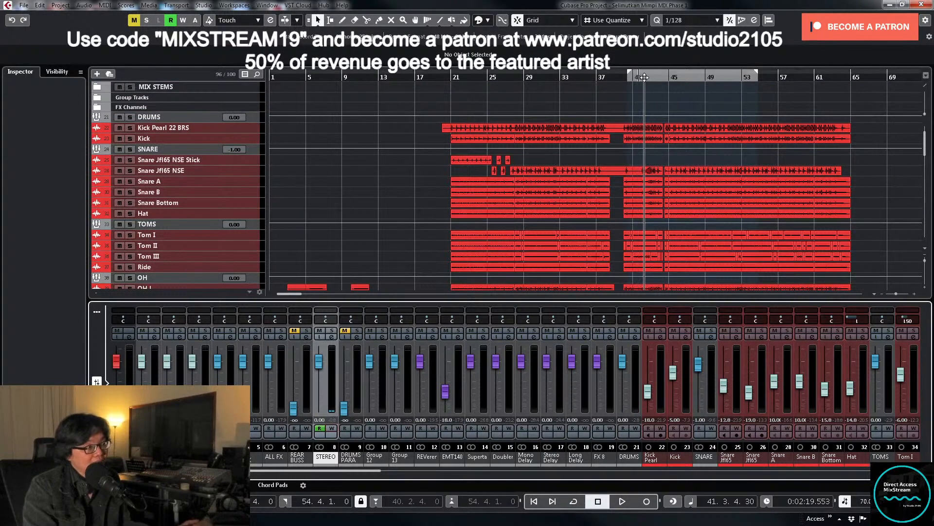
{"action": "left_click", "coordinate": [332, 429]}
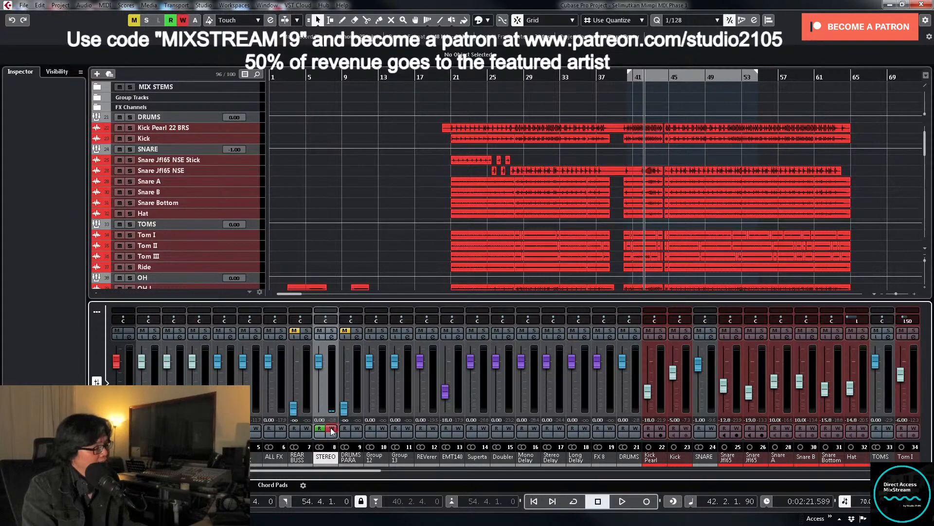
{"action": "left_click", "coordinate": [333, 337]}
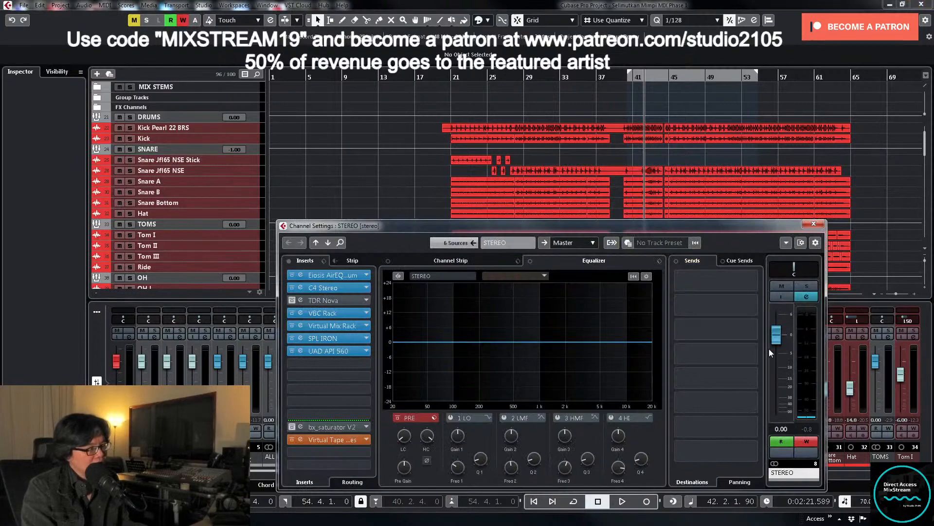
{"action": "key", "text": "space"}
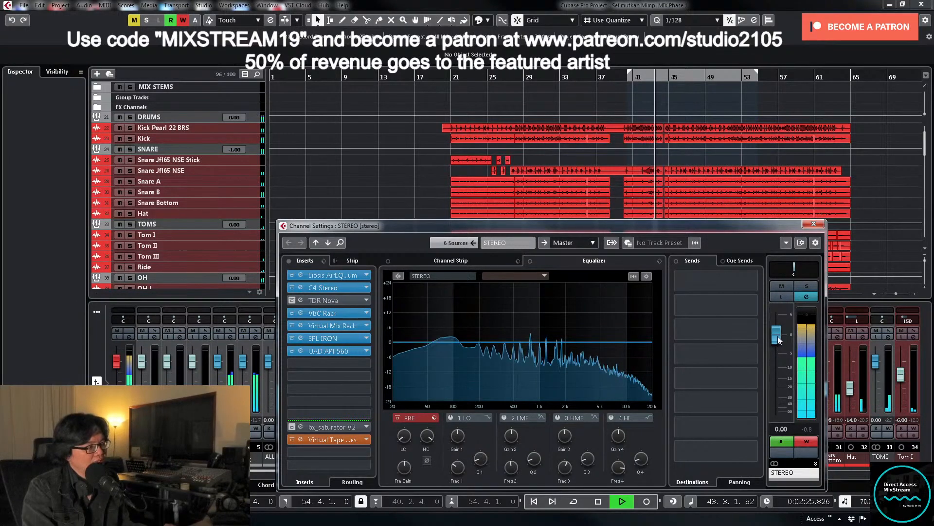
{"action": "left_click_drag", "start_coordinate": [778, 339], "coordinate": [778, 338]}
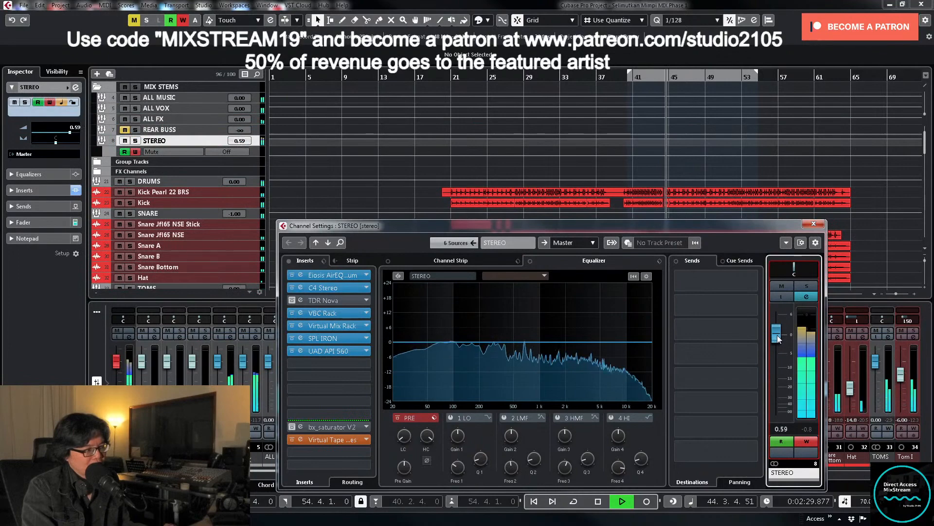
{"action": "key", "text": "space"}
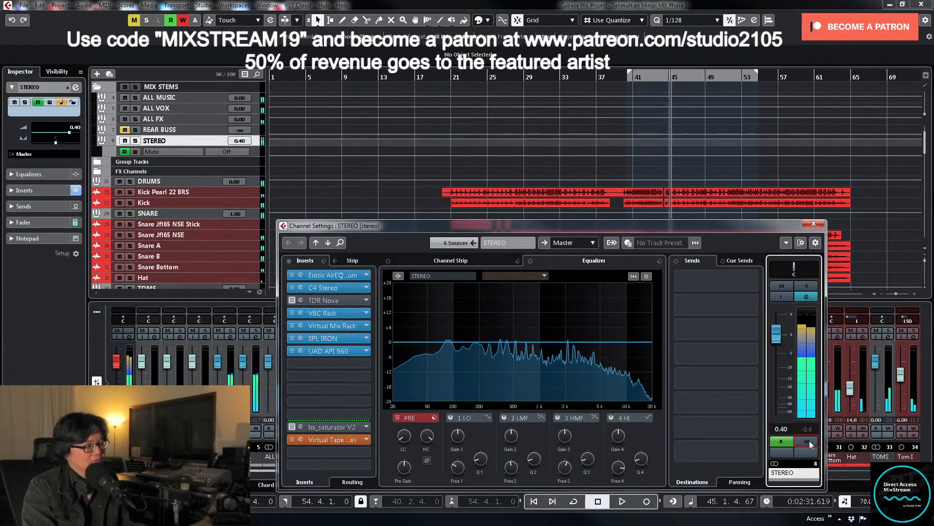
Step: Close the STEREO channel settings and enlarge the group's volume automation lane to inspect the recorded rise
{"action": "left_click", "coordinate": [814, 224]}
{"action": "left_click", "coordinate": [260, 141]}
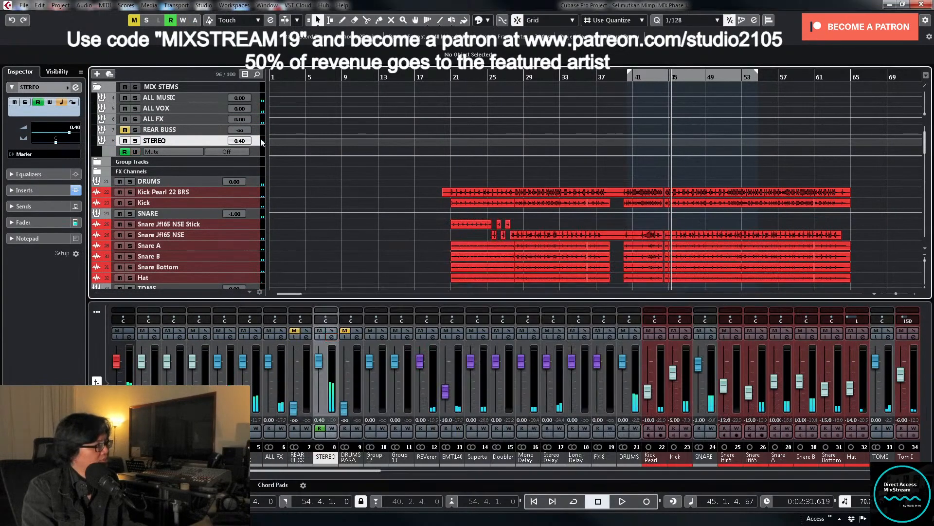
{"action": "key", "text": "z"}
{"action": "scroll", "coordinate": [623, 183], "scroll_direction": "down", "scroll_amount": 1}
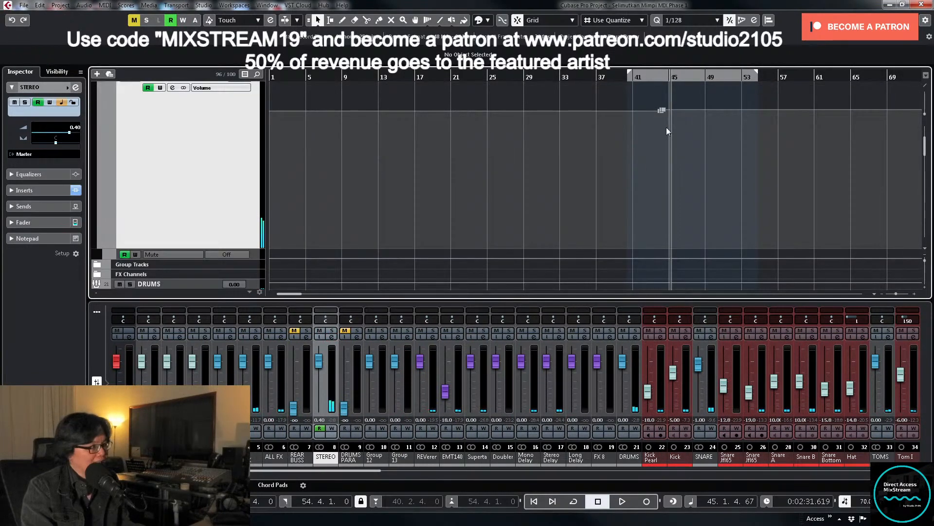
{"action": "scroll", "coordinate": [667, 122], "scroll_direction": "up", "scroll_amount": 1}
Step: Replace the STEREO group's recorded volume curve with a ramp from bar 44 to bar 45, setting its end point to 1.00
{"action": "left_click_drag", "start_coordinate": [656, 80], "coordinate": [761, 153]}
{"action": "key", "text": "g"}
{"action": "key", "text": "g"}
{"action": "key", "text": "Delete"}
{"action": "left_click", "coordinate": [675, 138]}
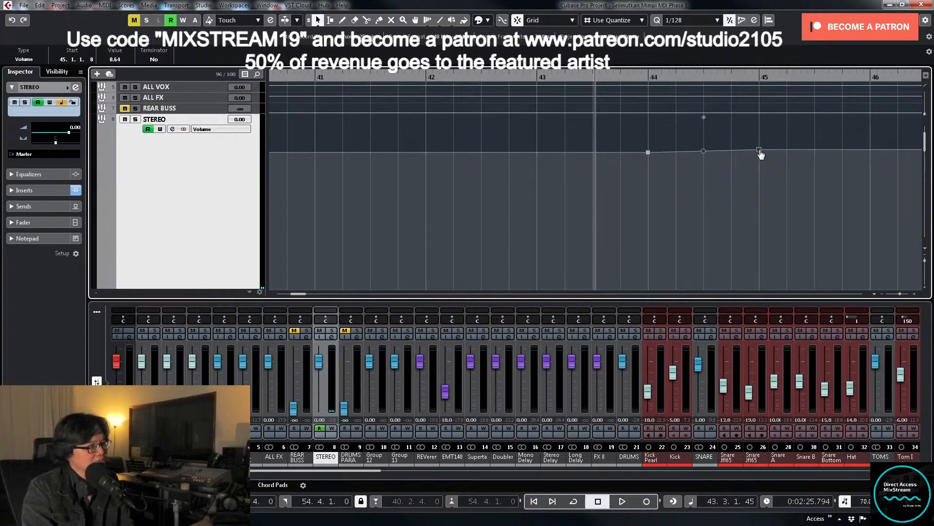
{"action": "left_click", "coordinate": [117, 59]}
{"action": "type", "text": "1"}
{"action": "key", "text": "Return"}
{"action": "key", "text": "shift+f"}
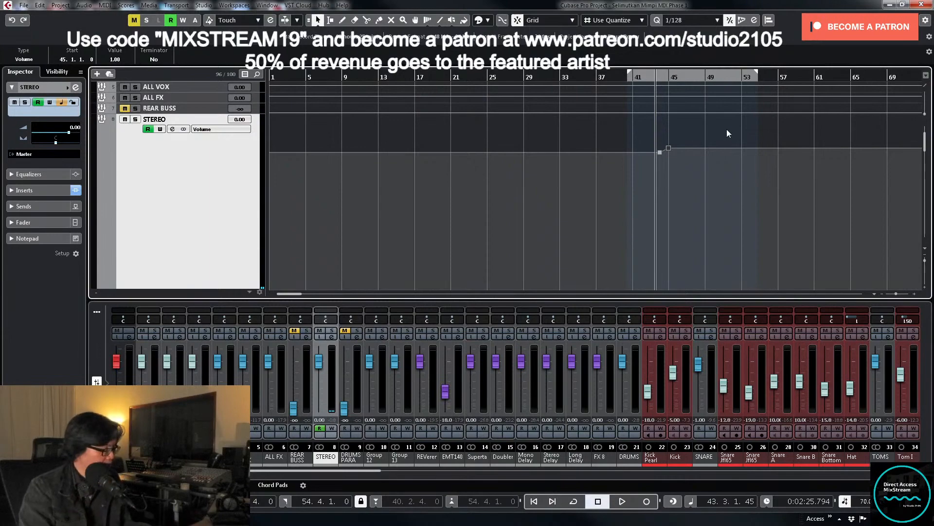
Step: Play the mix from about bar 44 to audition the STEREO volume rise, and reduce the enlarged track's height
{"action": "left_click_drag", "start_coordinate": [661, 78], "coordinate": [660, 75]}
{"action": "key", "text": "space"}
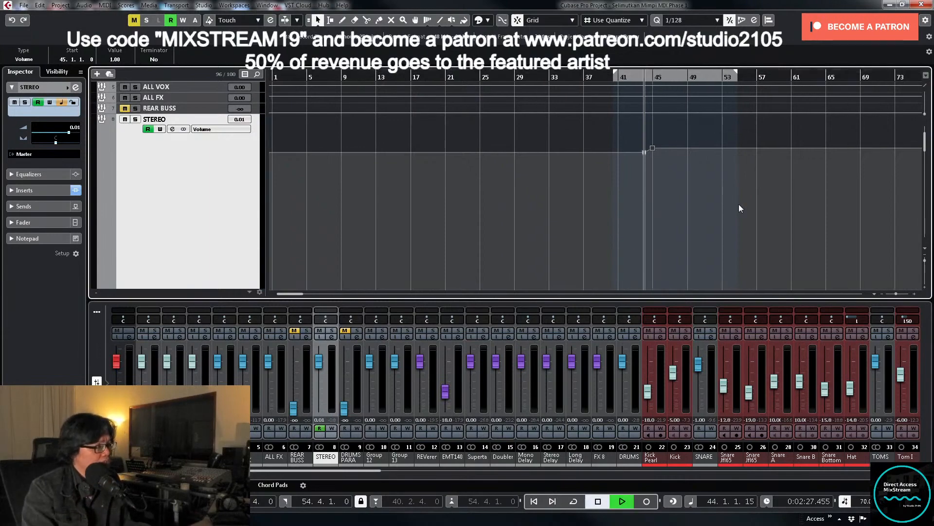
{"action": "key", "text": "z"}
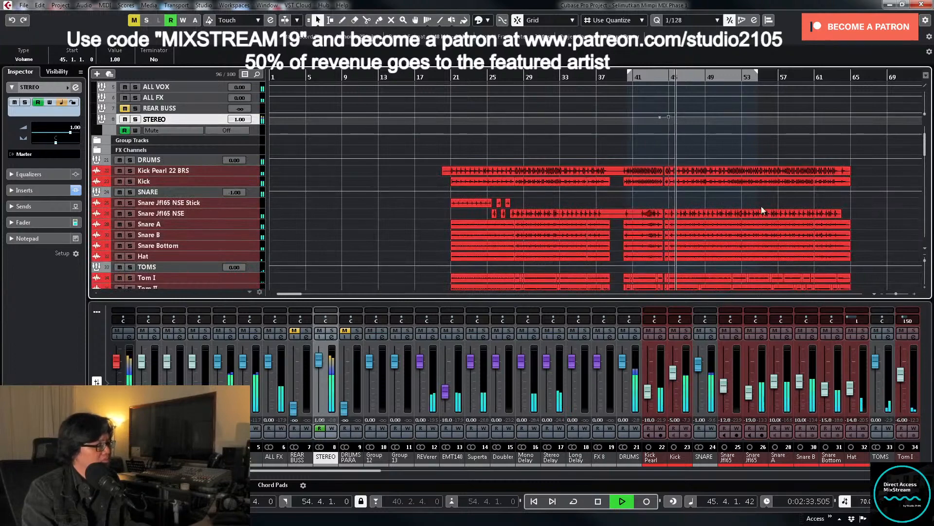
{"action": "scroll", "coordinate": [767, 203], "scroll_direction": "down", "scroll_amount": 10}
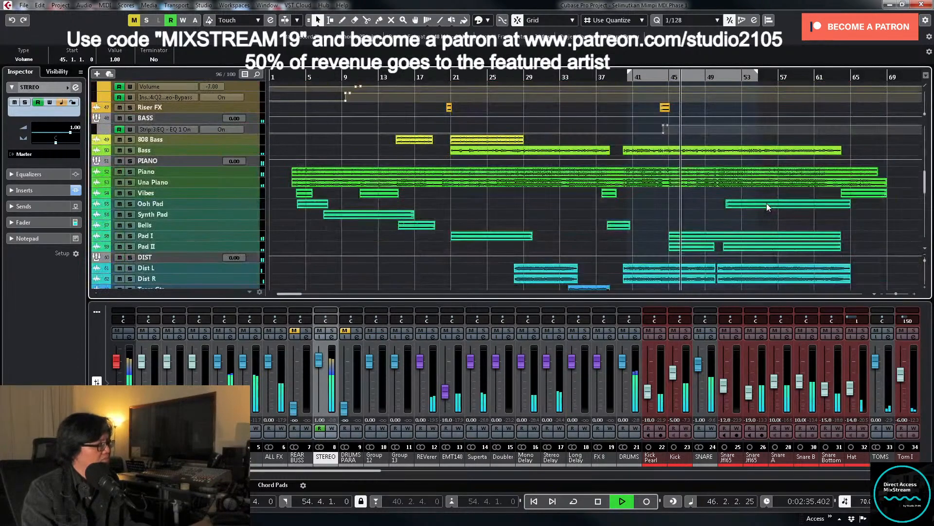
Step: Stop playback at about bar 49 and look over the master output levels and the arrangement from drums to backing vocals
{"action": "scroll", "coordinate": [768, 203], "scroll_direction": "down", "scroll_amount": 5}
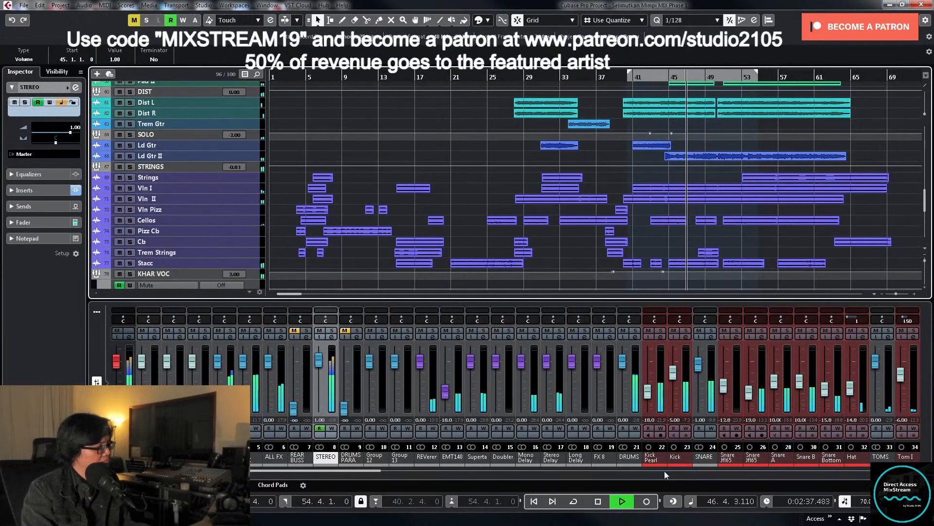
{"action": "left_click", "coordinate": [693, 472]}
{"action": "left_click", "coordinate": [693, 471]}
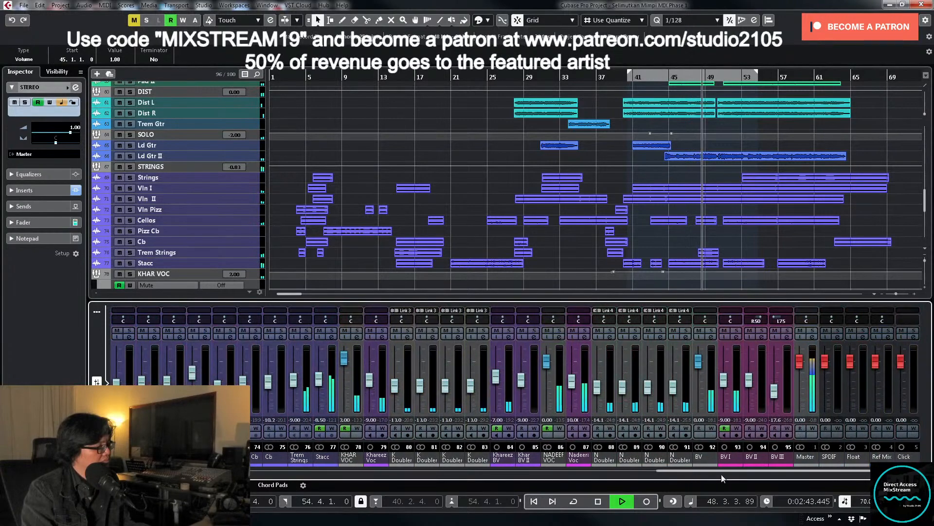
{"action": "key", "text": "space"}
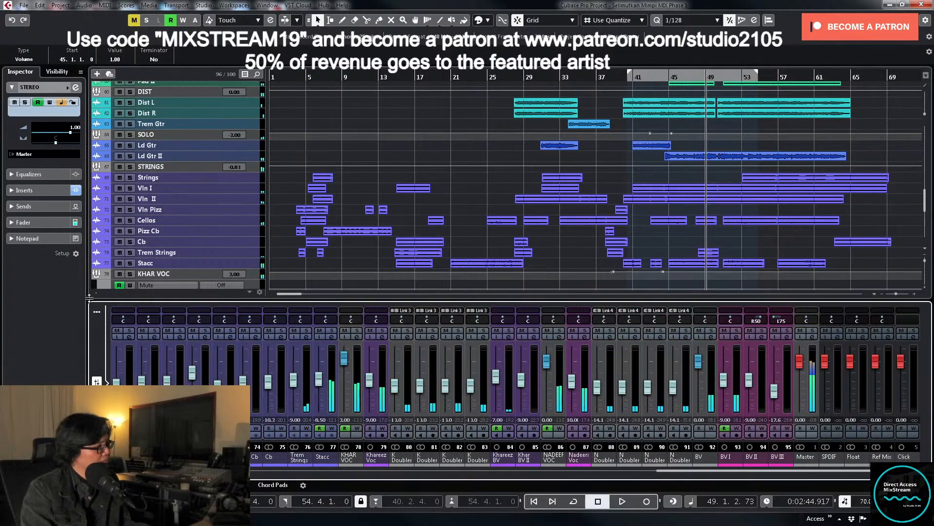
{"action": "scroll", "coordinate": [670, 245], "scroll_direction": "up", "scroll_amount": 4}
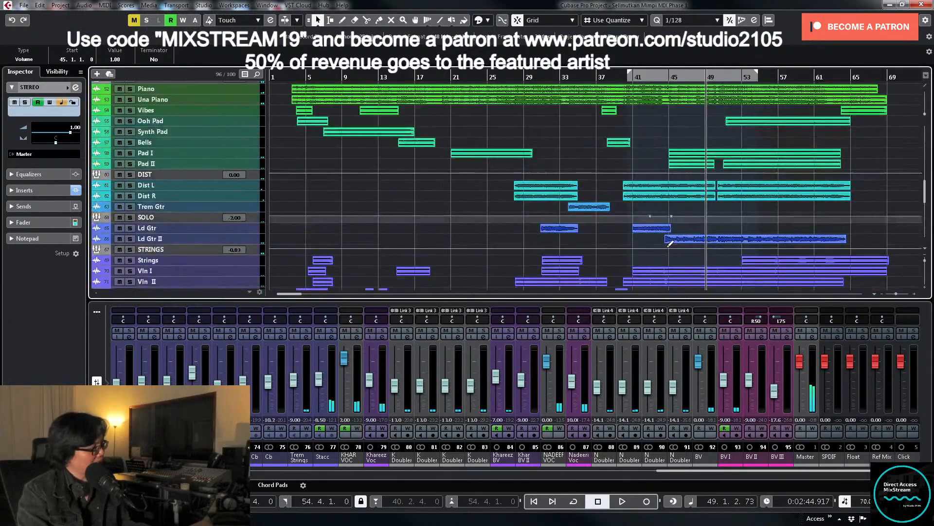
{"action": "scroll", "coordinate": [670, 245], "scroll_direction": "down", "scroll_amount": 8}
{"action": "scroll", "coordinate": [663, 212], "scroll_direction": "up", "scroll_amount": 4}
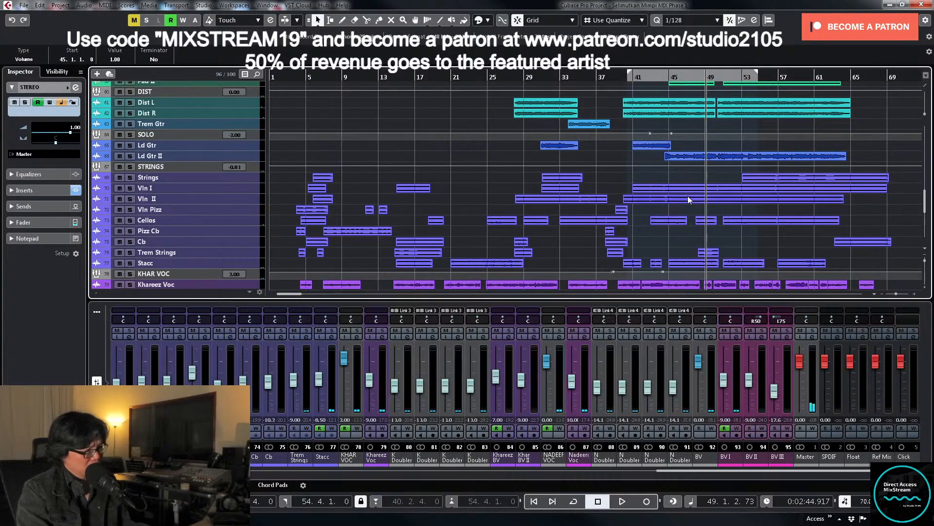
{"action": "scroll", "coordinate": [687, 195], "scroll_direction": "down", "scroll_amount": 4}
{"action": "scroll", "coordinate": [724, 224], "scroll_direction": "down", "scroll_amount": 3}
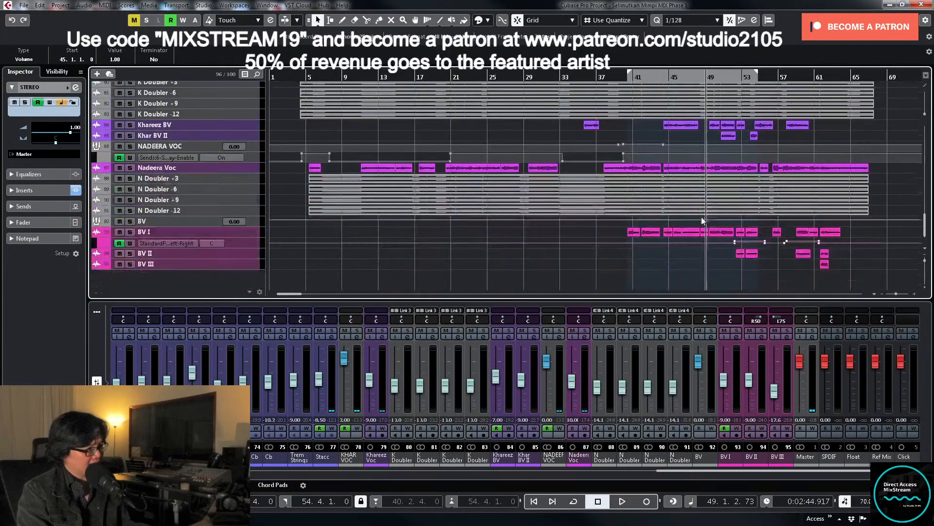
{"action": "scroll", "coordinate": [733, 168], "scroll_direction": "up", "scroll_amount": 8}
{"action": "scroll", "coordinate": [732, 165], "scroll_direction": "up", "scroll_amount": 8}
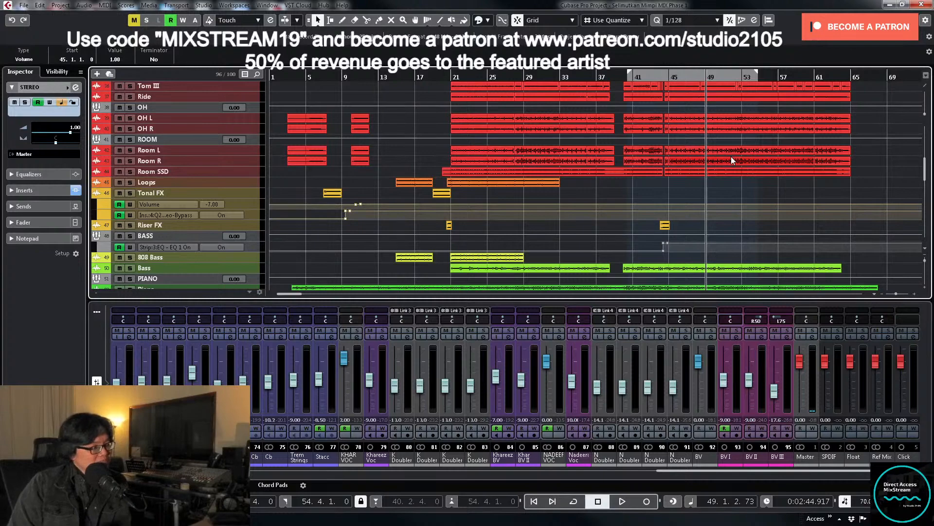
Step: Return to the project start and hide the automation lanes of the BASS group and the Tonal FX track
{"action": "key", "text": "KP_1"}
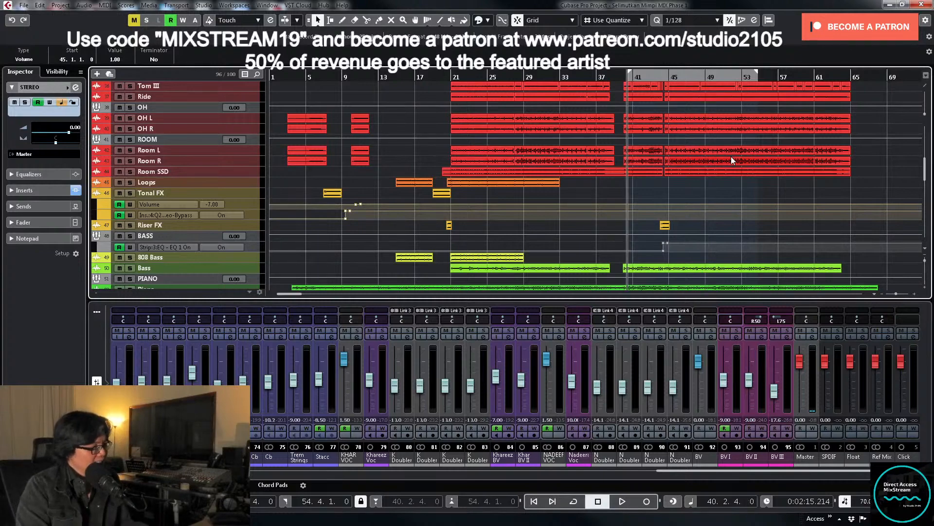
{"action": "key", "text": "KP_Decimal"}
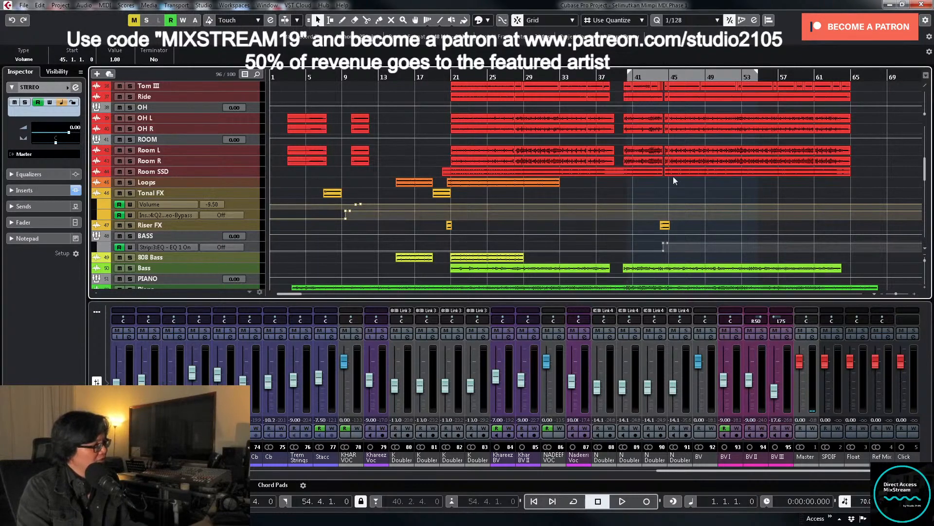
{"action": "left_click", "coordinate": [103, 247]}
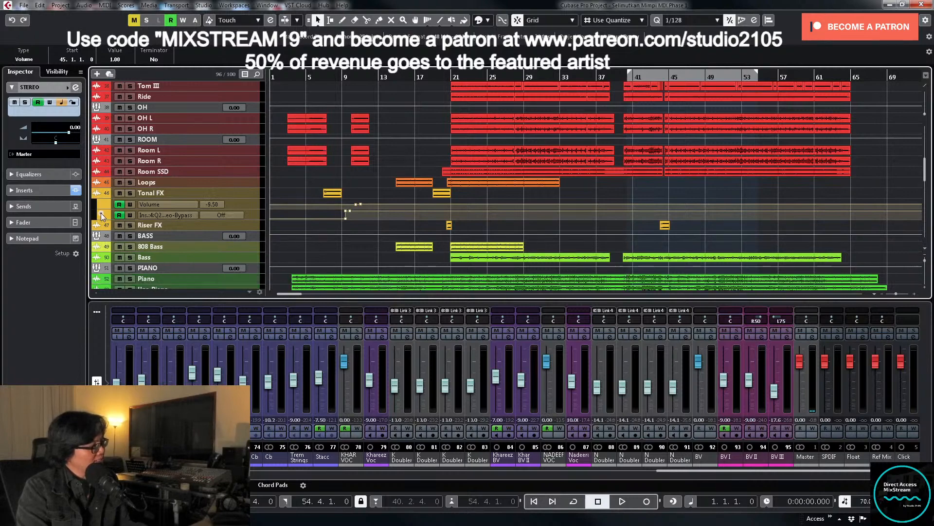
{"action": "left_click", "coordinate": [102, 215]}
{"action": "left_click", "coordinate": [103, 205]}
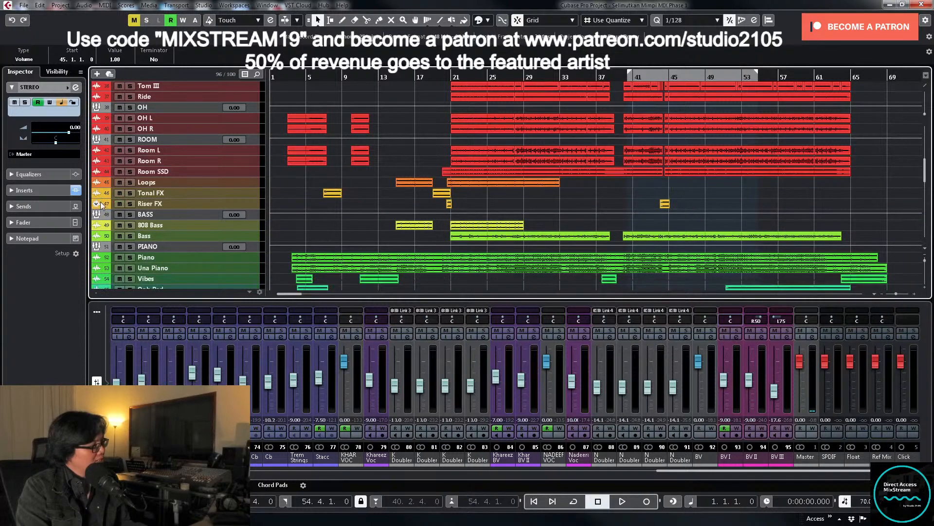
Step: Hide the automation lanes of the BV I track and the vocal group on channel 86
{"action": "scroll", "coordinate": [413, 206], "scroll_direction": "down", "scroll_amount": 10}
{"action": "scroll", "coordinate": [412, 207], "scroll_direction": "down", "scroll_amount": 5}
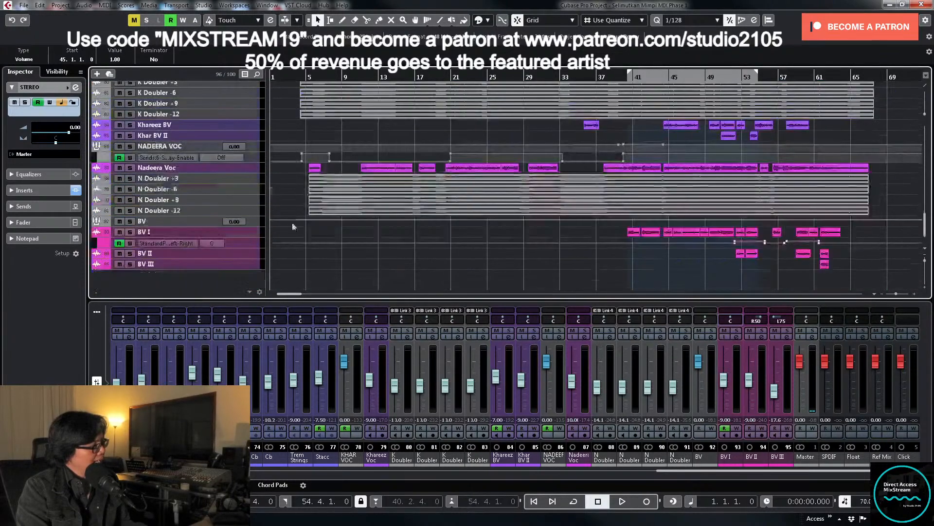
{"action": "left_click", "coordinate": [103, 244]}
{"action": "left_click", "coordinate": [101, 168]}
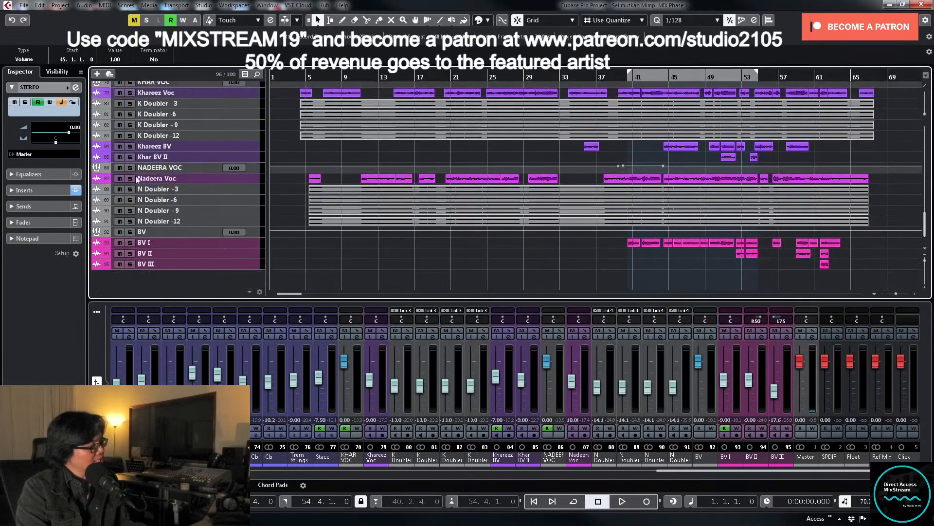
{"action": "scroll", "coordinate": [510, 212], "scroll_direction": "up", "scroll_amount": 18}
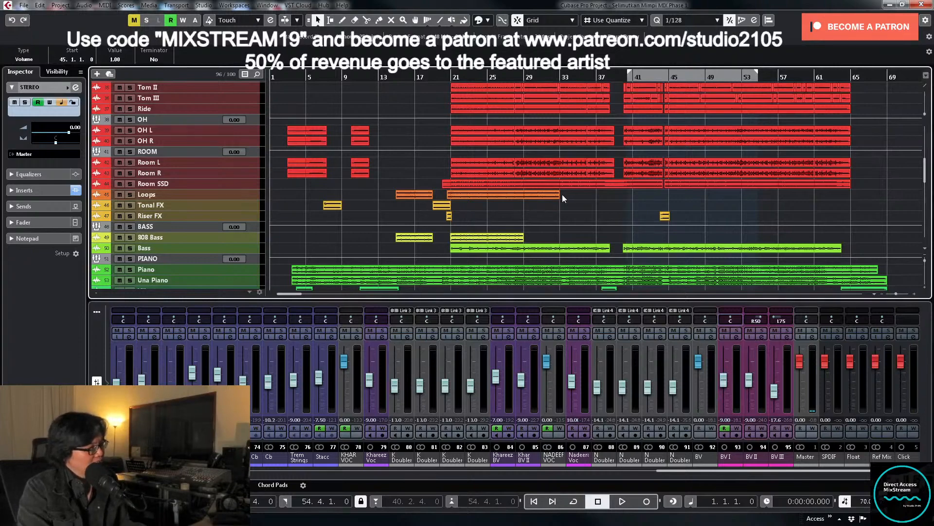
{"action": "scroll", "coordinate": [708, 209], "scroll_direction": "down", "scroll_amount": 10}
{"action": "scroll", "coordinate": [720, 207], "scroll_direction": "down", "scroll_amount": 2}
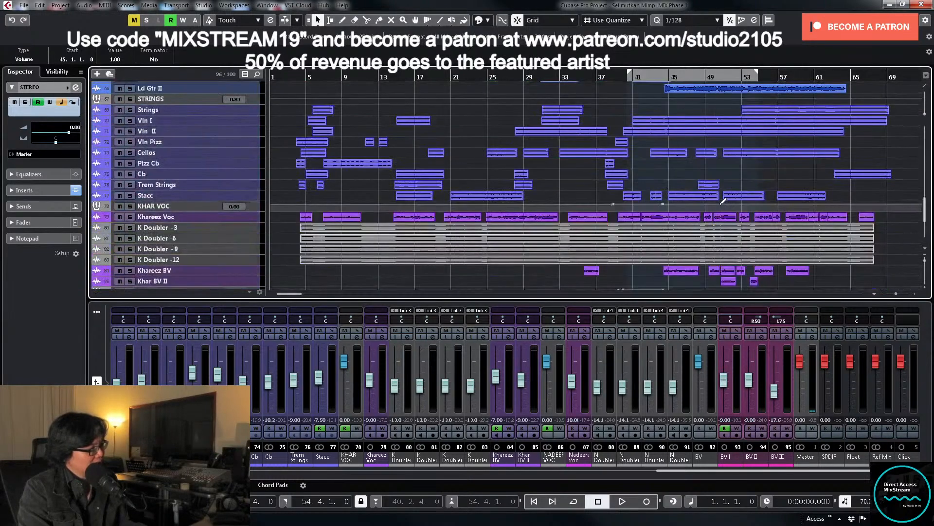
{"action": "scroll", "coordinate": [723, 201], "scroll_direction": "down", "scroll_amount": 4}
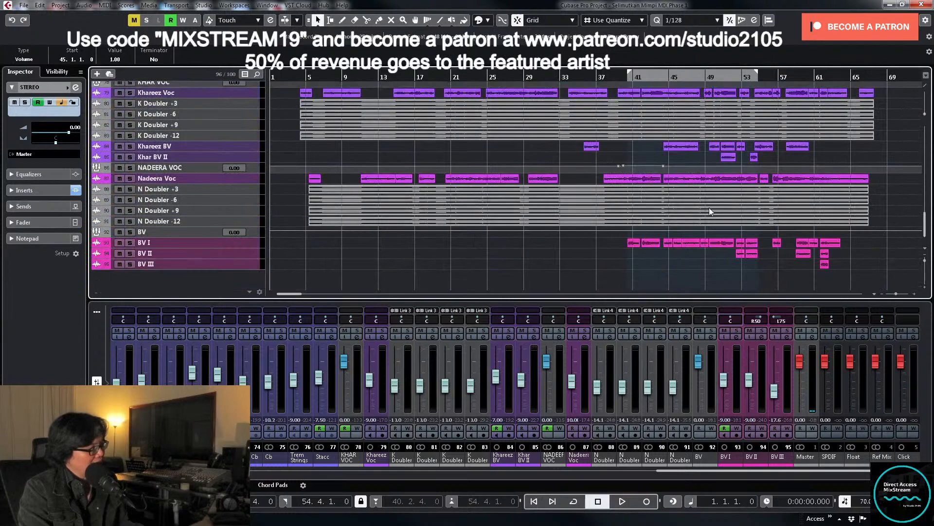
{"action": "scroll", "coordinate": [709, 207], "scroll_direction": "up", "scroll_amount": 8}
{"action": "scroll", "coordinate": [720, 202], "scroll_direction": "up", "scroll_amount": 7}
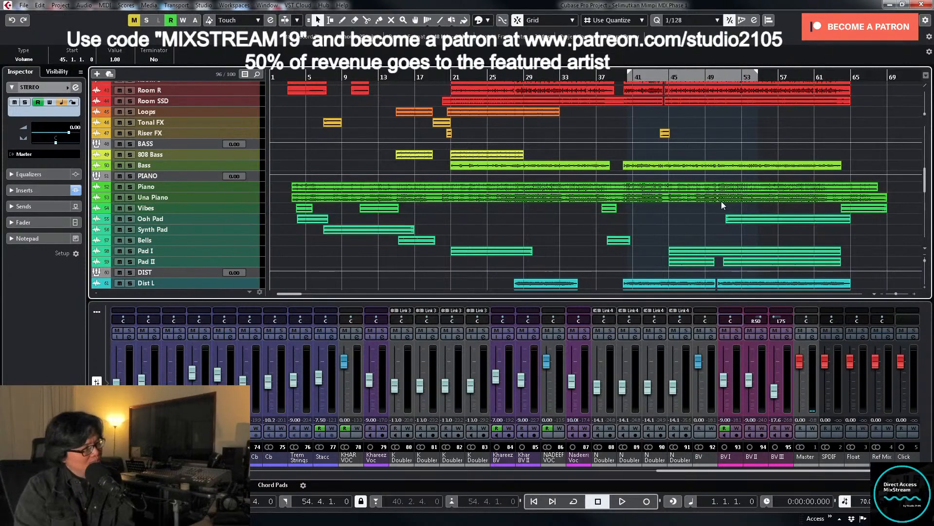
Step: Play the mix from the beginning of the song and examine the drum, string and vocal tracks while listening
{"action": "key", "text": "KP_1"}
{"action": "key", "text": "KP_Decimal"}
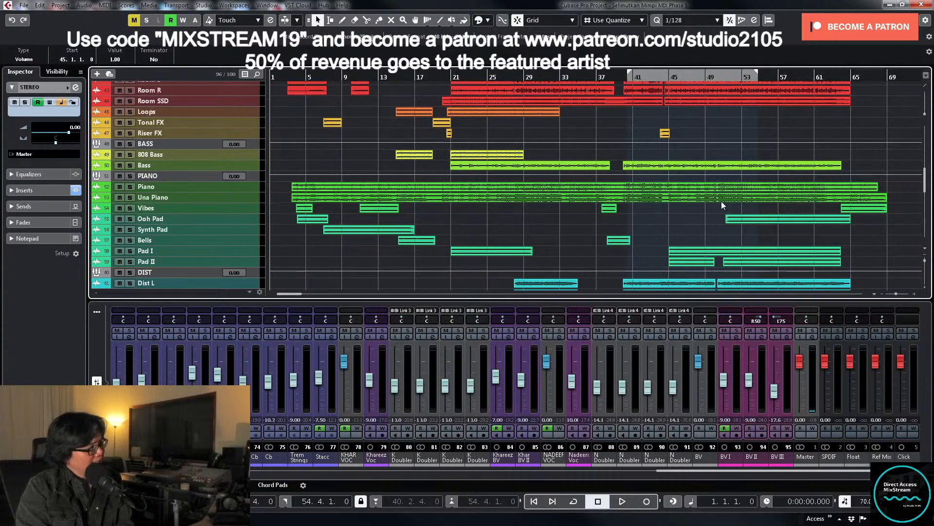
{"action": "key", "text": "KP_Enter"}
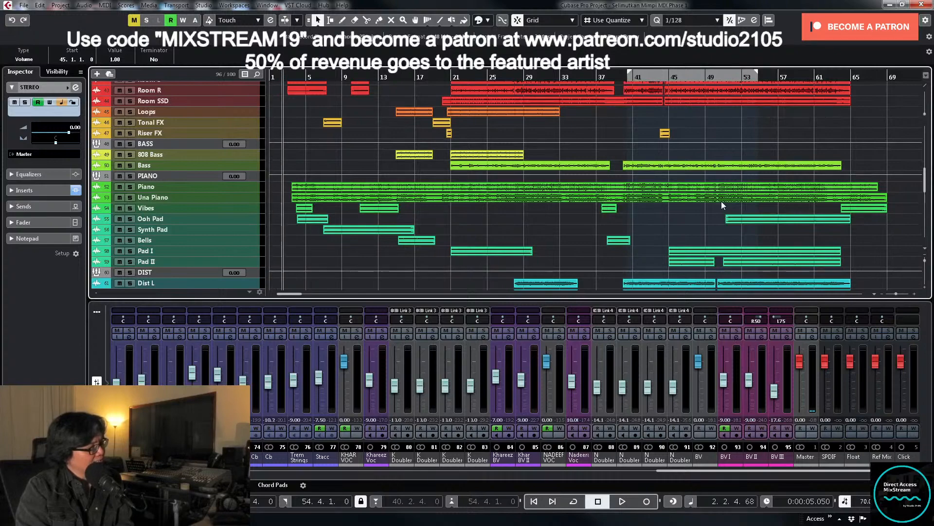
{"action": "key", "text": "KP_Enter"}
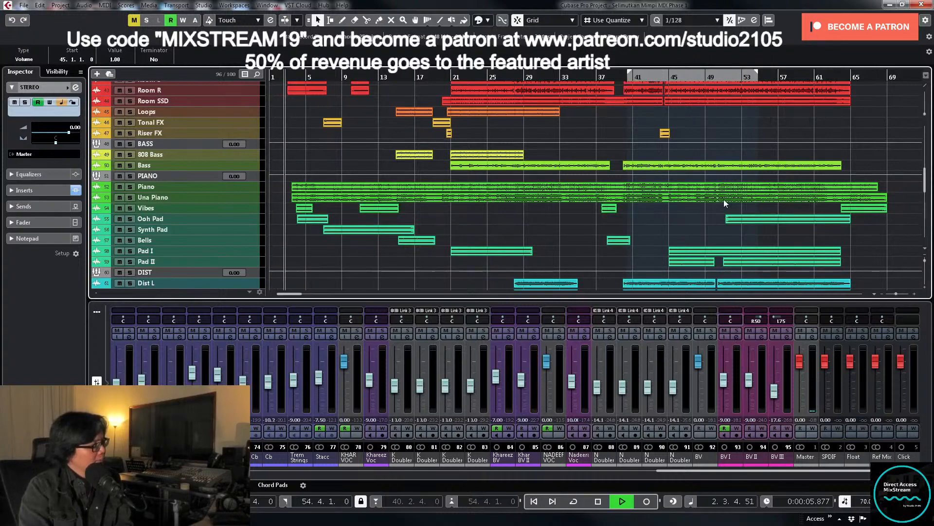
{"action": "scroll", "coordinate": [720, 209], "scroll_direction": "up", "scroll_amount": 6}
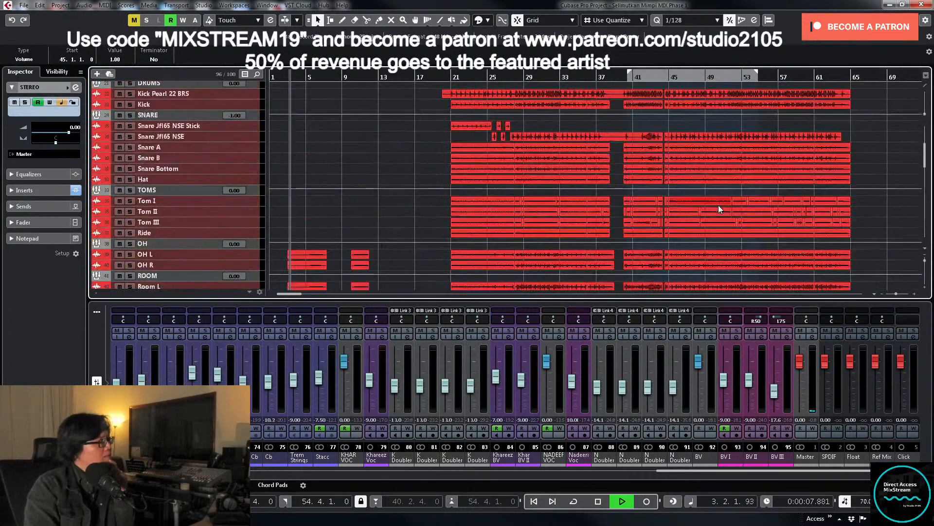
{"action": "scroll", "coordinate": [723, 202], "scroll_direction": "down", "scroll_amount": 5}
{"action": "scroll", "coordinate": [723, 204], "scroll_direction": "down", "scroll_amount": 5}
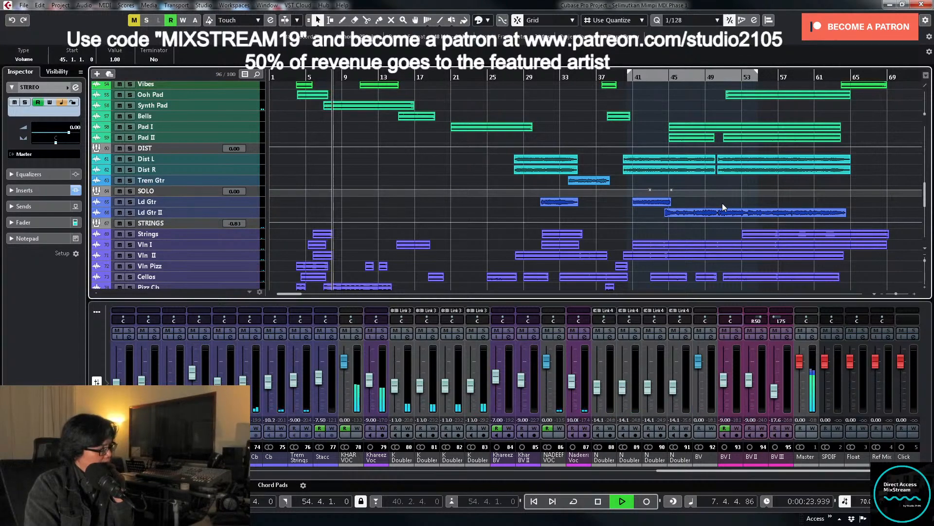
{"action": "scroll", "coordinate": [722, 203], "scroll_direction": "down", "scroll_amount": 5}
{"action": "scroll", "coordinate": [722, 203], "scroll_direction": "down", "scroll_amount": 2}
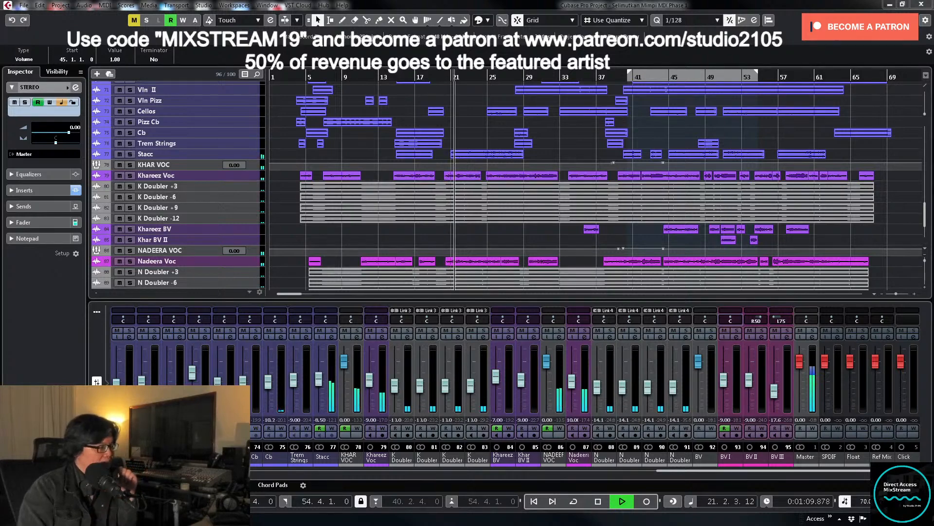
Step: Set the Riser FX channel's level to -28 dB in the mixer
{"action": "left_click_drag", "start_coordinate": [688, 470], "coordinate": [448, 482]}
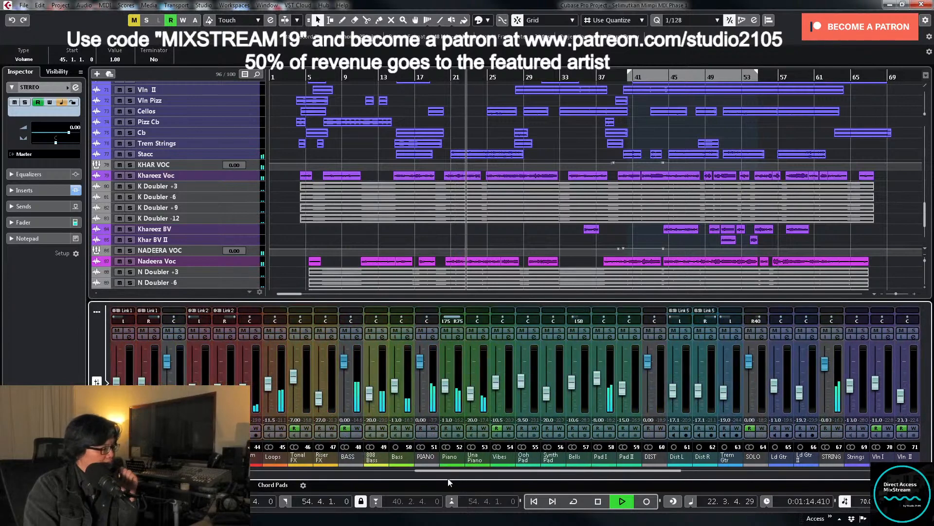
{"action": "left_click", "coordinate": [321, 419]}
{"action": "type", "text": "-28"}
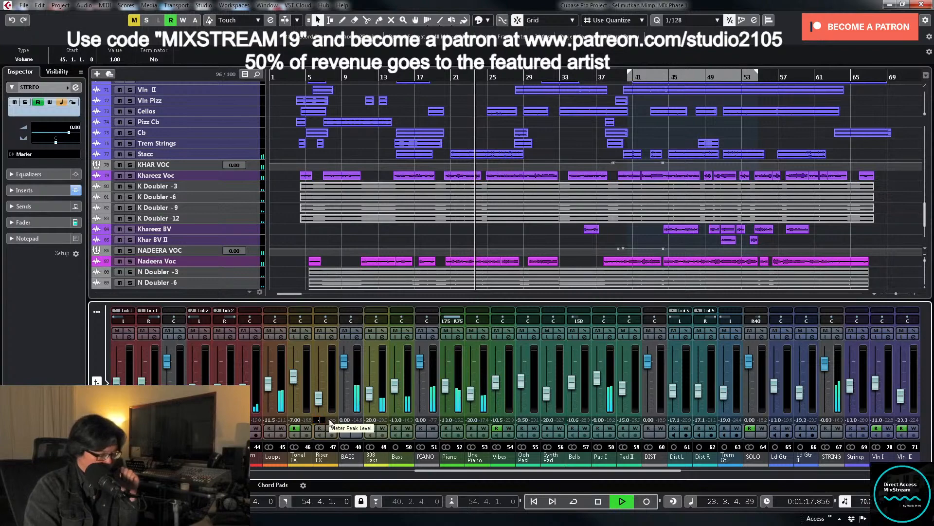
{"action": "key", "text": "Return"}
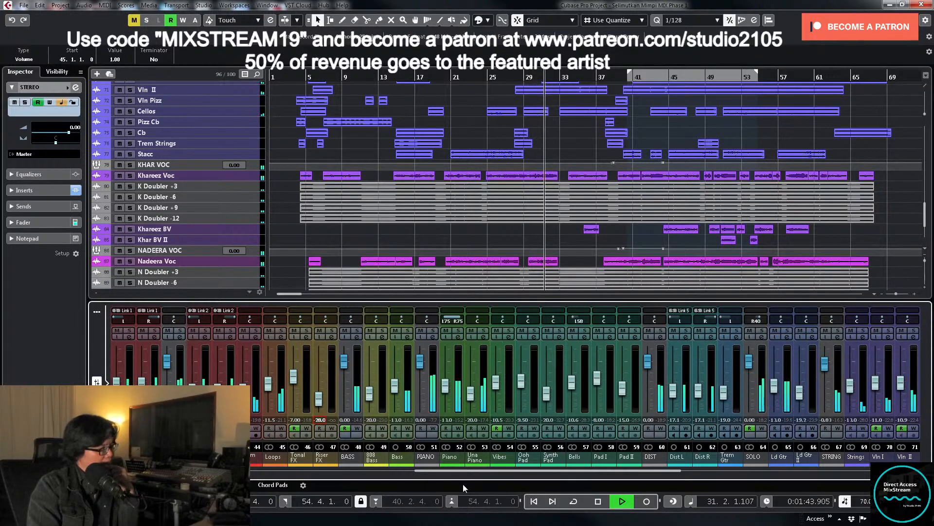
Step: Check the DRUMS group's channel settings during playback, close them, and look over the string and vocal tracks
{"action": "left_click_drag", "start_coordinate": [456, 471], "coordinate": [334, 469]}
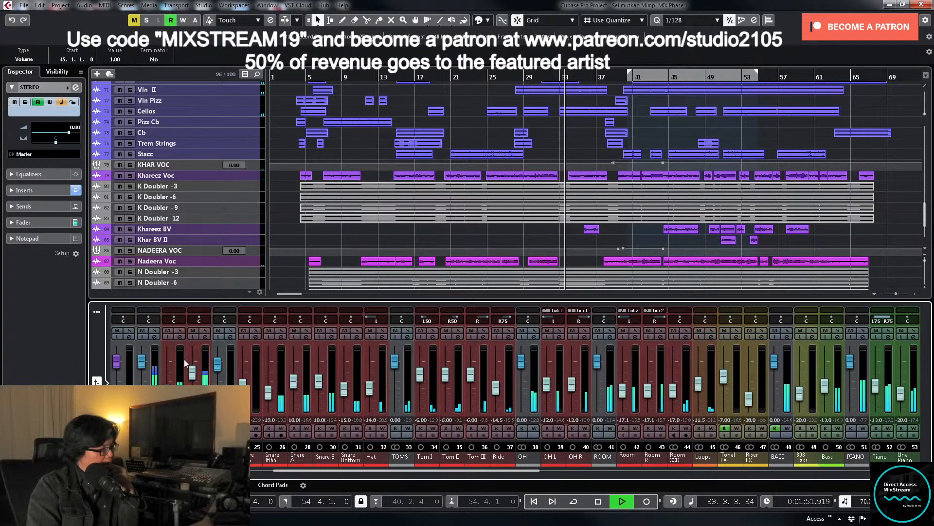
{"action": "left_click", "coordinate": [154, 336]}
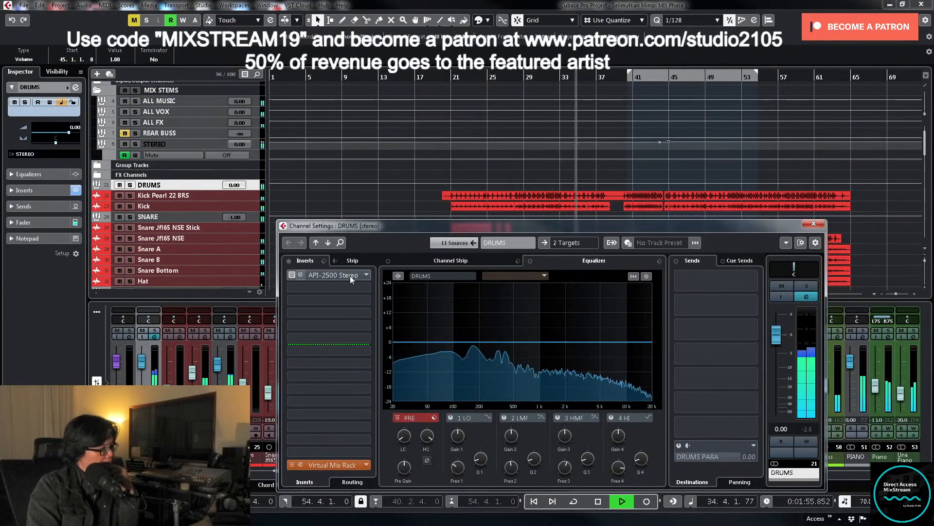
{"action": "left_click", "coordinate": [812, 223]}
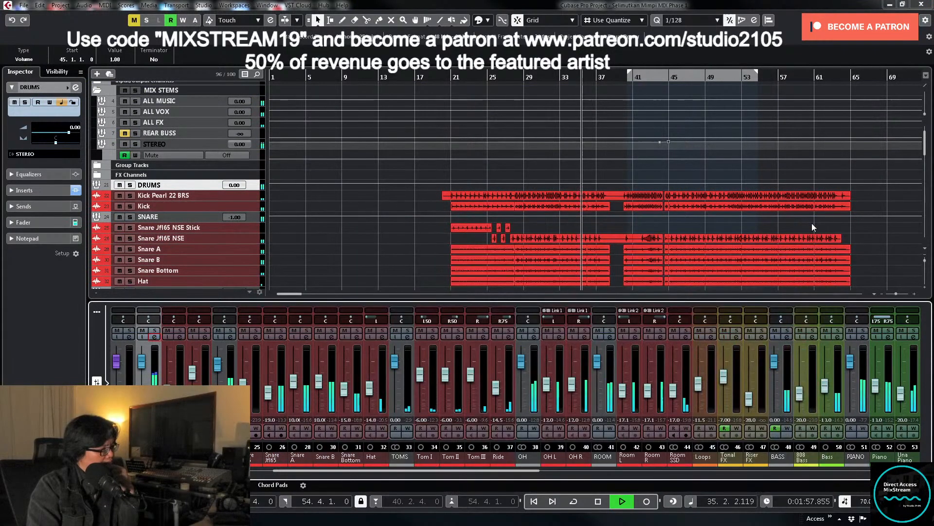
{"action": "scroll", "coordinate": [897, 259], "scroll_direction": "down", "scroll_amount": 10}
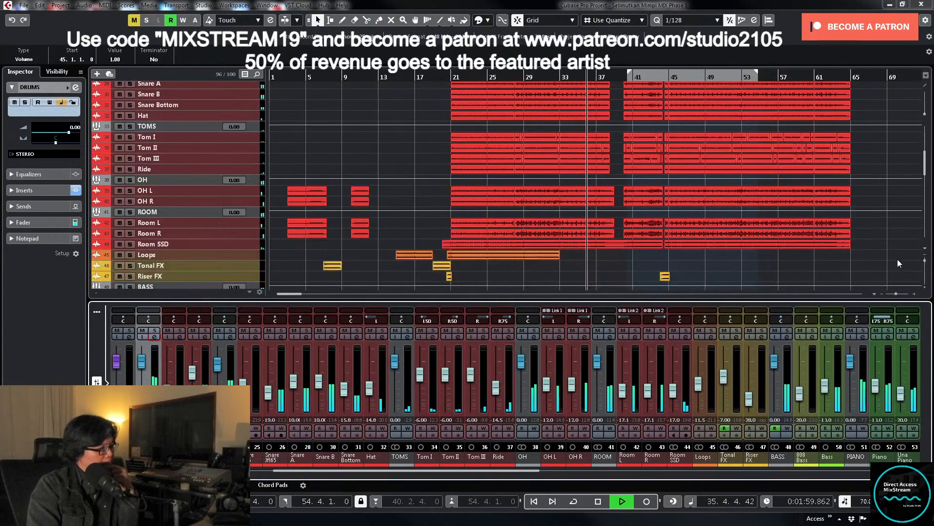
{"action": "scroll", "coordinate": [906, 247], "scroll_direction": "down", "scroll_amount": 12}
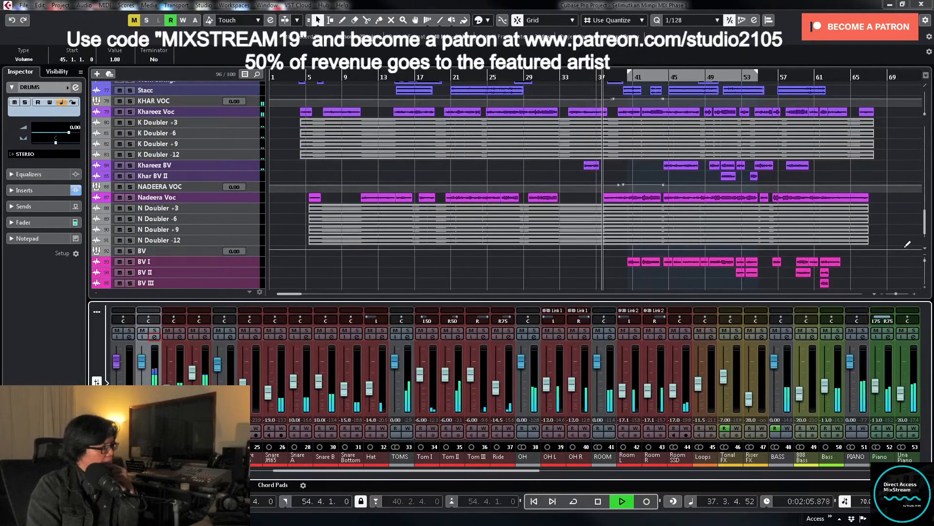
{"action": "scroll", "coordinate": [906, 247], "scroll_direction": "up", "scroll_amount": 3}
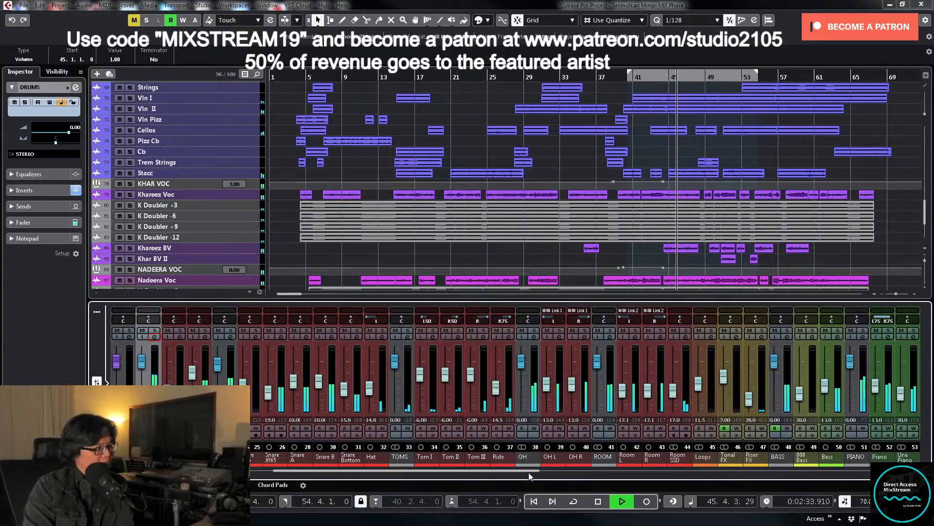
Step: Record volume automation on vocal group channel 86 from about bar 57, raising its fader to 2.06 dB, and reset the Master clip indicator
{"action": "left_click_drag", "start_coordinate": [529, 472], "coordinate": [925, 474]}
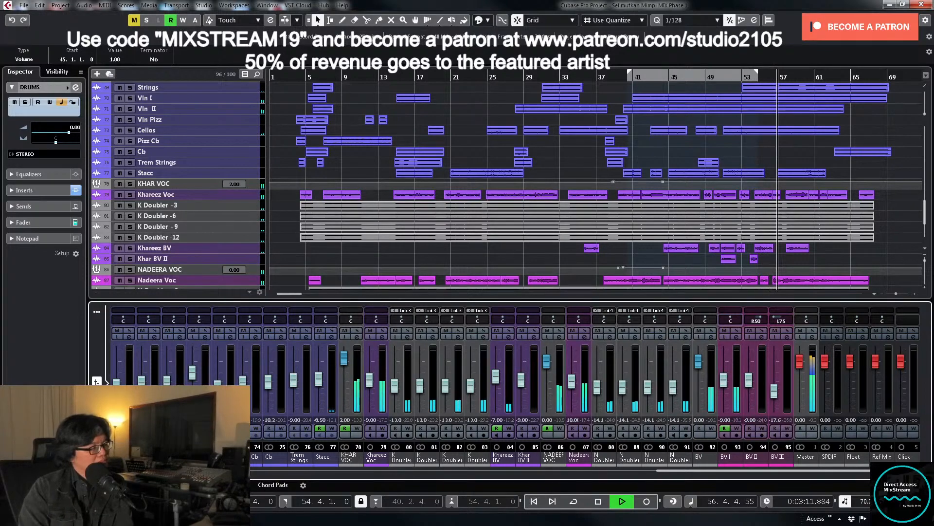
{"action": "left_click", "coordinate": [560, 431]}
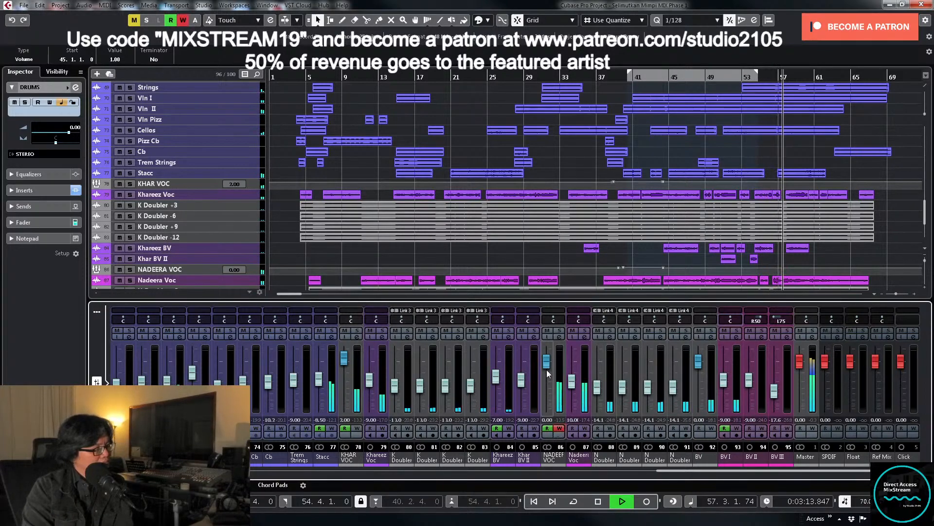
{"action": "left_click_drag", "start_coordinate": [547, 362], "coordinate": [548, 360]}
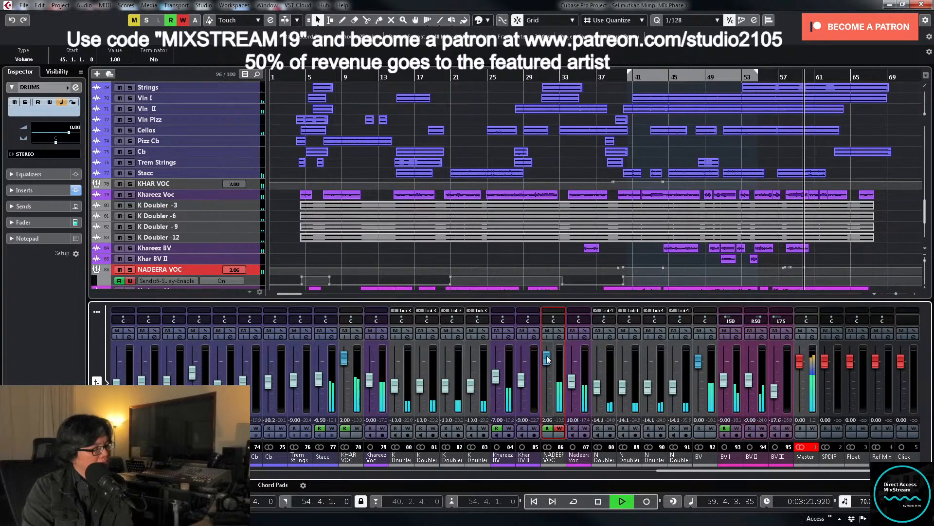
{"action": "left_click_drag", "start_coordinate": [548, 360], "coordinate": [548, 360]}
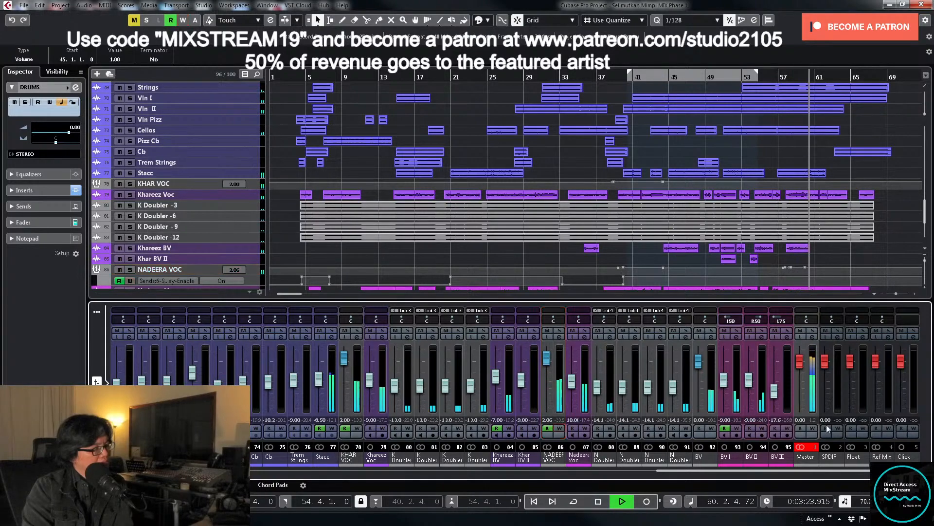
{"action": "left_click", "coordinate": [812, 446]}
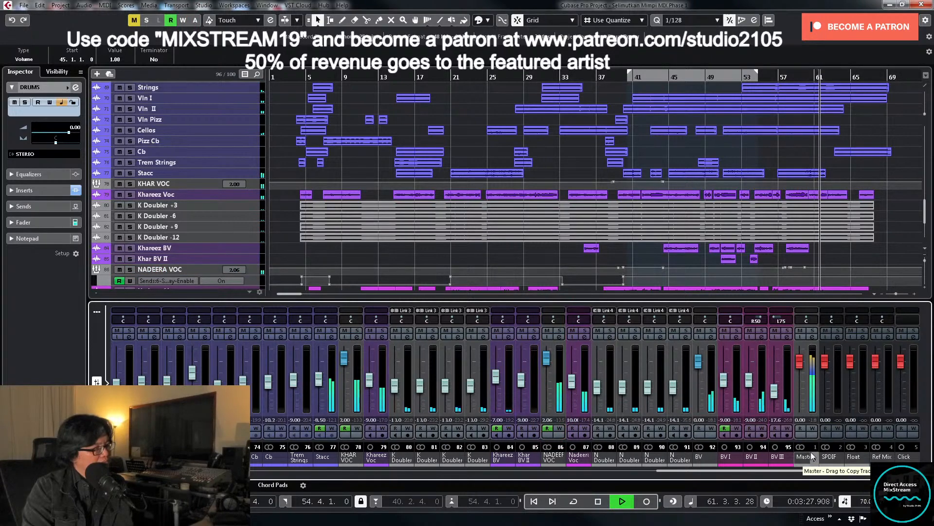
Step: Turn automation writing back on for vocal group channel 86 and return its fader to 0.00 at about bar 64
{"action": "left_click", "coordinate": [560, 428]}
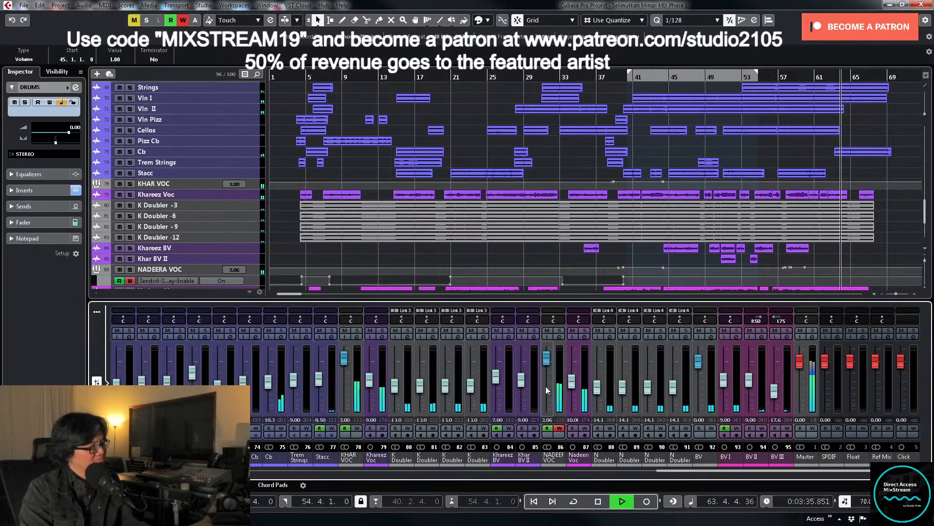
{"action": "left_click", "coordinate": [545, 387], "text": "ctrl"}
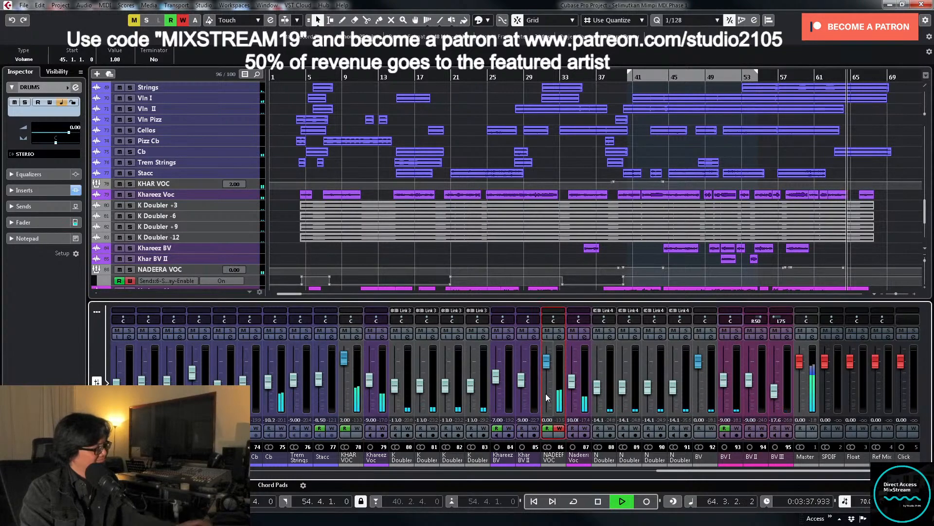